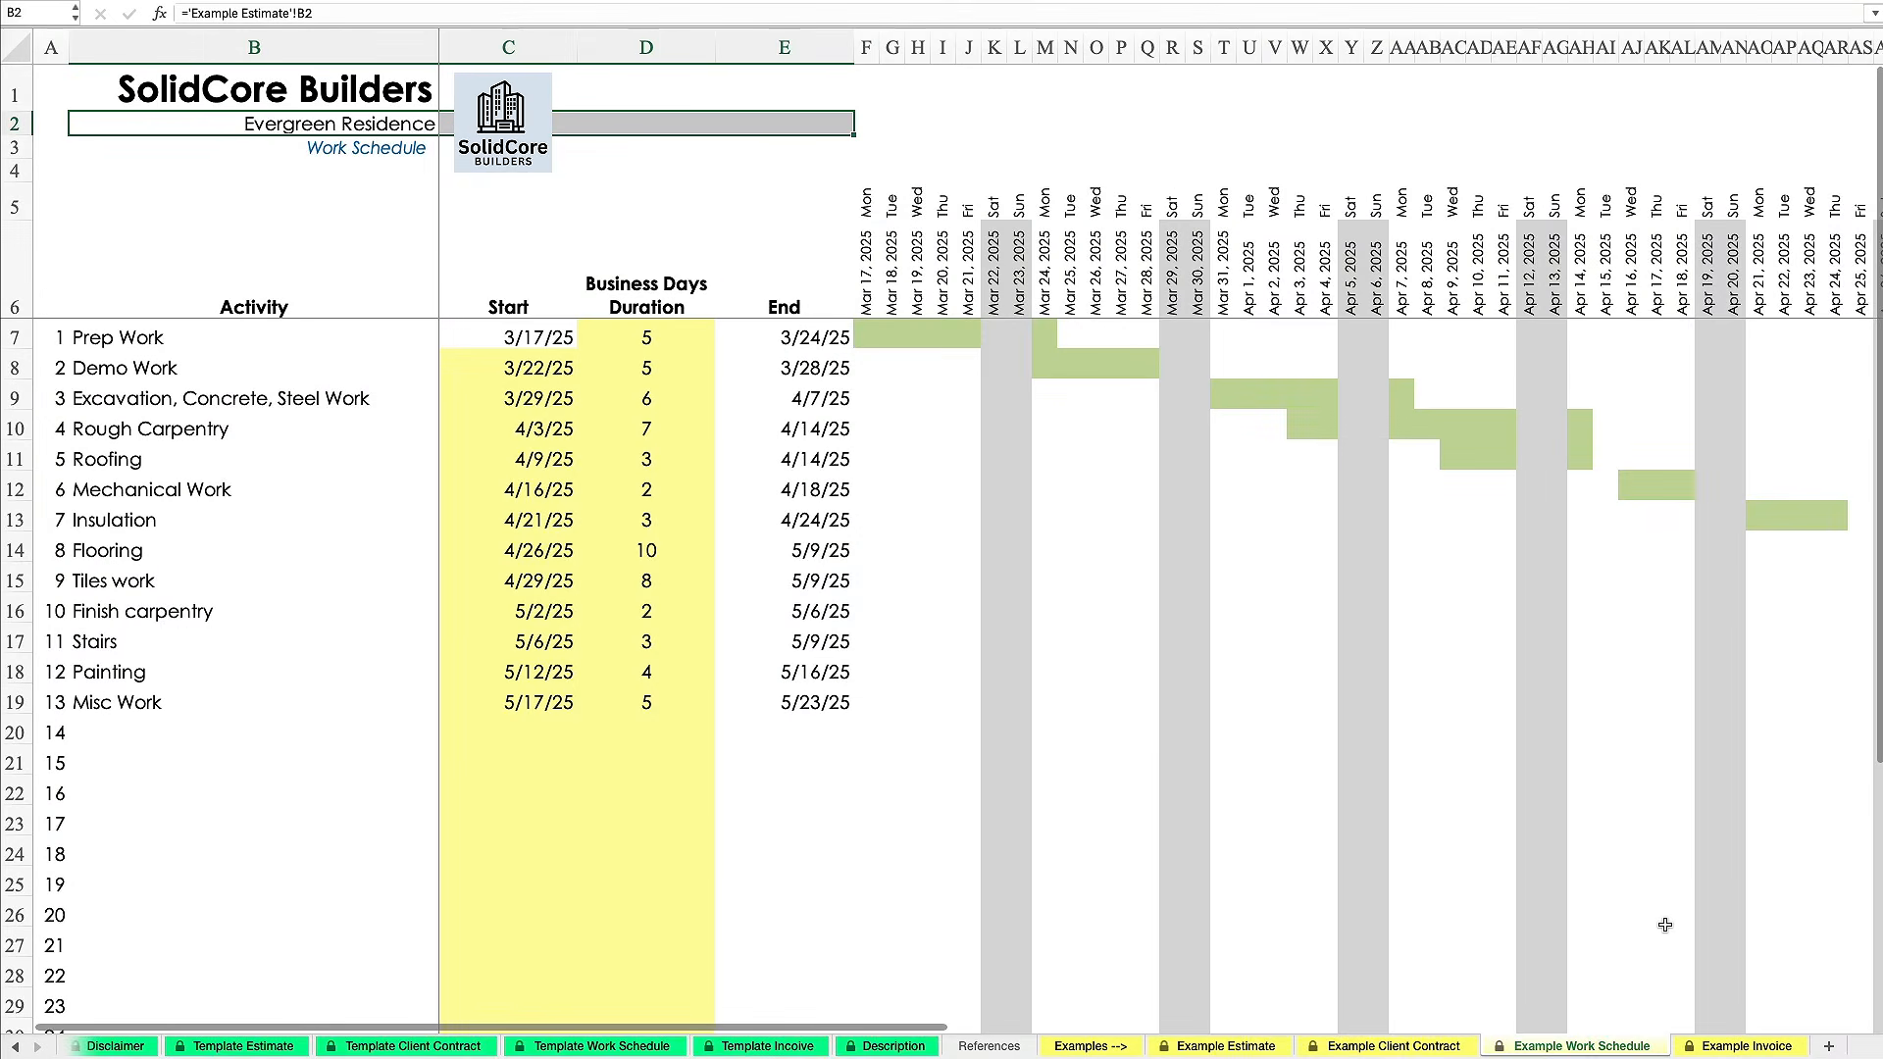
Browse the Example Work Schedule and Example Invoice sheets, then go to the Template Estimate sheet.
scroll(1667, 941, right, 3)
scroll(1669, 956, right, 3)
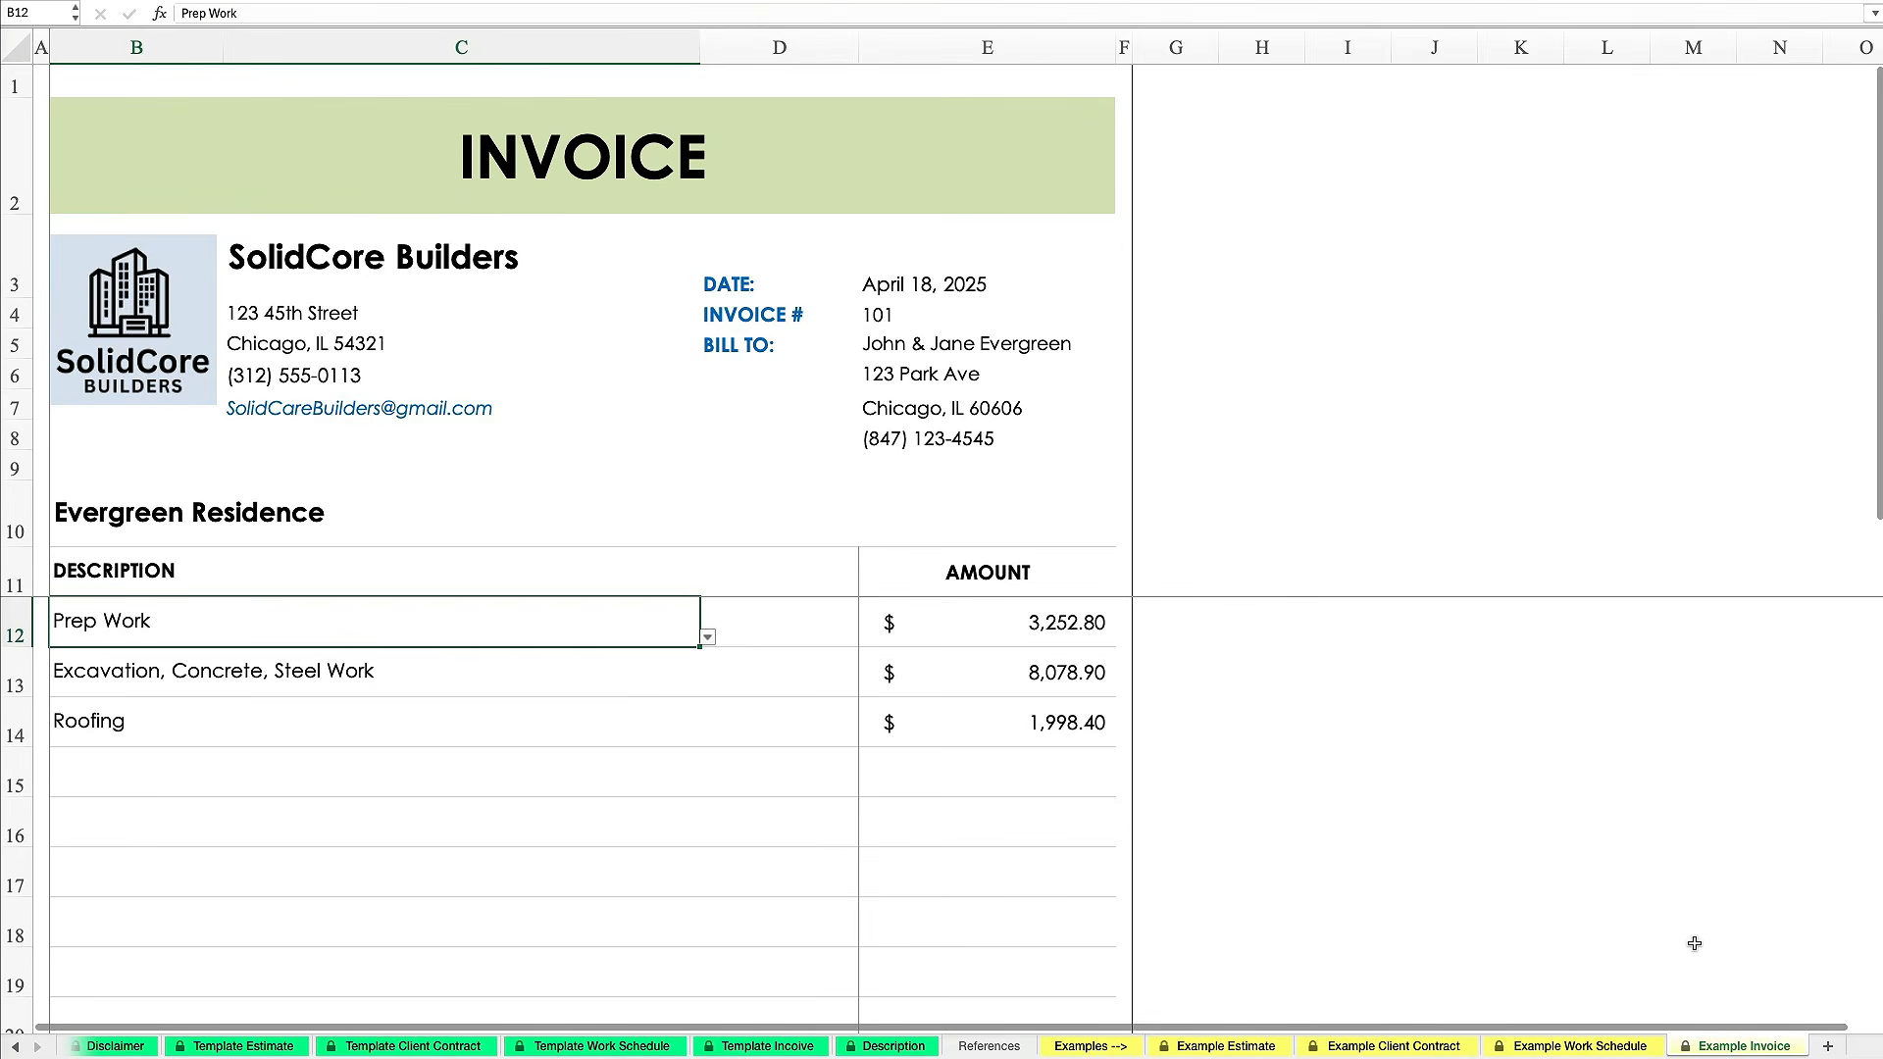
click(1695, 944)
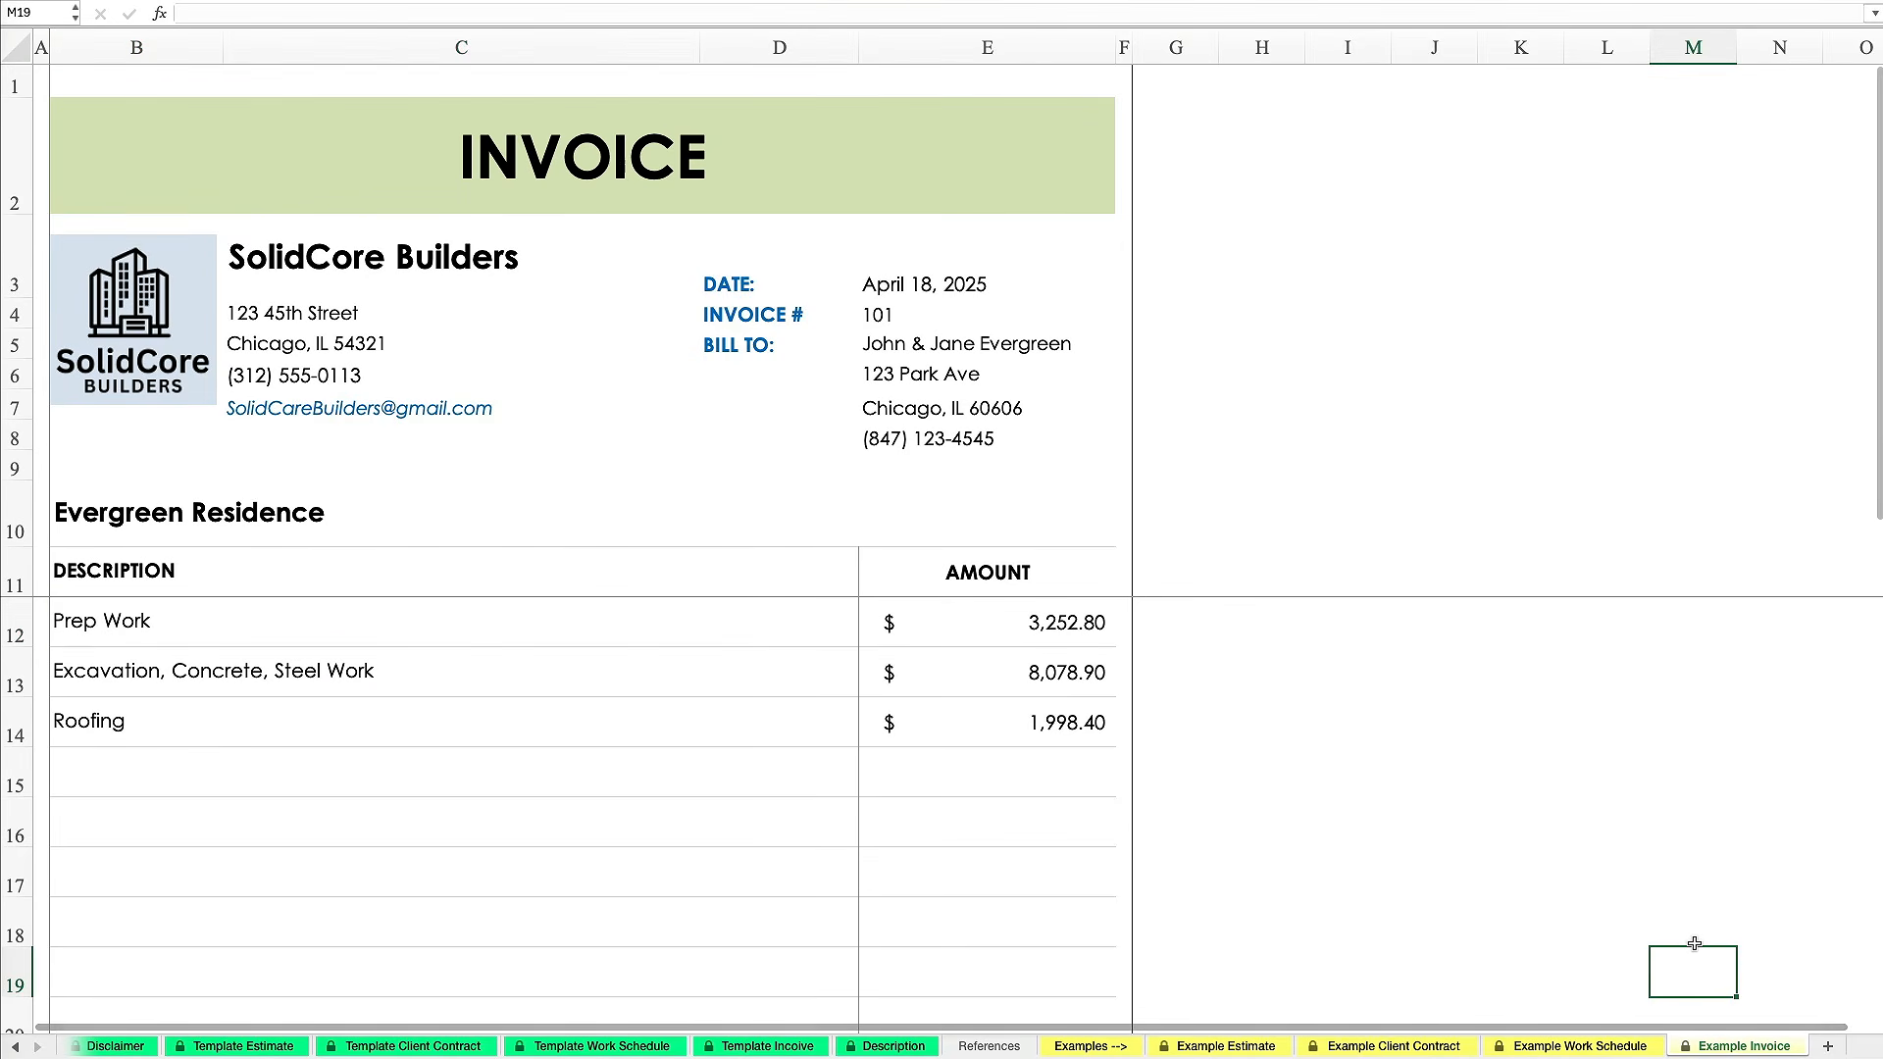
scroll(1694, 943, down, 5)
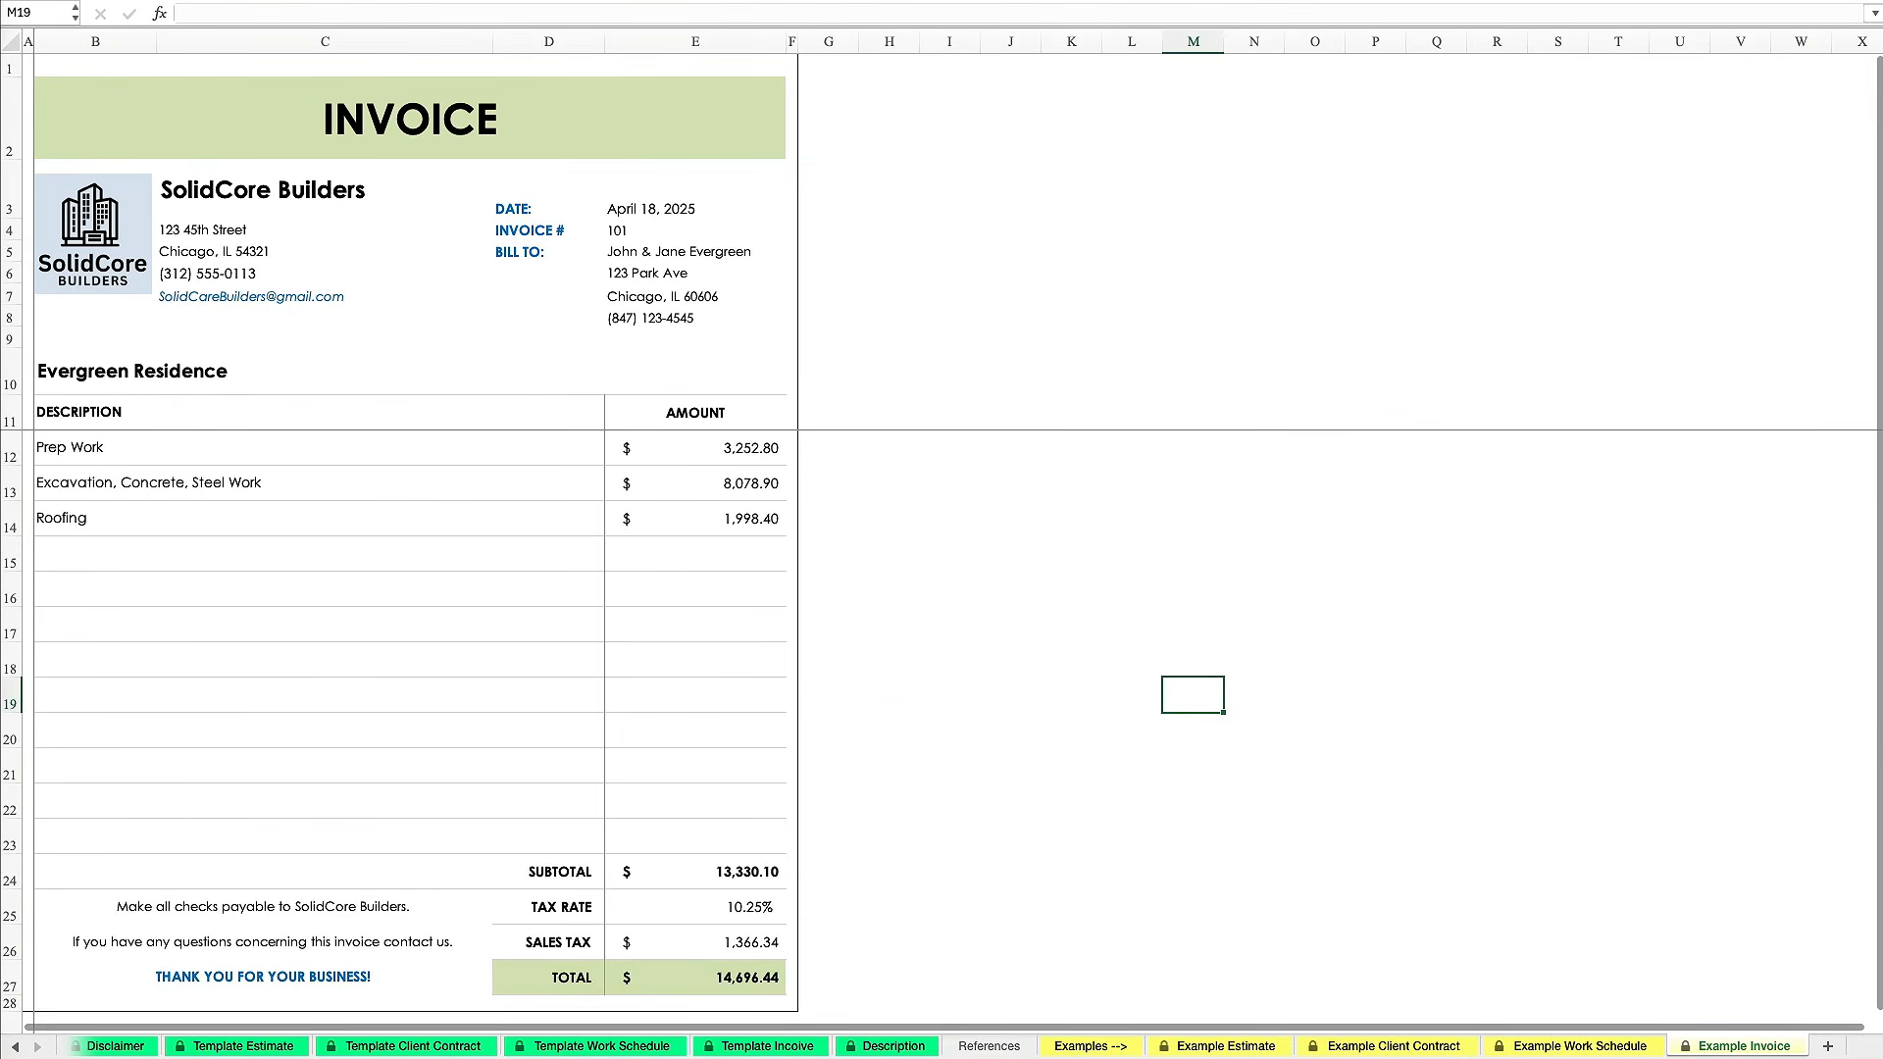
click(275, 1045)
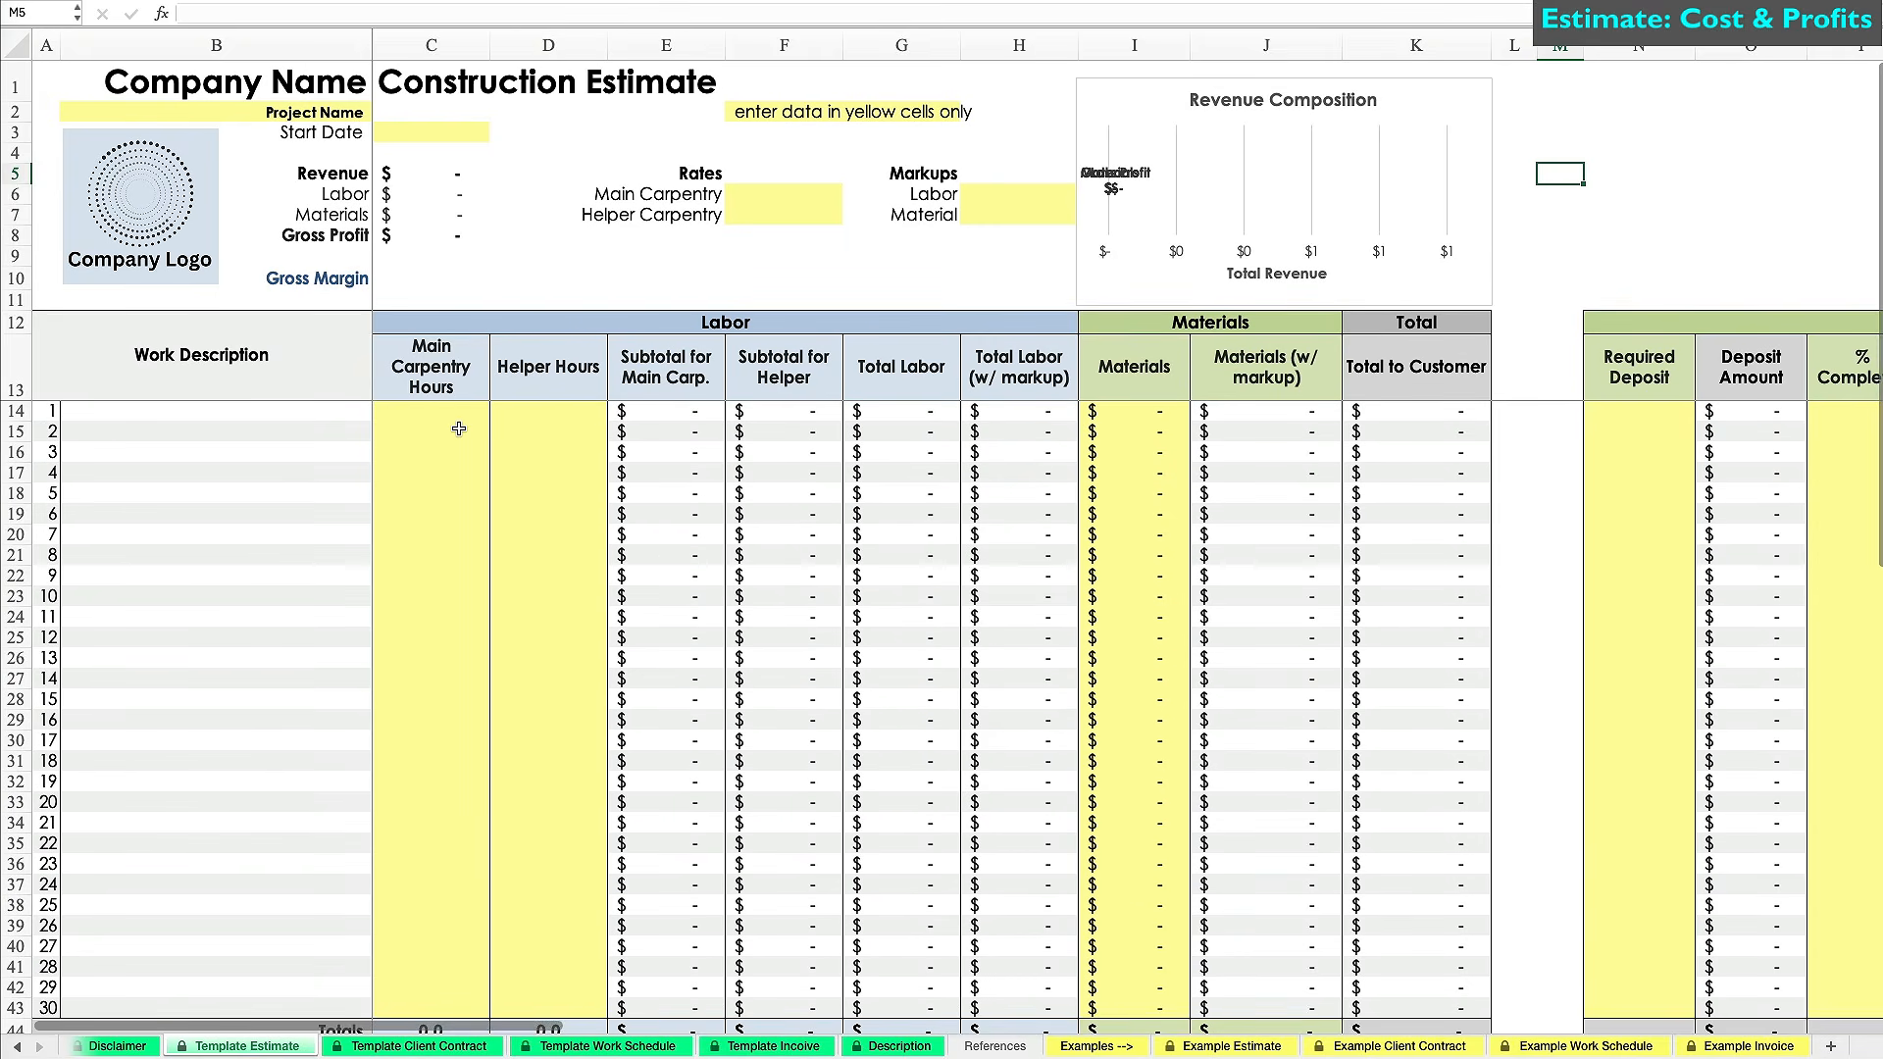
Enter company SolidCore Builders, project Evergreen Residence and start date 3/17/25 in the header.
click(333, 82)
text(SolidCore Builders)
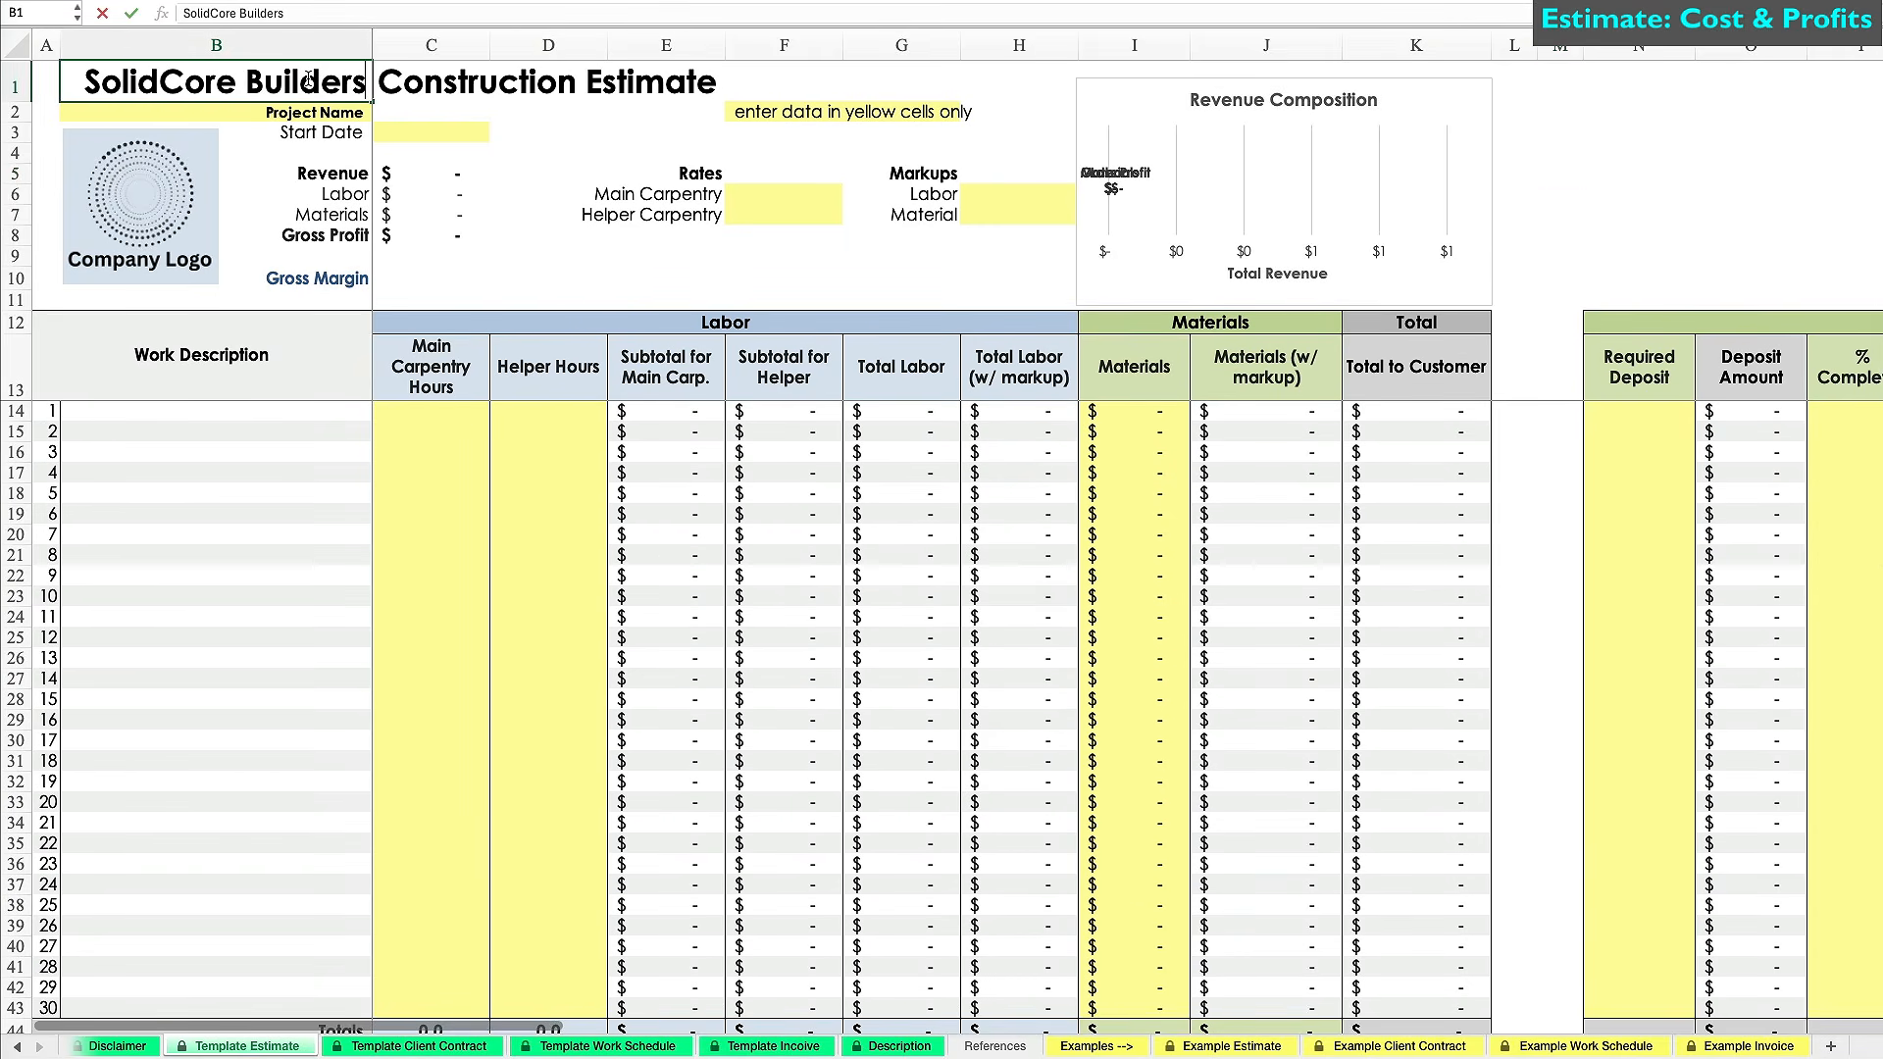
key(Return)
text(Evergreen Residence)
key(Return)
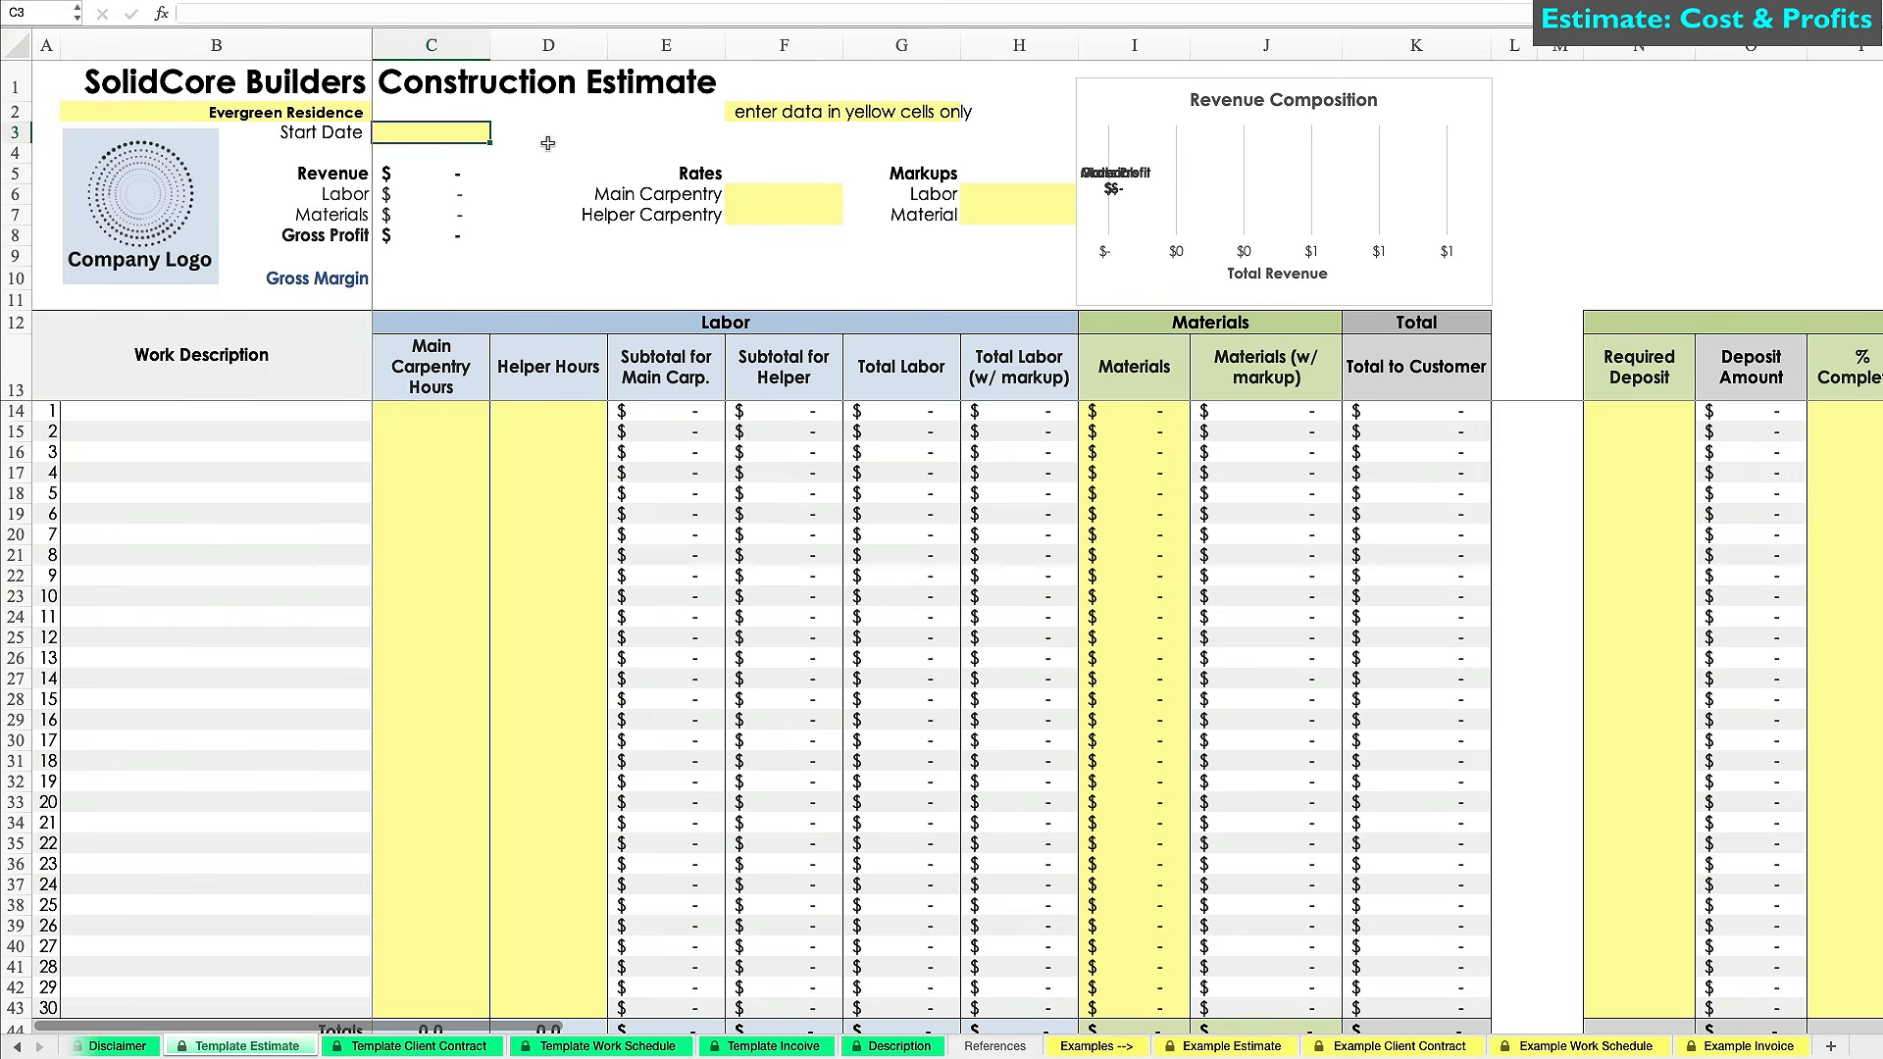
text(3/17/25)
key(Return)
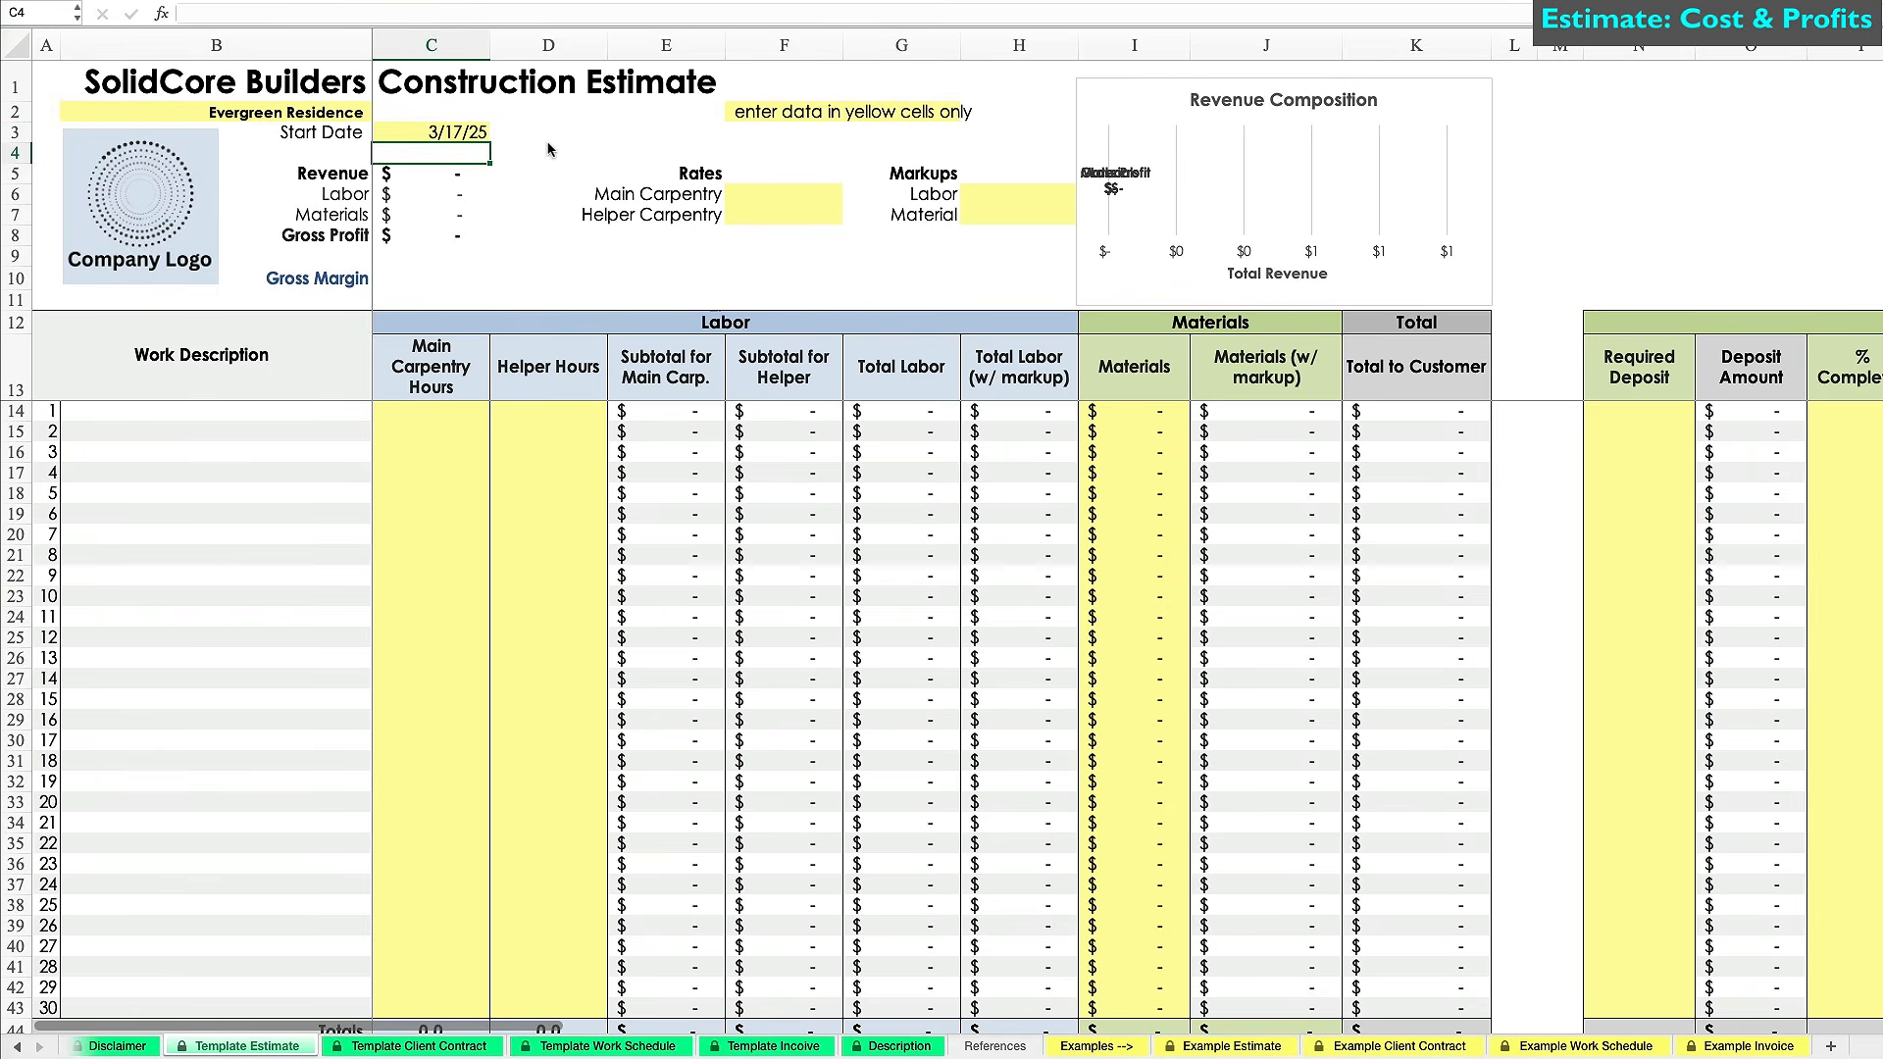
Replace the placeholder logo with the SolidCore Builders logo, sized to fit the logo area.
click(140, 201)
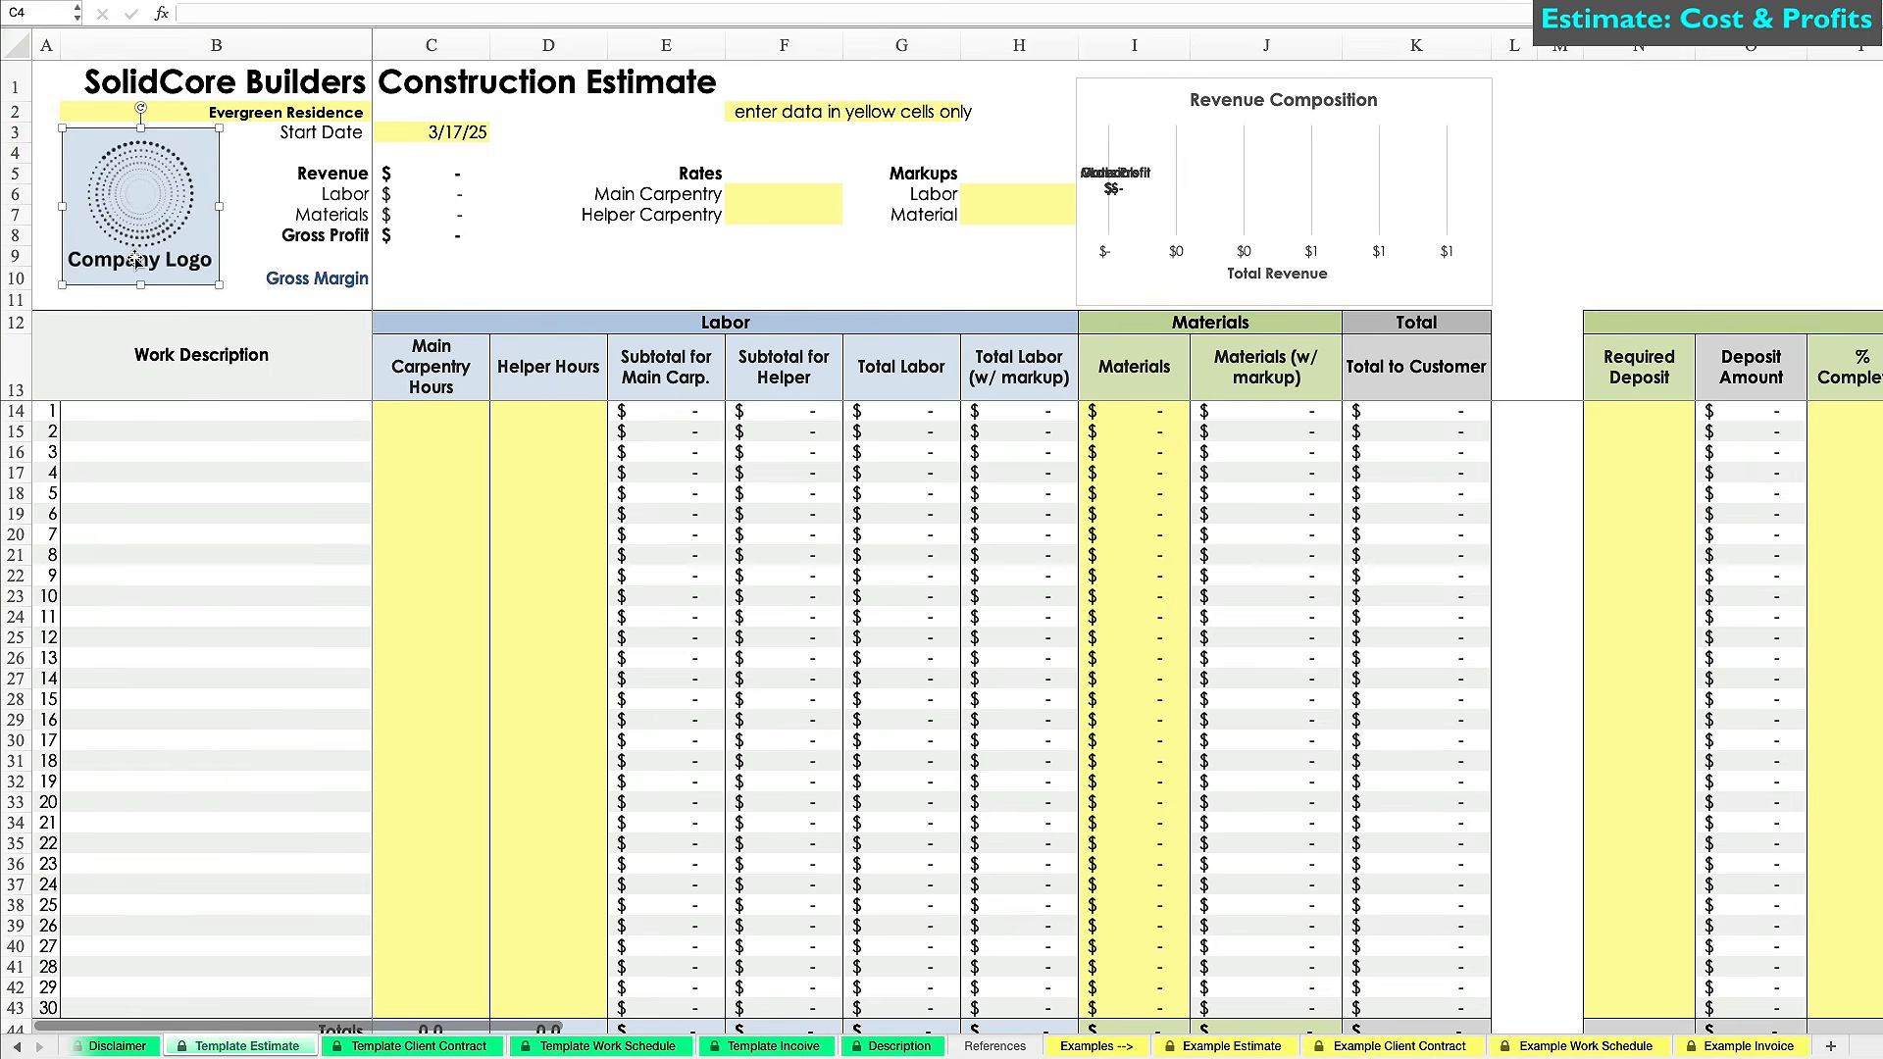
key(Delete)
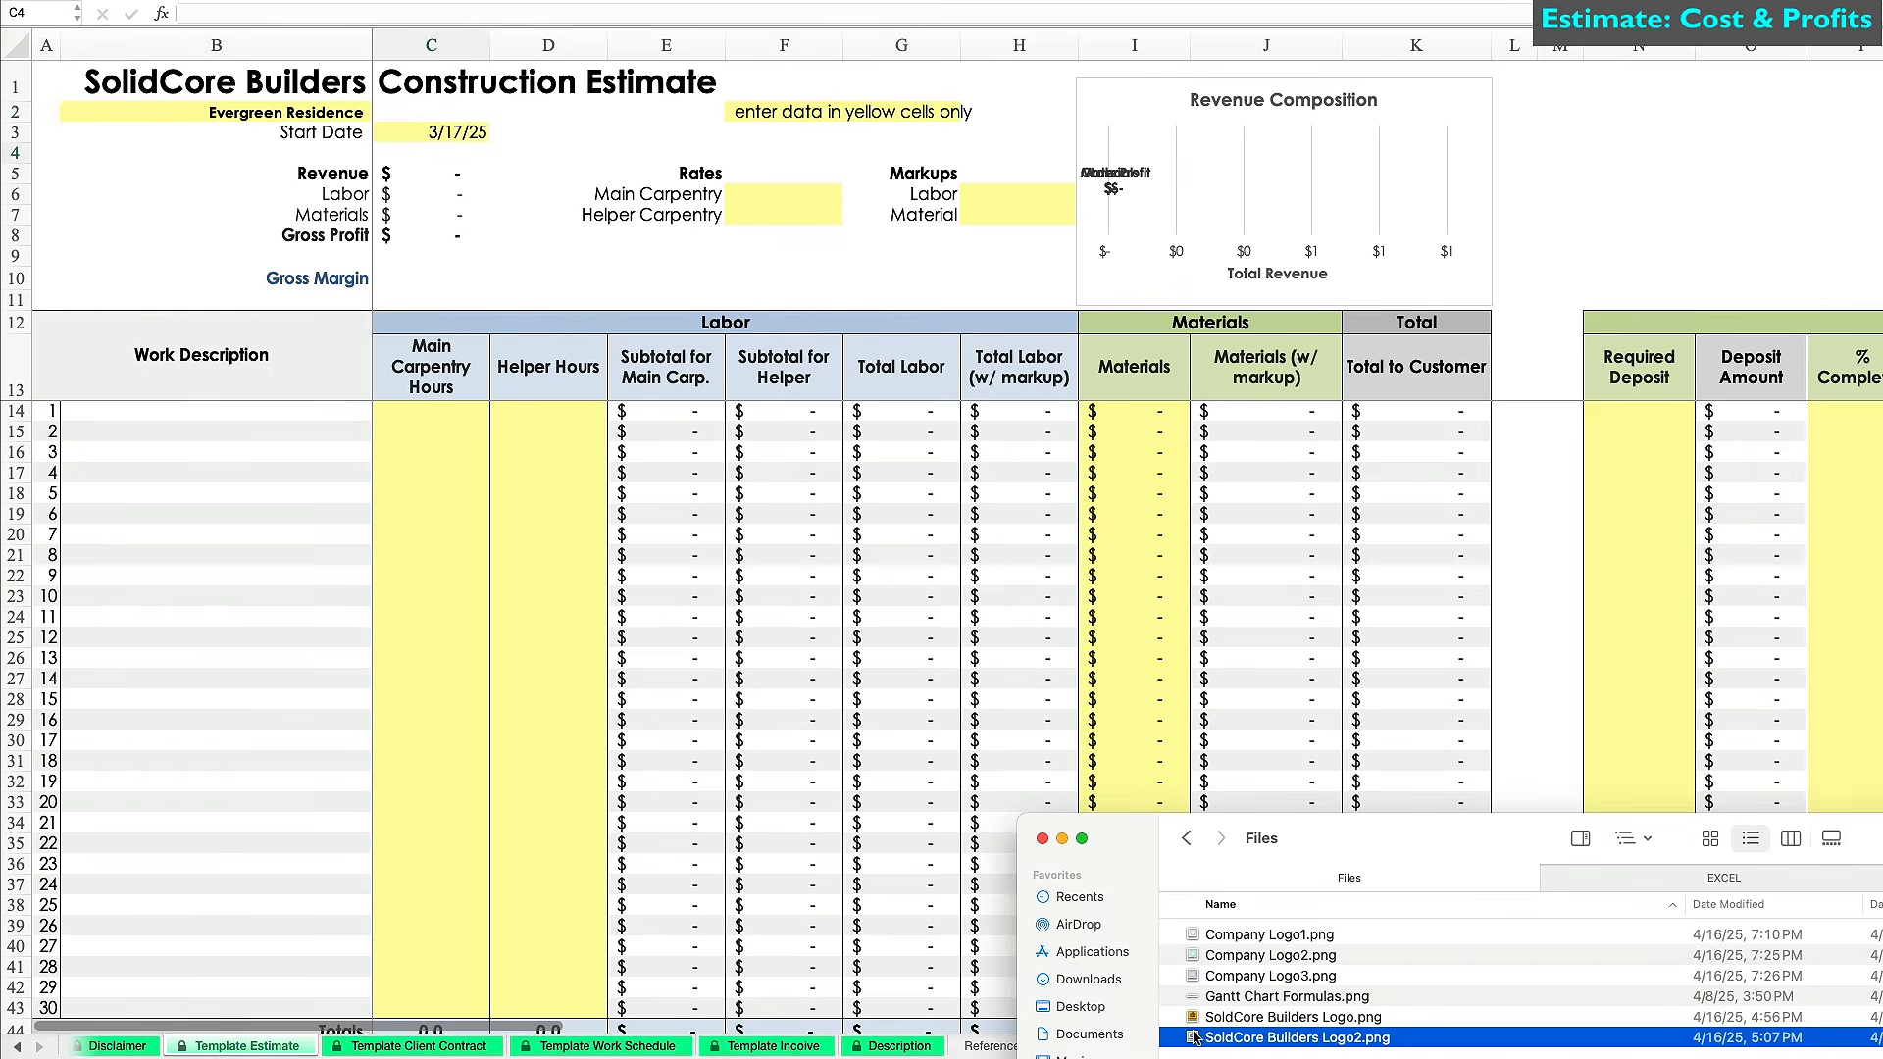
drag(1194, 1038, 505, 476)
drag(650, 560, 220, 239)
drag(481, 541, 219, 281)
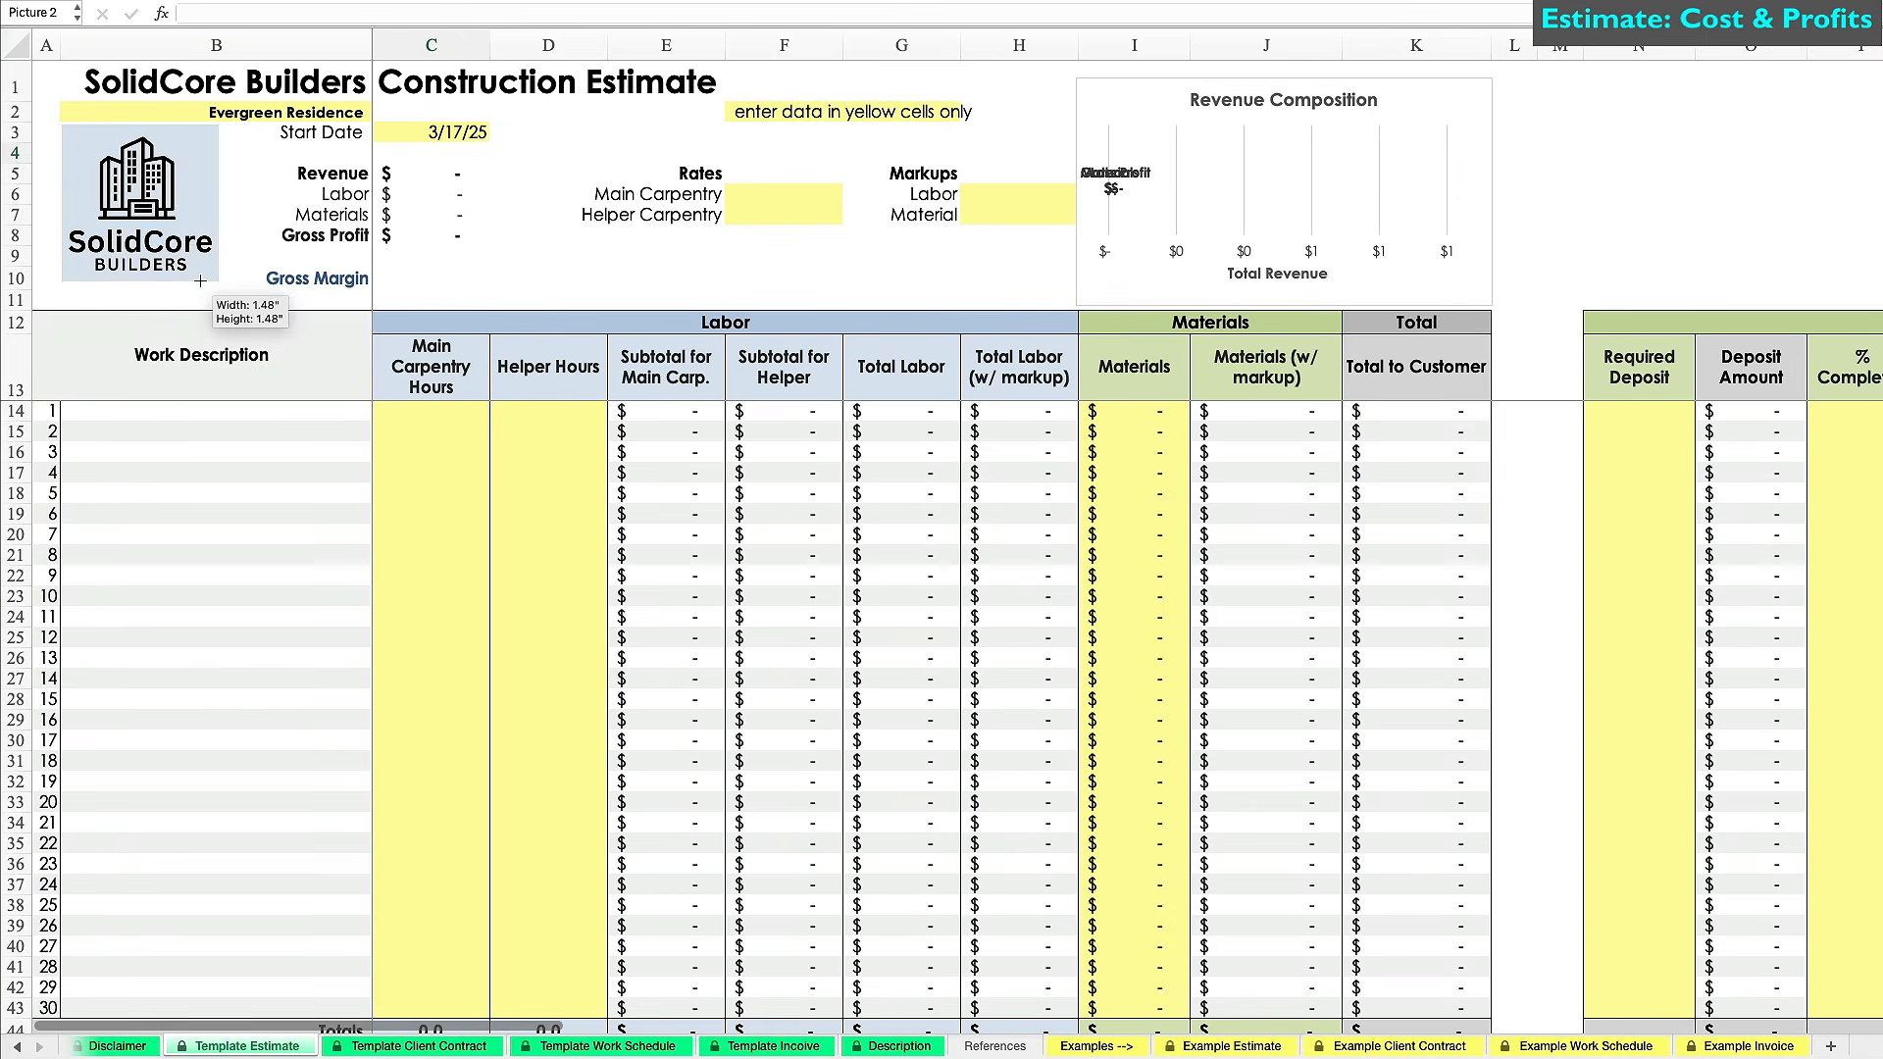
click(528, 265)
Bring up the preset work description list for cell B14.
click(192, 413)
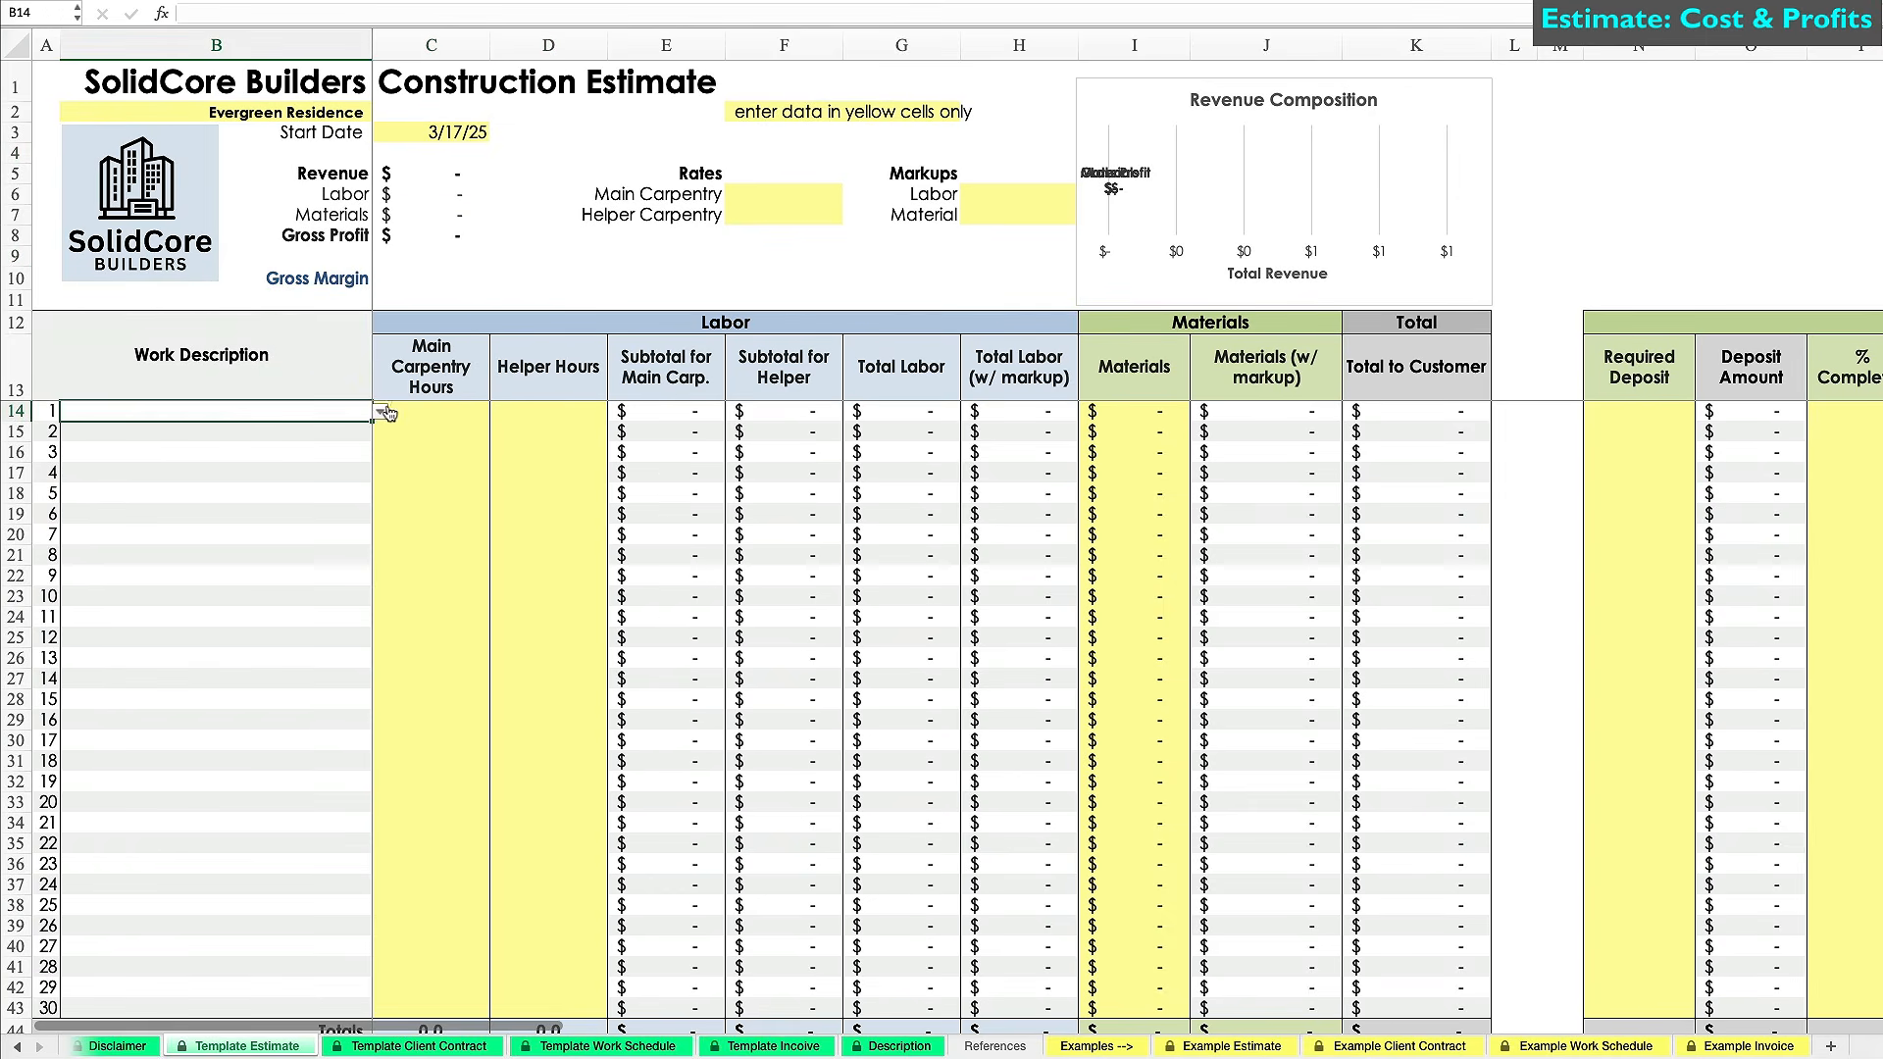
click(380, 412)
scroll(163, 561, down, 5)
Fill the first tasks: Prep work, Demo work, Excavation/Concrete/Steel Work and Rough carpentry.
click(162, 561)
click(159, 431)
text(Demo work)
key(Return)
text(Ex)
key(Return)
text(Rough)
key(Return)
Add Furniture removal as the fifth task despite the description validation warning.
text(Furniture removal)
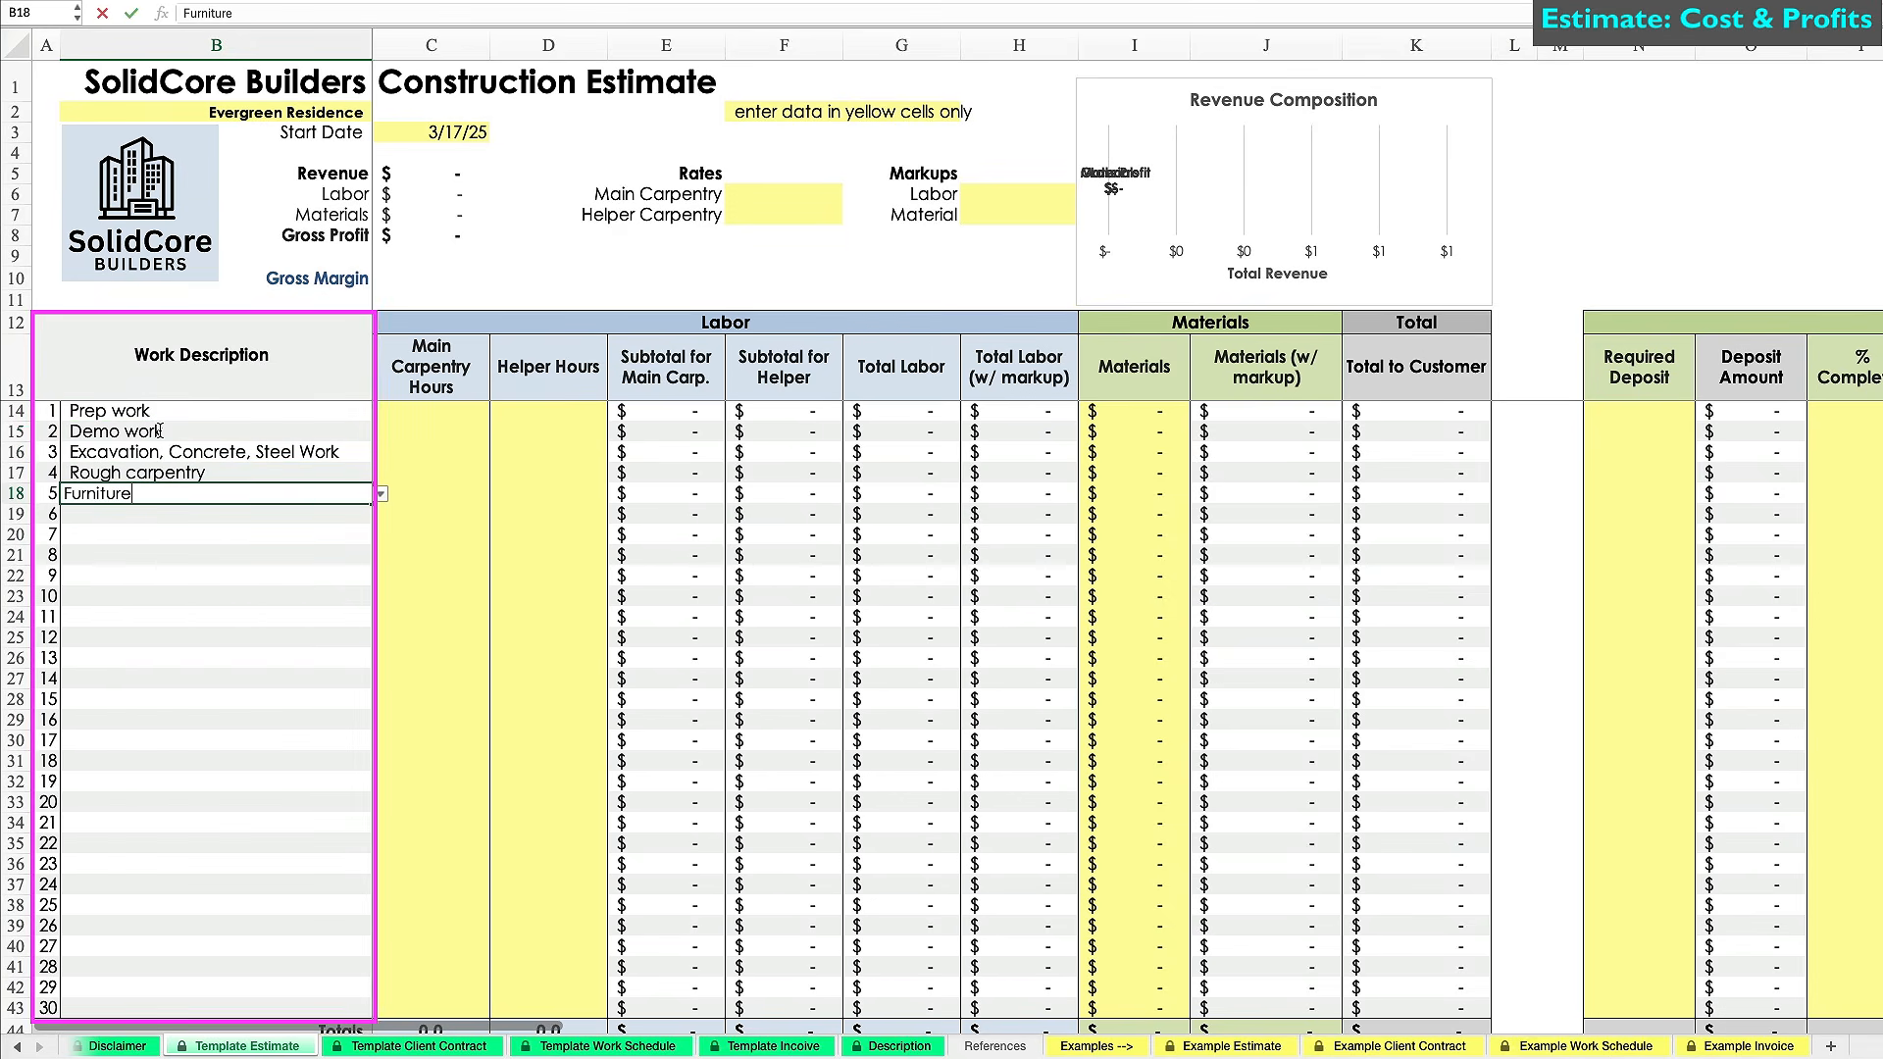
key(Return)
key(Return)
key(Escape)
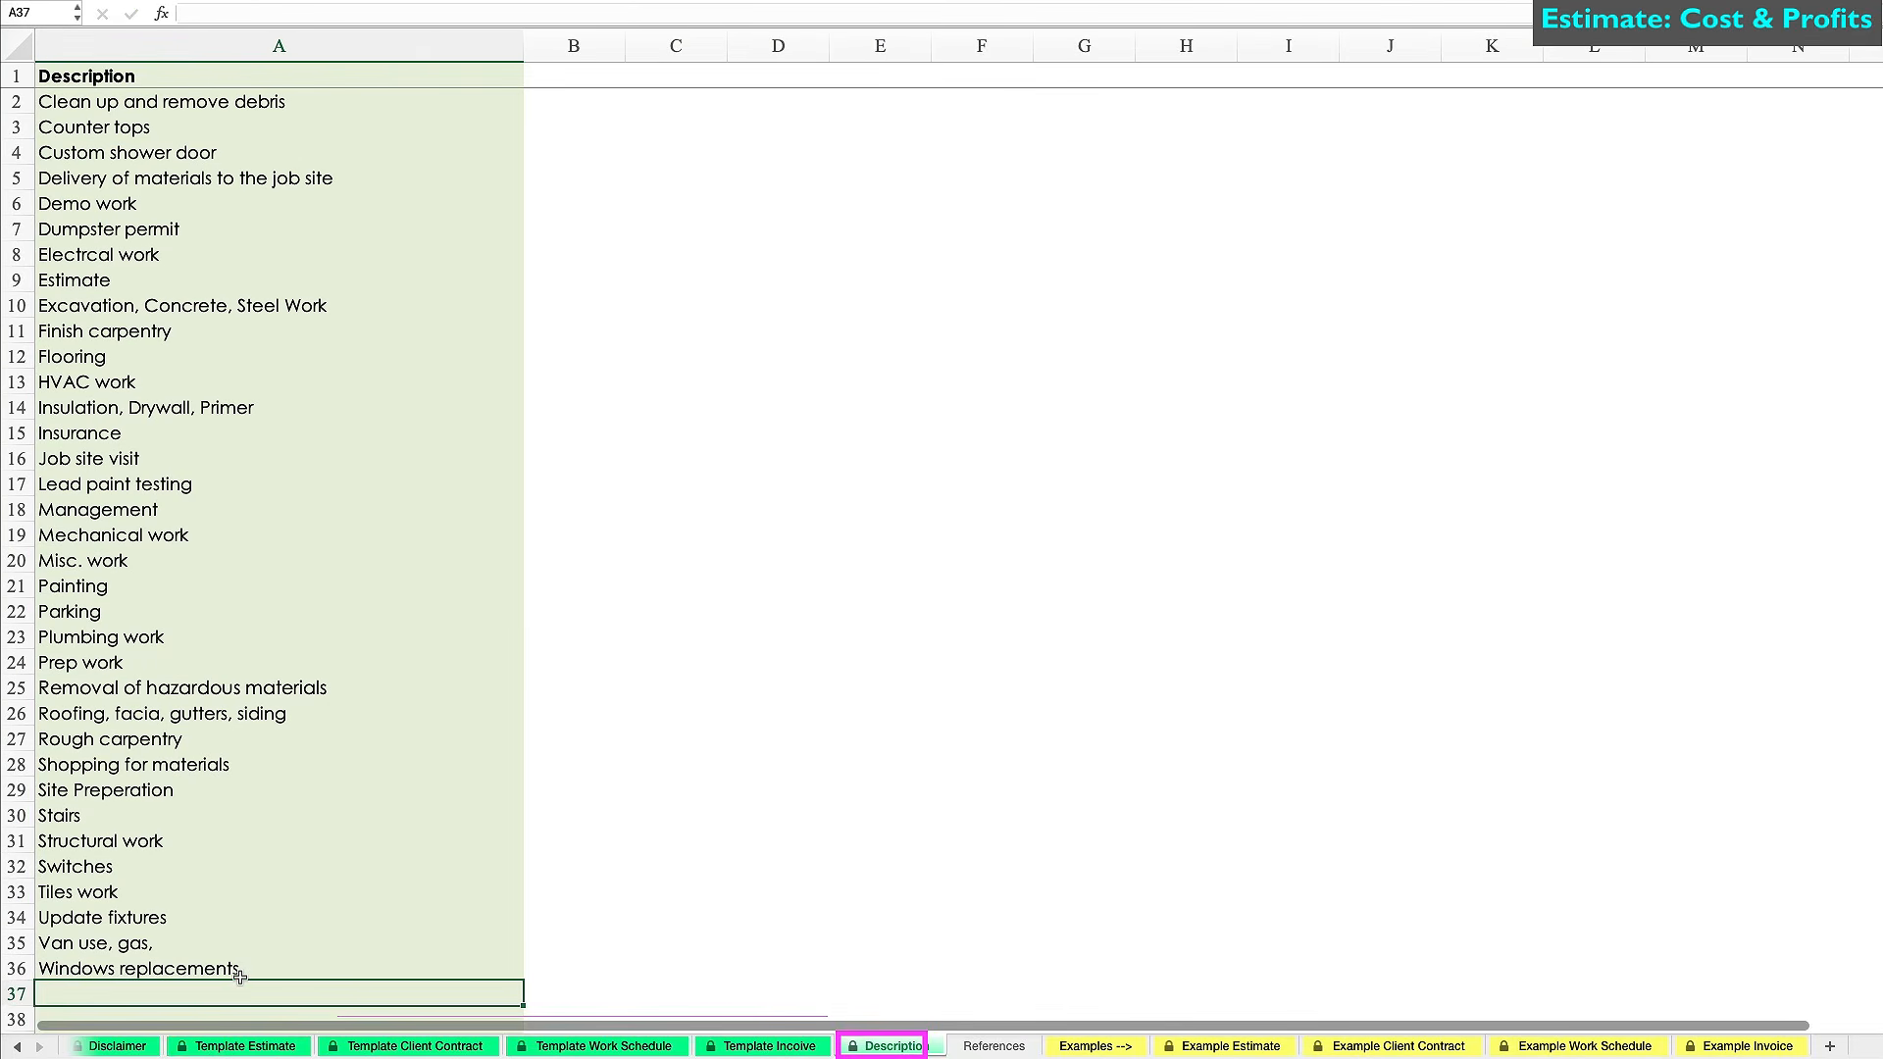
text(Furniture removal)
key(Return)
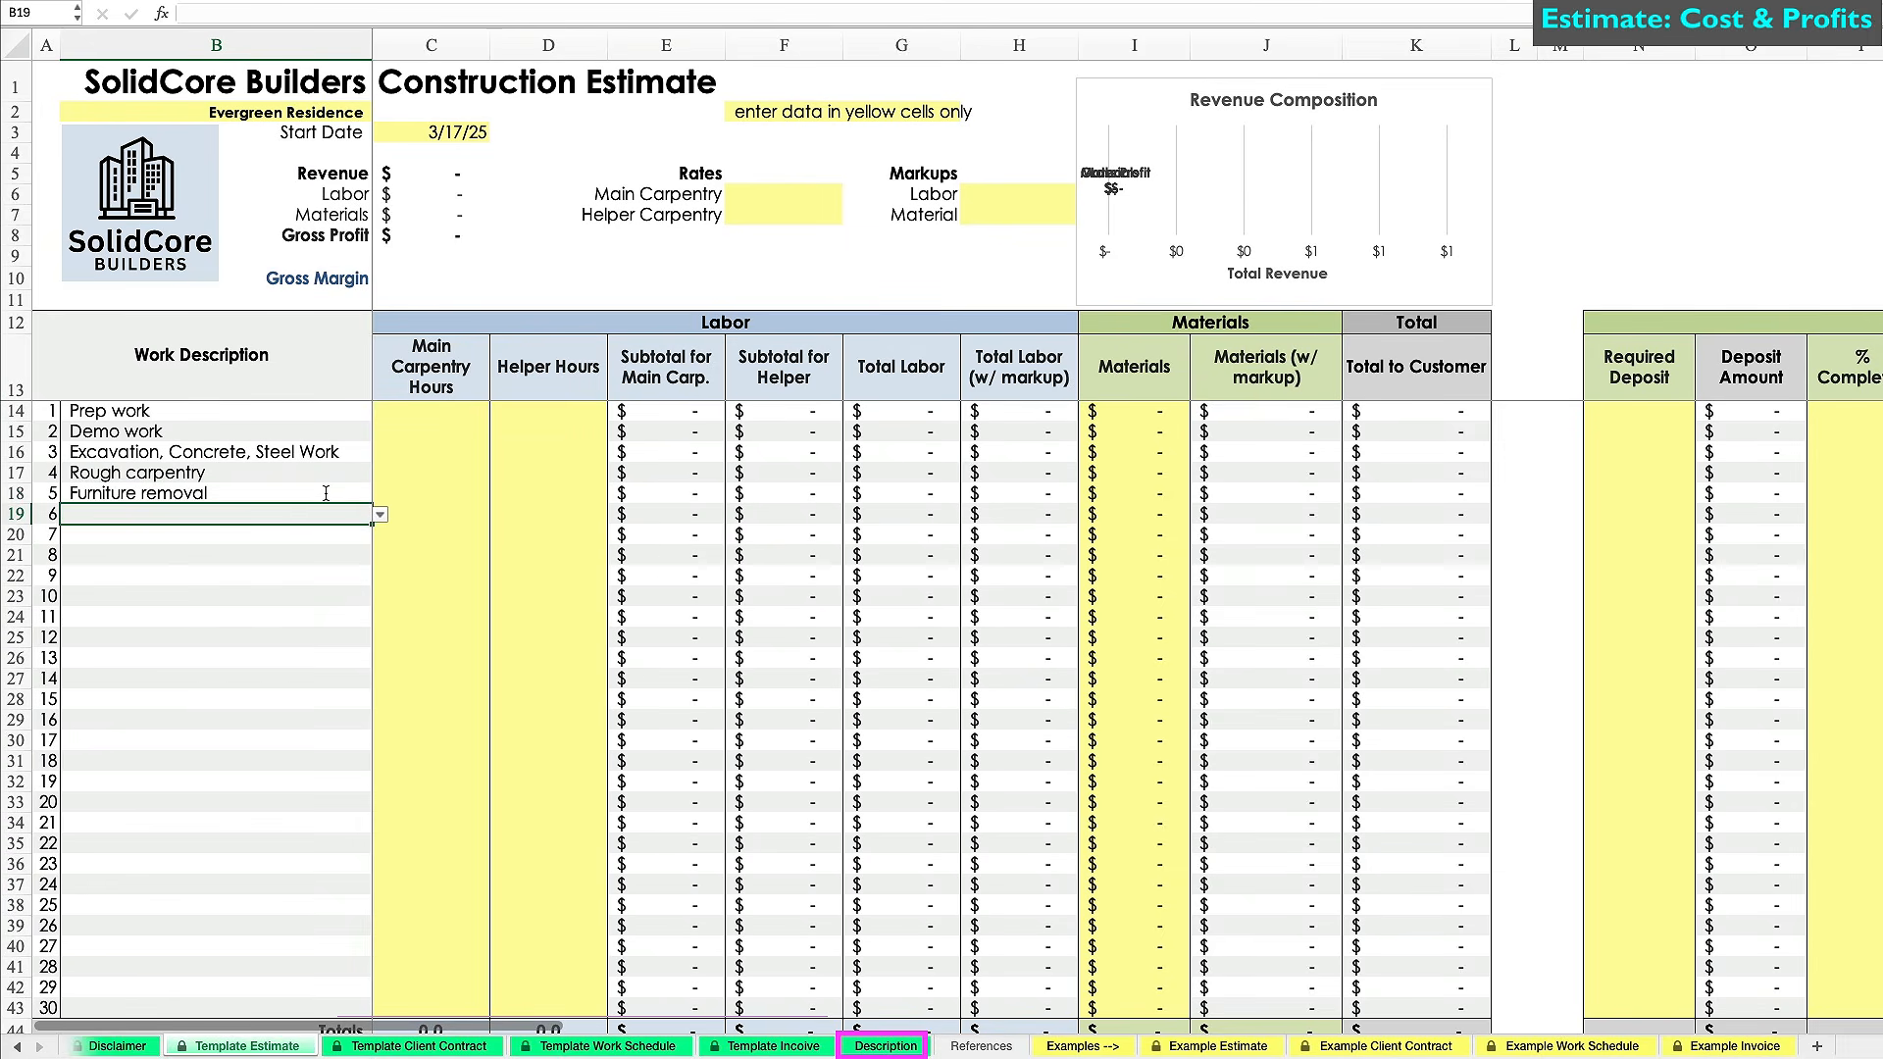
Enter Roofing, facia, gutters, siding; Mechanical work; Insulation, Drywall, Primer; Flooring and Tiles work.
text(Roofing, facia, gutters, siding)
key(Return)
text(Mechanical work)
key(Return)
text(Insulation, Drywall, Primer)
key(Return)
text(Flooring Tiles work)
key(Return)
Add Finish carpentry, Stairs, Painting and Misc. work as the final tasks.
text(Finish carpentry)
key(Return)
text(Stairs)
key(Return)
text(Painting)
key(Return)
text(Misc. work)
key(Return)
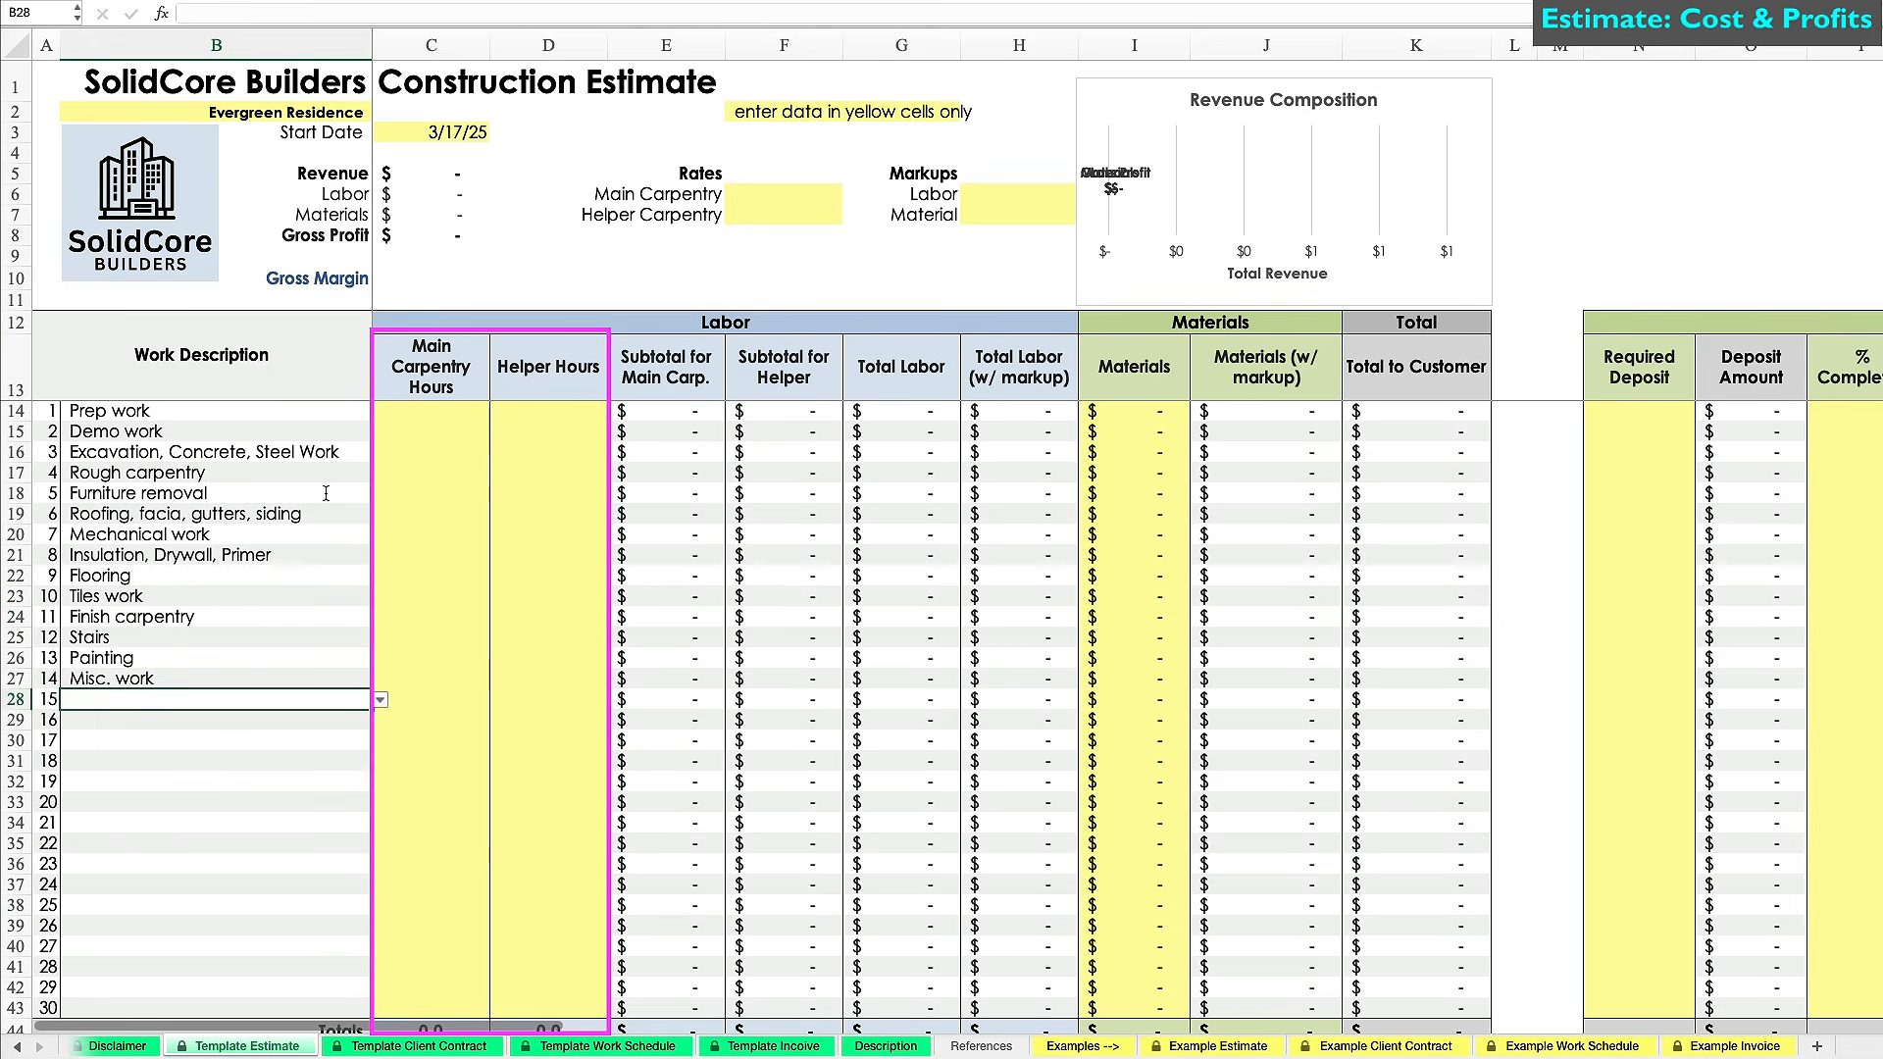
Enter main carpentry and helper hours for Prep work, Demo work and Excavation.
click(463, 412)
text(25)
key(Tab)
text(31)
key(Return)
text(17)
key(Tab)
text(34 30)
key(Tab)
text(50.5)
Enter hours for Rough carpentry (25/50), Furniture removal (3/5) and Roofing (12/17).
key(Return)
text(25)
key(Tab)
text(50)
key(Tab)
click(444, 489)
text(3)
key(Tab)
text(5)
key(Return)
text(12)
key(Tab)
text(17)
Fill in carpentry and helper hours for the remaining tasks through Misc. work (3 and 2).
key(Return)
text(11	6 10.5	14 5	7)
key(Return)
text(21.0)
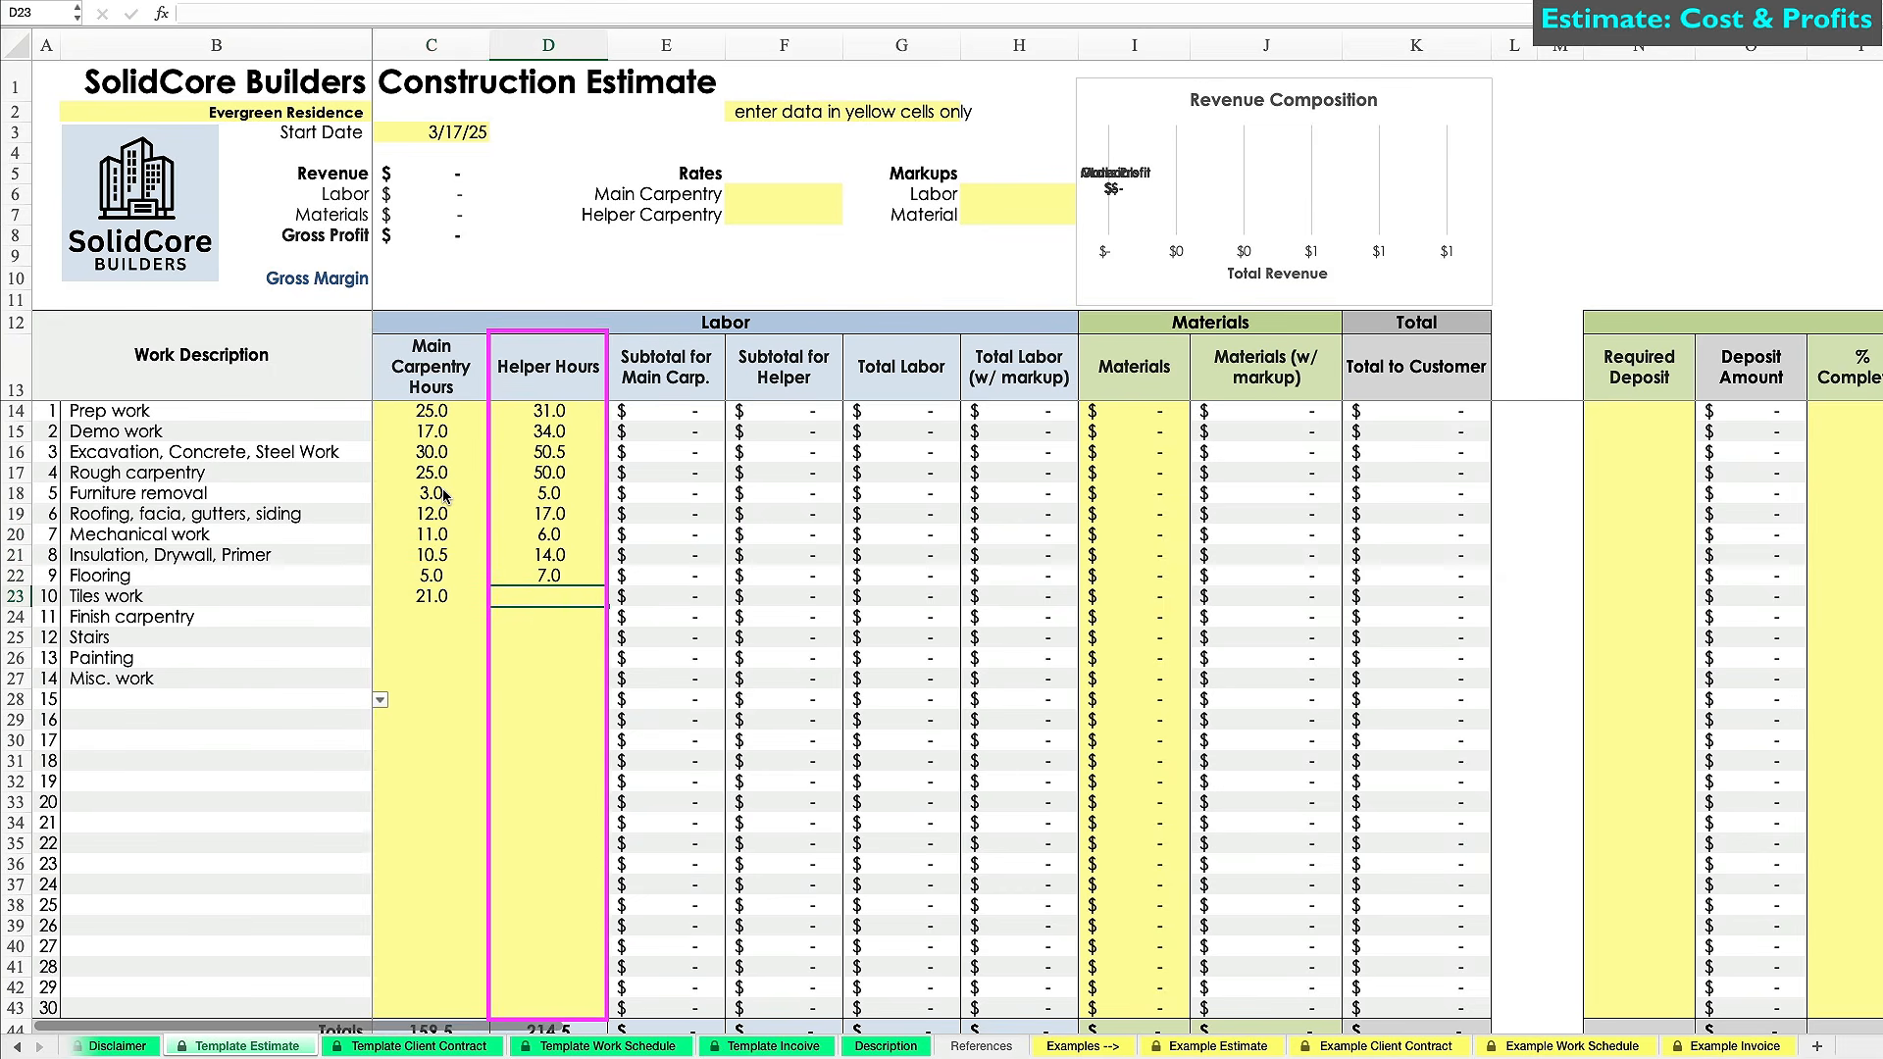
text(	32.0 12.0	16.5 )
text(22)
key(Tab)
text(36)
key(Return)
text(31)
key(Tab)
text(45)
key(Return)
text(3	2)
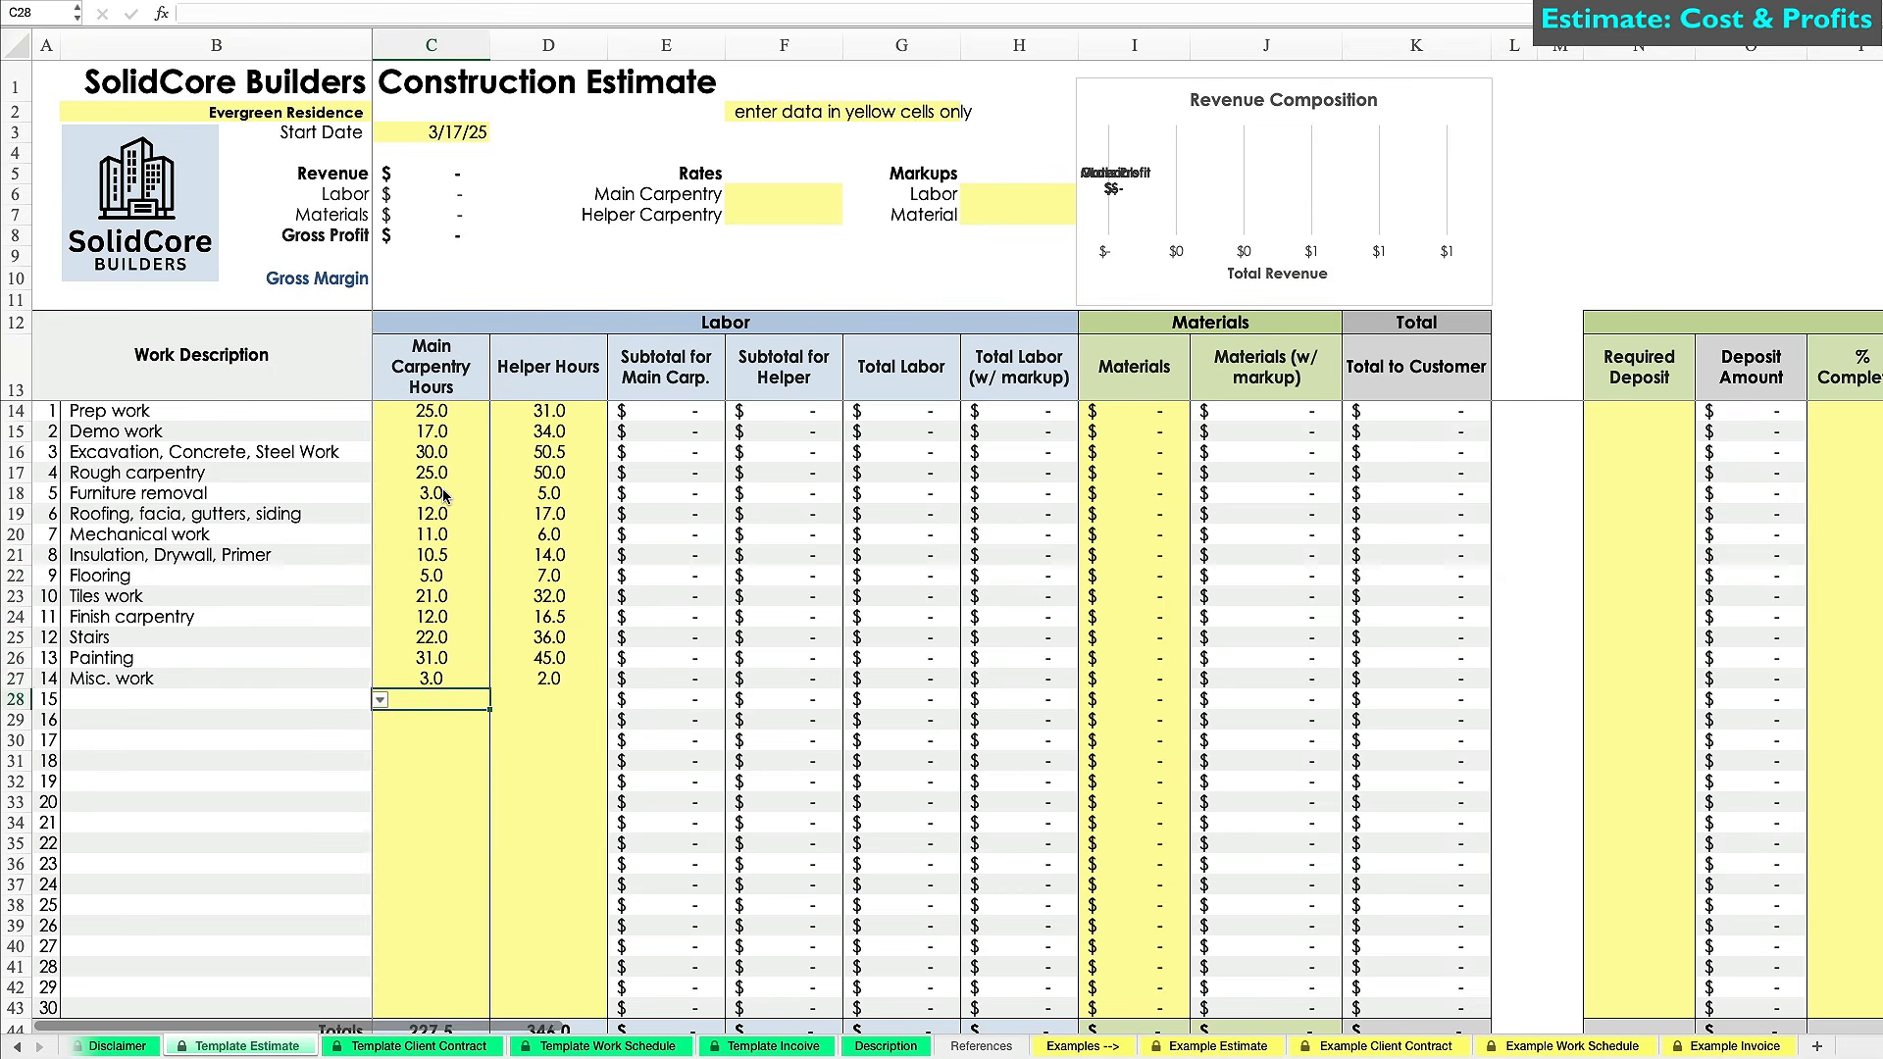
ctrl+scroll(722, 299, down, 1)
key(ctrl+Down)
key(Down)
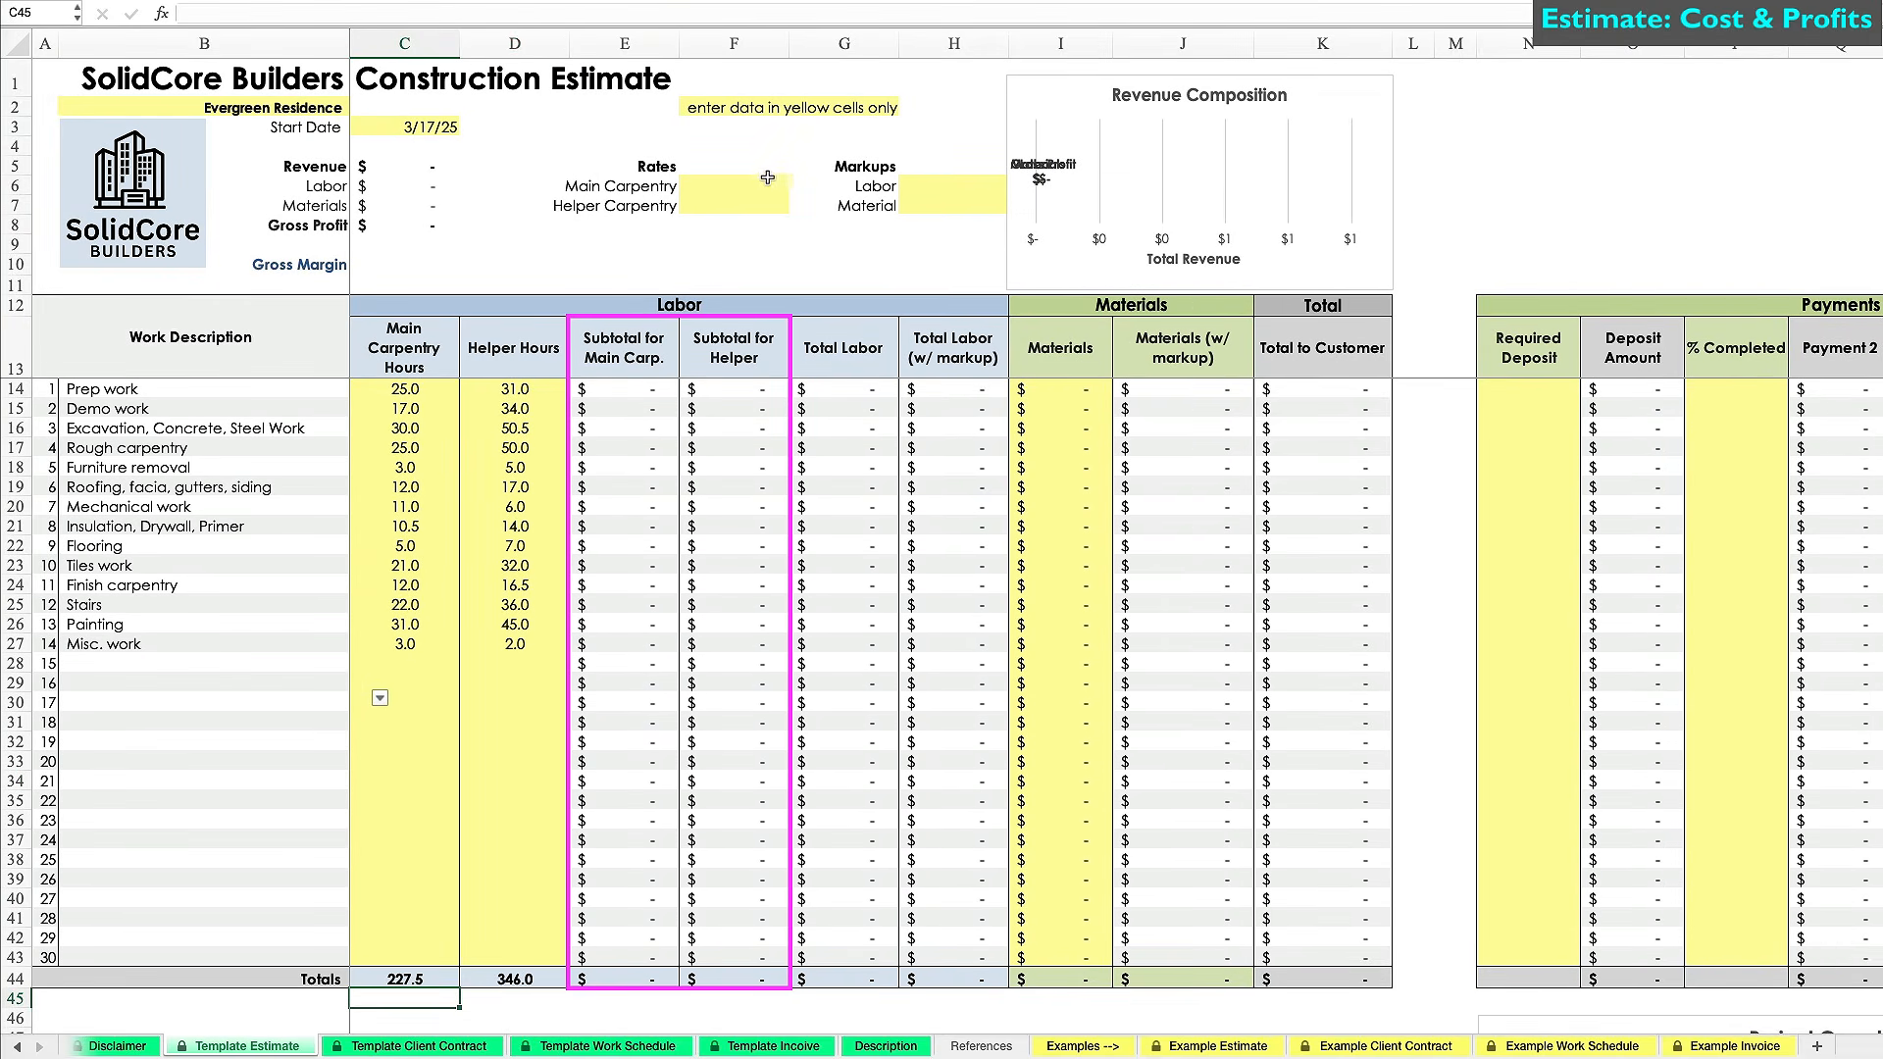
Set the main carpentry rate to $48 and the helper rate to $26.
click(763, 181)
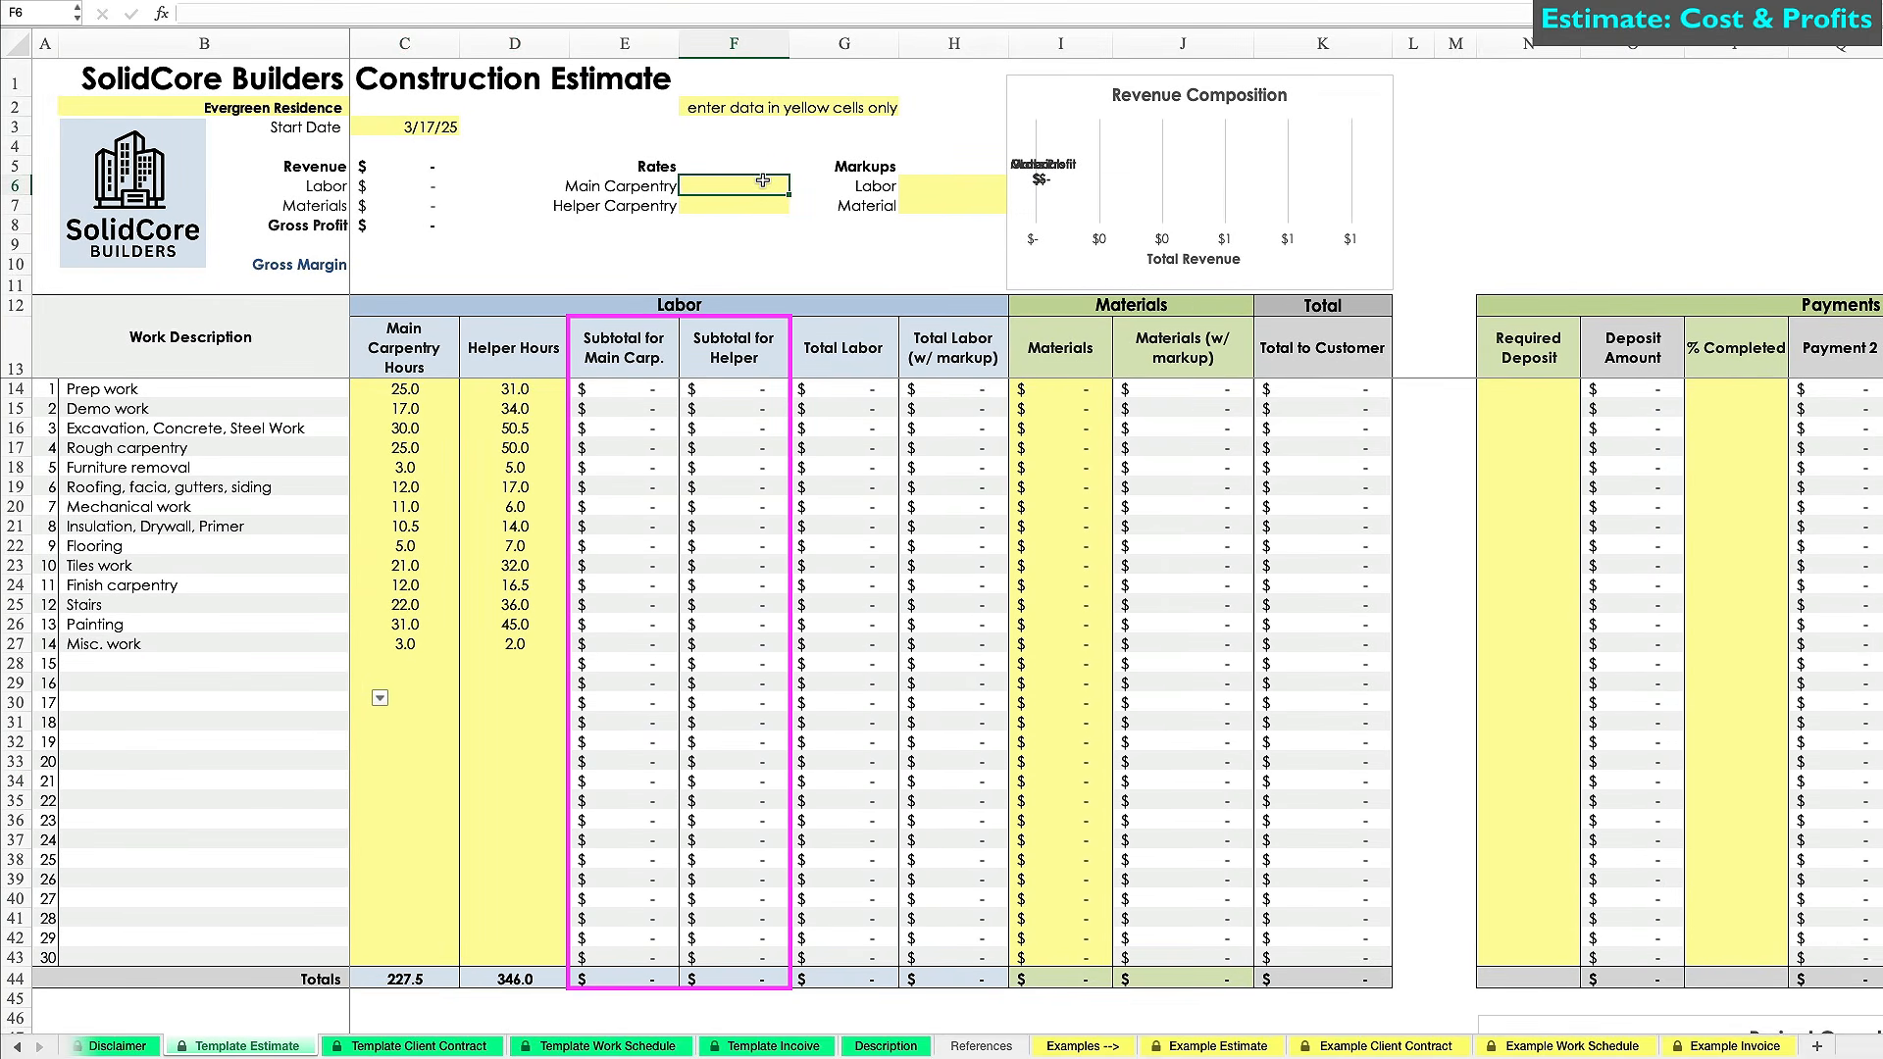
text(48)
key(Return)
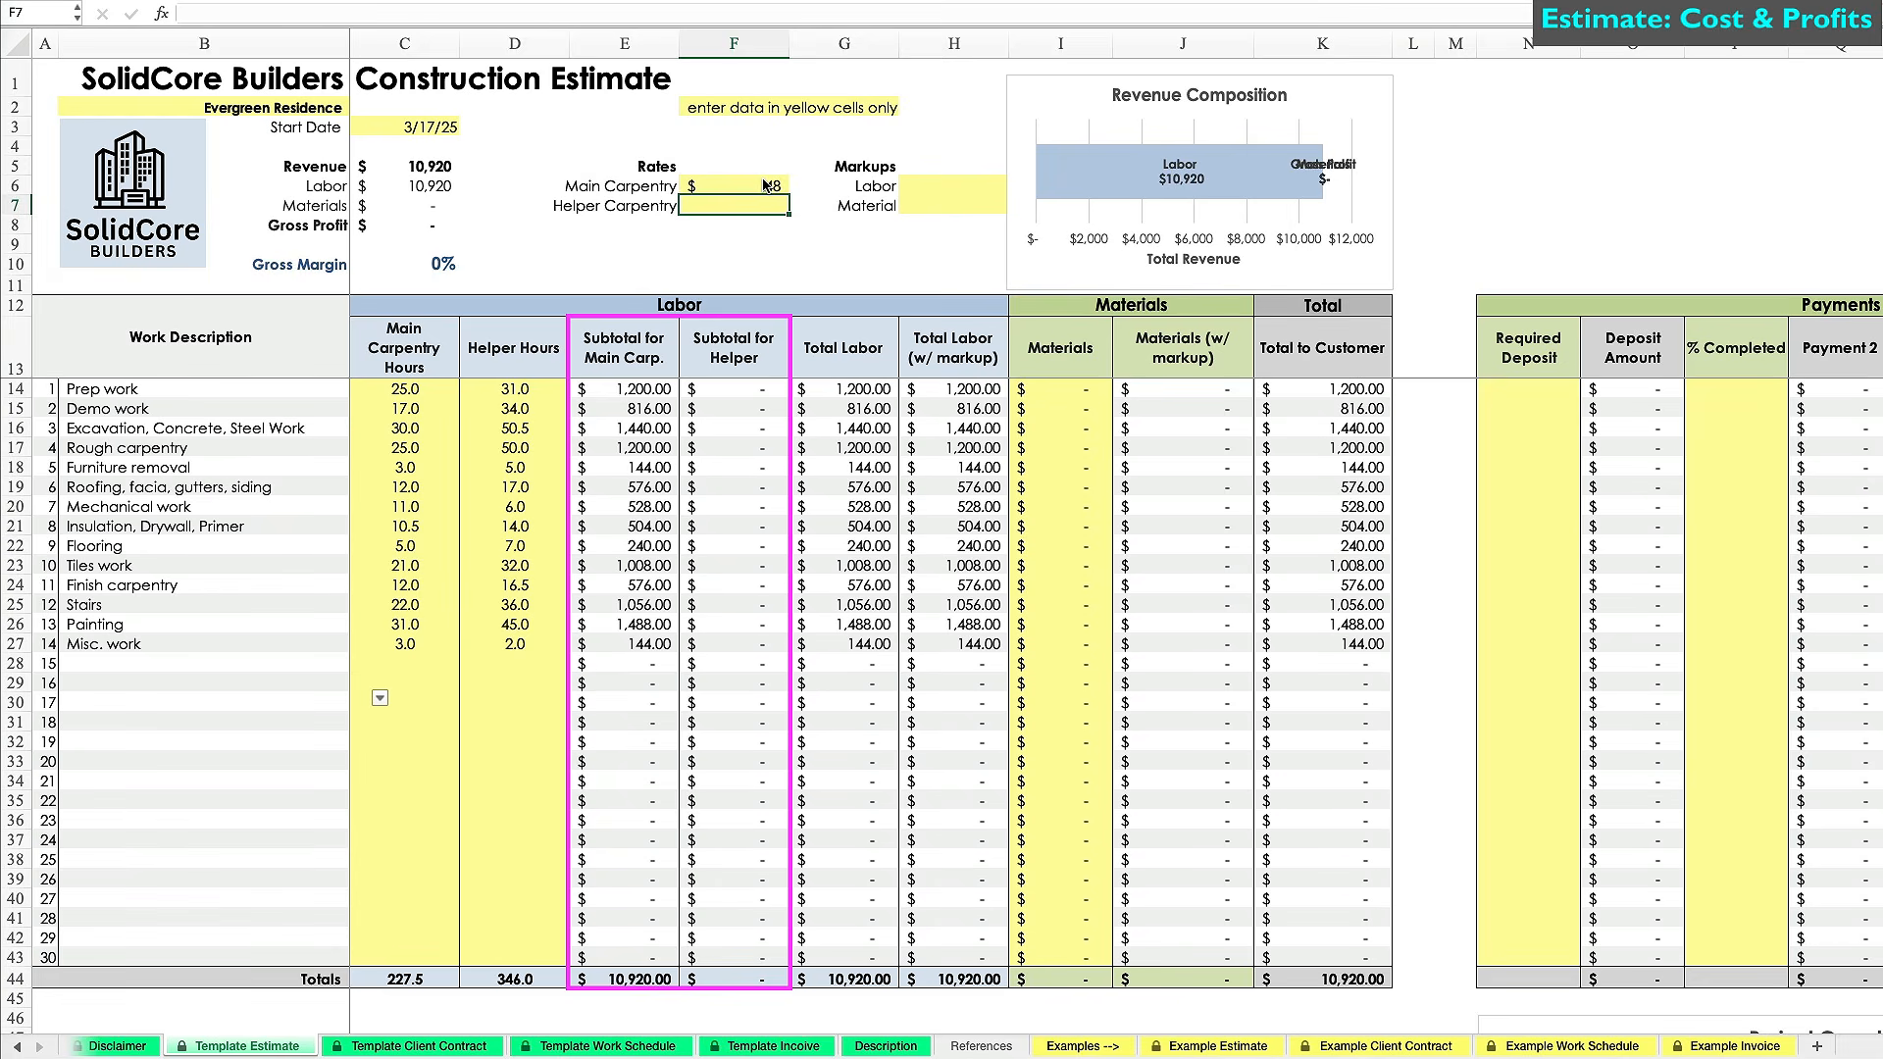
text(26)
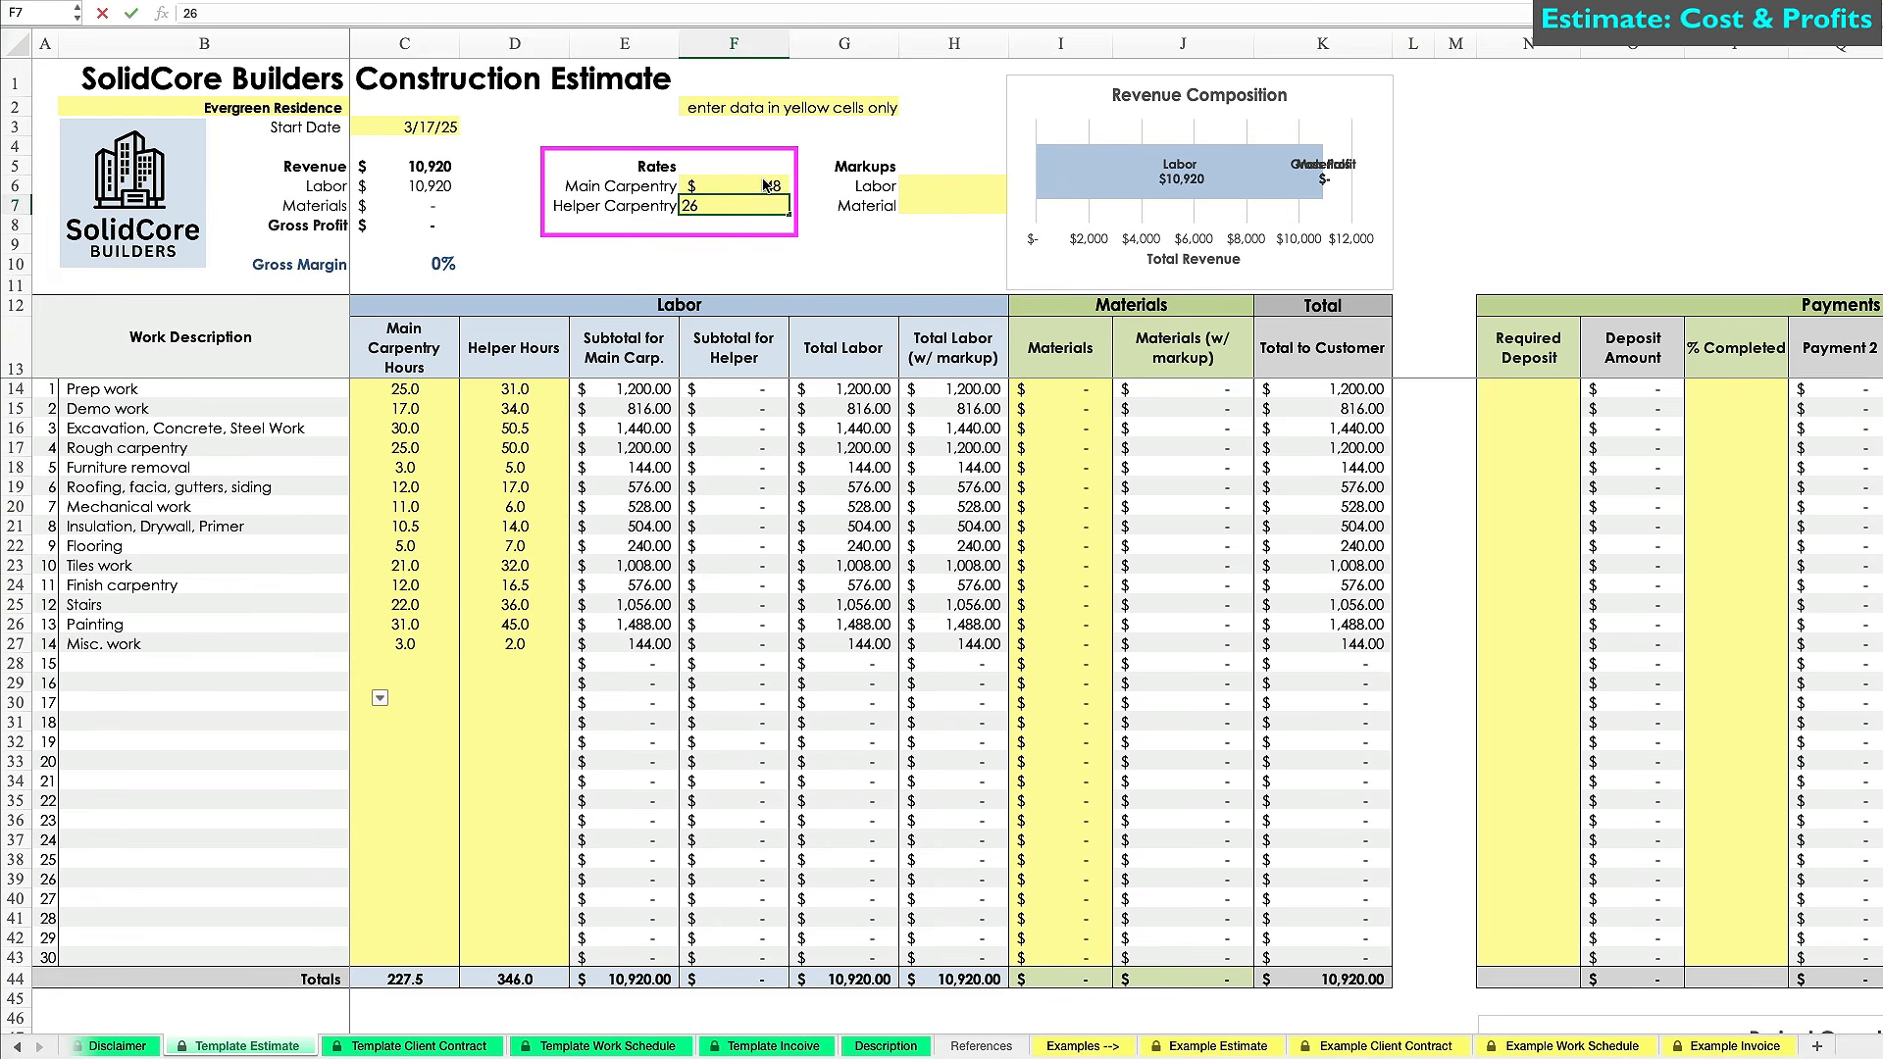
key(Return)
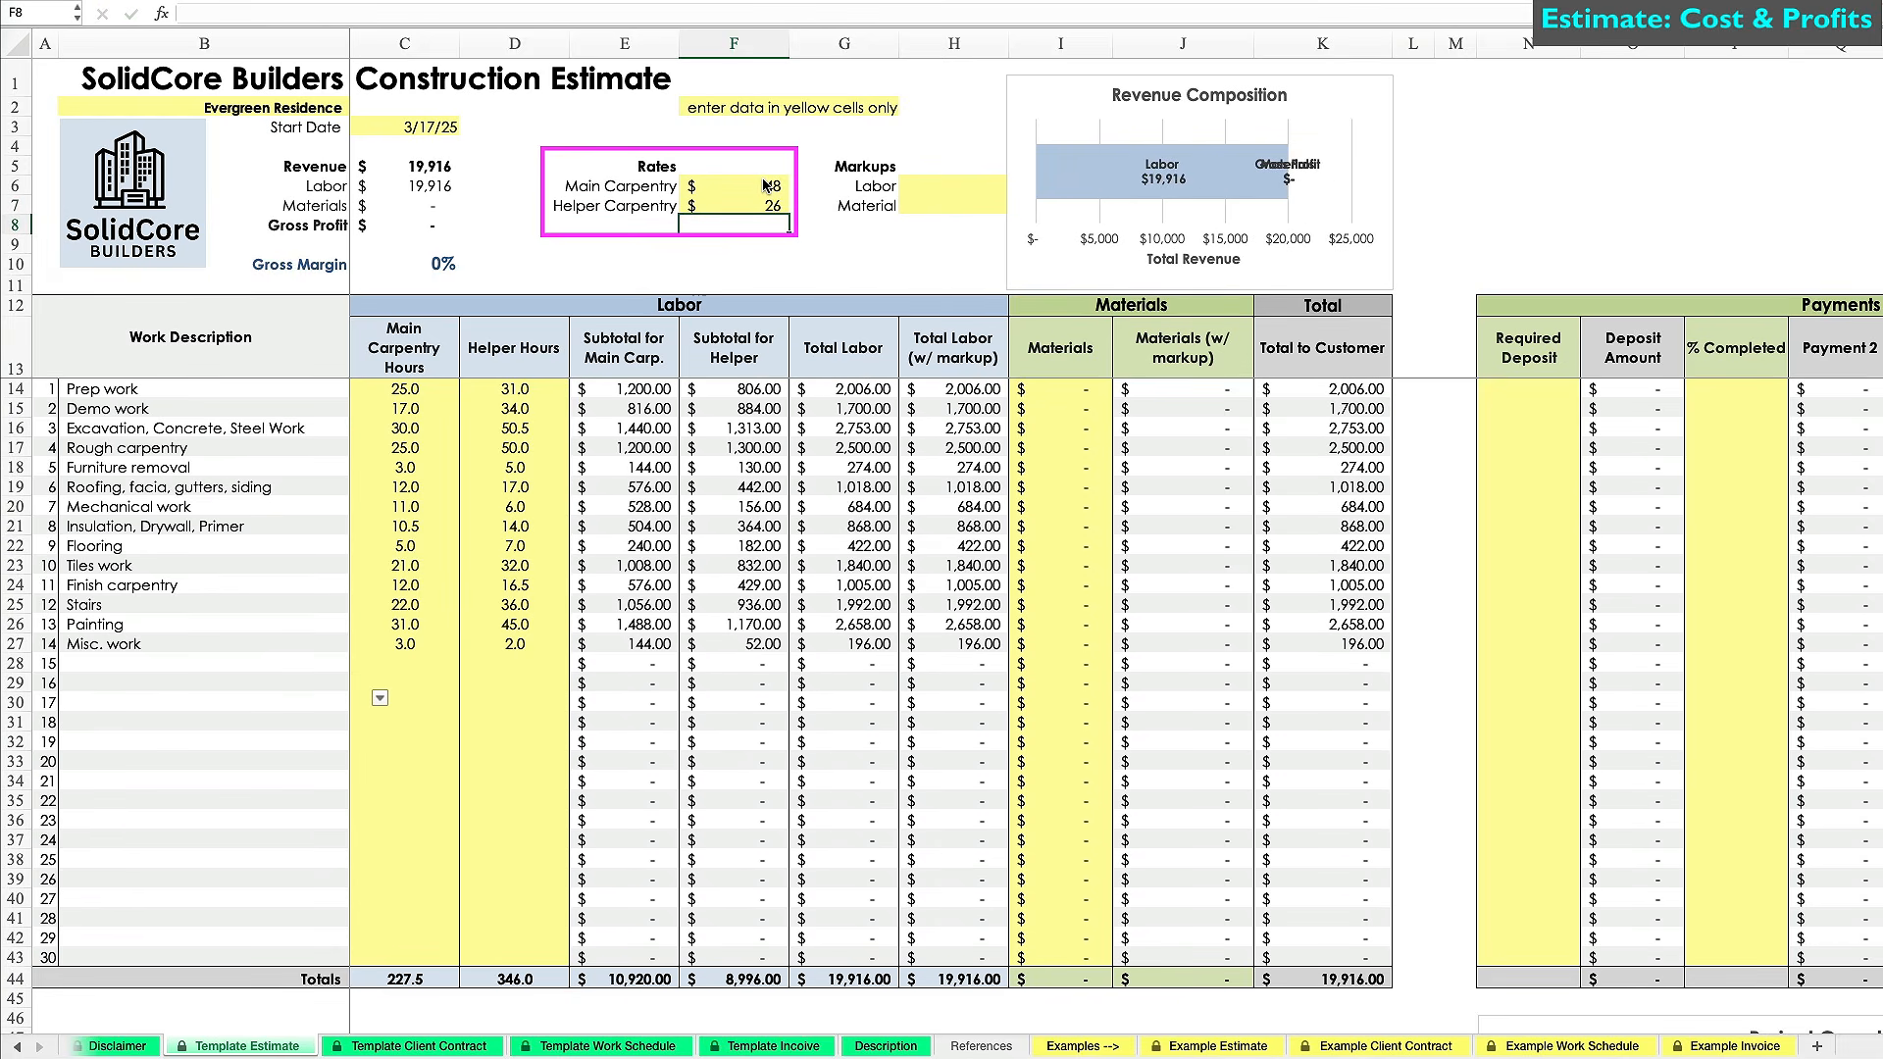
Review the helper rate and the carpentry and helper subtotal formulas.
click(764, 203)
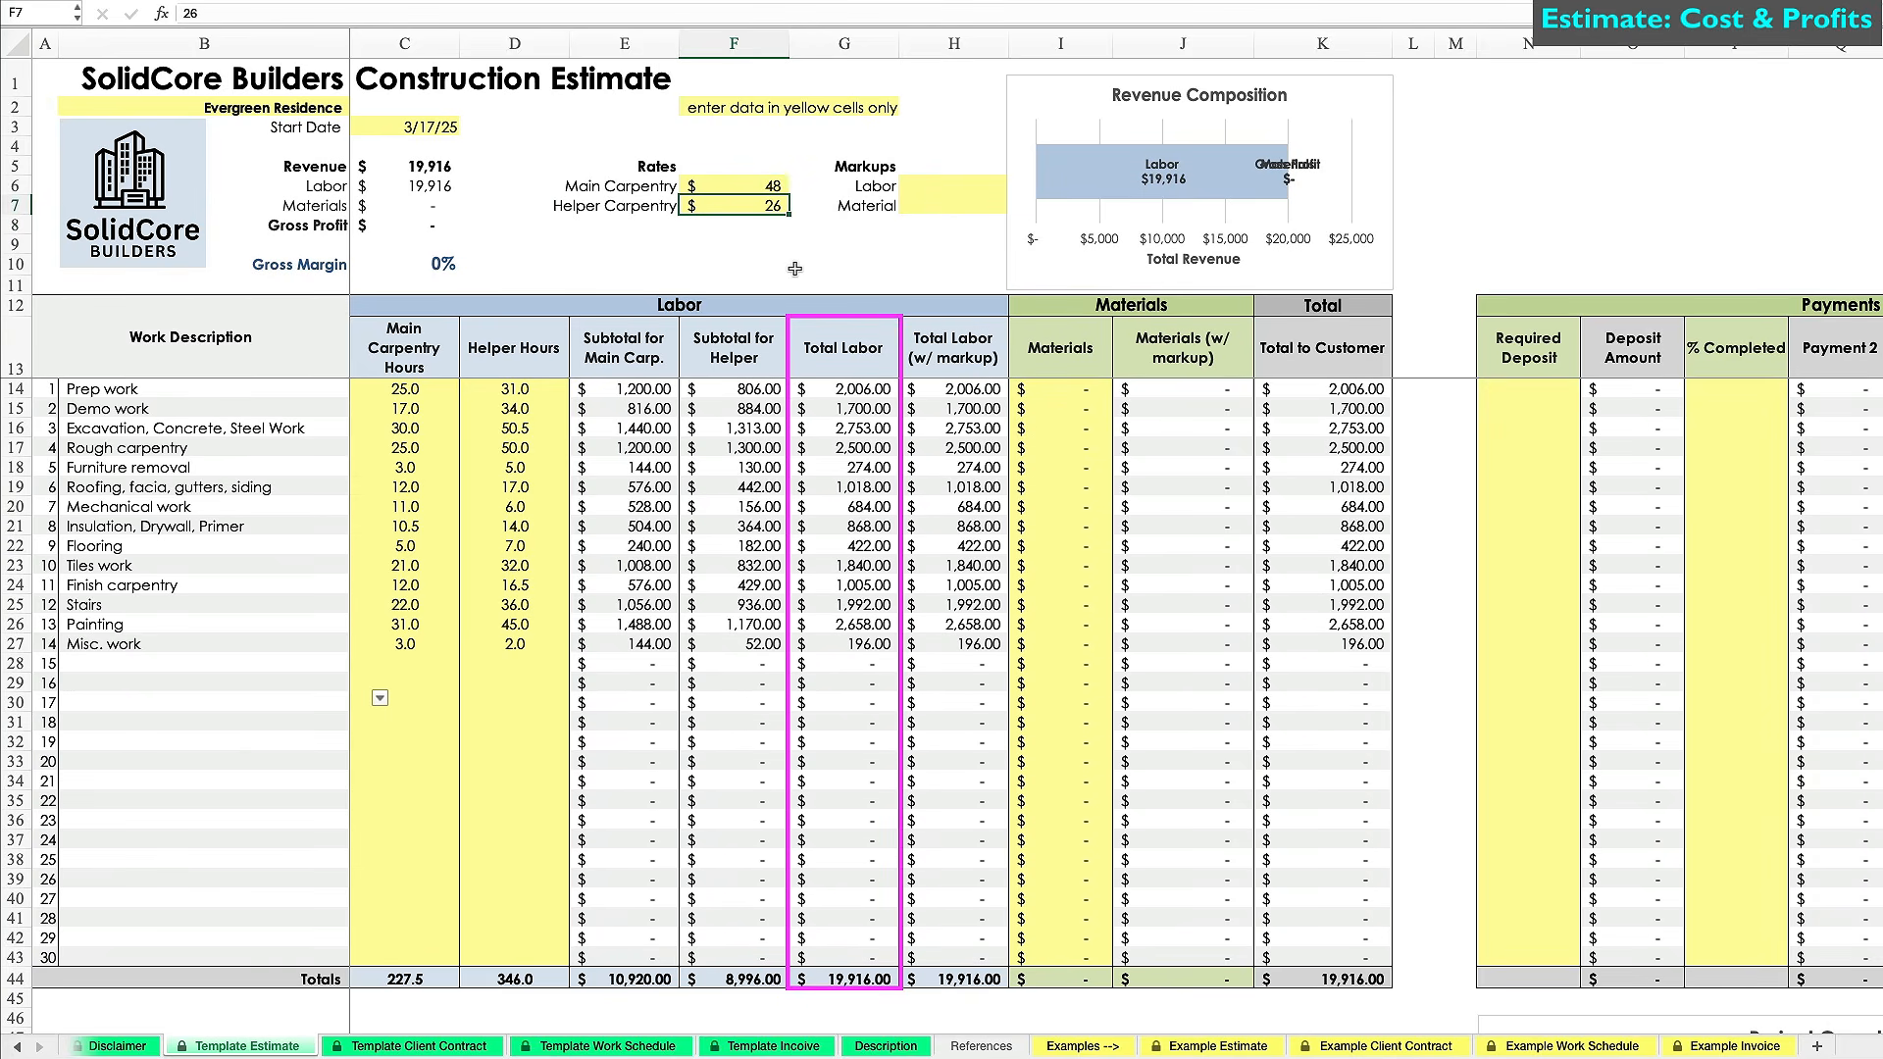
click(613, 386)
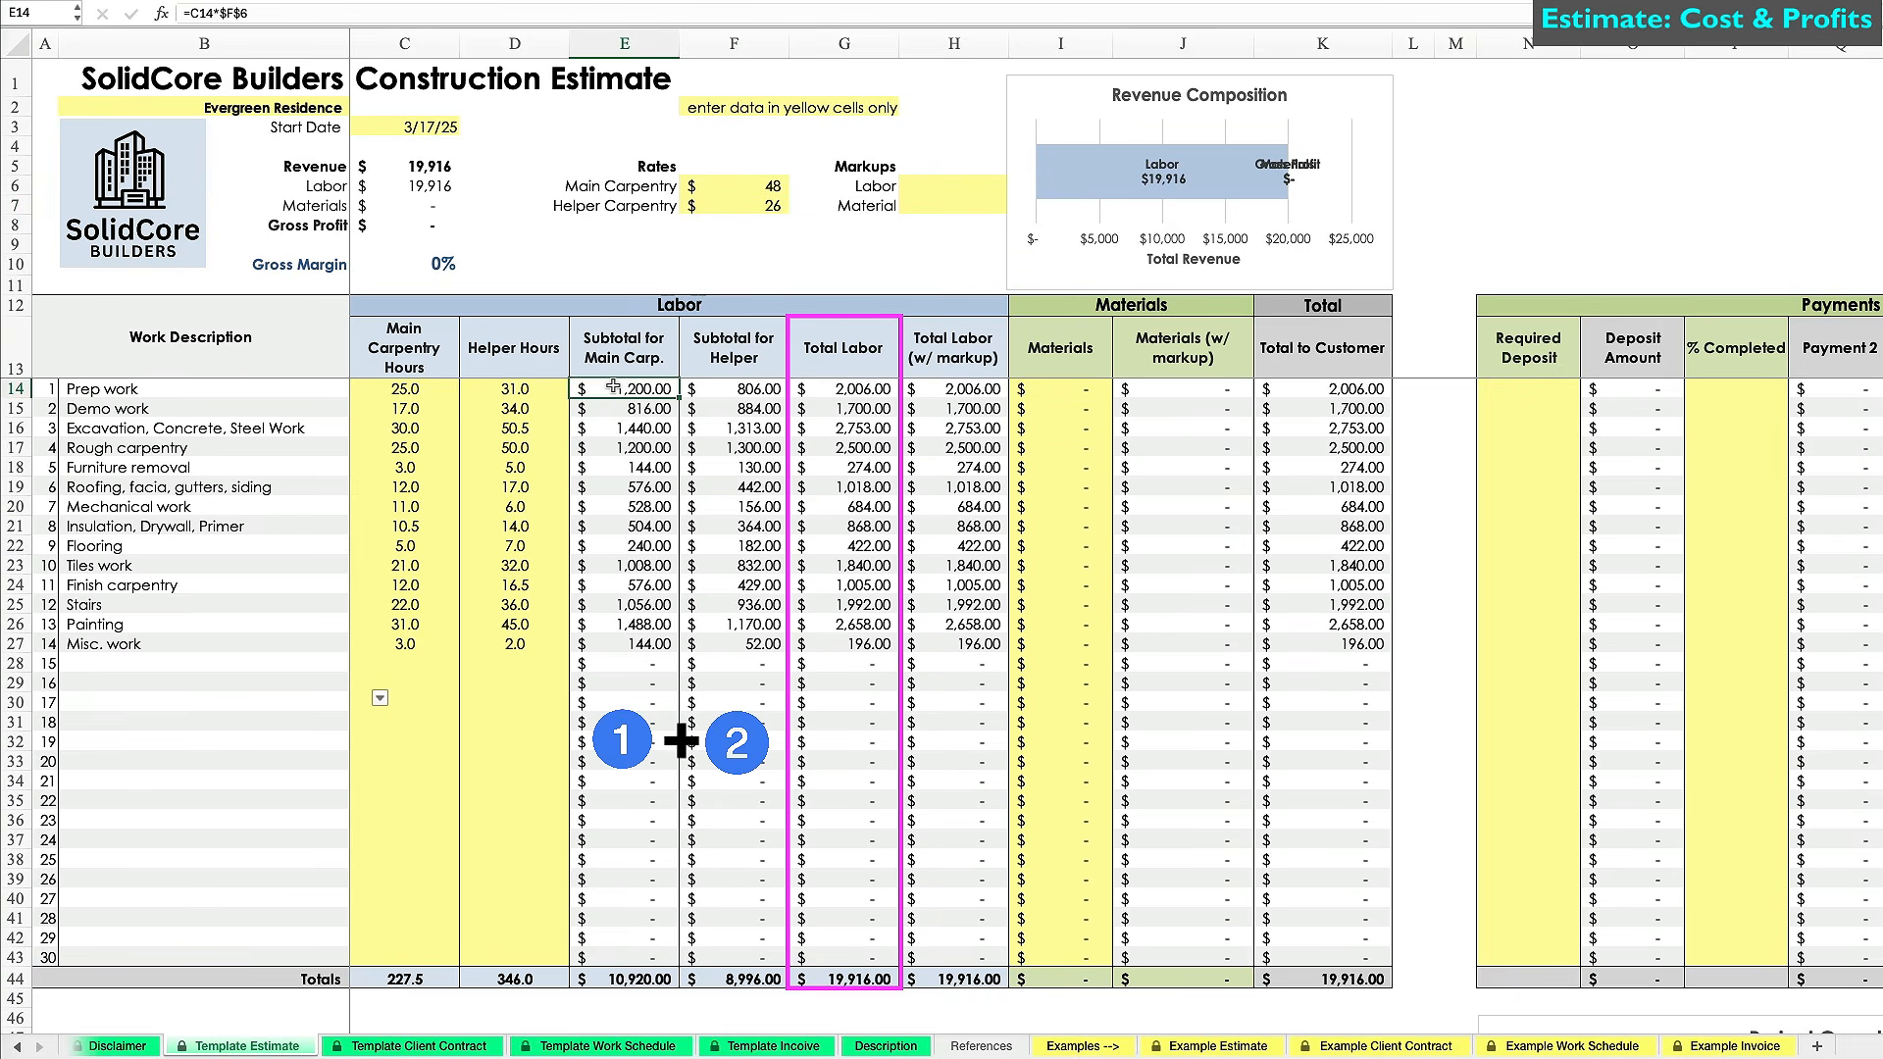
click(740, 384)
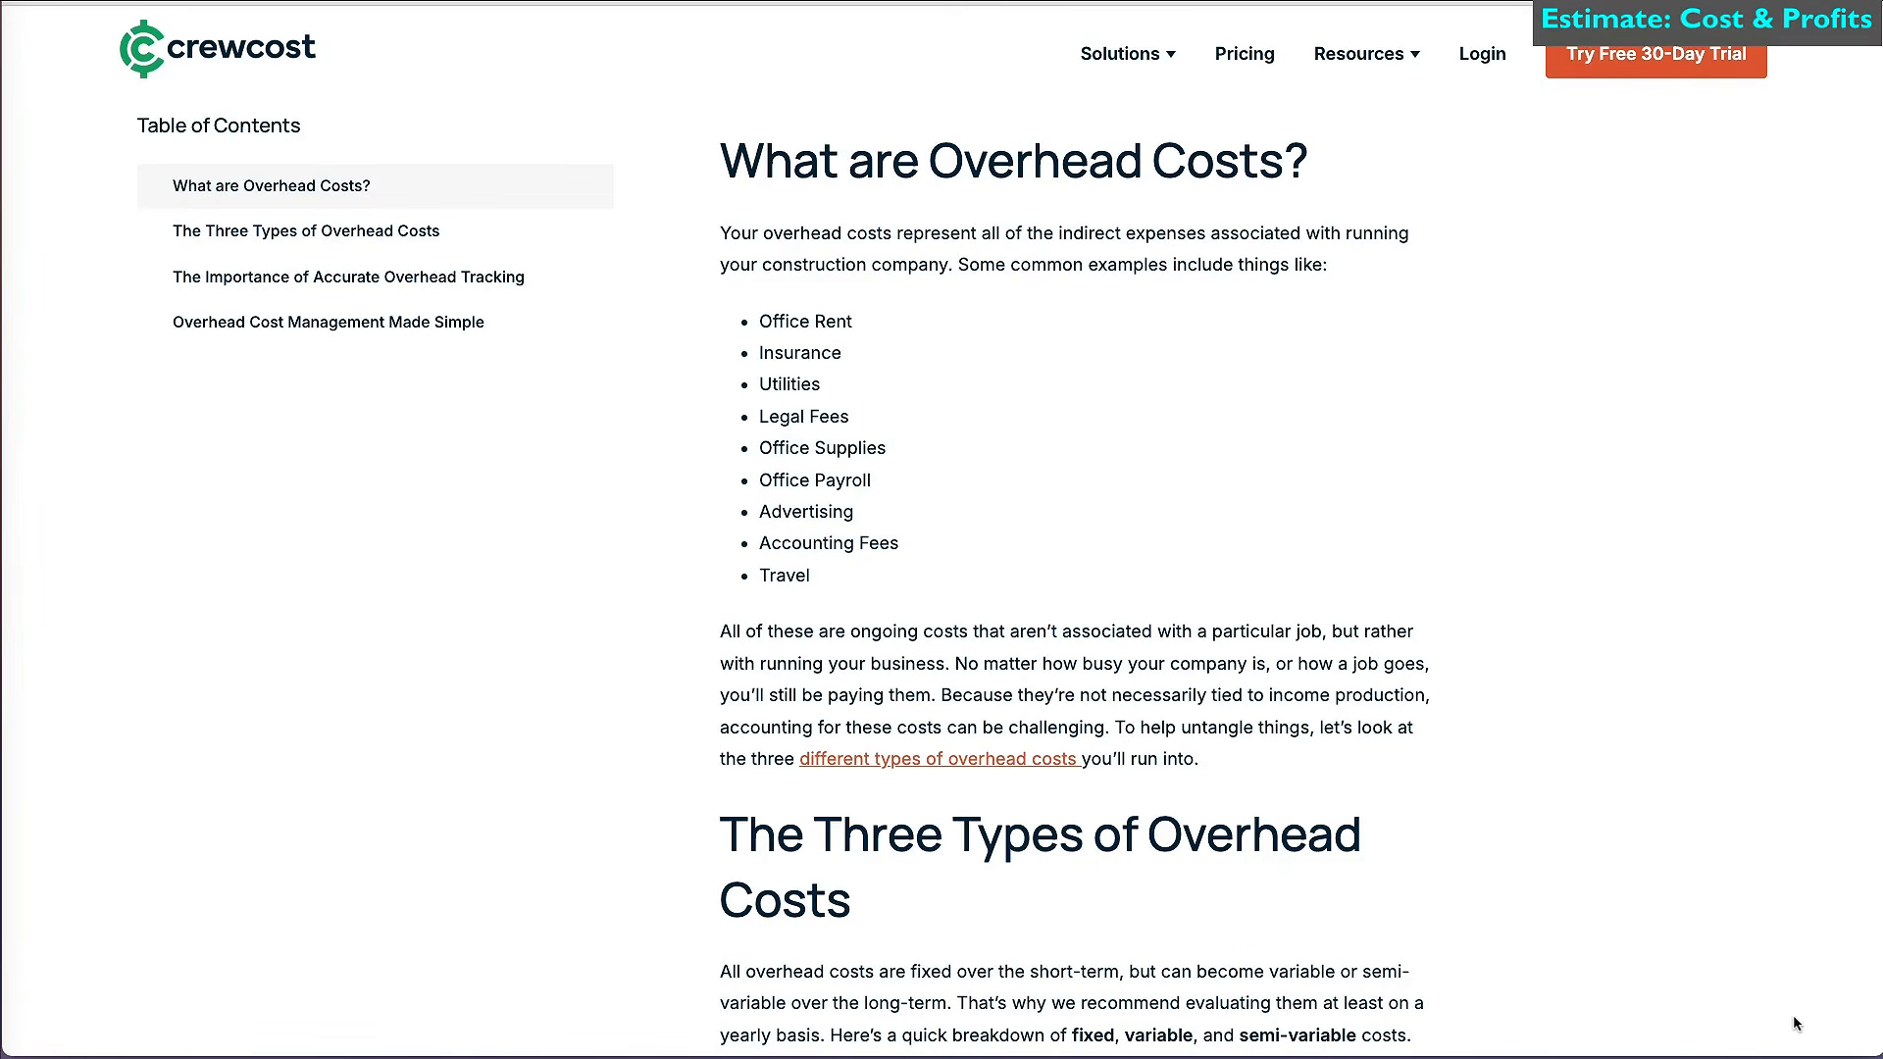
scroll(1792, 1014, down, 5)
scroll(1795, 1023, down, 2)
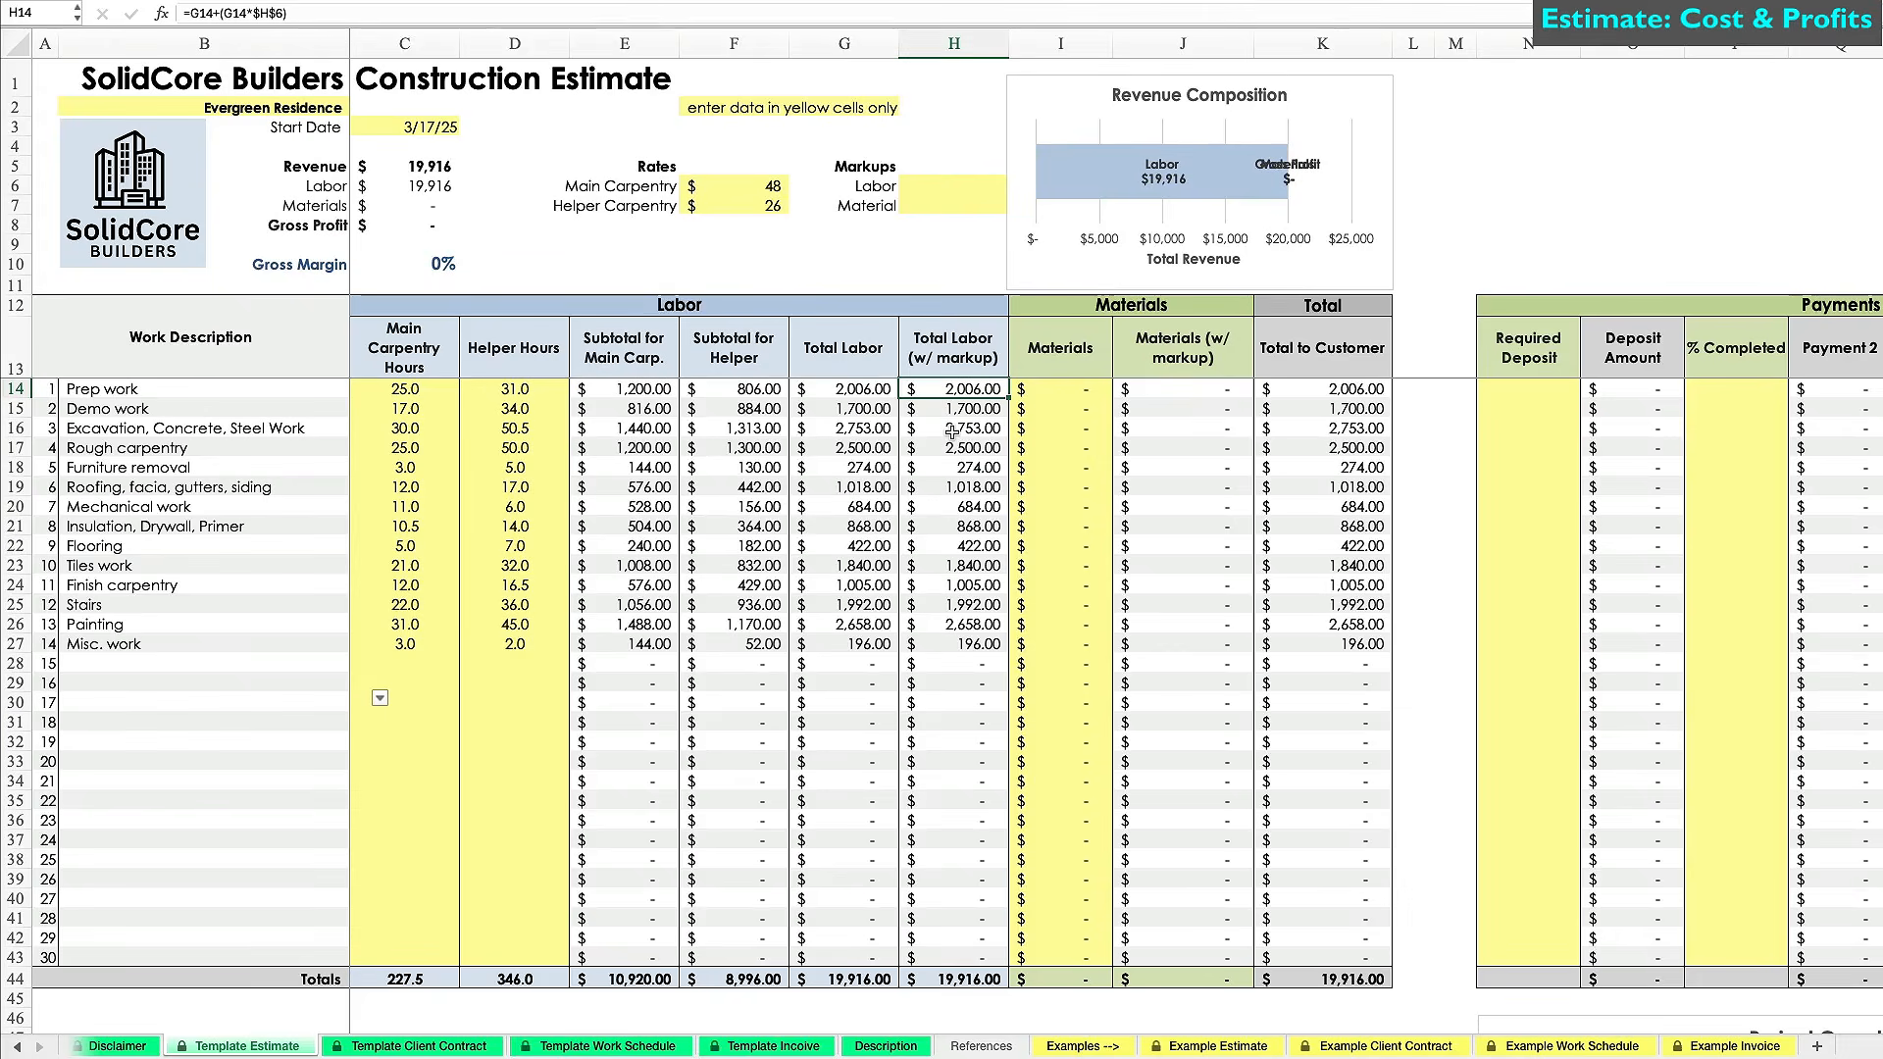
Apply a 30% labor markup in H6 and review the marked-up labor formula.
click(941, 186)
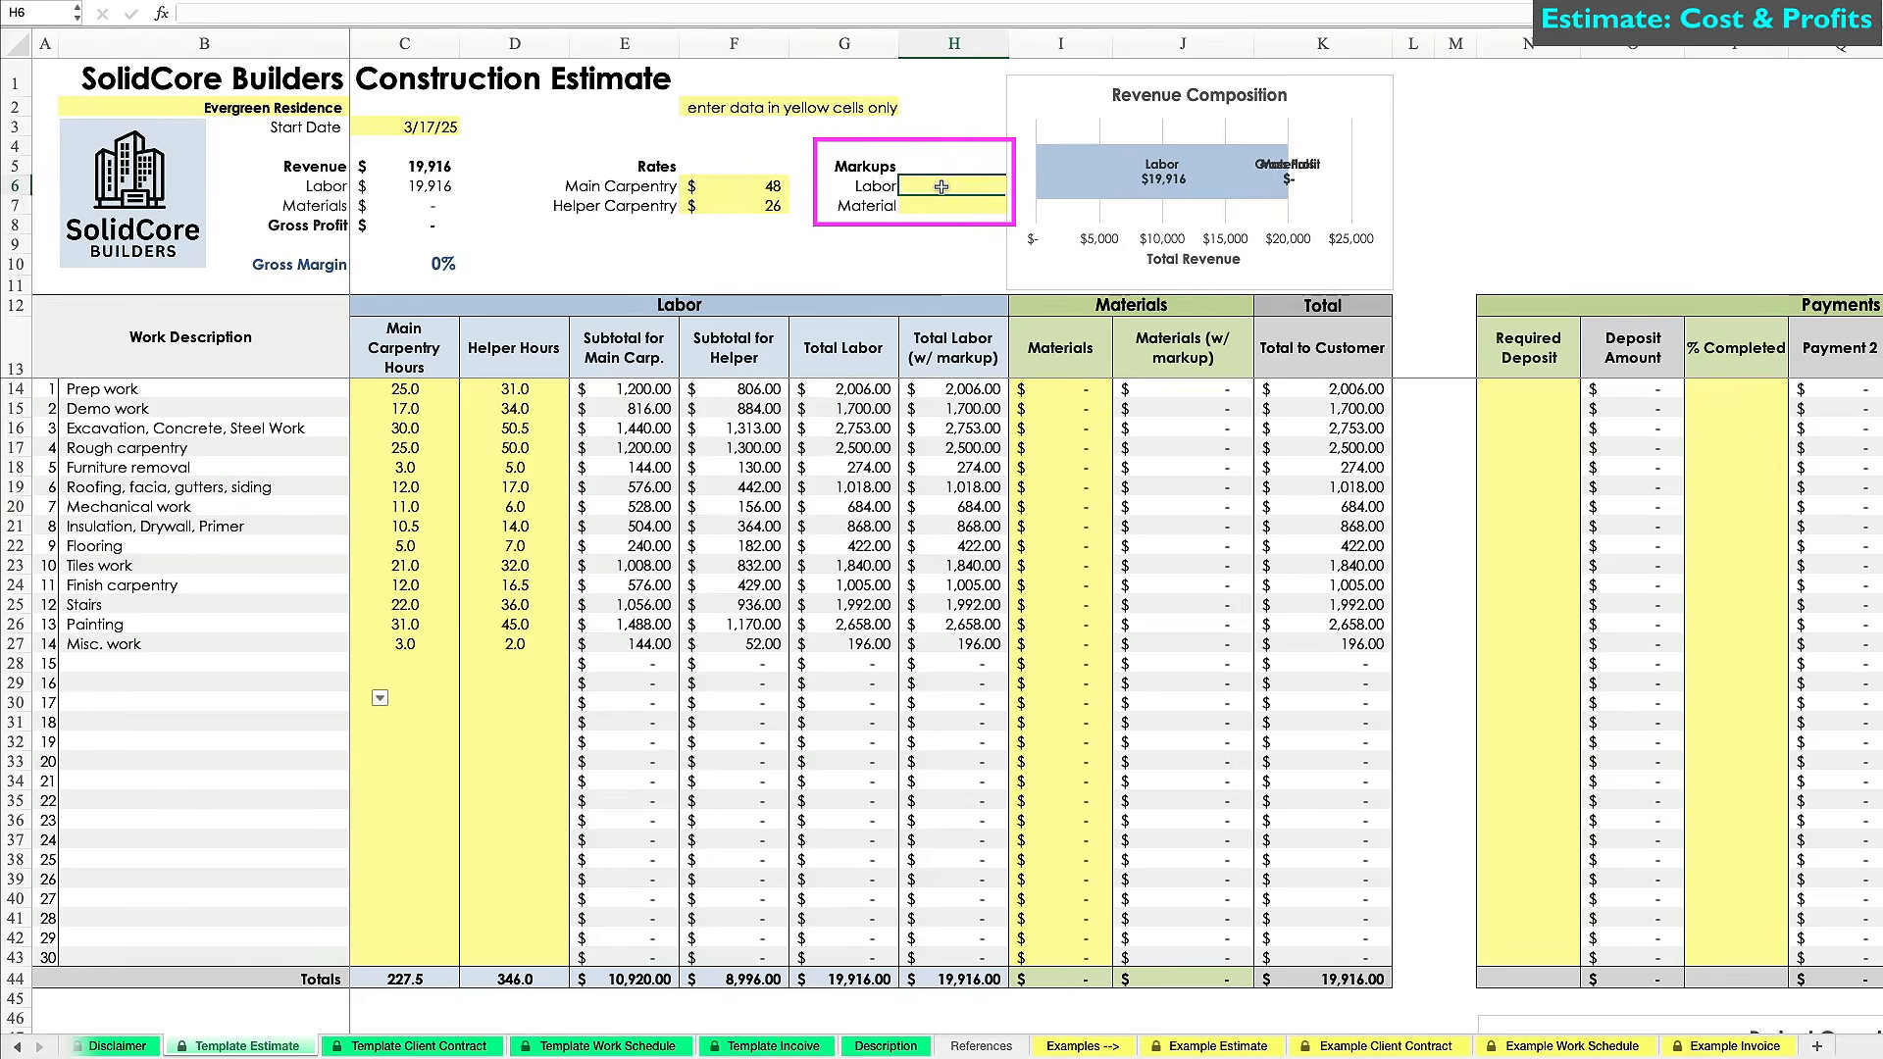
text(30%)
key(Return)
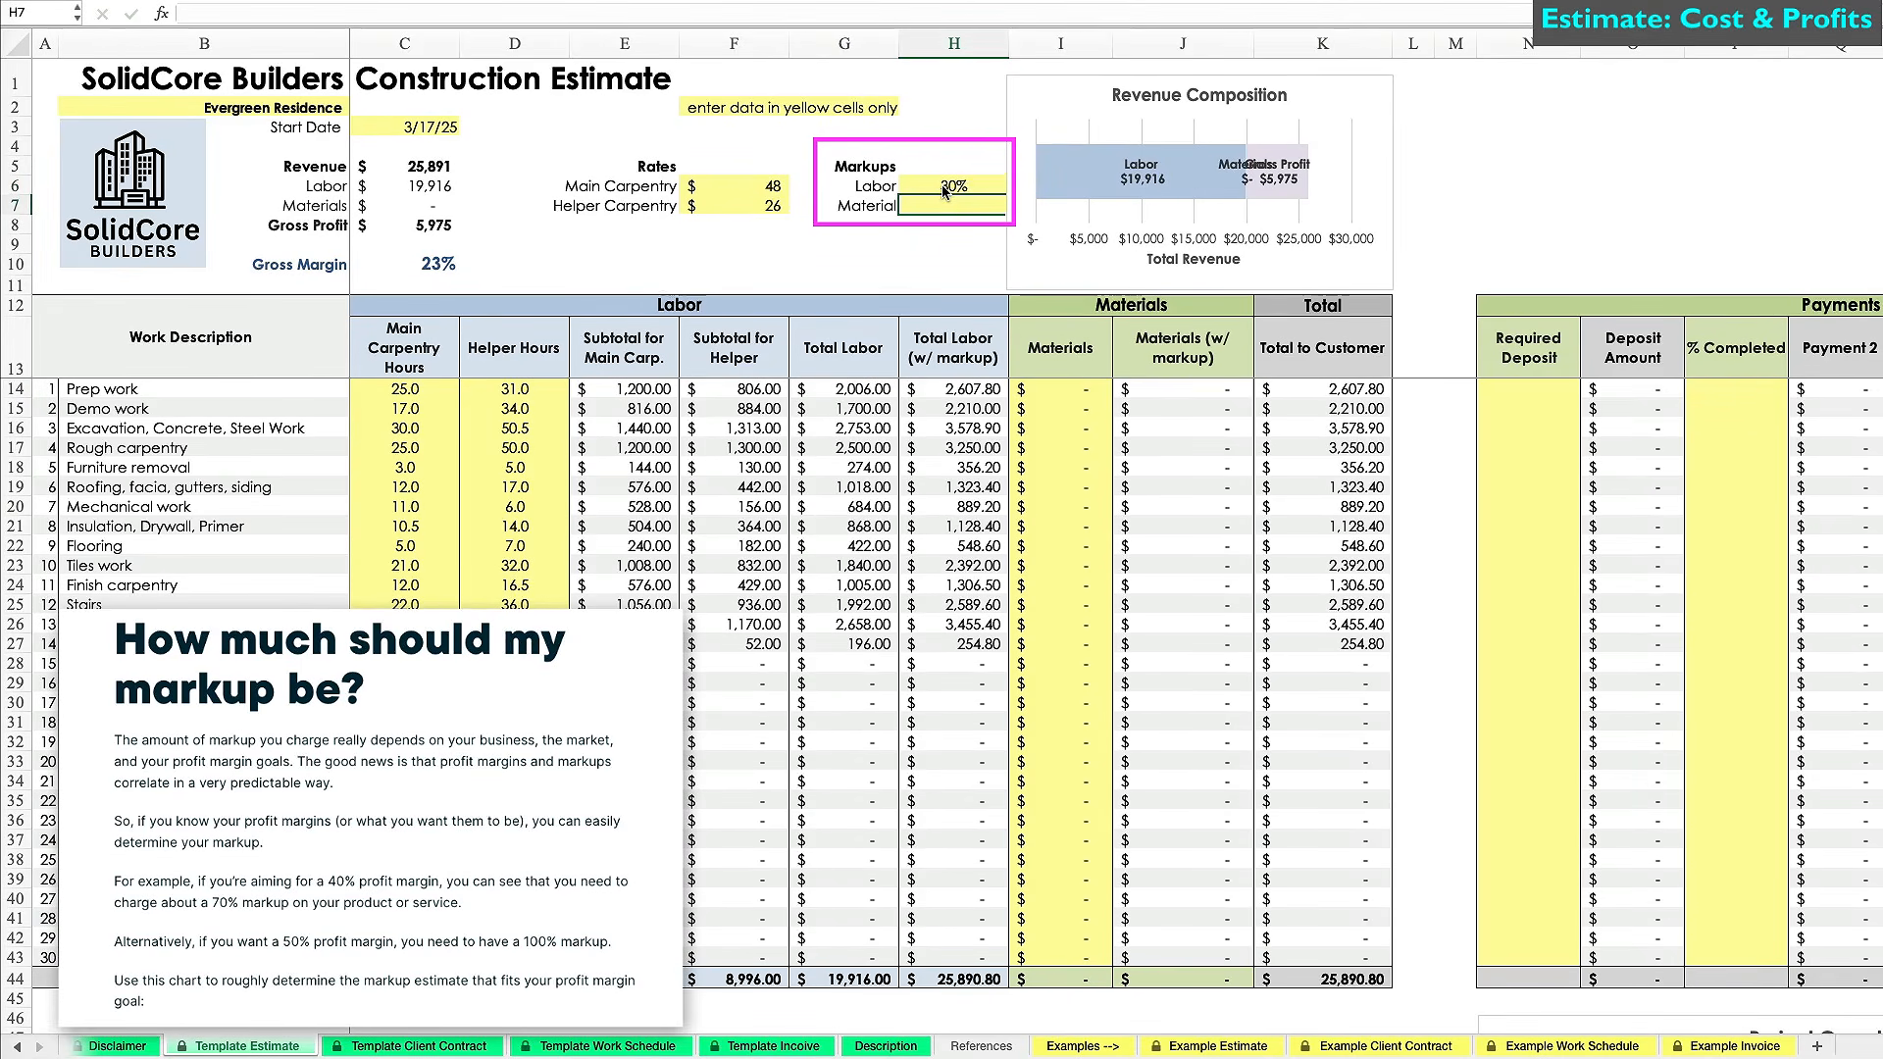
click(943, 190)
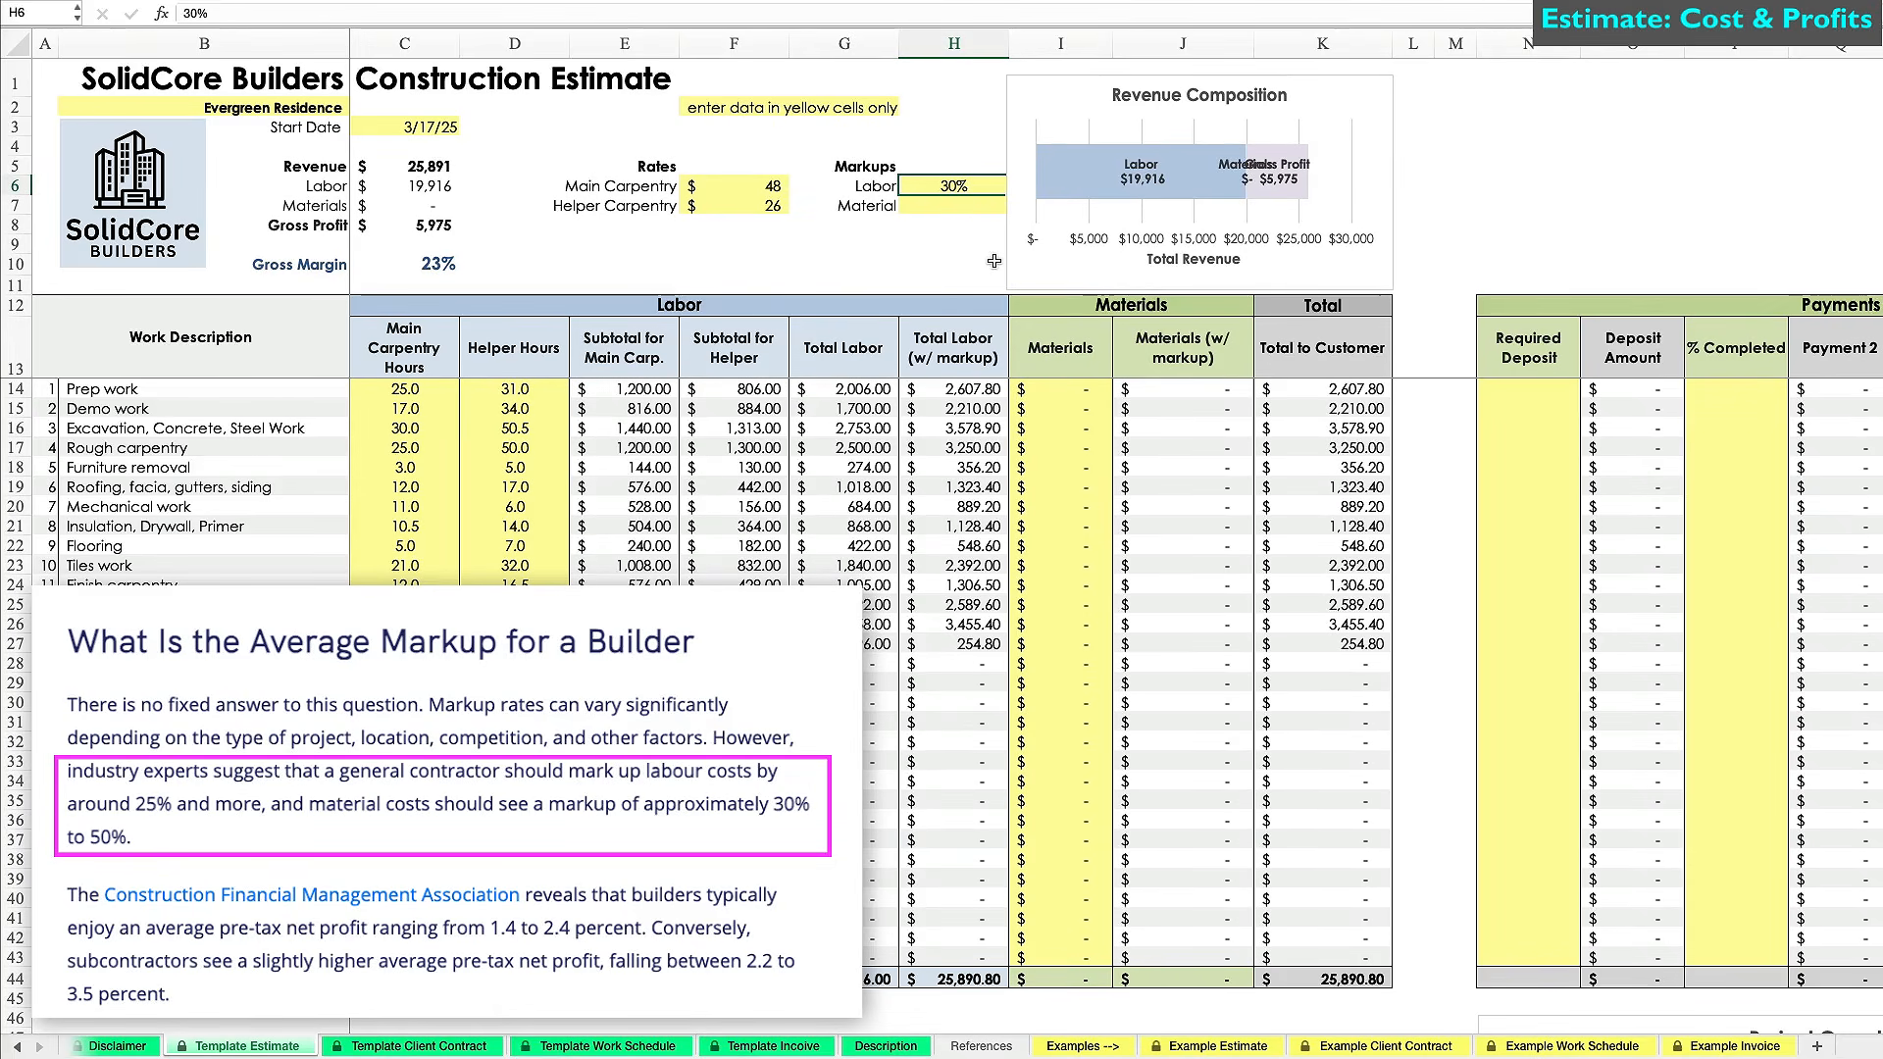
click(971, 392)
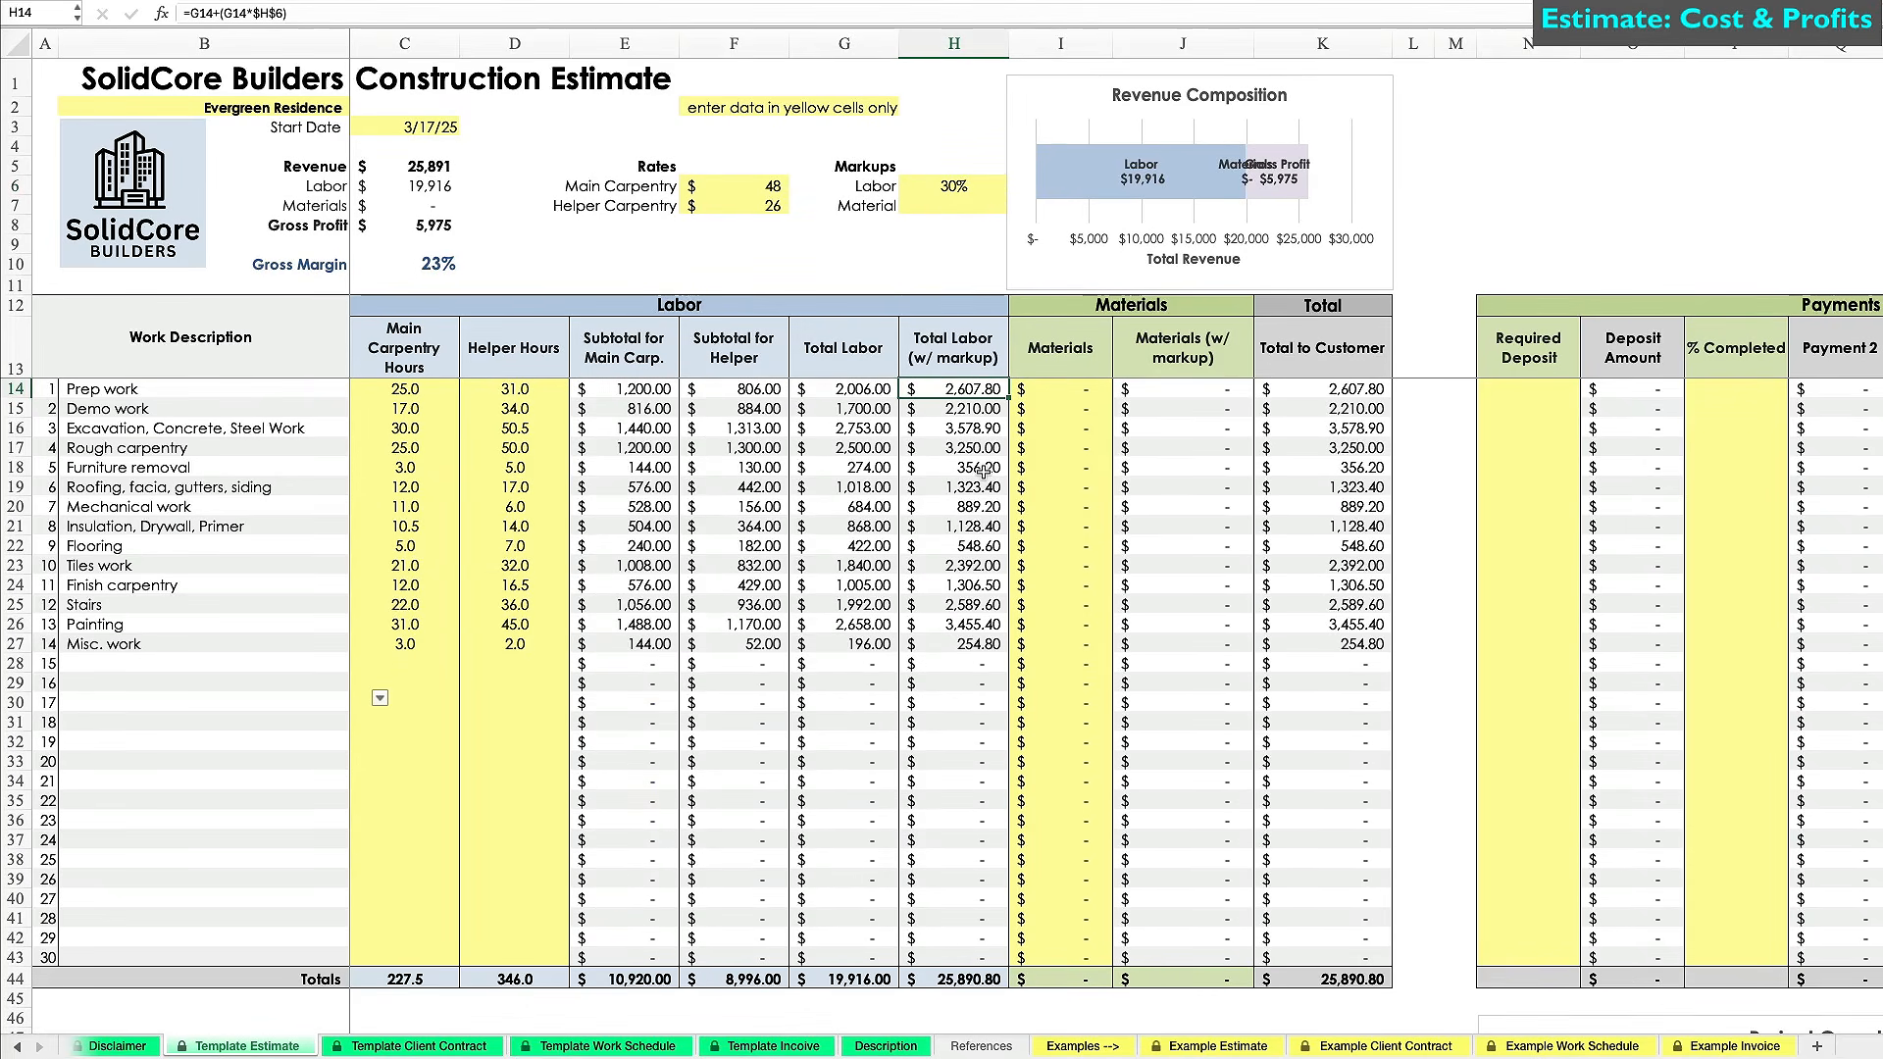
Enter materials costs 430, 4,500, 3,000, 1,417, 450, 478 and 655 for the first tasks.
click(1056, 389)
text(430)
key(Return)
text(4,500)
key(Return)
text(3000)
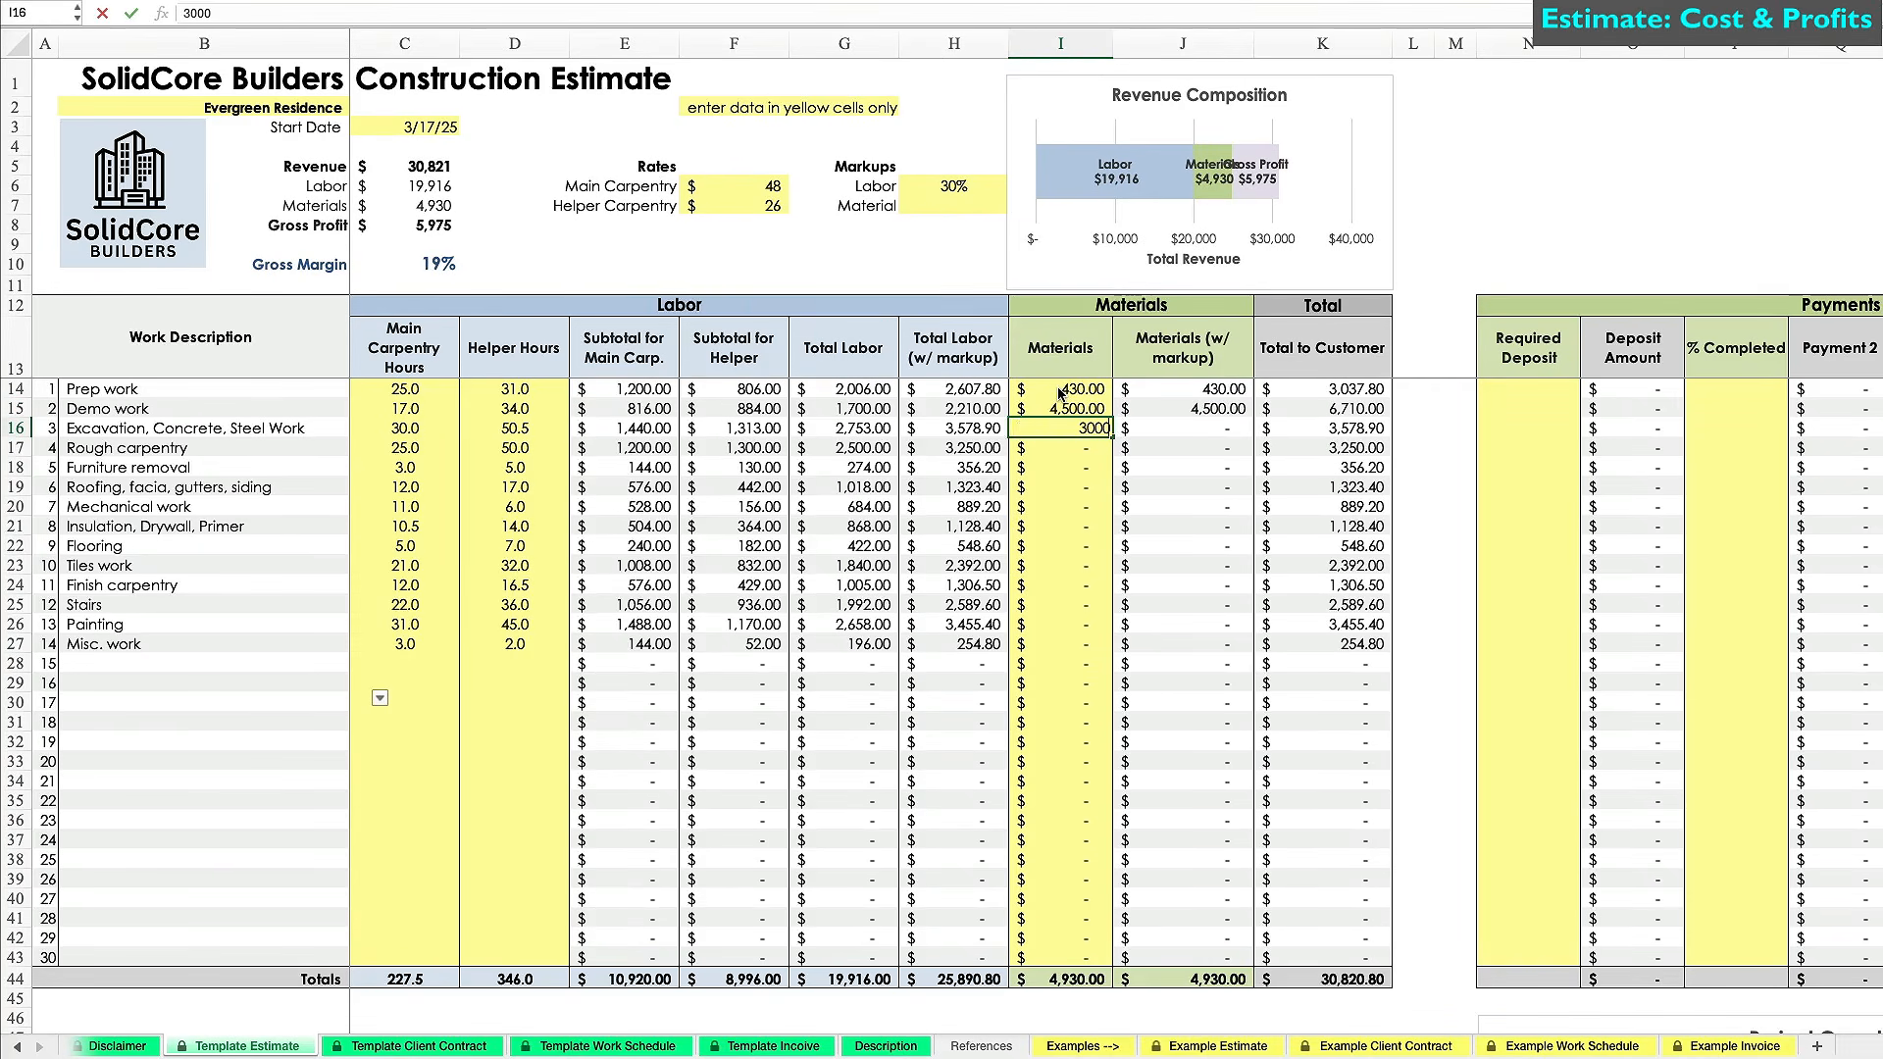
key(Return)
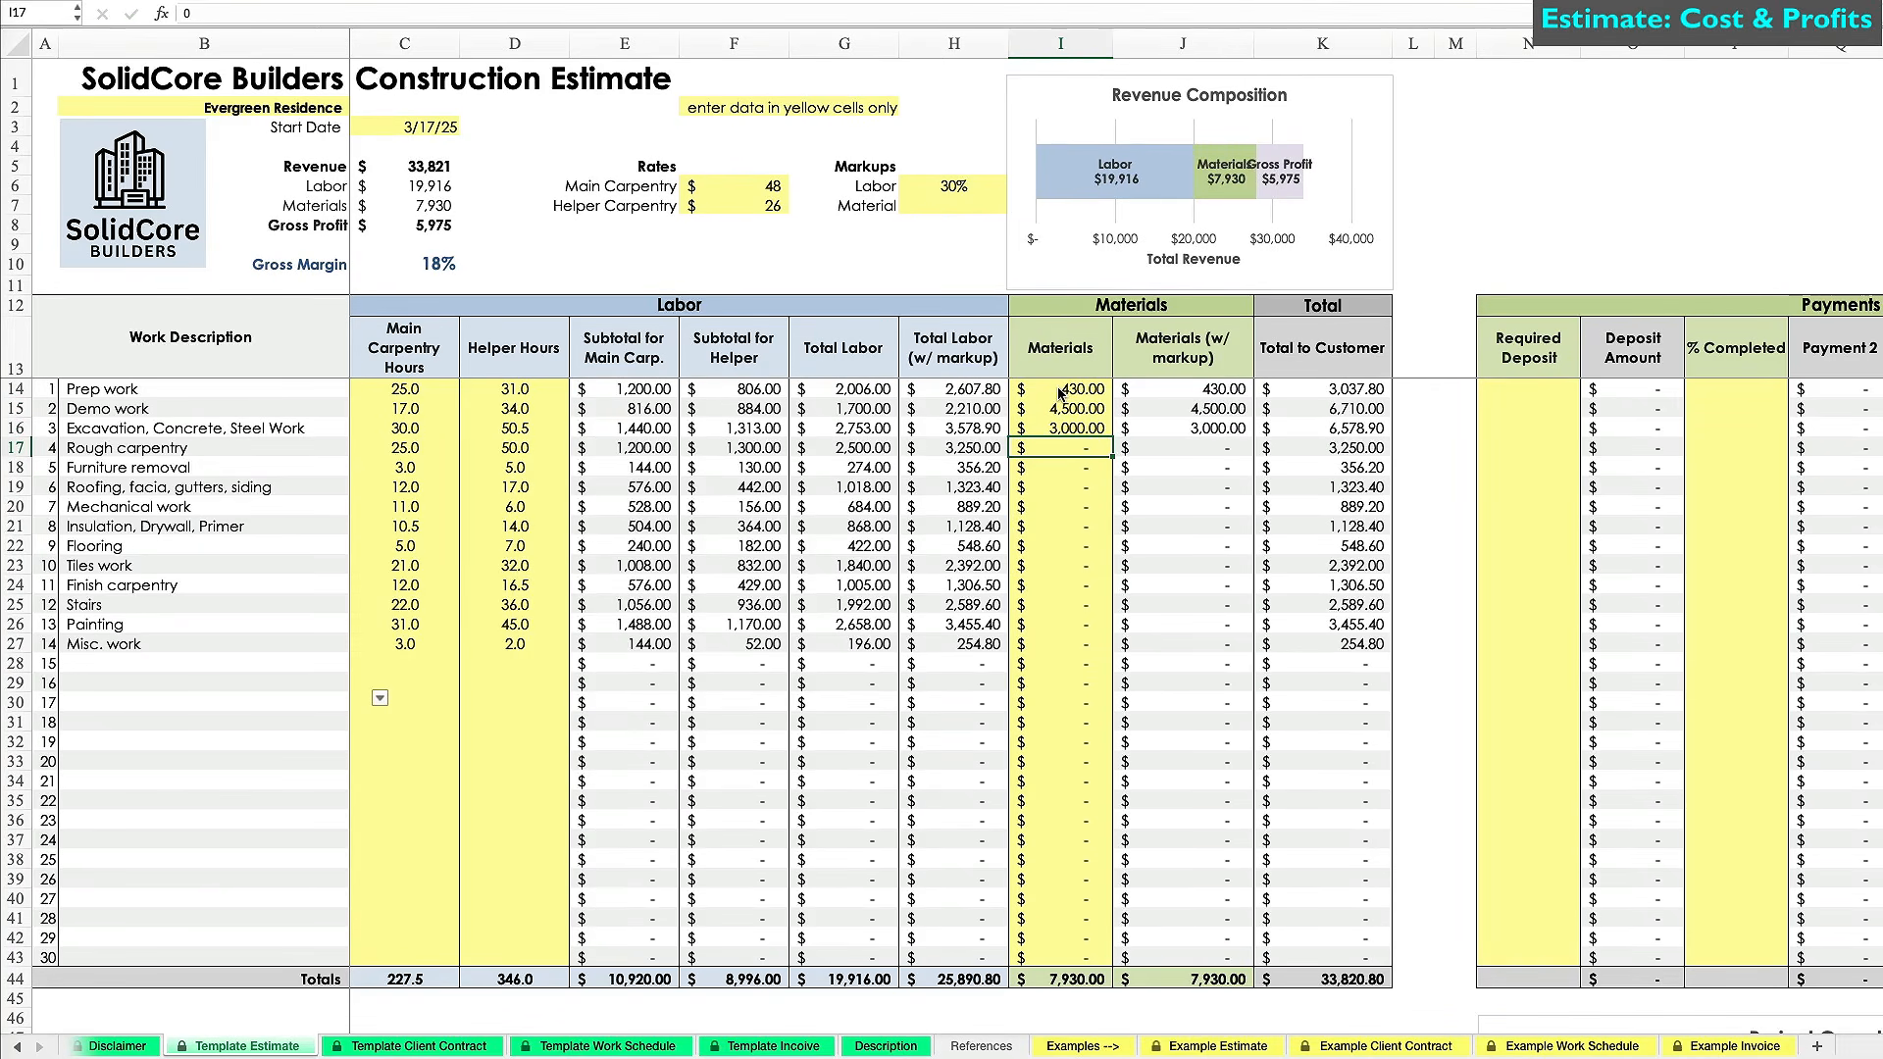
text(1,417)
key(Return)
key(Return)
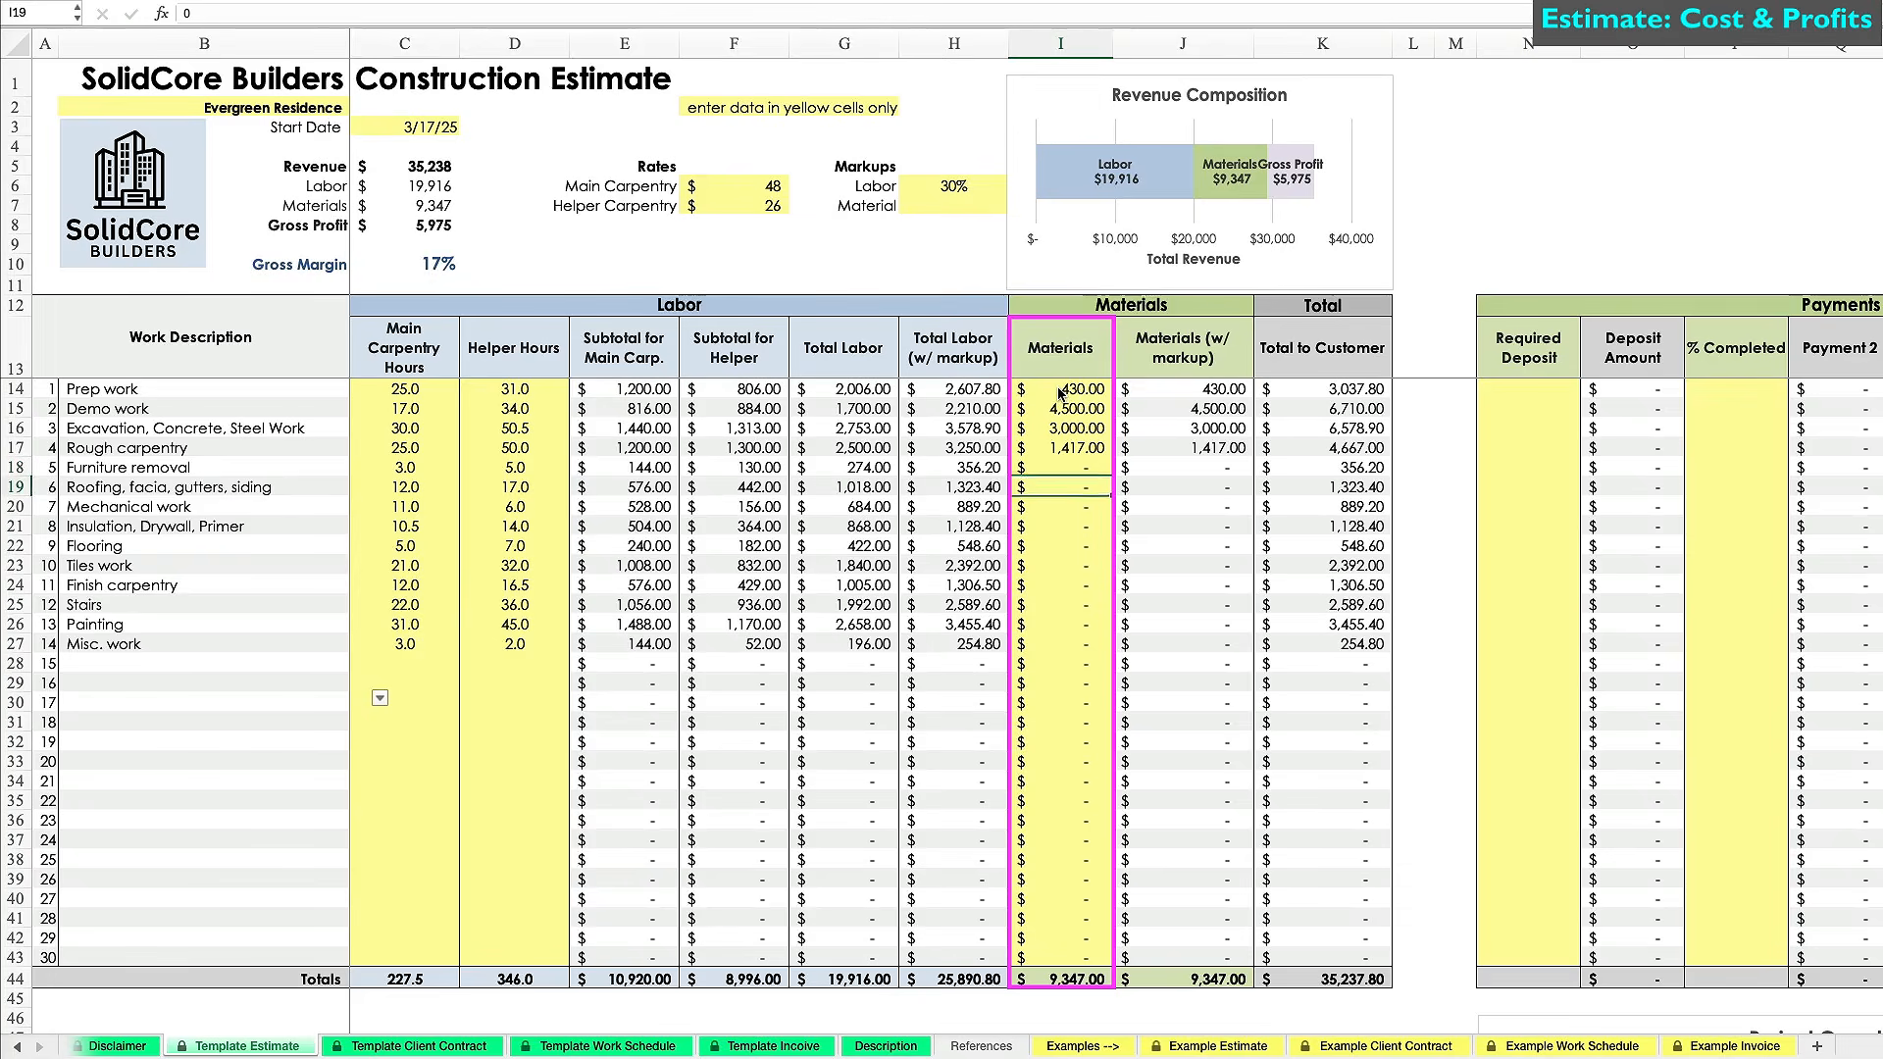
text(450)
key(Return)
text(478)
key(Return)
text(655)
key(Return)
Enter materials costs 1,400, 356, 882, 750 and 85 for the remaining tasks.
key(Return)
text(1400)
key(Return)
text(356)
key(Return)
text(882)
key(Return)
text(750)
key(Return)
text(85)
key(Return)
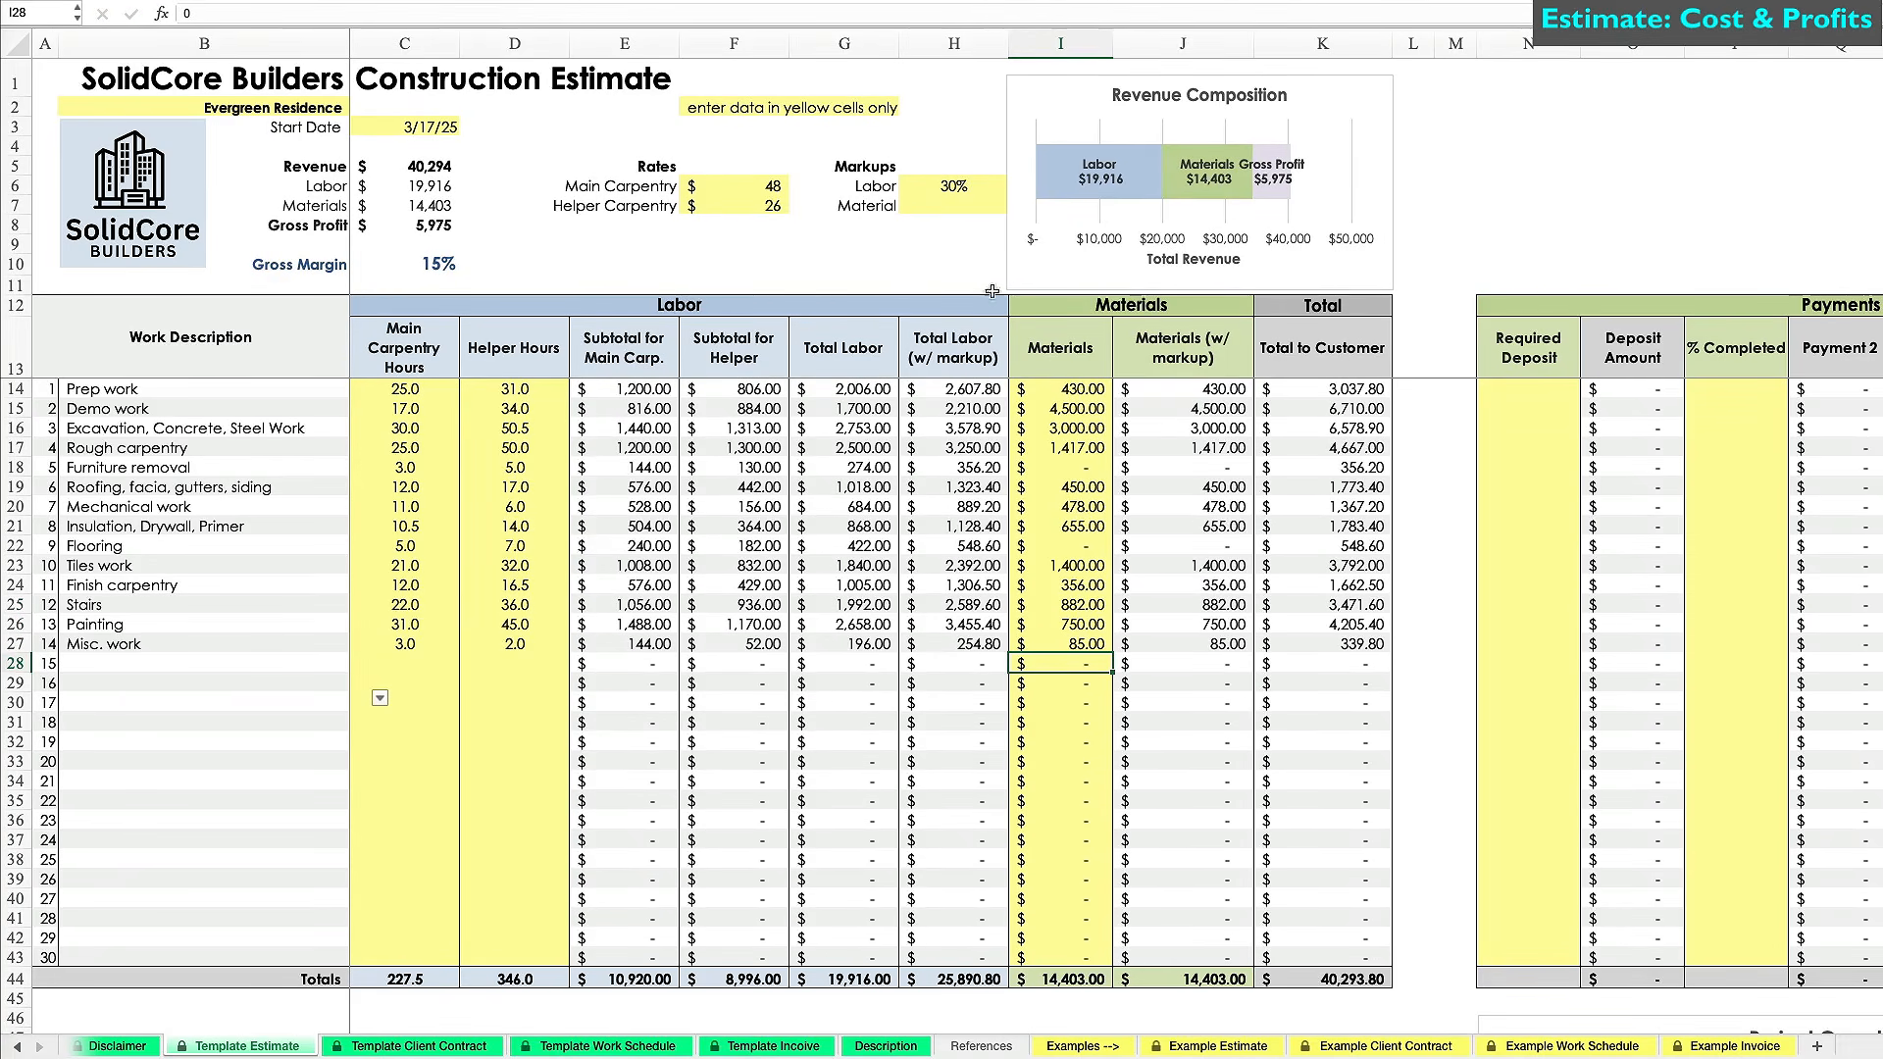
click(1180, 394)
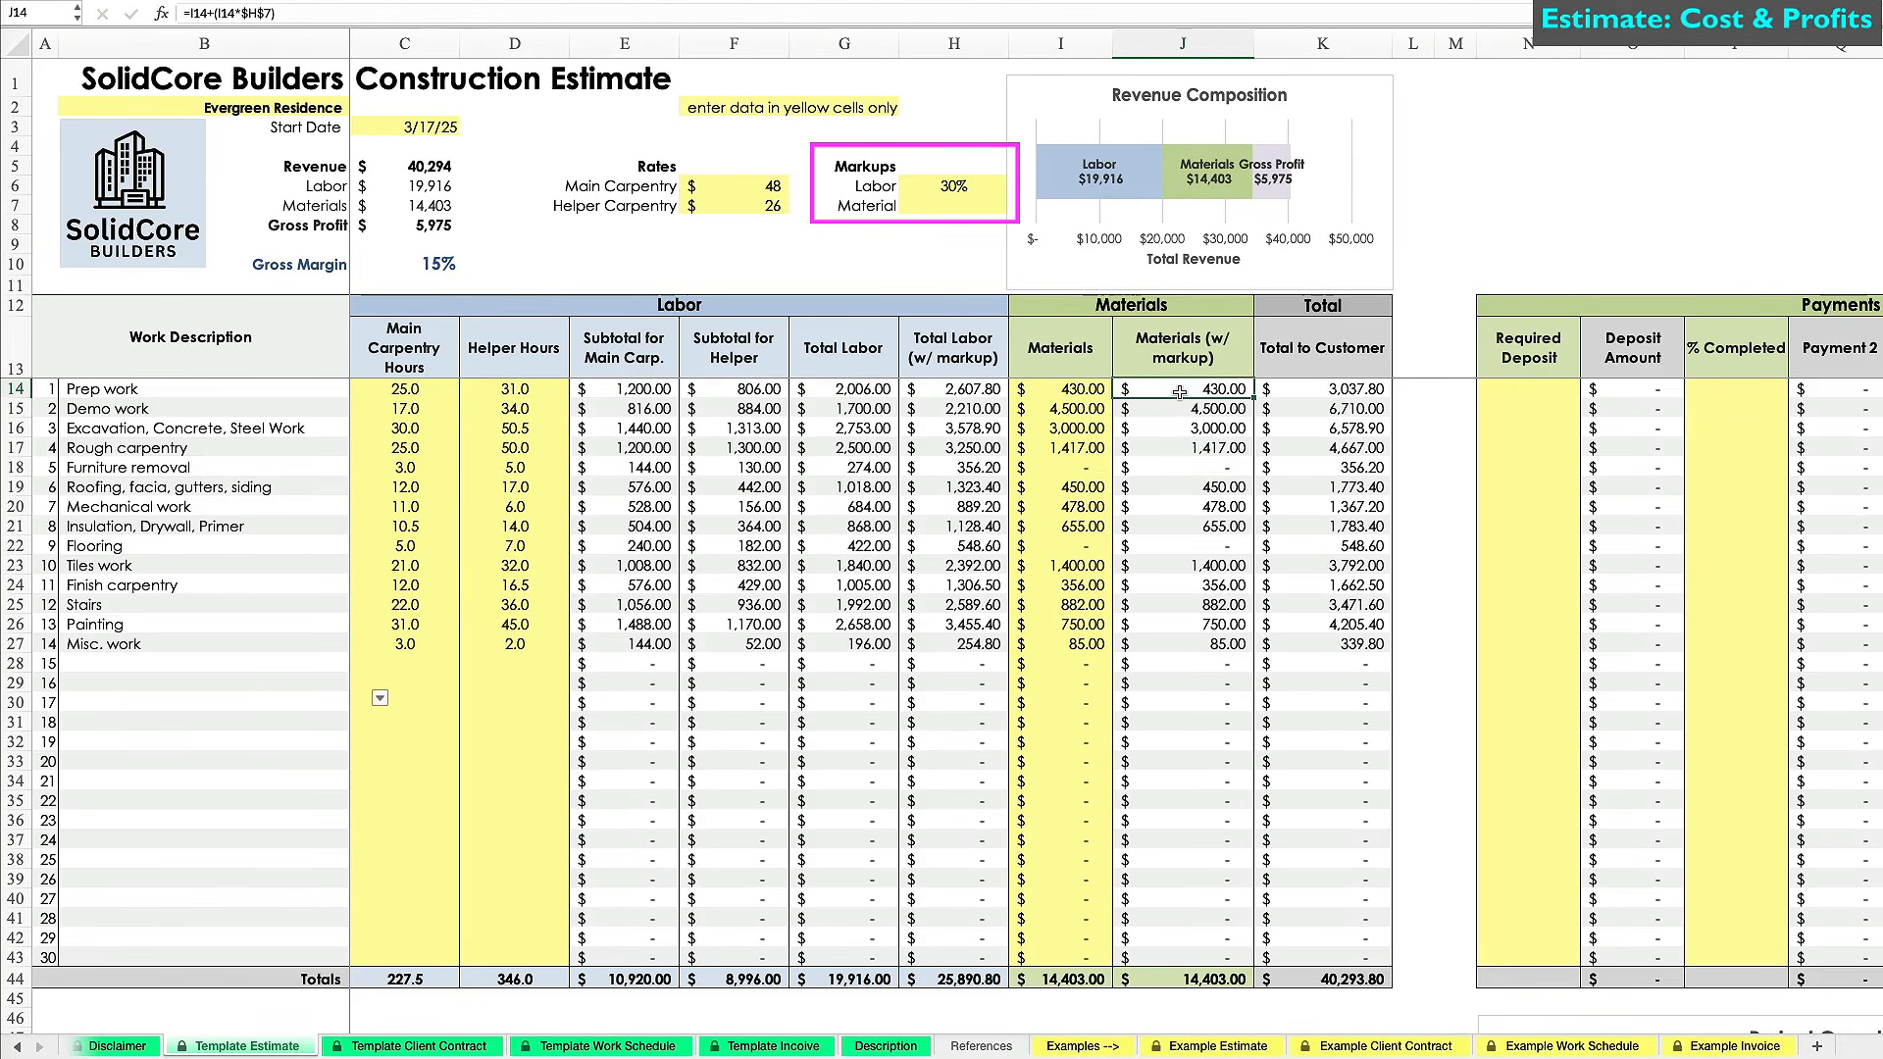
Set the material markup in H7 to 50%.
click(956, 206)
text(50)
key(Return)
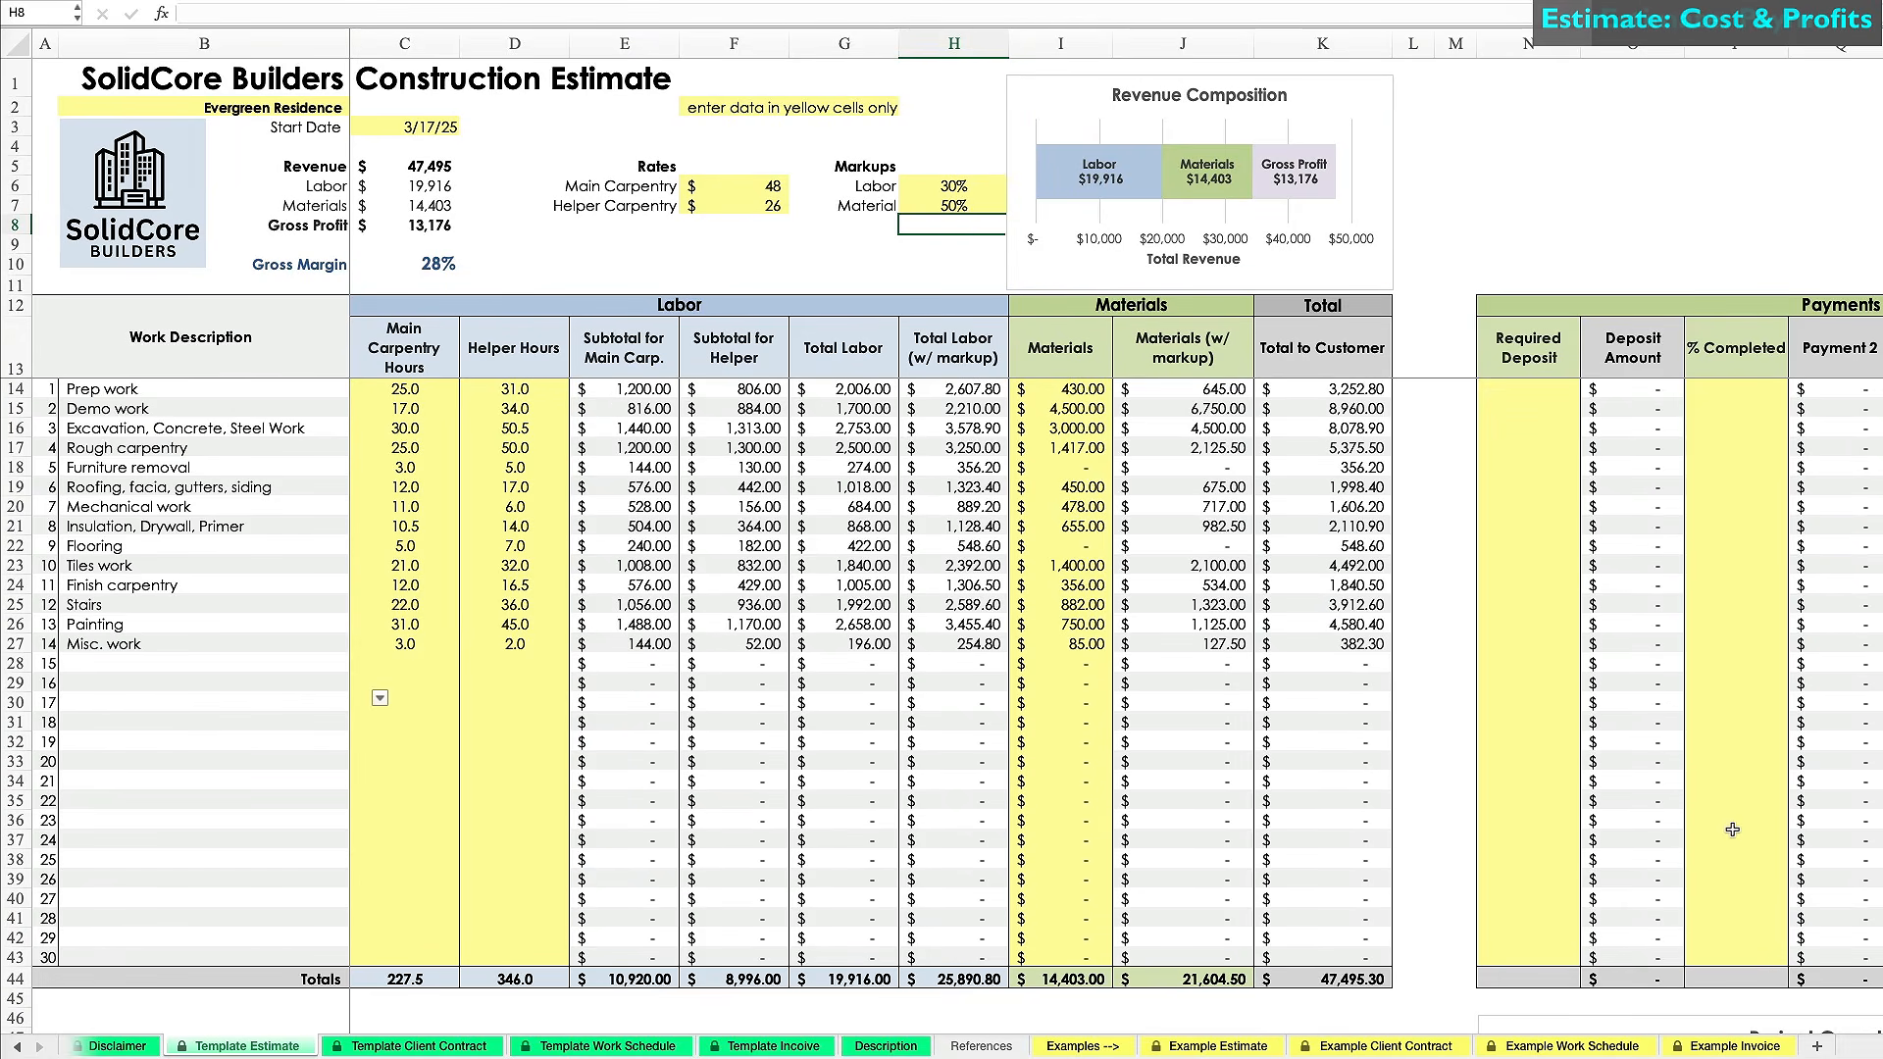
click(1455, 840)
scroll(1445, 839, right, 2)
Enter a 20% required deposit for Prep work and fill it down through Misc. work.
scroll(1445, 839, right, 6)
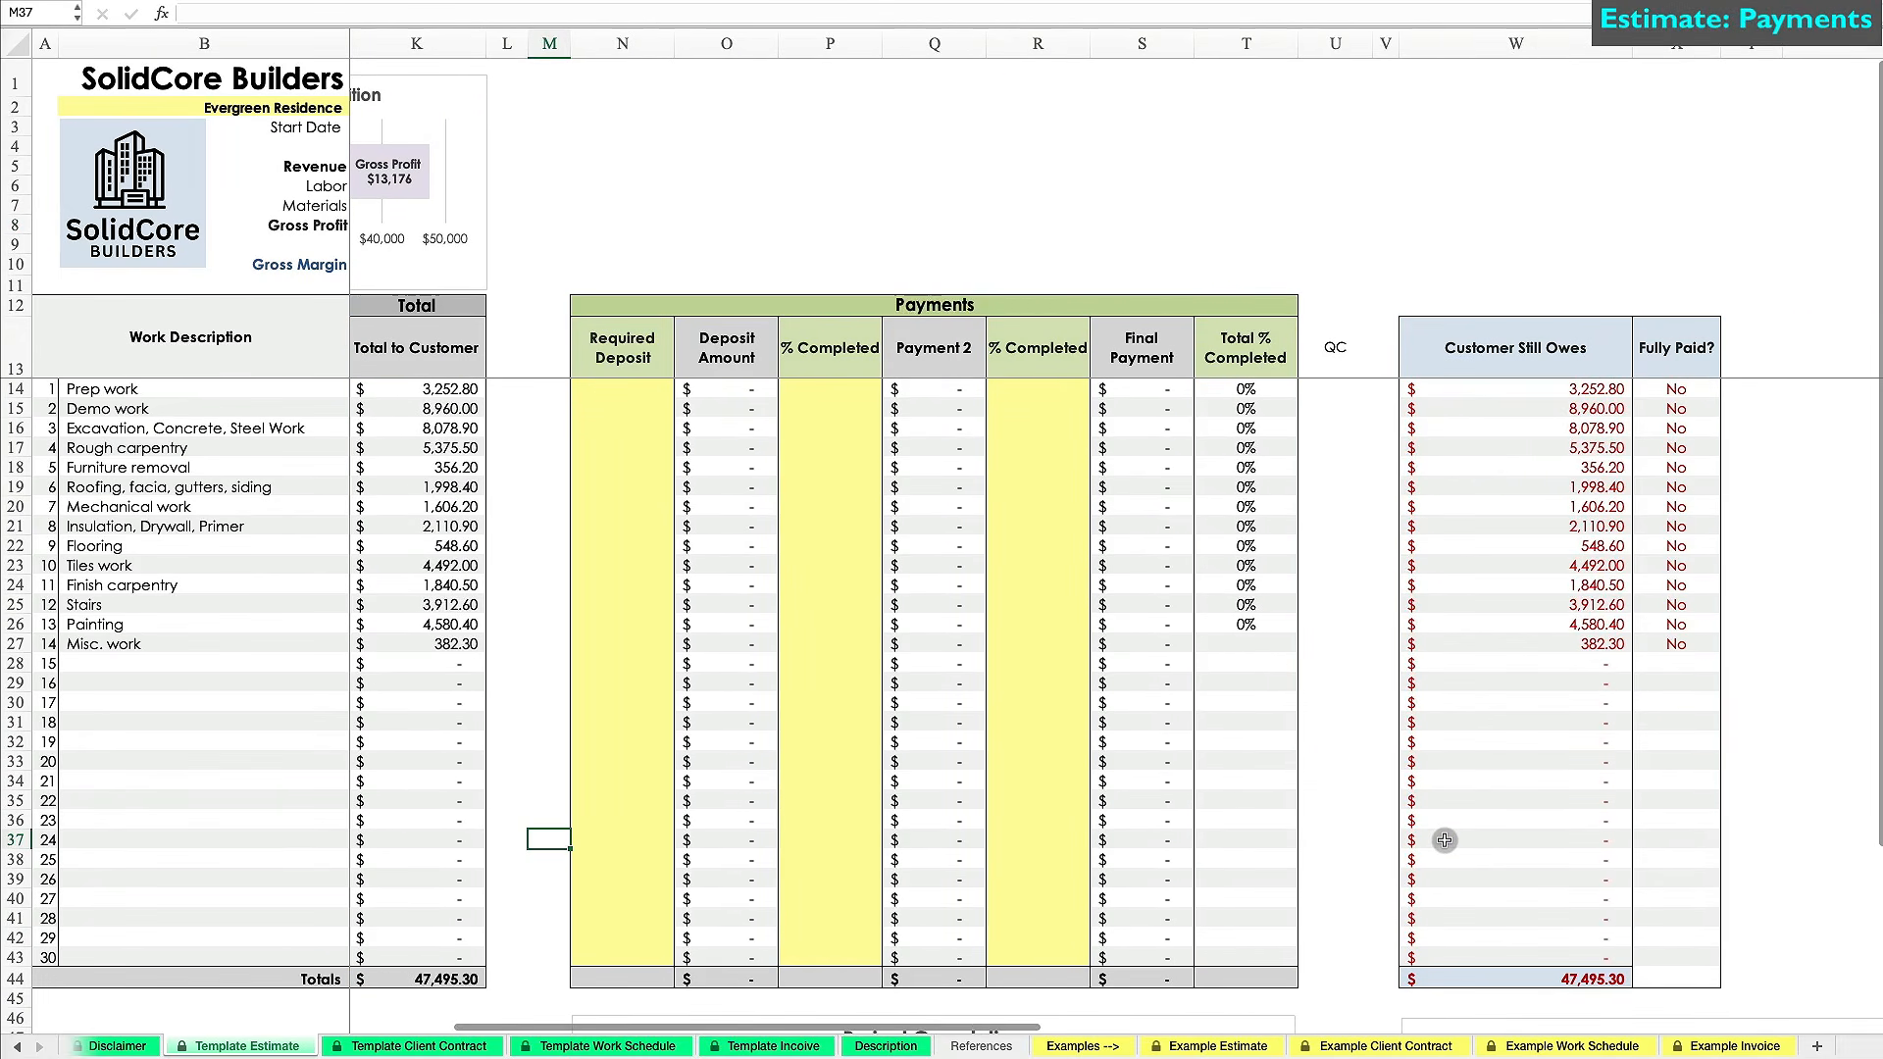
click(617, 387)
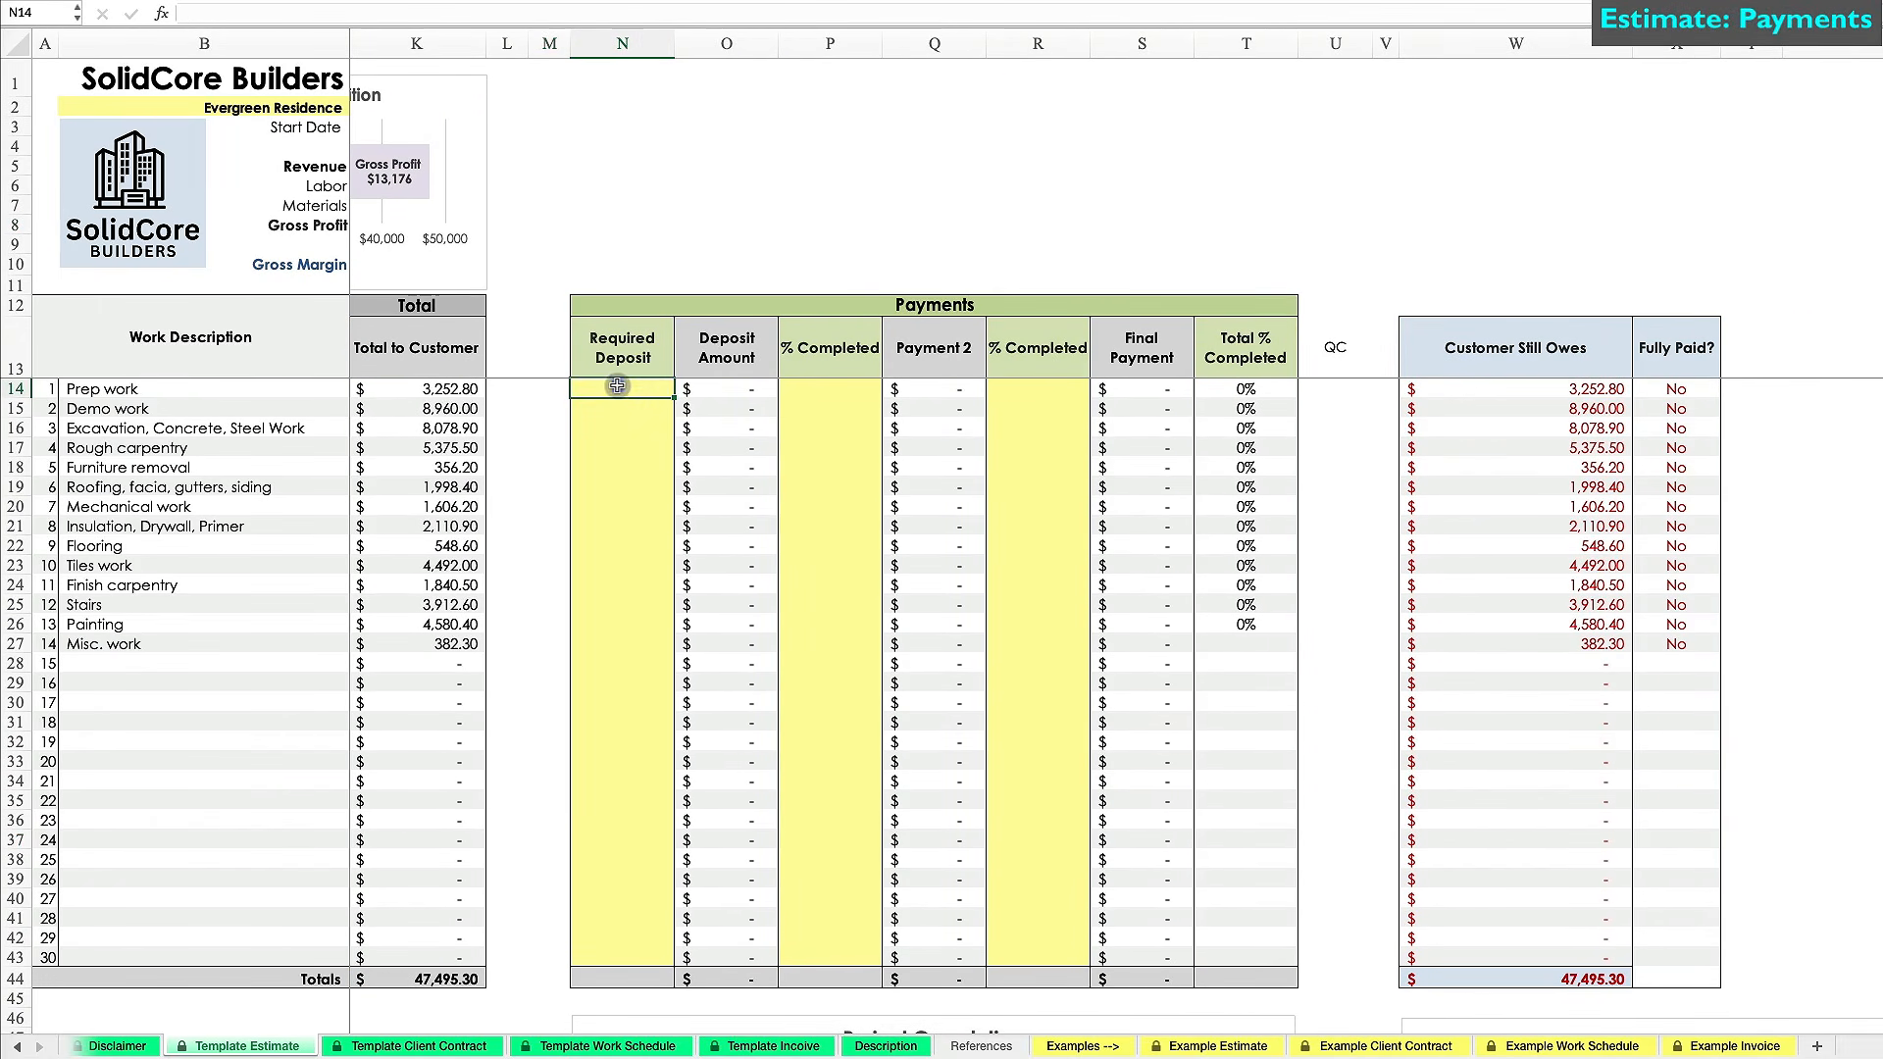
text(20%)
key(Return)
click(628, 389)
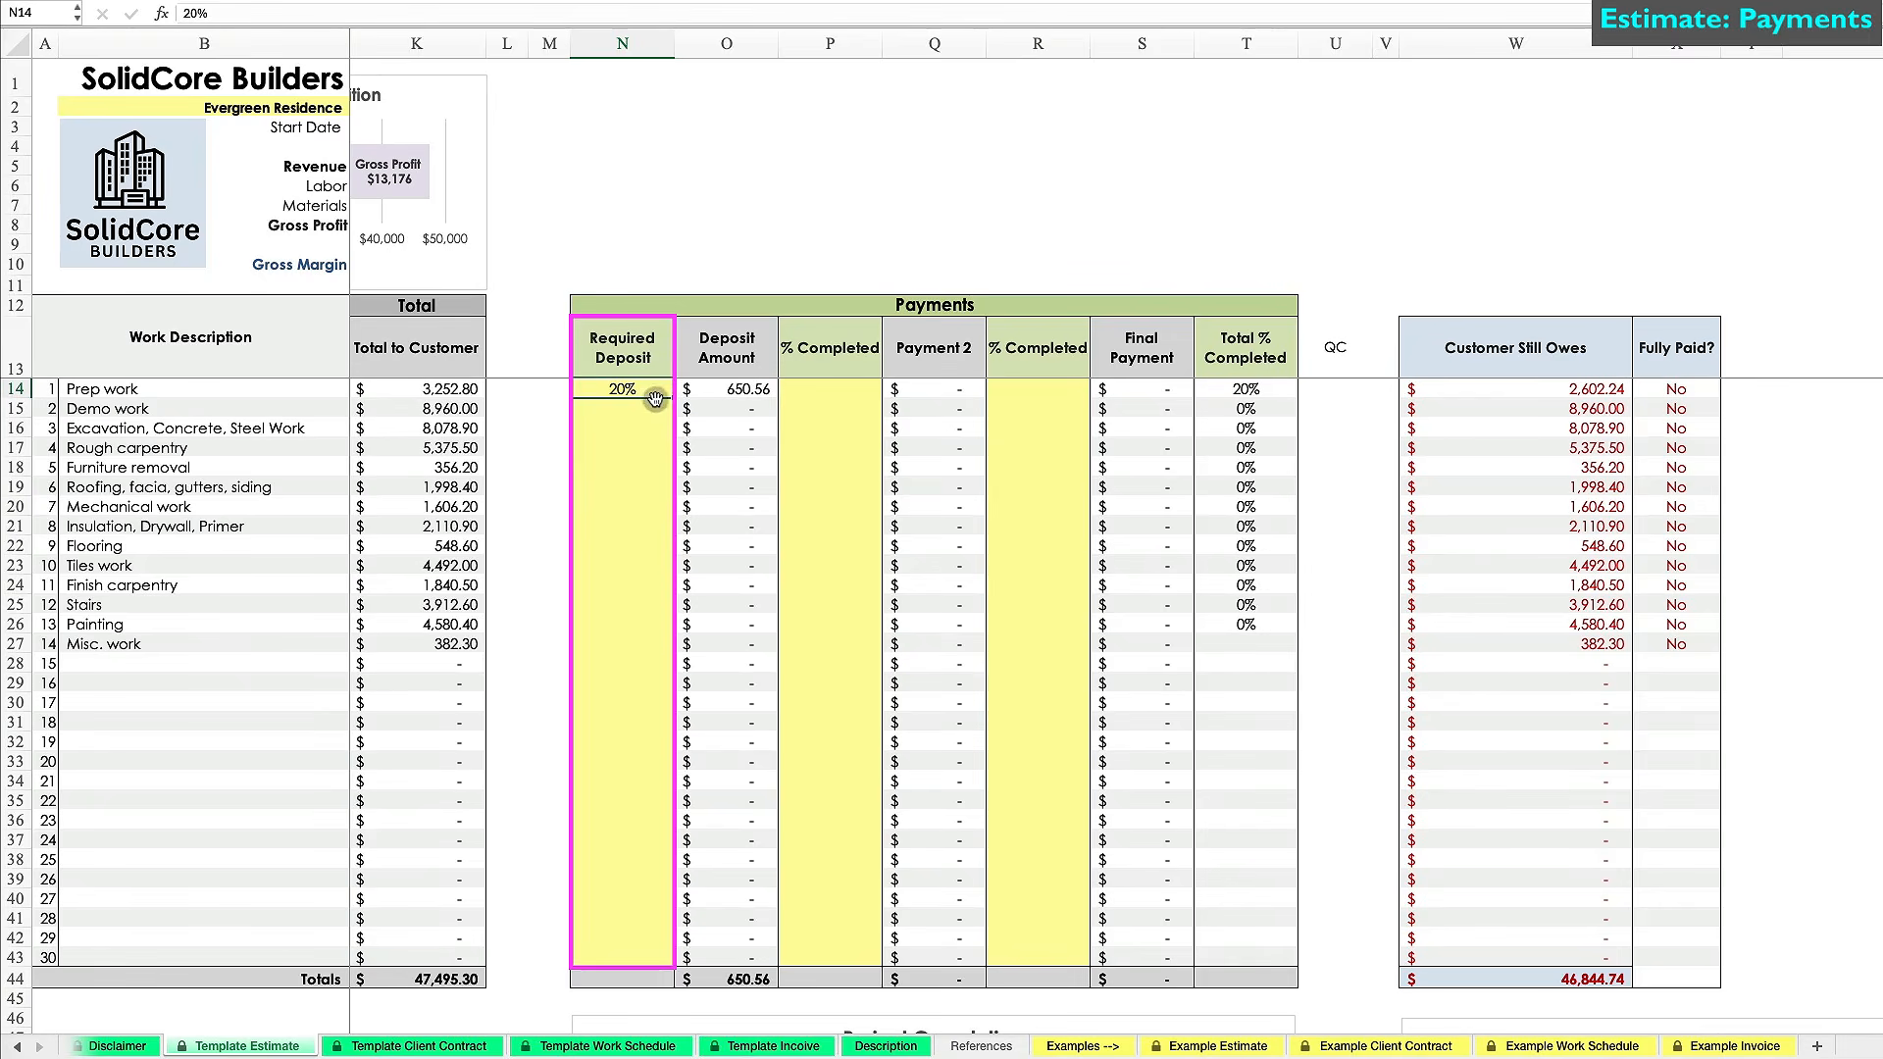
drag(671, 397, 651, 642)
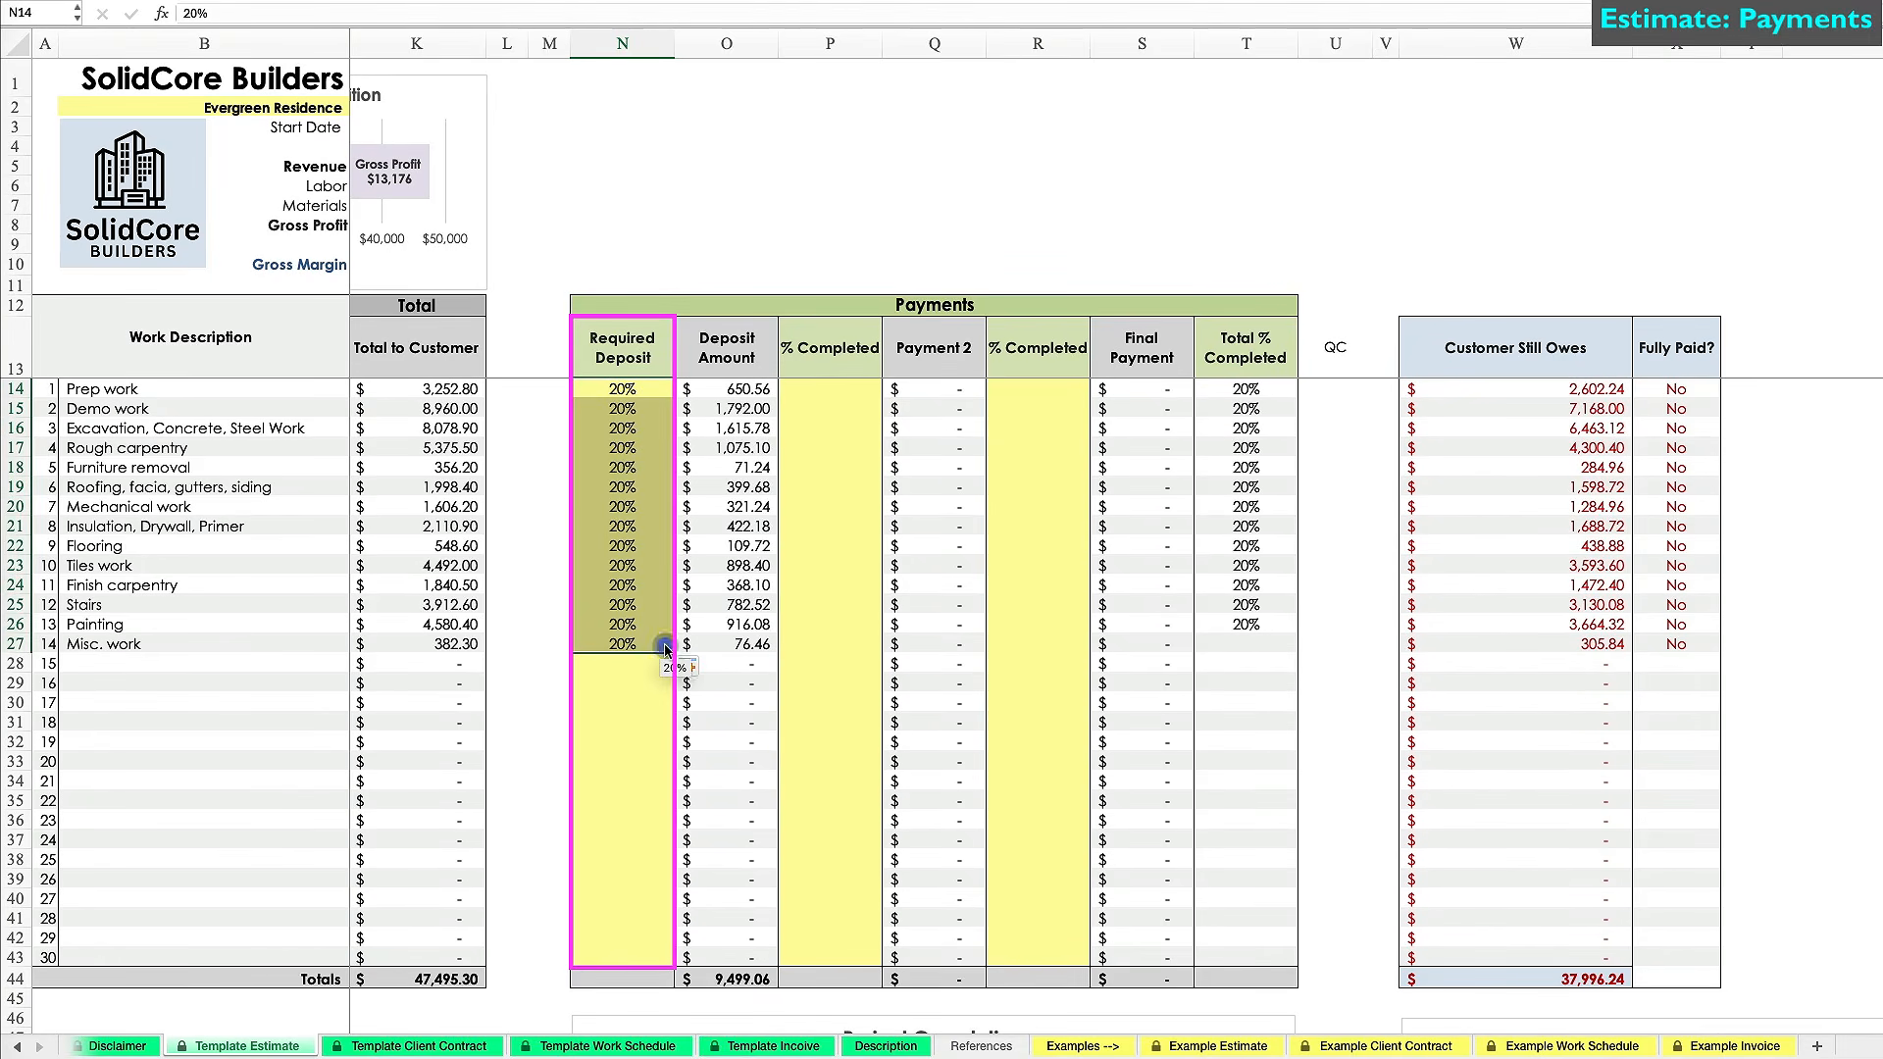
click(642, 637)
Enter first-stage completions: Prep 55%, Excavation 15%, Insulation 40%, Finish carpentry 20%, Painting 40%, Misc. 65%.
click(819, 386)
text(55)
key(Return)
key(Return)
text(15)
key(Return)
key(Down)
key(Down)
key(Down)
key(Down)
text(40)
key(Return)
key(Down)
key(Down)
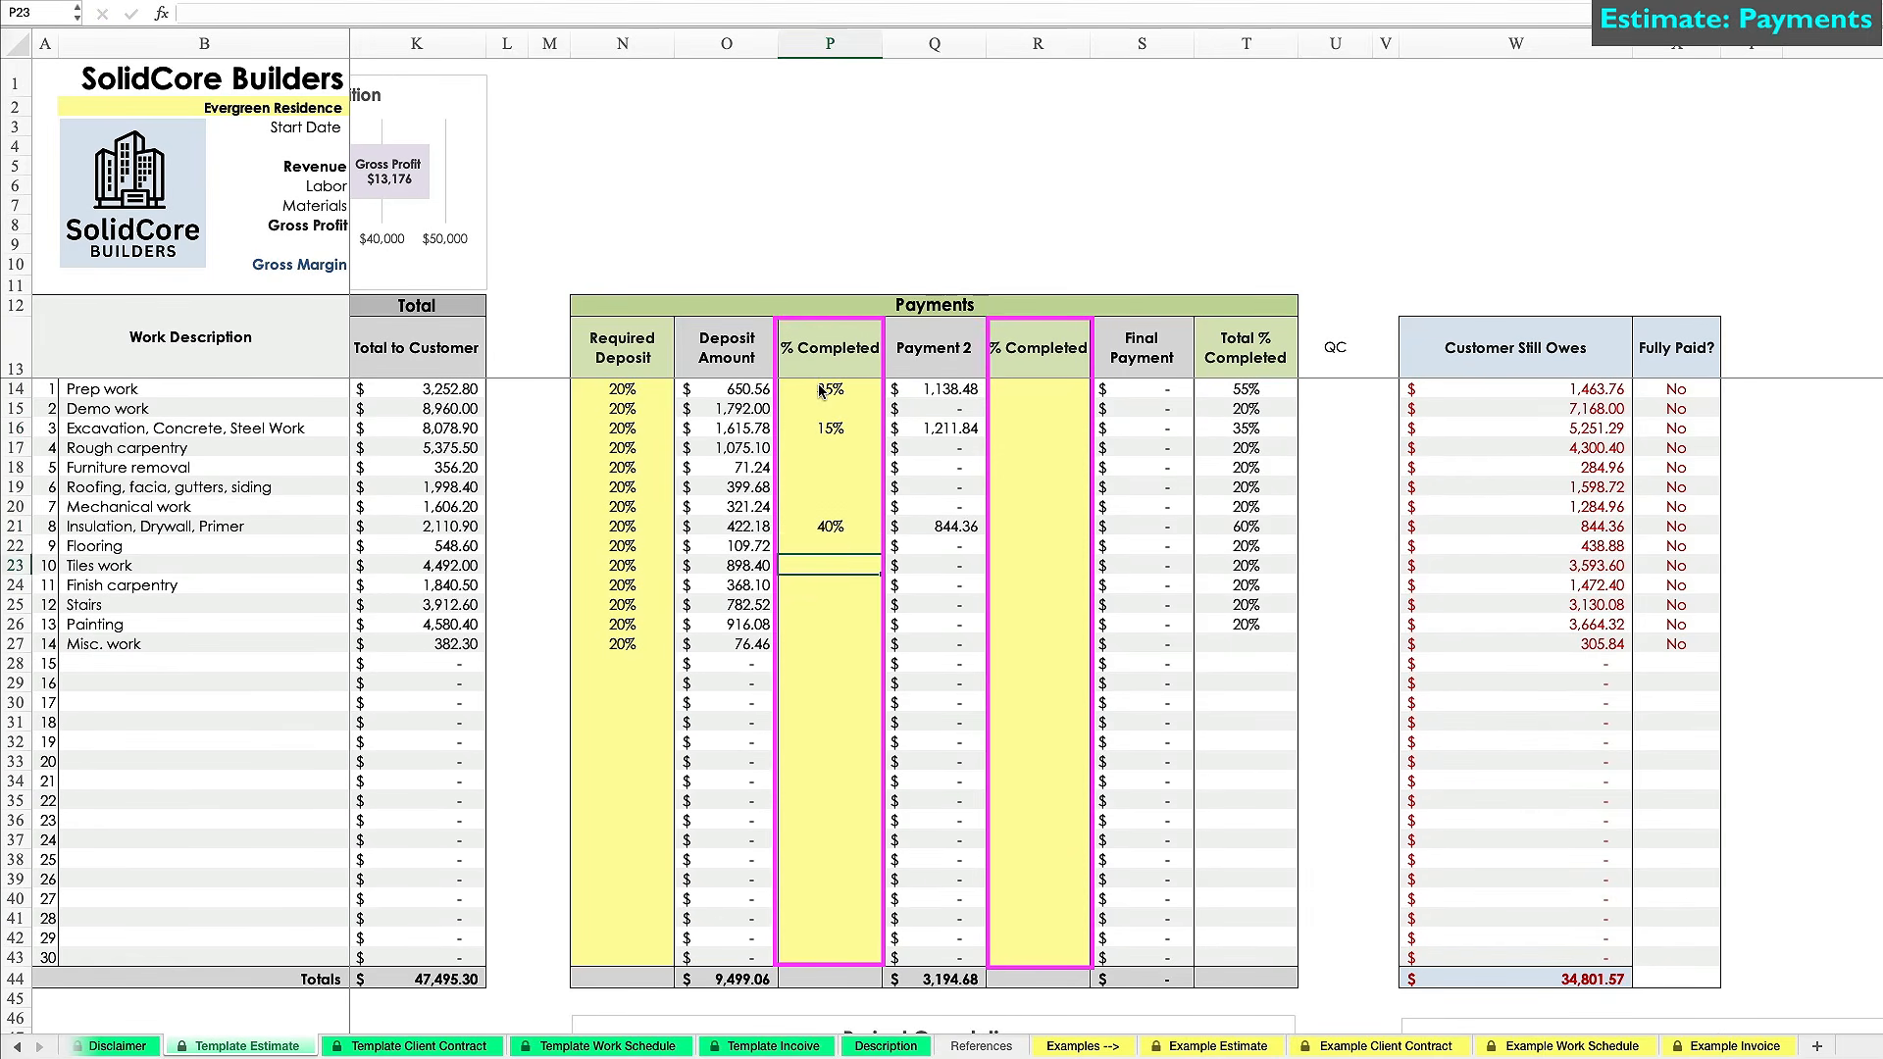
text(20)
key(Return)
key(Down)
text(40)
key(Return)
text(65)
key(Return)
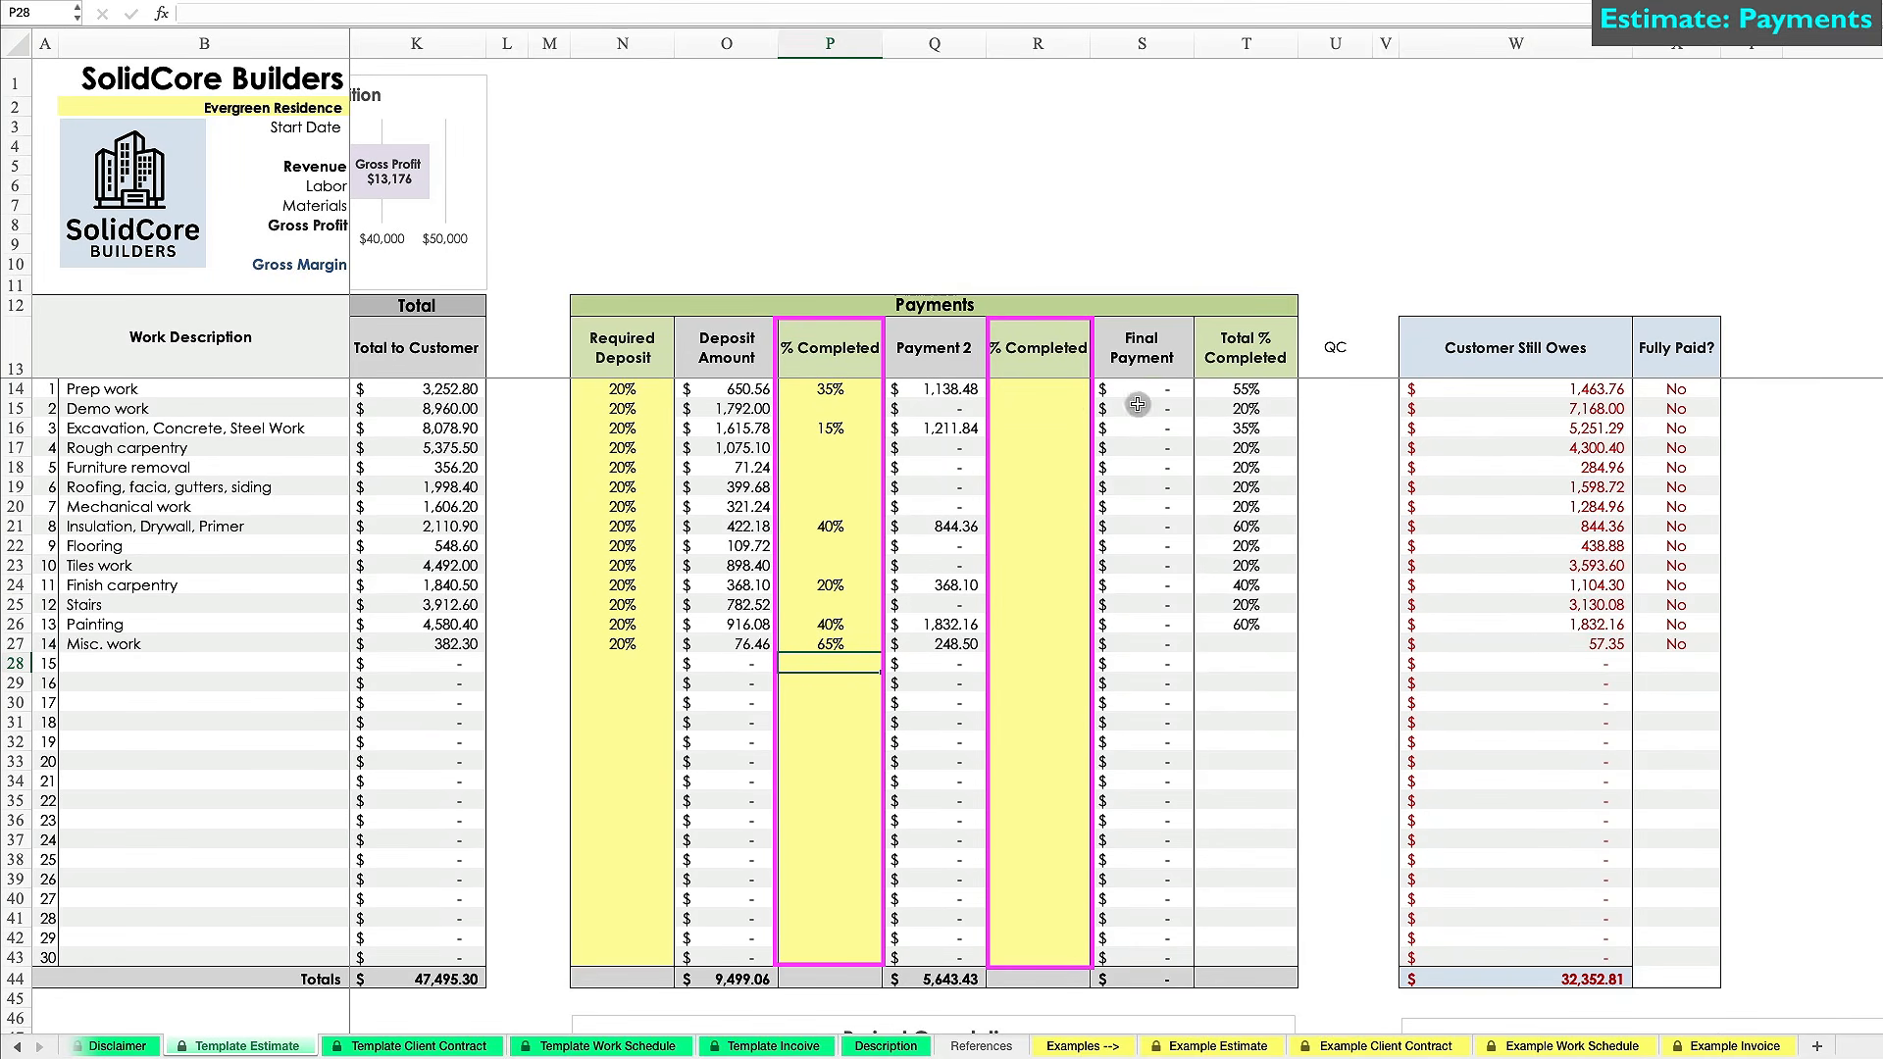
Enter second-stage completions of 45% for Prep work and 65% for Excavation, correcting an 80%.
click(1036, 389)
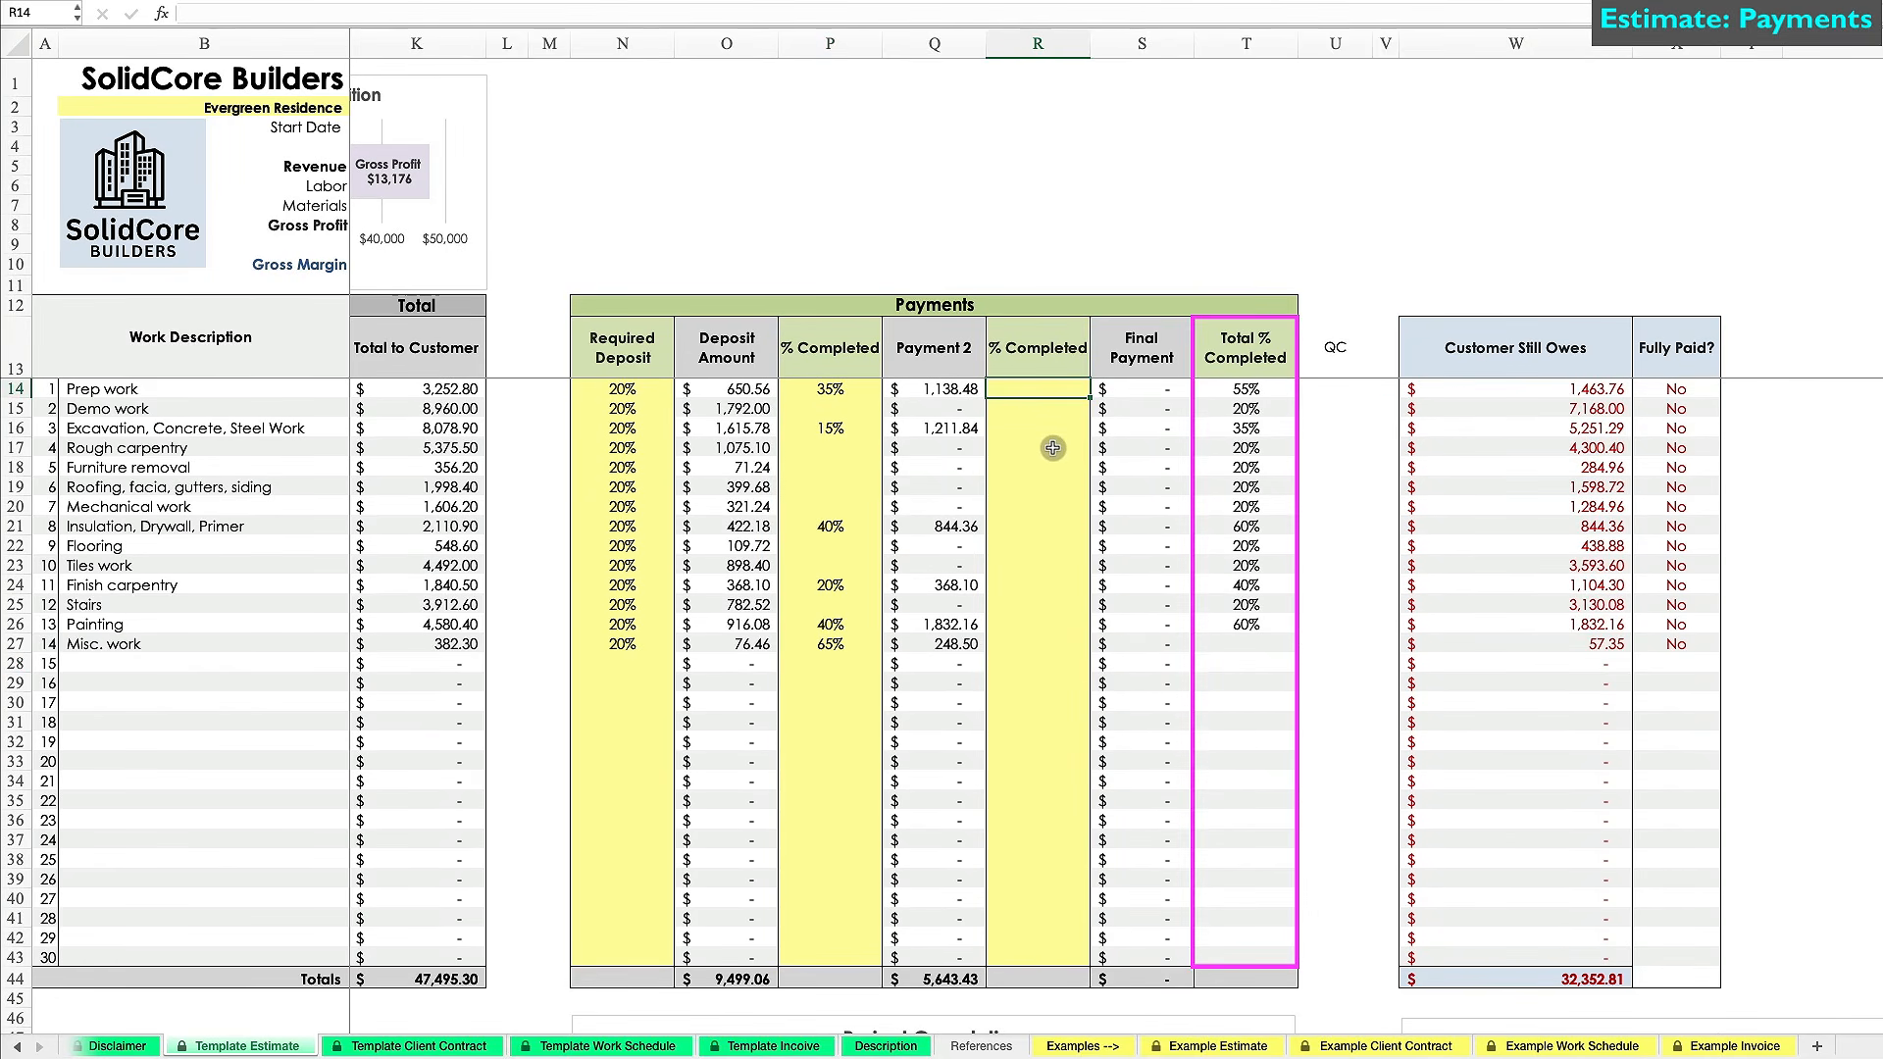
text(45)
key(Return)
key(Return)
text(80)
key(Return)
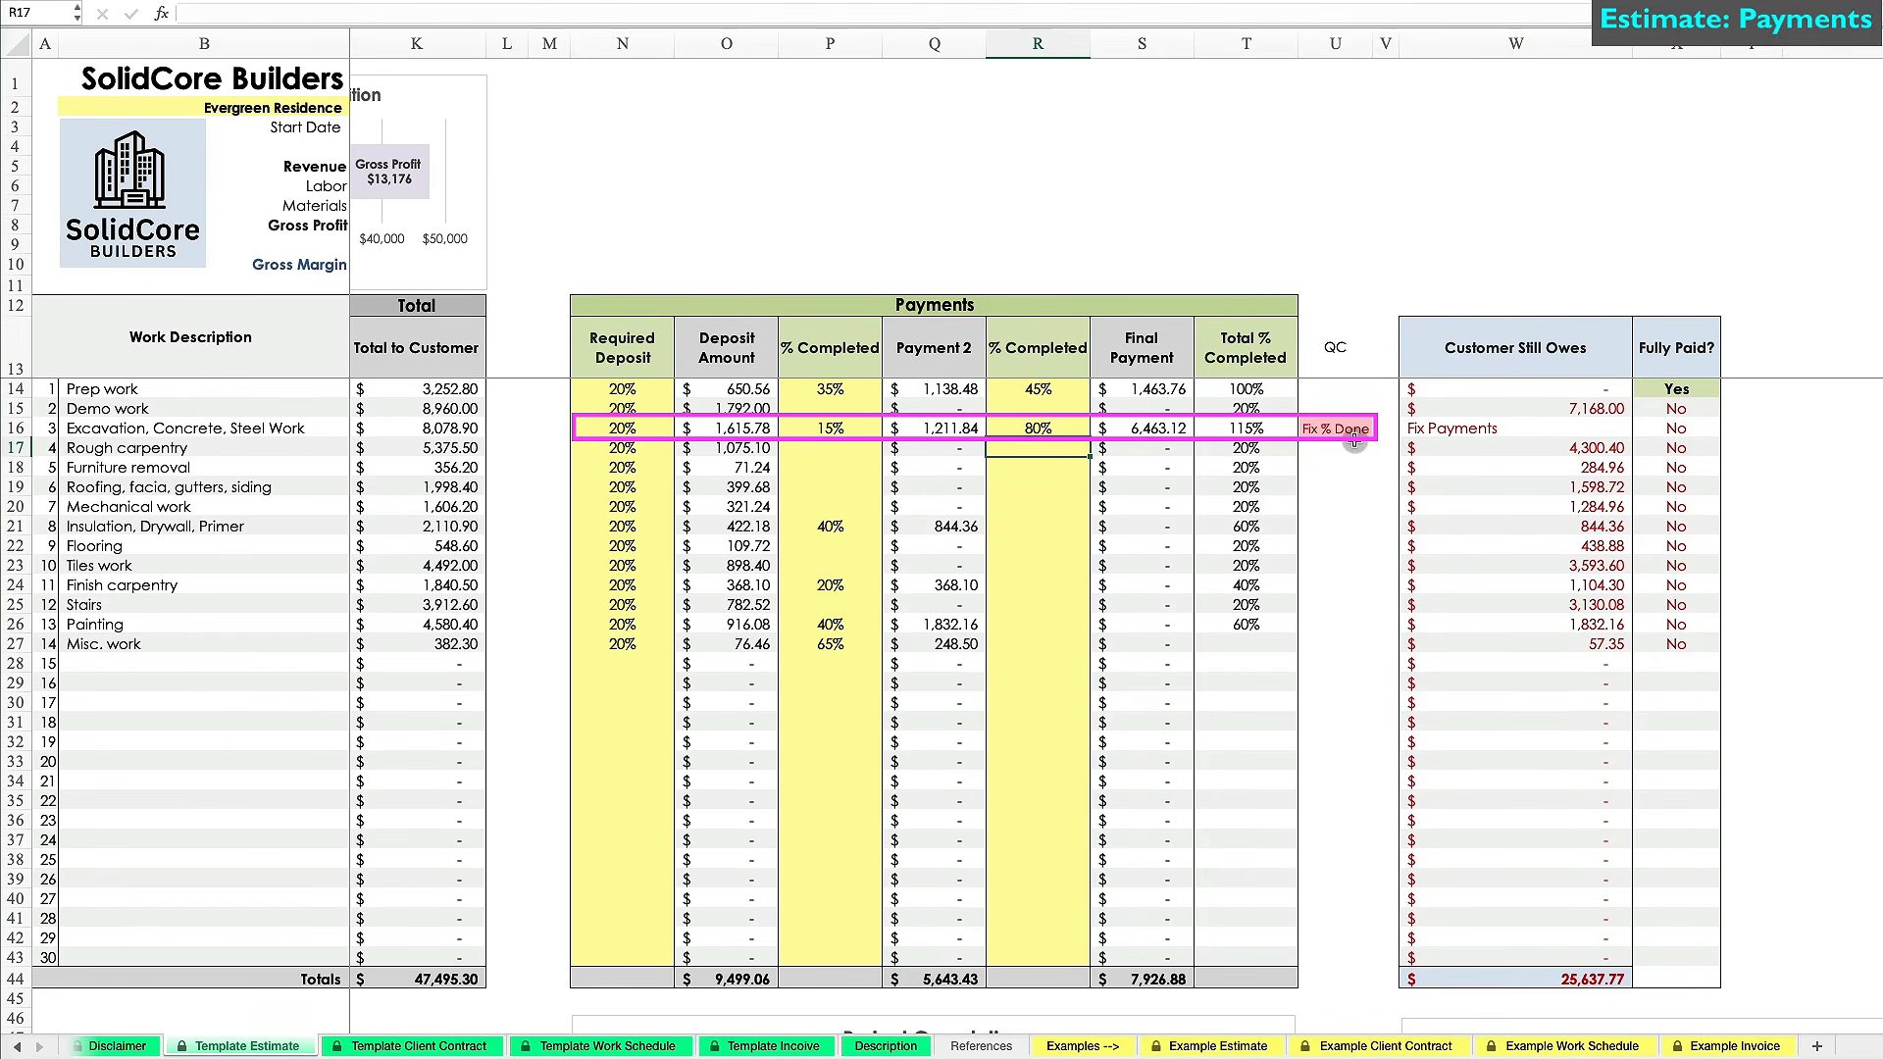
click(1054, 429)
text(65)
key(Return)
Enter second-stage completions of 40% for Insulation, 15% for Stairs and 60% for Flooring.
click(1053, 526)
text(40)
key(Return)
click(1047, 586)
click(1043, 604)
text(15)
key(Return)
click(1054, 551)
text(60)
key(Return)
scroll(1057, 620, down, 10)
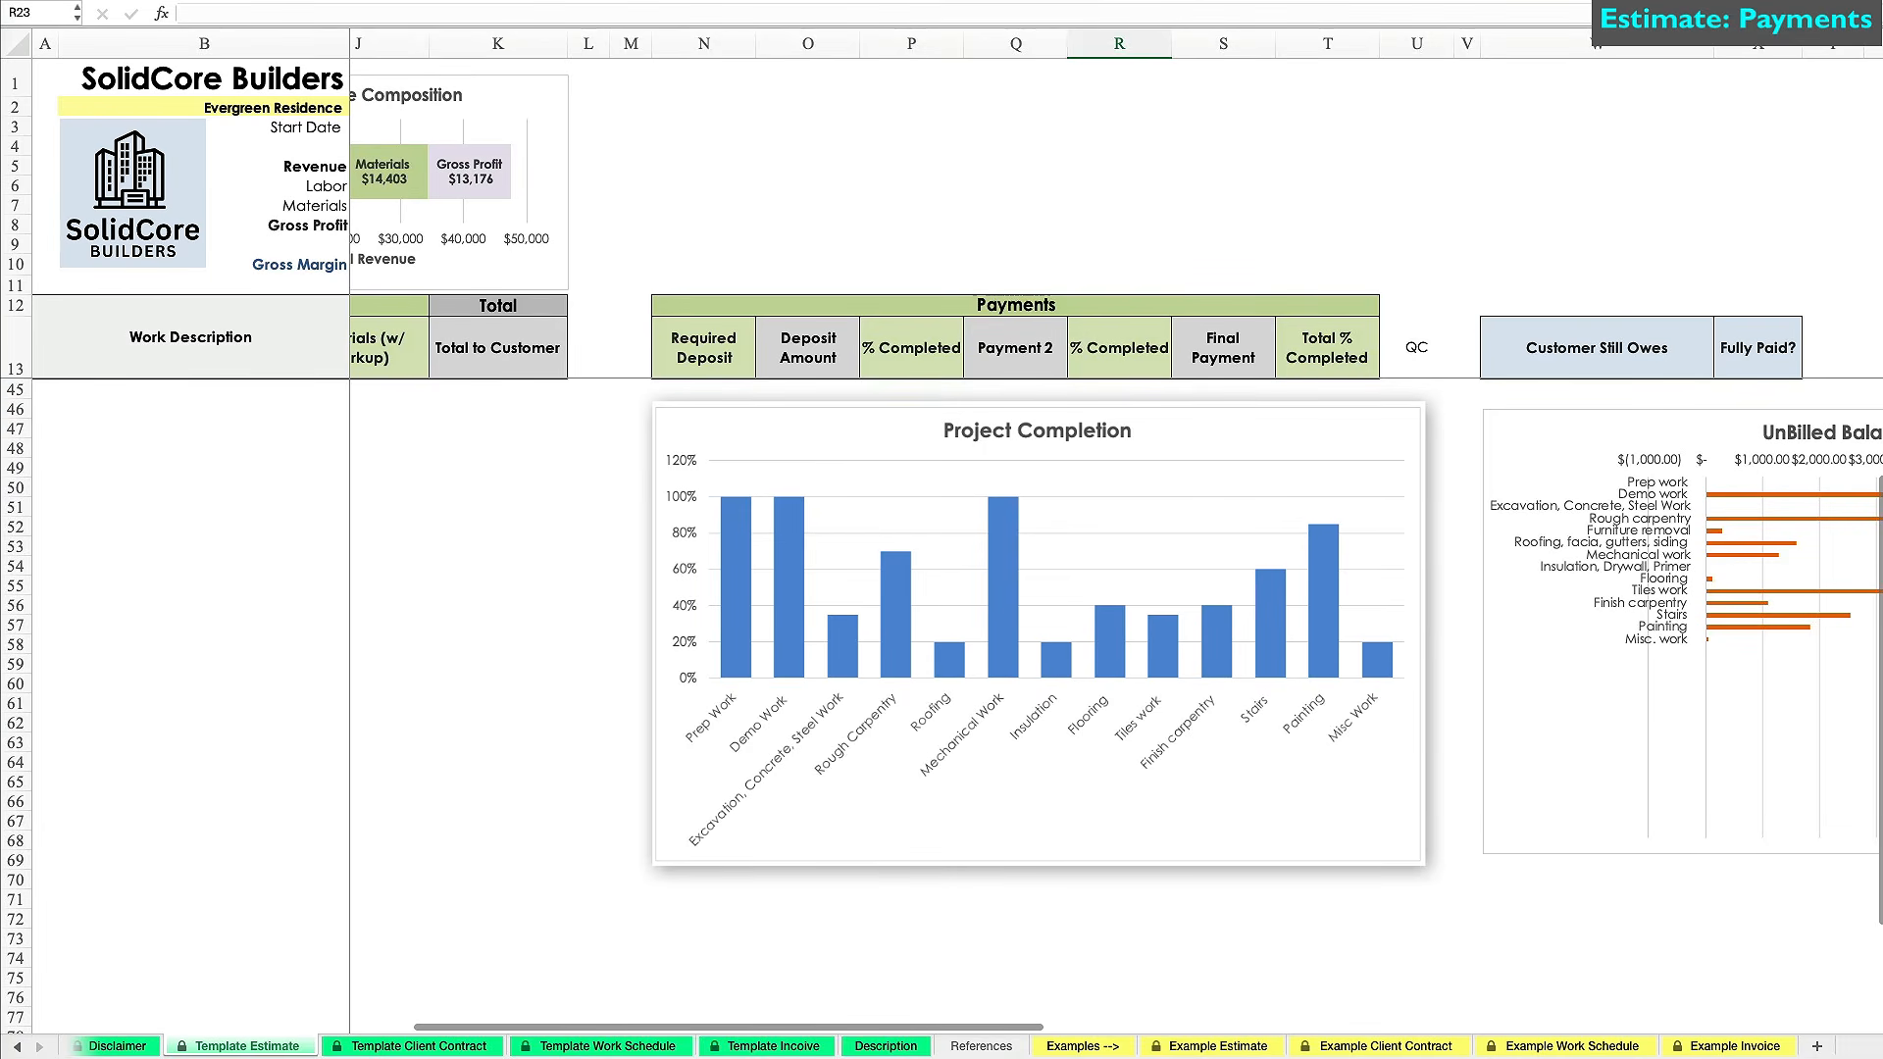
scroll(1049, 867, up, 10)
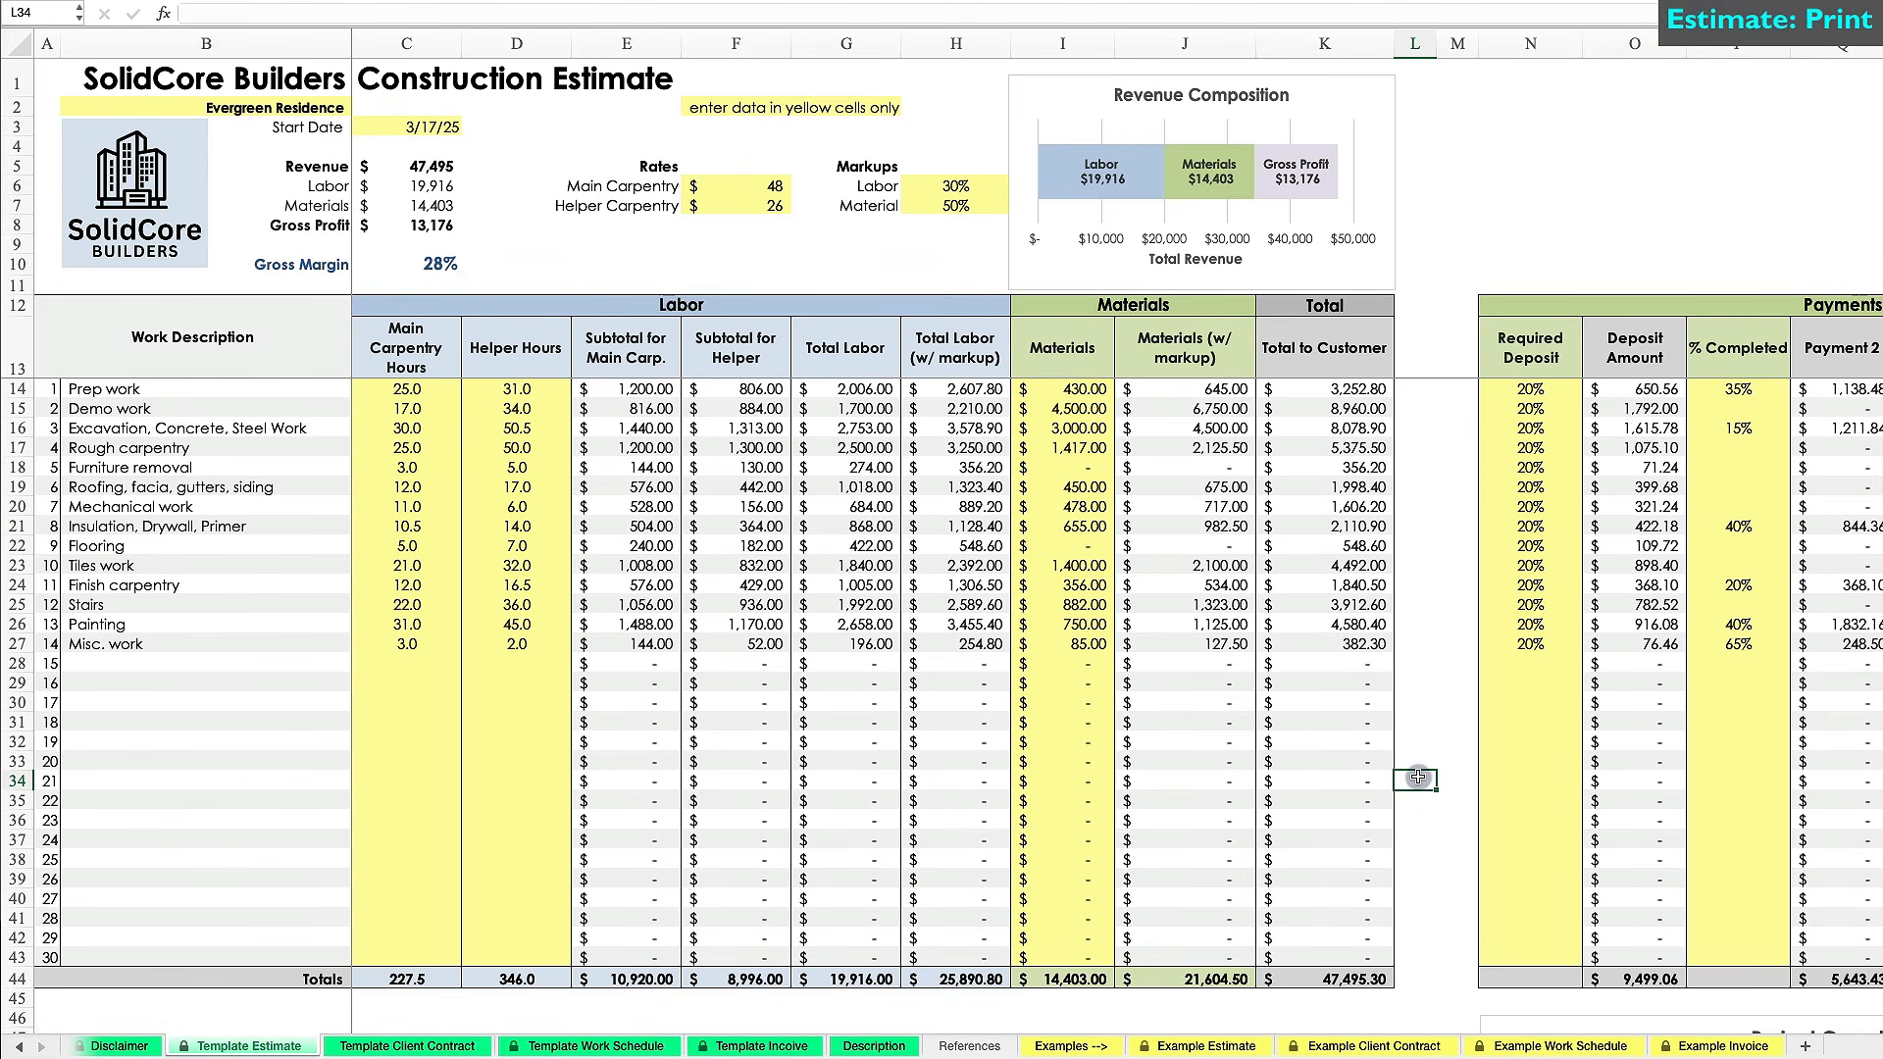
key(super+p)
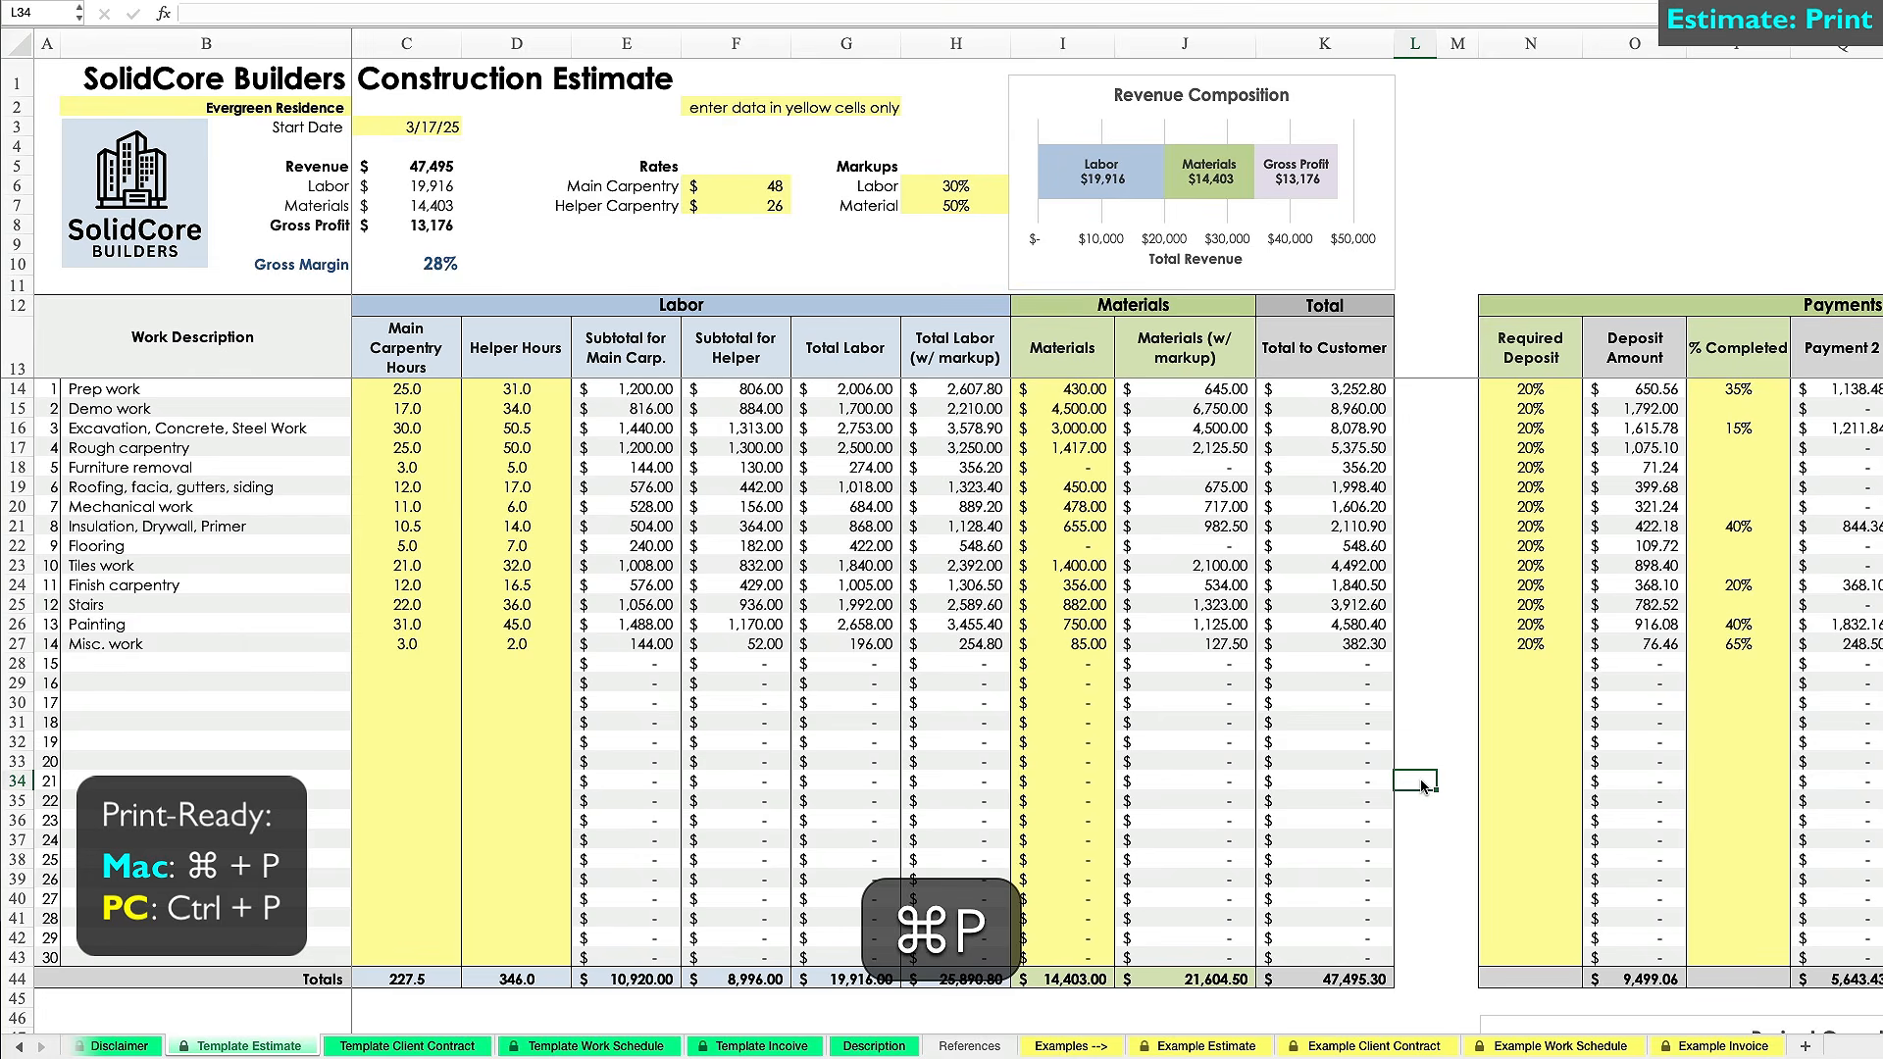
Fit the estimate to 3 pages wide by 1 tall and save it as Evergreen Estimate.pdf.
click(1511, 597)
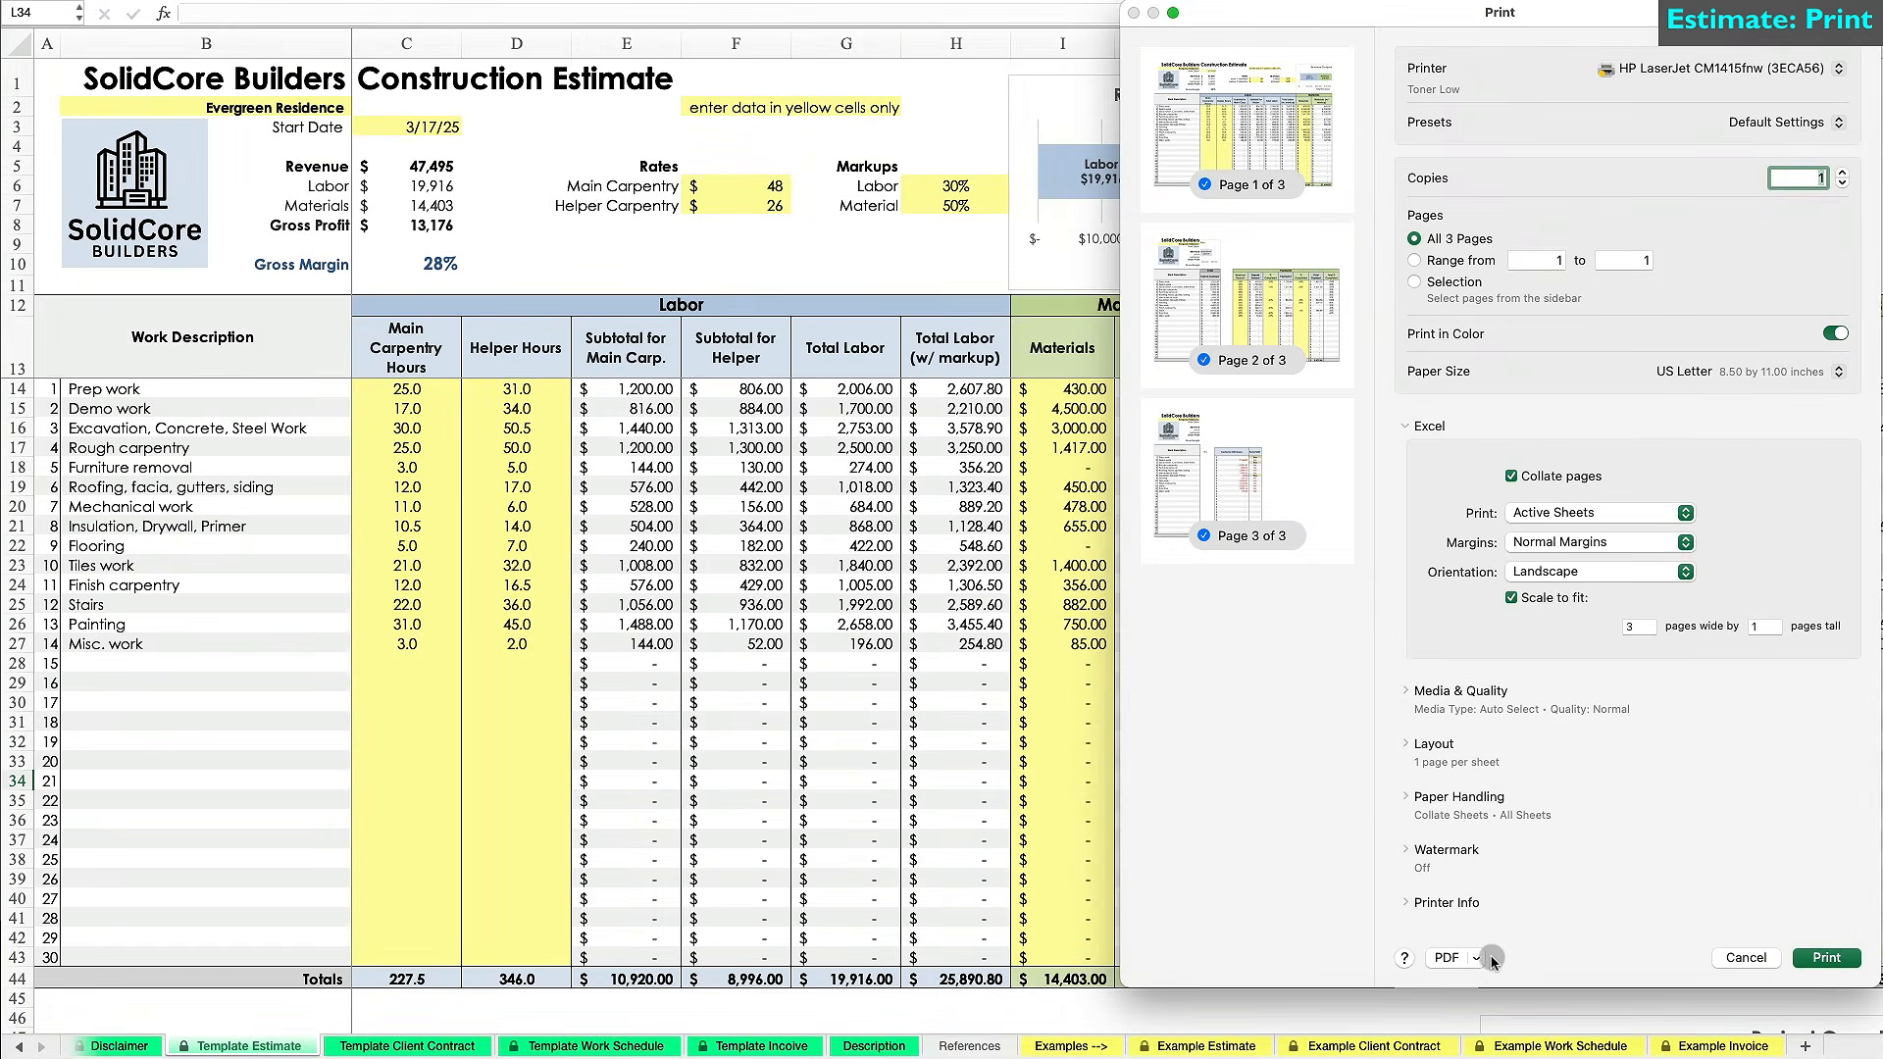
click(1475, 958)
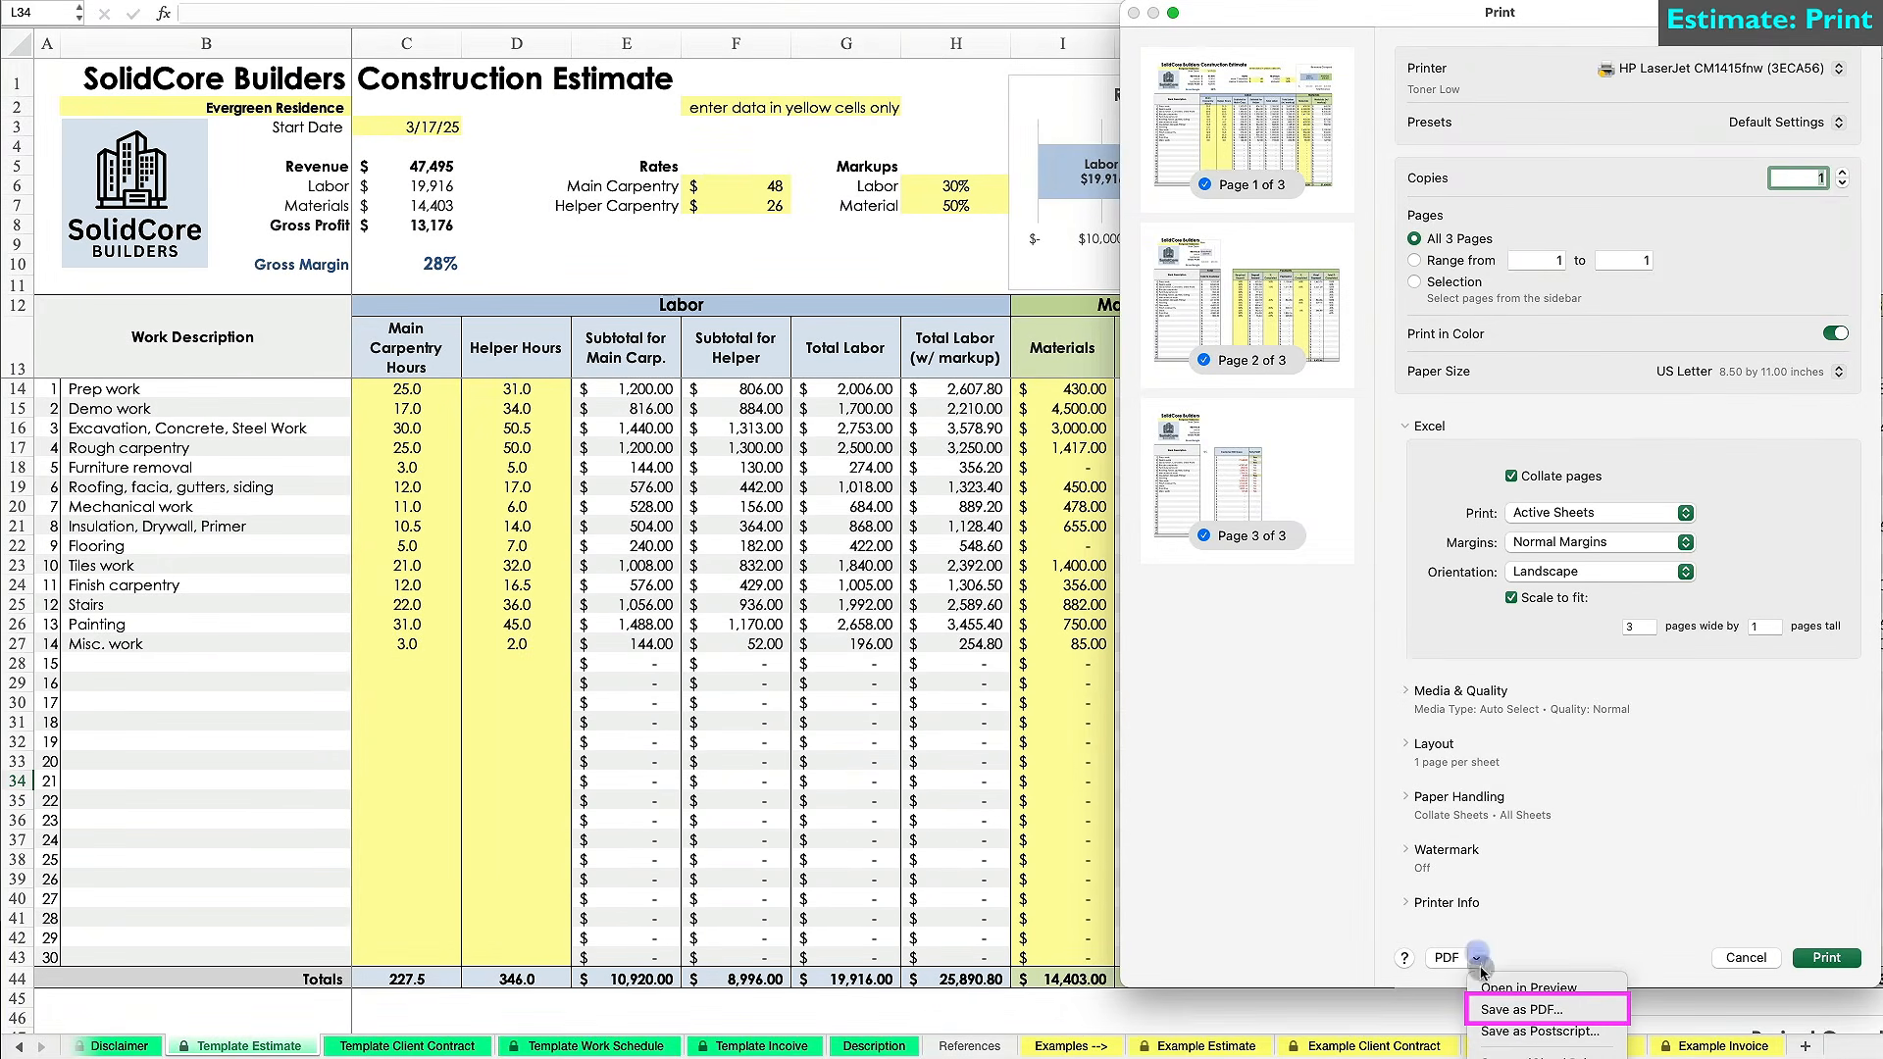
click(1485, 1009)
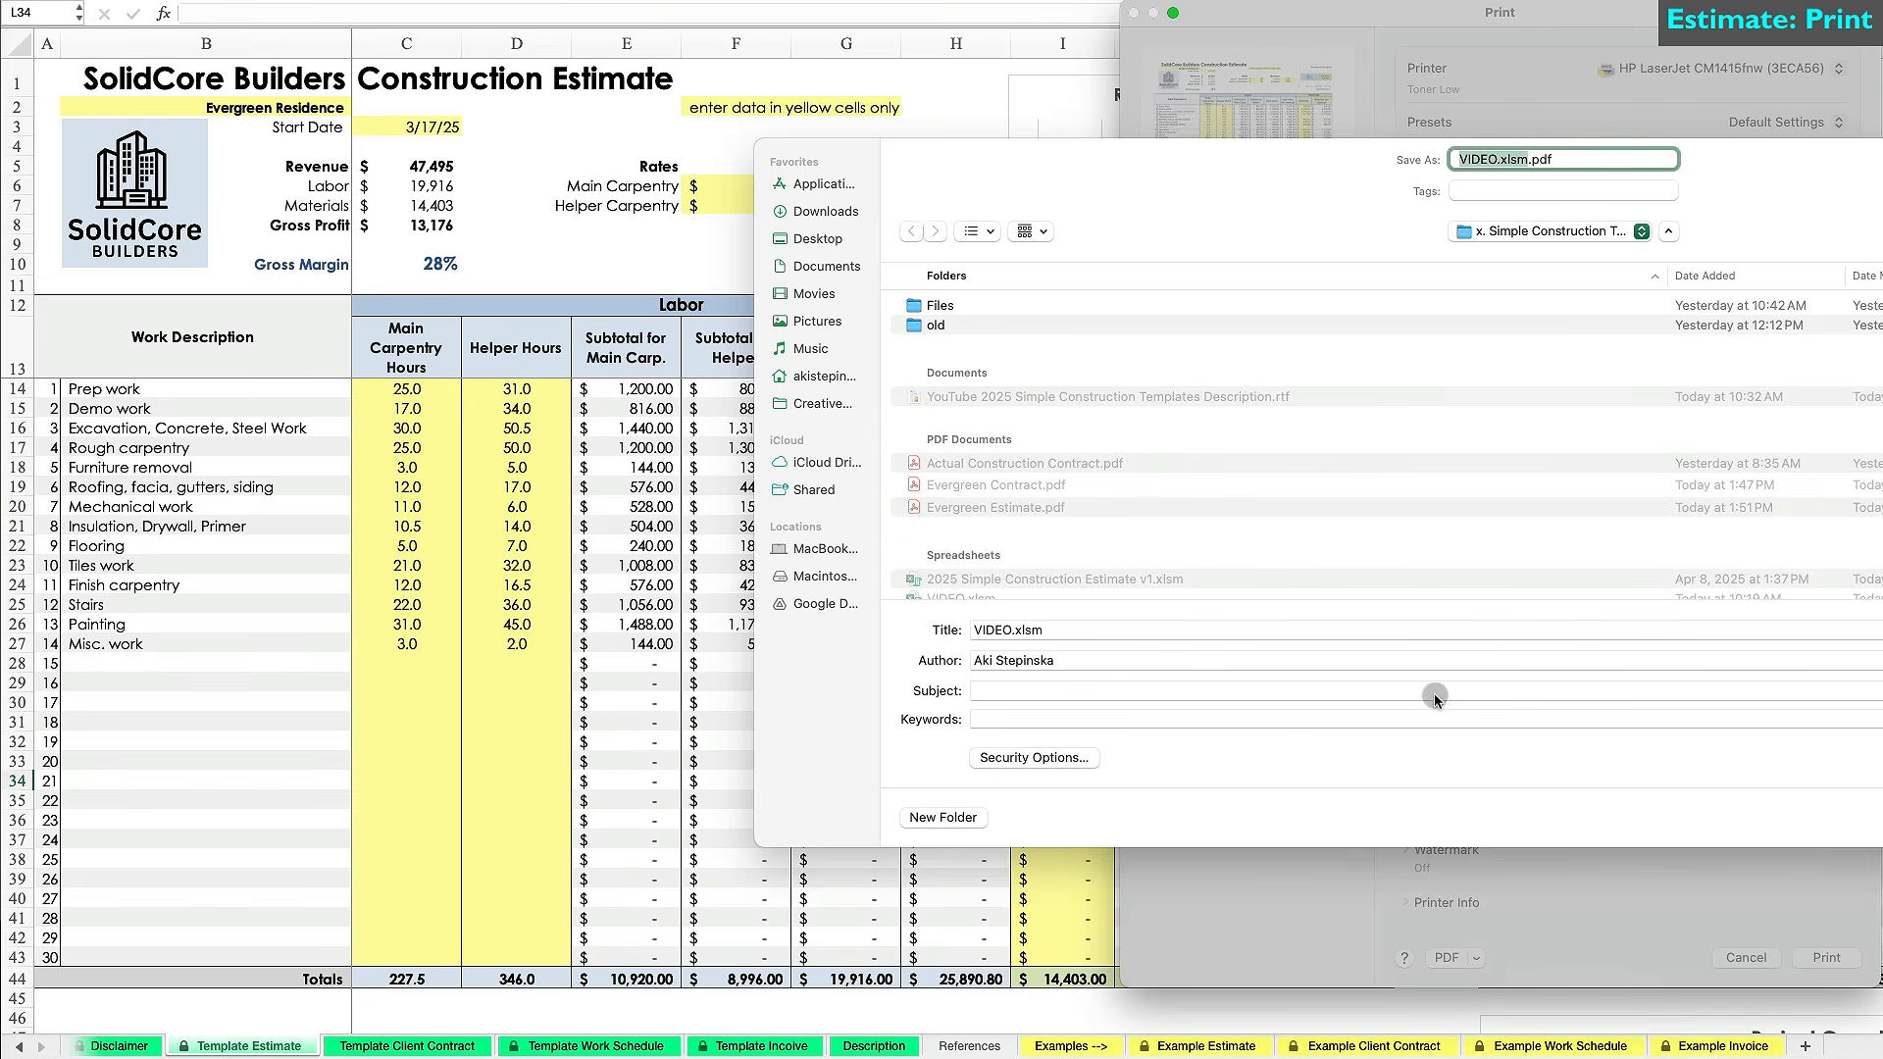
click(1031, 507)
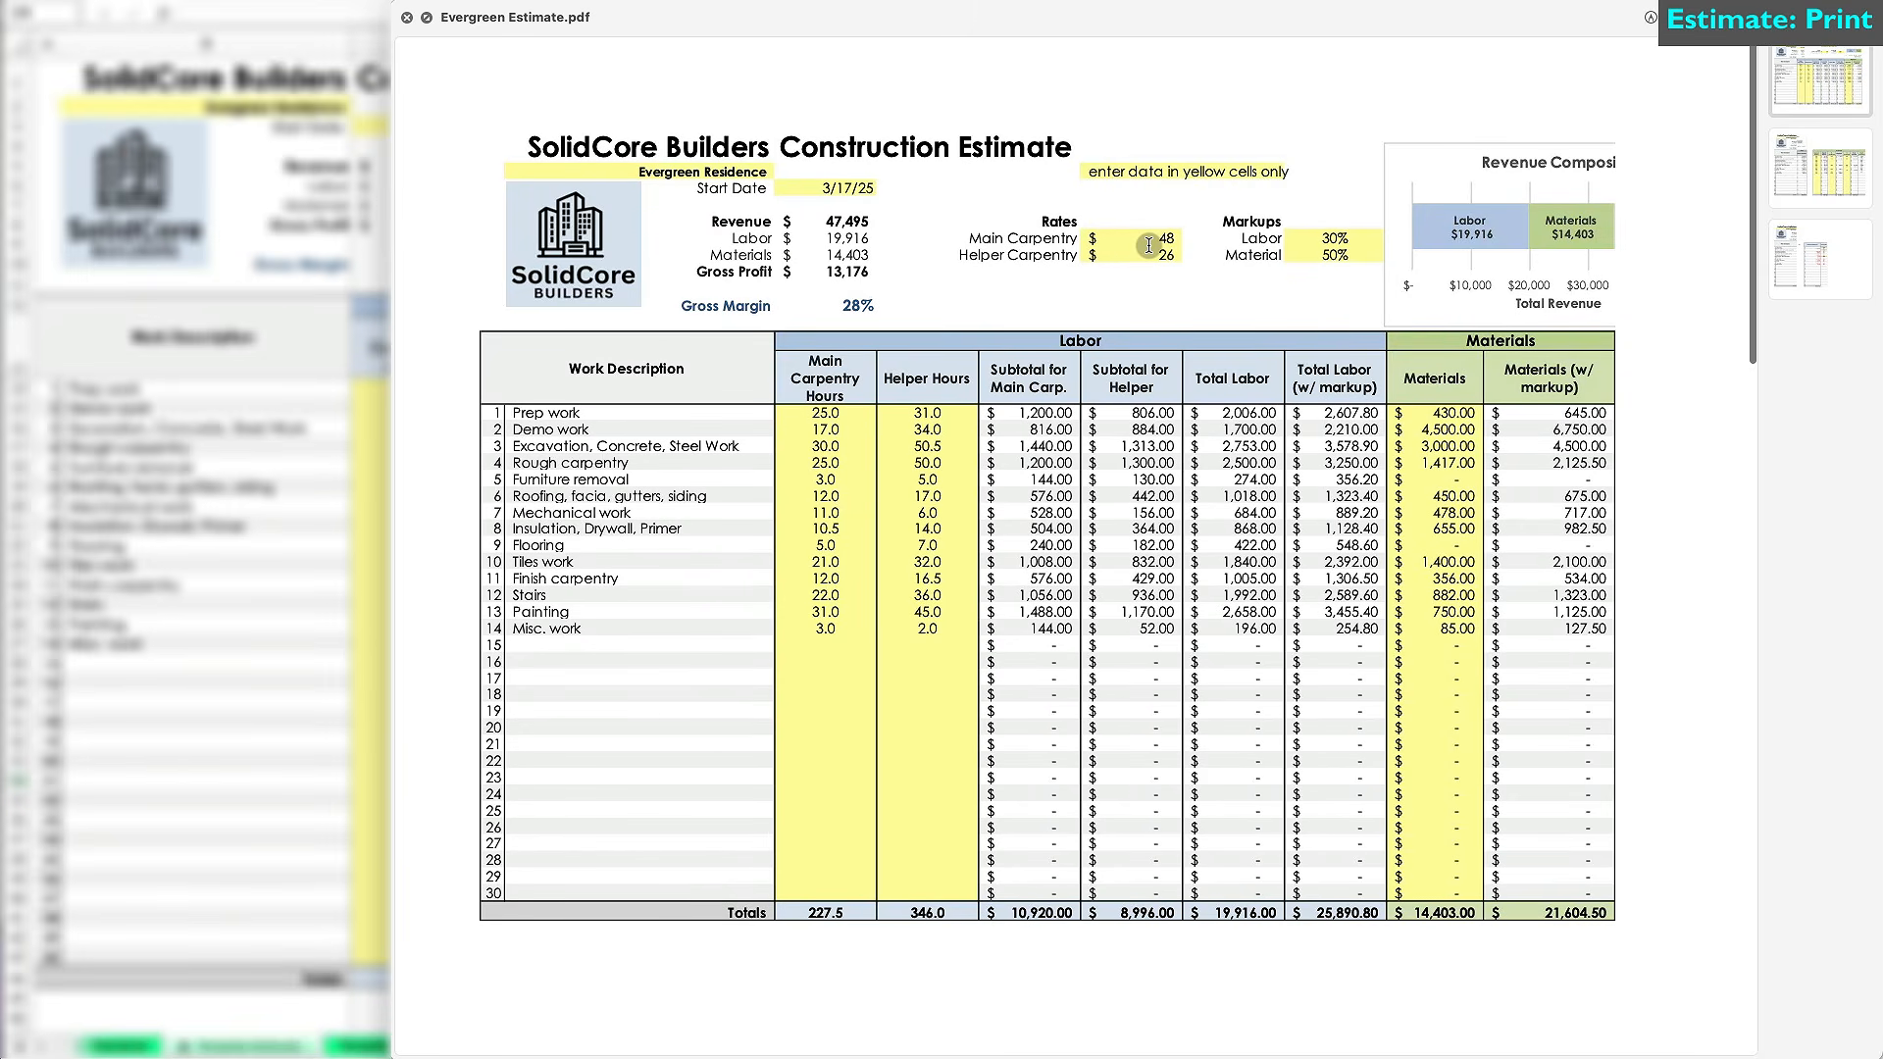
Review pages 2 and 3 of the PDF, then place the logo picture in the contract header.
click(1788, 175)
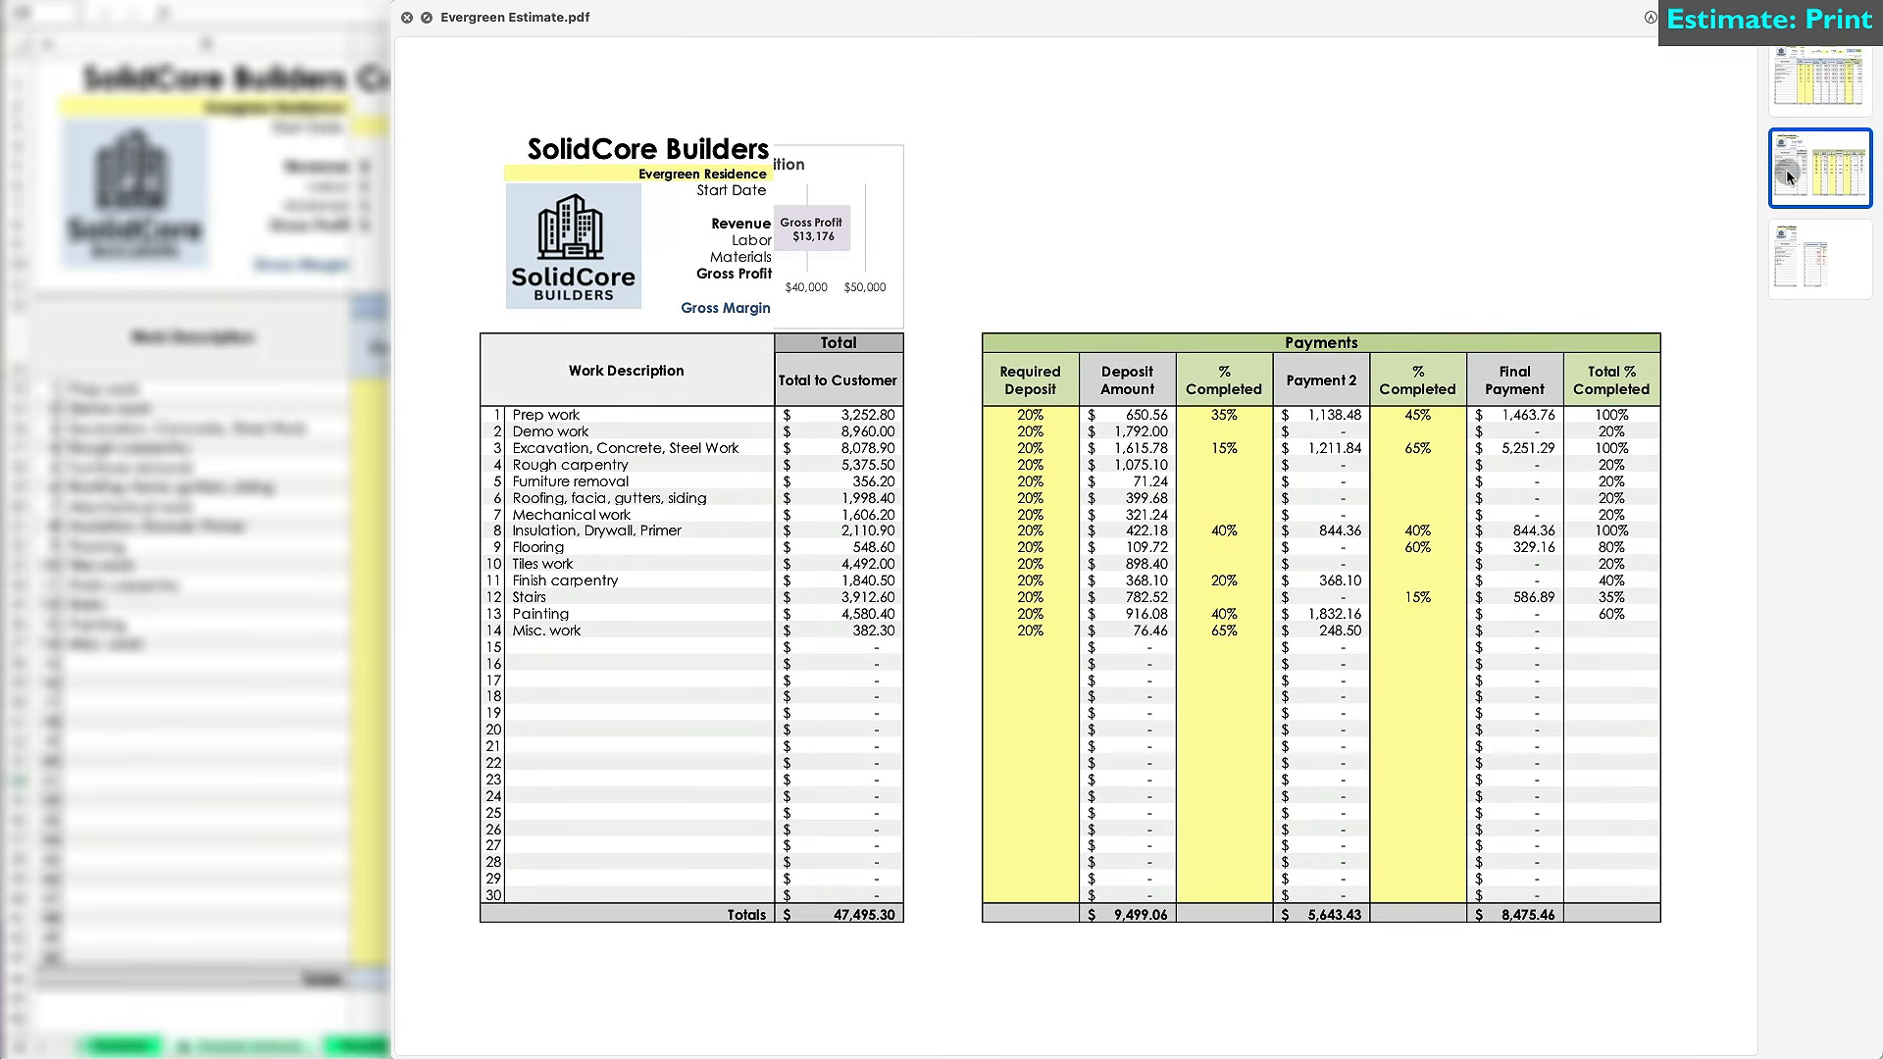
click(1797, 262)
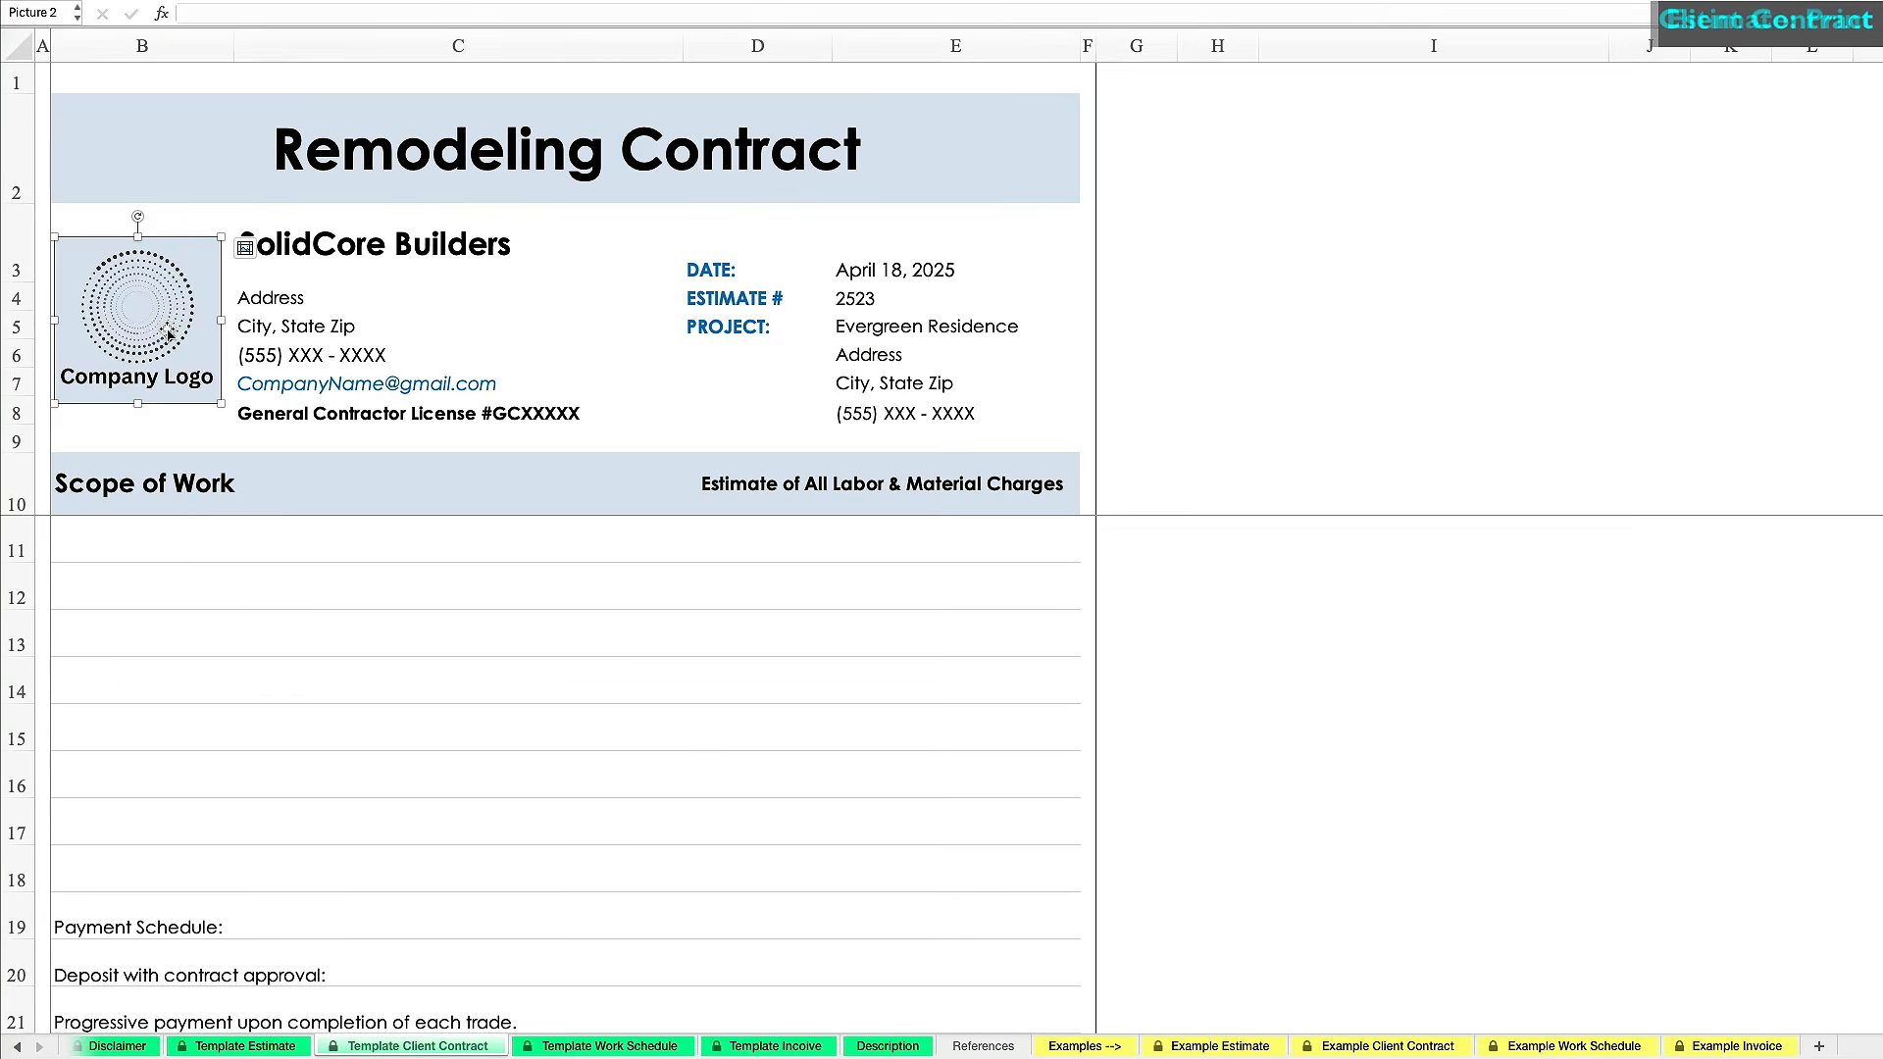
drag(133, 588, 174, 345)
Fill in the company's street address, city/state/zip, phone, e-mail and contractor licence number.
click(442, 299)
text(123 Park Ave)
key(Return)
text(Chicago, IL 60606)
key(Return)
text((555) 456-8787)
key(Return)
drag(271, 13, 183, 14)
text(SolidCoreBuilders)
key(Return)
drag(397, 13, 361, 12)
text(12345)
key(Return)
Enter the estimate number and the project's street address, city/state/zip and phone.
click(888, 298)
text(2411)
click(890, 356)
key(Return)
text(Chicago, IL 60606)
key(Return)
text((555) 555 - 9187)
key(Return)
Type five Scope of Work lines: site prep, excavation/foundations, carpentry/roofing, mechanical/finish work, stairs/painting.
click(238, 538)
text(Perfomr site prep and demolition to clear and ready the area for constrution.)
key(Return)
text(Complete all excavation, concrete foundations, and structural steel installations.)
key(Return)
text(Execute rough carpentry, framing, and roofing according to design specifications.)
key(Return)
text(Install mechanical systems, insulation, flooring, tile work, and finish carpentry.)
key(Return)
text(Construct)
key(BackSpace)
key(BackSpace)
key(BackSpace)
key(BackSpace)
key(BackSpace)
key(BackSpace)
key(BackSpace)
key(BackSpace)
key(BackSpace)
text(Build interior stairs, appl)
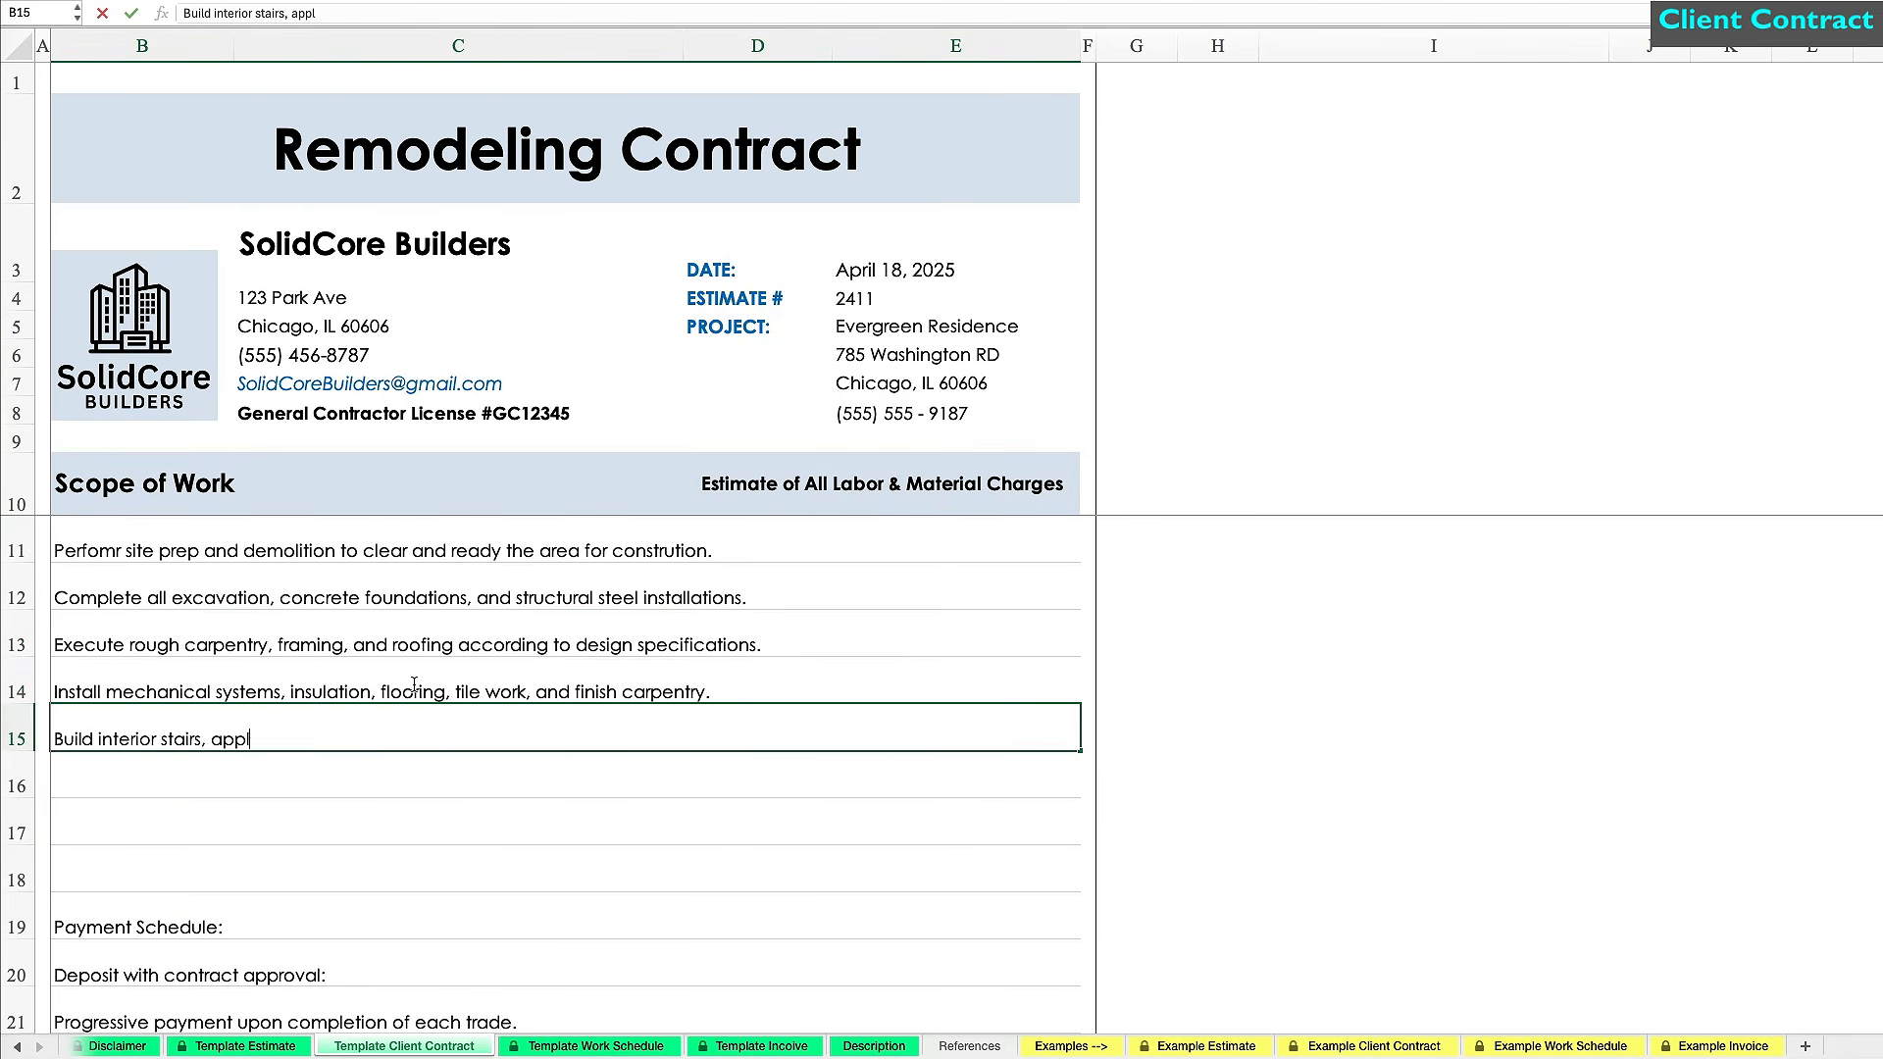
text(y all required paint finishes, and complete miscellaneous fnal tasks for project closout.)
key(Return)
Set the payment schedule to 20% and the balance upon completion to 15%.
click(454, 917)
scroll(454, 916, down, 4)
double_click(429, 735)
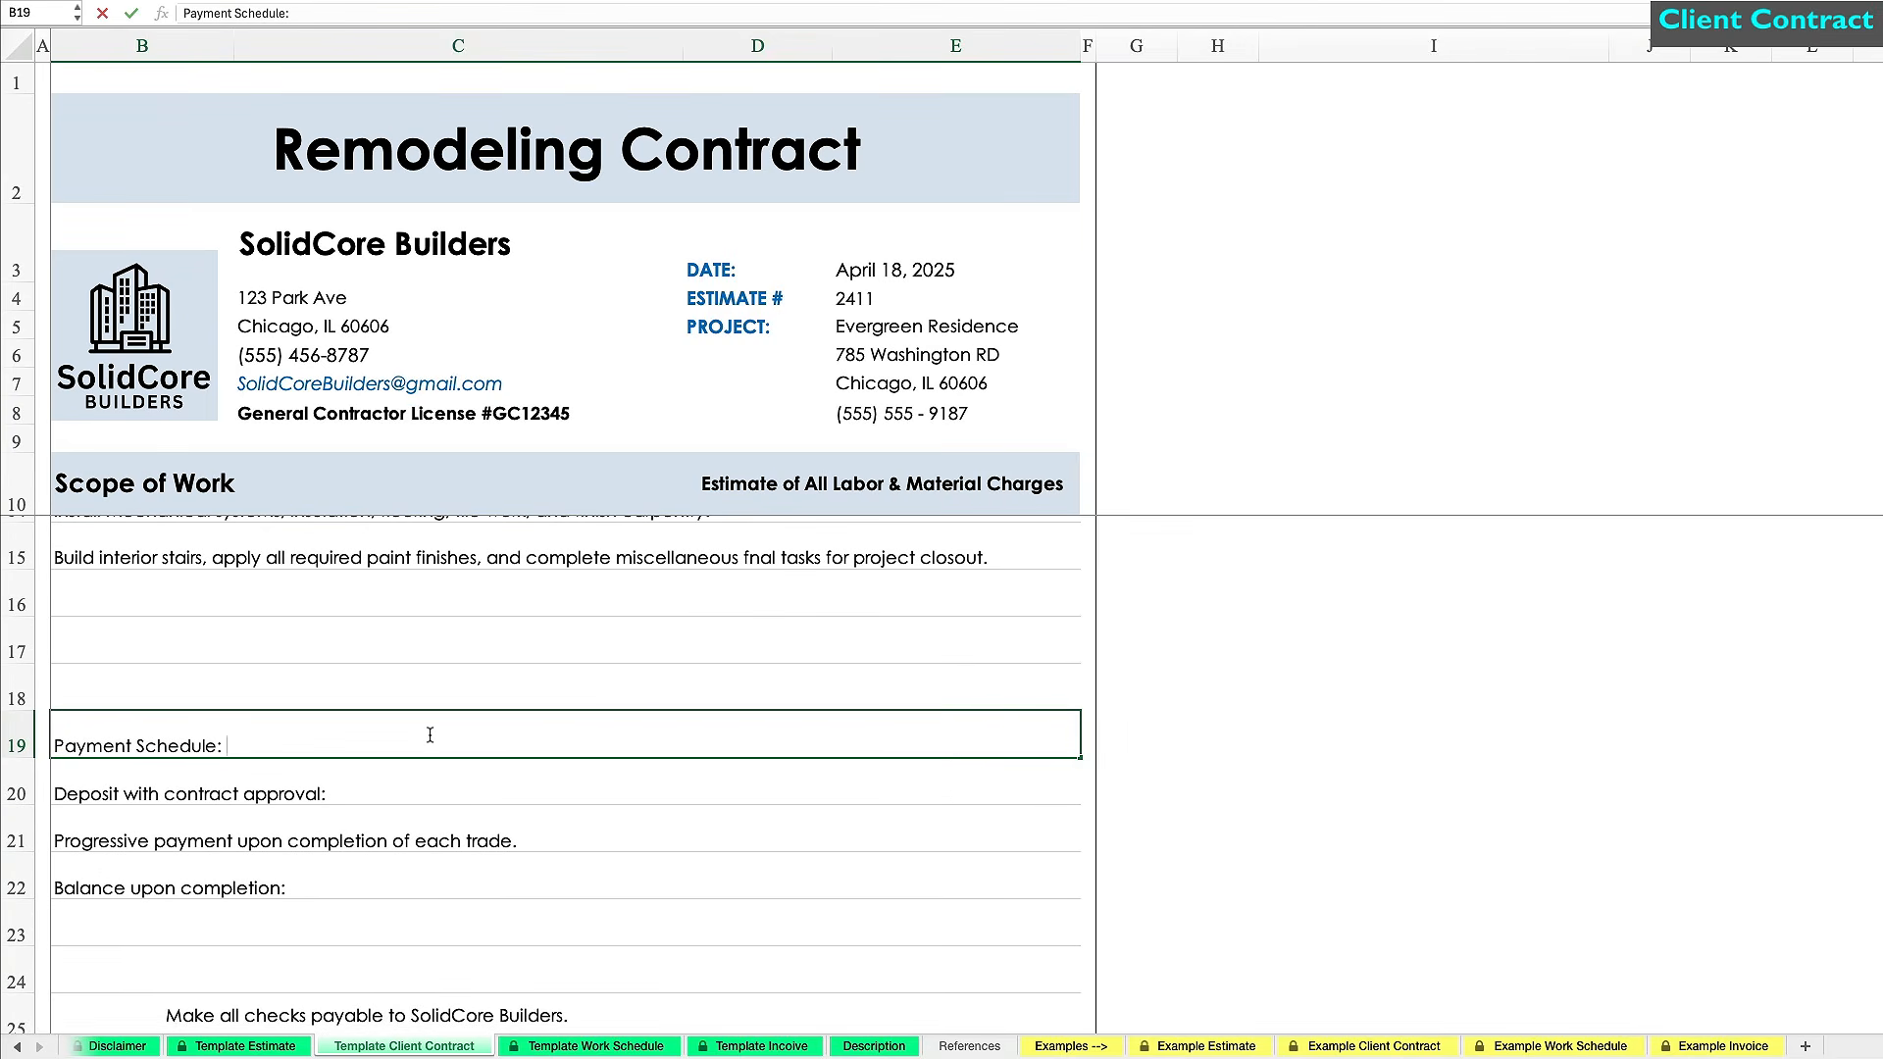
key(Escape)
scroll(426, 686, down, 4)
double_click(424, 552)
text(20)
key(Return)
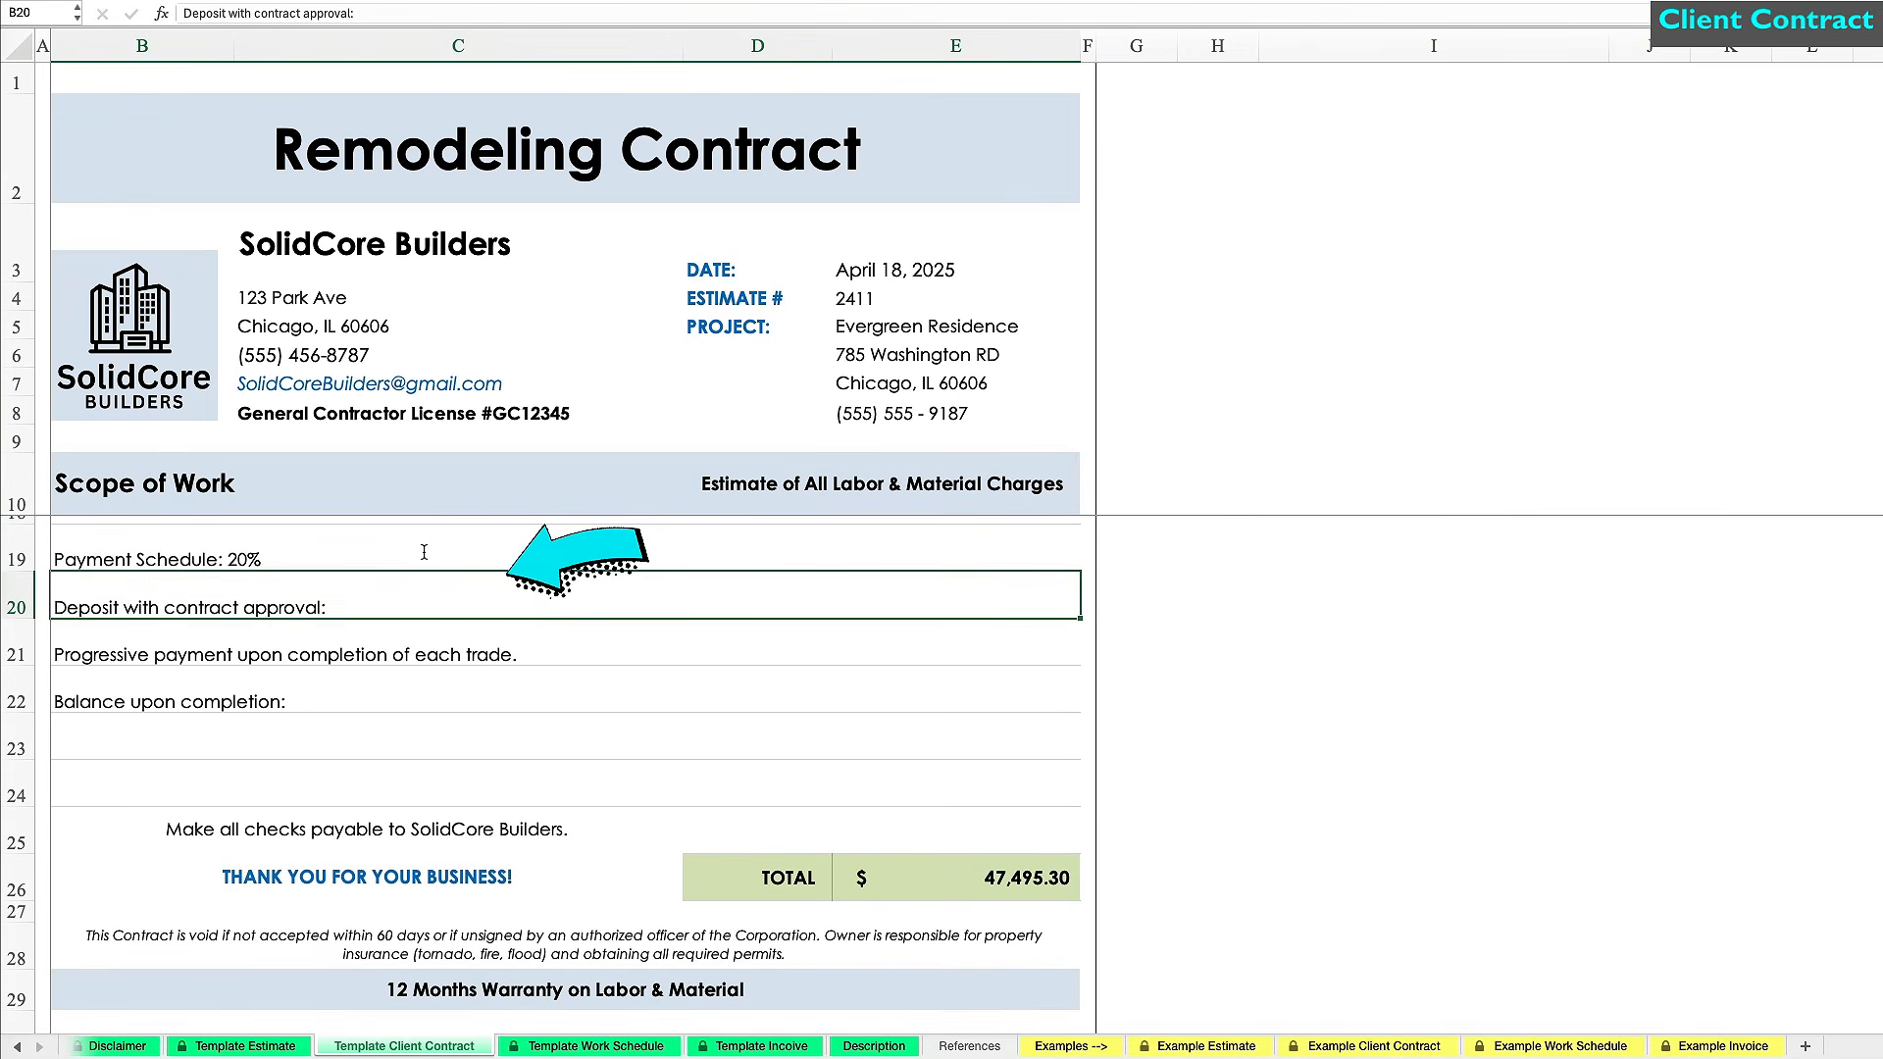
key(Down)
key(Down)
double_click(430, 701)
text(15%)
key(Return)
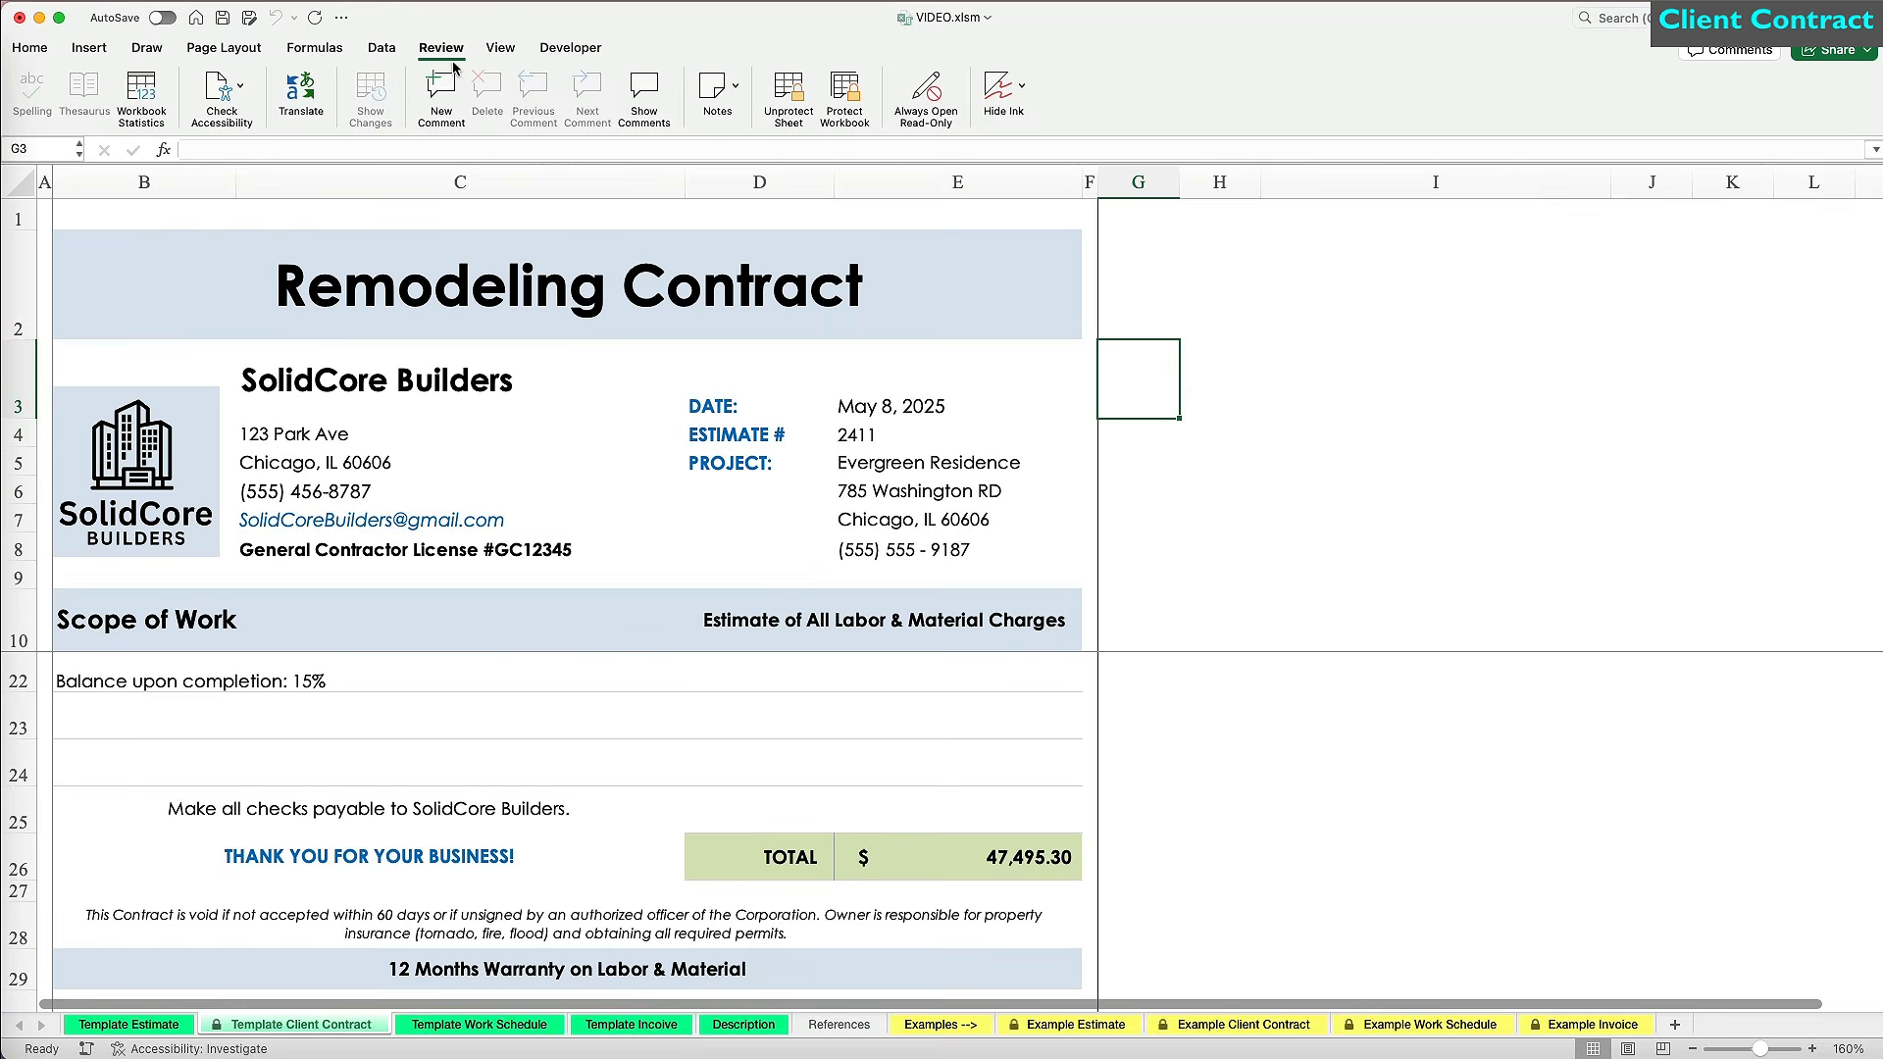
click(787, 102)
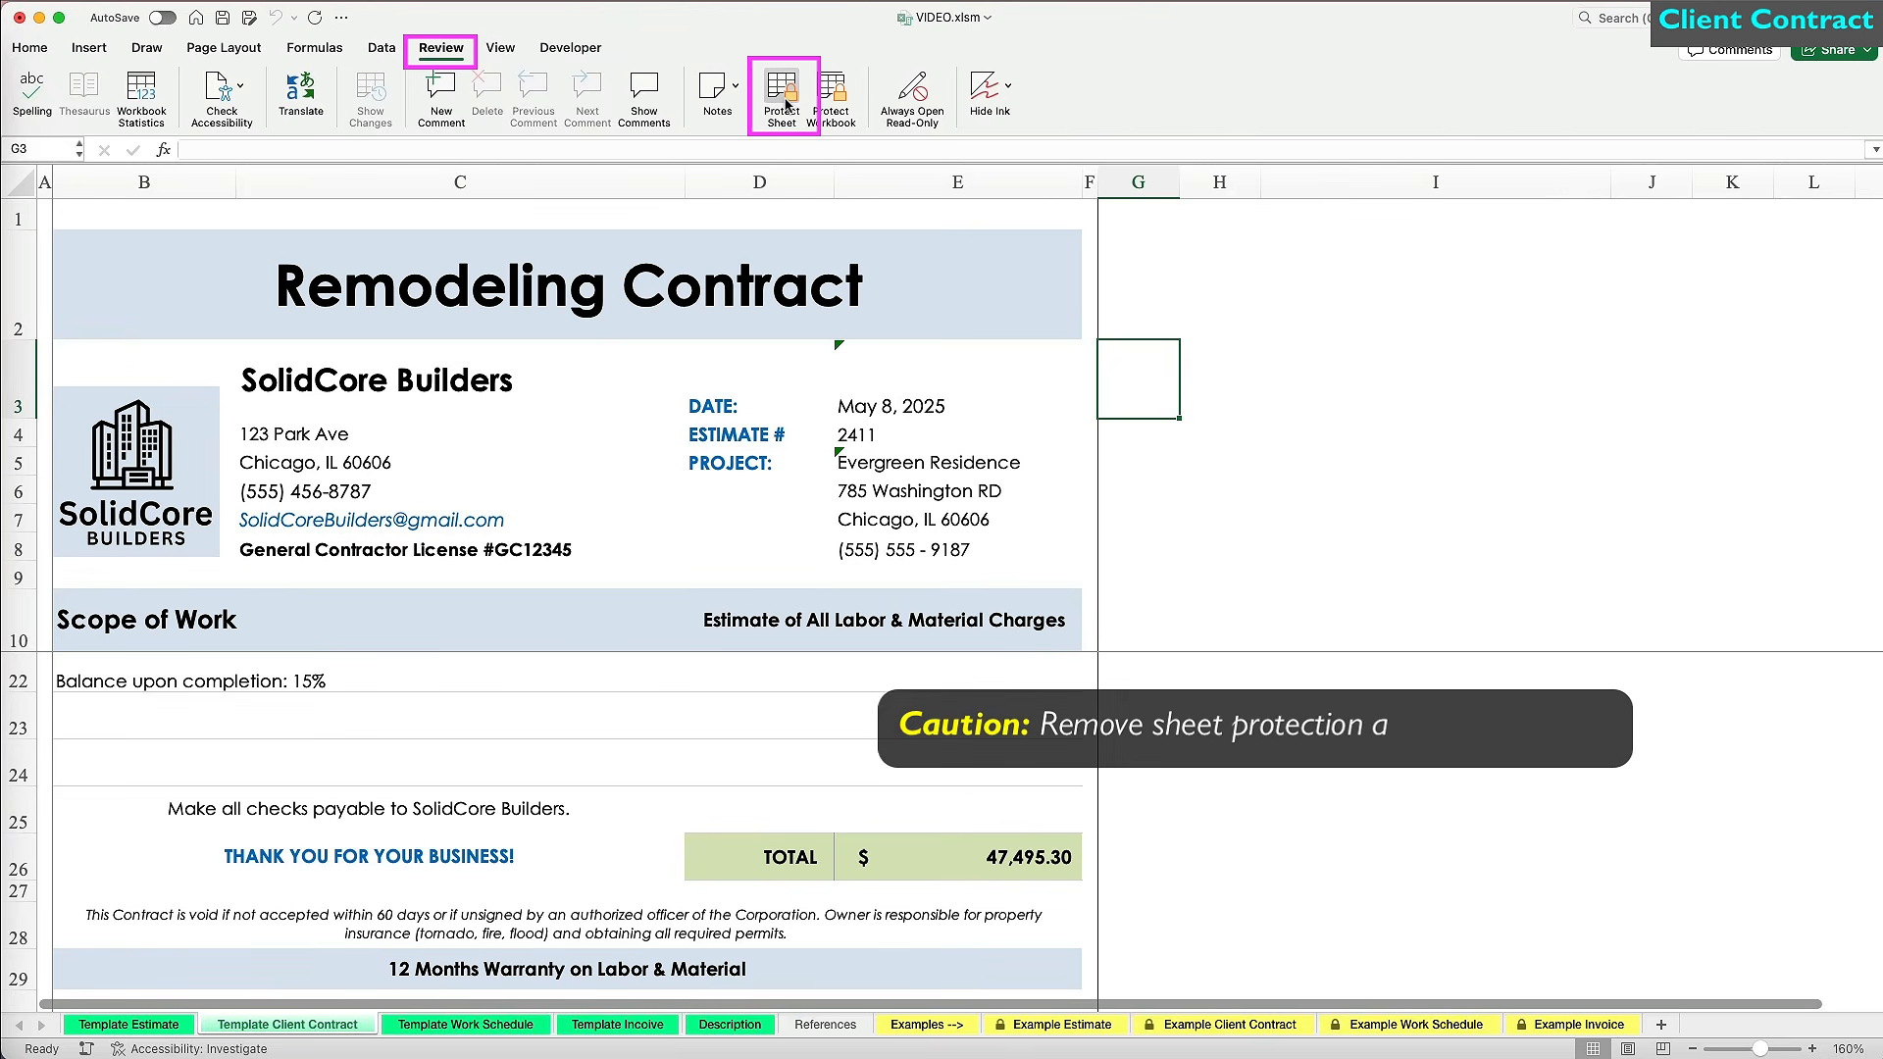
click(995, 865)
text(45000)
key(Return)
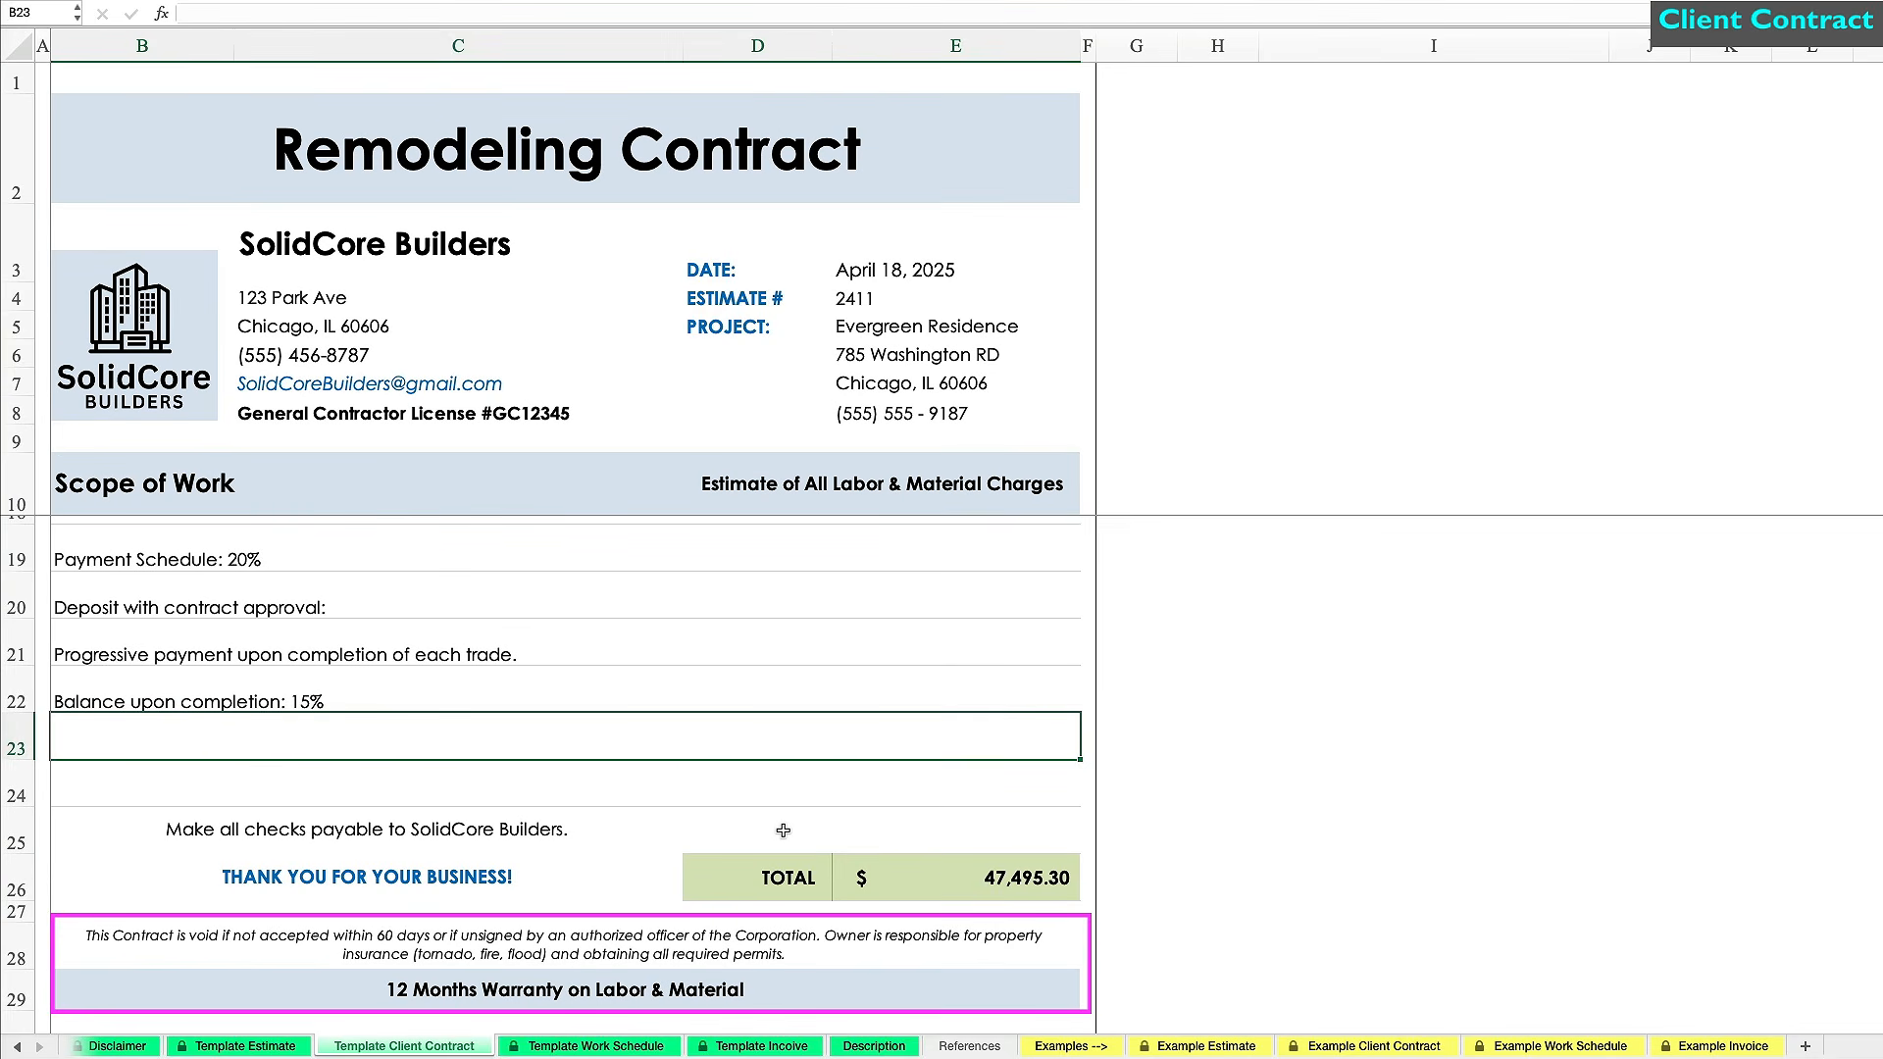
scroll(783, 830, down, 2)
click(1261, 733)
key(super+p)
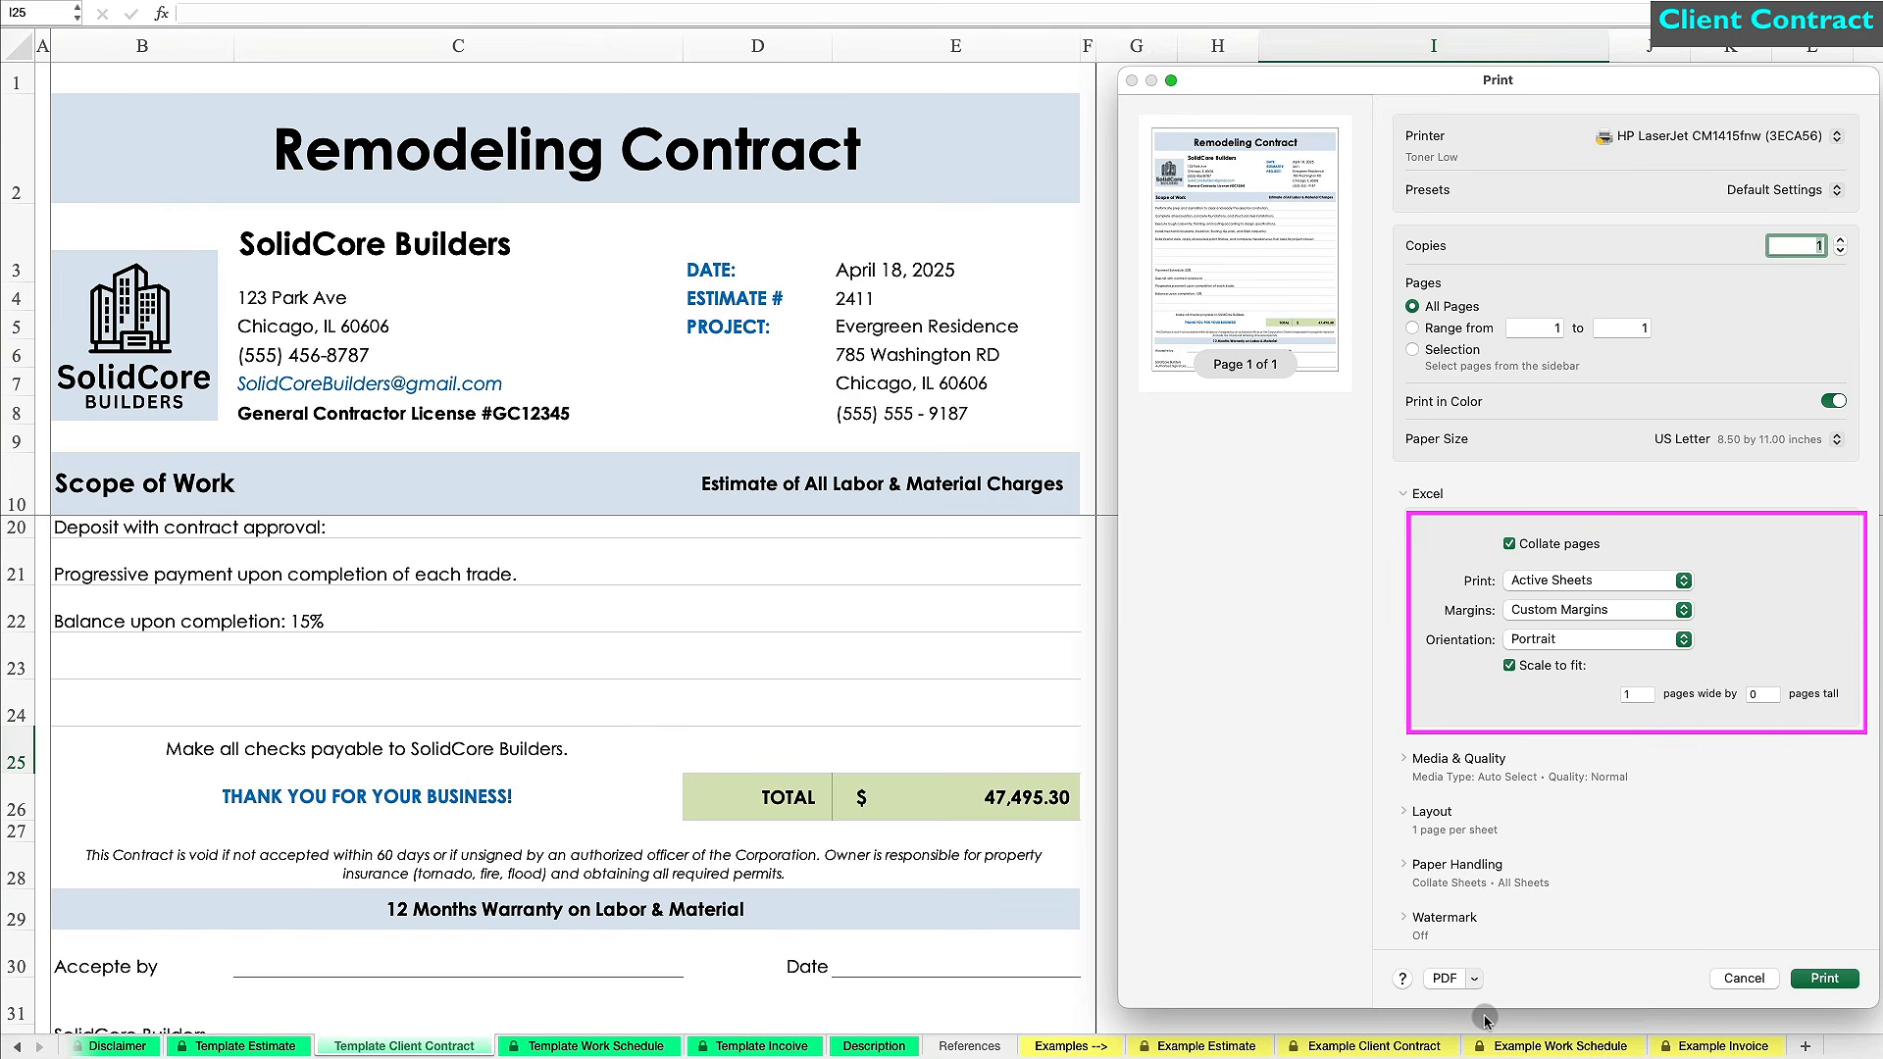
Save the contract as the PDF 'Evergreen Contract' and close the PDF preview.
click(1484, 1020)
text(Evergreen Contract)
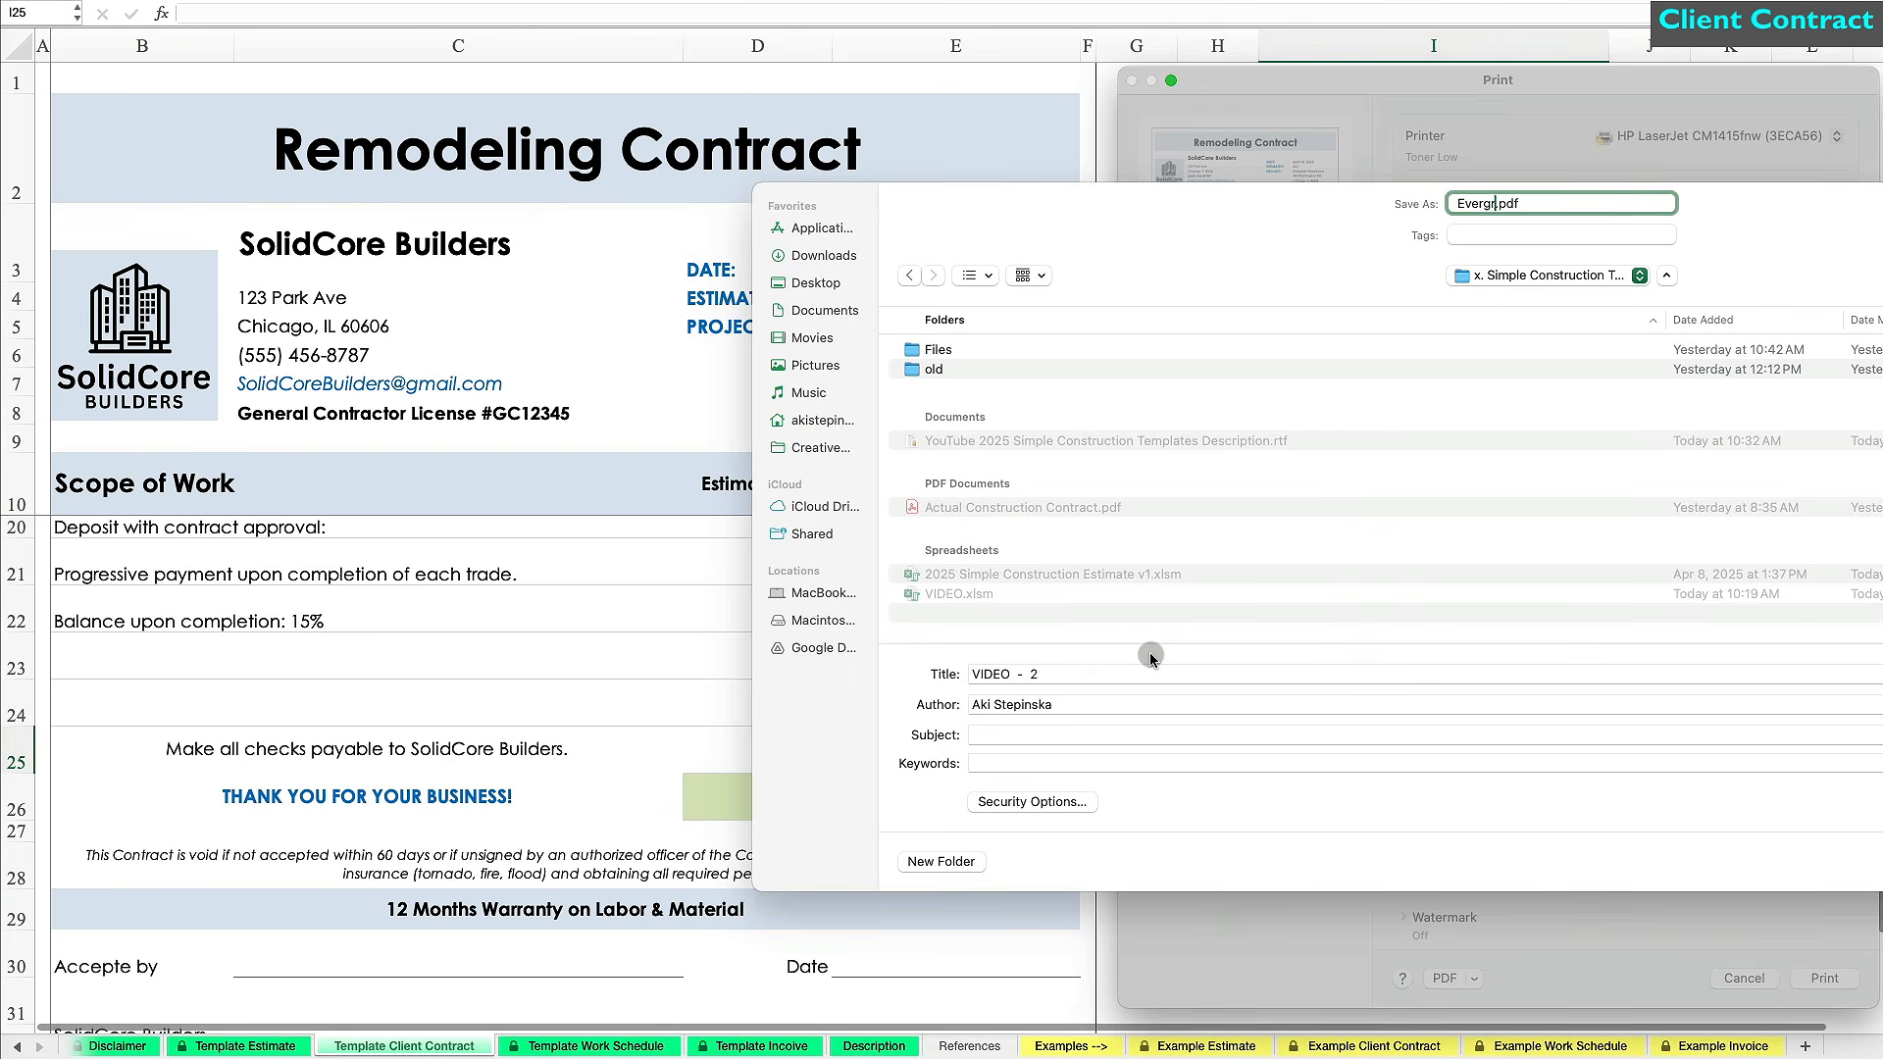
key(Return)
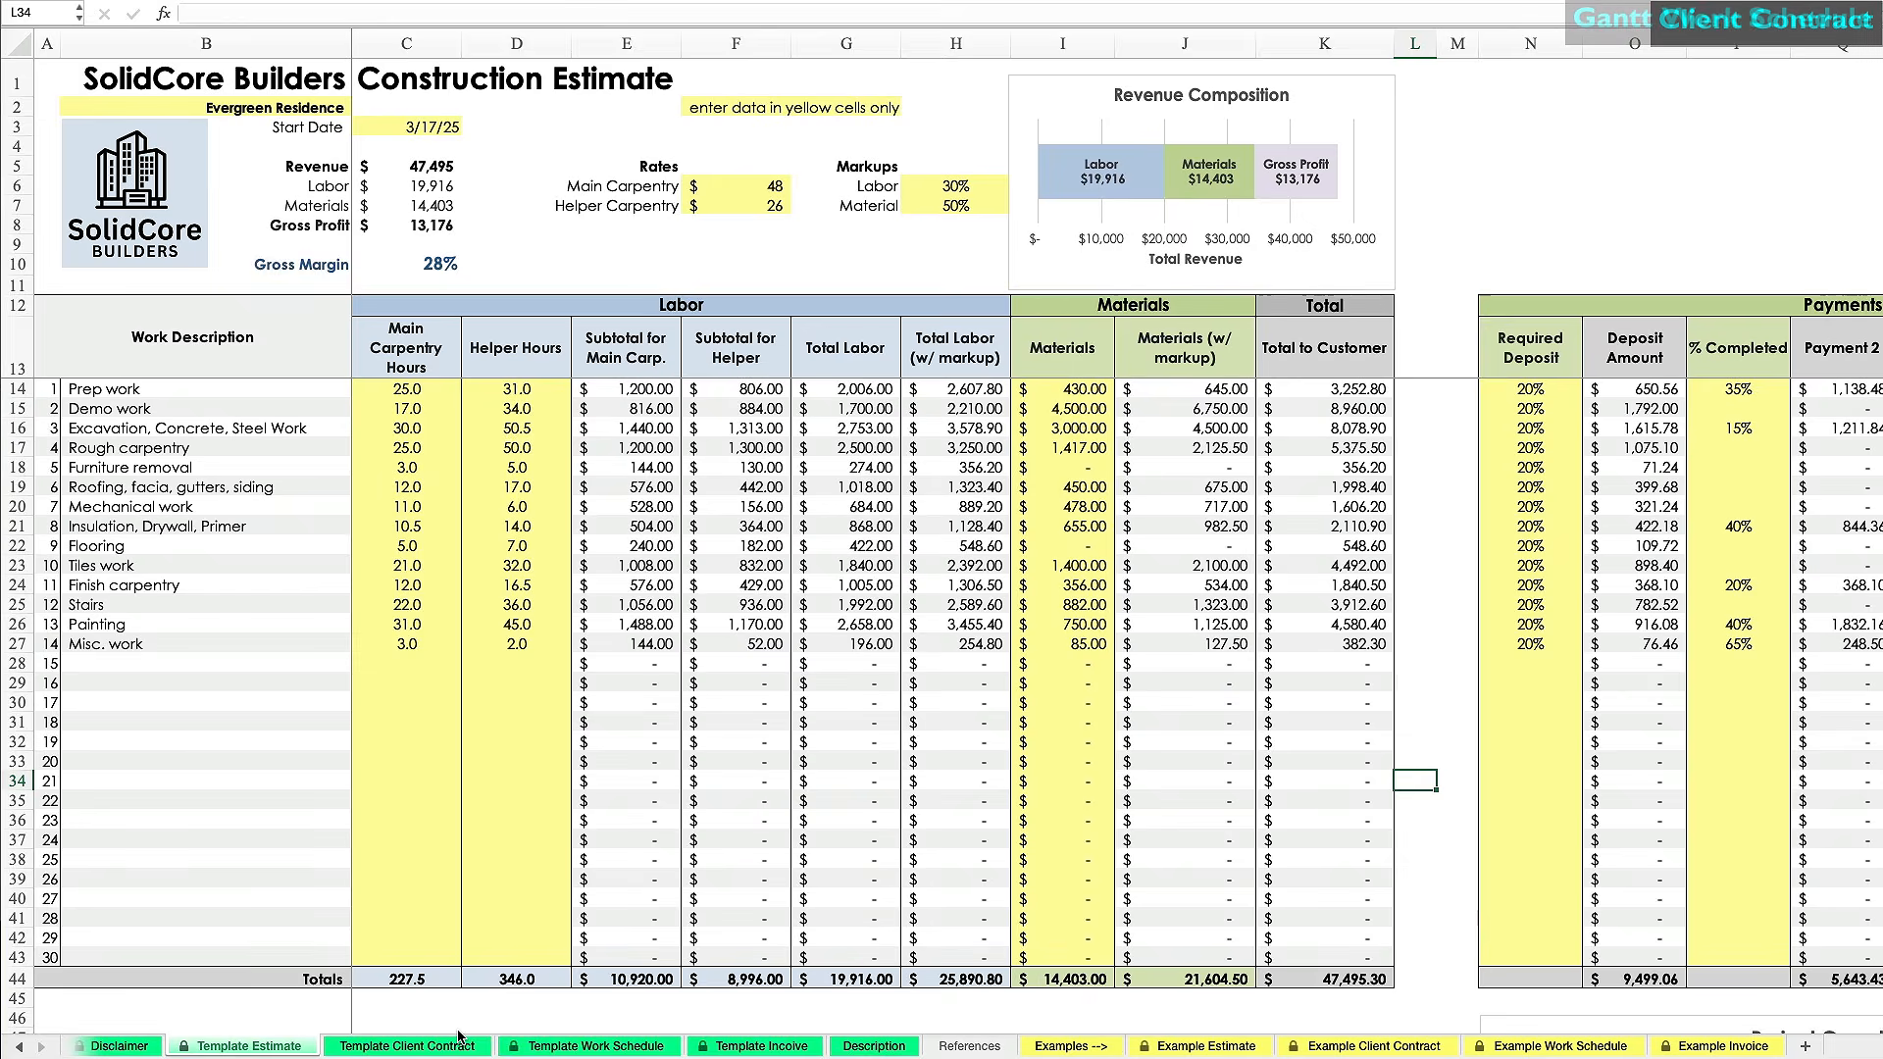
click(458, 1048)
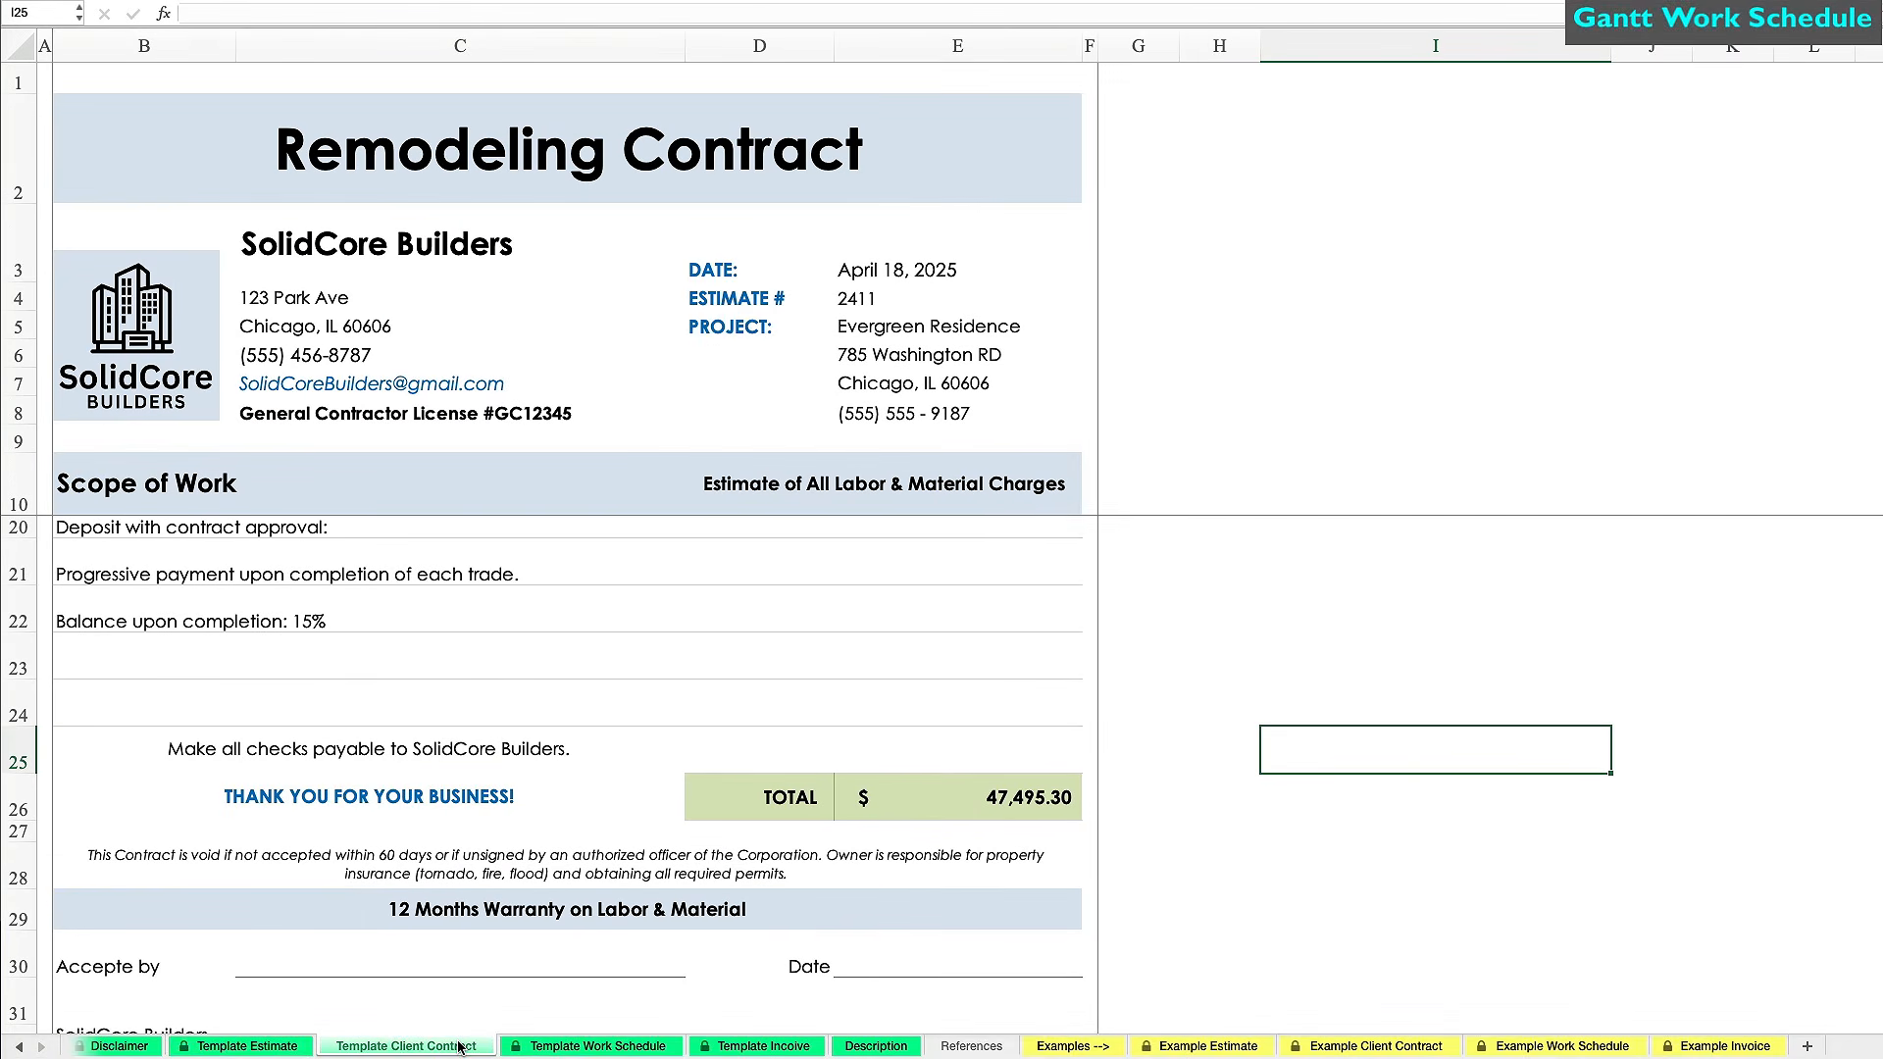
On the Work Schedule sheet, enter Prep work duration 5, Demo start 3/22/25, Excavation 3/29/25 for 6 days.
click(580, 1047)
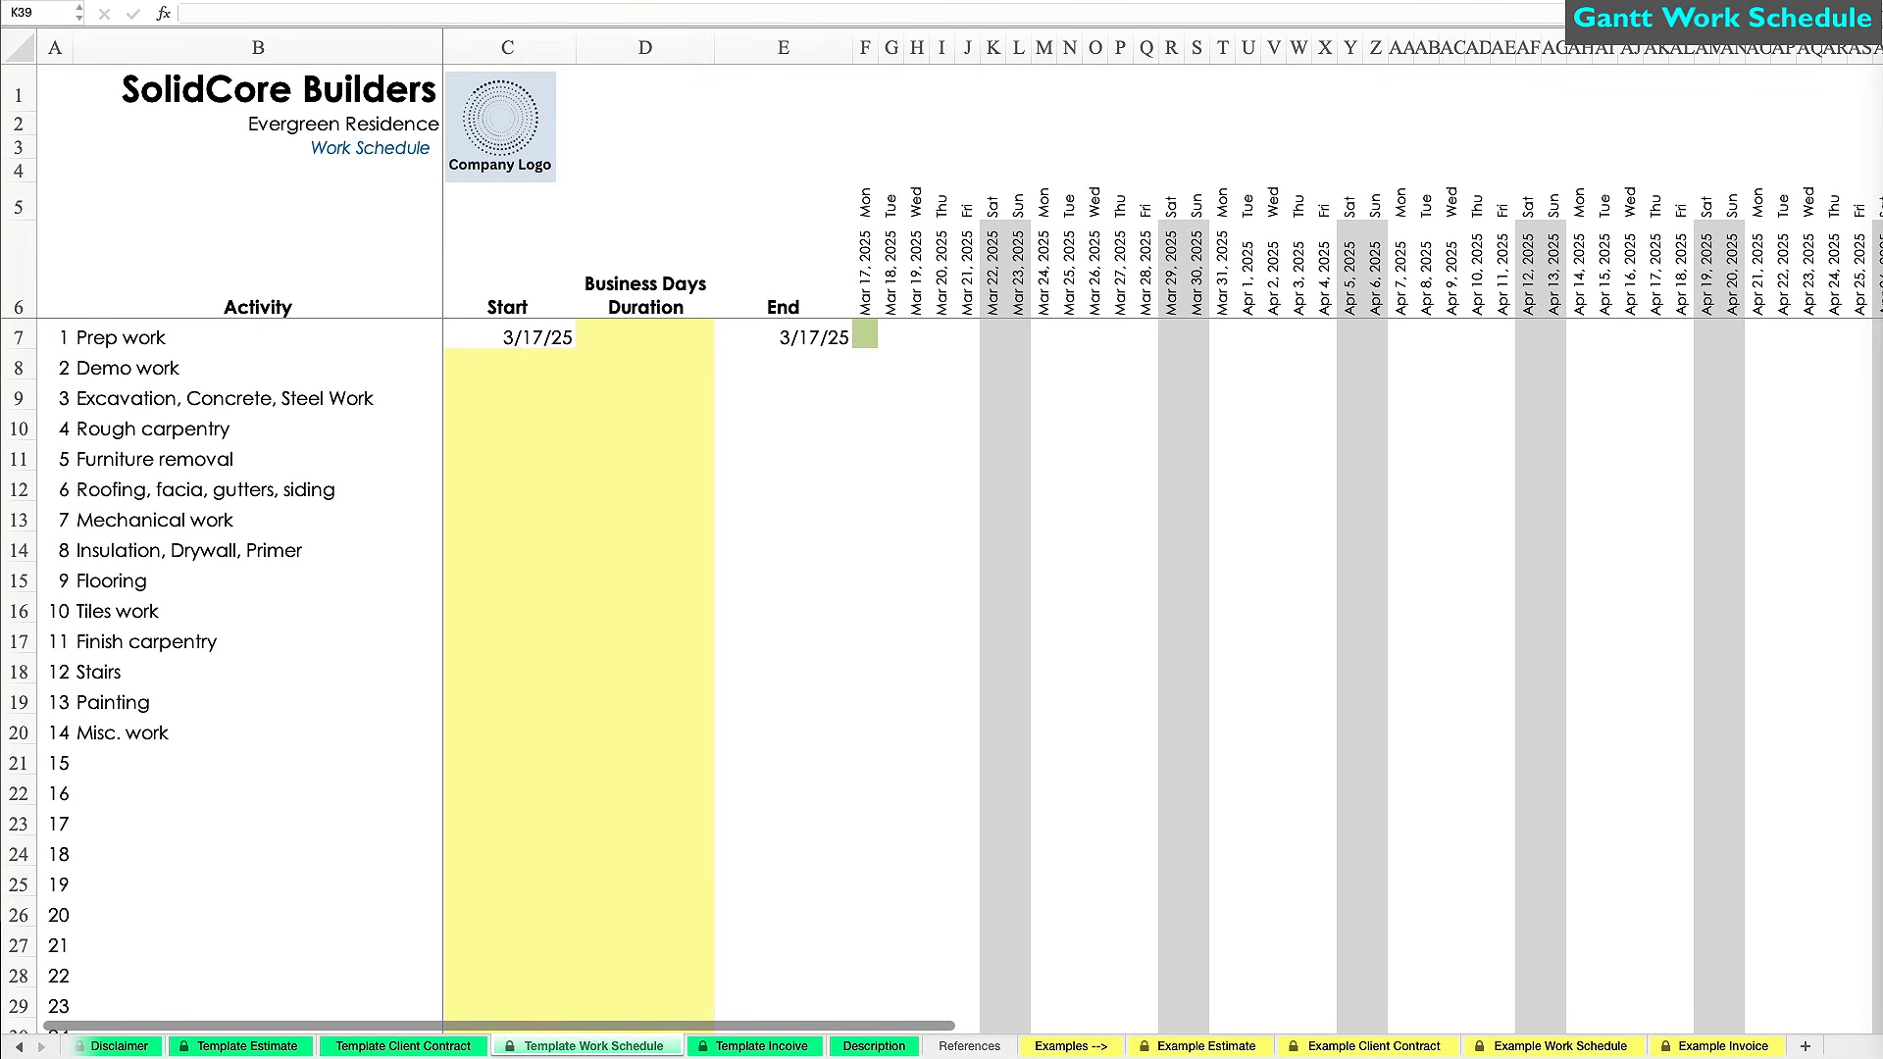
click(648, 336)
text(5)
click(513, 359)
text(3/22/25)
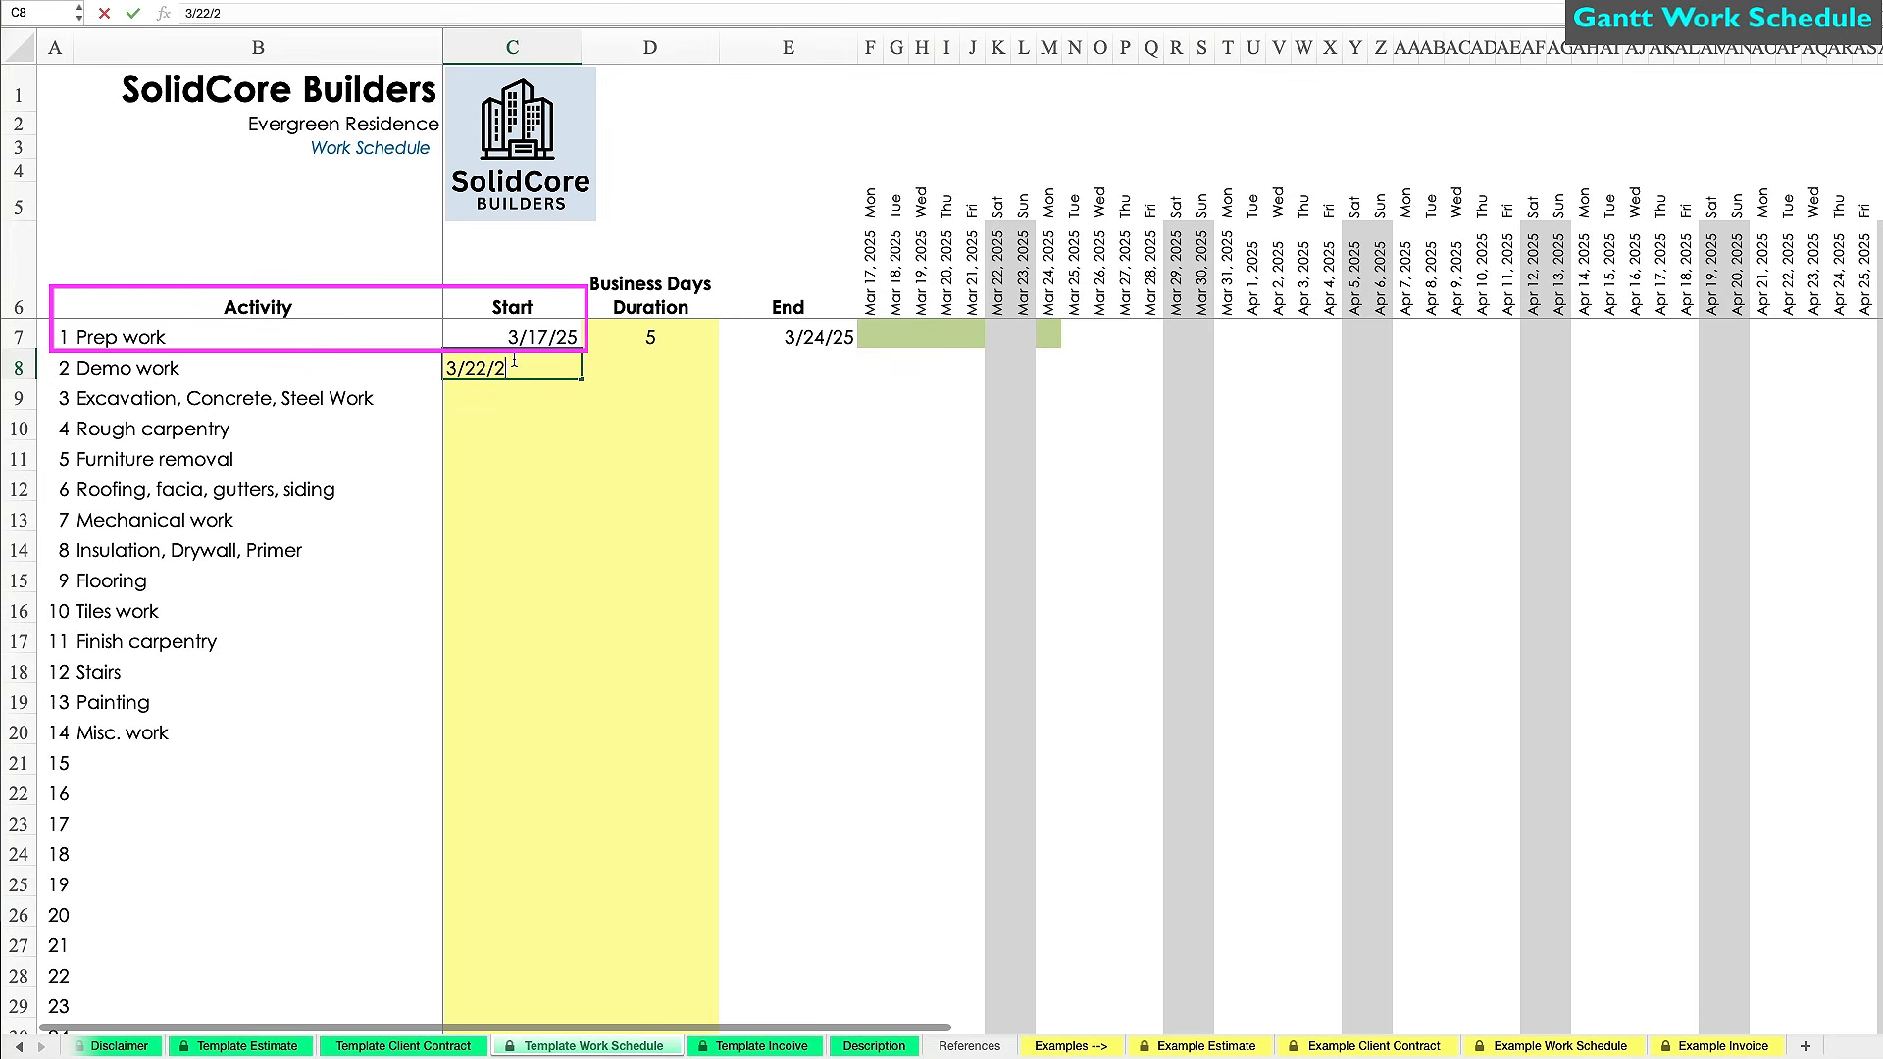
key(Return)
text(3/29/25)
key(Return)
key(Up)
key(Right)
text(6)
key(Return)
key(Left)
Schedule Rough carpentry 4/3/25 for 7, Furniture removal 3/30/25 for 1, Roofing 4/9/25 for 3.
text(4/3/25)
key(Tab)
text(7)
key(Return)
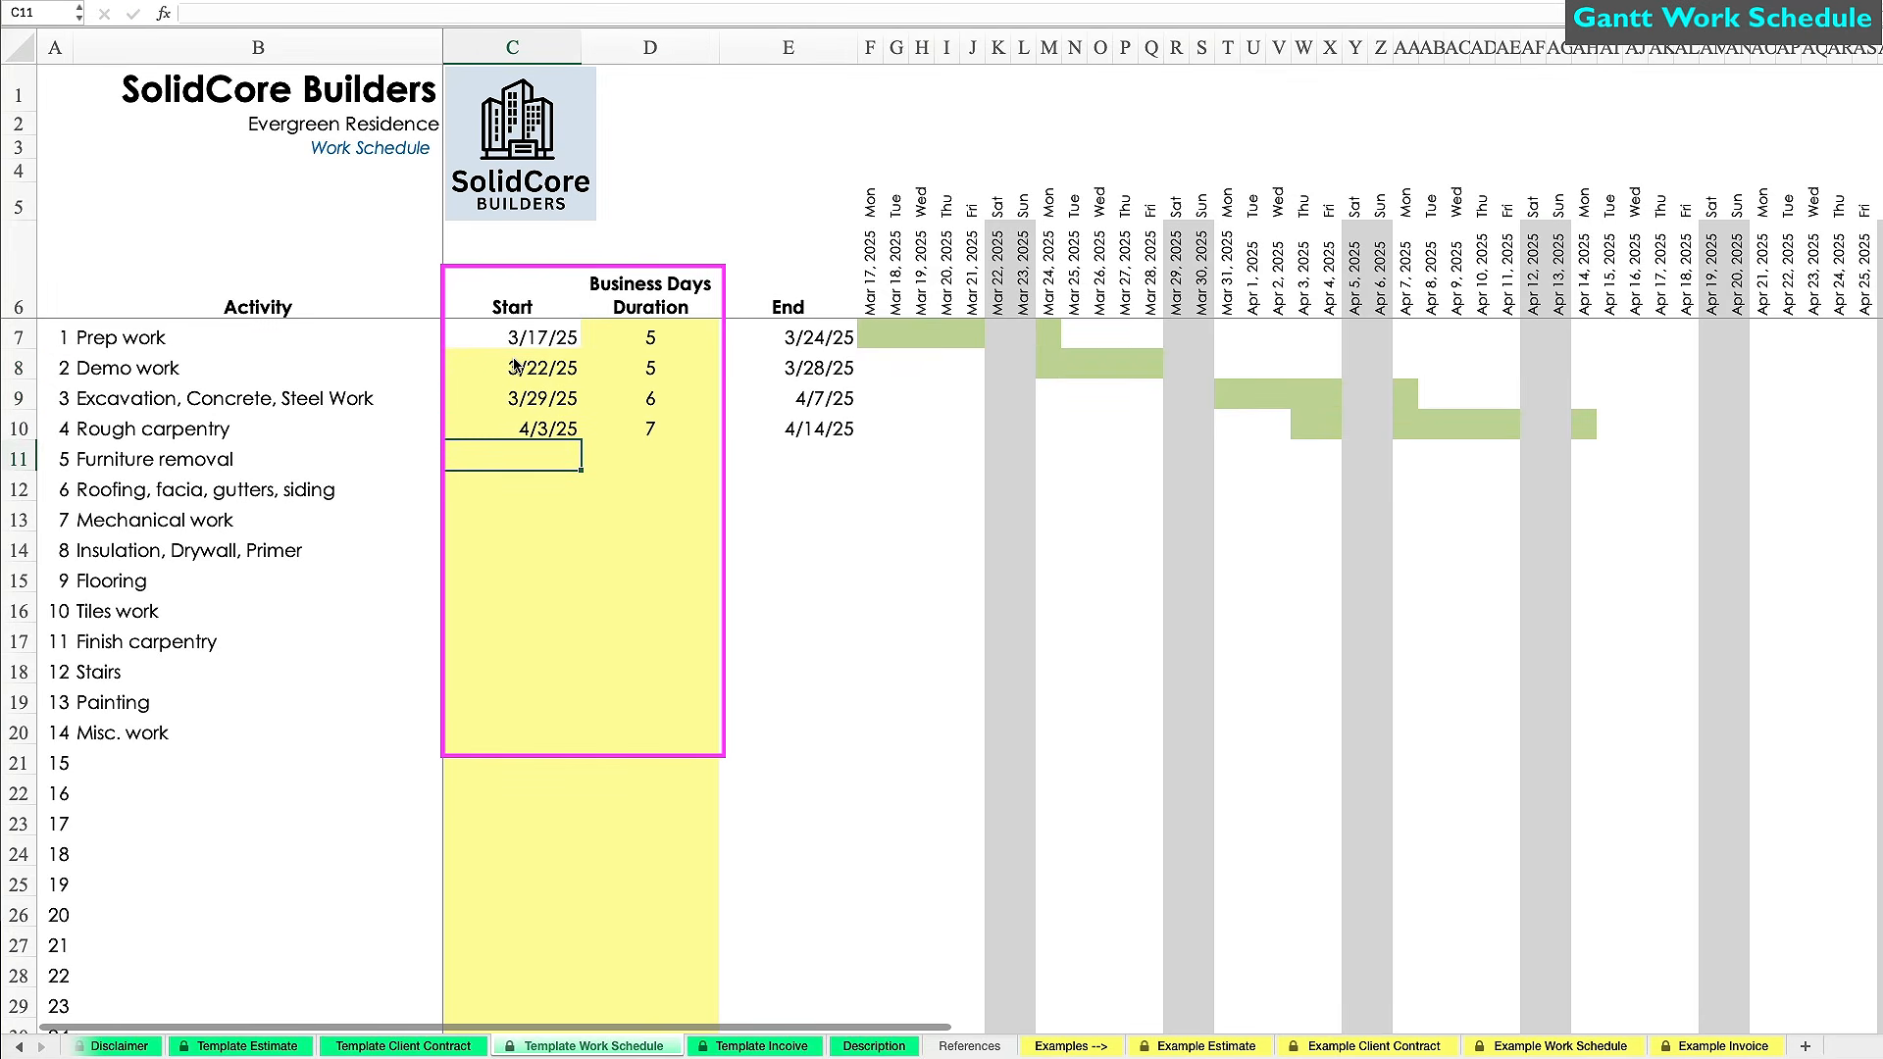
text(3/30/25)
key(Tab)
text(1)
key(Return)
text(4/9/25)
key(Tab)
text(3)
key(Return)
Schedule Mechanical work 4/21/25 for 3, Insulation 4/21/25 for 6, Flooring 4/29/25 for 8.
text(4/21/25)
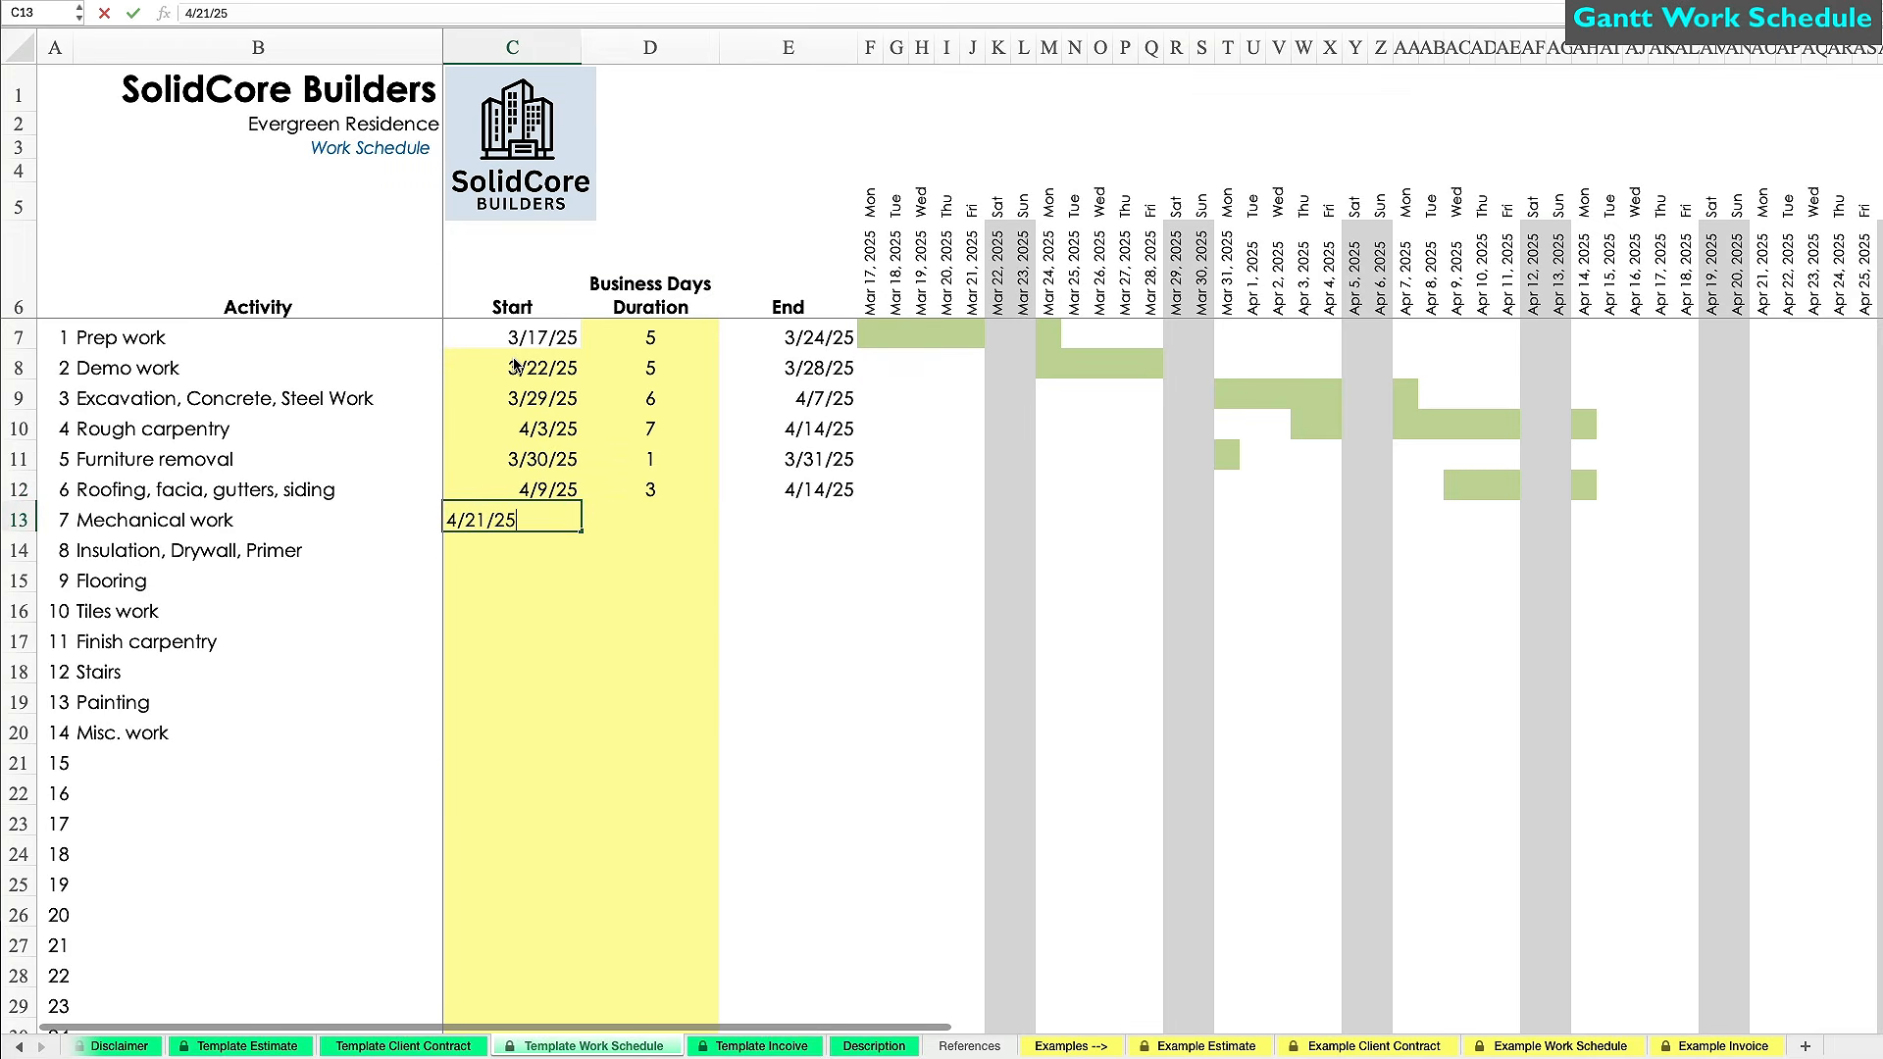
key(Tab)
text(3)
key(Return)
text(4/21/25)
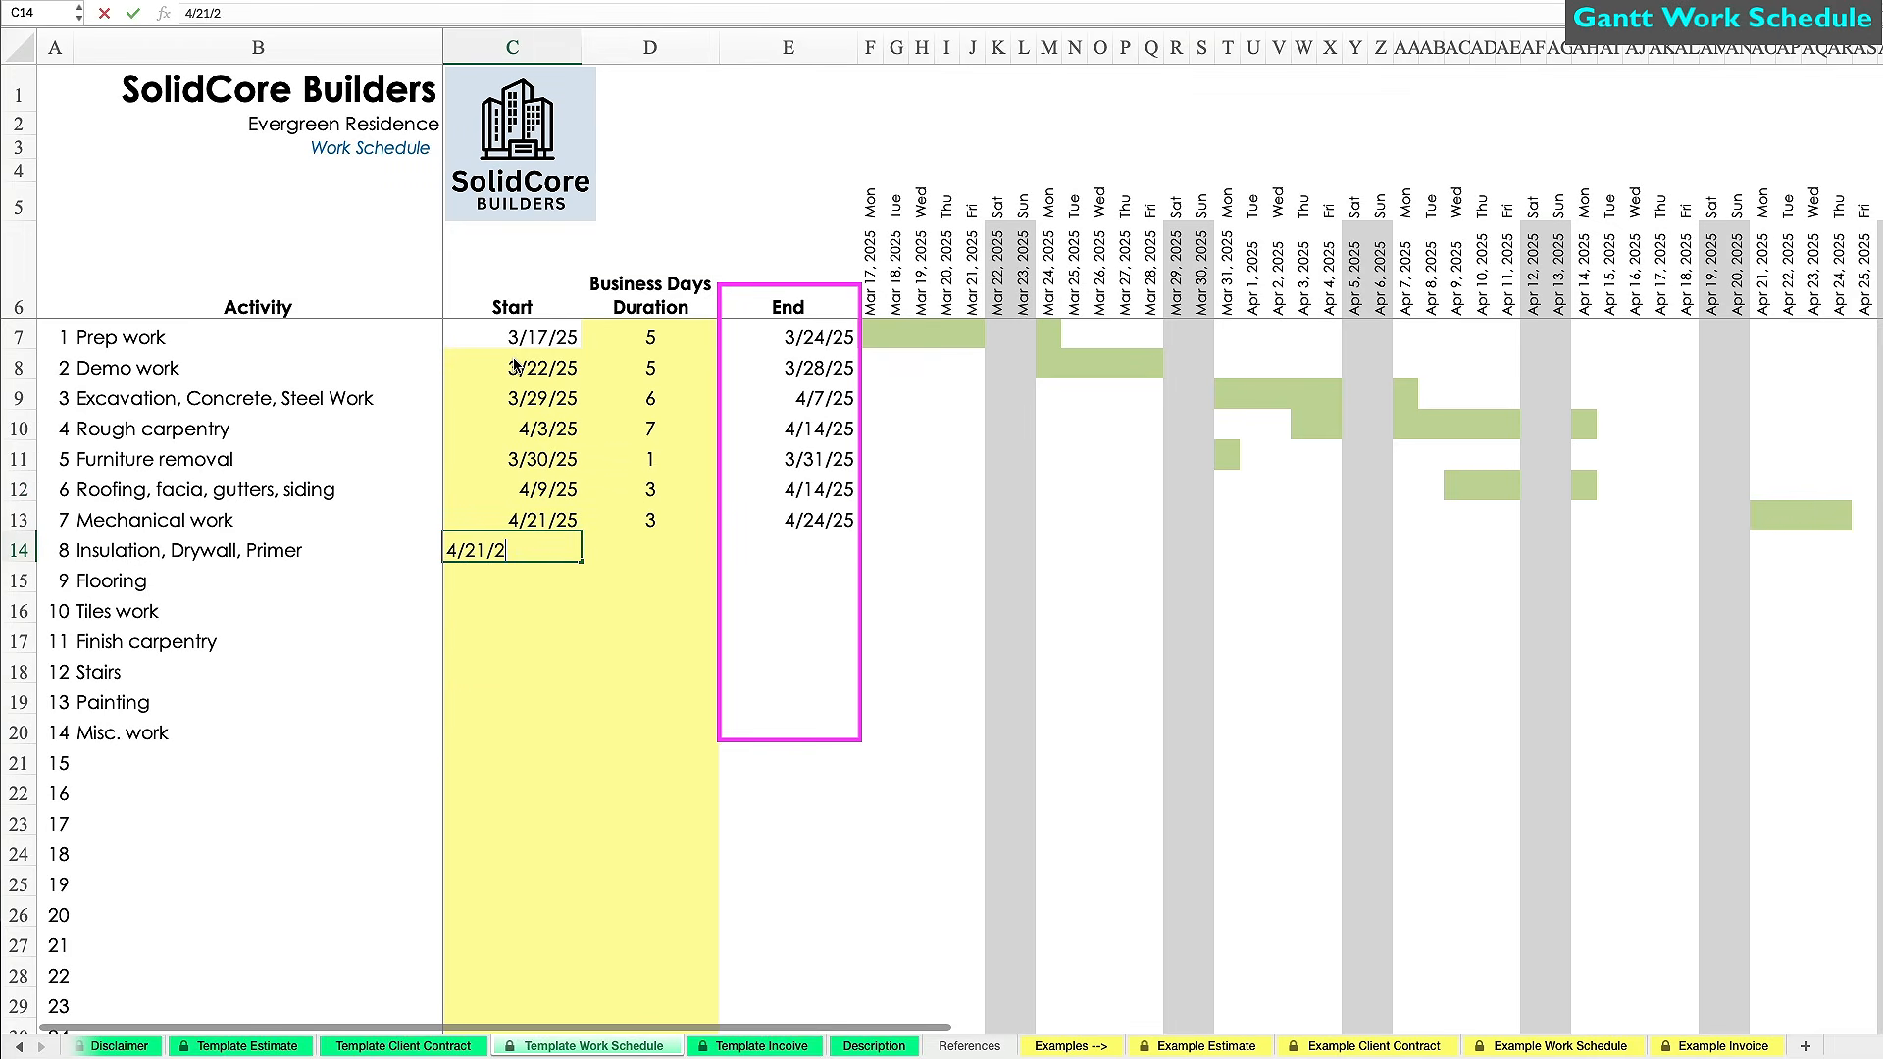
key(Tab)
text(6)
key(Return)
text(4/29/)
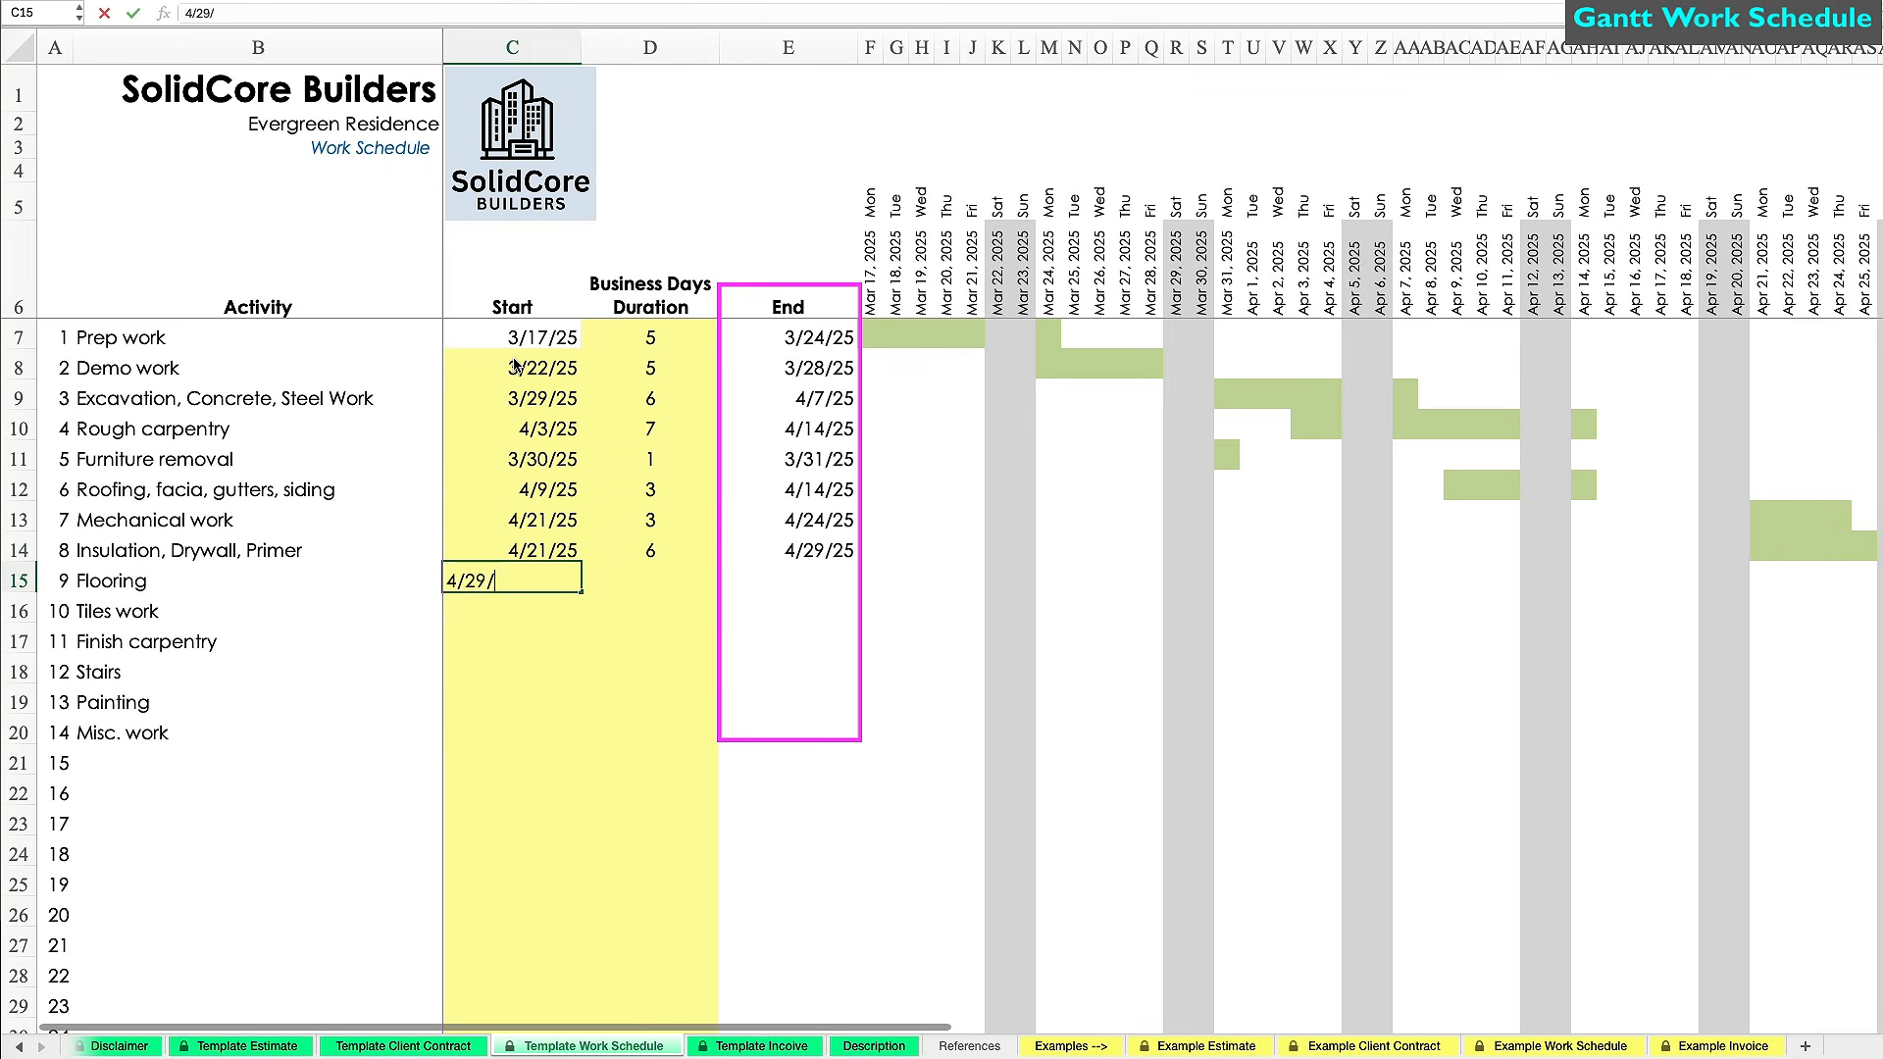
text(25)
key(Tab)
text(8)
key(Return)
Replace a mistaken Tiles work entry with start 5/2/25 and duration 8.
text(5/25/25)
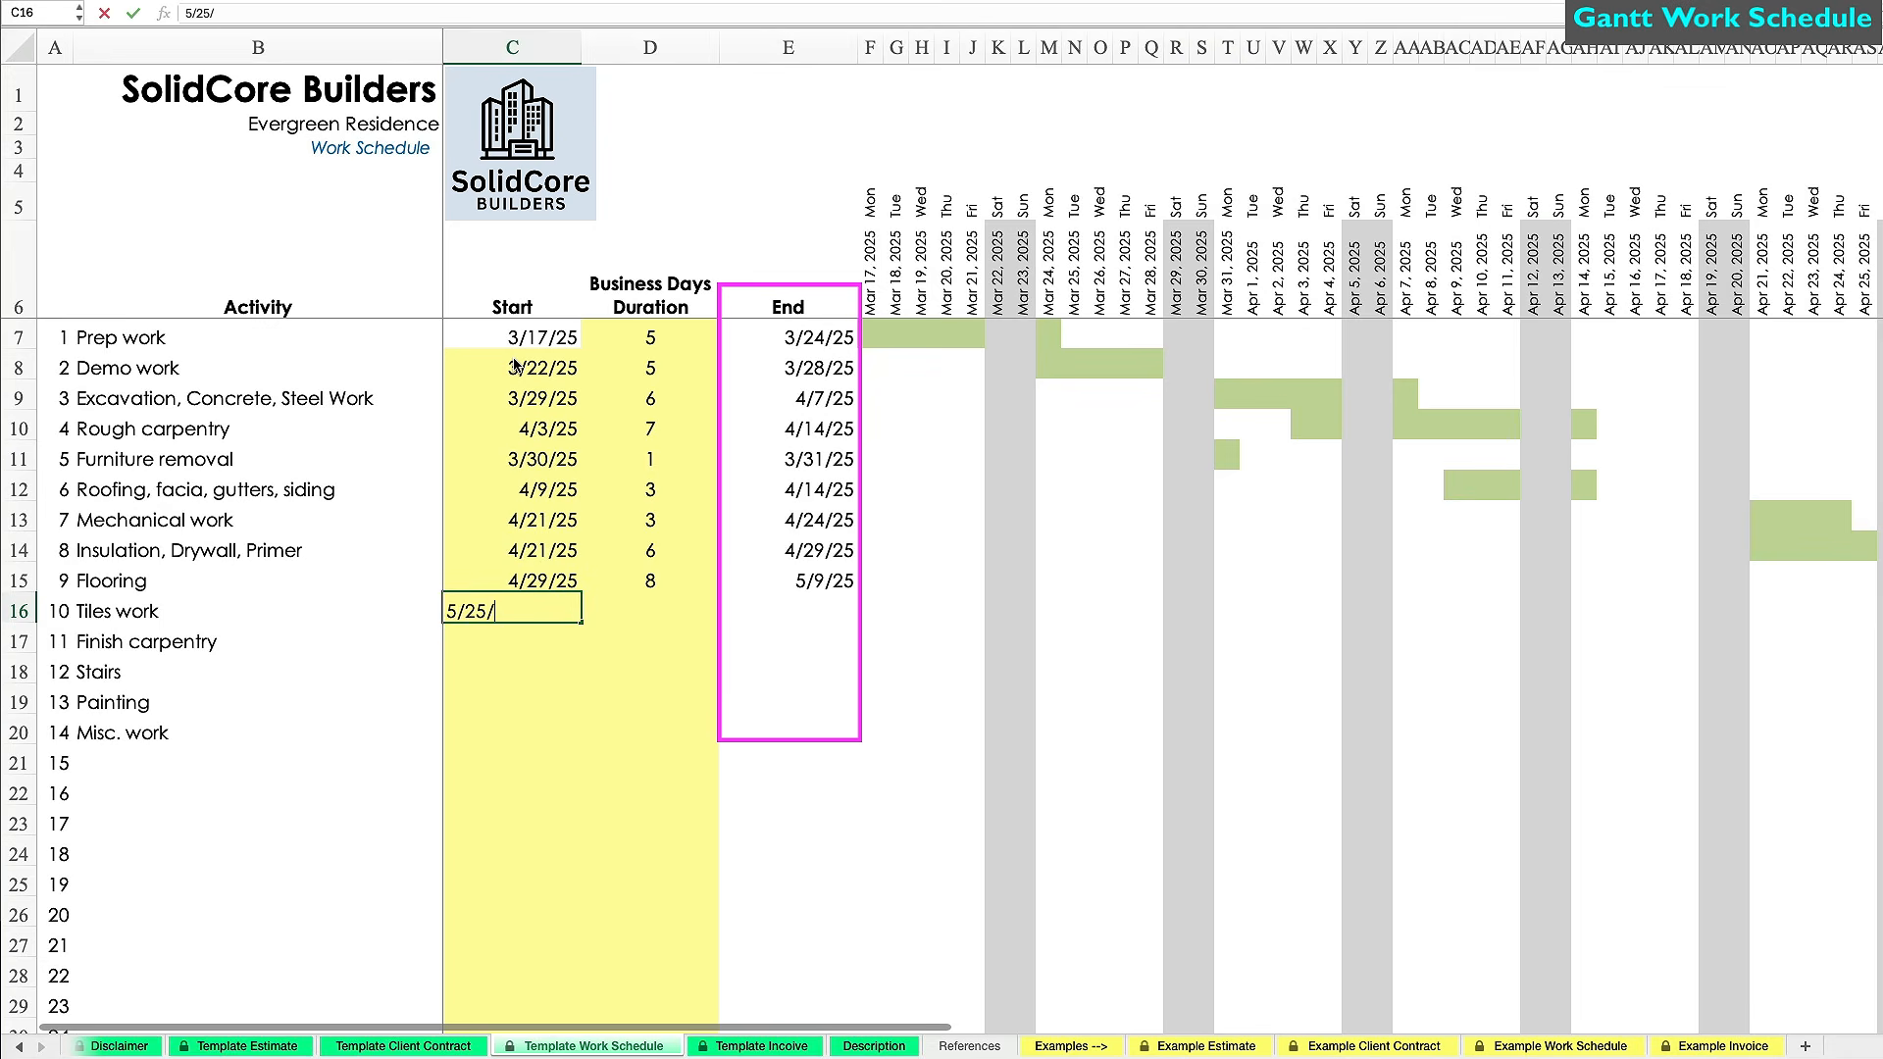
key(Tab)
text(12)
key(Return)
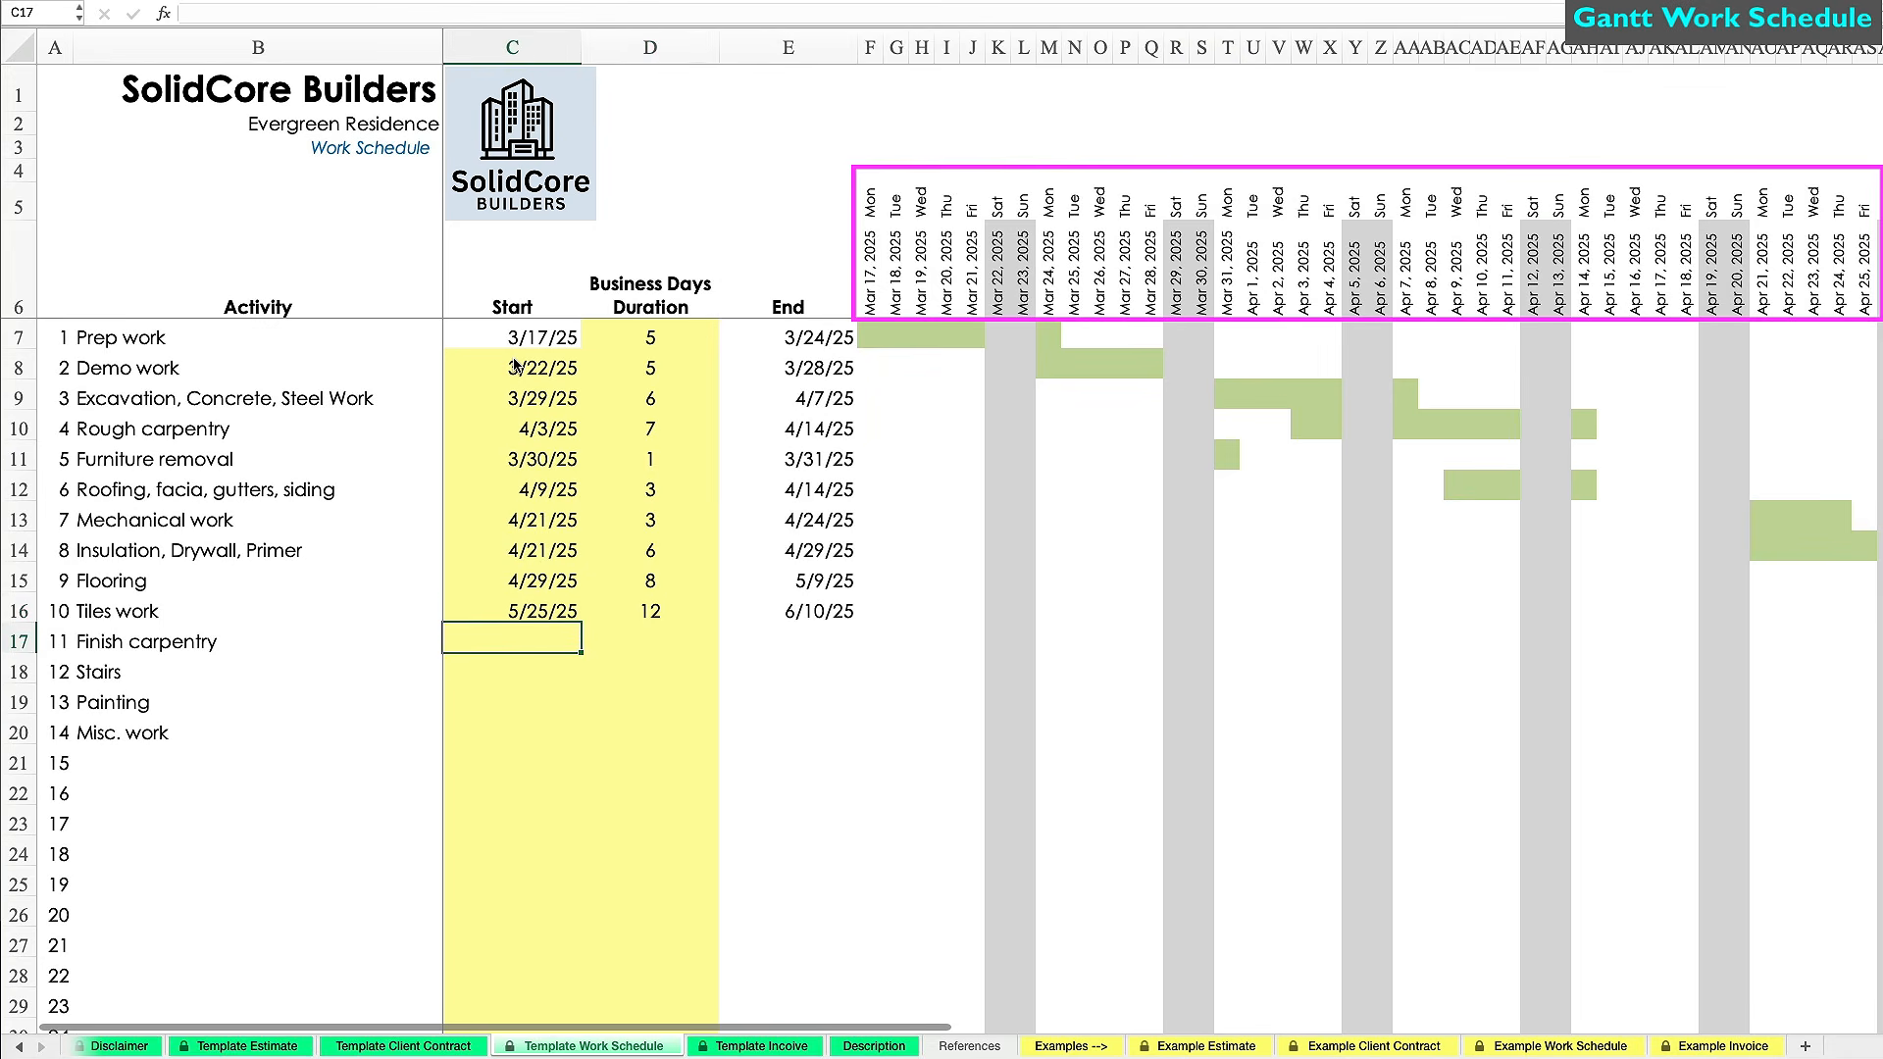
click(512, 611)
key(Delete)
click(630, 609)
key(Delete)
key(Left)
text(5/2/25)
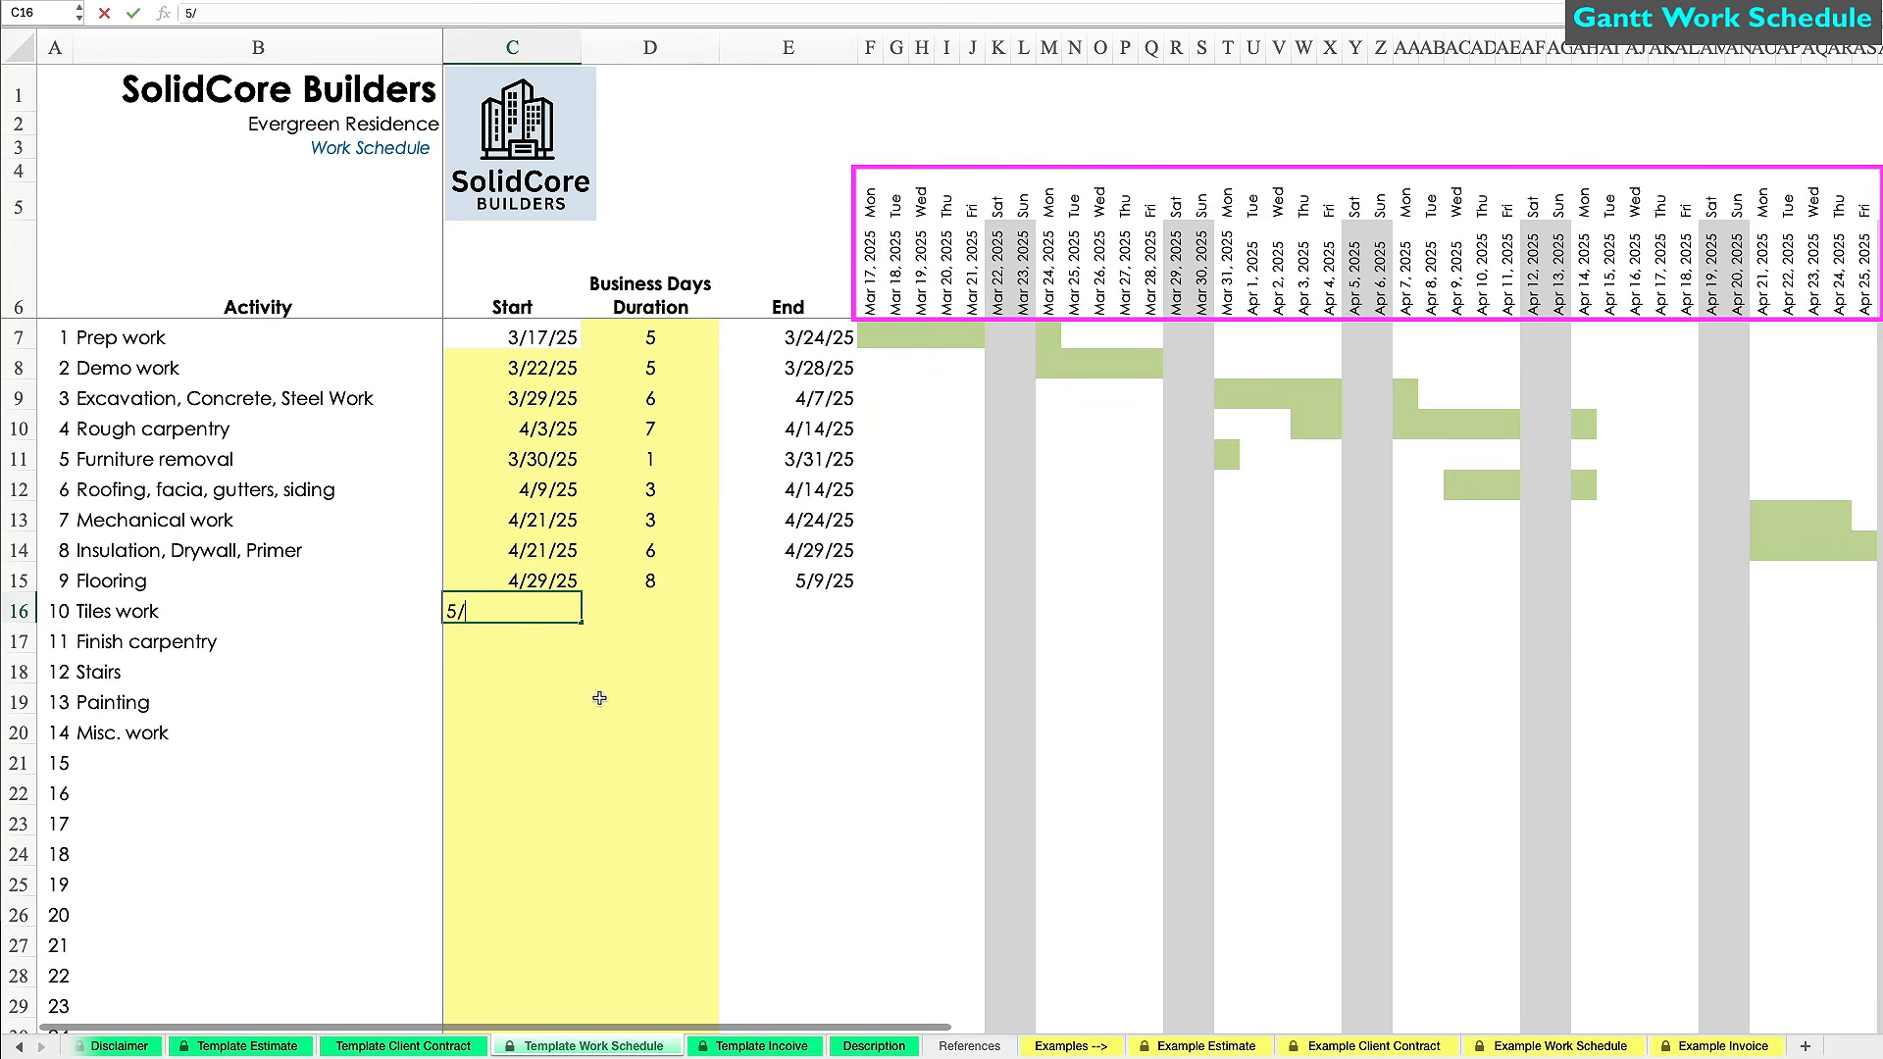
key(Tab)
text(8)
key(Return)
Schedule Finish carpentry 5/15/25 for 6 days and Stairs 5/26/25 for 4 days.
text(5/15/25)
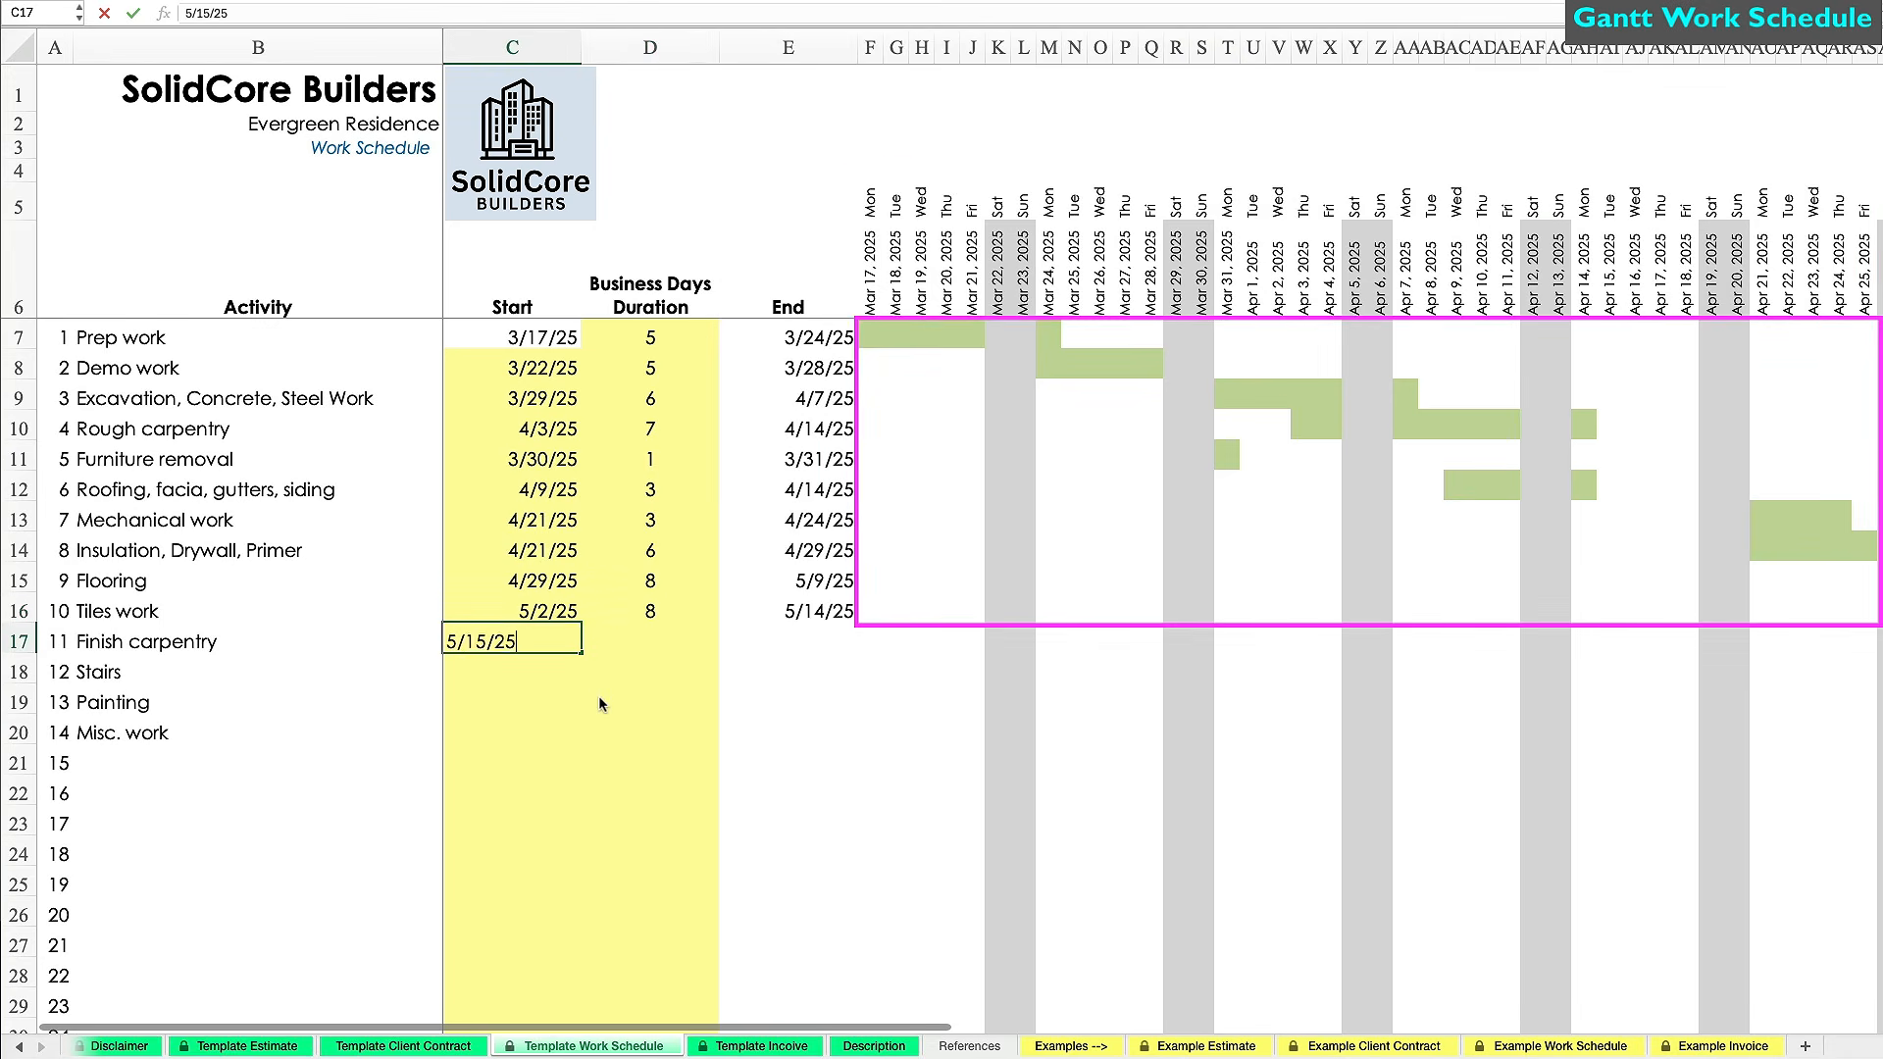
key(Tab)
text(6)
key(Return)
text(5/26/25)
key(Tab)
text(4)
key(Return)
Schedule Painting 5/30/25 for 4 days and Misc. work 5/31/25 for 3 days.
text(5/30/25)
key(Tab)
text(4)
key(Return)
text(5/31/25)
key(Tab)
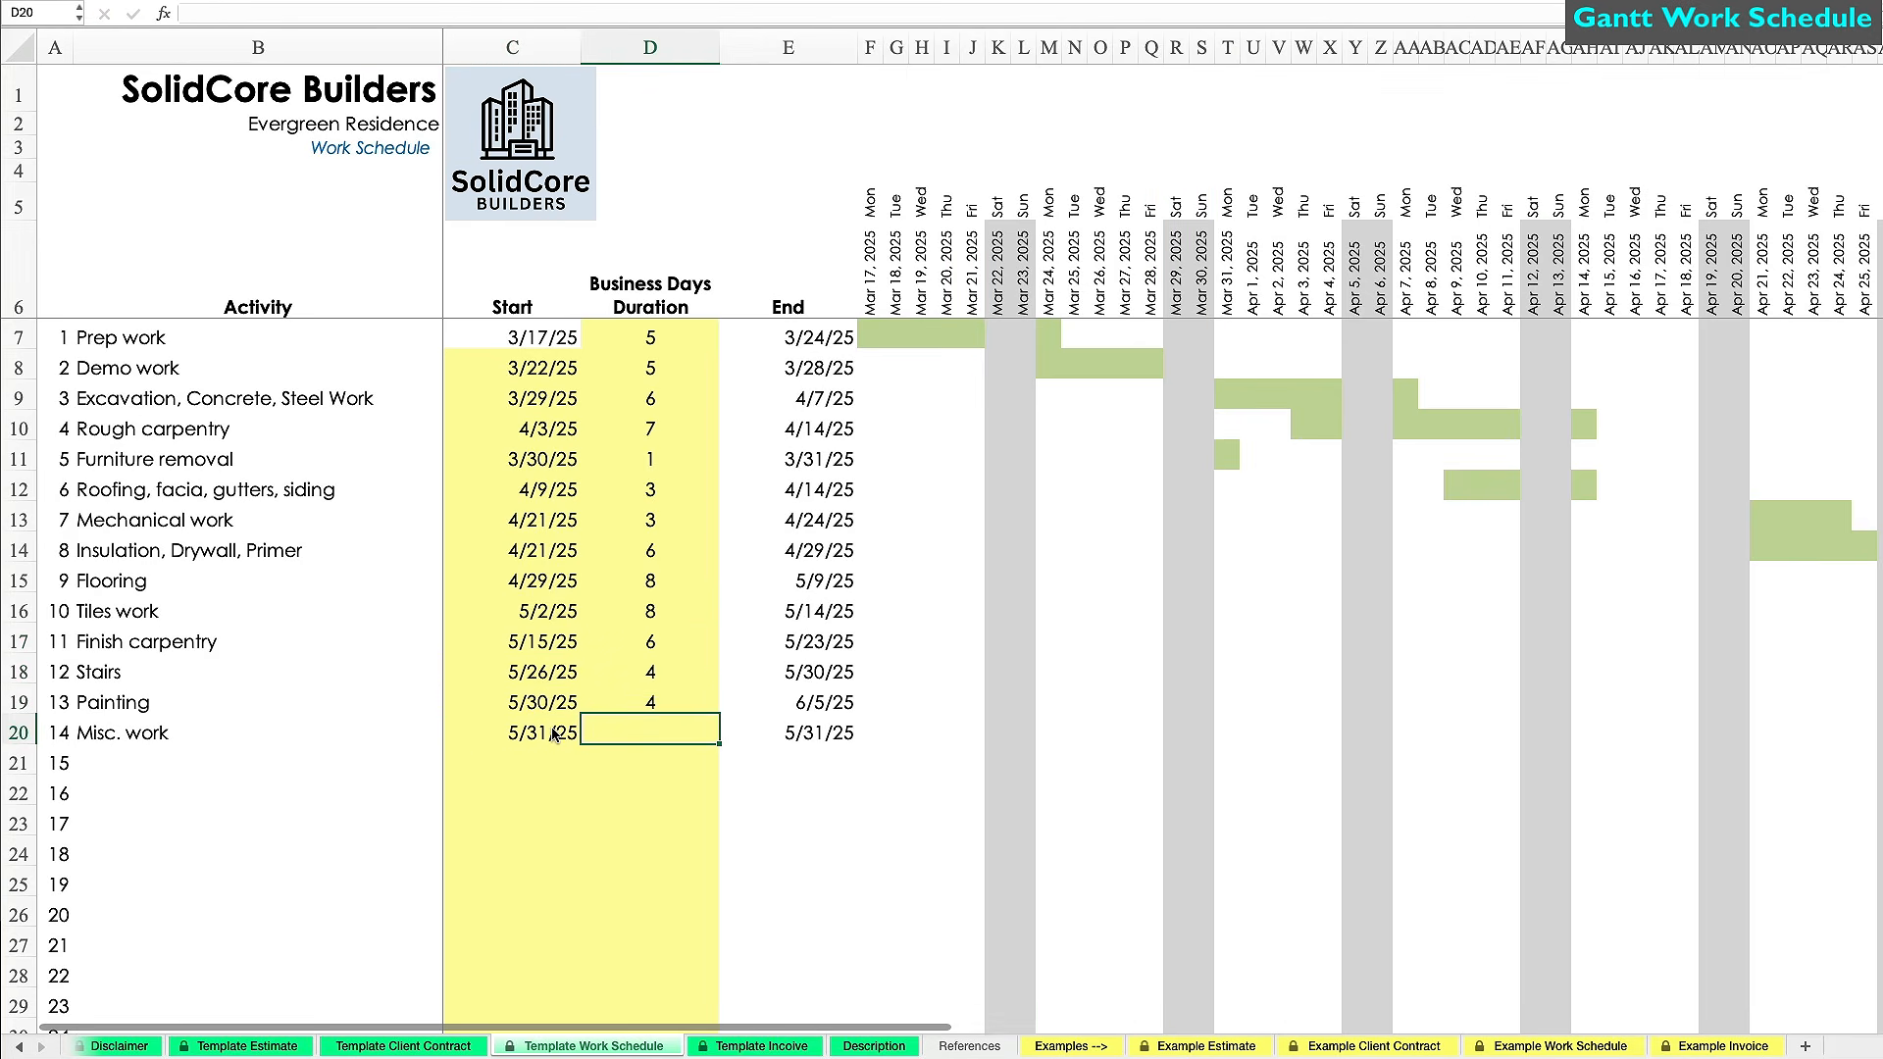
text(3)
key(Return)
Extend the Gantt date headers through Jun 20 and give the new columns the same narrow width.
scroll(1182, 859, right, 15)
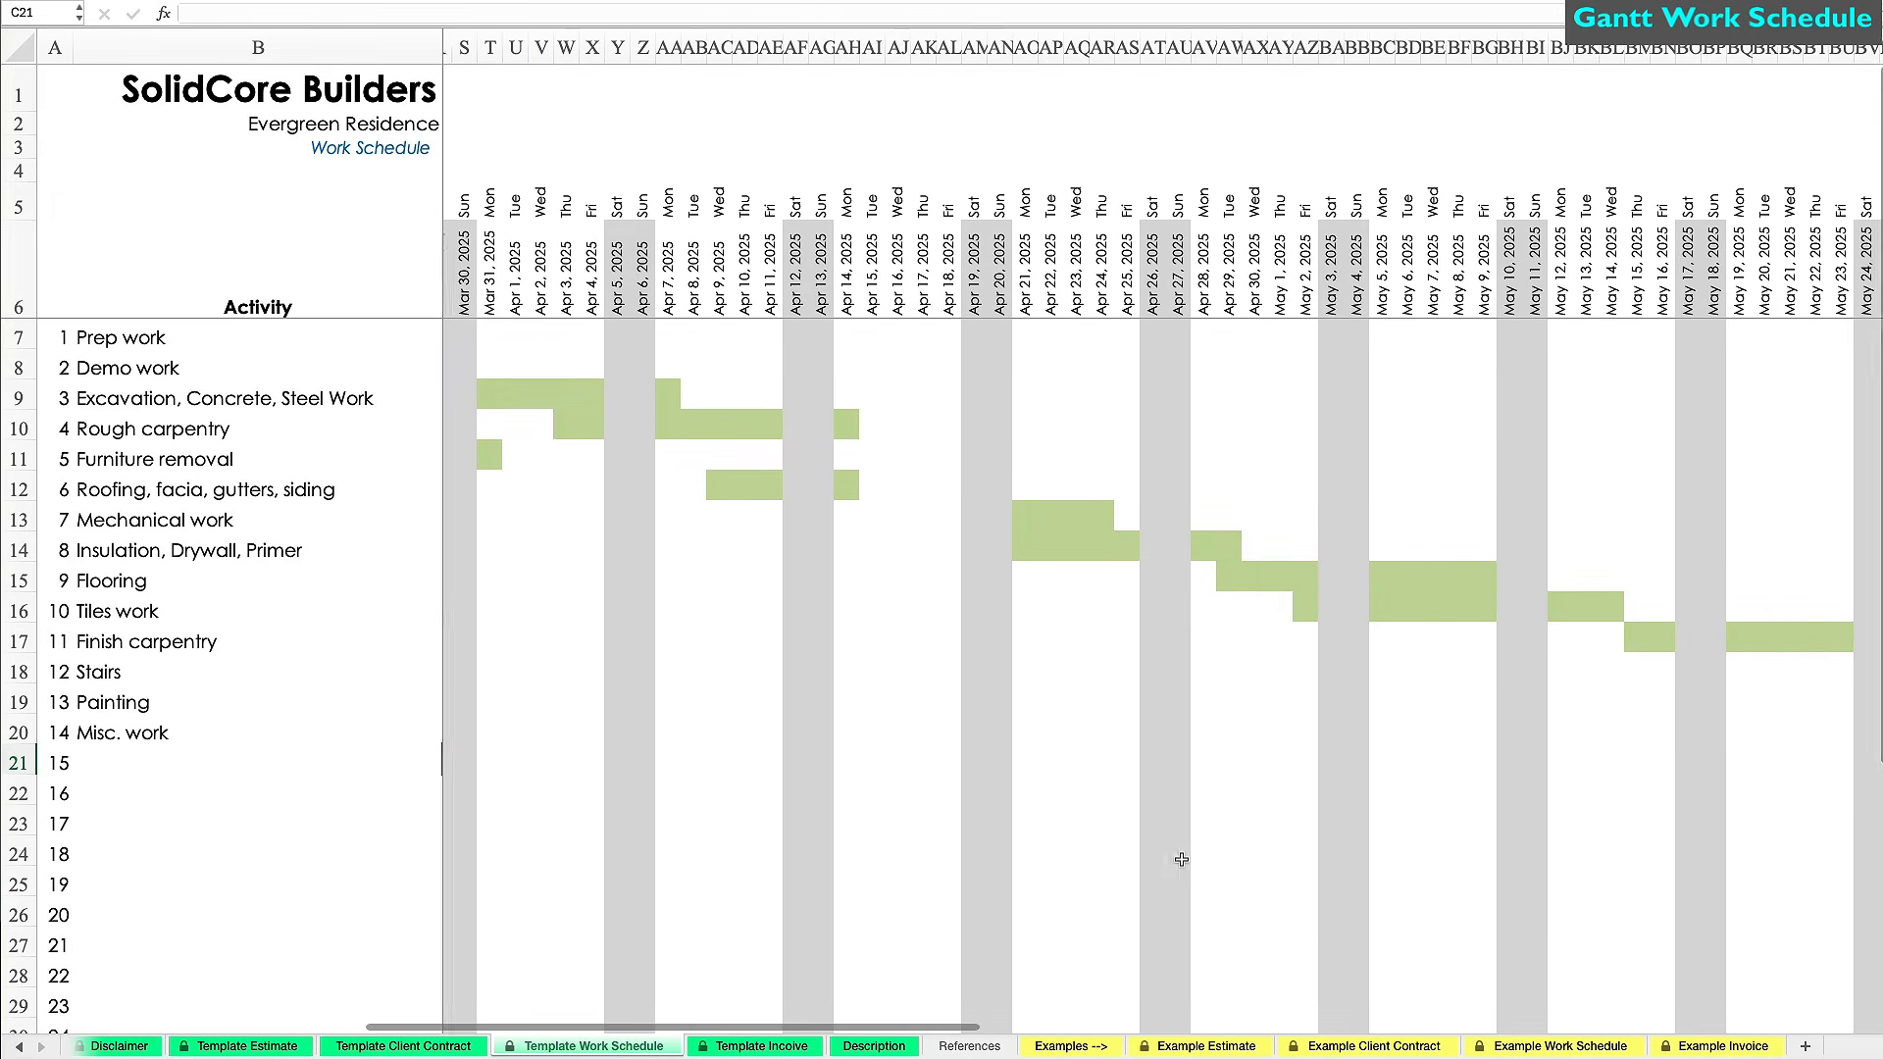
scroll(1182, 859, left, 15)
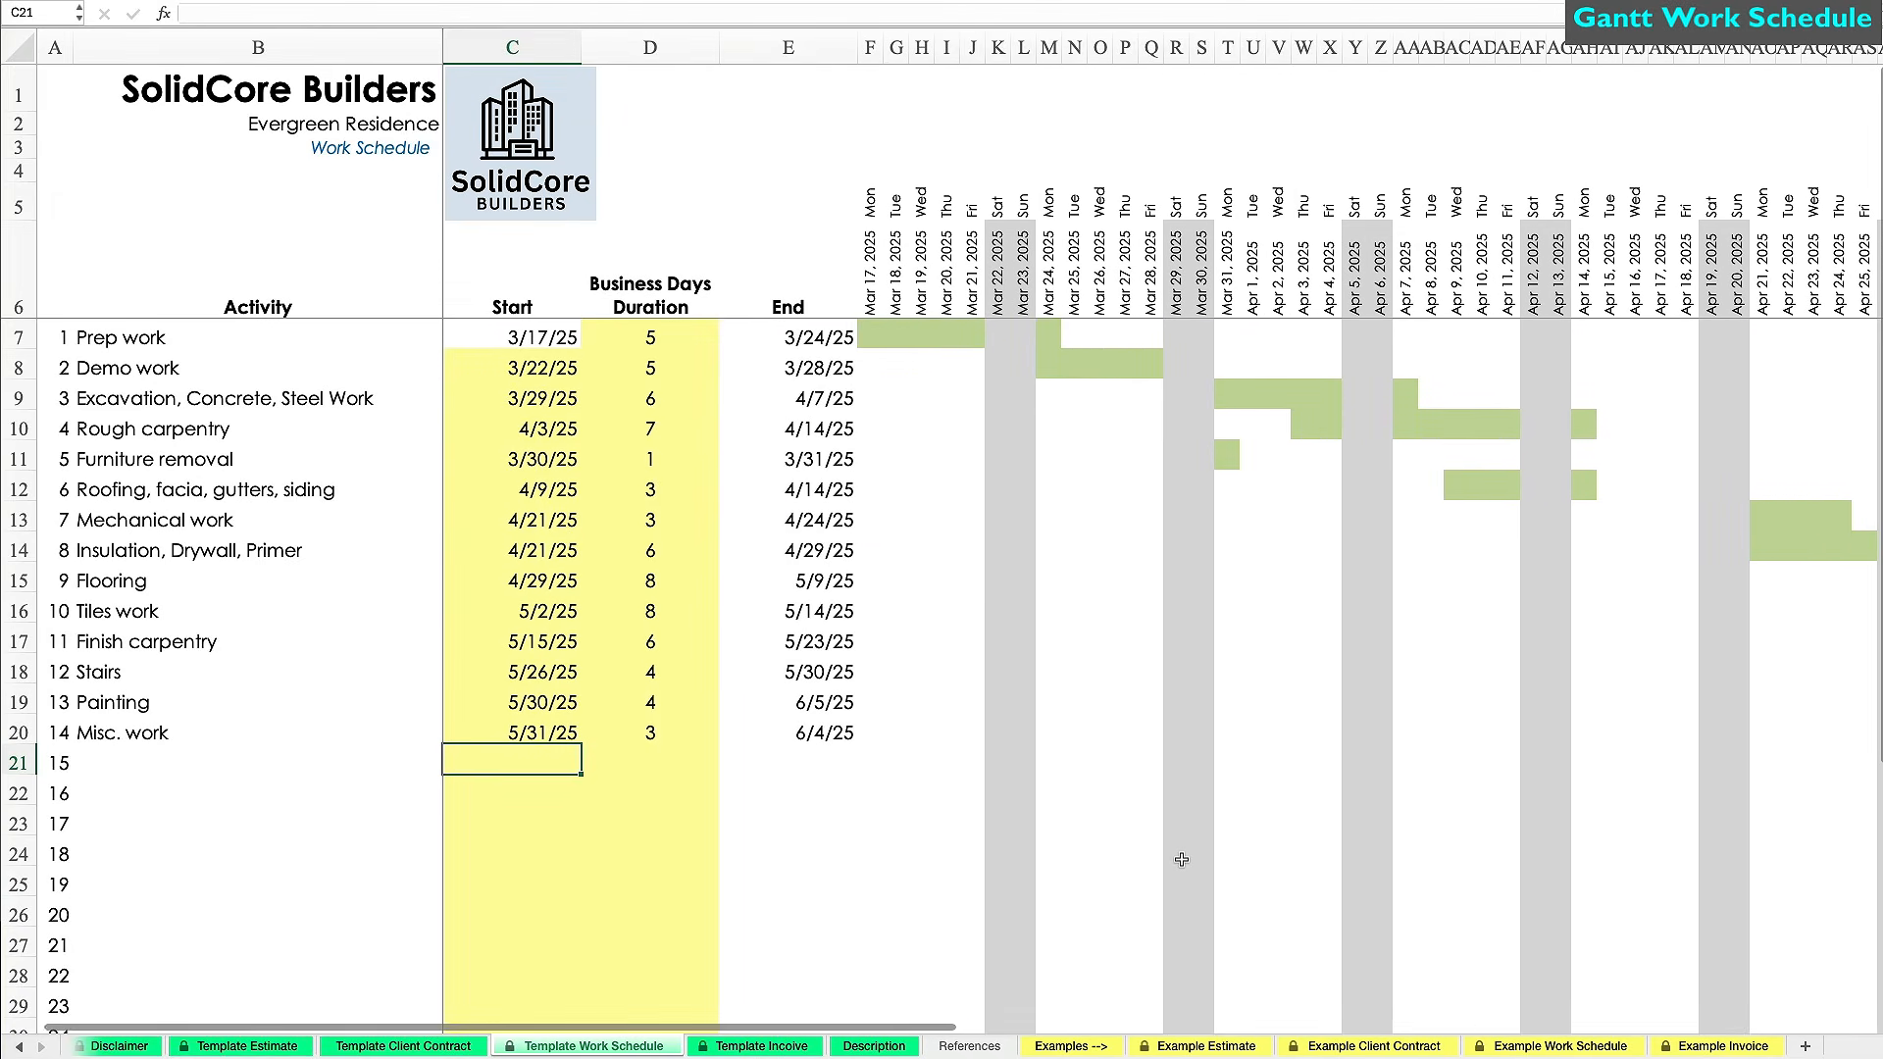
scroll(496, 814, right, 20)
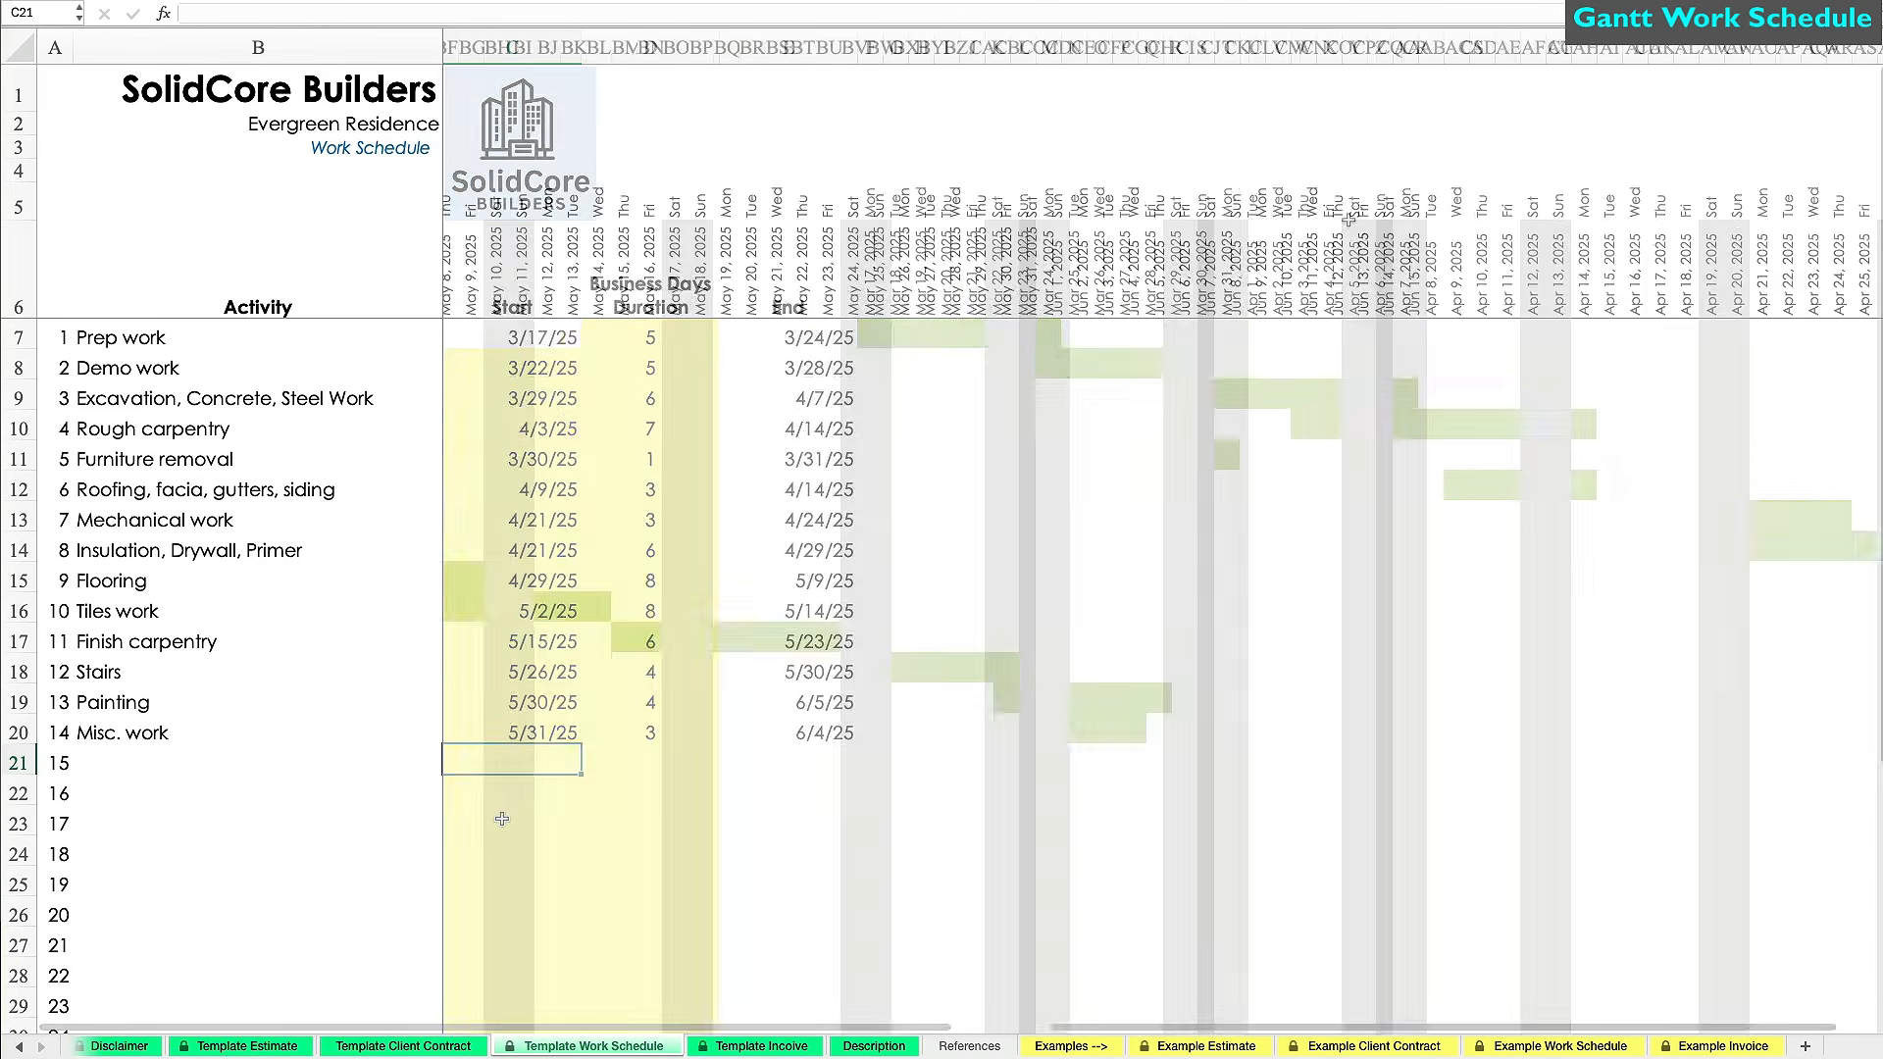
click(1311, 49)
drag(1315, 46, 1414, 47)
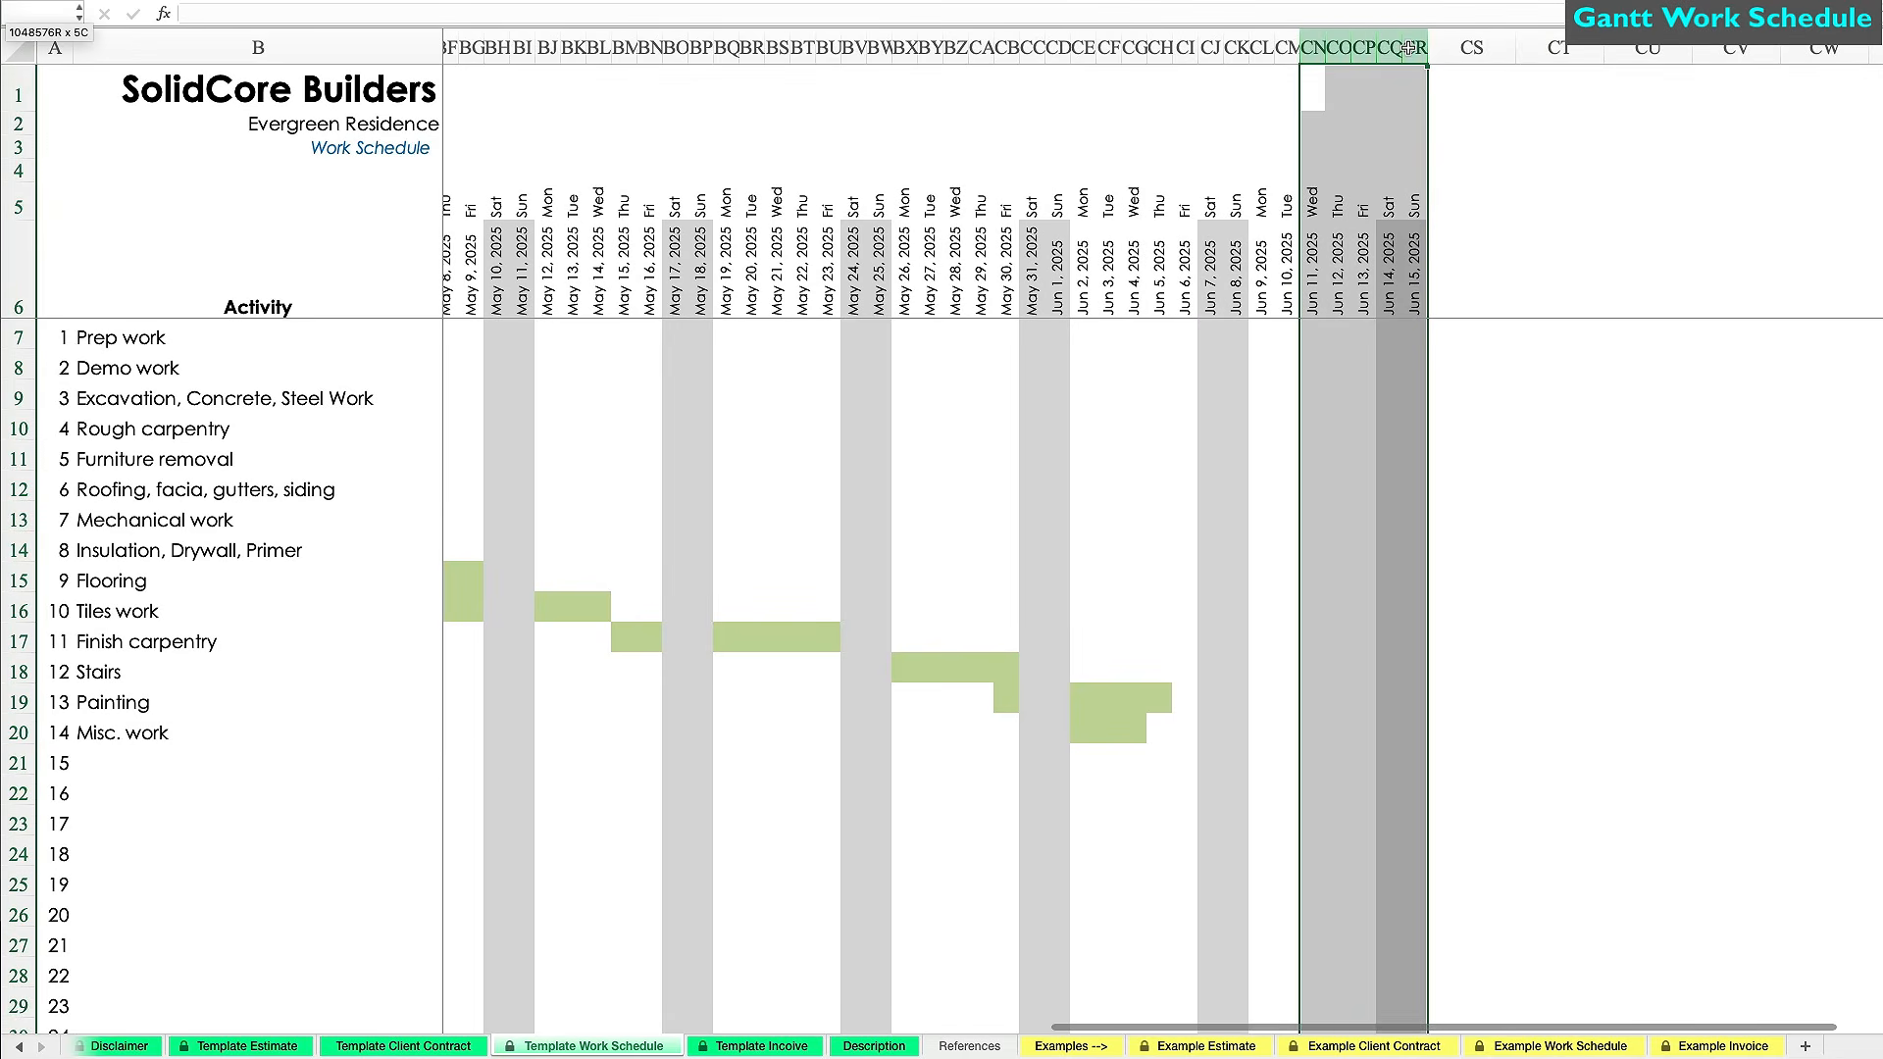
drag(1414, 201, 1864, 317)
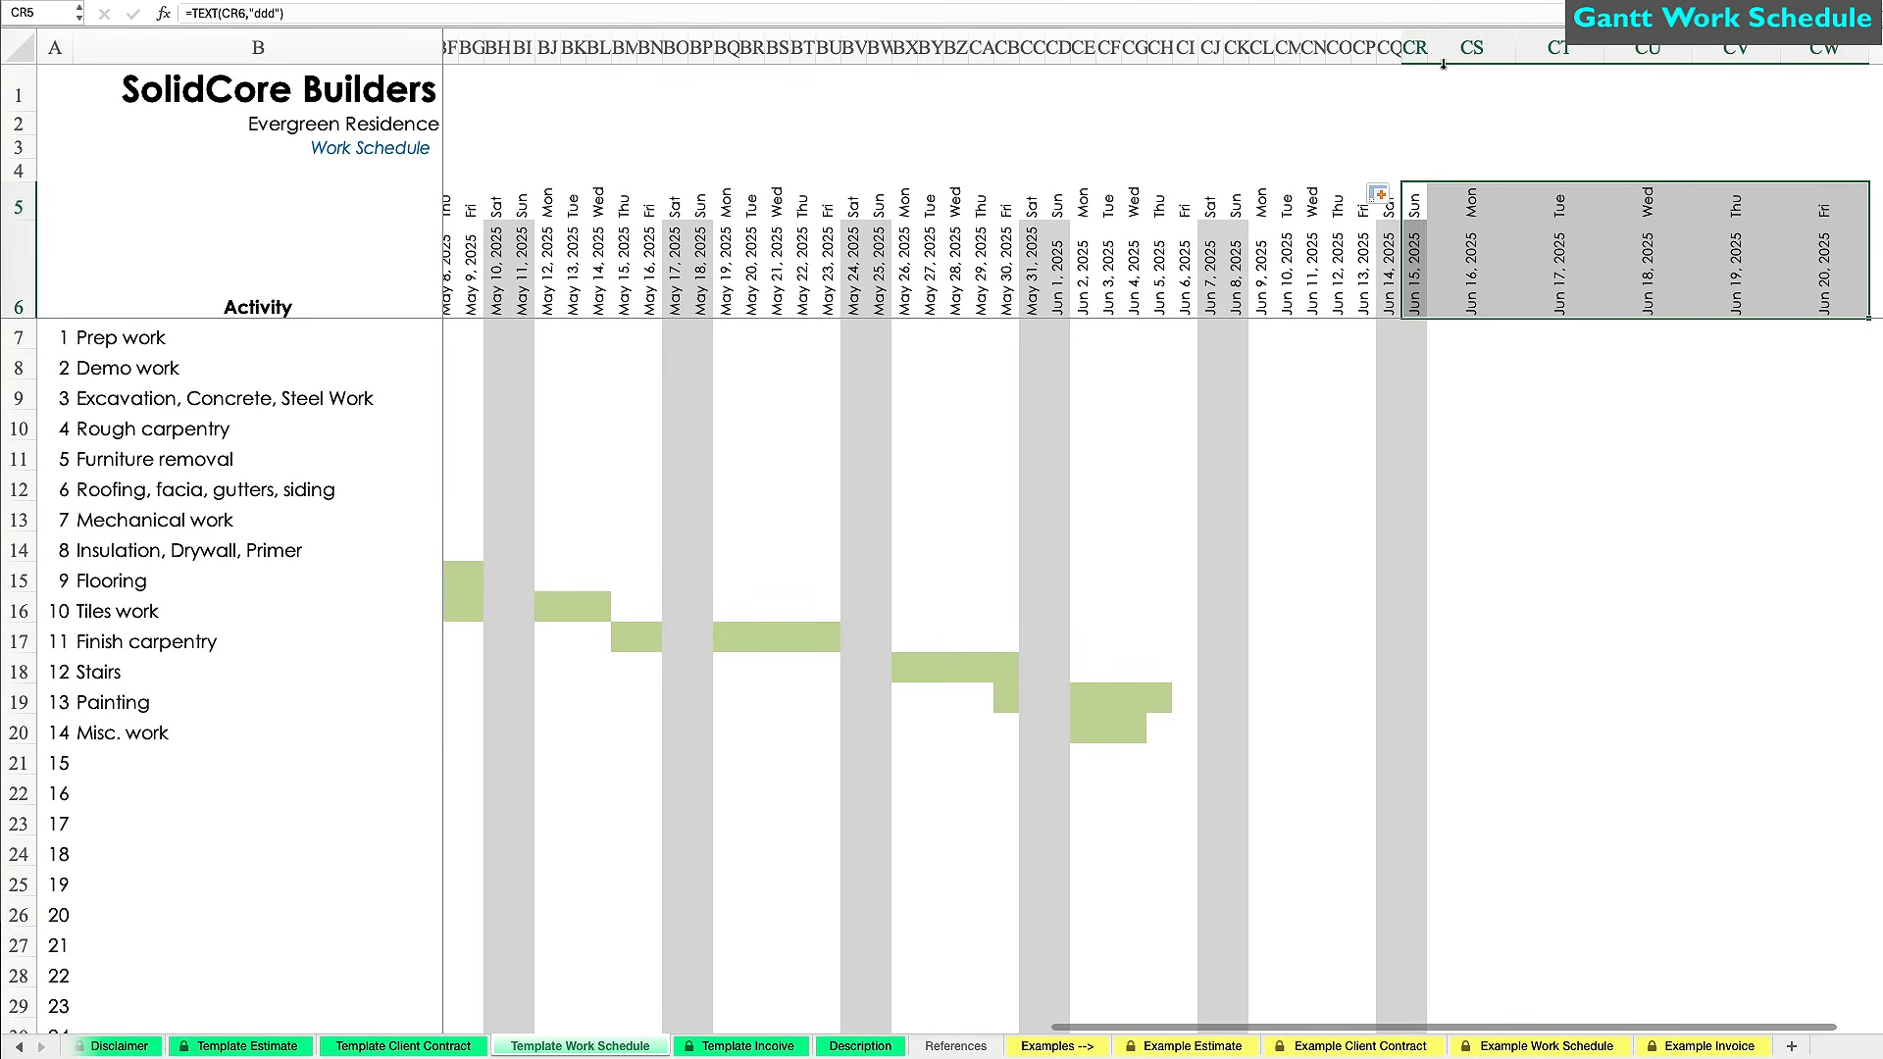
click(1414, 47)
key(ctrl+c)
drag(1449, 46, 1824, 47)
key(ctrl+v)
click(1598, 577)
Try a 6/15/25 Misc. work start date on the timeline, then undo it.
scroll(604, 806, left, 10)
scroll(604, 809, left, 3)
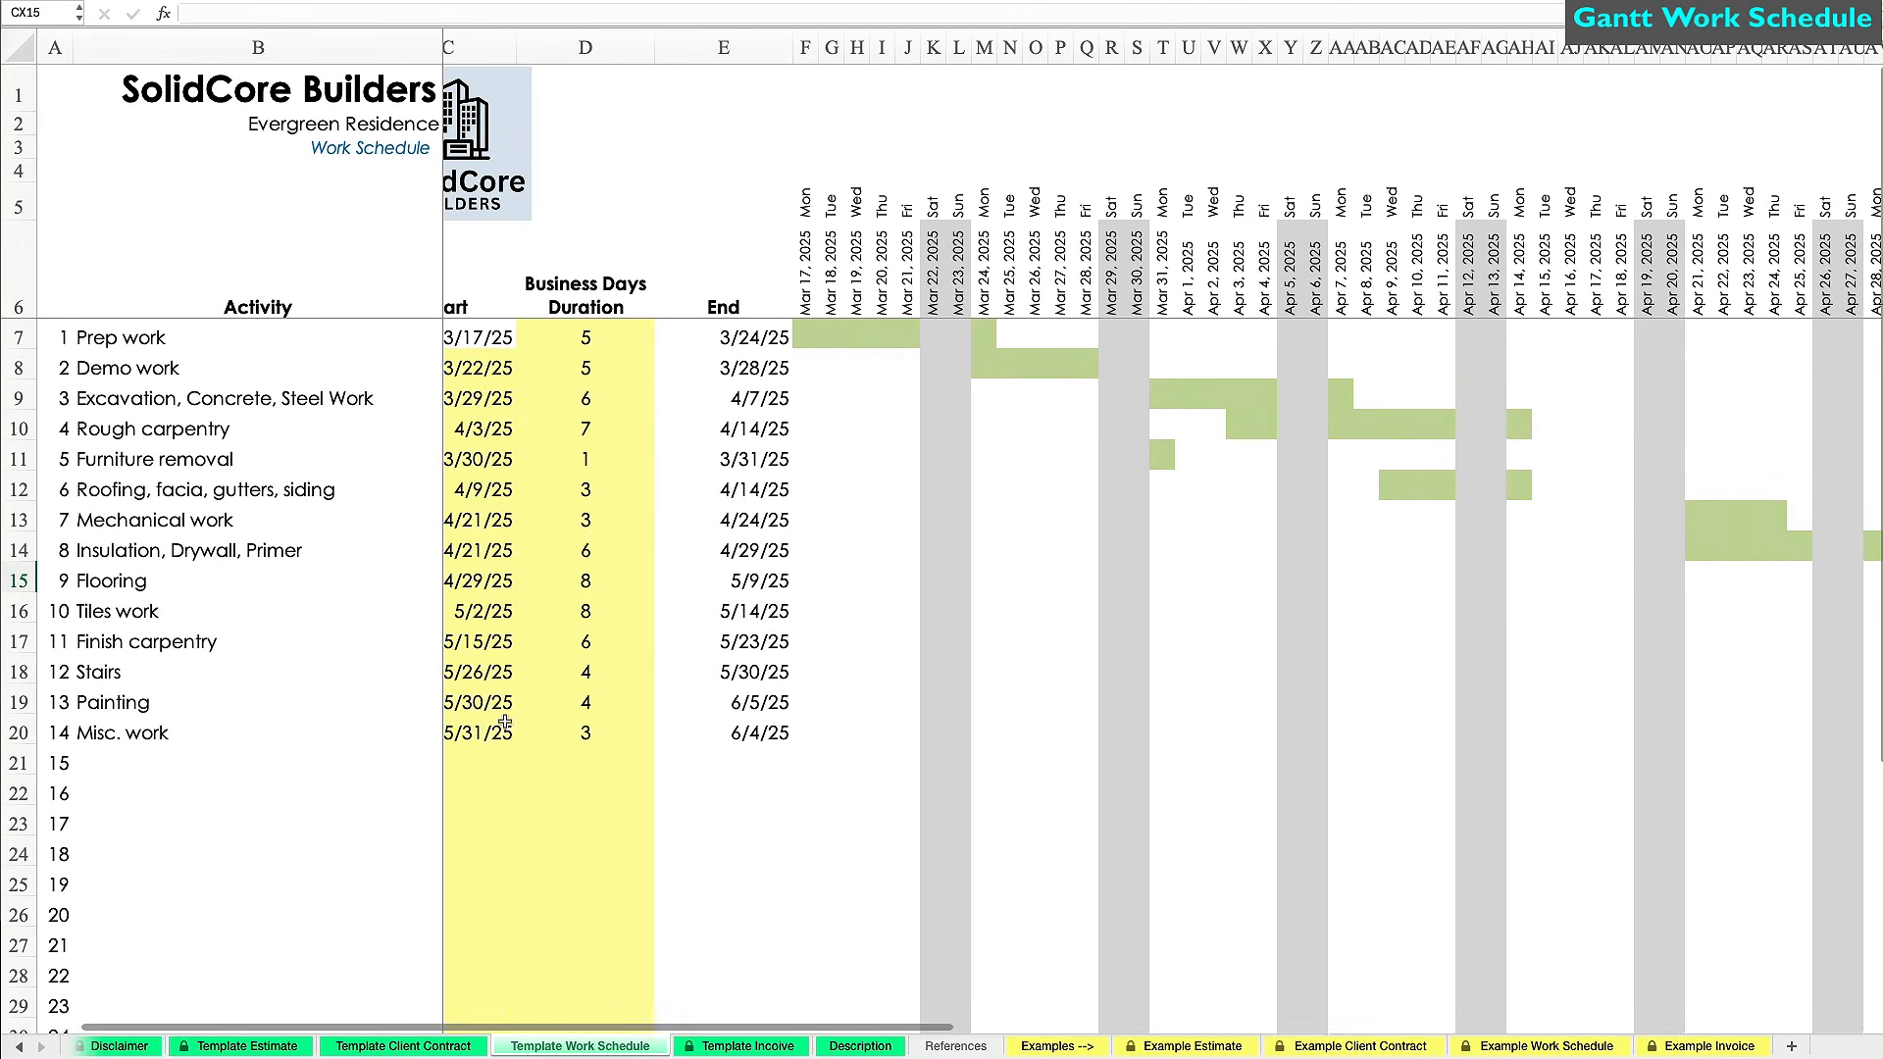
click(478, 732)
text(6/15/25)
key(Return)
scroll(1089, 779, right, 20)
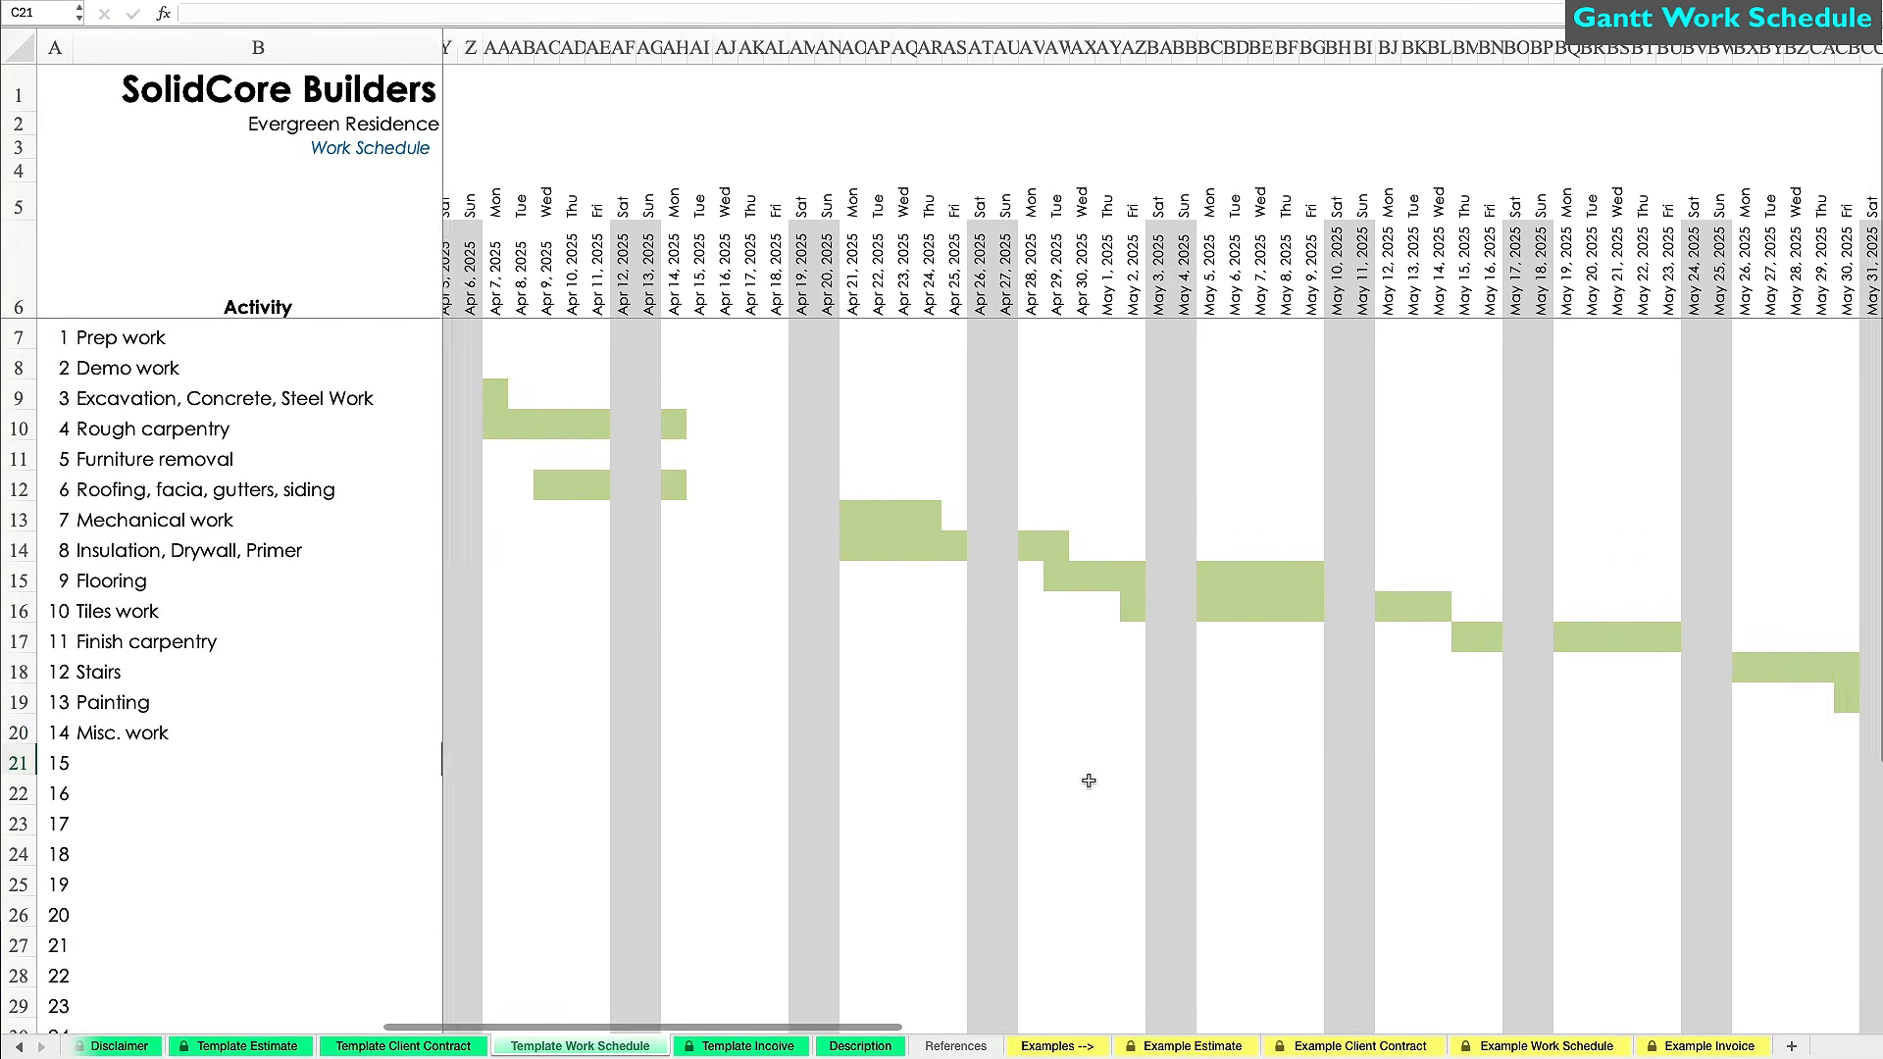
scroll(1089, 780, left, 20)
key(super+z)
key(Down)
key(super+p)
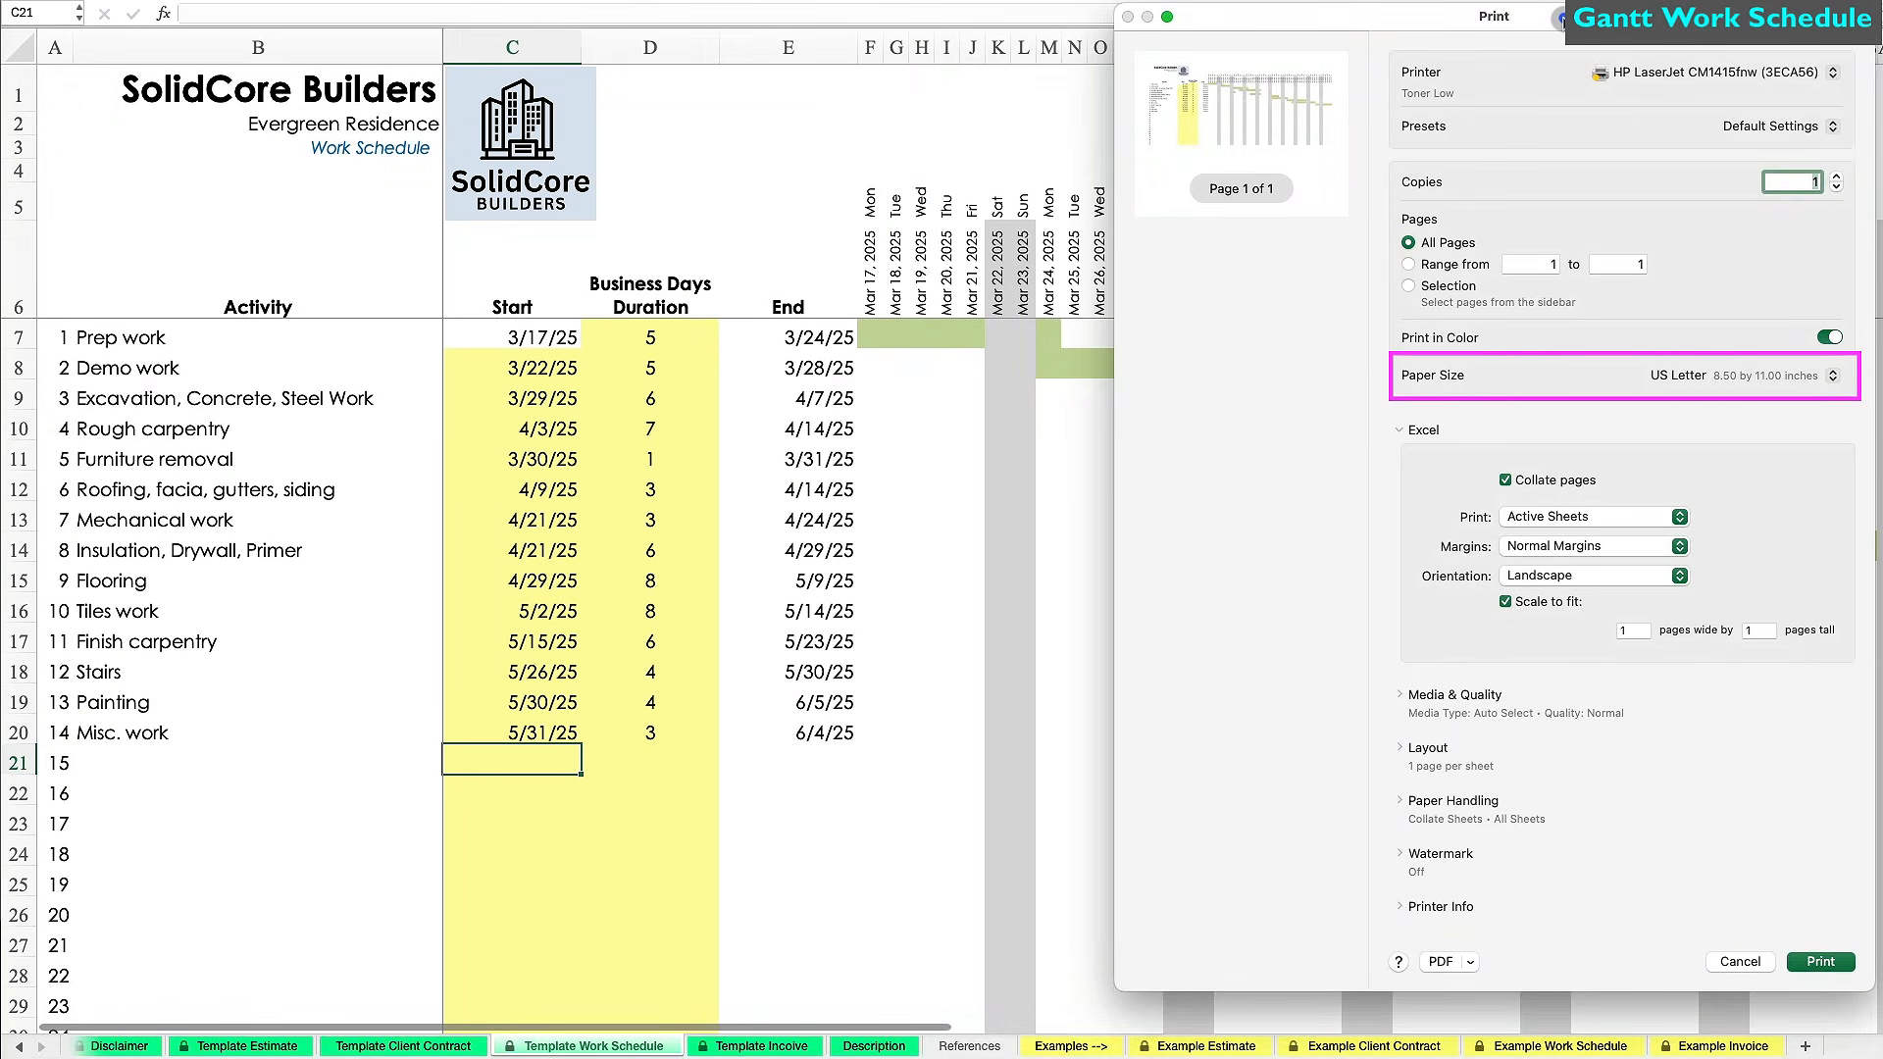
Save the work schedule as the PDF 'Evergreen Residence Work Schedule'.
click(1440, 961)
text(Evergreen Residence Work Schedule)
key(Return)
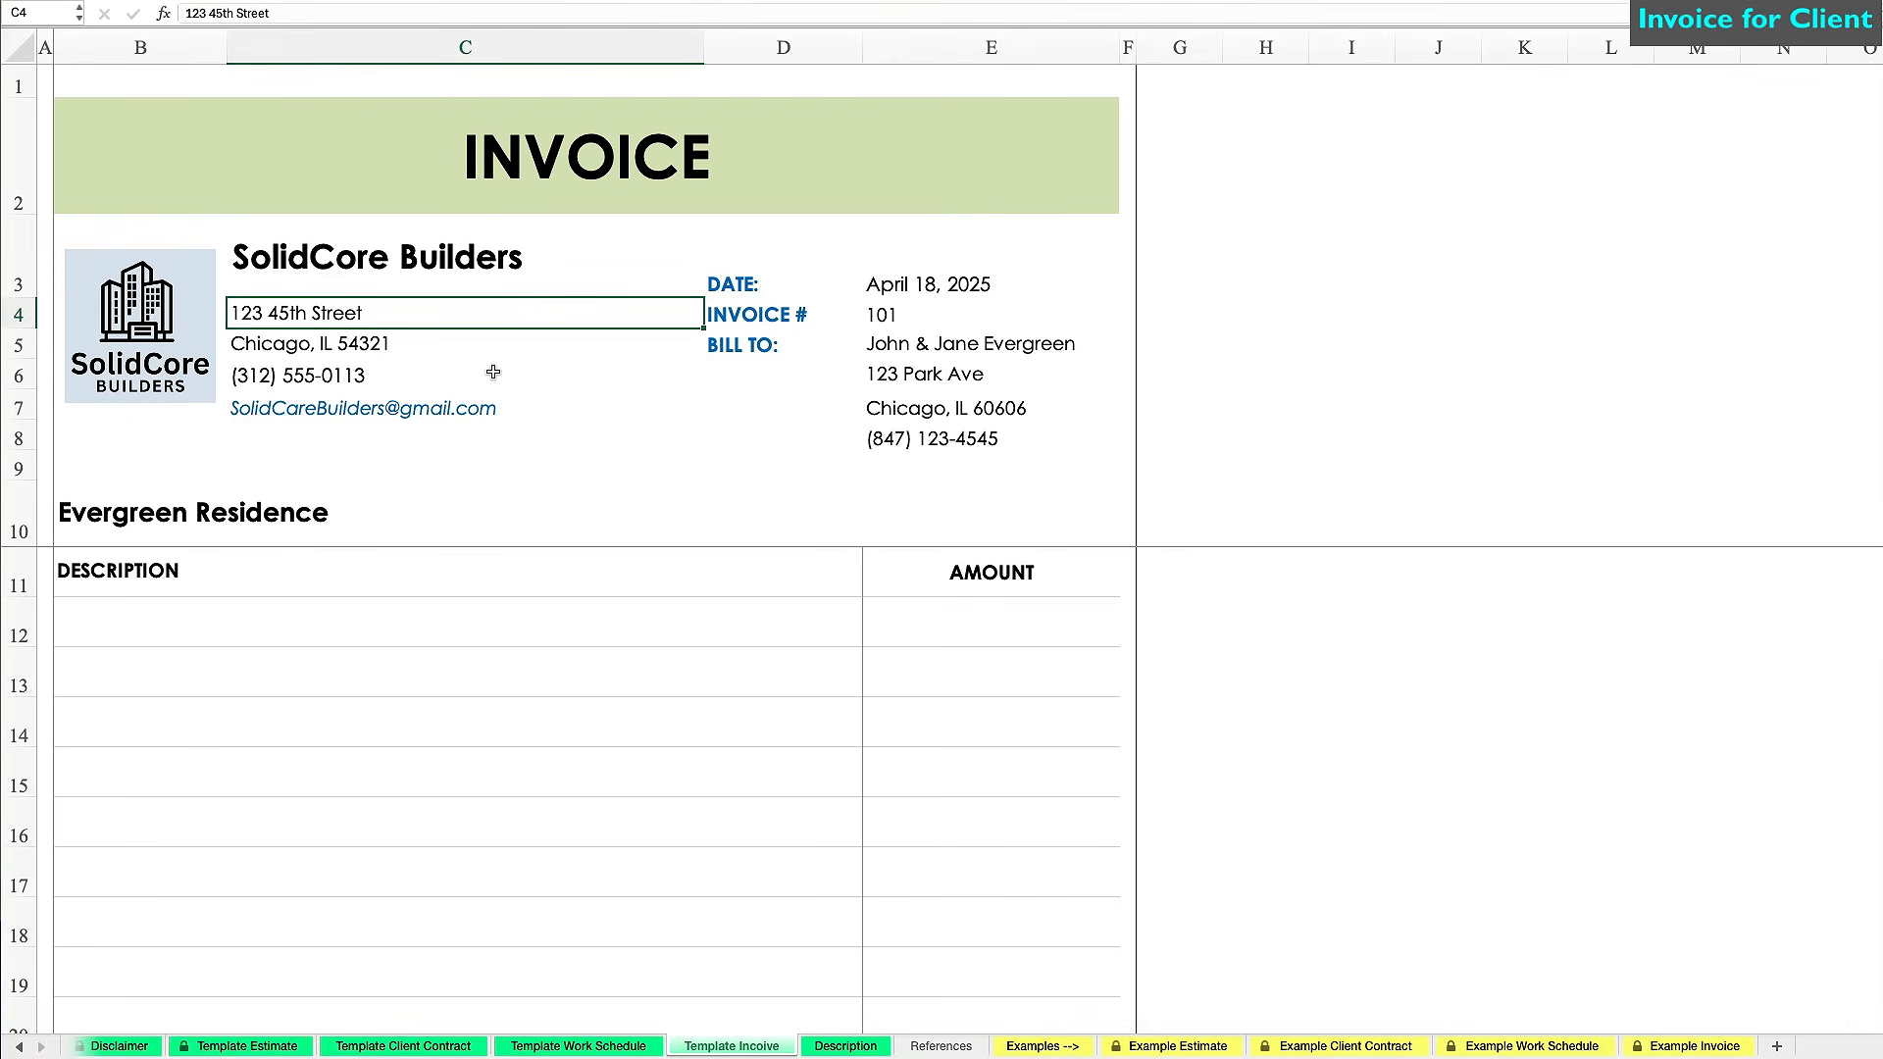
Paste the company address and the client's address and phone into the invoice.
key(ctrl+v)
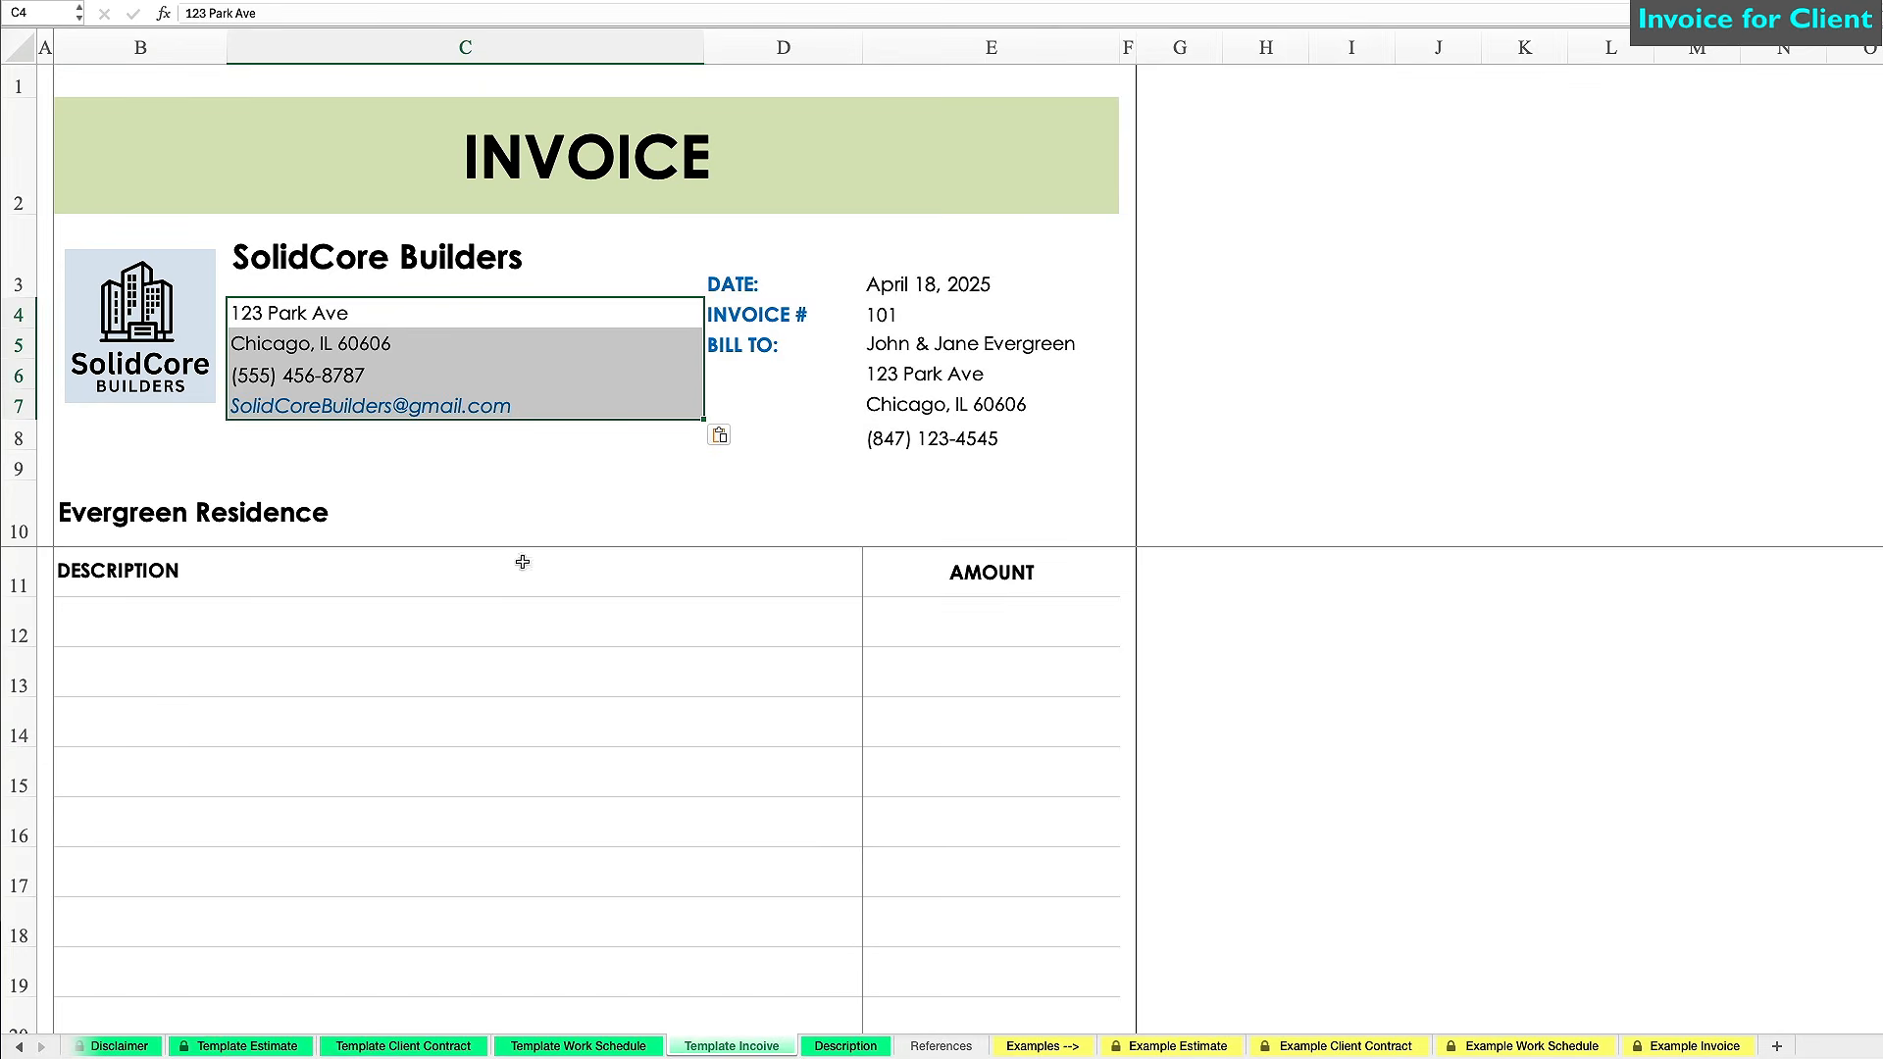
click(966, 343)
key(ctrl+v)
click(1319, 421)
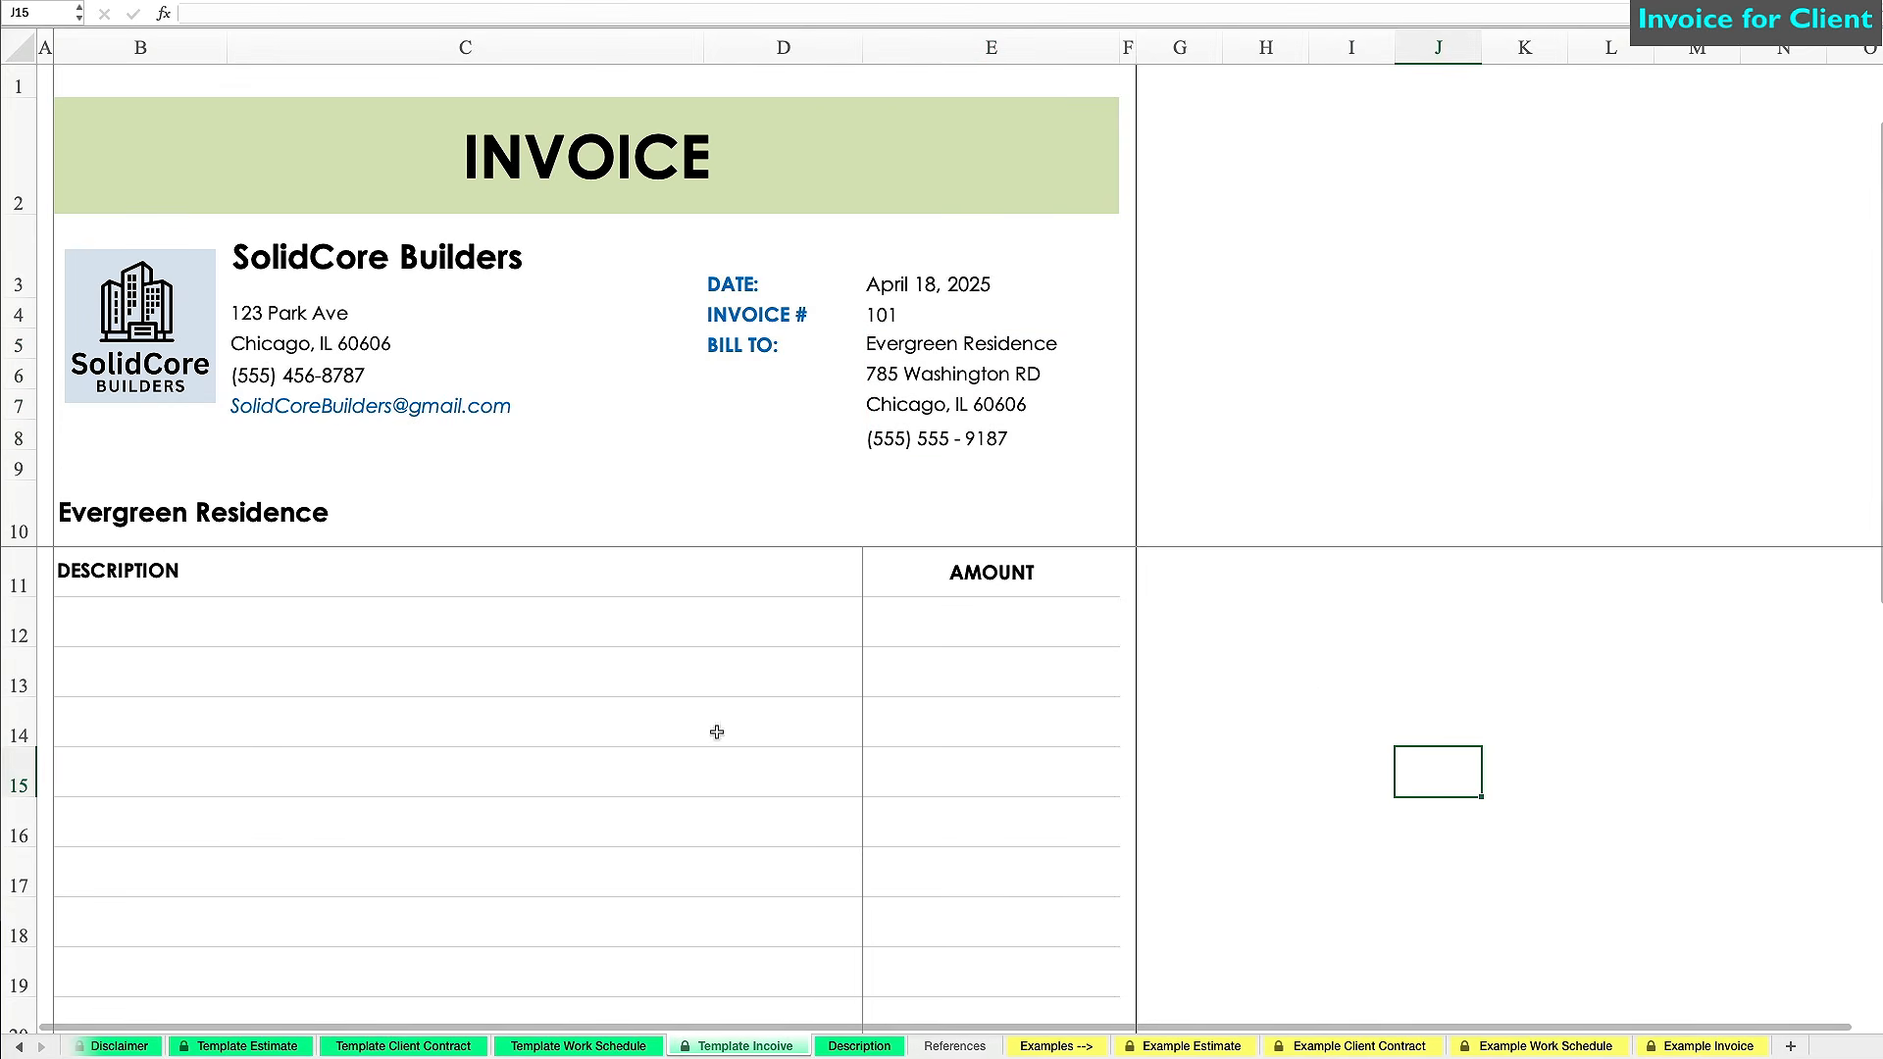
Pick Prep work, then Excavation, Concrete, Steel Work, then Mechanical work from the description dropdowns.
click(332, 631)
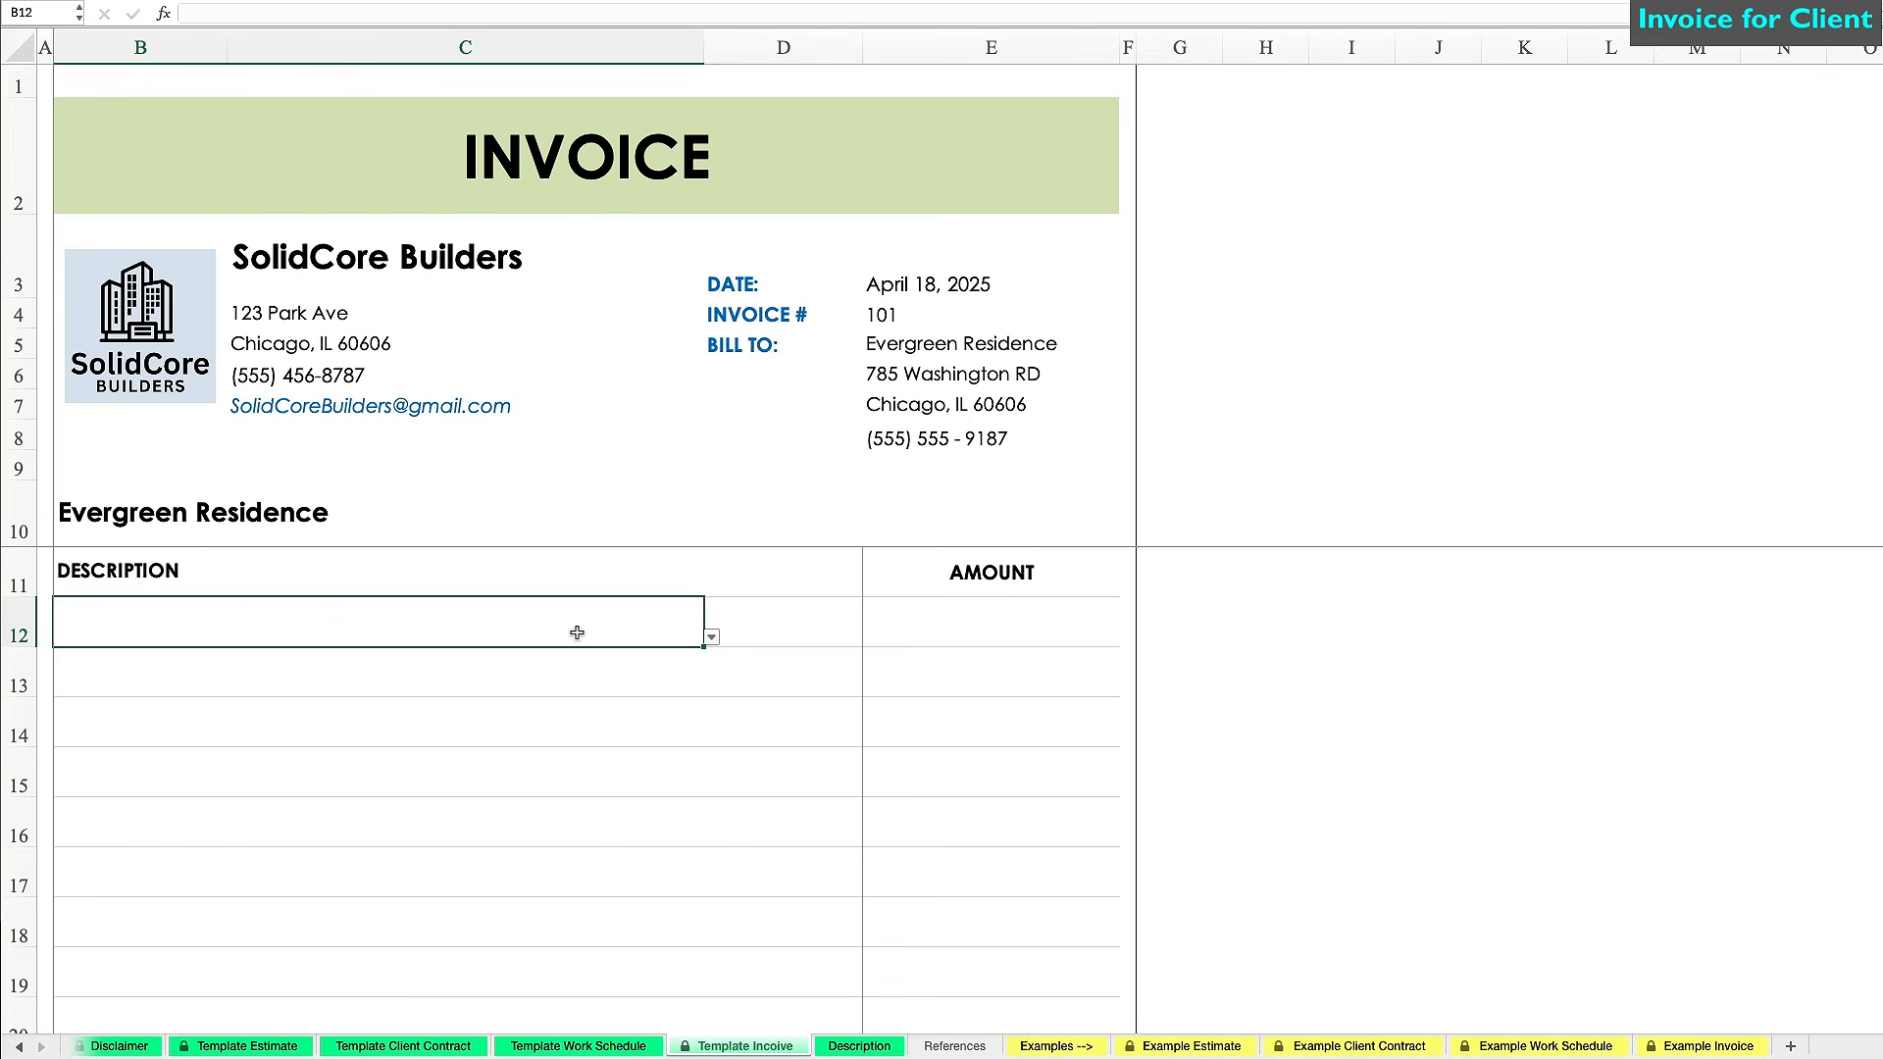
click(711, 637)
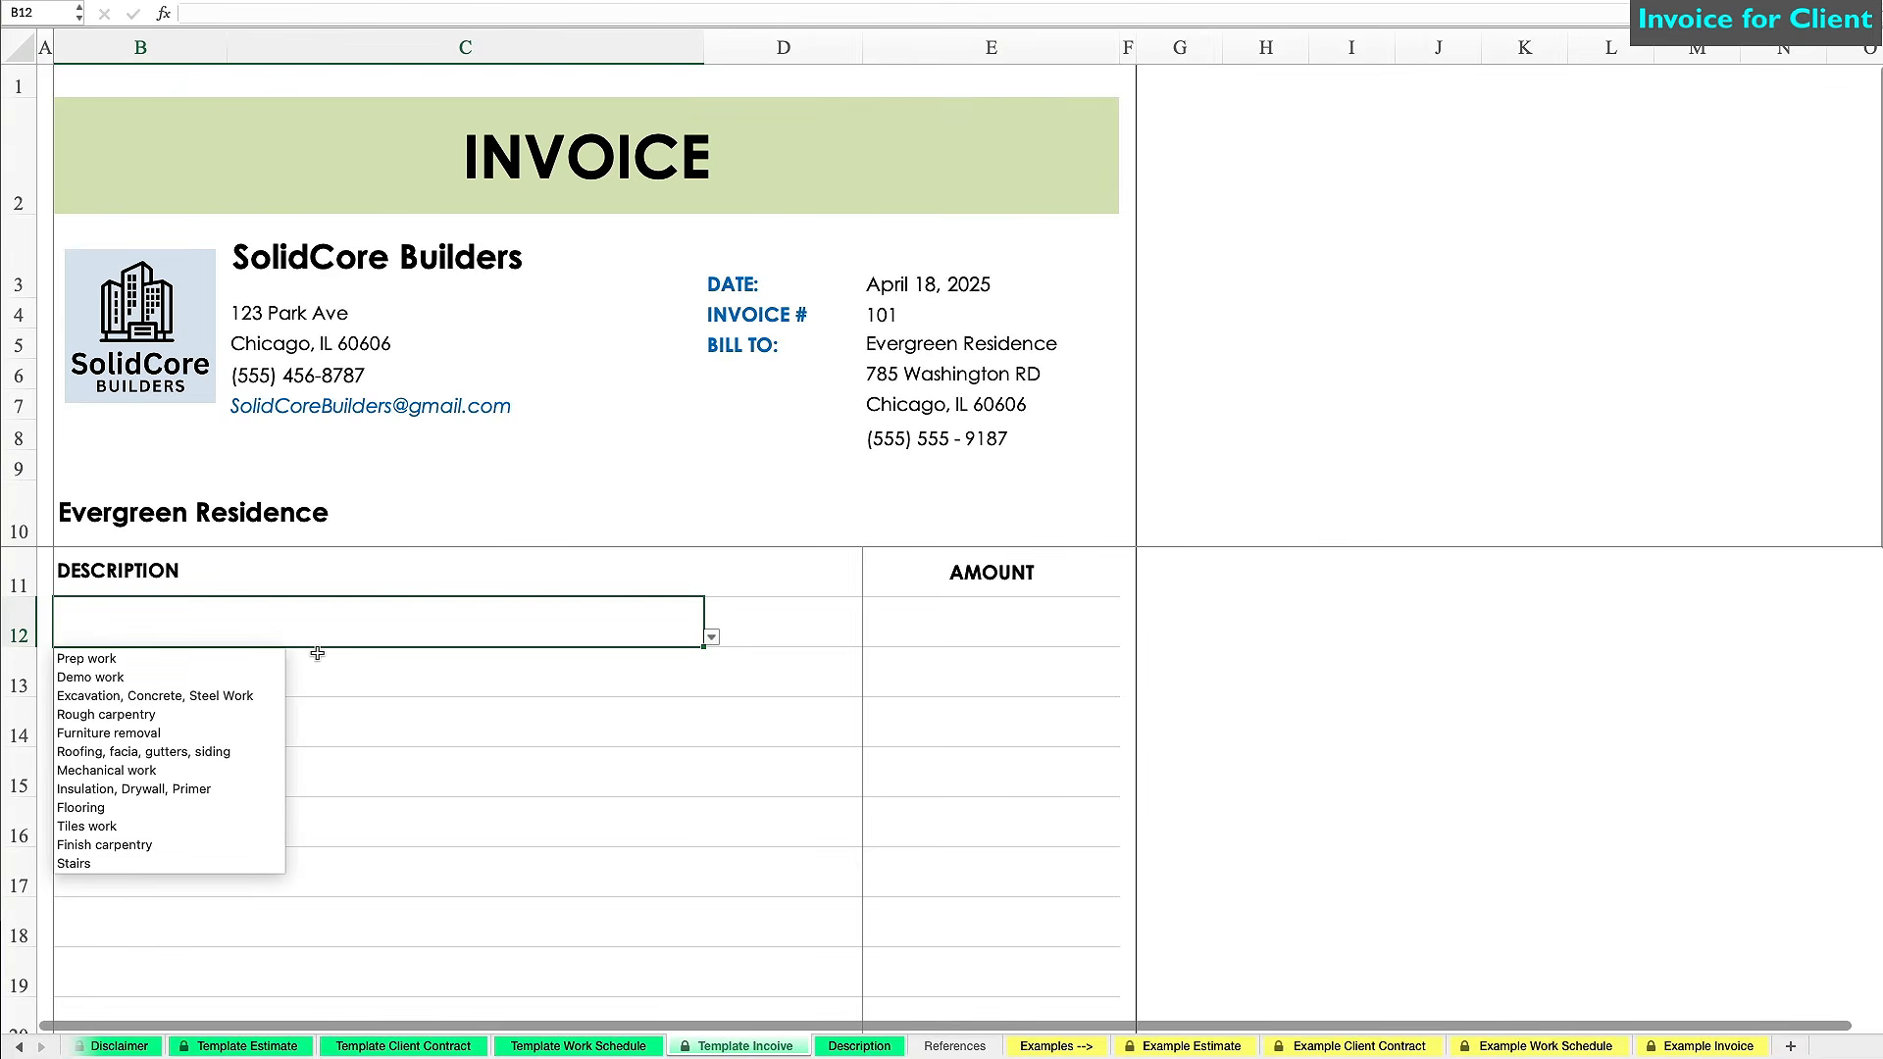
click(238, 666)
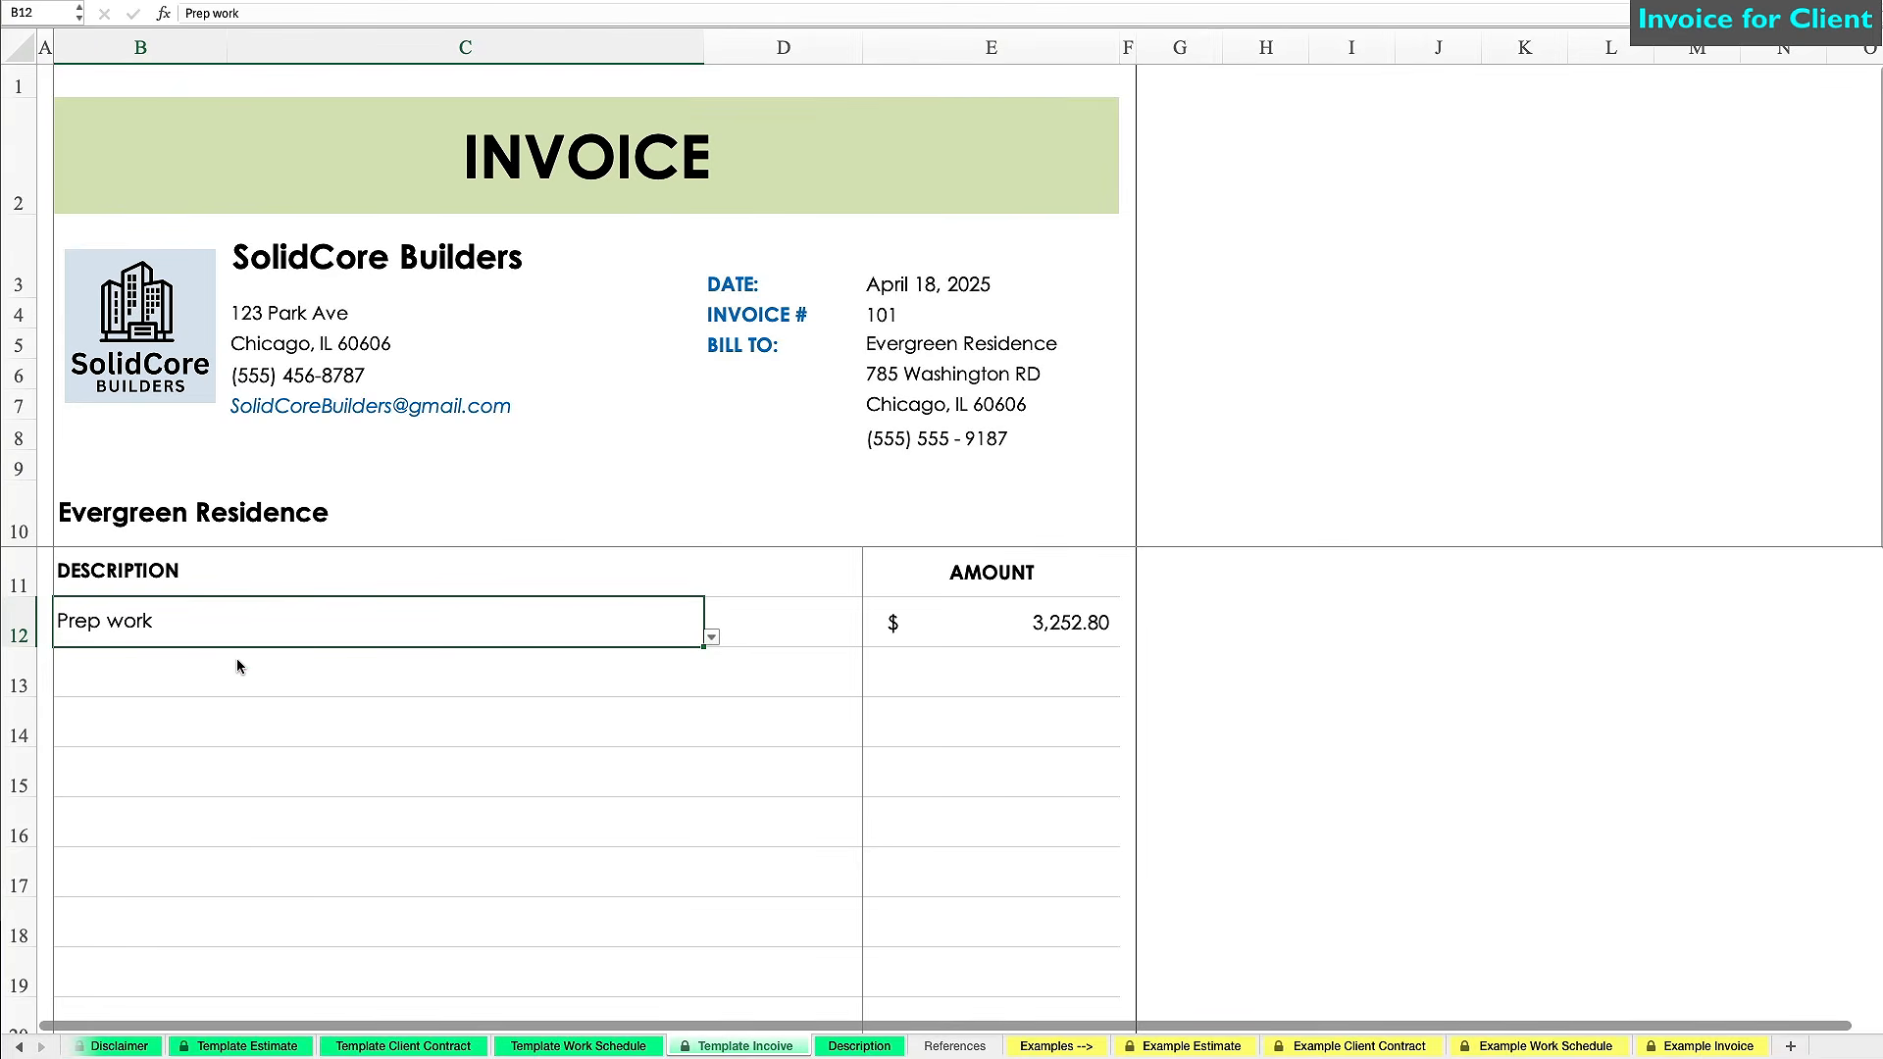
click(671, 674)
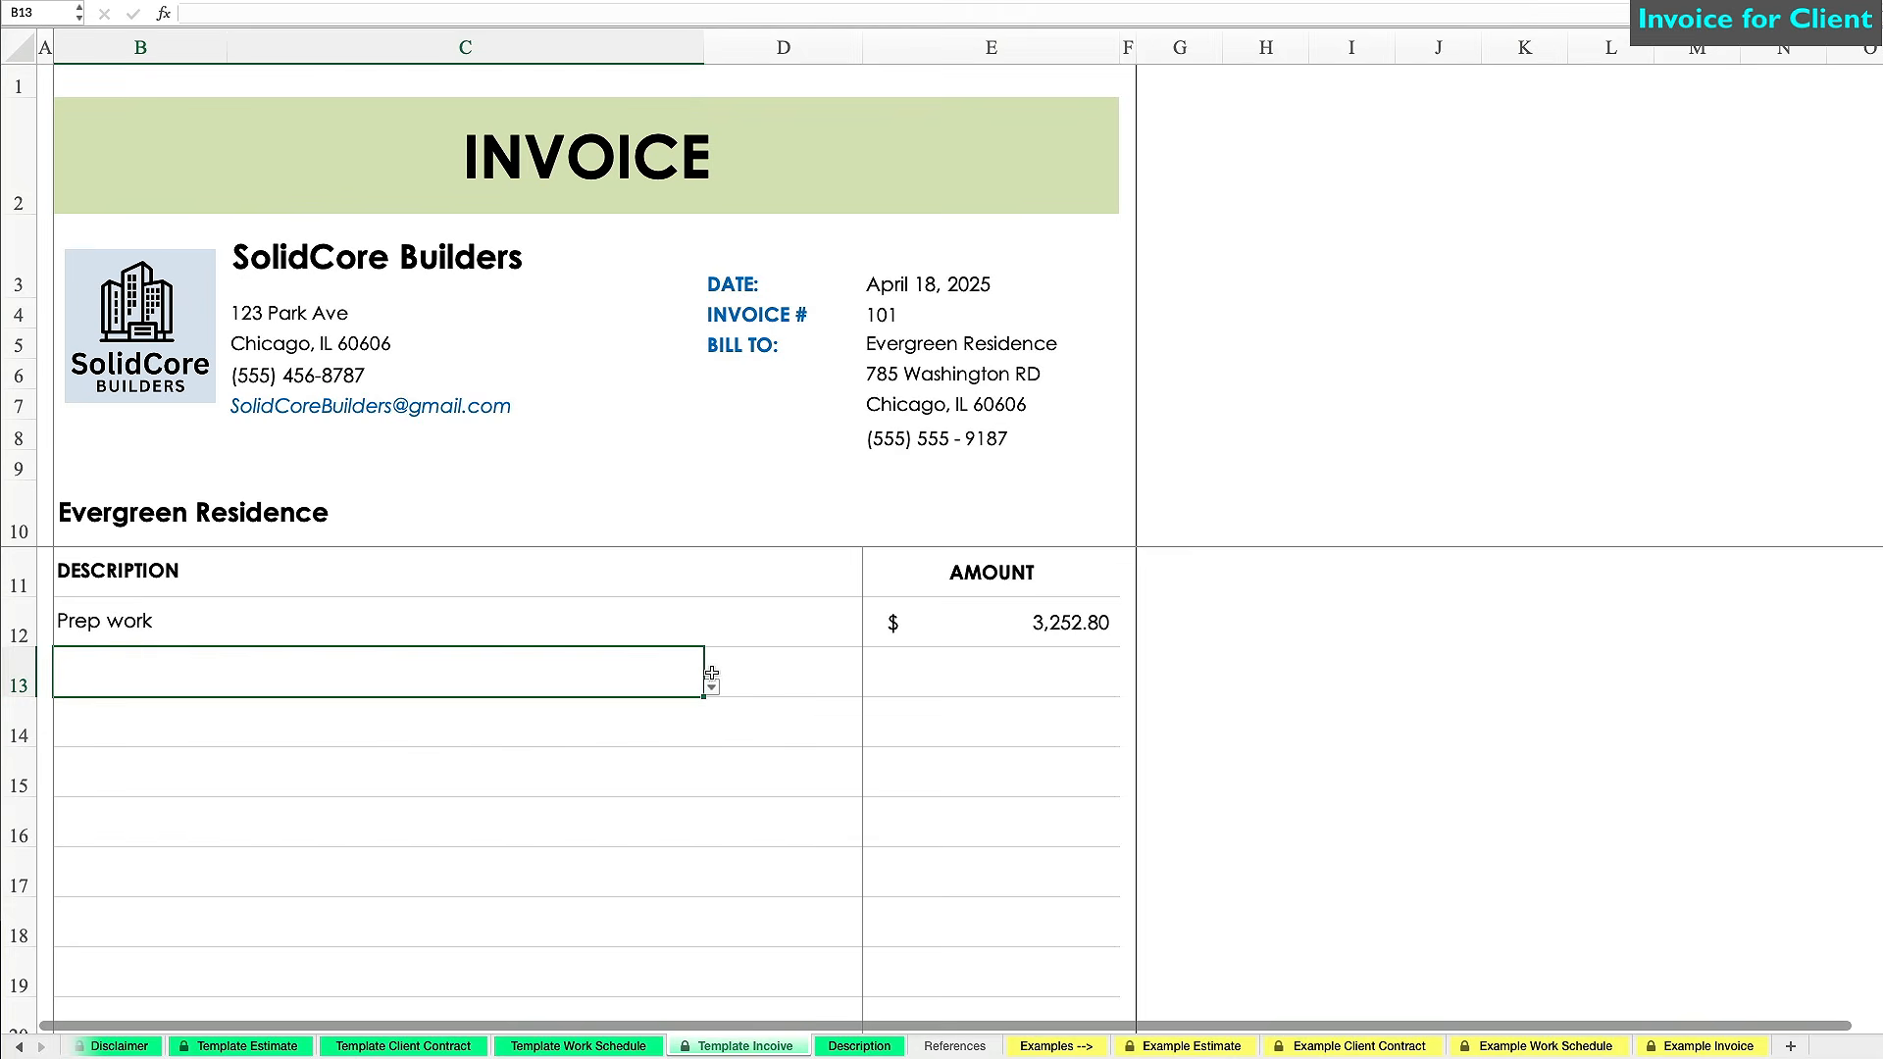
click(713, 688)
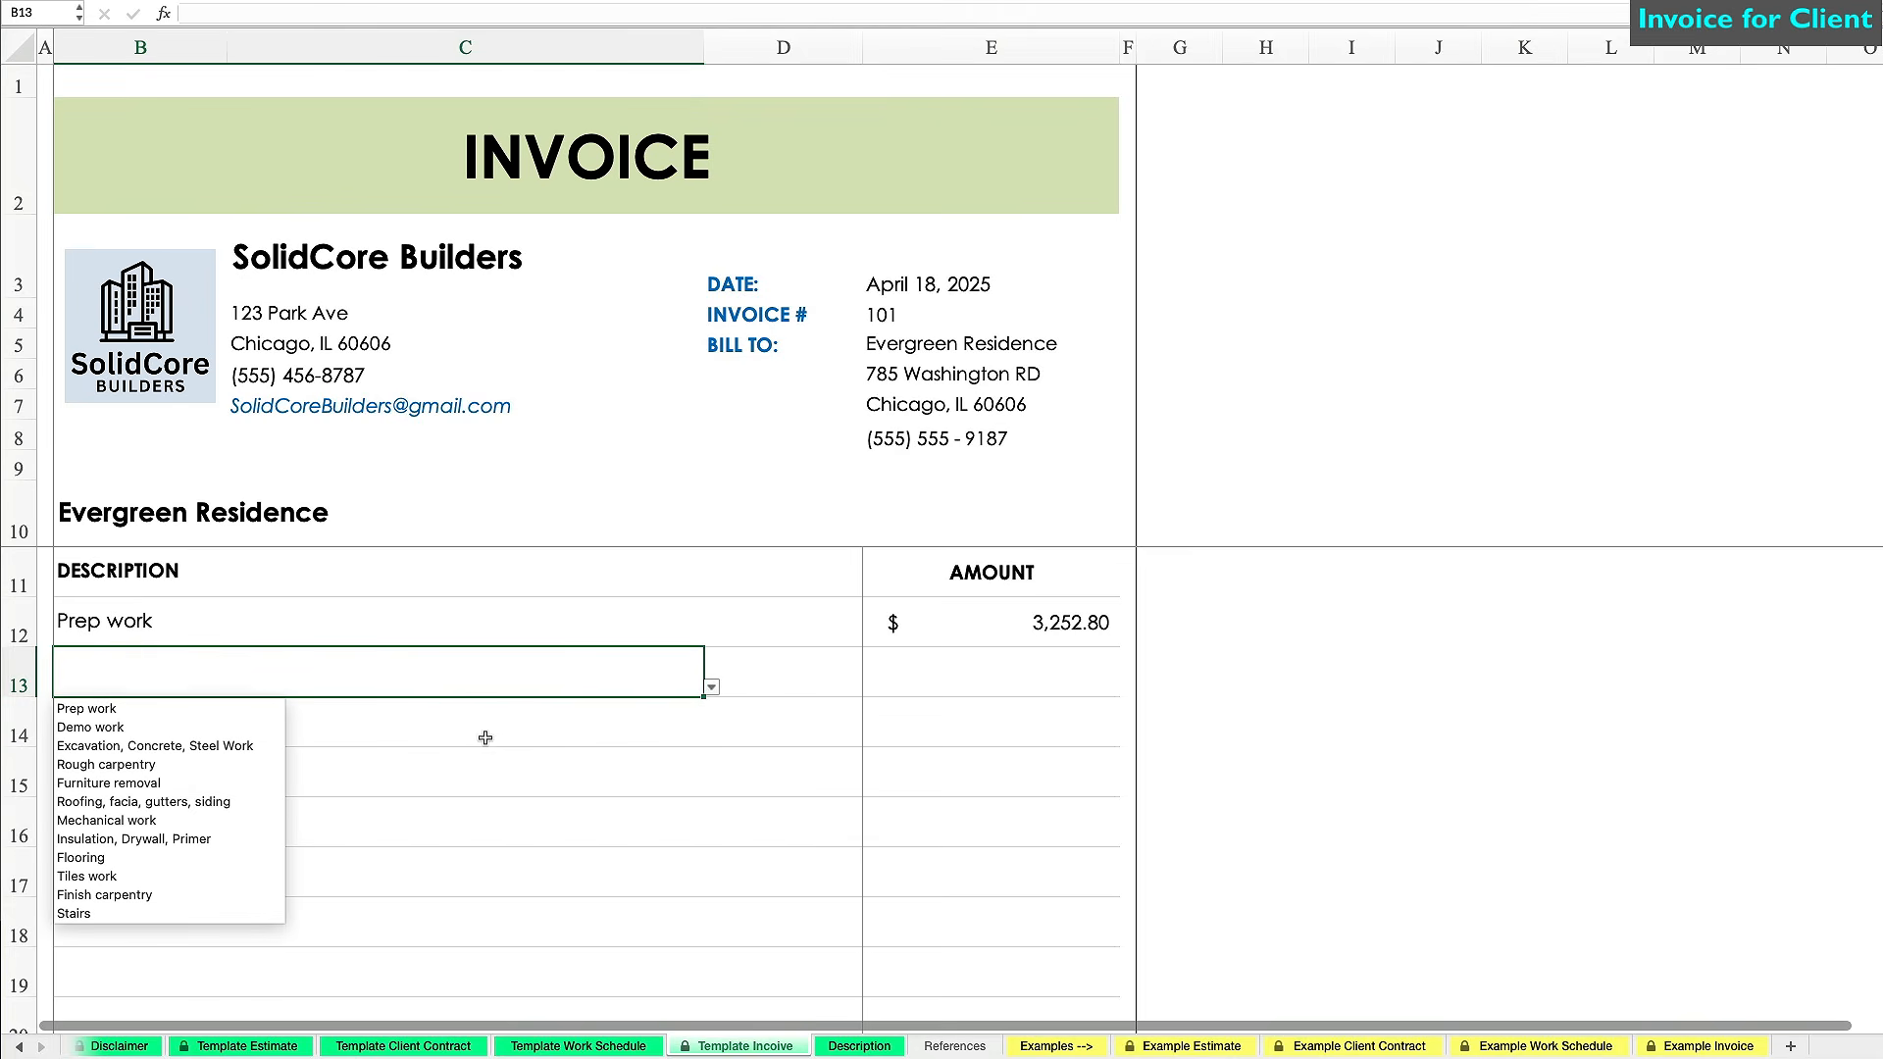
click(257, 747)
click(623, 723)
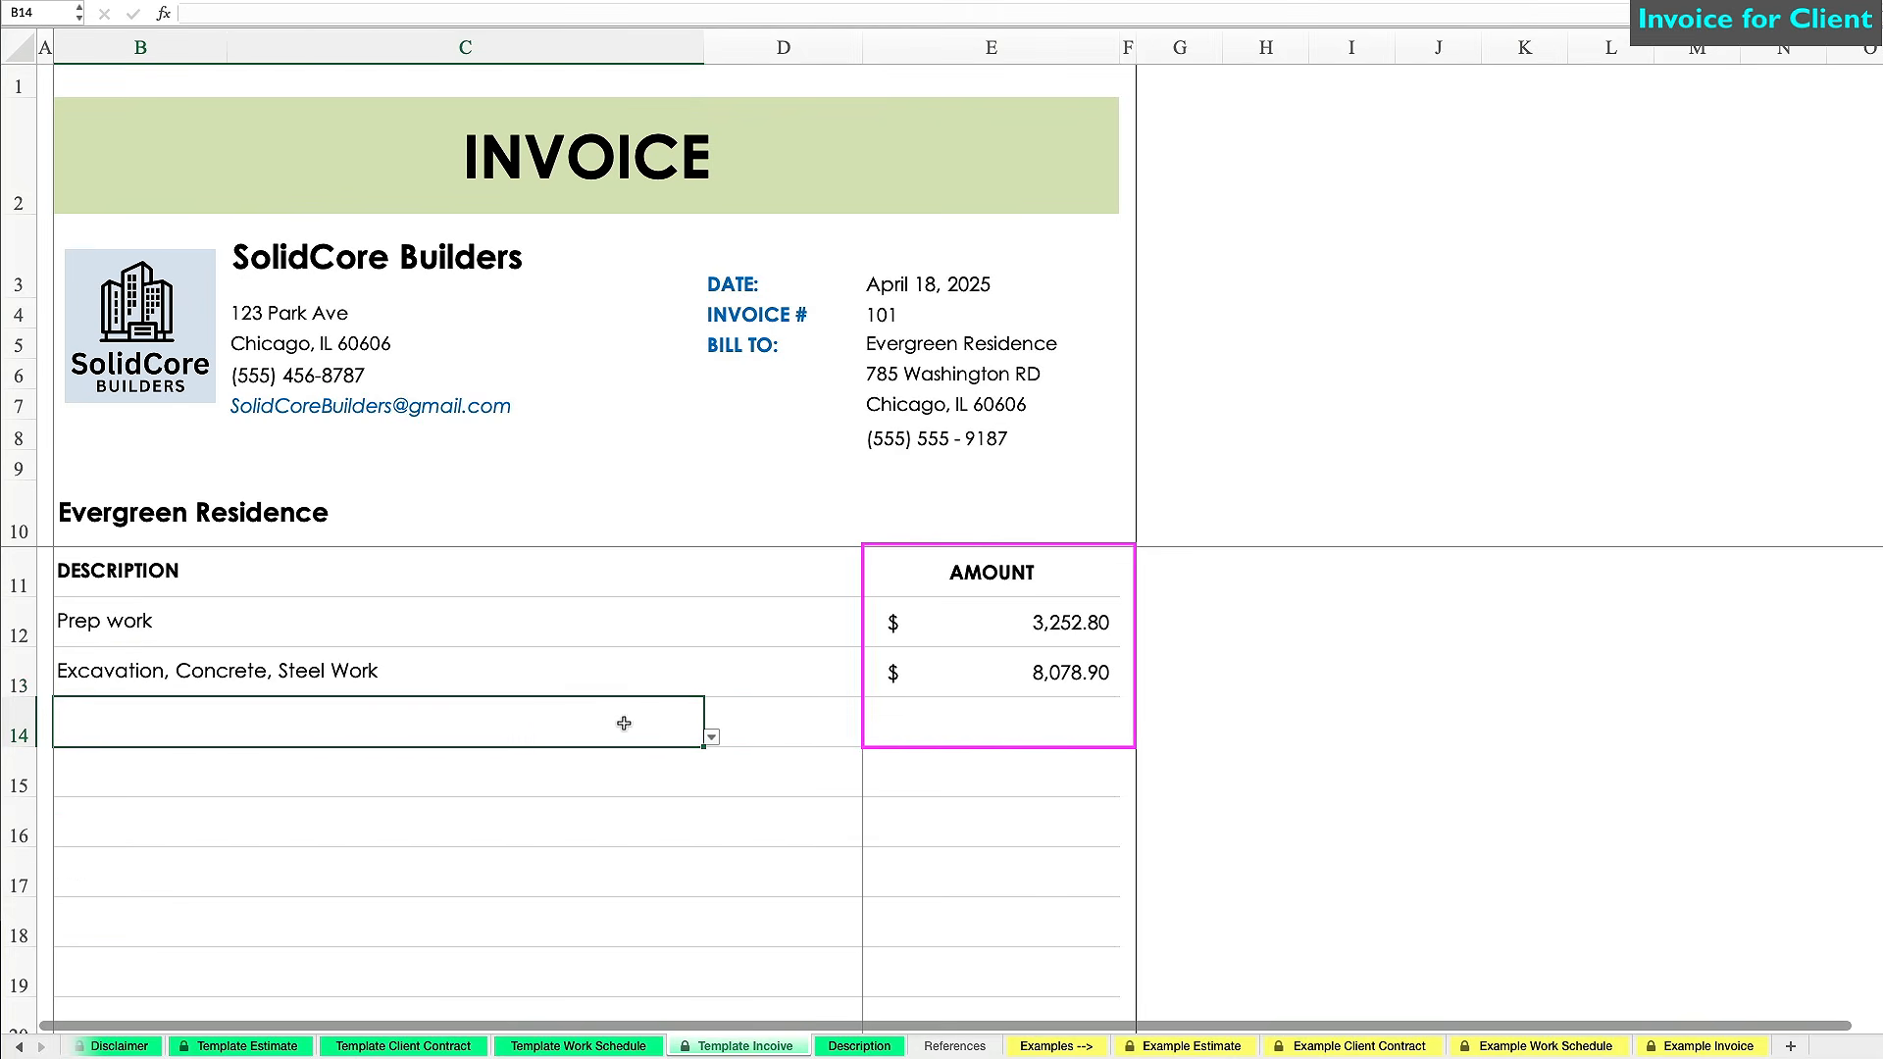
click(712, 739)
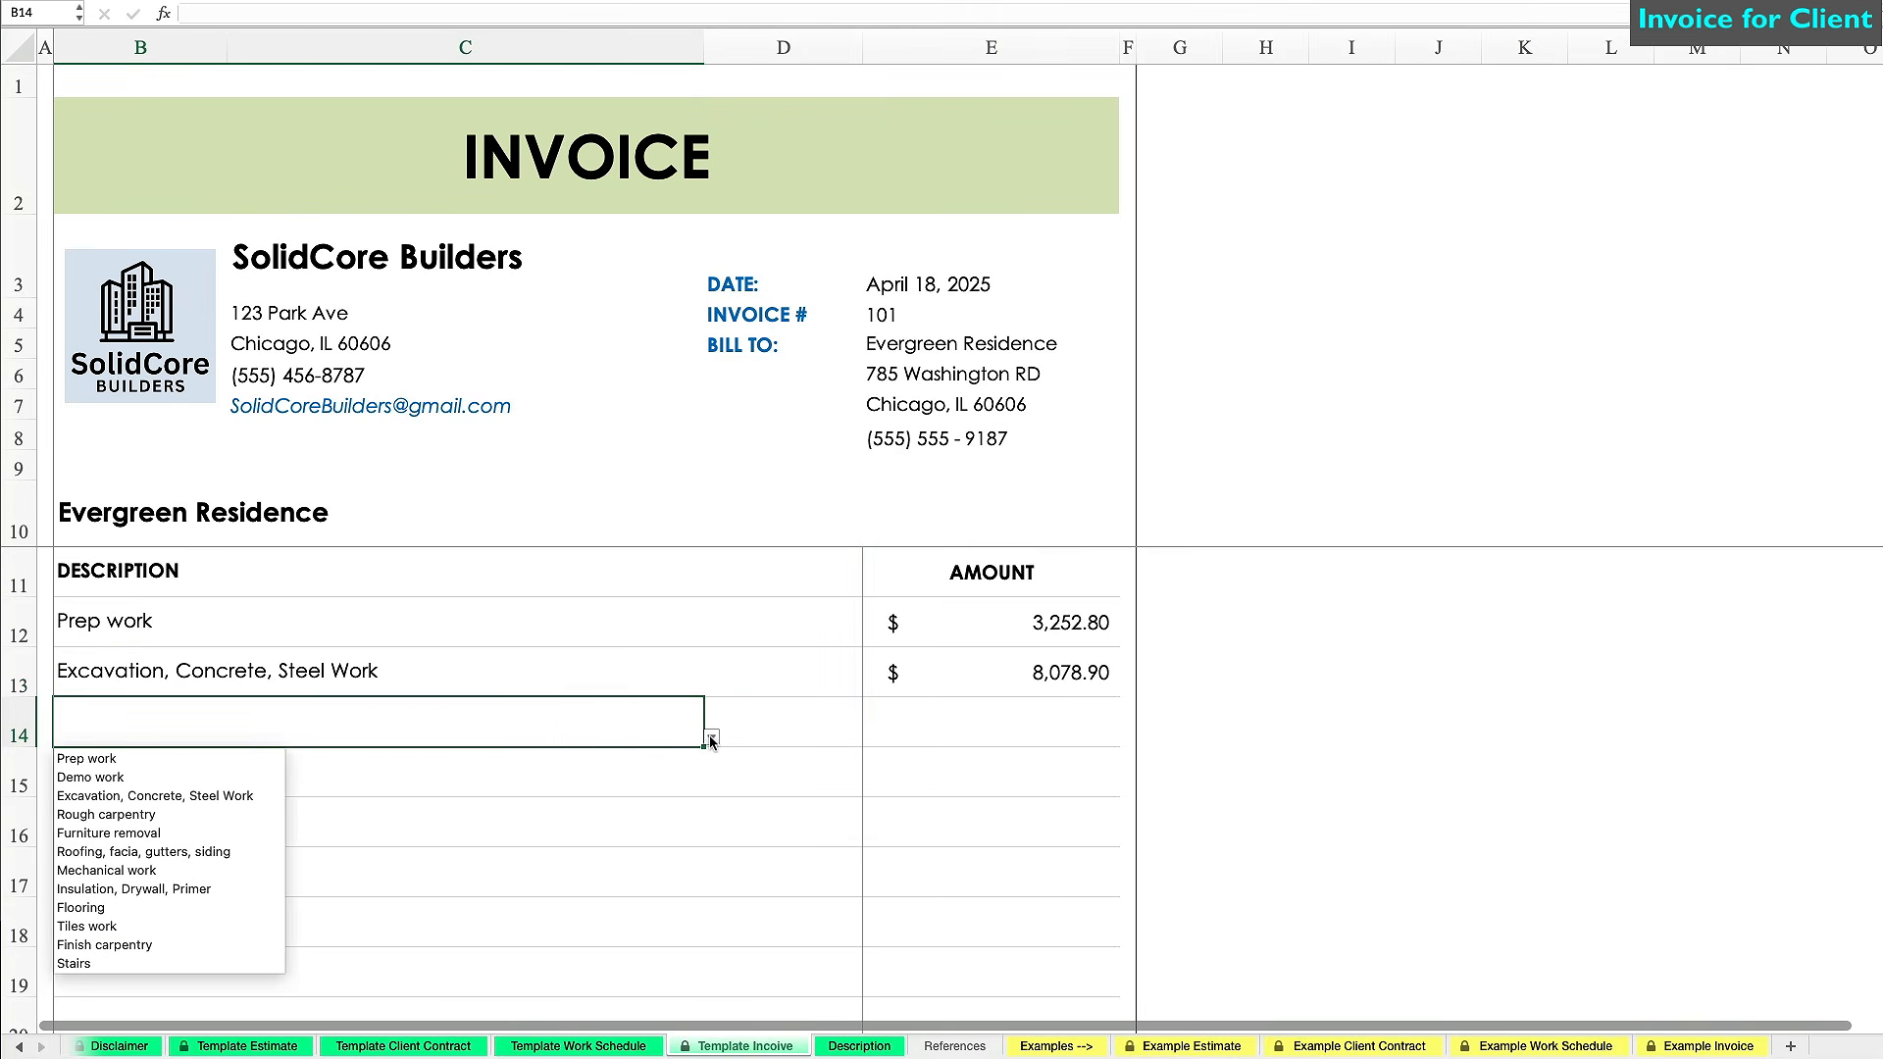
click(195, 867)
click(518, 755)
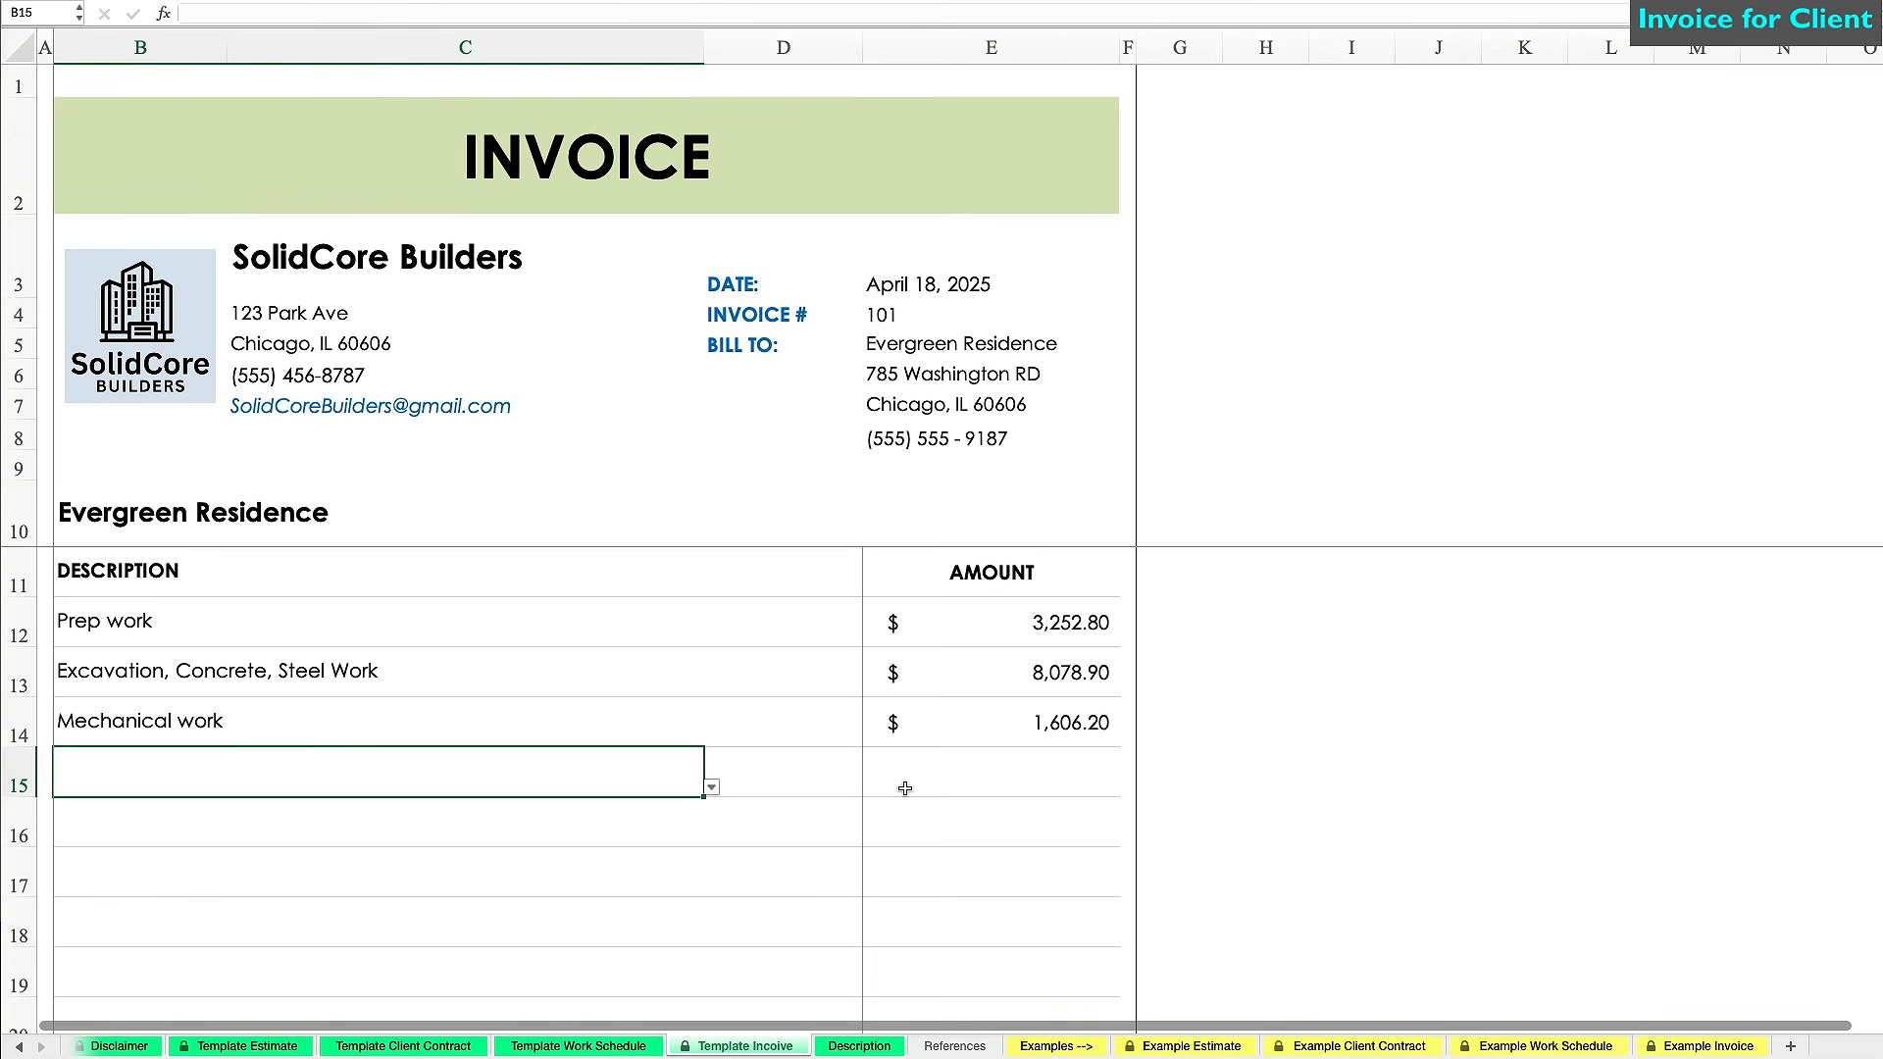
Change the invoice tax rate to 10.25%, bringing the total to $14,264.03.
scroll(1177, 735, down, 3)
click(1471, 677)
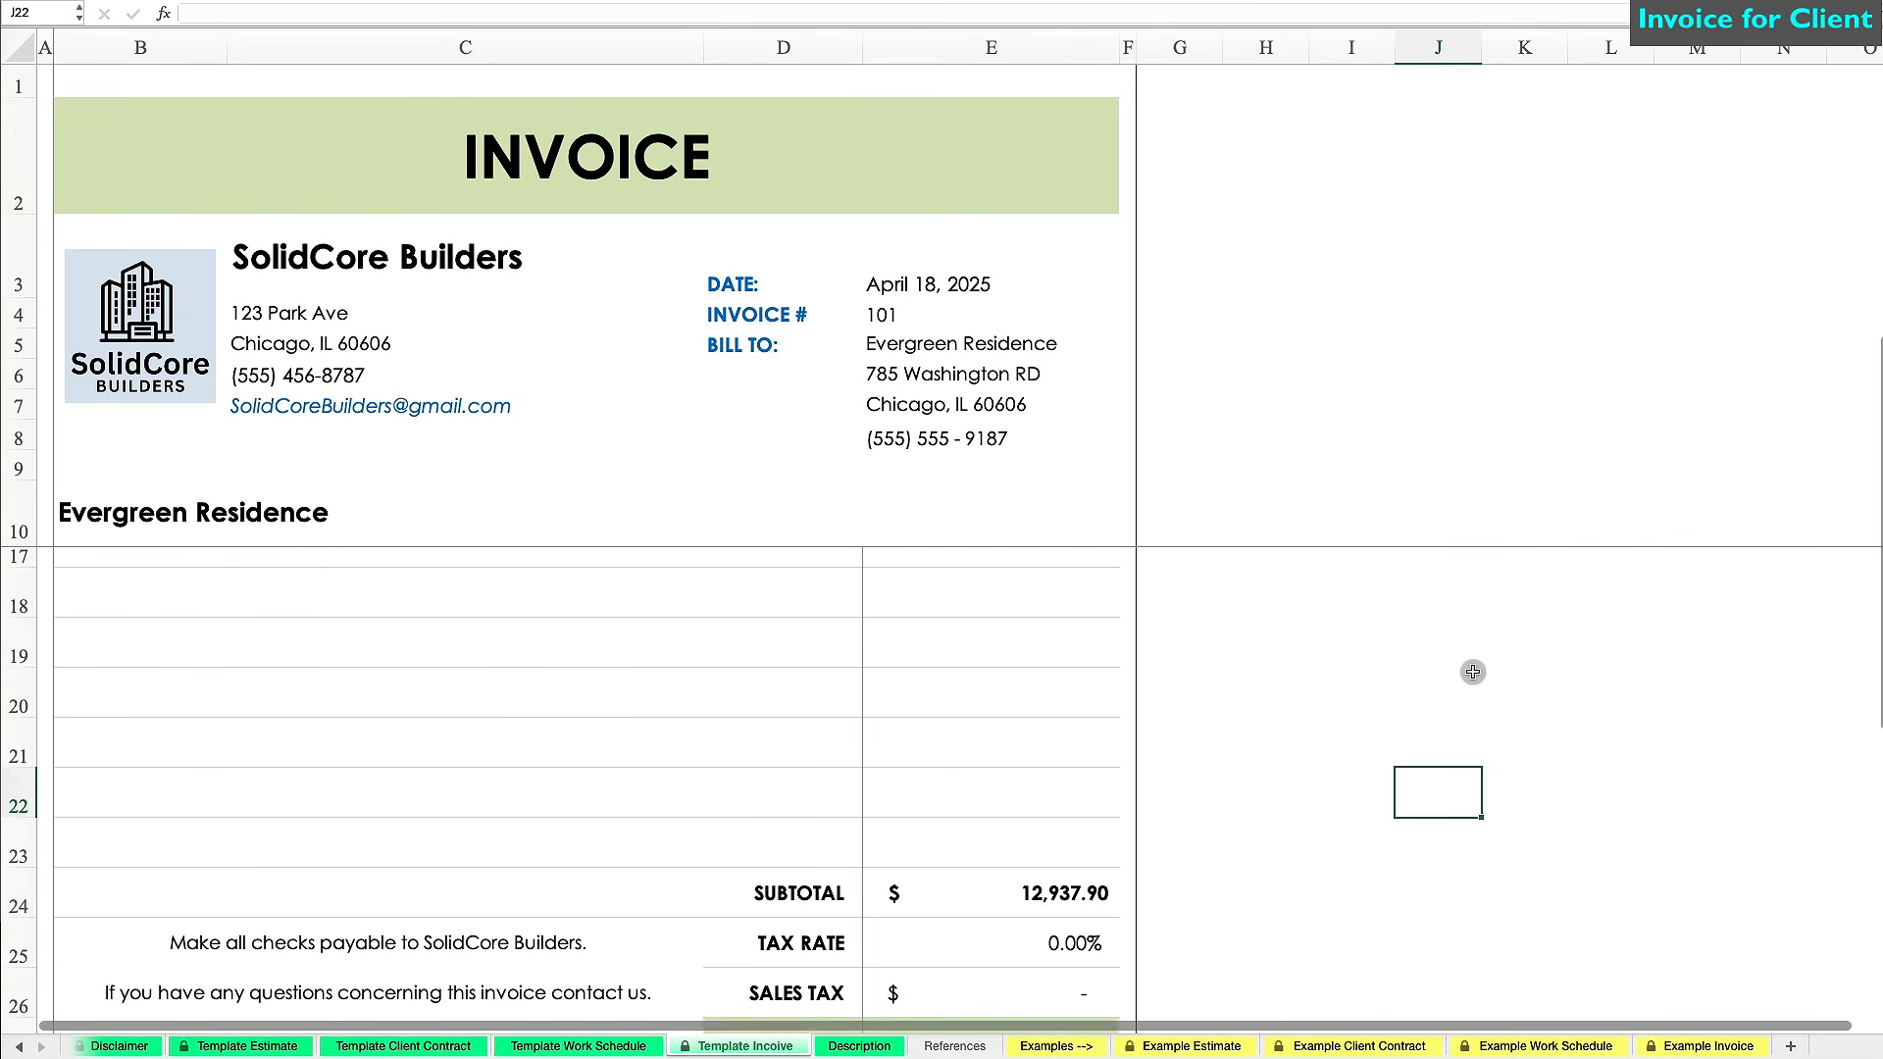
click(1095, 857)
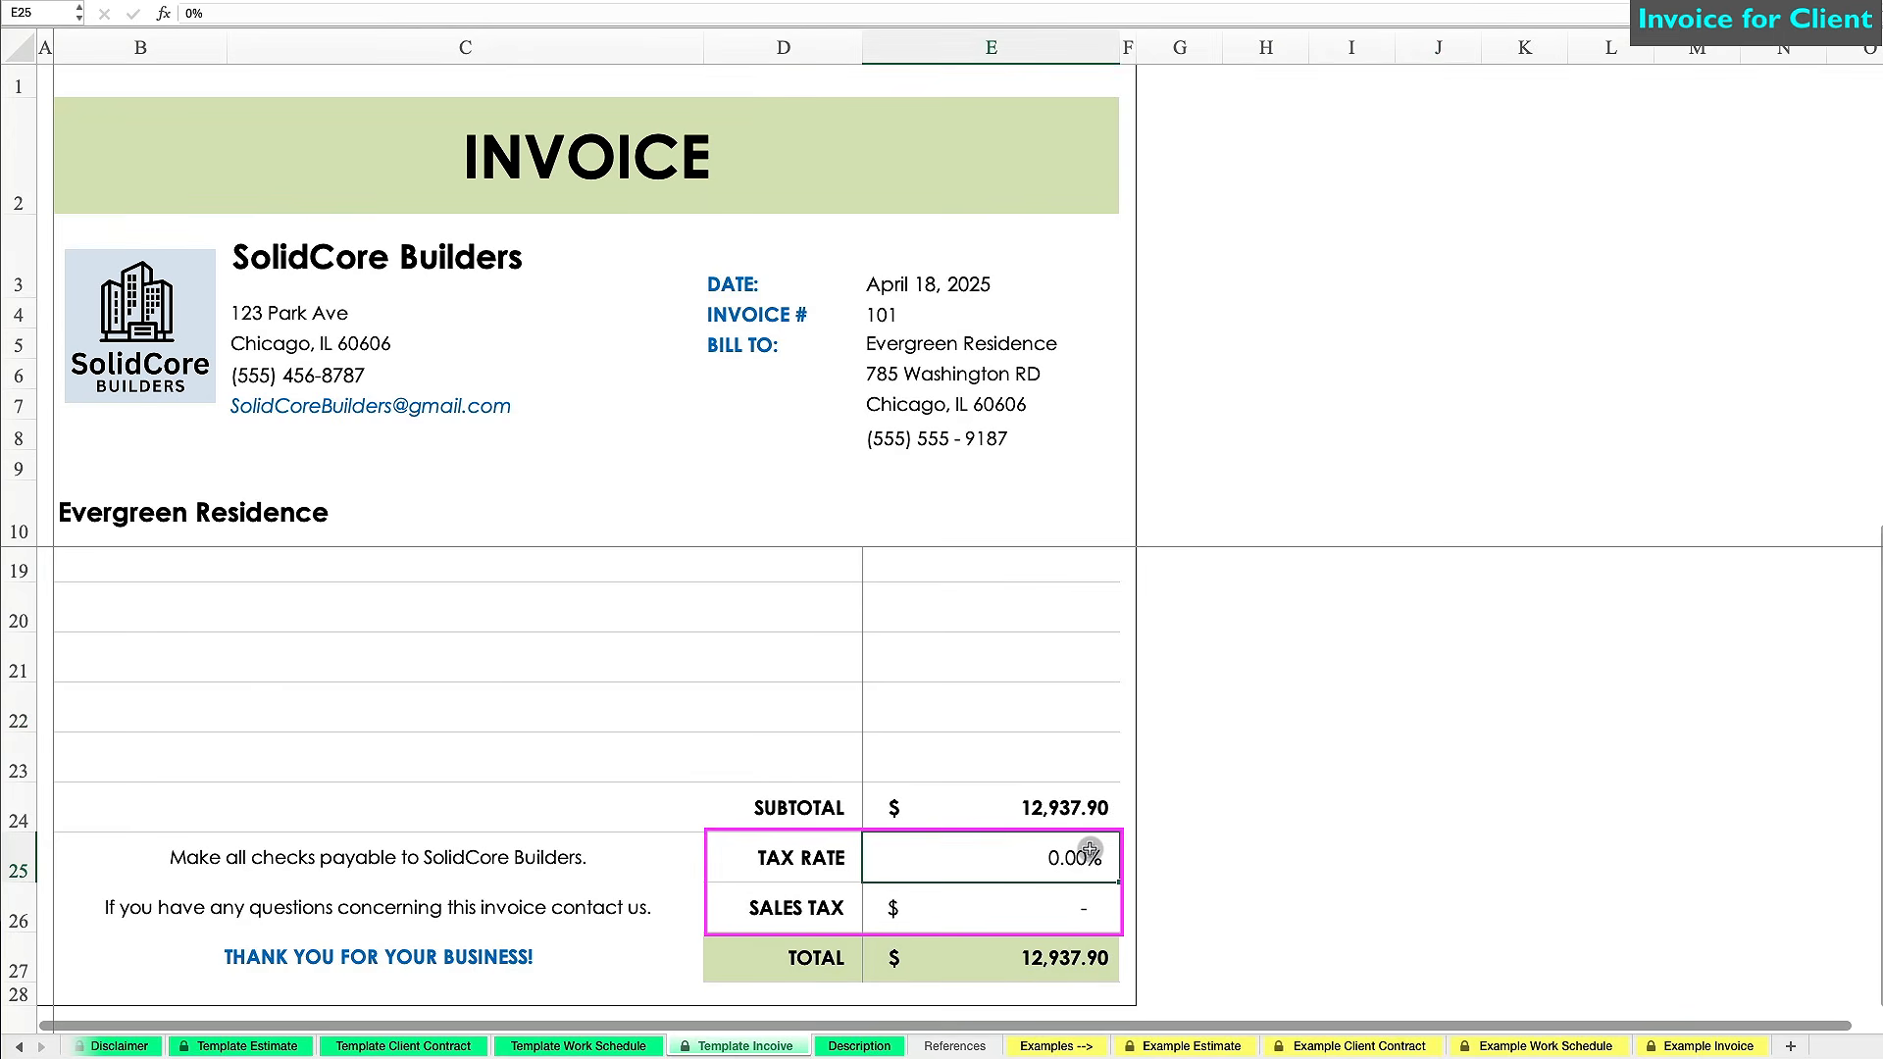
text(10)
text(.25)
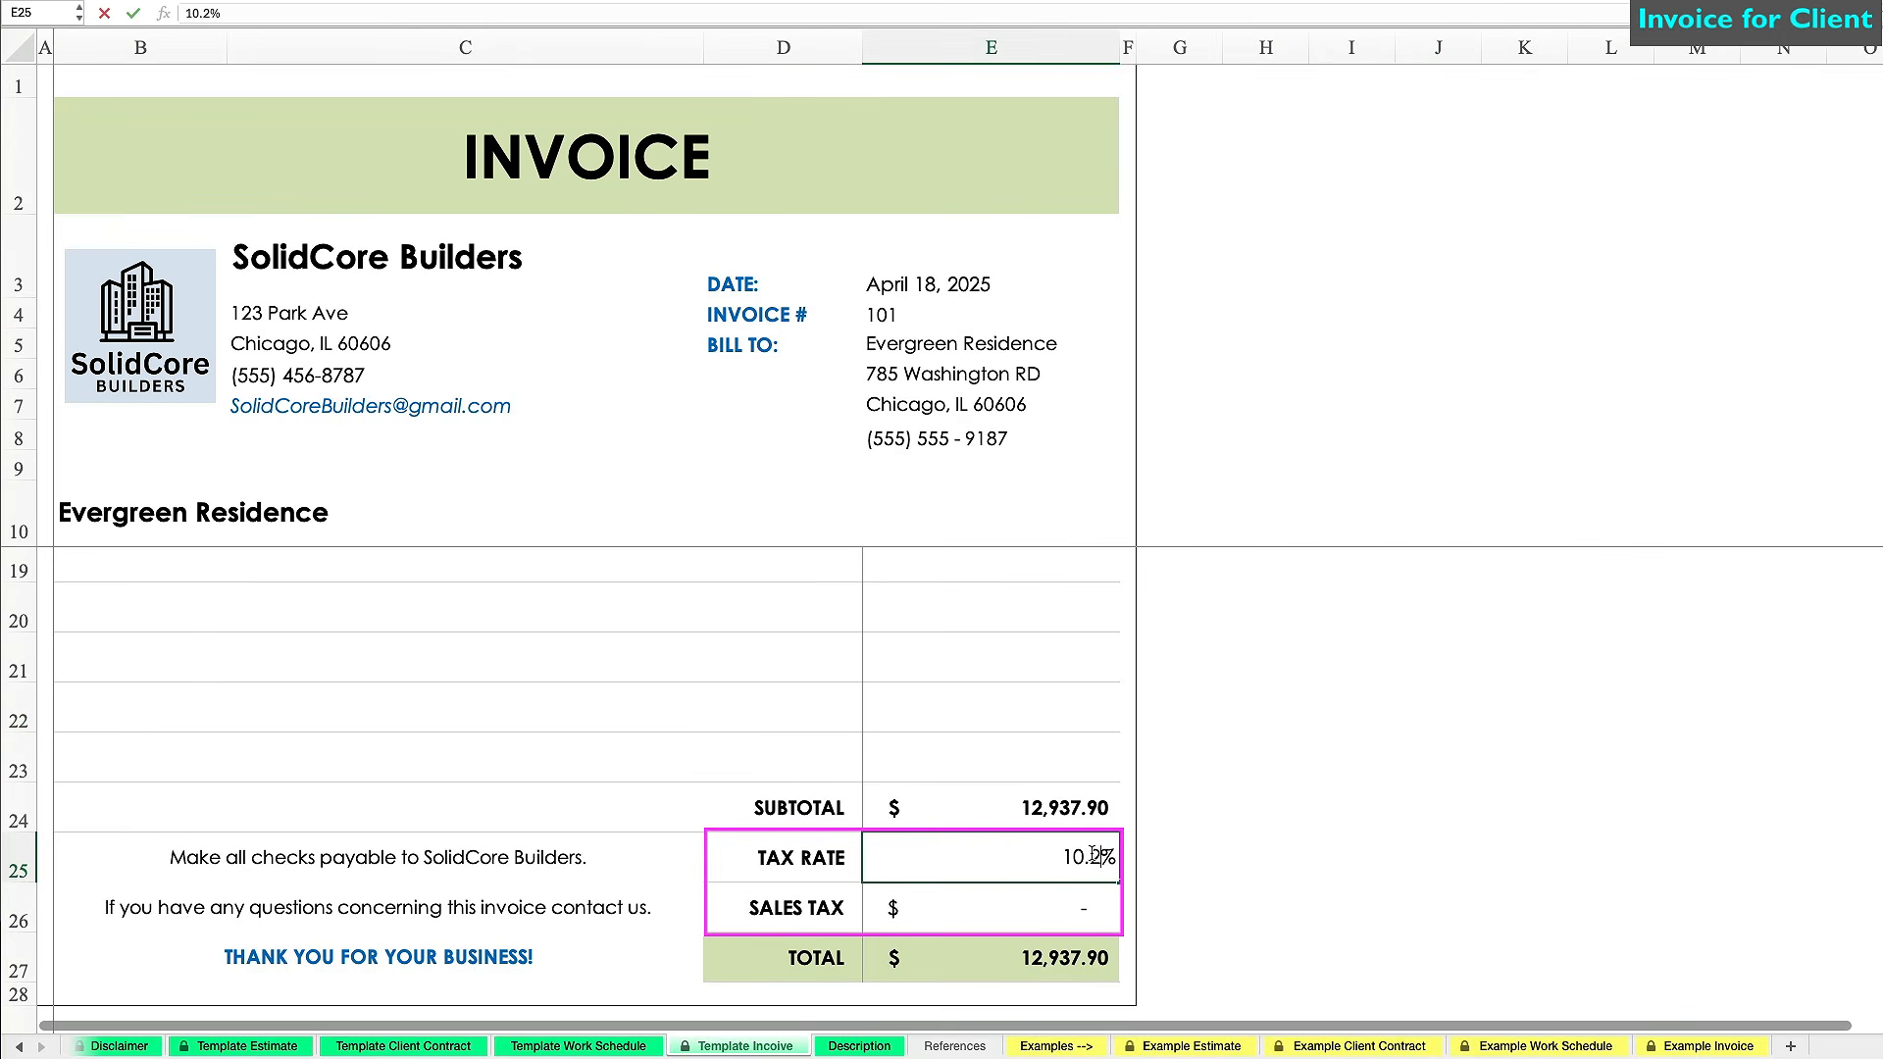
key(Return)
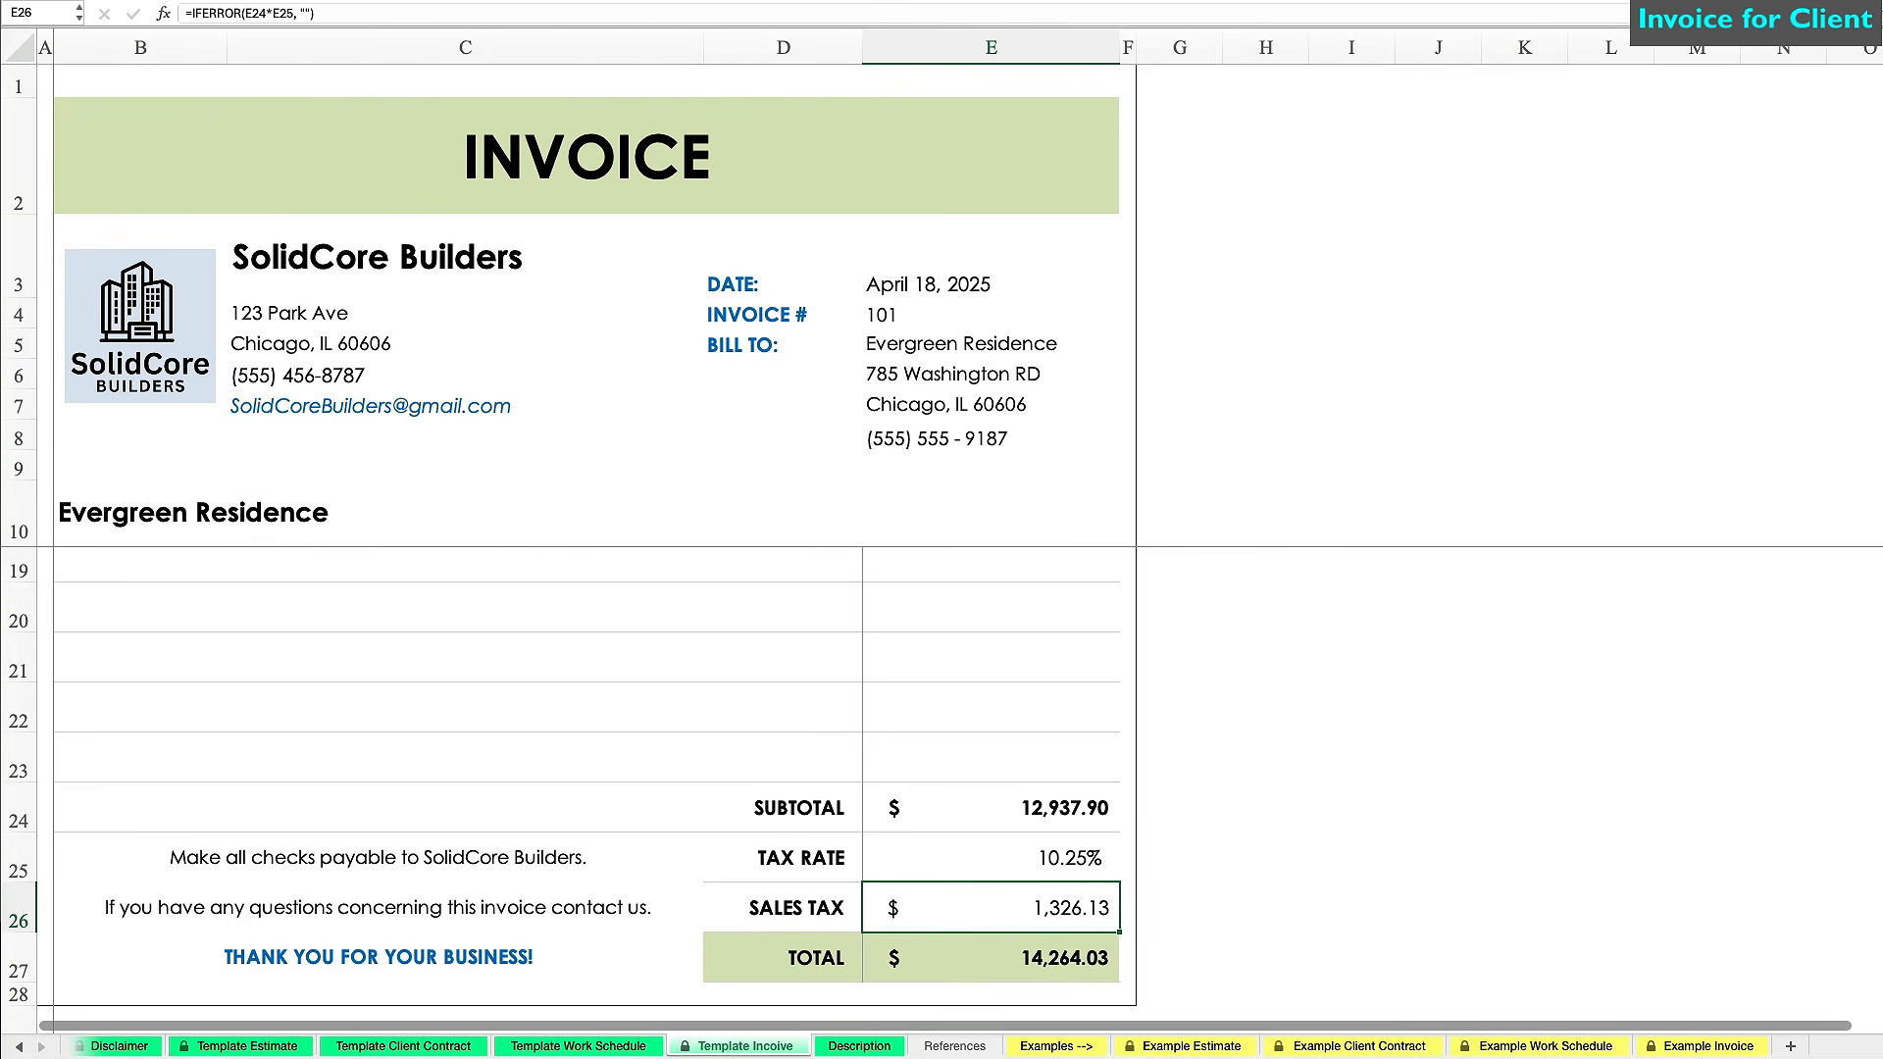
click(1265, 806)
click(1636, 521)
click(1540, 643)
key(super+p)
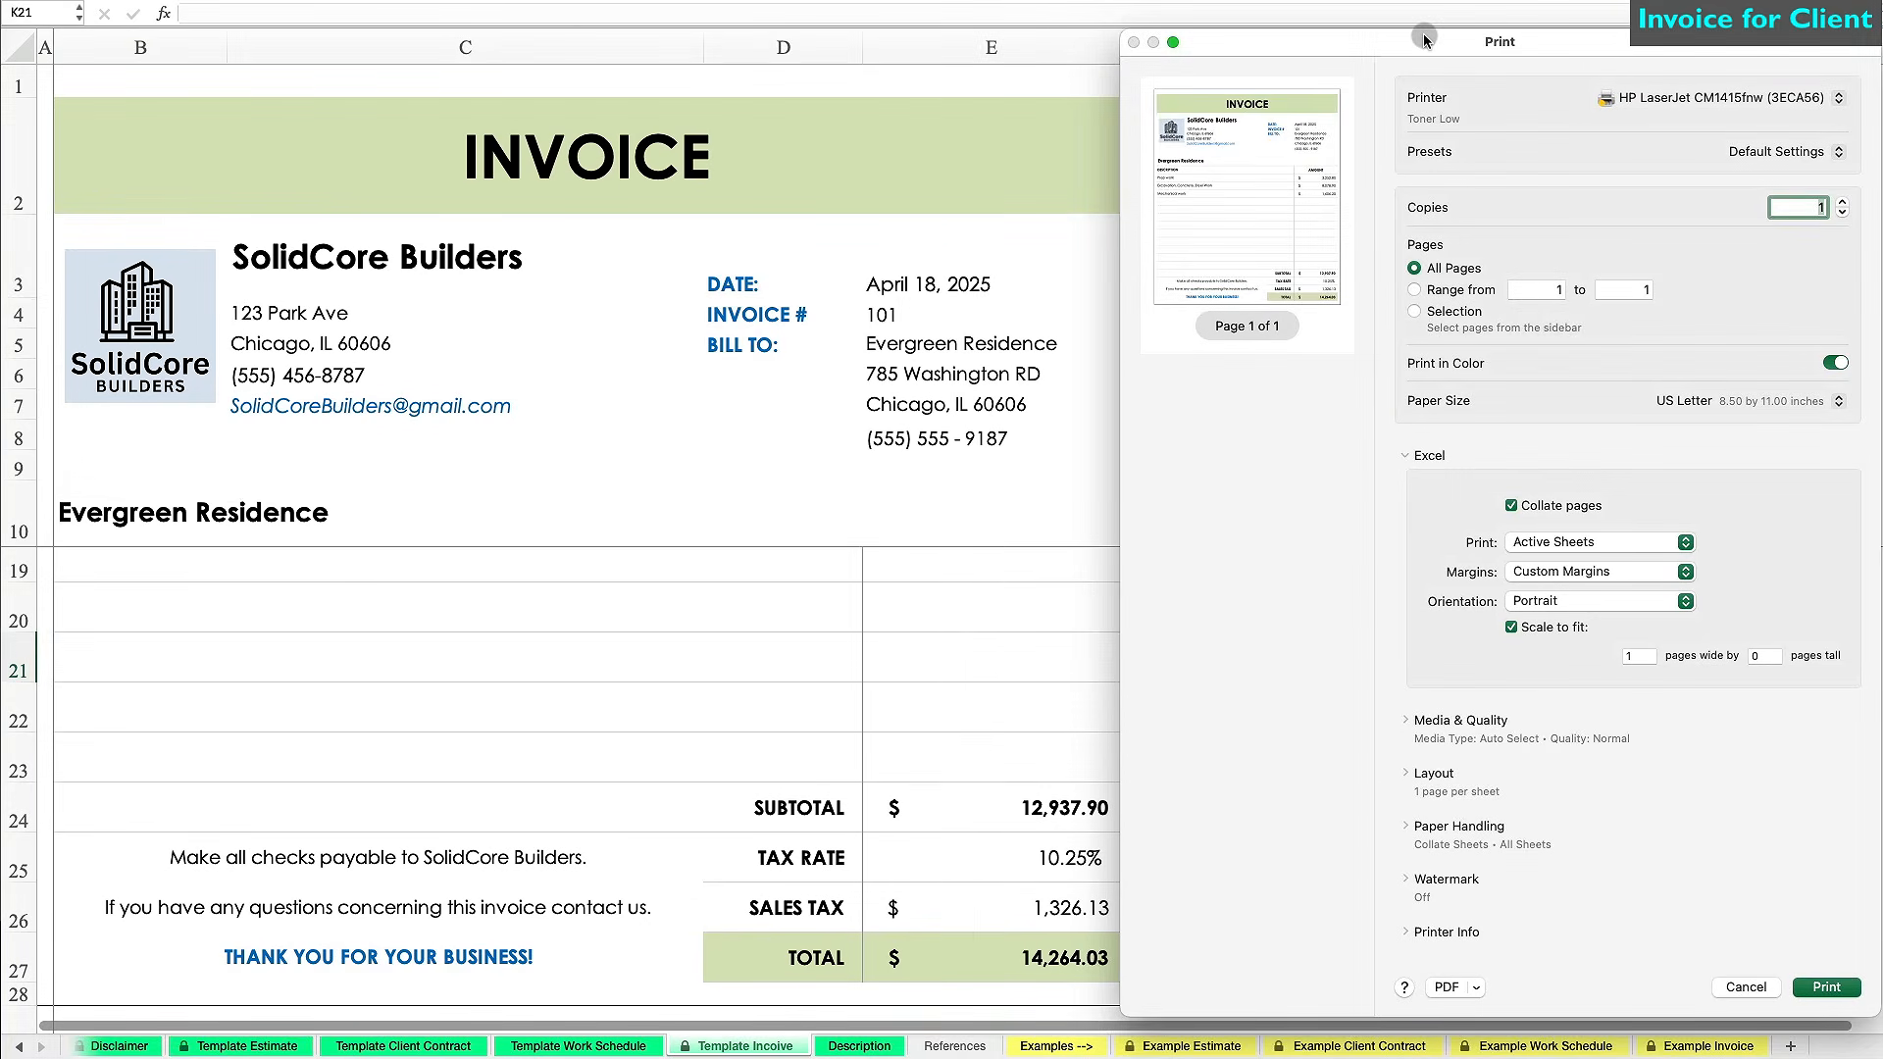
Save the invoice as the PDF 'Evergreen Invoice 101'.
click(1474, 983)
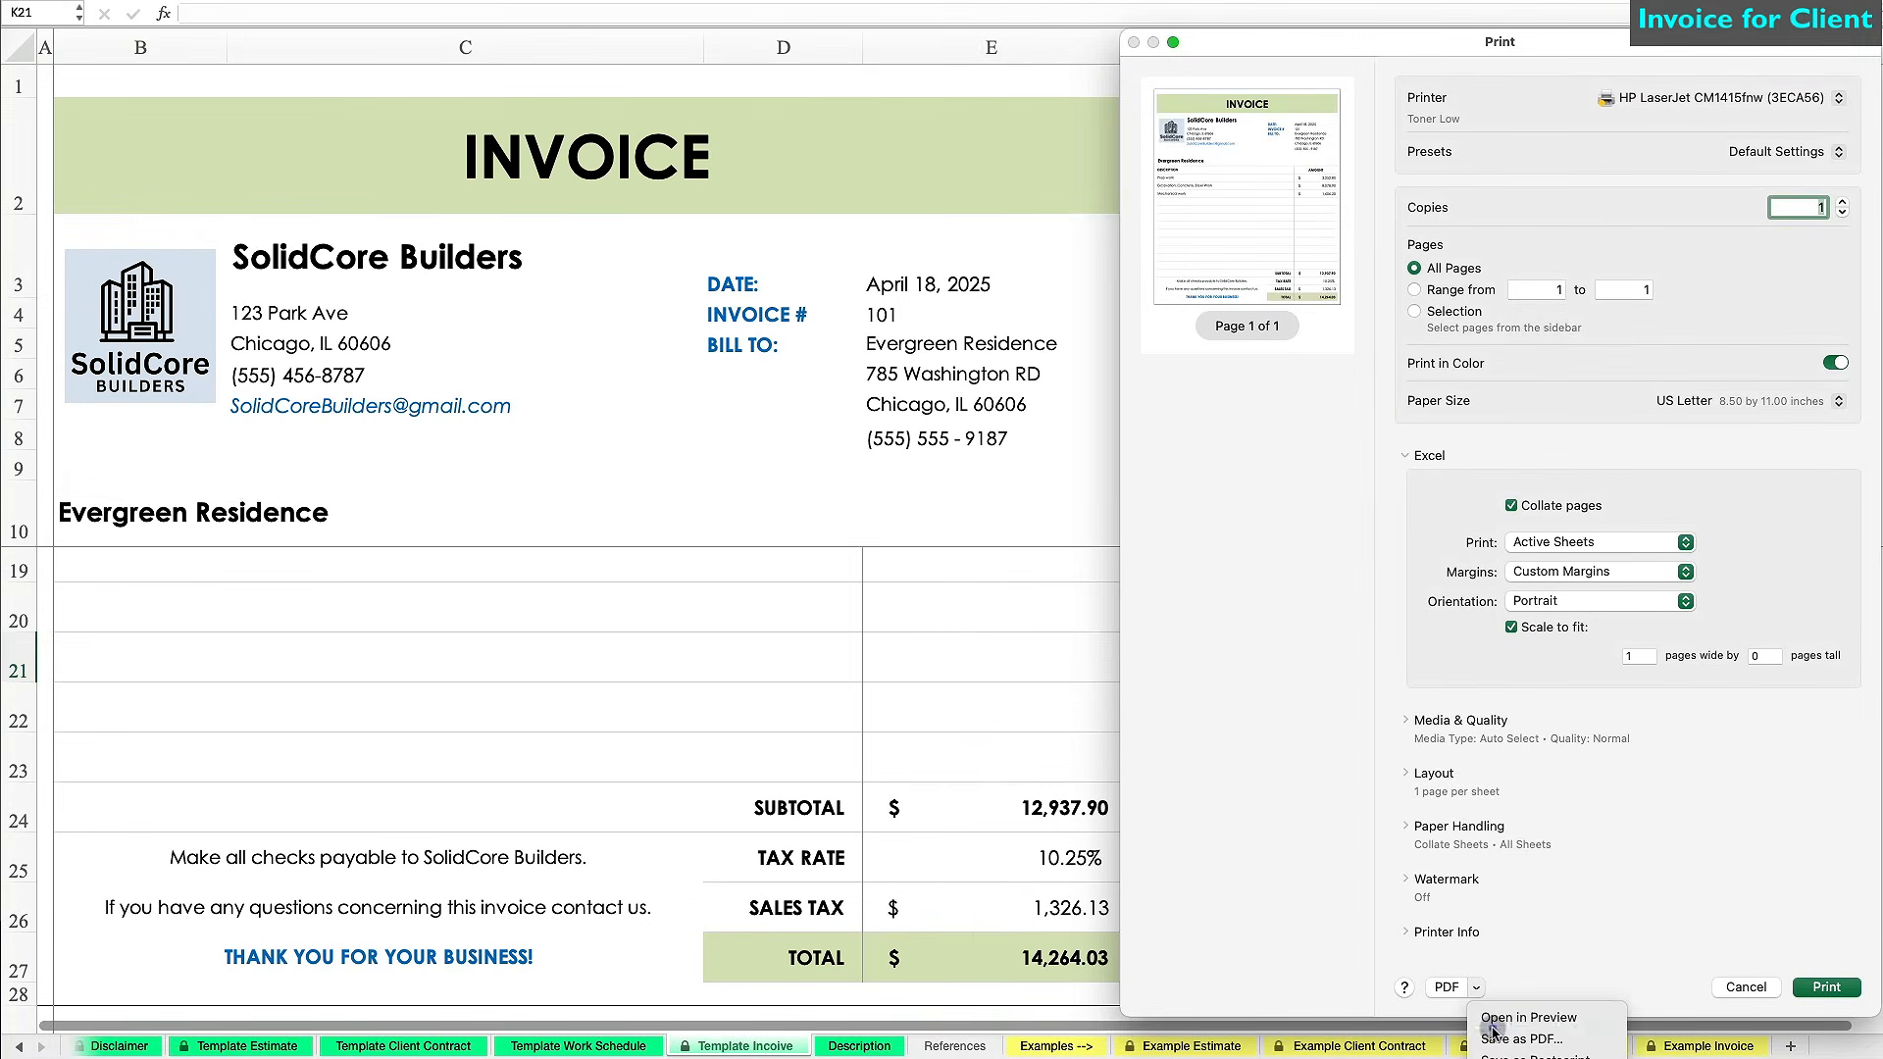
click(1492, 1030)
text(Evergreen Invoic)
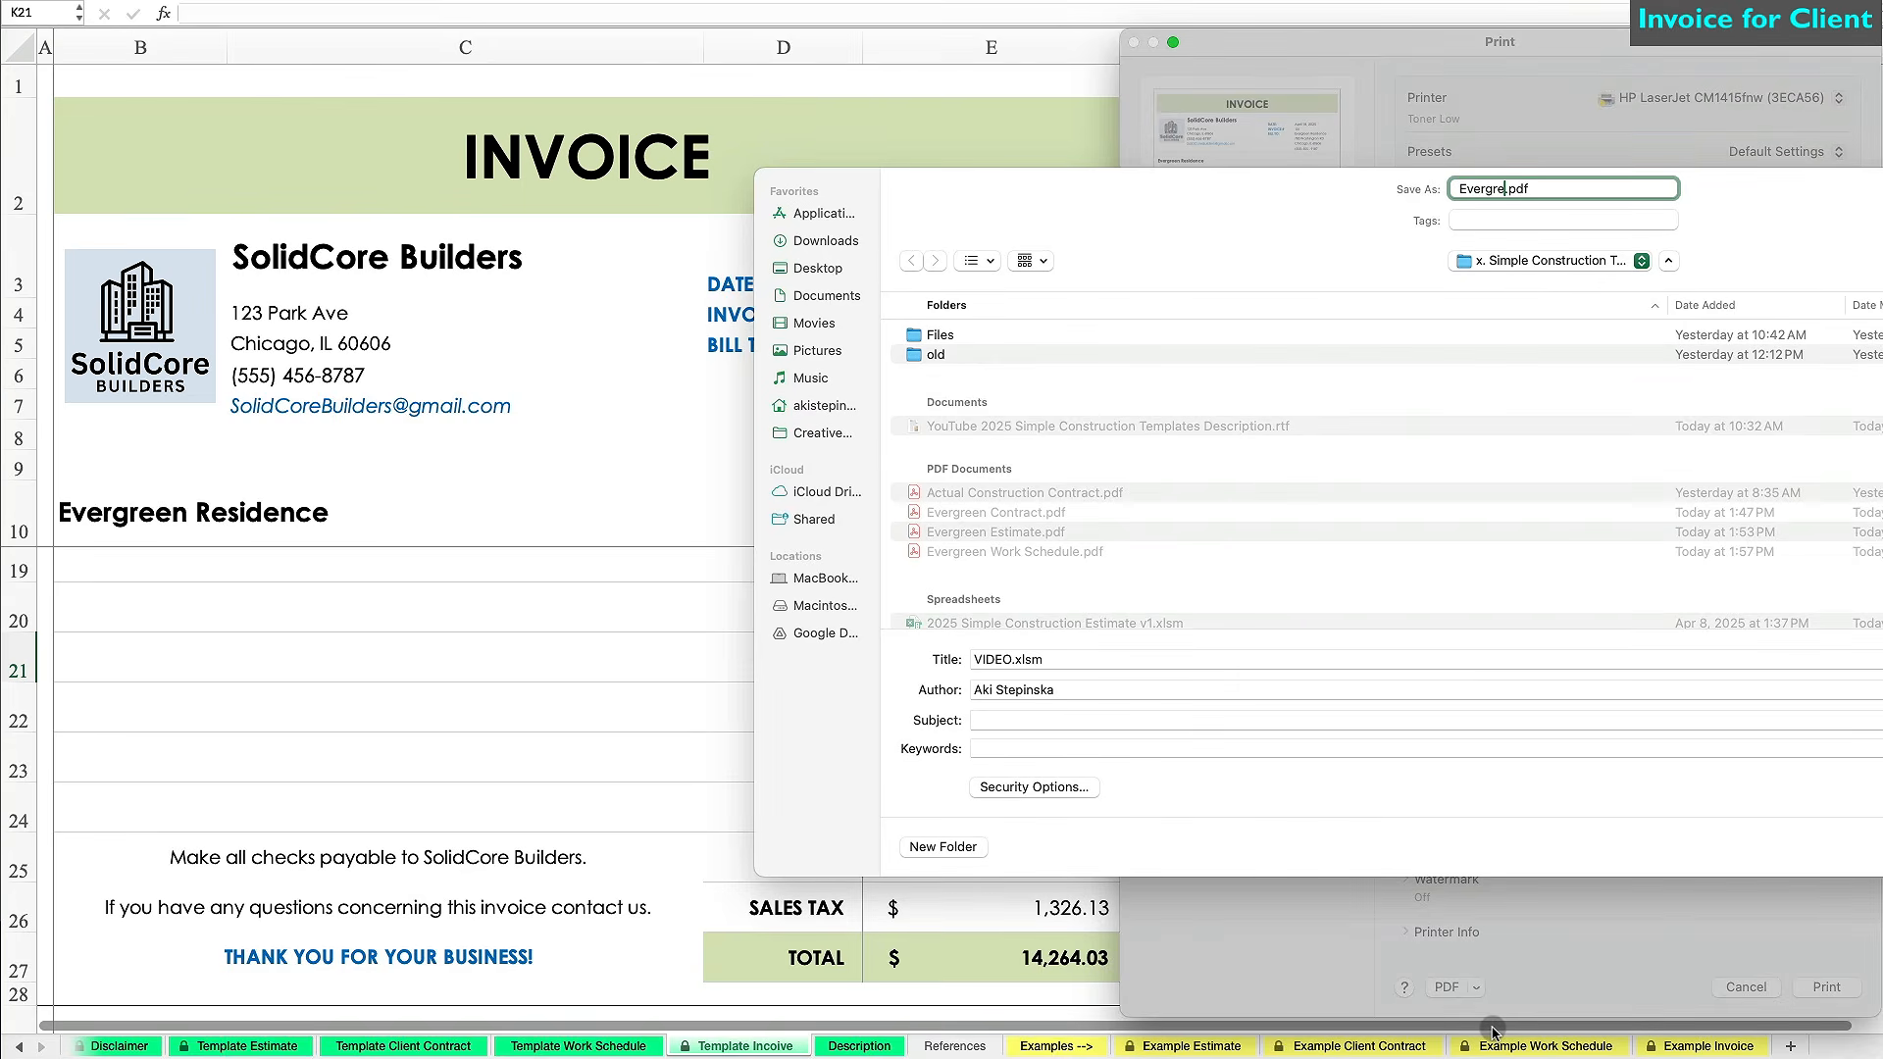
text(e 101)
key(Return)
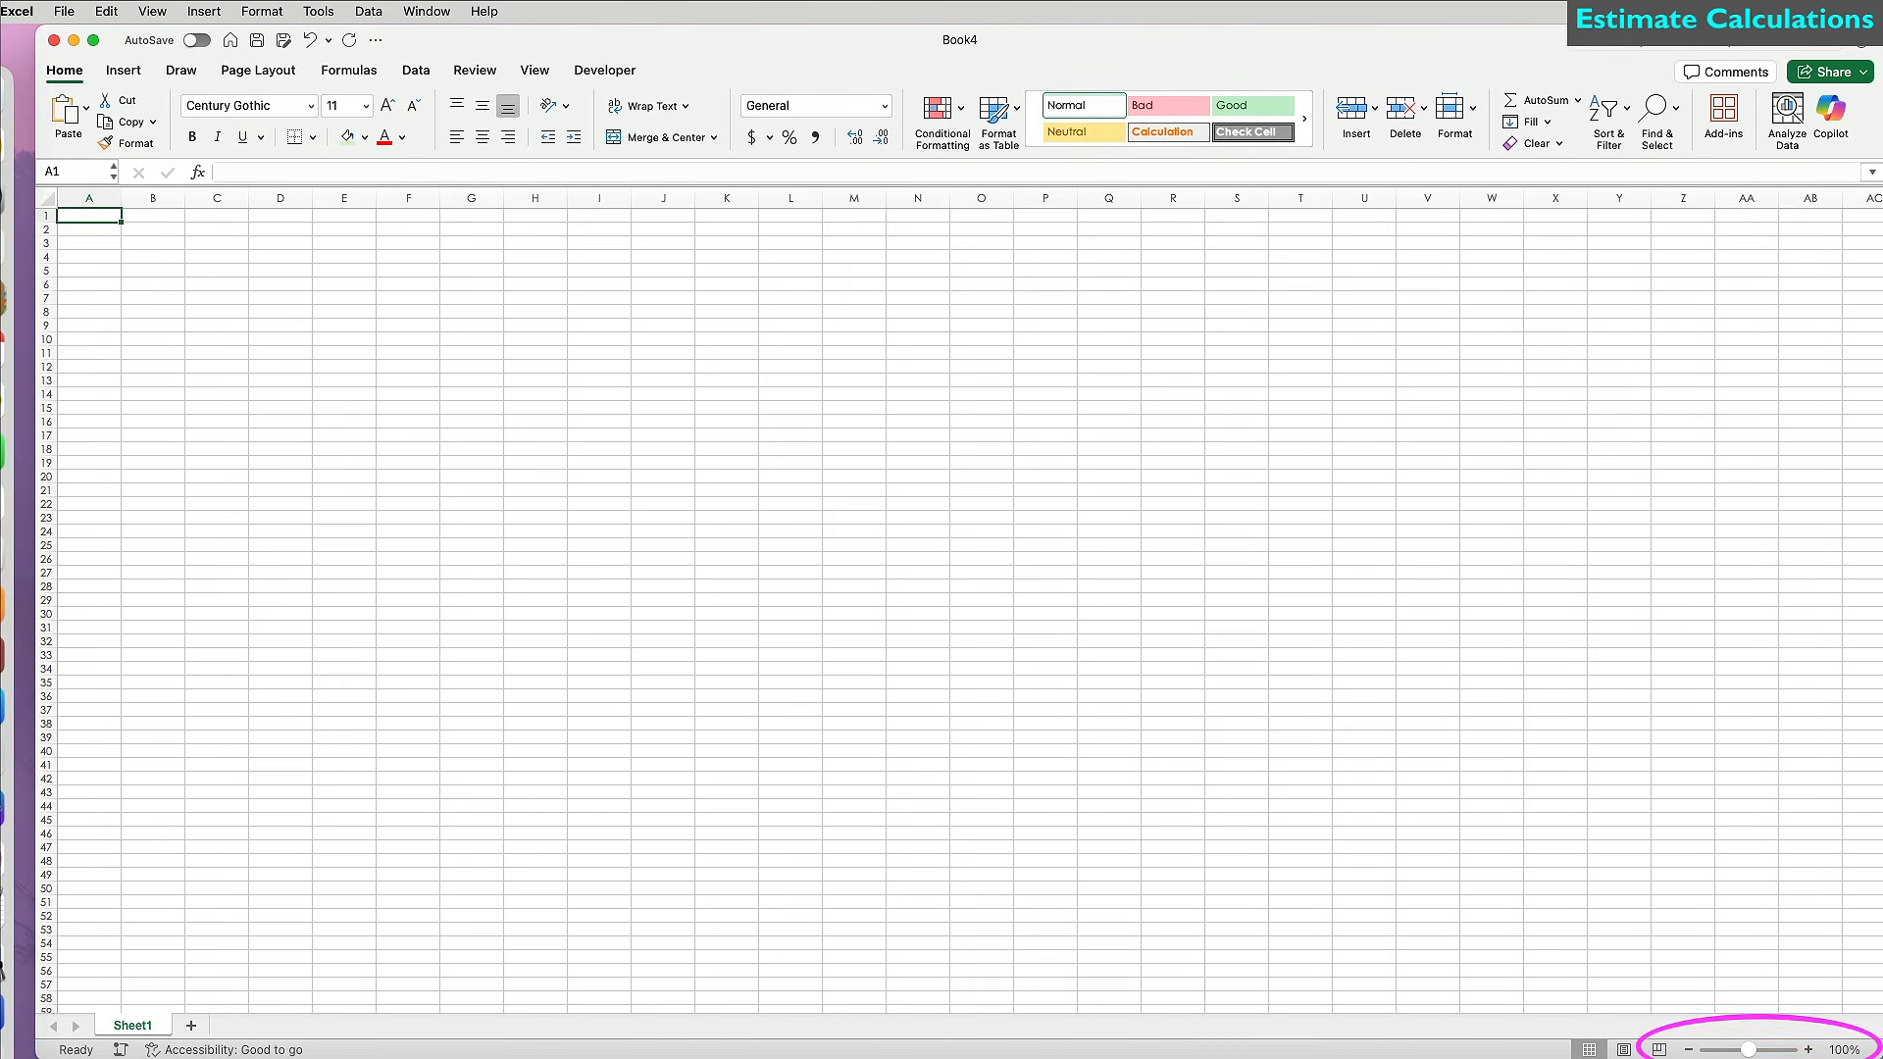
Zoom in and enter labels Company Name, Construction Estimate #131, Project Name and Start Date.
click(1644, 777)
click(1808, 1049)
click(1809, 1050)
click(1808, 1049)
scroll(1148, 803, left, 5)
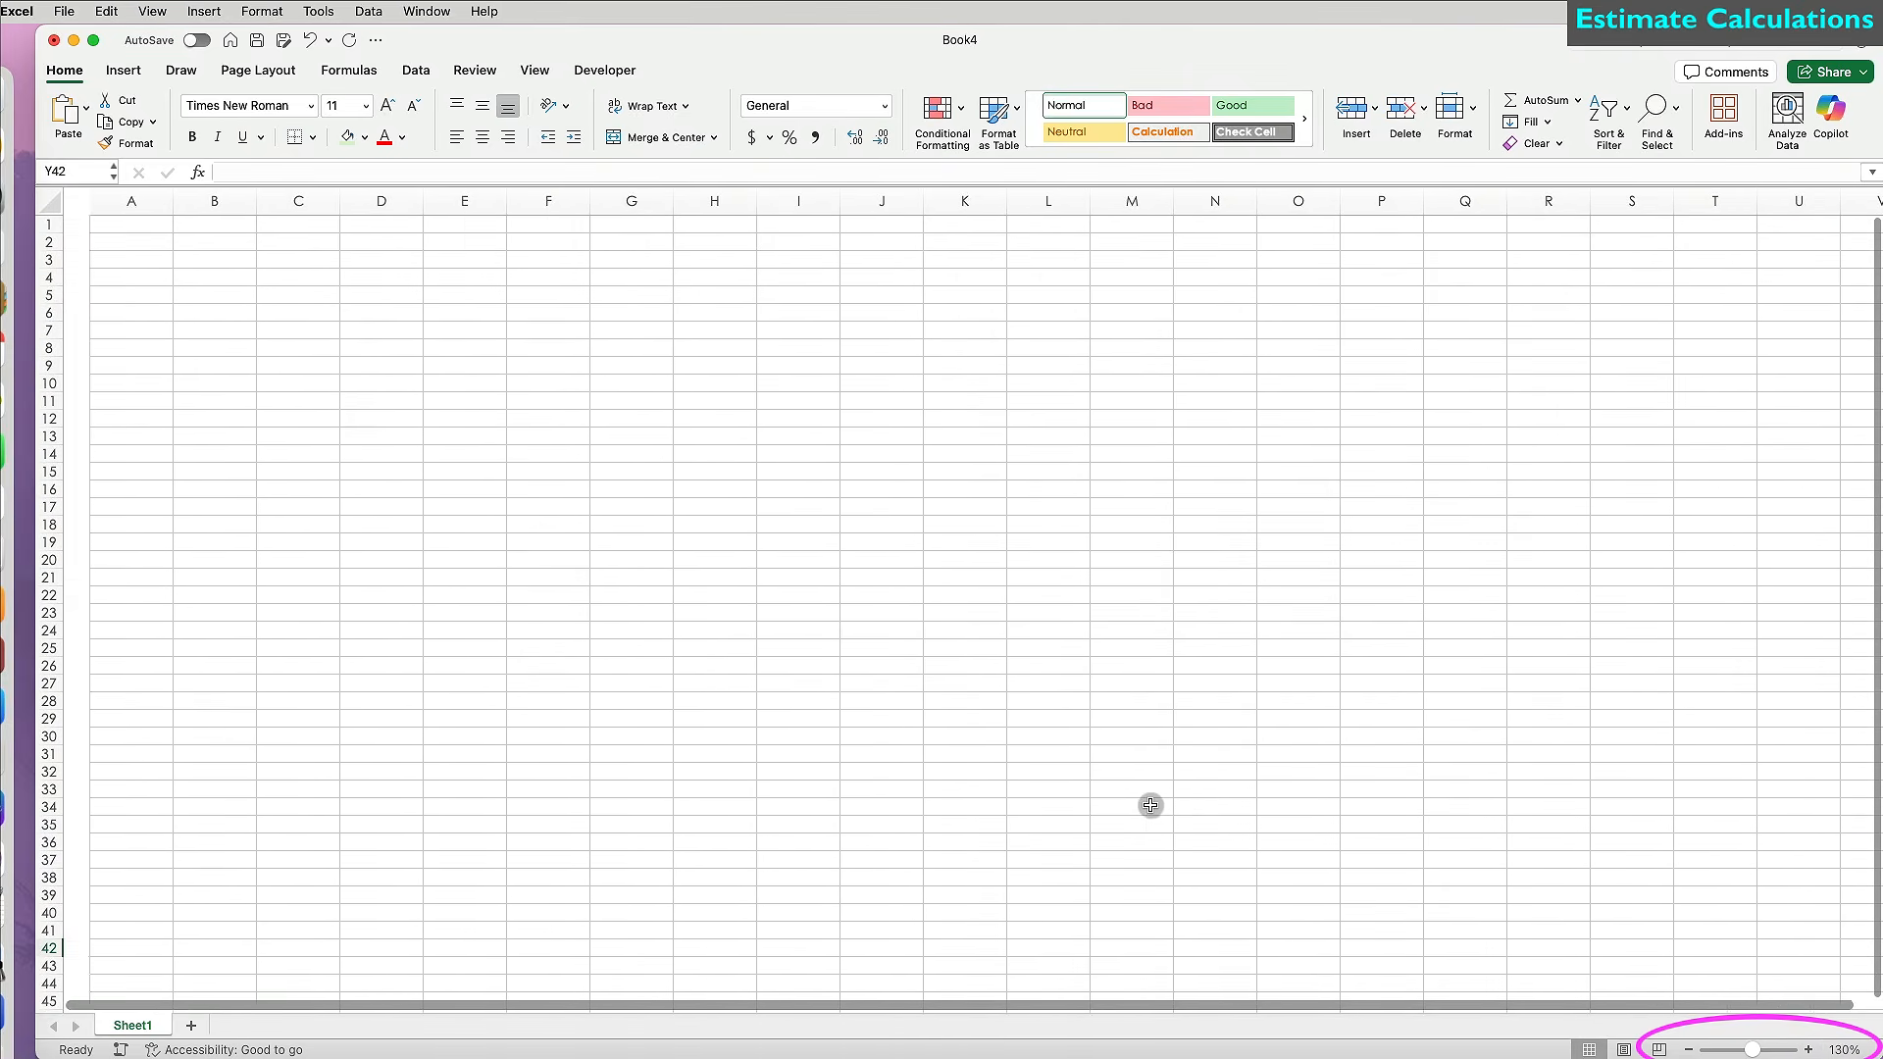
click(222, 226)
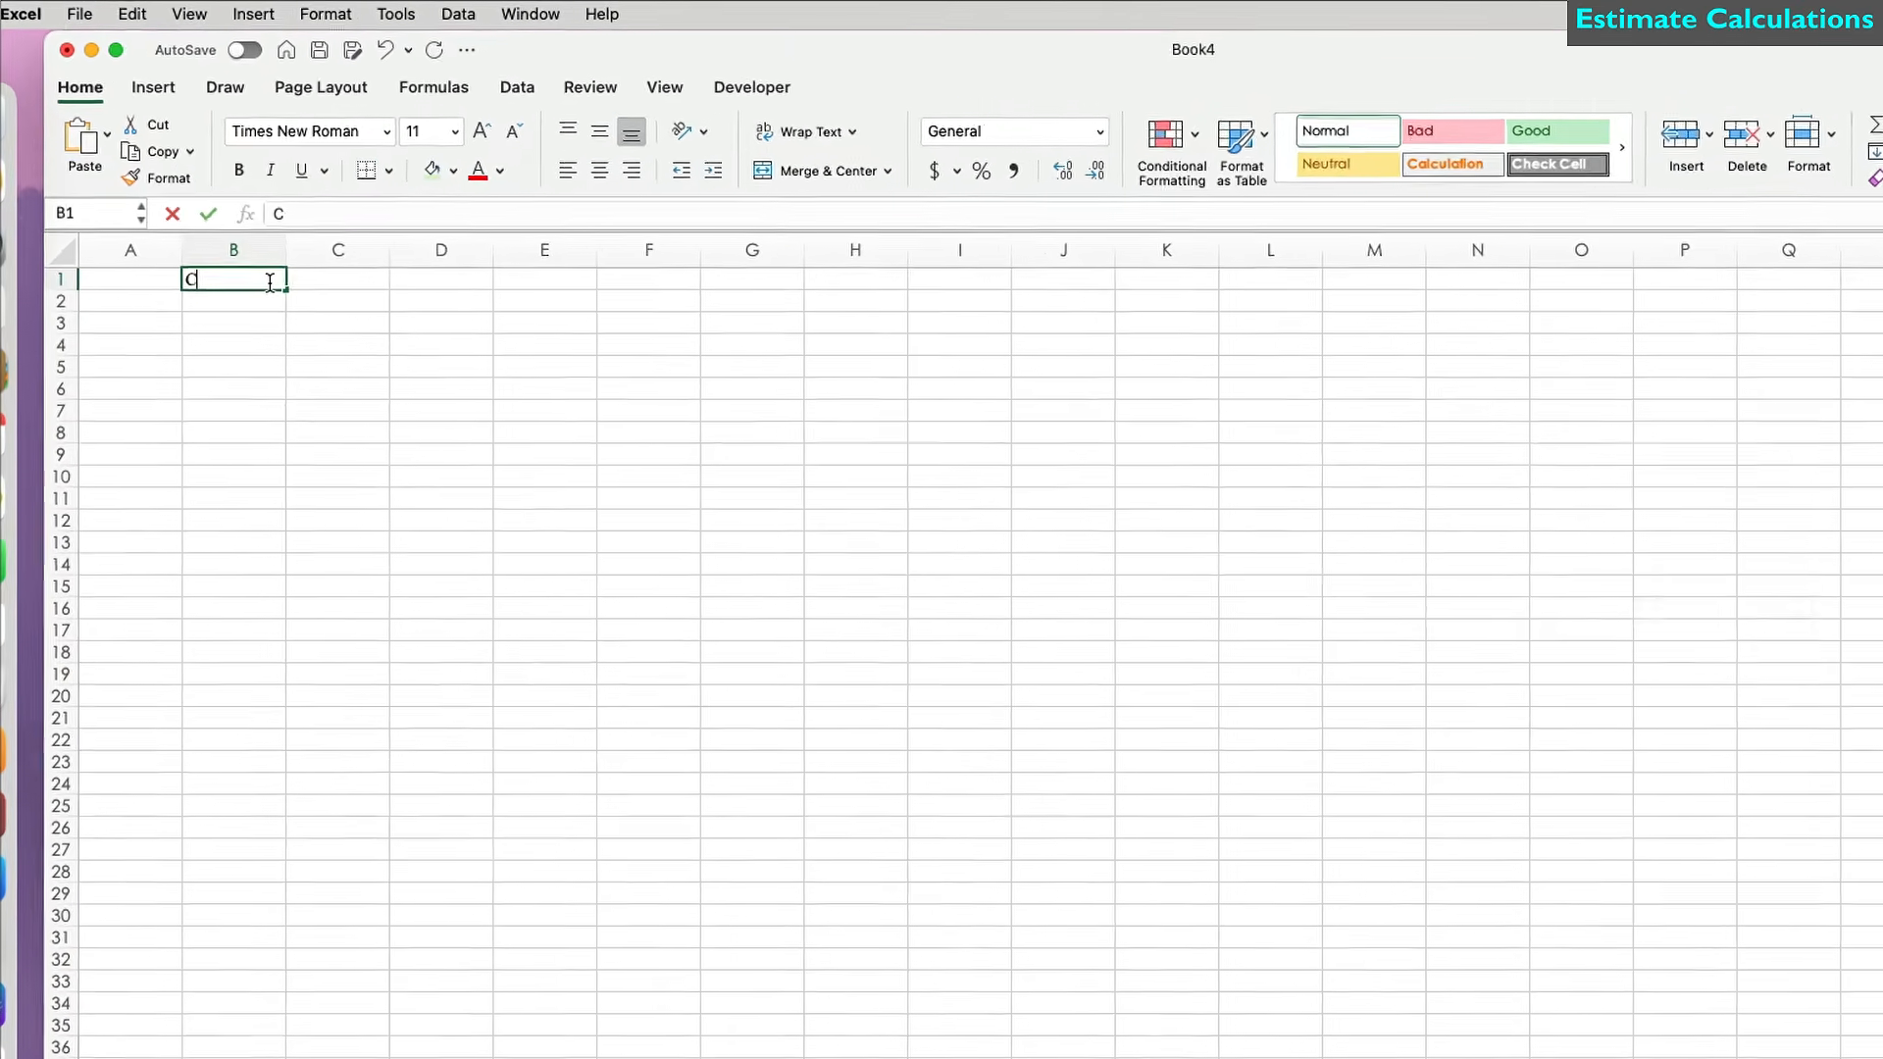
text(Company Name)
key(Tab)
text(Constr)
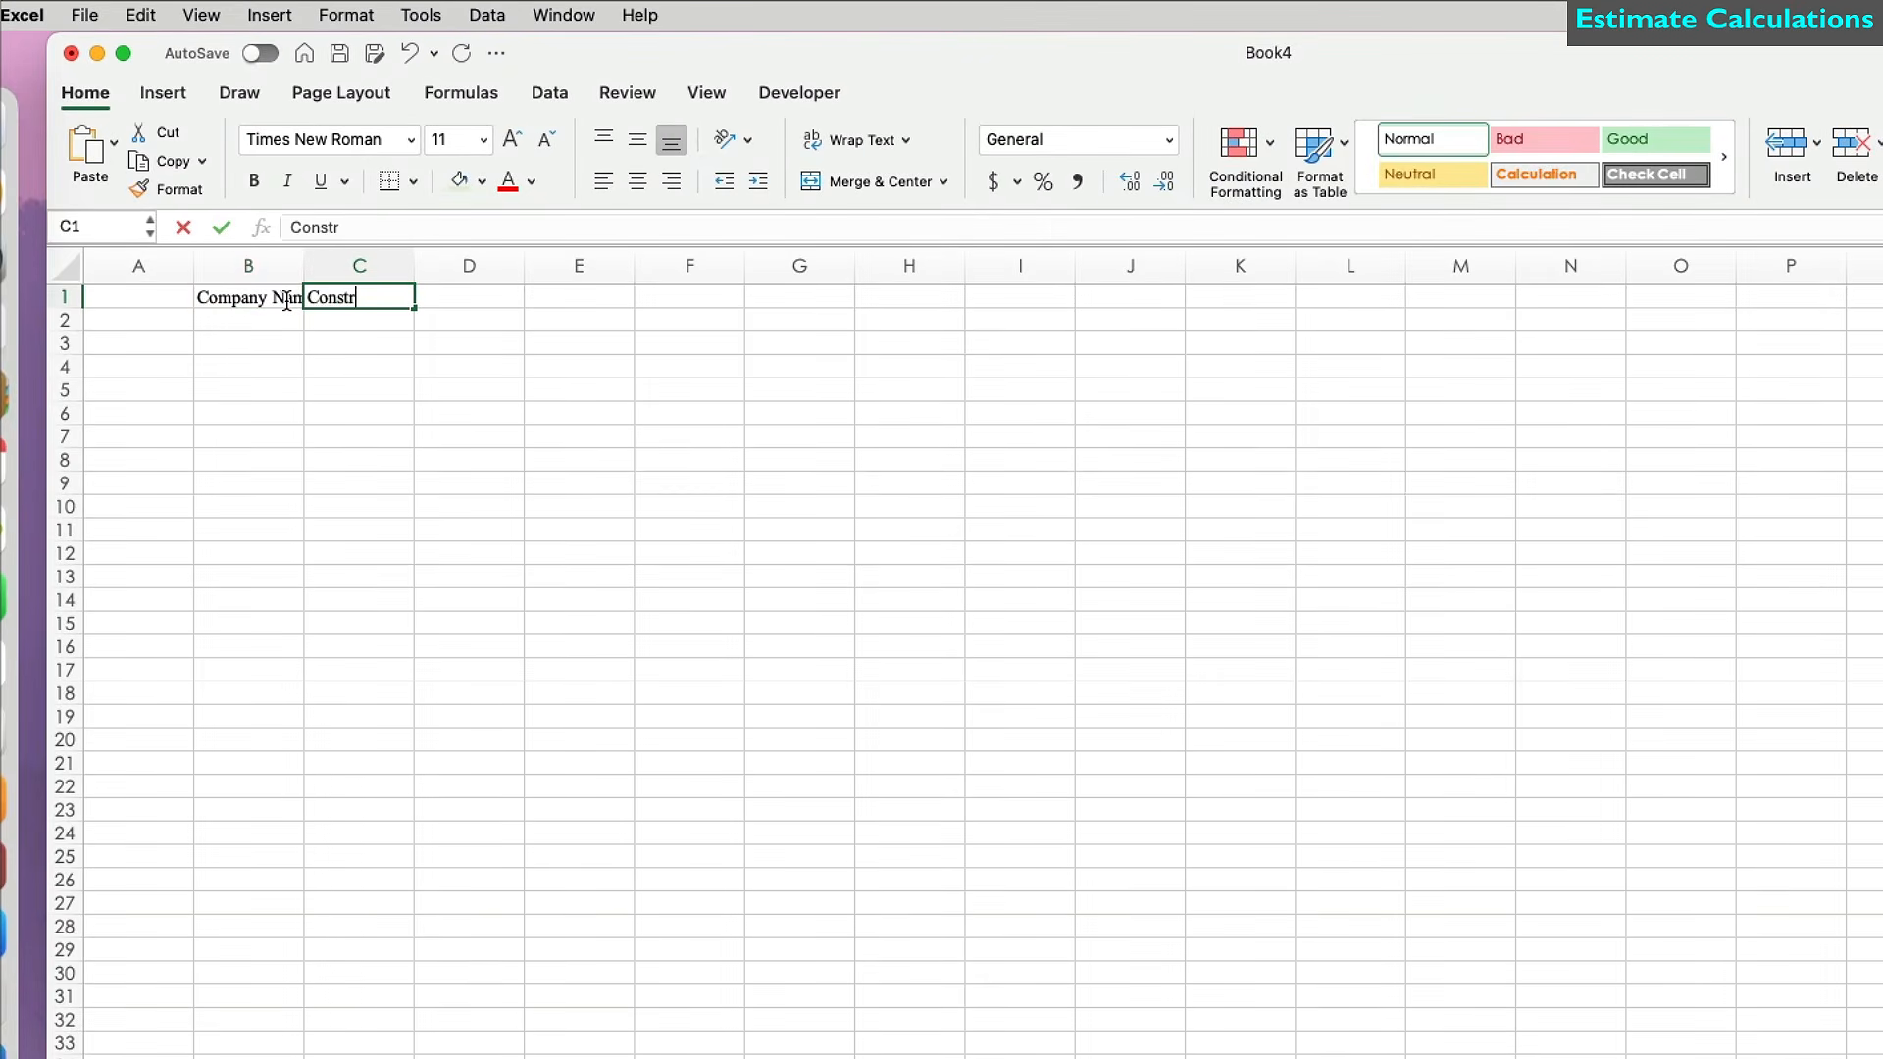
text(uction Estimate #131)
key(Return)
text(Projec)
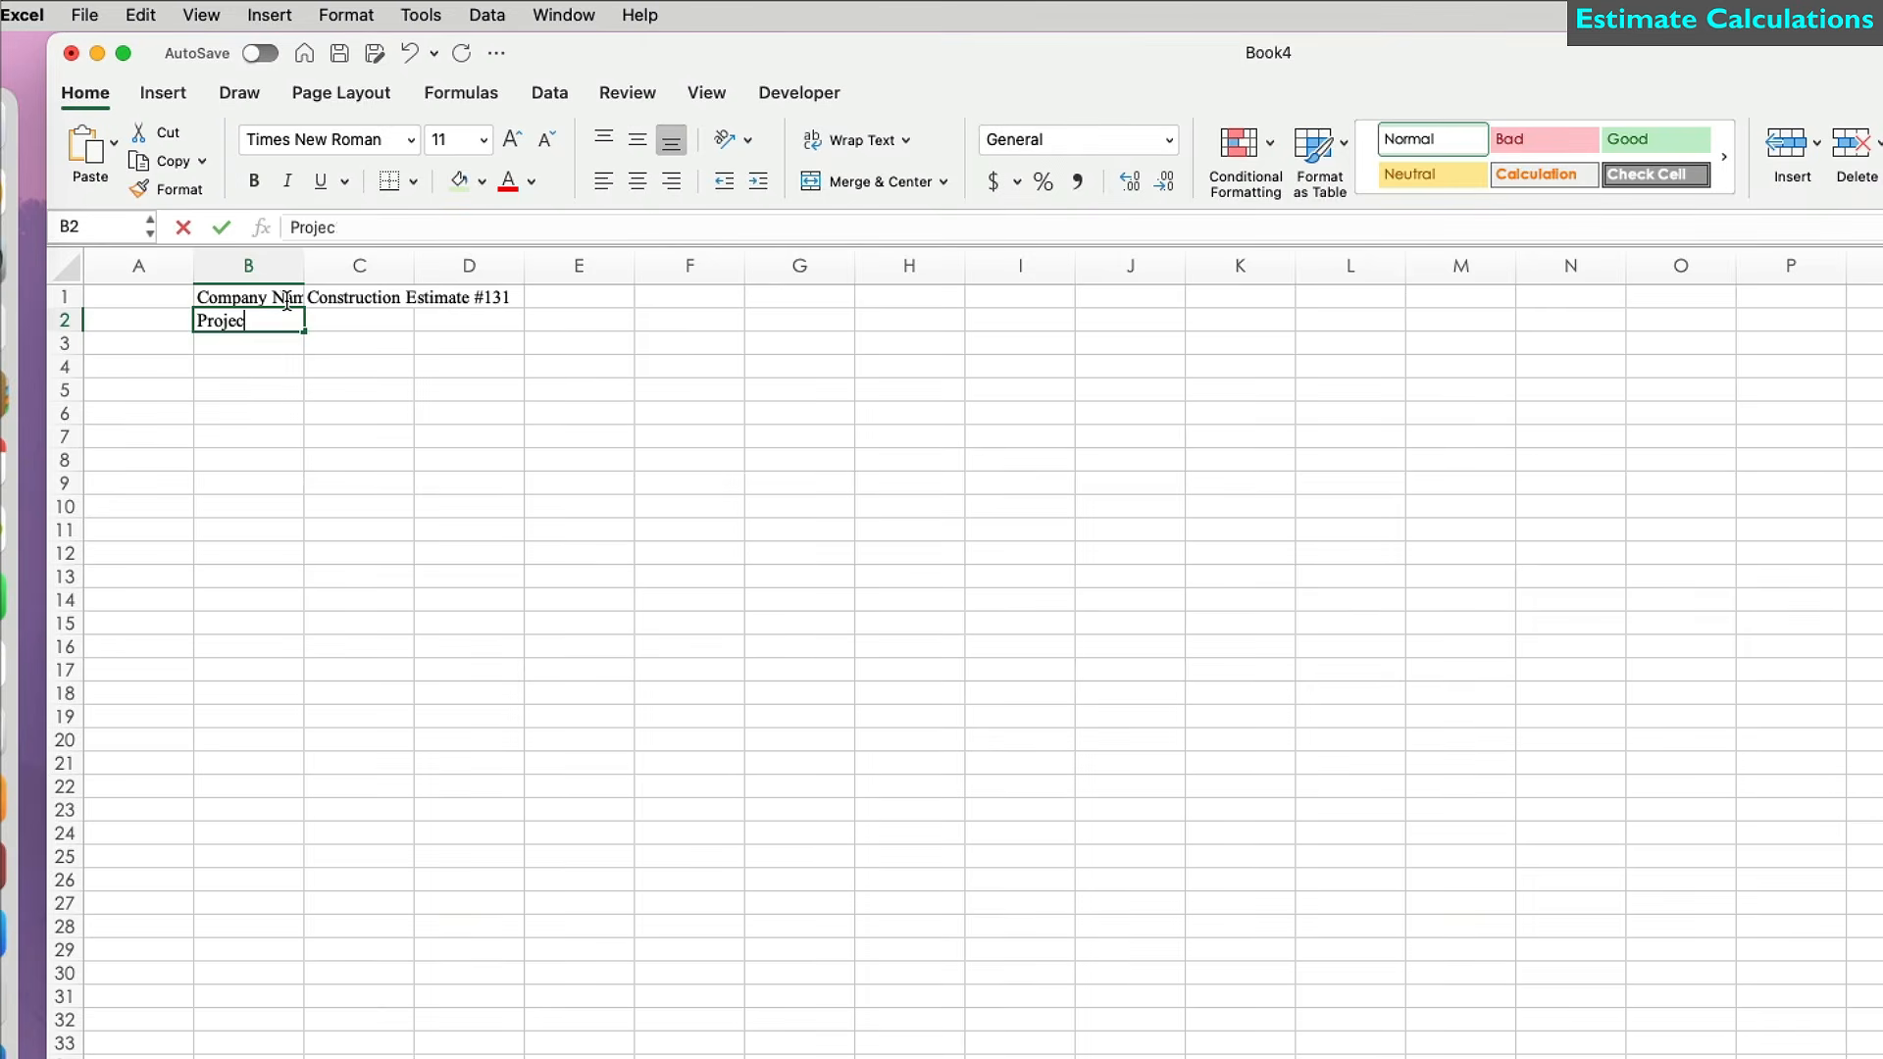
text(t Name)
key(Return)
text(St)
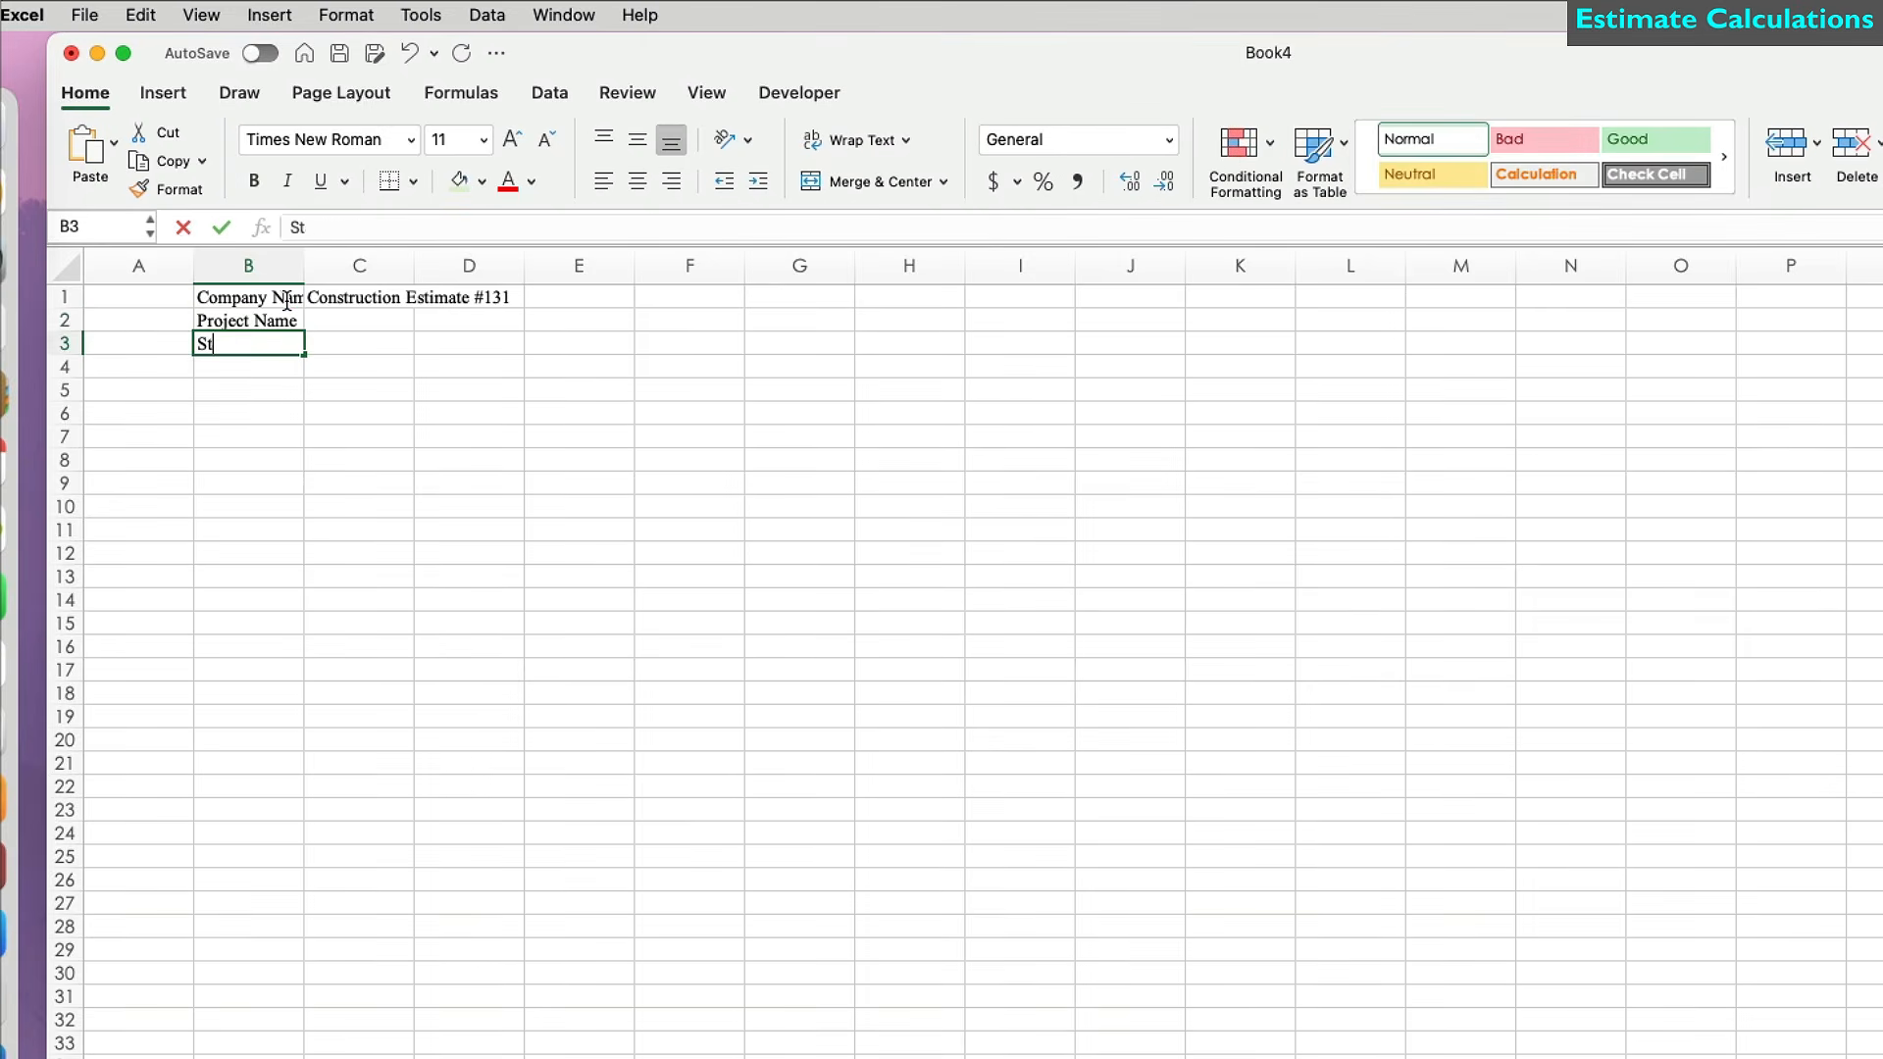
text(art Date)
key(Return)
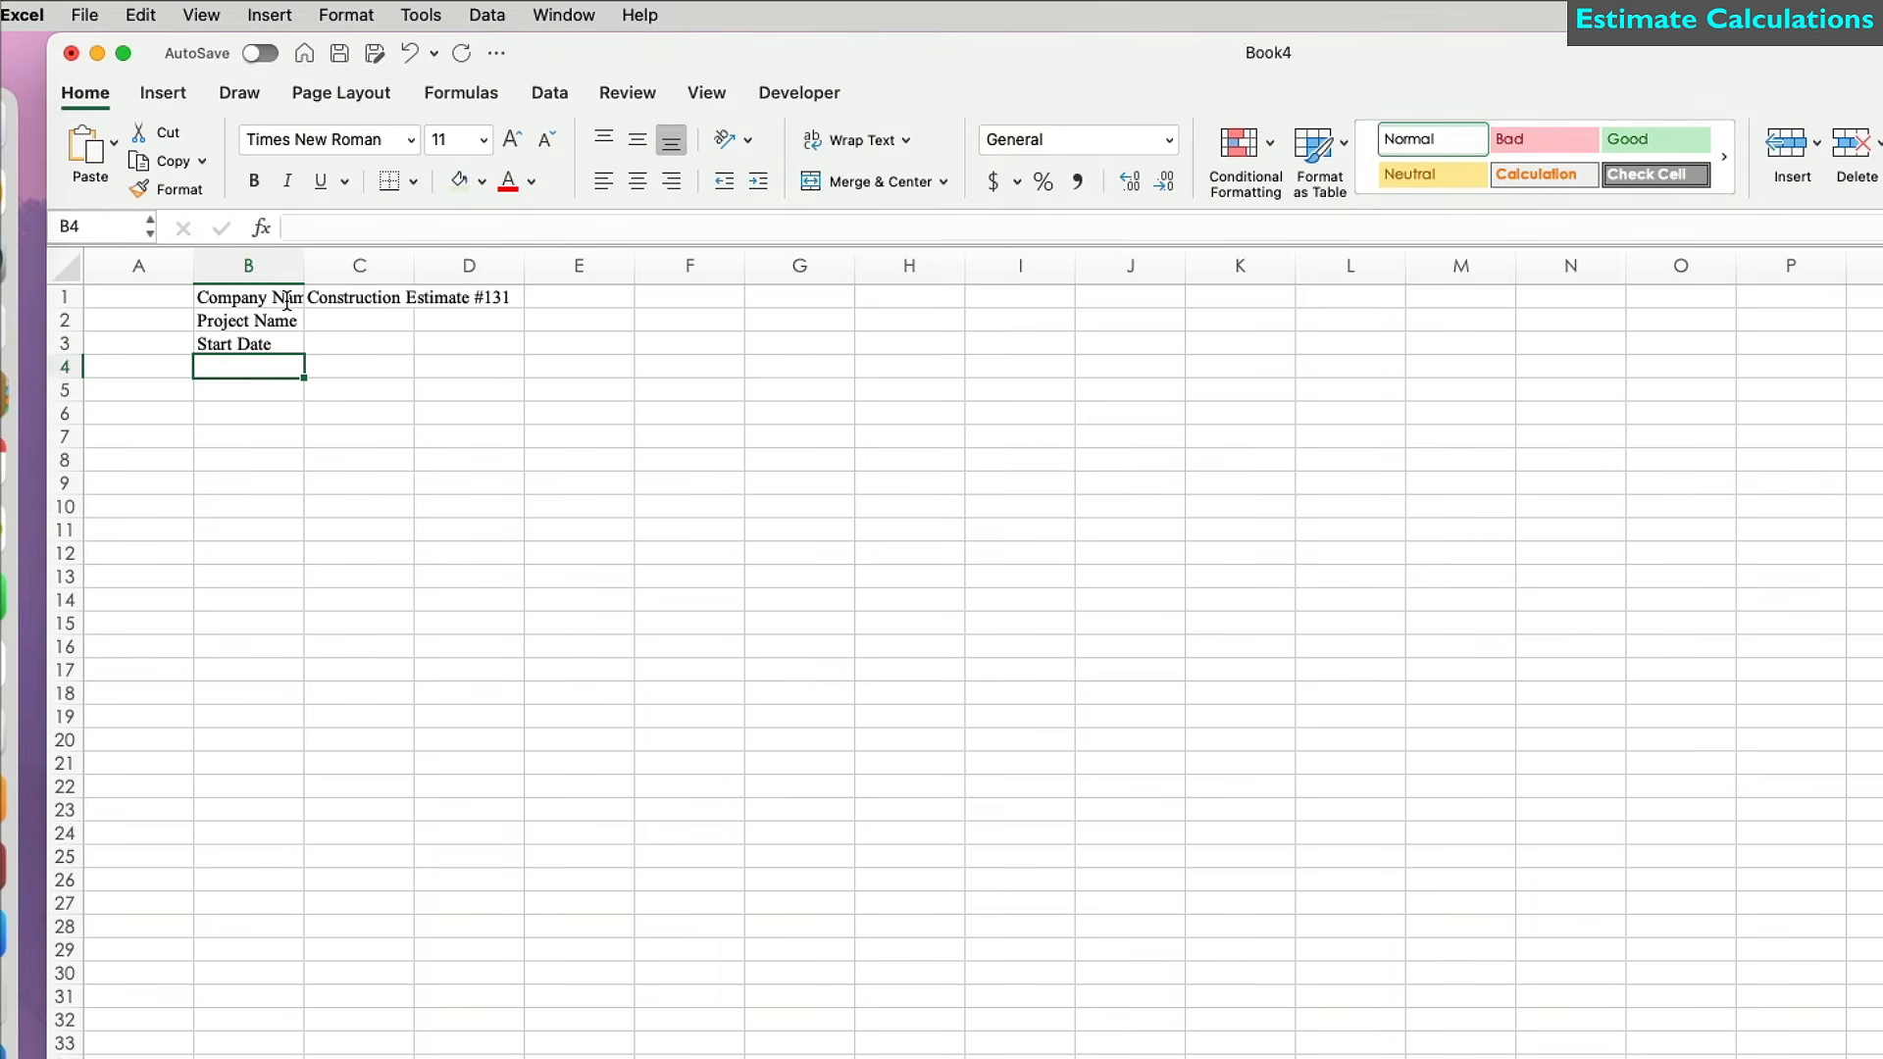
Add a Work Description column listing Prep Work, Demo Work, and Excavation, Concrete, Steel Work.
key(Down)
key(Down)
key(Down)
key(Down)
key(Down)
key(Down)
key(Down)
key(Down)
key(Down)
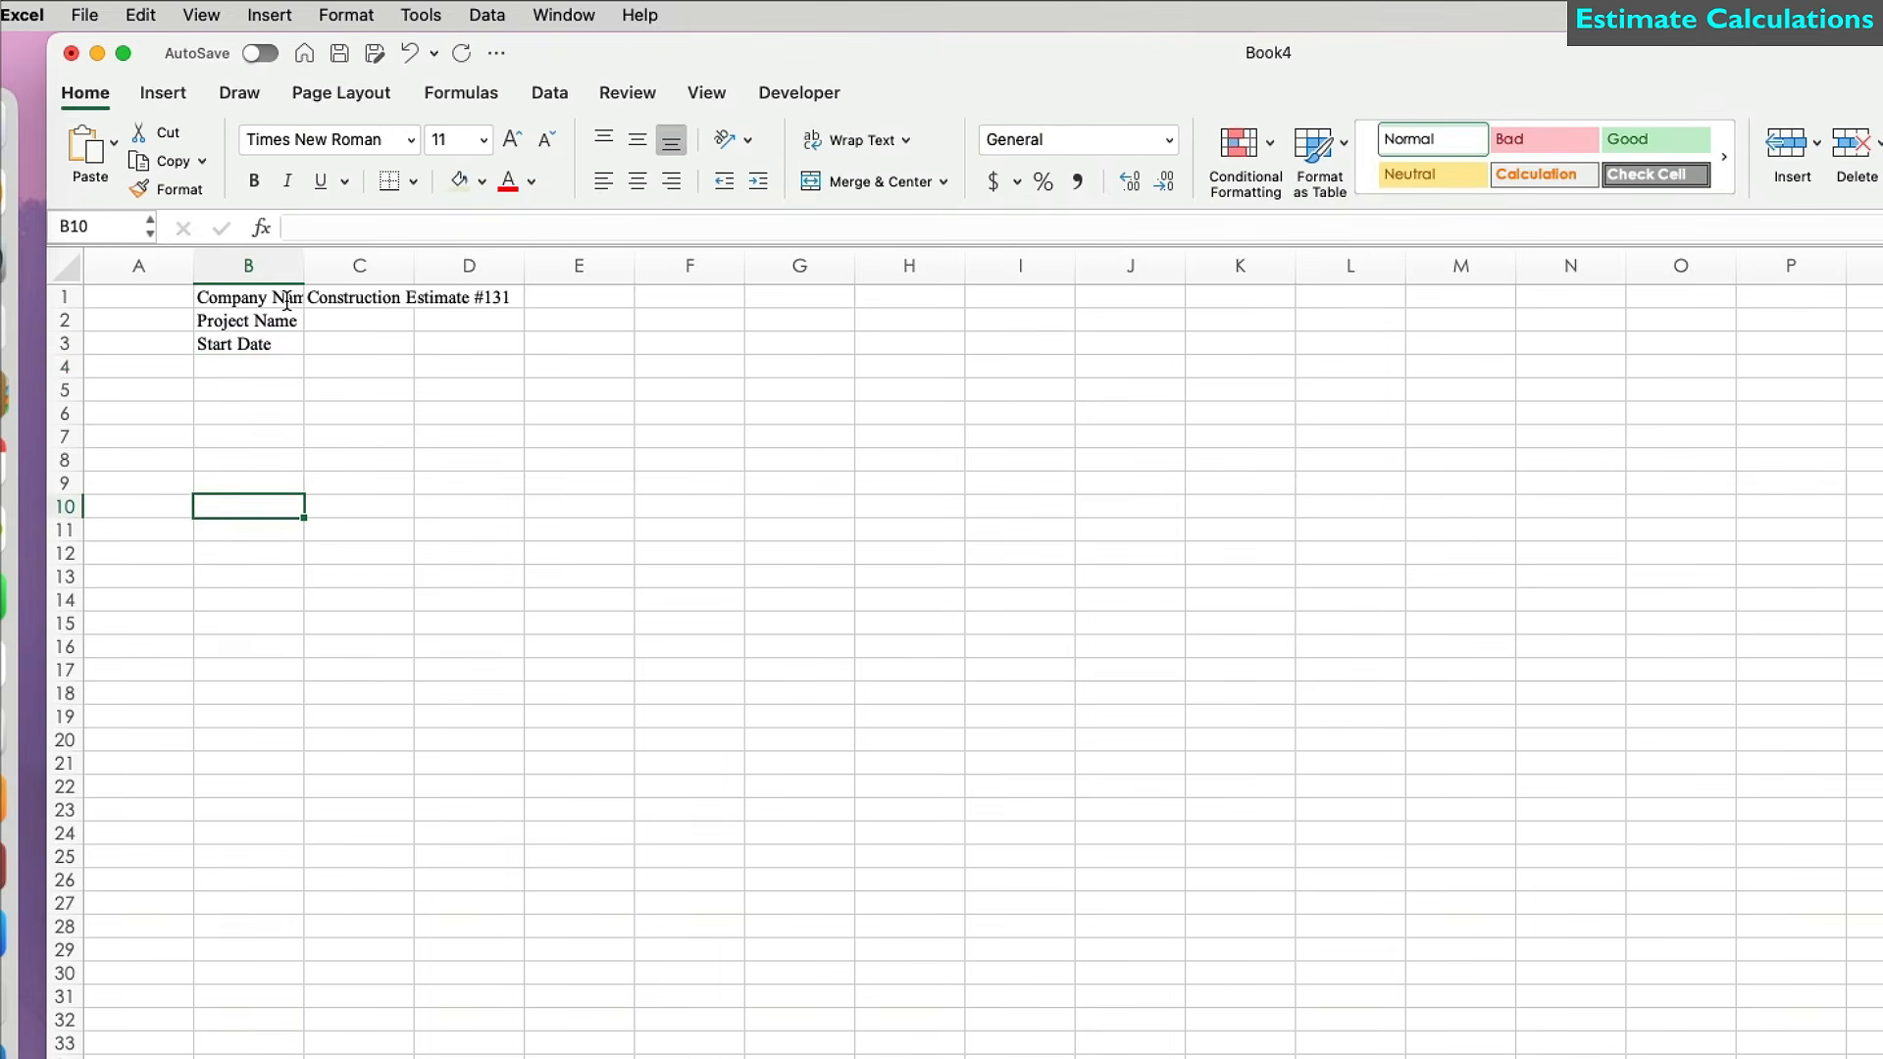
text(Work Description)
key(Return)
text(Prep Work)
key(Return)
text(Demo Work)
key(Return)
text(Excavation, Concrete, Steel Work)
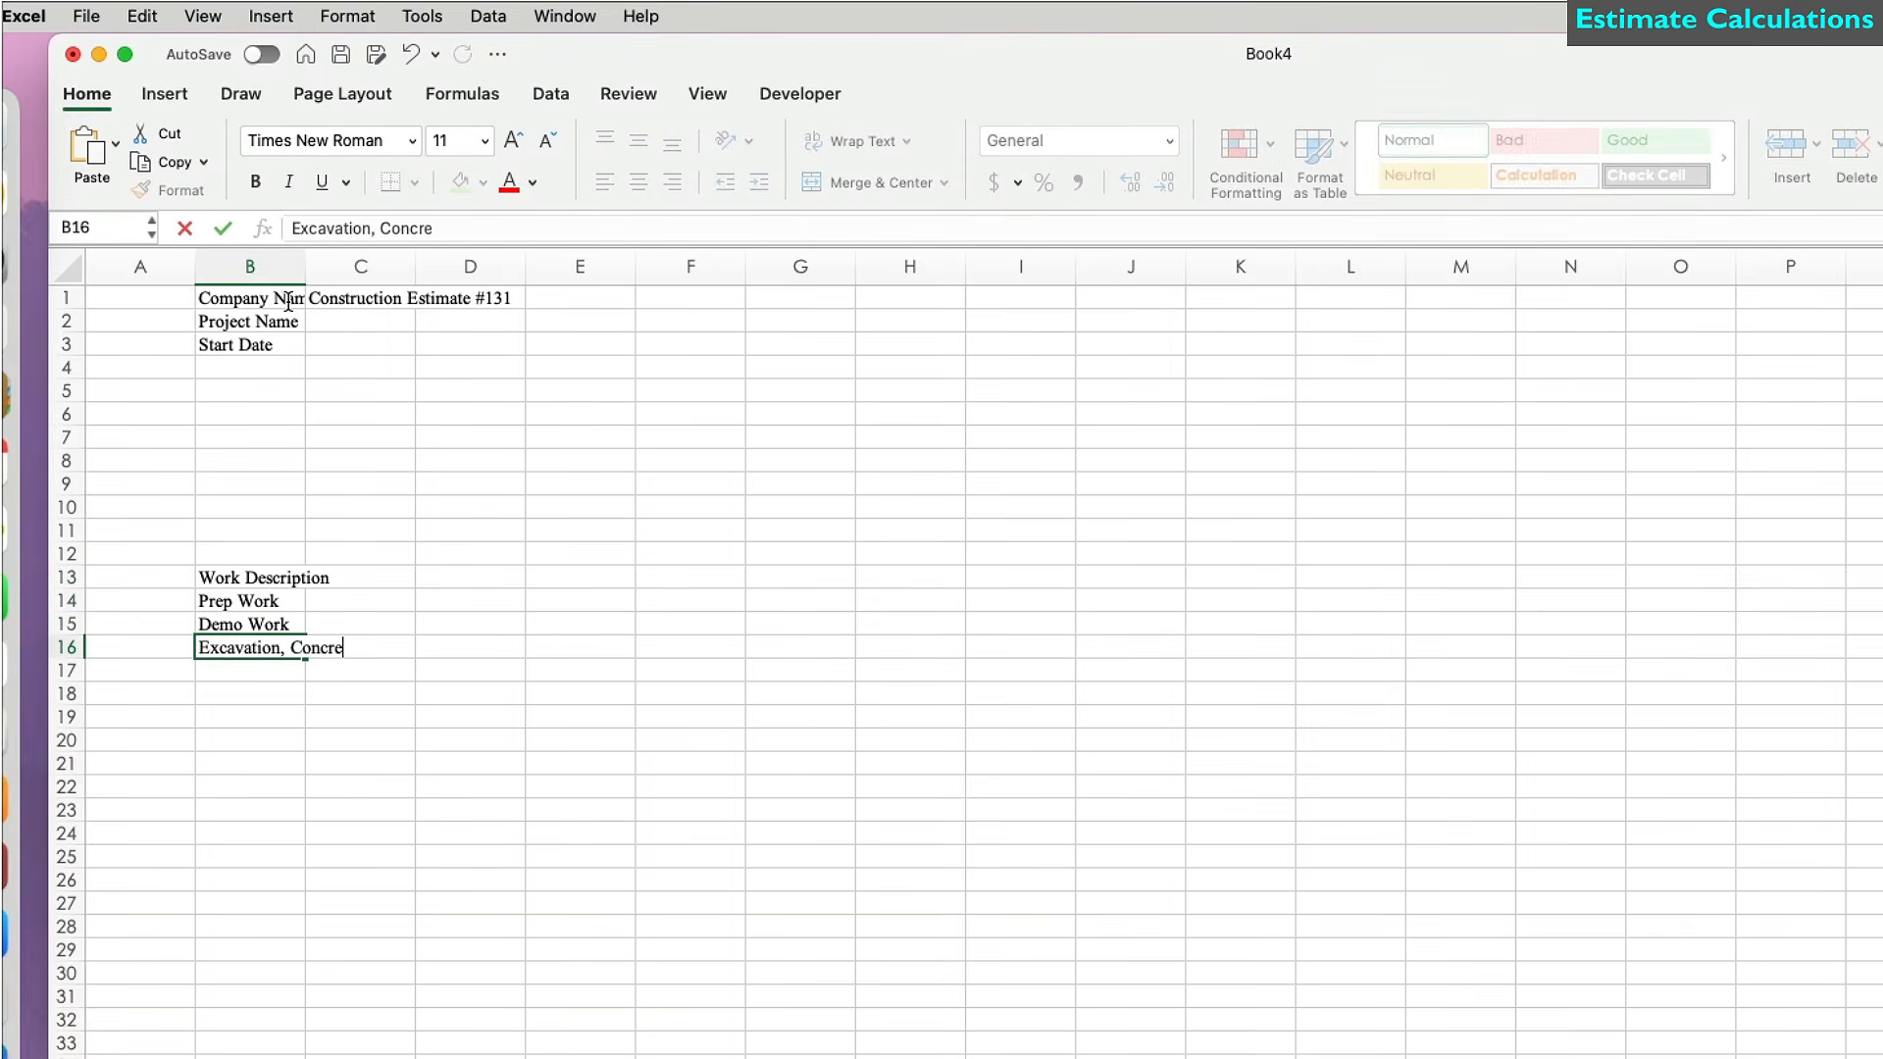
key(Return)
Add the headers 'Main Carpenter Hour' and 'Helper Hours' in C13:D13.
click(395, 576)
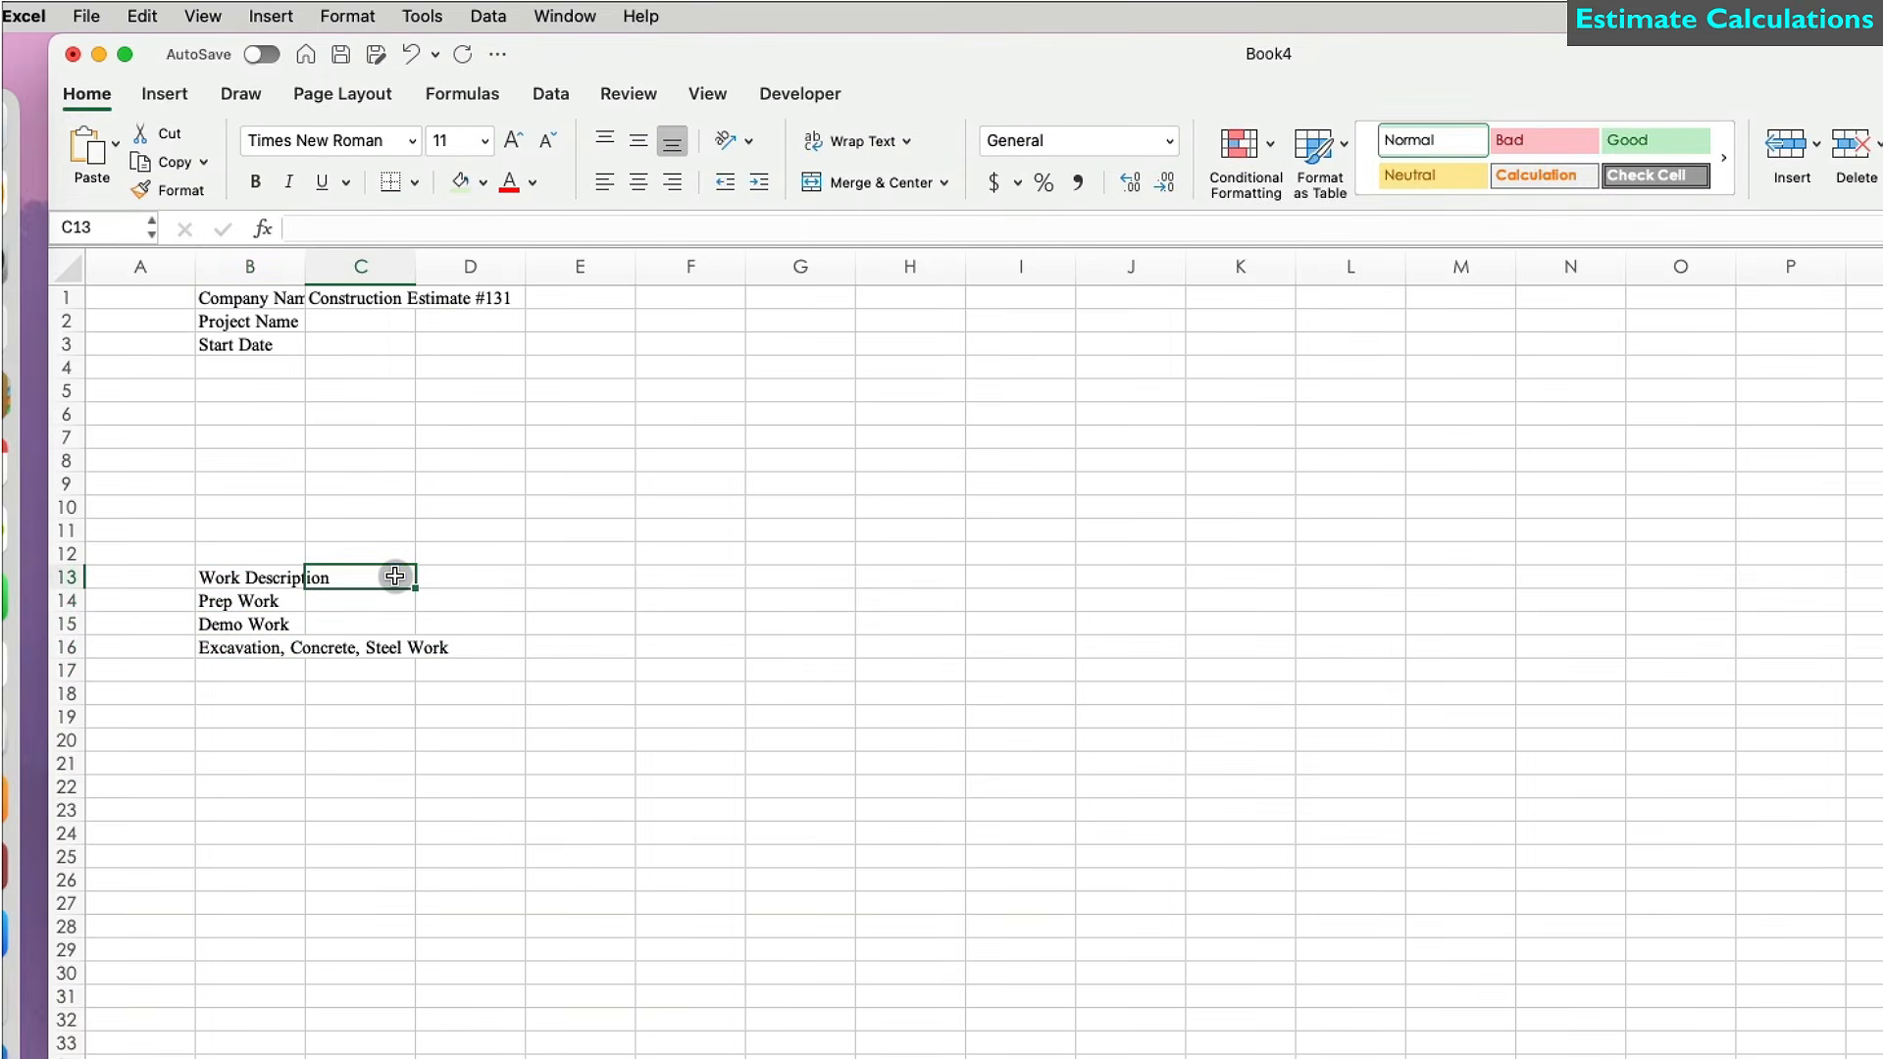
text(Main )
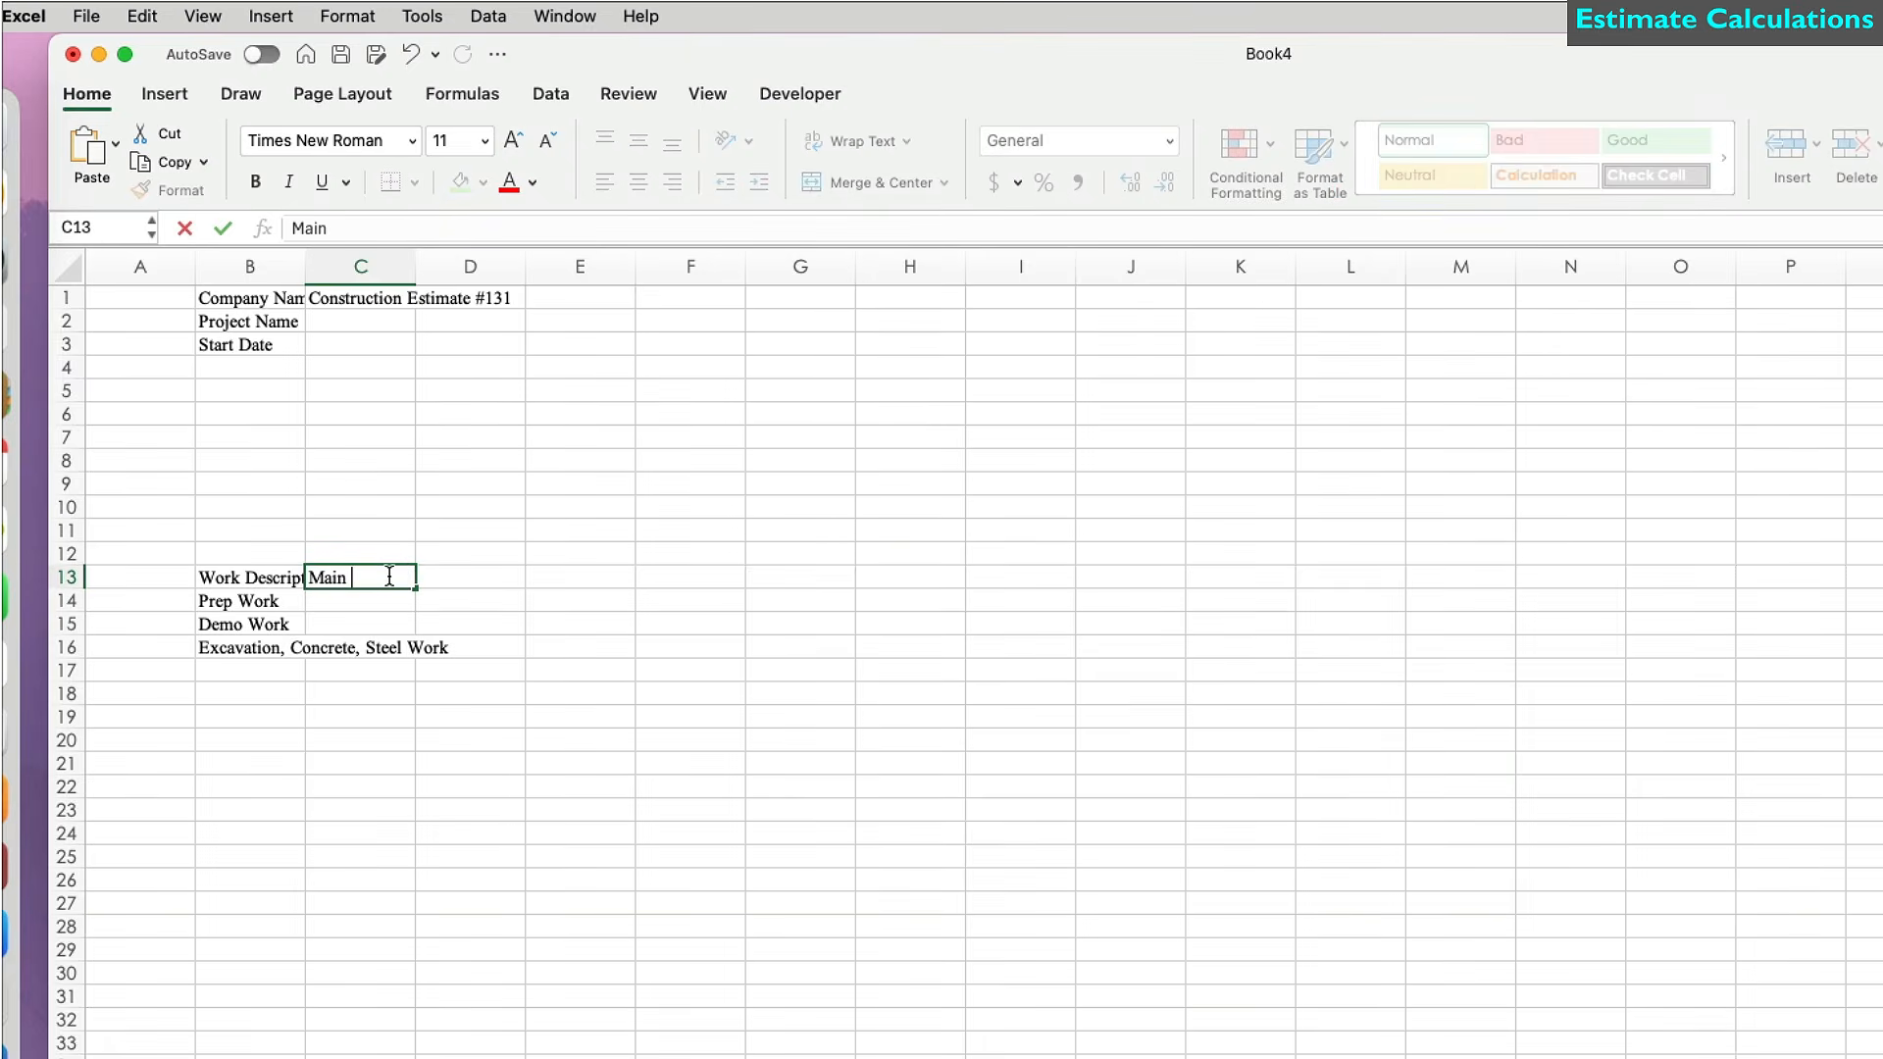
text(Carpenter Hours)
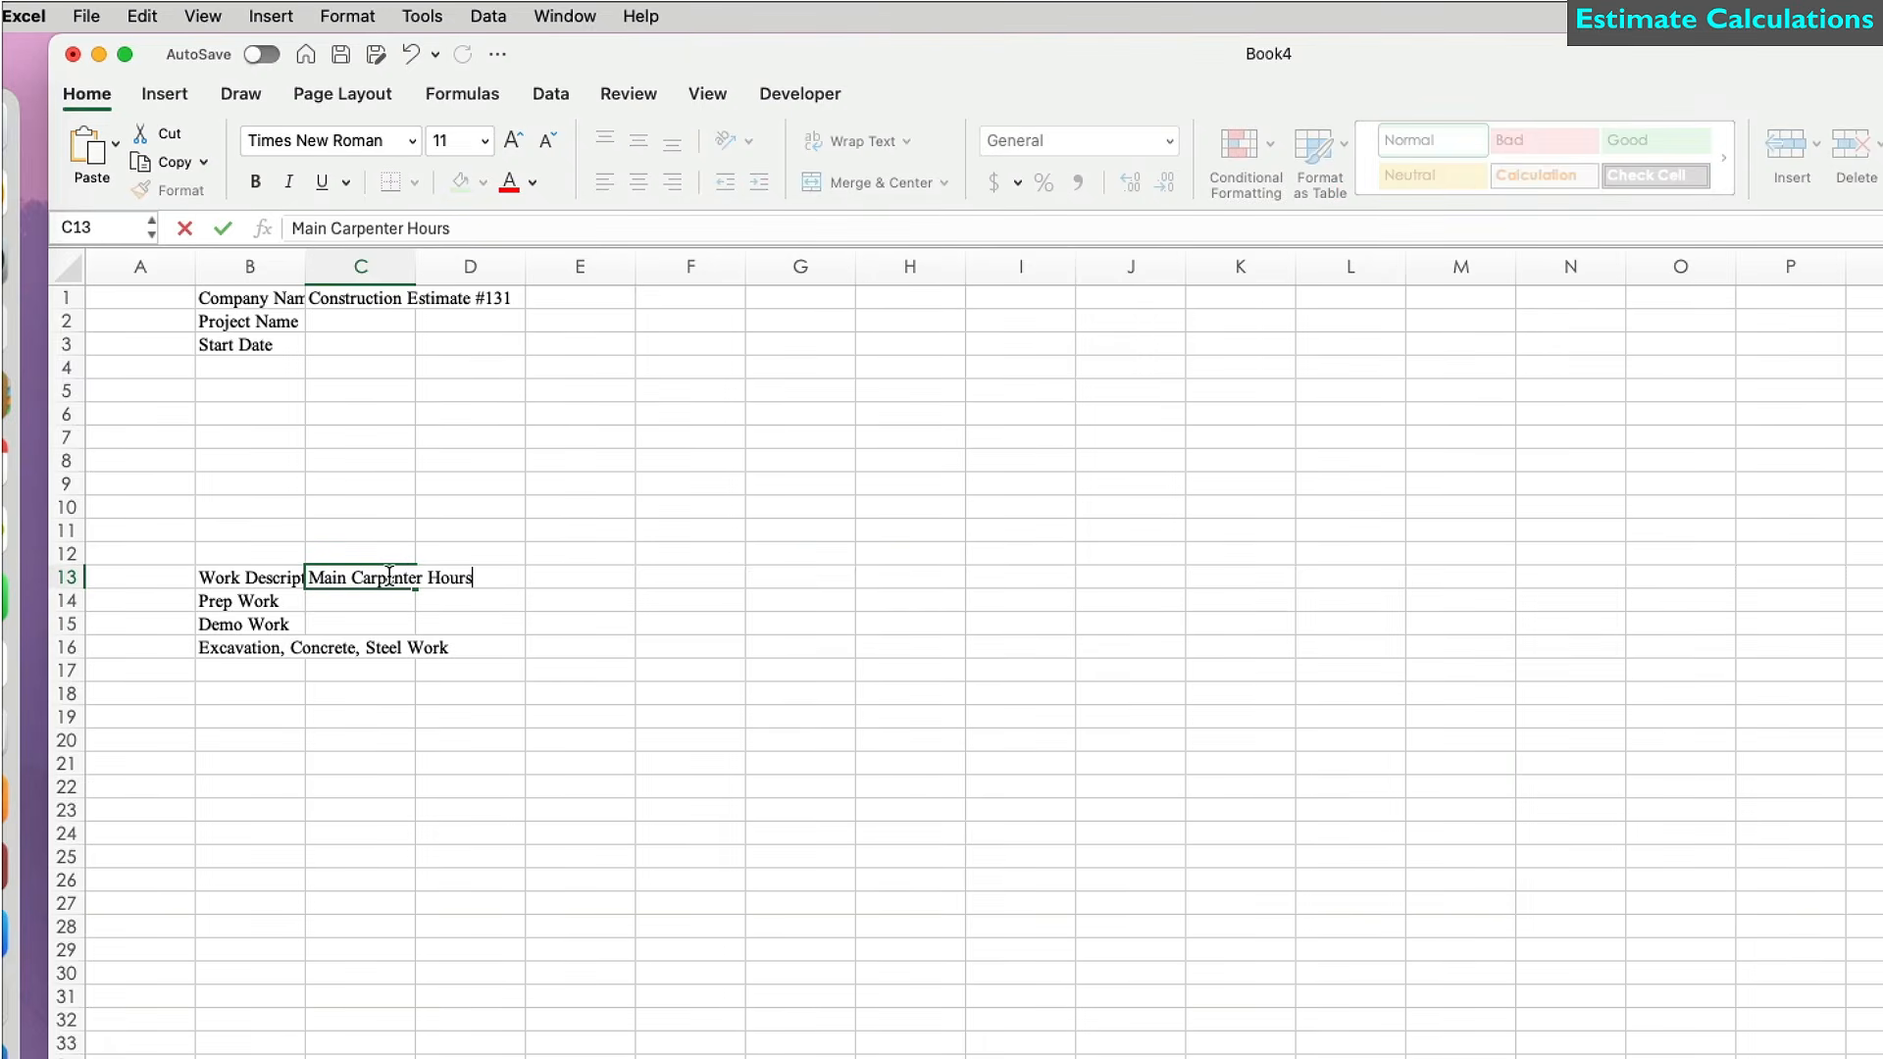
key(Tab)
text(Helper Hours)
key(Return)
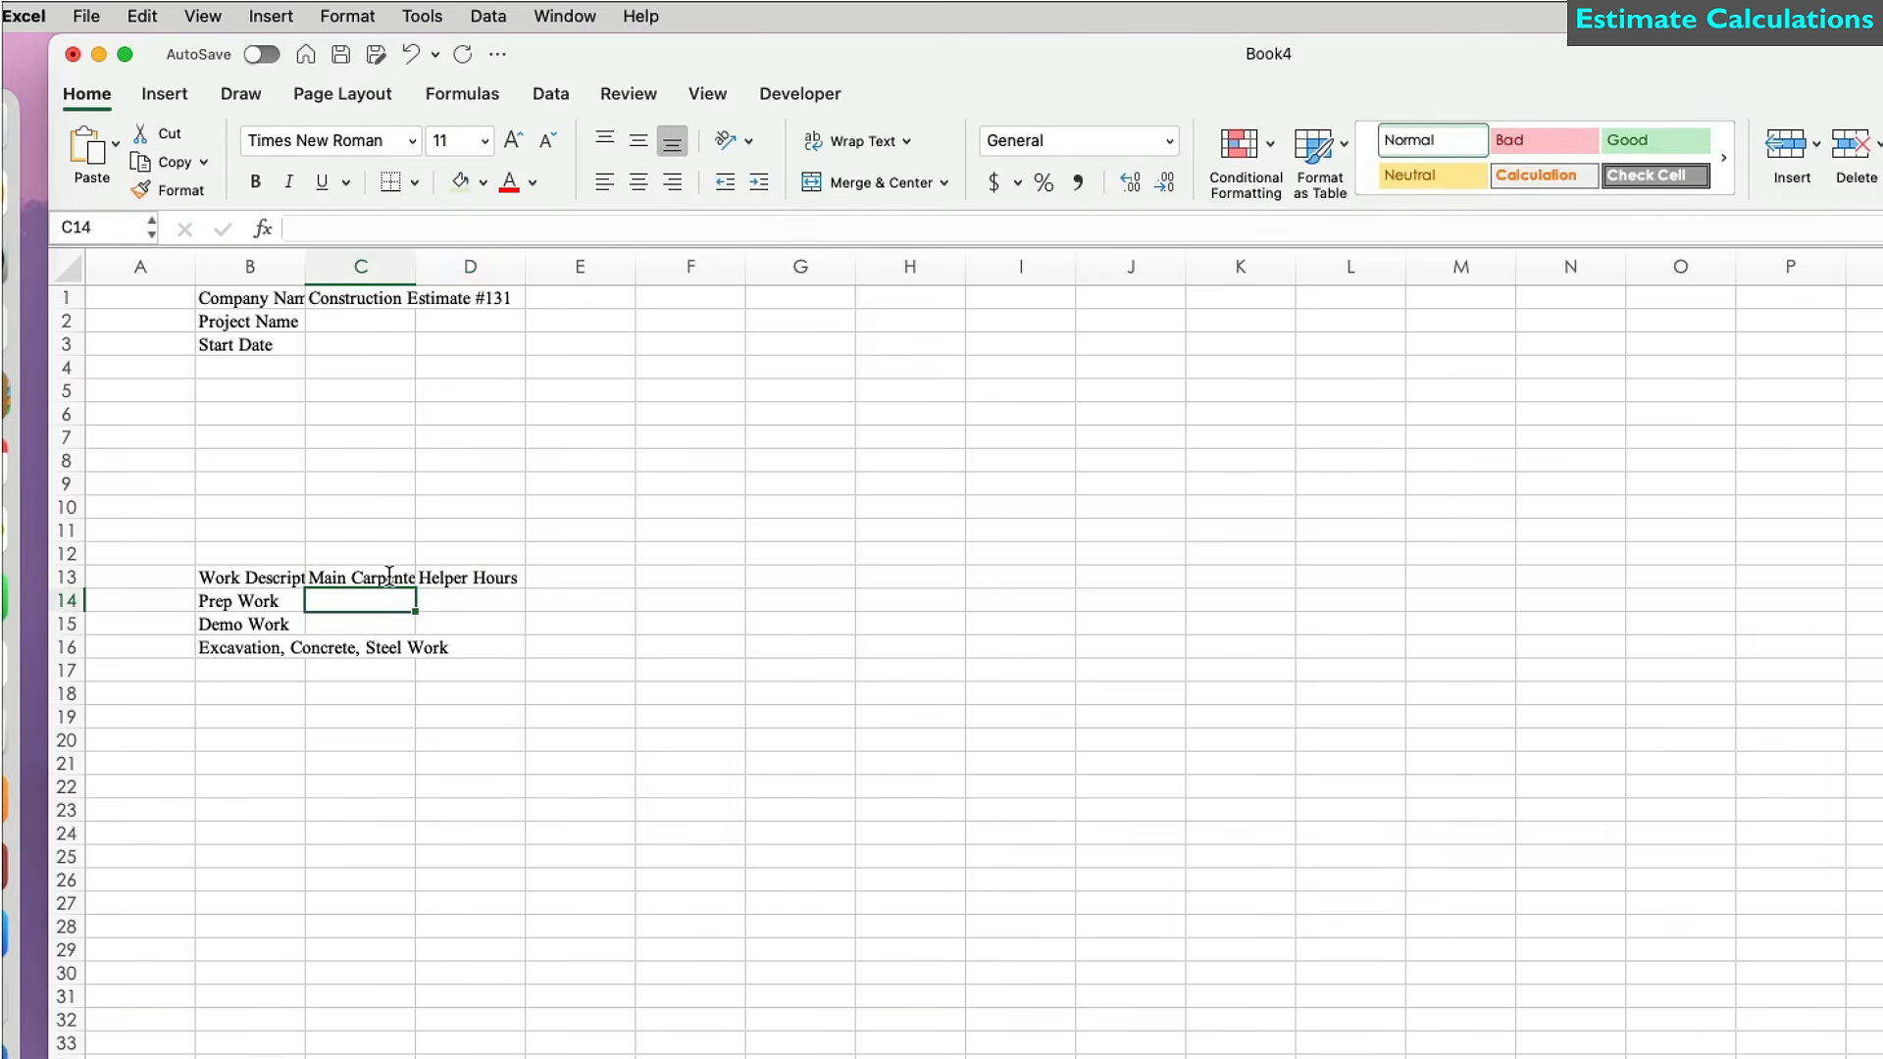
Enter carpenter/helper hours 25/31, 17/34 and 30/50.5 for the three jobs.
text(25)
key(Tab)
text(31)
key(Return)
text(17)
key(Tab)
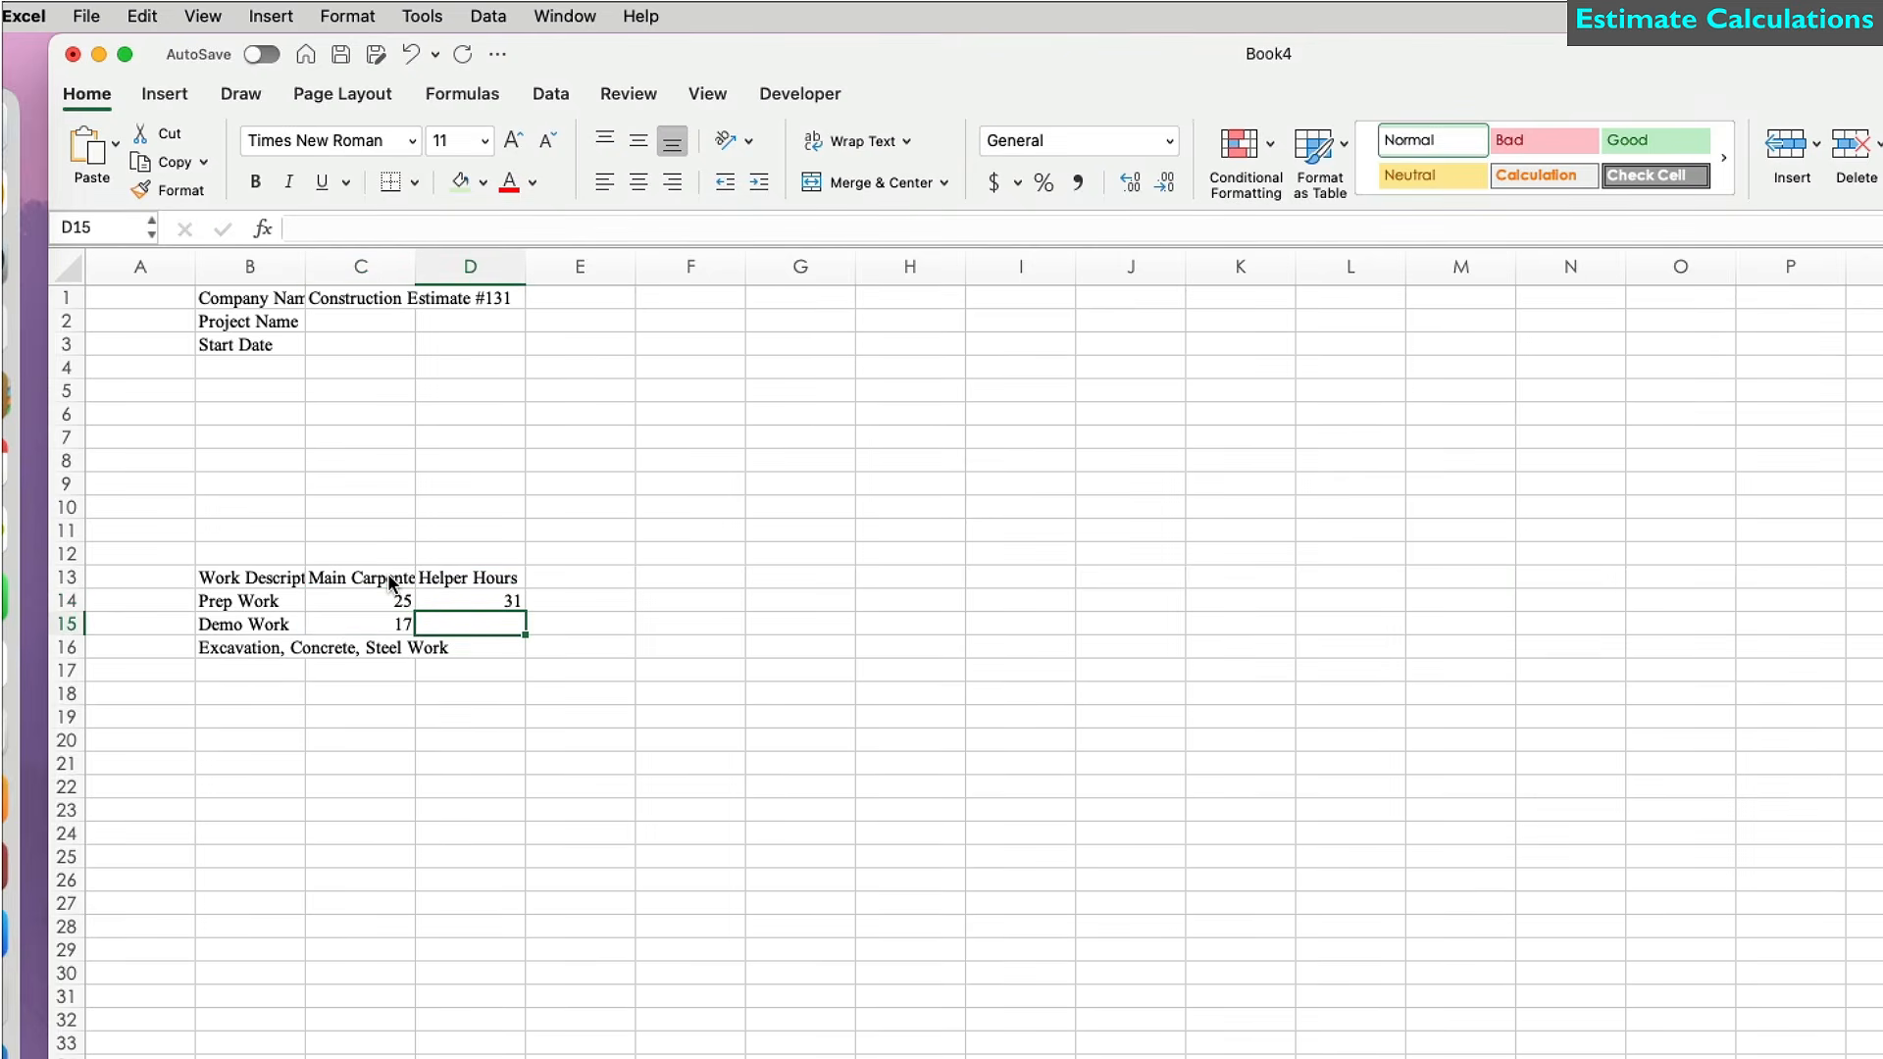
text(34)
key(Return)
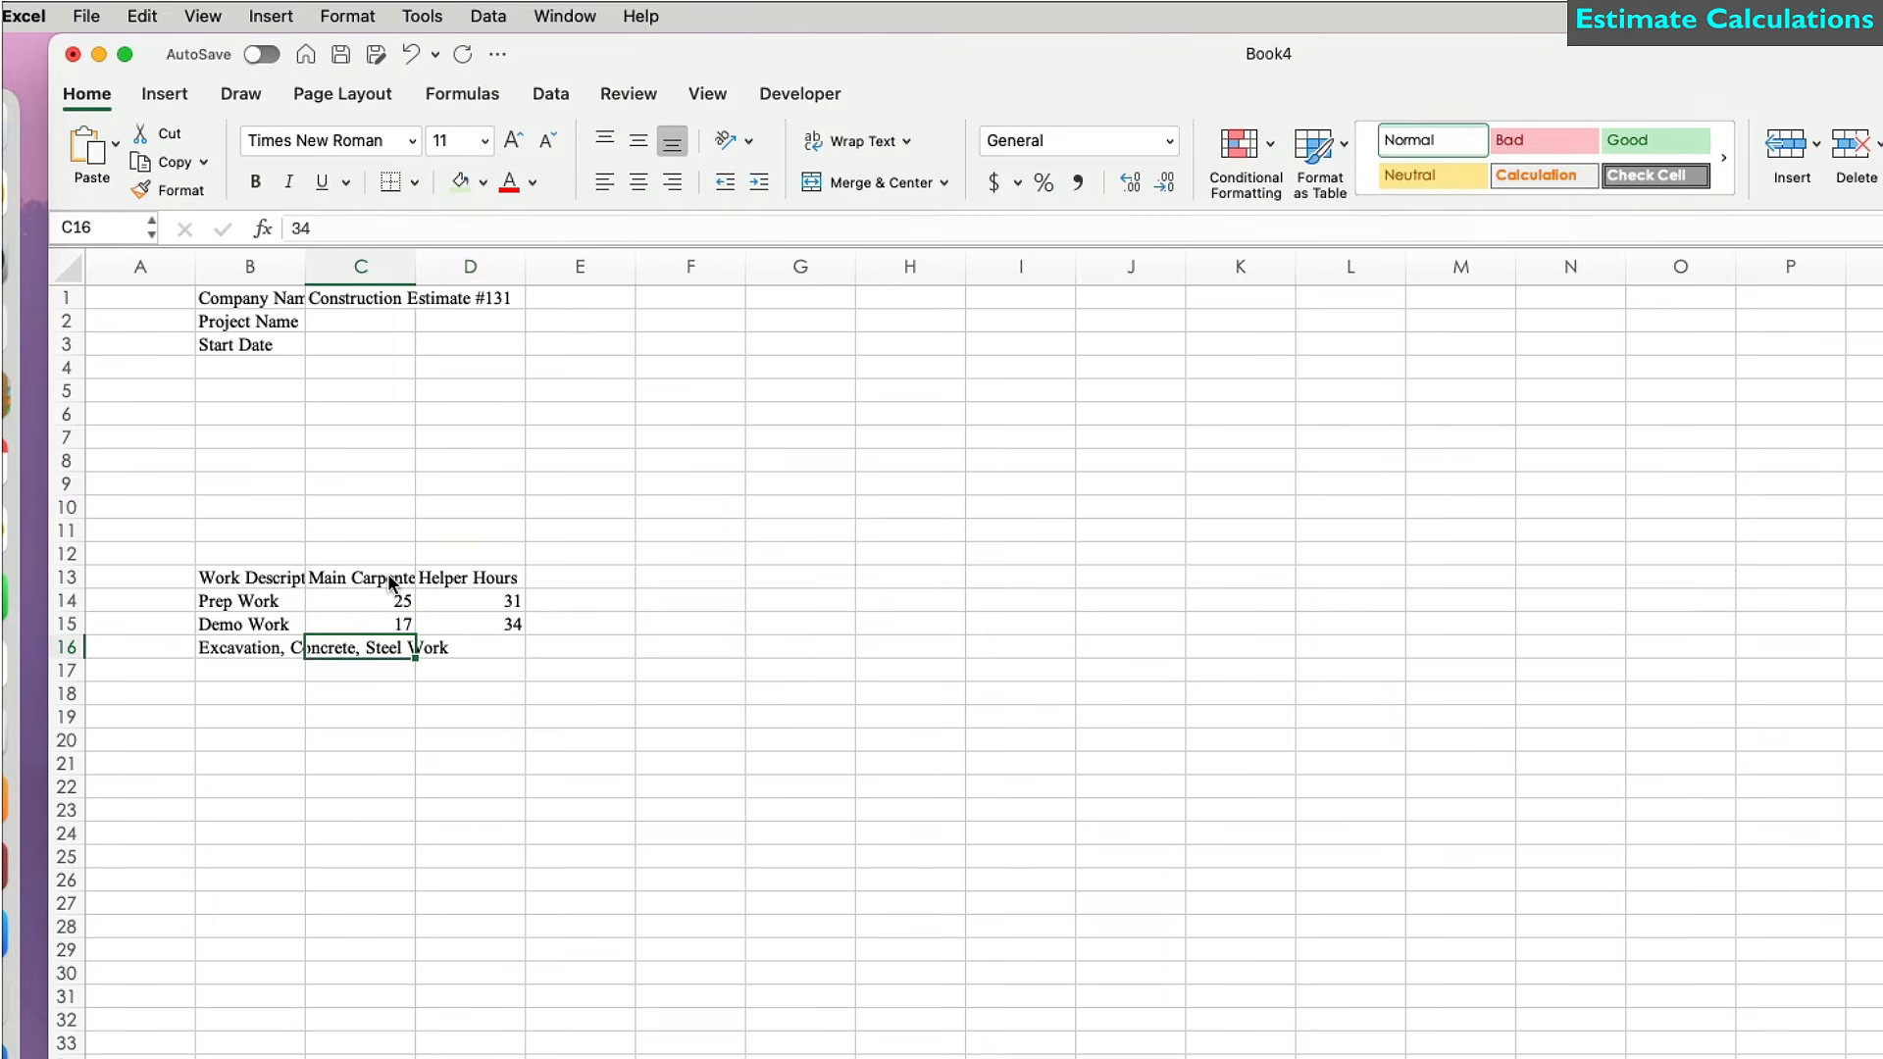
text(30)
key(Tab)
text(5)
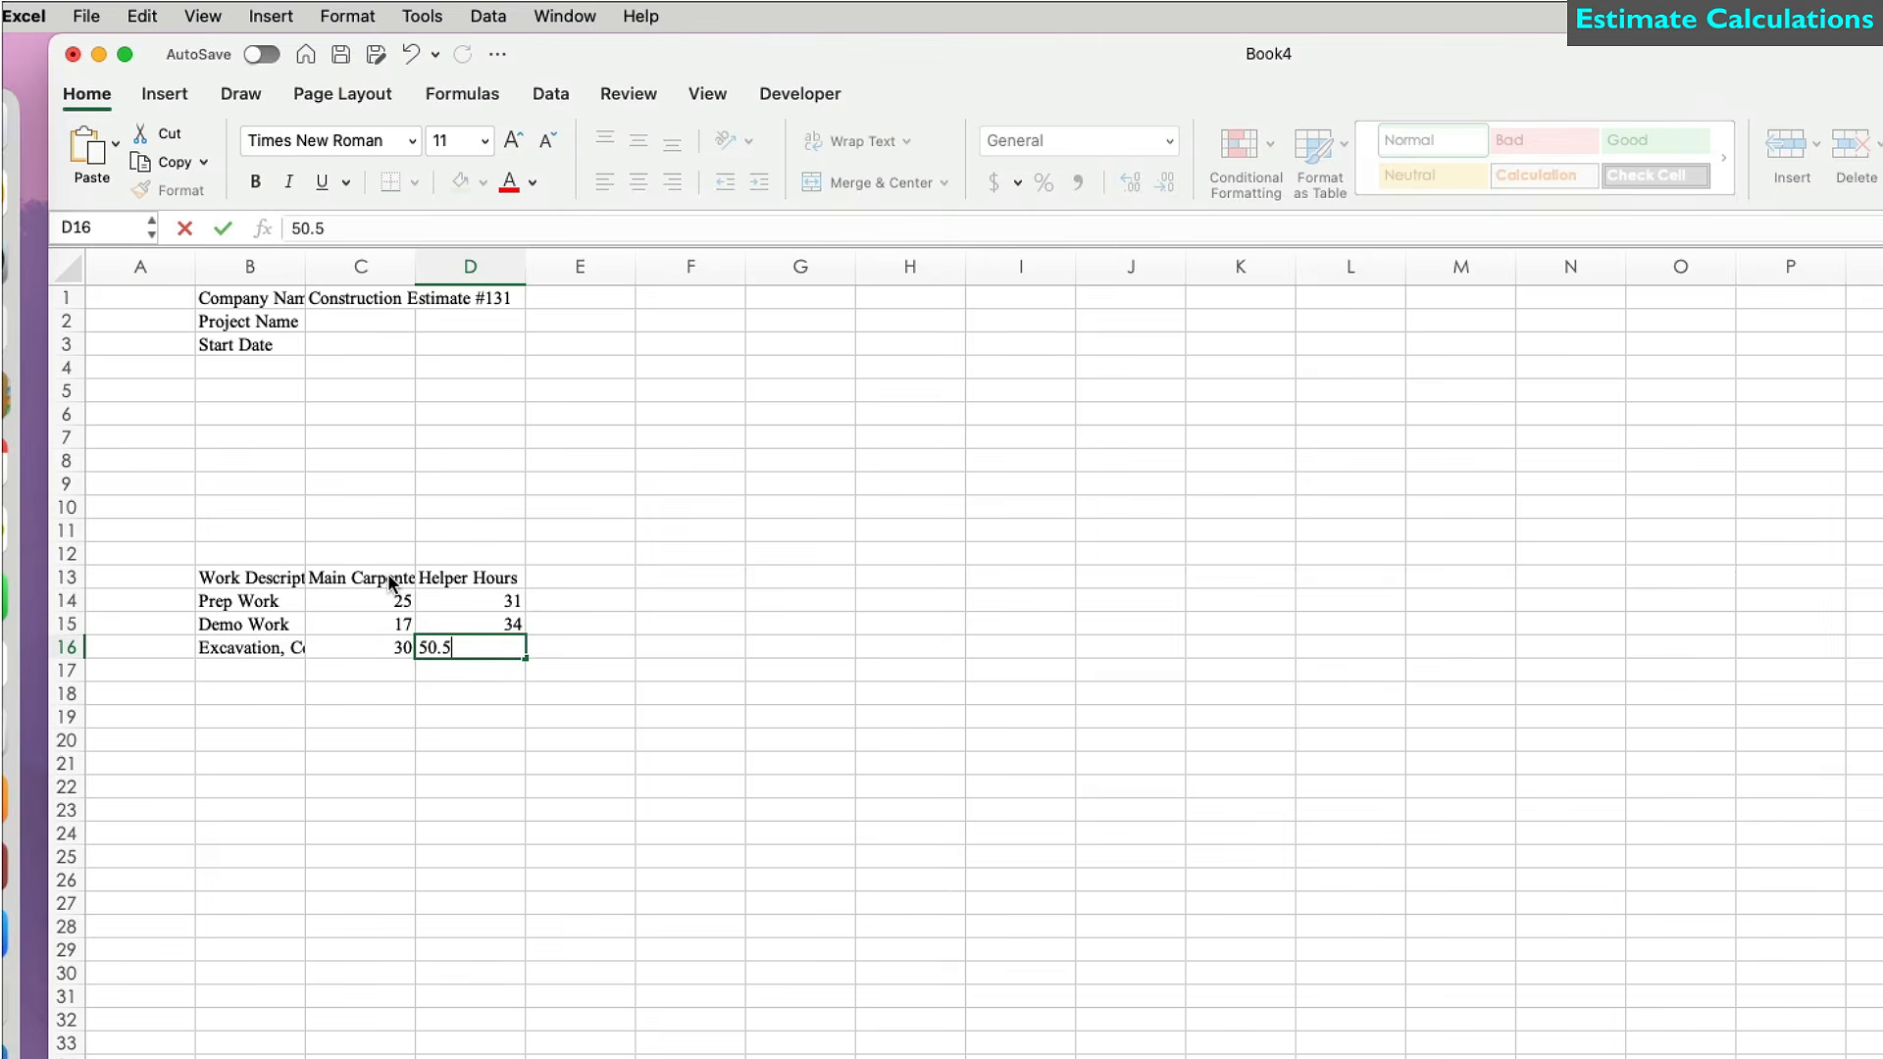
key(Return)
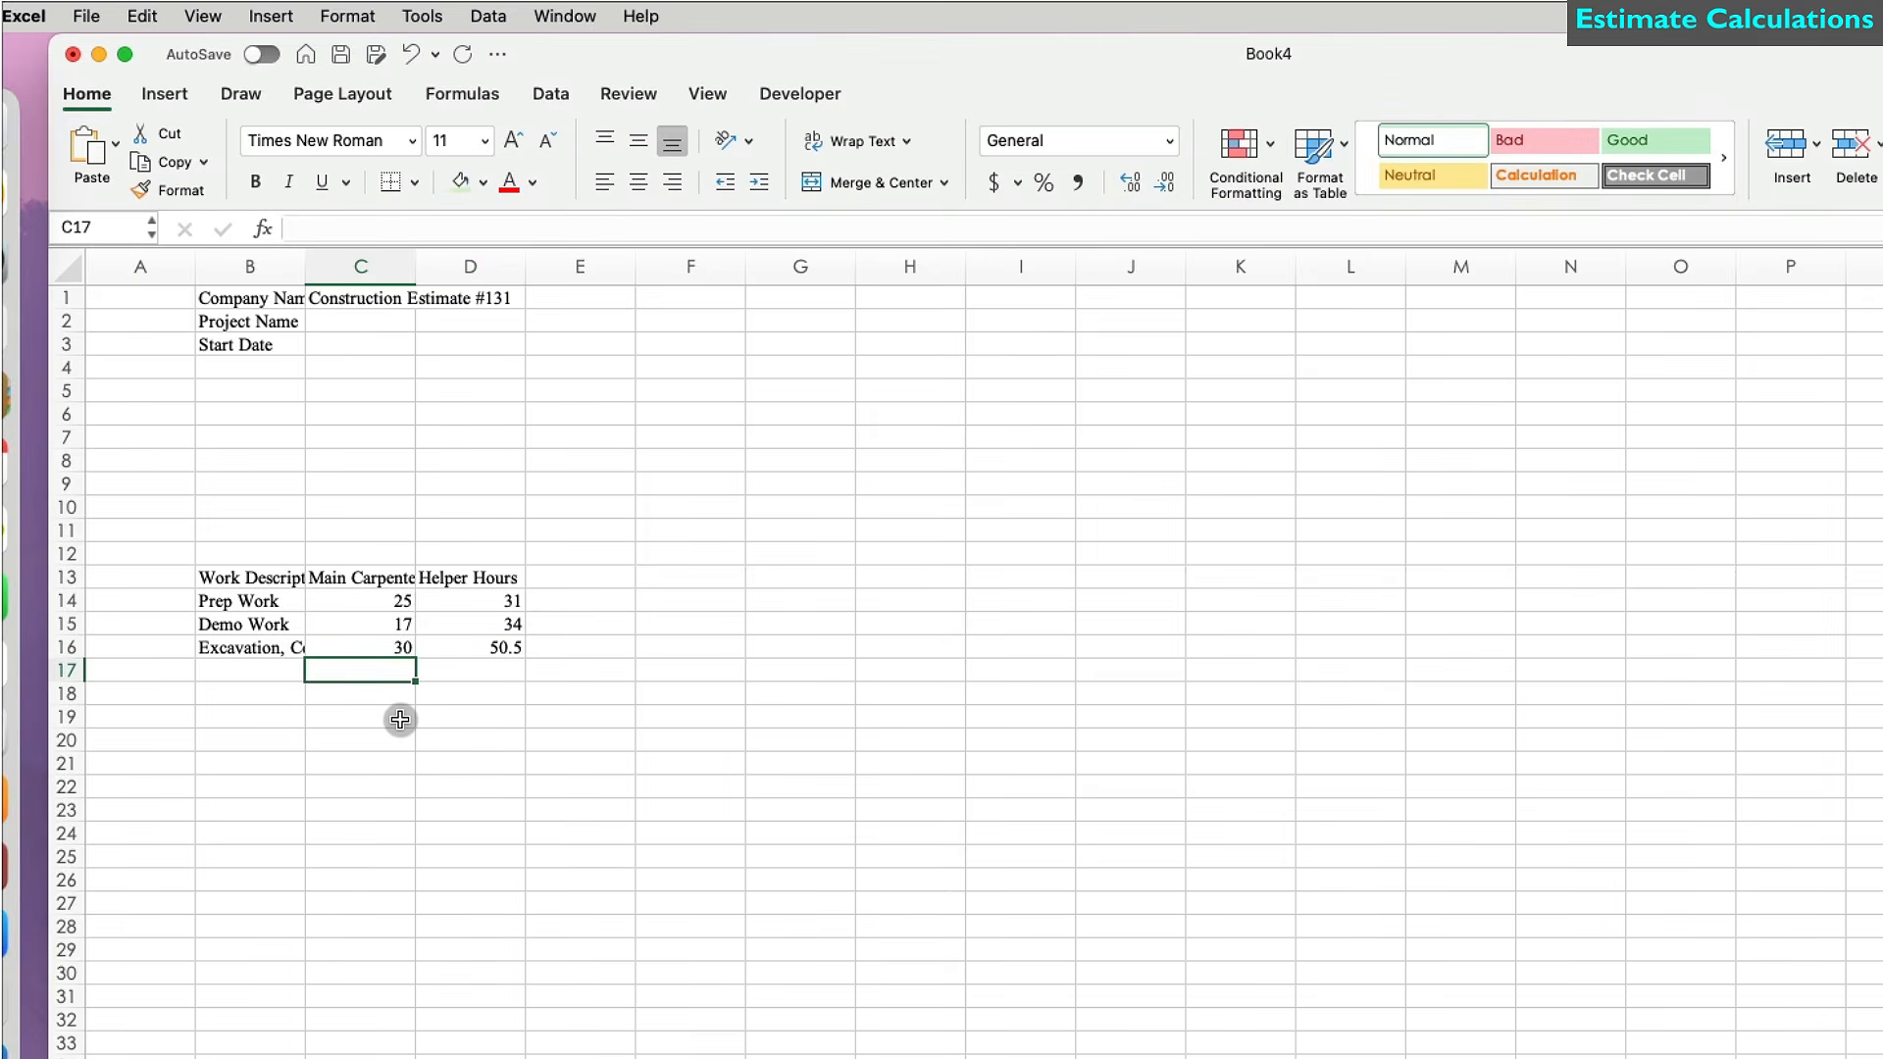
Apply the Century Gothic font to the entire worksheet.
click(70, 264)
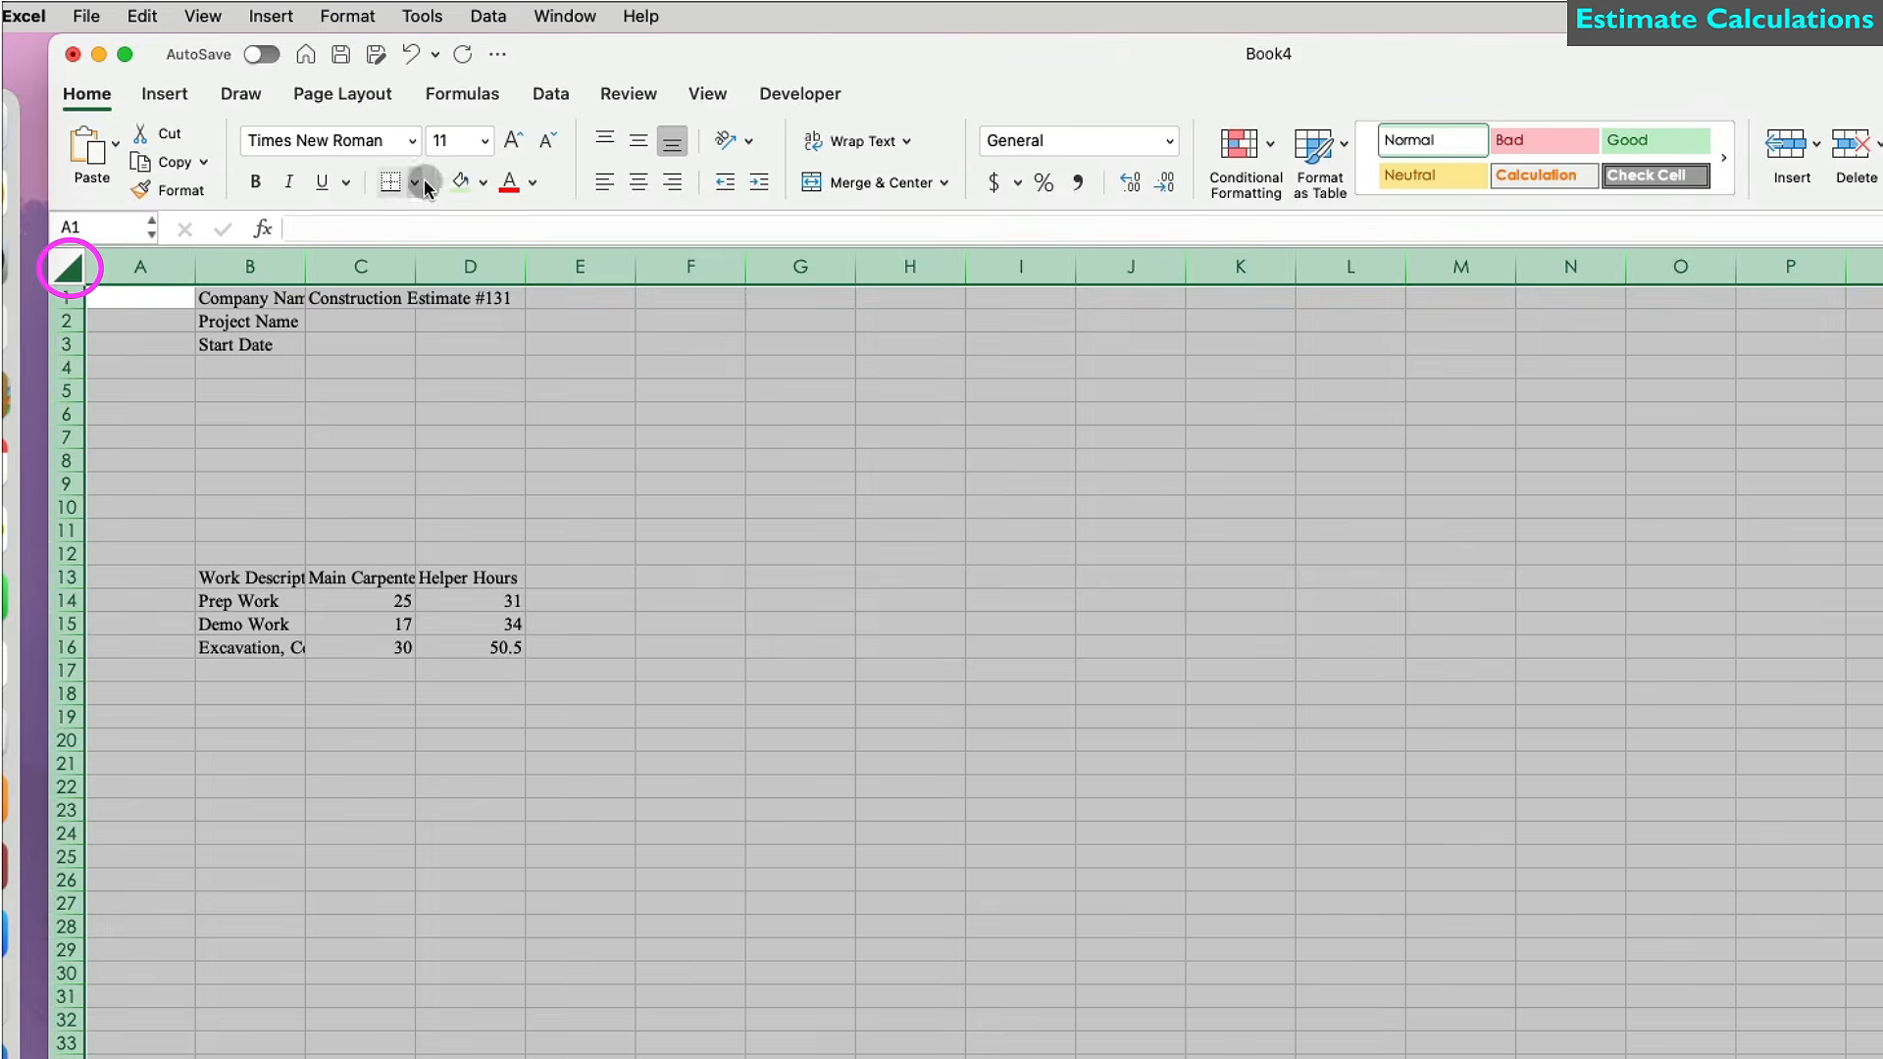
click(415, 140)
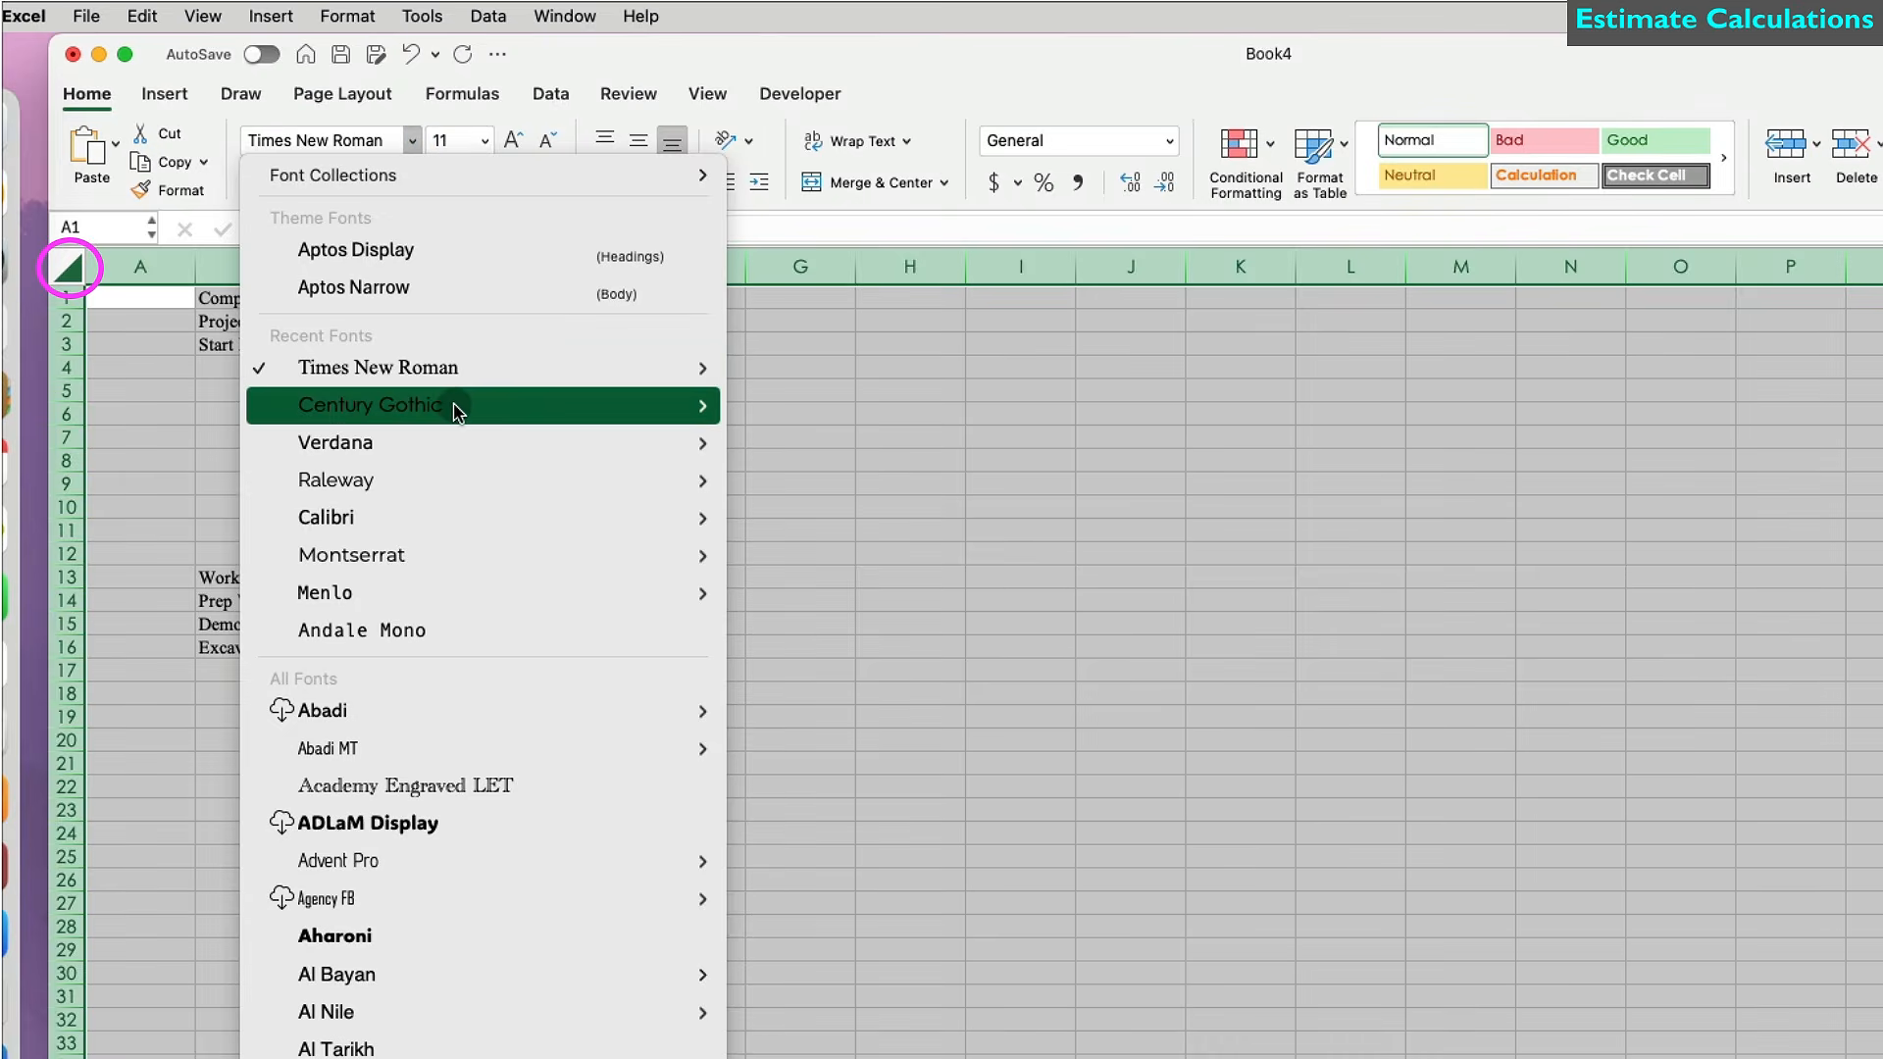
mouse_move(454, 407)
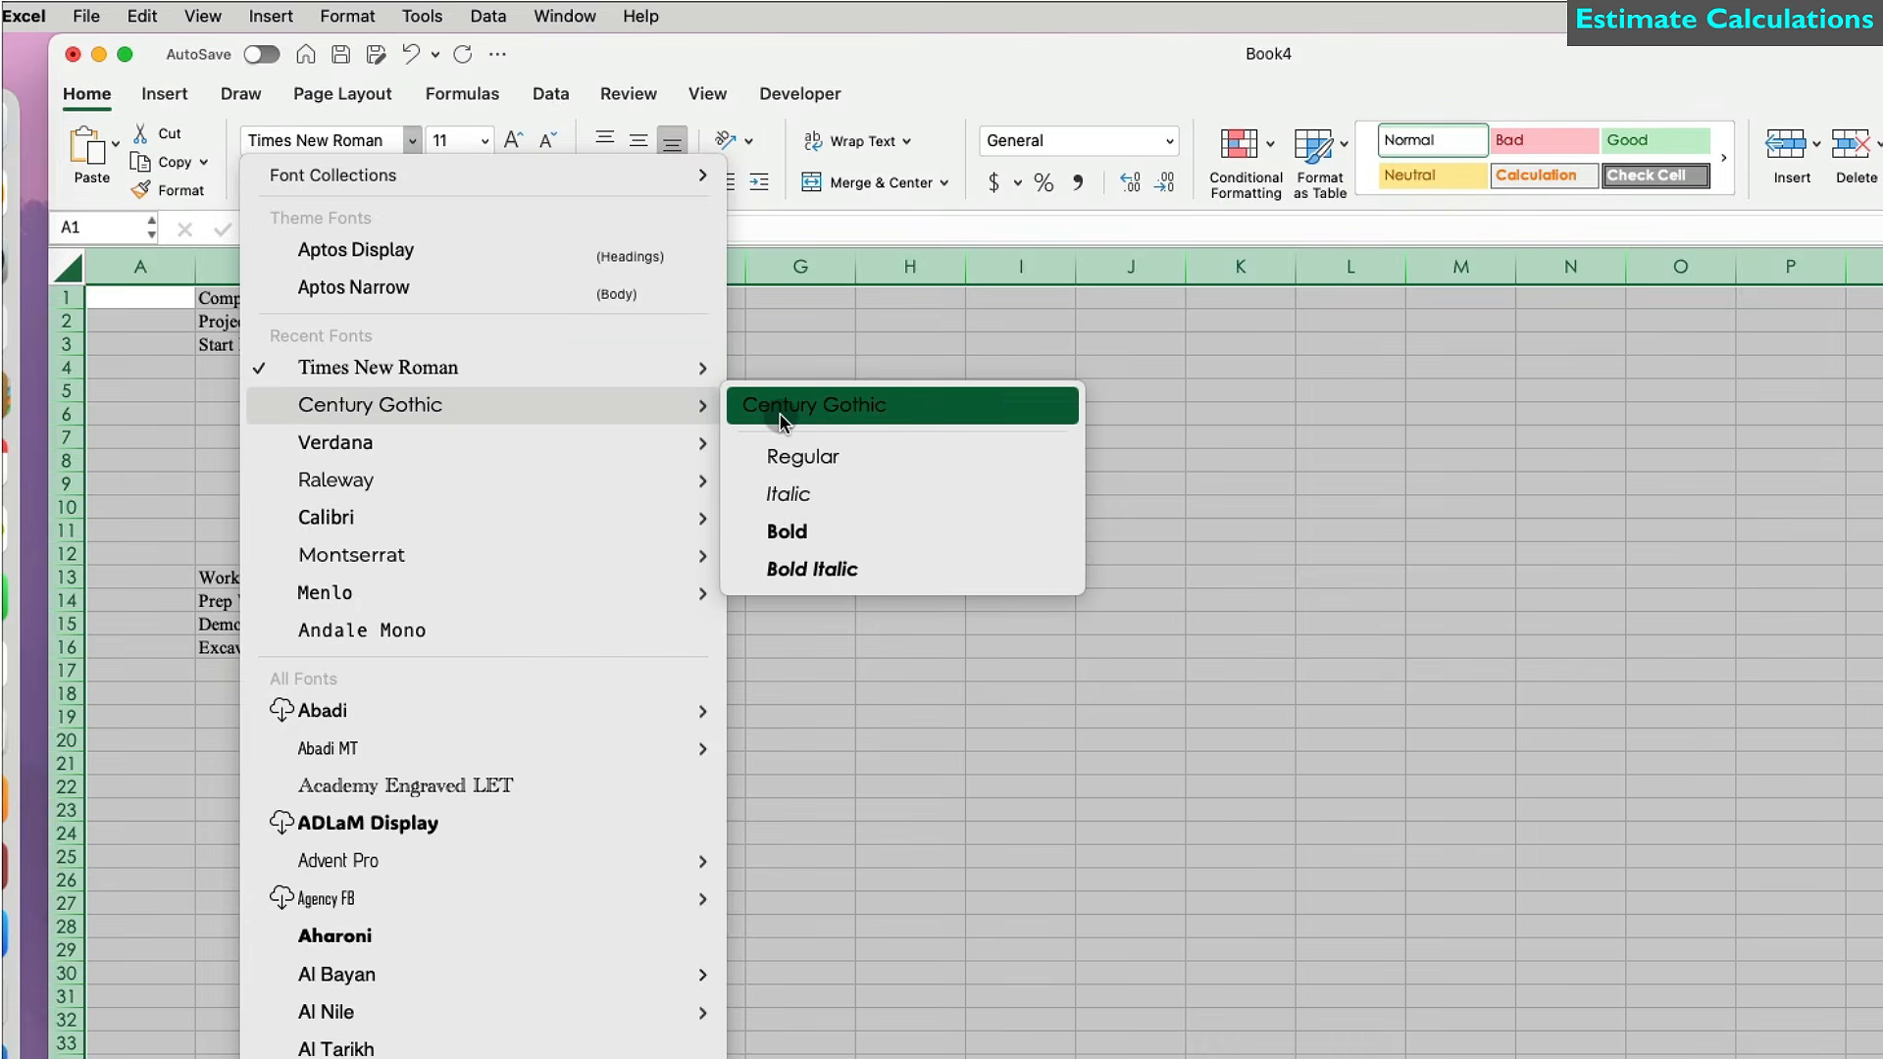
click(780, 410)
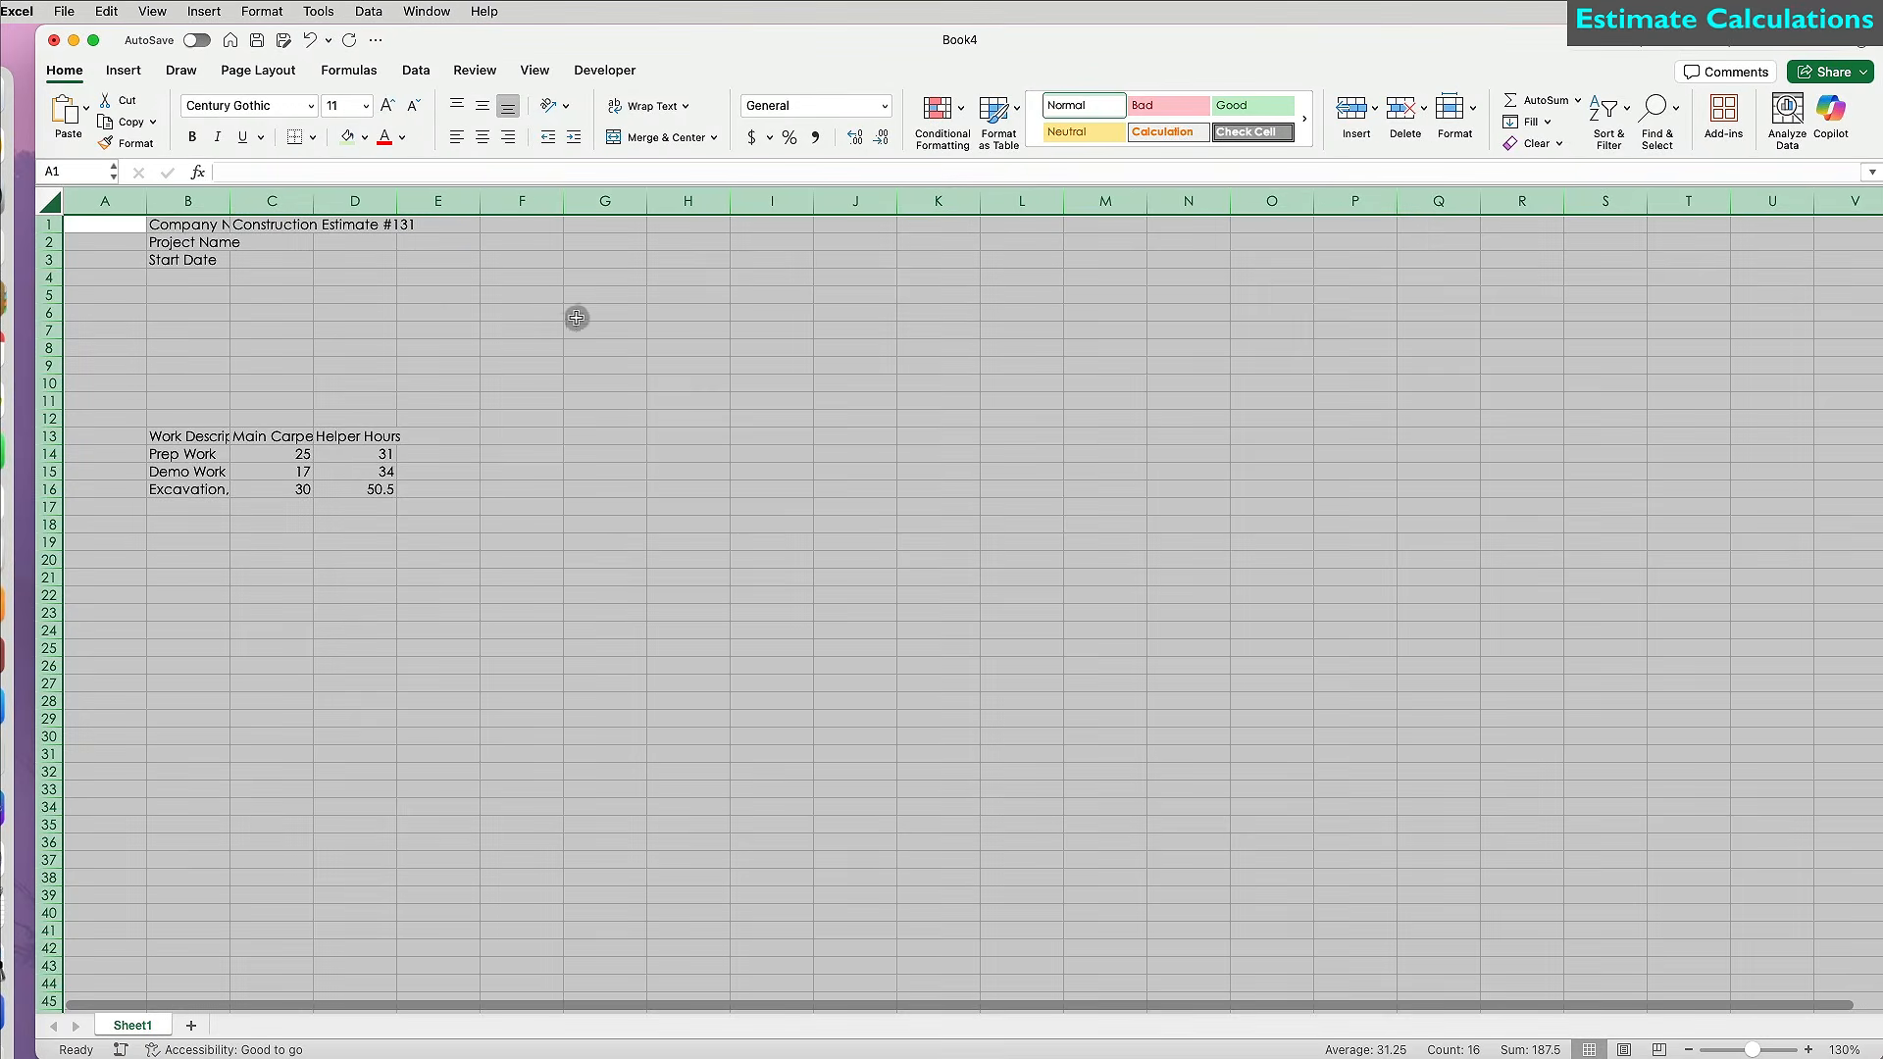
click(562, 328)
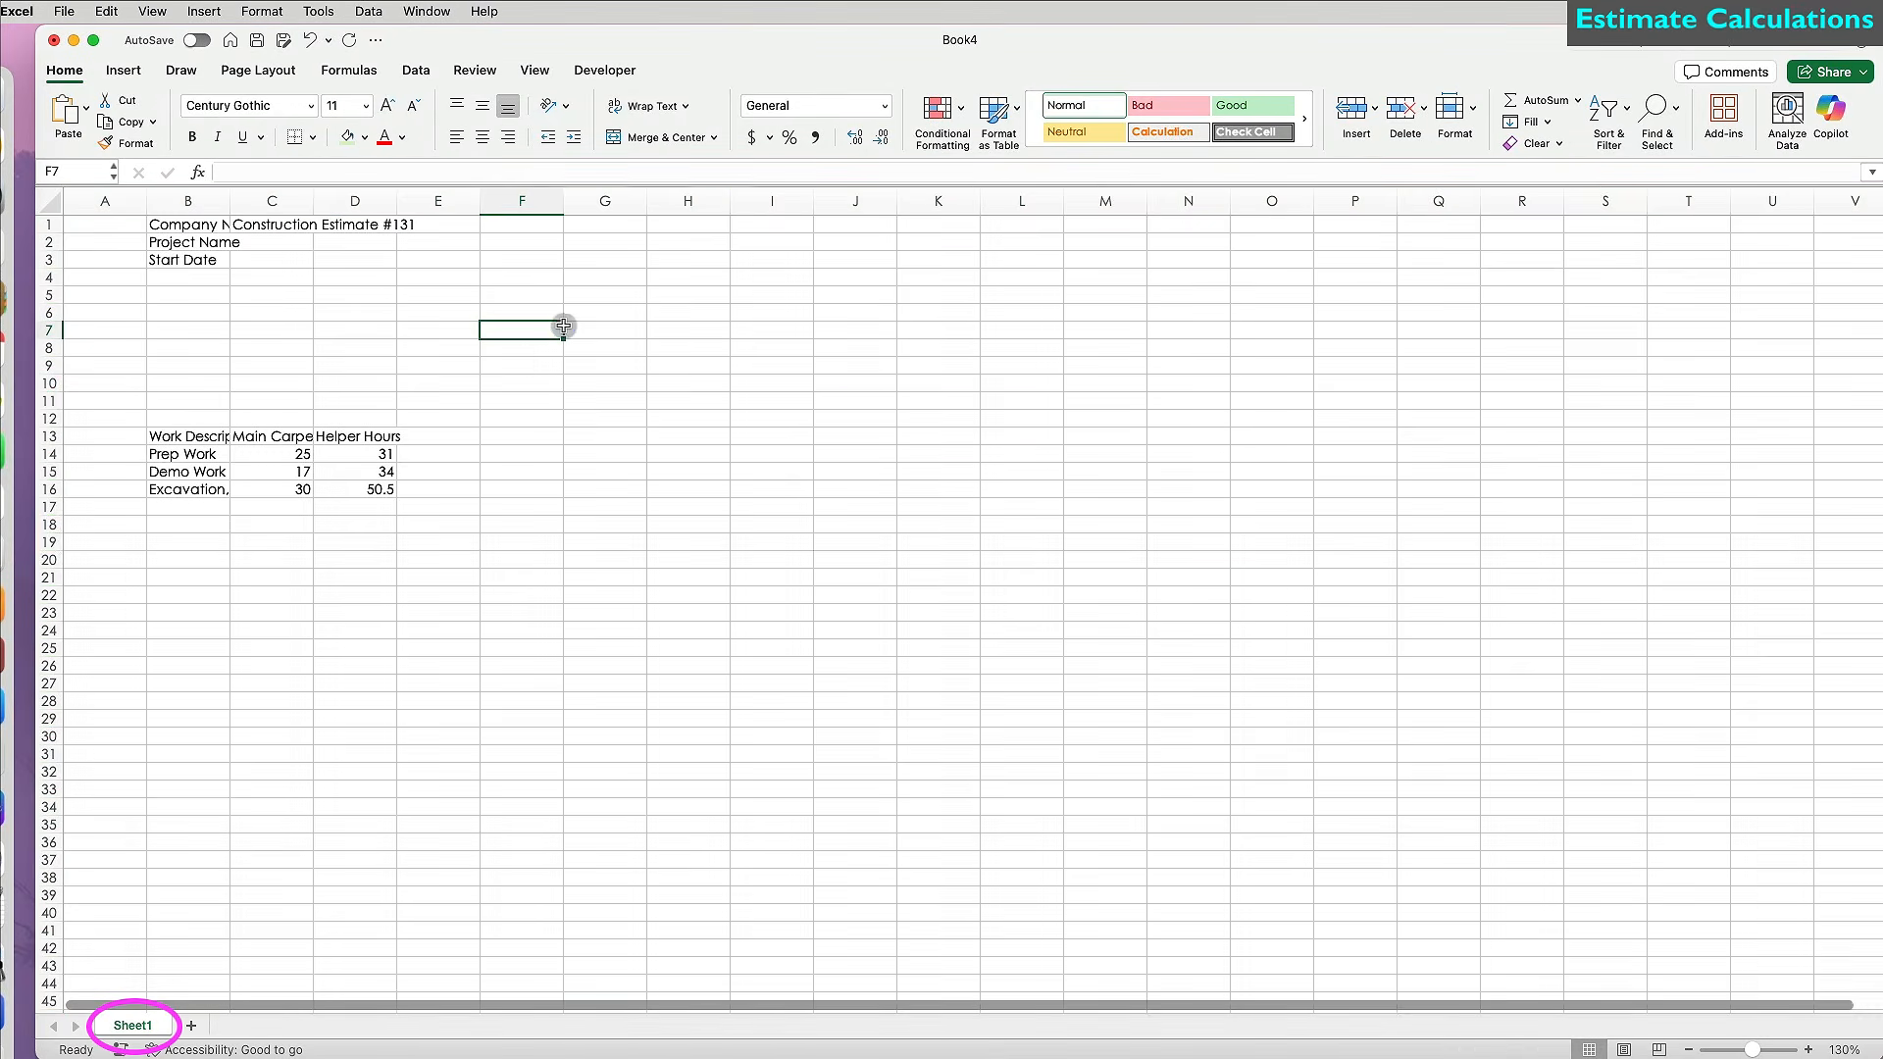
Rename Sheet1 to 'Estimate'.
double_click(142, 1027)
text(Estimate)
click(174, 969)
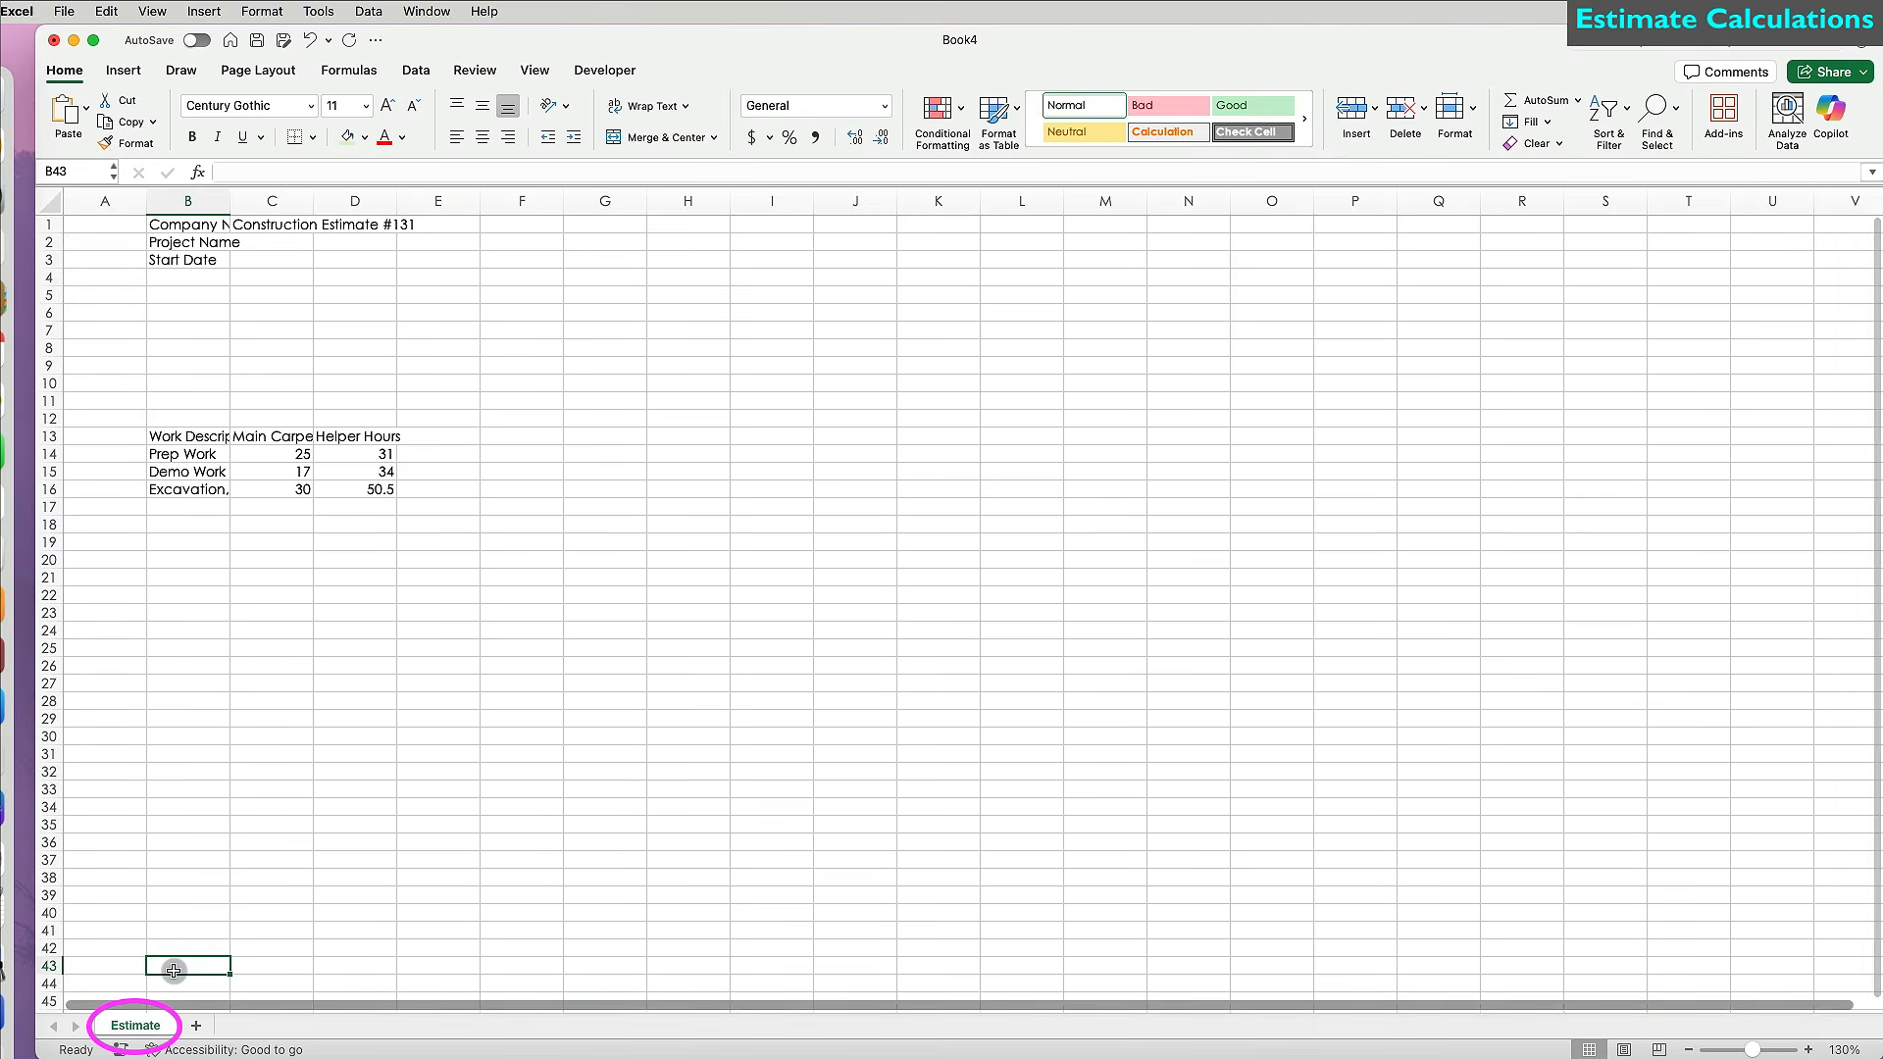
Save the workbook as 'Construction Estimate New'.
key(super+s)
text(Construction Estimate New.xlsx)
key(Return)
click(687, 554)
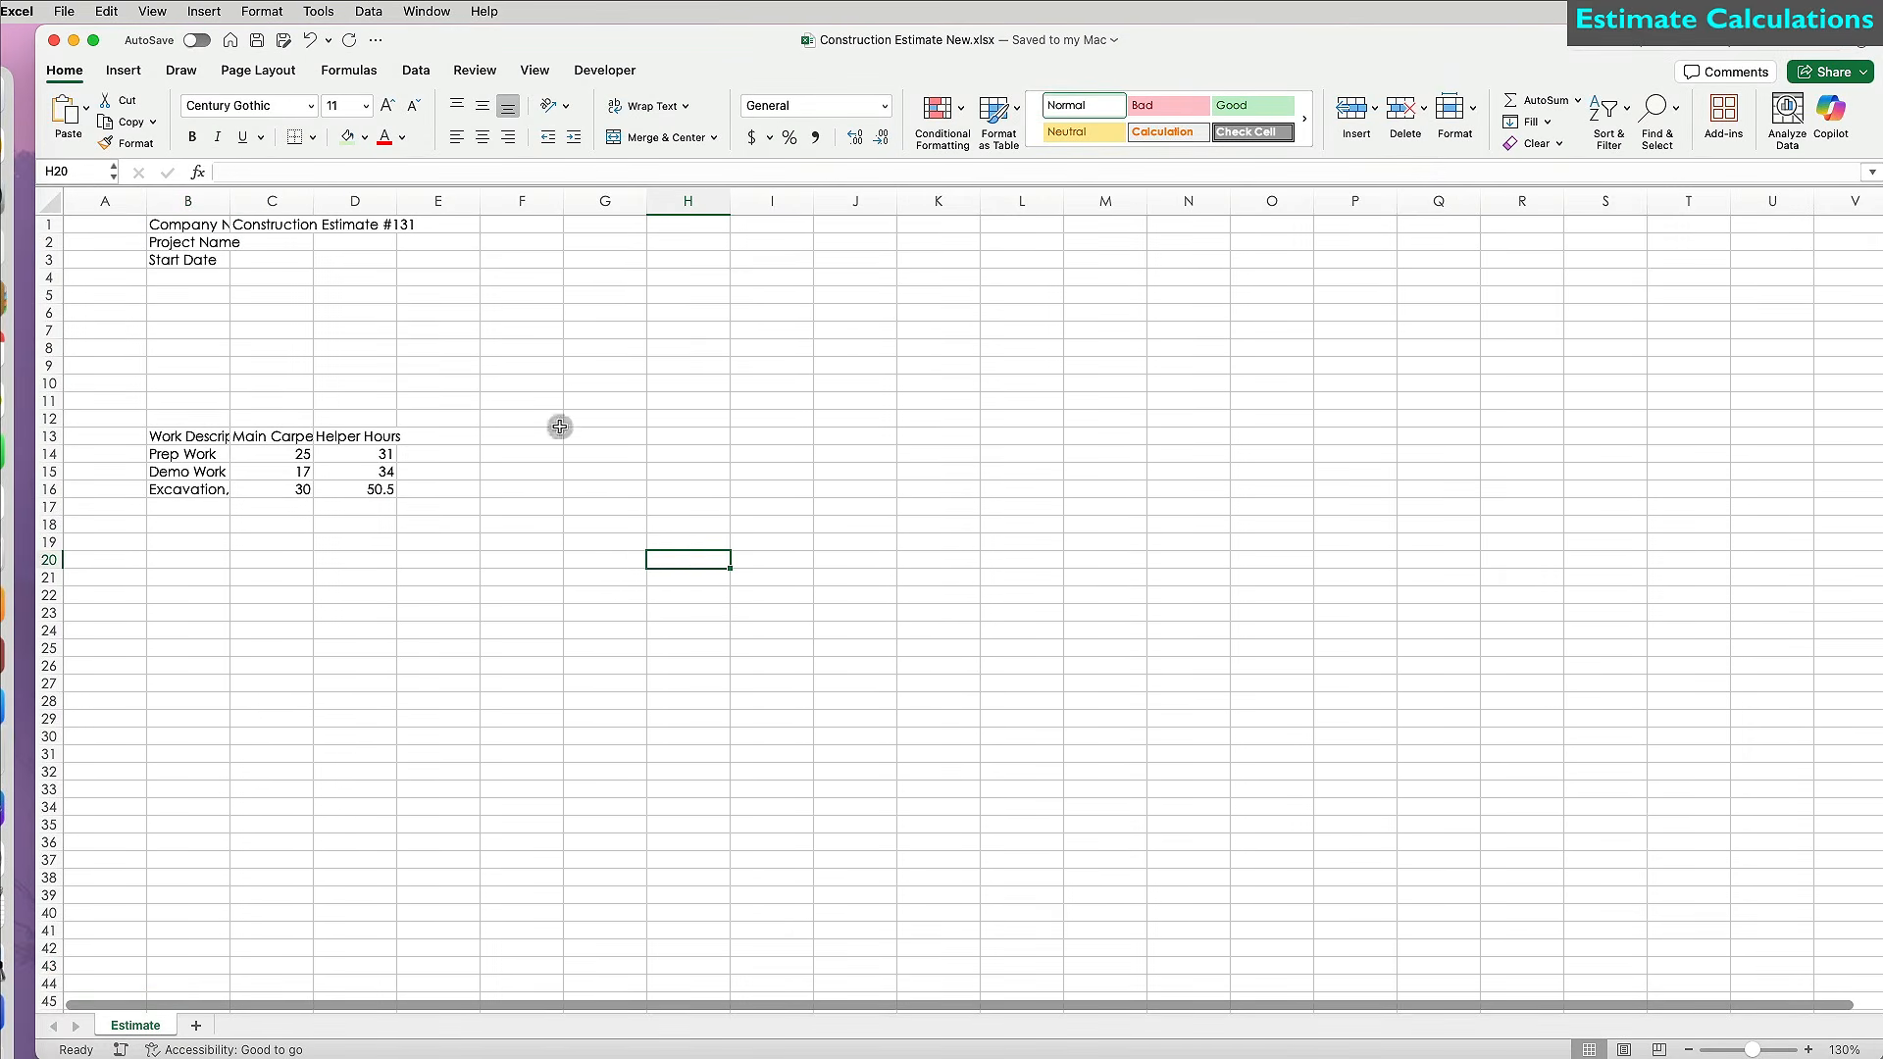
drag(208, 226, 277, 225)
Make the row-1 titles bold and larger, autofit column B, and right-align B1:B3.
click(194, 137)
click(388, 105)
click(387, 105)
click(387, 105)
click(387, 105)
click(245, 320)
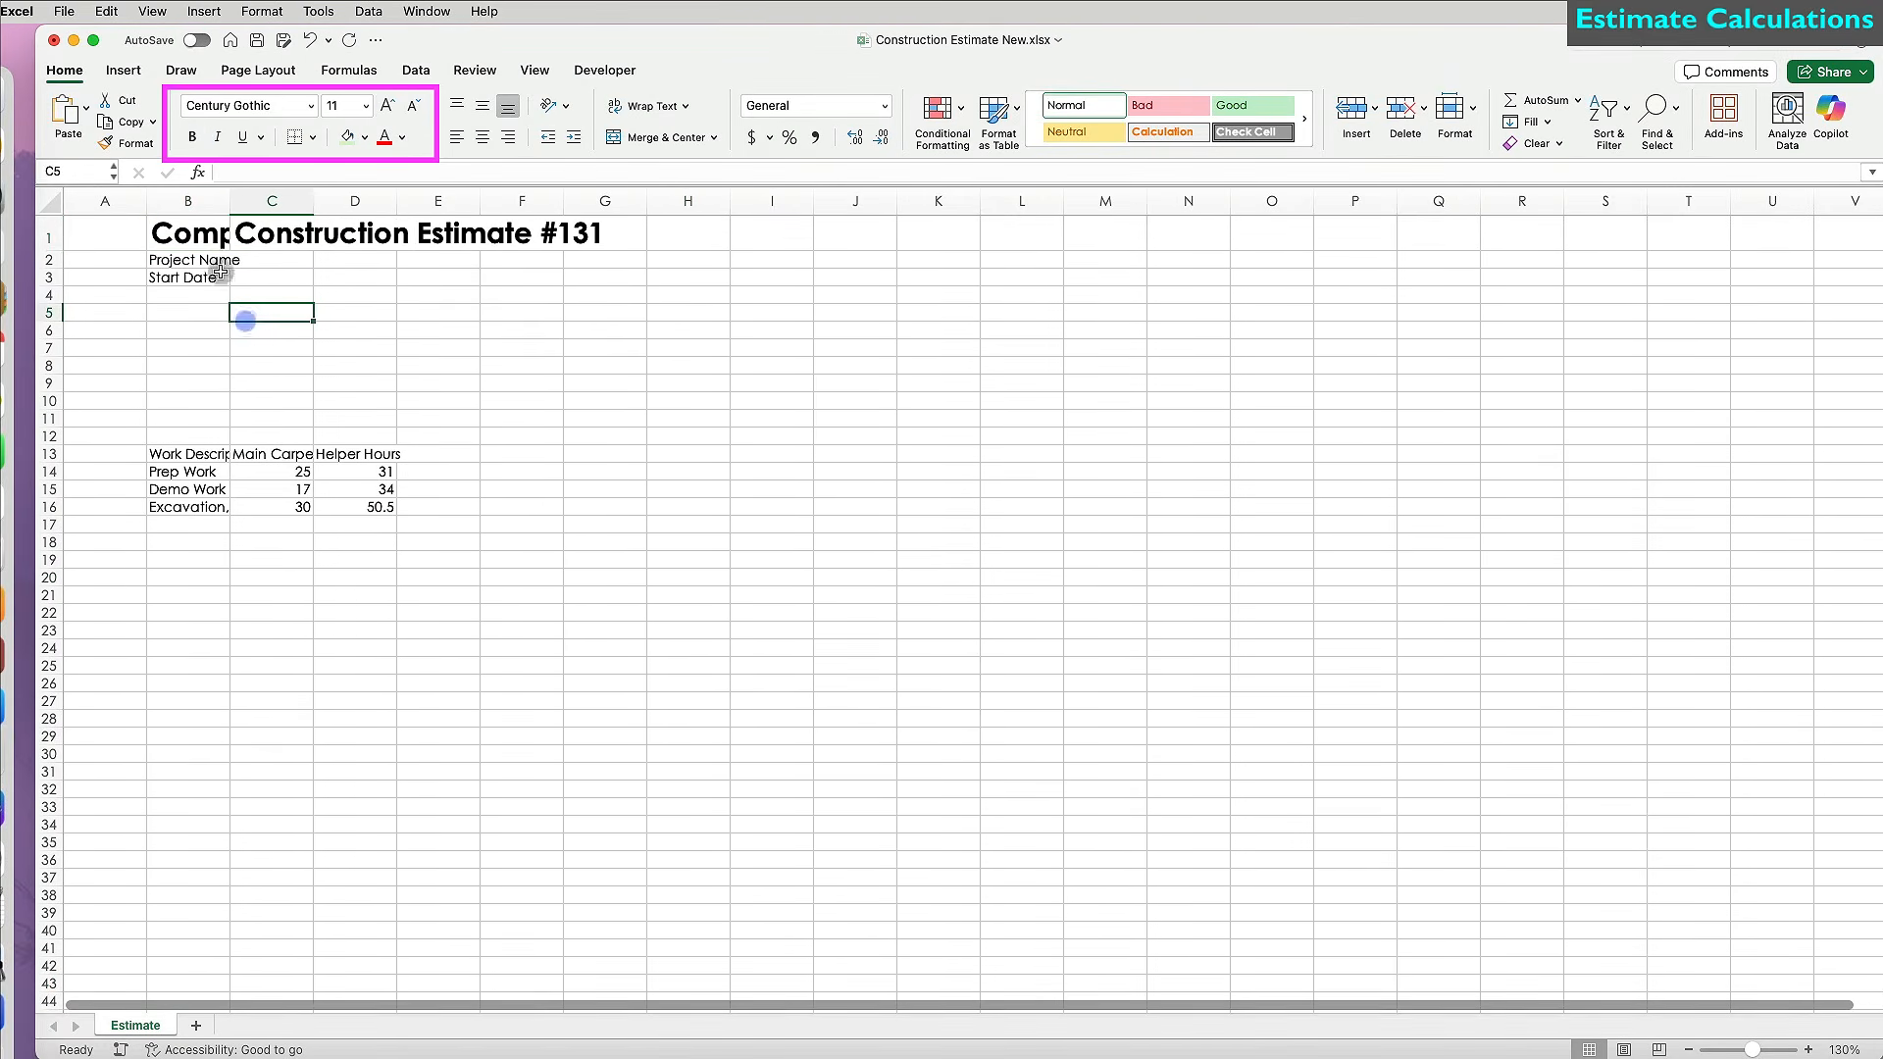
double_click(229, 202)
drag(285, 229, 286, 272)
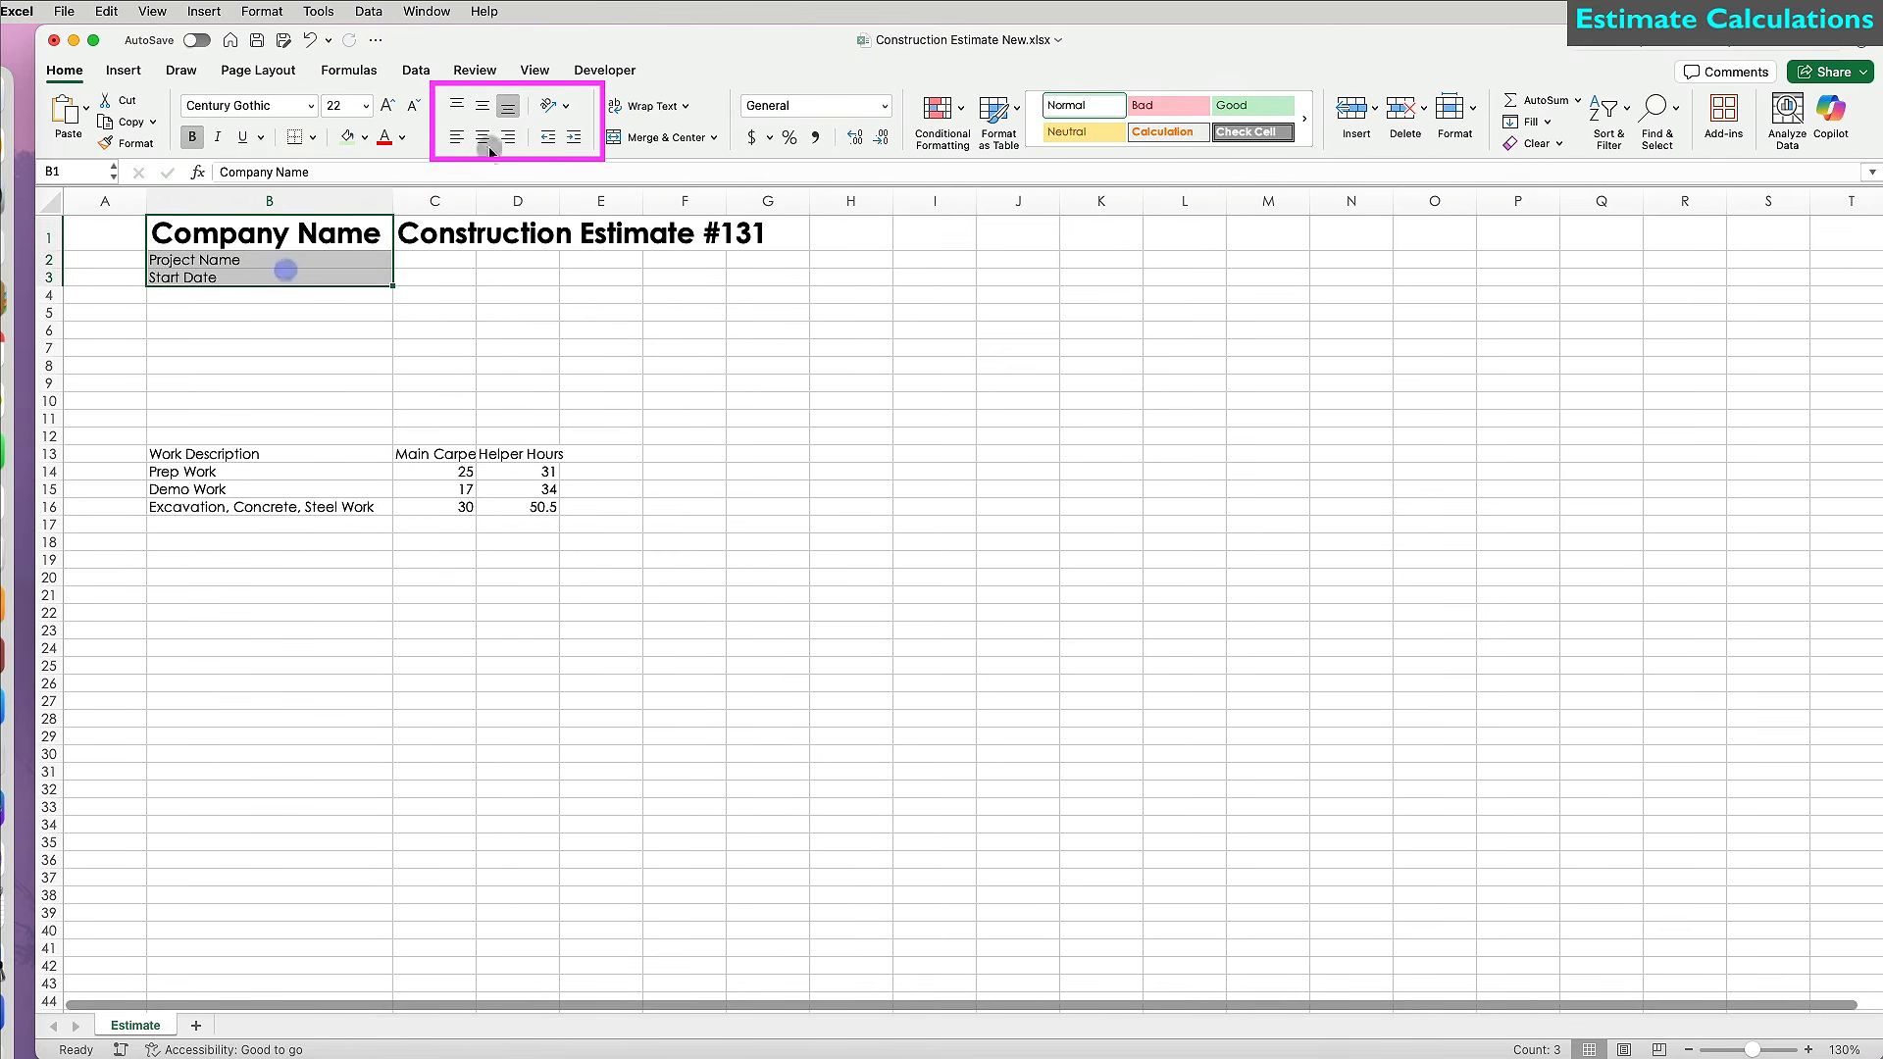
click(508, 137)
click(526, 385)
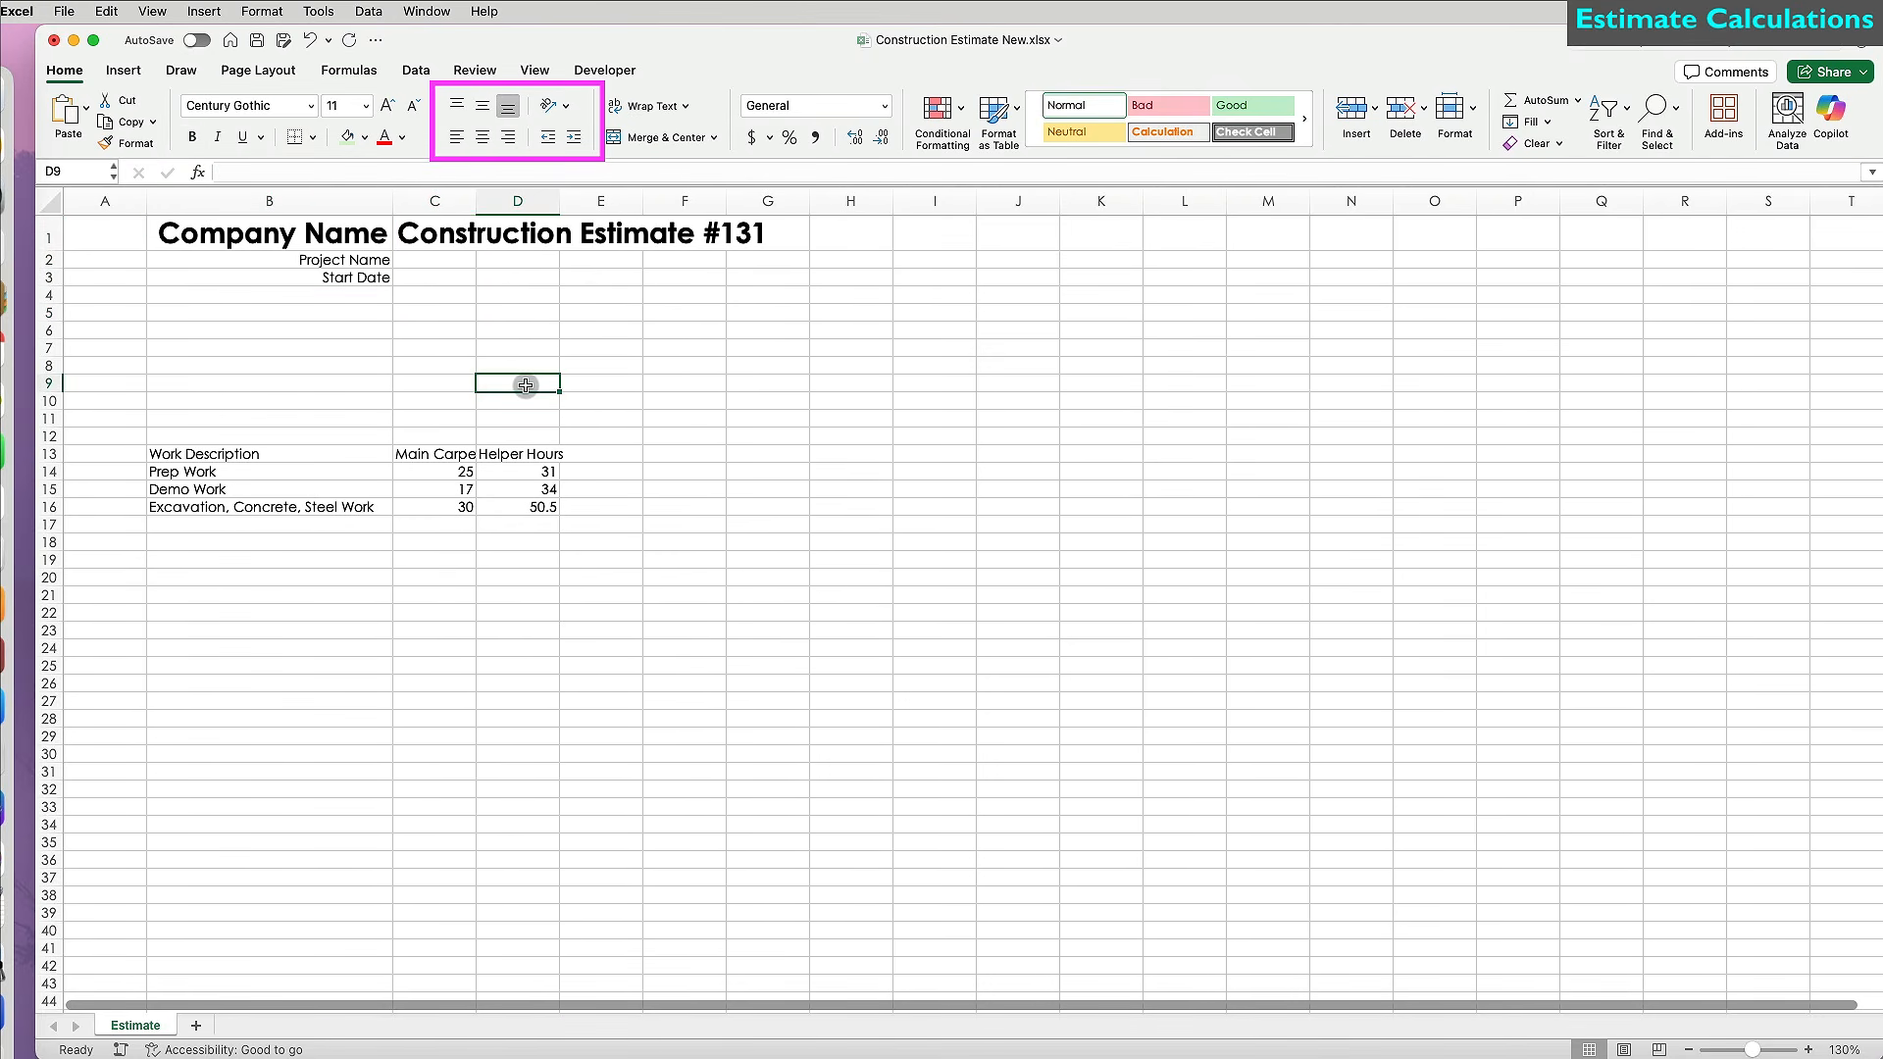
Narrow column A to width 4 and enter 1 and 2 in A14:A15.
drag(147, 202, 109, 207)
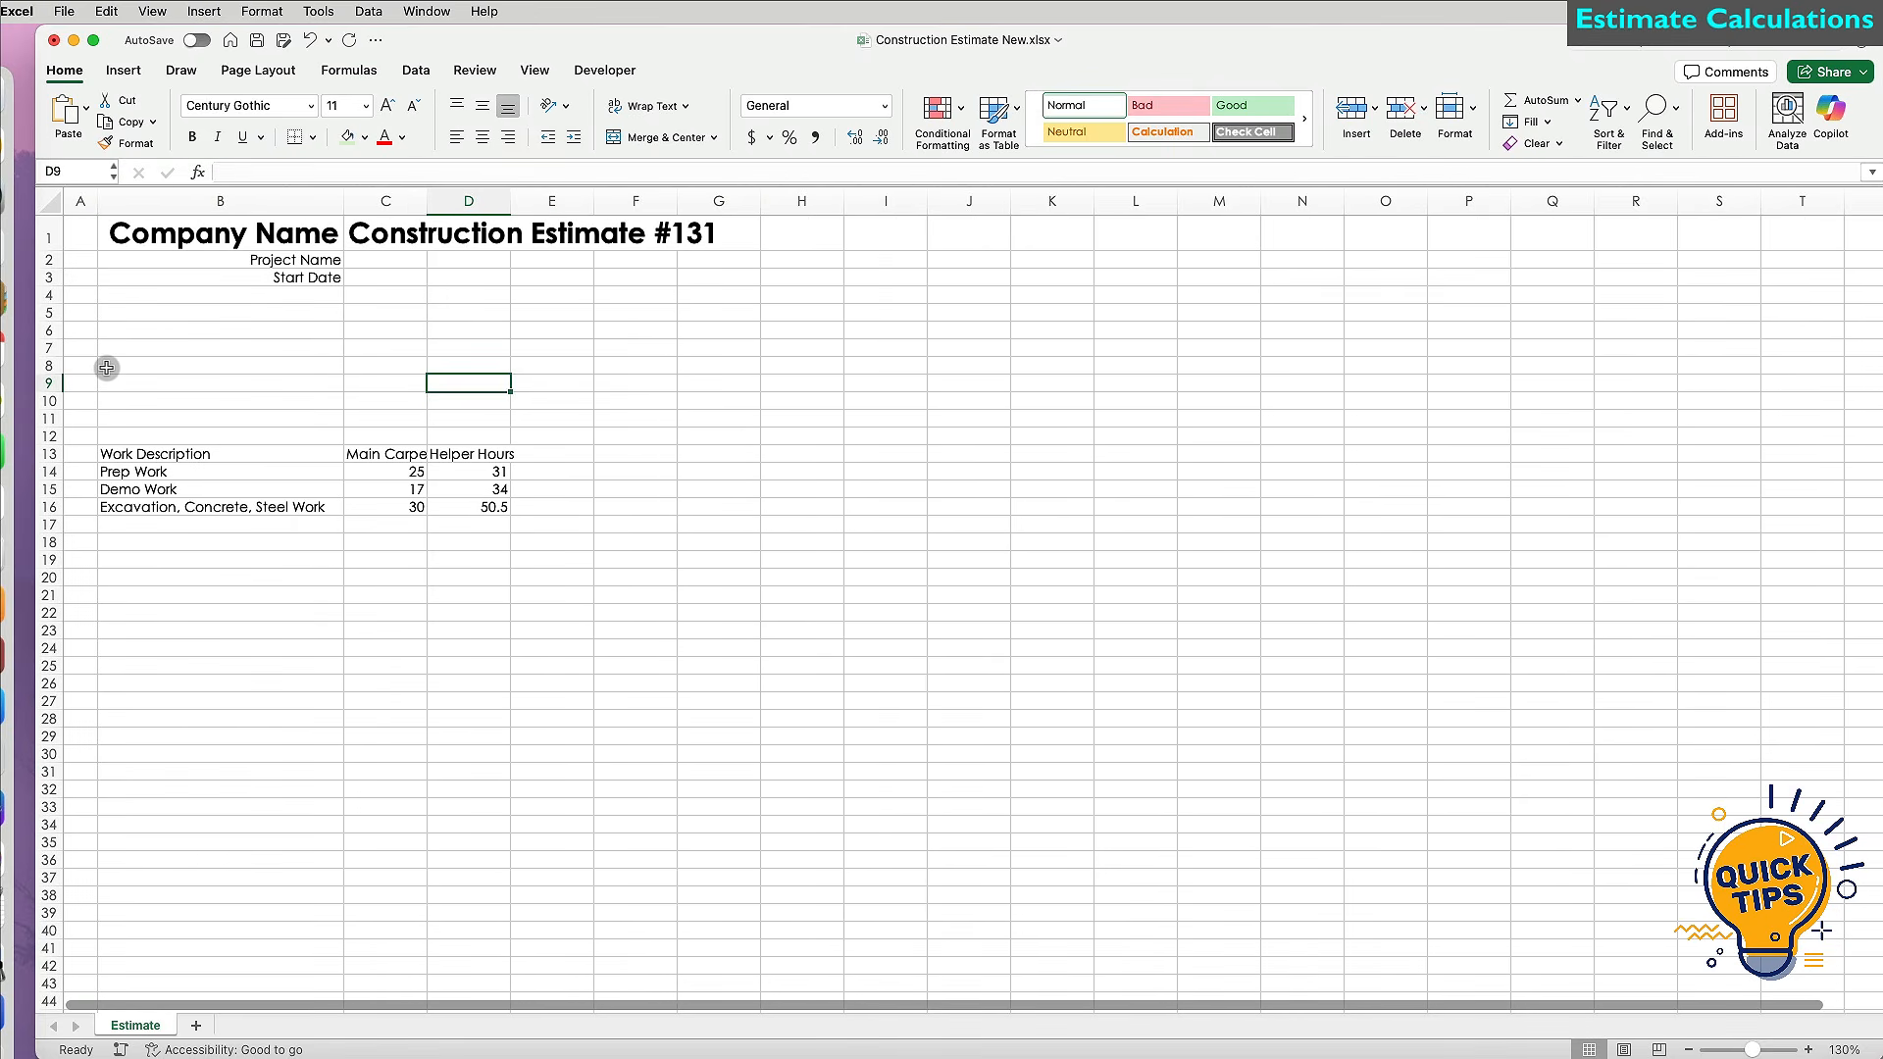
click(88, 456)
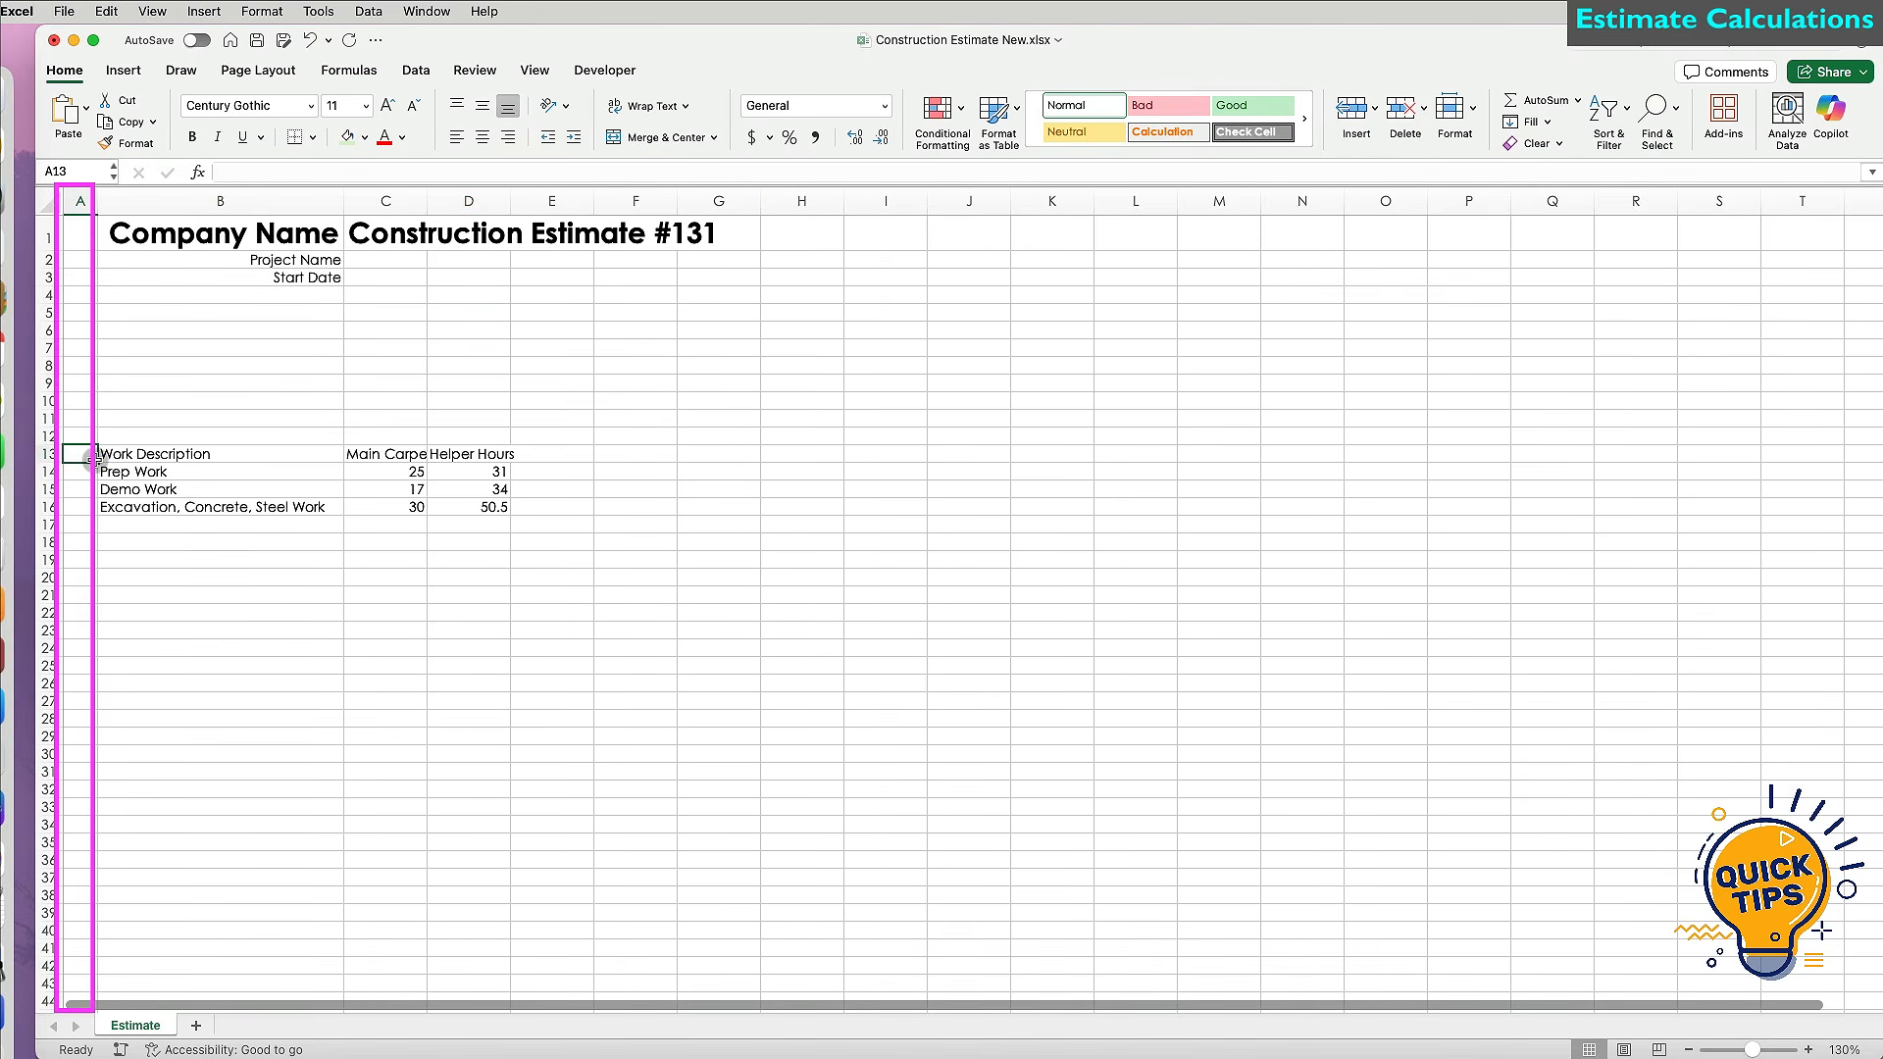
click(94, 471)
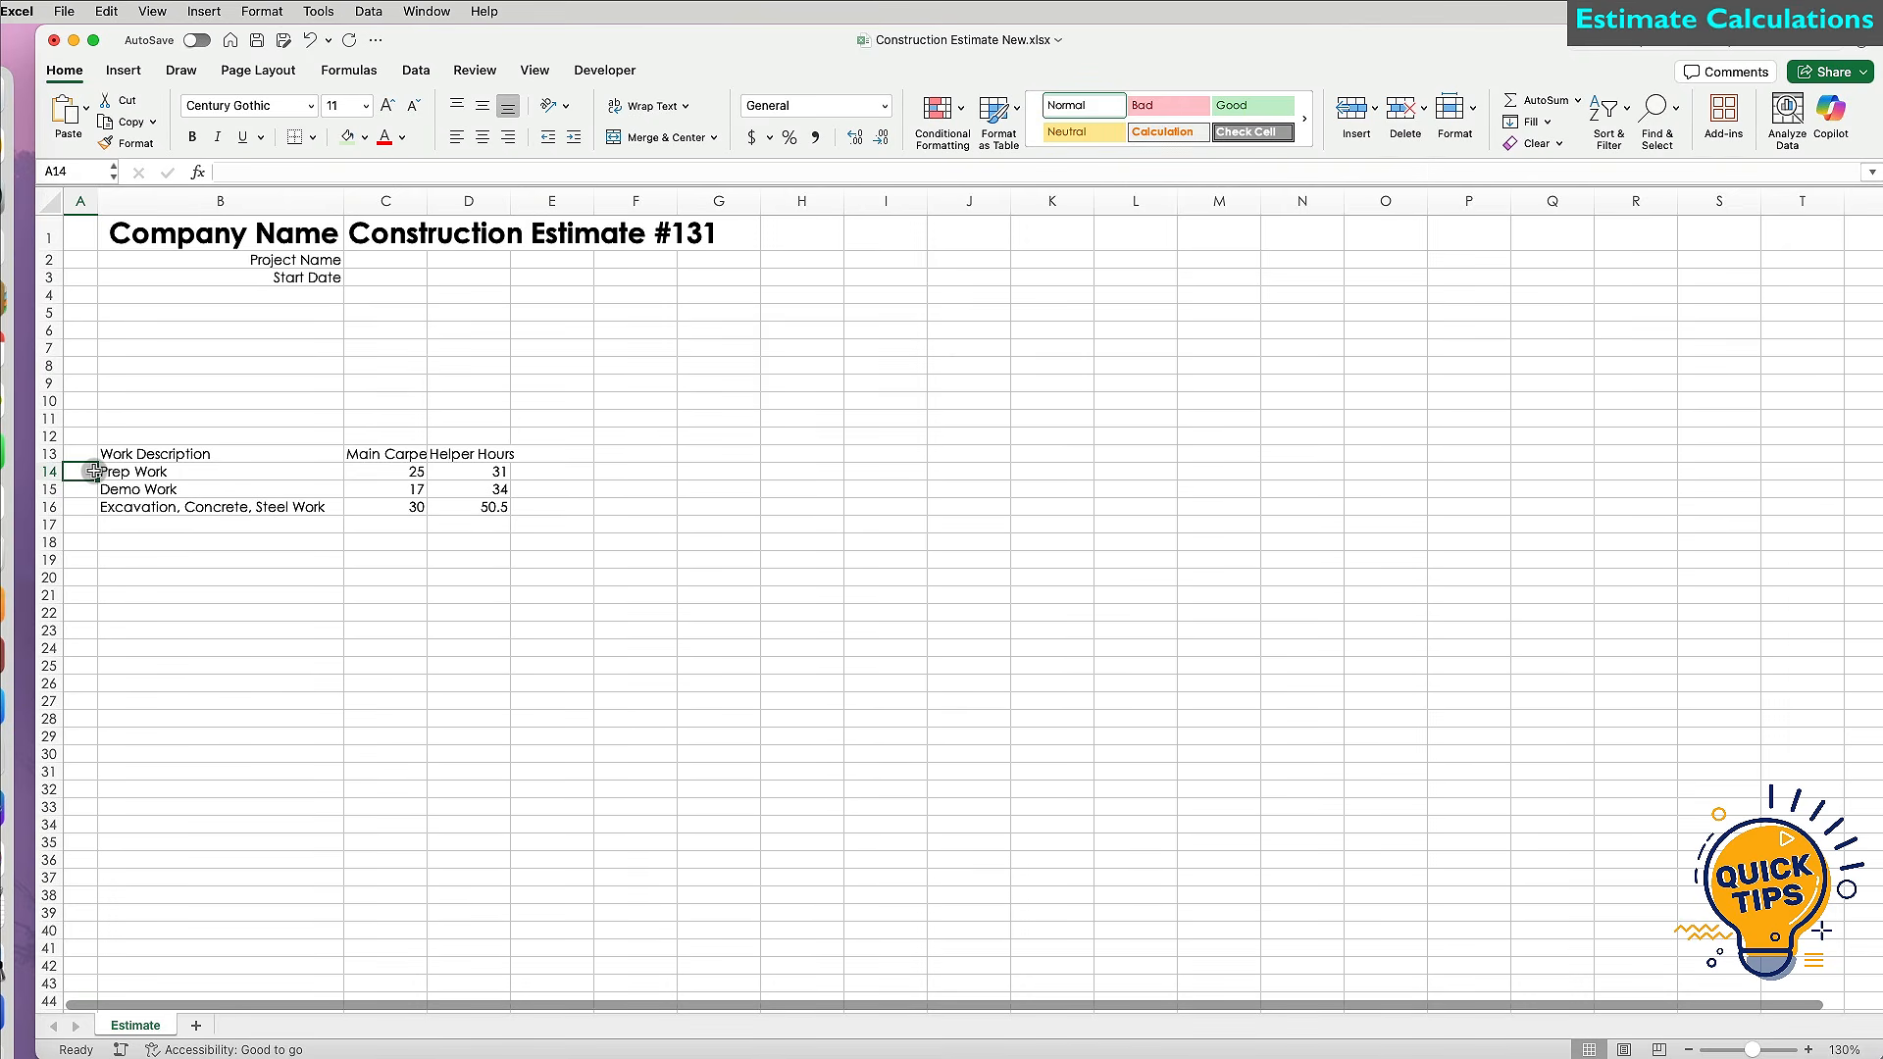
text(1)
key(Return)
text(2)
key(Return)
drag(89, 475, 102, 998)
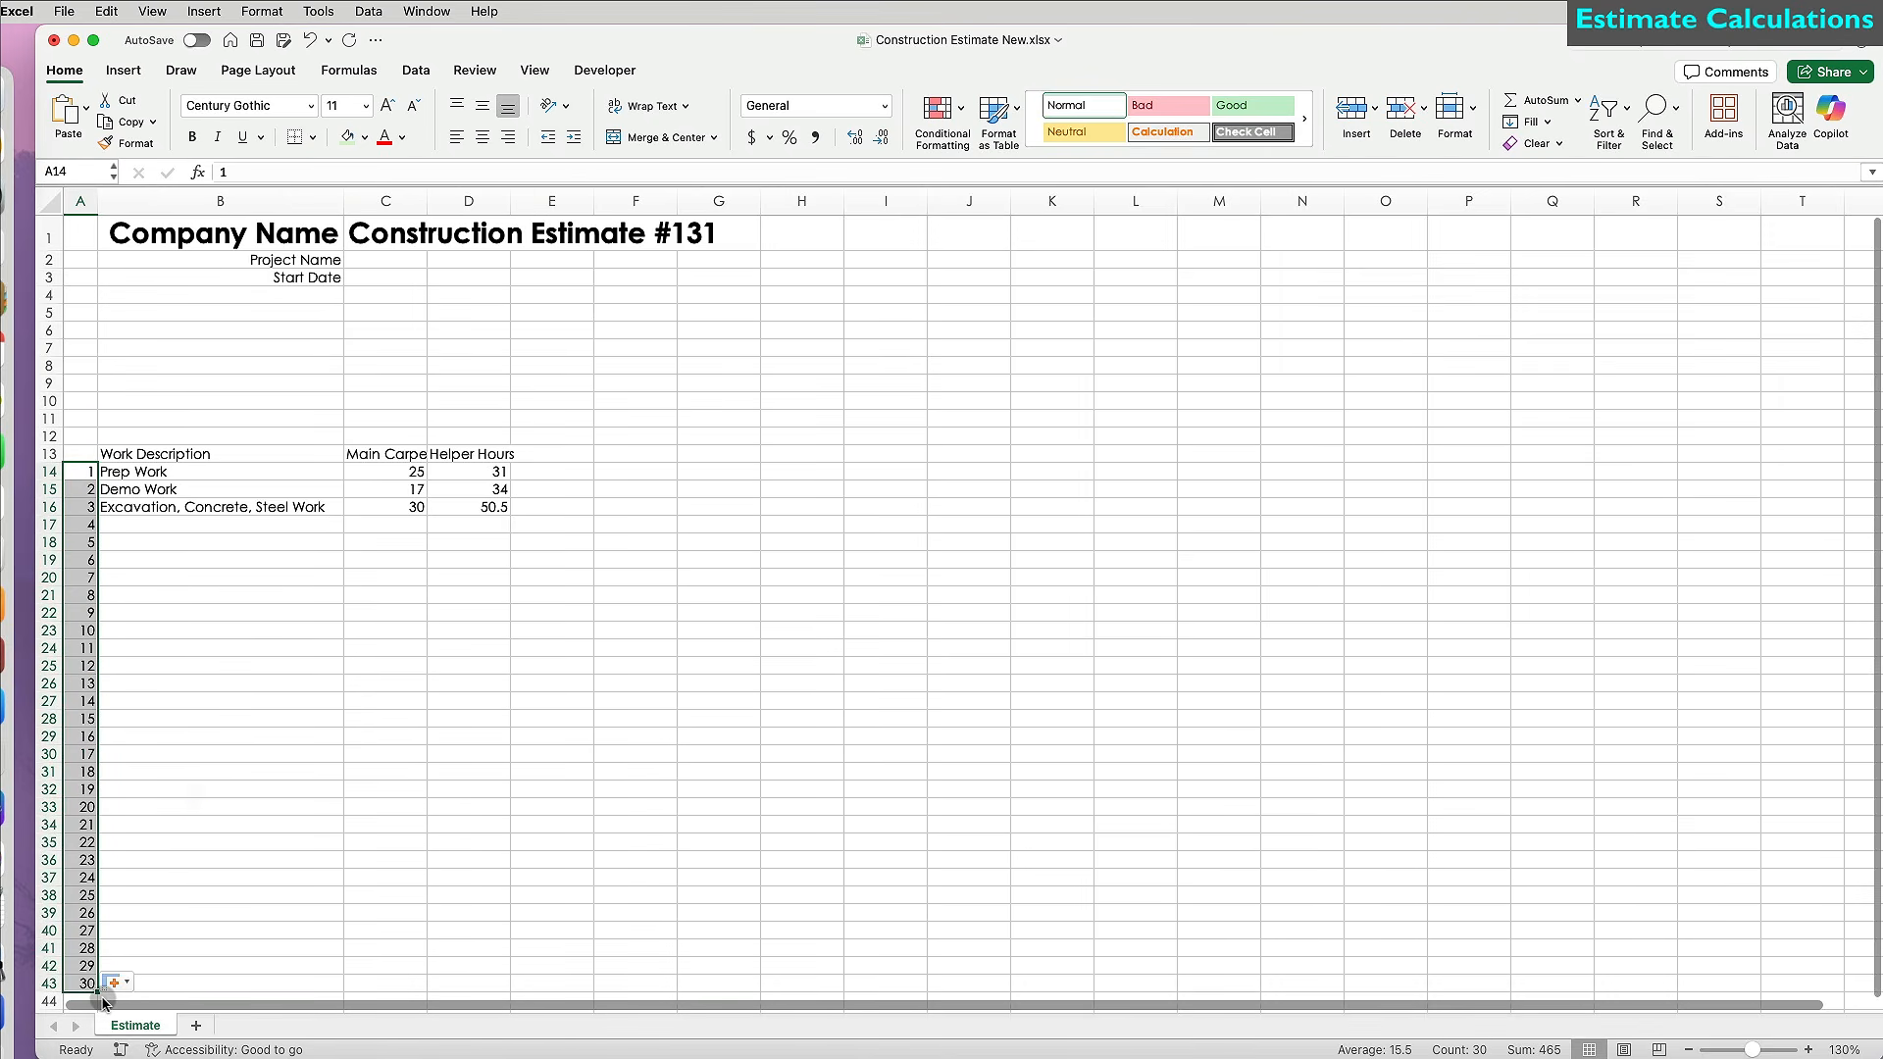
Extend the row numbering to 30 in column A and fill the whole sheet white.
click(286, 527)
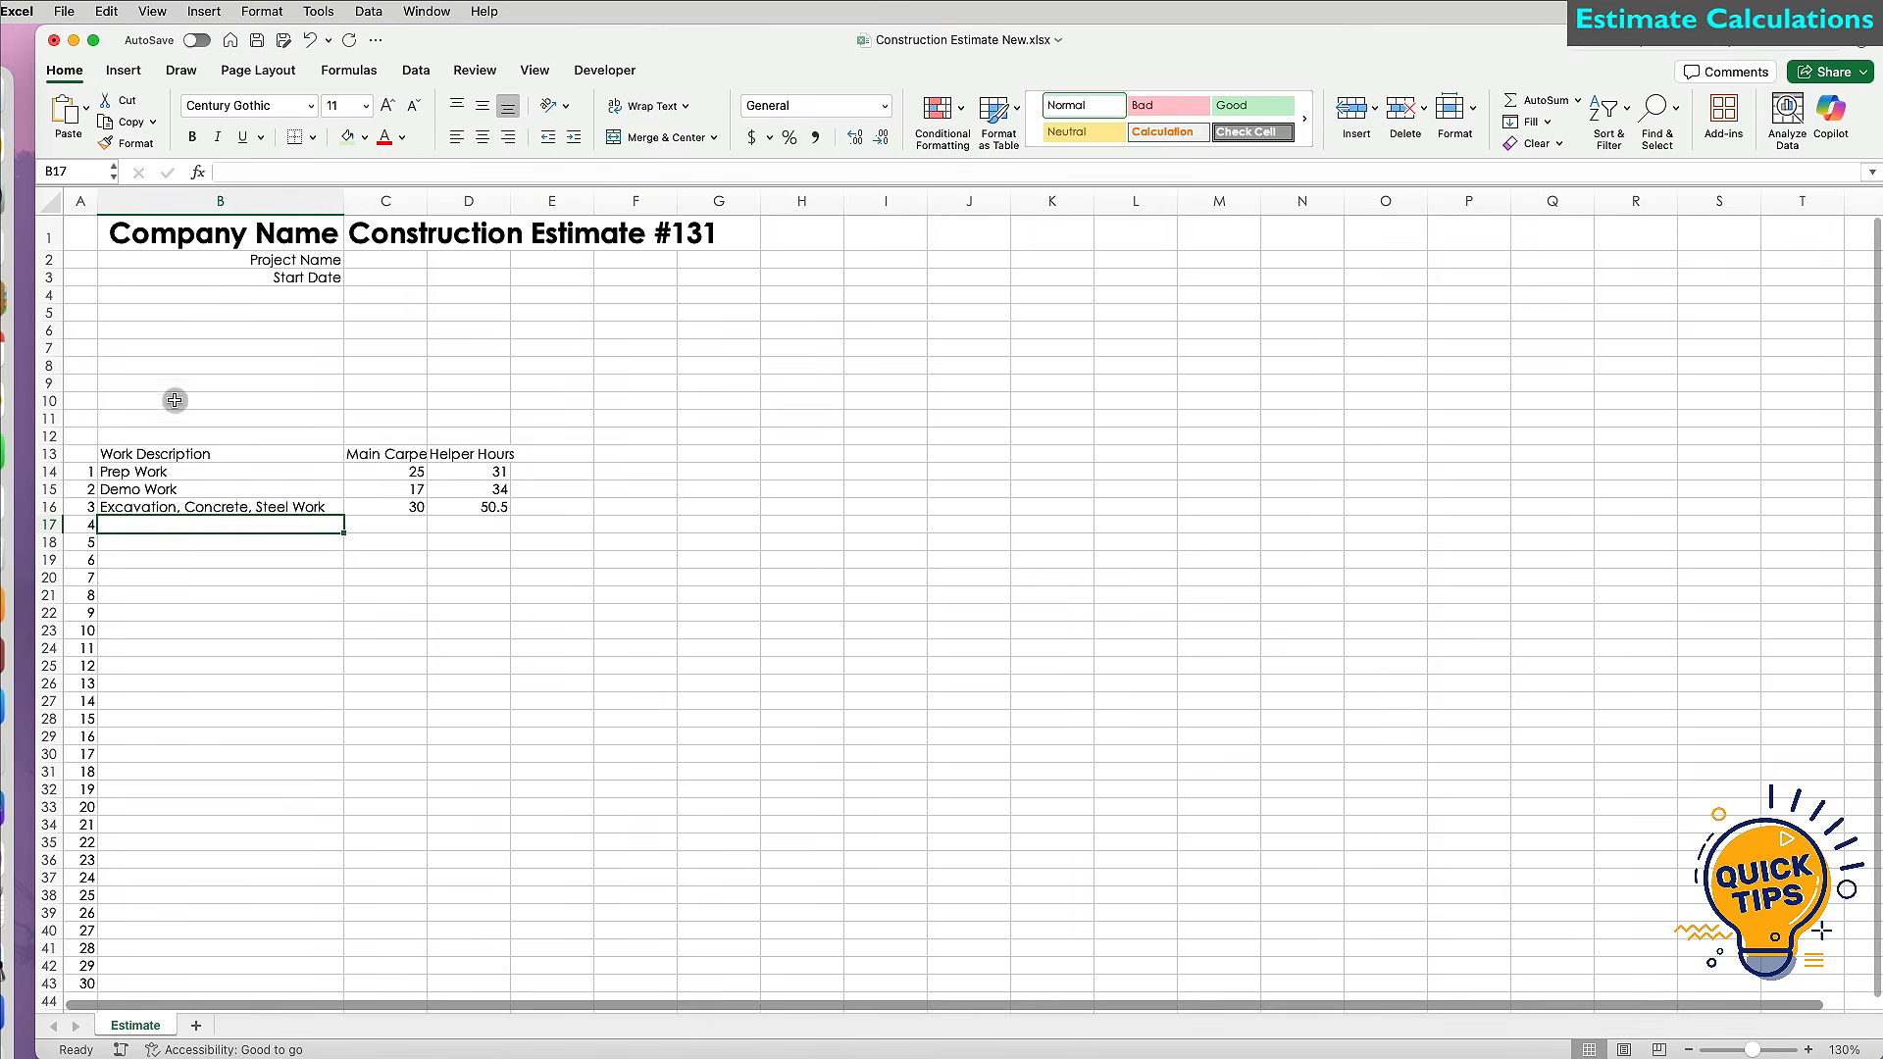
click(49, 201)
click(364, 140)
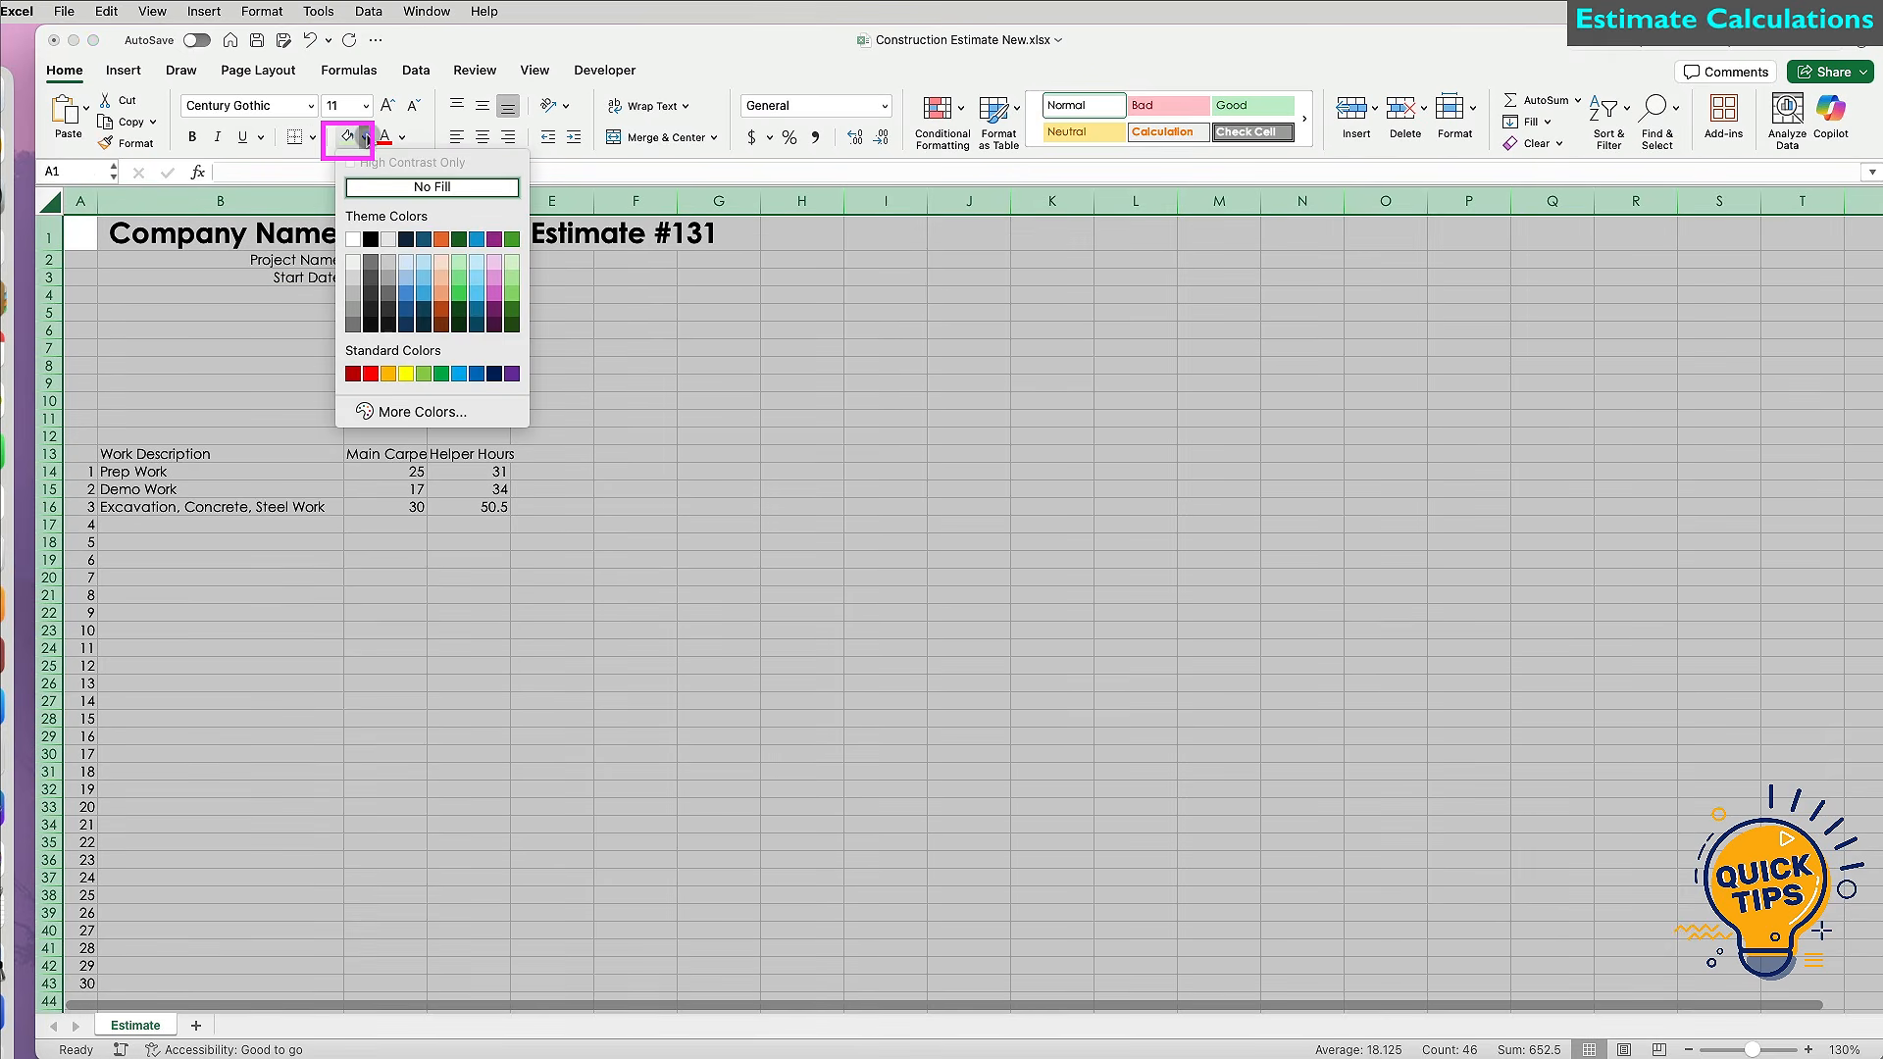
click(352, 238)
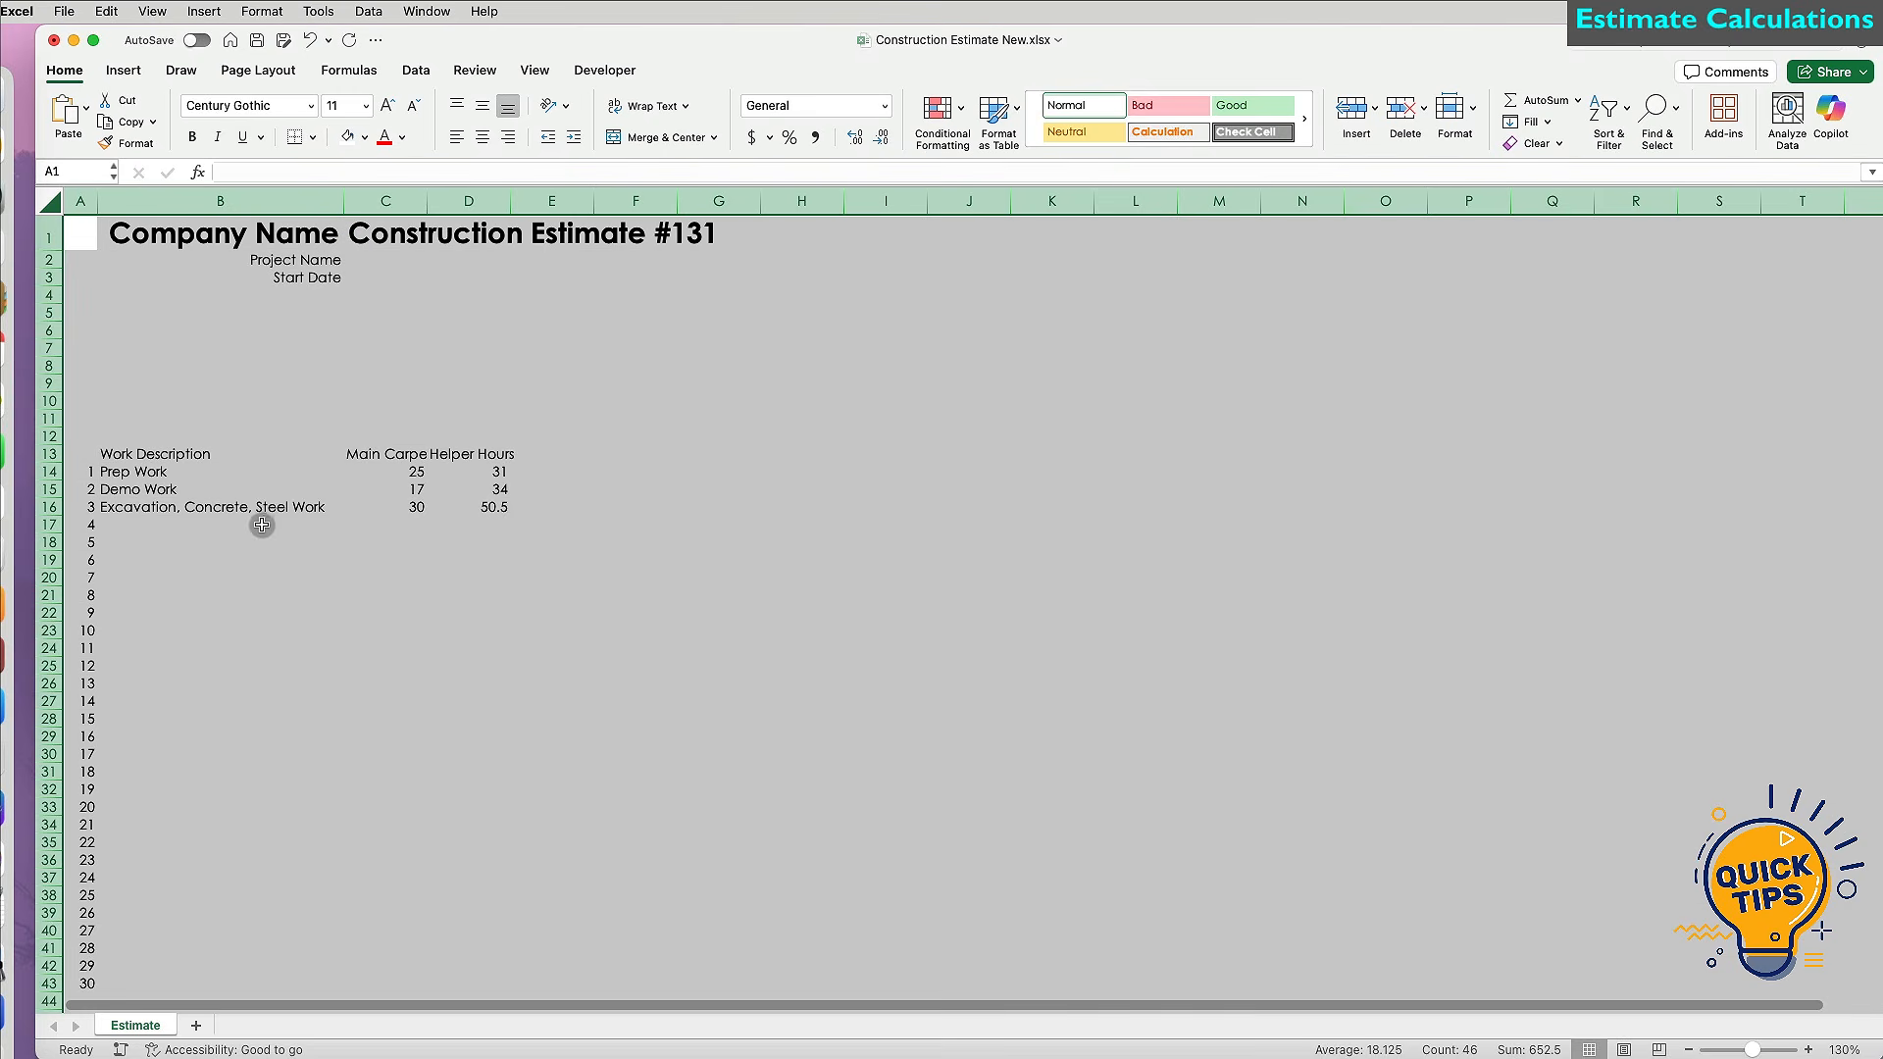
click(229, 525)
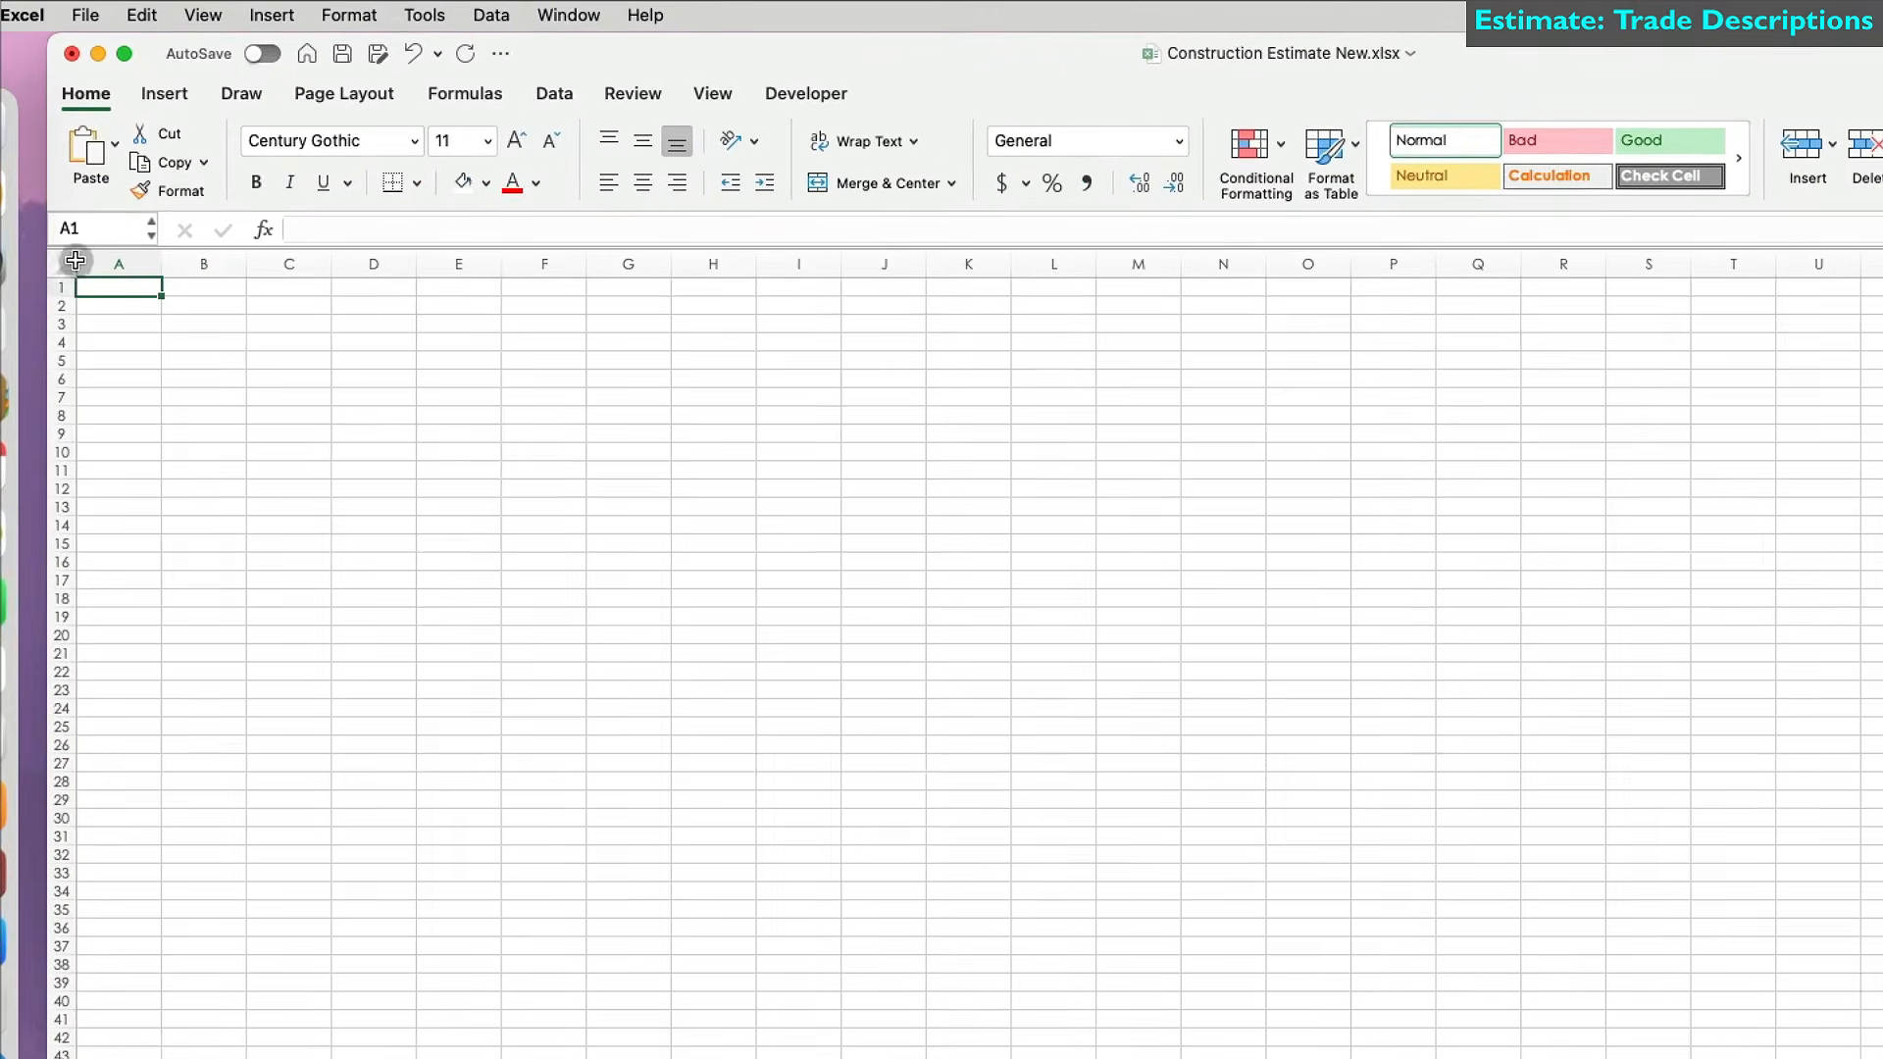
Fill the new sheet white, type the header 'Descriptions' in A1, and widen column A.
key(super+a)
click(463, 184)
key(super+alt+equal)
key(super+alt+equal)
key(super+alt+equal)
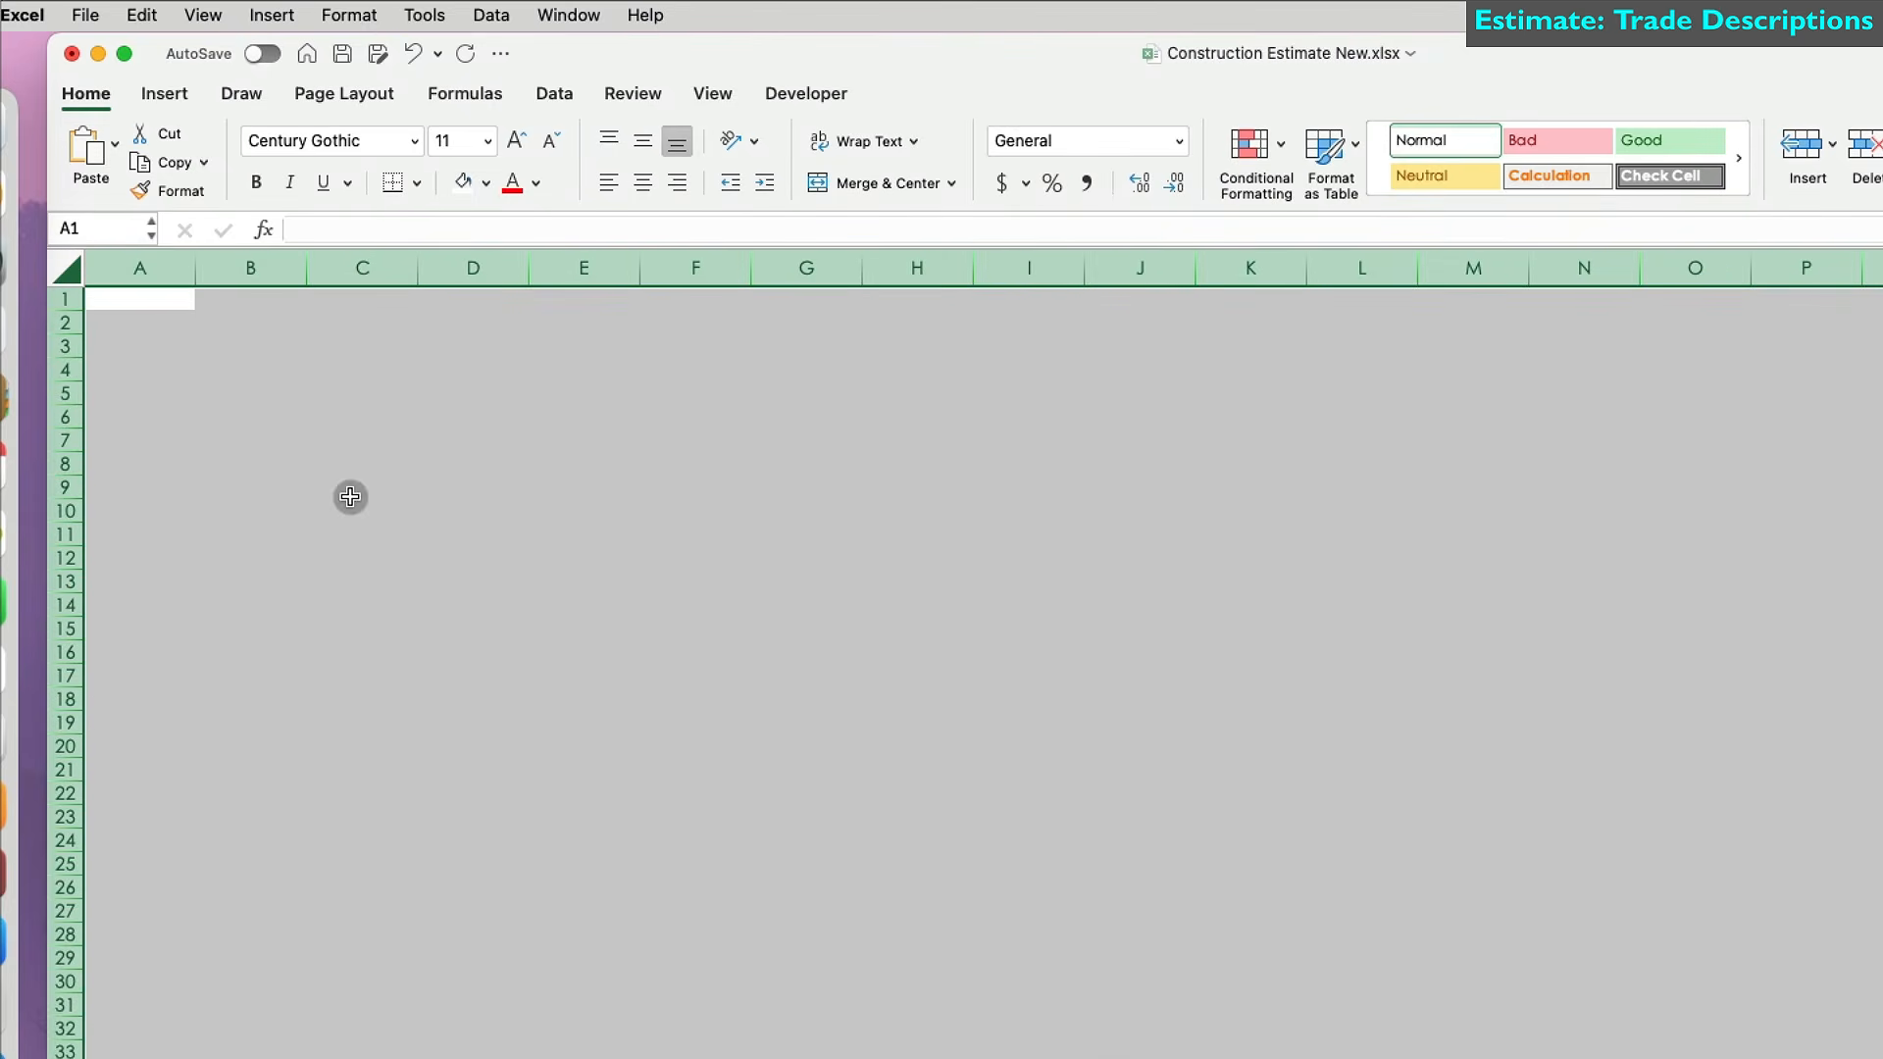
click(132, 294)
text(Descripti)
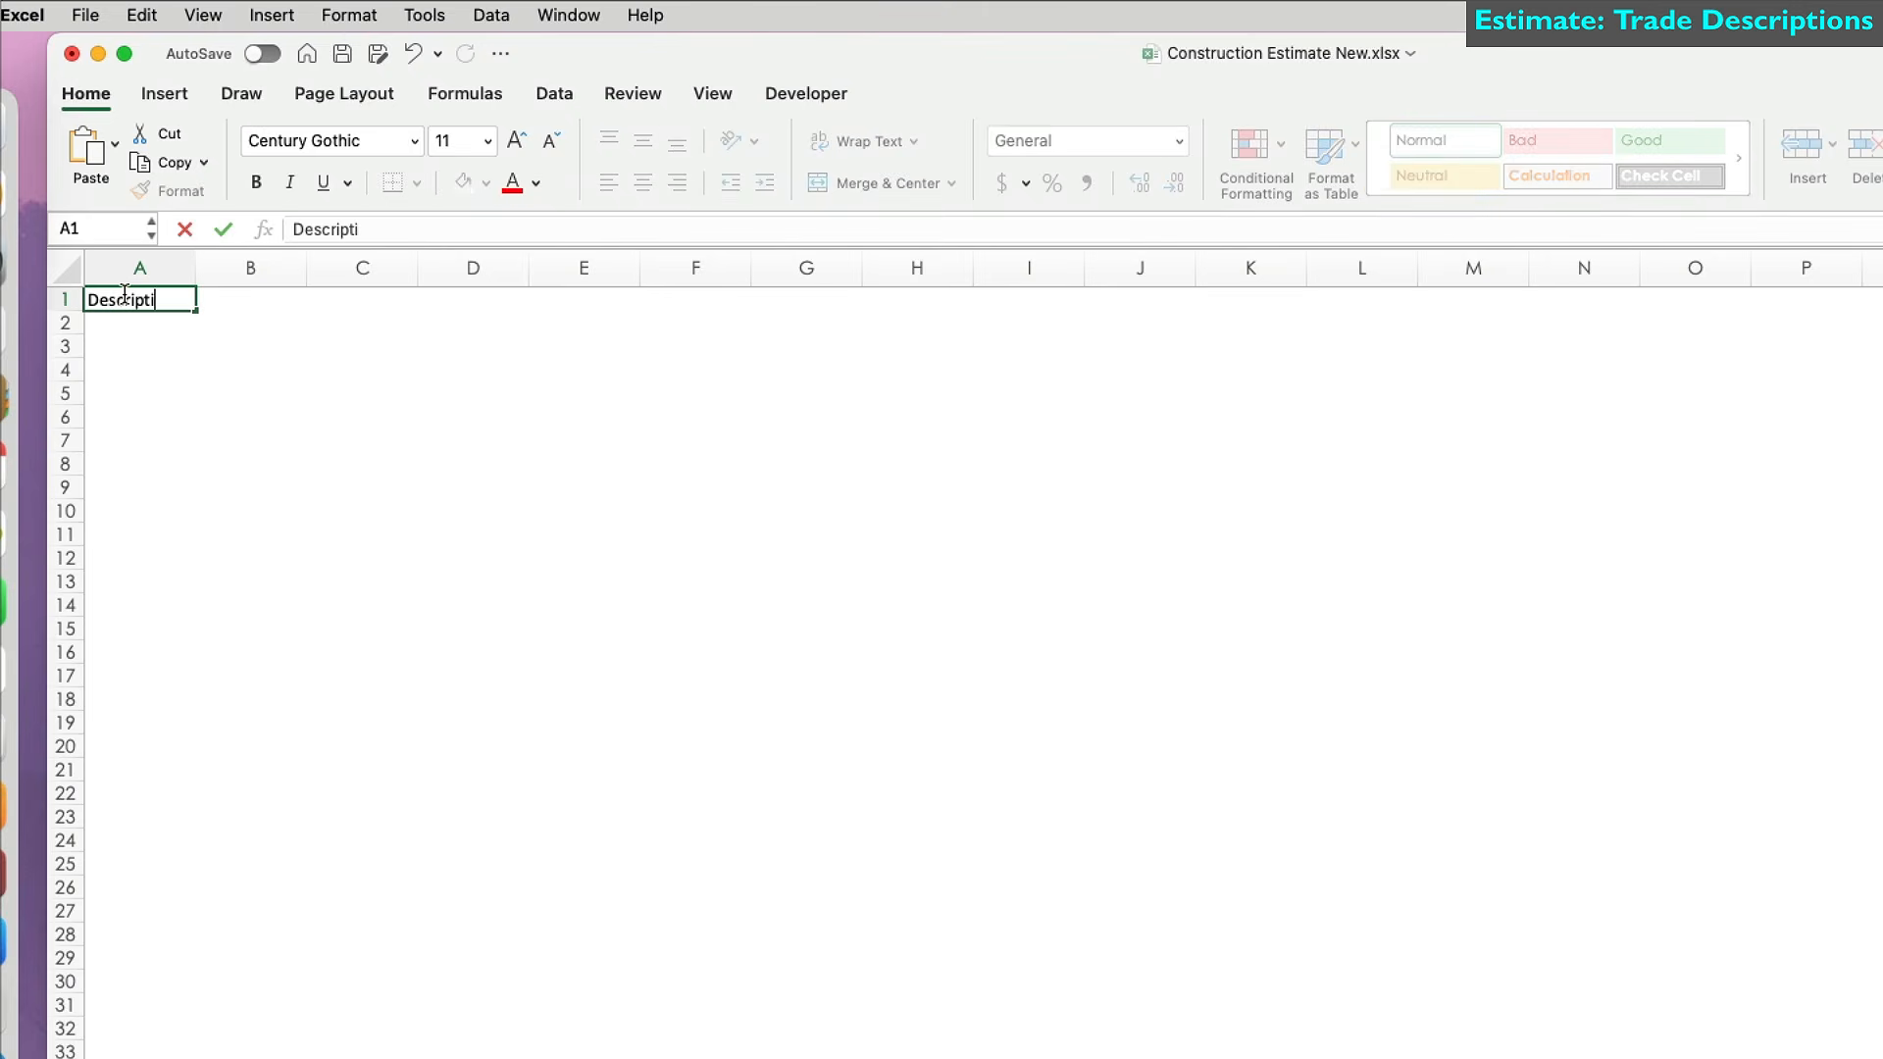
text(ons)
key(Return)
drag(195, 276, 411, 275)
List Demo work, Insulation, drywall, Lead paint testing, Painting, Plubmbing work and Stairs below.
click(125, 326)
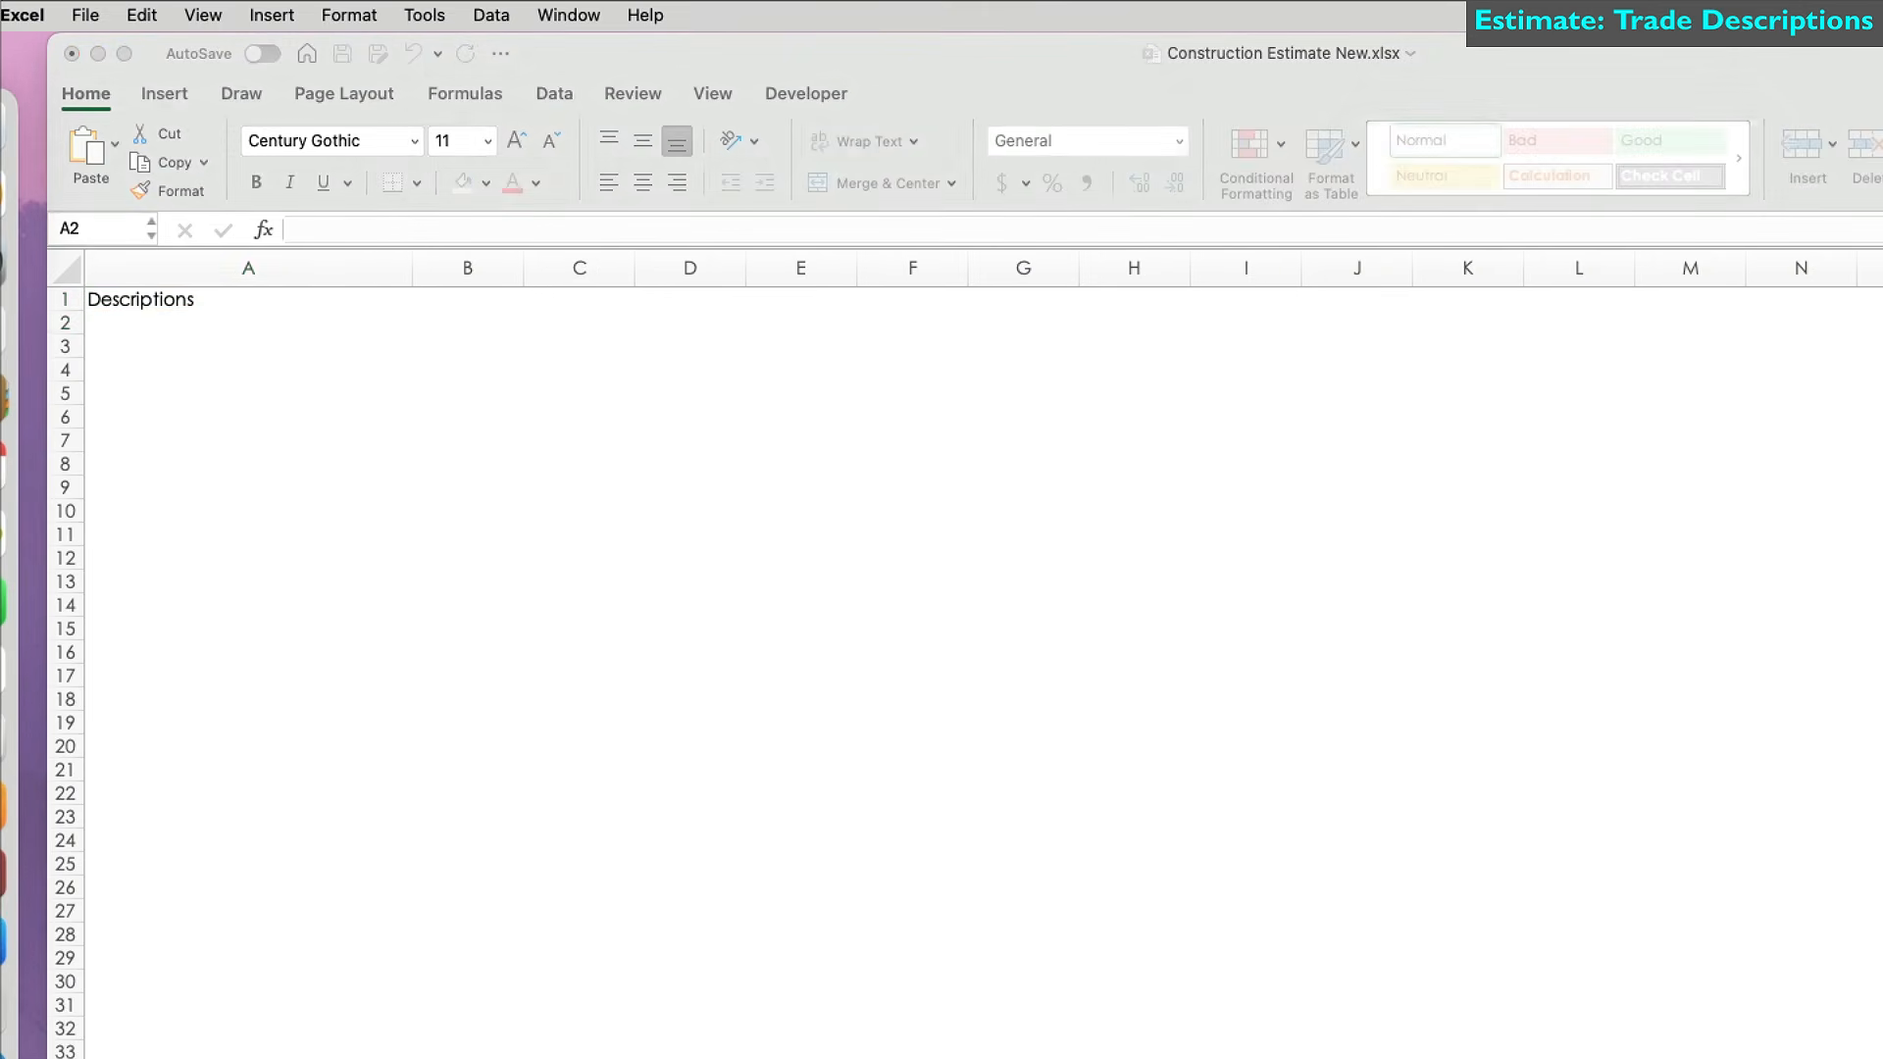
text(Demo work)
key(Return)
text(Insulation)
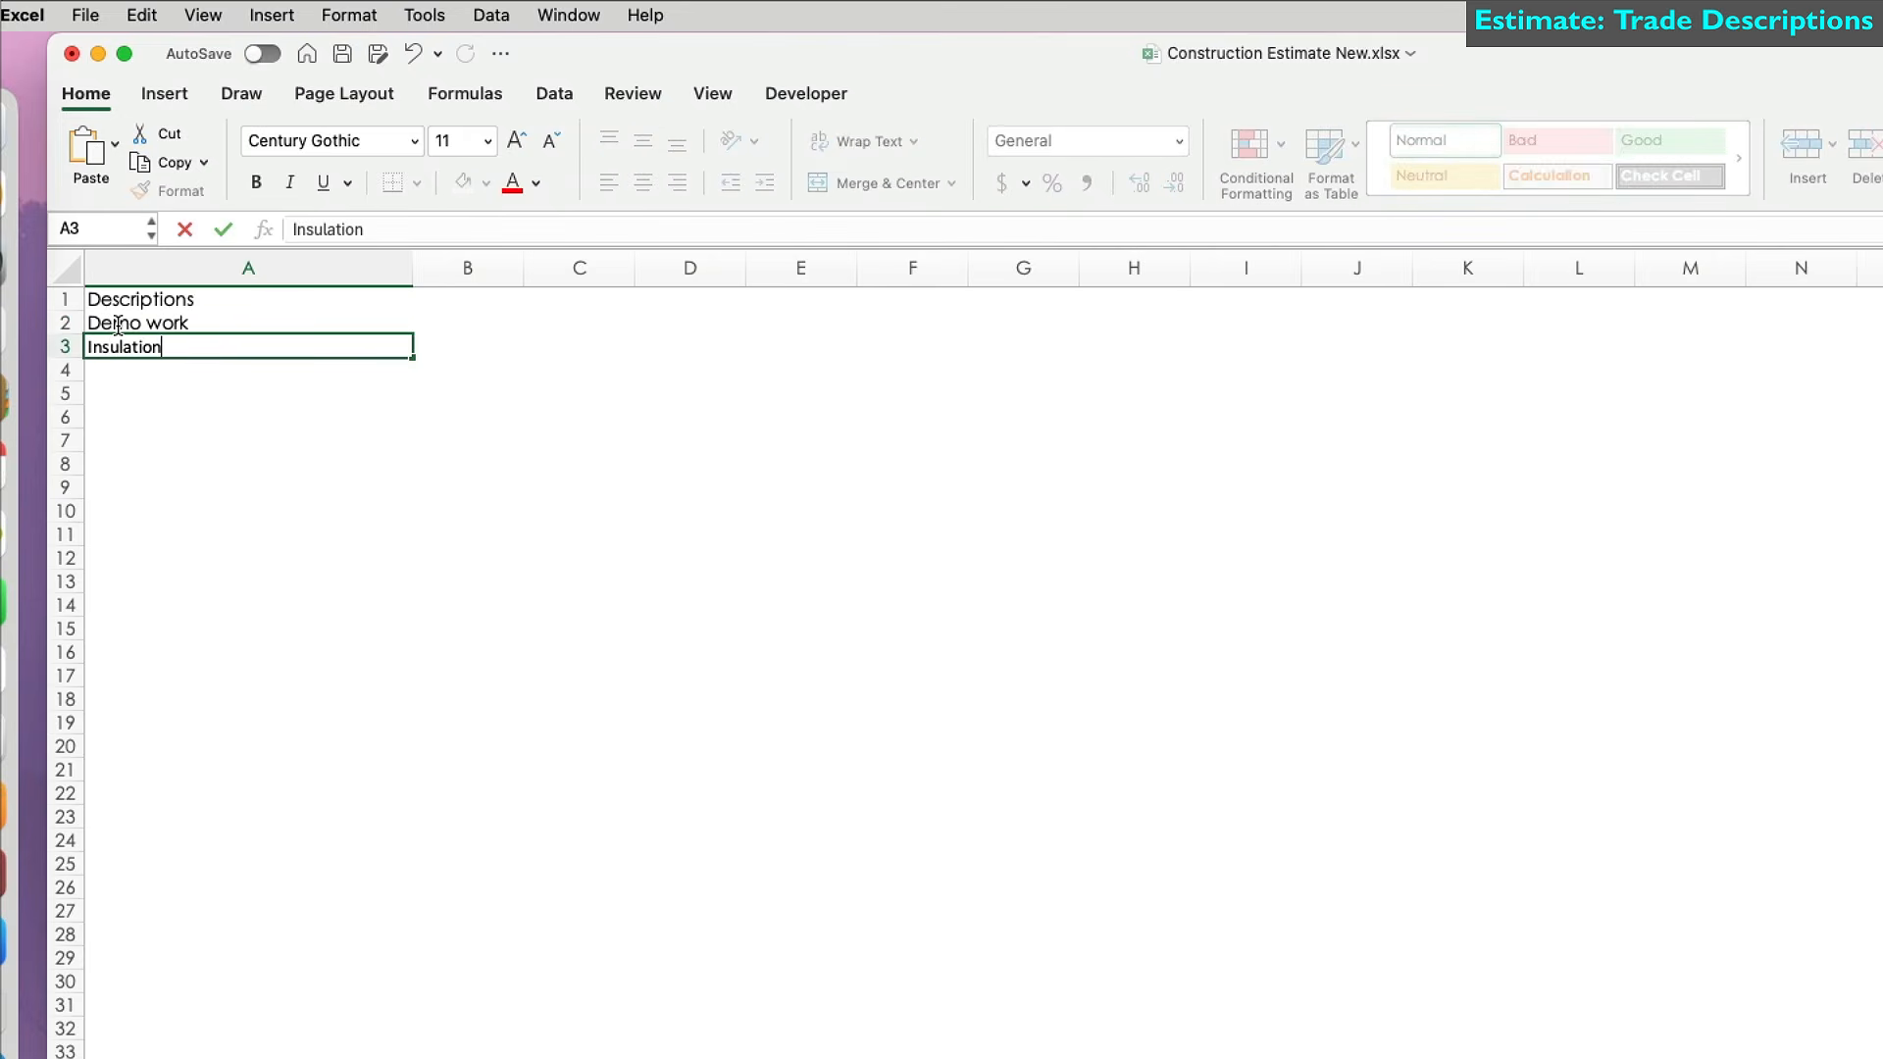
text(, drywall)
key(Return)
text(Lead paint testing)
key(Return)
text(Painting)
key(Return)
text(Pl)
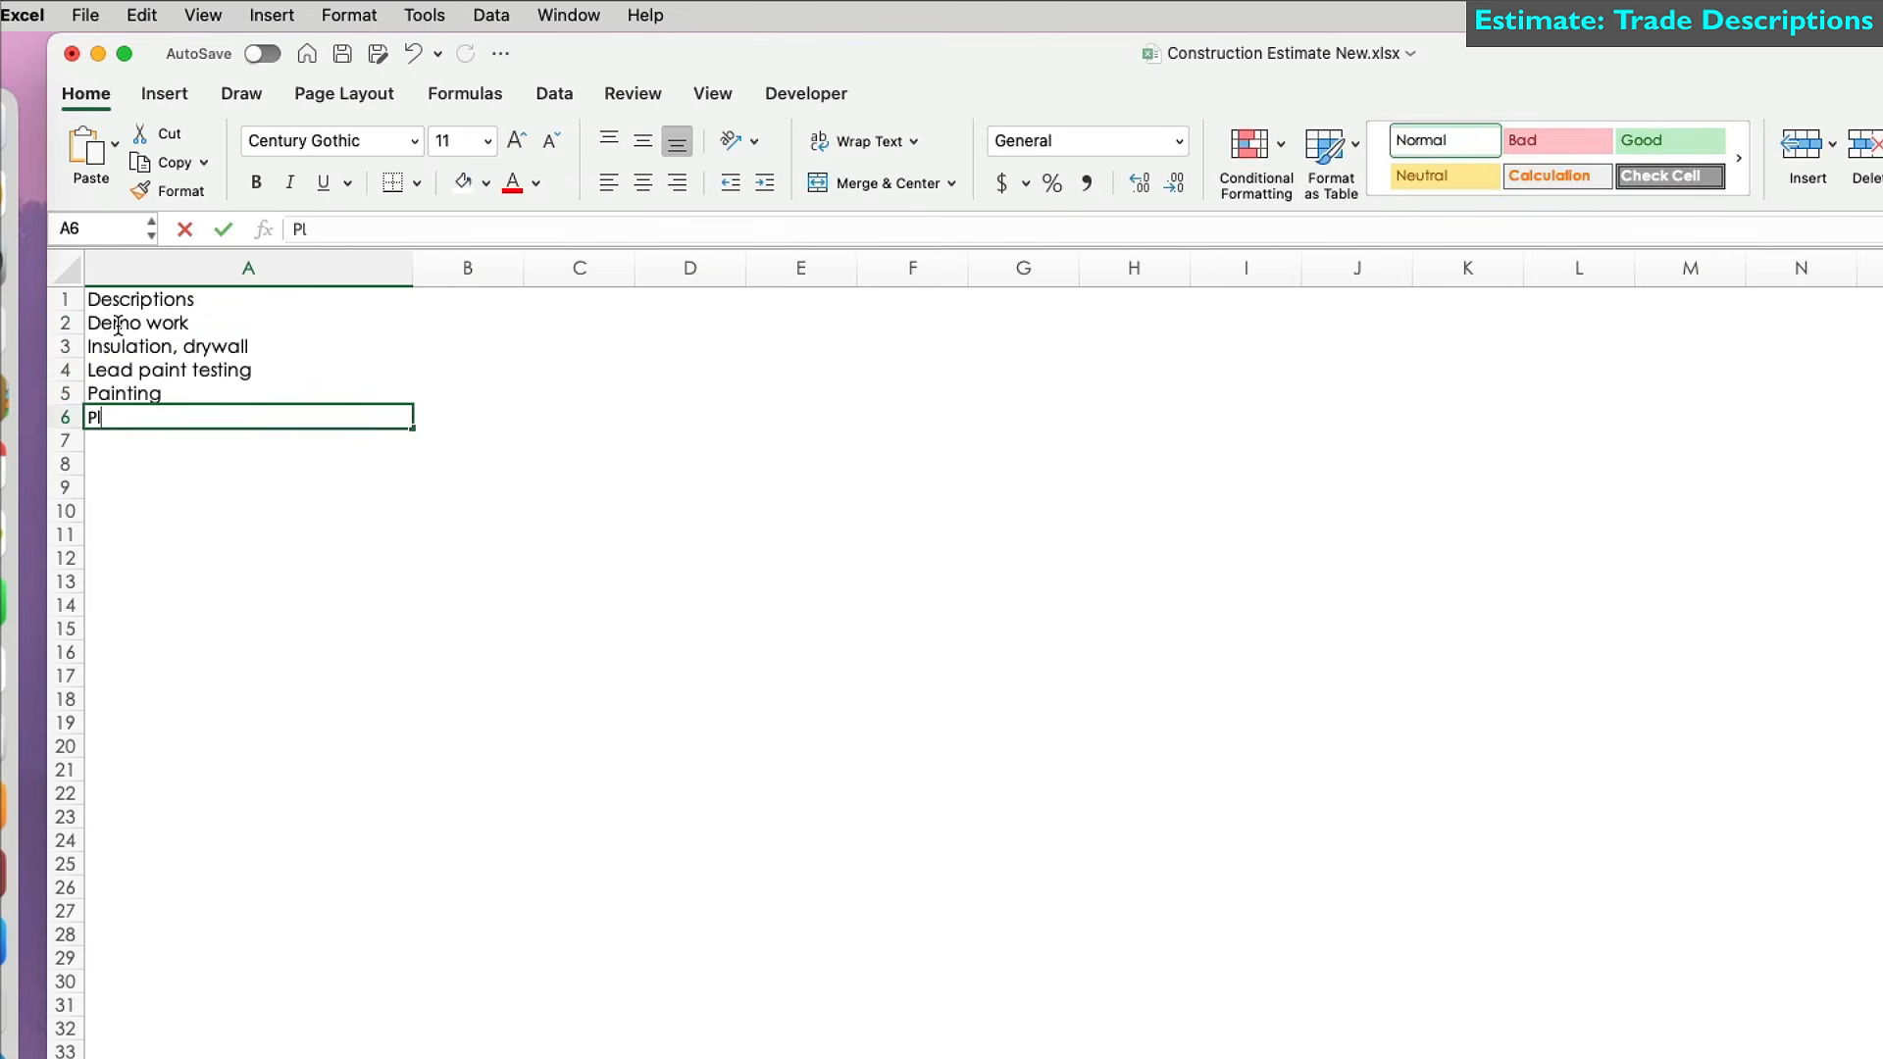
text(ubmbing work)
key(Return)
text(Stairs)
key(Return)
Add Tiles work, Windows replacements, Mechanical work, Prep work, Rough carpentry and Management.
text(Tiles work)
key(Return)
text(Windows replac)
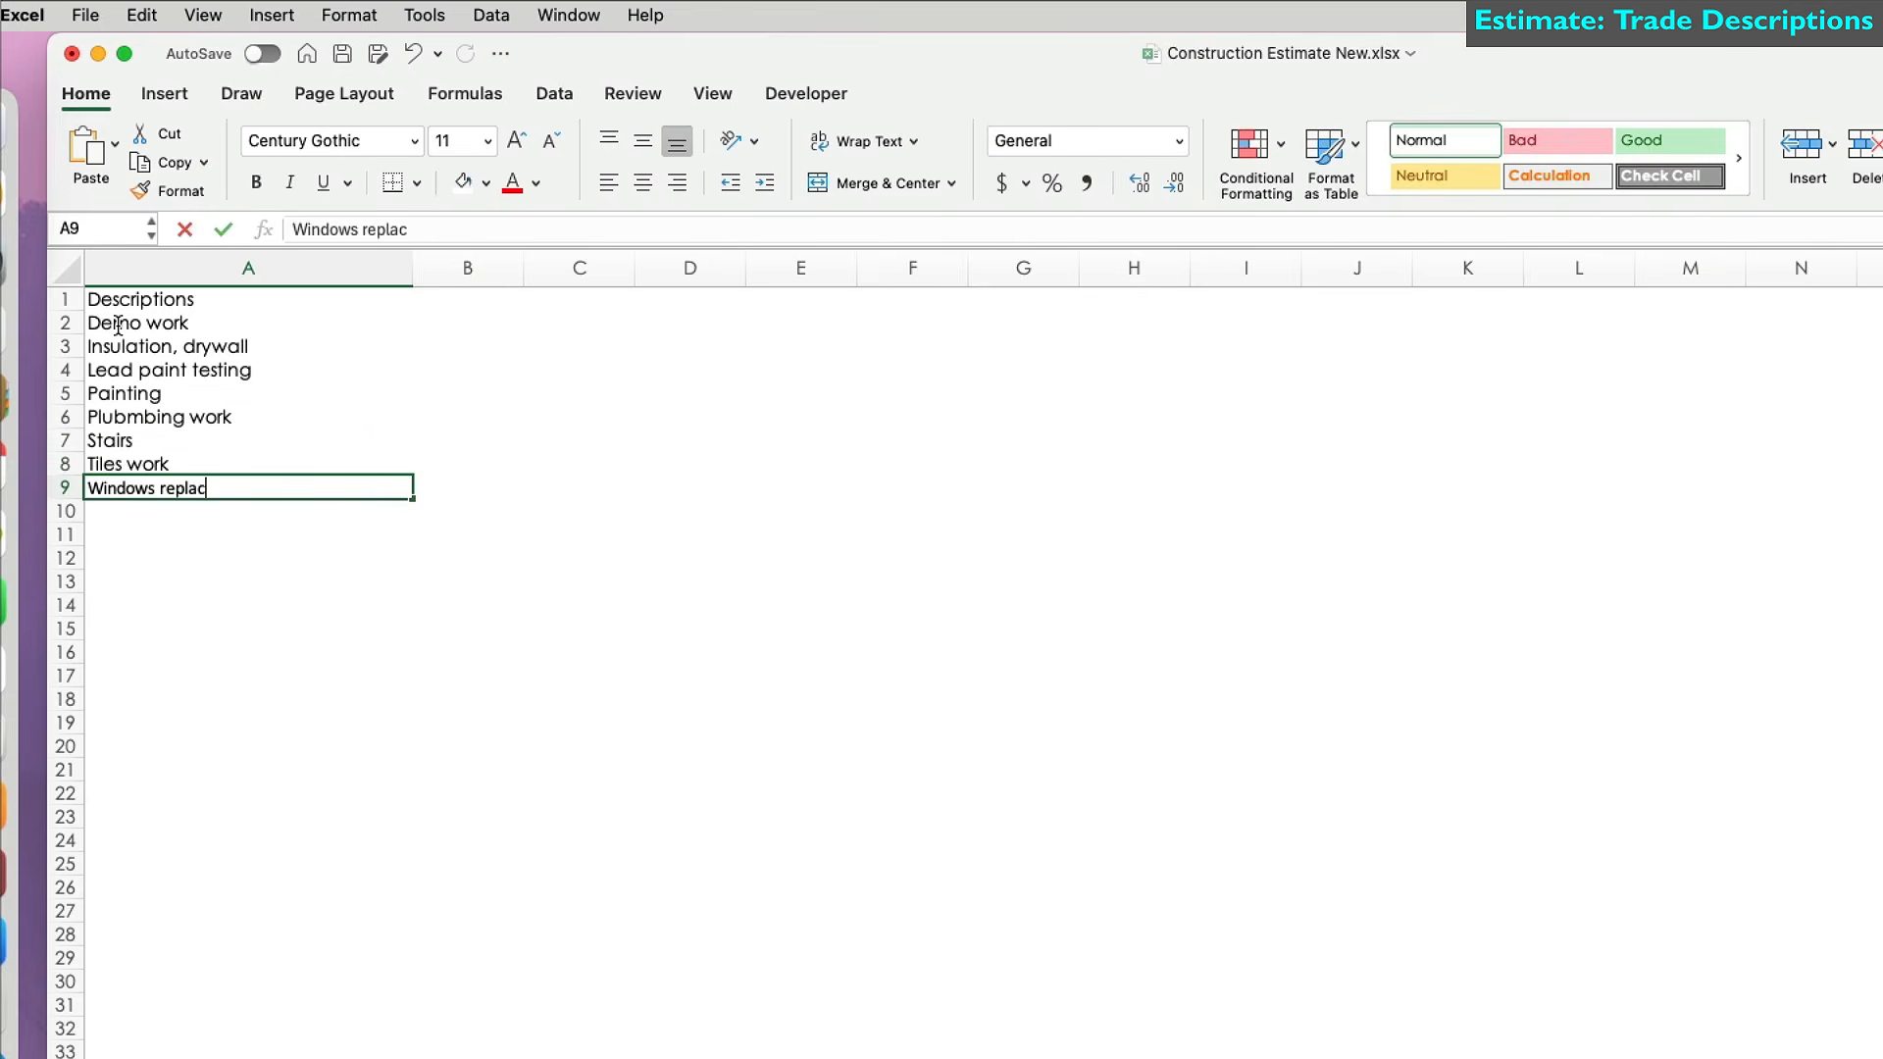
text(ements)
key(Return)
text(Mechanical work)
key(Return)
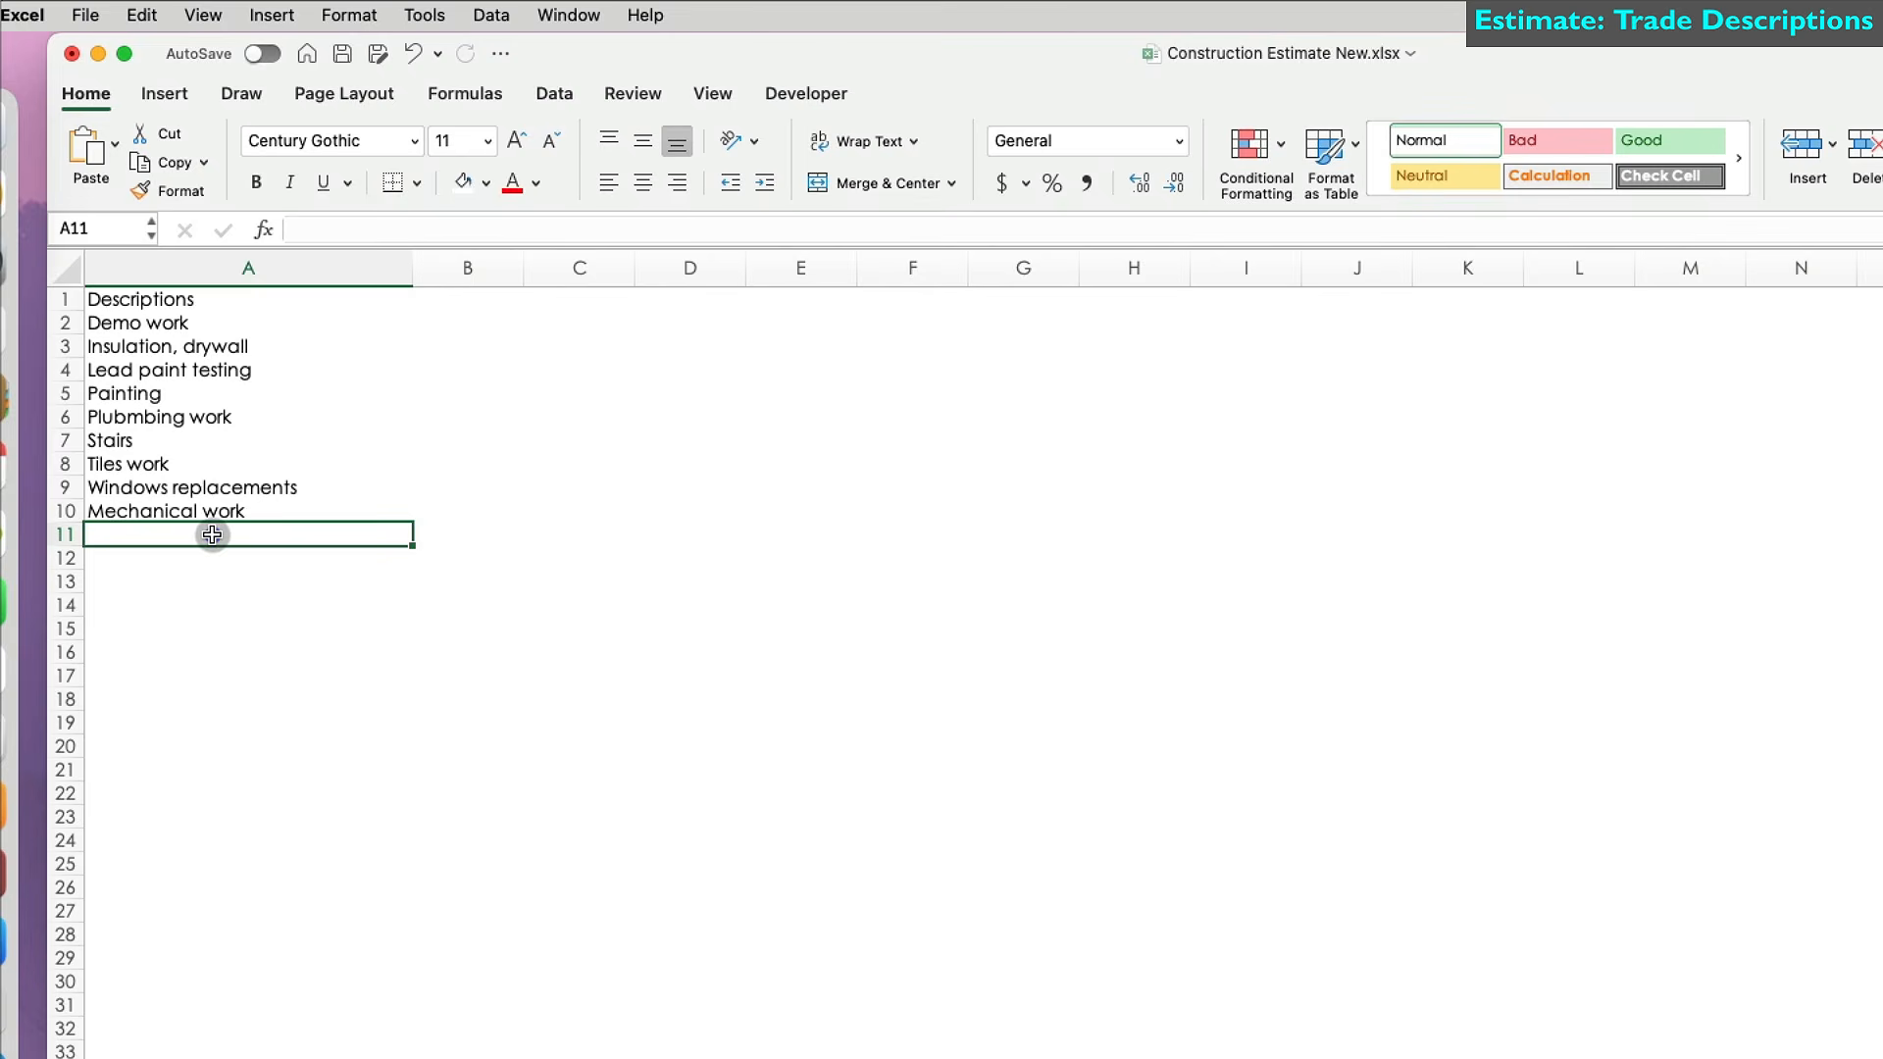
text(Prep work)
key(Return)
text(Rough carpentry)
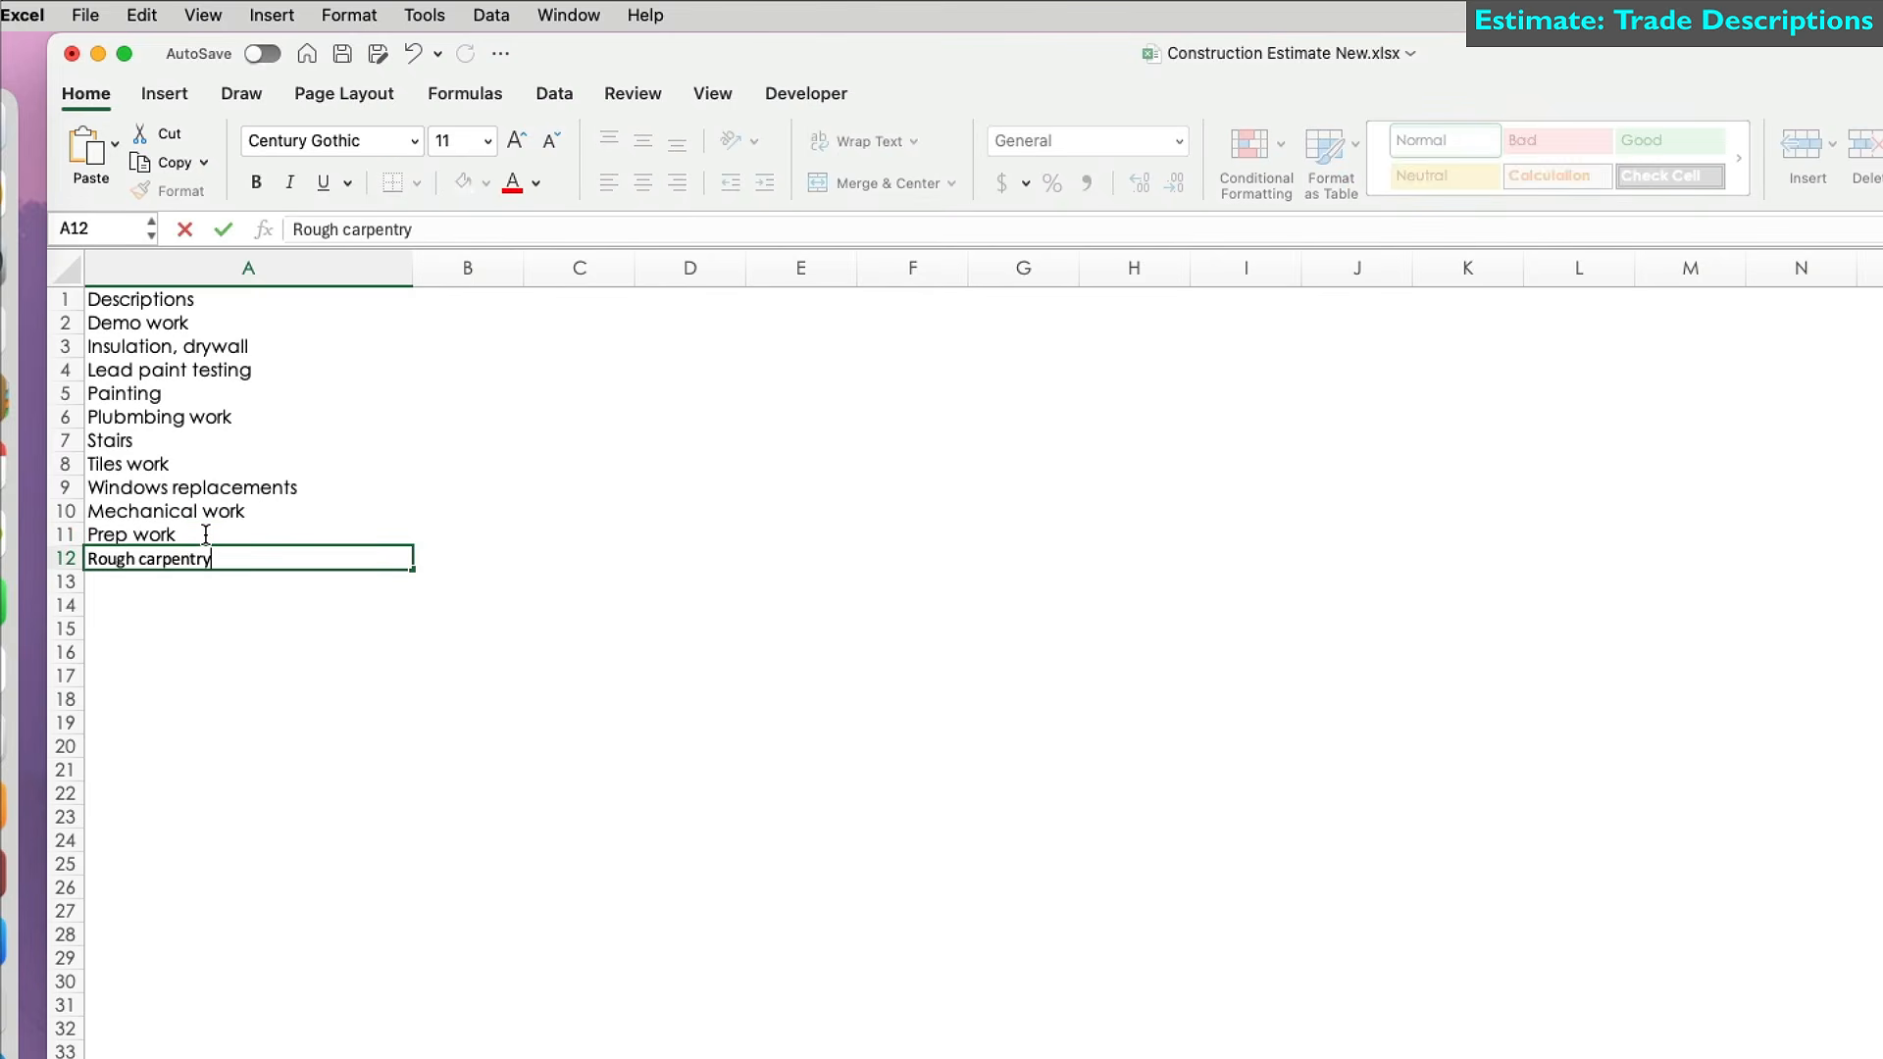
key(Return)
text(Management)
key(Return)
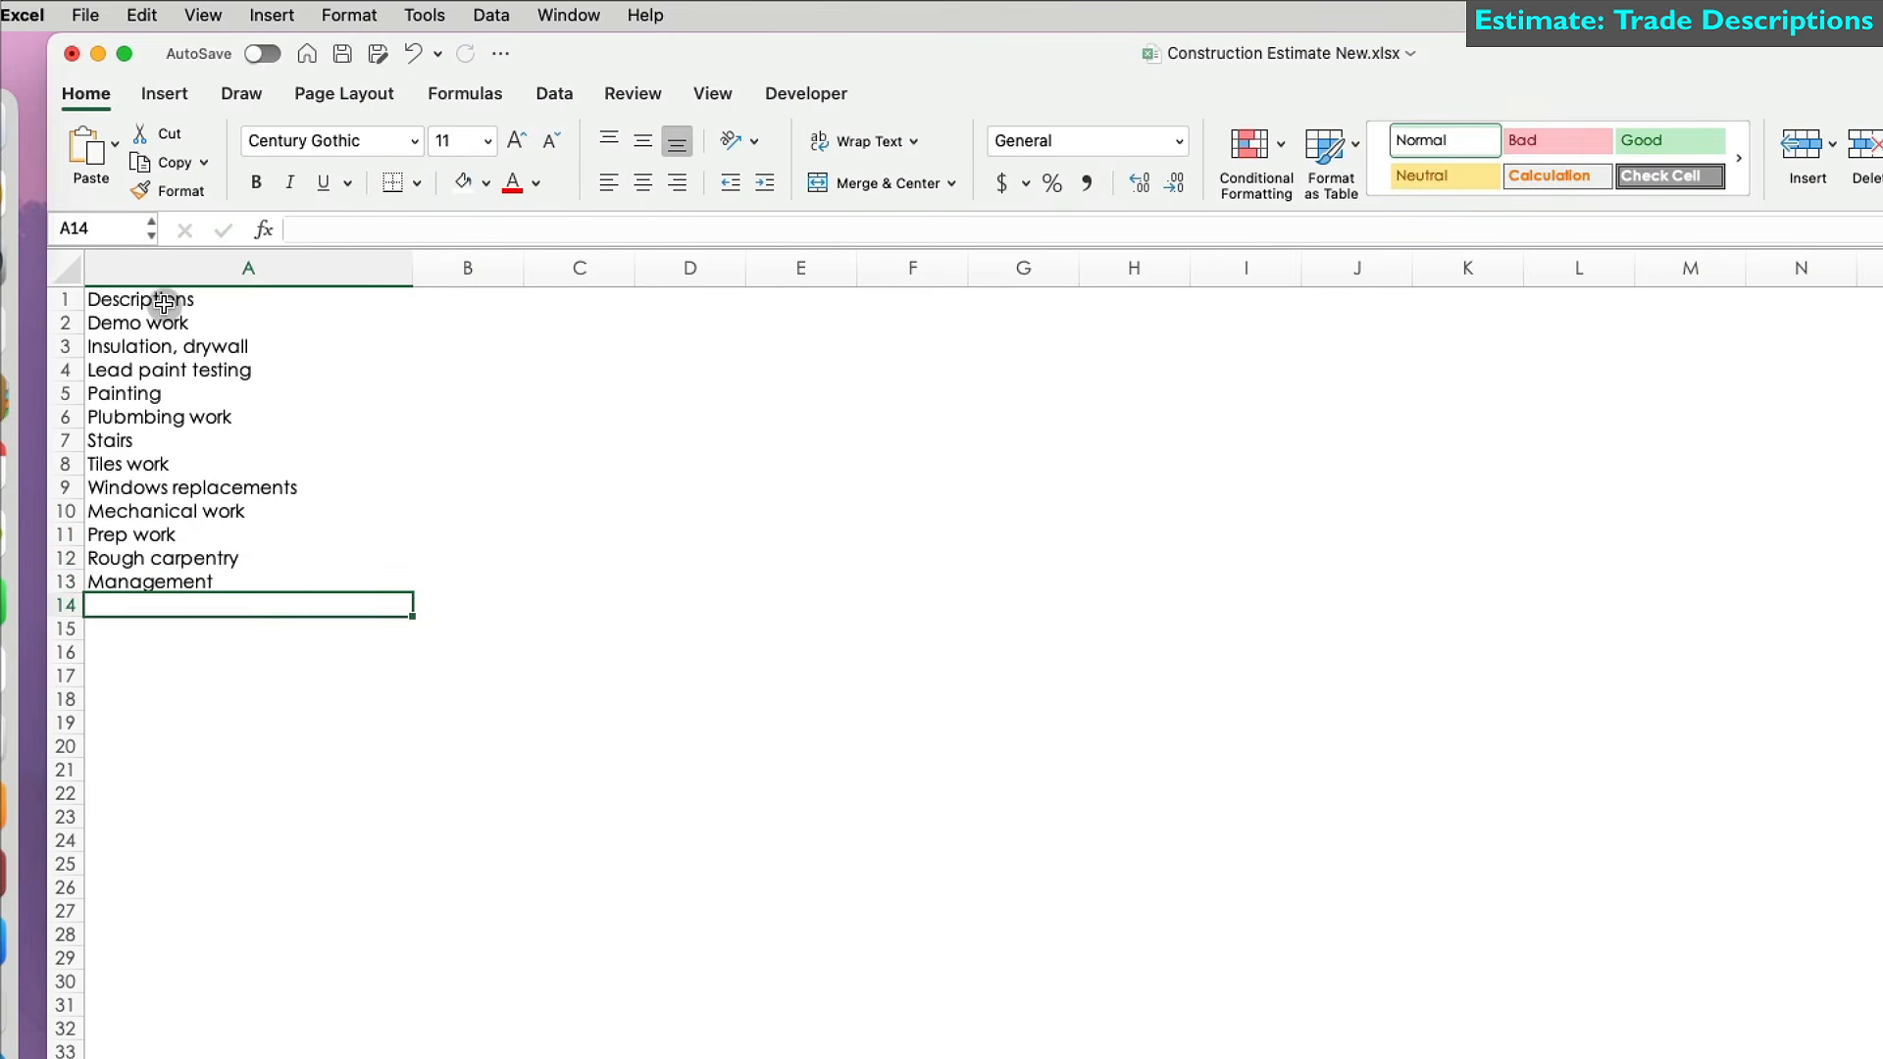
Make the Descriptions header in A1 bold.
click(164, 304)
key(super+b)
click(192, 322)
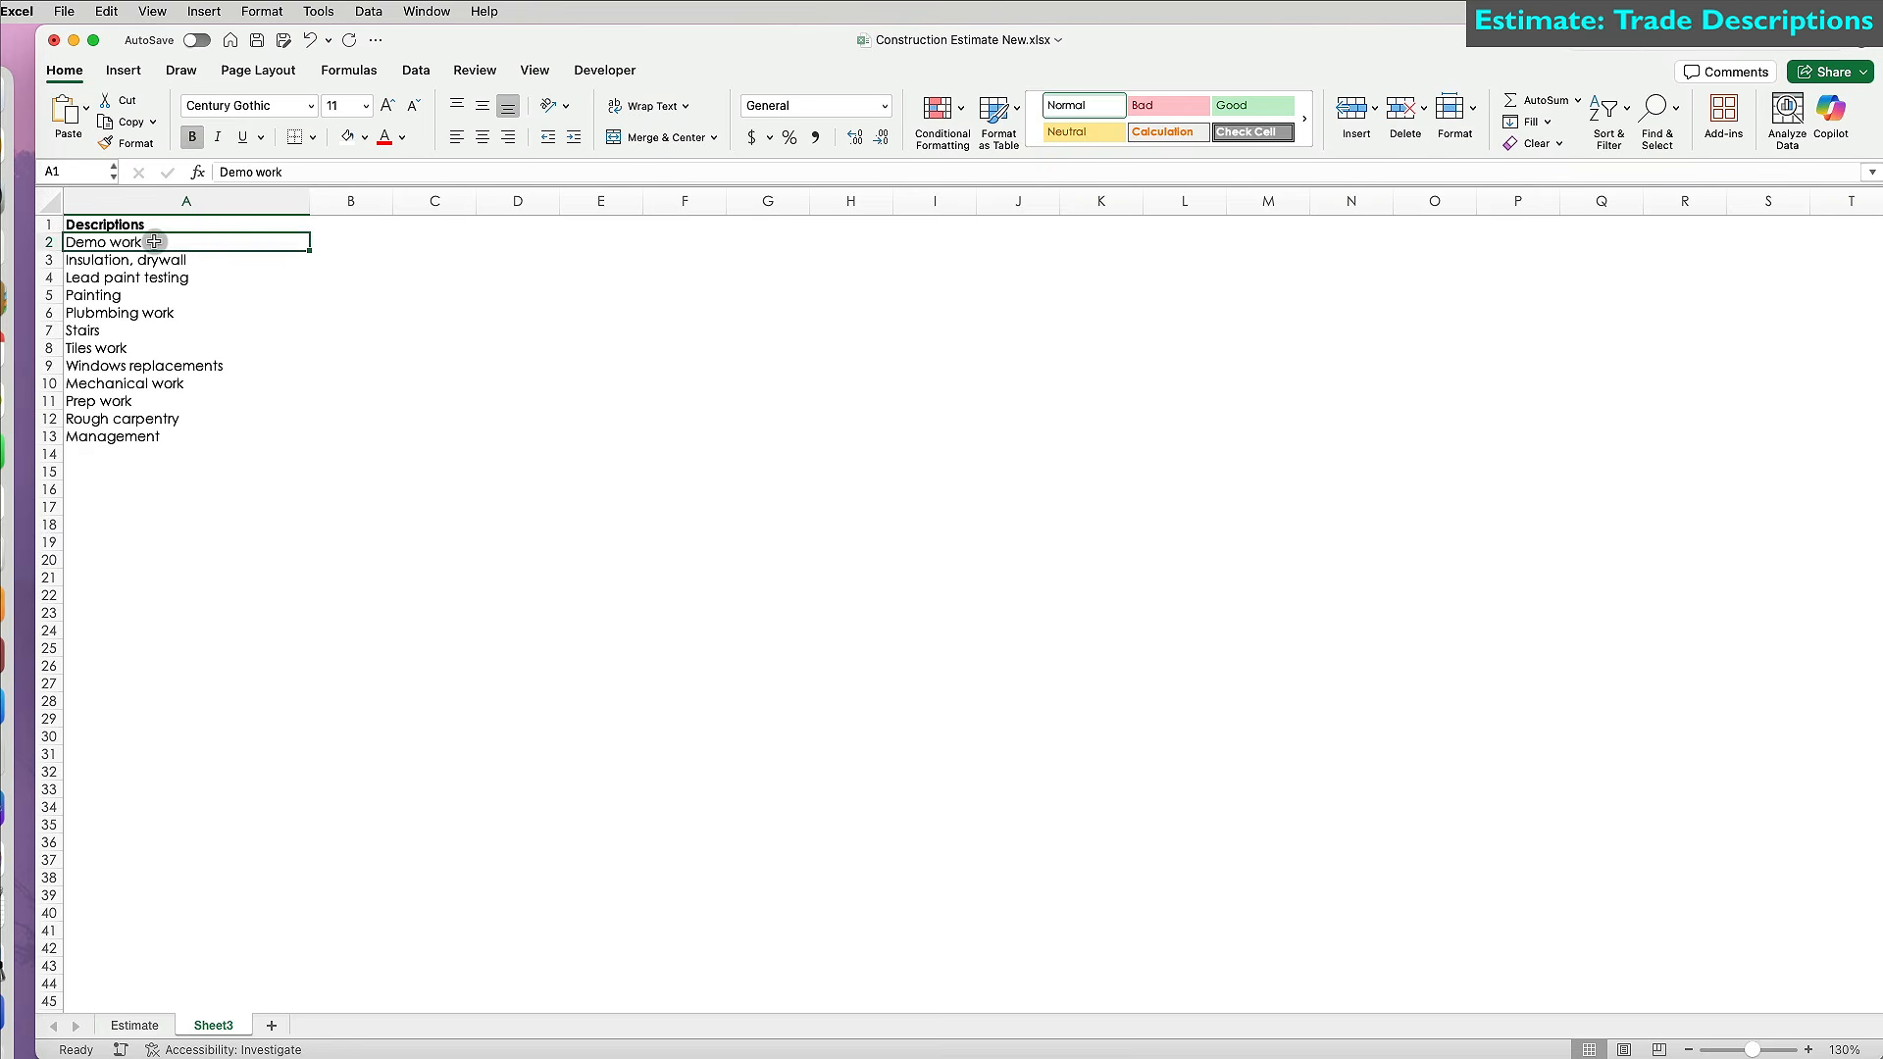
Give A1:A100 on Sheet3 a light green fill.
drag(154, 225, 165, 947)
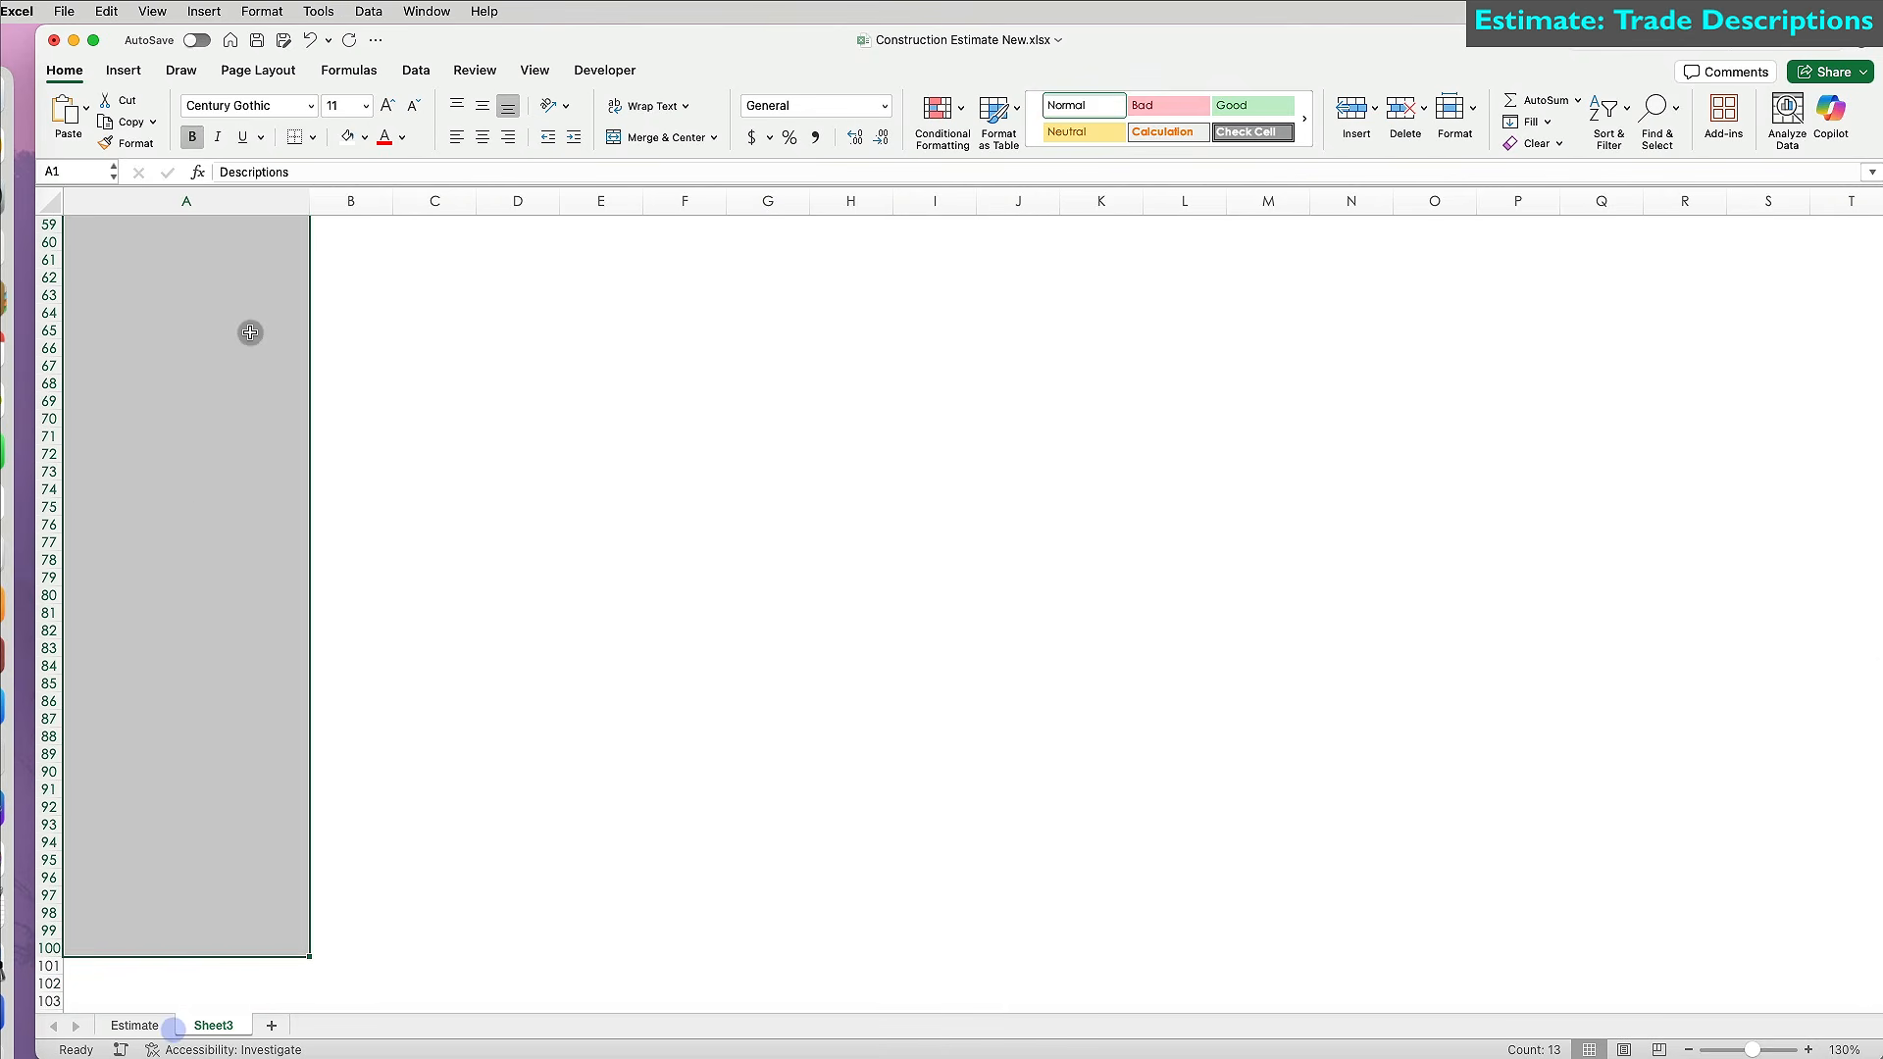
click(366, 140)
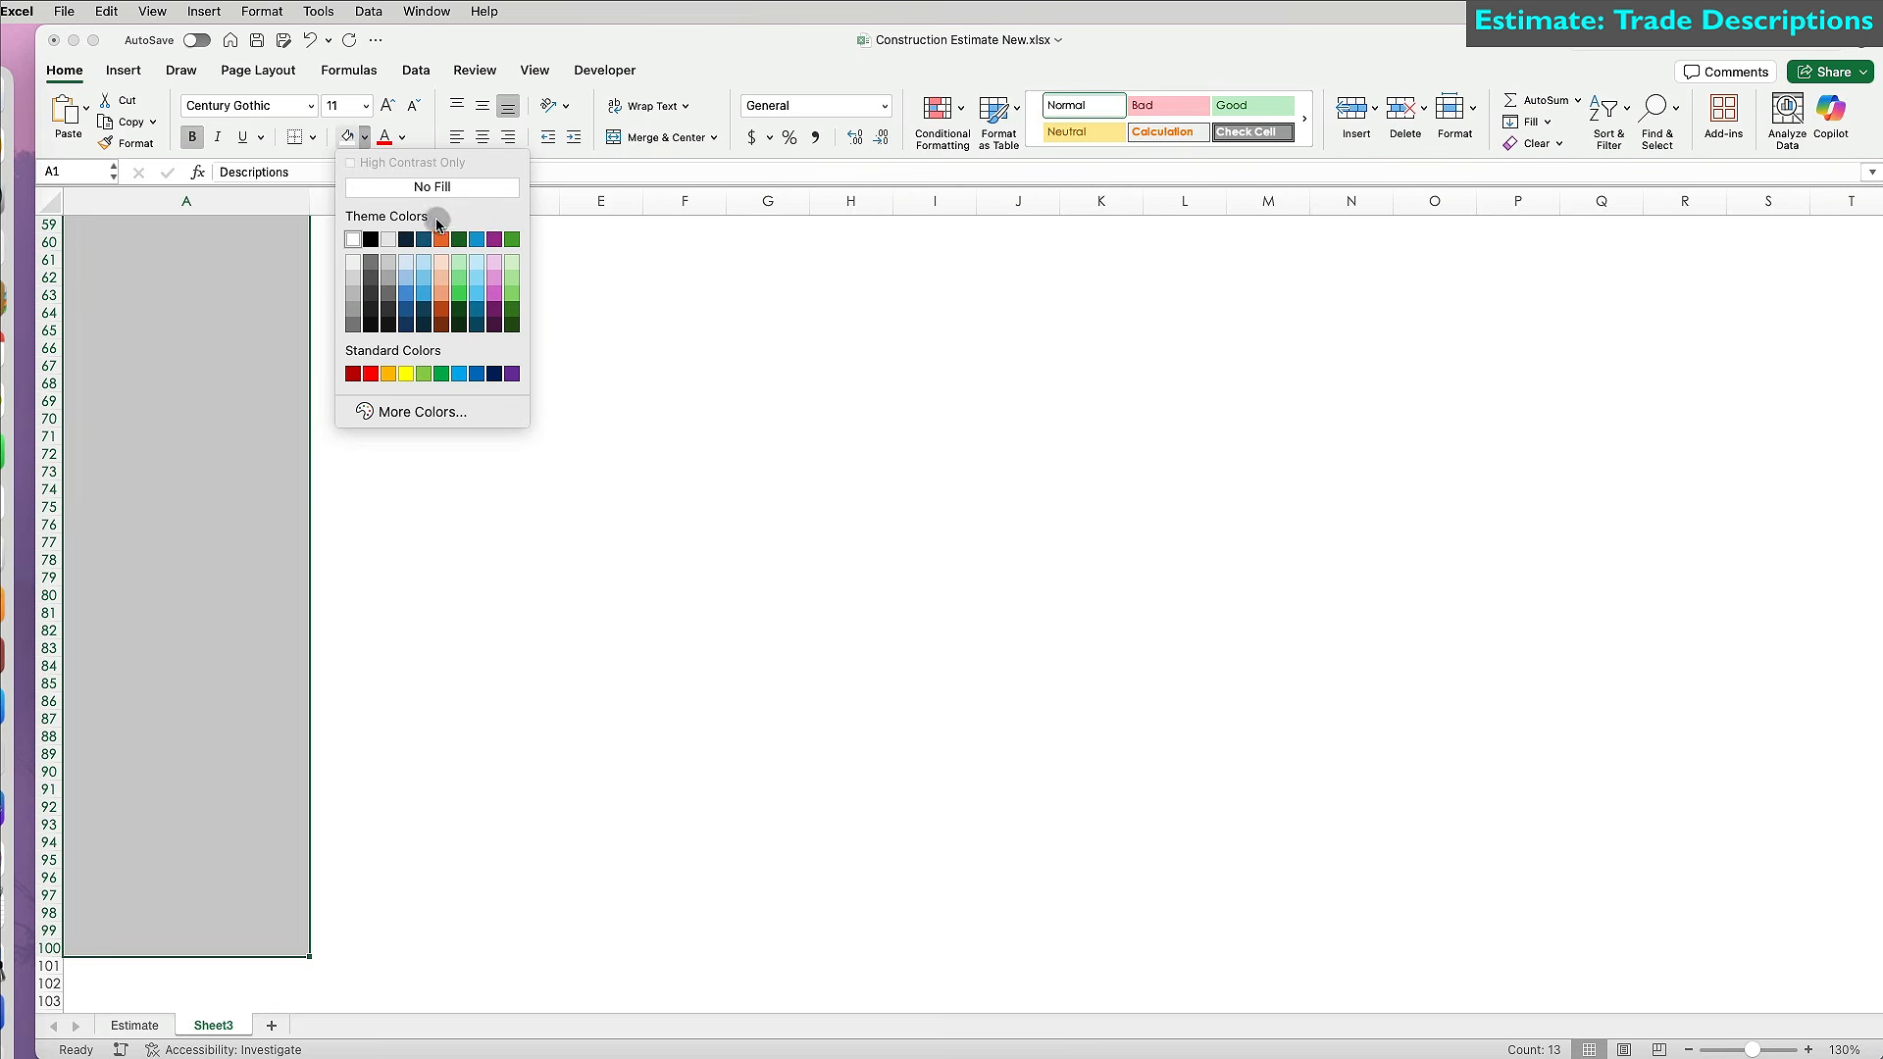
click(513, 262)
click(290, 431)
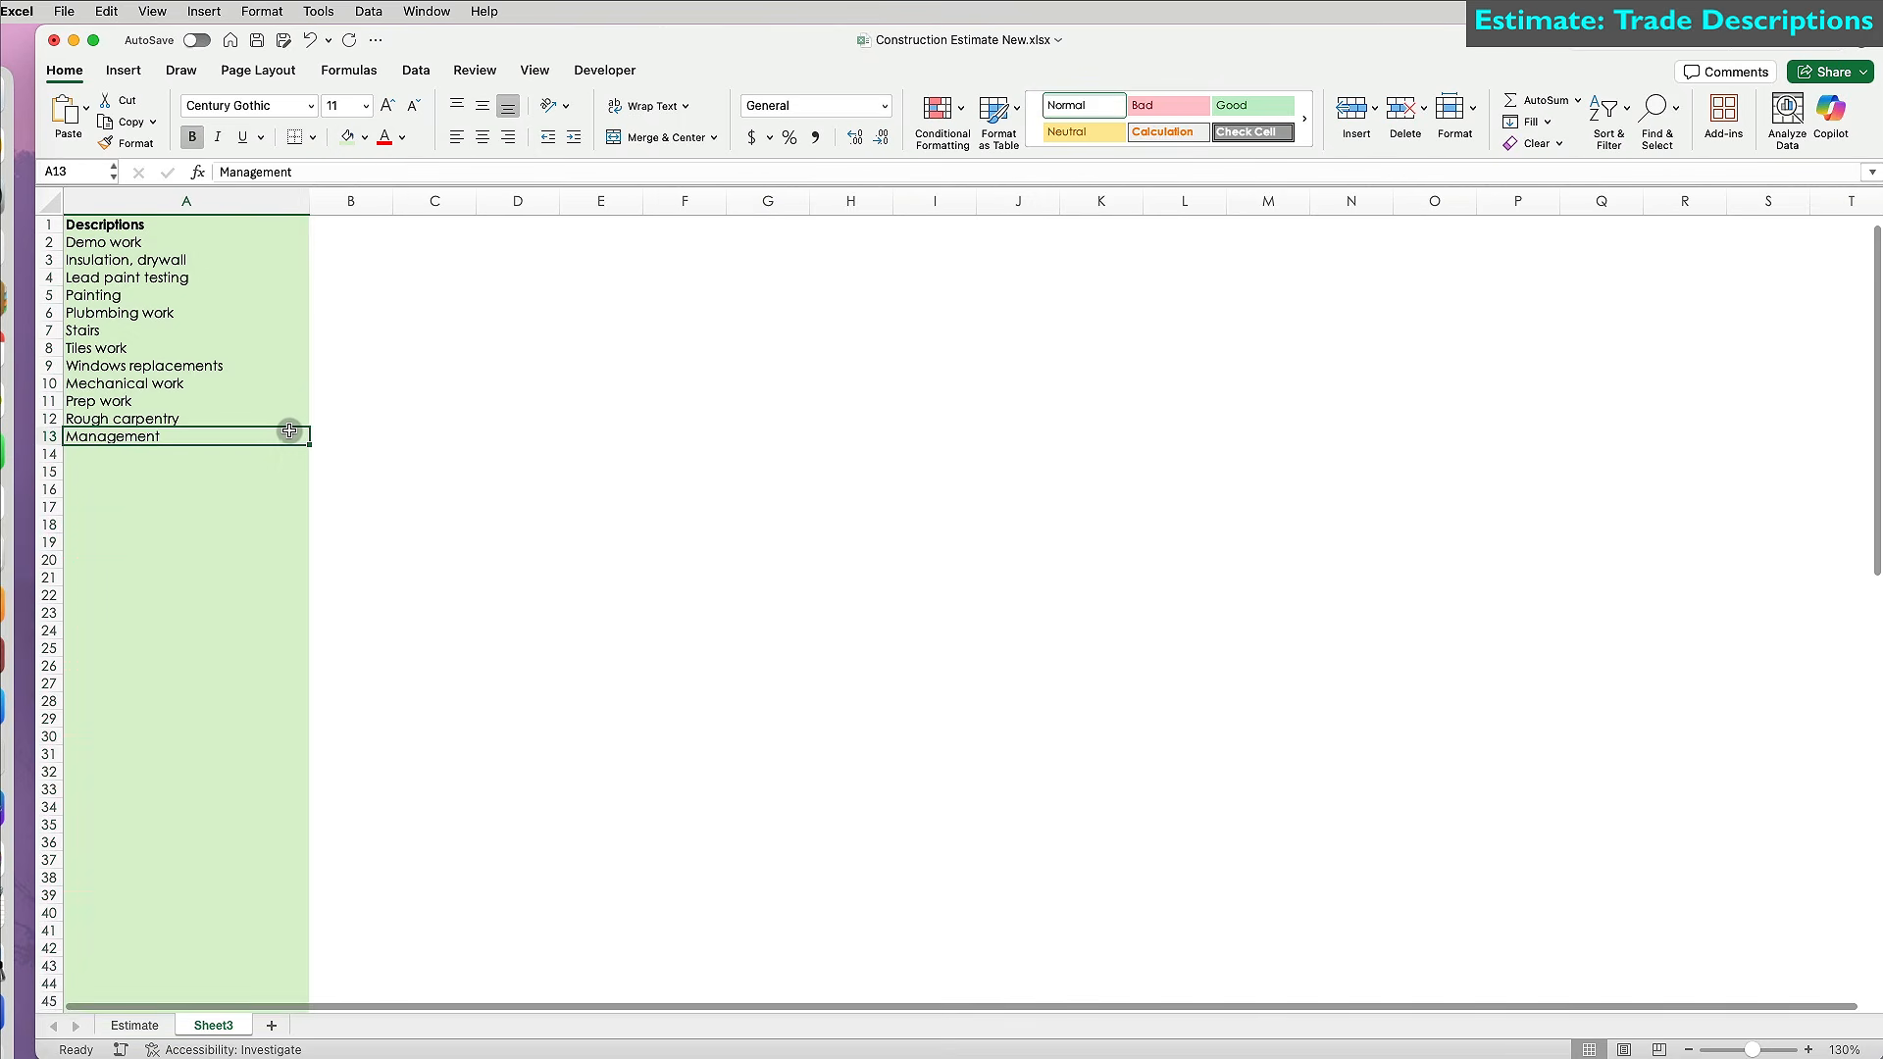
click(213, 201)
click(415, 70)
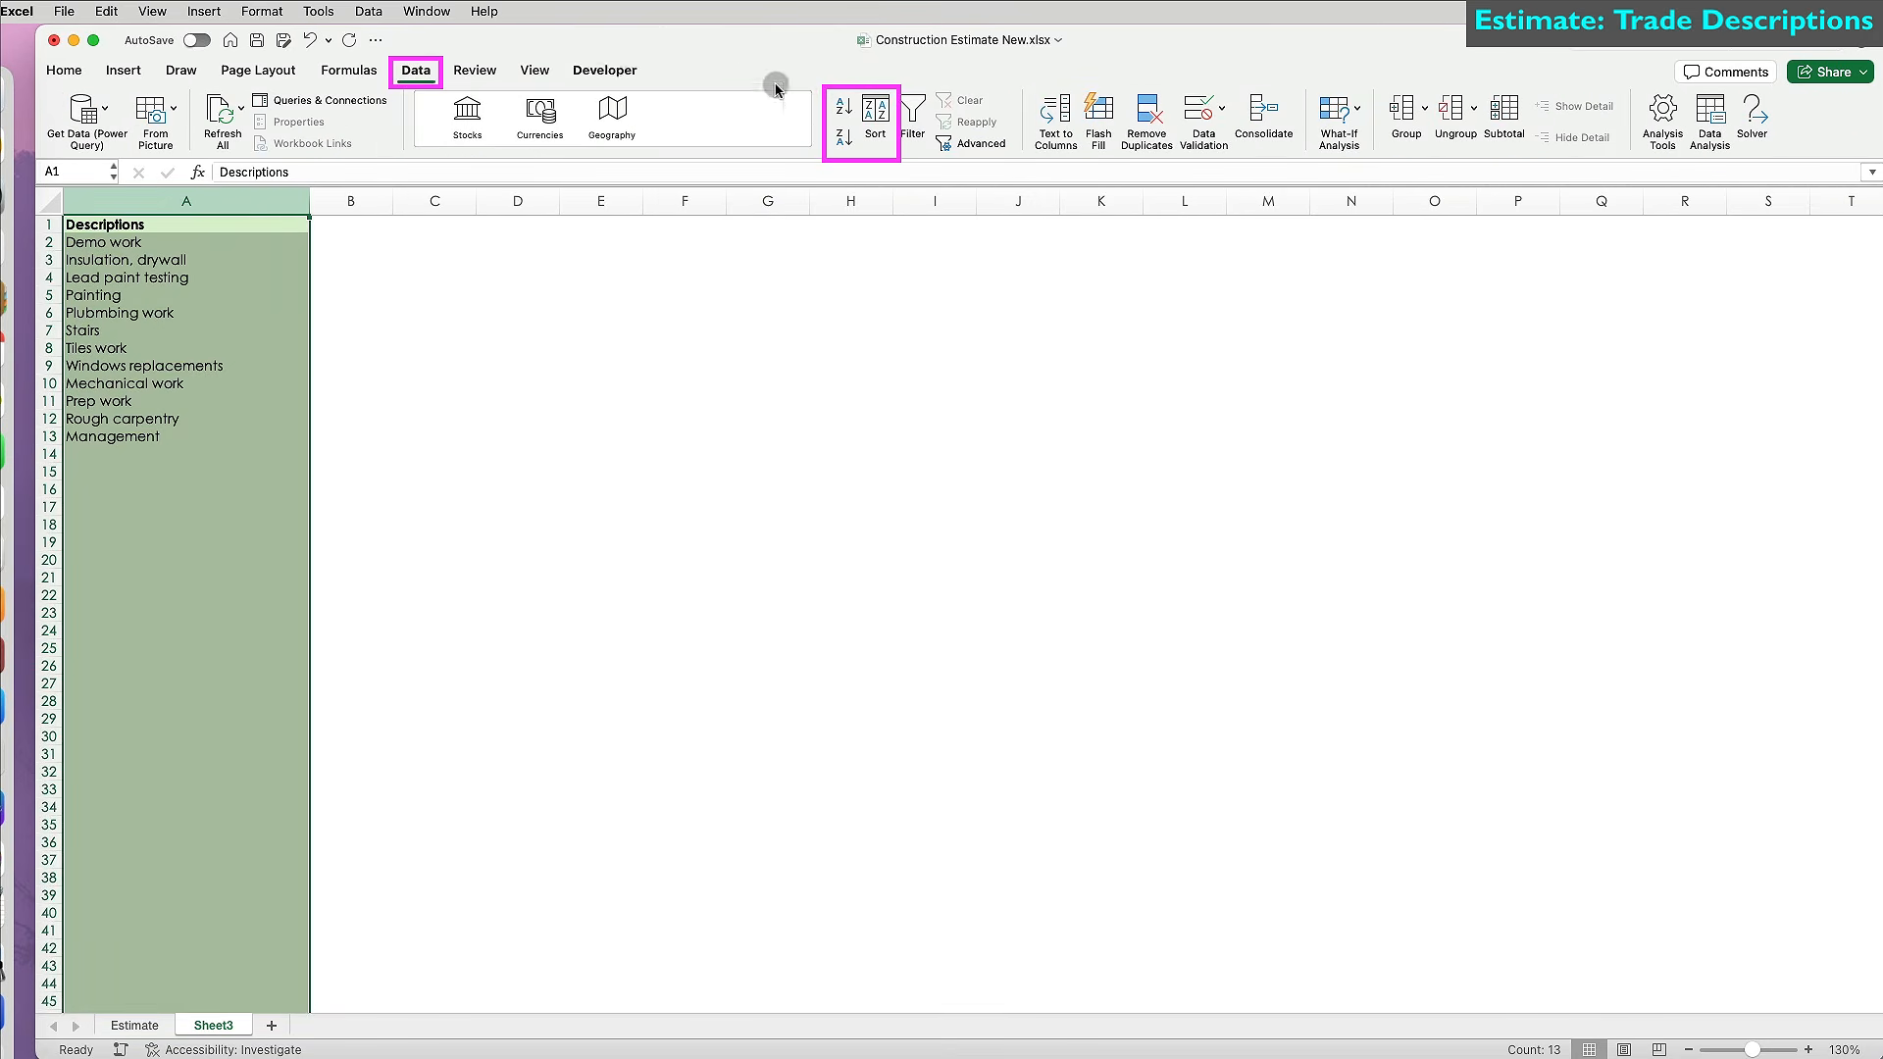
Sort the Descriptions list A to Z.
click(876, 112)
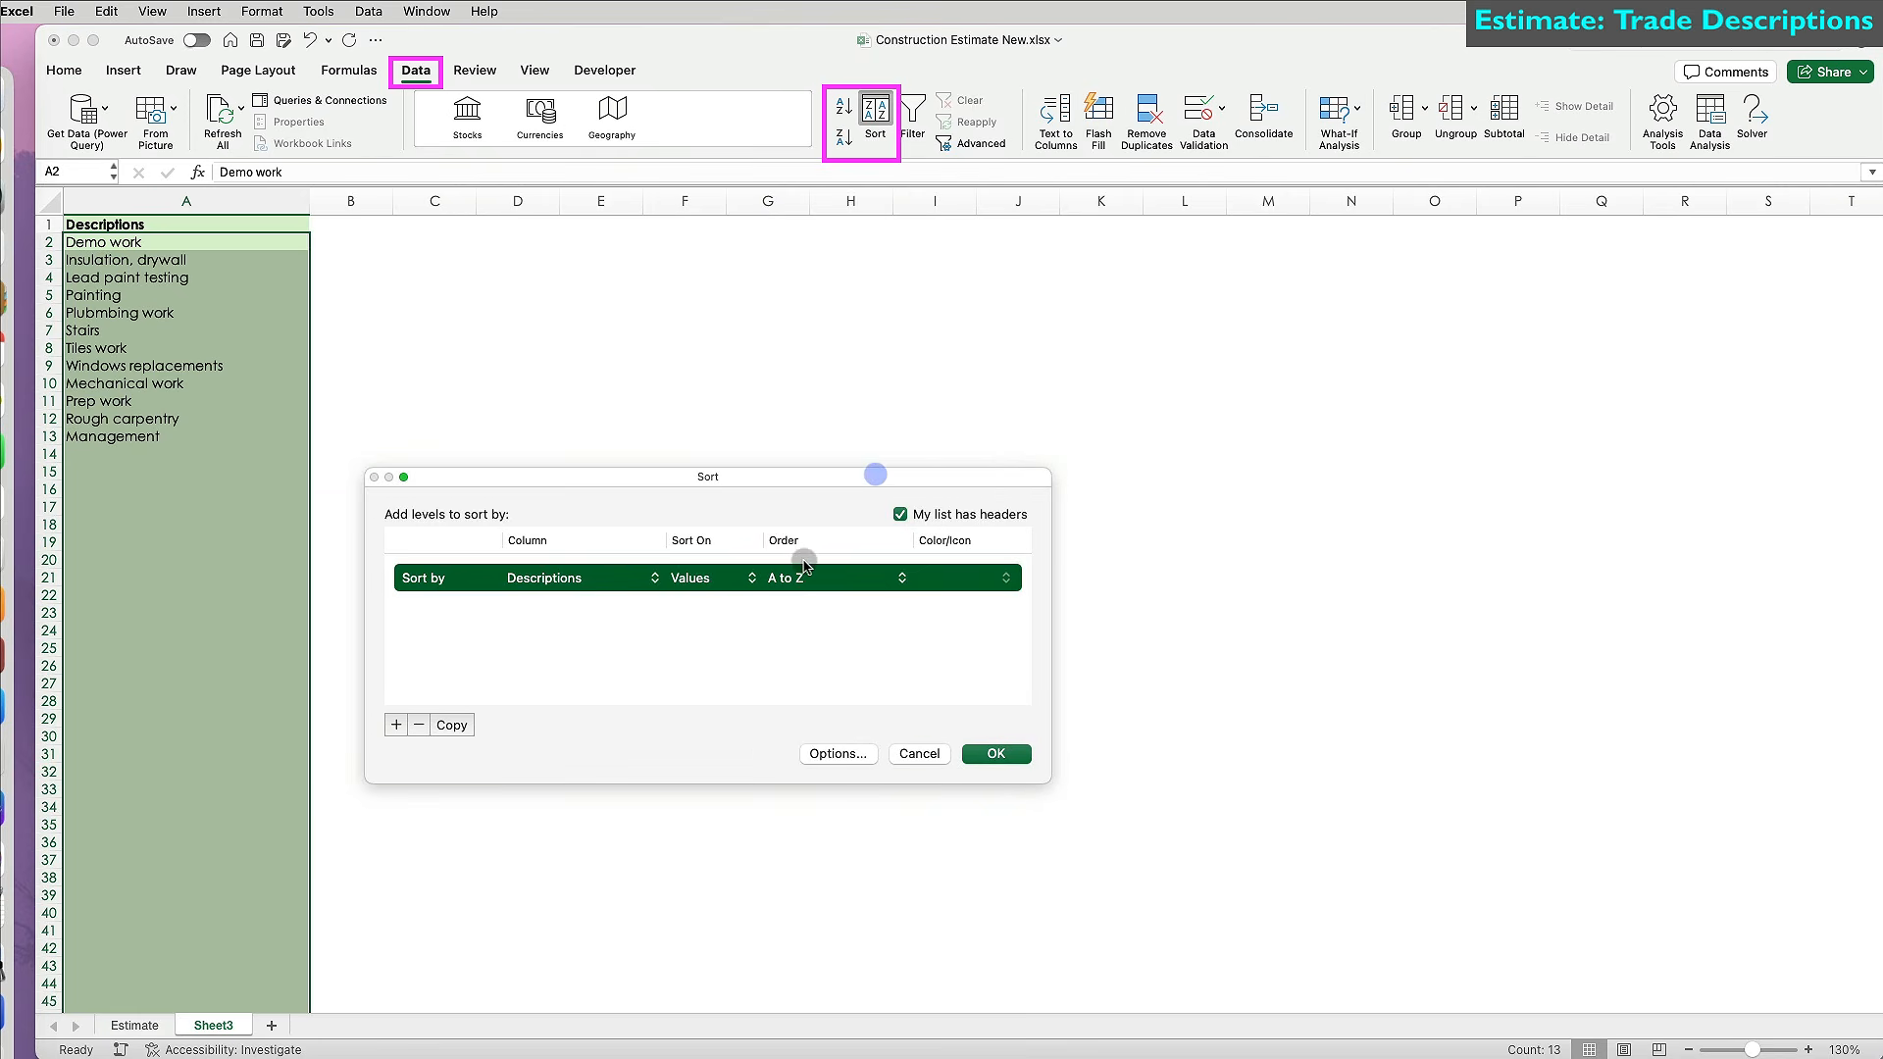
click(912, 753)
click(600, 348)
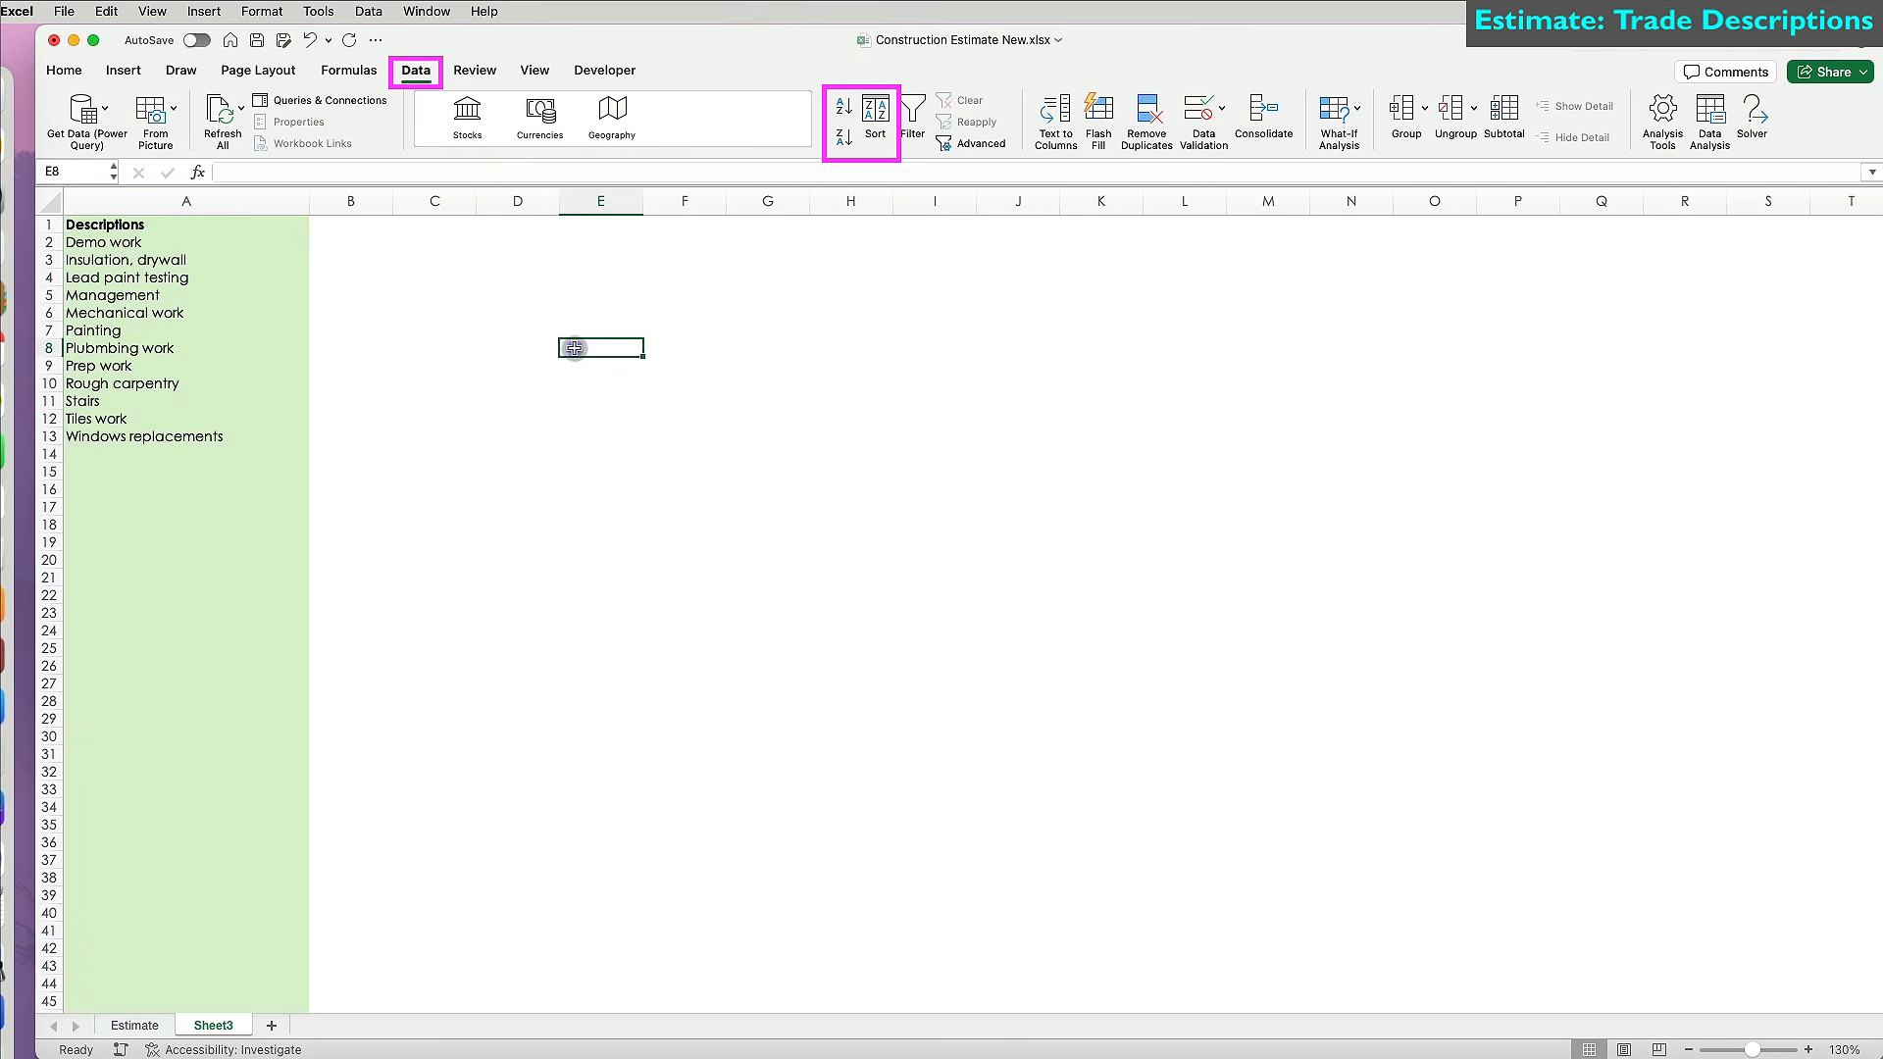
Spell-check the sheet, correcting 'Plubmbing' to 'Plumbing'.
click(319, 11)
click(324, 42)
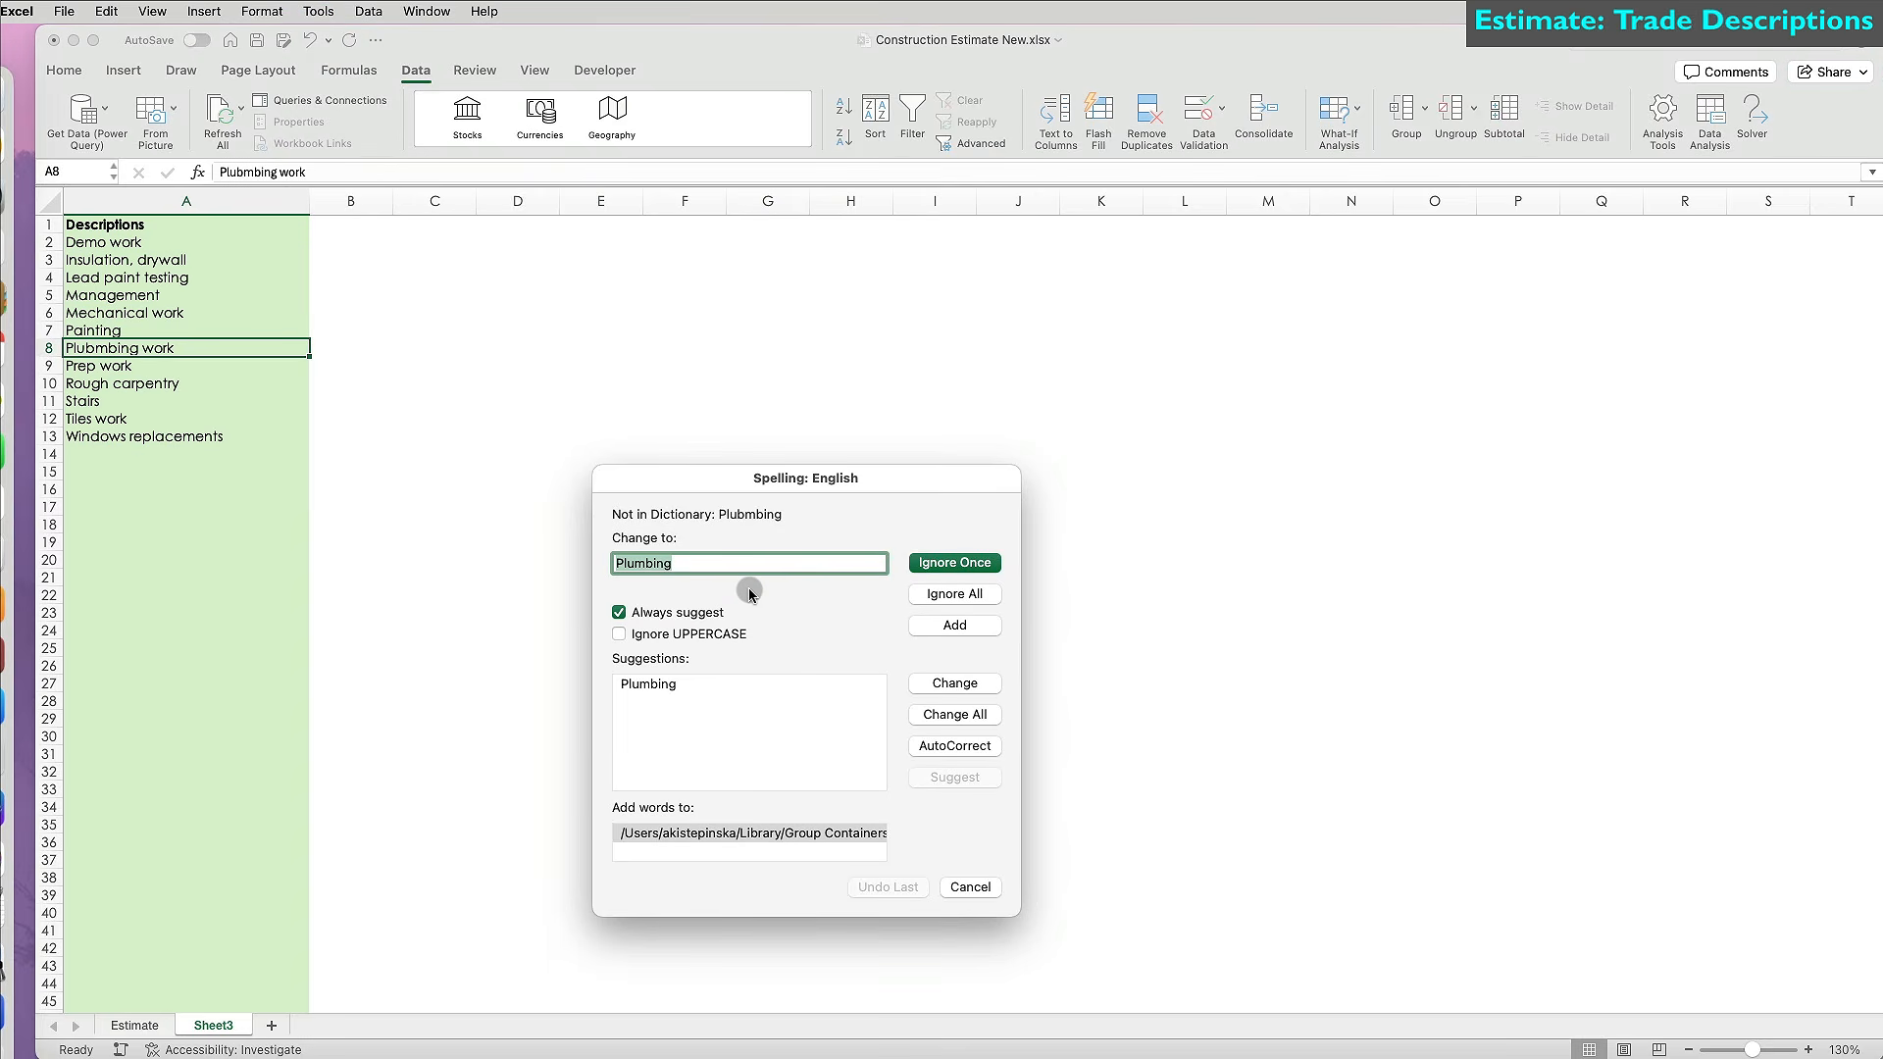
click(956, 683)
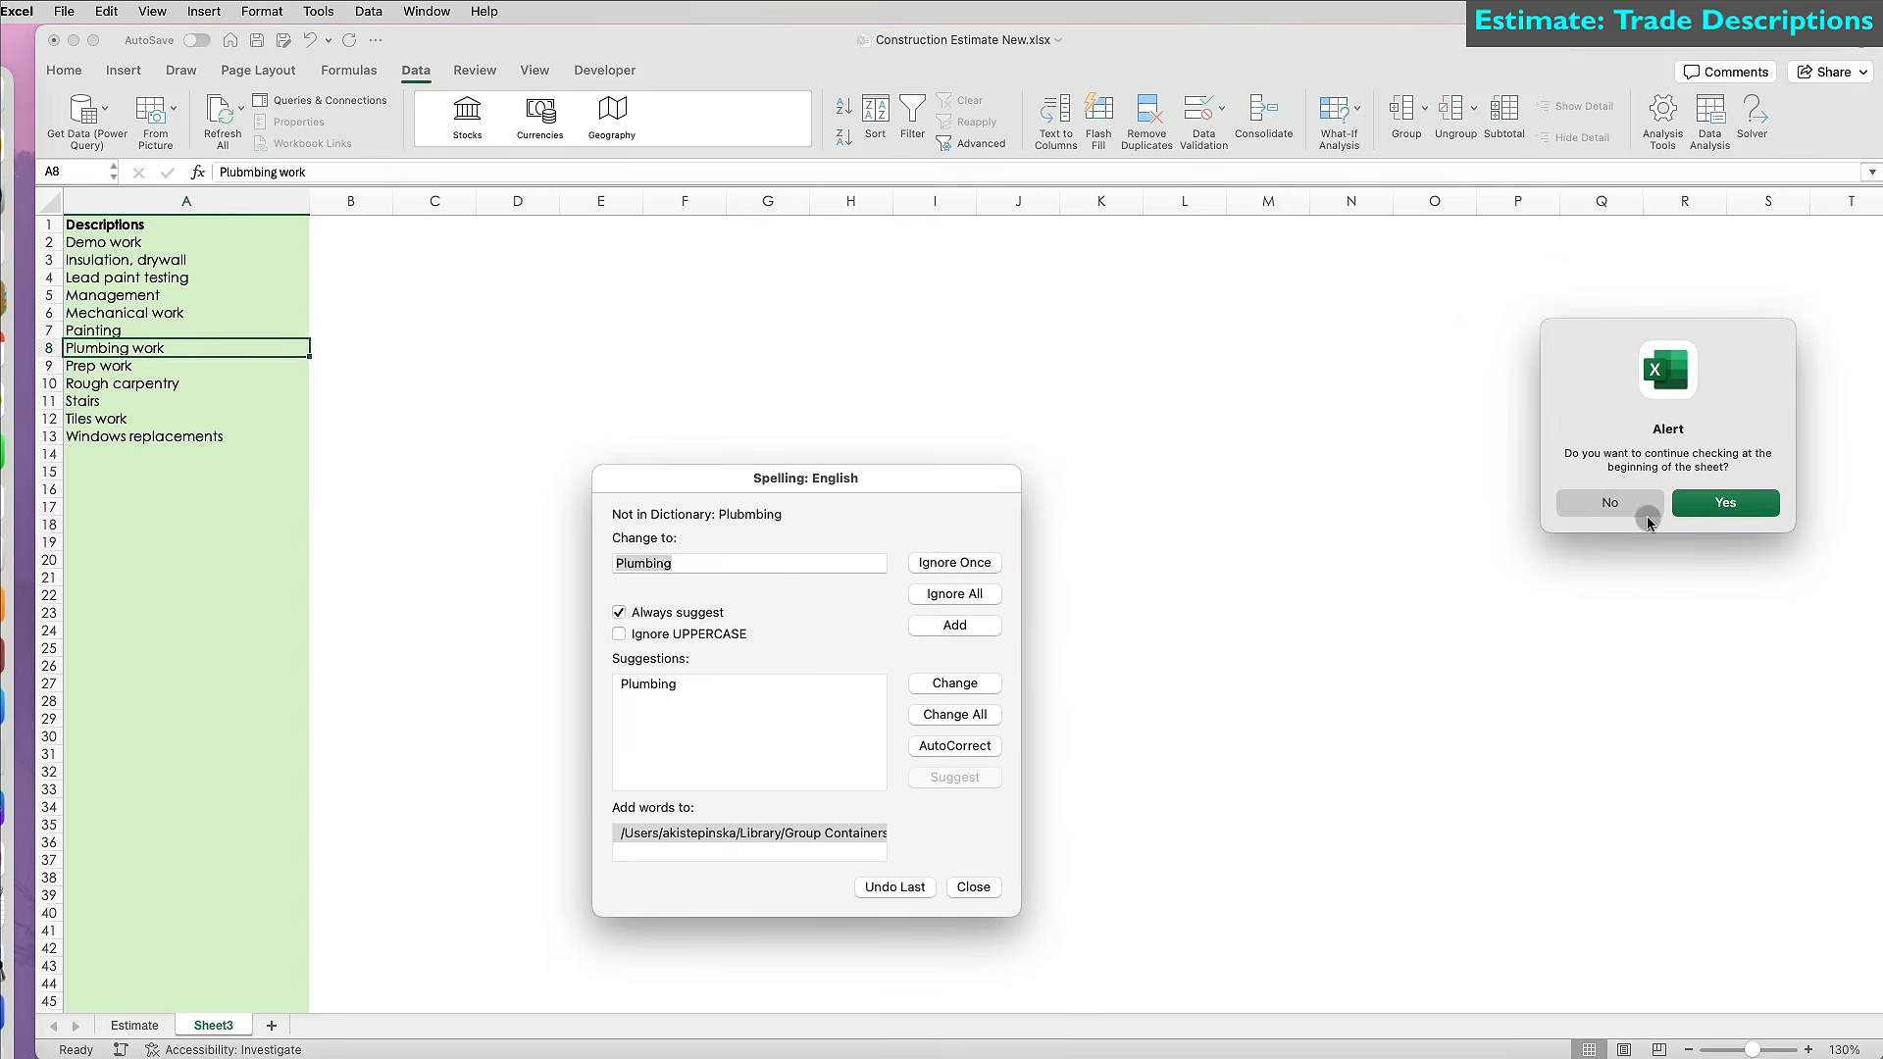
click(1714, 506)
click(1714, 506)
click(1098, 737)
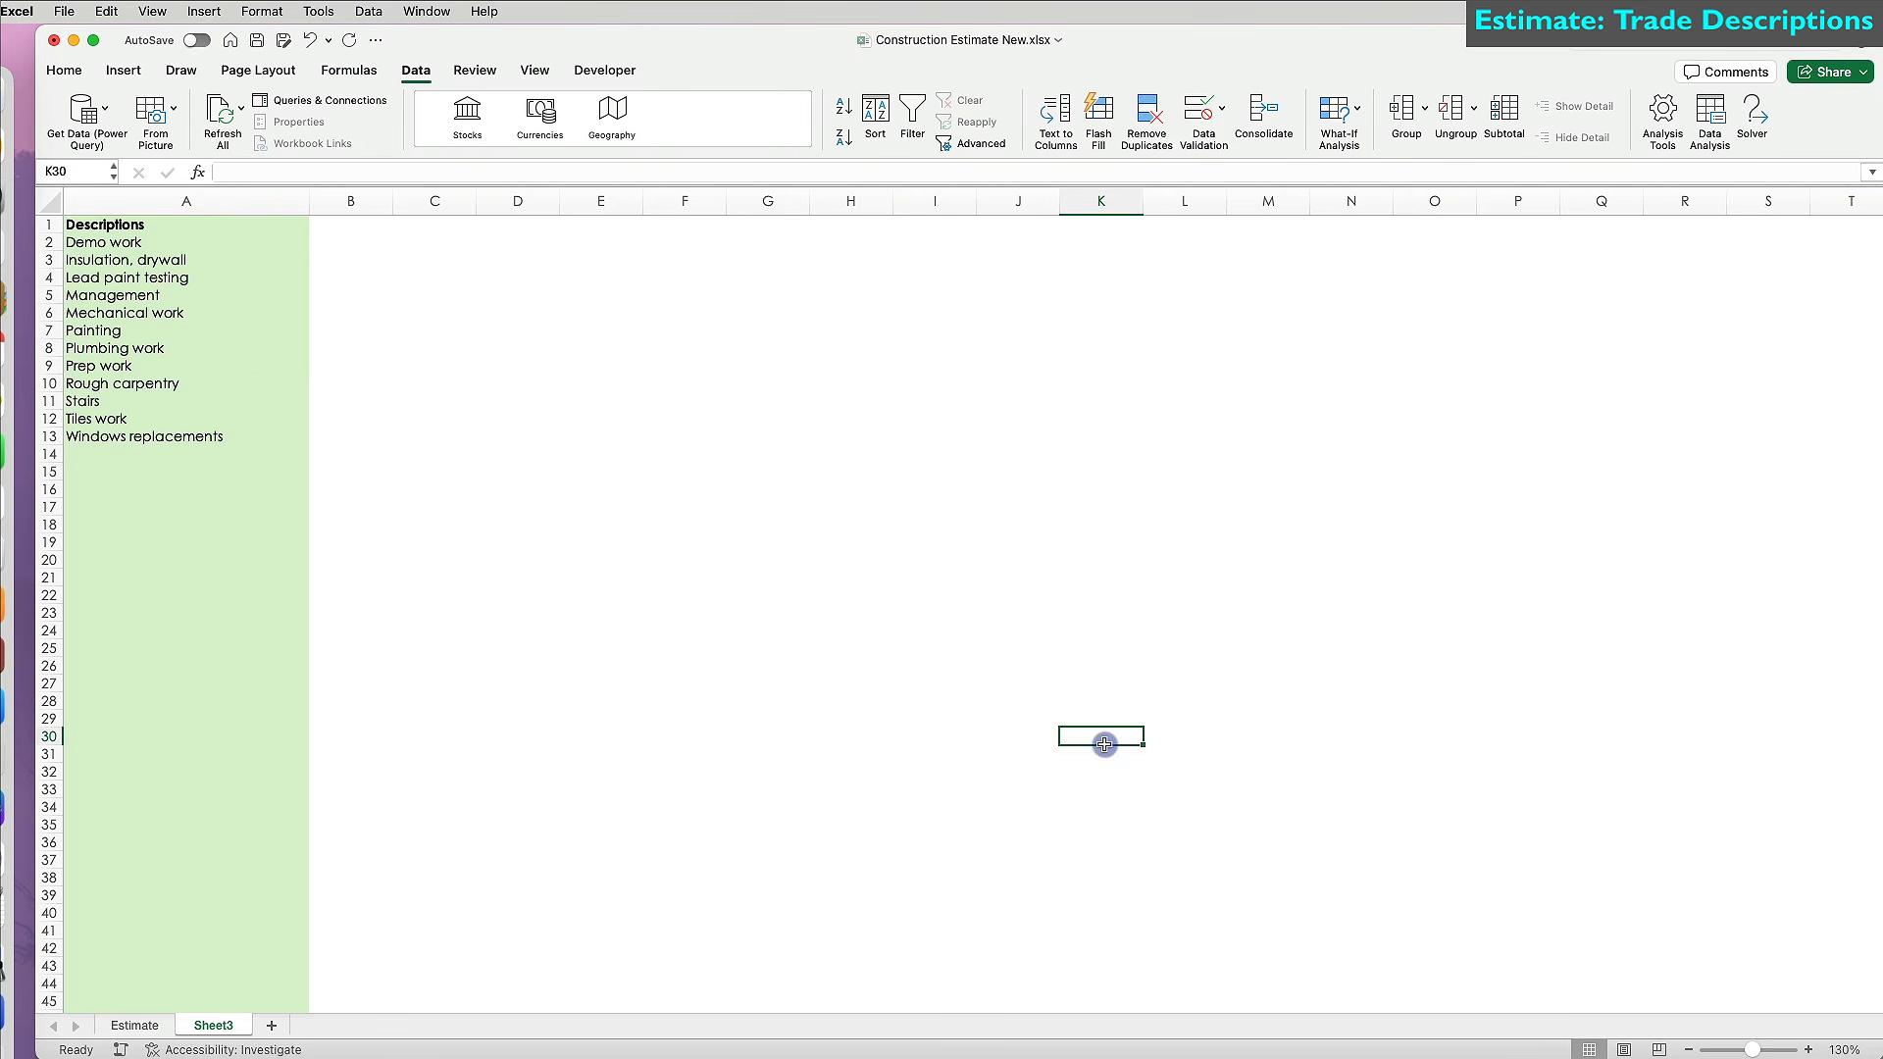
click(439, 12)
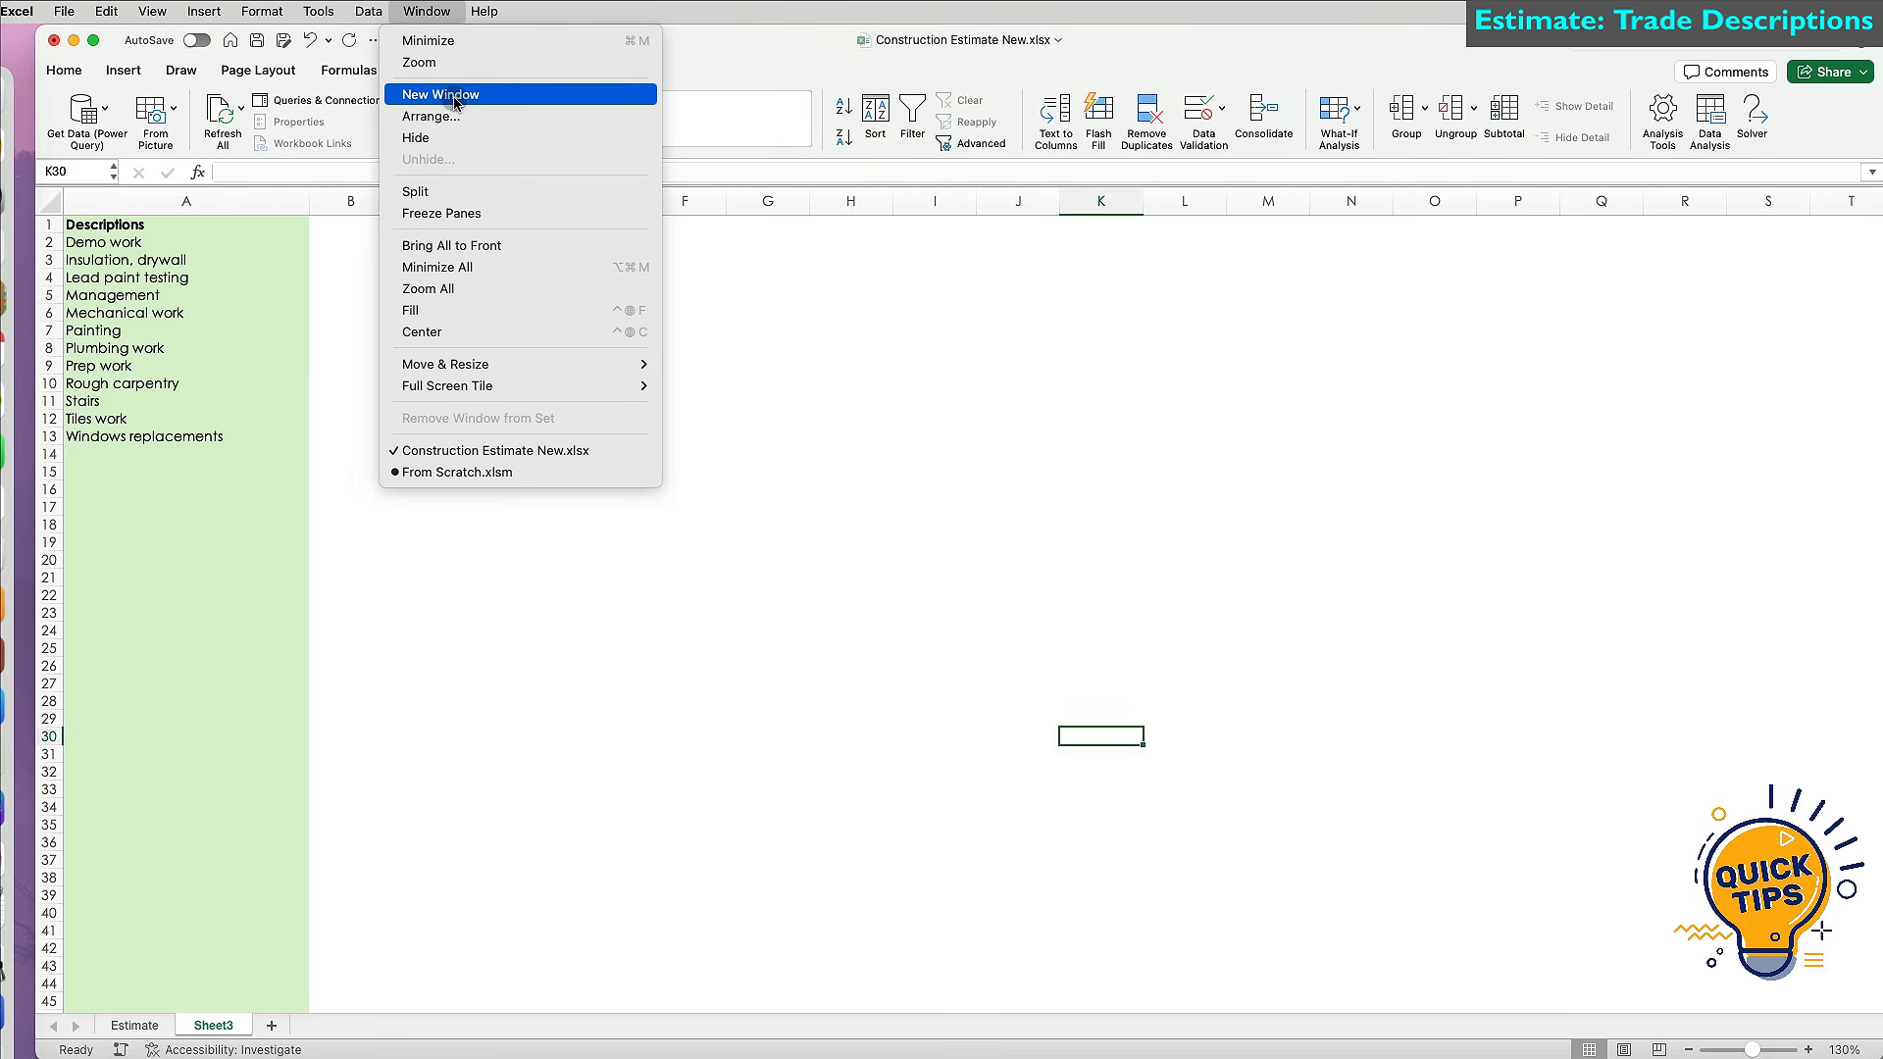
Open a second workbook window and rename Sheet3 to 'Descriptions'.
click(446, 94)
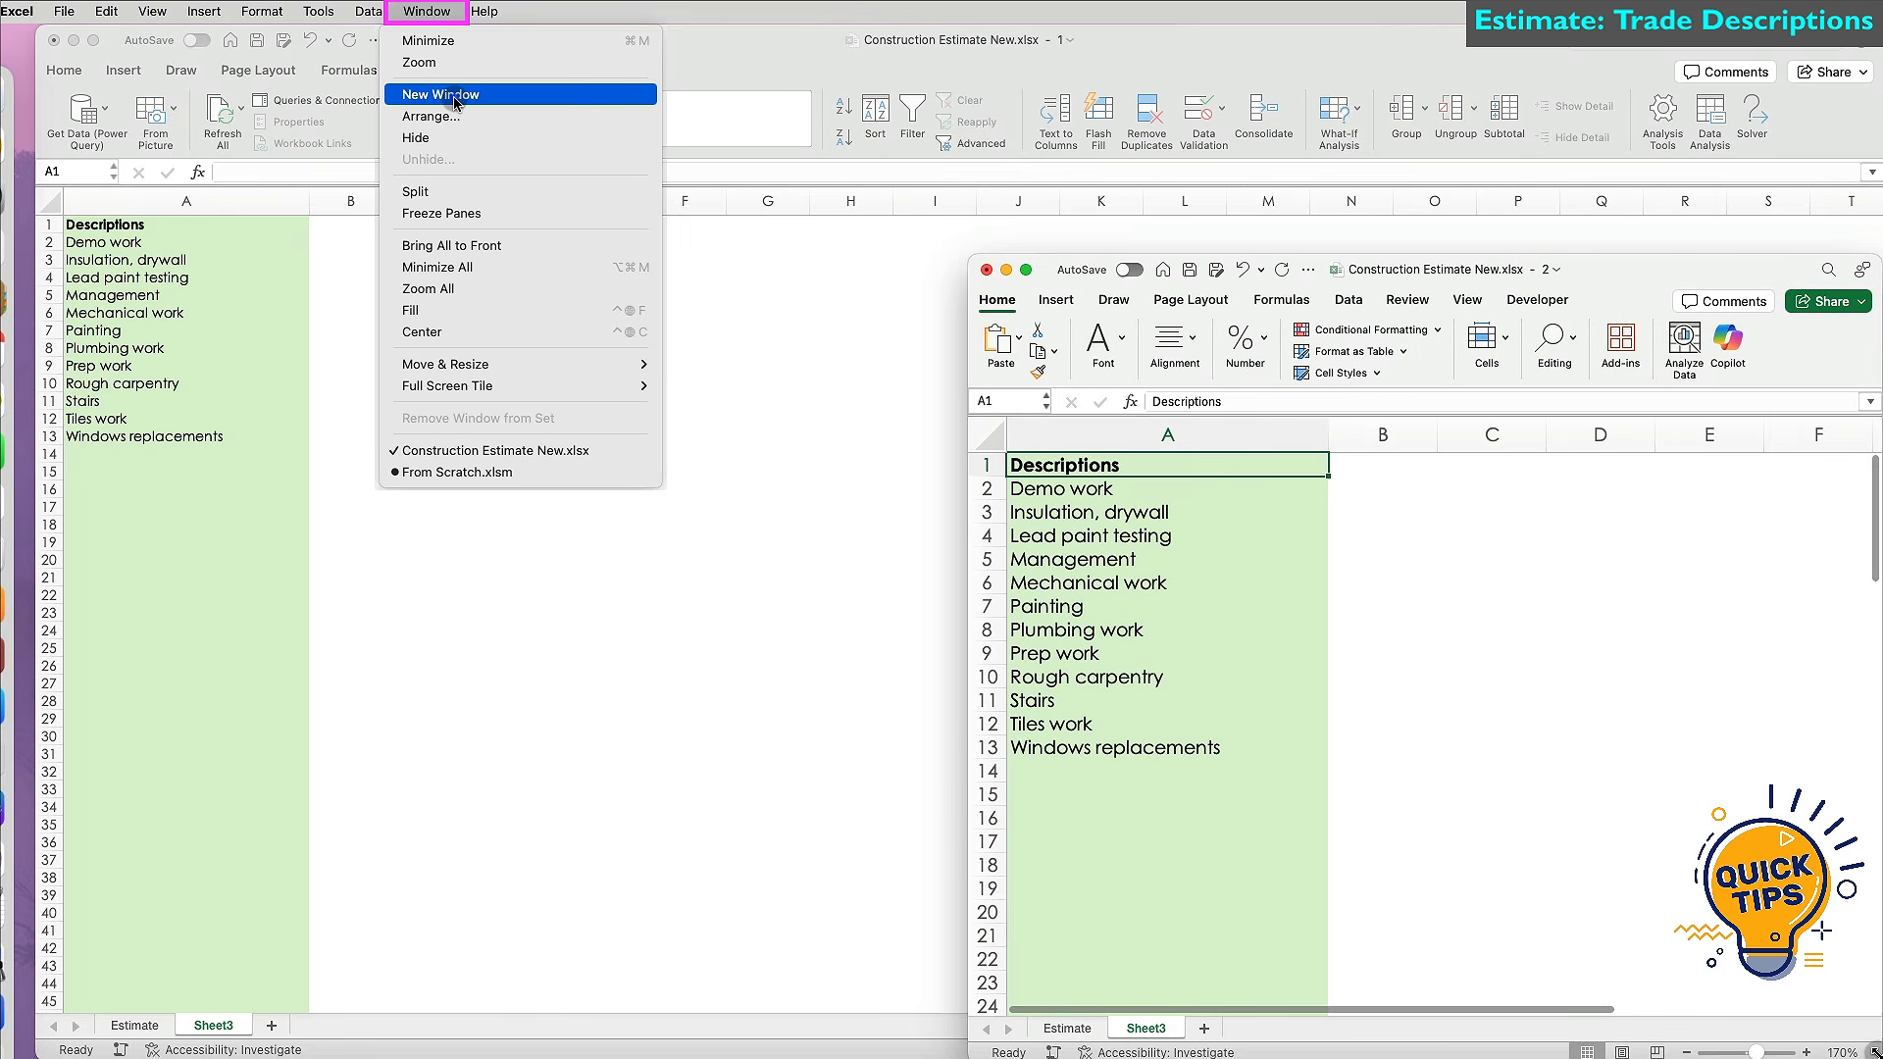
click(728, 880)
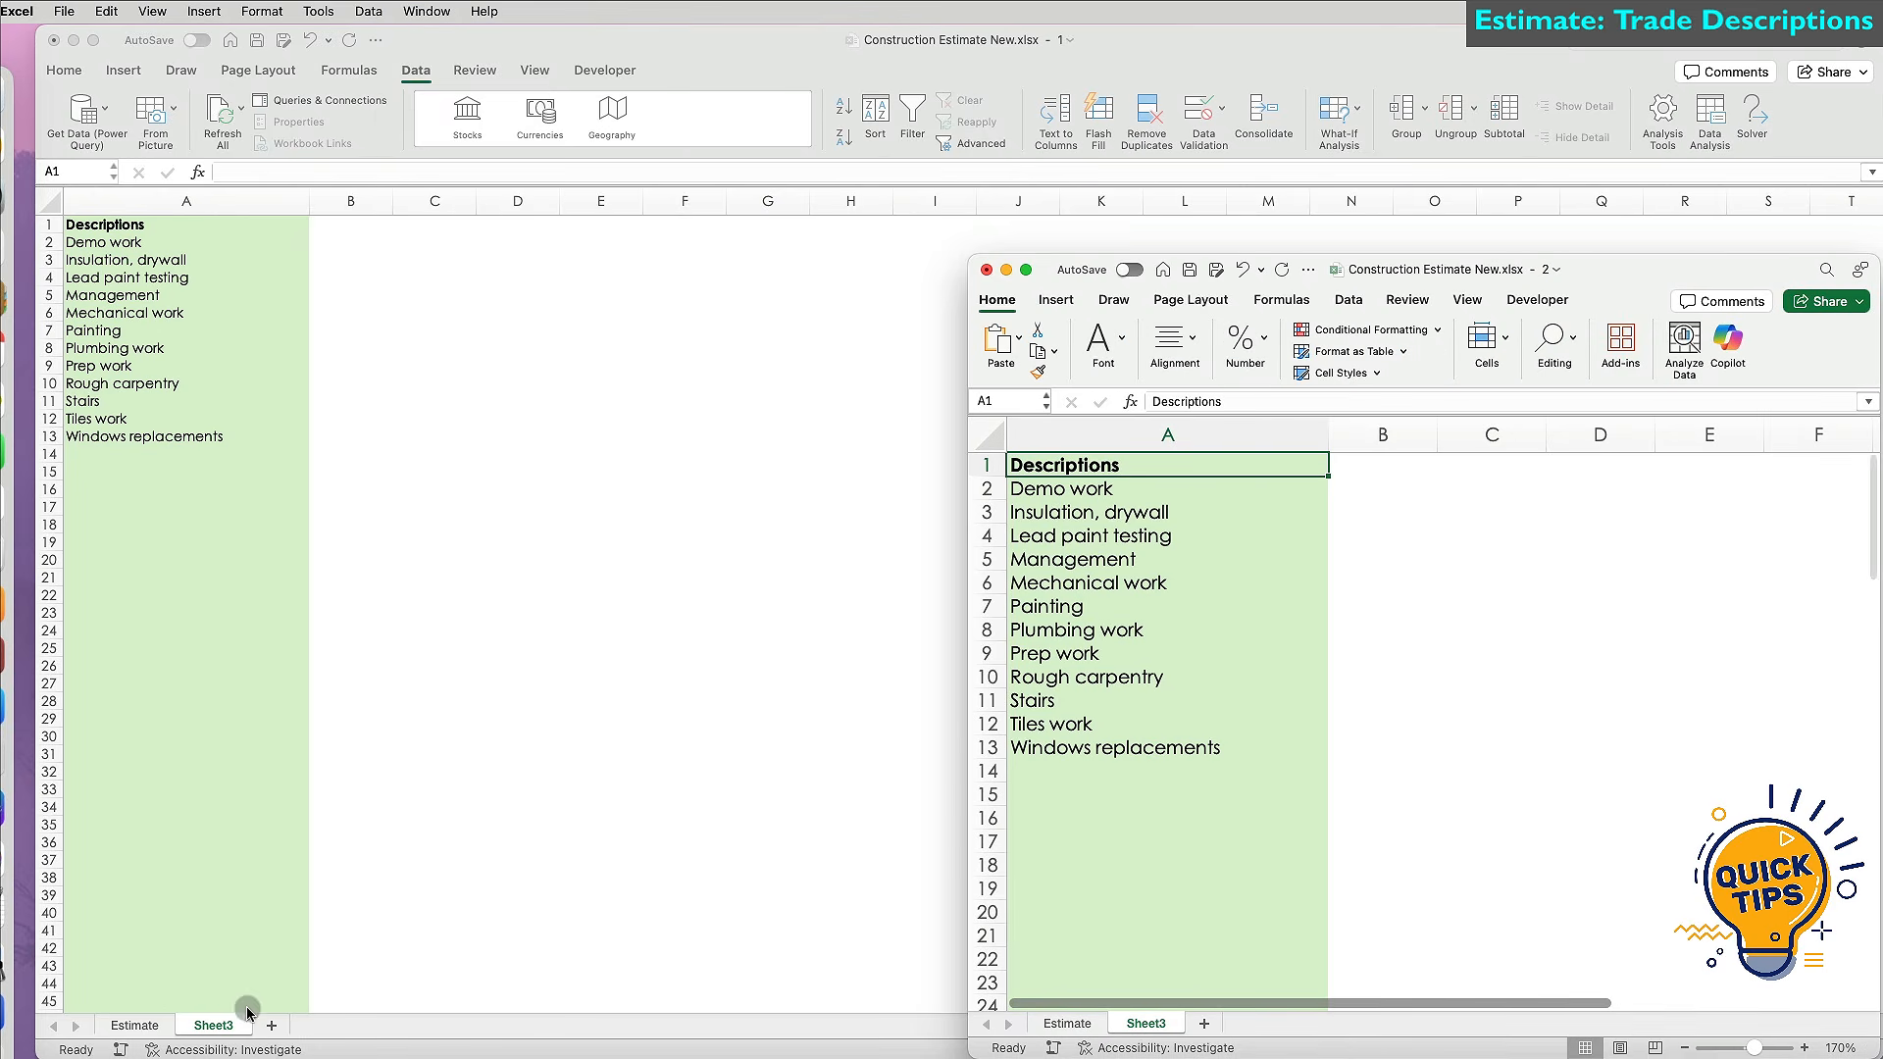
double_click(215, 1025)
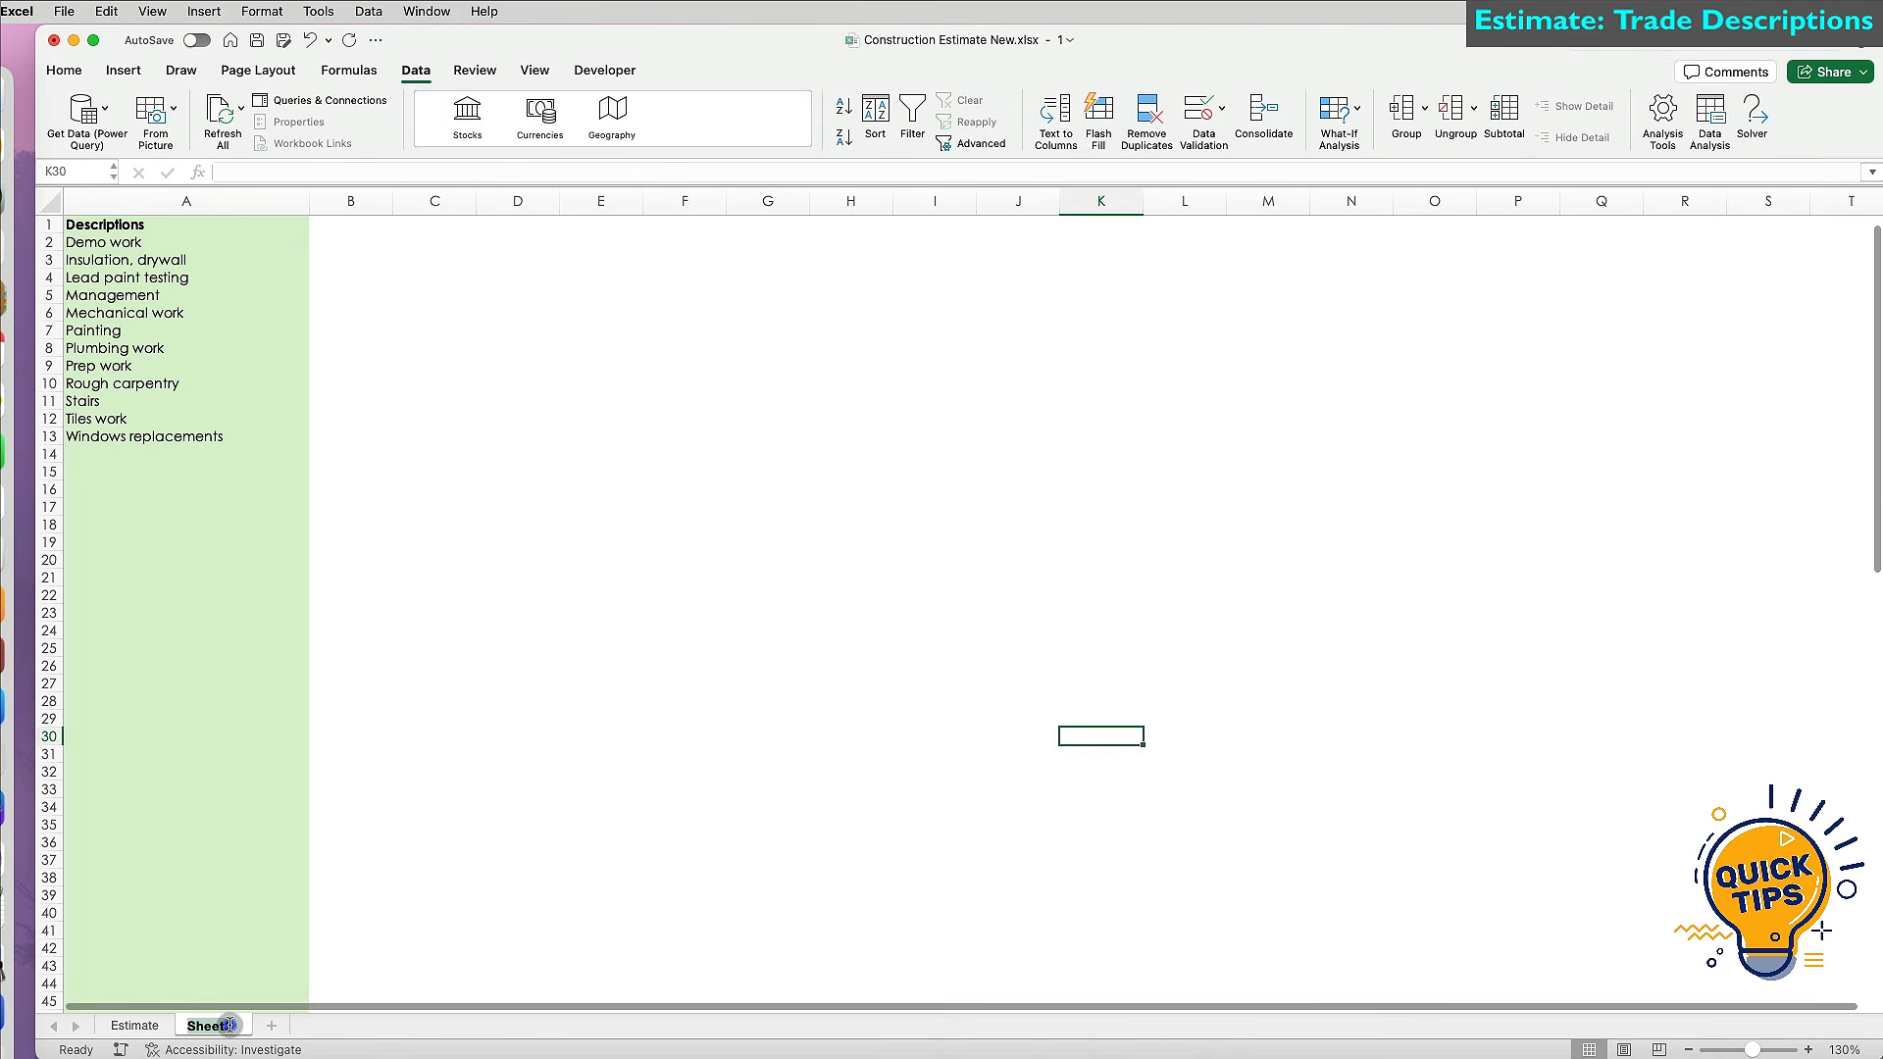
text(D)
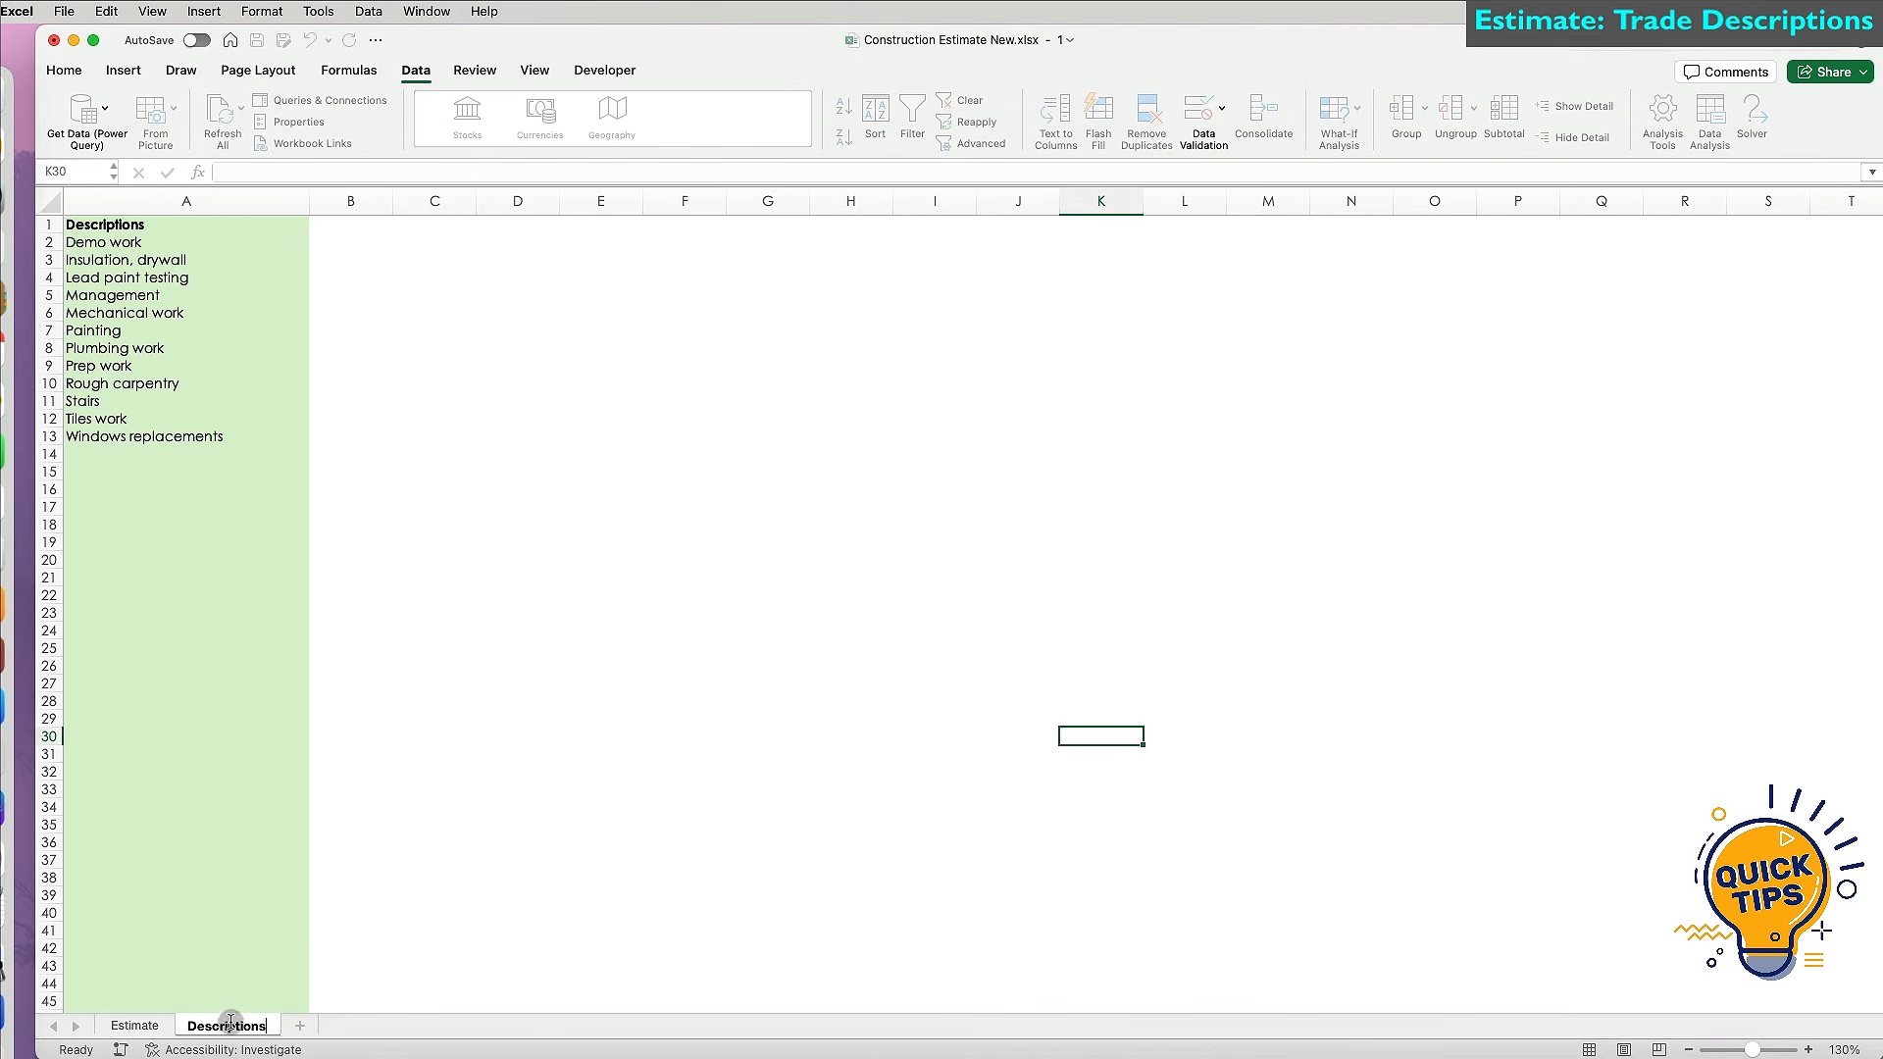
text(escriptions)
Show the Estimate sheet in the left half of the screen and select B14:B43.
click(134, 1025)
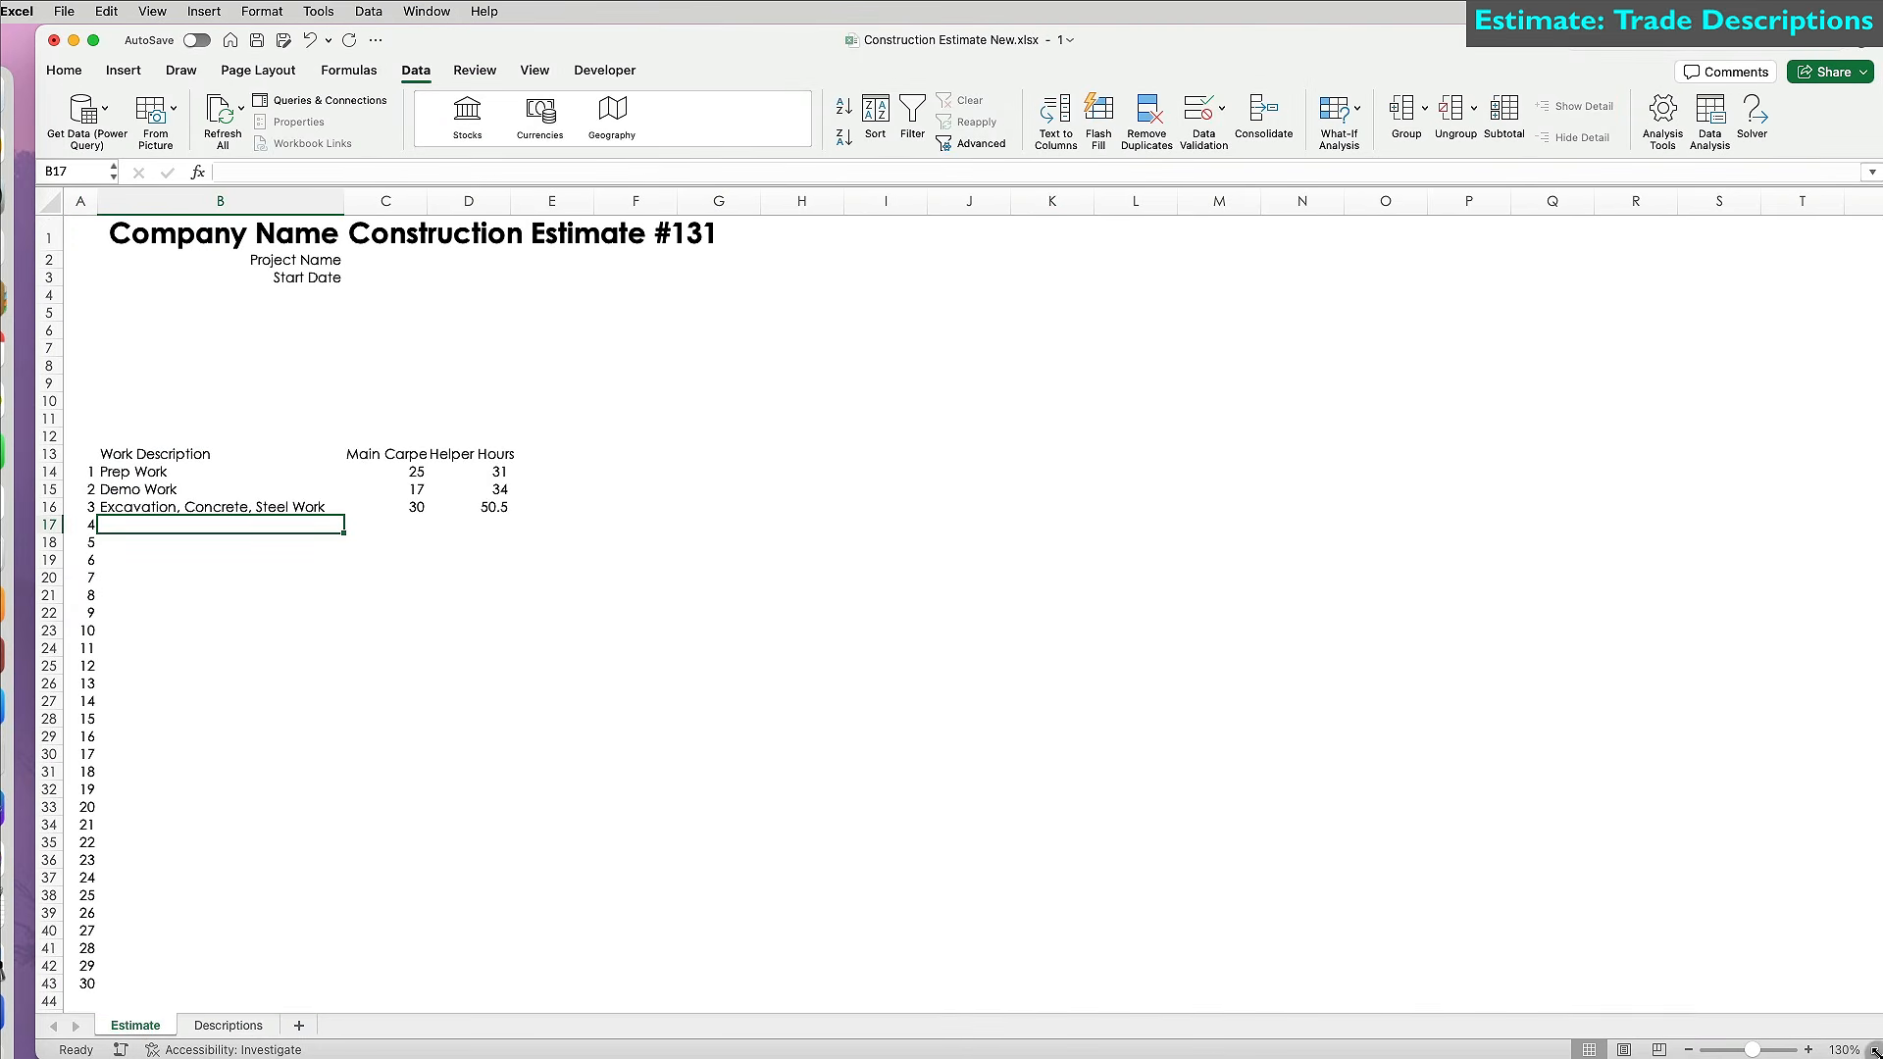
drag(1873, 1049, 959, 1050)
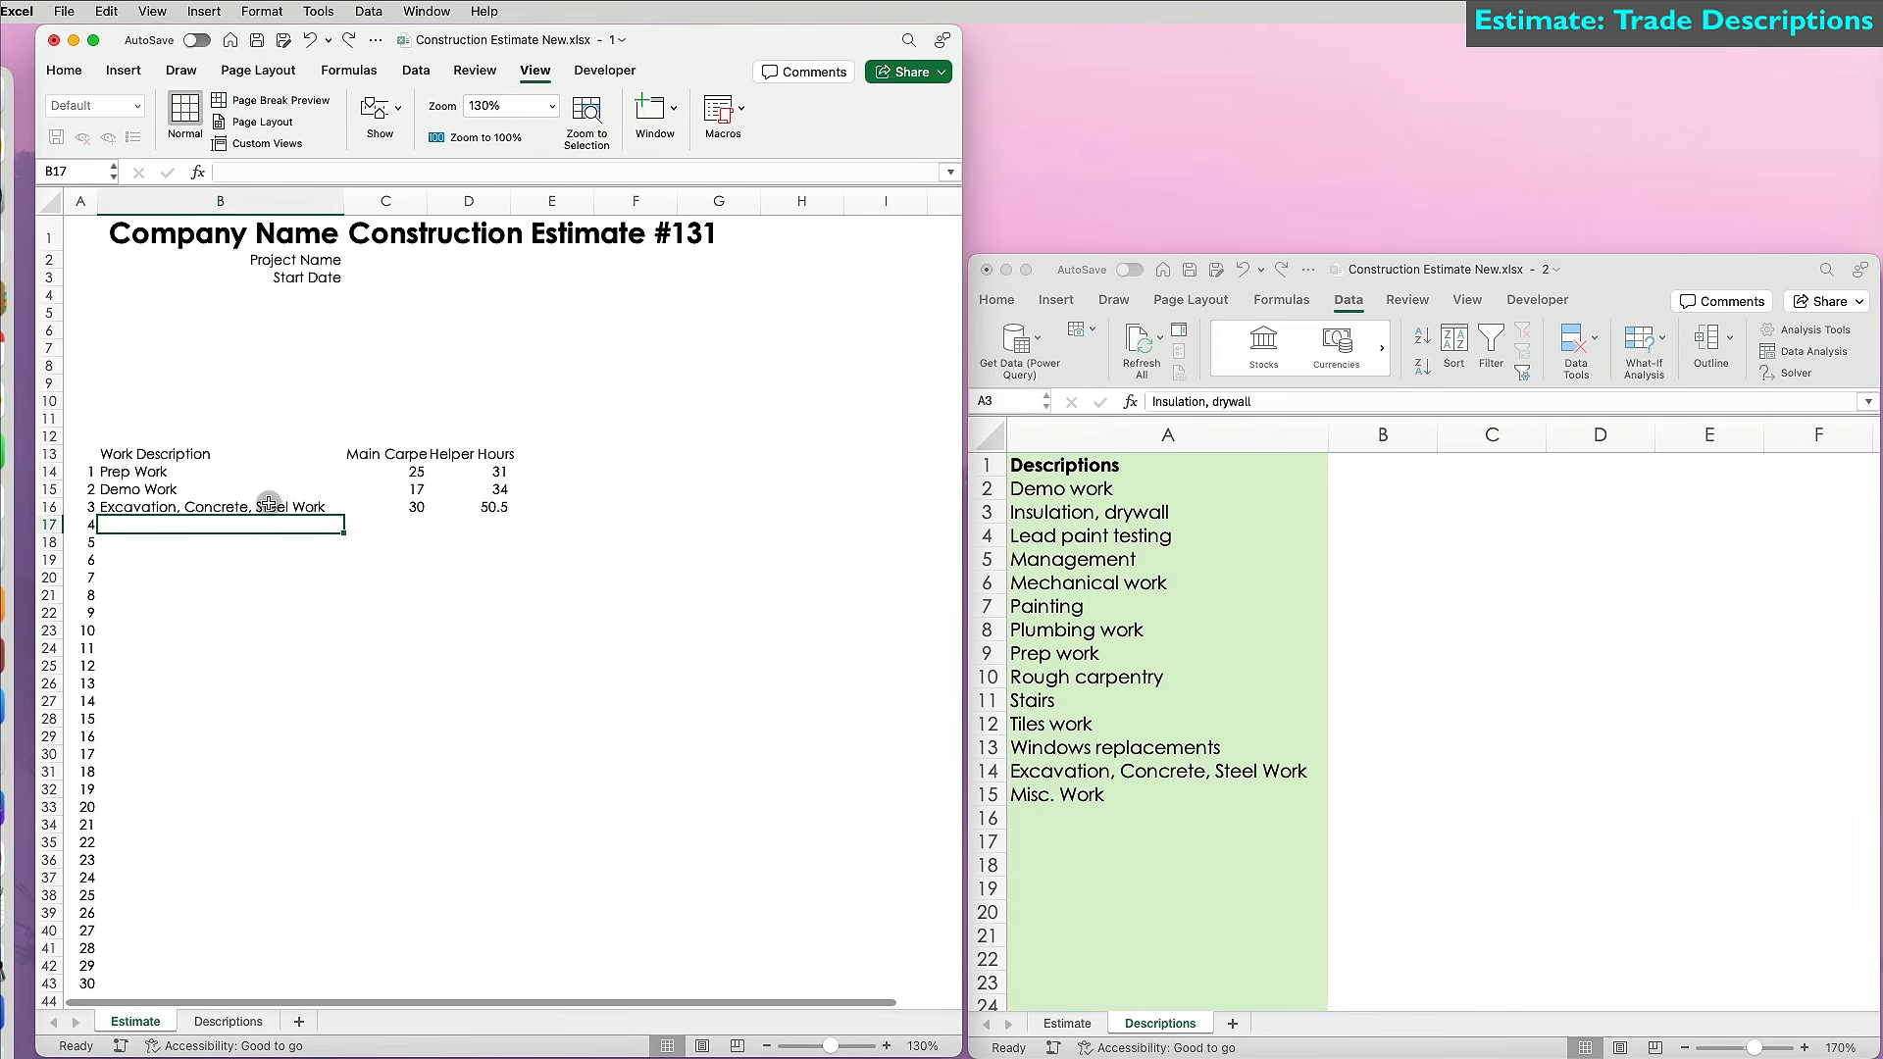
drag(263, 478, 250, 983)
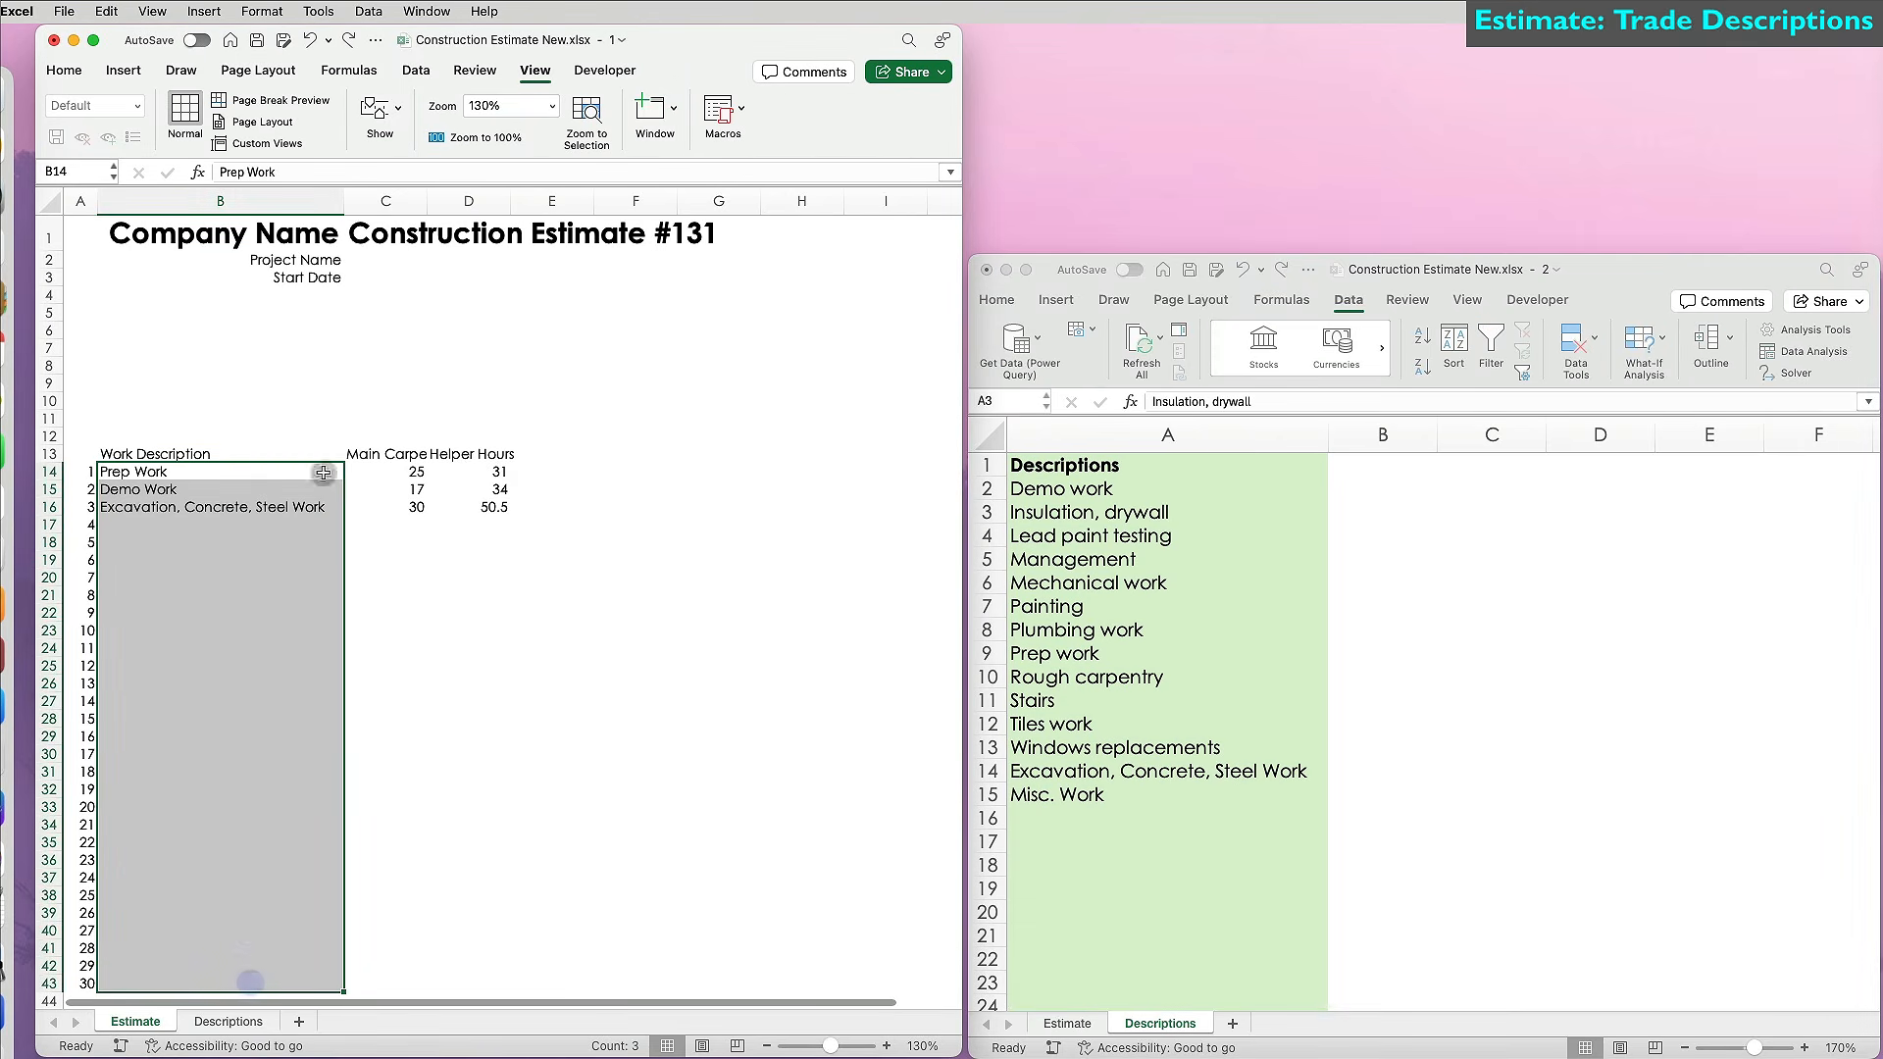
Set B14:B43 validation to a List sourced from =Descriptions!$A$2:$A$100.
click(416, 71)
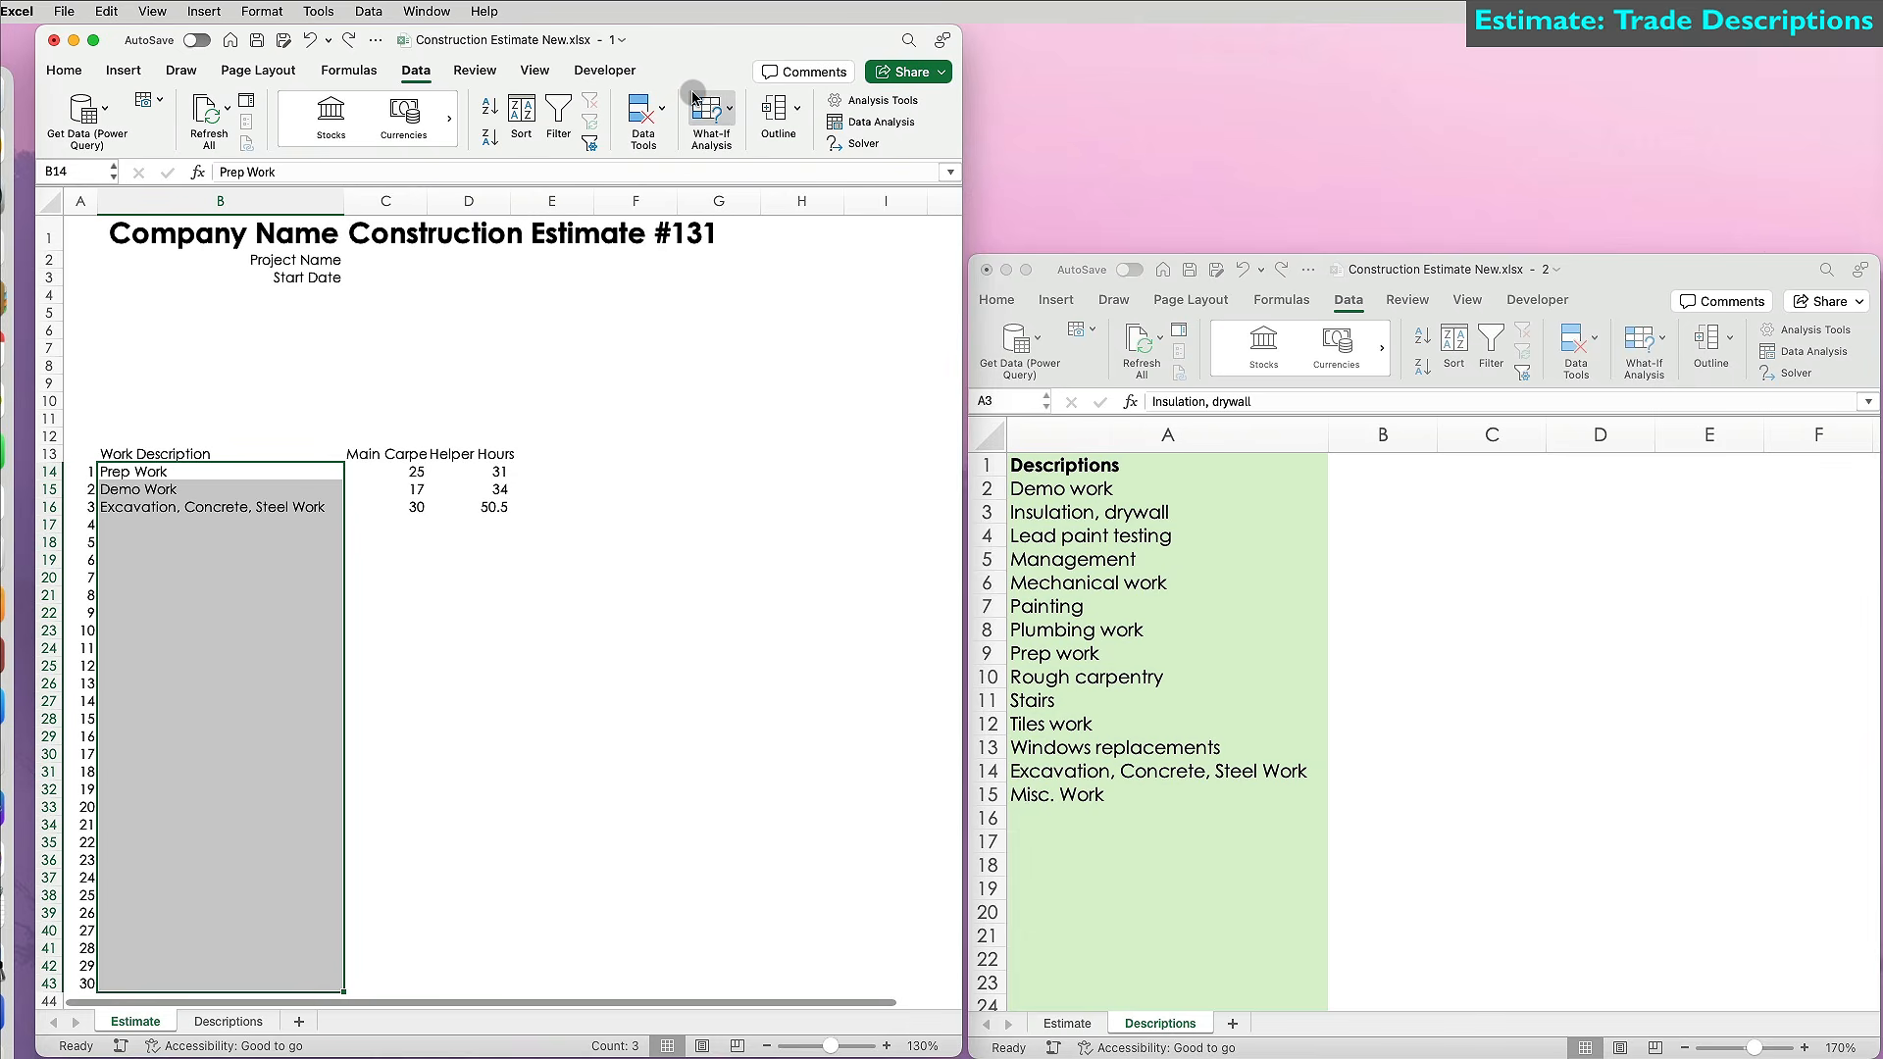
click(664, 108)
click(702, 169)
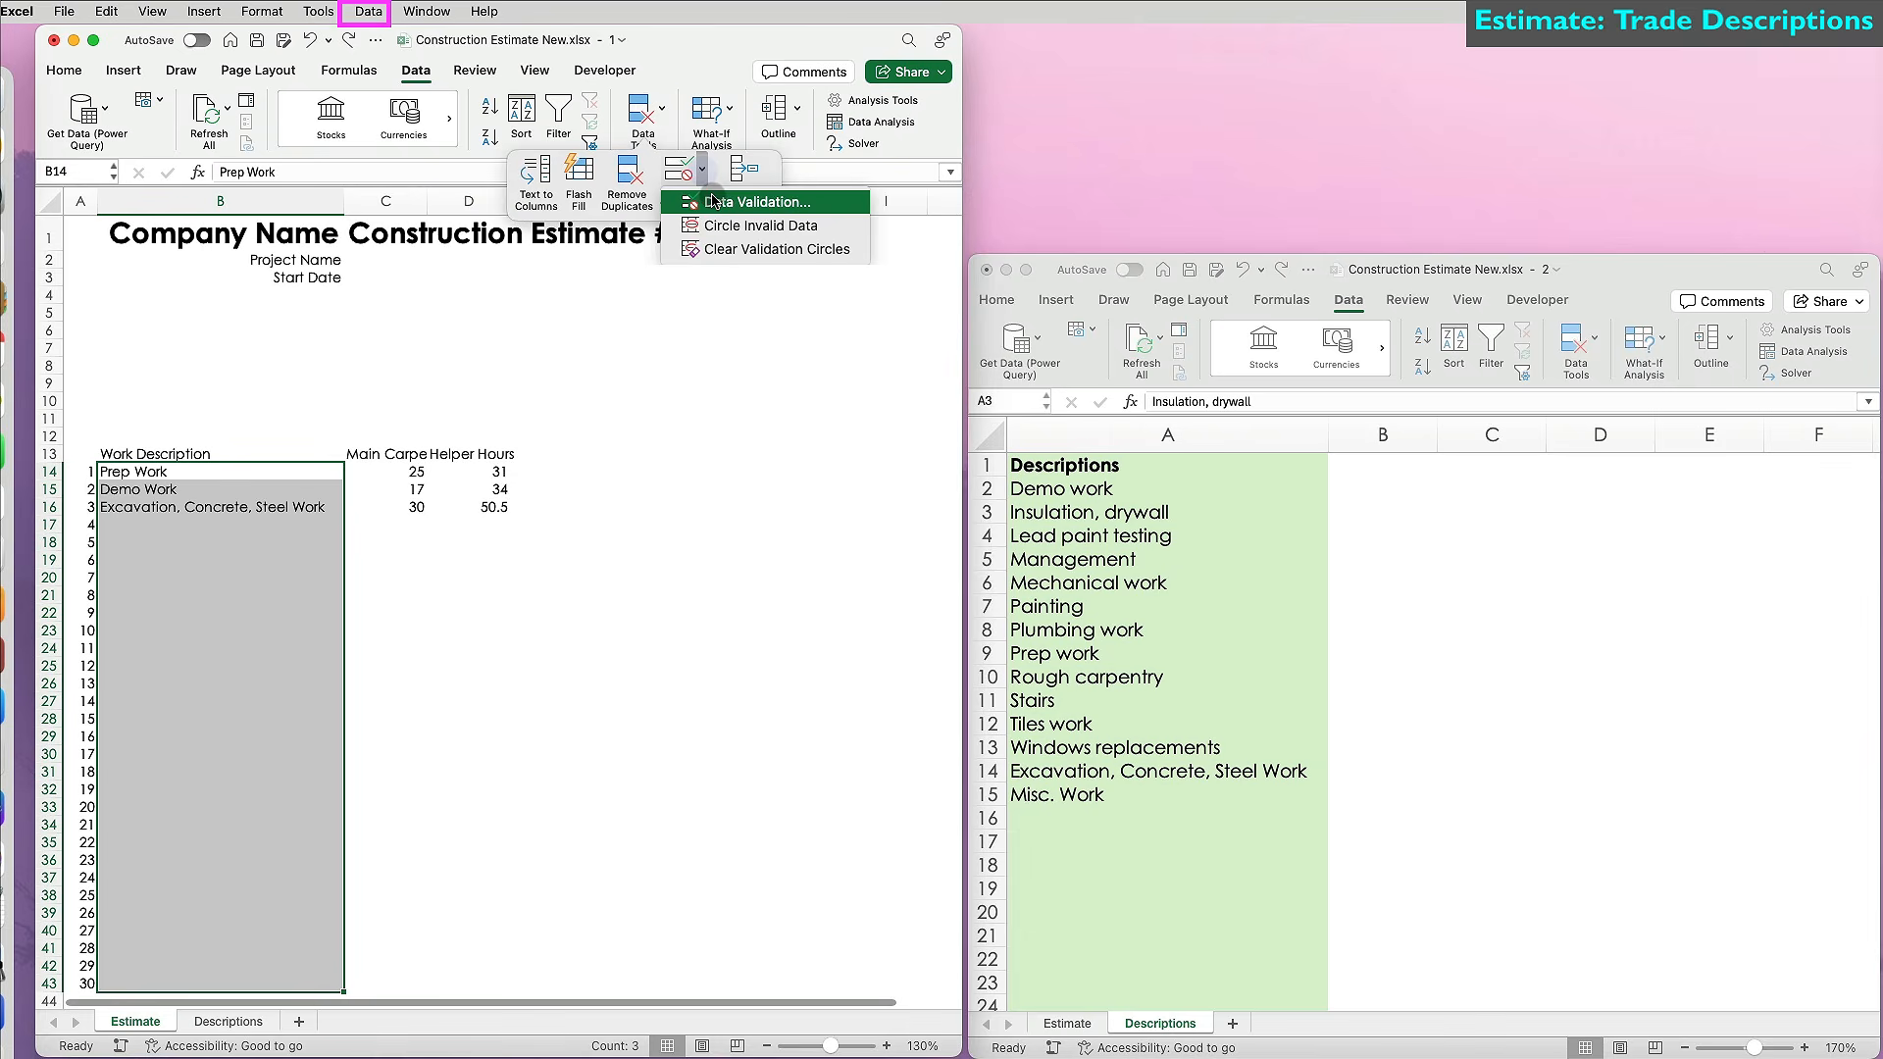
click(713, 201)
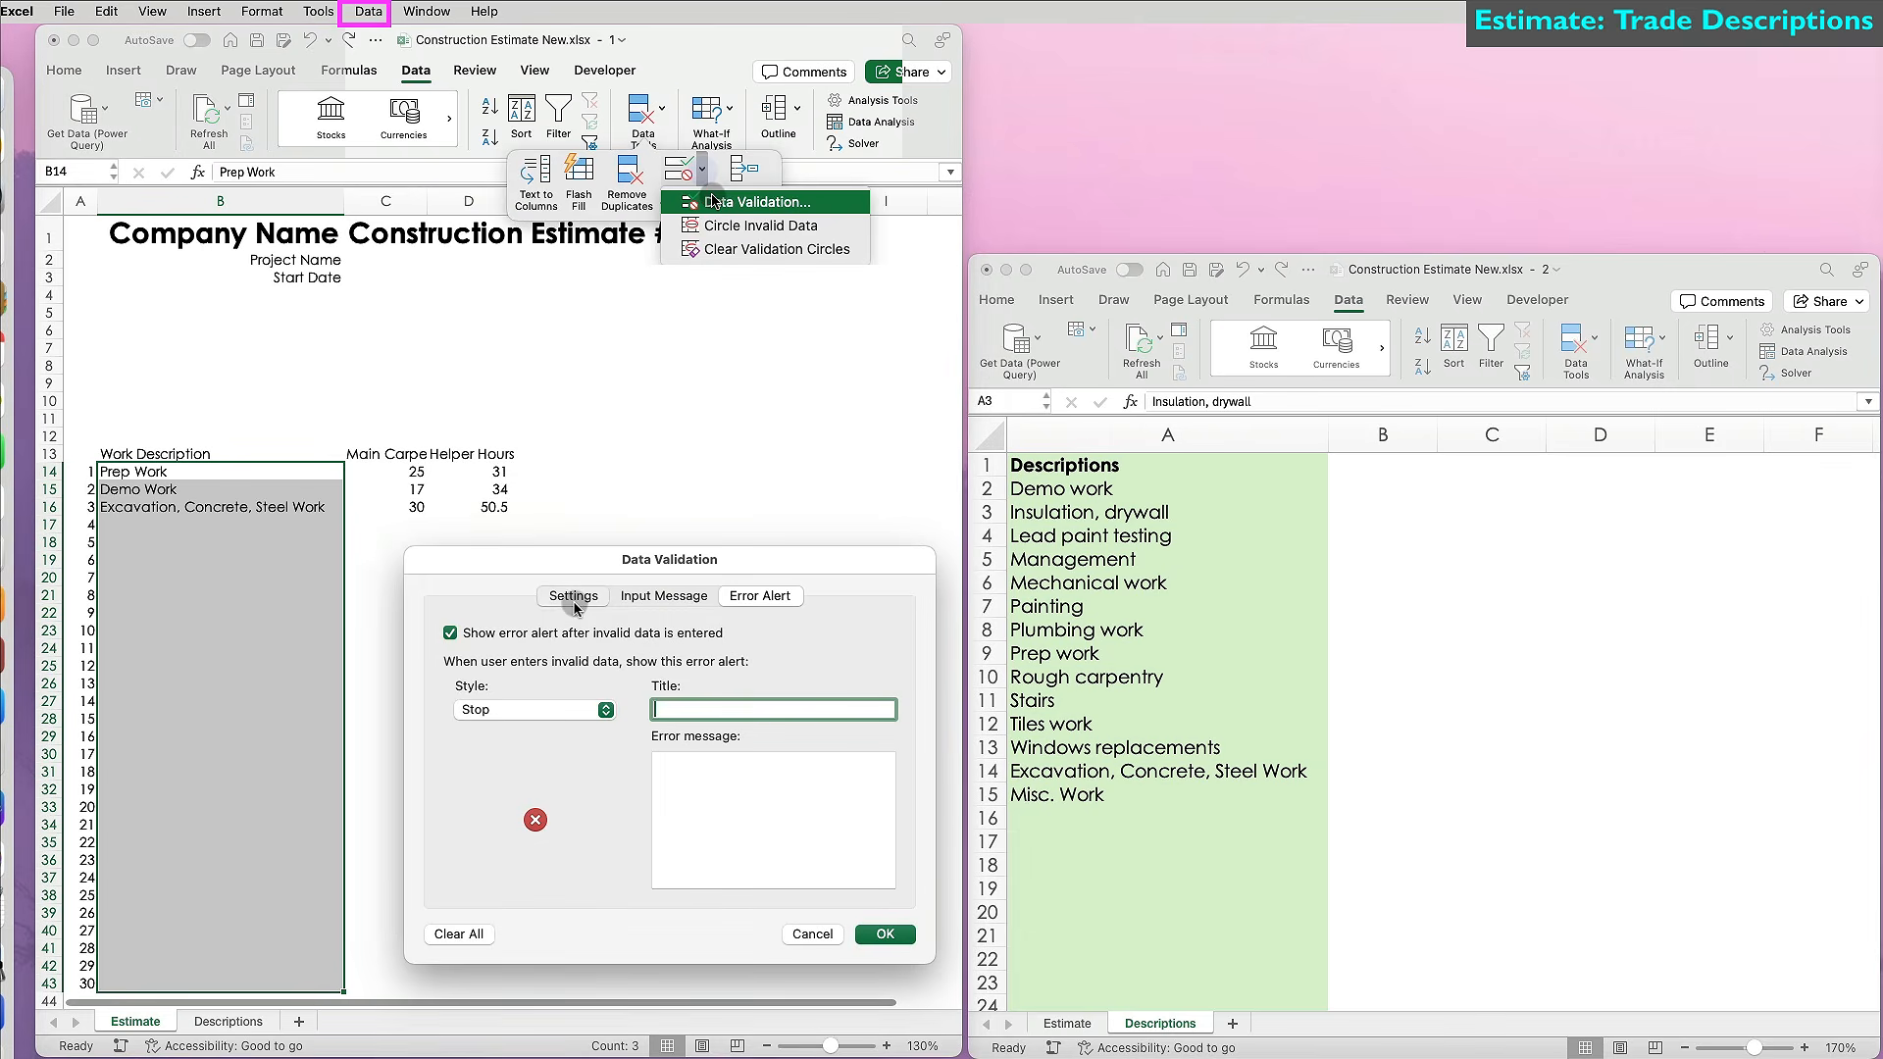
click(573, 595)
click(665, 684)
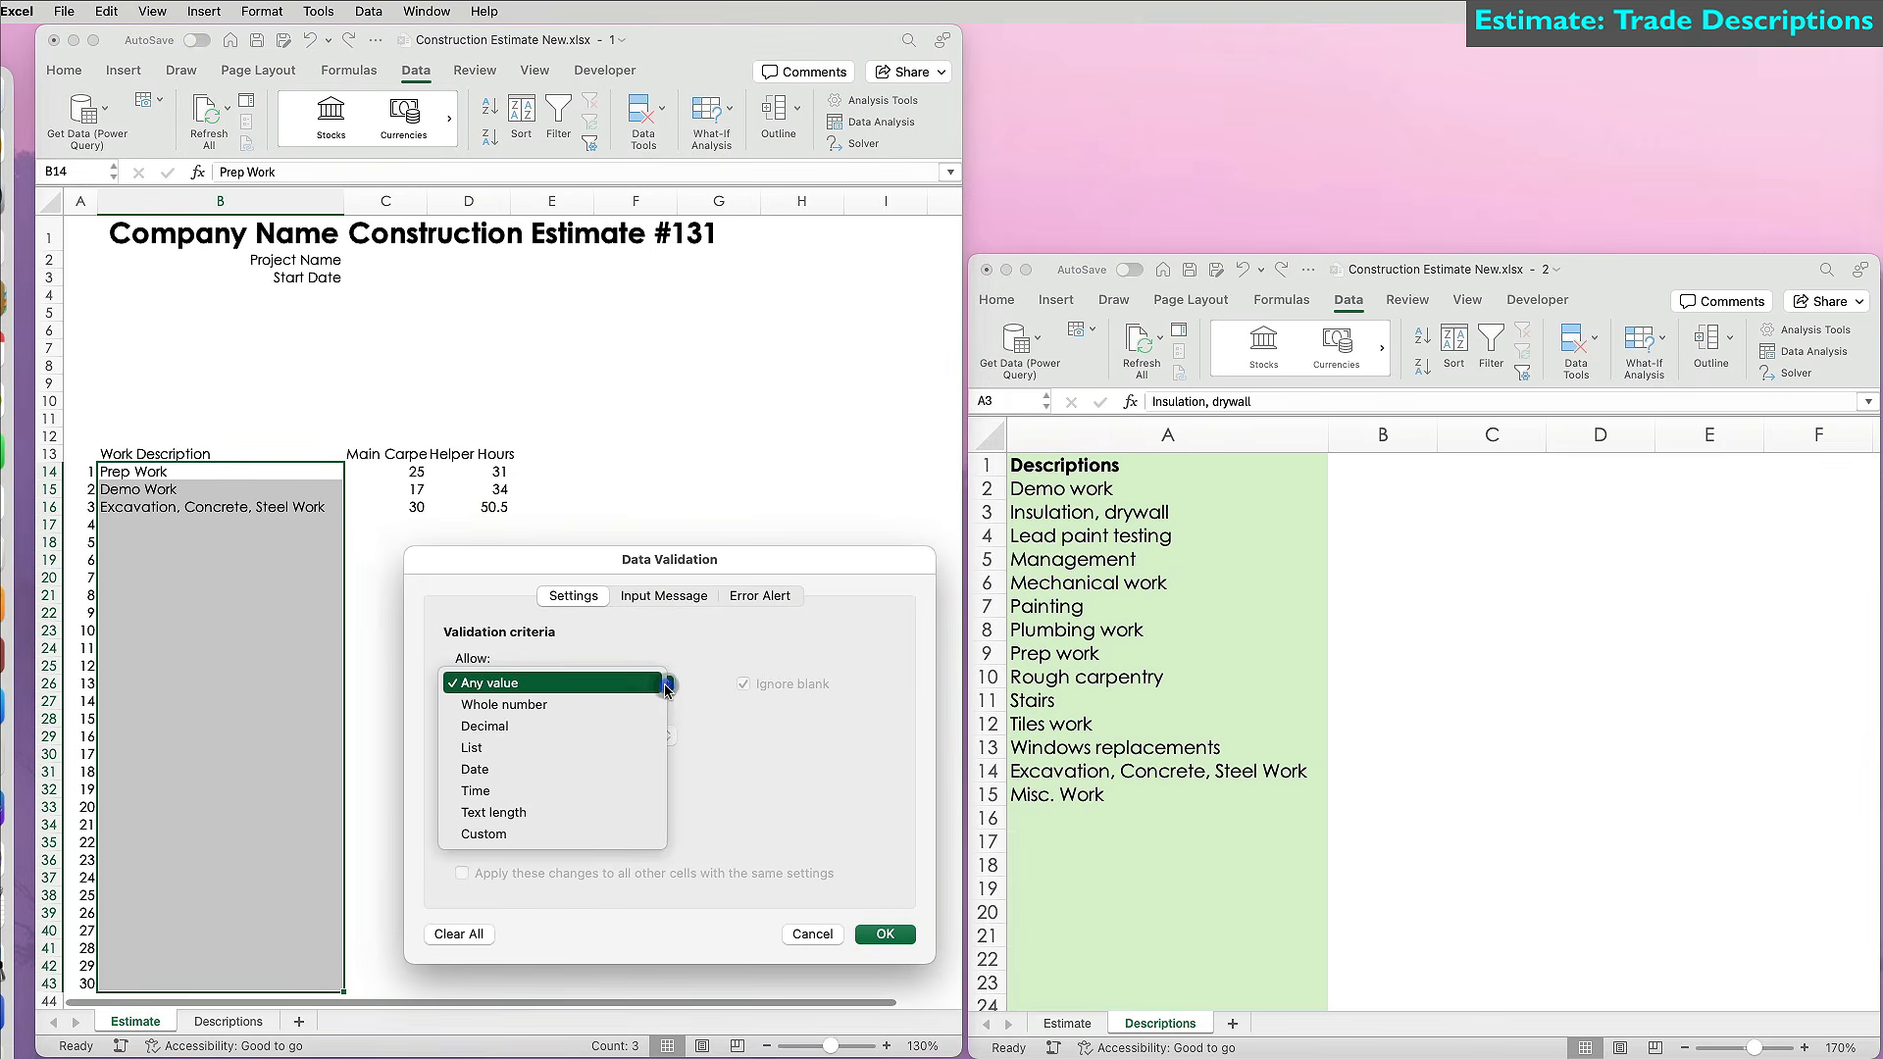
click(594, 746)
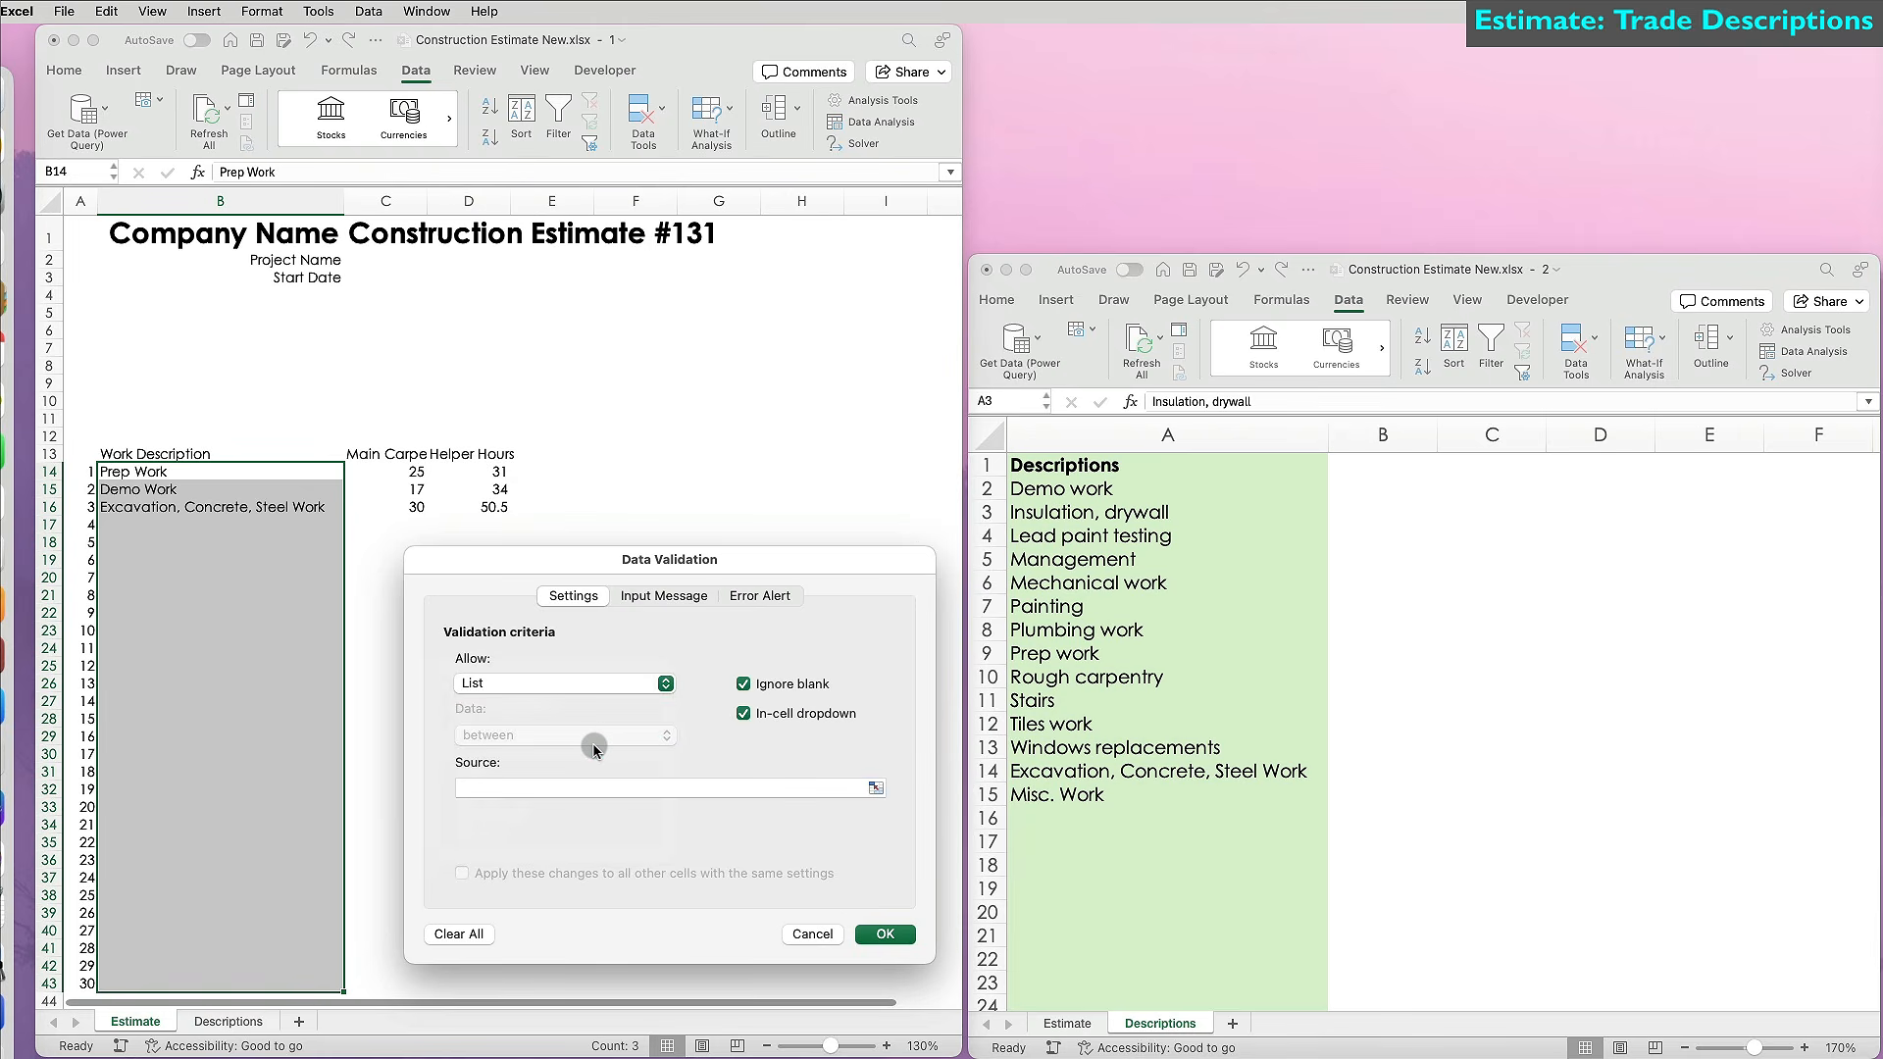
click(628, 785)
click(1170, 490)
drag(1170, 491, 1315, 888)
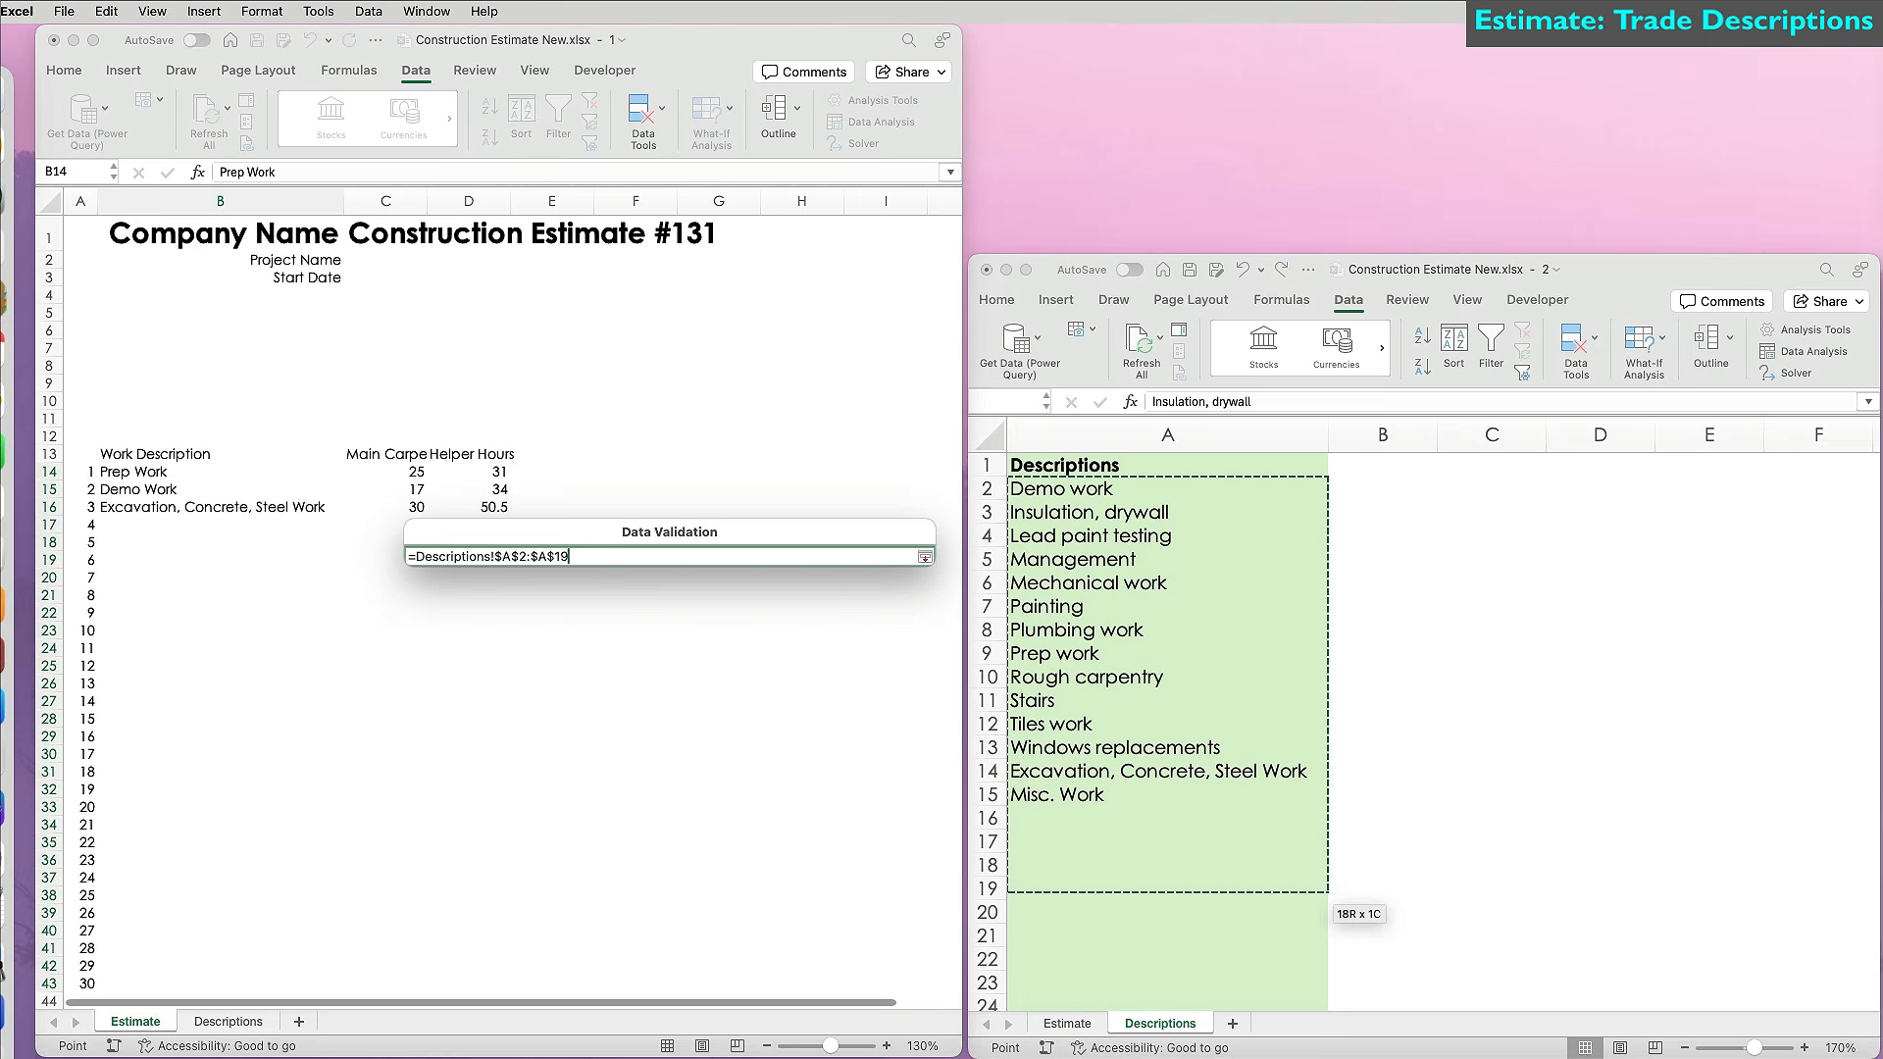
drag(1314, 889, 1185, 939)
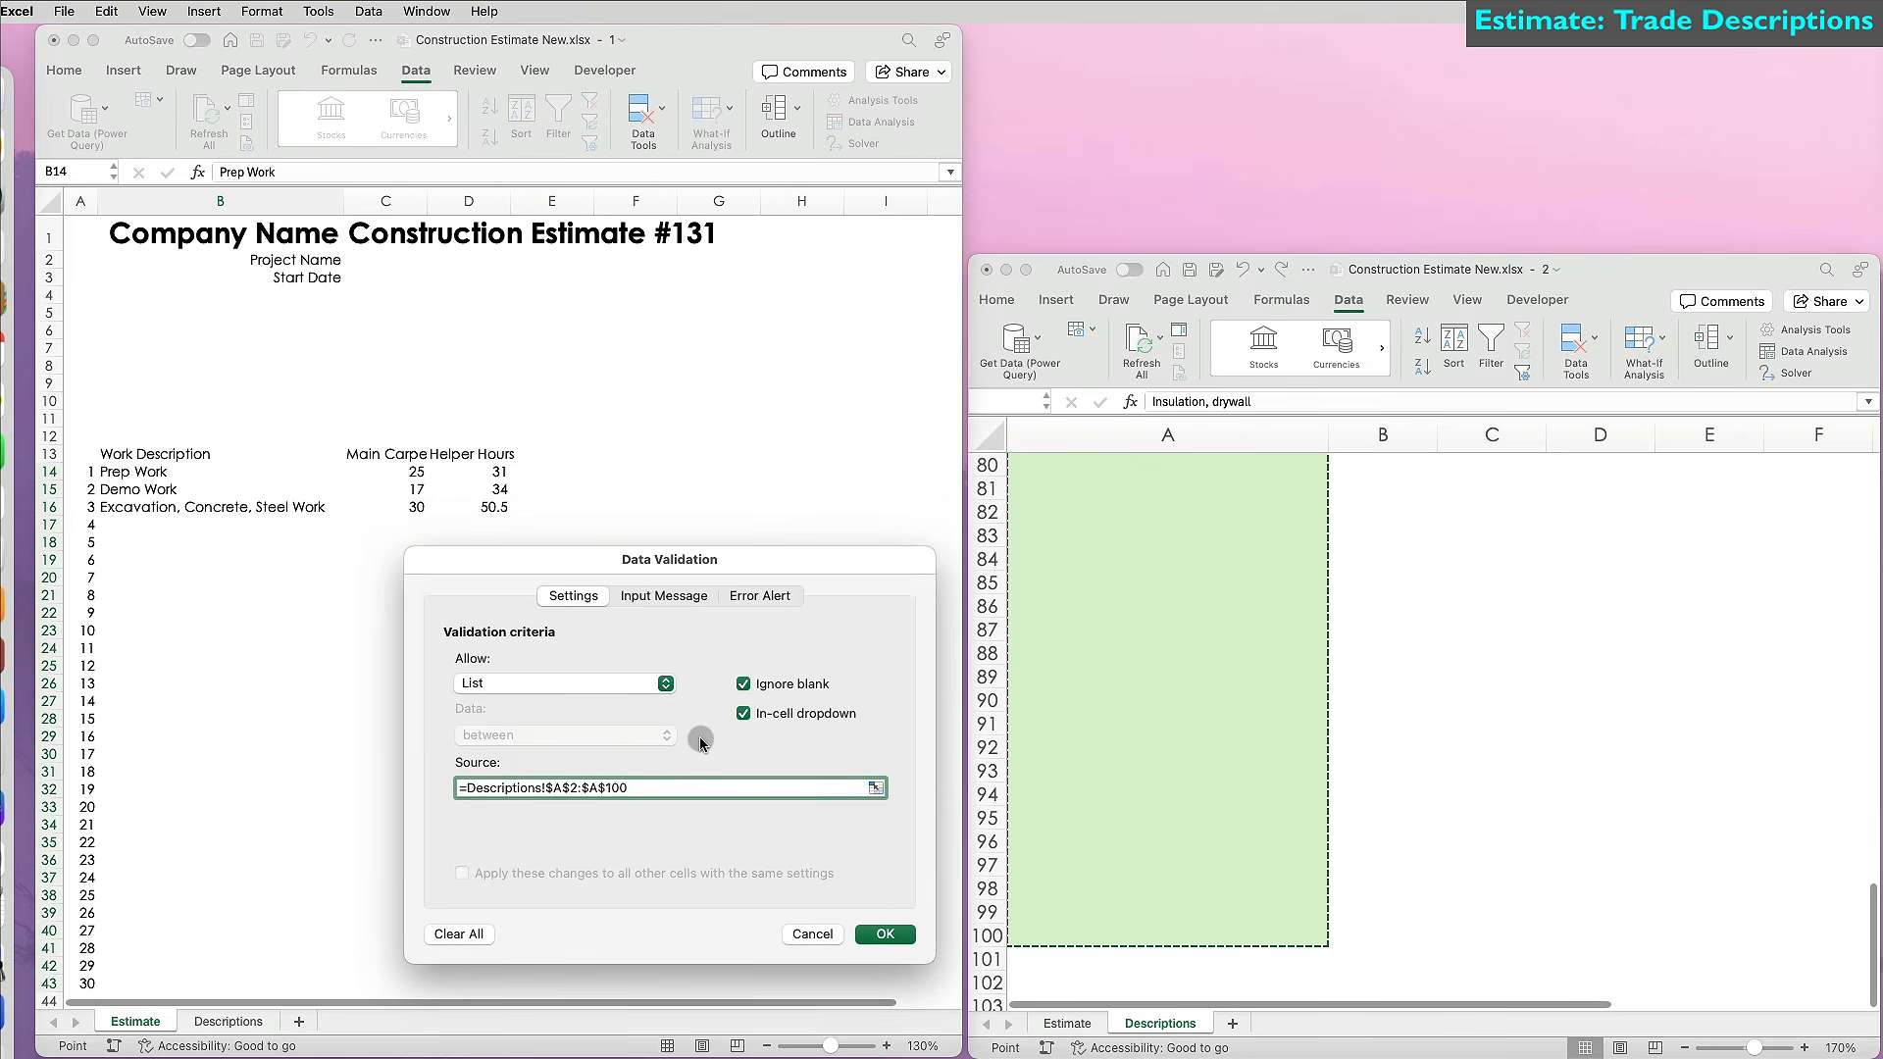
click(746, 598)
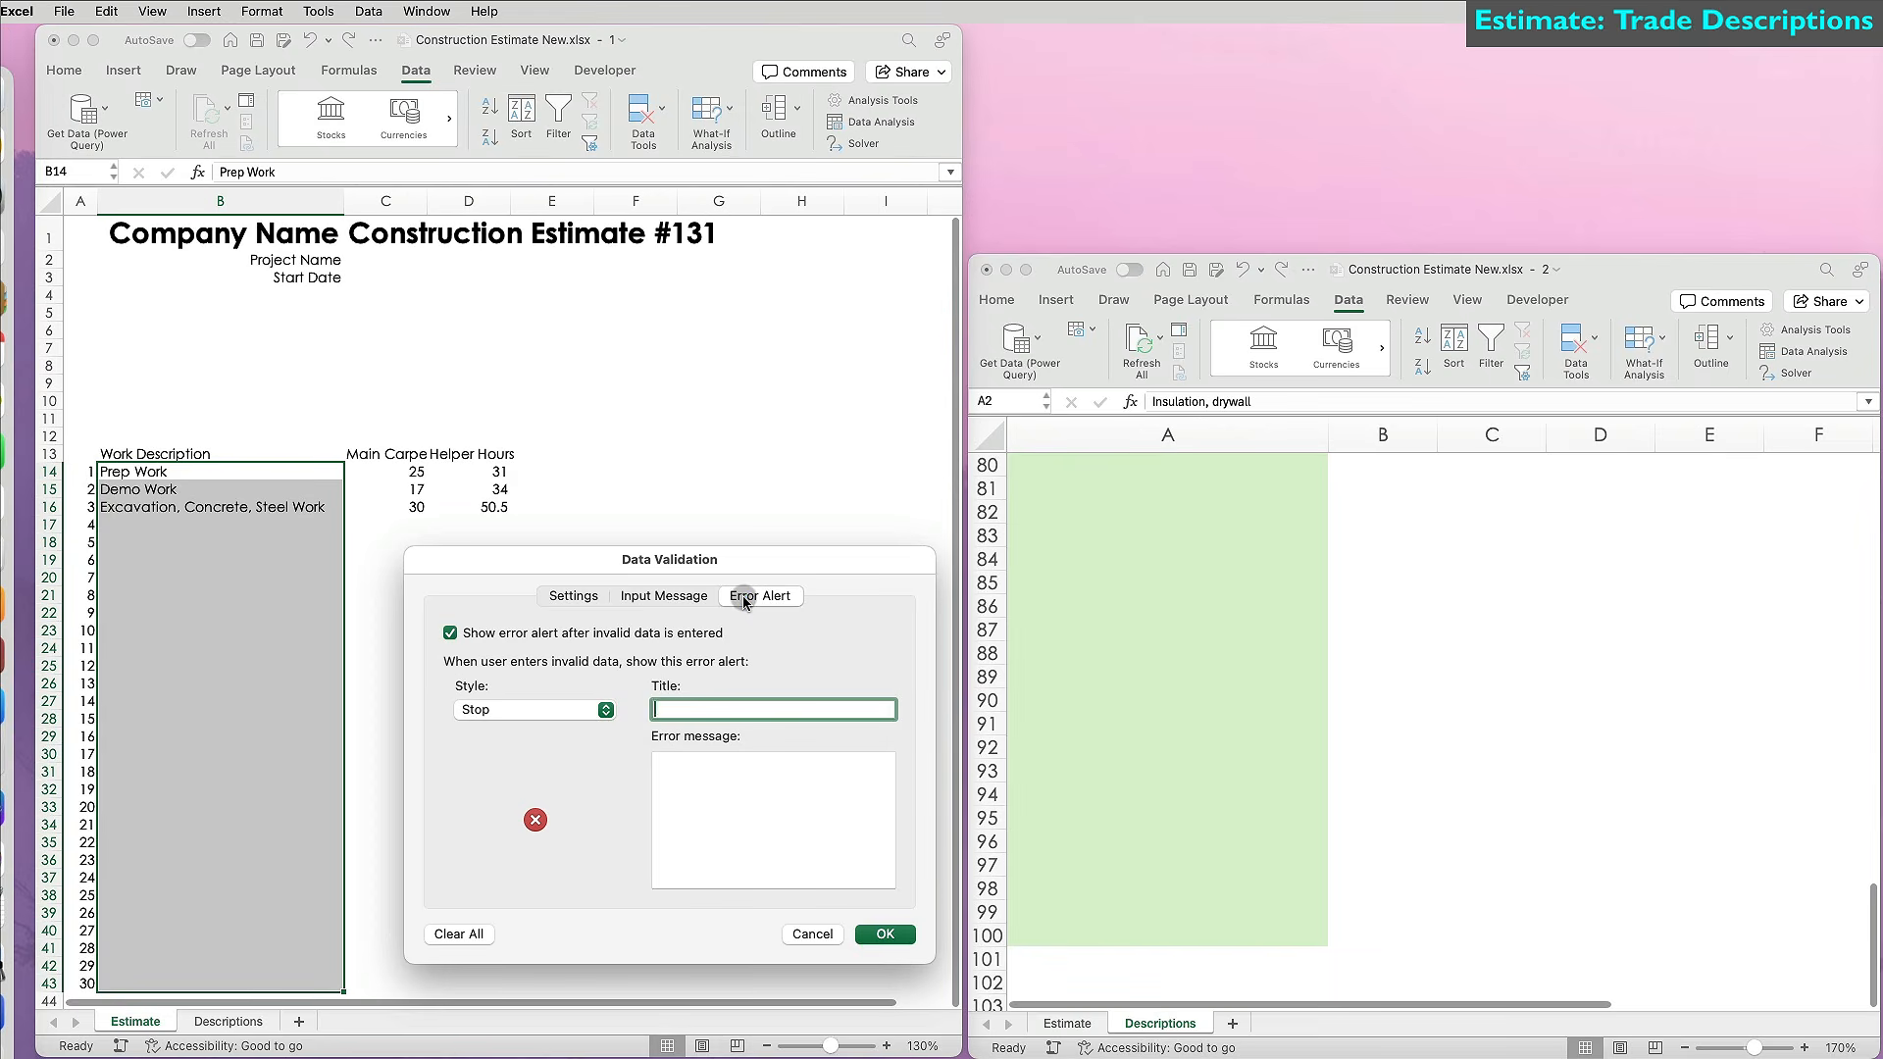
Use an Information error alert titled 'Select from list or add new' and apply the validation.
click(607, 706)
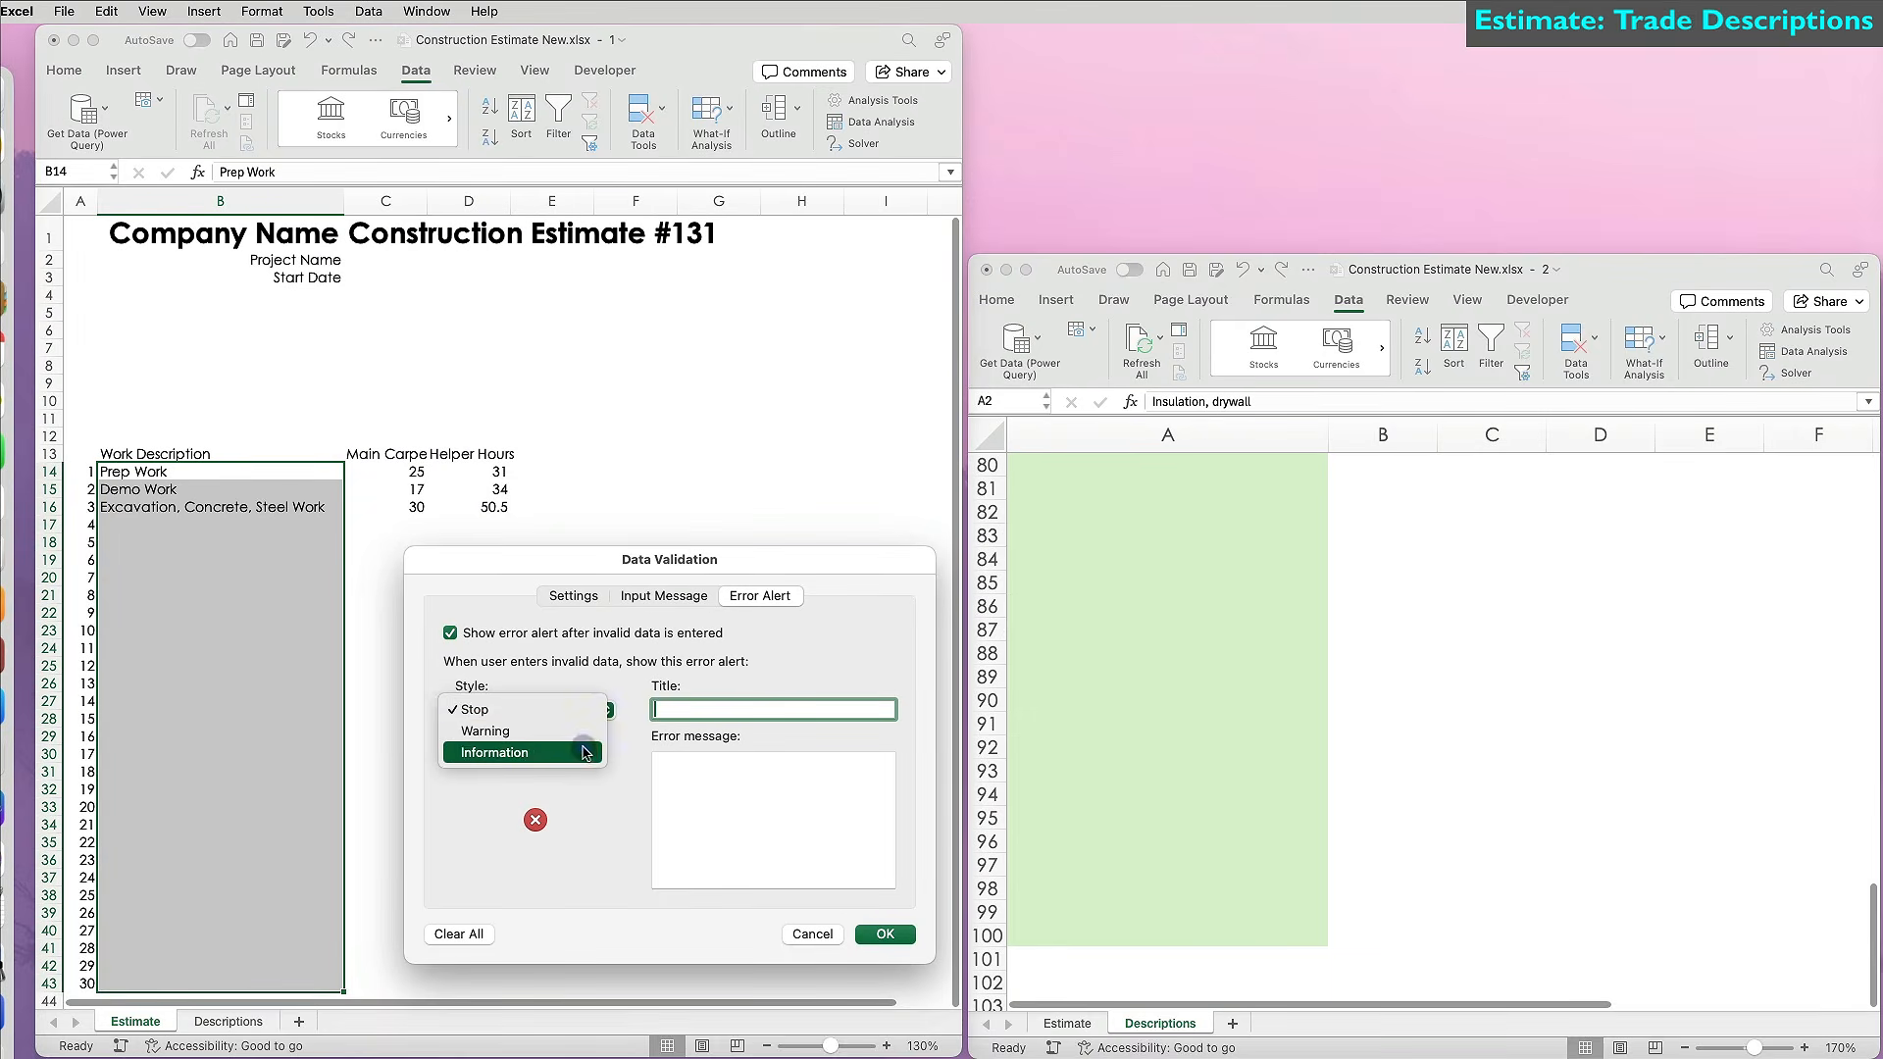
click(529, 731)
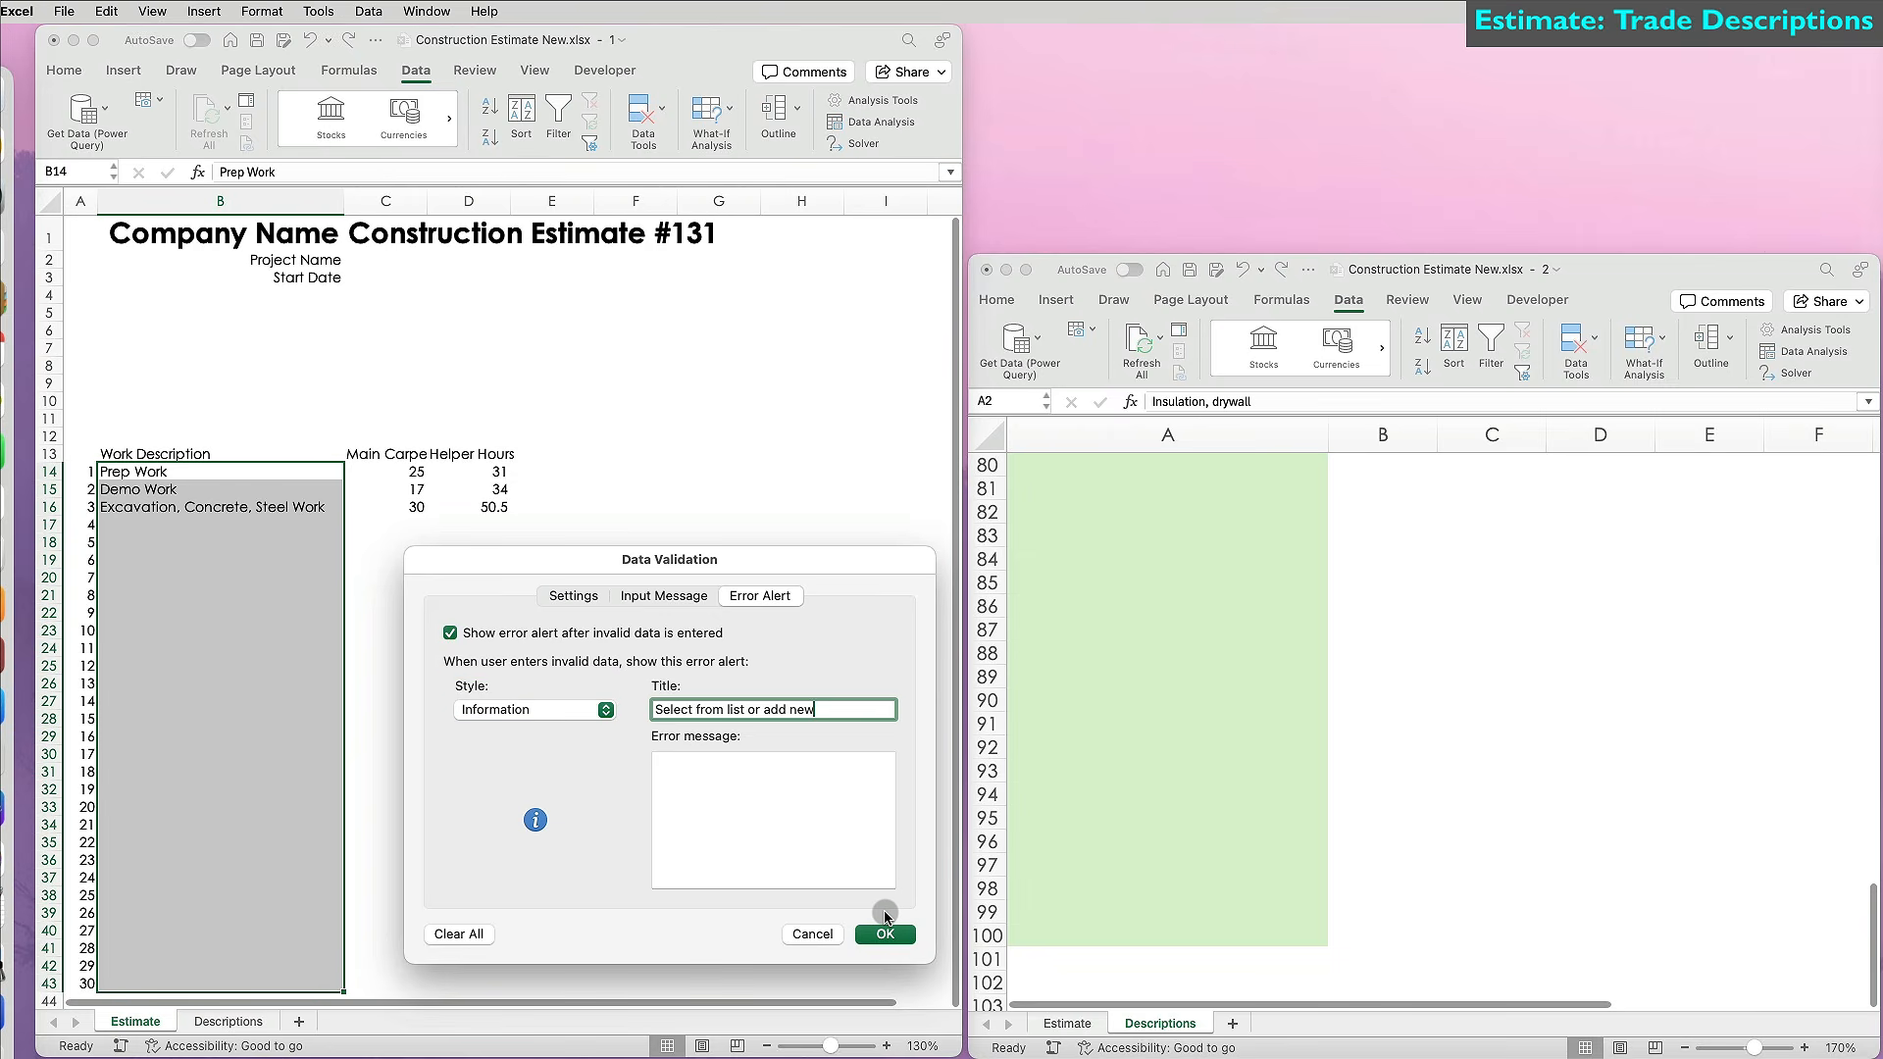
click(886, 934)
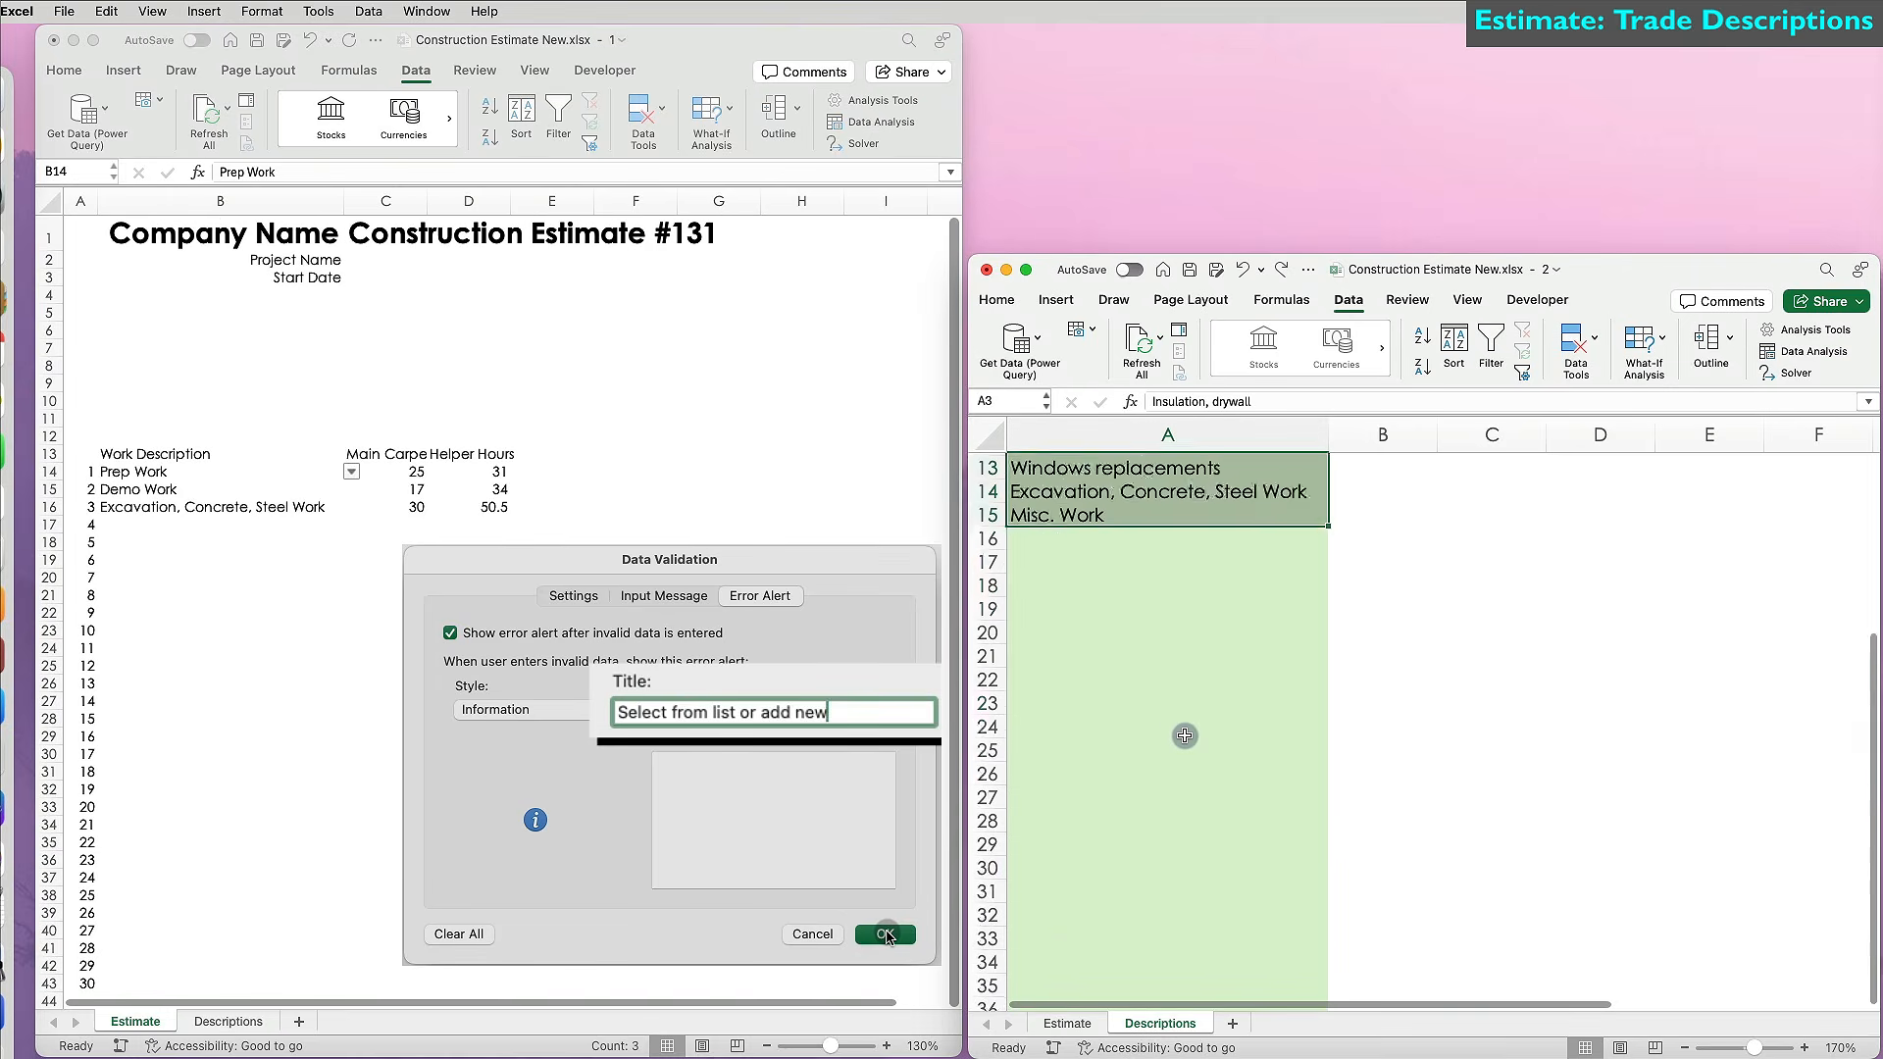
scroll(1184, 735, up, 5)
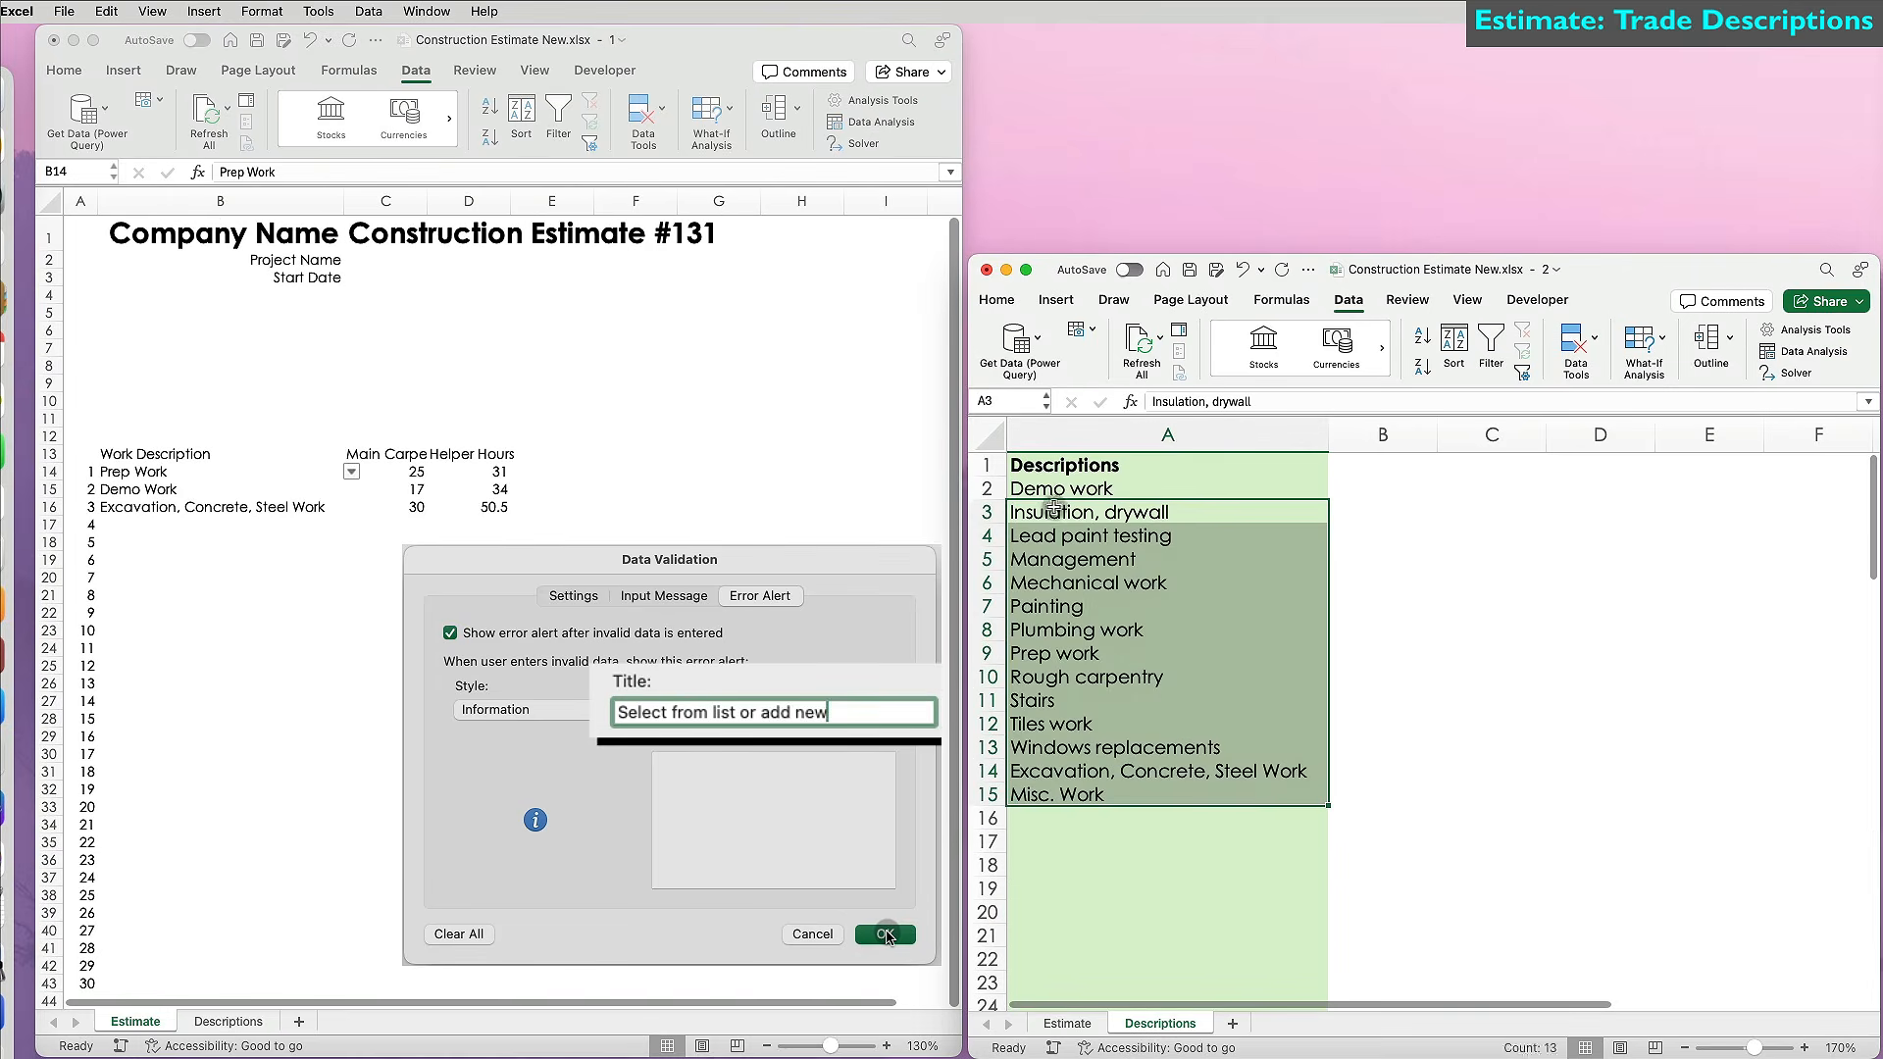
click(208, 526)
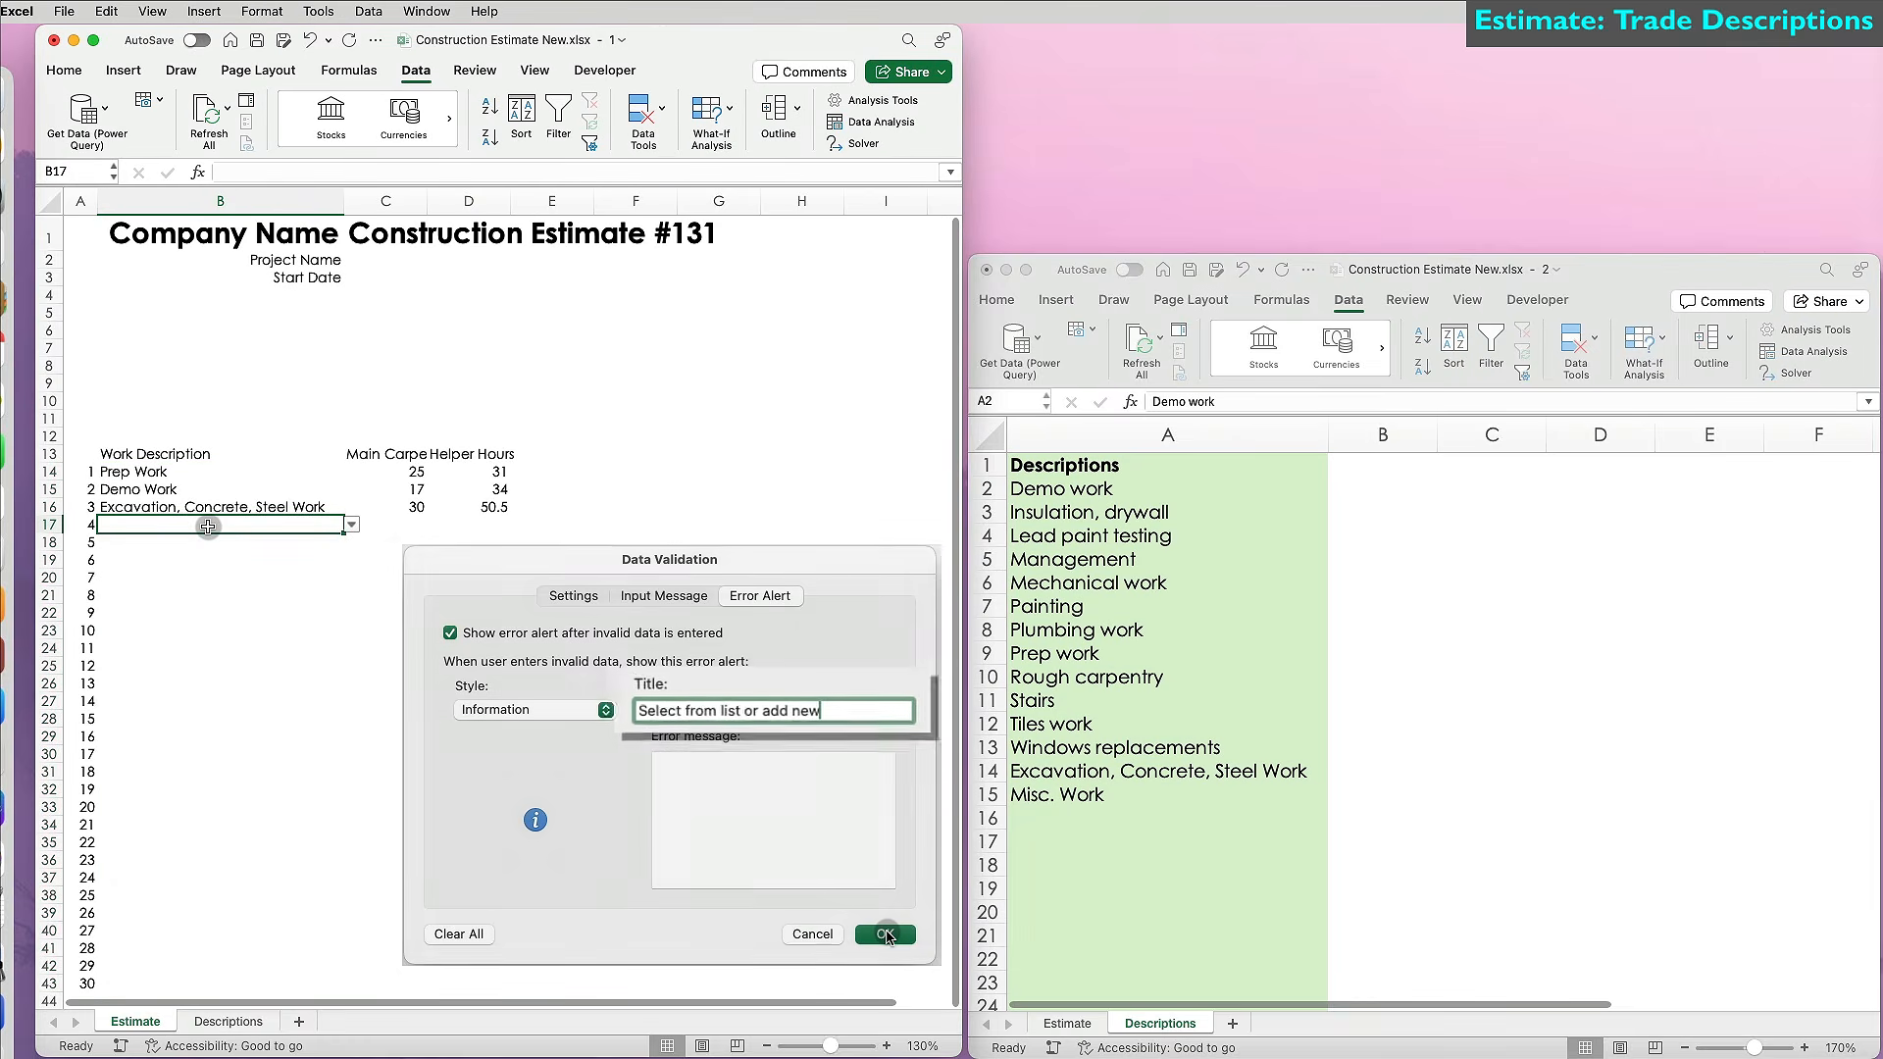
Fill B17 with Rough carpentry and B18 with Roofing, keeping it past the validation warning.
click(352, 526)
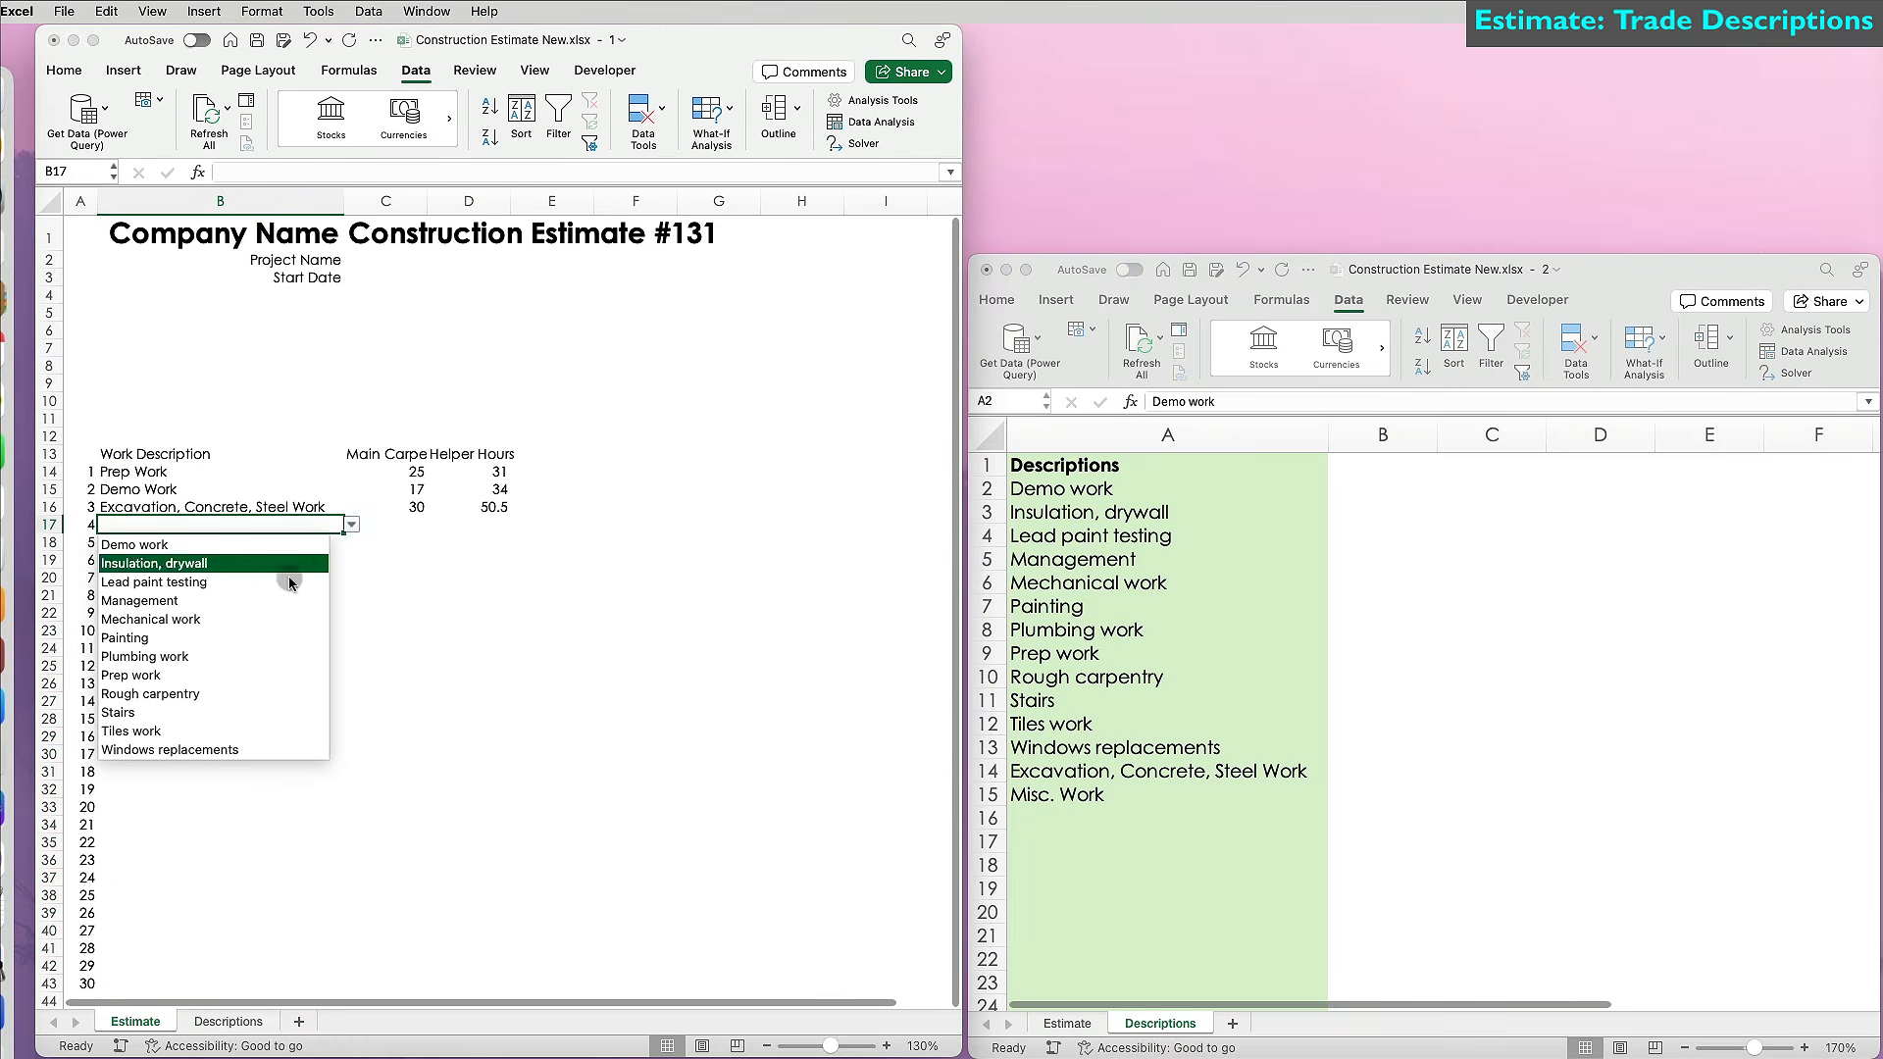
click(263, 694)
click(200, 545)
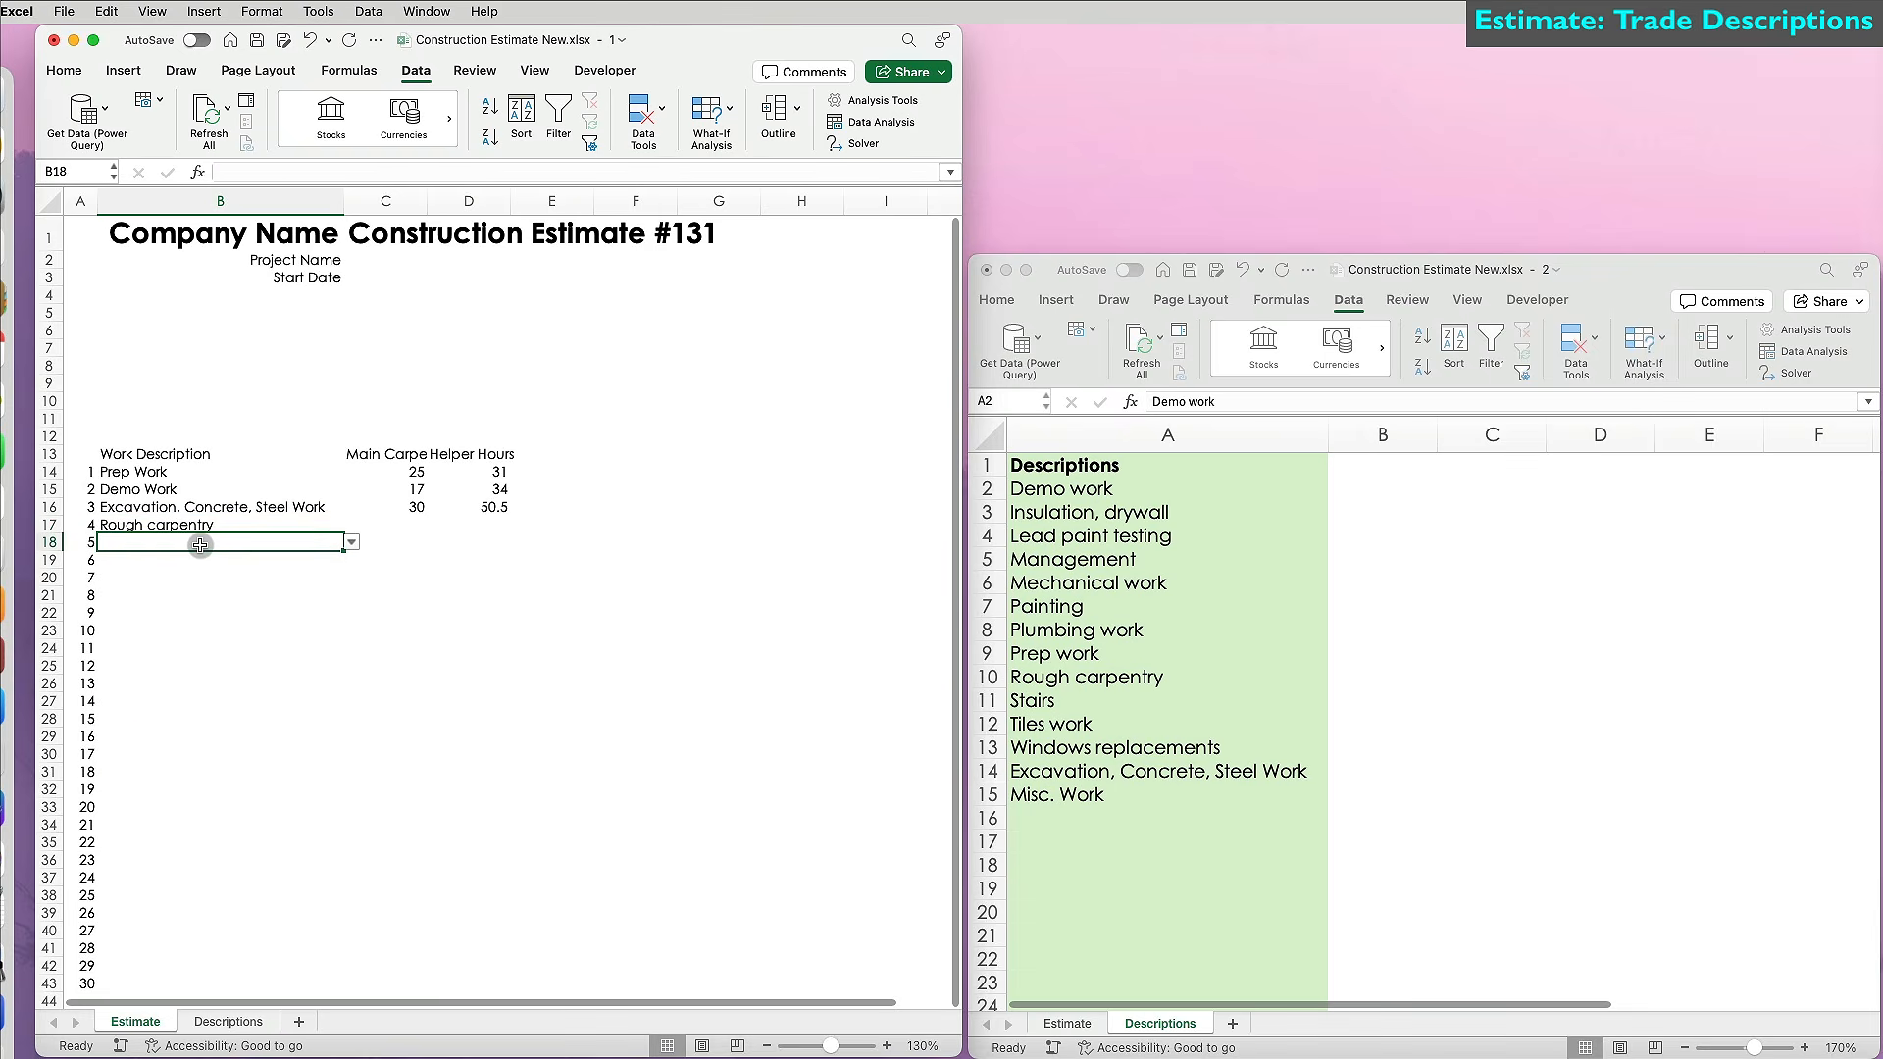
text(Roo)
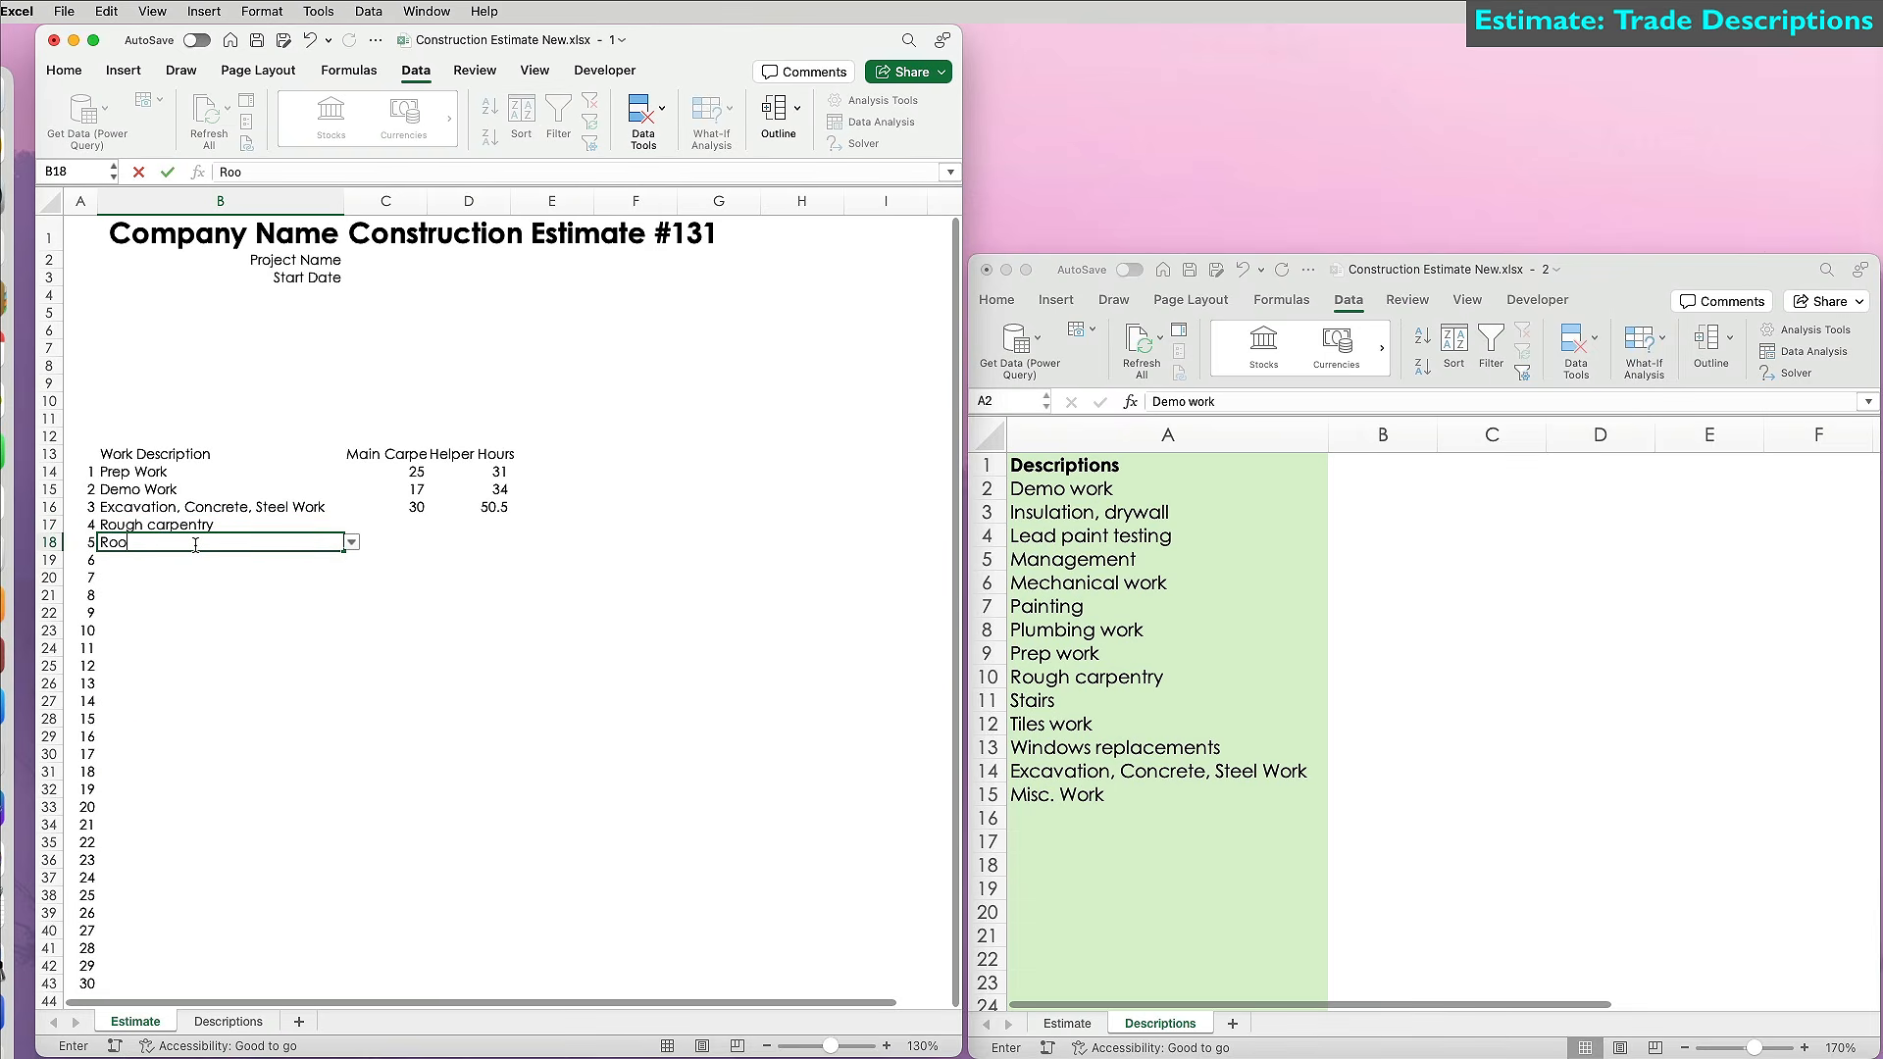
key(Return)
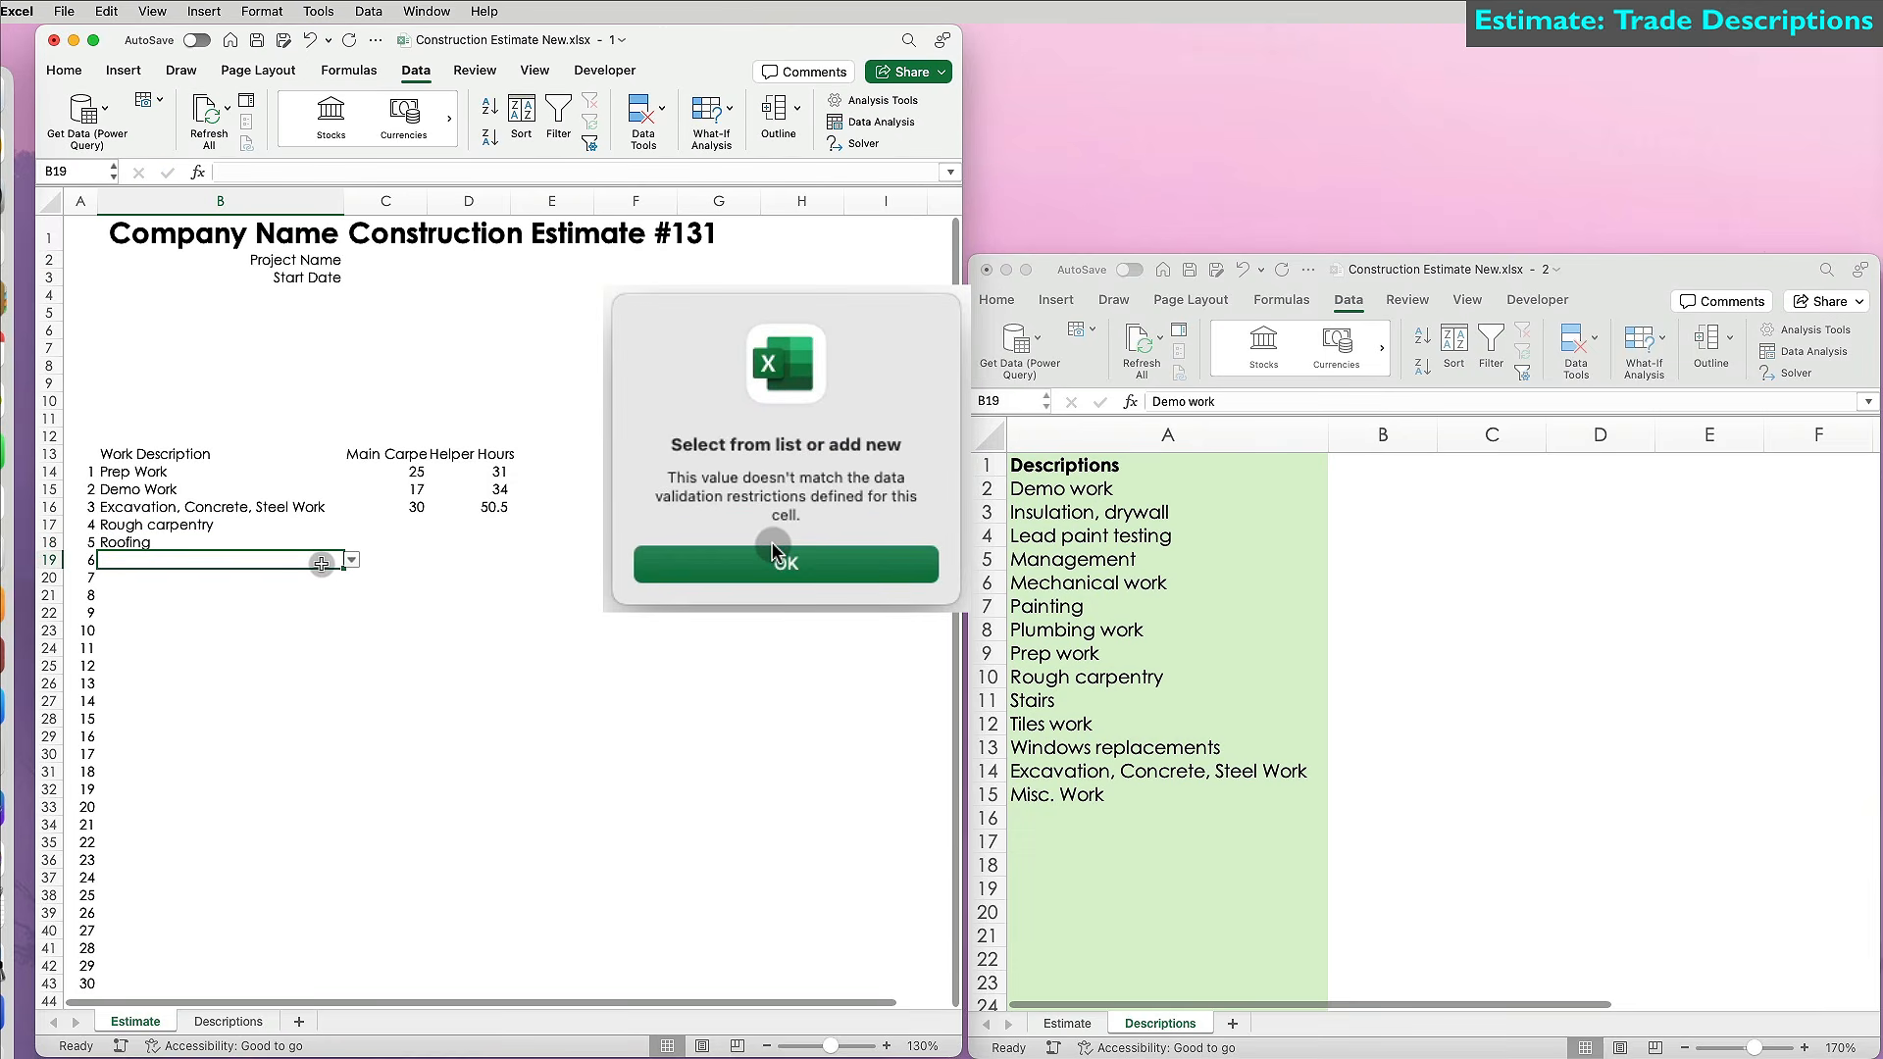
click(775, 561)
Enter Mechanical work, Insulation, drywall and Flooring in B19:B21.
text(Mechanical work)
key(Return)
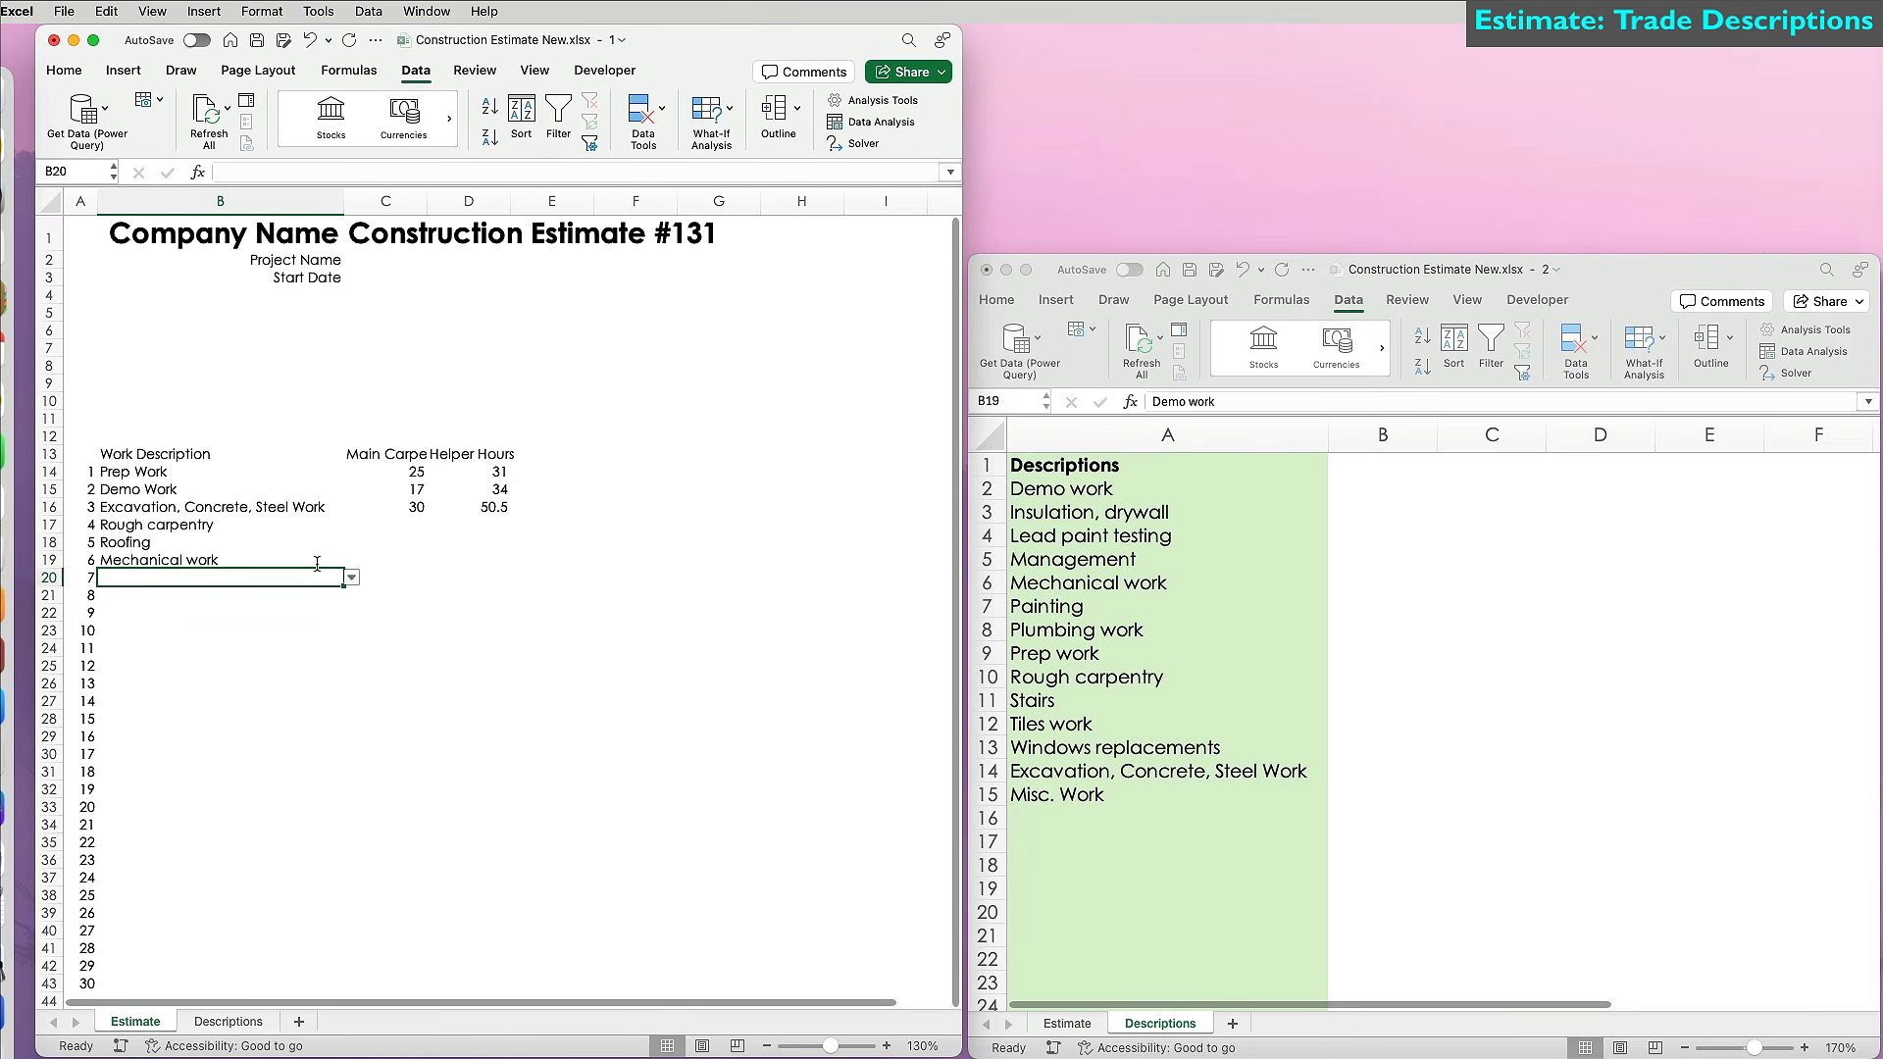
text(Insulation, drywall)
key(Return)
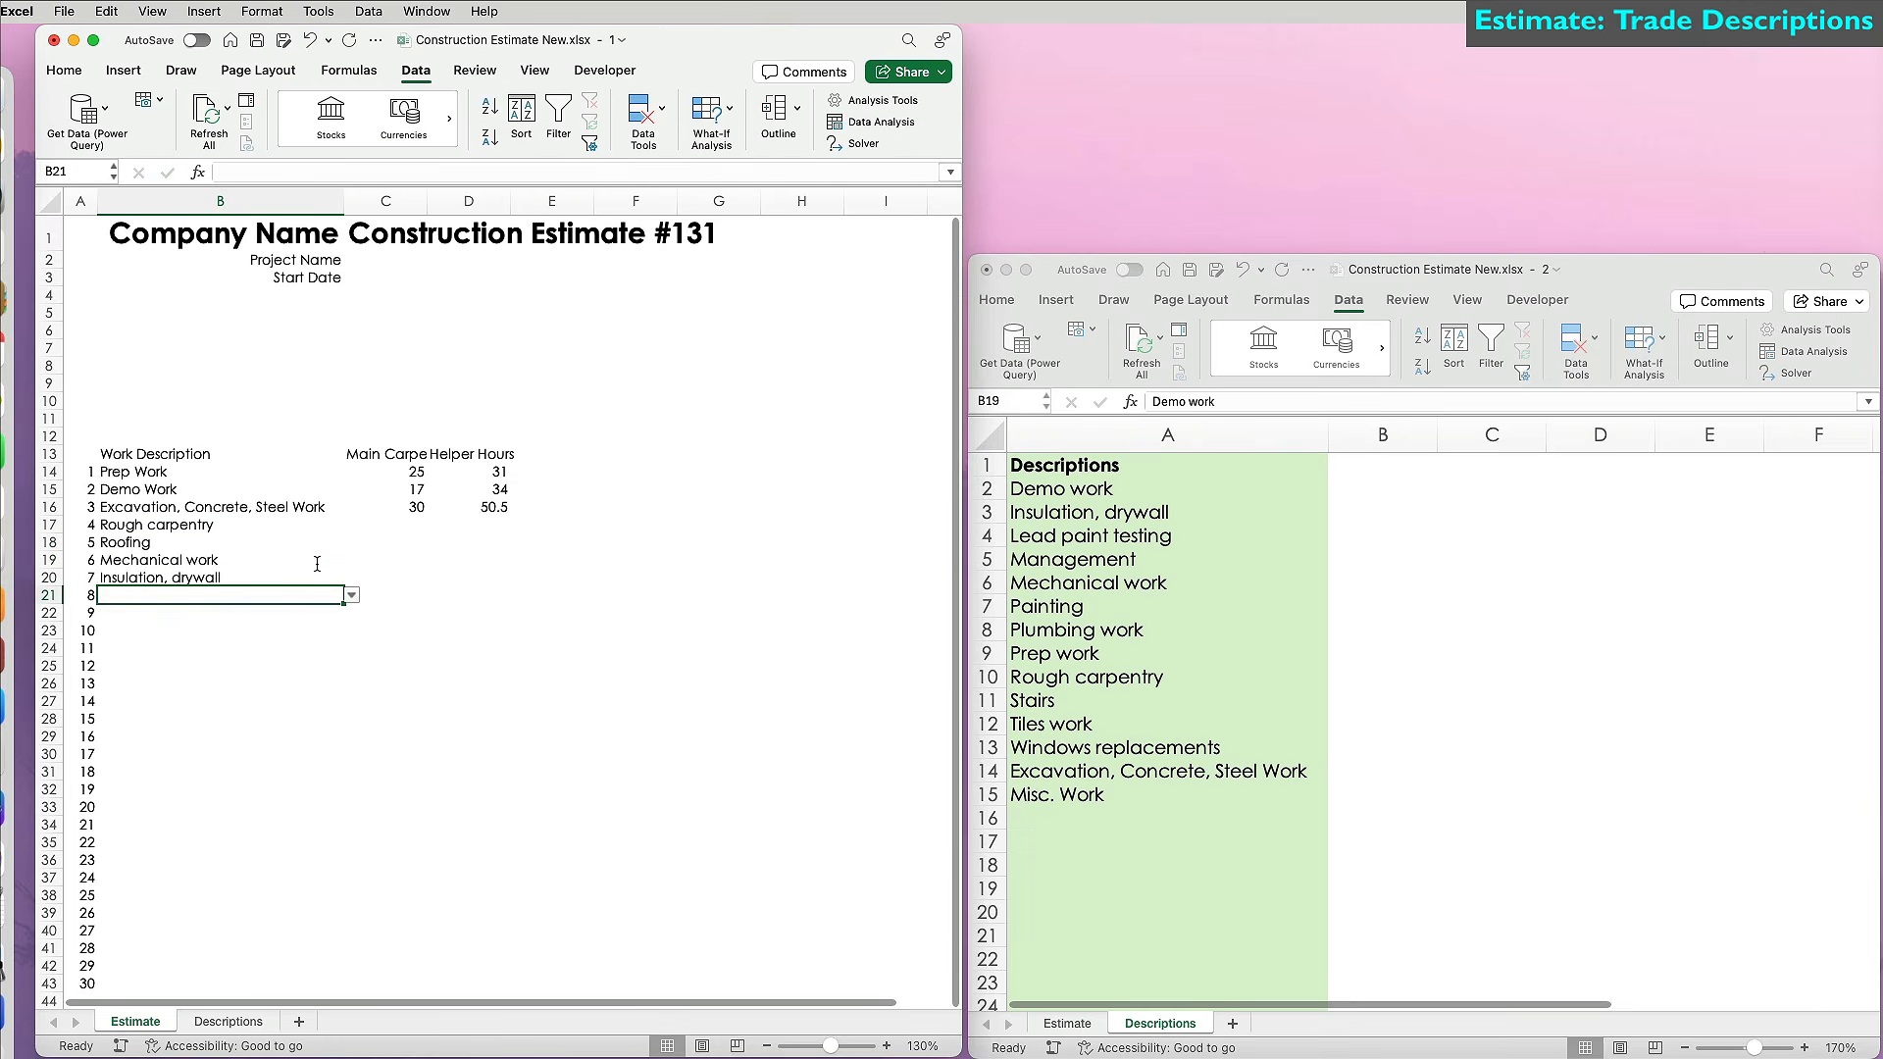
text(Flooring)
key(Return)
click(702, 683)
Add Tiles work, Finish carpentry, Stairs, Painting and Misc. Work in B22:B26.
text(Tiles work)
key(Return)
text(Finish carpentry)
key(Return)
click(773, 589)
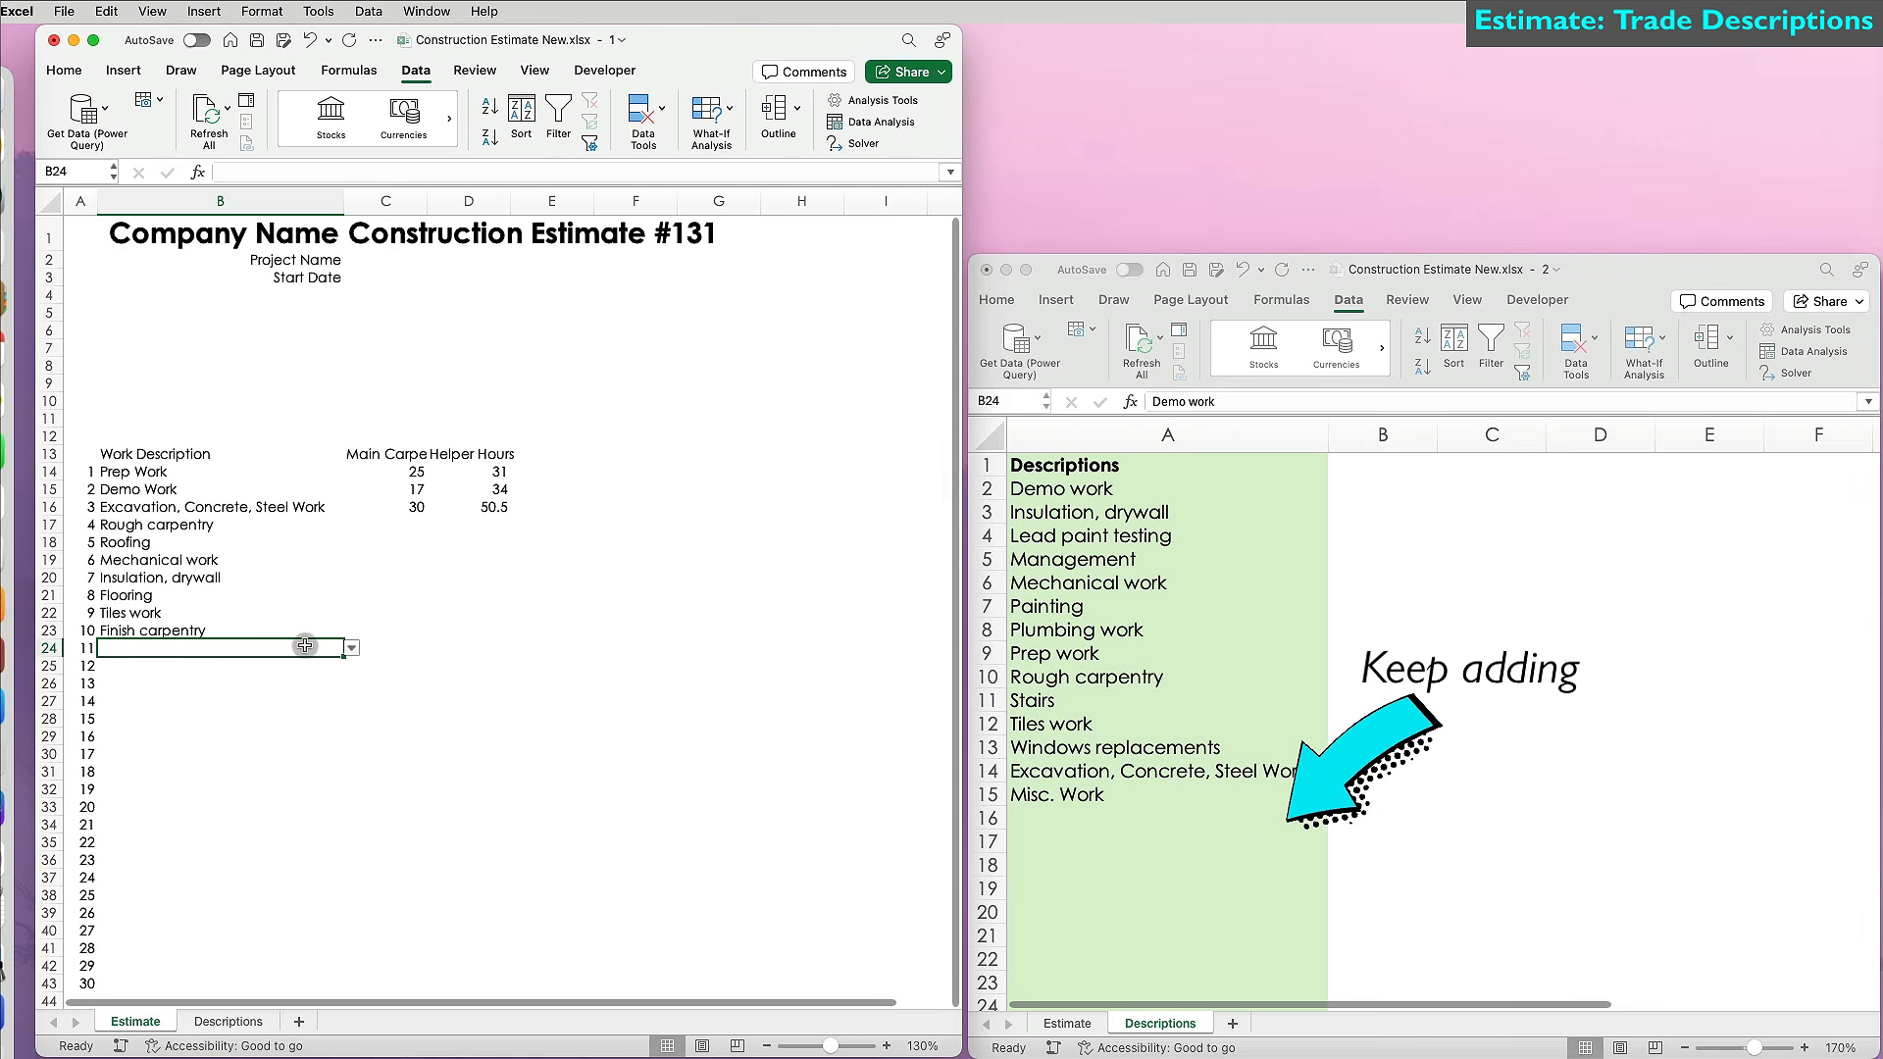
text(Stairs)
key(Return)
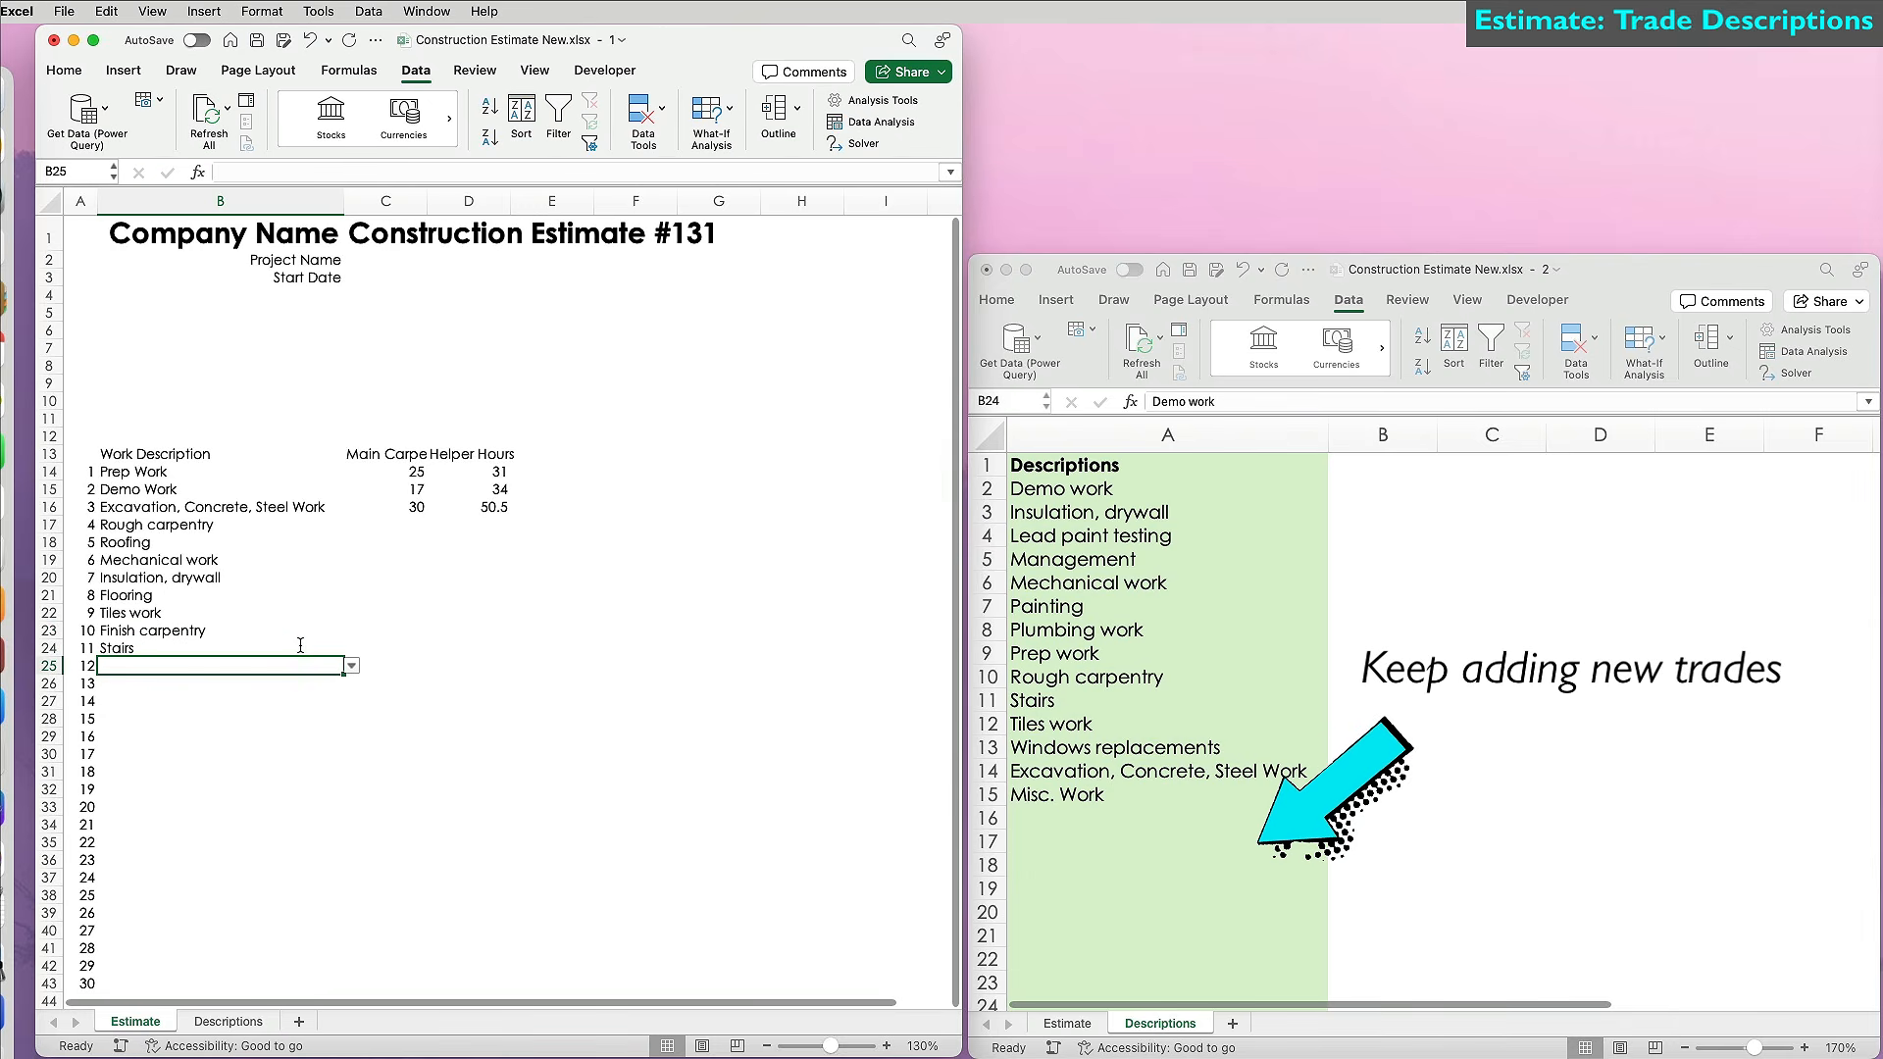
text(Pa)
key(Return)
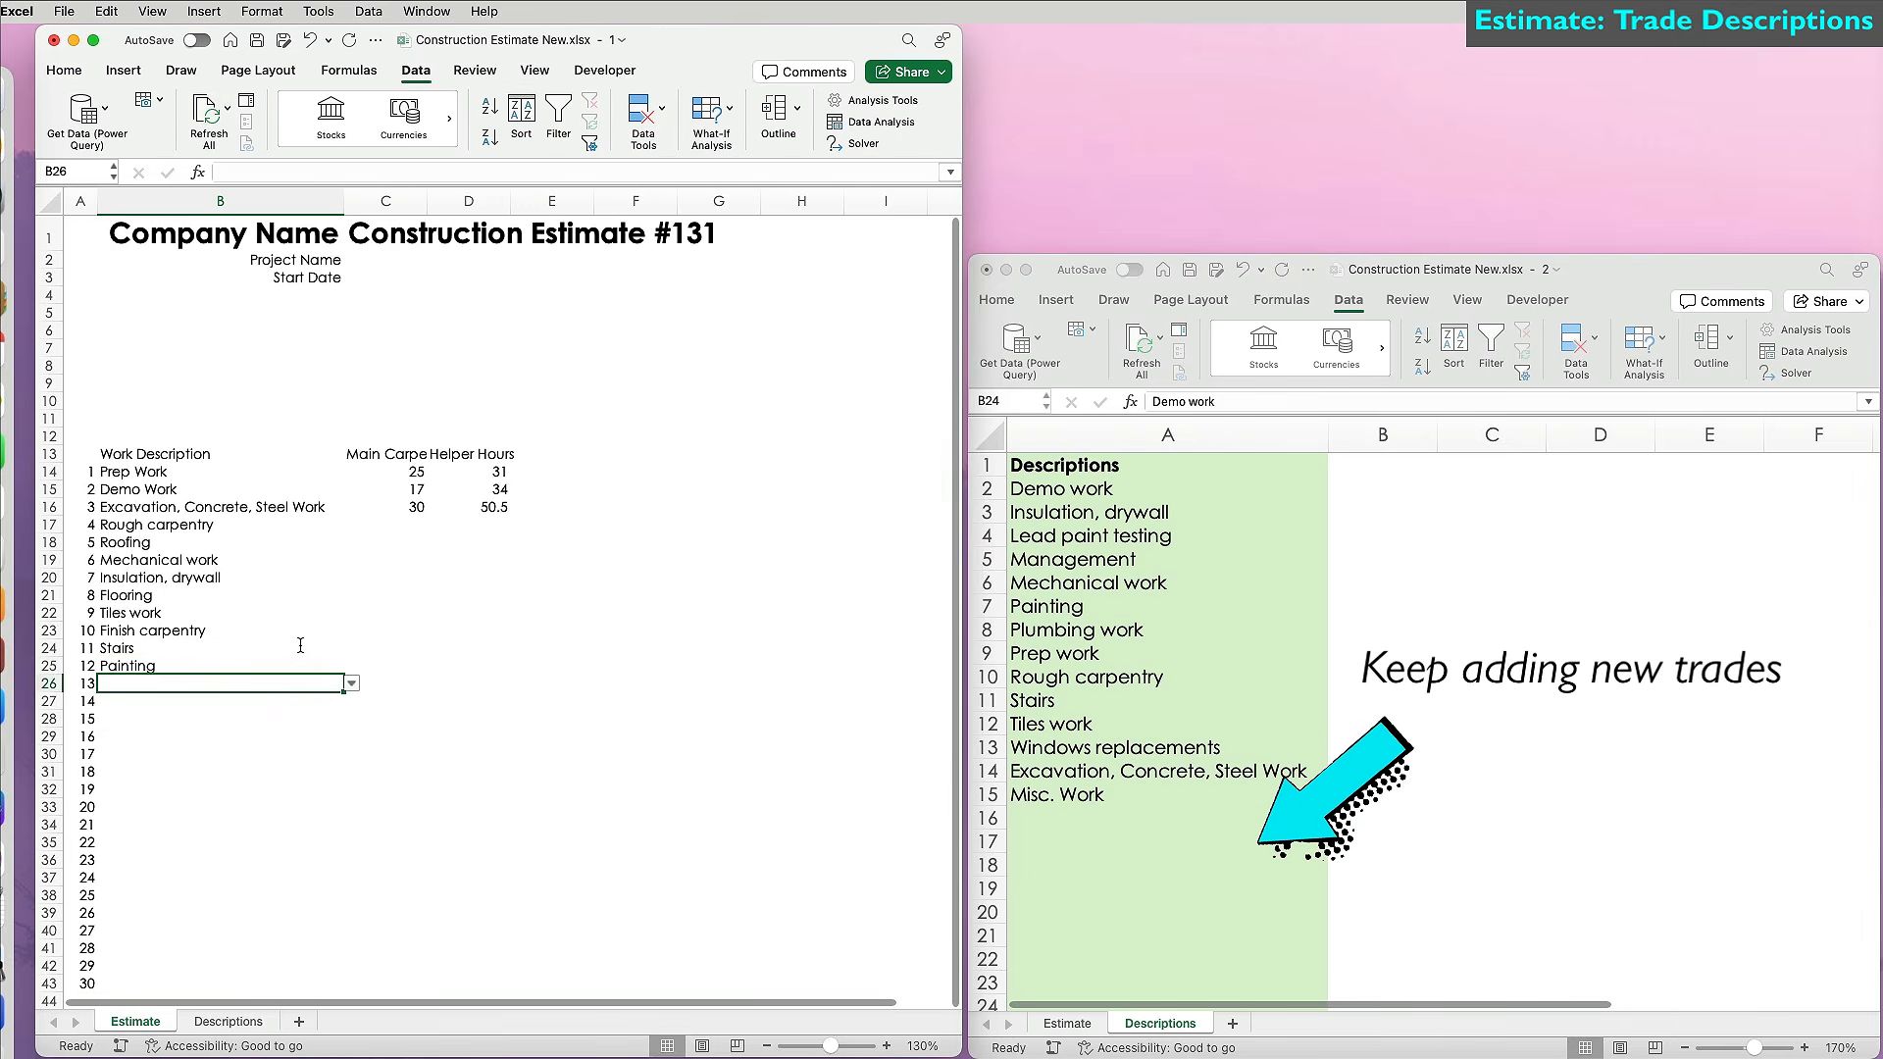
text(Misc. Work)
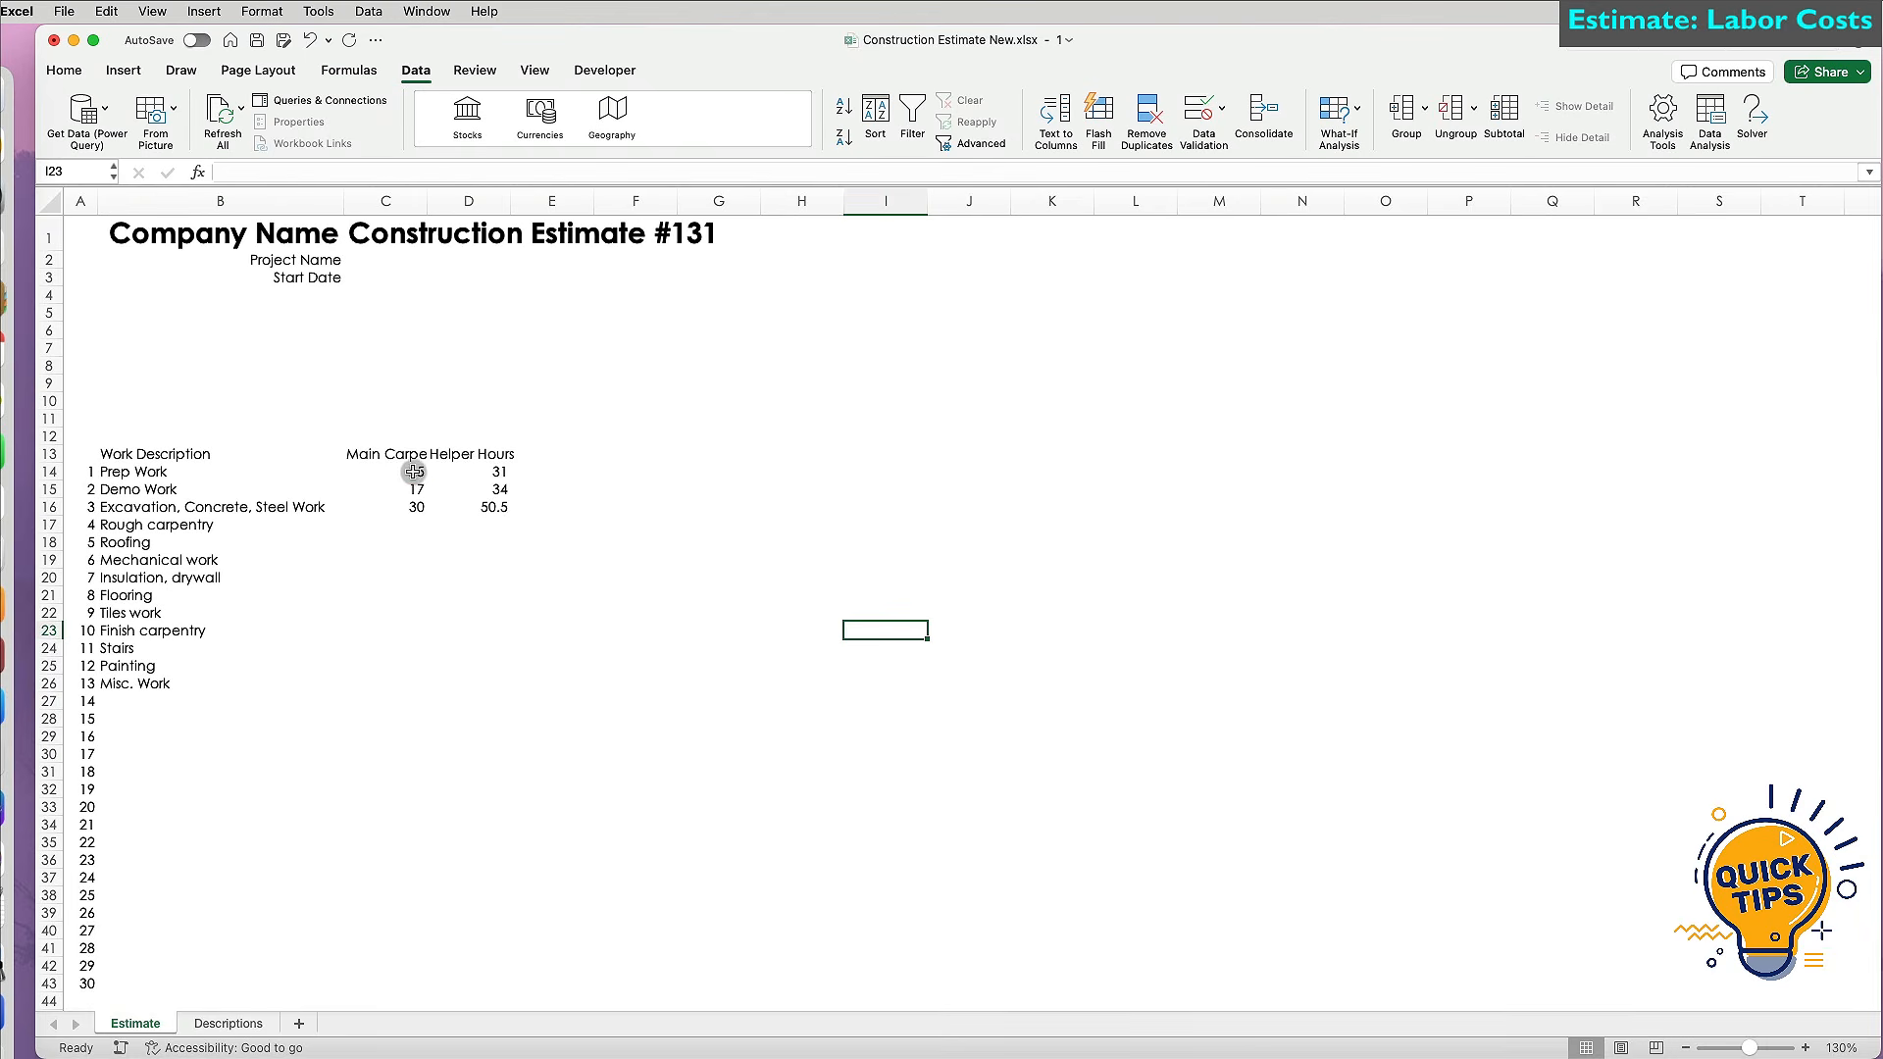
click(414, 471)
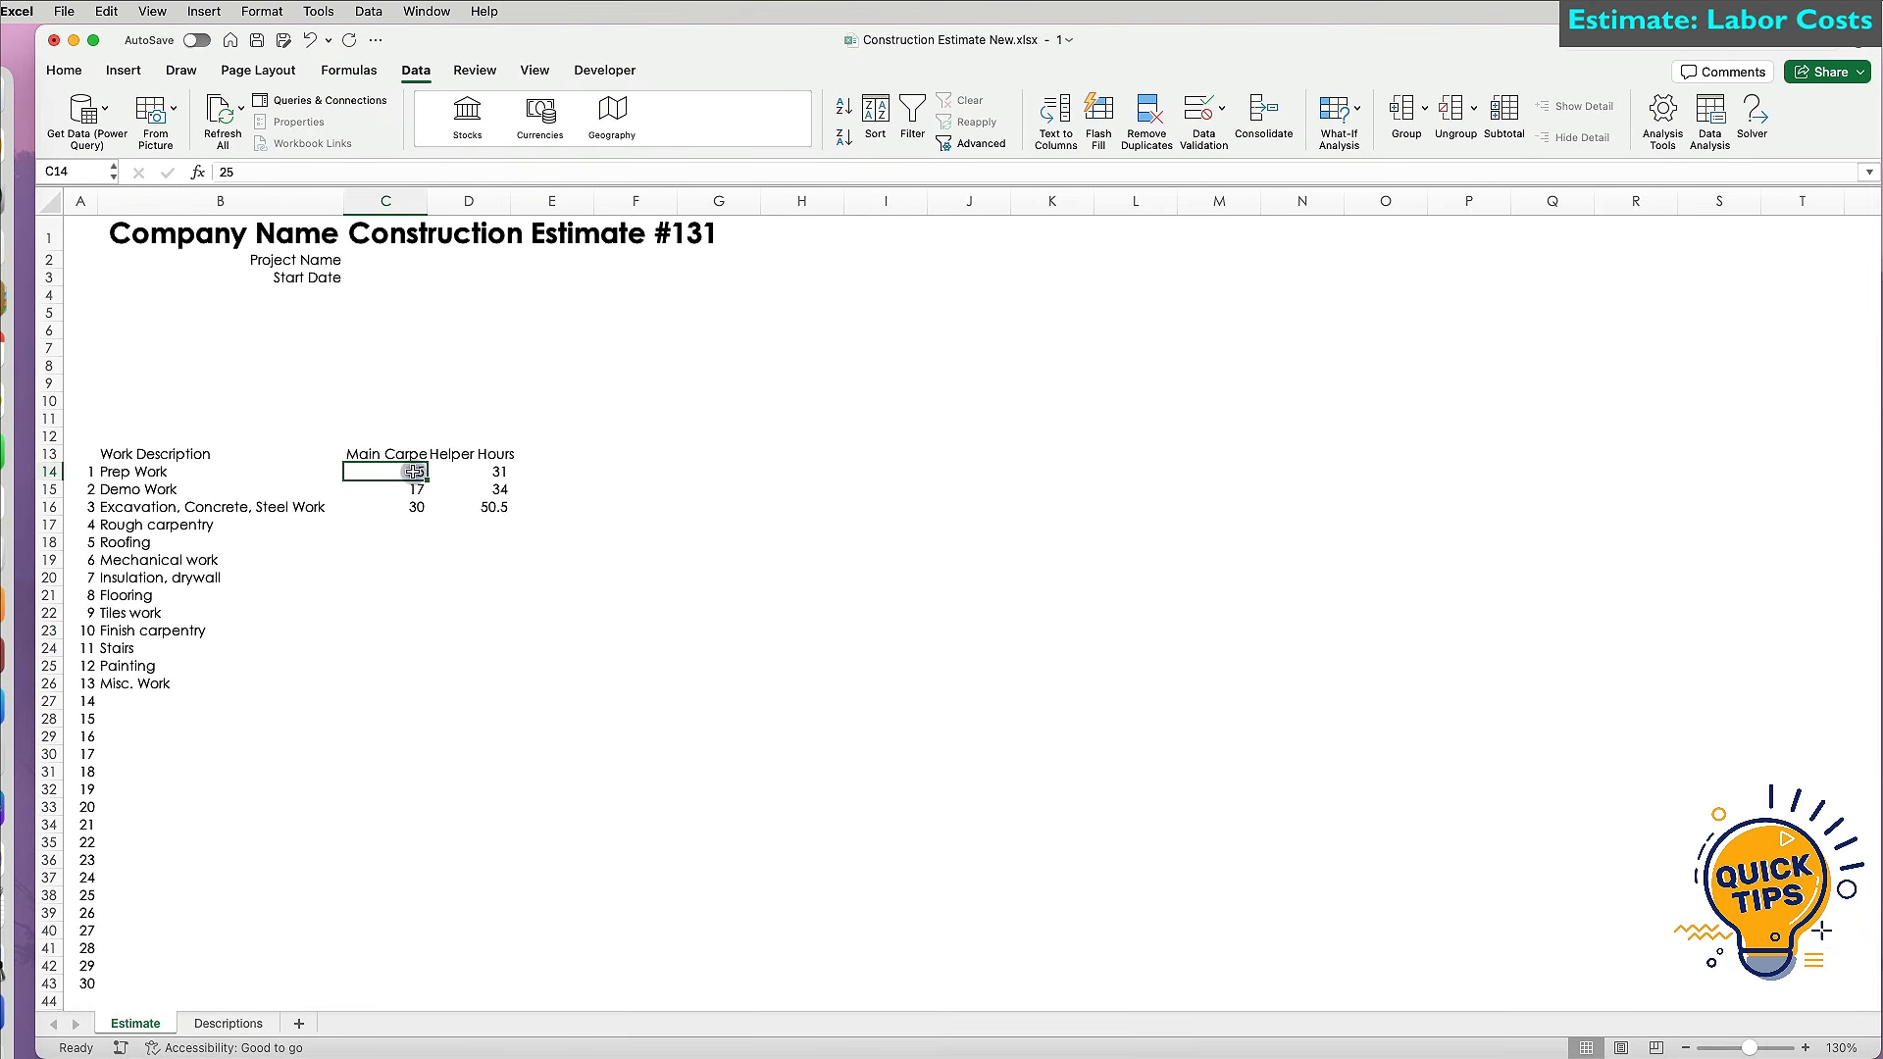
Freeze panes above row 14 and left of column C, and zoom the sheet to 160%.
click(536, 69)
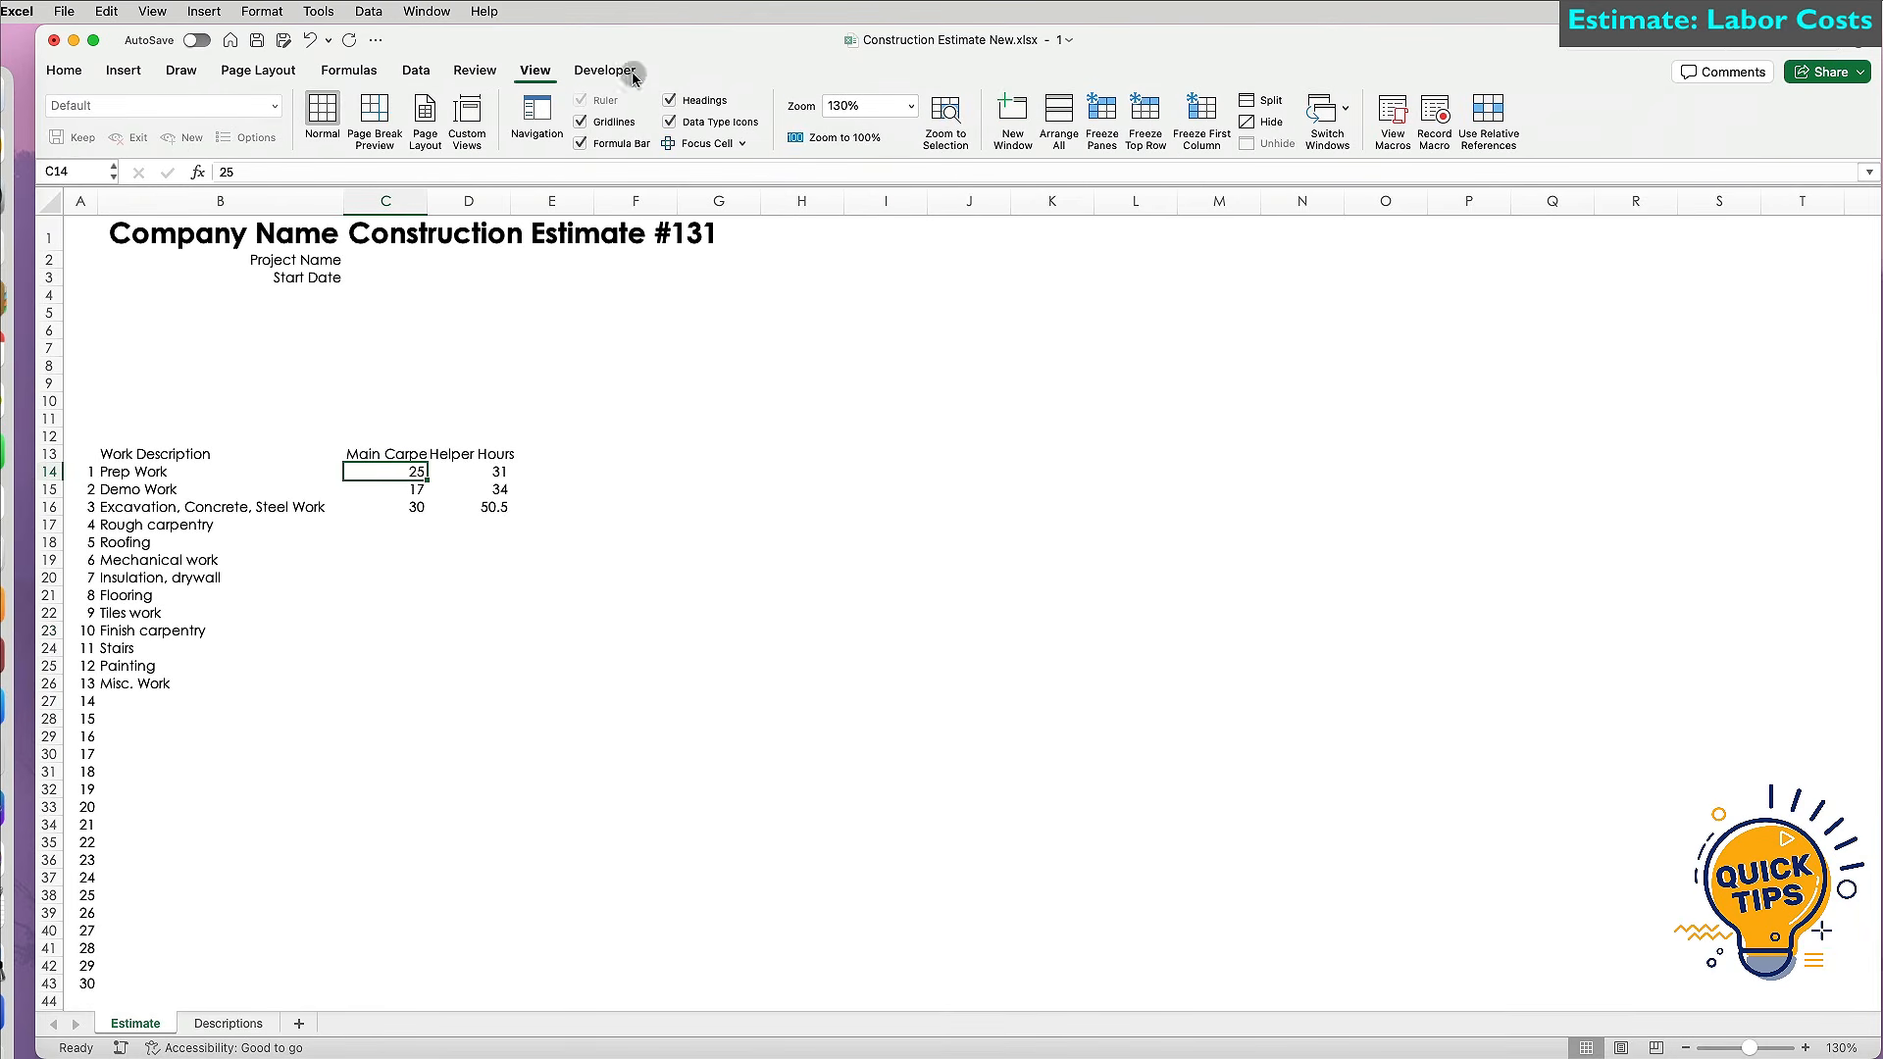
click(1103, 121)
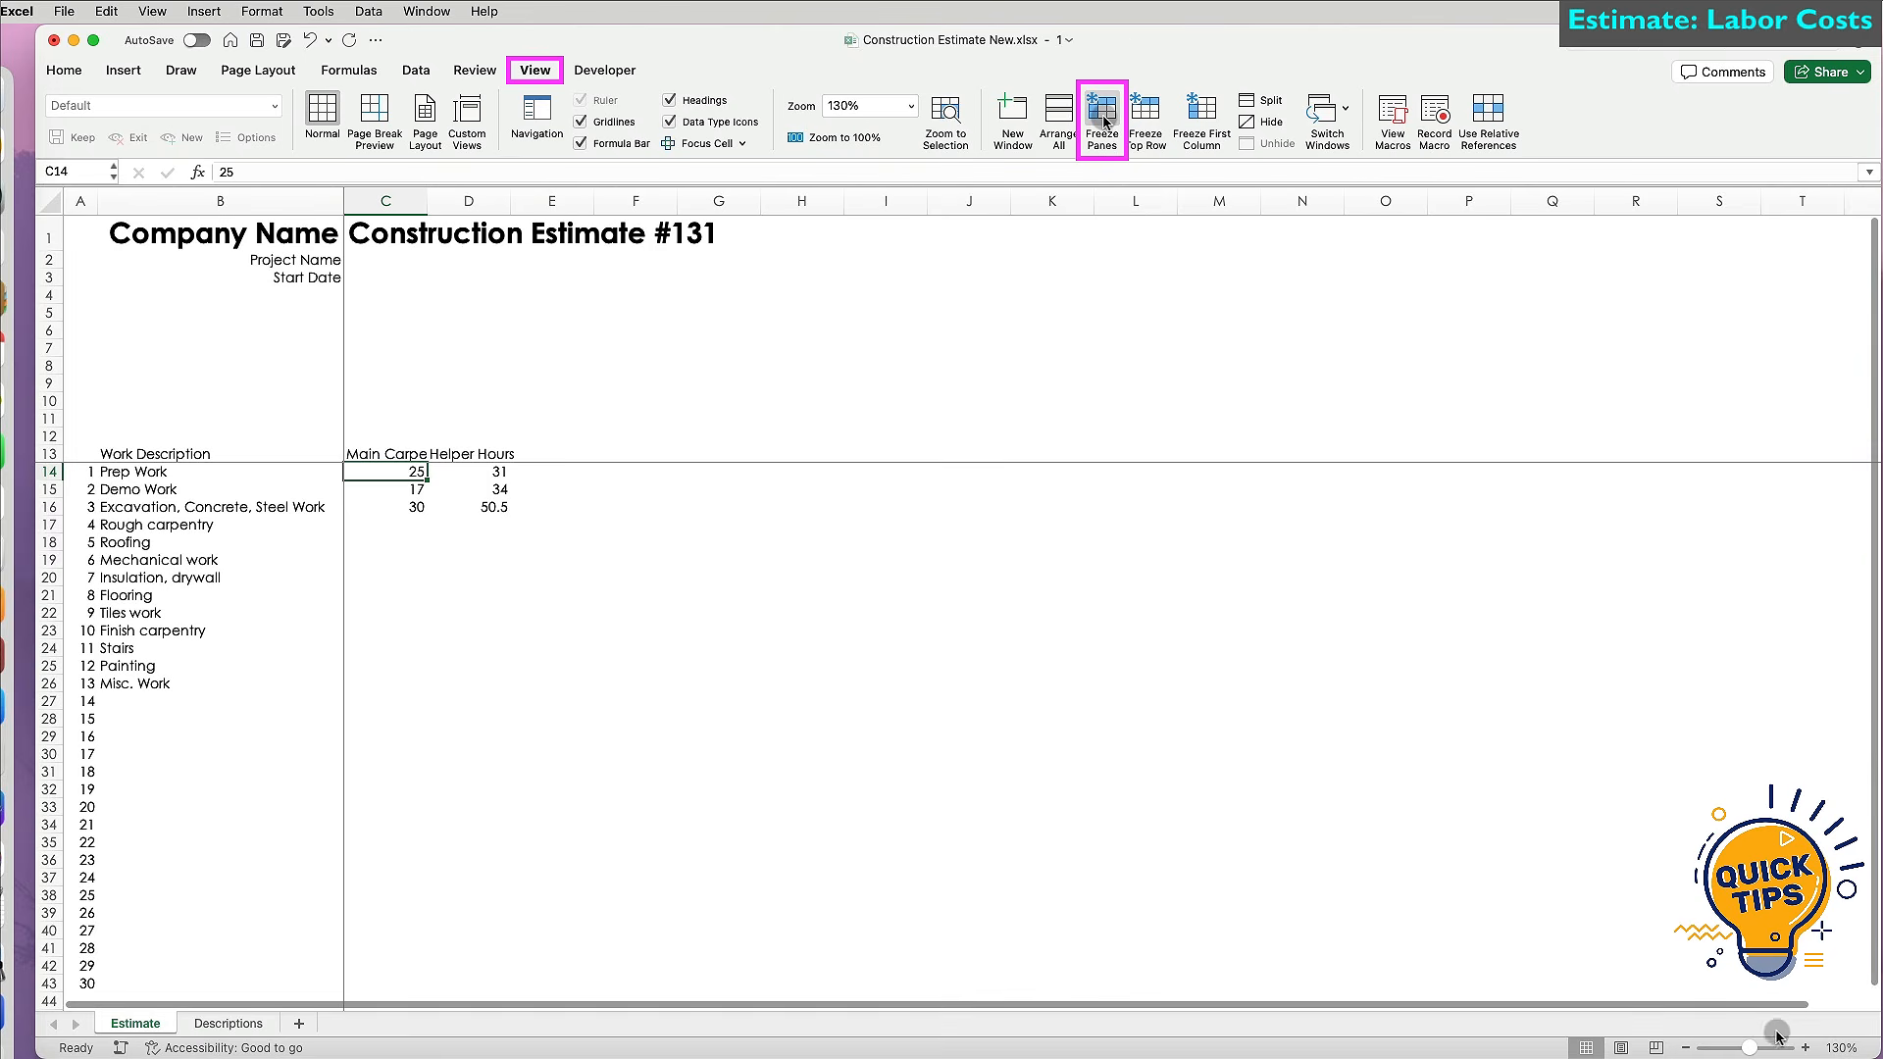
click(1807, 1047)
click(1807, 1047)
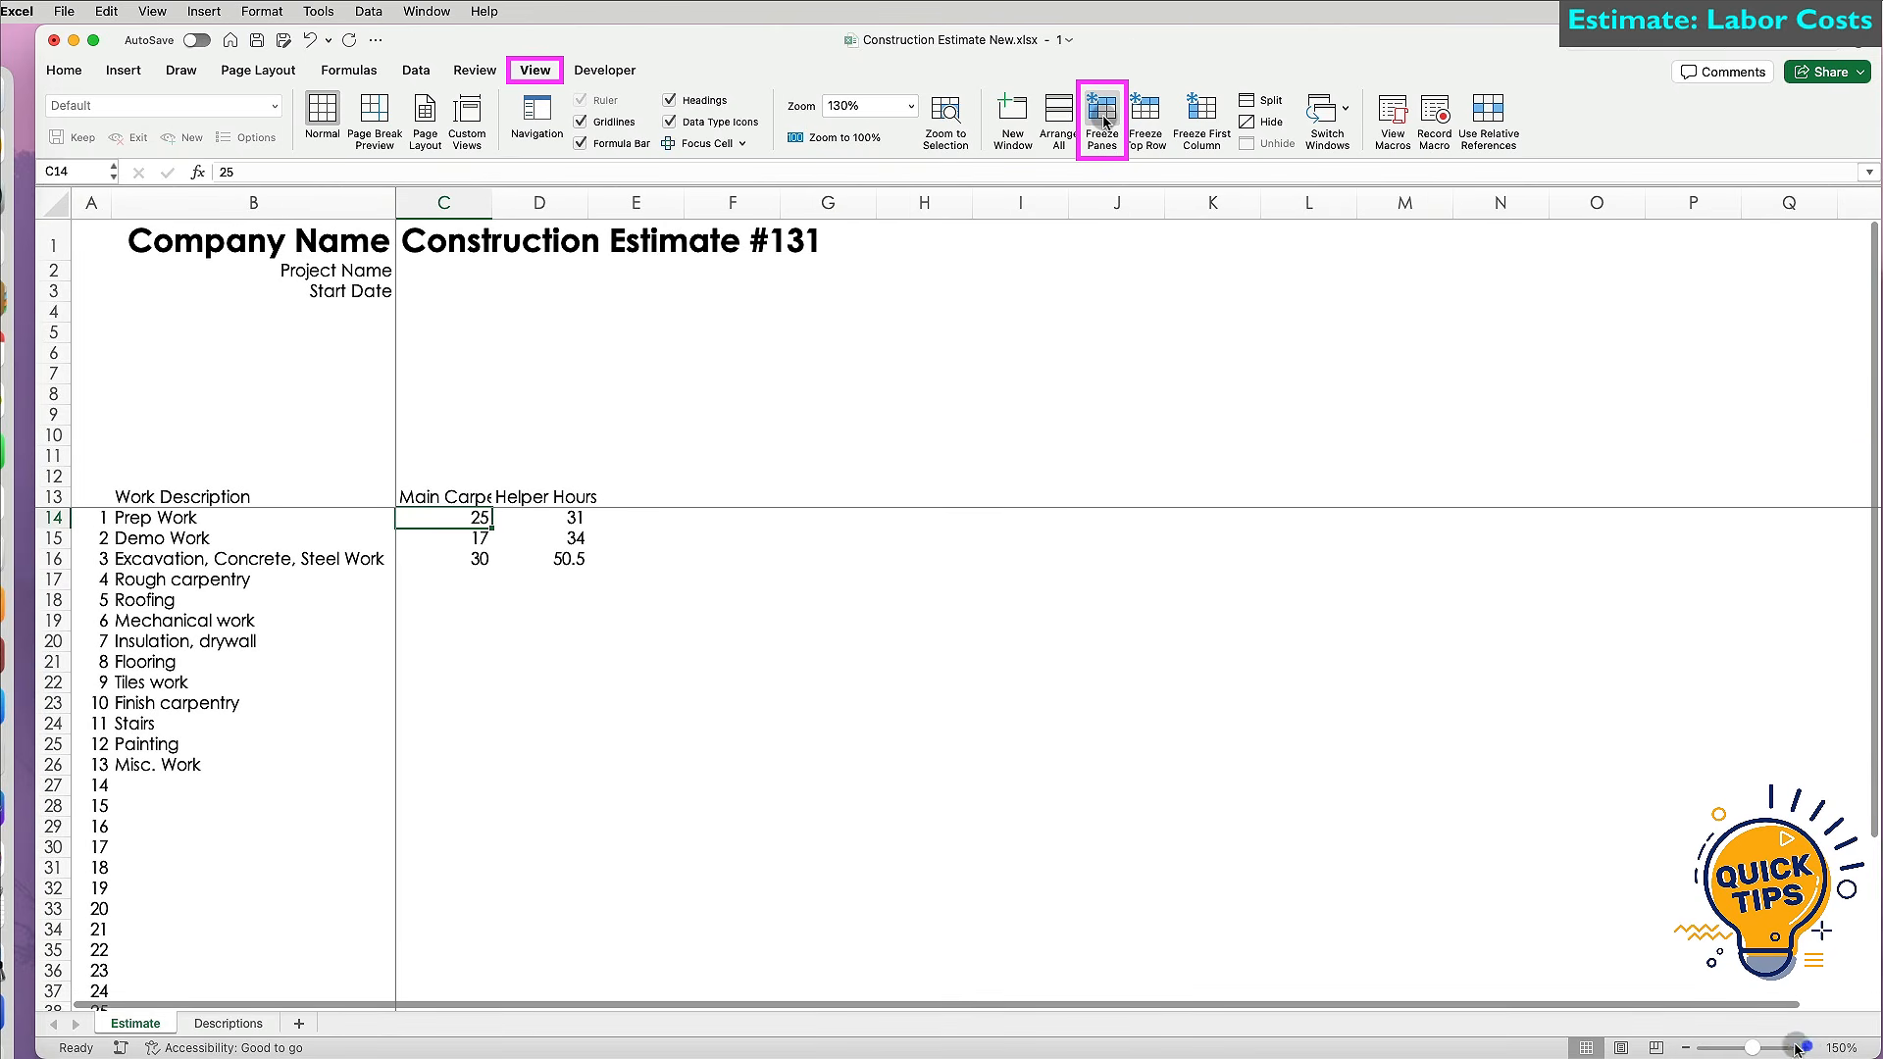
click(1805, 1047)
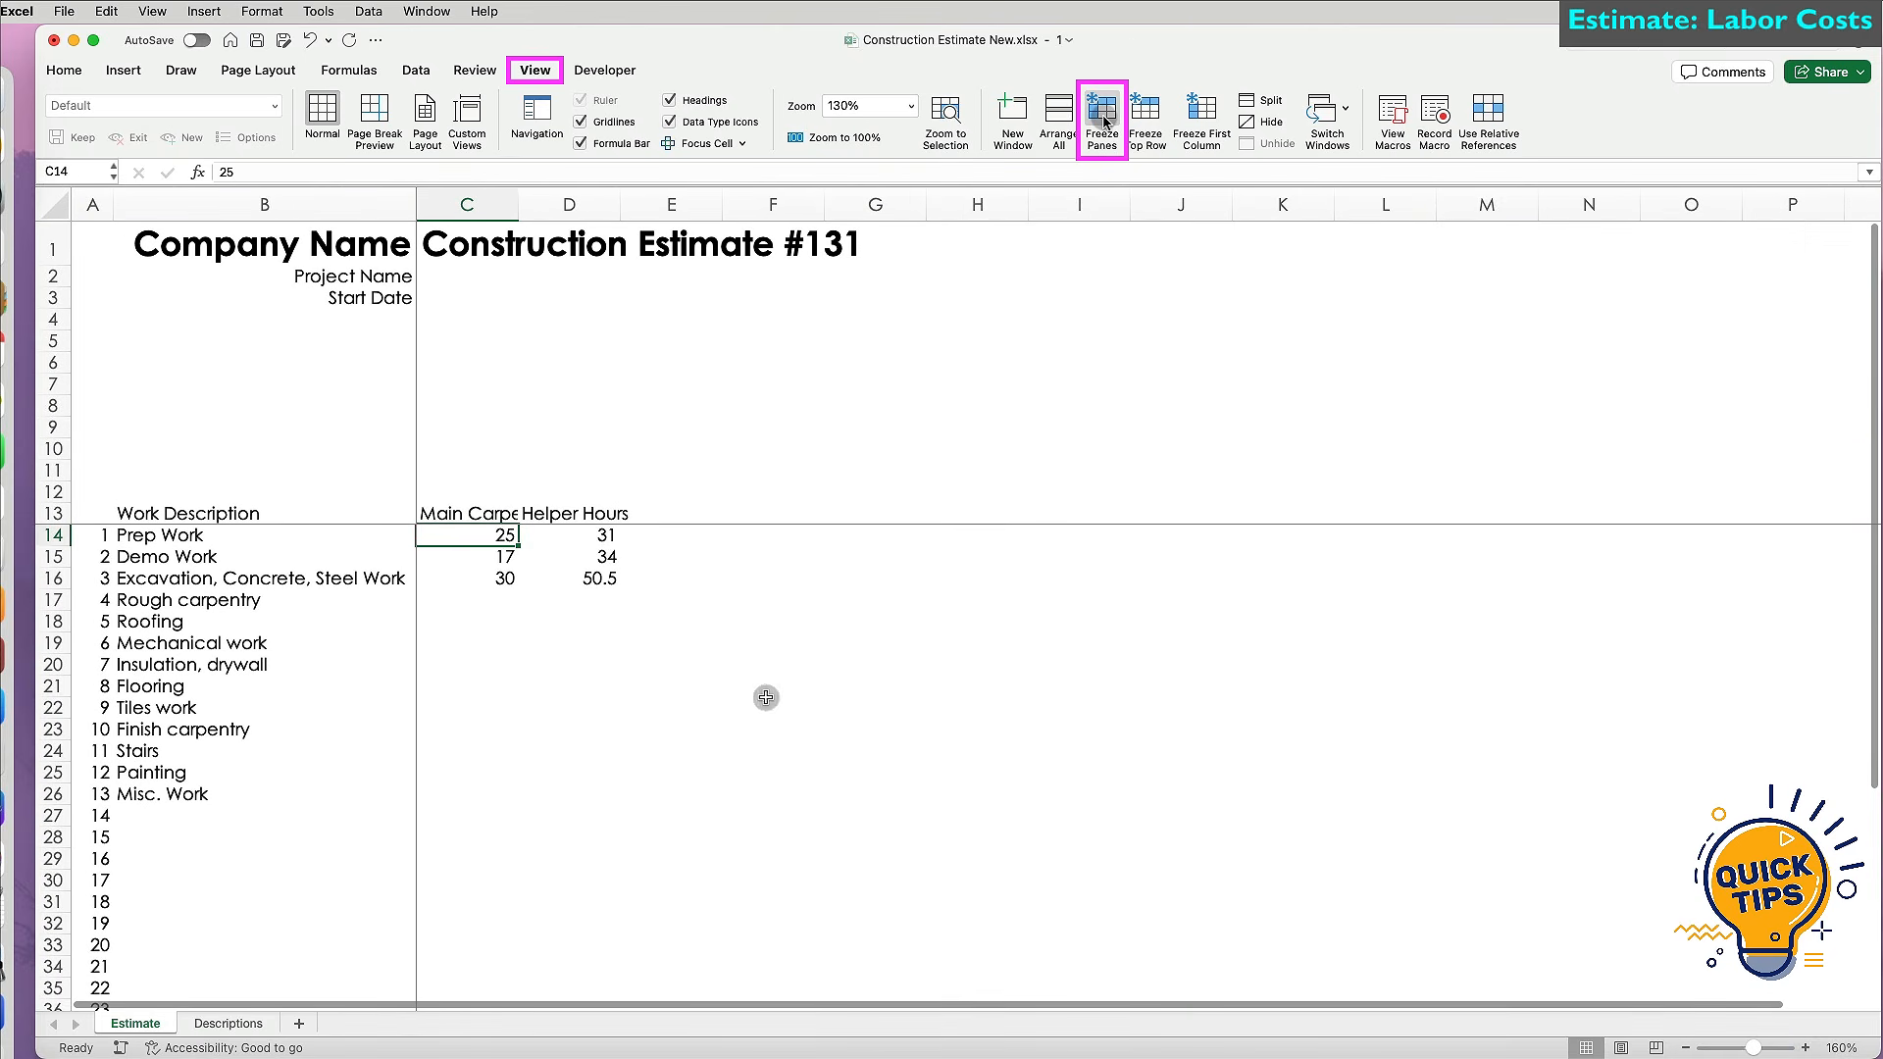
click(57, 514)
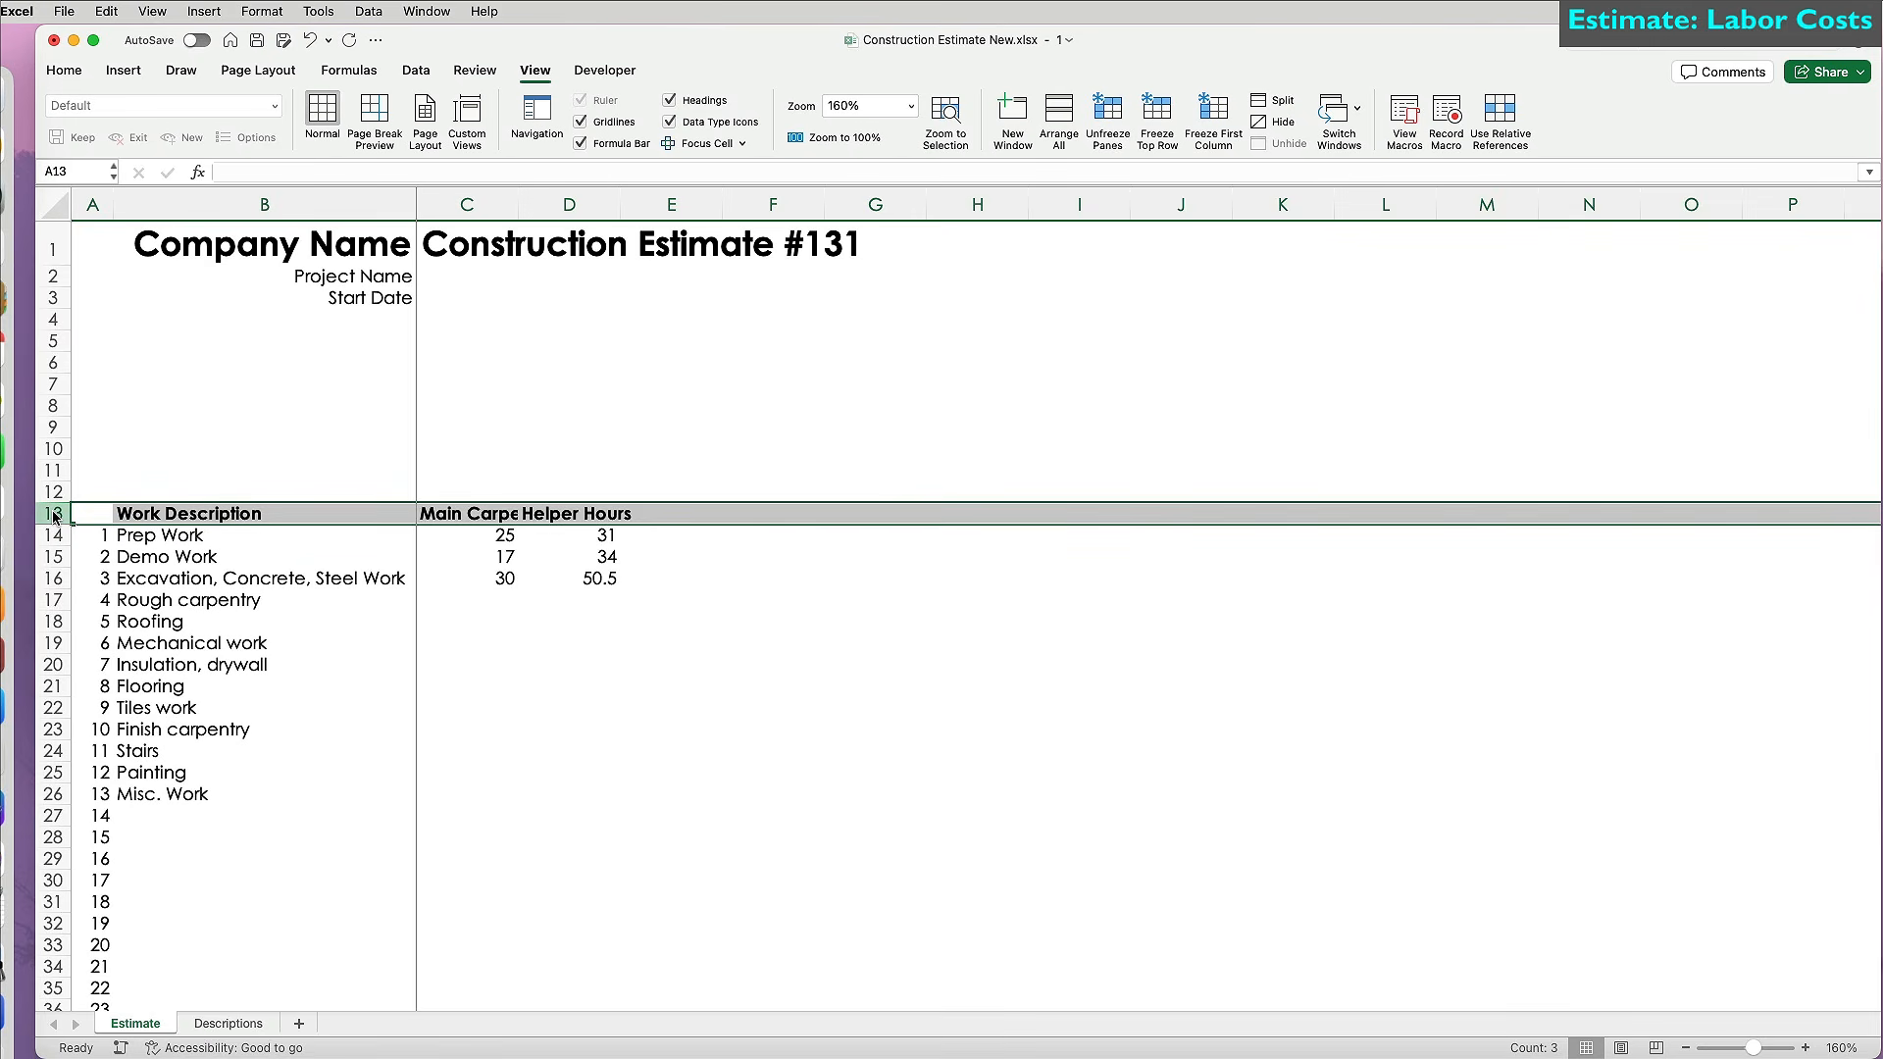
click(454, 579)
Wrap and centre the B13:D13 headers, narrowing column C so its header wraps.
drag(517, 204, 614, 204)
drag(510, 513, 651, 505)
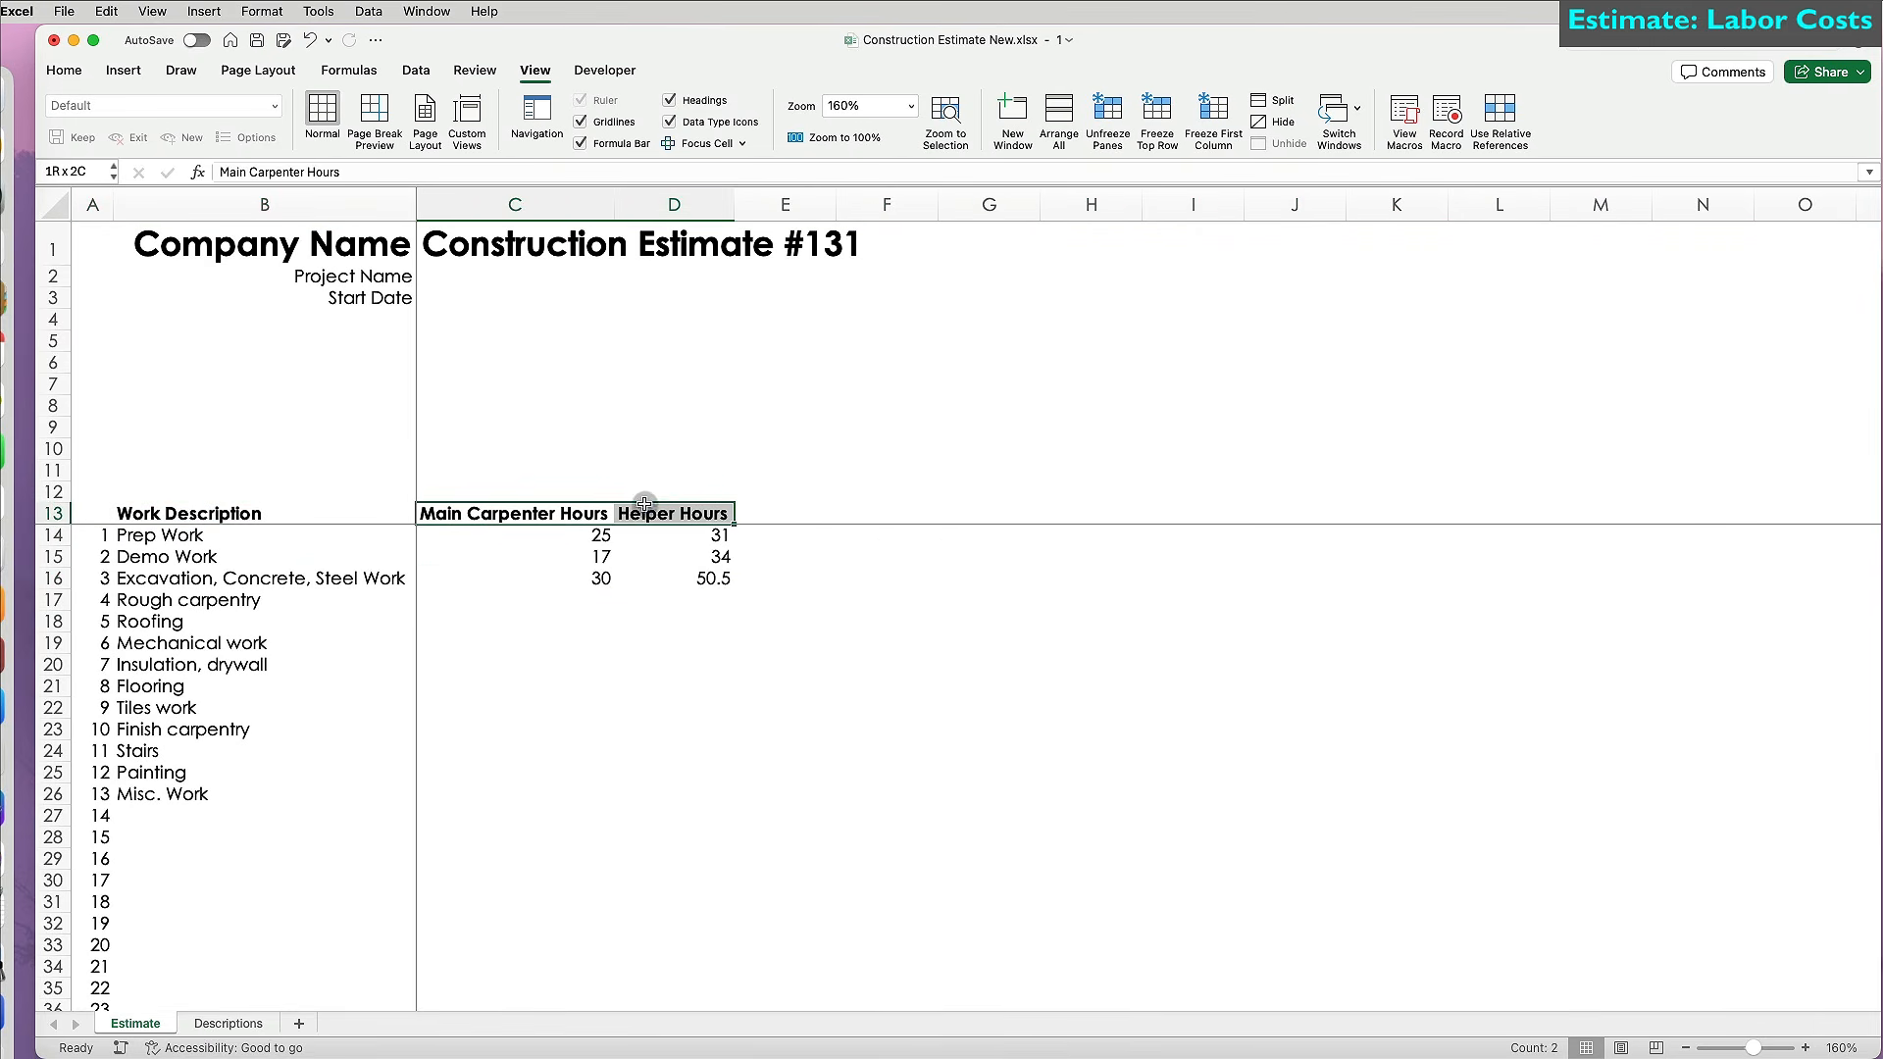
click(63, 70)
click(647, 106)
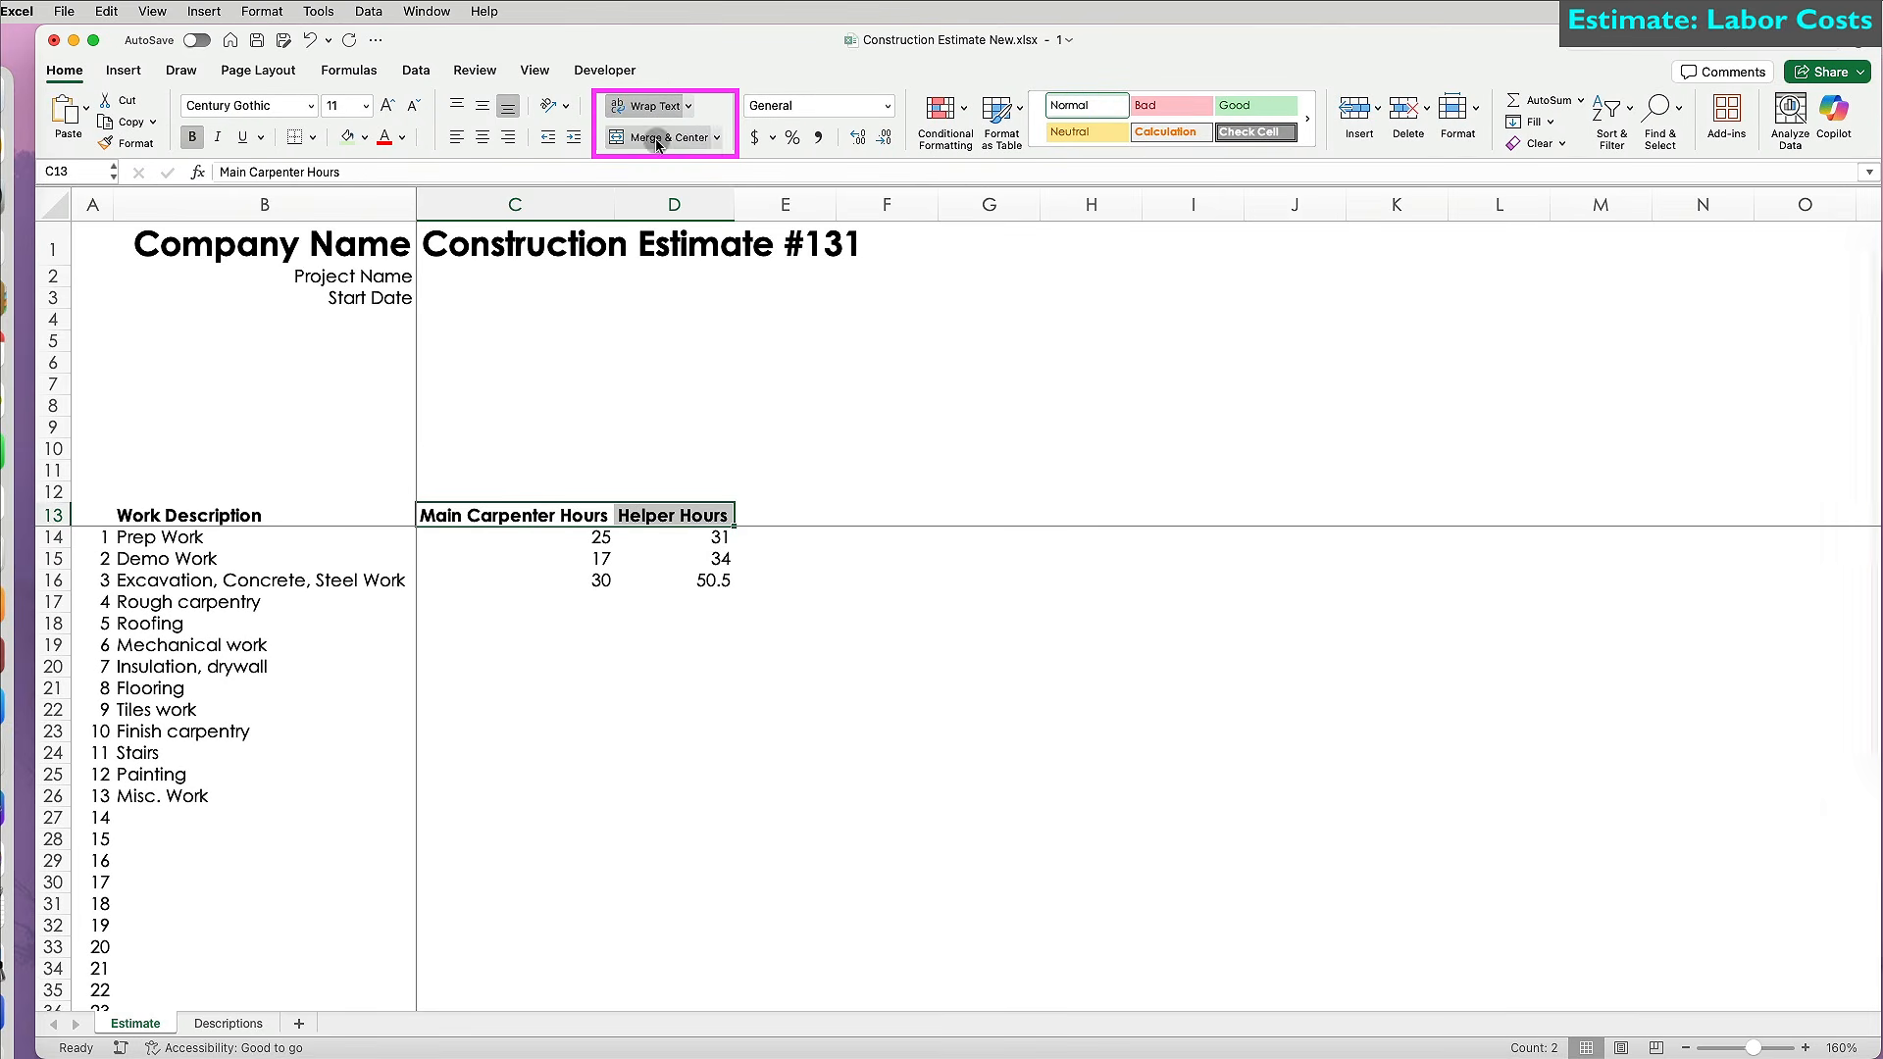
mouse_move(516, 204)
mouse_down()
mouse_move(622, 204)
mouse_move(547, 212)
mouse_up()
click(54, 516)
drag(390, 534, 637, 537)
click(481, 136)
click(481, 105)
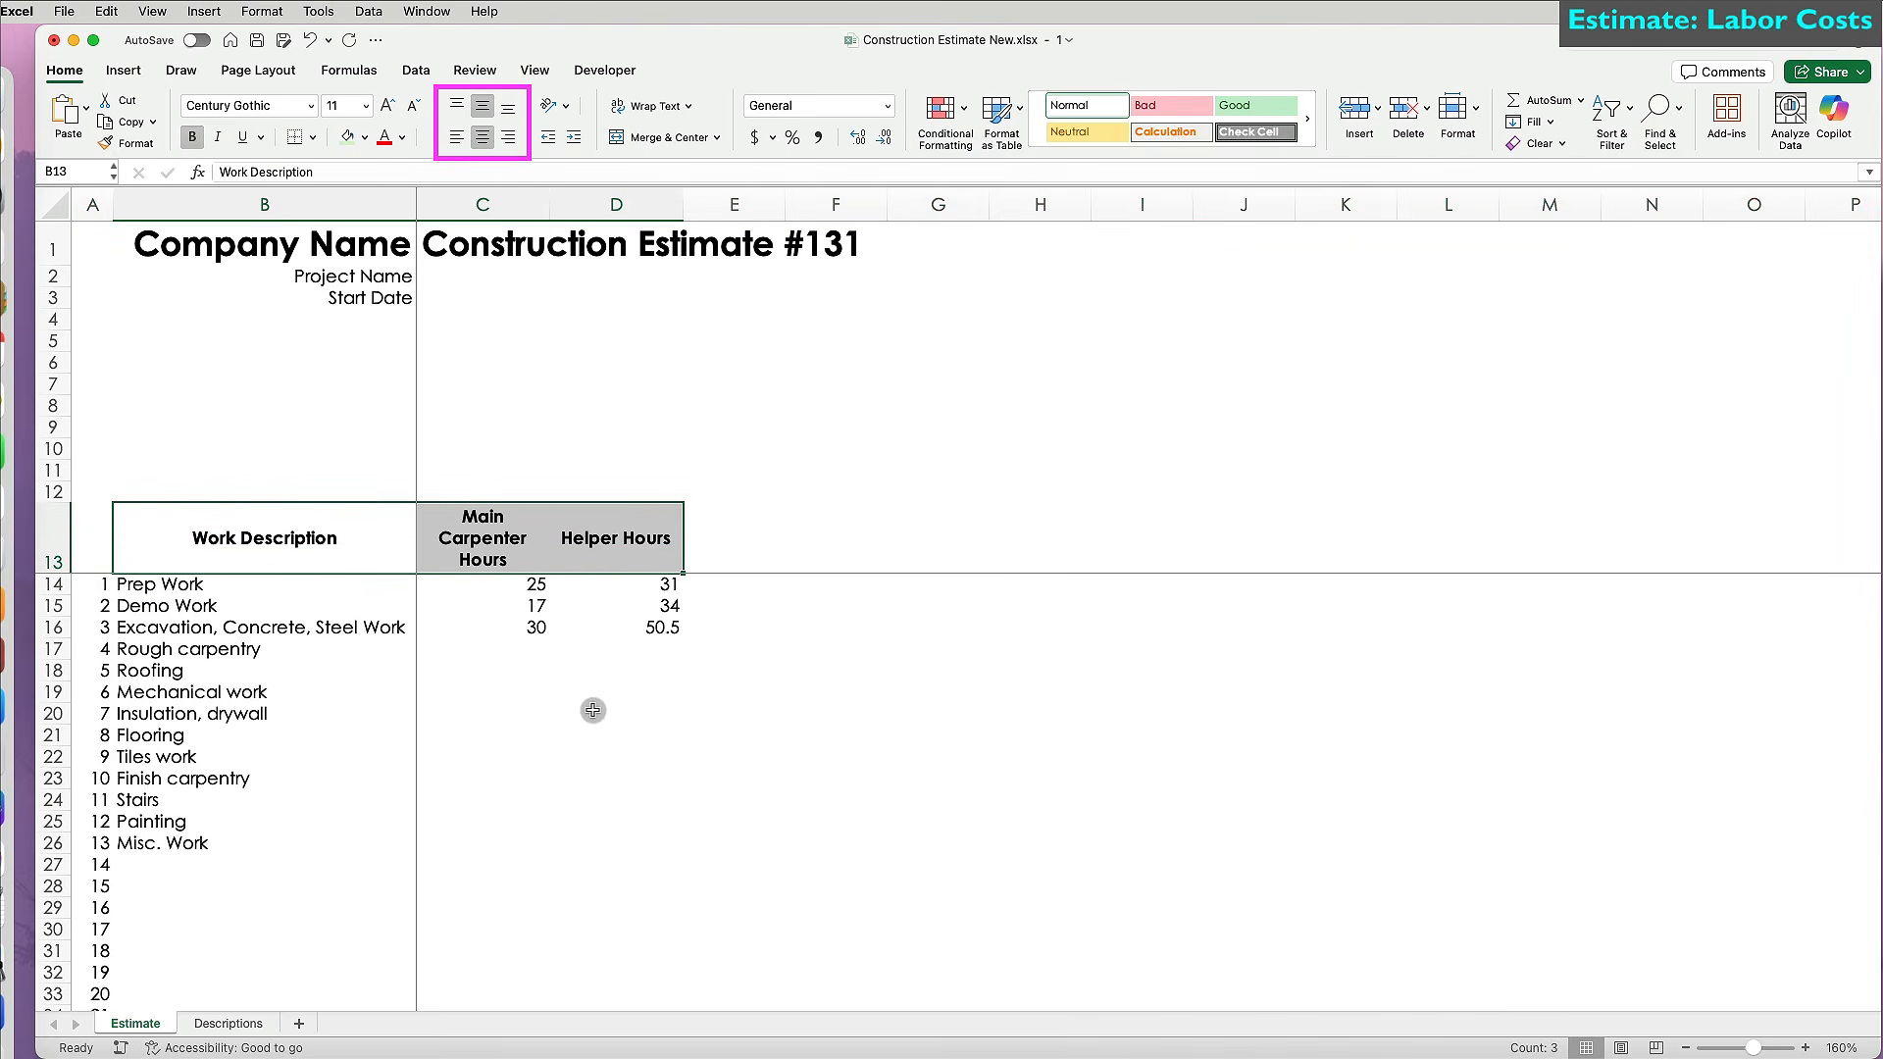
click(592, 710)
Centre columns C and D and show the C14:D16 hours with one decimal place.
drag(504, 204, 589, 204)
click(483, 136)
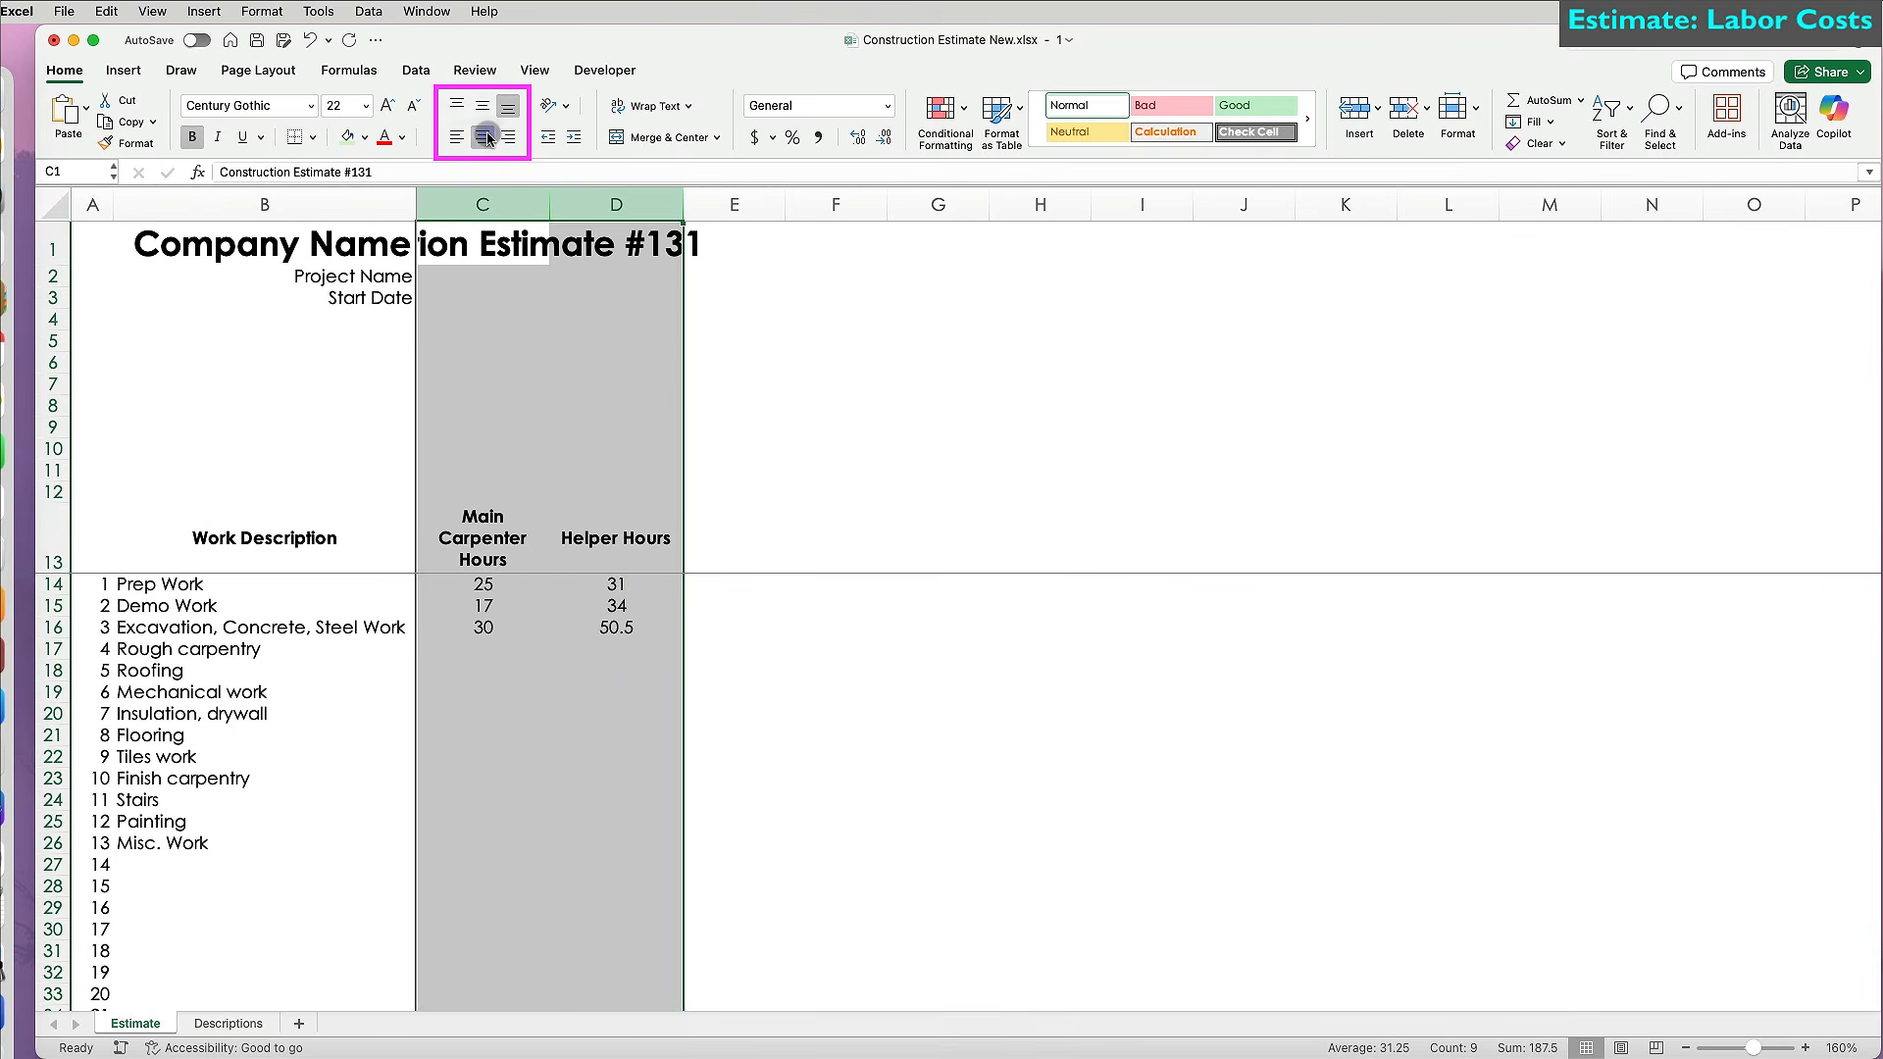
click(538, 372)
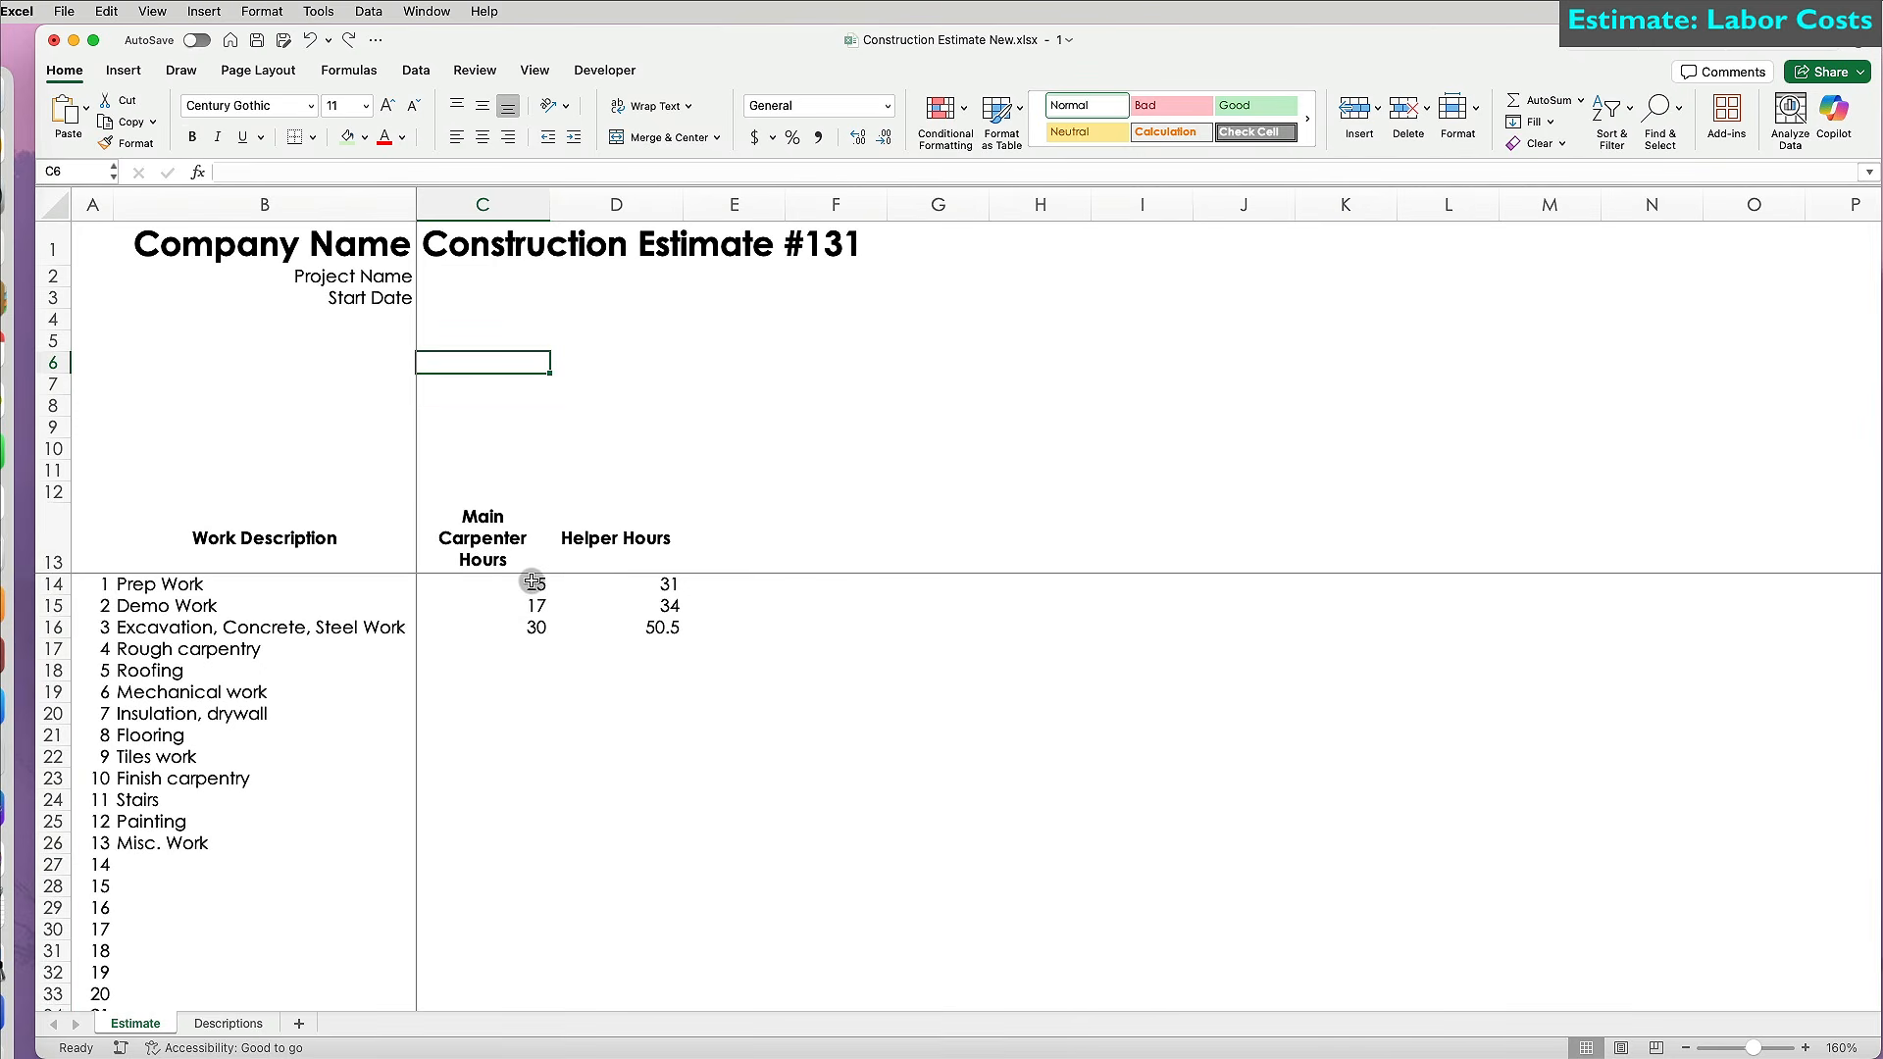
drag(531, 583, 616, 628)
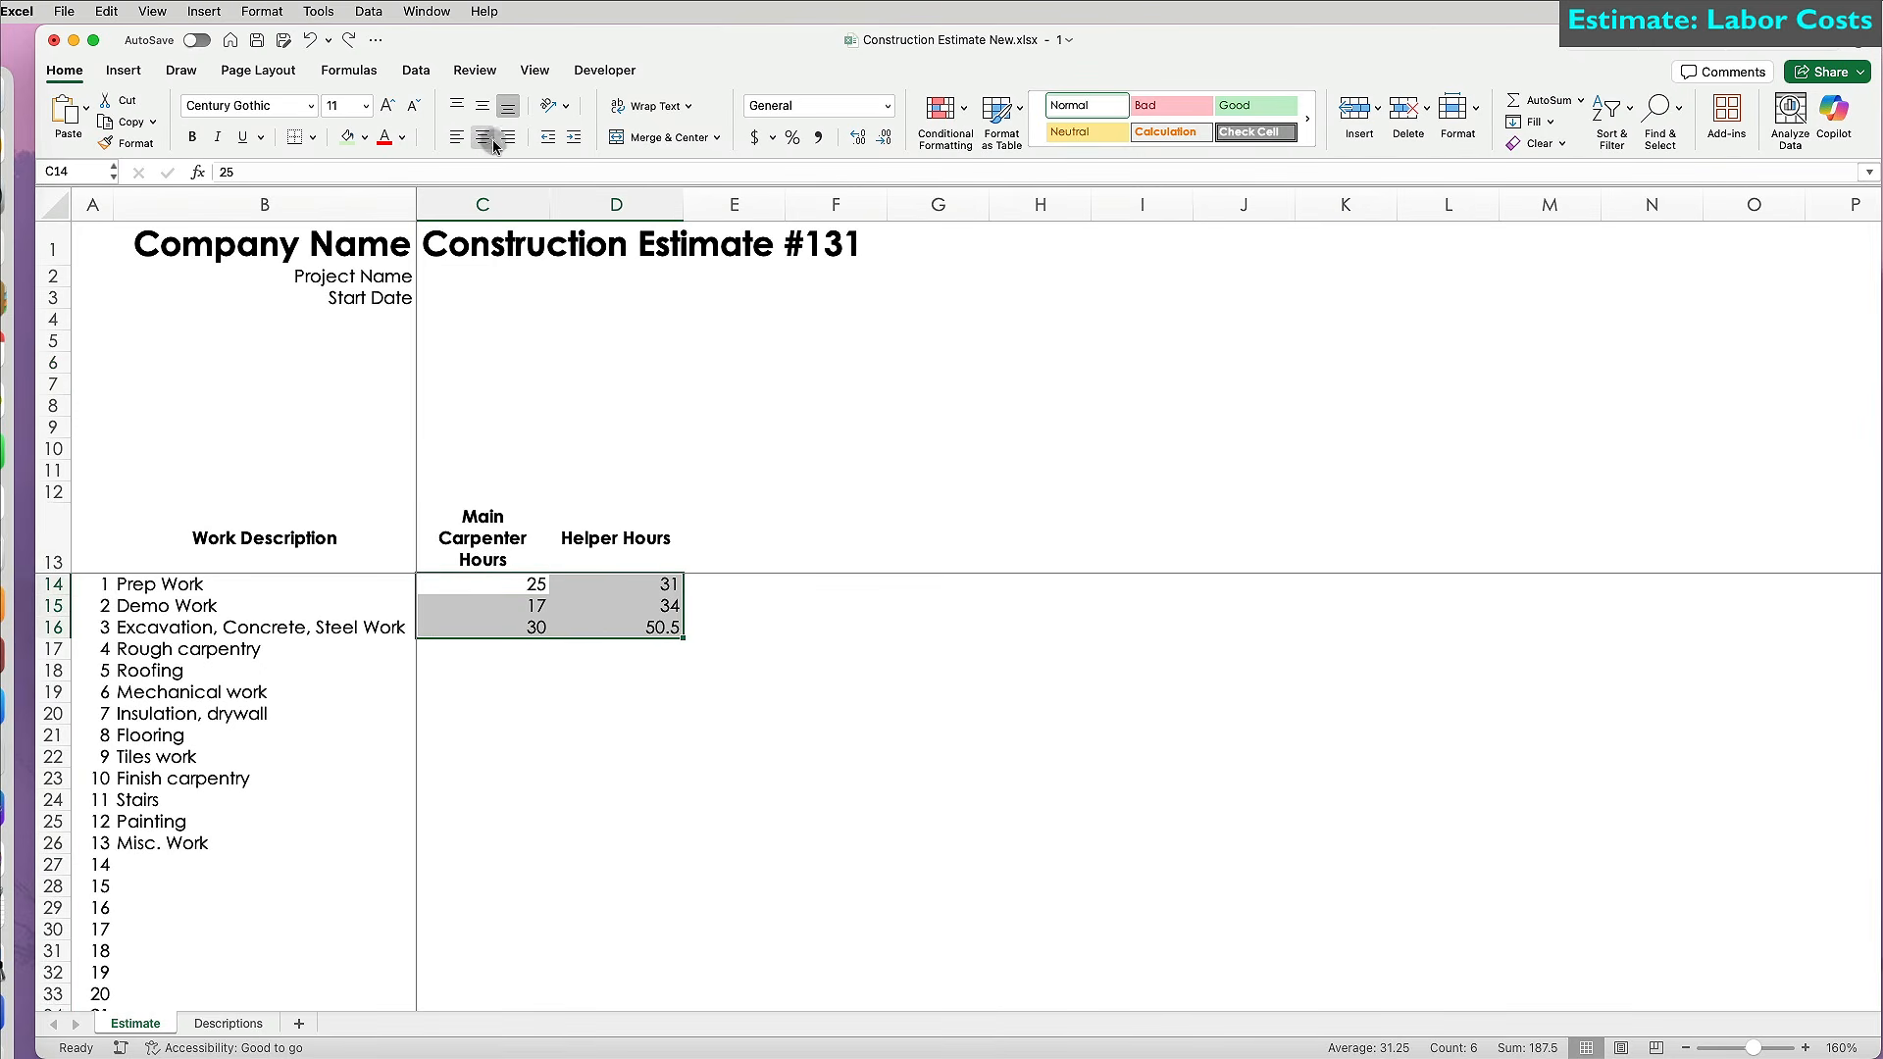
click(482, 136)
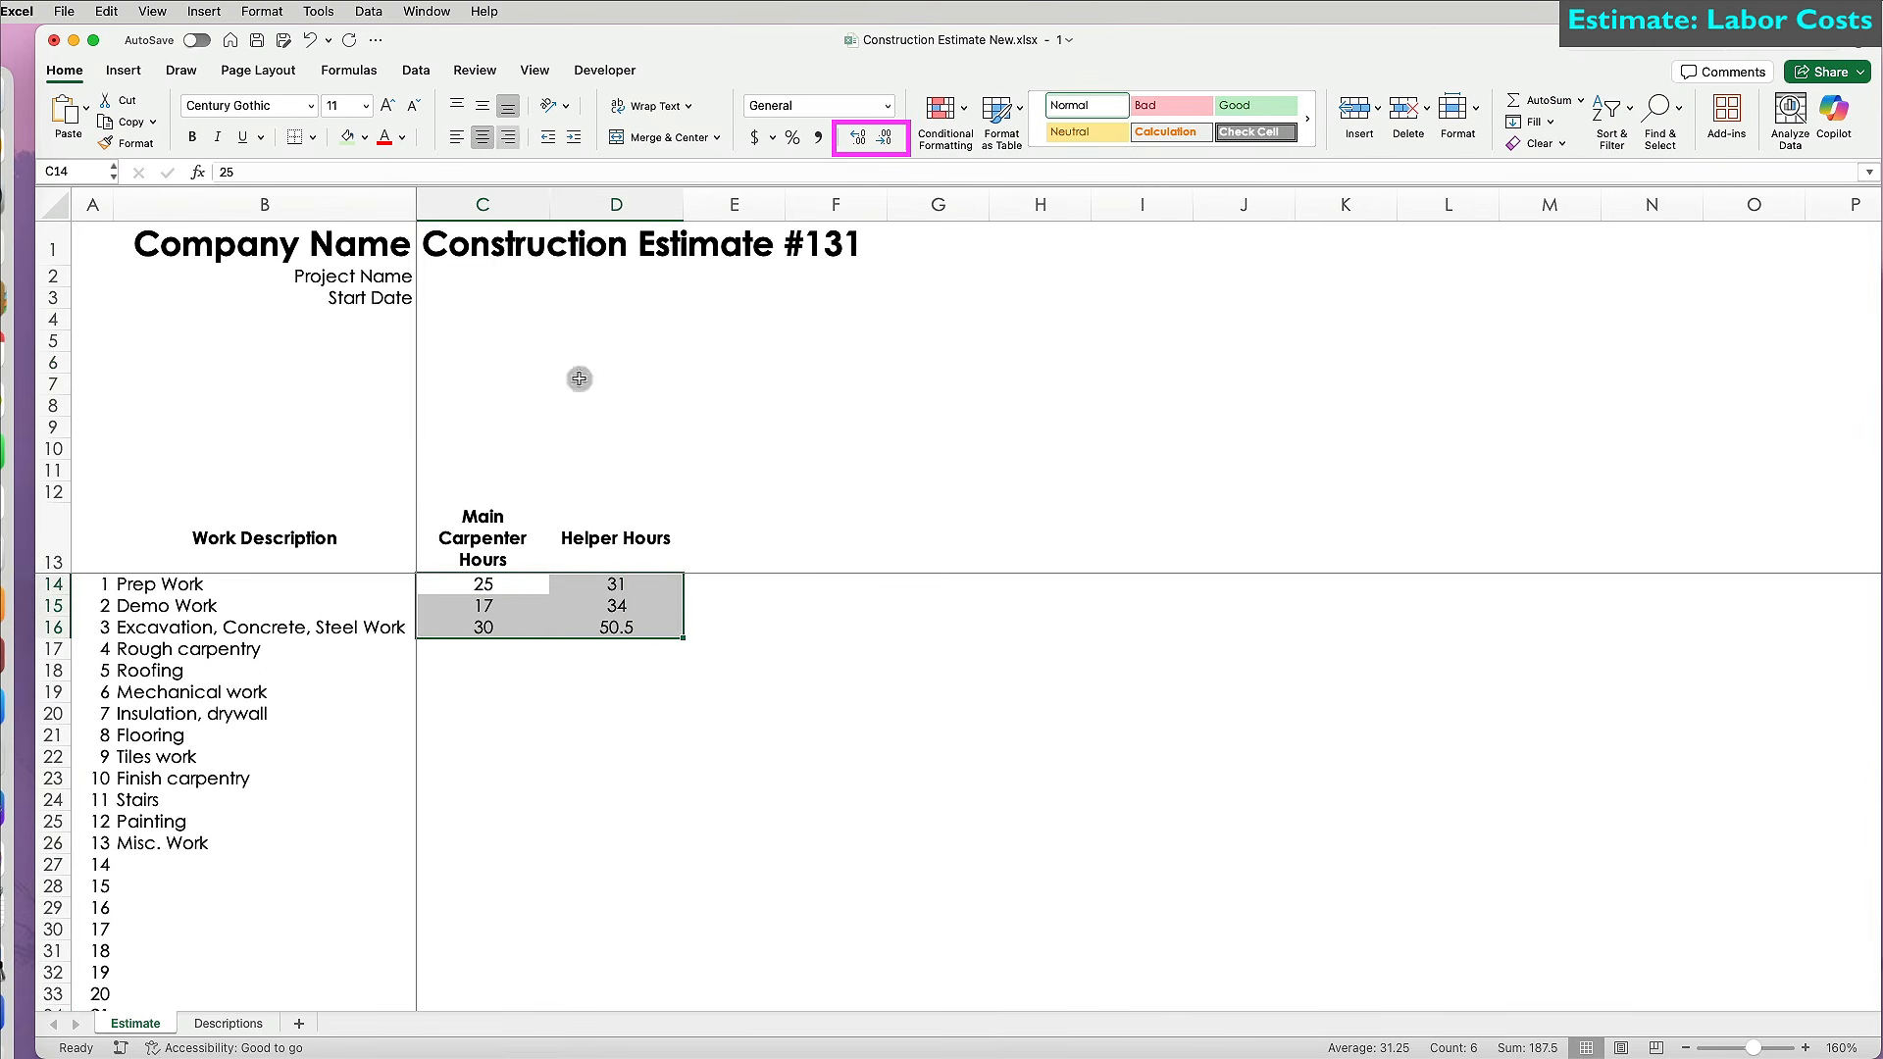
click(889, 140)
click(872, 140)
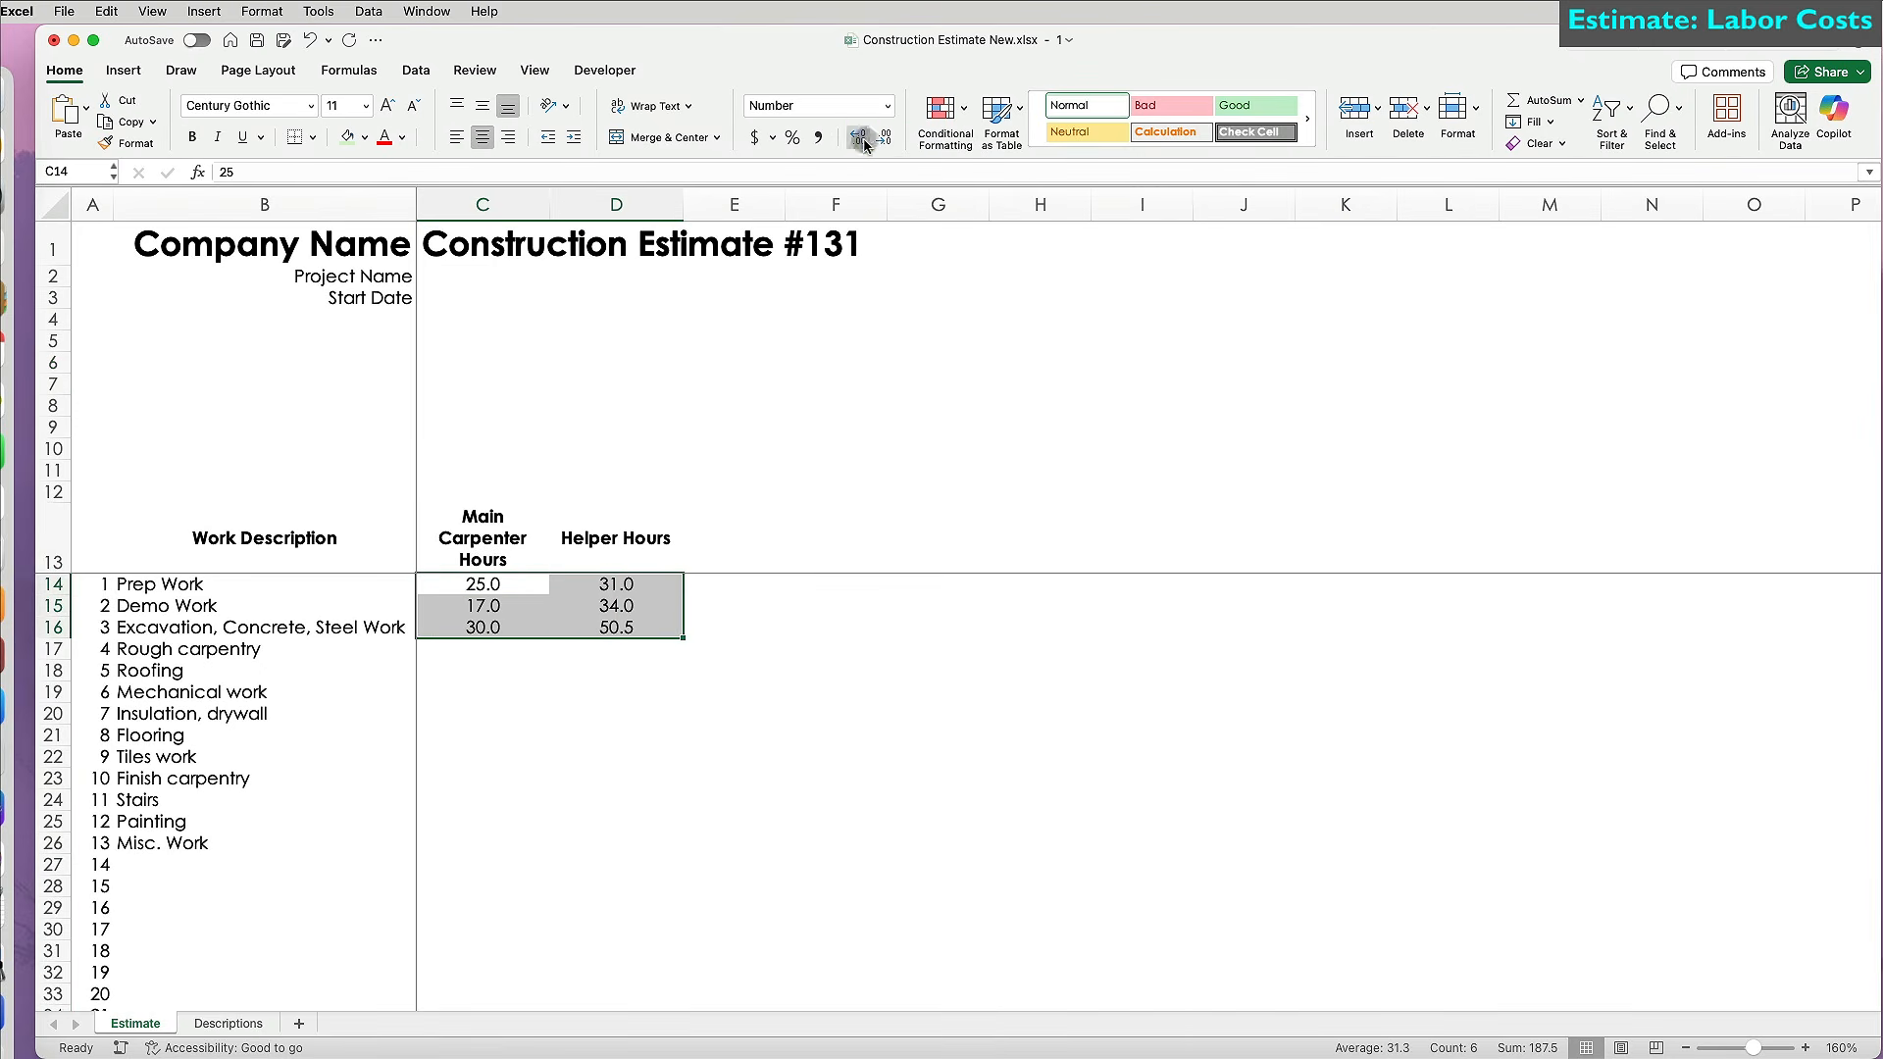
click(750, 624)
Enter carpenter and helper hours for trades 4–13 in C17:D26, starting with 25 and 50.
click(487, 649)
text(25)
key(Tab)
text(50)
key(Return)
text(12)
key(Tab)
text(17 11	6 10.5	14 5	7 21	32 12	16.5 22	36 31	45 3	2)
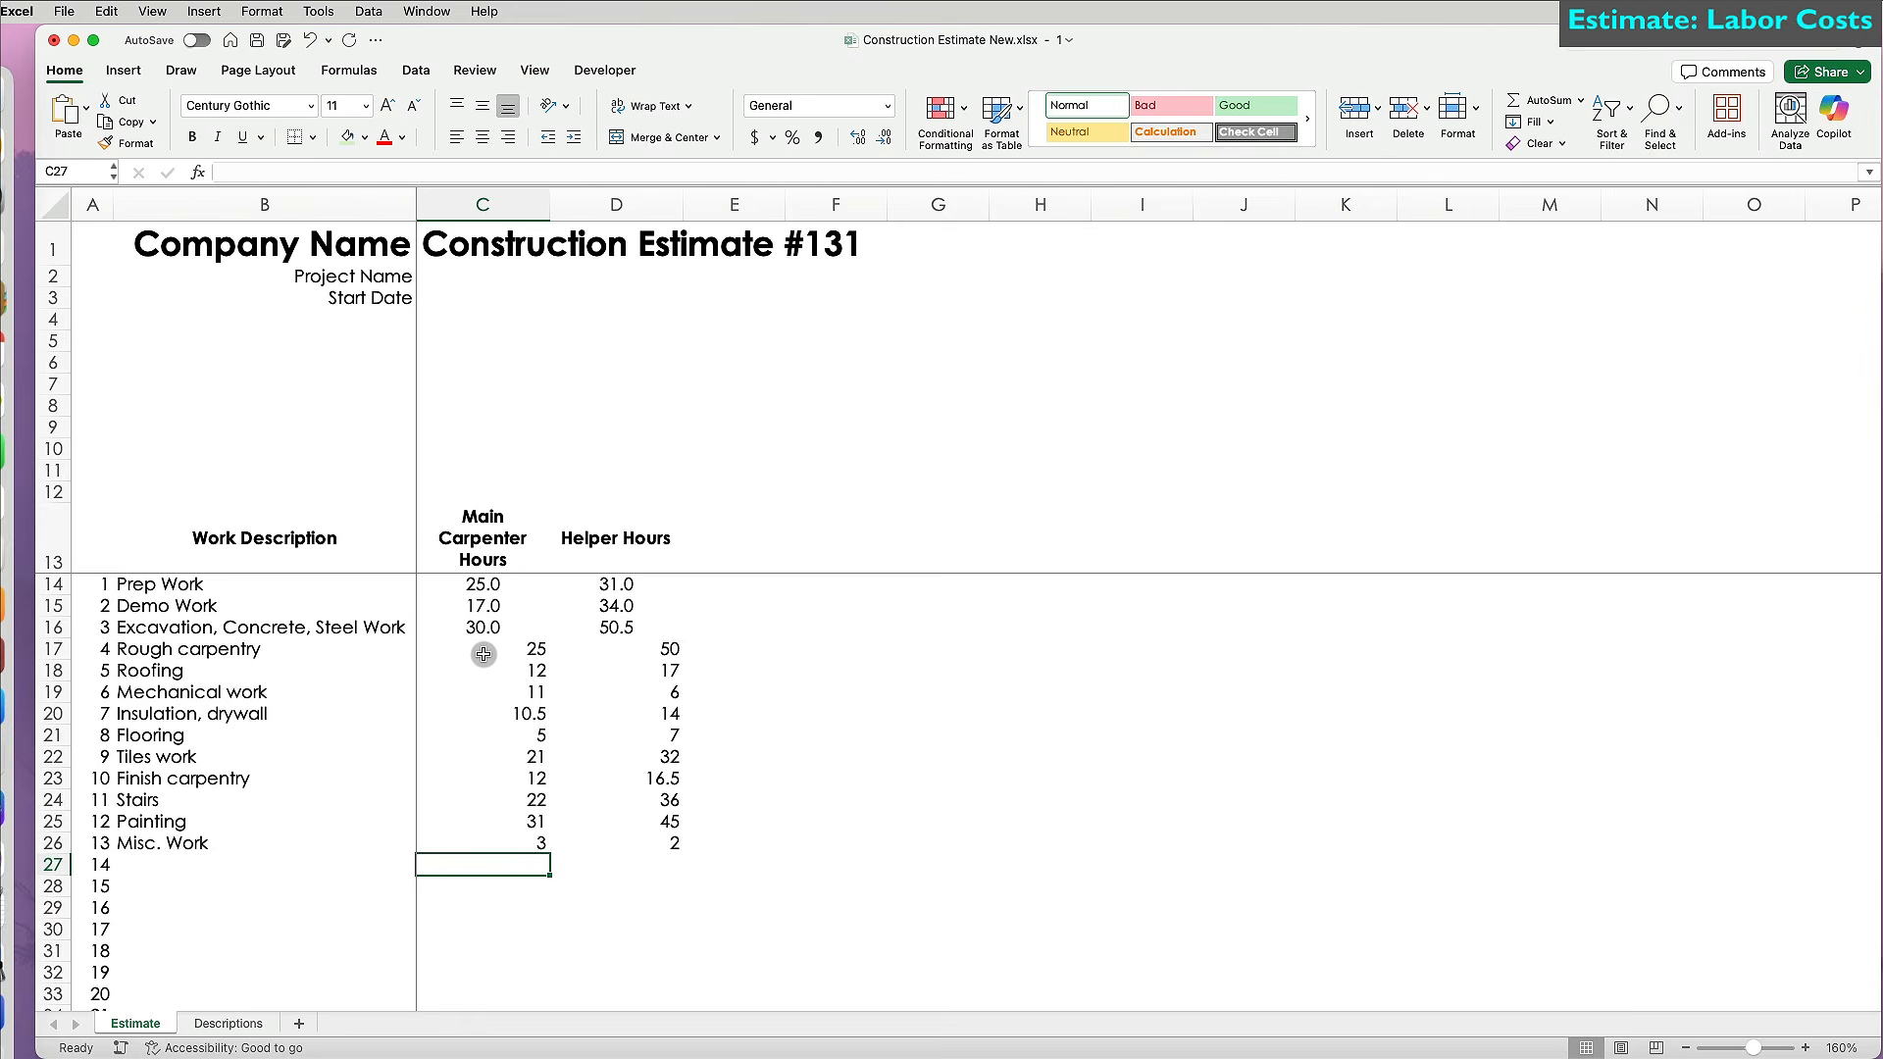
Label B44 'Total' and sum the carpenter hours C14:C43 in C44.
scroll(483, 687, down, 6)
click(249, 849)
text(Total)
key(Tab)
text(=su)
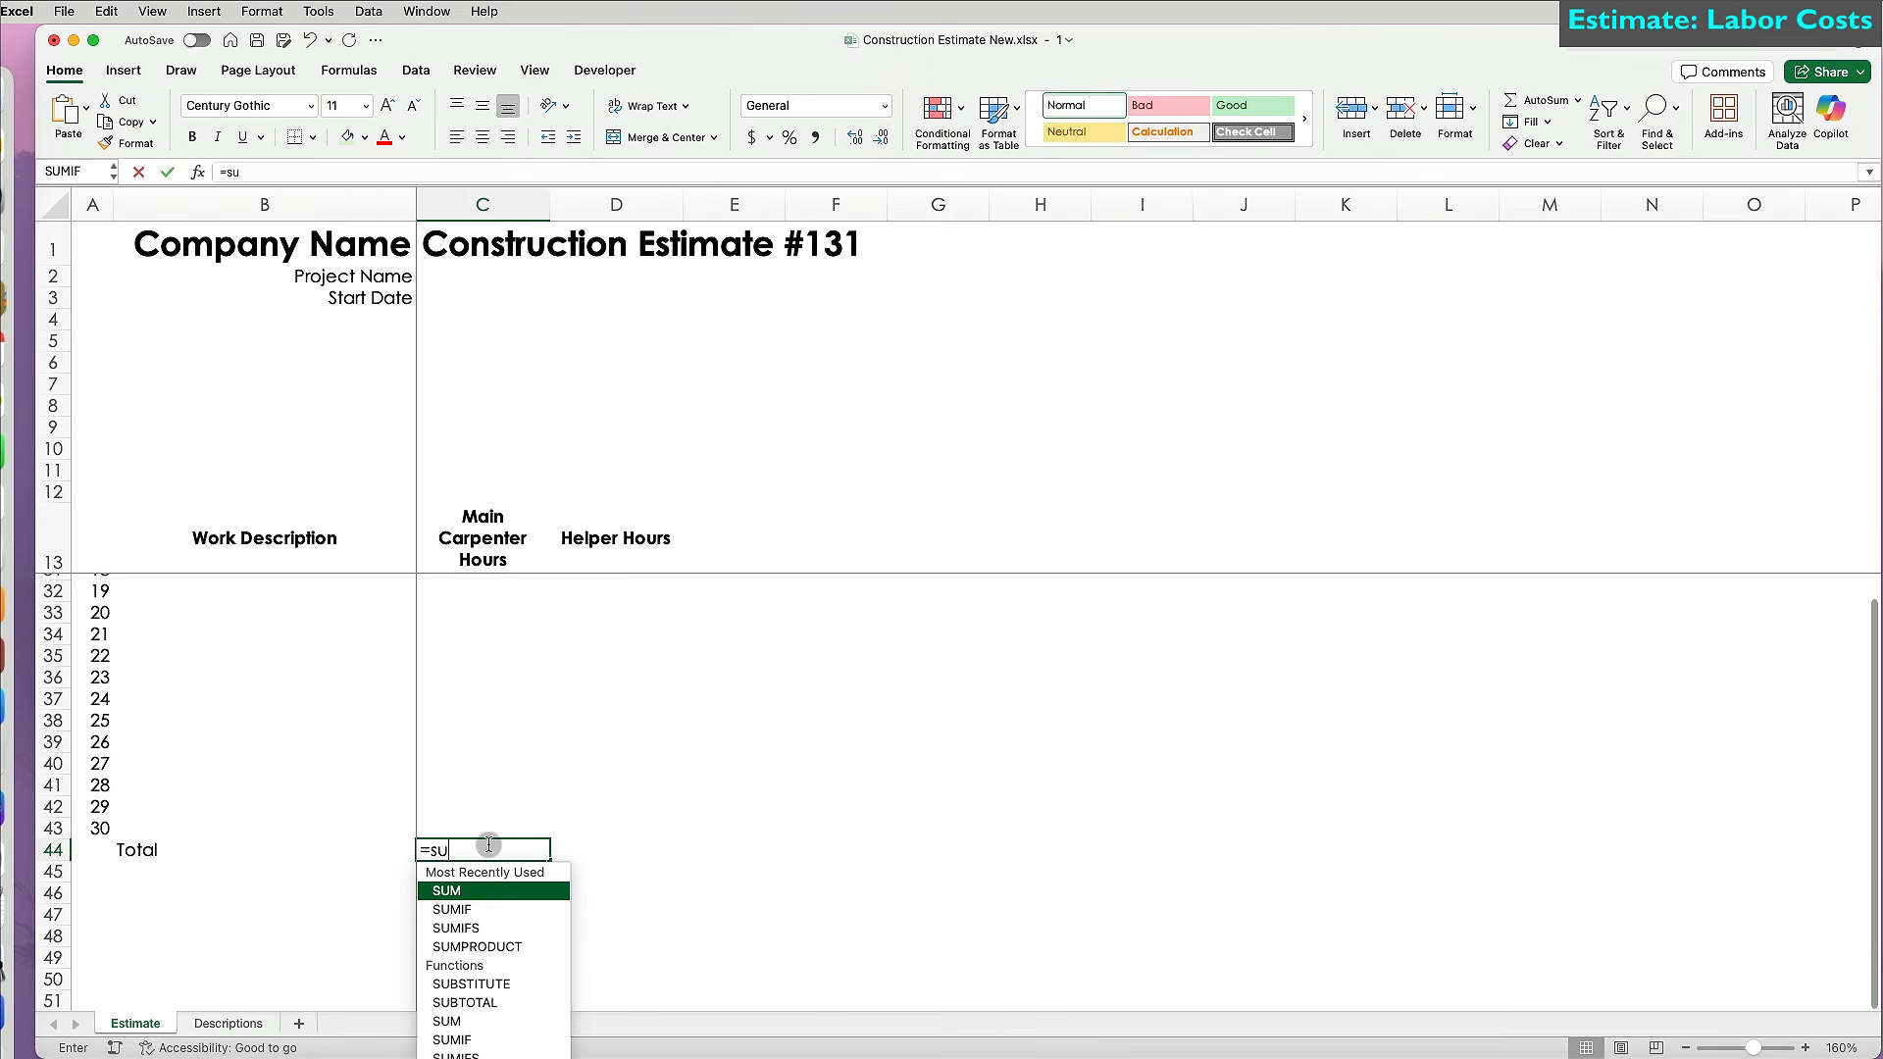
text(m()
key(Up)
key(ctrl+shift+Up)
key(ctrl+shift+Up)
key(shift+Up)
key(Return)
Fill the total across to D44, centre with one decimal, and bold the Total row.
click(535, 970)
drag(548, 981, 526, 396)
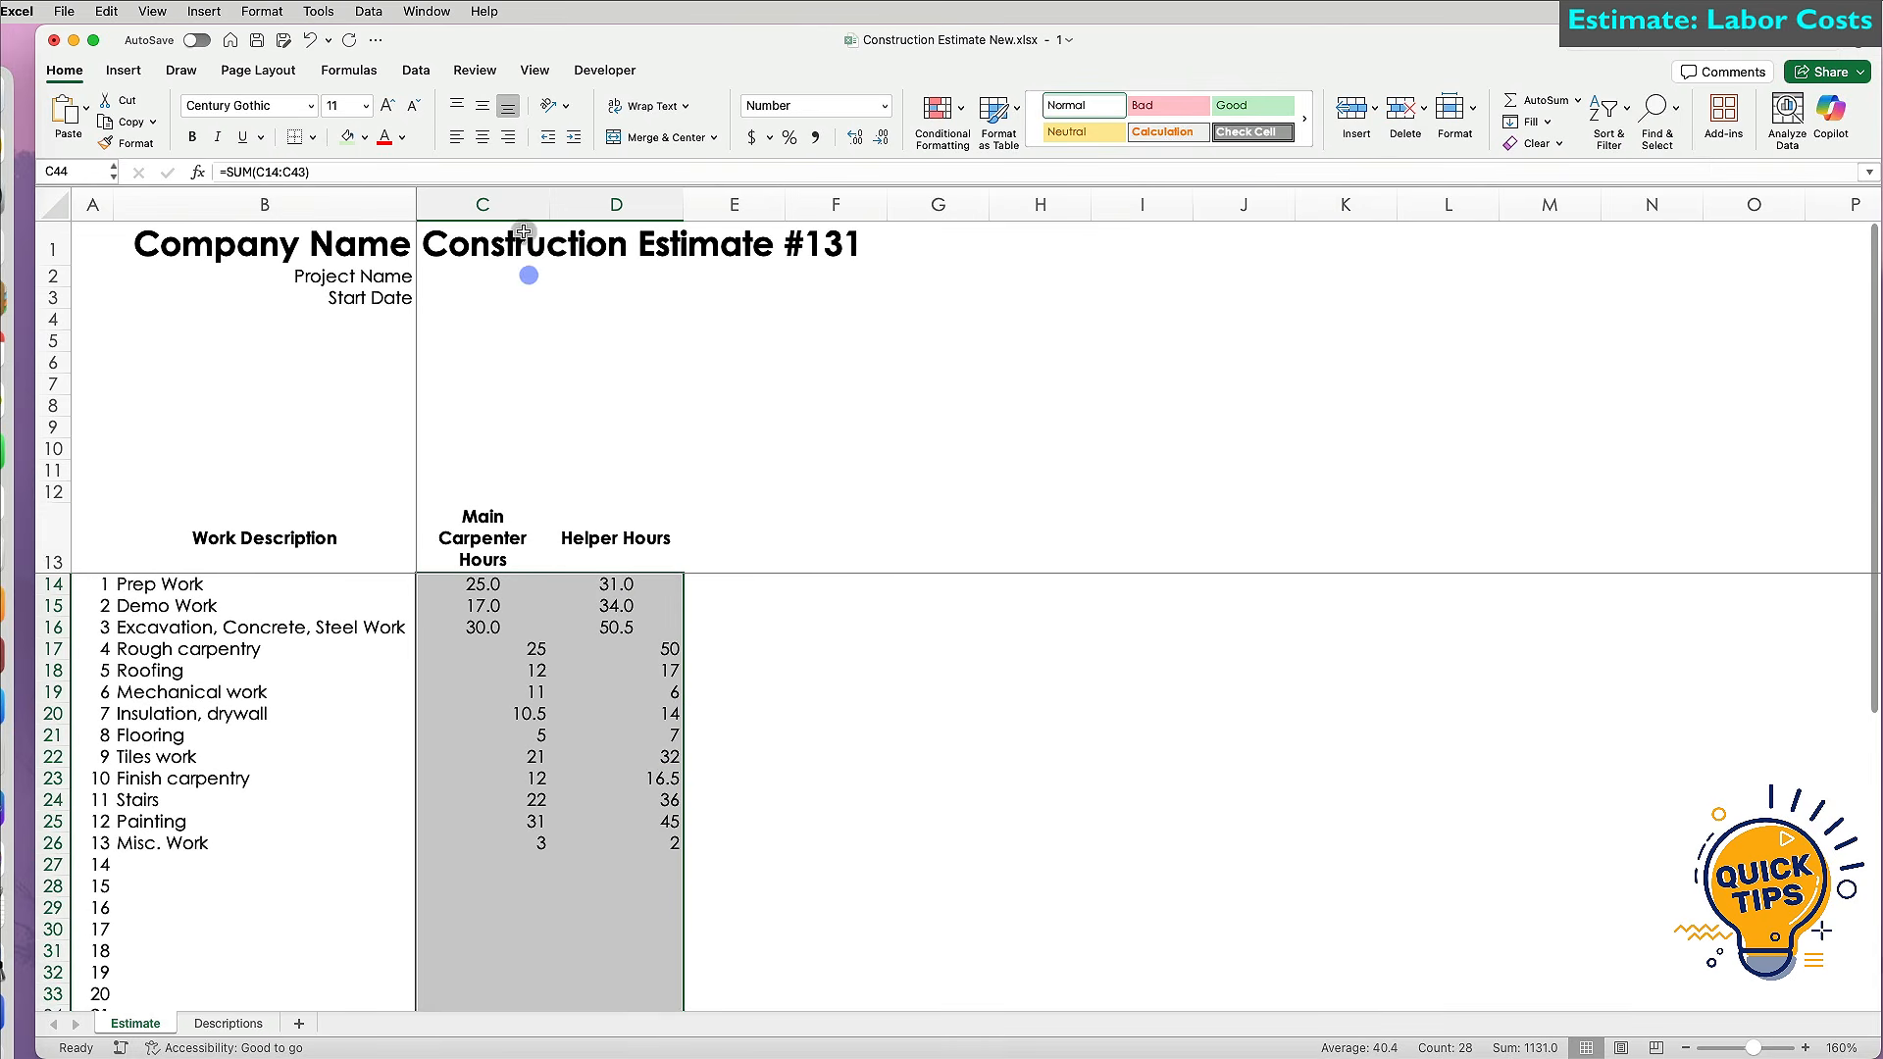
click(482, 137)
click(855, 136)
click(880, 136)
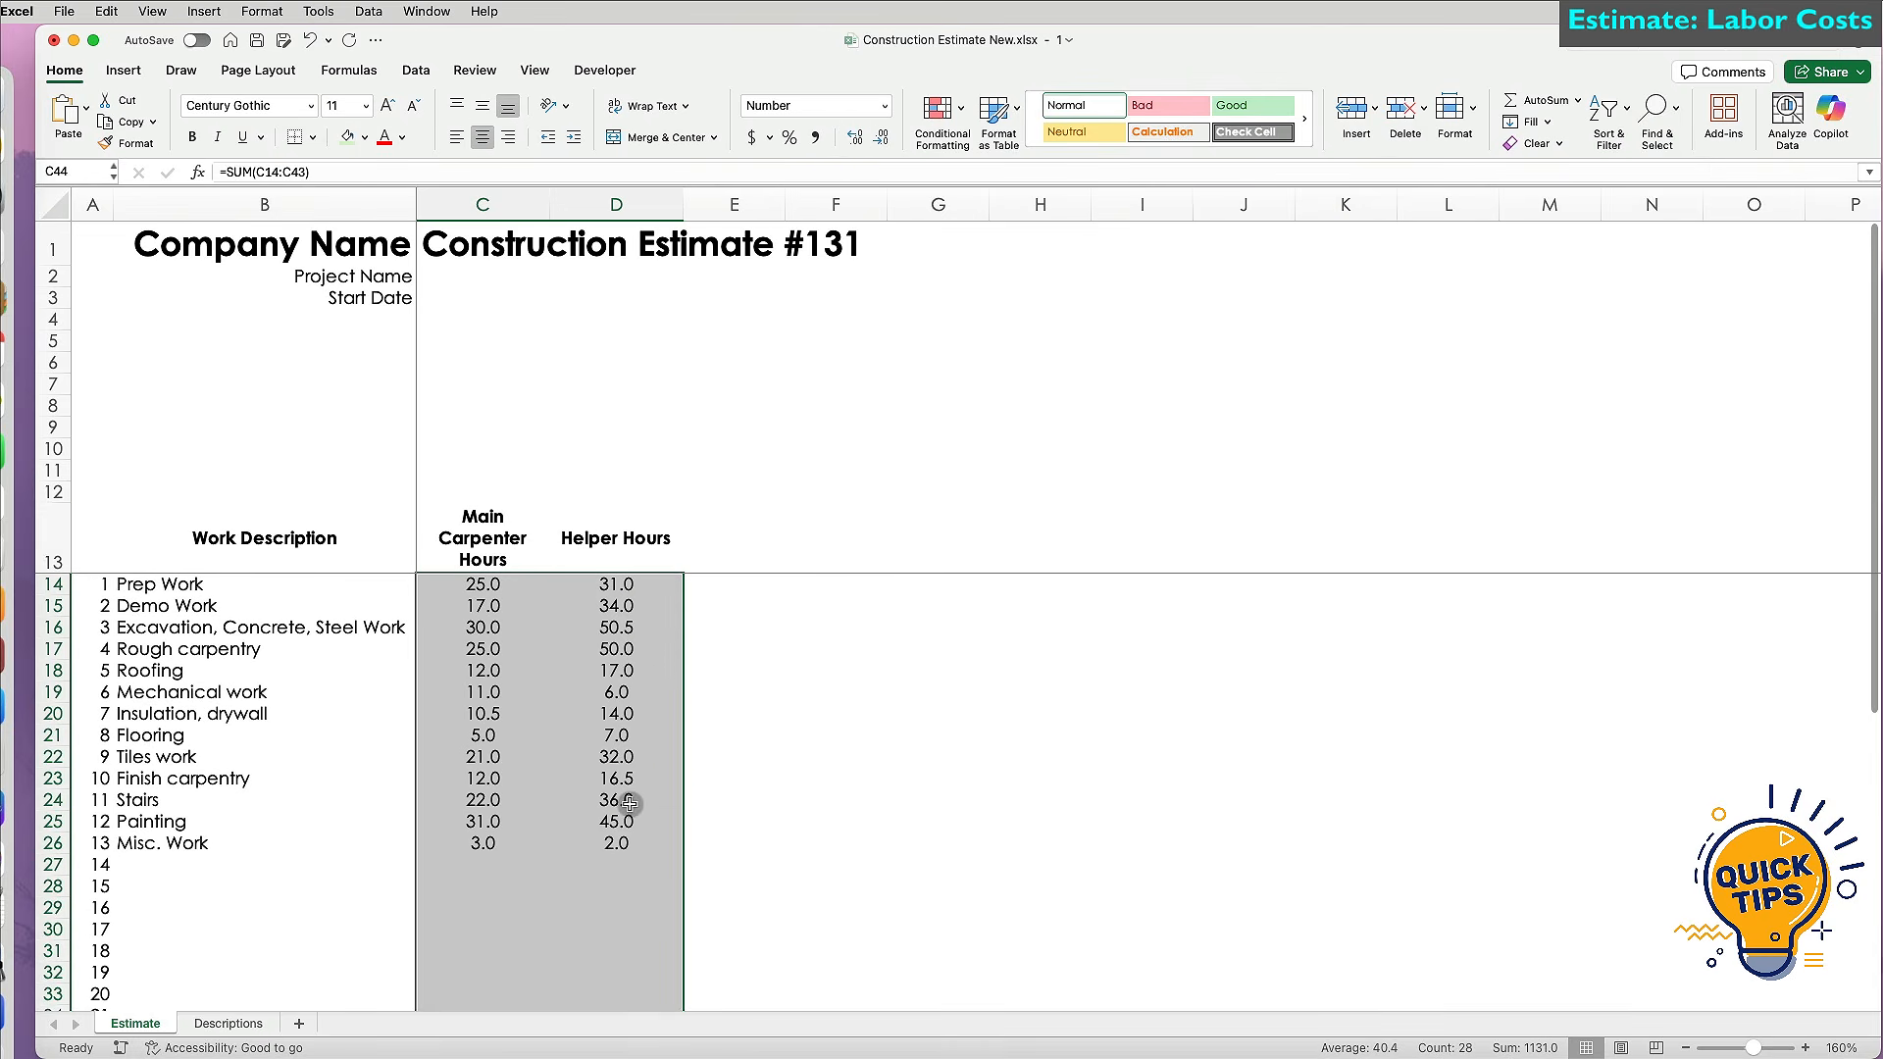
click(548, 871)
scroll(543, 871, down, 10)
drag(79, 850, 676, 850)
key(super+b)
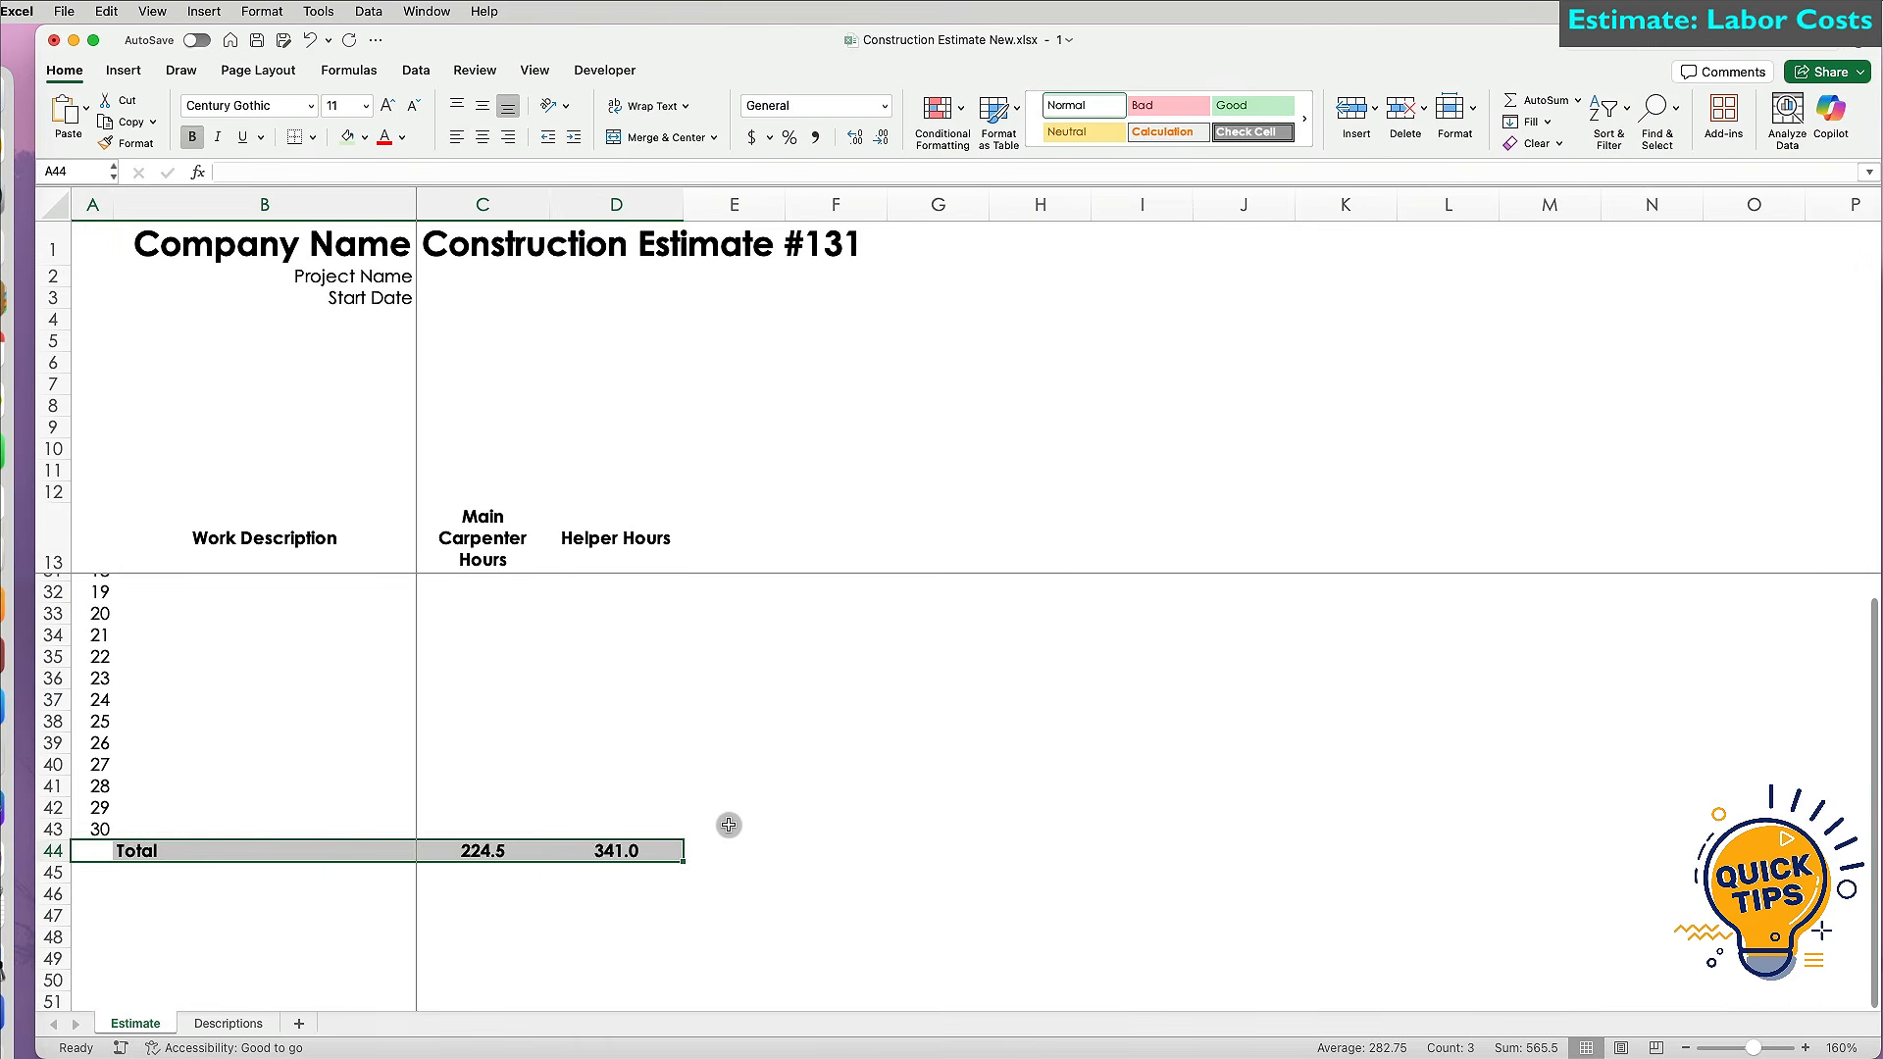
Shade the Demo Work, Rough carpentry, Mechanical work and Flooring rows light grey.
click(721, 824)
scroll(725, 825, up, 6)
drag(93, 605, 666, 608)
drag(94, 648, 667, 650)
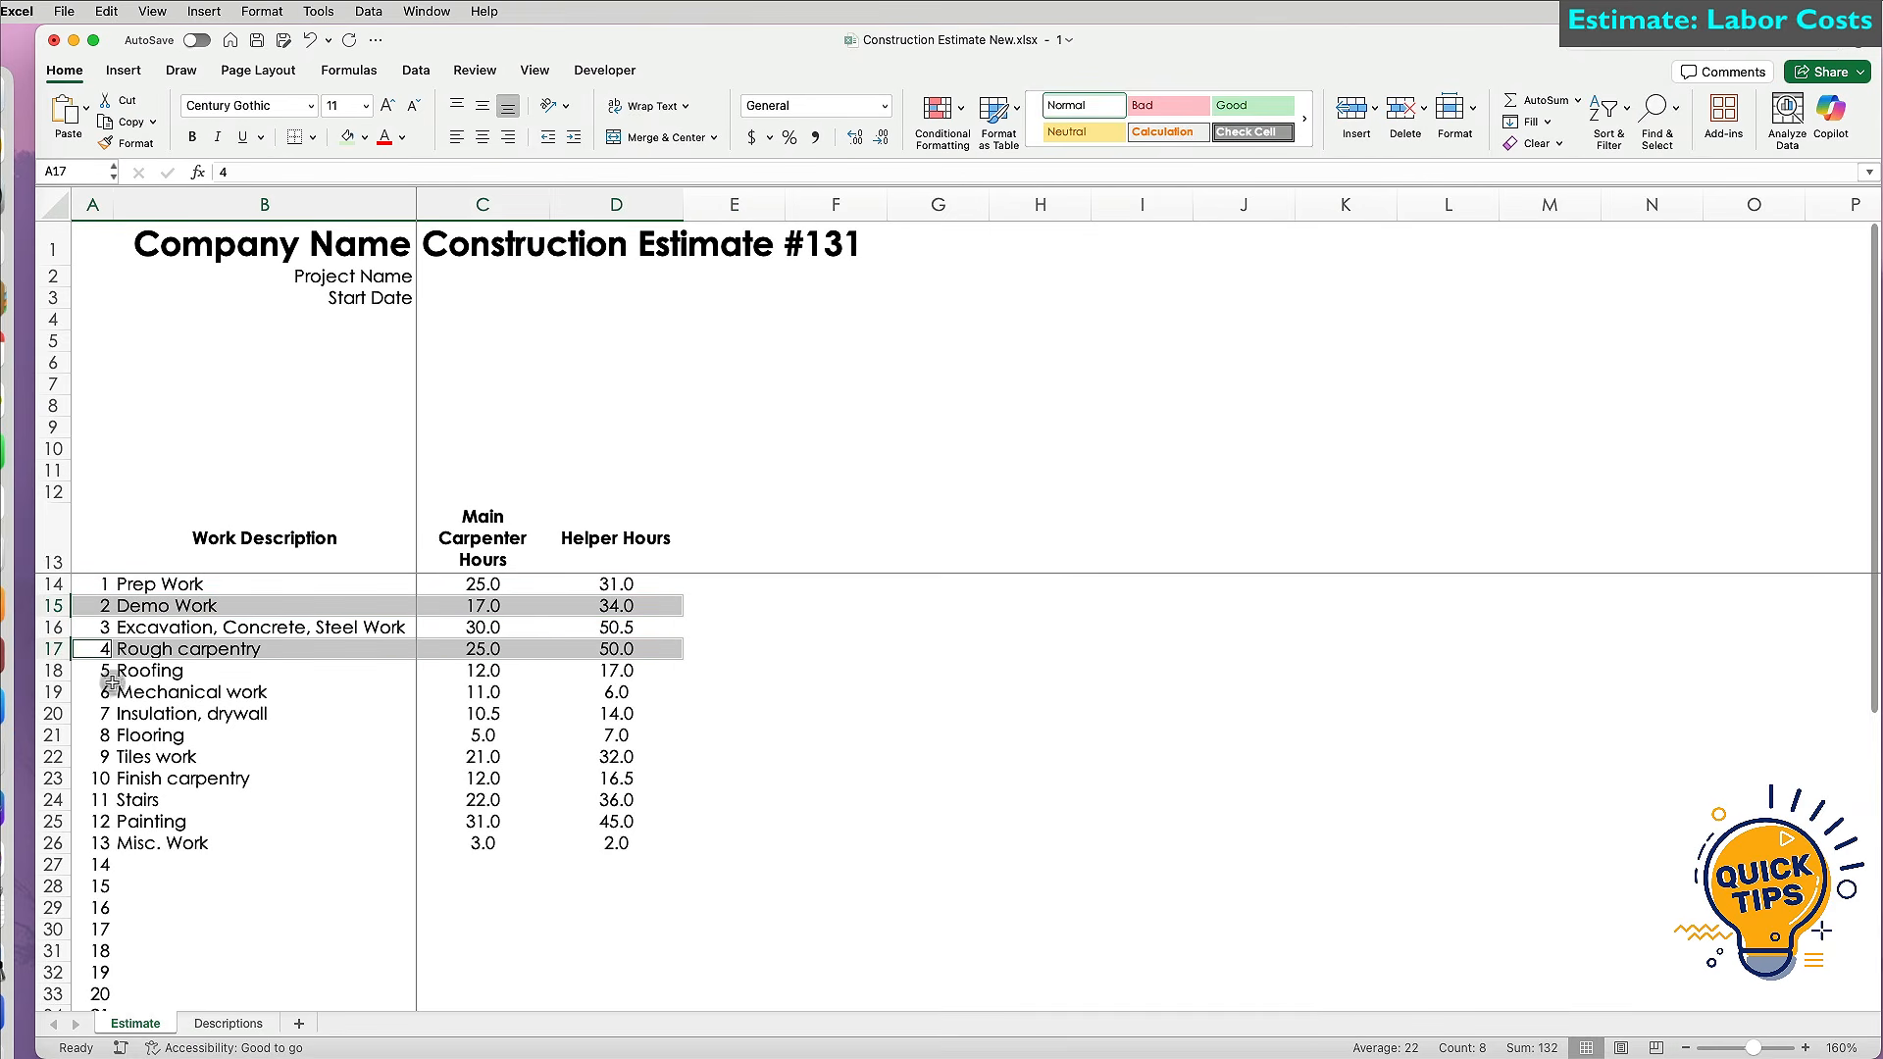
drag(107, 692, 706, 694)
drag(91, 736, 706, 750)
click(366, 138)
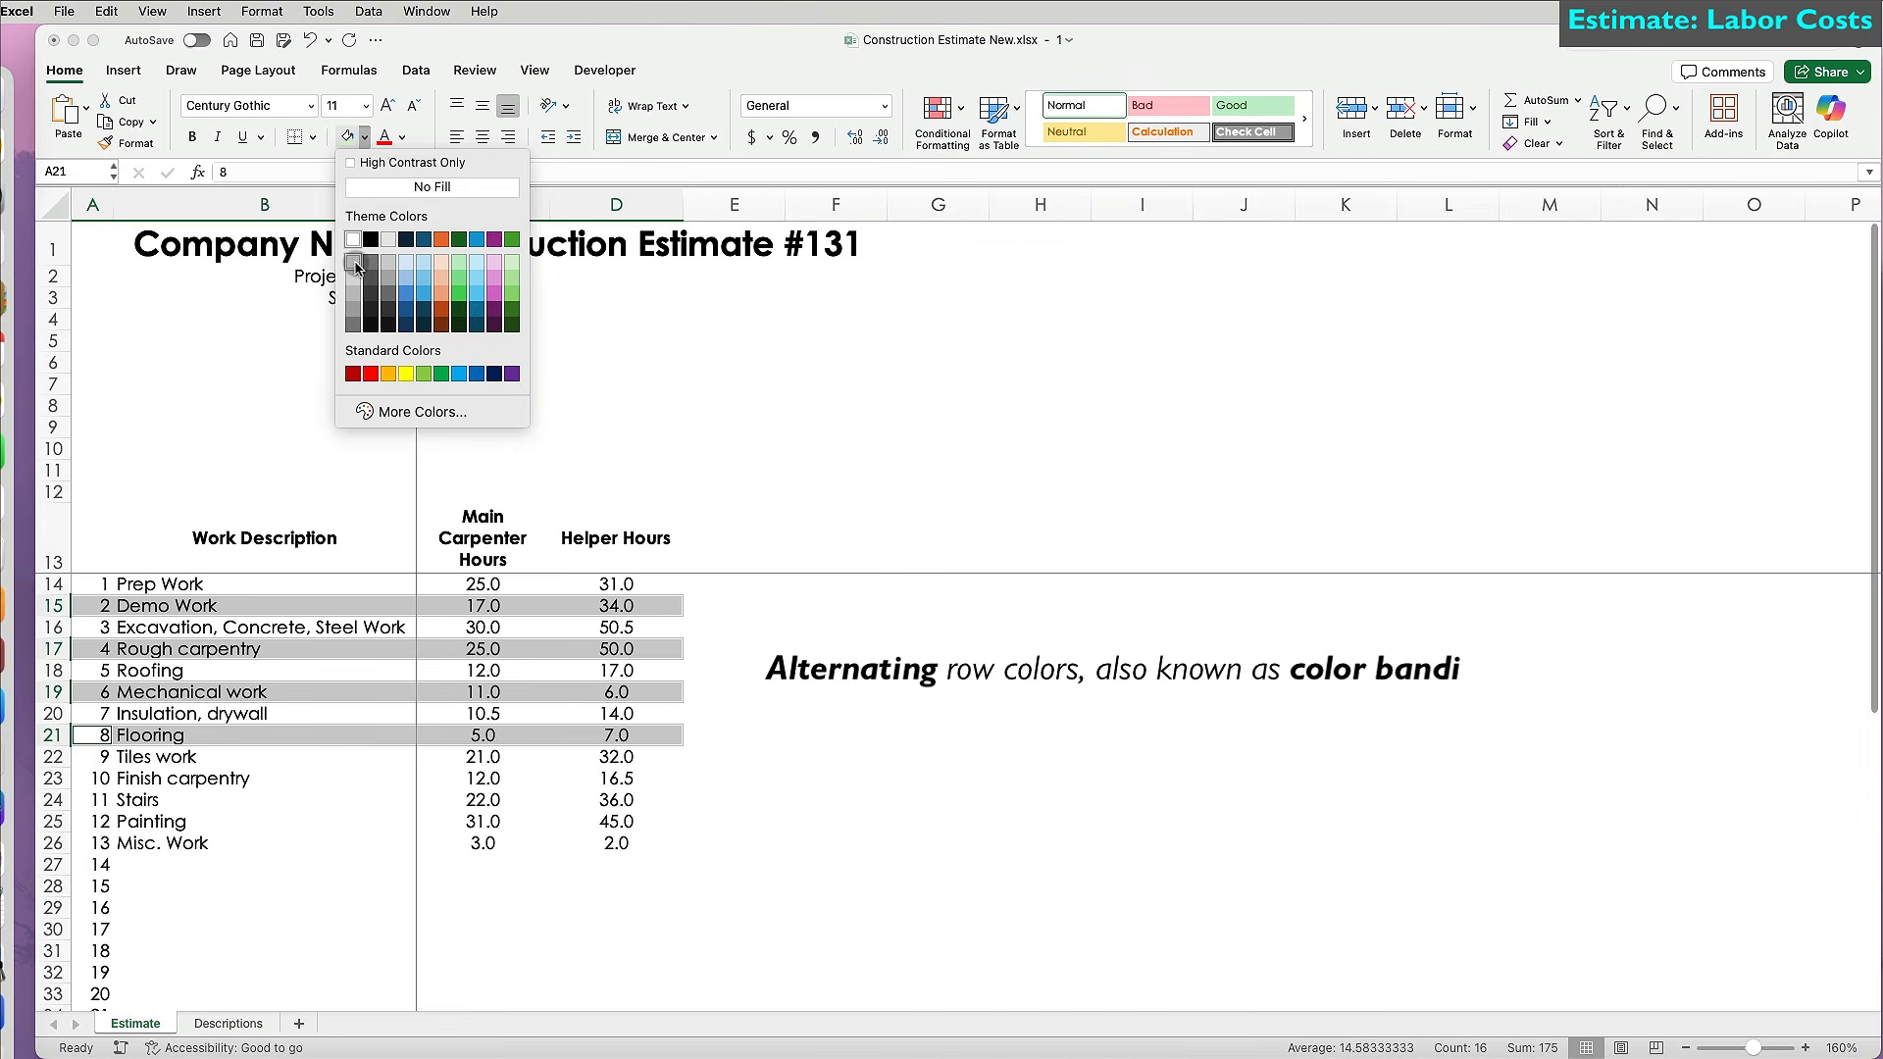
click(355, 262)
Copy the rows 21–22 banding with Format Painter down through row 43.
click(735, 811)
drag(53, 735, 68, 974)
click(127, 142)
click(273, 824)
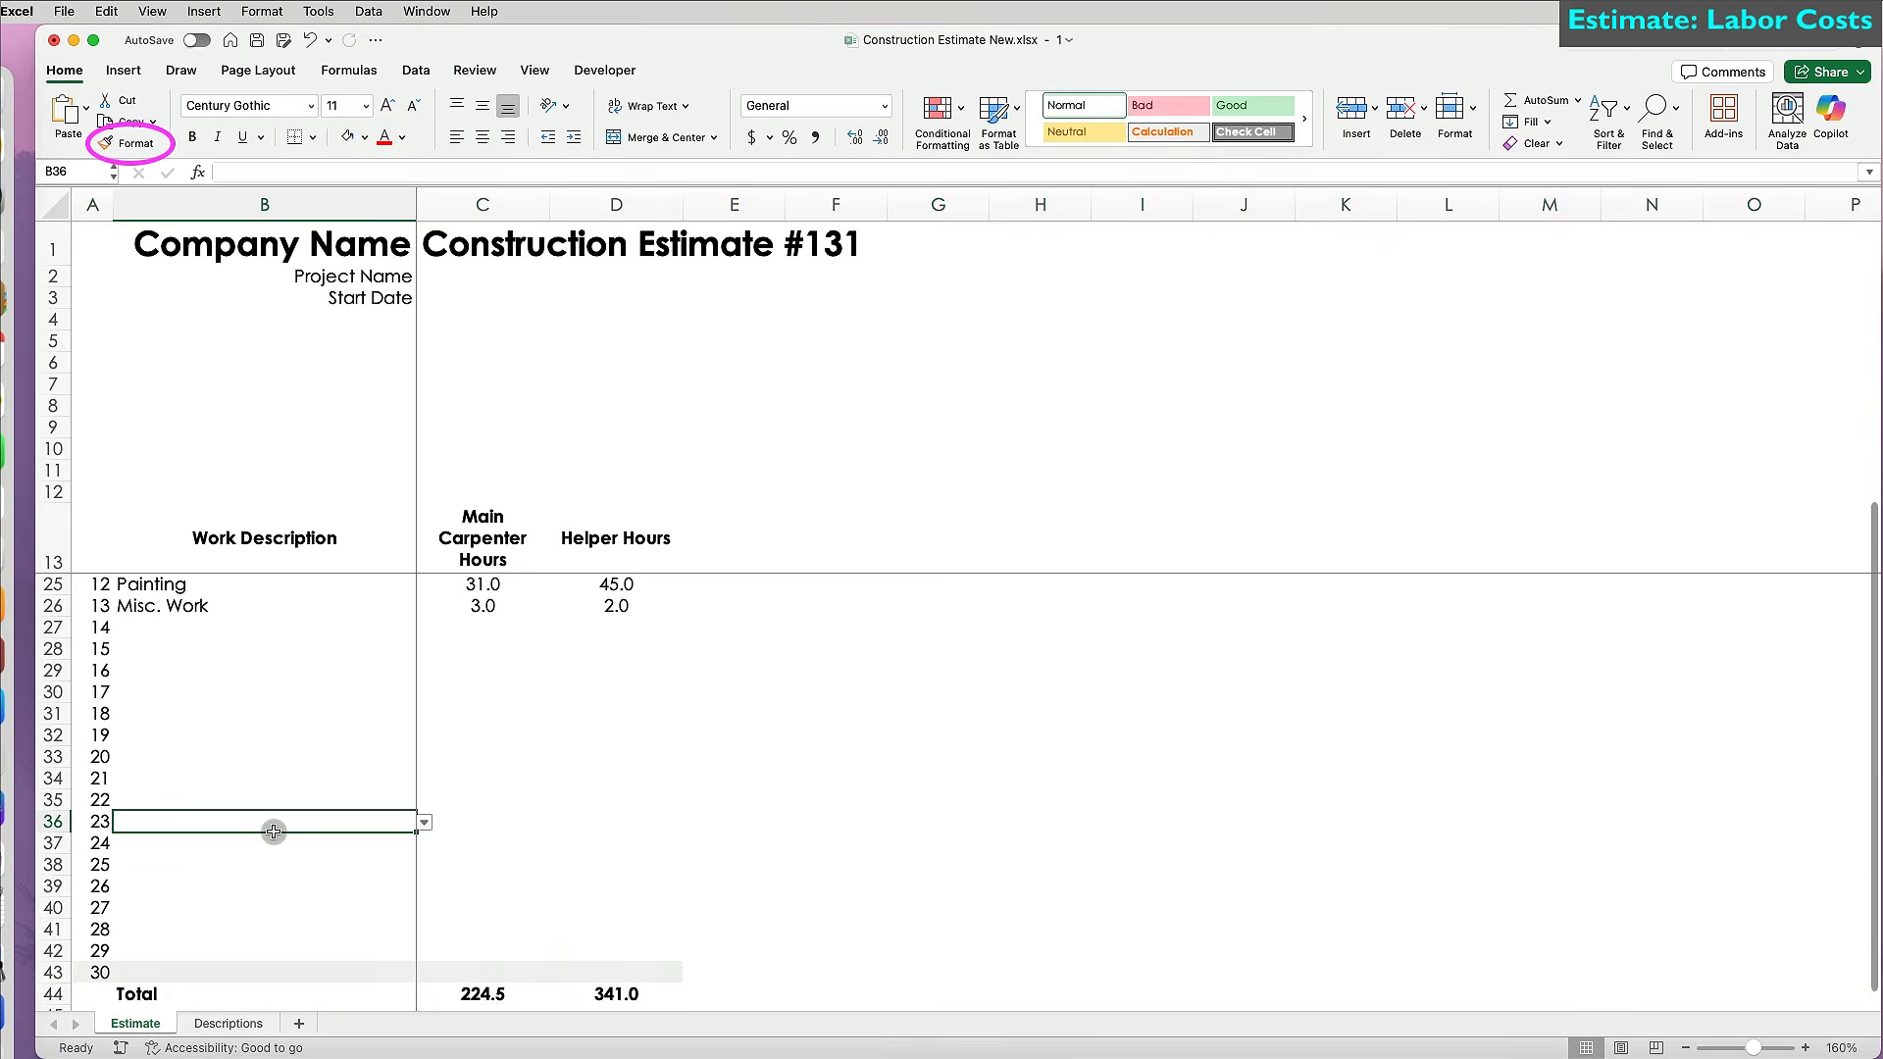
scroll(248, 794, up, 5)
click(54, 734)
drag(56, 734, 56, 756)
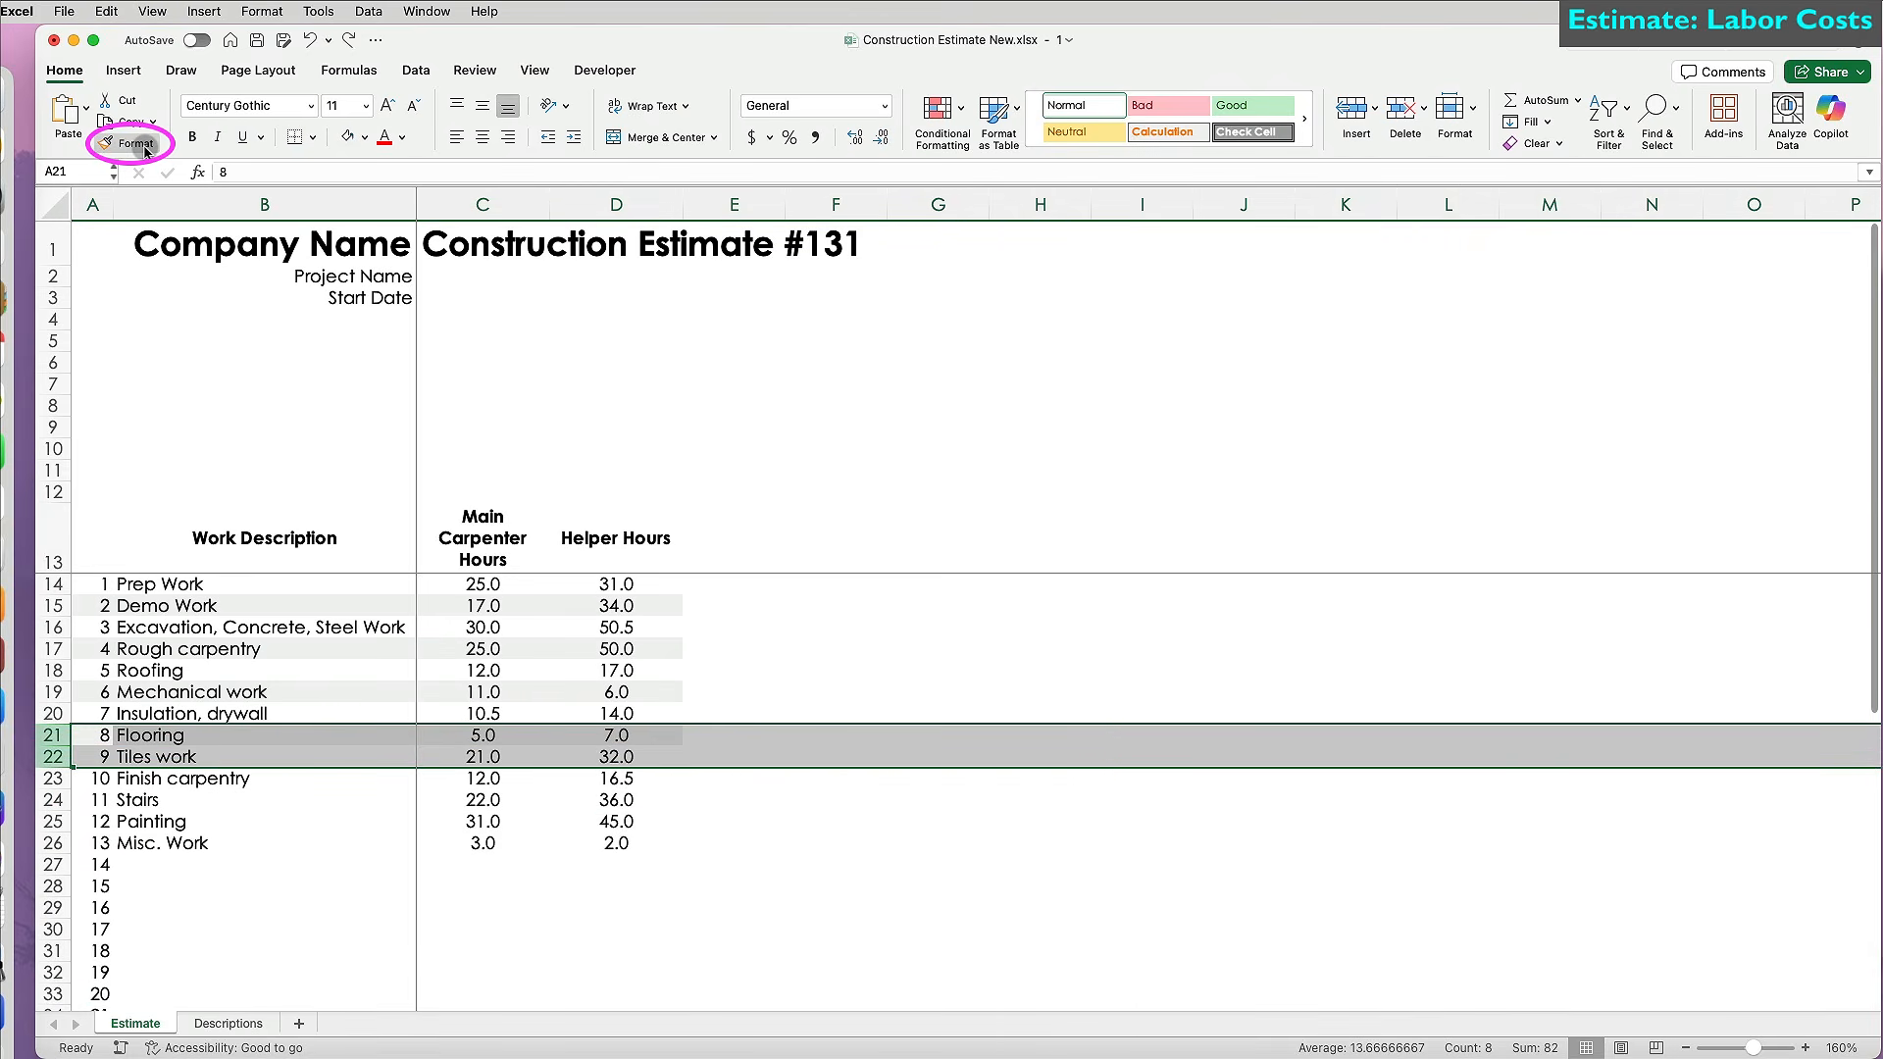
click(137, 143)
mouse_move(54, 778)
mouse_down()
mouse_move(51, 980)
mouse_move(53, 929)
mouse_up()
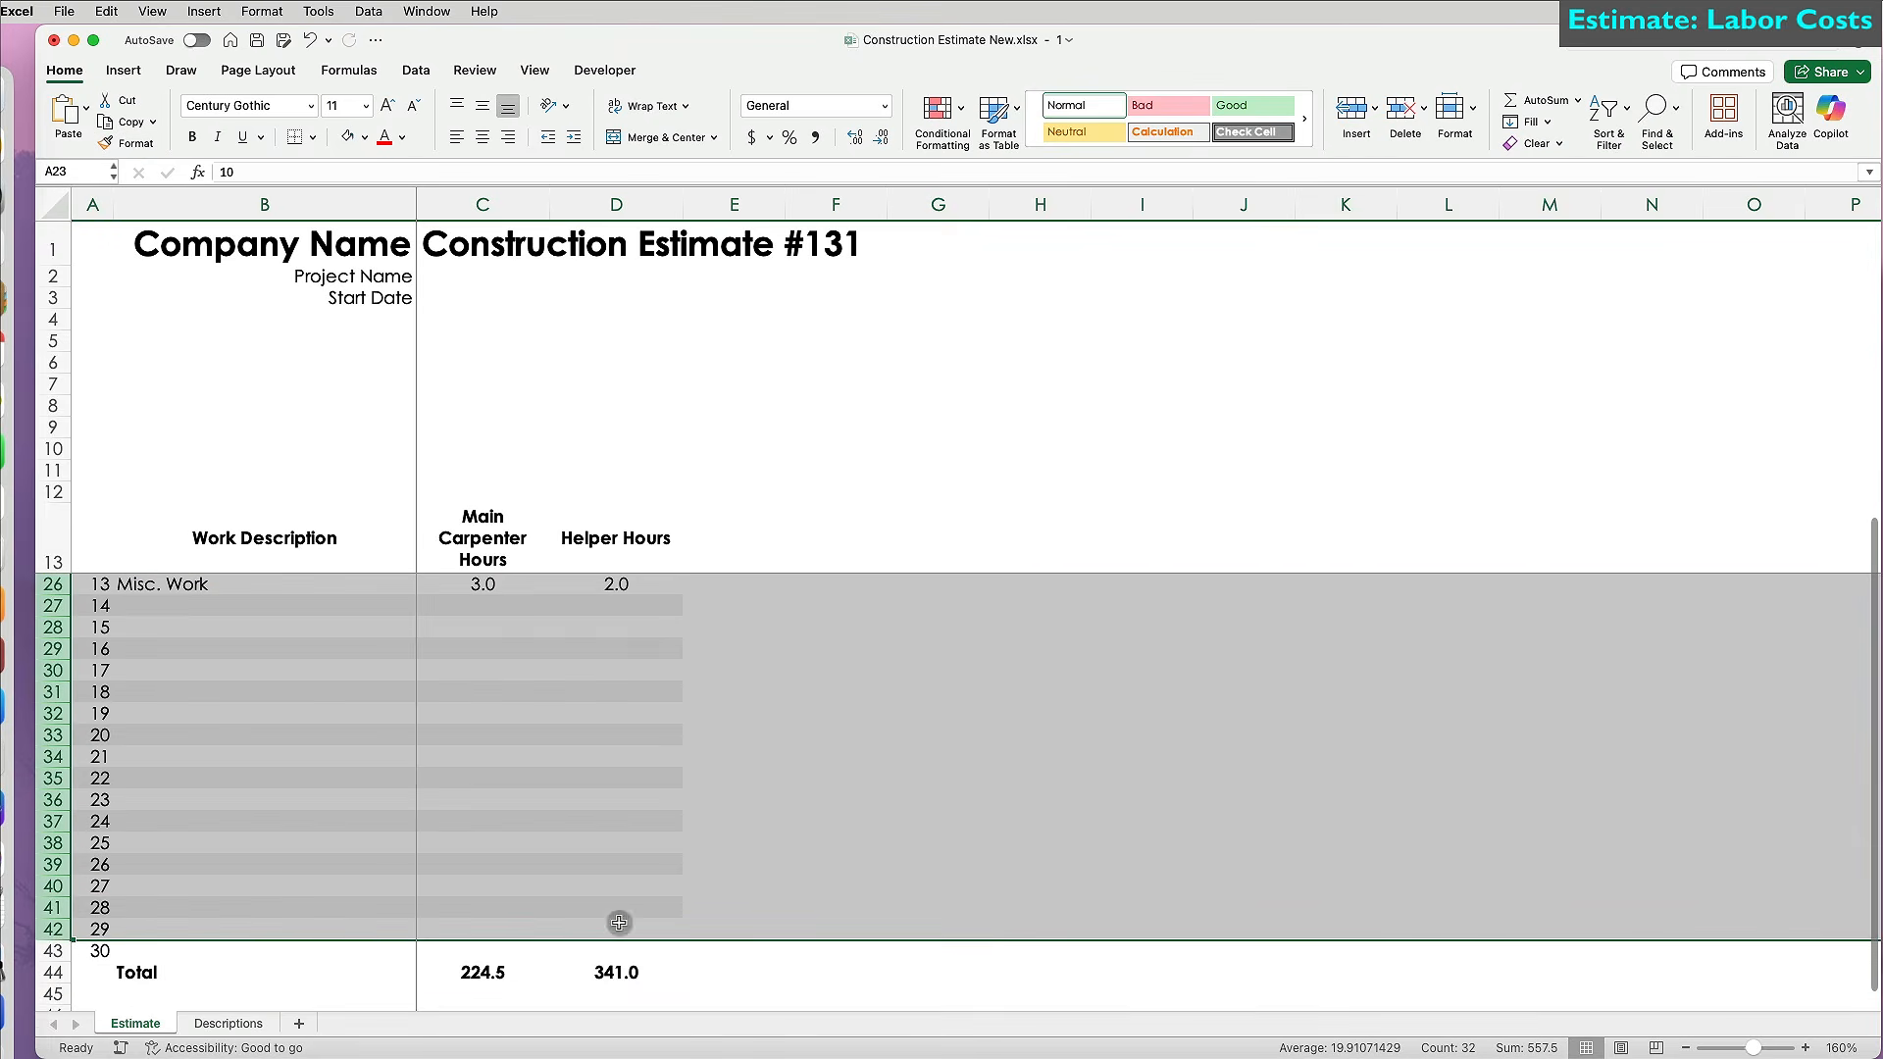
click(597, 916)
click(54, 907)
click(138, 143)
click(54, 950)
Fill the Total row A44:D44 light grey.
drag(98, 972, 685, 975)
click(363, 136)
click(357, 246)
click(811, 808)
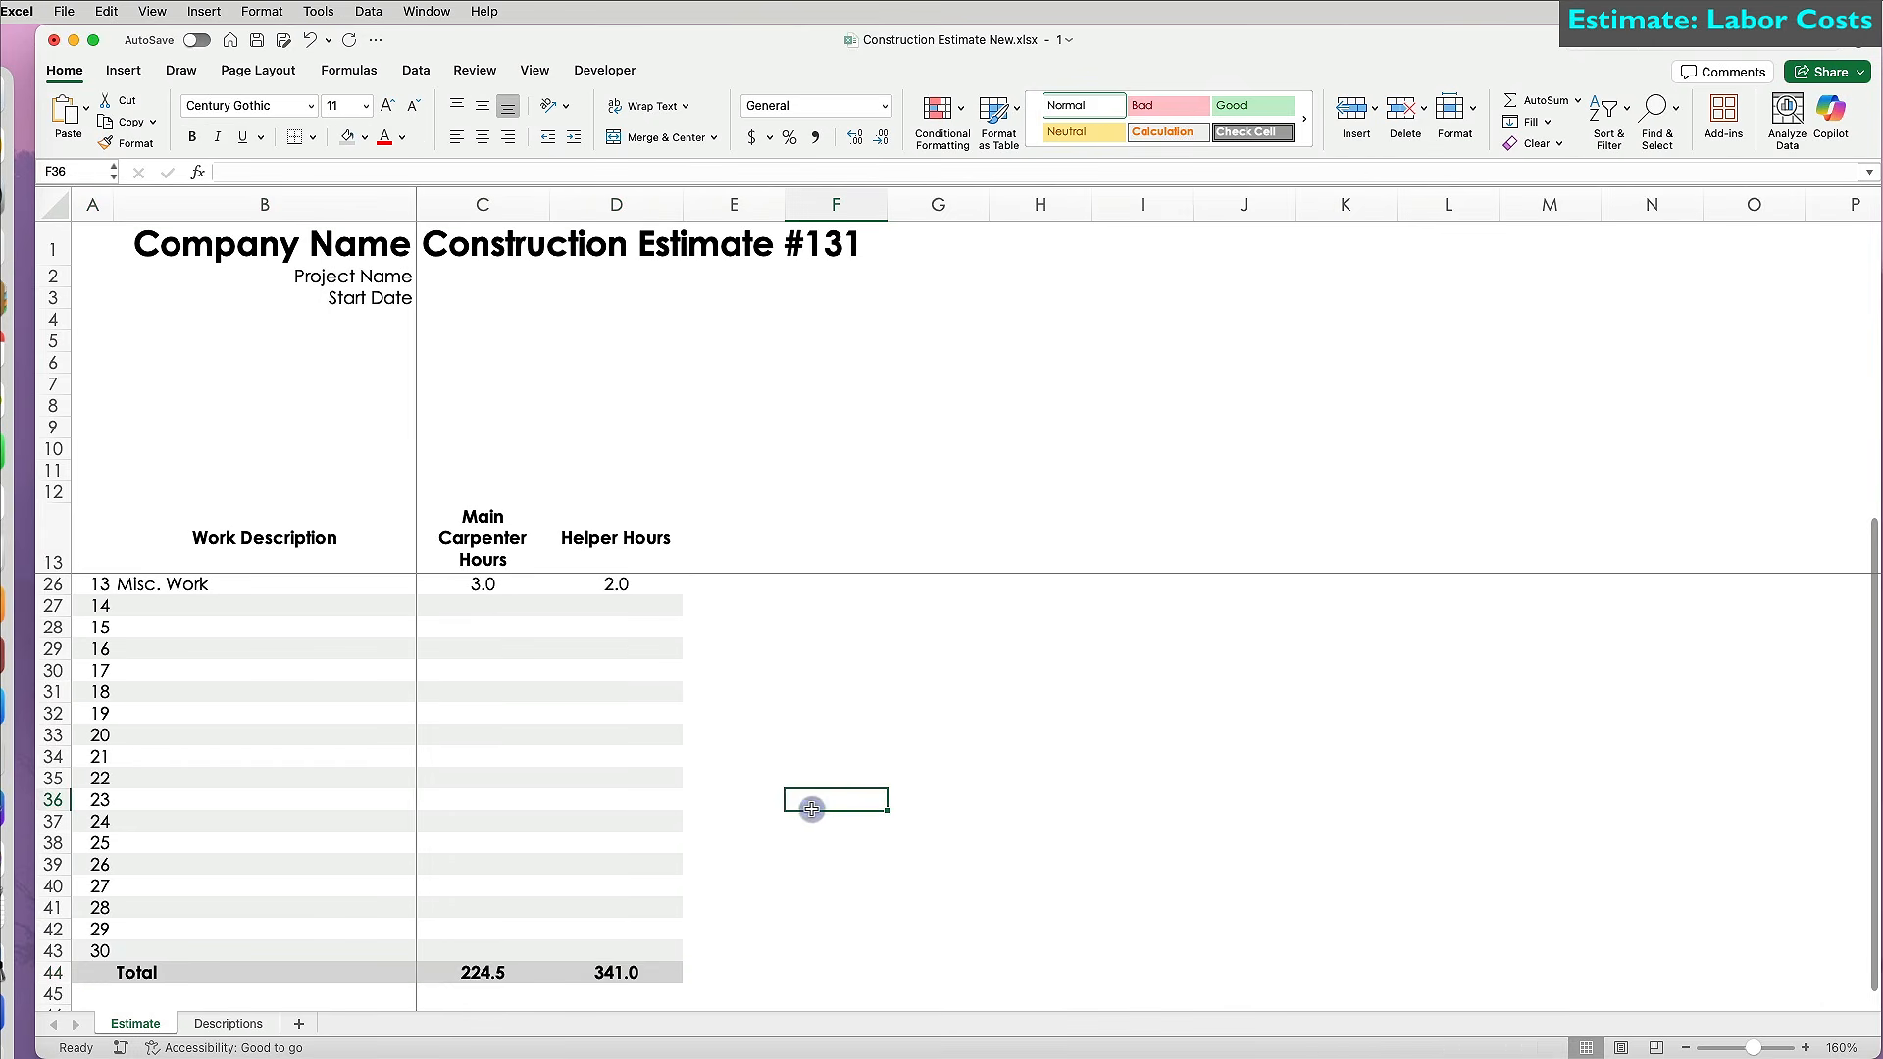
scroll(811, 808, up, 6)
drag(114, 199, 104, 199)
Enter 'Subtotal for Main Carp' in E13 and 'Subtotal for Helper' in F13.
click(730, 535)
text(Subt)
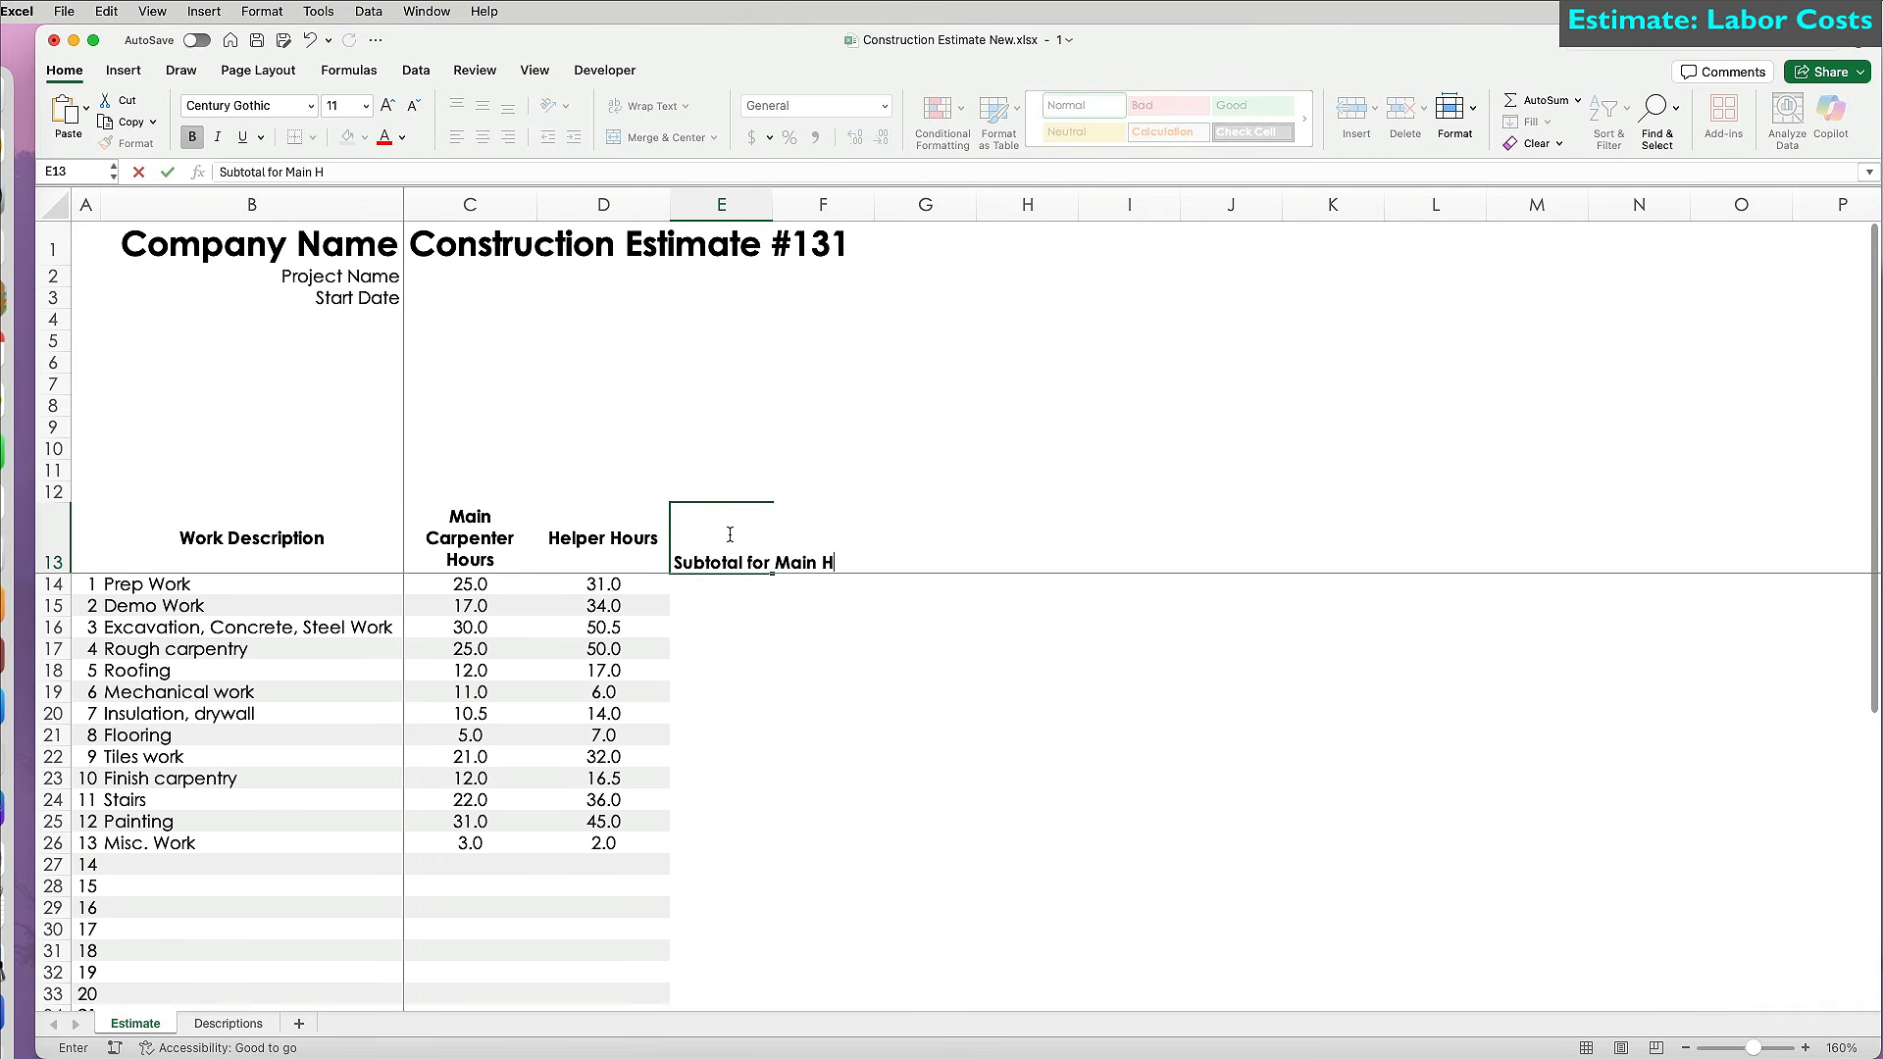
text(otal for Main Carp)
key(Tab)
text(Subtotal for Hel)
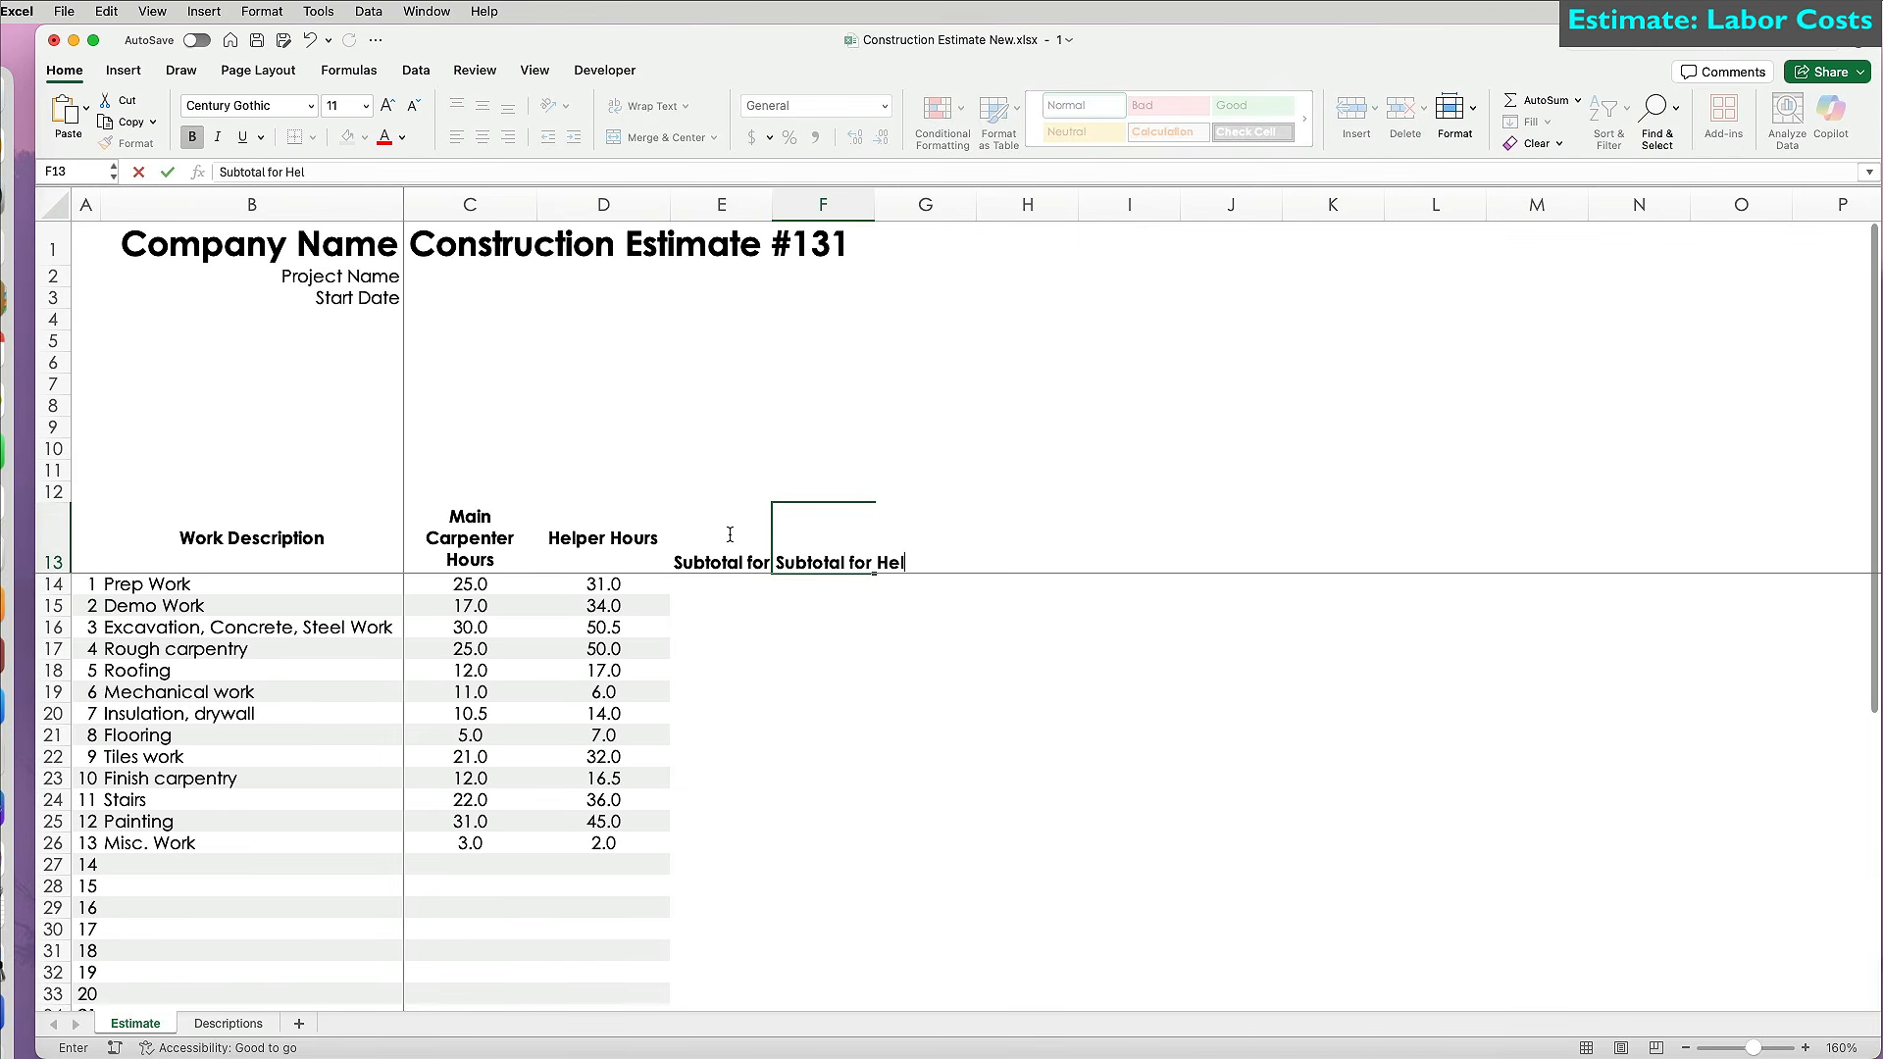
text(per)
key(Return)
Add right-aligned Rates, Main Carpentry and Helper Carpentry labels in E5:E7, with Rates bold.
key(super+grave)
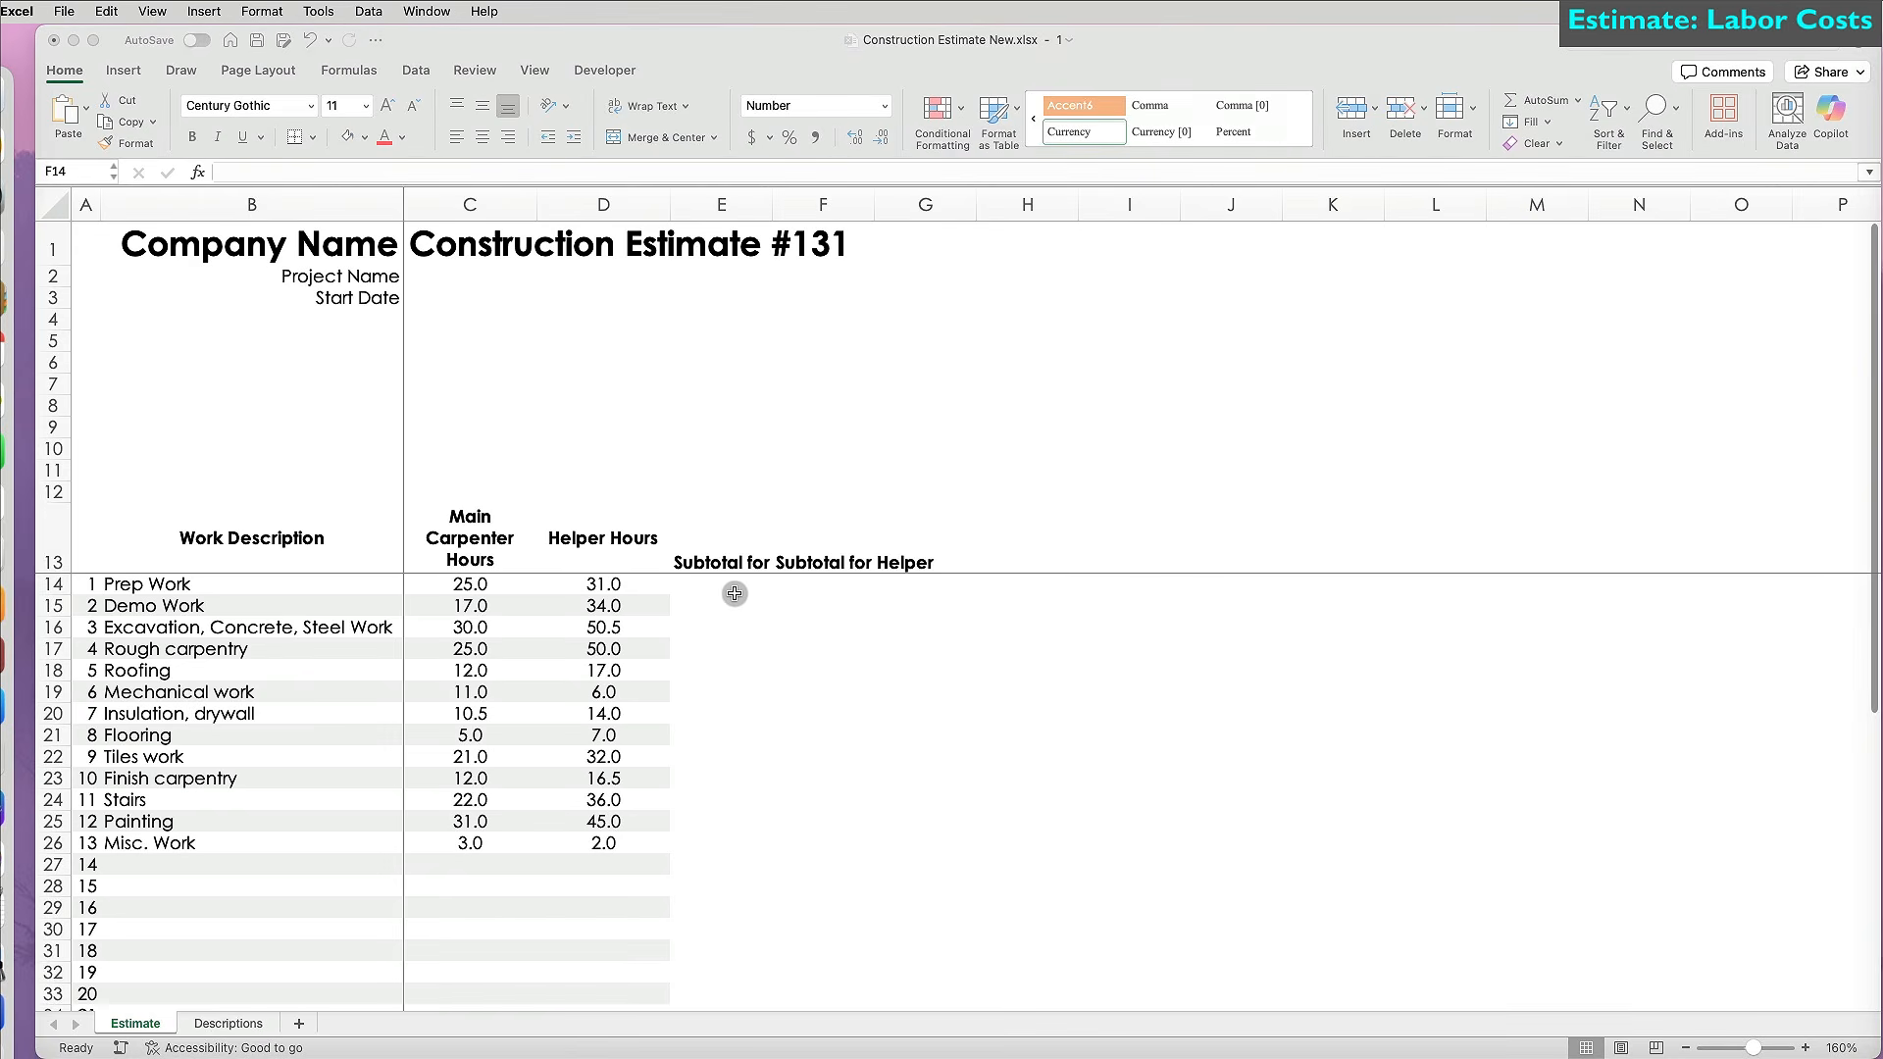
click(750, 326)
click(748, 319)
click(742, 337)
text(Rates)
key(Return)
text(Main )
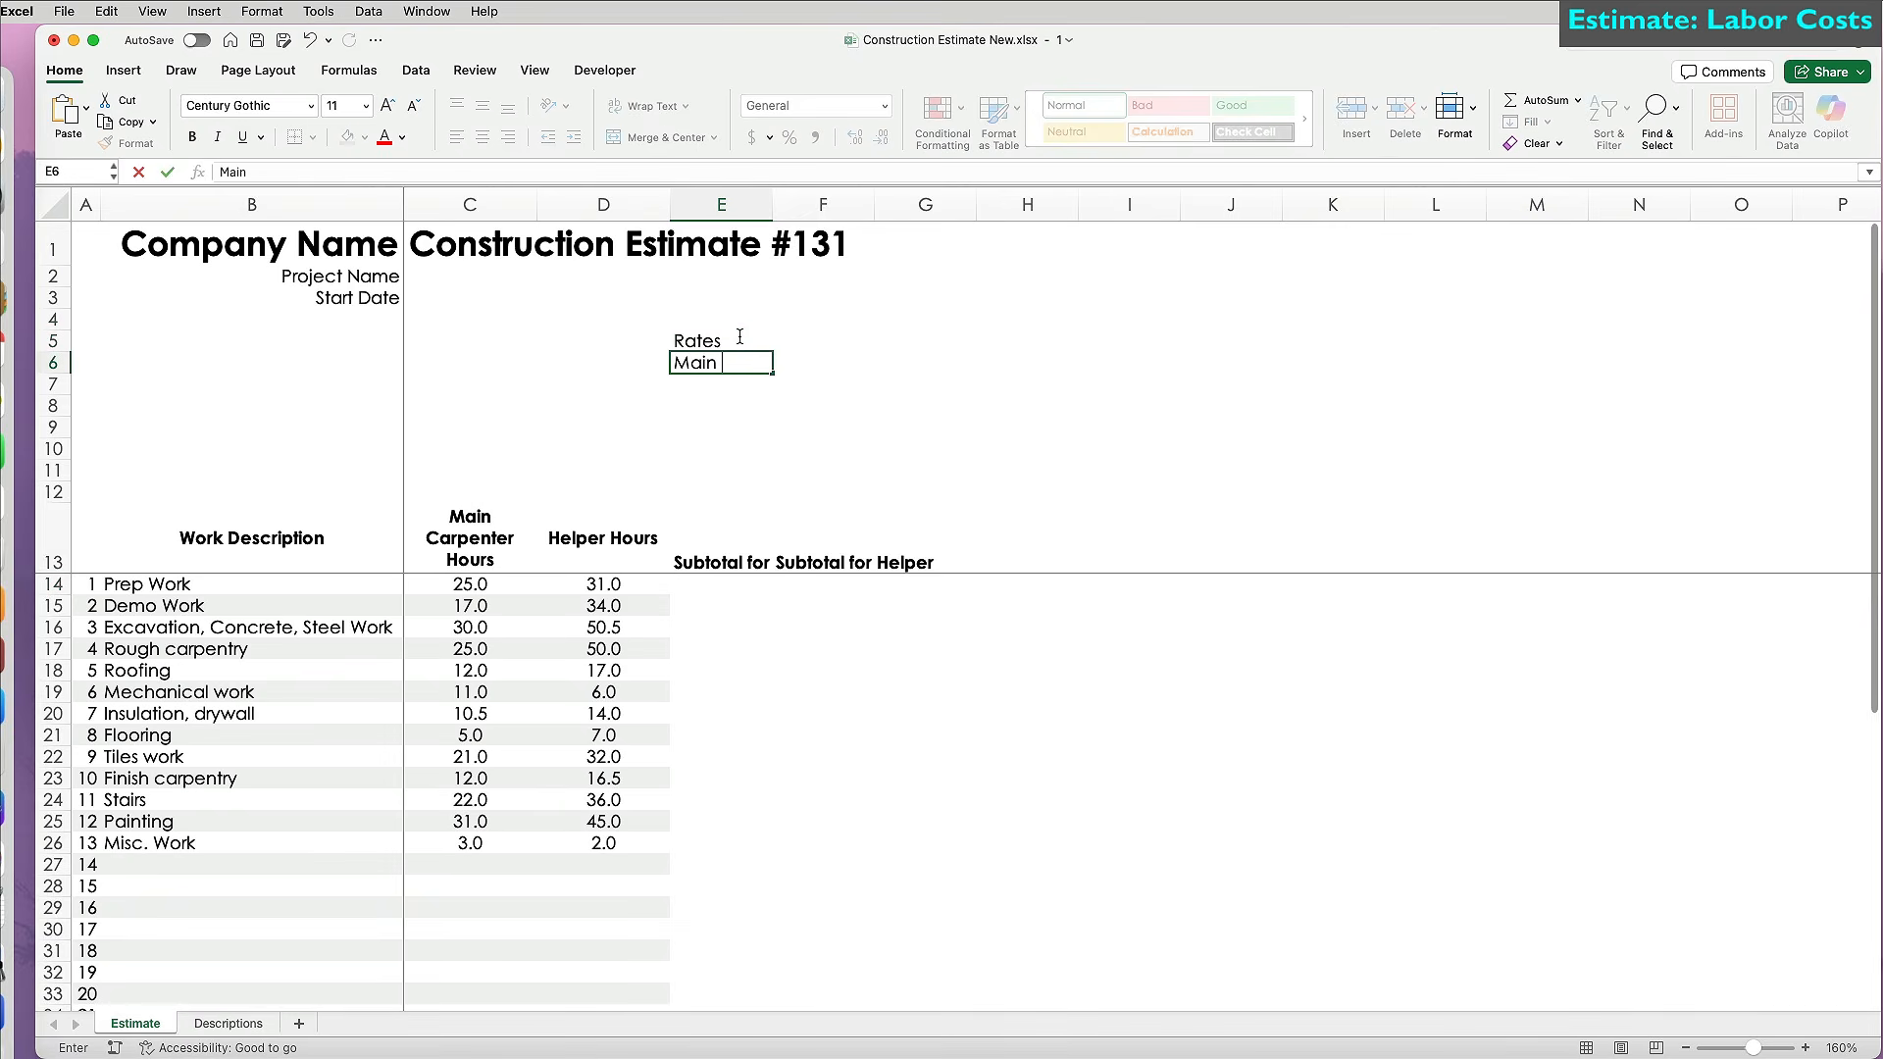
text(Carpentry)
key(Return)
text(Helper Car)
key(Return)
click(739, 336)
key(super+b)
drag(740, 336, 745, 383)
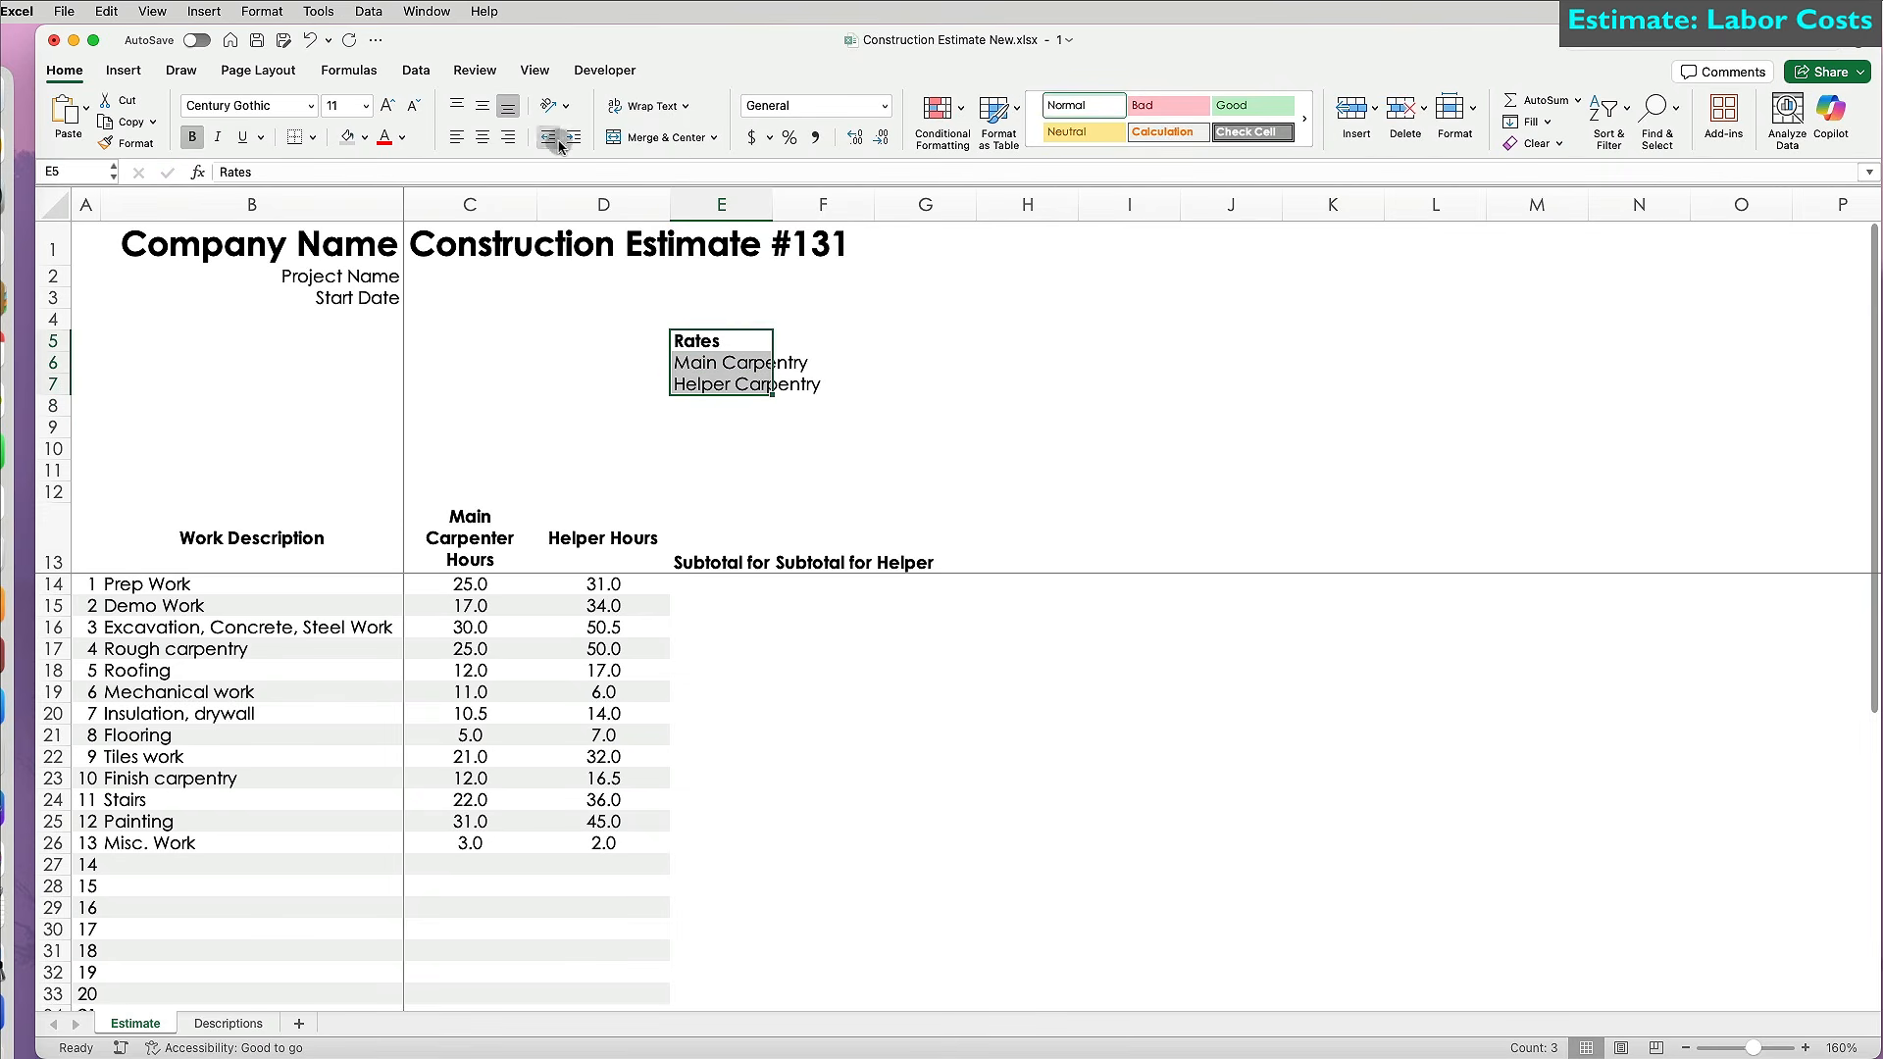
click(512, 137)
Enter the rates $50 in F6 and $28 in F7.
click(820, 364)
text($50)
key(Return)
text($28)
key(Return)
click(737, 583)
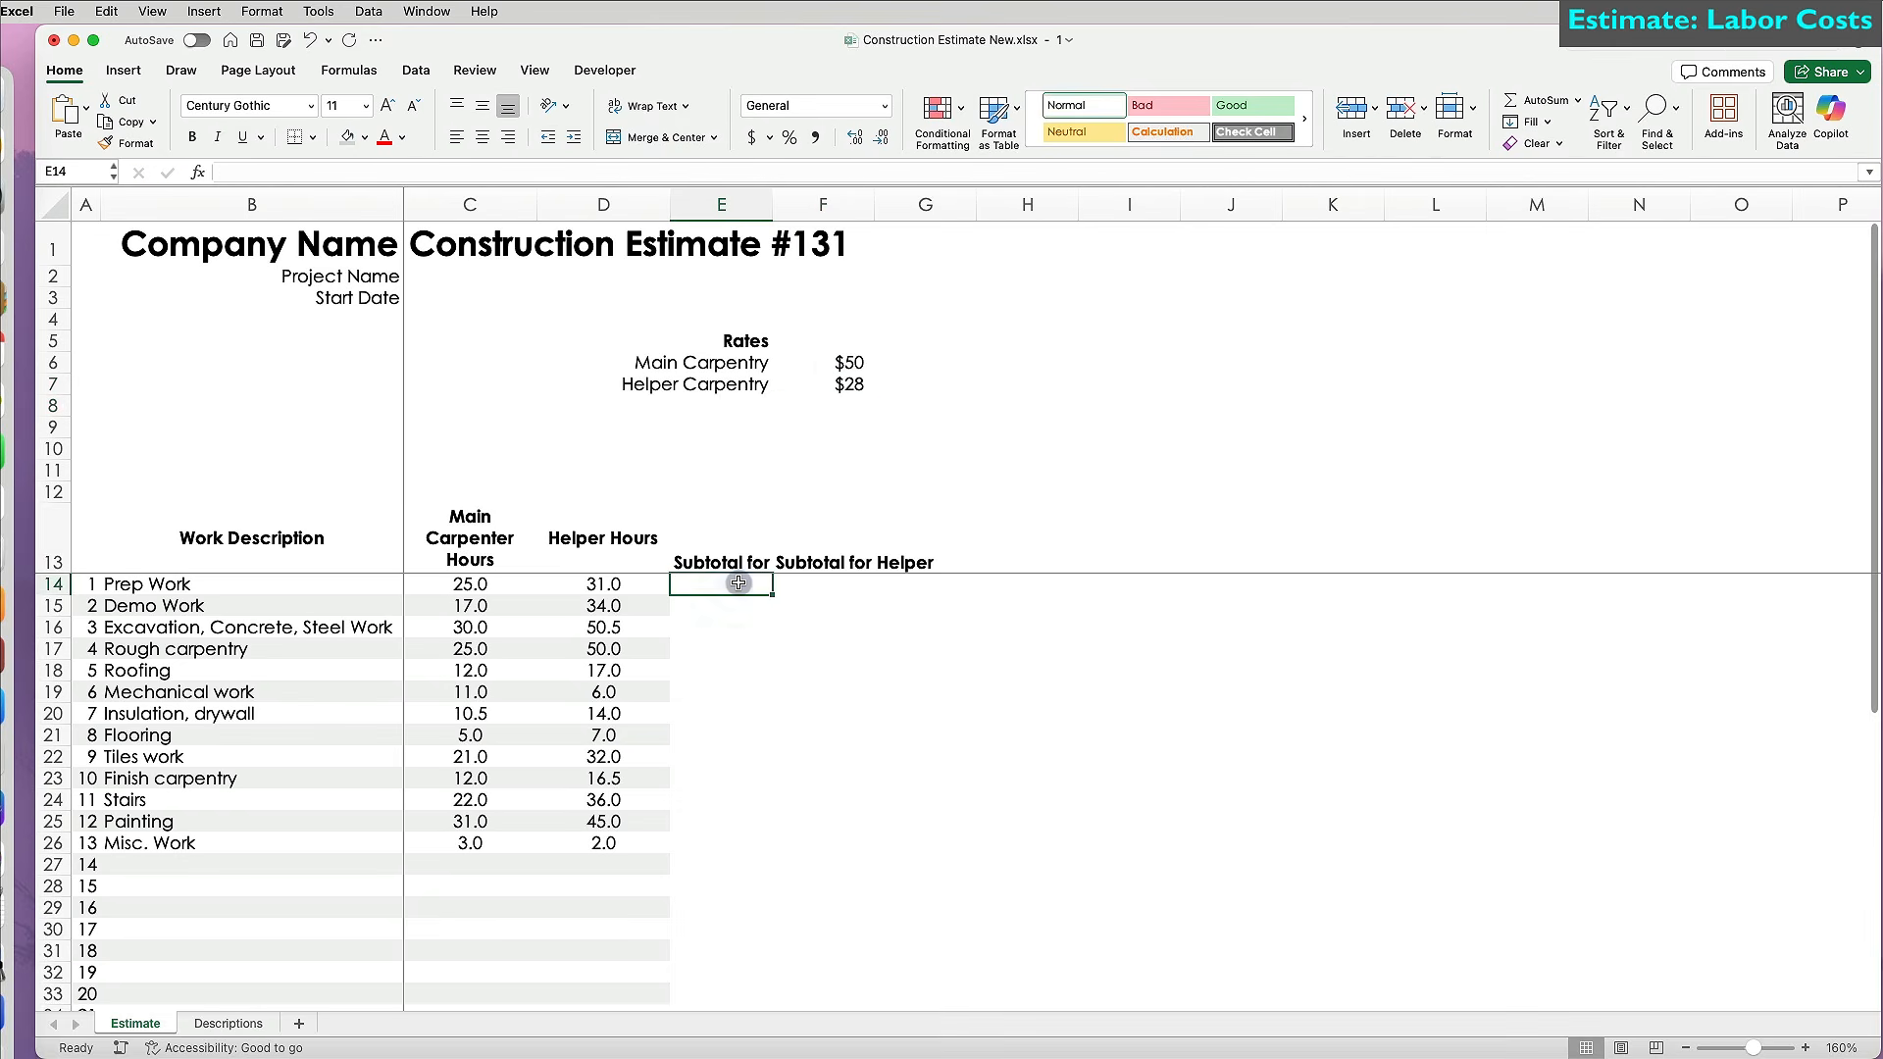
Copy the Helper Hours heading's wrapped, centred style onto the E13:G13 headings.
click(628, 549)
click(135, 142)
drag(730, 545, 883, 542)
Enter =C14*$F$6 in E14 and fill it down column E to row 43.
click(741, 588)
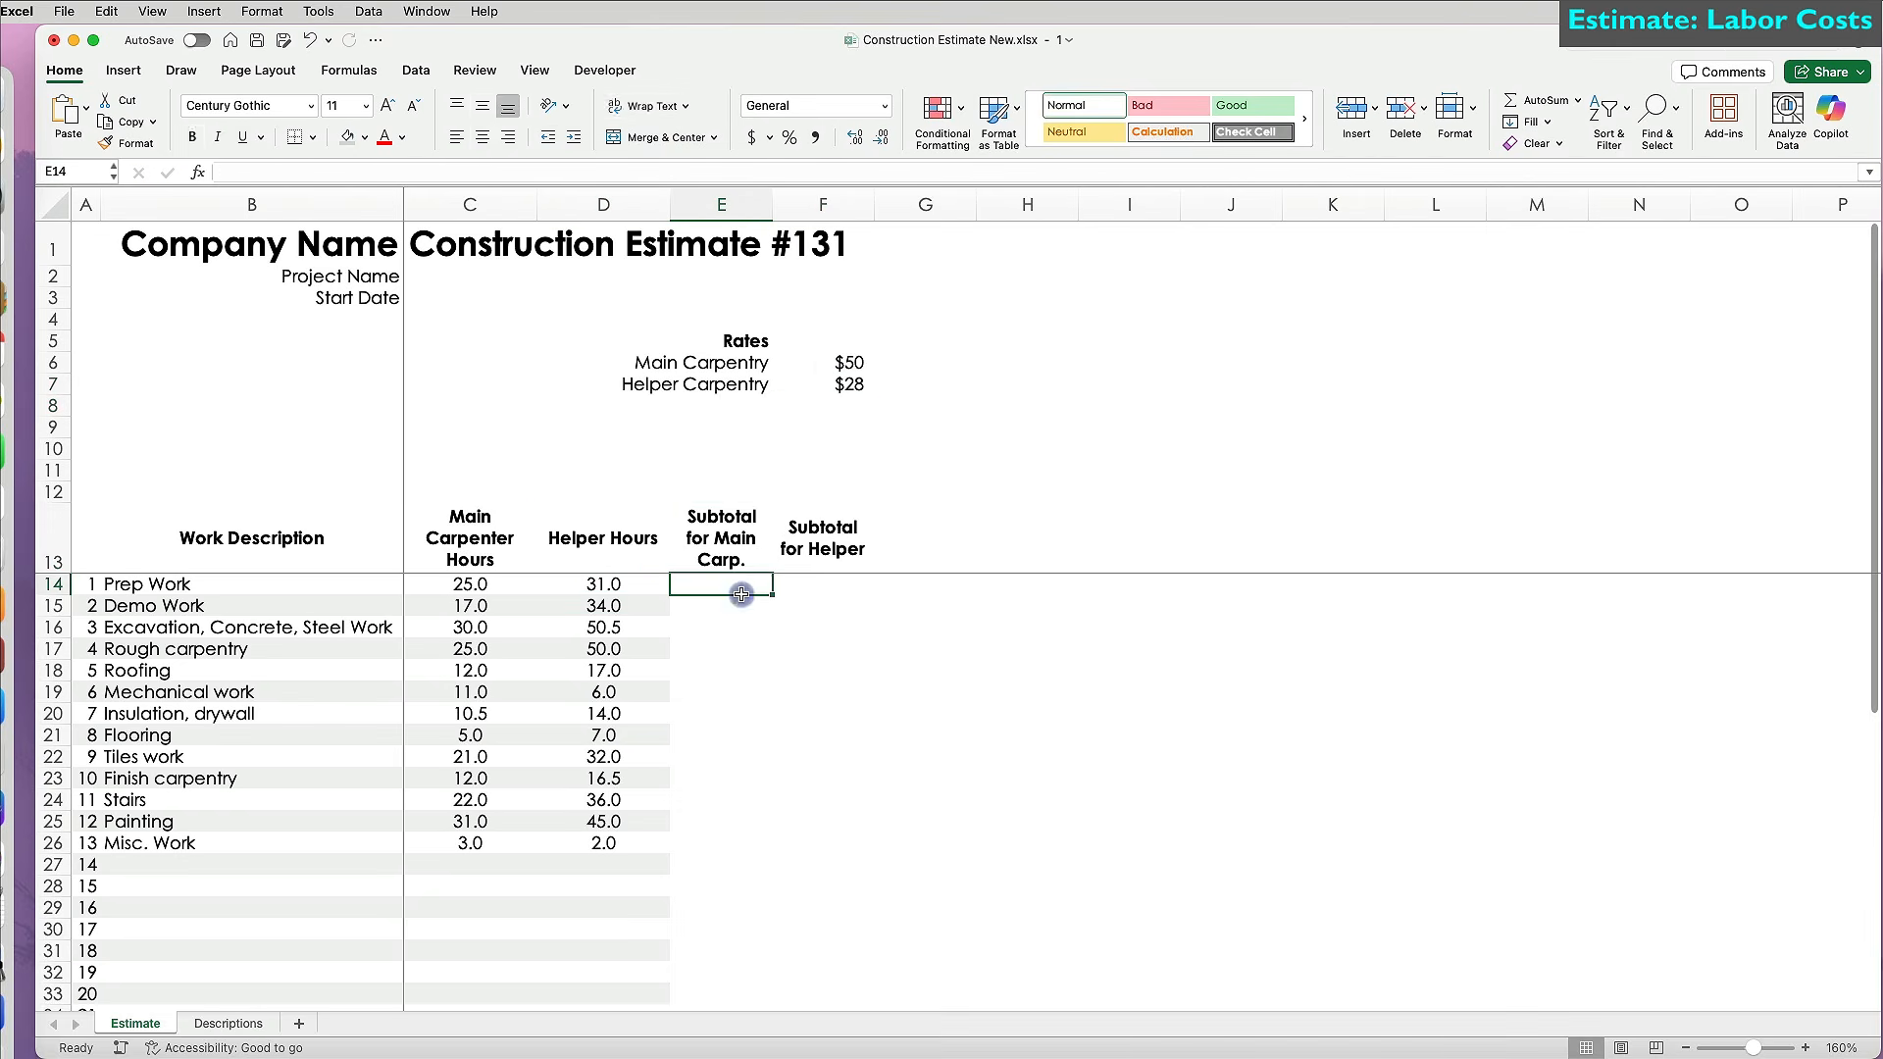
text(=)
click(481, 582)
text(*)
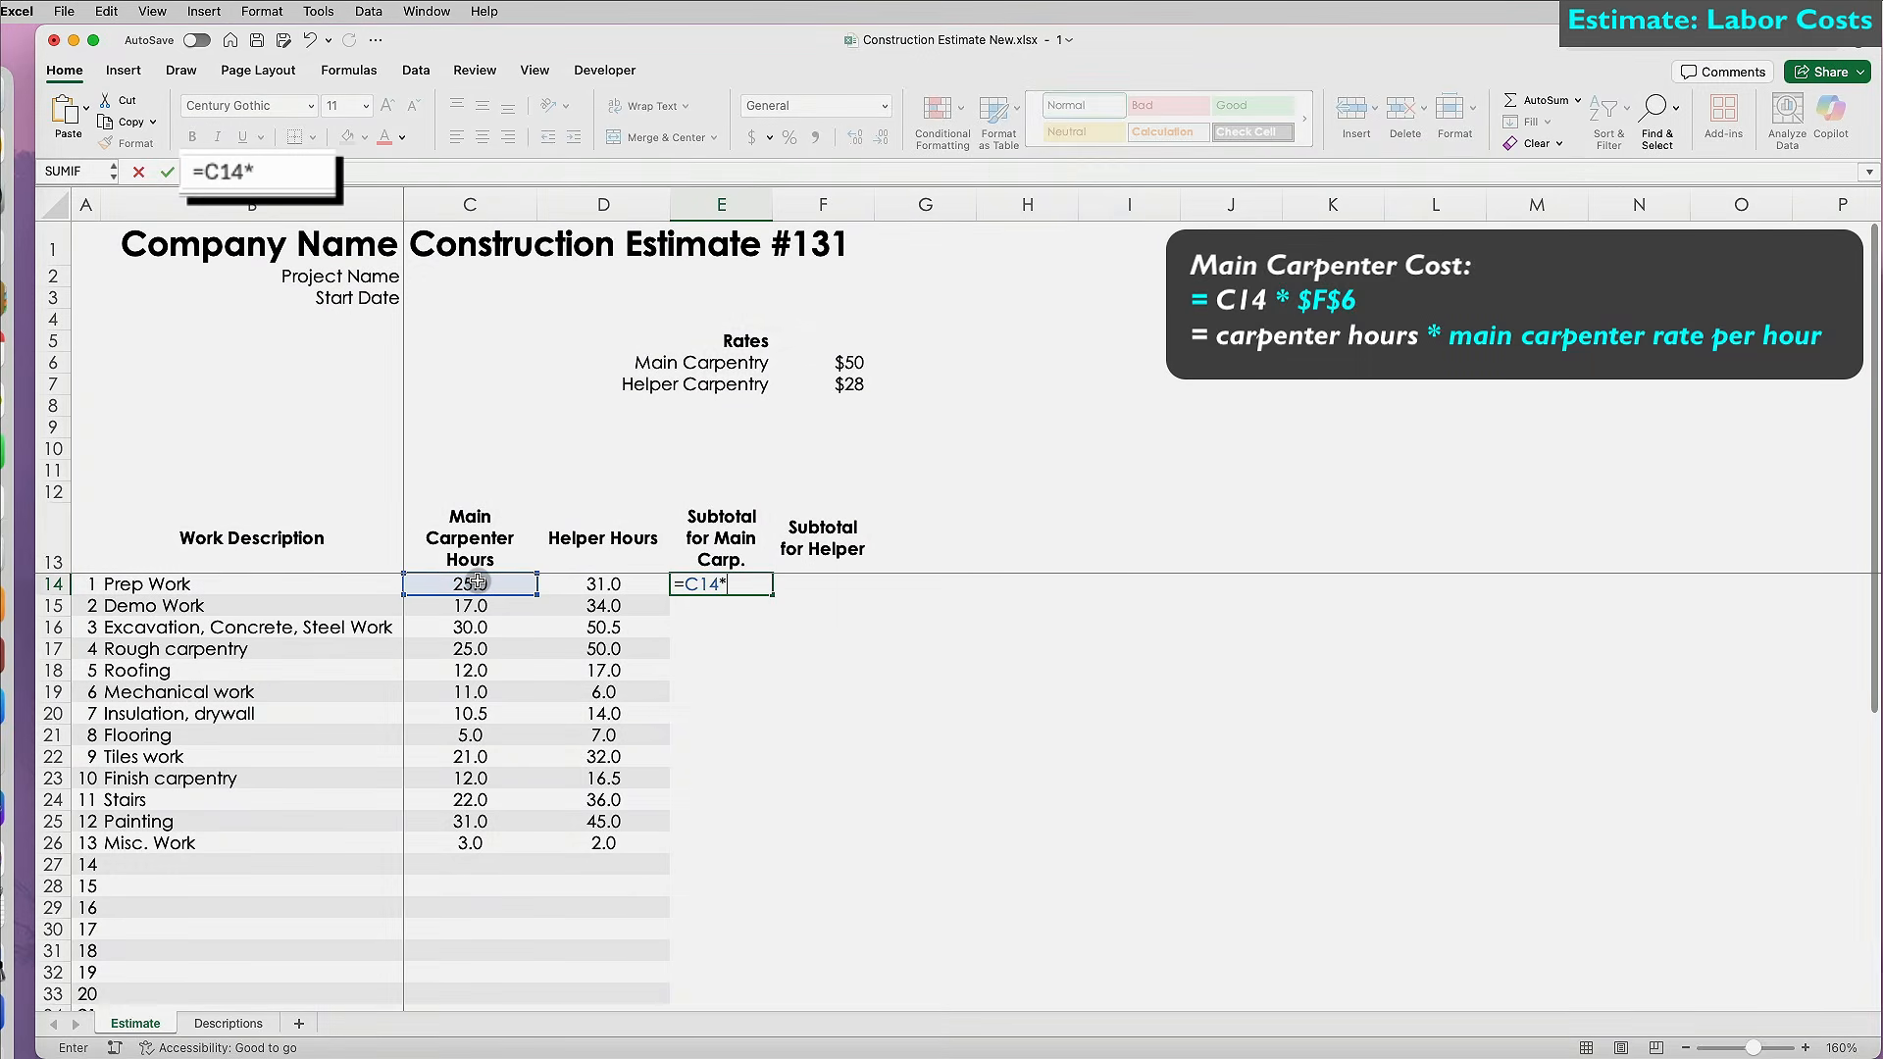
click(860, 359)
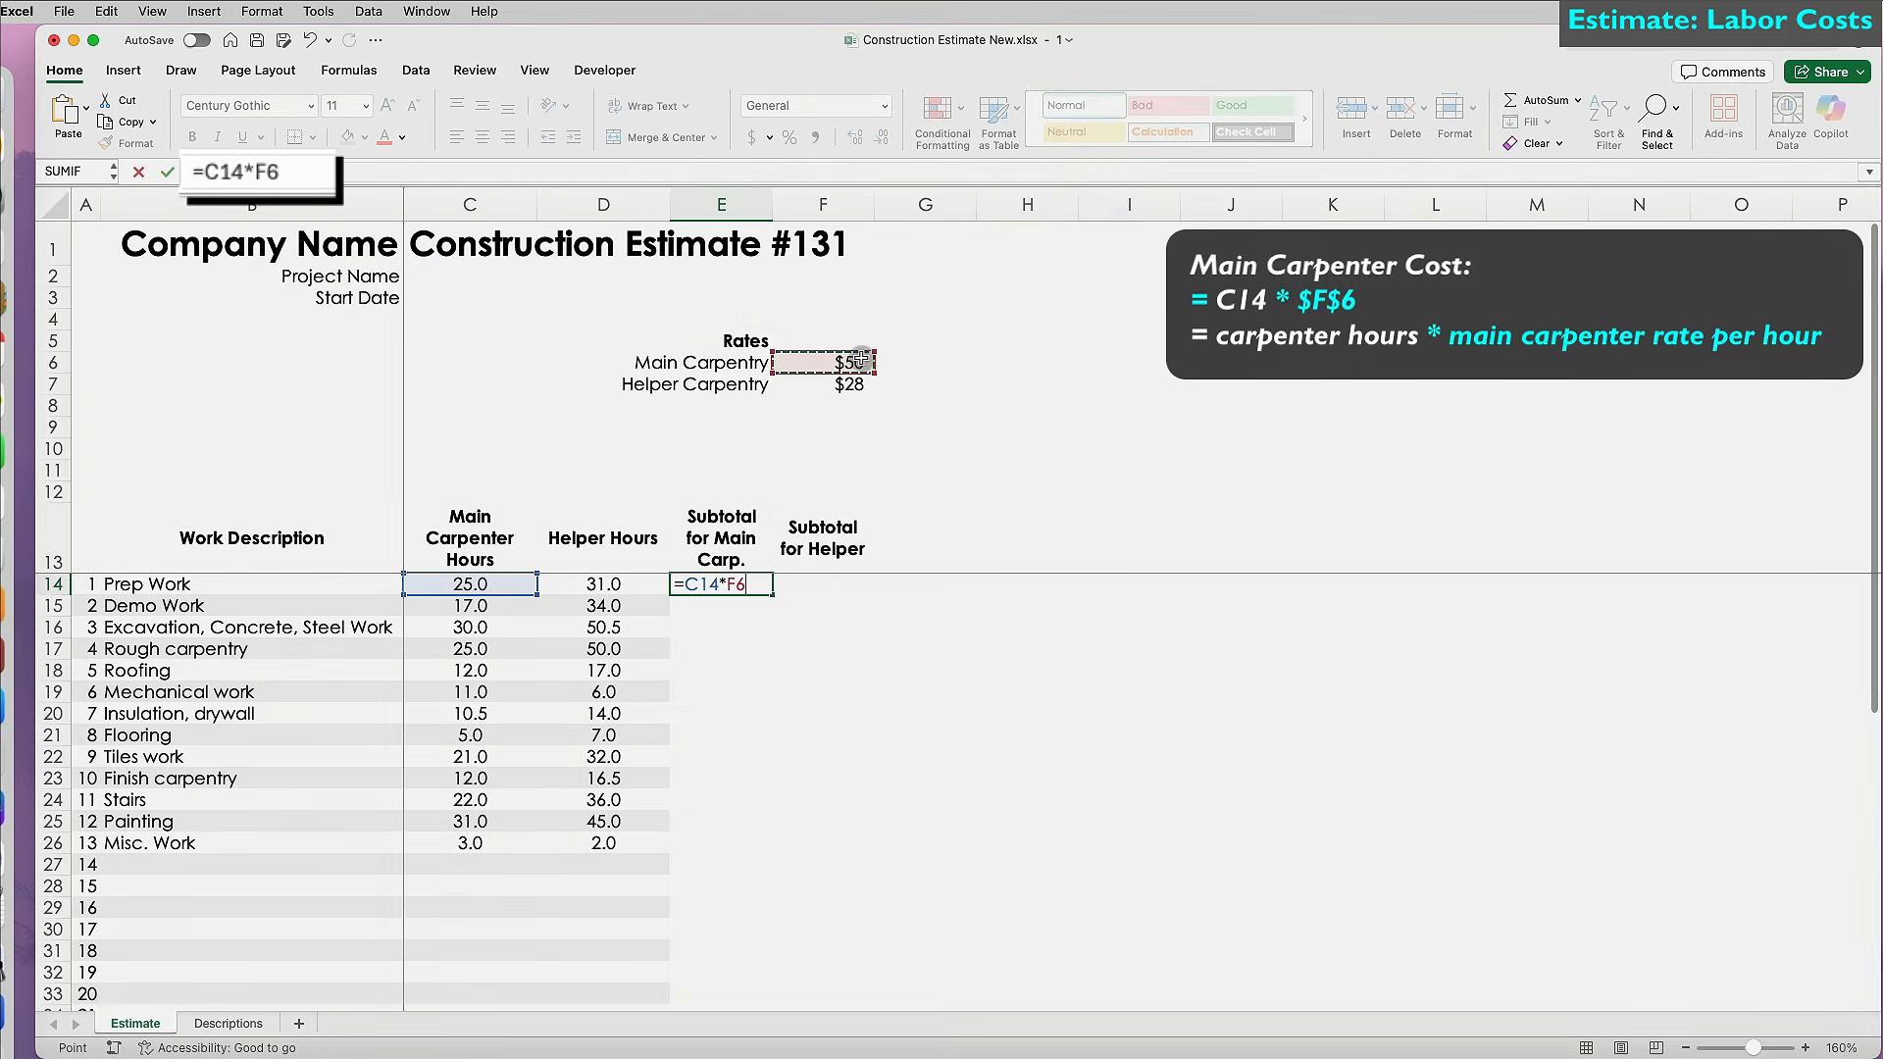
key(F4)
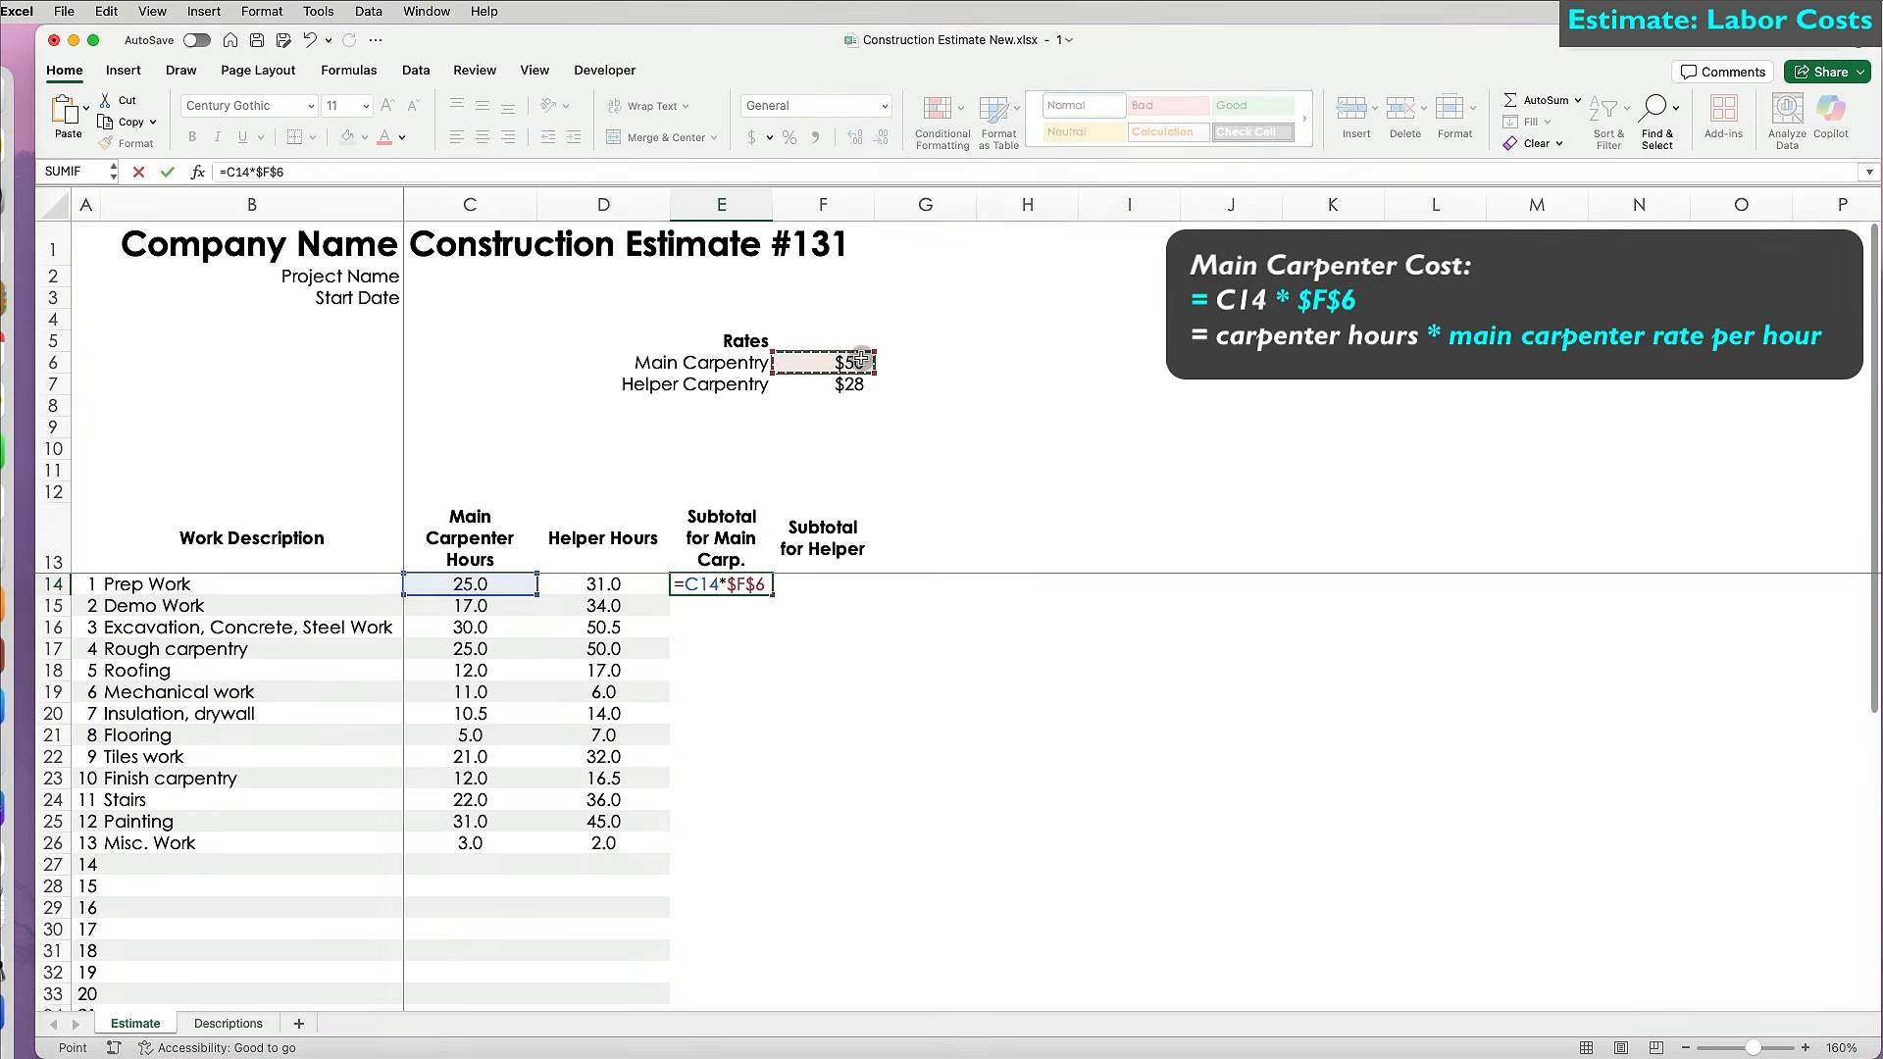
key(Return)
click(757, 584)
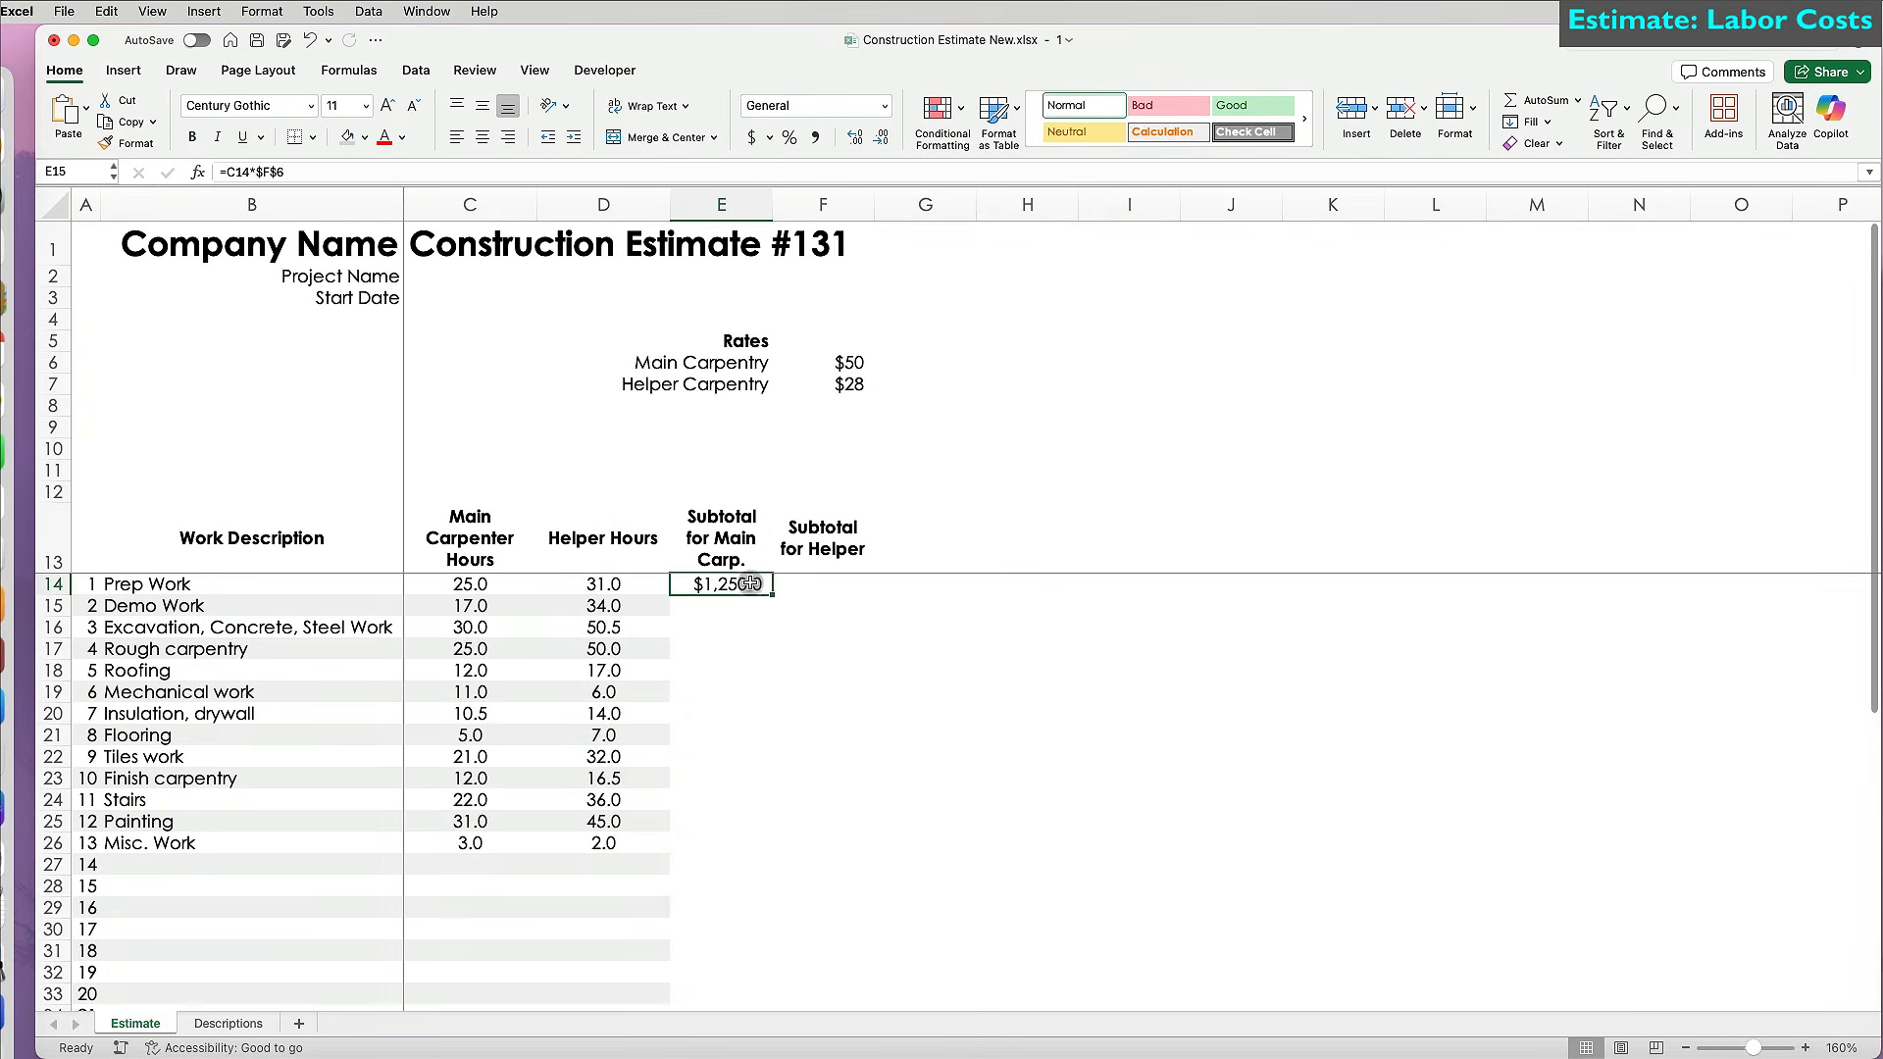
double_click(774, 595)
Extend D44's SUM across E44:F44 and give E44 and F44 Accounting format.
scroll(671, 957, down, 4)
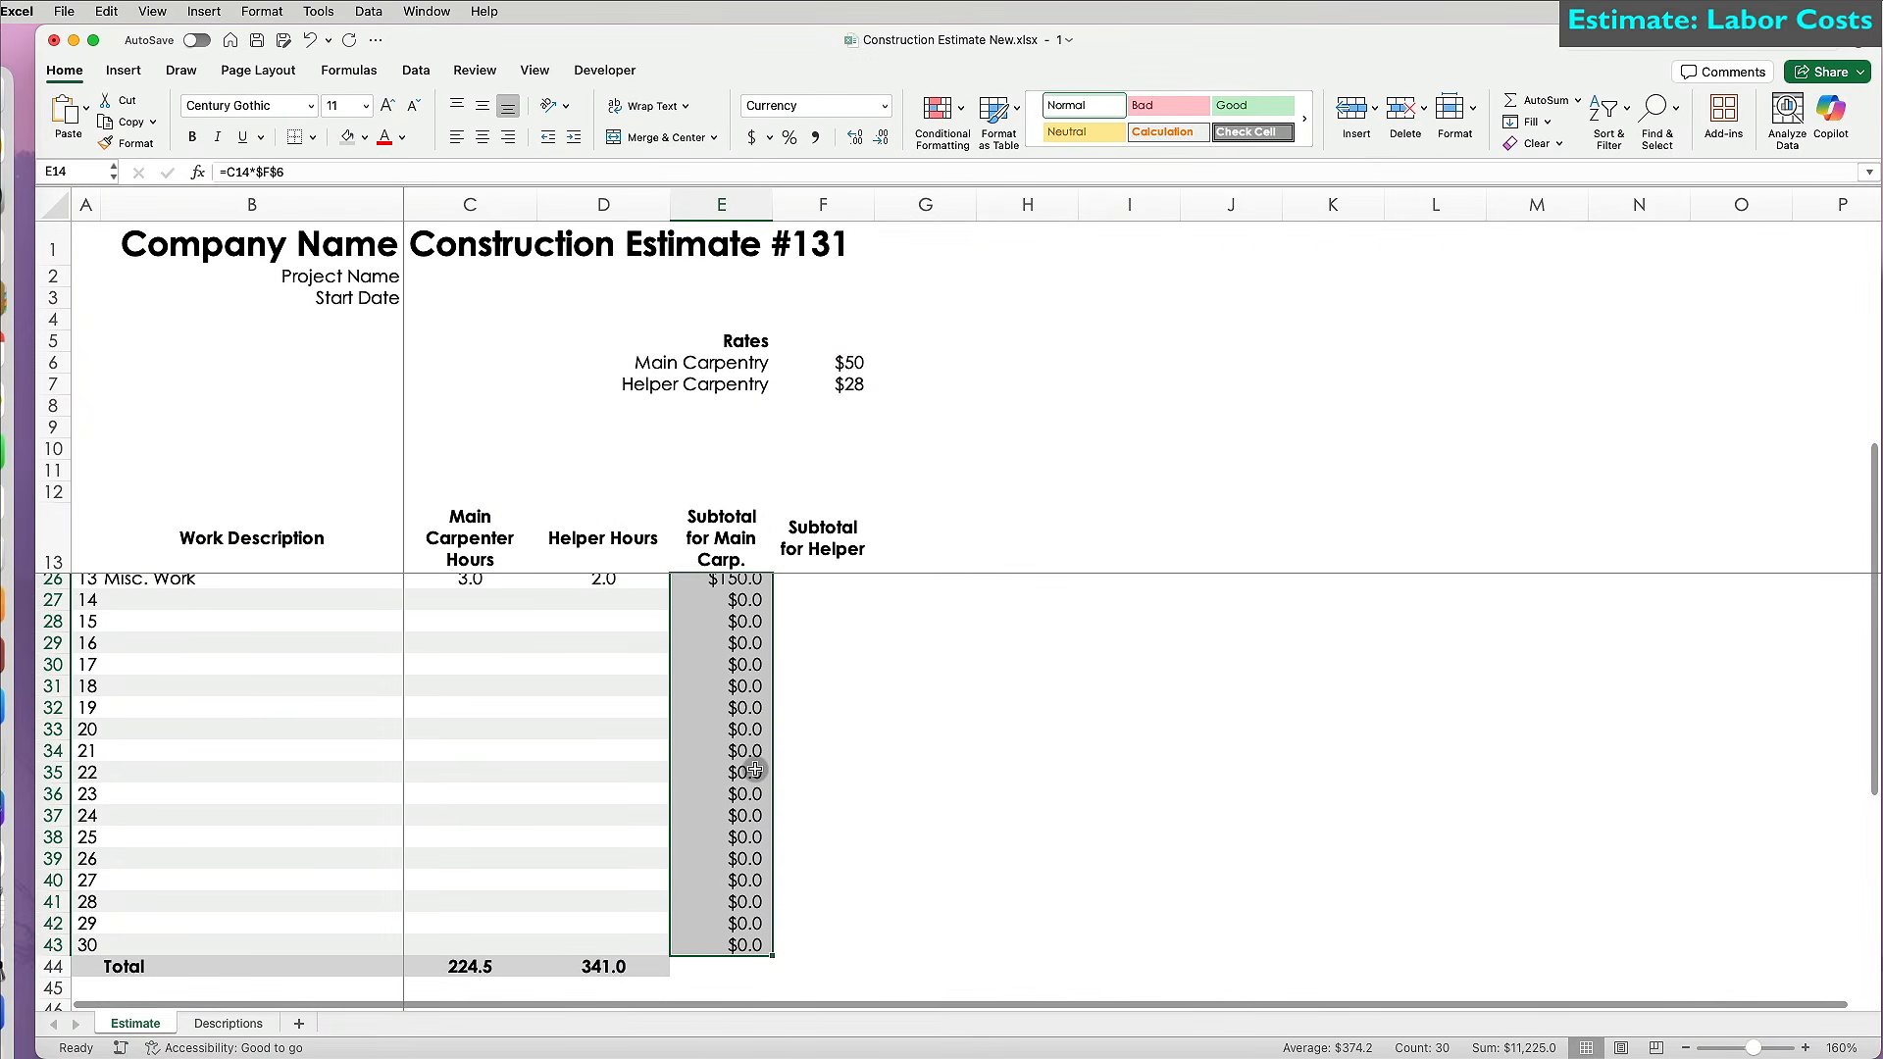
click(648, 969)
drag(669, 978, 873, 978)
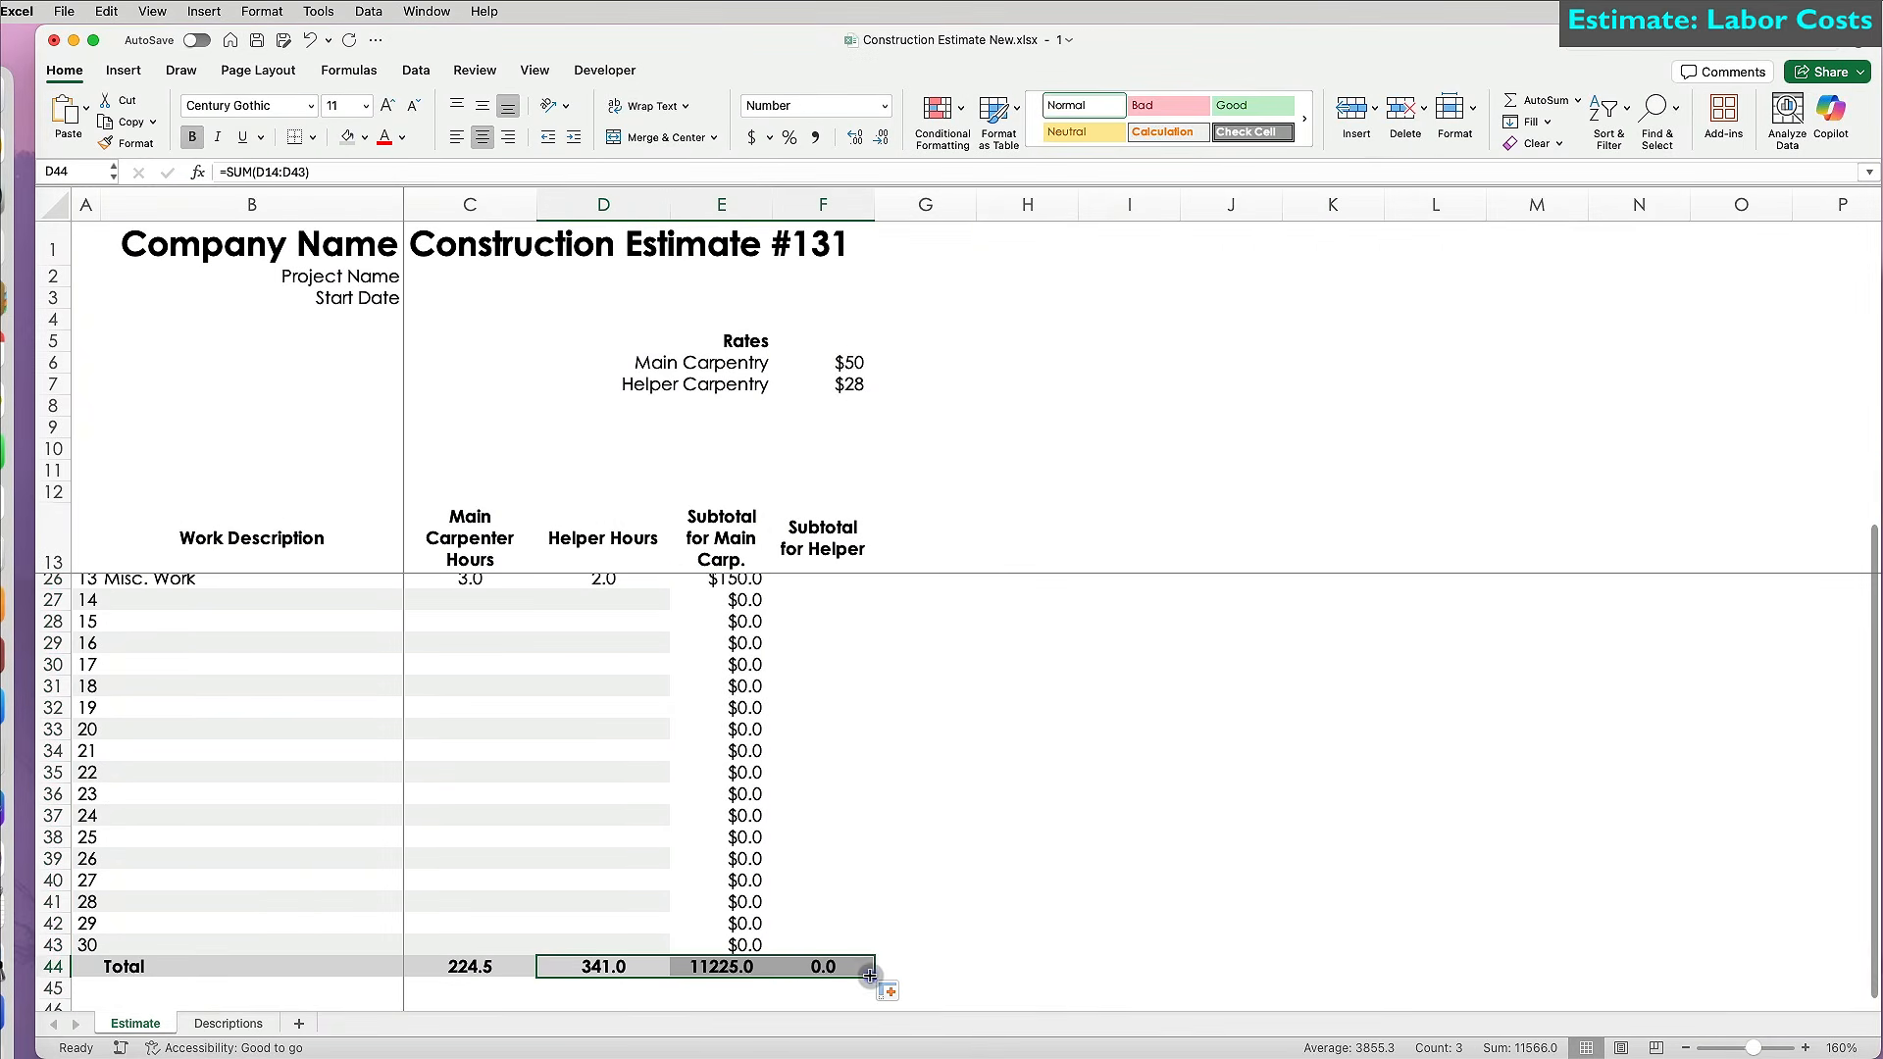
click(754, 965)
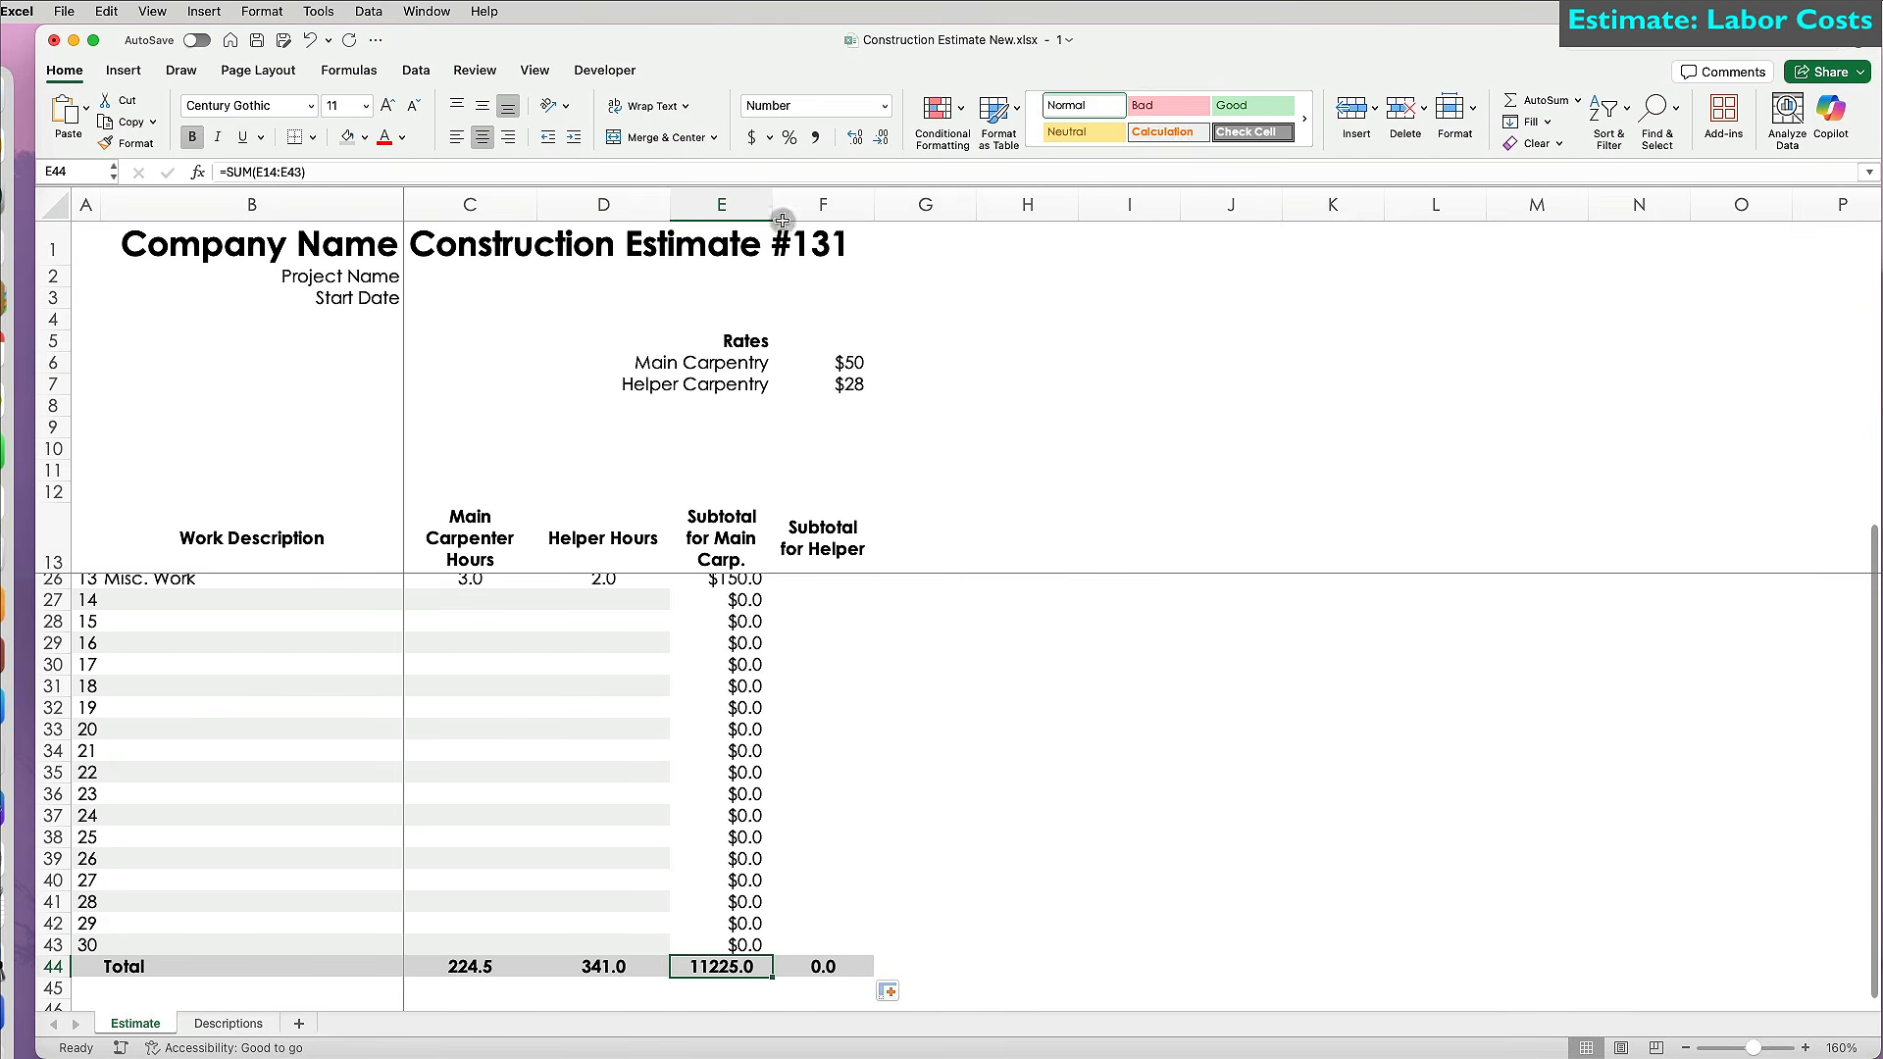
click(752, 137)
click(845, 969)
key(super+y)
Enter =D14*$F$7 in F14 and fill it down the helper subtotal column.
scroll(835, 843, up, 5)
click(835, 583)
text(=)
click(633, 583)
text(*)
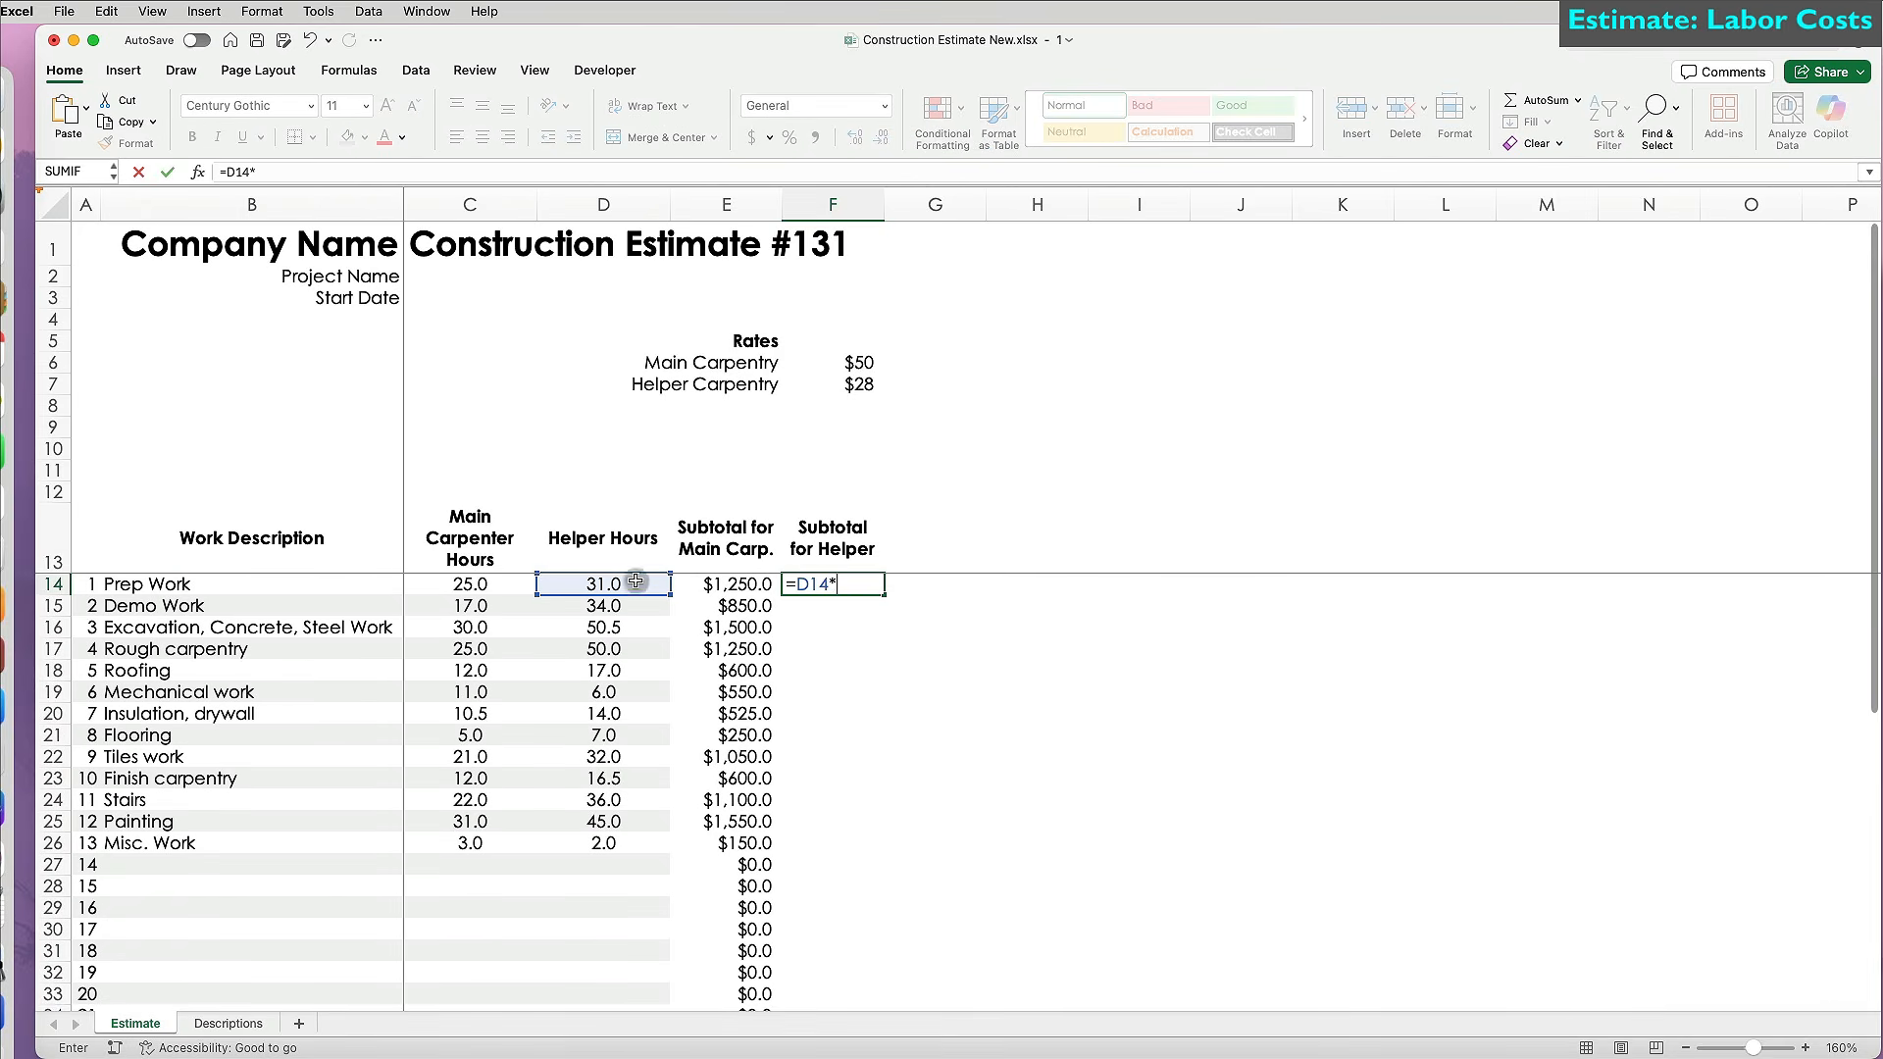
click(853, 387)
key(F4)
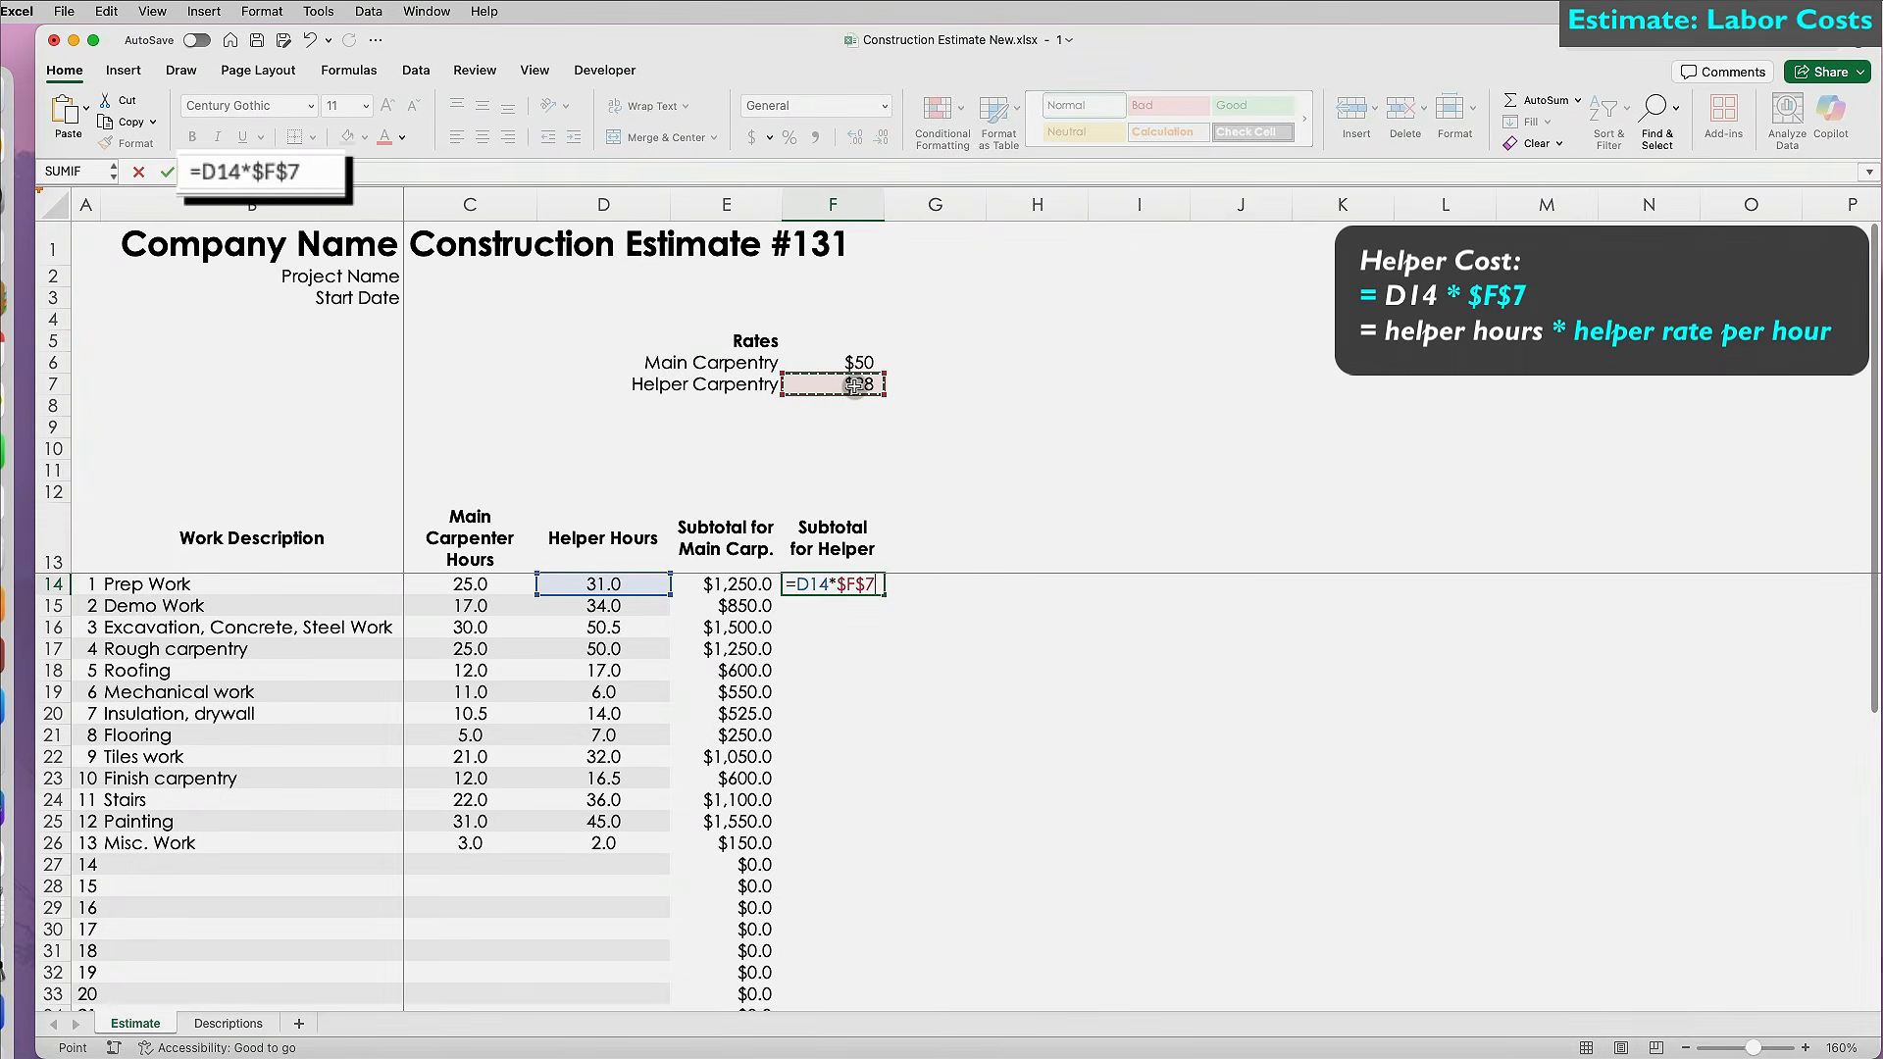
key(Return)
click(853, 587)
double_click(884, 595)
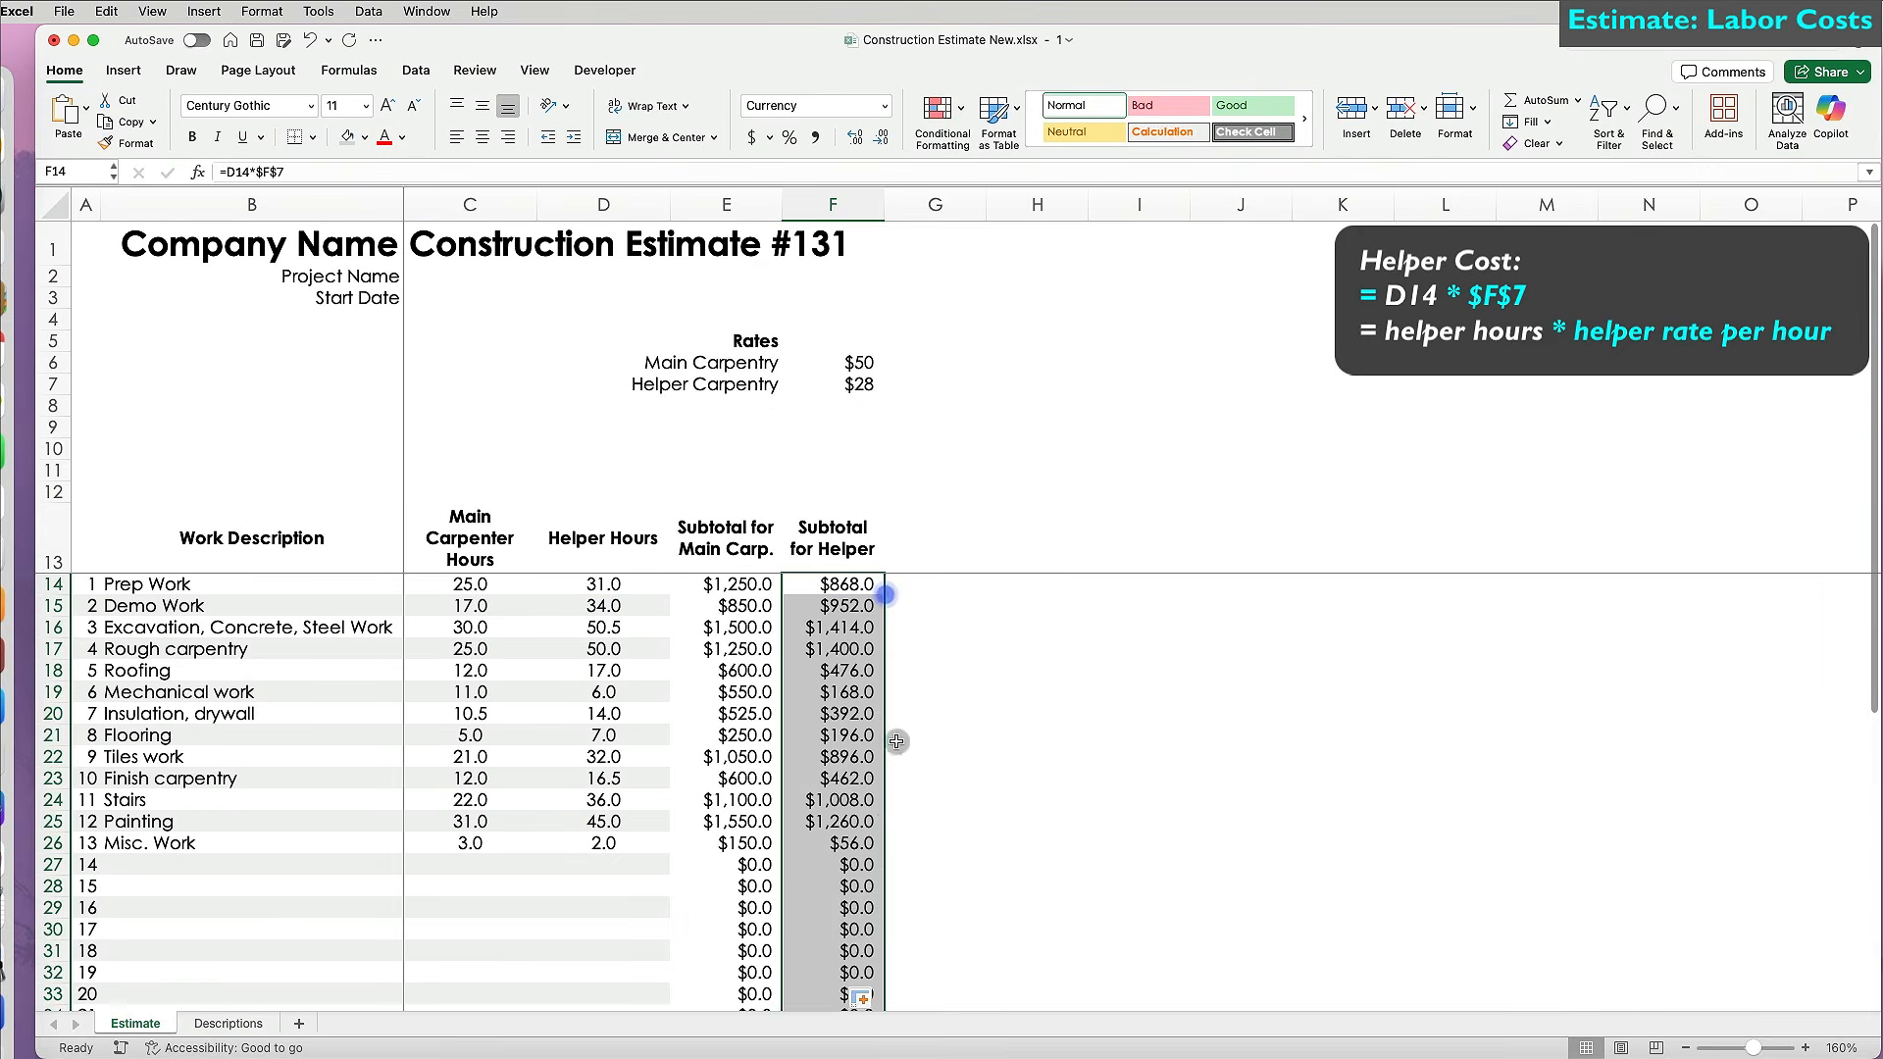
Select the hours columns C13:D44 as a formatting source.
scroll(895, 684, down, 5)
scroll(882, 816, up, 5)
click(842, 821)
drag(484, 559, 655, 1047)
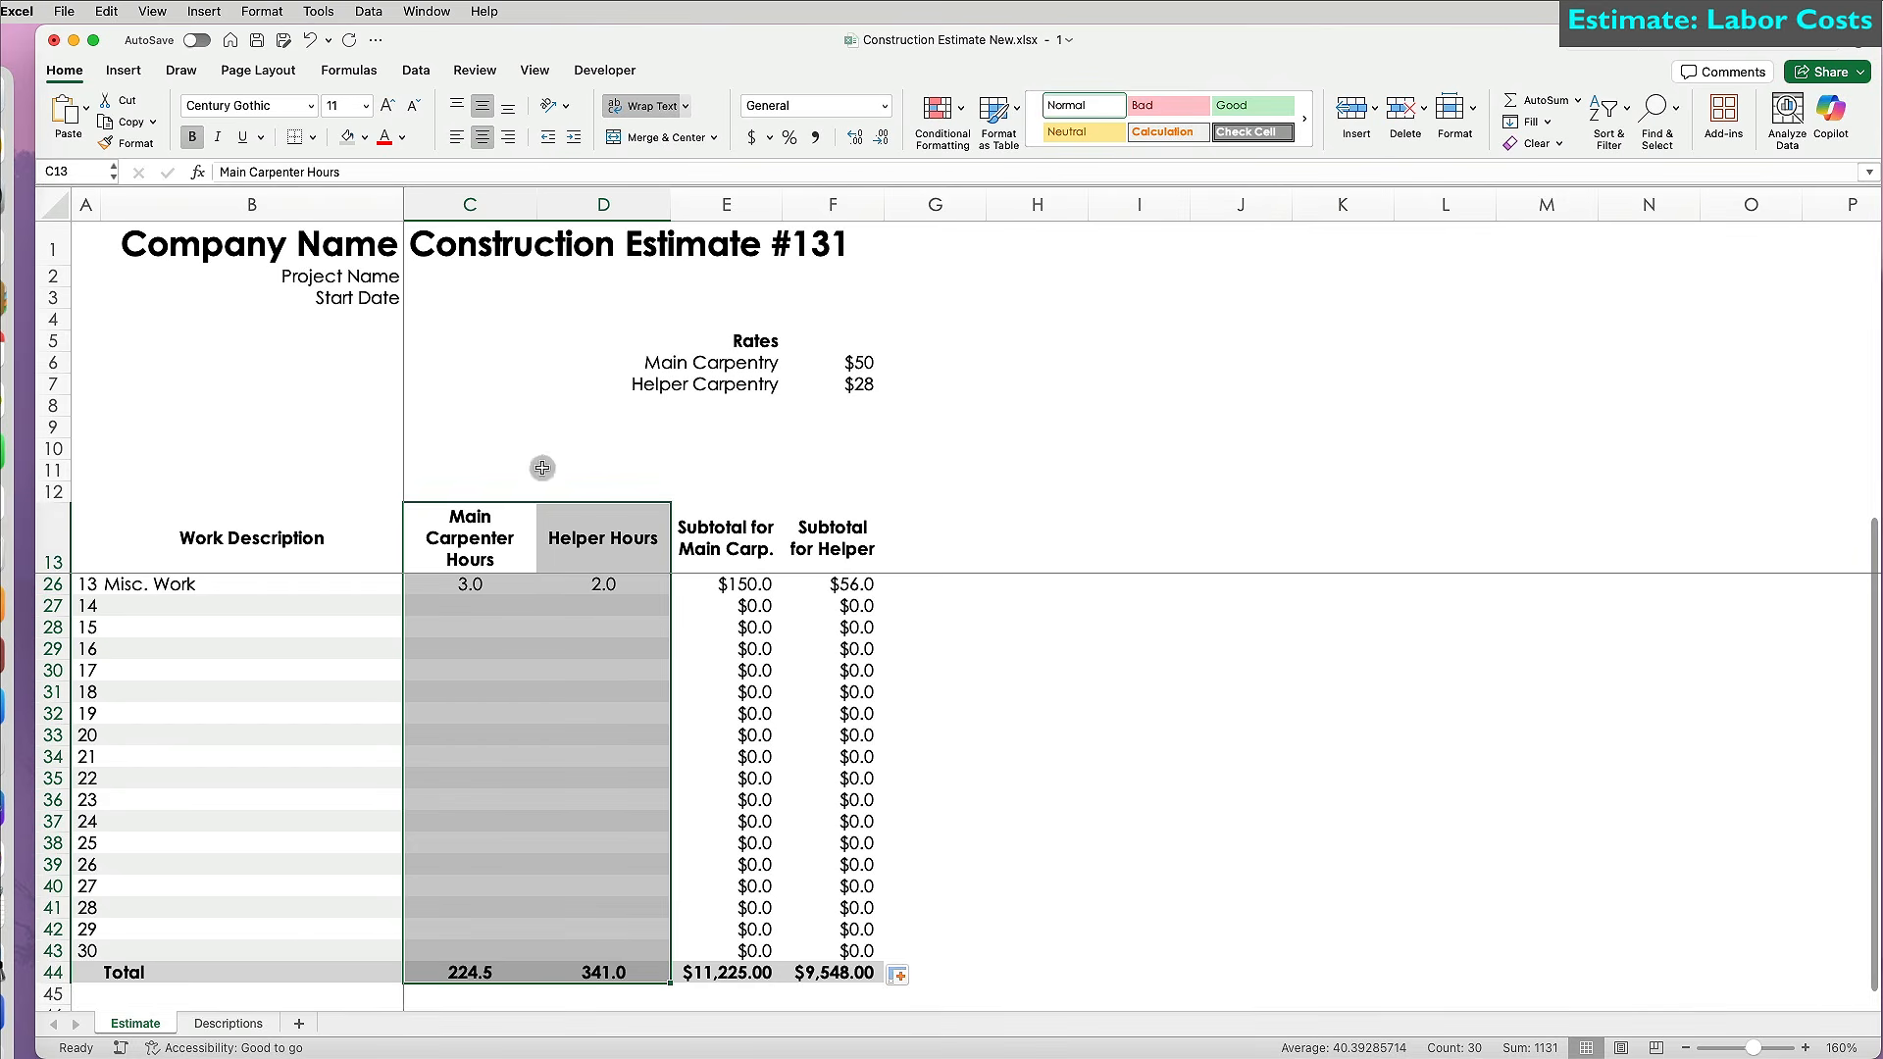
Paint the hours columns' formatting onto E13:F44 and show both subtotal columns in Accounting format.
click(130, 143)
scroll(654, 615, up, 4)
mouse_move(726, 537)
mouse_down()
mouse_move(745, 549)
mouse_move(868, 1034)
mouse_move(870, 976)
mouse_up()
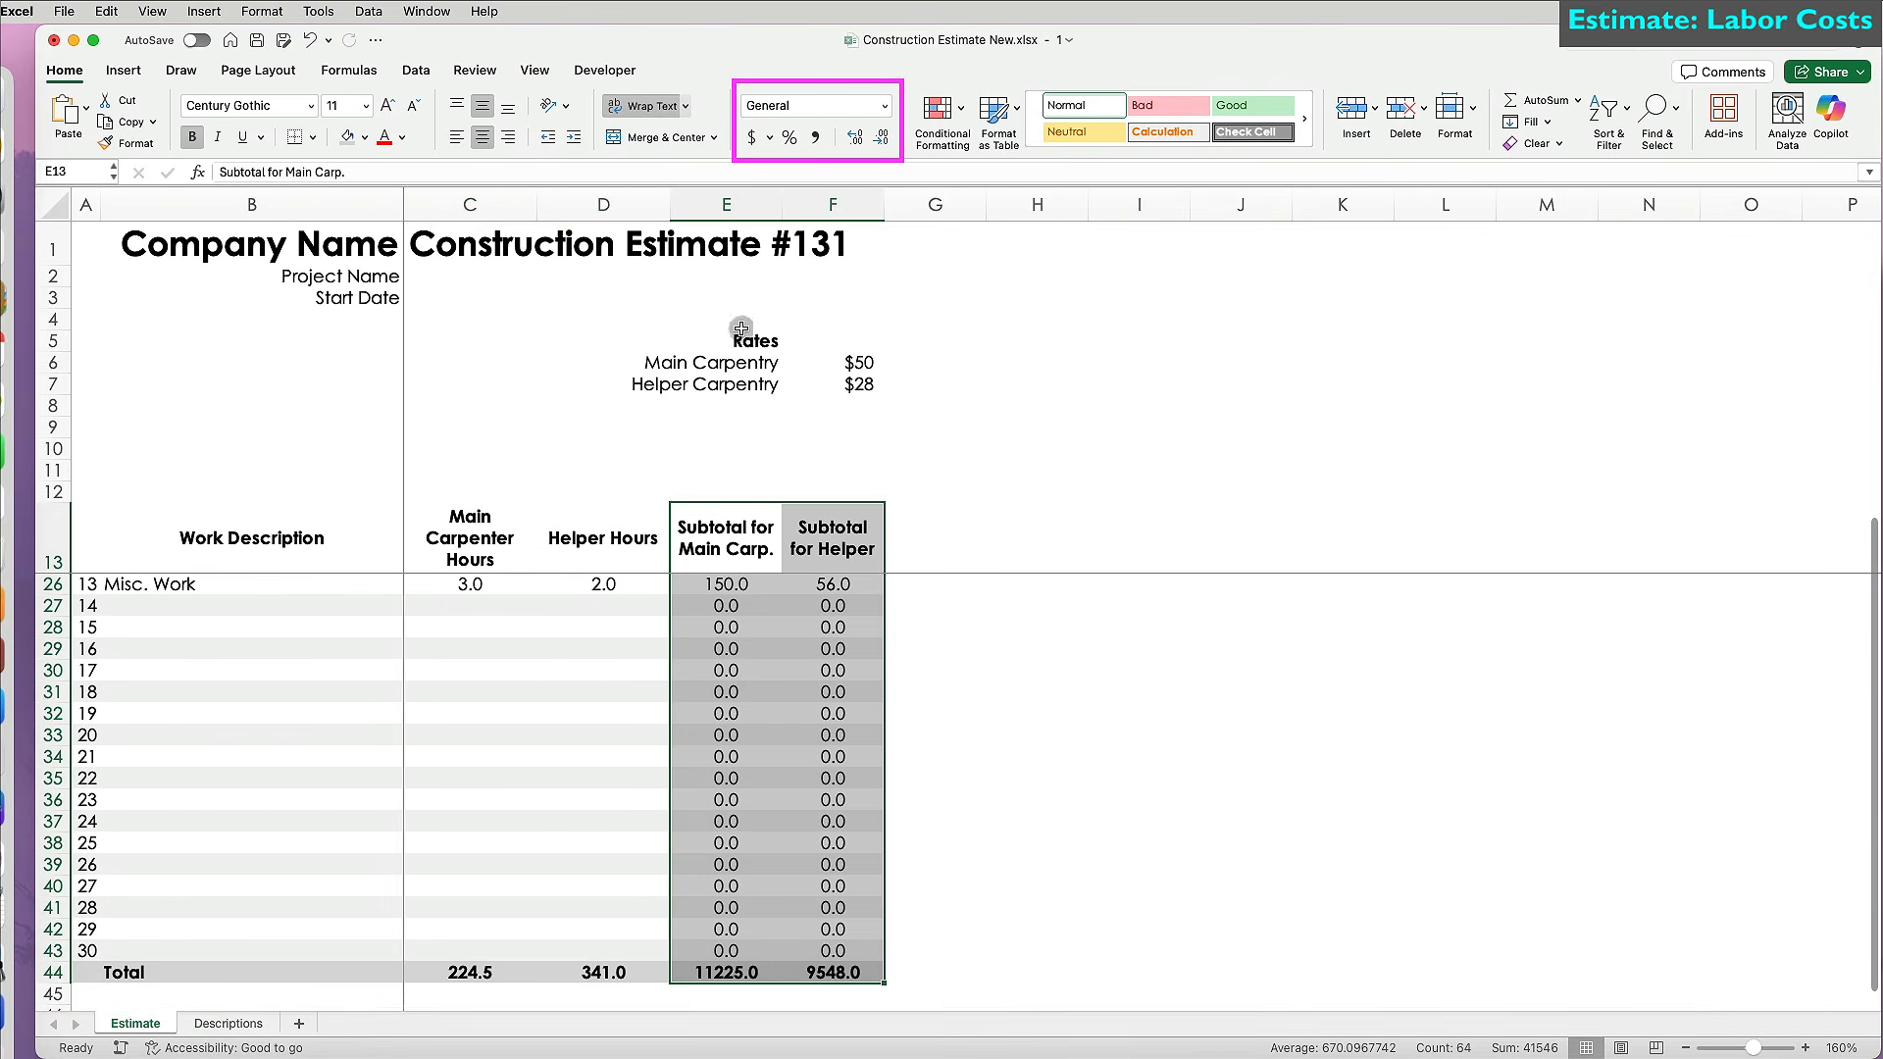
click(750, 134)
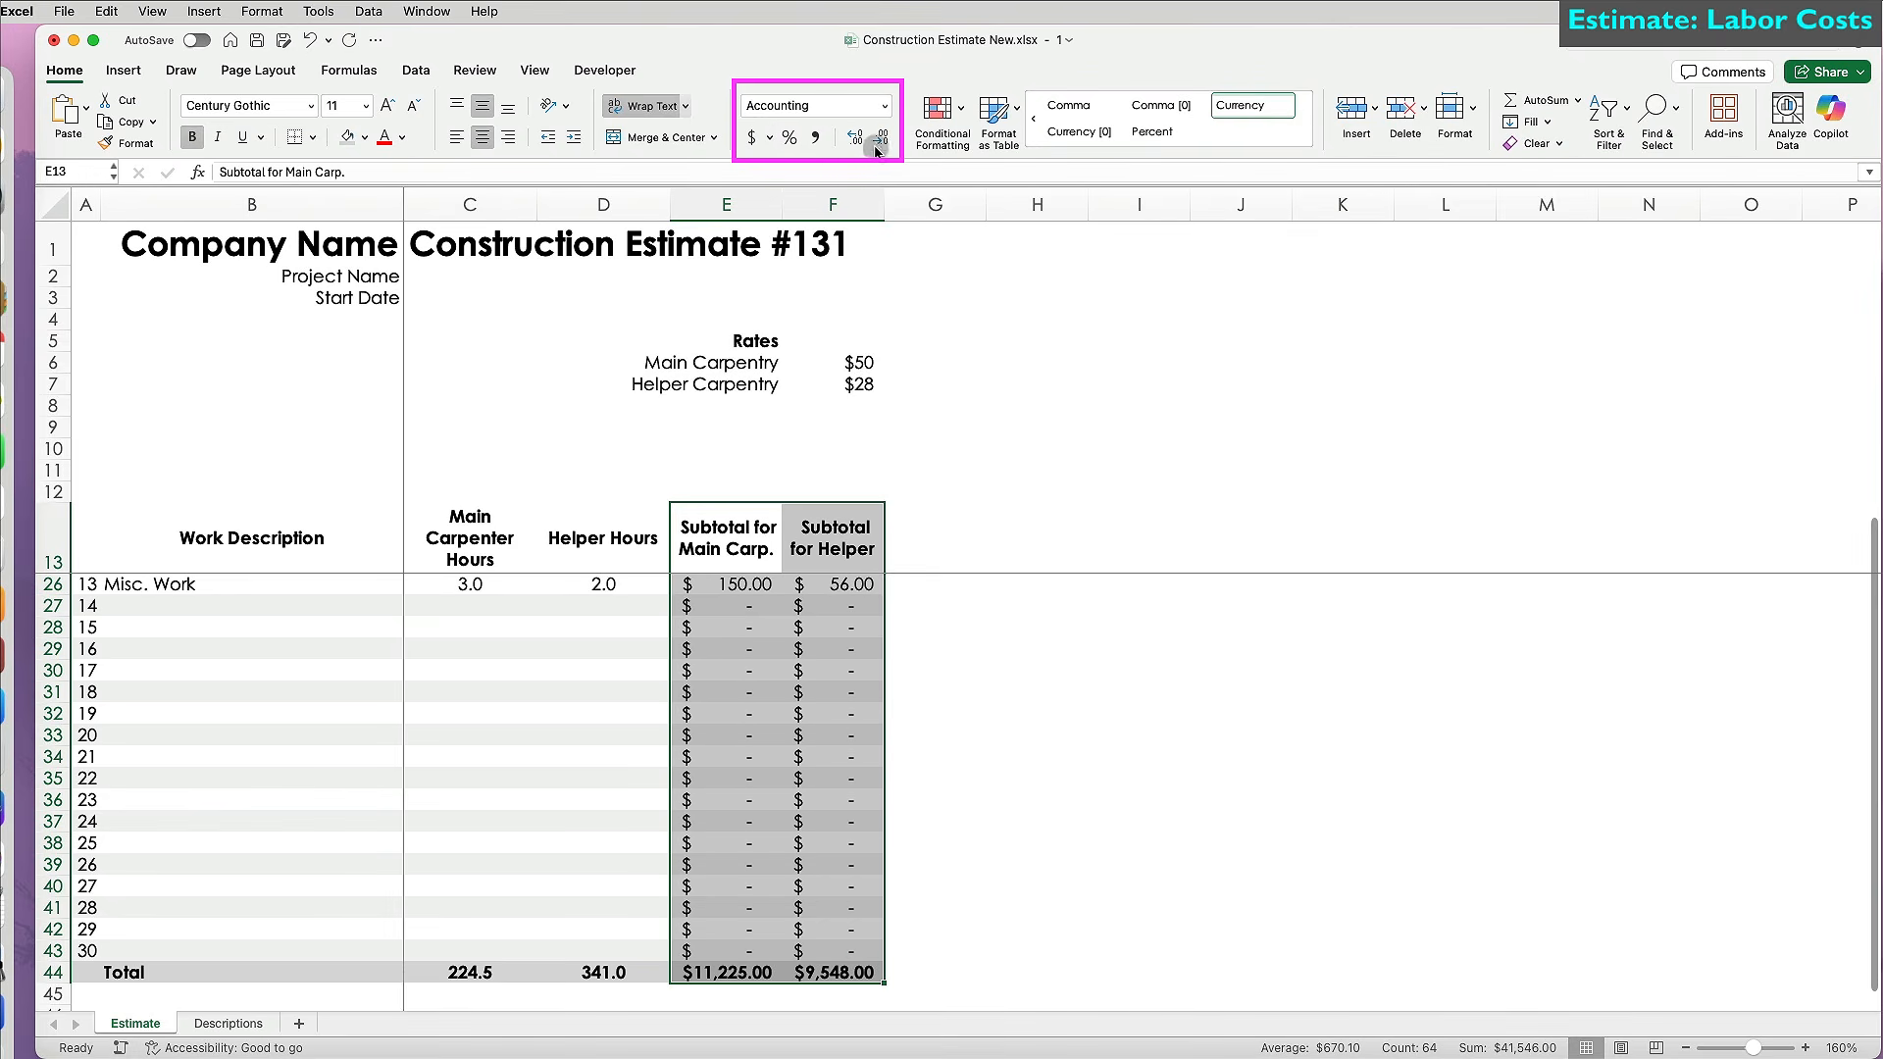
scroll(846, 727, up, 4)
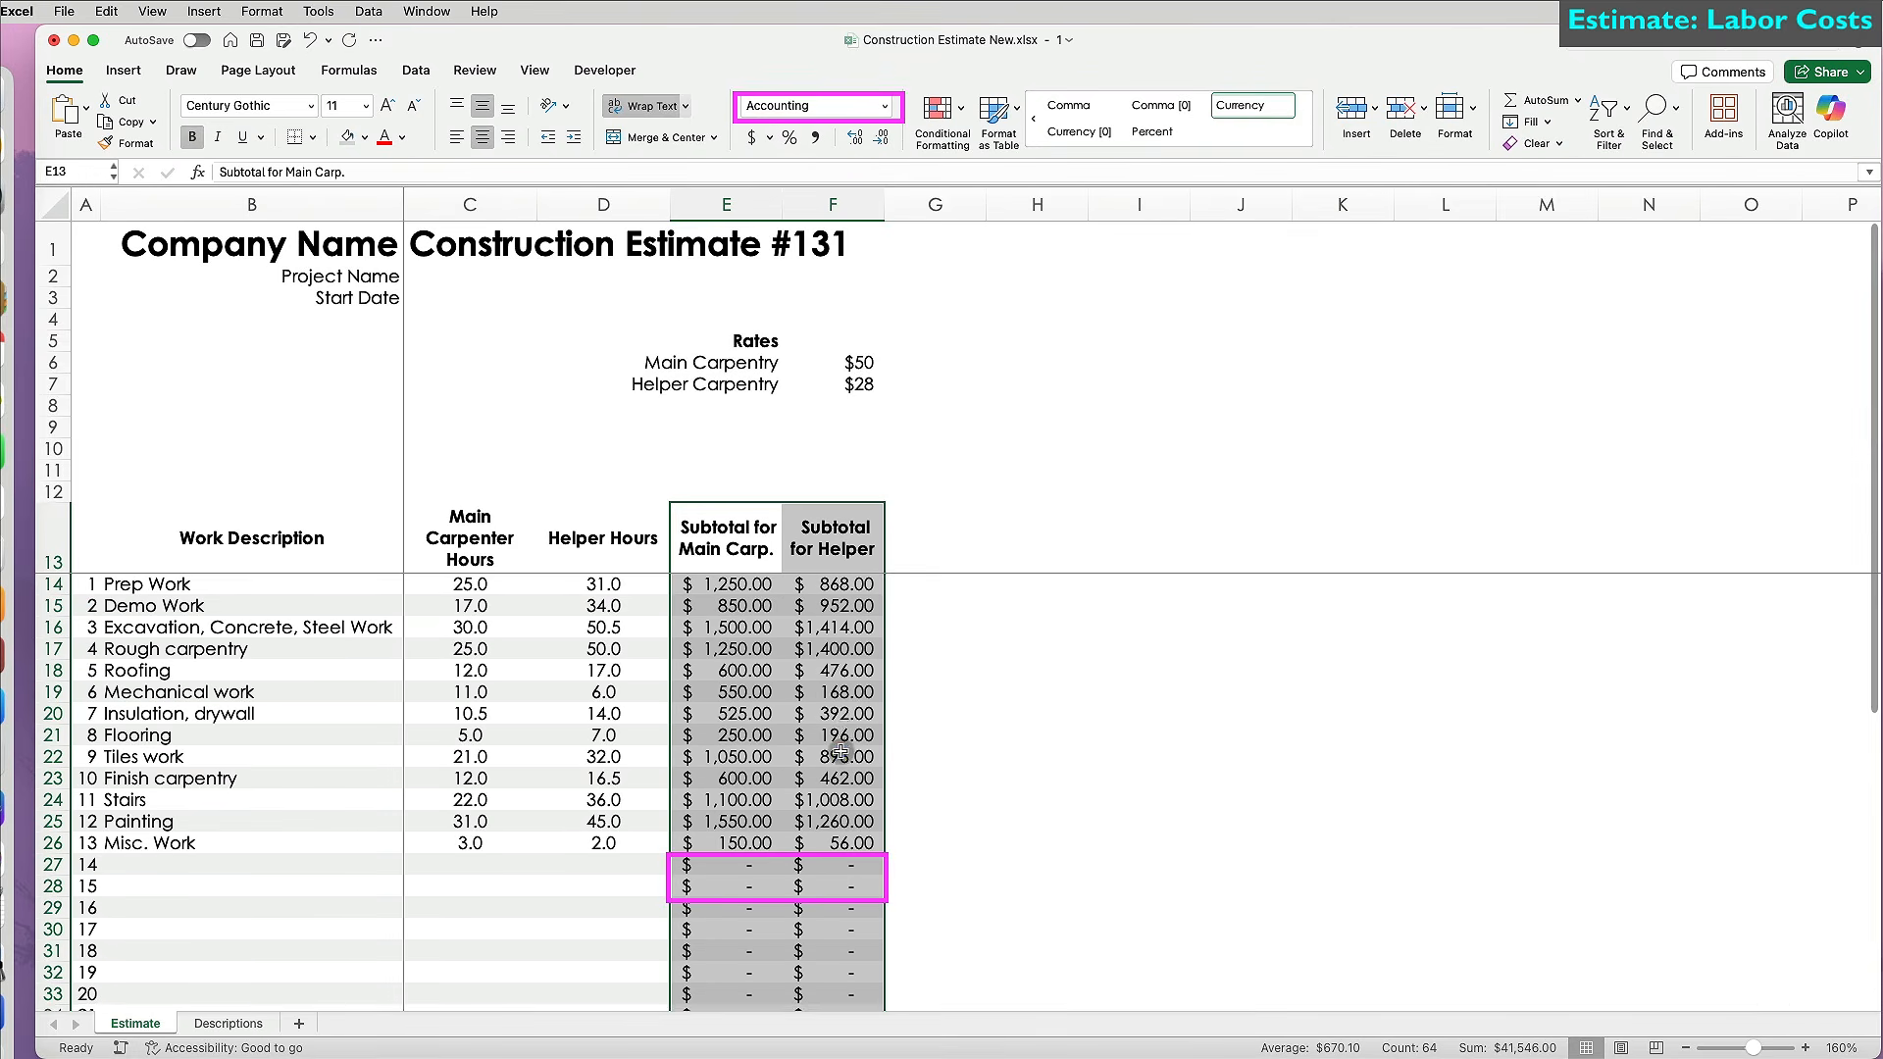
click(841, 752)
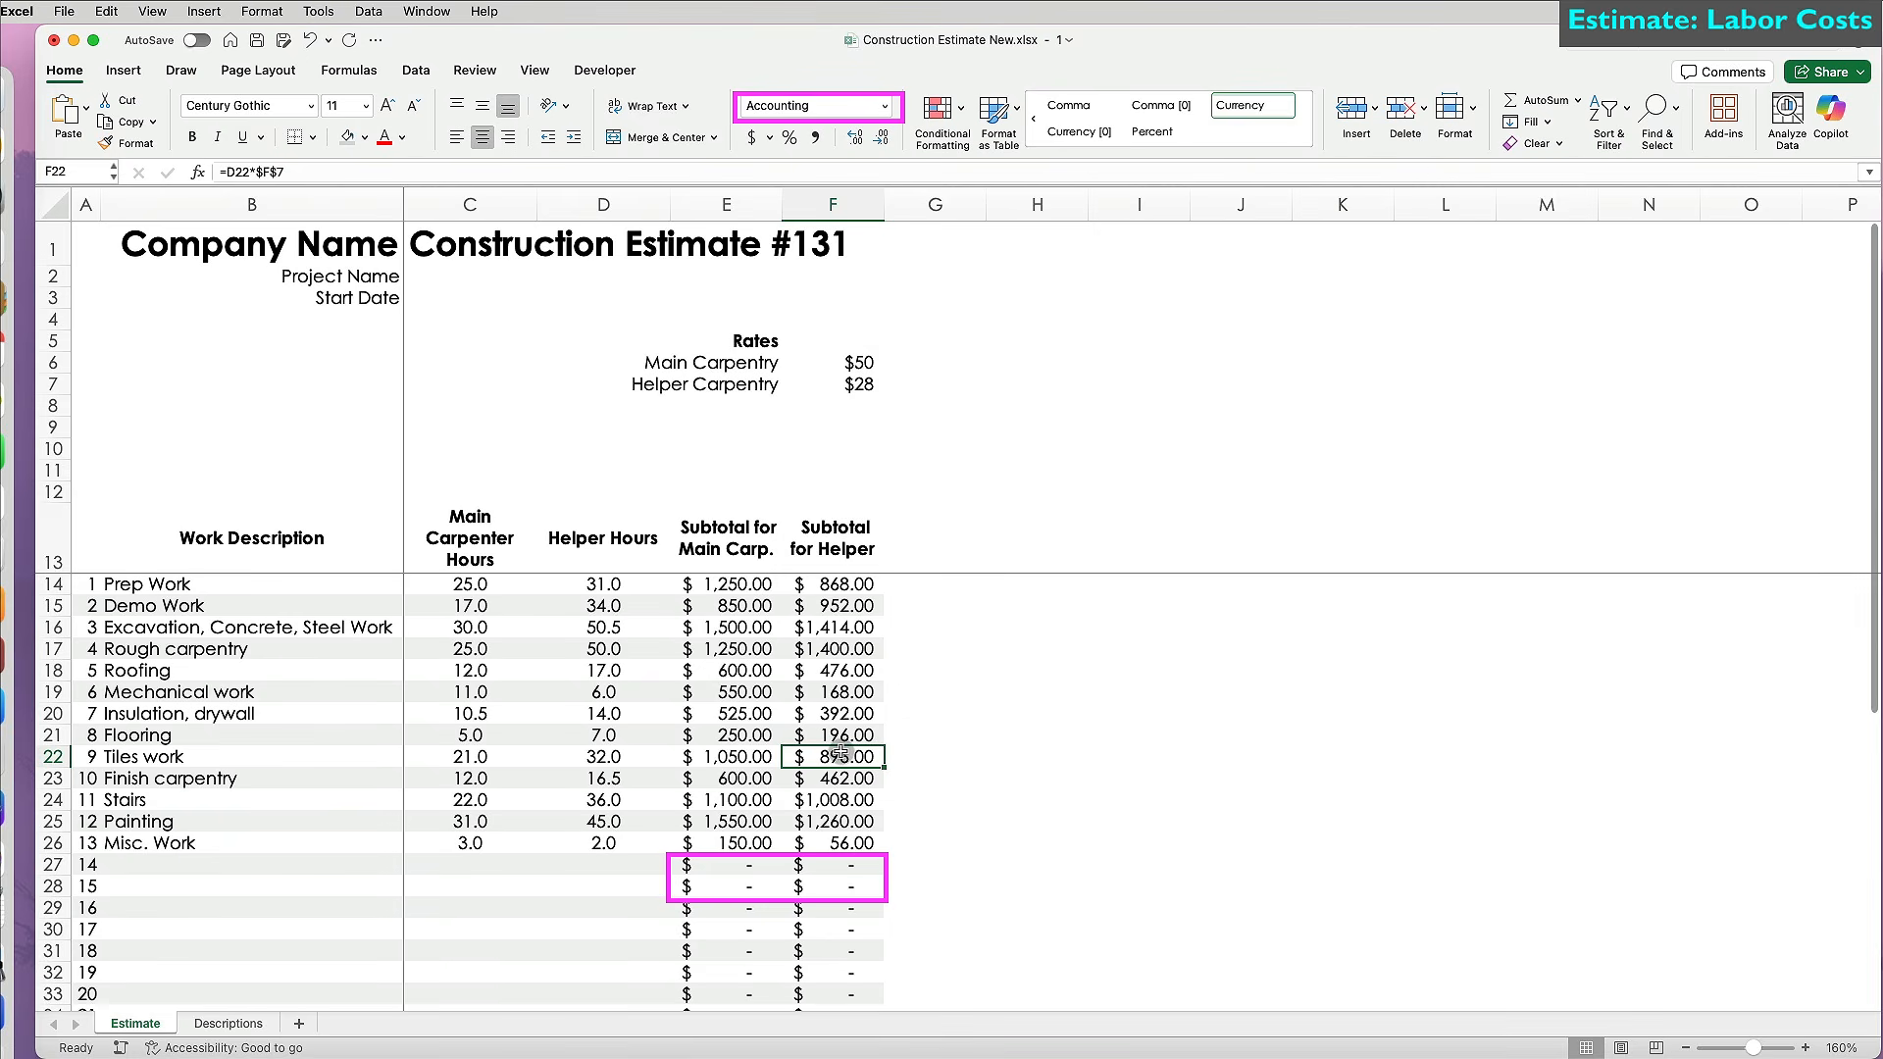
click(954, 532)
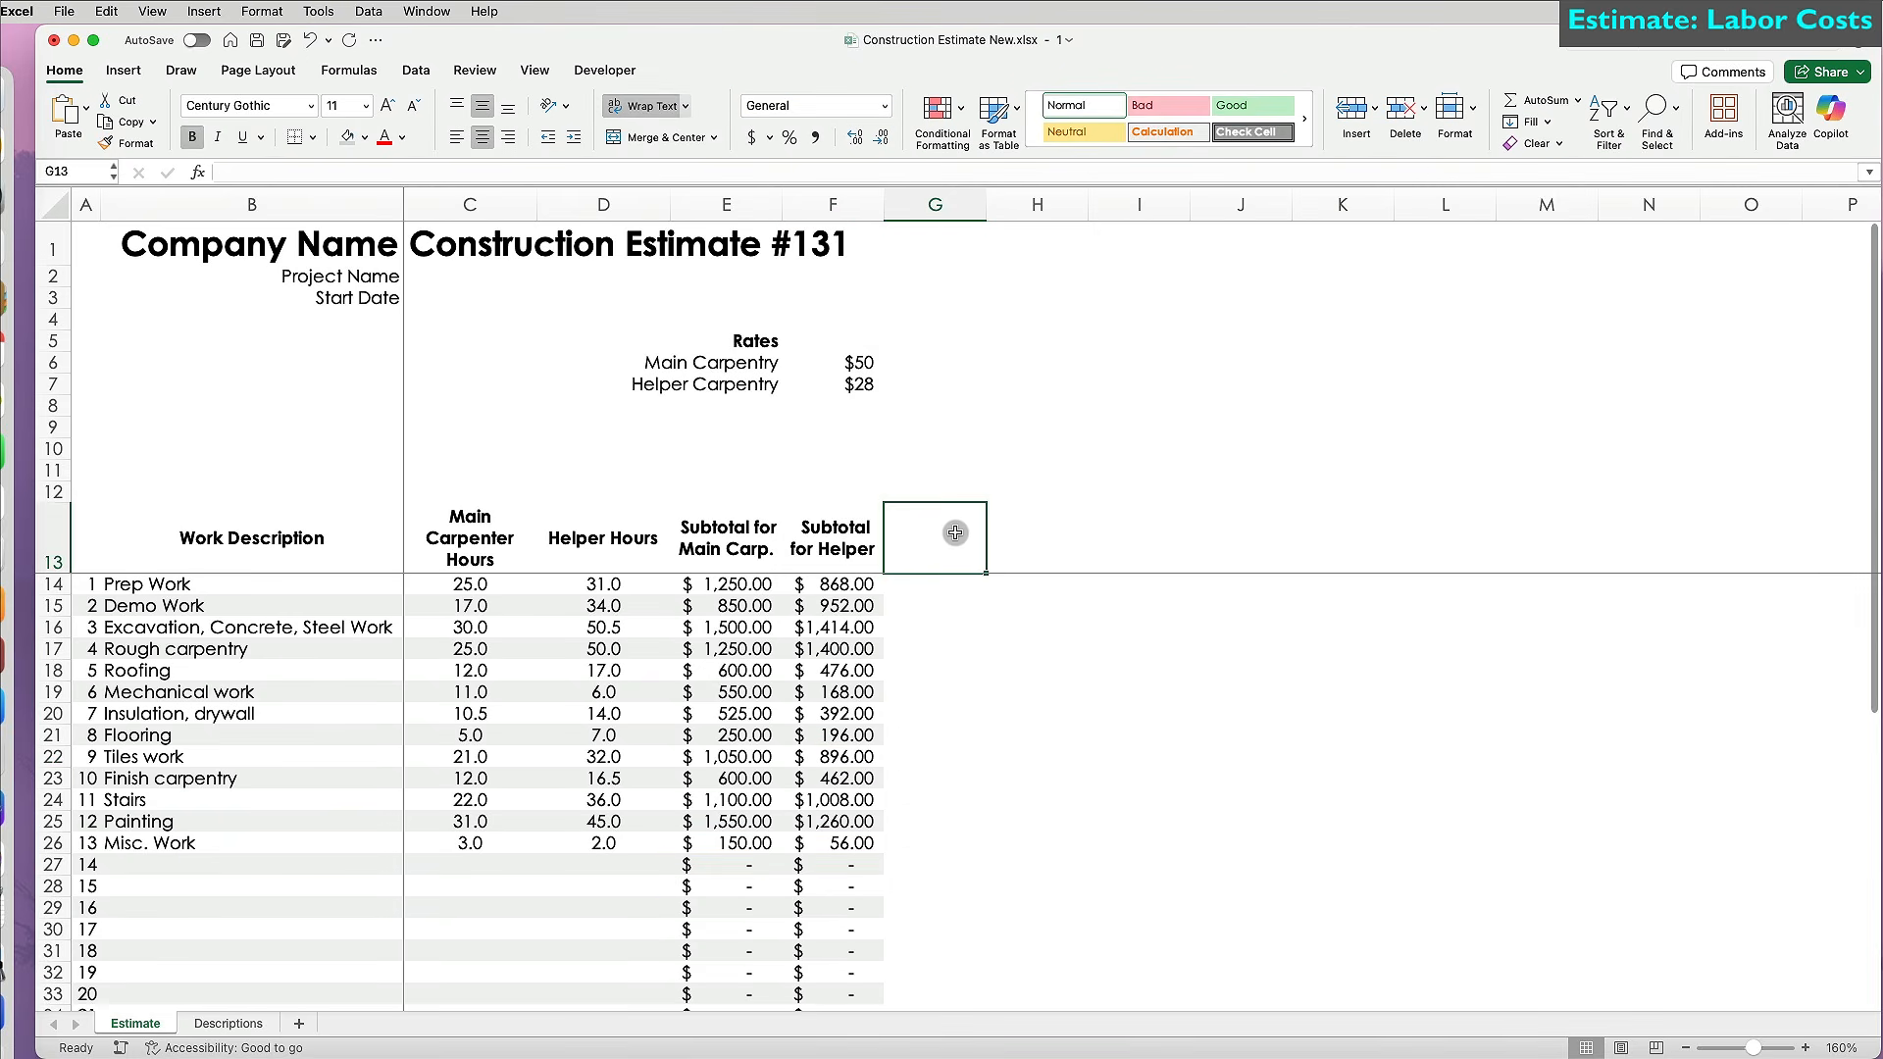
Head G13 'Total Labor' and fill =SUBTOTAL(9,E14:F14) down from G14.
text(Total Labor)
key(Return)
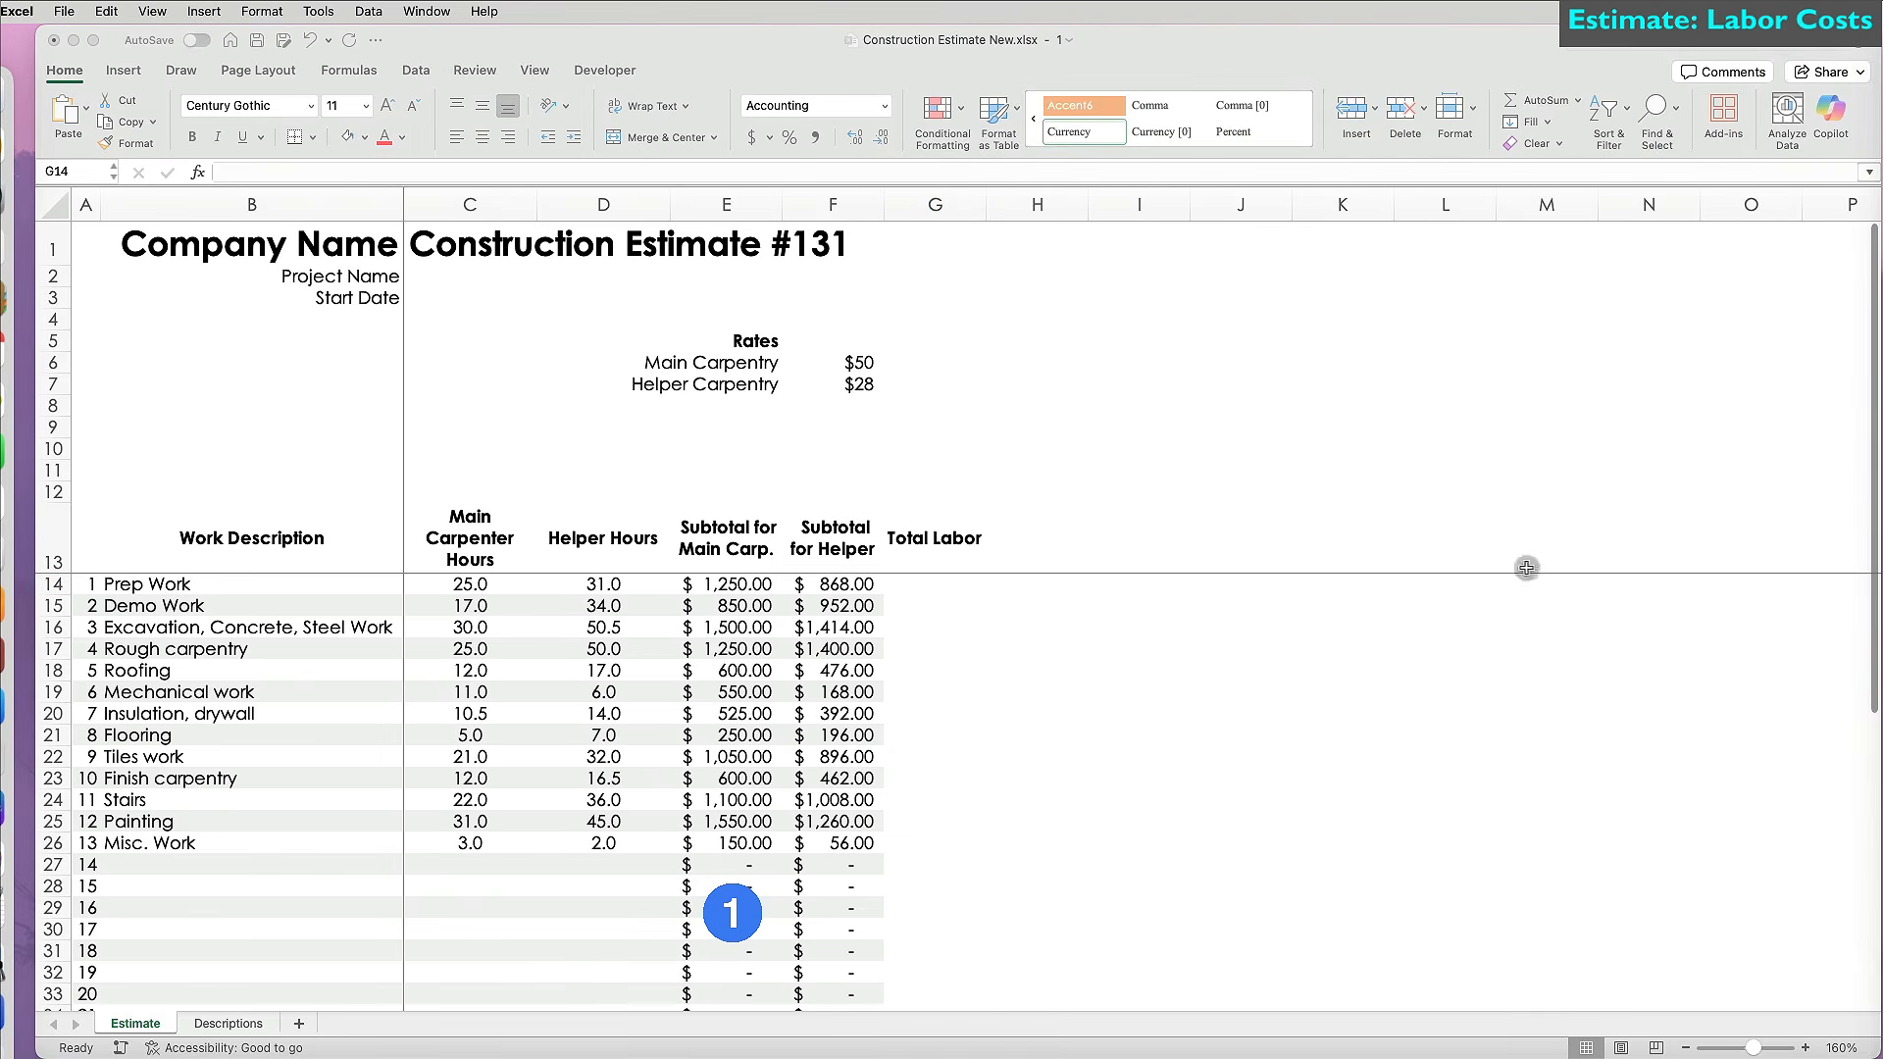
click(904, 584)
text(=SUBTOTAL(9,)
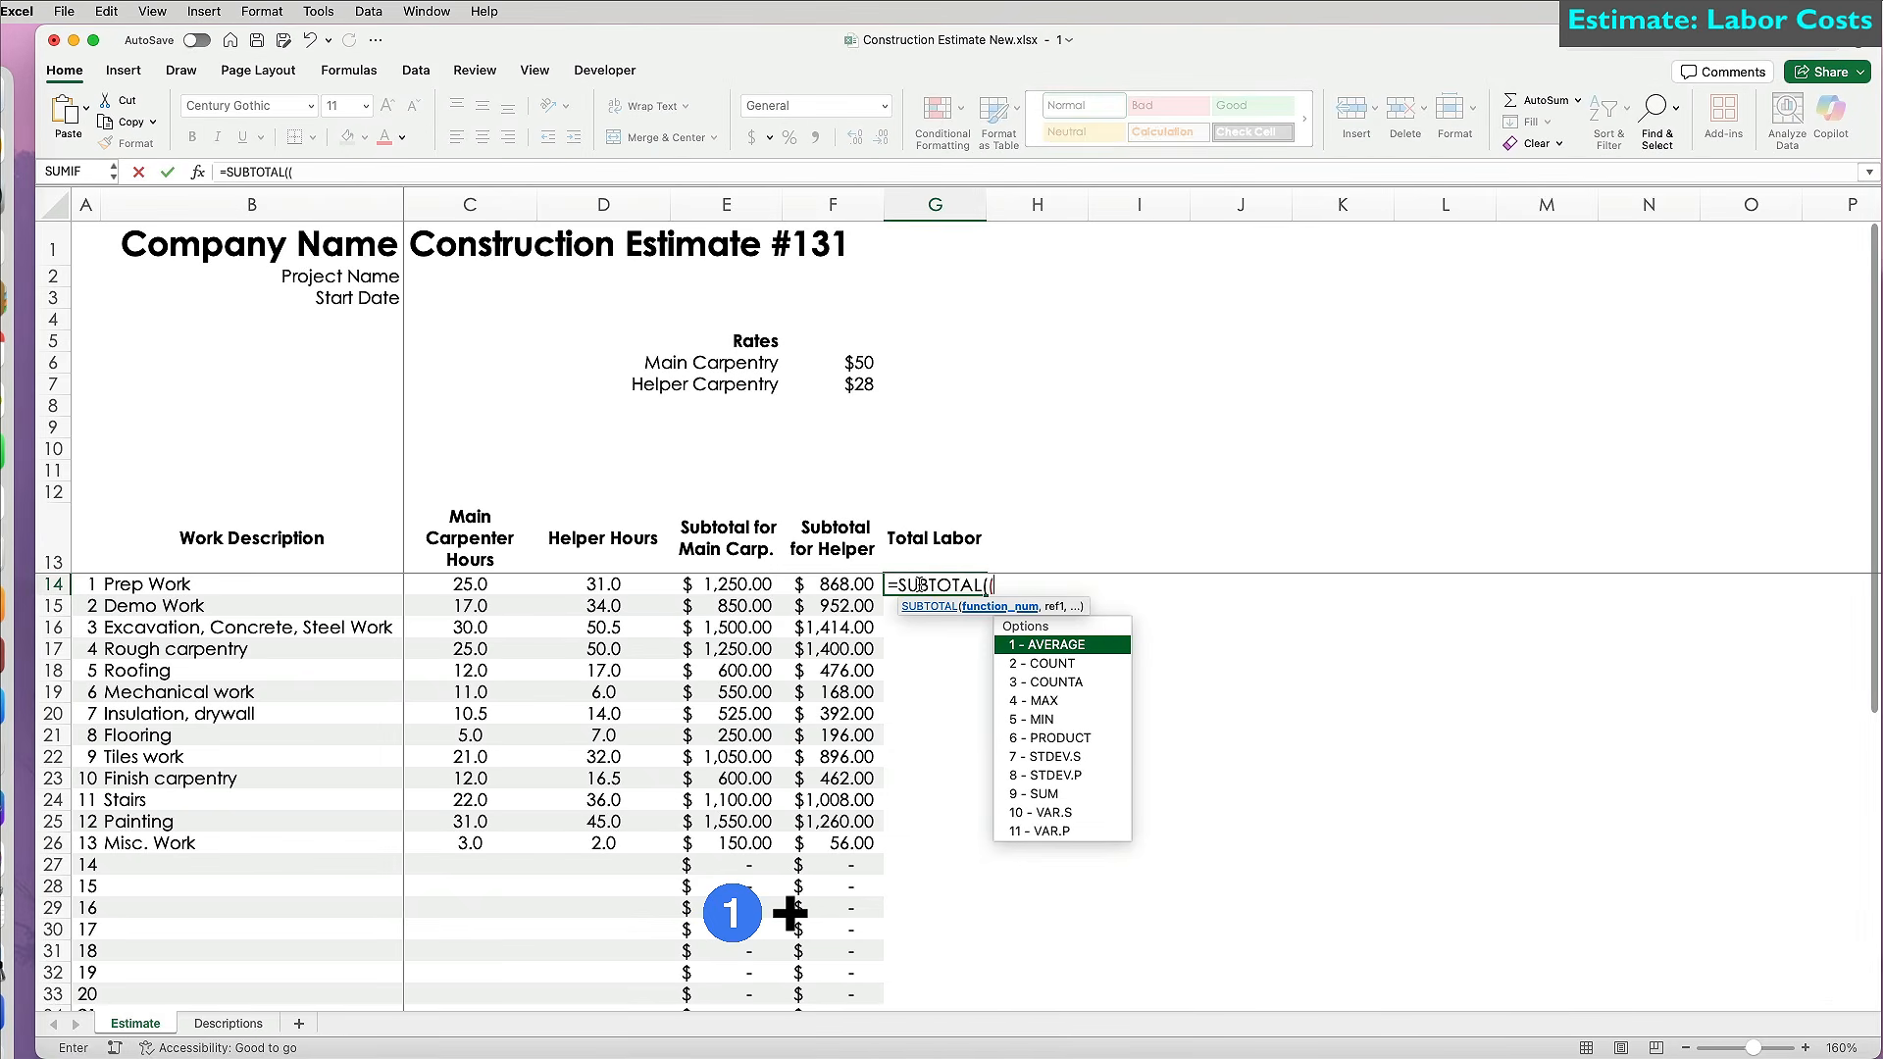
drag(725, 583, 833, 583)
key(ctrl+Return)
double_click(986, 595)
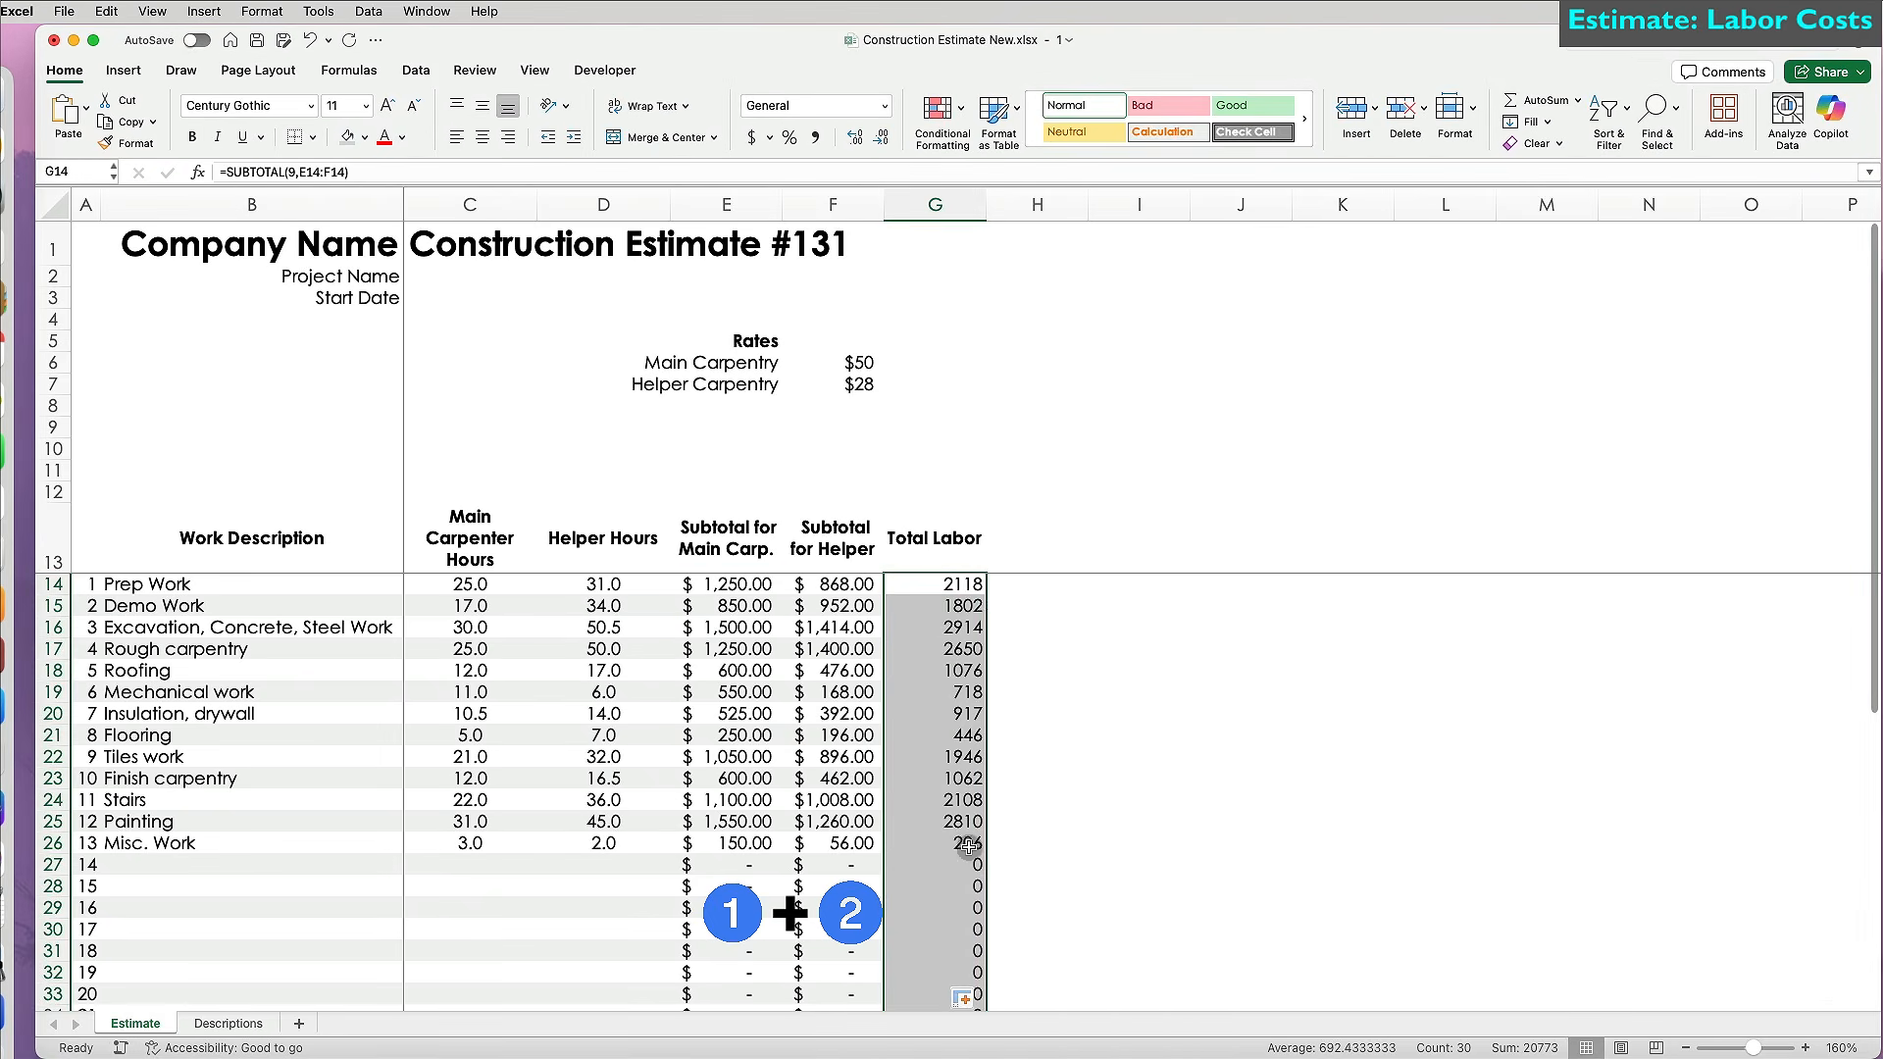
Extend the F44 total into G44, auto-fit column G, and copy column F's Accounting formatting onto it.
scroll(1086, 840, down, 7)
scroll(1085, 840, up, 6)
scroll(1085, 839, down, 6)
click(834, 742)
drag(884, 753, 936, 745)
scroll(986, 687, up, 7)
scroll(995, 261, down, 1)
double_click(986, 205)
drag(833, 537, 838, 1010)
scroll(838, 785, up, 6)
click(127, 143)
drag(940, 538, 962, 1021)
scroll(962, 955, up, 5)
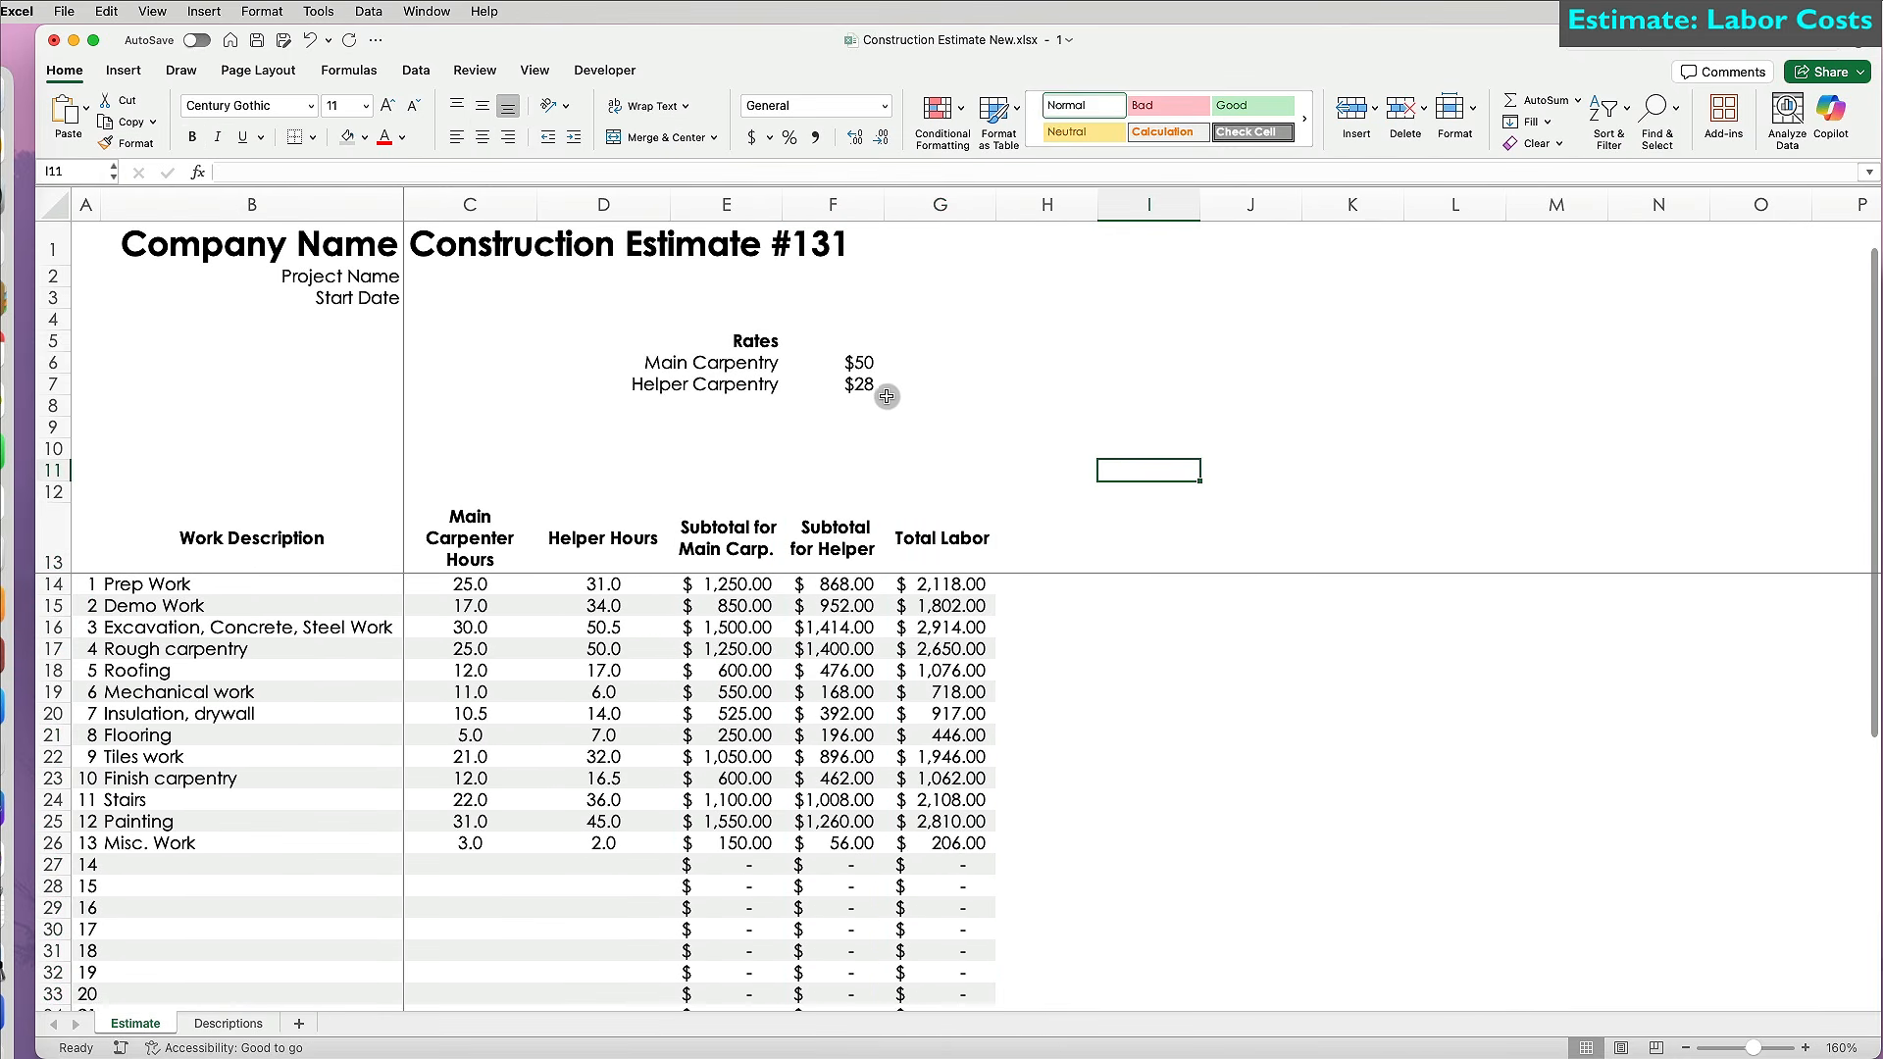
Change the Main Carpentry rate in F6 to $48 and the Helper rate in F7 to $26.
click(864, 361)
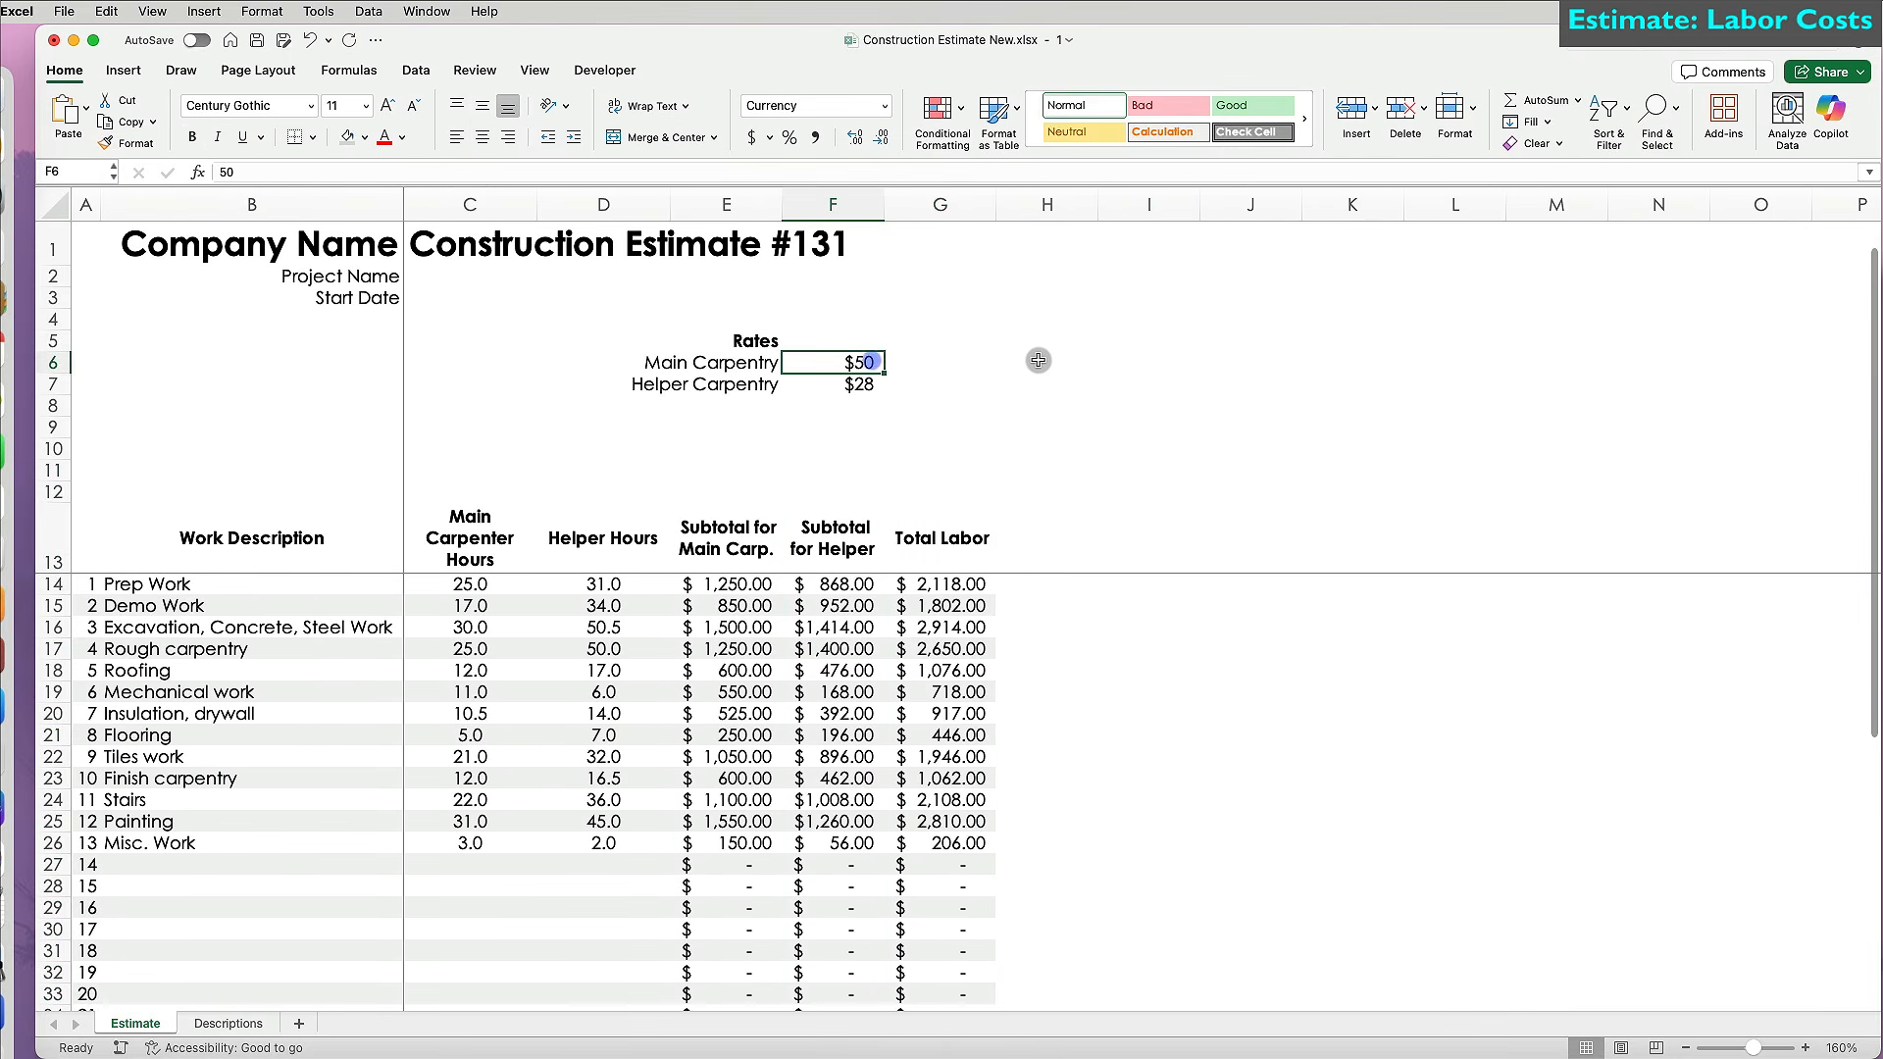
text(48)
key(Return)
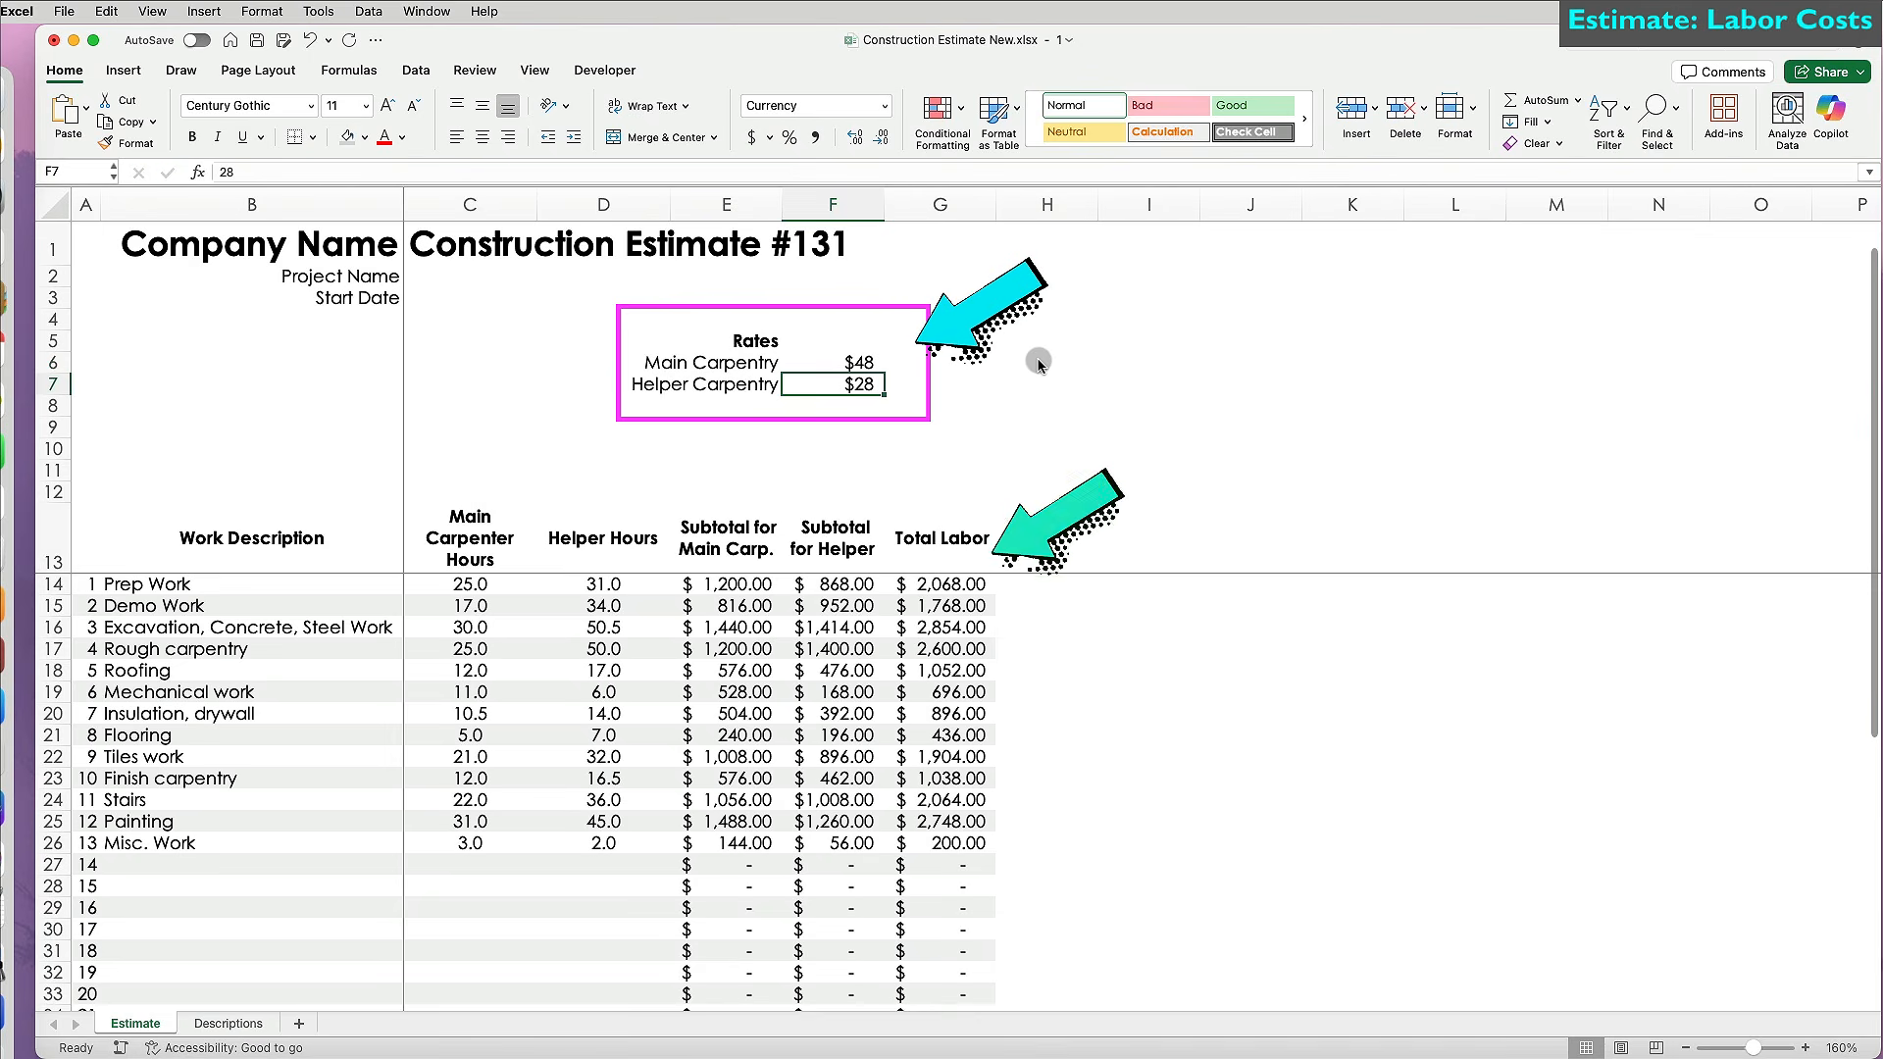
text(26)
key(Return)
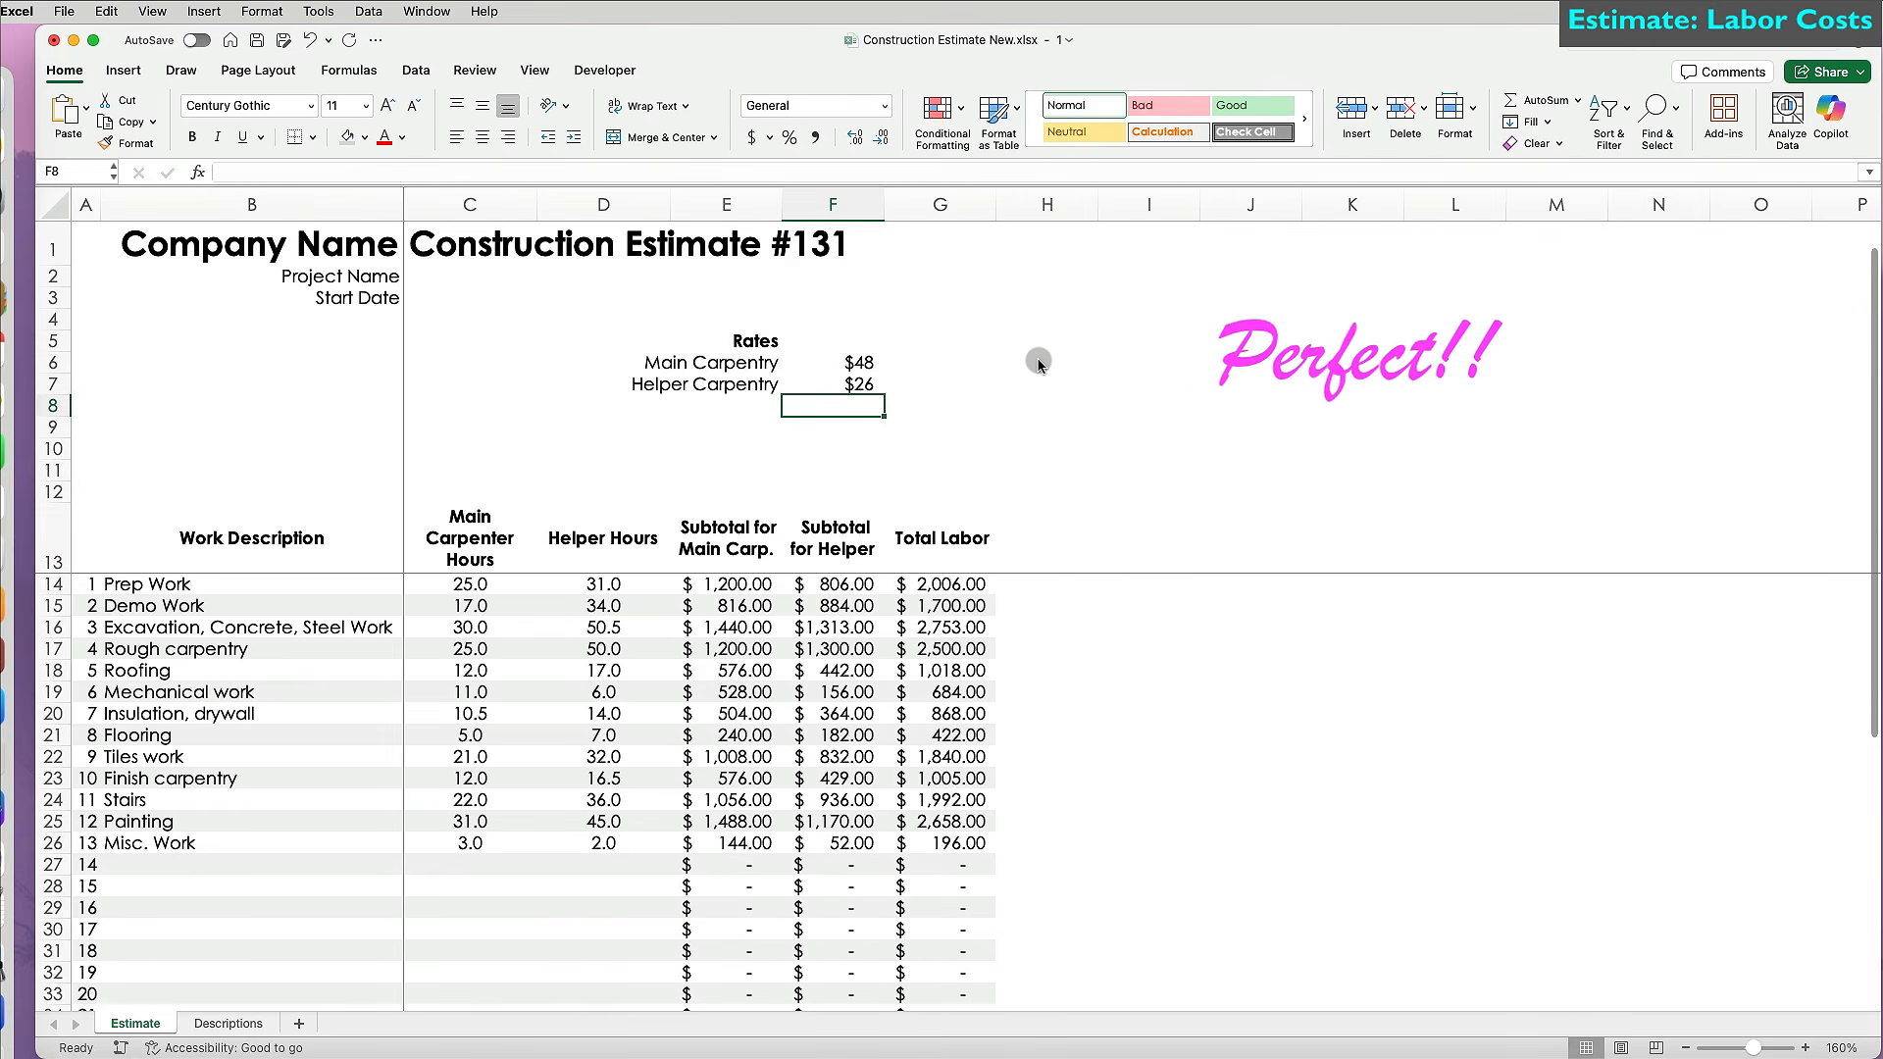
click(1043, 545)
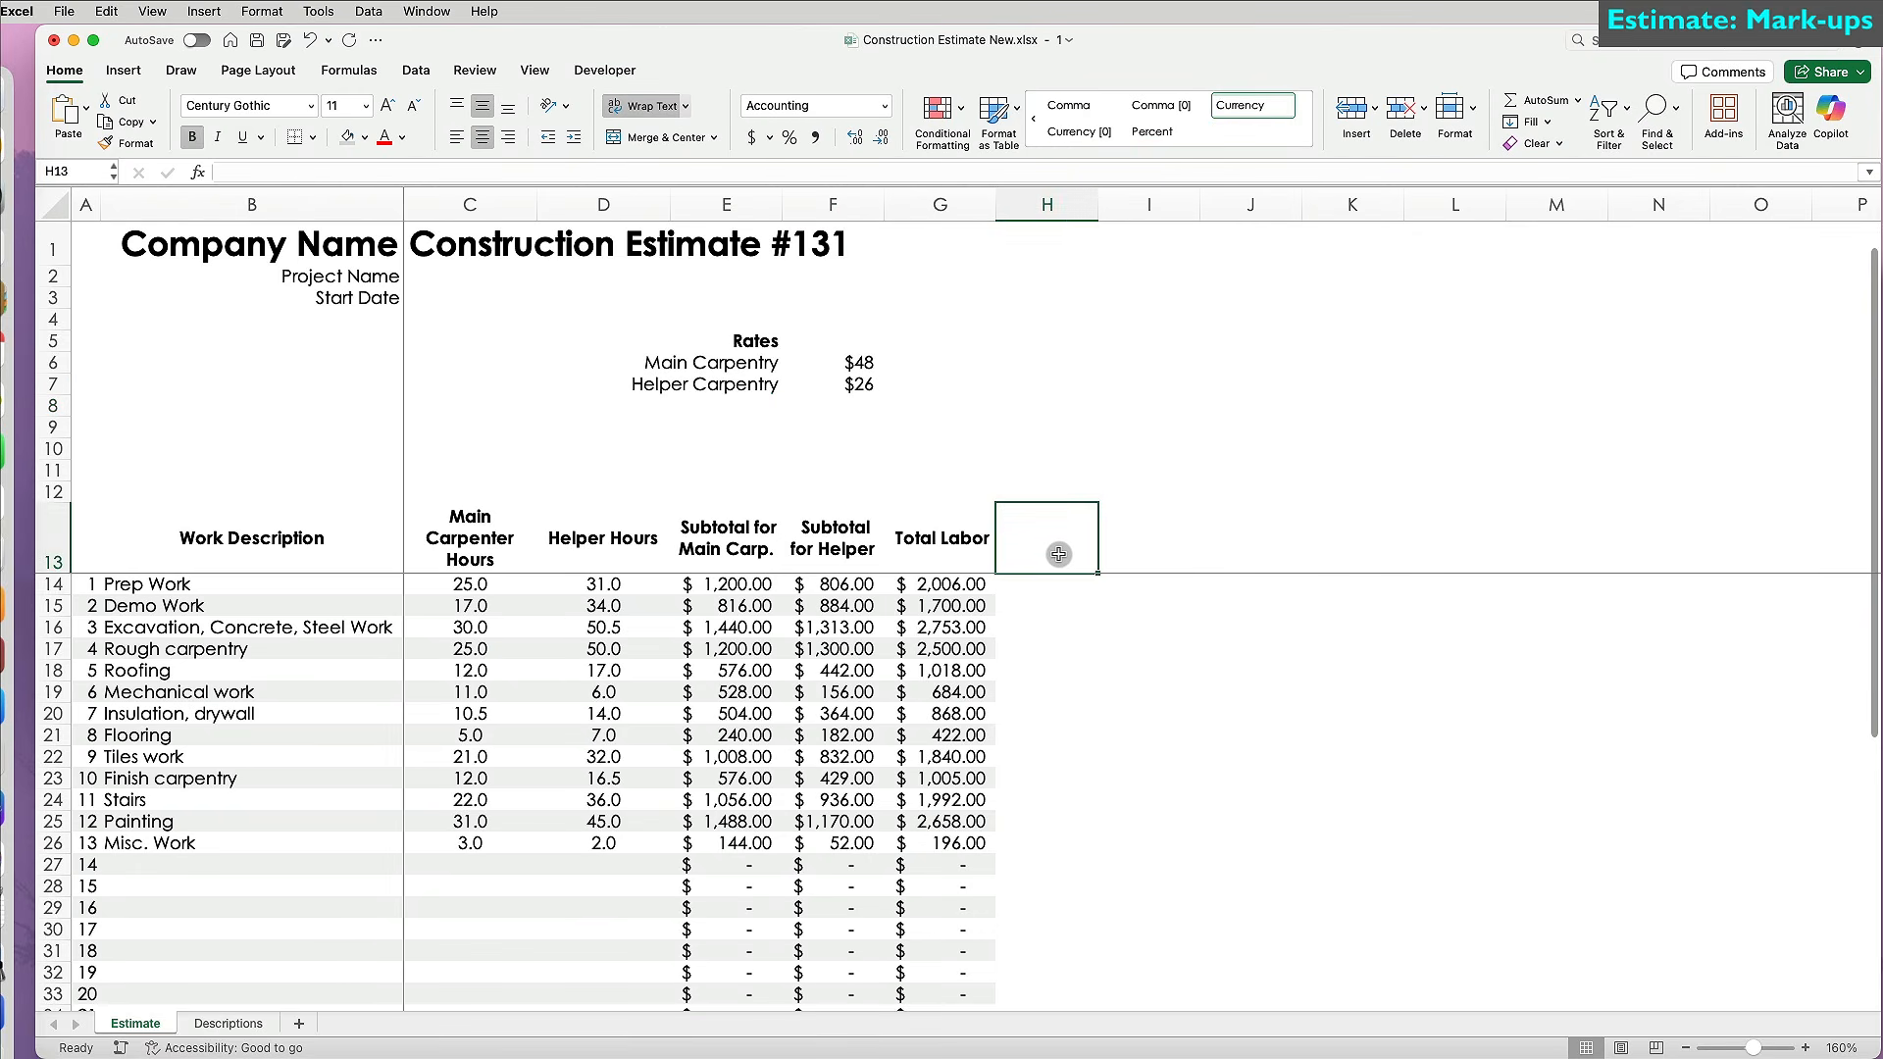
Head H13 'Total Labor (w/ markup)' and add Markups and Labor labels in G5:G6.
text(Tota)
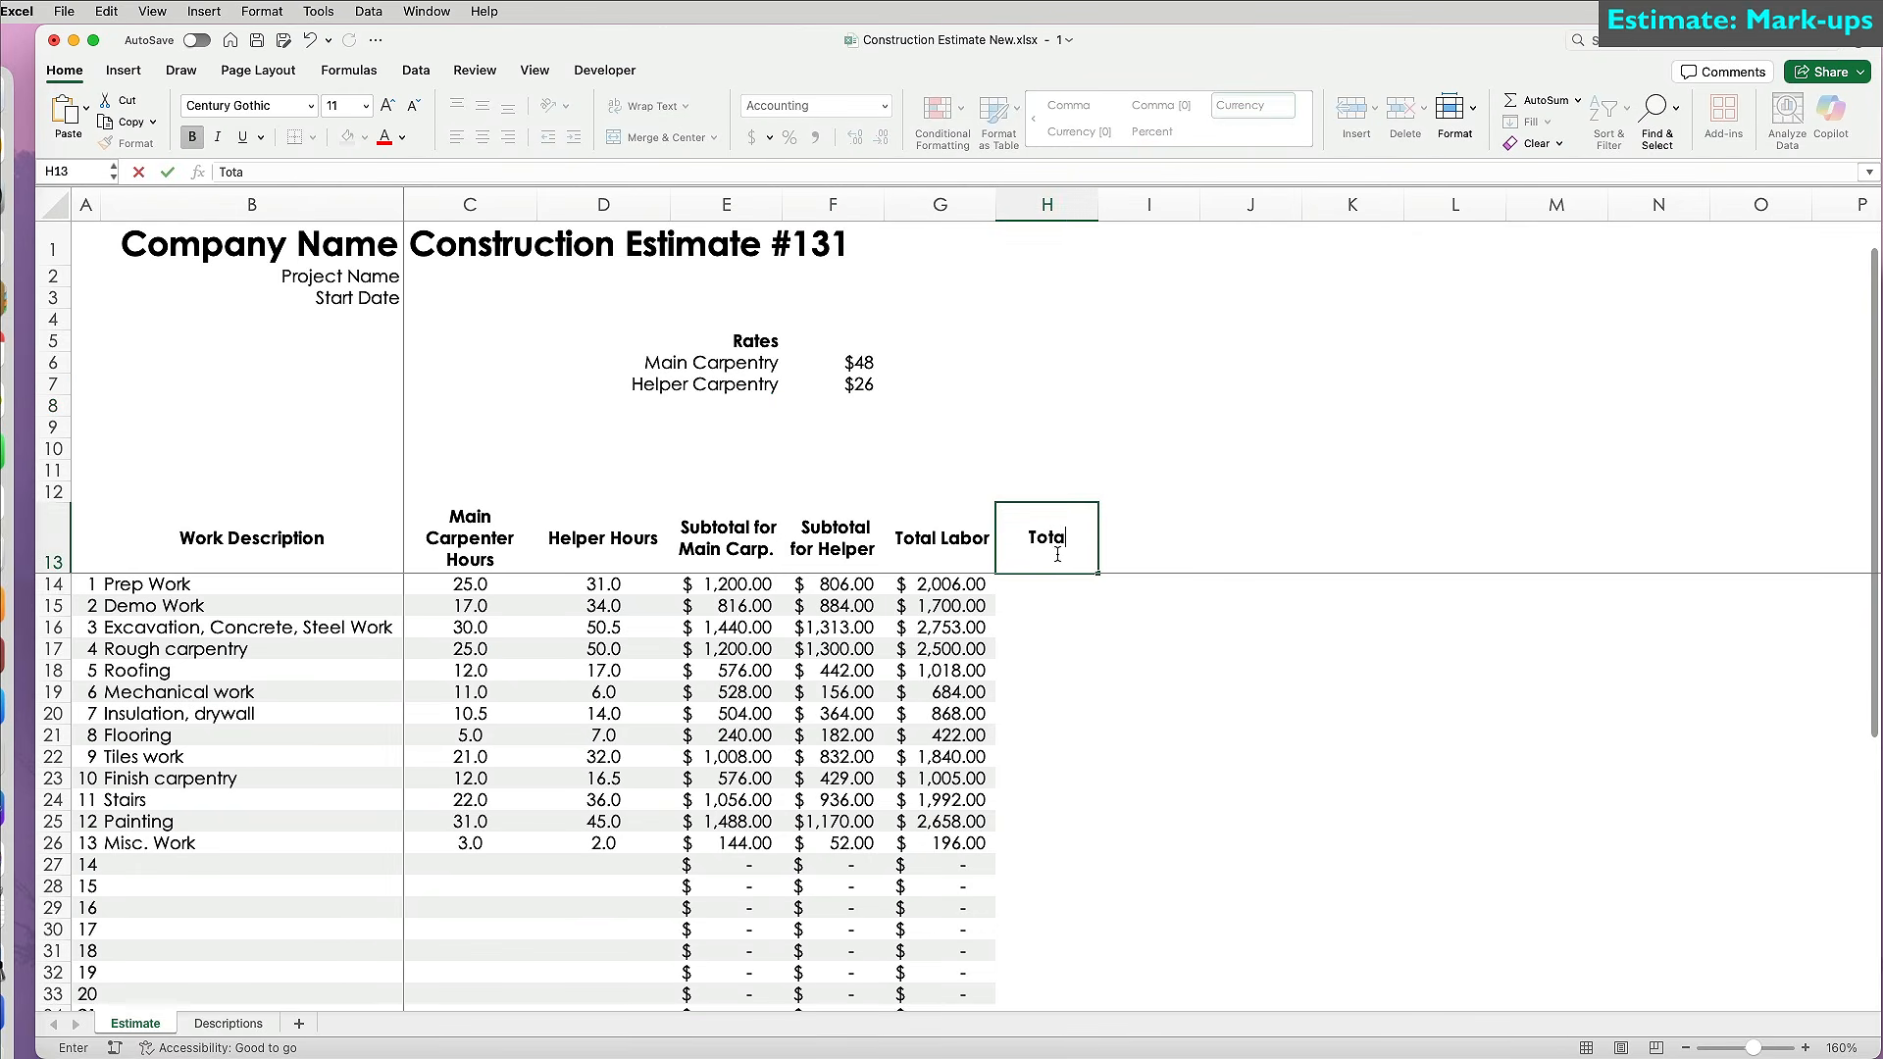
text(l La)
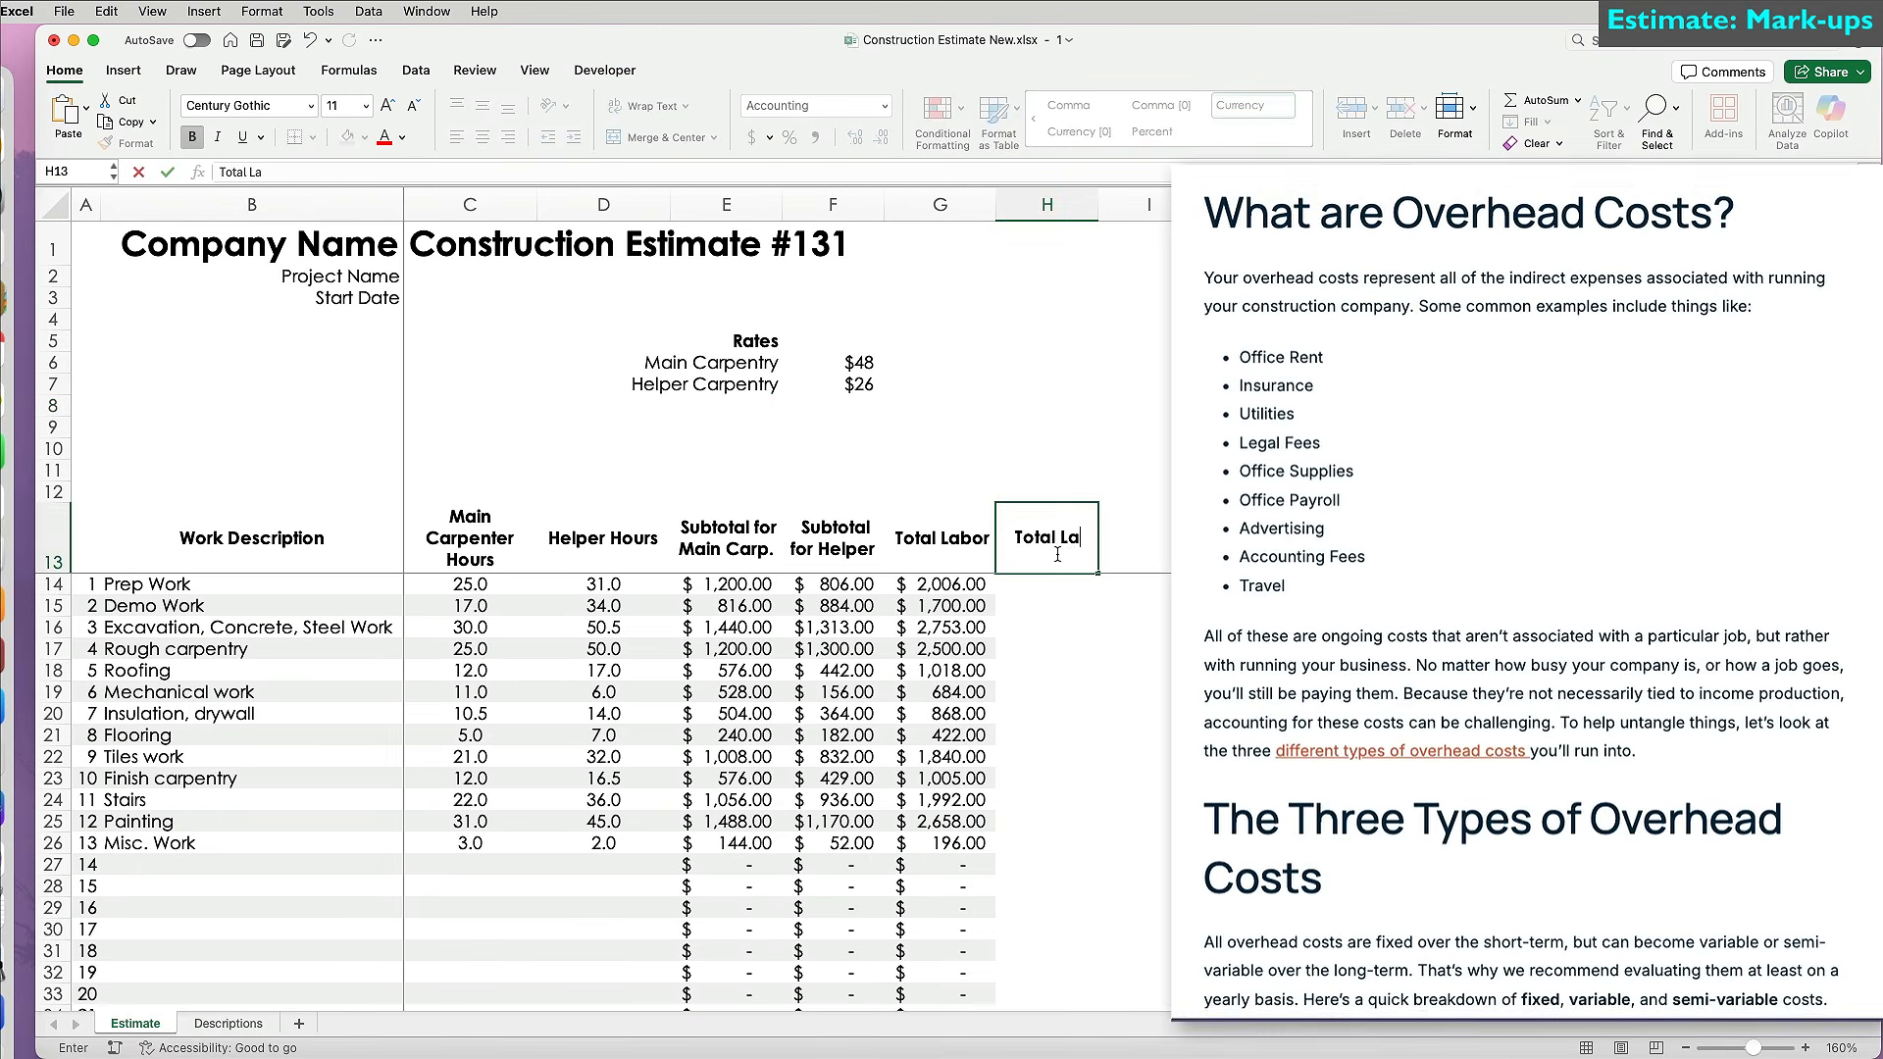
text(bor (w/ markup))
key(Return)
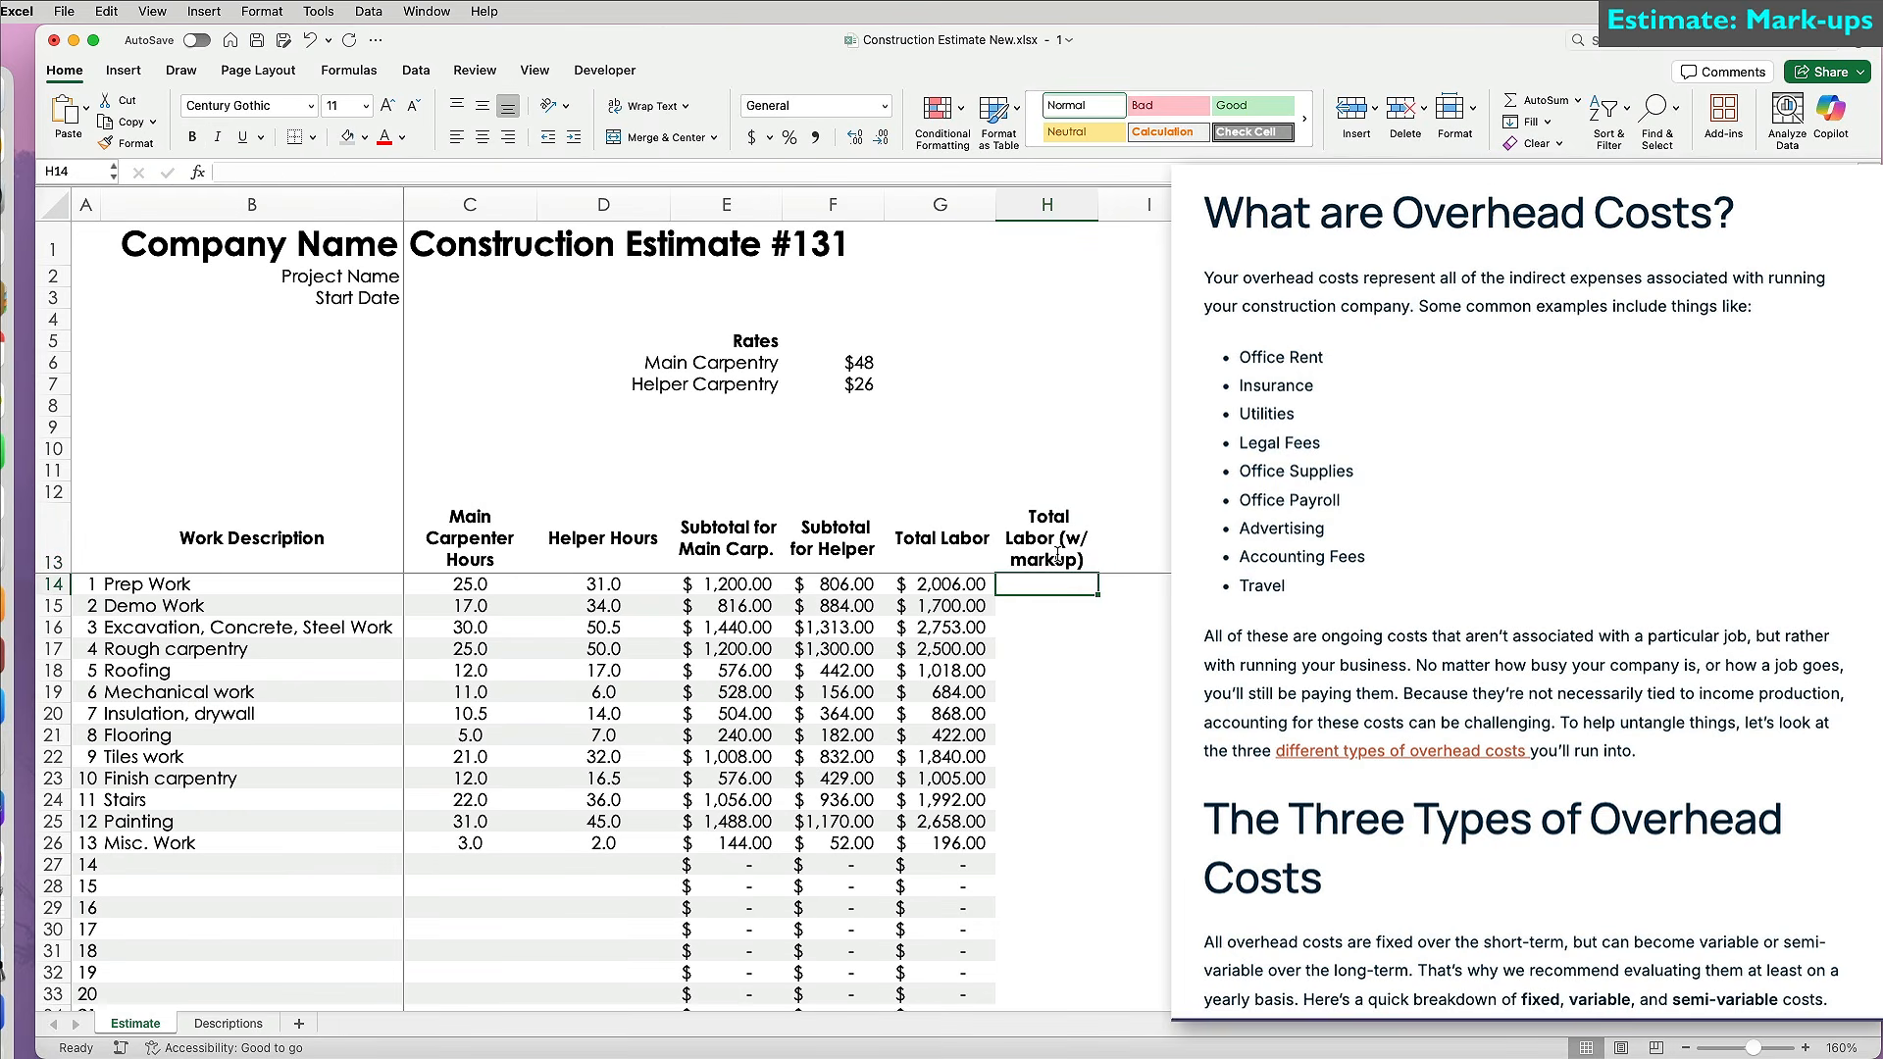
click(971, 343)
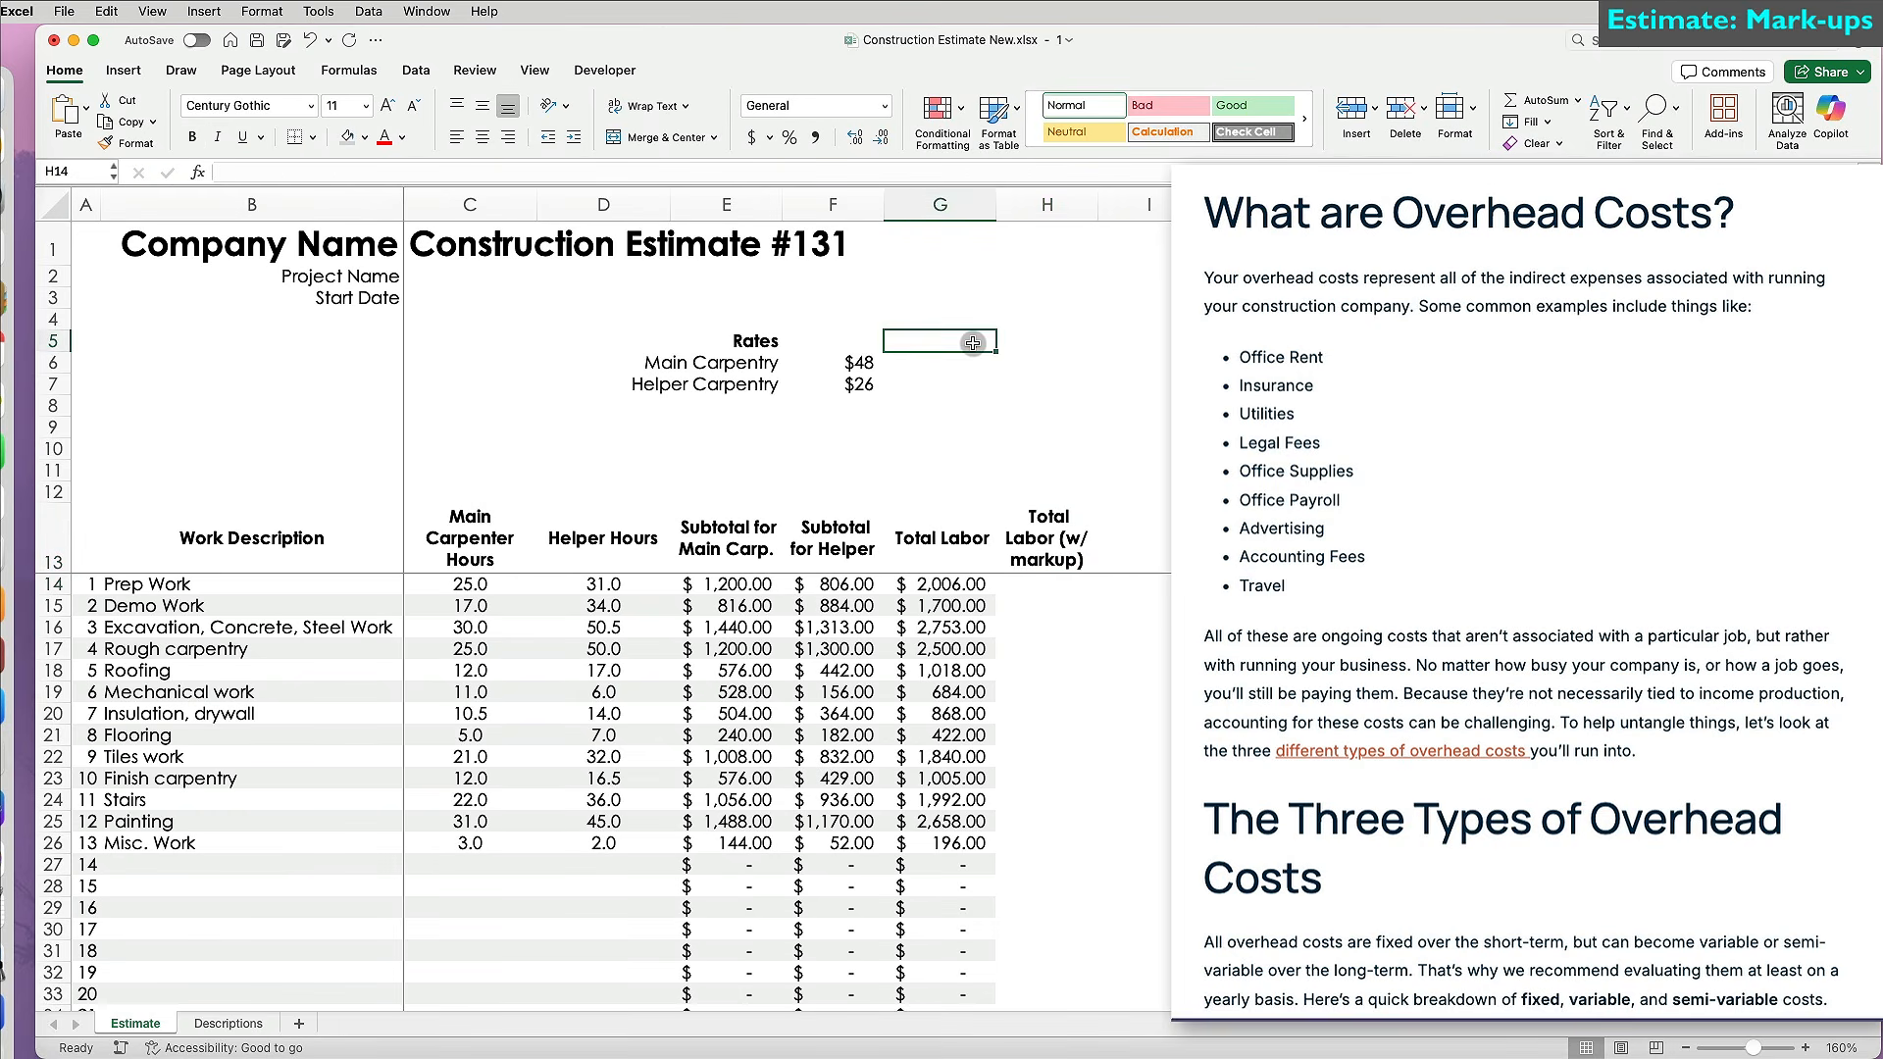
text(Markups)
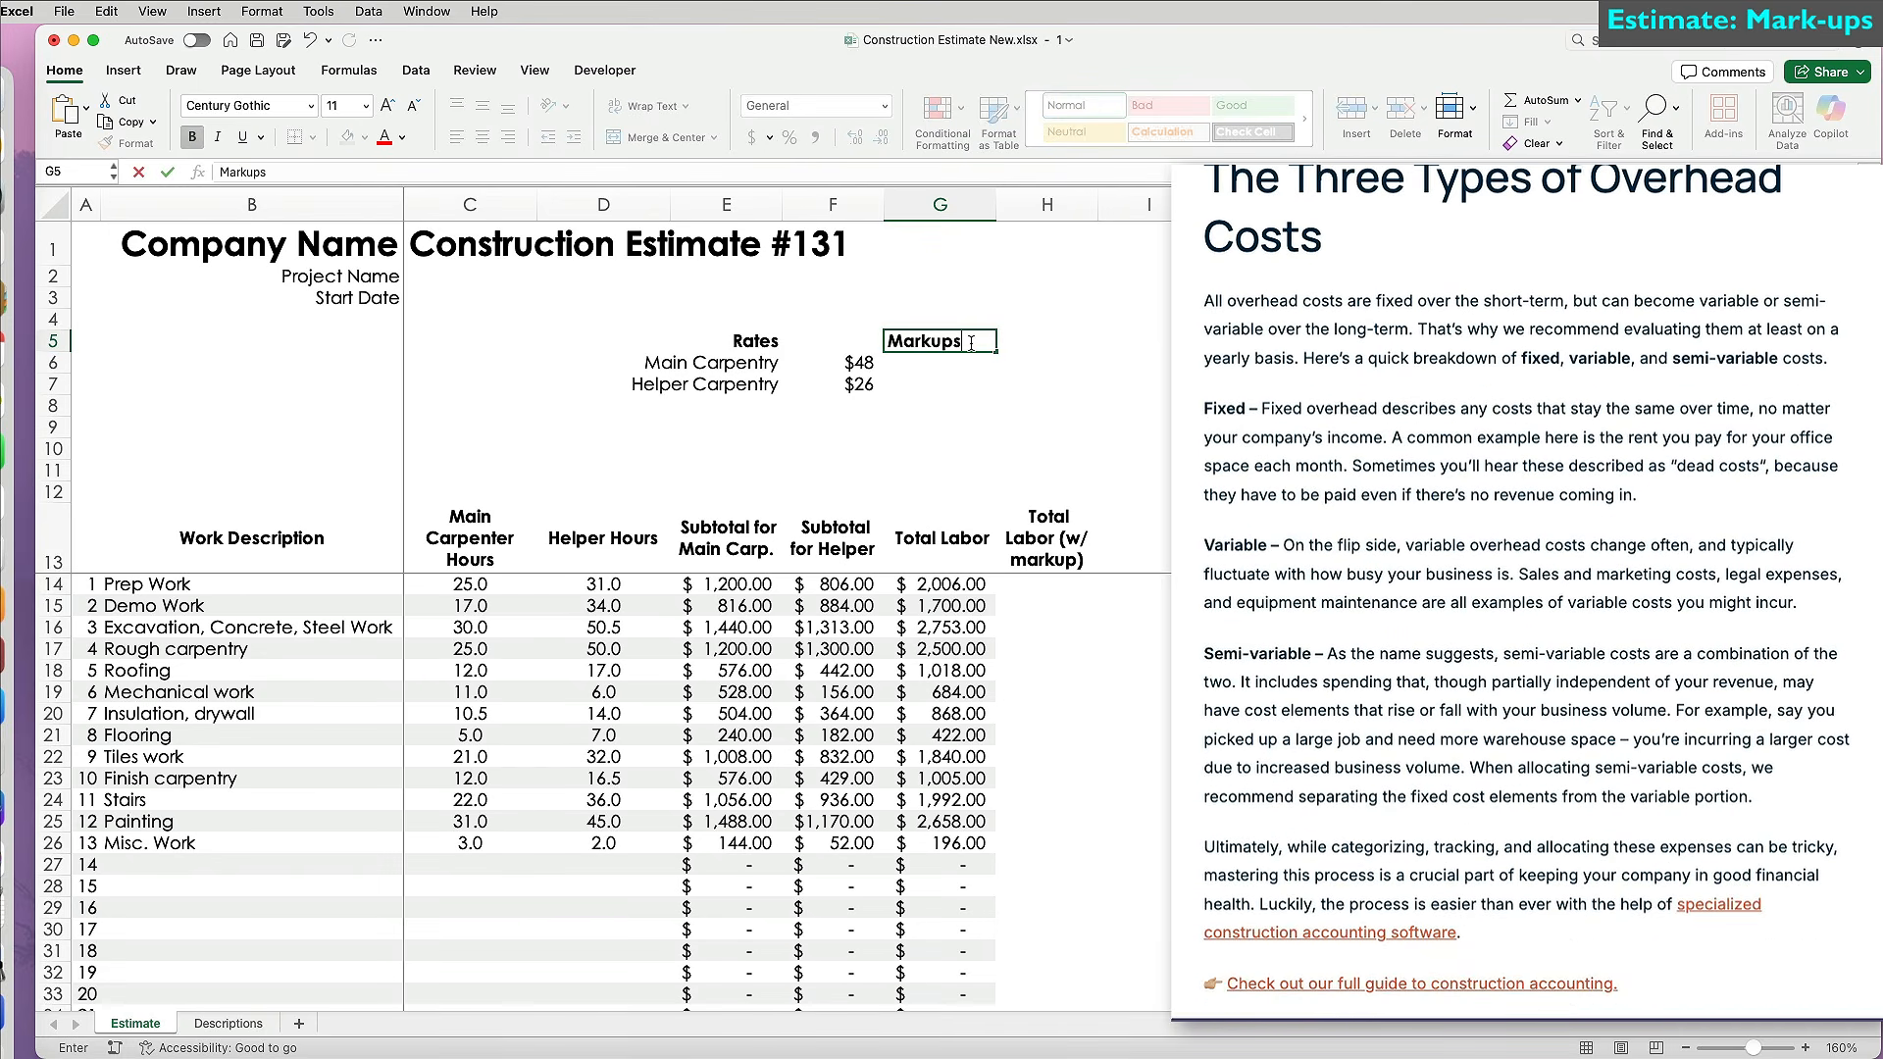
key(Return)
text(Labor)
key(Return)
Enter a 28% labor markup in H6 and right-align the G5:G7 labels.
click(1029, 363)
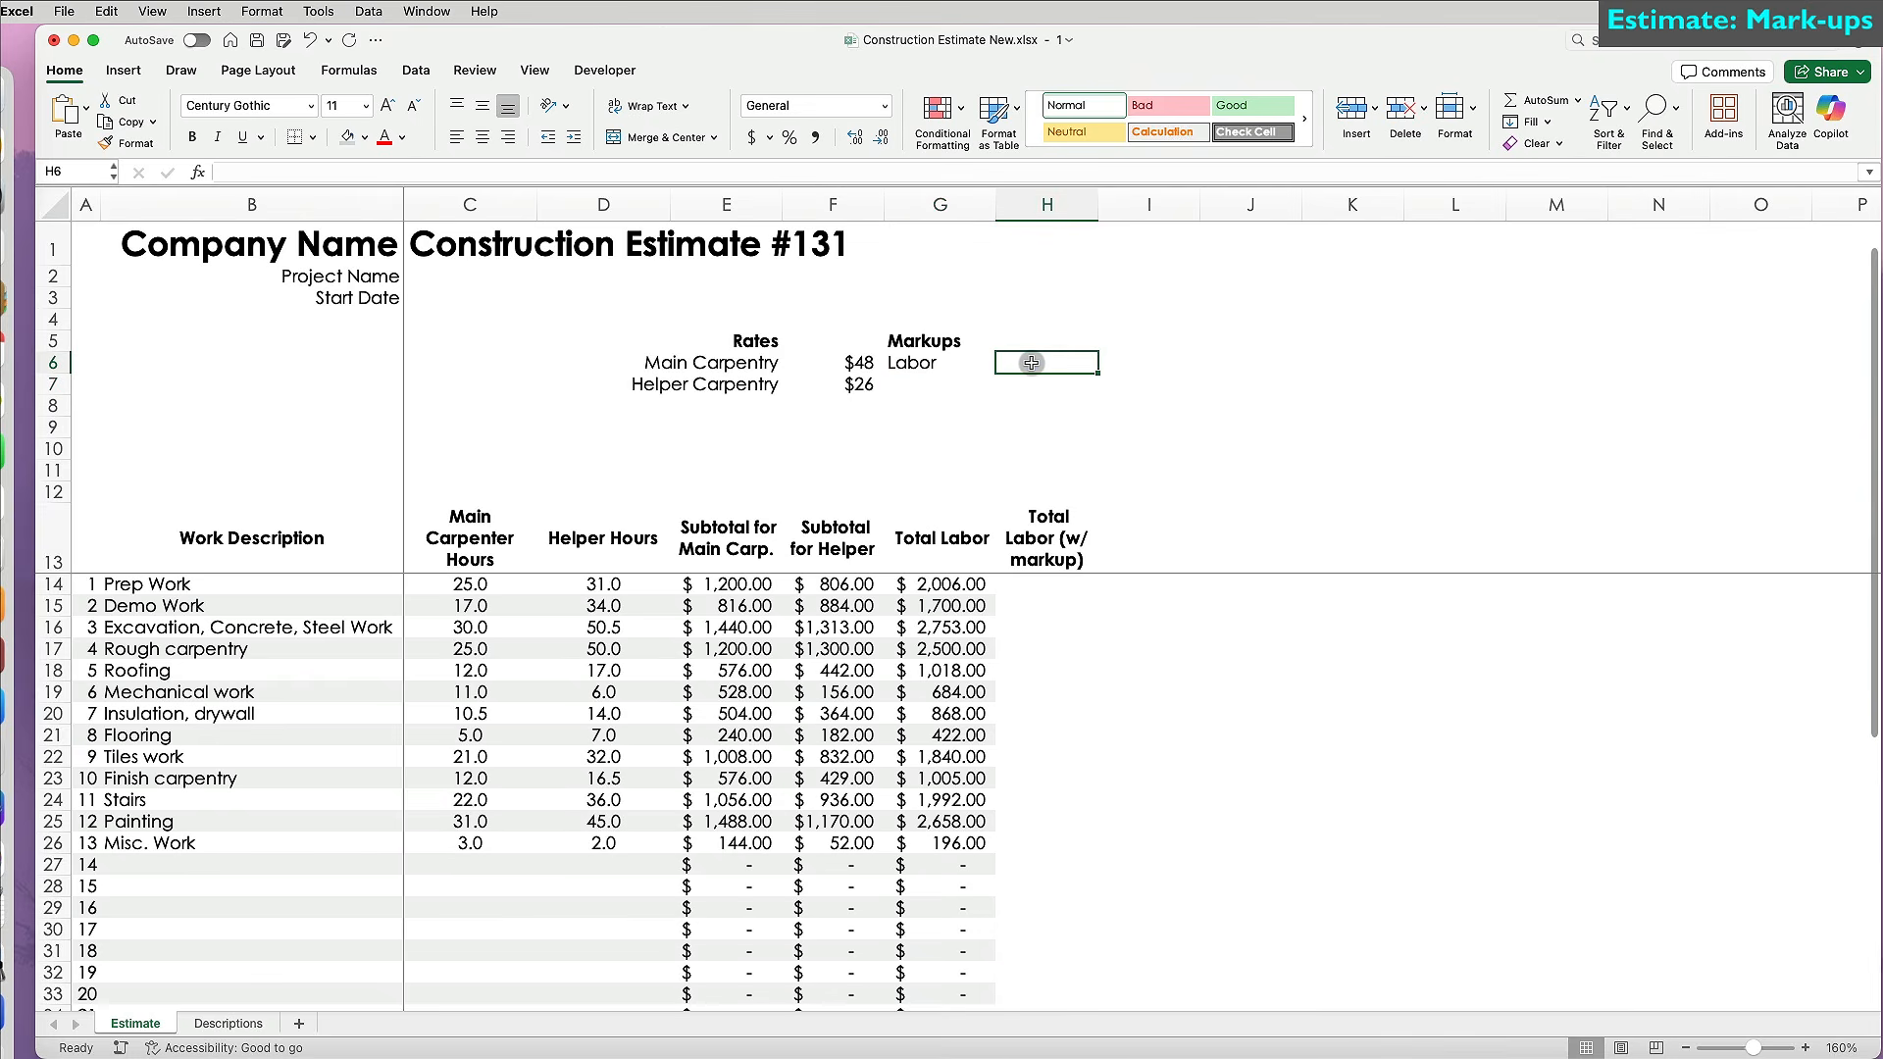
text(28%)
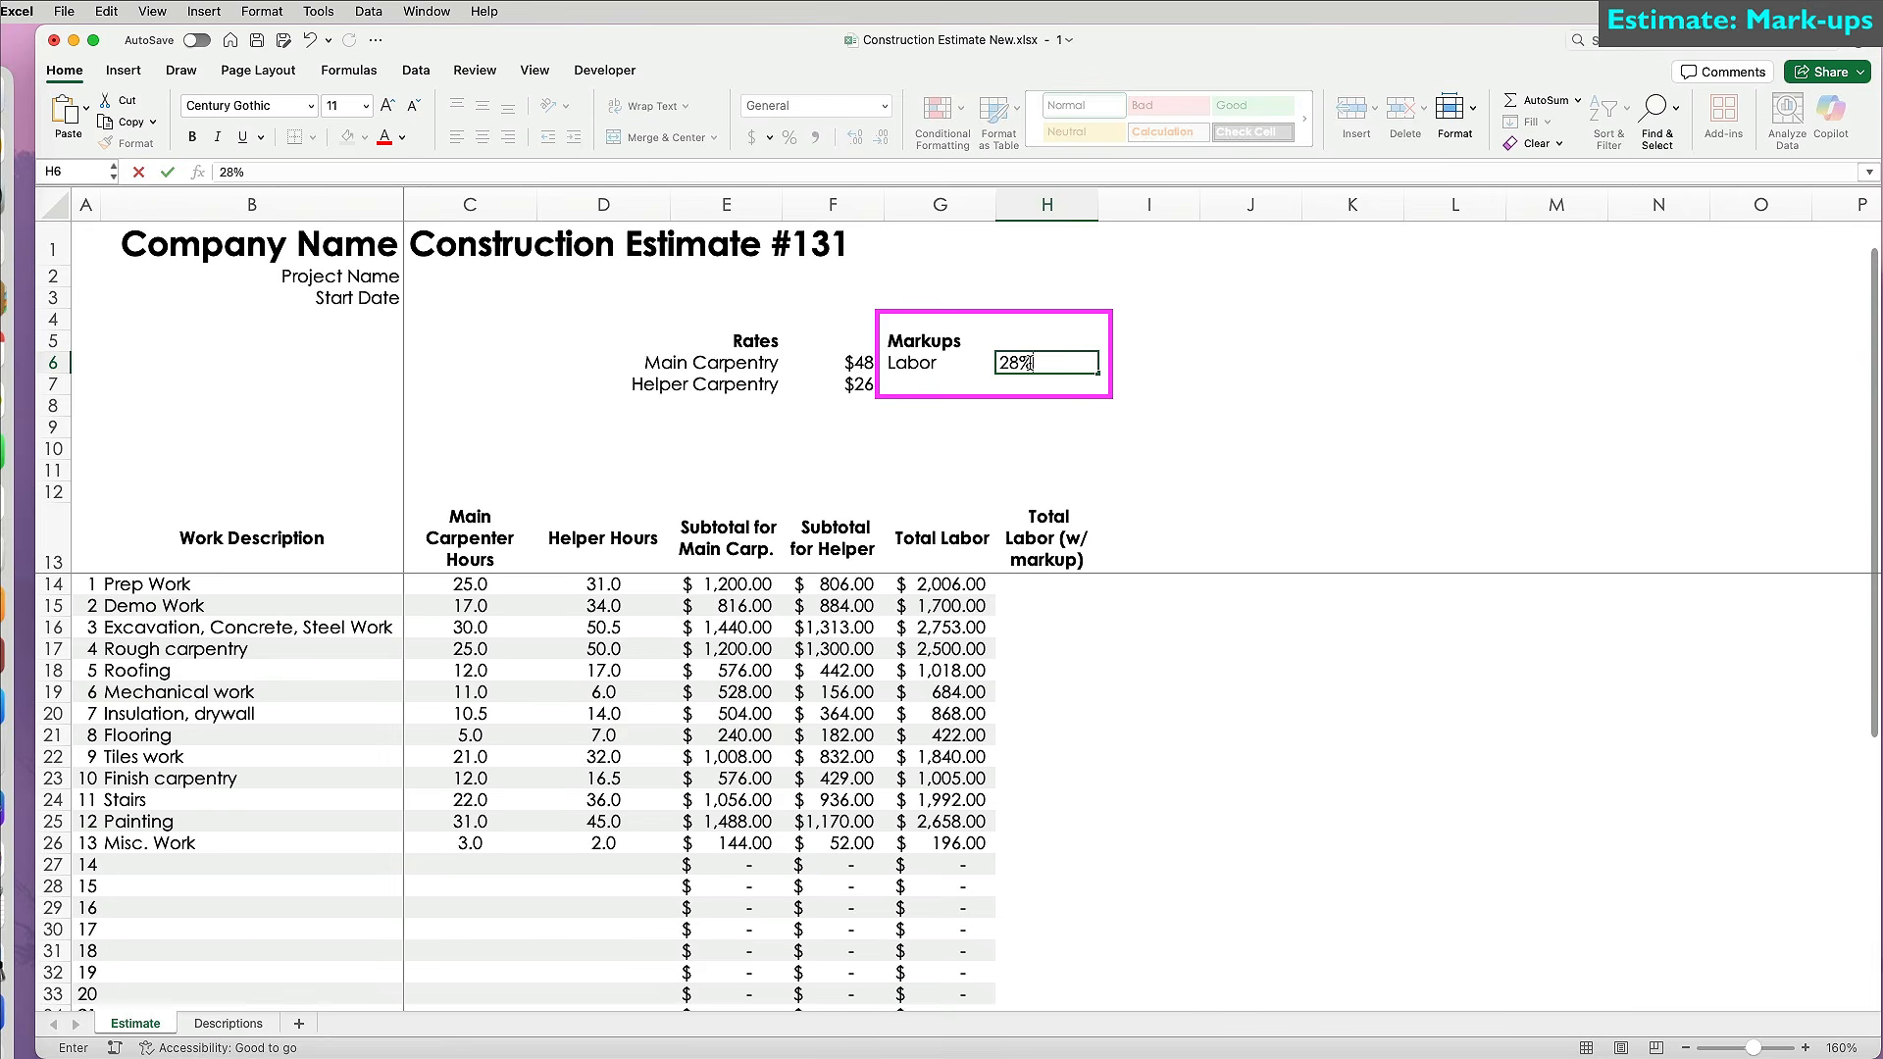
key(Return)
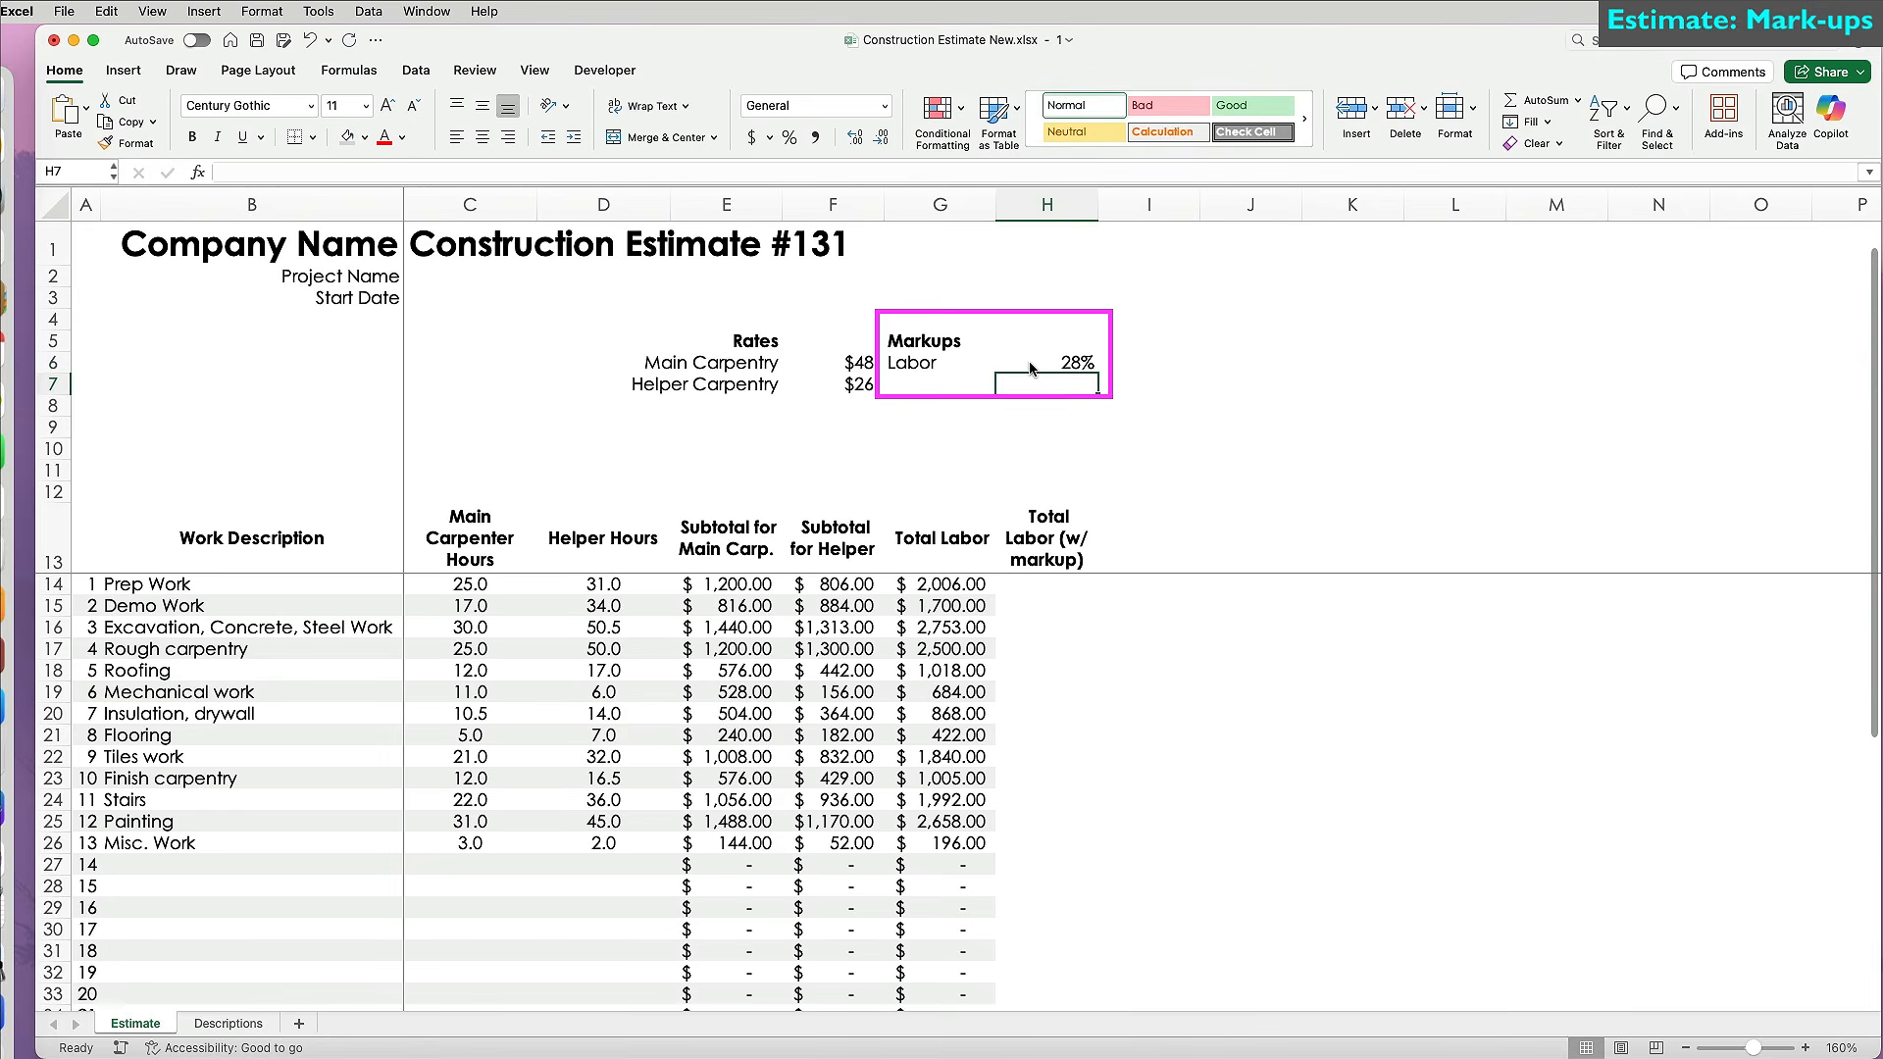
click(977, 342)
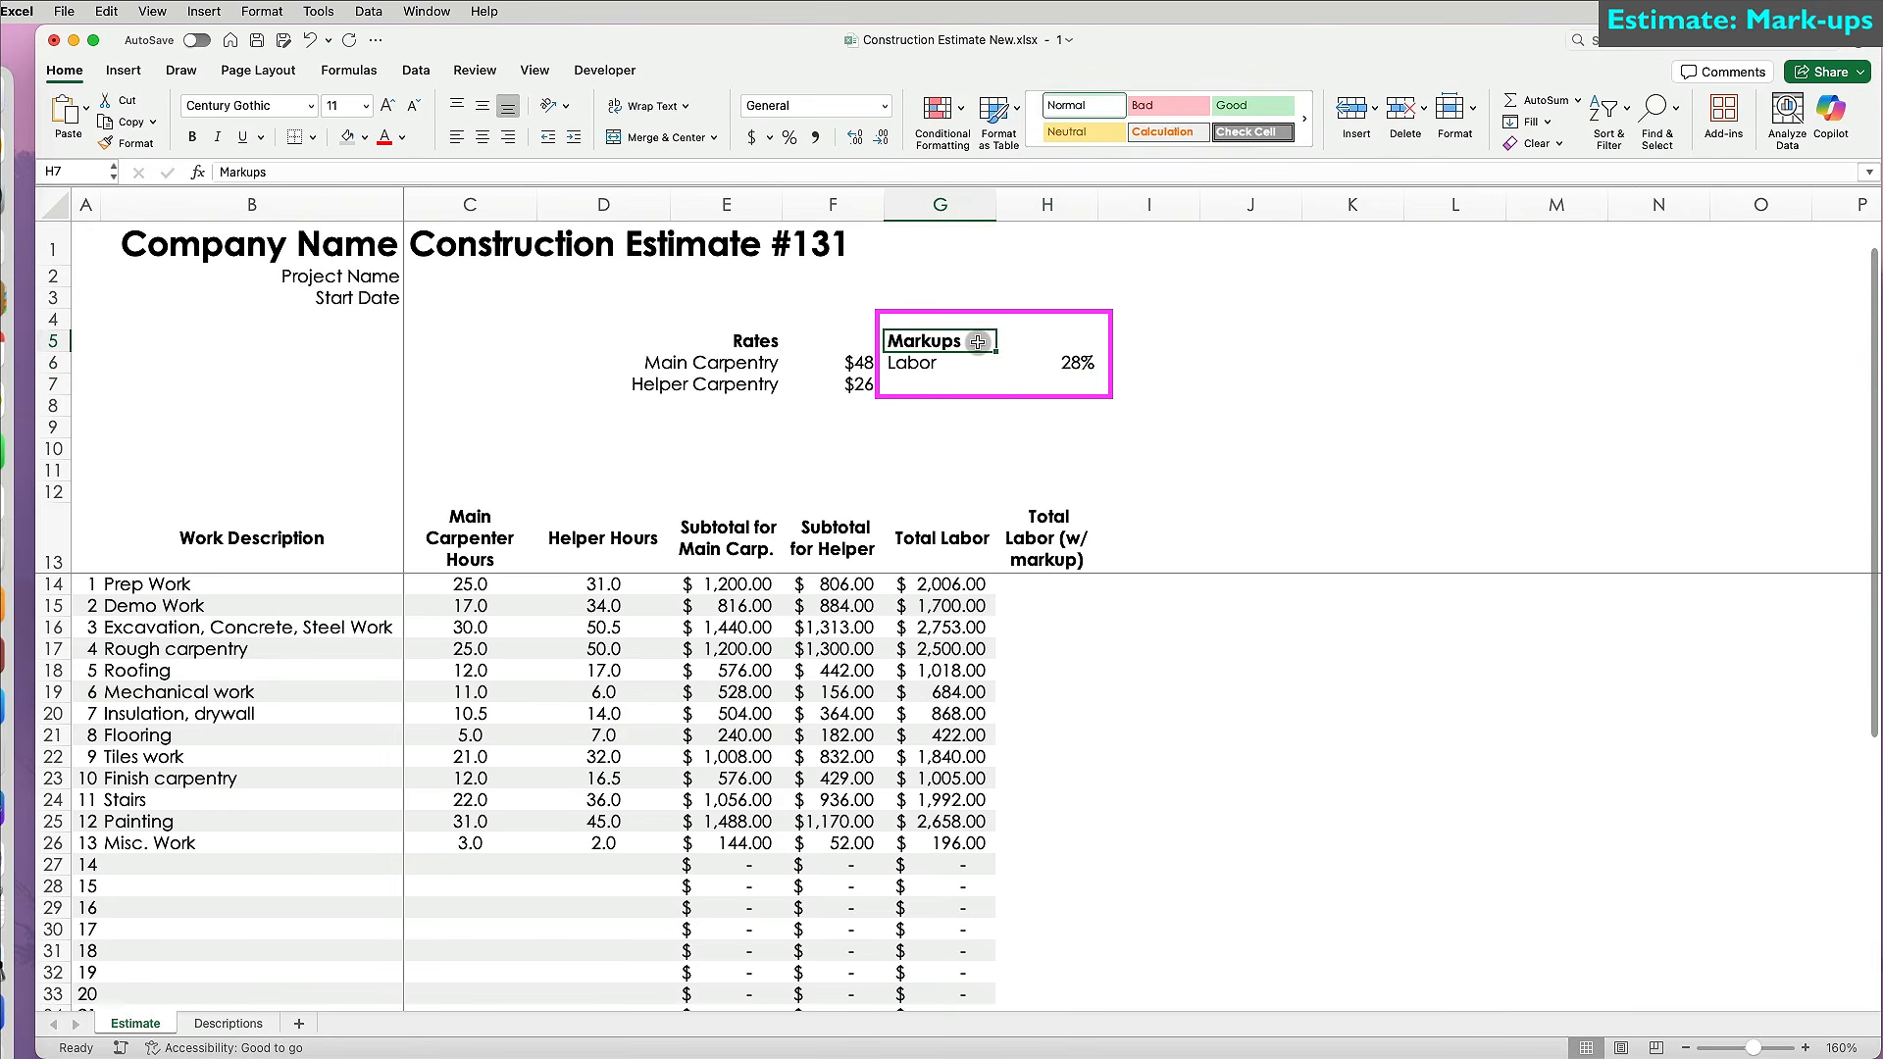
drag(978, 342, 971, 383)
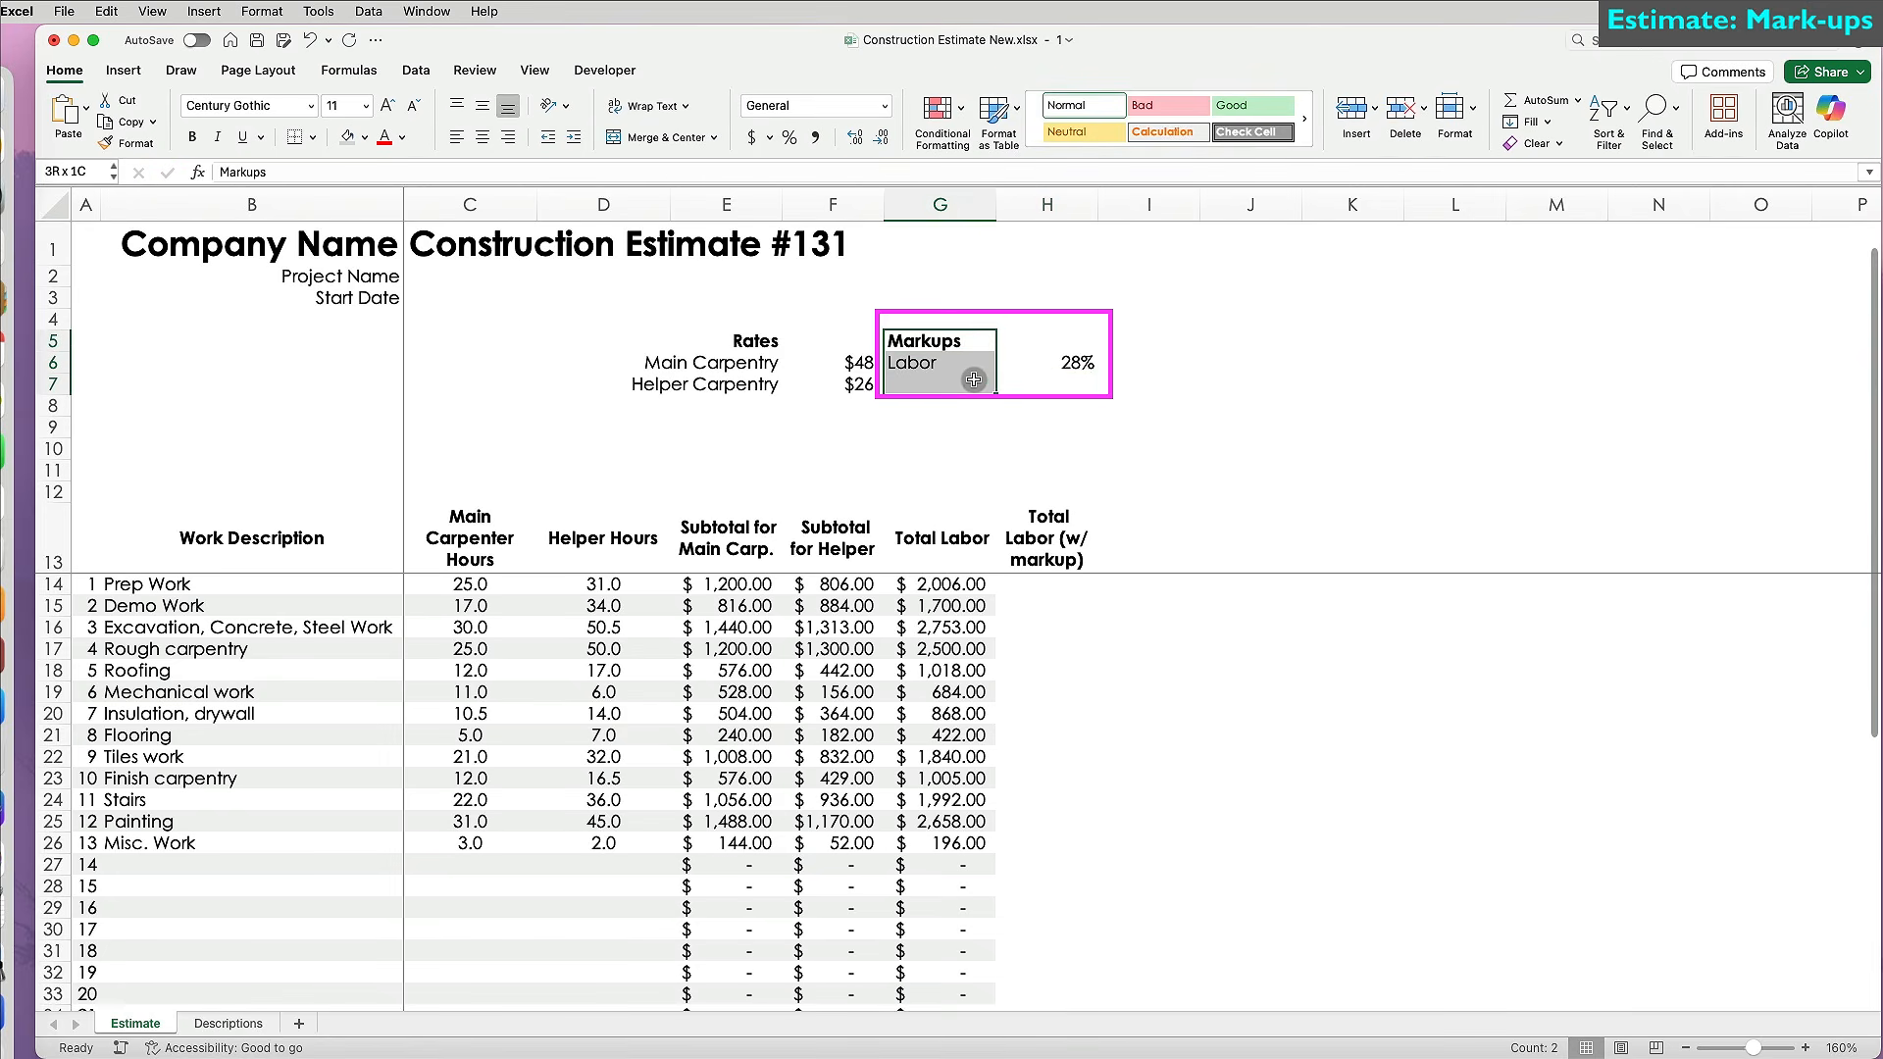
click(509, 138)
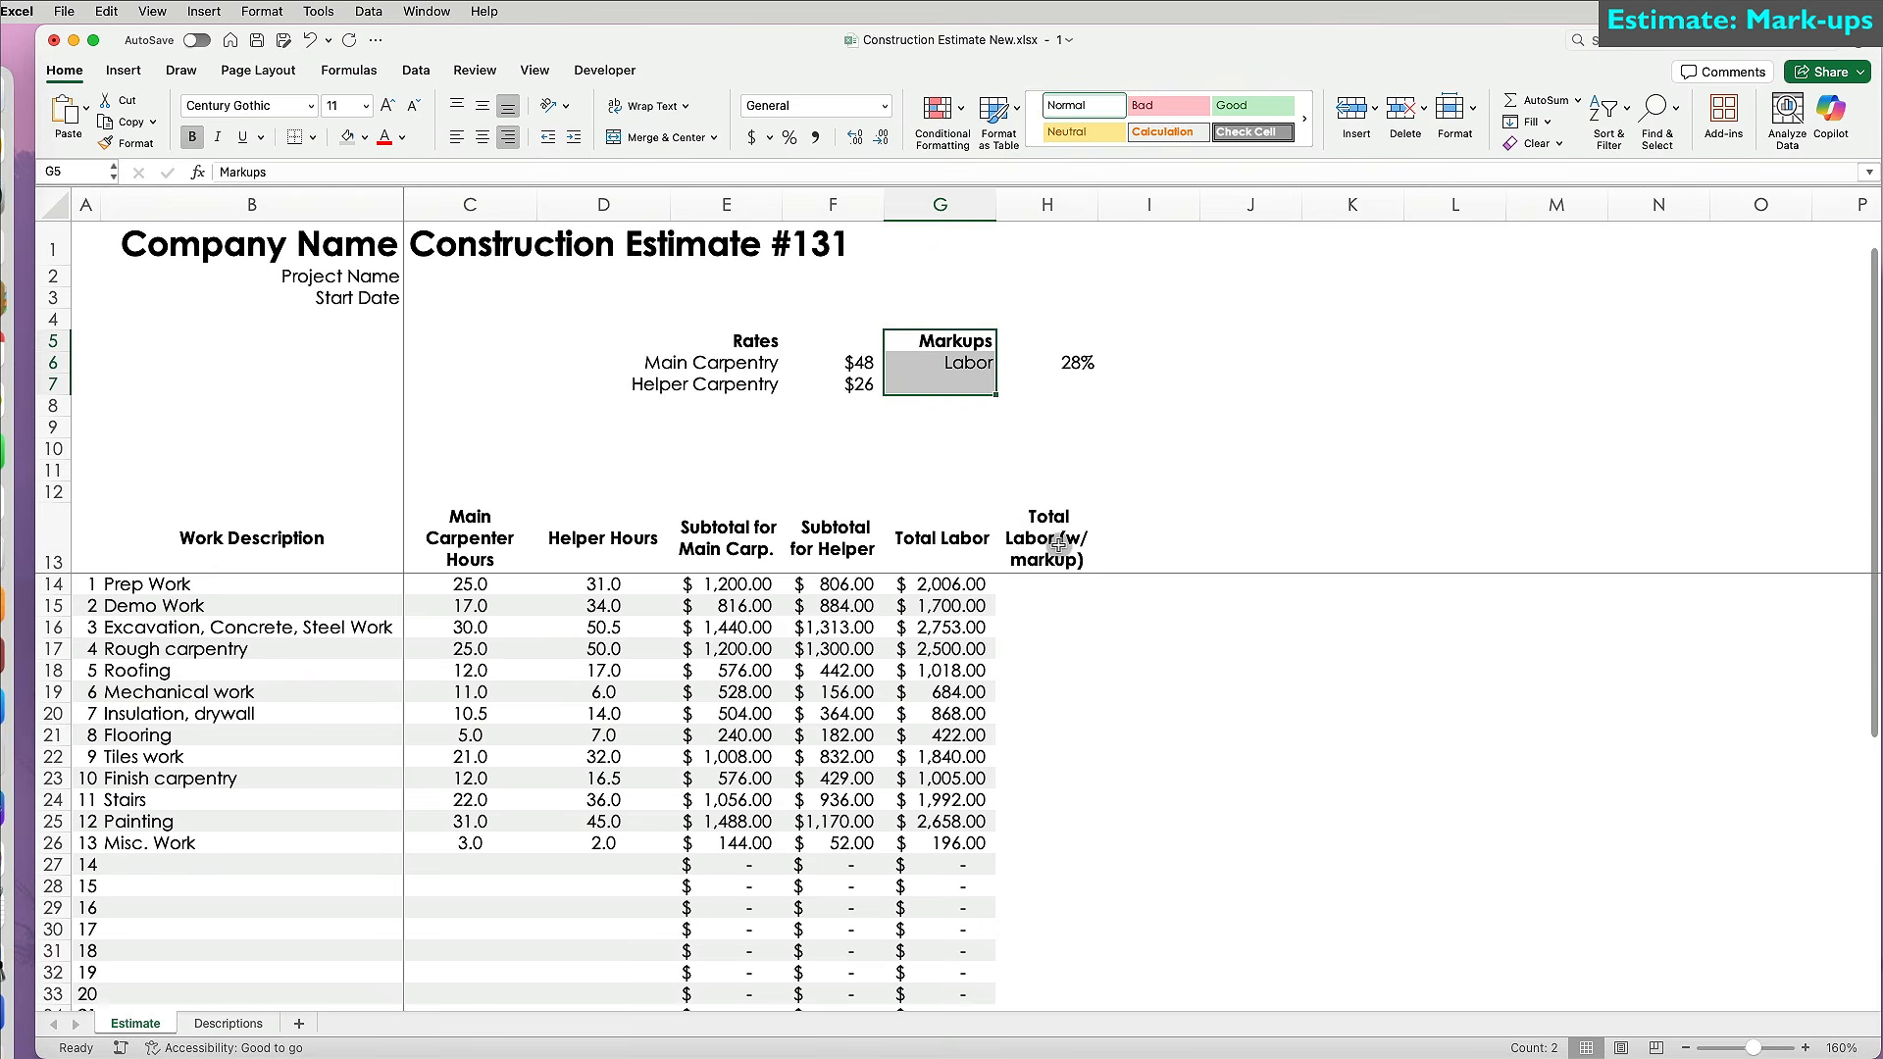
click(1069, 587)
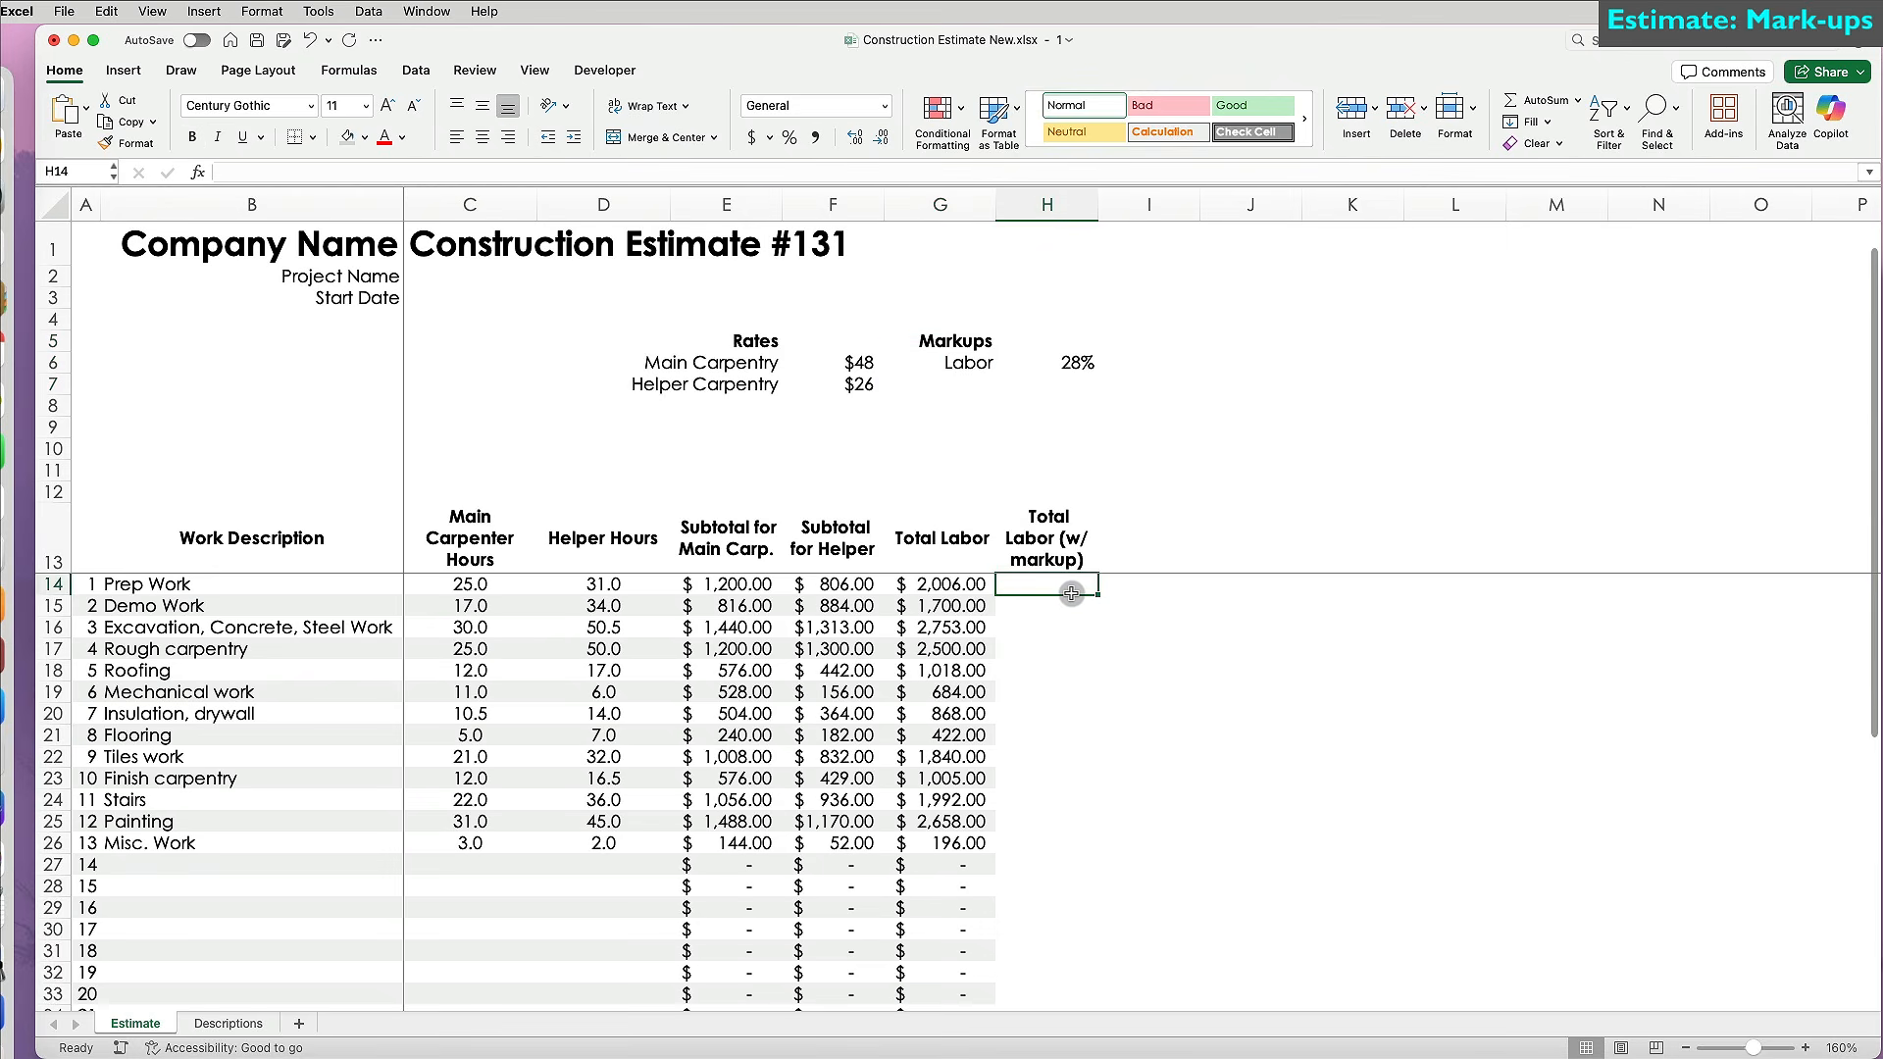
Enter =G14+(G14*$H$6) in H14 to add the 28% markup to total labor.
text(=)
key(Left)
text(+)
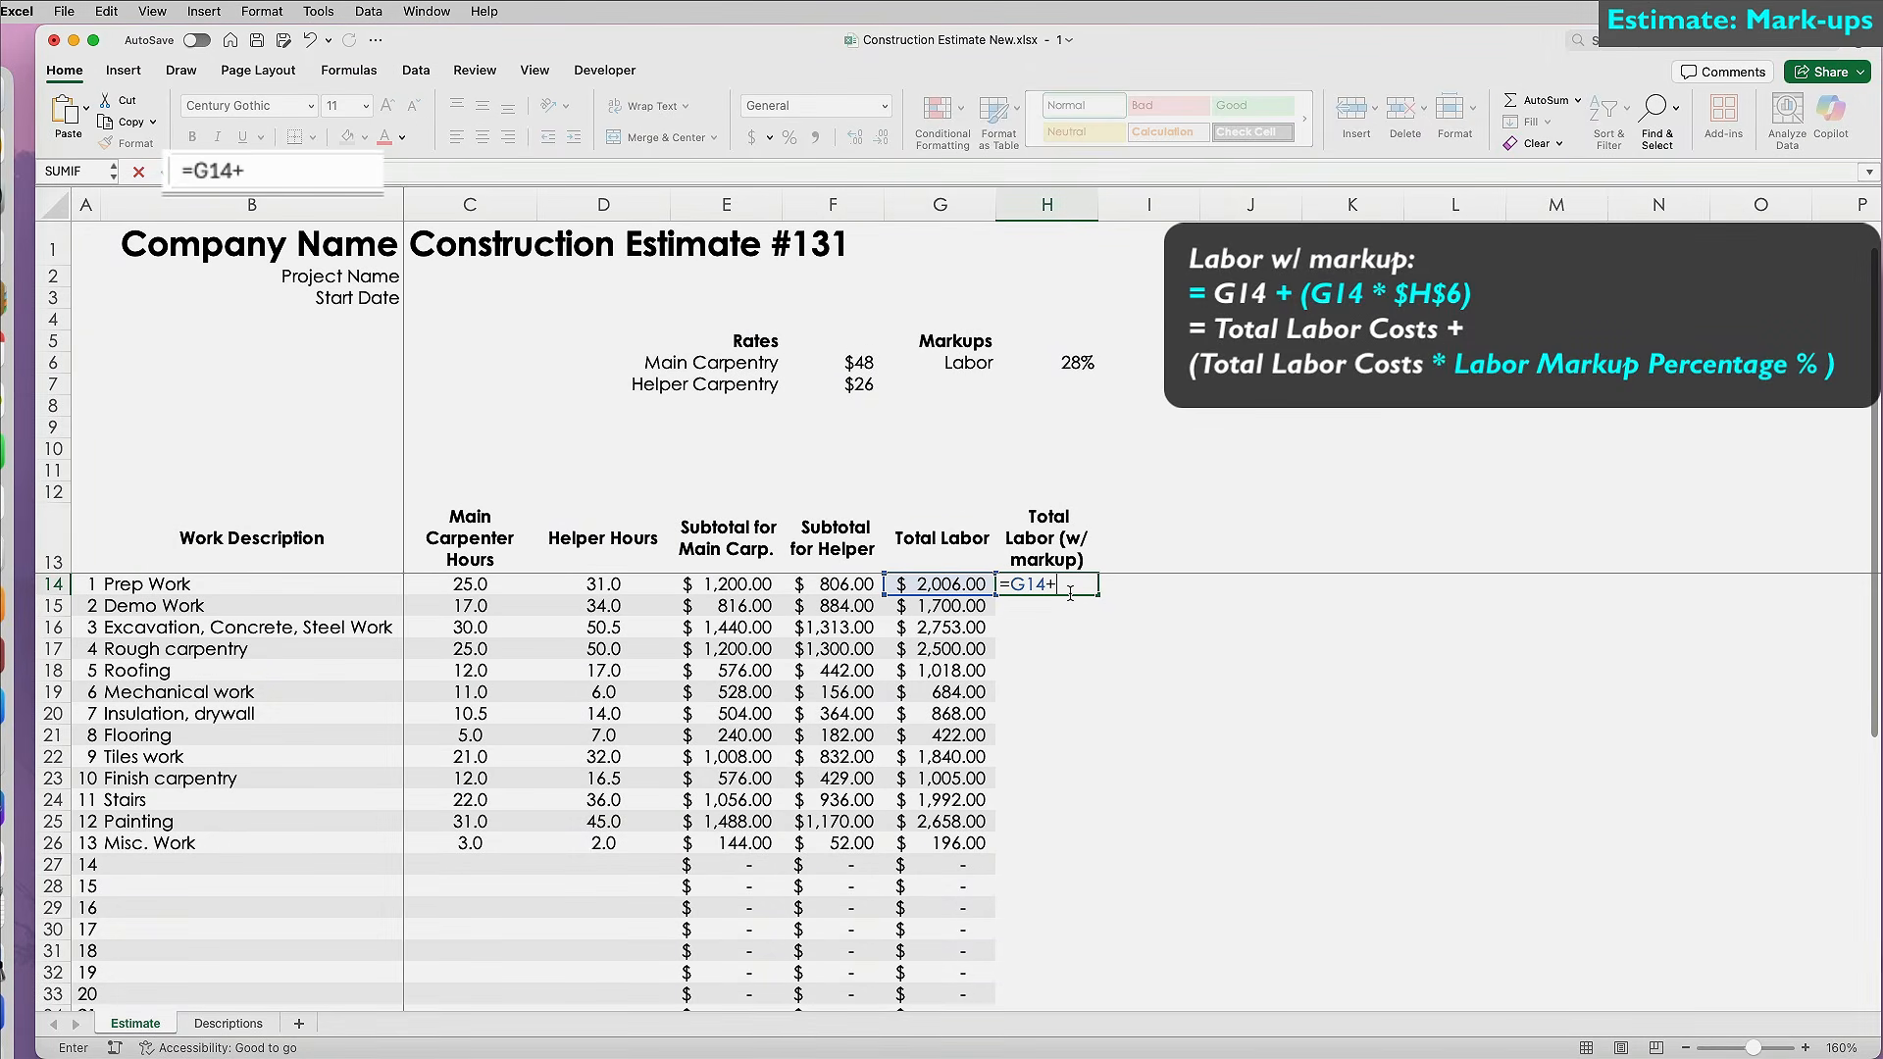
text(()
key(Left)
text(*)
click(1079, 363)
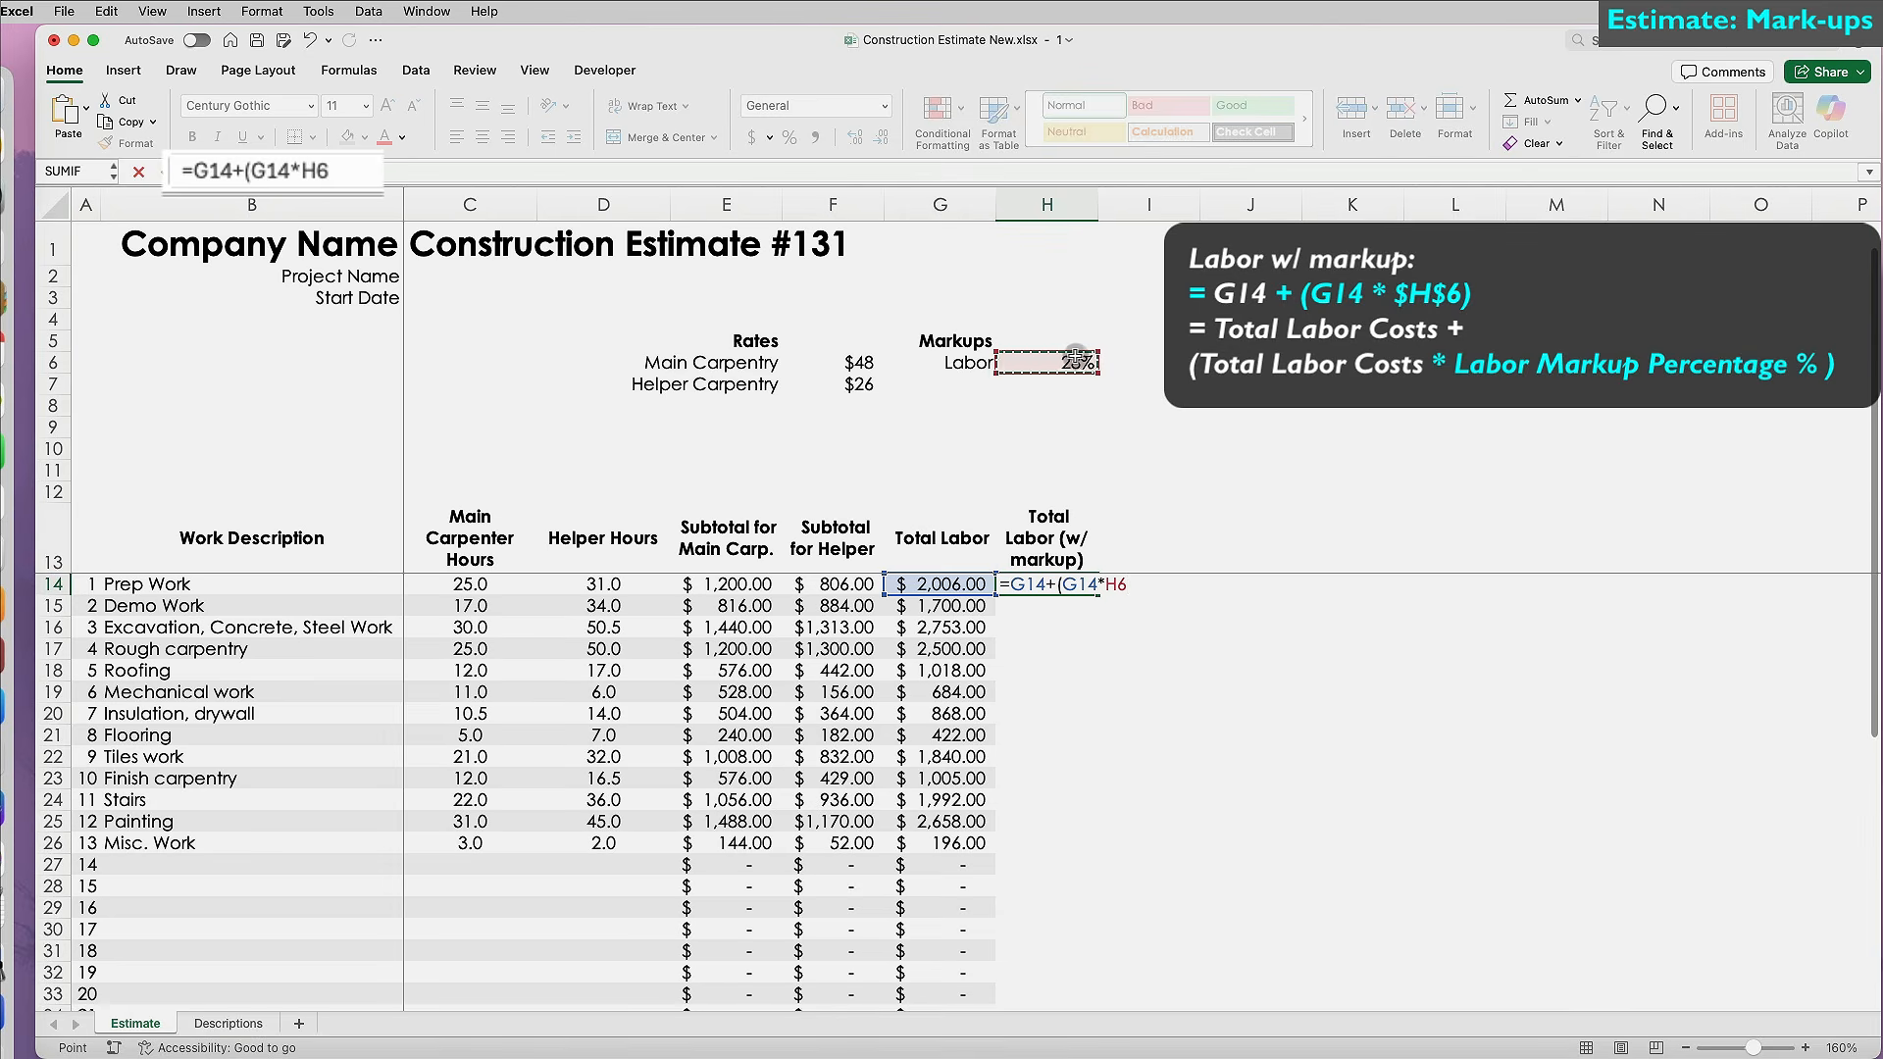
key(F4)
text())
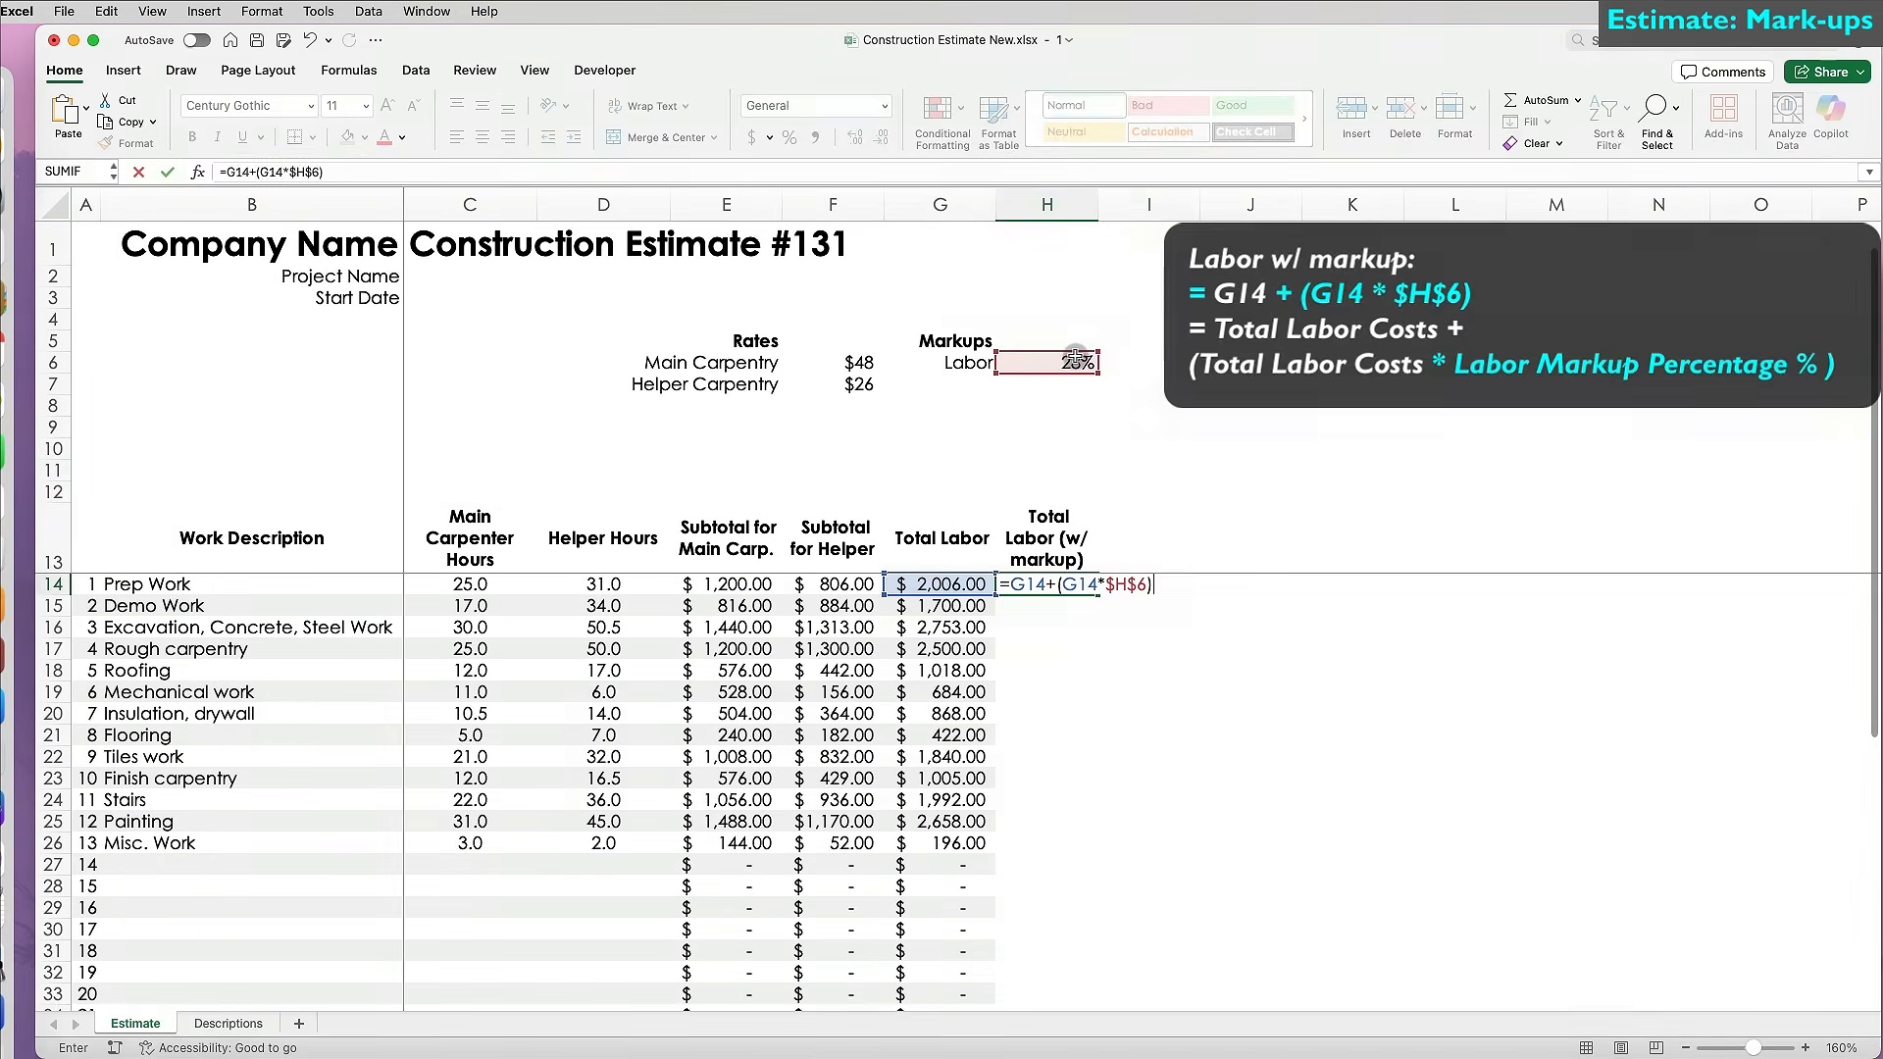
key(Return)
Fill the markup formula down column H, widen it, and apply column G's currency format.
double_click(1099, 594)
scroll(1079, 686, down, 5)
click(940, 815)
drag(994, 826, 1089, 826)
double_click(1095, 211)
scroll(1000, 667, up, 10)
drag(973, 589, 965, 971)
click(127, 144)
scroll(1063, 673, up, 8)
drag(1059, 589, 1061, 978)
click(1162, 541)
scroll(1162, 541, up, 4)
text(Materials)
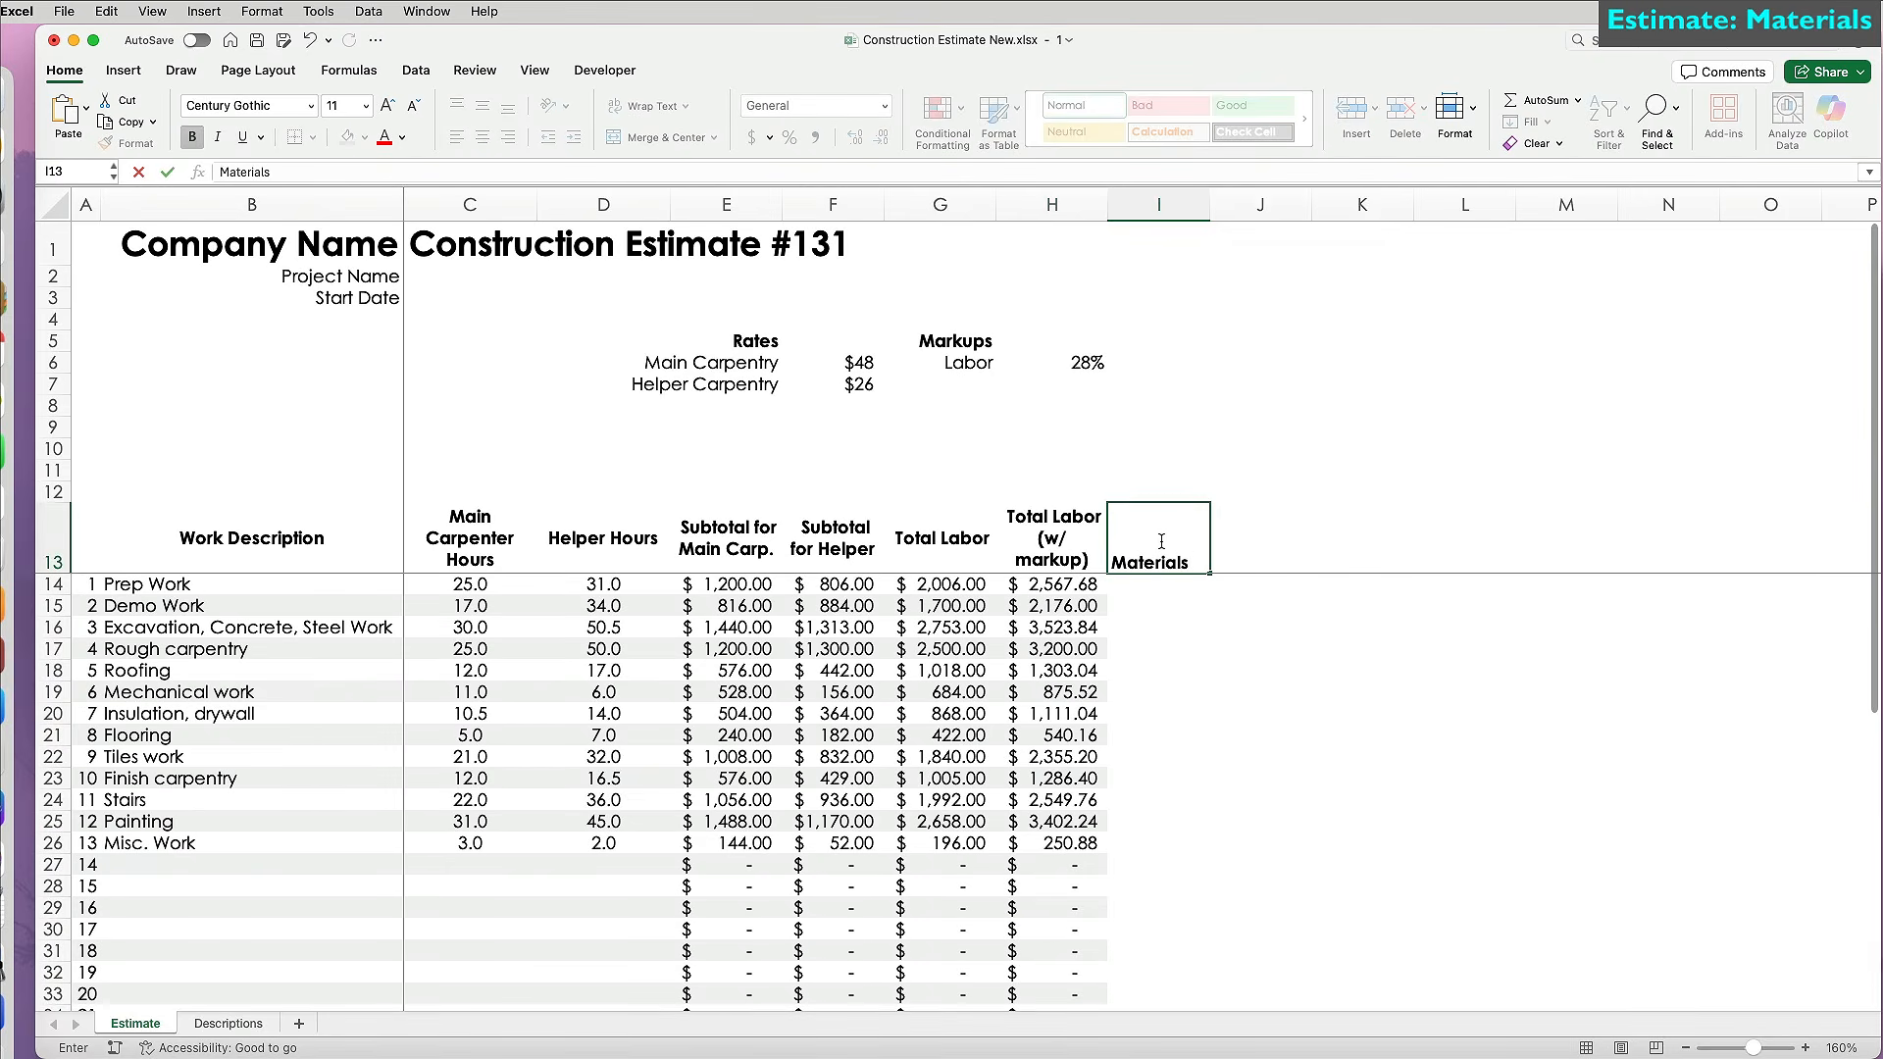
Enter Materials amounts 430, 500, 5000, 1417, 450, 0, 655, 4500, 1400, 356, 882, 750, 0 in I14:I26.
key(Return)
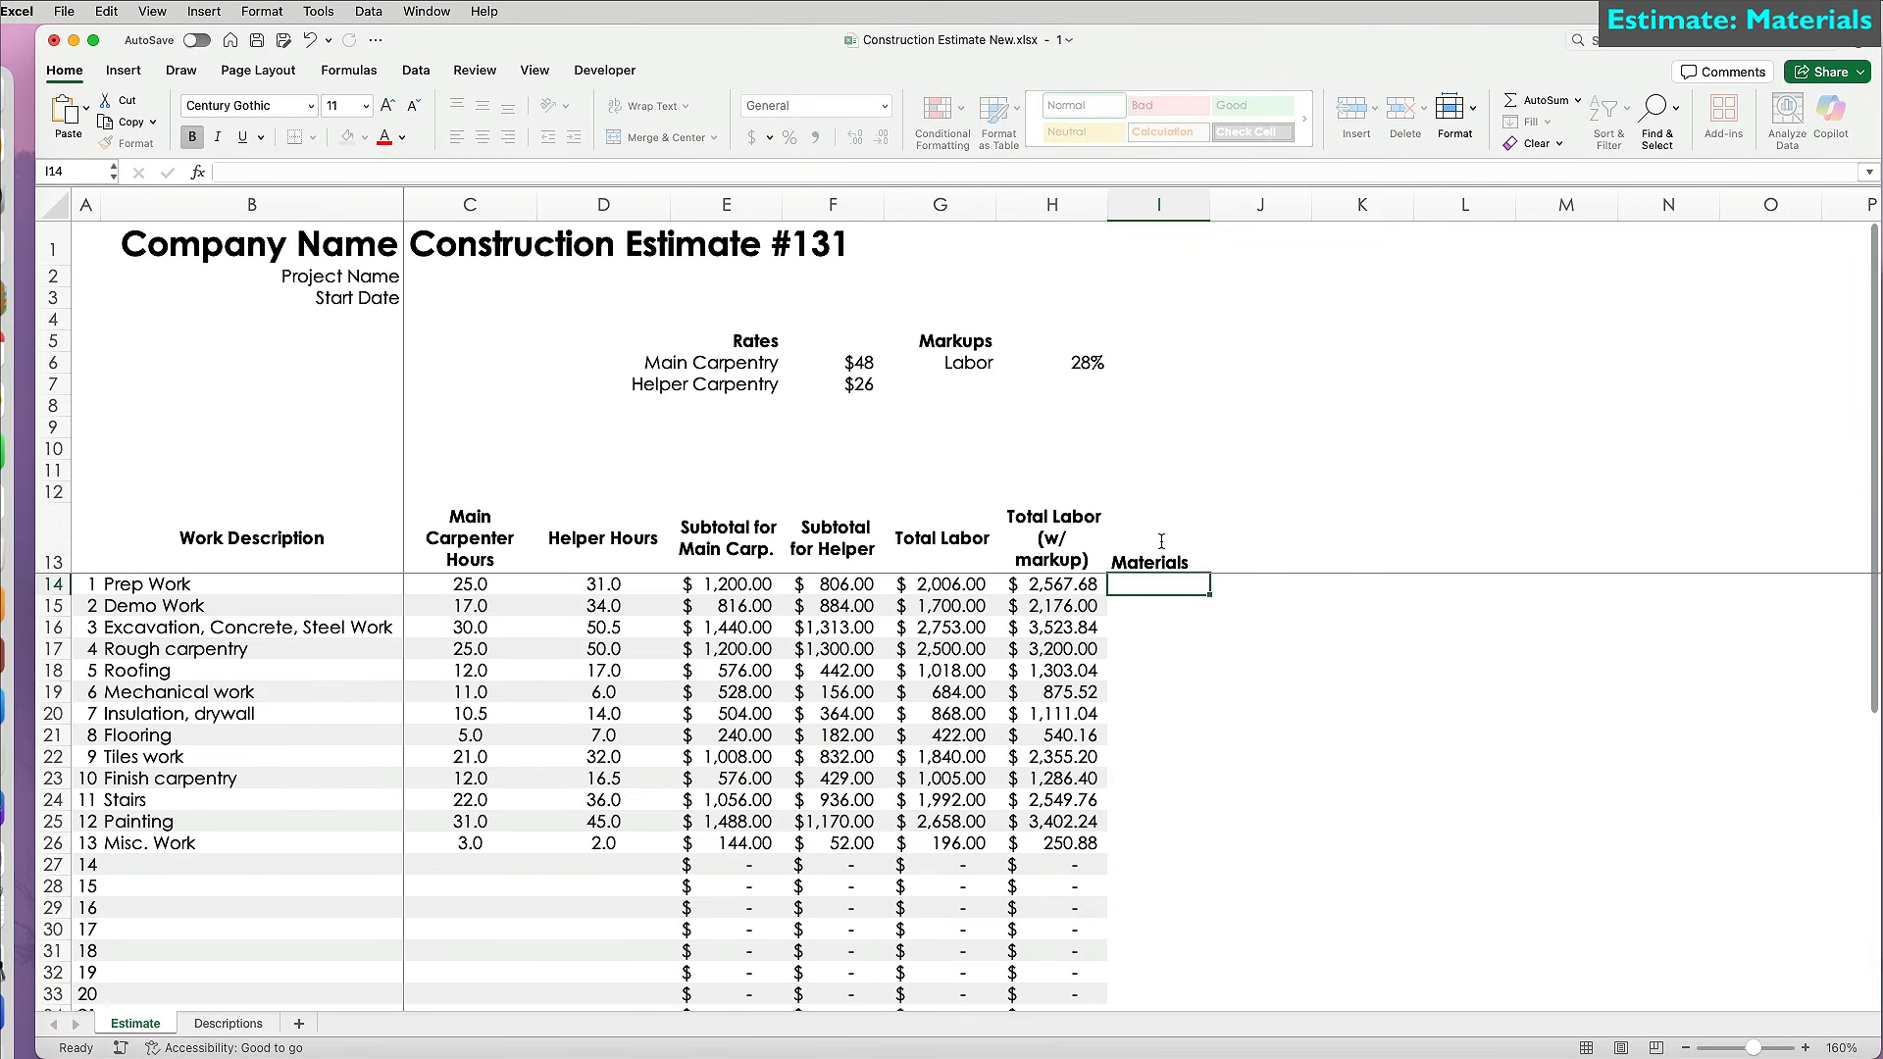
text(430)
key(Return)
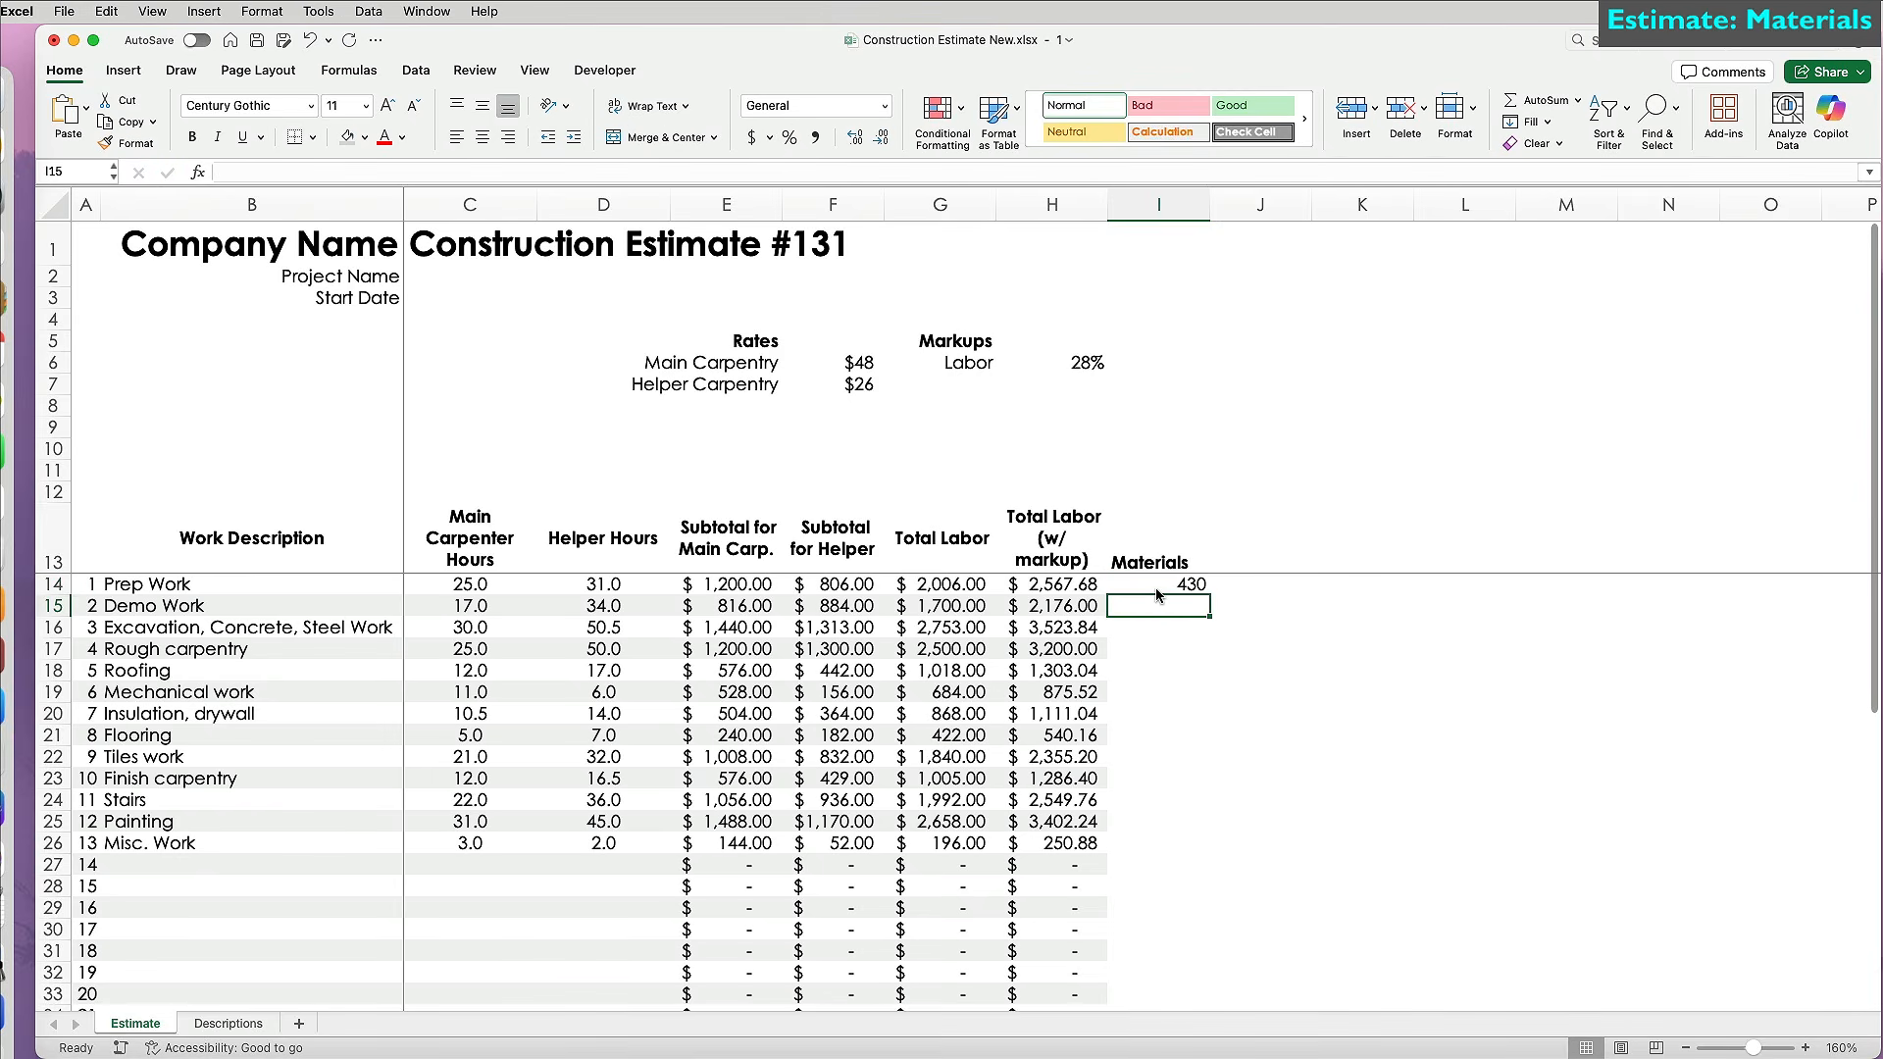
text(500)
key(Return)
text(5000)
key(Return)
text(1)
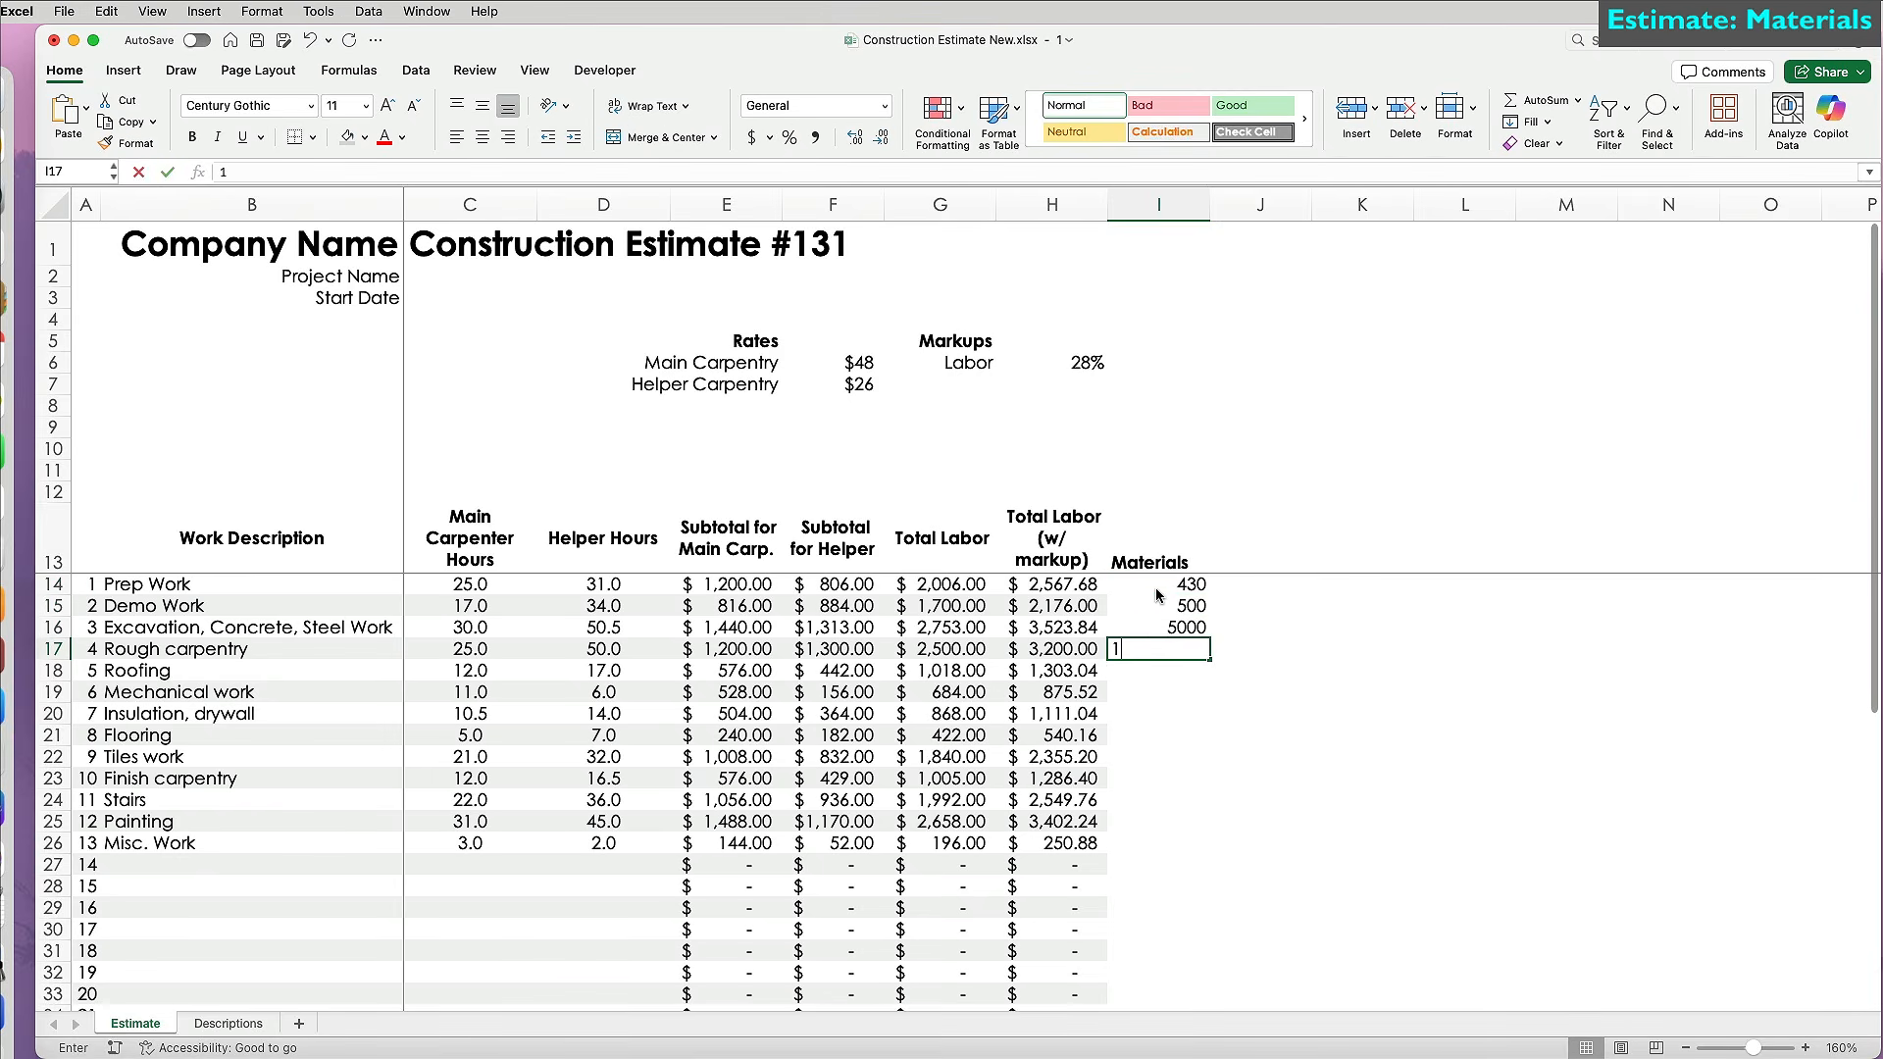
text(417)
key(Return)
text(450)
key(Return)
text(0)
key(Return)
text(655)
key(Return)
text(4500)
key(Return)
text(1400)
key(Return)
text(356)
key(Return)
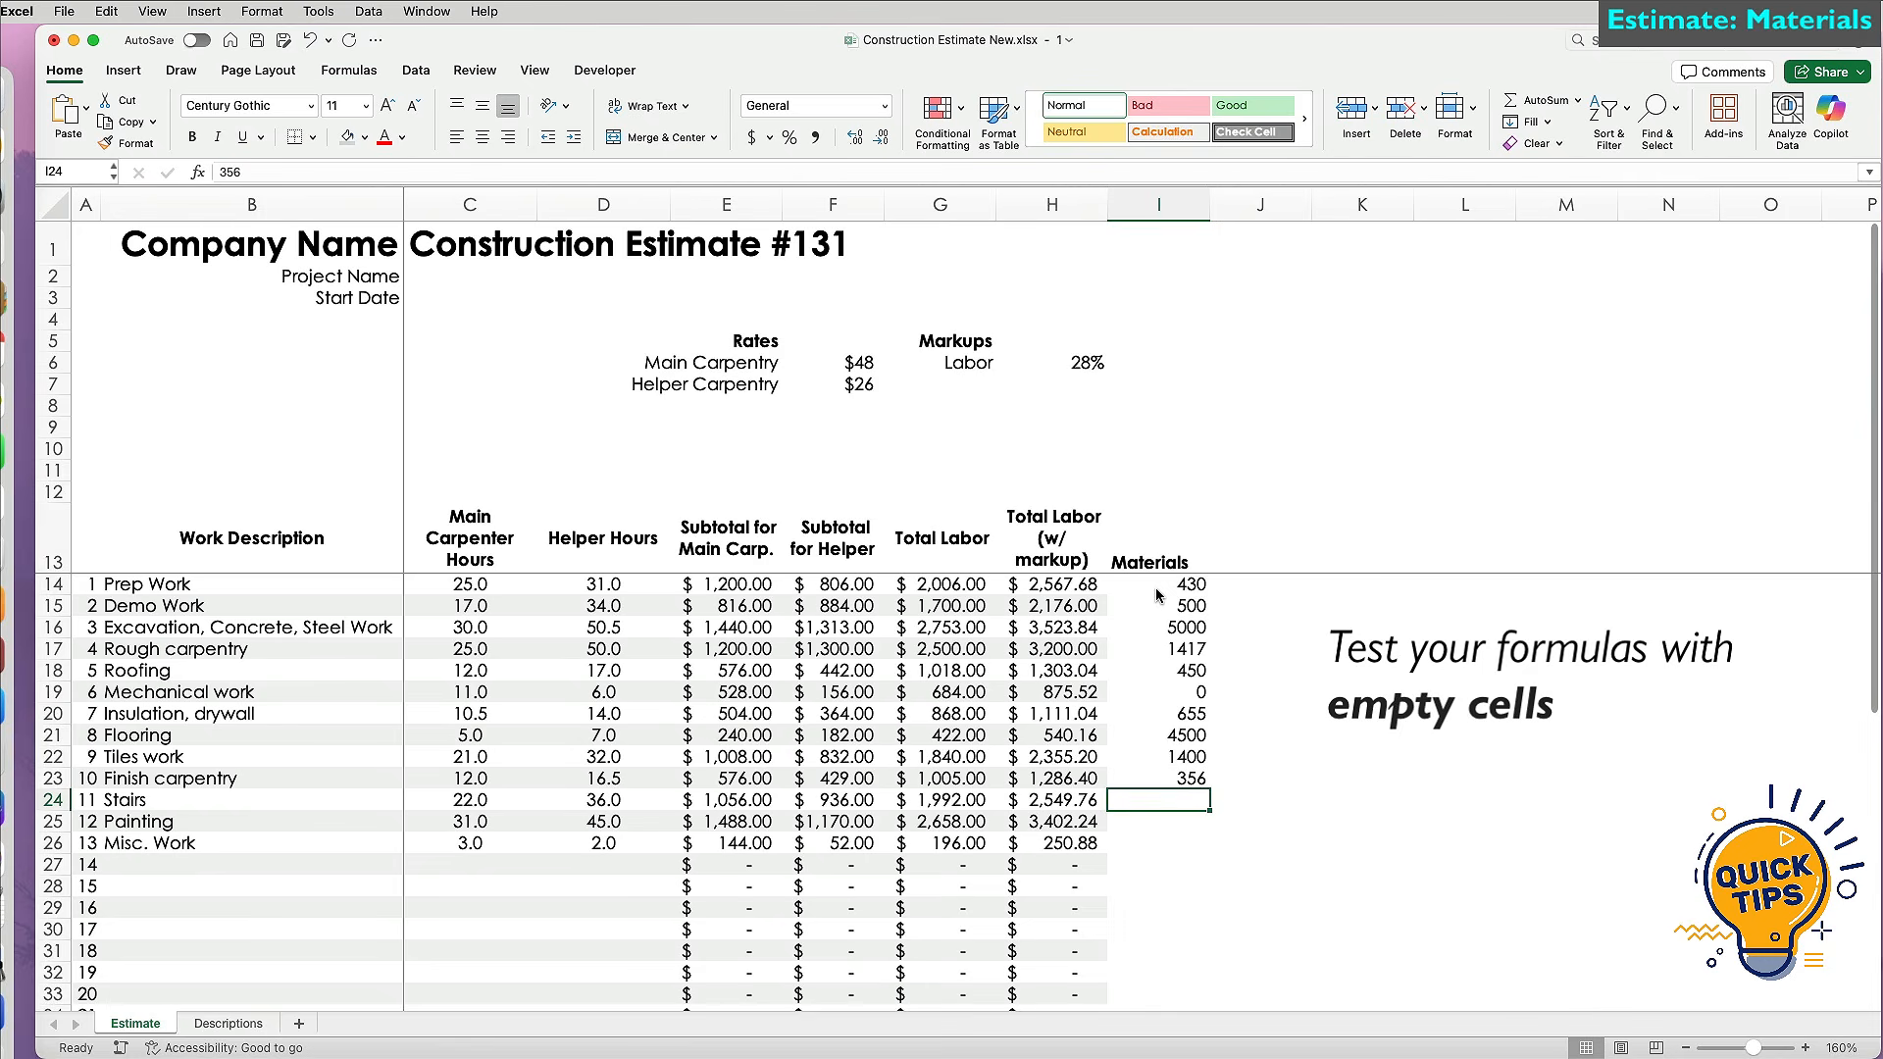
text(882)
key(Return)
text(750)
key(Return)
text(0)
key(Return)
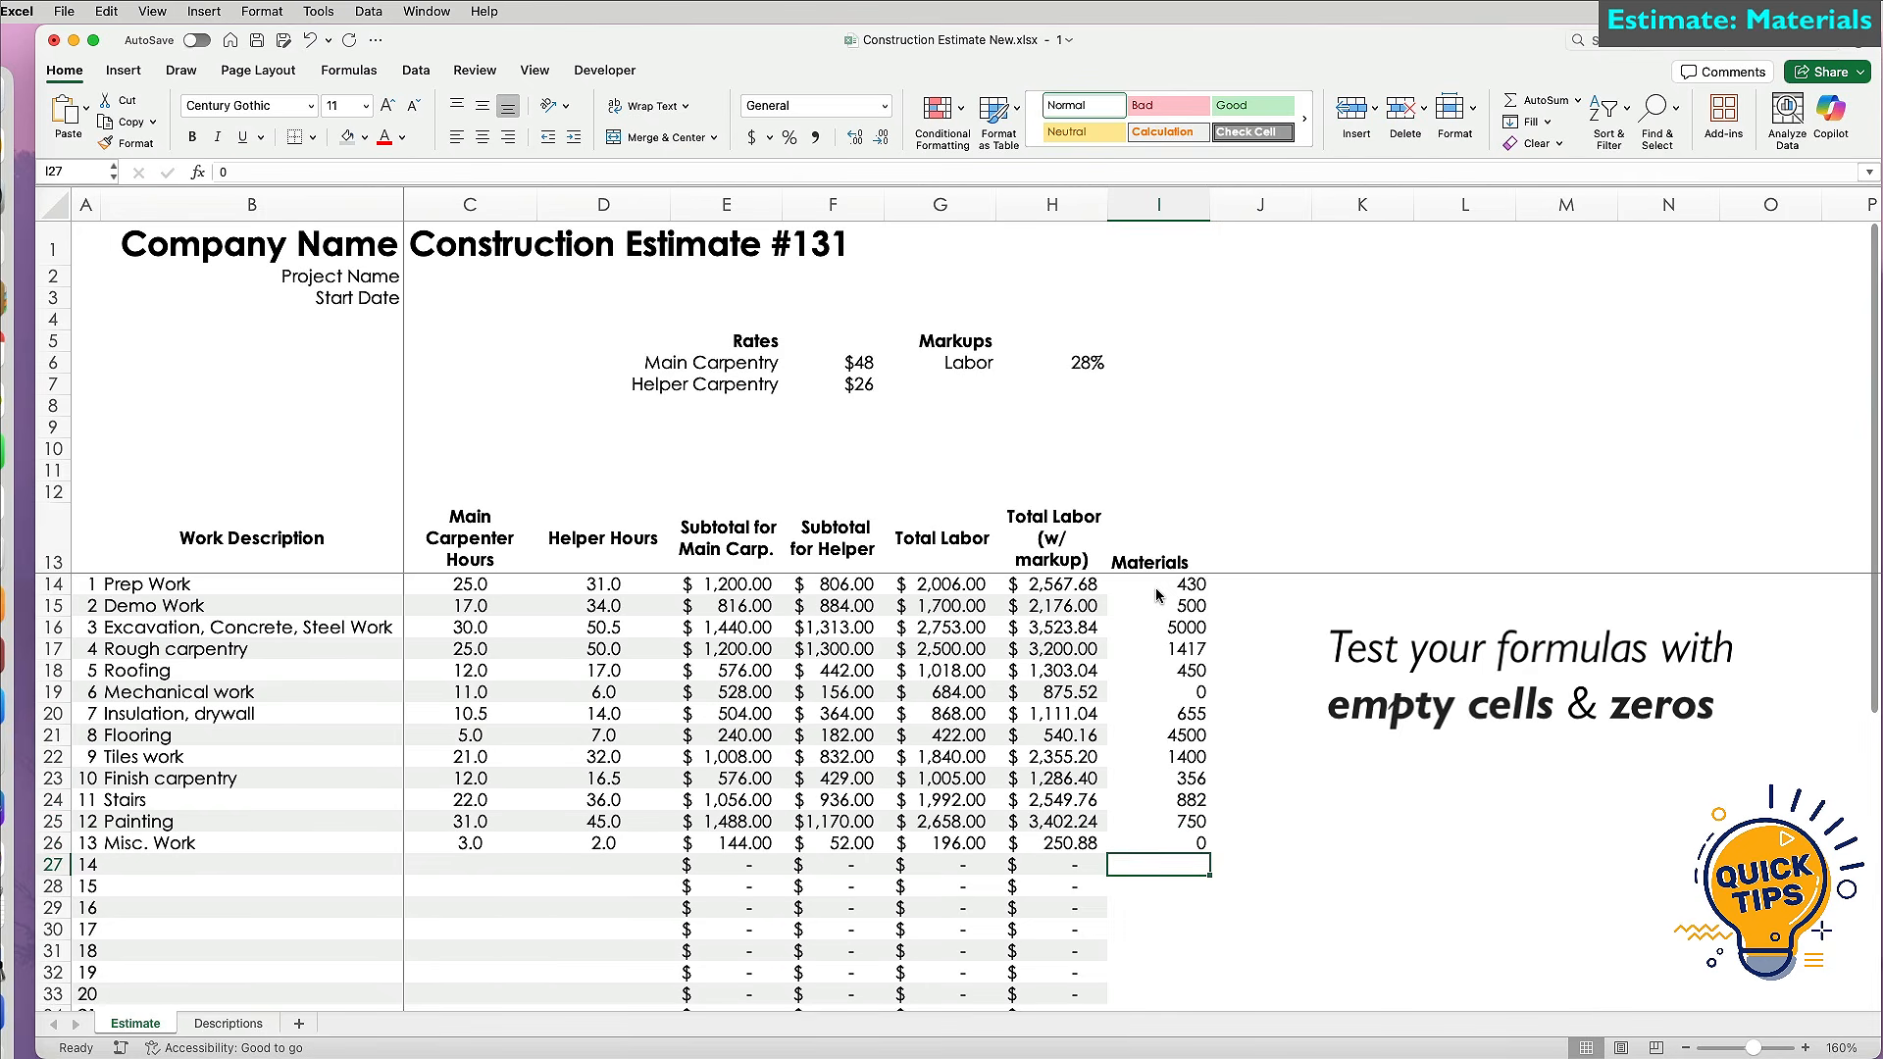
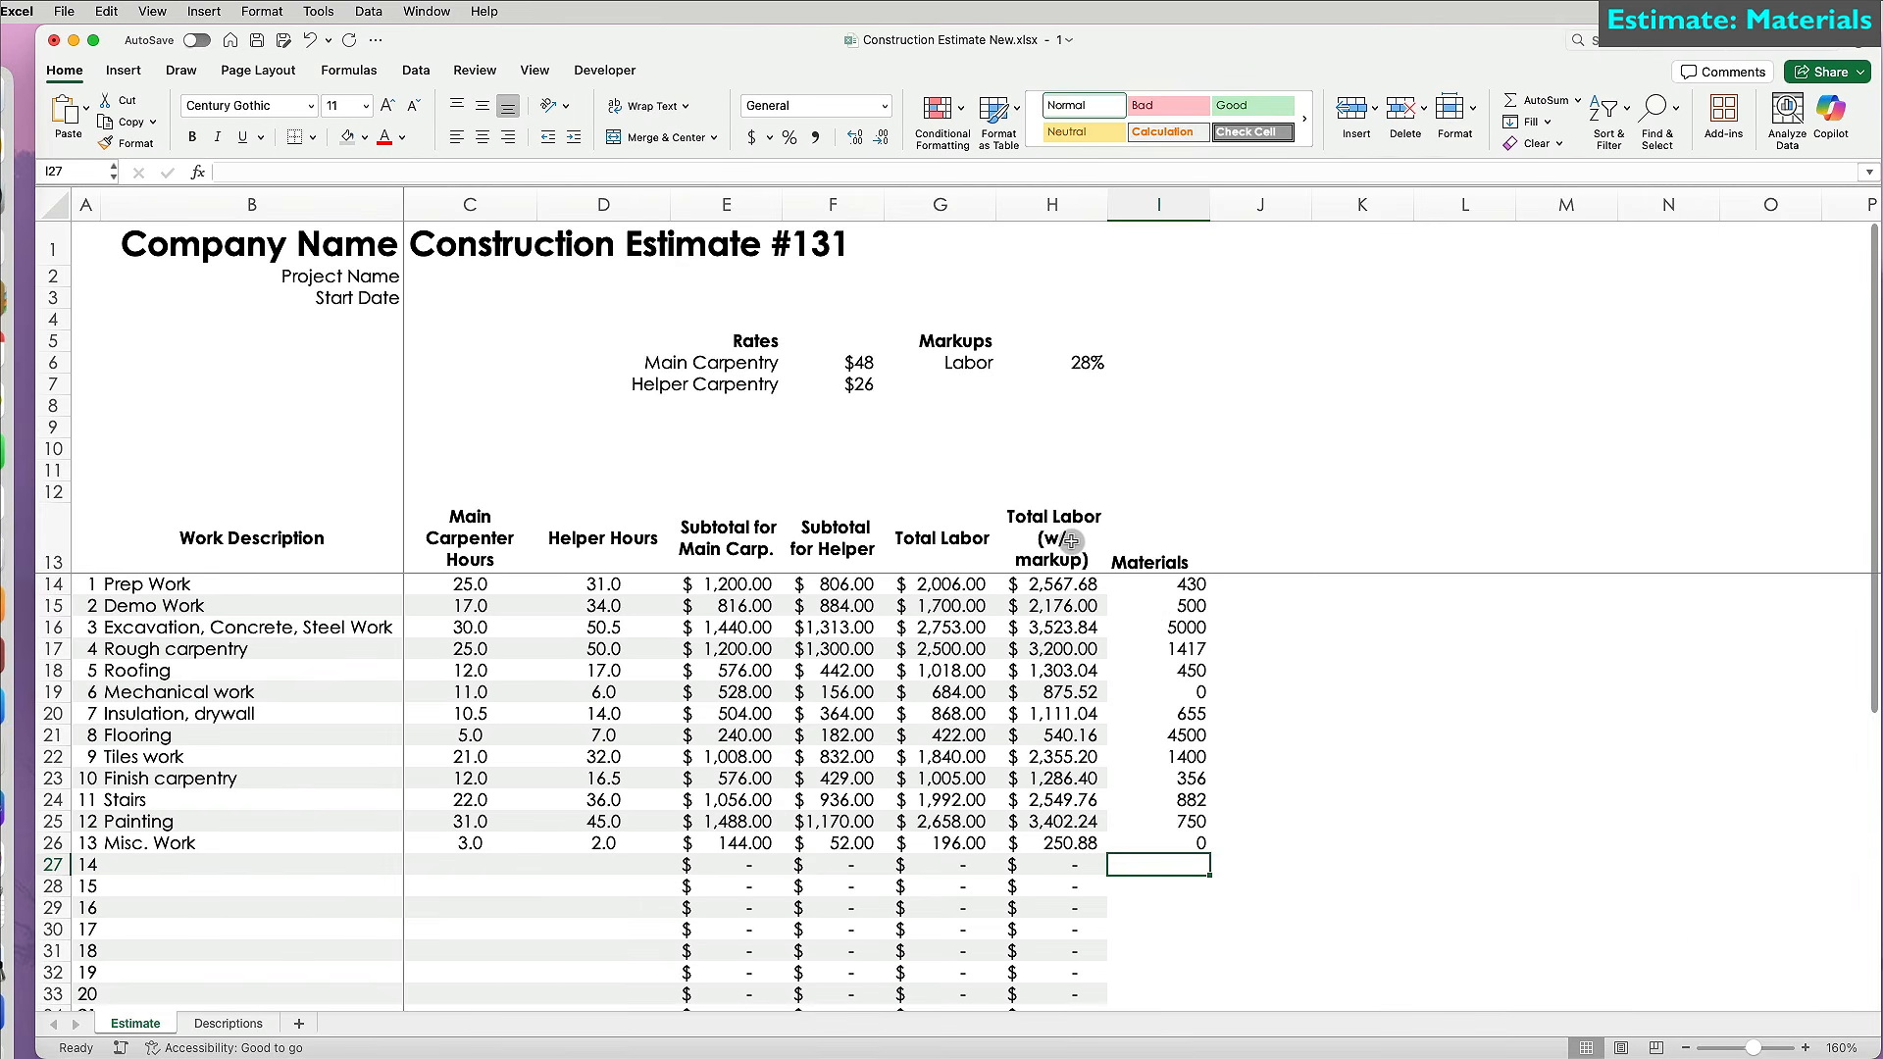
Enter the column header 'Materials (w/ markup)' in J13.
click(1260, 554)
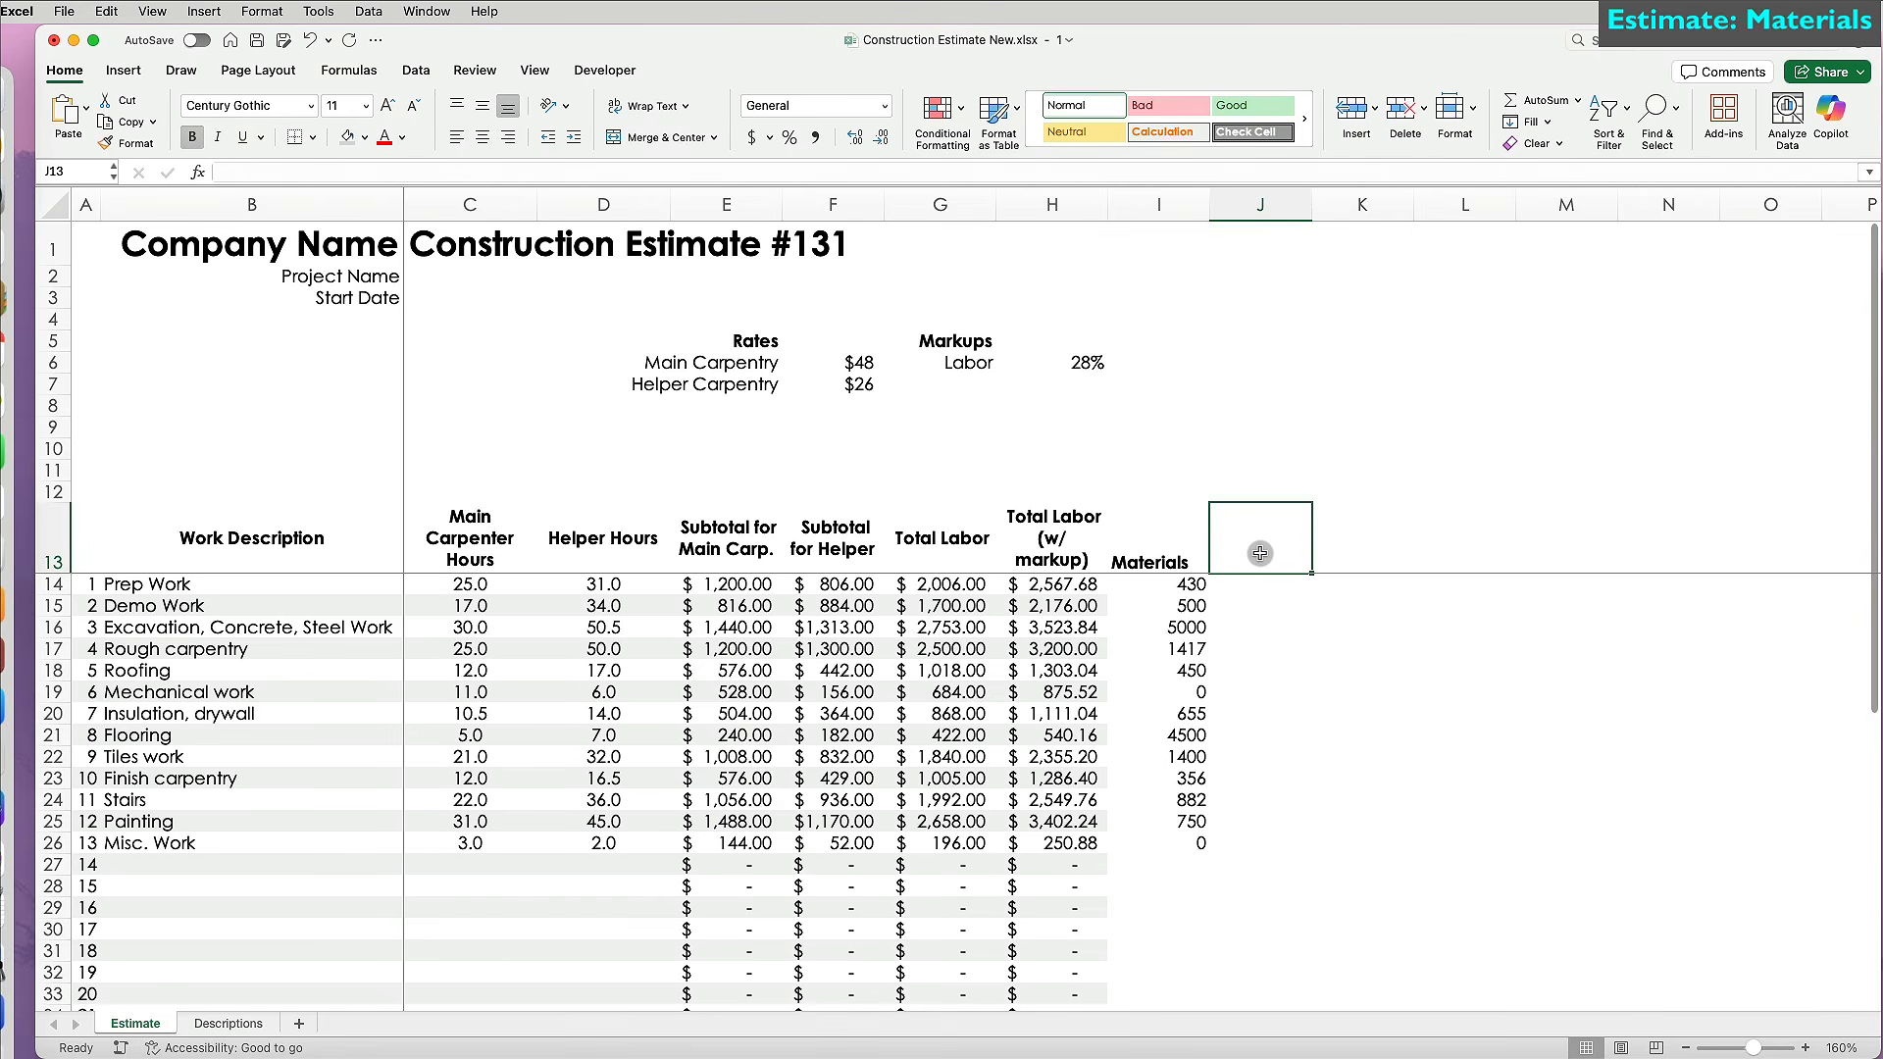
text(Materials (w/ markup)
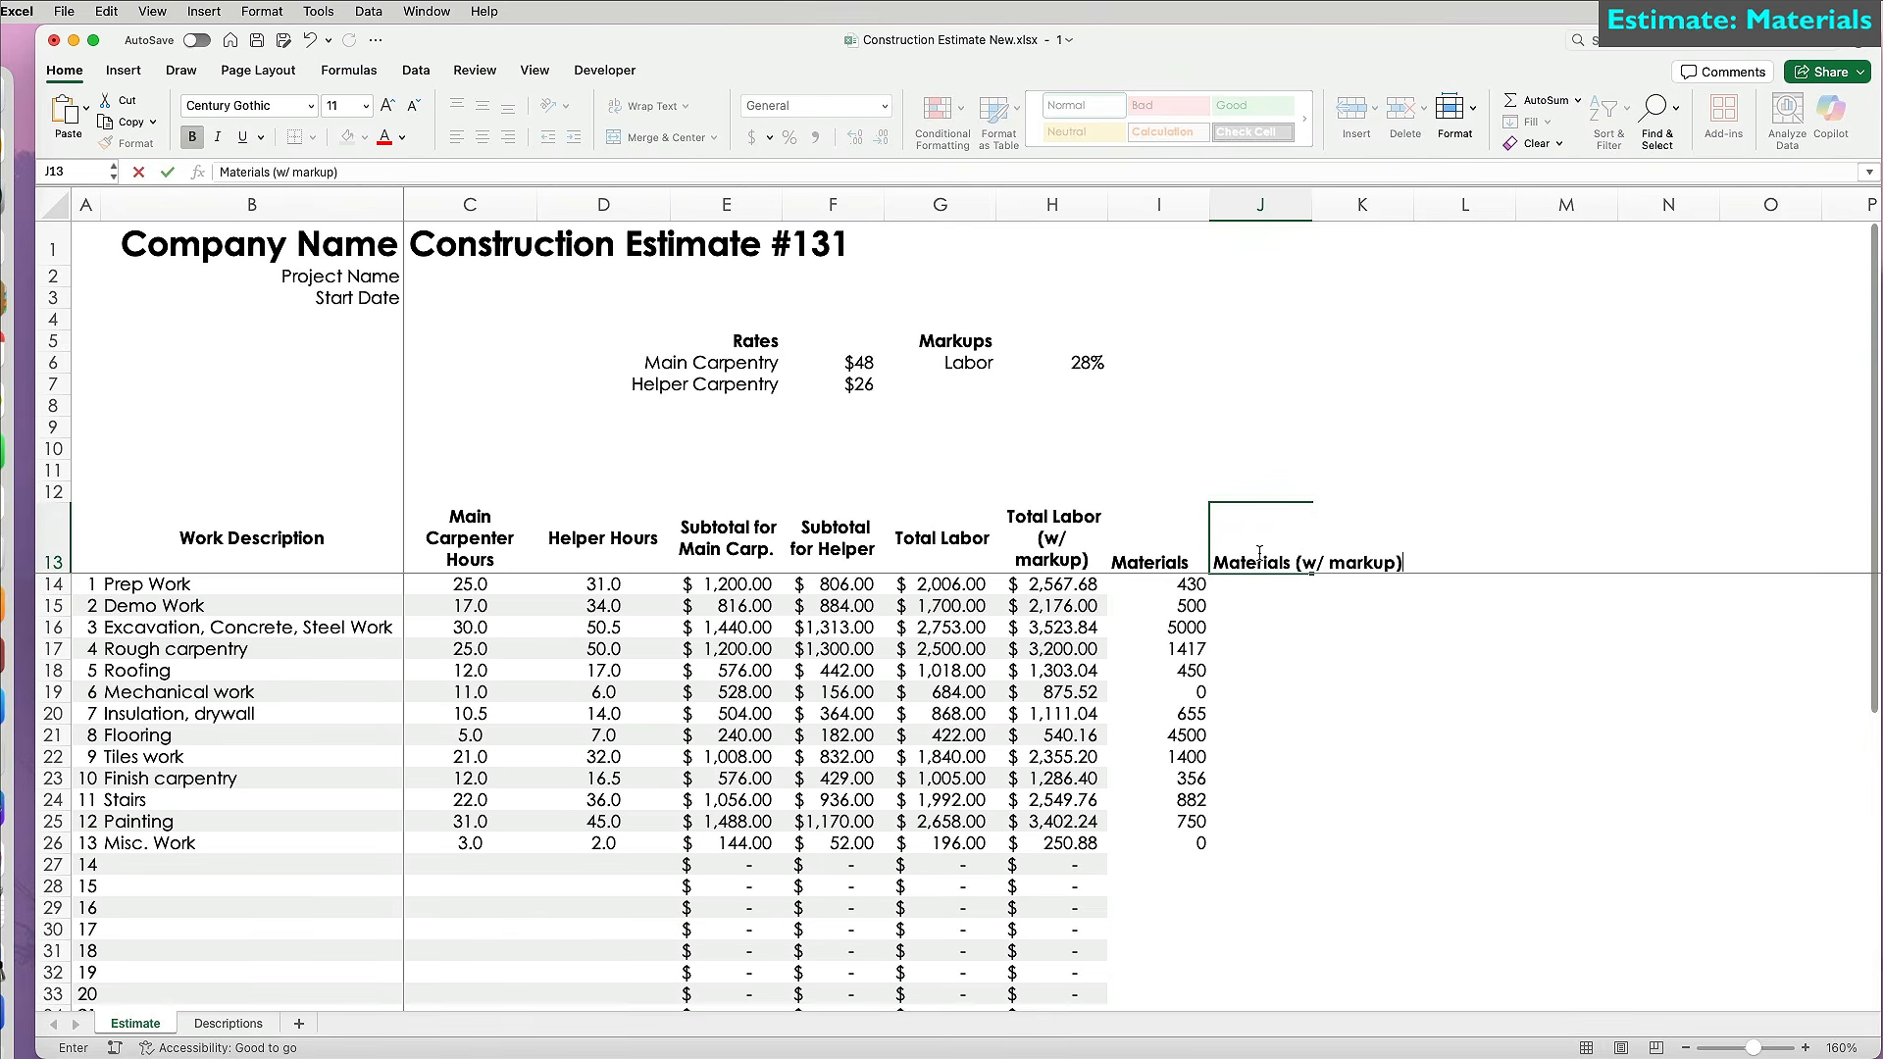
key(Return)
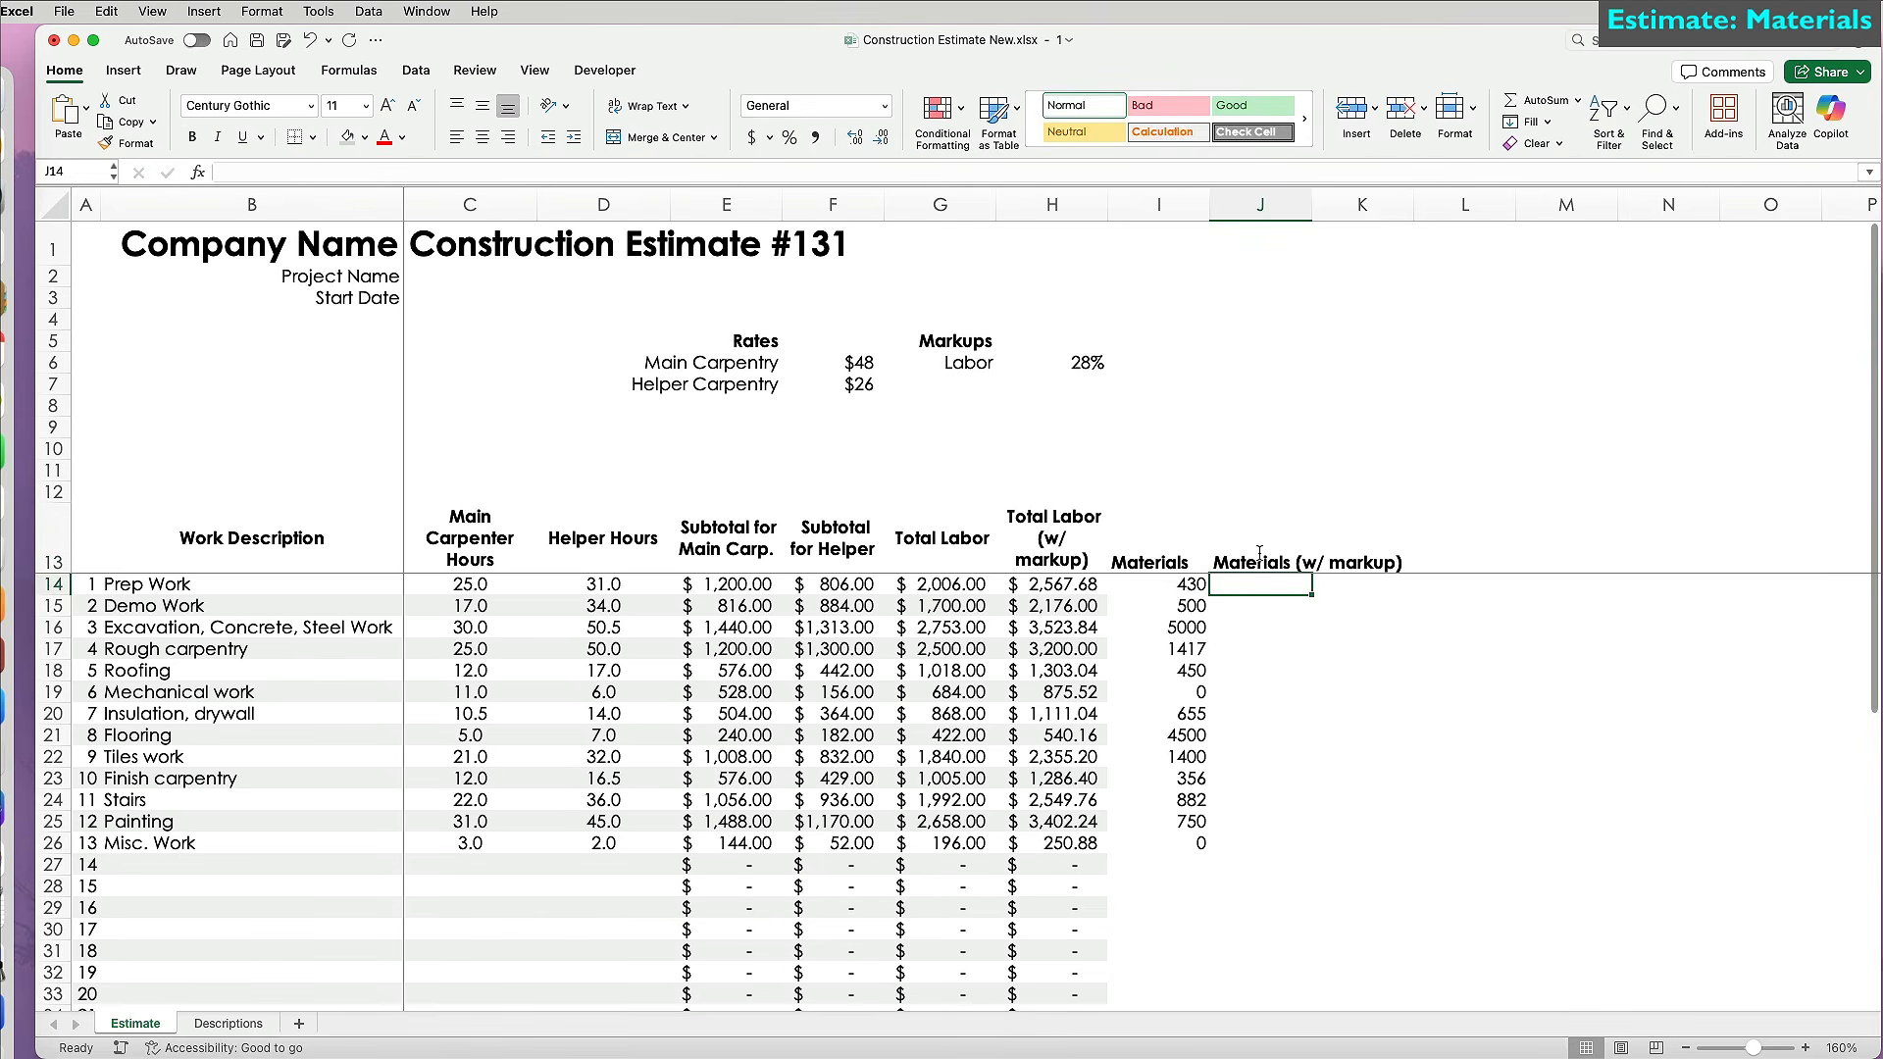
Add a Materials markup of 50 in G7:H7, below the Labor markup.
click(990, 385)
text(Materials)
key(Tab)
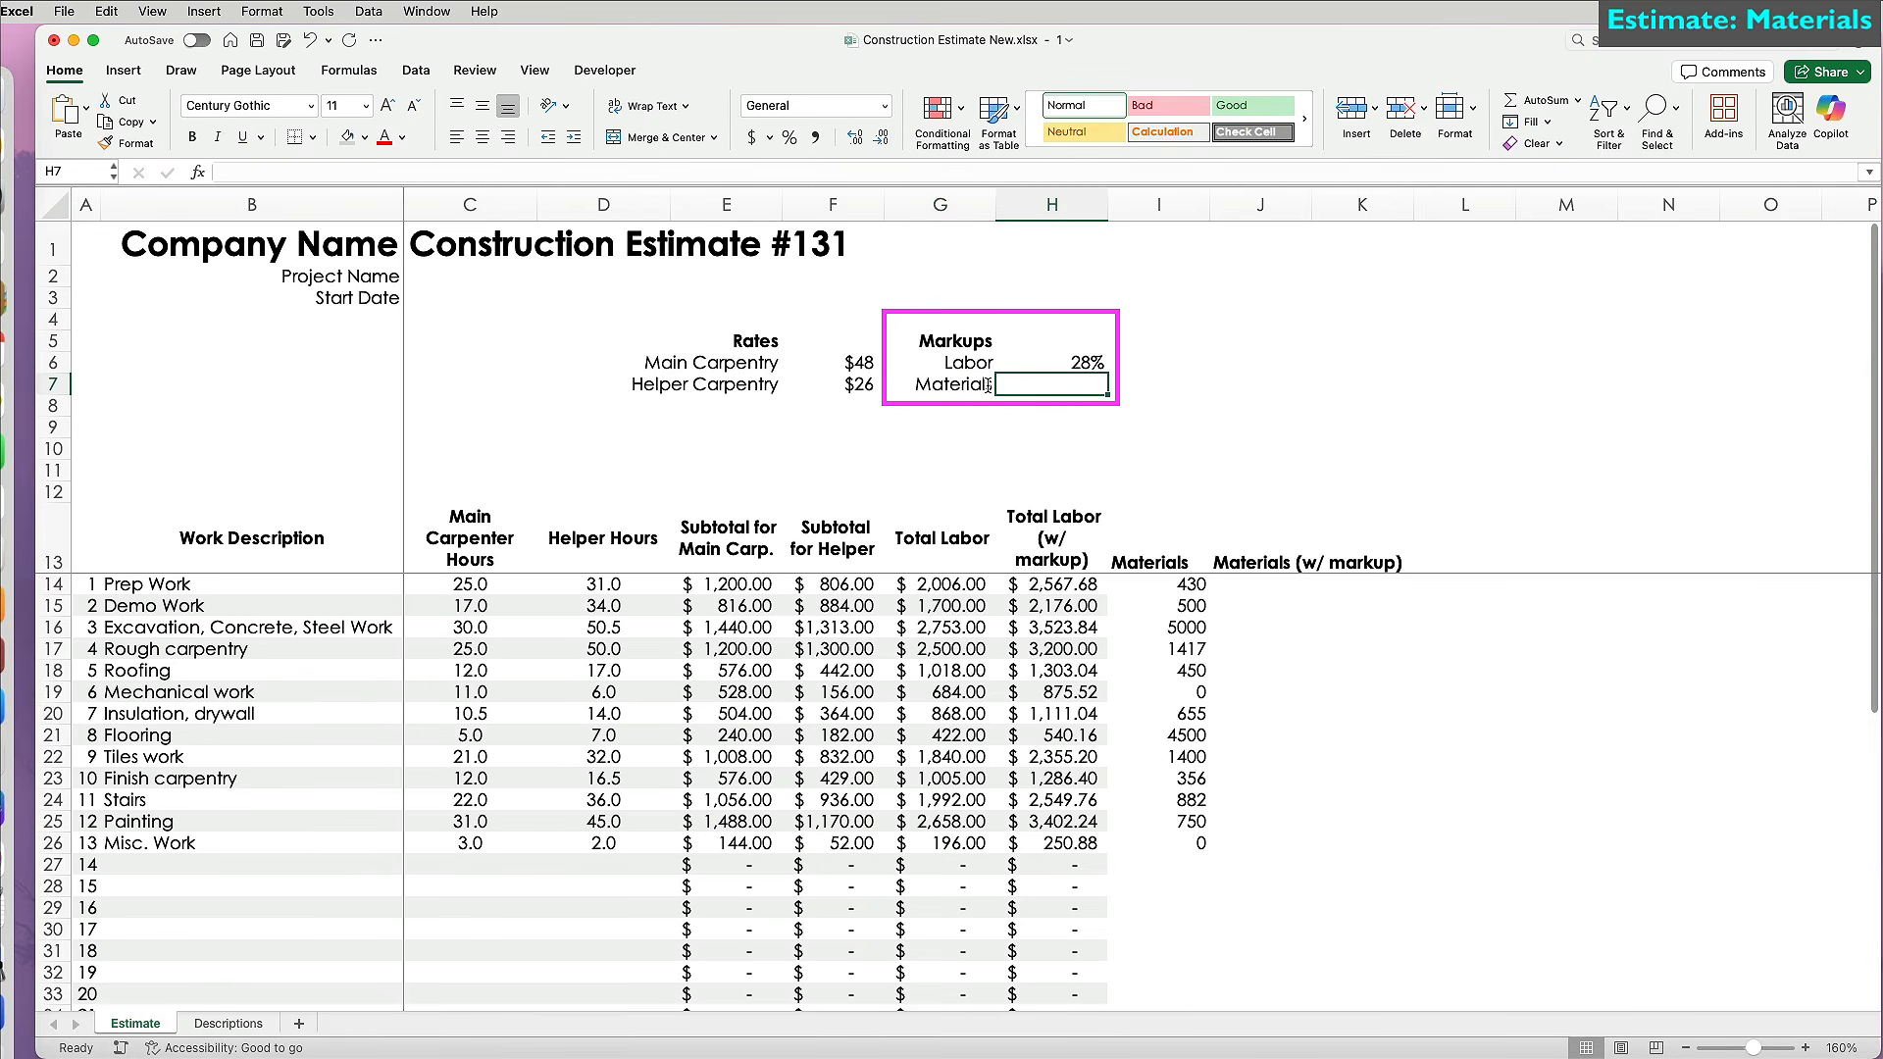
text(50)
key(Return)
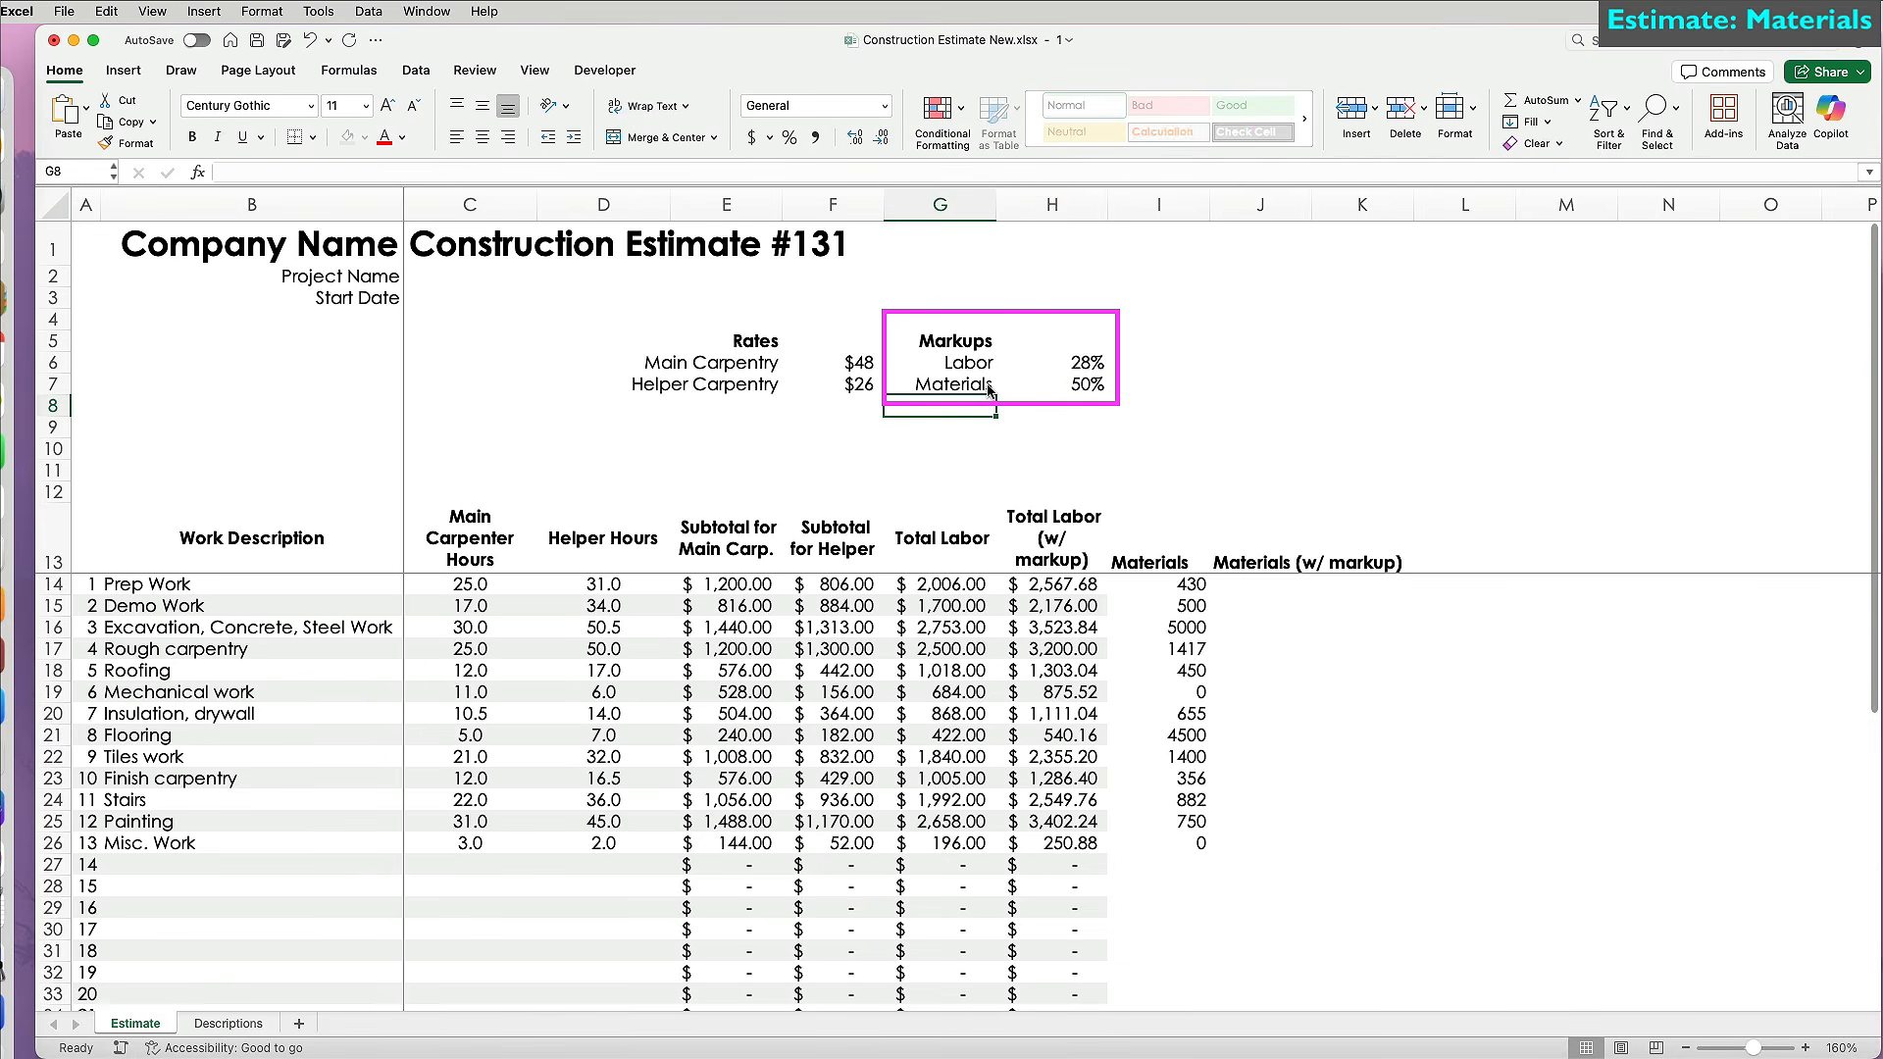
Enter =I14+(I14*$H$7) in J14 to apply the materials markup.
click(1294, 587)
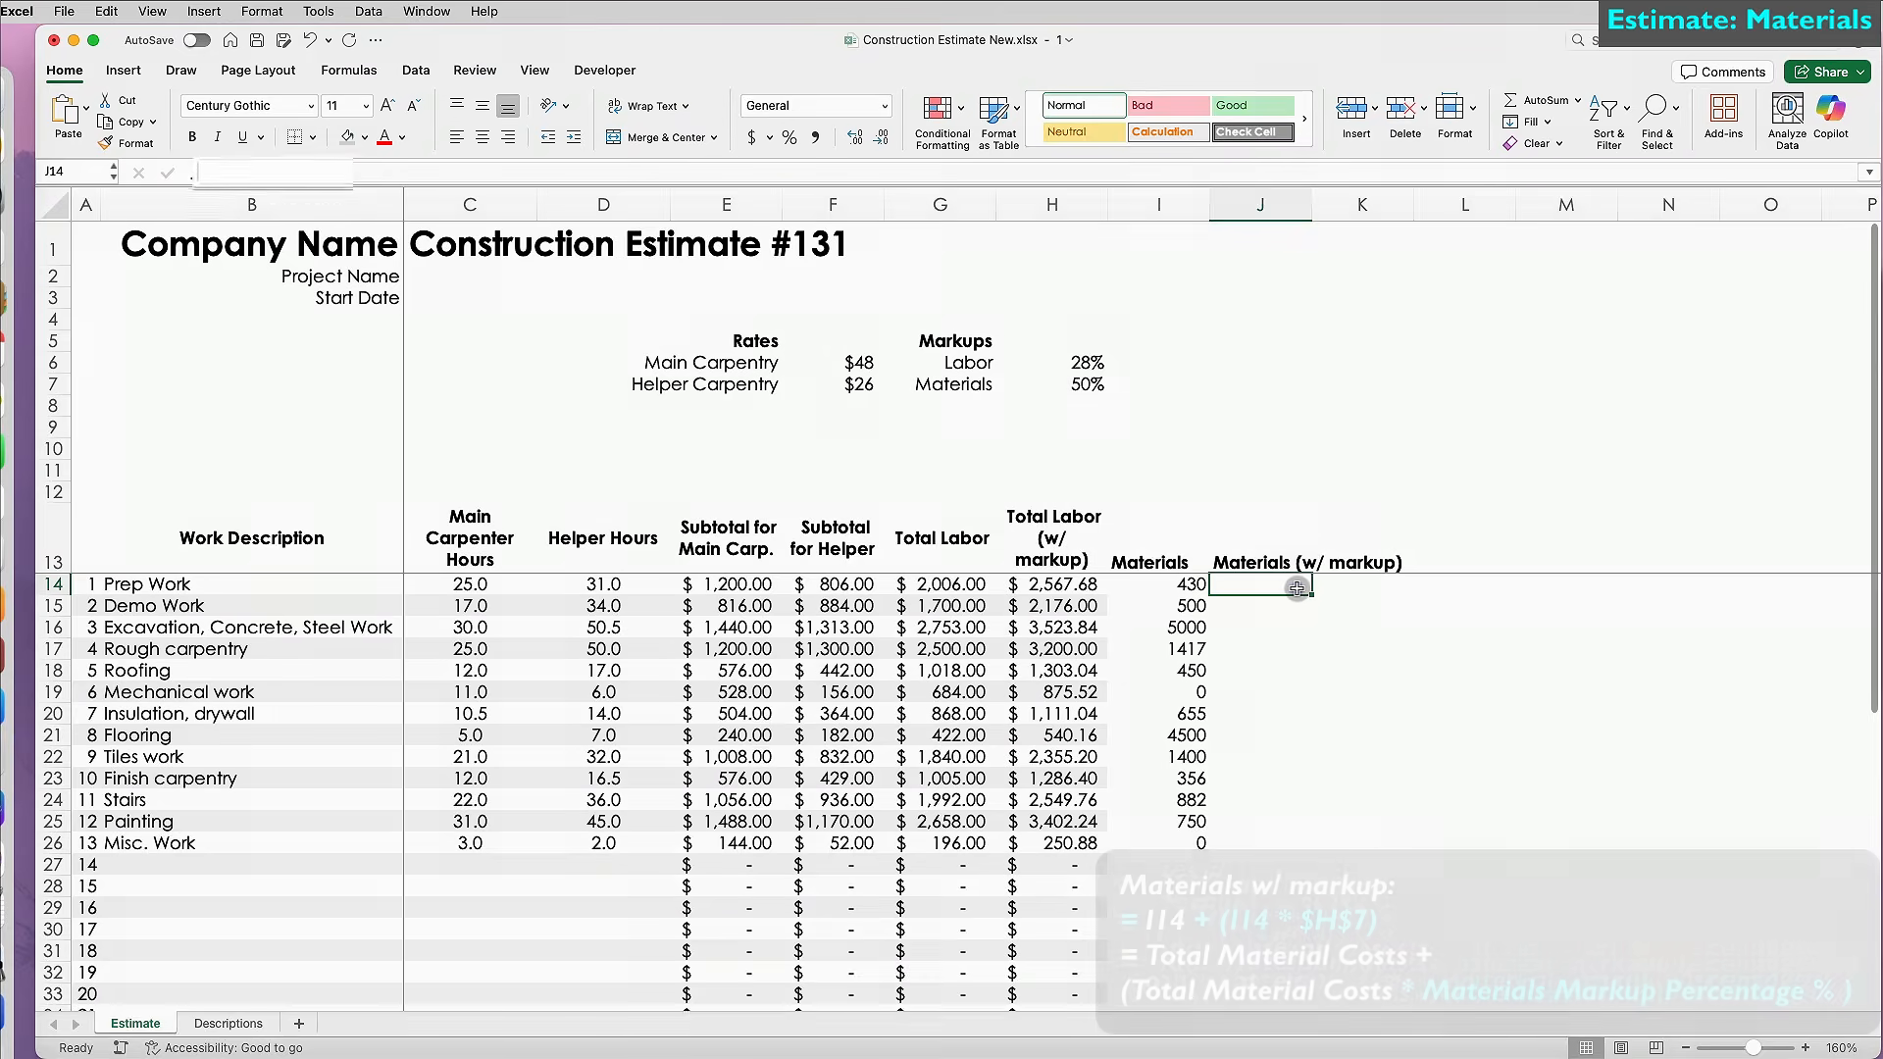
text(=)
click(1172, 583)
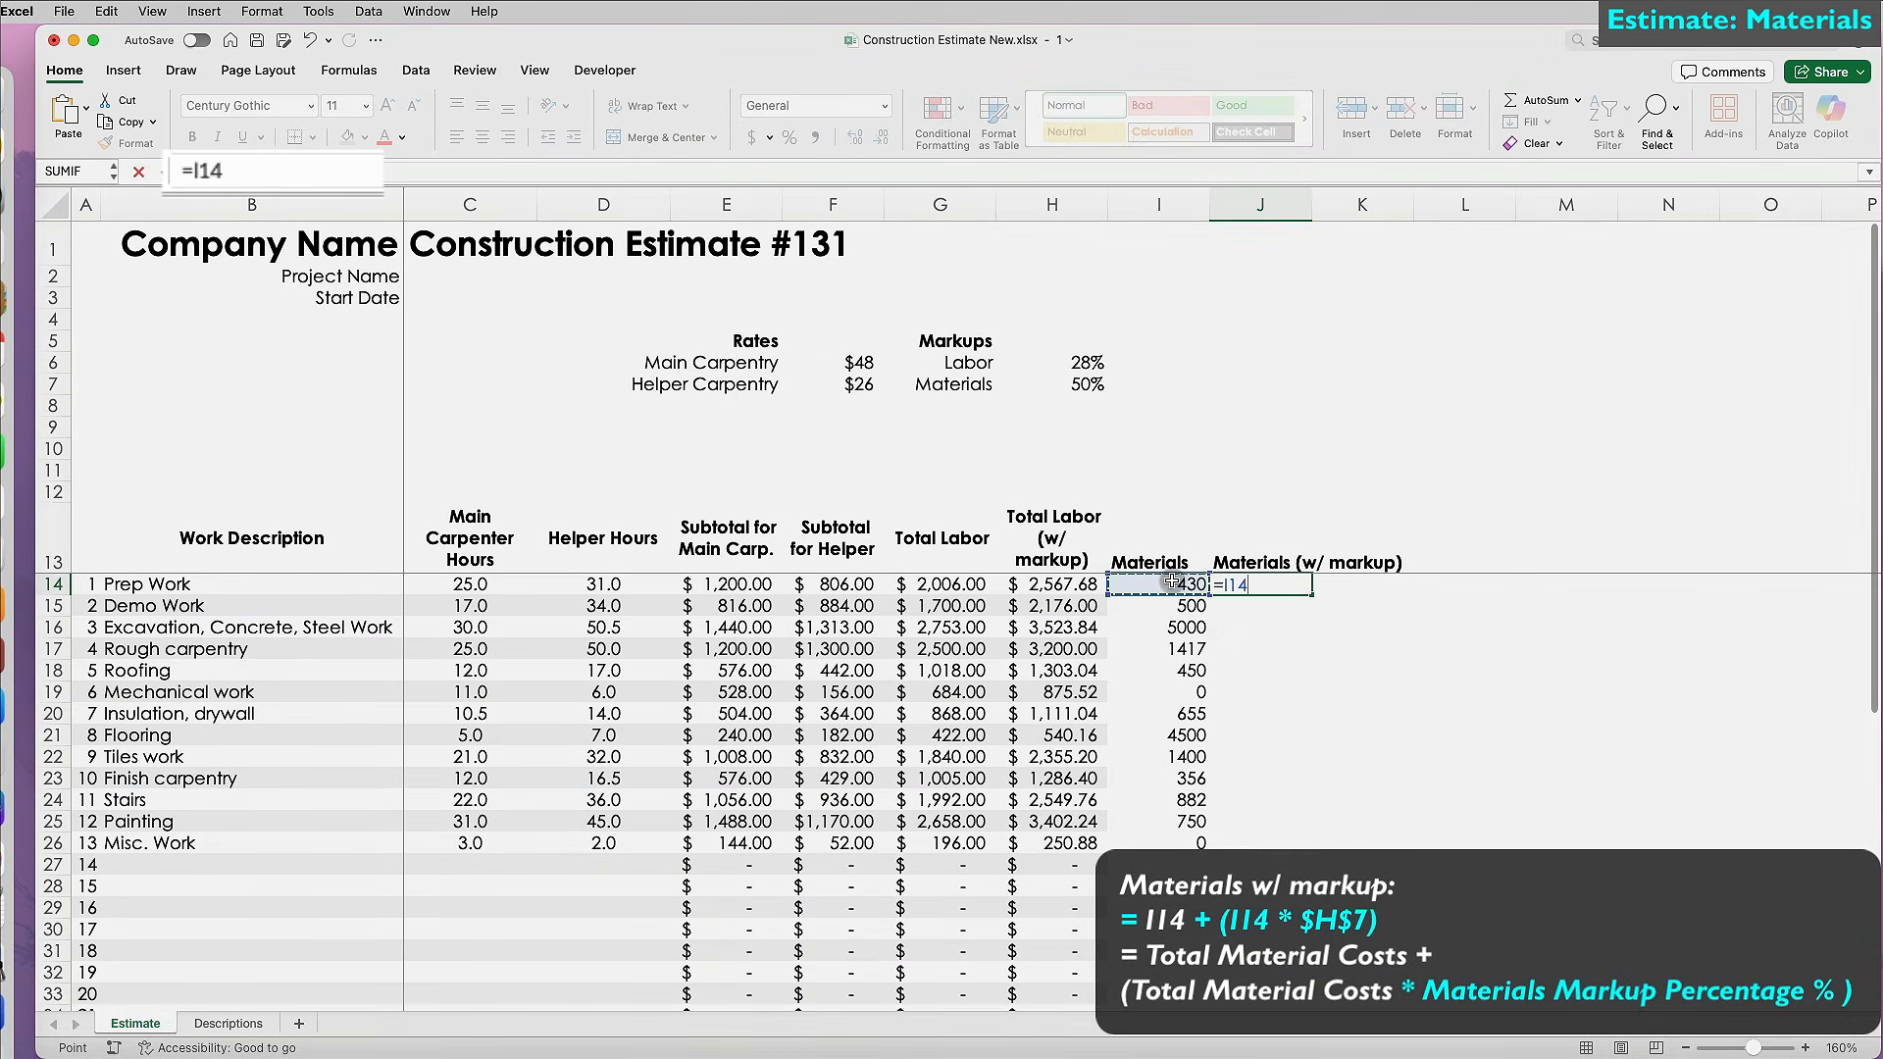
text(+()
click(1172, 583)
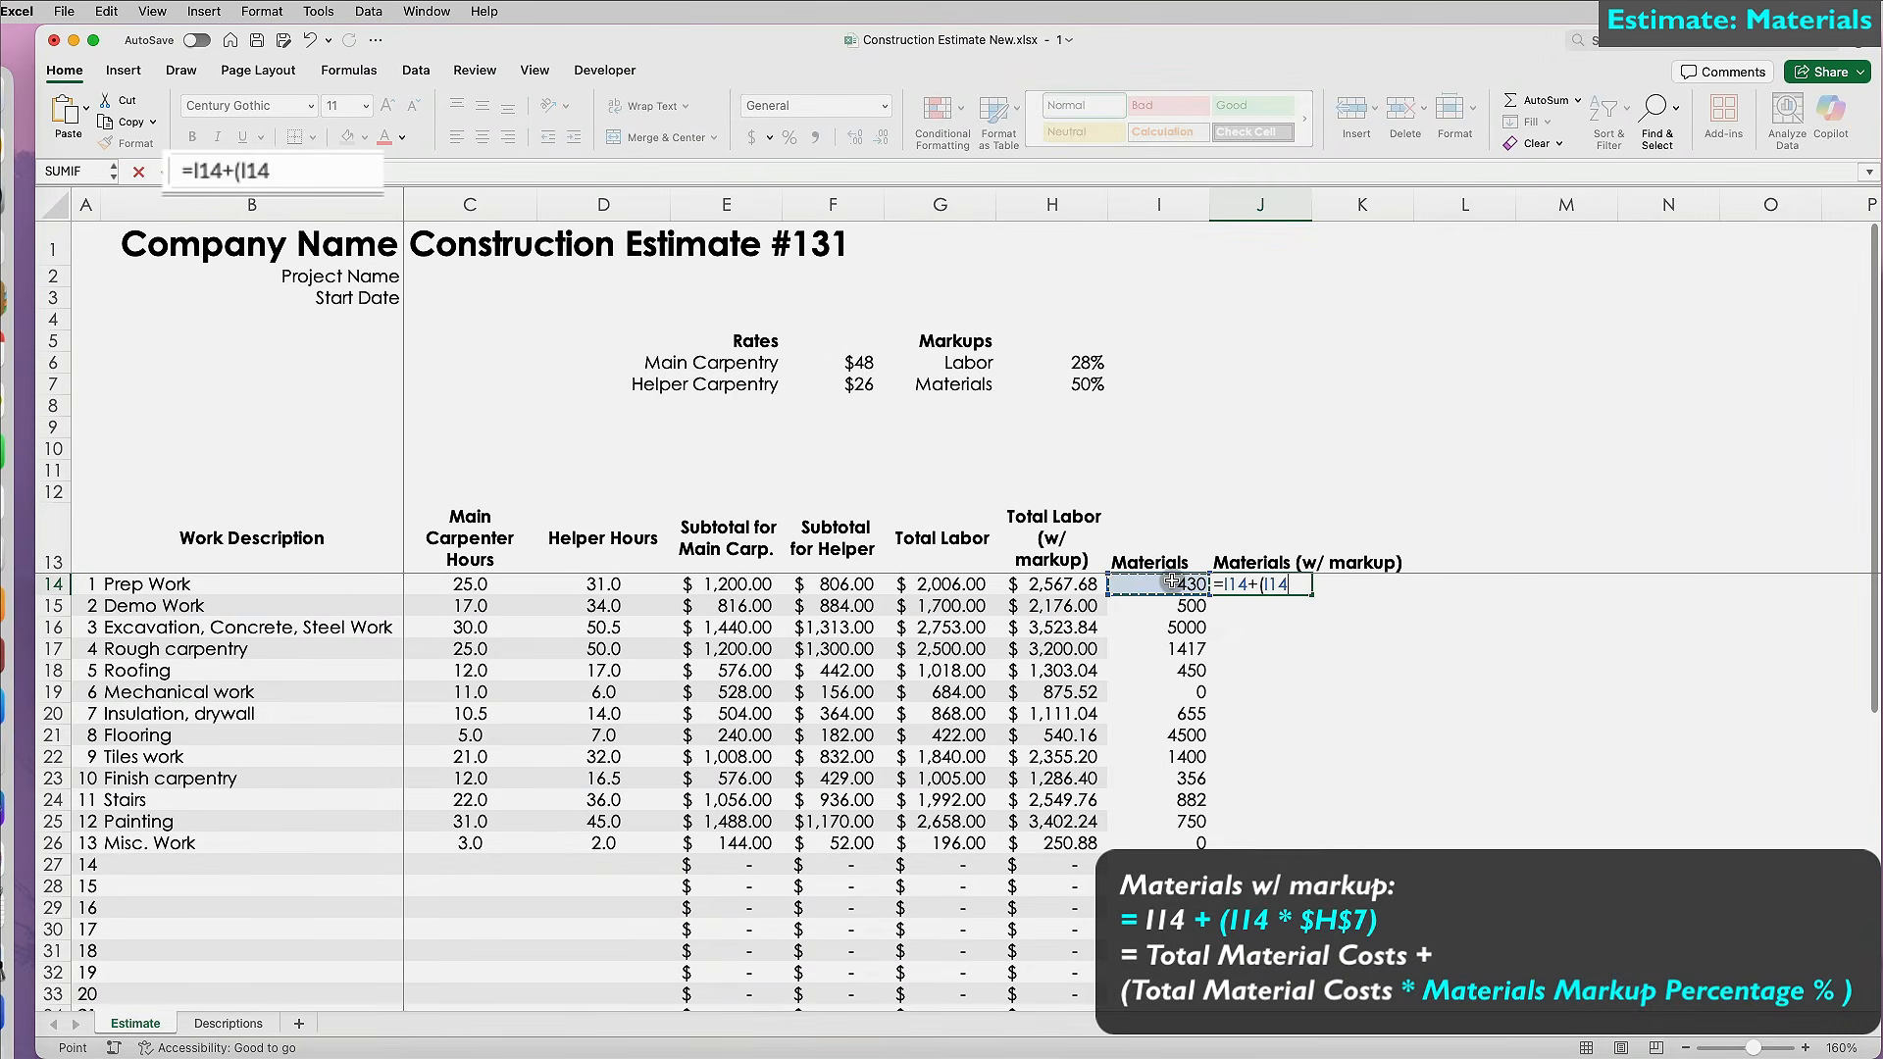
text(*)
click(1095, 382)
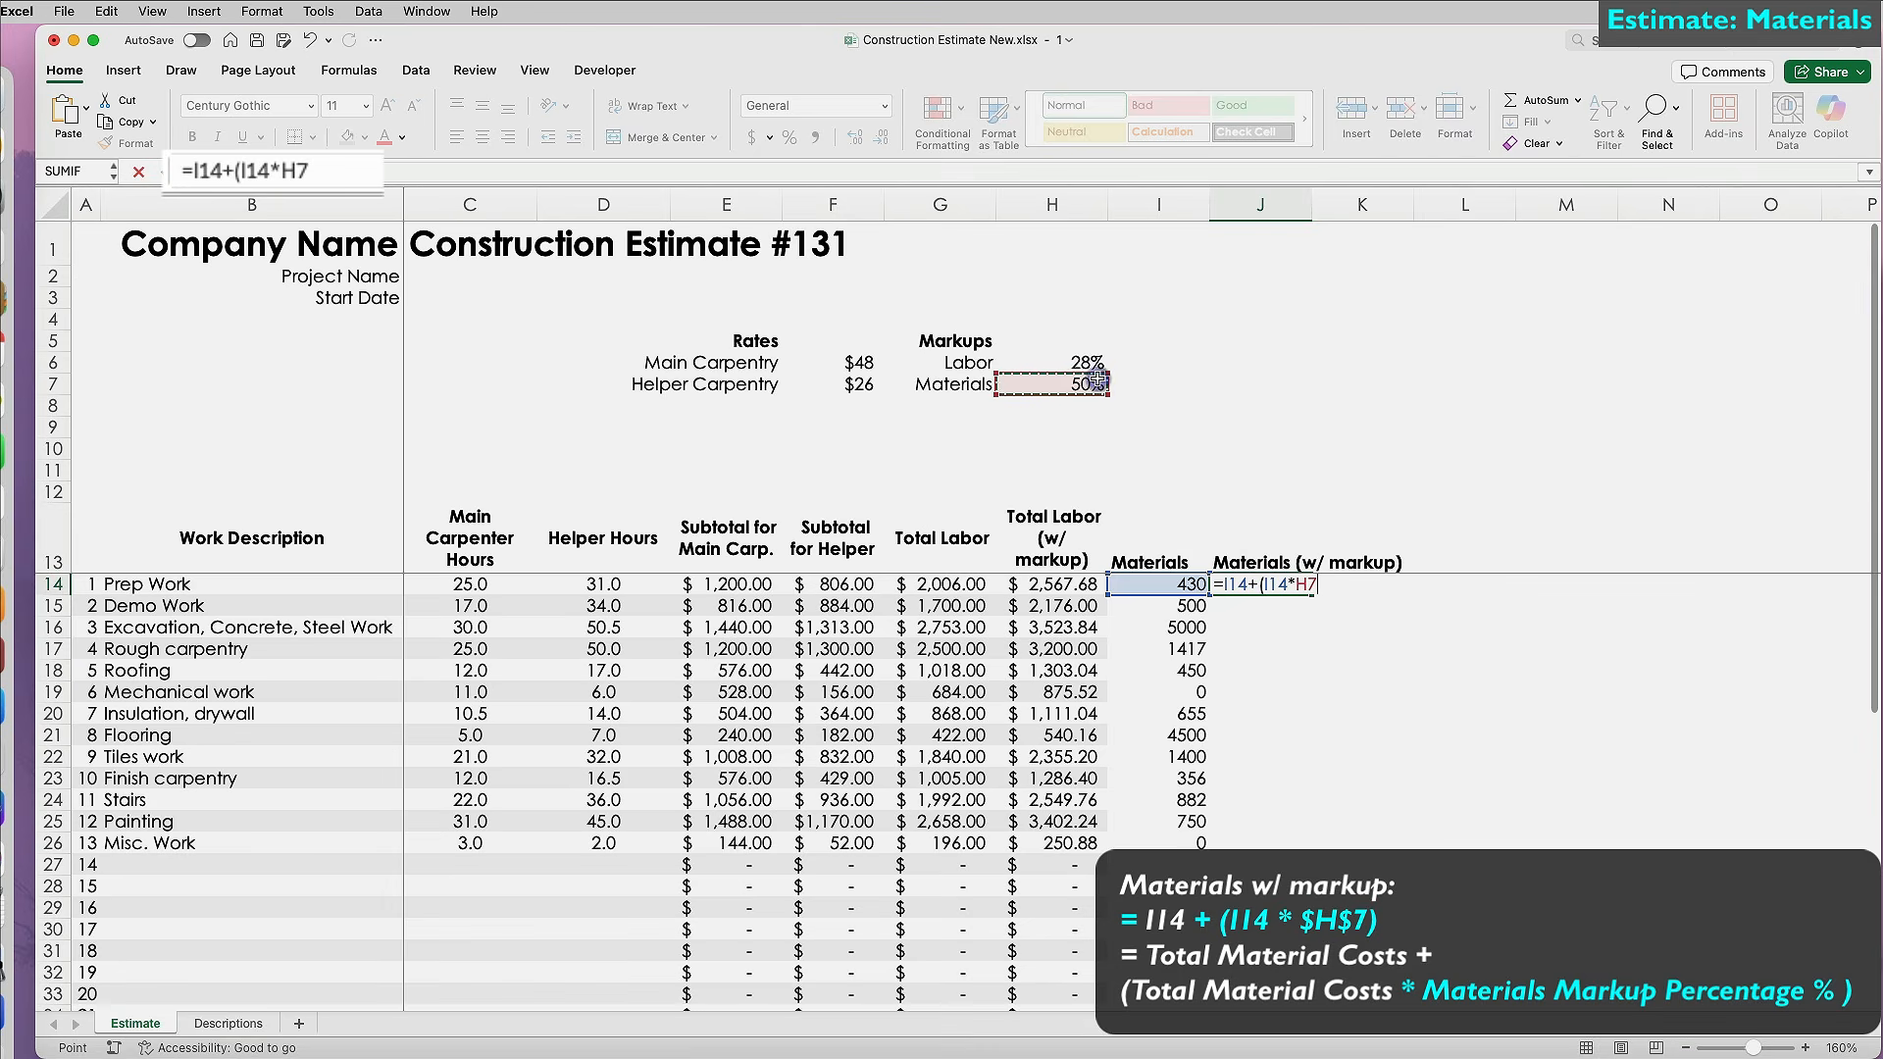
key(F4)
text())
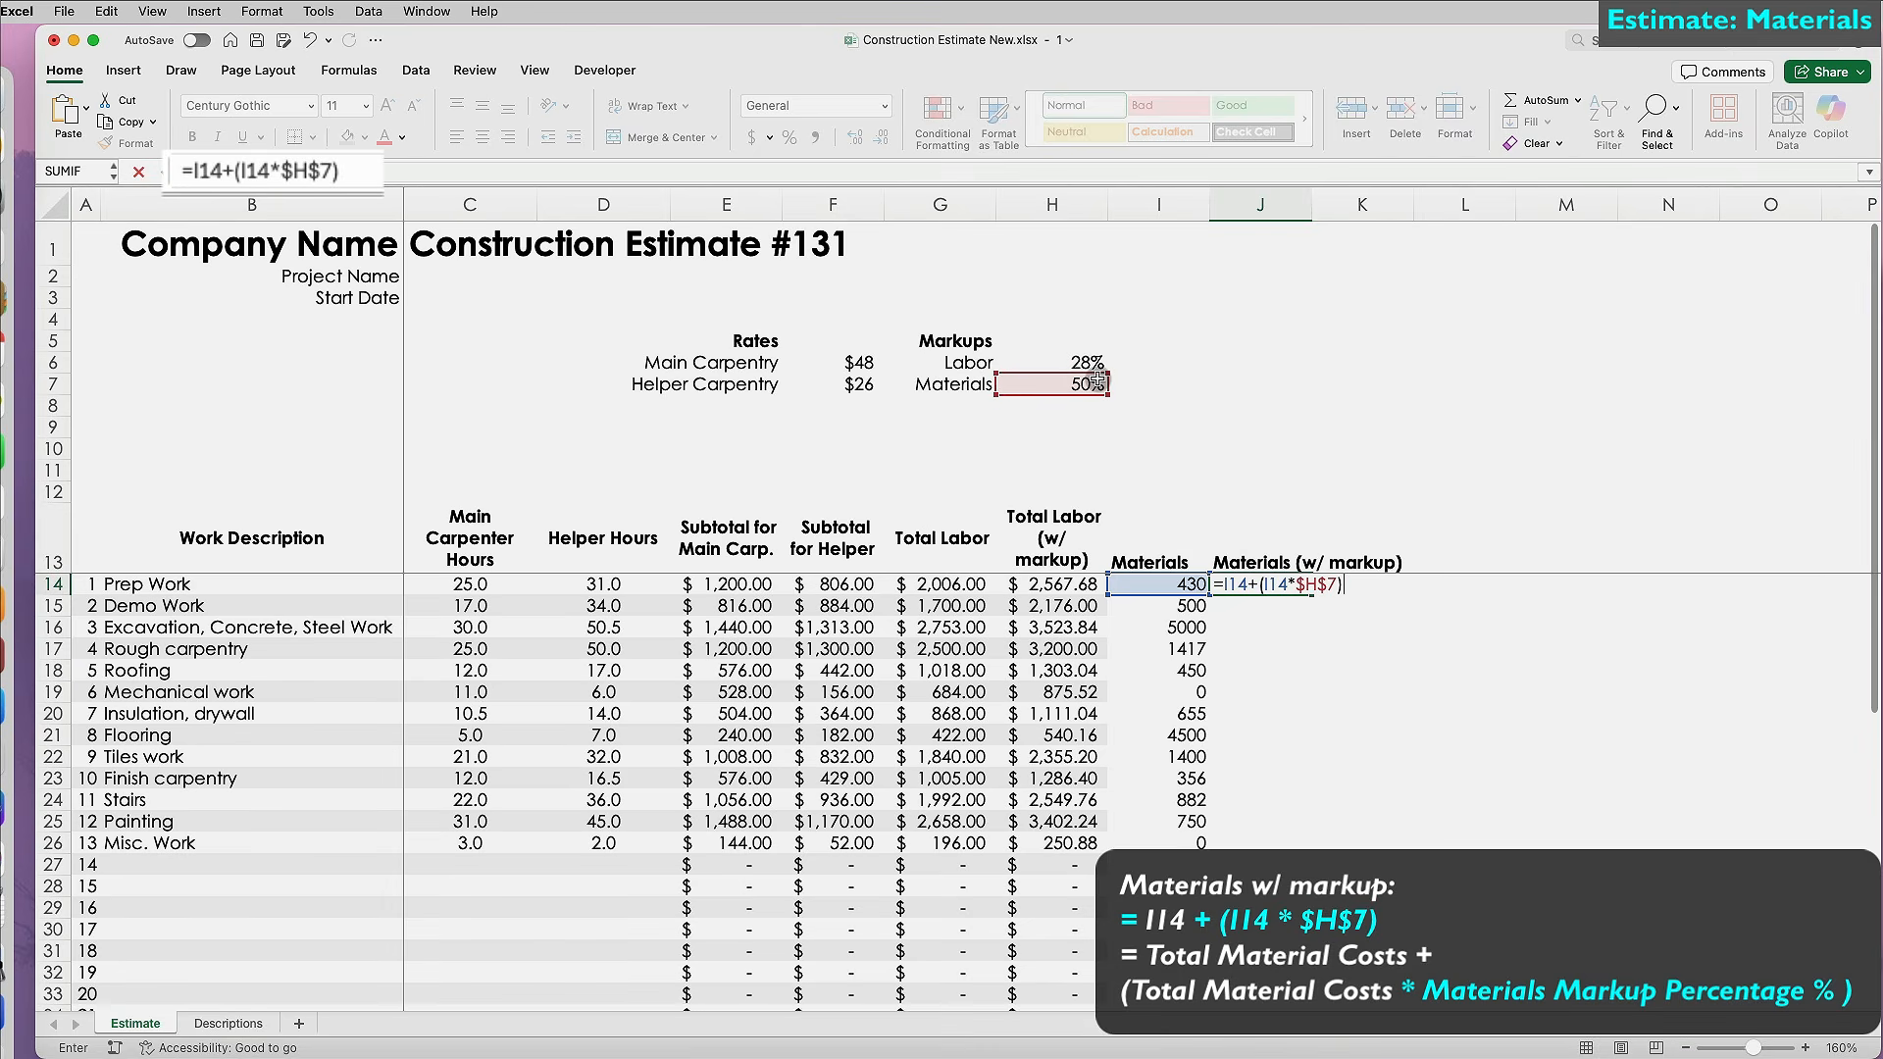
key(Return)
Fill the materials markup formula down column J and copy the labor columns' currency formatting onto I:J.
click(1275, 586)
double_click(1312, 594)
drag(980, 521, 1067, 959)
click(135, 143)
scroll(1155, 578, up, 6)
drag(1157, 557, 1283, 979)
click(1275, 974)
Extend the row-44 total formula across to I44:J44 and auto-fit columns I and J.
click(1064, 975)
drag(1108, 984, 1265, 980)
click(1199, 542)
click(1228, 761)
scroll(1223, 766, up, 5)
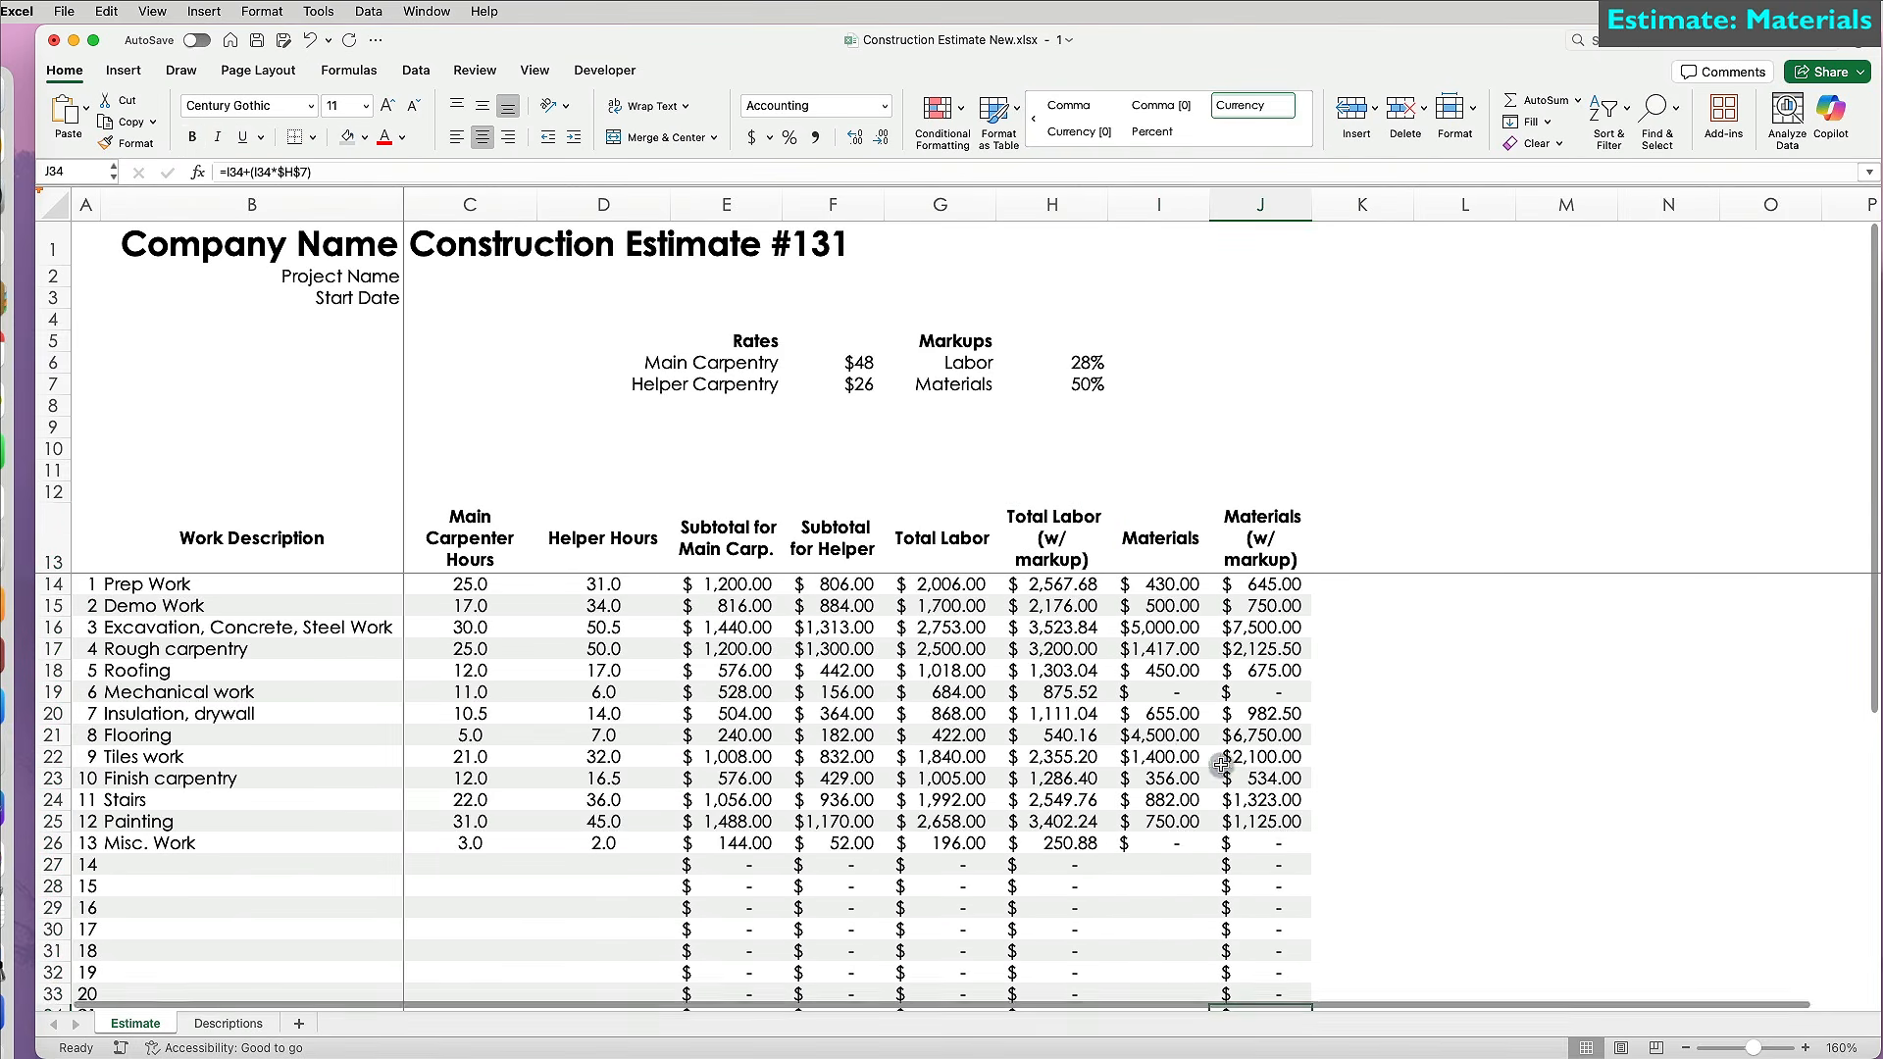
scroll(1215, 755, down, 6)
double_click(1209, 203)
double_click(1319, 202)
click(1221, 626)
scroll(1219, 618, up, 5)
Change the Materials markup to 45% and the Labor markup to 30%.
click(1085, 384)
text(4)
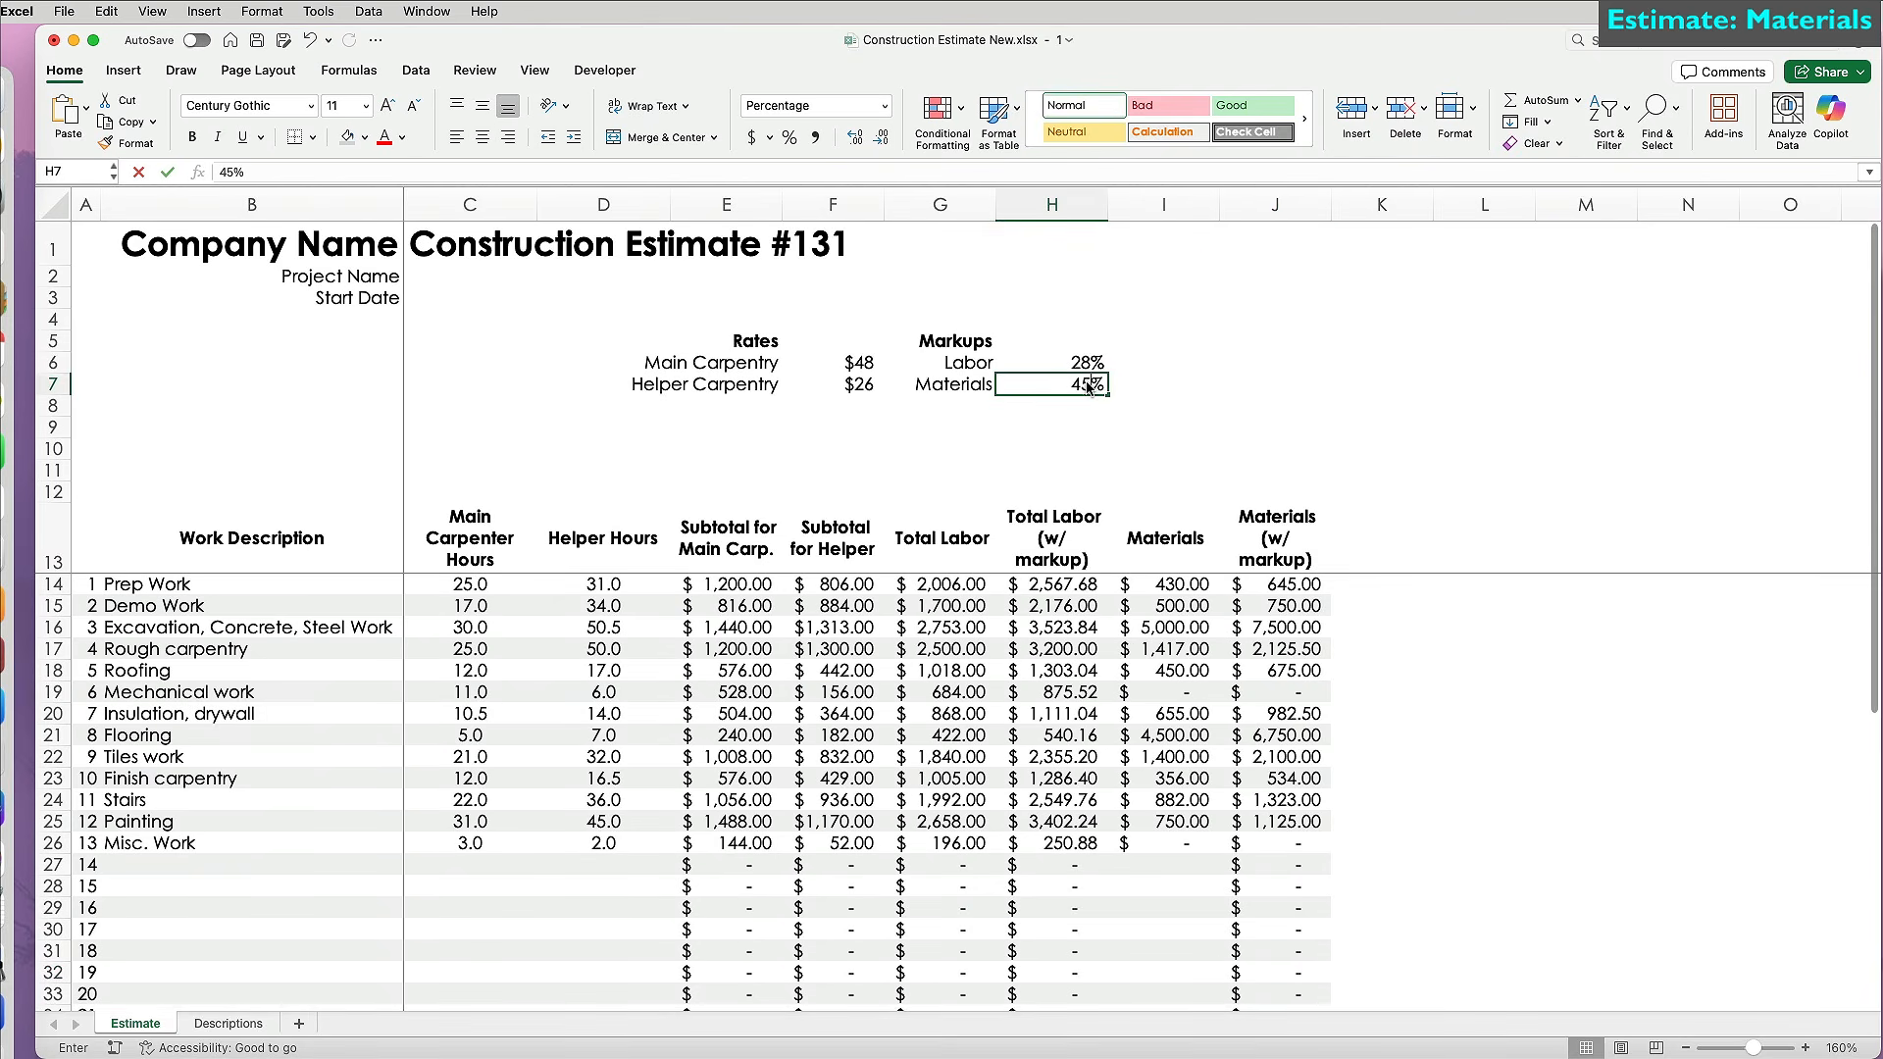
key(Return)
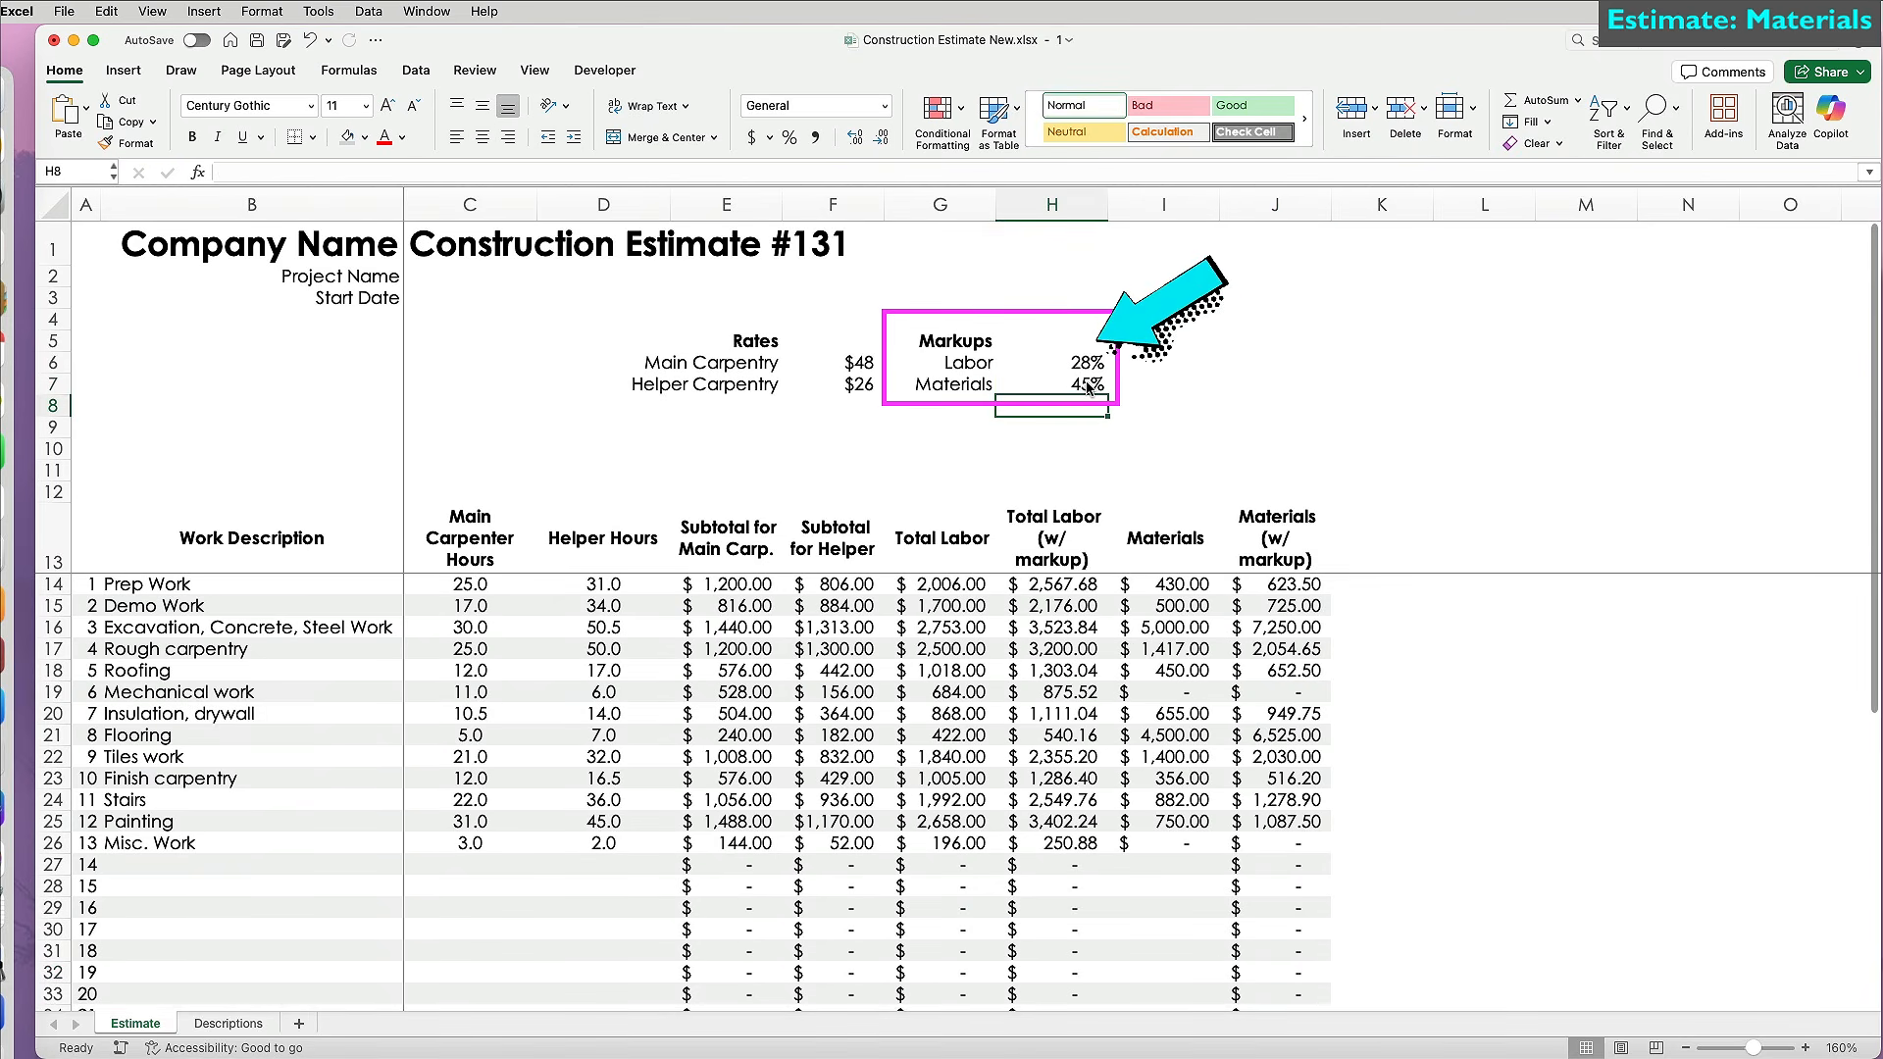
click(1087, 363)
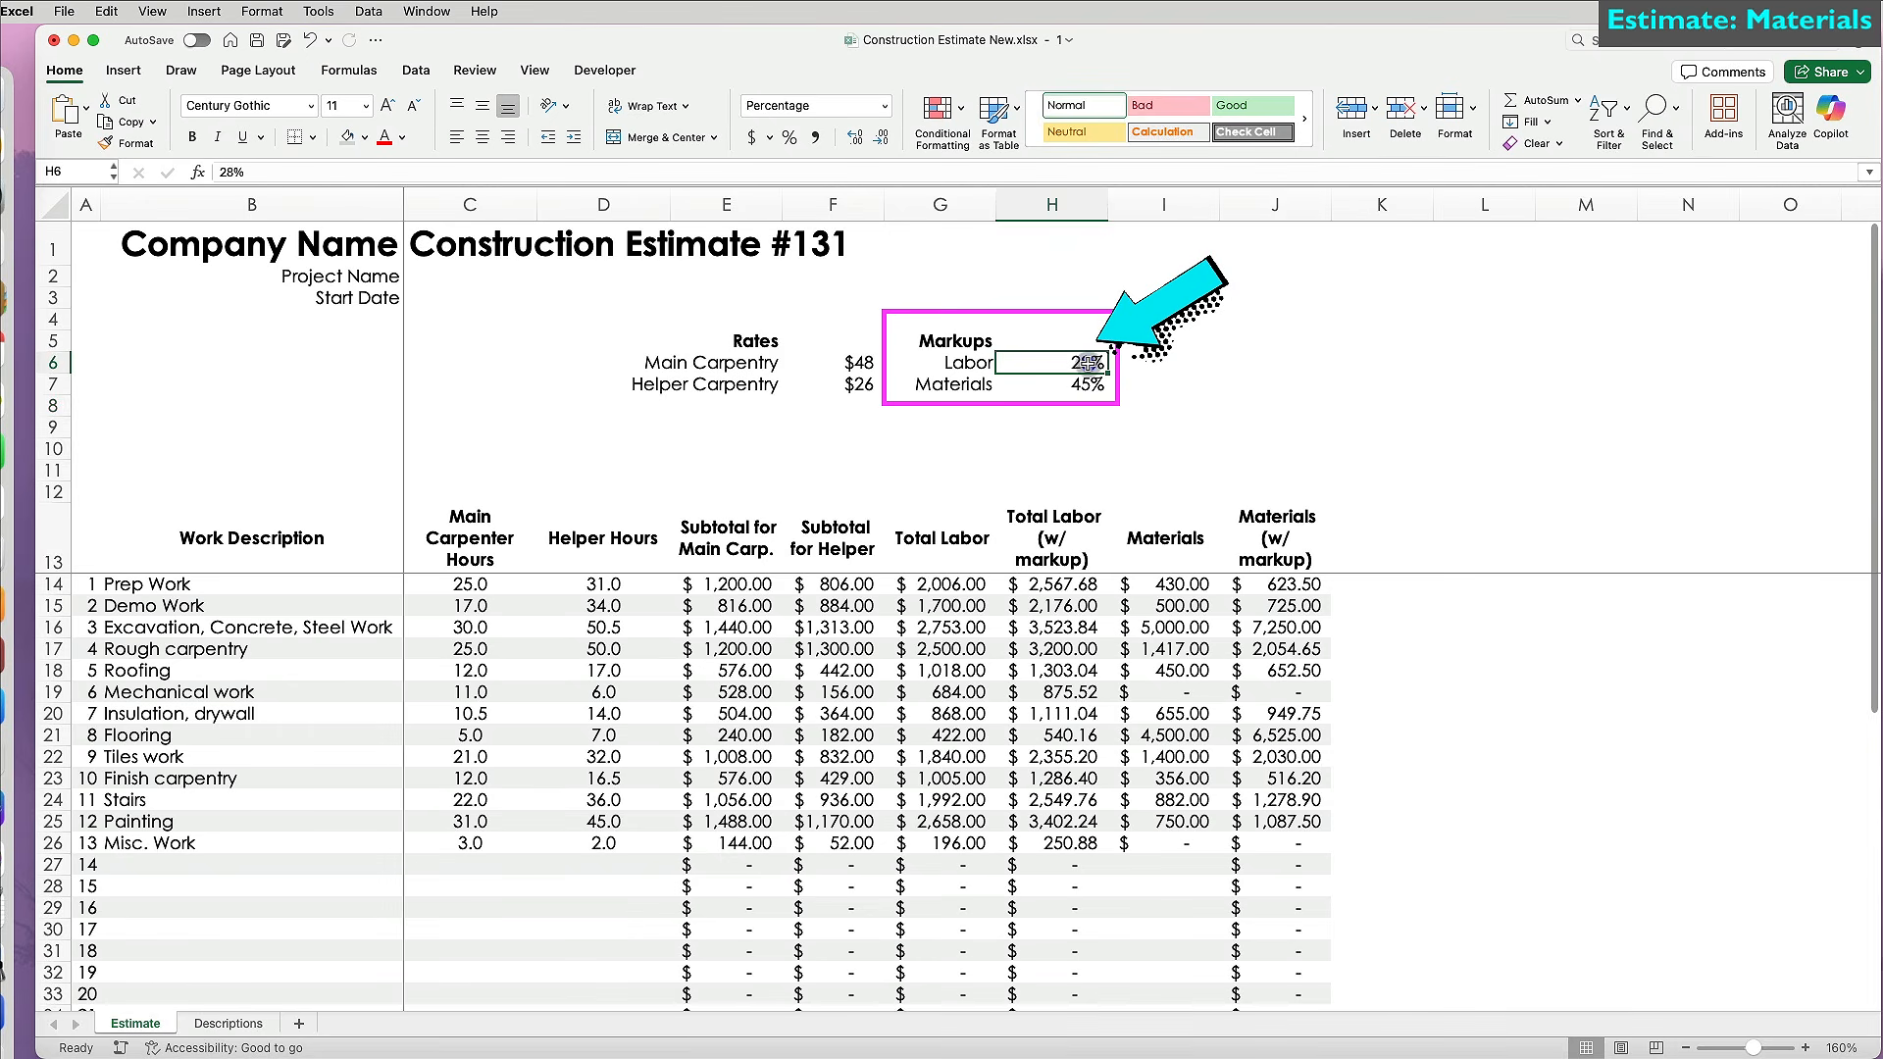
text(30)
key(Return)
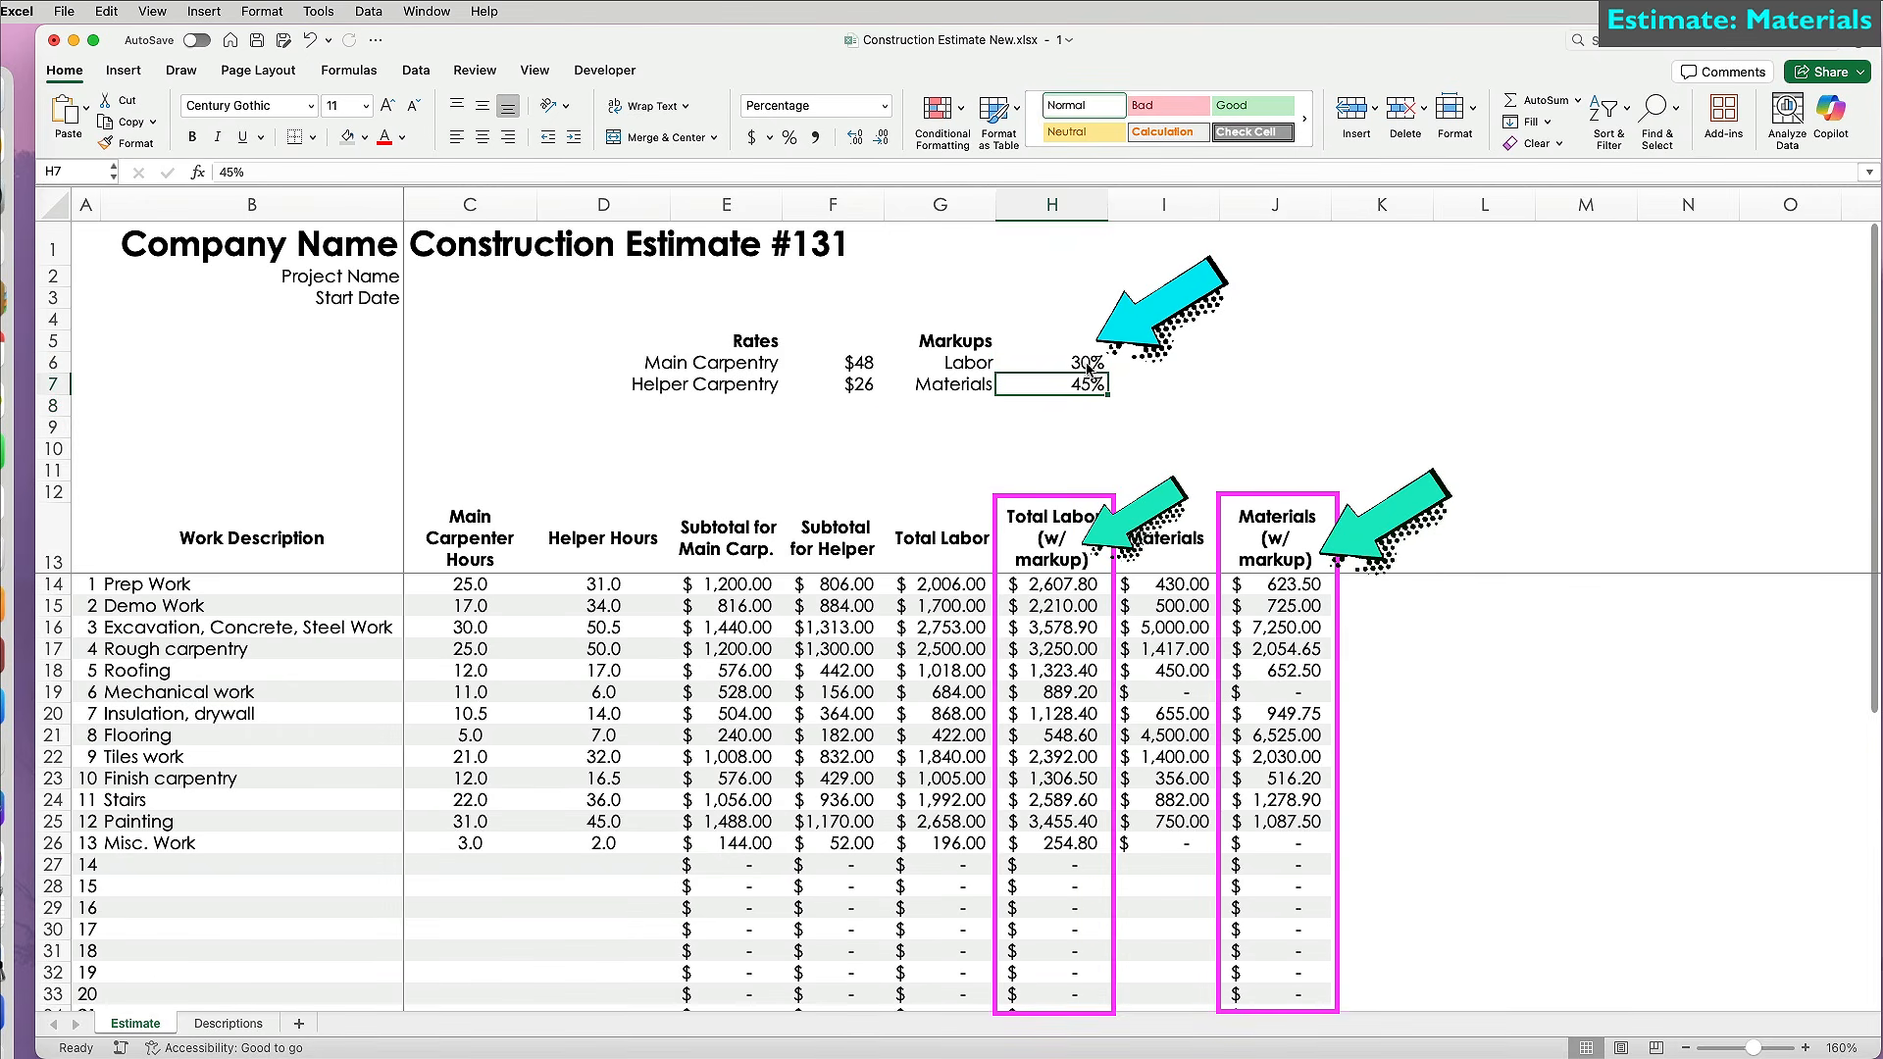
click(1350, 537)
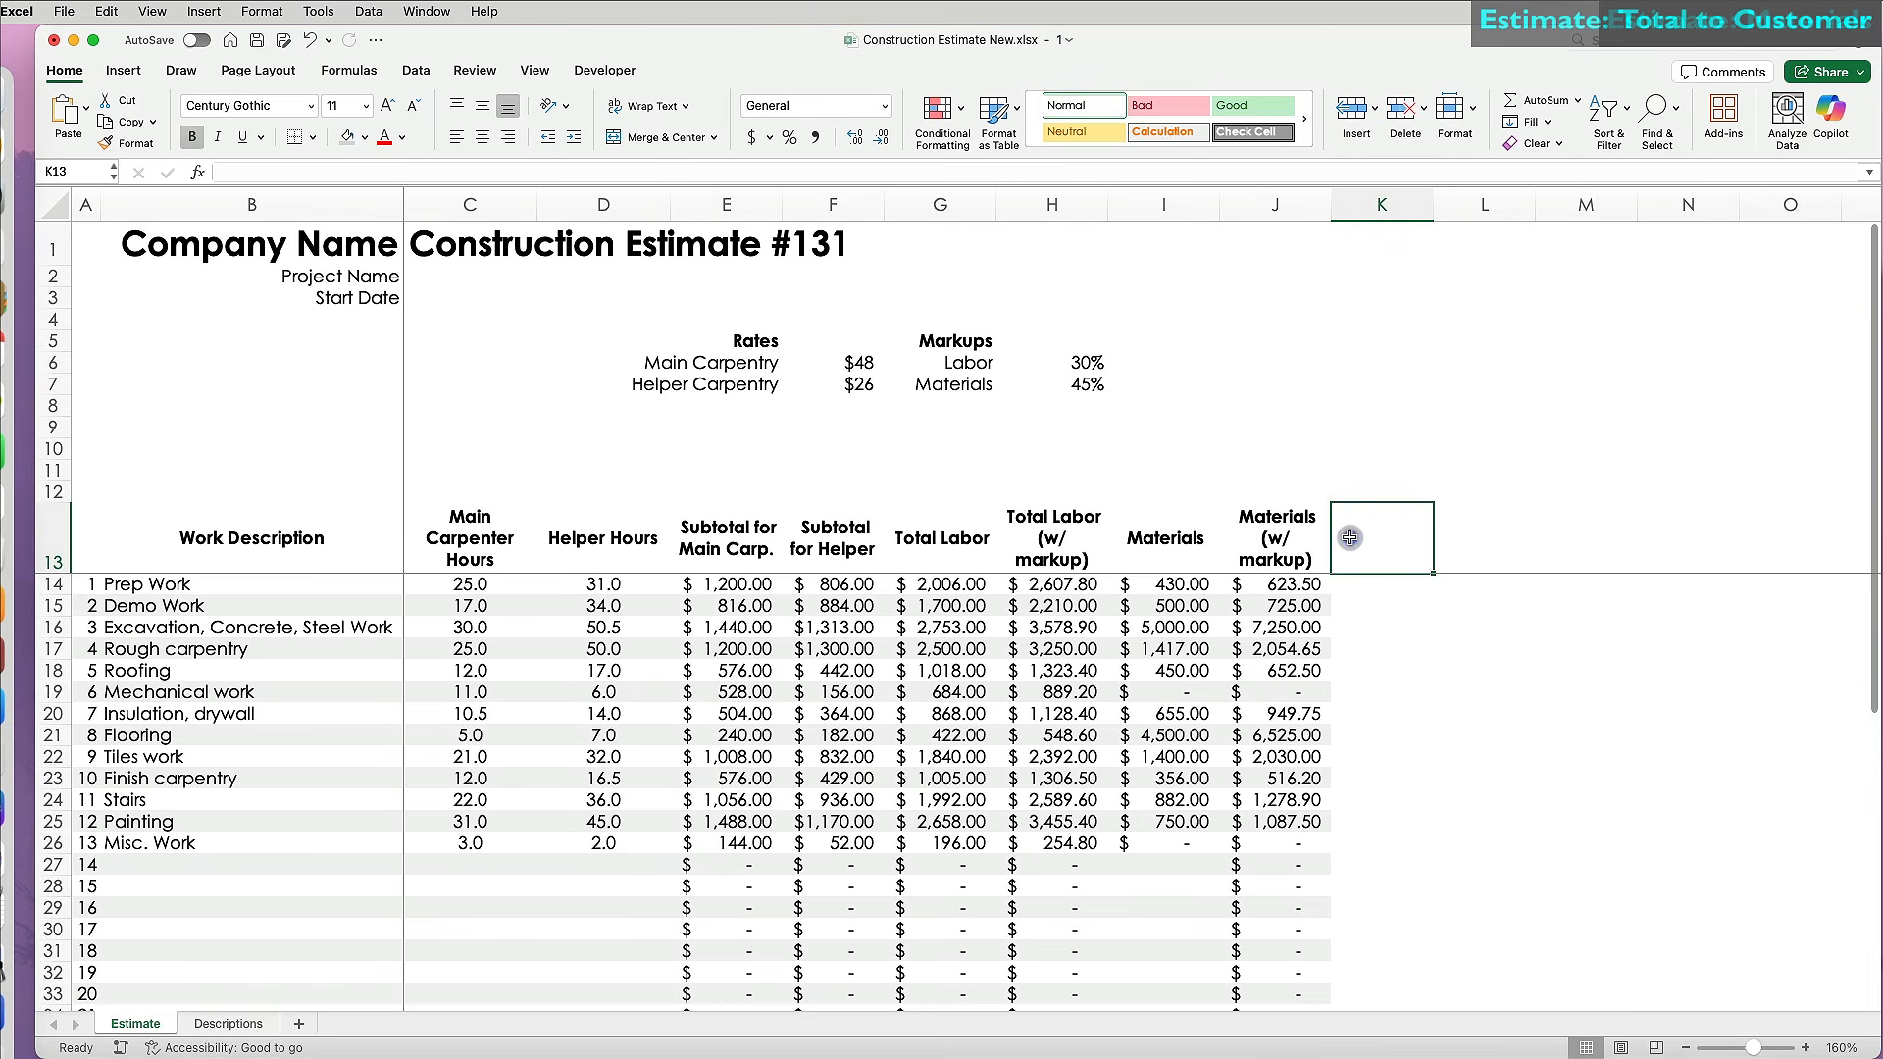
Head column K 'Total to Customer' and enter =H14+J14 in K14.
text(T)
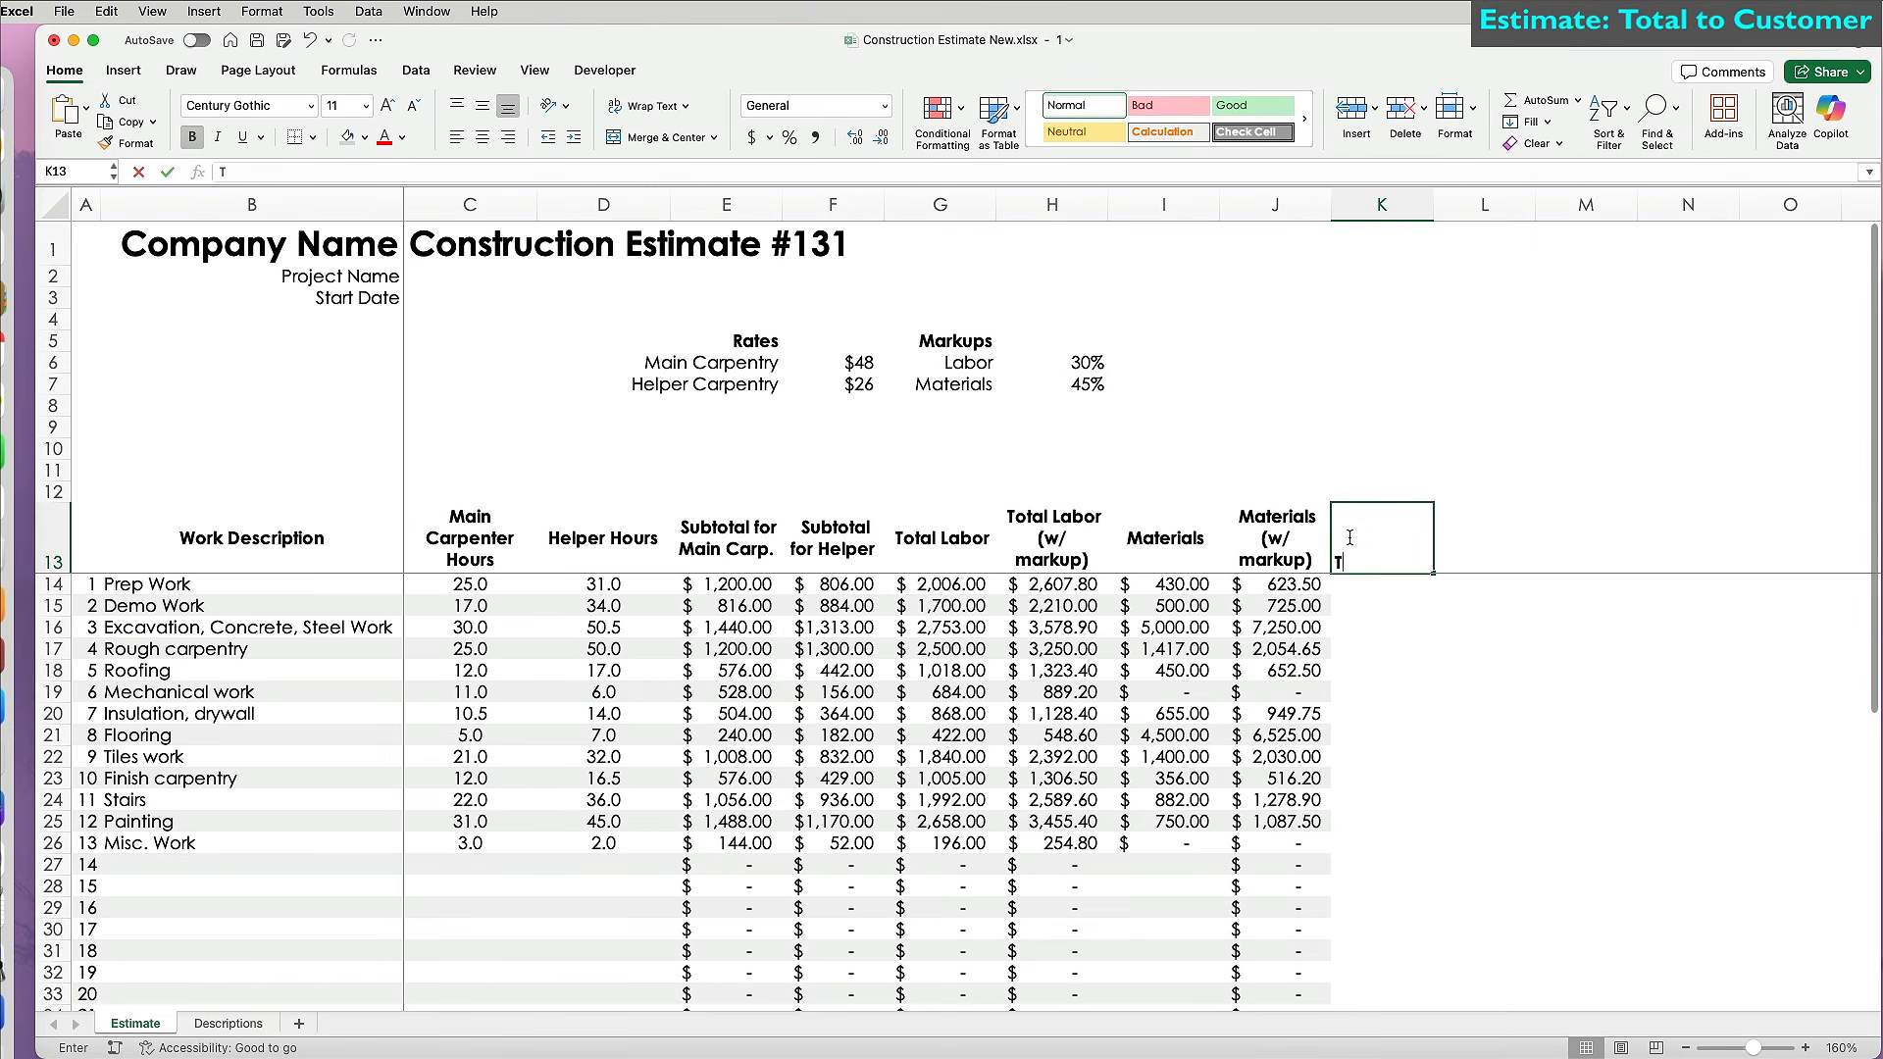
text(otal to Customer)
key(Return)
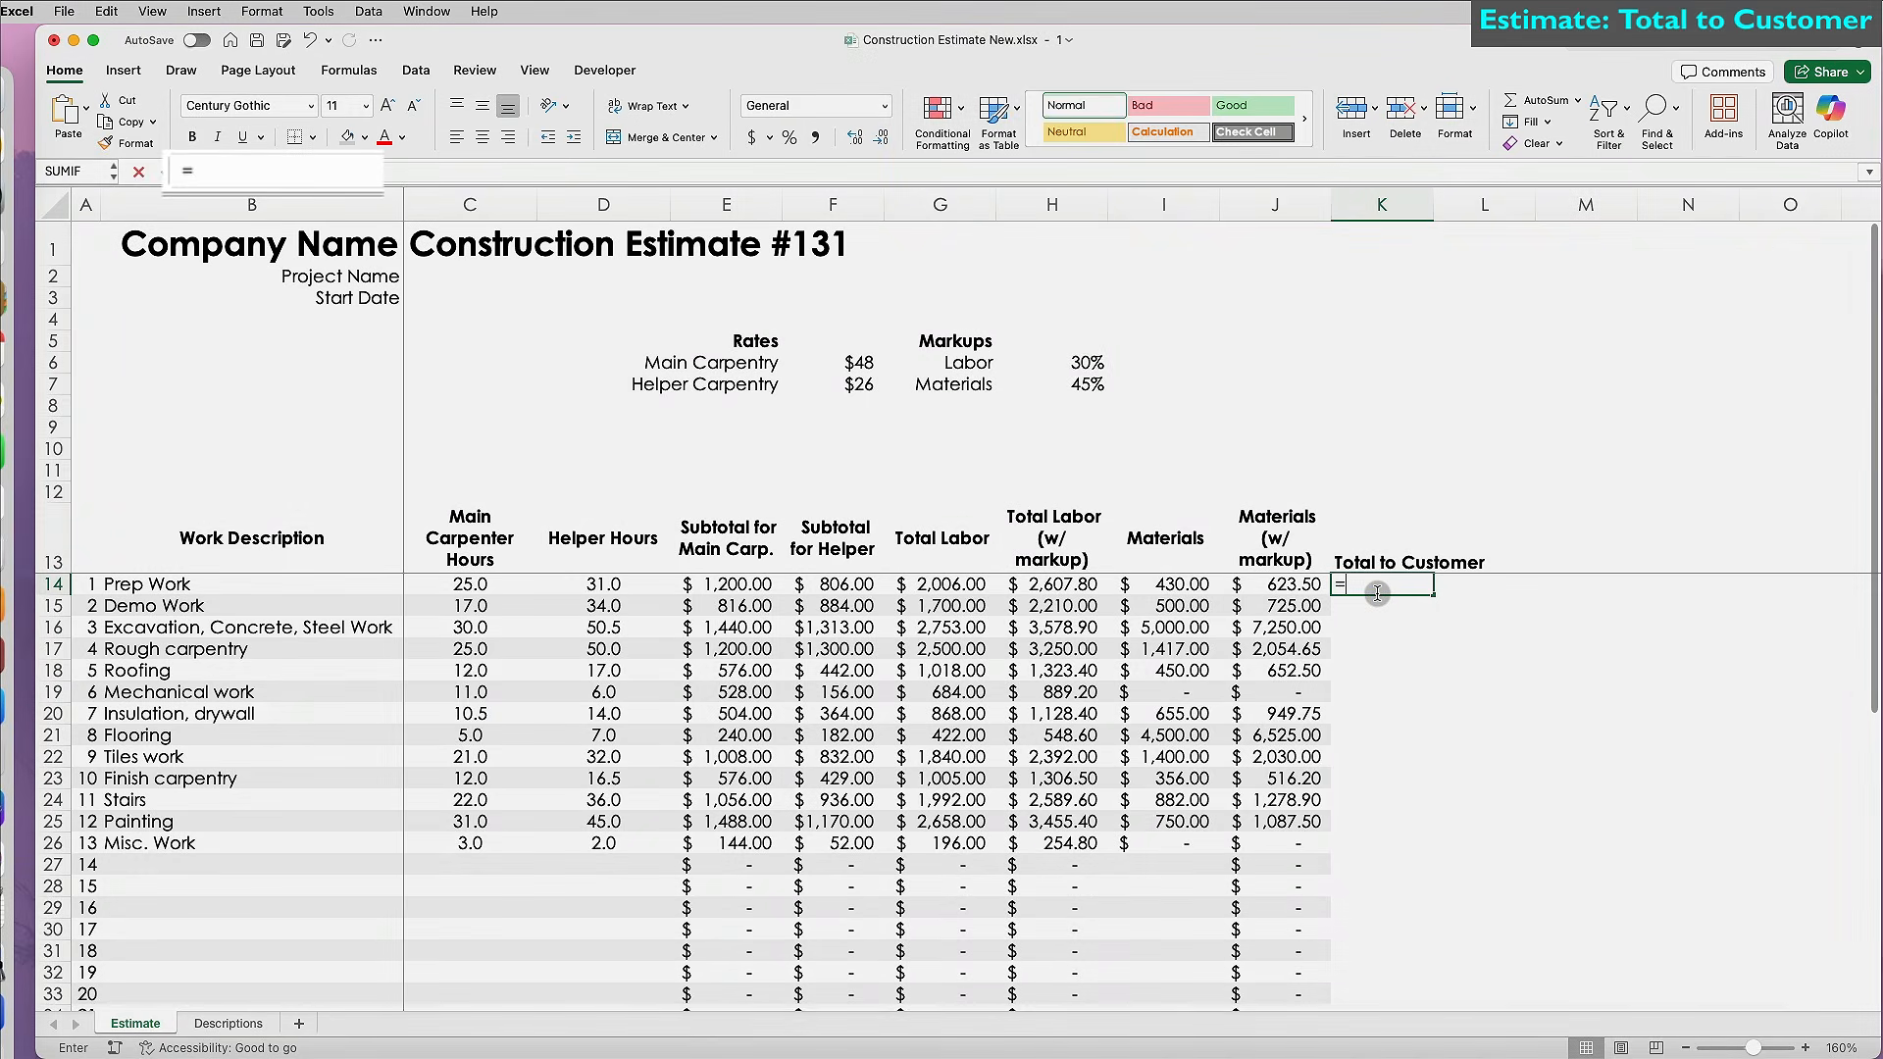
text(=)
click(1083, 584)
text(+)
click(1270, 585)
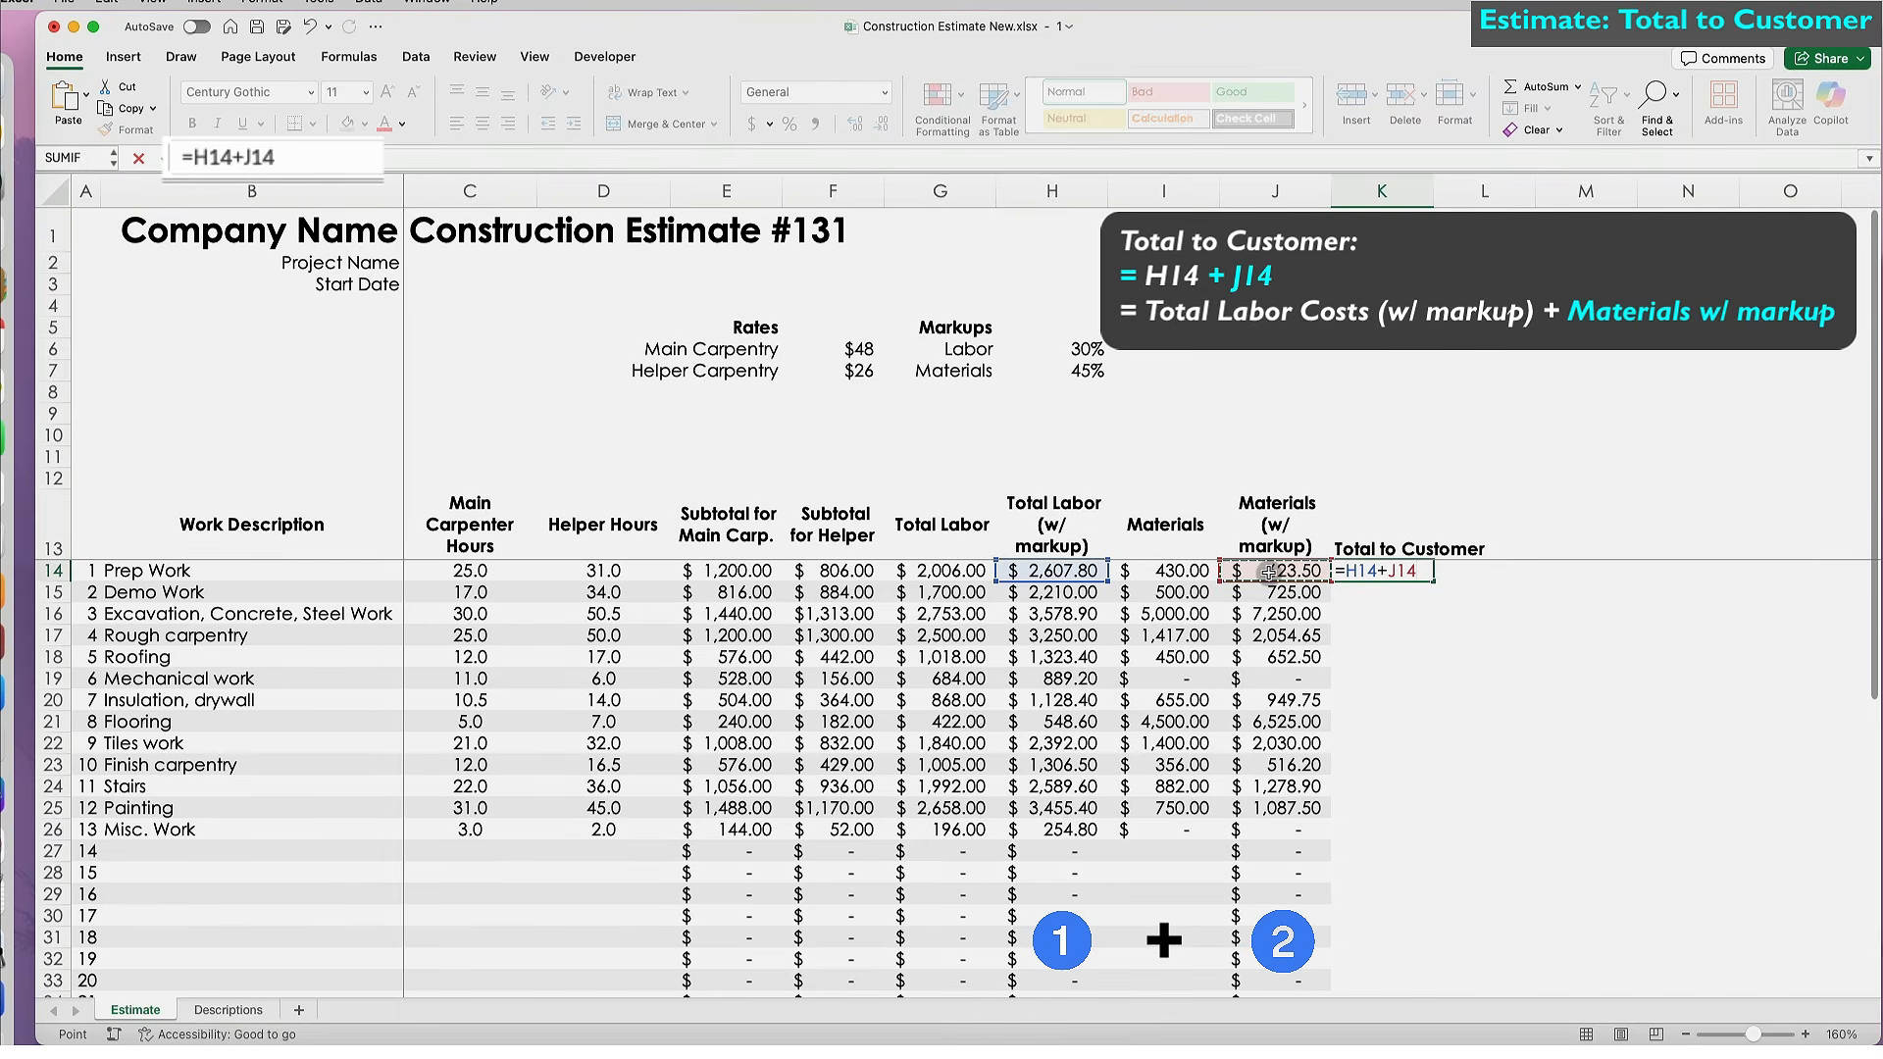
key(Return)
Fill the customer total formula down column K and auto-fit the column.
click(1386, 571)
double_click(1433, 582)
double_click(1430, 206)
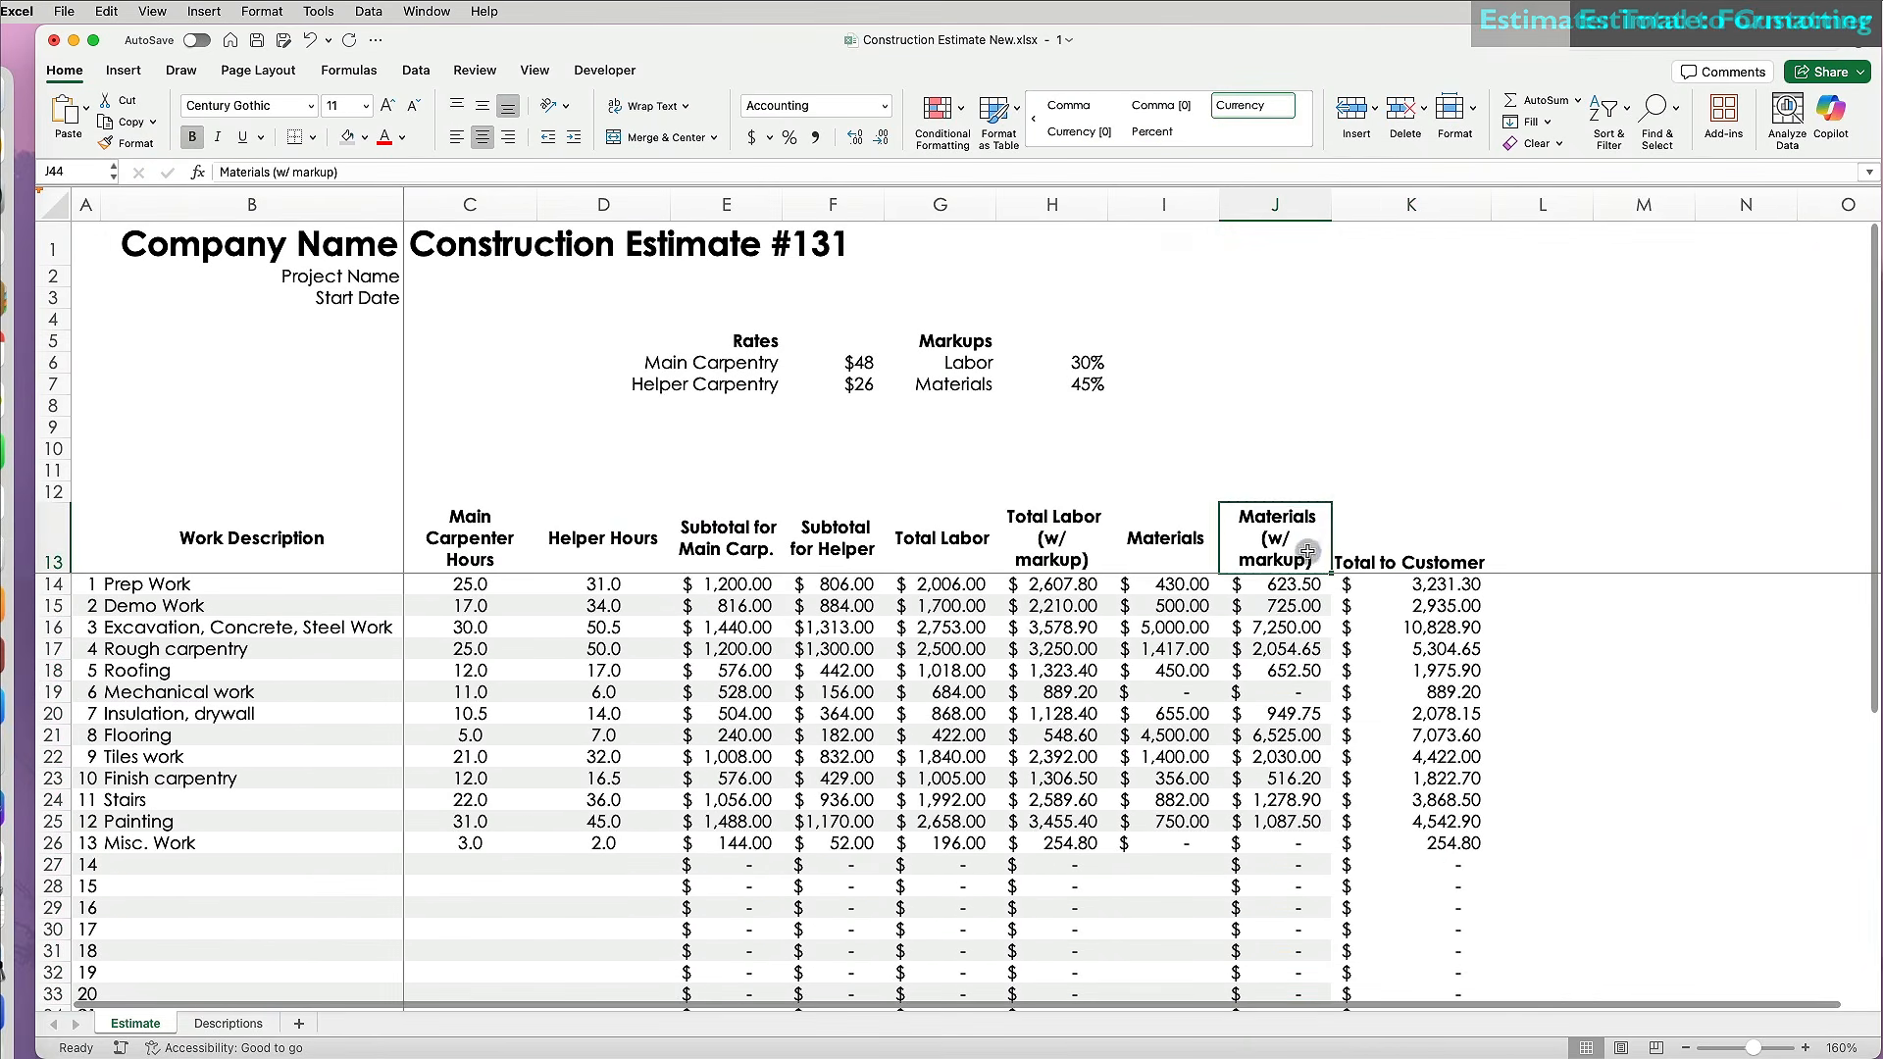
click(1397, 538)
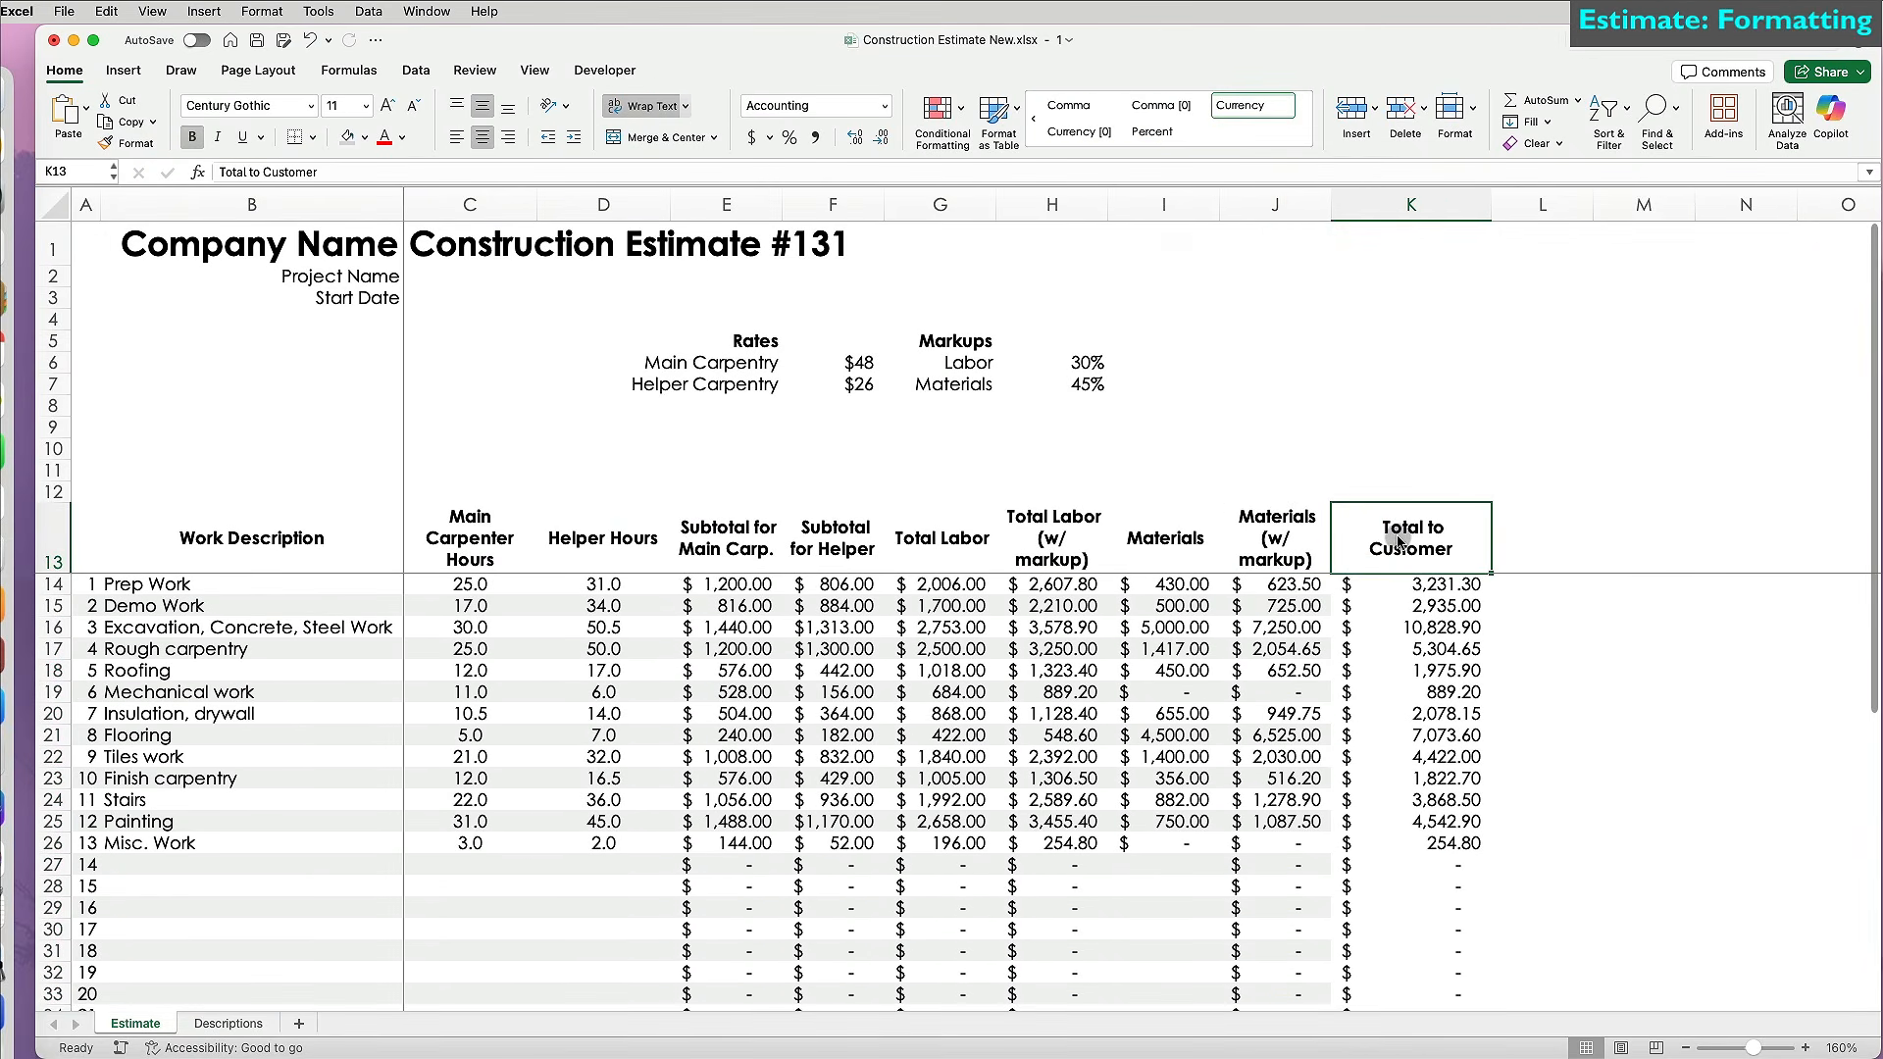
Give K13 the wrapped header format and make columns C through K equal width.
click(1280, 206)
click(1387, 756)
drag(469, 204, 1387, 203)
mouse_move(1491, 204)
mouse_down()
mouse_move(1440, 203)
mouse_move(1488, 203)
mouse_up()
scroll(1357, 277, down, 6)
scroll(1318, 683, up, 6)
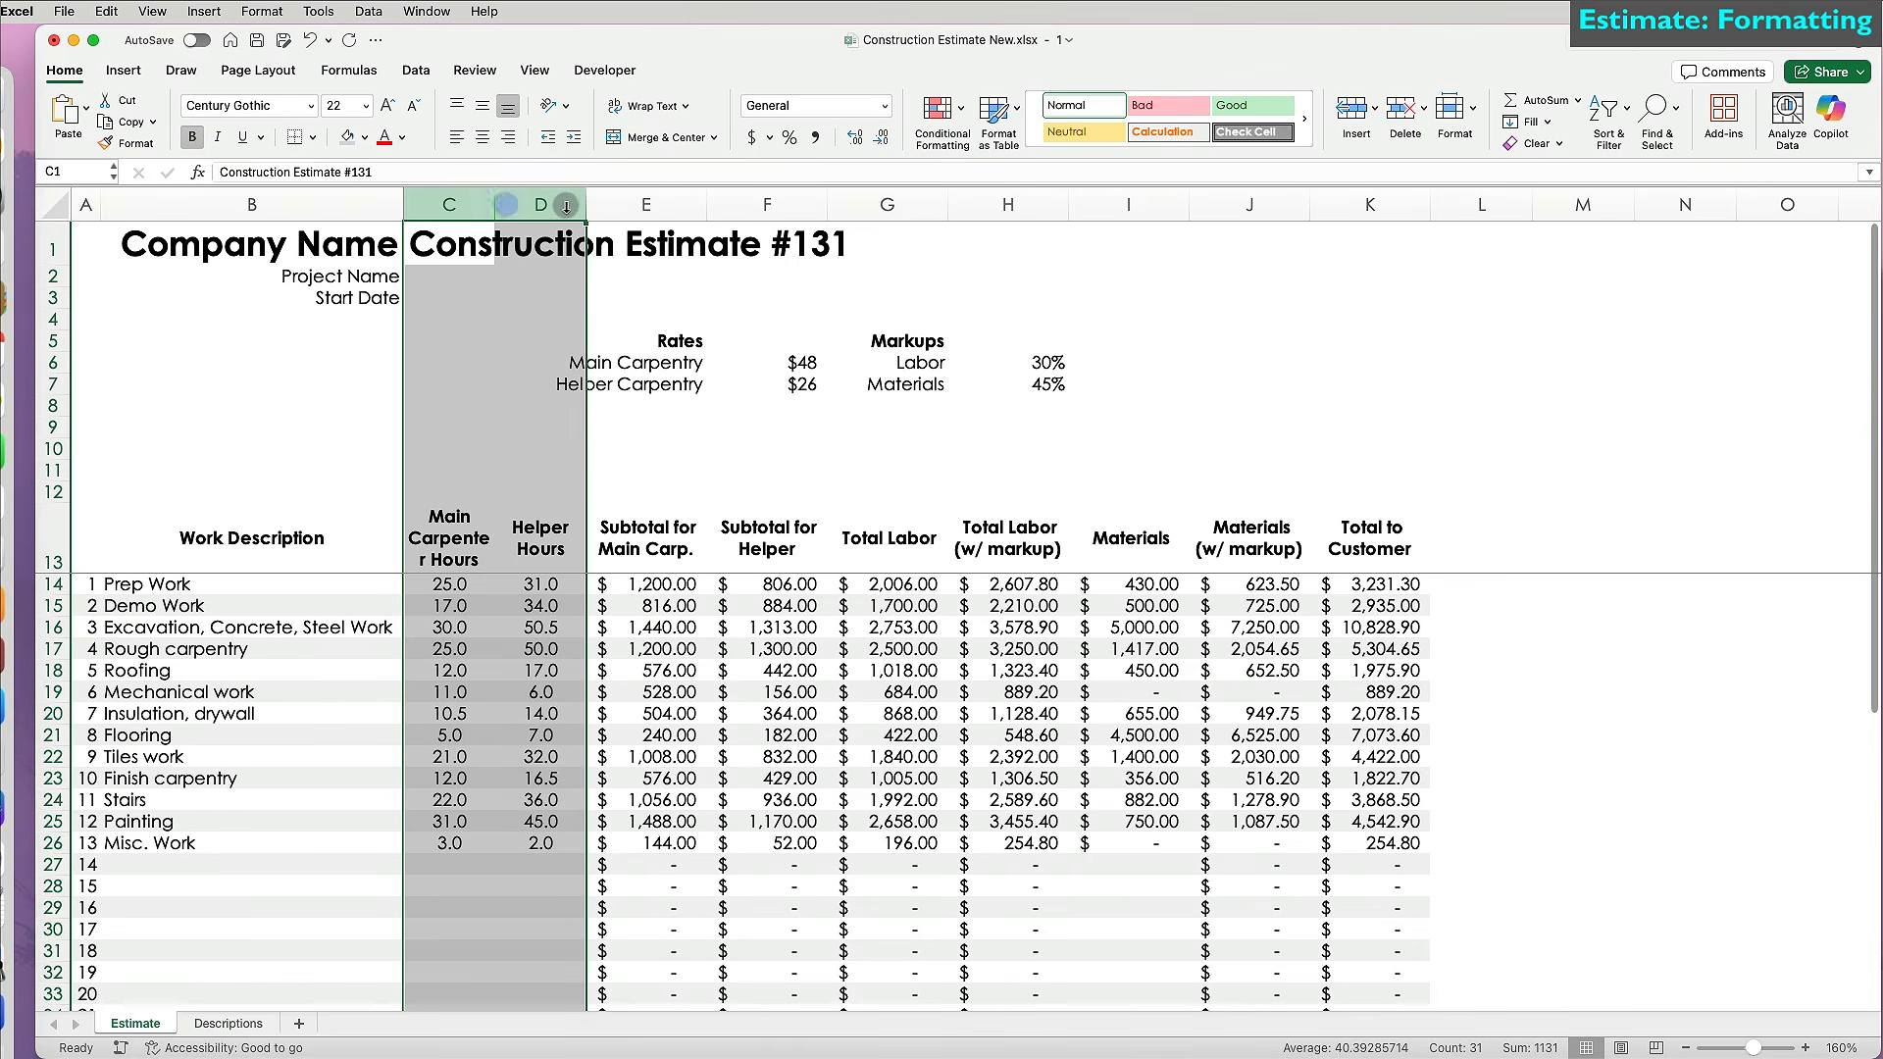
drag(589, 205, 597, 205)
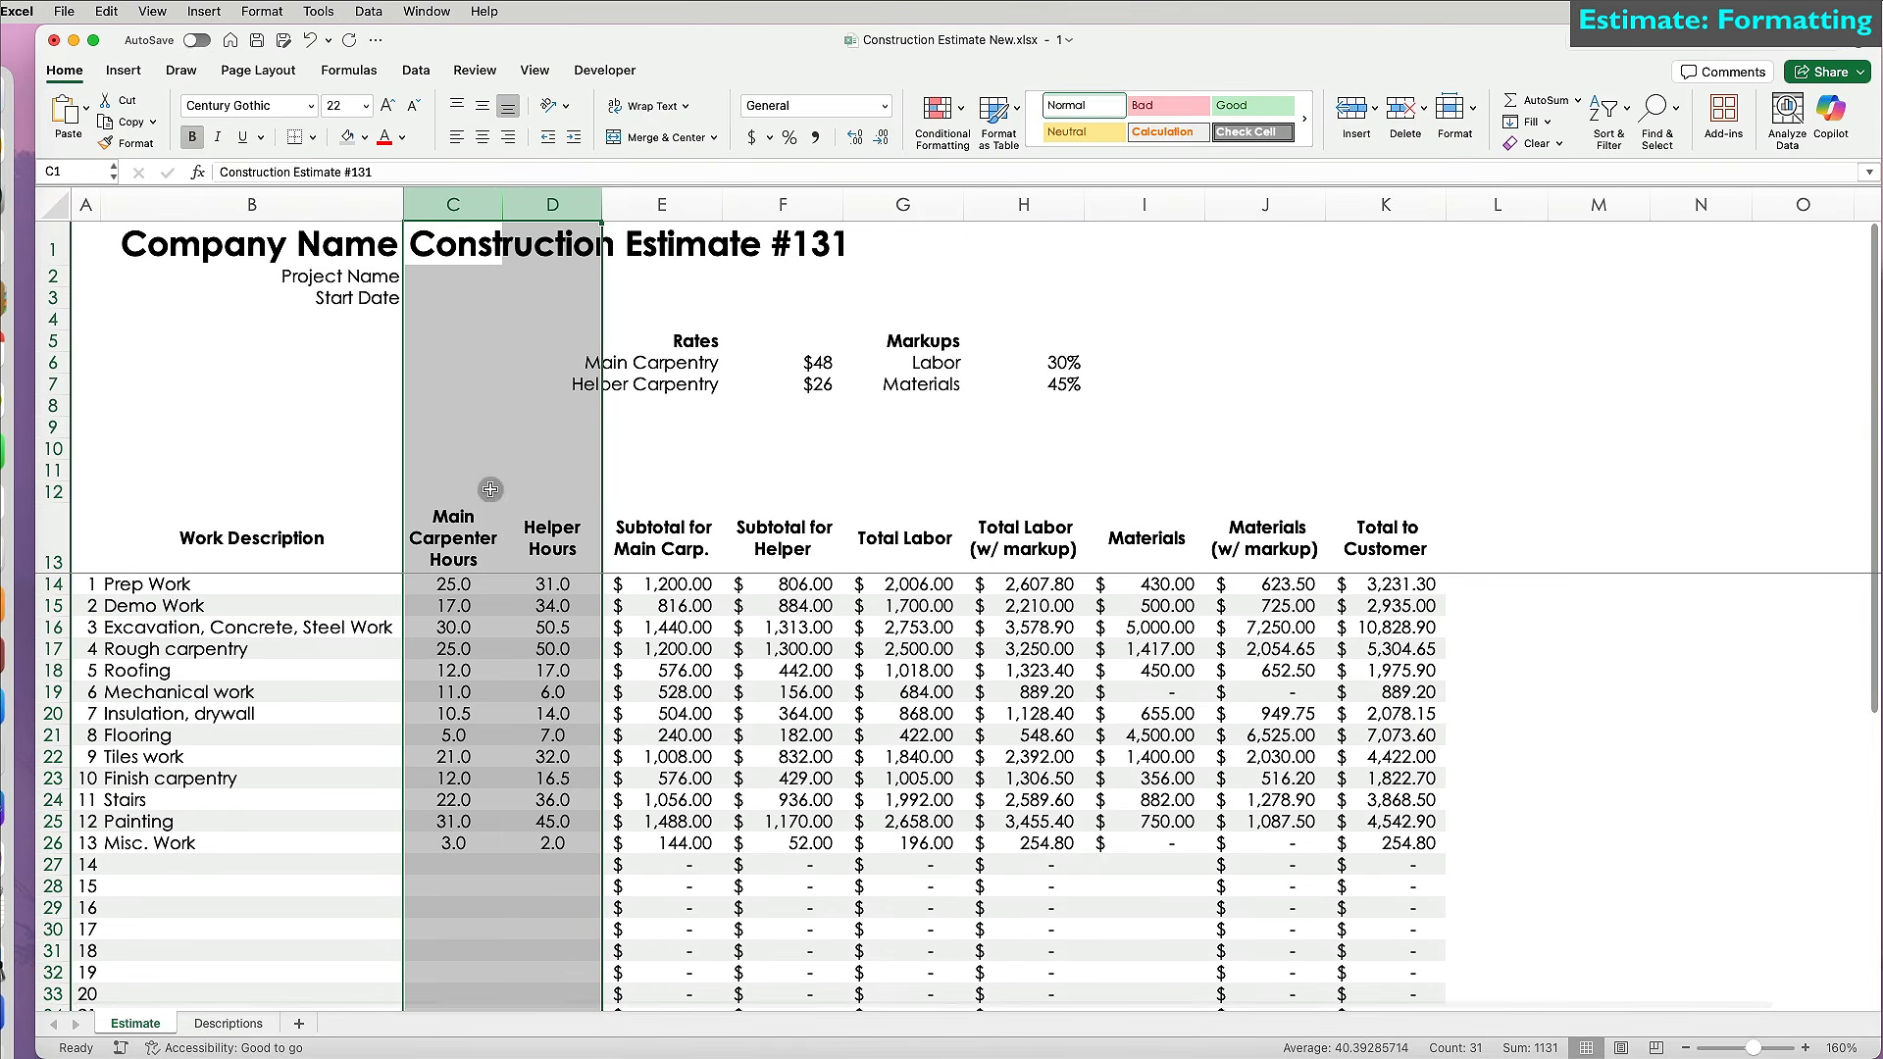
click(453, 537)
scroll(769, 958, down, 5)
scroll(769, 959, up, 5)
Add a bold 'Labor' banner merged and centred across C12:H12.
click(457, 496)
text(Labor)
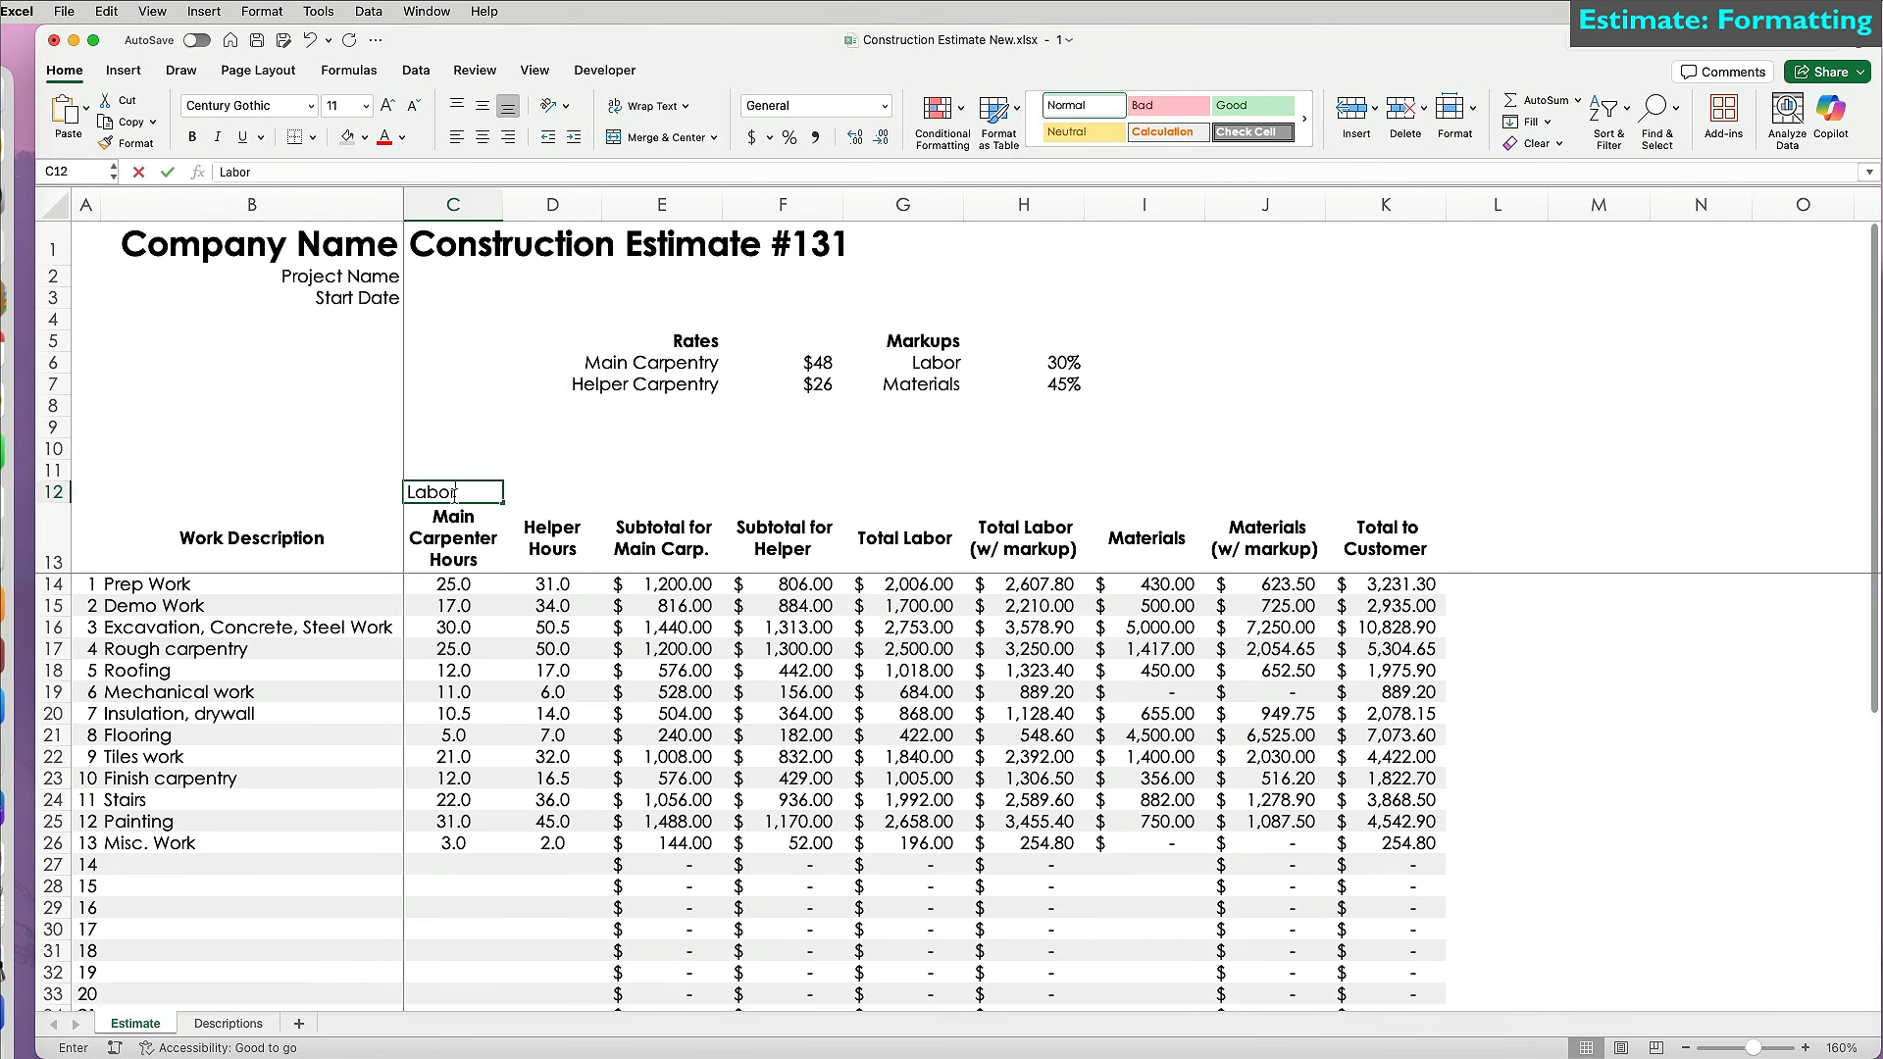
drag(454, 493, 1059, 493)
click(655, 138)
key(super+b)
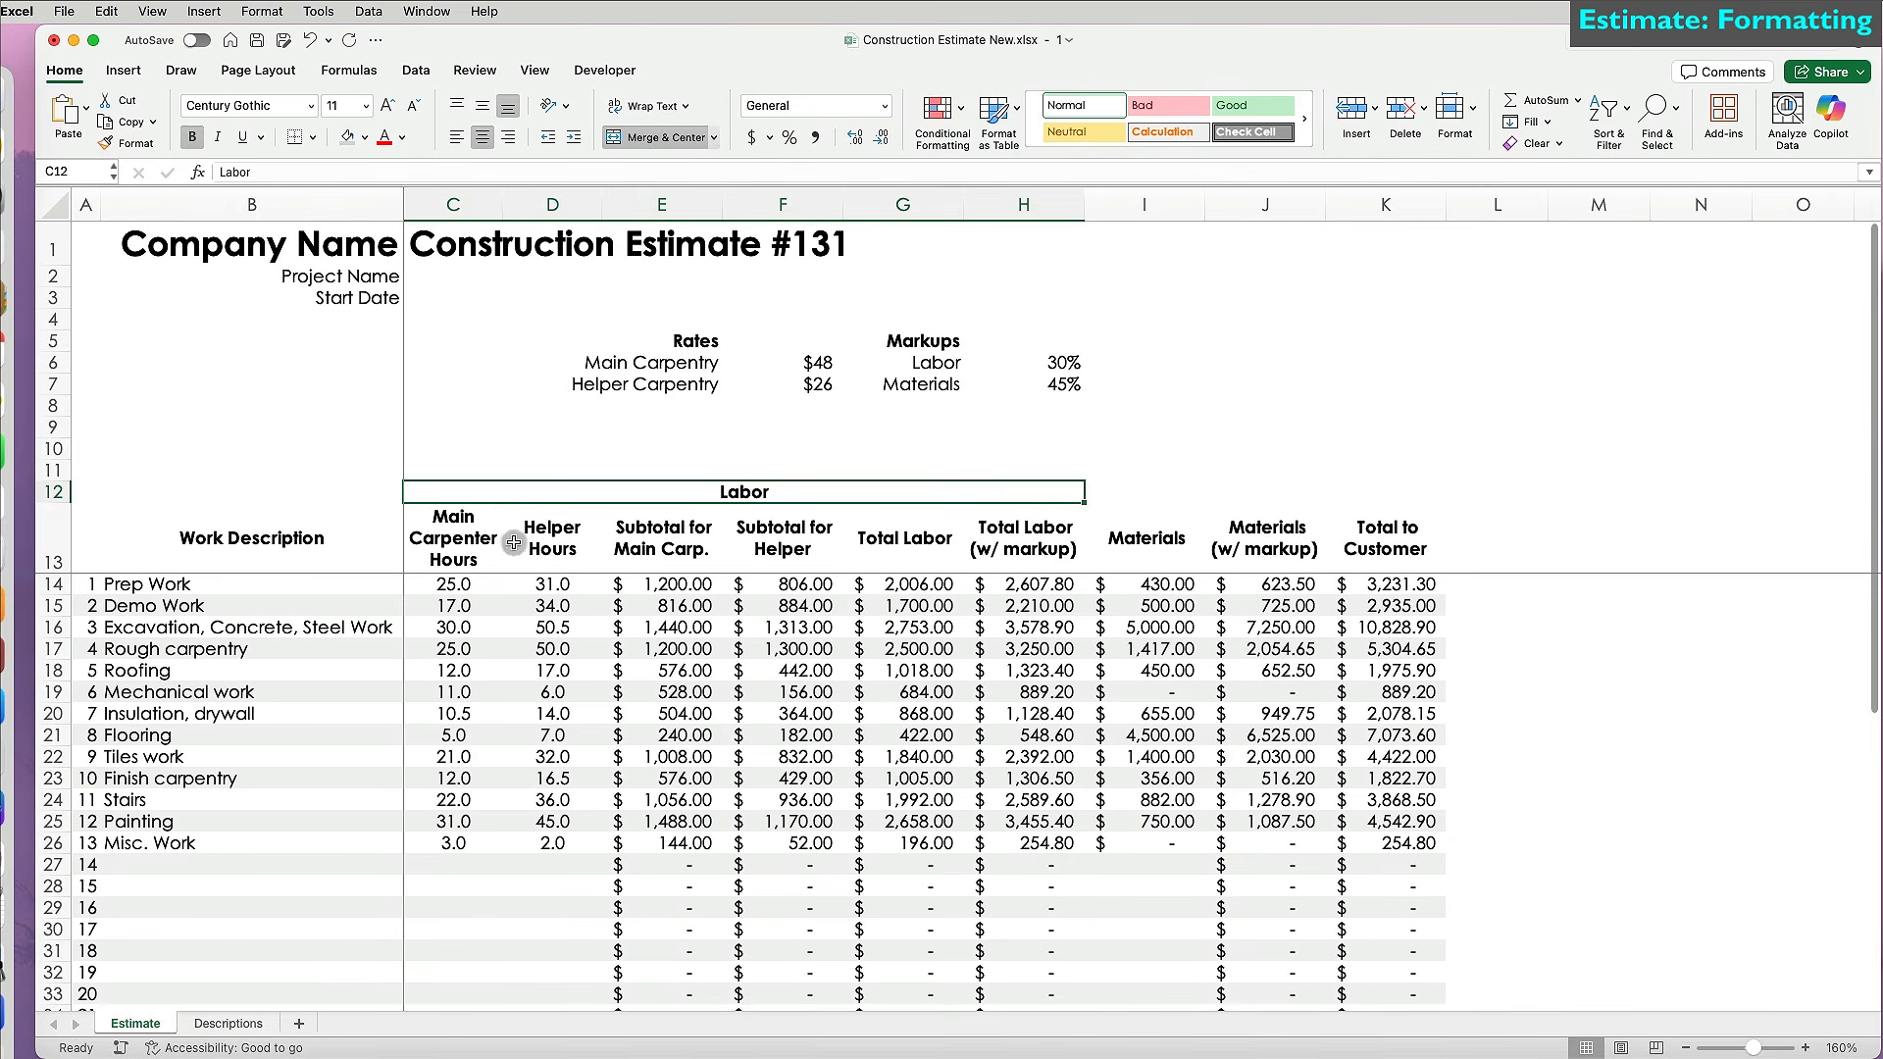
Fill the labor headers C13:H13 light blue and the Labor banner darker blue.
drag(516, 543, 991, 544)
drag(465, 543, 990, 544)
click(364, 139)
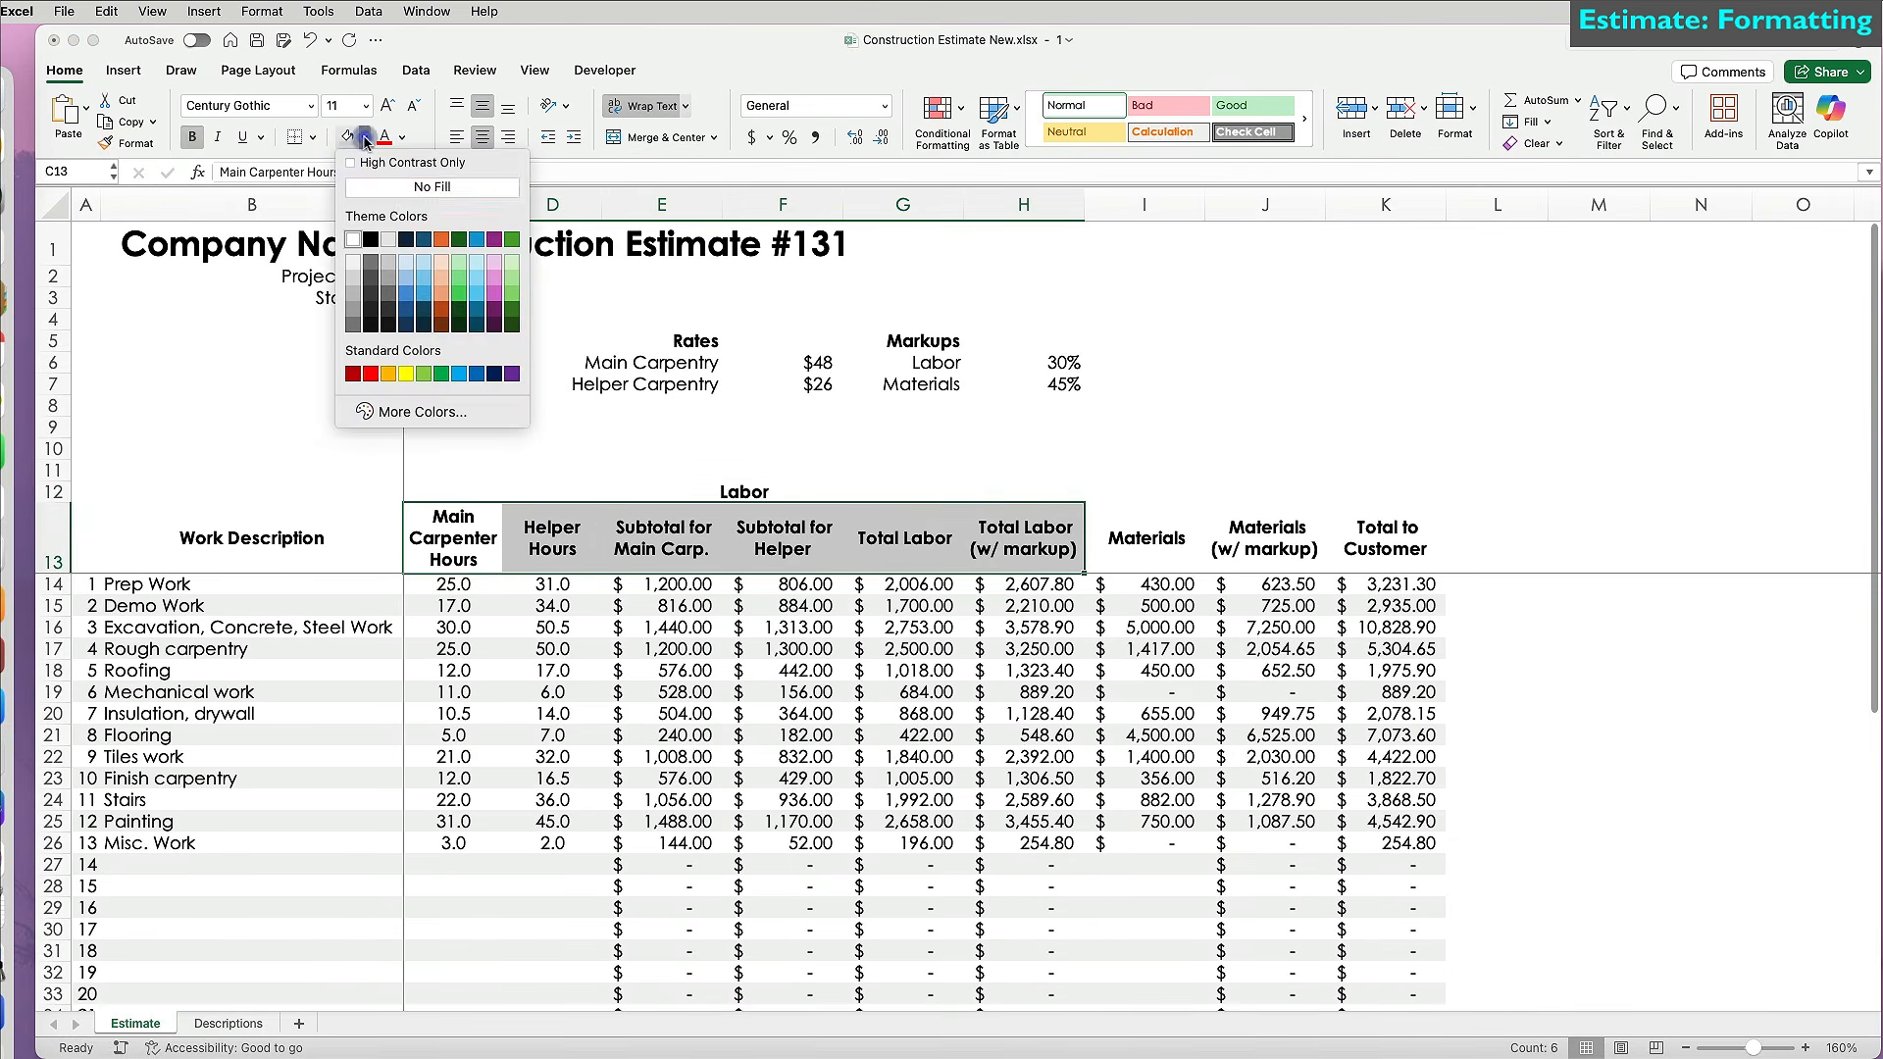
click(425, 266)
click(514, 495)
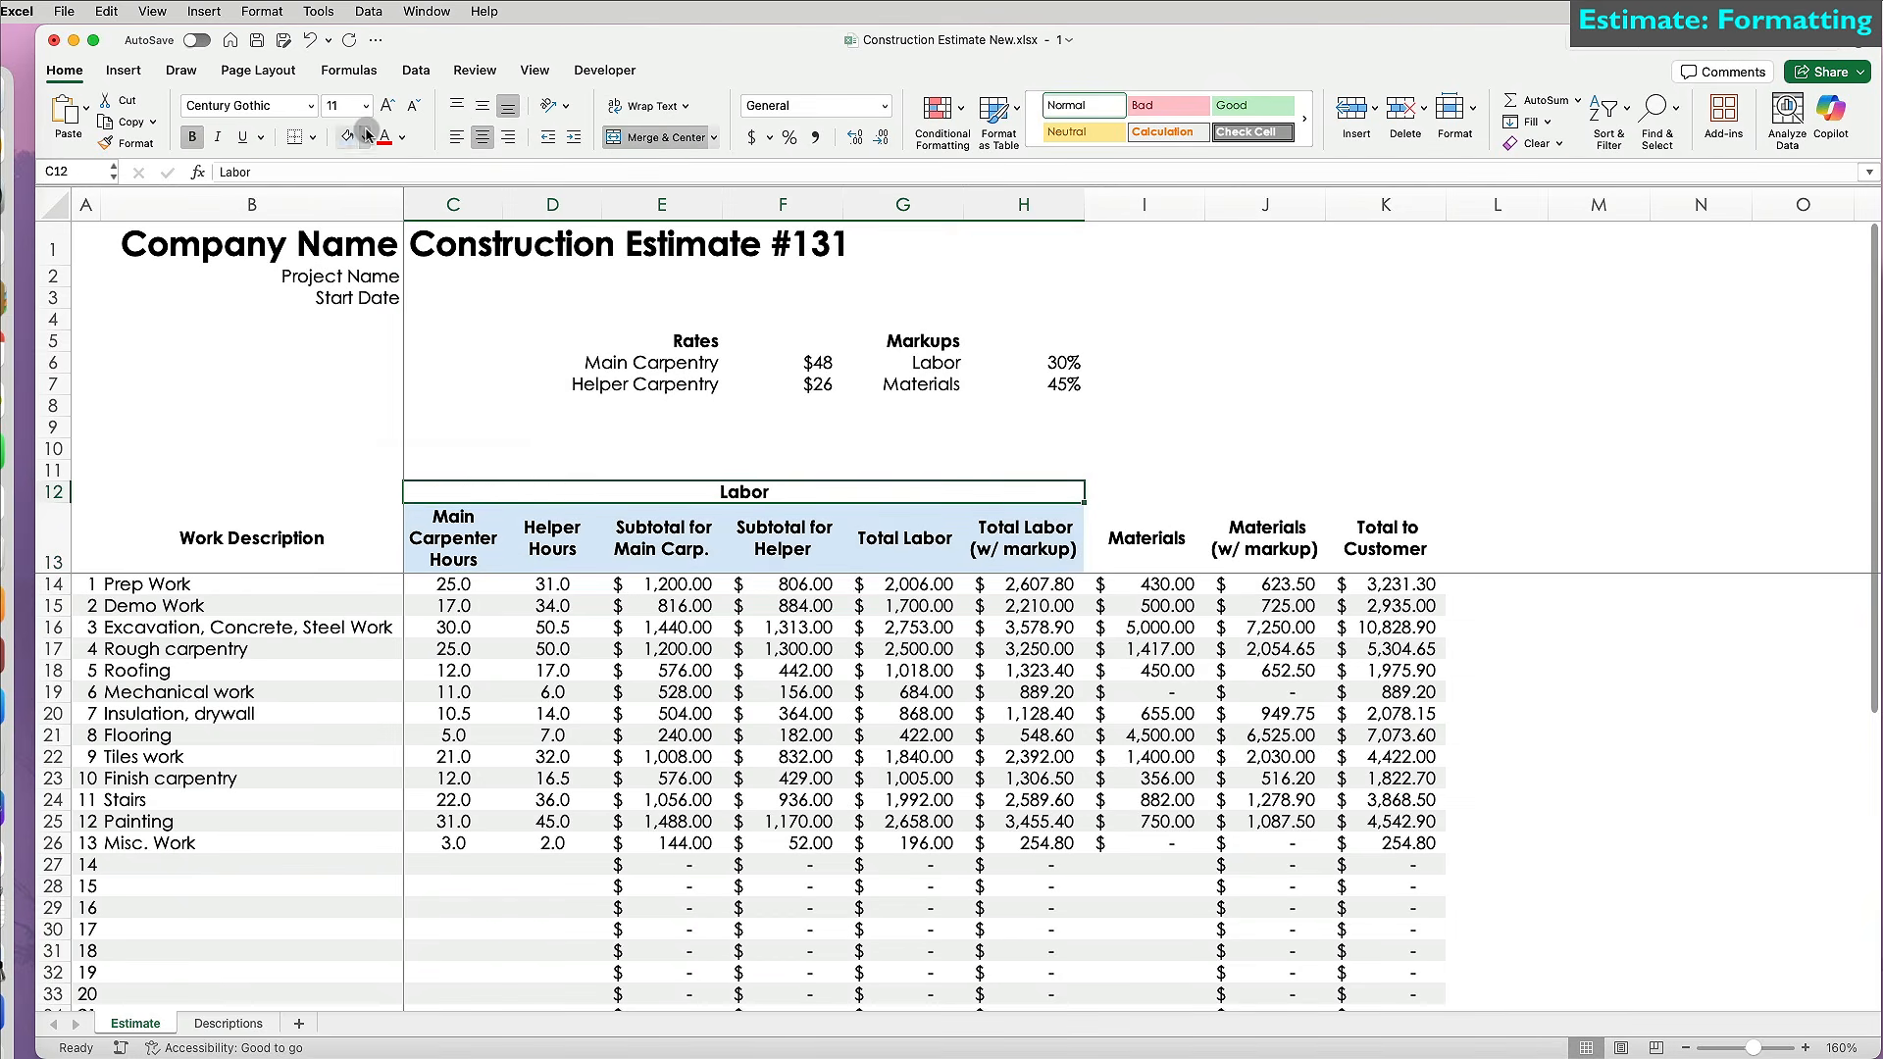
click(364, 139)
click(409, 275)
click(477, 562)
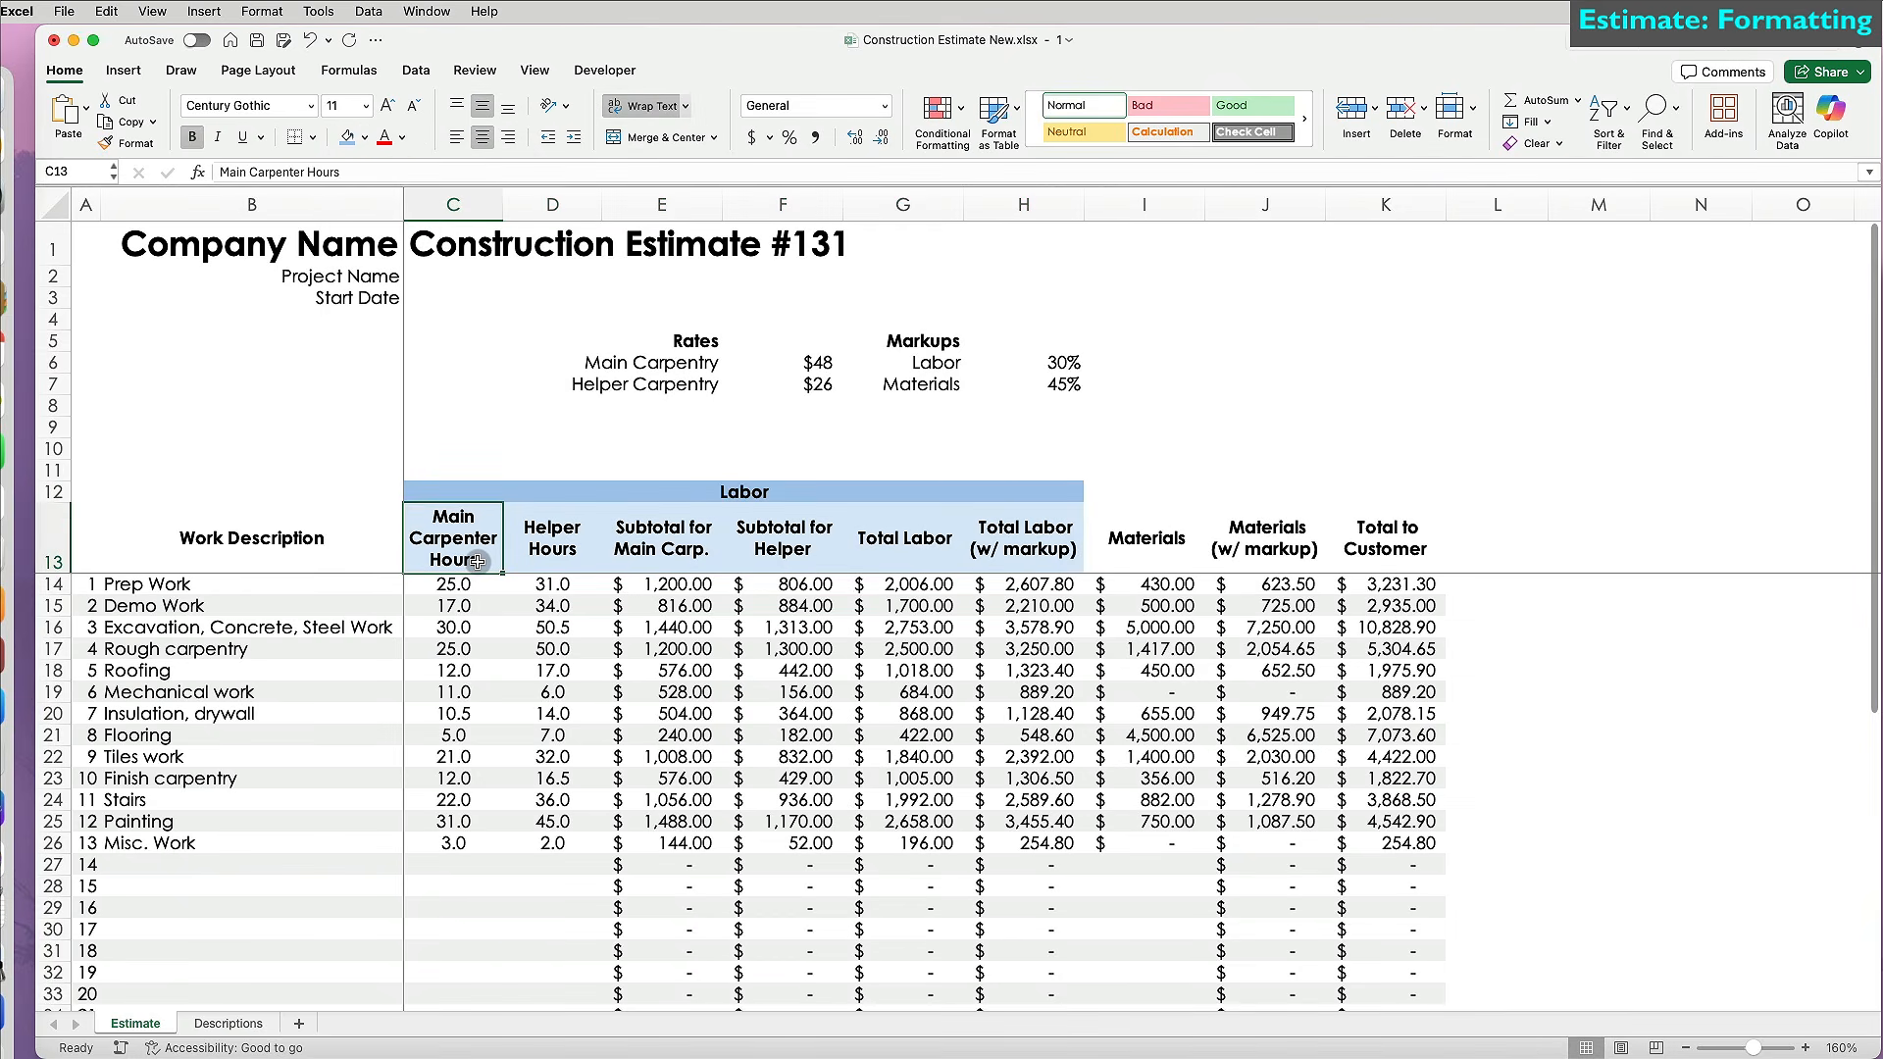
drag(1137, 550, 1265, 544)
Shade the materials headers light green and add a bold, green 'Materials' banner merged across I12:J12.
click(364, 139)
click(512, 269)
click(1142, 491)
text(Materials)
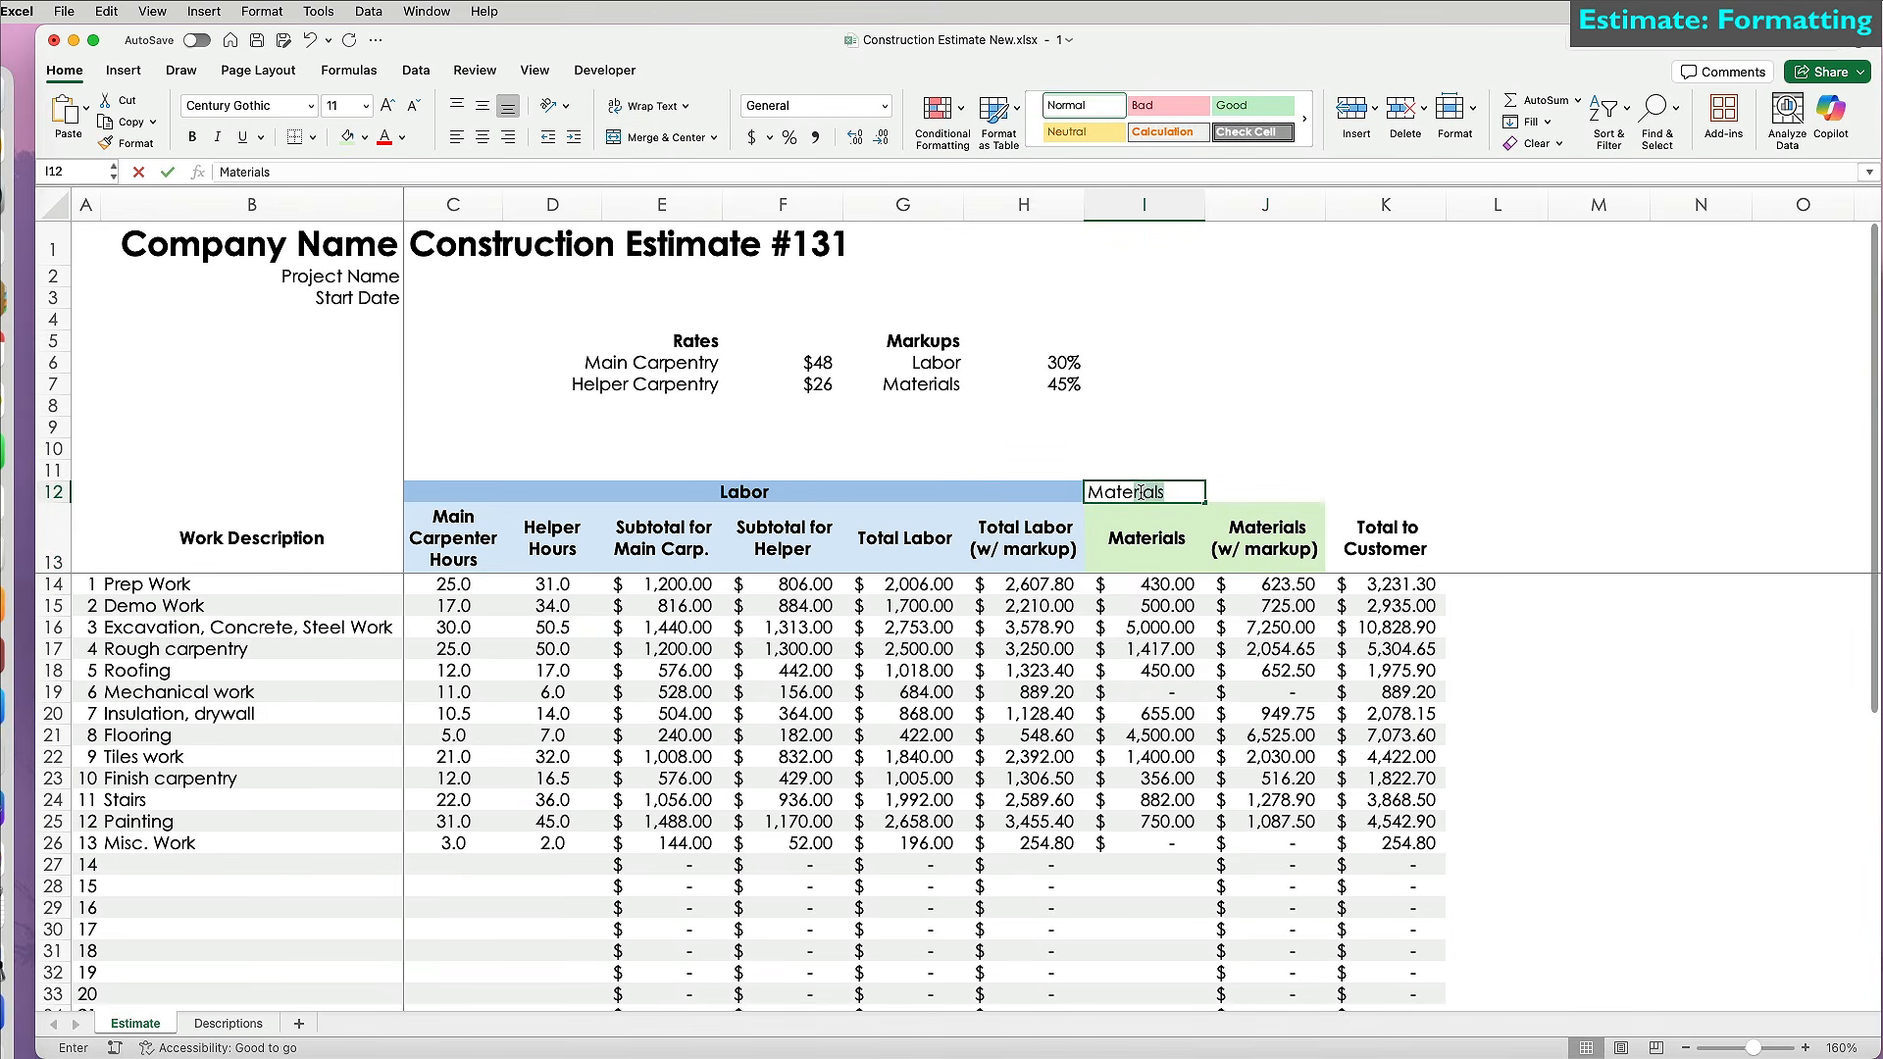
drag(1142, 491, 1265, 491)
click(674, 143)
key(super+b)
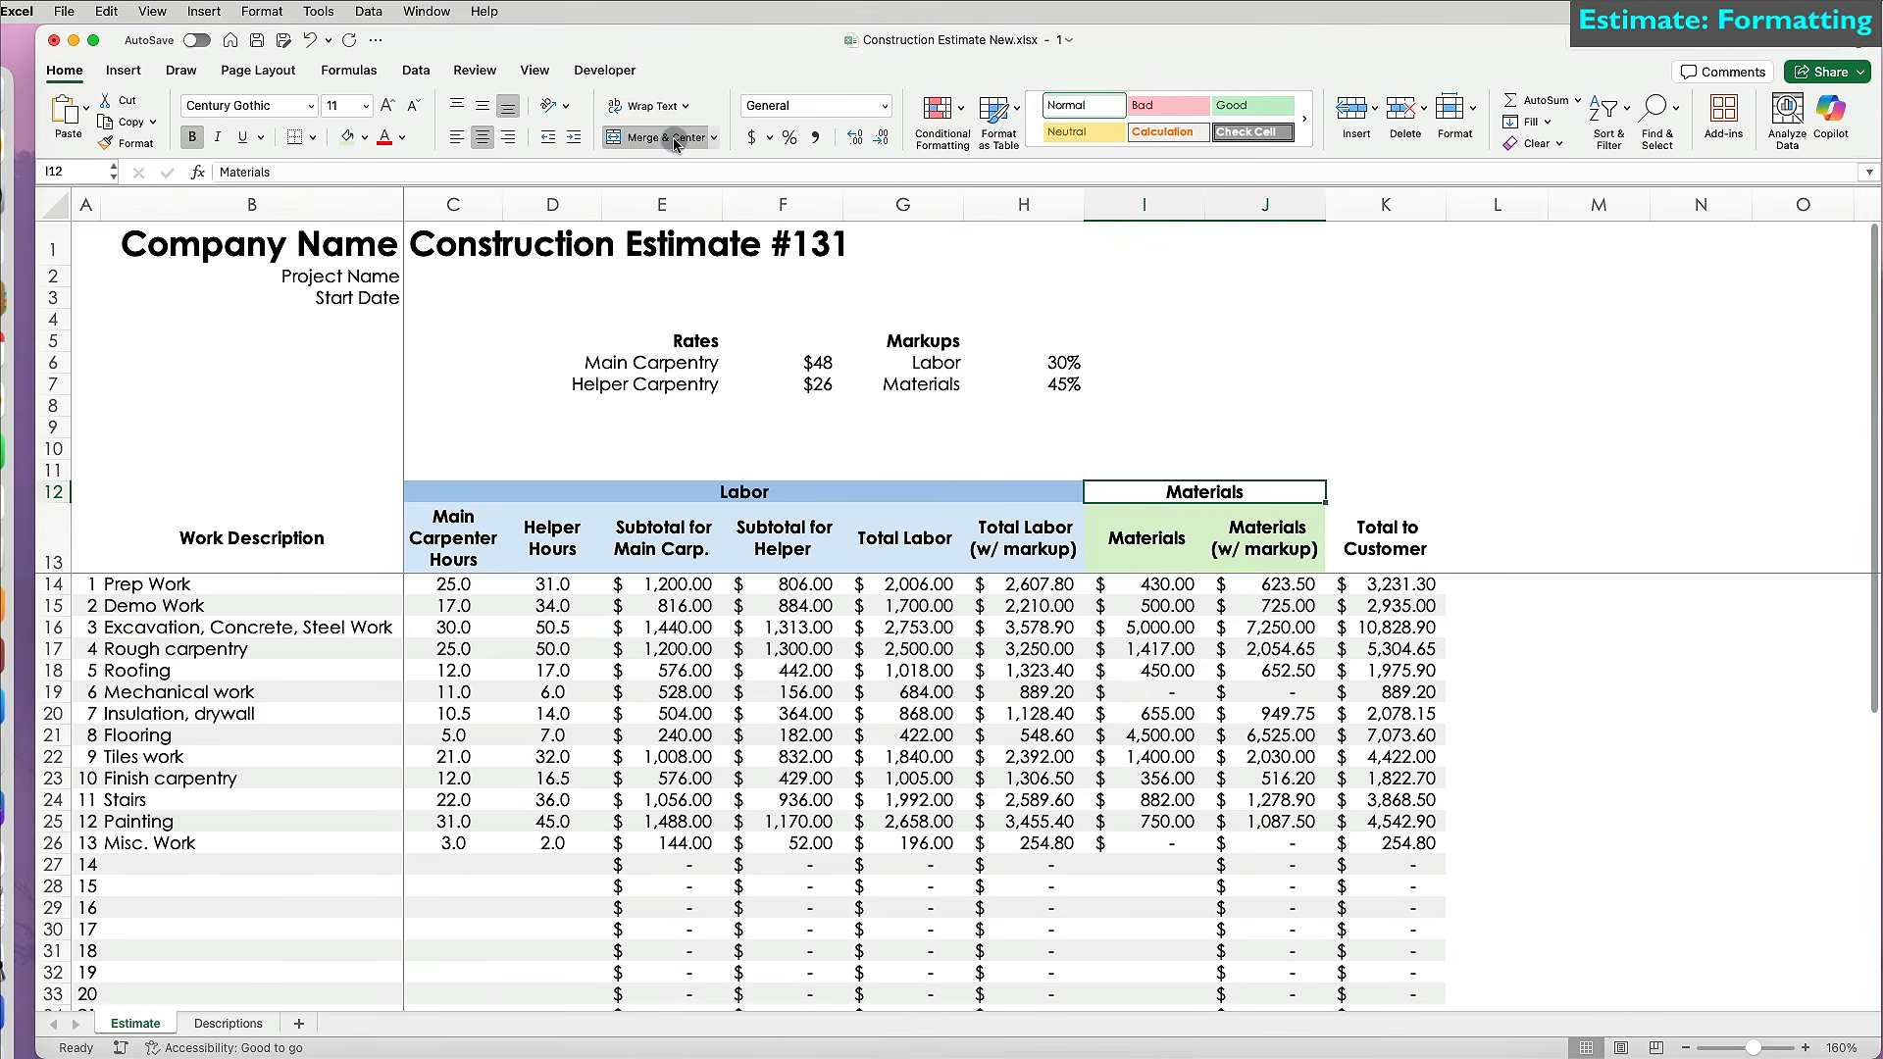
click(364, 138)
click(512, 269)
Put a grey-filled 'Total' heading in K12 above a shaded Total to Customer header.
click(813, 627)
click(1384, 537)
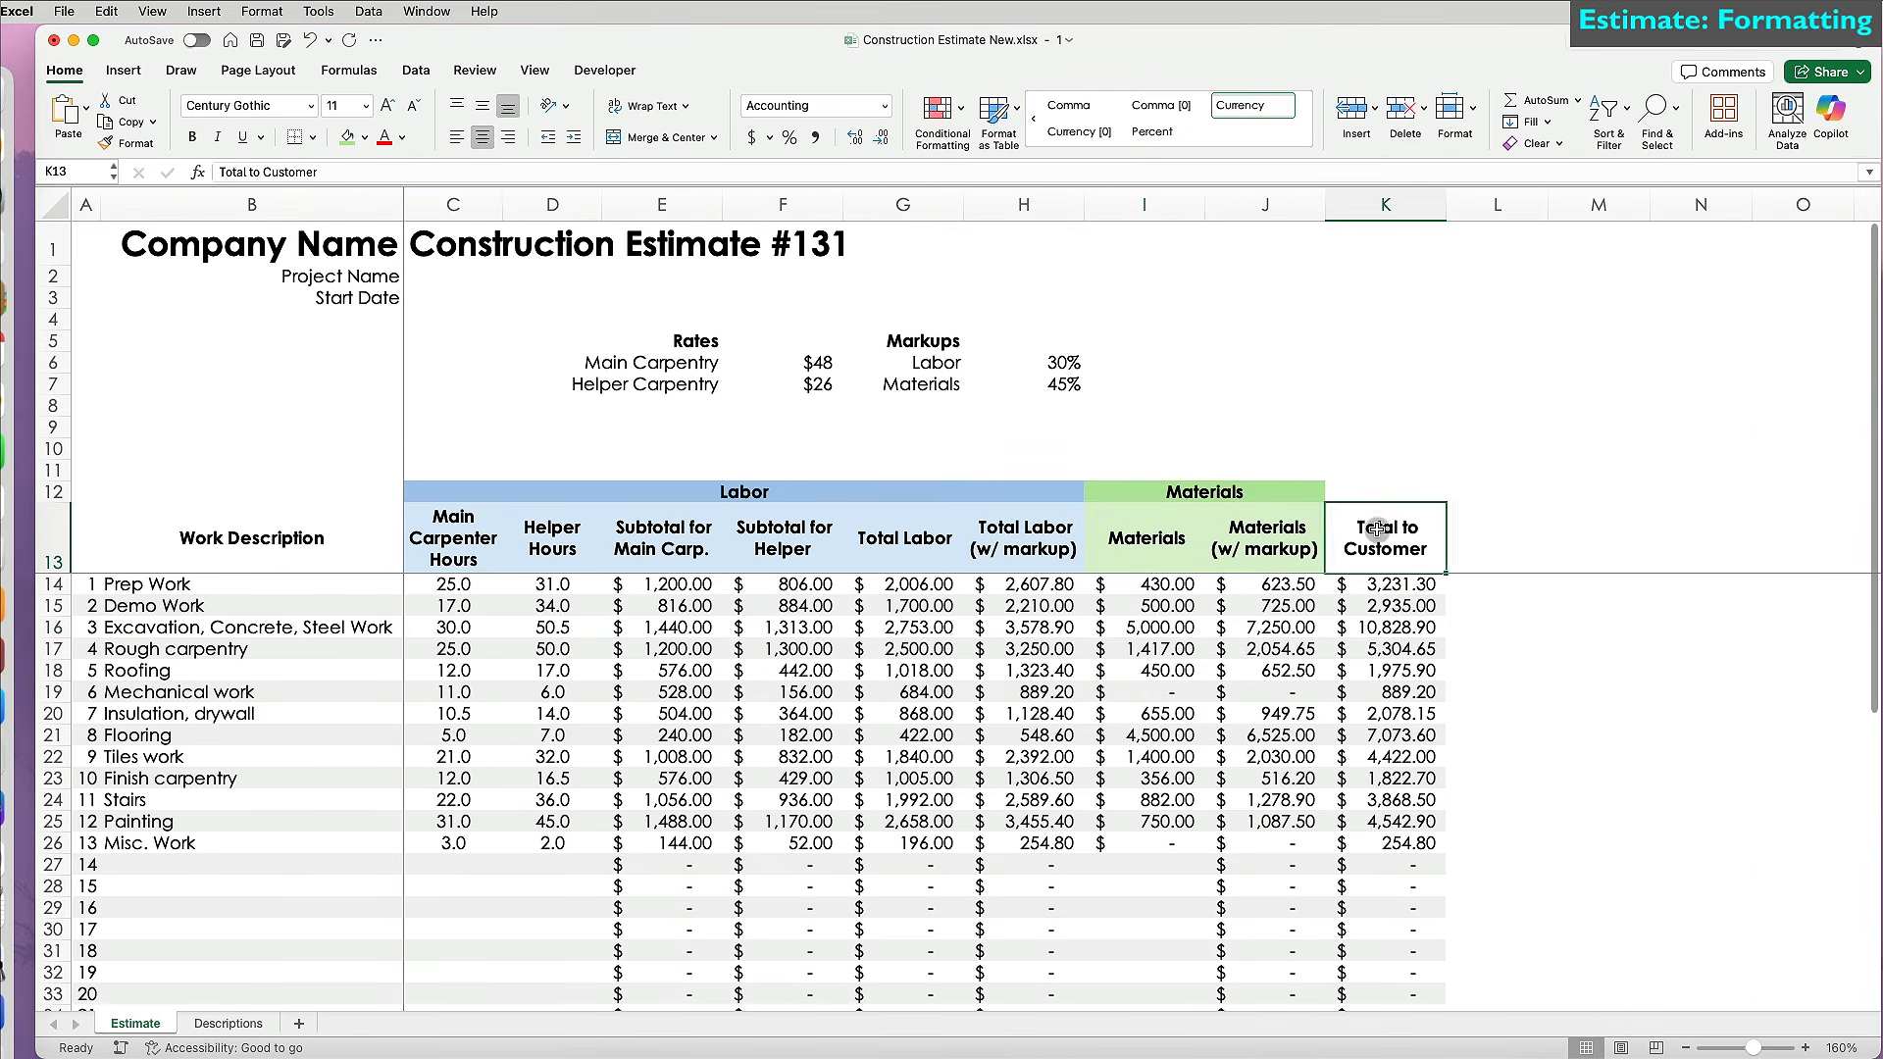
click(364, 138)
click(358, 270)
click(1385, 491)
text(Total)
click(364, 139)
click(358, 270)
Merge the Work Description header across A12:B13 and fill it light grey.
click(186, 547)
drag(86, 545, 187, 545)
click(671, 138)
drag(86, 492, 157, 538)
click(662, 138)
click(662, 138)
click(364, 139)
click(357, 256)
click(461, 757)
Apply outside borders around the whole table A12:K44 and the Labor, Materials and Total header blocks.
drag(1385, 896, 87, 492)
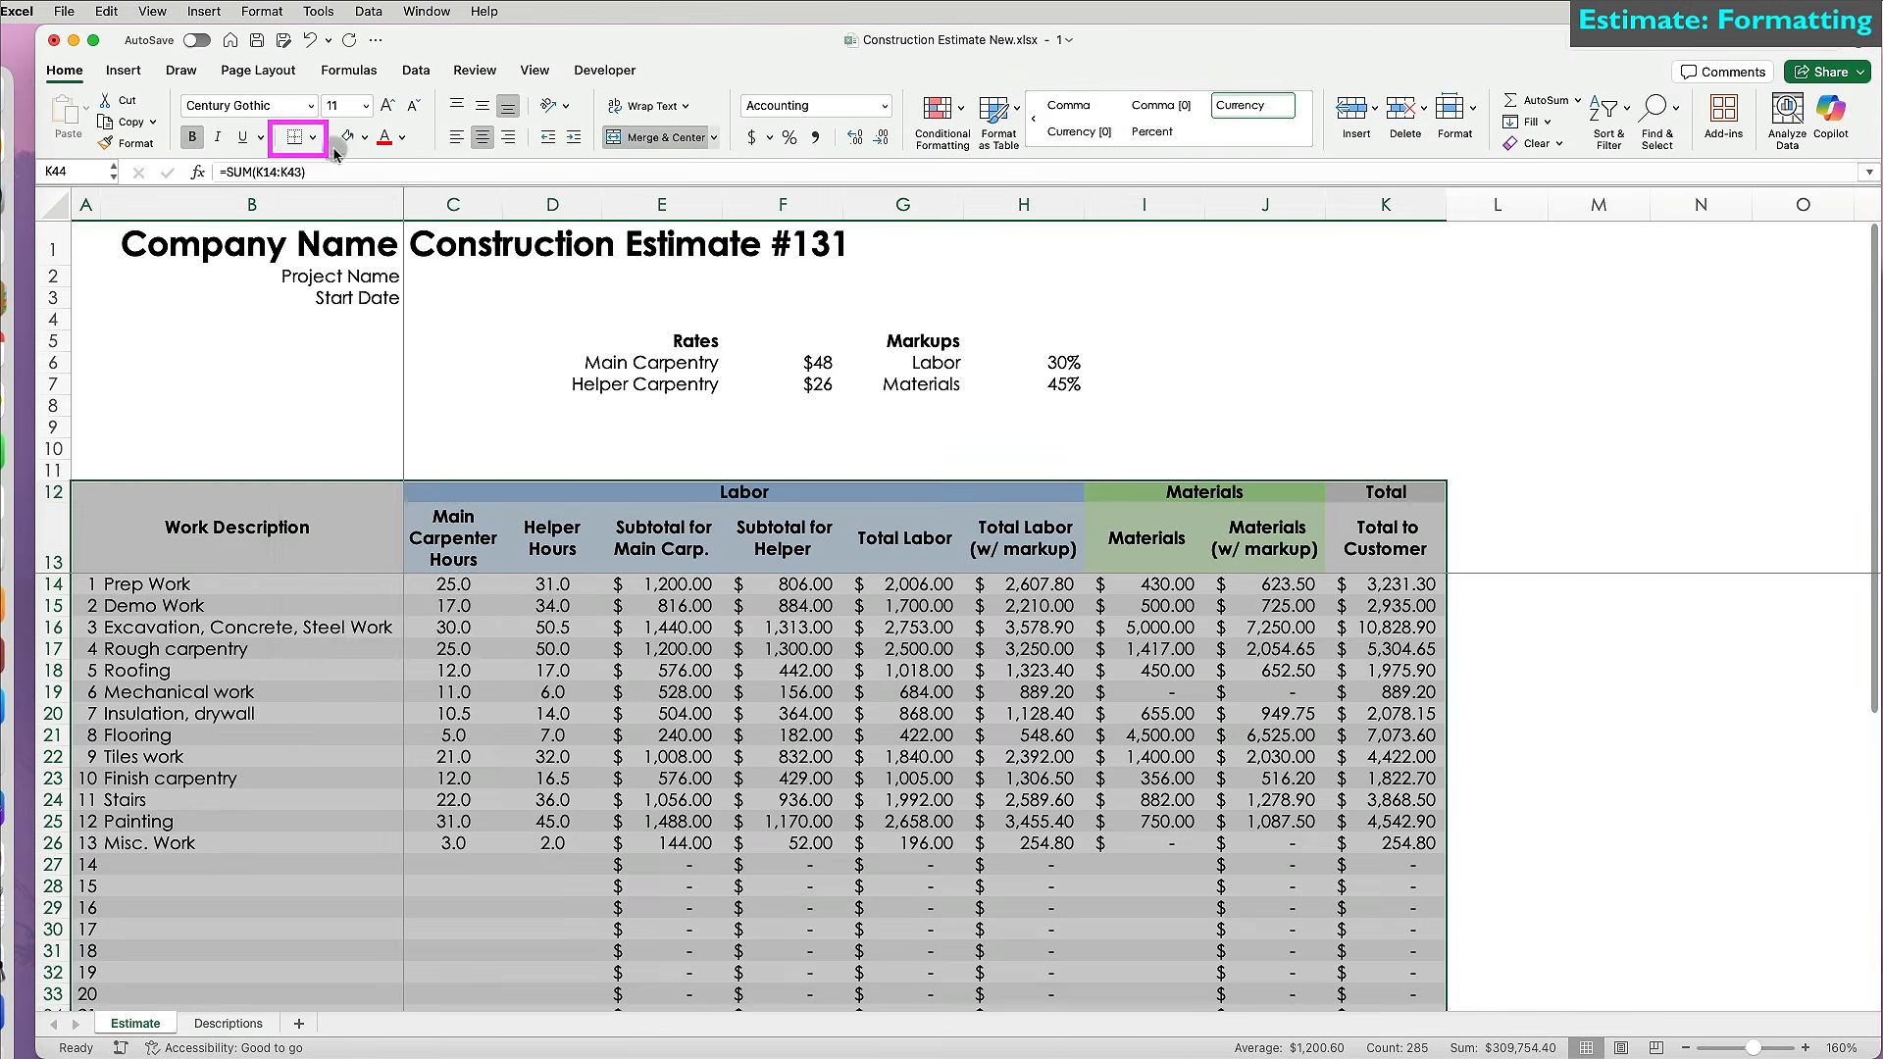
click(312, 138)
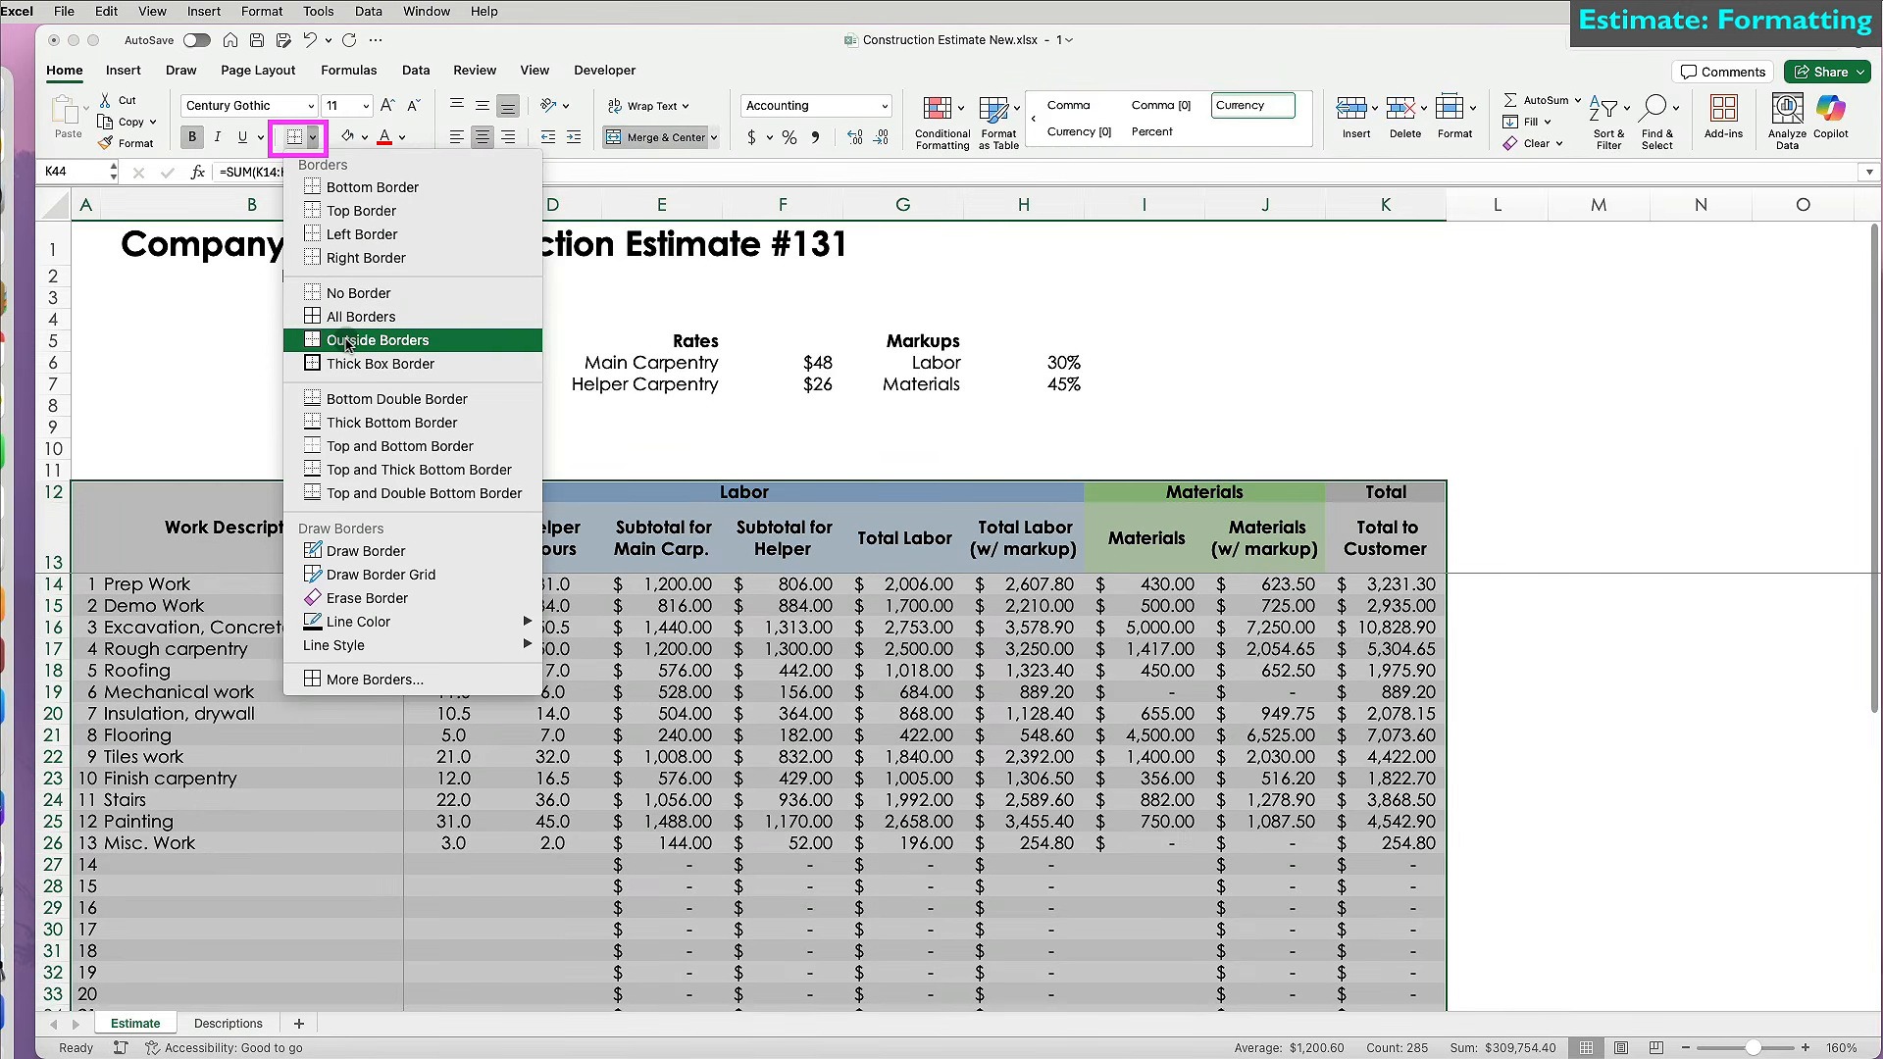
click(347, 342)
click(561, 648)
click(627, 492)
click(294, 137)
click(1167, 493)
click(294, 138)
click(1385, 492)
Outline the item number column, the Materials subheaders, the Total to Customer header and the Total row.
click(294, 137)
drag(1167, 535, 1235, 538)
click(295, 137)
click(1358, 529)
click(294, 137)
click(659, 736)
drag(88, 584, 1384, 973)
click(294, 137)
Give each of columns D through K, from row 13 down, its own outside border.
click(294, 137)
scroll(685, 713, up, 10)
drag(662, 538, 664, 954)
click(295, 137)
drag(552, 537, 549, 971)
click(295, 138)
drag(783, 538, 785, 972)
click(294, 137)
drag(904, 537, 904, 973)
click(295, 137)
drag(1024, 537, 1024, 973)
click(294, 138)
drag(1146, 538, 1149, 975)
click(294, 137)
drag(1265, 972, 1385, 973)
click(1515, 868)
drag(453, 537, 455, 995)
click(294, 138)
click(1530, 649)
scroll(1535, 757, up, 10)
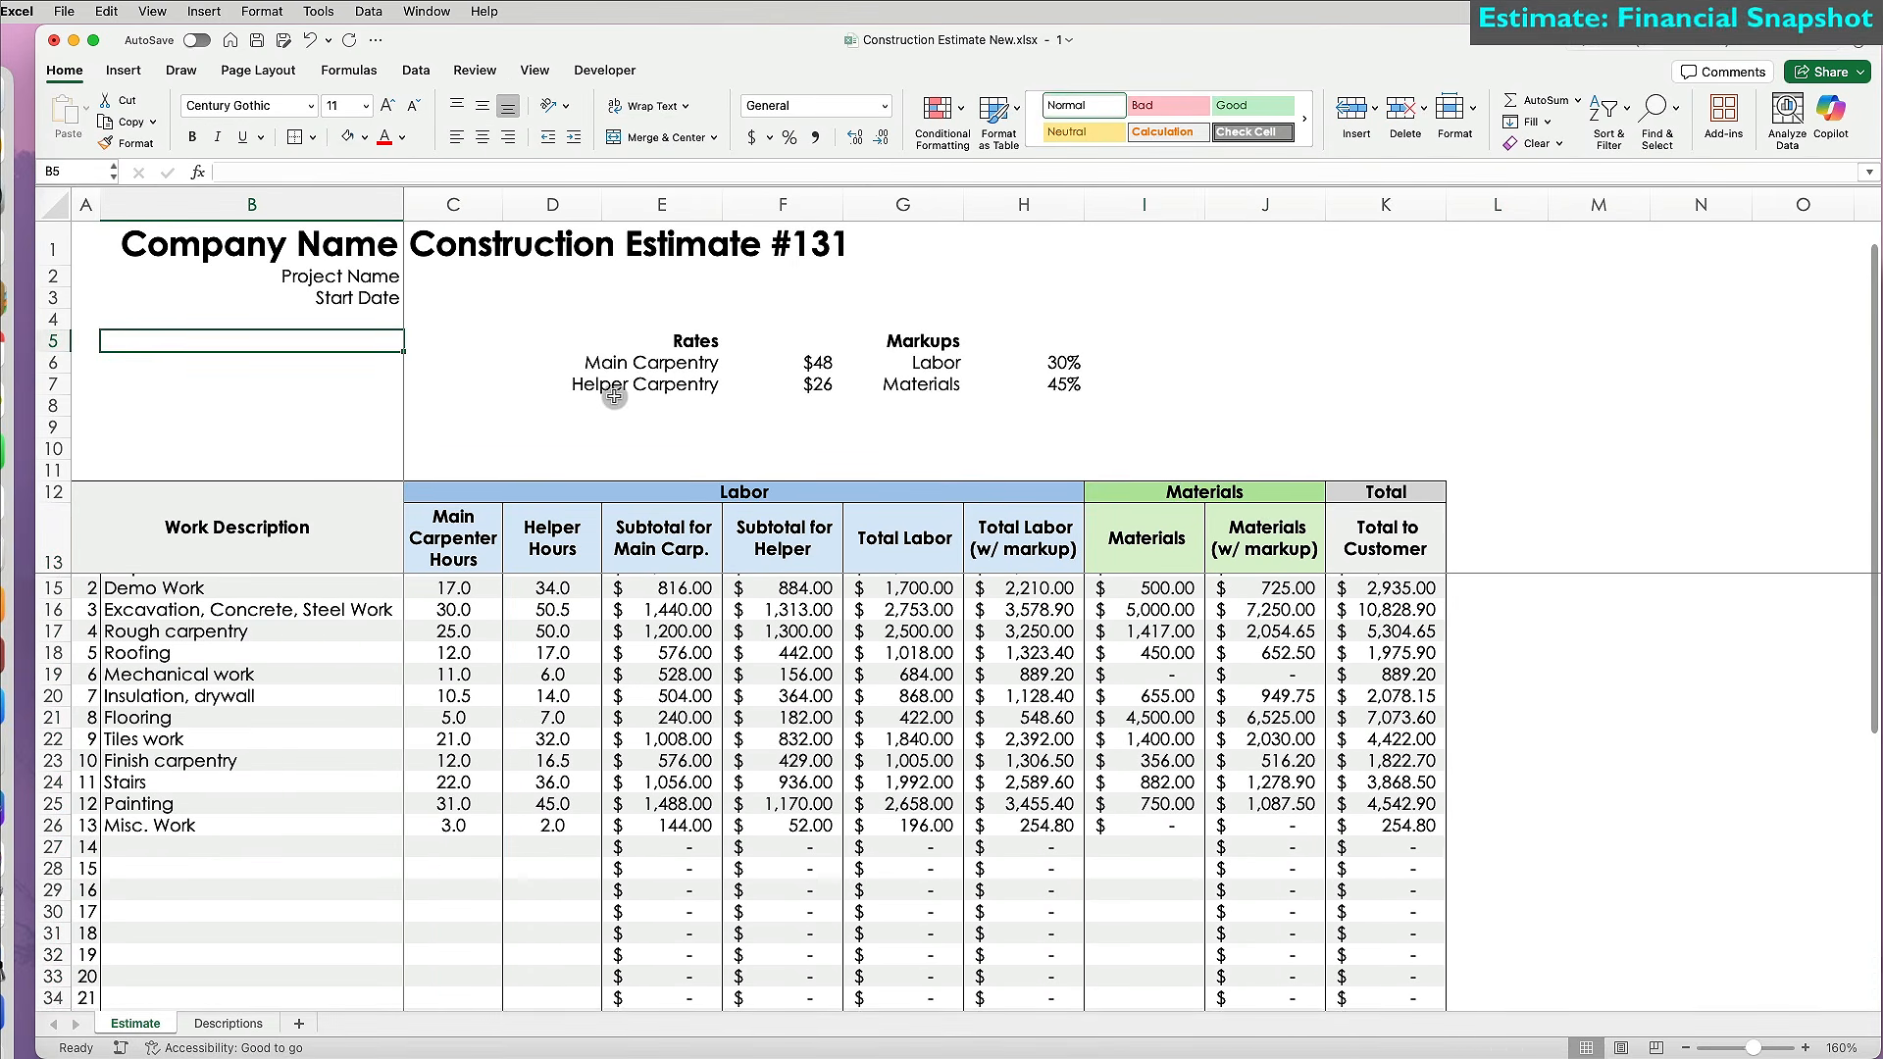
Enter right-aligned summary labels Revenue, Labor, Materials and Gross Profit in B5:B8.
text(Revenue)
key(Return)
text(Labor)
key(Return)
text(Materials)
key(Return)
text(Gross Profit)
key(Return)
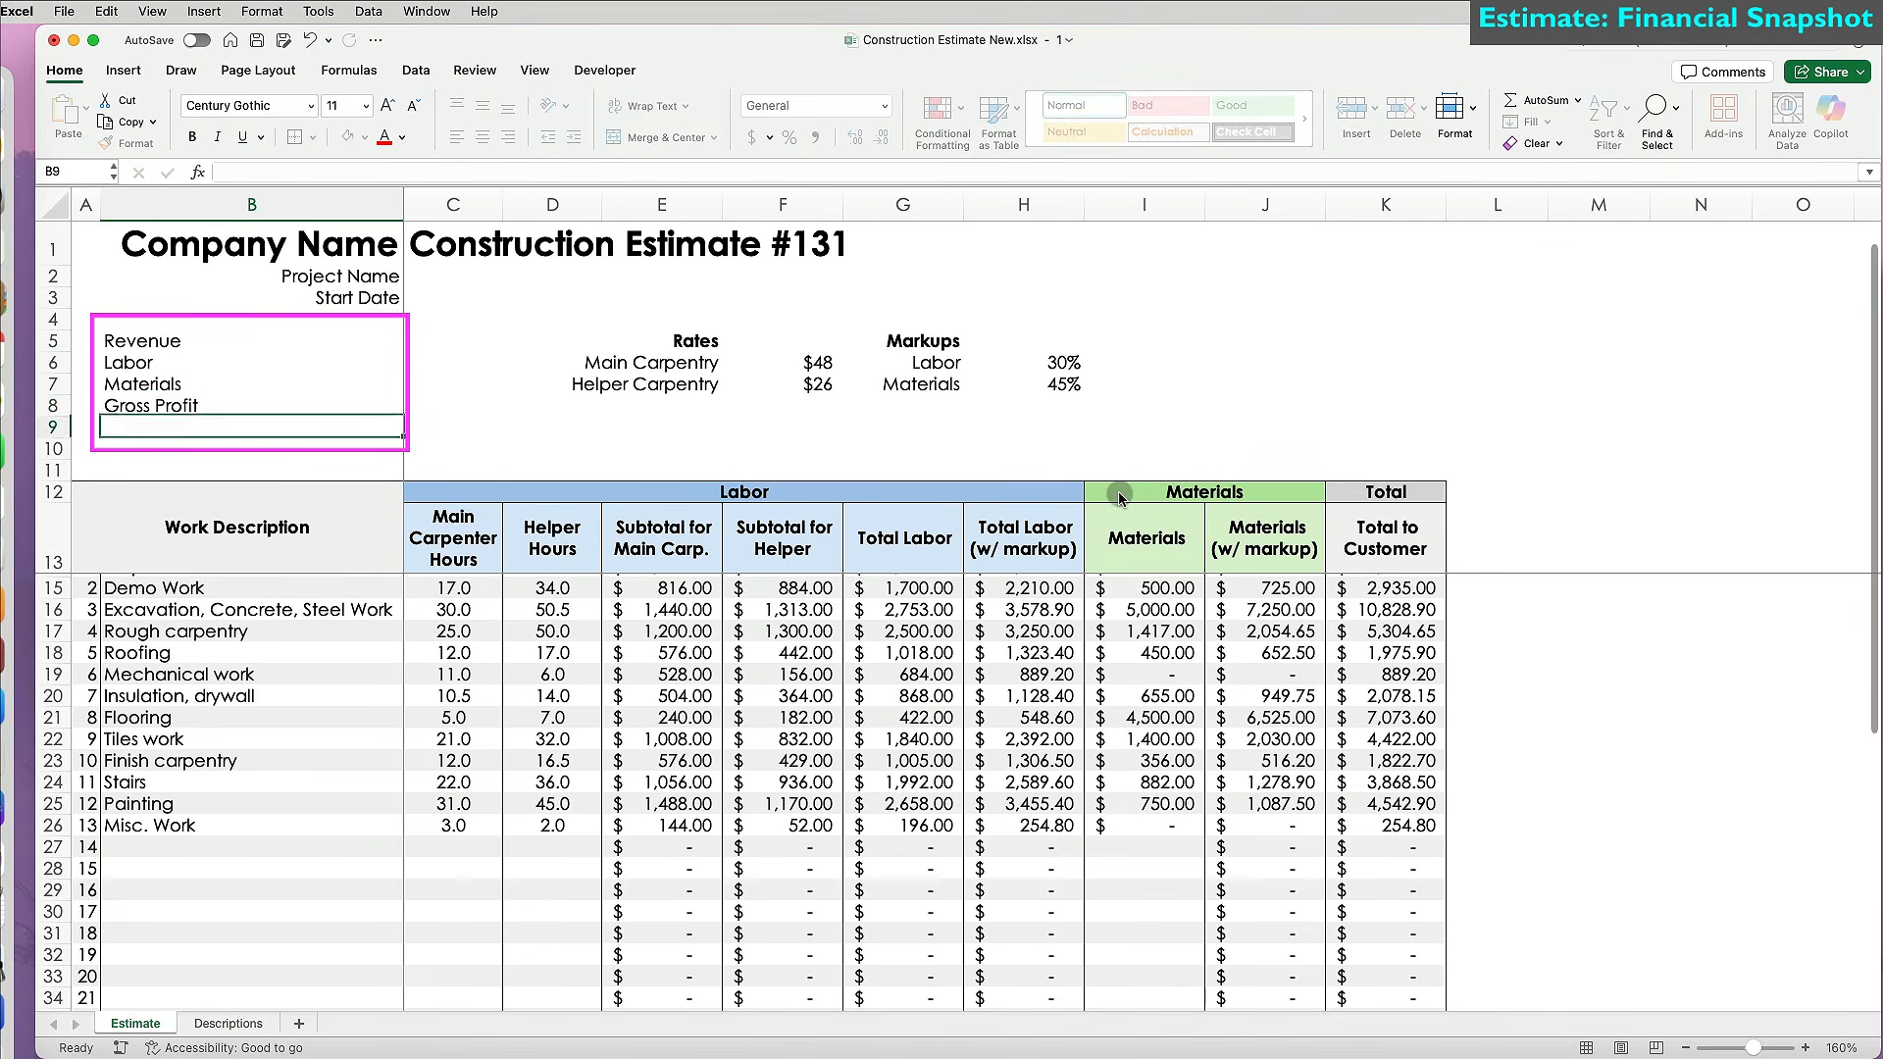
drag(138, 340, 239, 402)
click(507, 136)
Set Revenue in C5 to =K44, widen columns C:D and remove decimals from C5:C8.
click(449, 338)
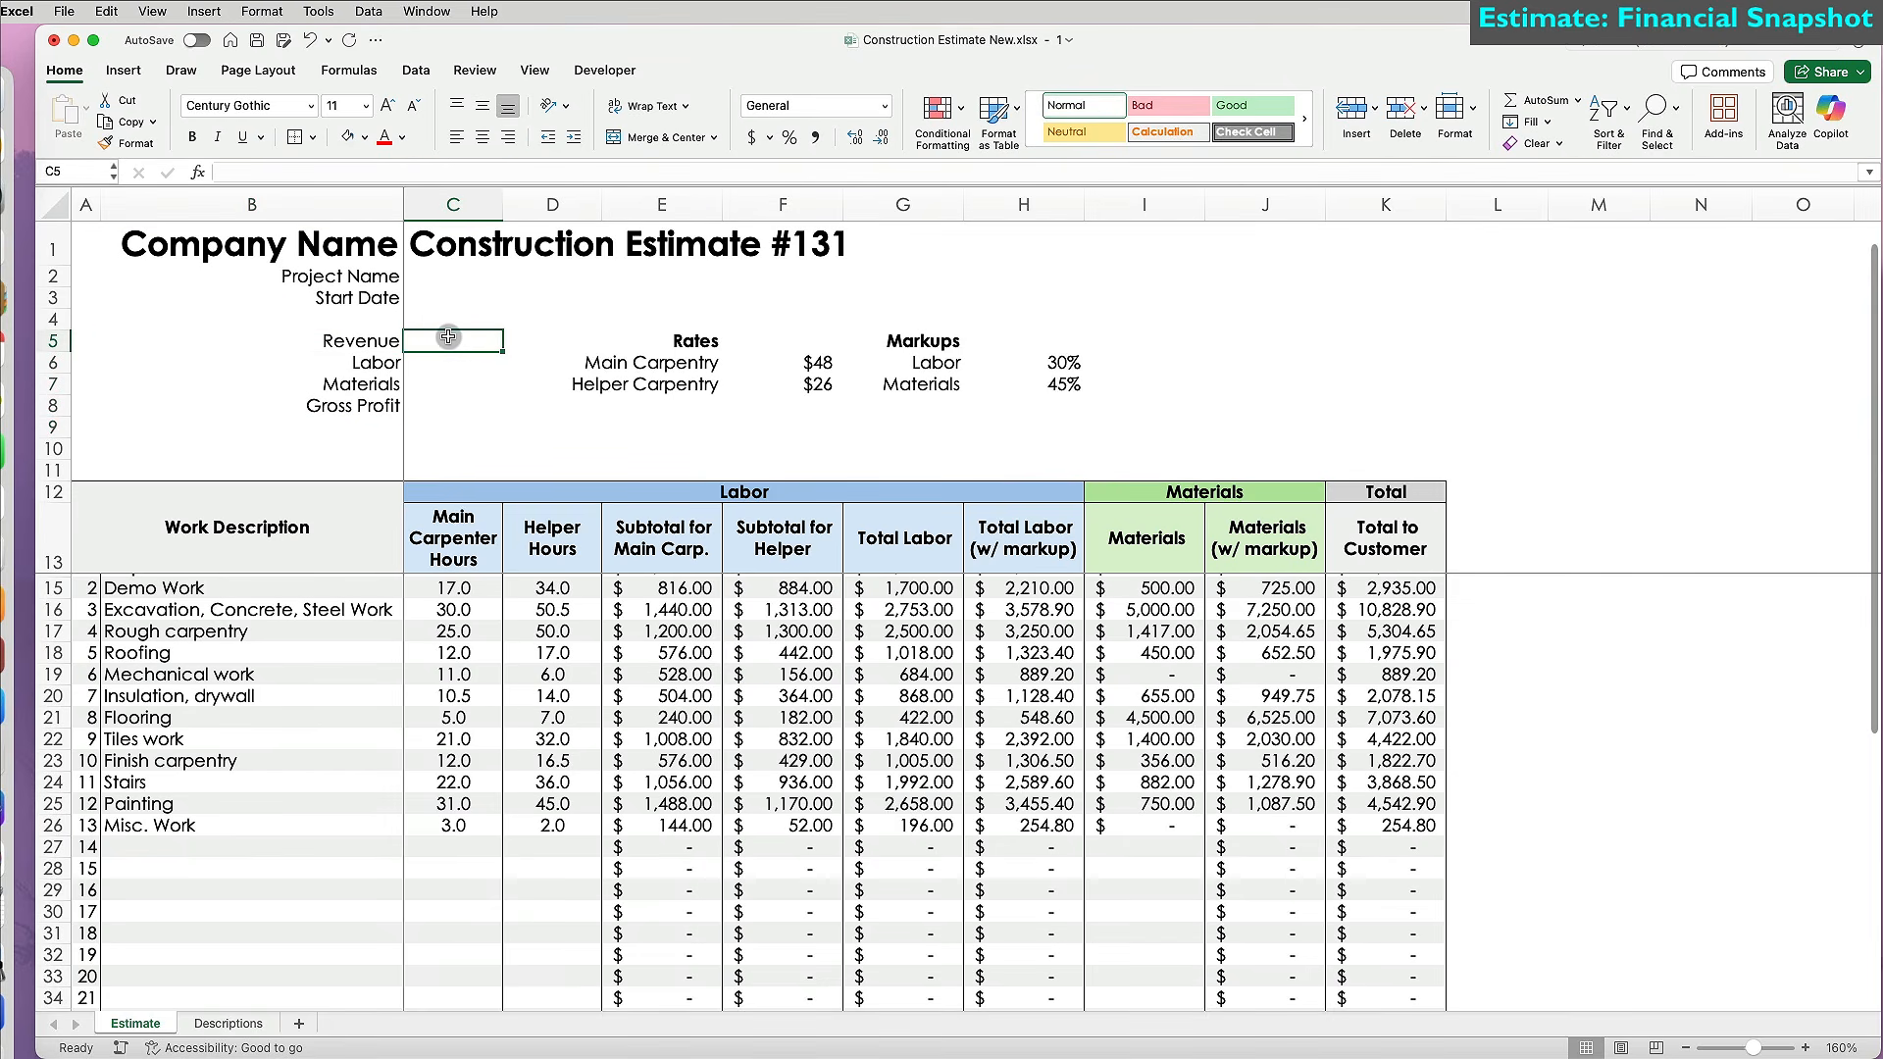
text(=)
scroll(1079, 765, down, 5)
click(1394, 861)
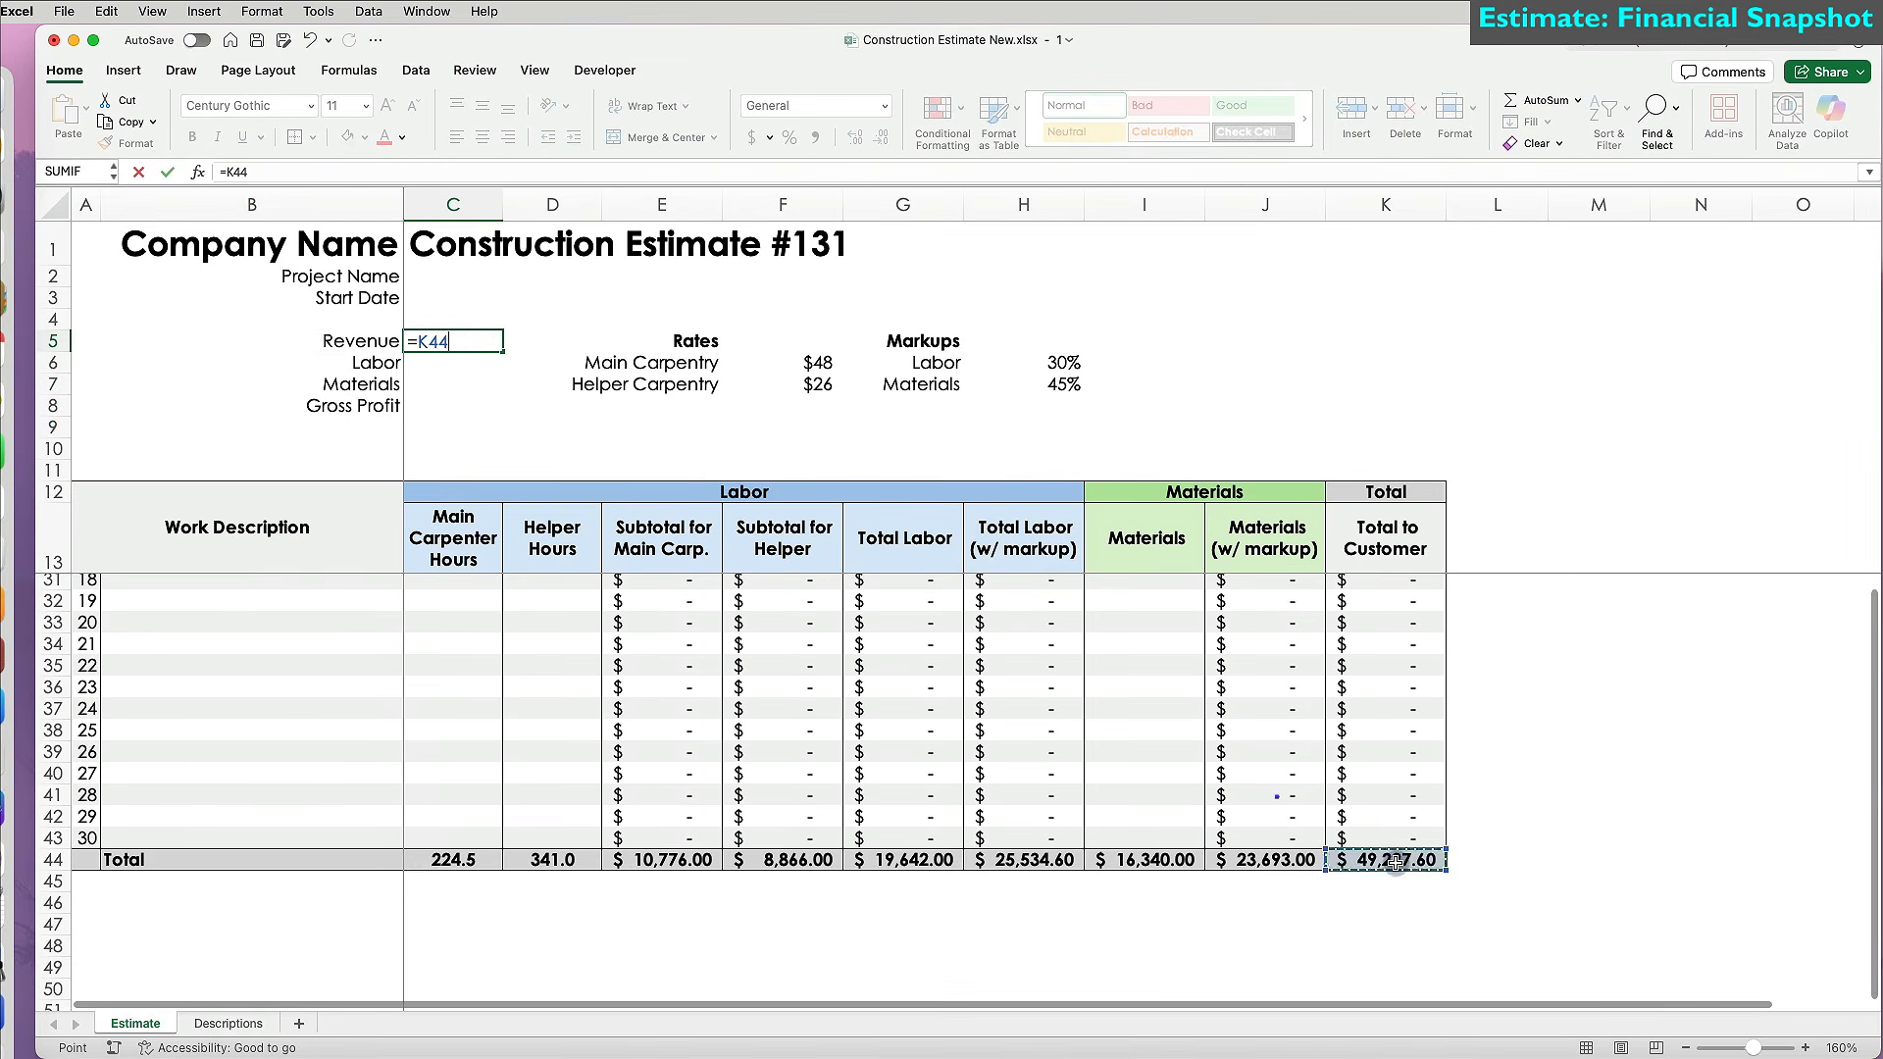
key(Return)
drag(454, 204, 524, 203)
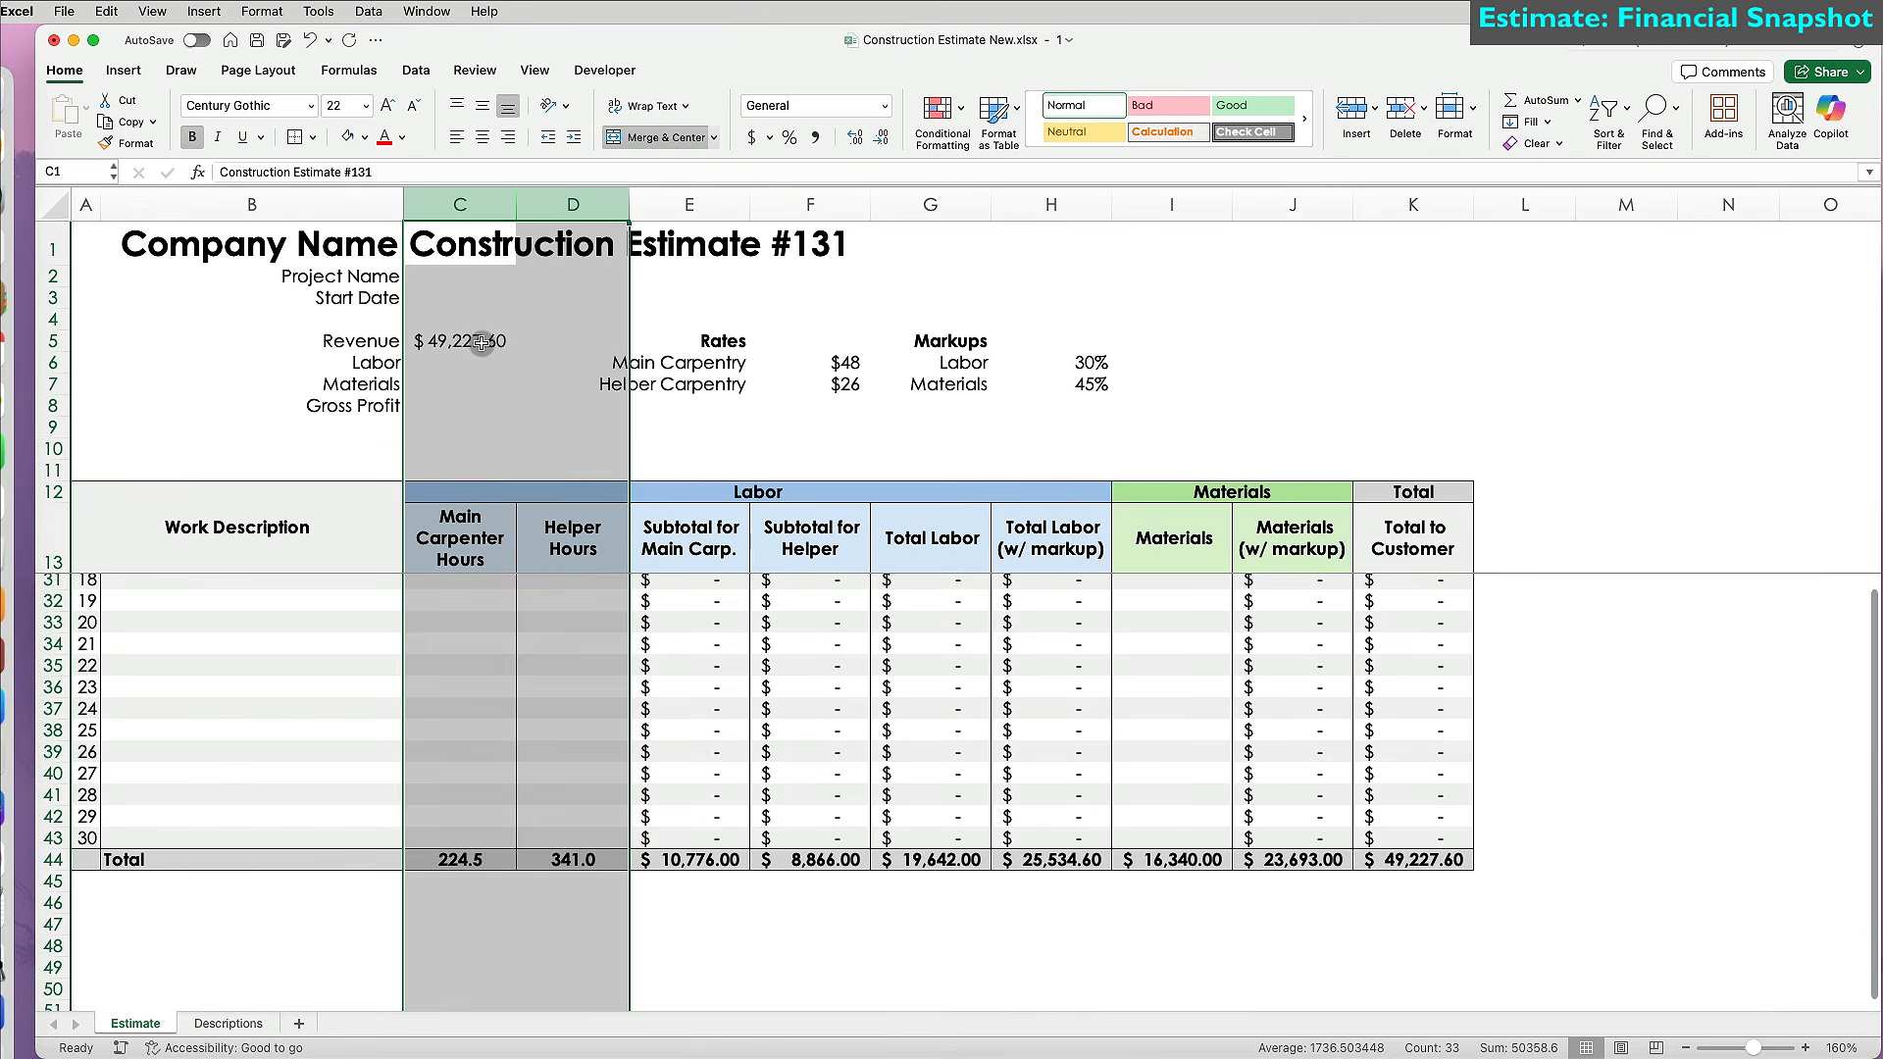
drag(481, 342, 472, 402)
click(880, 145)
click(881, 146)
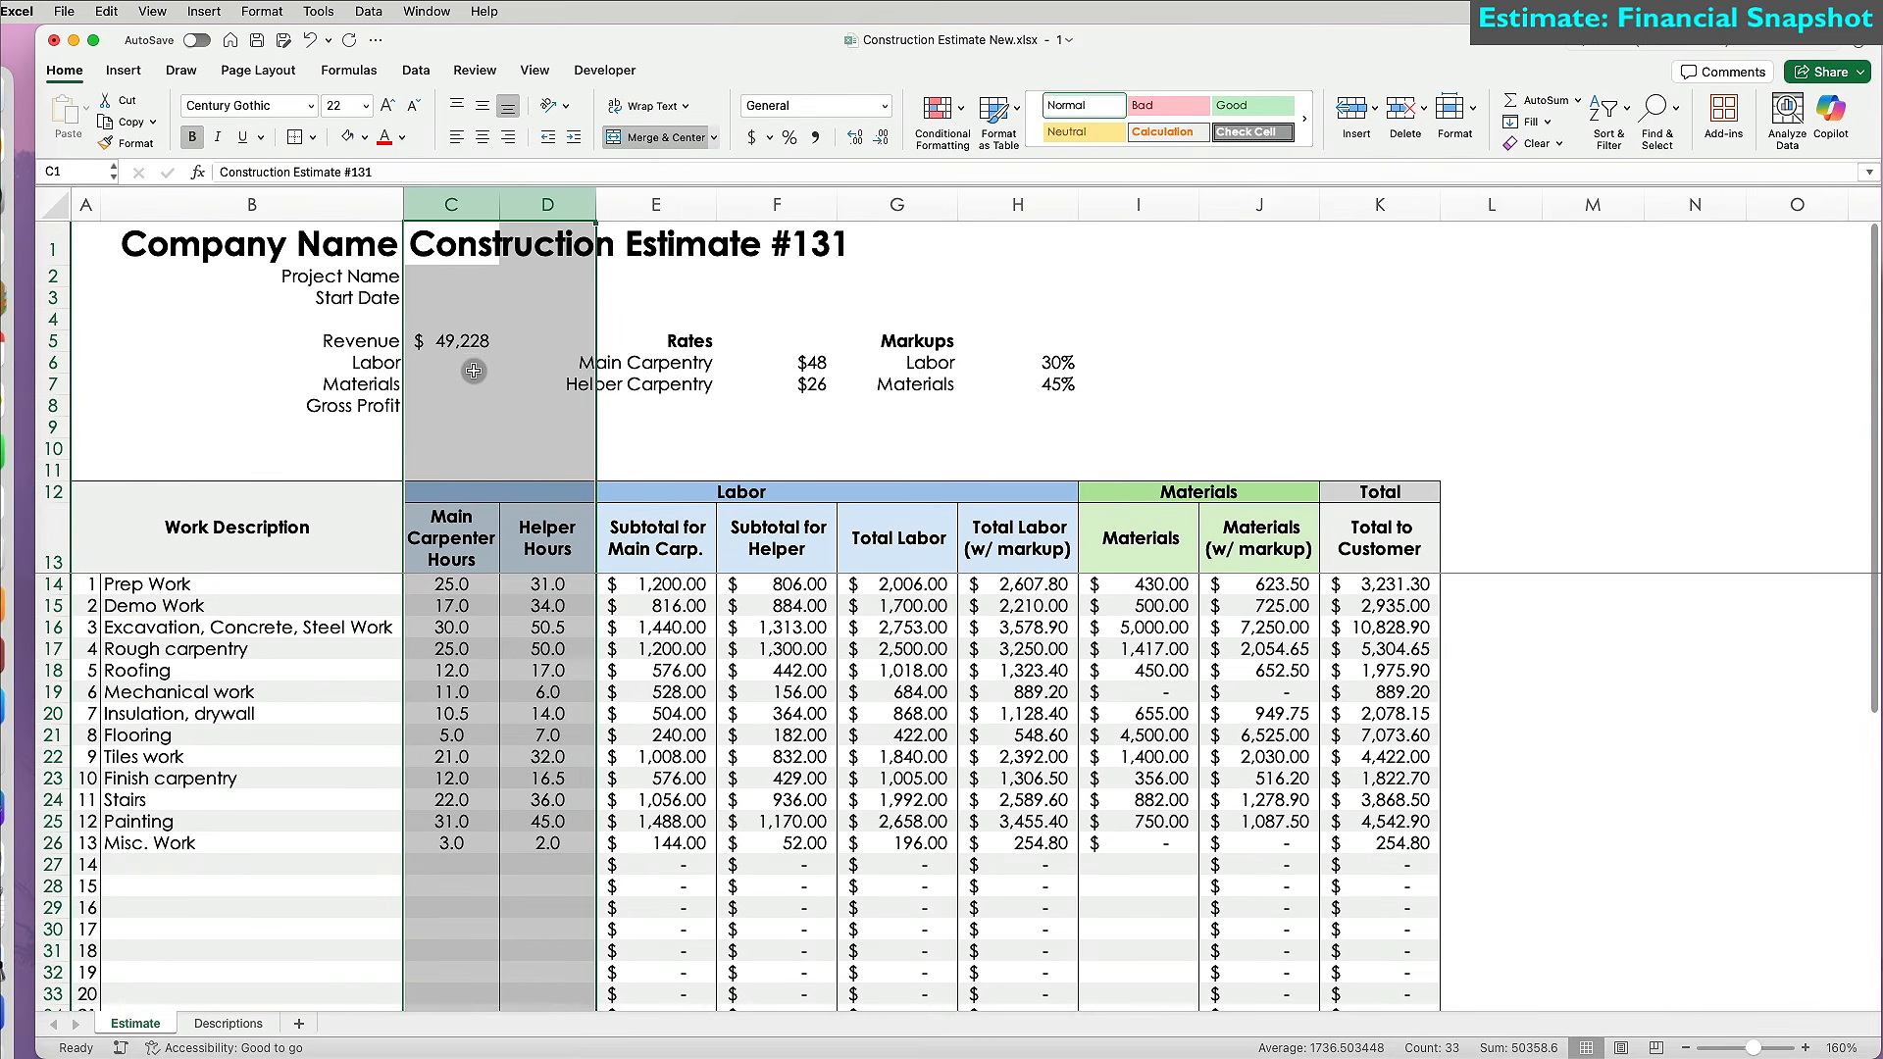
Link Labor to =G44 and Materials to =I44 in the summary.
click(472, 367)
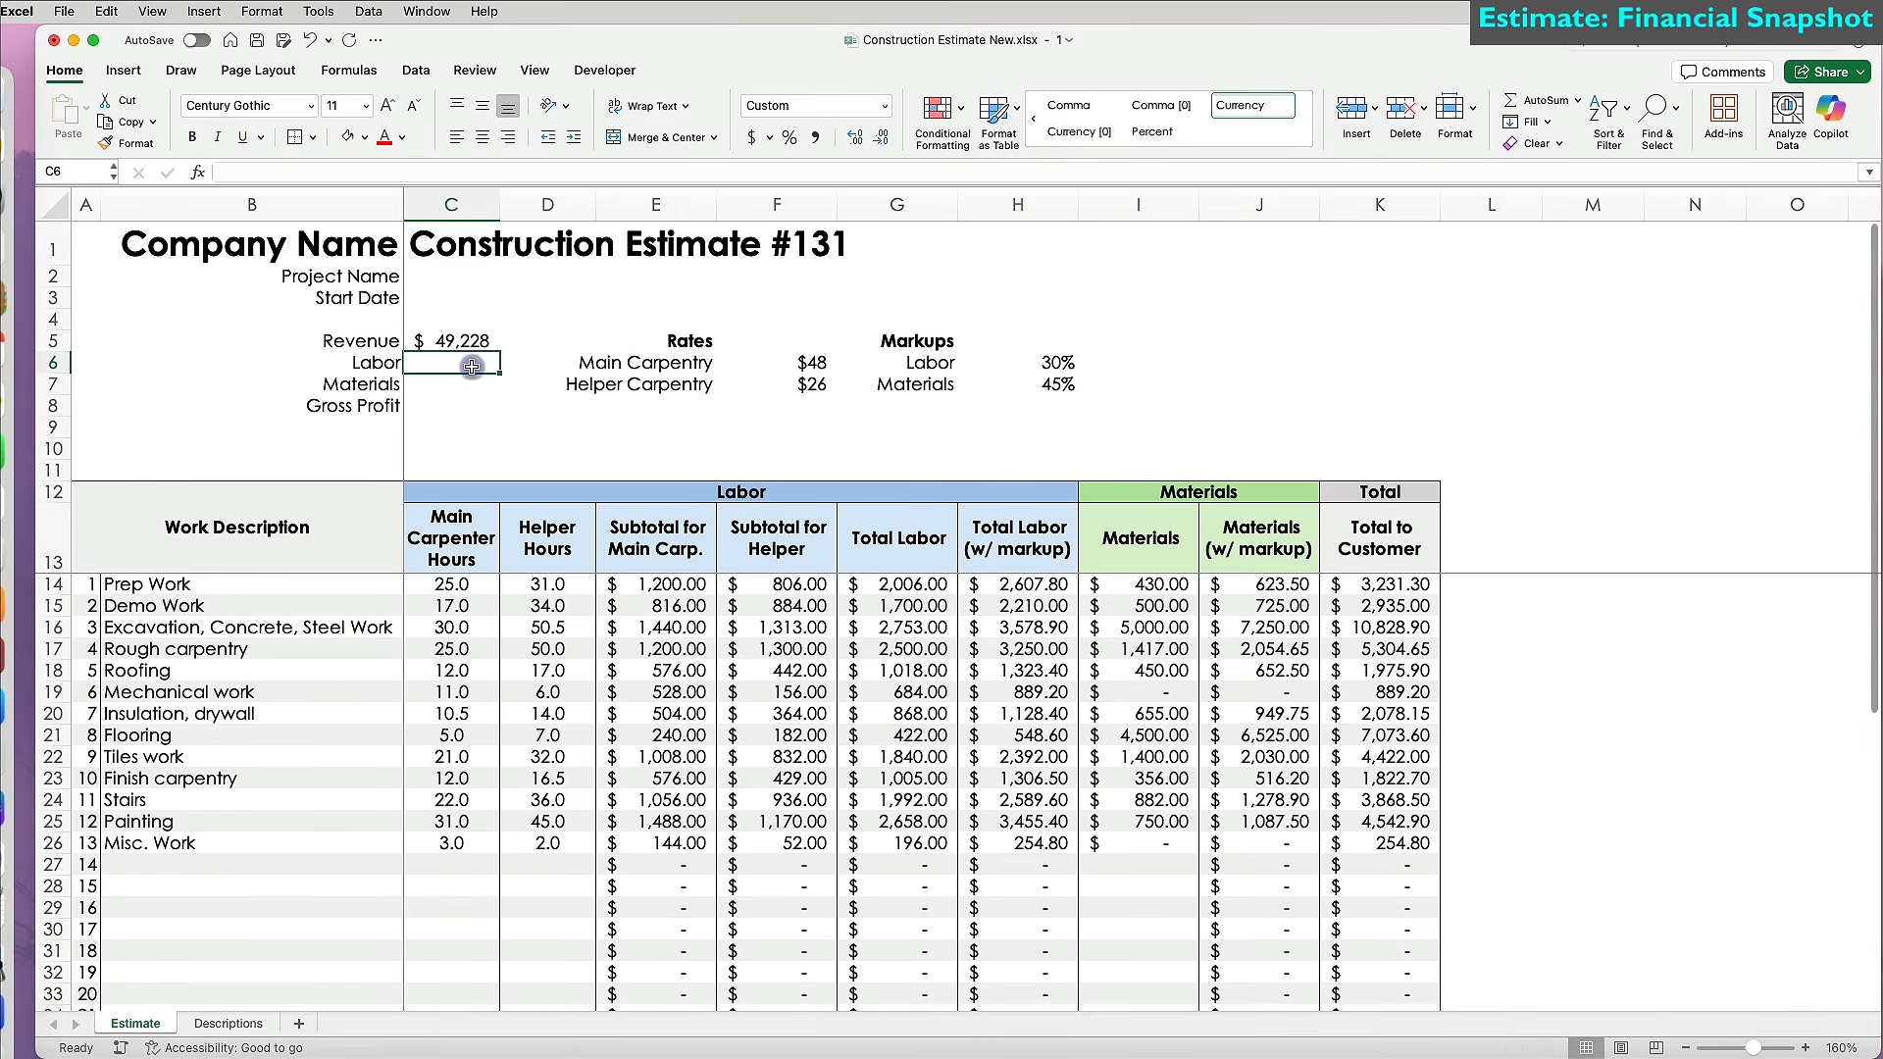
text(=)
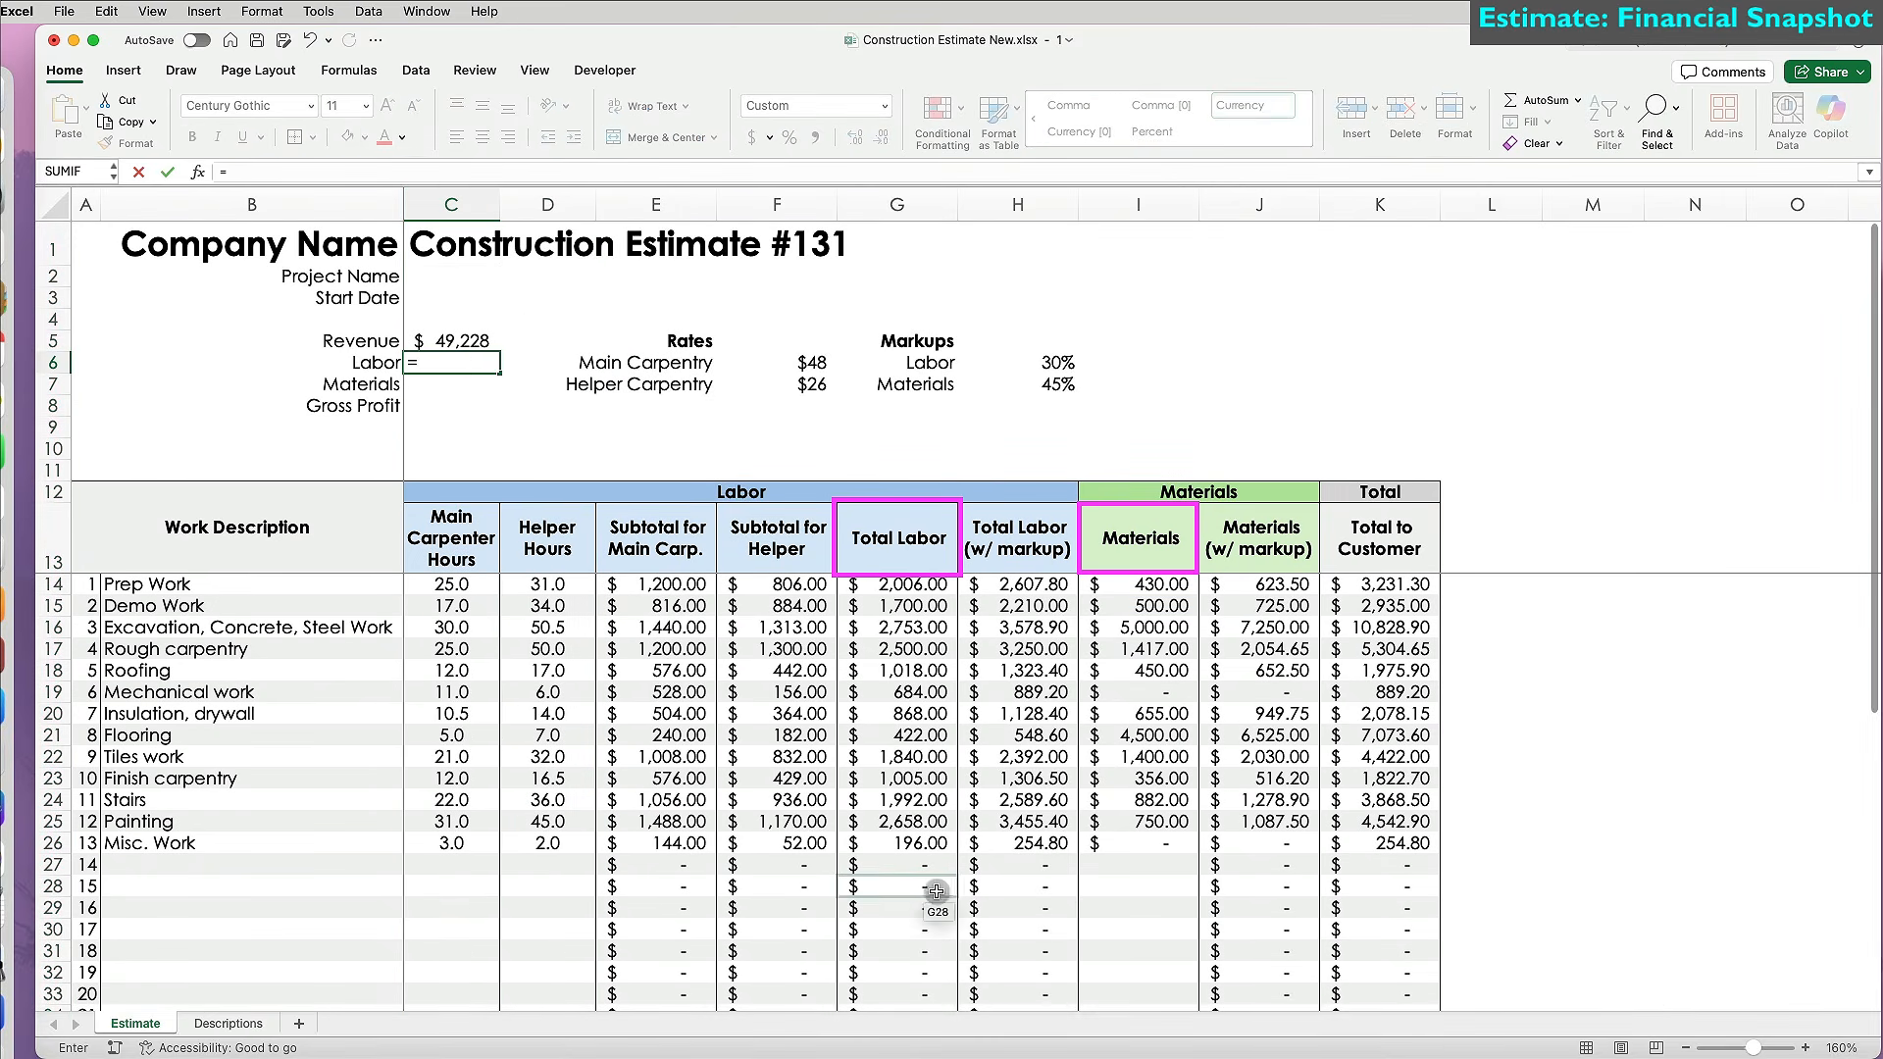
scroll(961, 893, down, 10)
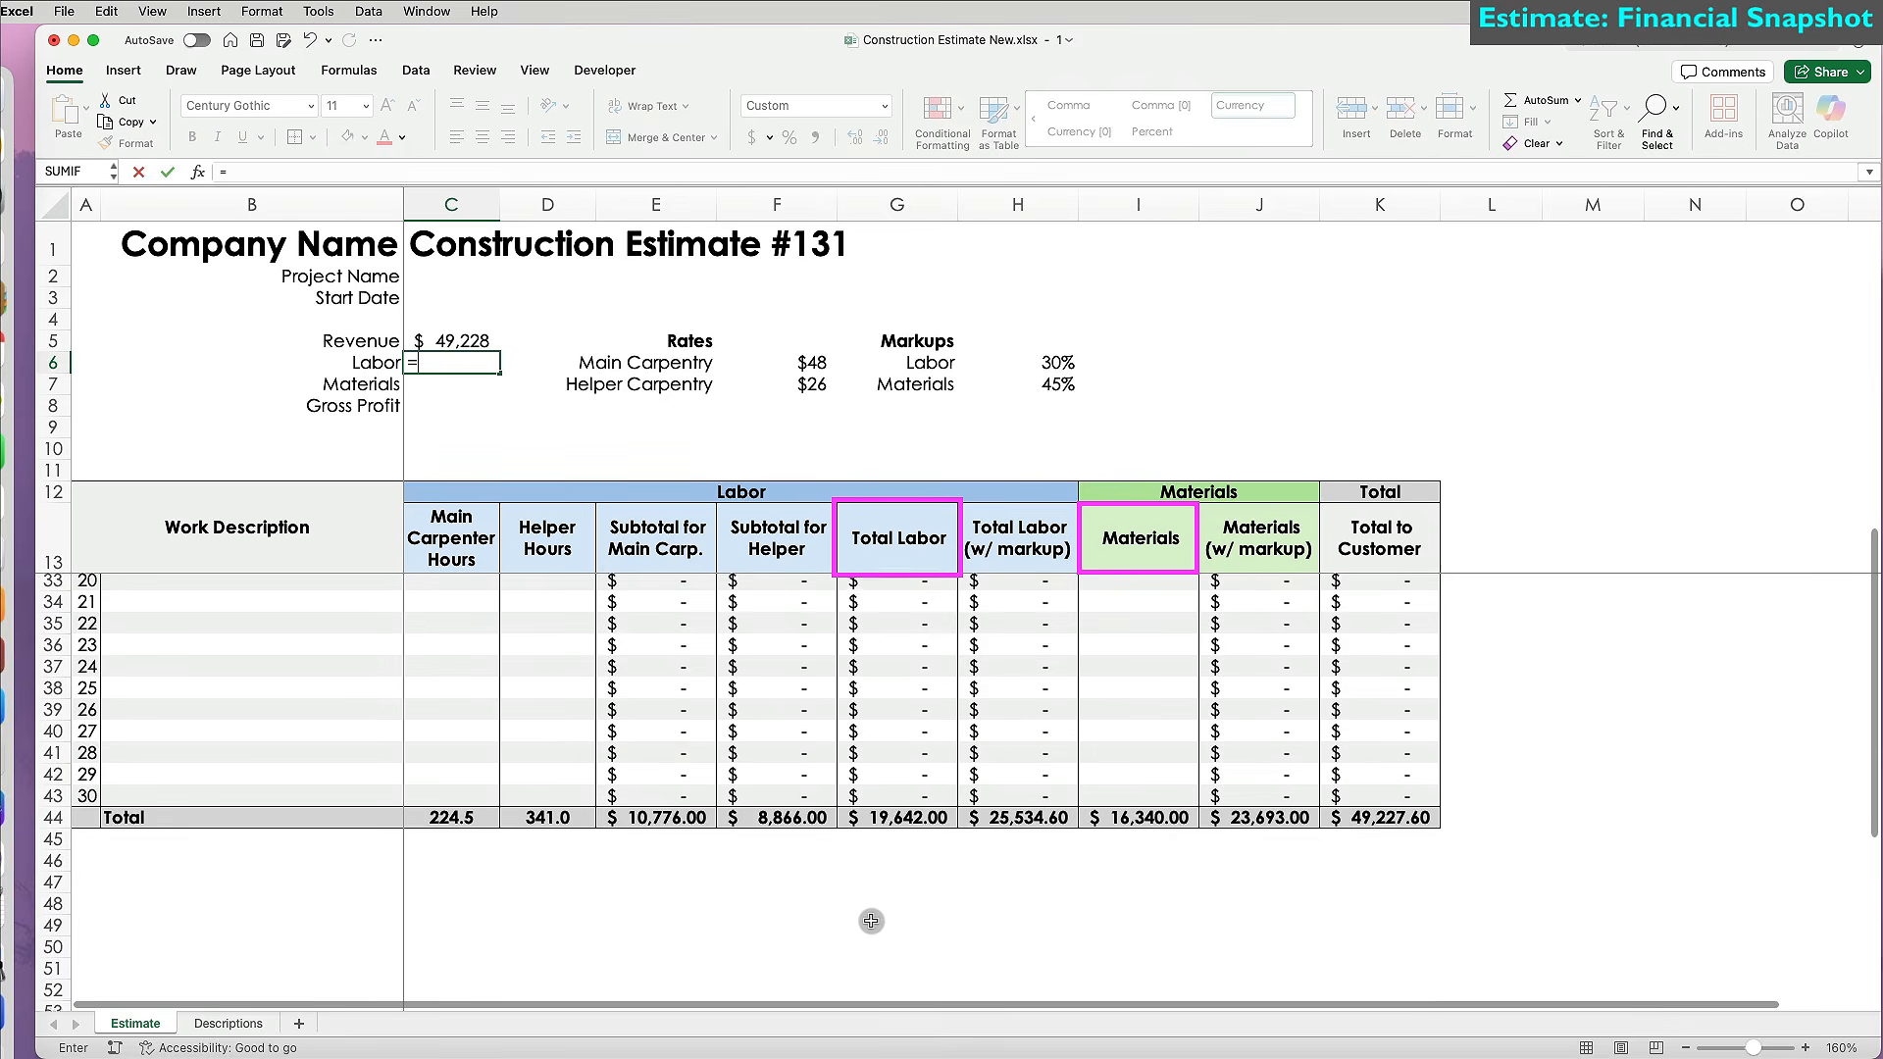
click(891, 813)
key(Return)
text(=)
click(1160, 811)
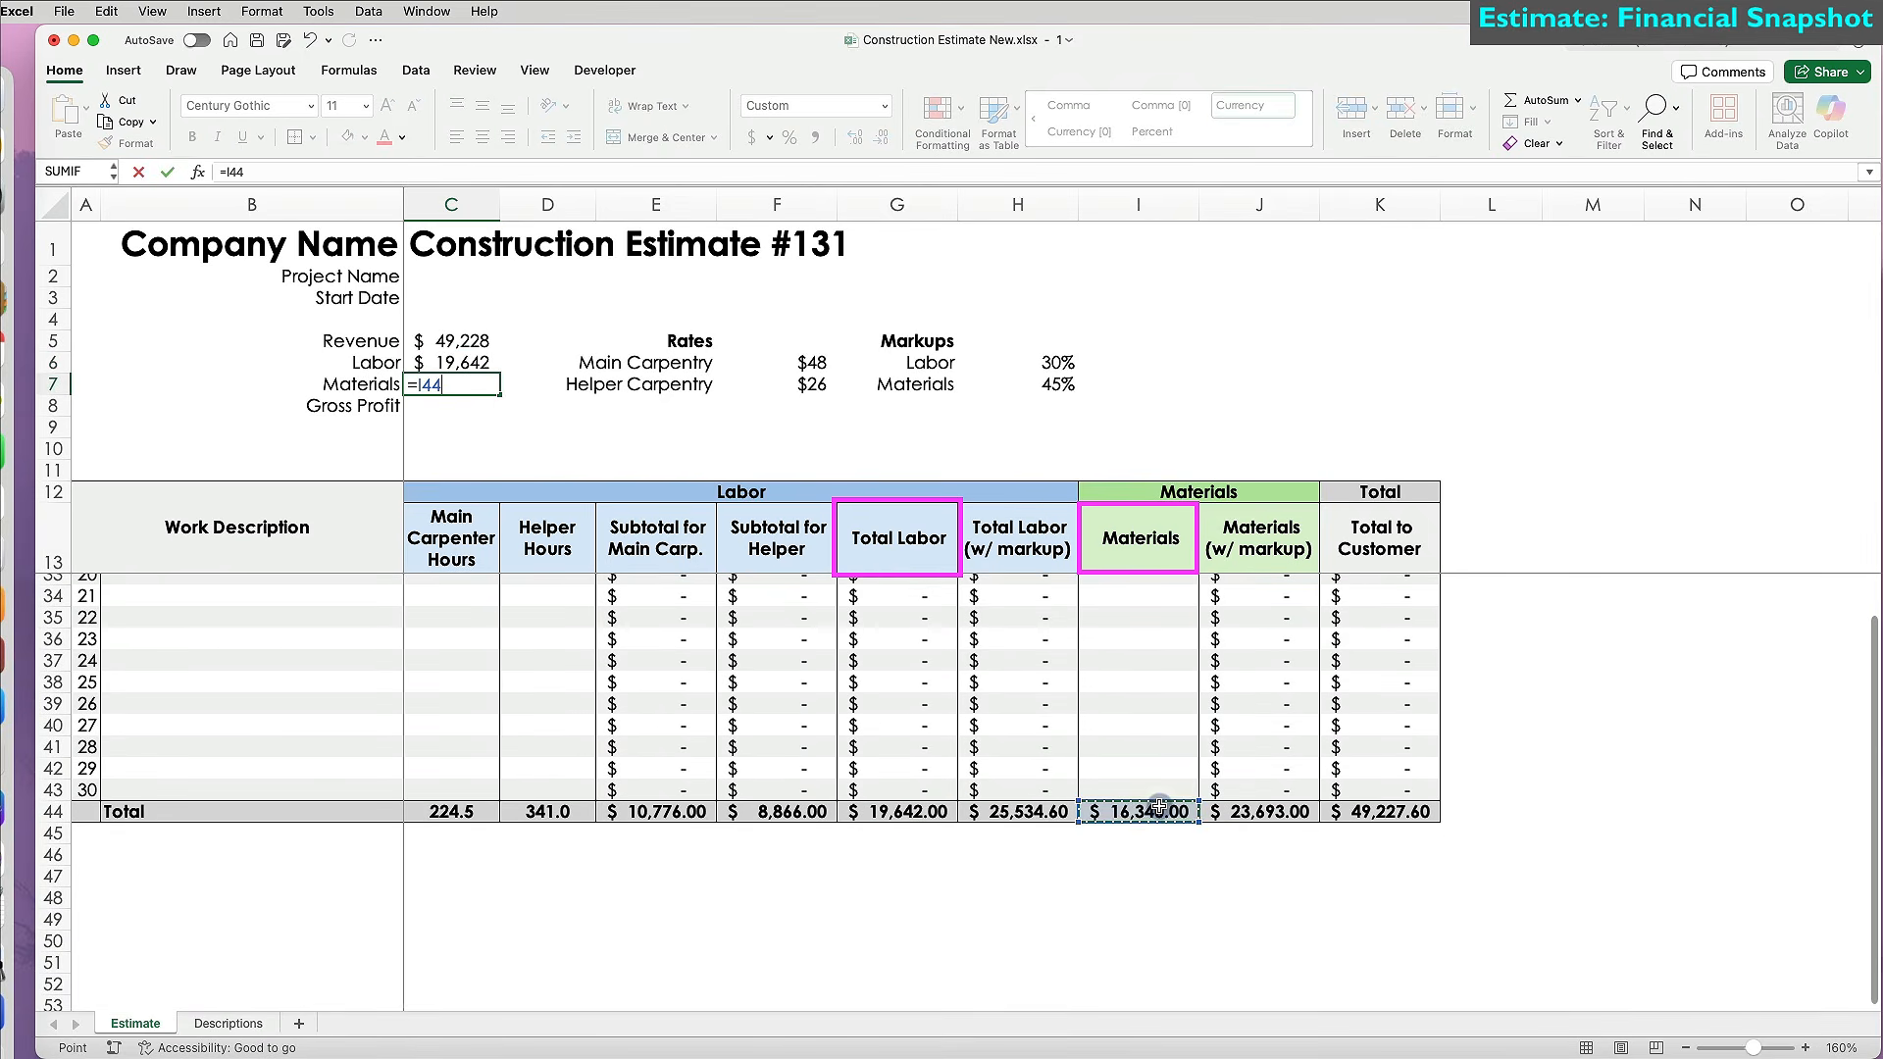
key(Return)
Compute Gross Profit as =C5-(C6+C7) and bold the Gross Profit and Revenue rows.
text(=)
click(438, 335)
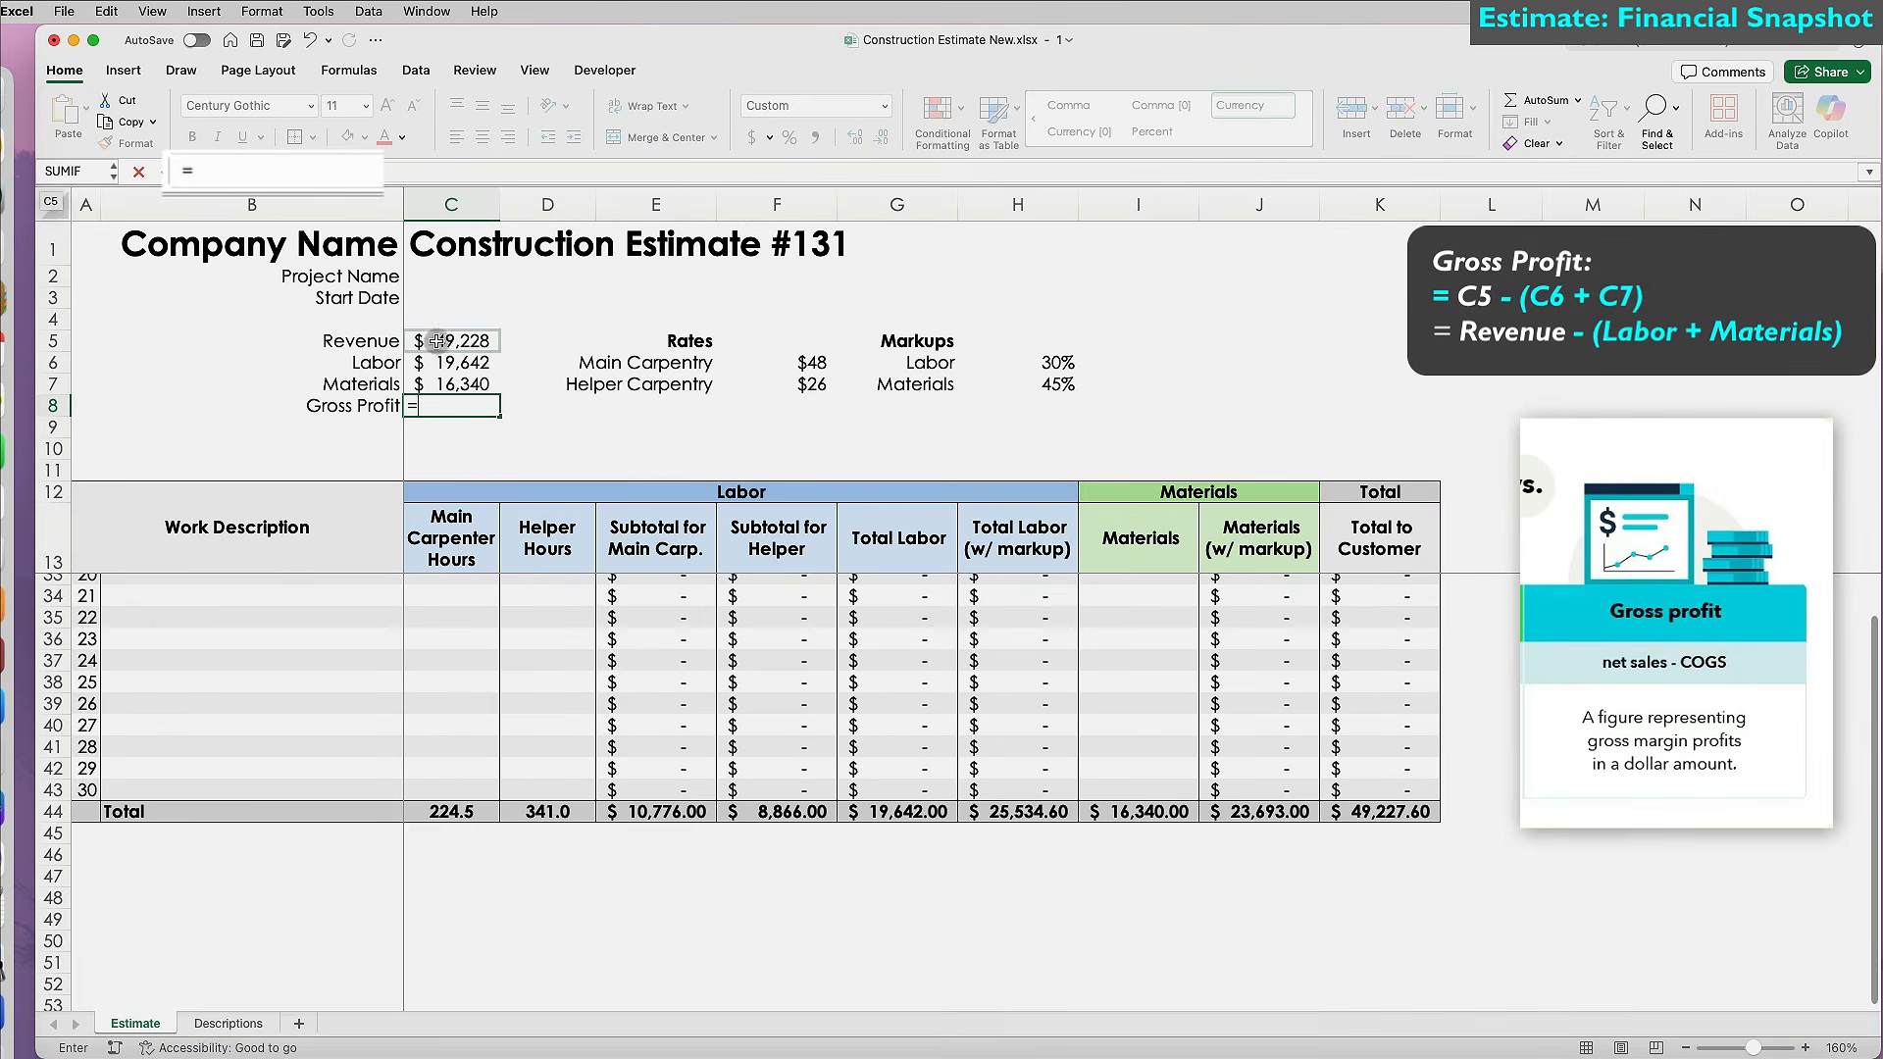
text(-()
click(444, 362)
text(+)
click(452, 383)
text())
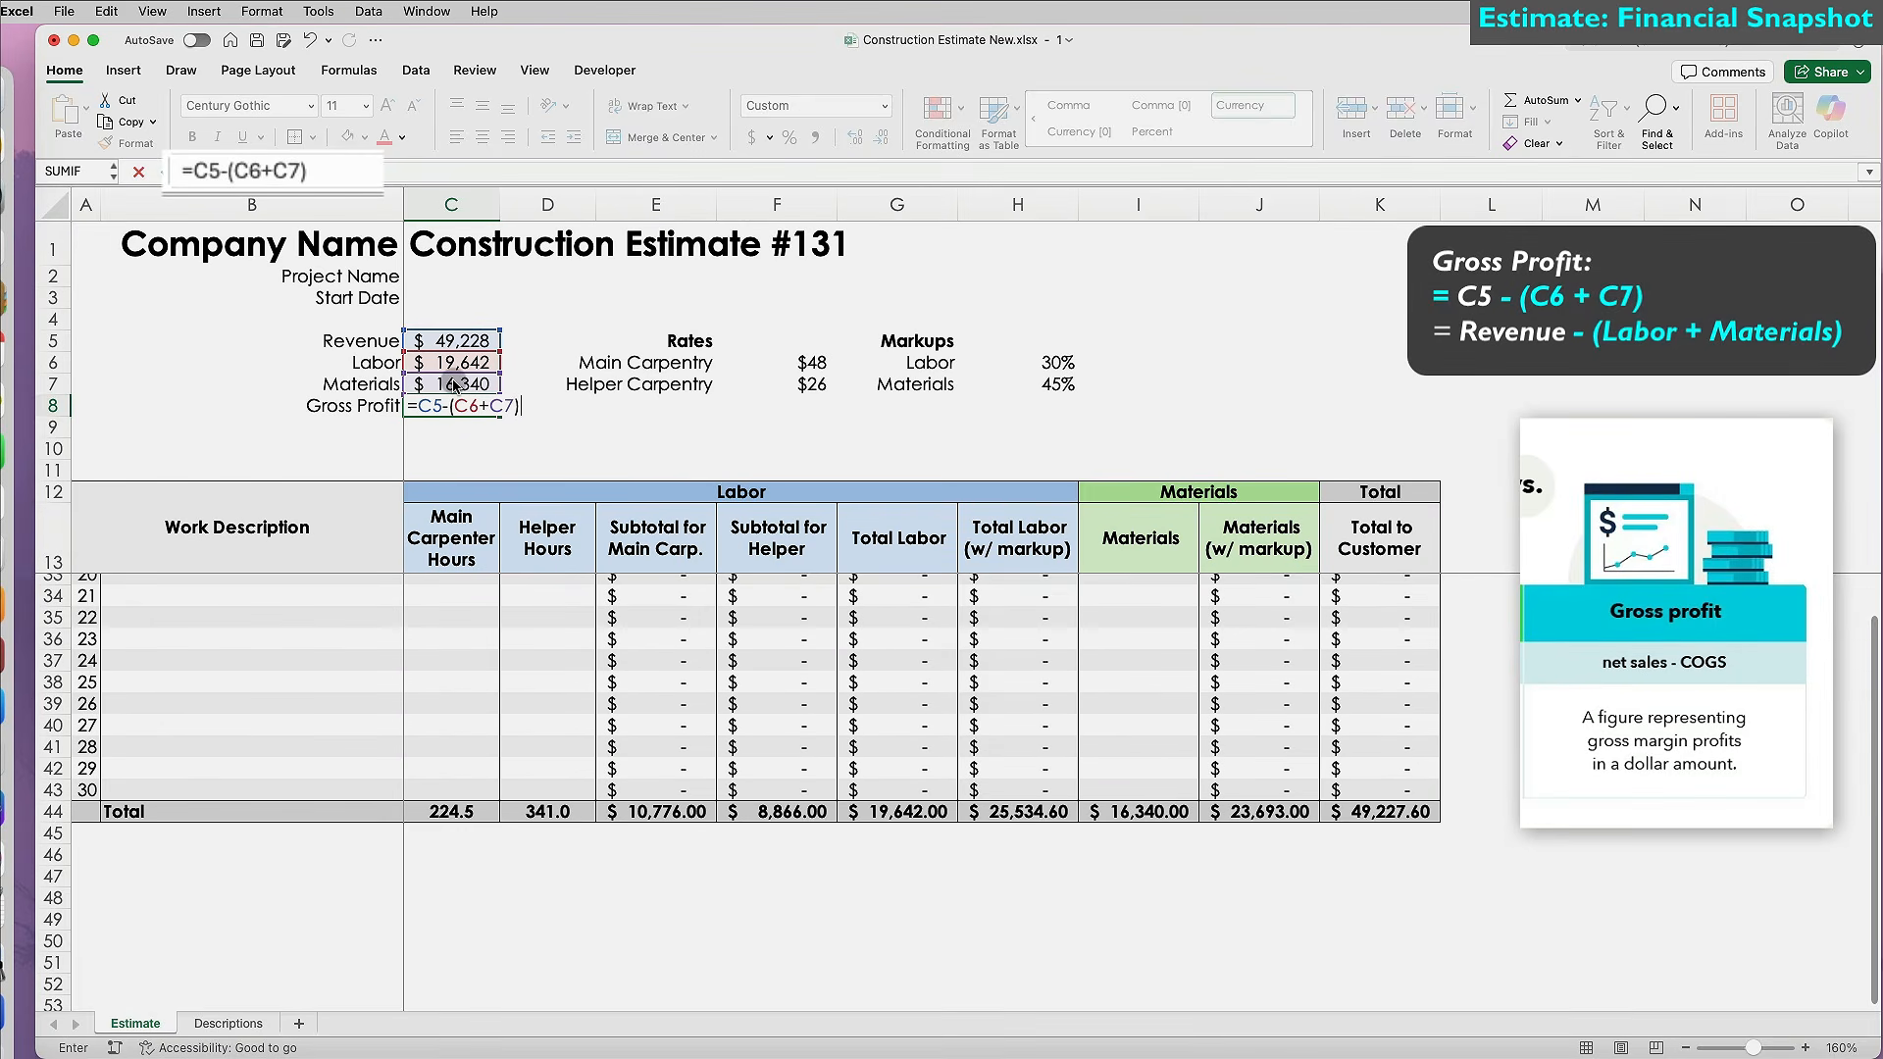
key(Return)
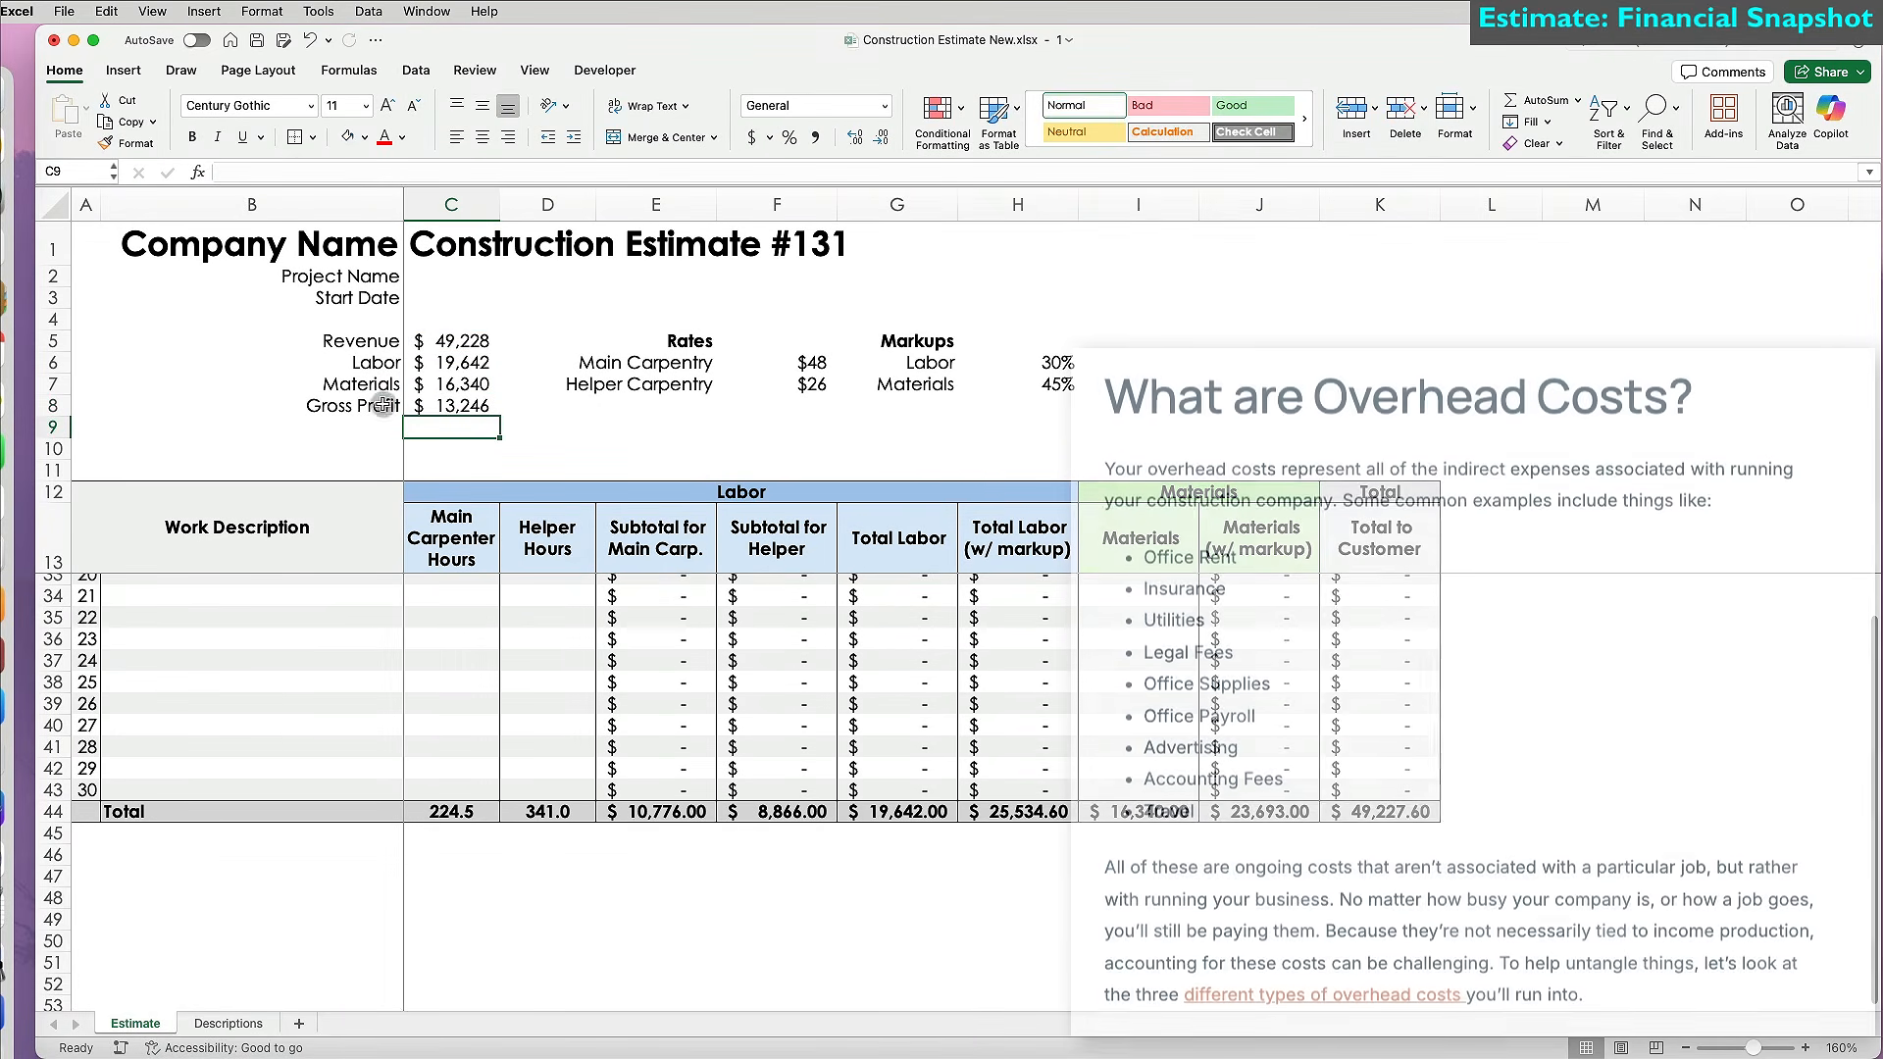
drag(397, 405, 449, 405)
key(super+b)
drag(392, 341, 446, 343)
key(super+b)
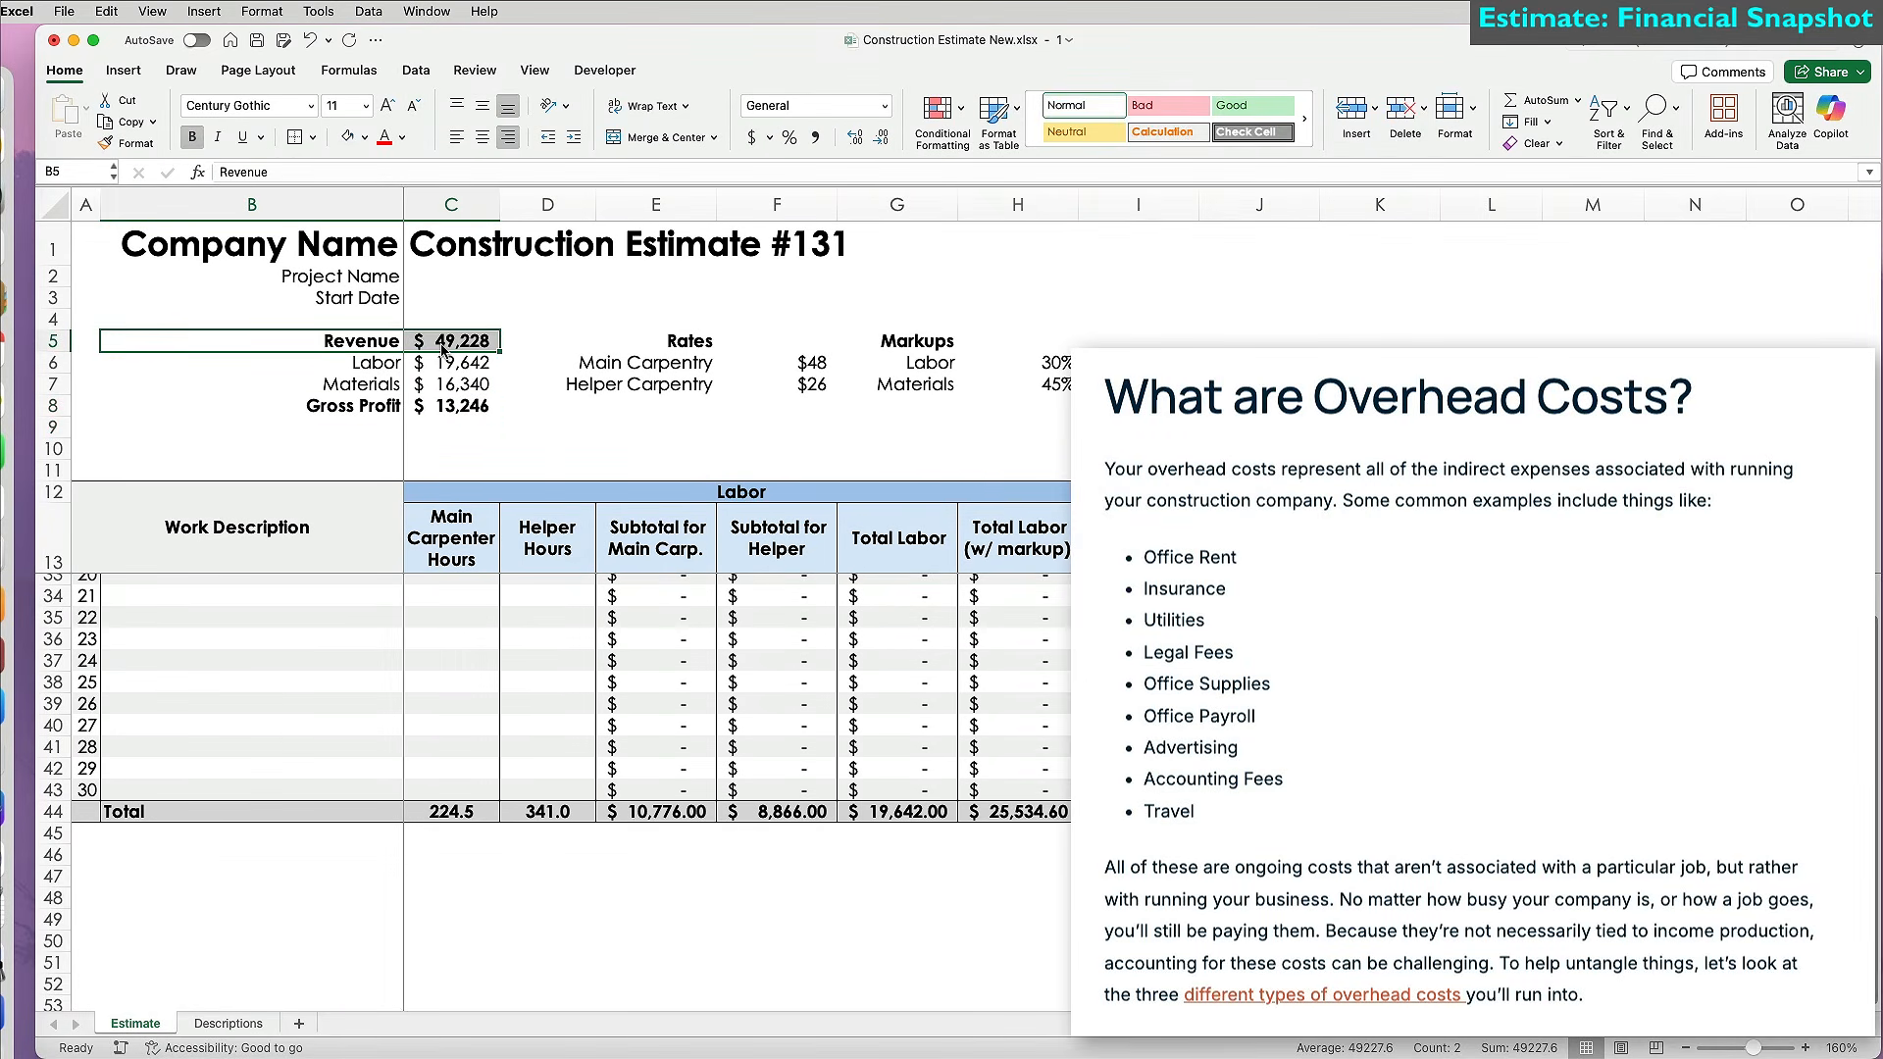
Add a Gross Margin row with =C8/C5, formatted as a percentage via Format Painter.
click(366, 448)
text(Gross Margin)
key(Tab)
text(=)
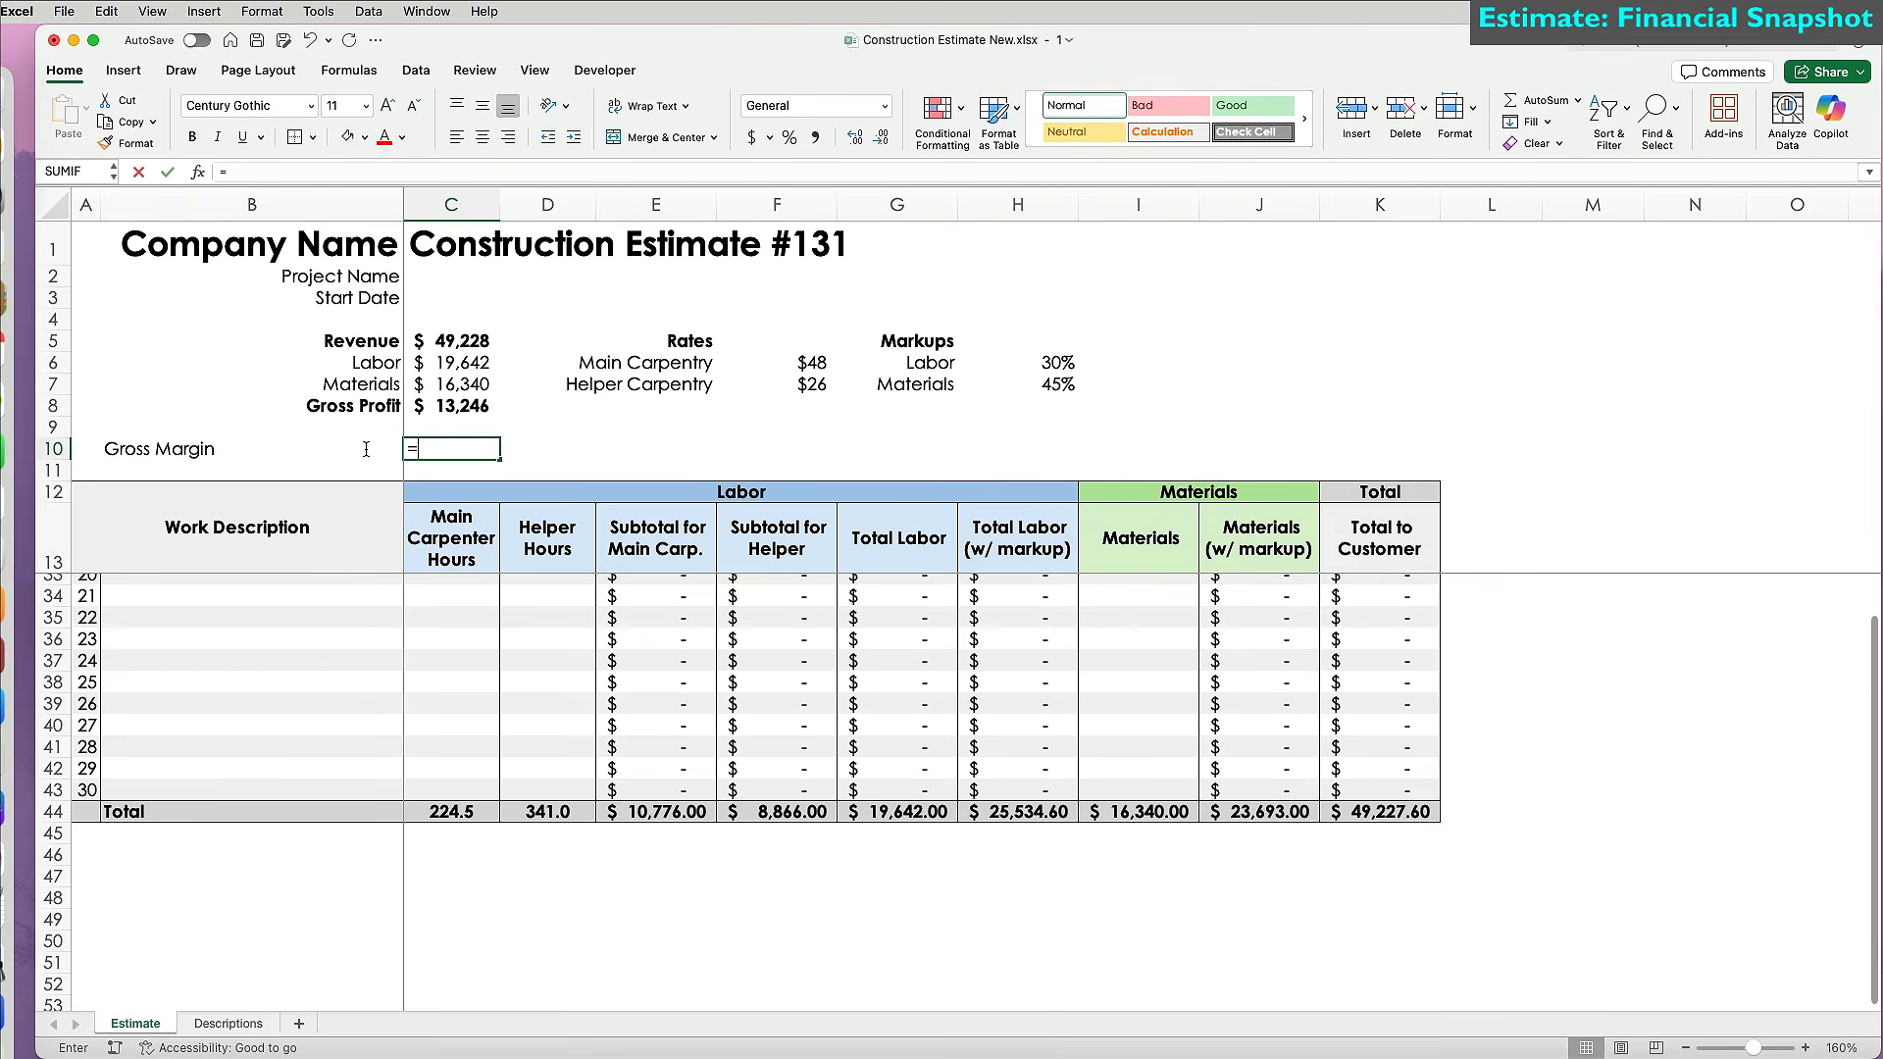
click(454, 405)
text(/)
click(462, 338)
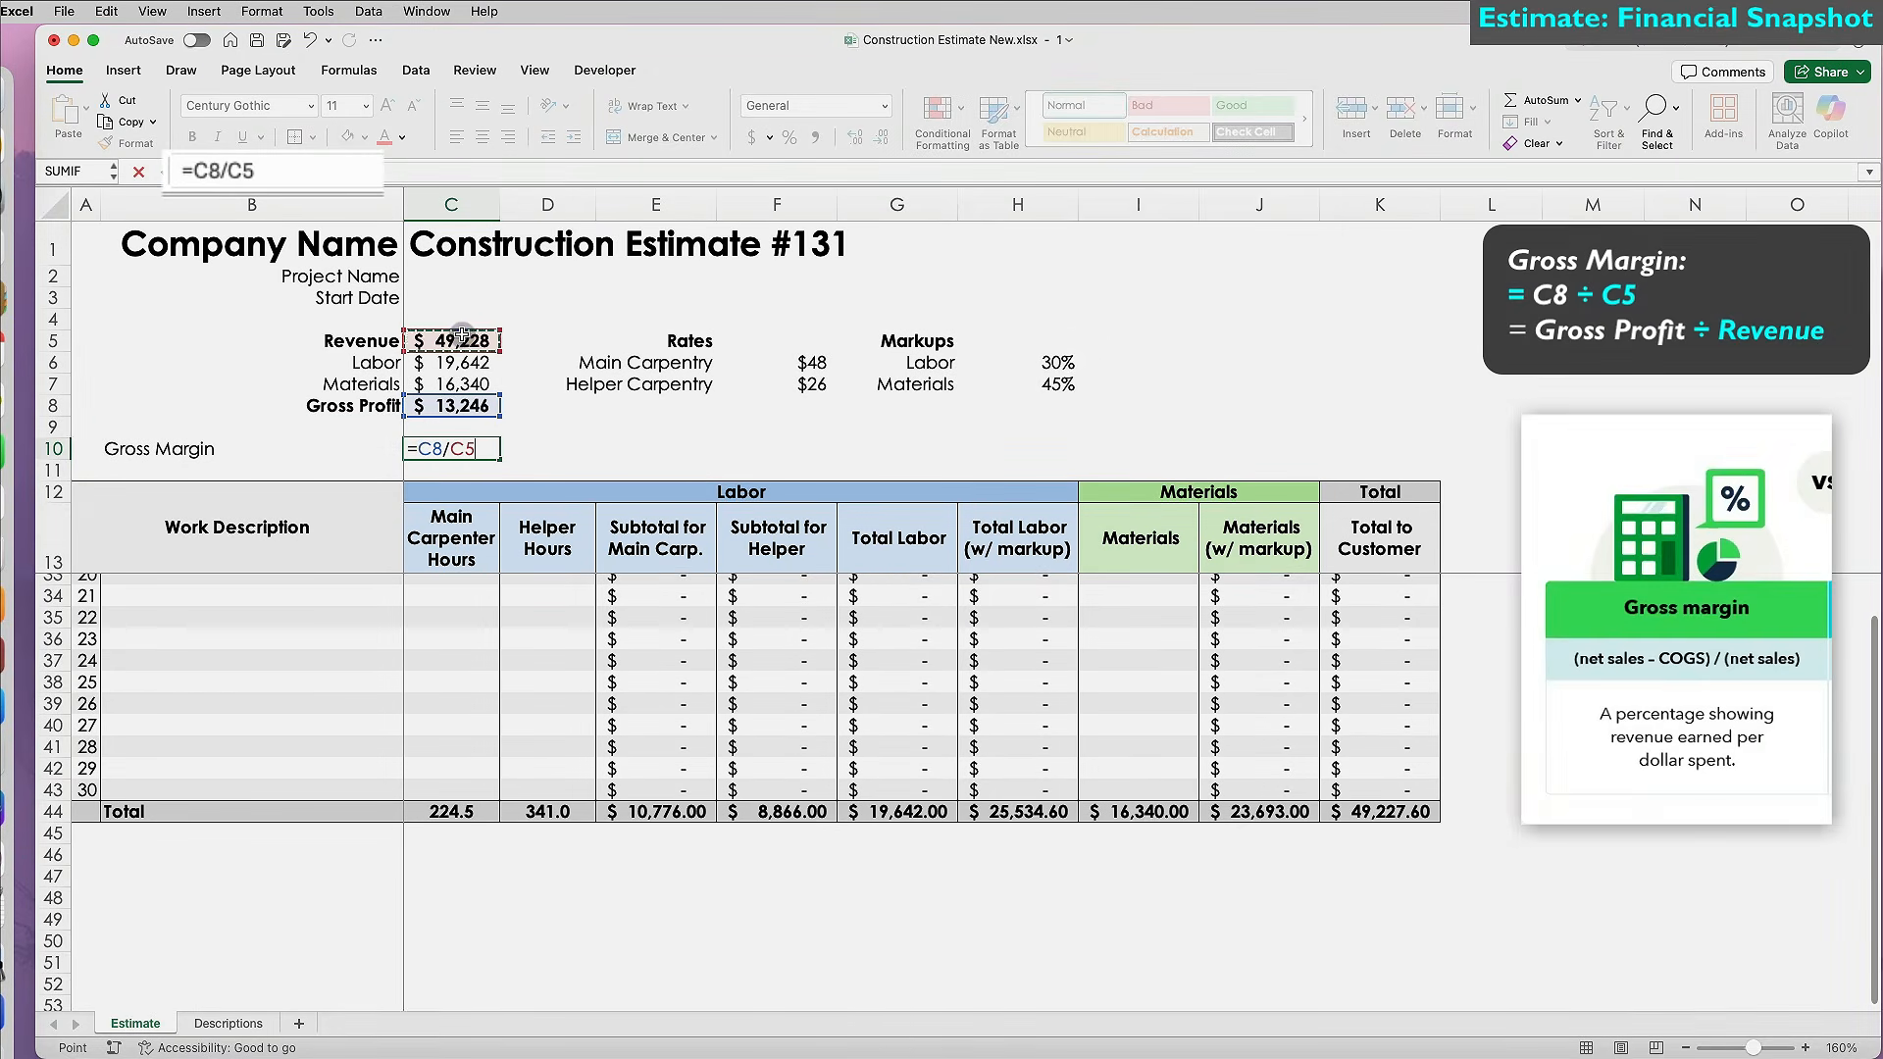
key(Return)
click(1019, 362)
click(147, 142)
click(455, 448)
Right-align the Gross Margin label and make the row bold with blue text.
click(285, 451)
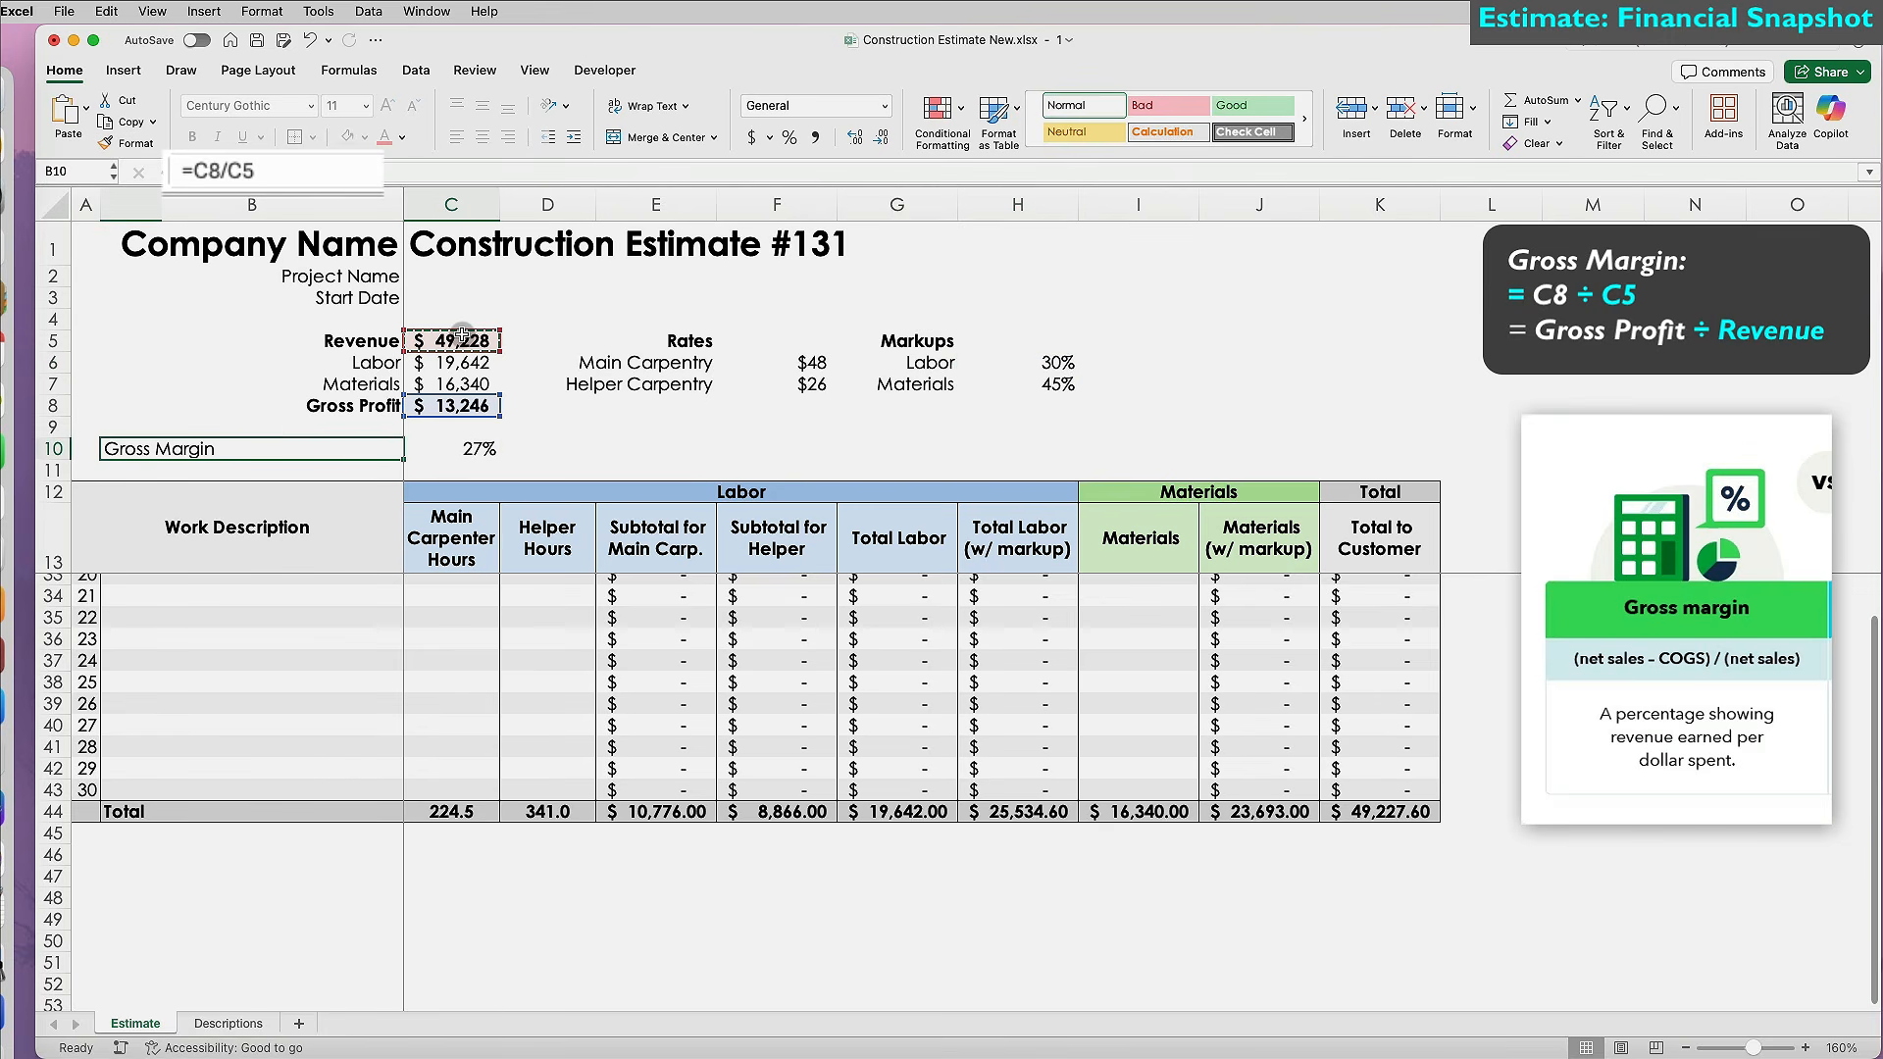
key(super+r)
drag(393, 451, 432, 456)
key(super+b)
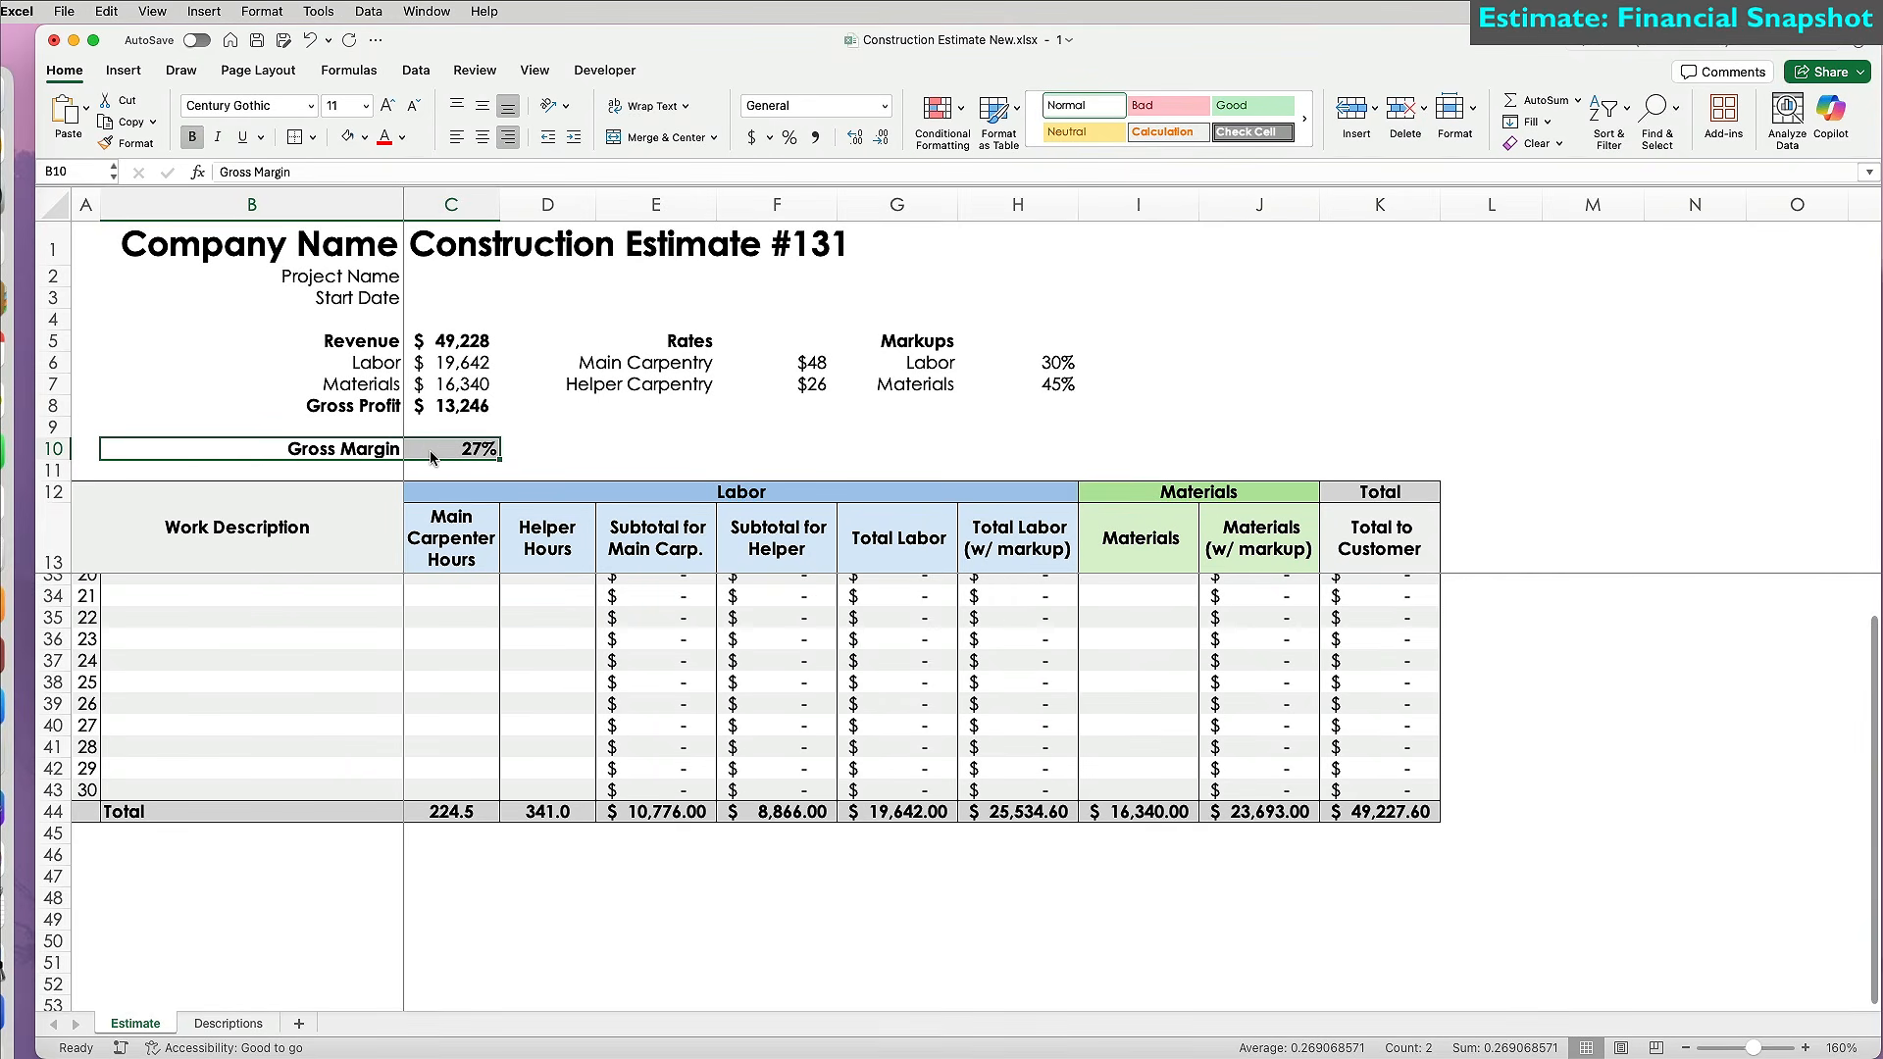
click(402, 137)
click(521, 345)
click(630, 452)
Set the Main Carpentry rate to $50 and the Helper Carpentry rate to $28.
click(801, 362)
text(50)
key(Return)
text(28)
key(Return)
click(1059, 362)
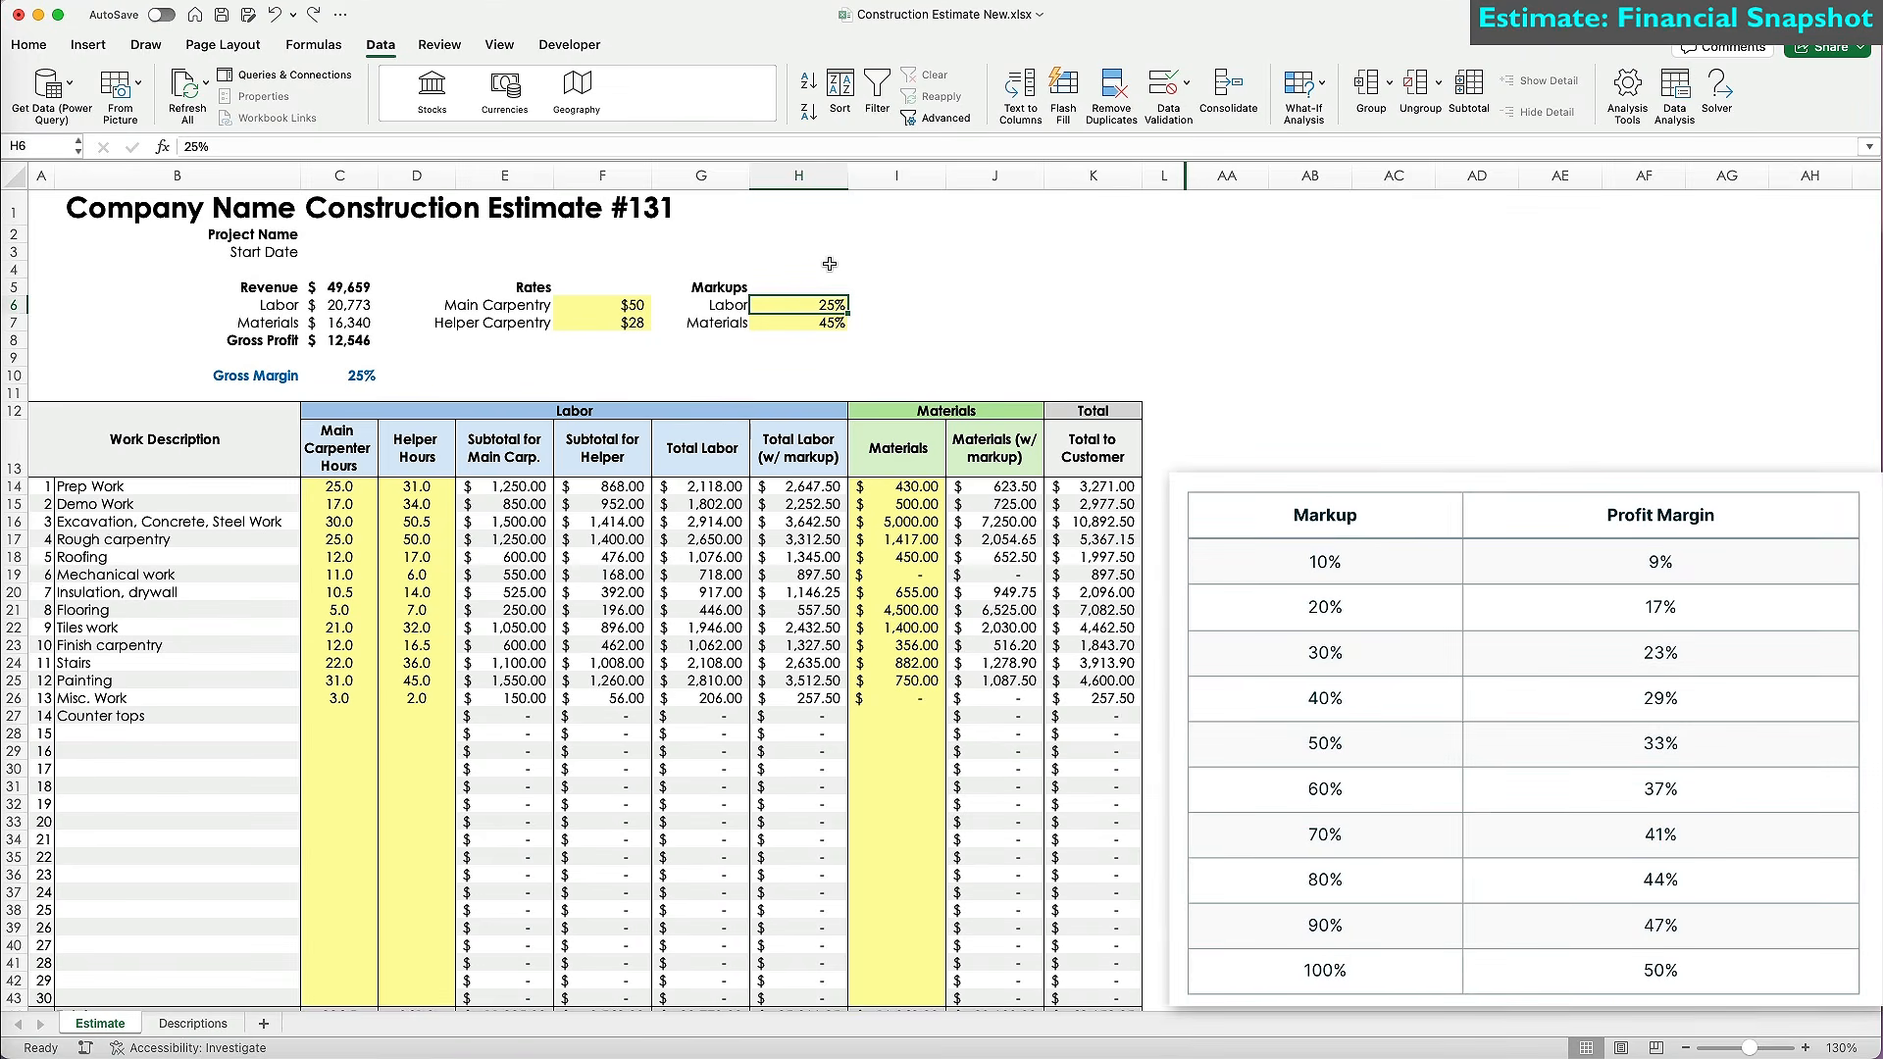
Try Labor and Materials markups of 30%, then 60%, watching the summary.
text(30)
key(Return)
text(30)
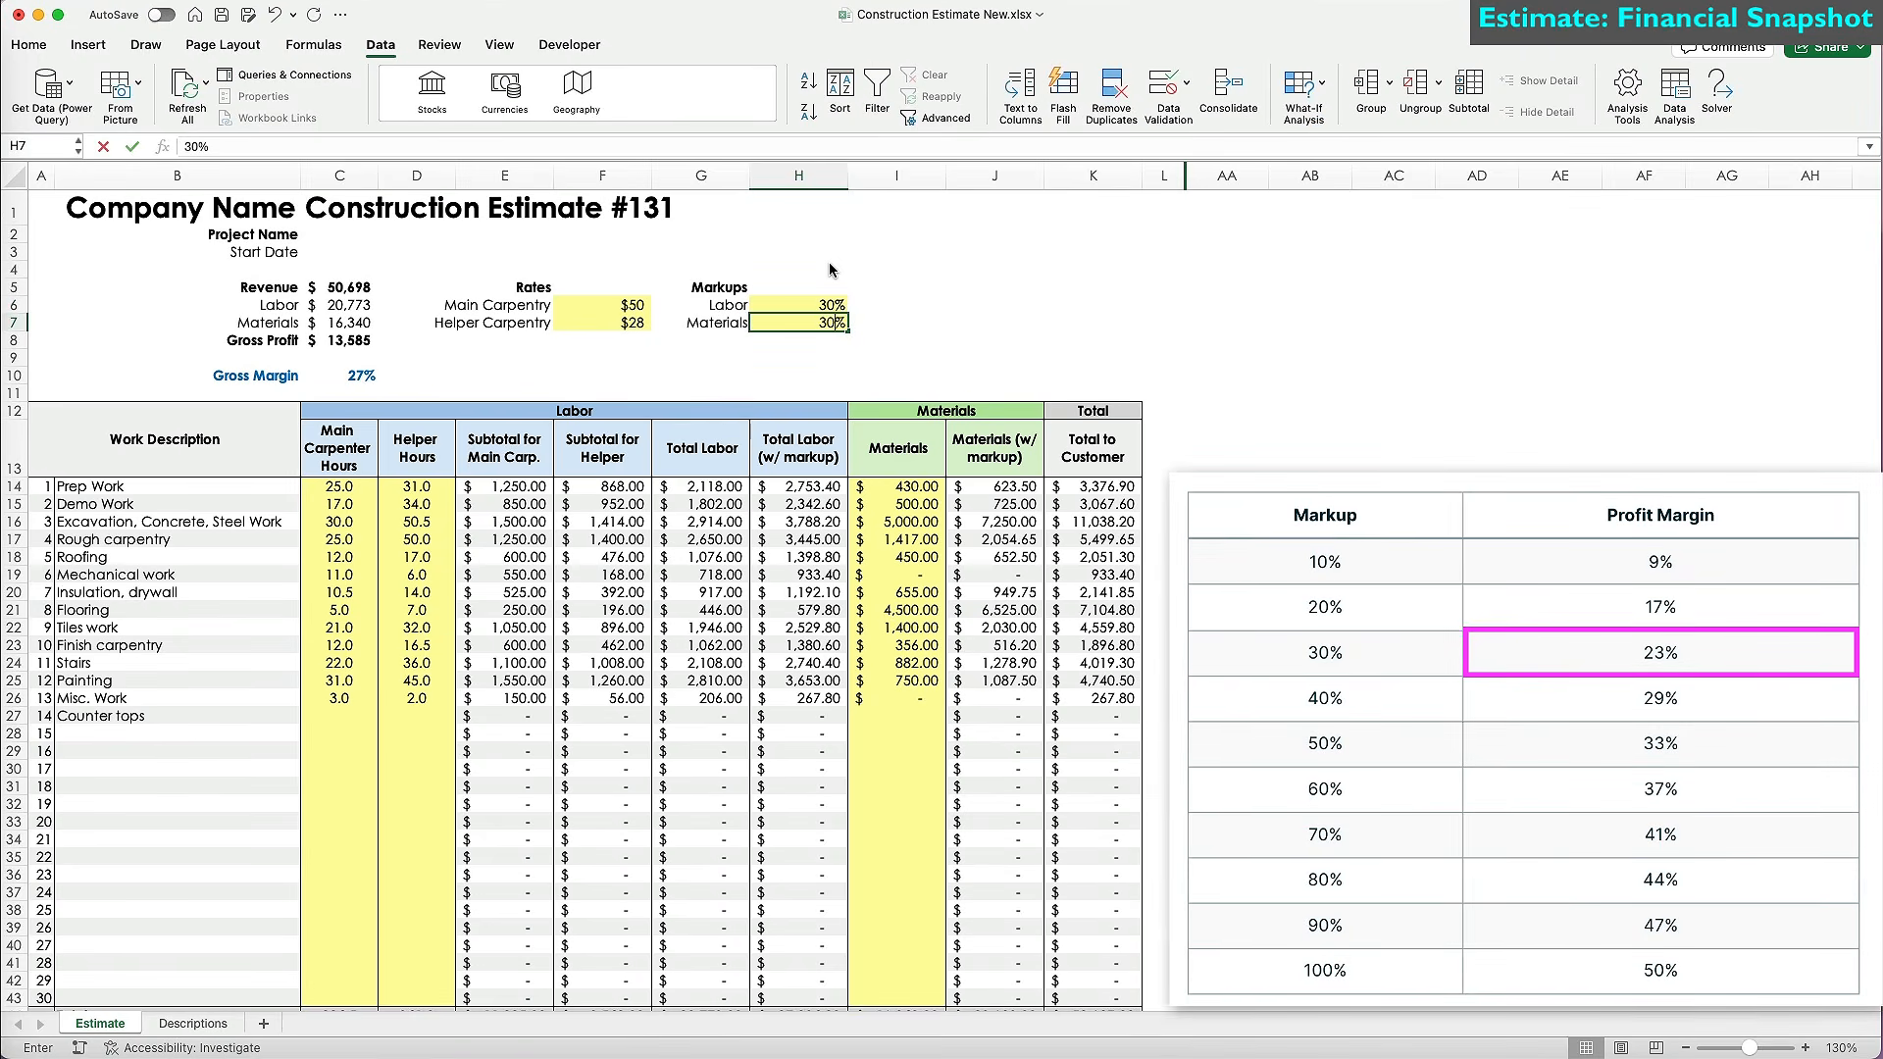
key(Return)
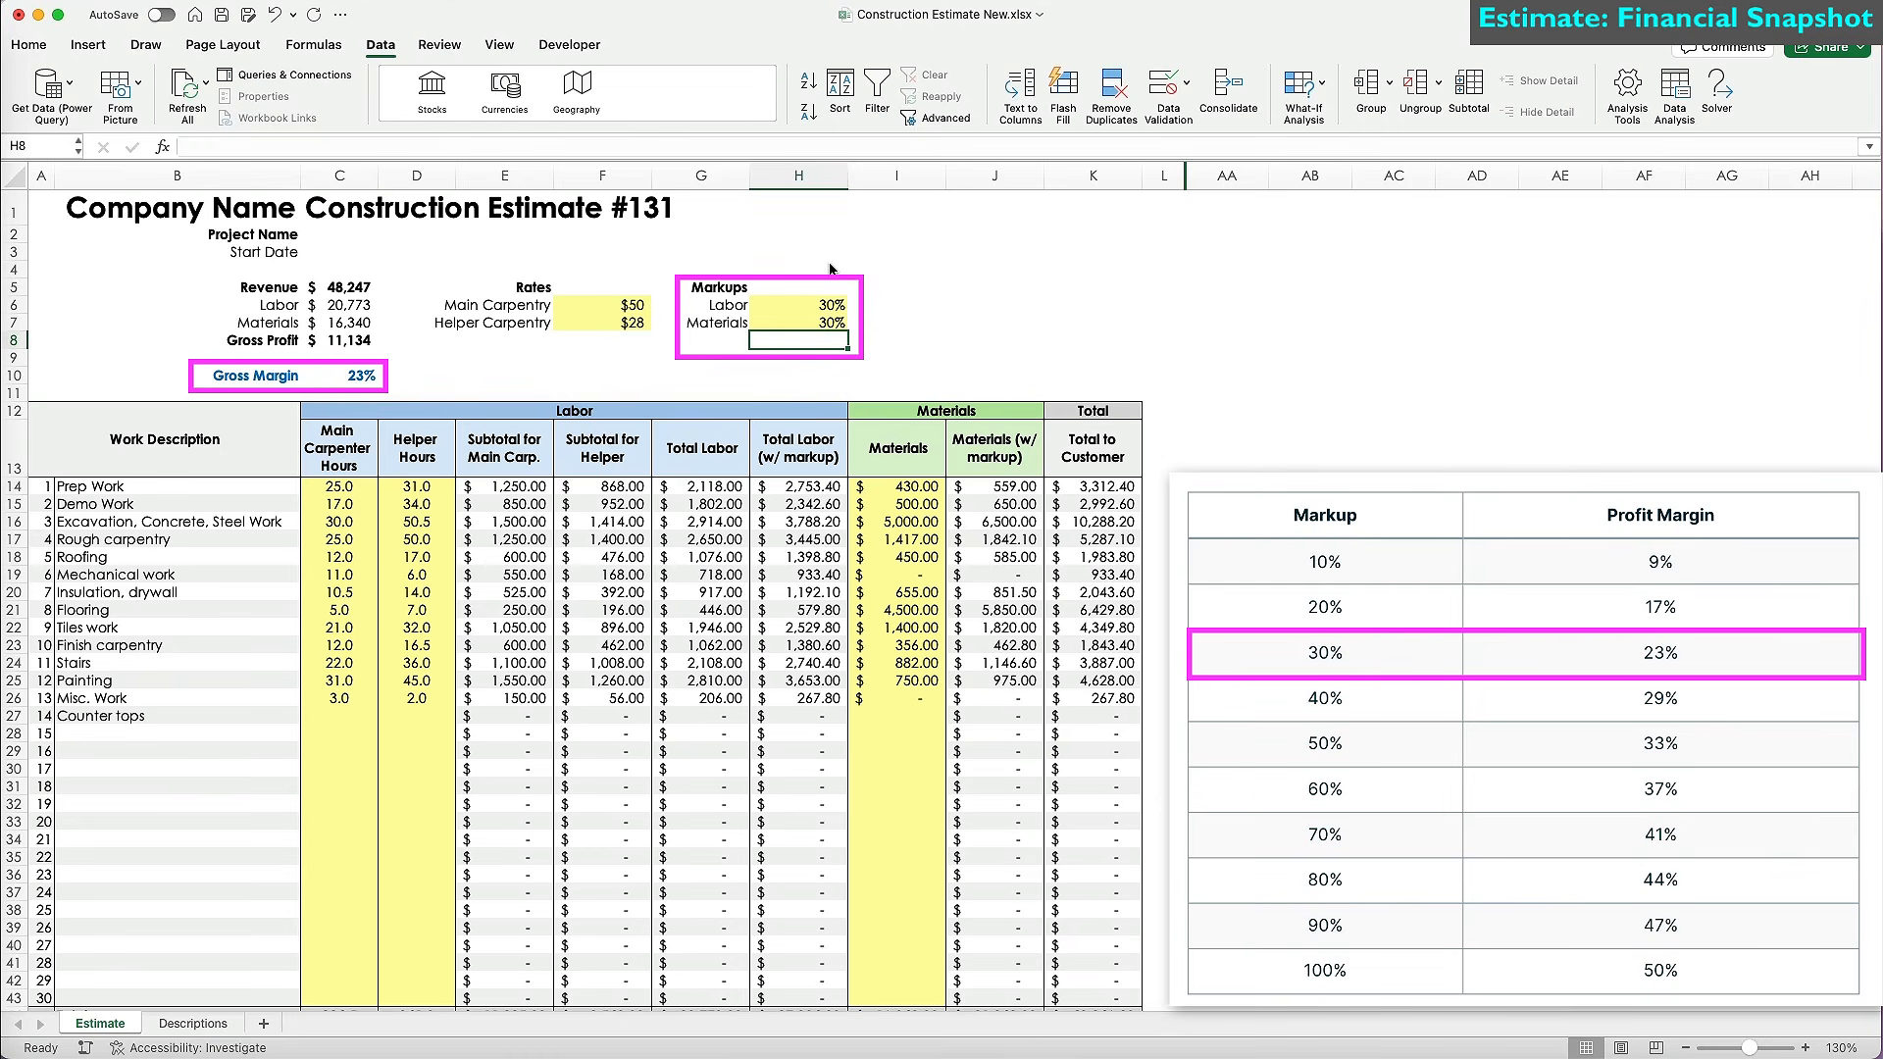
key(Up)
text(60)
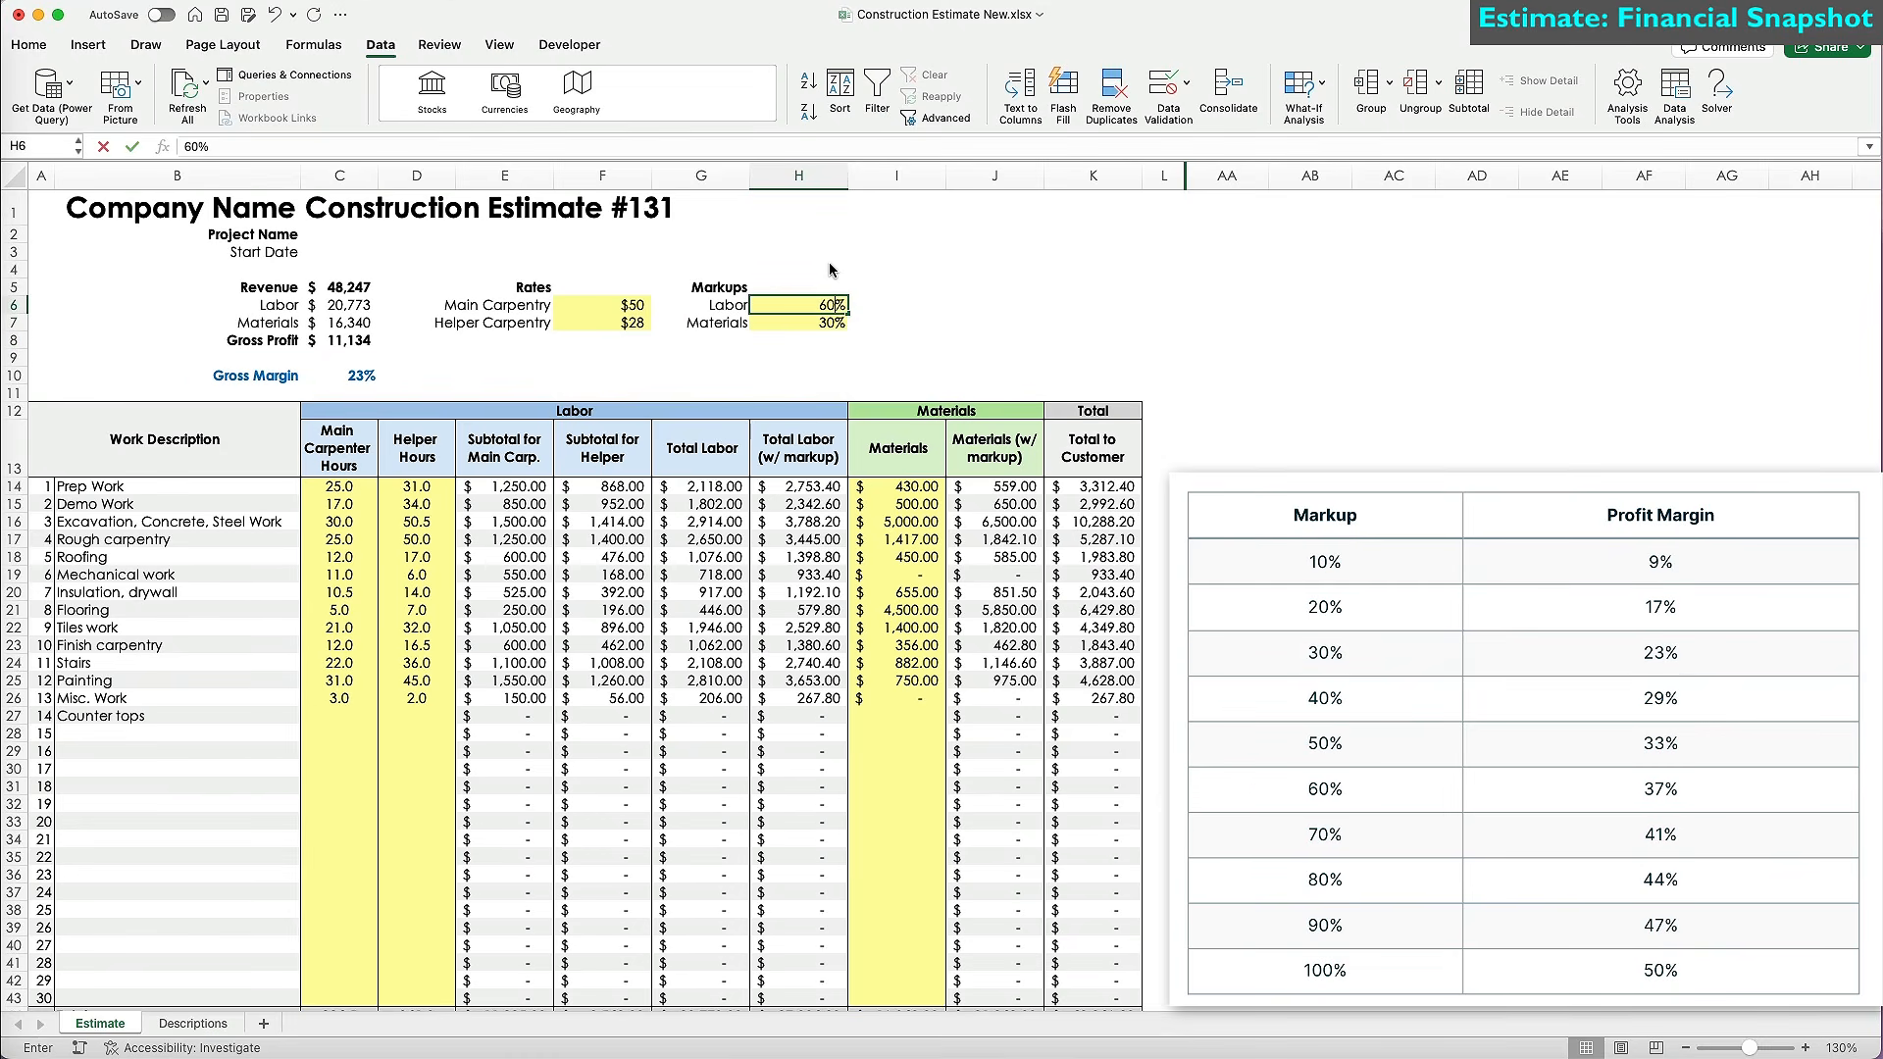
key(Return)
text(60)
key(Return)
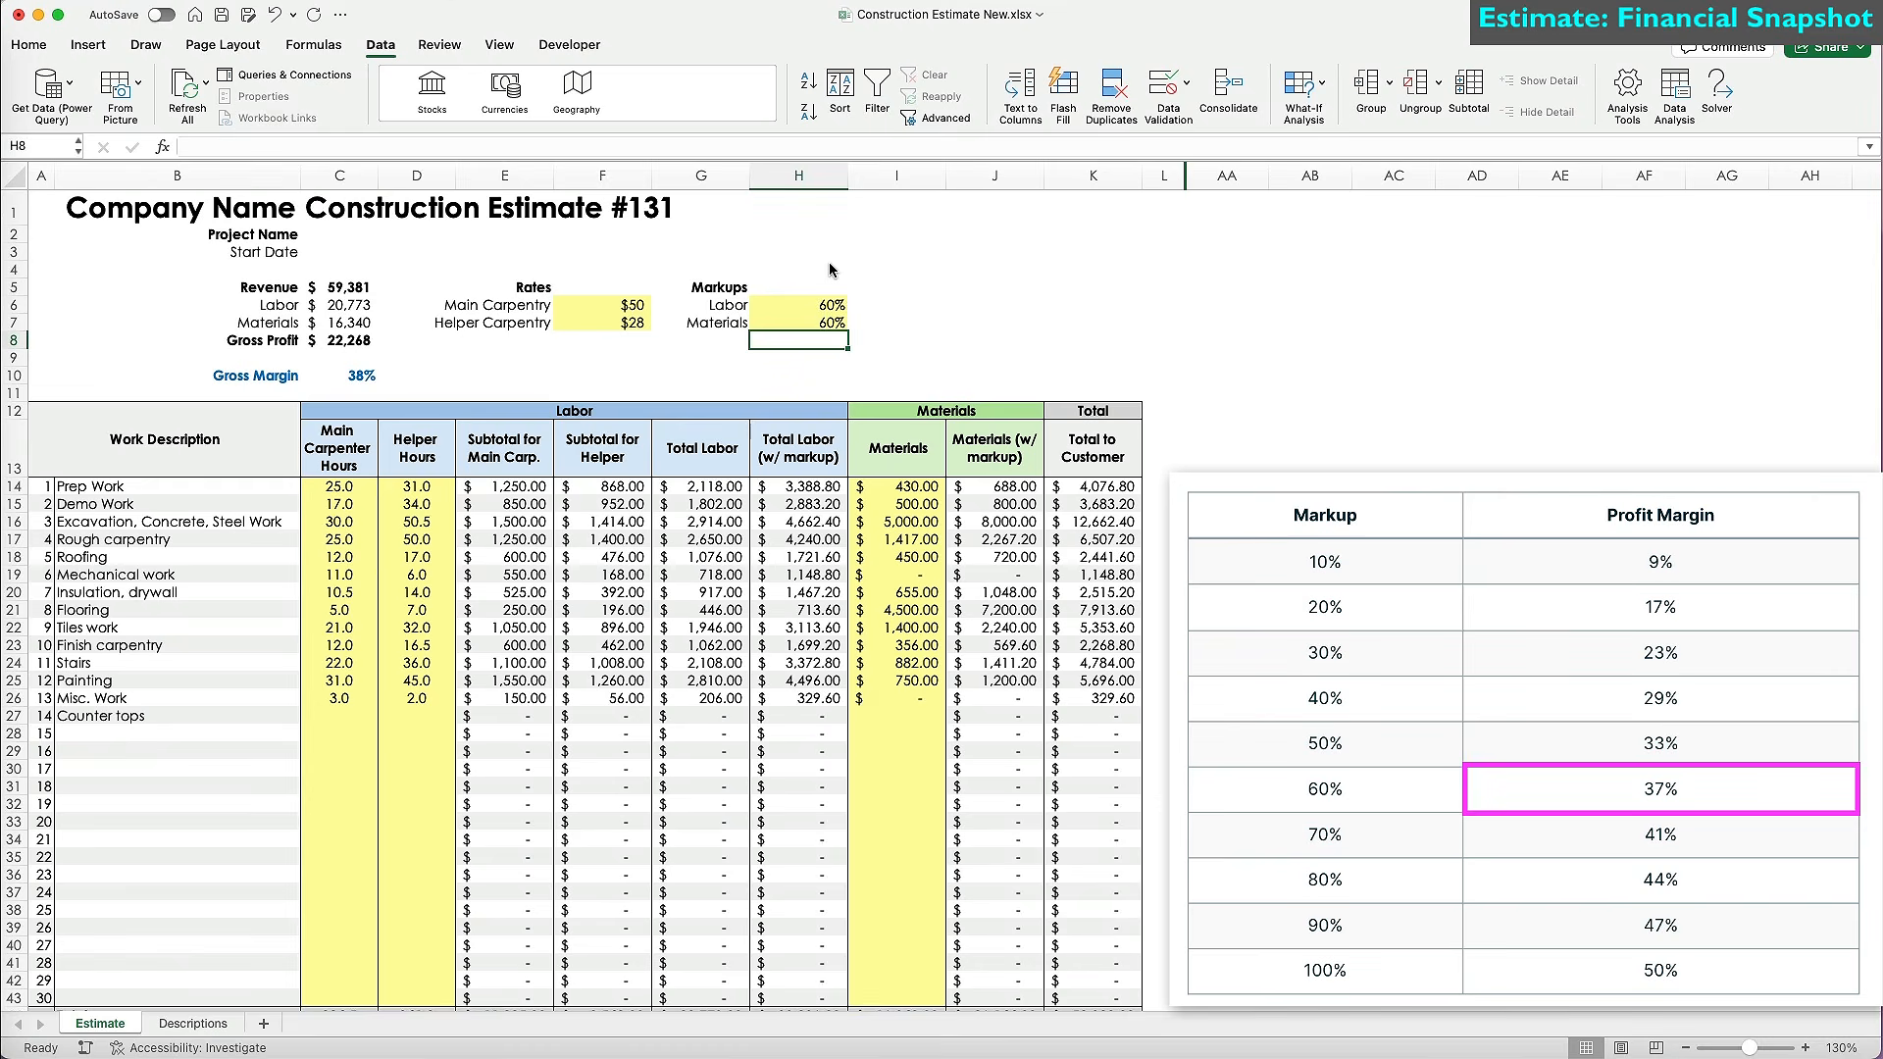
key(Up)
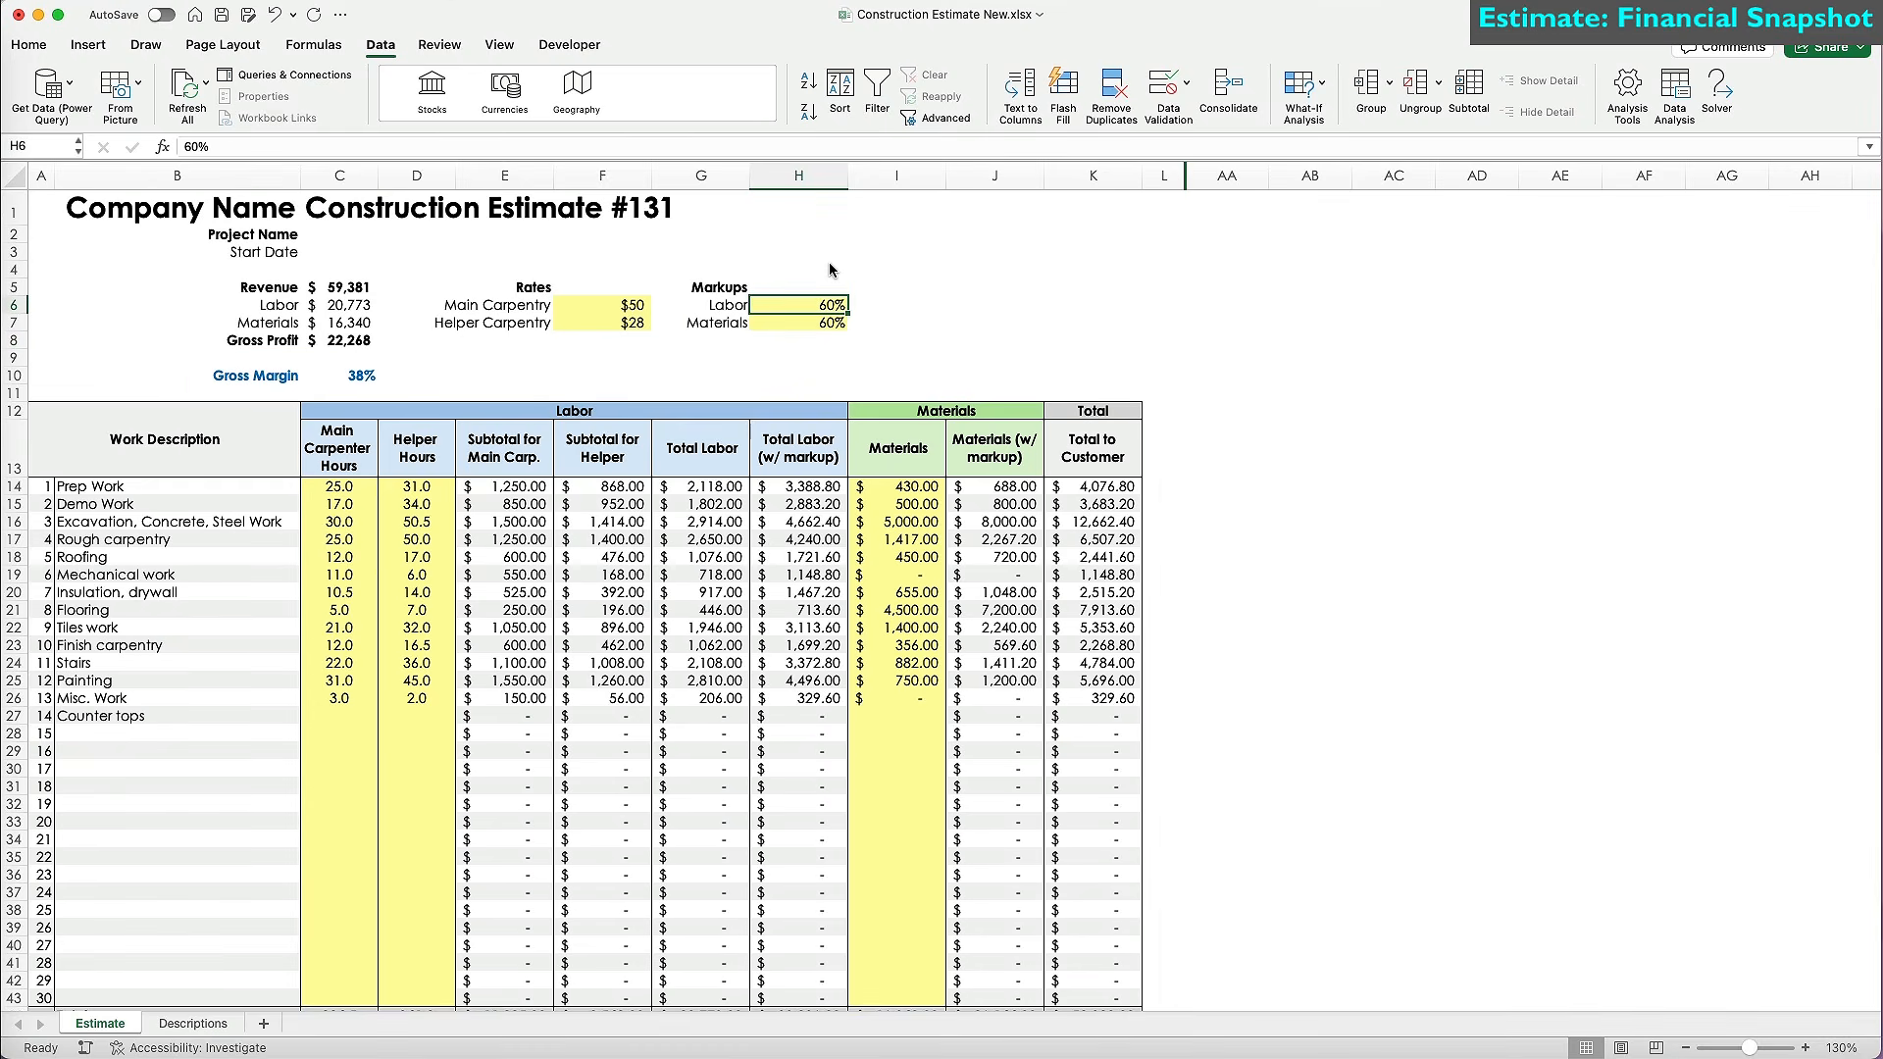
Settle on a 25% Labor markup and a 50% Materials markup.
text(25)
key(Return)
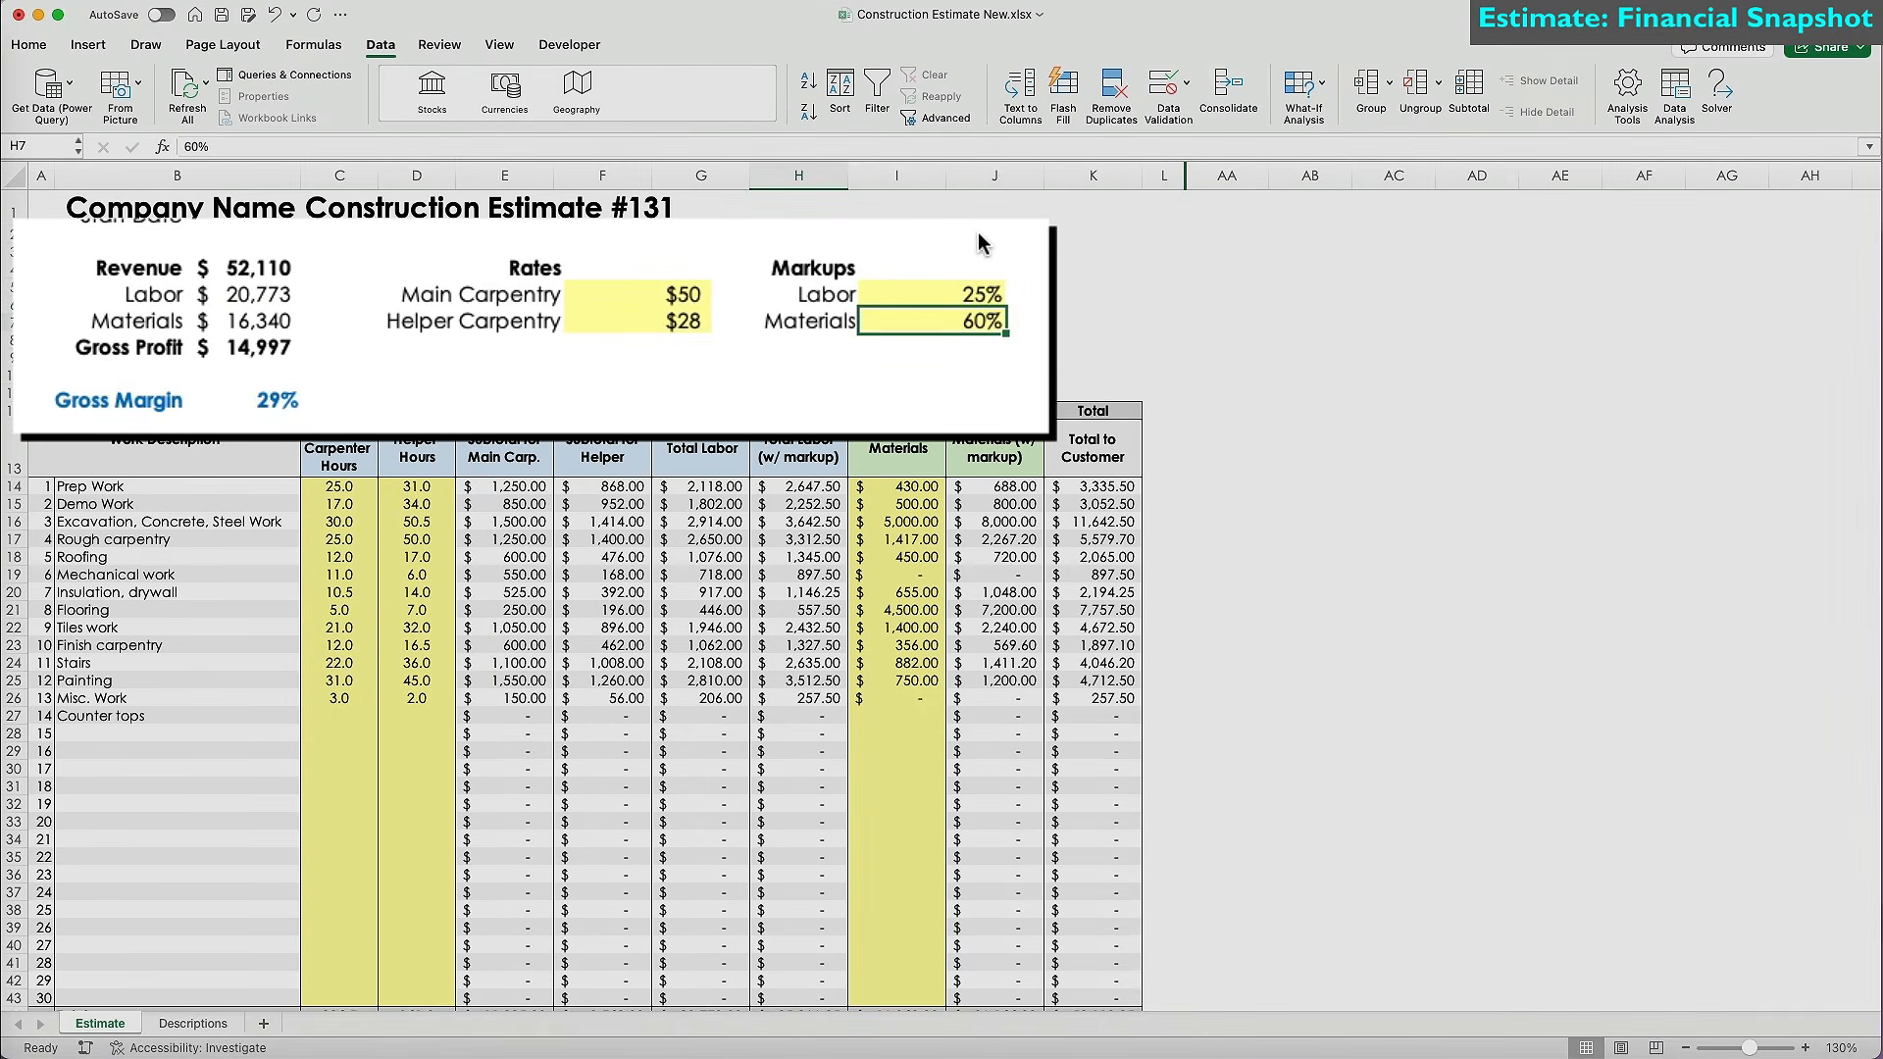
text(50)
key(Return)
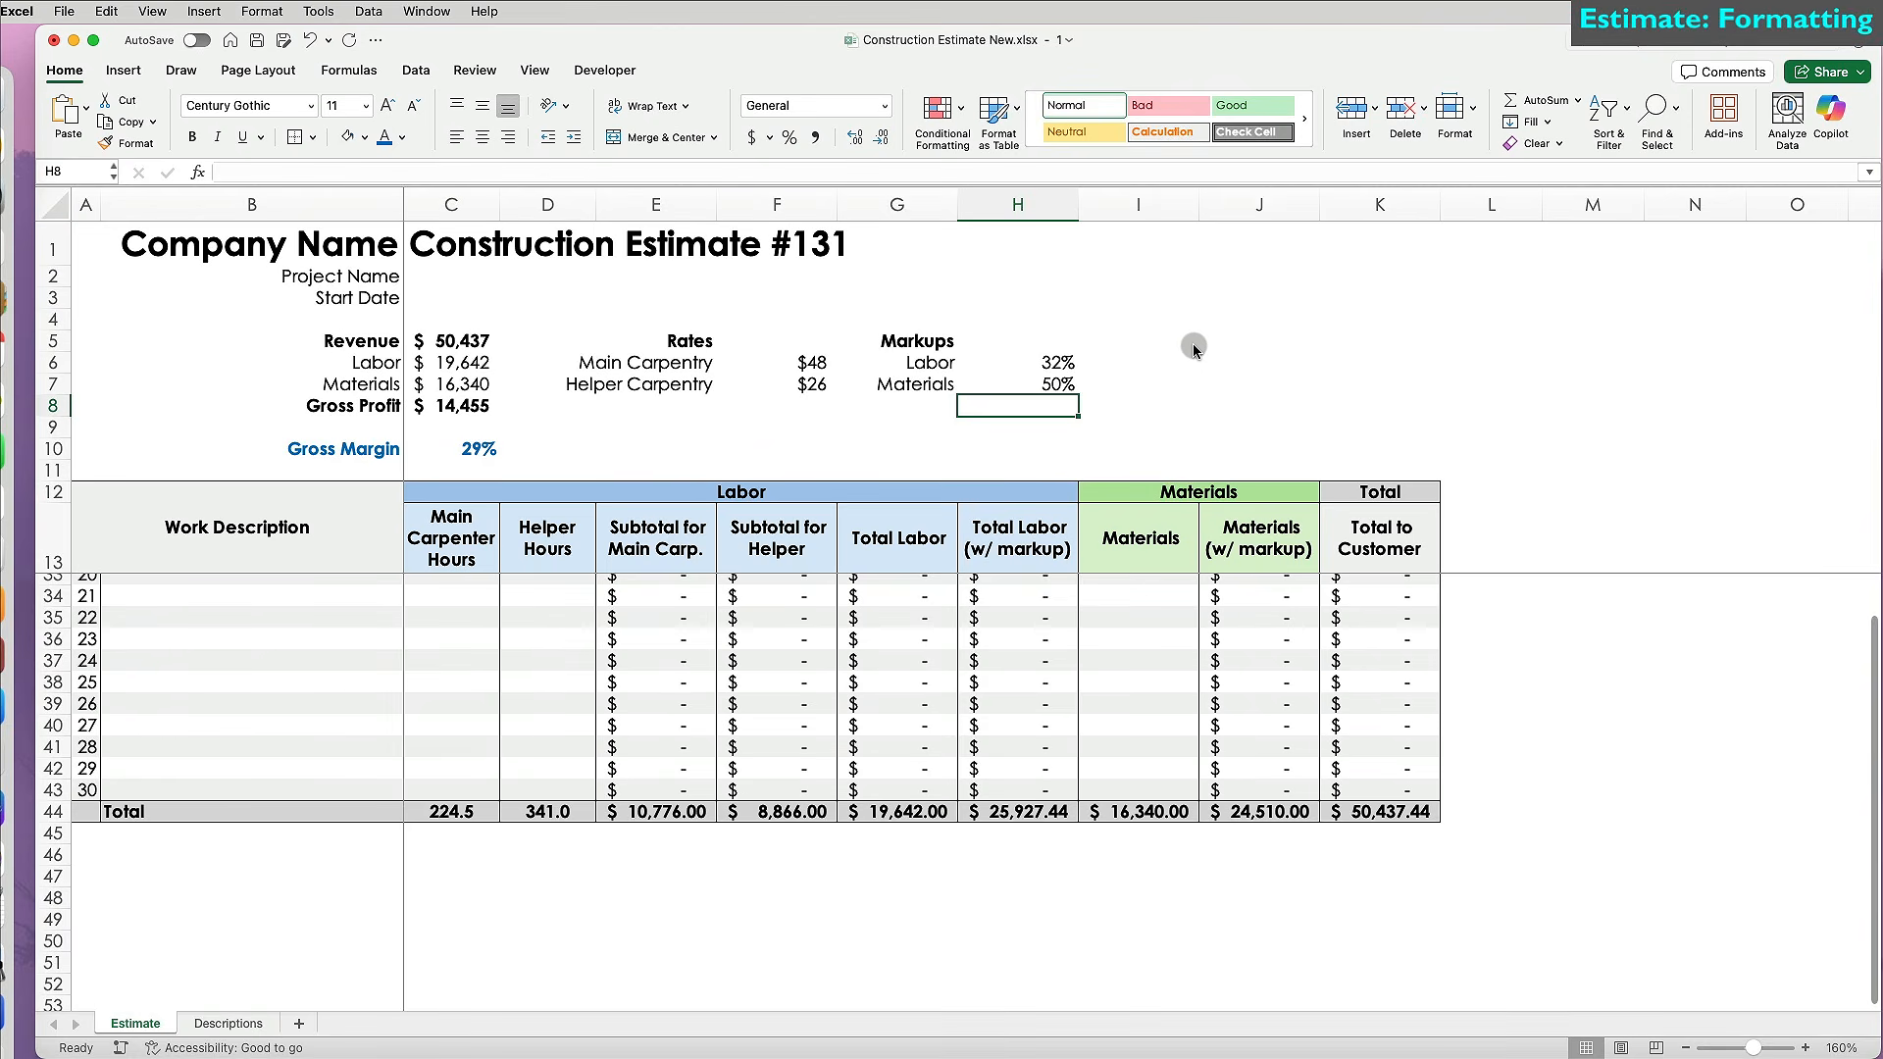
Fill the header with SolidCore Builders, project Evergreen Residence and start date 03/17/25.
click(341, 252)
text(SolidCore Builders)
key(Return)
text(Evergreen Residence)
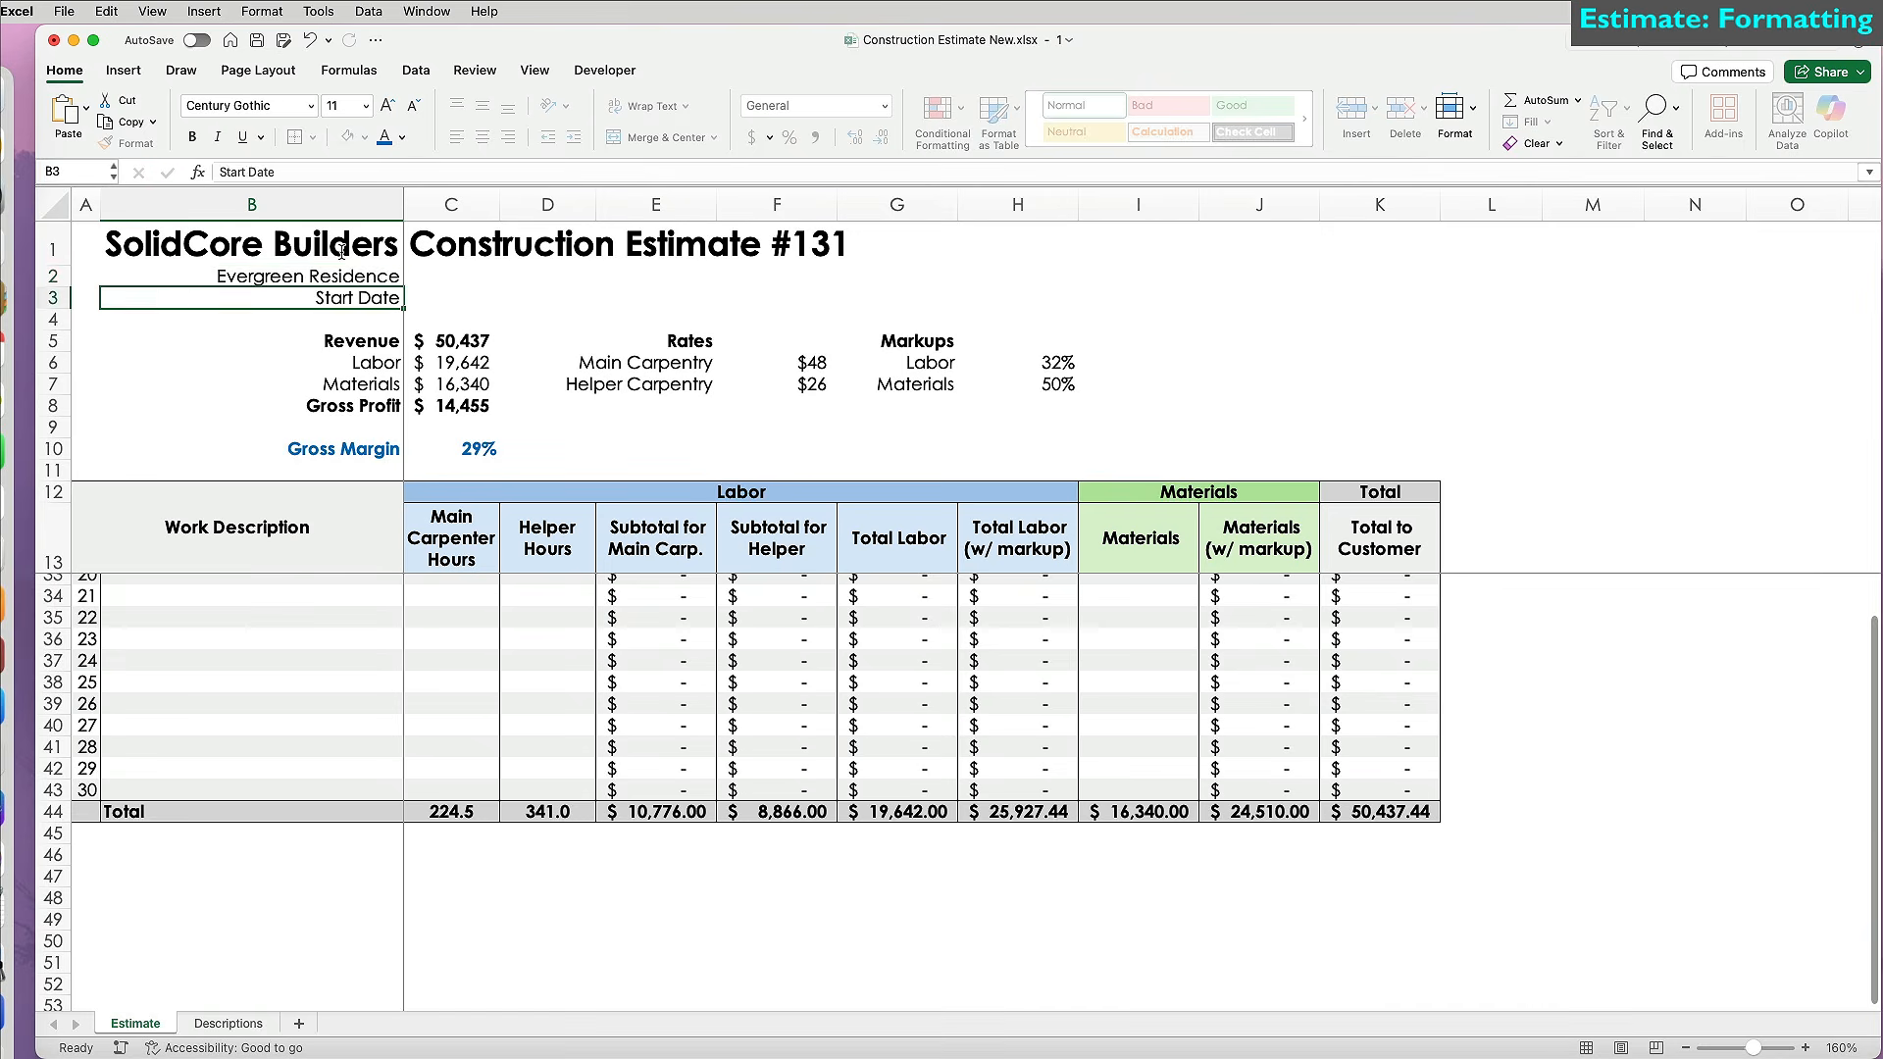
click(452, 292)
text(0)
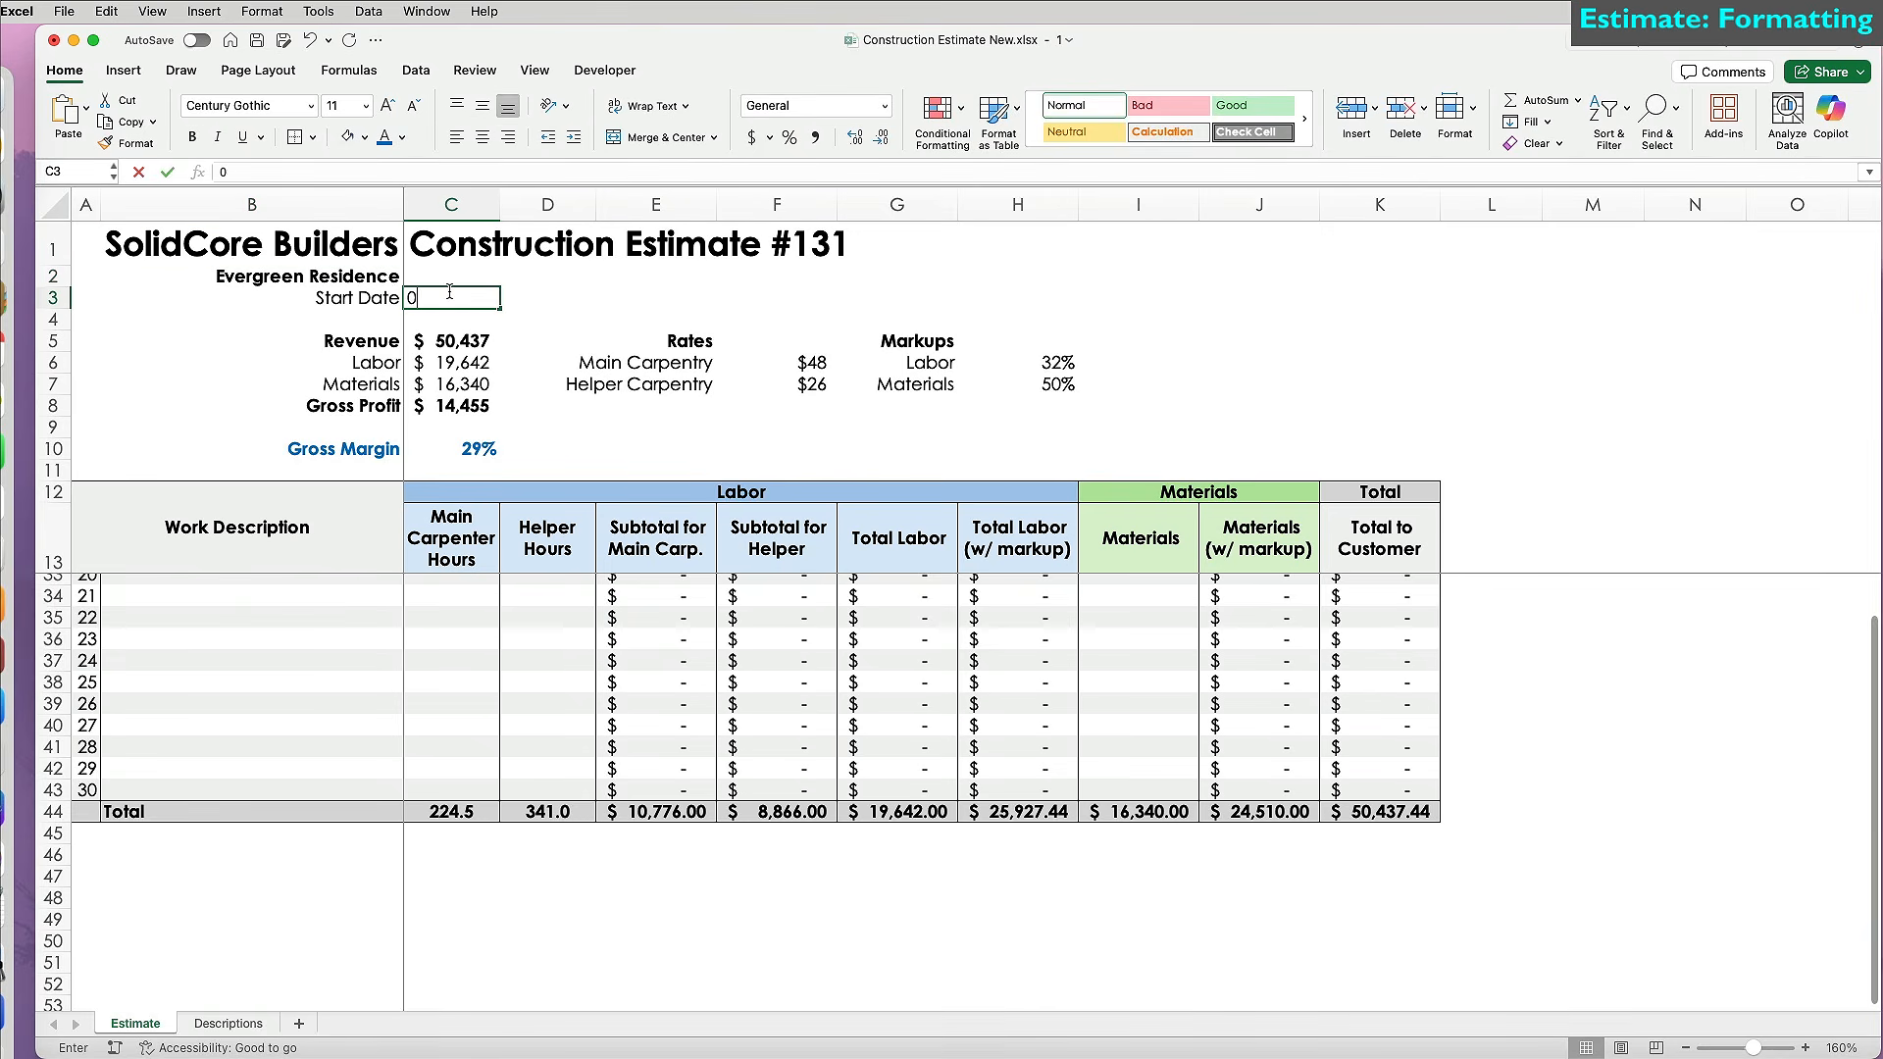
text(3/17/25)
key(Return)
Insert the SolidCore logo image, shrink it and place it beside the revenue summary.
key(super+Tab)
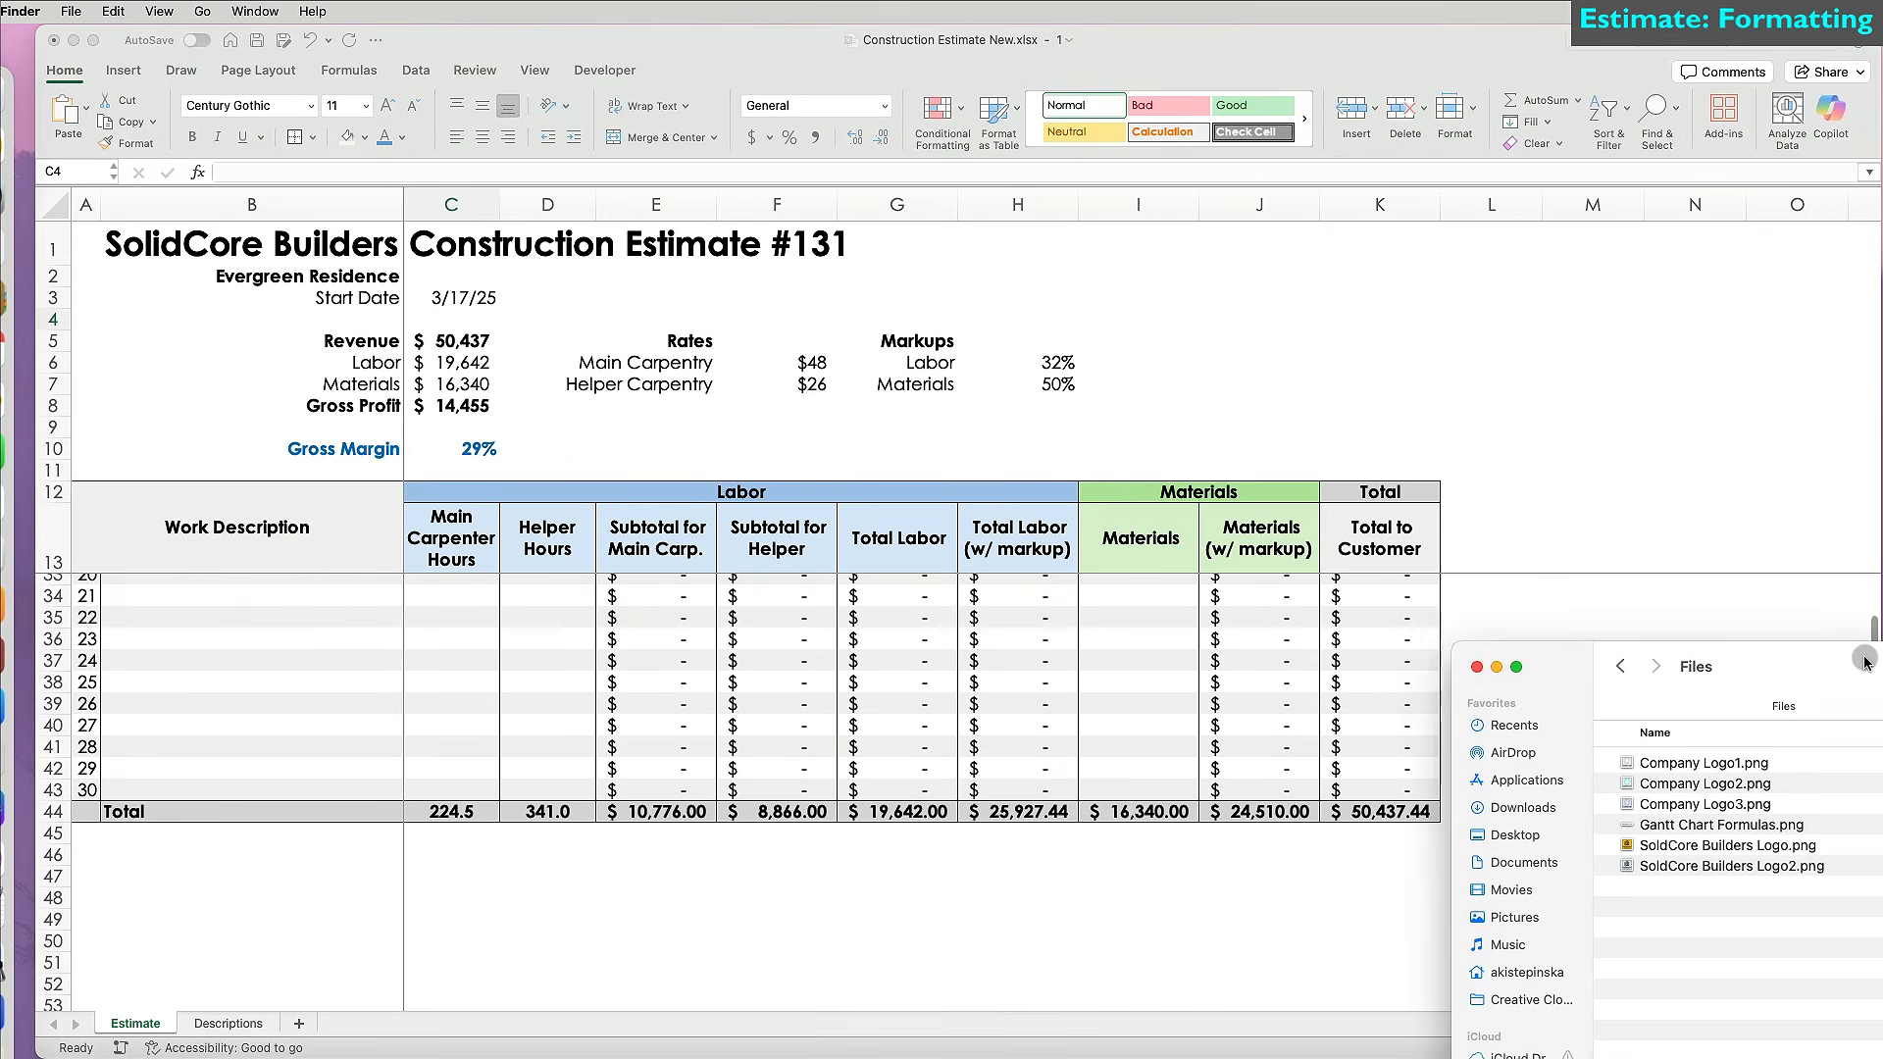
drag(1620, 856, 227, 341)
drag(484, 544, 851, 520)
scroll(795, 737, up, 8)
drag(904, 723, 647, 456)
drag(589, 392, 264, 457)
drag(451, 584, 535, 957)
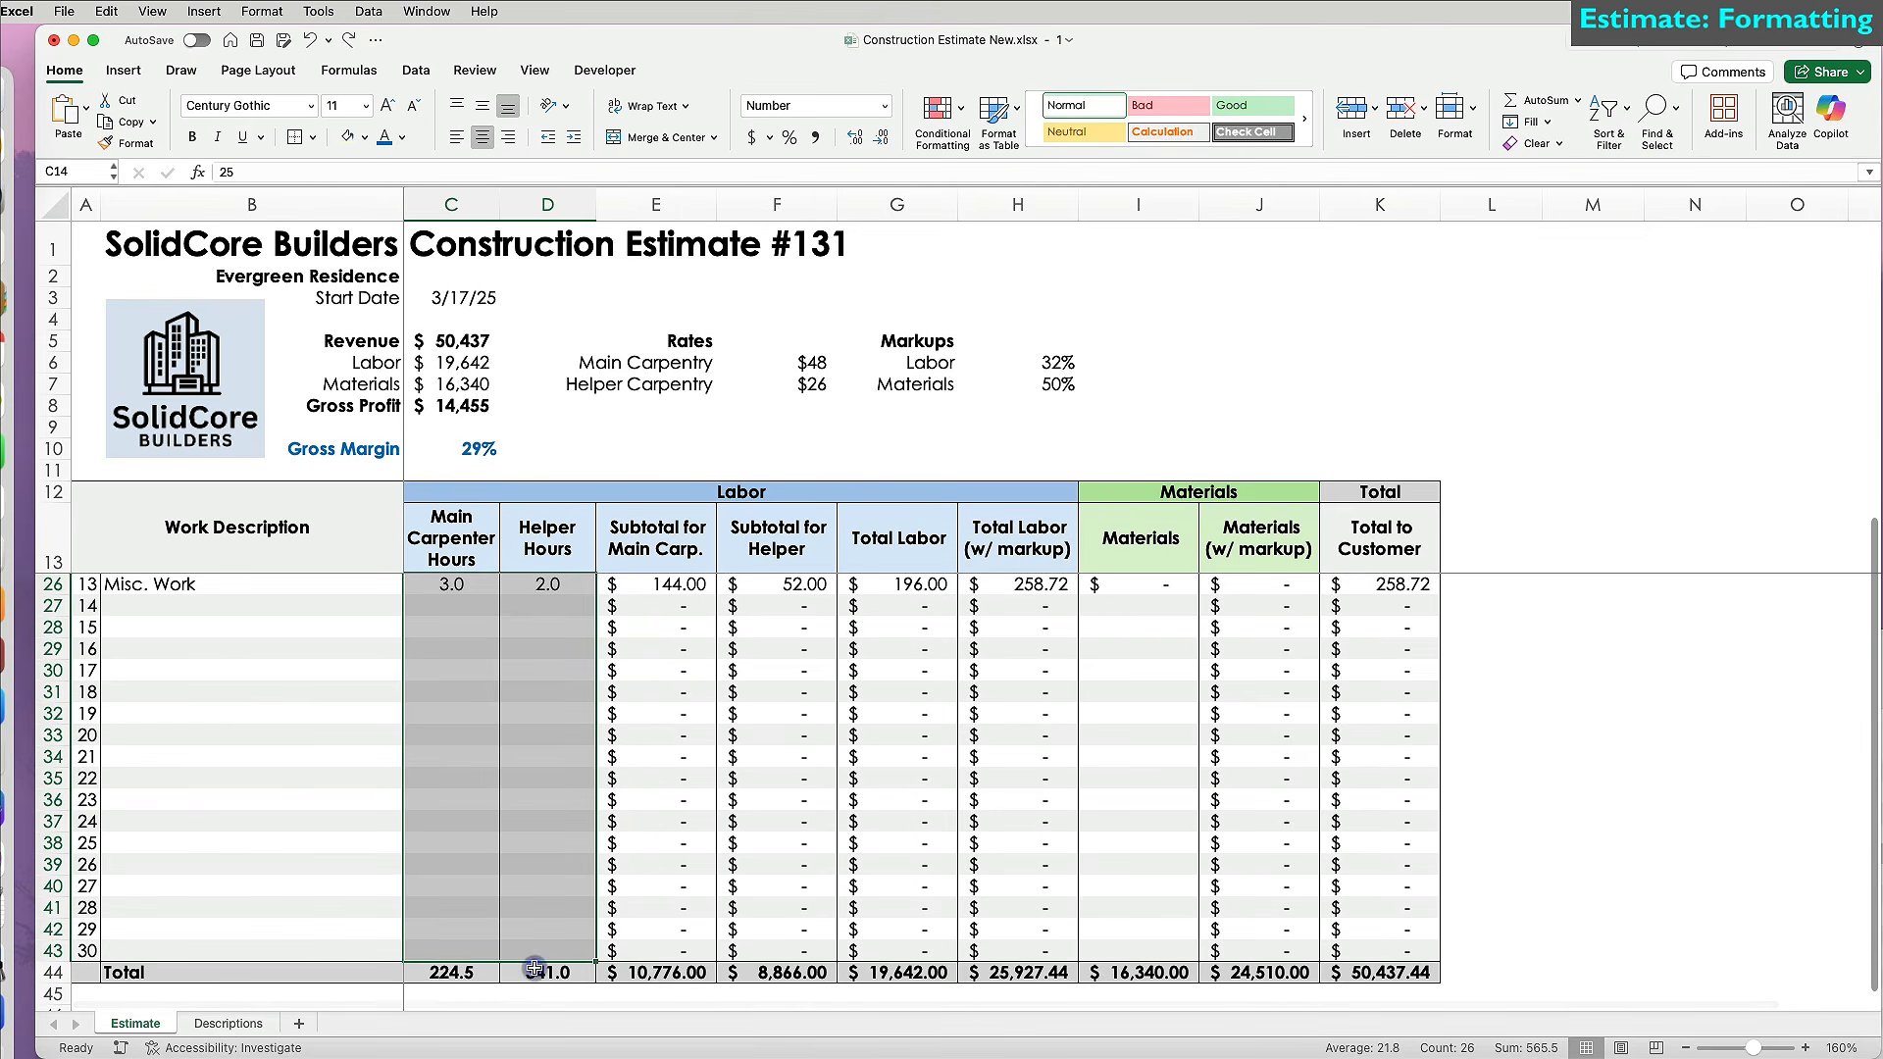
Fill the carpenter and helper hours cells light yellow using More Colors.
click(366, 137)
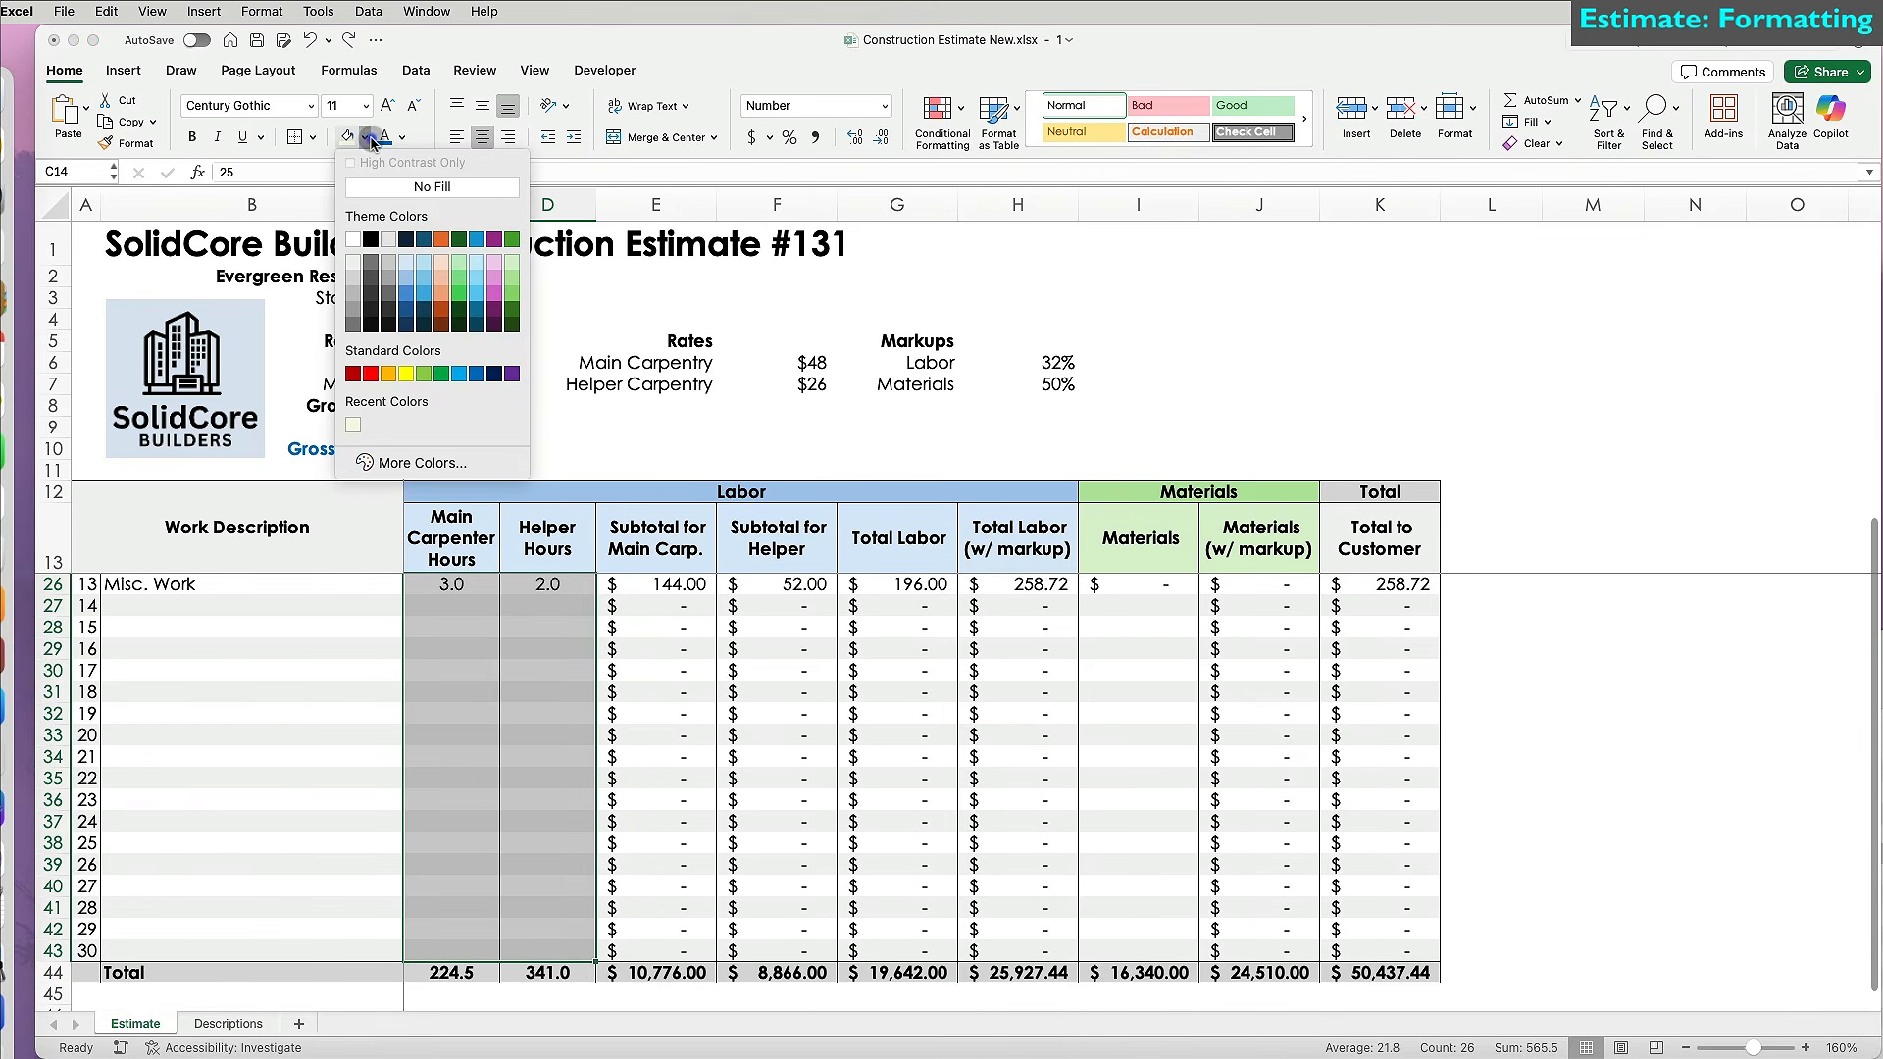
click(422, 462)
click(1728, 706)
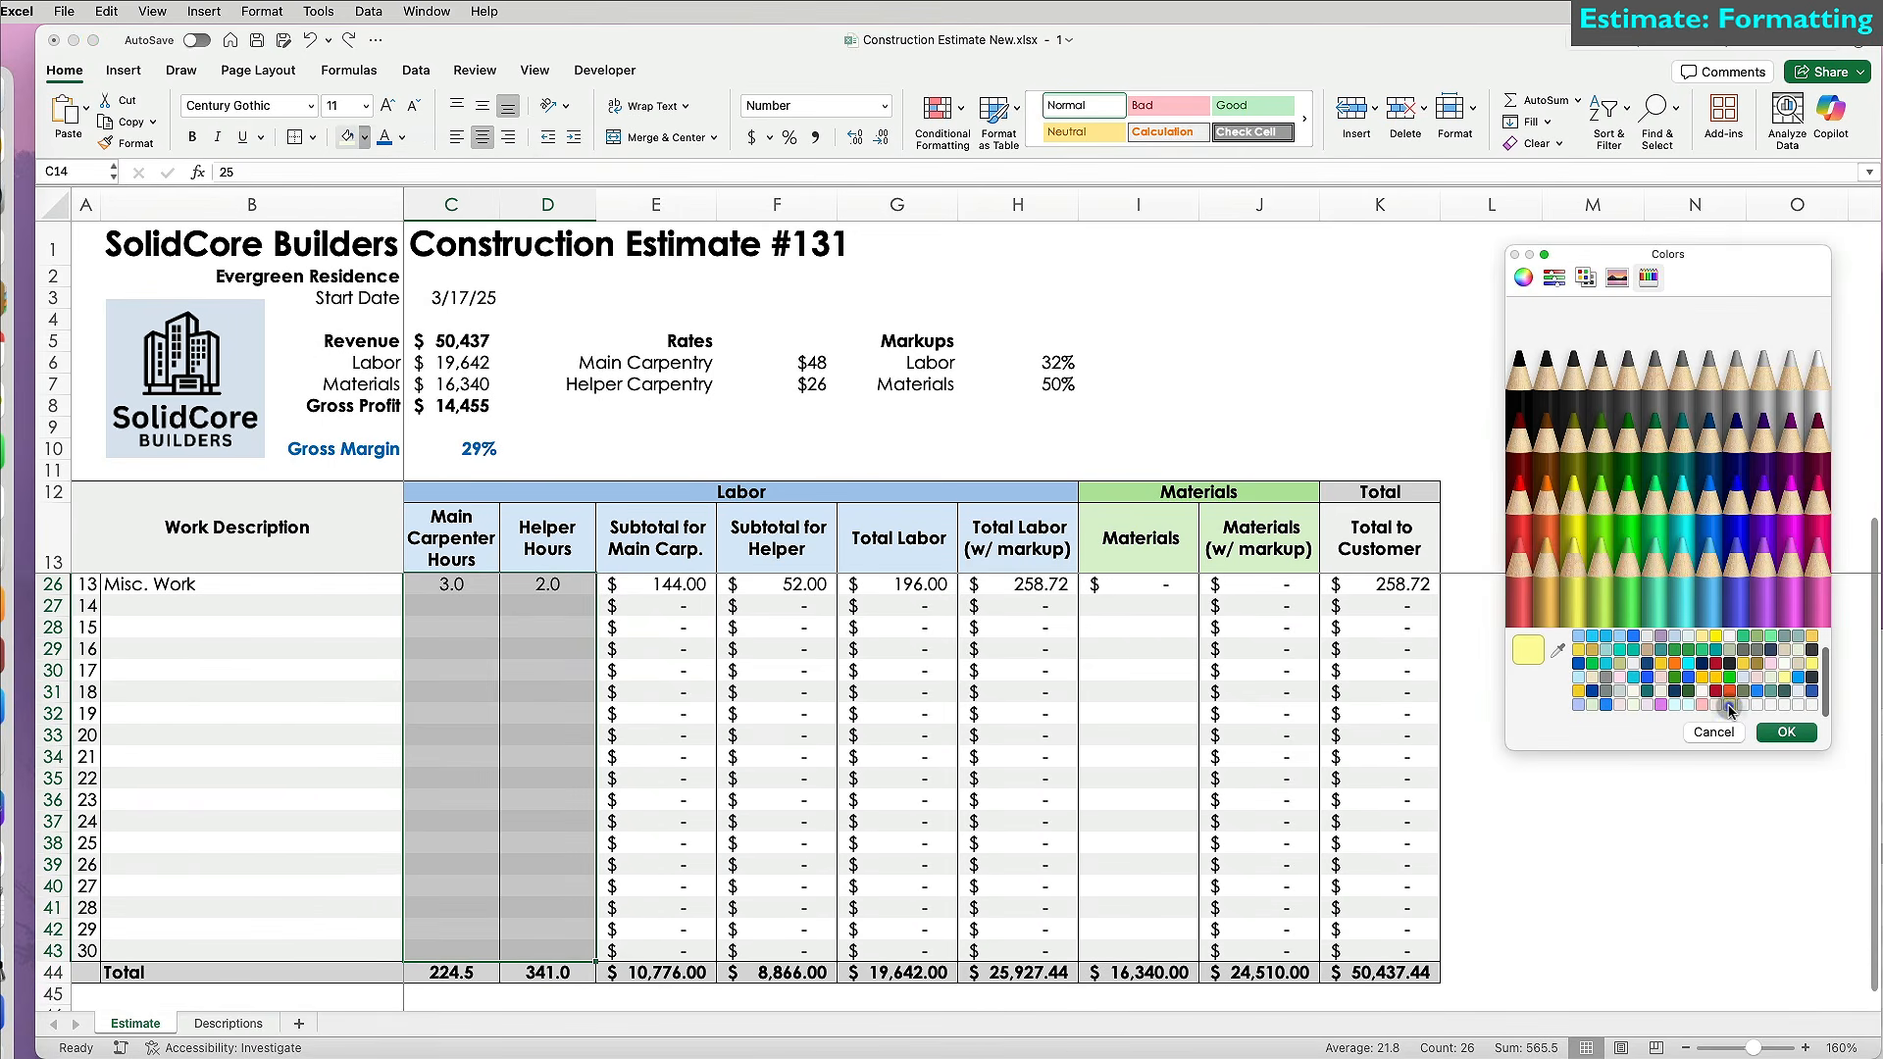
click(1785, 733)
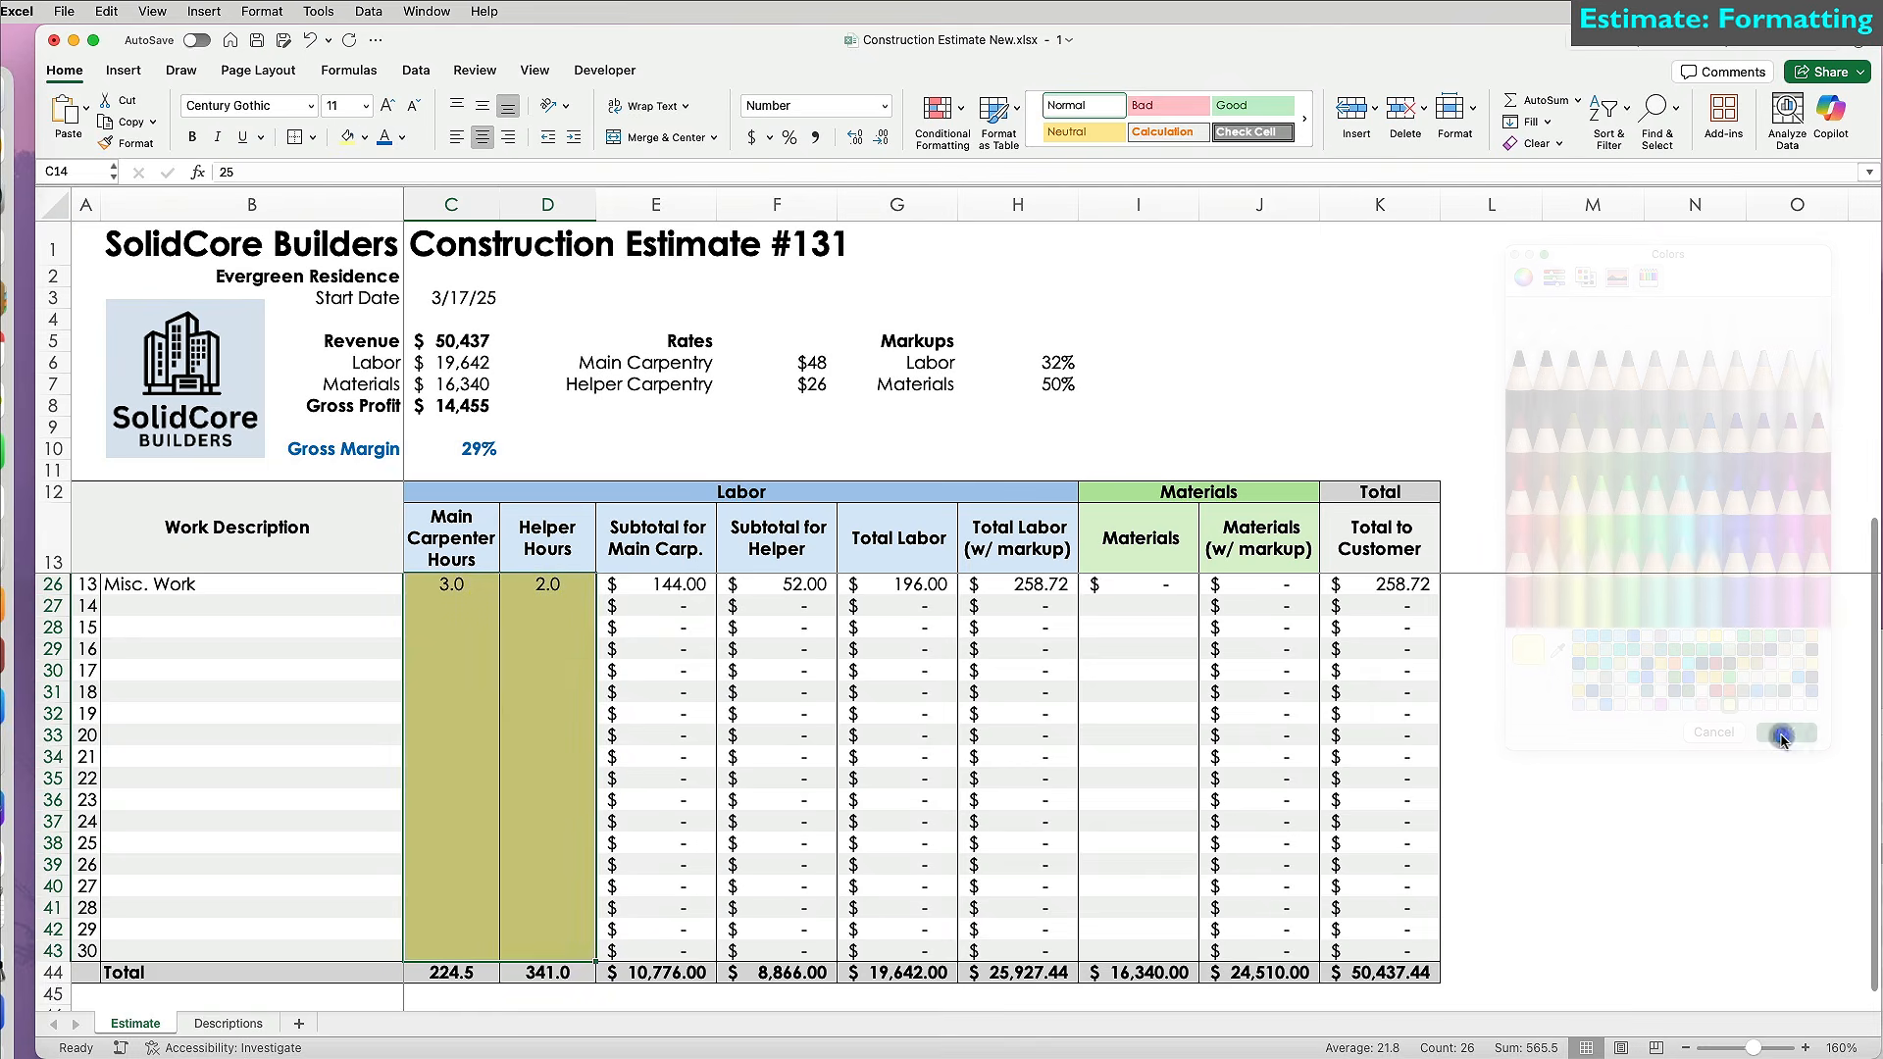
click(550, 932)
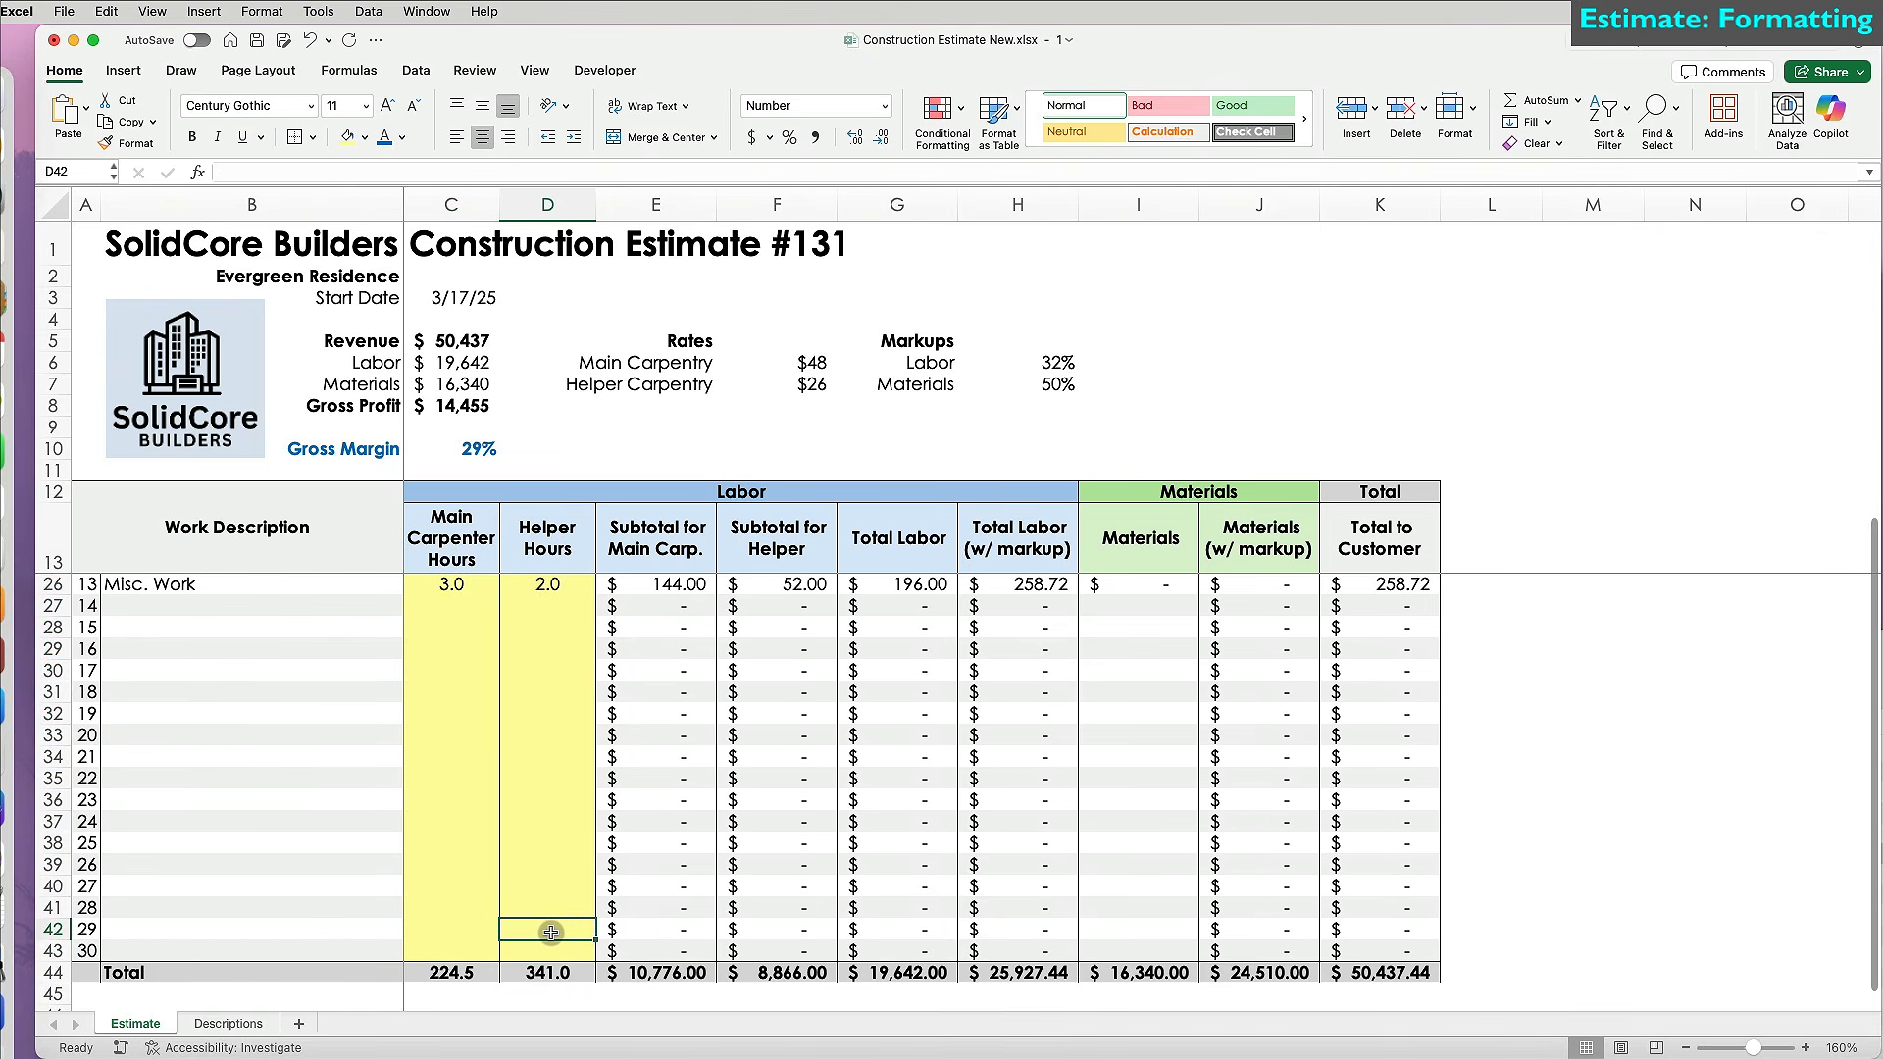
scroll(551, 932, up, 4)
Unlock the Materials input cells from I14 down to row 43.
click(1142, 586)
drag(1148, 615, 1141, 950)
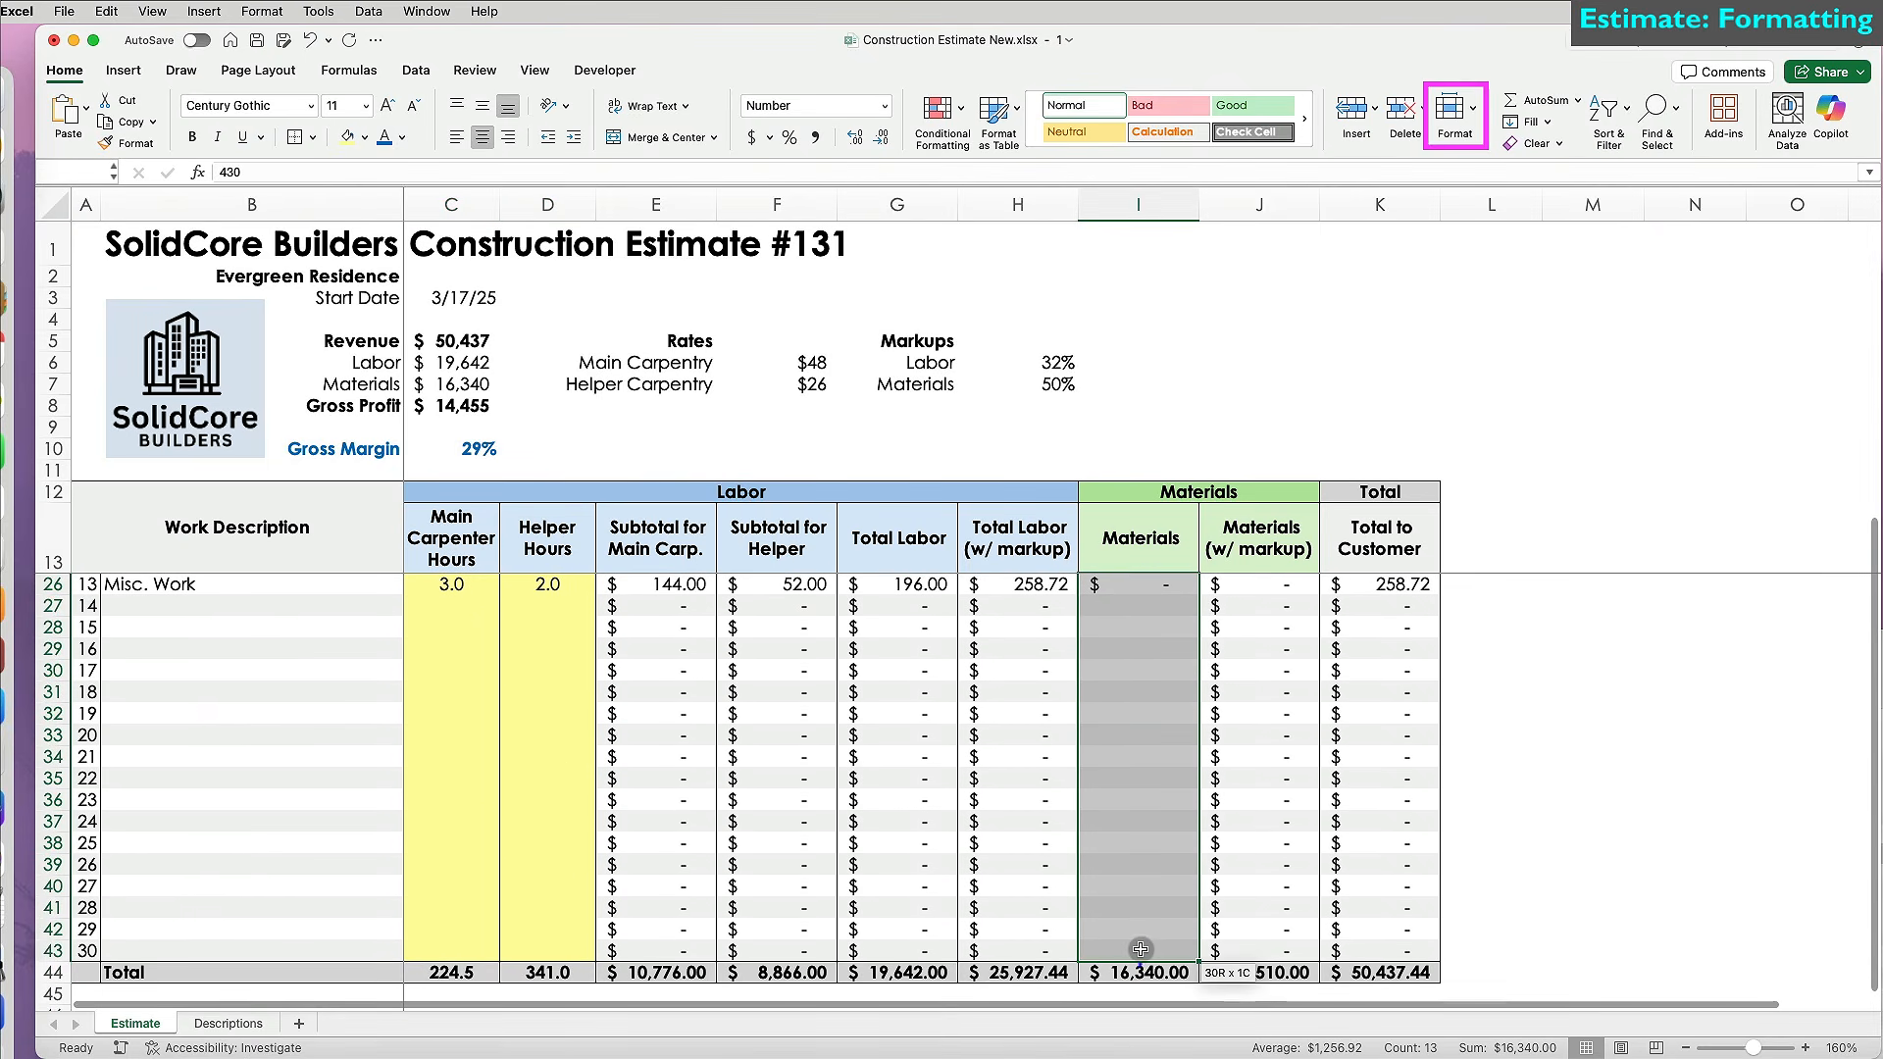
click(1455, 113)
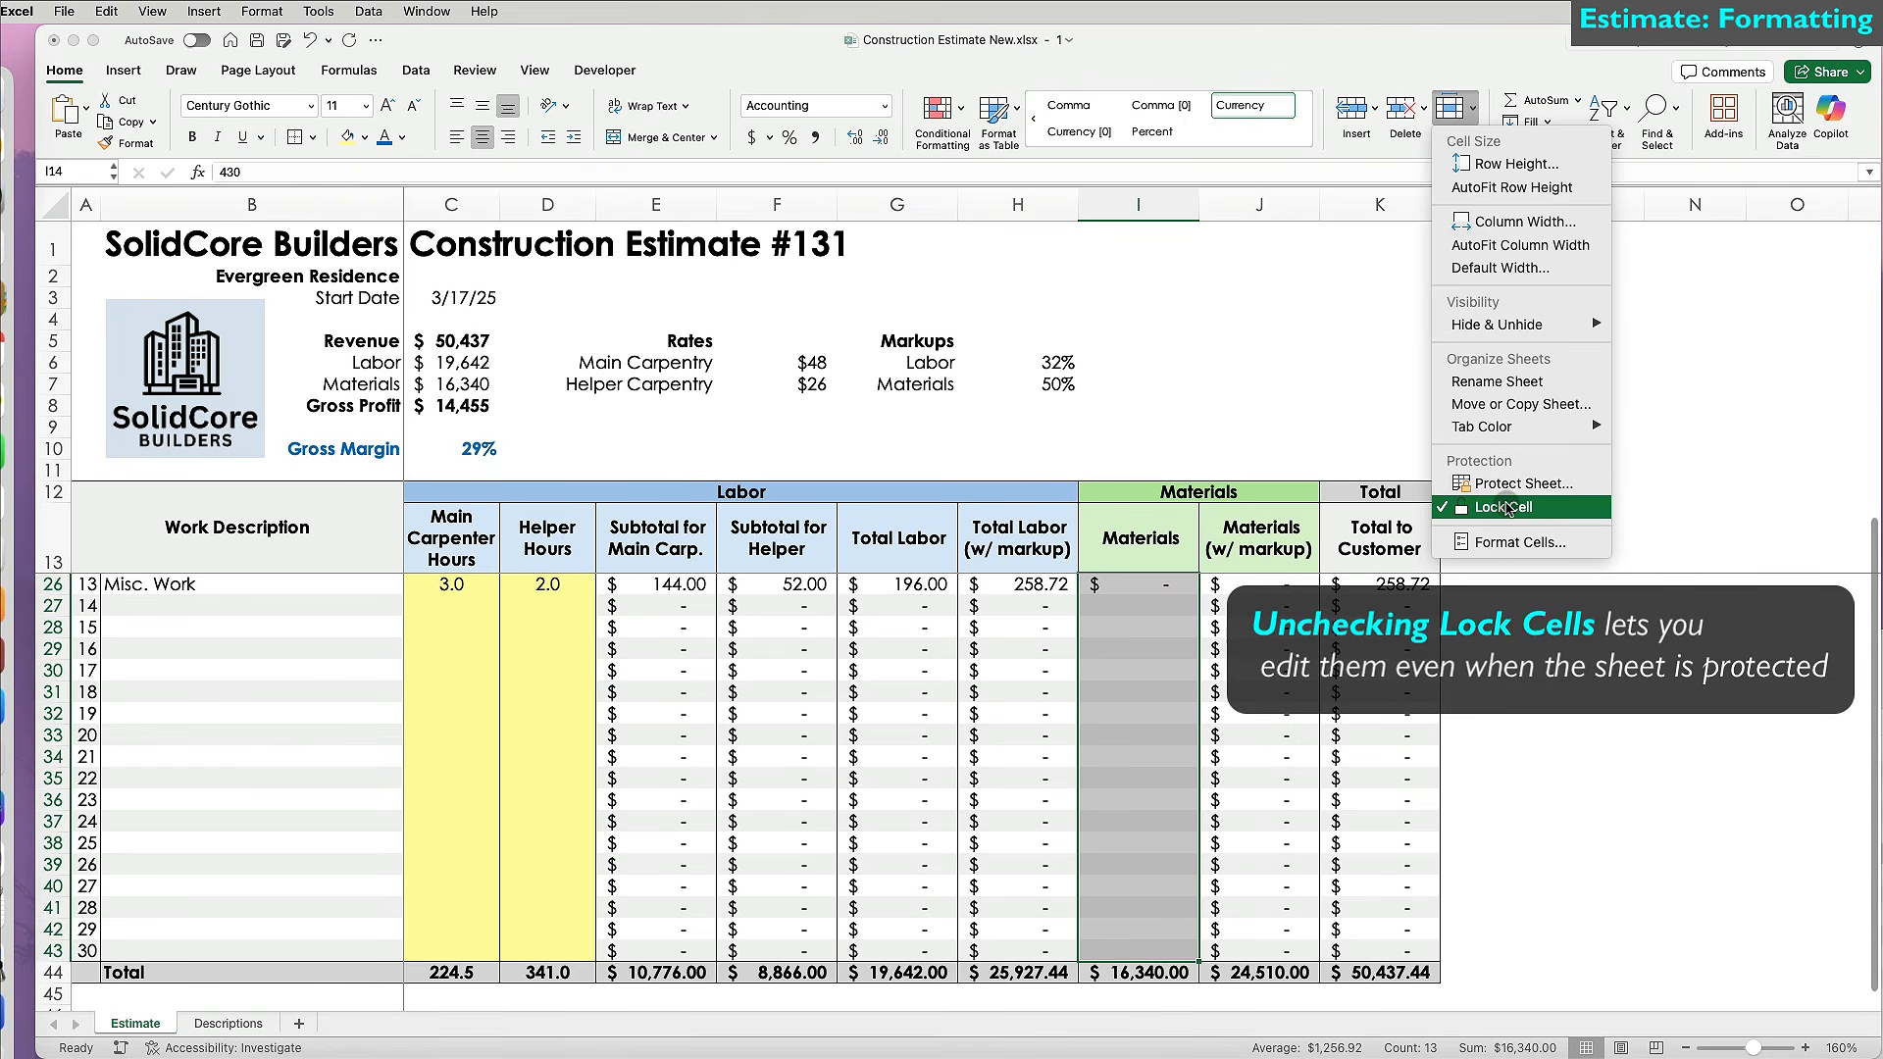
click(1507, 508)
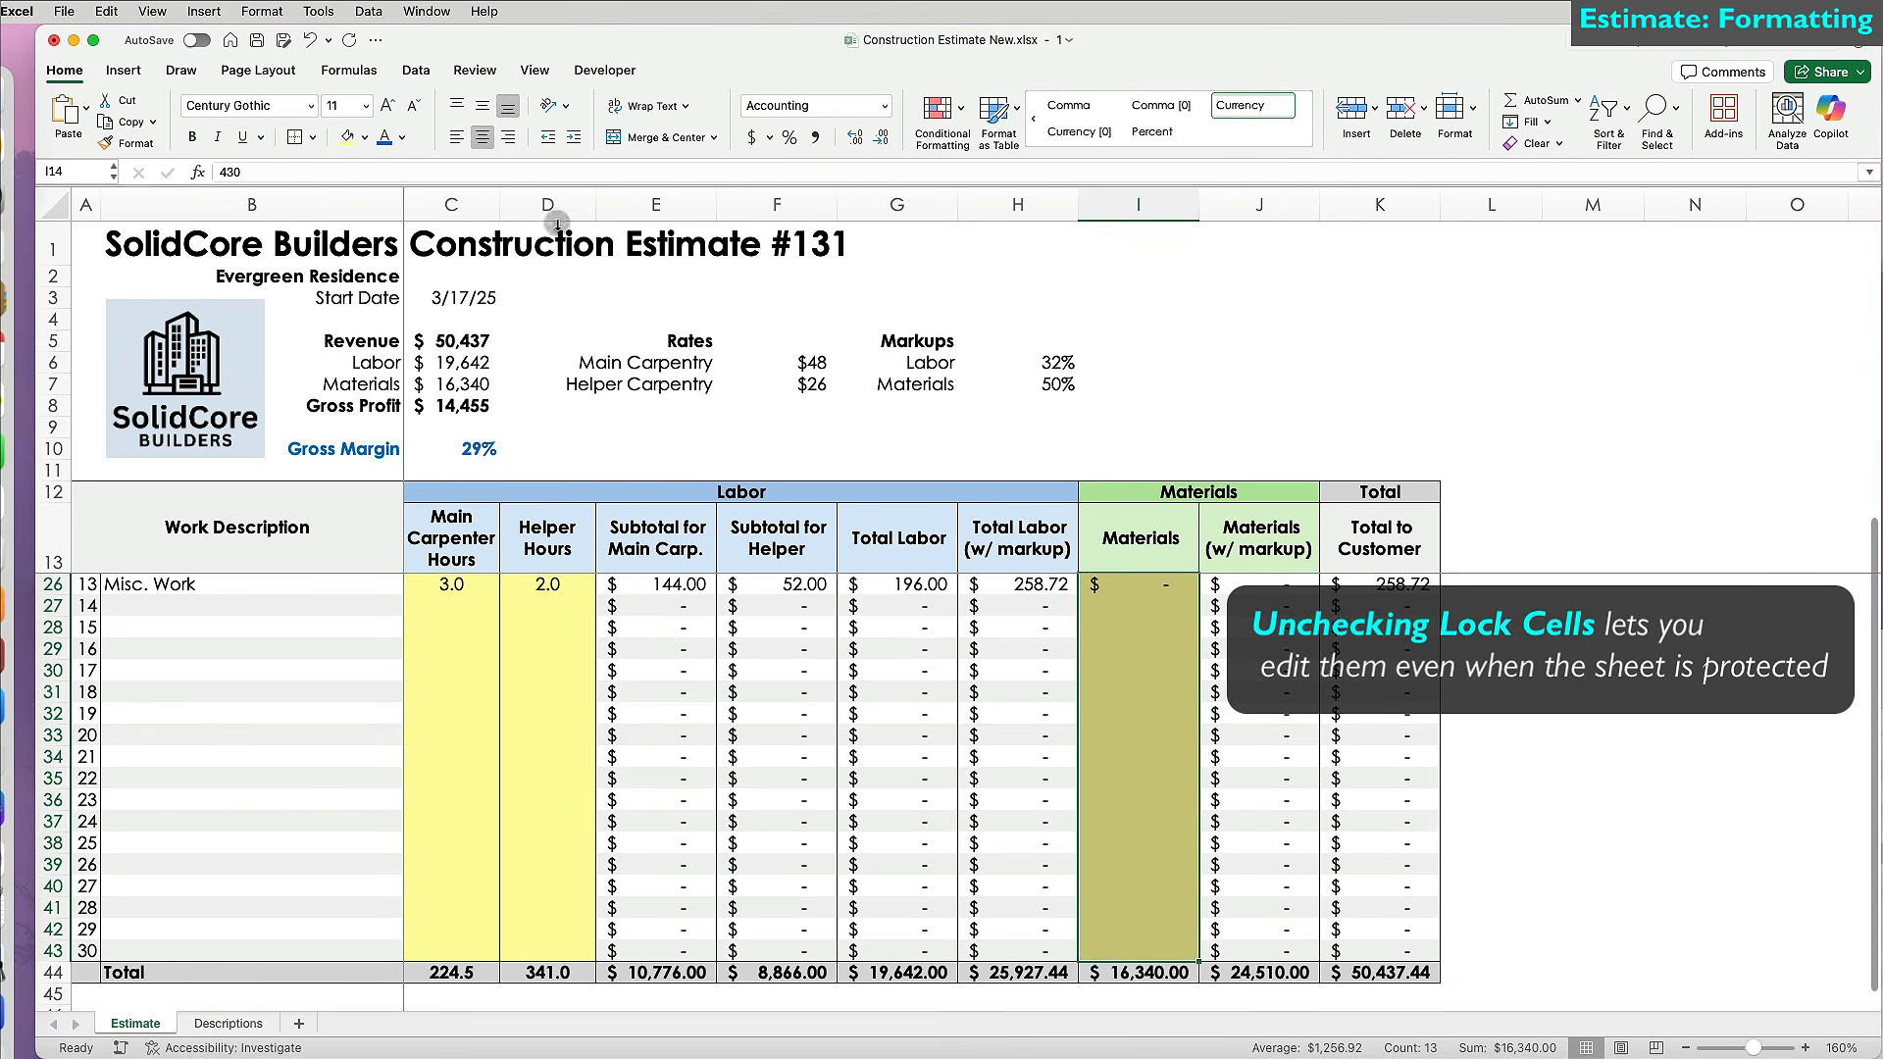
Unlock and fill light yellow the two carpentry rate cells and the Labor and Materials markup cells.
drag(806, 362, 806, 384)
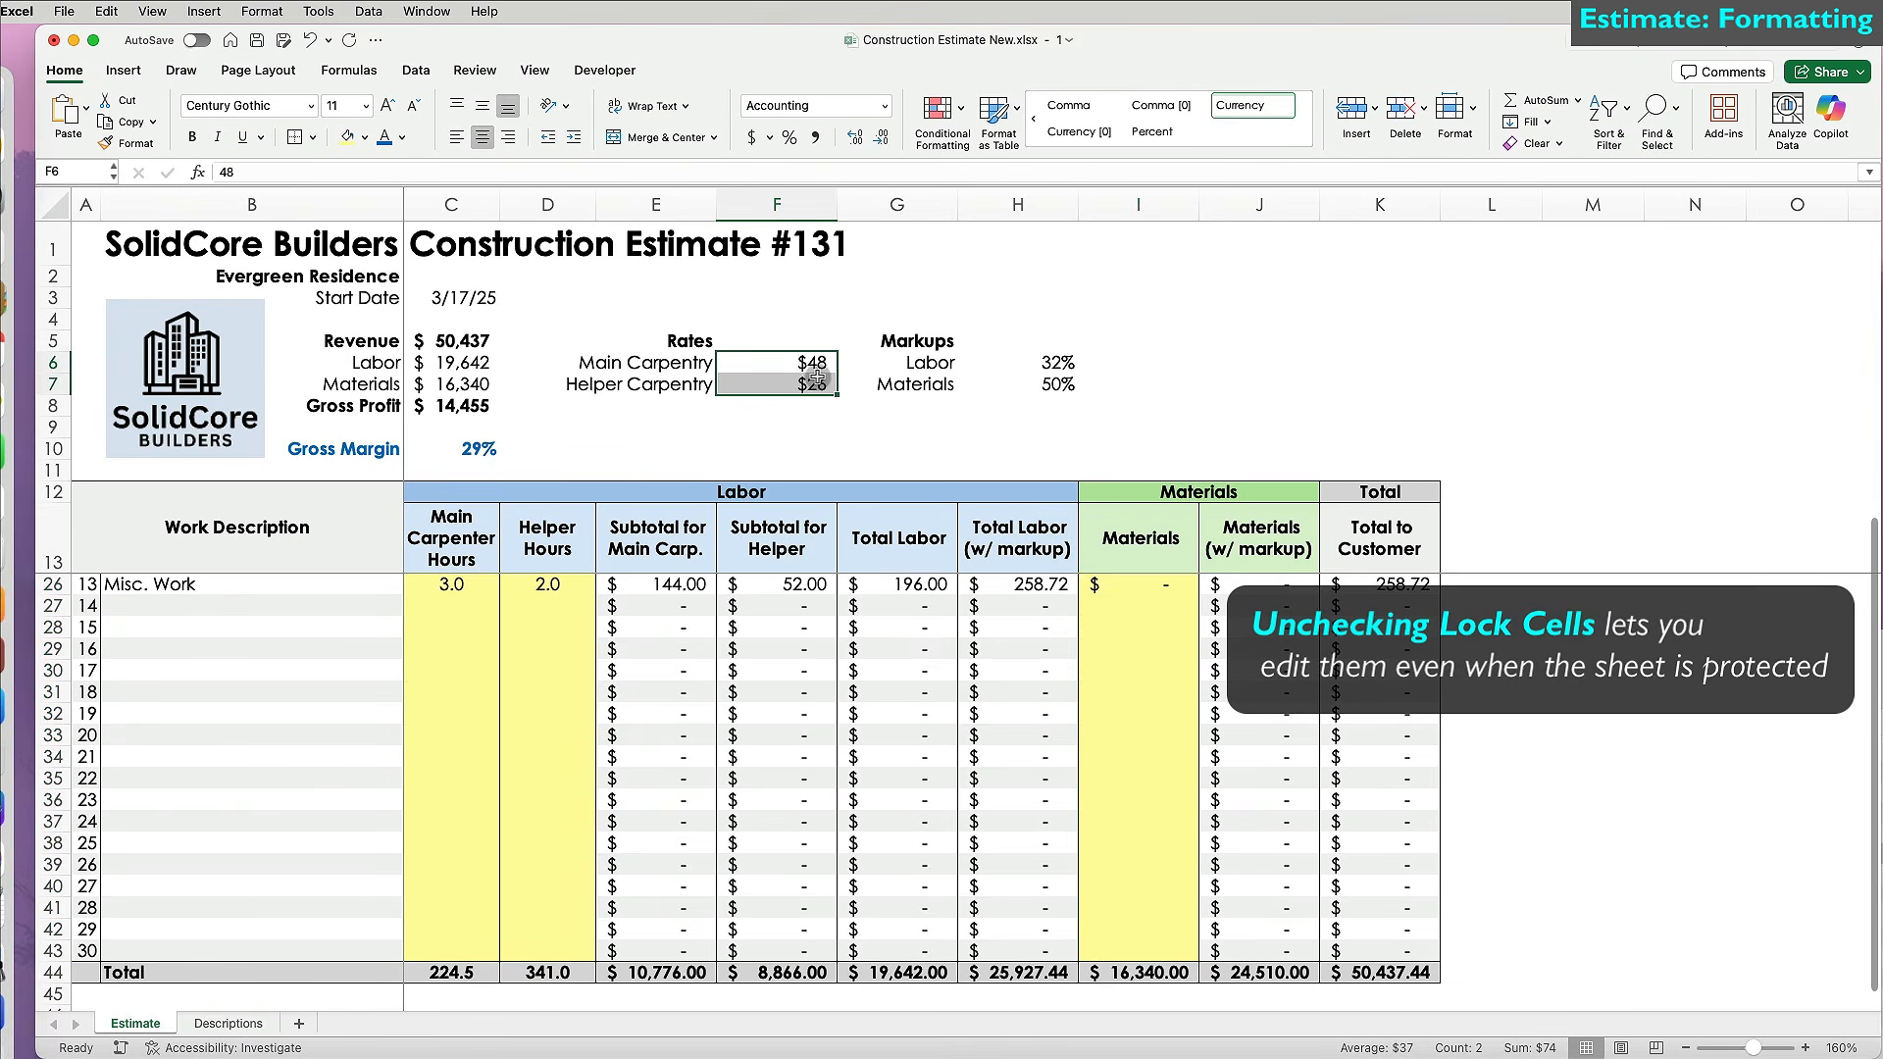
click(1475, 111)
click(1507, 508)
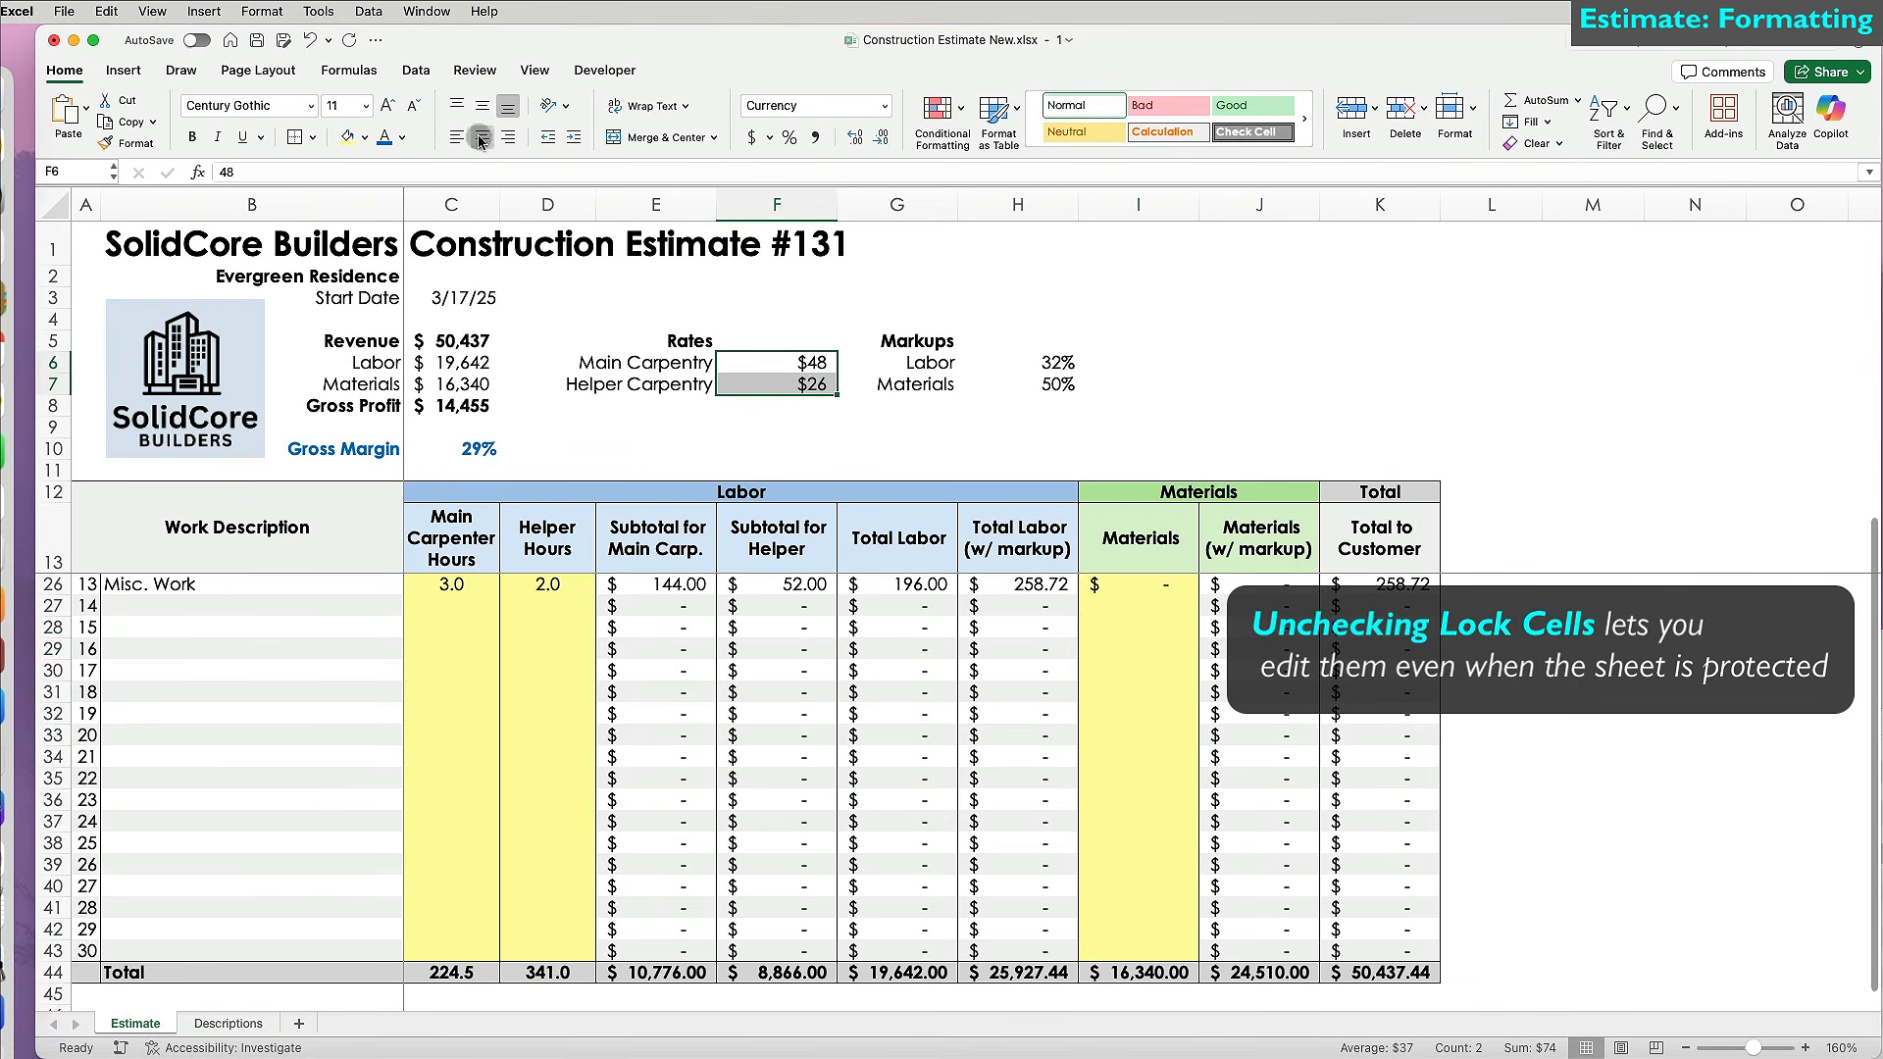
click(350, 137)
drag(1020, 361, 1020, 385)
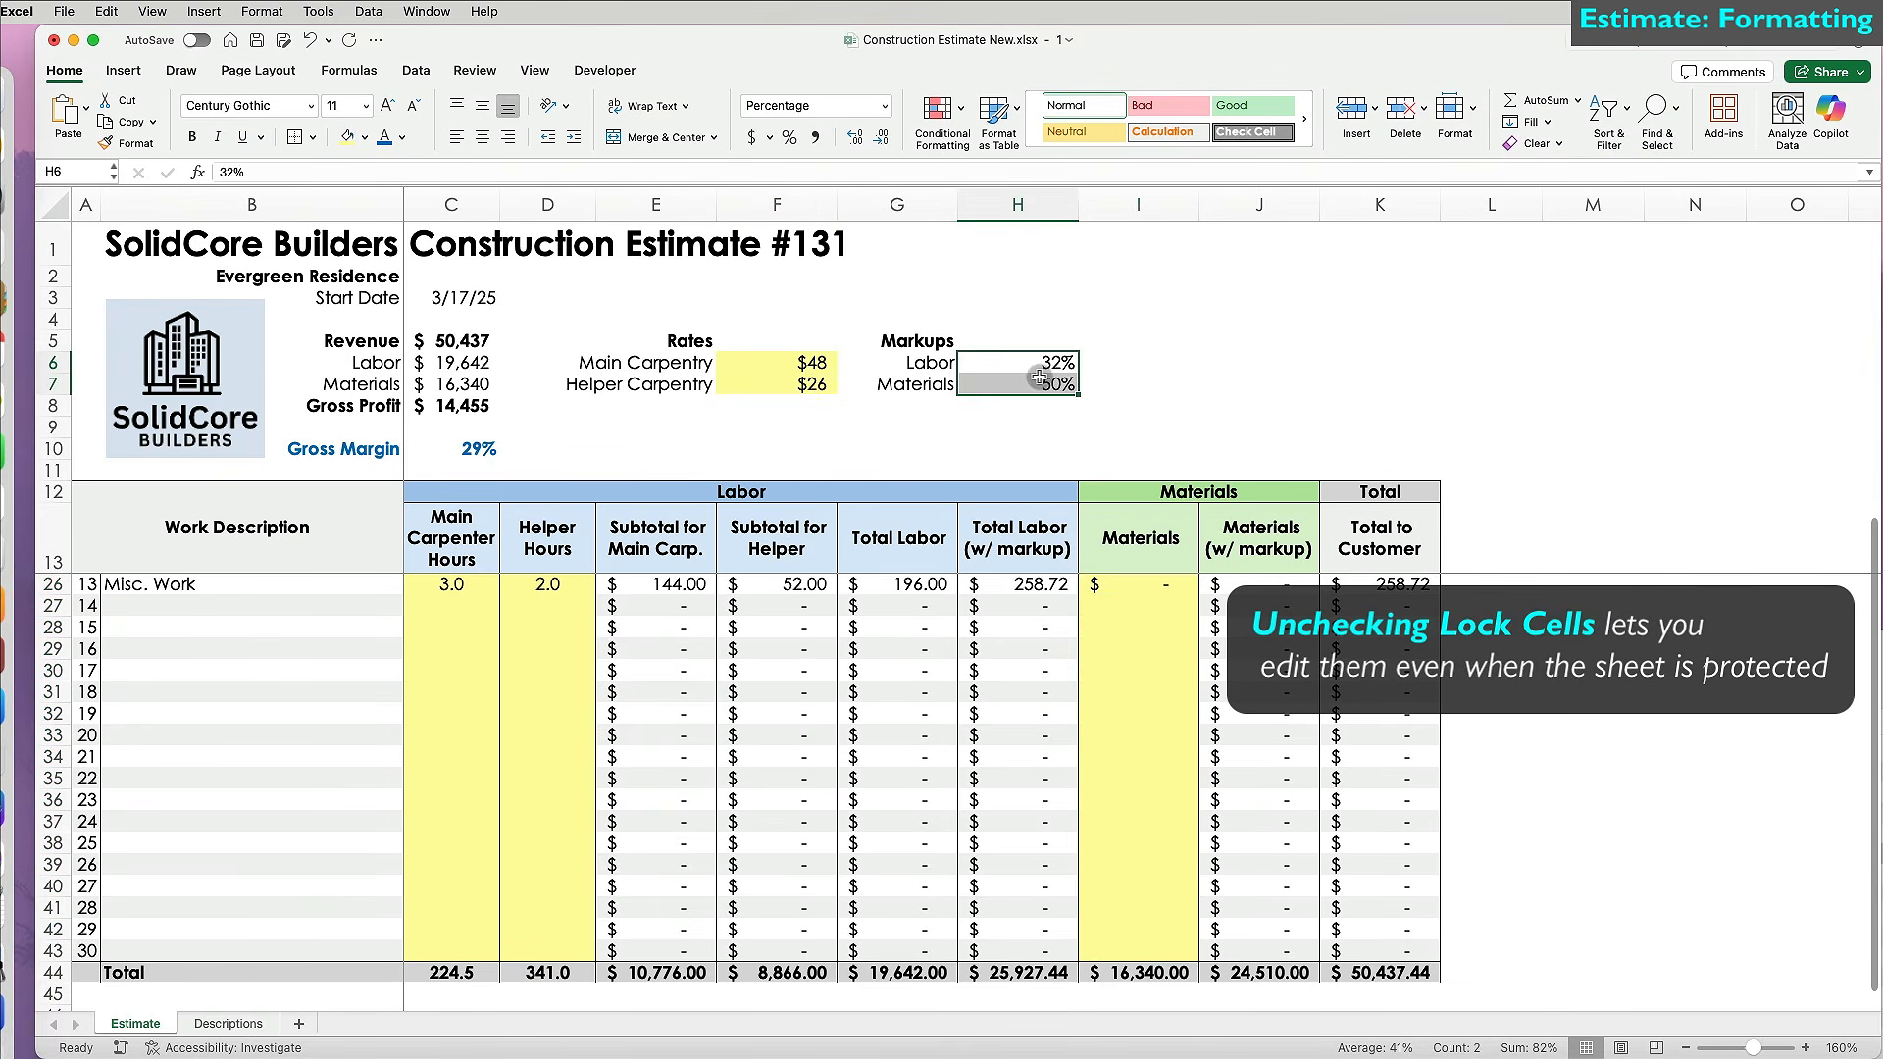
click(1474, 108)
click(1503, 507)
click(350, 136)
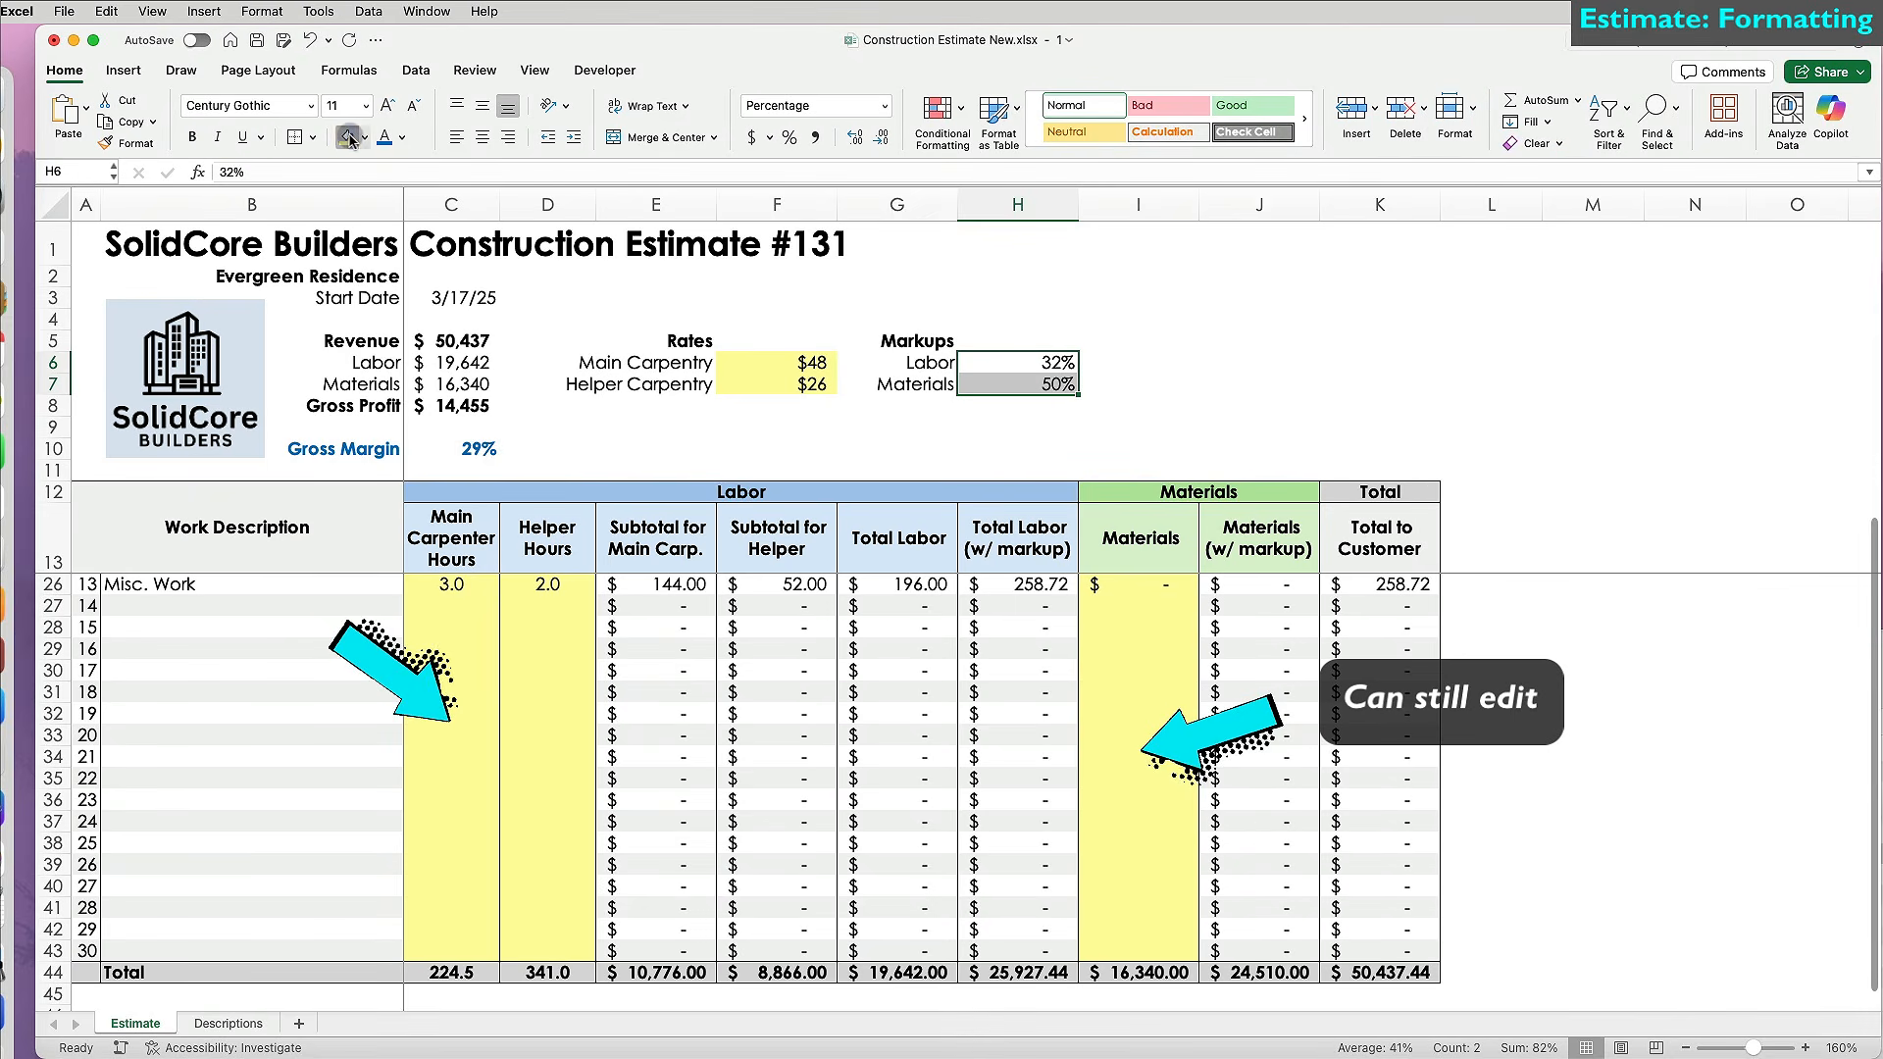
Unlock and fill light yellow the start date and project name cells.
click(464, 296)
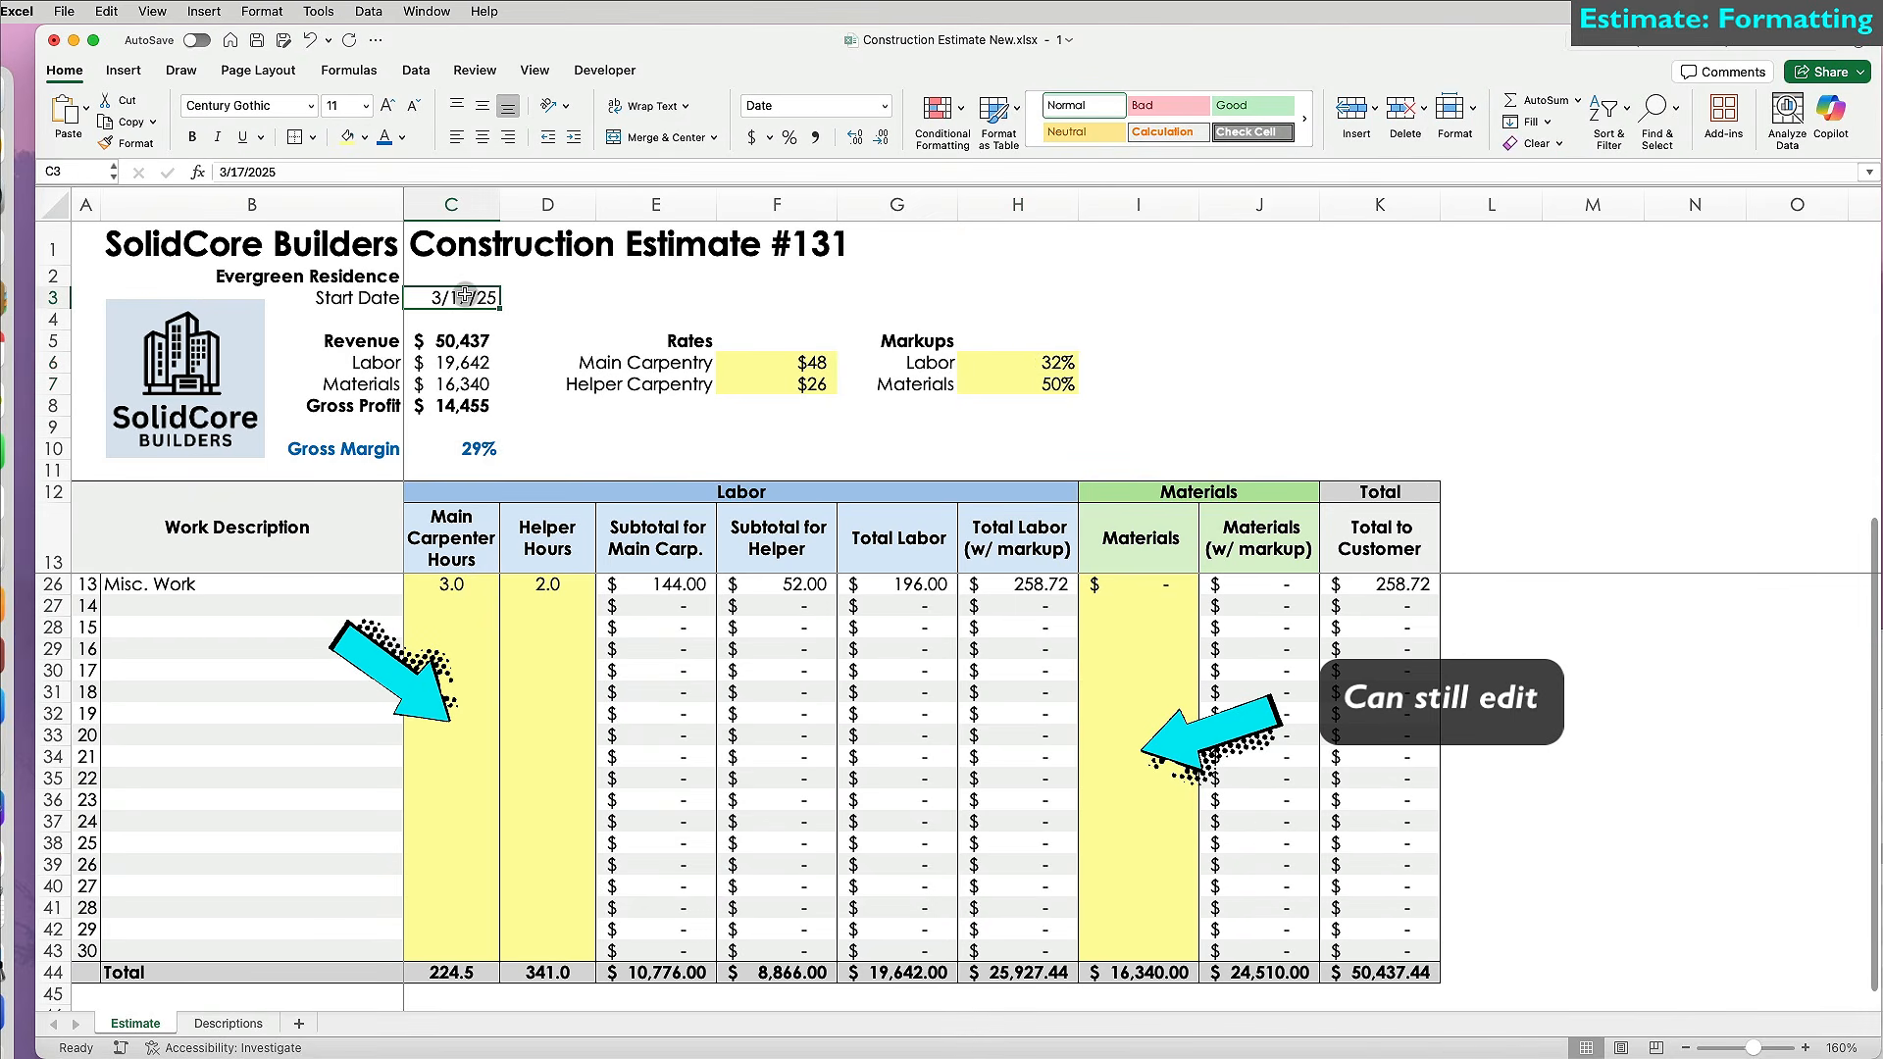
click(1454, 112)
click(1476, 507)
click(351, 136)
click(336, 278)
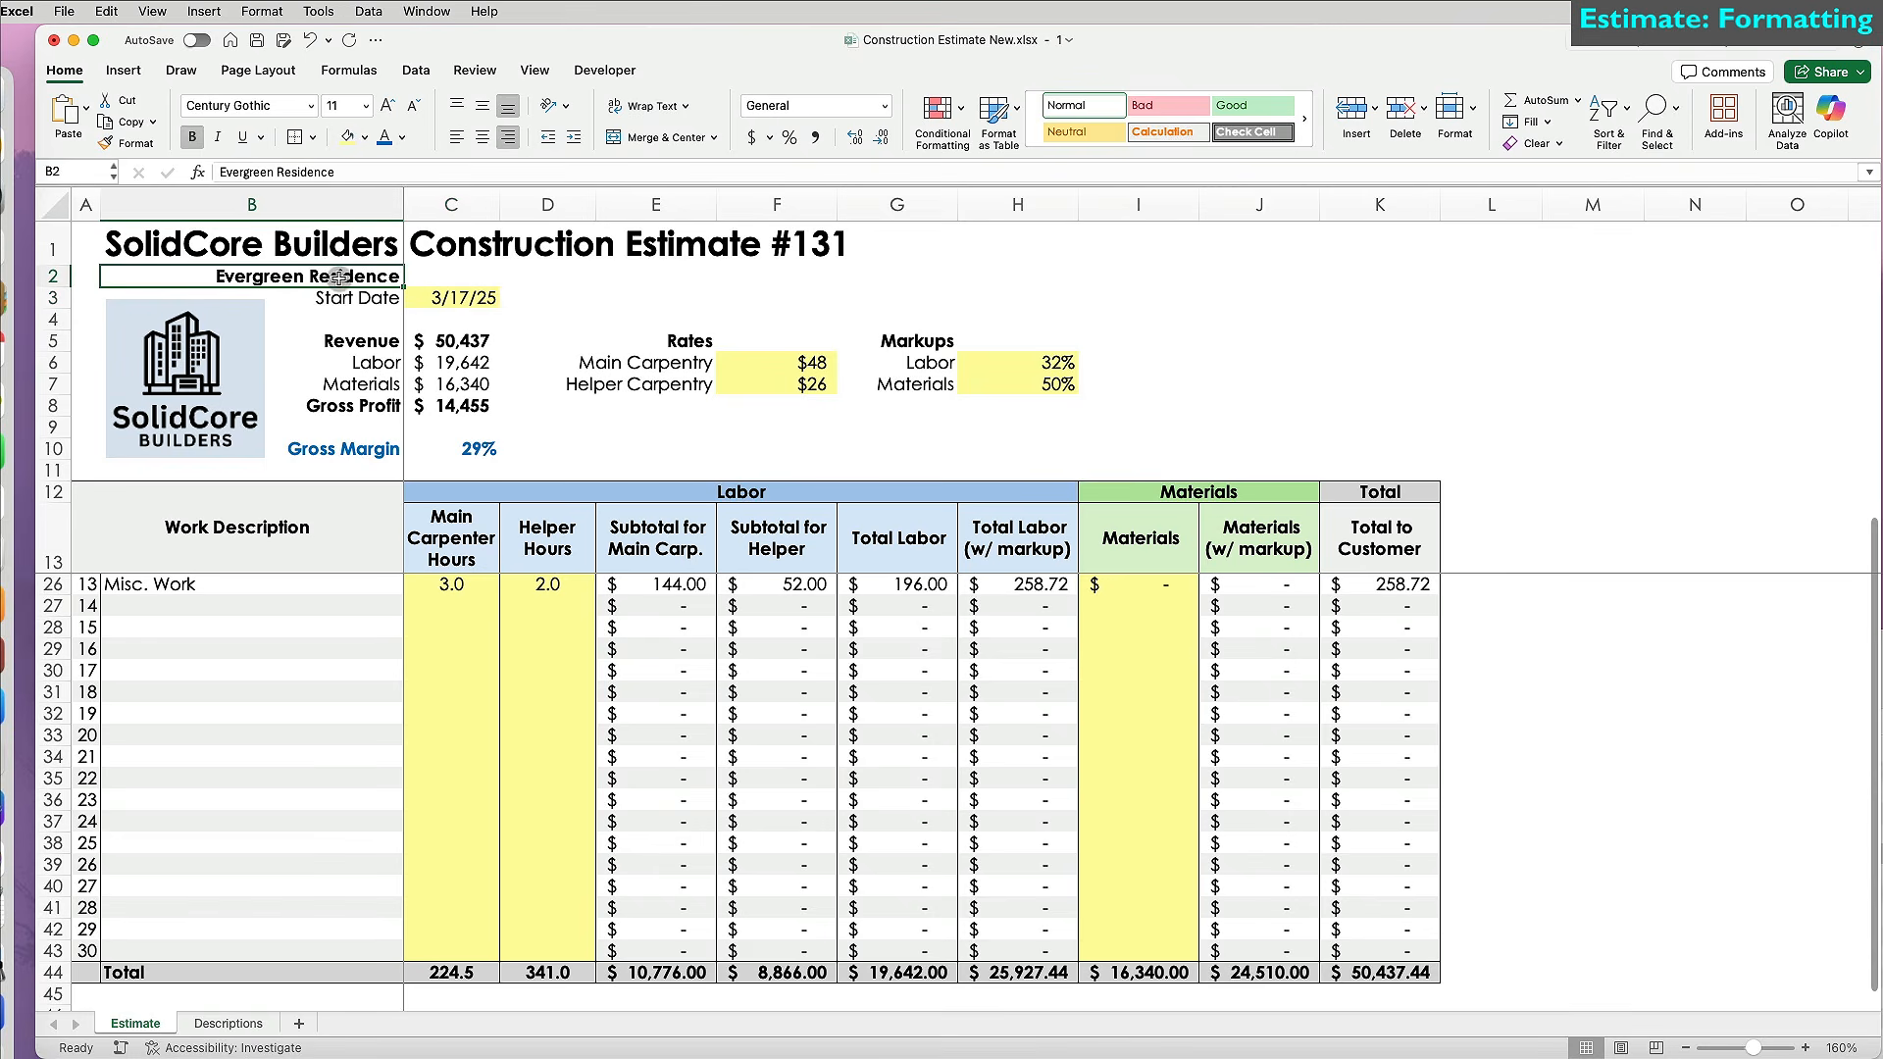
click(351, 136)
click(1454, 113)
click(1484, 502)
Change the cell lock setting for the title cells across row 1.
drag(246, 246, 784, 245)
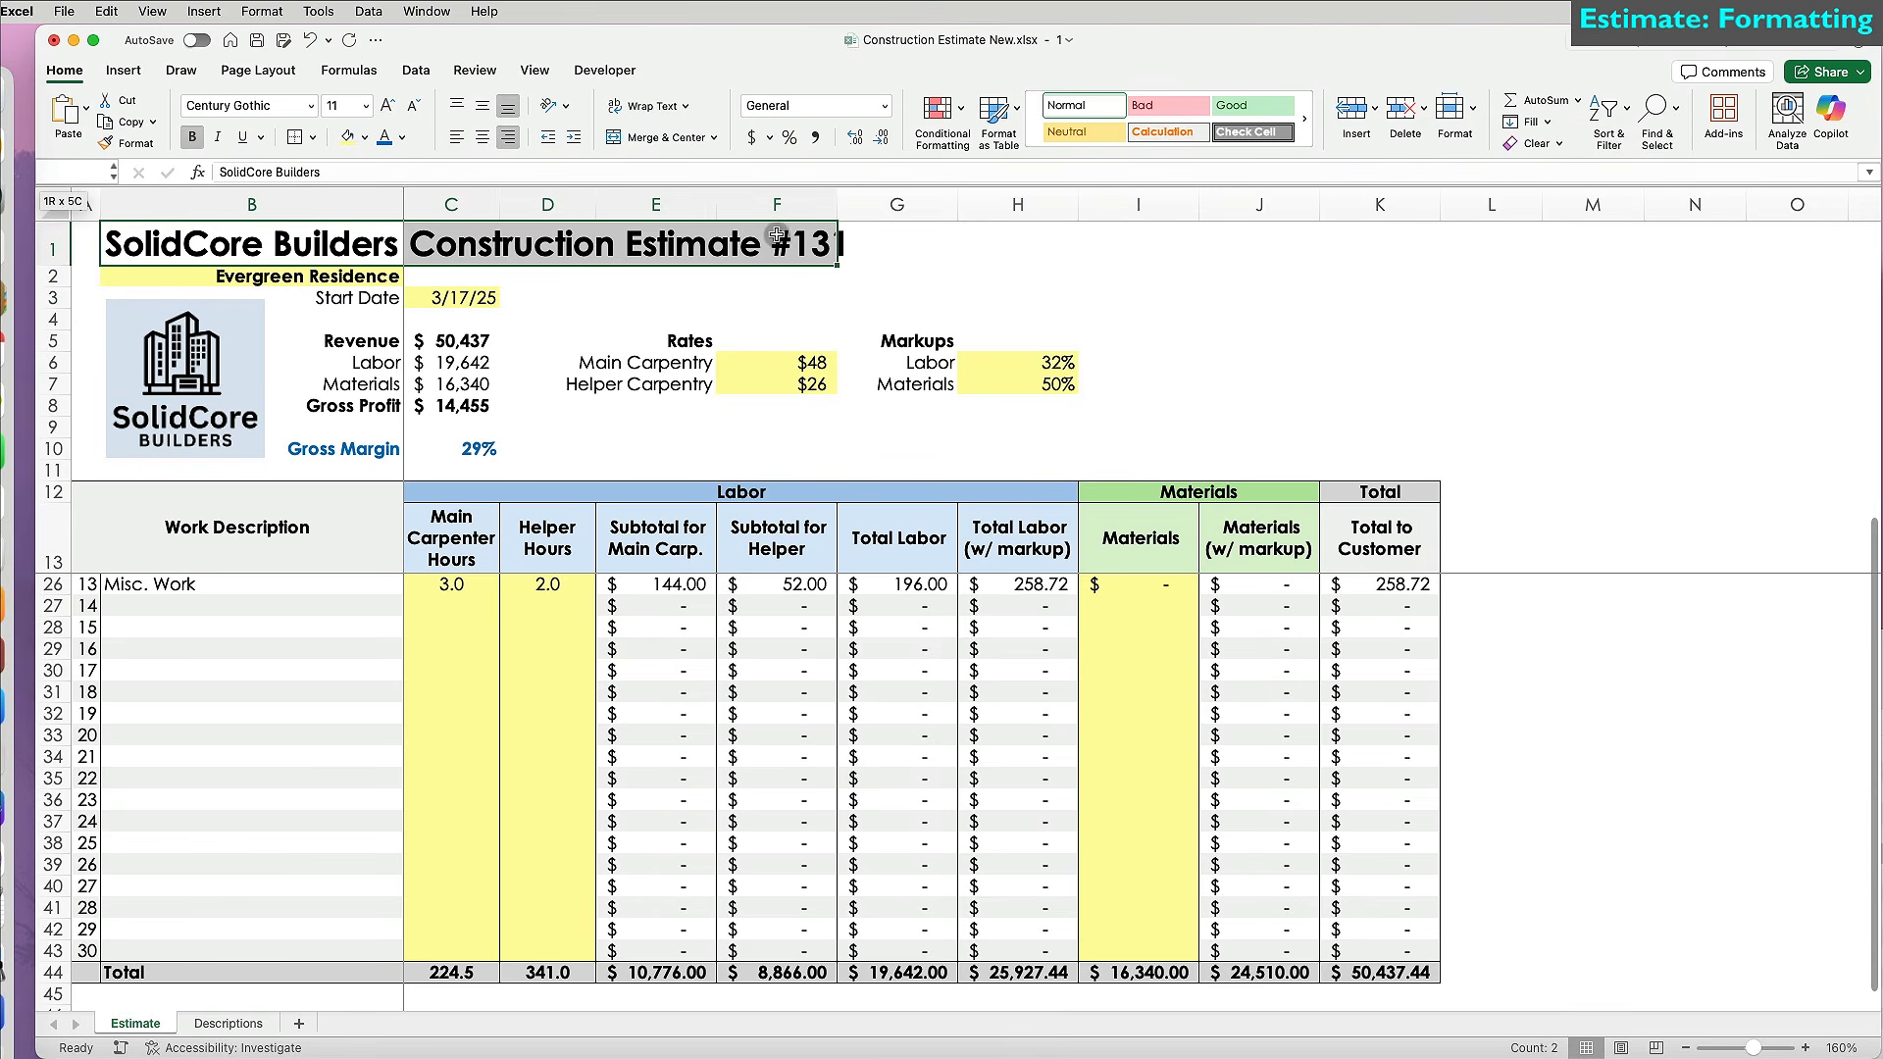
click(1454, 110)
click(1493, 510)
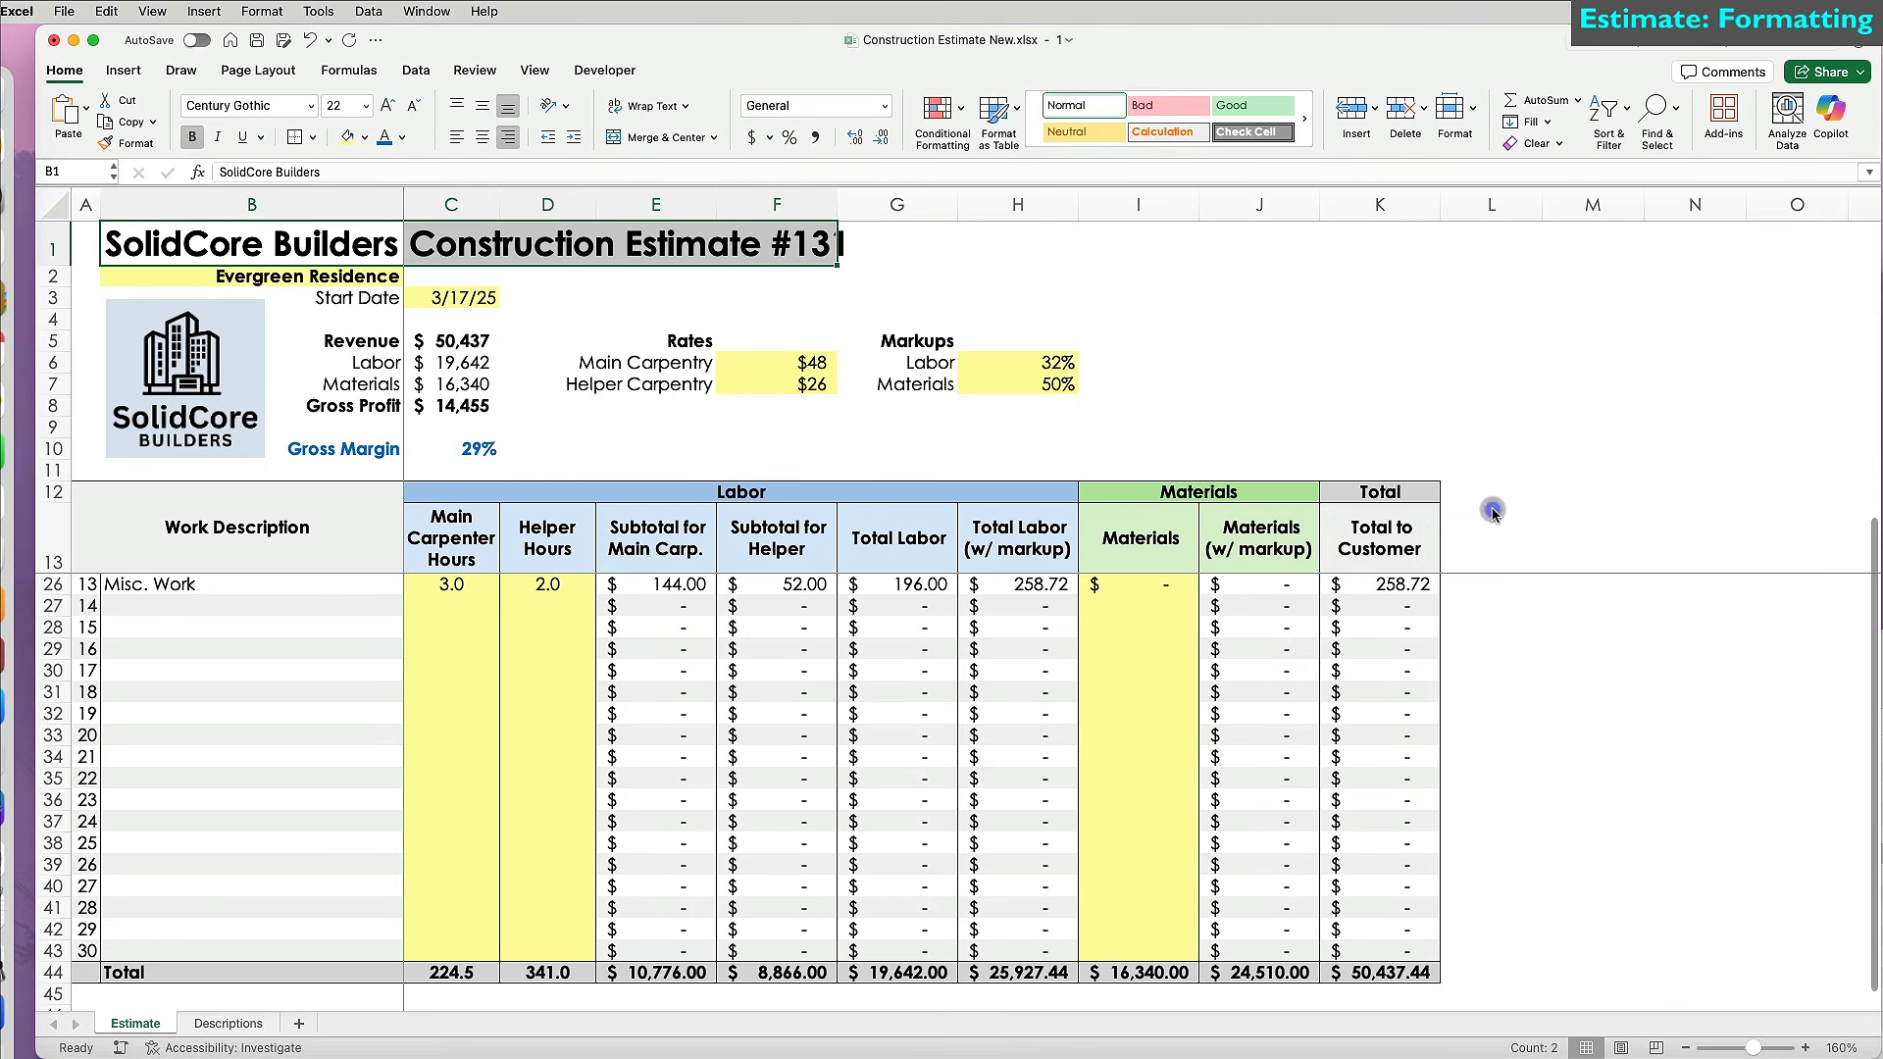
click(1498, 405)
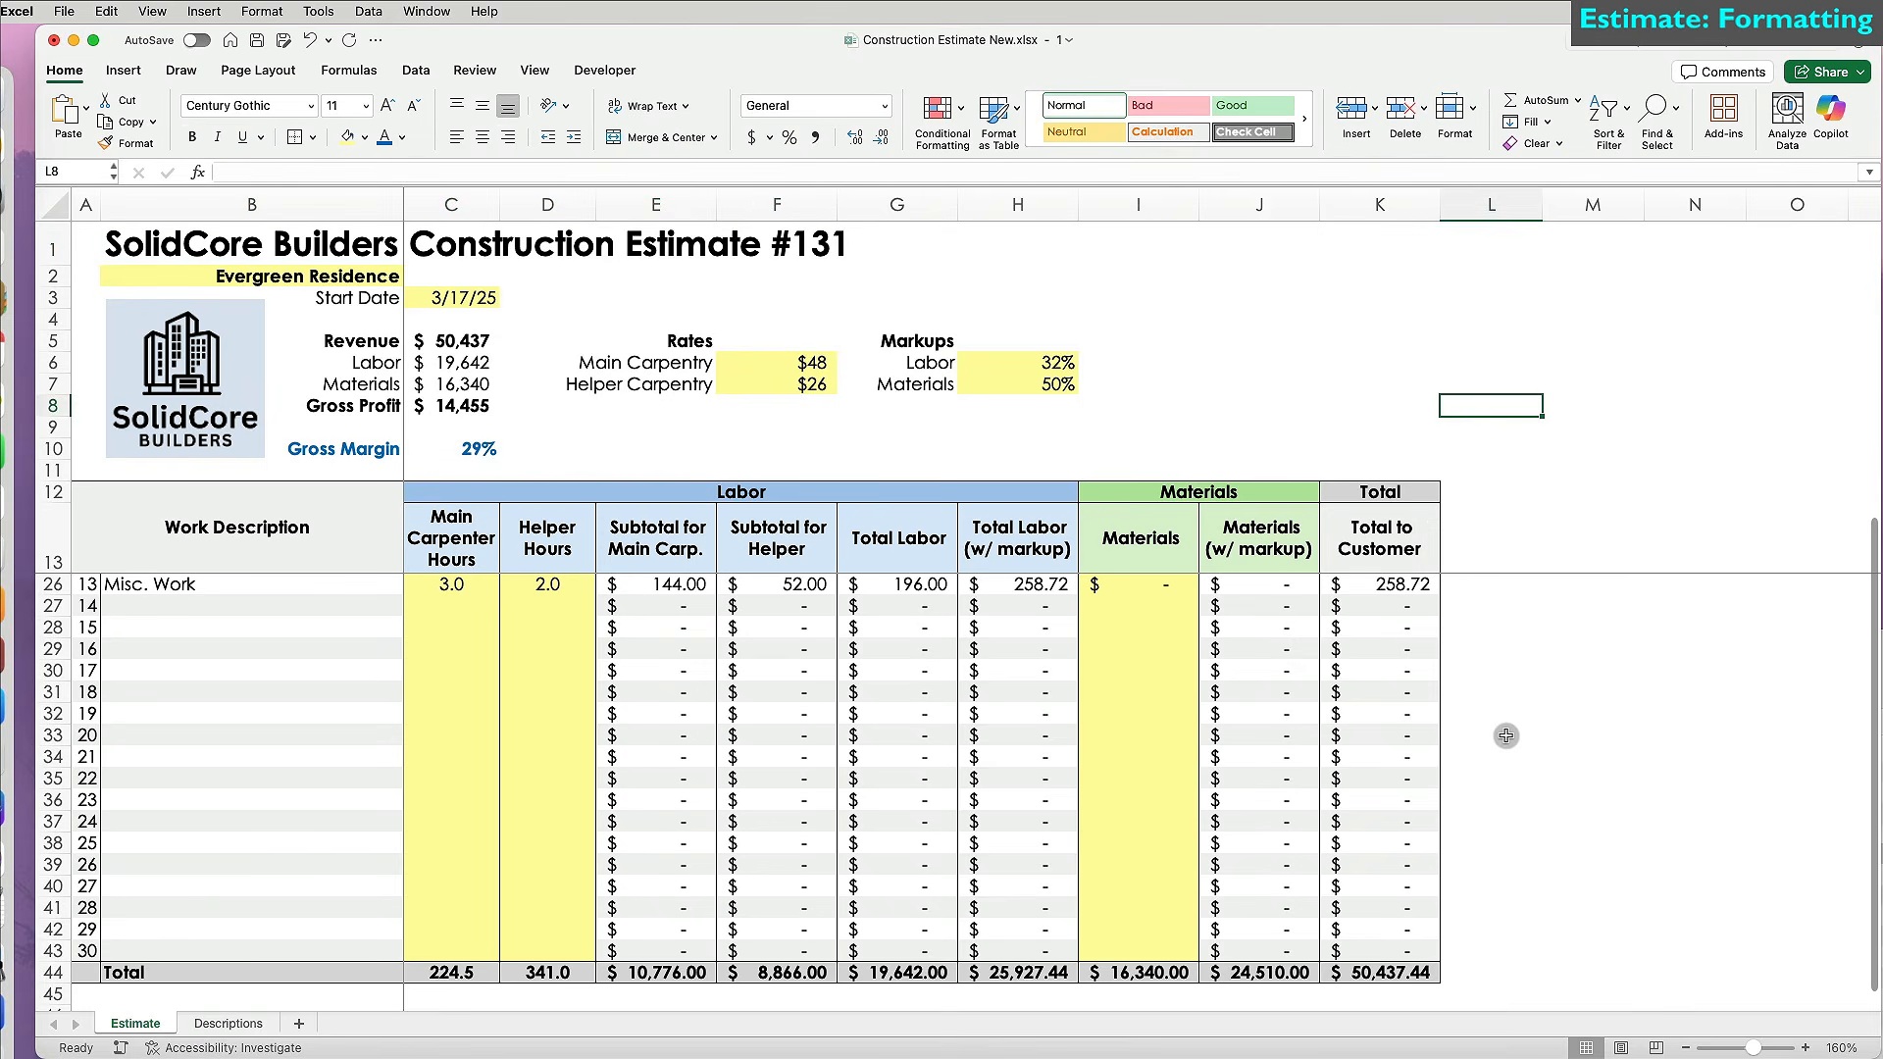
click(419, 71)
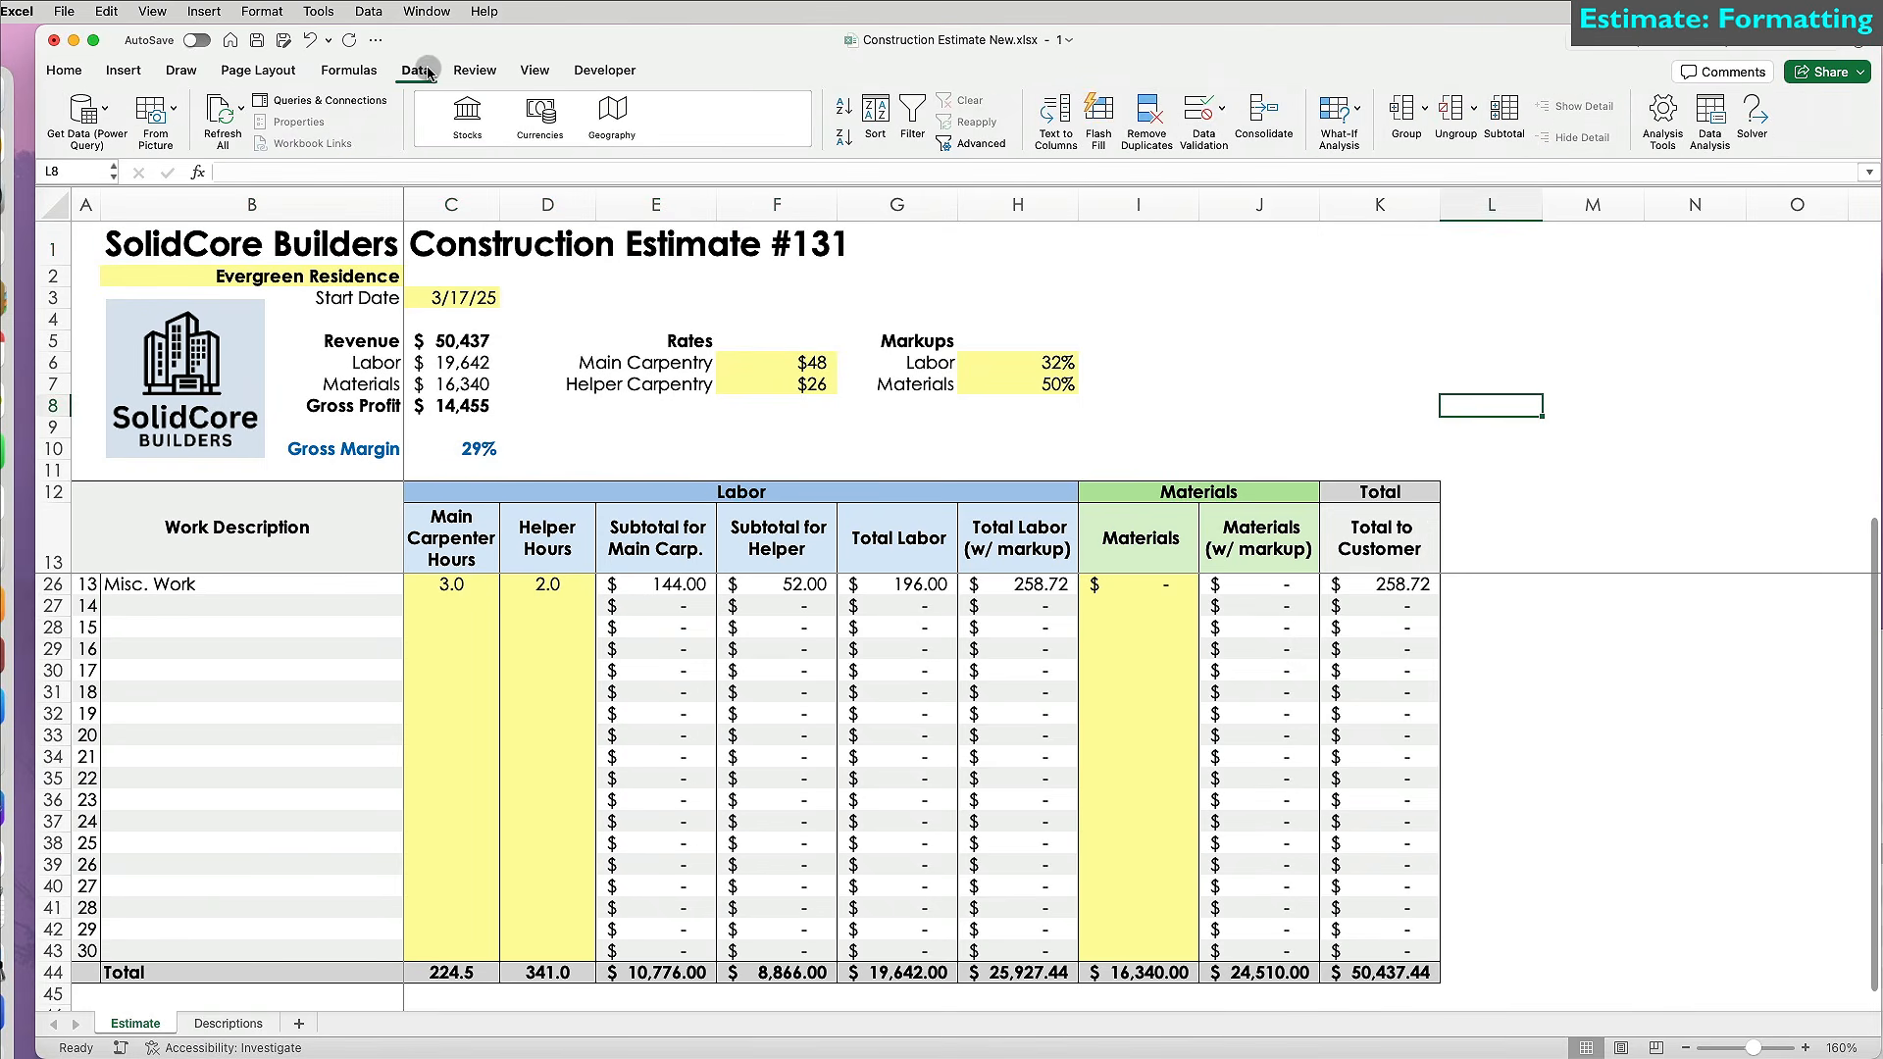
Protect the Estimate sheet while still allowing cell and column formatting and object editing.
click(474, 71)
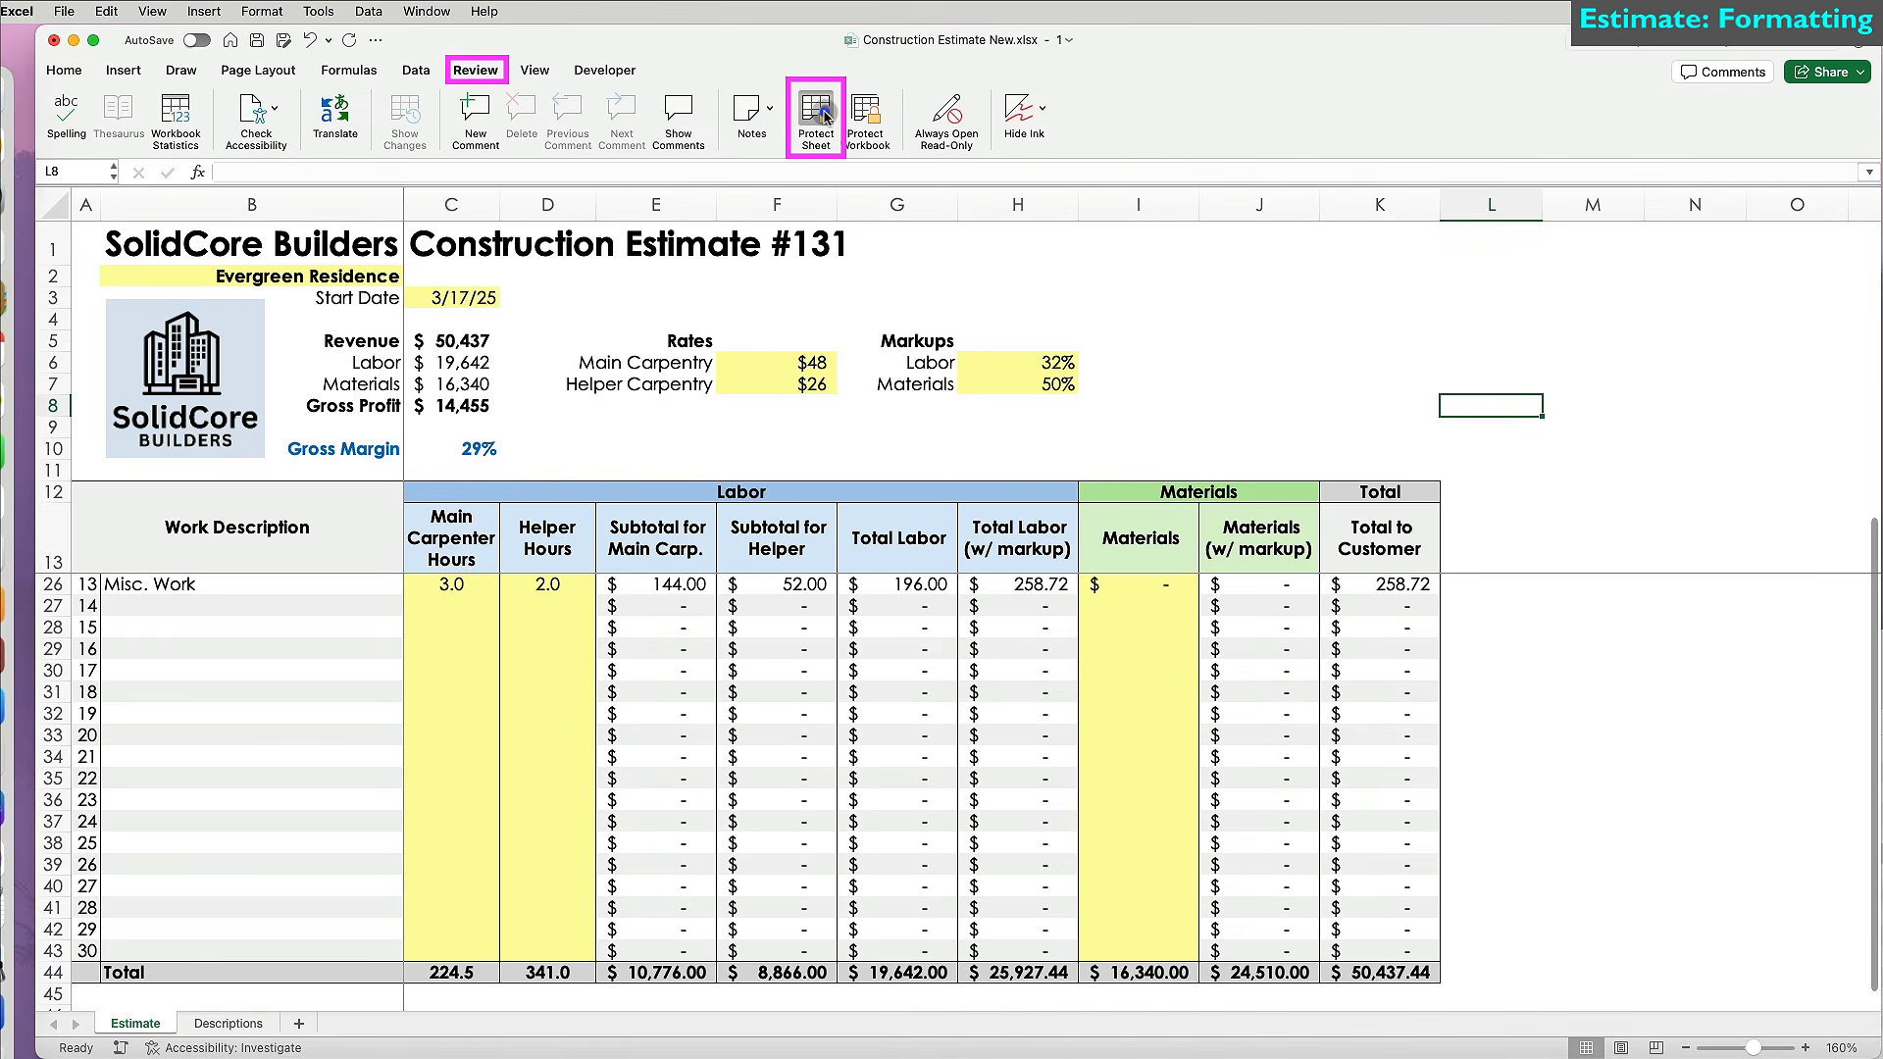
click(816, 115)
click(1295, 504)
click(1316, 536)
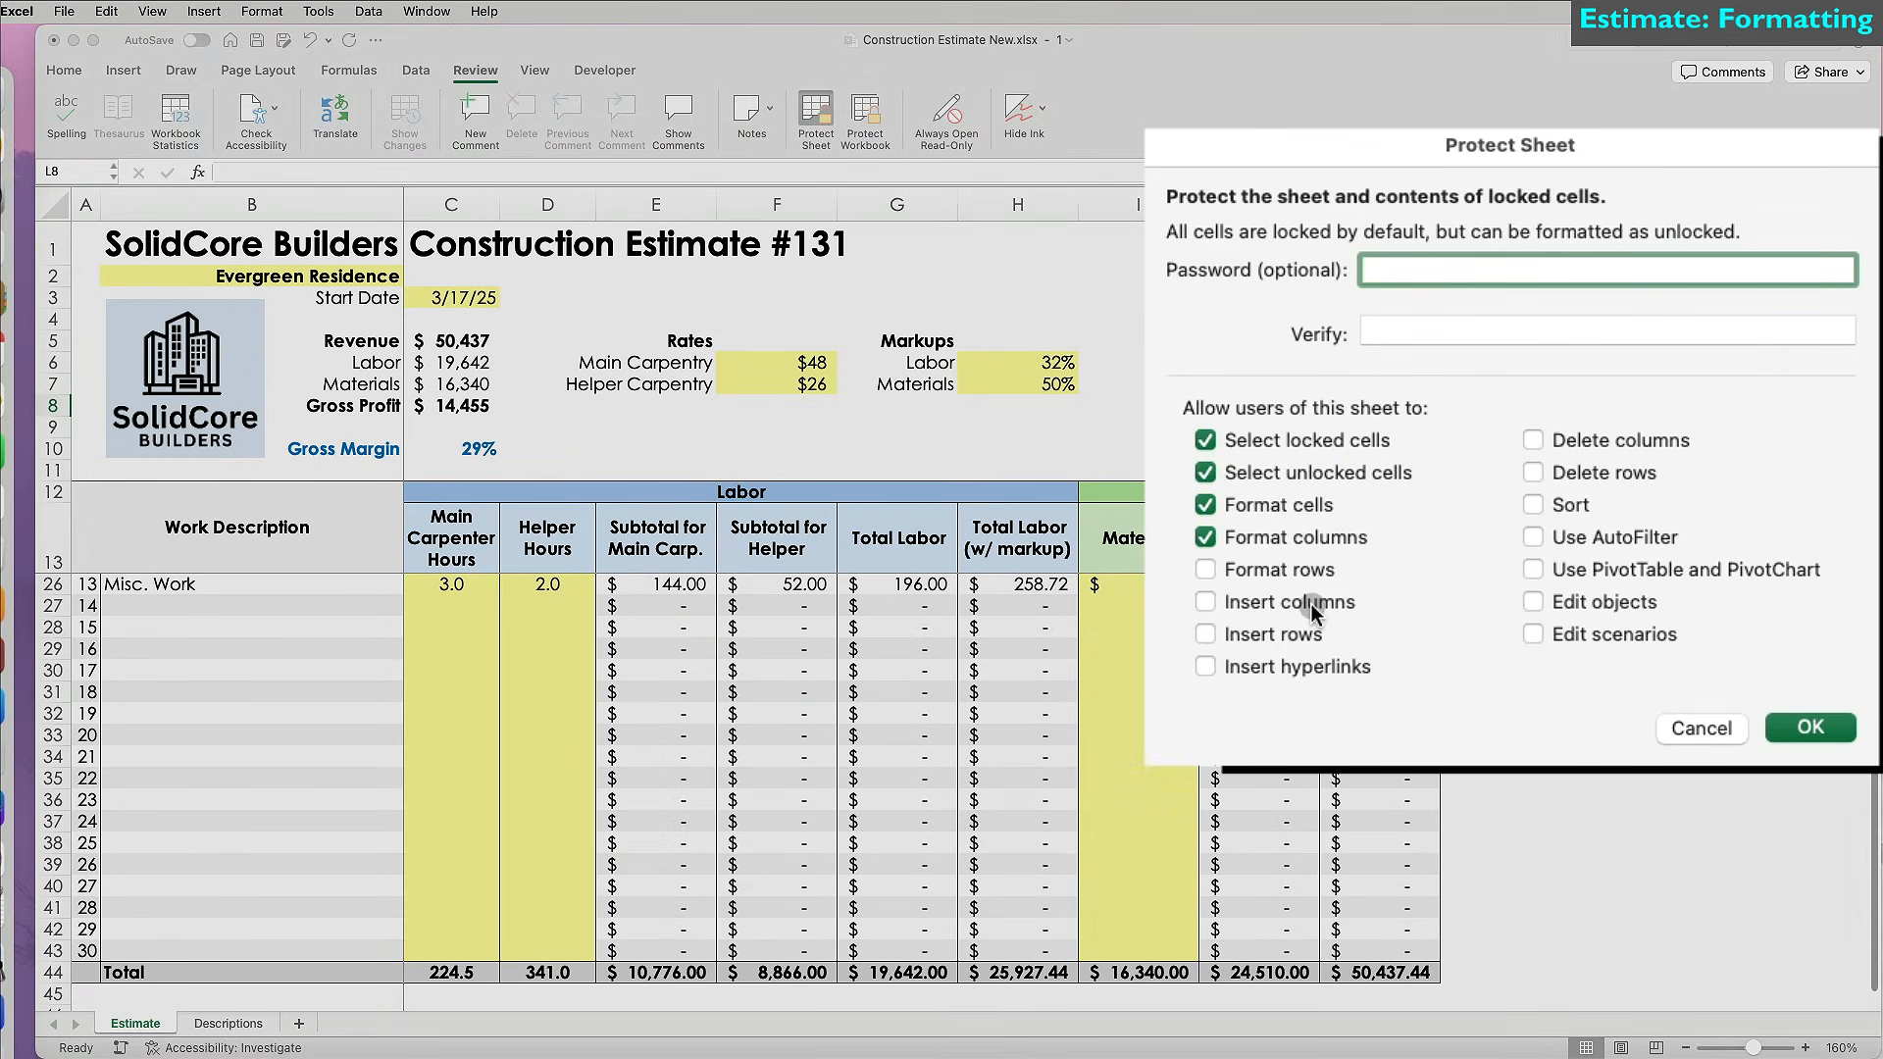
click(1592, 602)
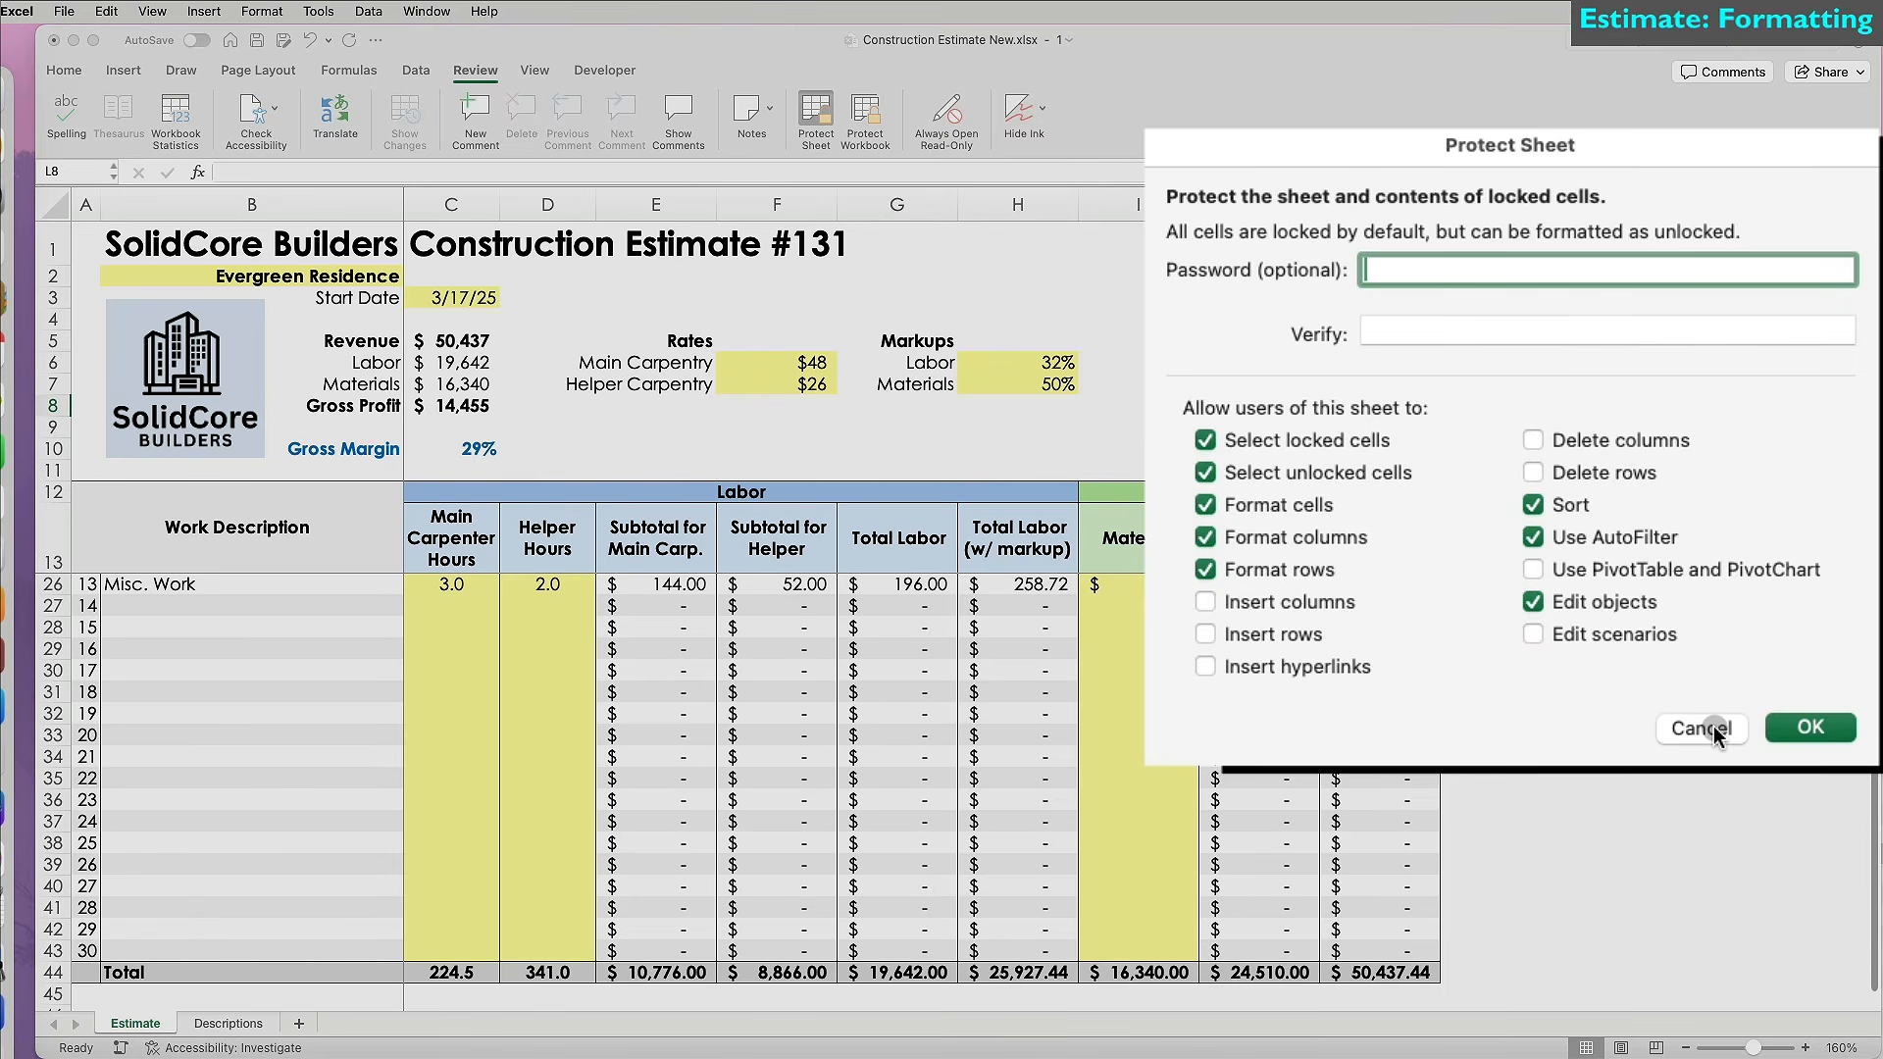
key(Return)
Test protection: set Prep Work helper hours to 32 and confirm a locked subtotal refuses edits.
click(1689, 667)
scroll(1209, 654, up, 5)
click(554, 585)
text(32)
key(Return)
double_click(785, 648)
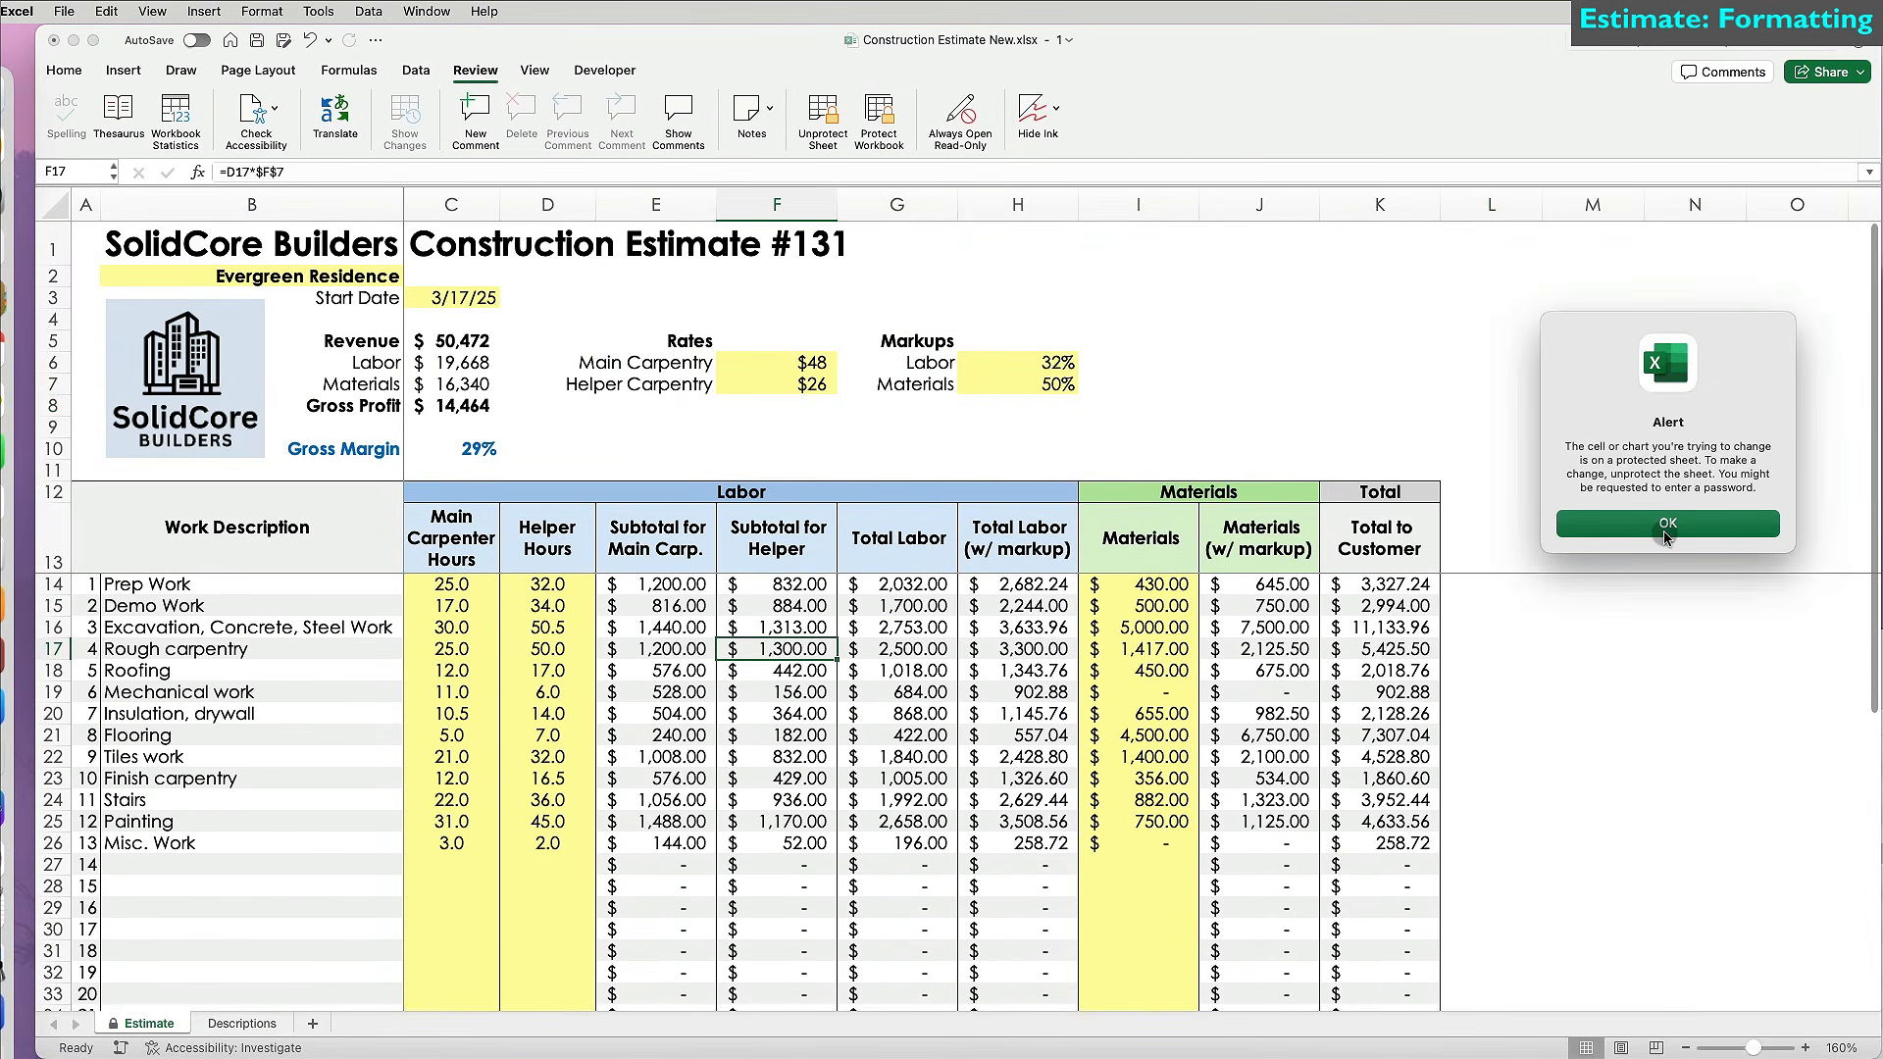
click(1664, 532)
Enter a 30% Labor markup and $50/$28 carpentry rates, then unprotect the sheet.
click(1039, 363)
text(30)
key(Return)
click(827, 363)
text(50)
key(Return)
text(28)
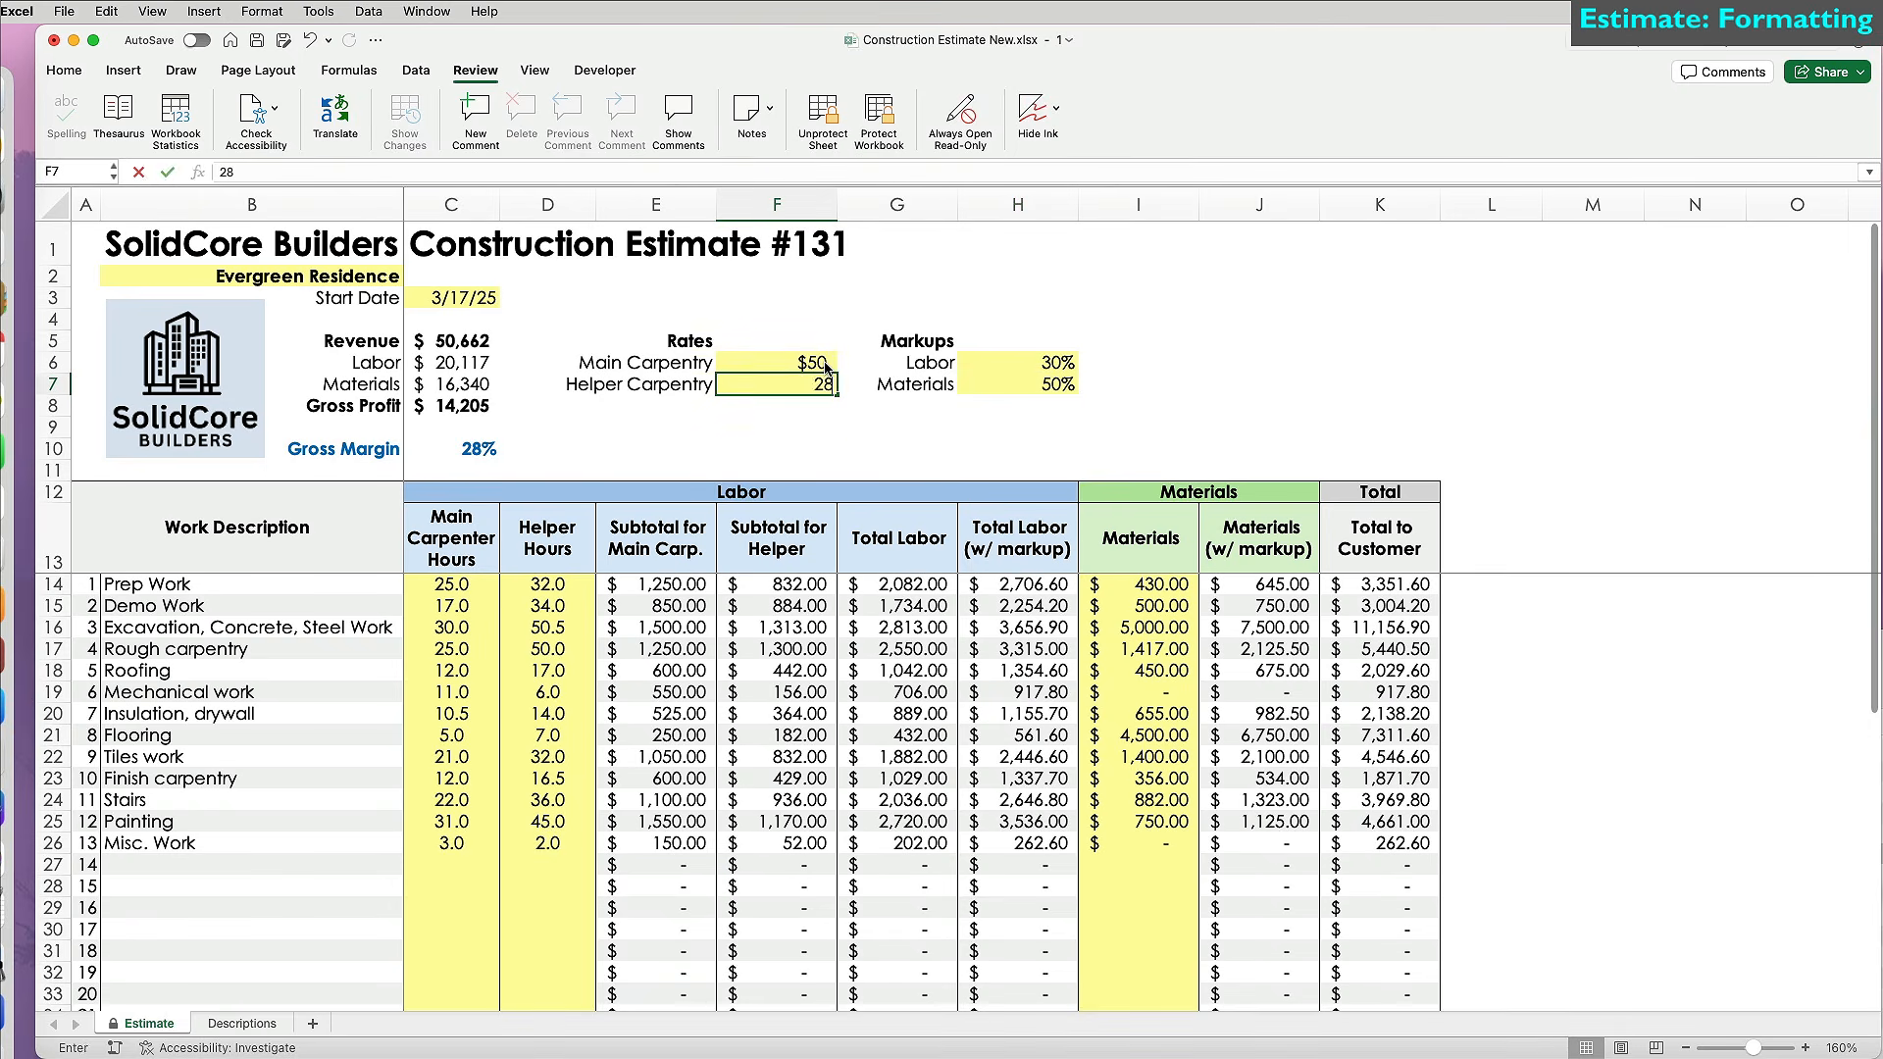
key(Return)
scroll(885, 685, down, 5)
scroll(885, 685, up, 5)
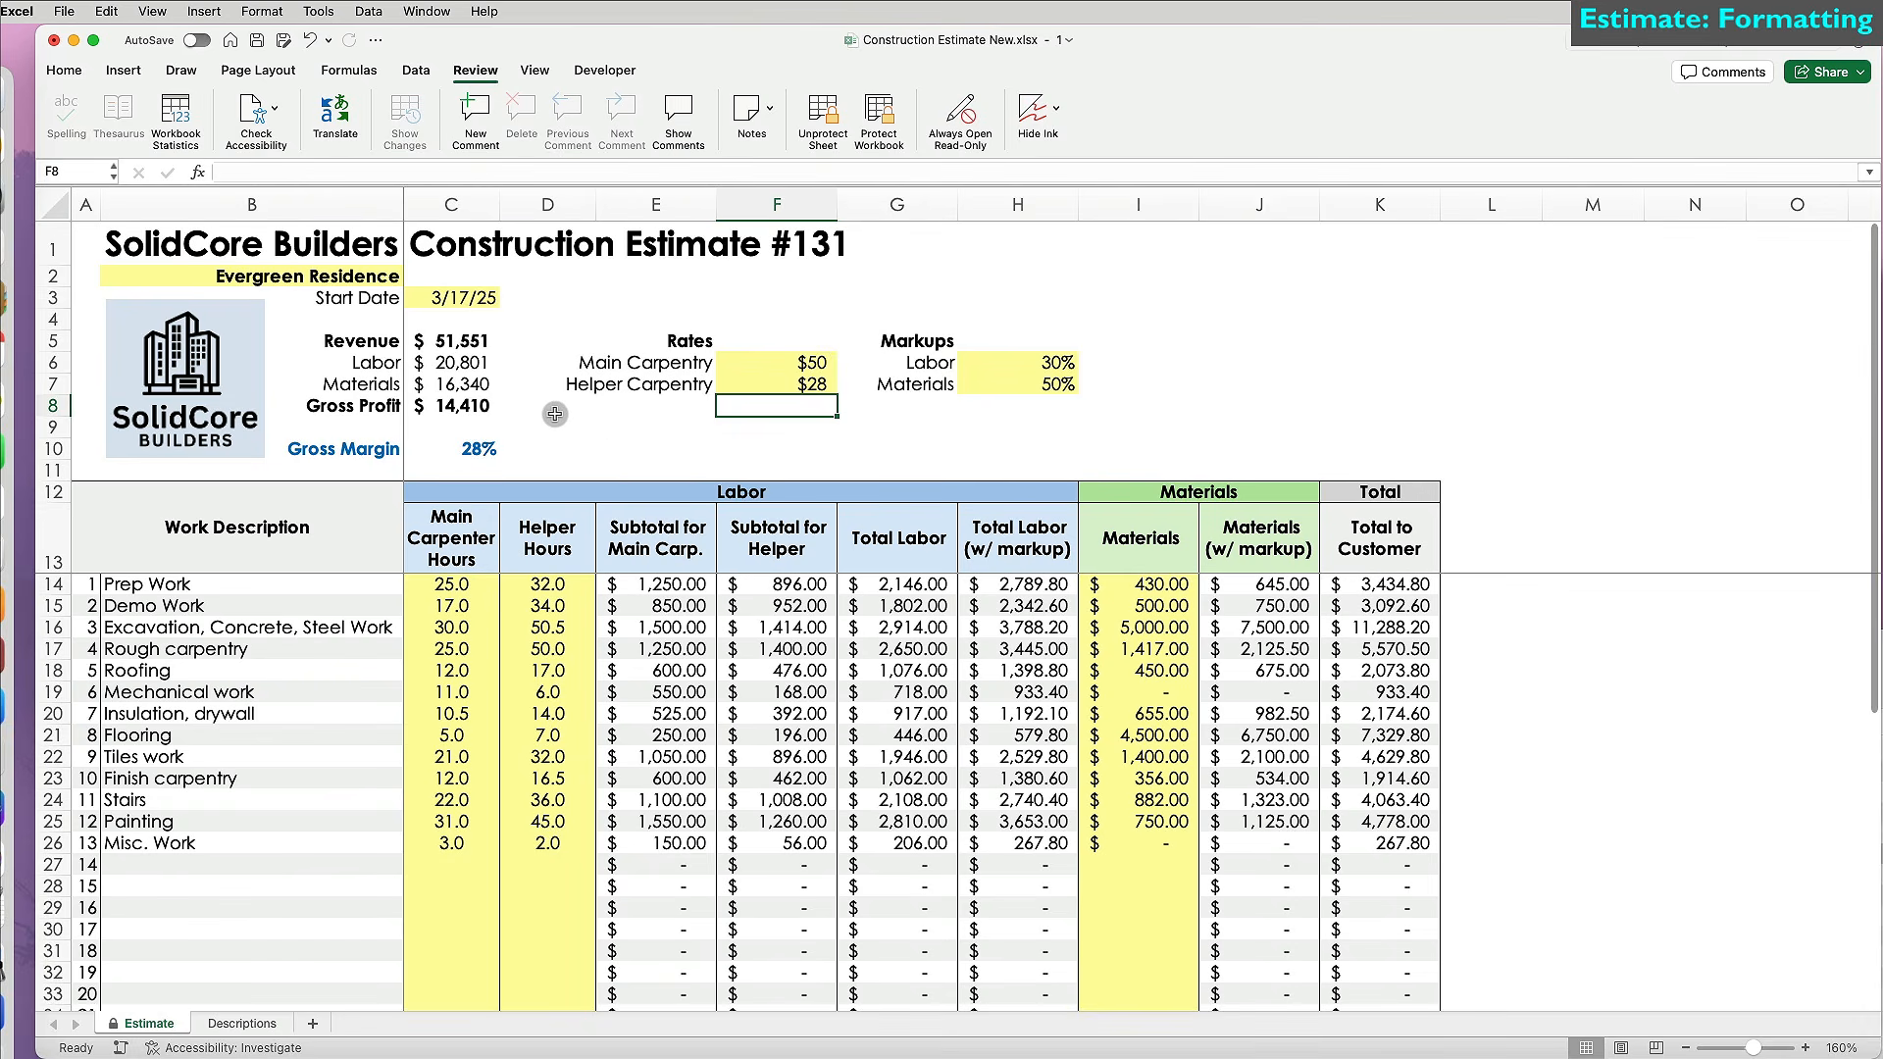
click(835, 118)
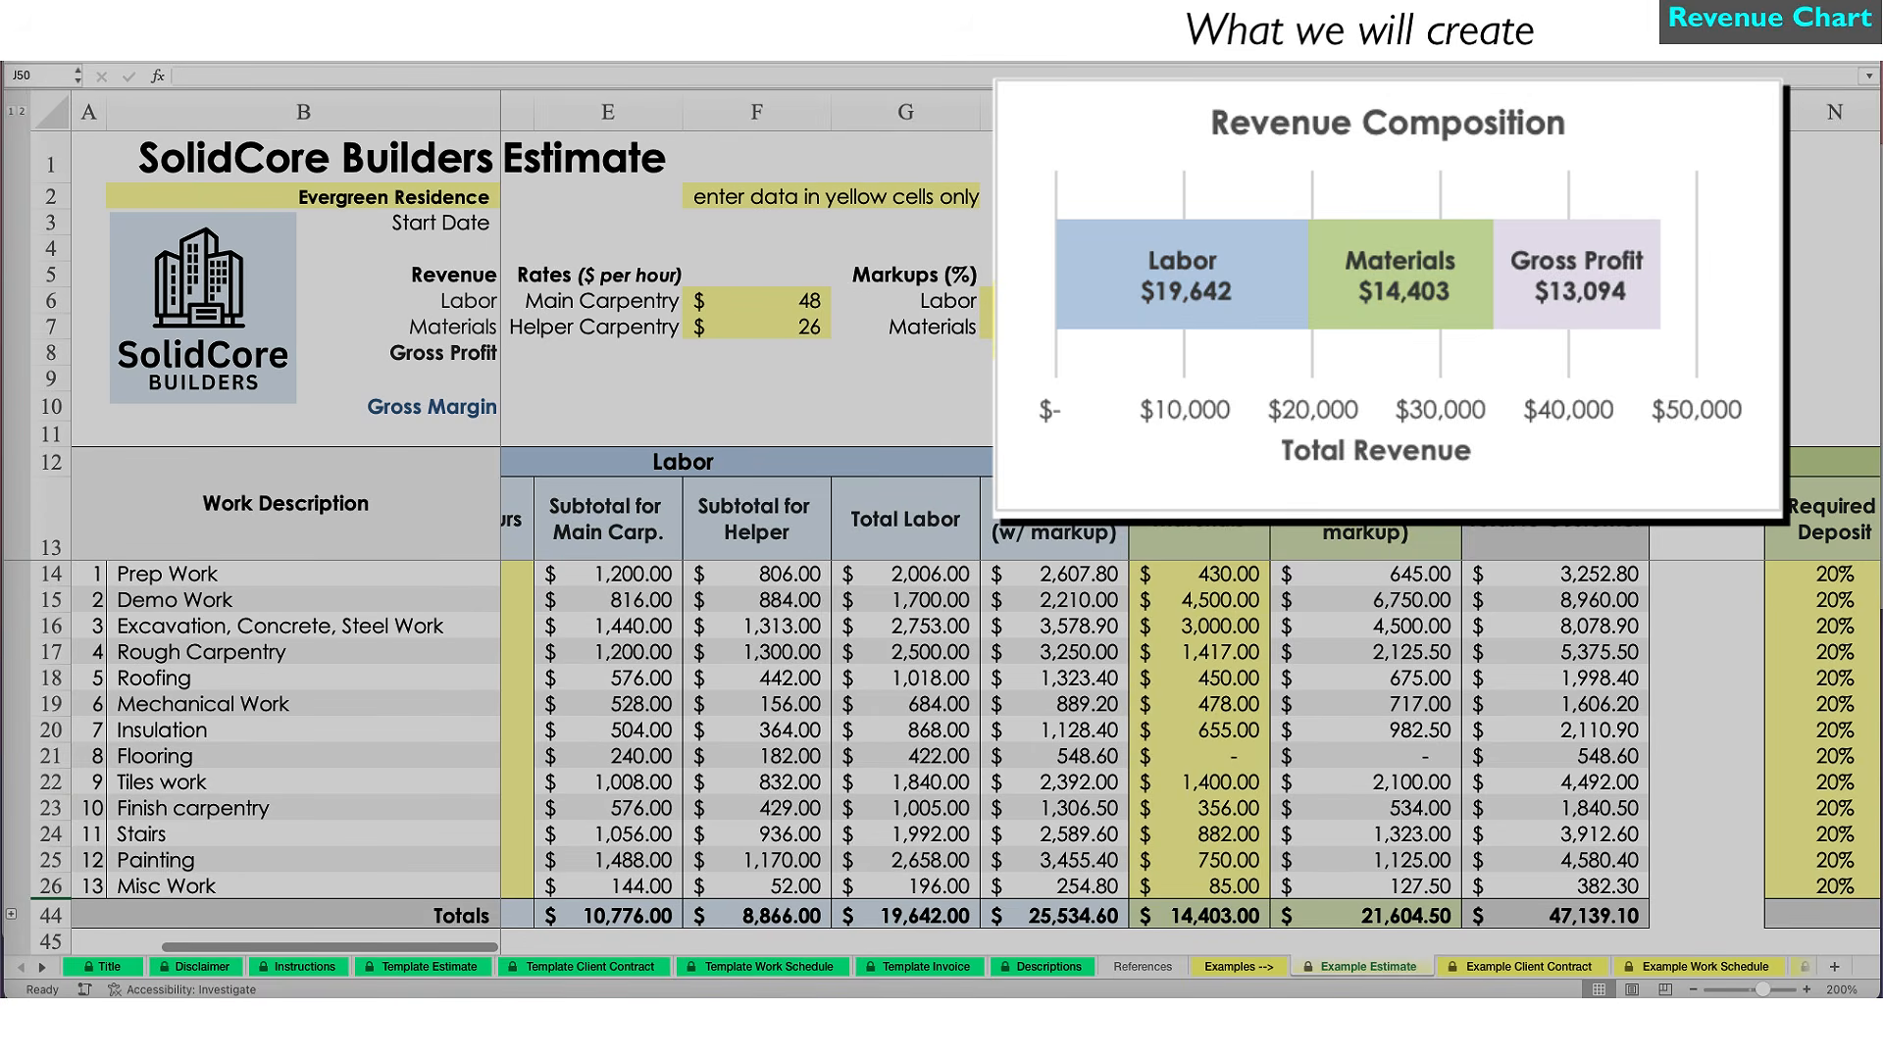
Chart the Labor, Materials and Gross Profit figures in B6:C8 as a recommended Funnel chart.
drag(377, 361, 452, 405)
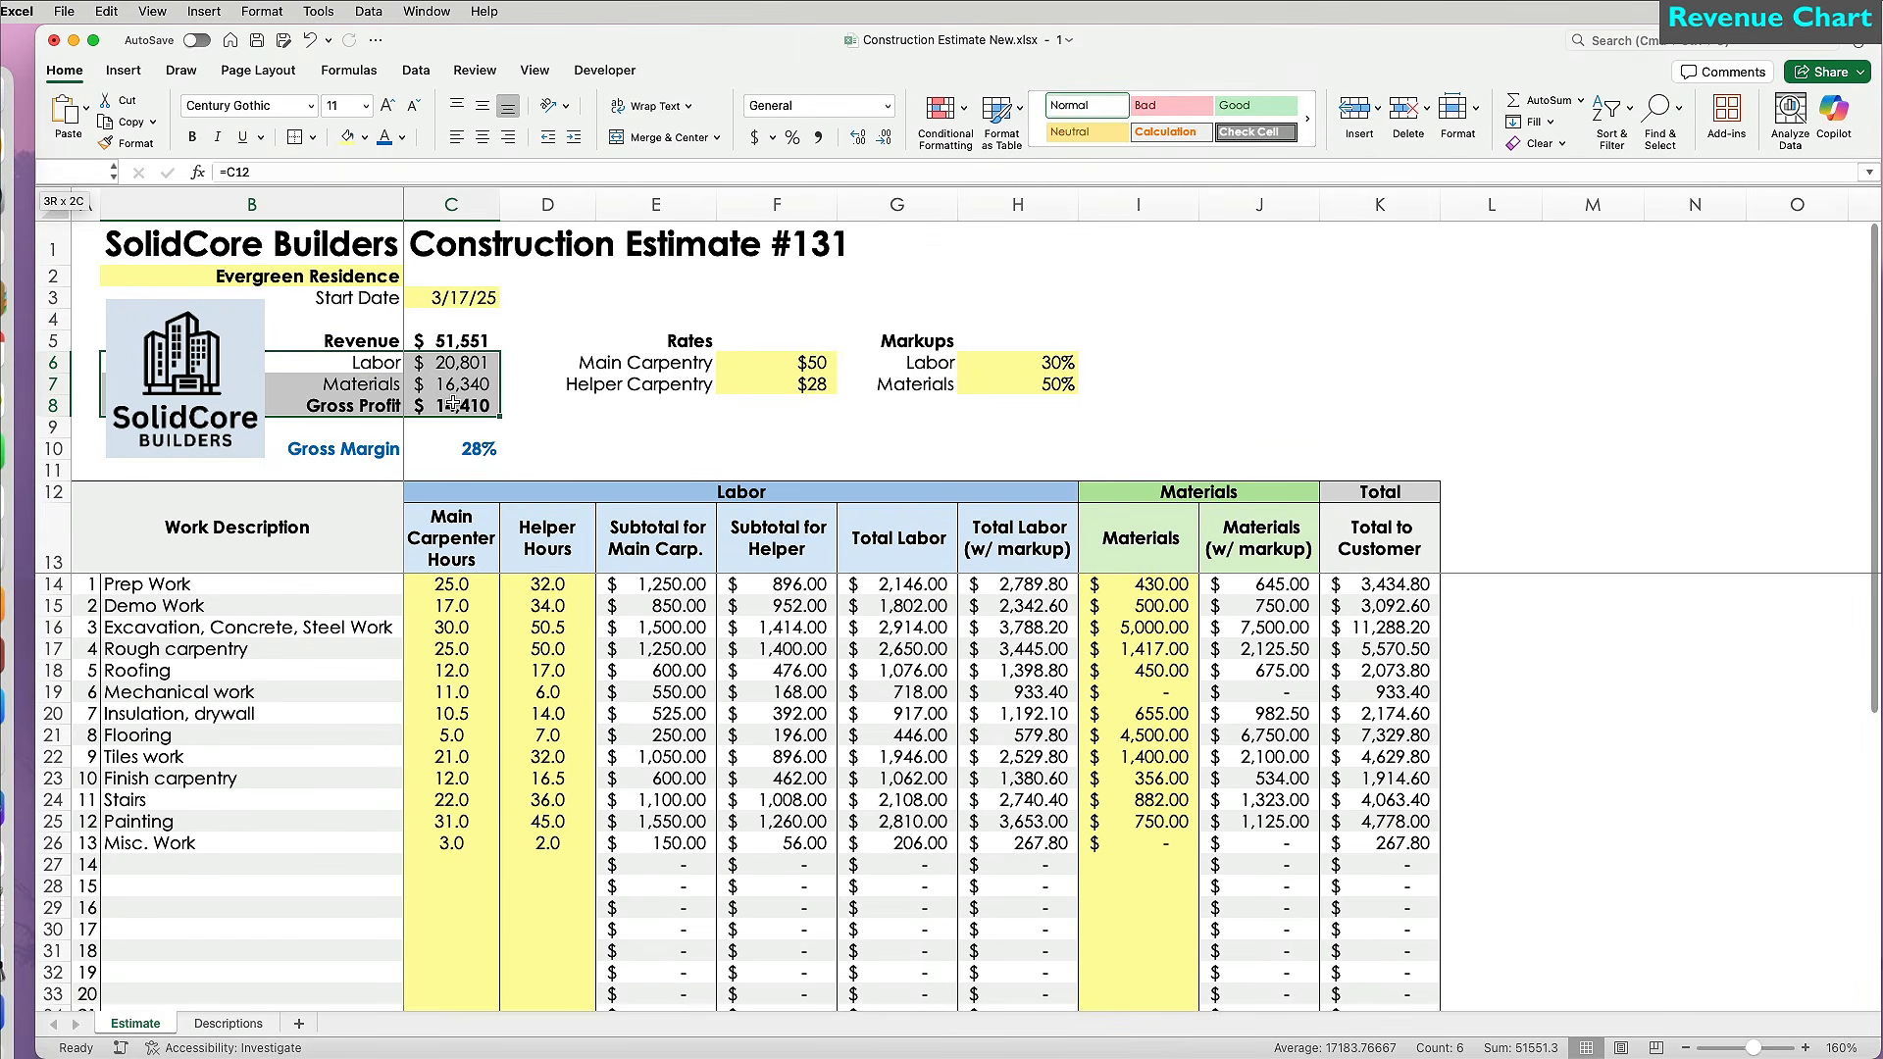
click(125, 71)
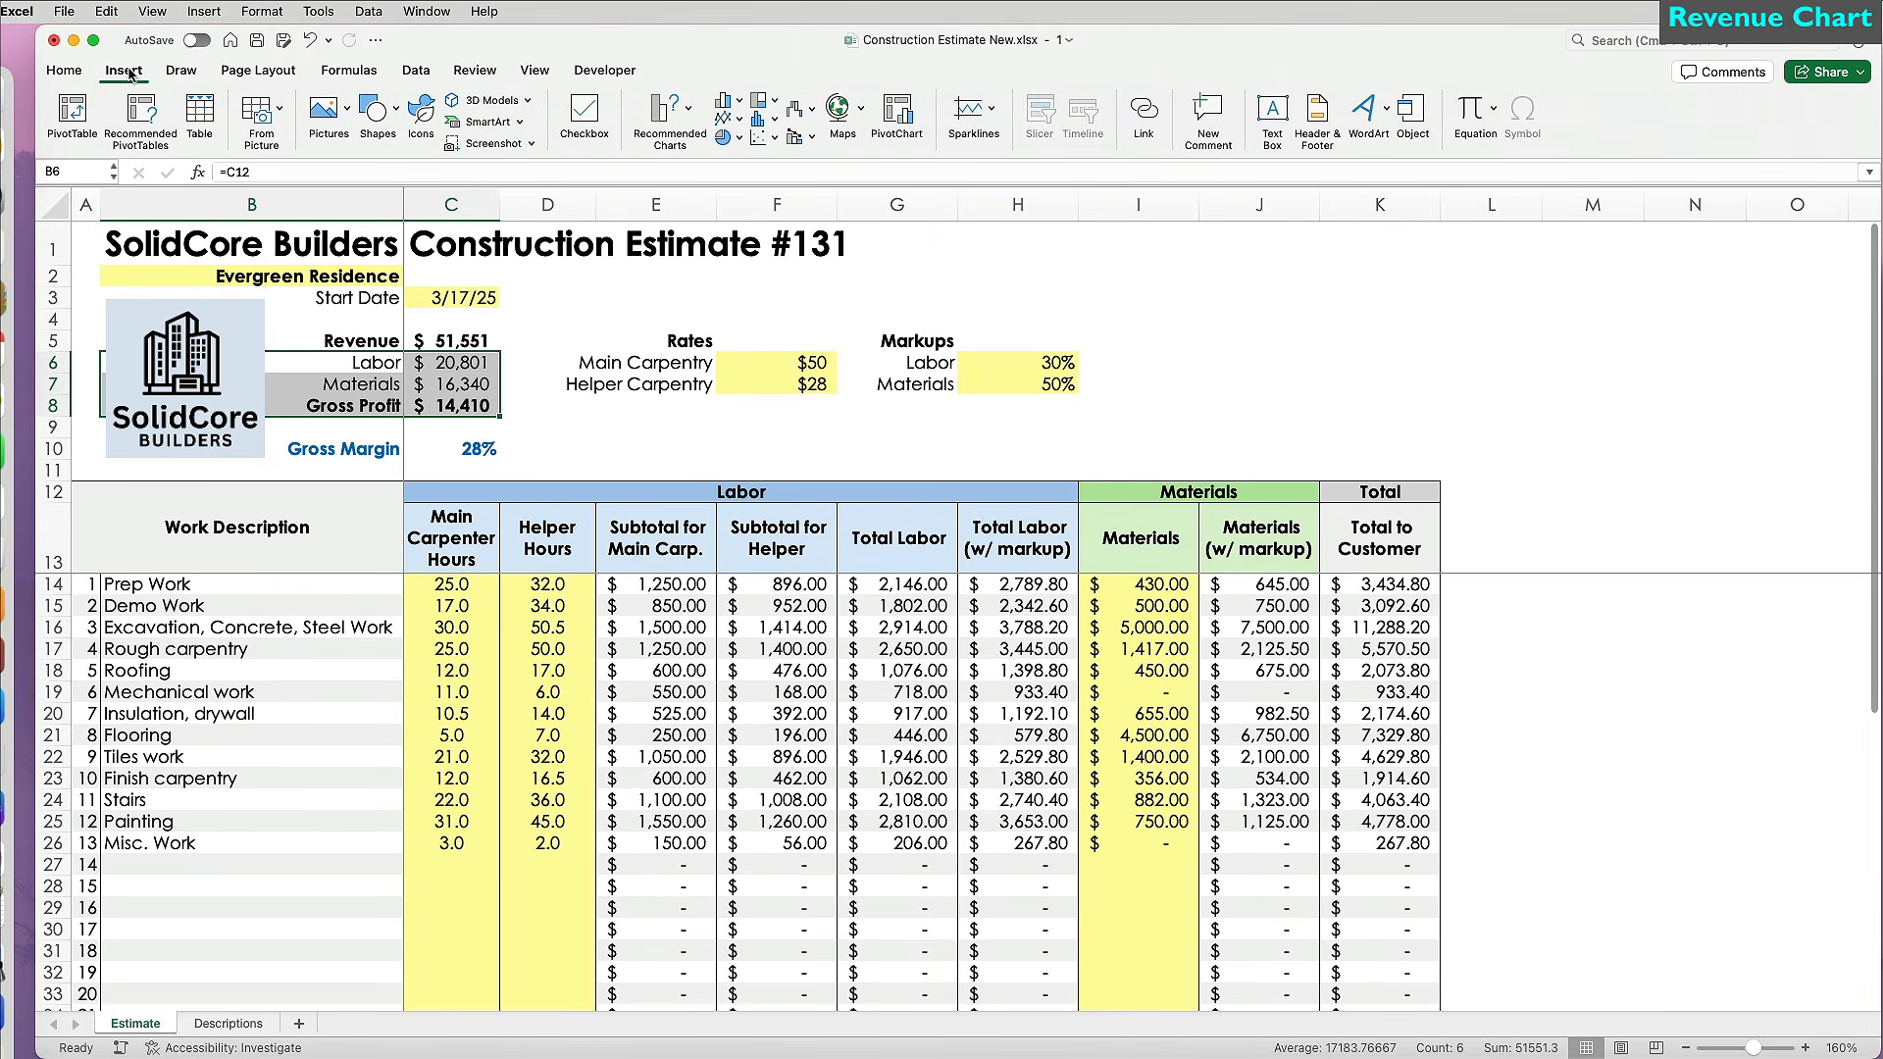
click(690, 112)
scroll(765, 450, down, 3)
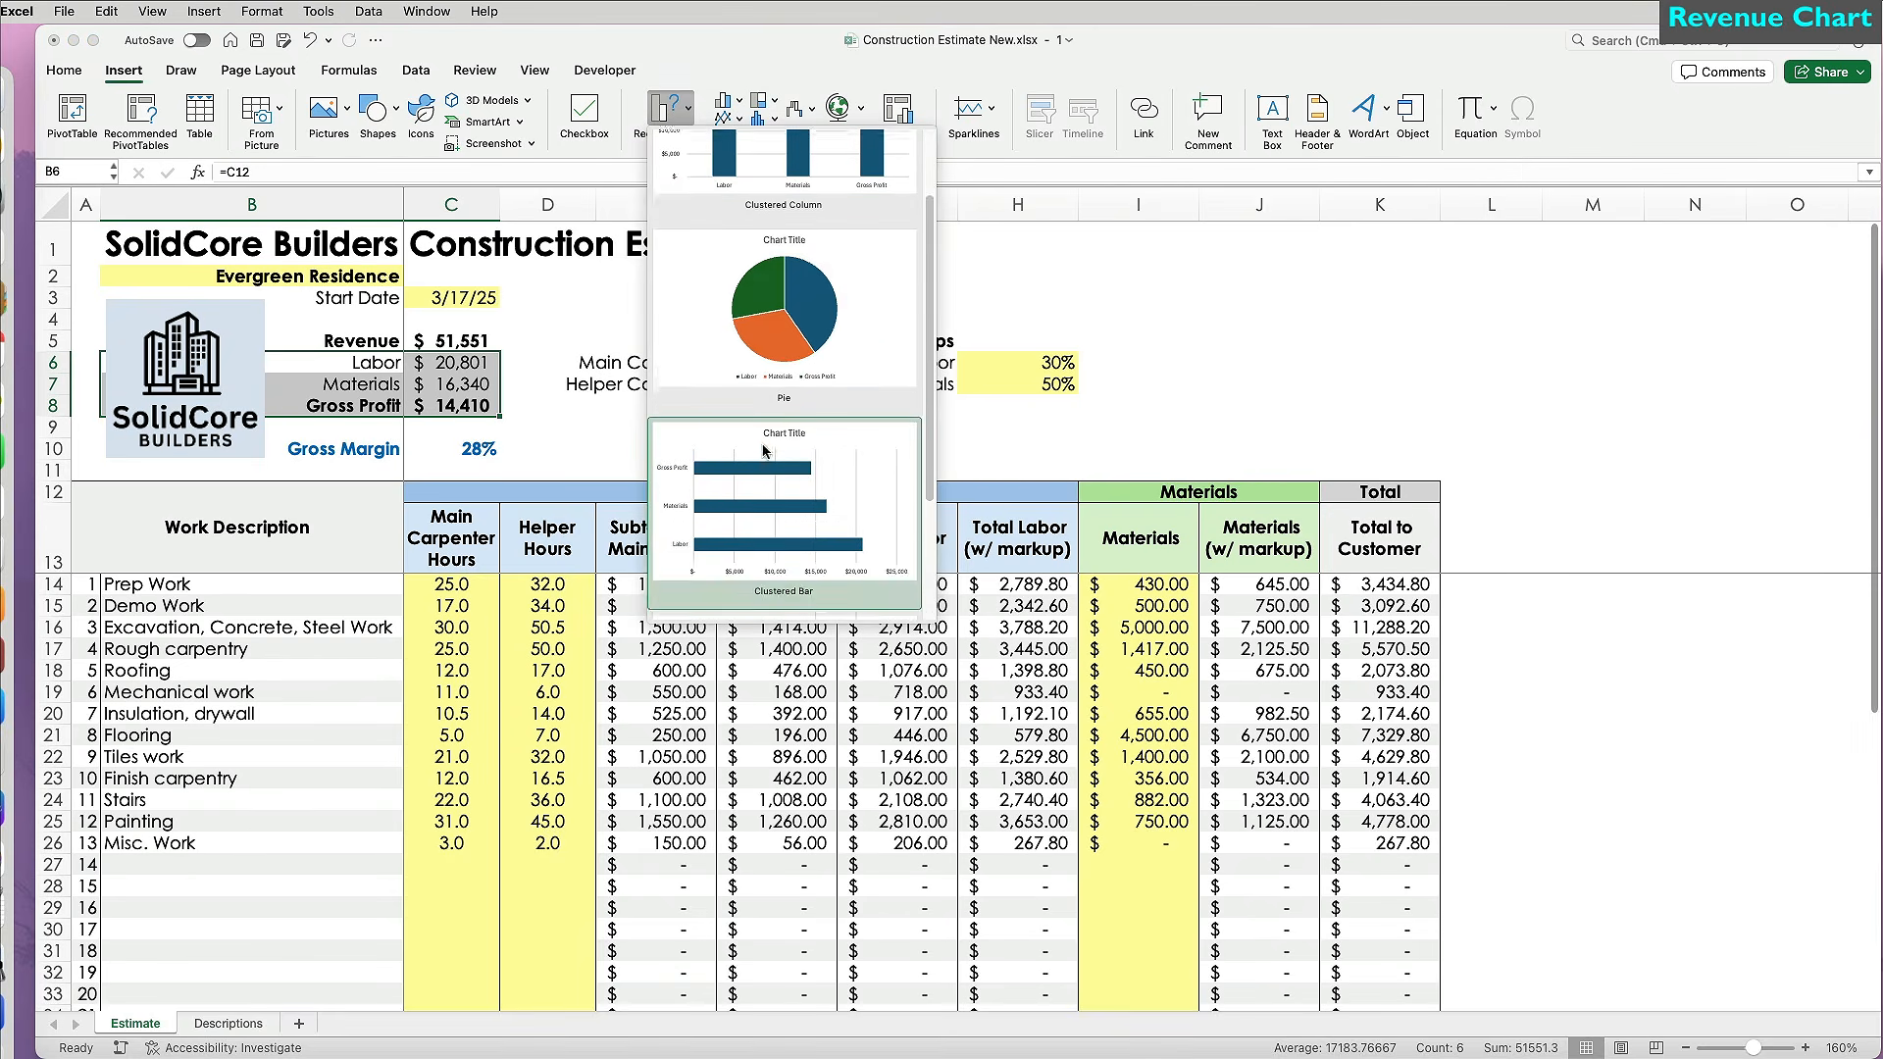
click(769, 477)
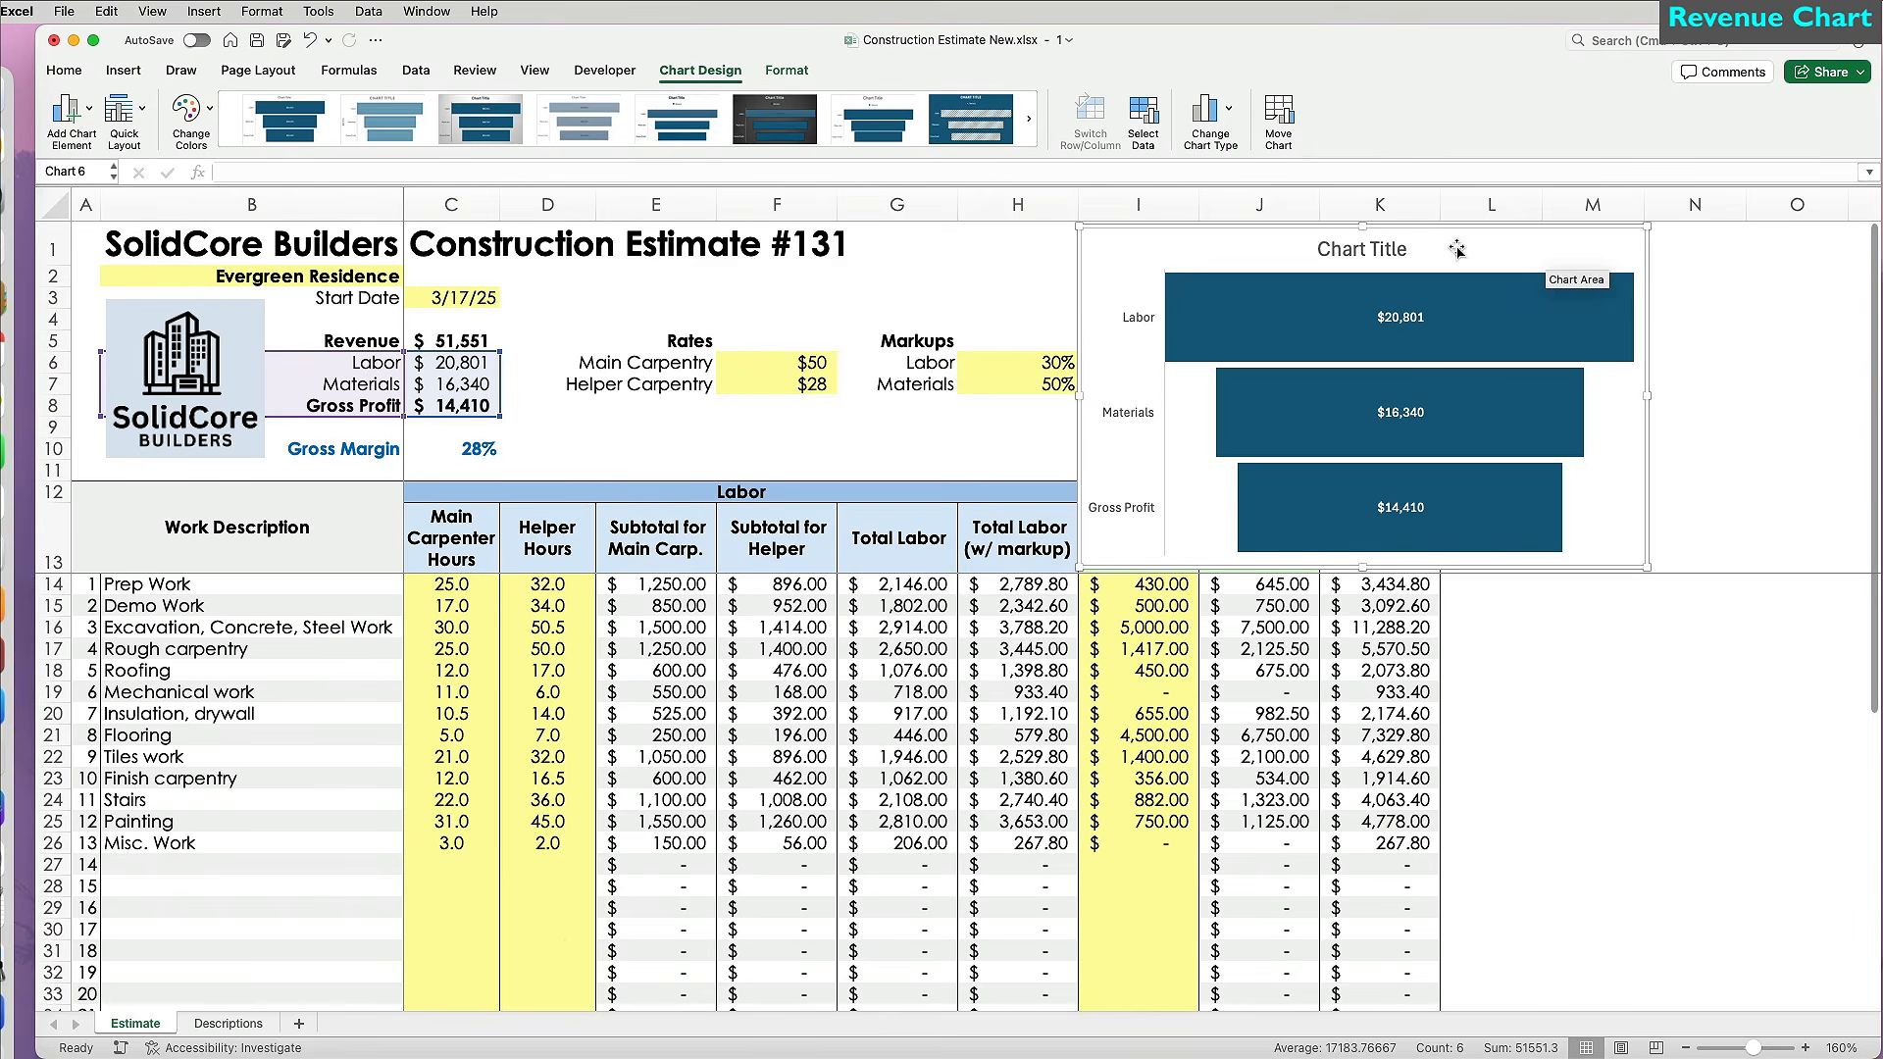
click(1211, 110)
Change the chart to a stacked 2-D bar and switch row/column into one bar.
mouse_move(1256, 148)
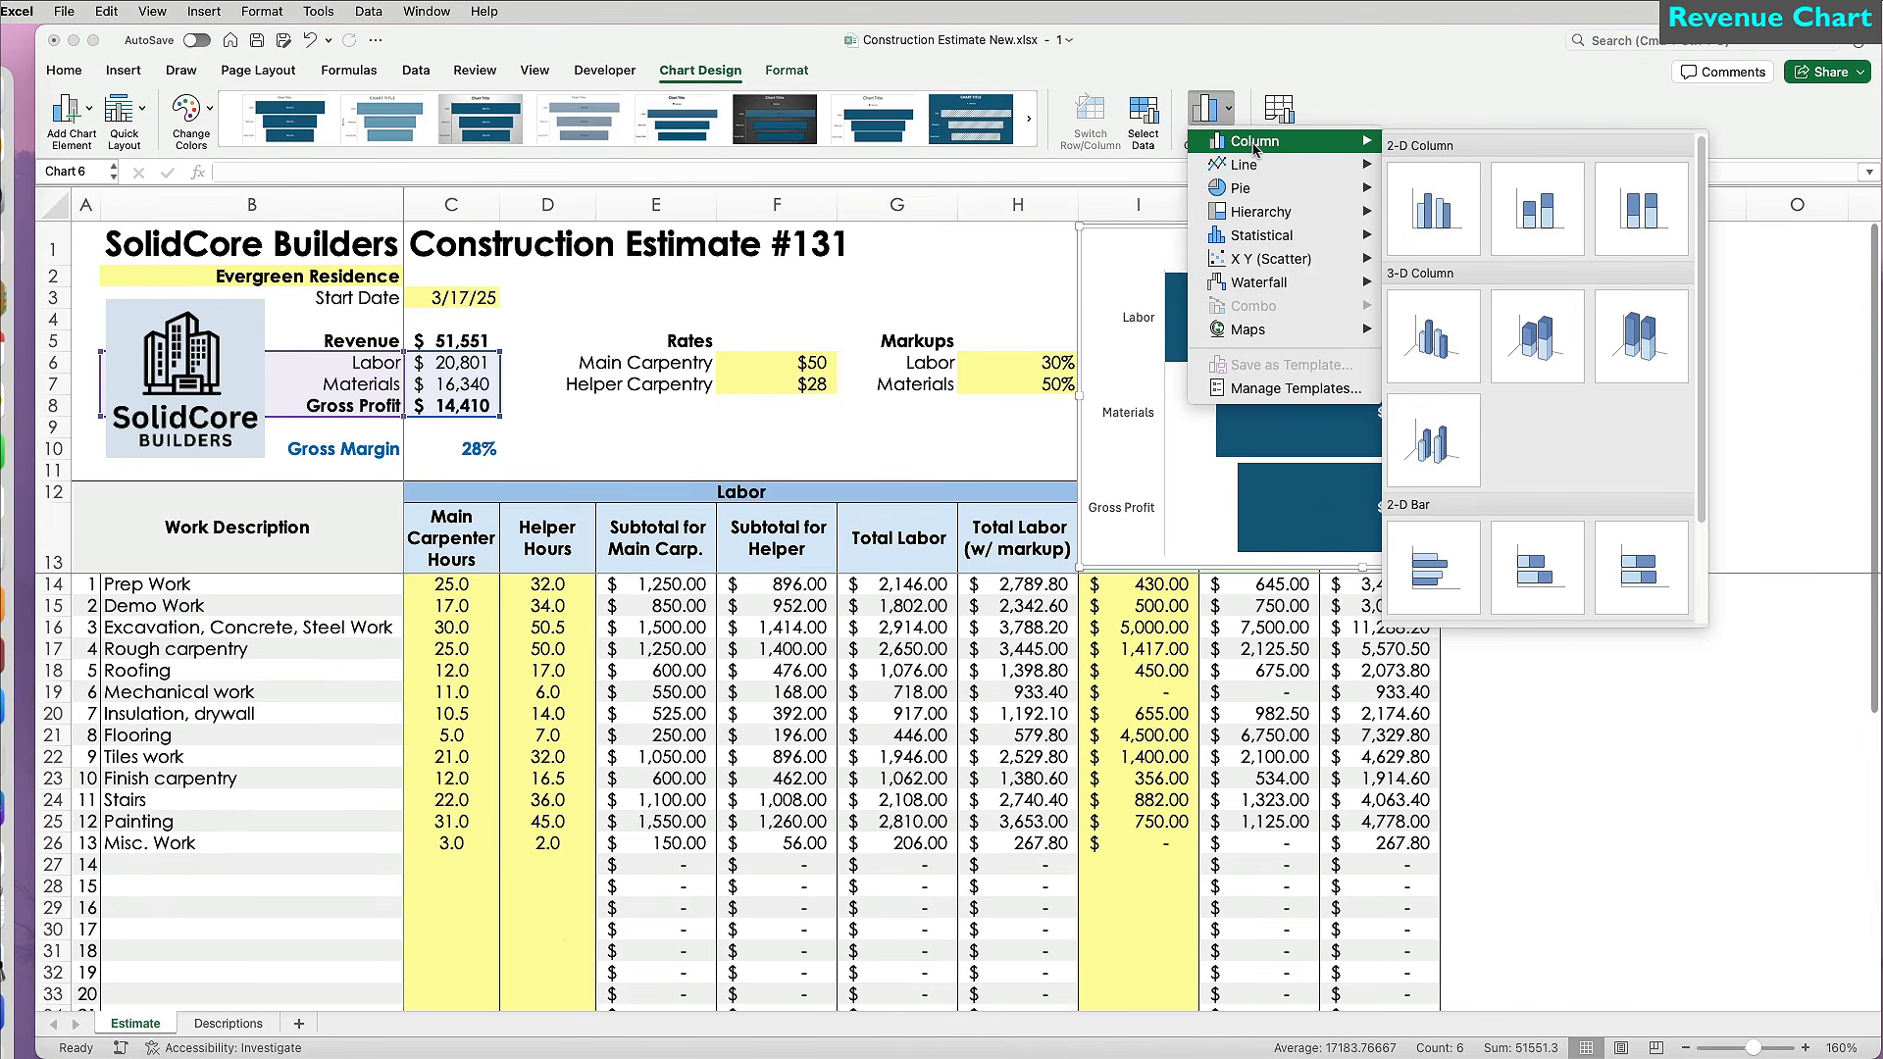
click(1555, 569)
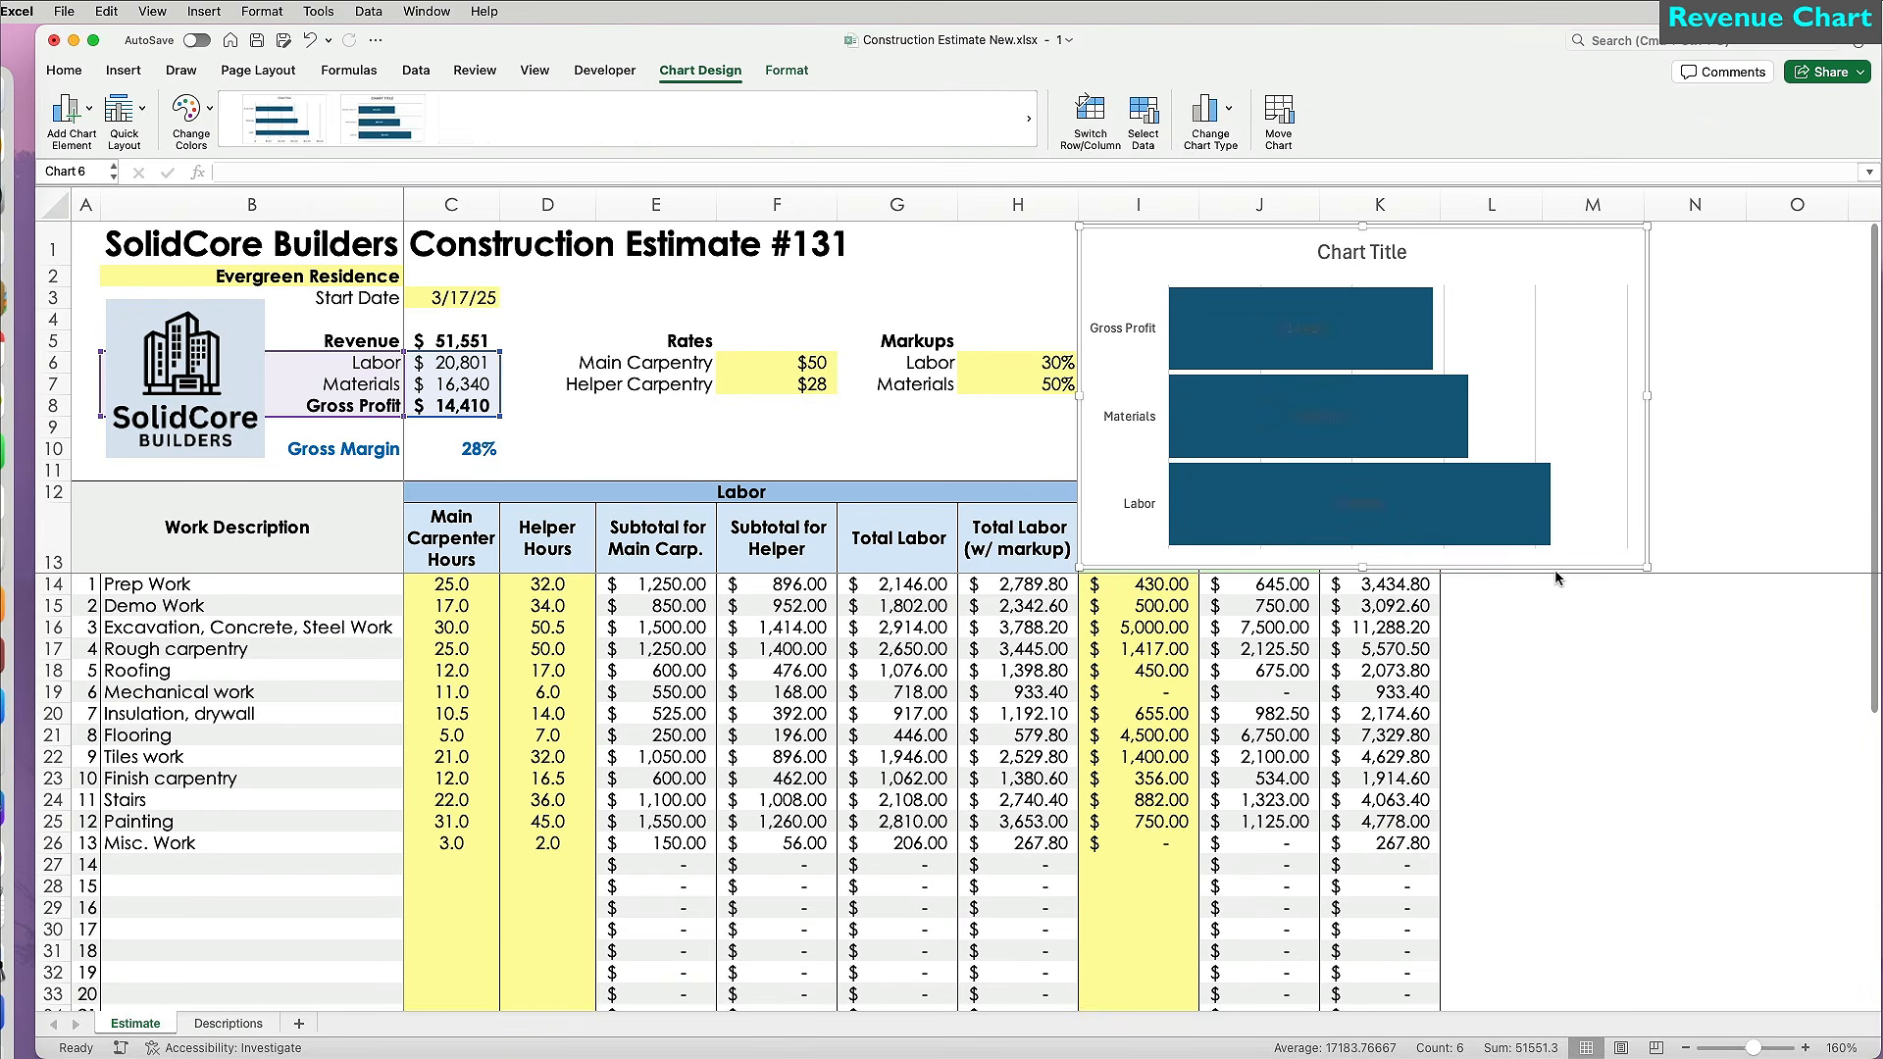
click(1098, 122)
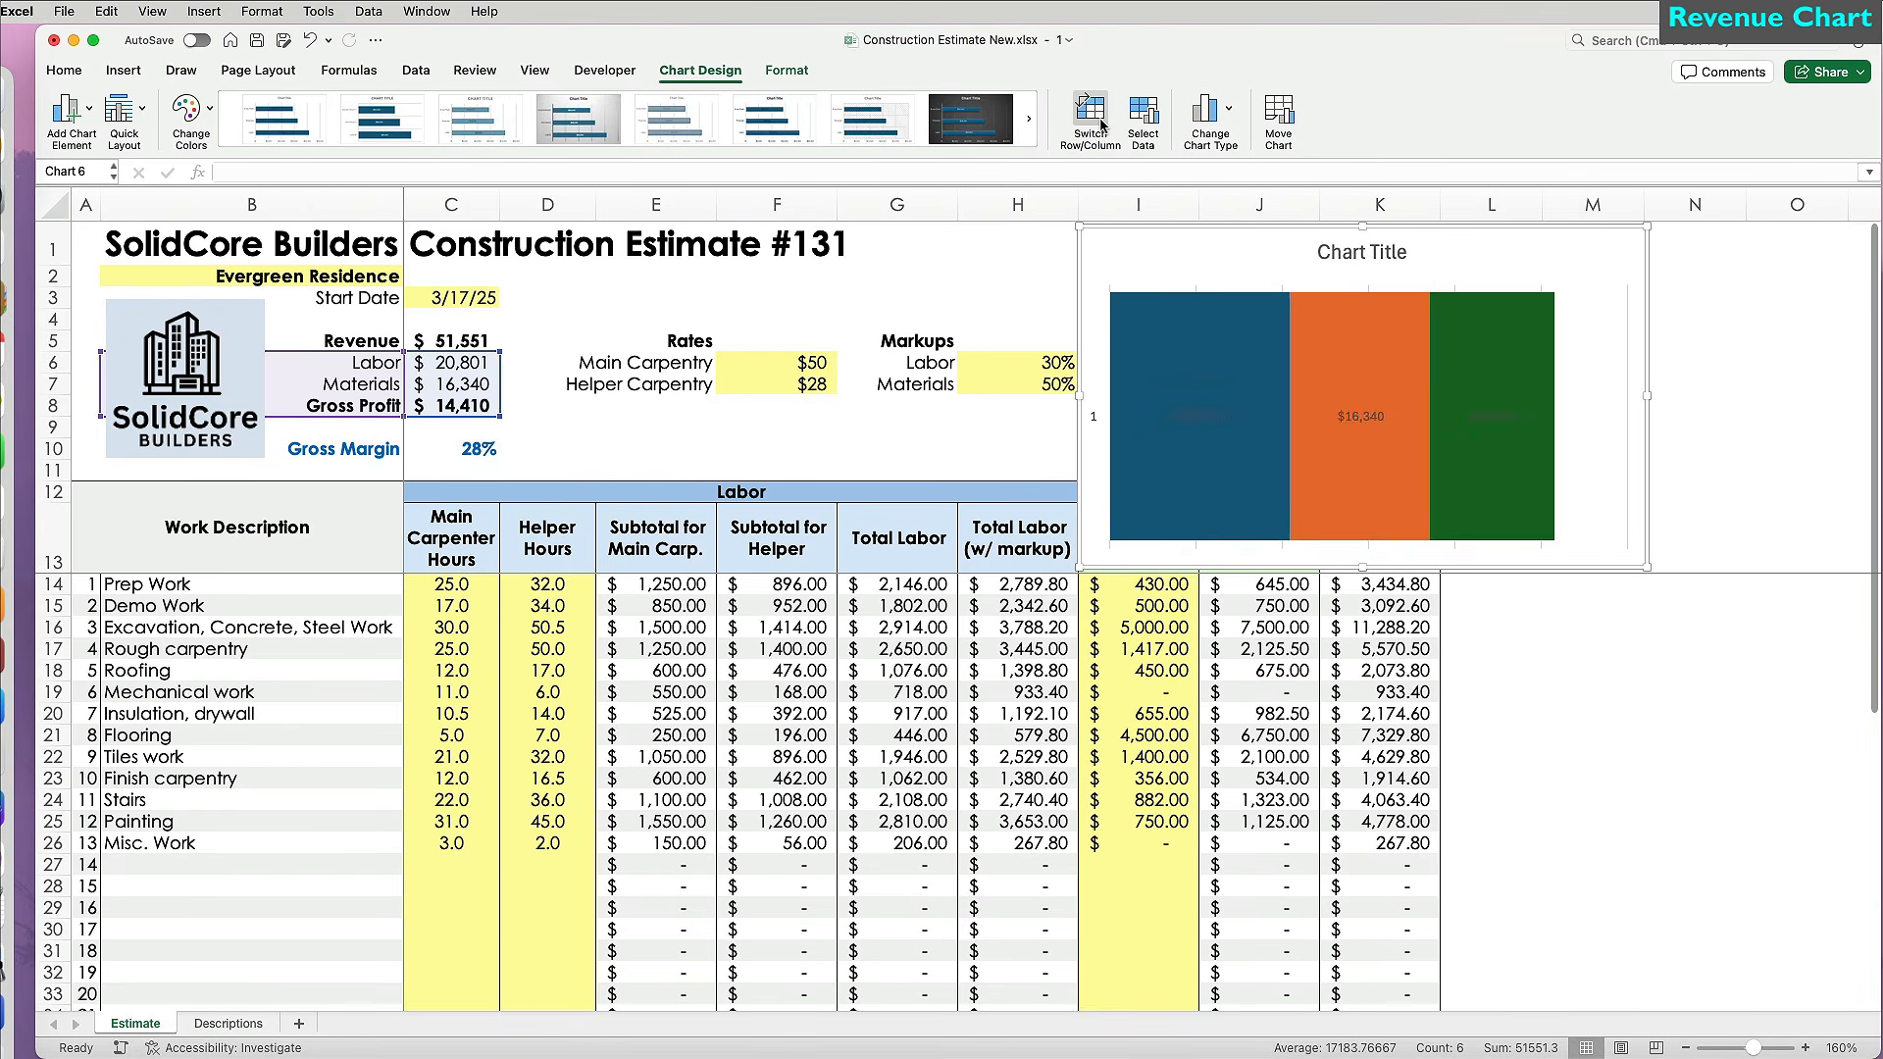
Lock the chart's aspect ratio, shrink its height to 1.9", and move it above Materials.
double_click(1208, 257)
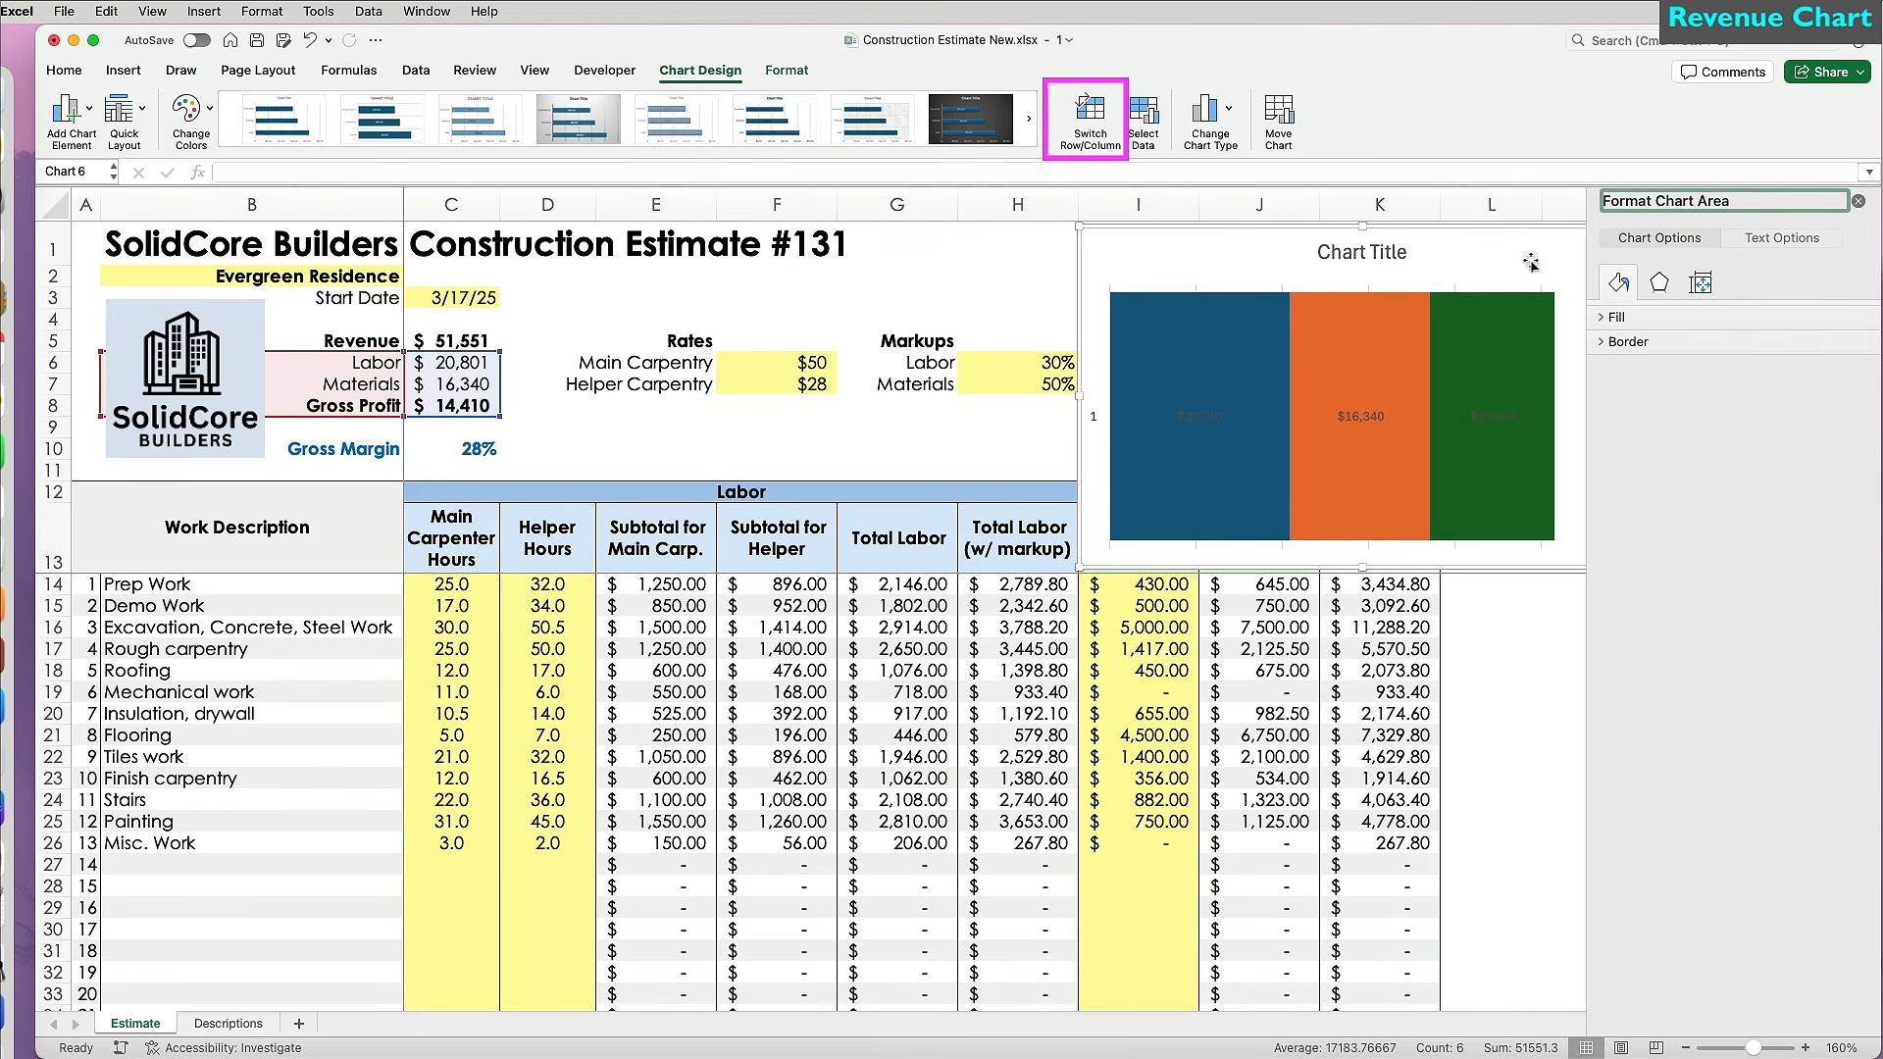
click(1700, 283)
click(1611, 500)
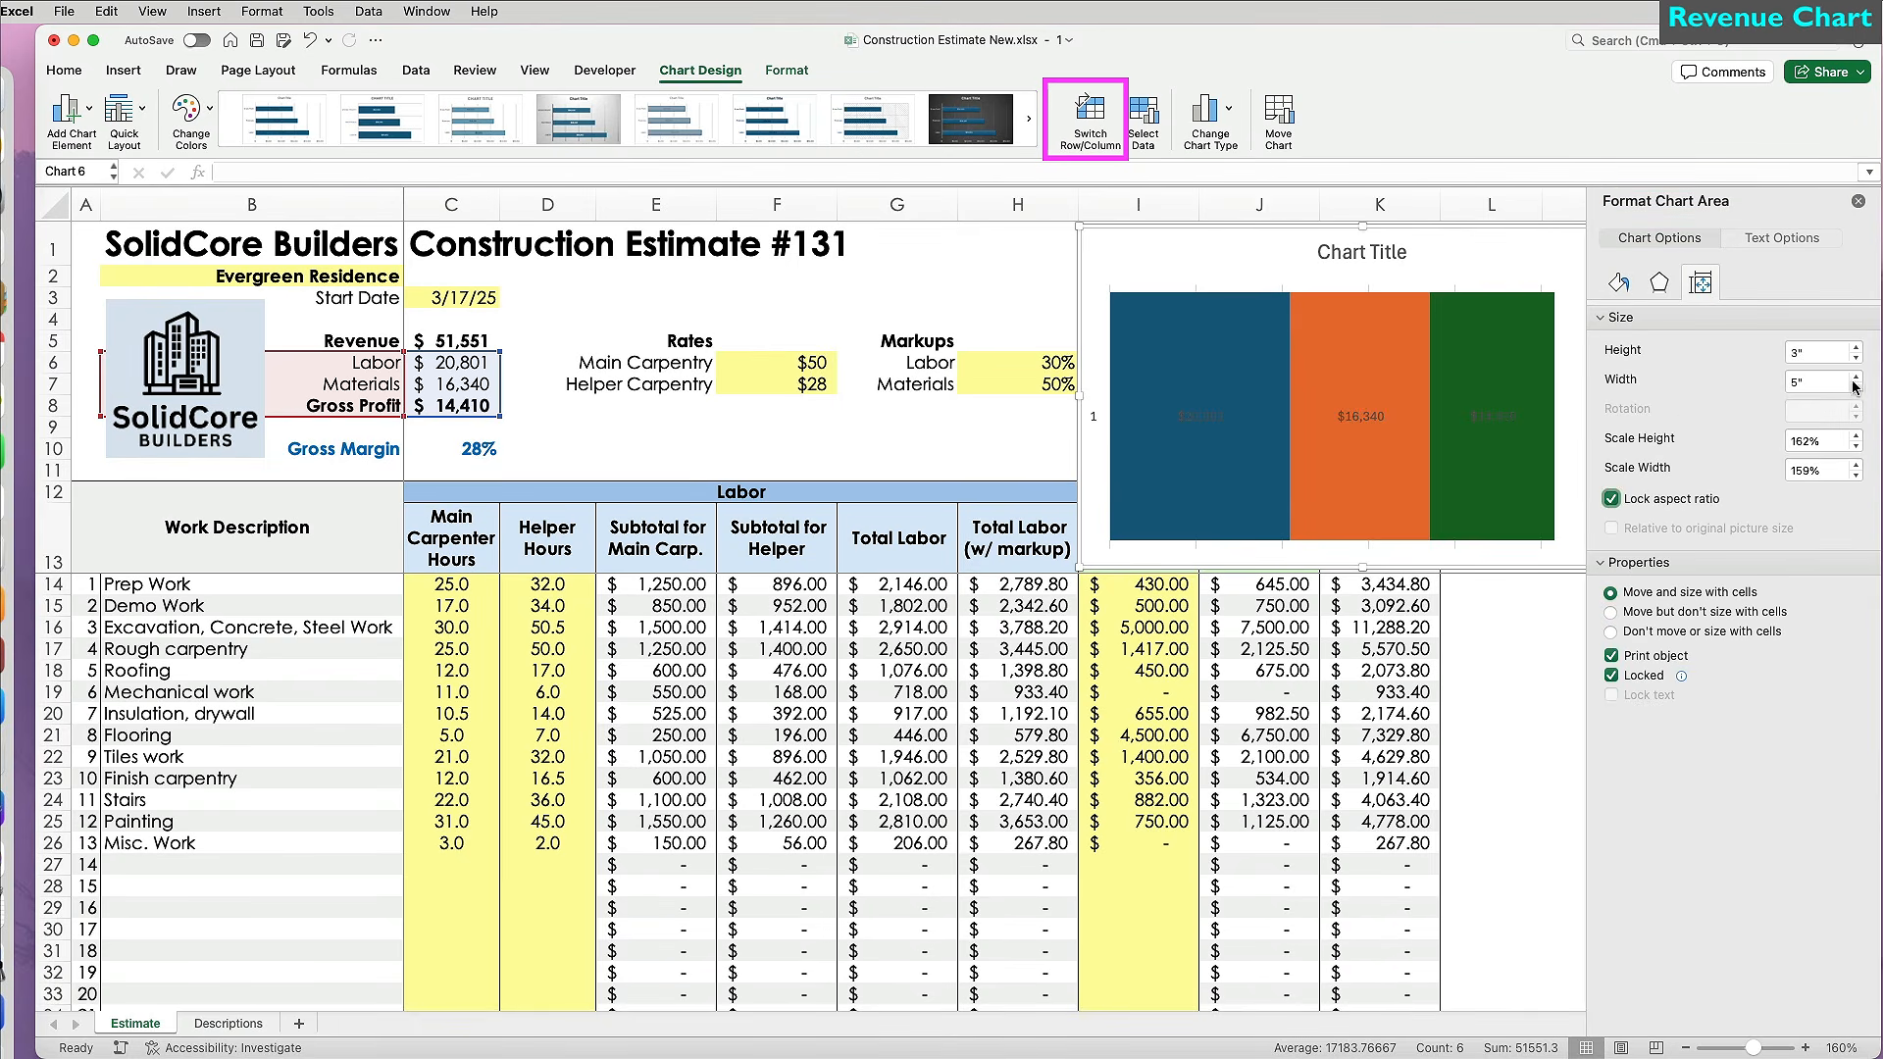
click(1856, 363)
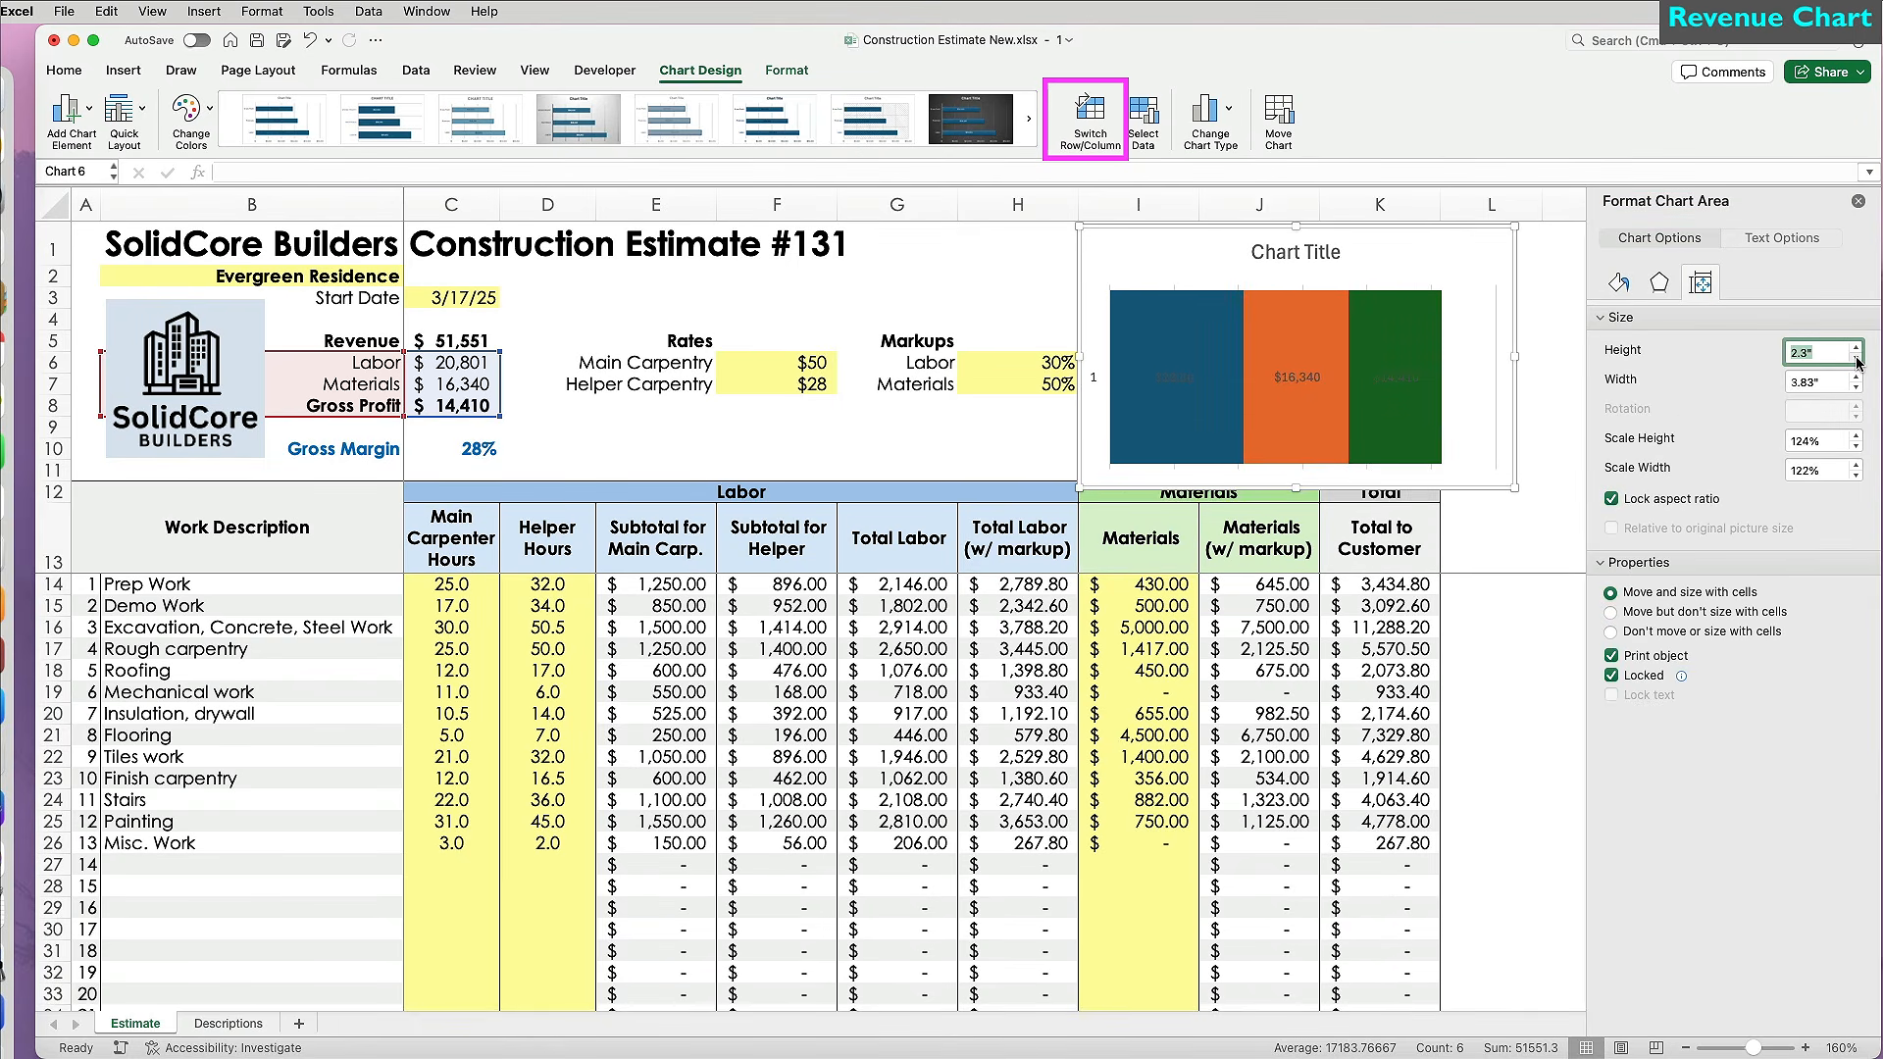
click(1857, 361)
click(1857, 361)
drag(1185, 240, 1189, 265)
click(1240, 275)
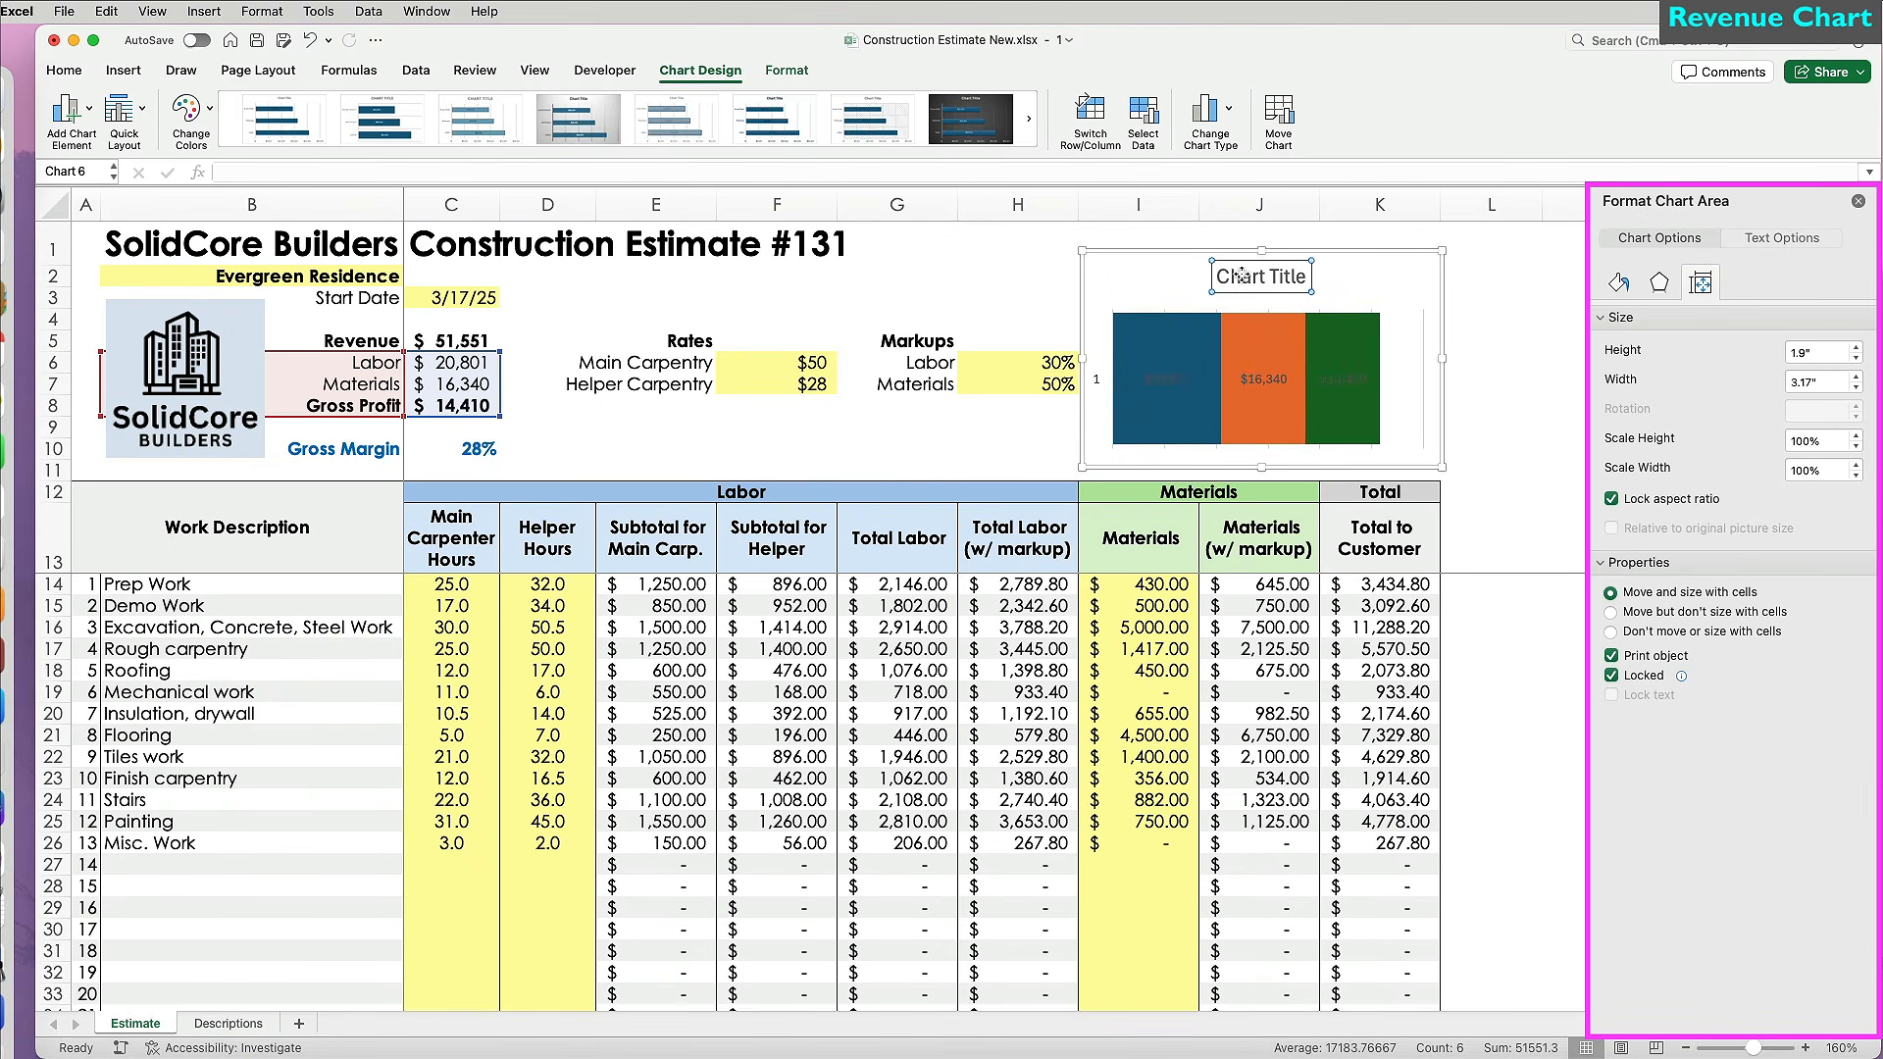
Retitle the chart 'Revenue Composition' in bold Century Gothic, size 12.
triple_click(1240, 276)
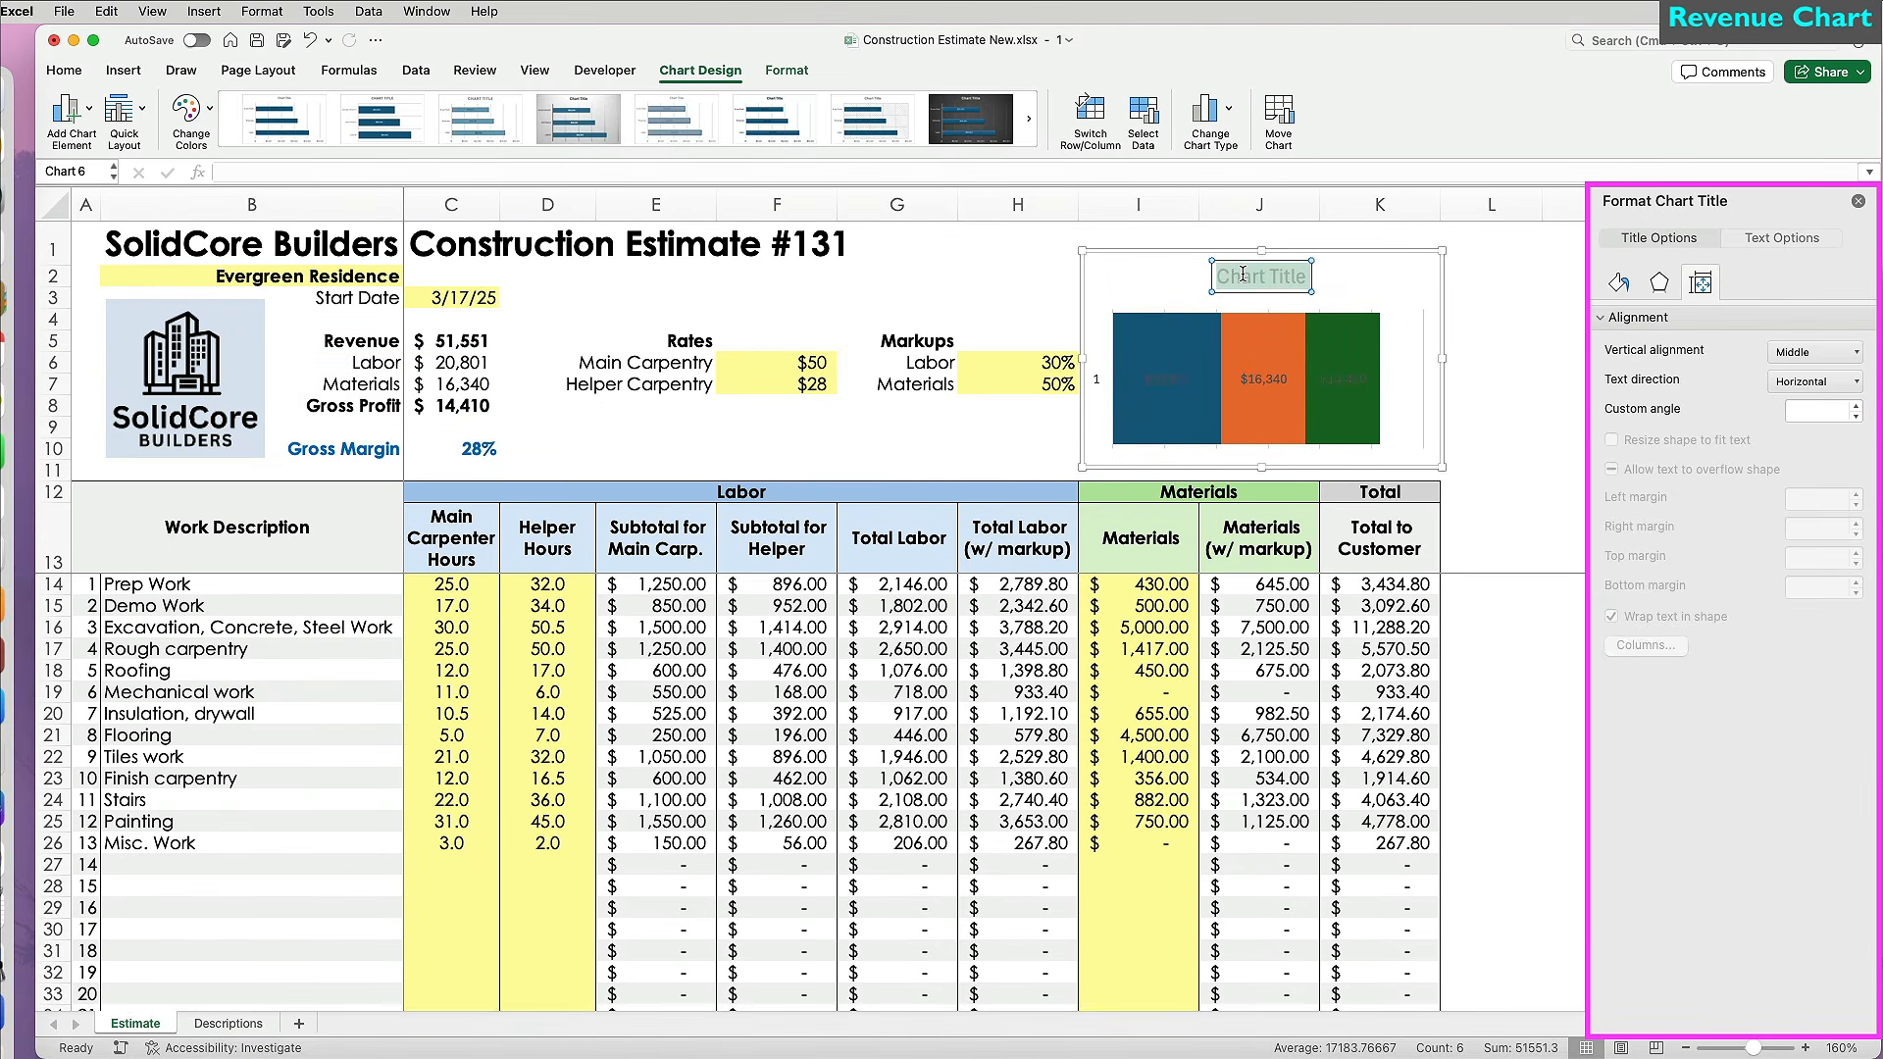
text(Revenue Composition)
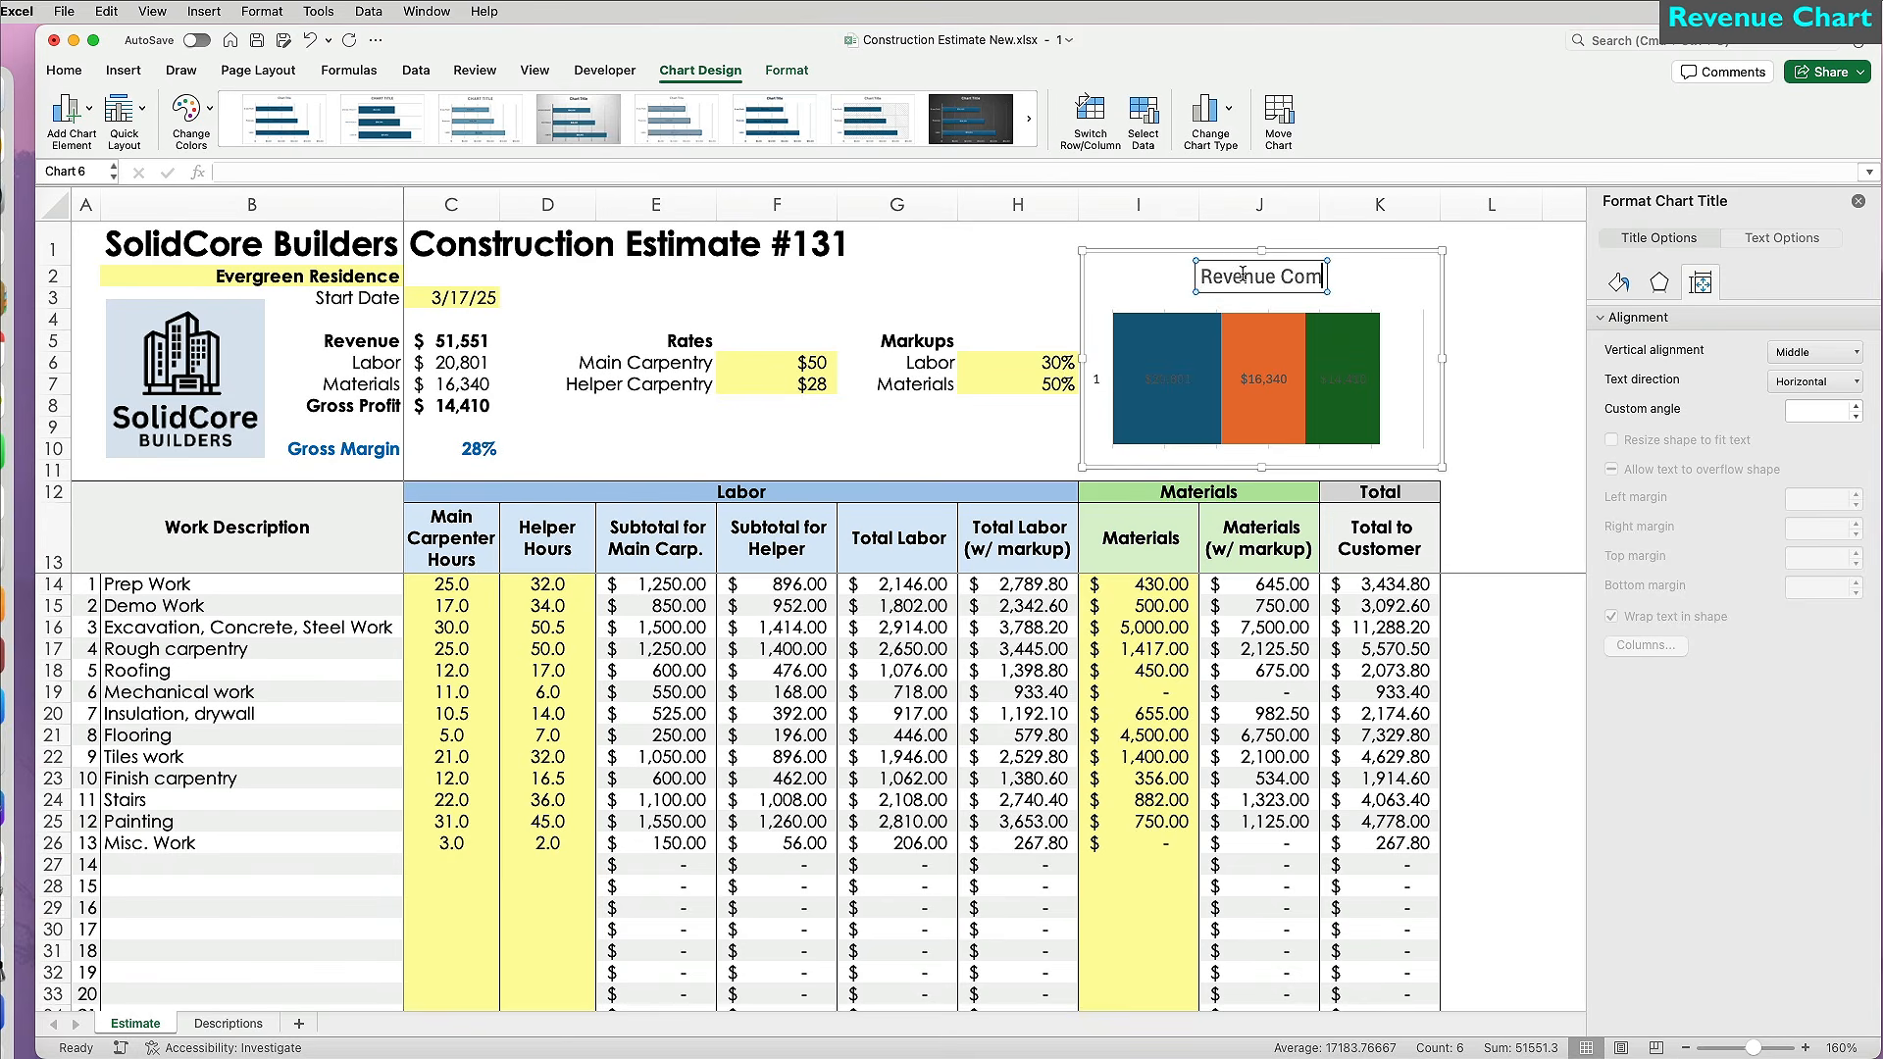
click(64, 71)
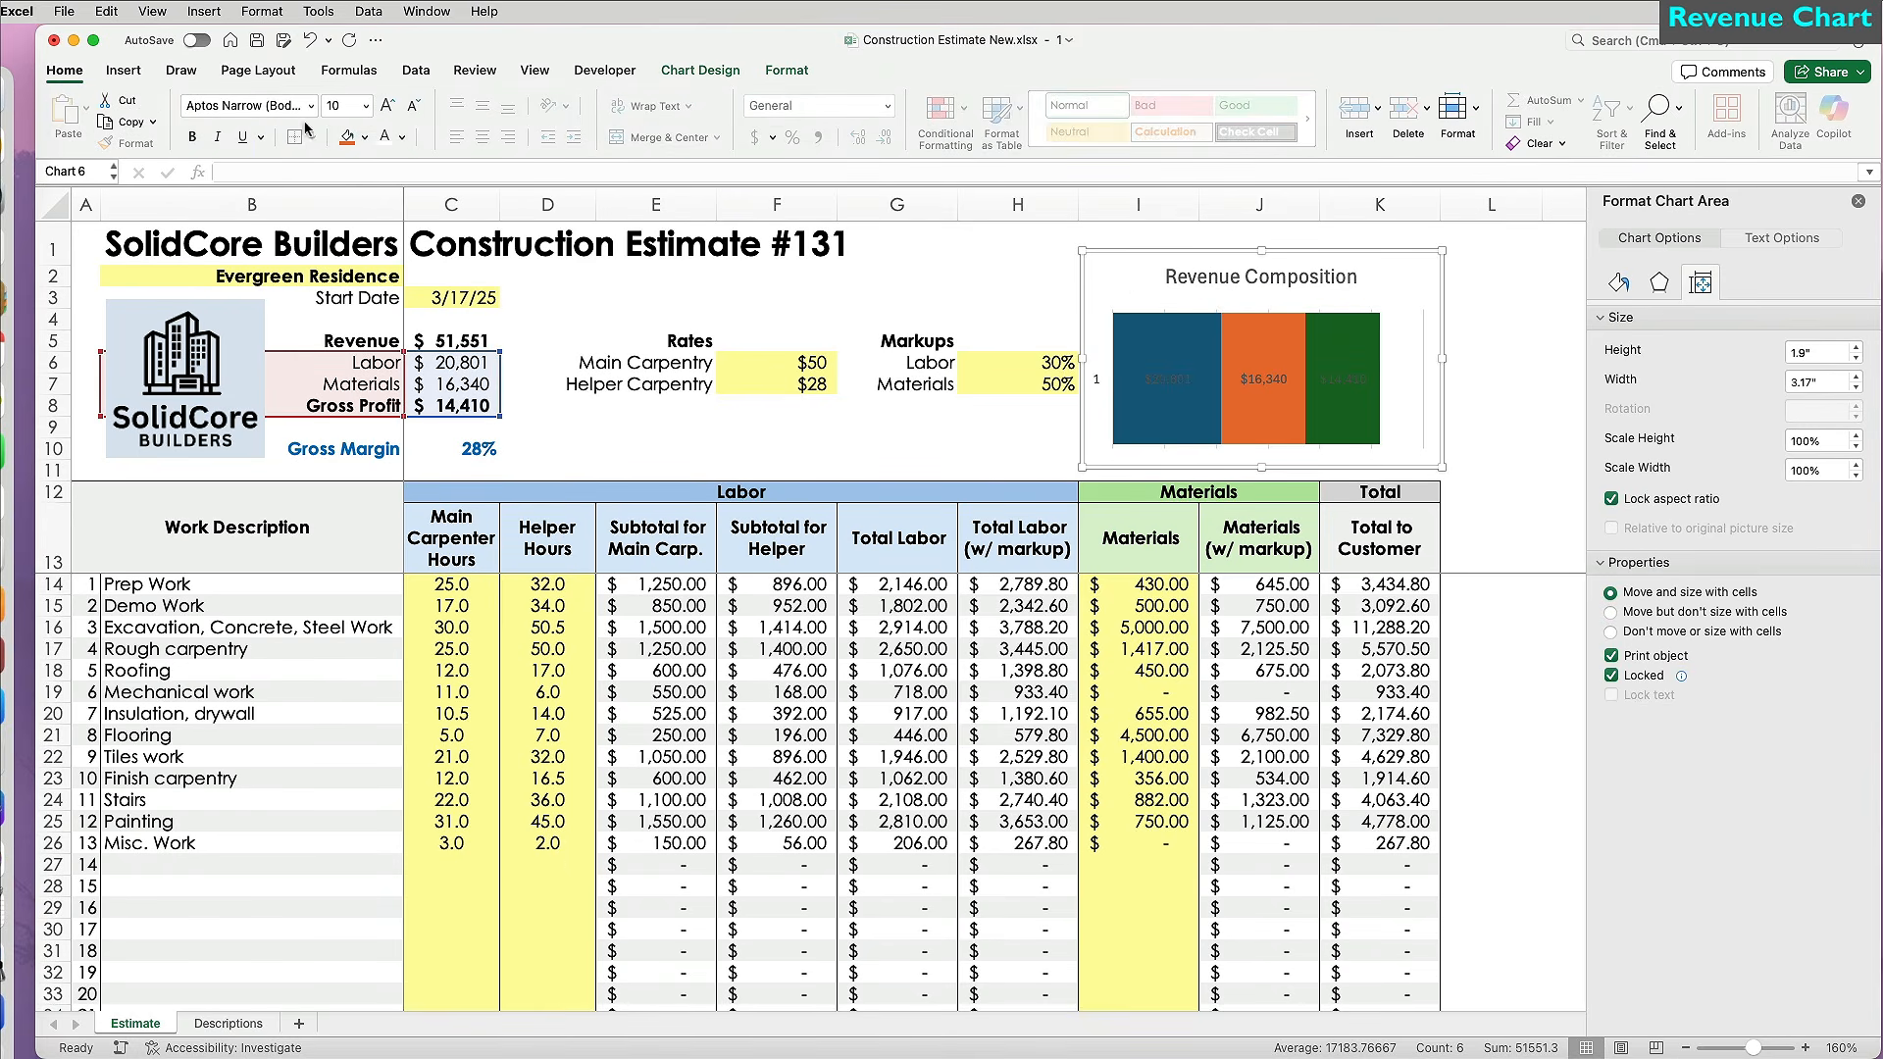
click(311, 106)
click(313, 285)
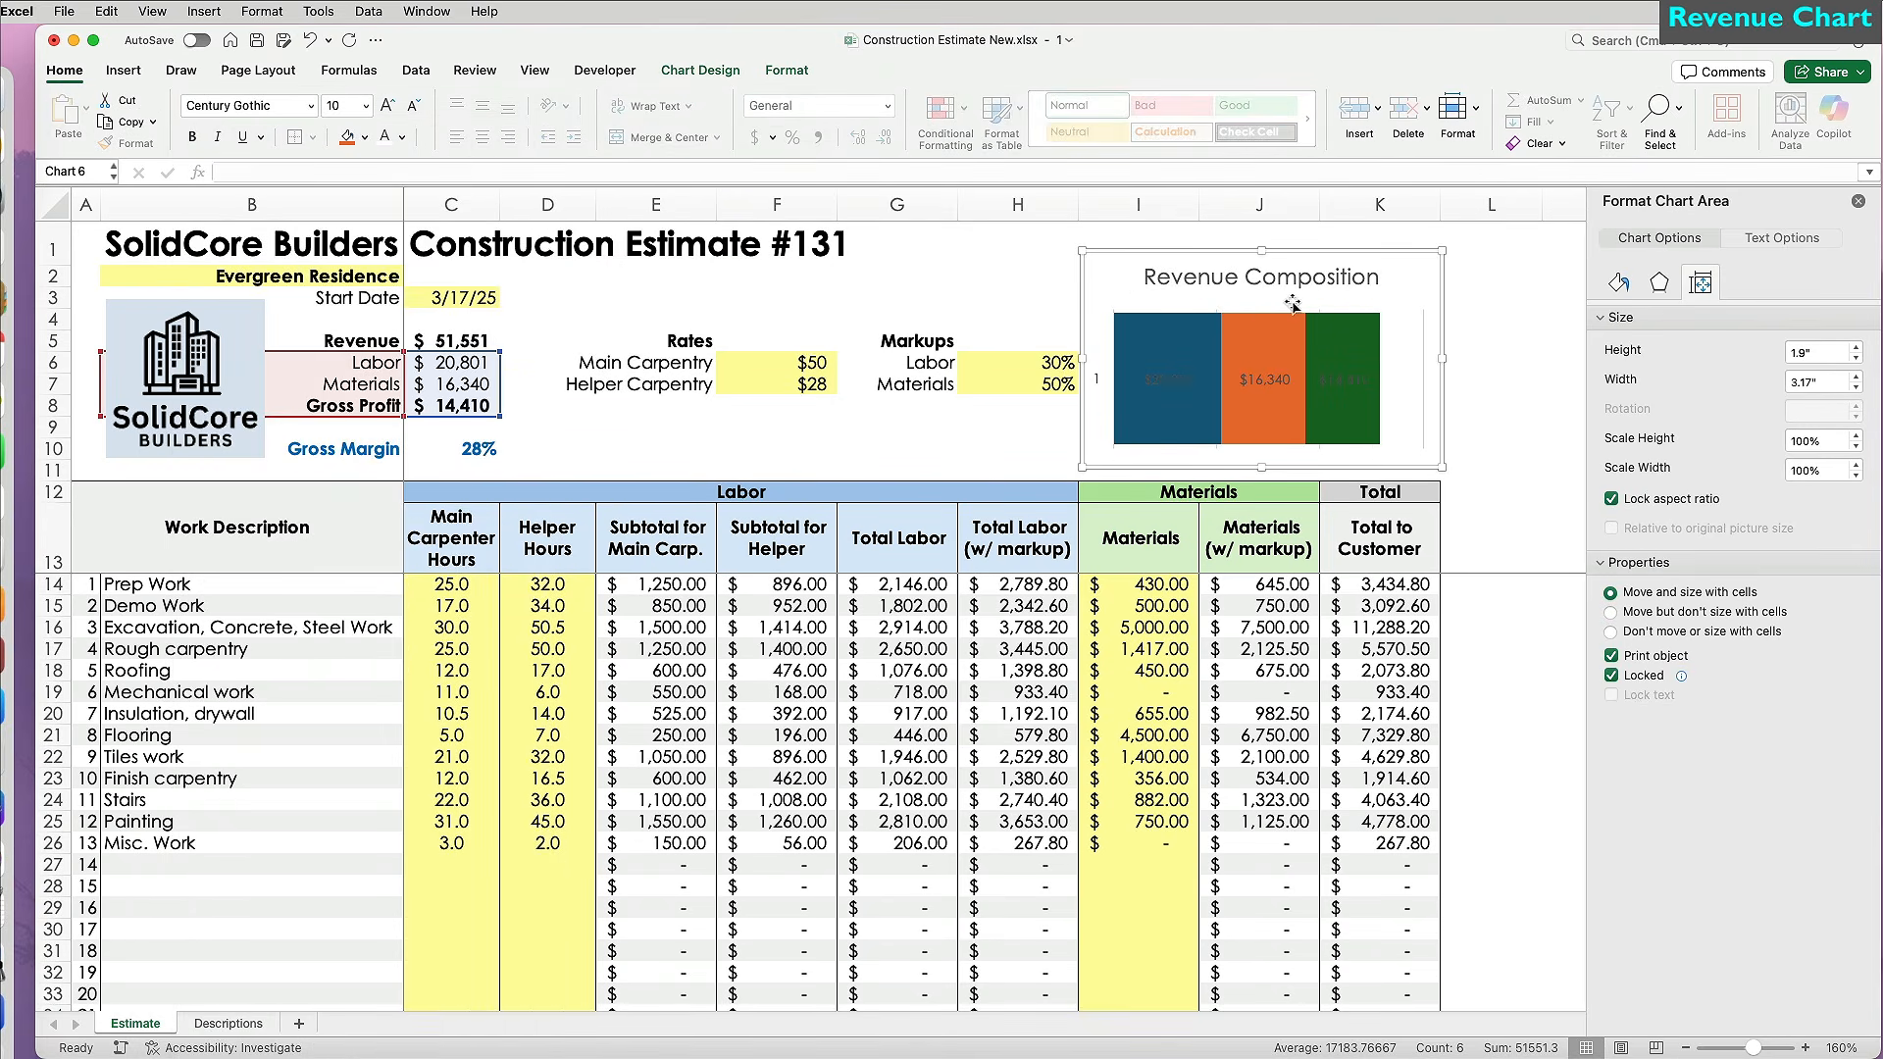
click(1352, 284)
click(416, 105)
key(super+b)
Show the primary horizontal axis with a bold 'Total Revenue' axis title.
click(700, 69)
click(73, 127)
mouse_move(147, 209)
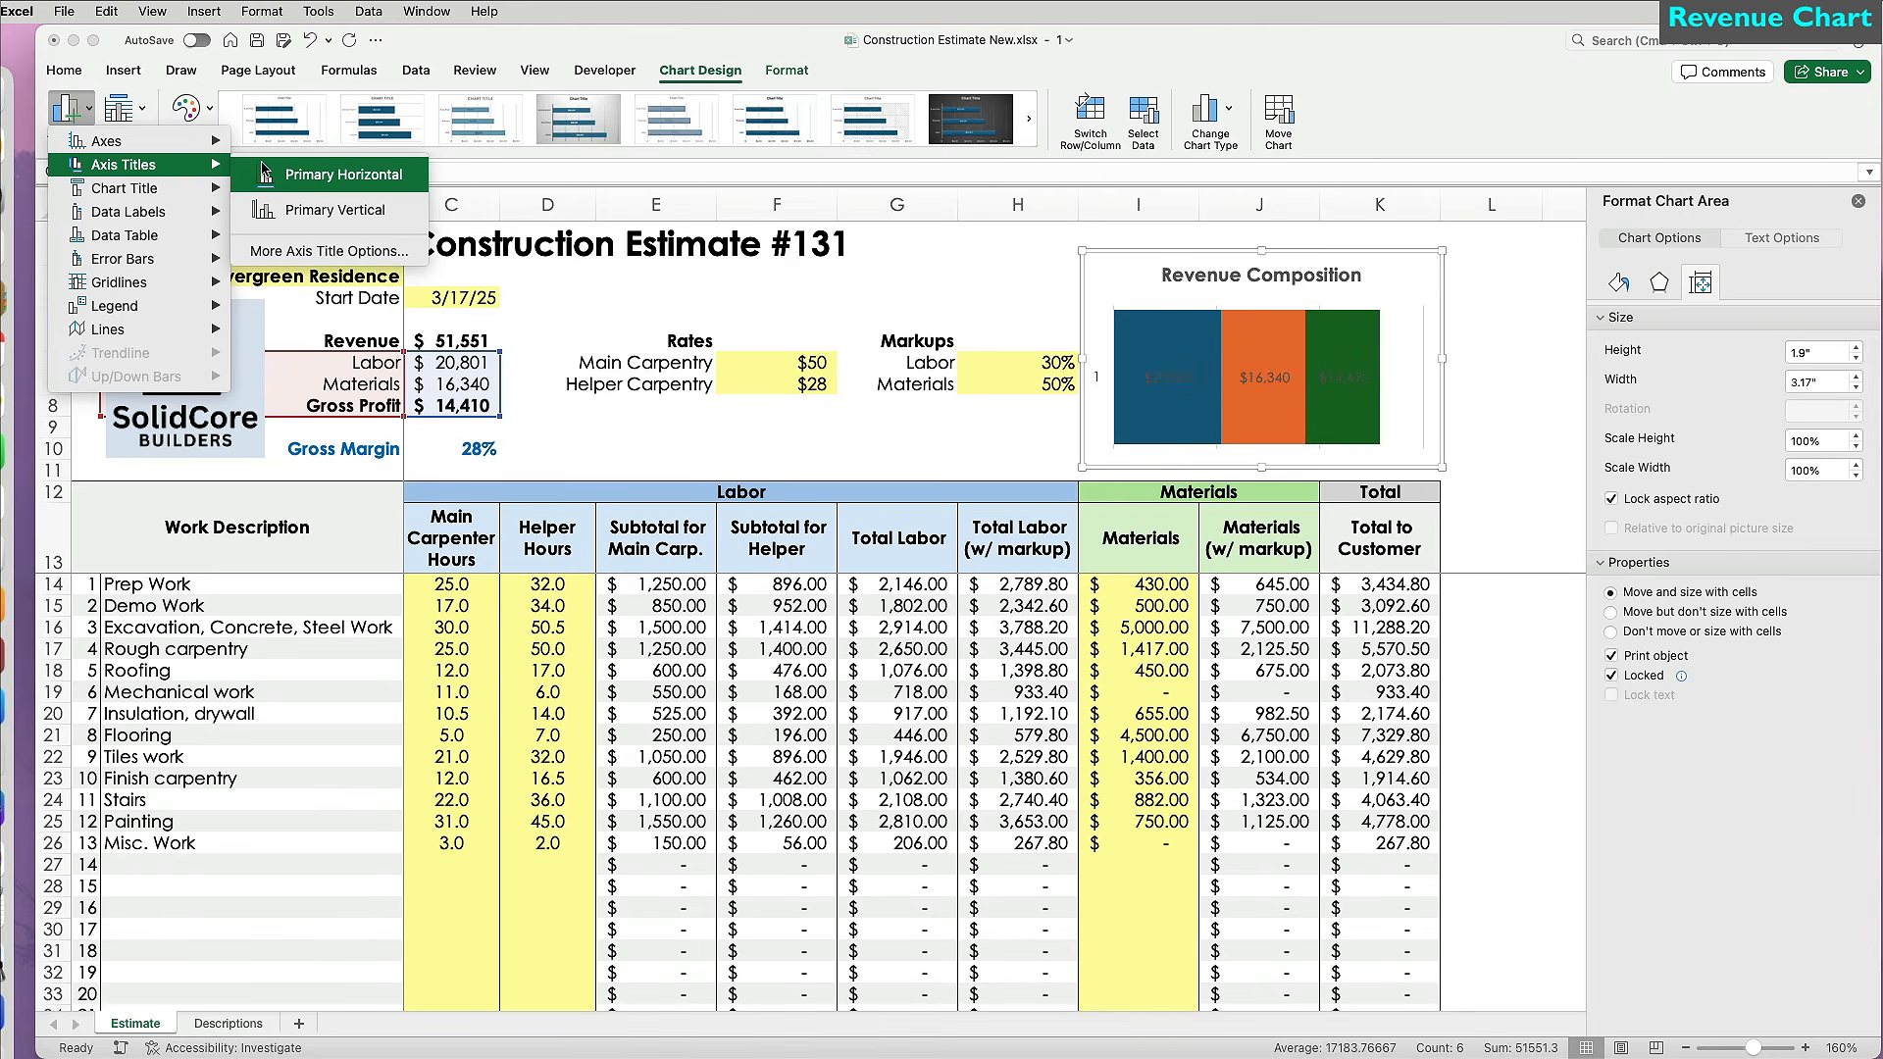
click(265, 173)
click(98, 112)
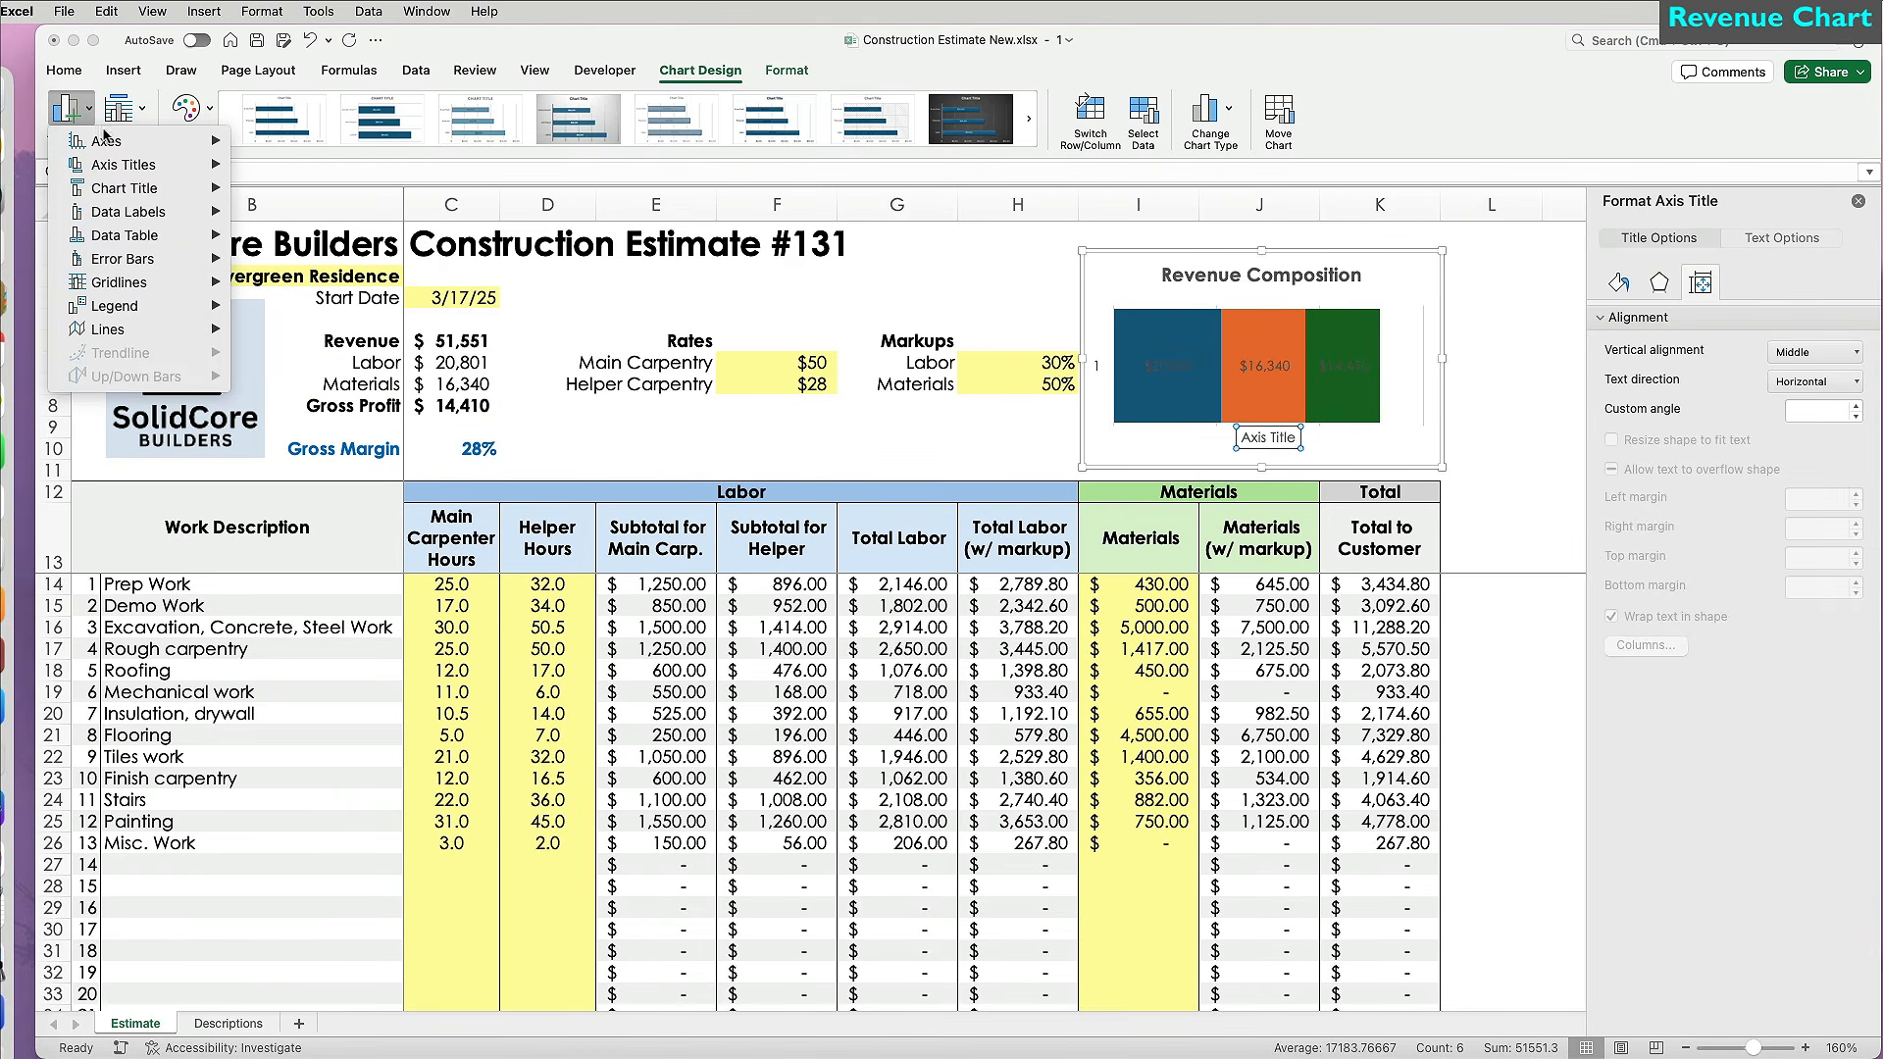
mouse_move(106, 140)
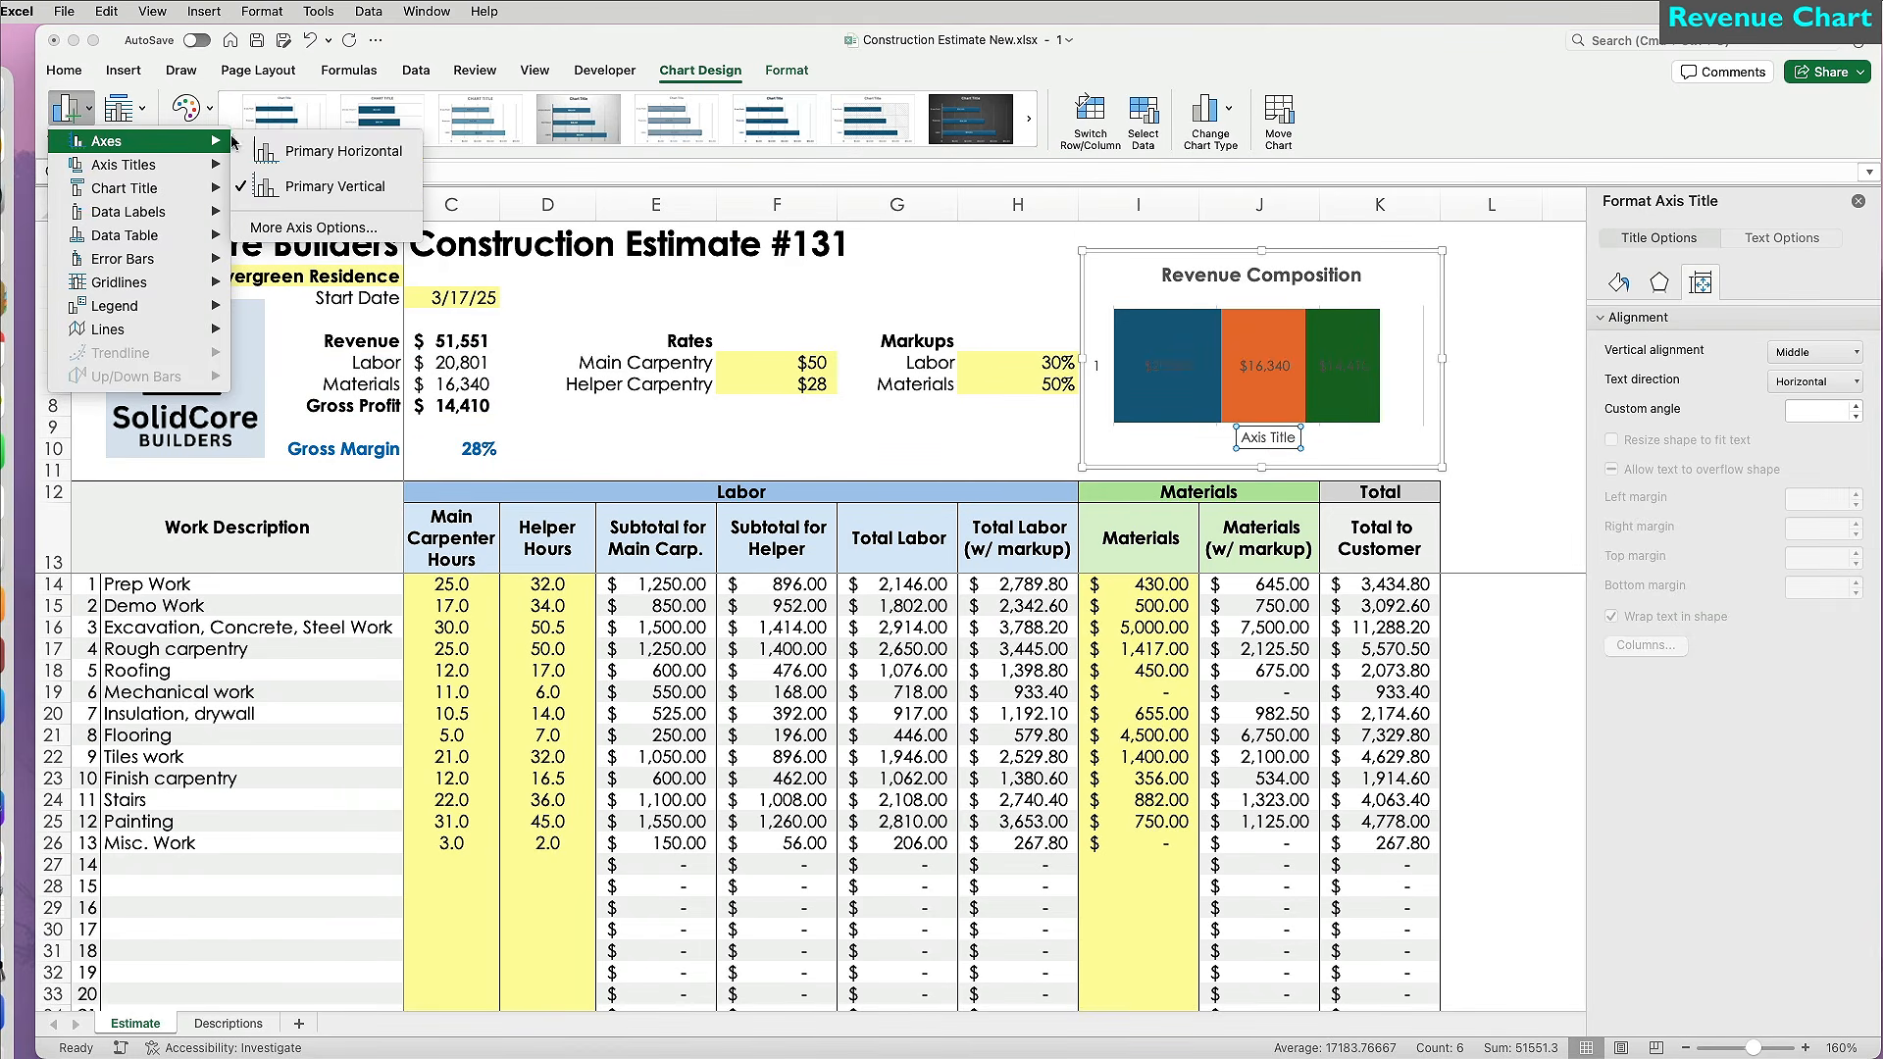
click(300, 152)
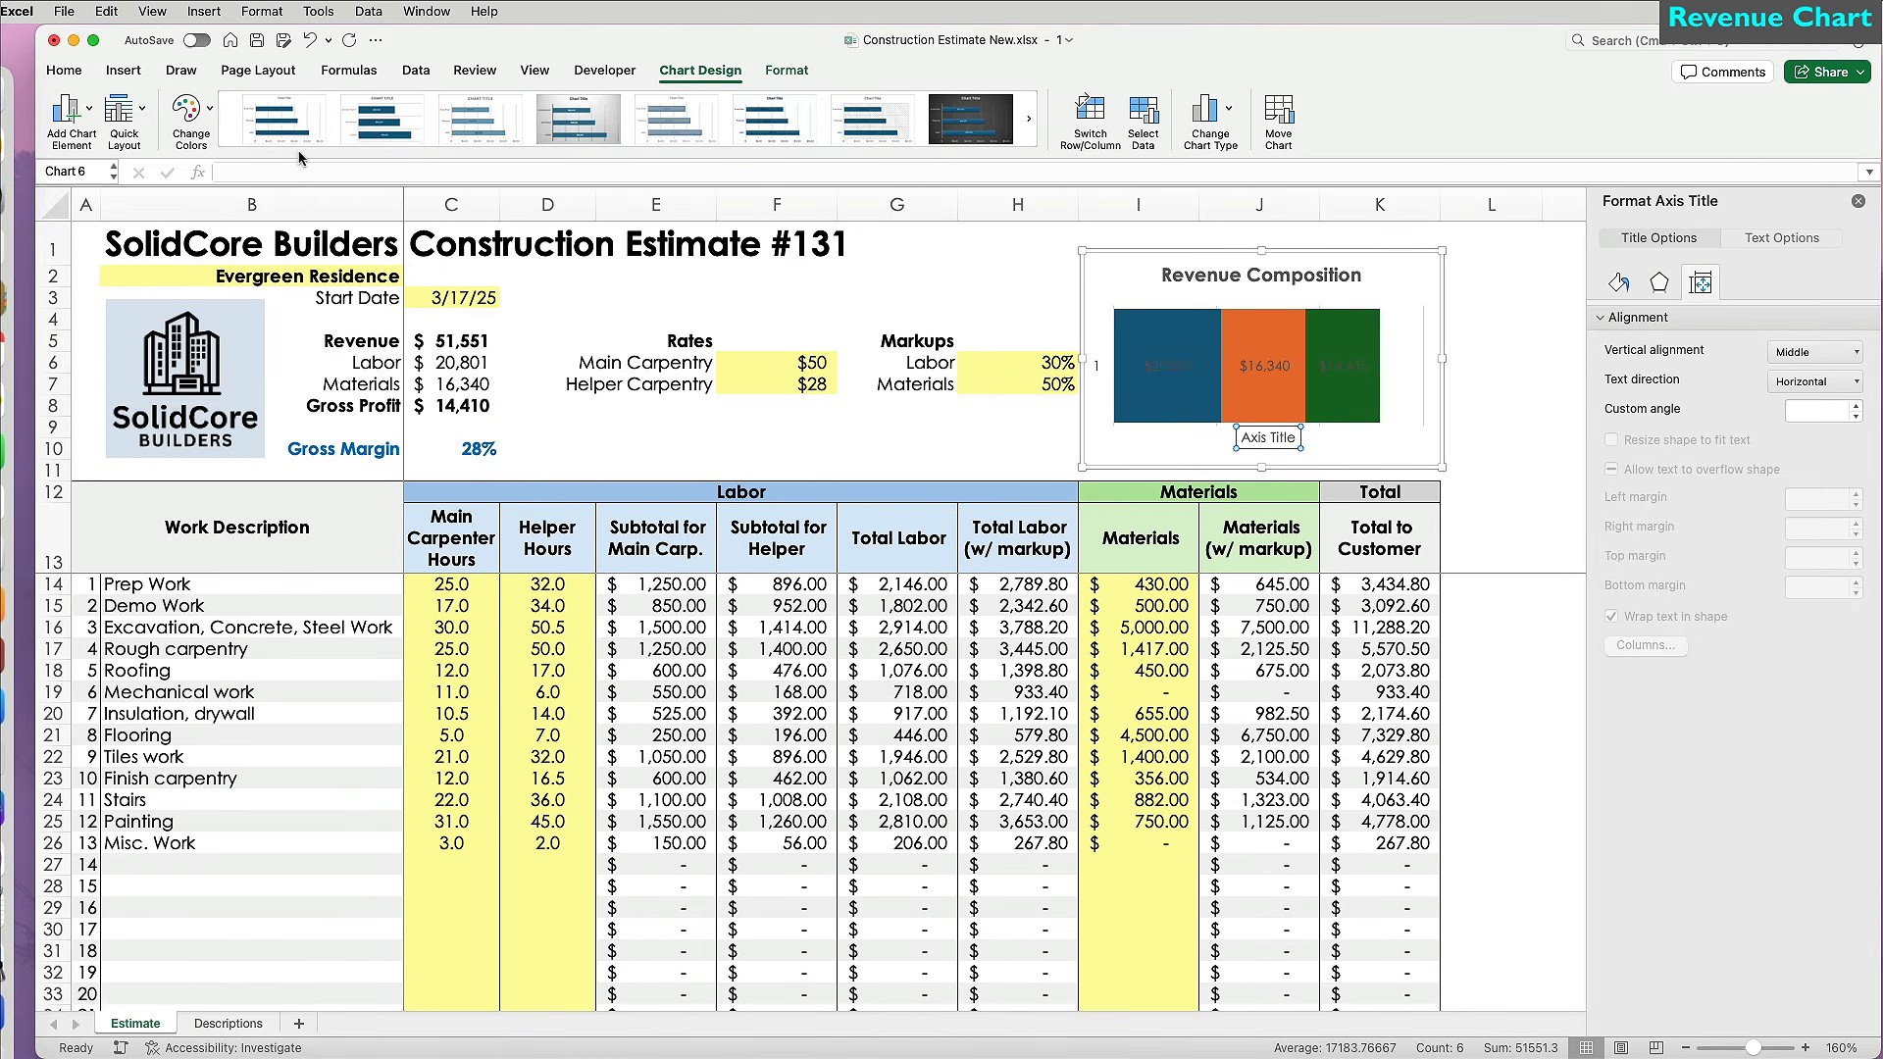
triple_click(1243, 439)
text(Total Revenue)
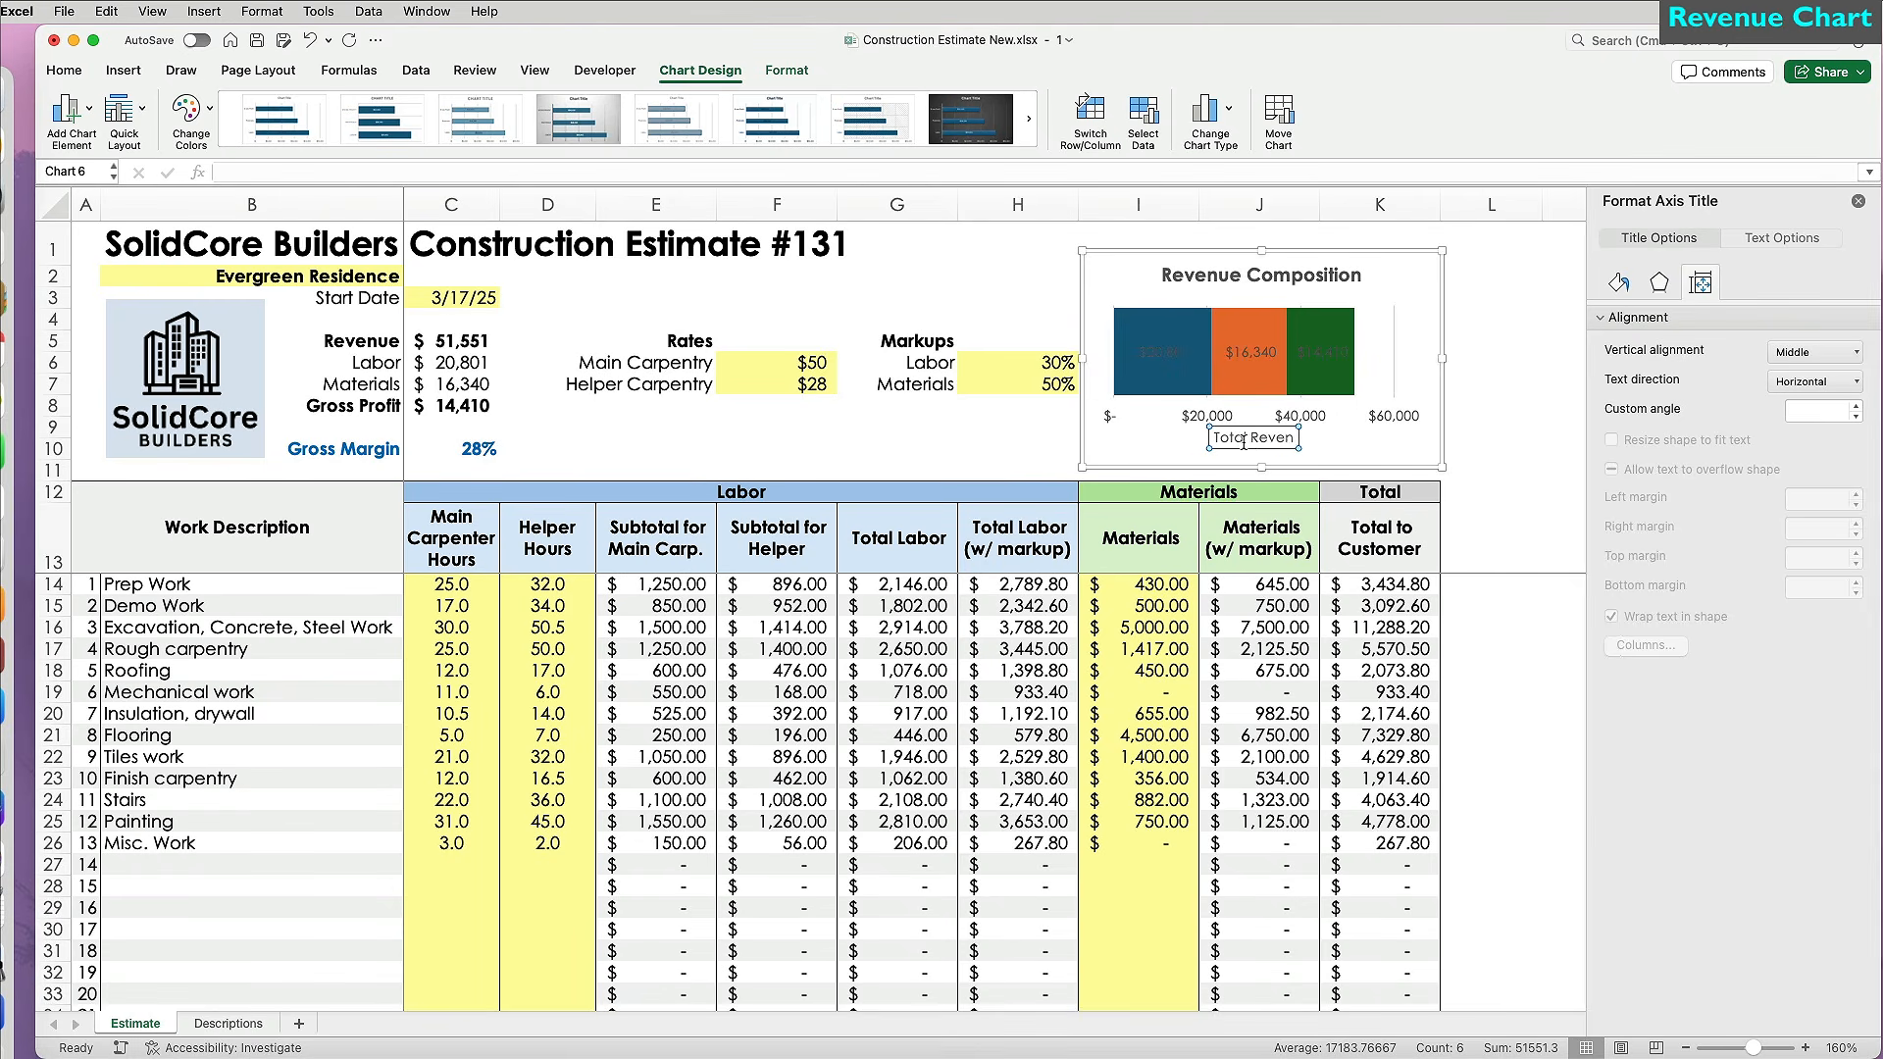
click(69, 70)
click(193, 141)
Show the series name in the Gross Profit data label.
click(1321, 351)
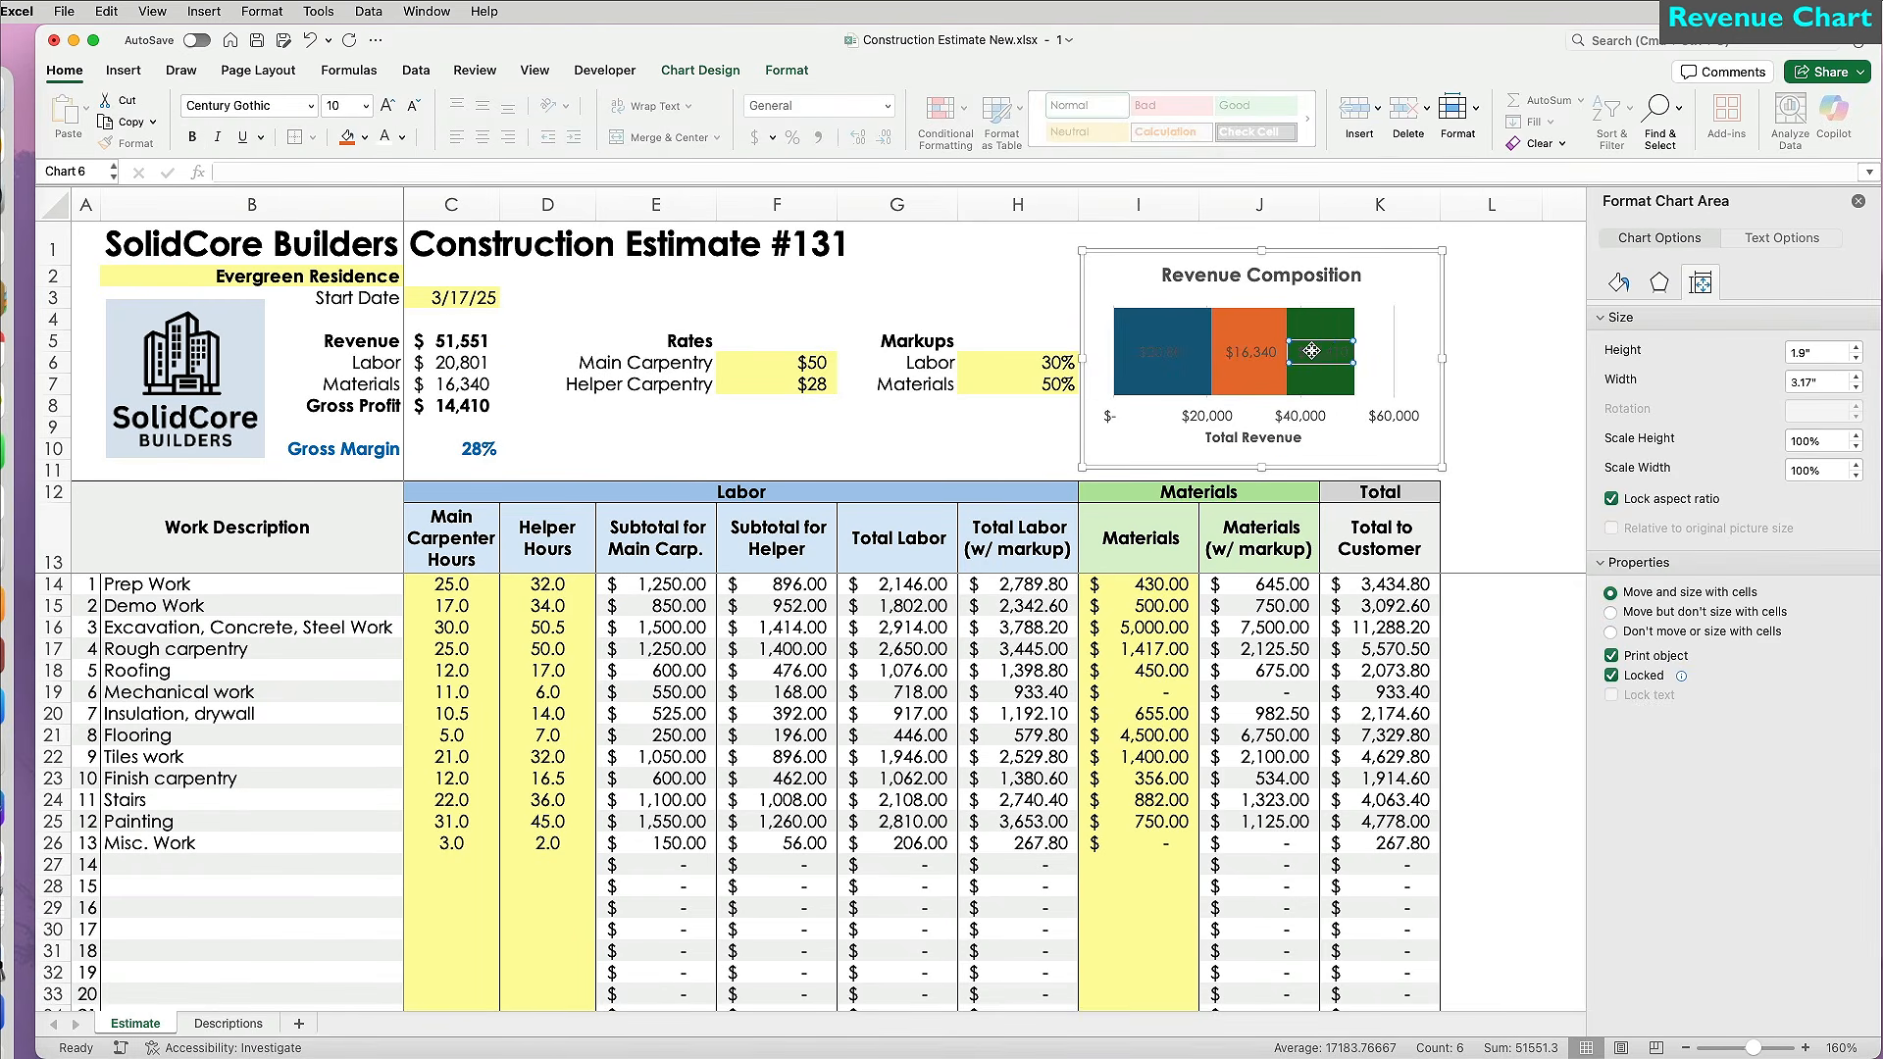
click(1320, 351)
click(1610, 410)
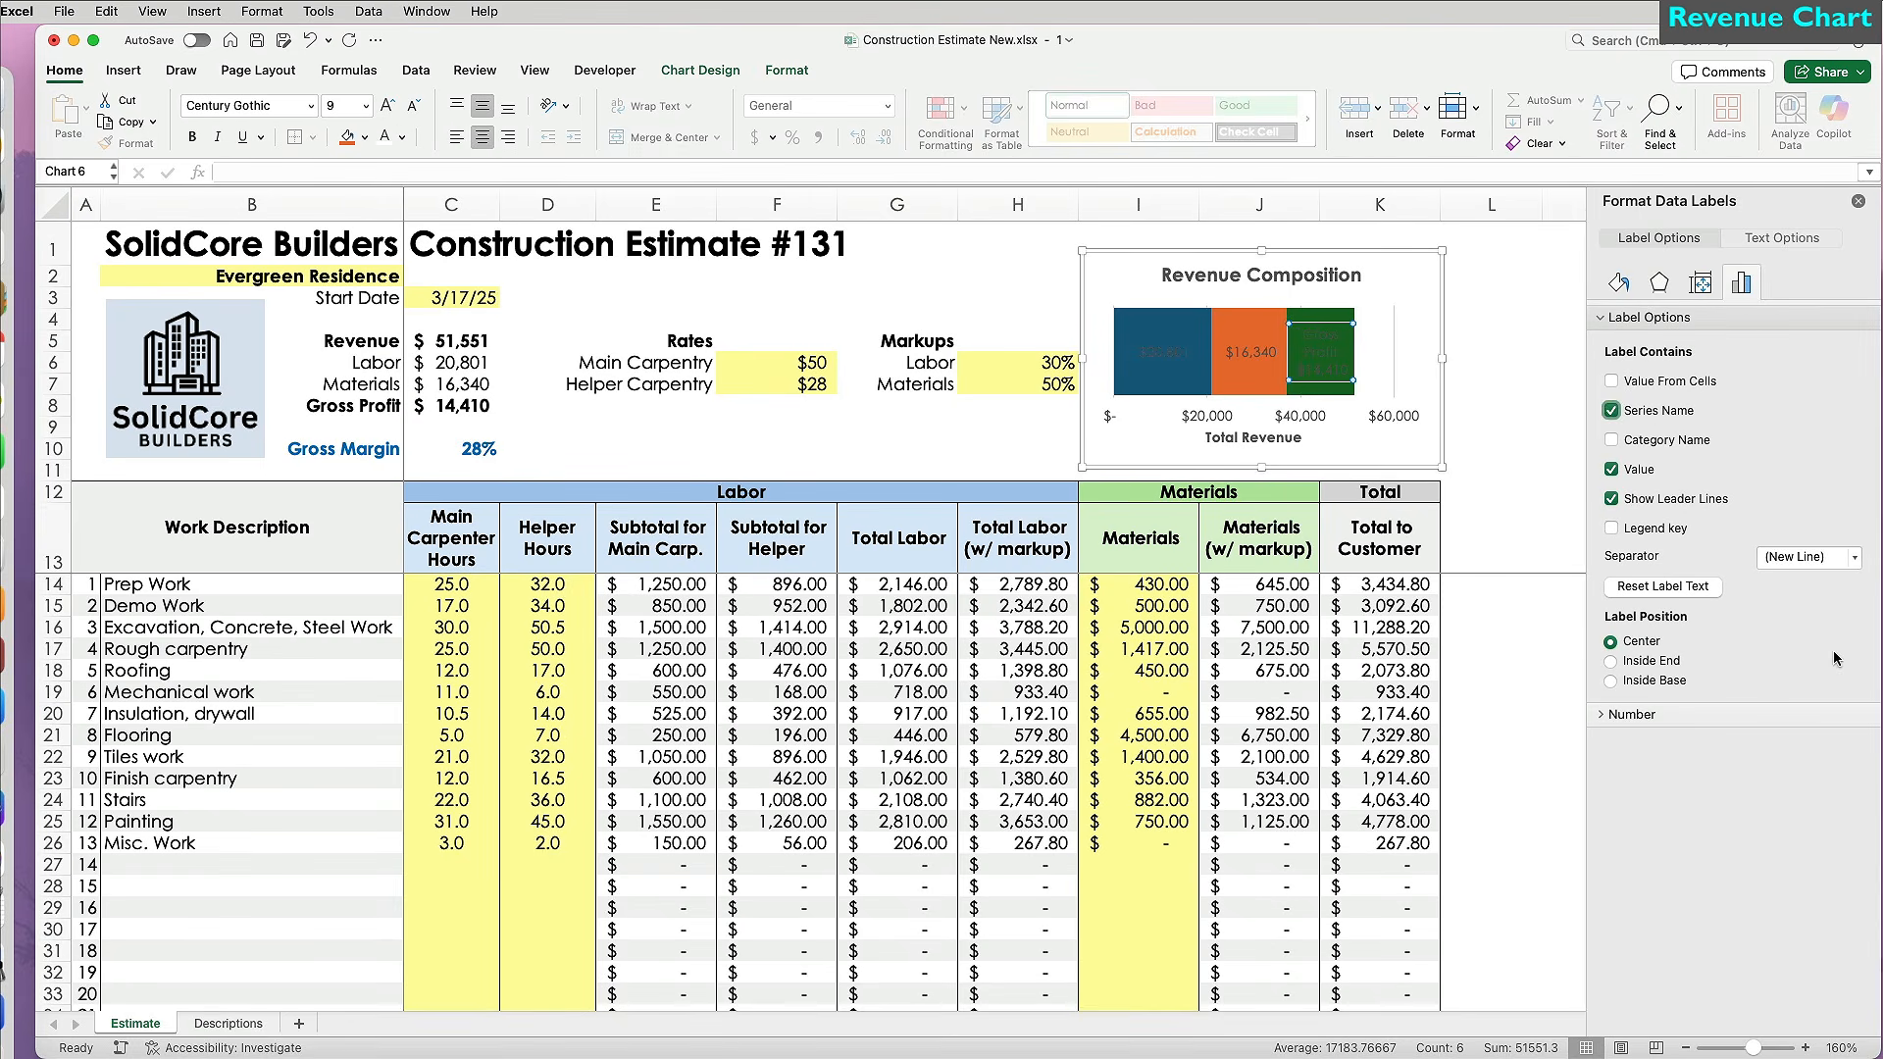
Add series names to the Materials and Labor data labels.
click(1258, 352)
click(1258, 352)
click(1610, 410)
click(1810, 556)
click(1804, 643)
click(1162, 352)
click(1610, 410)
Recolour the bars: Labor blue, Materials light green, Gross Profit light pink.
click(1809, 556)
click(1804, 642)
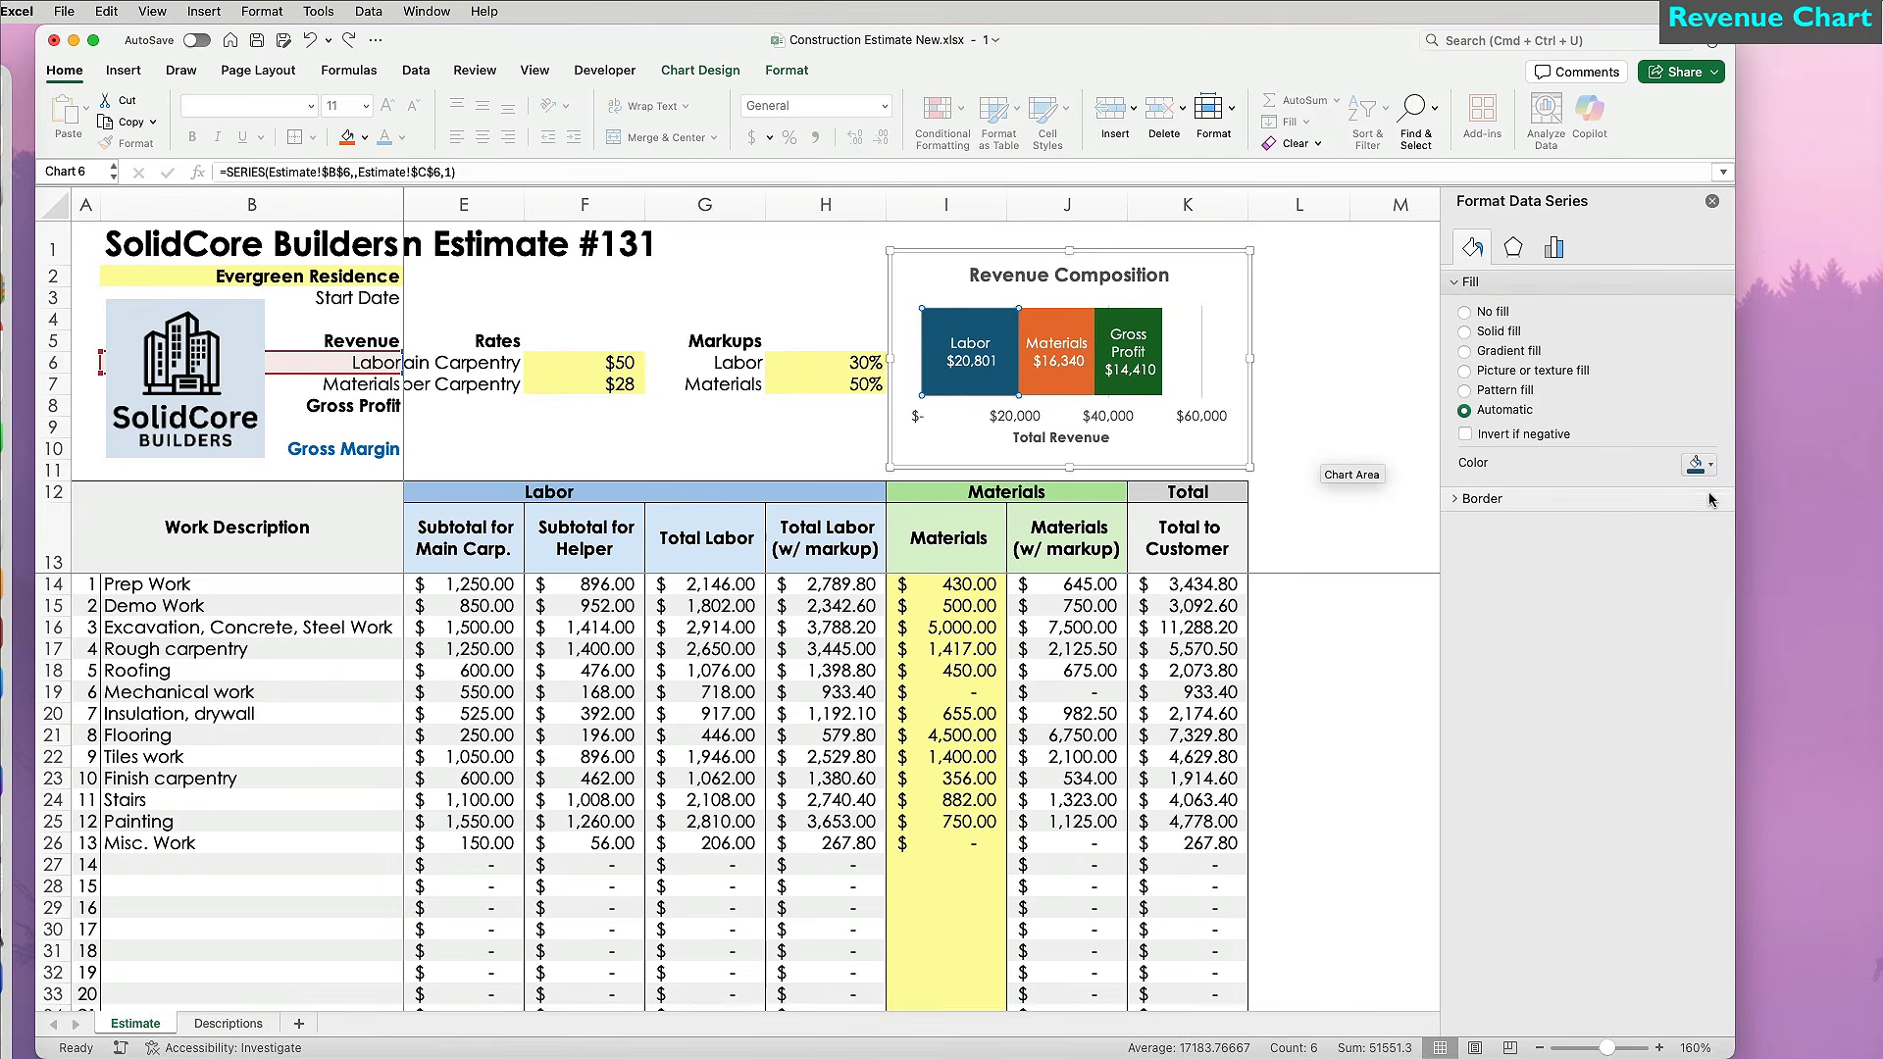
click(1710, 467)
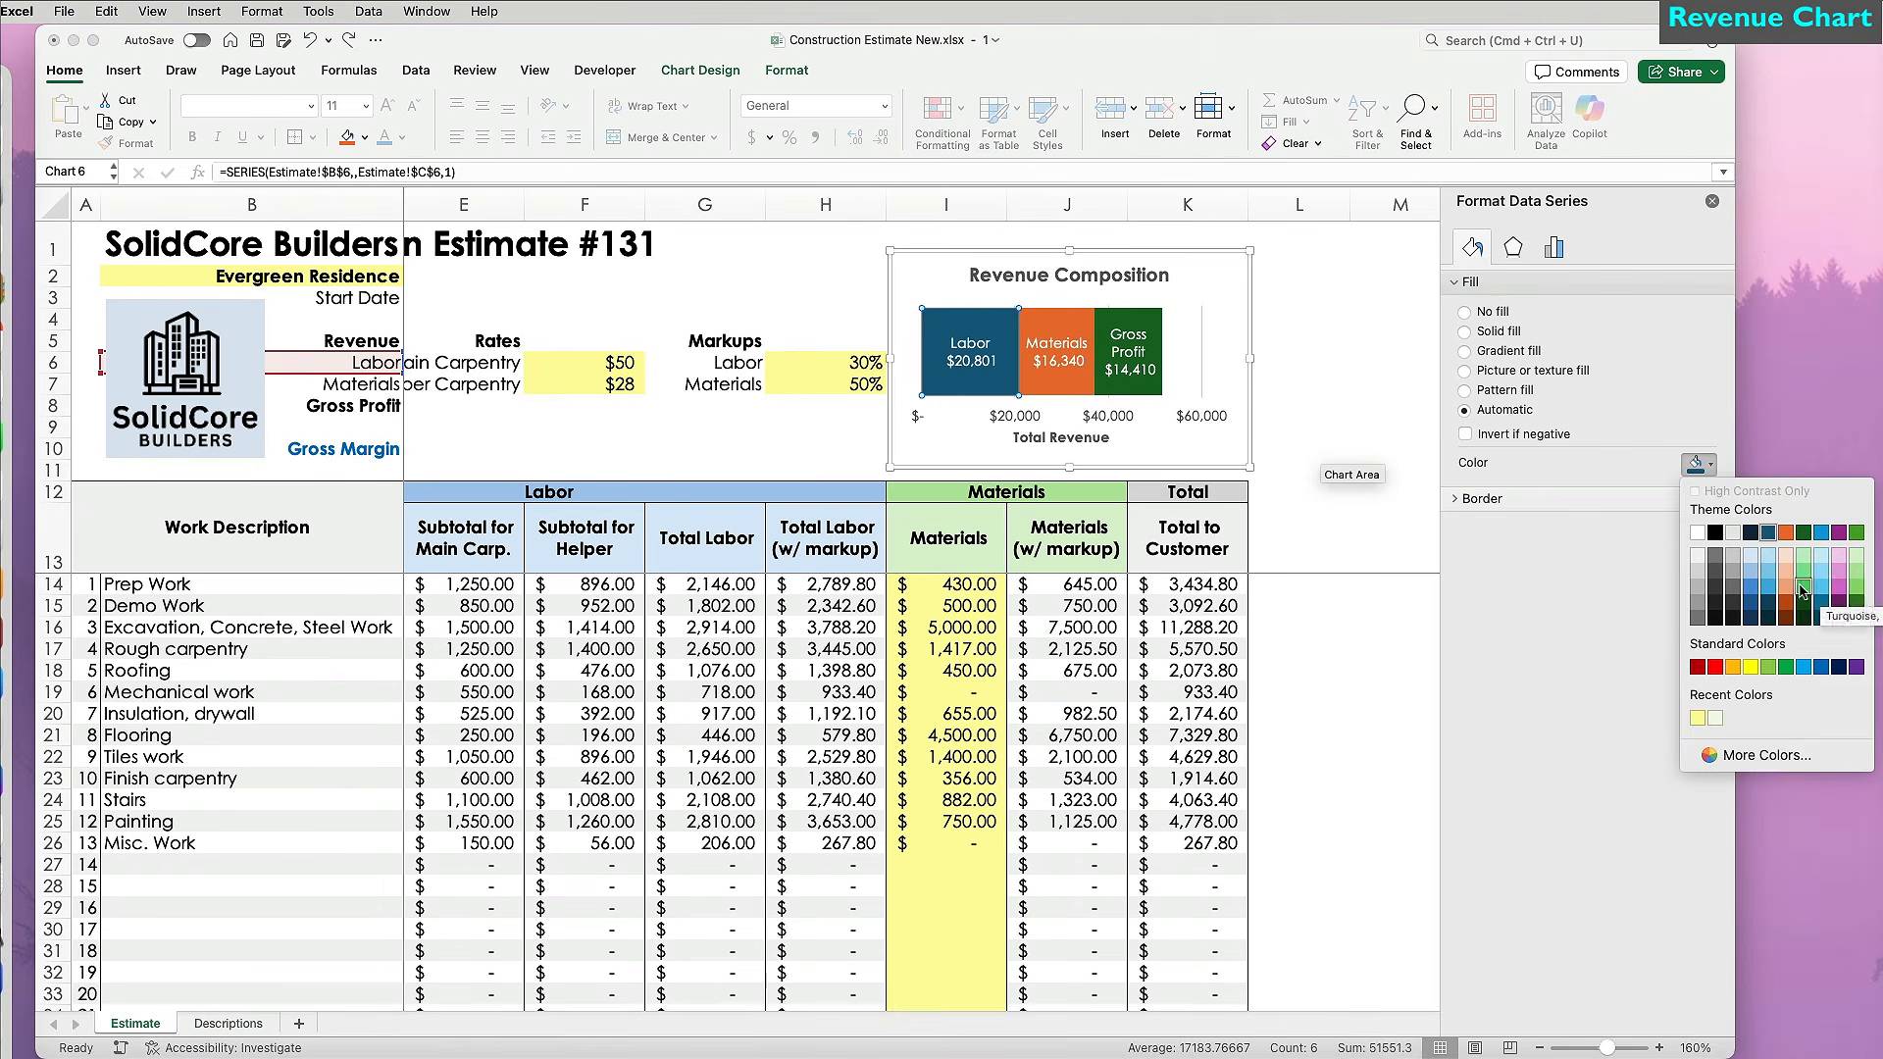
click(1819, 582)
click(1711, 467)
click(1750, 585)
click(1067, 378)
click(1710, 467)
click(1802, 583)
click(1711, 467)
click(1860, 593)
click(1711, 467)
Fine-tune the Gross Profit, Materials and Labor fills with custom colour shades.
click(1839, 559)
click(970, 351)
click(1128, 363)
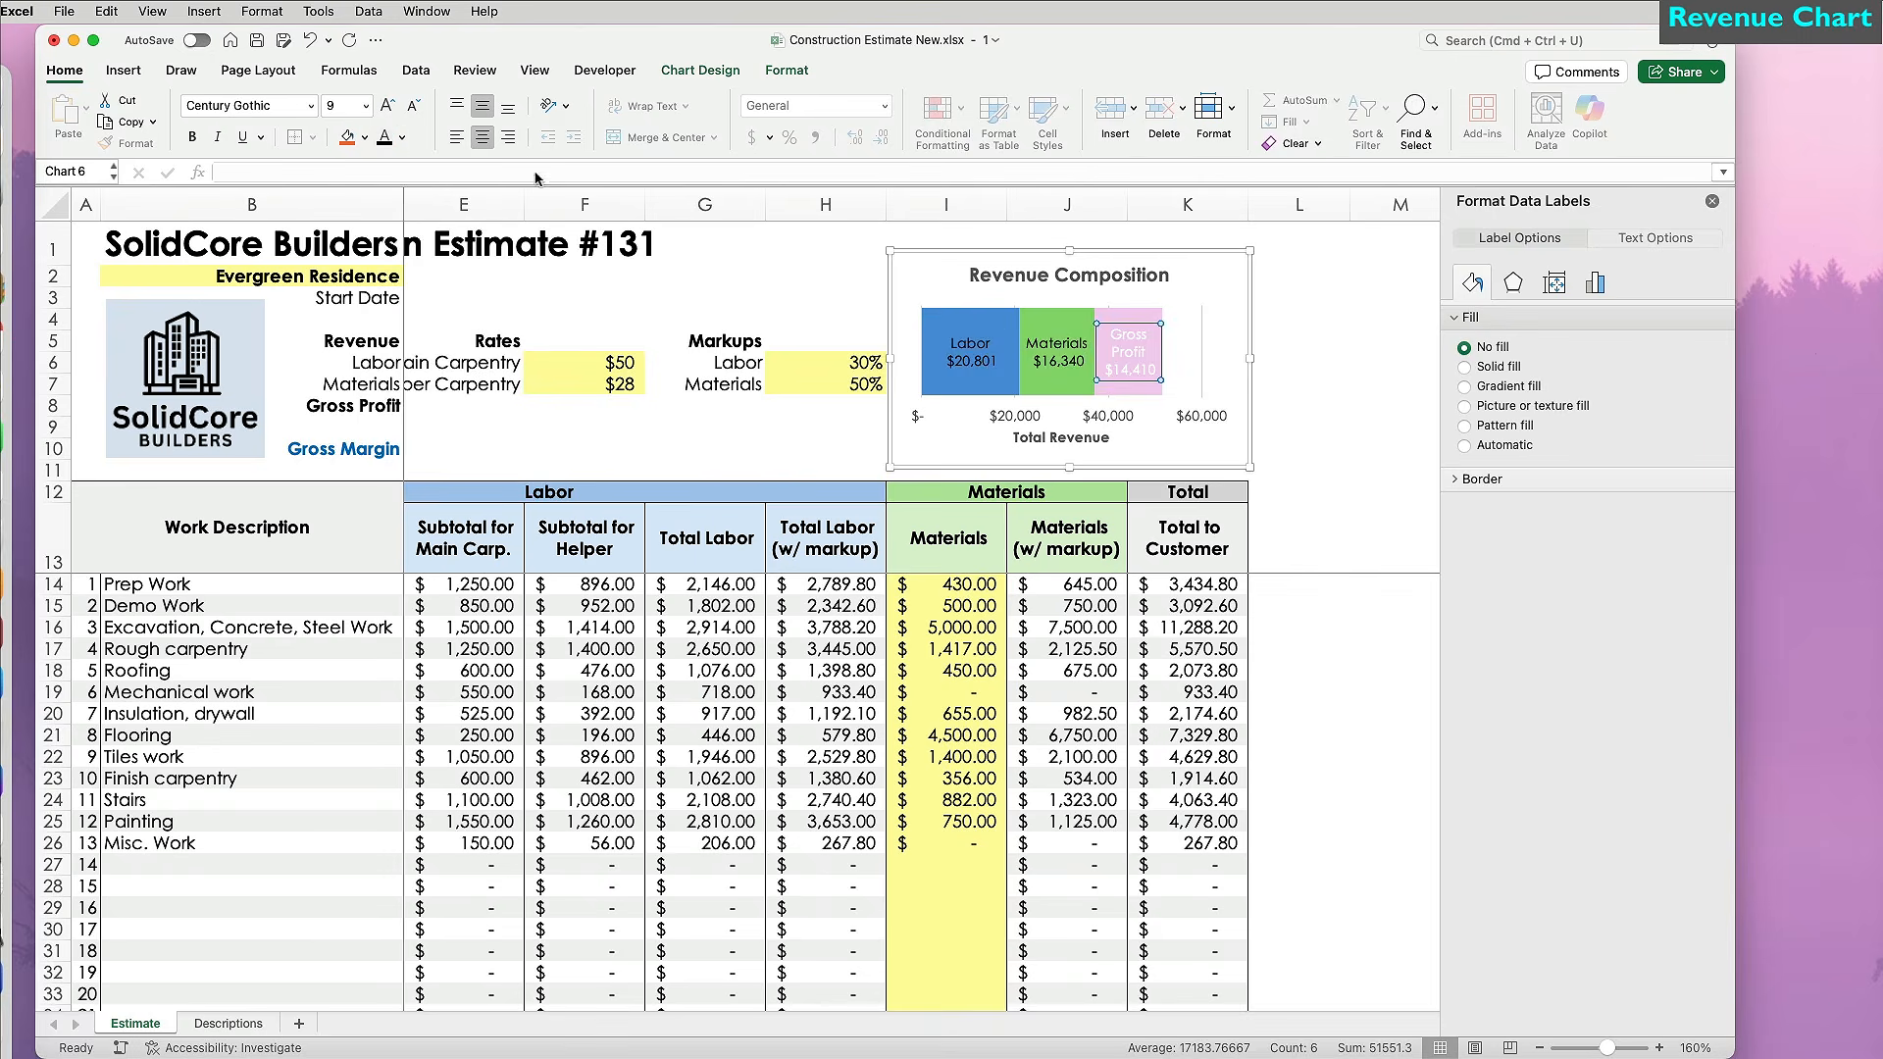
click(1710, 467)
click(1726, 757)
click(1784, 736)
click(1057, 378)
drag(1533, 564, 1588, 565)
click(1710, 466)
click(1726, 757)
click(1785, 735)
click(970, 379)
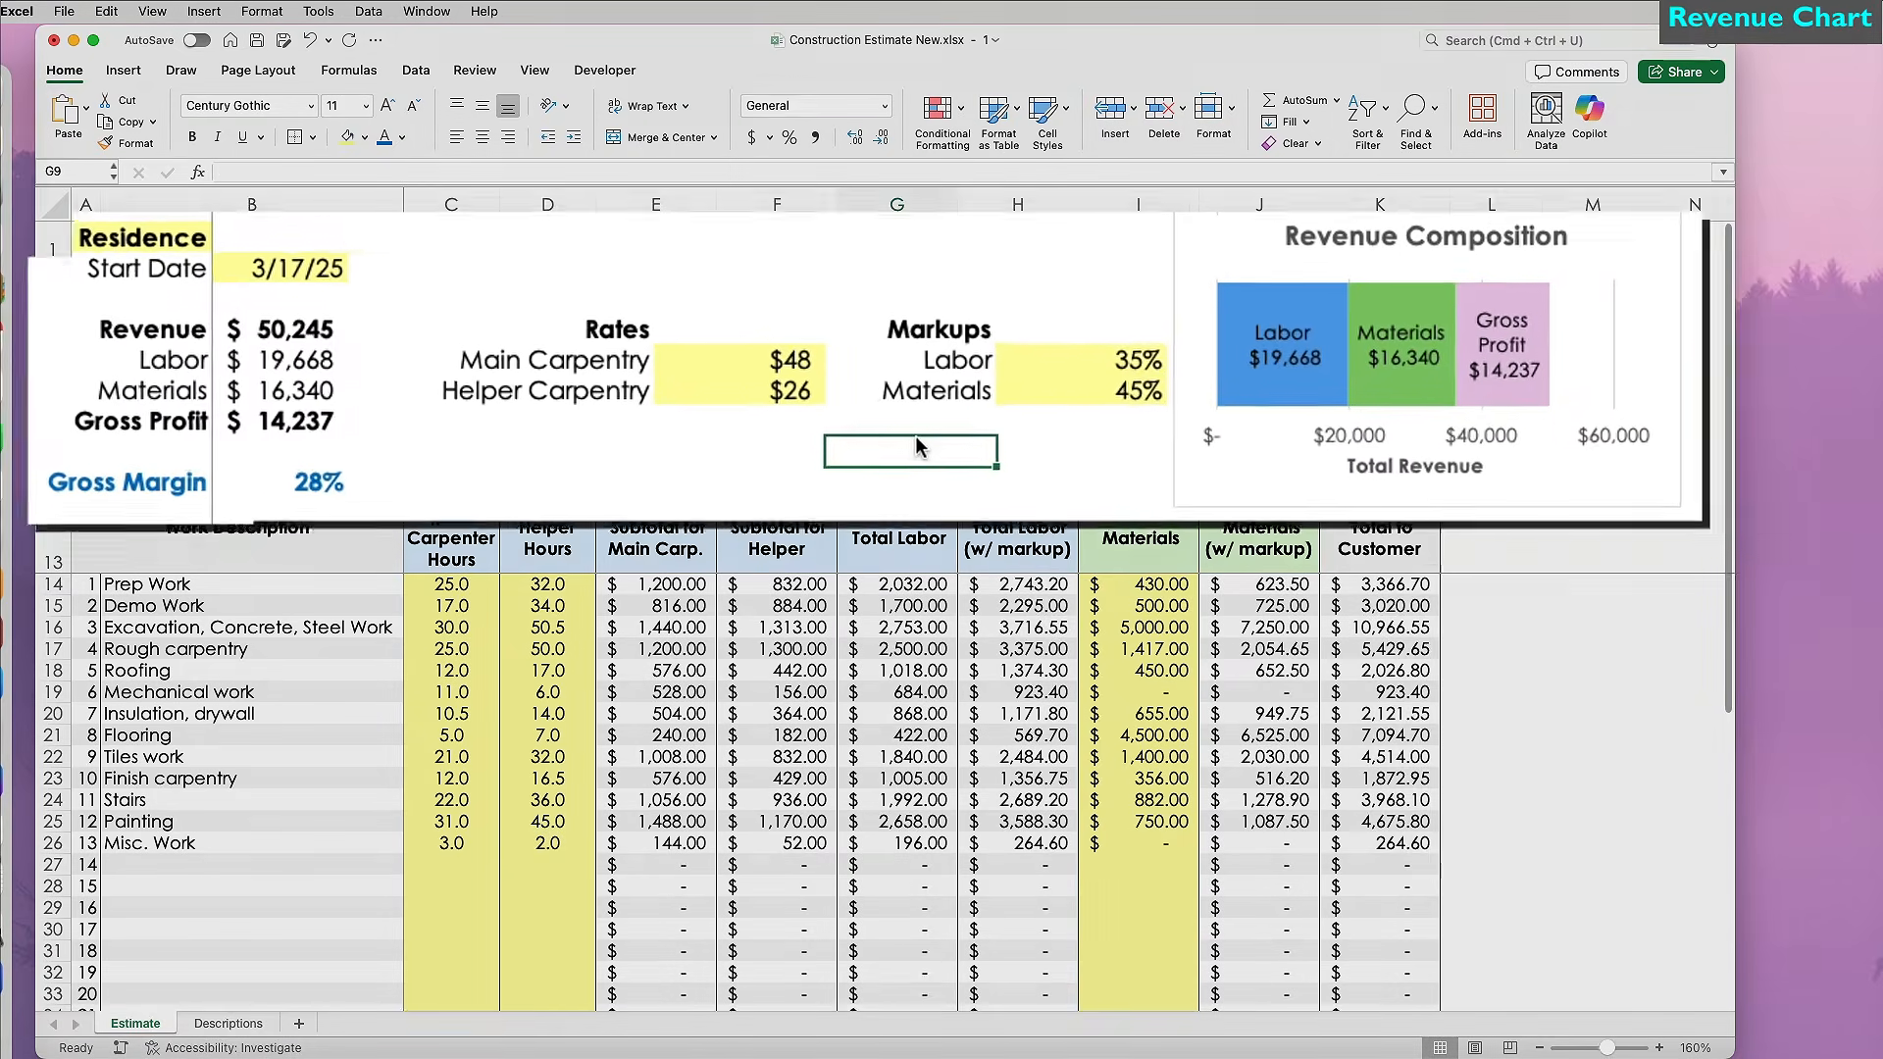
Undo the trial edits, then set carpentry rates to $48 and $25 and markups to 35% and 55%.
key(super+z)
key(super+z)
key(super+z)
key(super+z)
click(947, 451)
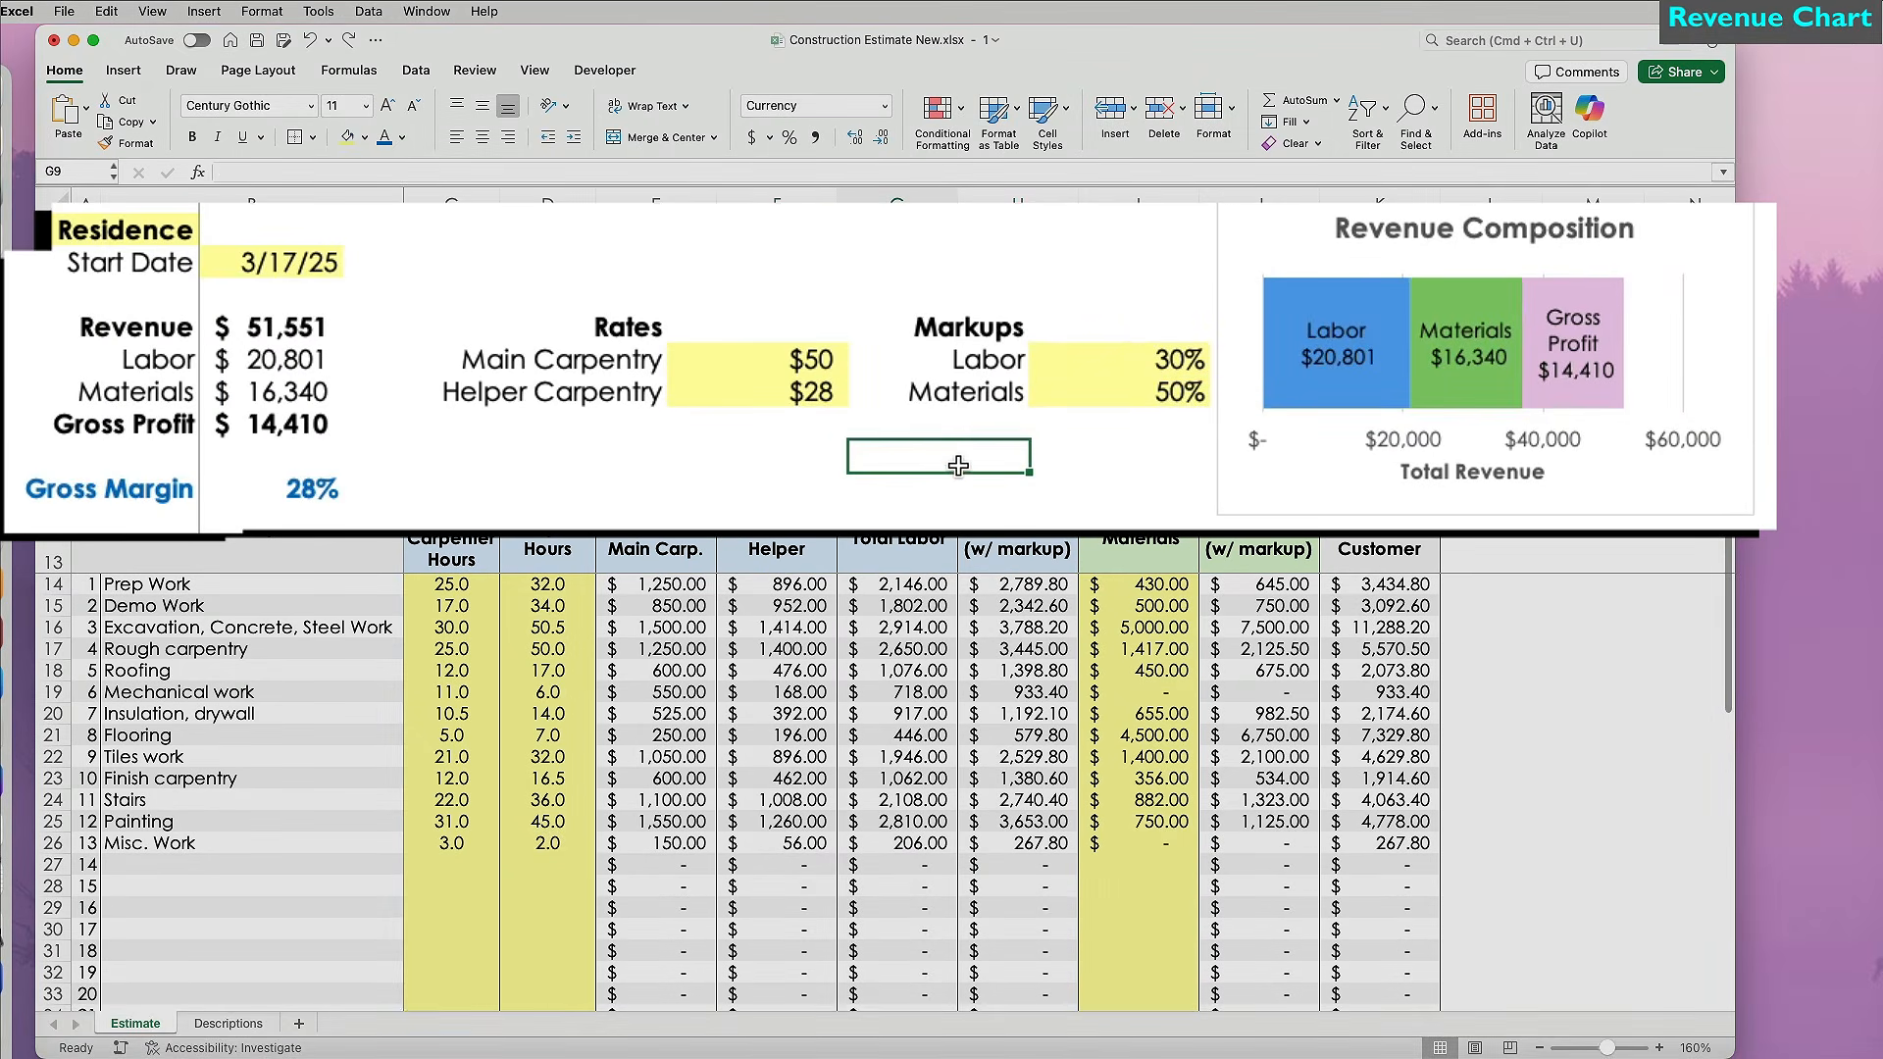
click(819, 371)
text(48)
key(Return)
text(25)
key(Return)
click(1138, 367)
text(35)
key(Return)
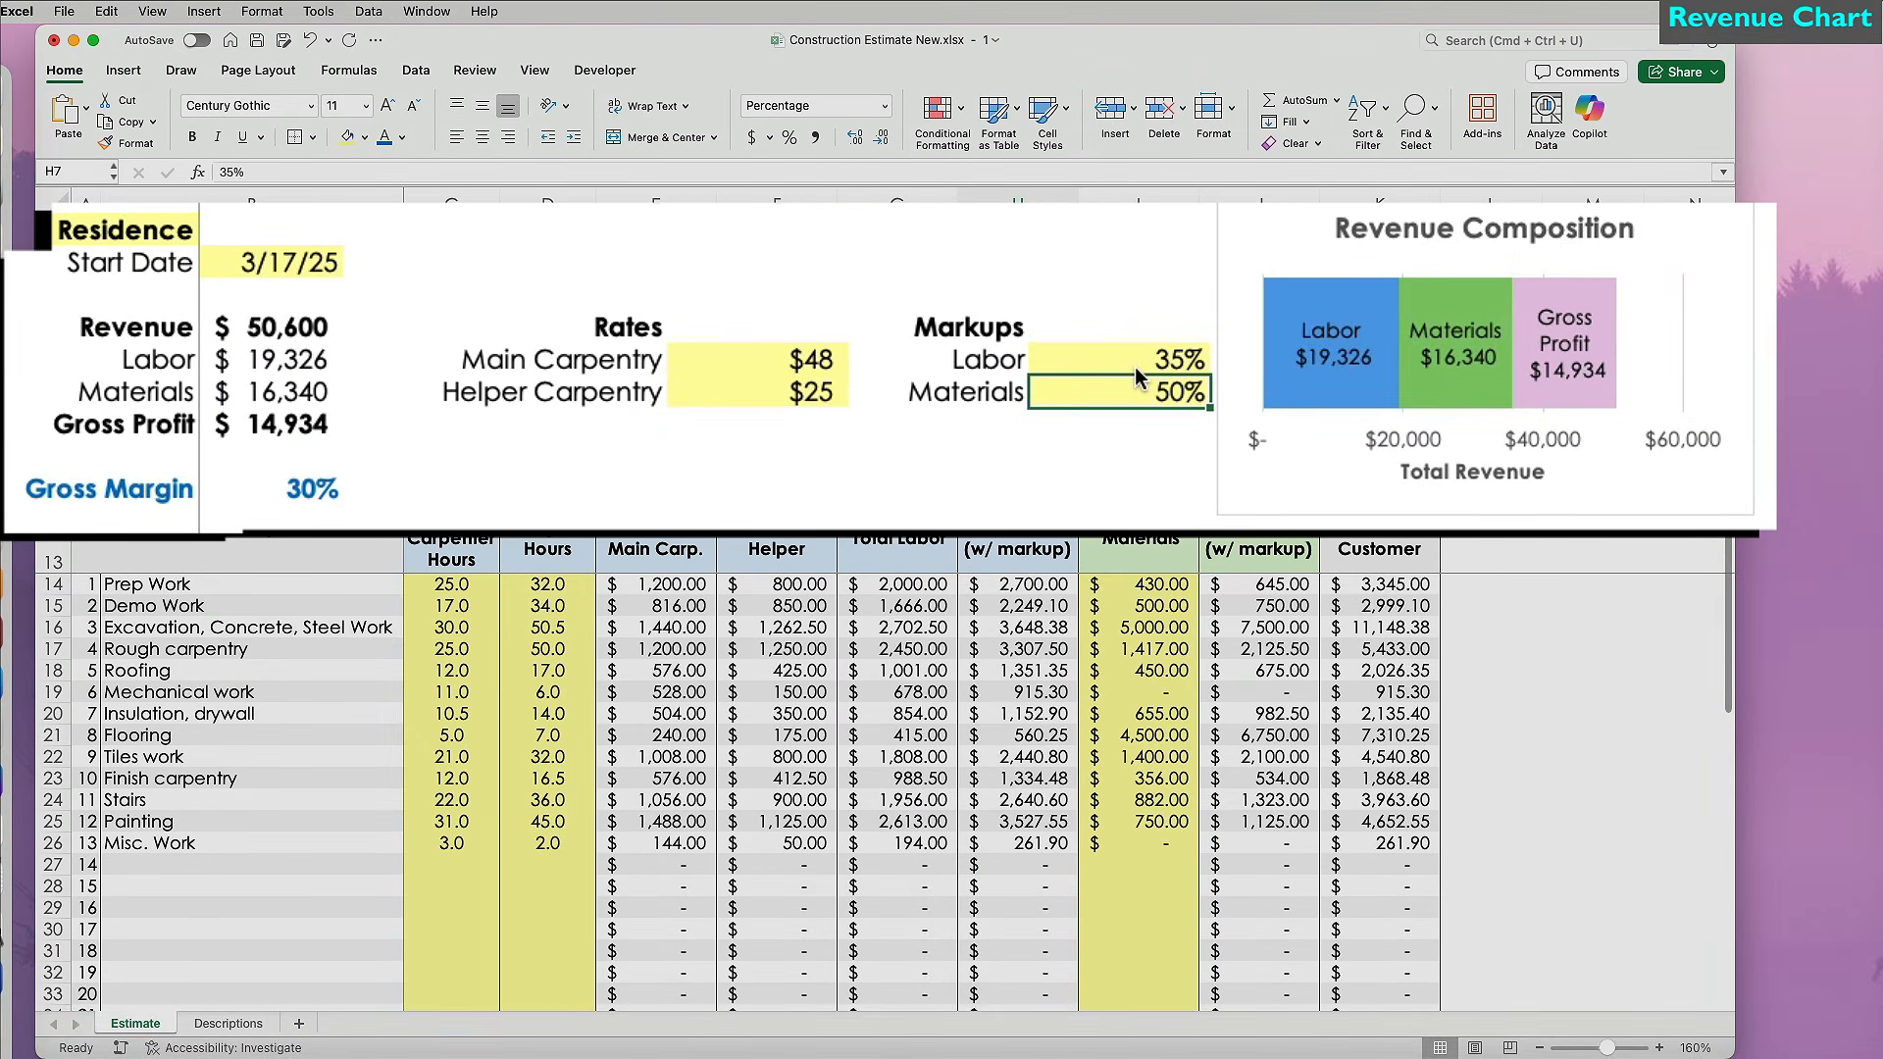
text(55)
key(Return)
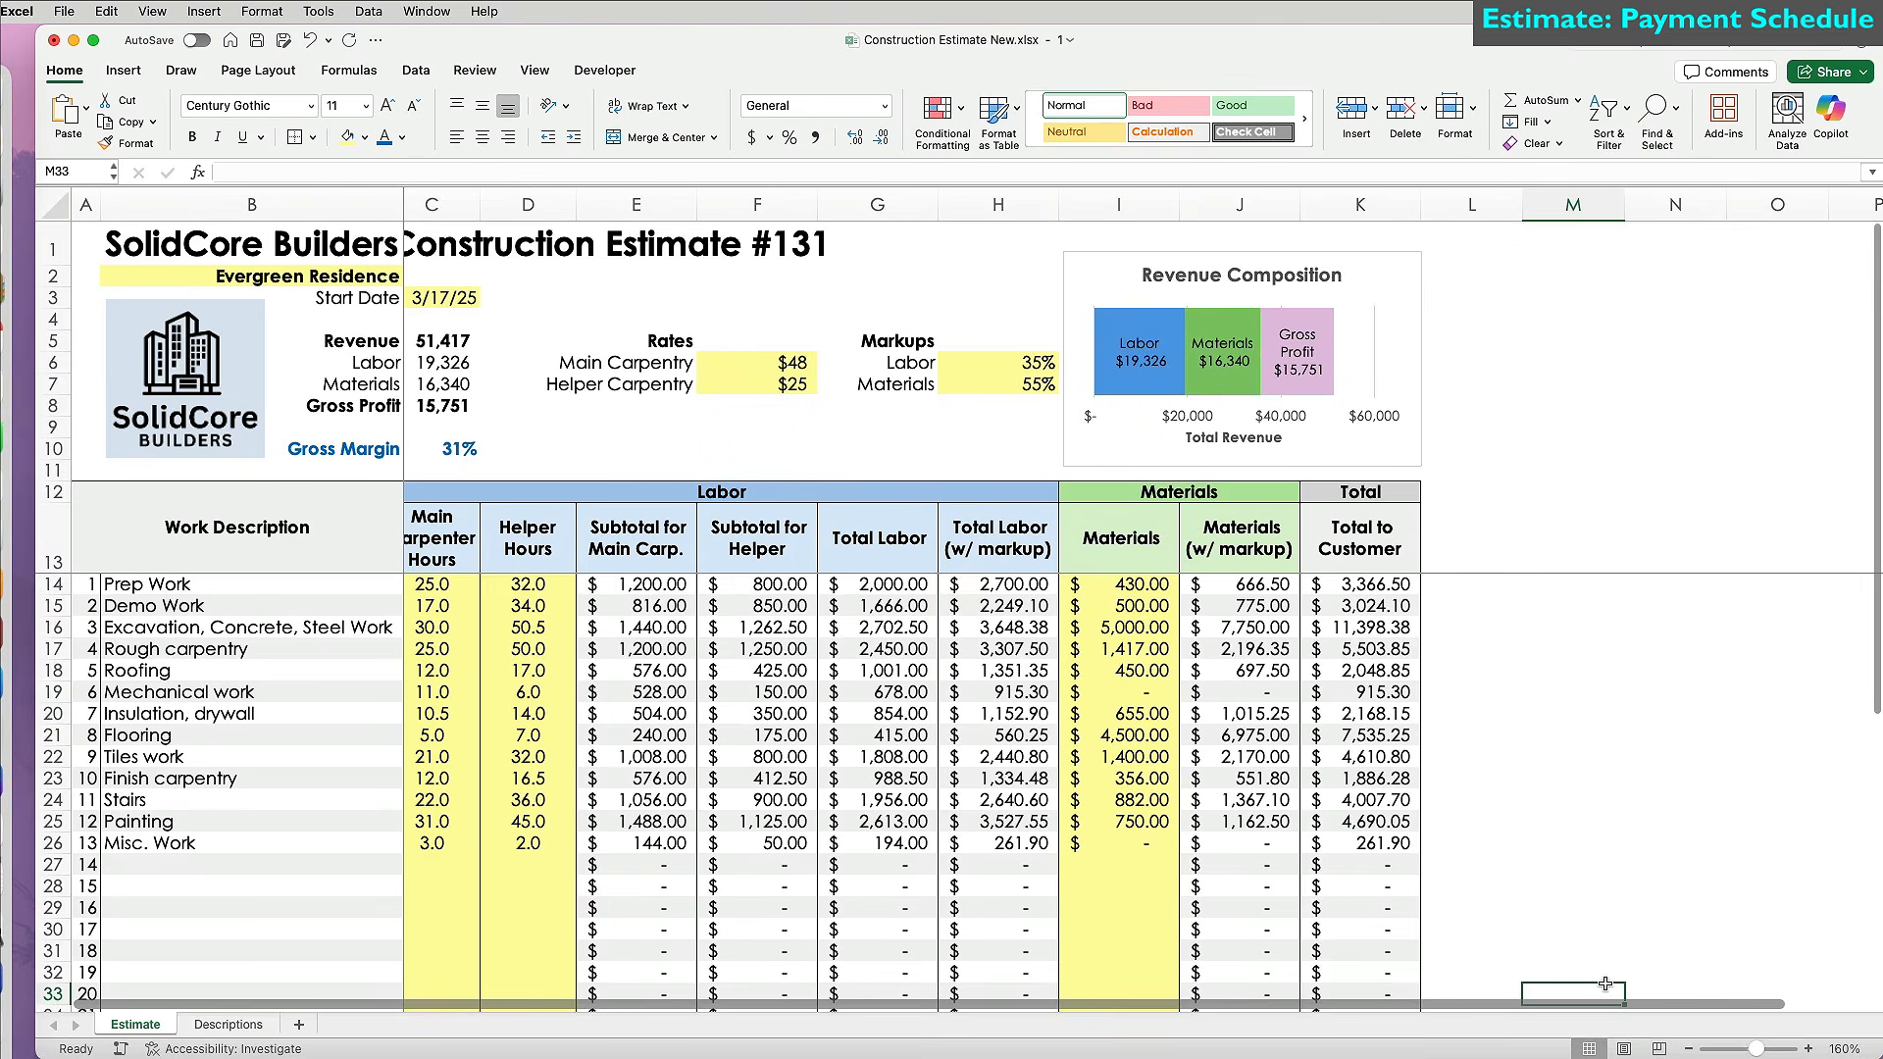
Narrow spacer columns L and M to about width 4.83.
scroll(1604, 983, right, 10)
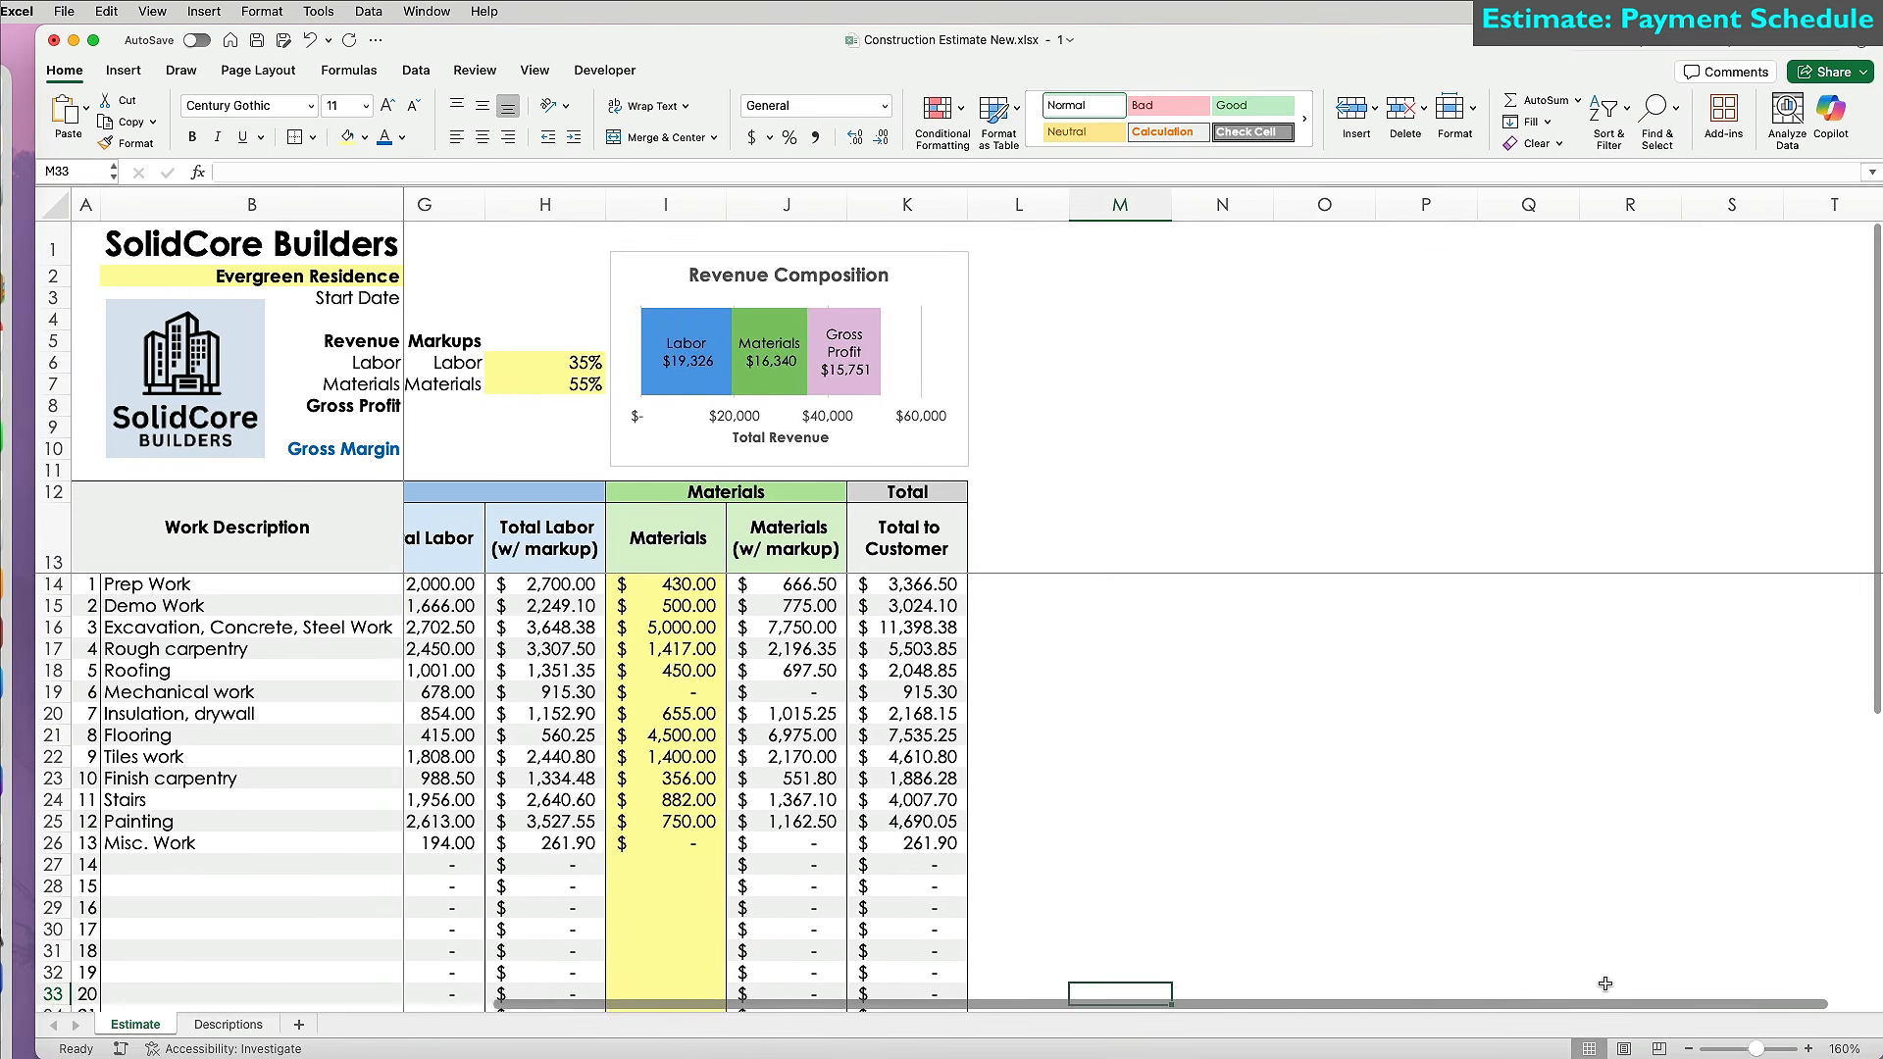
scroll(1604, 984, right, 5)
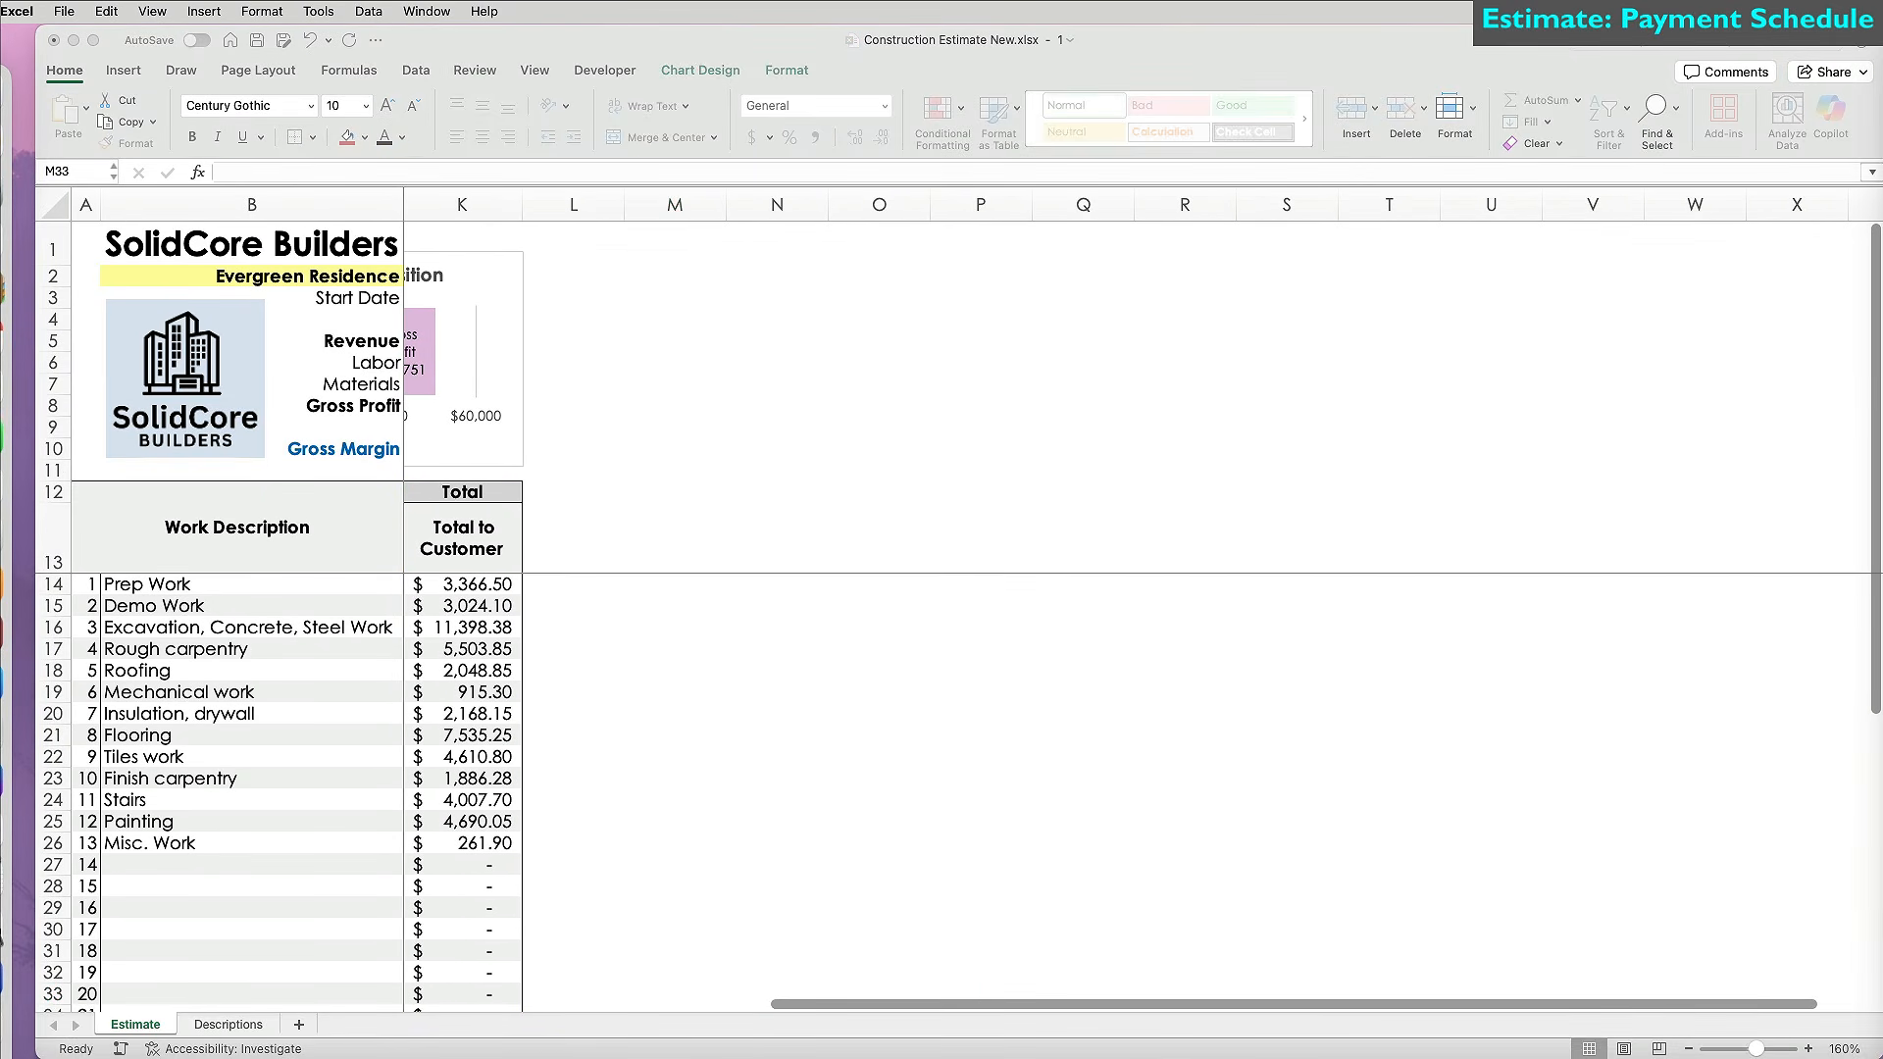
click(638, 554)
drag(614, 204, 667, 204)
drag(625, 204, 576, 214)
click(691, 528)
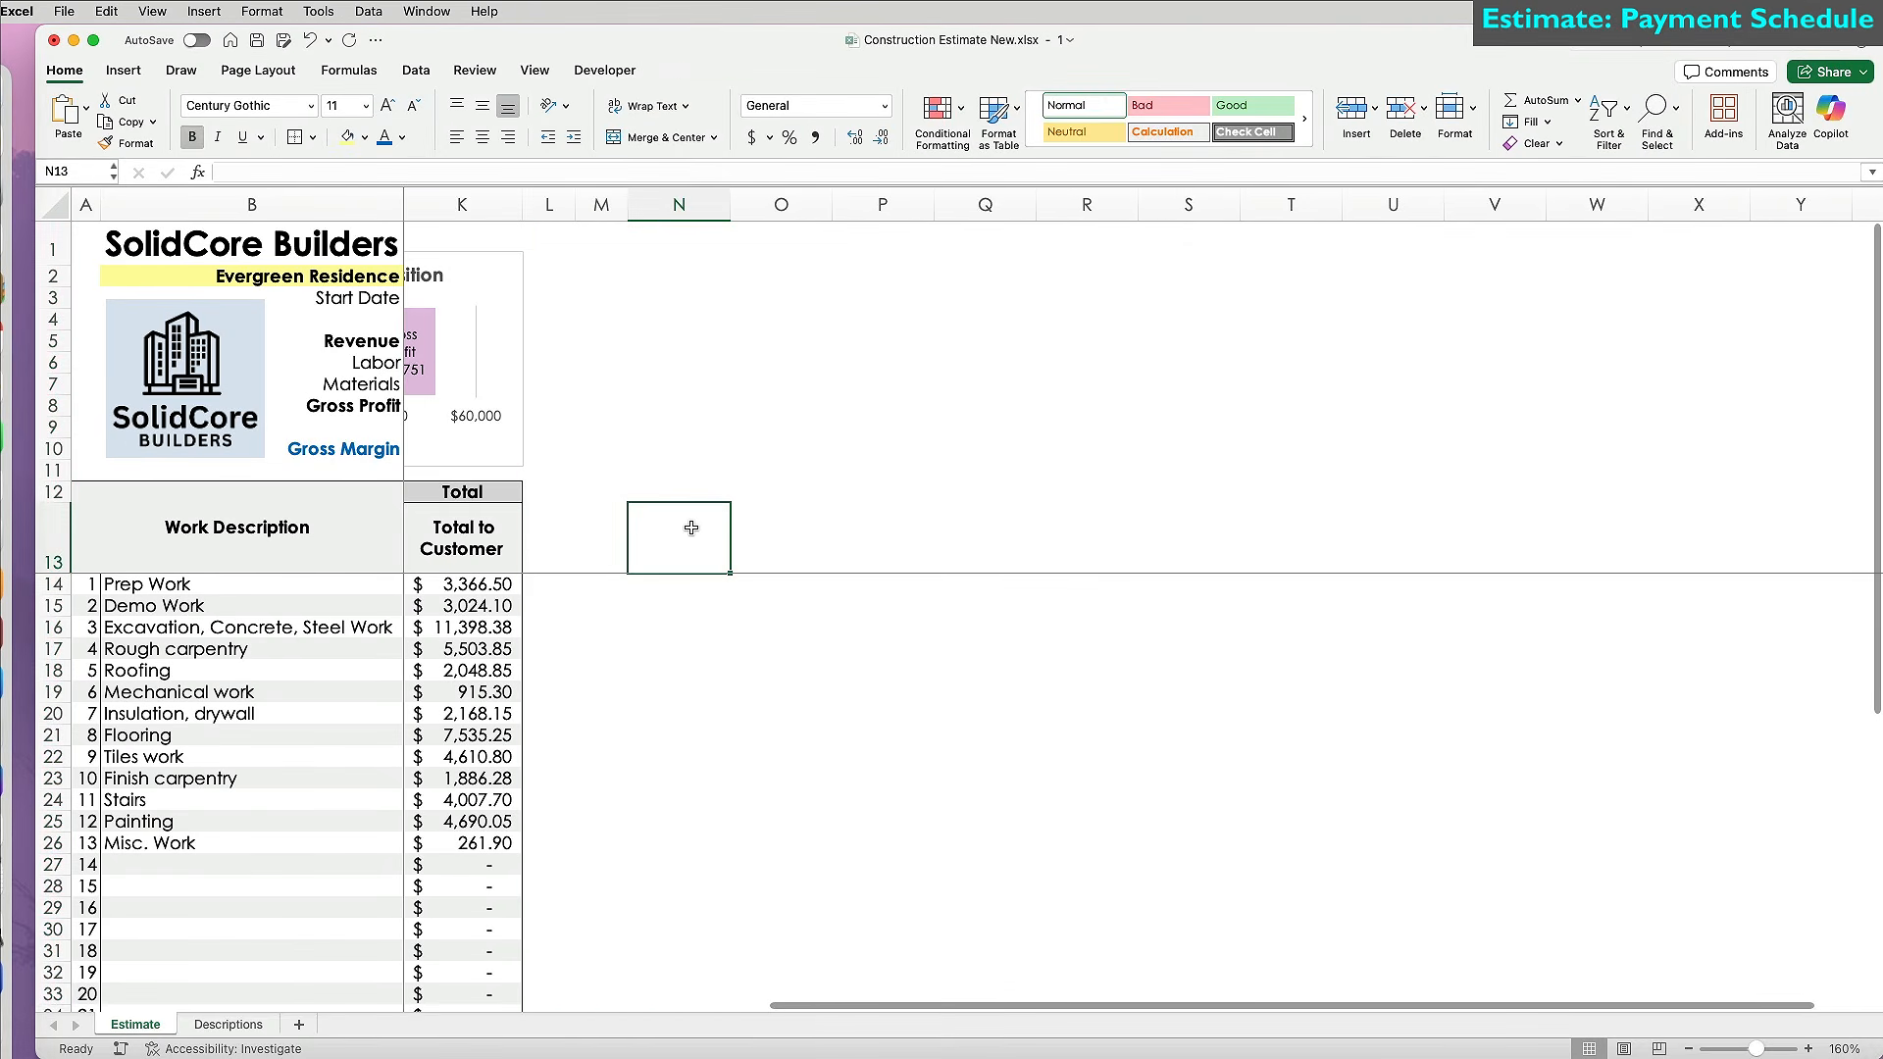
Add centered, wrapped headers 'Required Deposit' and 'Deposit Amount' in N13:O13.
text(Required Deposit)
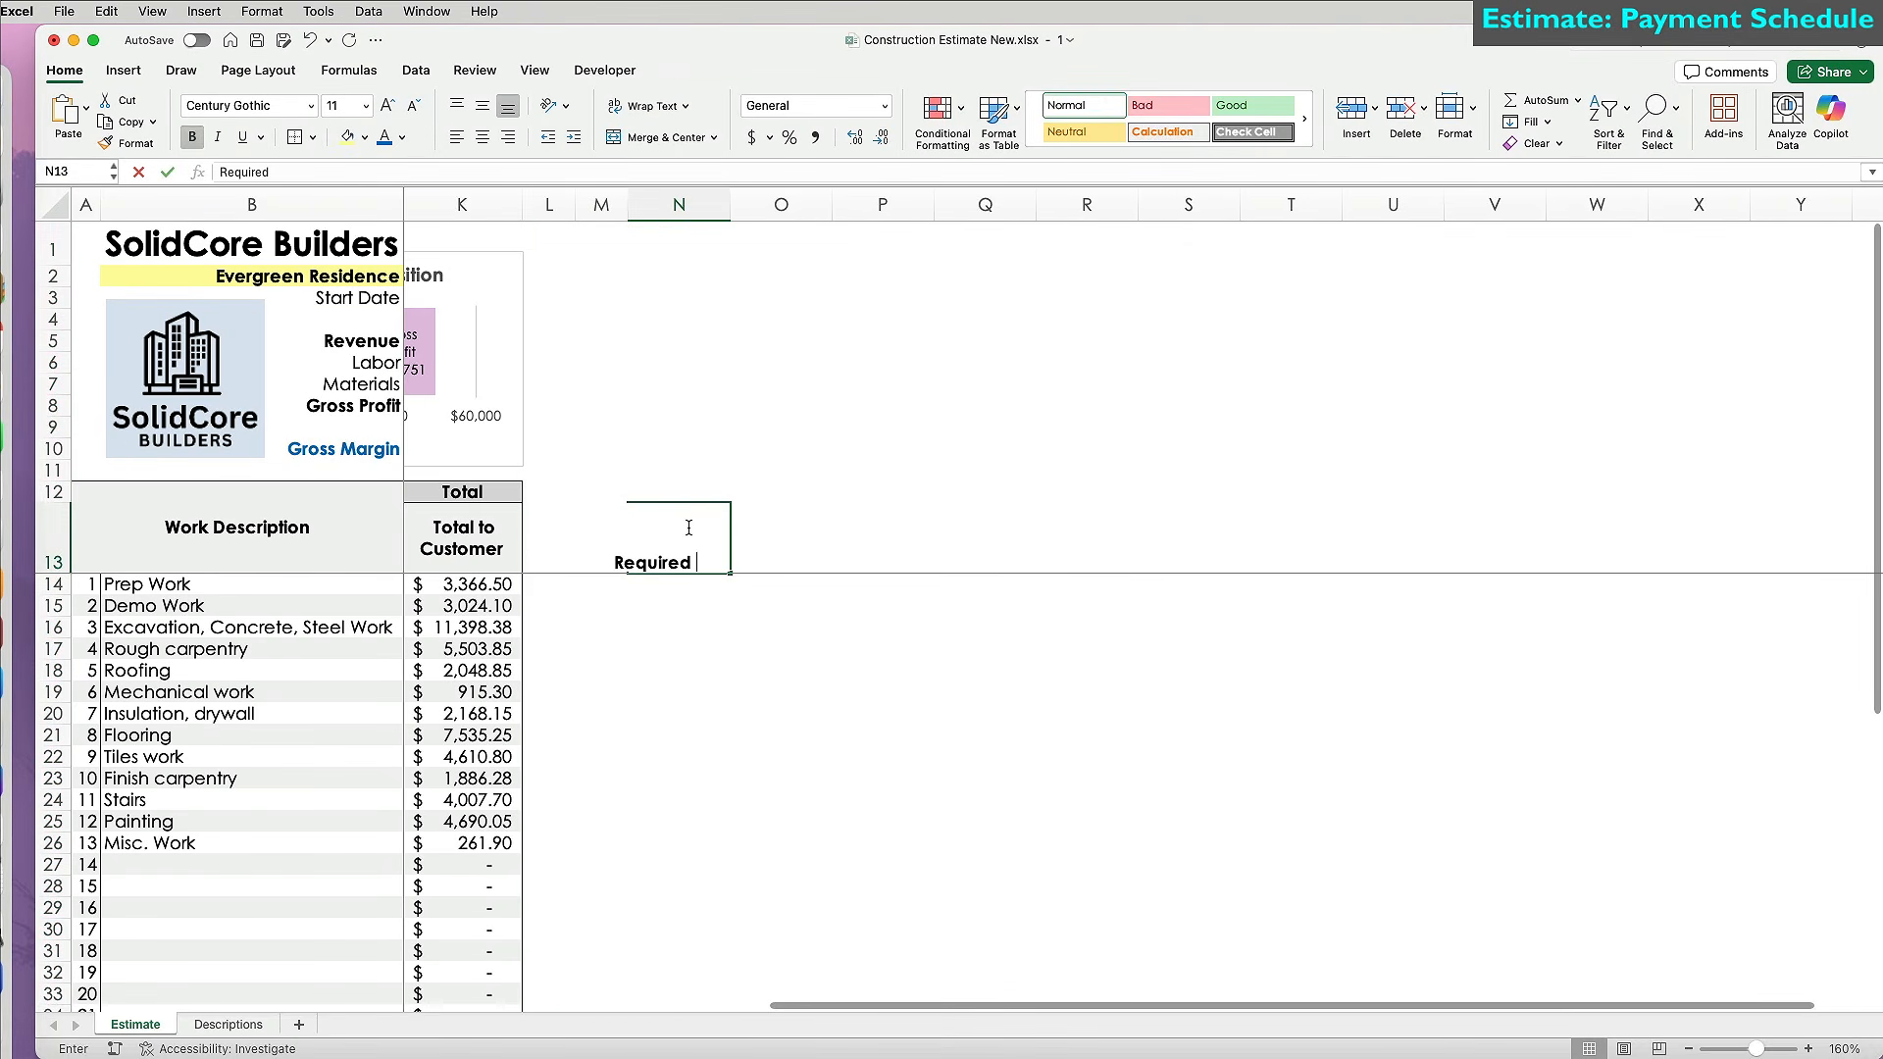
key(Tab)
text(Deposit Amount)
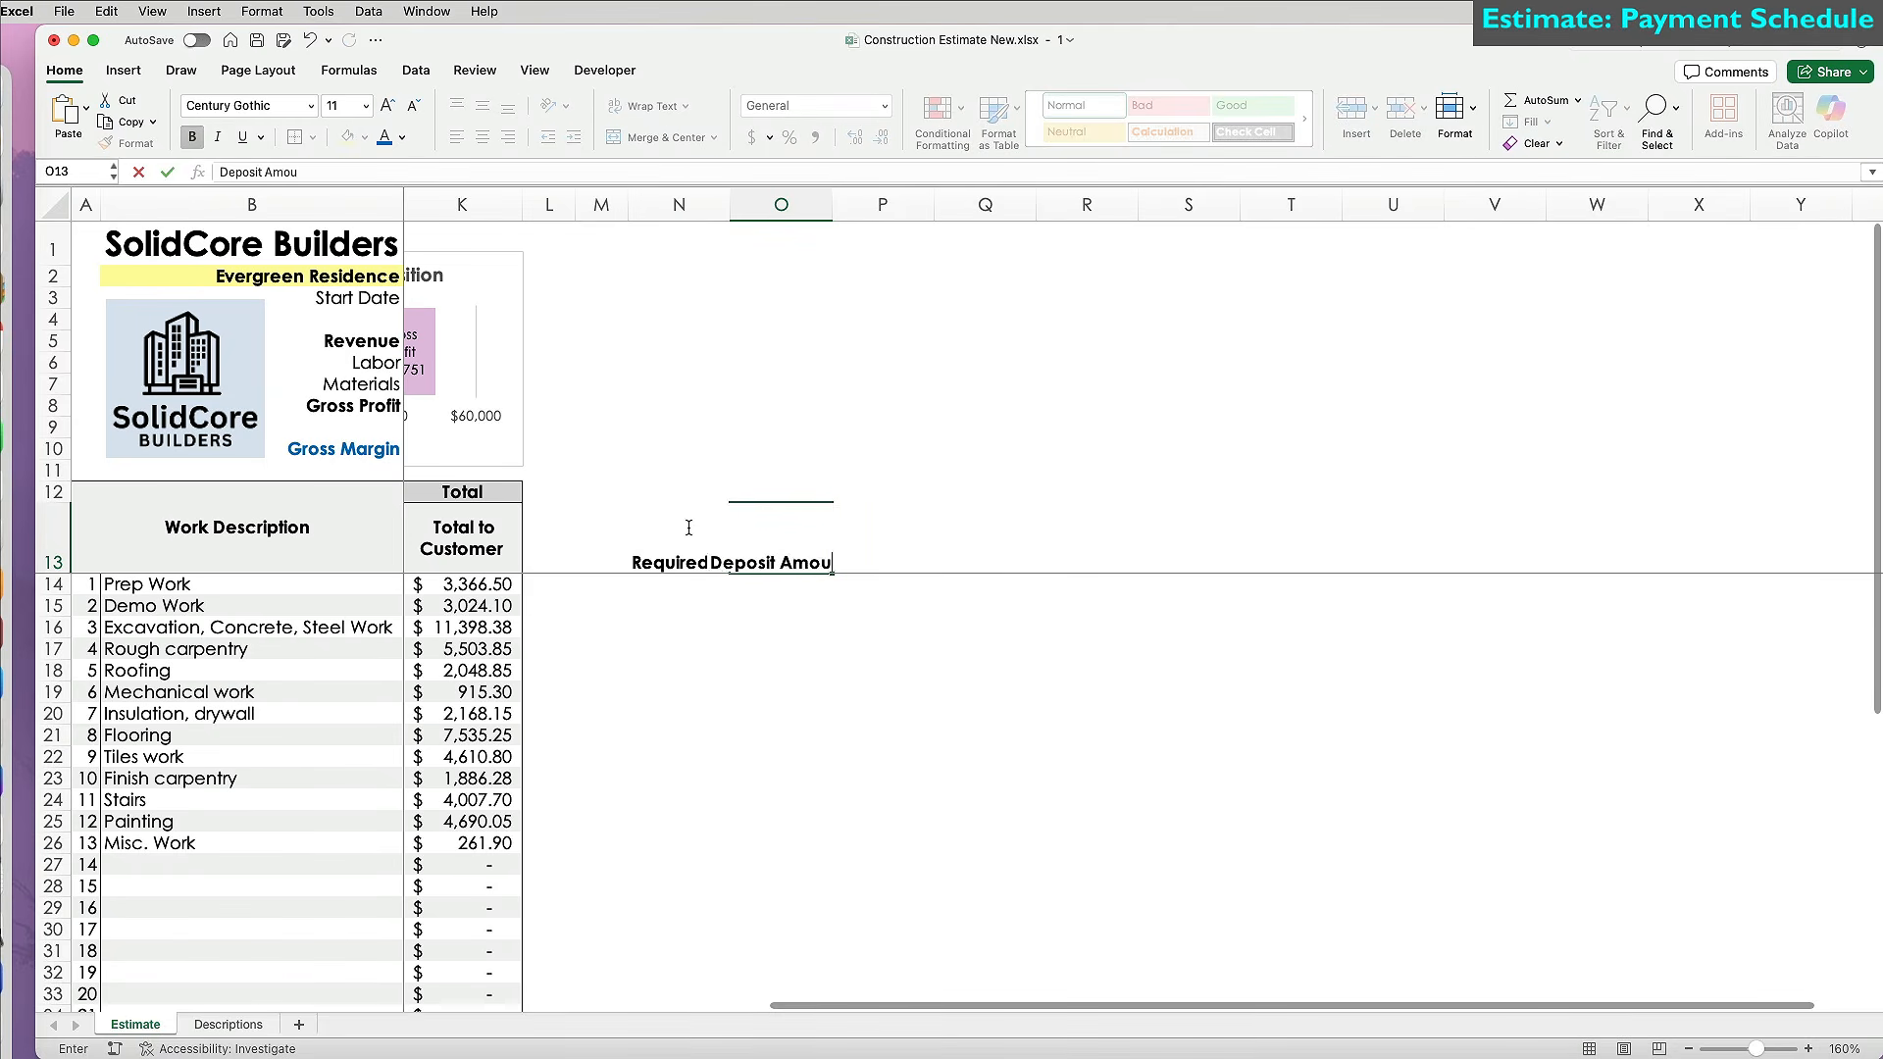
key(Return)
drag(689, 529, 781, 538)
click(482, 137)
click(647, 106)
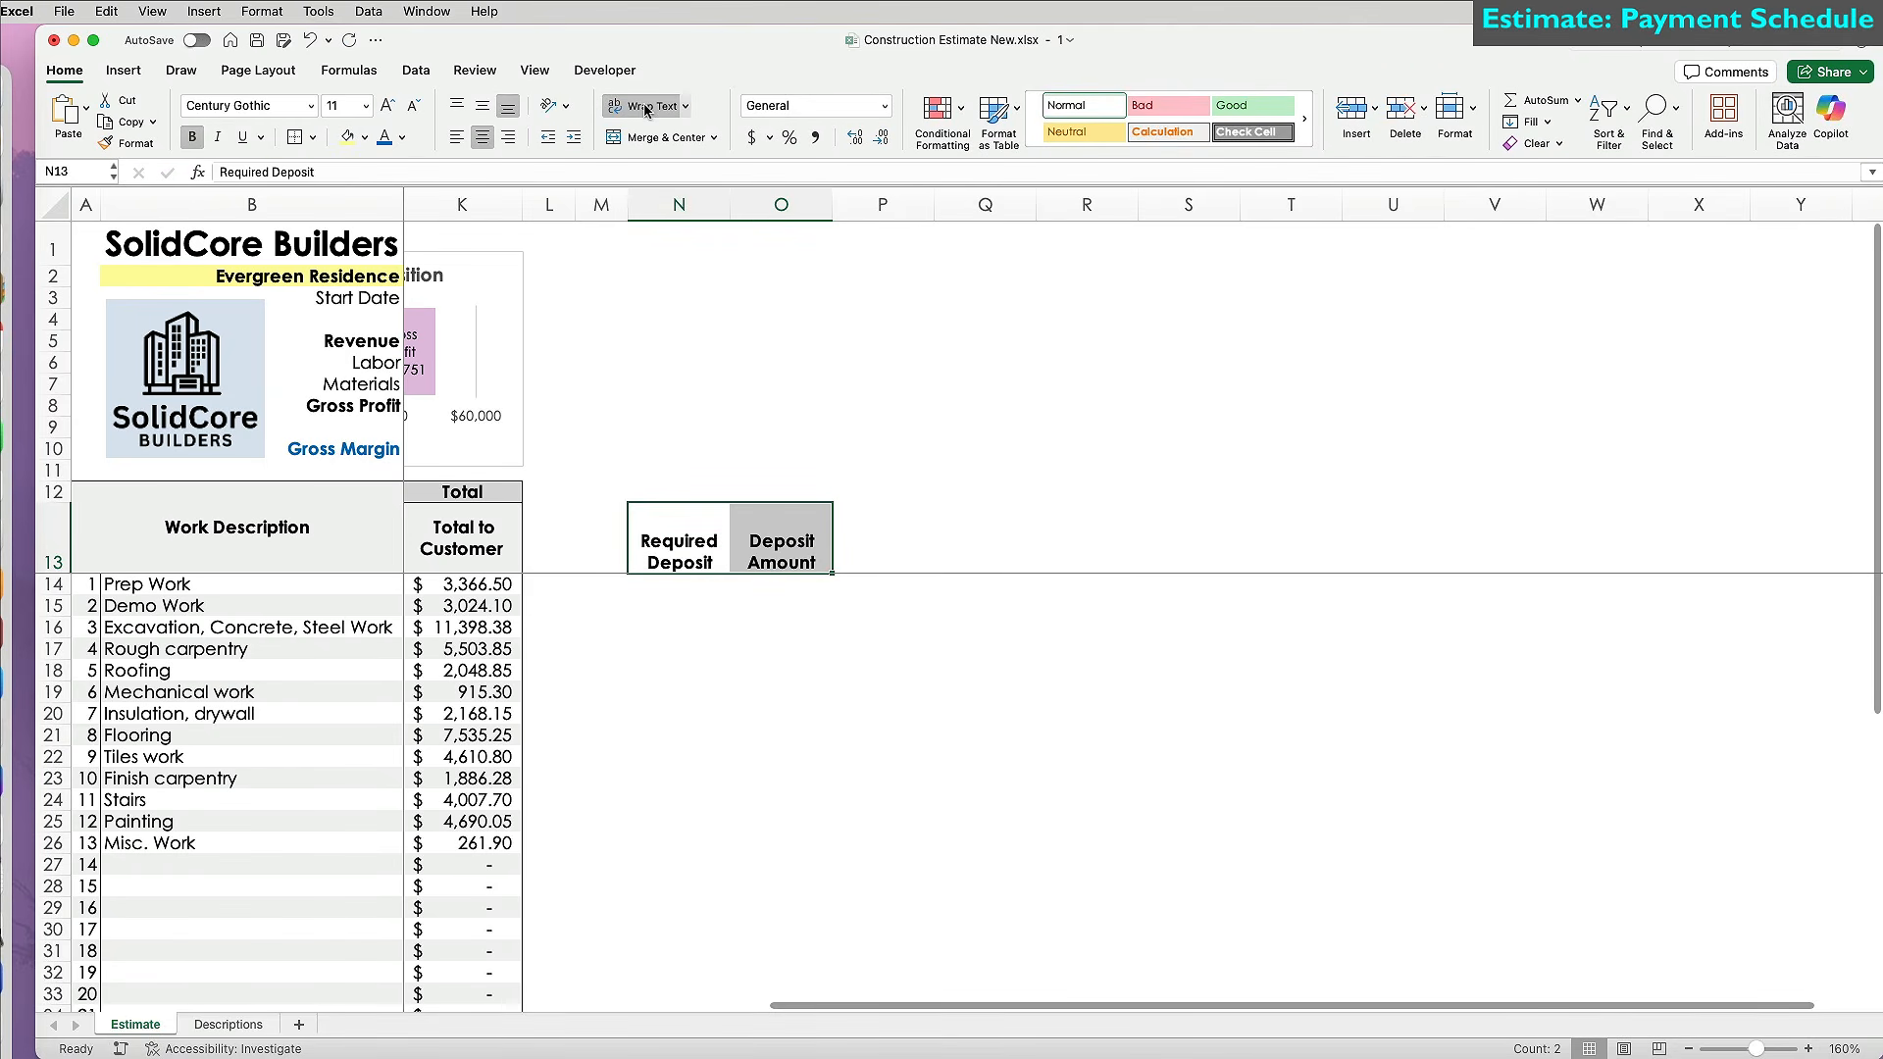
Fill a 20% deposit rate down column N for every work item.
click(677, 586)
text(20%)
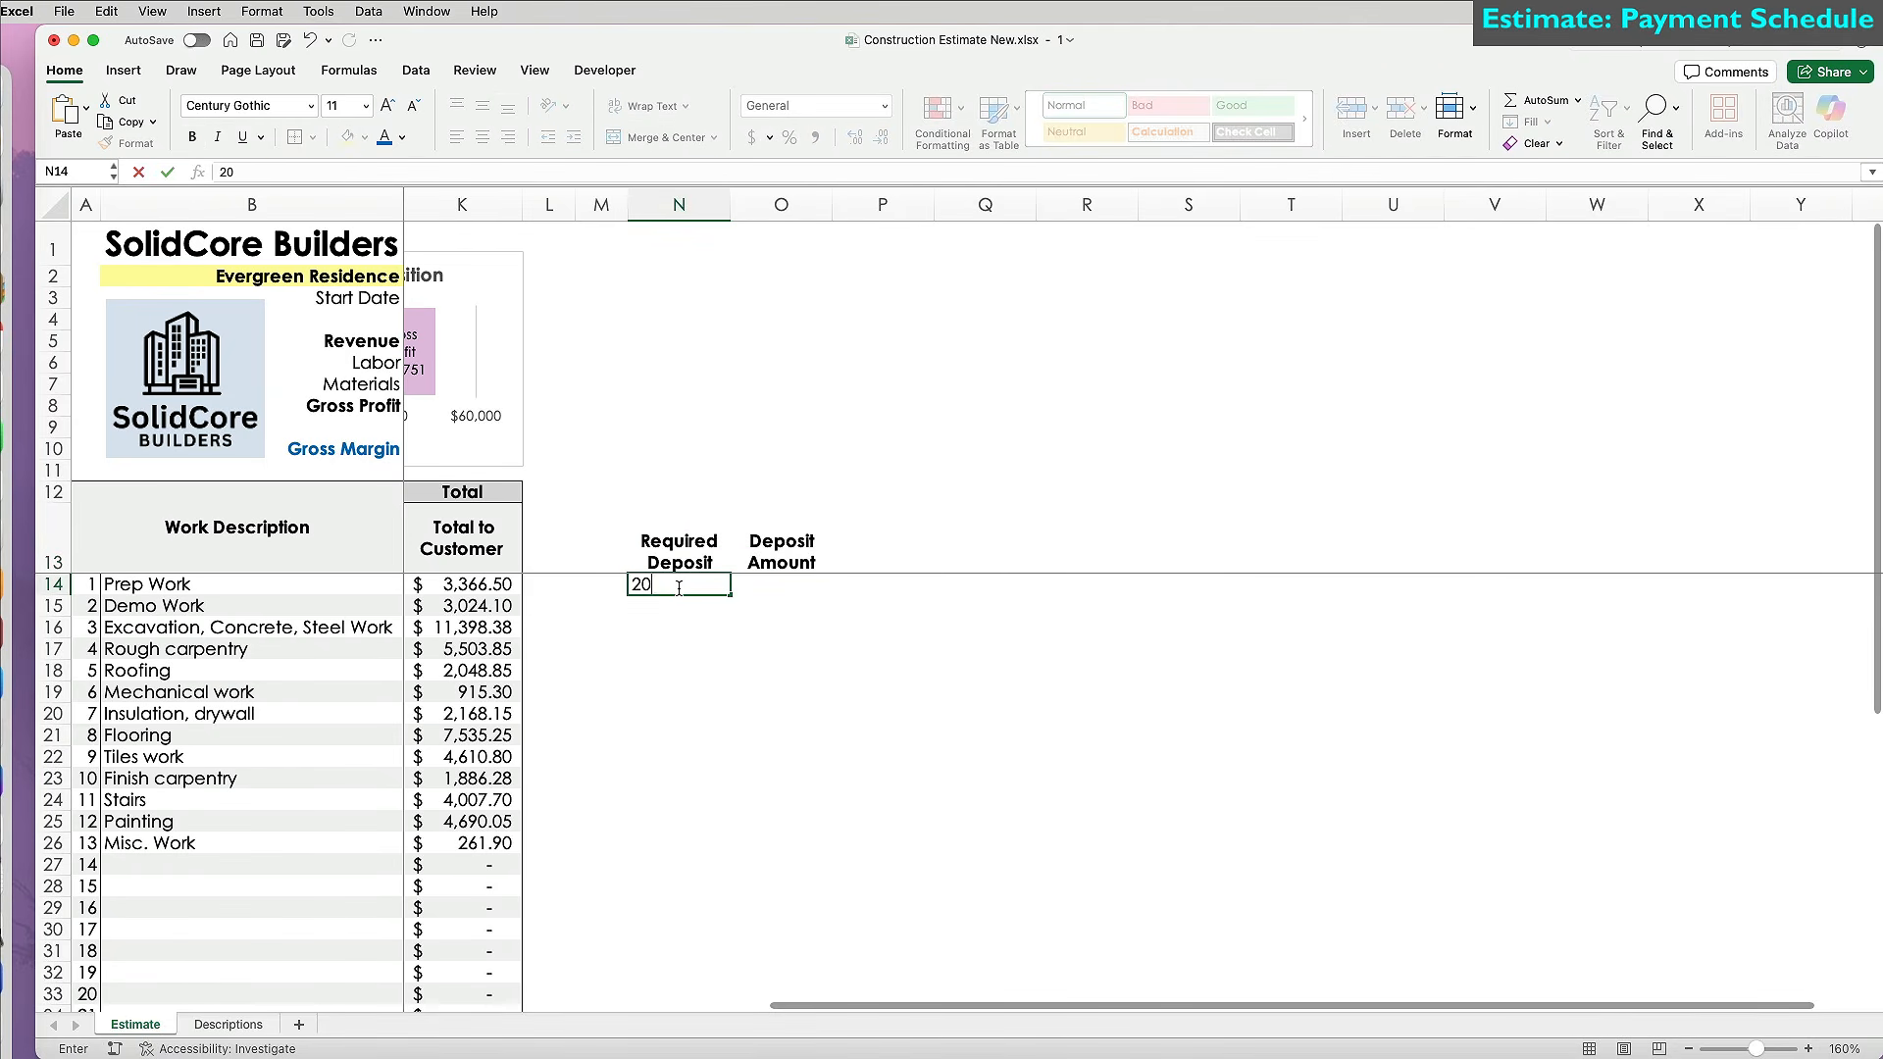
key(Return)
click(689, 587)
drag(729, 595, 729, 849)
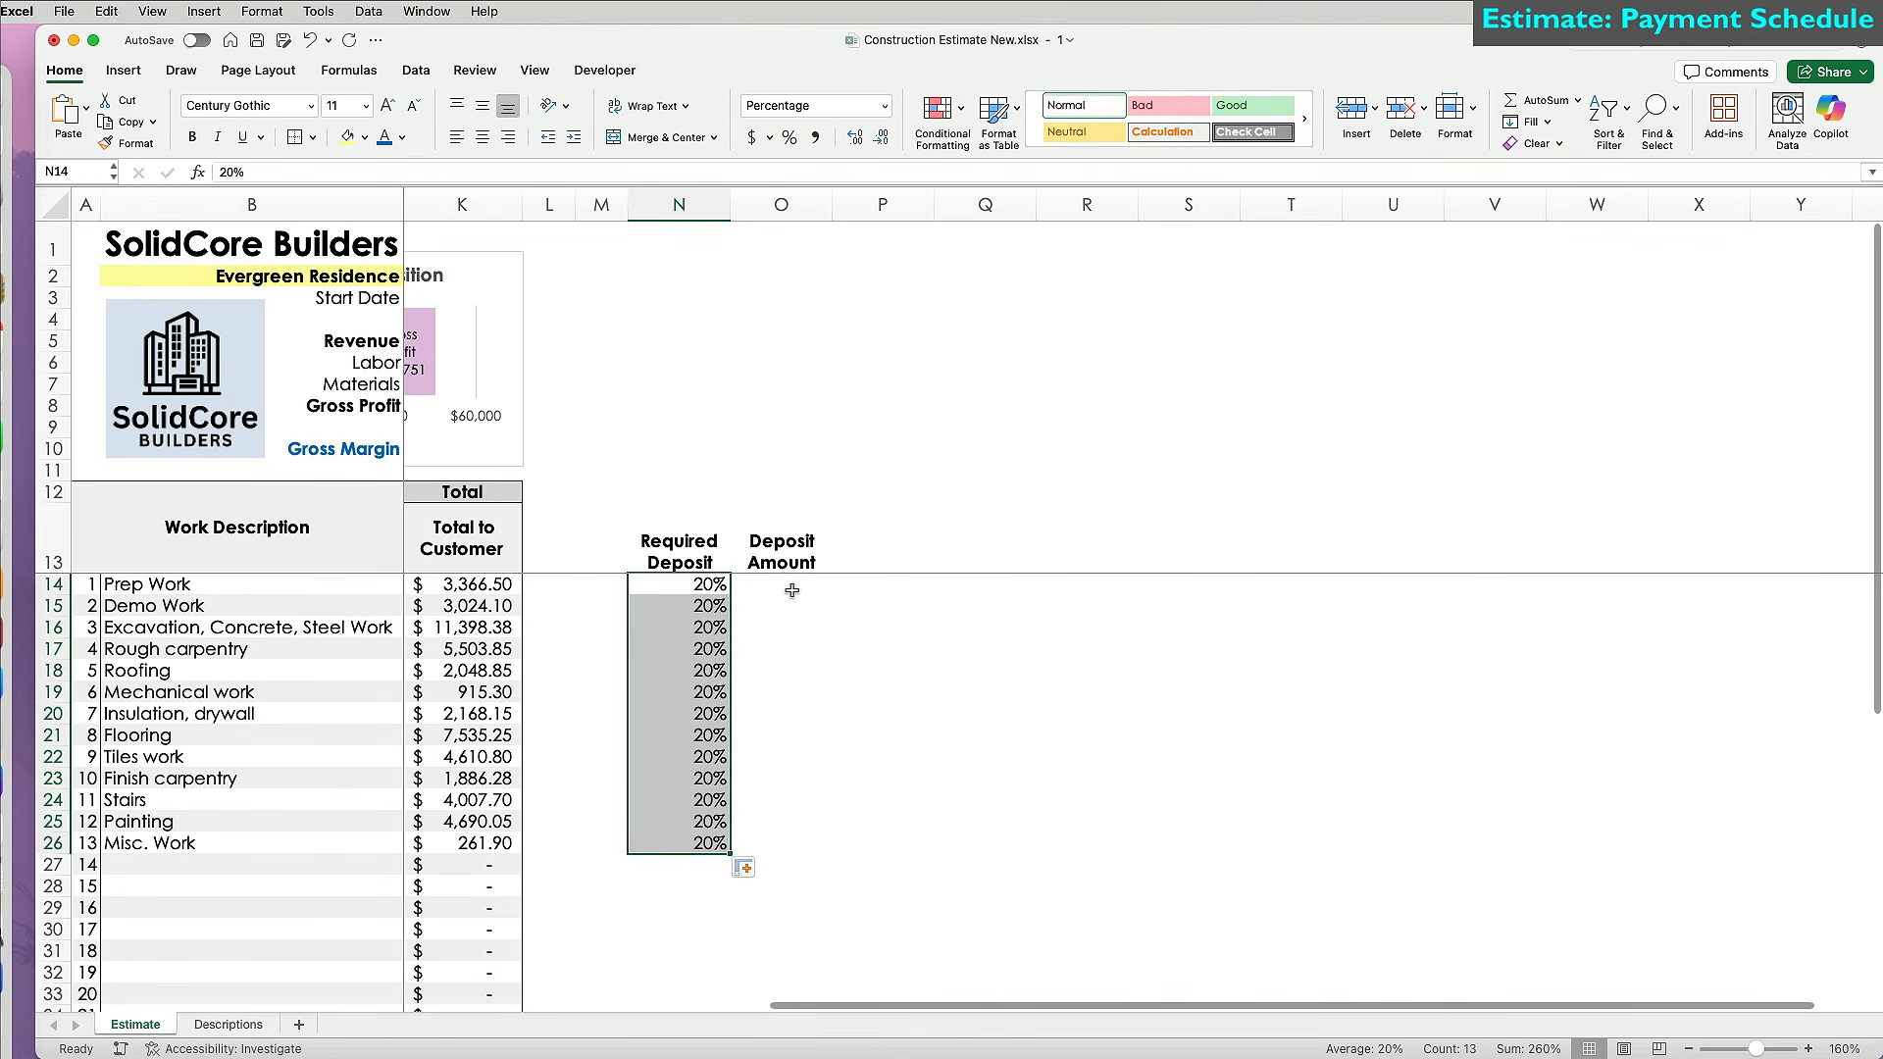
Enter the deposit amount formula =$K14*N14 in O14.
click(781, 582)
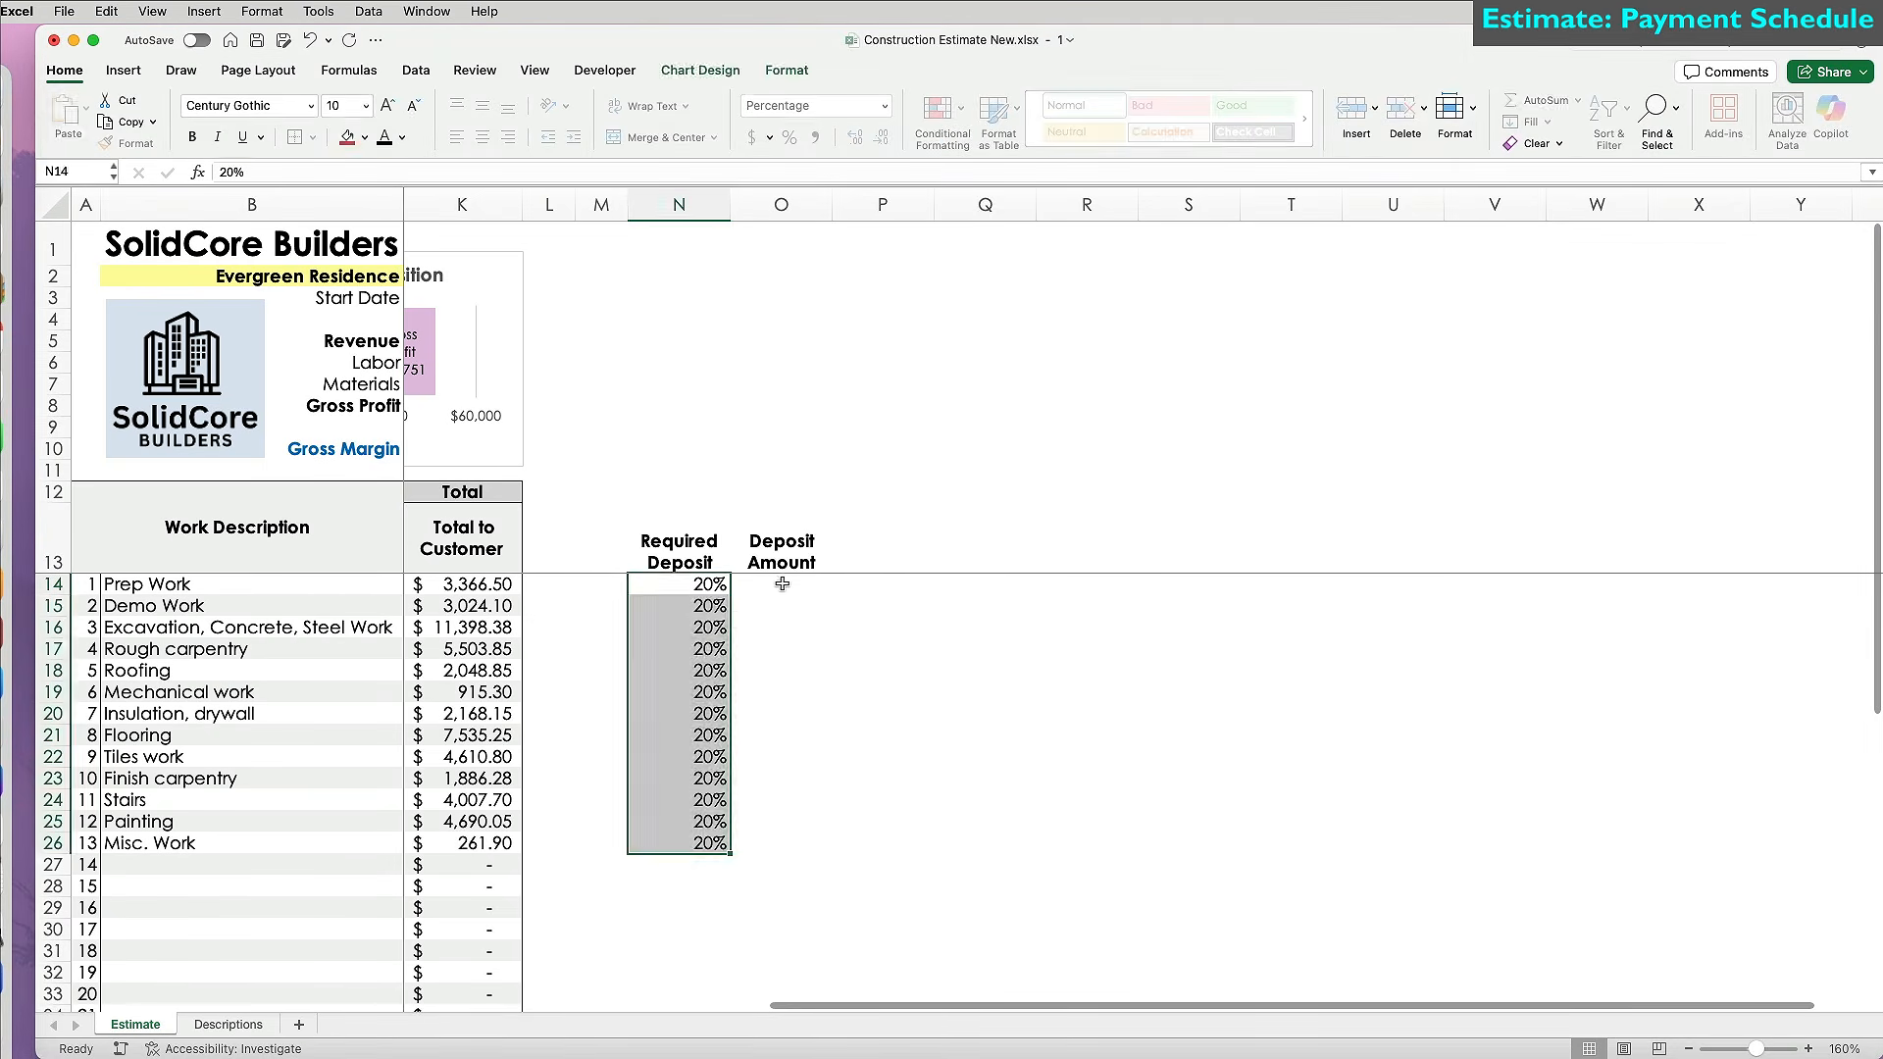
click(782, 581)
text(=)
click(484, 586)
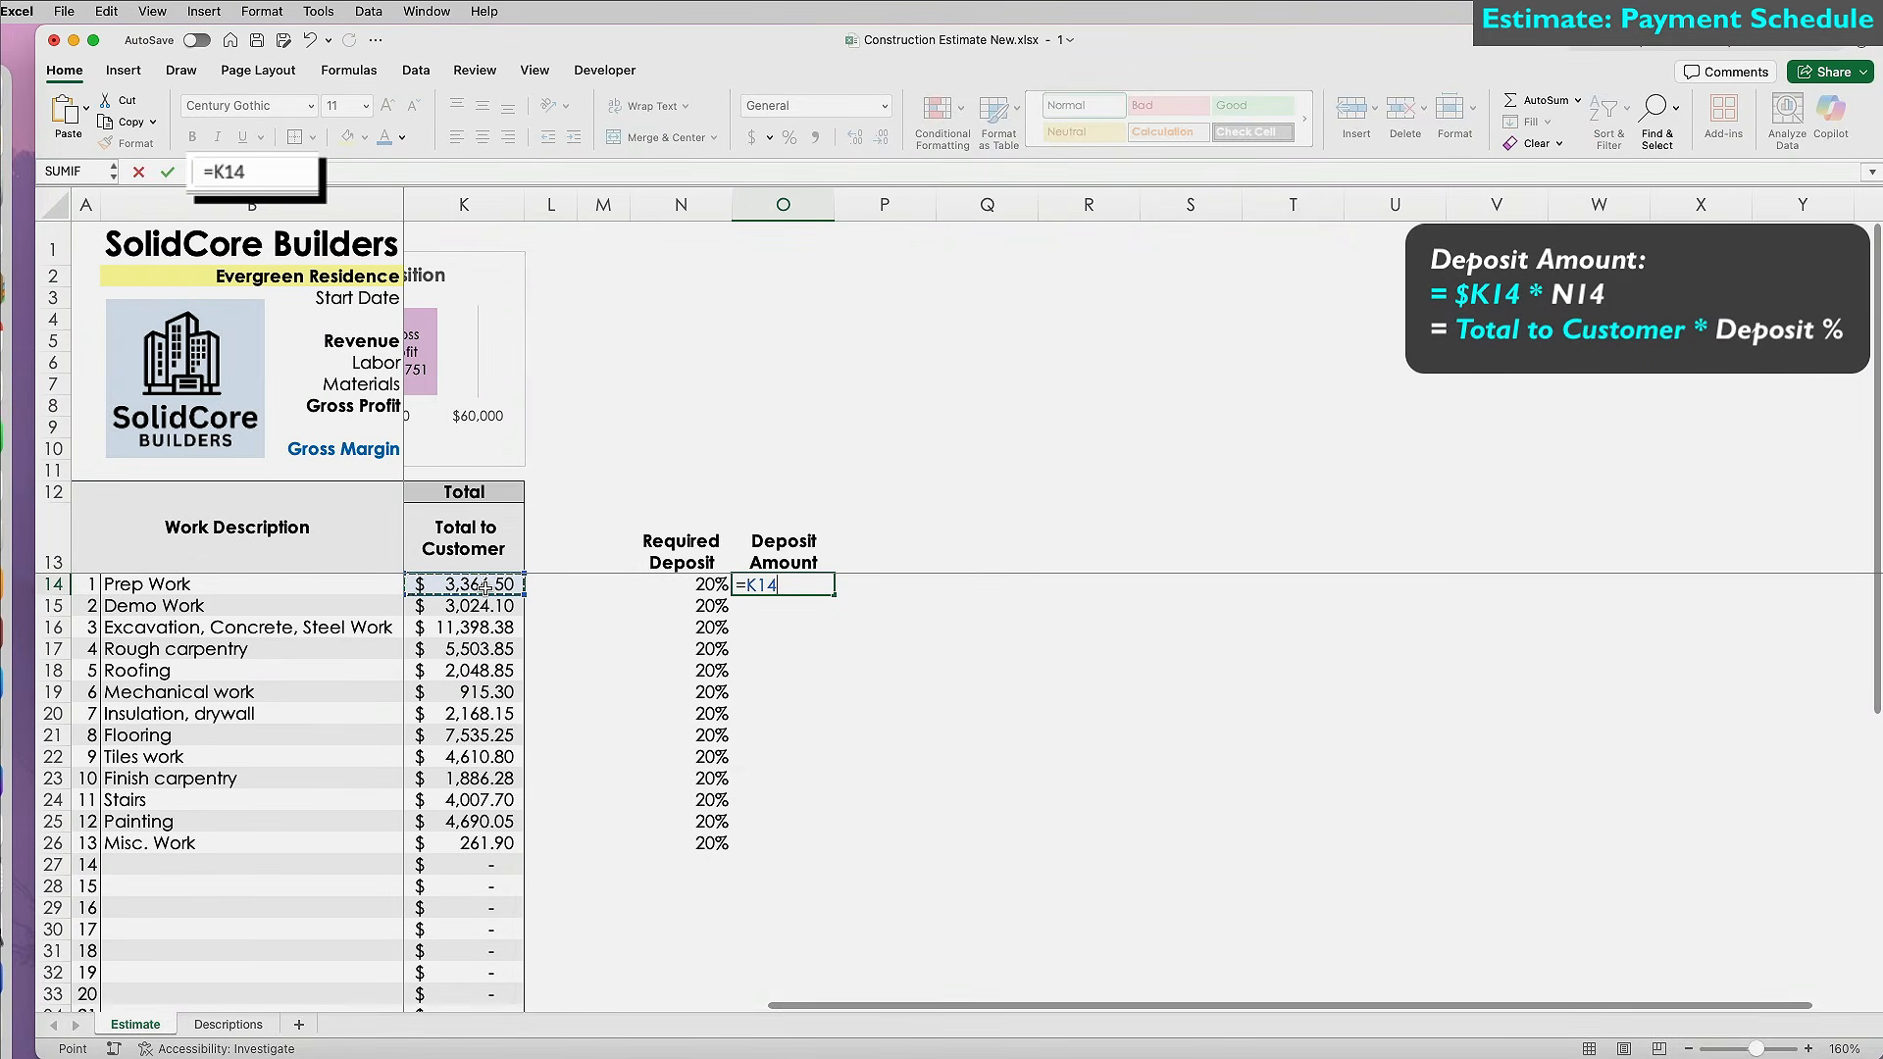
key(F4)
key(F4)
key(F4)
text(*)
click(718, 587)
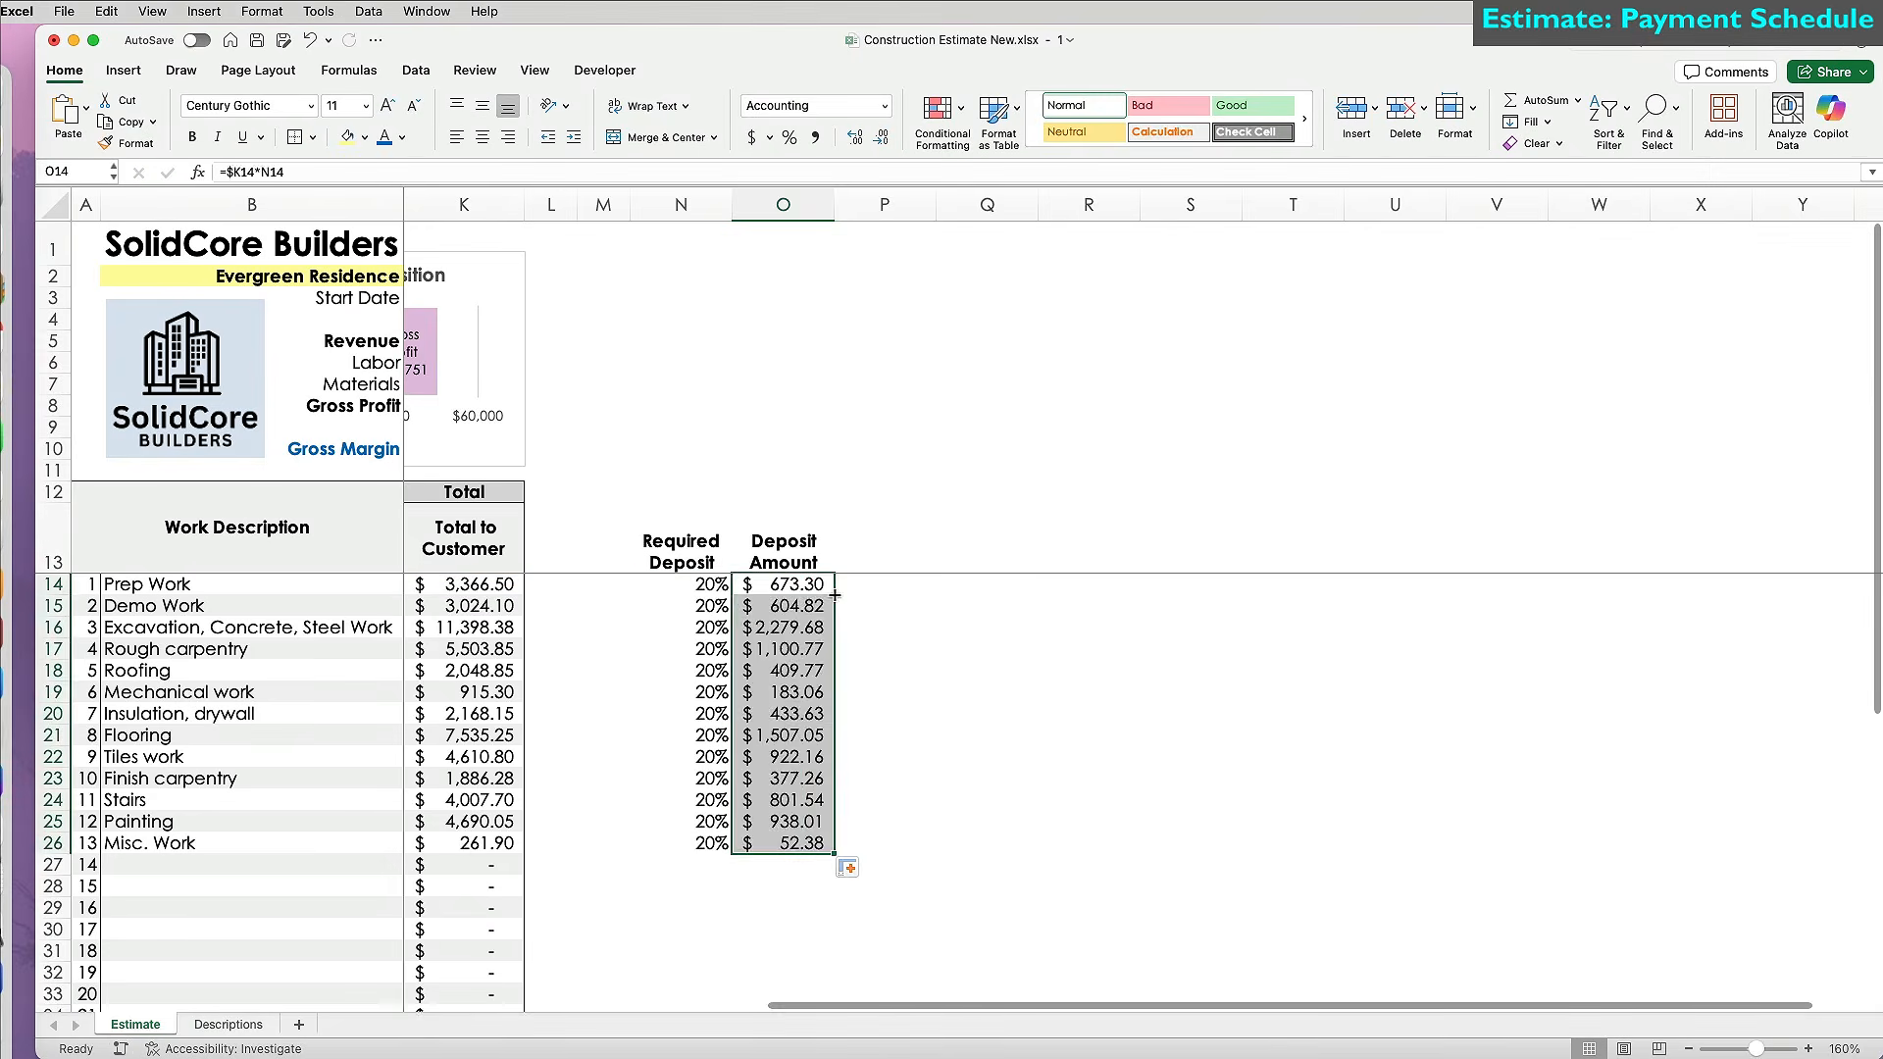
scroll(844, 868, down, 5)
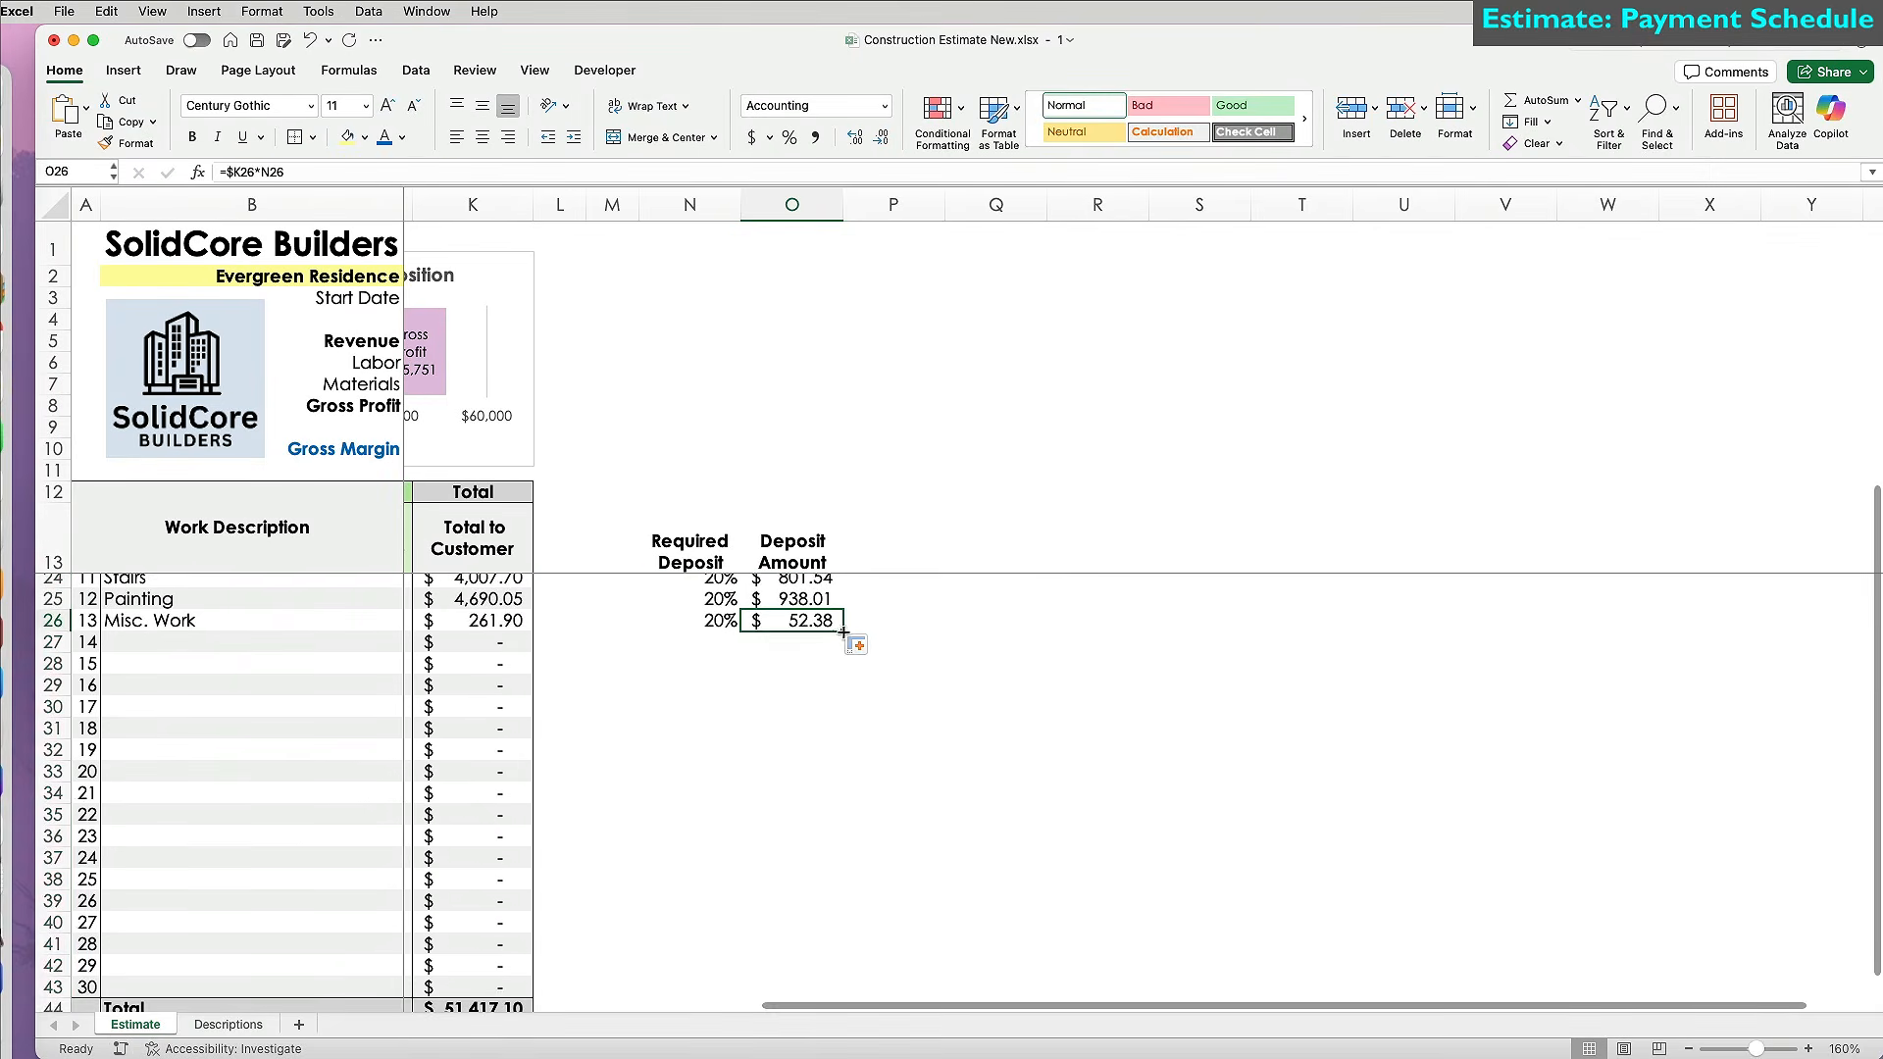
Give the deposit columns N:O the Total to Customer column's formatting, shown as percentages.
click(797, 910)
key(ctrl+v)
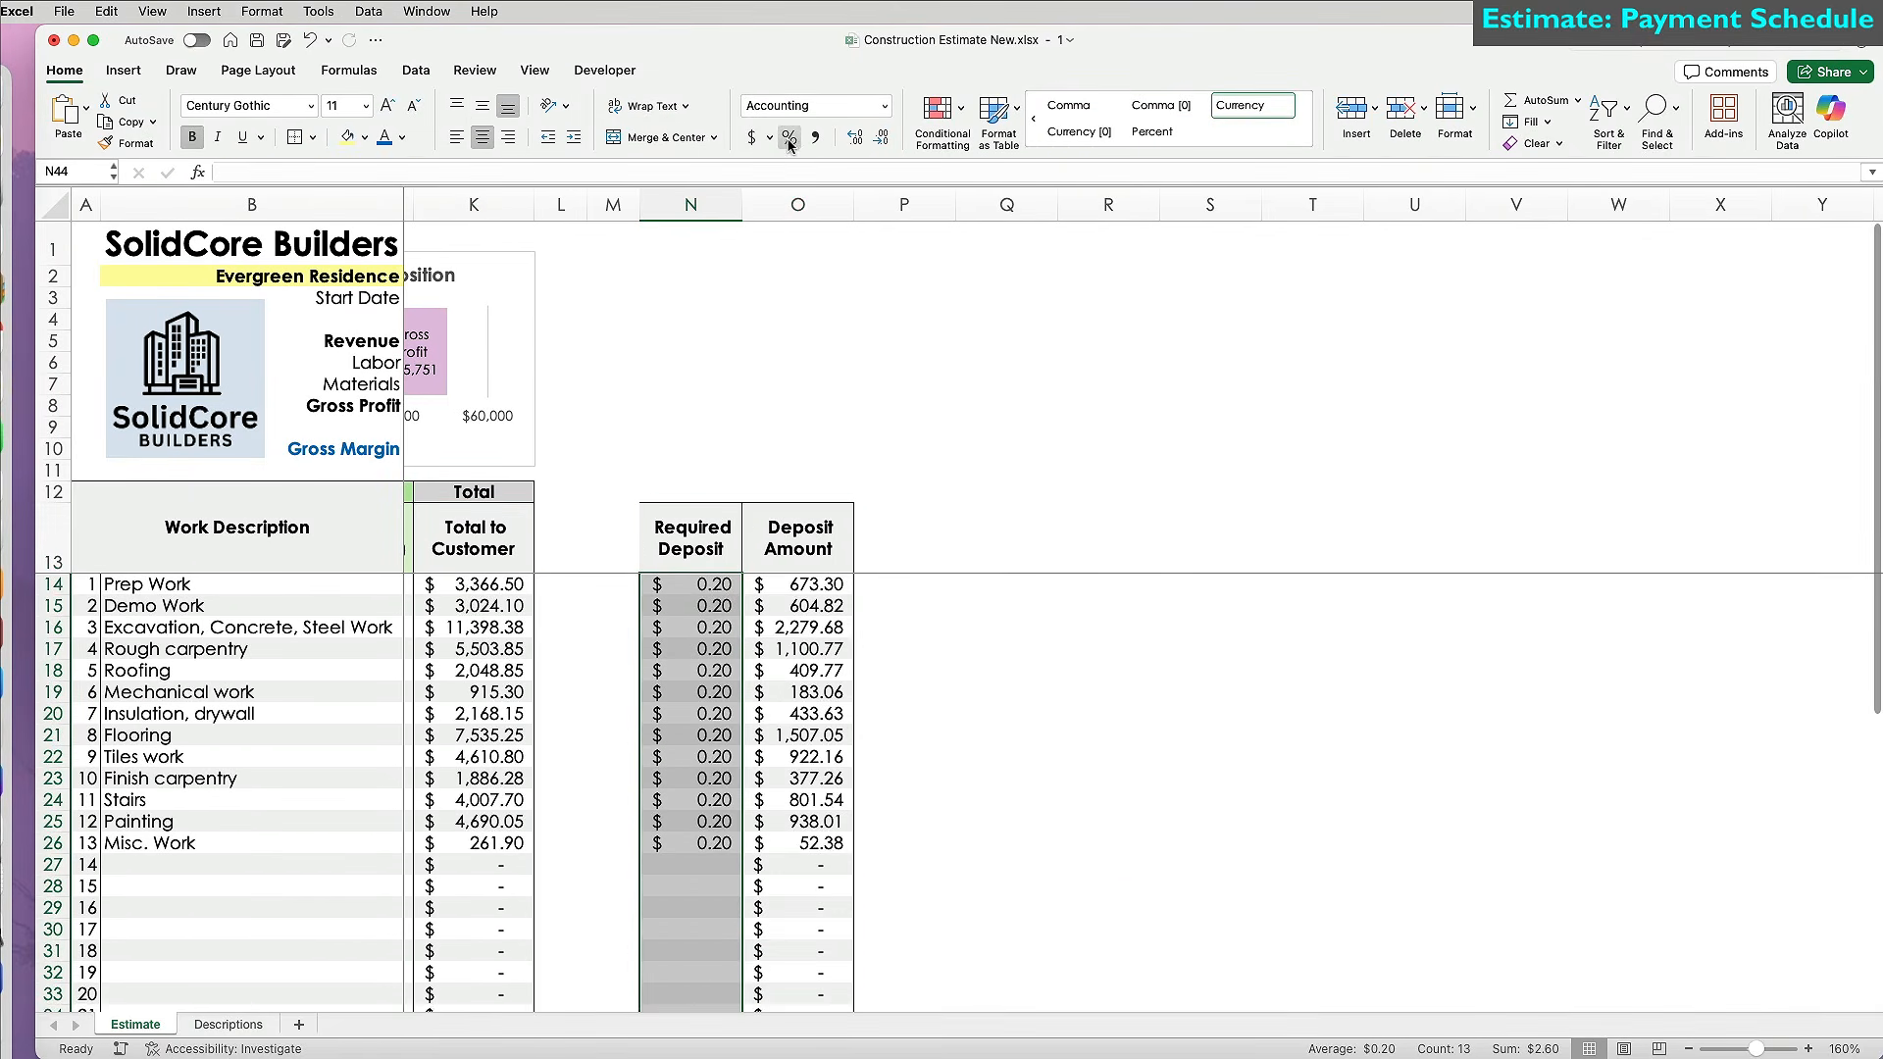
click(789, 144)
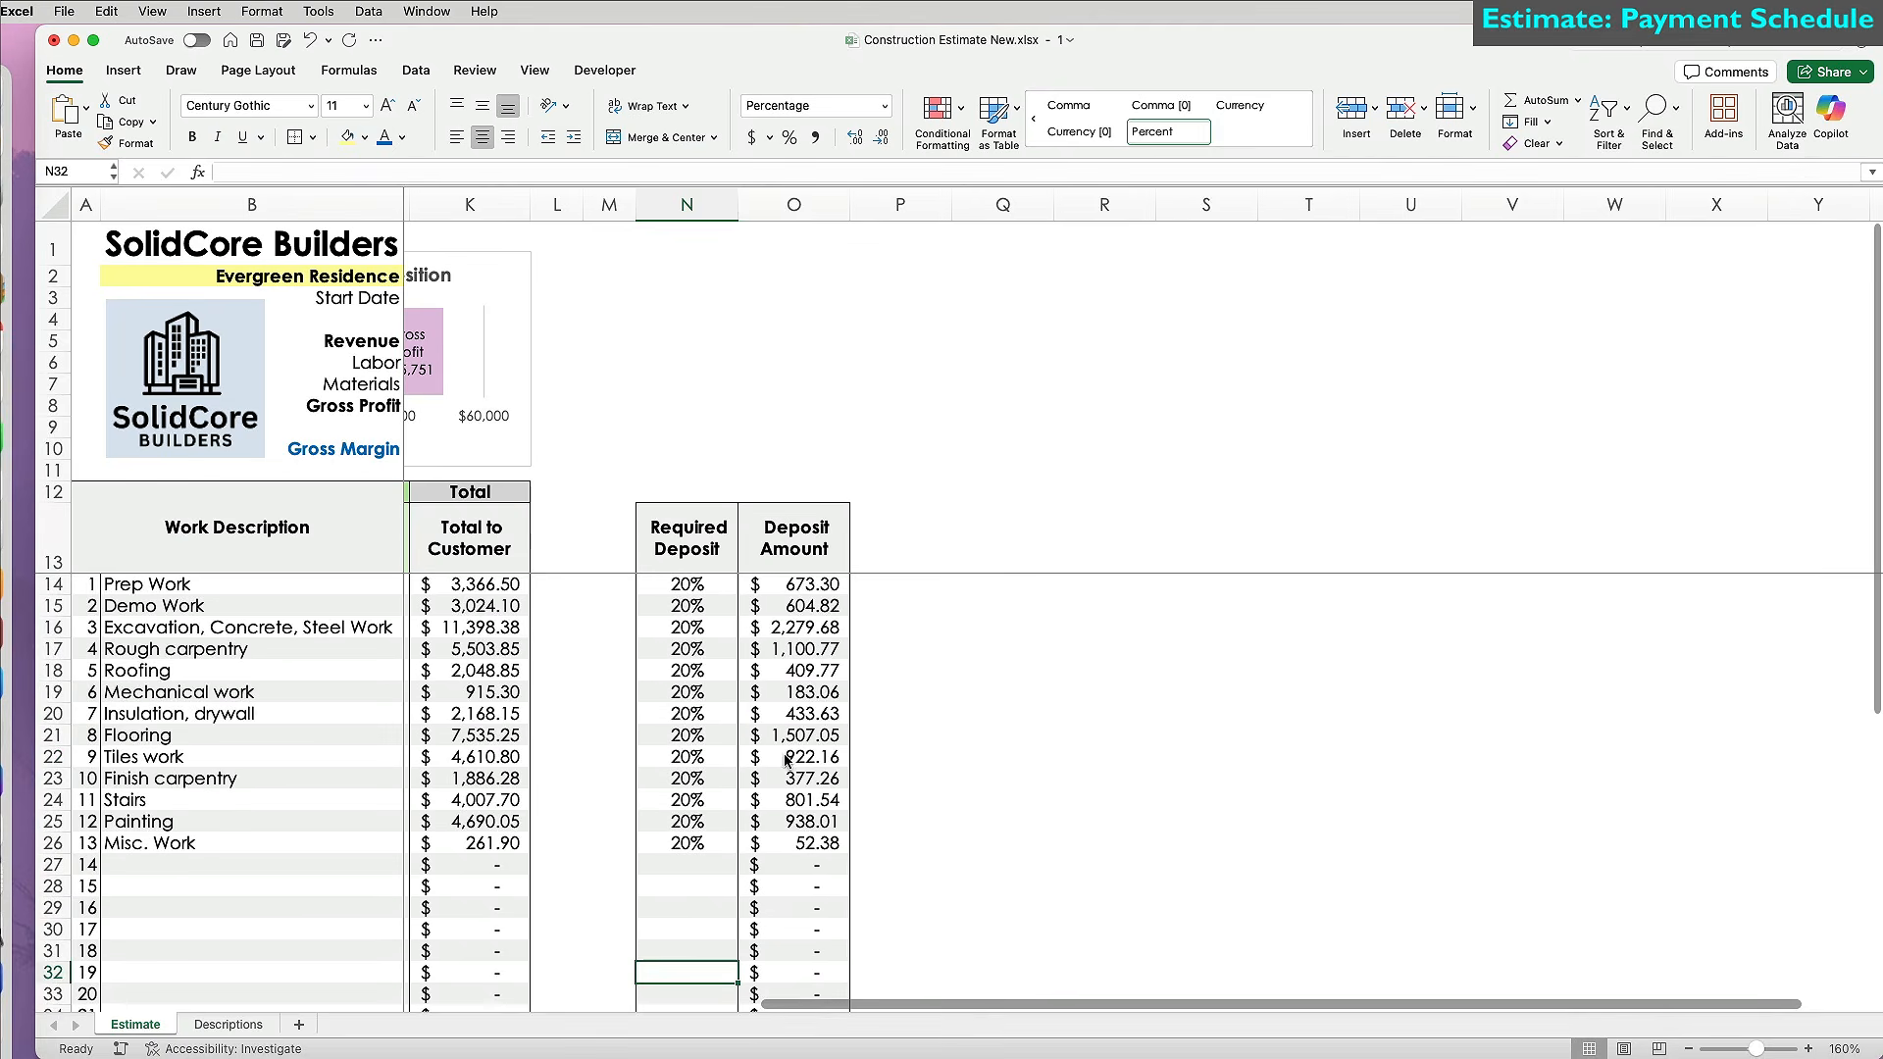
click(922, 562)
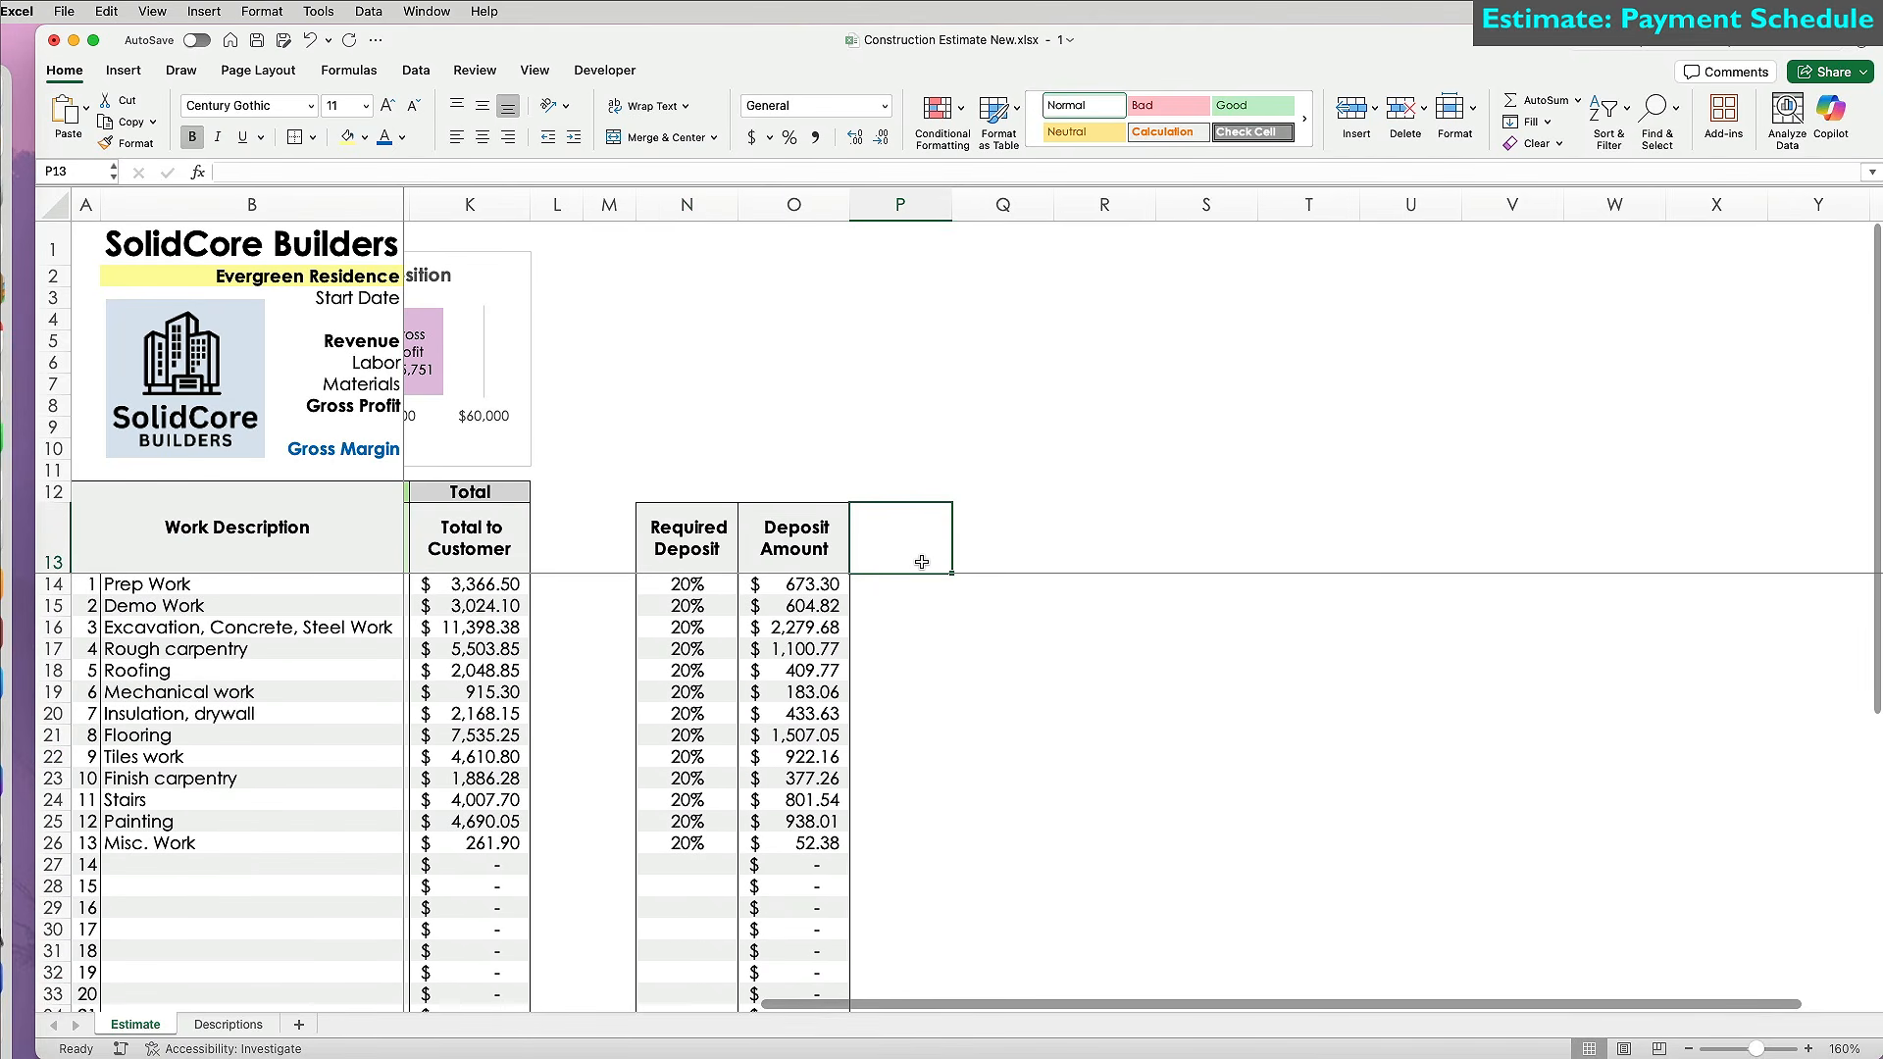
Enter headers % Completed, Payment 2, % Completed and Final Payment in P13:S13.
text(% Complete)
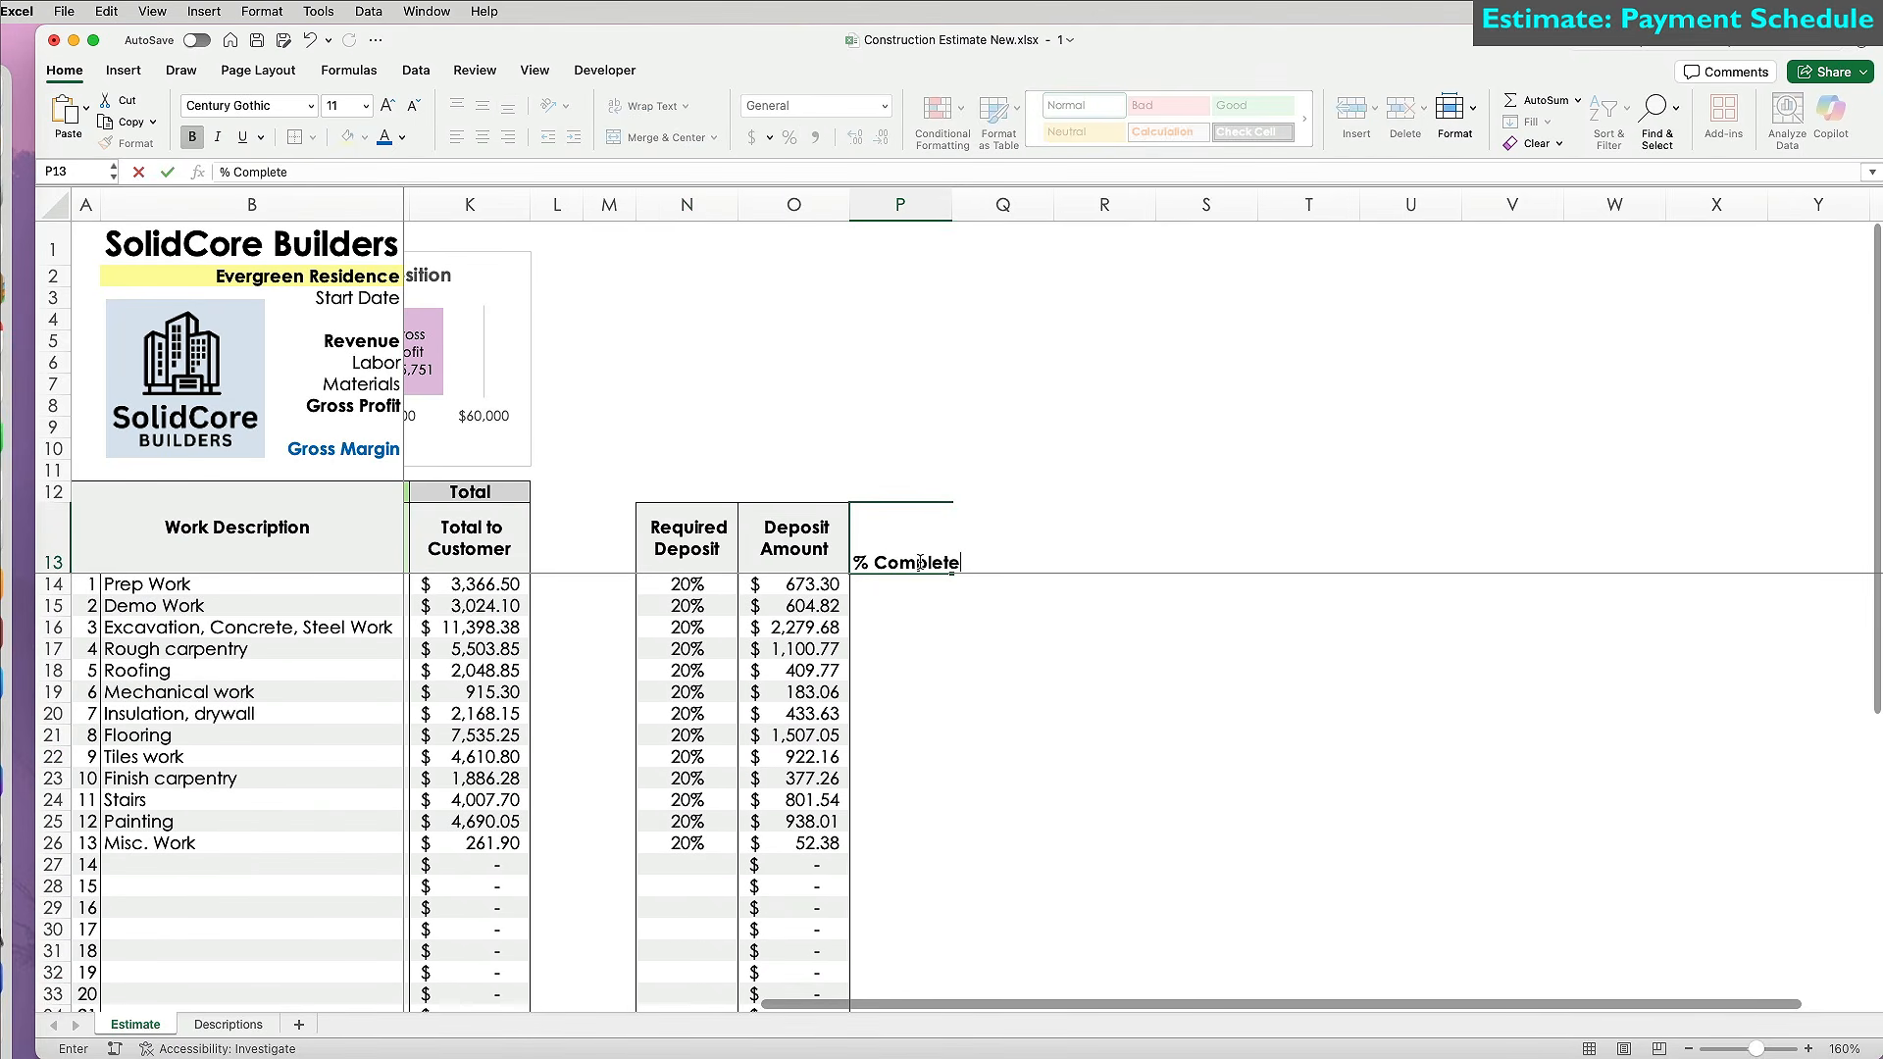
key(Return)
click(1000, 540)
text(Payment 2)
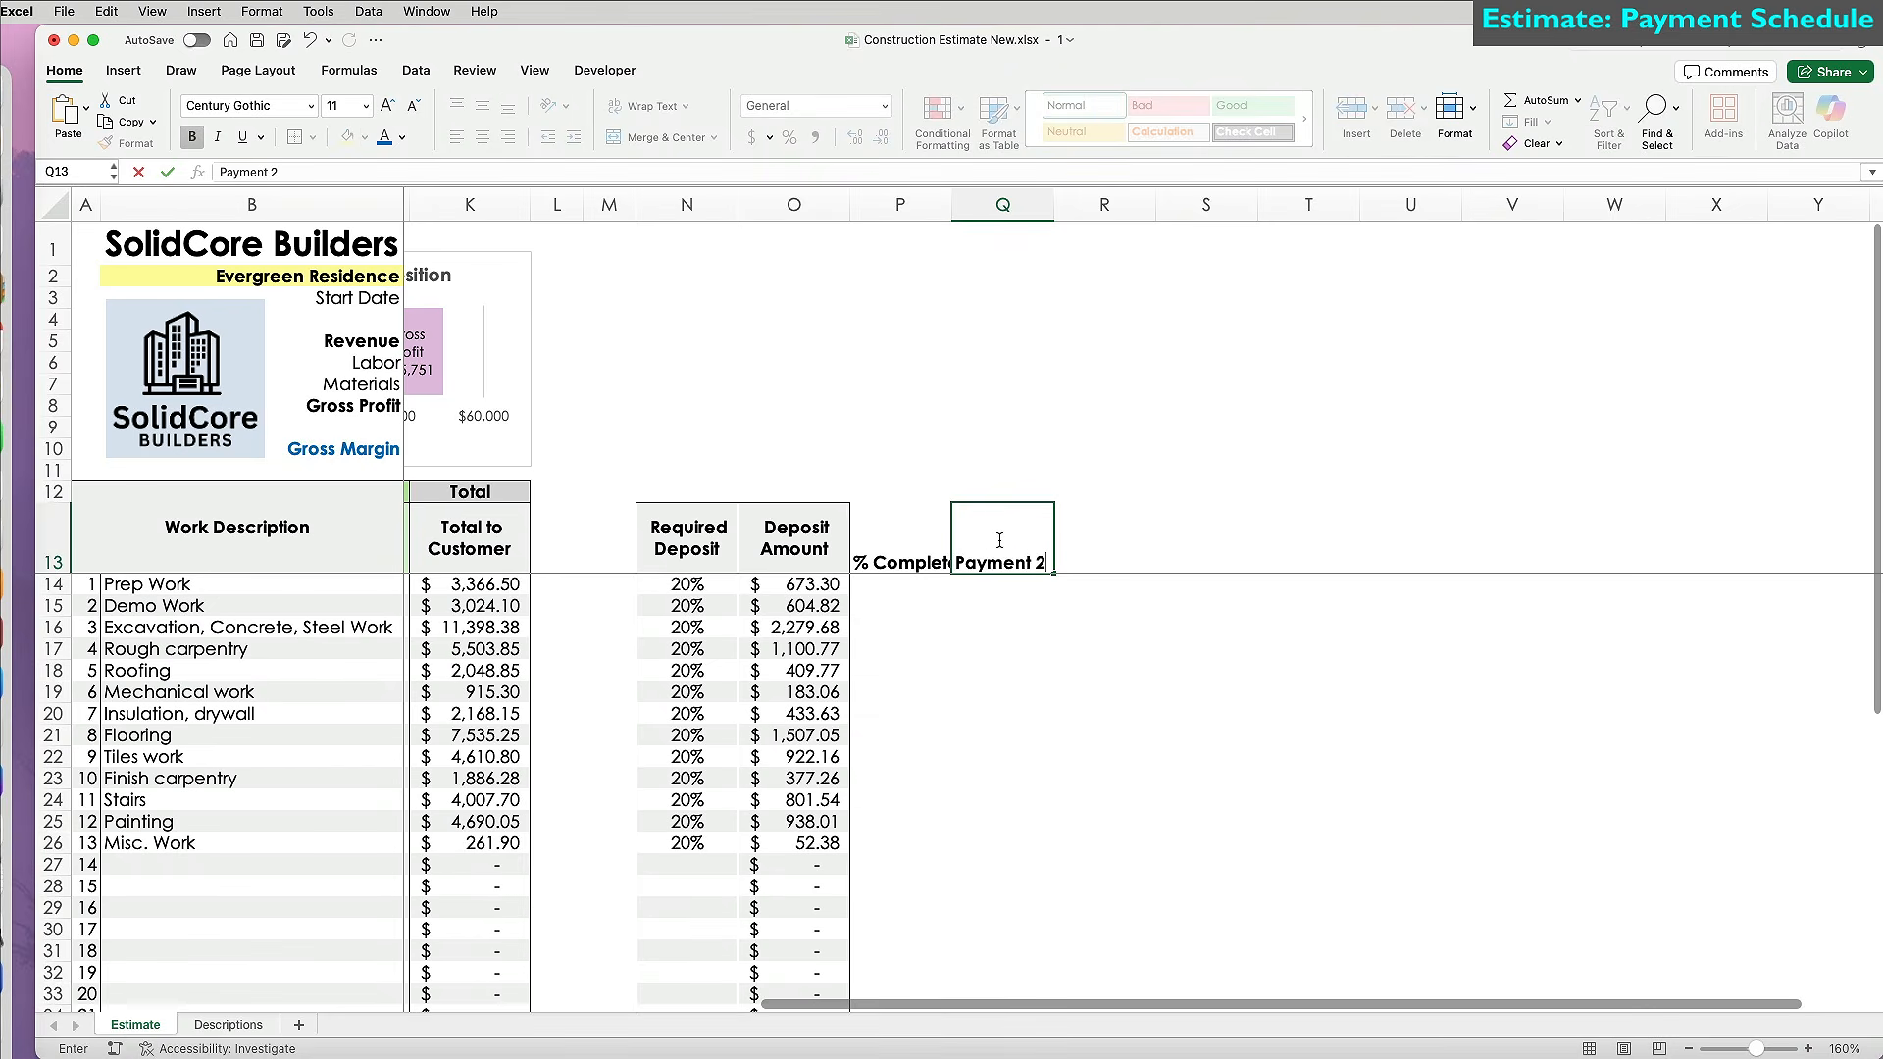
key(Tab)
text(% Completed)
key(Tab)
text(Final )
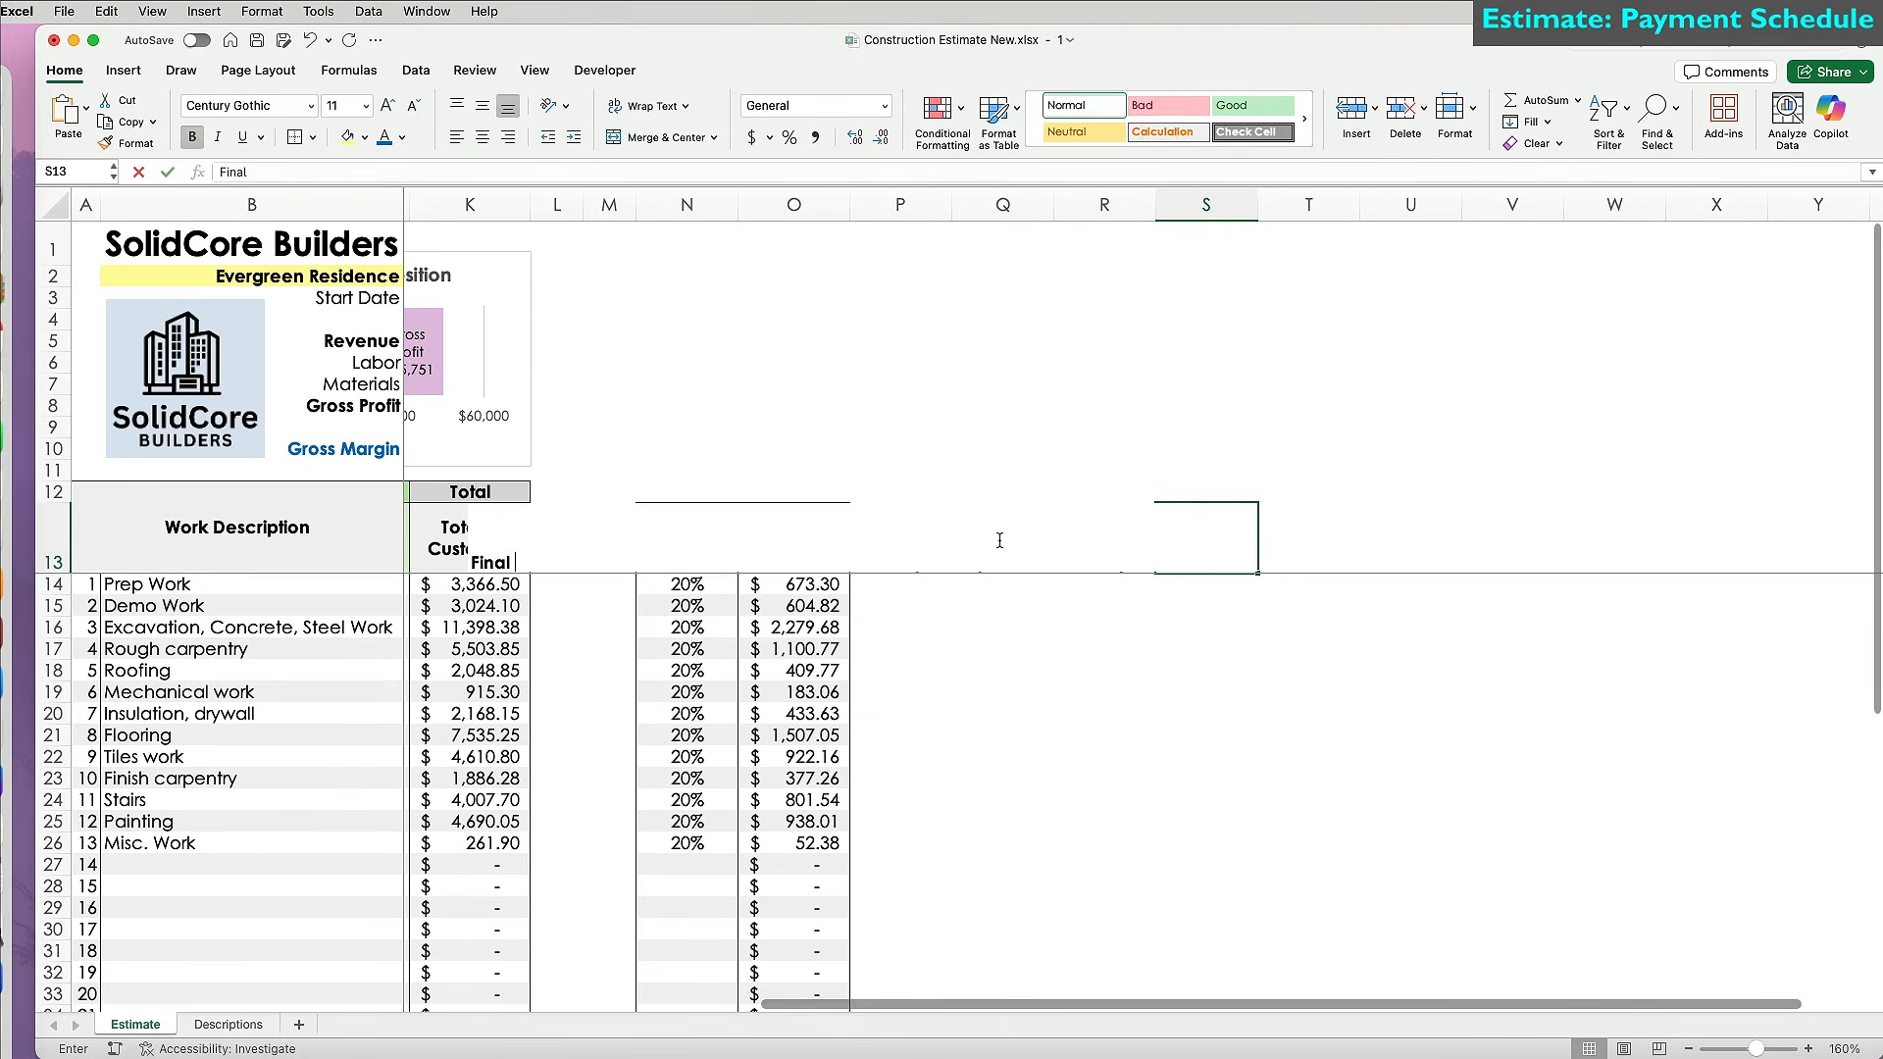
text(Payment)
key(Return)
Copy the Deposit Amount header styling onto the four new headers and widen columns N through S.
click(1139, 544)
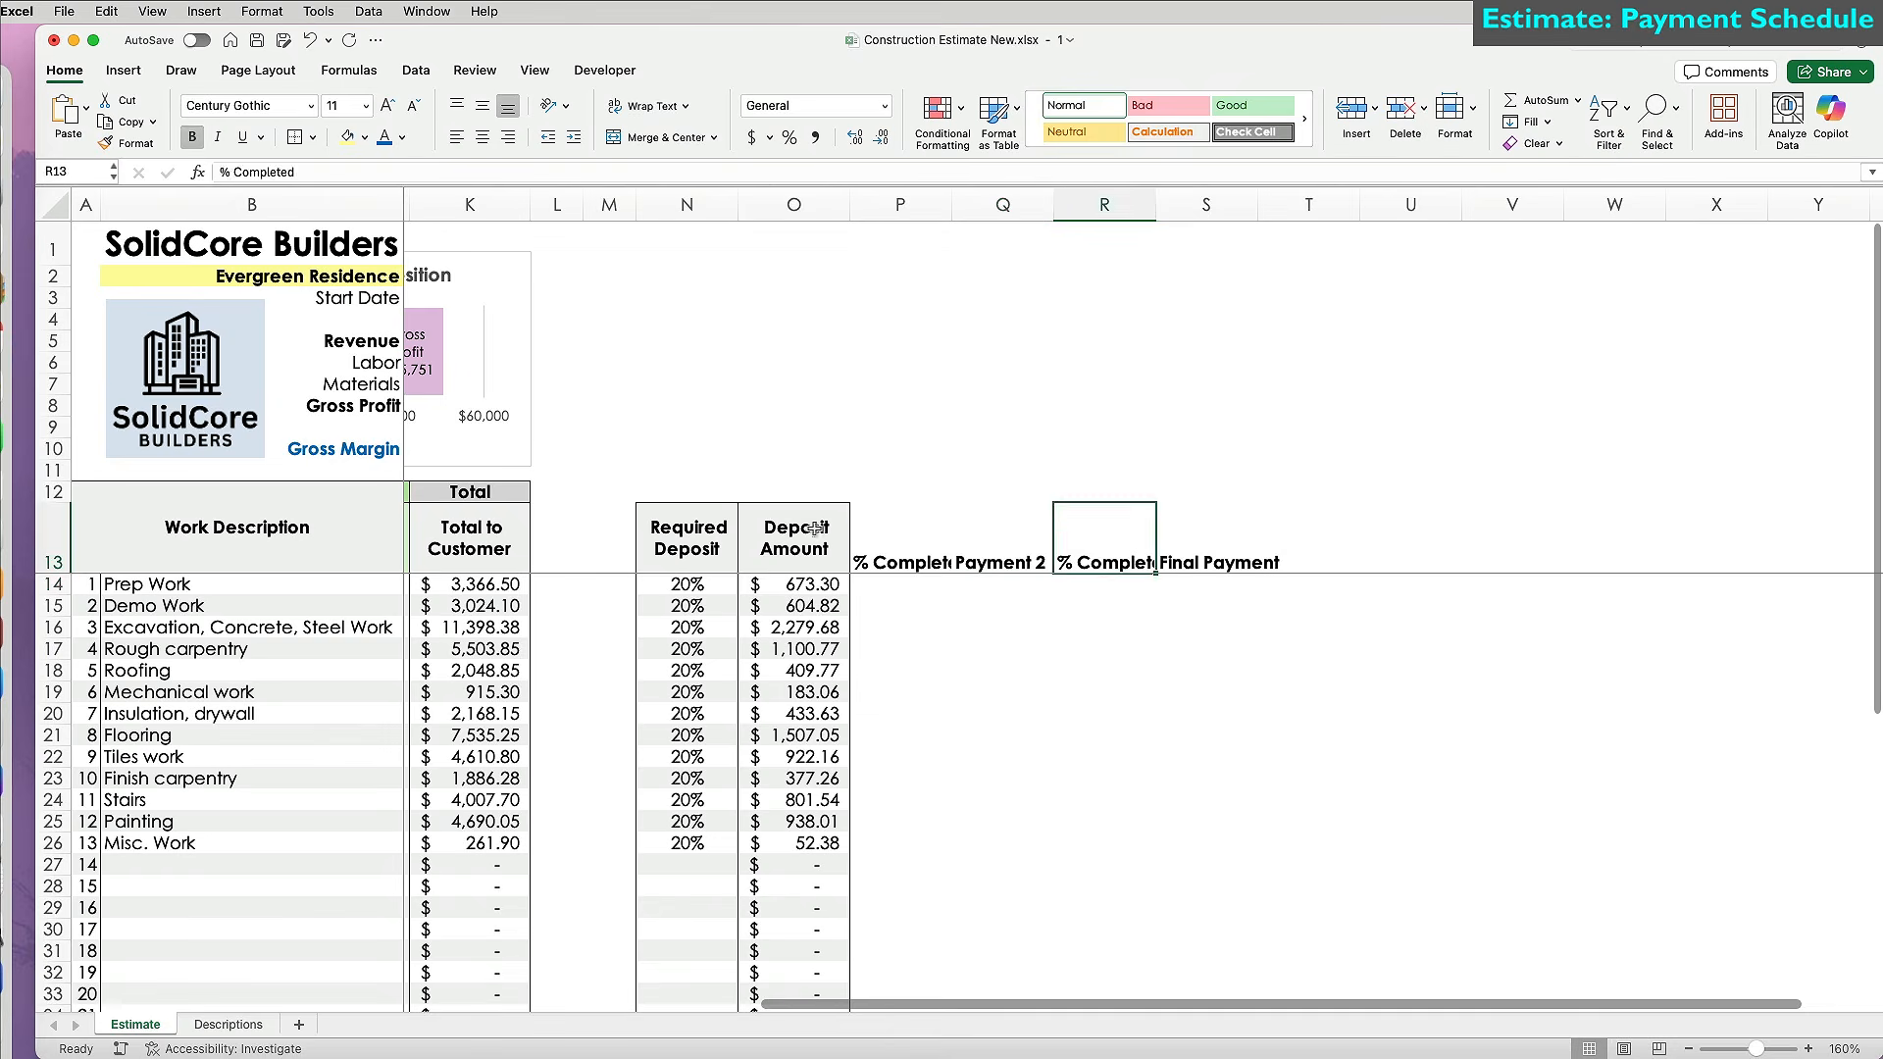
click(834, 529)
click(124, 143)
drag(902, 543, 1234, 550)
drag(681, 206, 1267, 206)
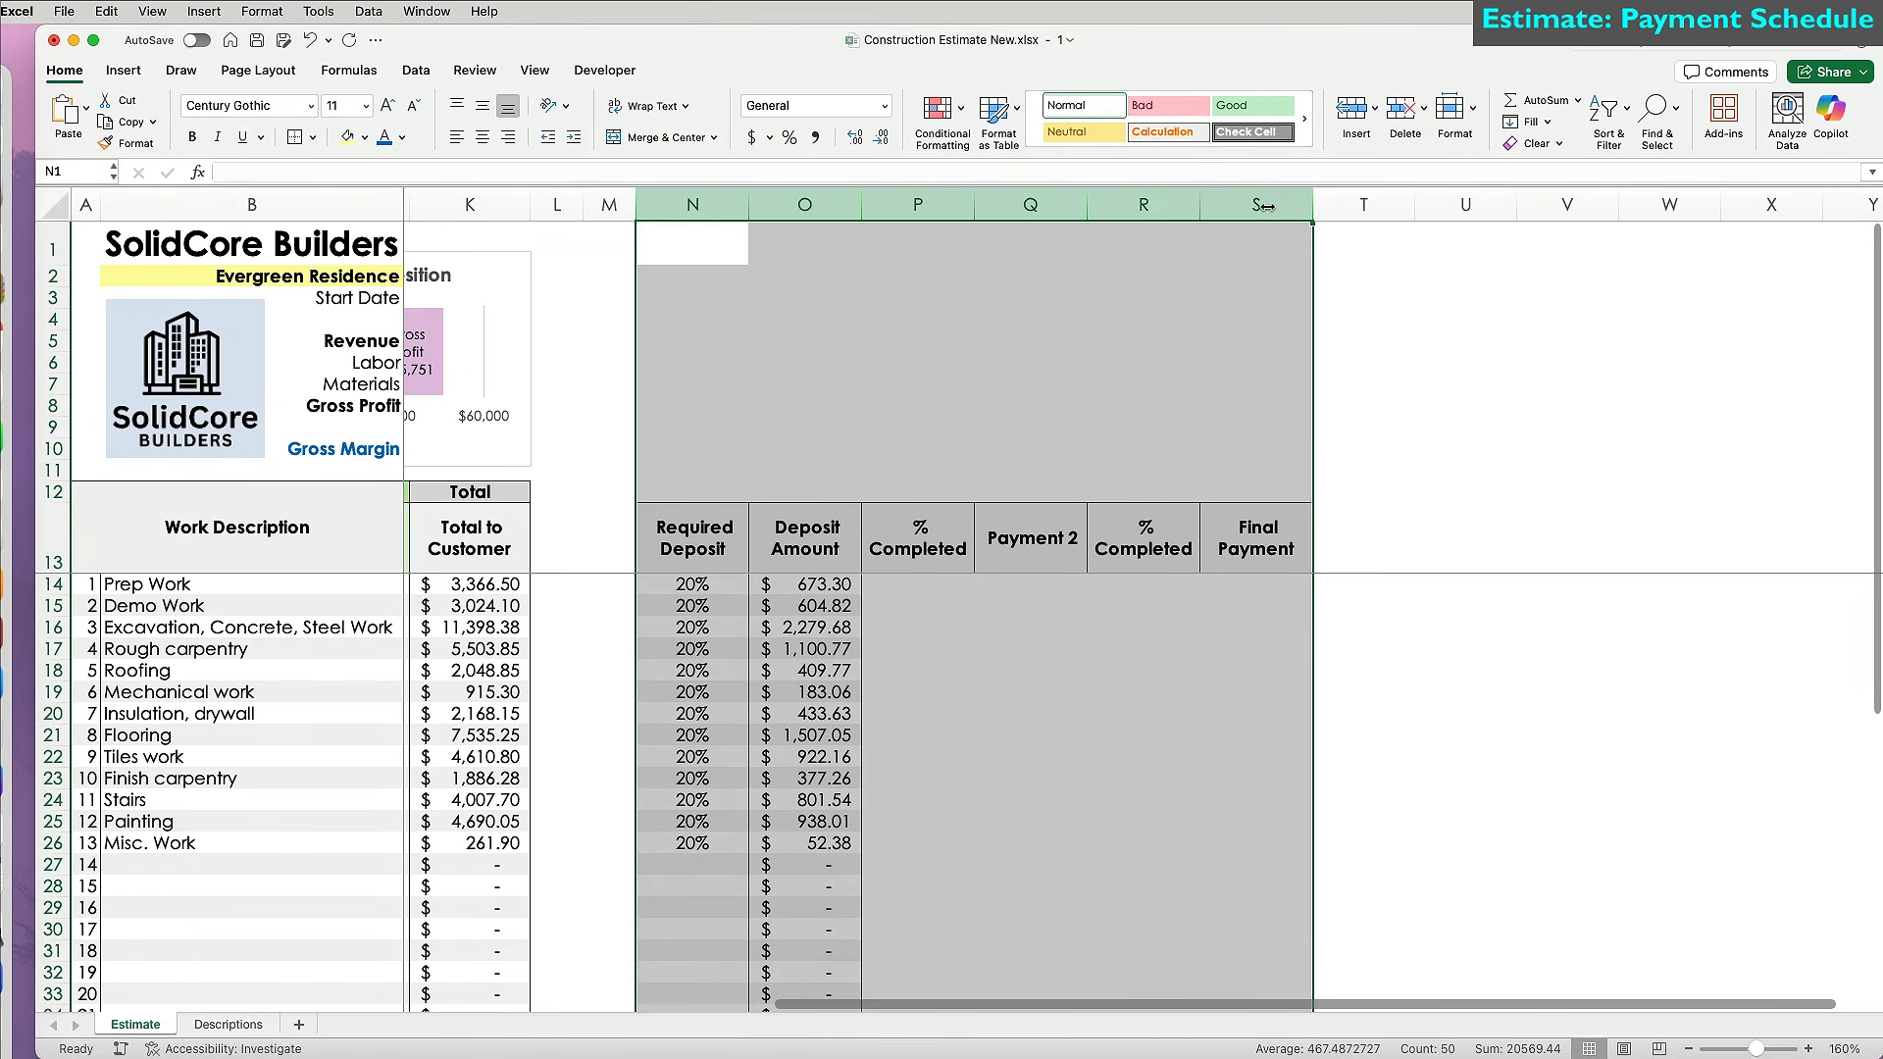
Add a styled 'Total % Completed' header in T13 and widen column T to fit.
click(1358, 523)
text(Total)
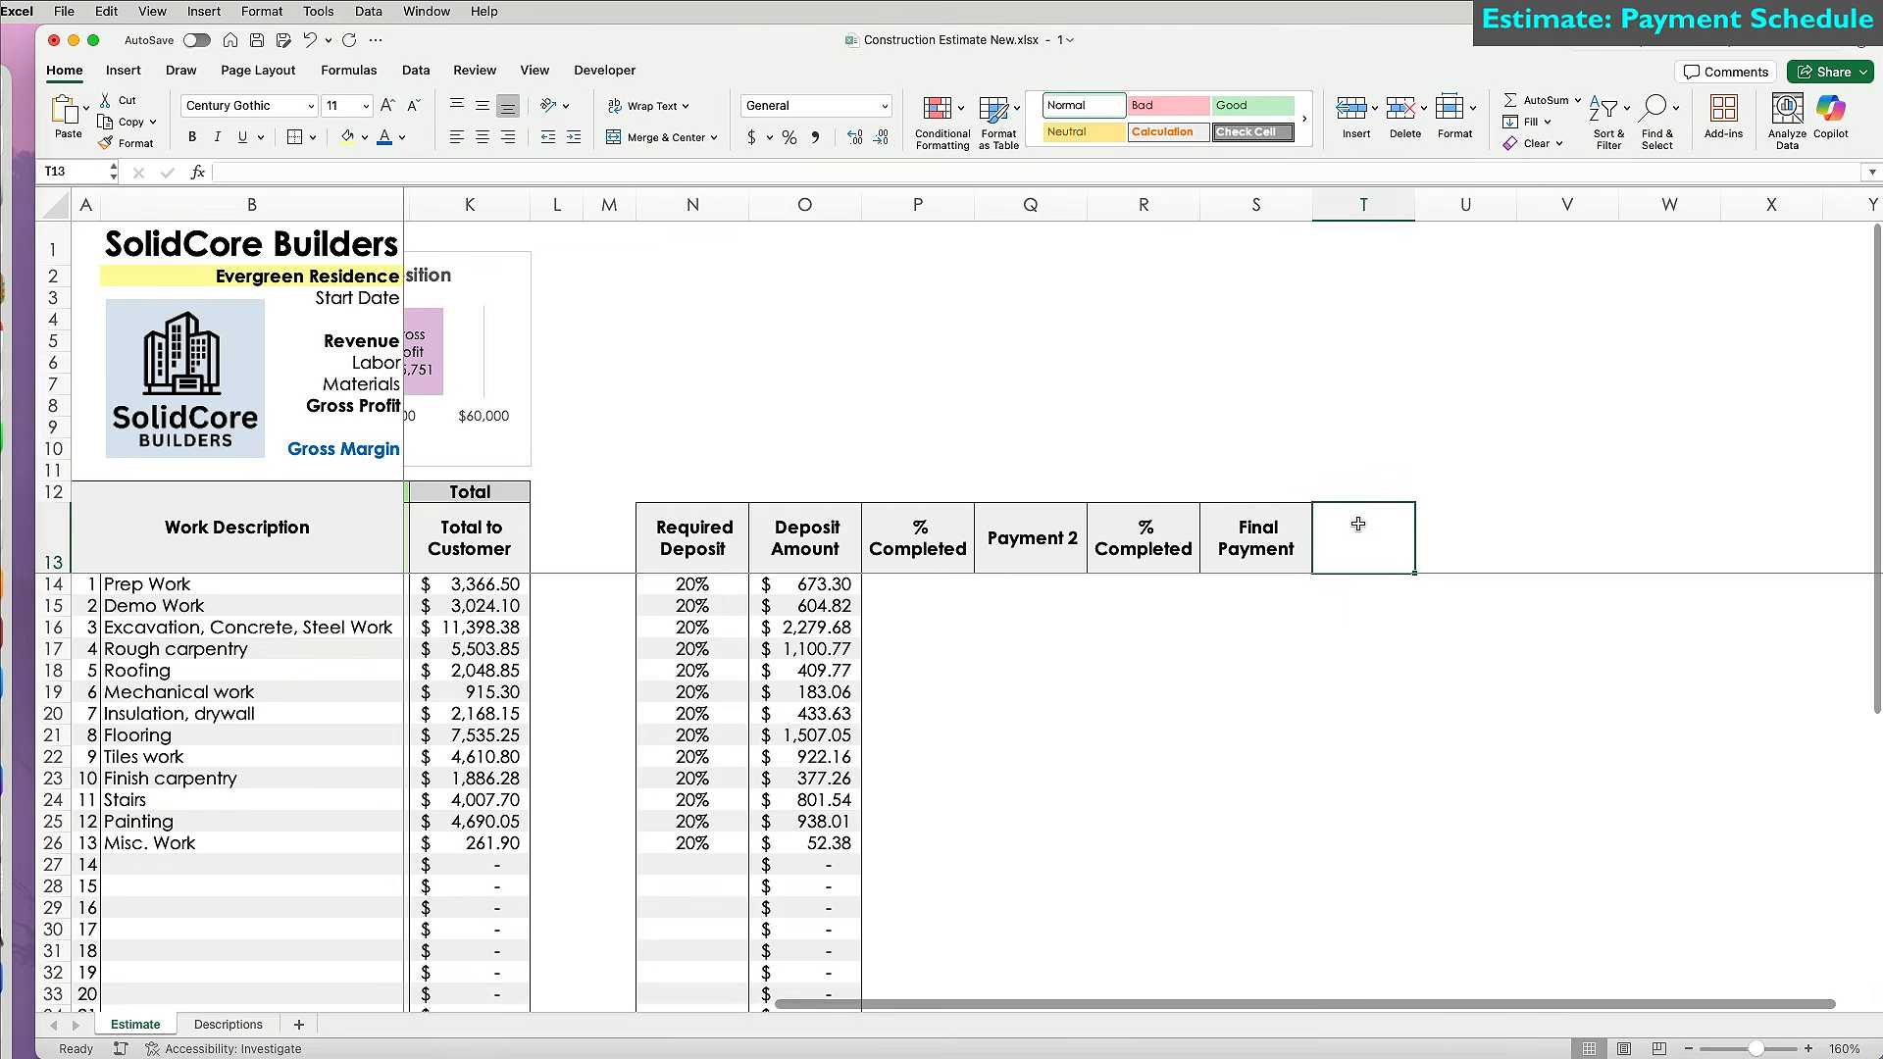
text( % Completed)
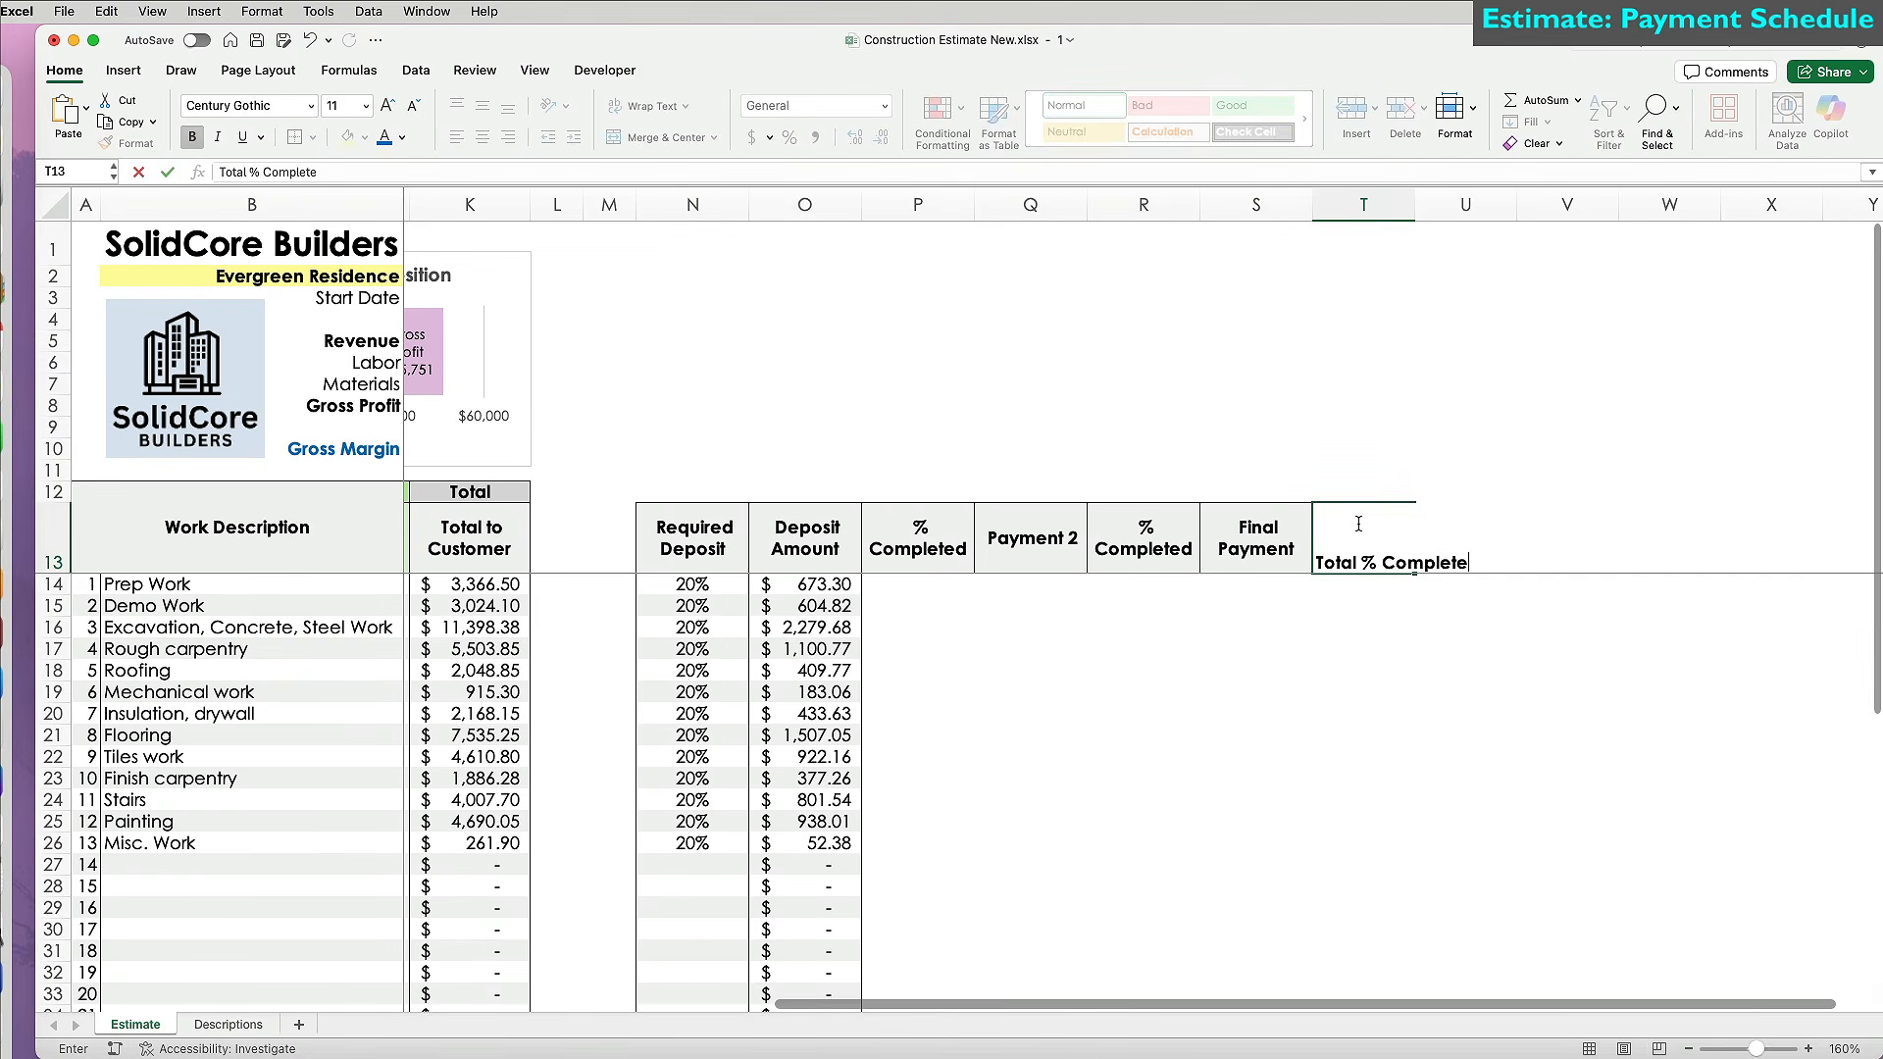
click(1143, 537)
click(127, 143)
click(1392, 555)
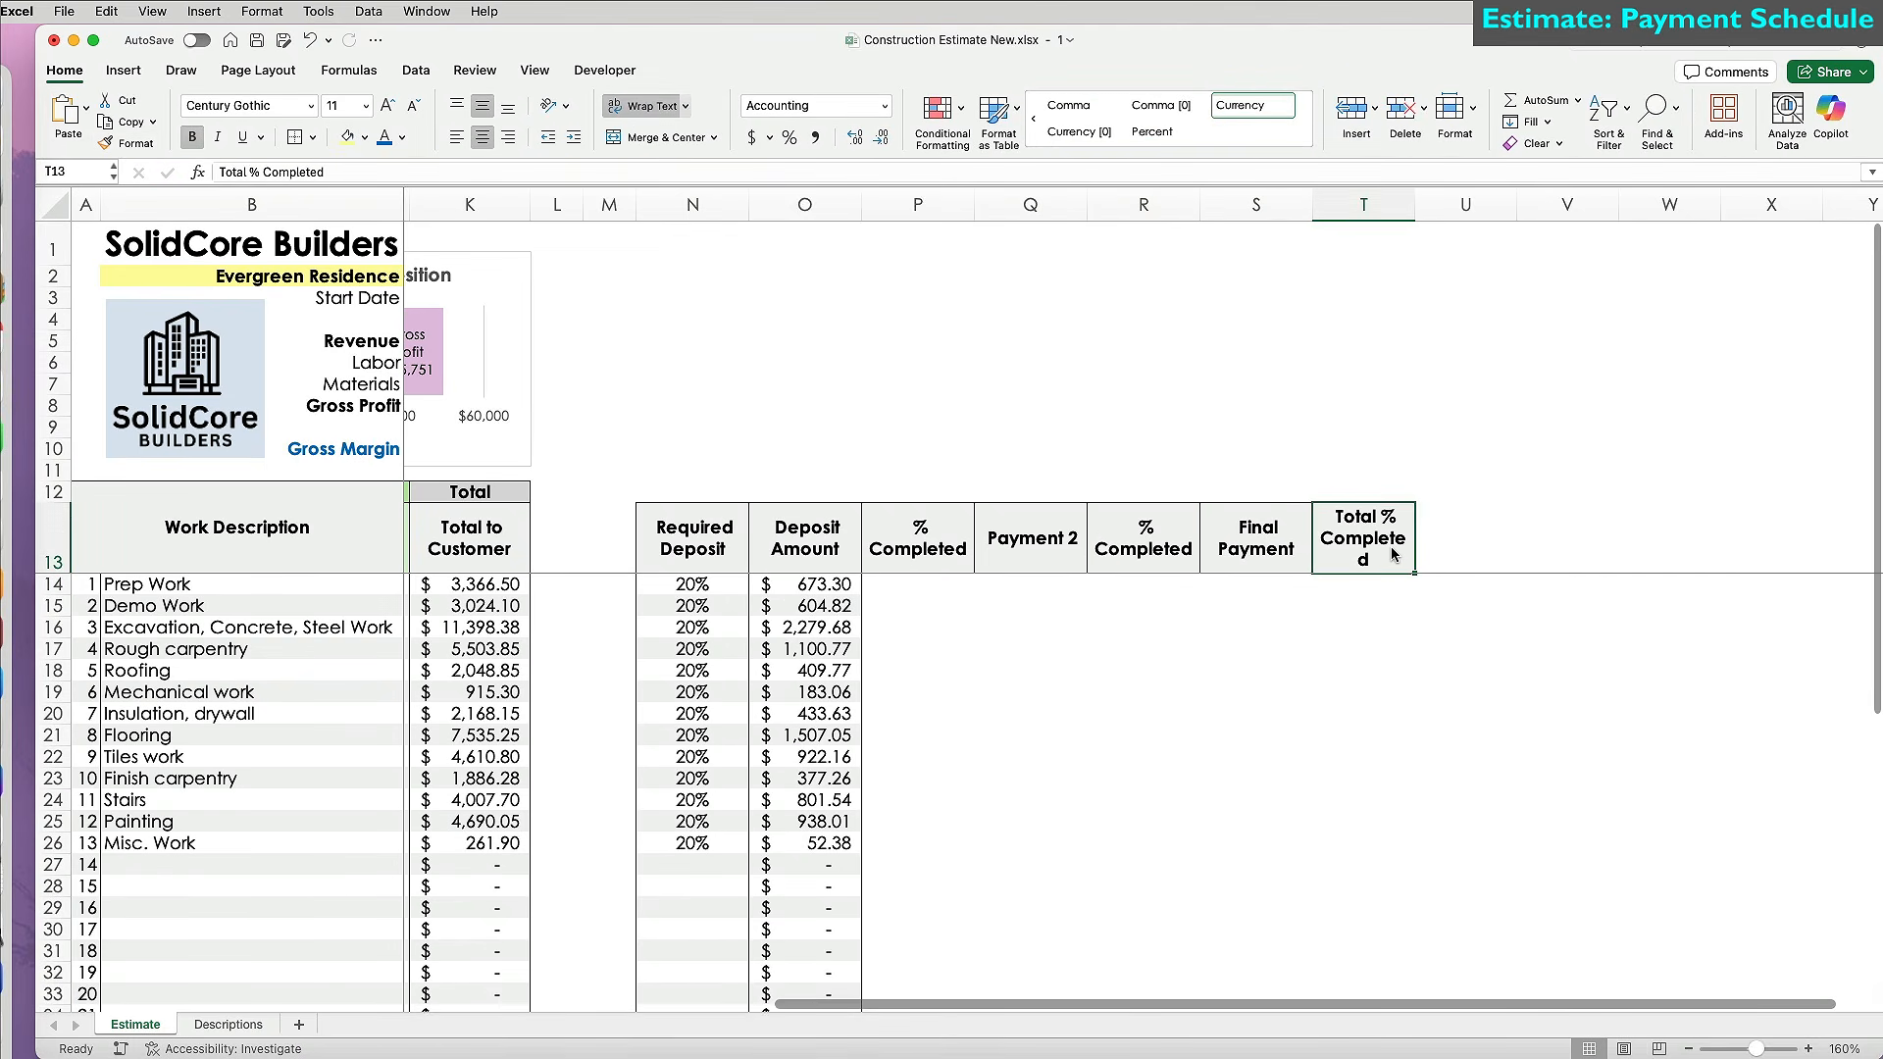
drag(1413, 204, 1435, 204)
Select both deposit columns and pick up their formatting with Format Painter.
scroll(1323, 793, left, 1)
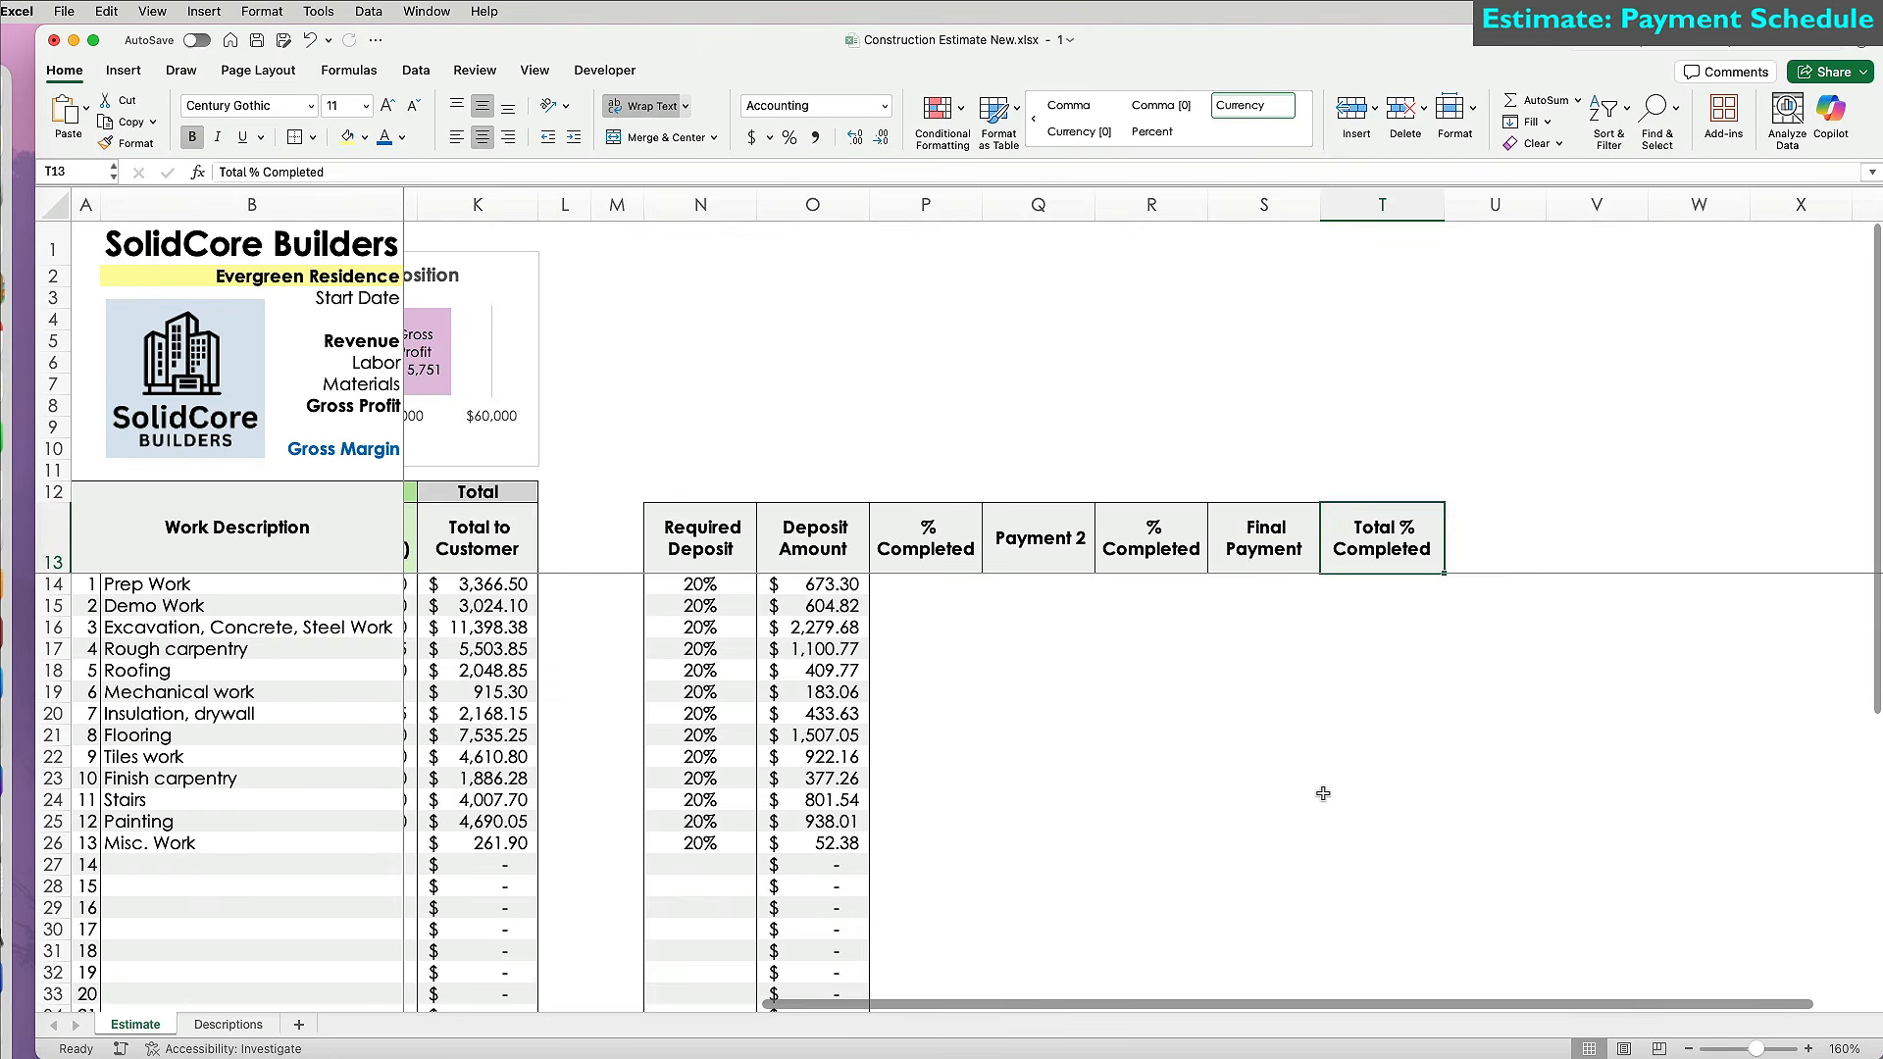
drag(723, 584, 700, 951)
drag(708, 538, 813, 994)
click(138, 144)
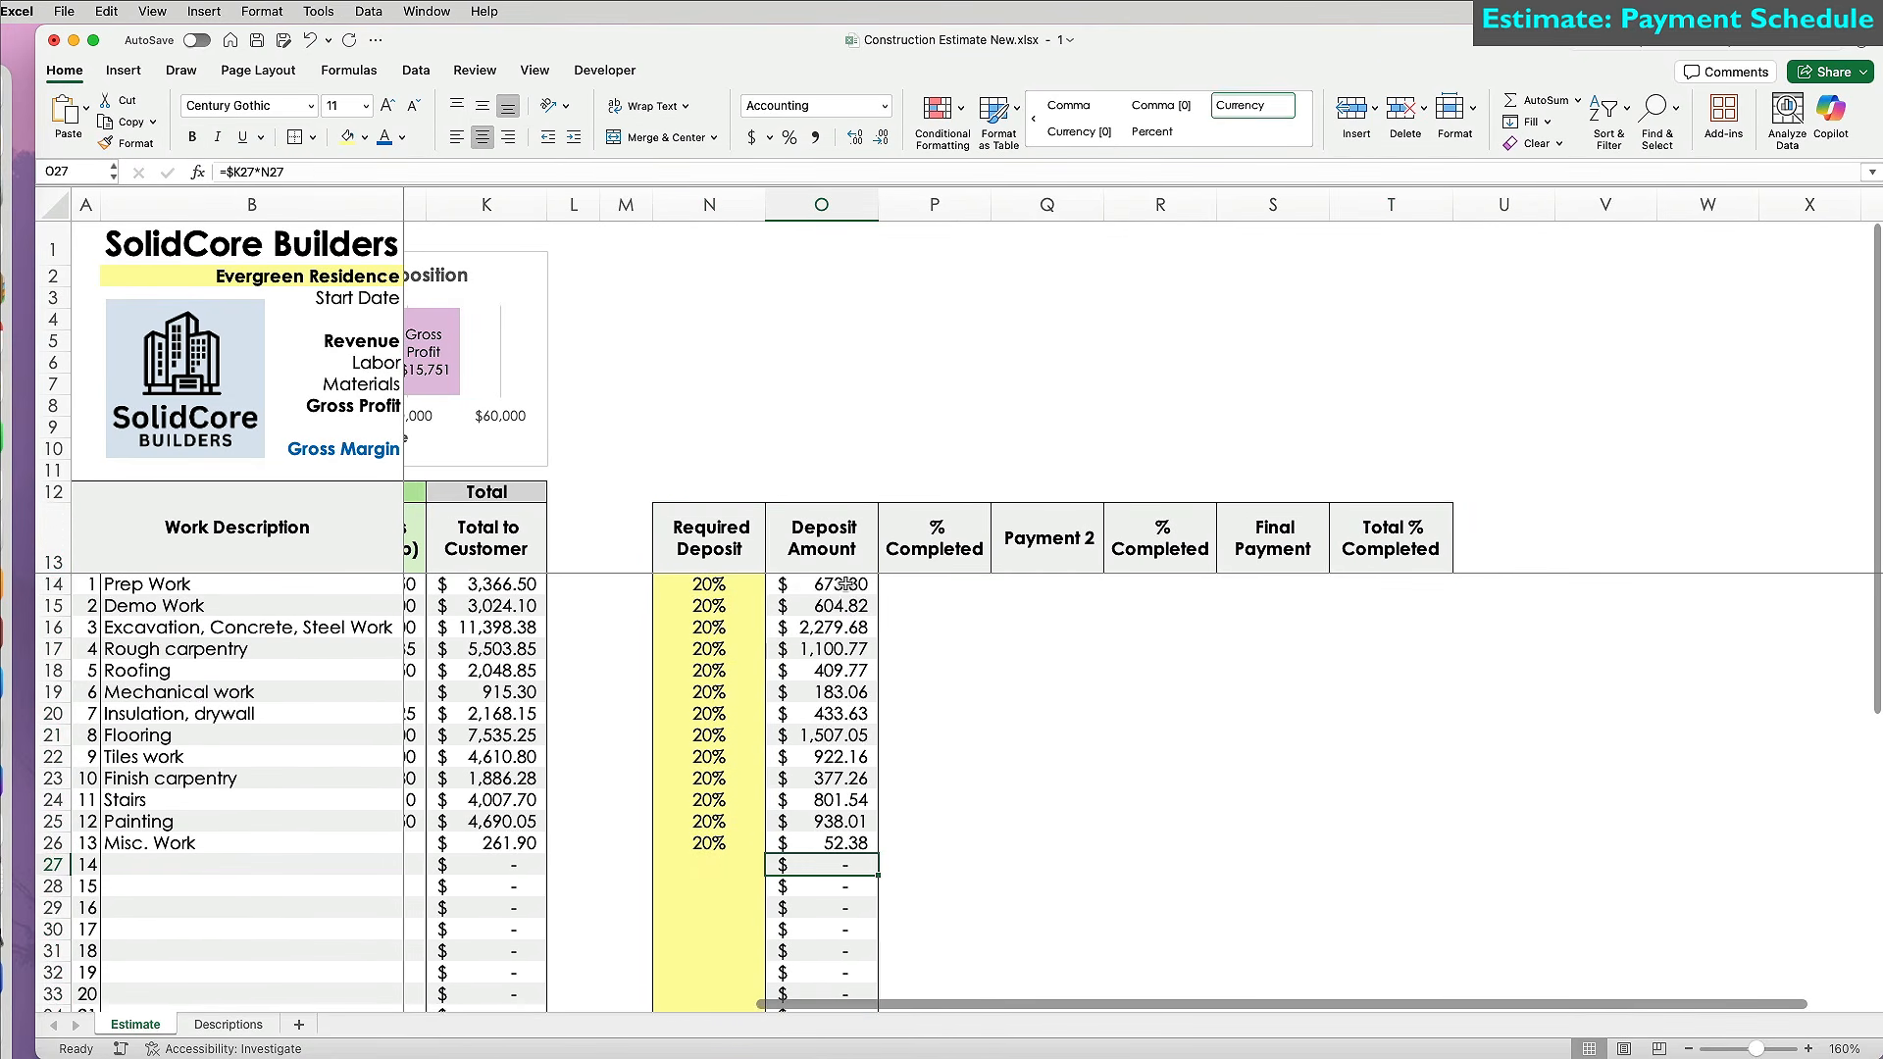
Enter 40% in P14 and reuse the deposit formula as =$K14*P14 for Payment 2.
click(922, 586)
text(40%)
key(Tab)
click(839, 586)
key(super+c)
click(1049, 585)
key(super+v)
click(653, 169)
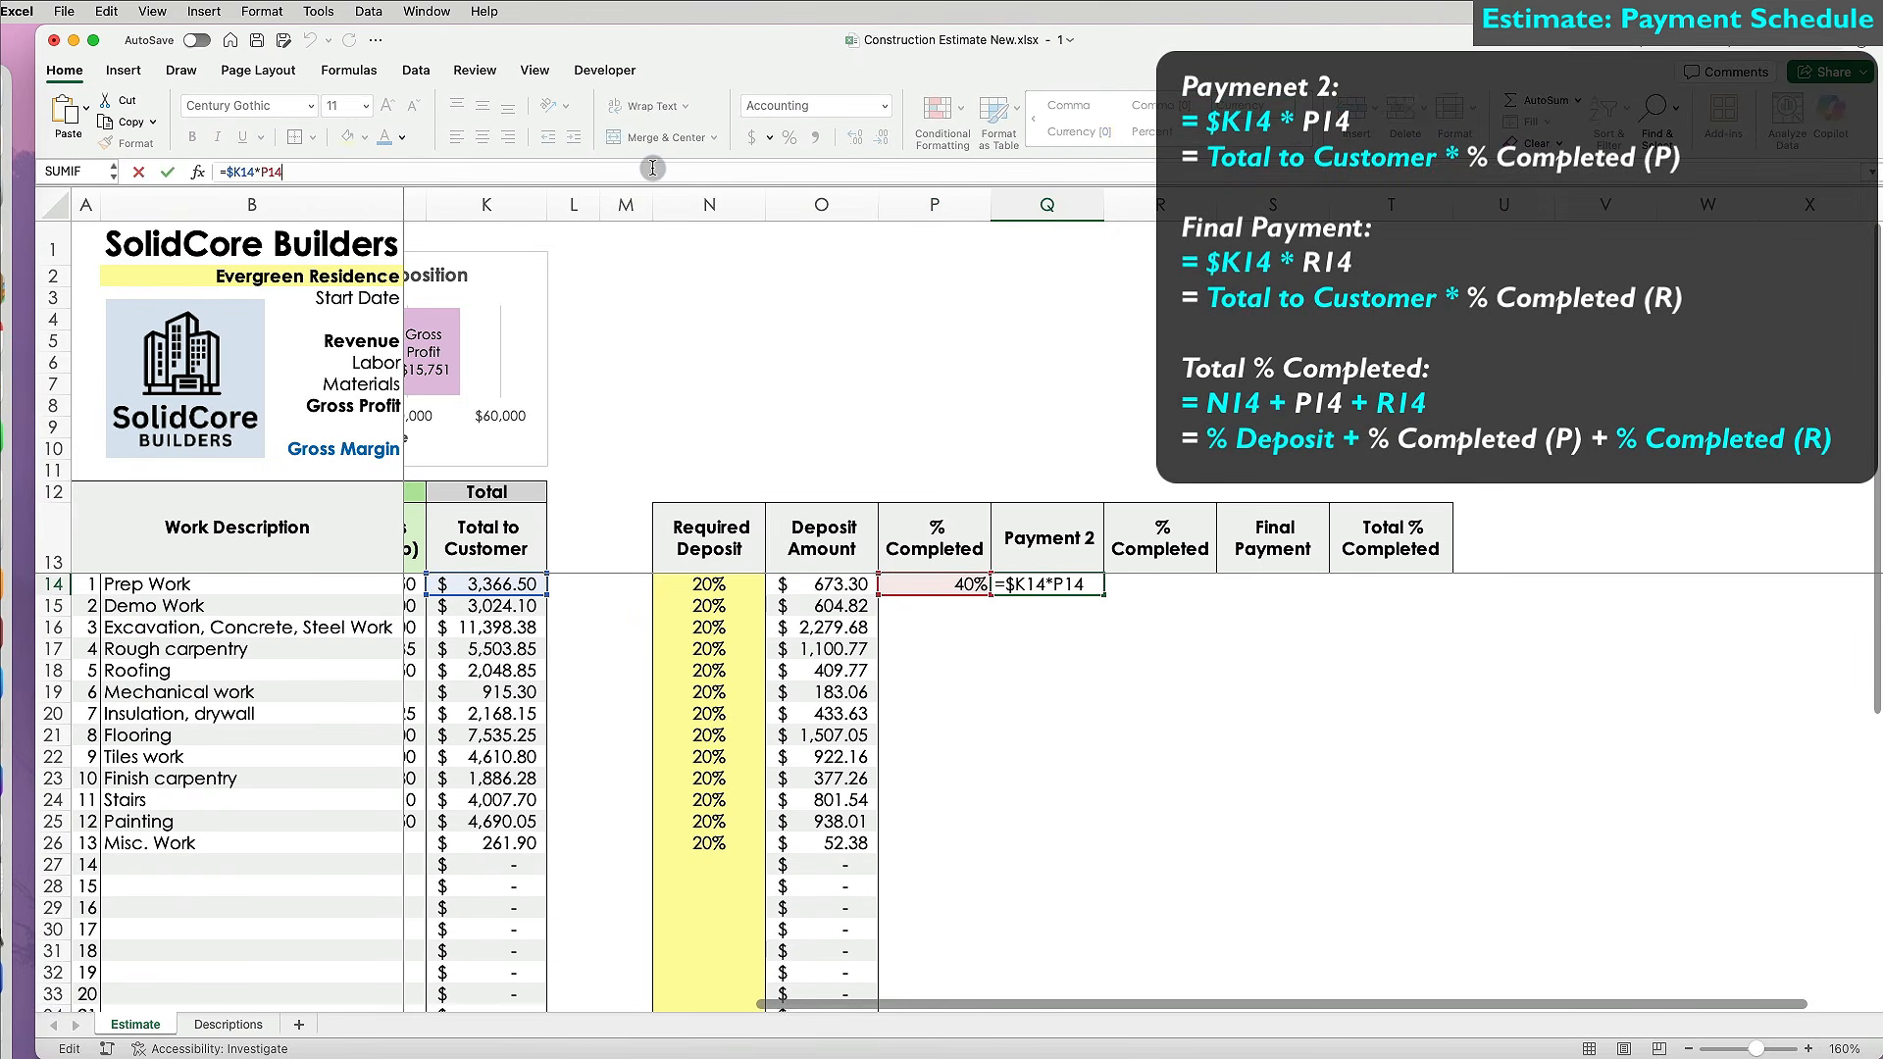
key(Tab)
Enter 30% in R14, a Final Payment formula in S14, and =N14+P14+R14 totalling 90% in T14.
text(30%)
key(Tab)
key(super+v)
click(1121, 174)
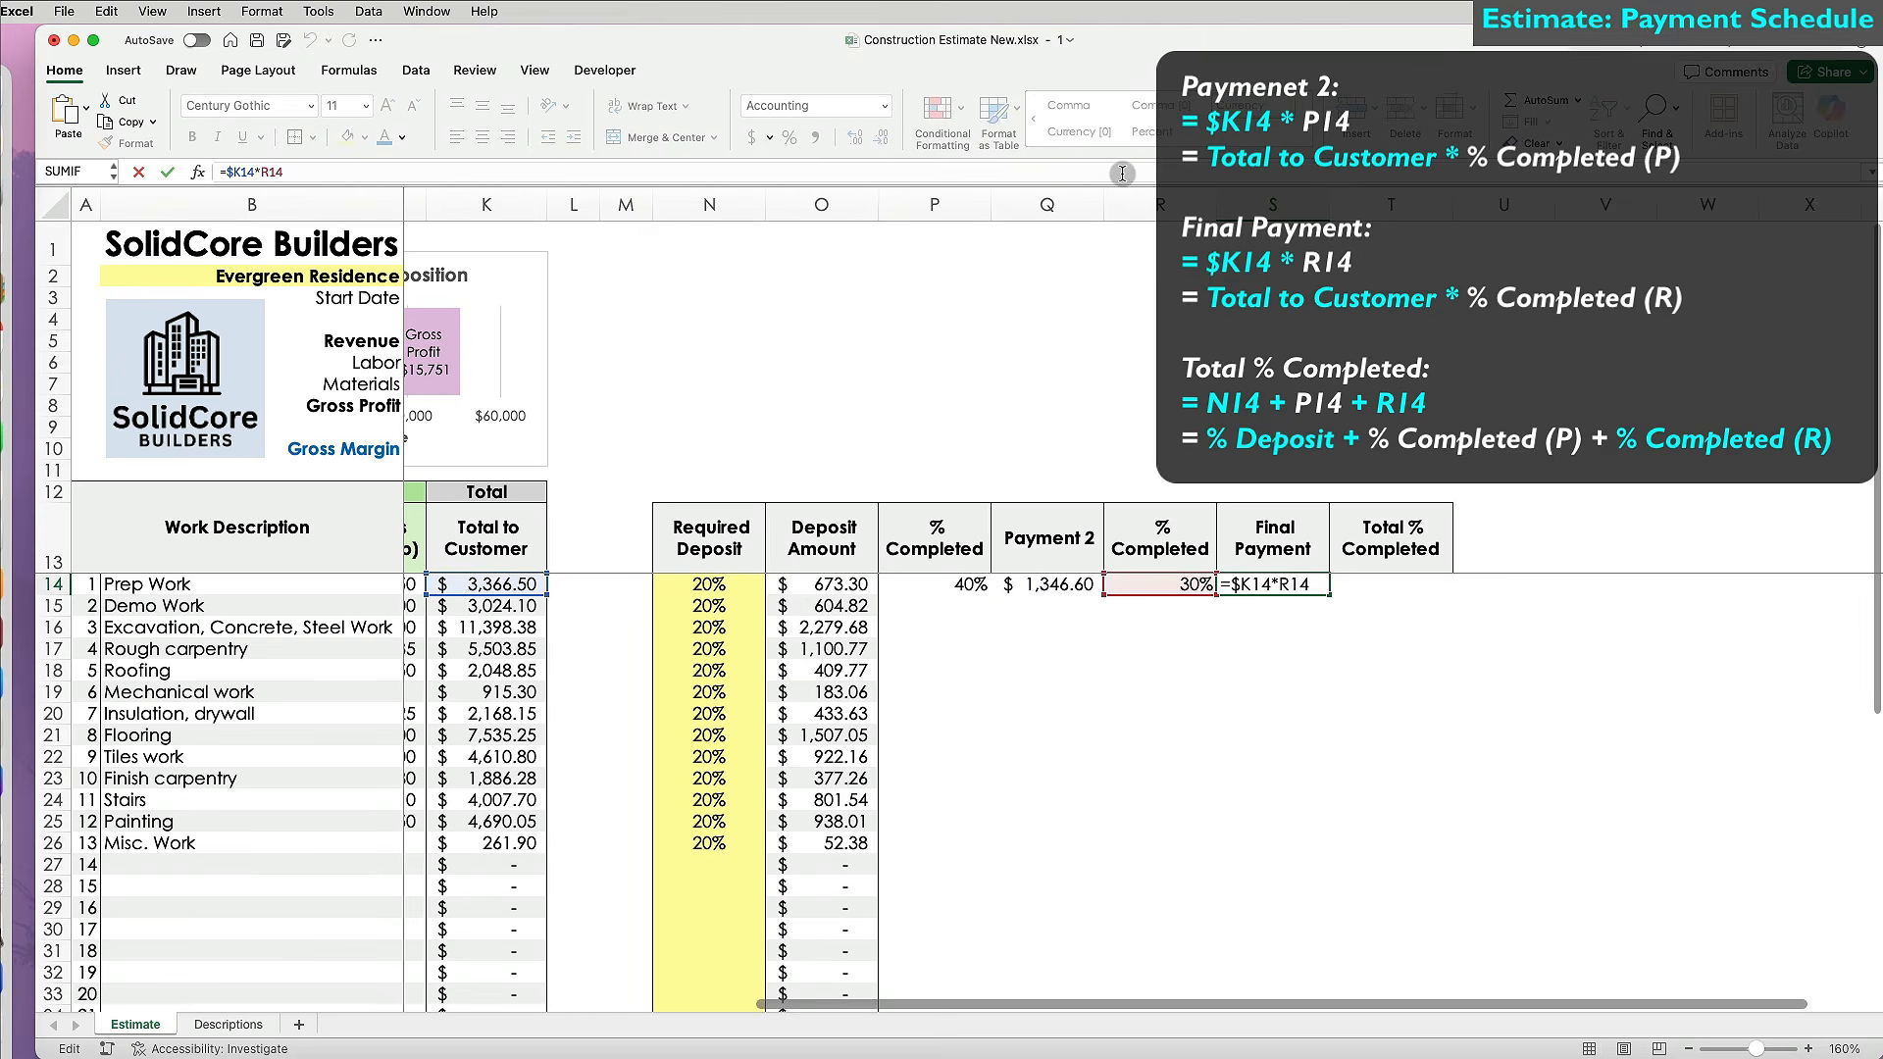
key(Tab)
text(=)
click(747, 586)
text(+)
click(894, 585)
text(+)
click(1142, 585)
key(Return)
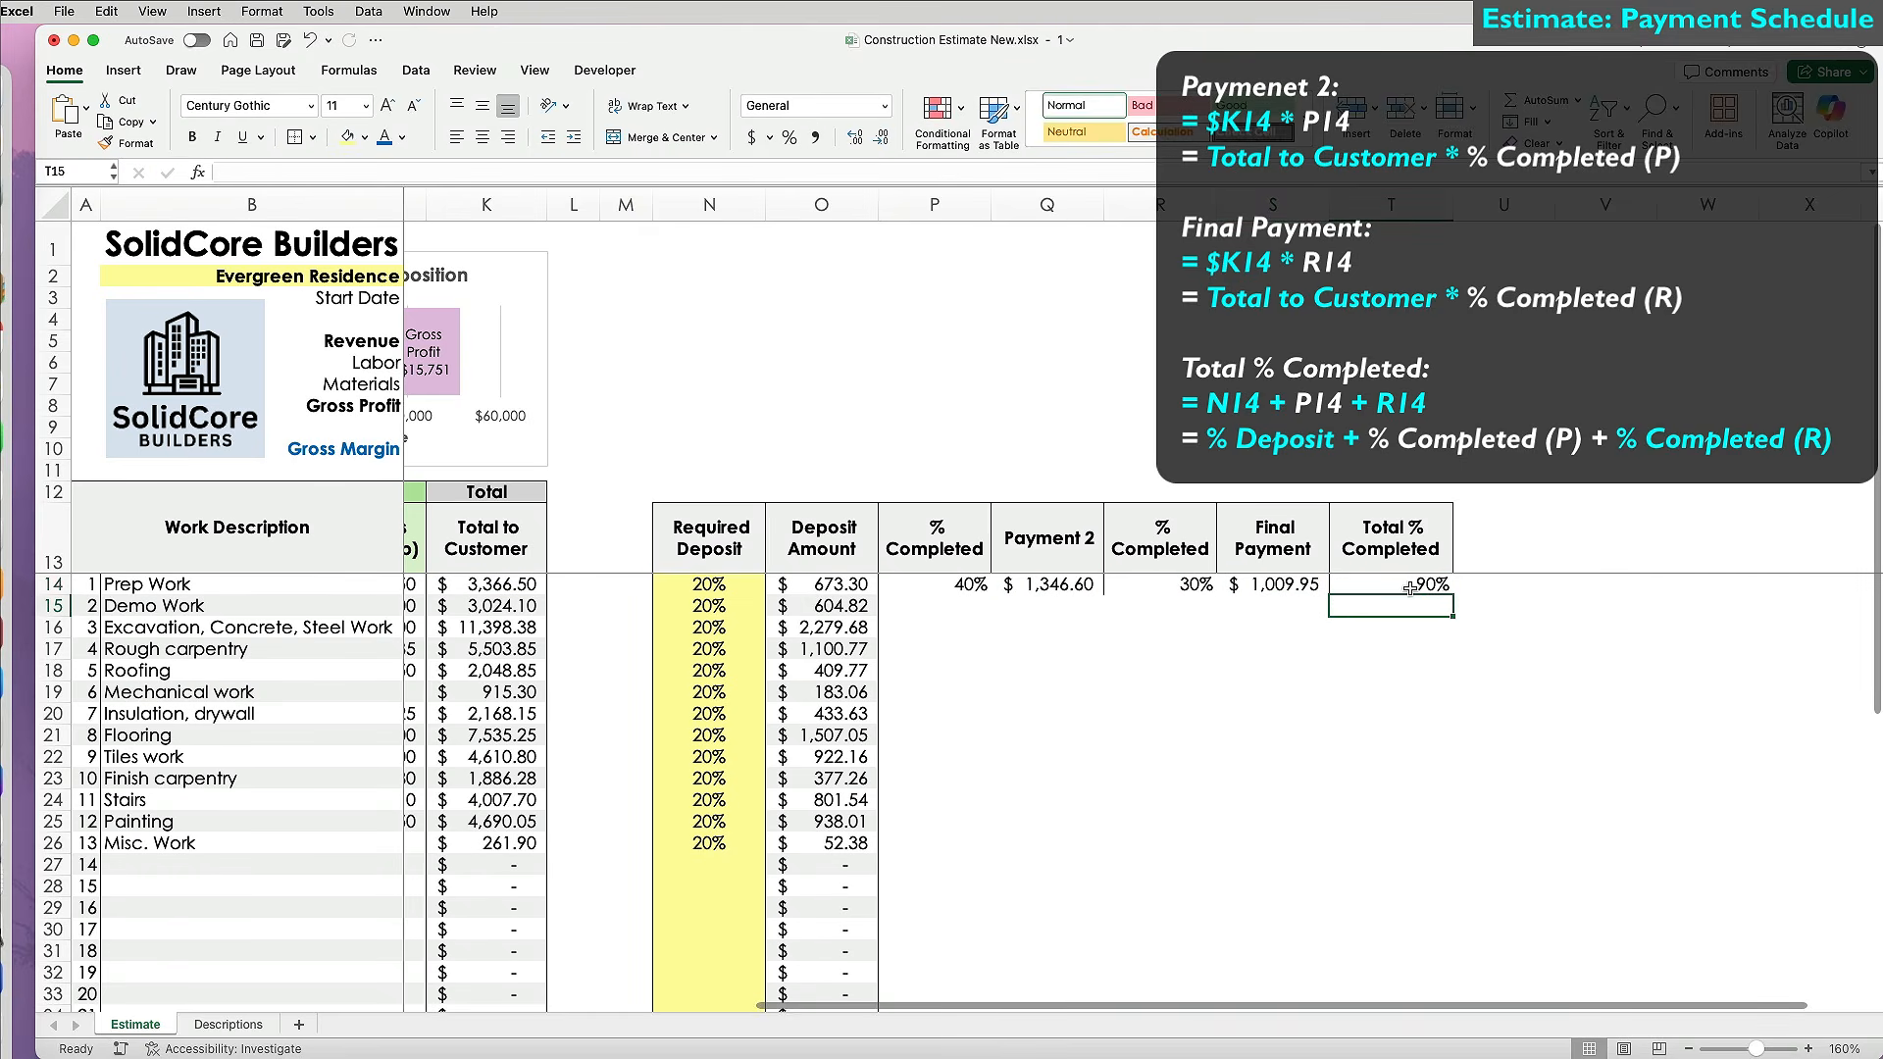
Fill the payment formulas down and clear the stray totals in row 44.
drag(1089, 995, 1088, 953)
click(822, 972)
drag(878, 982, 1412, 979)
click(1390, 973)
key(Delete)
click(1281, 820)
drag(708, 538, 714, 840)
Copy the deposit columns' formatting onto columns P to S, then S's onto Total % Completed.
drag(706, 205, 817, 205)
click(138, 147)
drag(931, 205, 1160, 204)
click(1387, 204)
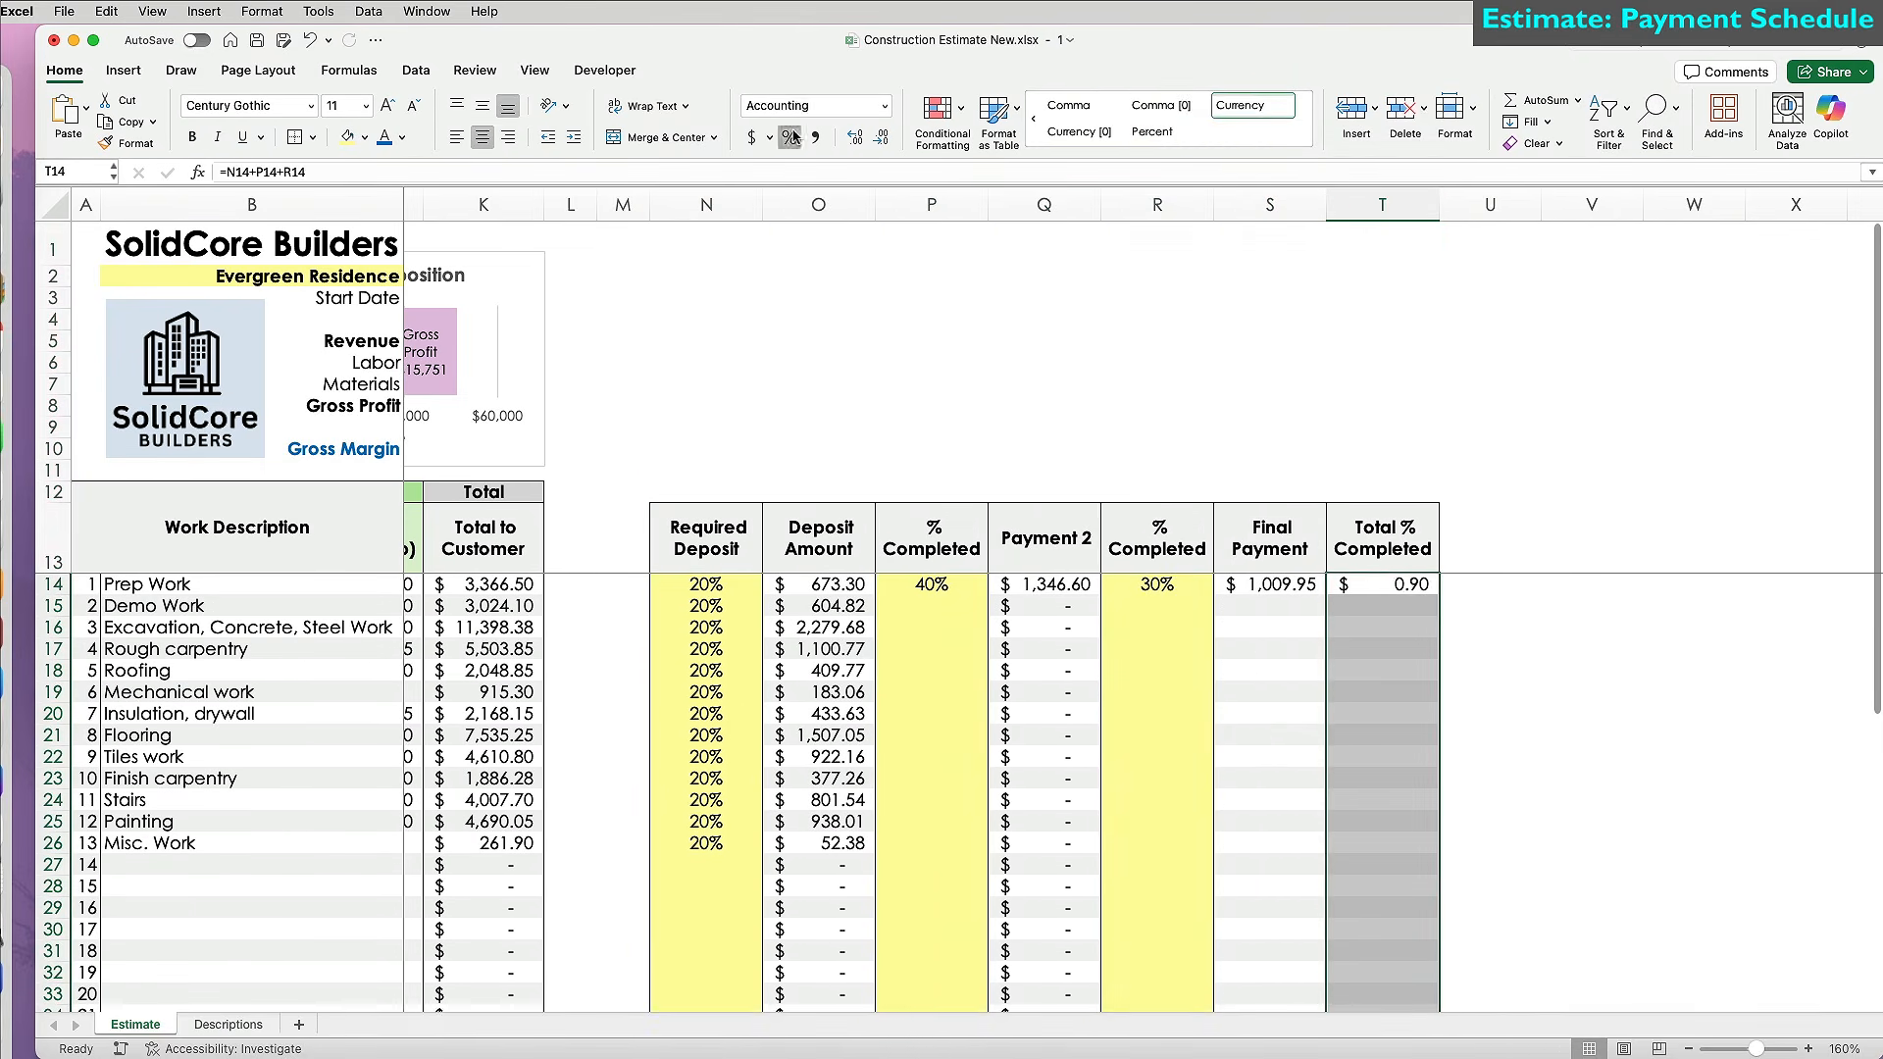
click(706, 491)
Type 'Payments' in N12, merge and centre it across N12:T12, and make it bold.
text(Payments)
drag(706, 492, 1388, 491)
click(661, 137)
key(super+b)
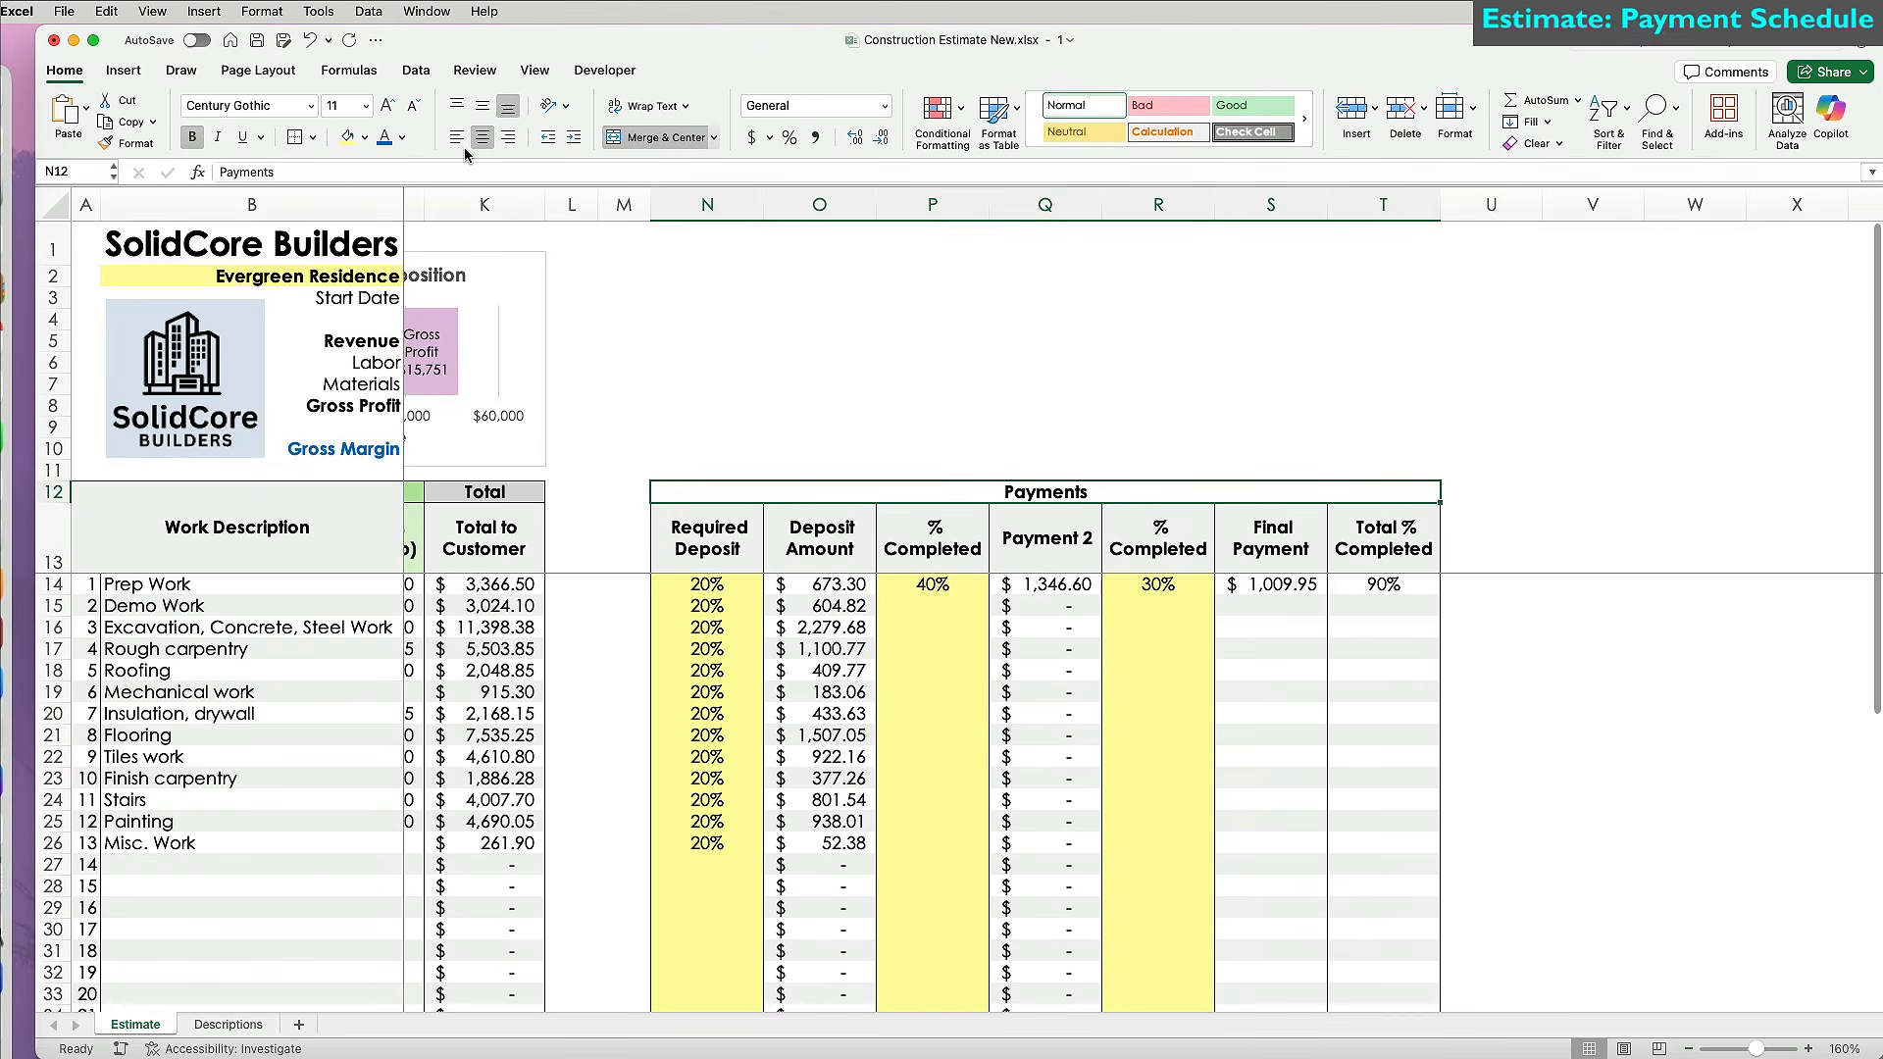
Fill the Payments heading and the payment column headers light green.
click(364, 138)
click(363, 371)
scroll(1078, 686, left, 3)
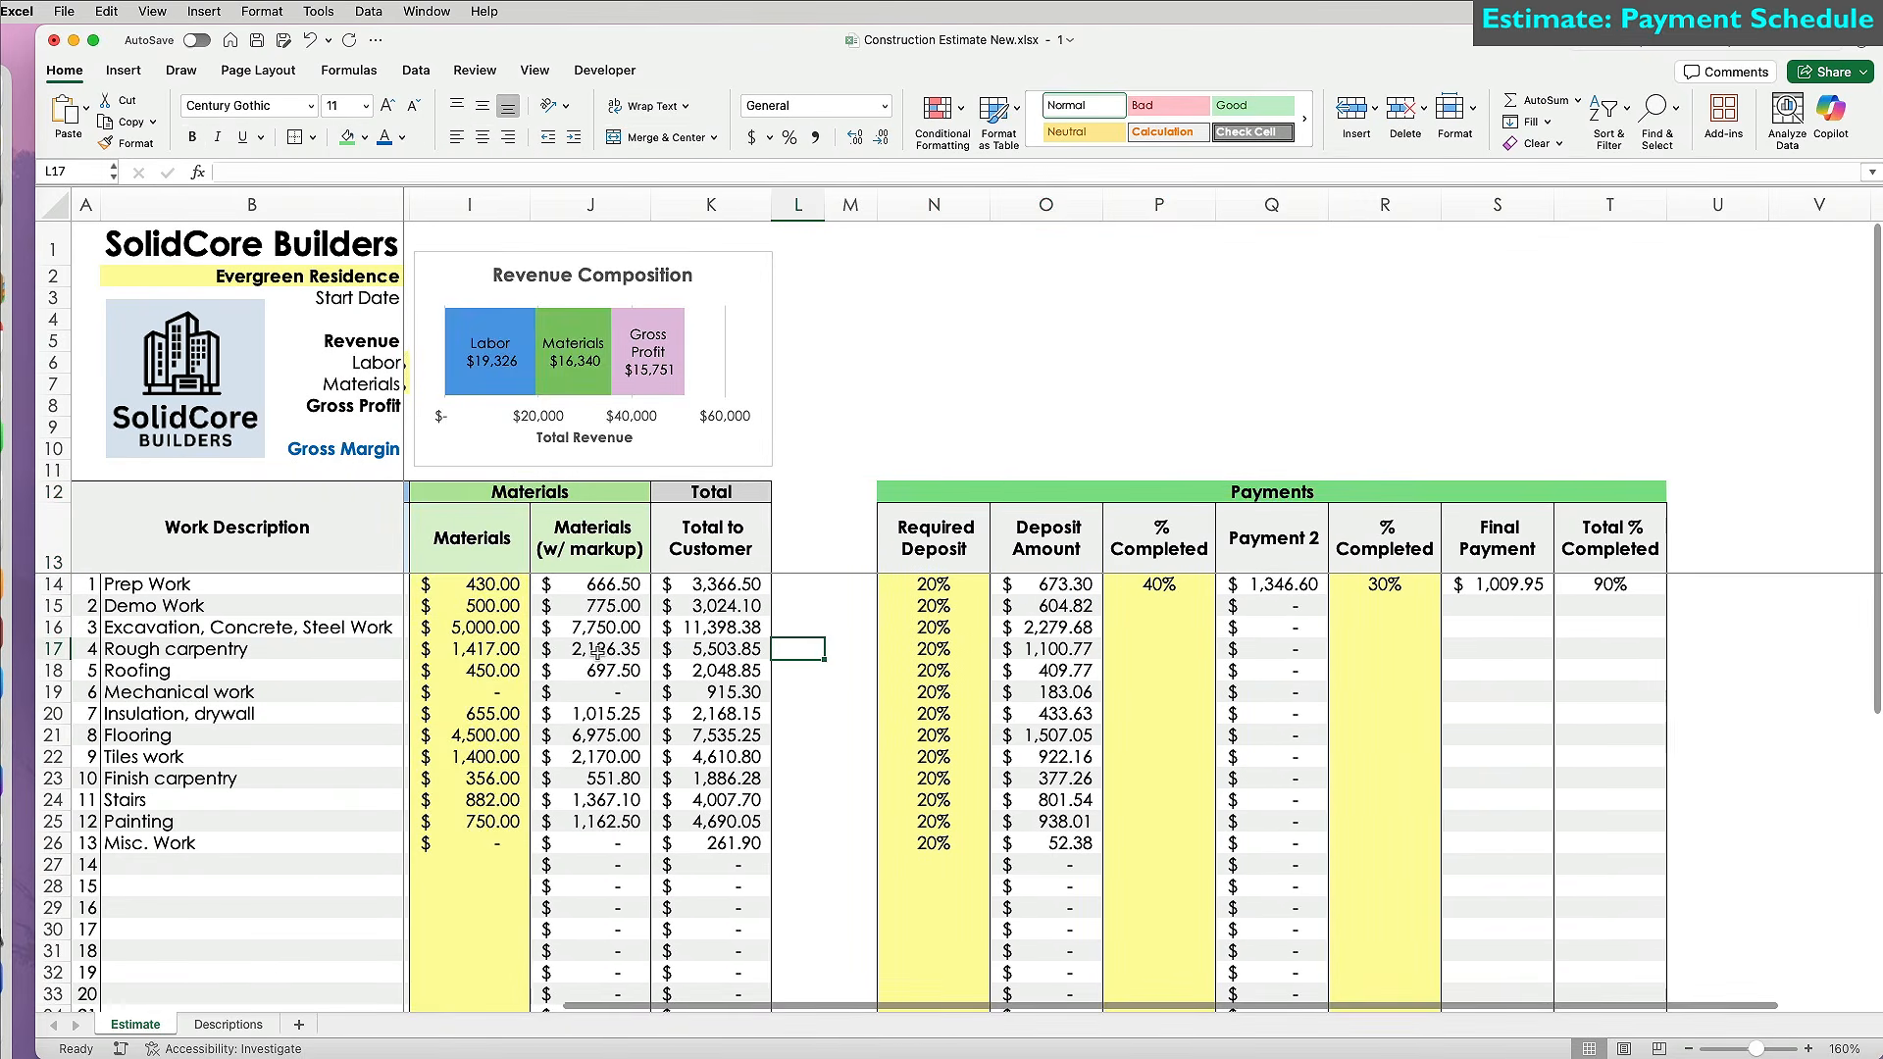
drag(1000, 537, 1667, 537)
click(366, 138)
click(463, 274)
click(1041, 731)
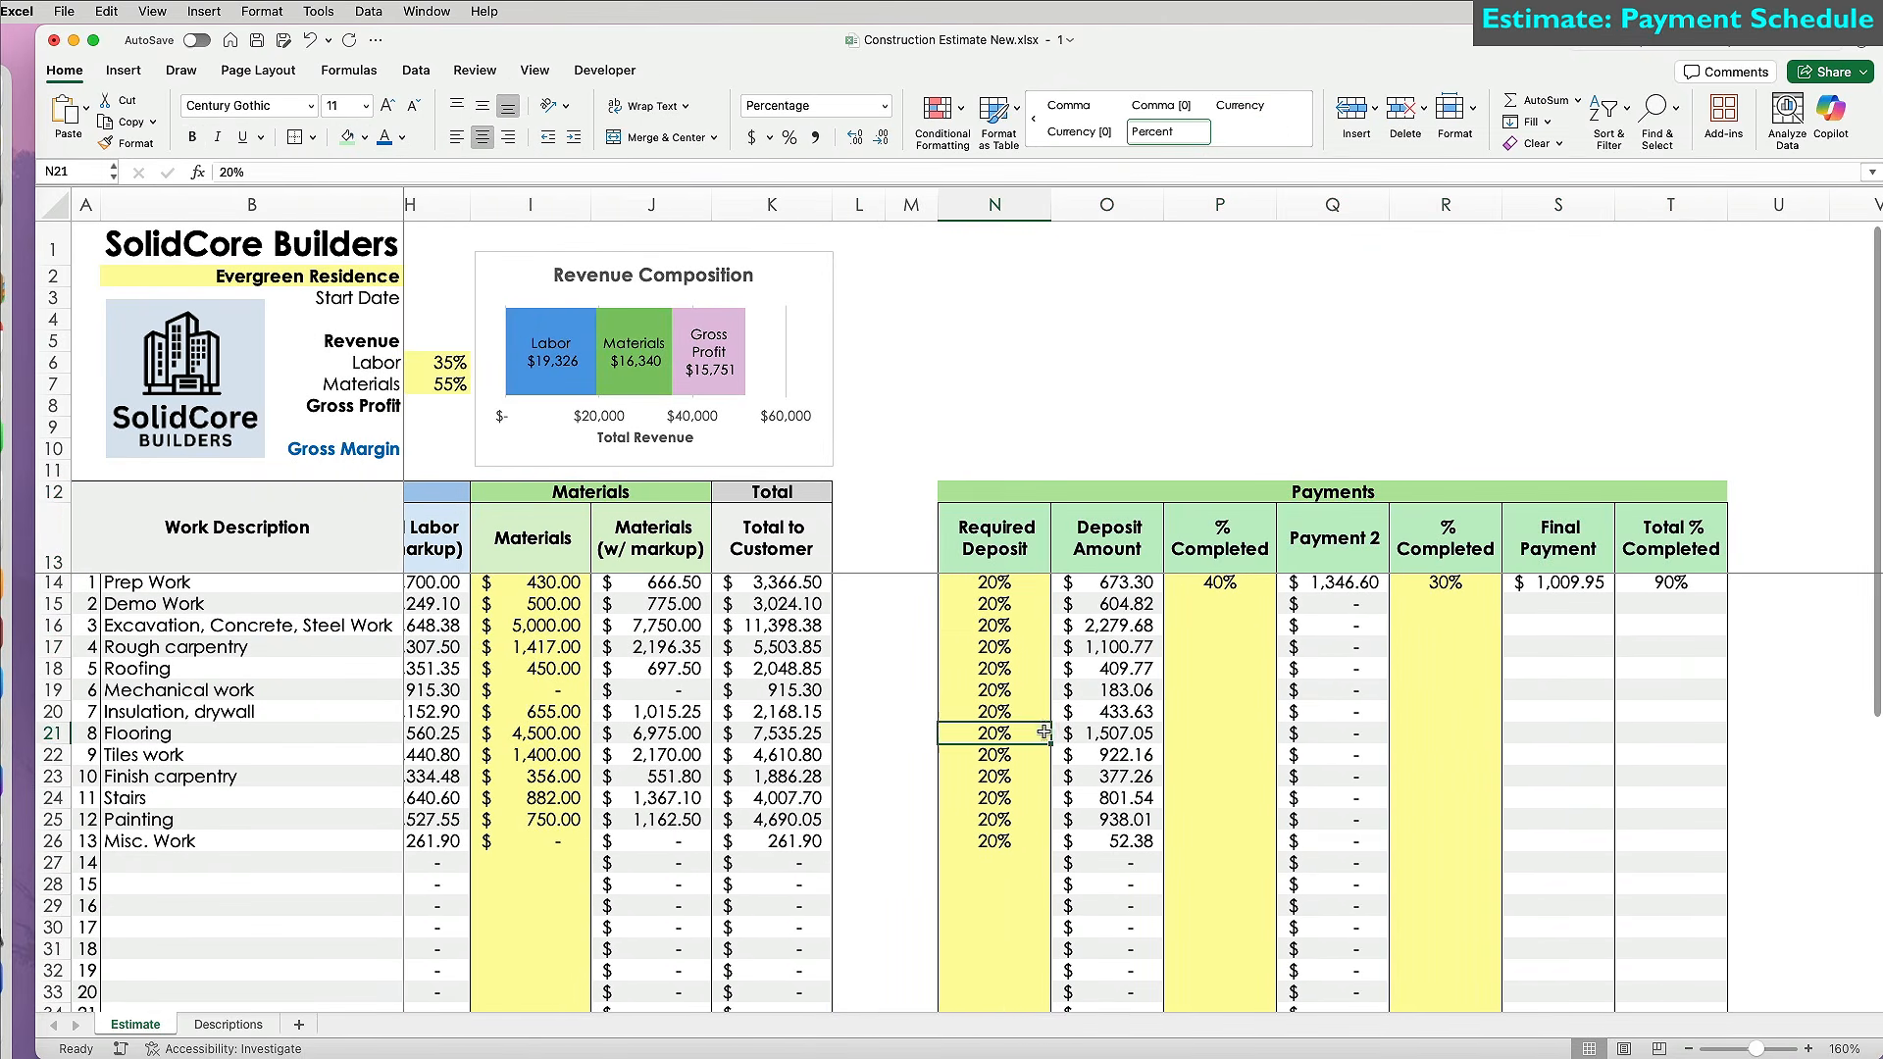
click(1030, 493)
Enter first % Completed values 20, 40 and 65, starting at Excavation.
scroll(1078, 686, right, 1)
click(1167, 628)
text(20)
key(Return)
key(Return)
key(Return)
key(Return)
text(40)
key(Return)
key(Return)
key(Return)
text(65)
key(Return)
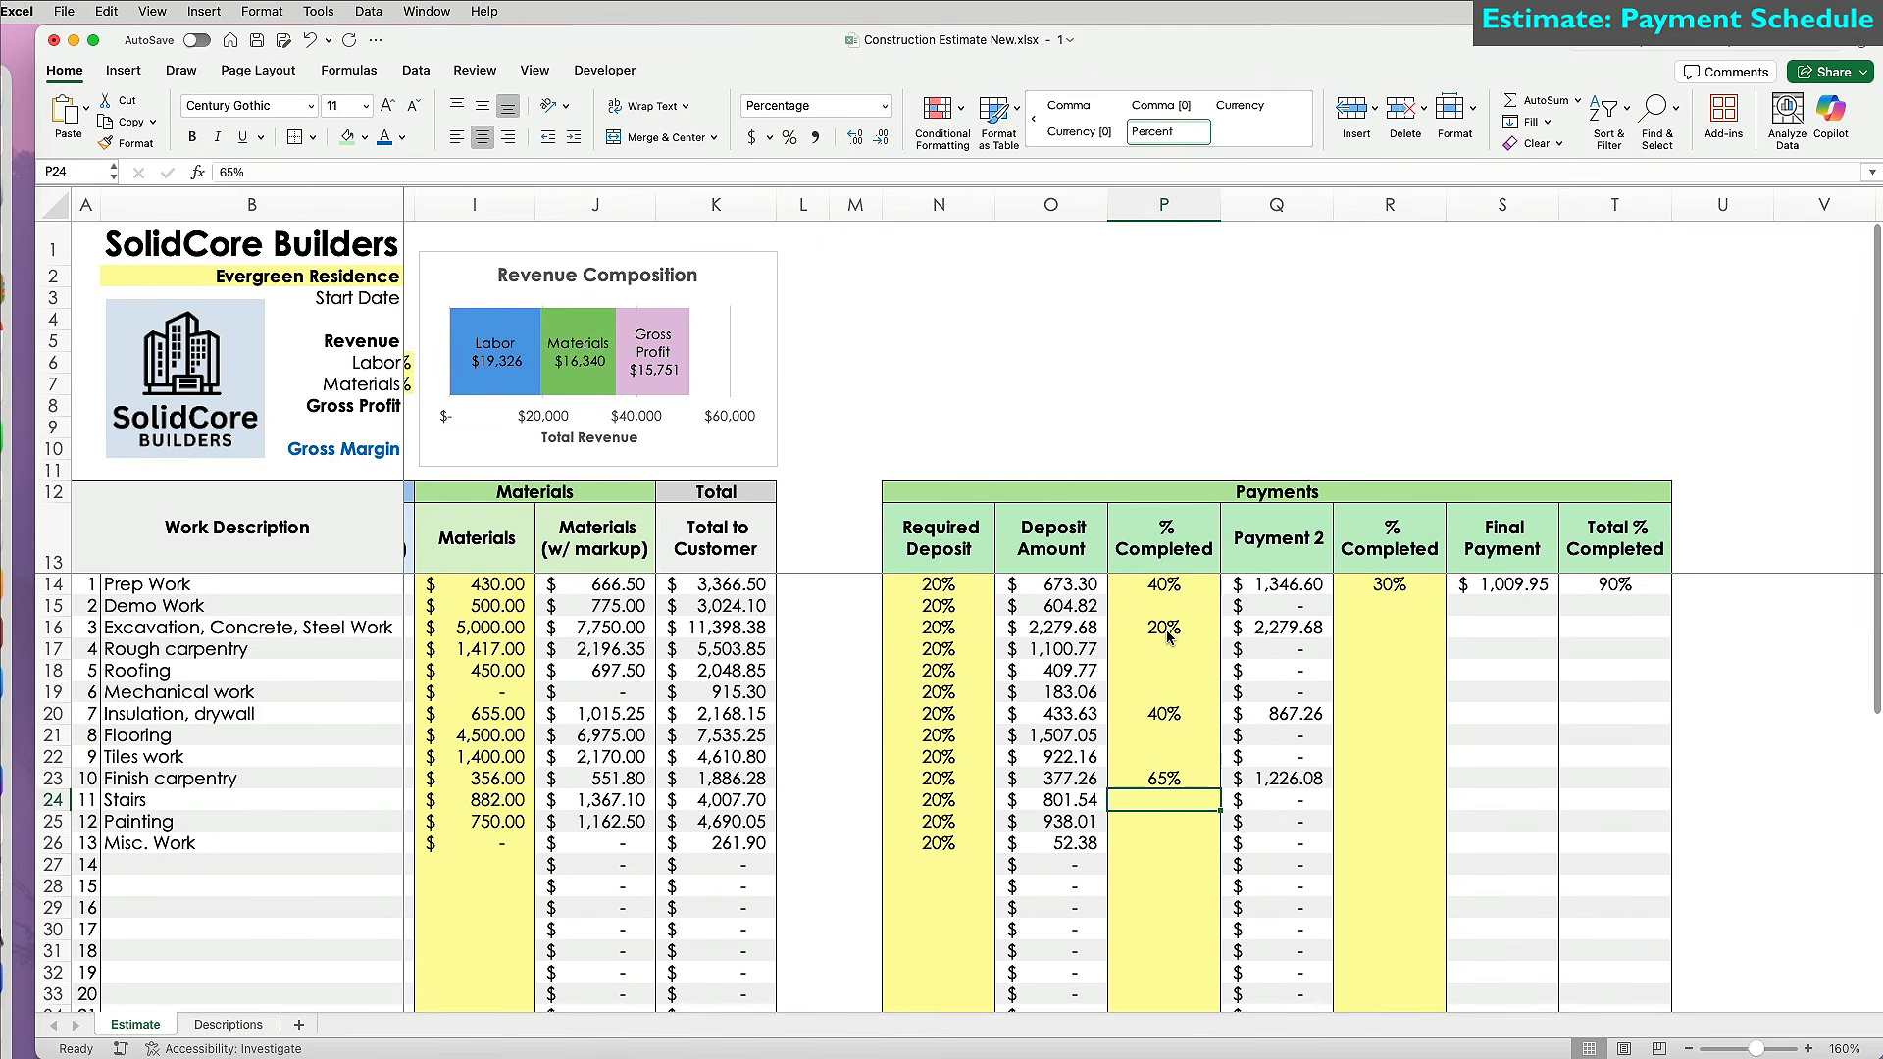
Fill the Total % Completed formula down column T, copy column S's formatting, and show as percentages.
click(1635, 589)
drag(1667, 595, 1635, 963)
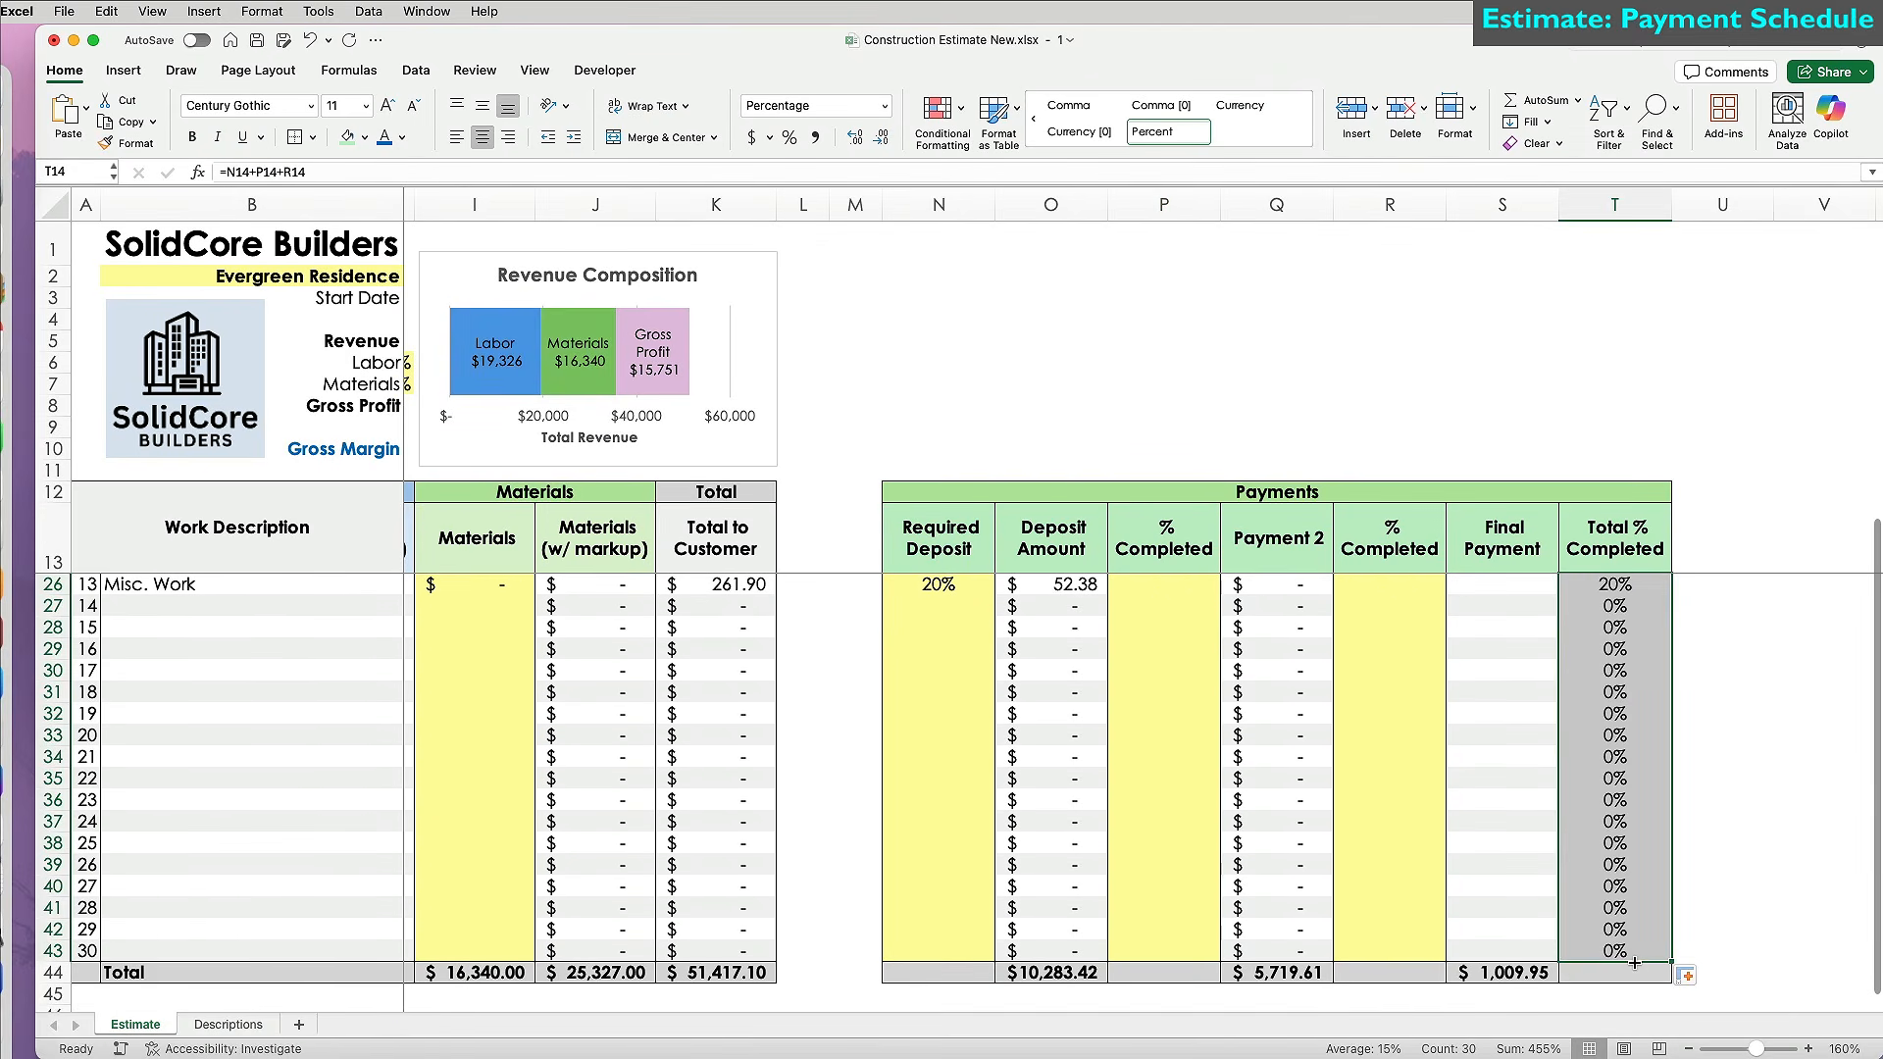
scroll(1634, 963, up, 4)
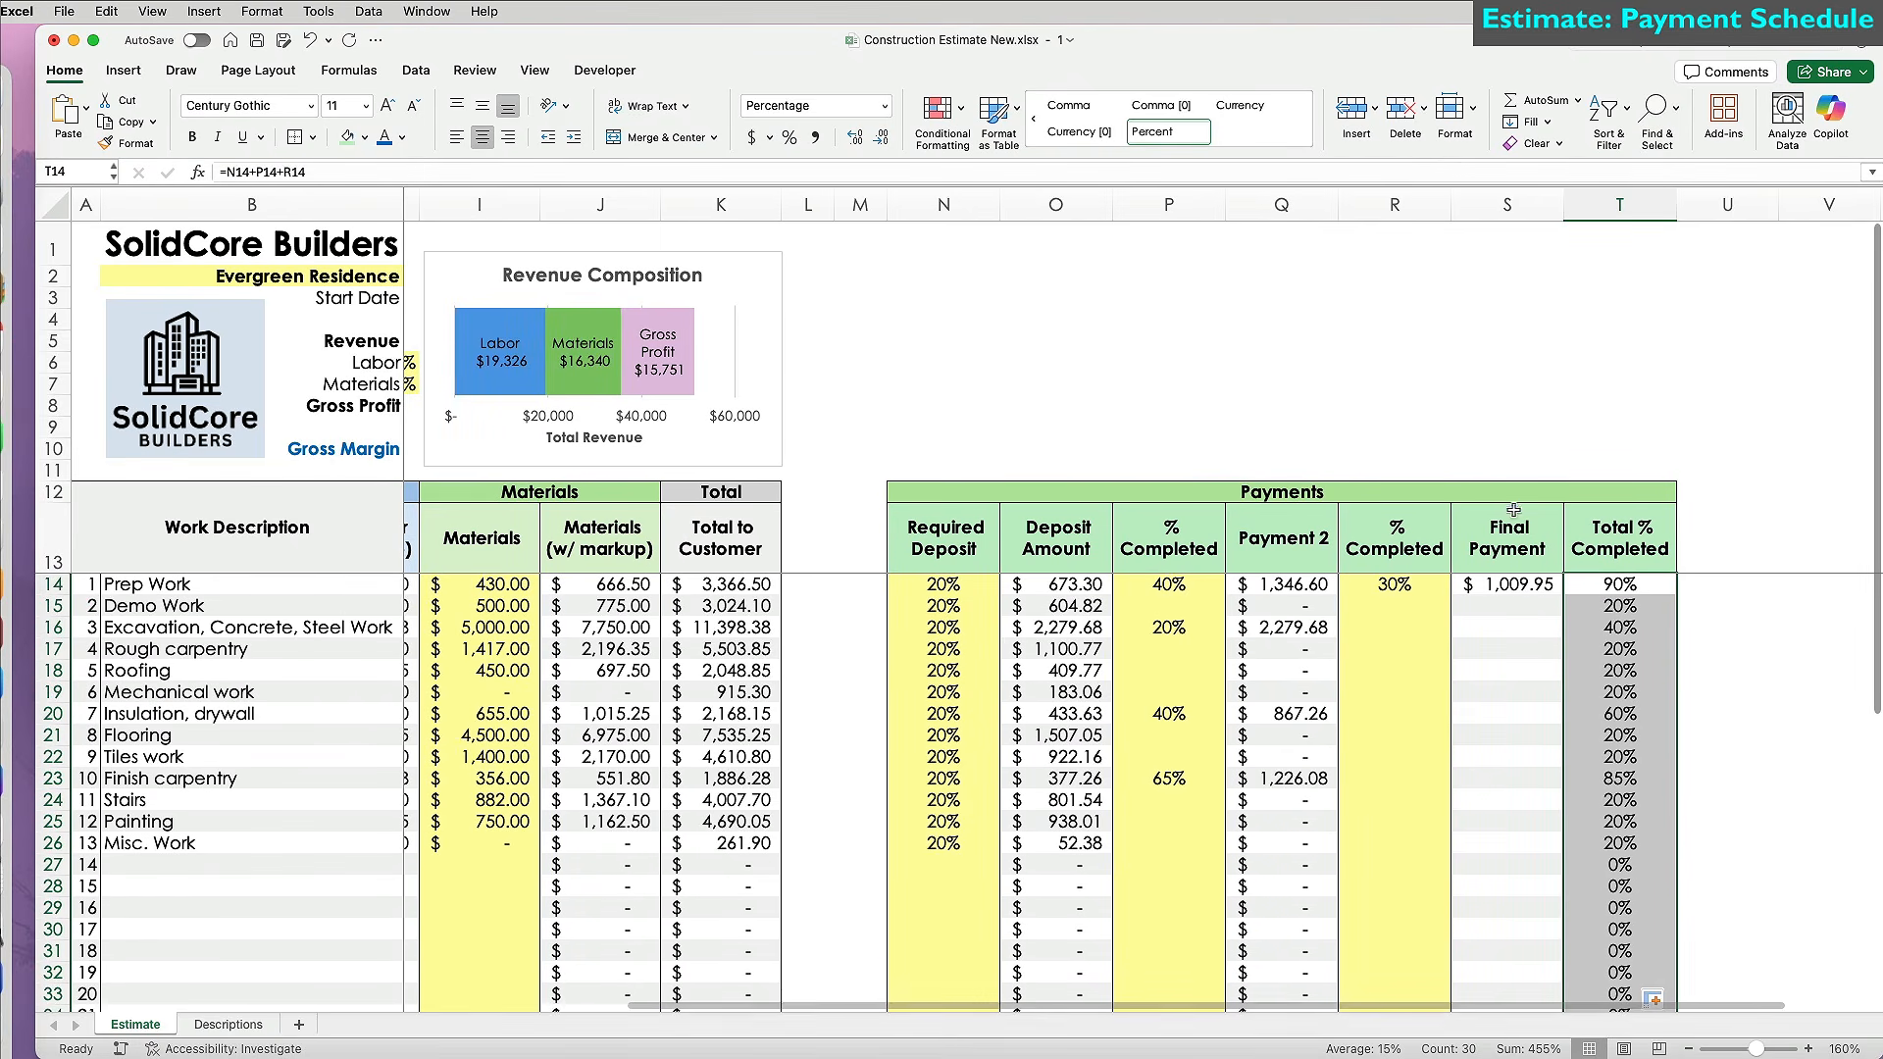
mouse_move(1510, 539)
mouse_down()
mouse_move(1484, 1050)
mouse_move(1500, 973)
mouse_up()
click(127, 142)
drag(1611, 530, 1618, 973)
click(796, 141)
click(1606, 713)
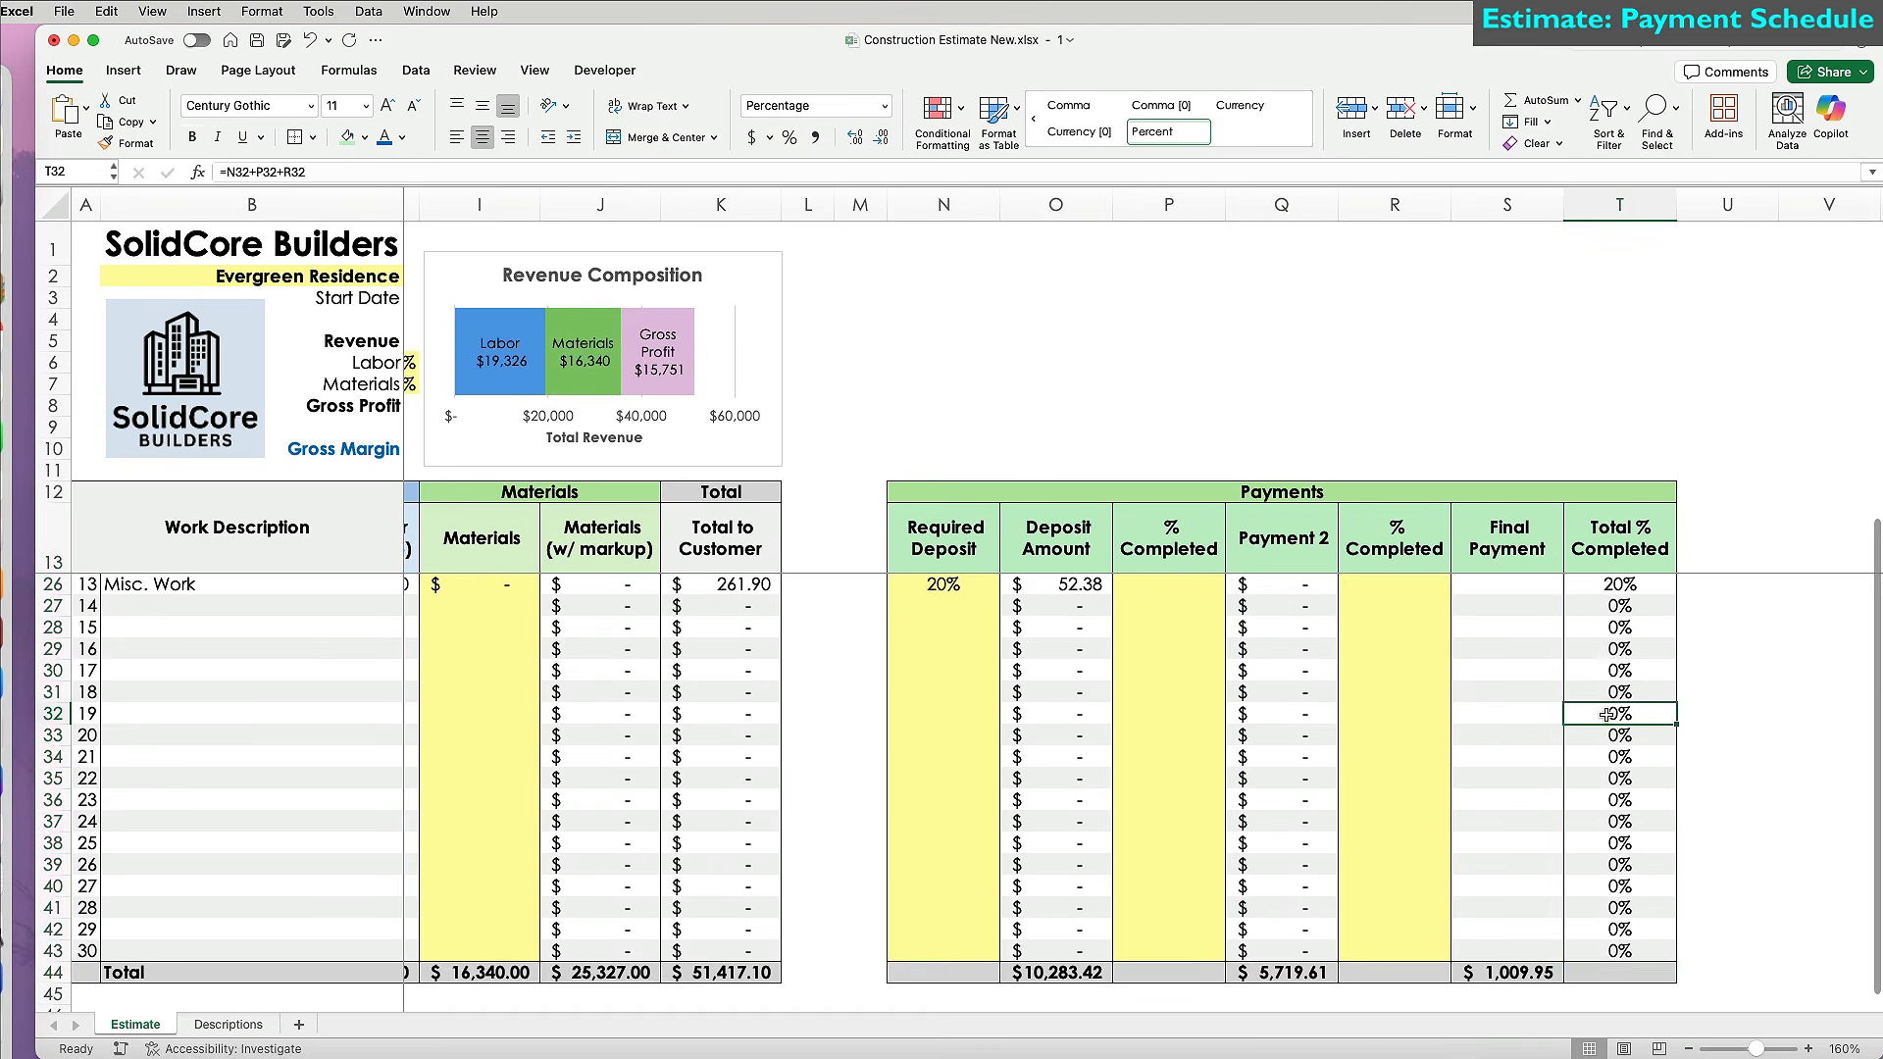
Enter second % Completed values: Roofing 50, Tiles work 30, Finish carpentry 30, Painting 80.
scroll(1607, 714, up, 4)
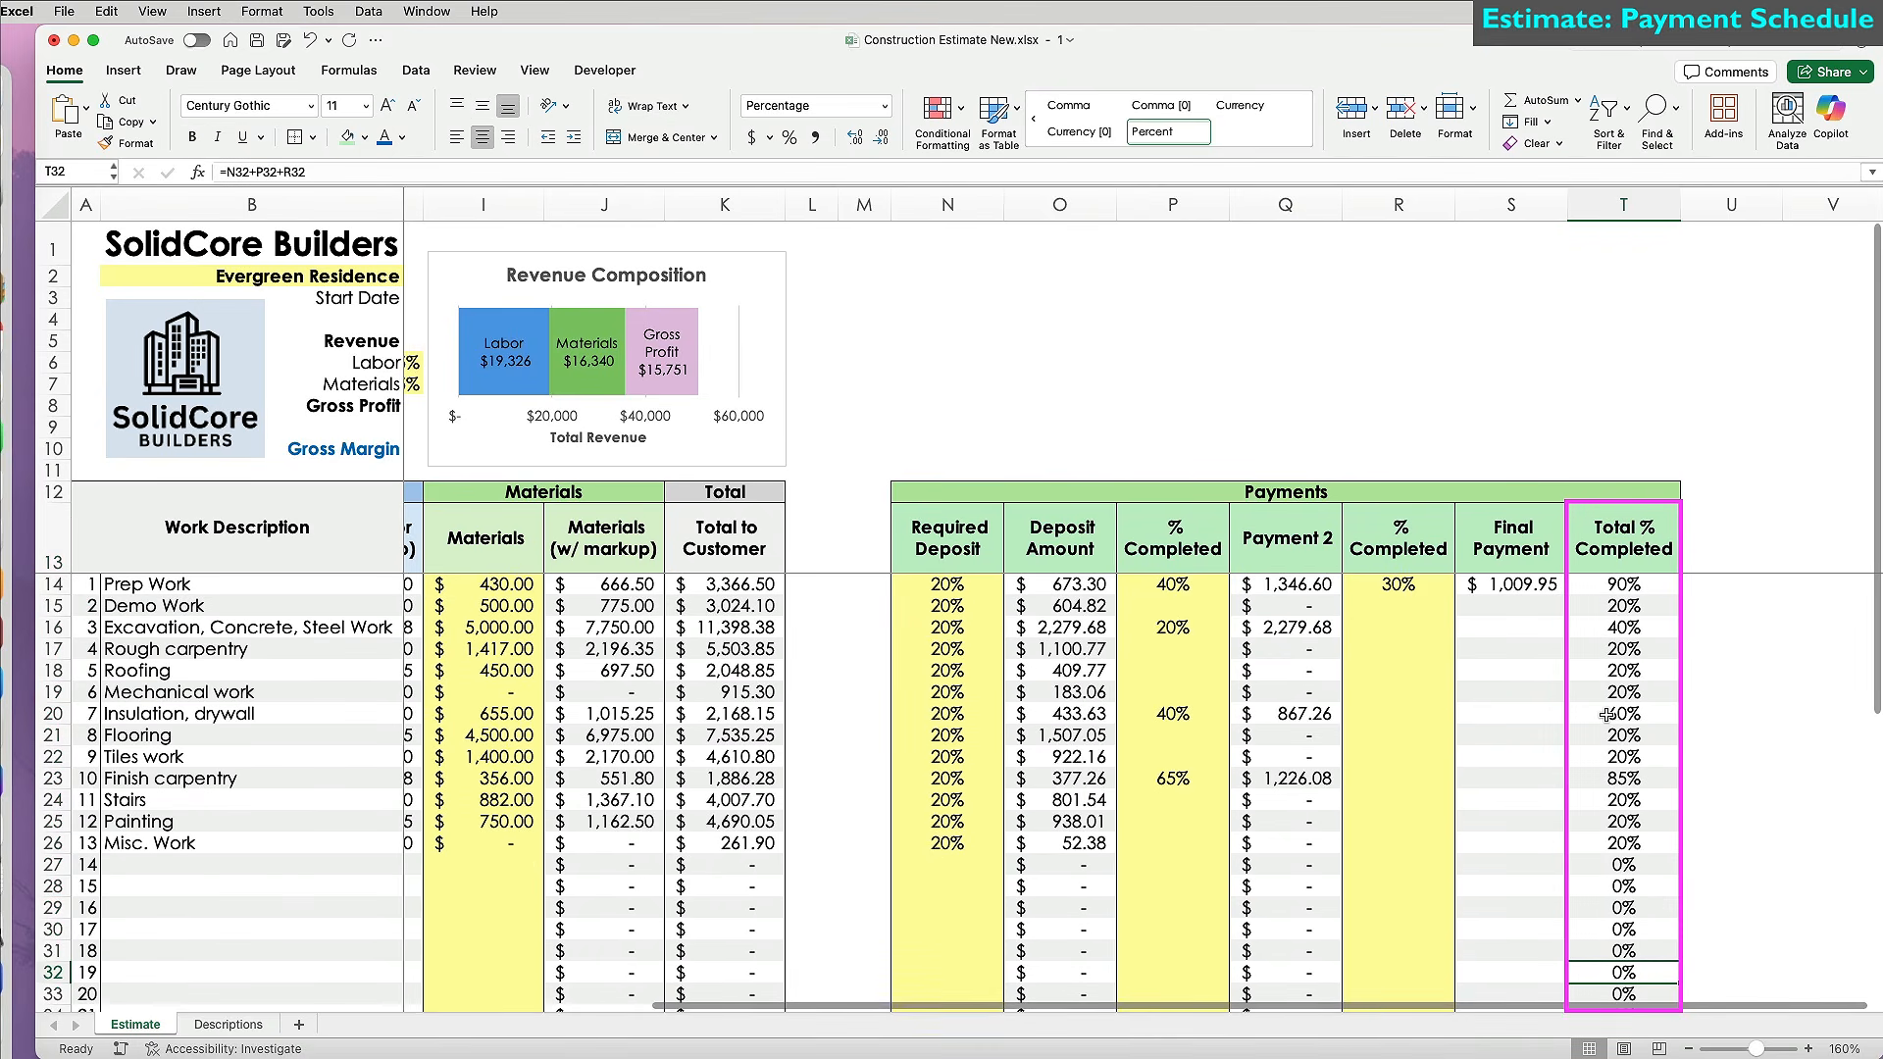
scroll(1610, 719, right, 1)
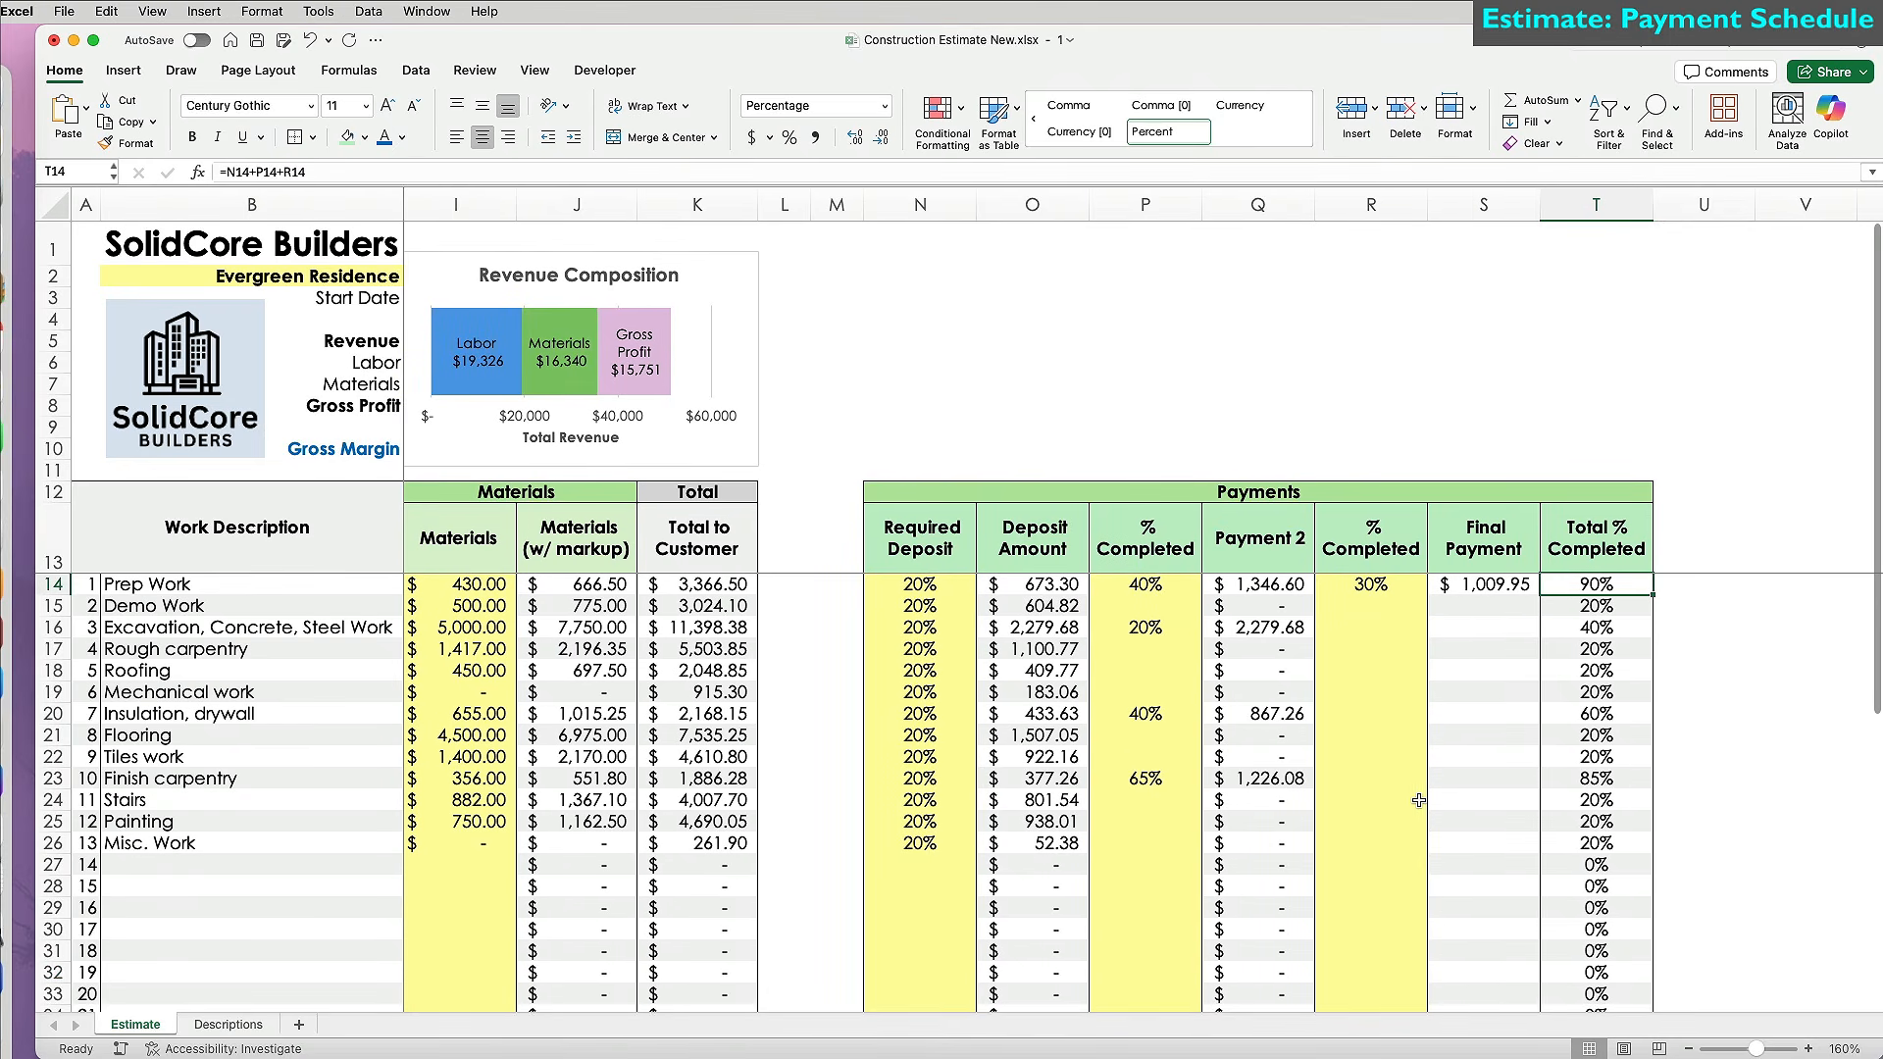
click(1378, 680)
text(50)
key(Return)
key(Down)
key(Down)
key(Down)
text(30)
key(Return)
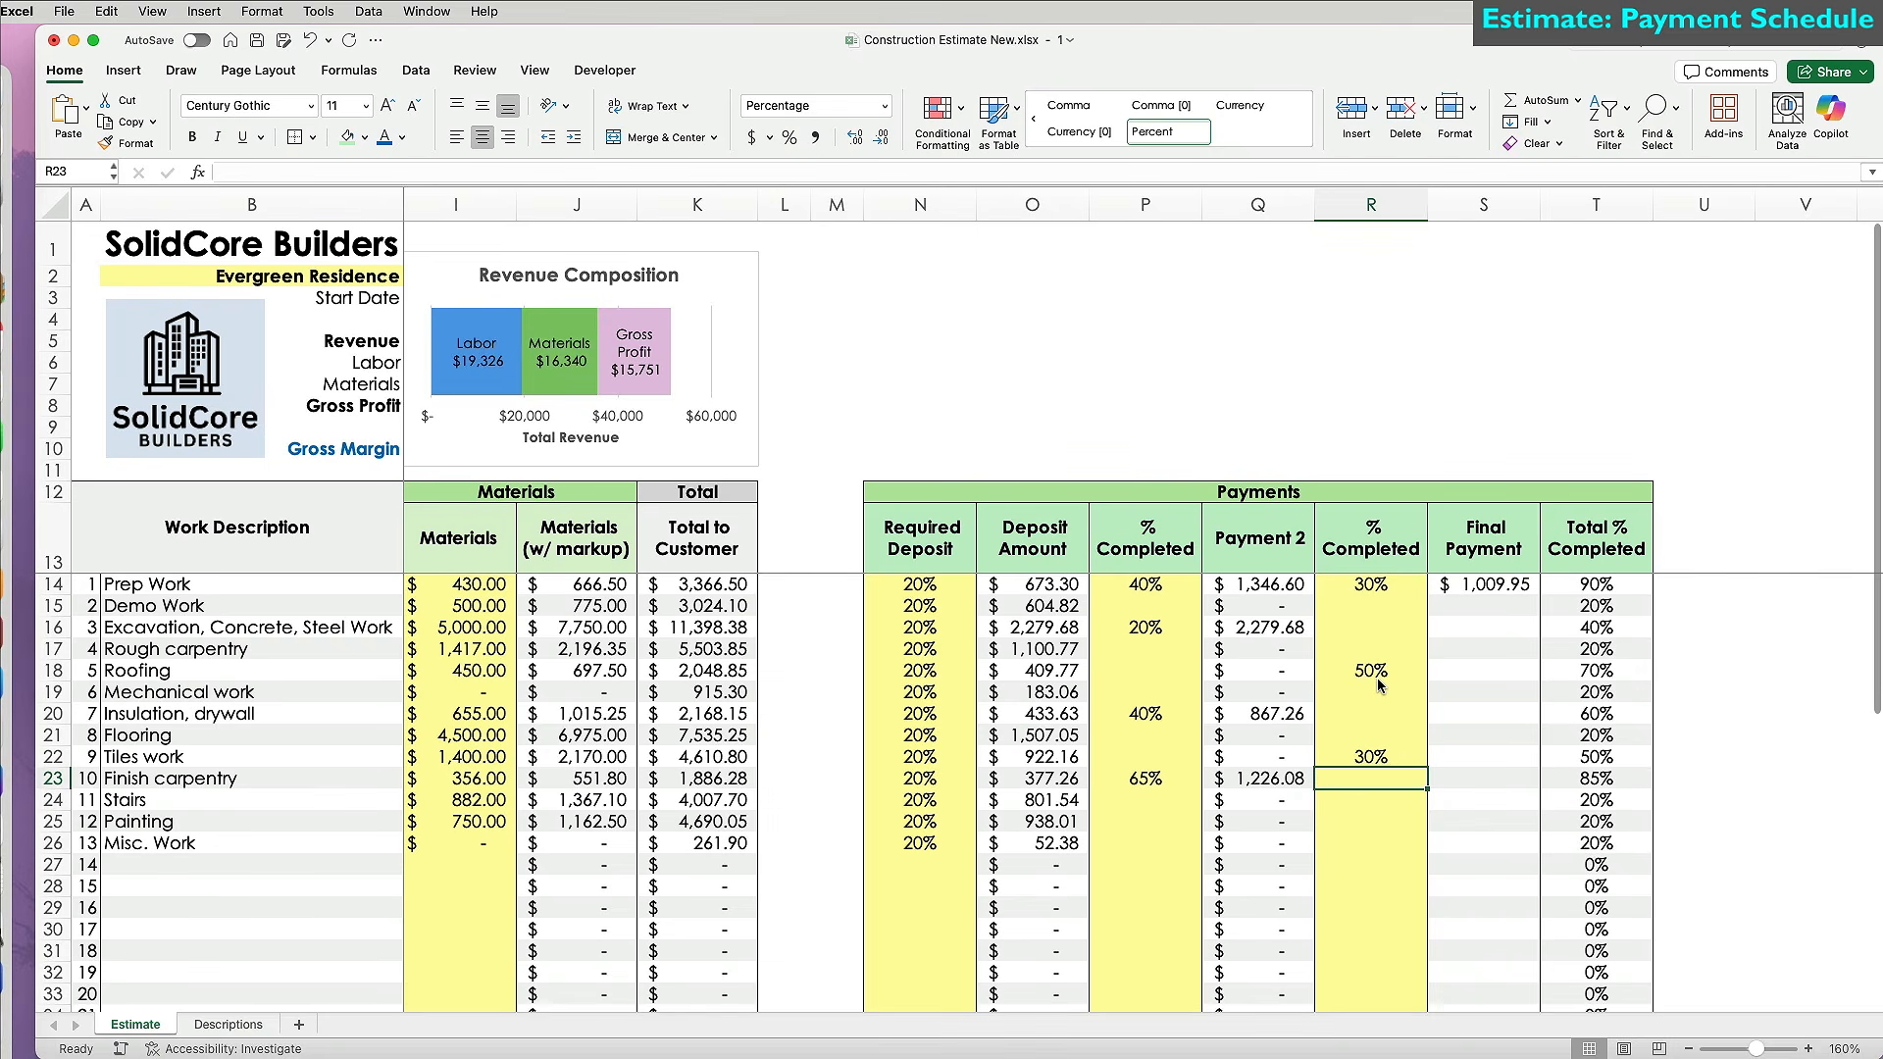
text(30)
key(Return)
key(Down)
text(80)
key(Return)
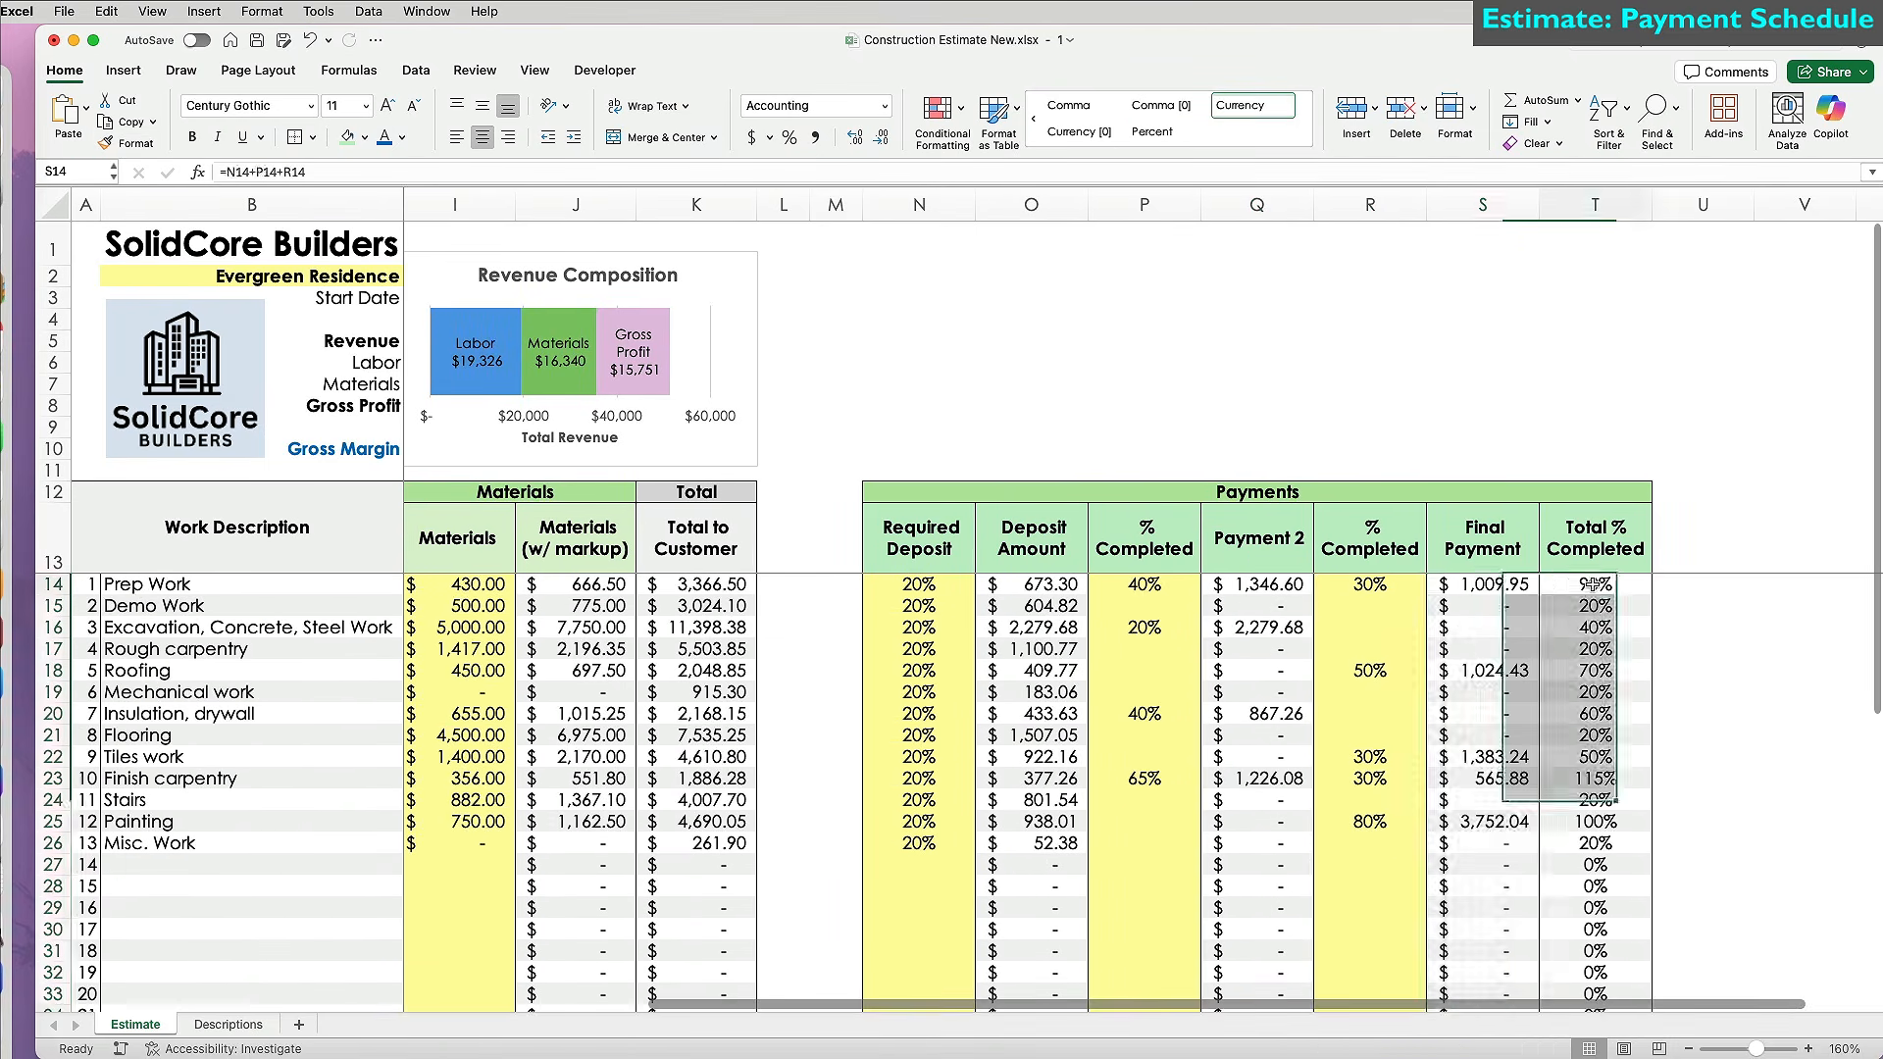
Rewrite T14 as =IF(K14>0,(N14+P14+R14),"") so it stays blank without a customer total.
click(1596, 584)
click(180, 167)
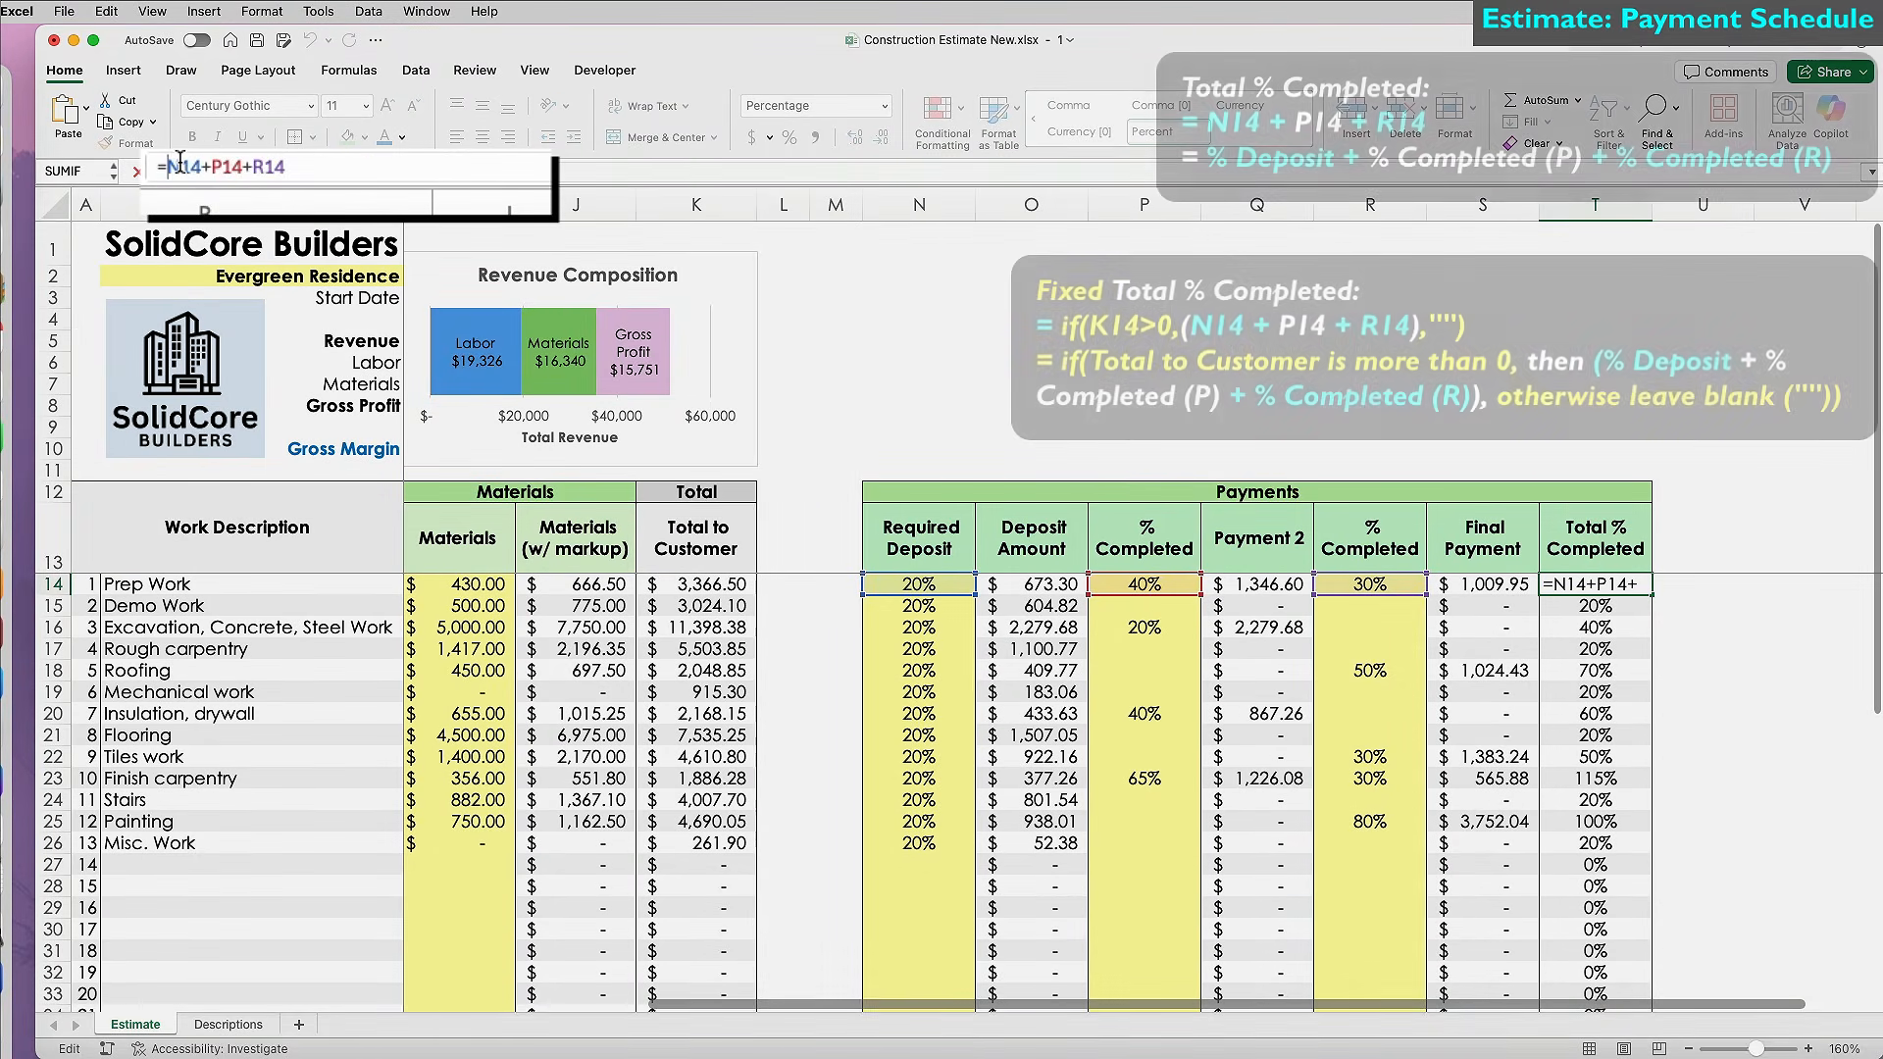
text(if()
click(693, 584)
text(>0)
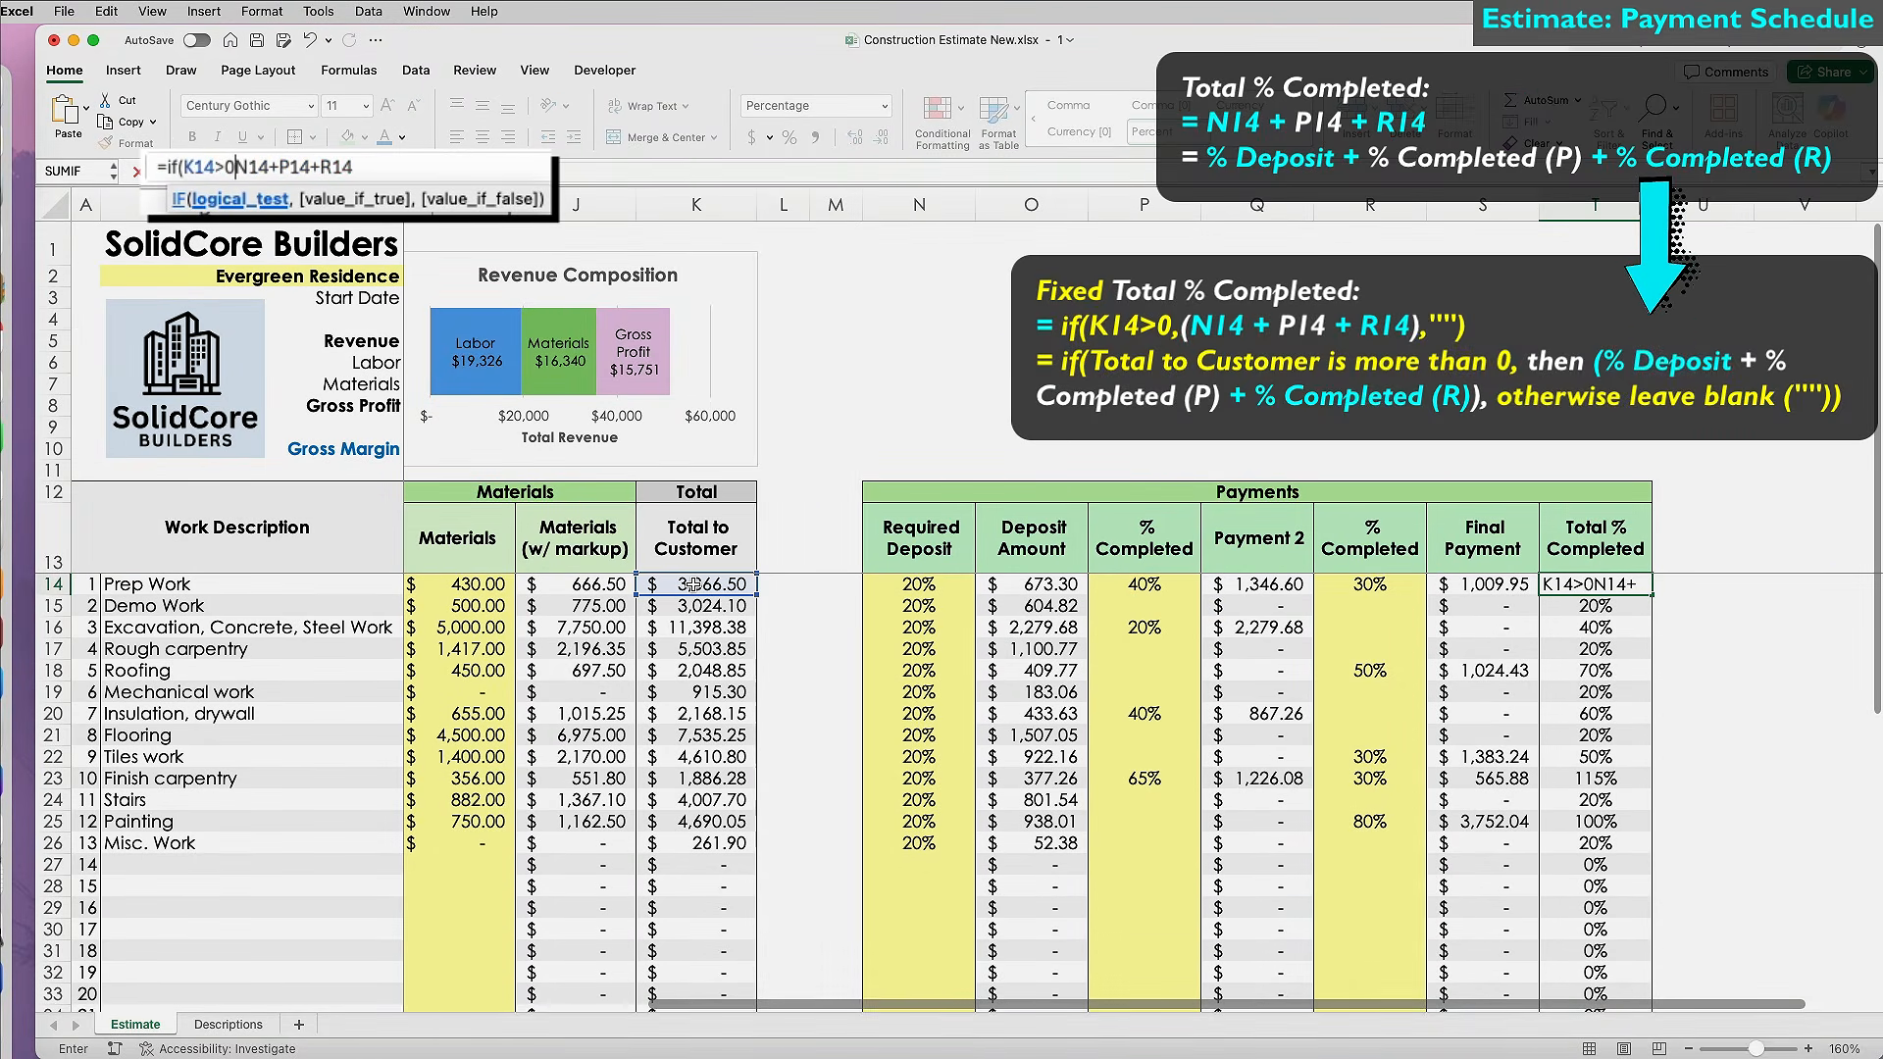
text(,()
click(437, 160)
text(),""))
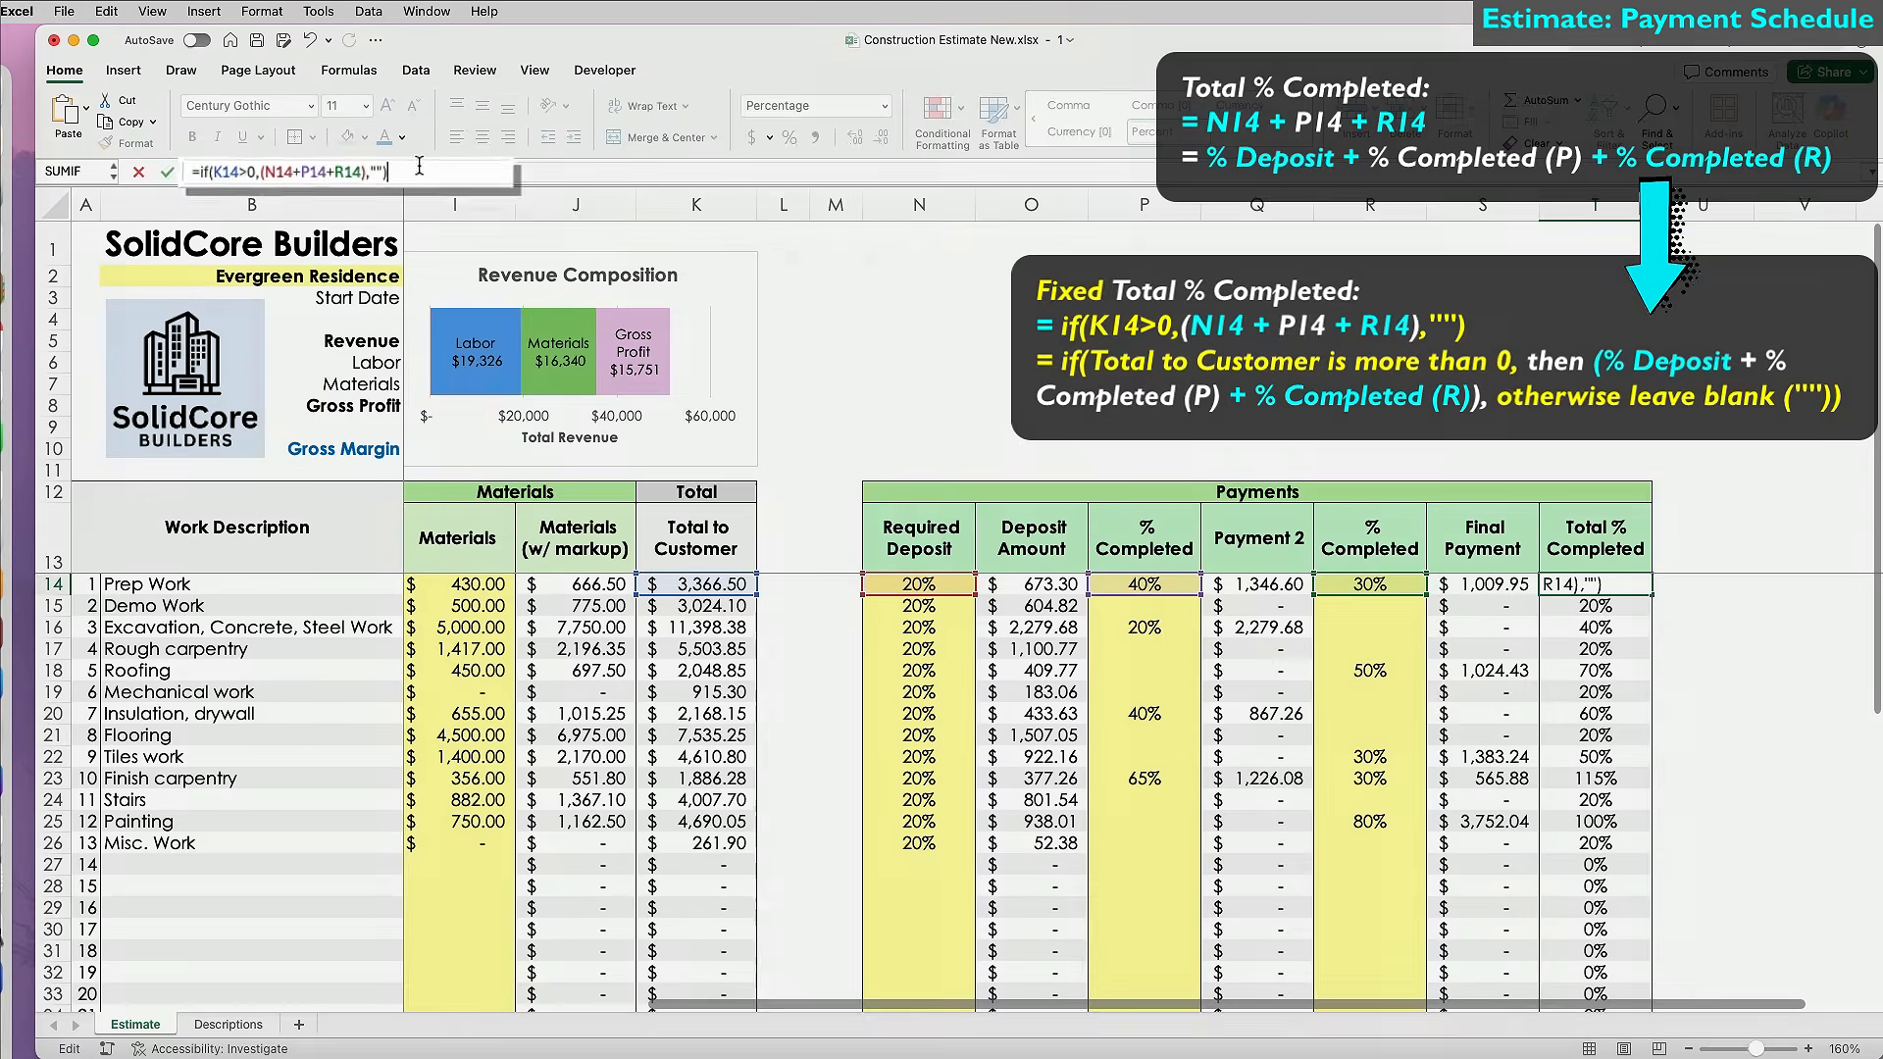
key(Return)
Fill the revised formula down column T and format it with Percent Style.
double_click(1655, 594)
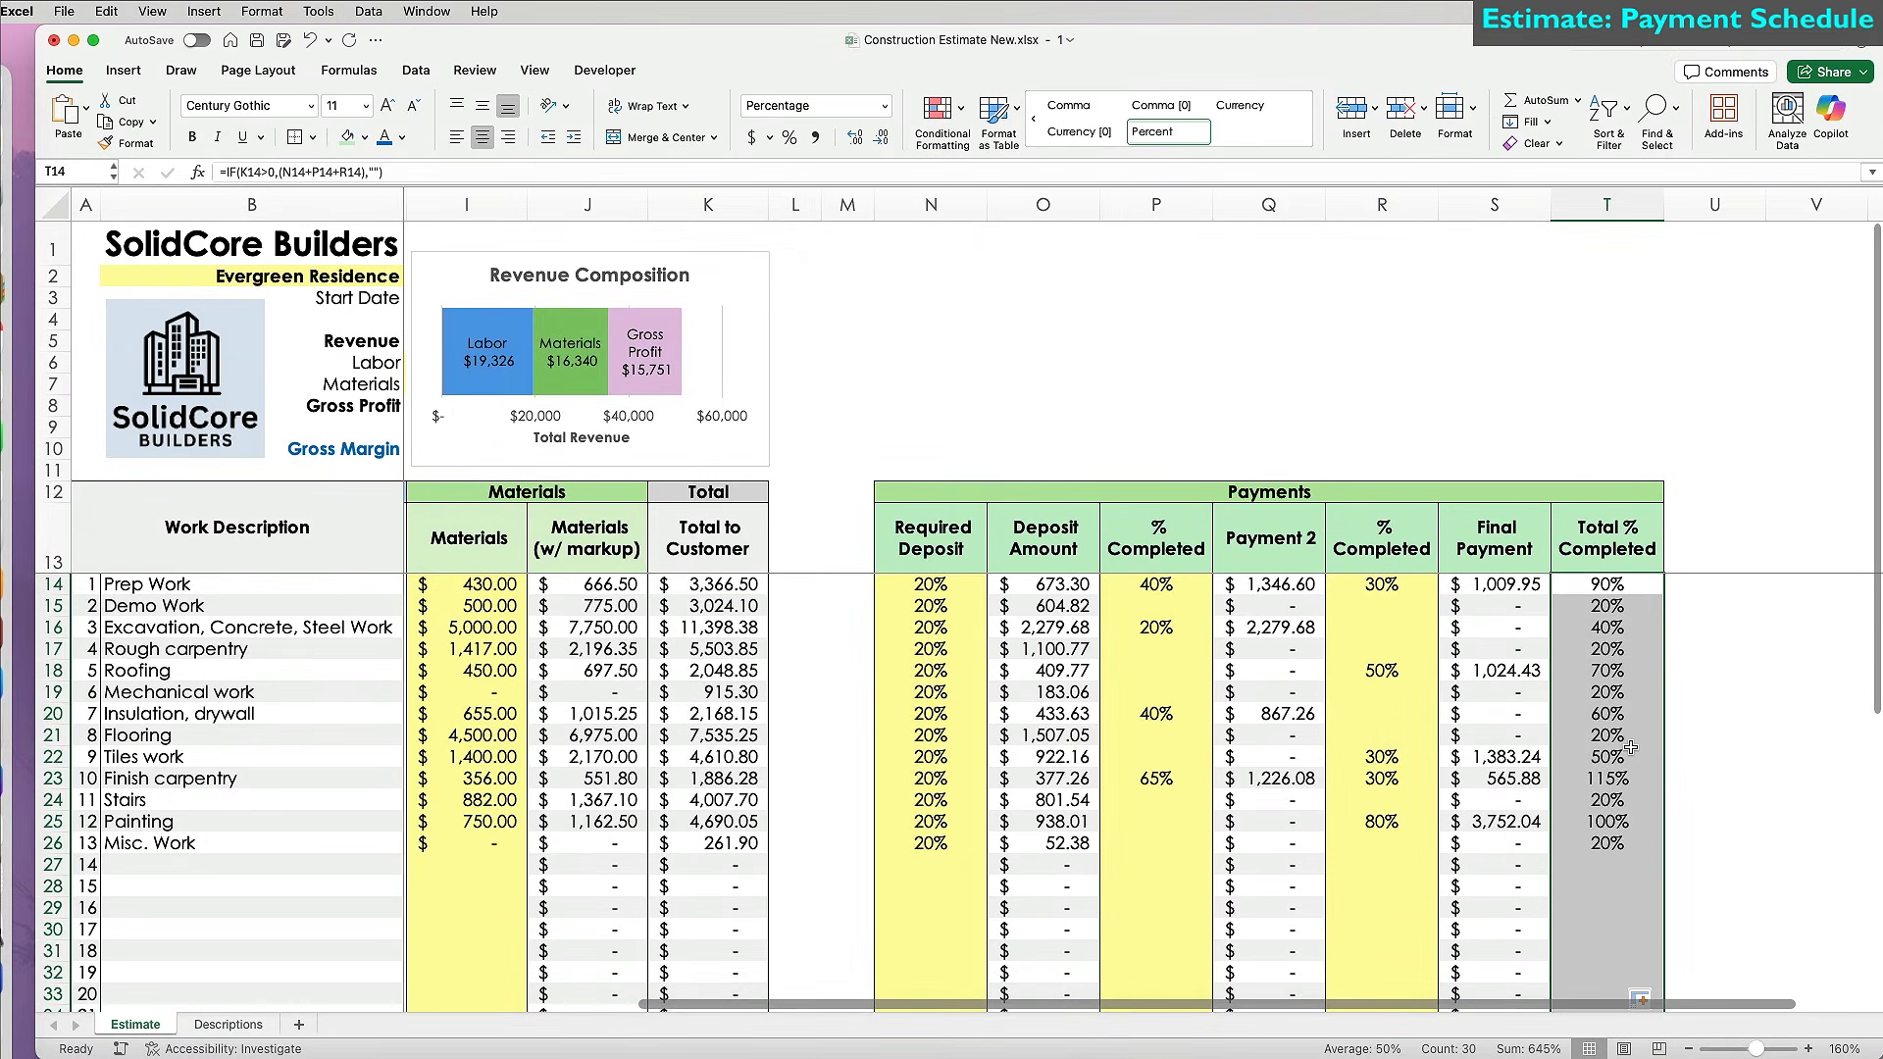
scroll(1629, 748, down, 10)
scroll(1630, 749, up, 10)
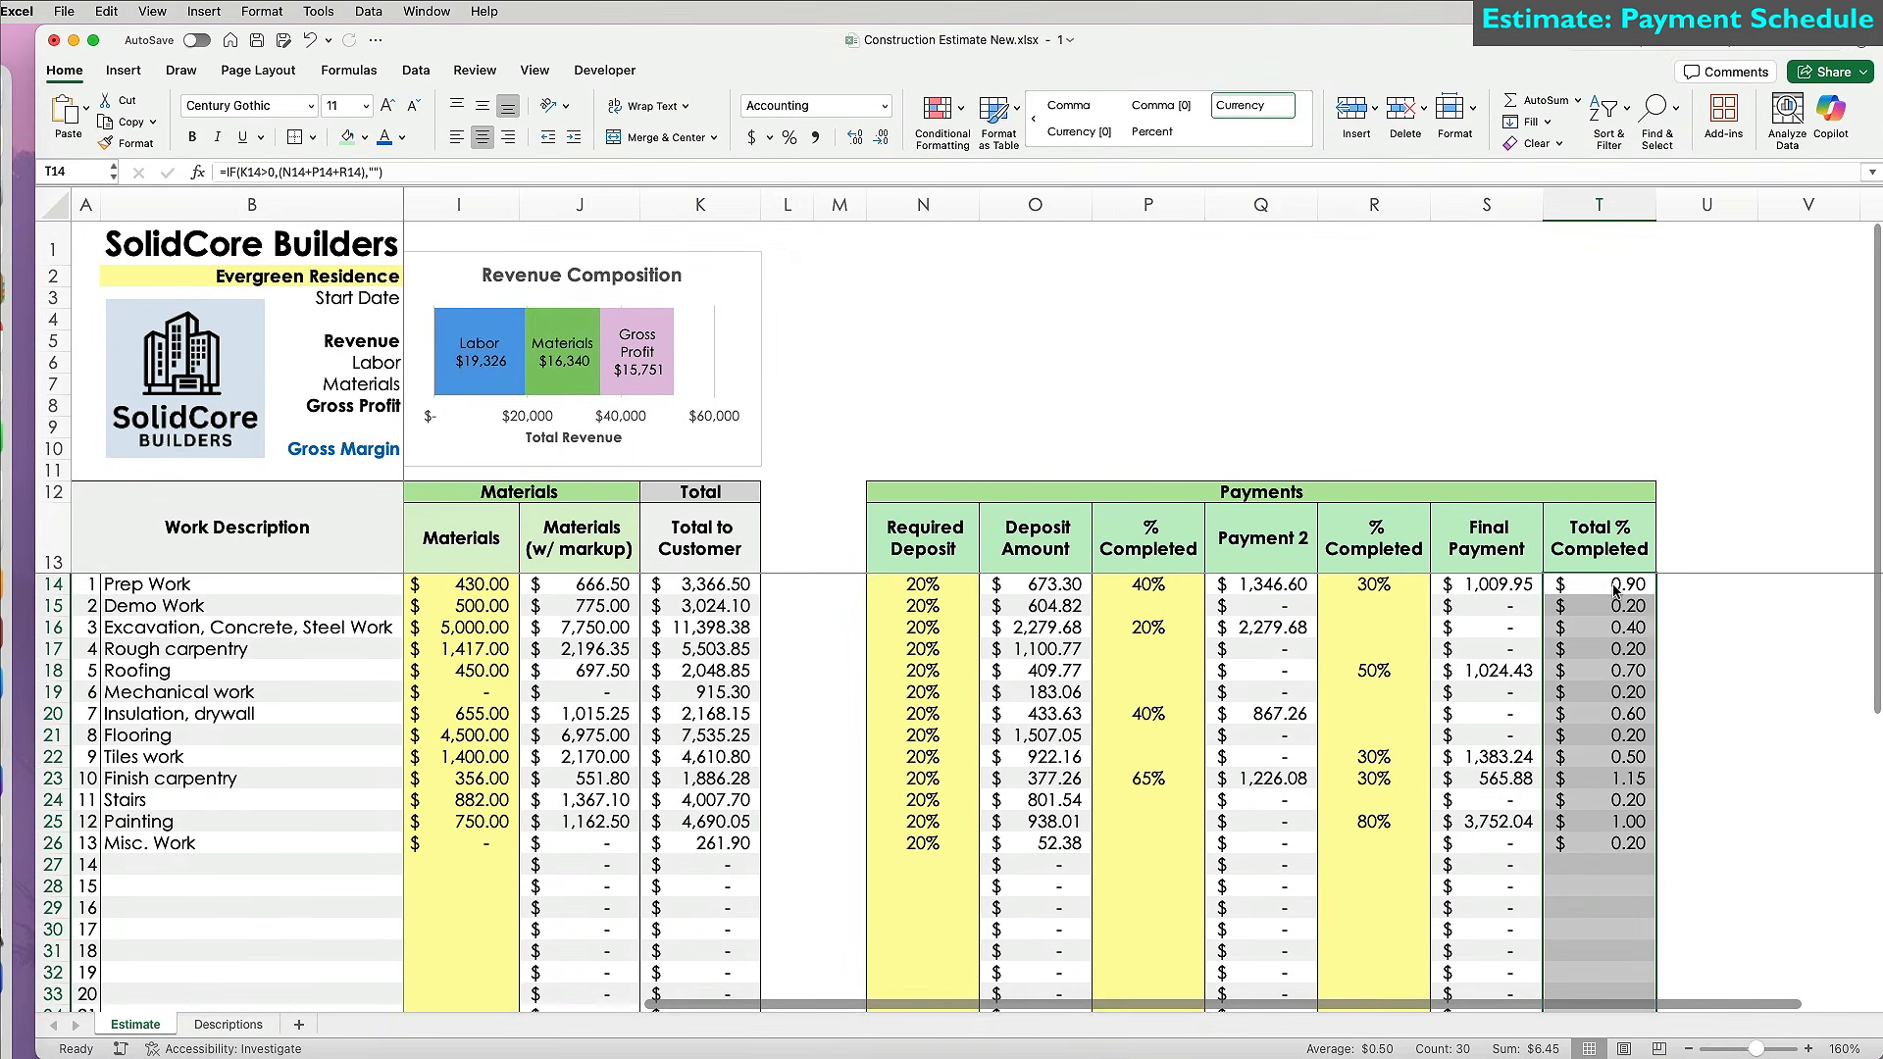
click(789, 137)
click(1485, 802)
scroll(1485, 801, right, 2)
click(1618, 524)
Head U13 'QC' and fill =IF(N14+P14+R14>100%,"Fix % Done","") down from U14.
text(QC)
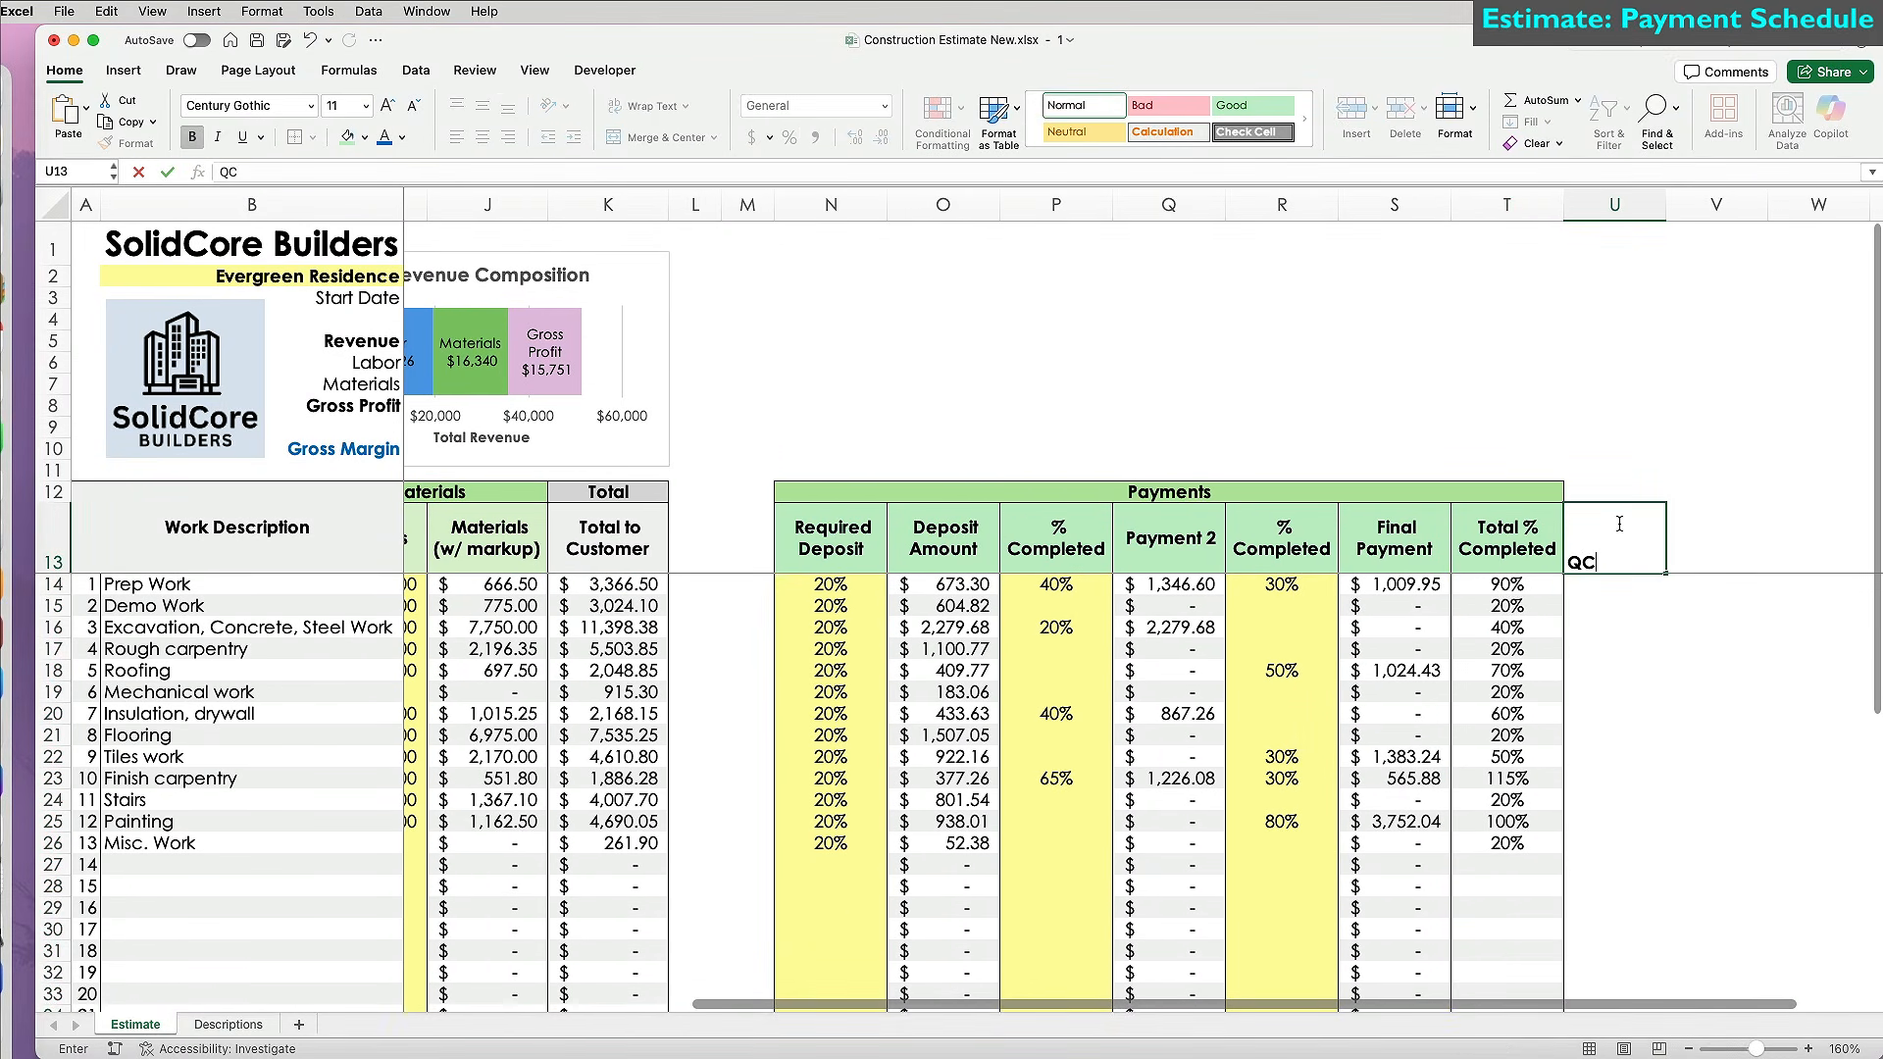
click(1595, 586)
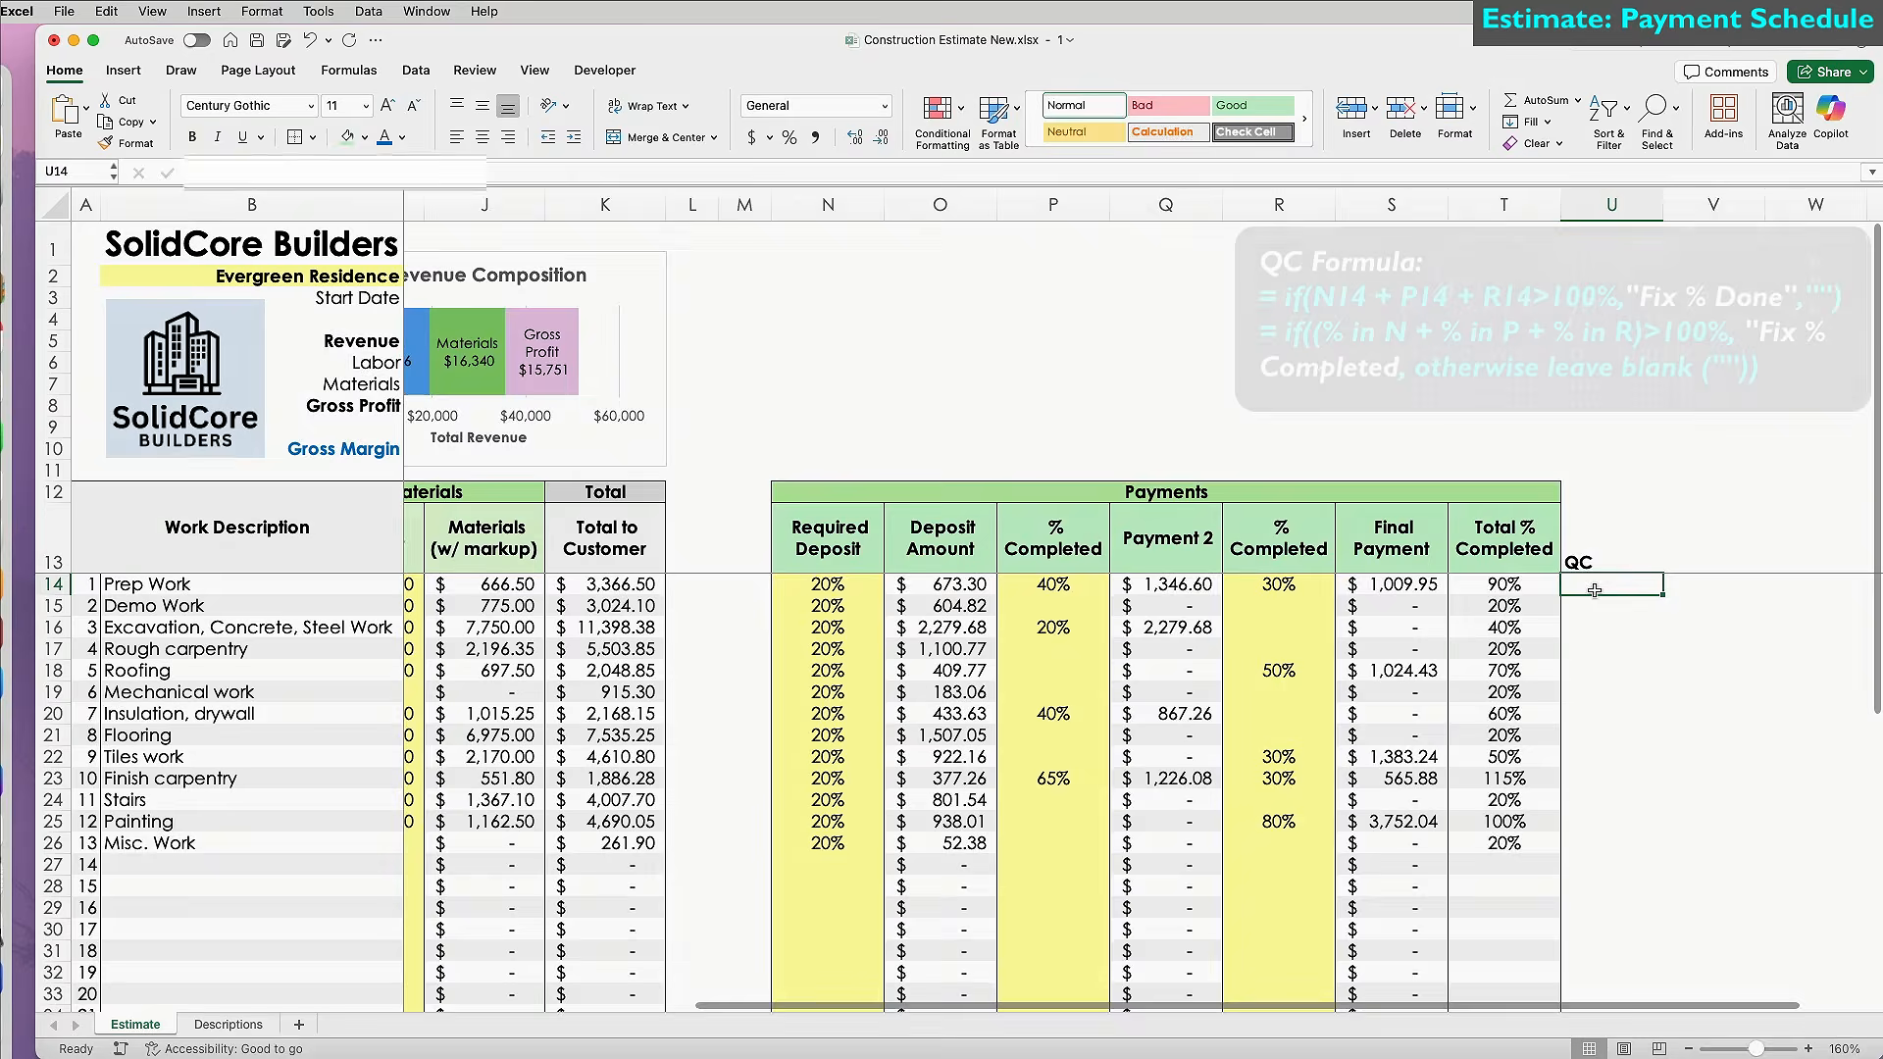
text(=if()
click(1527, 590)
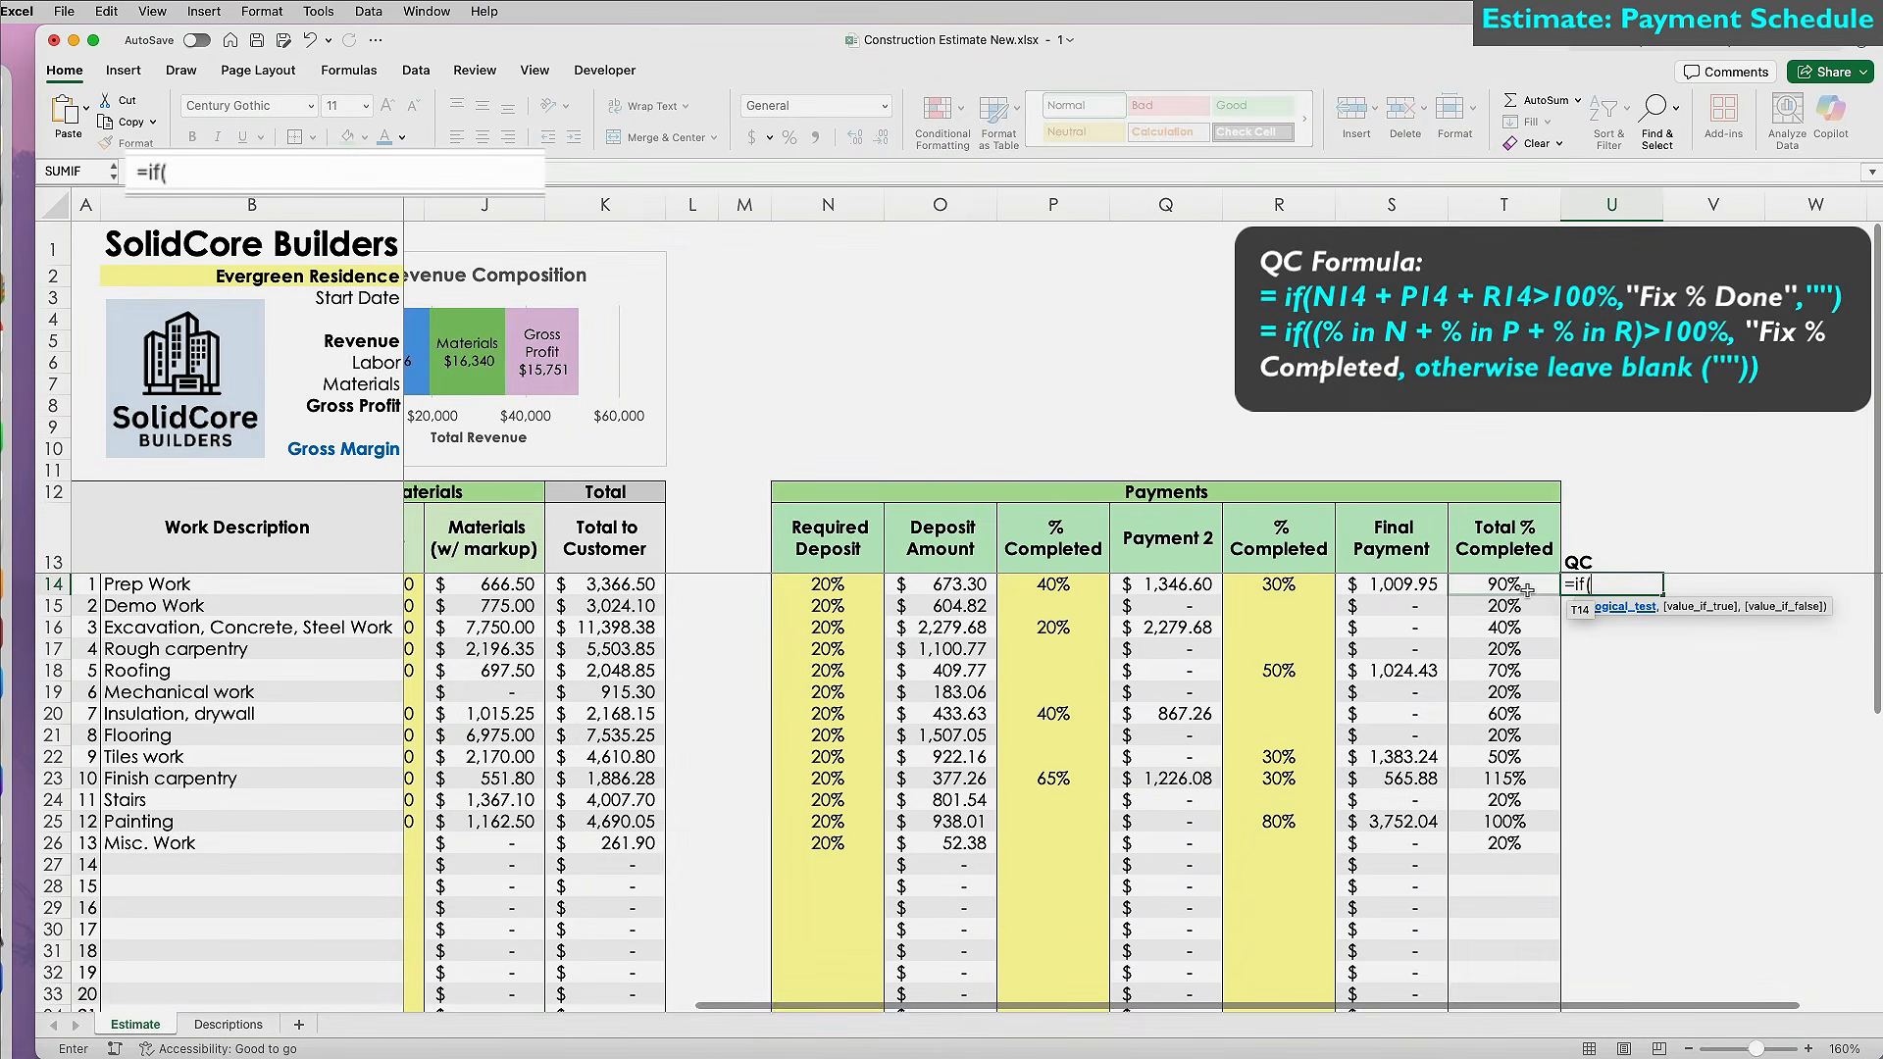
click(828, 583)
text(+)
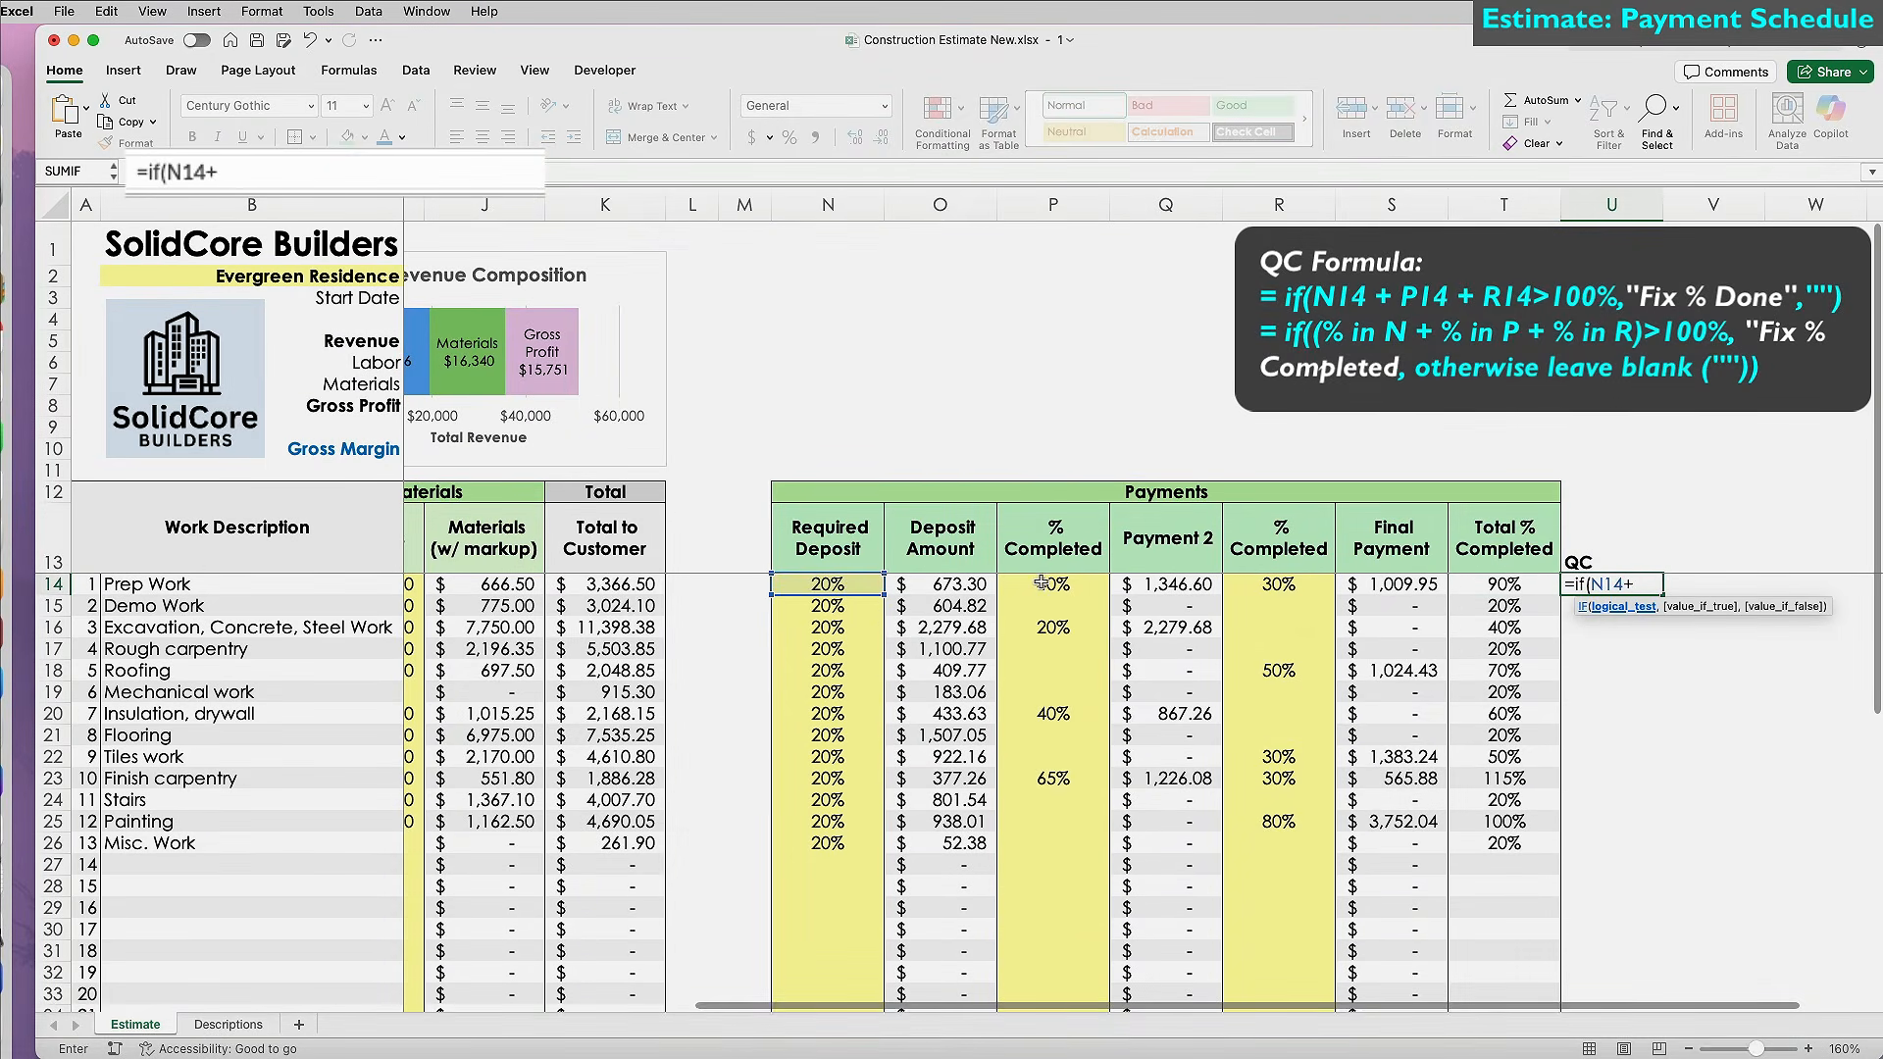
click(1041, 582)
text(+)
click(1276, 584)
text(>100%,"Fix % Done",""))
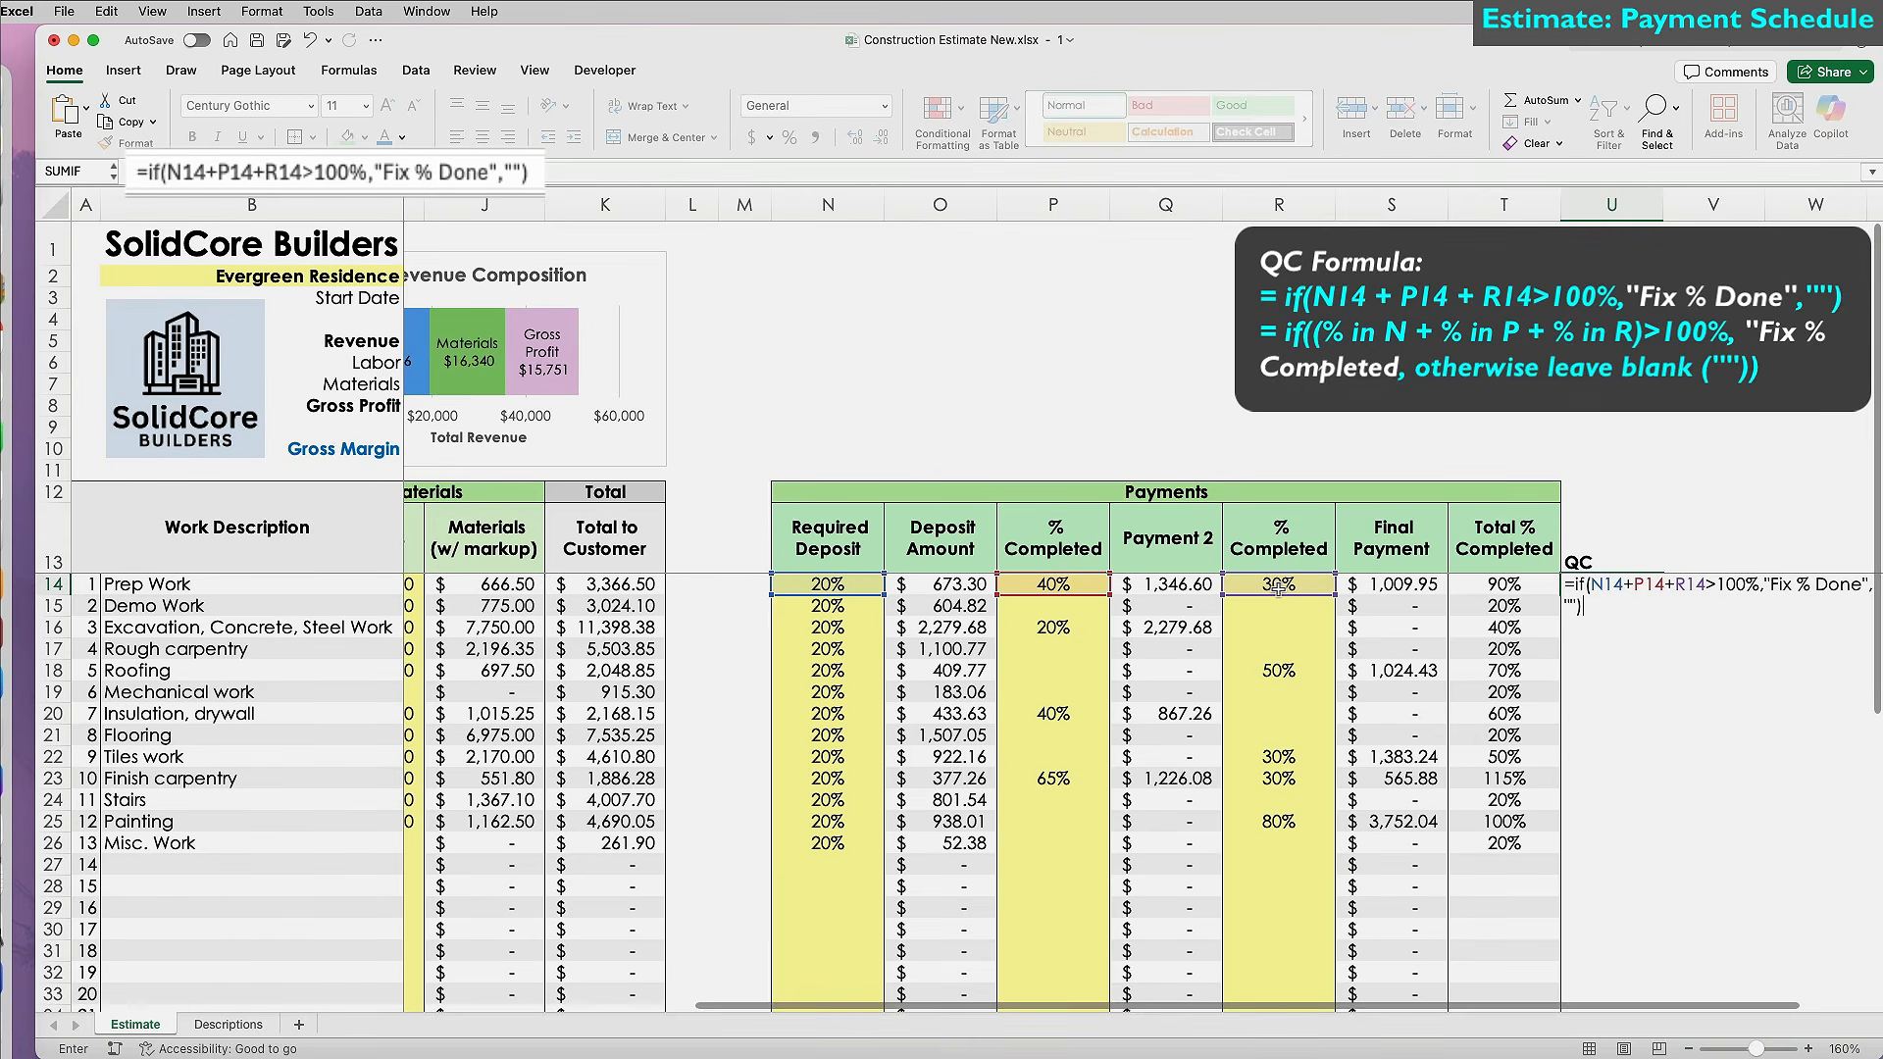
key(Return)
click(1655, 589)
double_click(1662, 594)
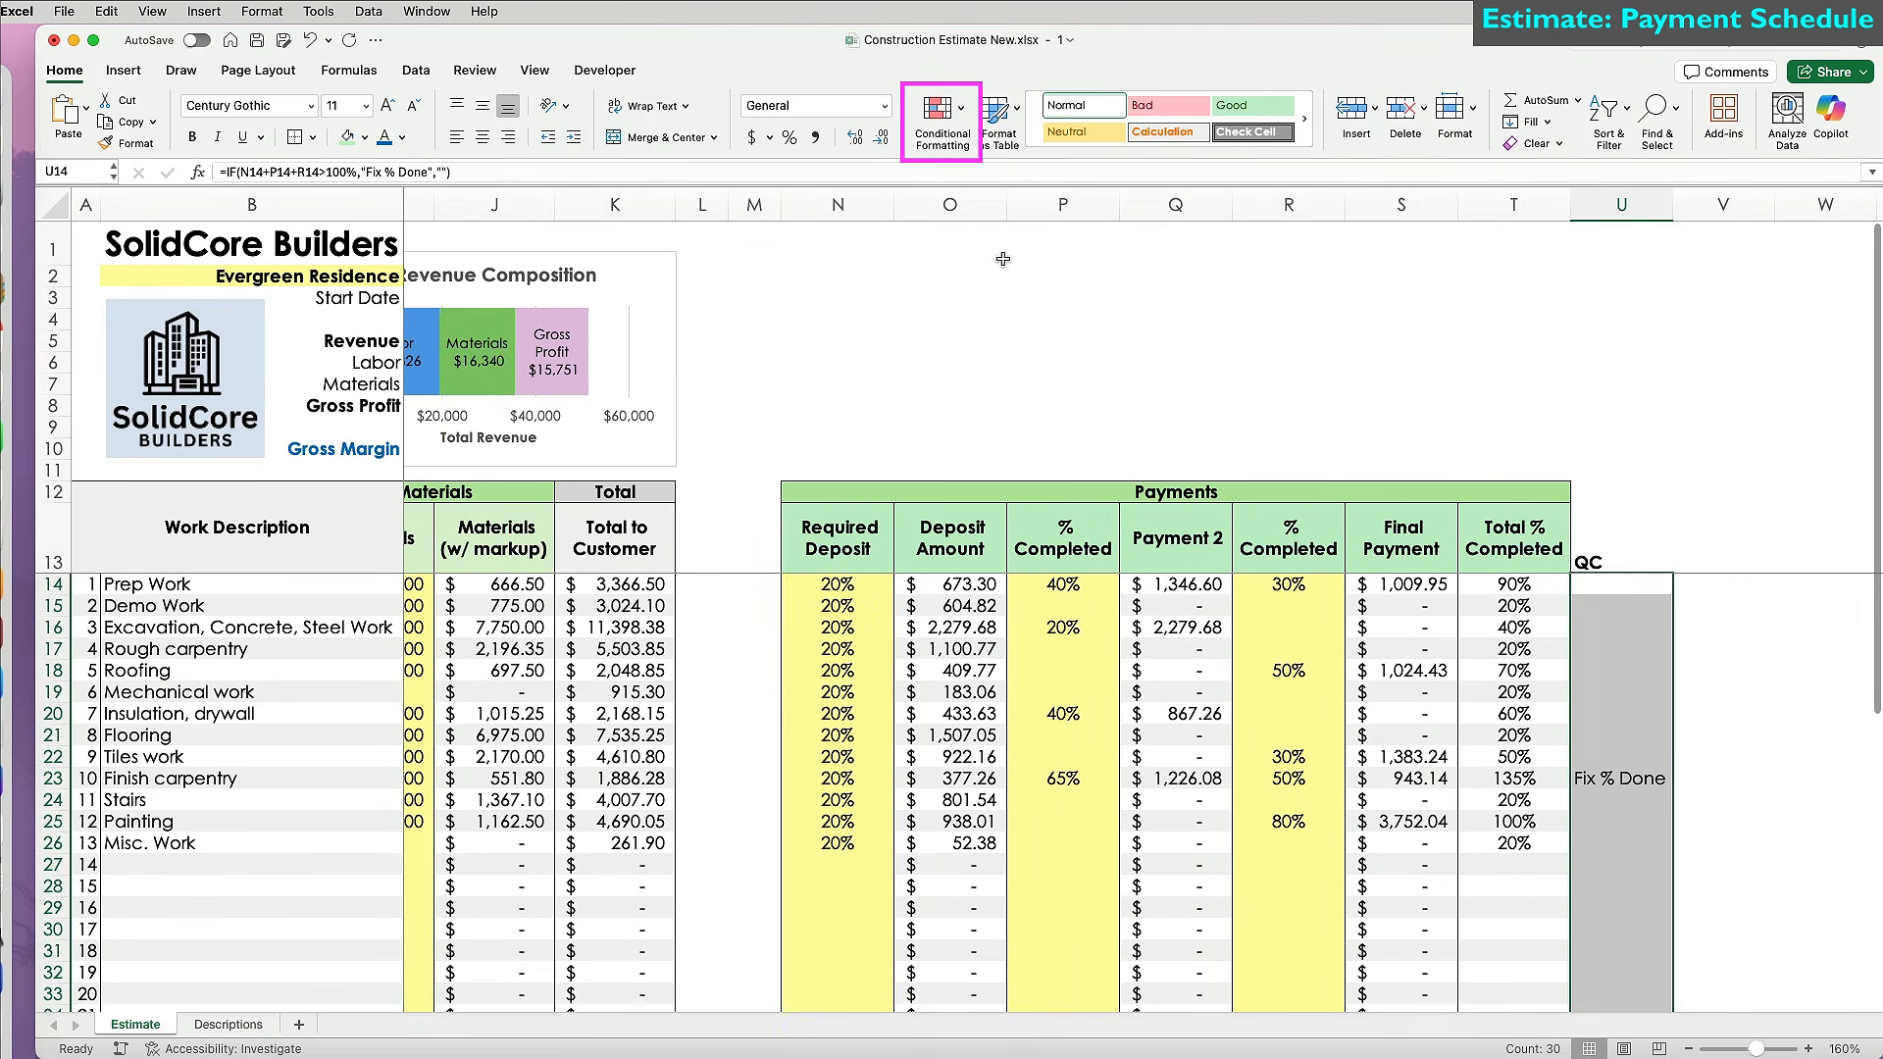
Highlight QC cells containing 'Fix % Done' in light red via a Text that Contains rule.
click(962, 112)
mouse_move(984, 147)
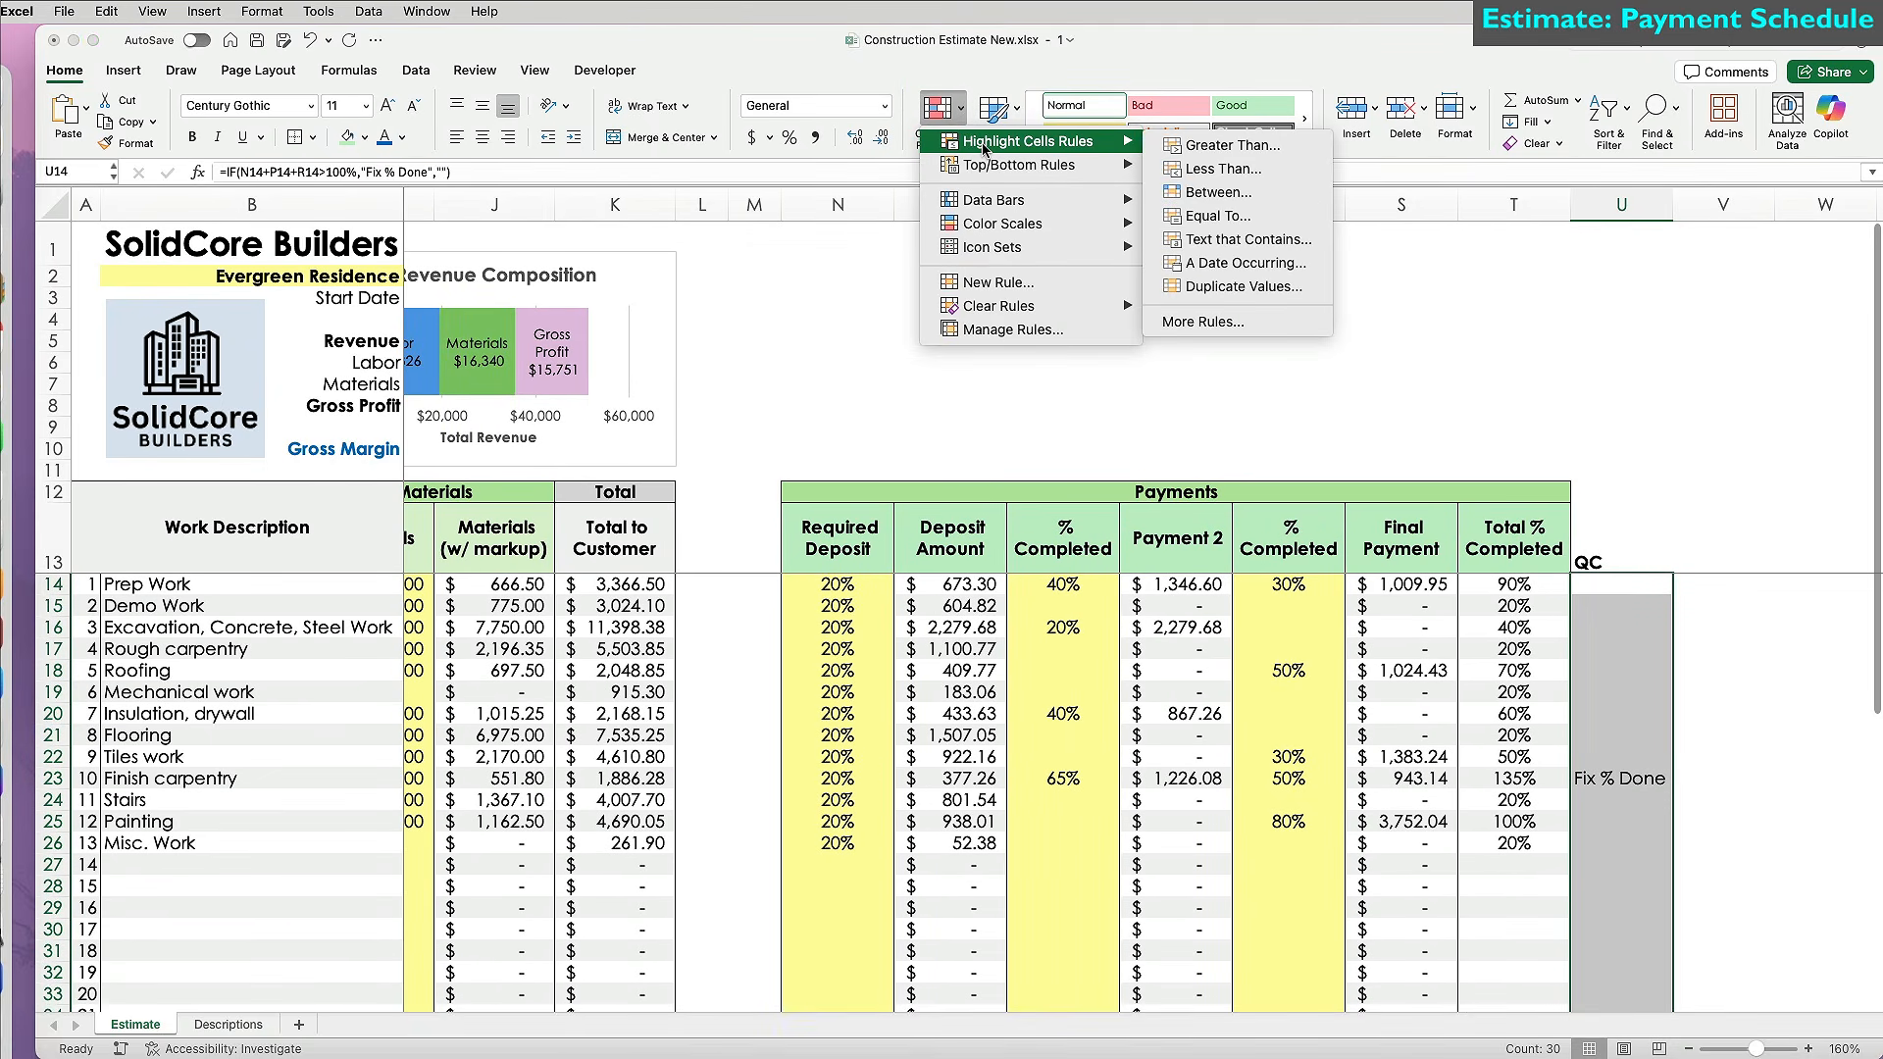
click(1222, 240)
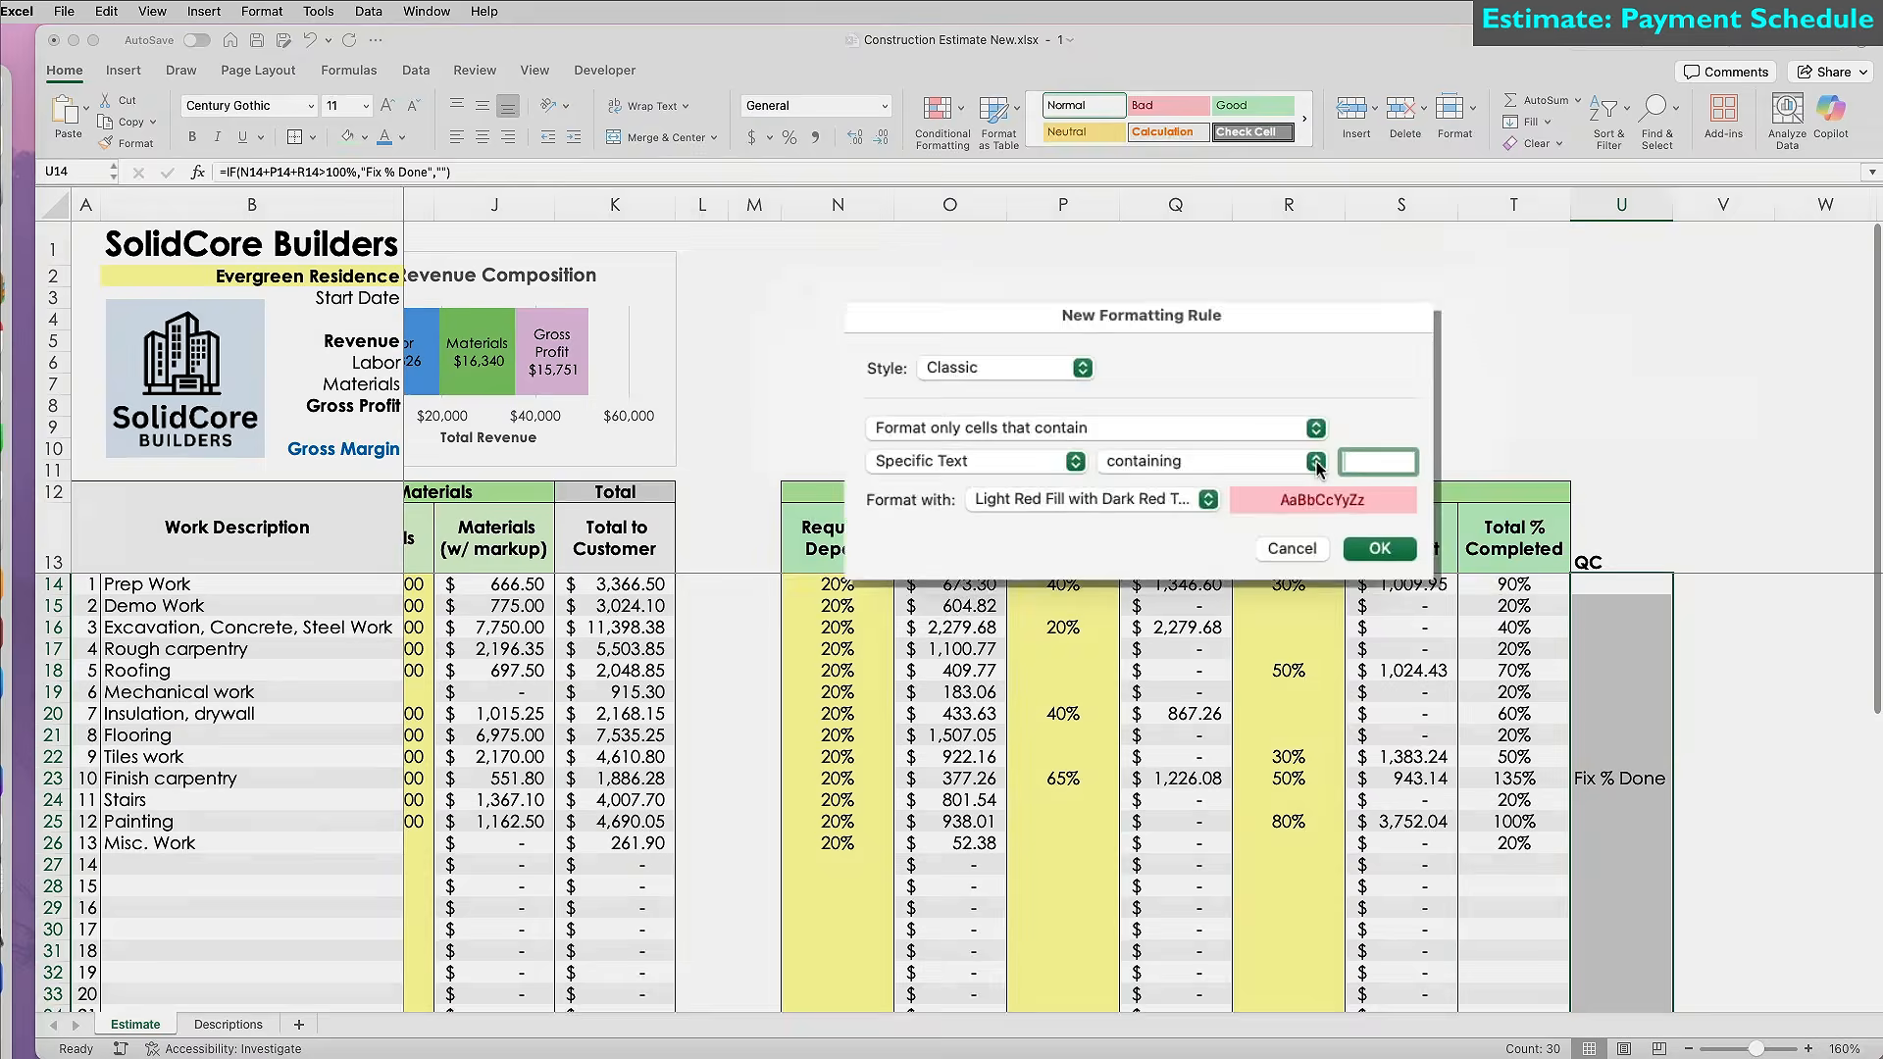
text(Fix % Done)
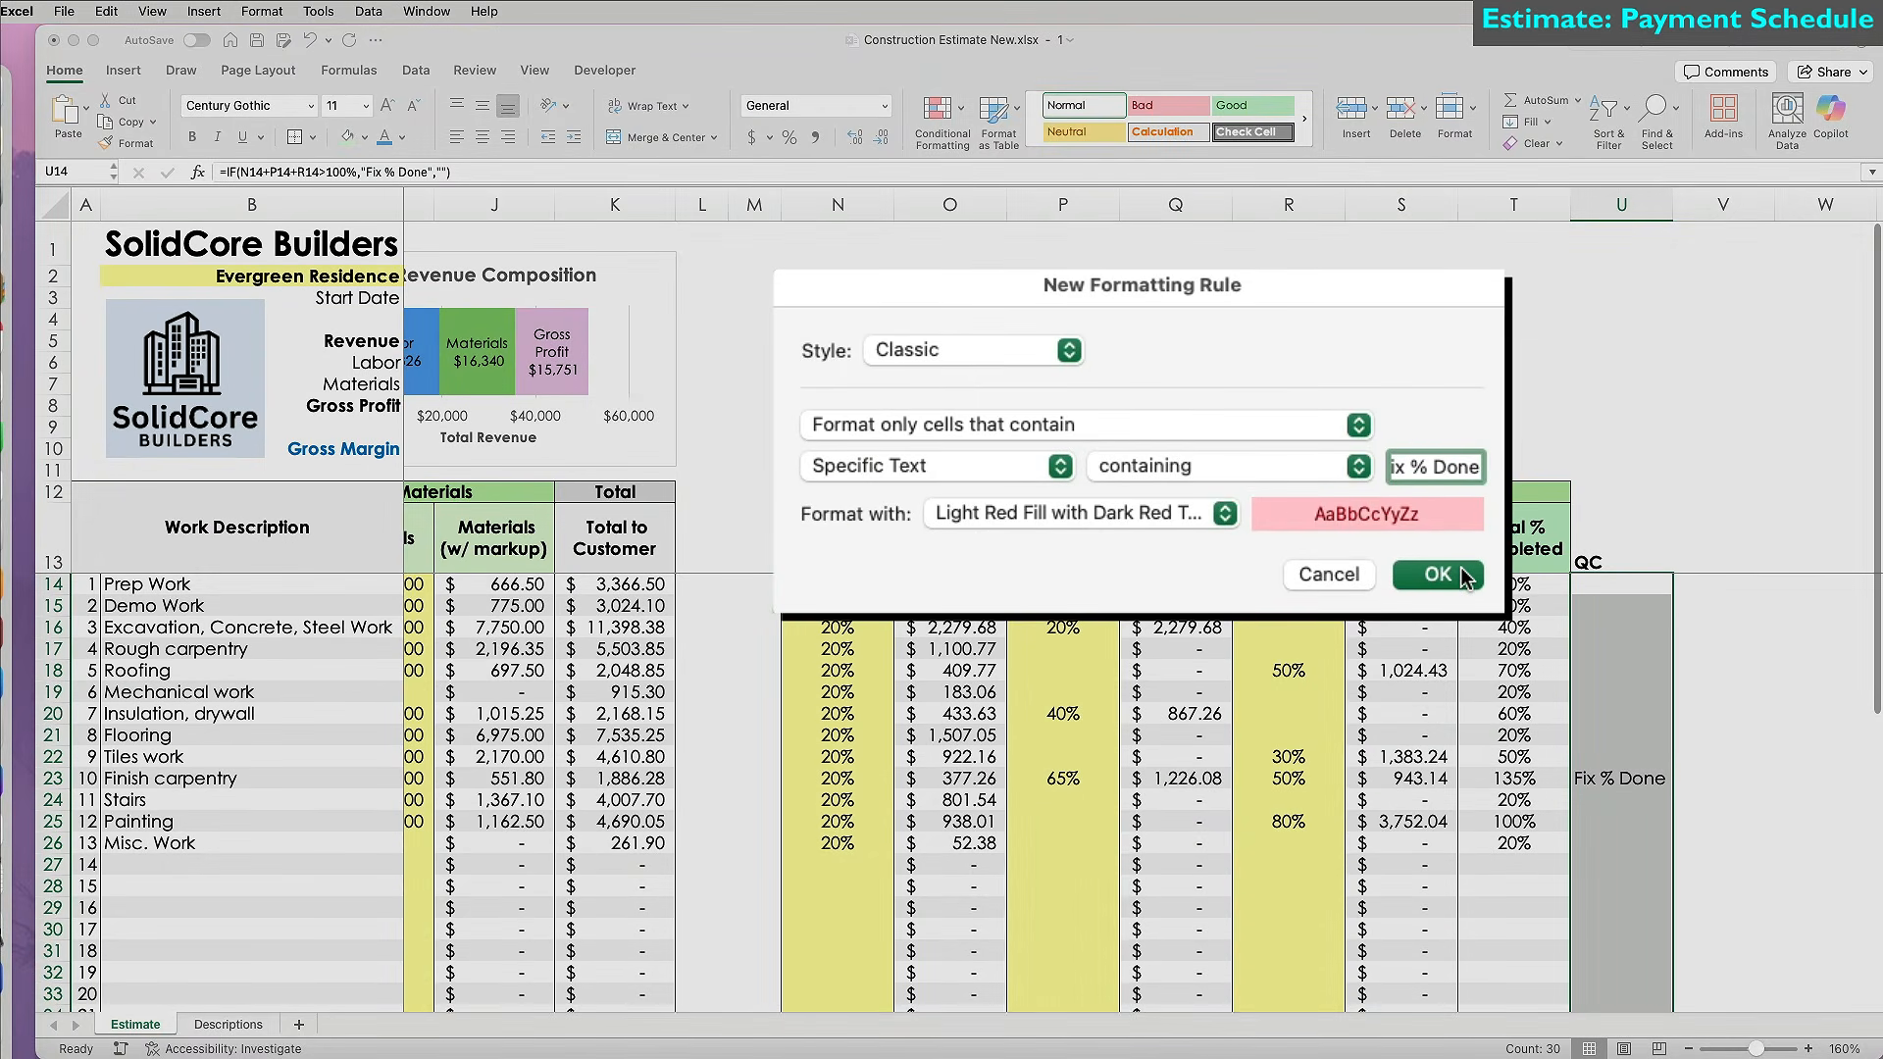
click(1438, 575)
Set Finish carpentry's second % Completed (R23) to 15% so it totals 100%.
click(1289, 778)
text(15)
key(Return)
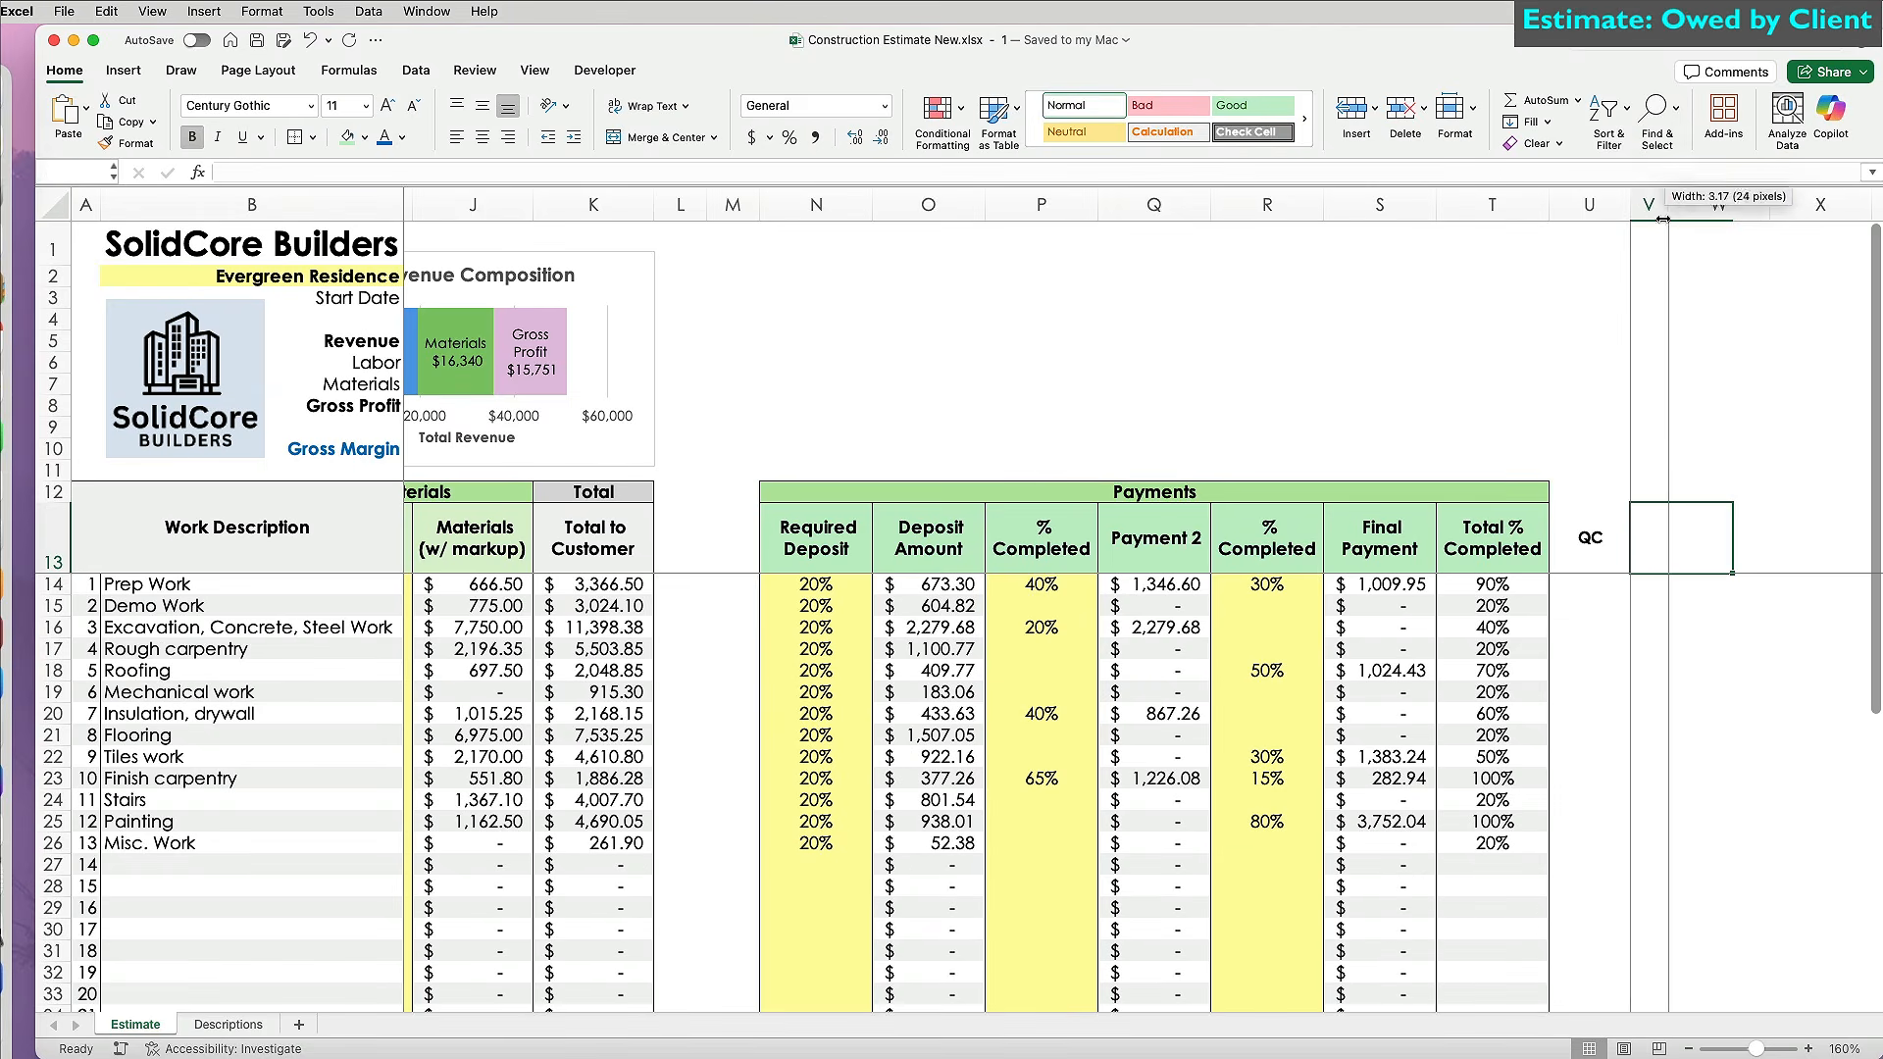
Enter the heading 'Customer Still Owes' in W13, beside the QC column.
click(1635, 627)
scroll(1644, 636, right, 3)
click(1590, 542)
text(Customer Still Owes)
click(167, 171)
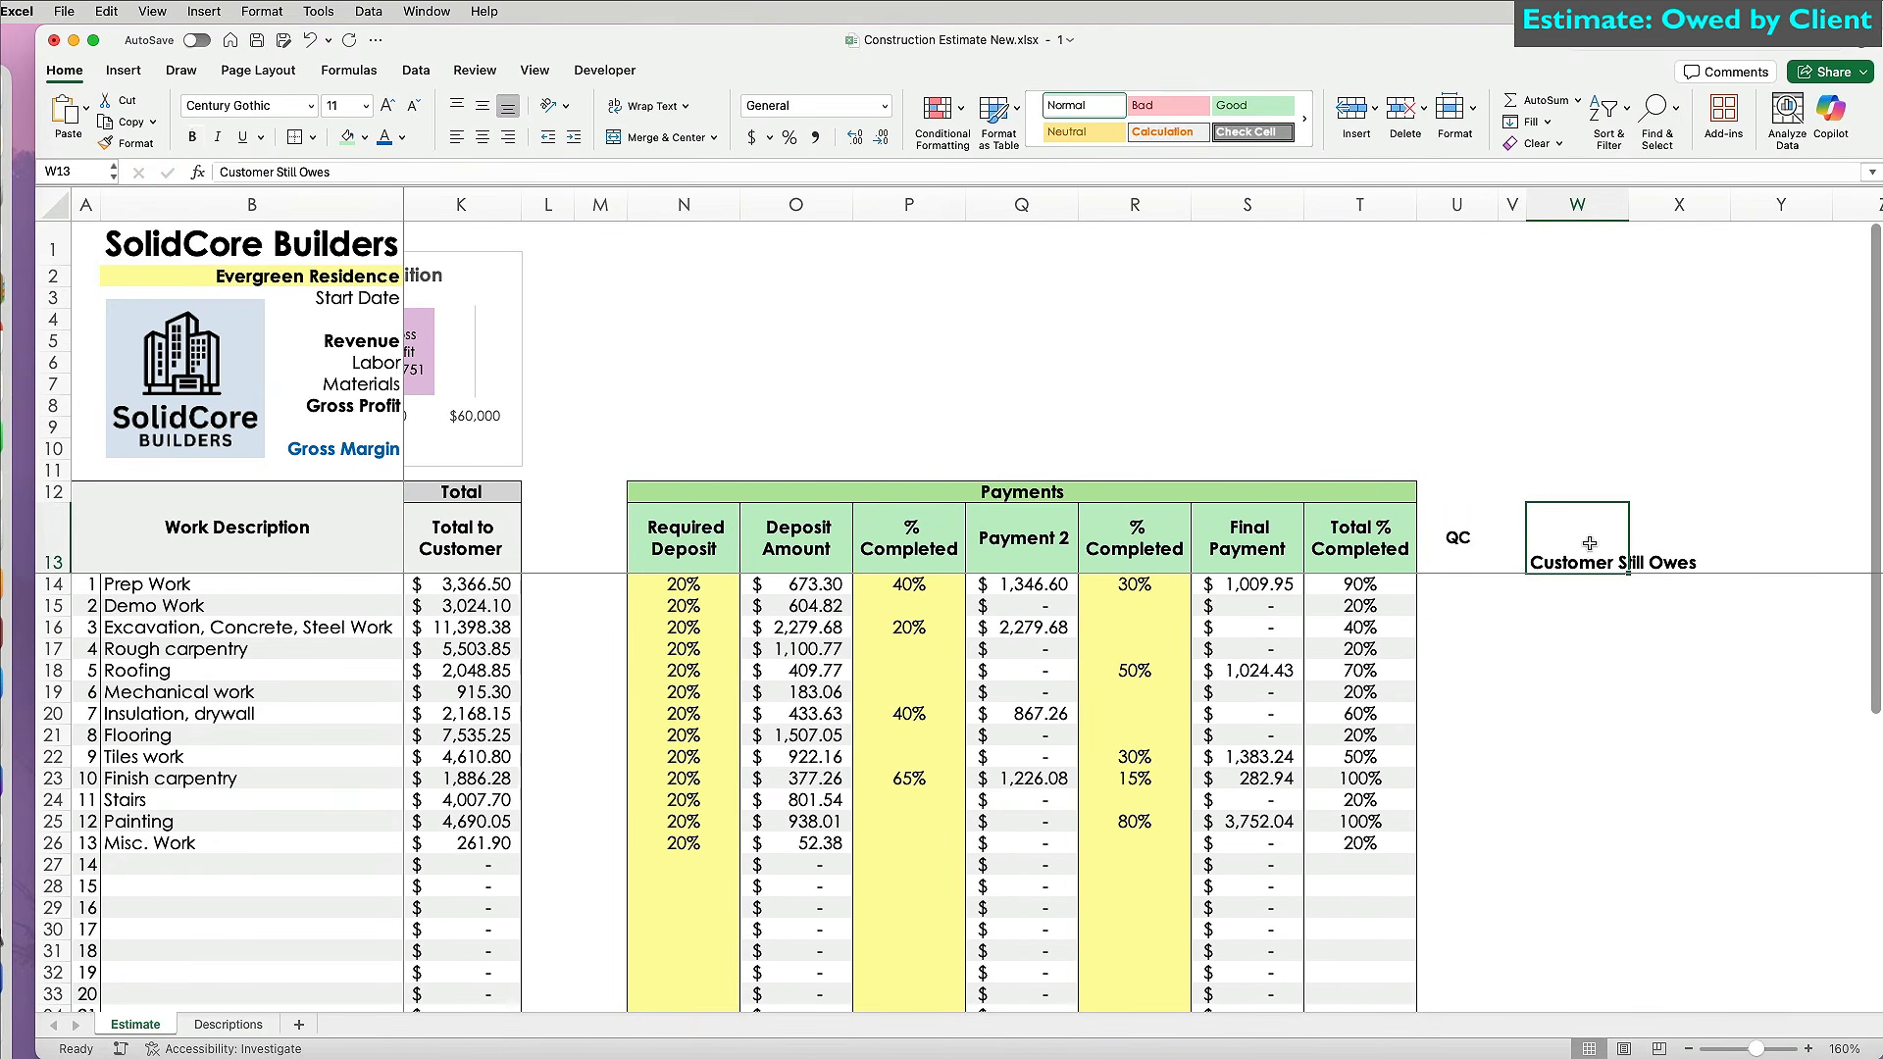
Centre and wrap the Customer Still Owes heading and add a wrapped 'Fully Paid?' heading in X13.
click(482, 136)
click(647, 106)
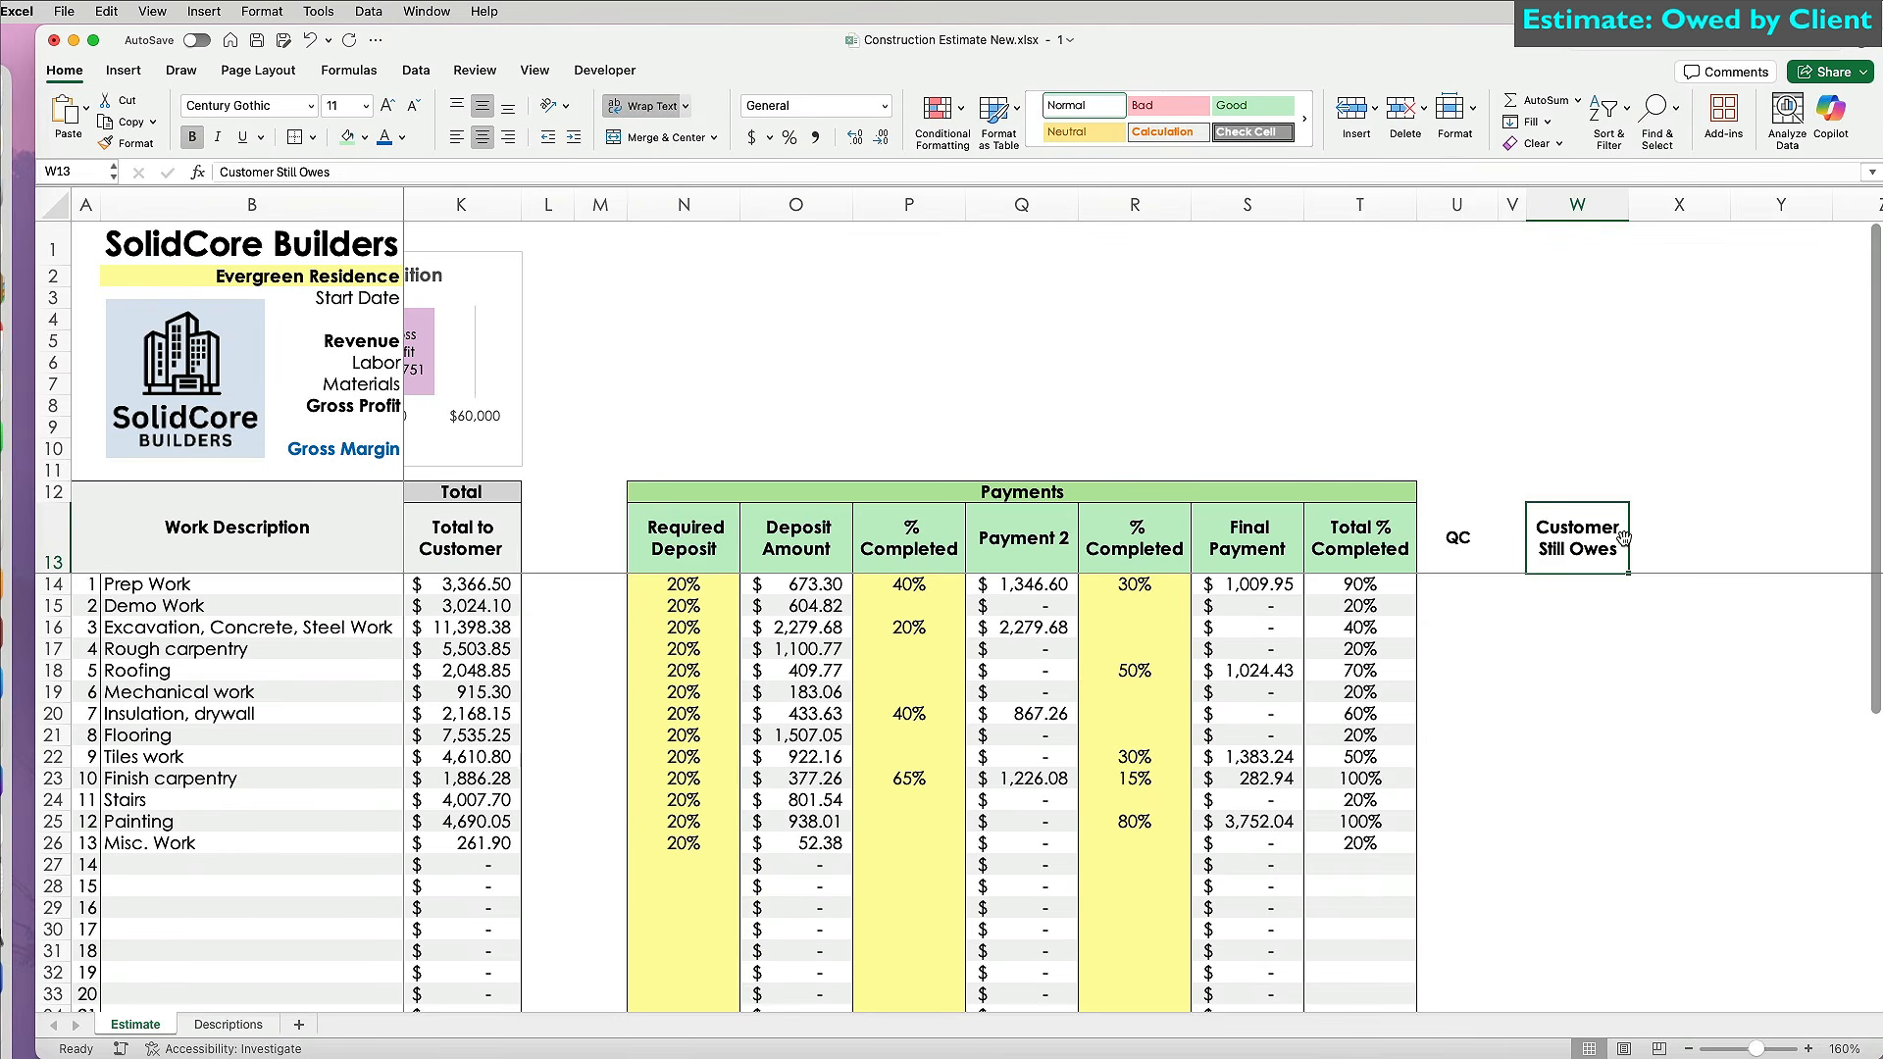
click(1673, 538)
text(Fully Paid?)
key(ctrl+Return)
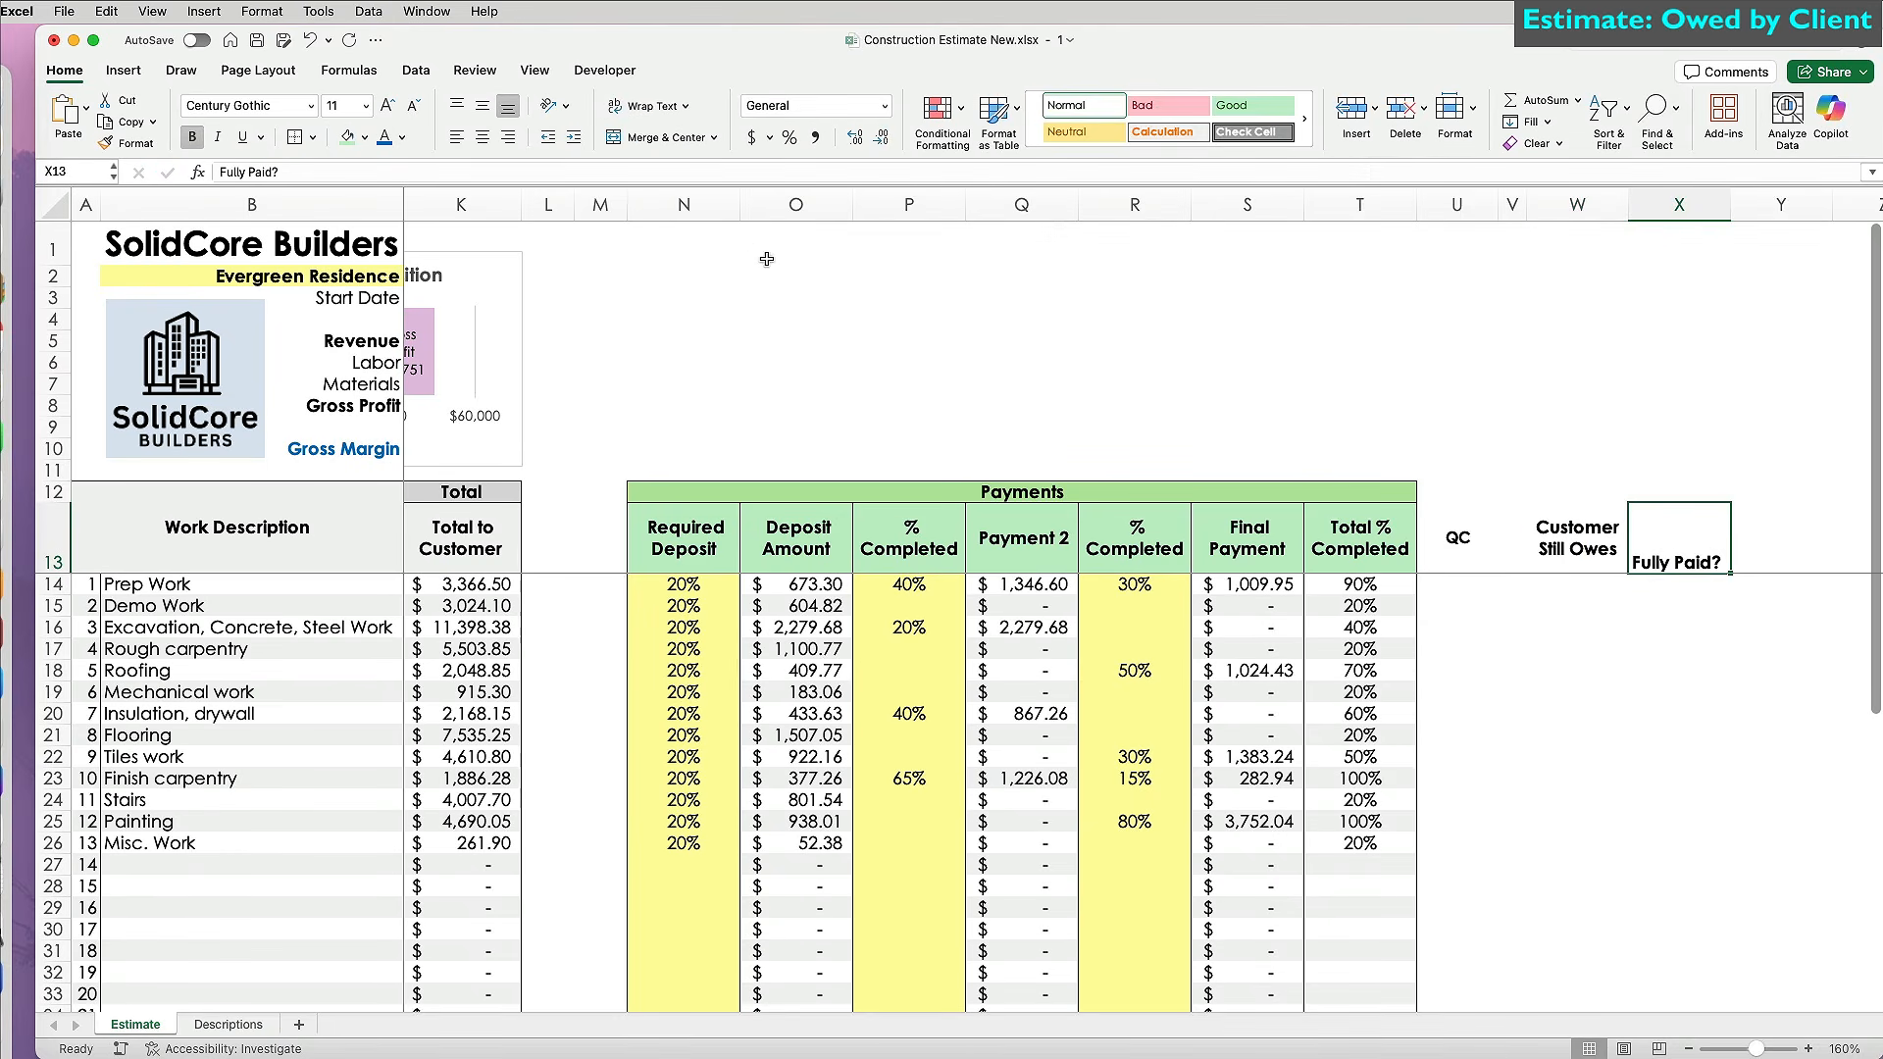
click(481, 105)
click(647, 106)
Enter the balance formula =K14-O14-Q14-S14 in W14.
click(1573, 602)
click(1575, 584)
text(=)
click(432, 579)
text(-)
click(812, 585)
text(-)
click(1023, 585)
text(-)
click(1239, 583)
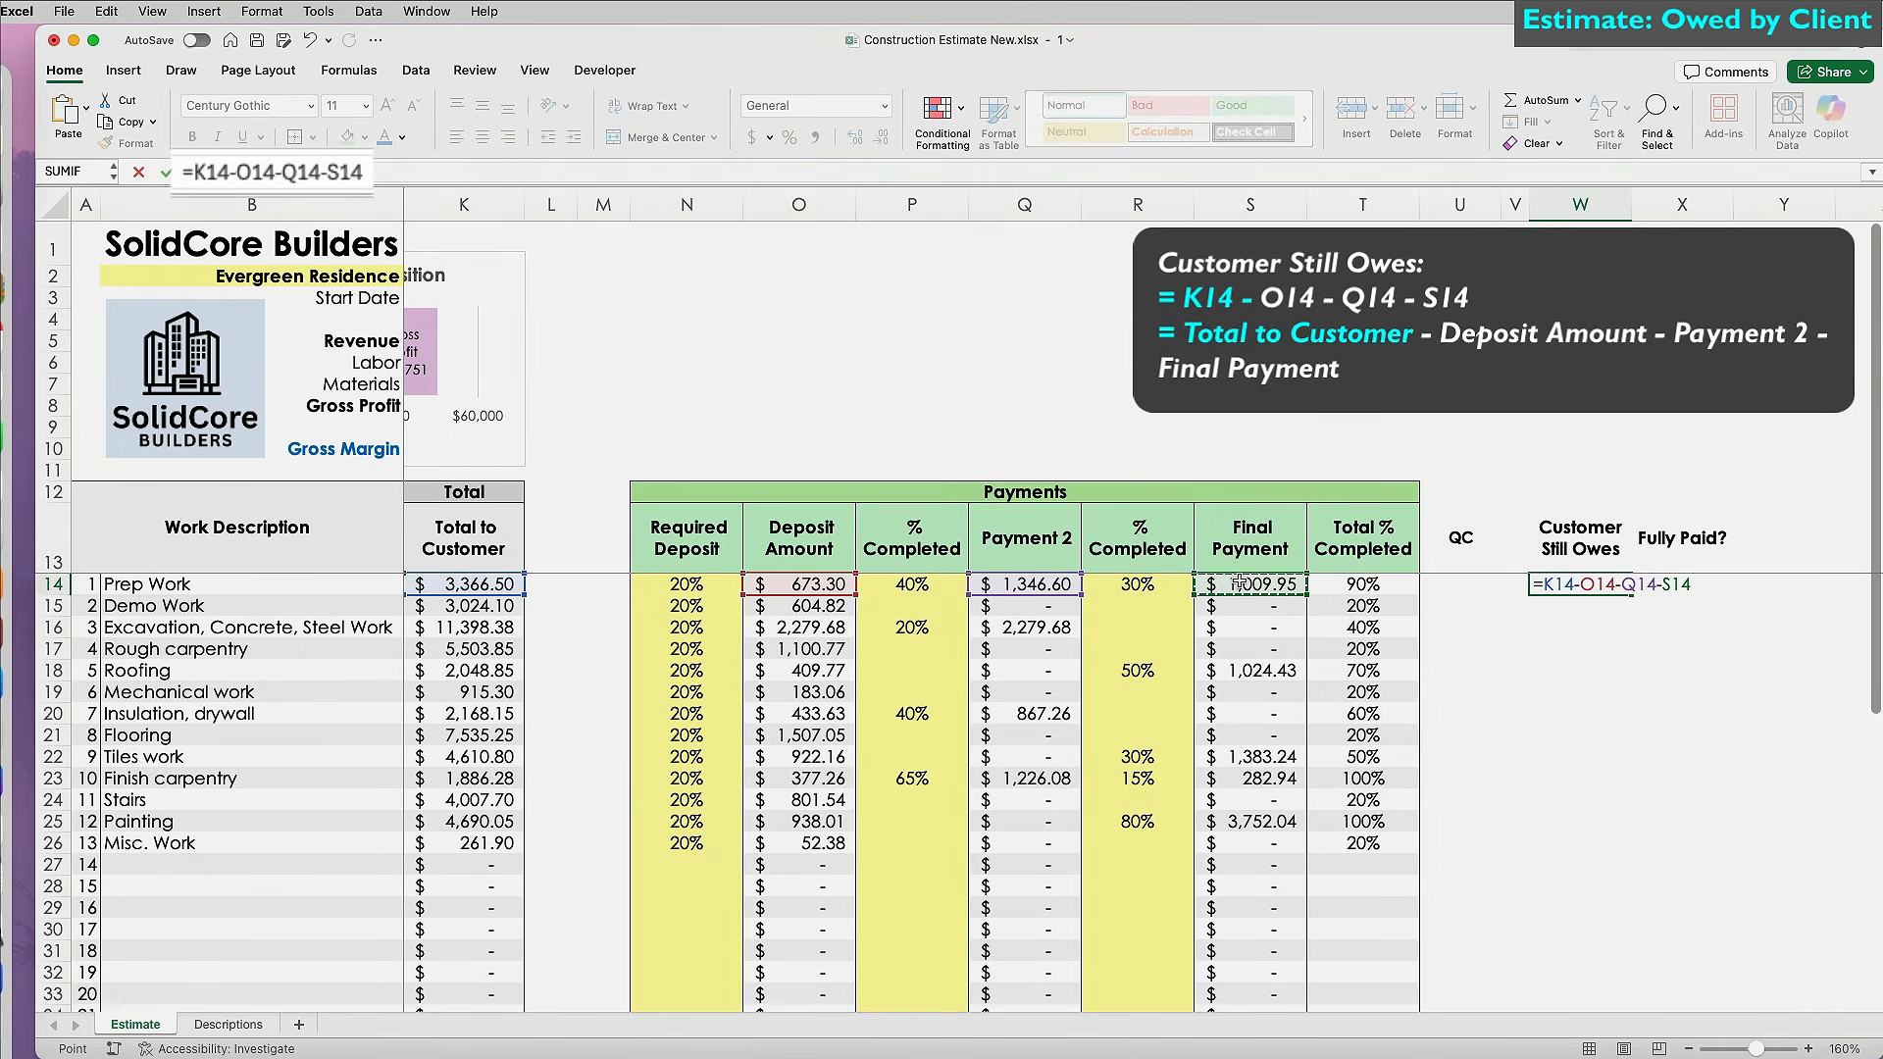
key(Return)
Fill the balance formula down to row 43, paste the total into W44, and autofit column W.
click(1583, 585)
drag(1631, 593, 1620, 953)
click(1267, 971)
key(super+c)
click(1582, 973)
key(super+v)
double_click(1631, 205)
scroll(1631, 794, up, 5)
Set Prep Work's second % Completed (R14) to 50% and check its remaining balance.
click(1134, 586)
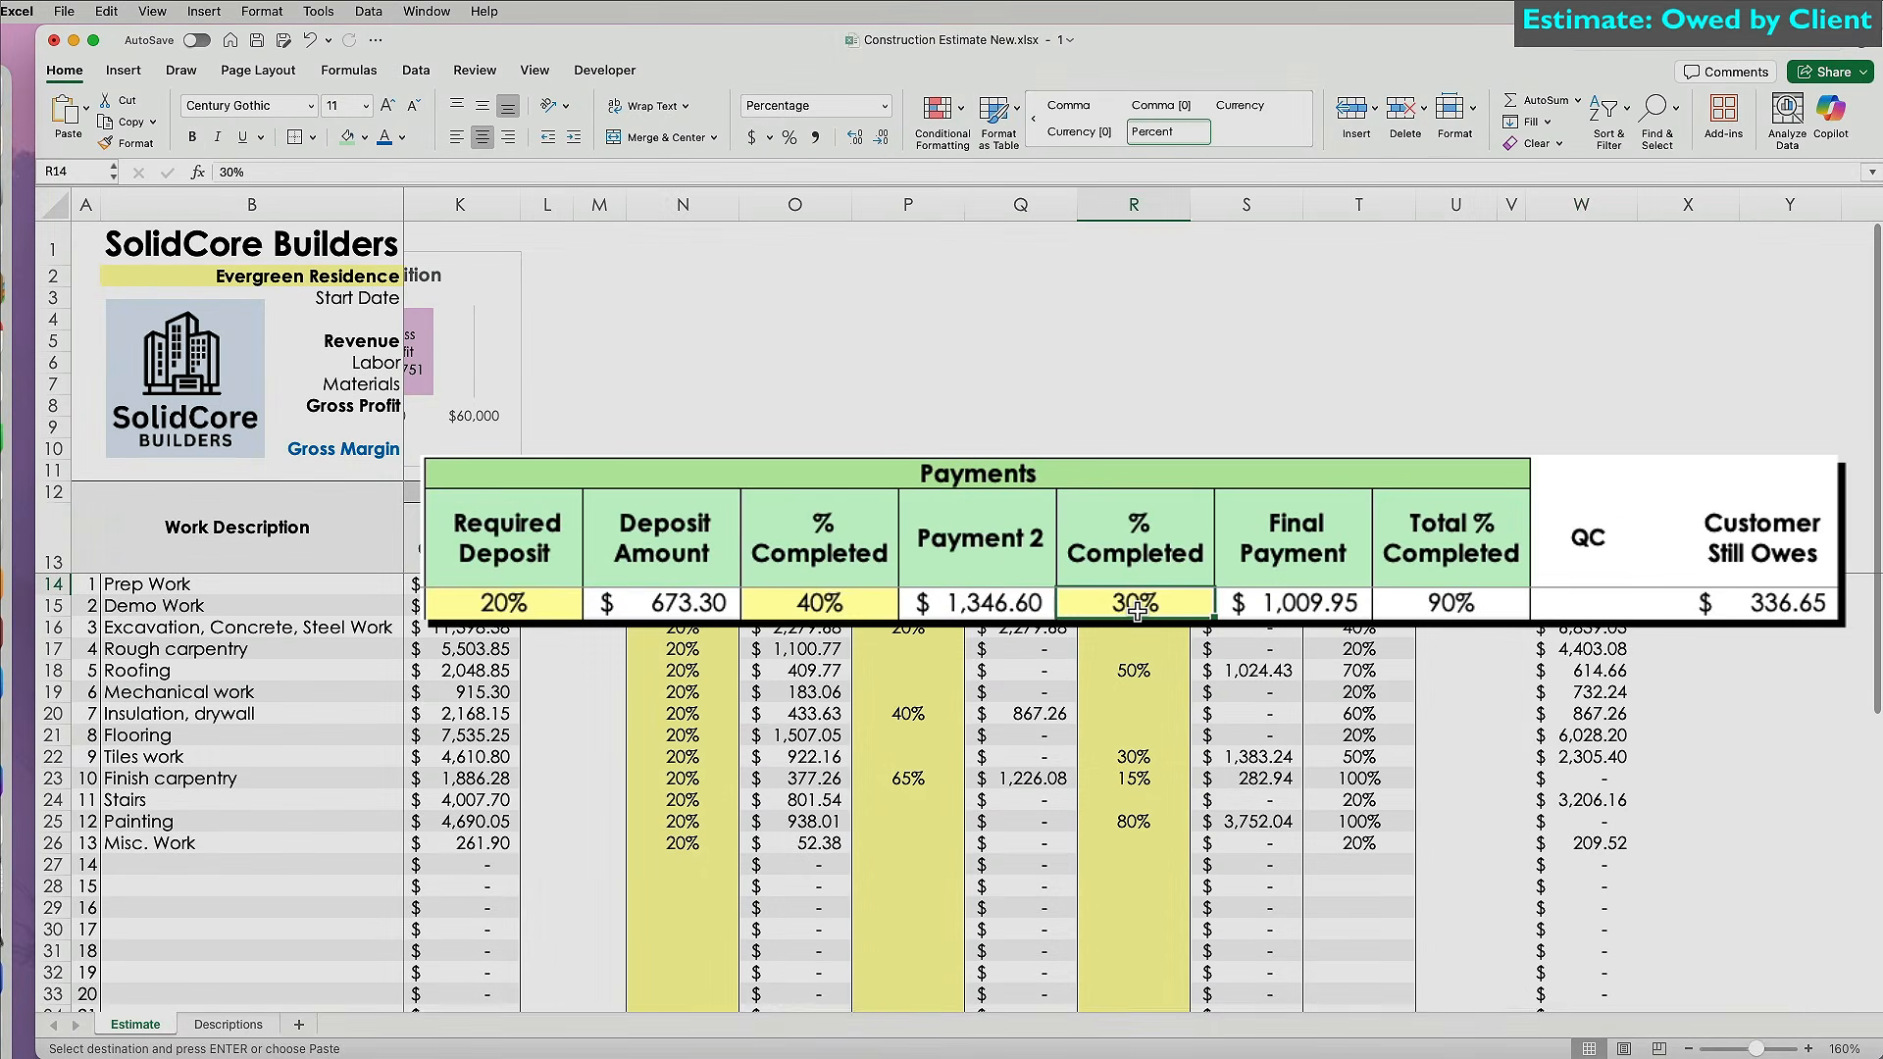
text(50)
key(Return)
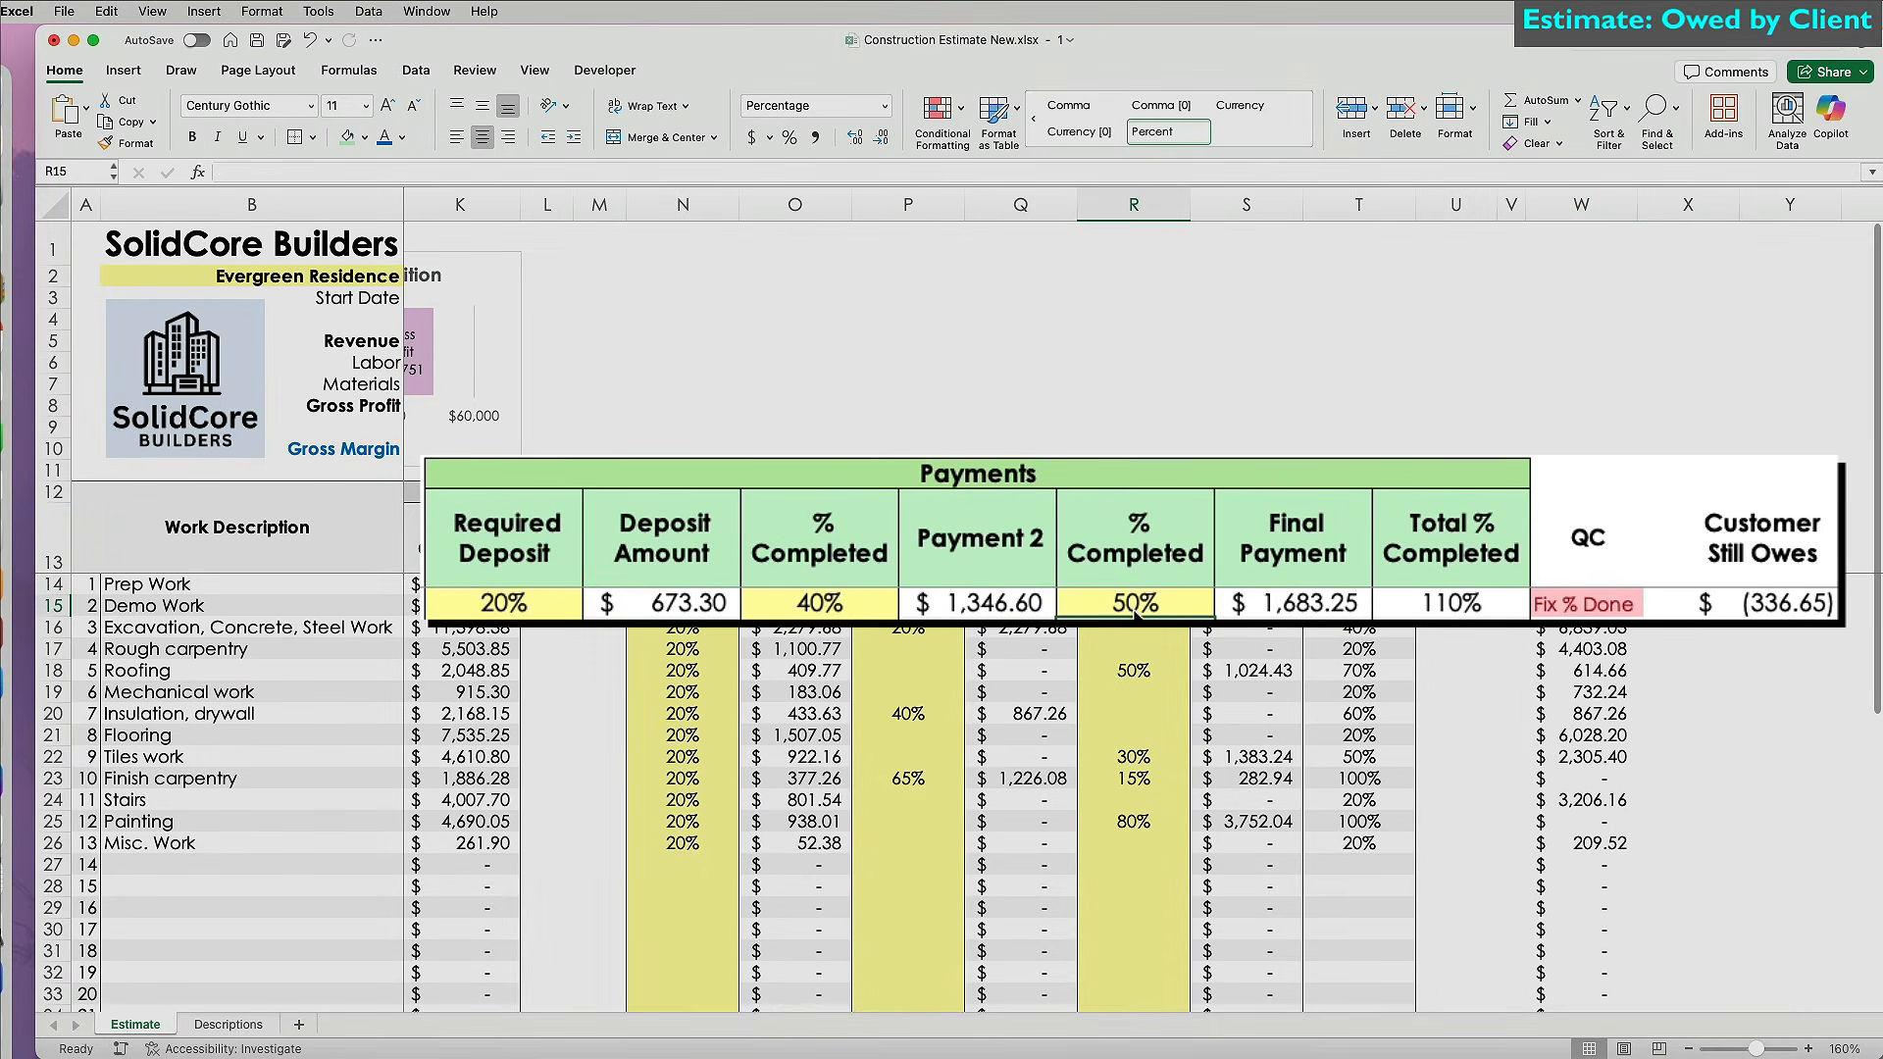
click(1773, 604)
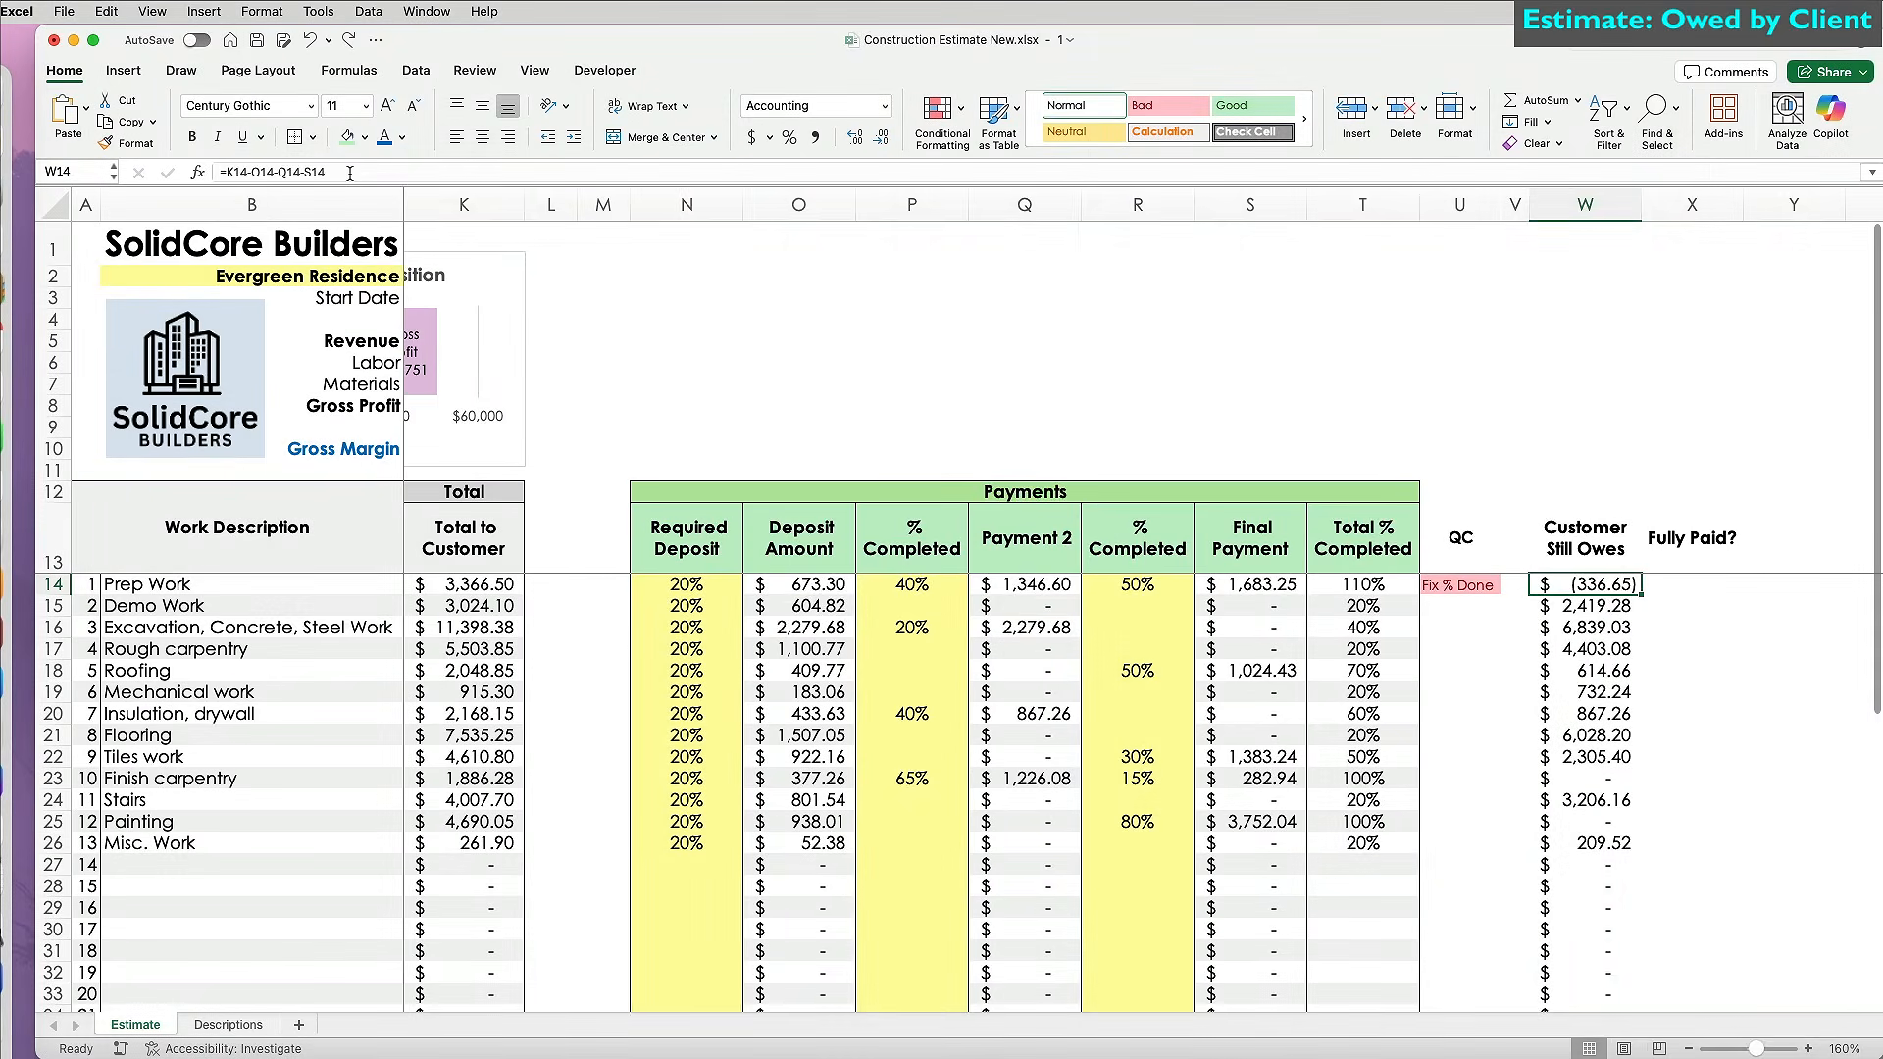
Wrap the W14 balance in =IF((O14+Q14+S14)>K14,"Fix Payments",...) to flag overpayments.
click(225, 171)
text(if(()
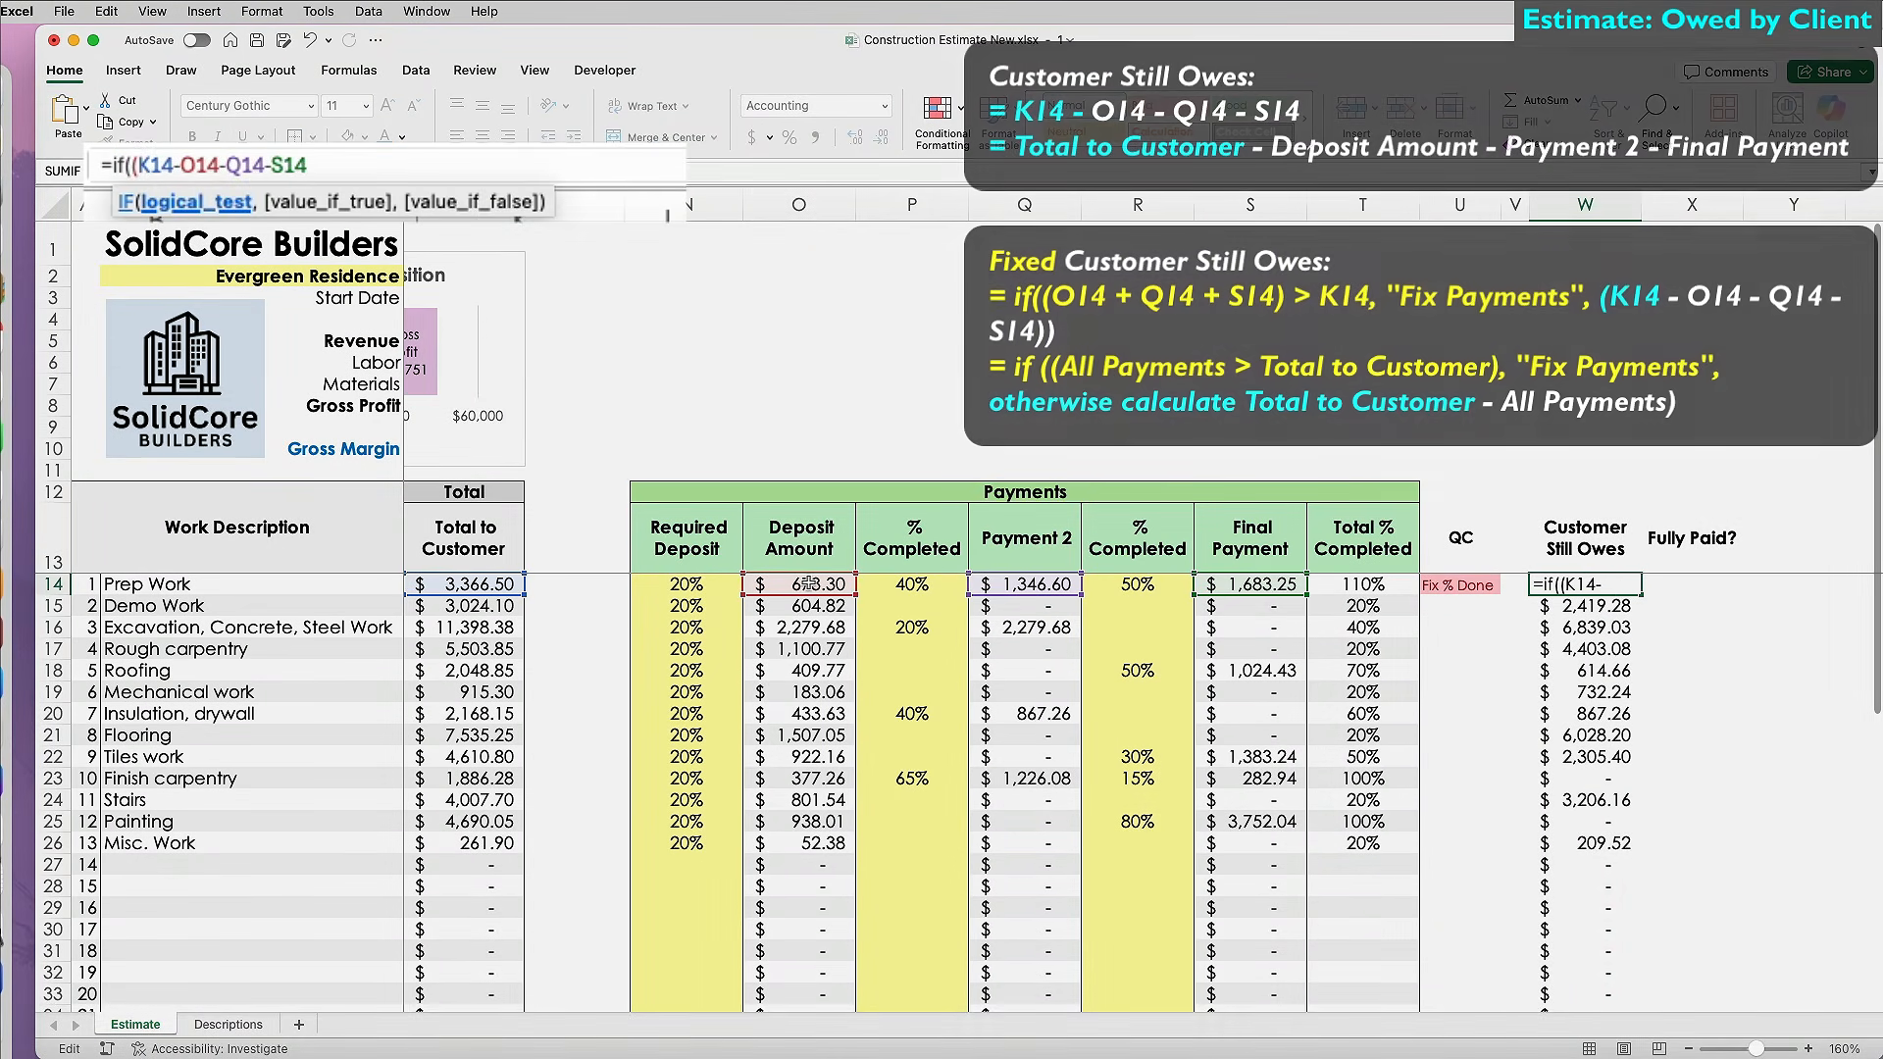
click(809, 584)
text(+)
click(1010, 585)
text(+)
click(1238, 584)
text()>)
click(498, 584)
text(,"Fix Payments",()
key(End)
text())
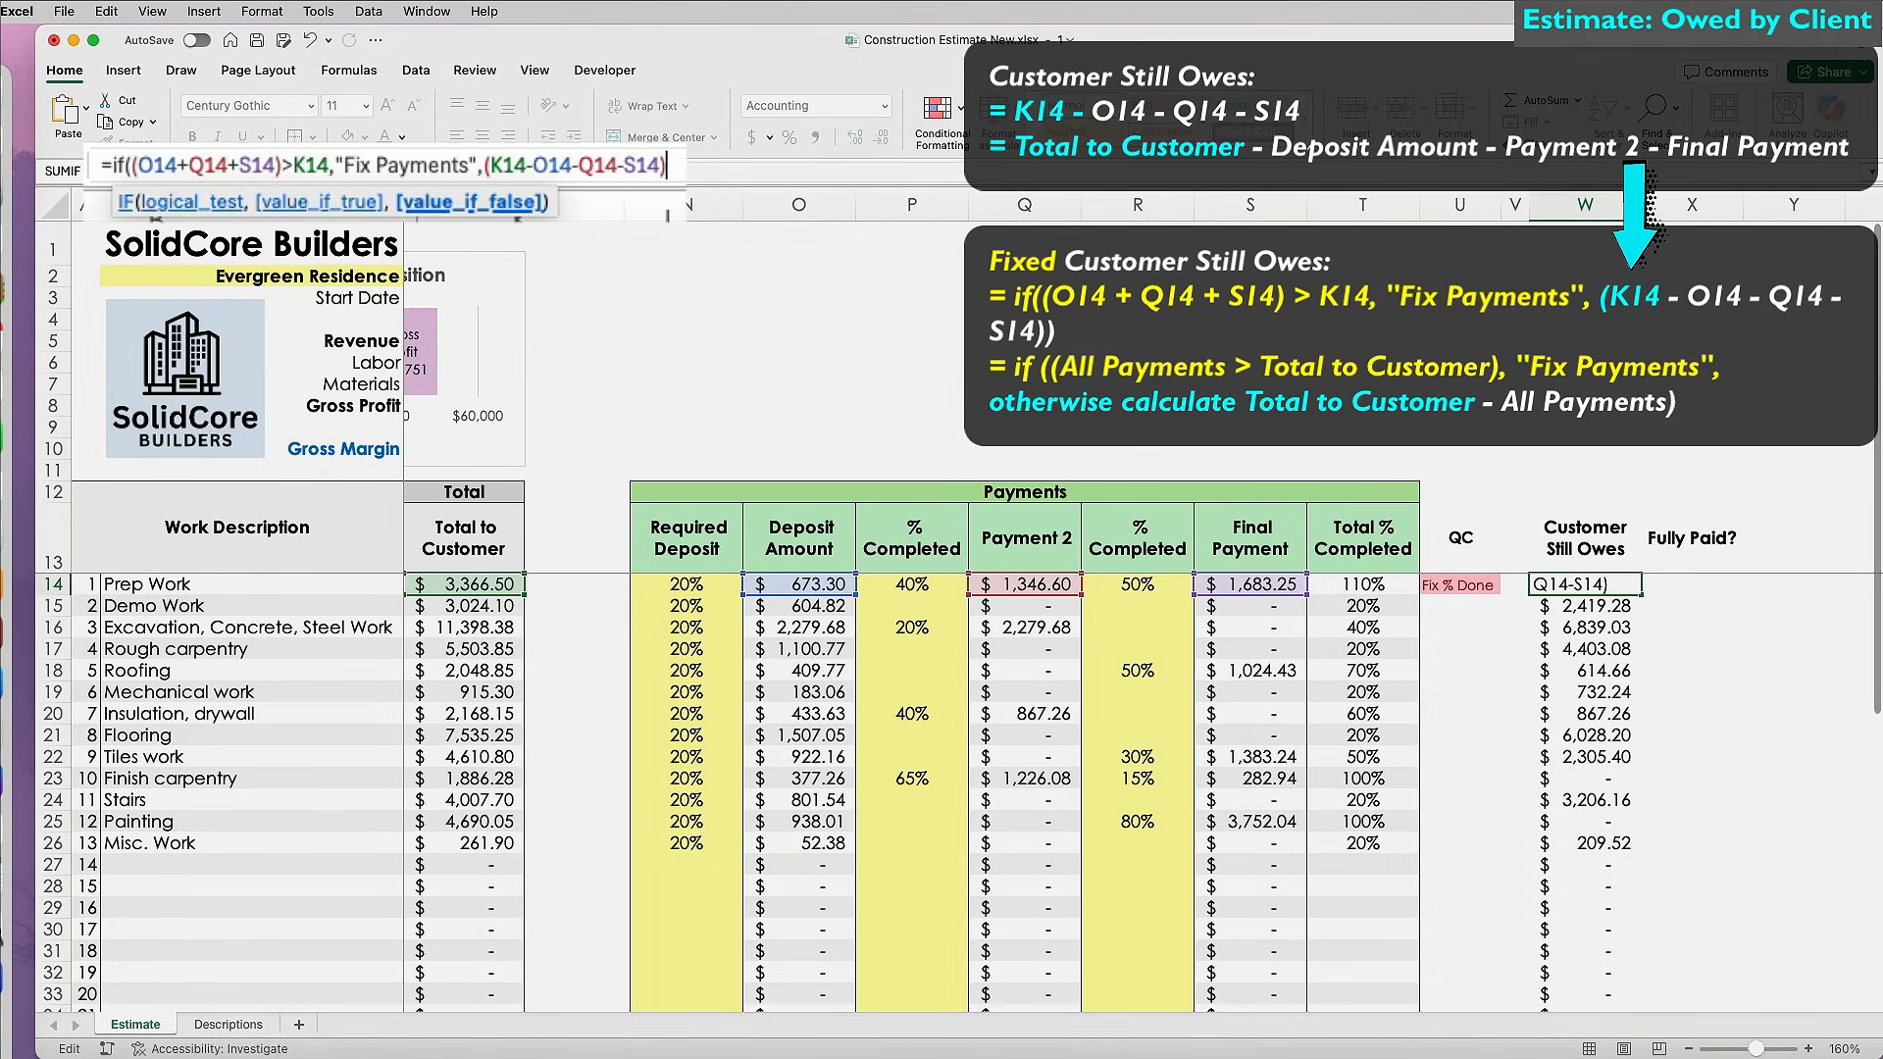
key(Return)
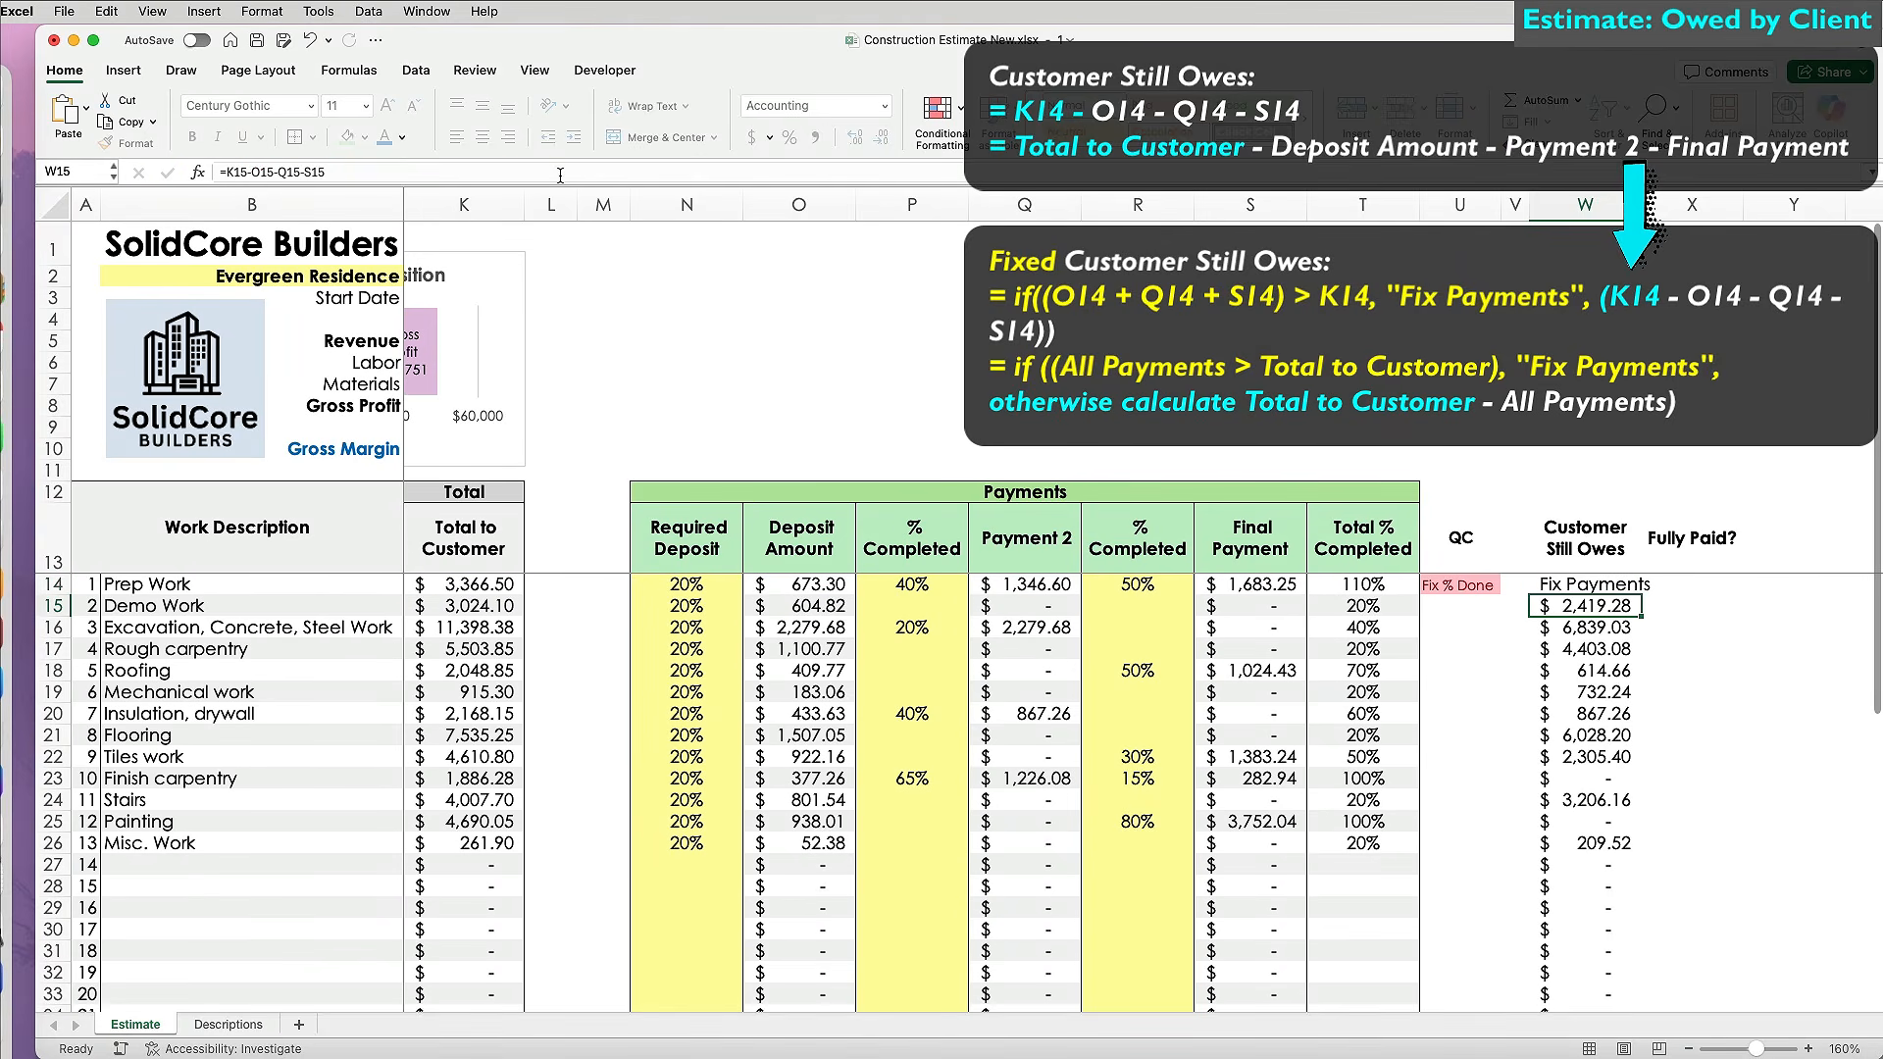
Fill the IF formula down column W and highlight cells containing 'Fix Payments'.
key(Up)
double_click(1640, 594)
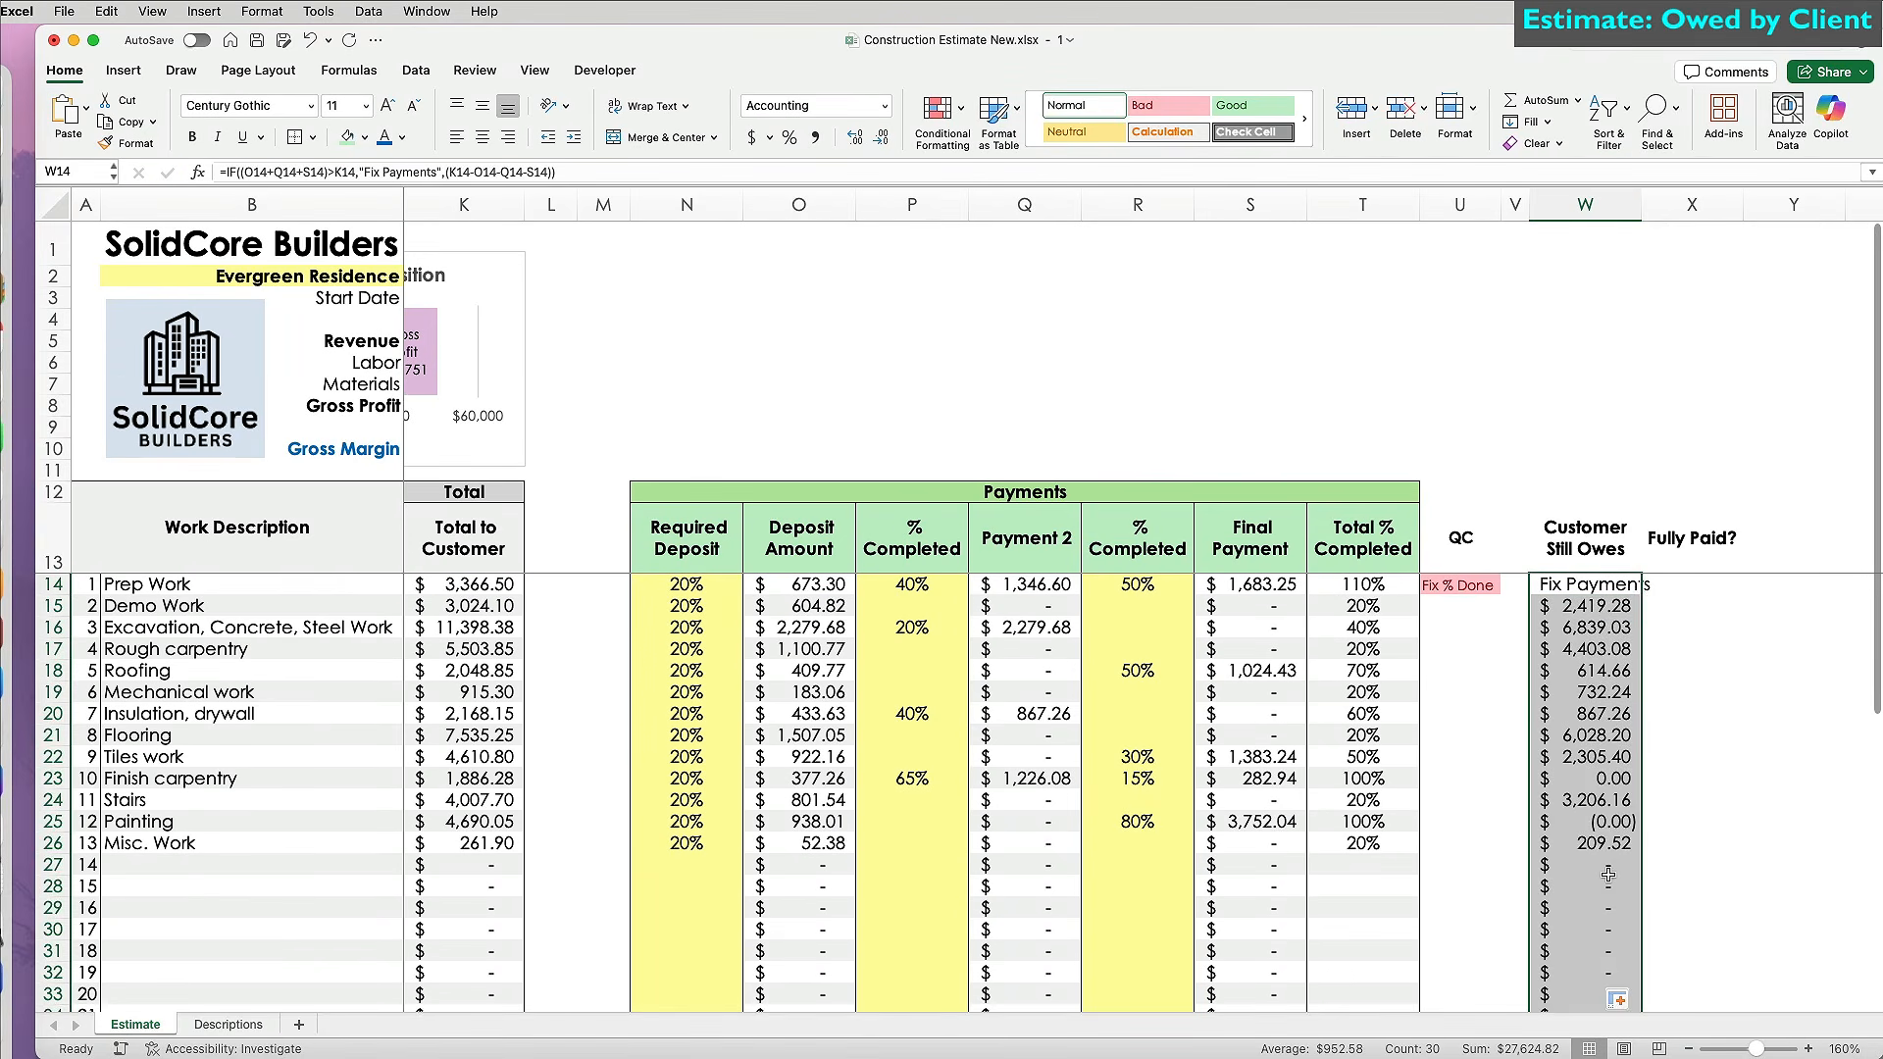
scroll(1618, 618, down, 10)
scroll(1618, 618, up, 10)
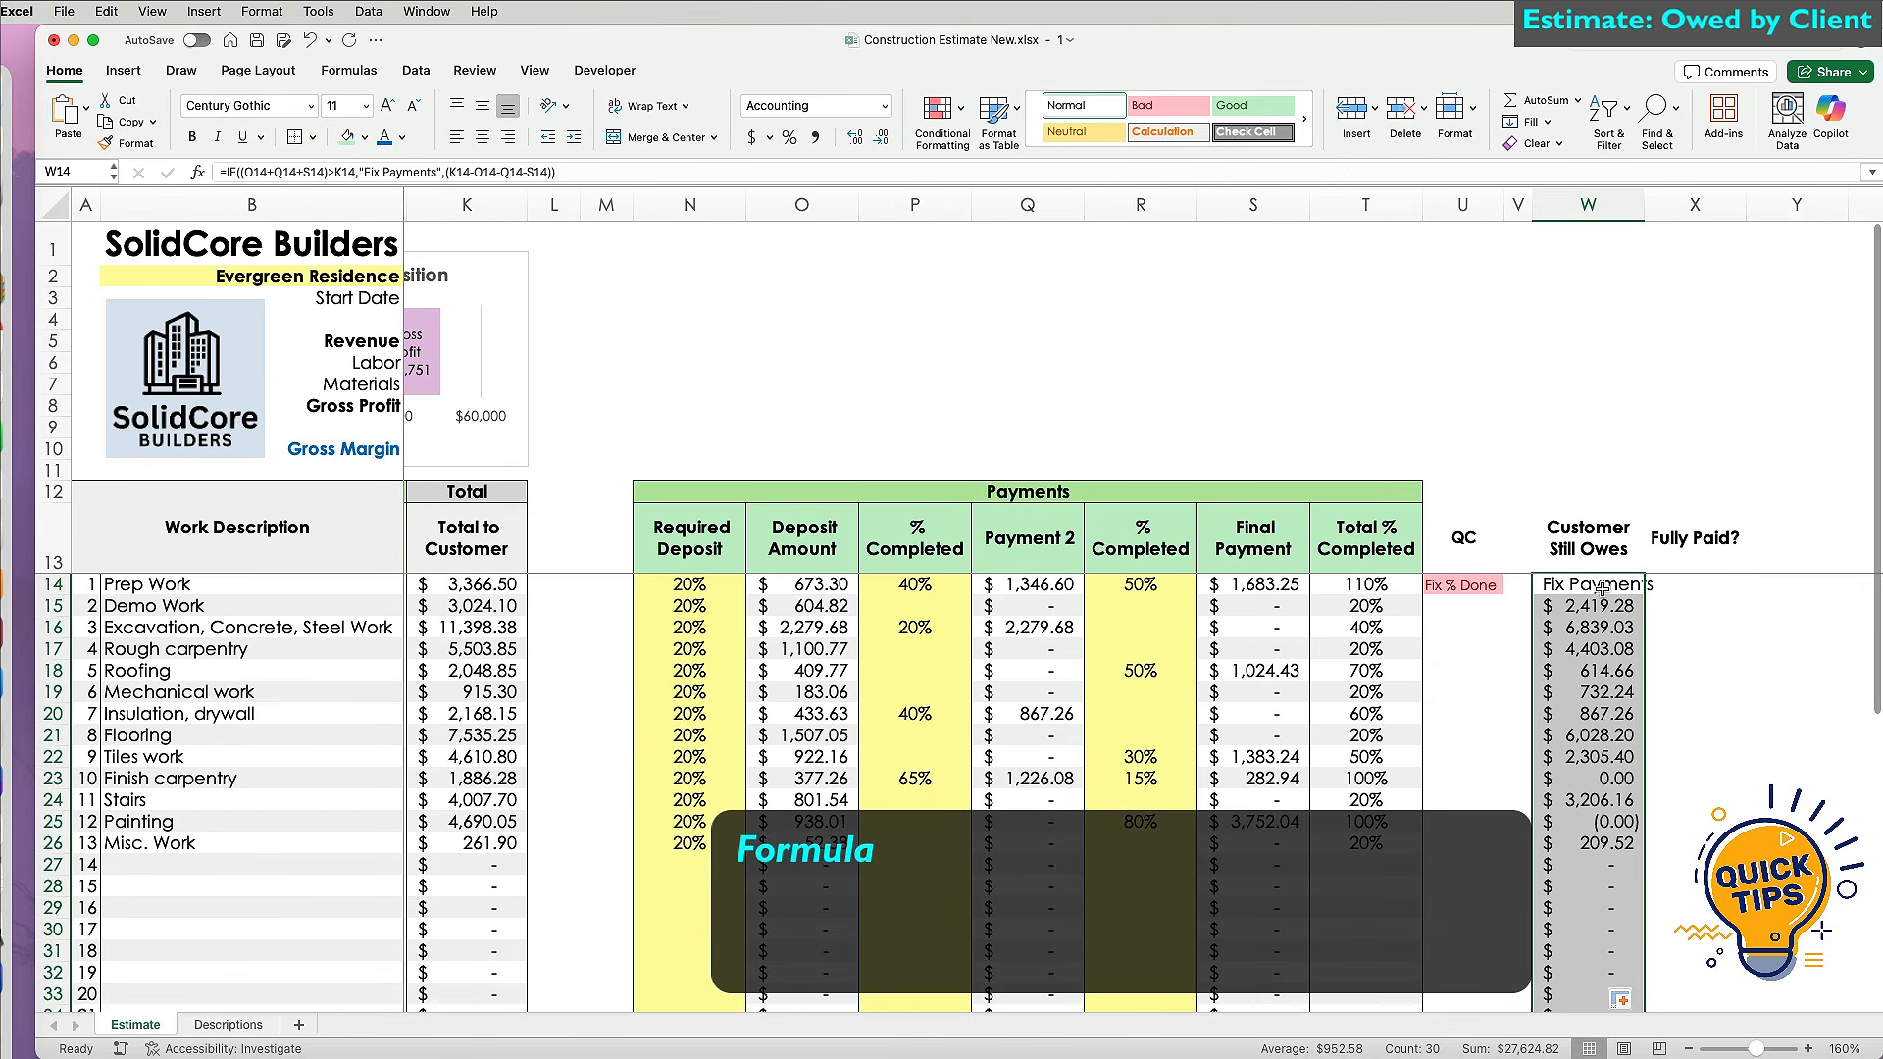
click(961, 106)
mouse_move(1030, 142)
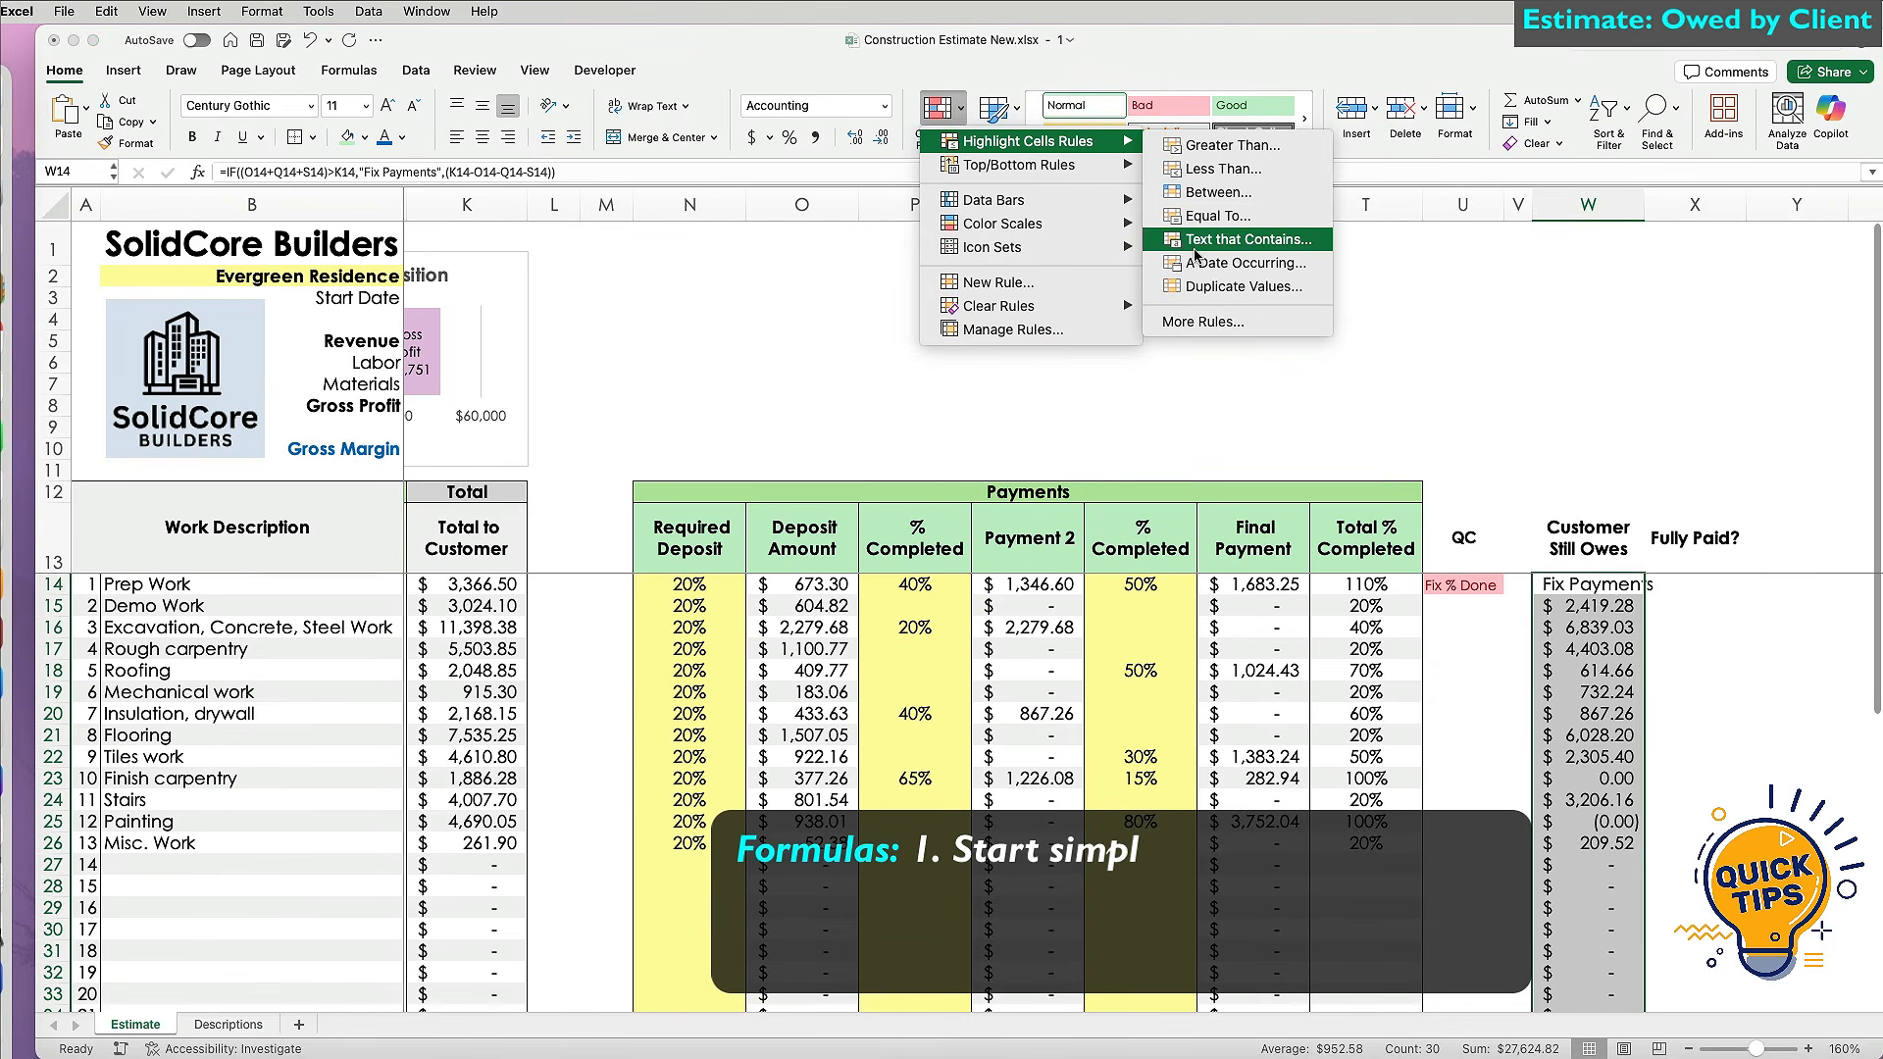
click(1226, 240)
text(Fi)
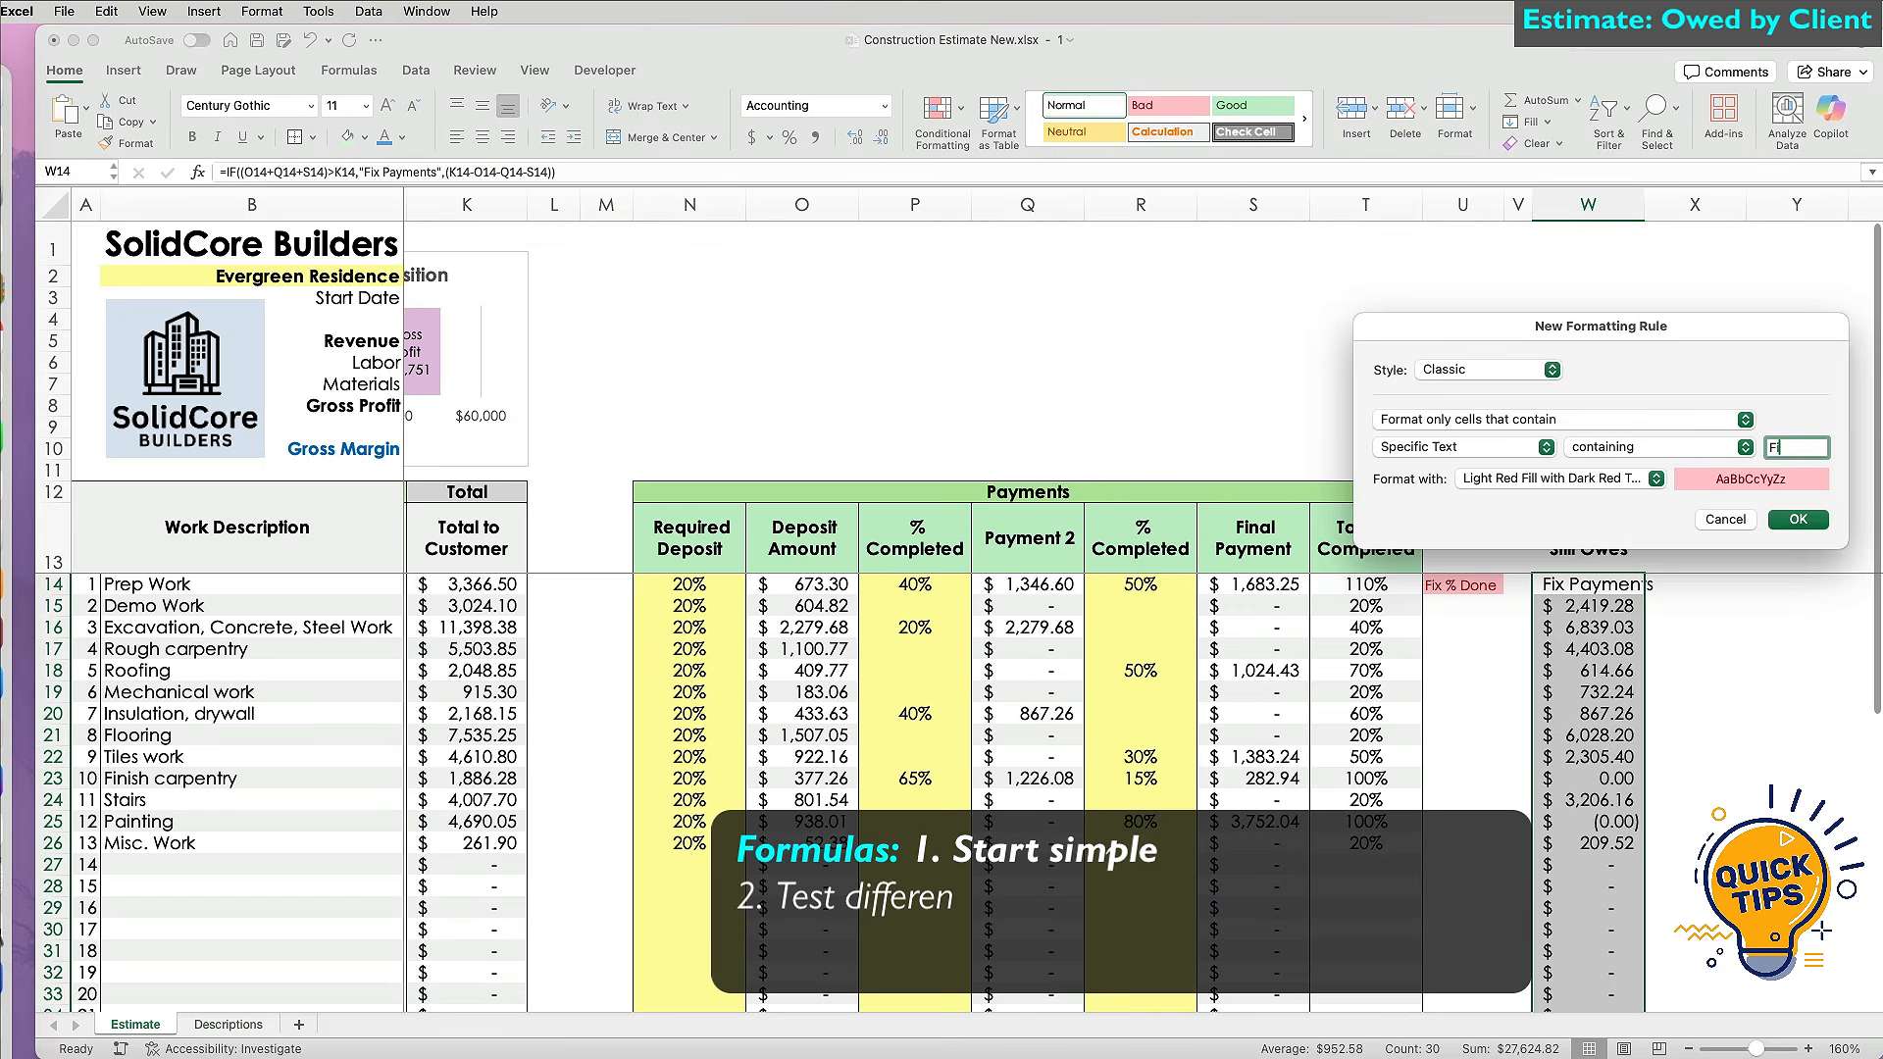
text(x Payments)
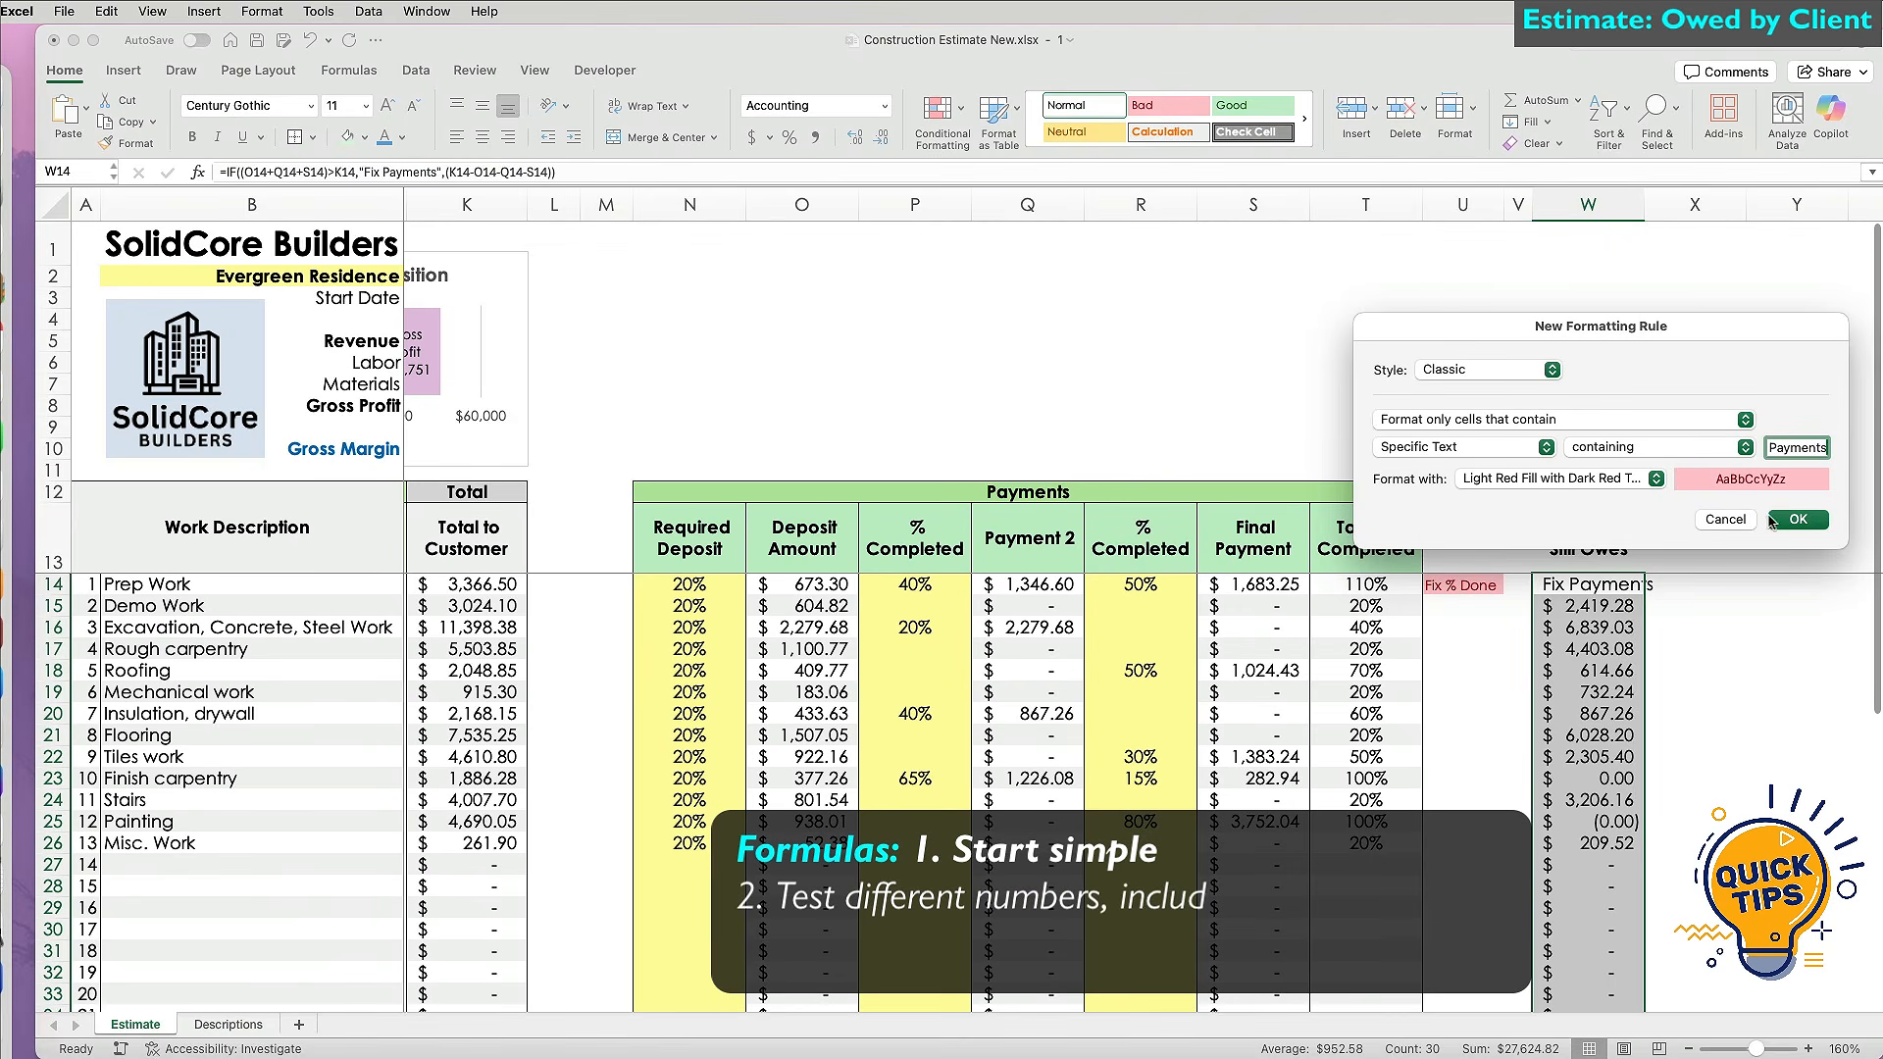
click(1801, 521)
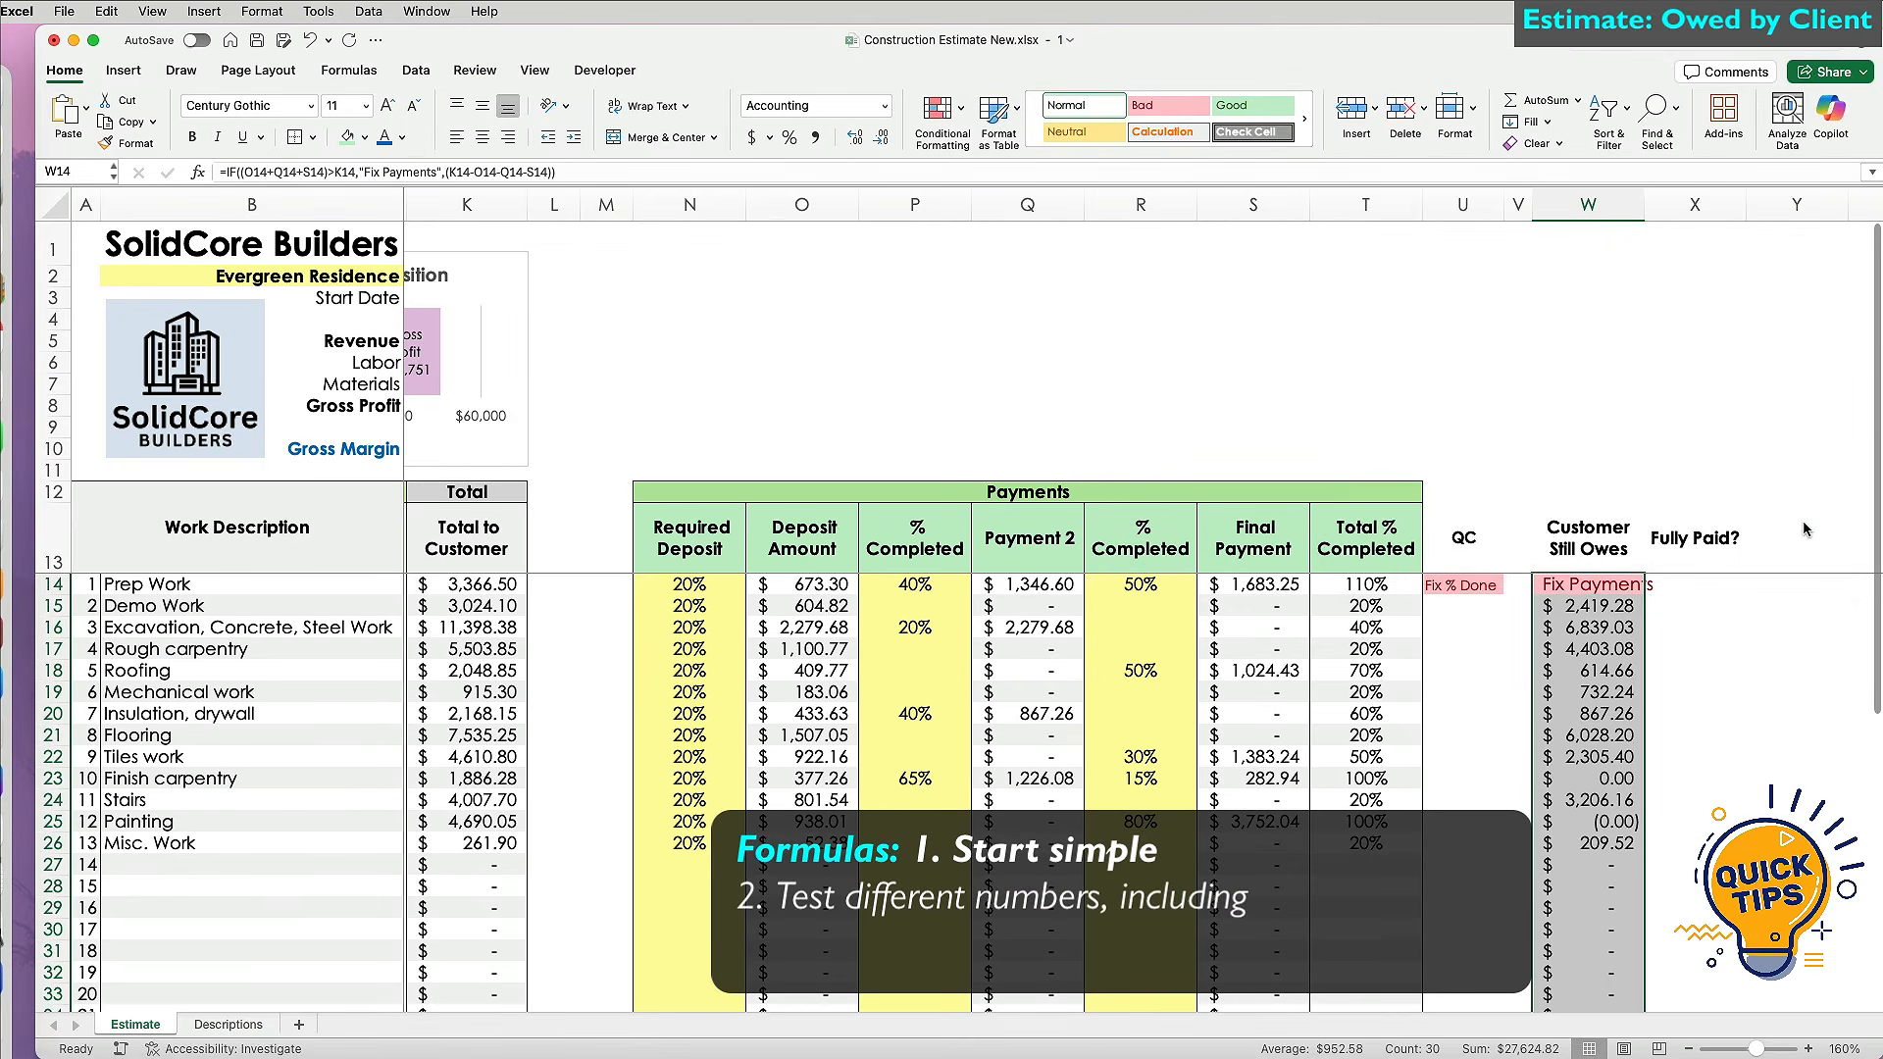
Change Prep Work's second % Completed (R14) to 40% and check the W14 balance.
click(1128, 585)
text(40)
key(Return)
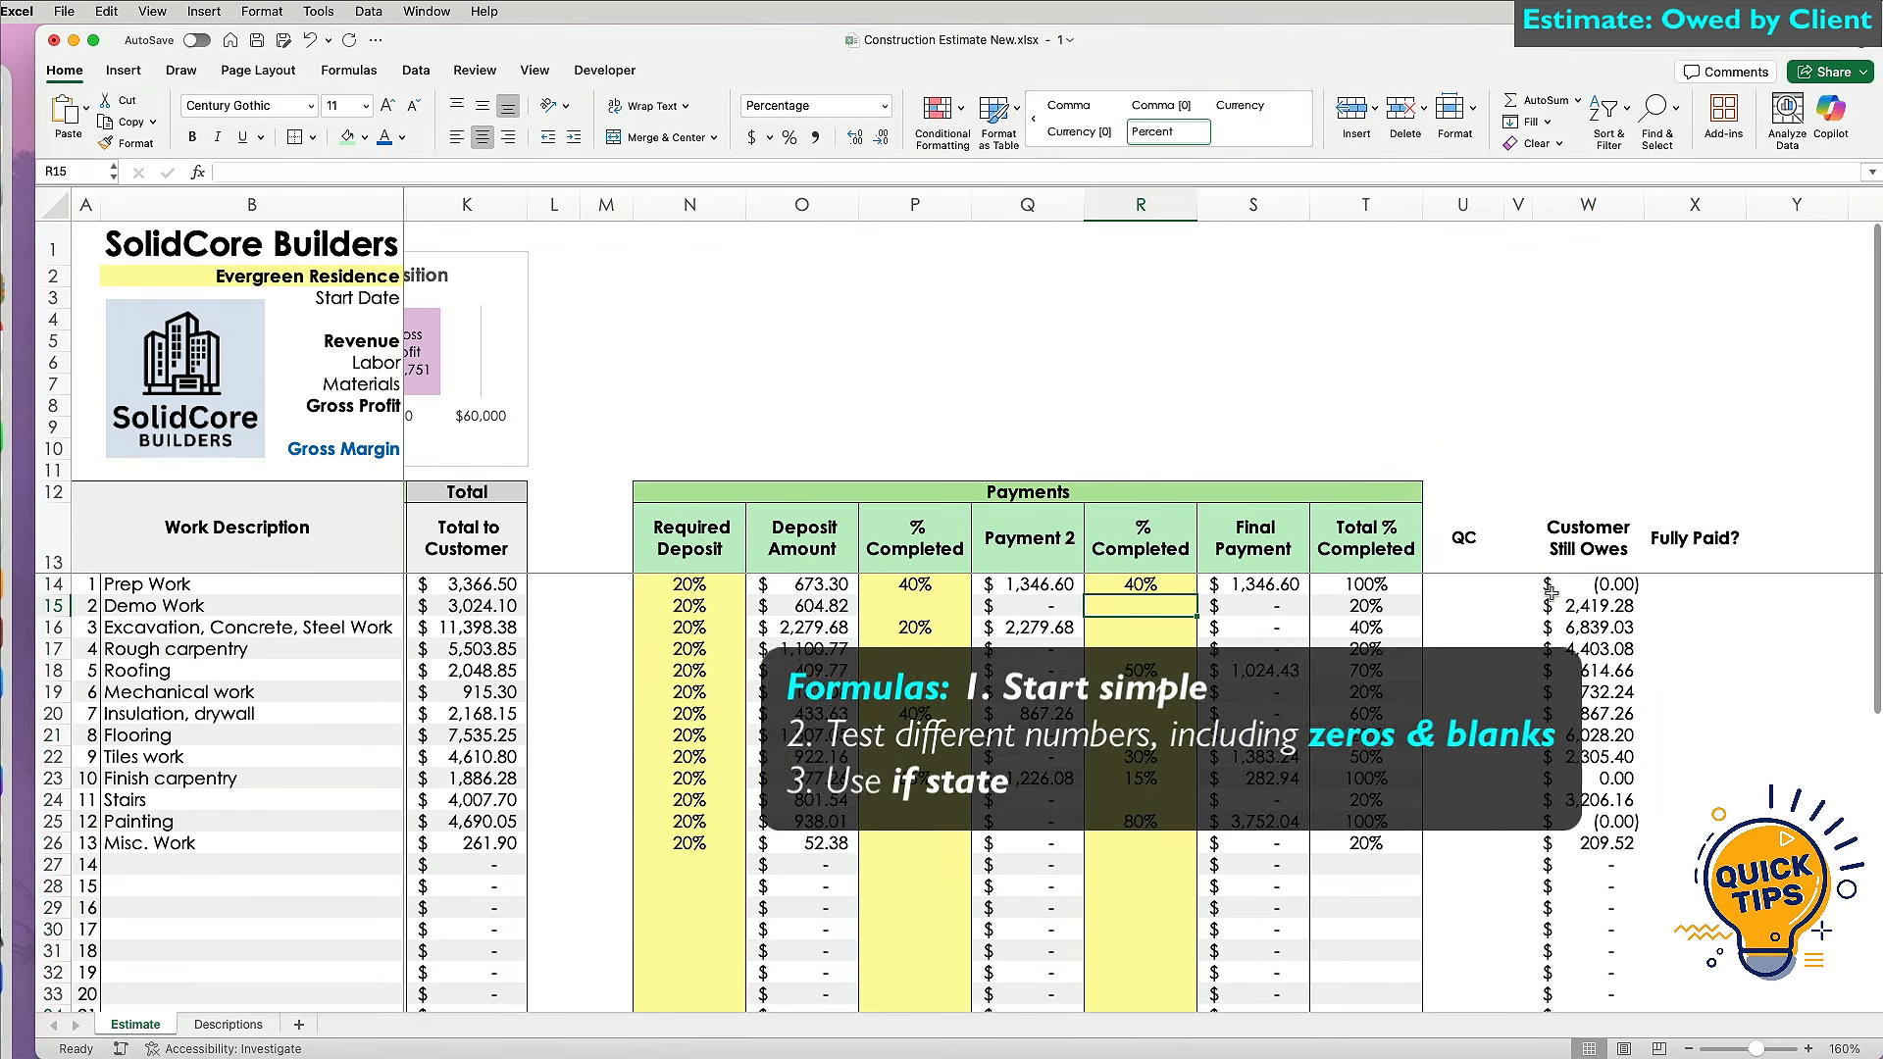
click(1557, 592)
scroll(1604, 656, right, 3)
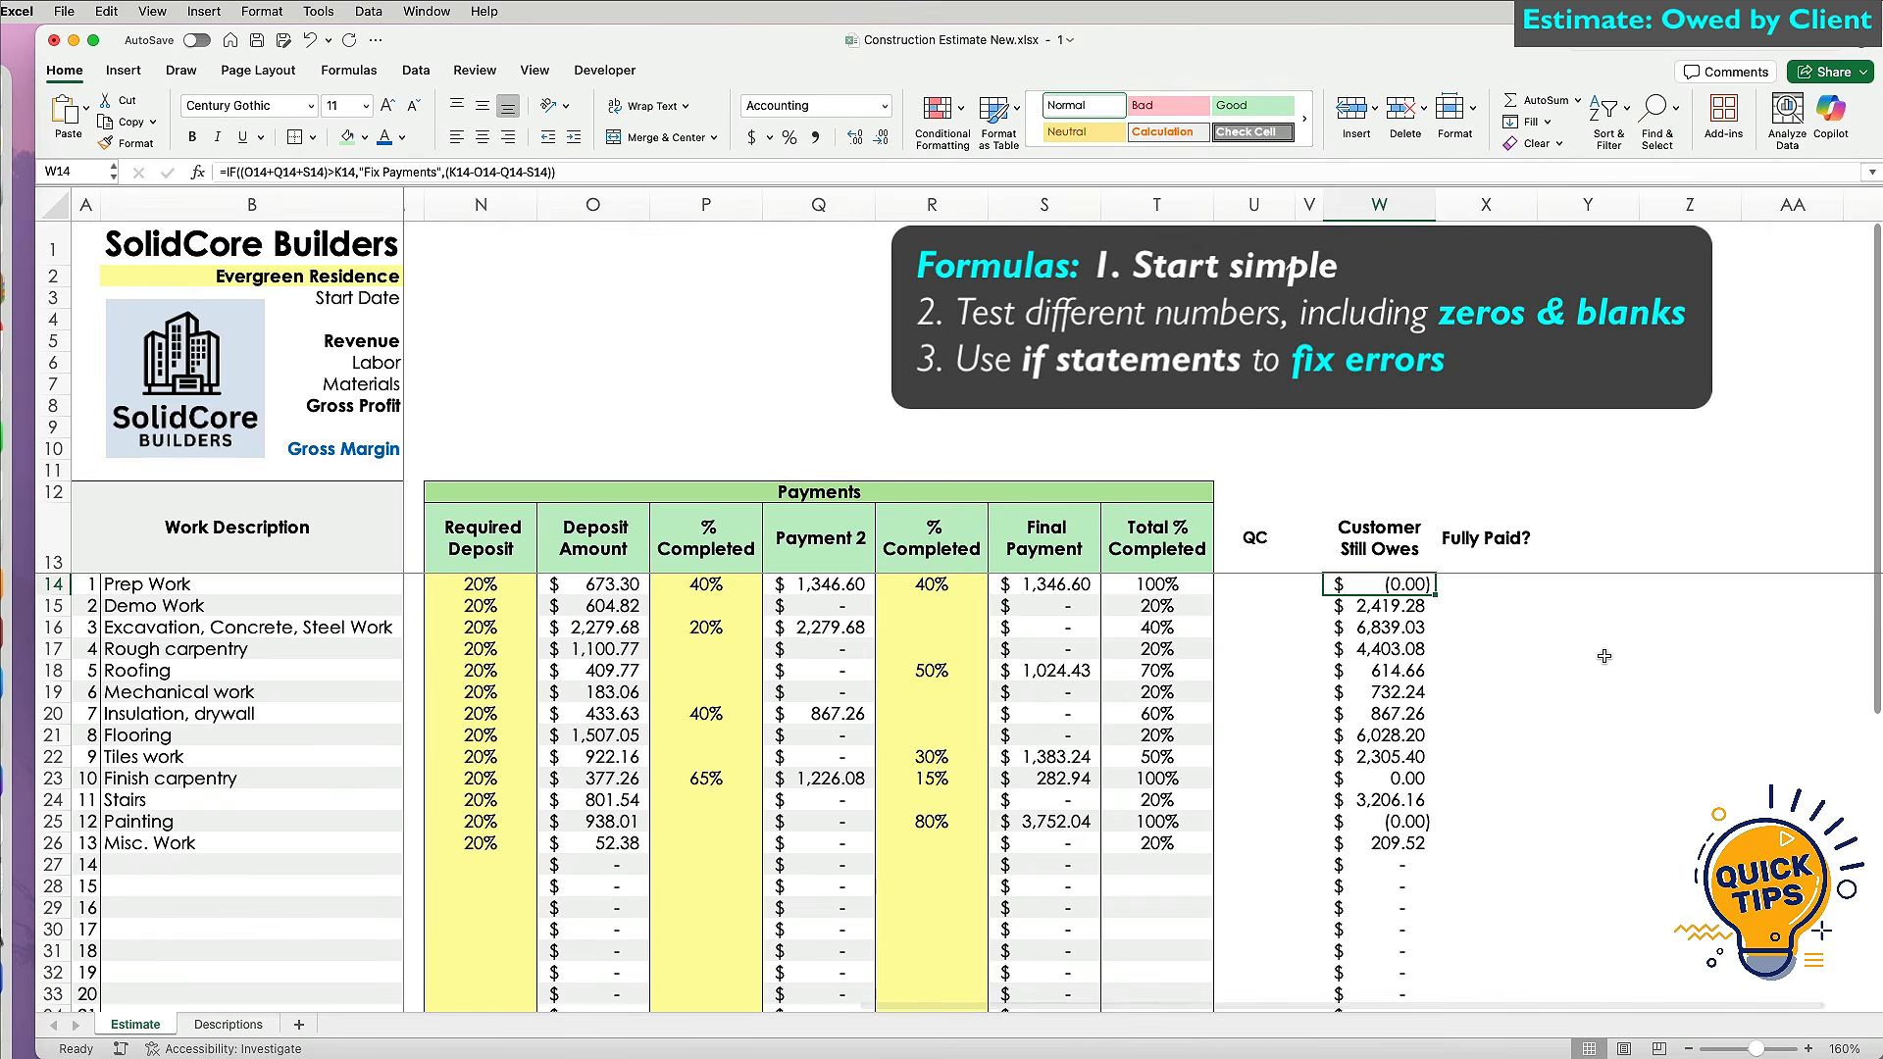
click(1504, 584)
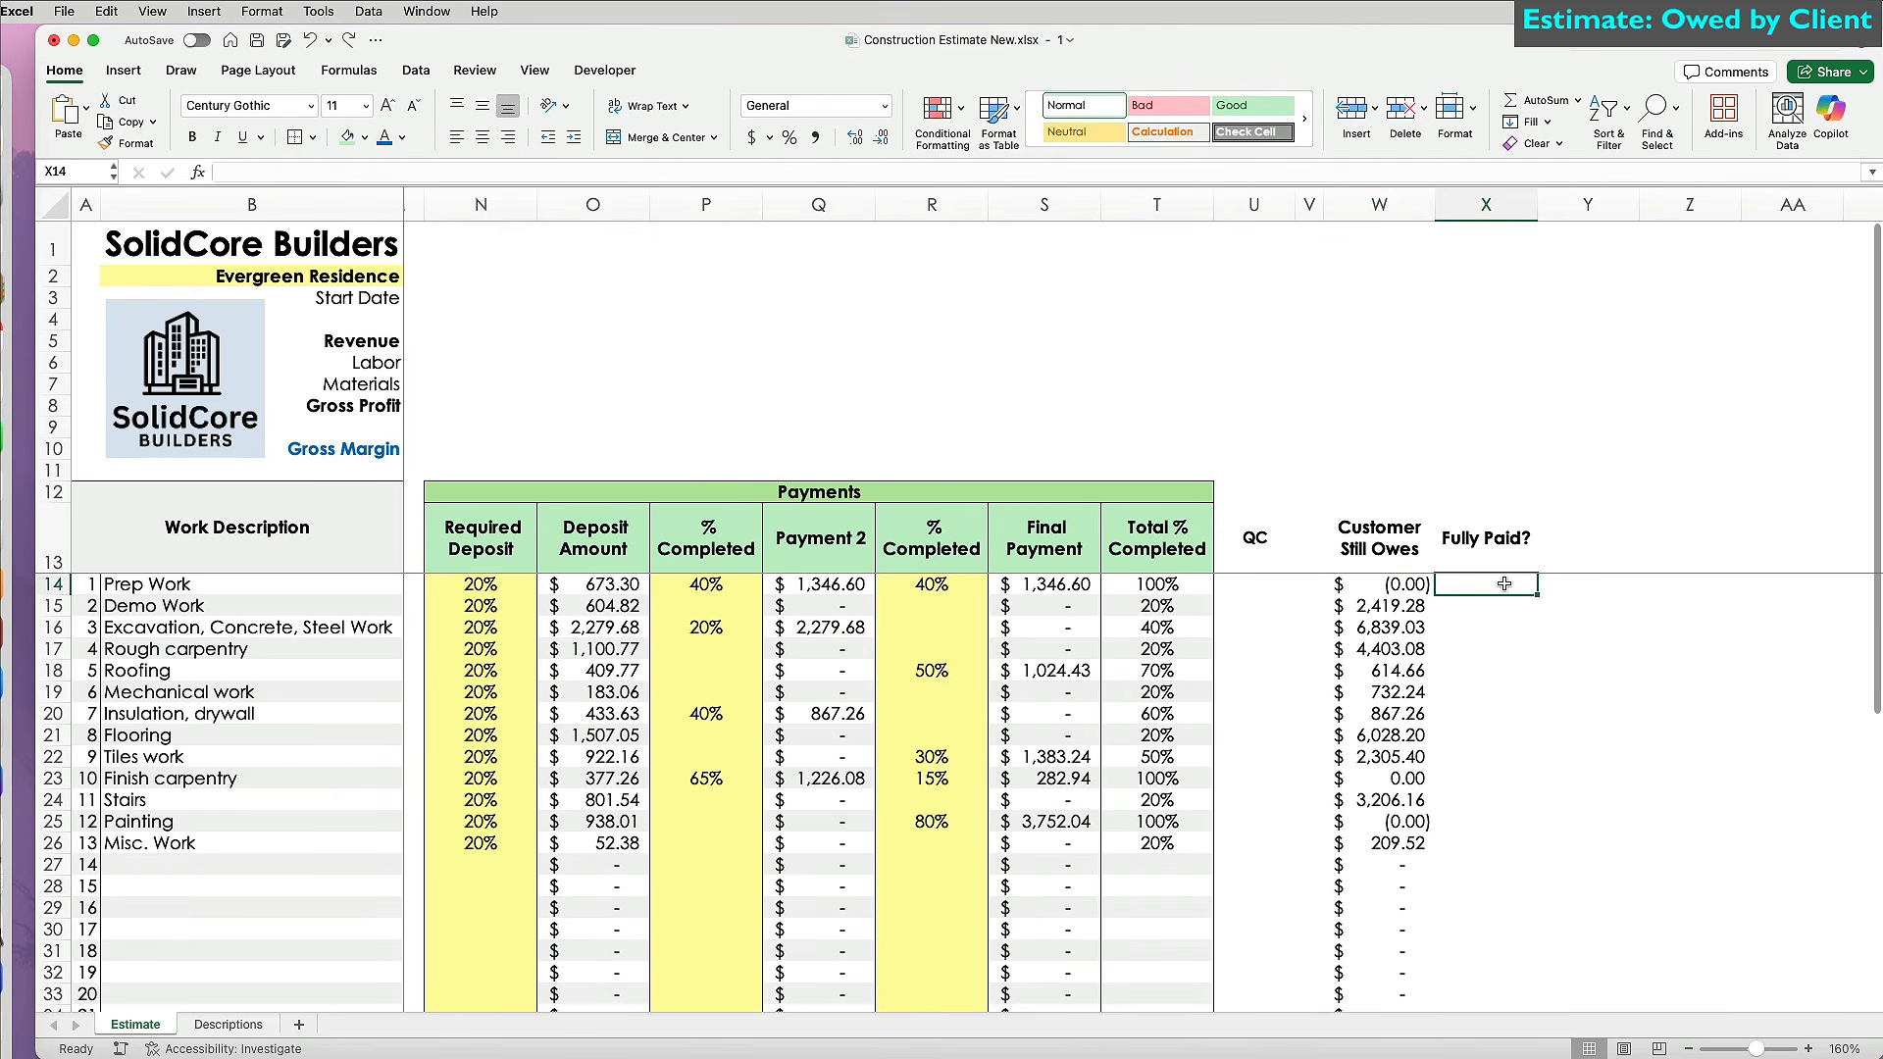
Enter =IF(W14>0,"No","Yes") in X14, fill it down, and centre the column.
text(=if()
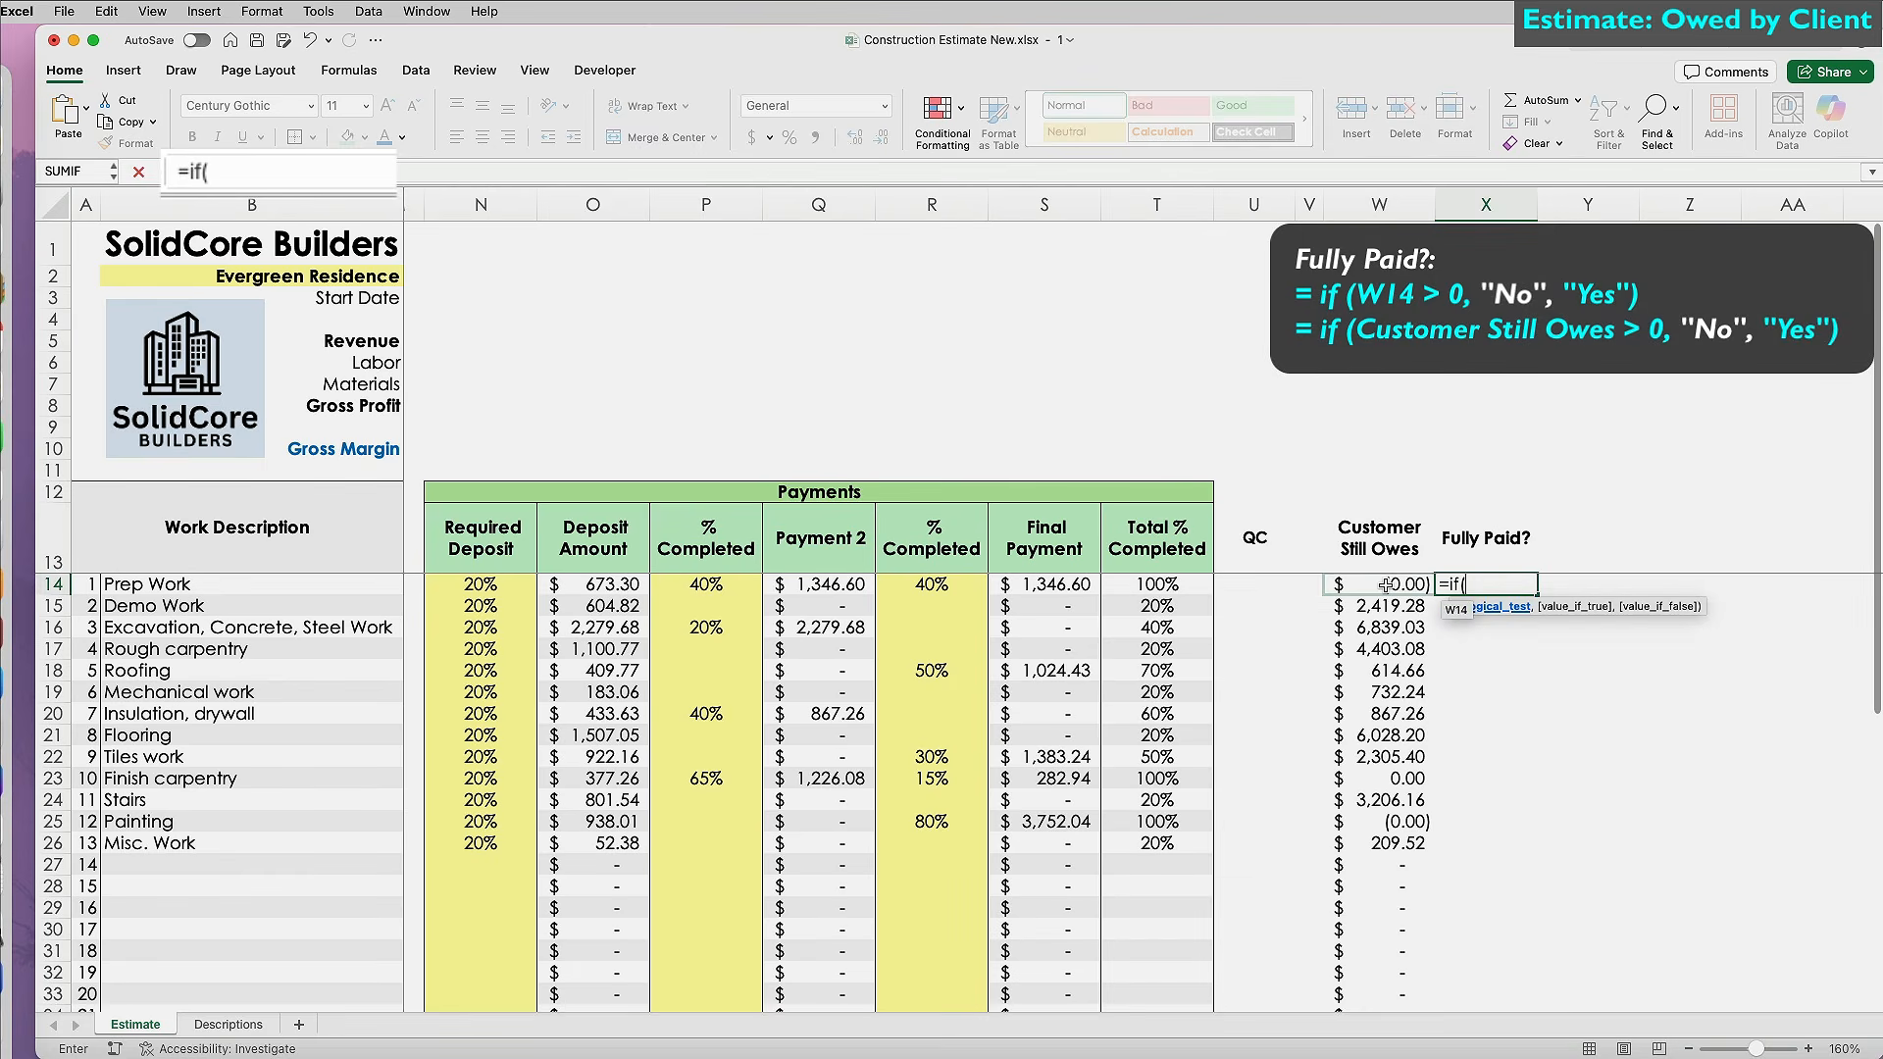
click(1385, 585)
text(>0,"No","Yes"))
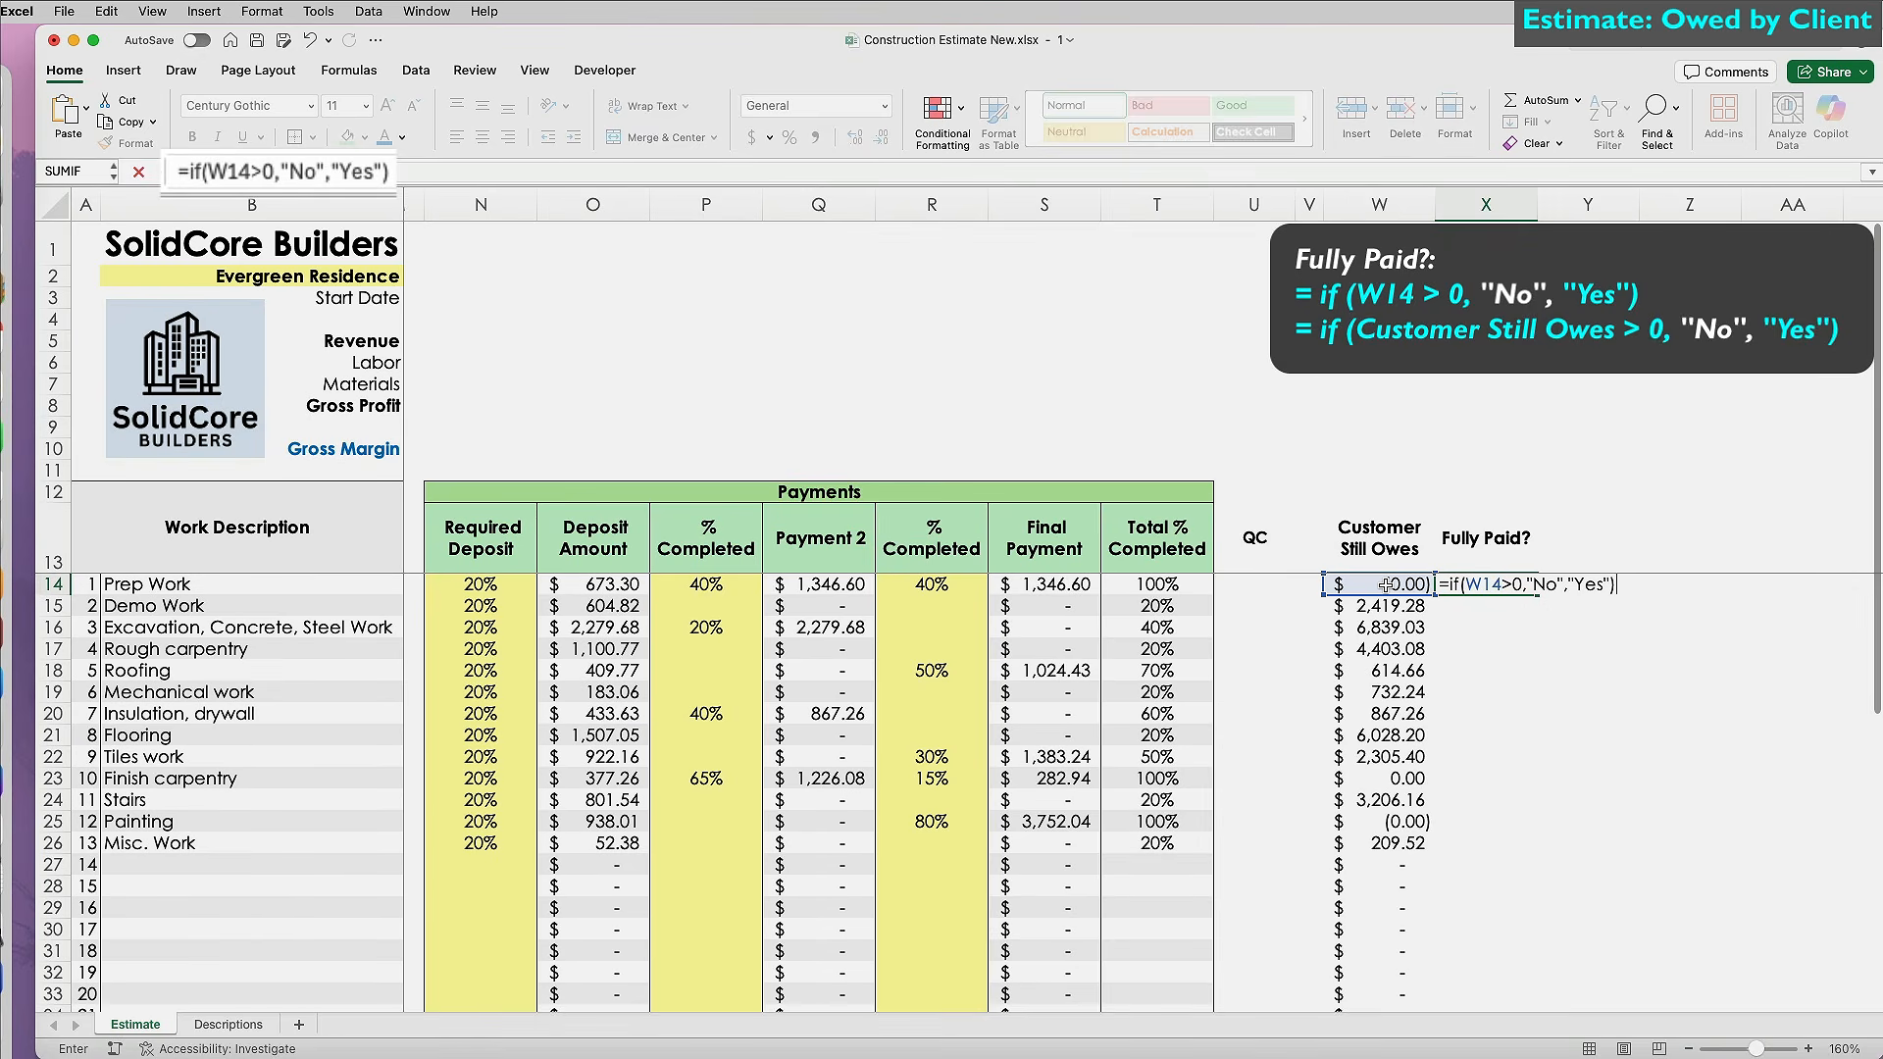
key(ctrl+Return)
double_click(1535, 595)
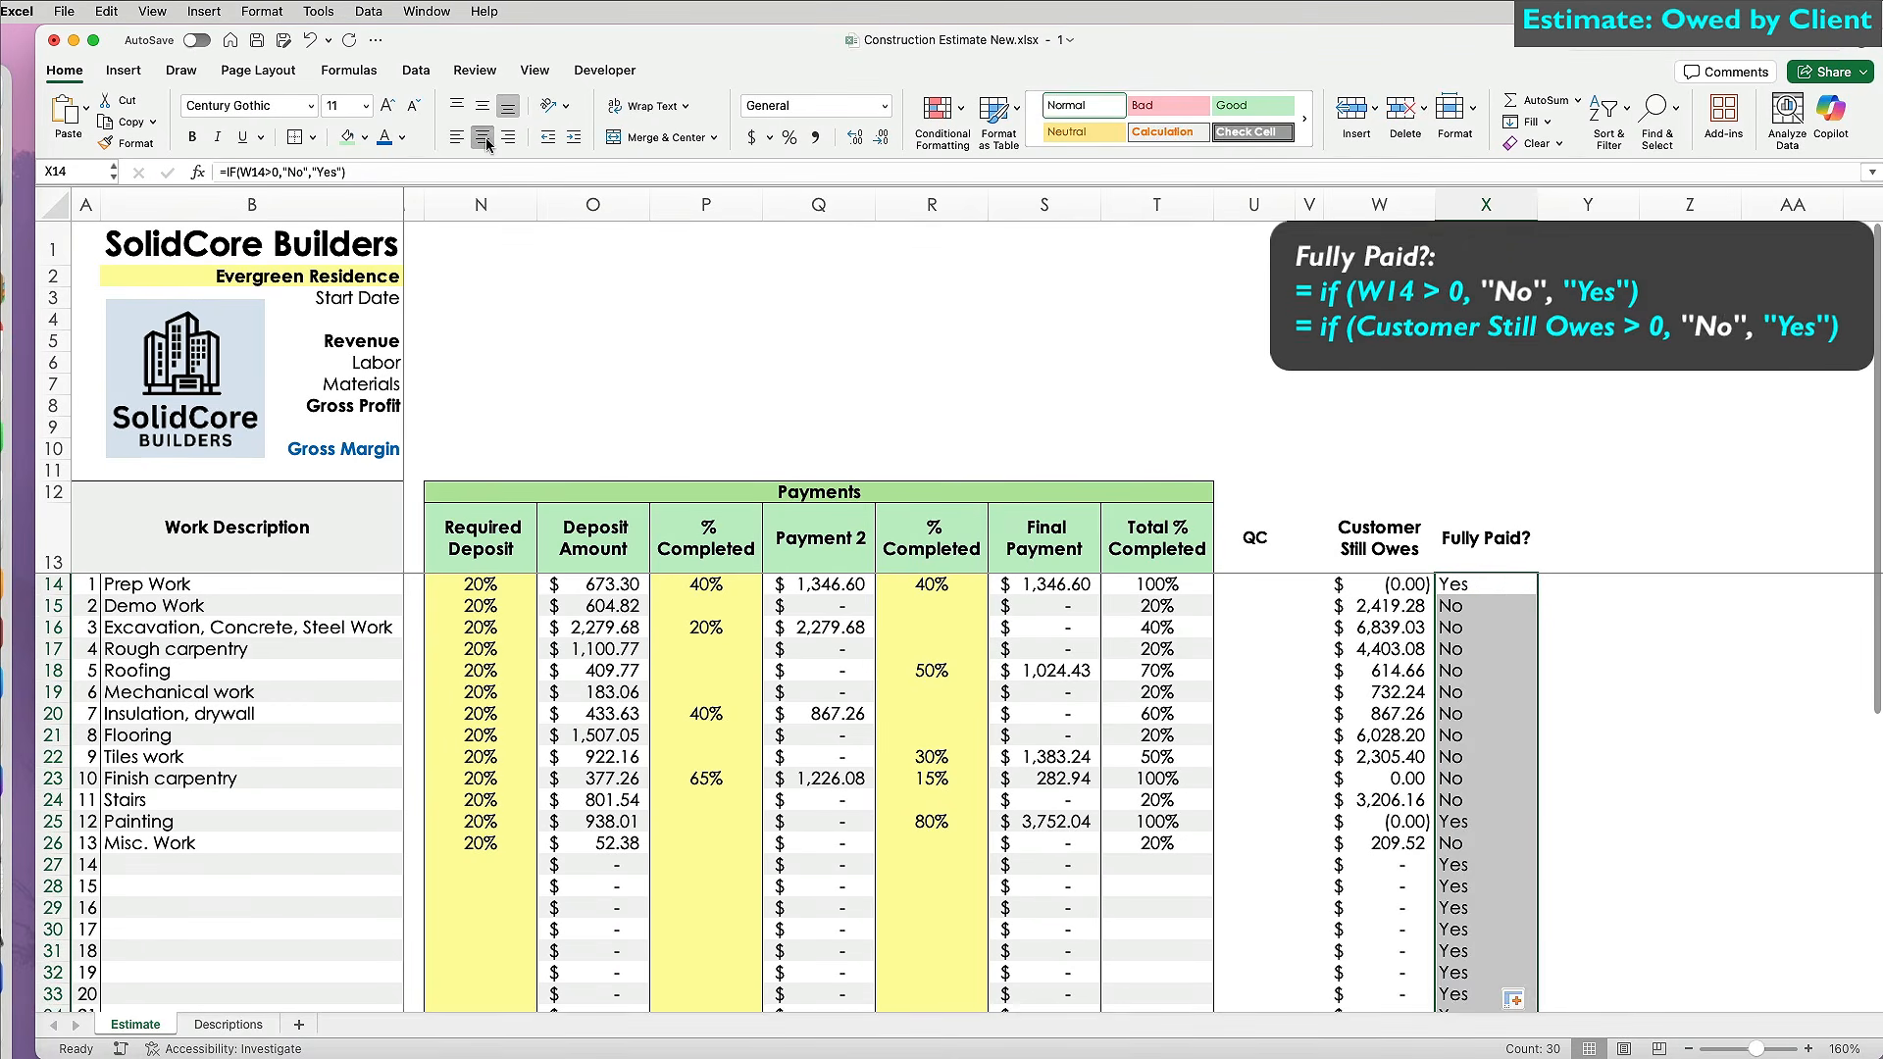
click(482, 136)
Add a Text that Contains rule showing 'No' cells in red font.
click(938, 108)
mouse_move(1030, 142)
click(1248, 238)
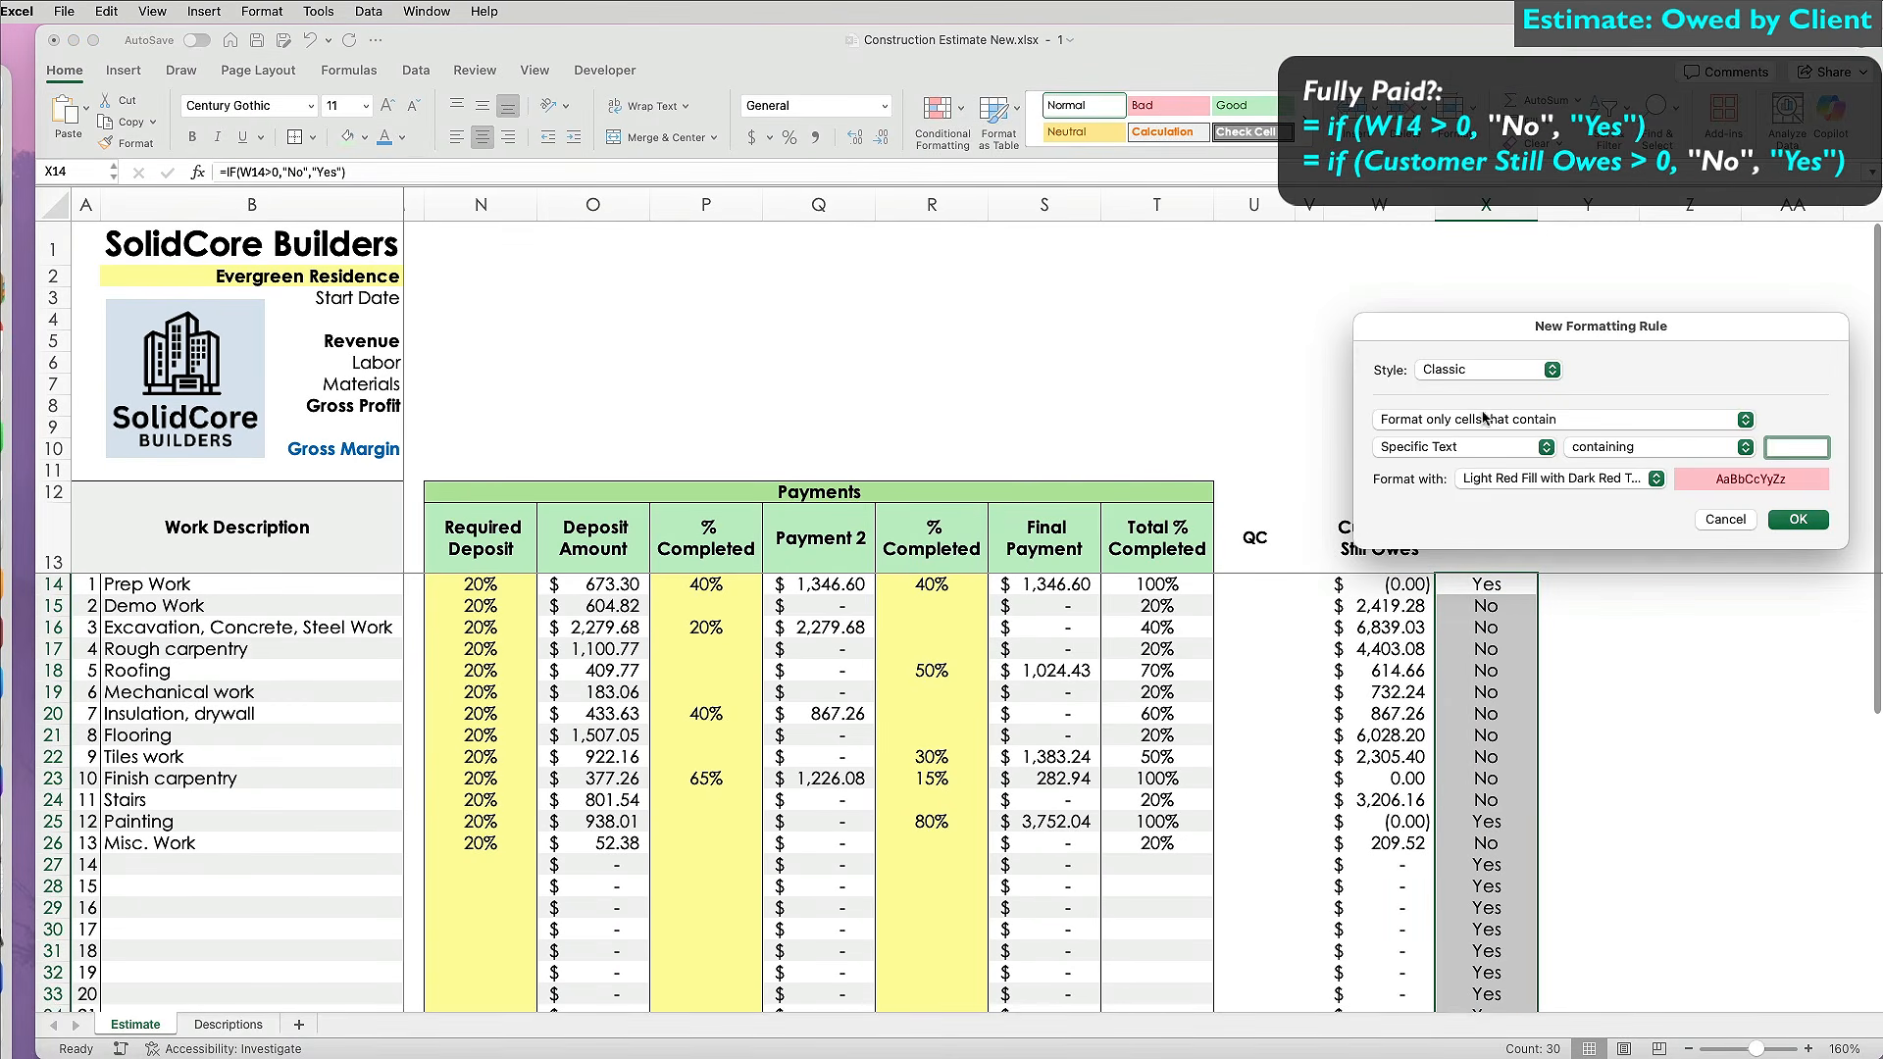
click(1657, 479)
click(1510, 624)
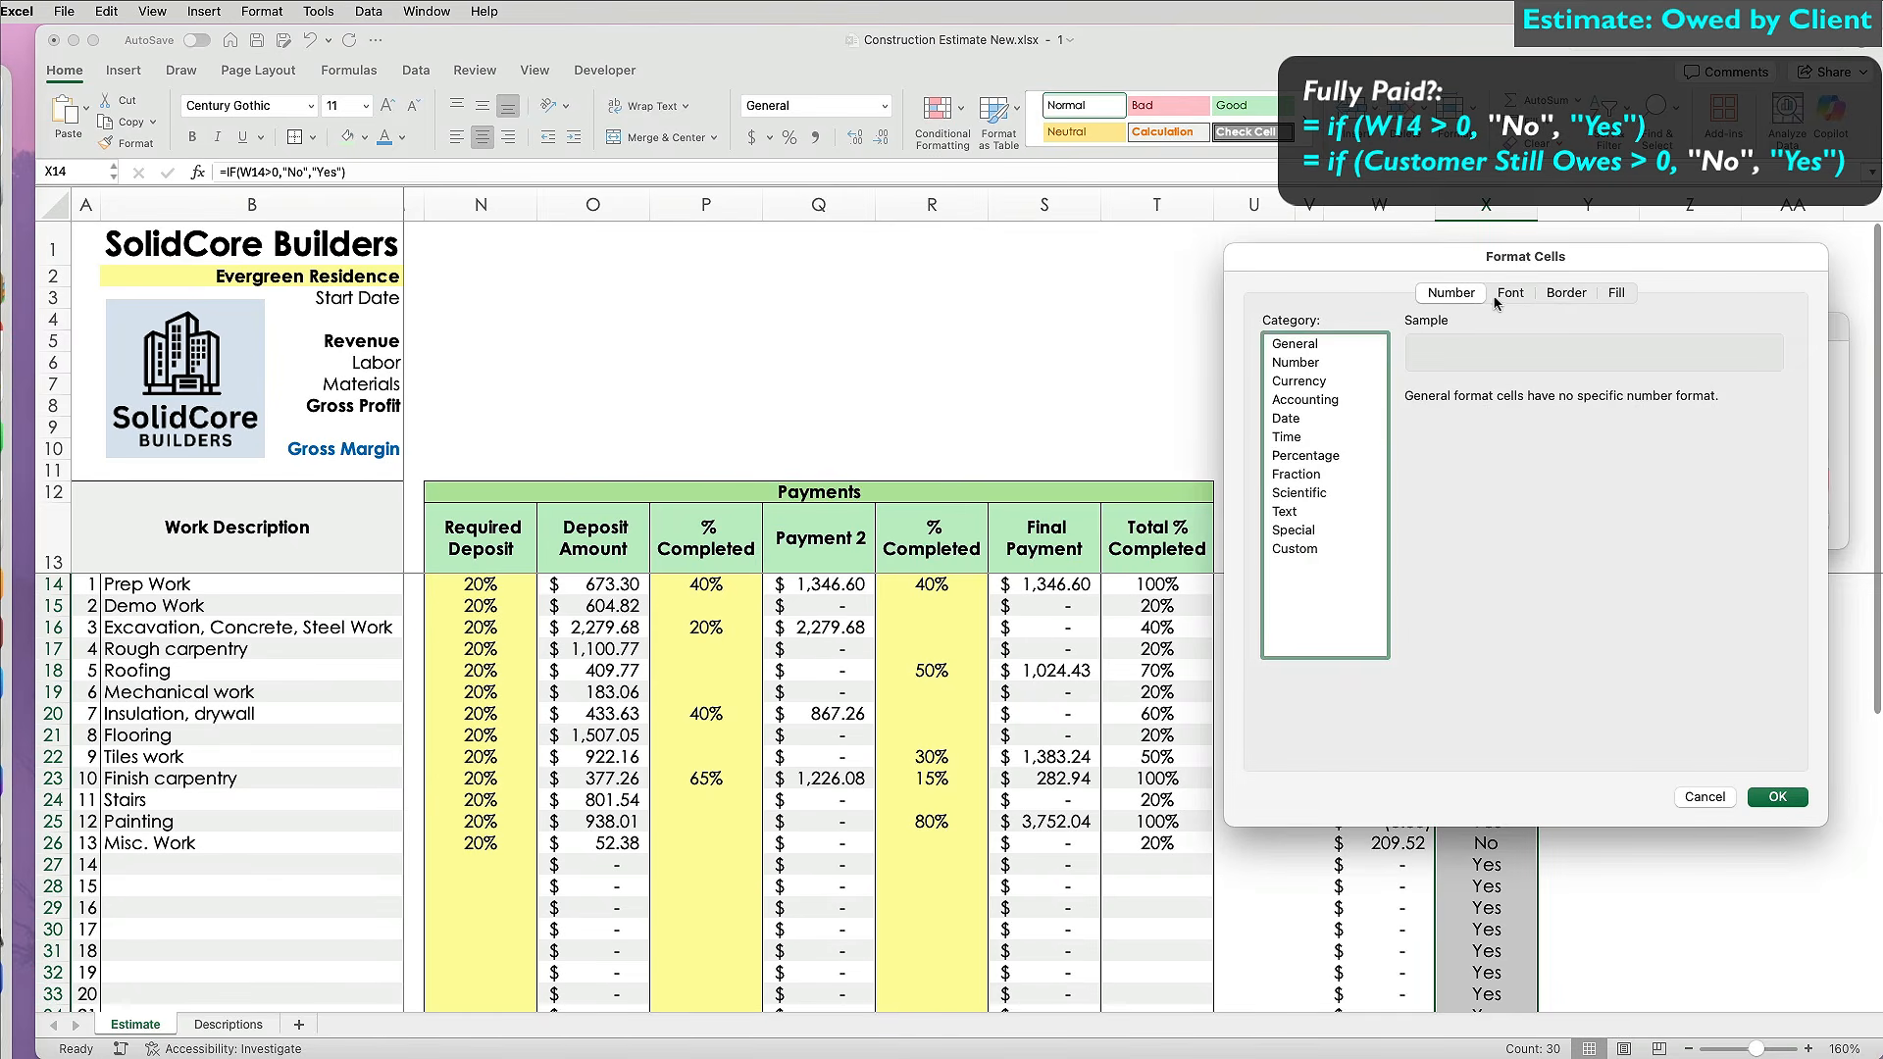
click(1510, 292)
click(1653, 517)
click(1575, 740)
click(1616, 292)
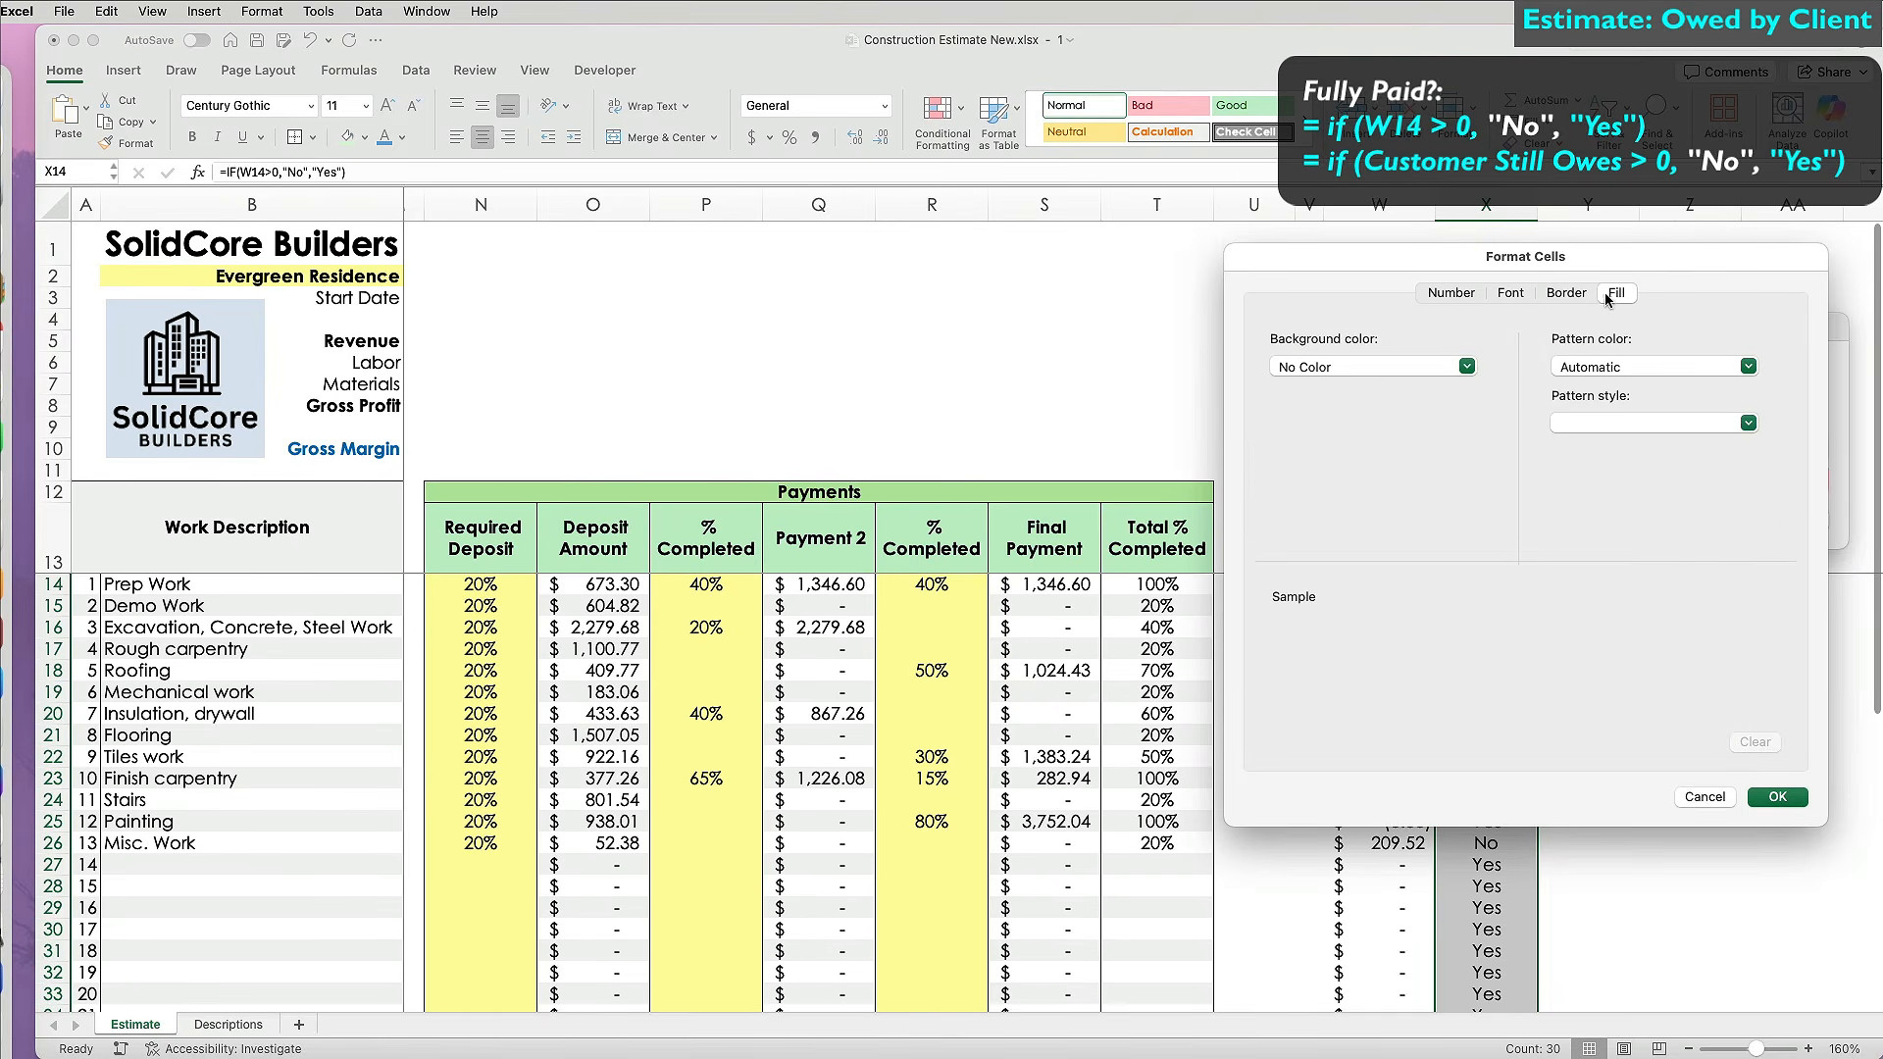
click(1777, 796)
click(1796, 517)
Add a Text that Contains rule giving 'Yes' cells a light-green fill.
click(942, 118)
mouse_move(1010, 145)
click(1177, 228)
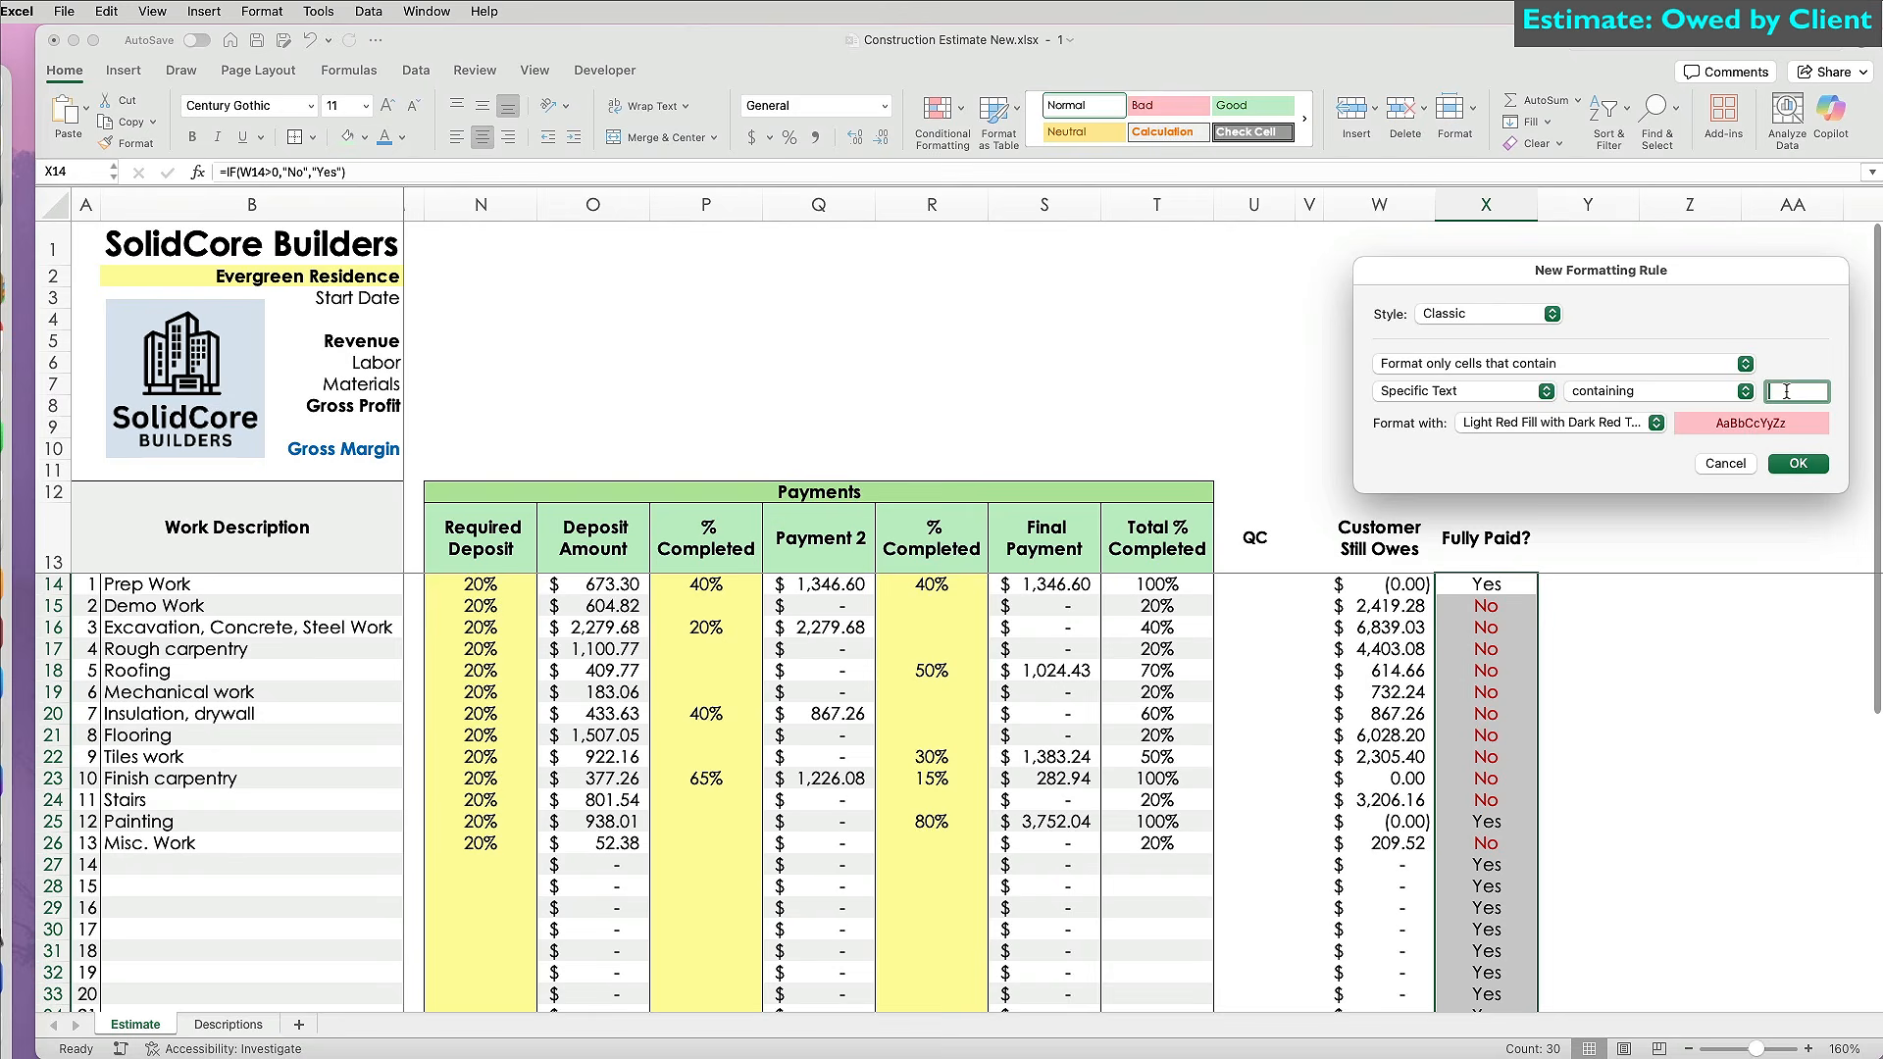
click(1656, 424)
click(1513, 551)
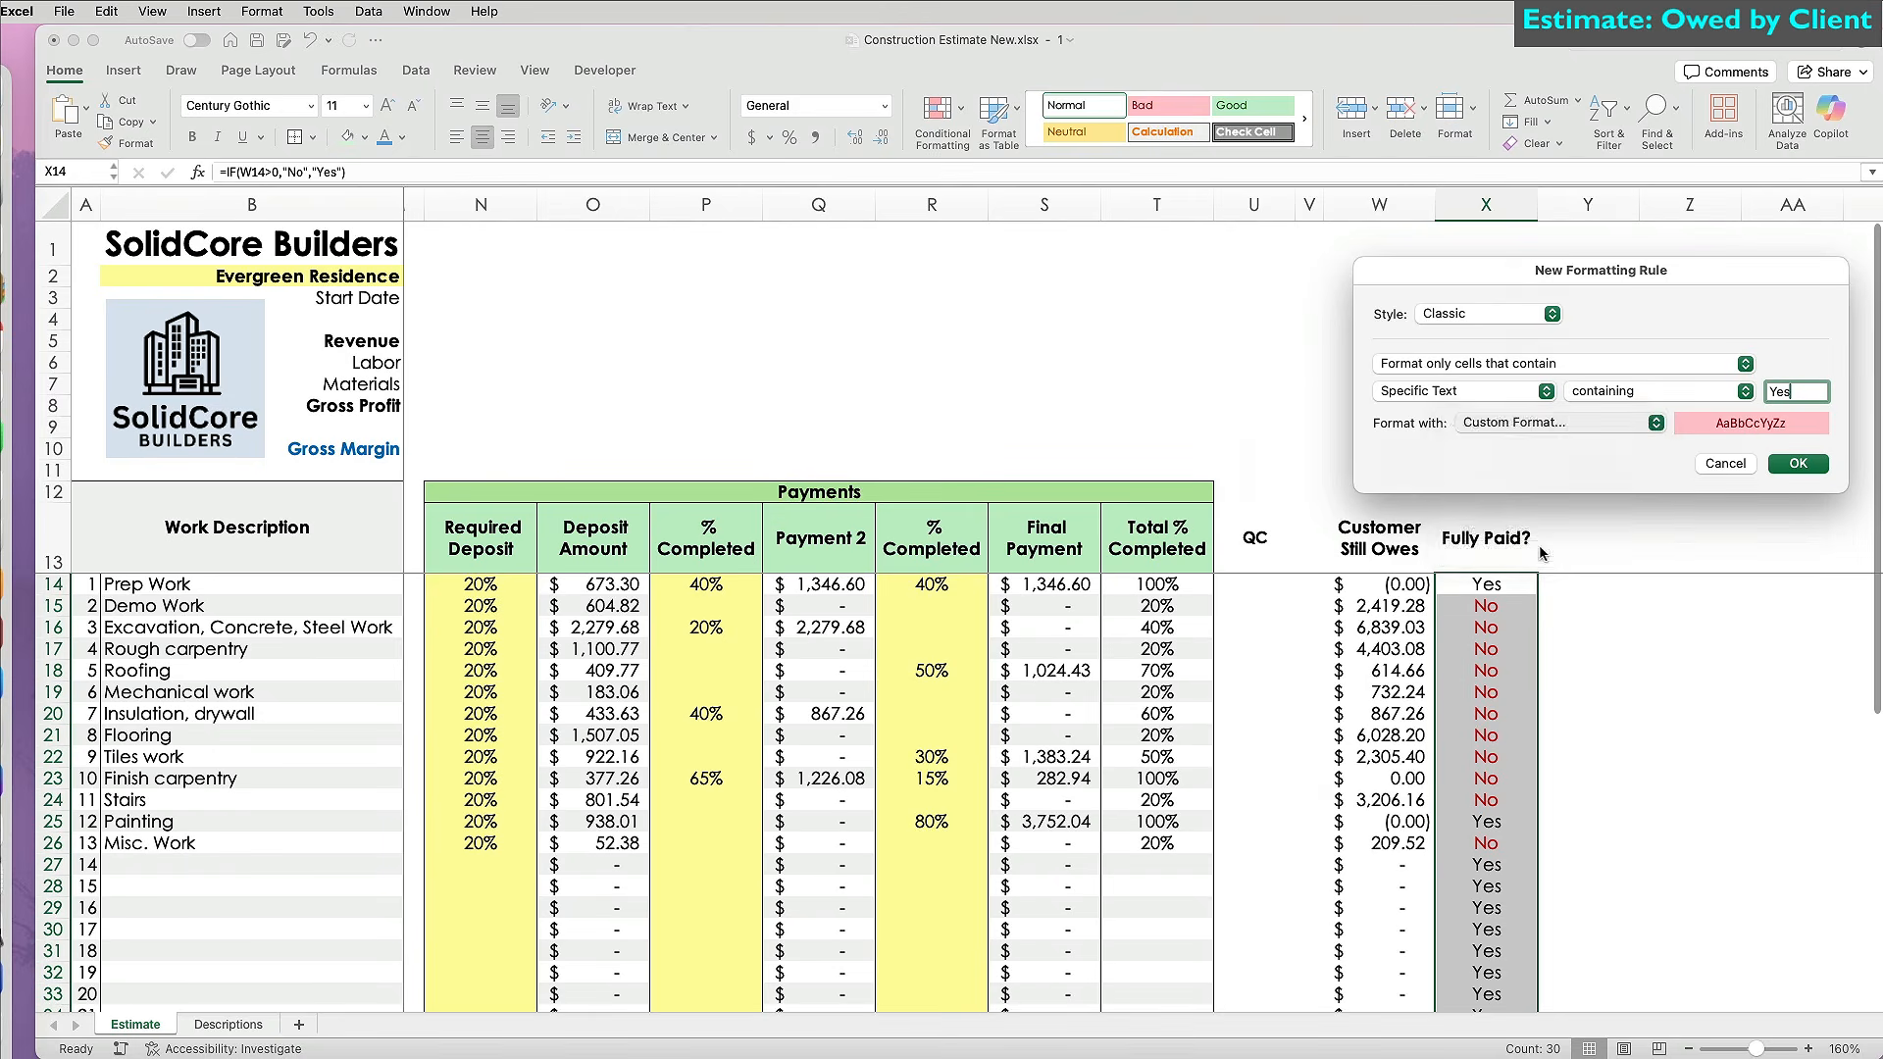
click(1453, 350)
click(1275, 632)
click(1505, 281)
click(1589, 400)
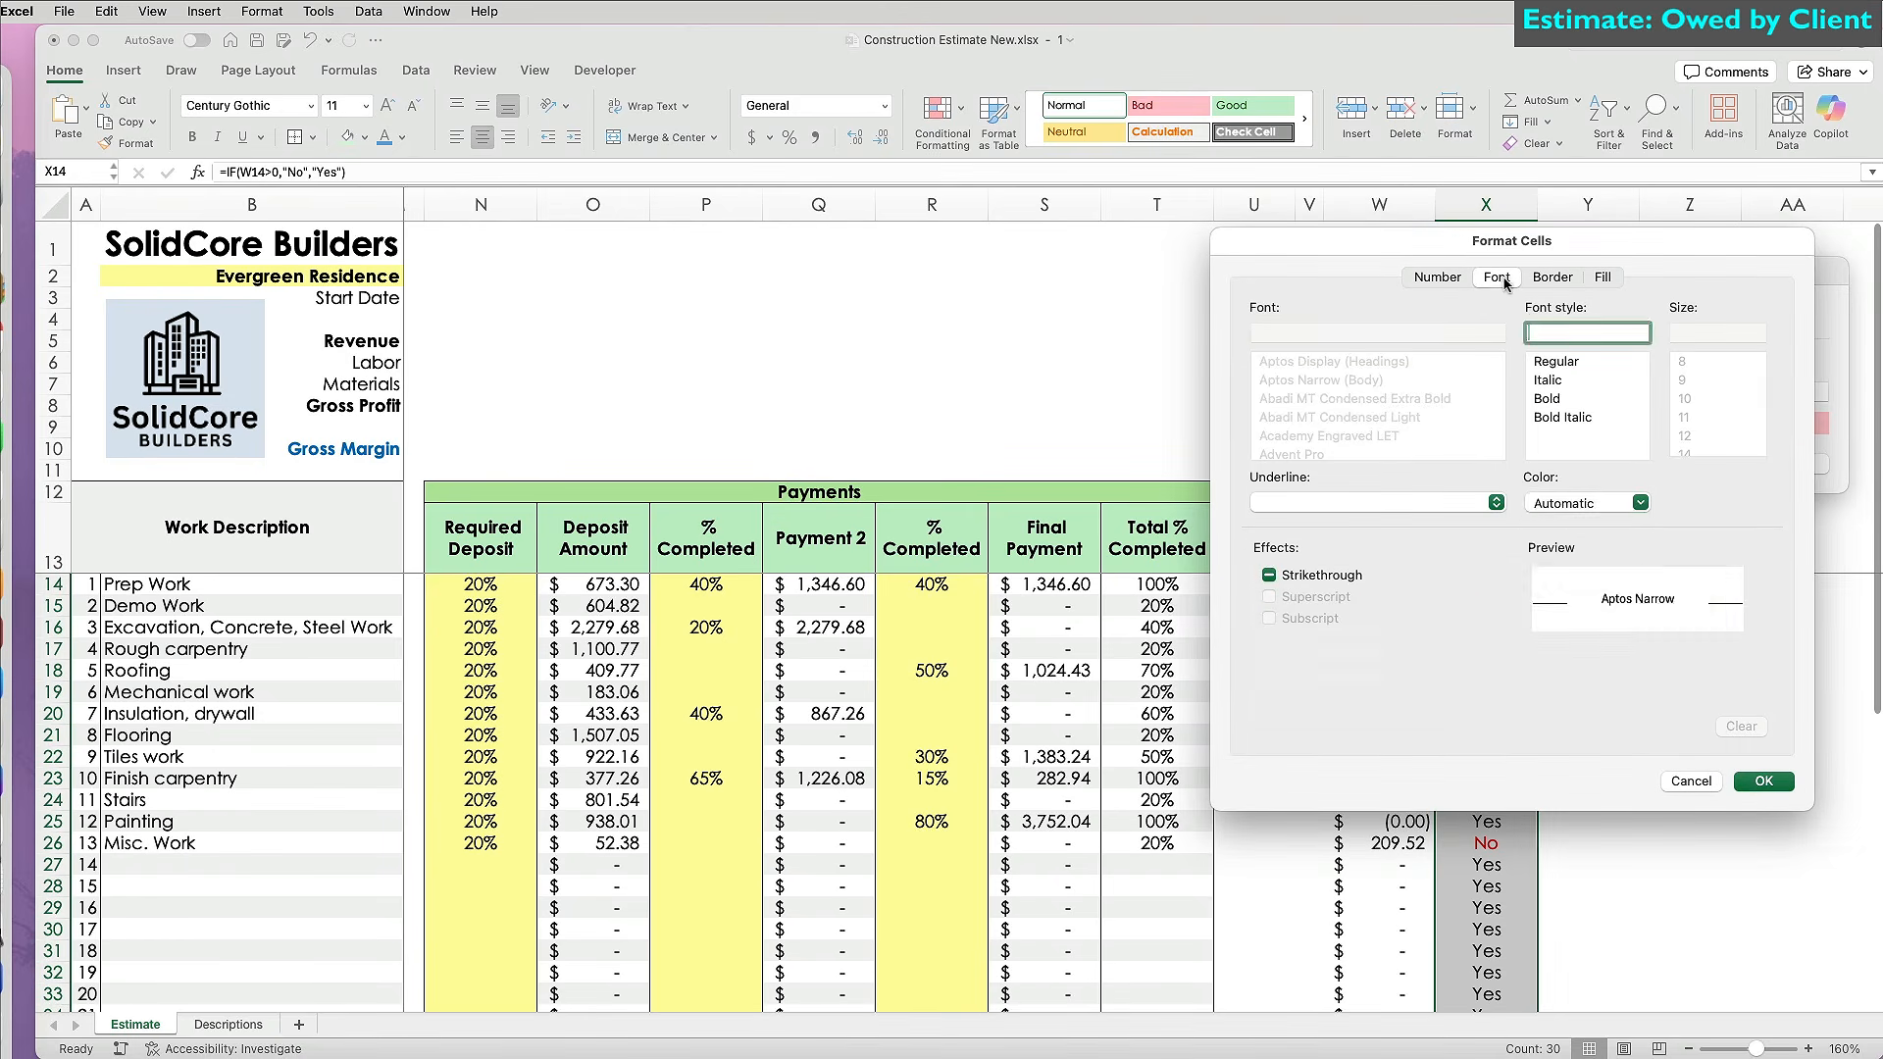
click(1560, 545)
click(1763, 781)
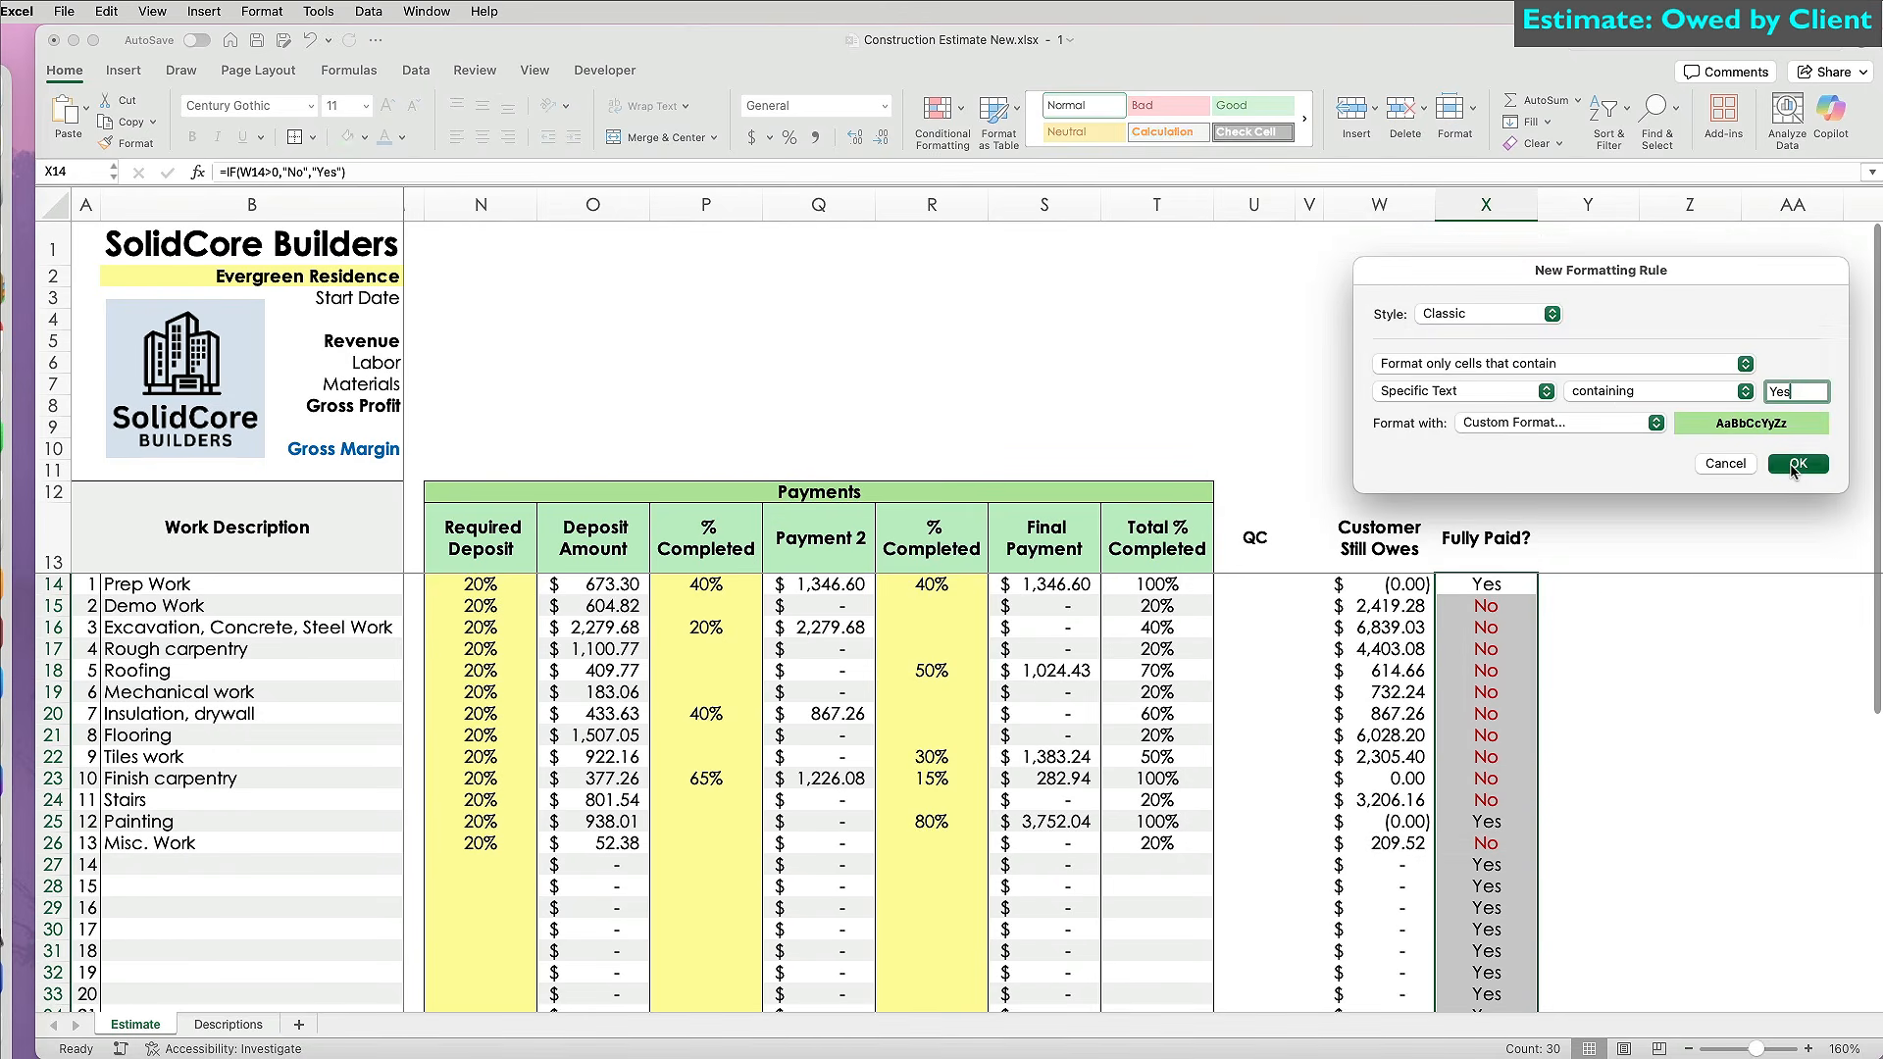
click(1793, 469)
click(1631, 752)
scroll(1630, 751, down, 5)
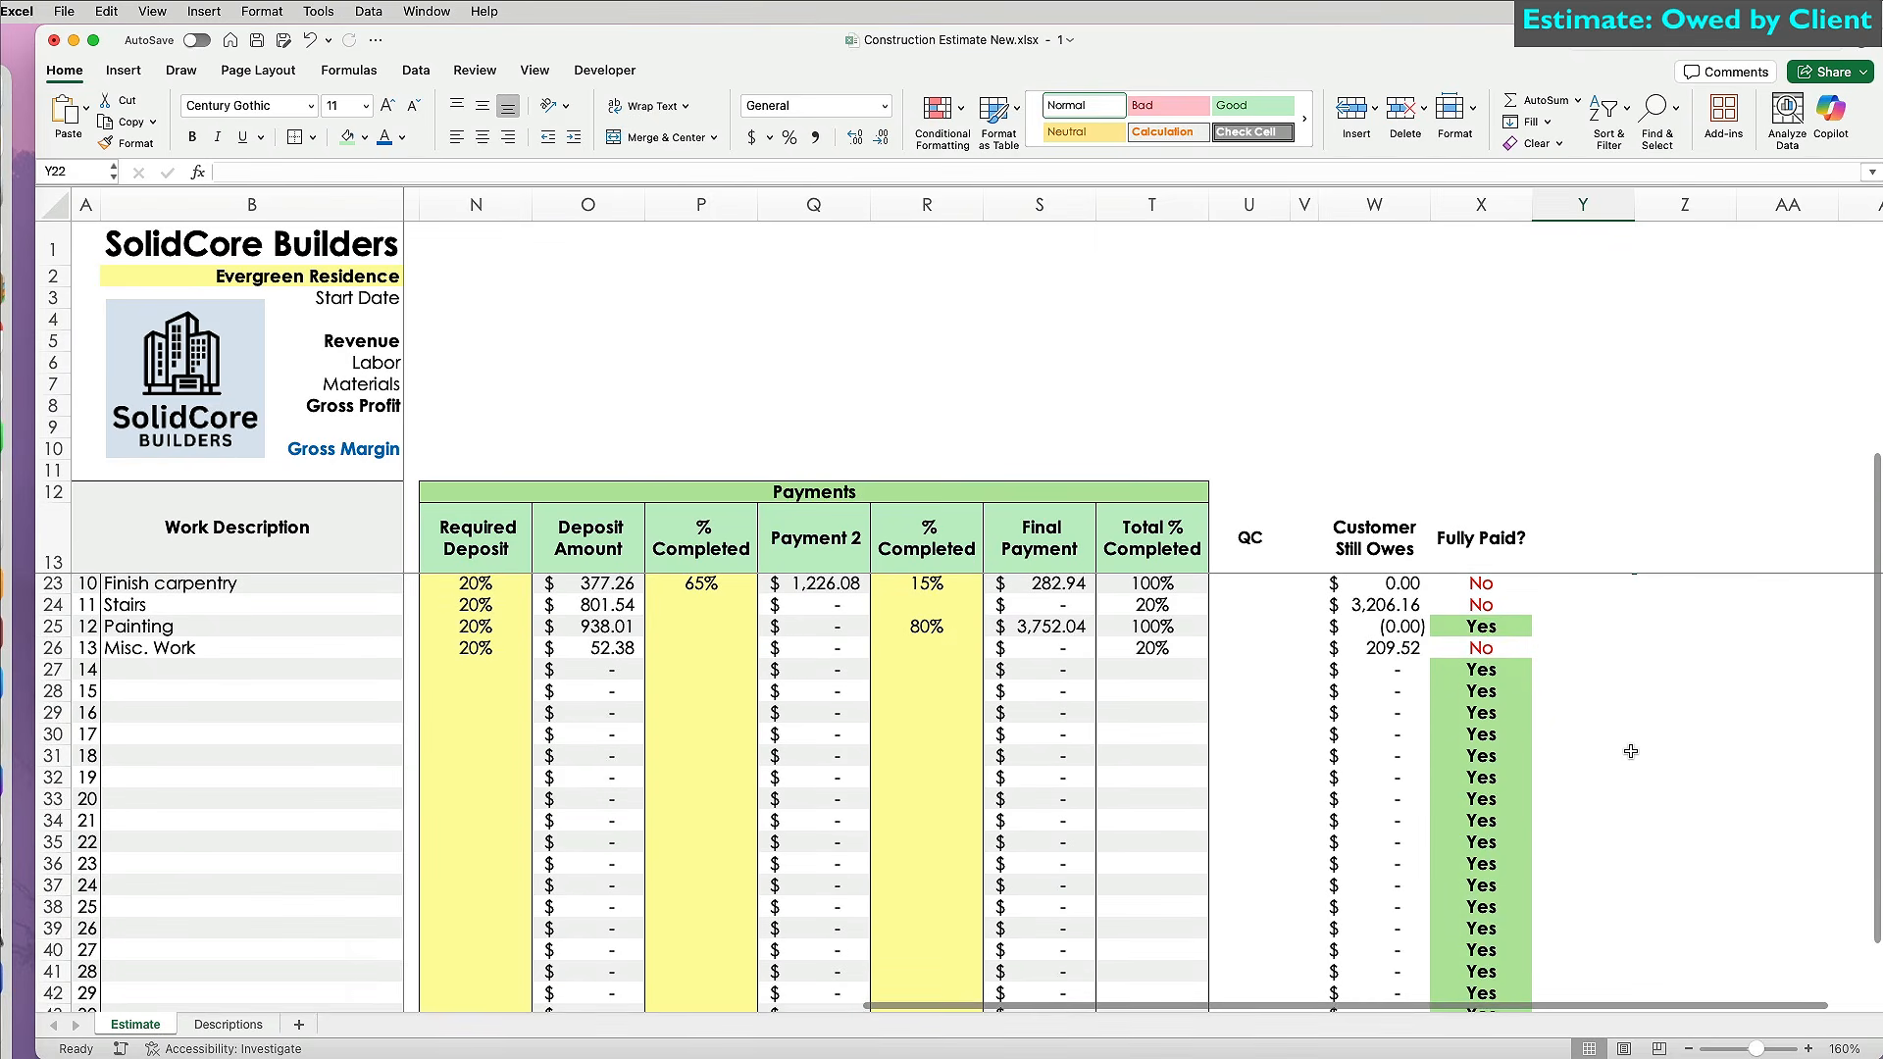
scroll(1630, 751, down, 4)
scroll(1631, 751, up, 9)
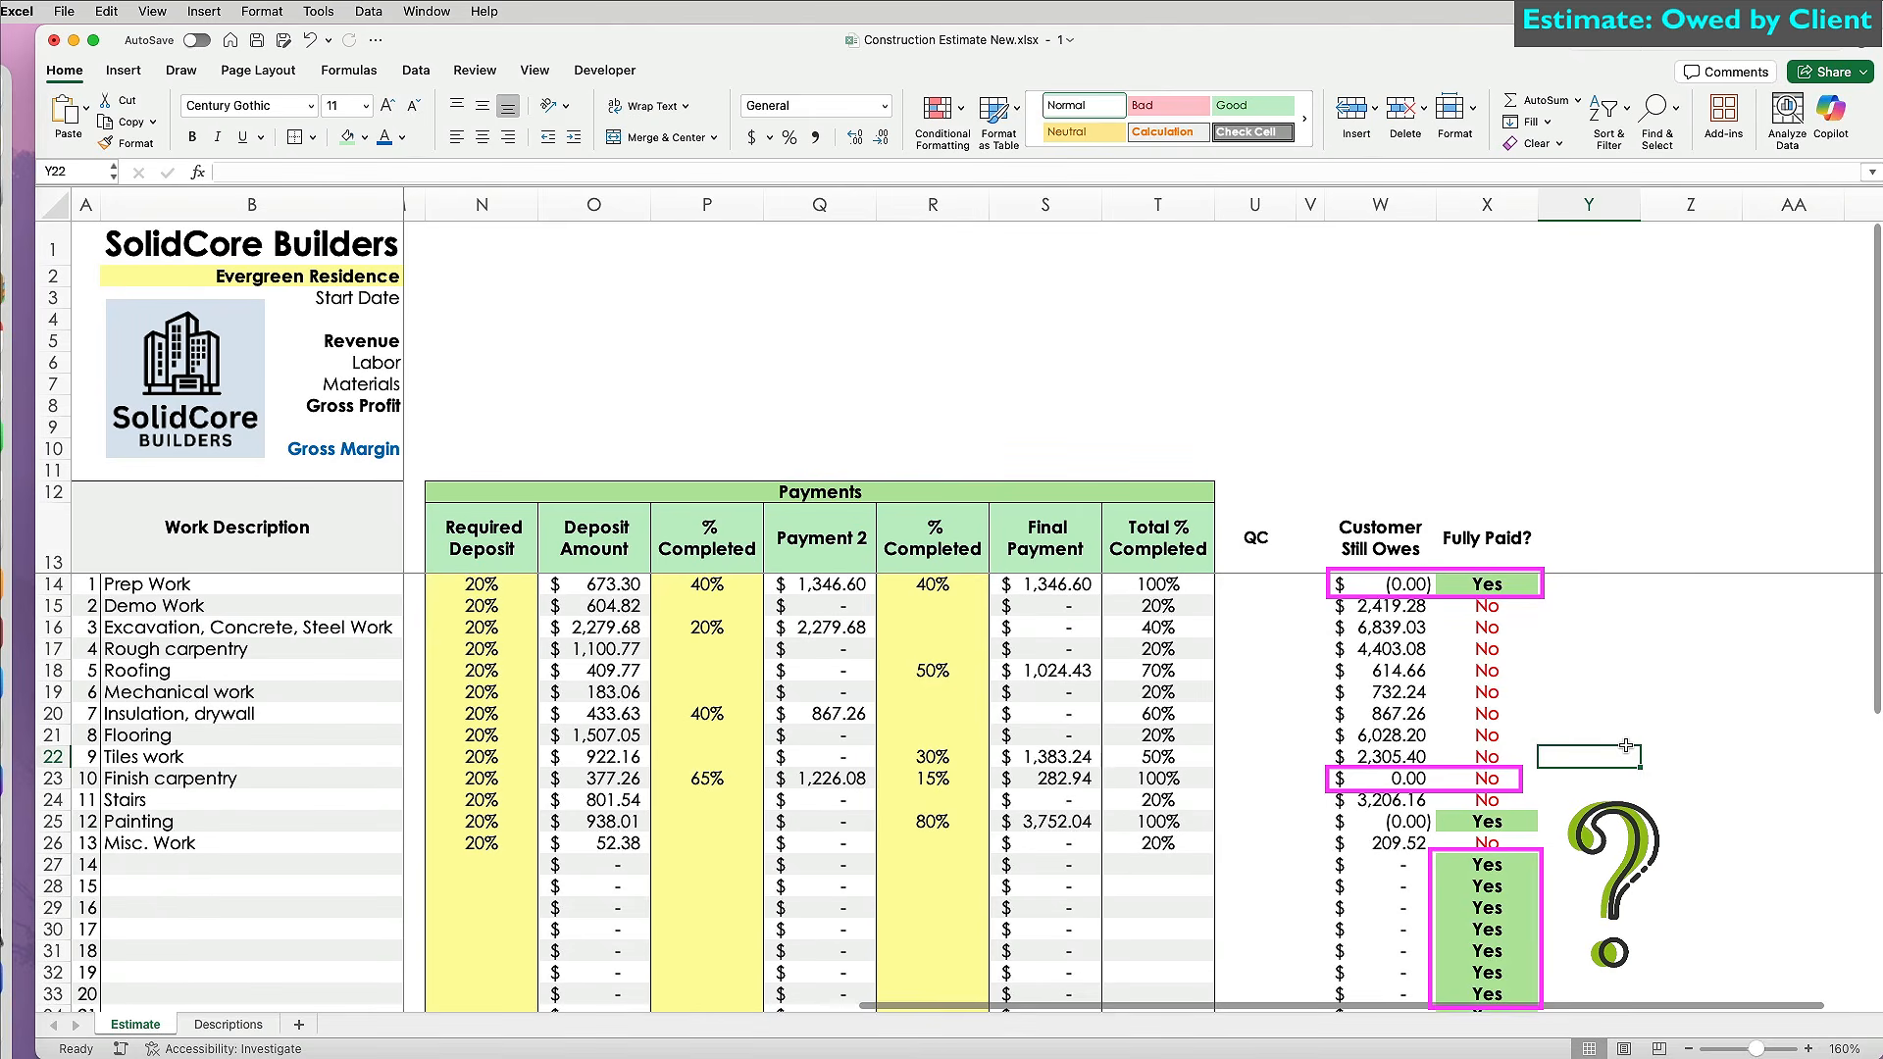
click(1487, 583)
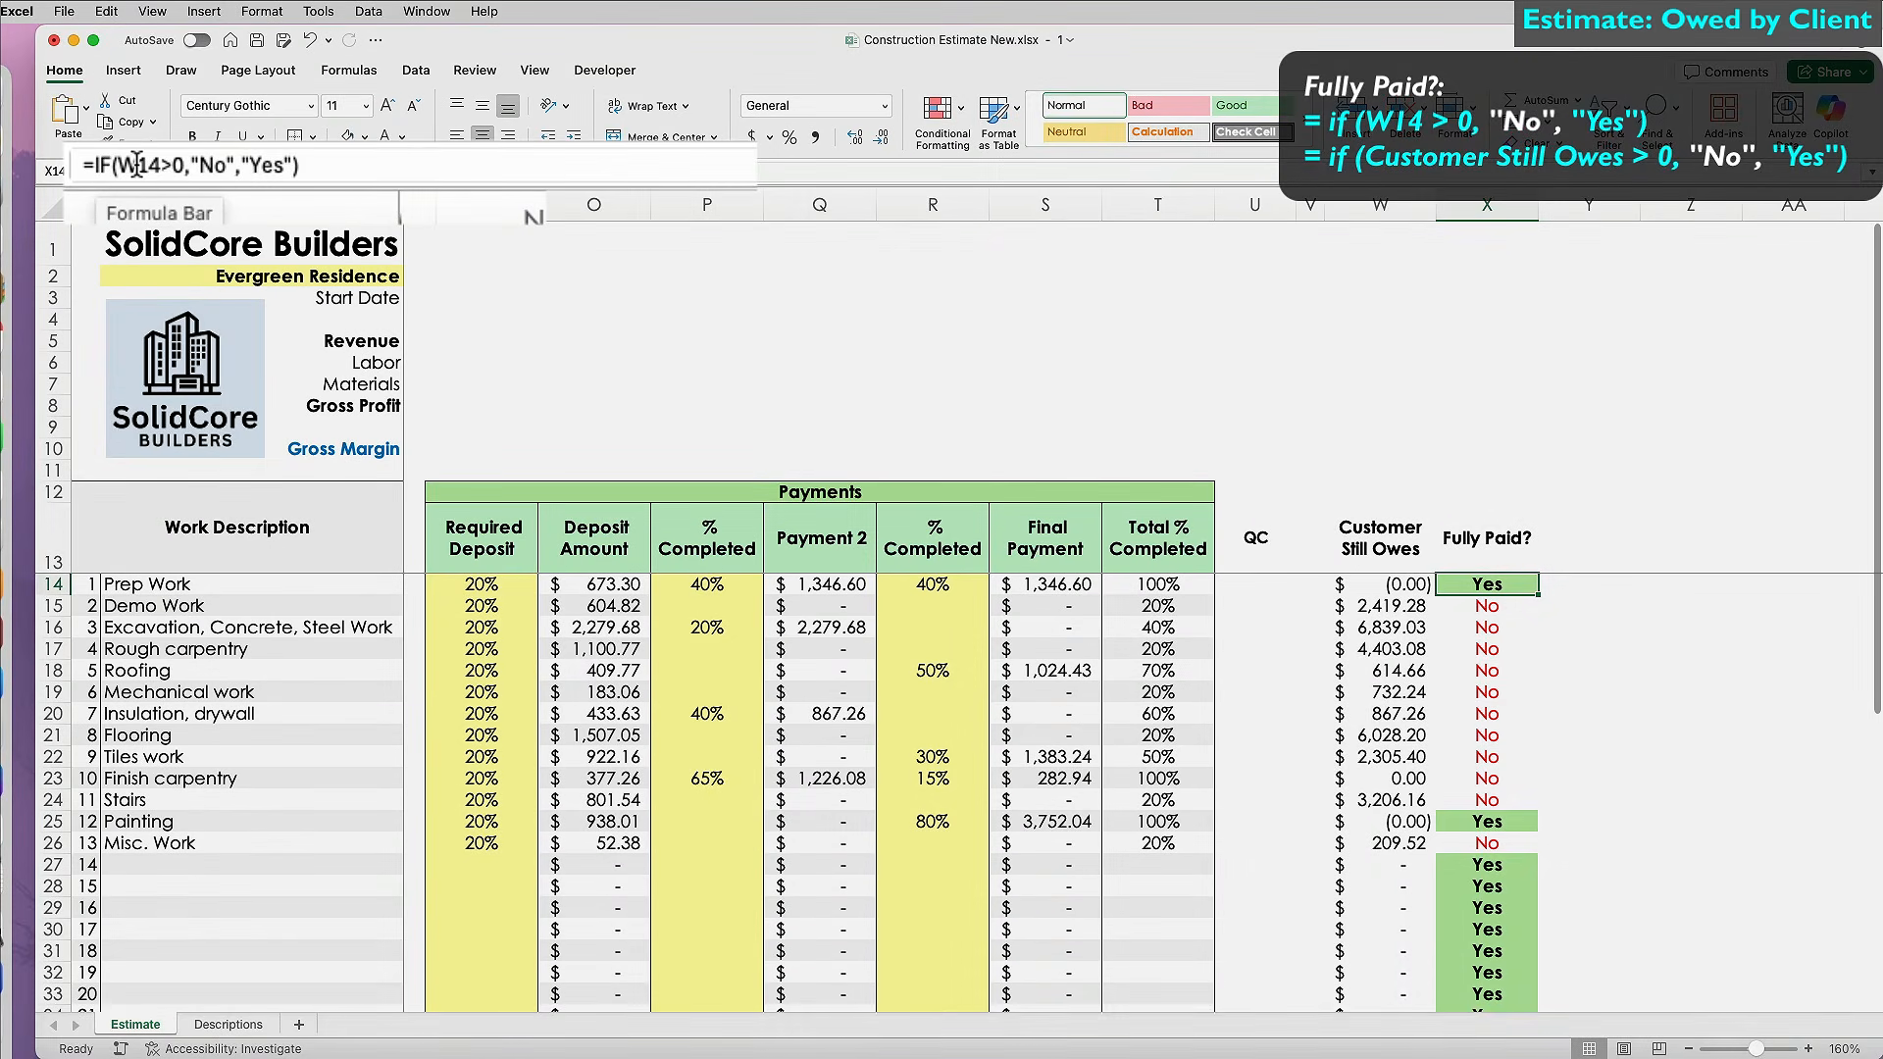
Replace X14 with =IF(K14>0,IF(ISNUMBER(W14),IF(ROUND(W14,2)=0,"Yes","No"),"No"),"").
click(347, 166)
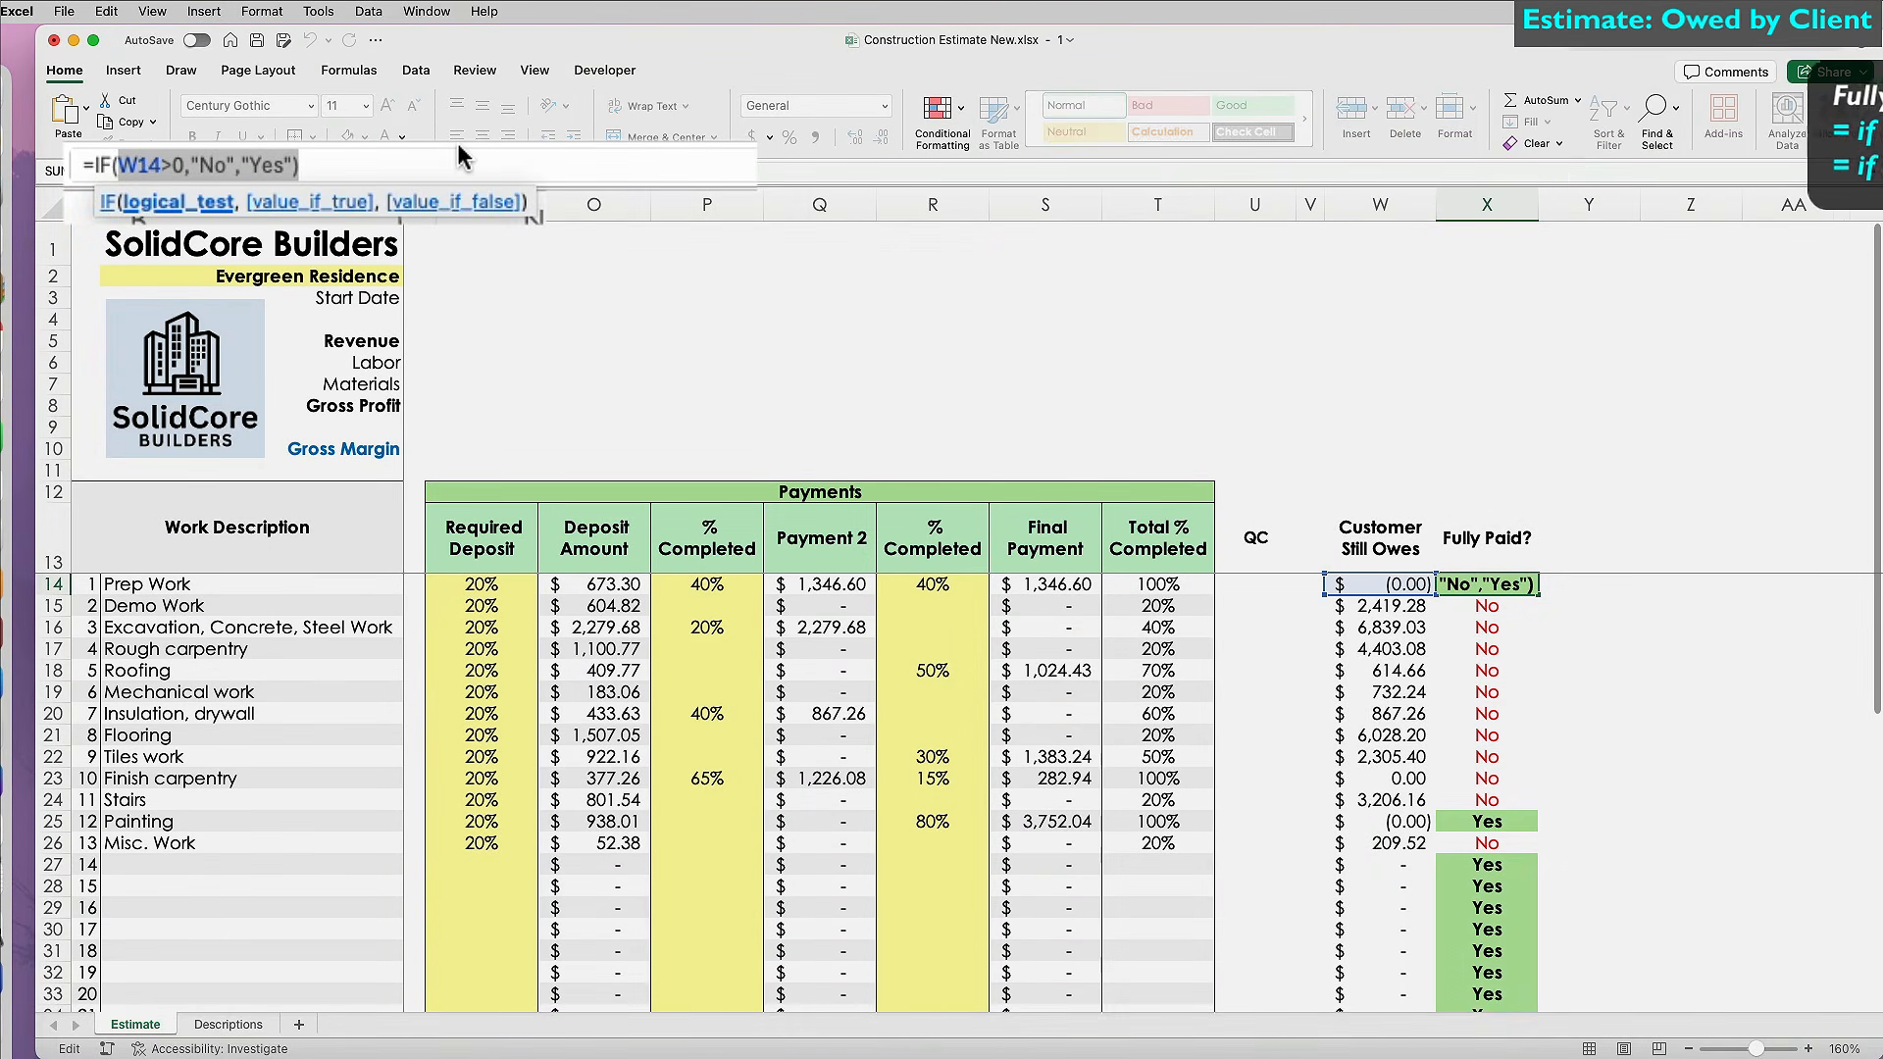
key(BackSpace)
scroll(482, 621, left, 3)
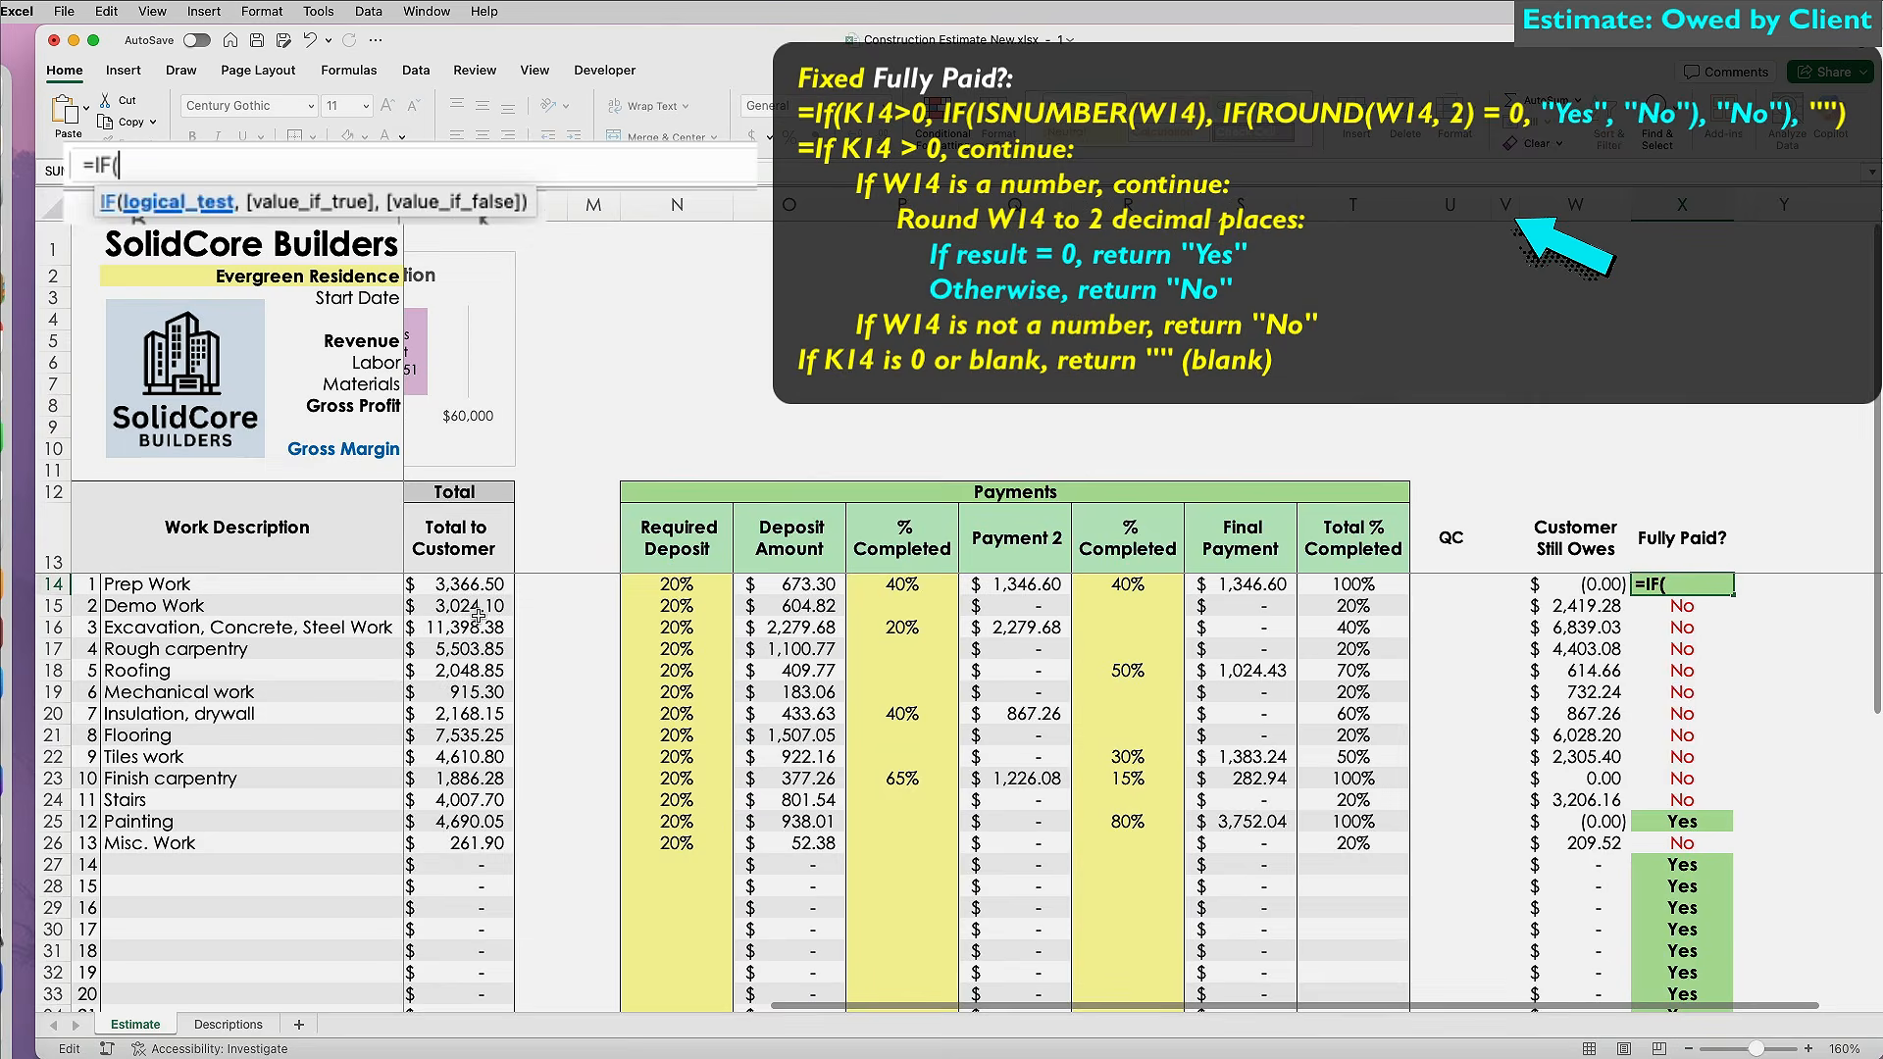
click(477, 588)
text(>0,if(isnu)
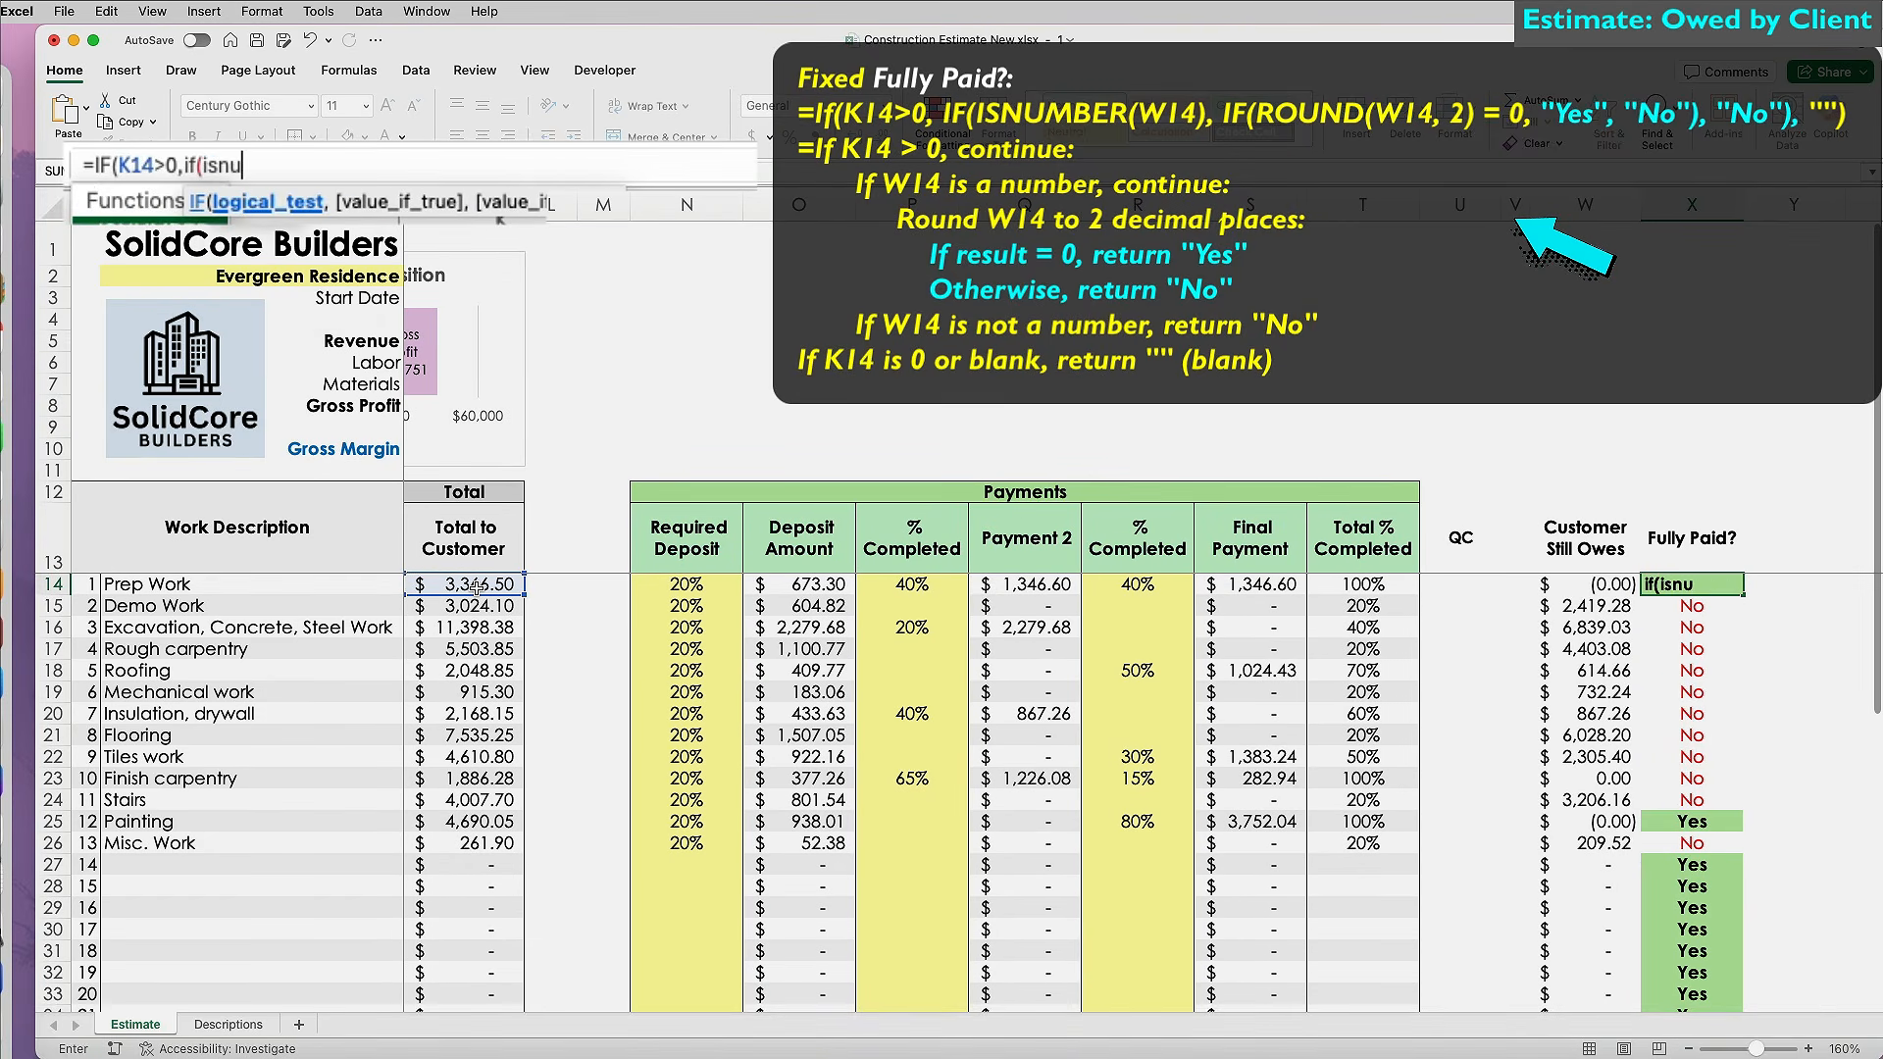
key(Tab)
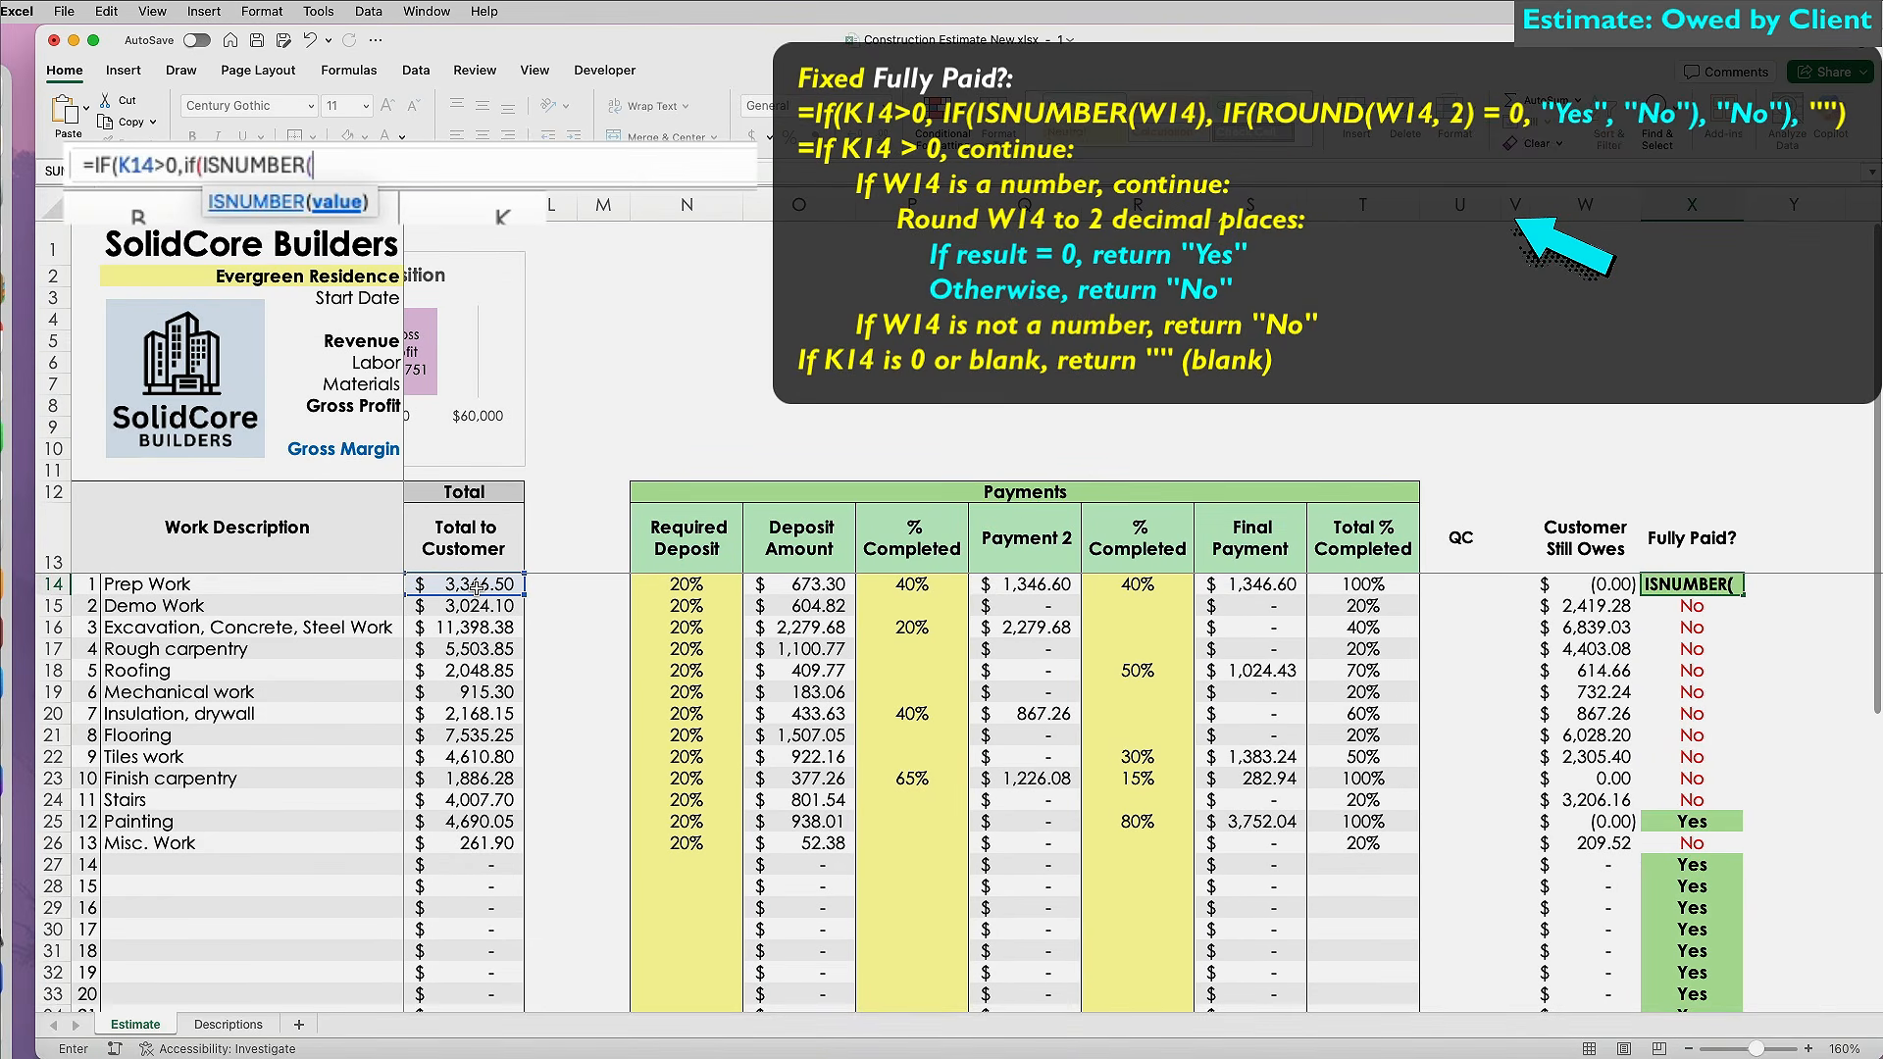
click(1585, 584)
text(),if(round()
click(1582, 585)
text(,2) = 0,"Yes", "No)
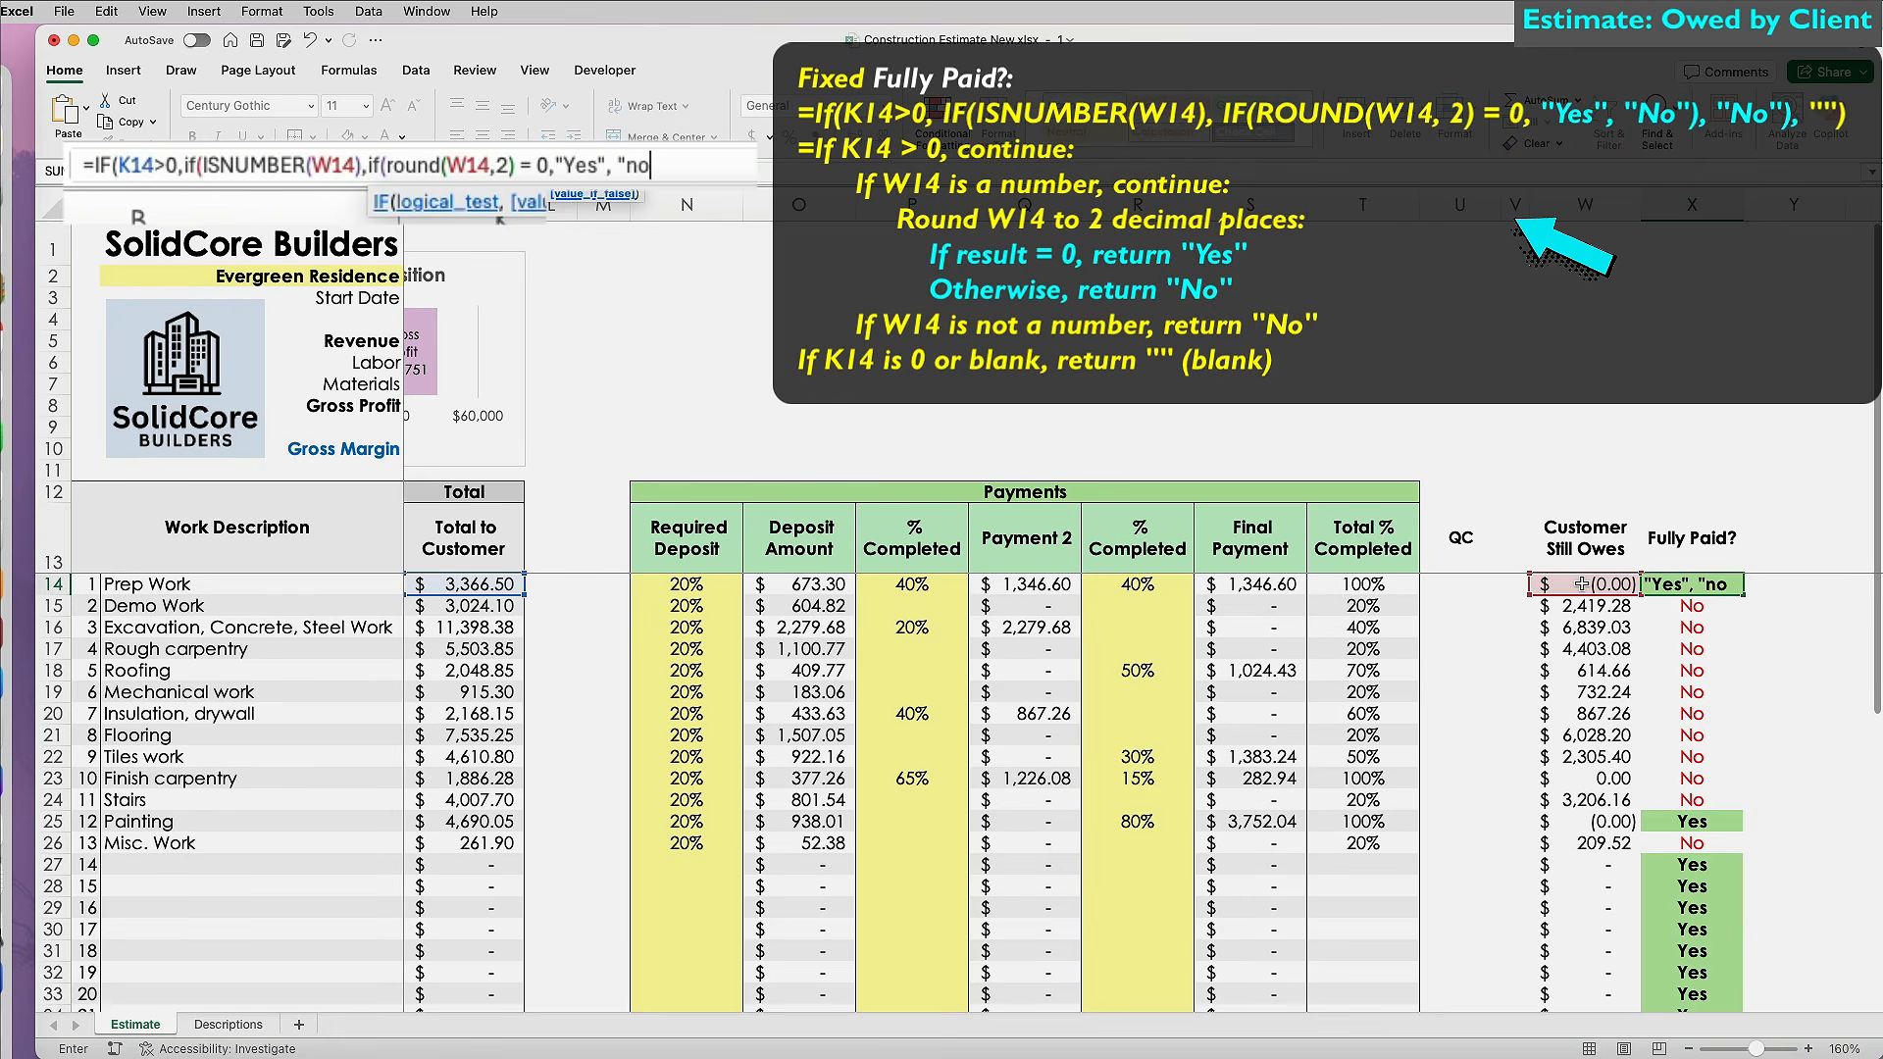
text("), "No"))
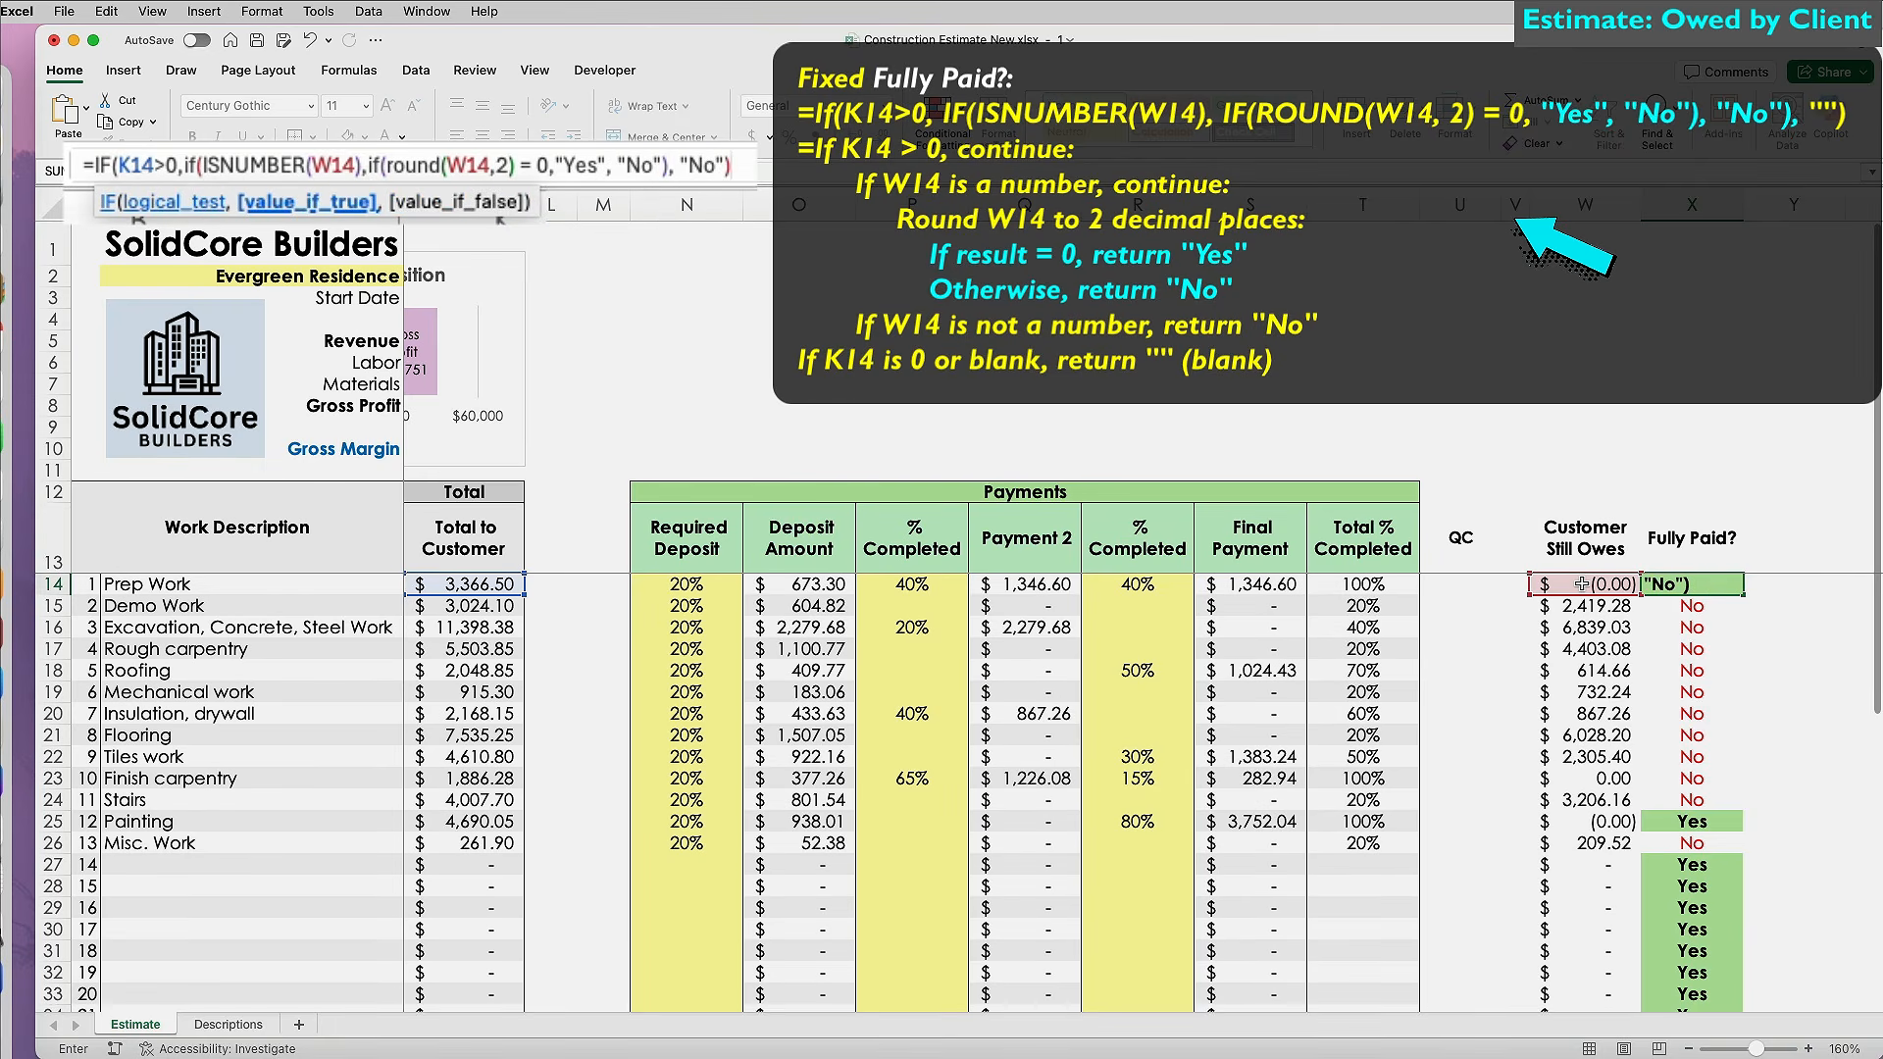
text(, ""))
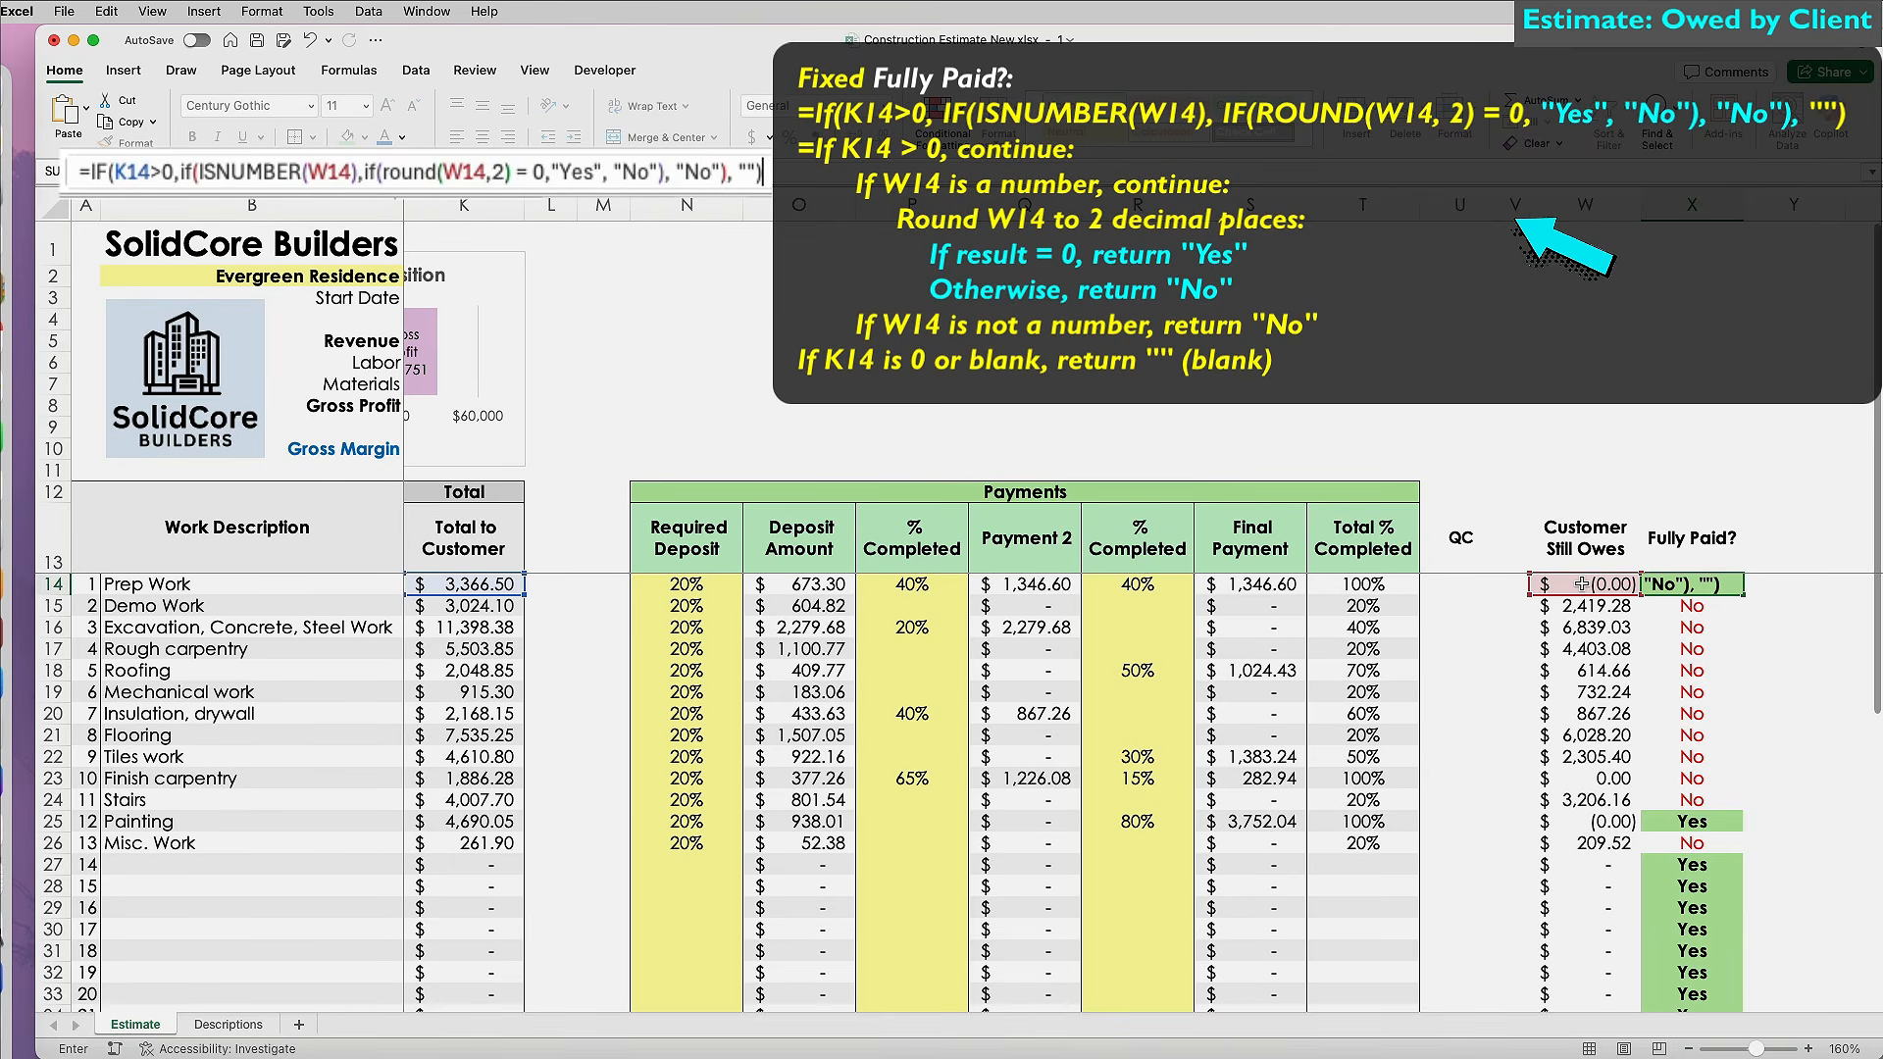
key(ctrl+Return)
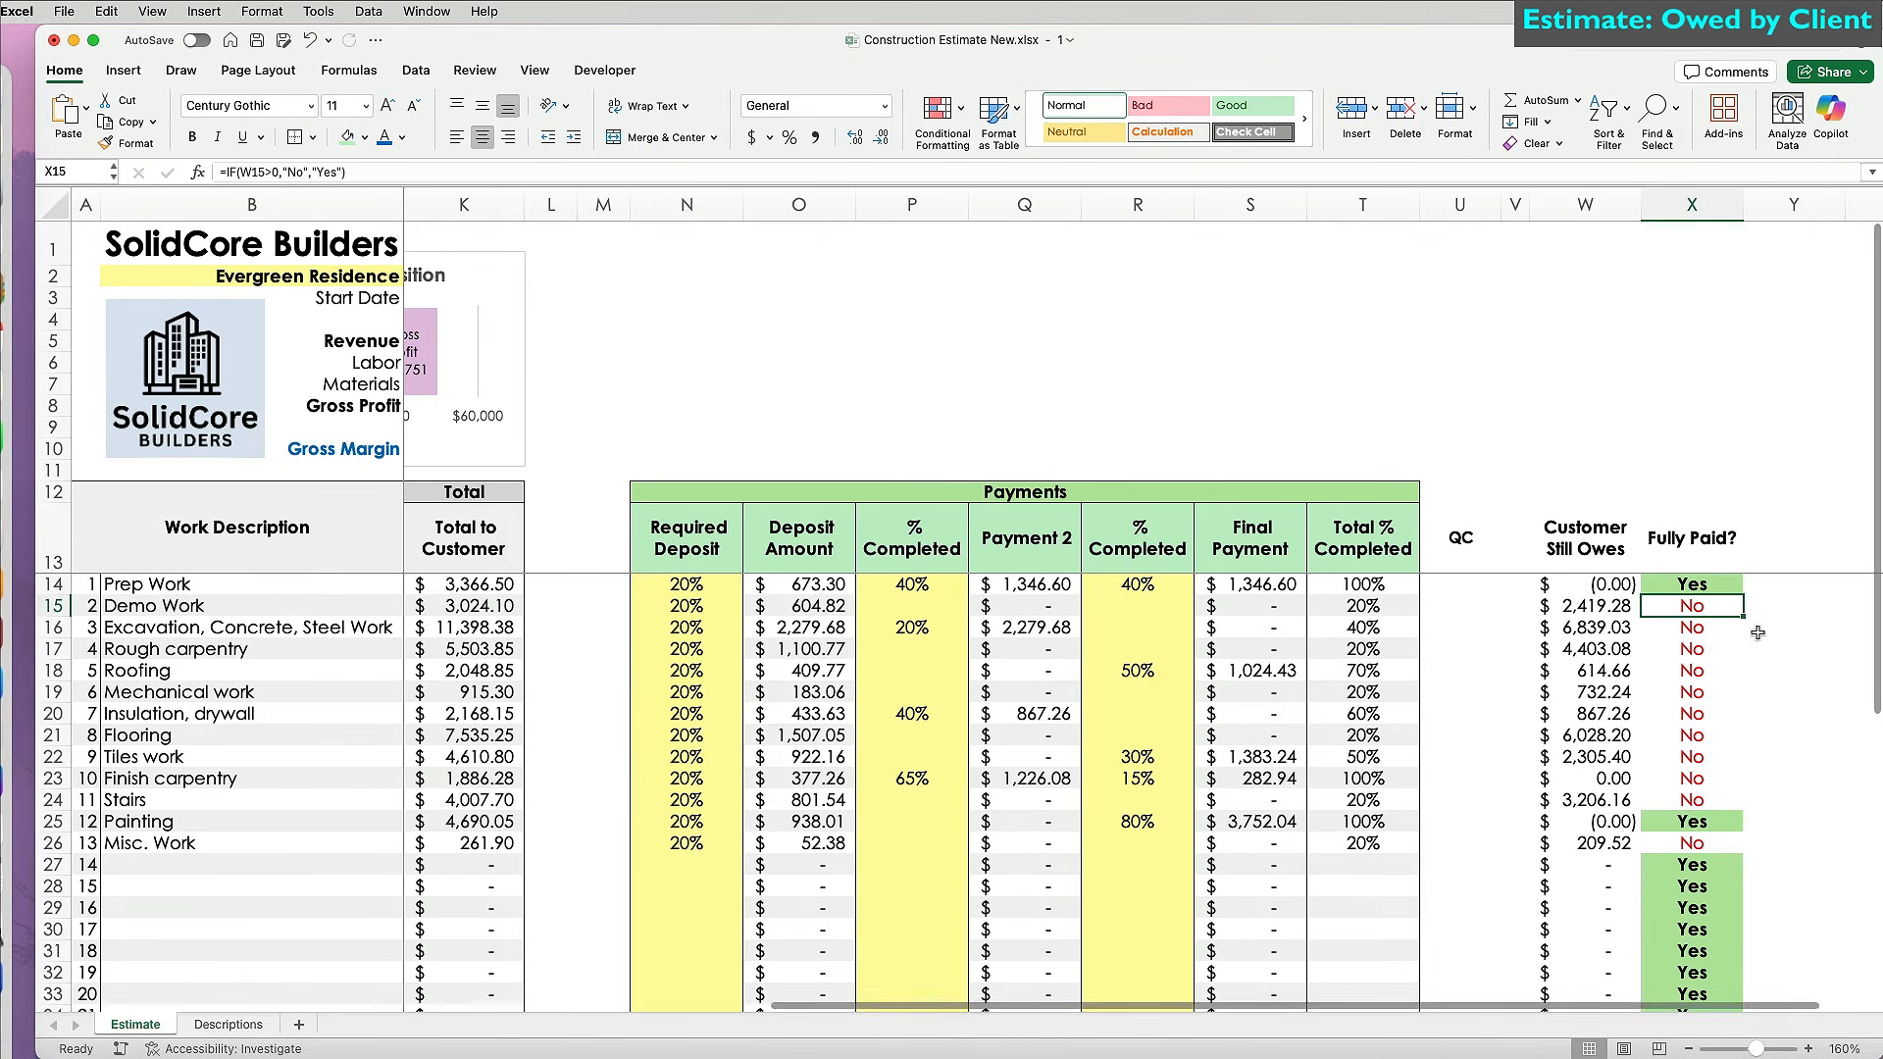
Fill the rounding-aware Fully Paid? formula down column X.
double_click(1741, 594)
click(1726, 859)
scroll(1725, 859, down, 5)
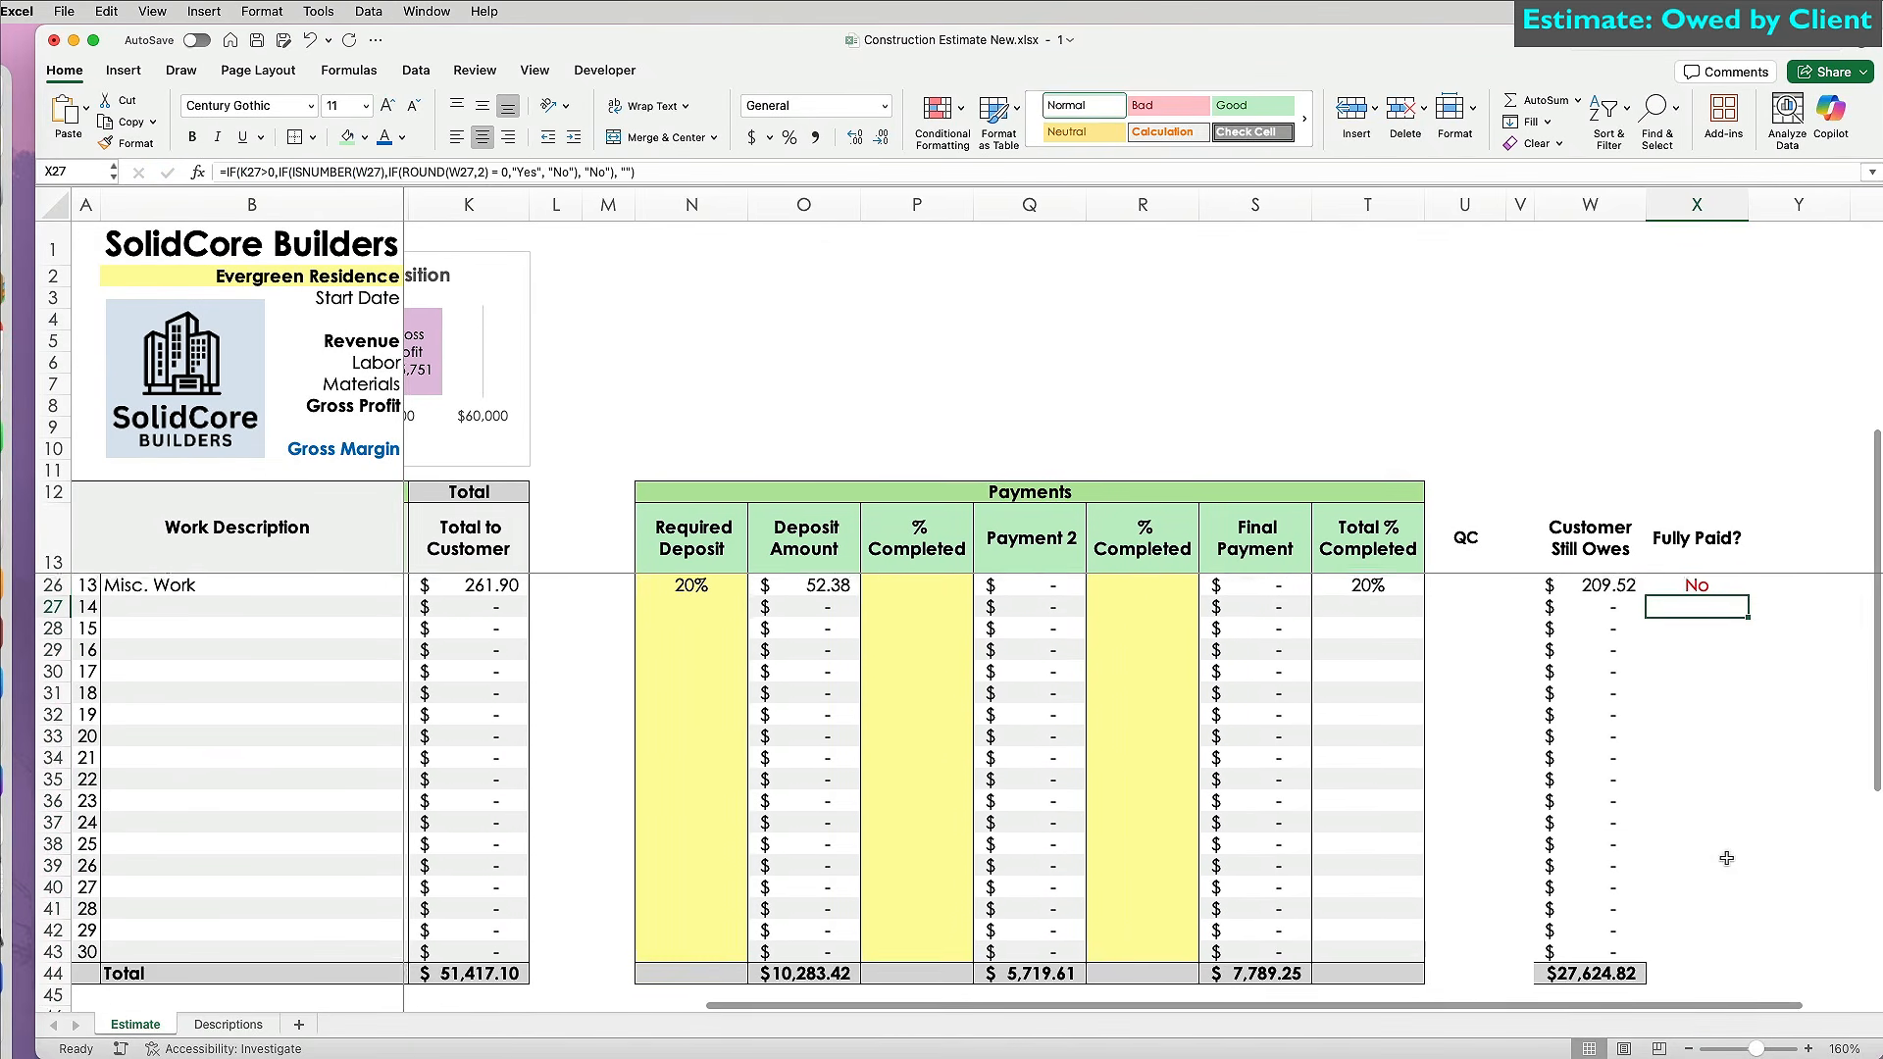
scroll(1726, 859, up, 5)
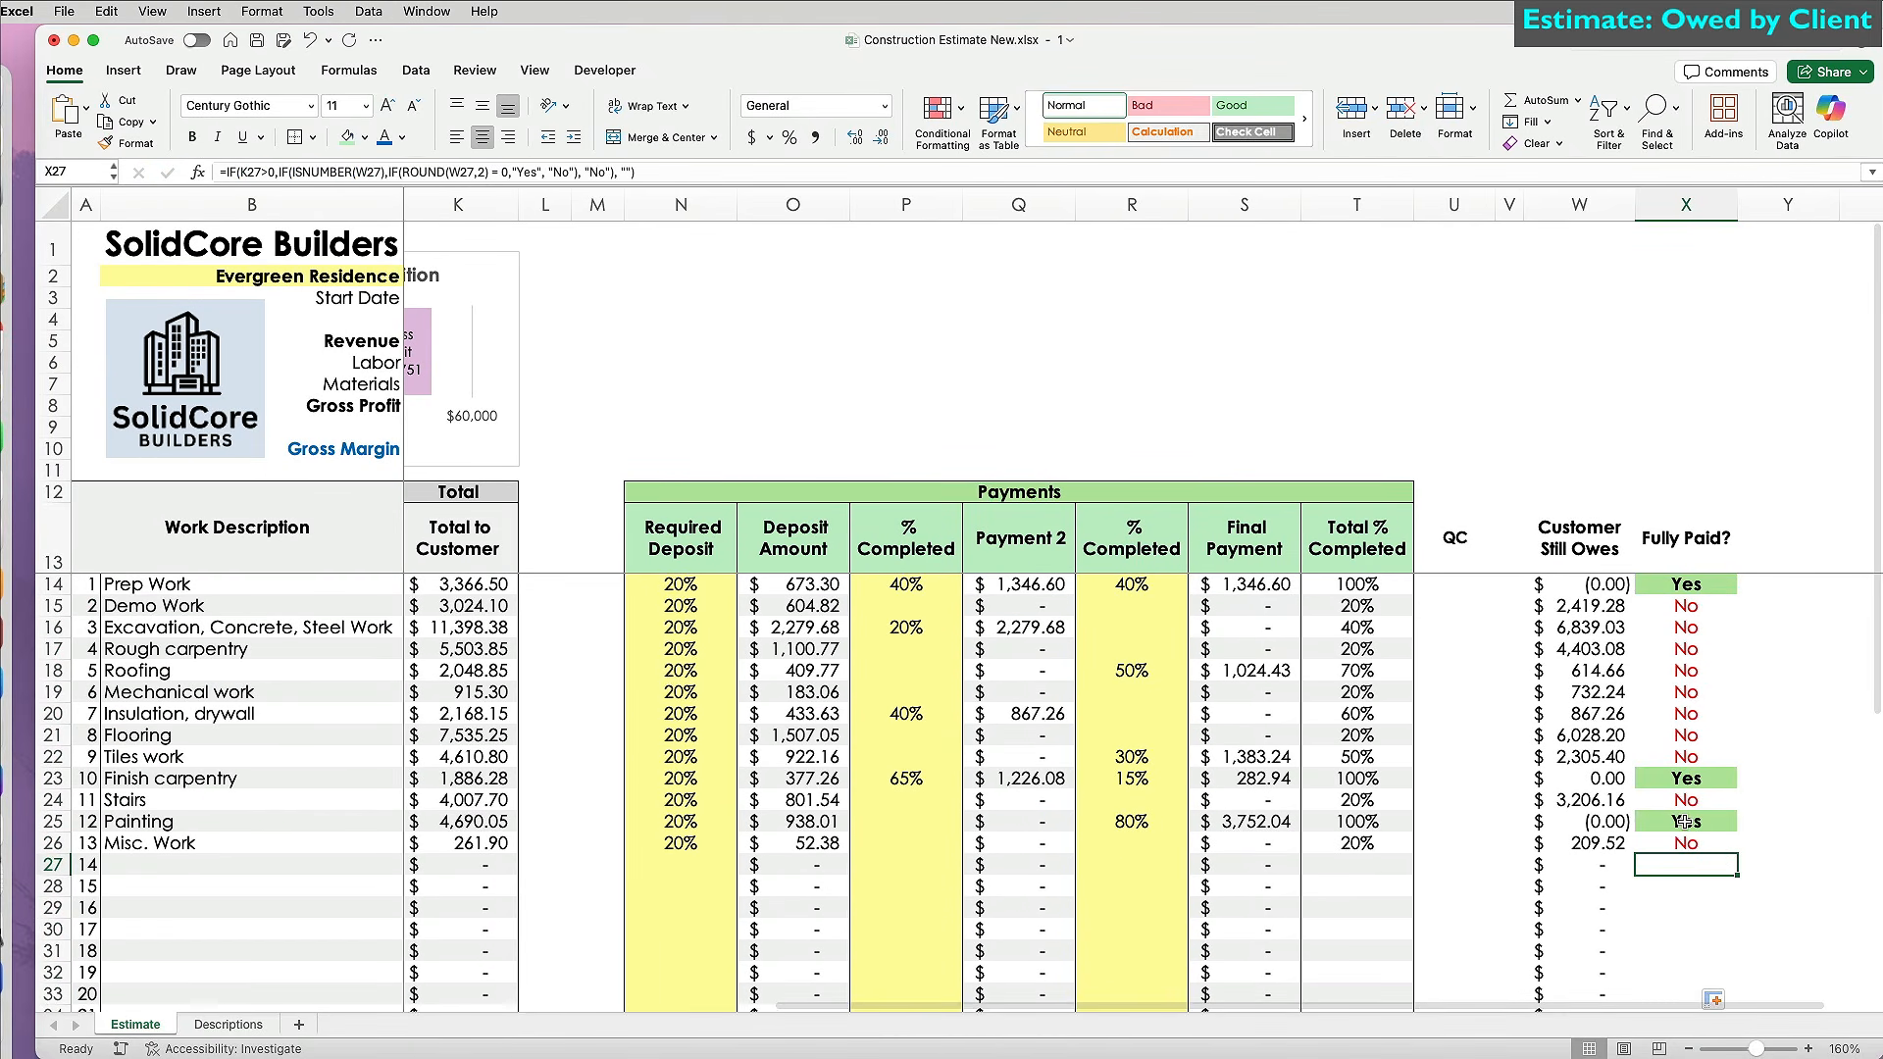
Format-paint column S's formatting onto column W and shade the W13:X13 headers light blue.
click(1244, 538)
key(super+shift+Down)
click(123, 143)
mouse_move(1579, 537)
mouse_down()
mouse_move(1563, 1017)
mouse_move(1687, 538)
mouse_up()
scroll(1251, 549, up, 5)
click(364, 138)
click(418, 274)
Select the alternate Fully Paid? rows and bring up the fill colours.
scroll(1275, 785, right, 2)
click(1535, 994)
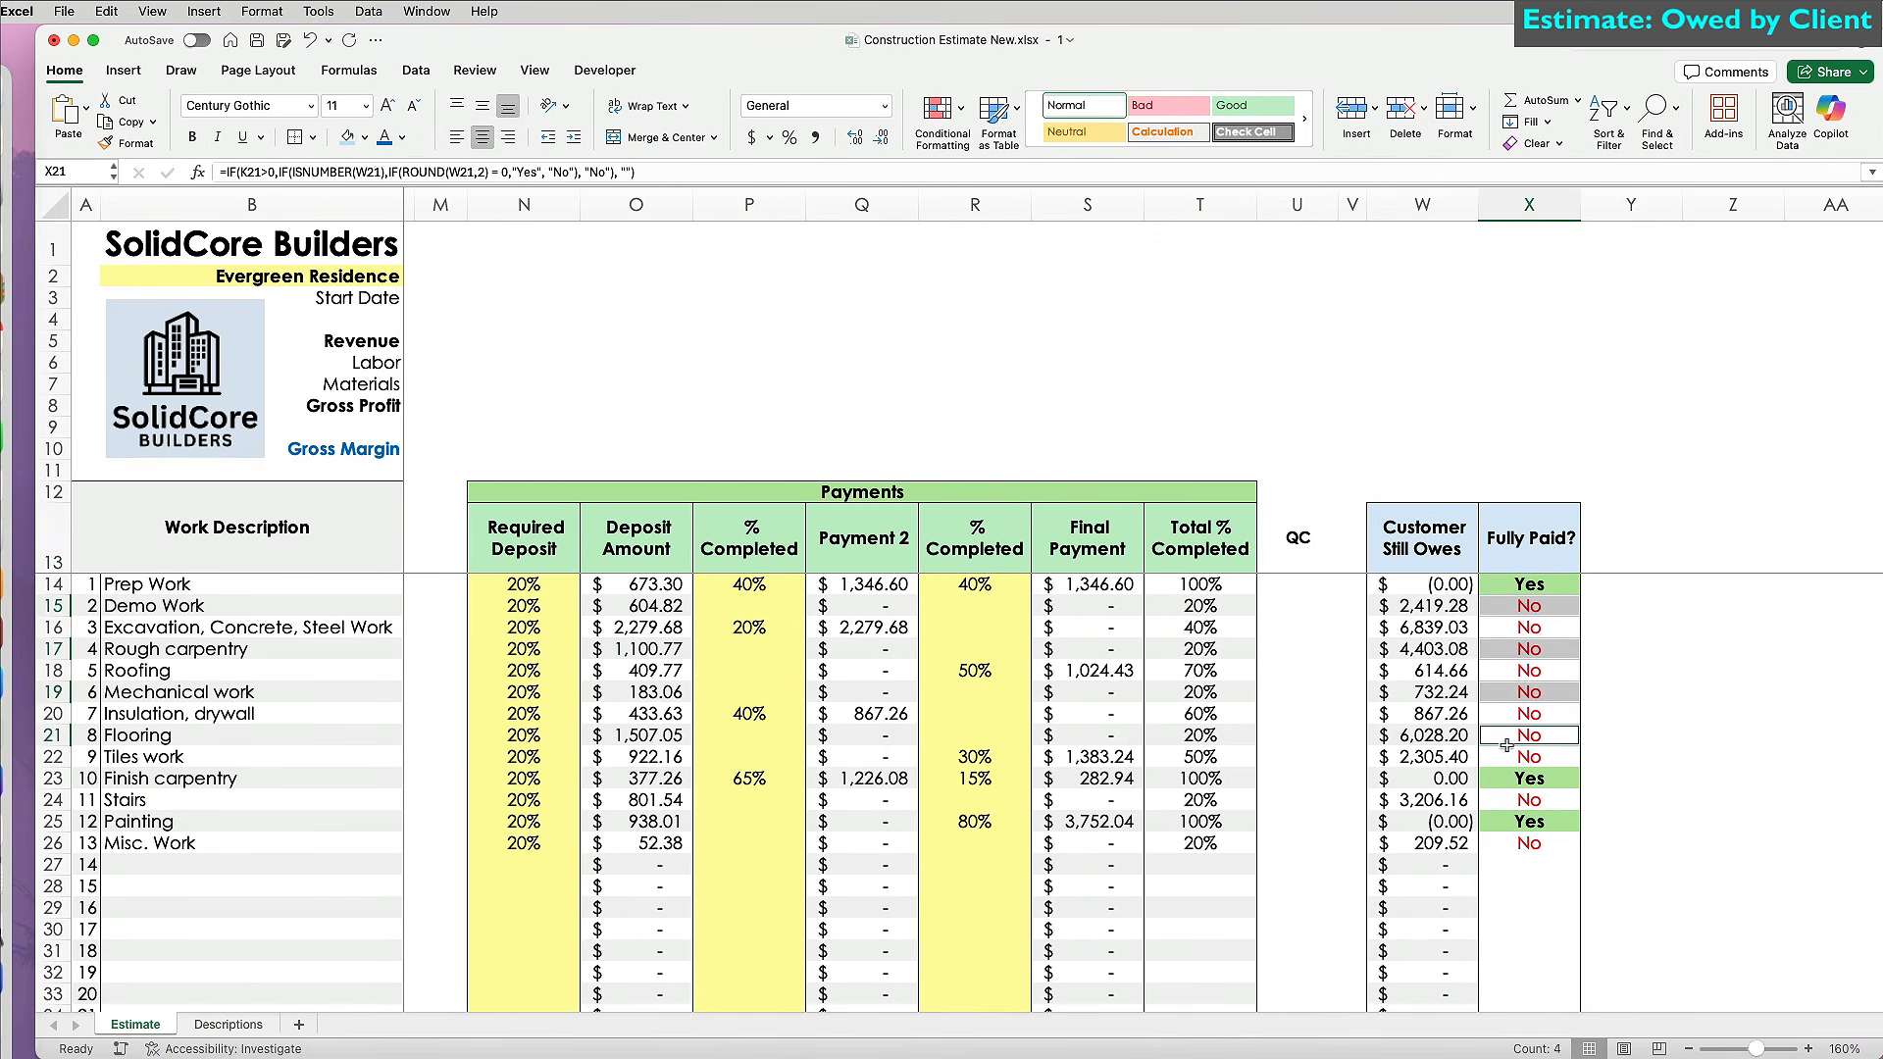
scroll(1532, 785, down, 6)
super+click(1531, 646)
super+click(1531, 689)
super+click(1531, 732)
super+click(1530, 776)
super+click(1531, 819)
click(364, 137)
Shade the alternate Fully Paid? rows, then select B14:B42 together with T14:T43 as chart data.
click(1430, 883)
scroll(1430, 873, up, 6)
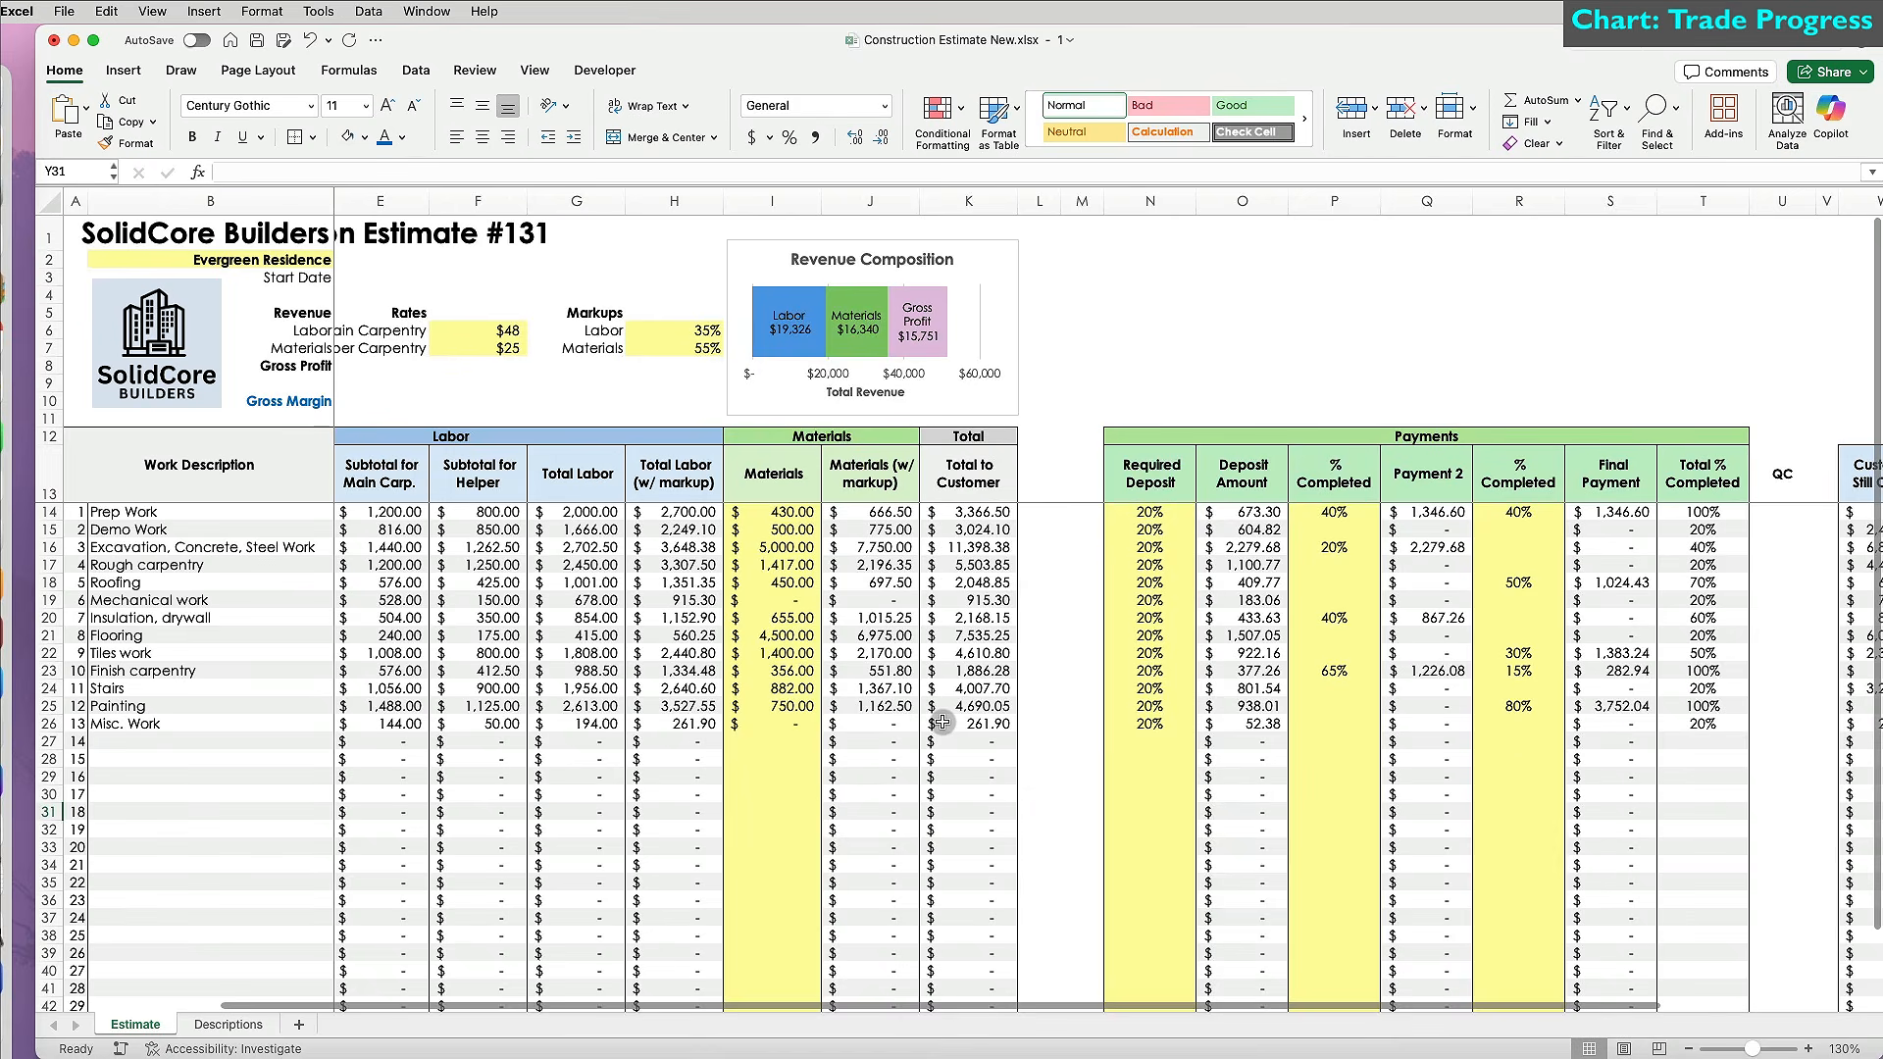
click(265, 511)
drag(265, 511, 209, 948)
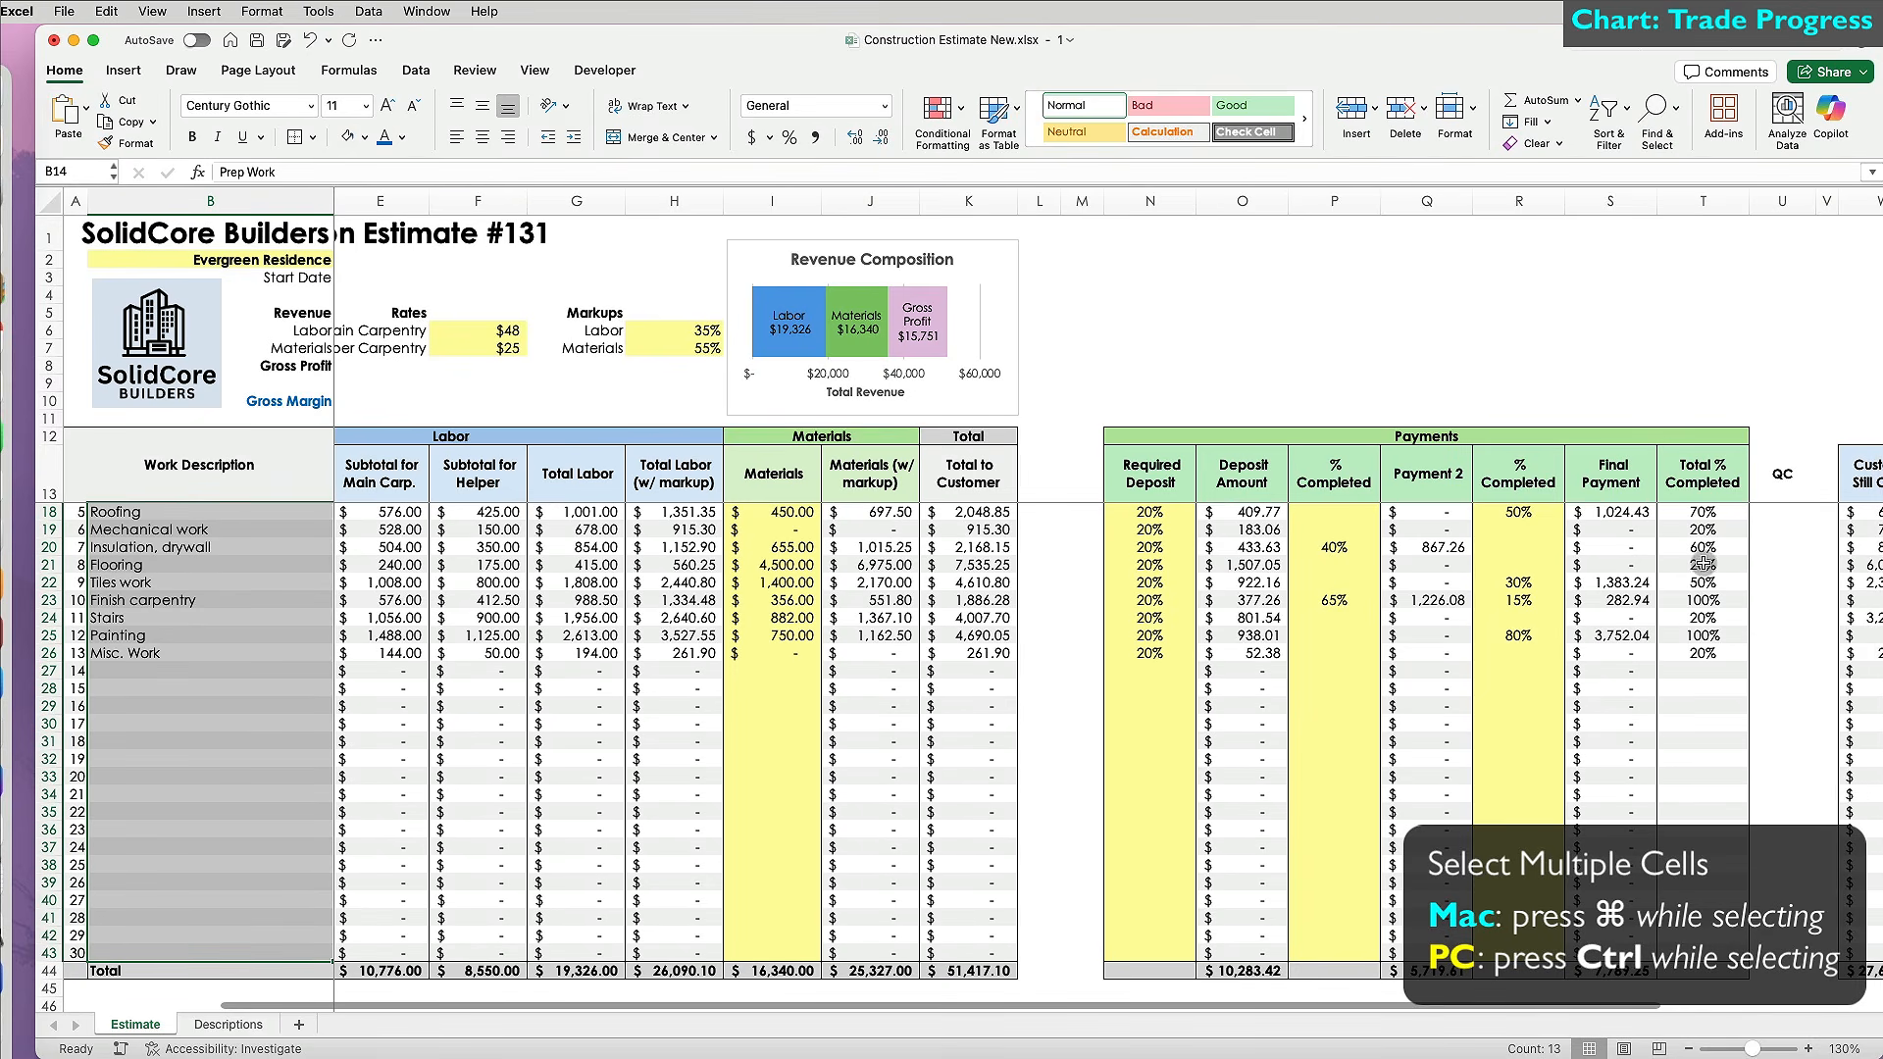
drag(1704, 952, 1711, 518)
scroll(597, 638, down, 5)
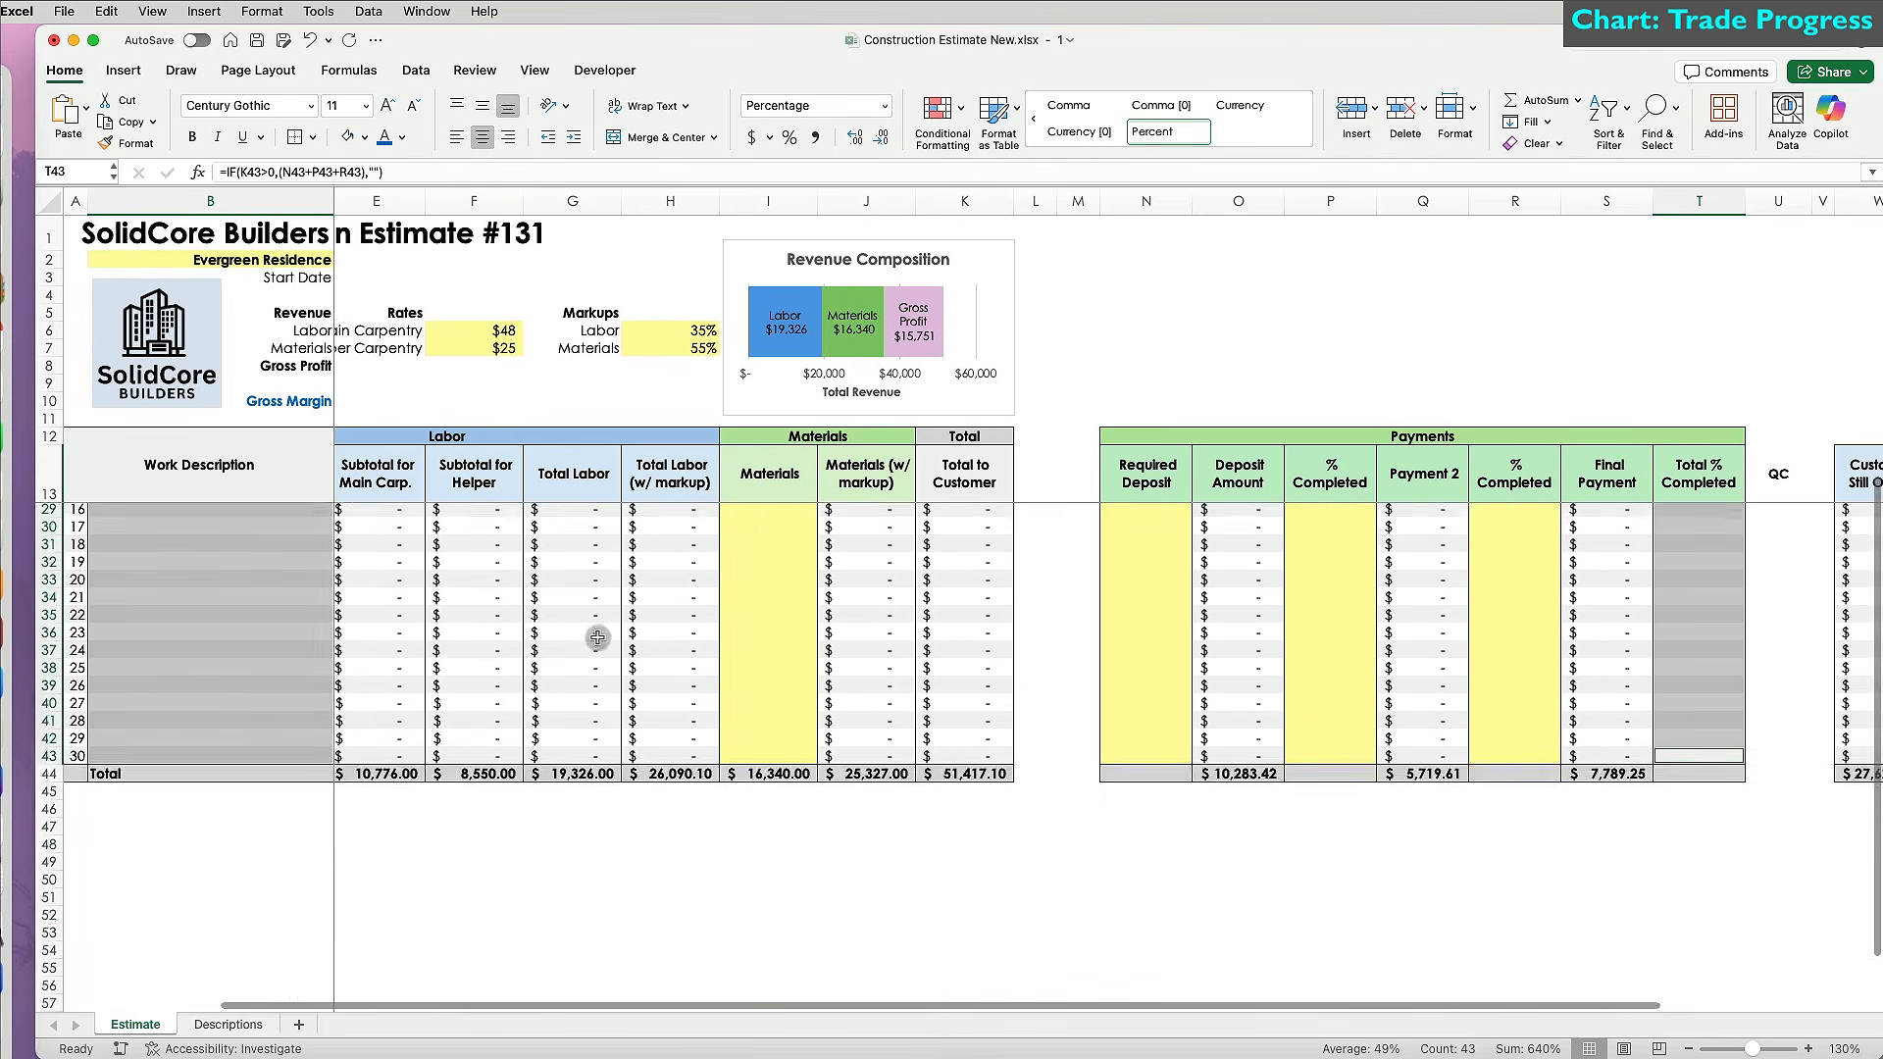
scroll(597, 638, down, 5)
click(123, 70)
Insert a clustered column chart, place it below the payments table and enlarge it proportionally.
click(691, 104)
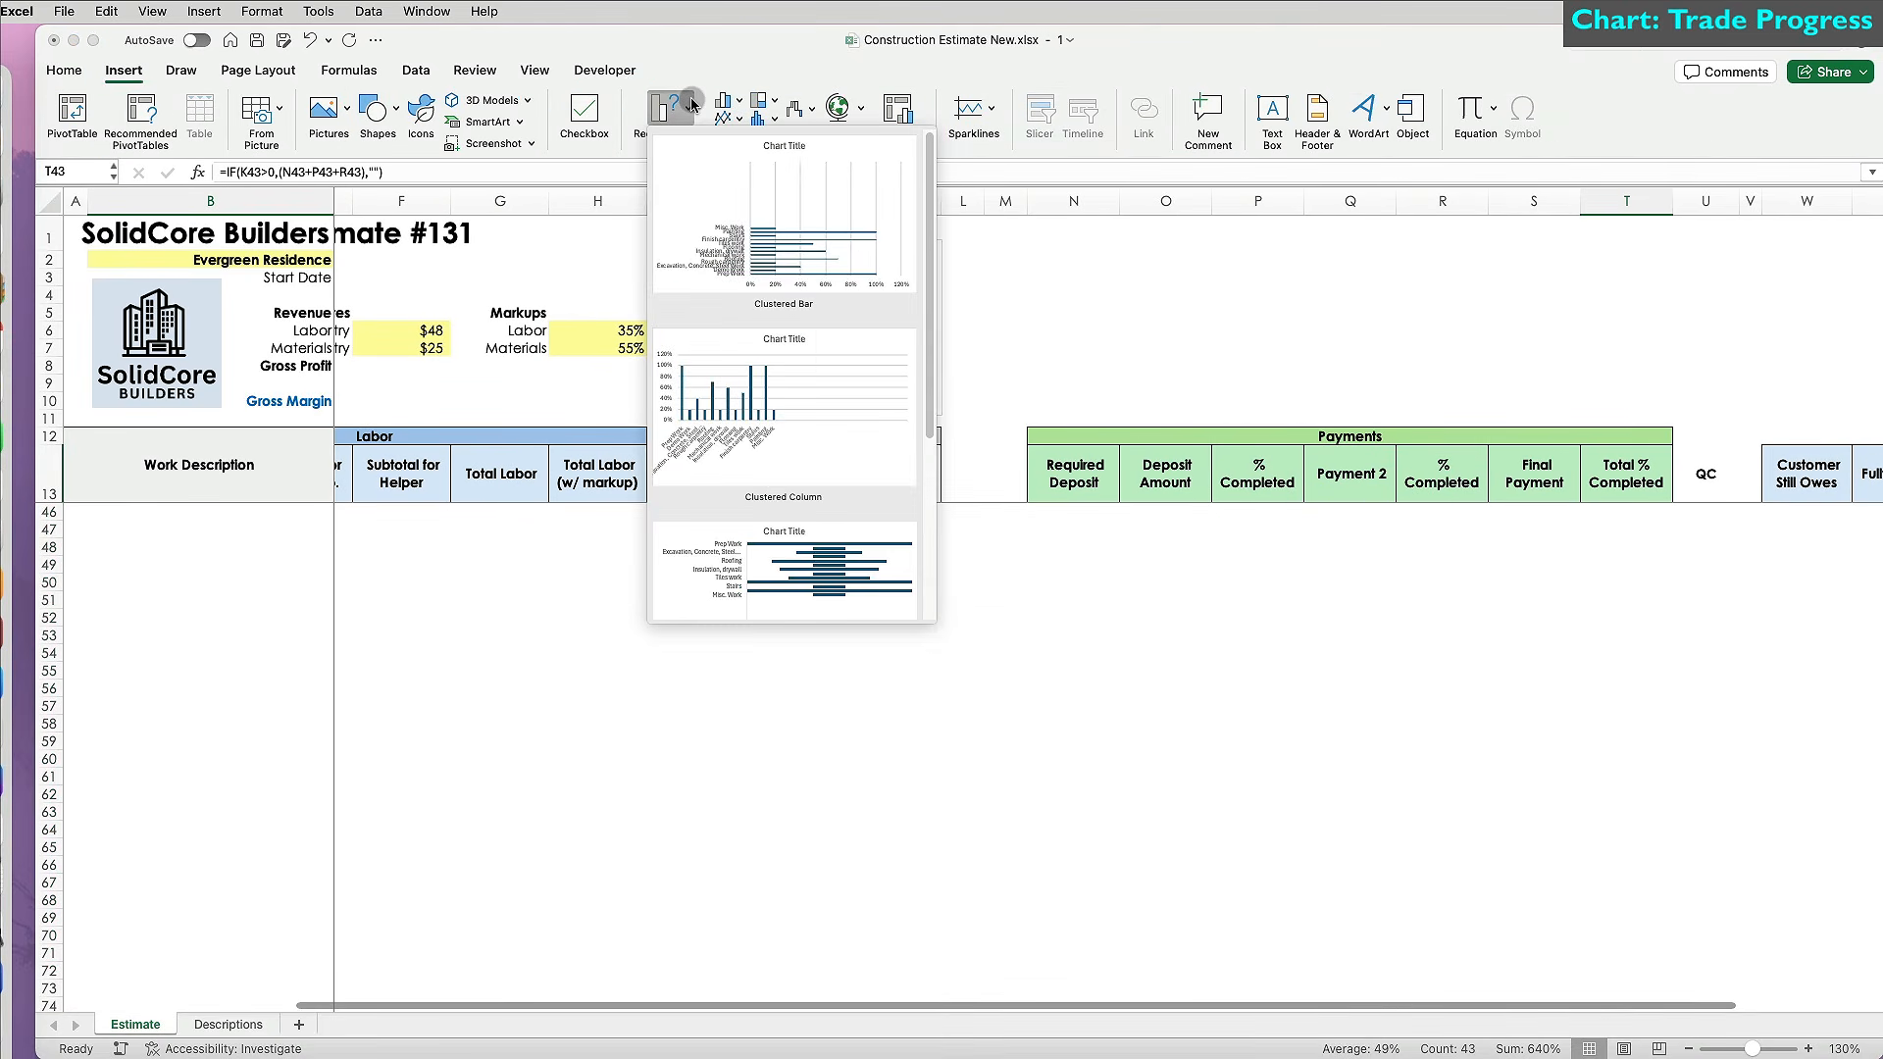
click(774, 400)
drag(818, 707, 1150, 686)
scroll(1147, 681, right, 5)
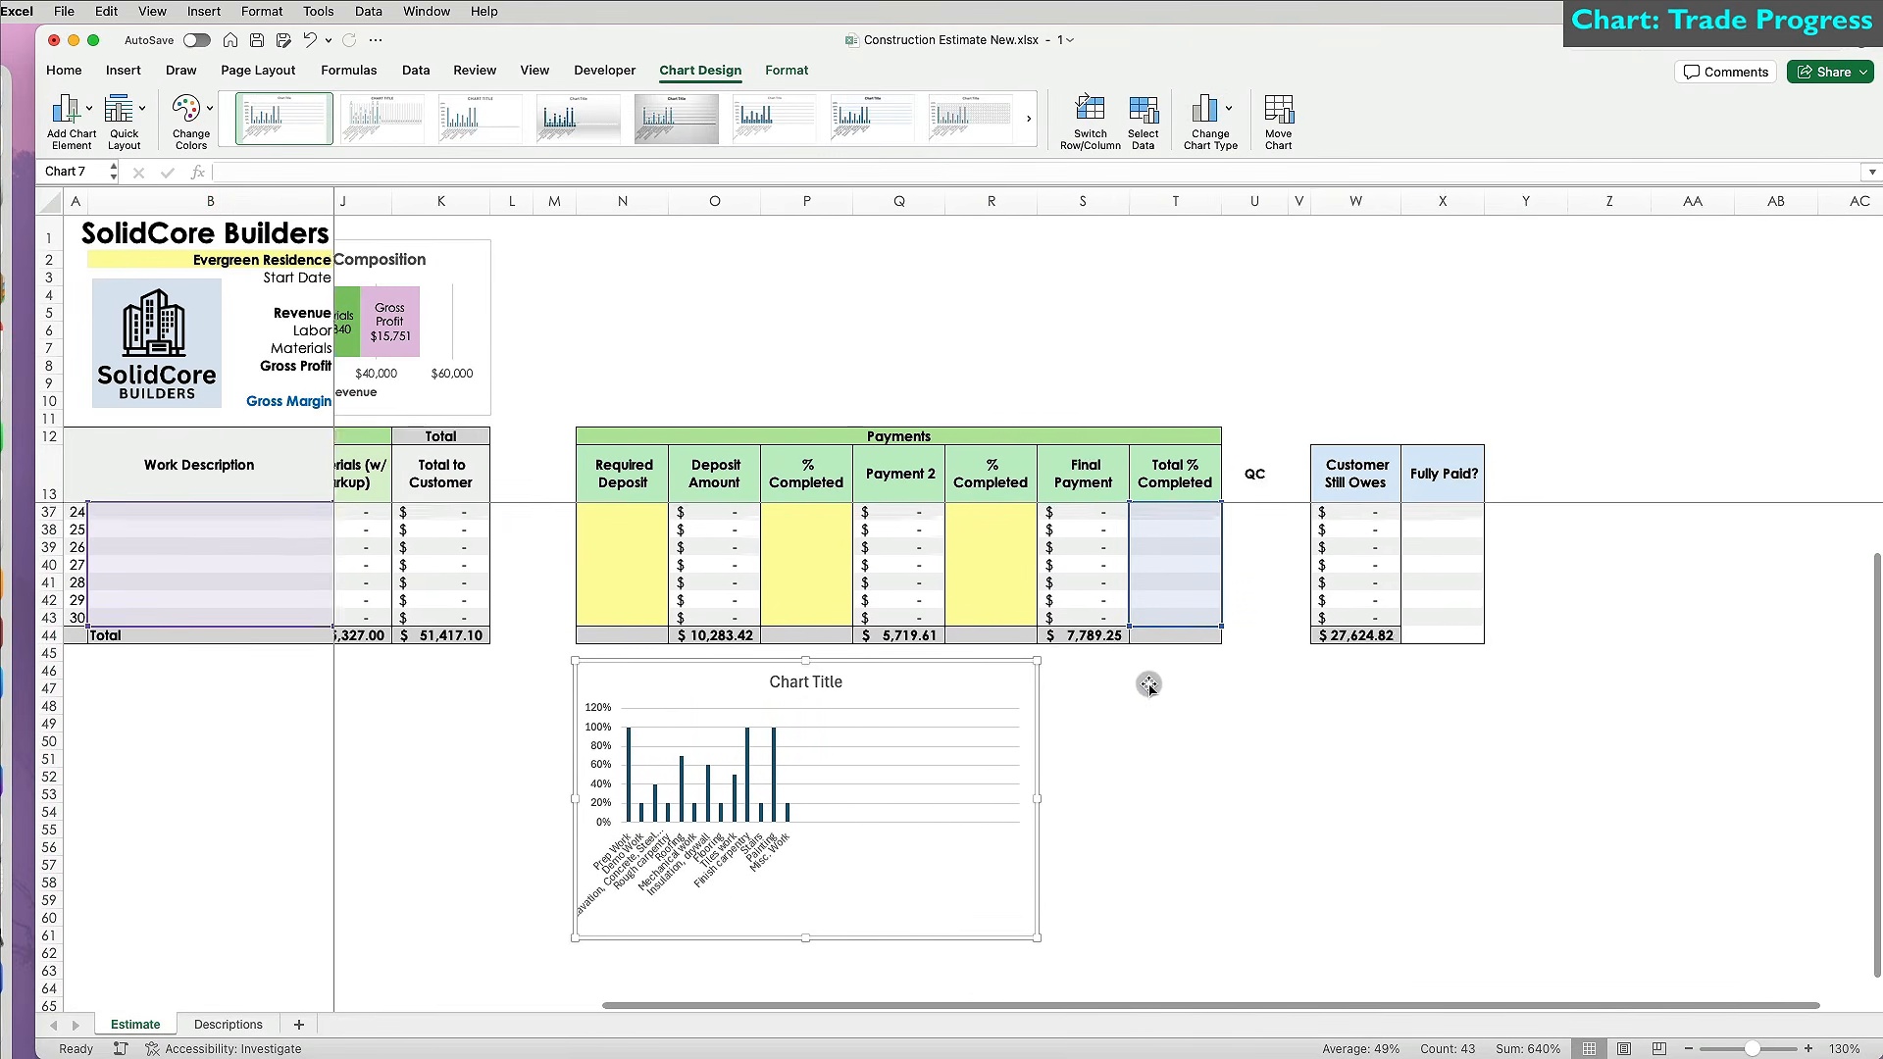
double_click(863, 659)
click(1660, 498)
click(1859, 345)
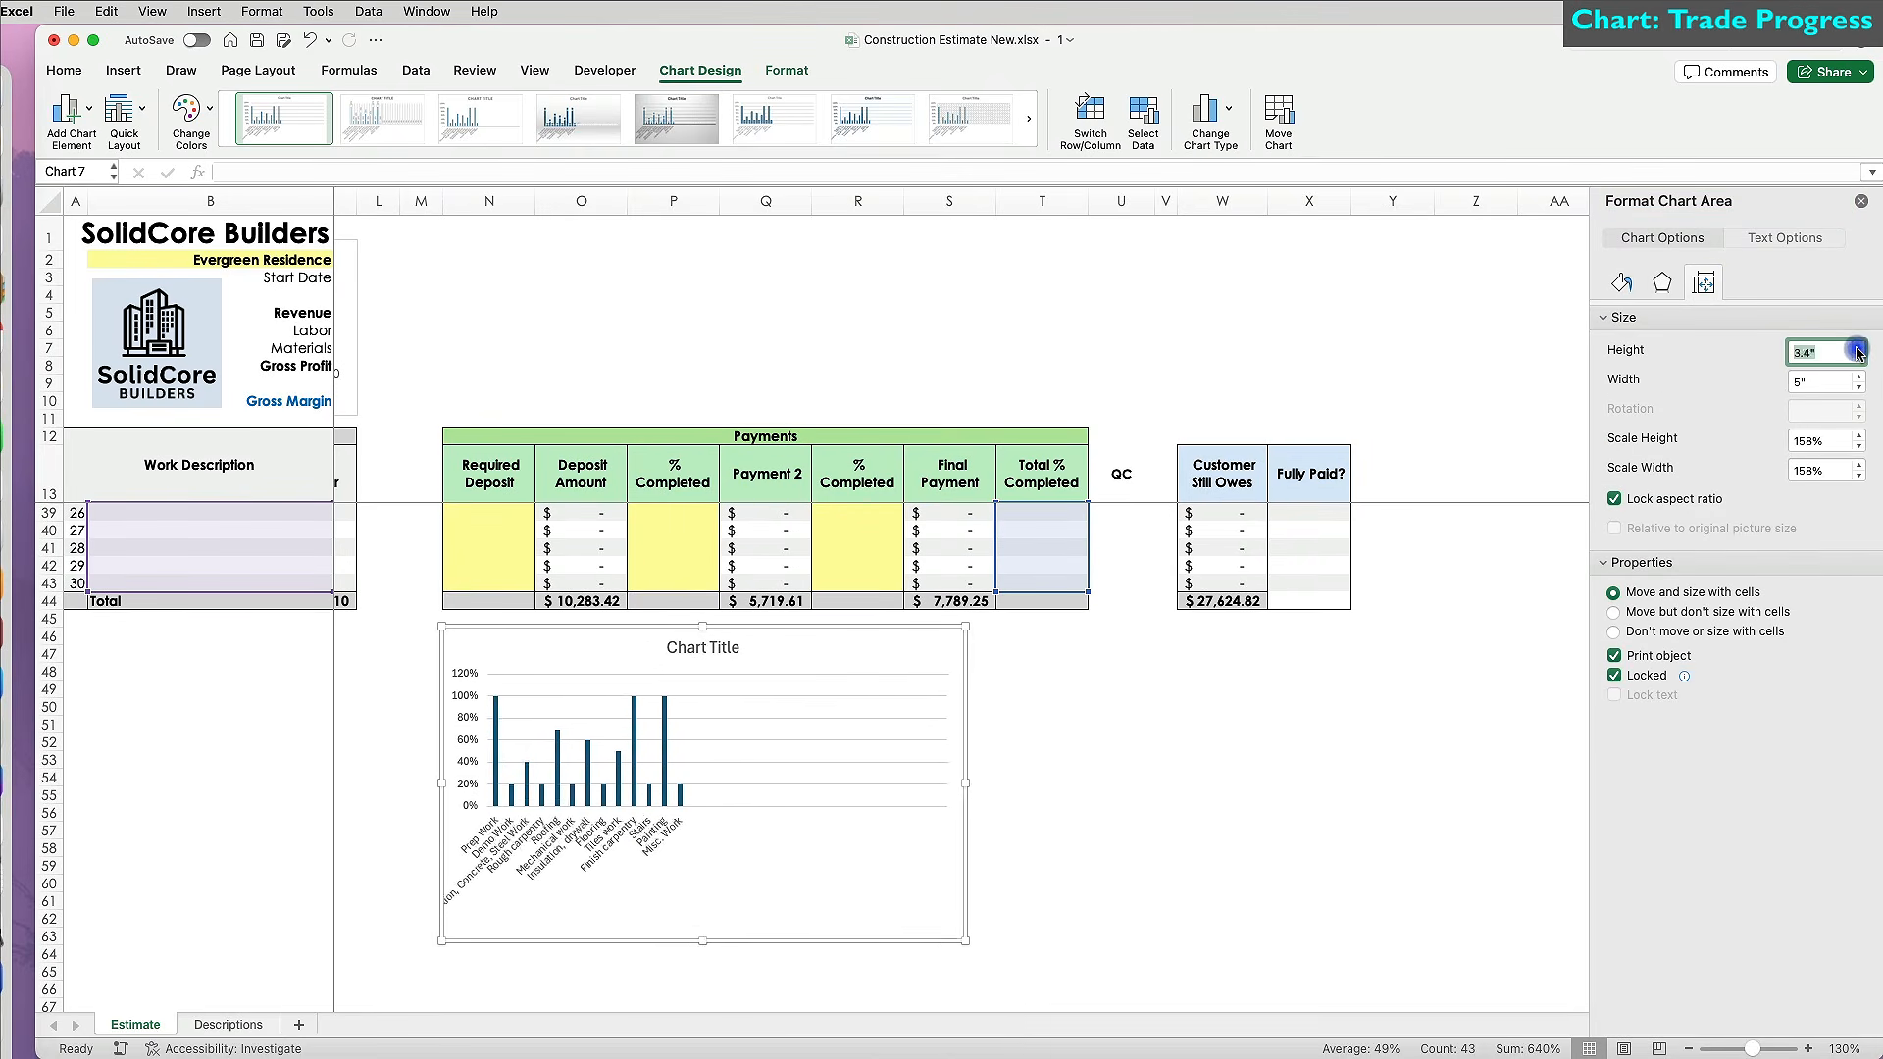
Narrow the gap width between the chart's bars and recolour them a lighter blue.
click(712, 796)
drag(1733, 388, 1701, 420)
click(1621, 247)
click(1856, 486)
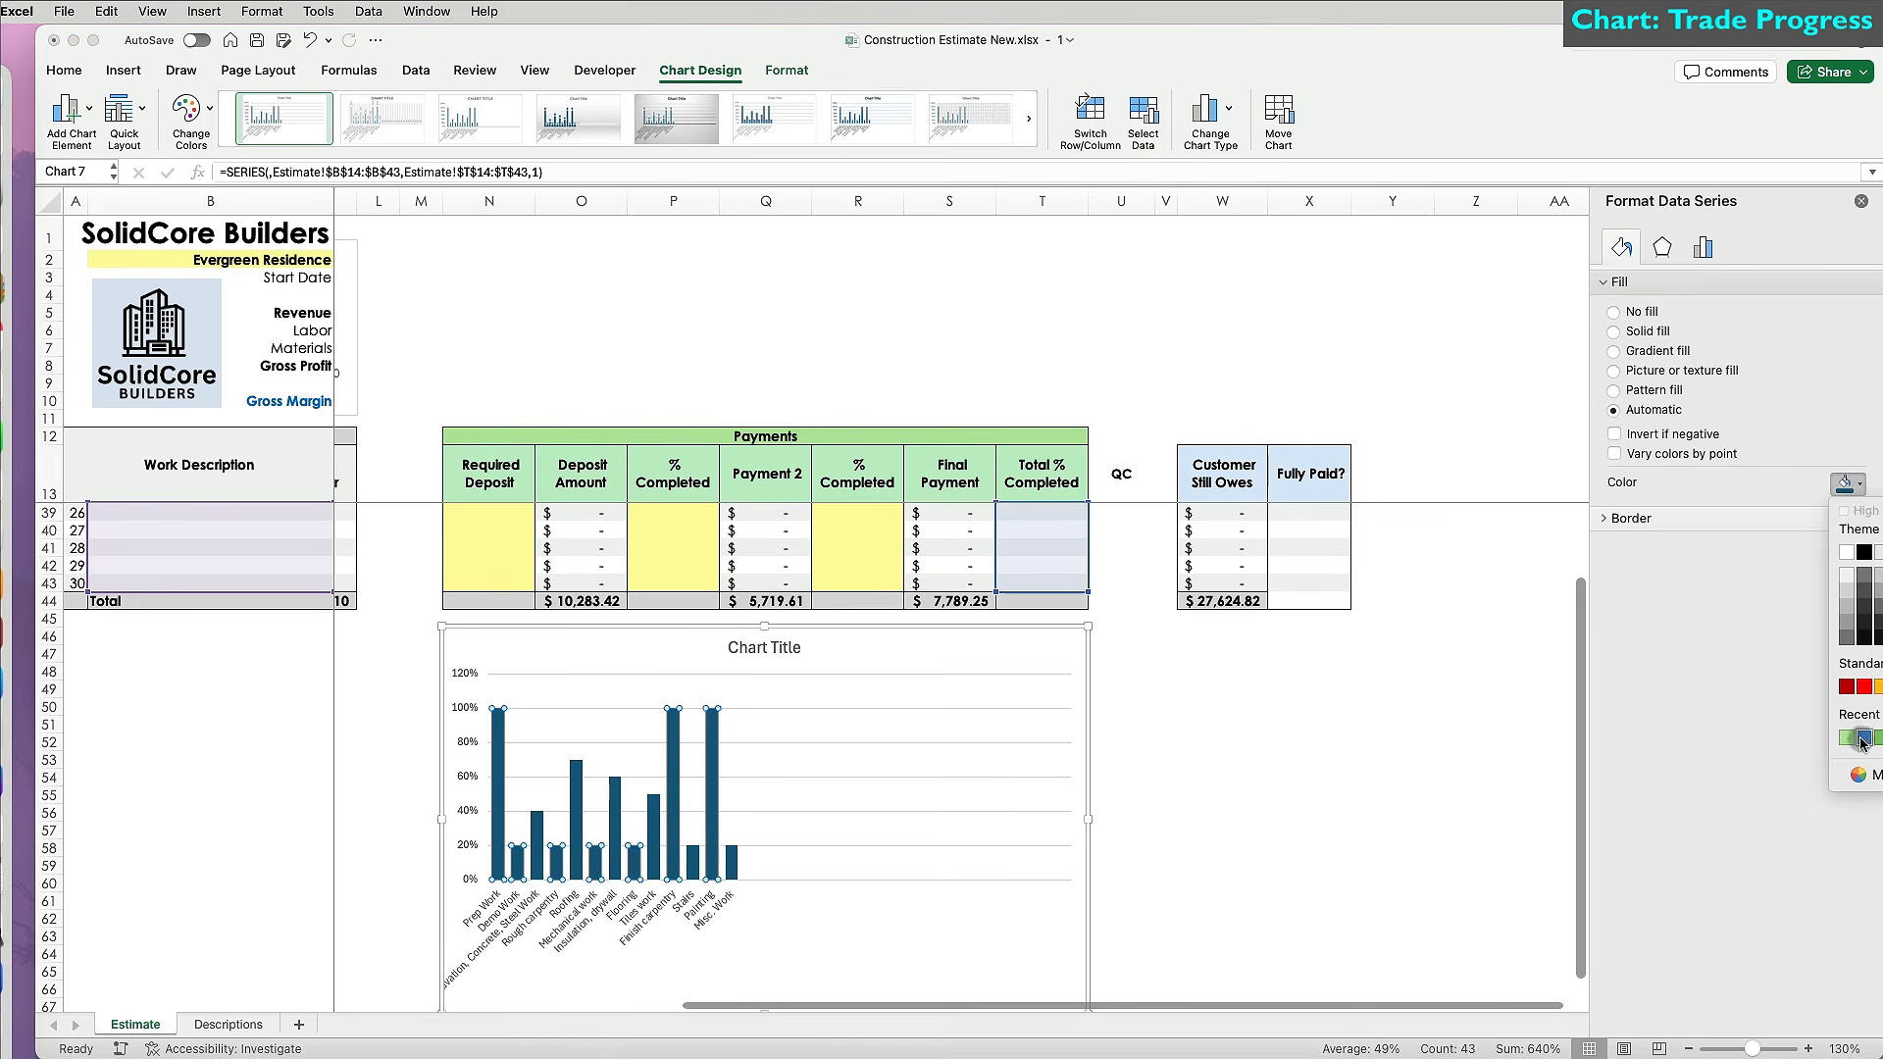
click(1754, 779)
Retitle the chart 'Project Completion' and set all chart text to Century Gothic.
triple_click(764, 647)
text(Project Completion)
click(862, 647)
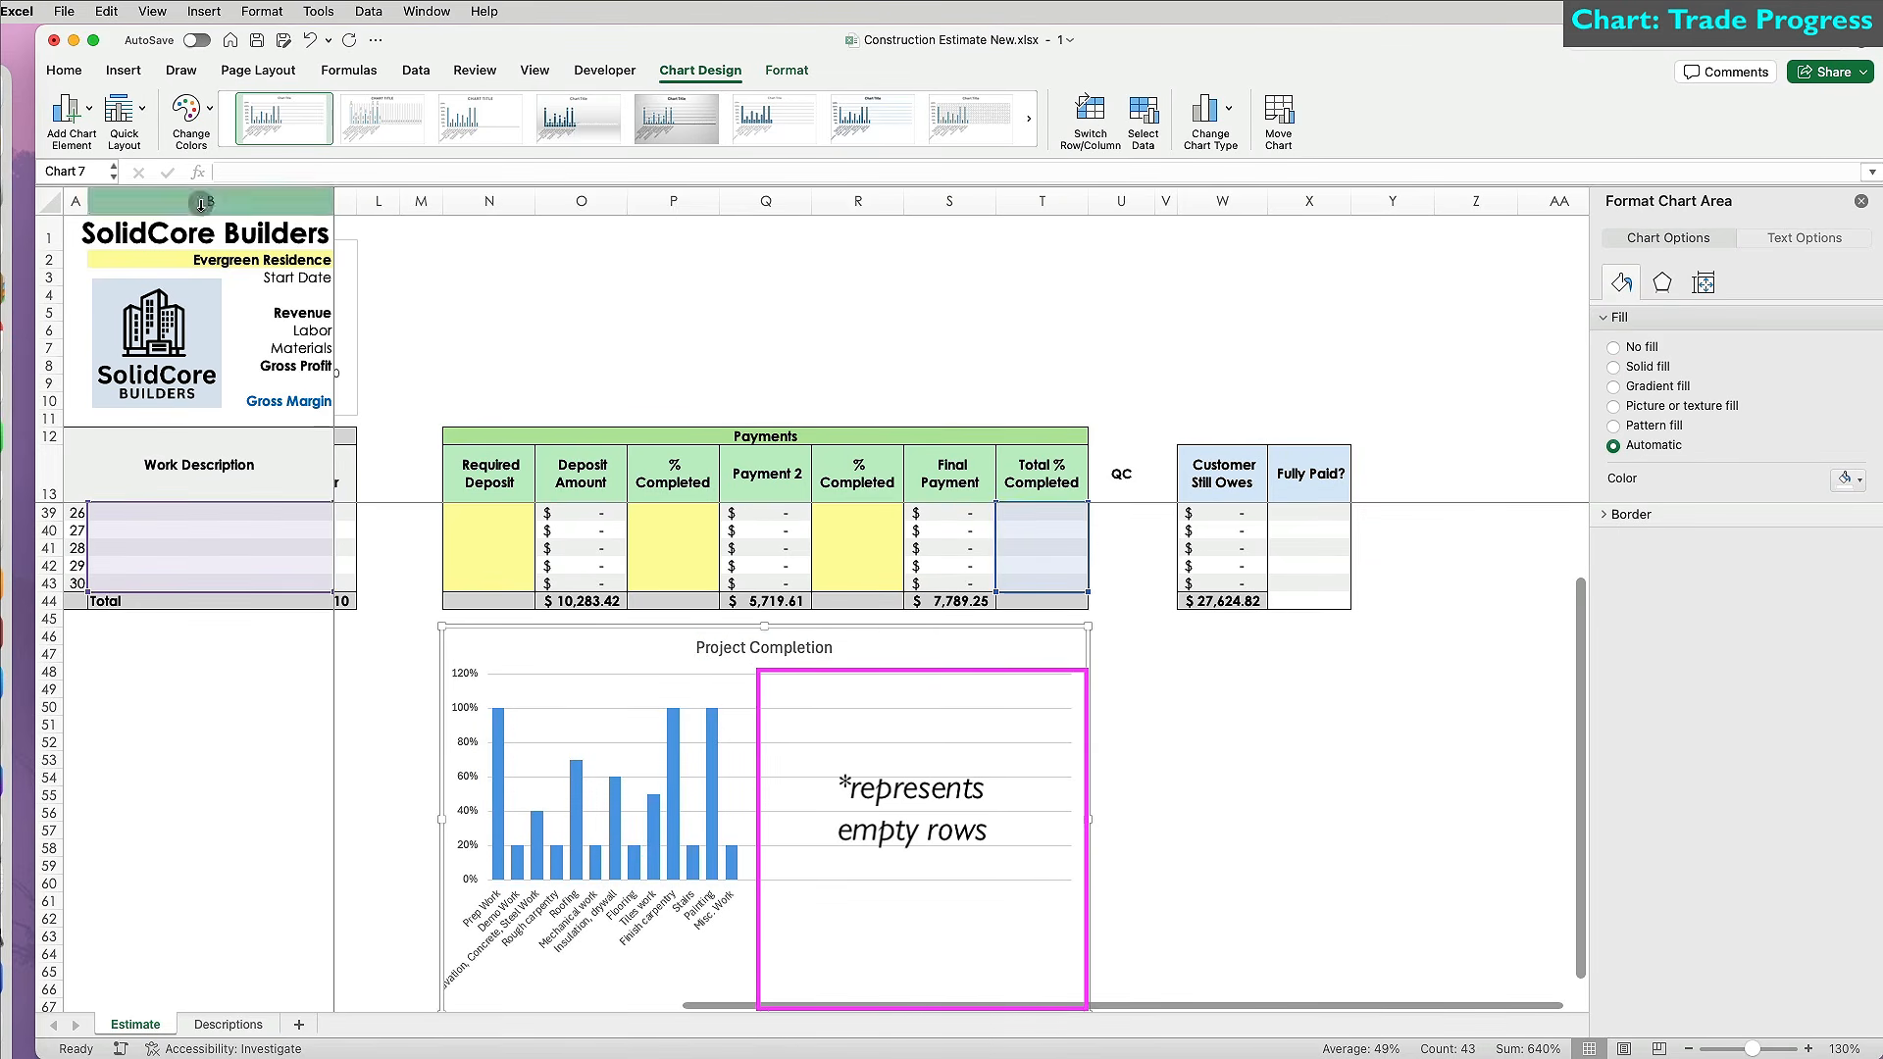
click(64, 70)
click(309, 105)
click(566, 279)
click(764, 647)
click(891, 660)
click(700, 70)
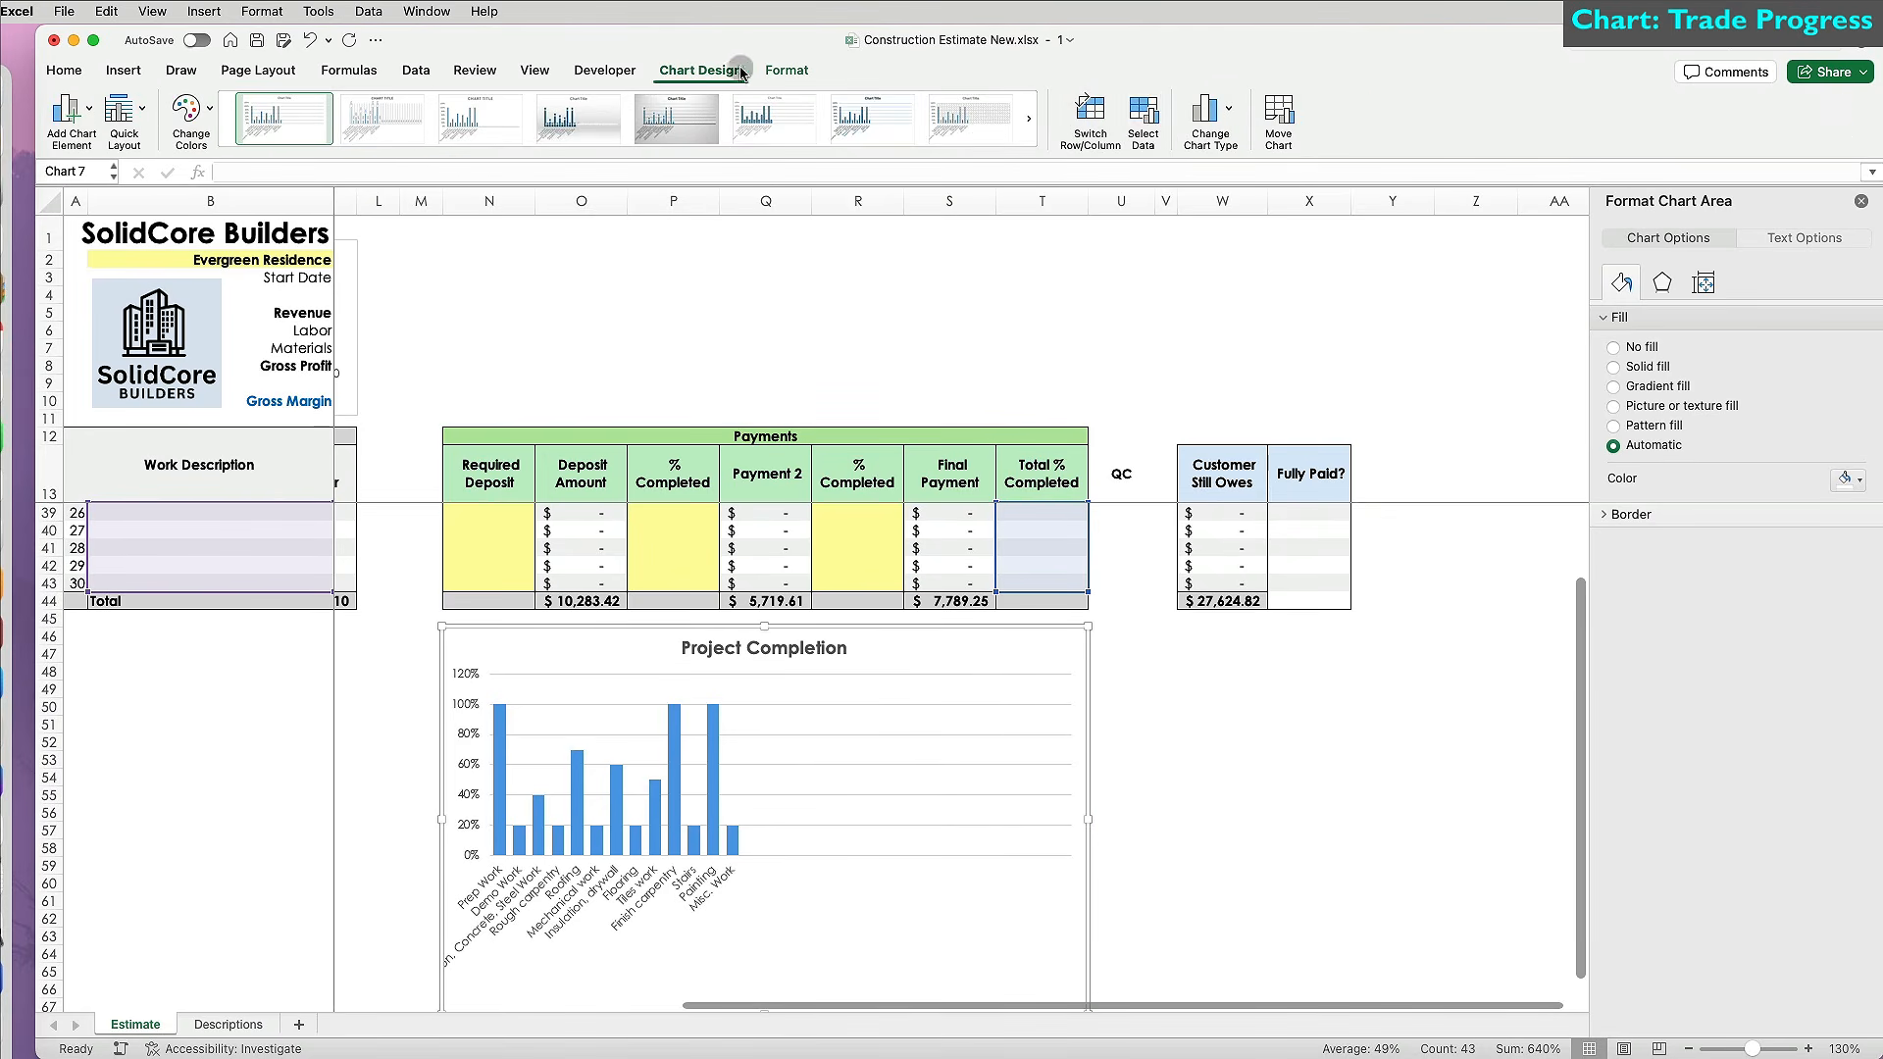
In Select Data's hidden and empty cell settings, show empty cells as Zero, leaving #N/A unchanged.
click(1134, 122)
scroll(1046, 546, down, 10)
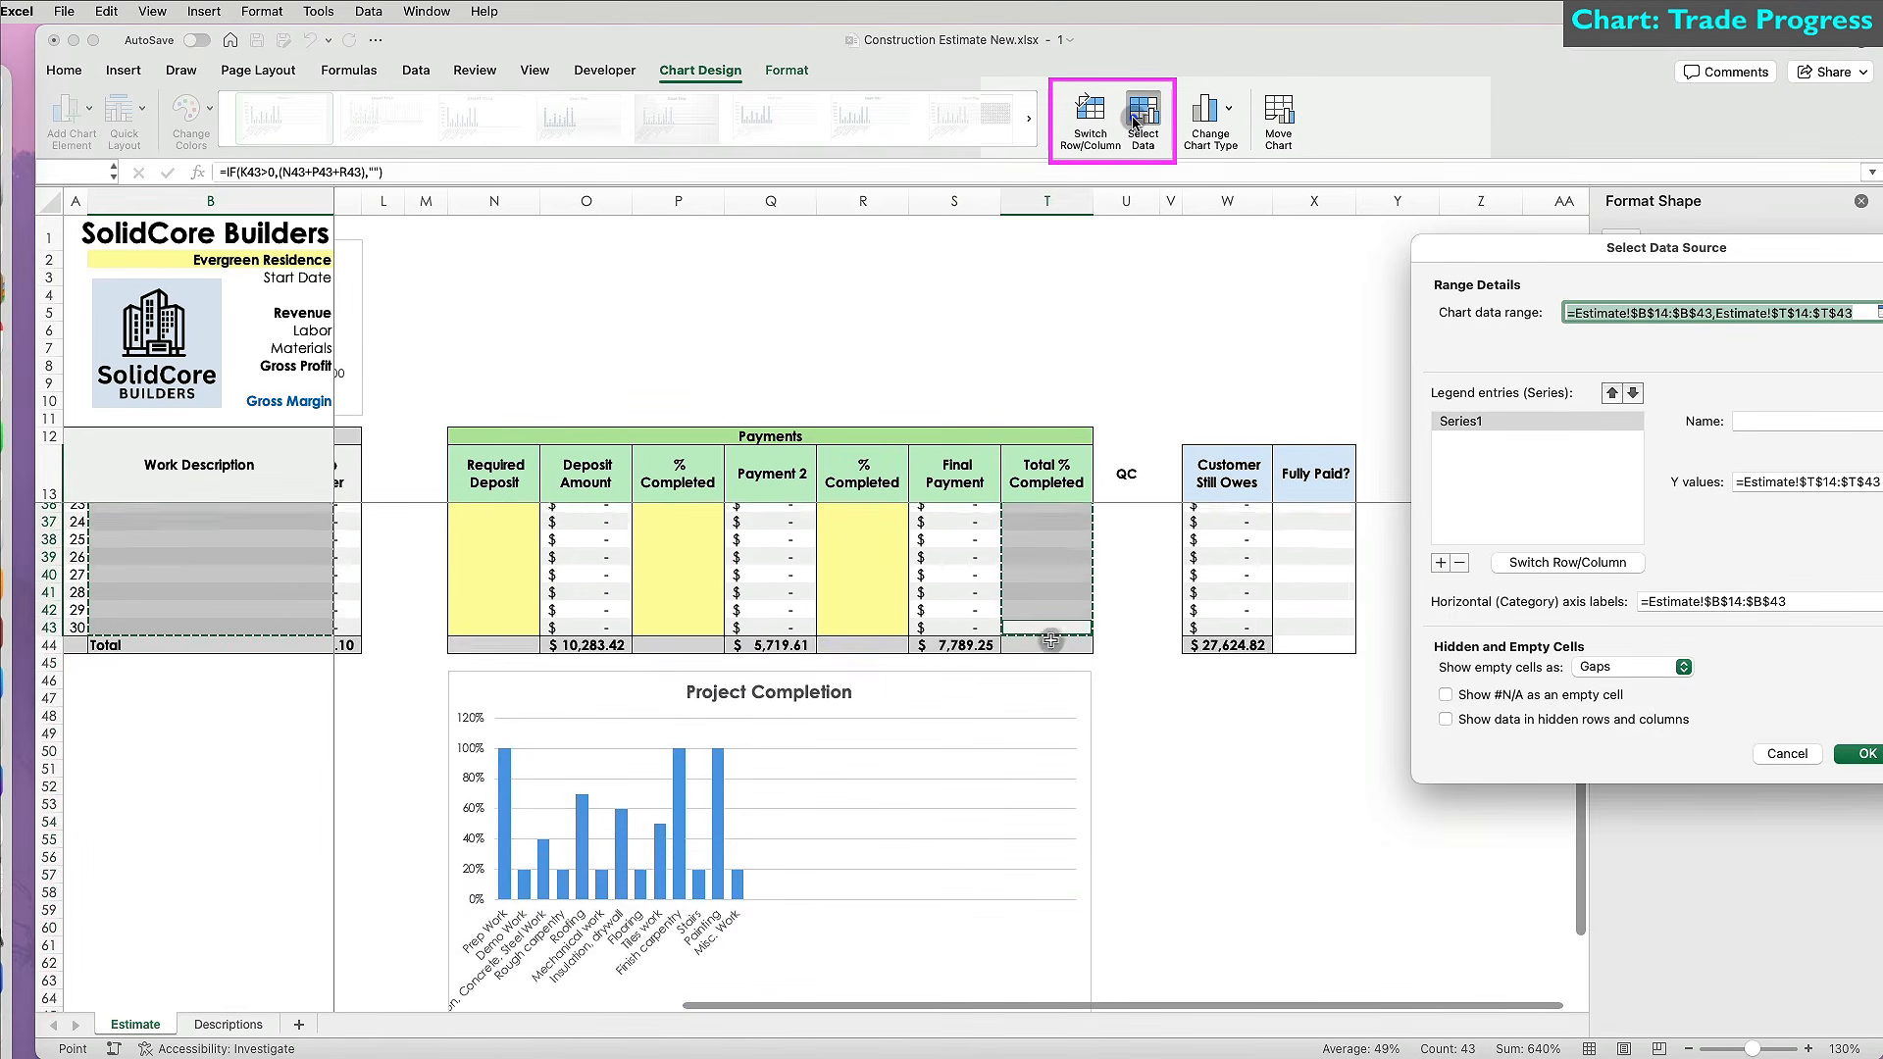
drag(1509, 254, 1273, 299)
click(1211, 735)
click(1211, 736)
click(1458, 696)
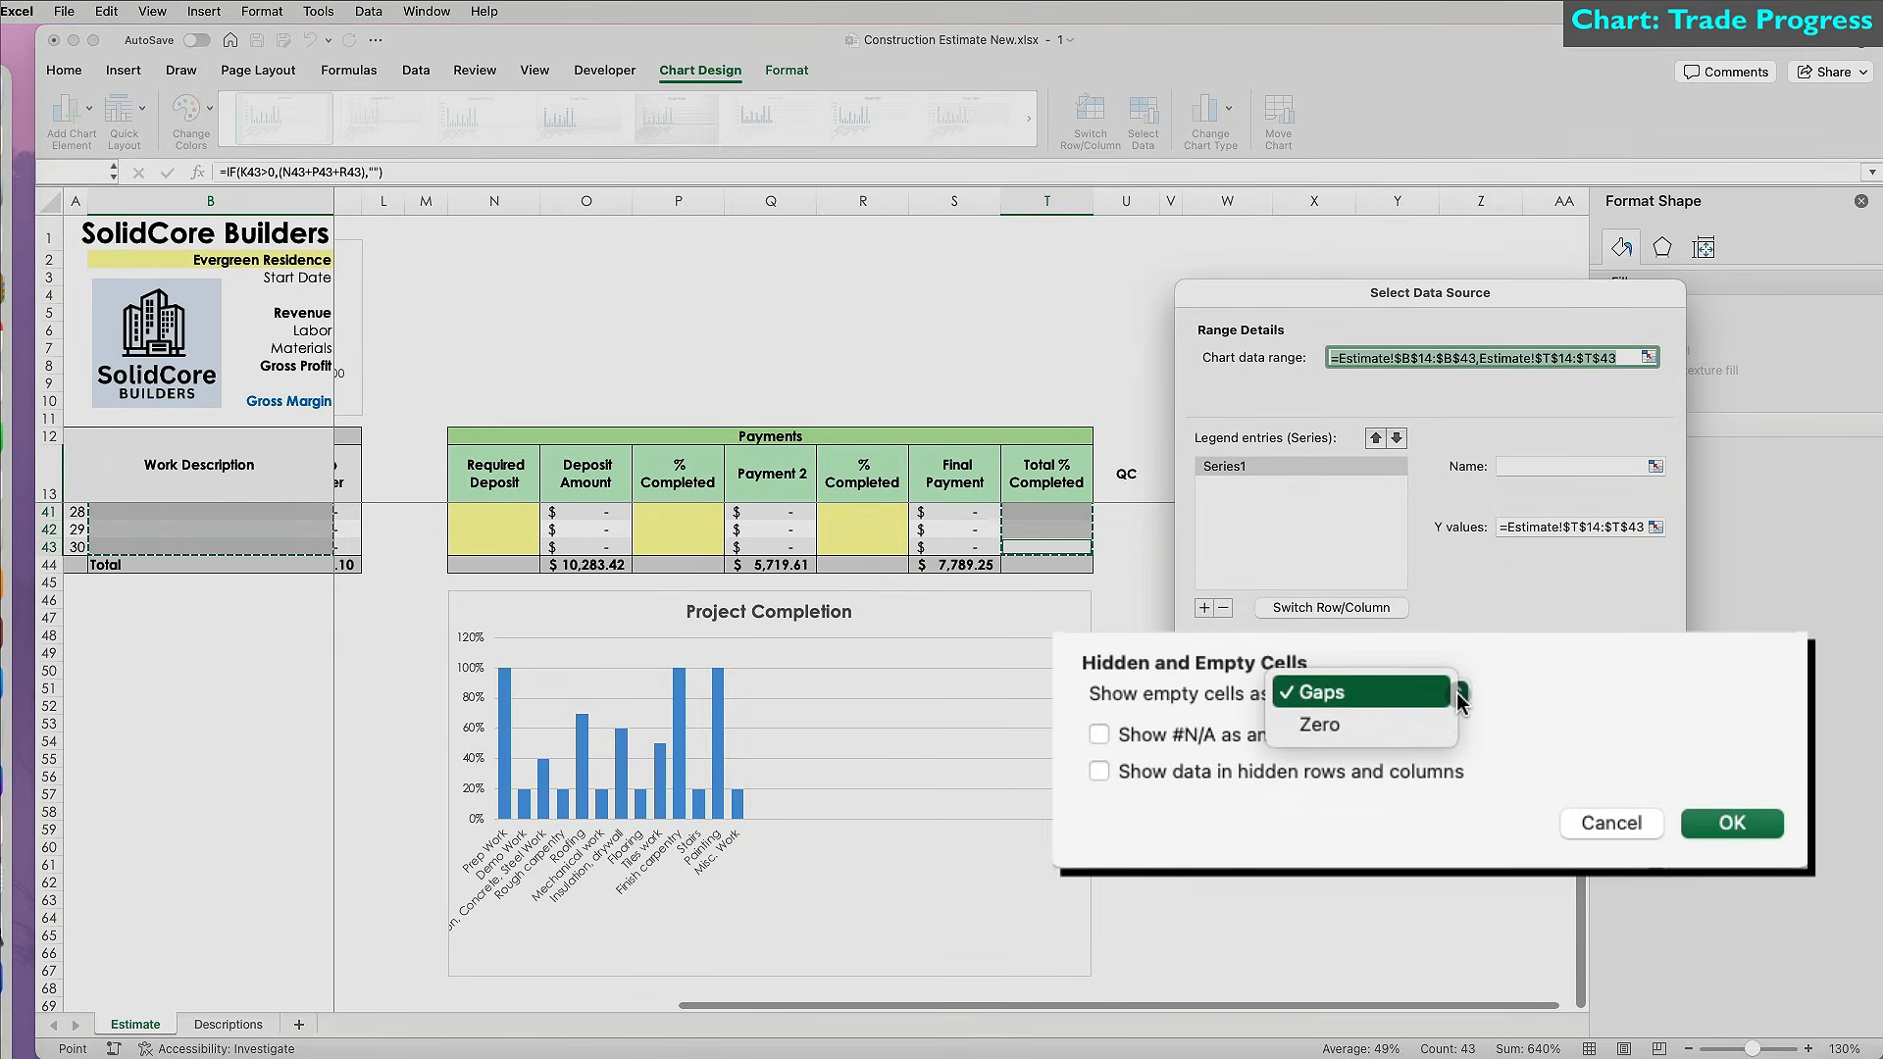
click(1319, 724)
click(1732, 823)
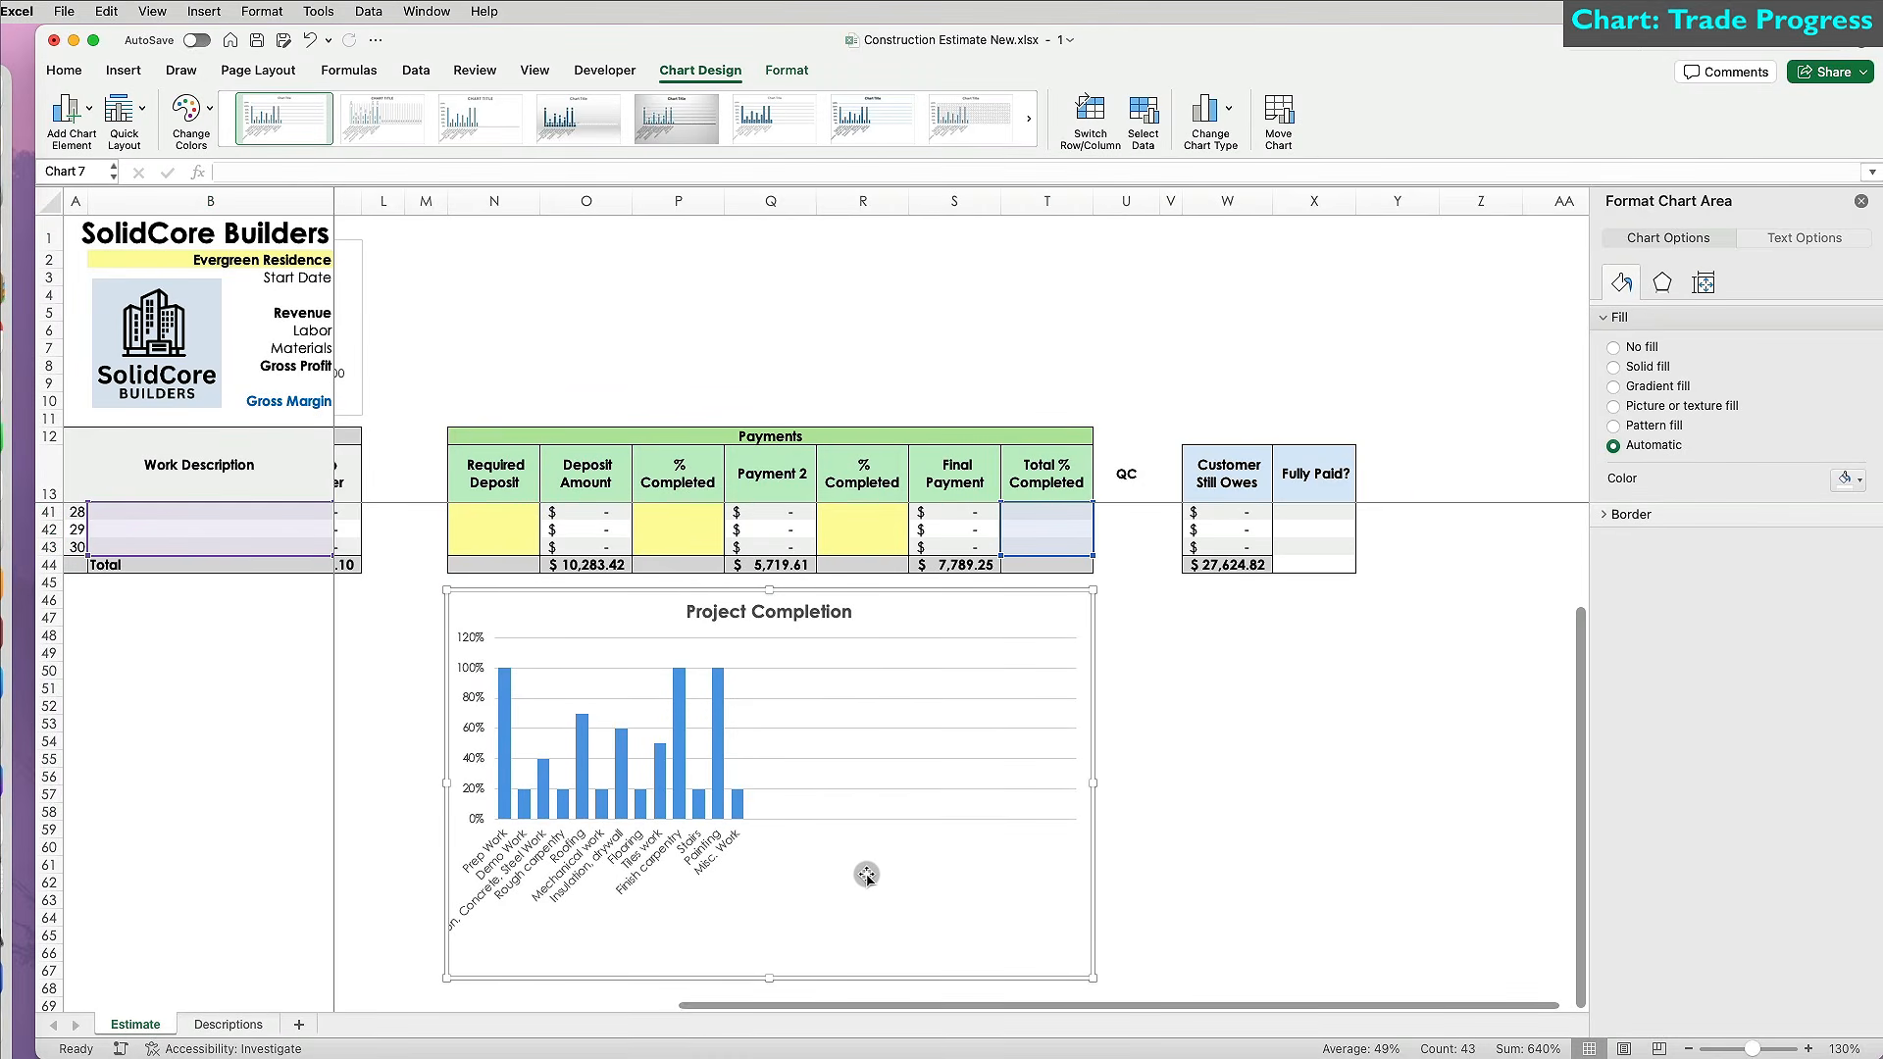
scroll(866, 875, up, 9)
click(89, 757)
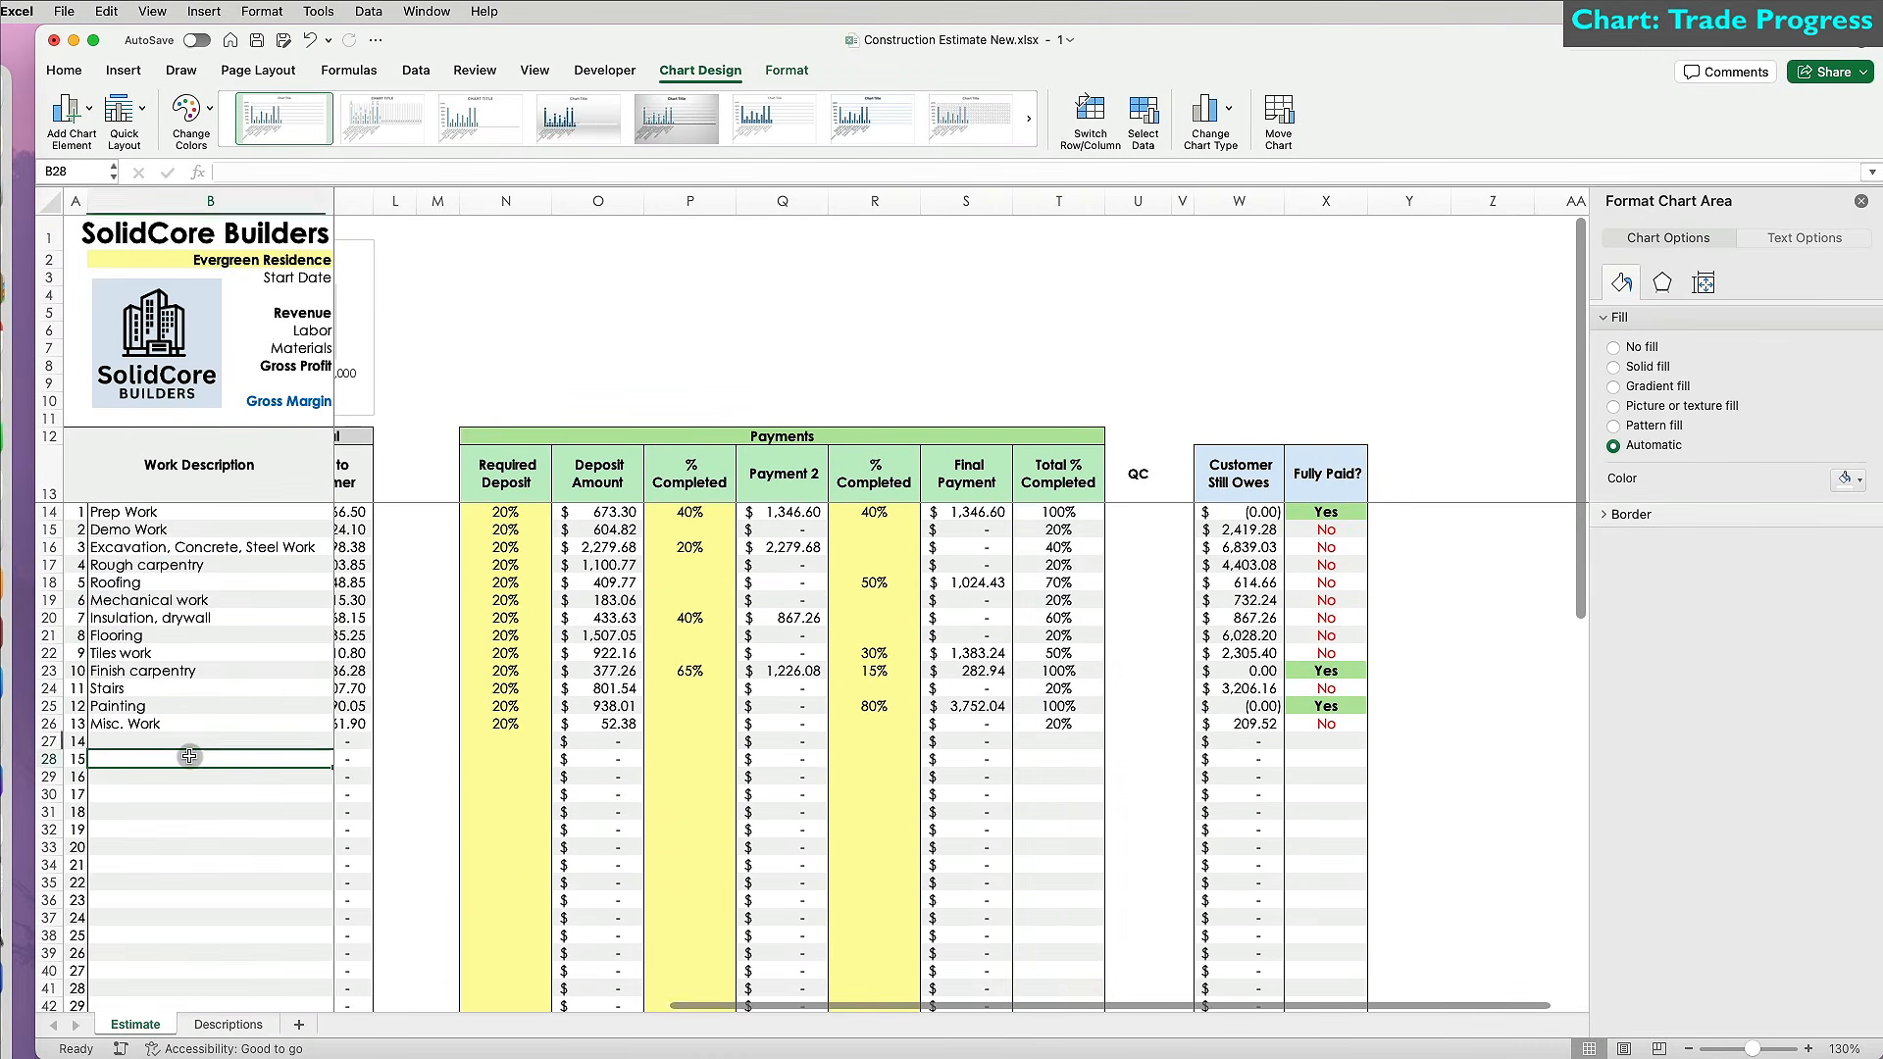
Group the empty work-item rows 27–43 into an outline with Data > Group.
drag(49, 743, 49, 949)
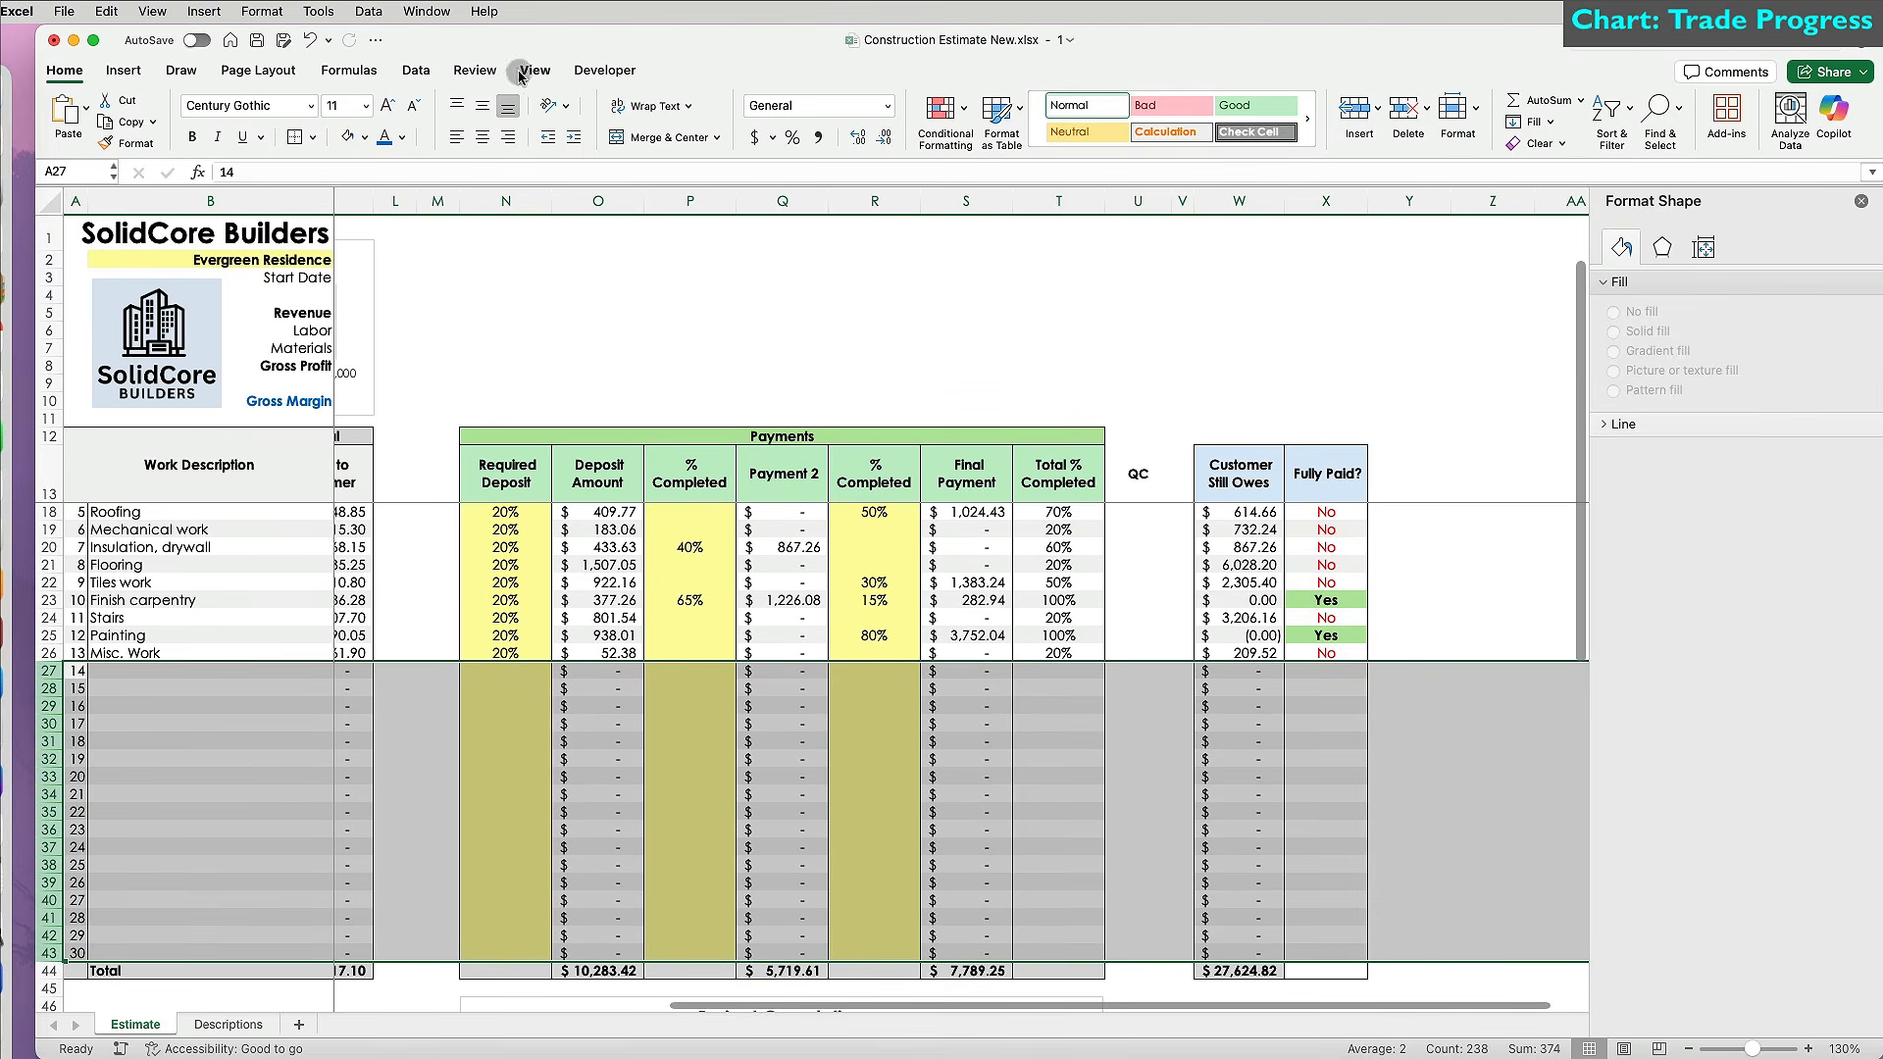
click(430, 76)
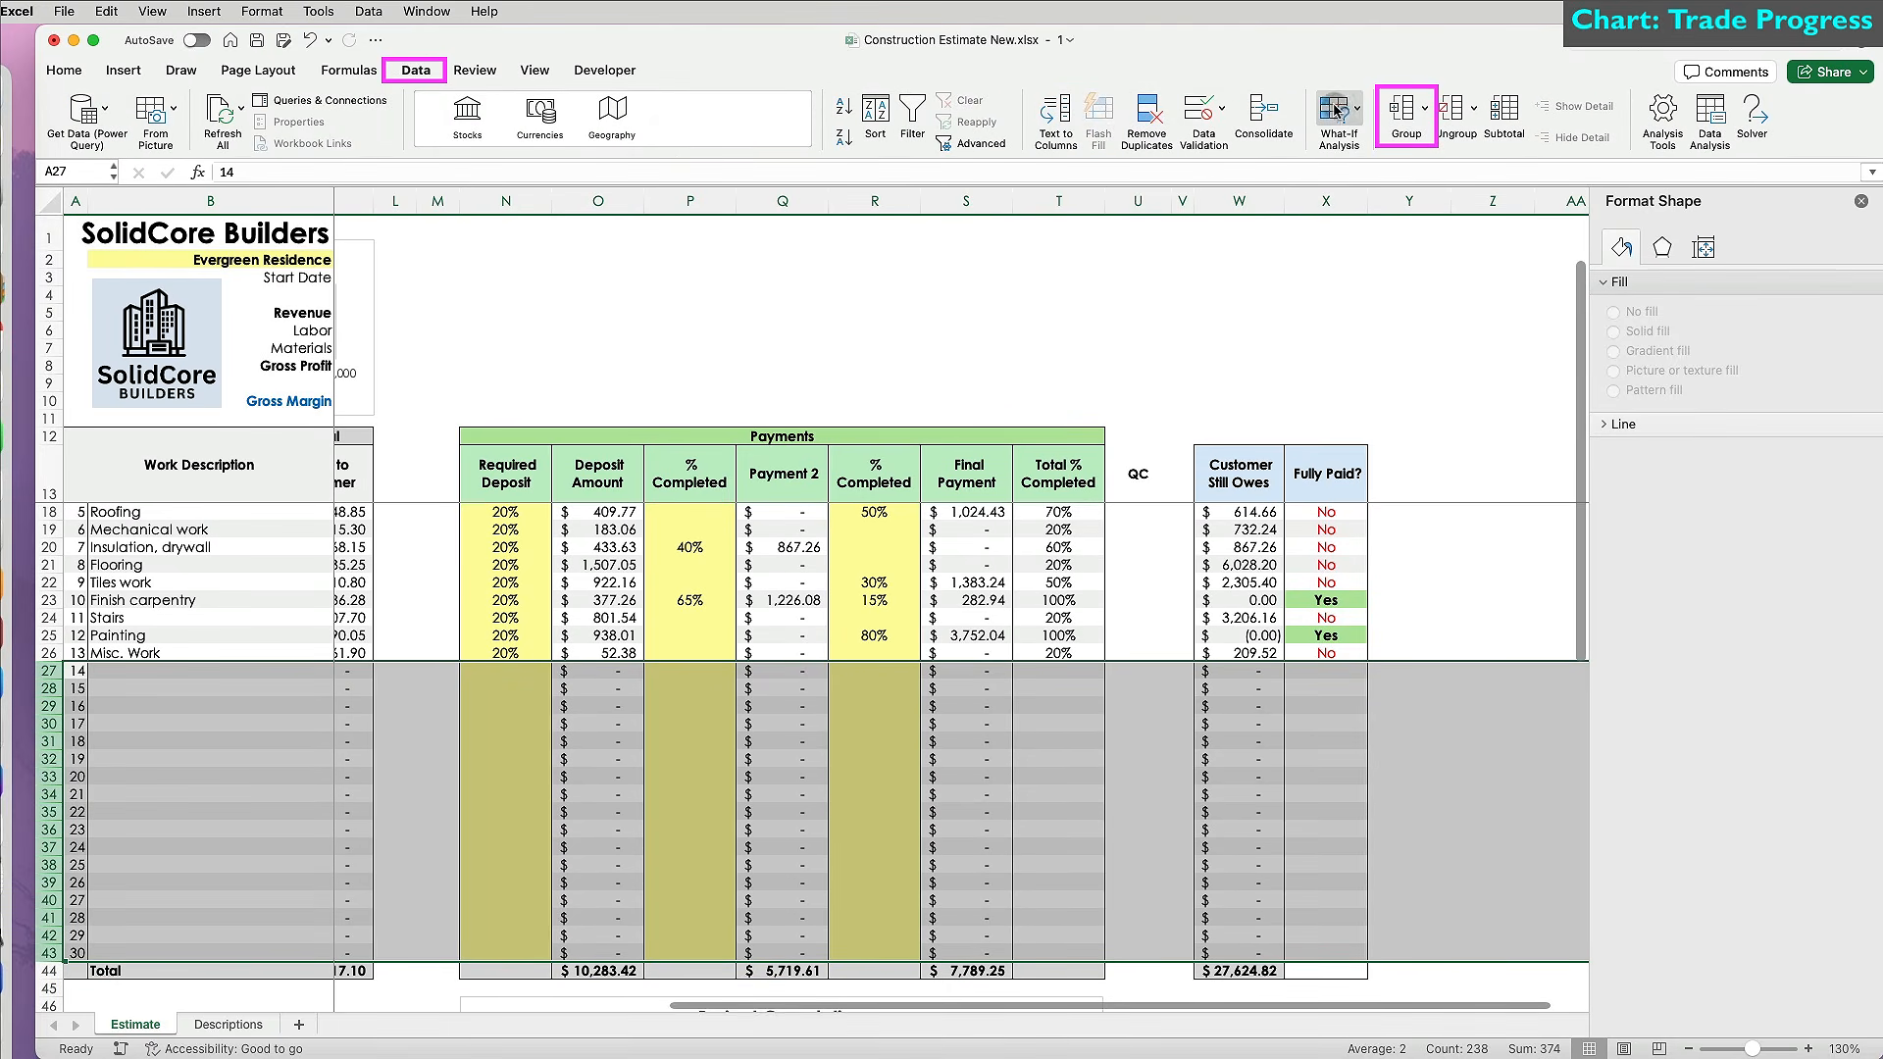
click(1406, 110)
scroll(651, 791, down, 6)
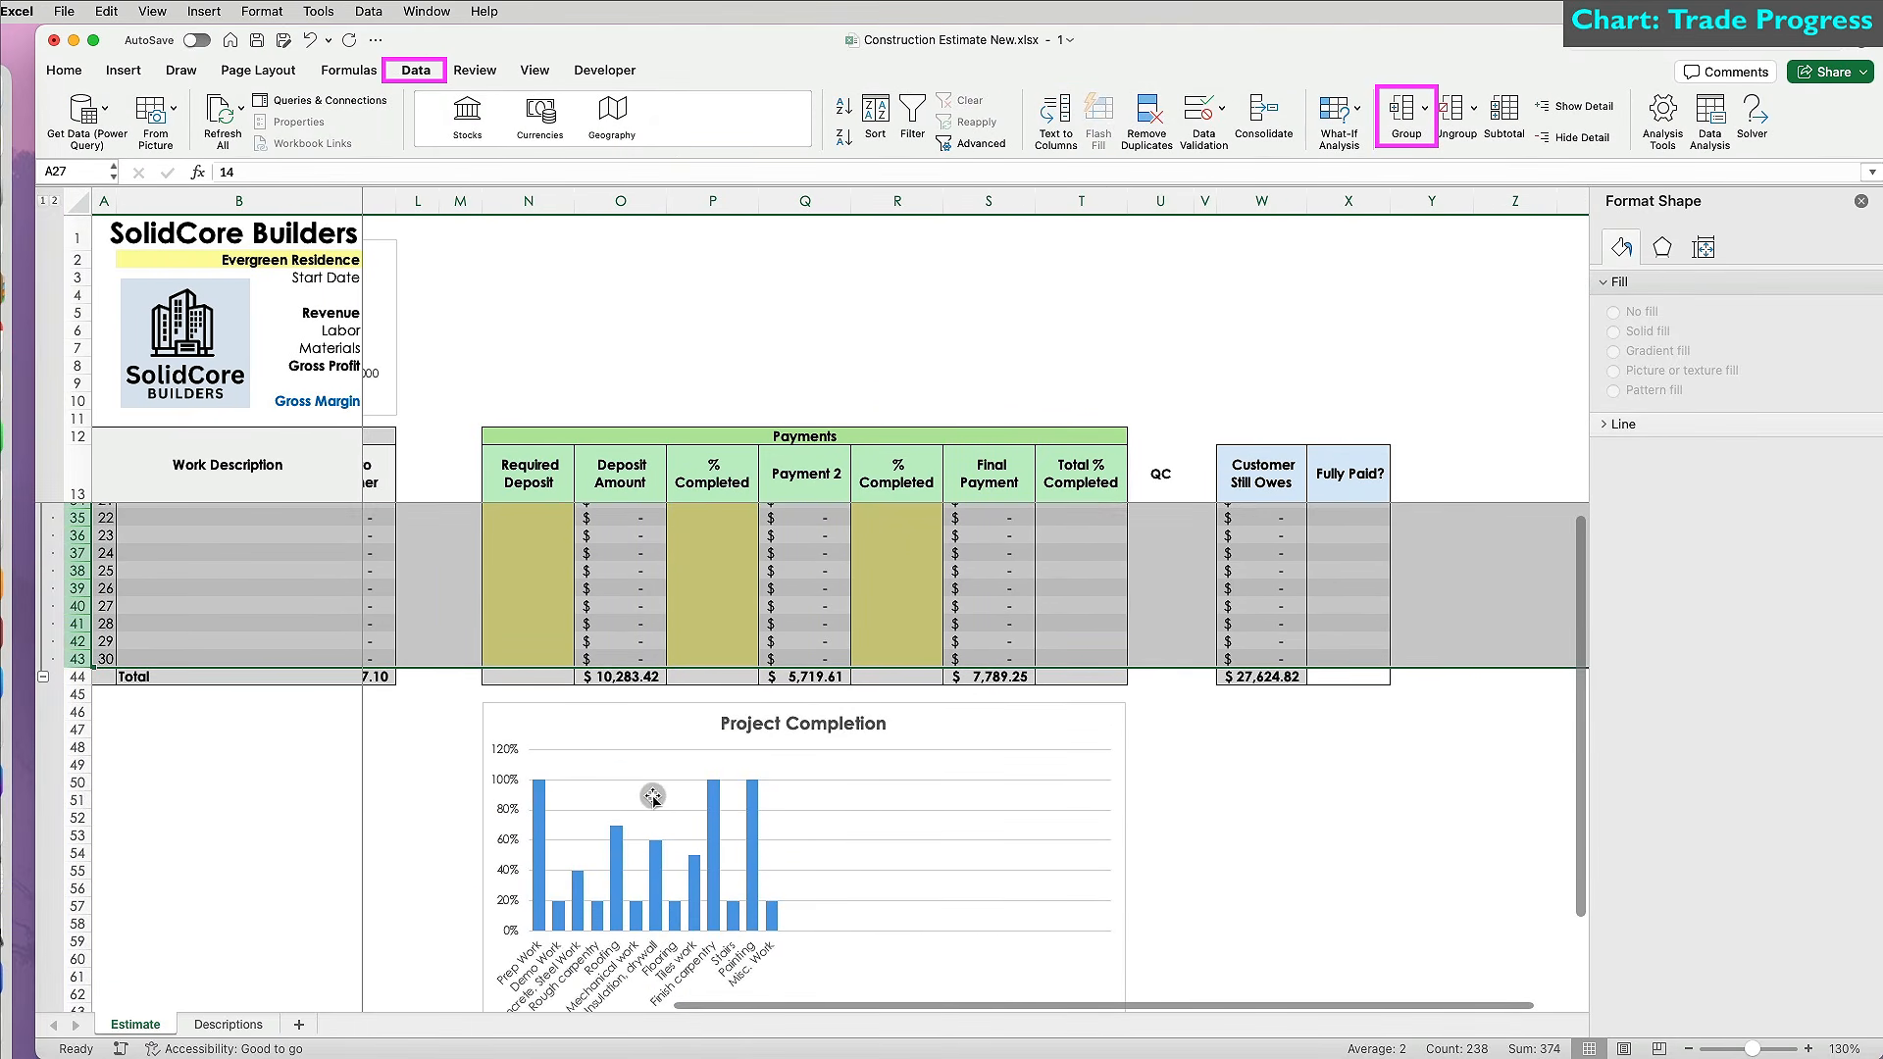
Collapse the grouped rows, expand them again, and deselect by clicking cell K66.
click(44, 677)
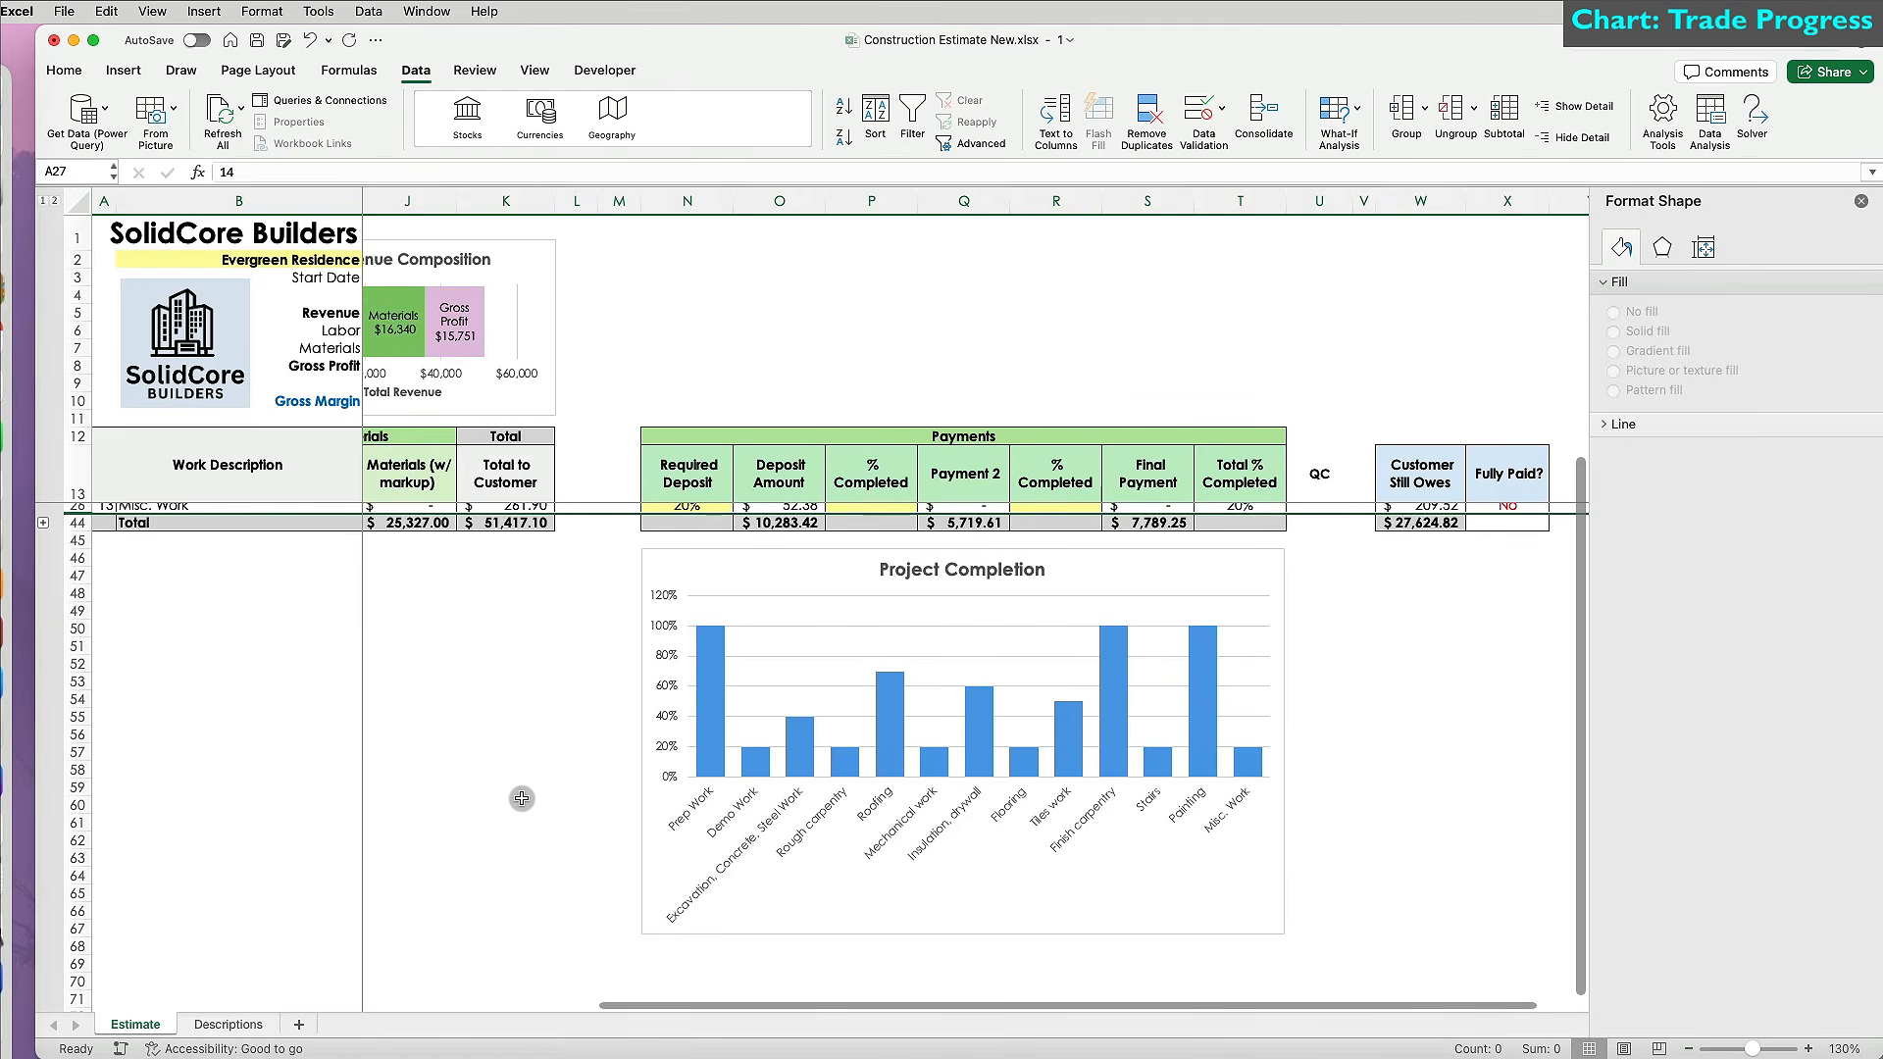
click(45, 523)
scroll(584, 910, down, 3)
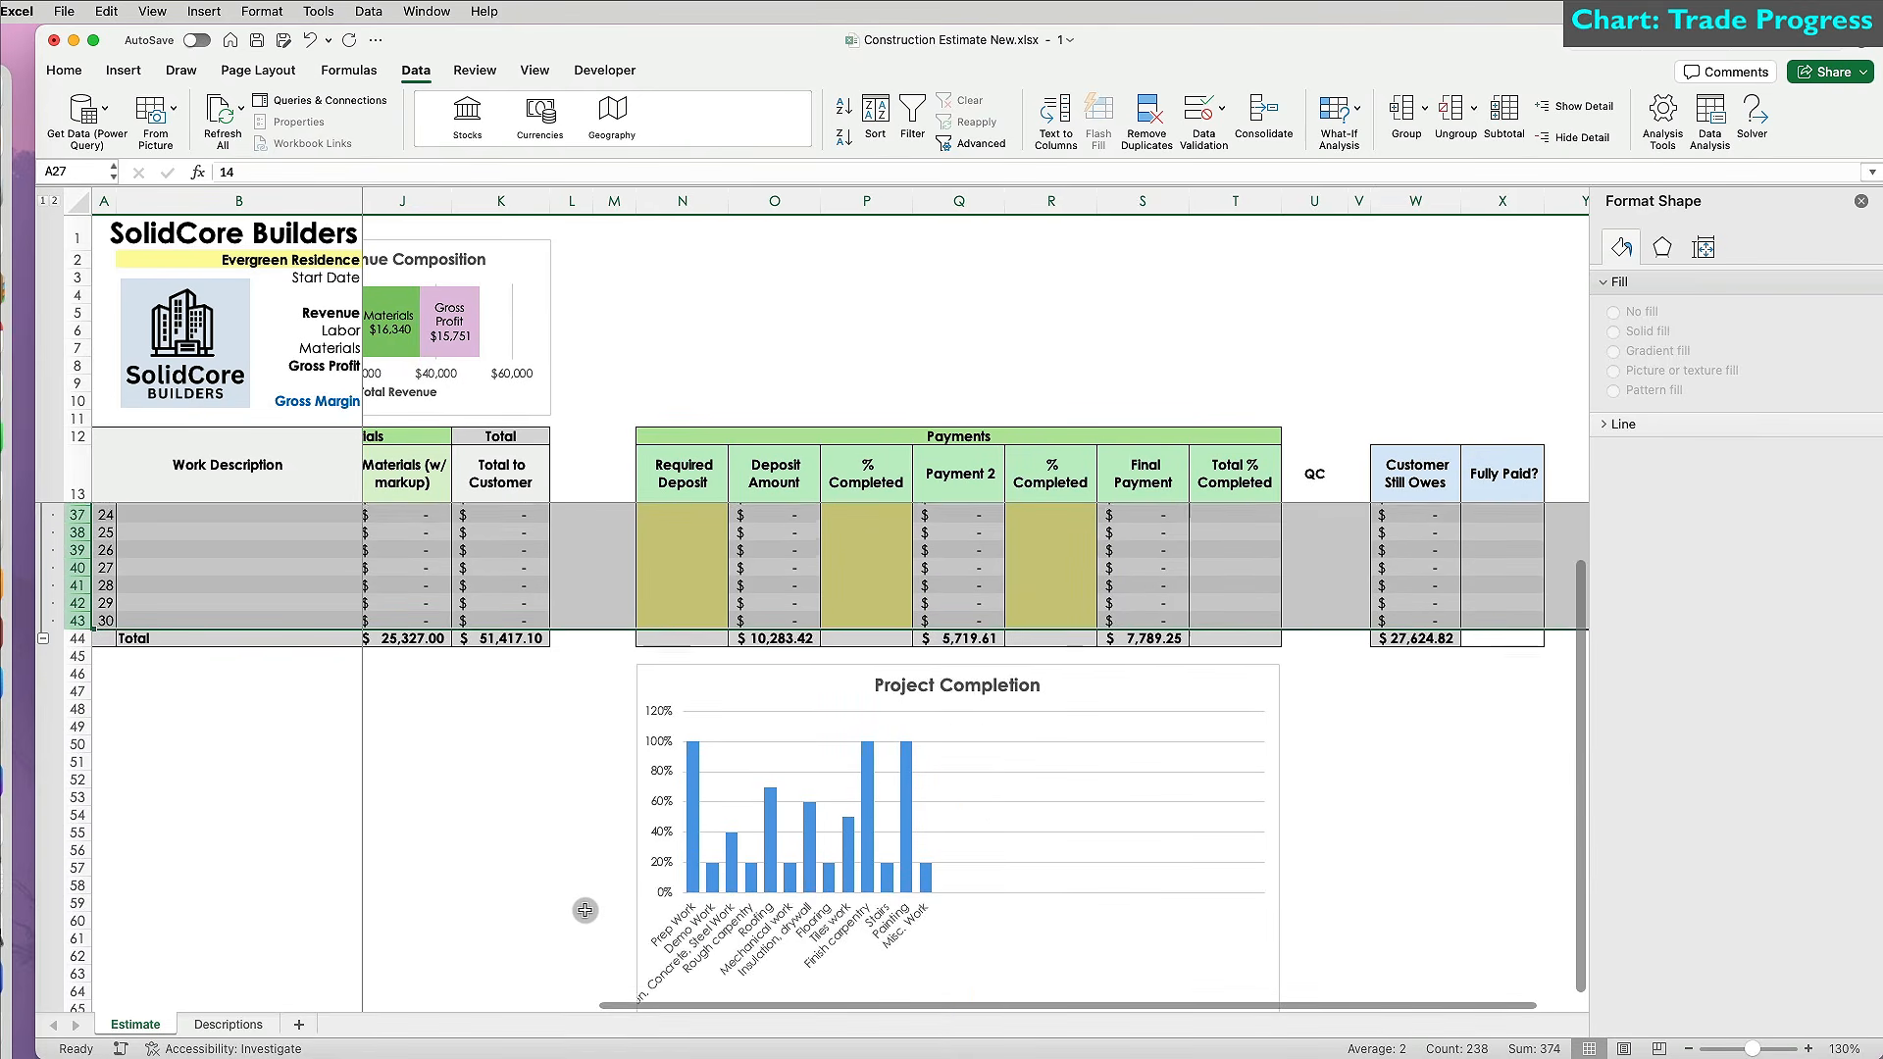
scroll(584, 910, down, 3)
click(544, 887)
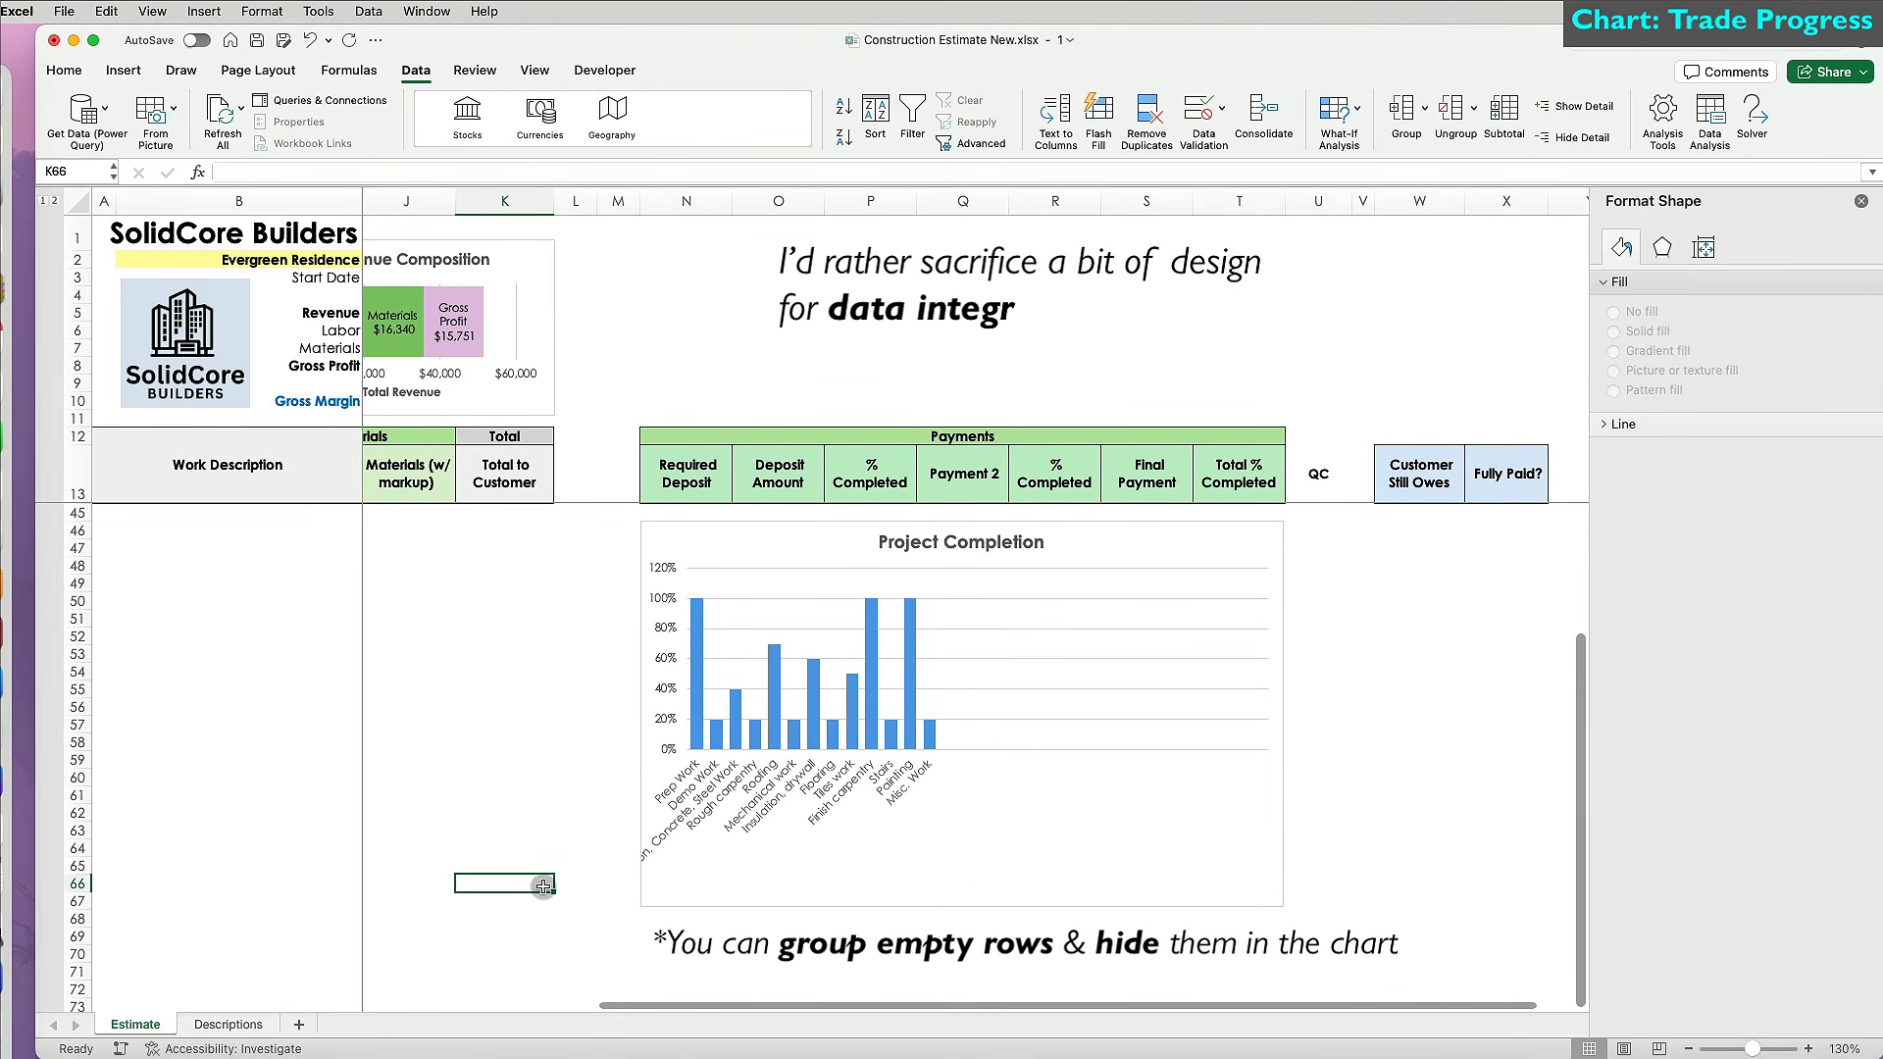
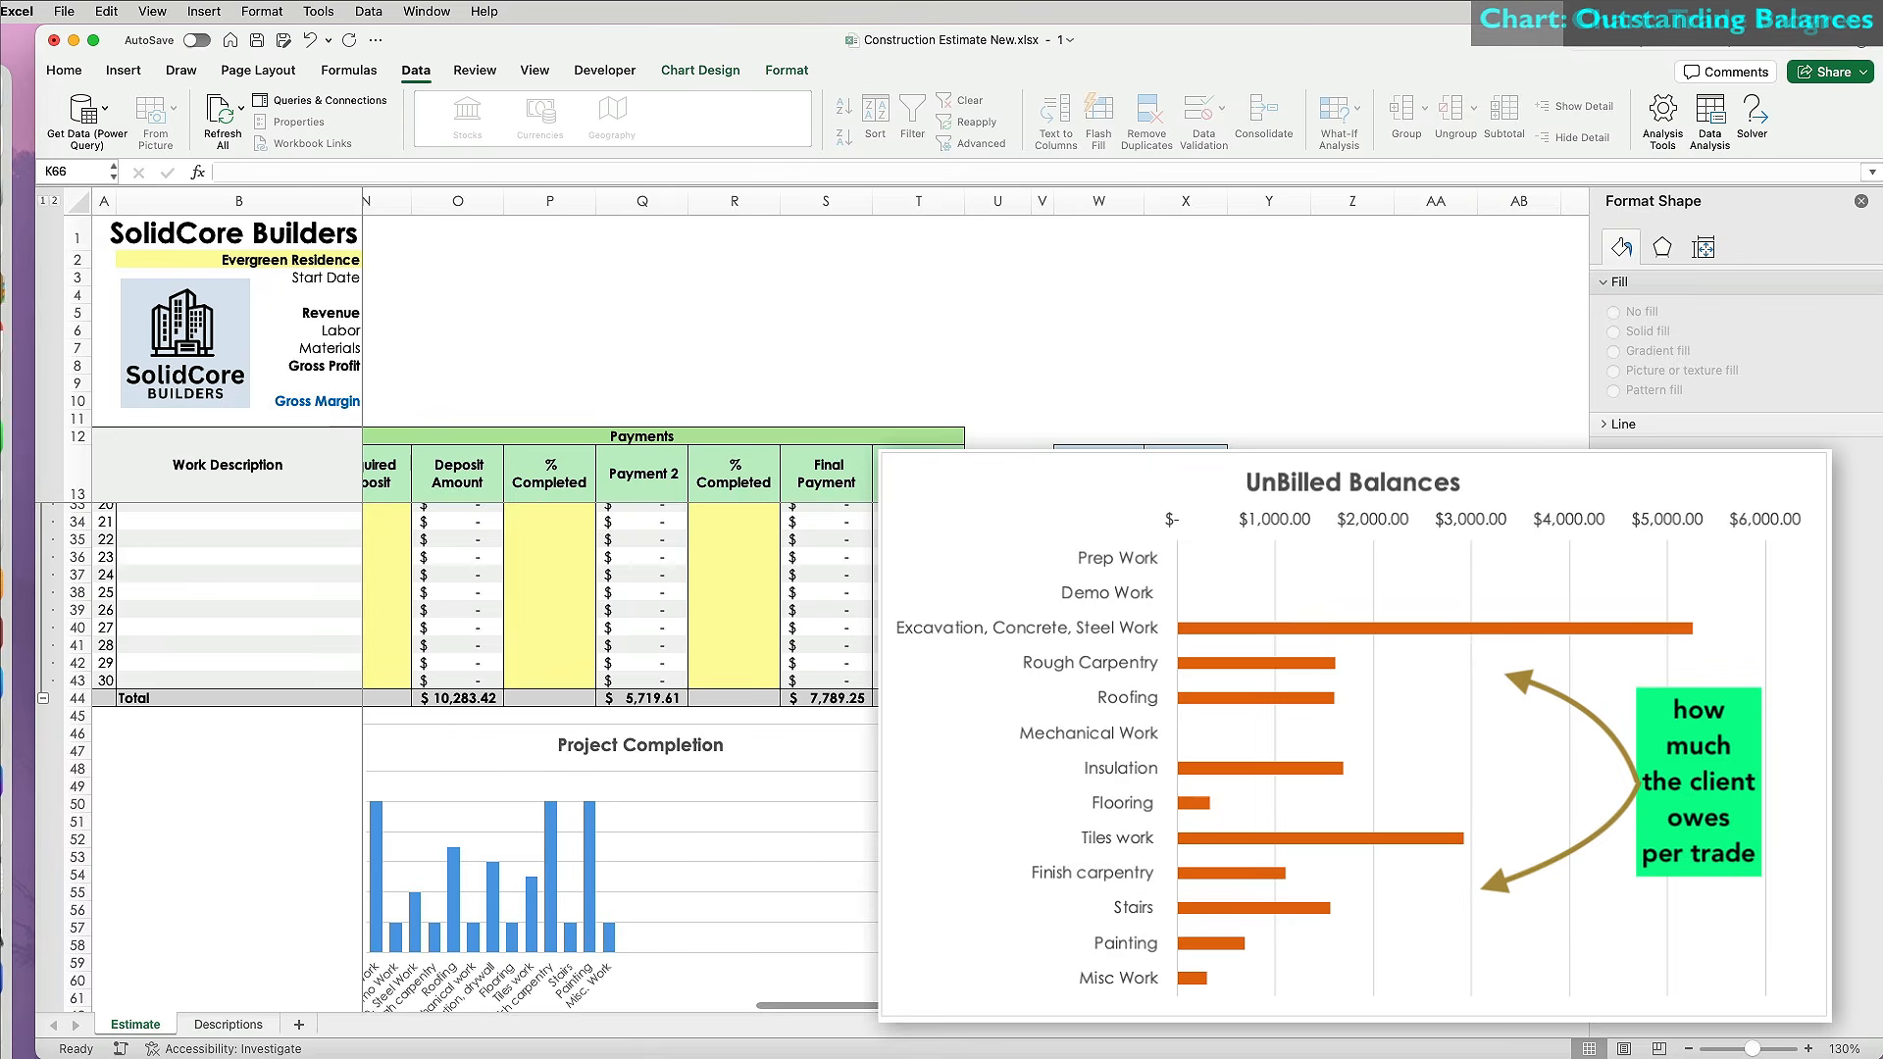
Insert a clustered bar chart from work descriptions B14:B43 and Customer Still Owes W14:W43.
click(206, 677)
drag(207, 678, 206, 512)
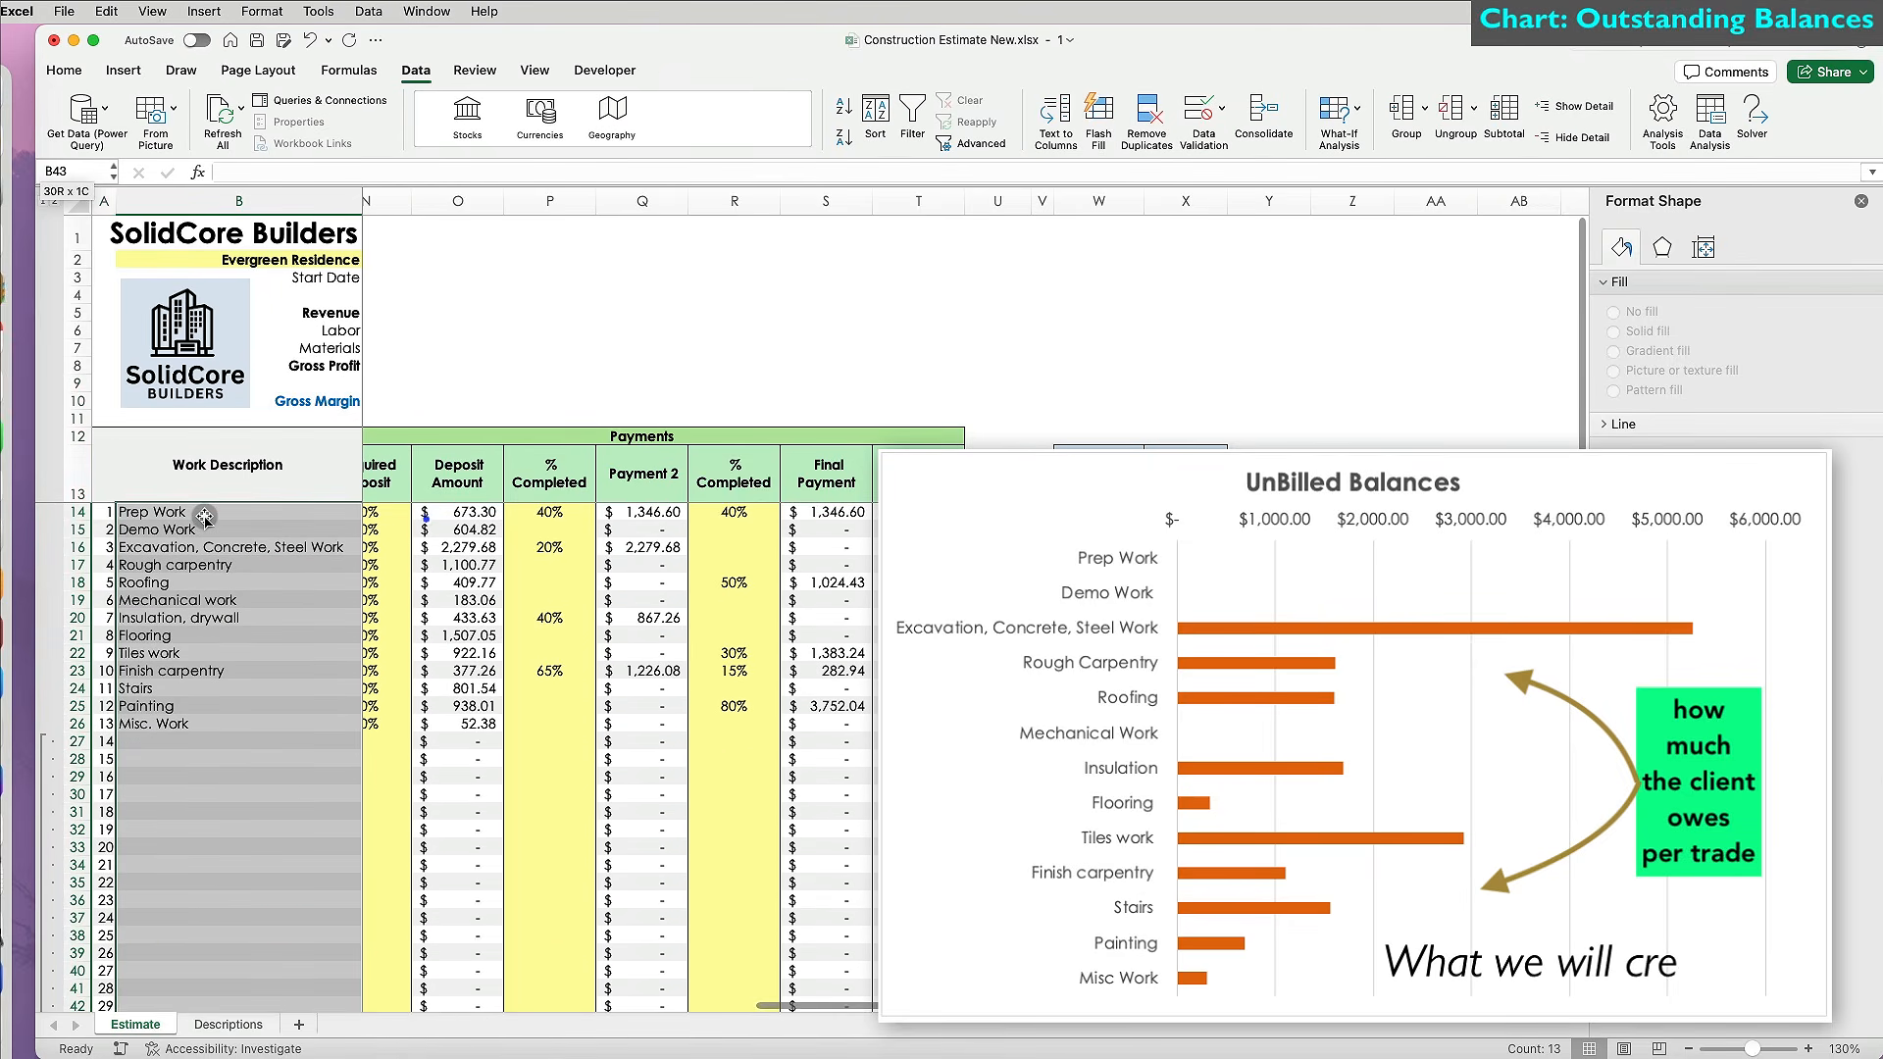
drag(1102, 512, 1109, 954)
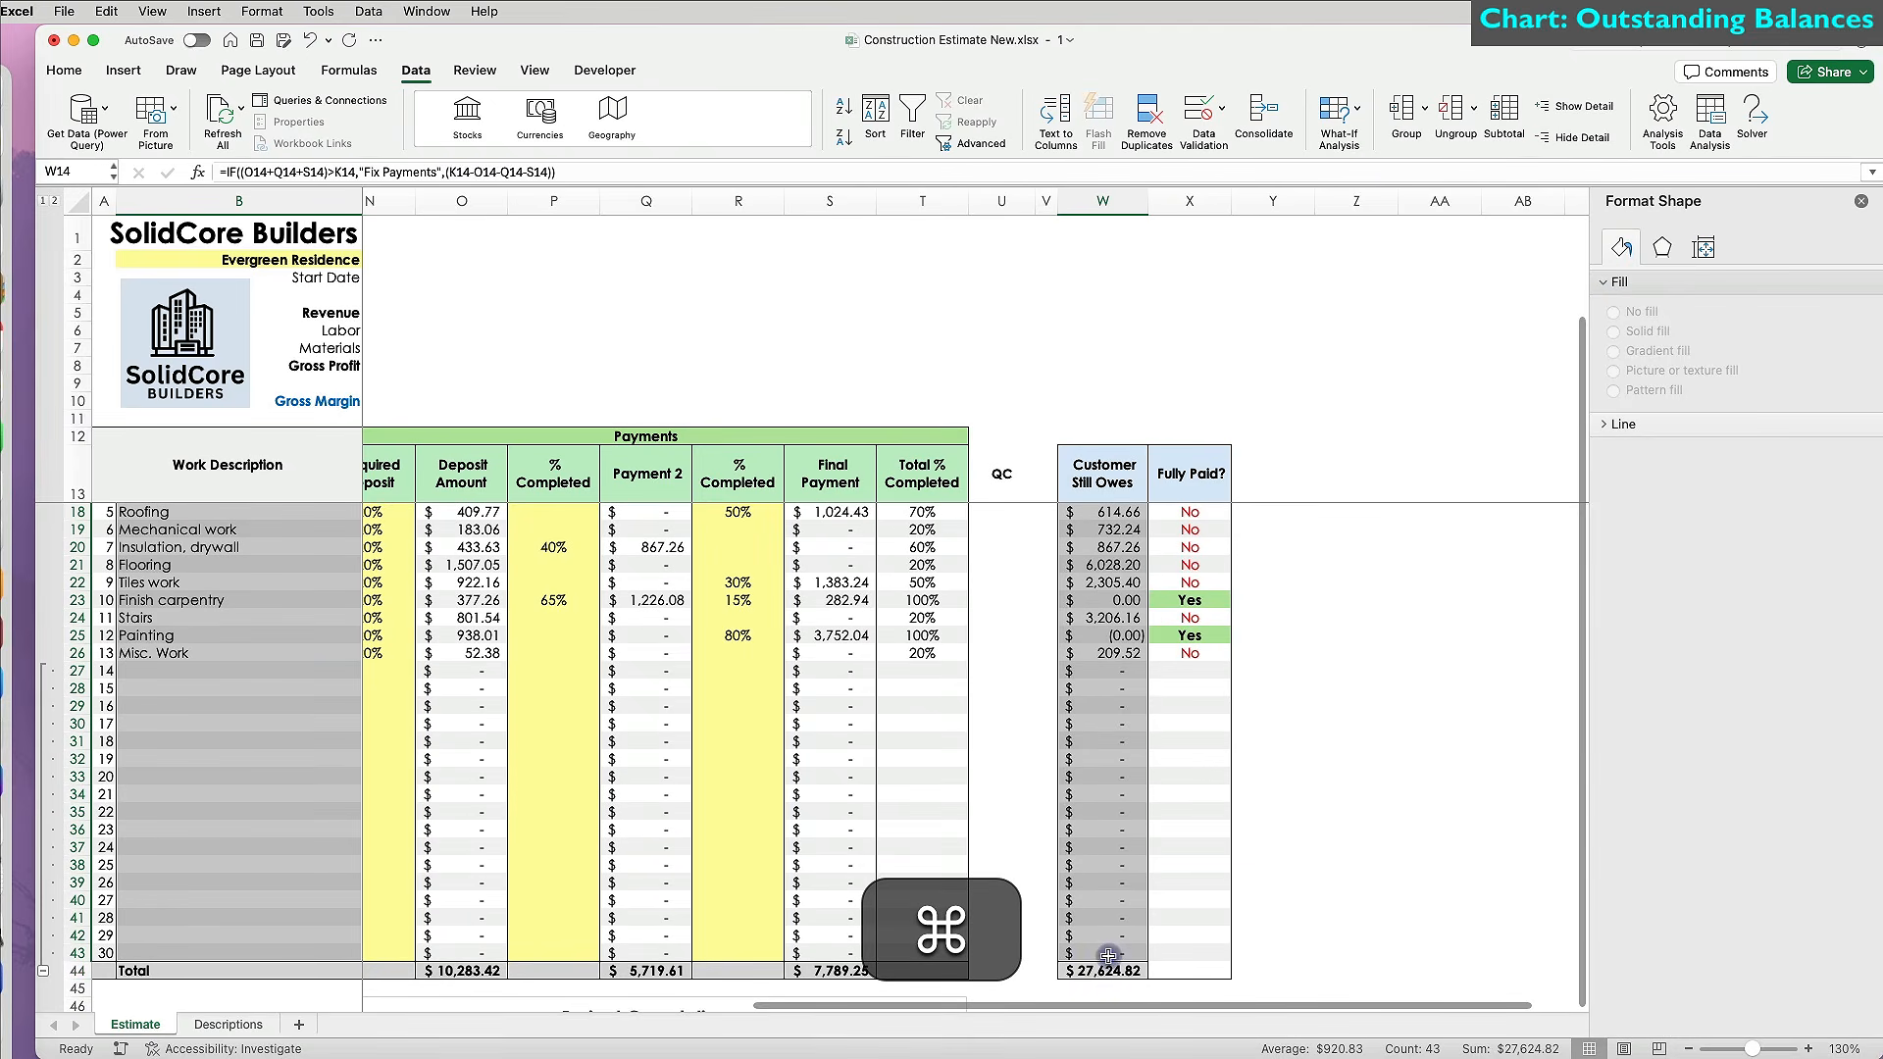
click(120, 70)
click(691, 110)
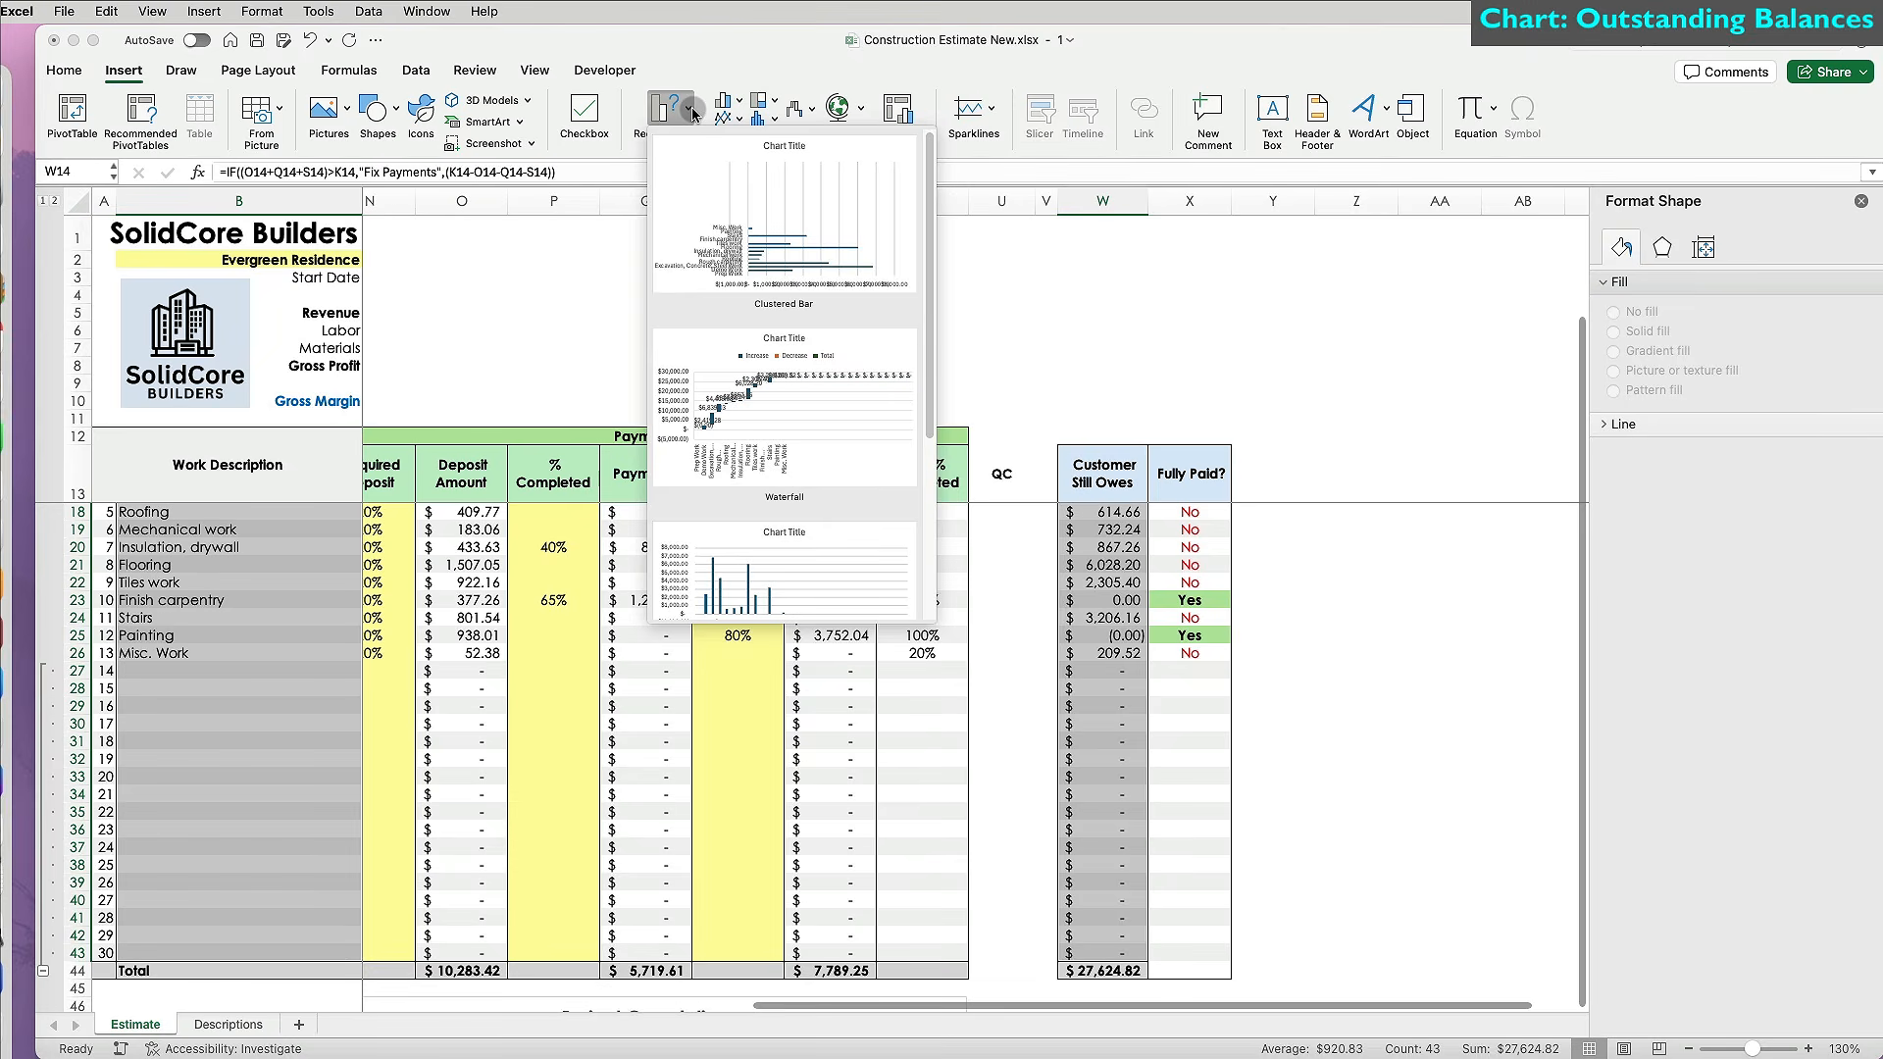
click(772, 230)
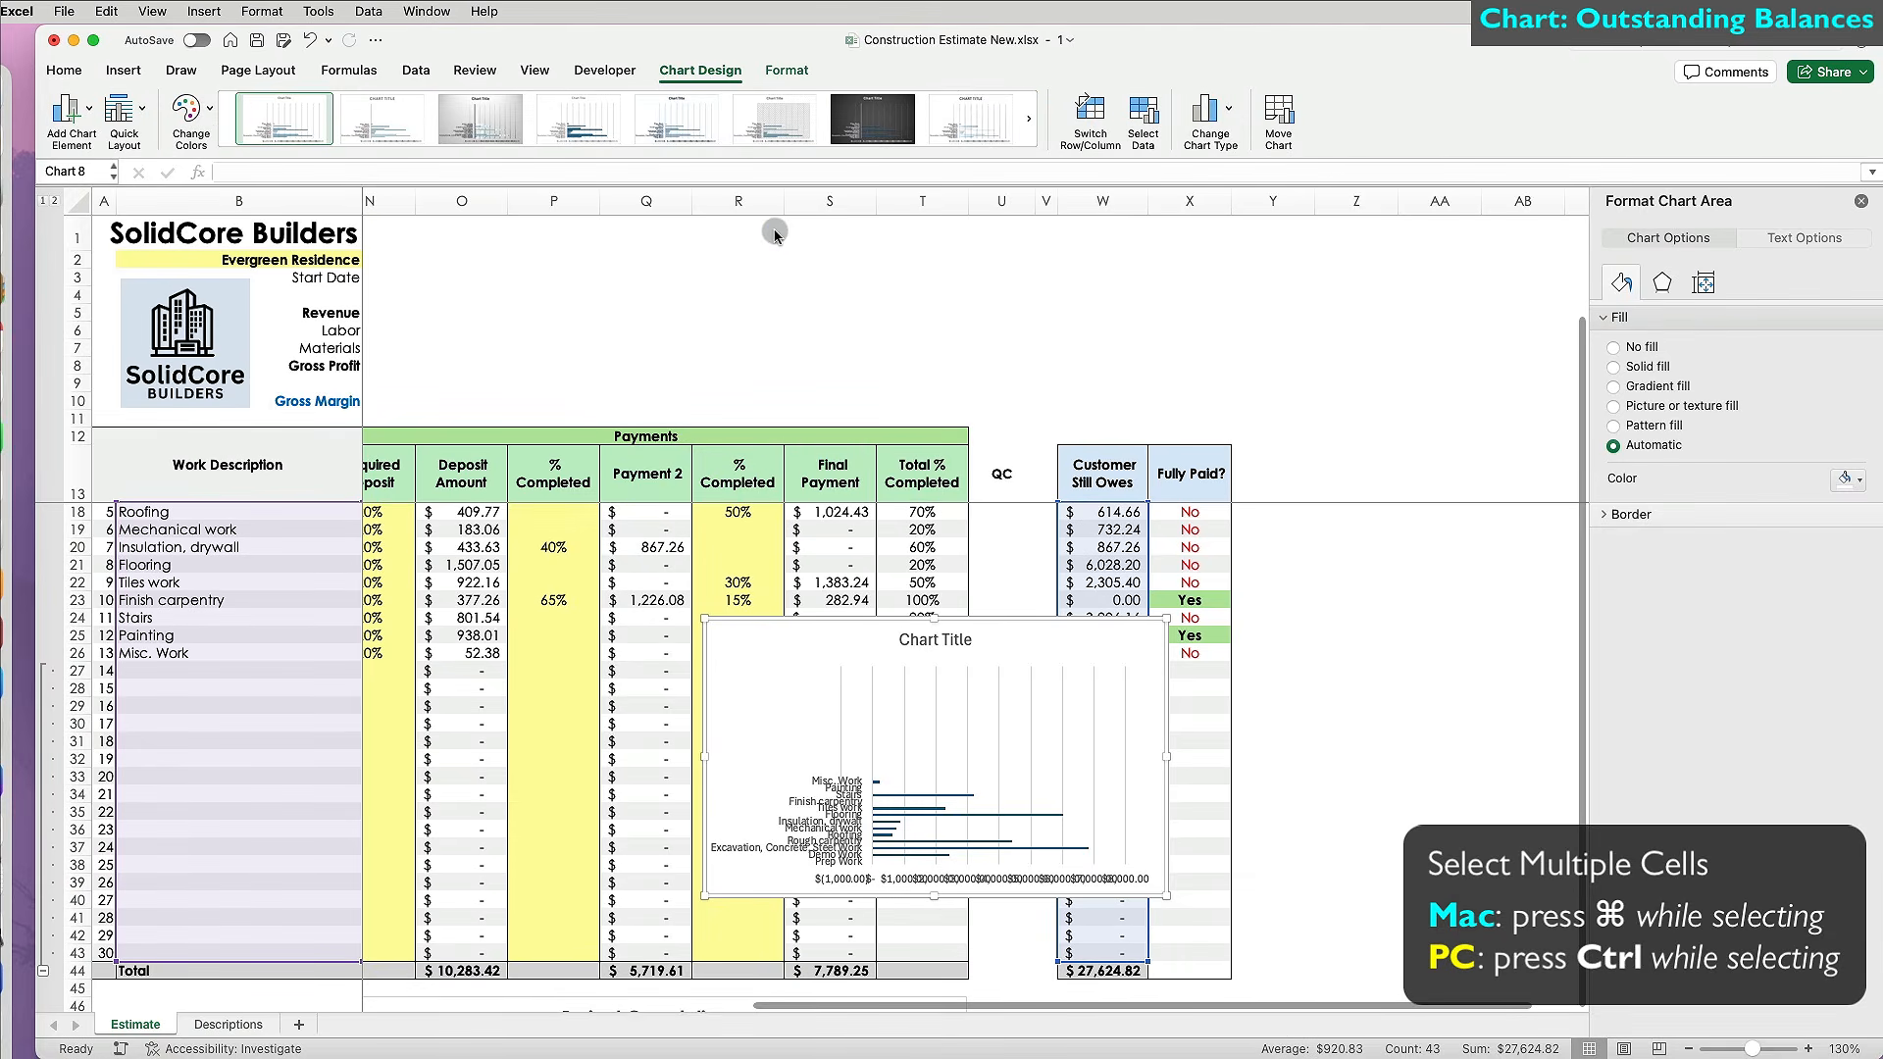
Move the chart below the totals and increase its height.
scroll(1046, 669, down, 5)
scroll(1046, 669, down, 1)
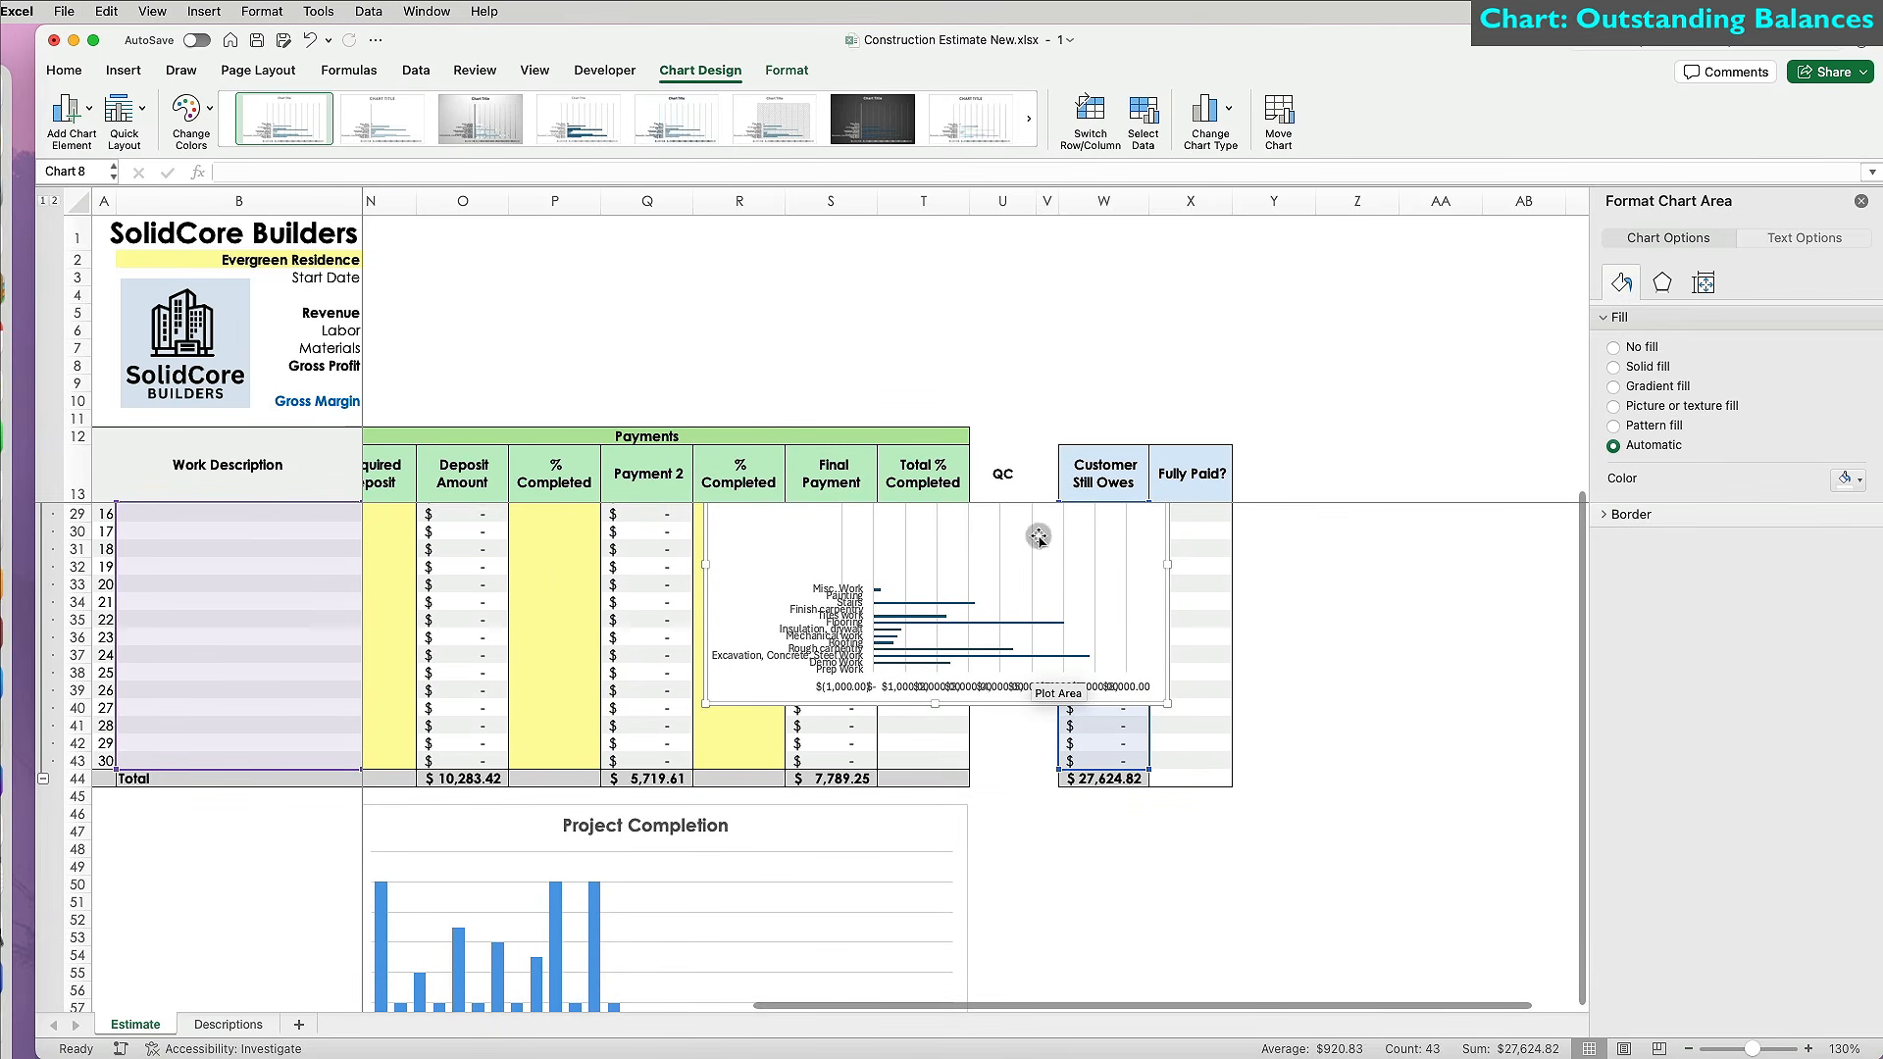
drag(882, 560, 1162, 941)
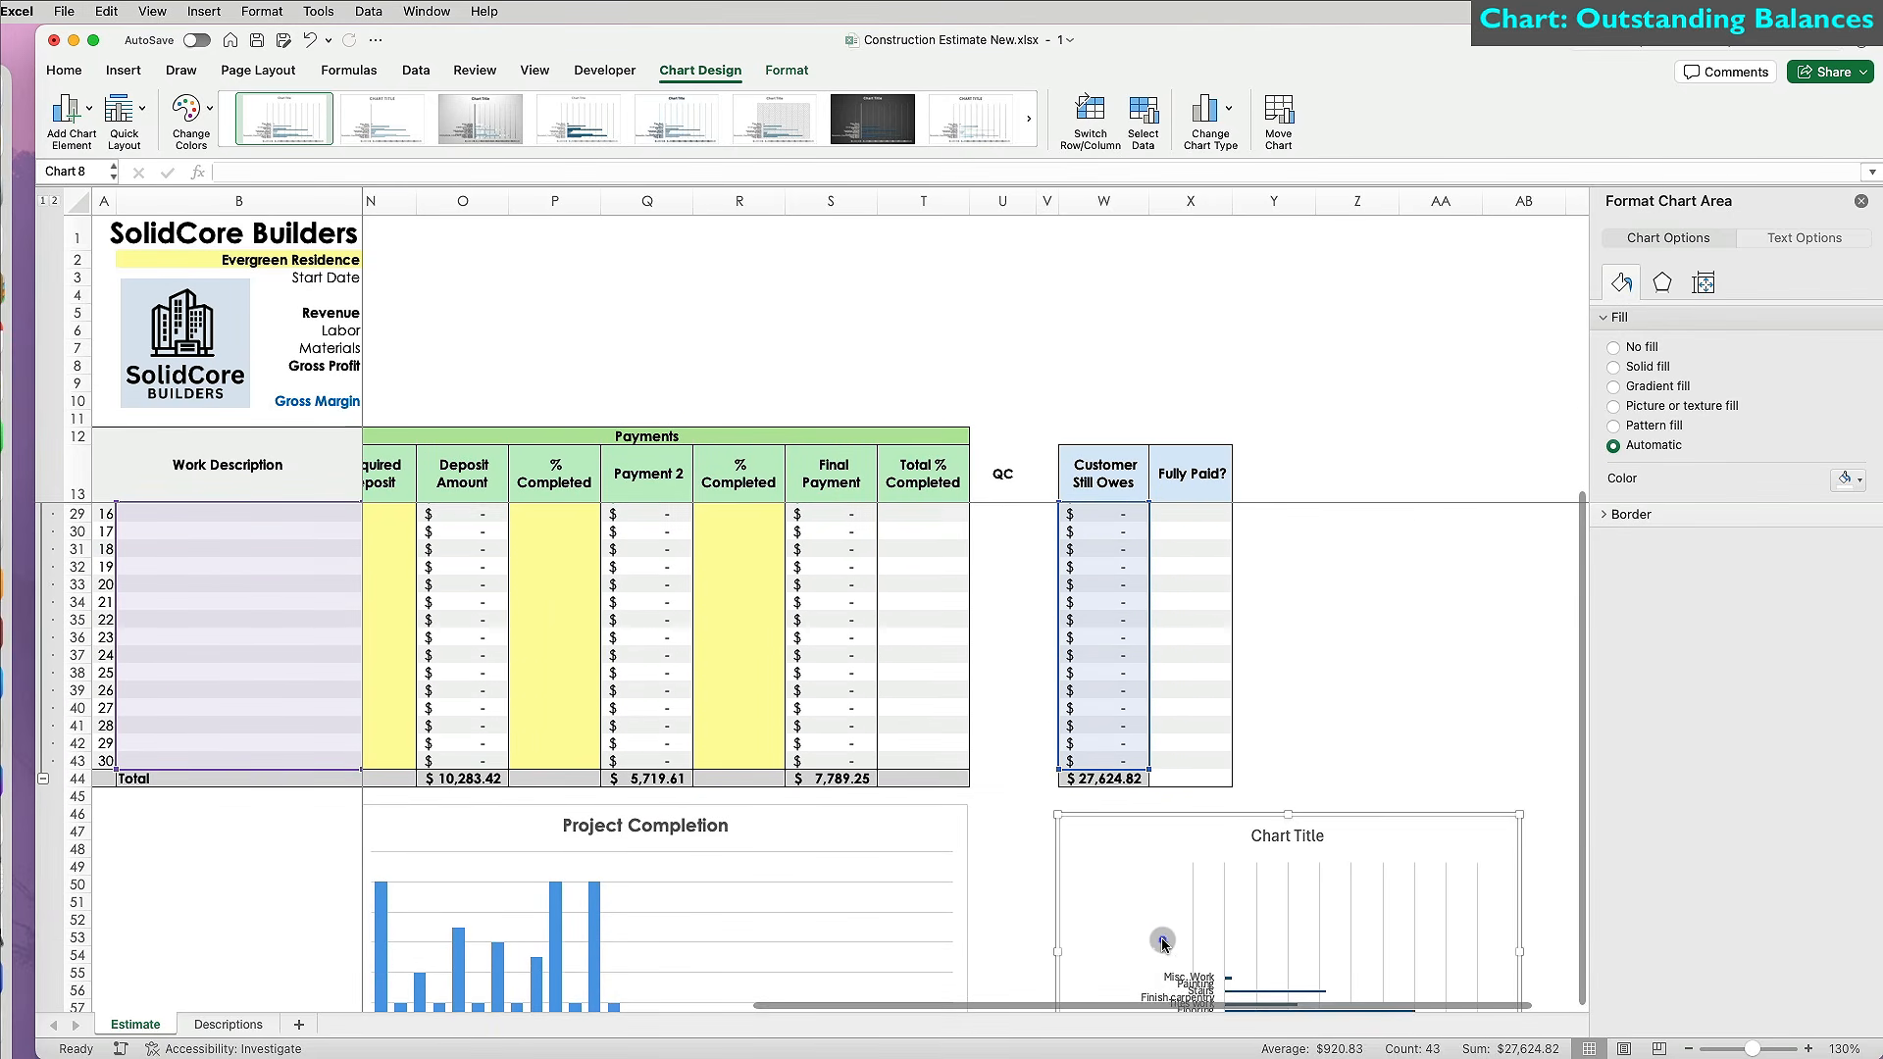
scroll(1164, 635, down, 5)
scroll(1164, 636, right, 3)
click(1703, 283)
click(1859, 348)
click(1859, 349)
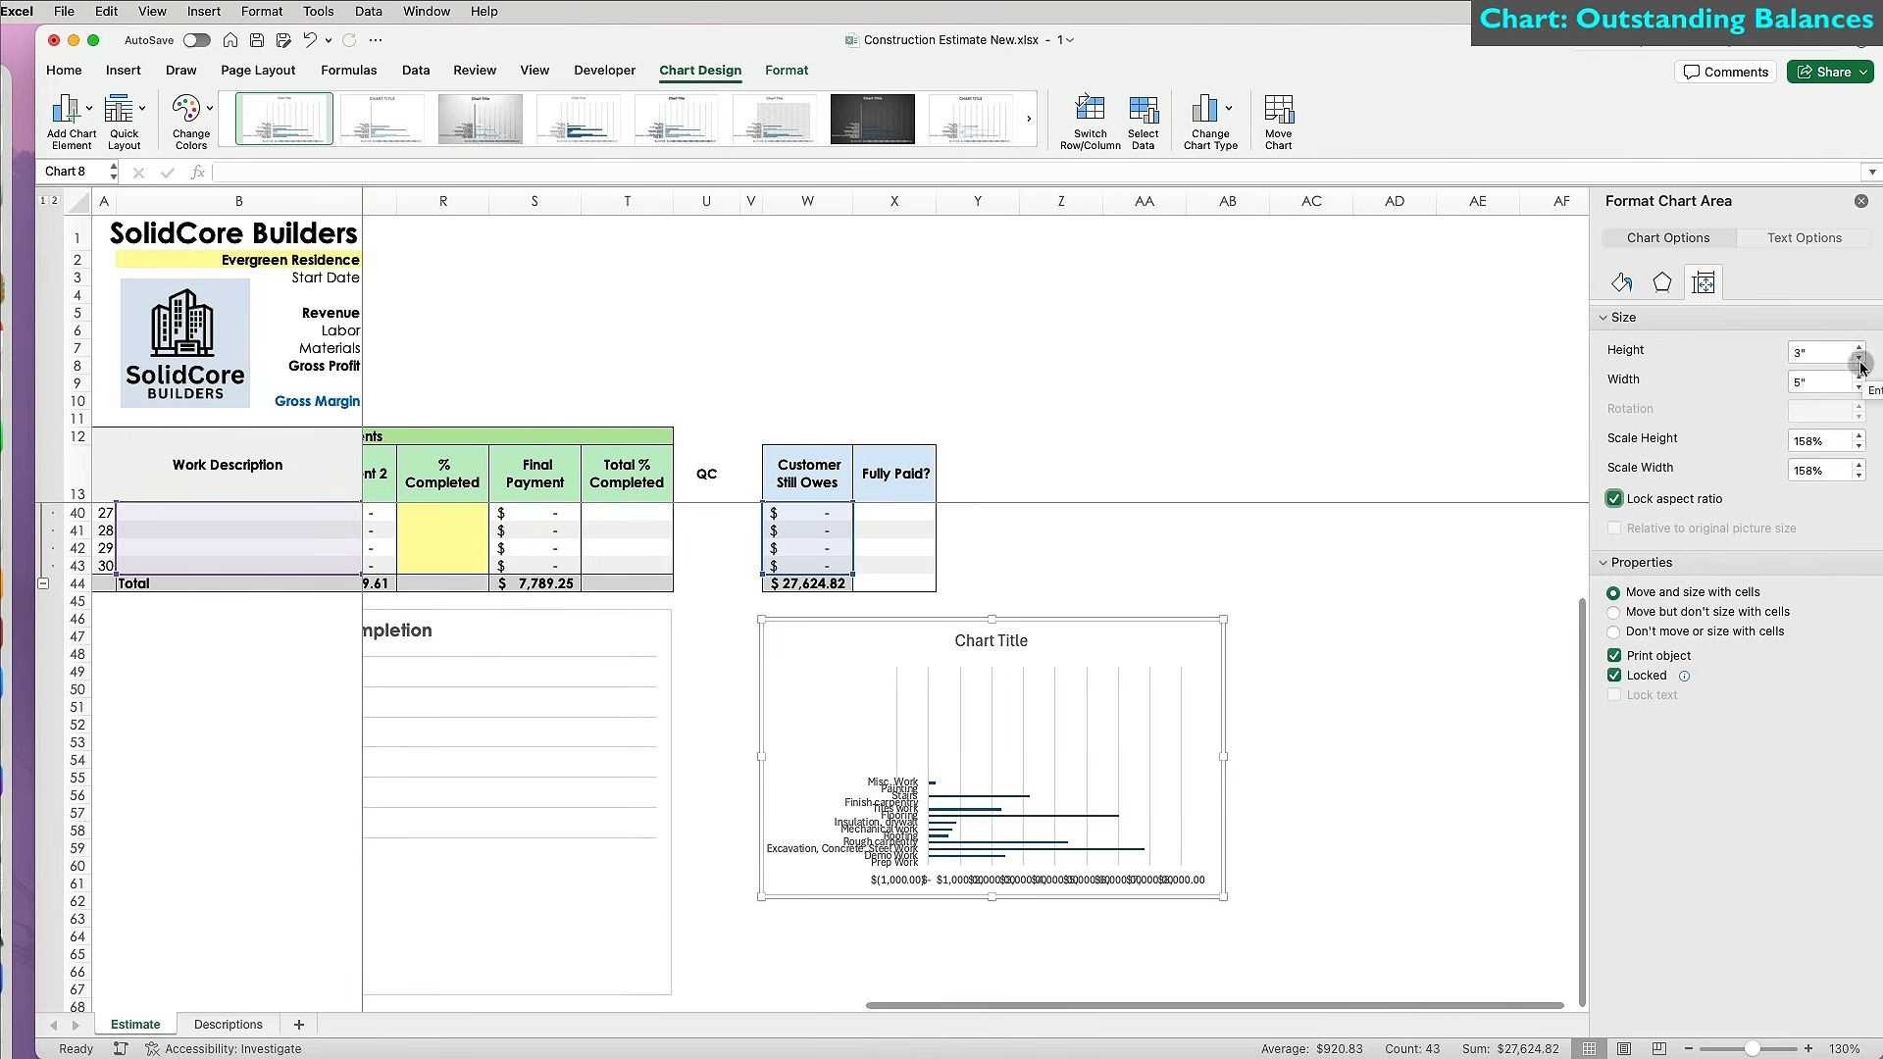
click(1859, 348)
Make the chart 4 inches tall with red bars at a 62% gap width.
click(1859, 350)
click(1859, 350)
click(1860, 349)
click(1047, 857)
click(1046, 856)
click(1858, 484)
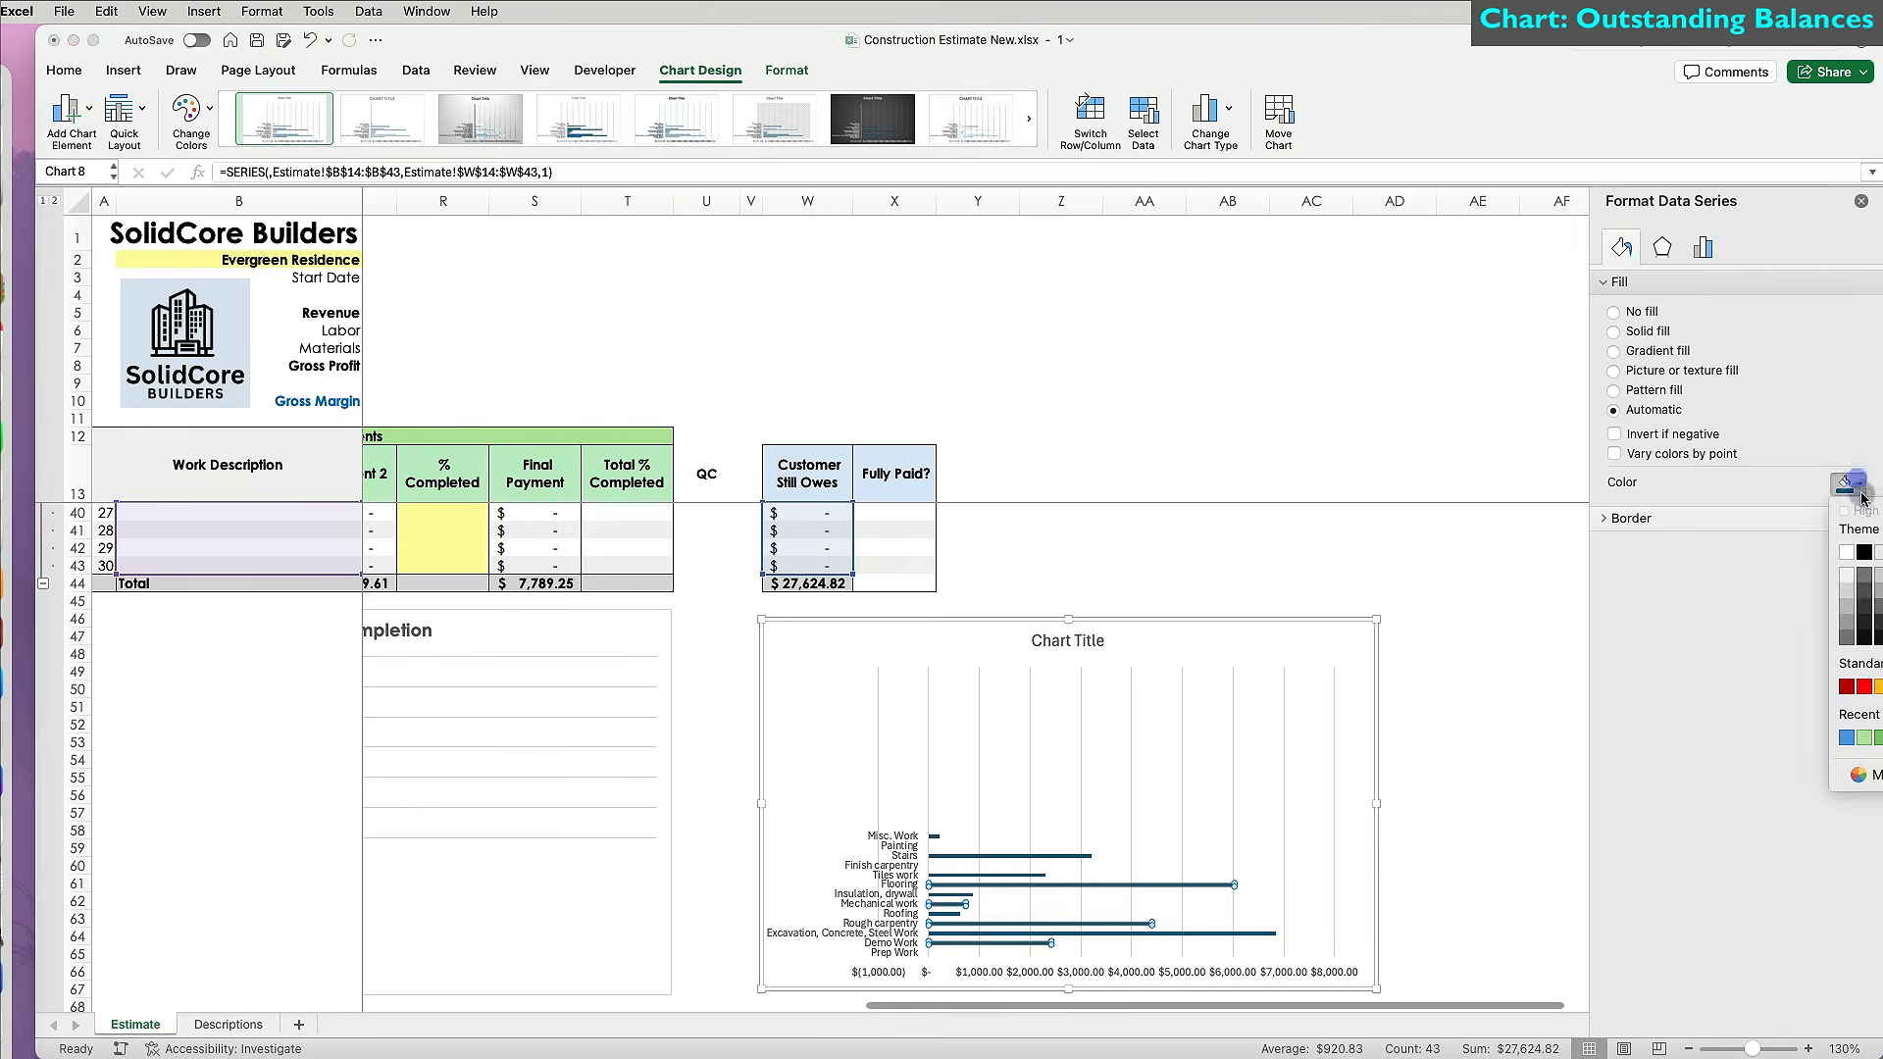
click(1861, 682)
click(1703, 247)
drag(1728, 418, 1711, 420)
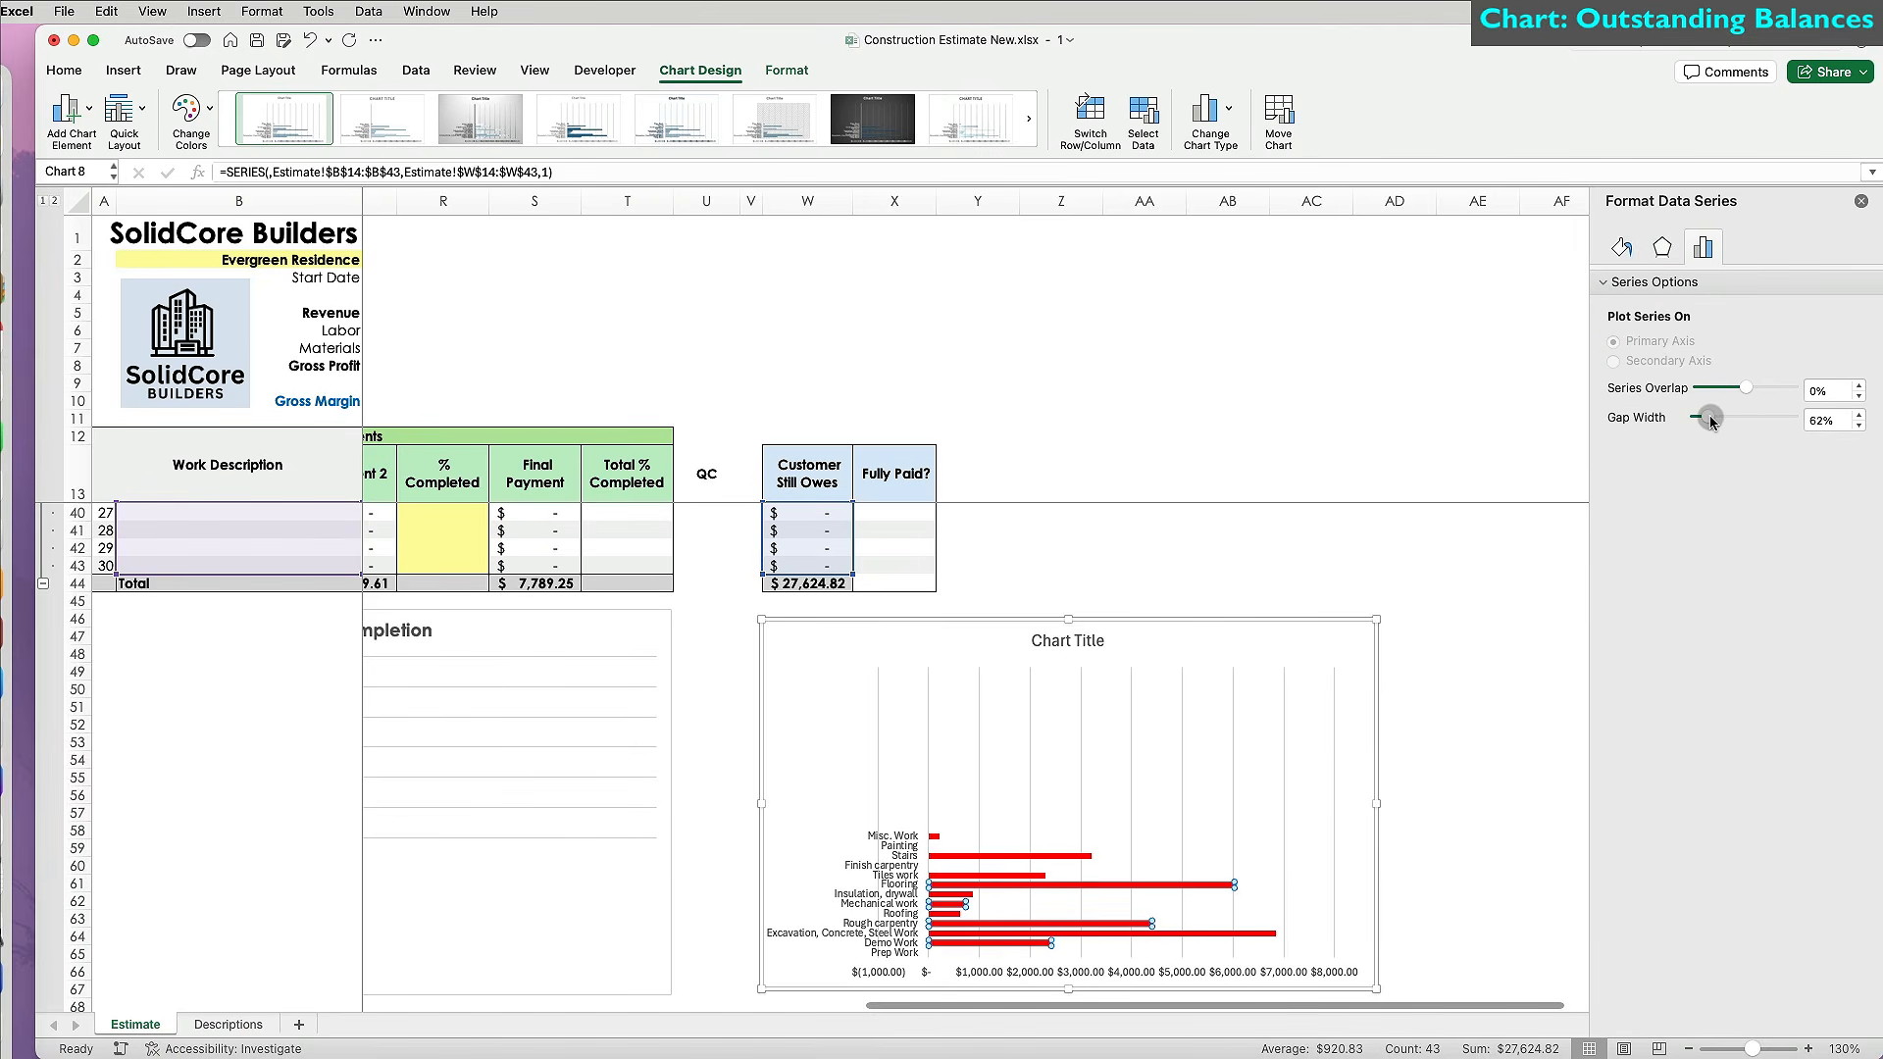
Retitle the chart 'Unbilled Balances'.
click(1091, 675)
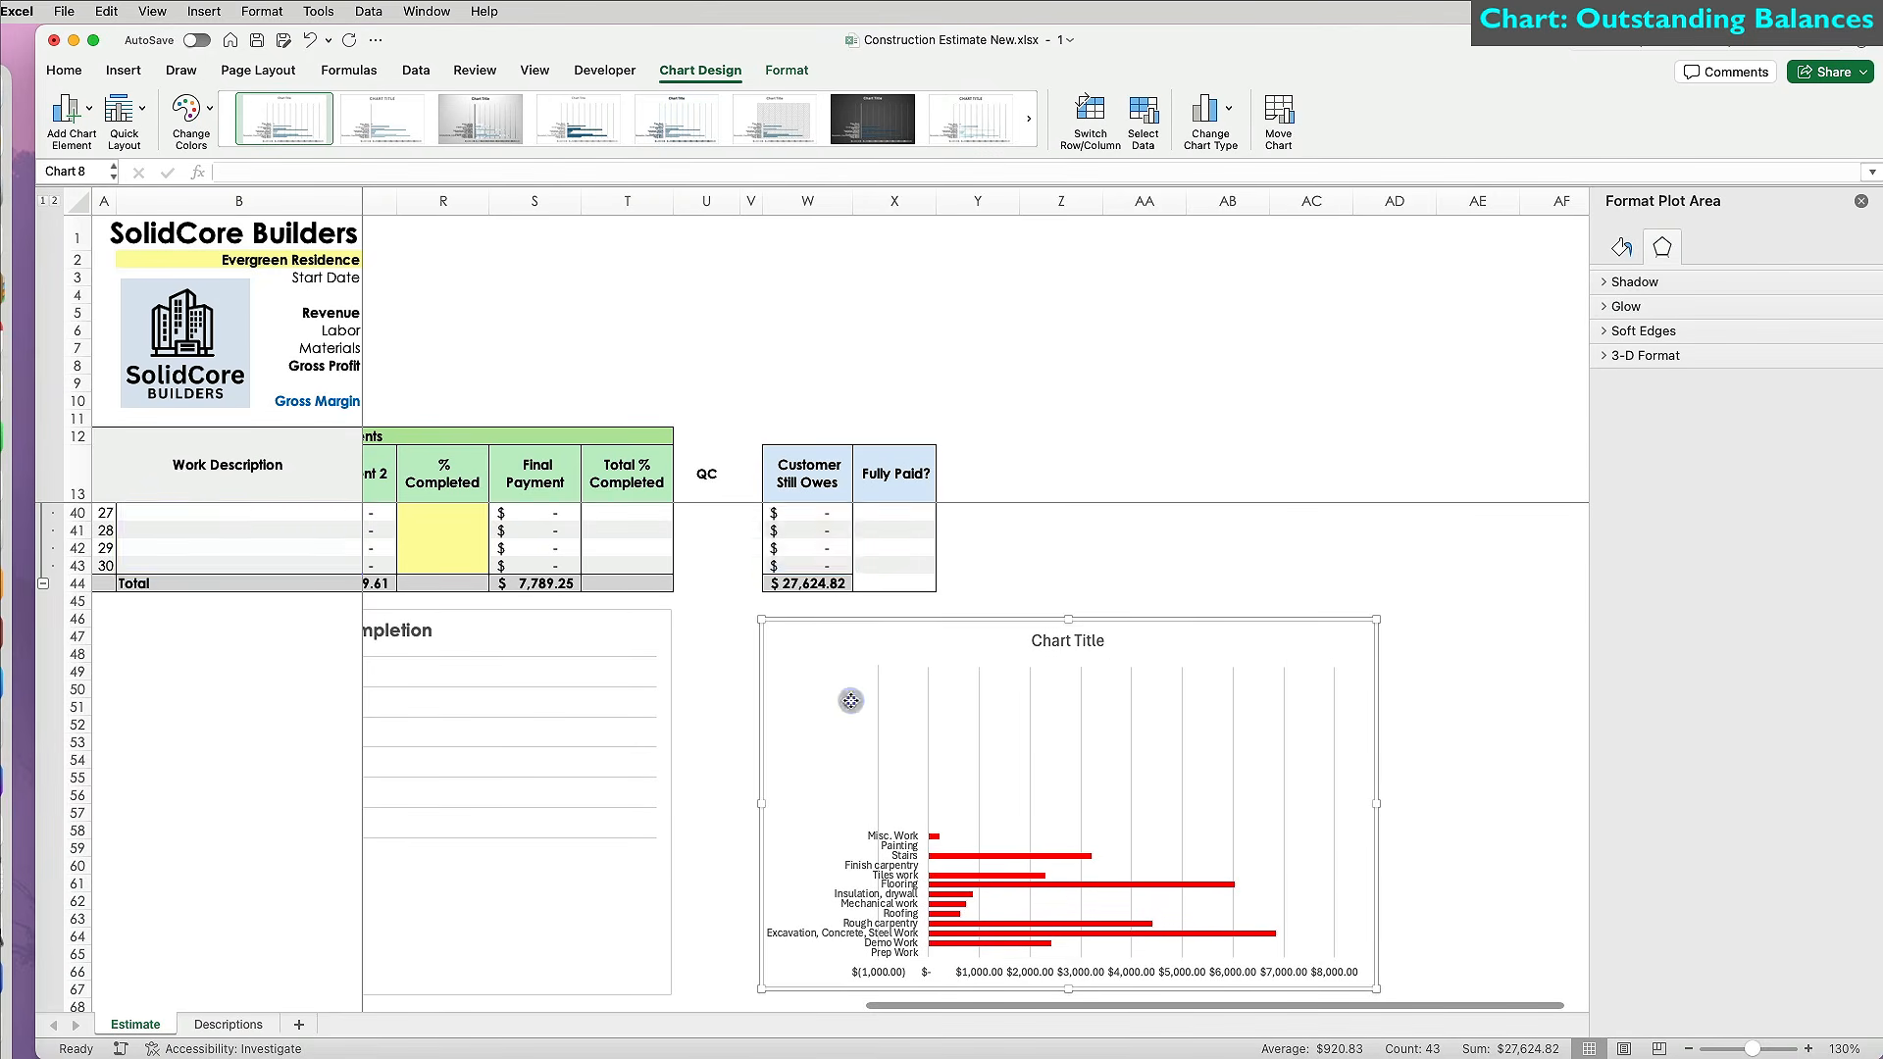
click(1089, 640)
triple_click(1089, 640)
text(Unbilled Balances)
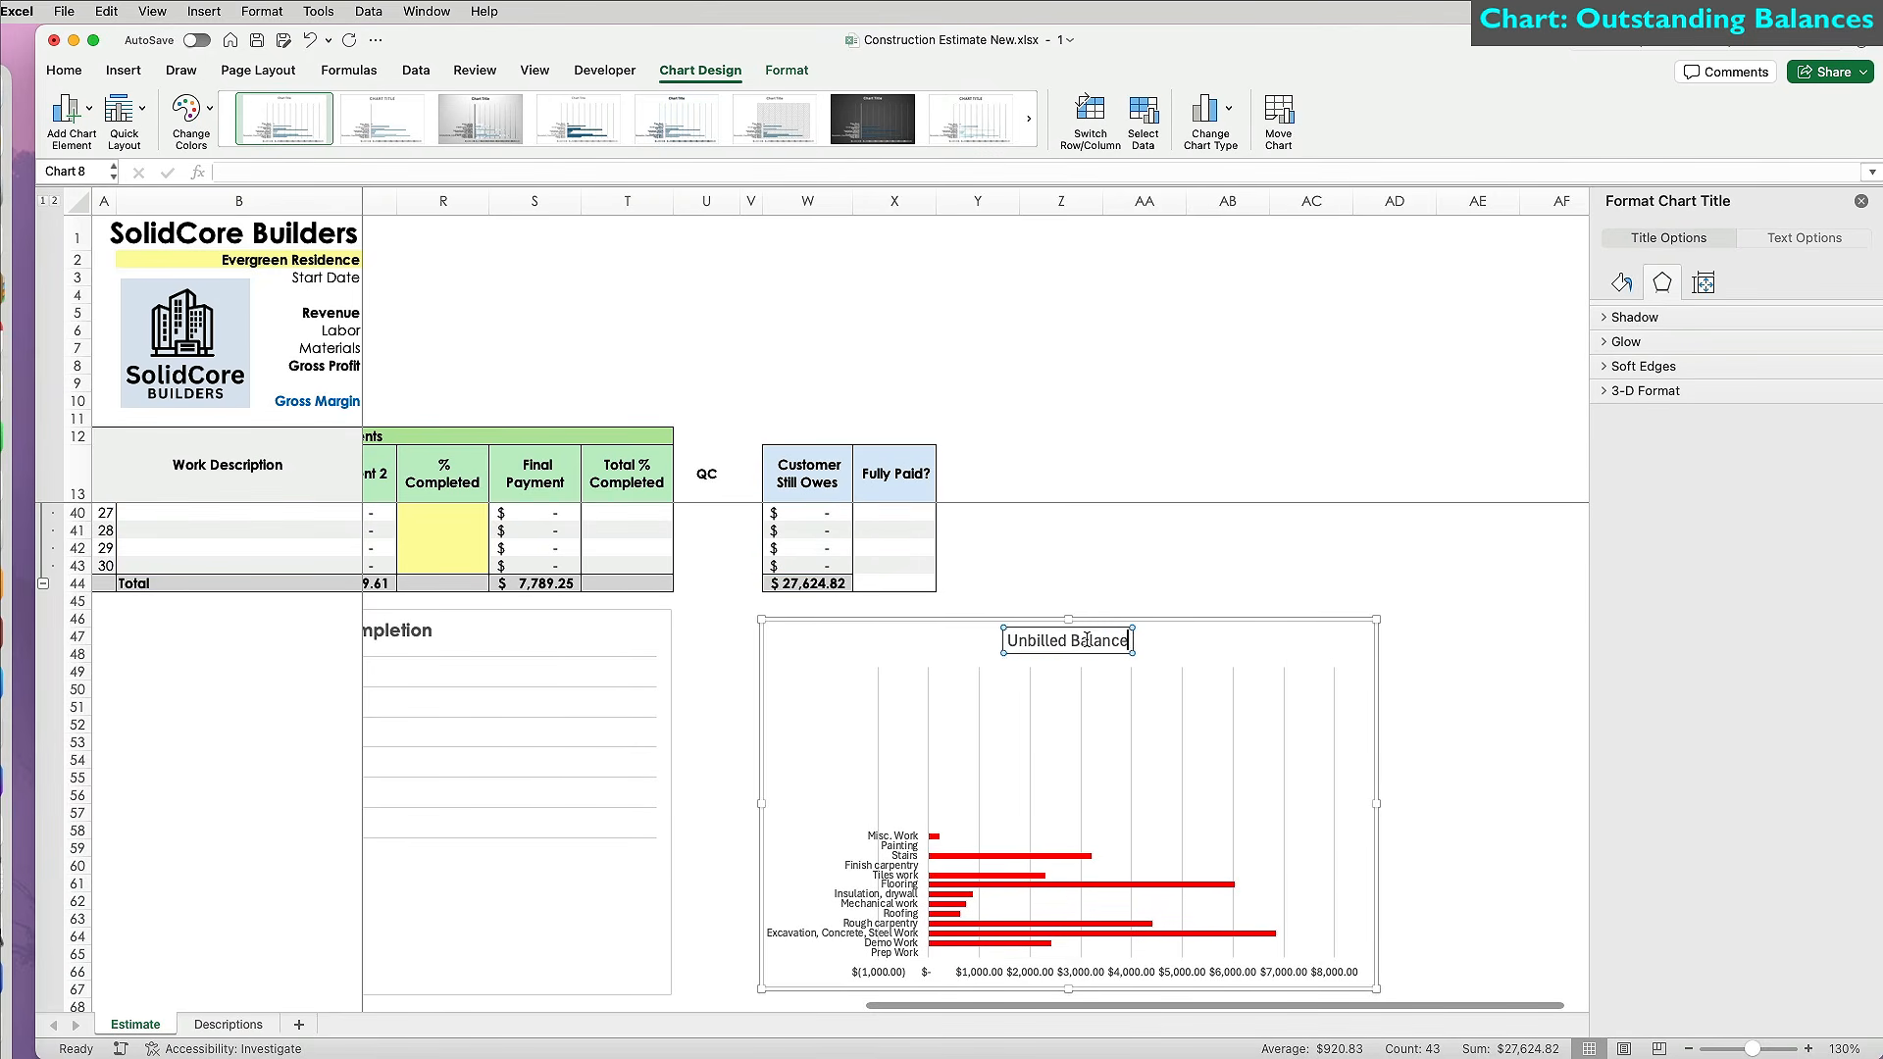
key(Escape)
Set the chart text to Century Gothic and make the title bold.
click(64, 71)
click(311, 106)
click(285, 277)
click(1067, 643)
key(super+b)
click(1216, 684)
click(932, 849)
click(934, 850)
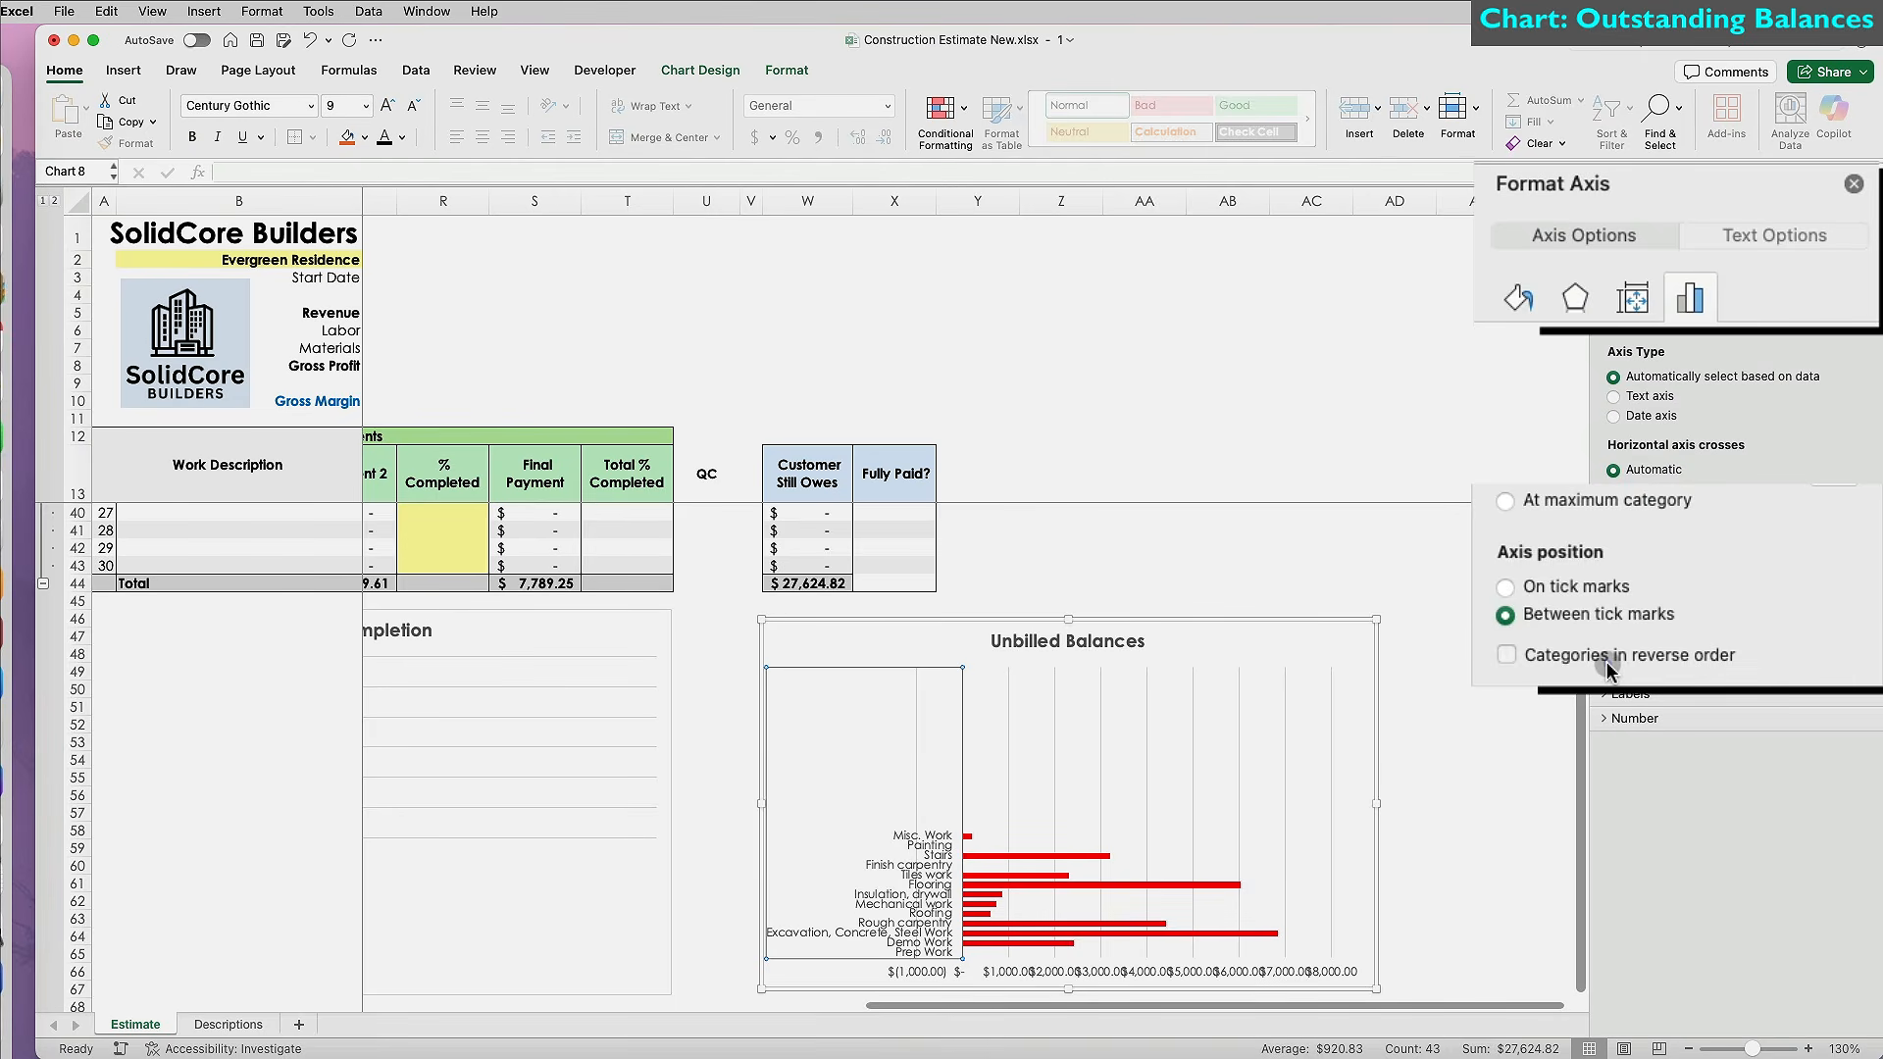
List categories in reverse order and give the value axis 0 decimal places.
click(1609, 669)
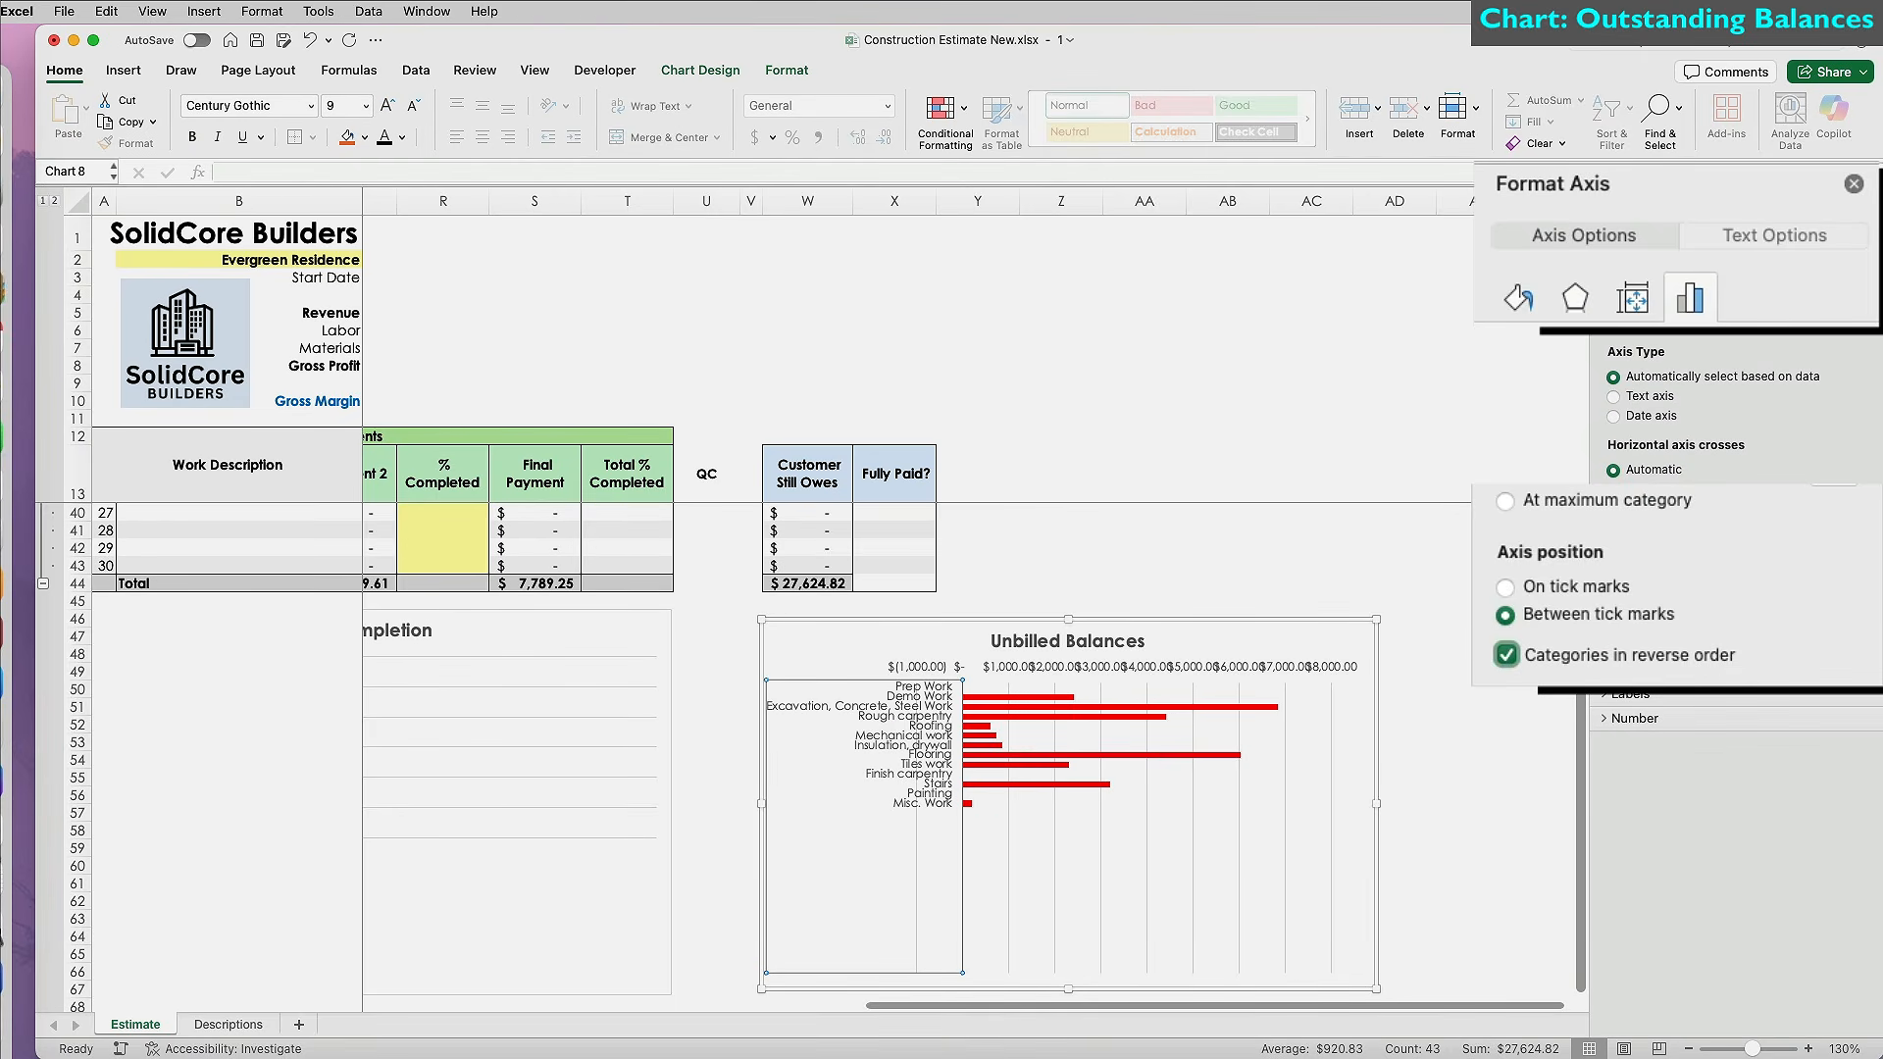
click(1636, 670)
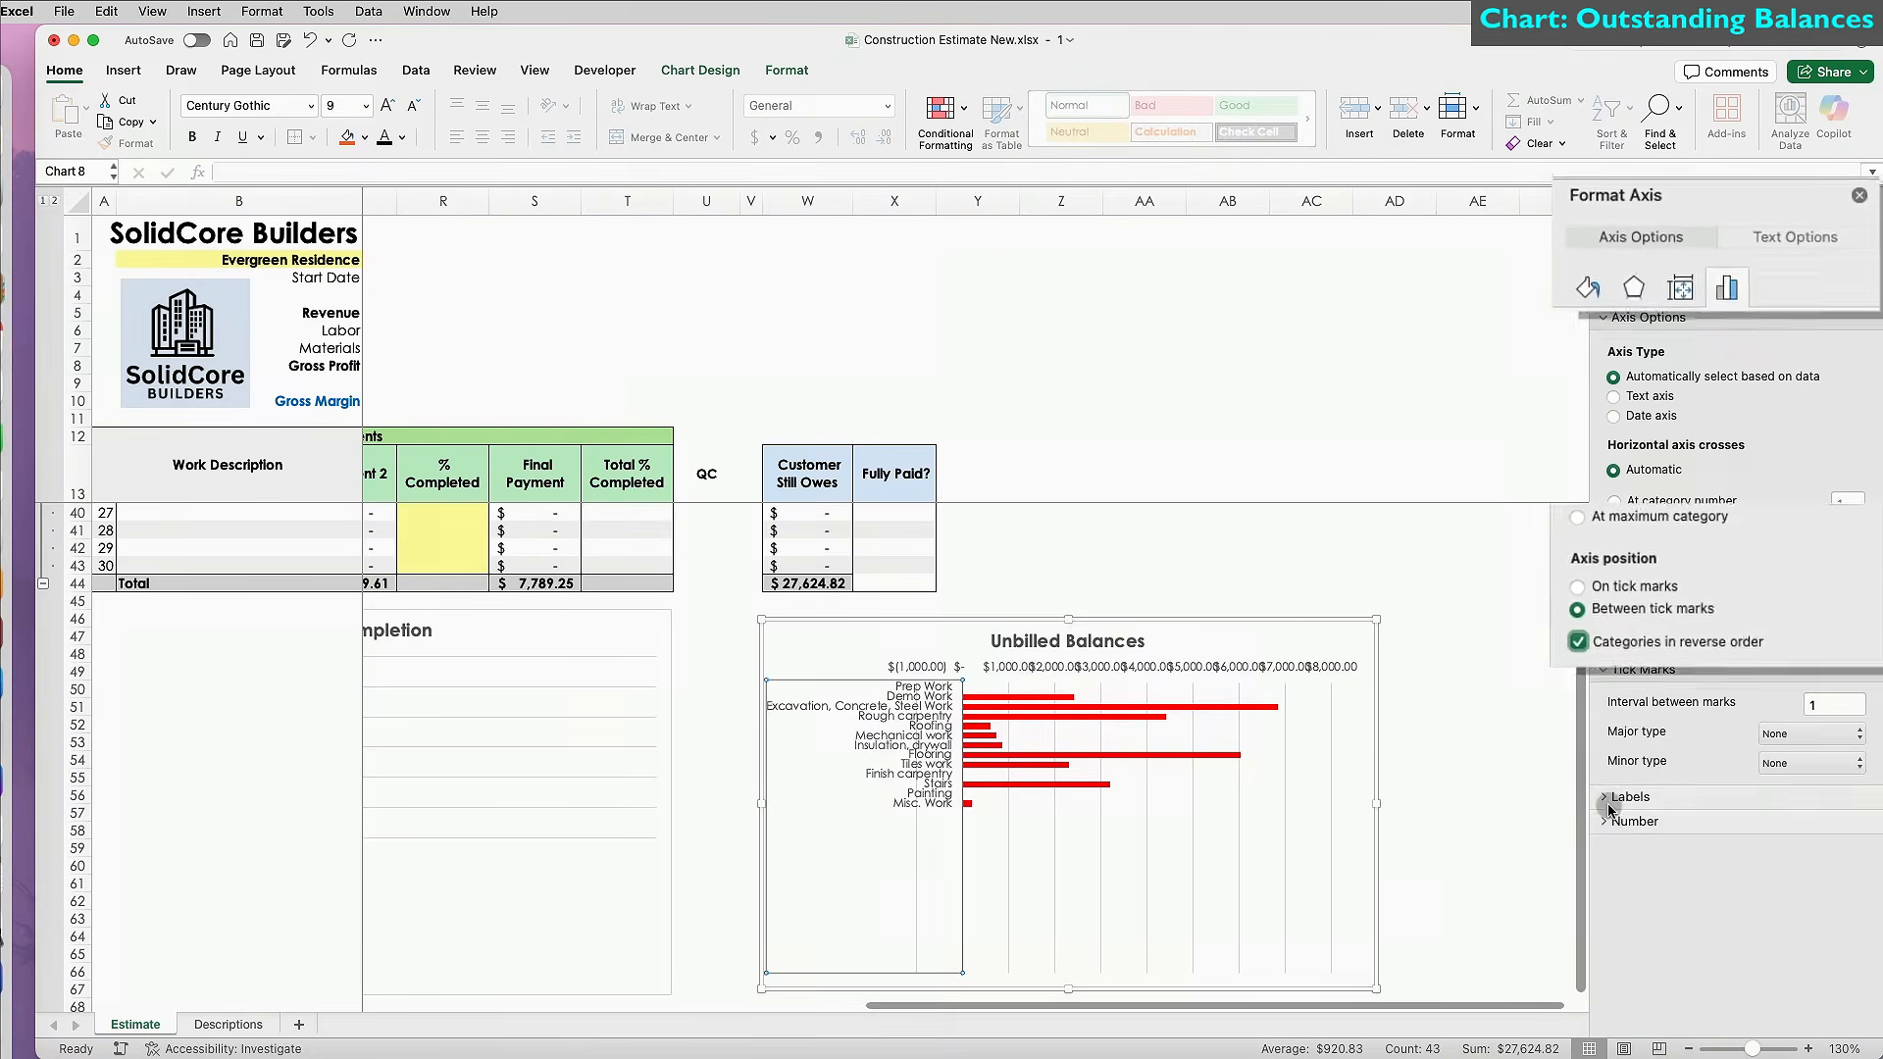
click(1315, 666)
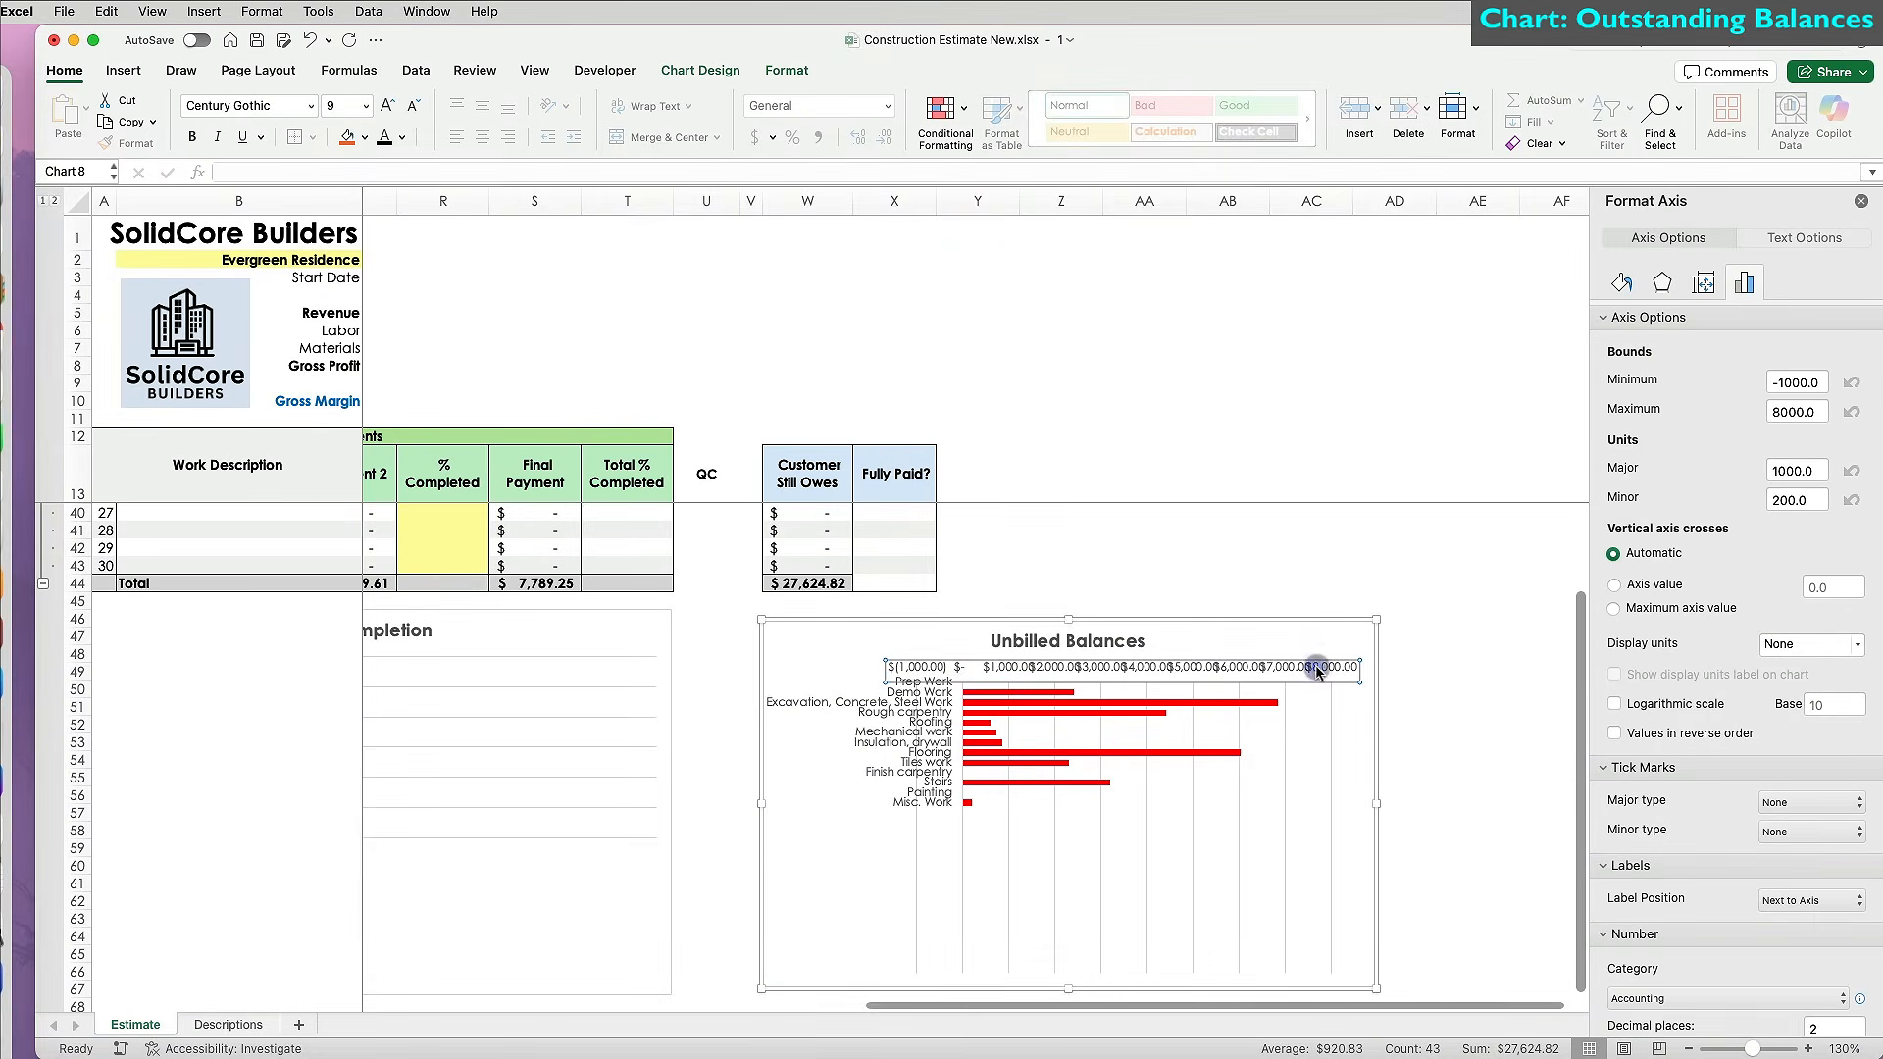
scroll(1856, 939, down, 3)
scroll(1856, 939, down, 2)
double_click(1829, 867)
text(0)
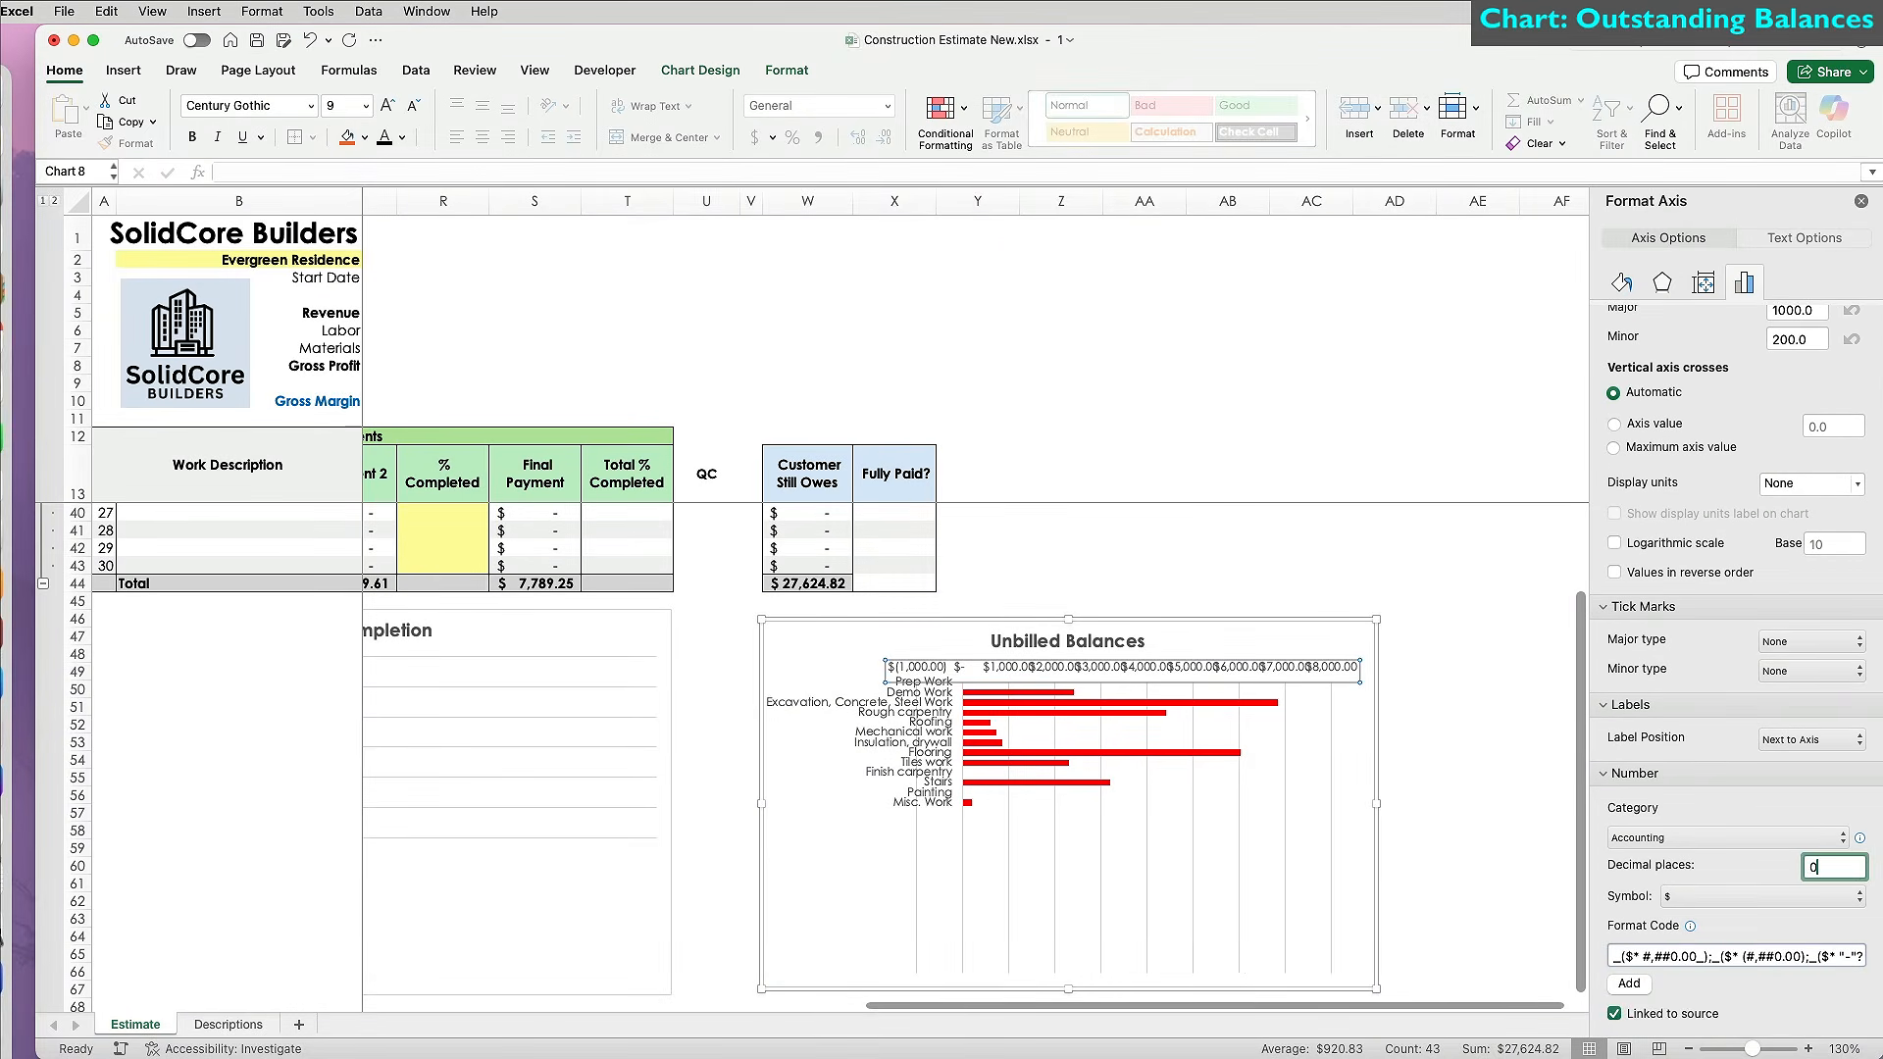
key(Return)
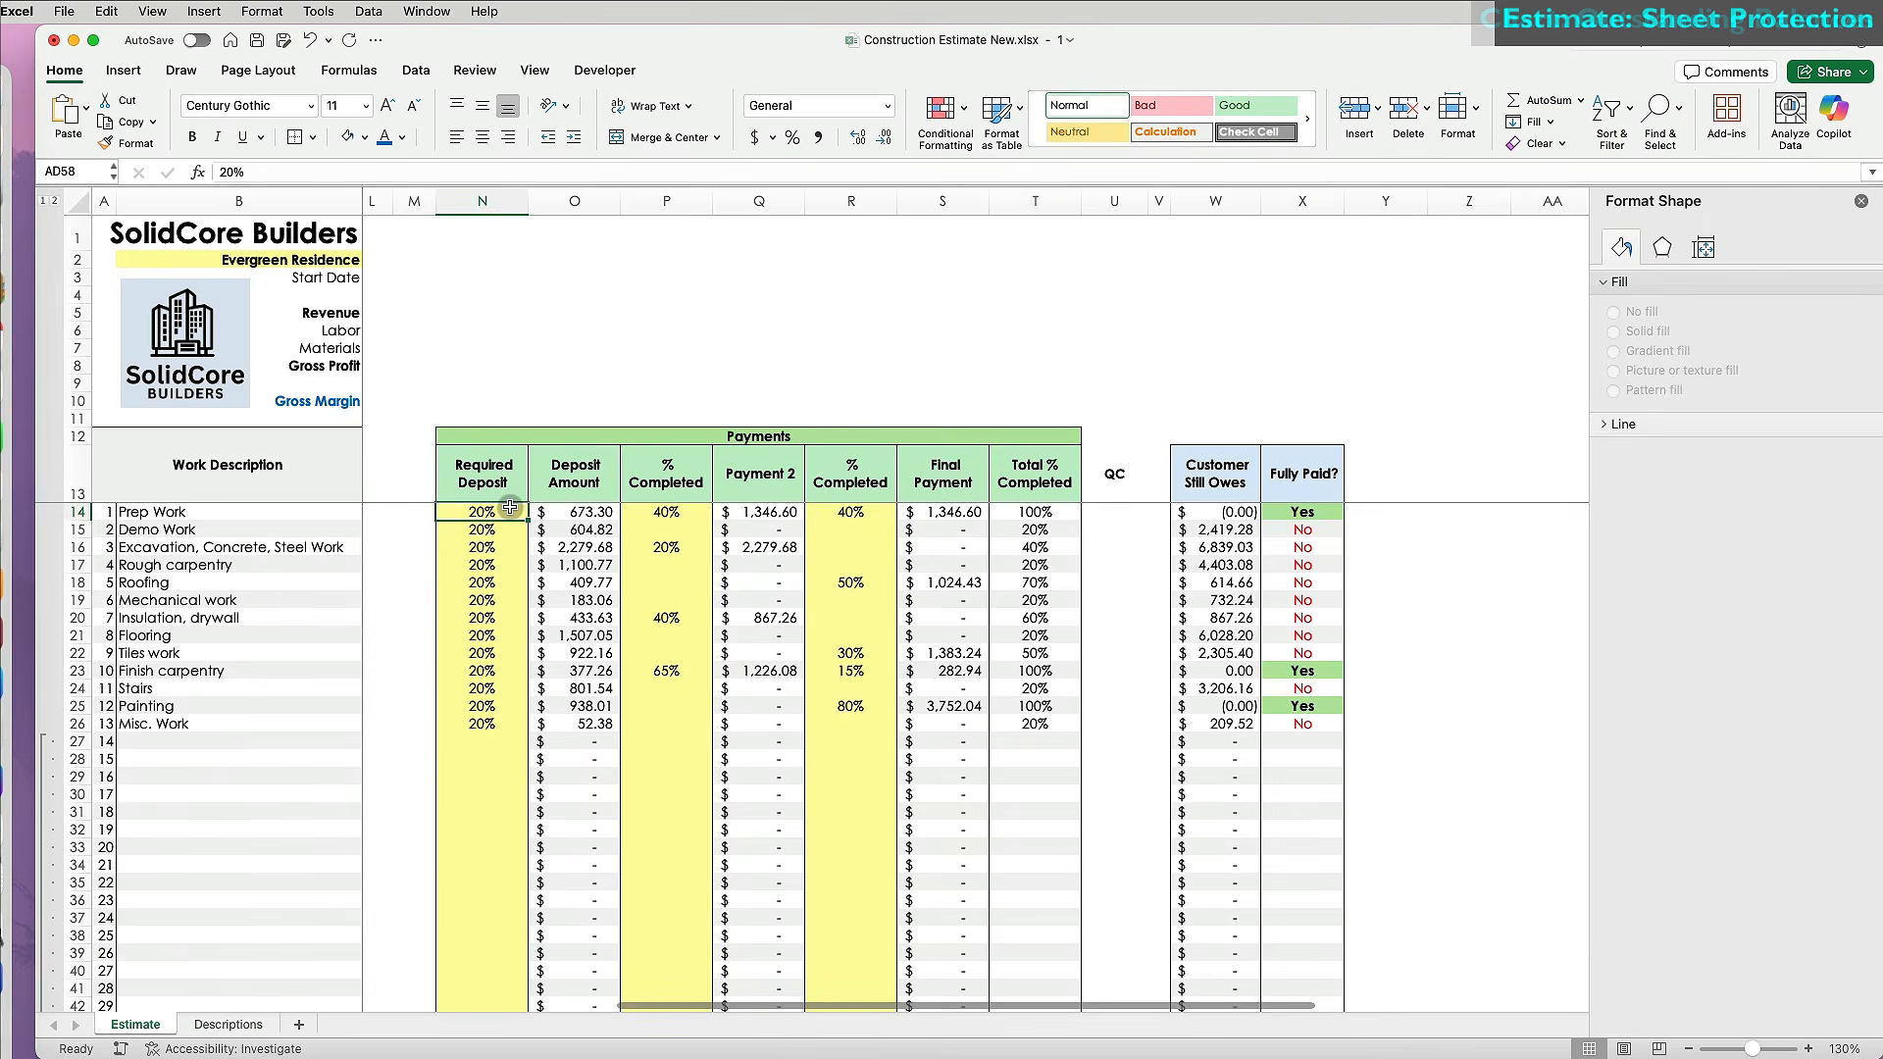
Select the Required Deposit and both % Completed input ranges.
drag(477, 961, 478, 954)
drag(666, 953, 663, 511)
drag(851, 511, 850, 990)
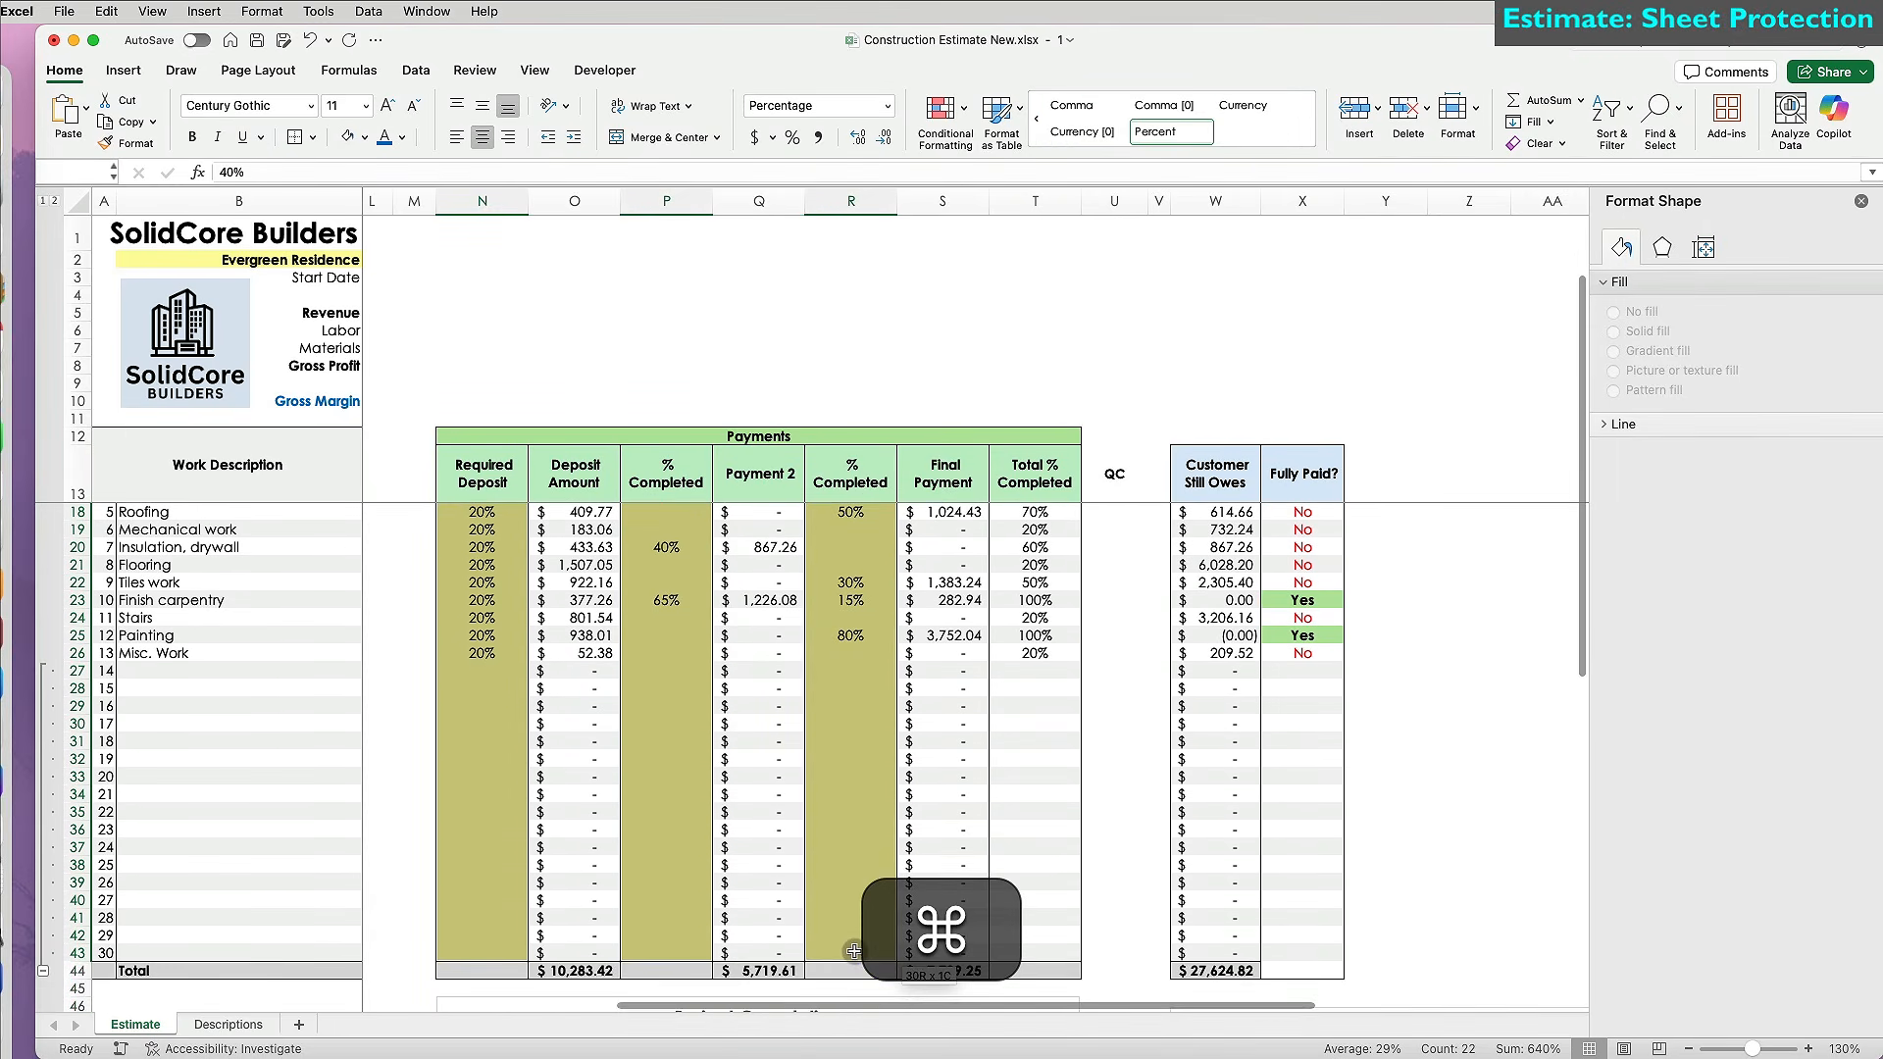
Unlock the selected input cells and protect the sheet.
click(1454, 110)
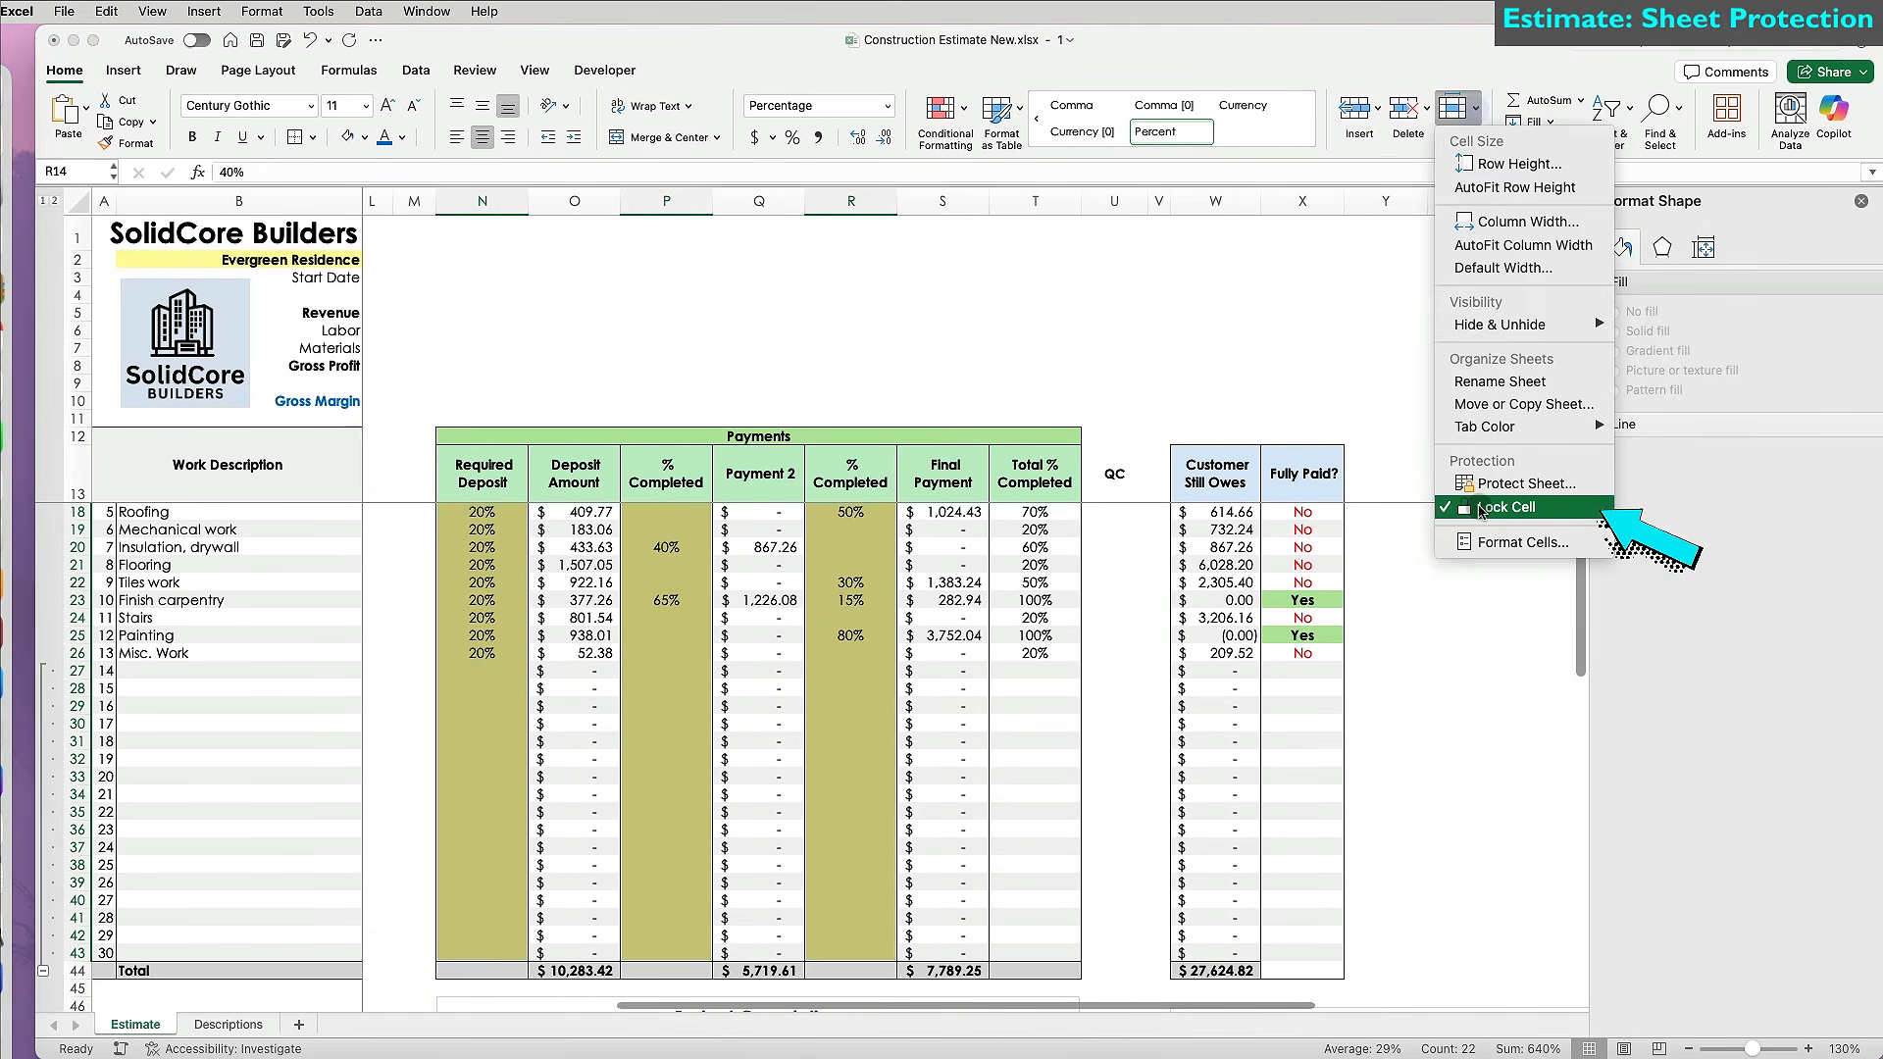
click(1478, 508)
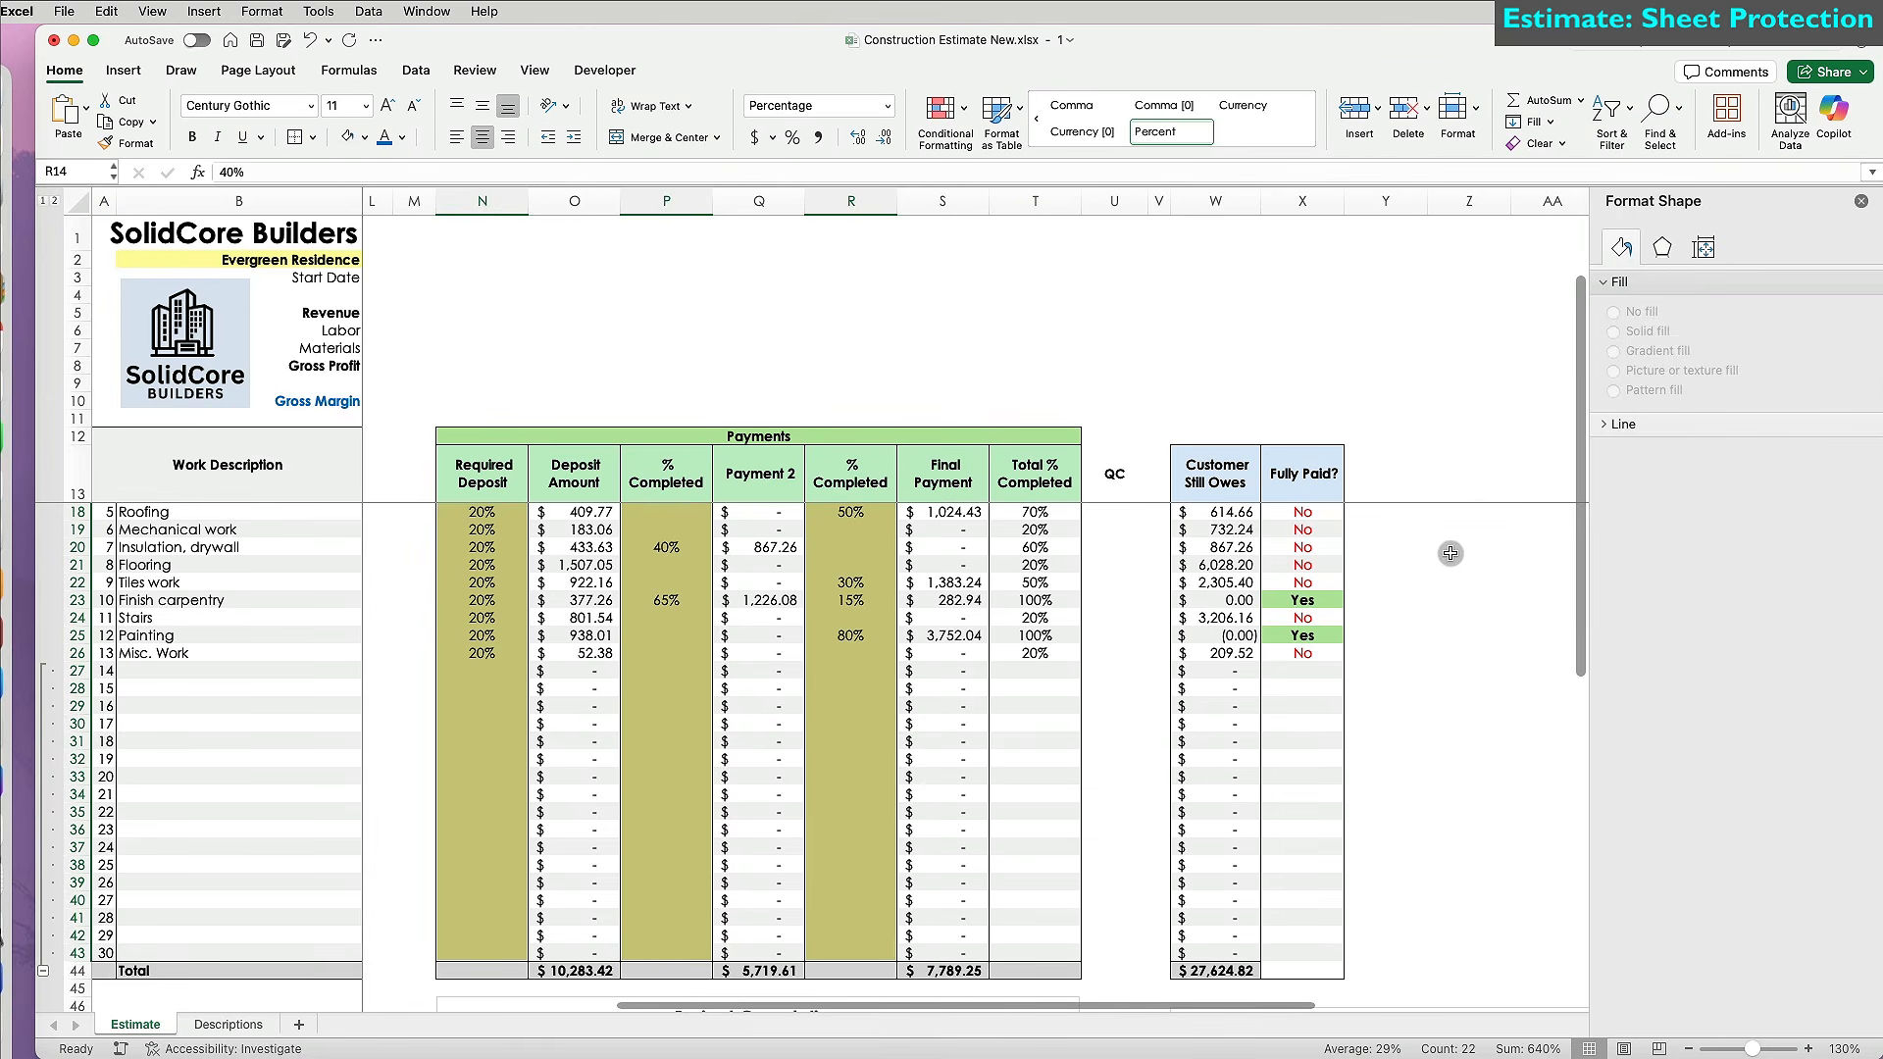
click(1468, 435)
click(415, 70)
click(468, 70)
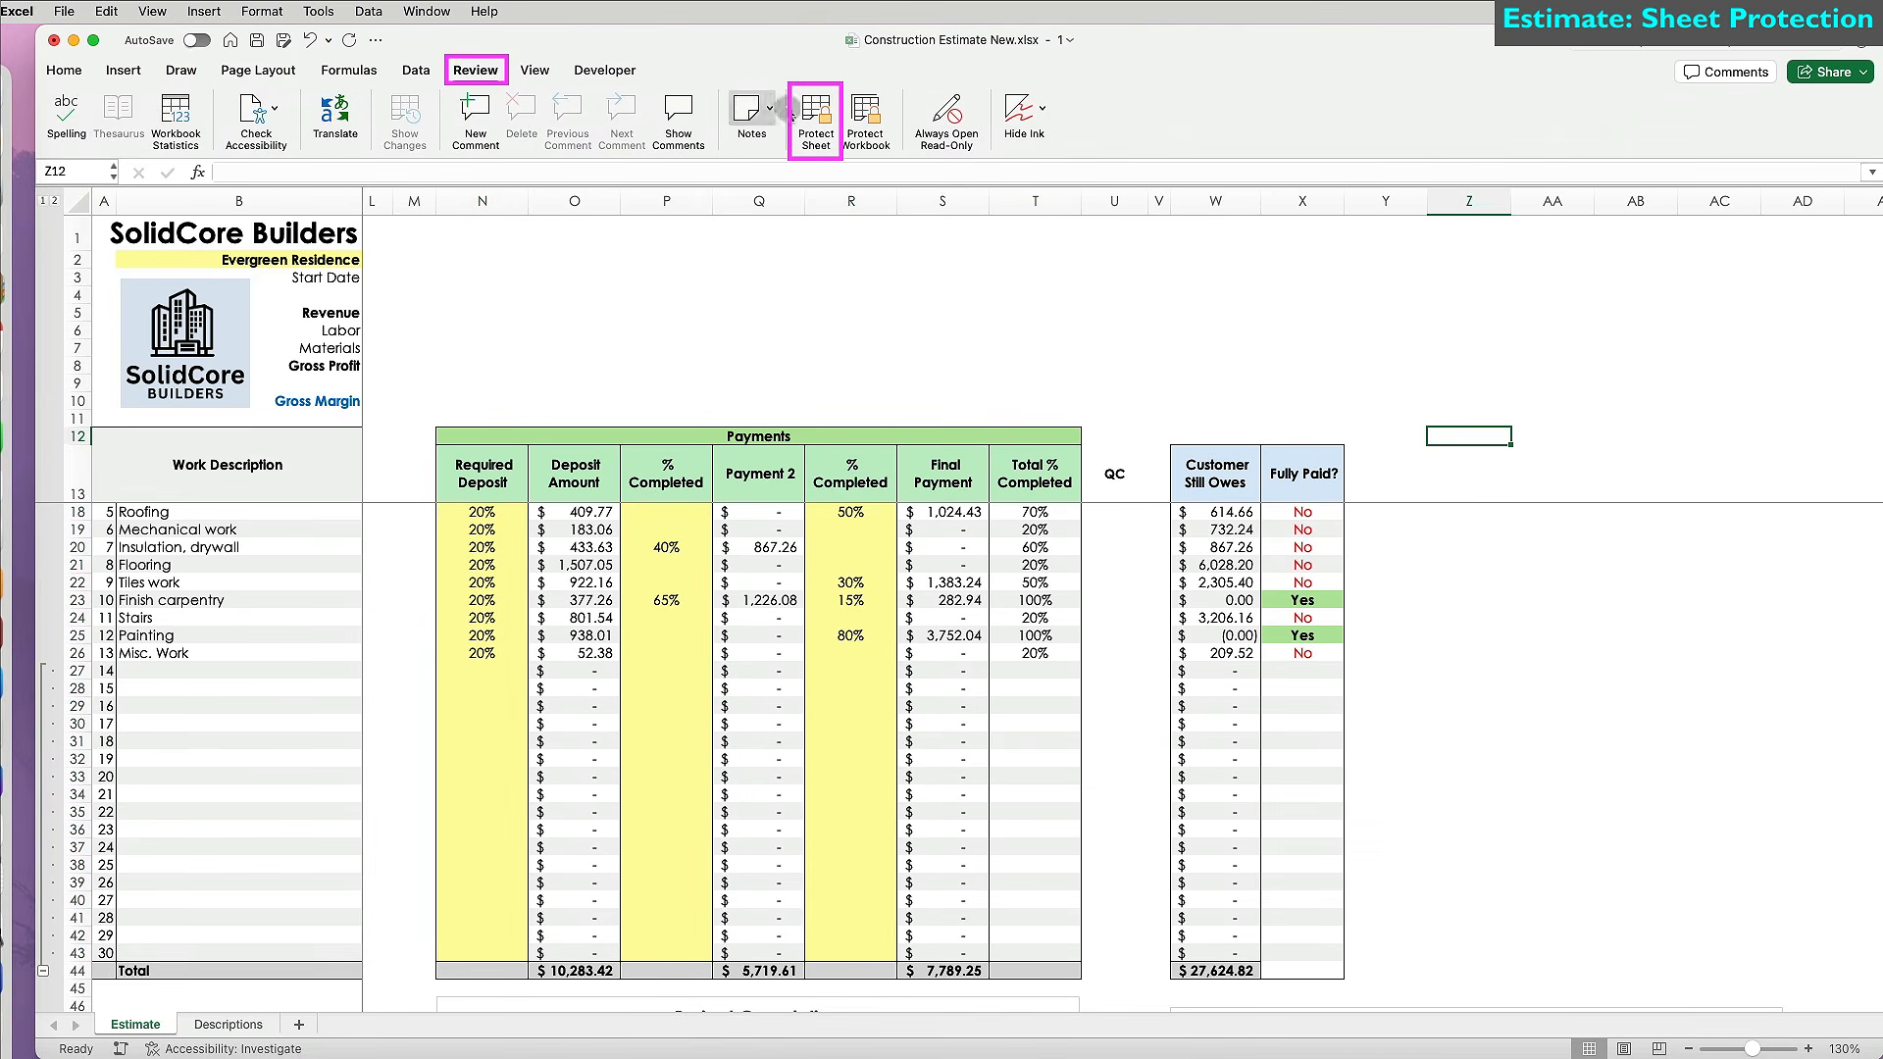
click(816, 115)
click(1807, 632)
Set Mechanical work's second % Completed to 45% and confirm Final Payment, Fully Paid? and Customer Still Owes cells are locked.
click(962, 511)
key(Down)
double_click(962, 511)
click(1647, 539)
click(864, 533)
text(45)
double_click(957, 529)
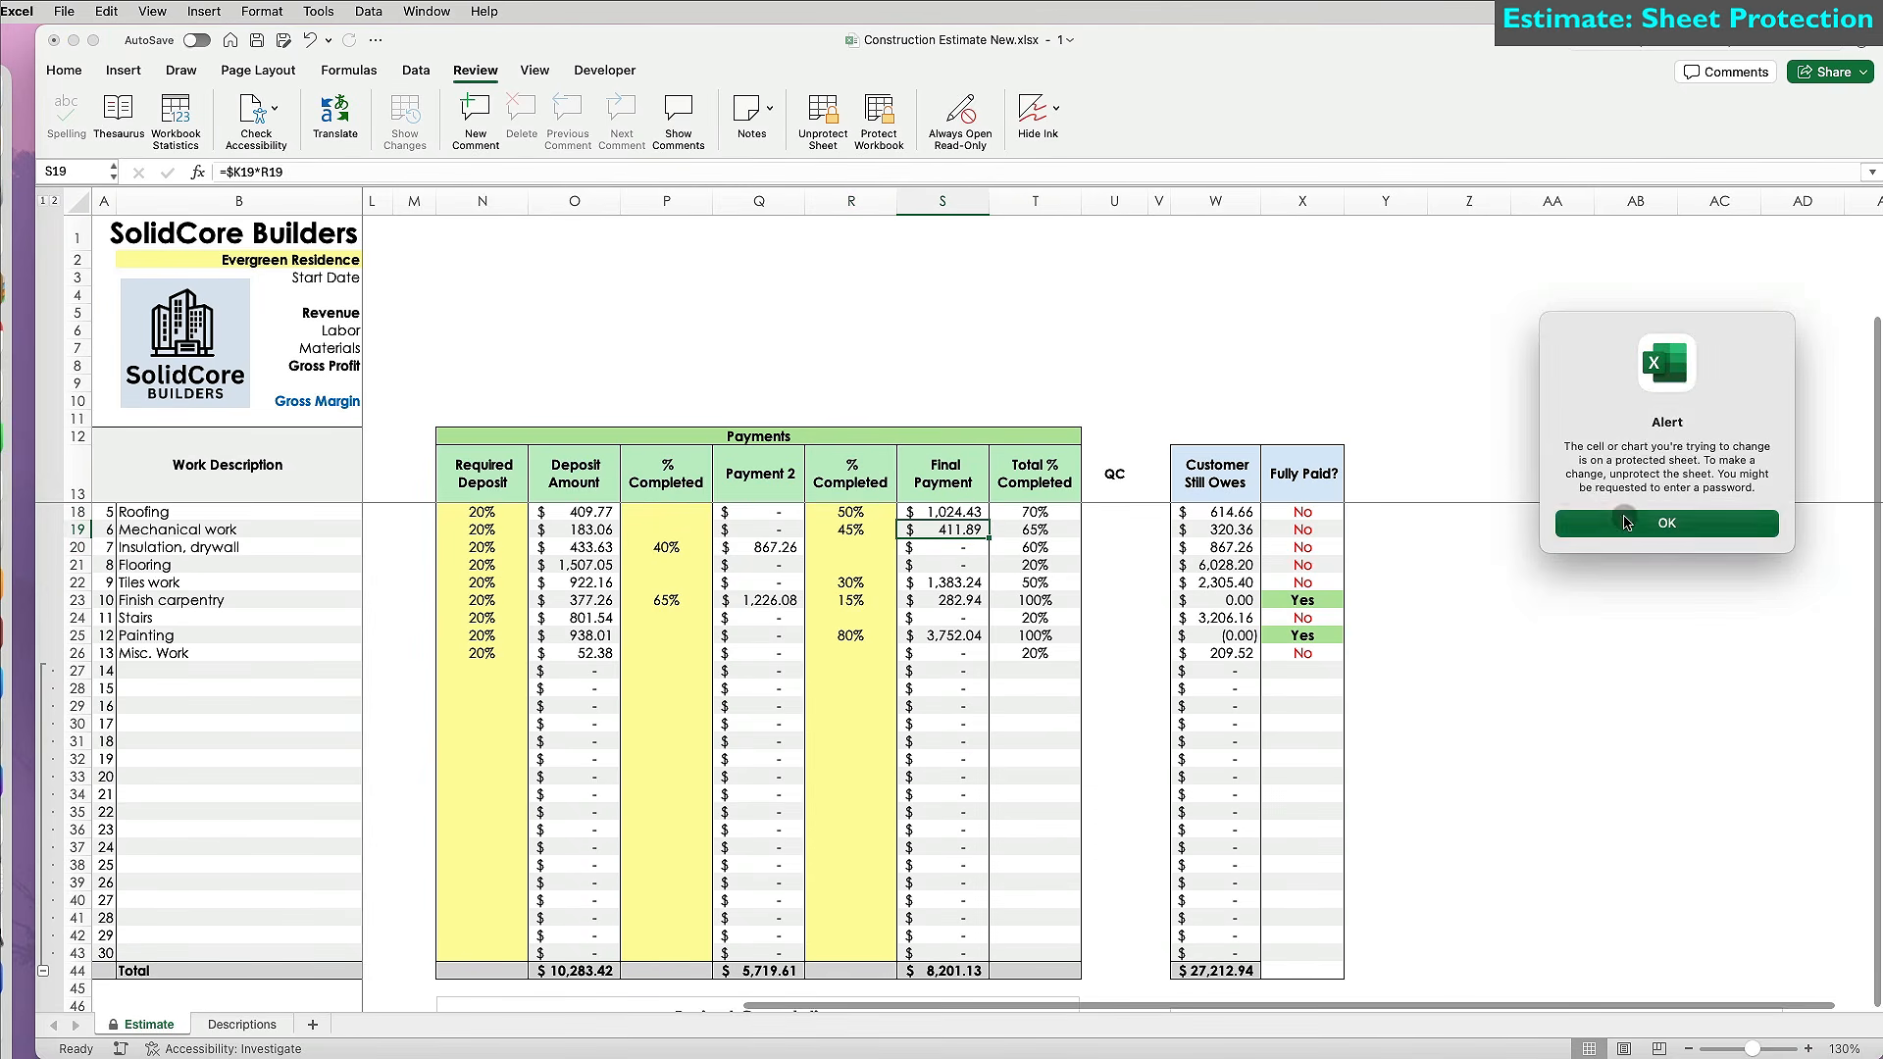
click(1625, 523)
double_click(1303, 561)
click(1657, 525)
double_click(1230, 637)
click(1625, 527)
Test Finish carpentry's second % Completed at 40% and 45%, then restore it to 15%.
scroll(1079, 666, down, 2)
click(867, 567)
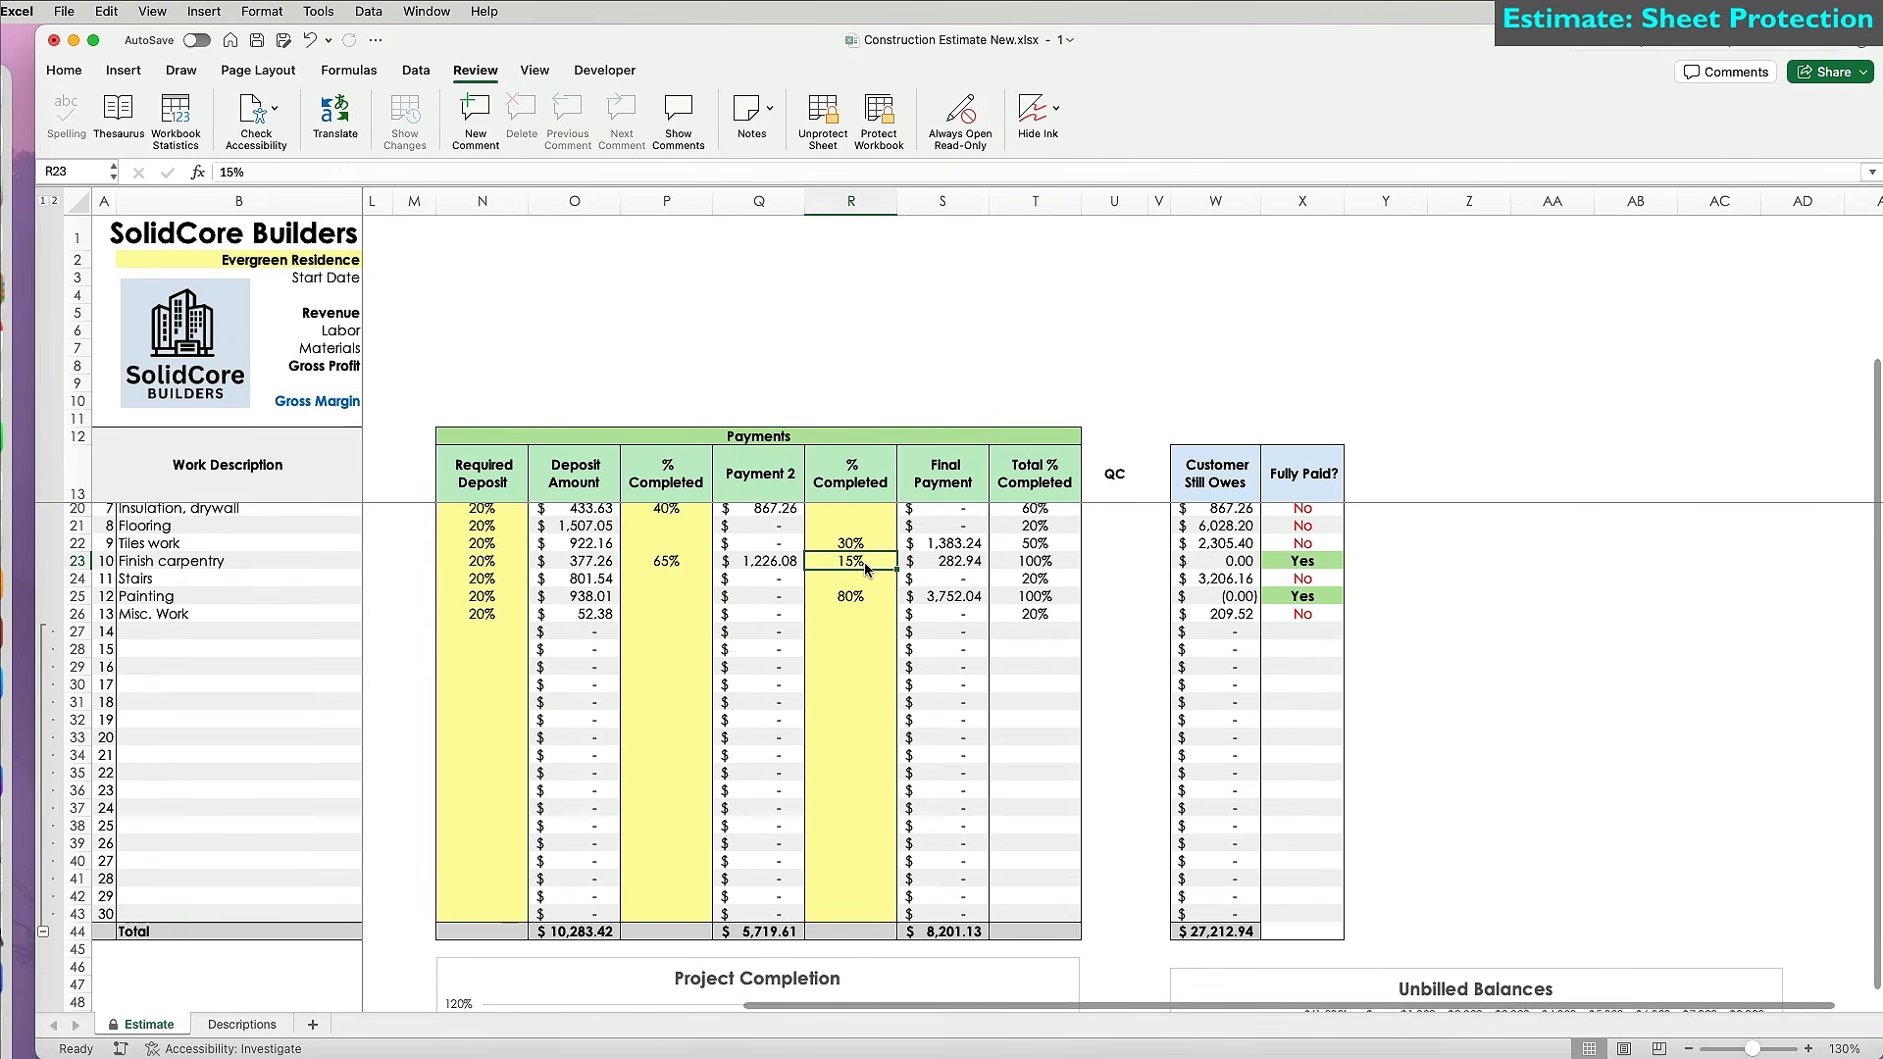
text(40)
key(Return)
key(super+z)
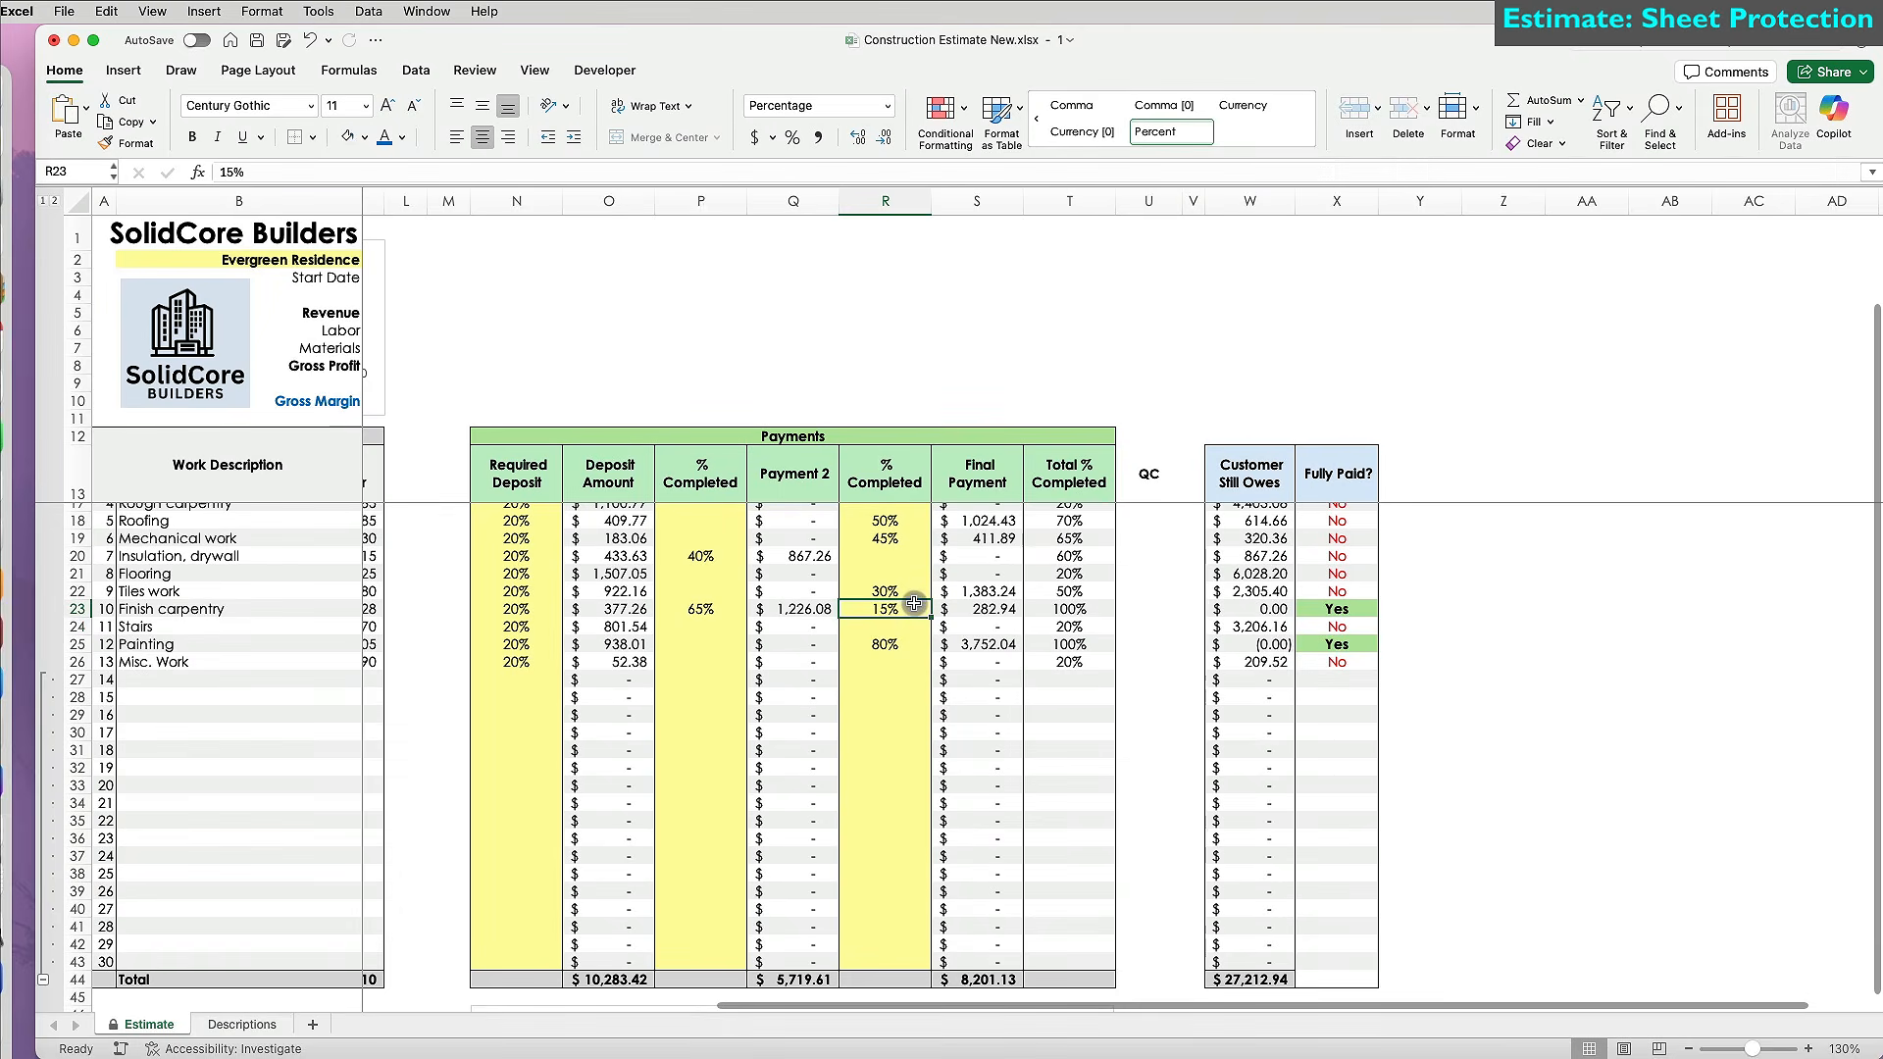
text(45)
key(Return)
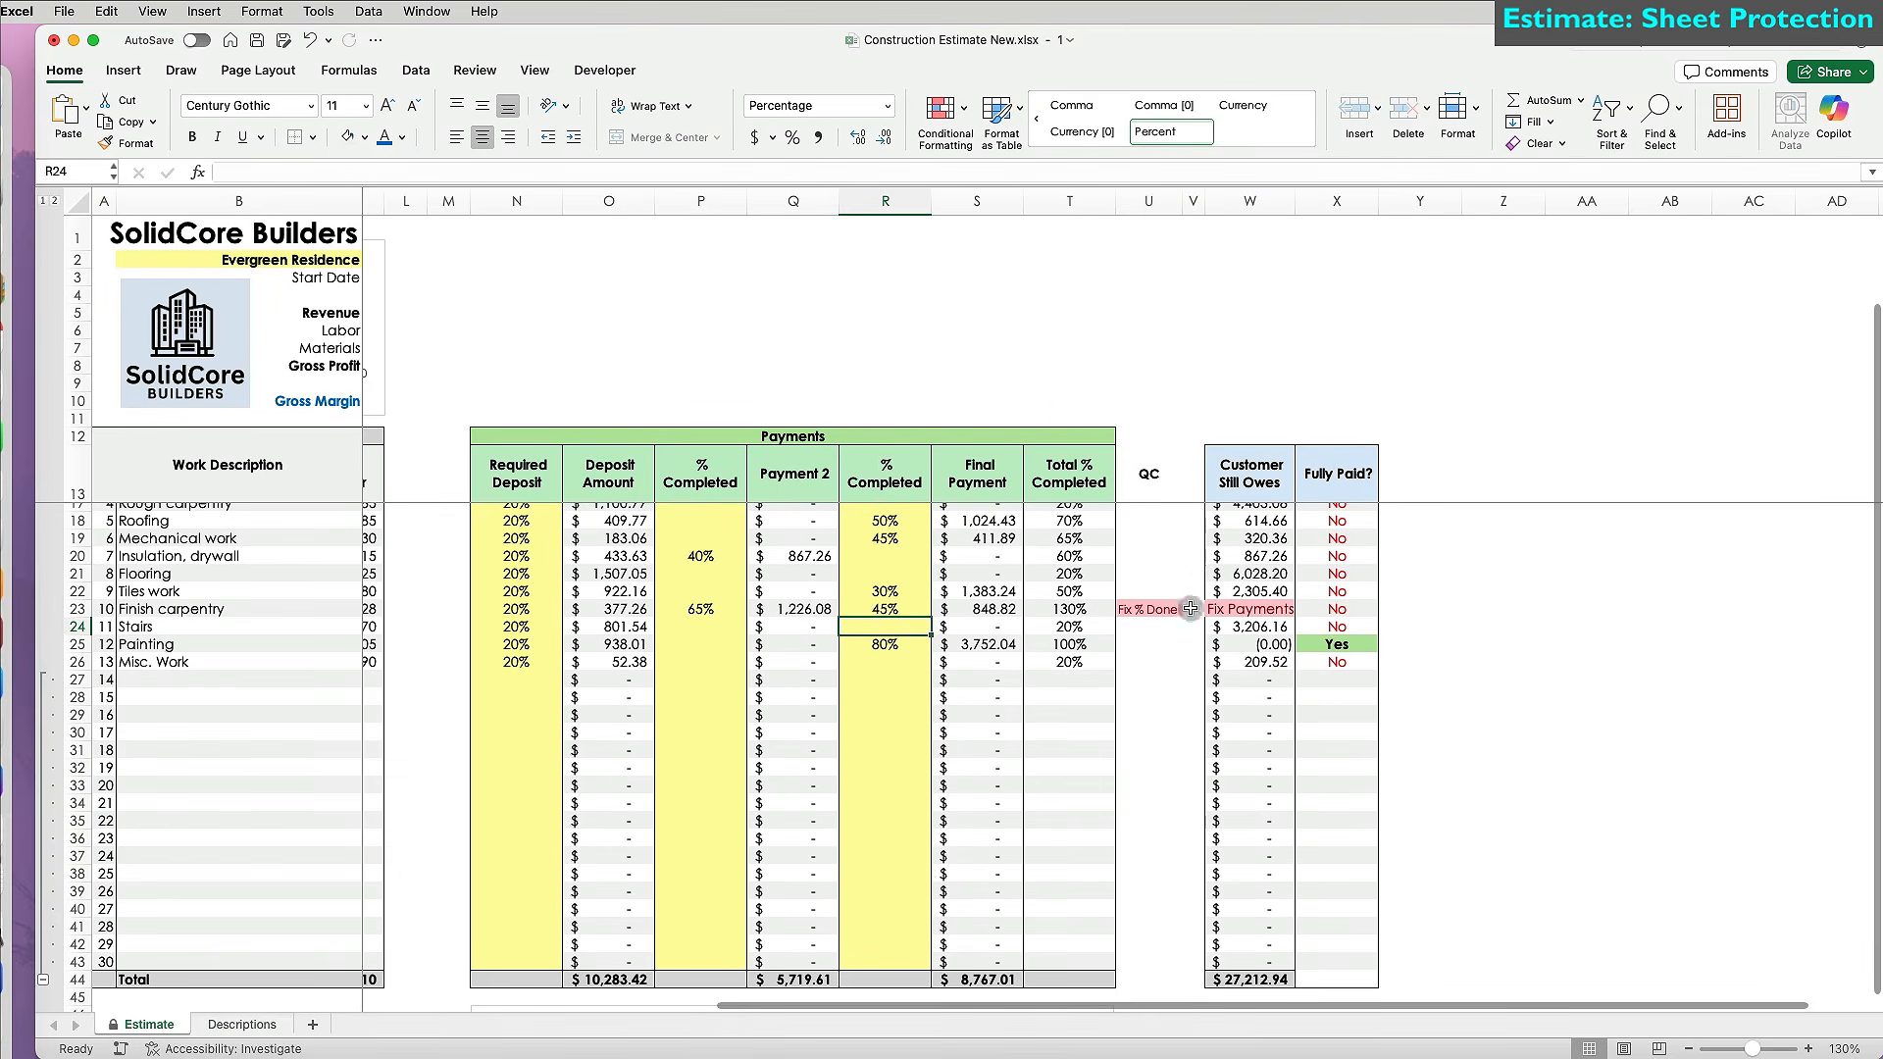
click(1271, 609)
double_click(1273, 609)
click(1640, 520)
click(883, 612)
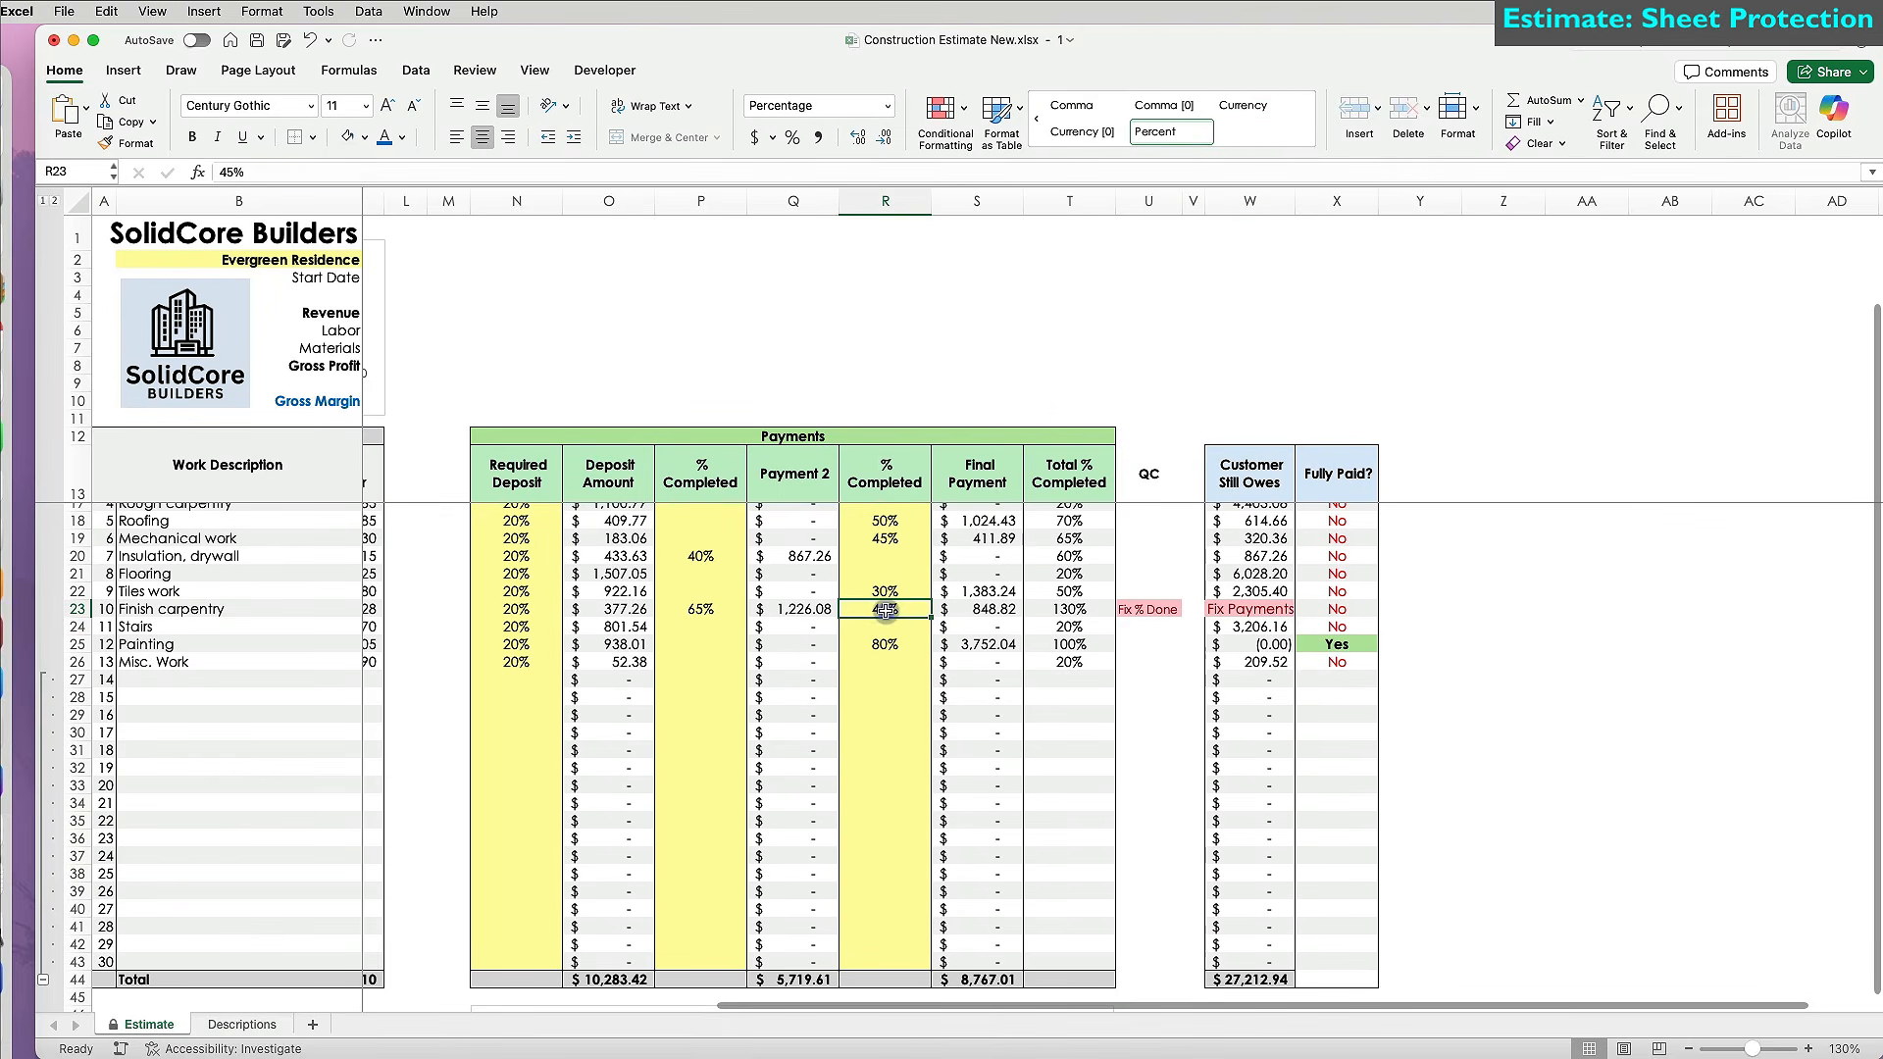
text(15)
key(Return)
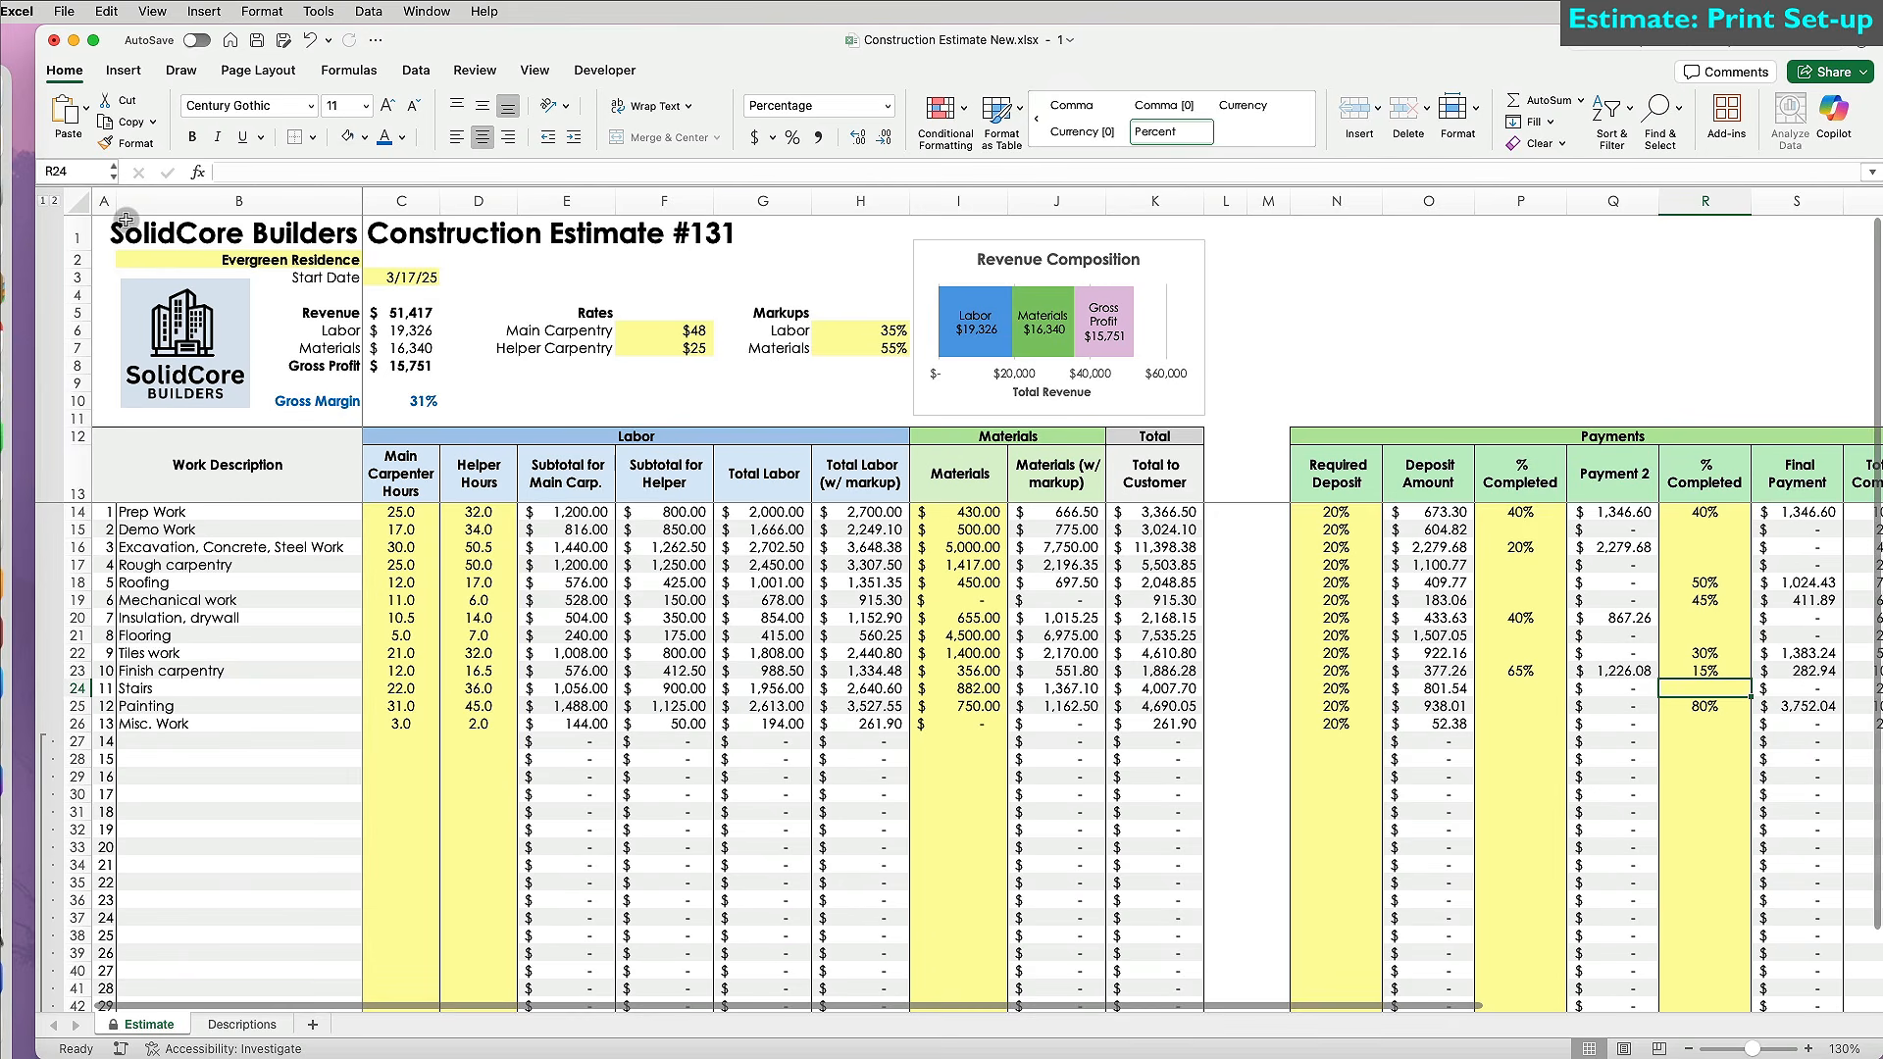
Select the estimate range A1:X44 and set it as the print area.
mouse_move(117, 201)
mouse_down()
mouse_move(122, 235)
mouse_move(1177, 594)
mouse_move(1273, 730)
mouse_move(1589, 807)
mouse_move(1609, 777)
mouse_move(1659, 1046)
mouse_move(1760, 1029)
mouse_move(1878, 961)
mouse_move(1756, 963)
mouse_up()
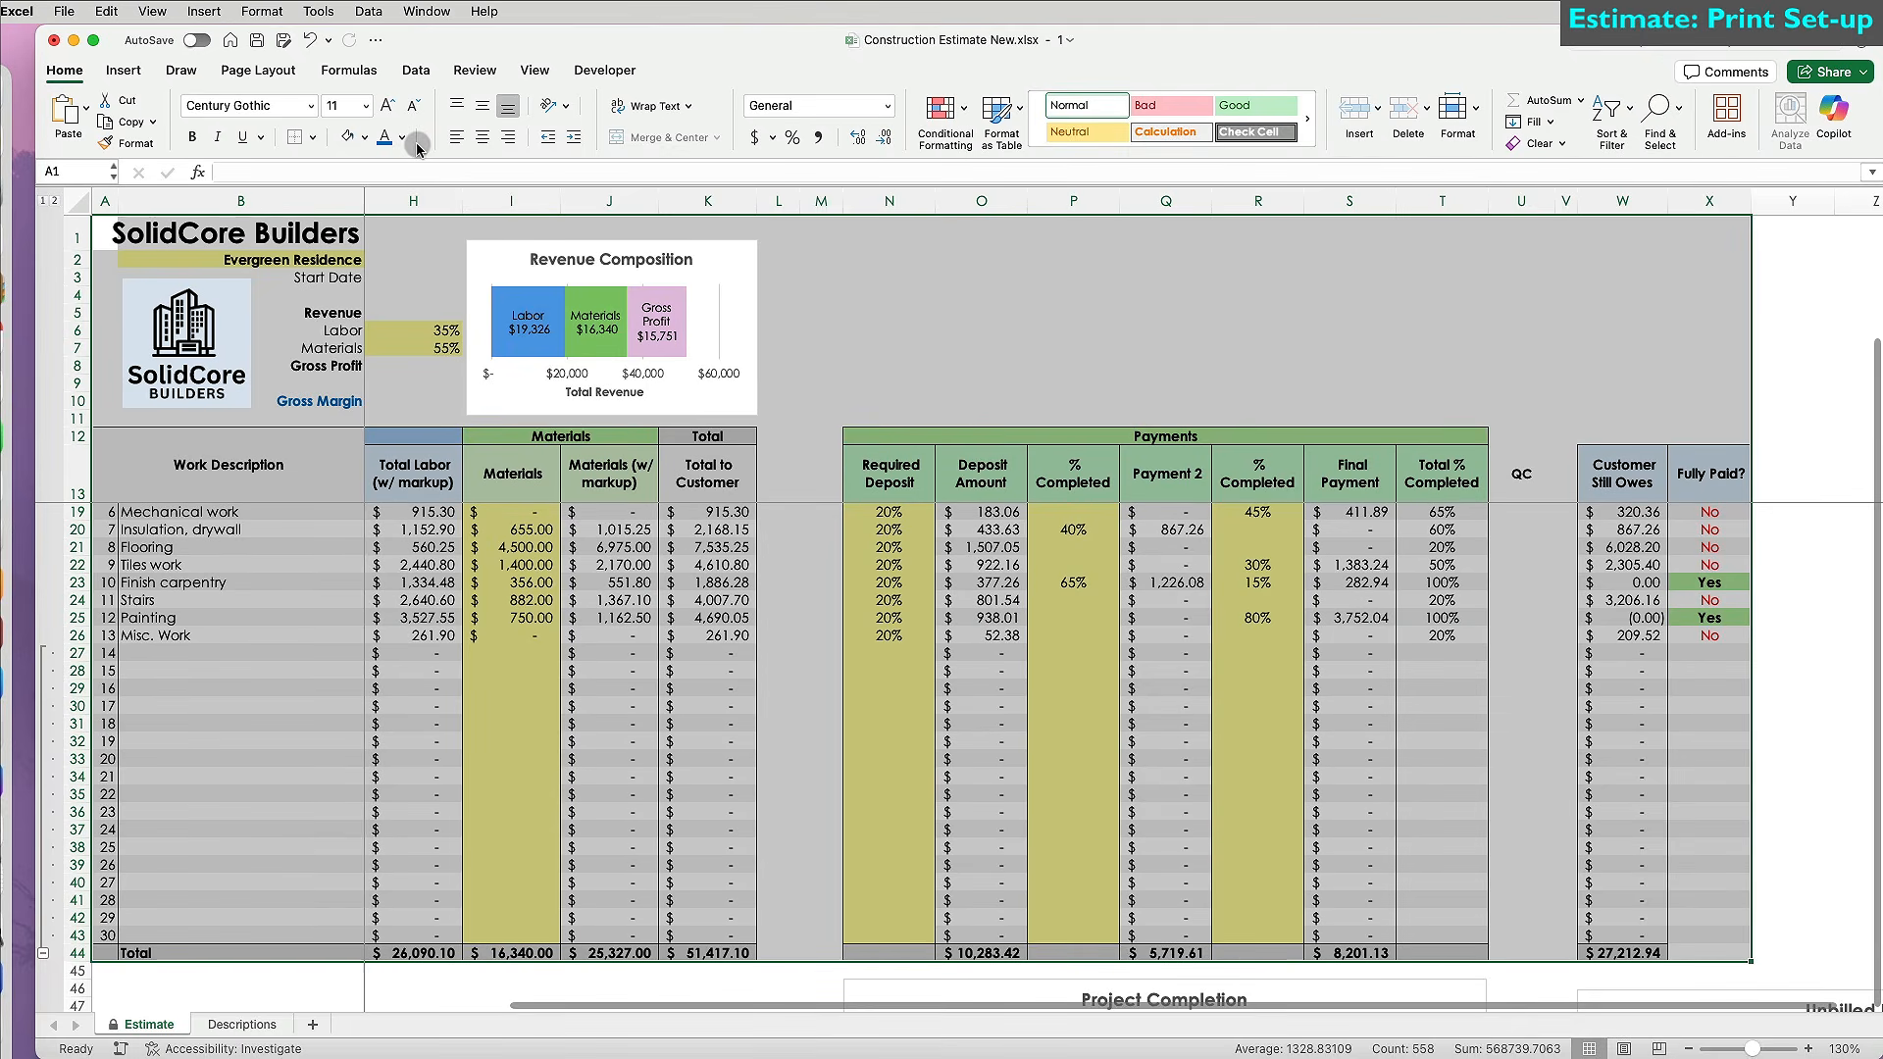
click(290, 72)
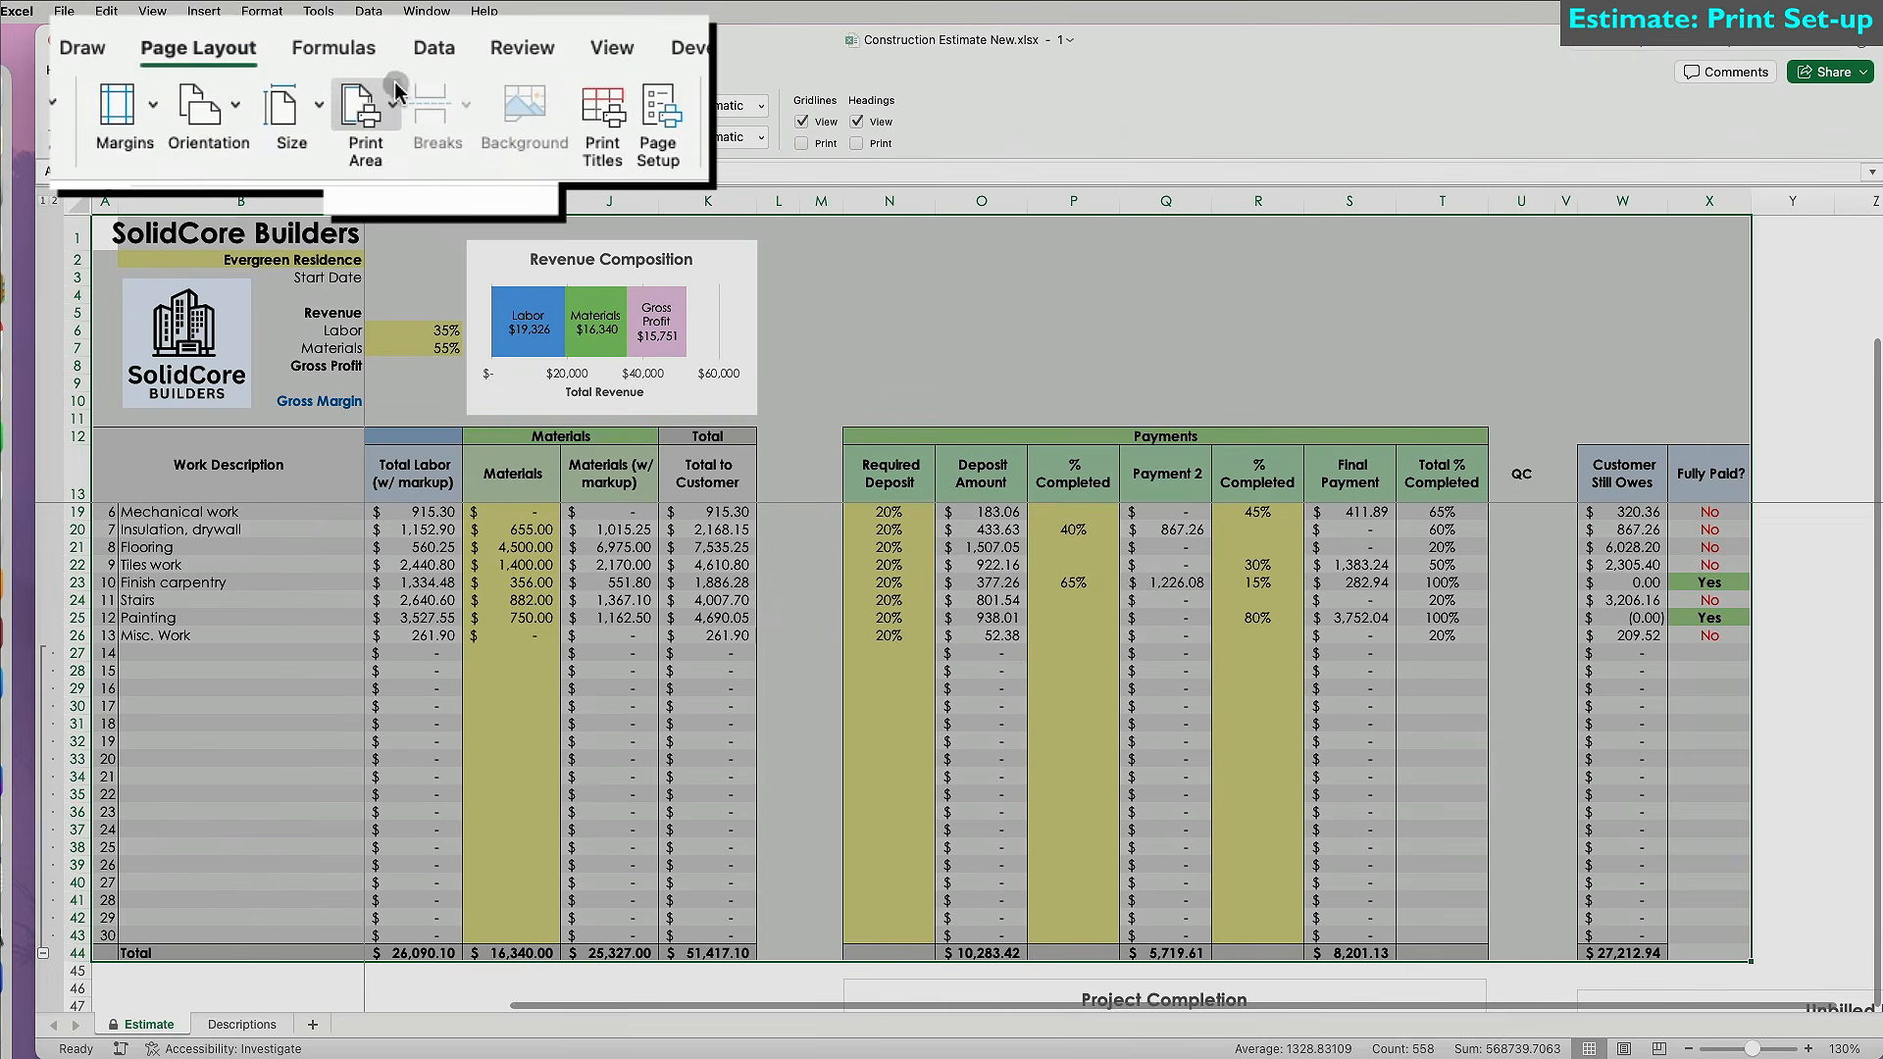
click(395, 102)
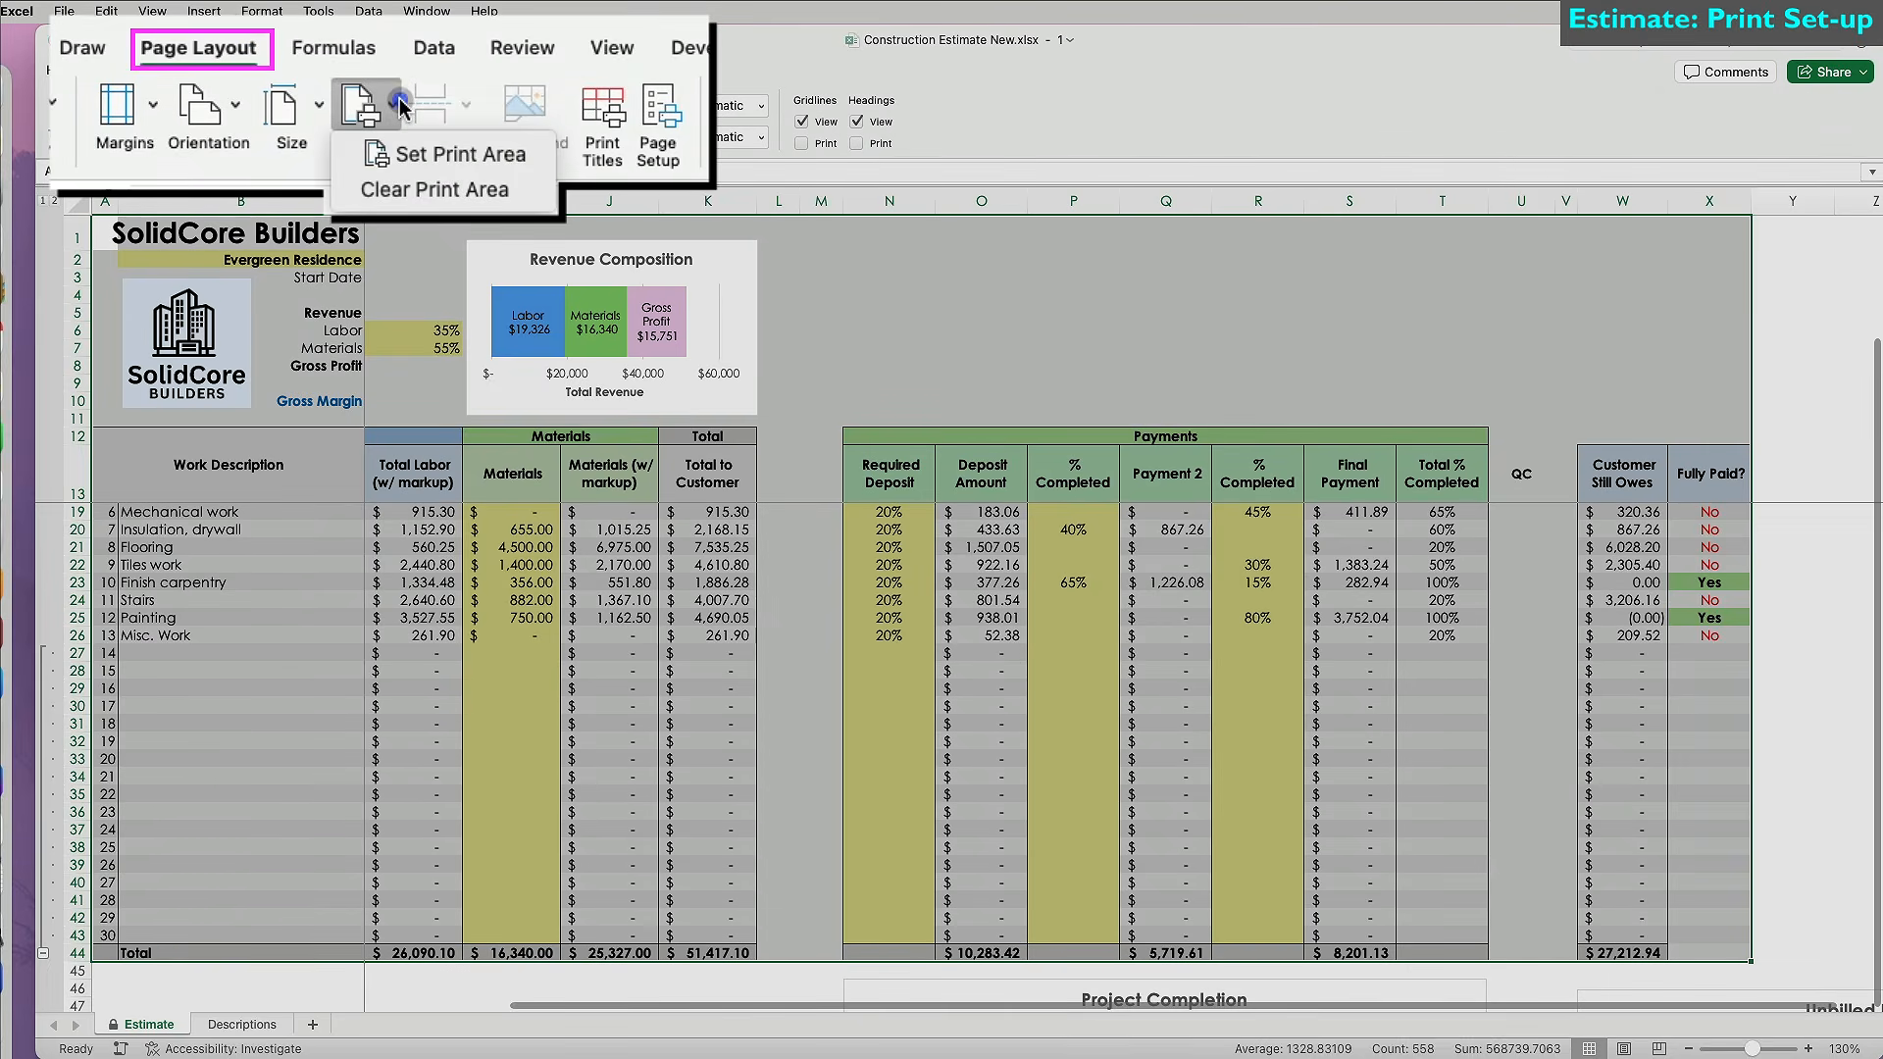
click(415, 154)
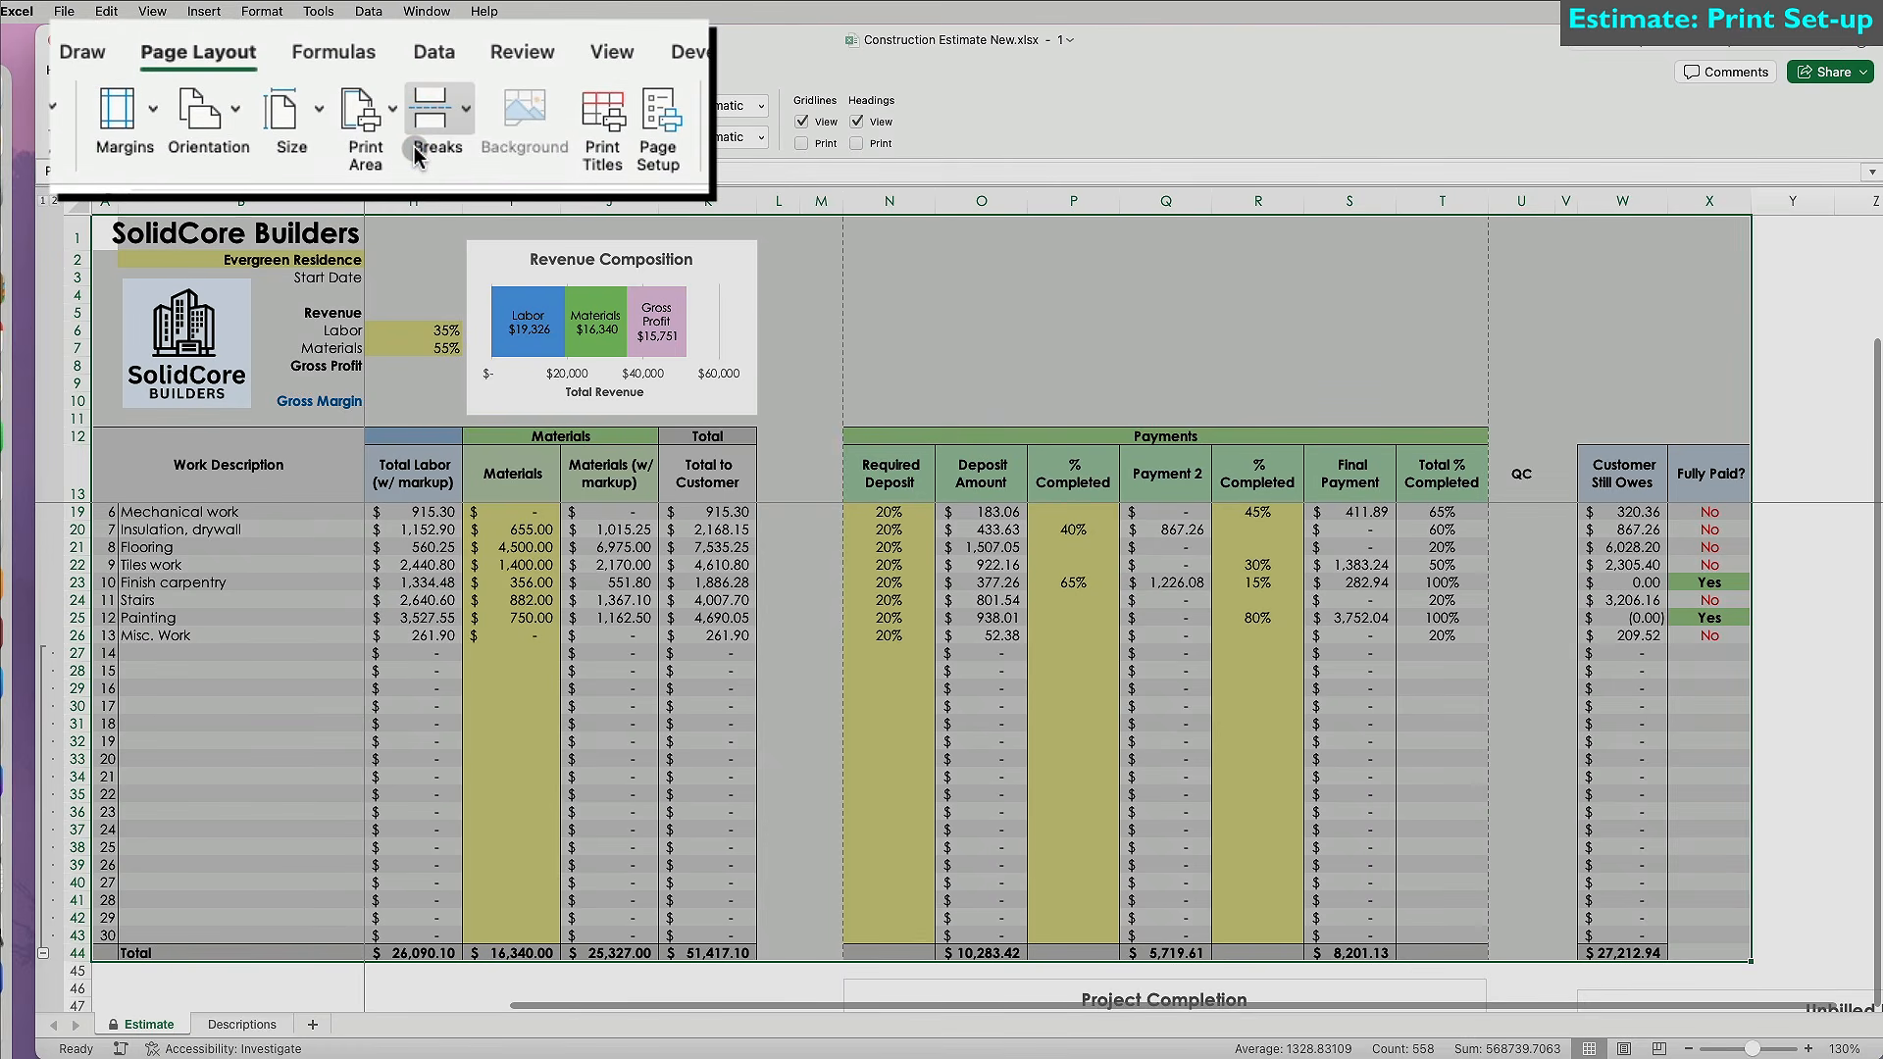
In Page Setup, repeat columns $A:$B at left and switch to landscape orientation.
click(657, 109)
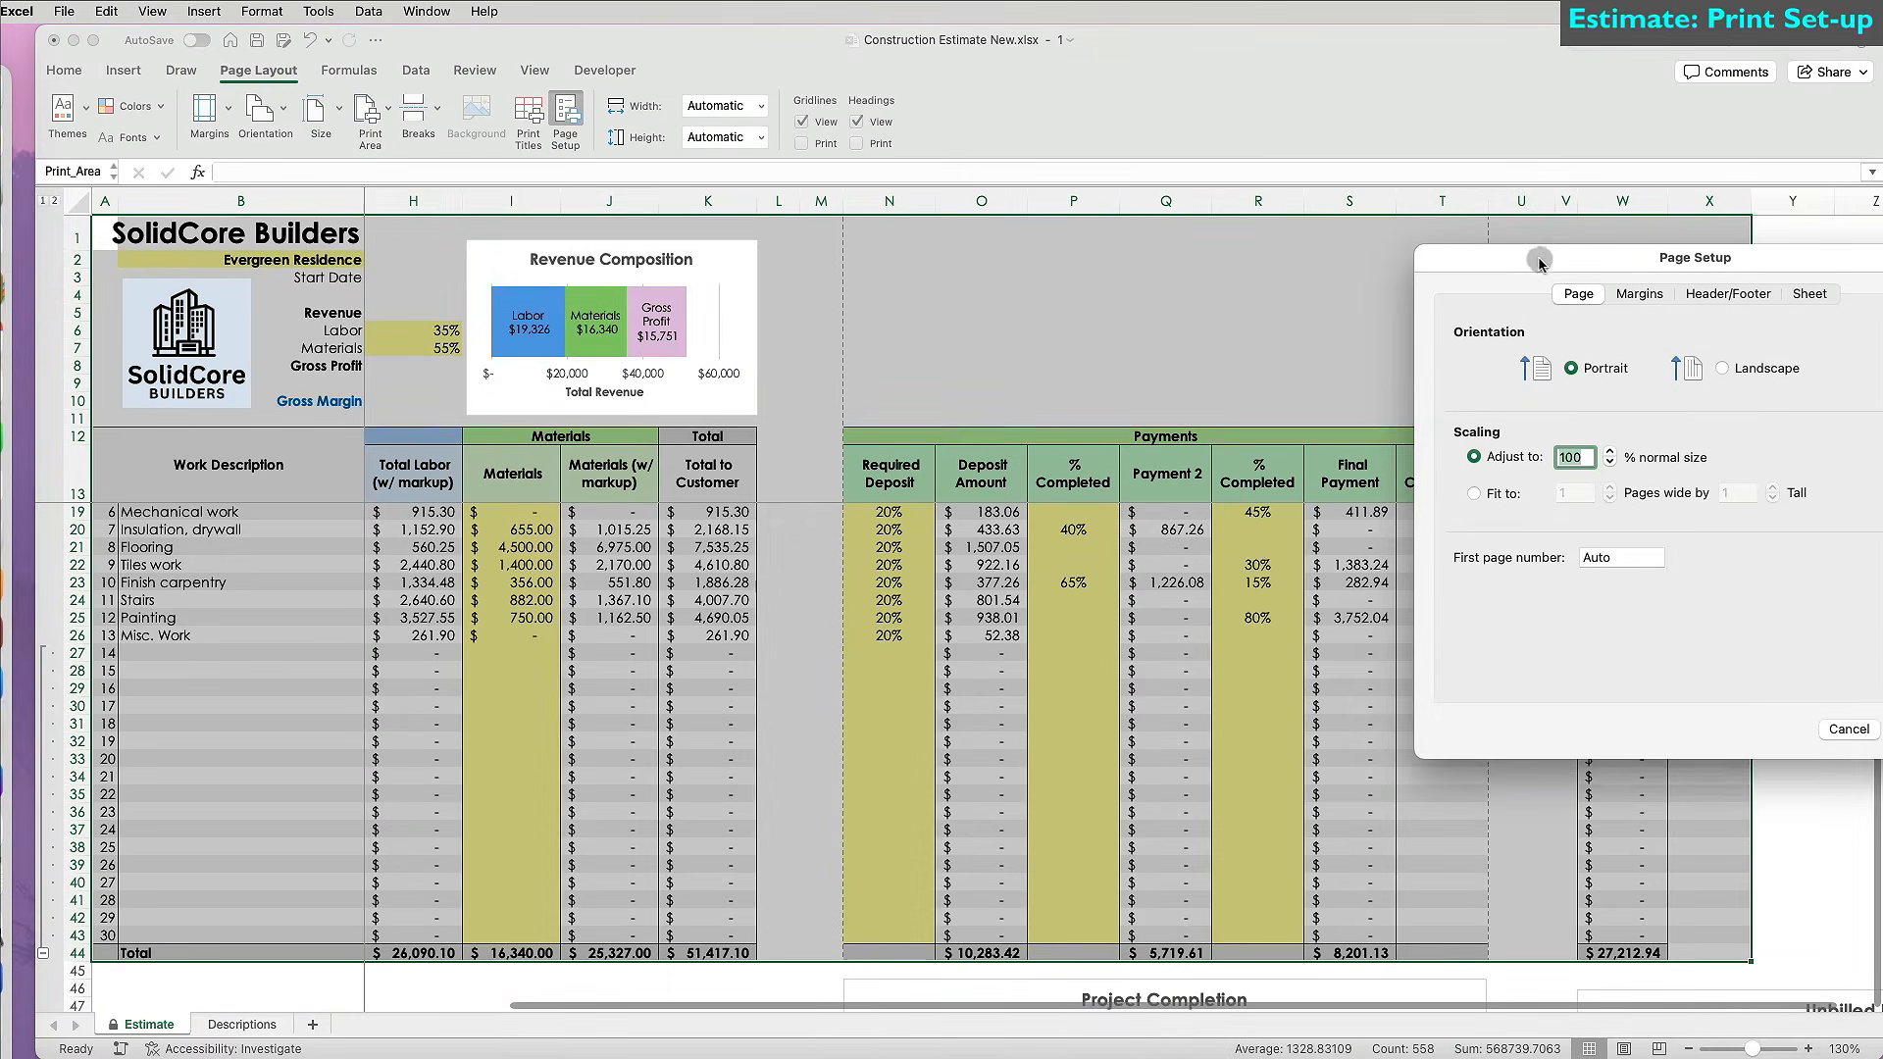
drag(1539, 261, 1136, 324)
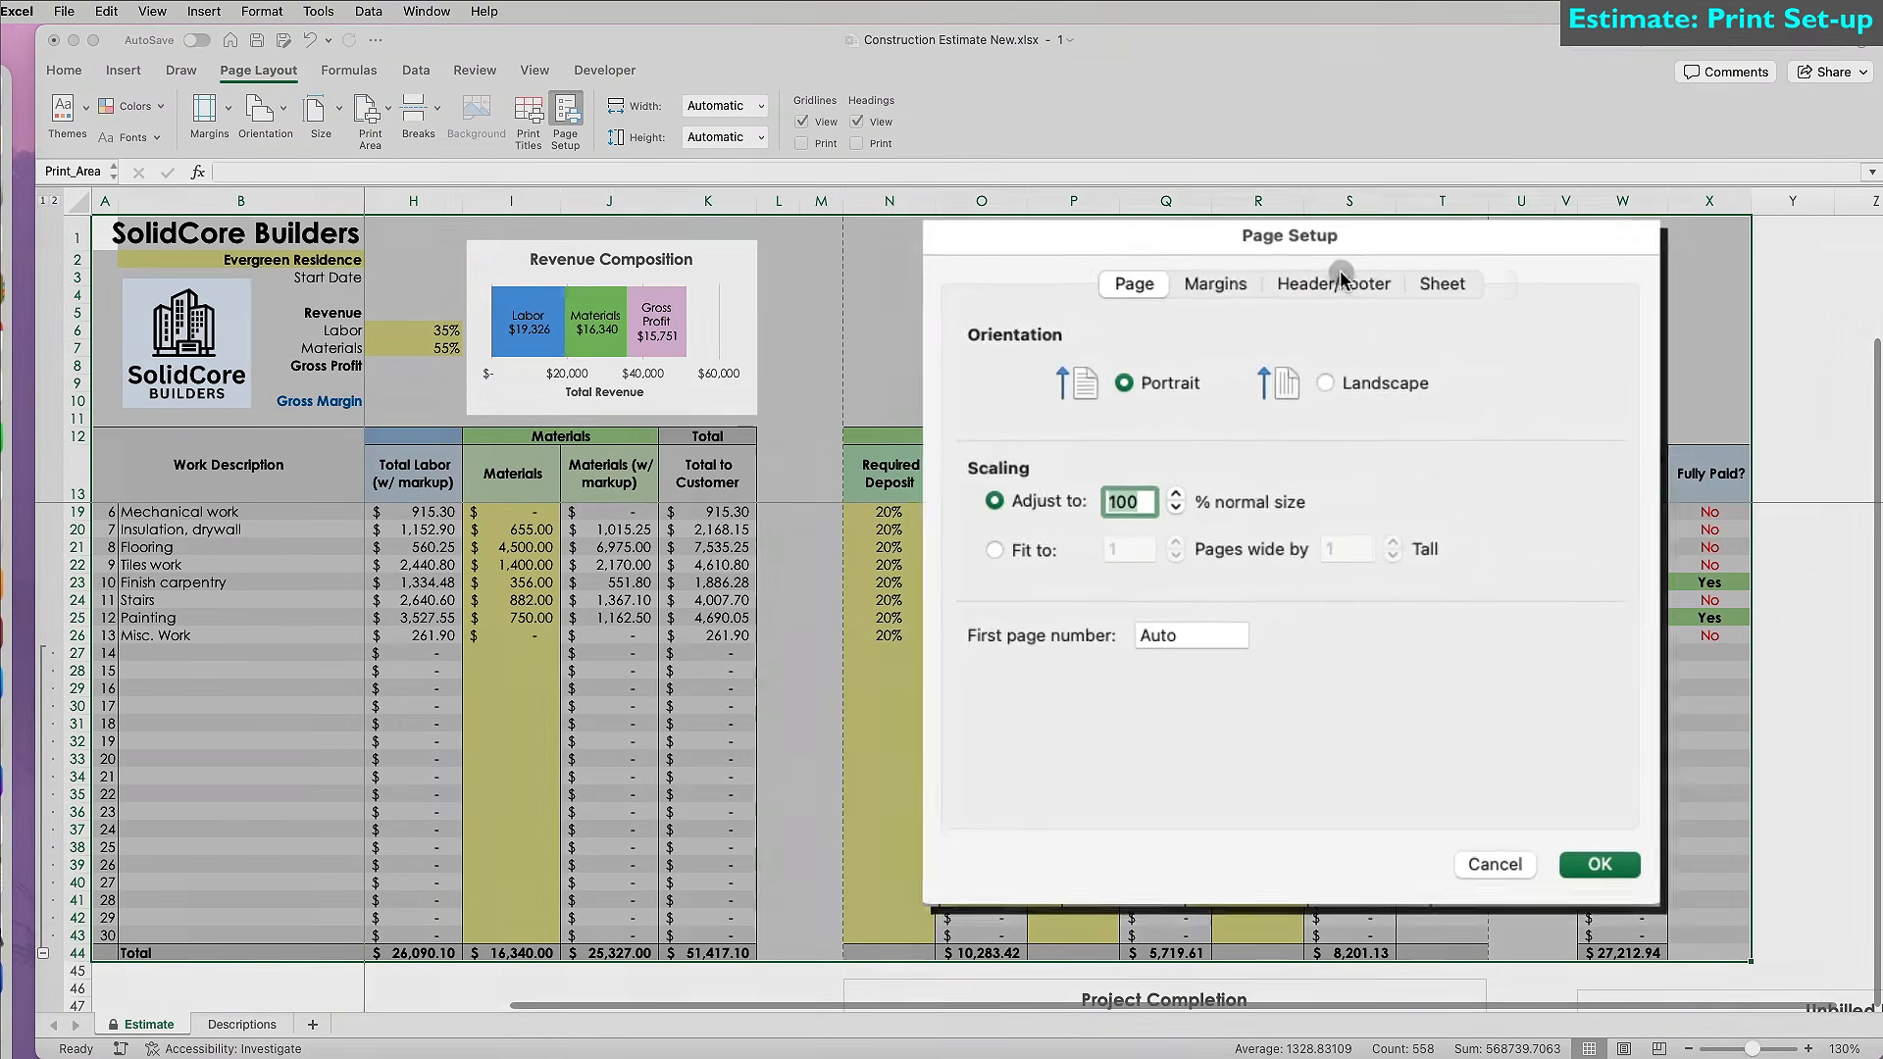
click(1452, 271)
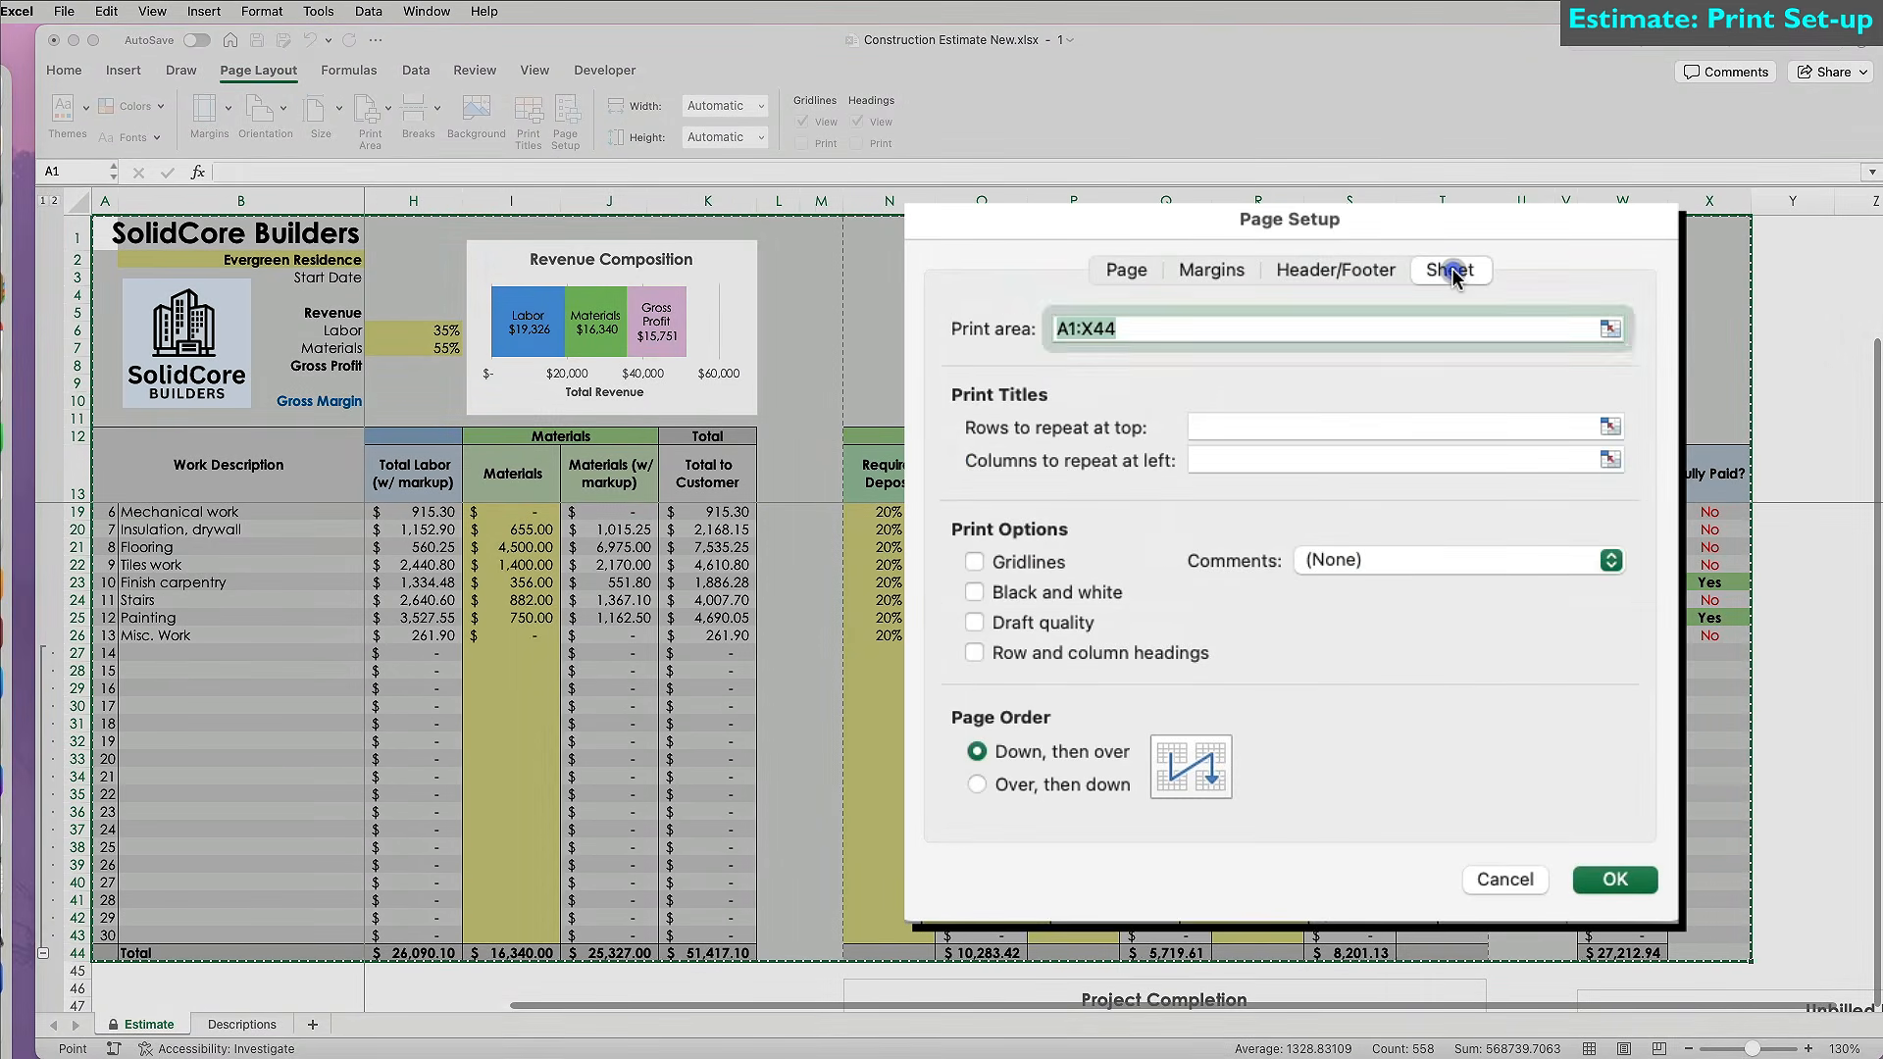
click(1329, 457)
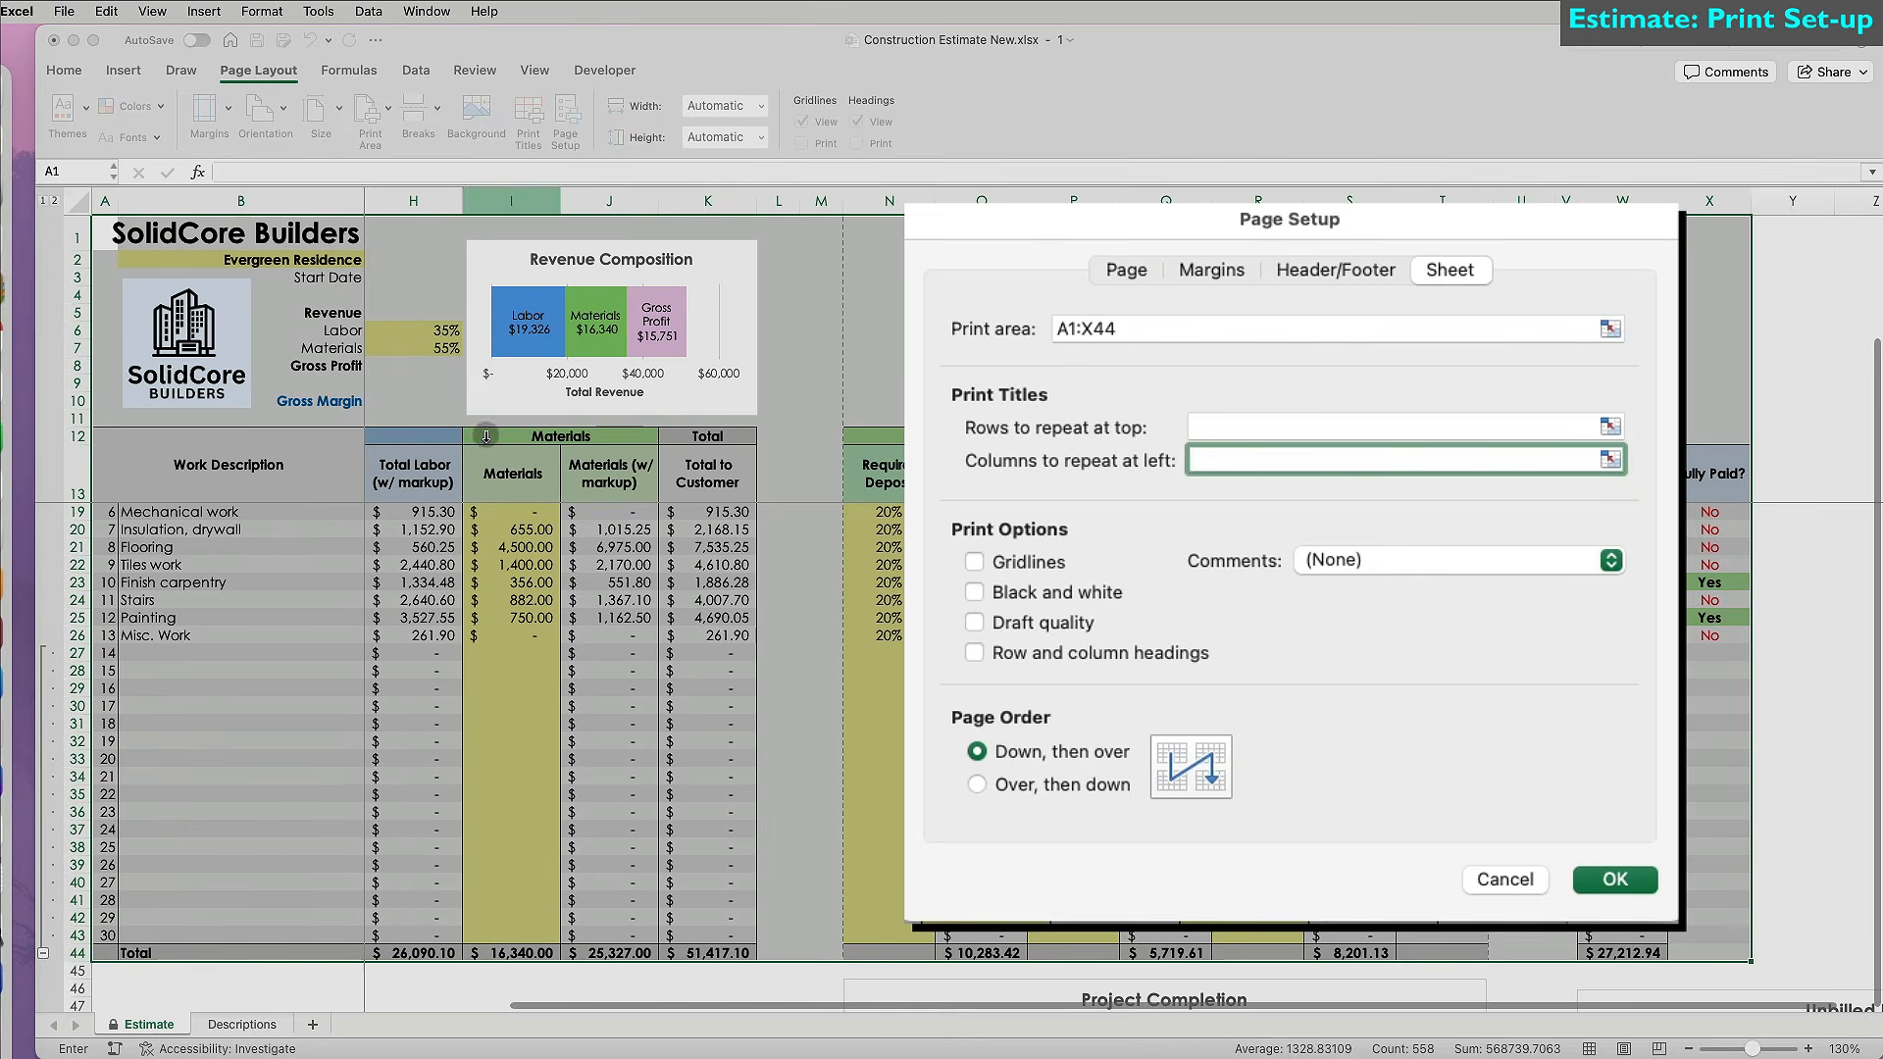
click(245, 201)
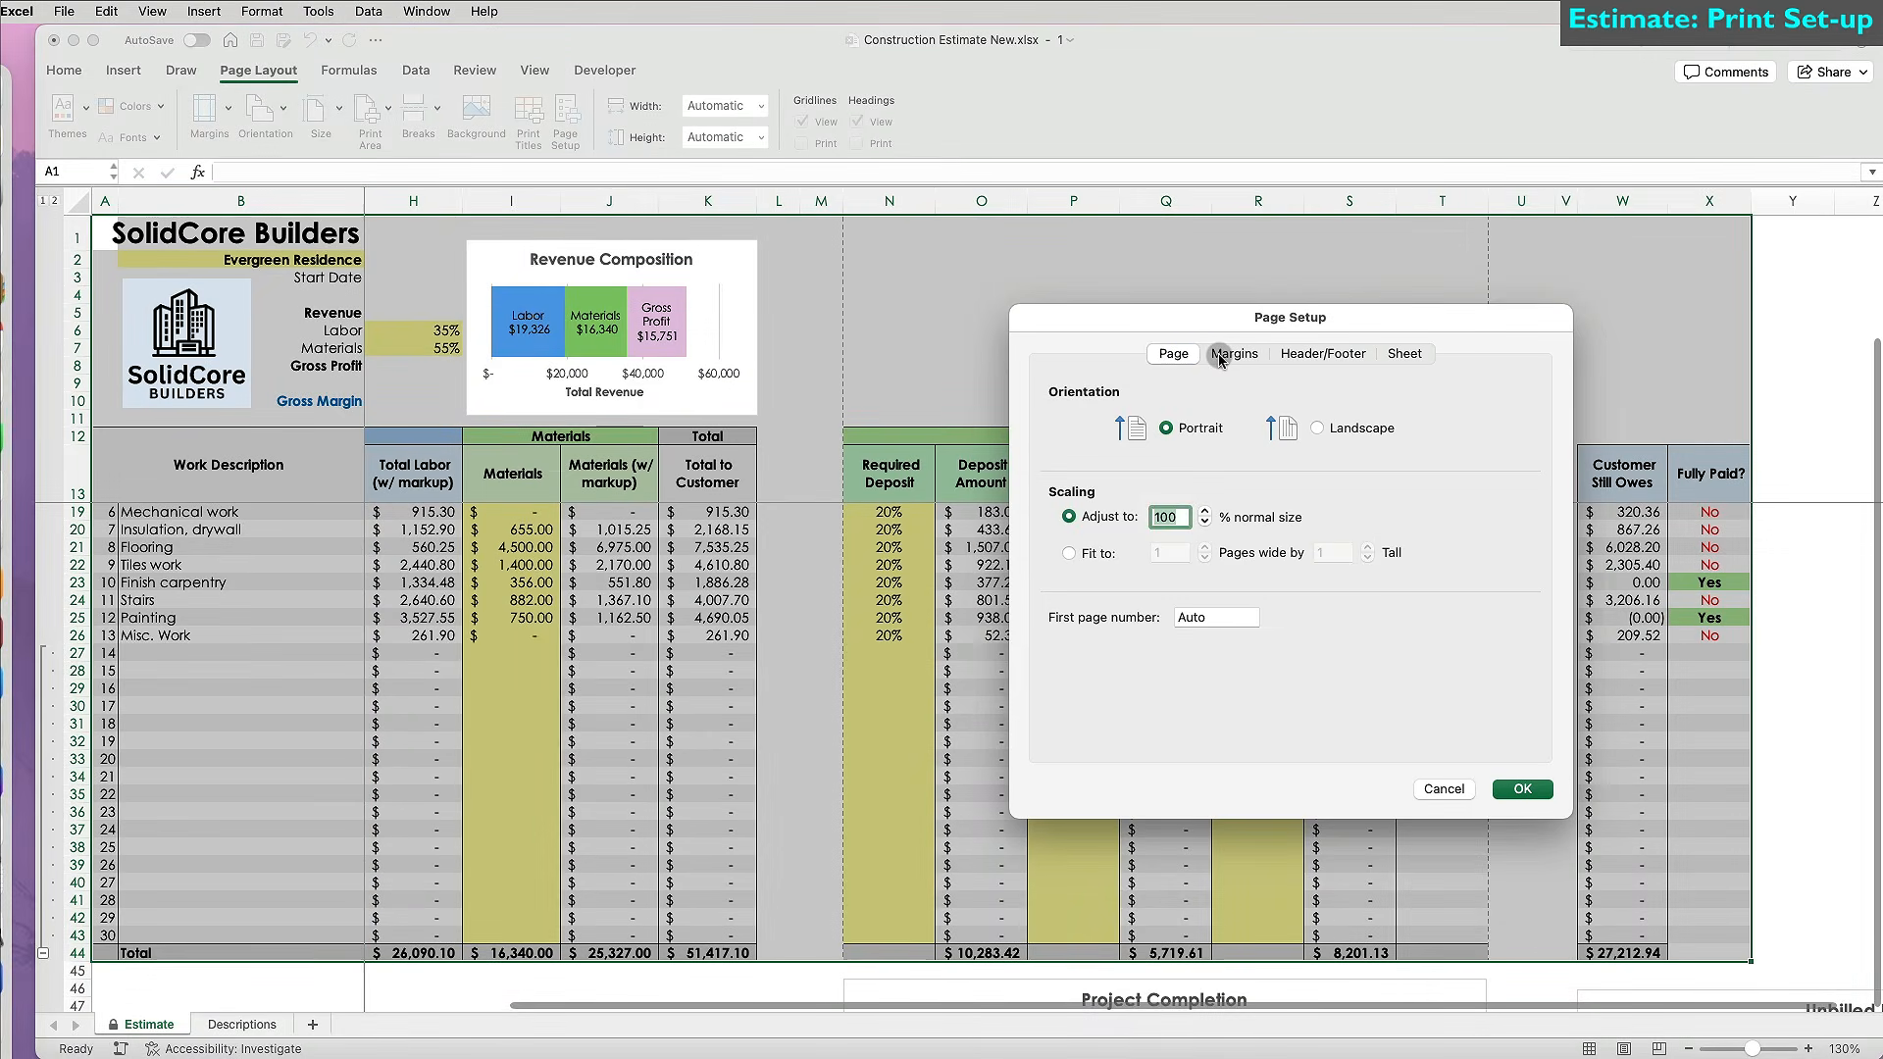
click(1317, 427)
click(1253, 355)
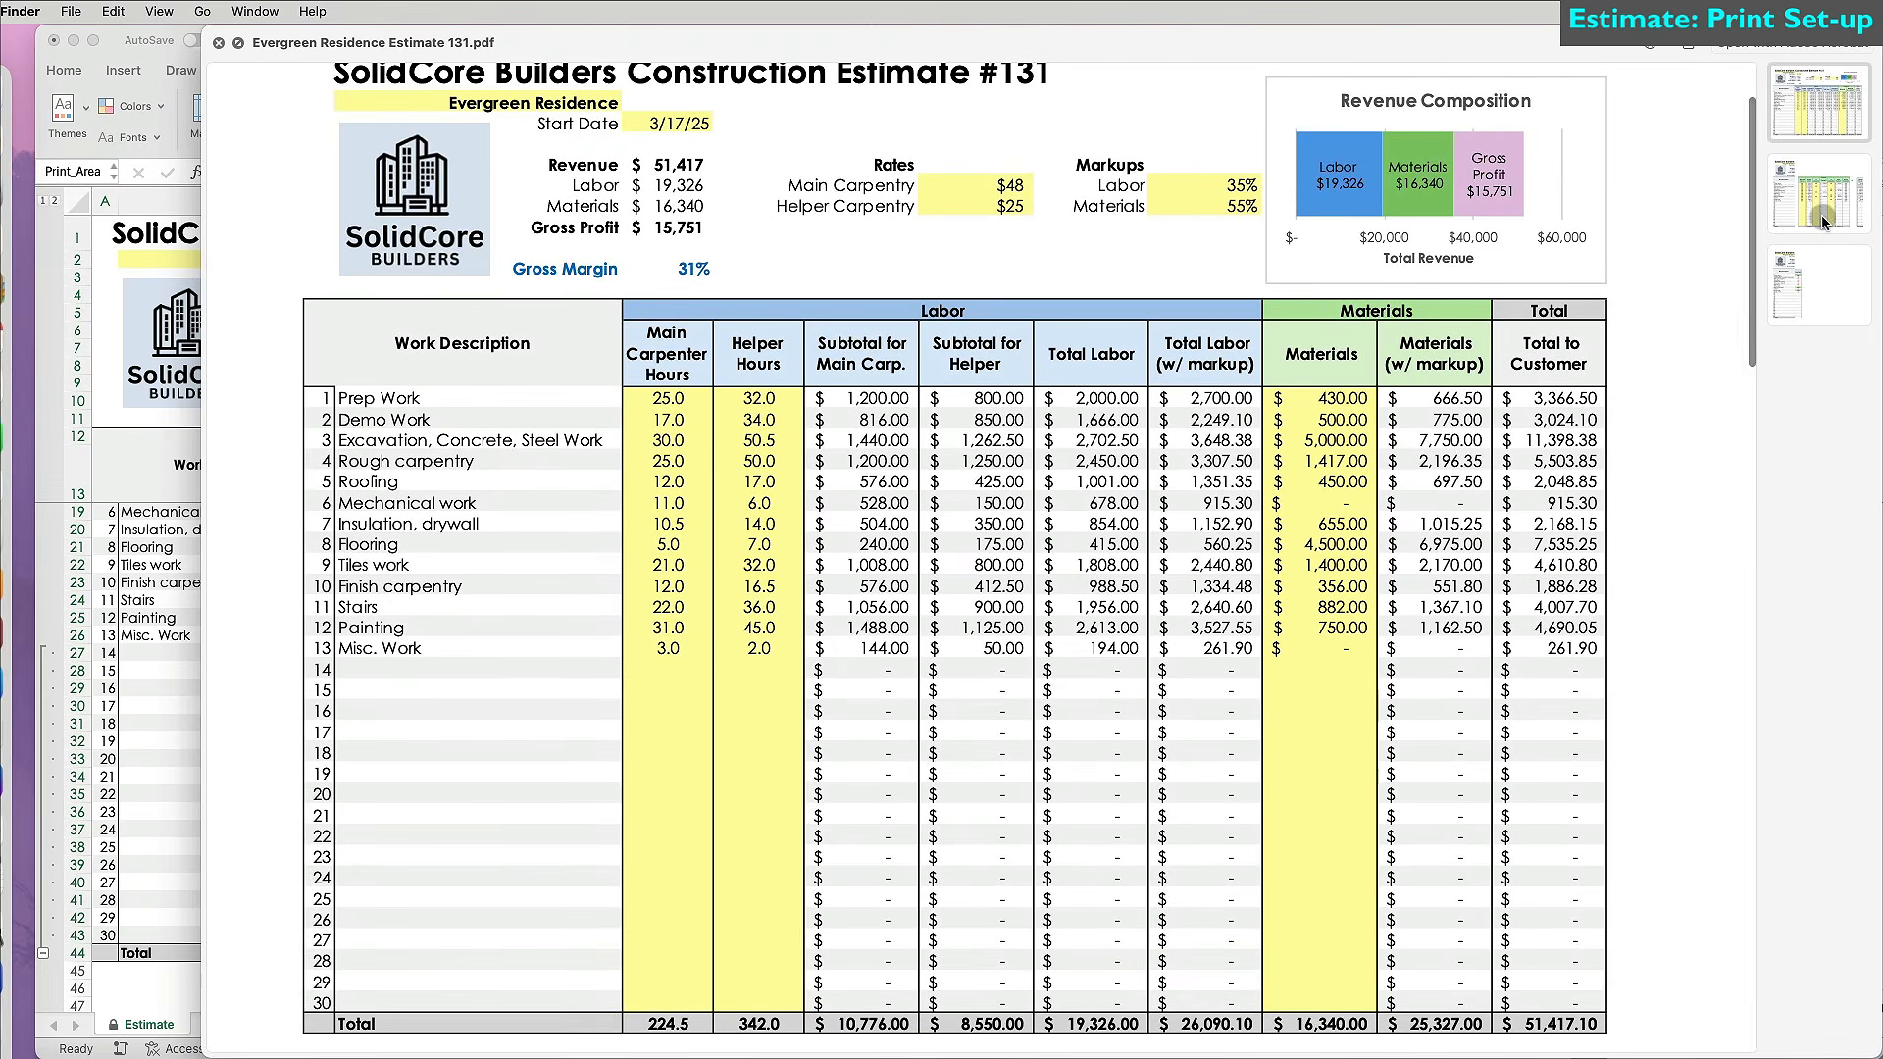
Review the PDF's Payments page and third page, then close the preview.
click(1824, 209)
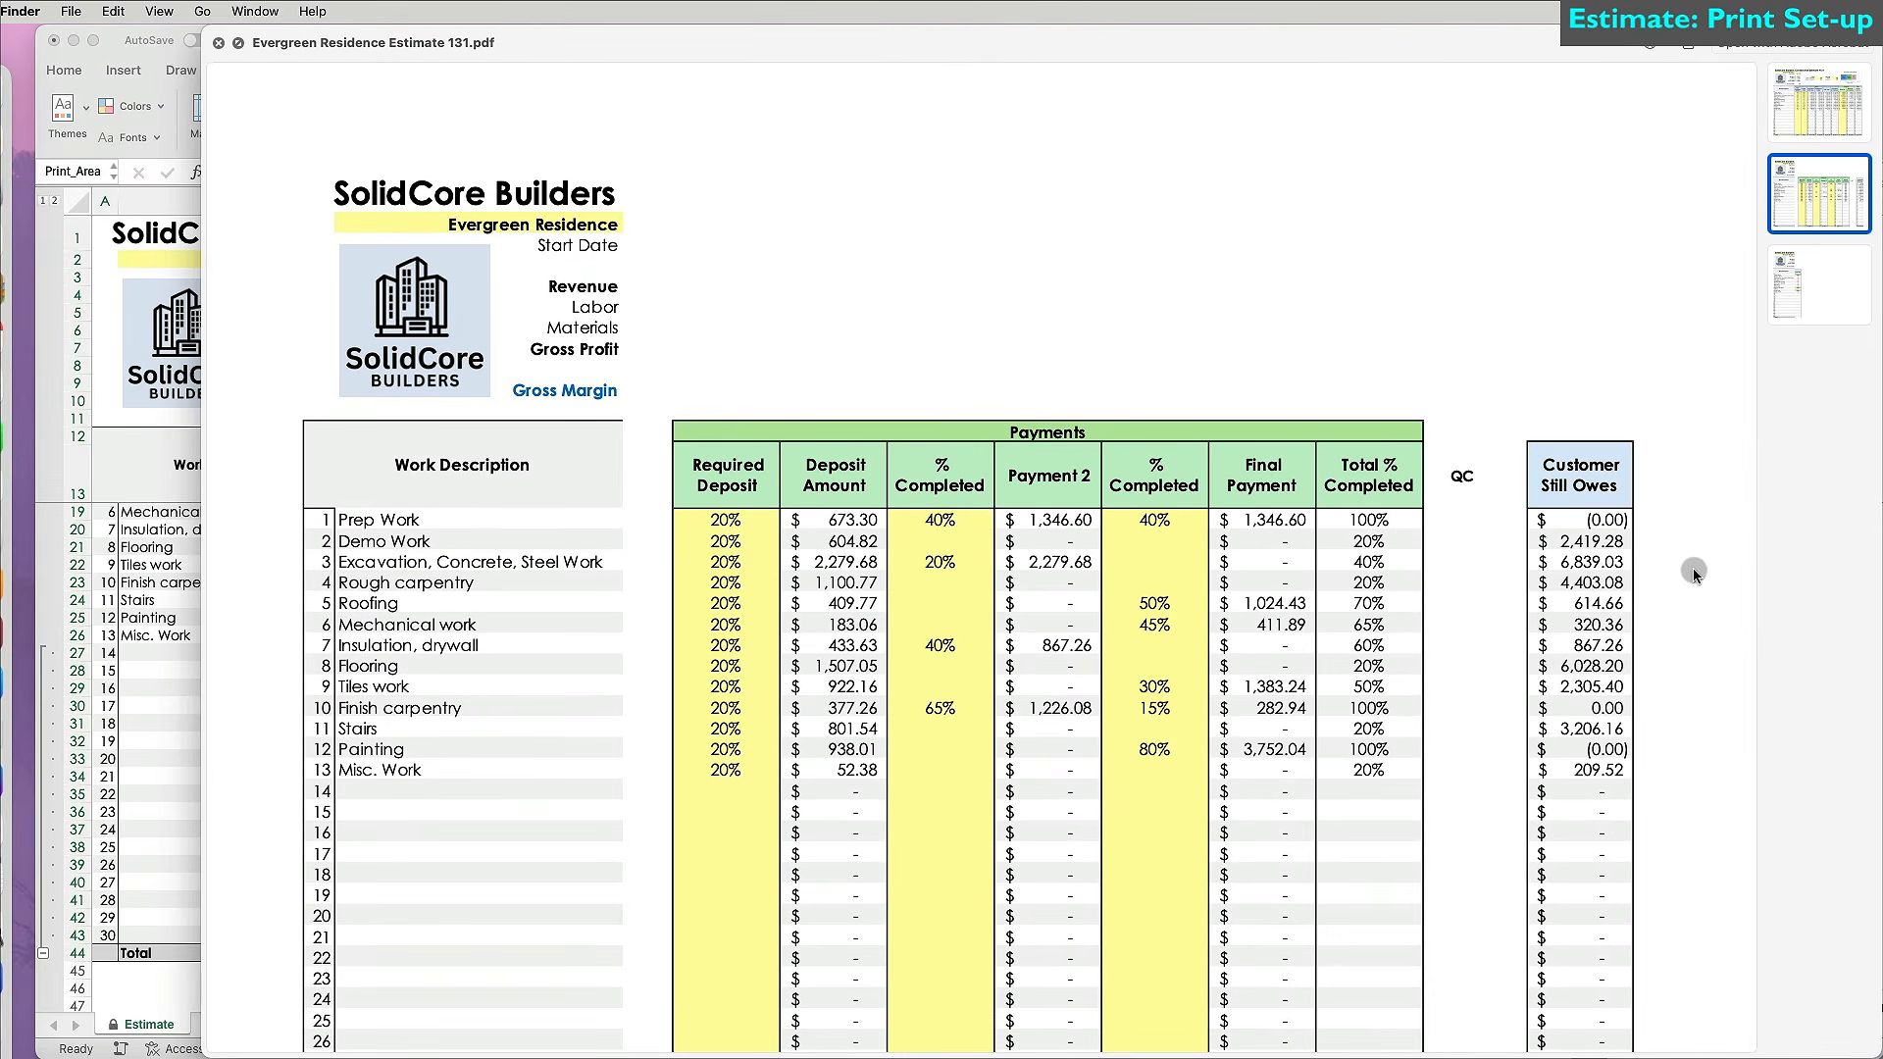
scroll(1692, 568, down, 1)
scroll(1693, 568, up, 2)
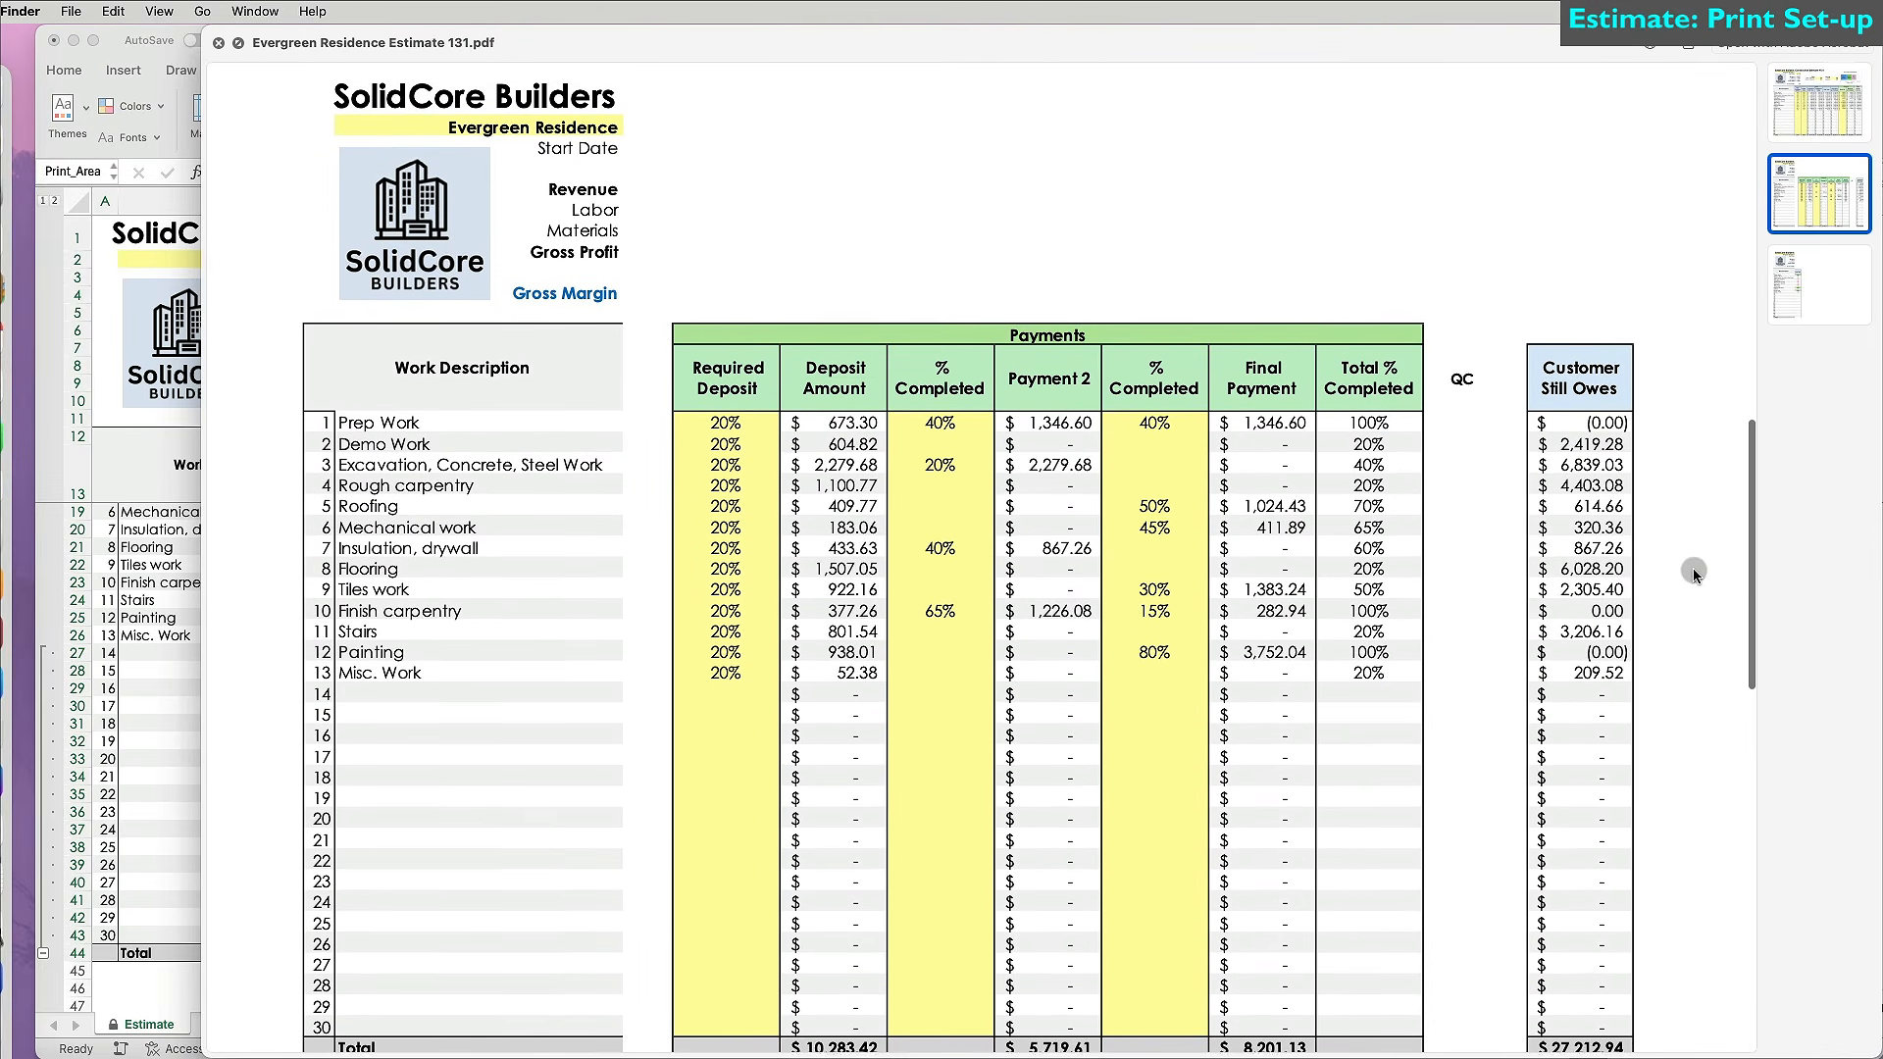
click(1831, 316)
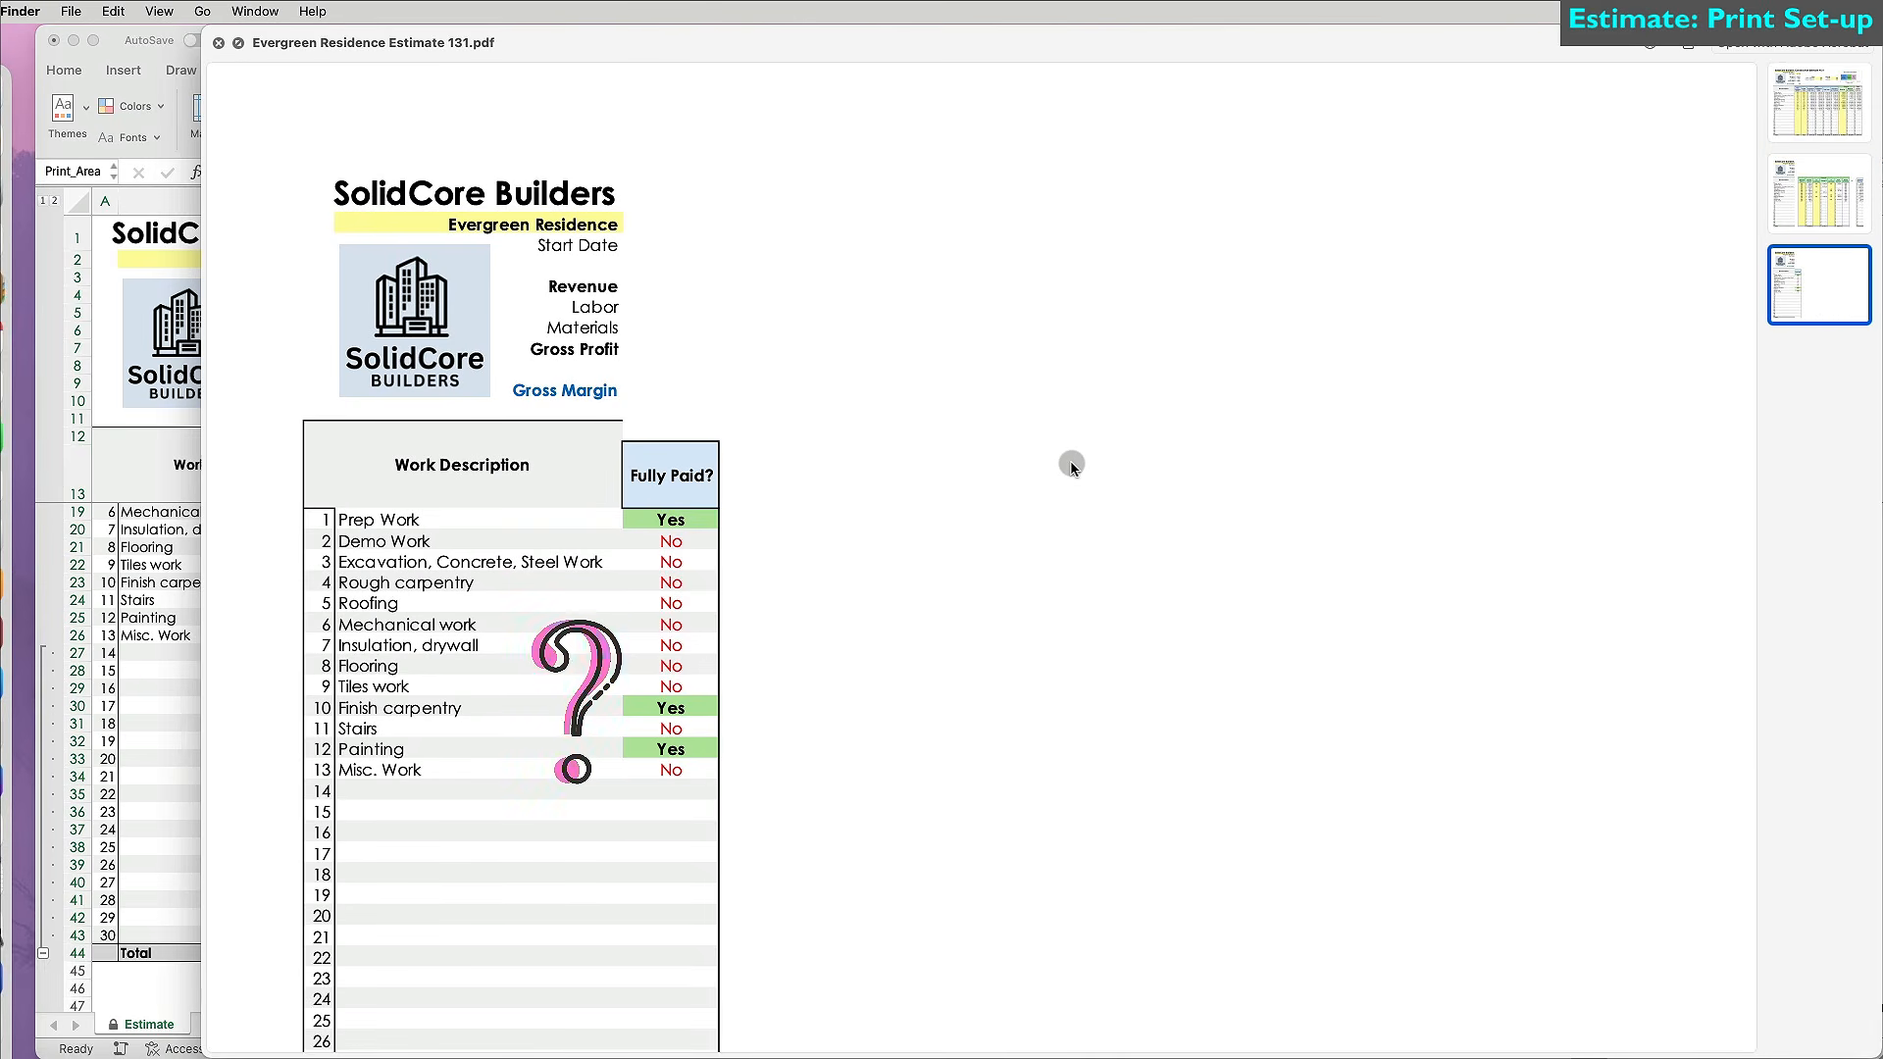
key(Escape)
scroll(686, 588, up, 1)
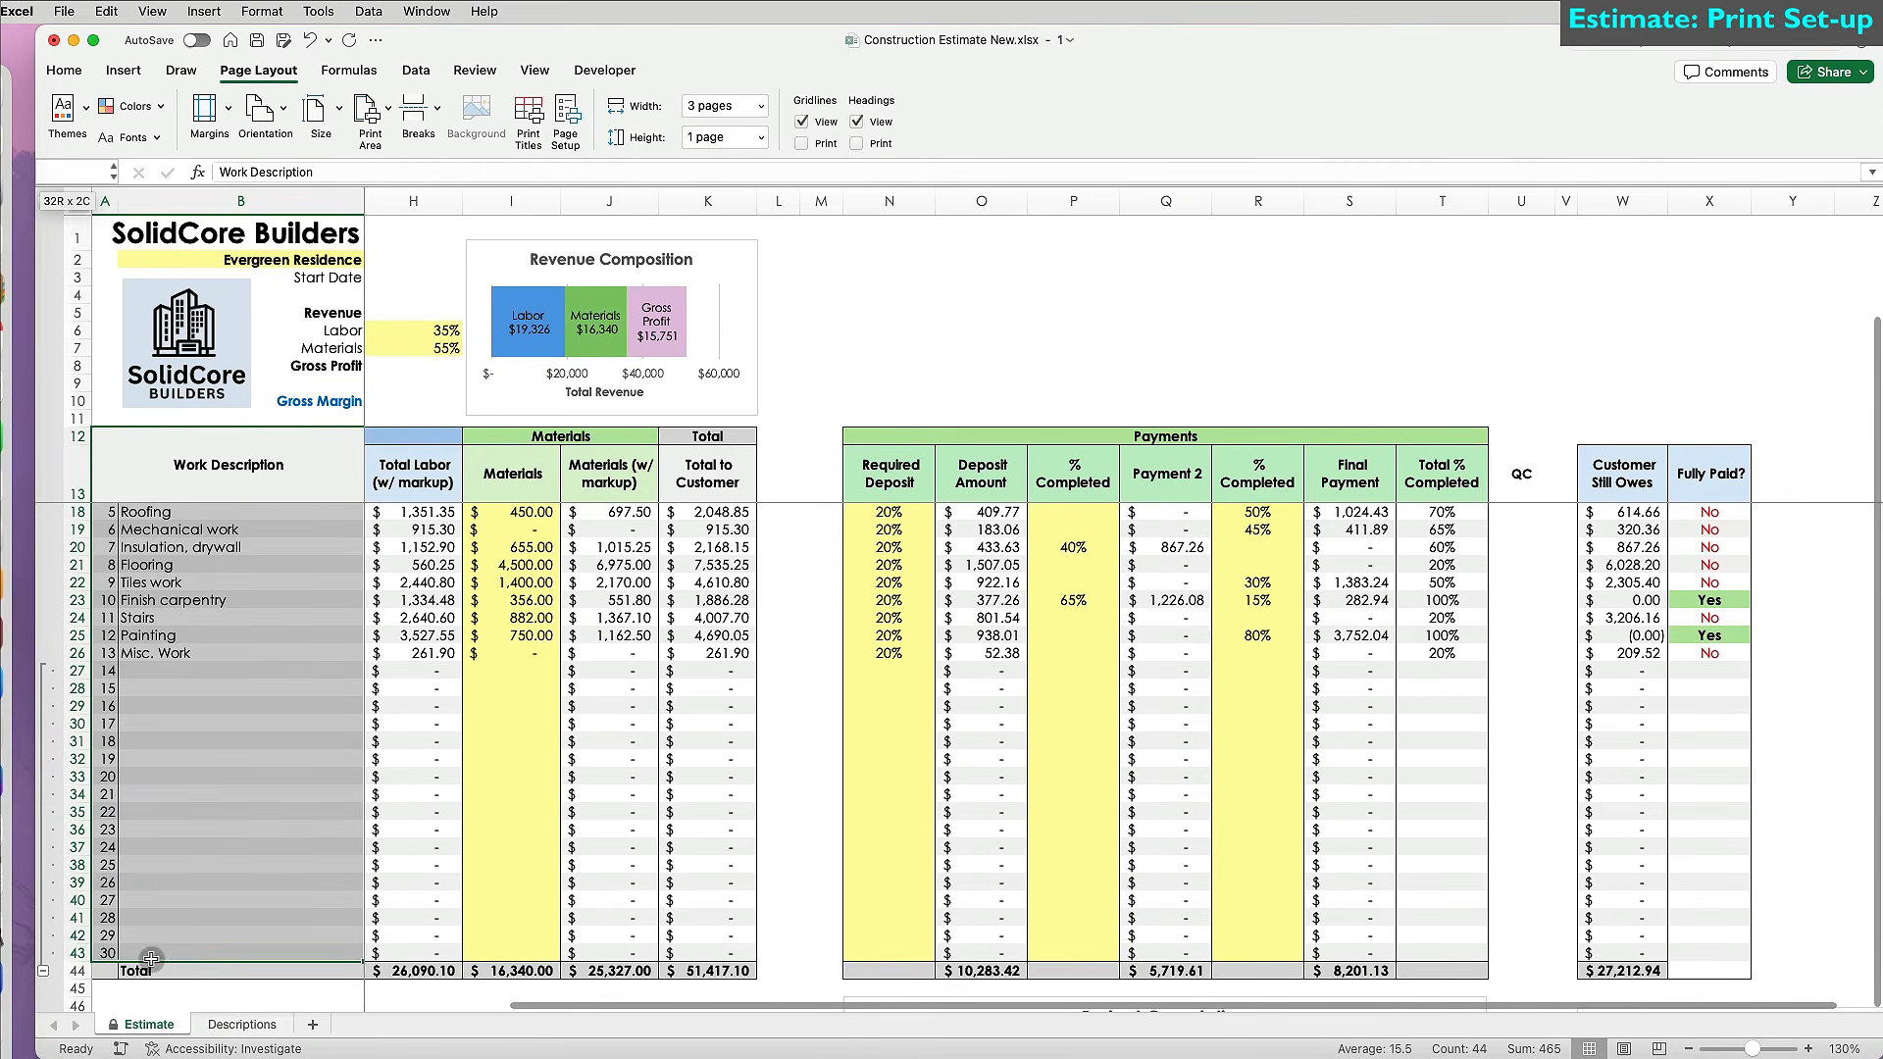
Open the border options on the Home ribbon.
click(63, 69)
click(314, 137)
click(380, 363)
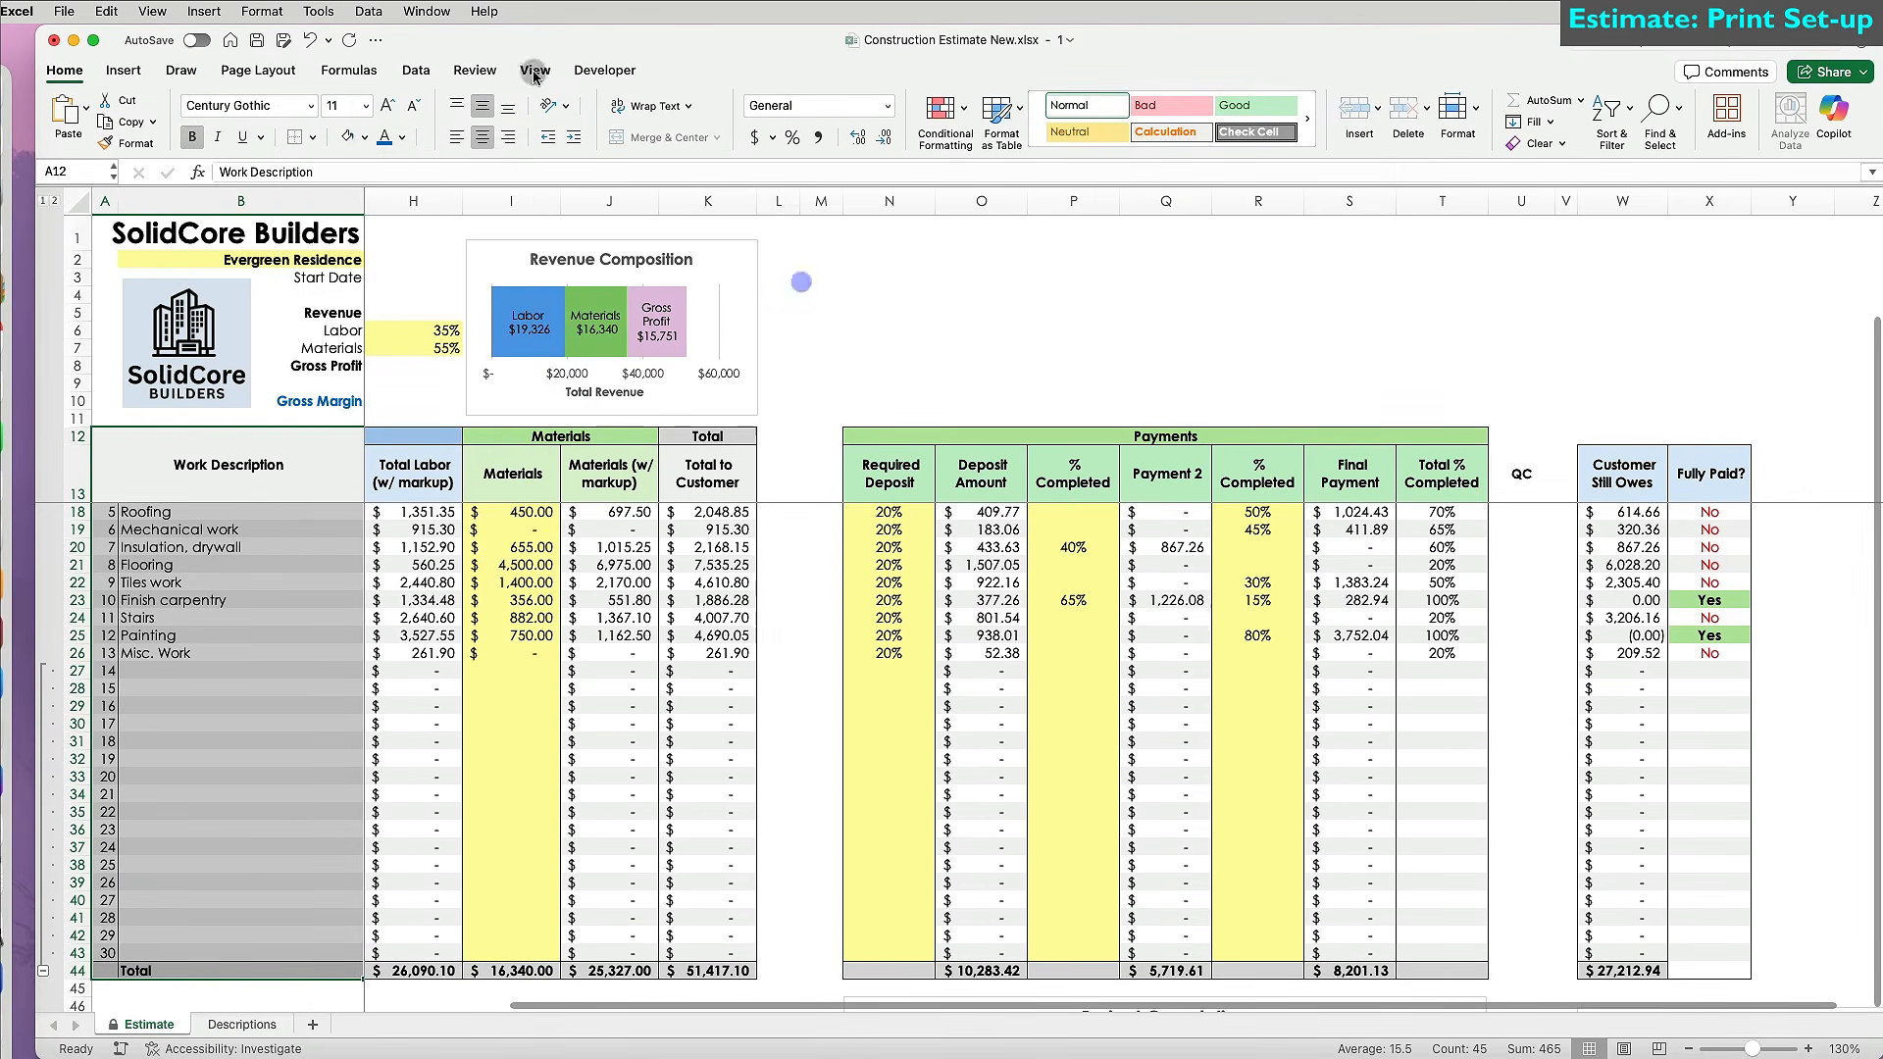
click(475, 70)
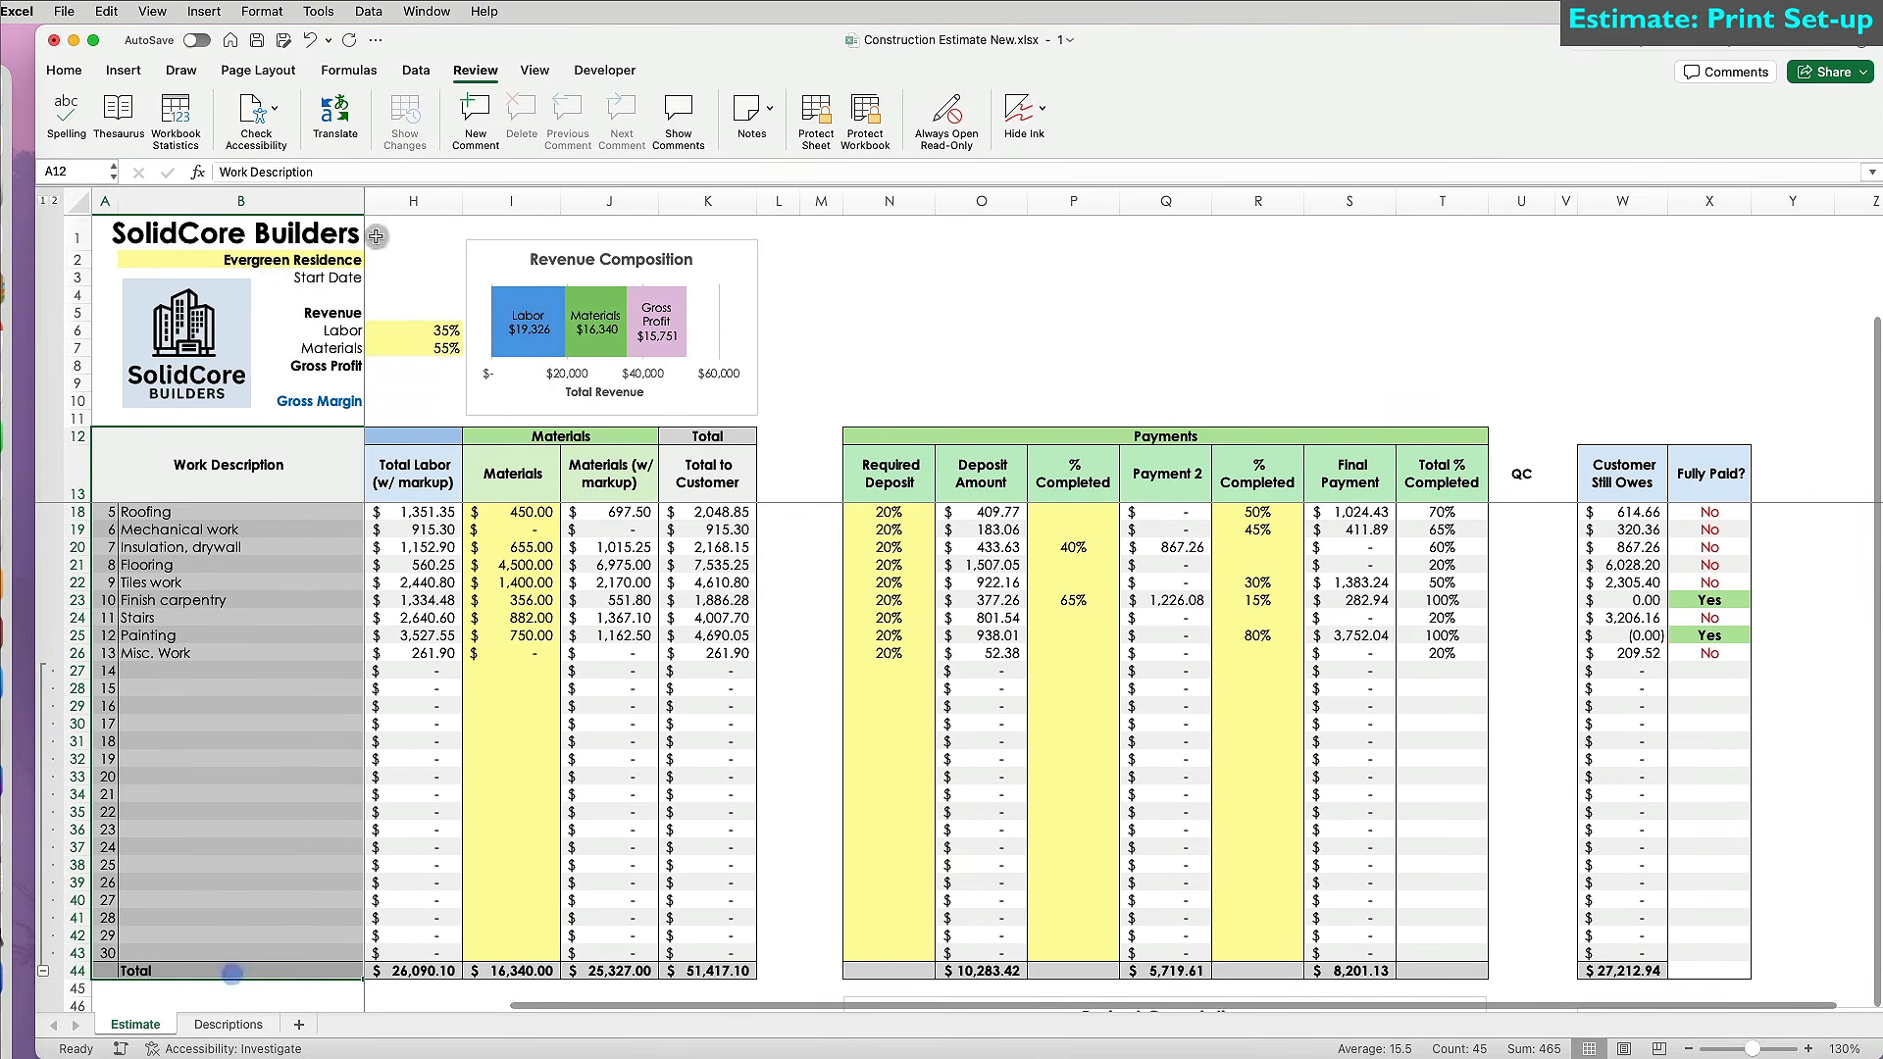
Widen column V.
click(64, 70)
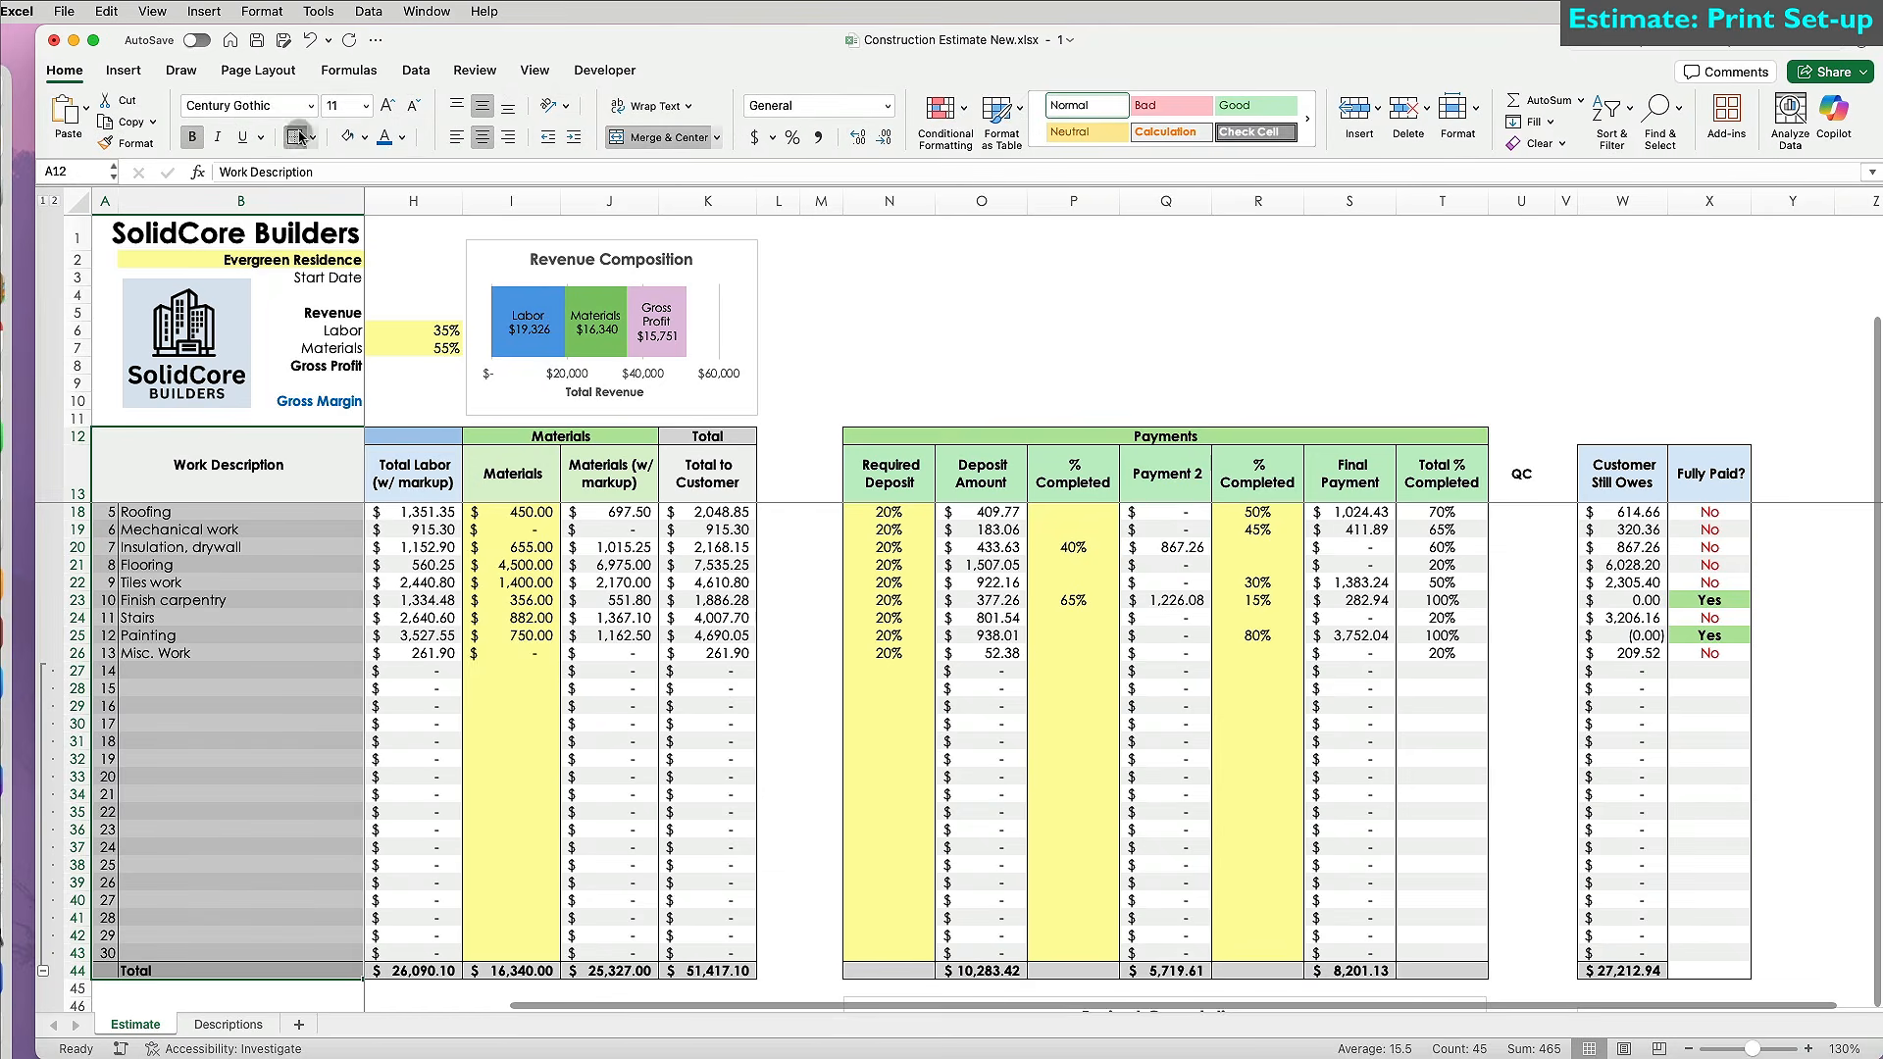
click(989, 330)
click(1573, 201)
drag(1582, 201, 1733, 203)
click(1653, 382)
Print to PDF scaled 3 pages wide by 1 tall as Evergreen Residence Estimate 131.
key(super+p)
scroll(1263, 807, down, 6)
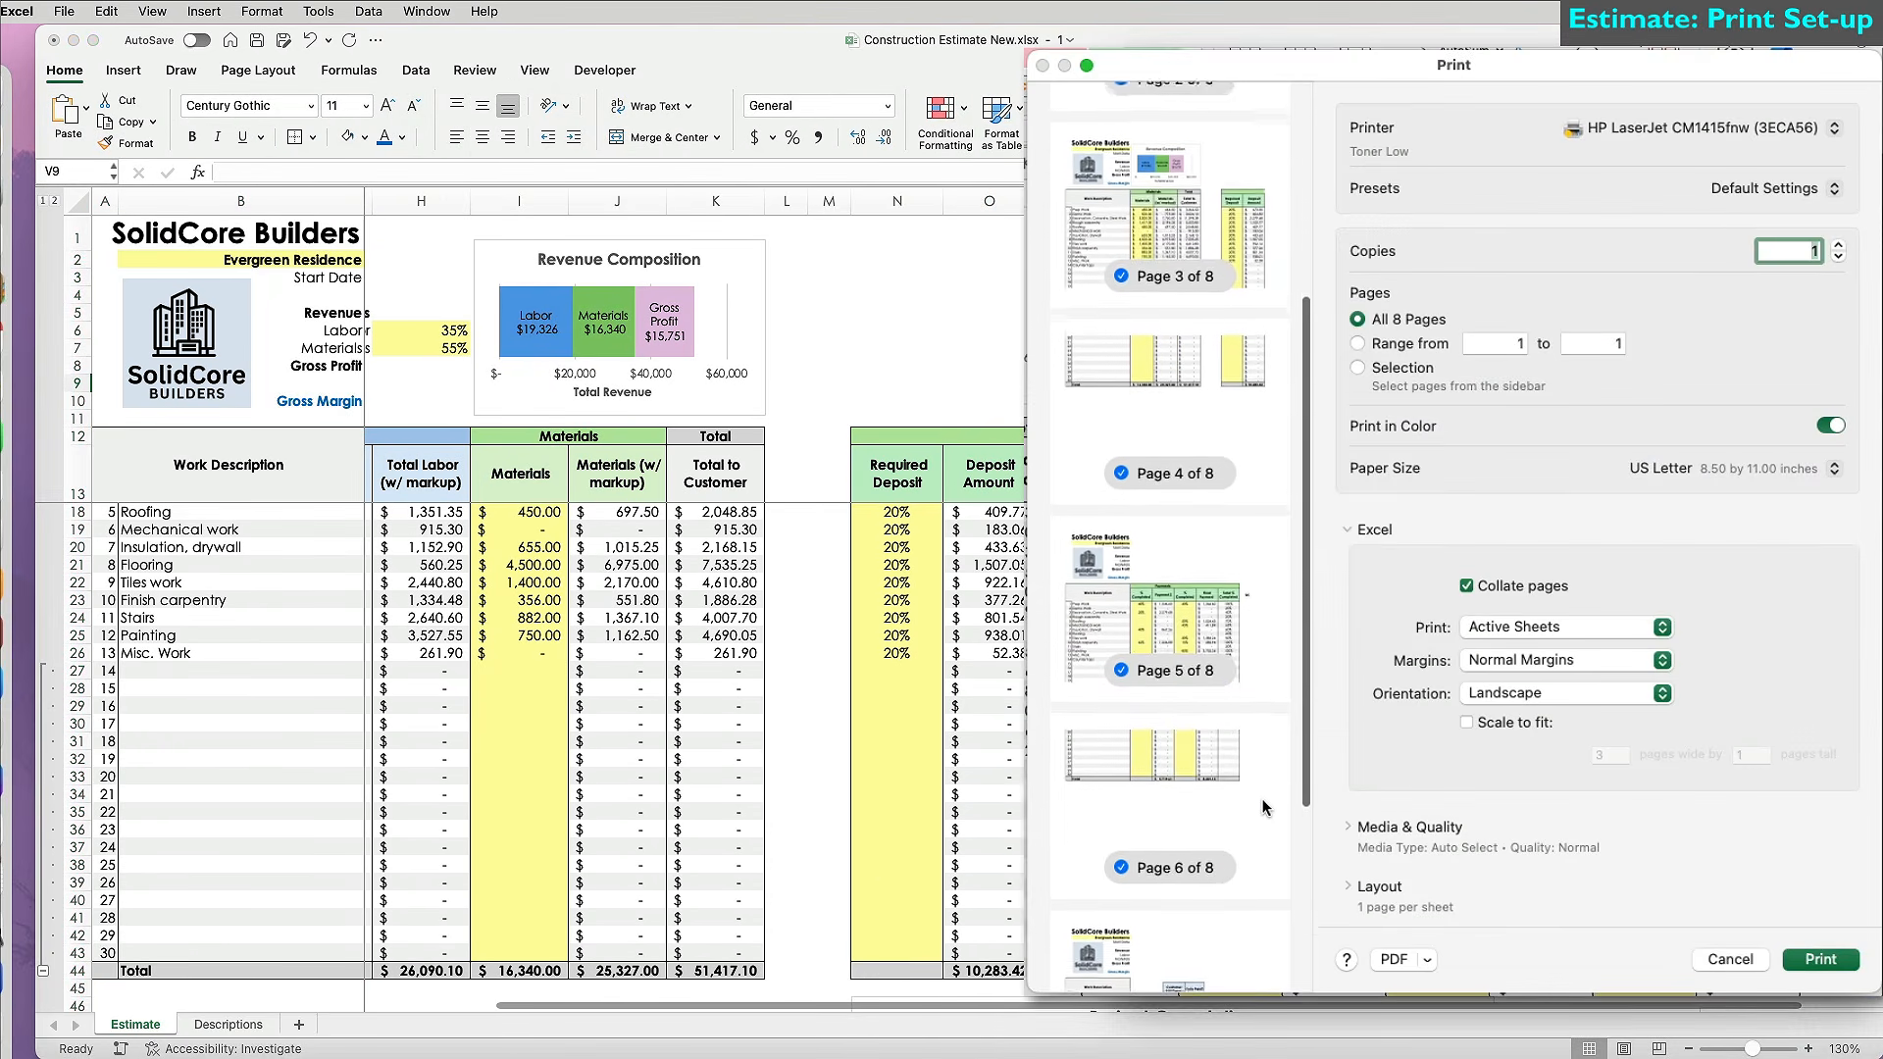
scroll(1263, 807, up, 5)
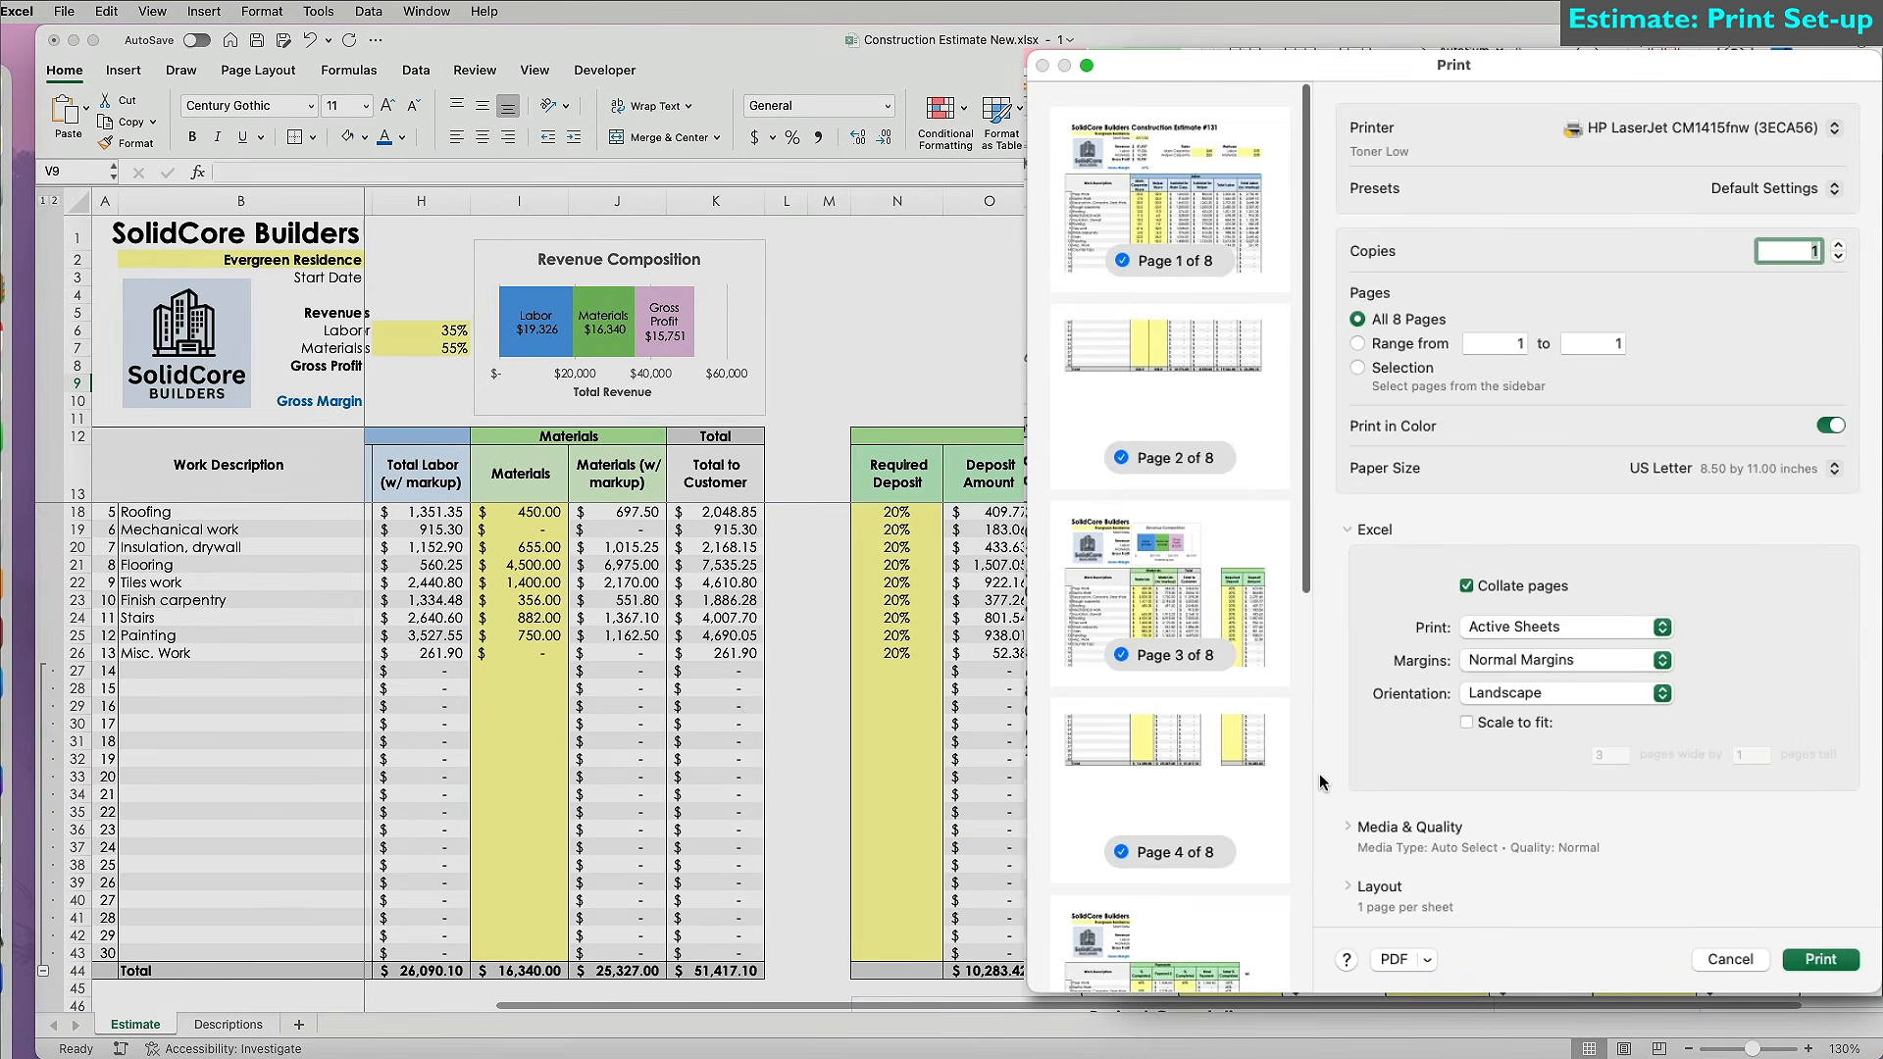
click(1467, 723)
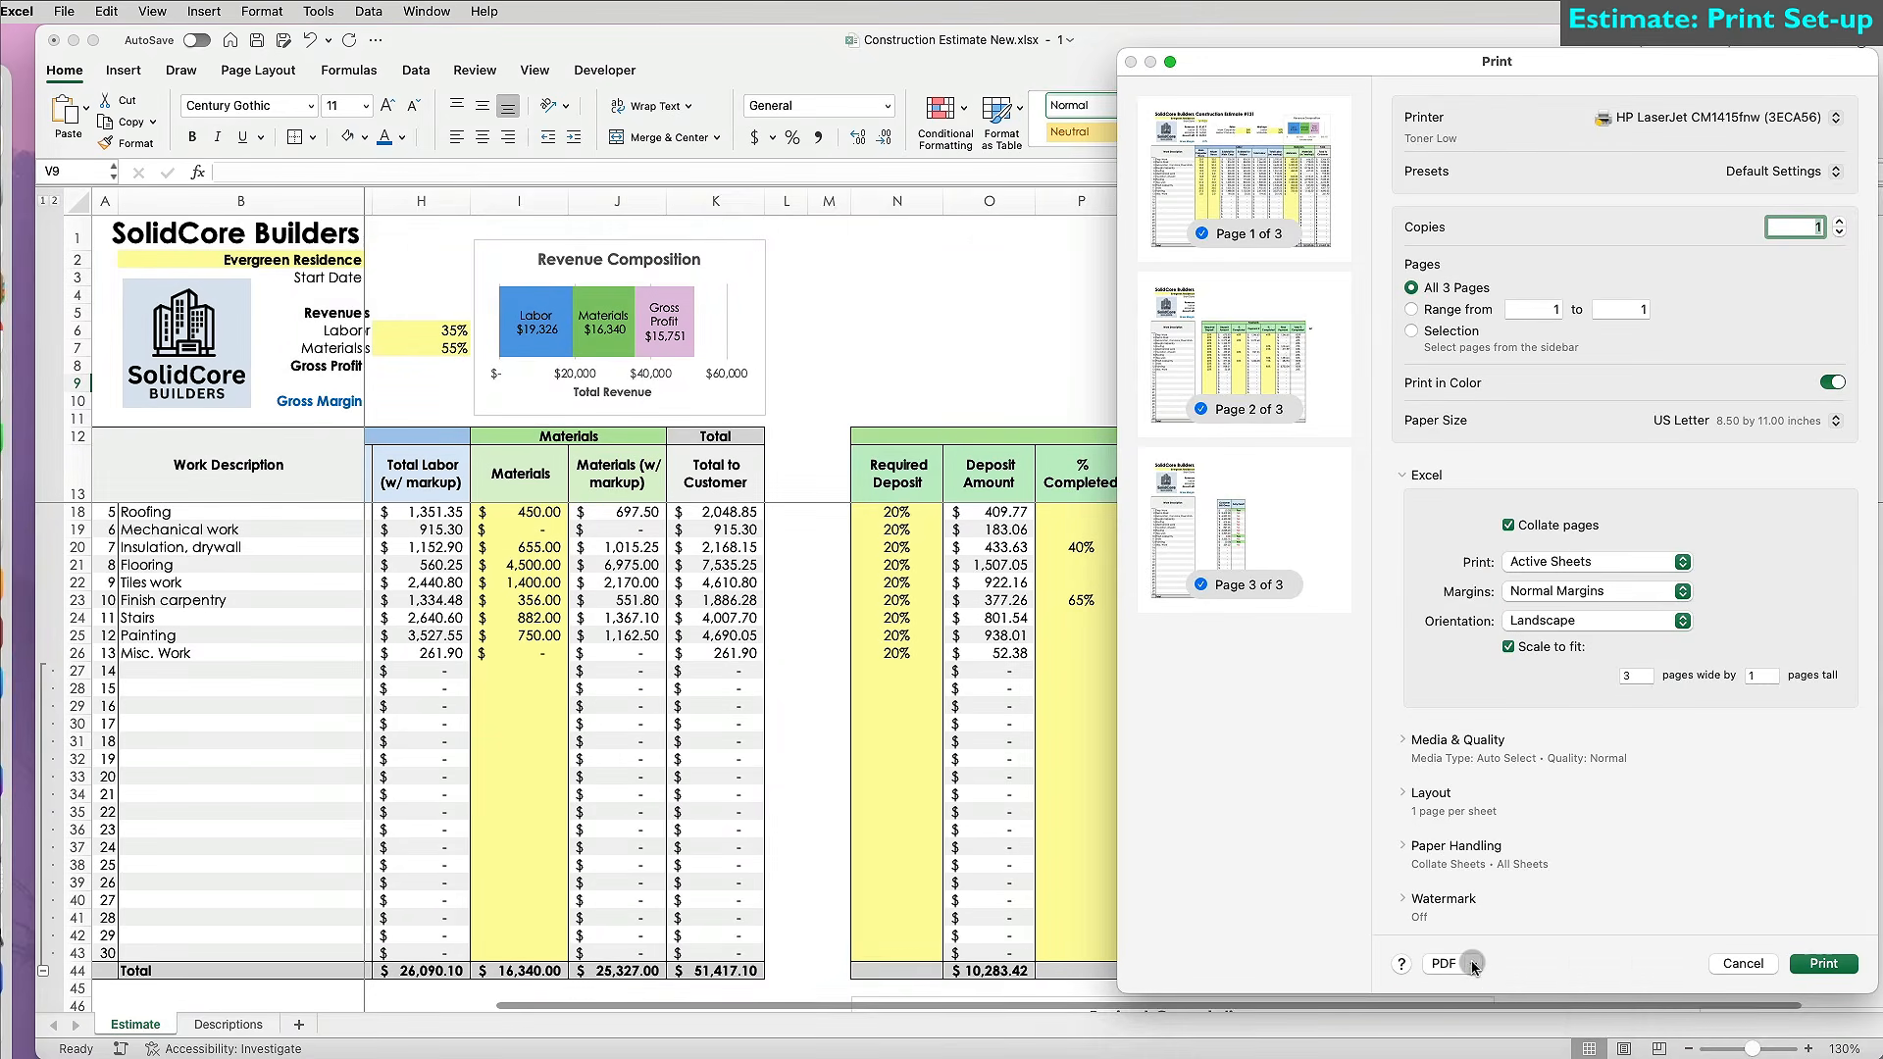
click(1473, 964)
click(1492, 1016)
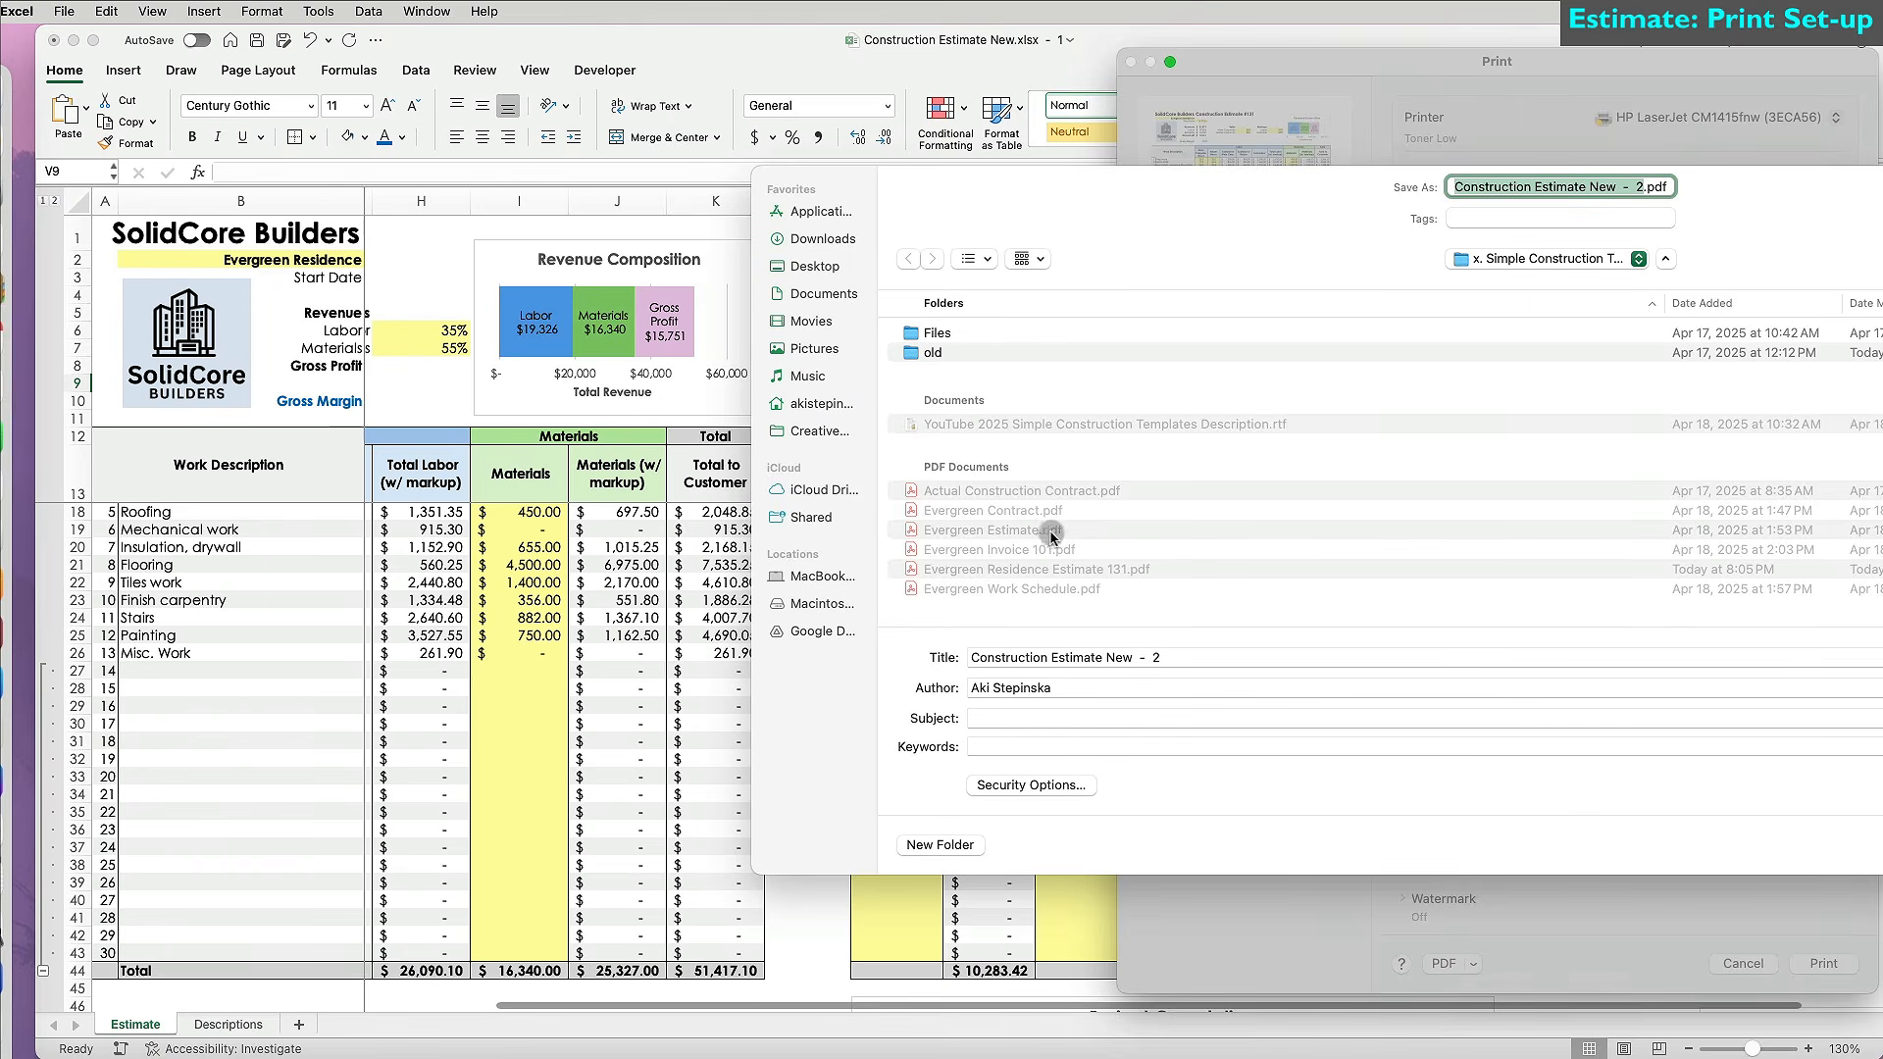
click(912, 571)
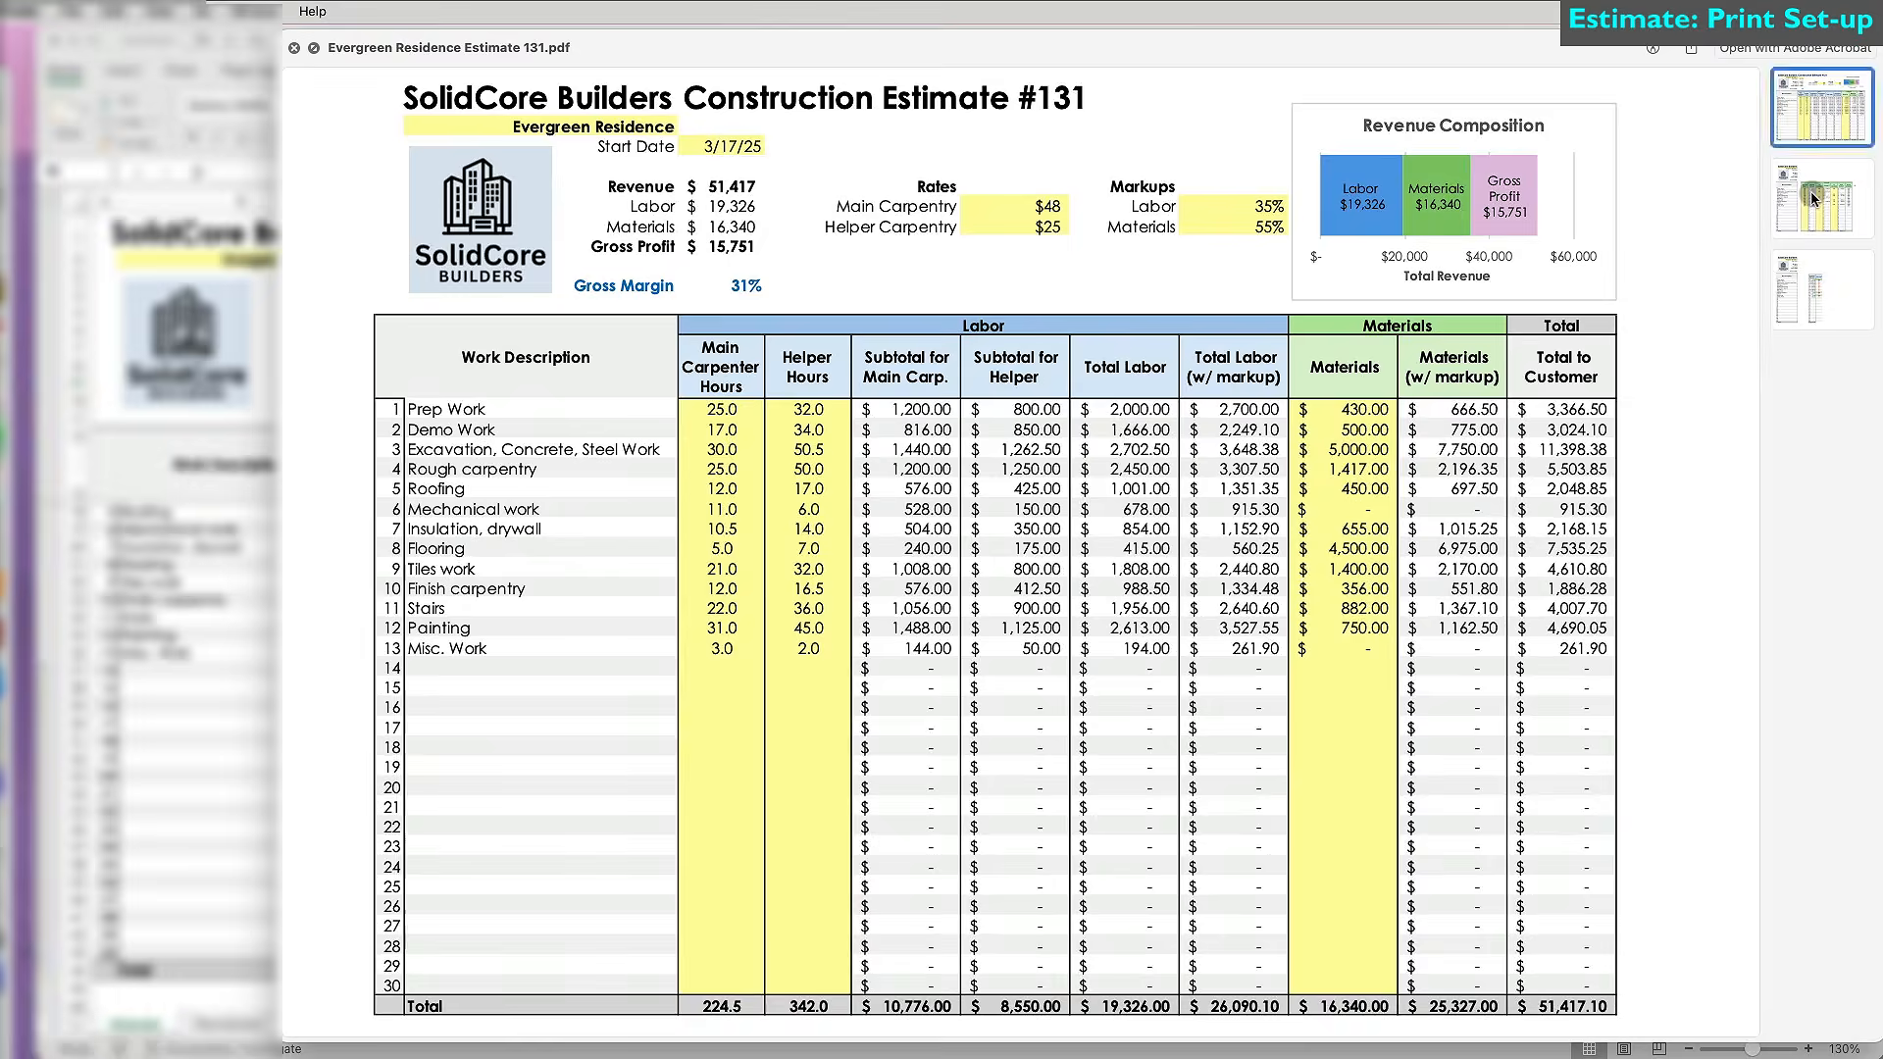
Check the new PDF's Payments page and third page, then close Quick Look.
click(1821, 201)
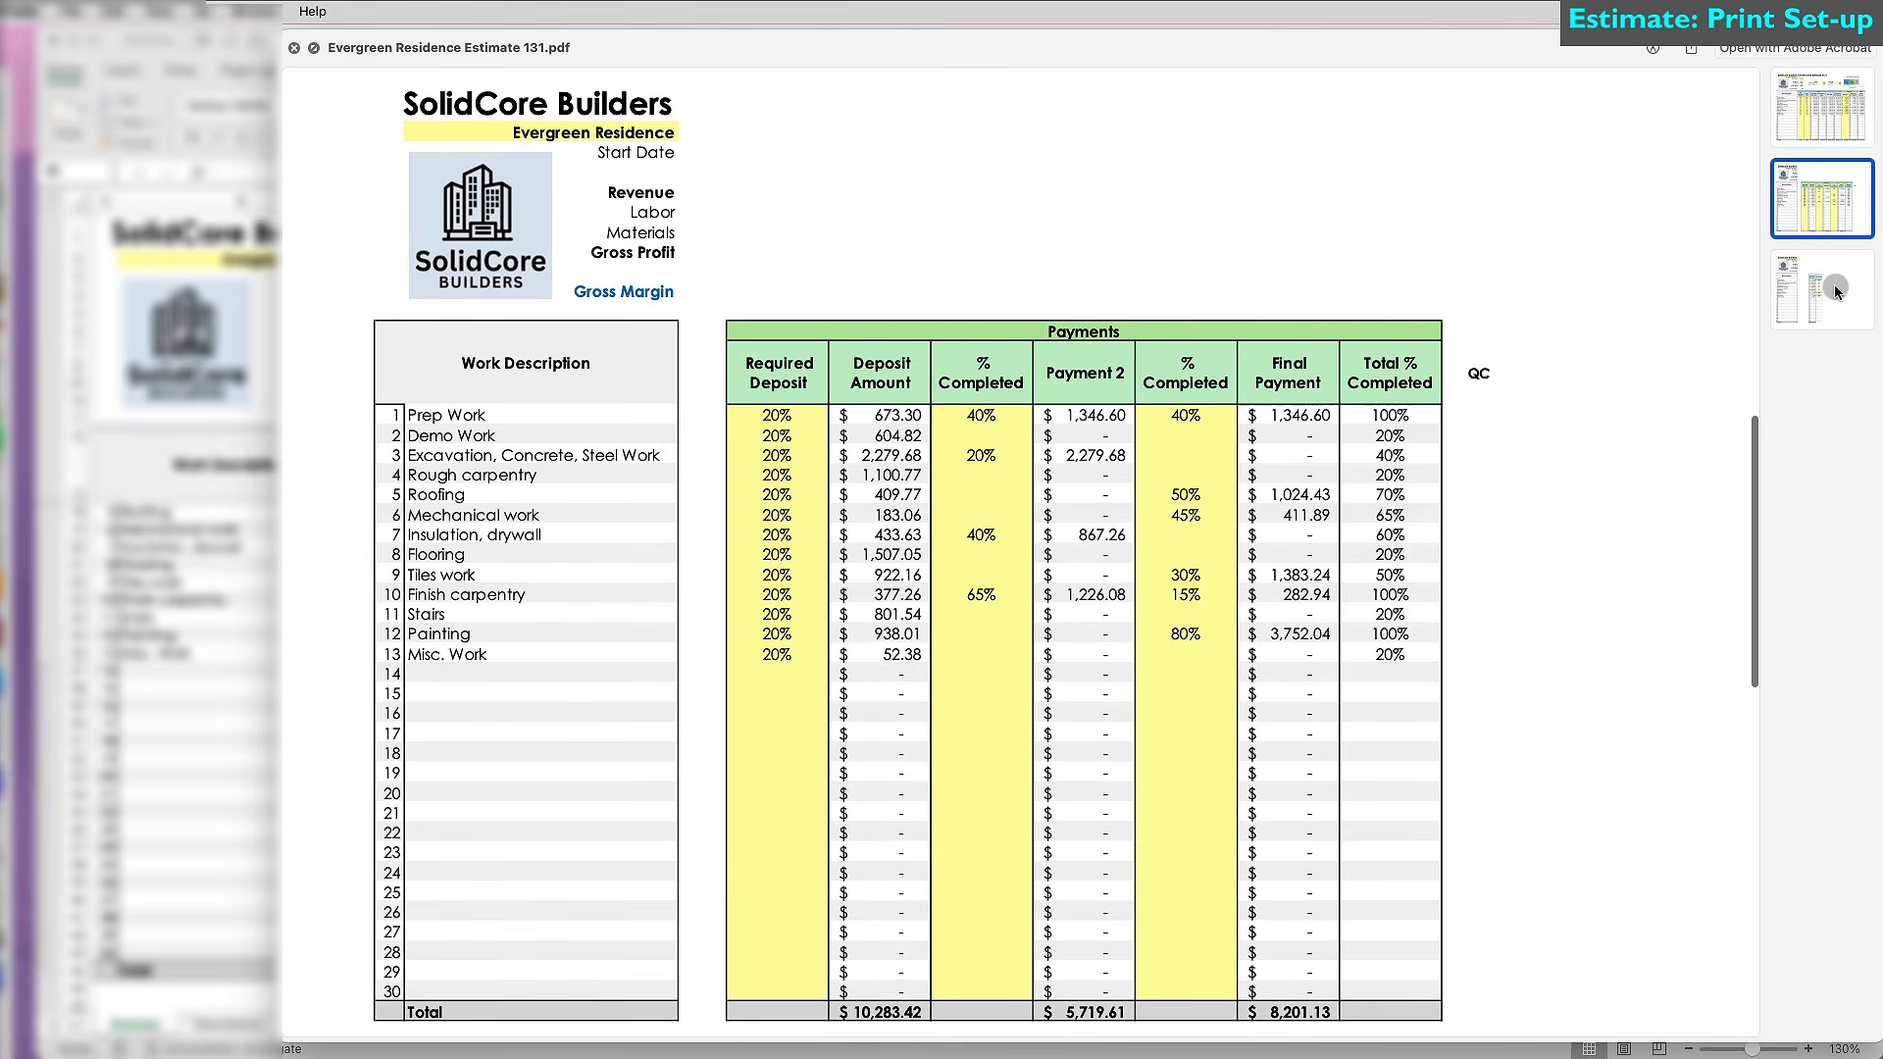
click(1836, 292)
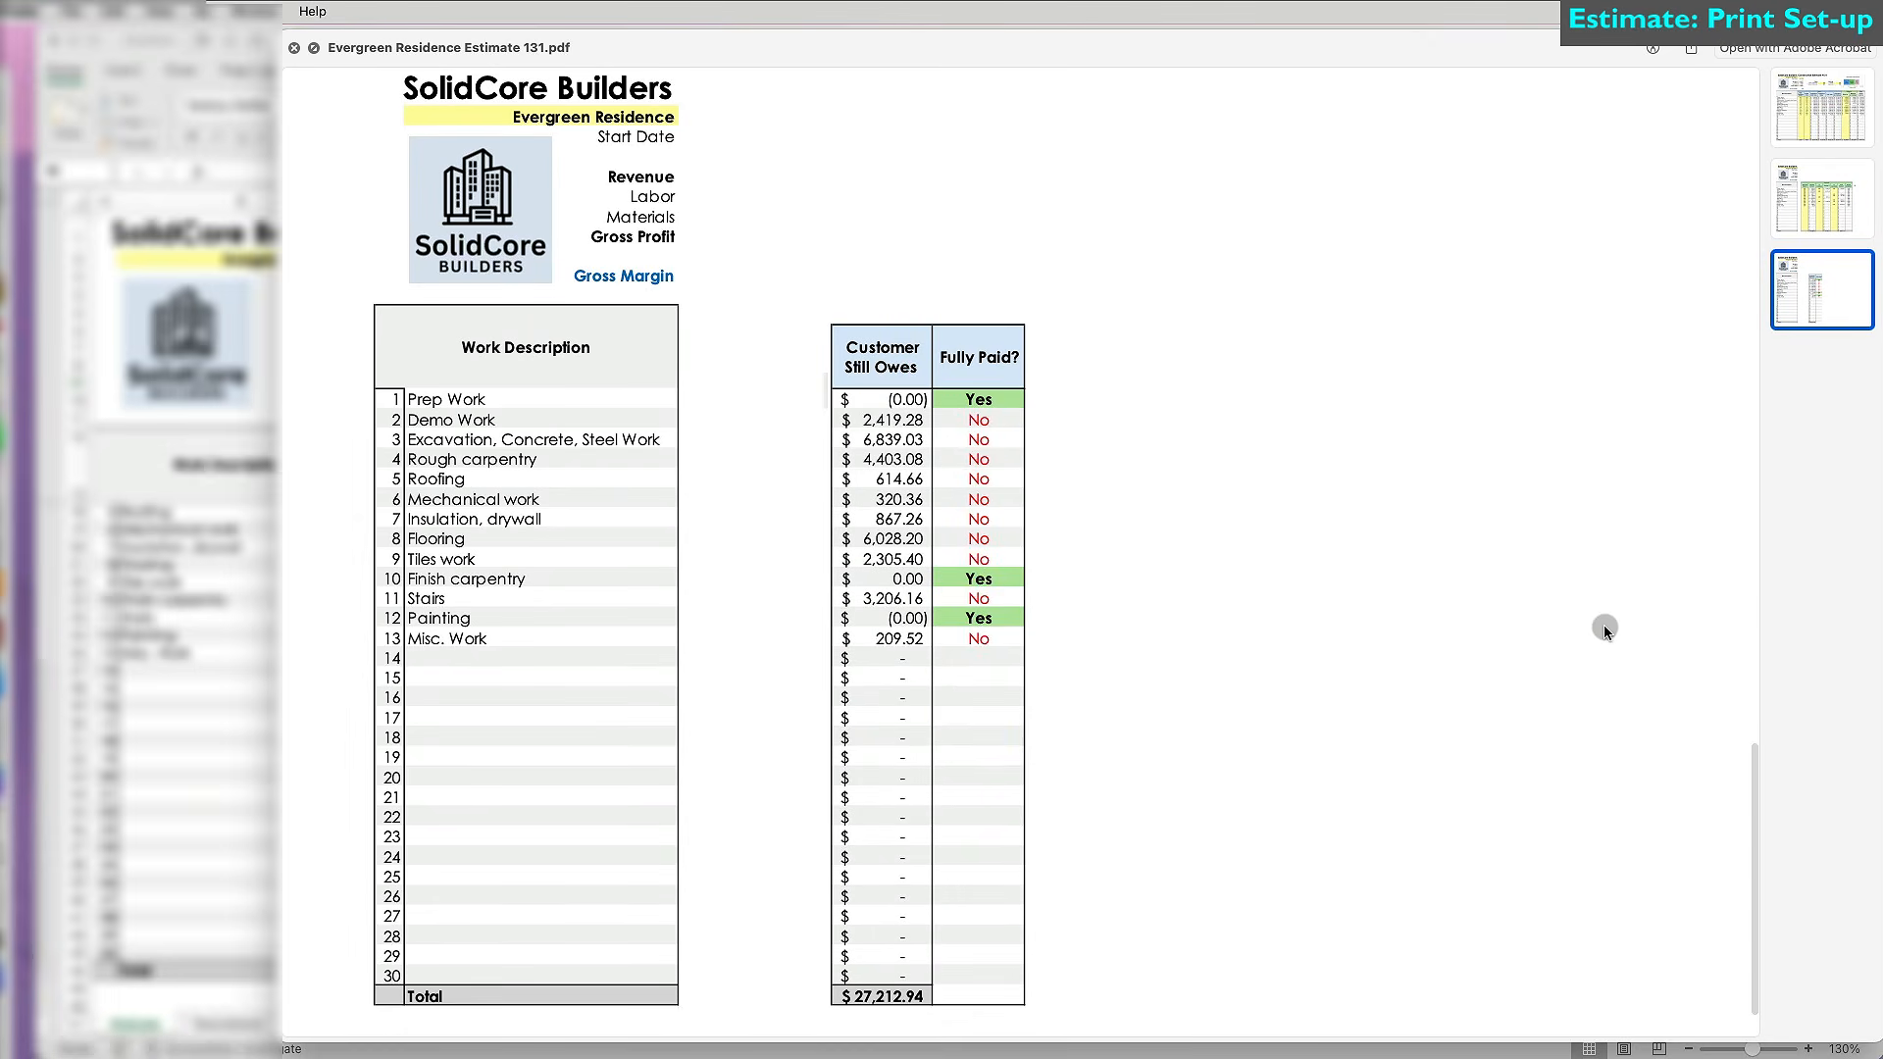
key(space)
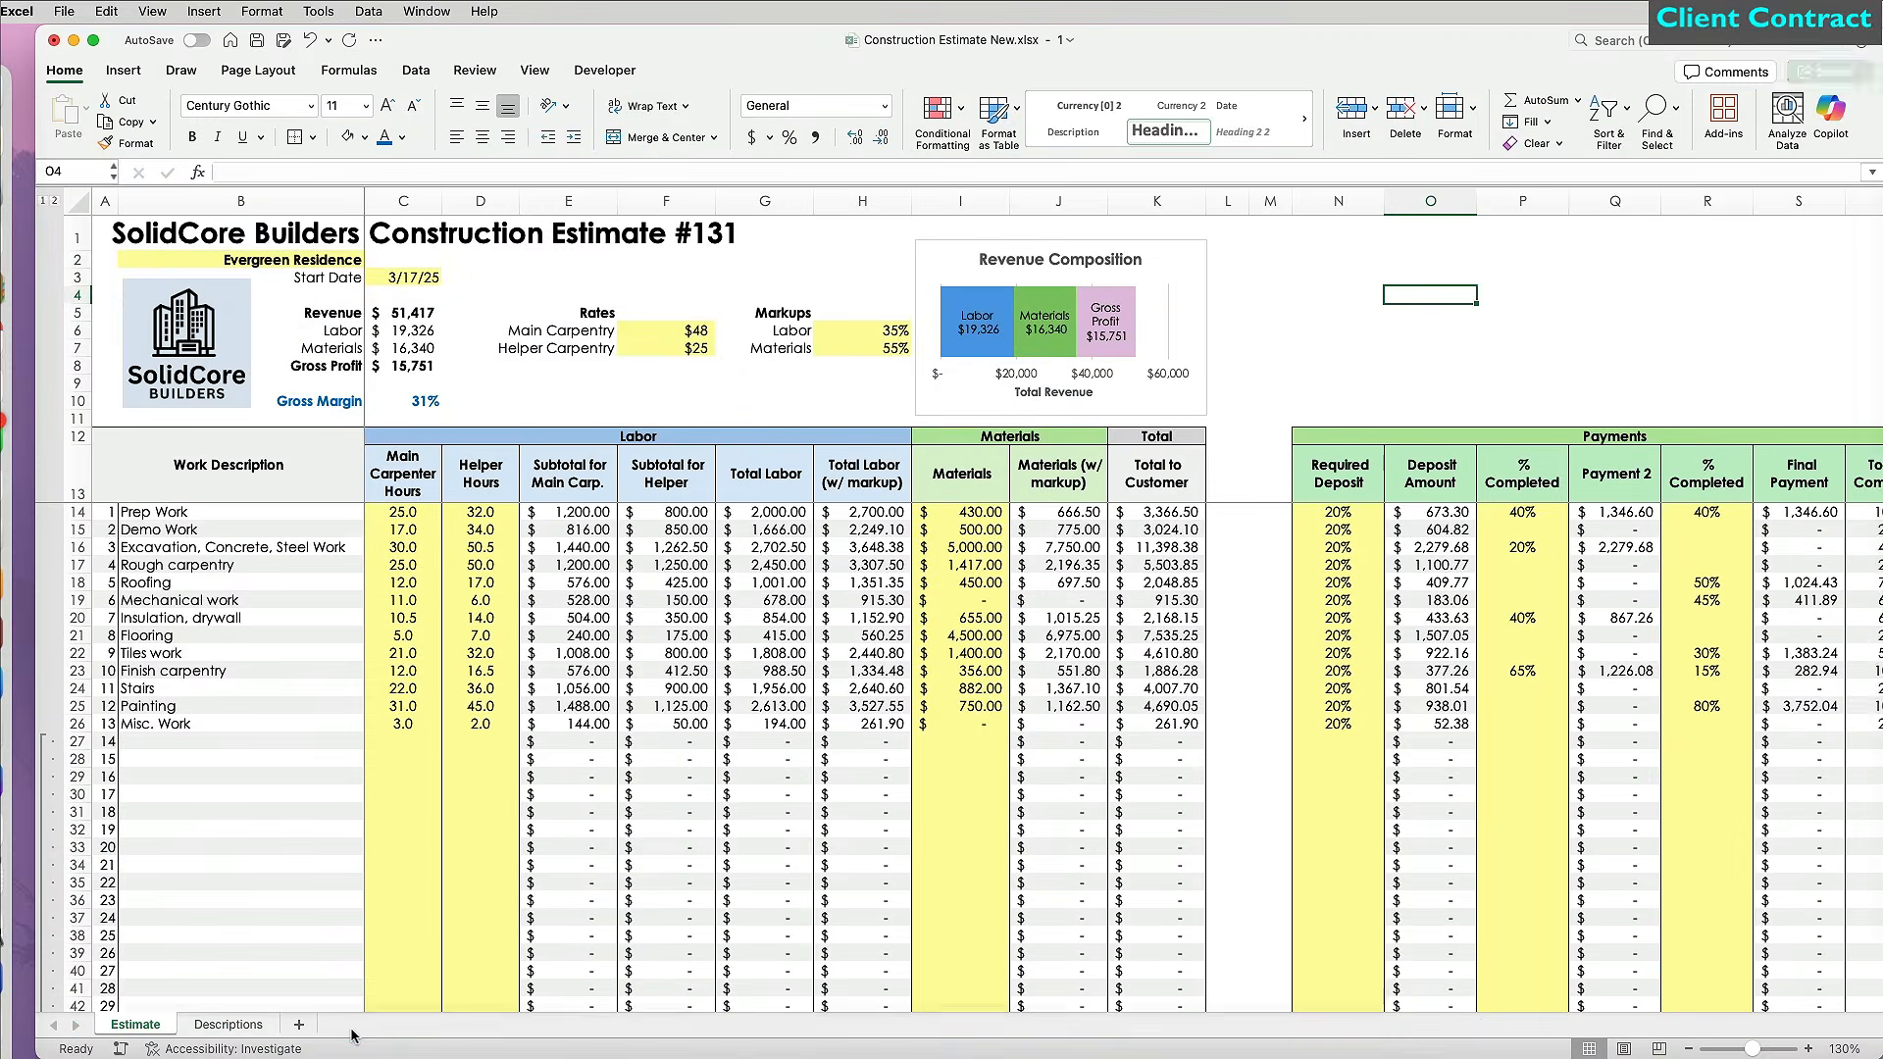
Add a new sheet named Contract placed after Descriptions.
click(299, 1024)
drag(238, 1026, 361, 1023)
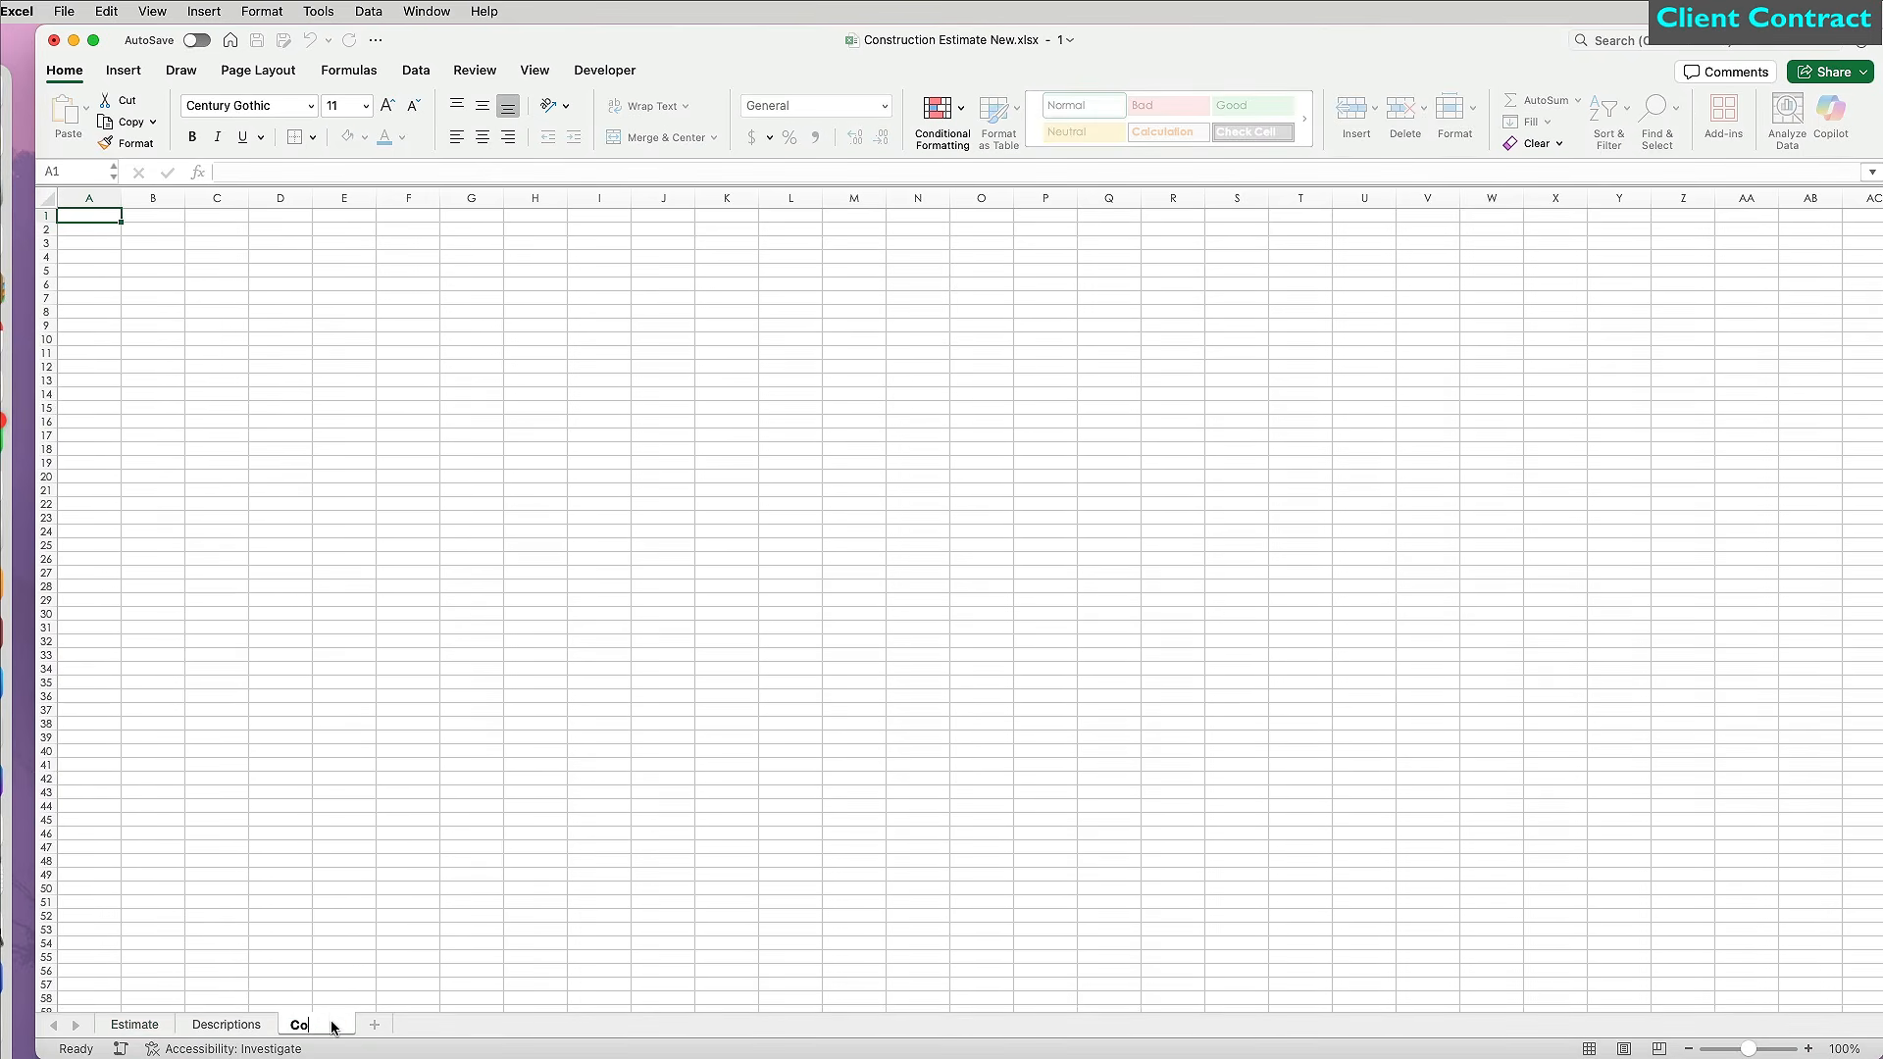
click(345, 939)
Set the whole Contract sheet's font to Century Gothic and zoom in.
click(49, 200)
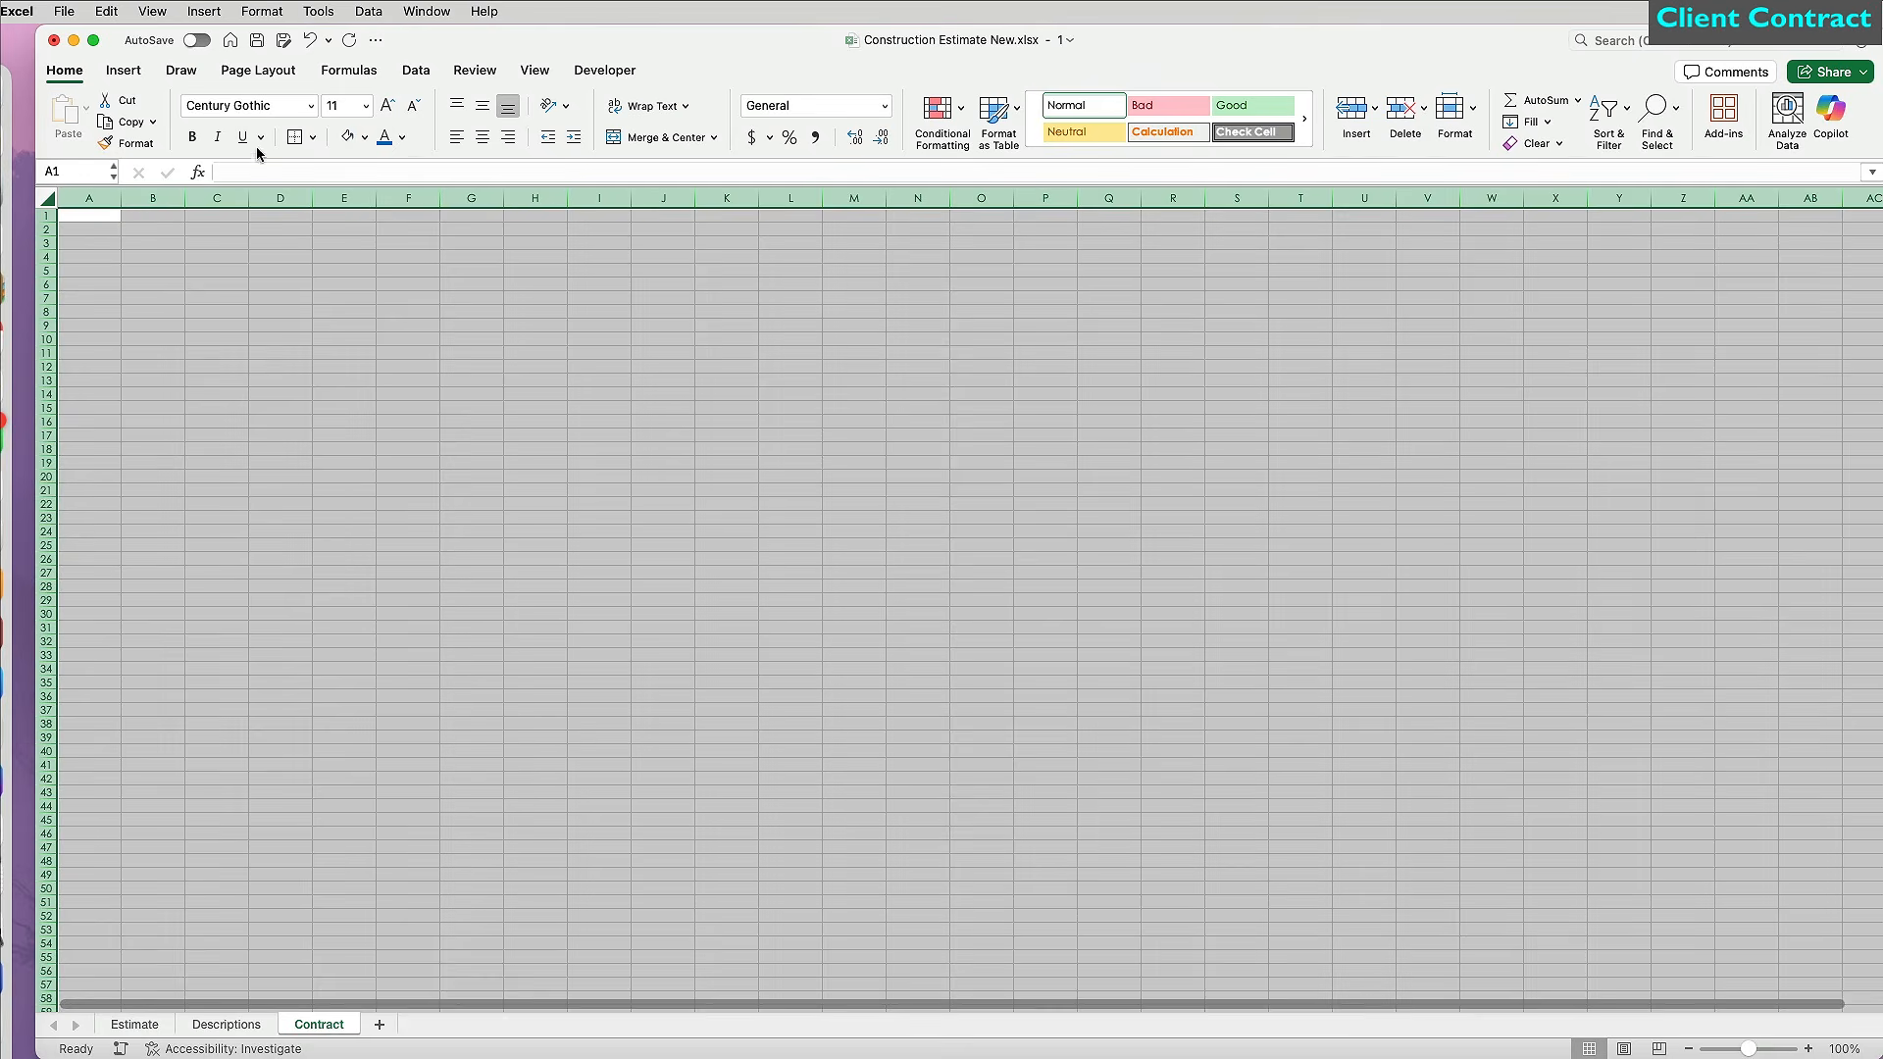
click(311, 105)
mouse_move(393, 277)
click(584, 284)
click(1682, 902)
click(1807, 1048)
click(1807, 1048)
click(1807, 1049)
click(1807, 1049)
click(1808, 1048)
scroll(802, 664, up, 10)
scroll(802, 664, left, 15)
click(235, 251)
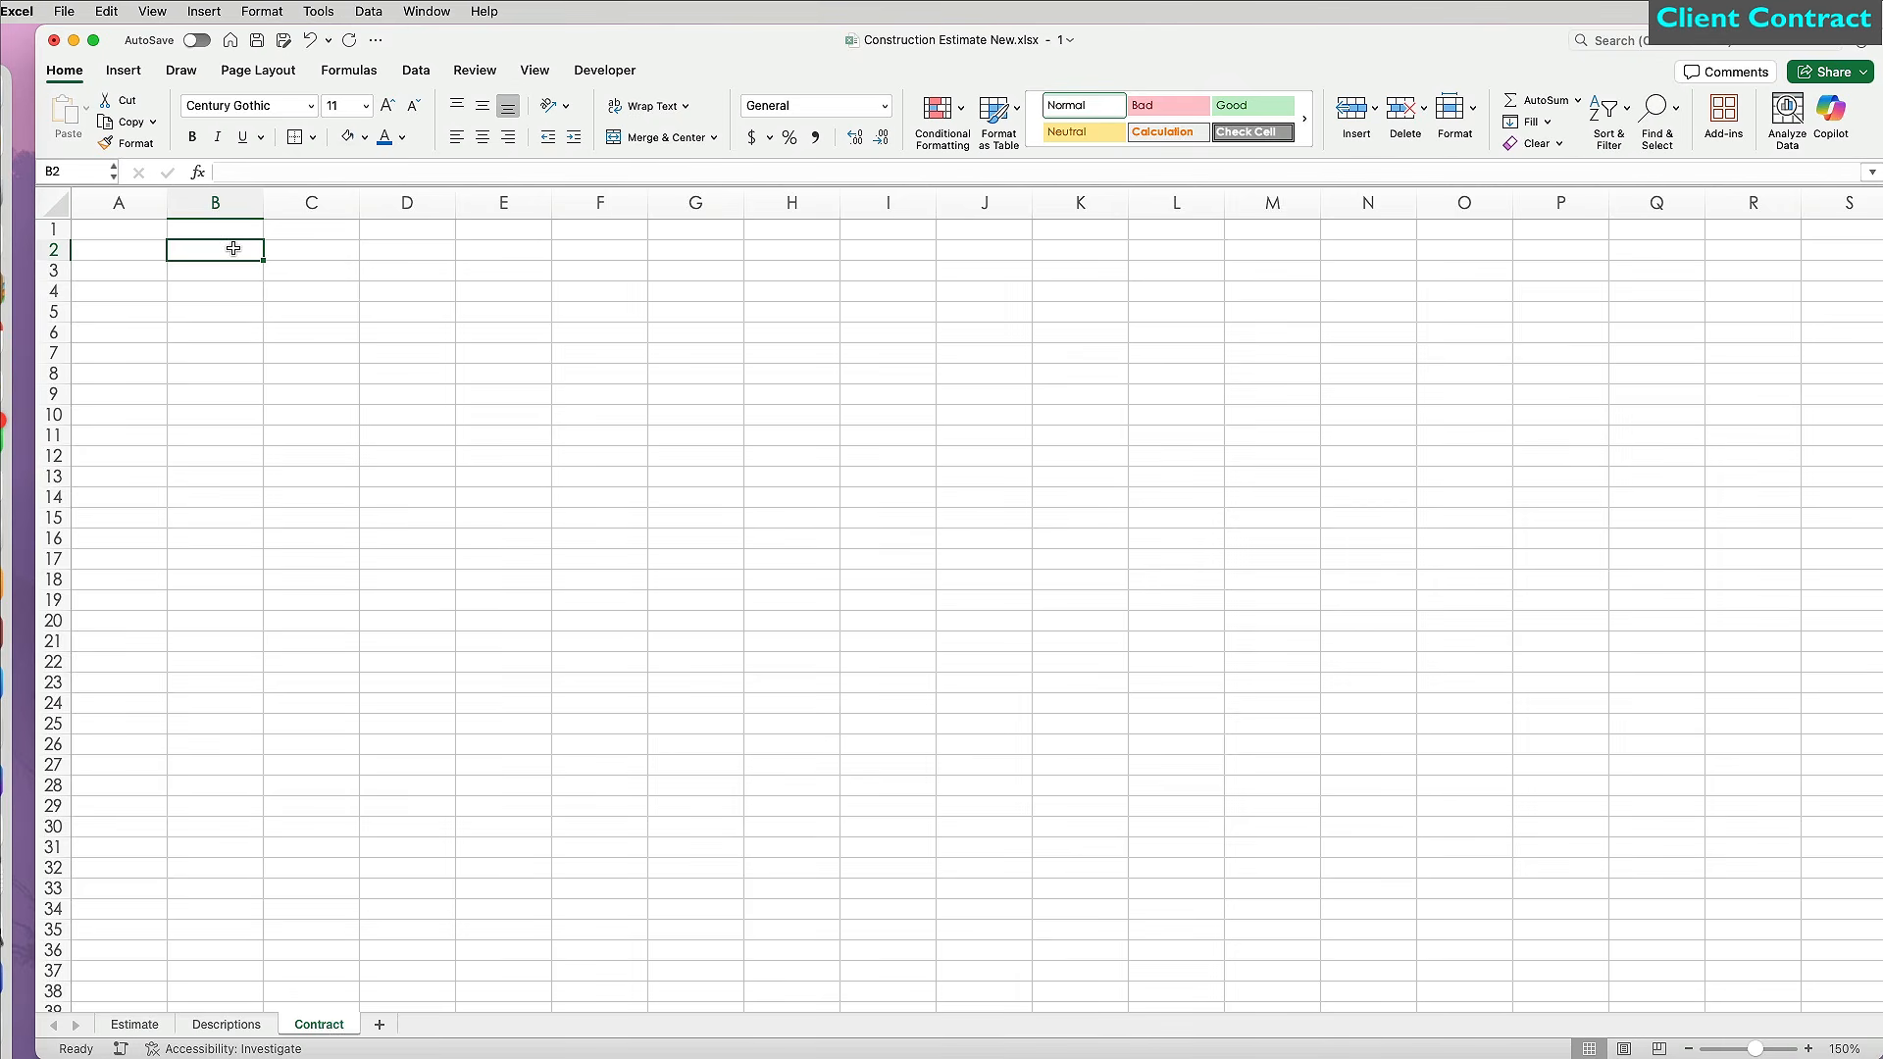
Enter the 'Remodeling Contract' title and narrow column A.
text(Remodeling Contract)
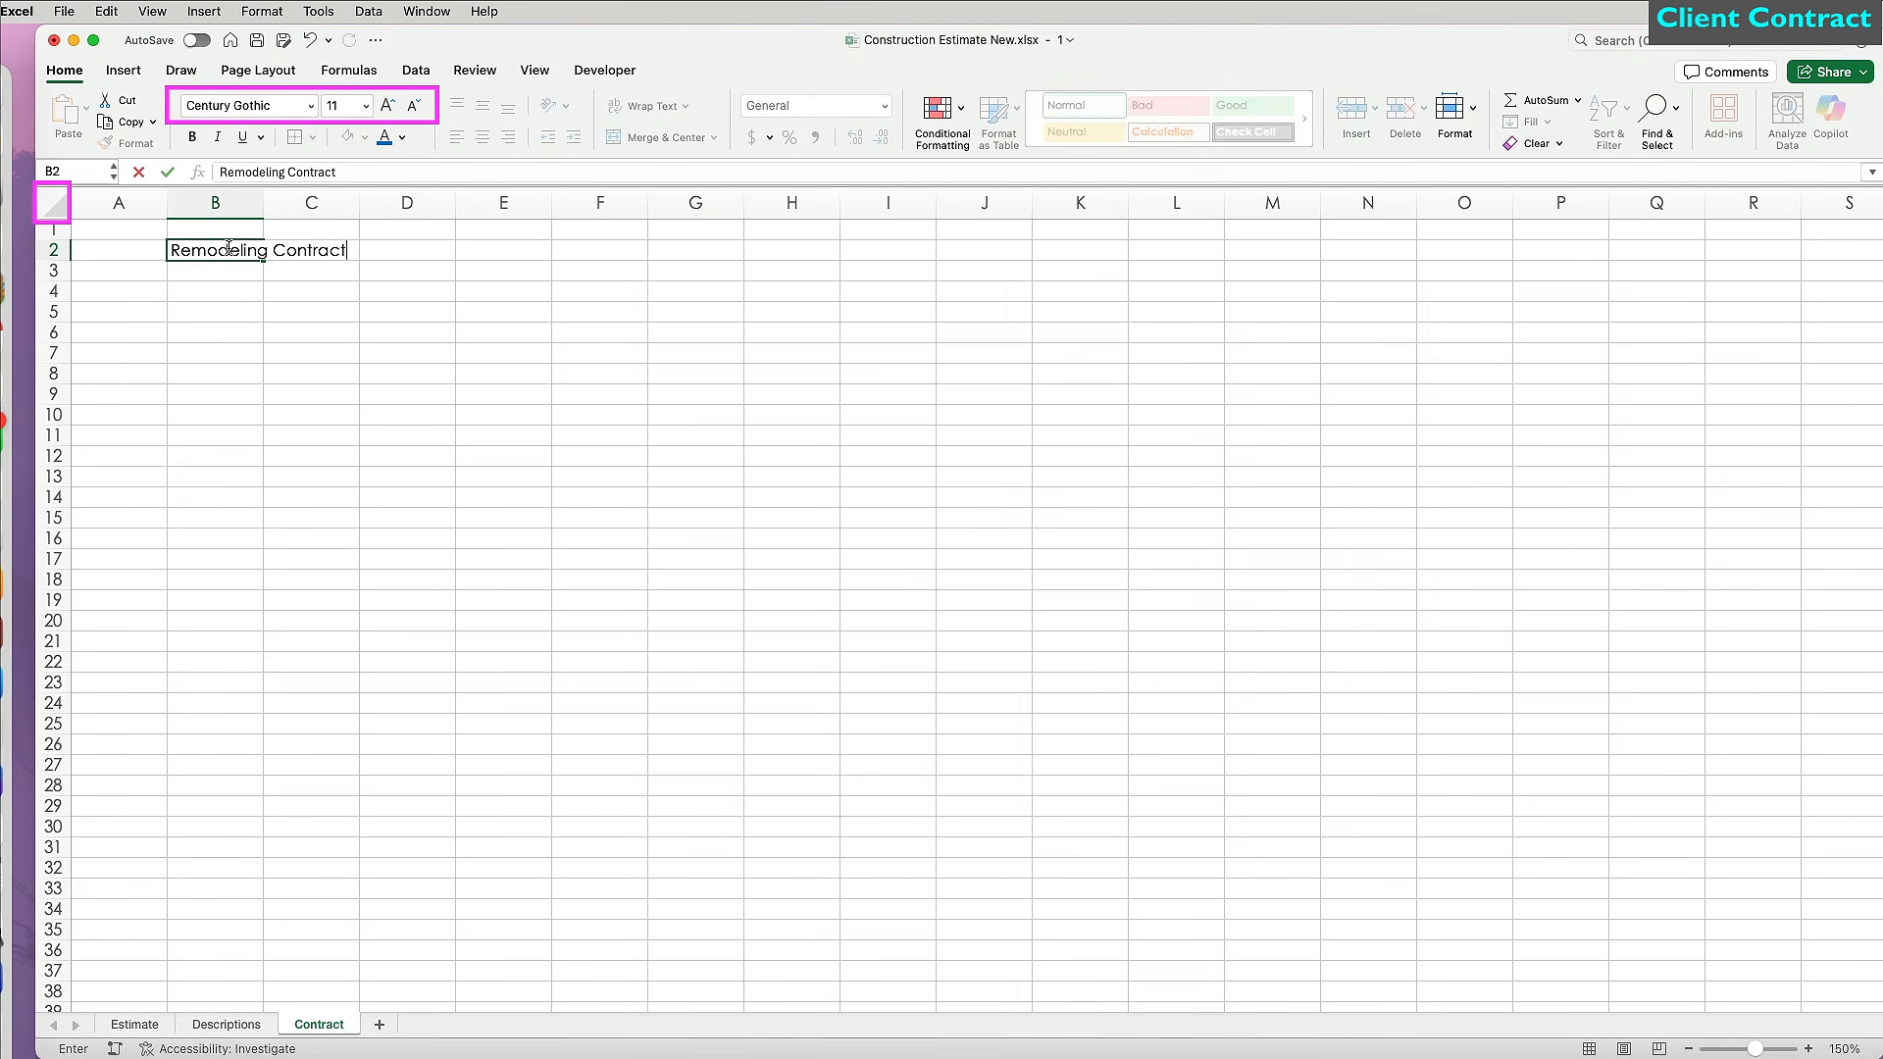
key(Return)
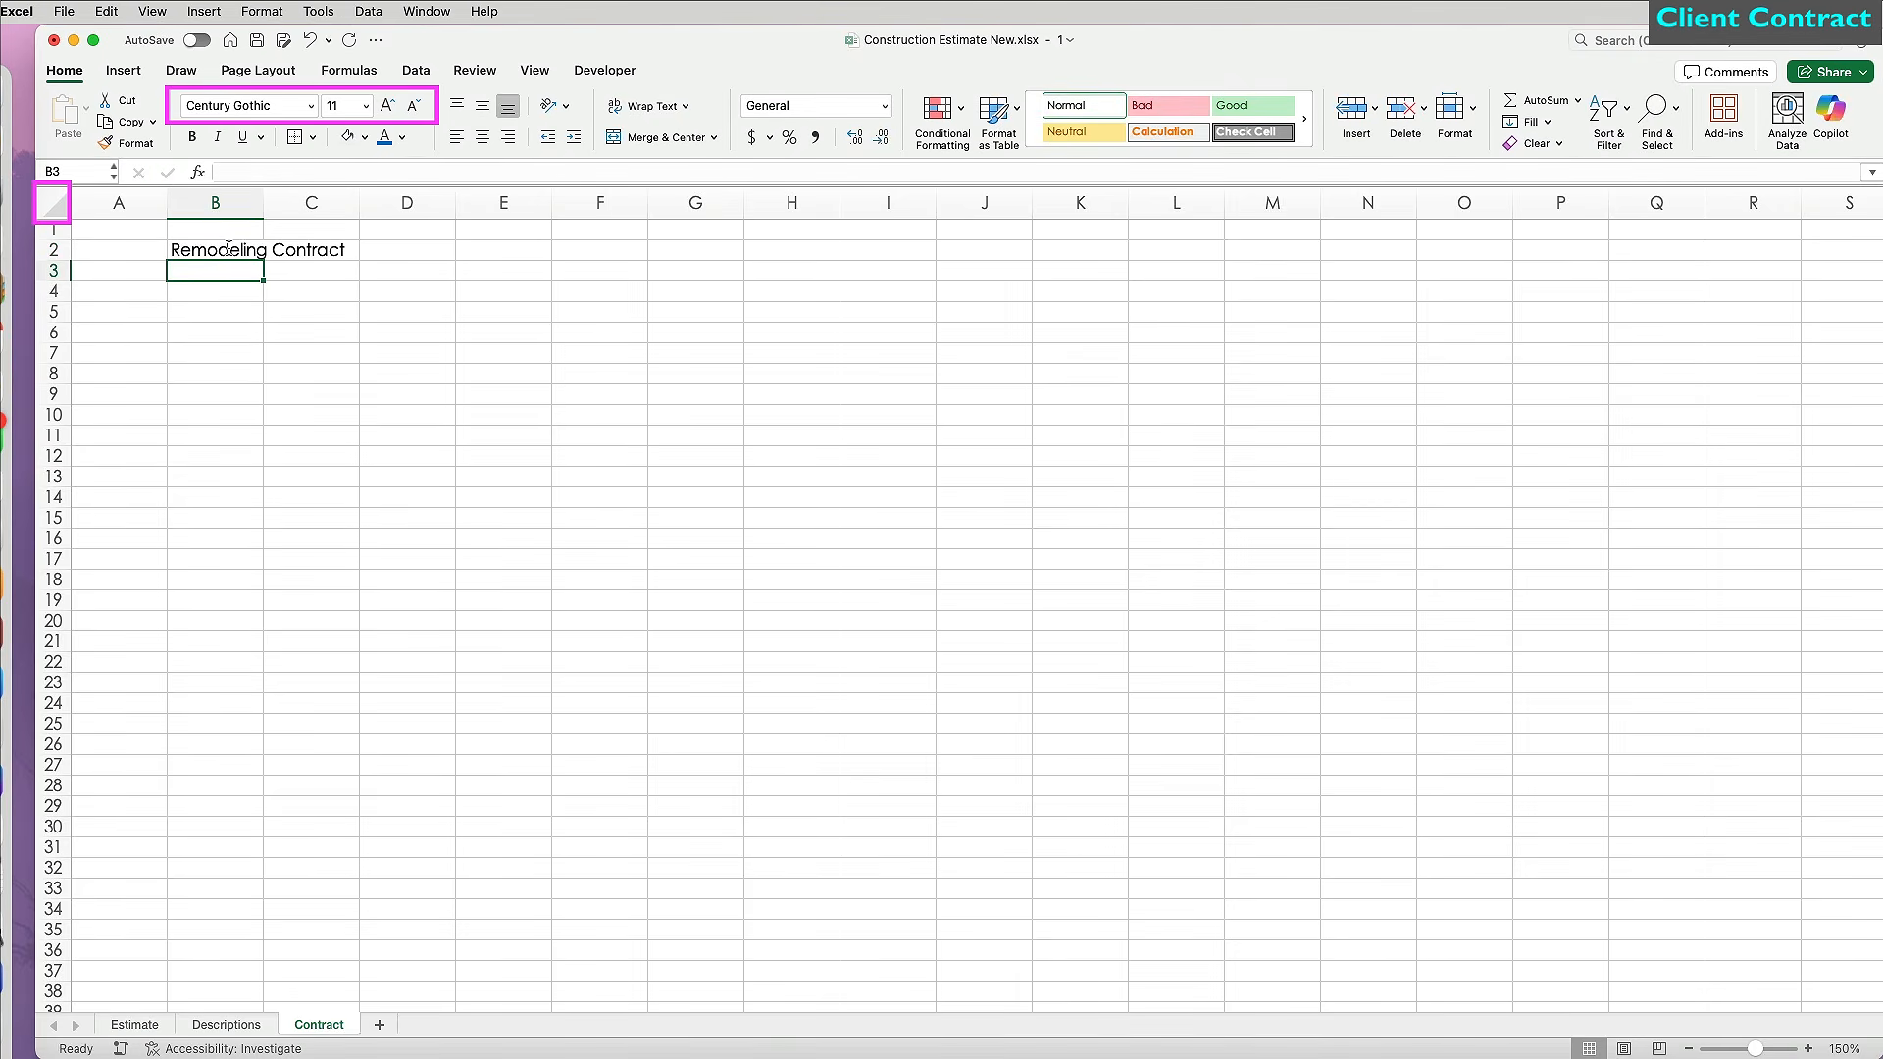
drag(171, 206, 91, 206)
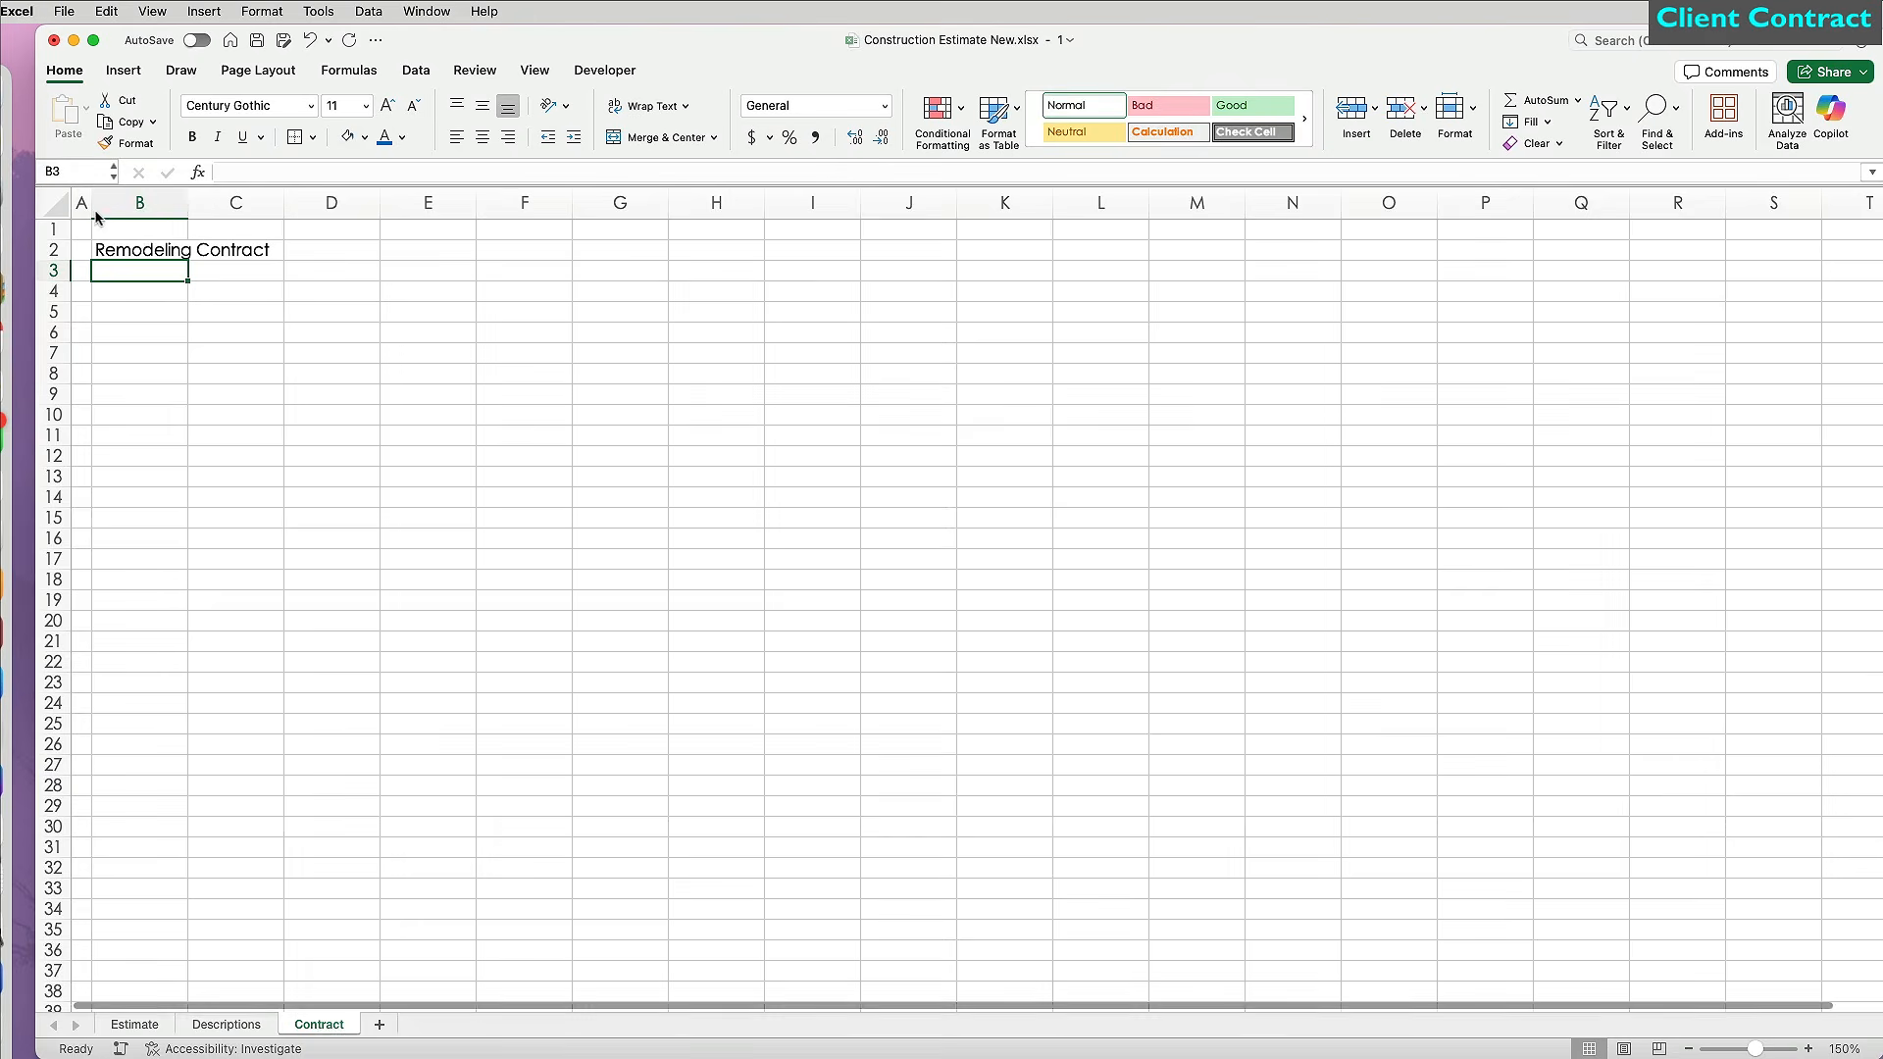
Enter the company's name, street address, city line, phone number and e-mail in C3:C7, then autofit column C.
click(220, 274)
key(Return)
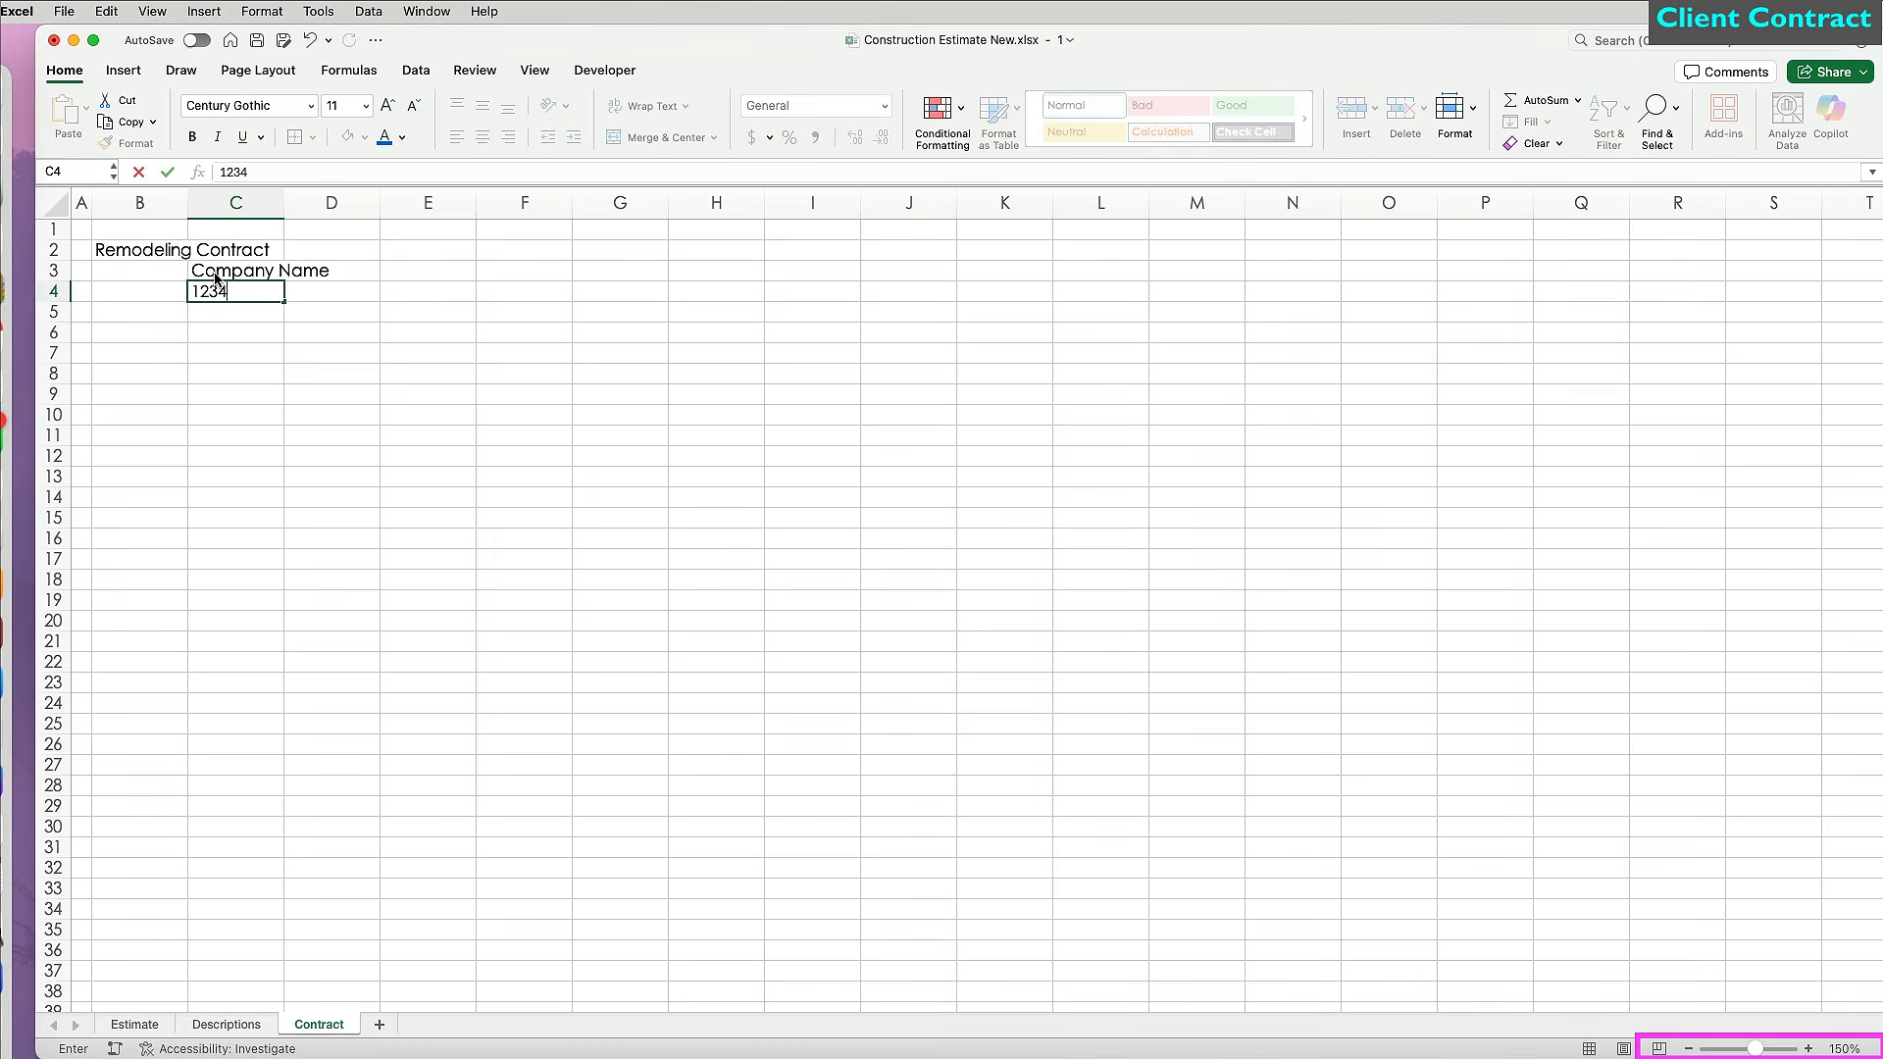
key(Return)
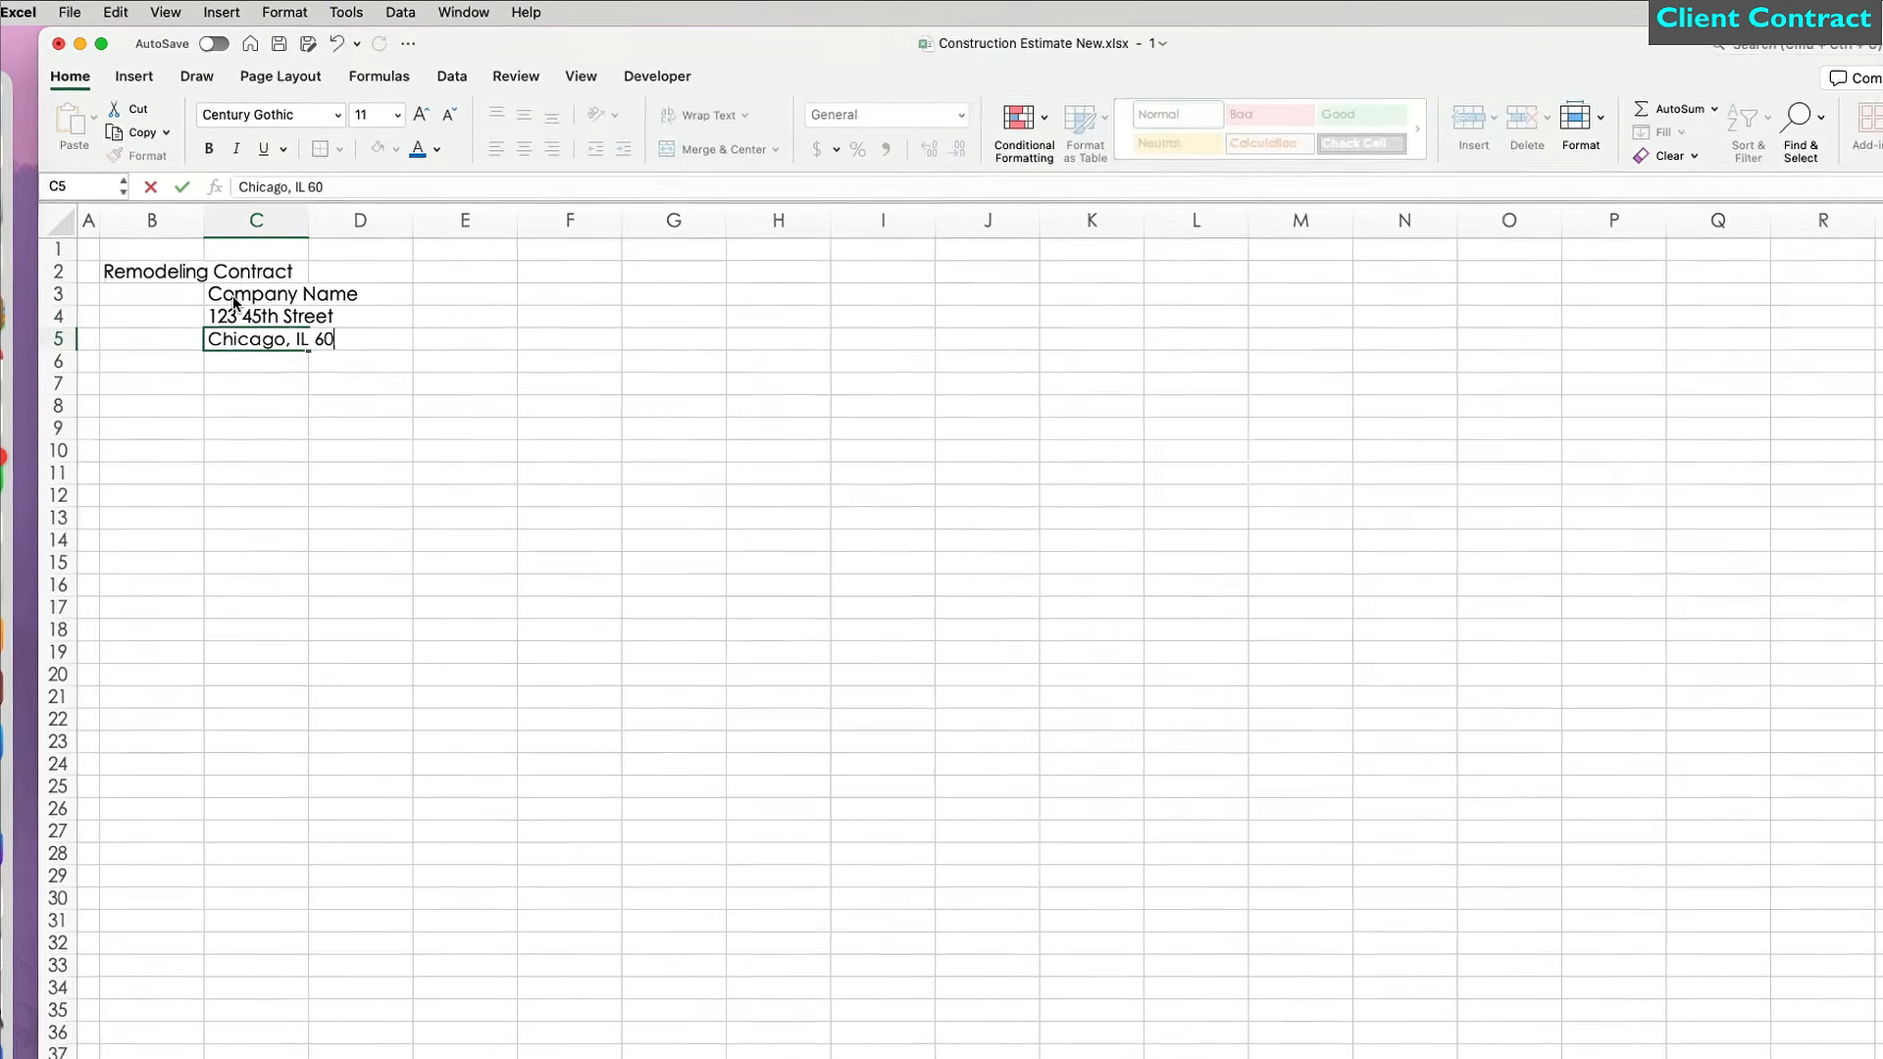
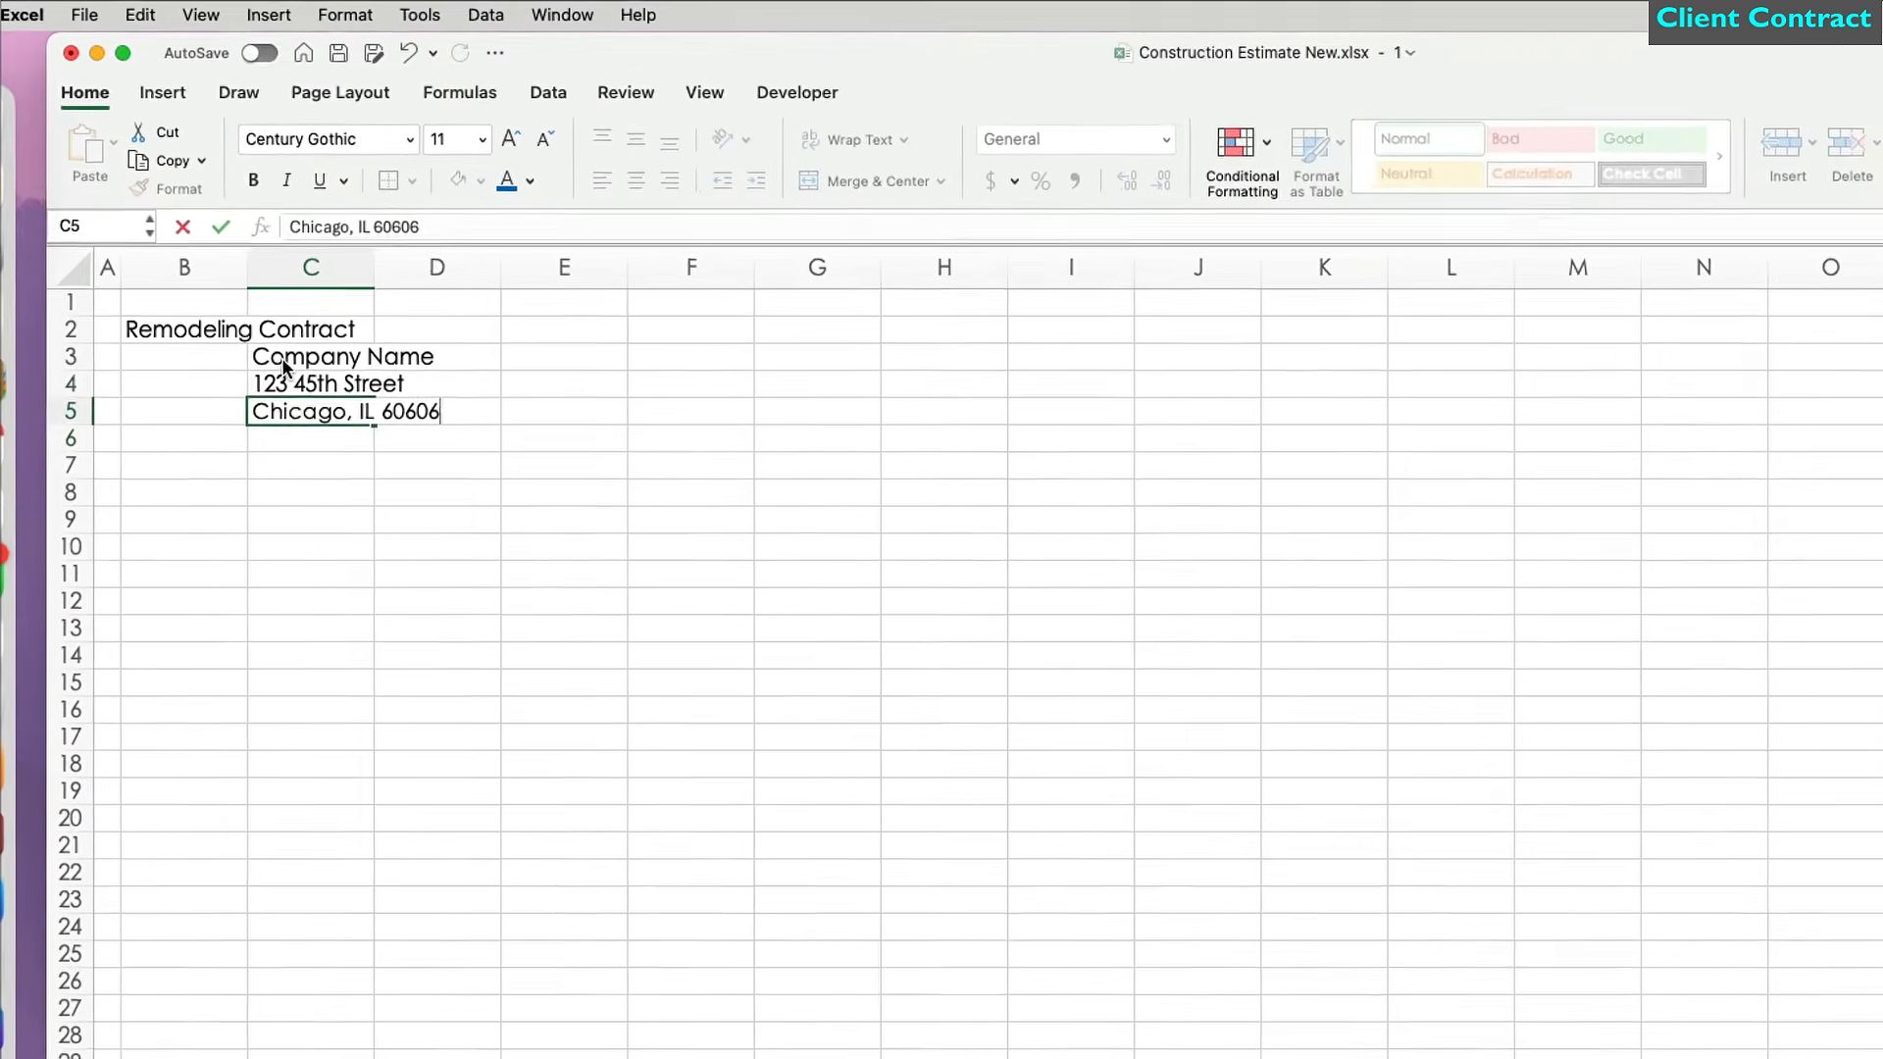
key(Return)
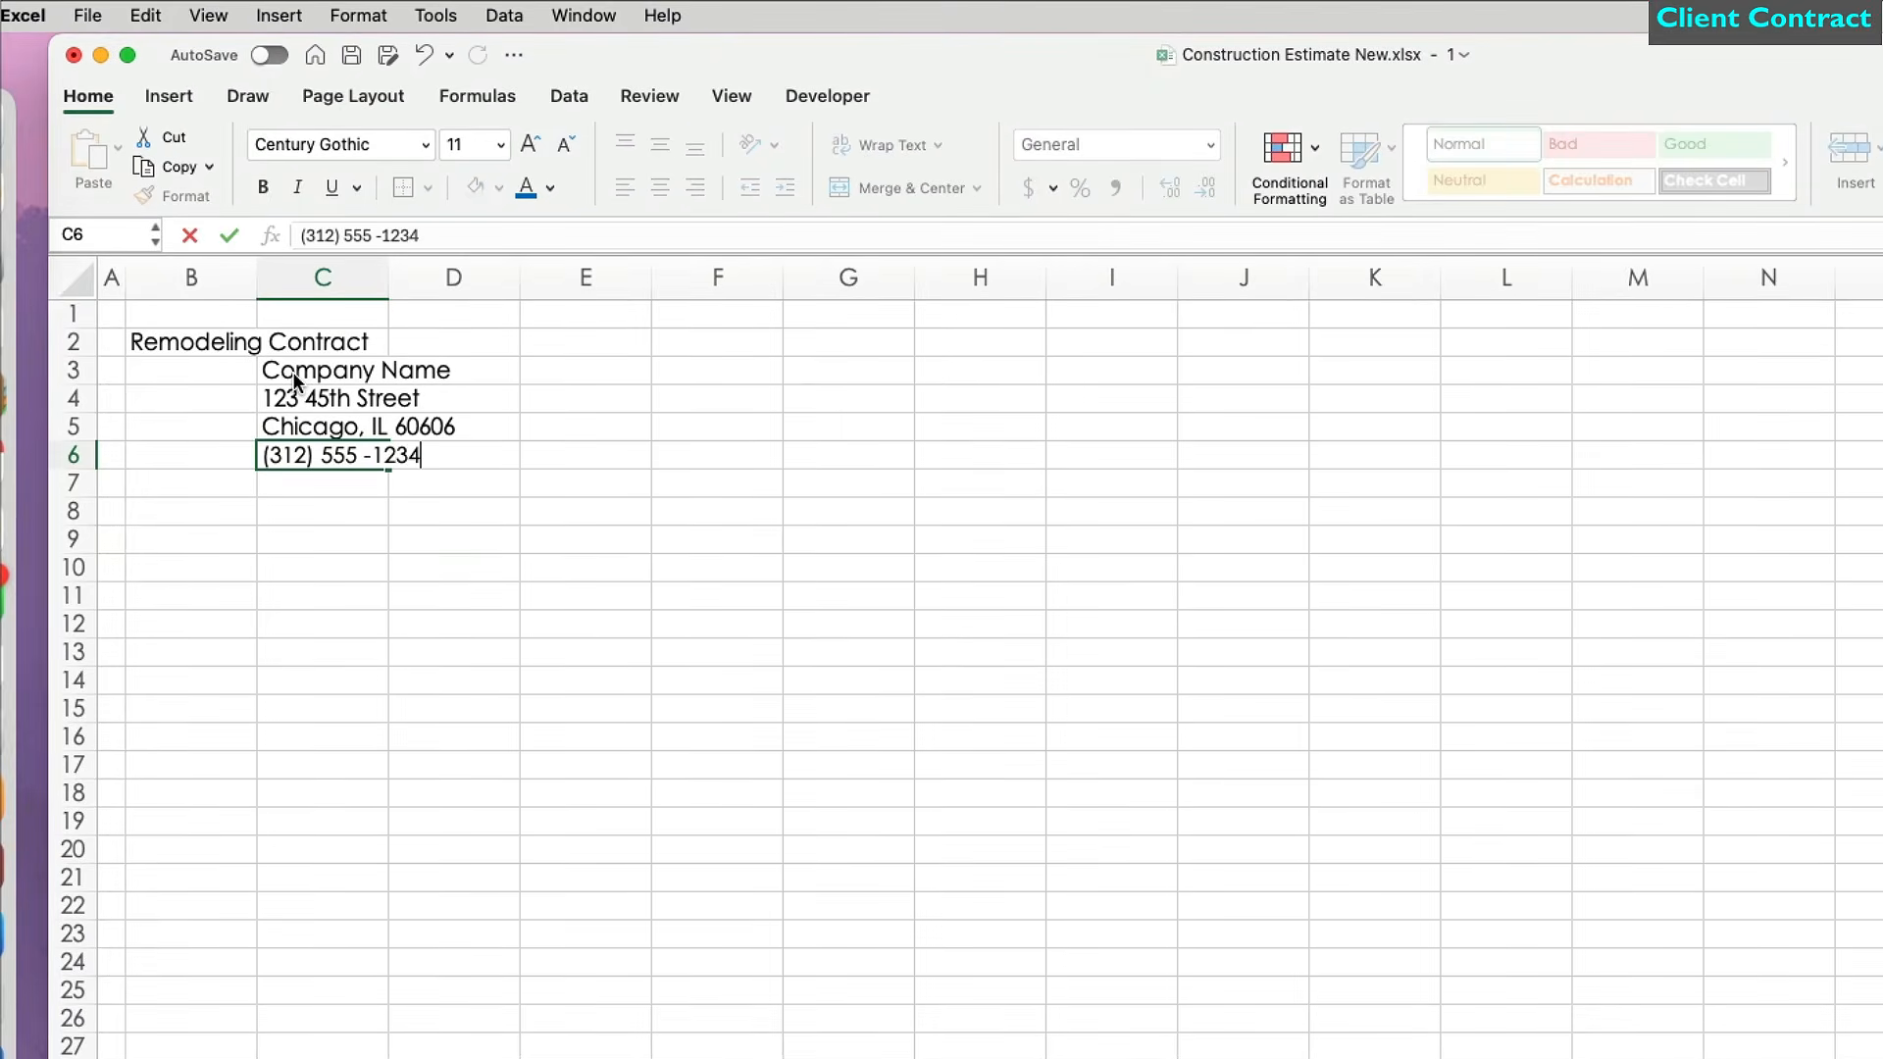
key(Return)
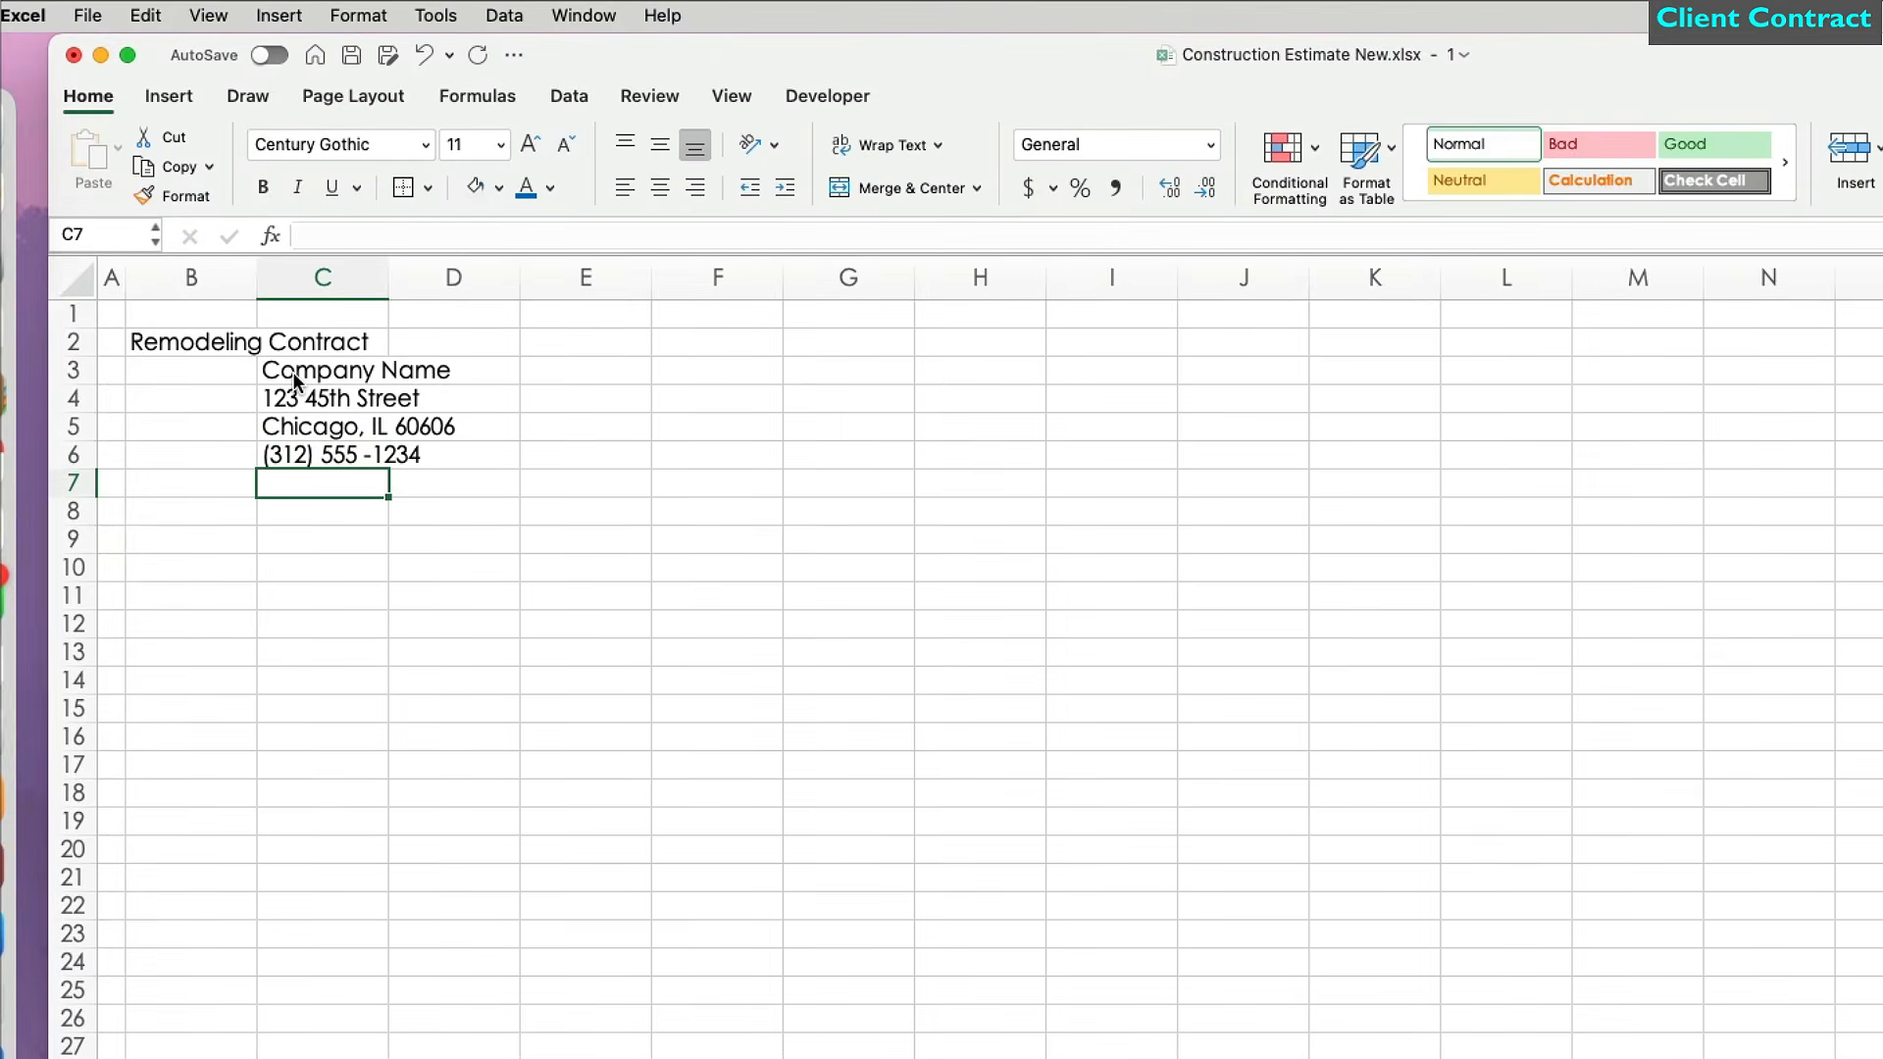
key(BackSpace)
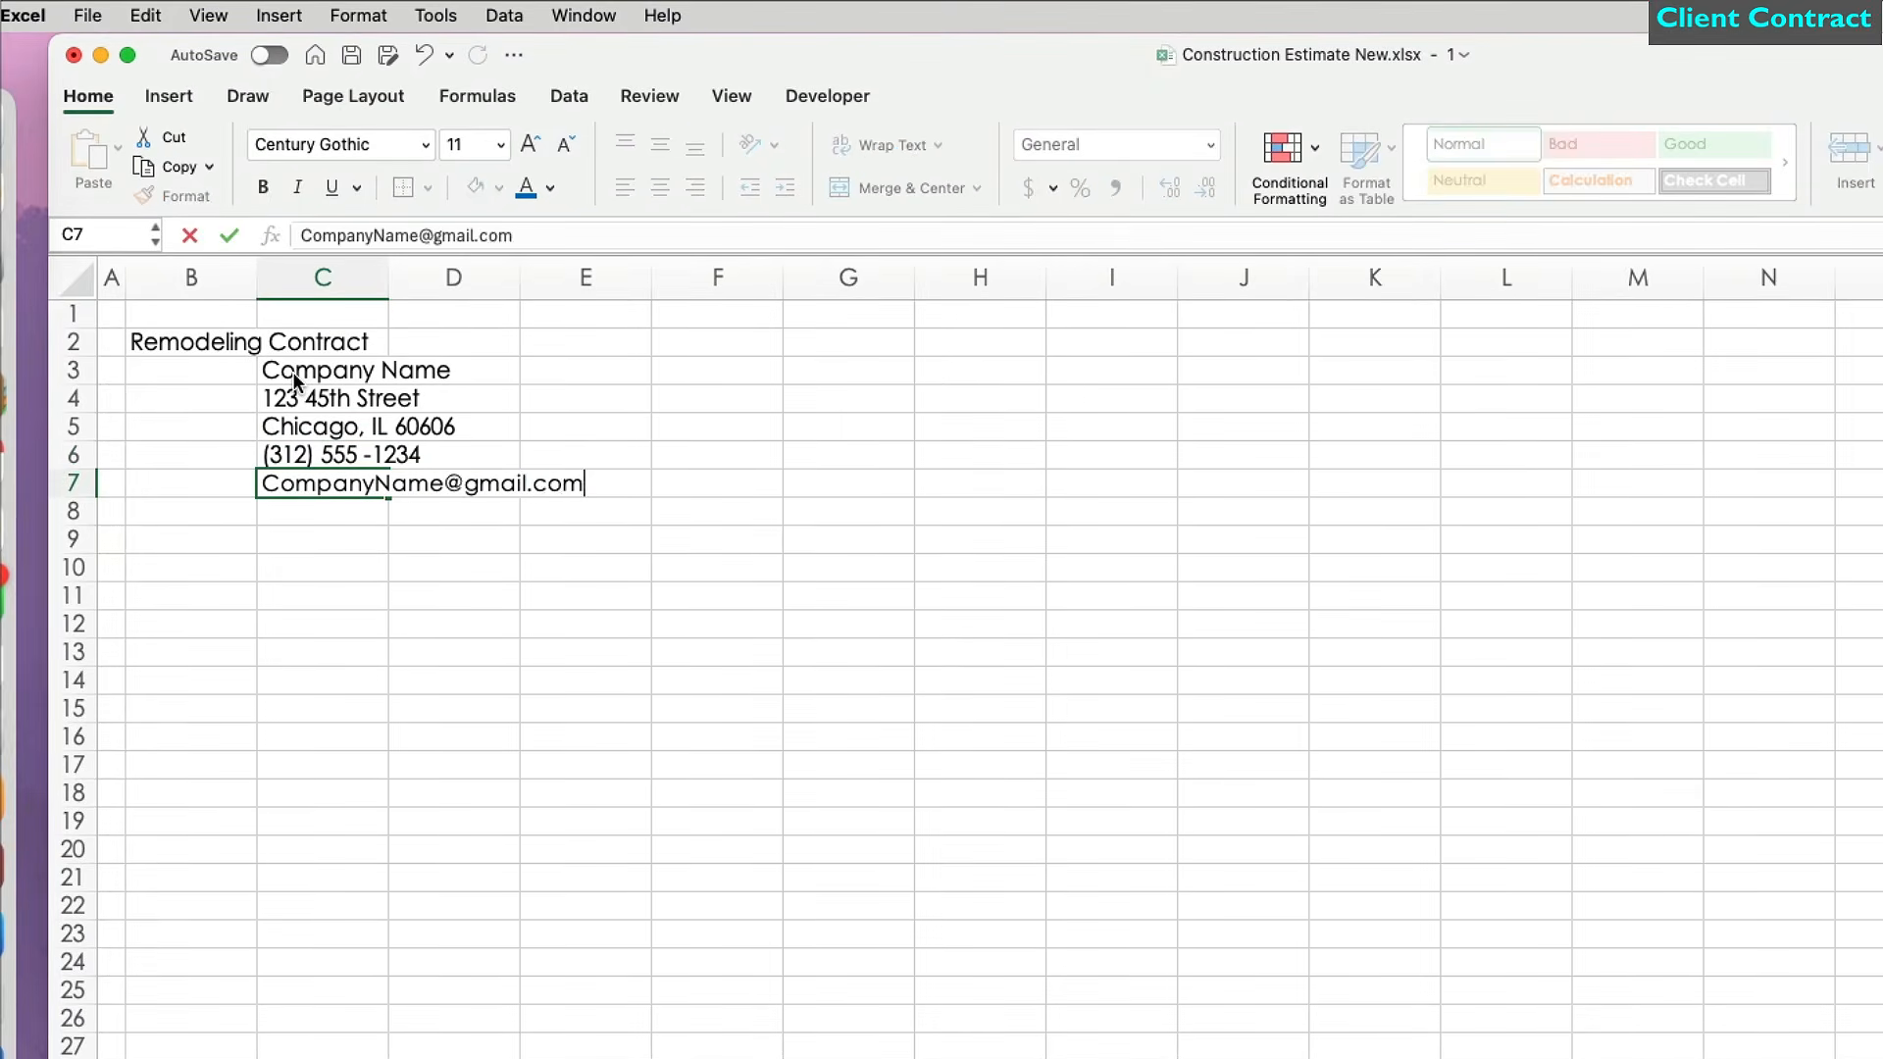
key(Return)
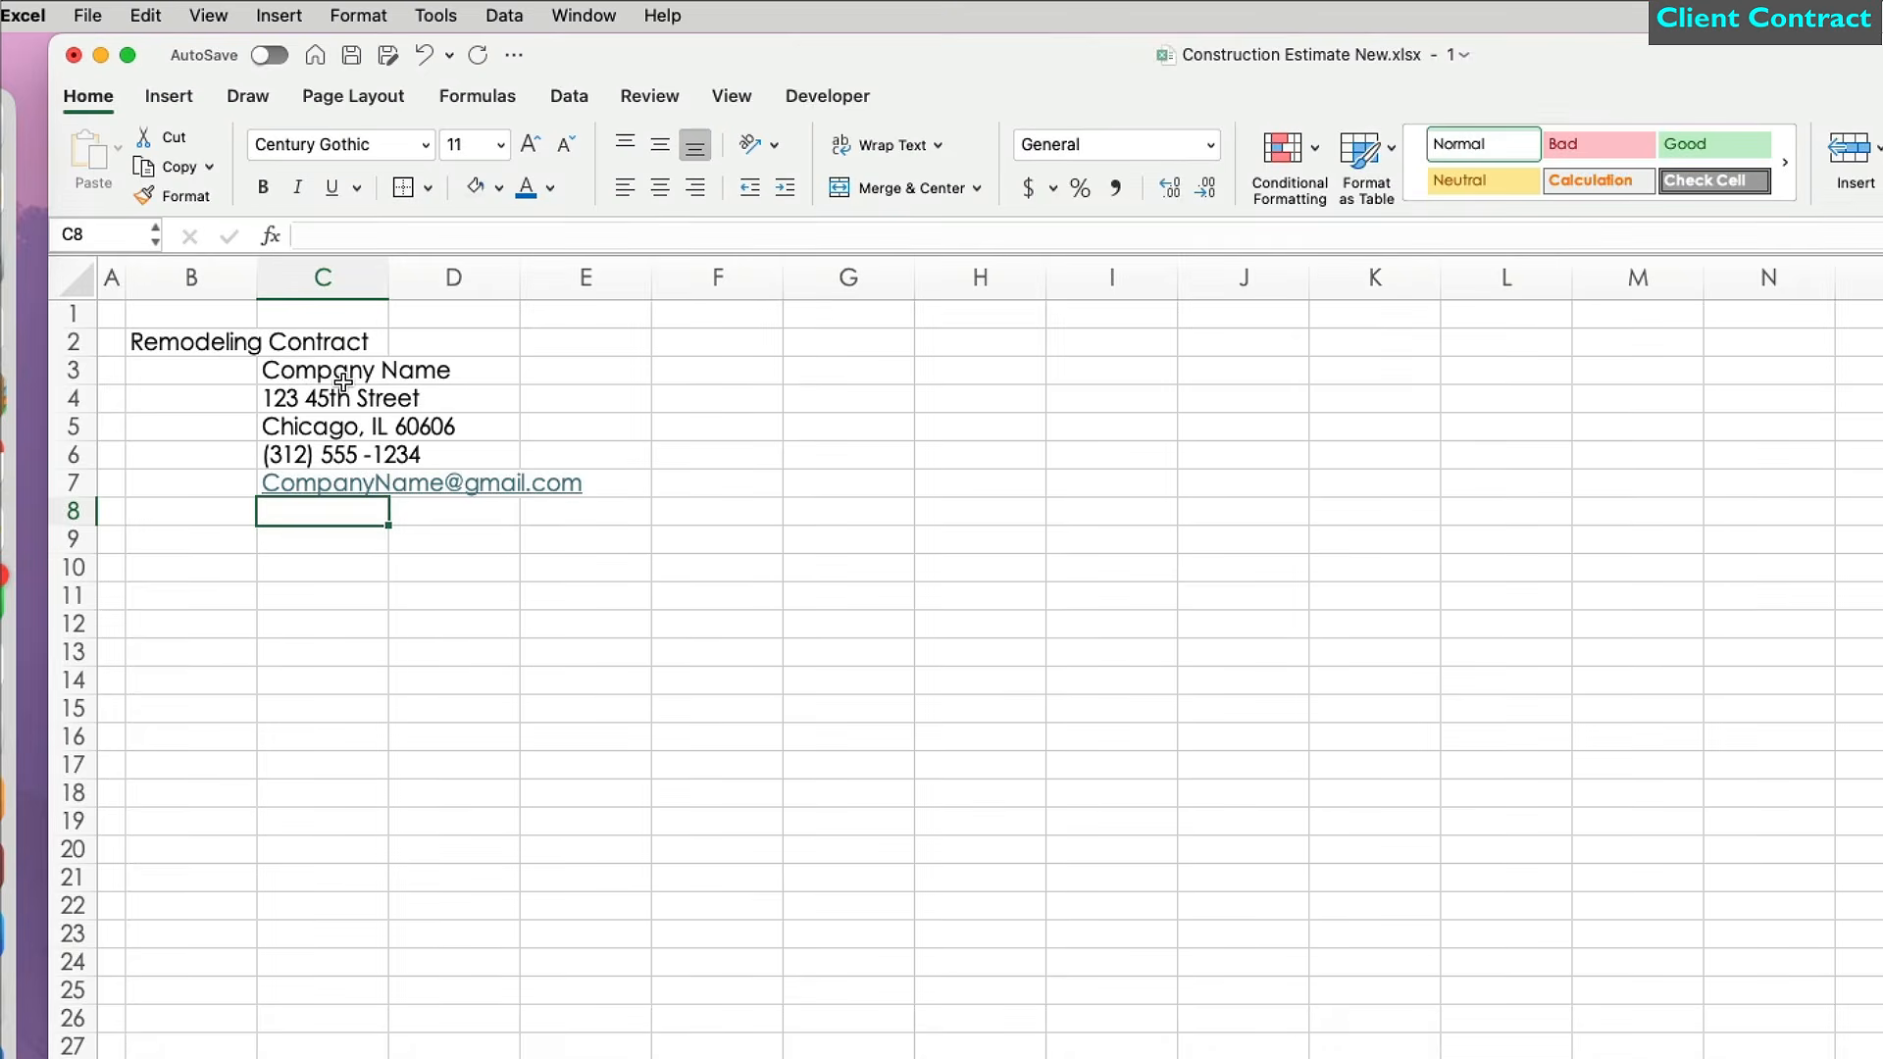
double_click(388, 278)
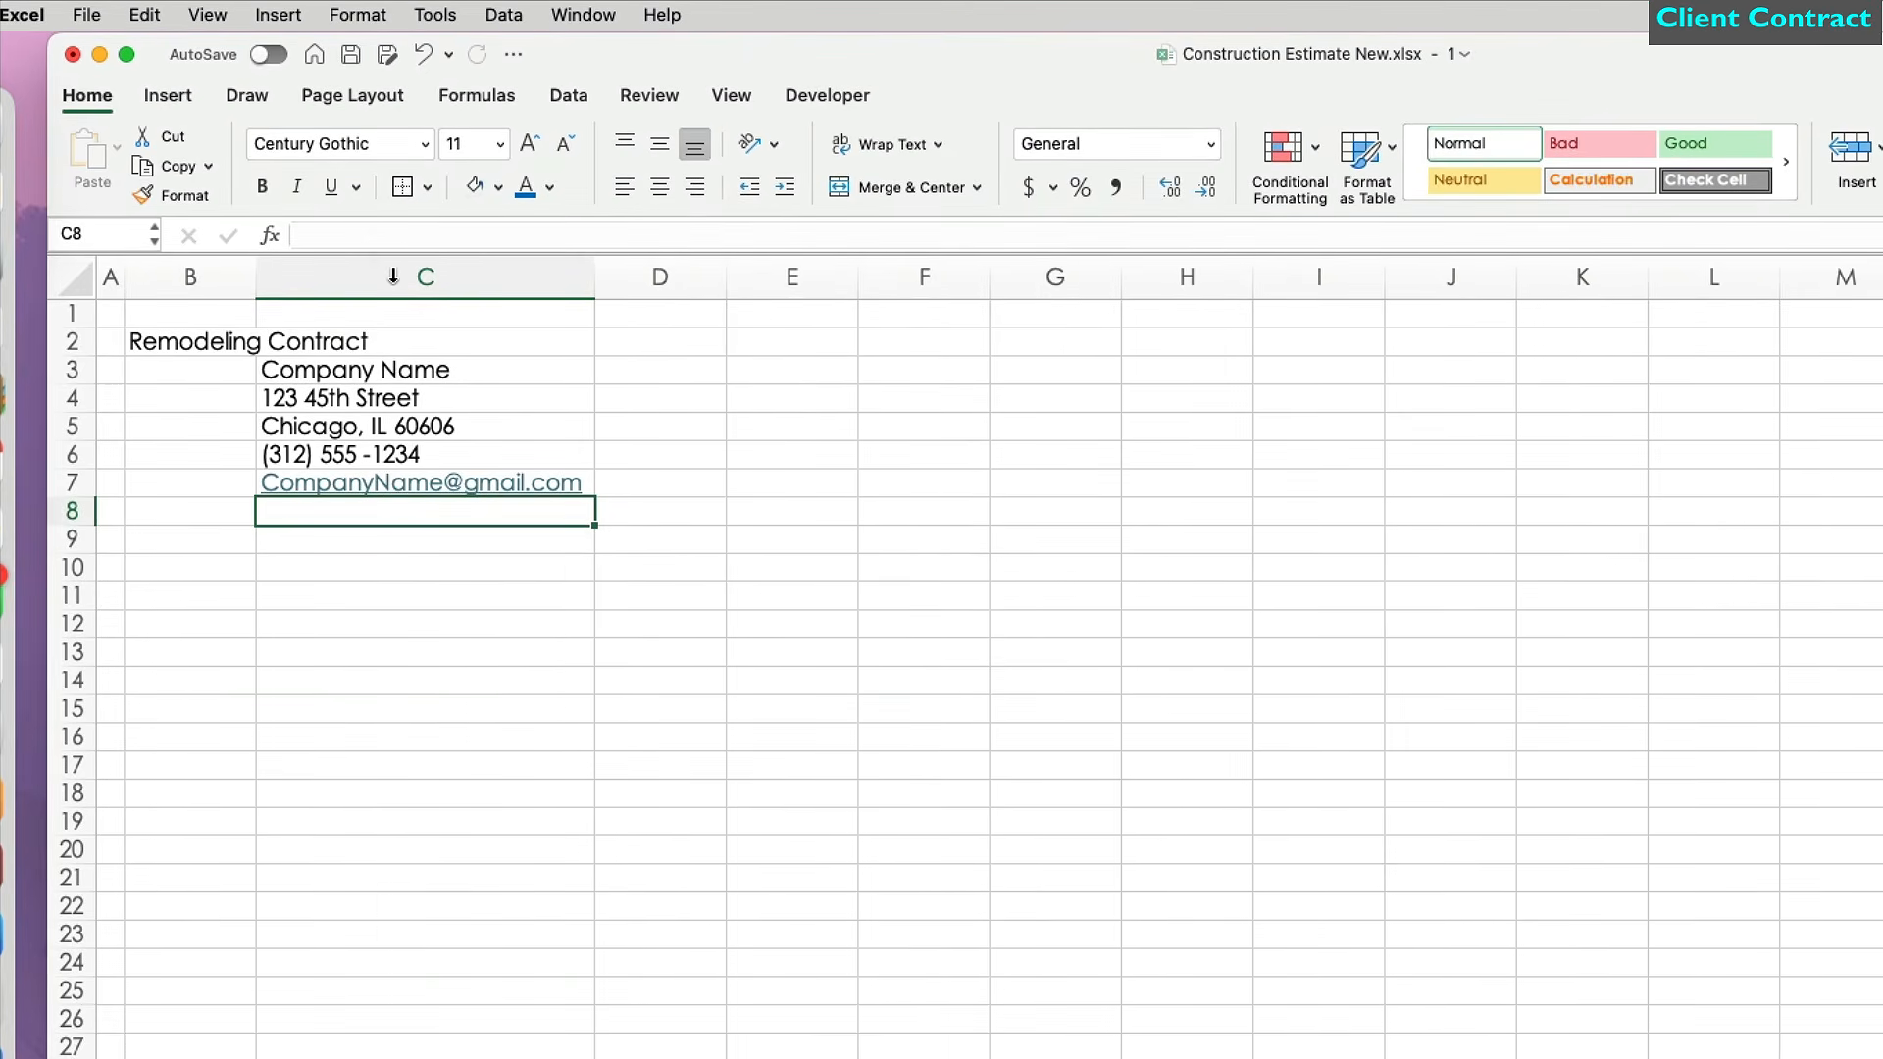
Enter the labels Date:, Estimate # and Project: in D3:D5.
click(674, 365)
text(Date:)
key(Return)
text(Estimate #)
key(Return)
text(Project:)
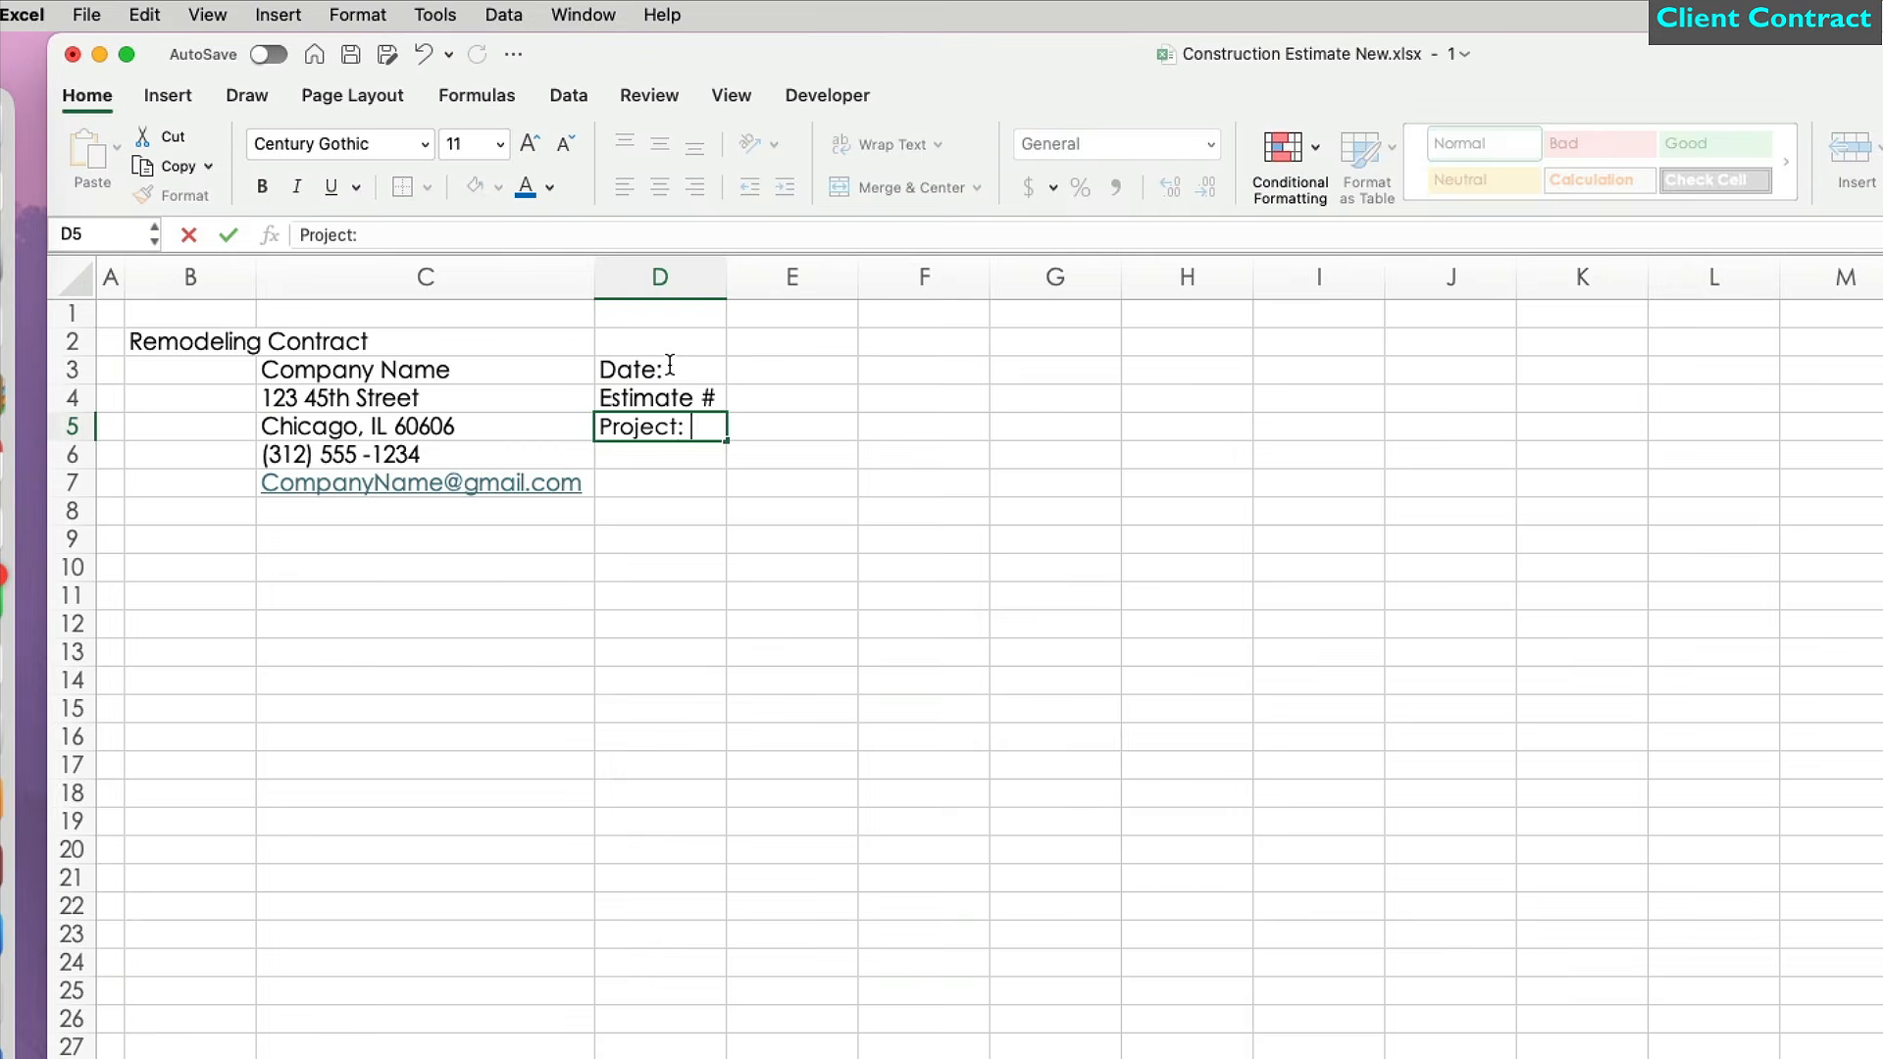
key(Return)
Add the 'Scope of Work' heading in B10 and =TODAY() in E3.
click(340, 566)
click(234, 574)
text(Scope of Work)
key(Return)
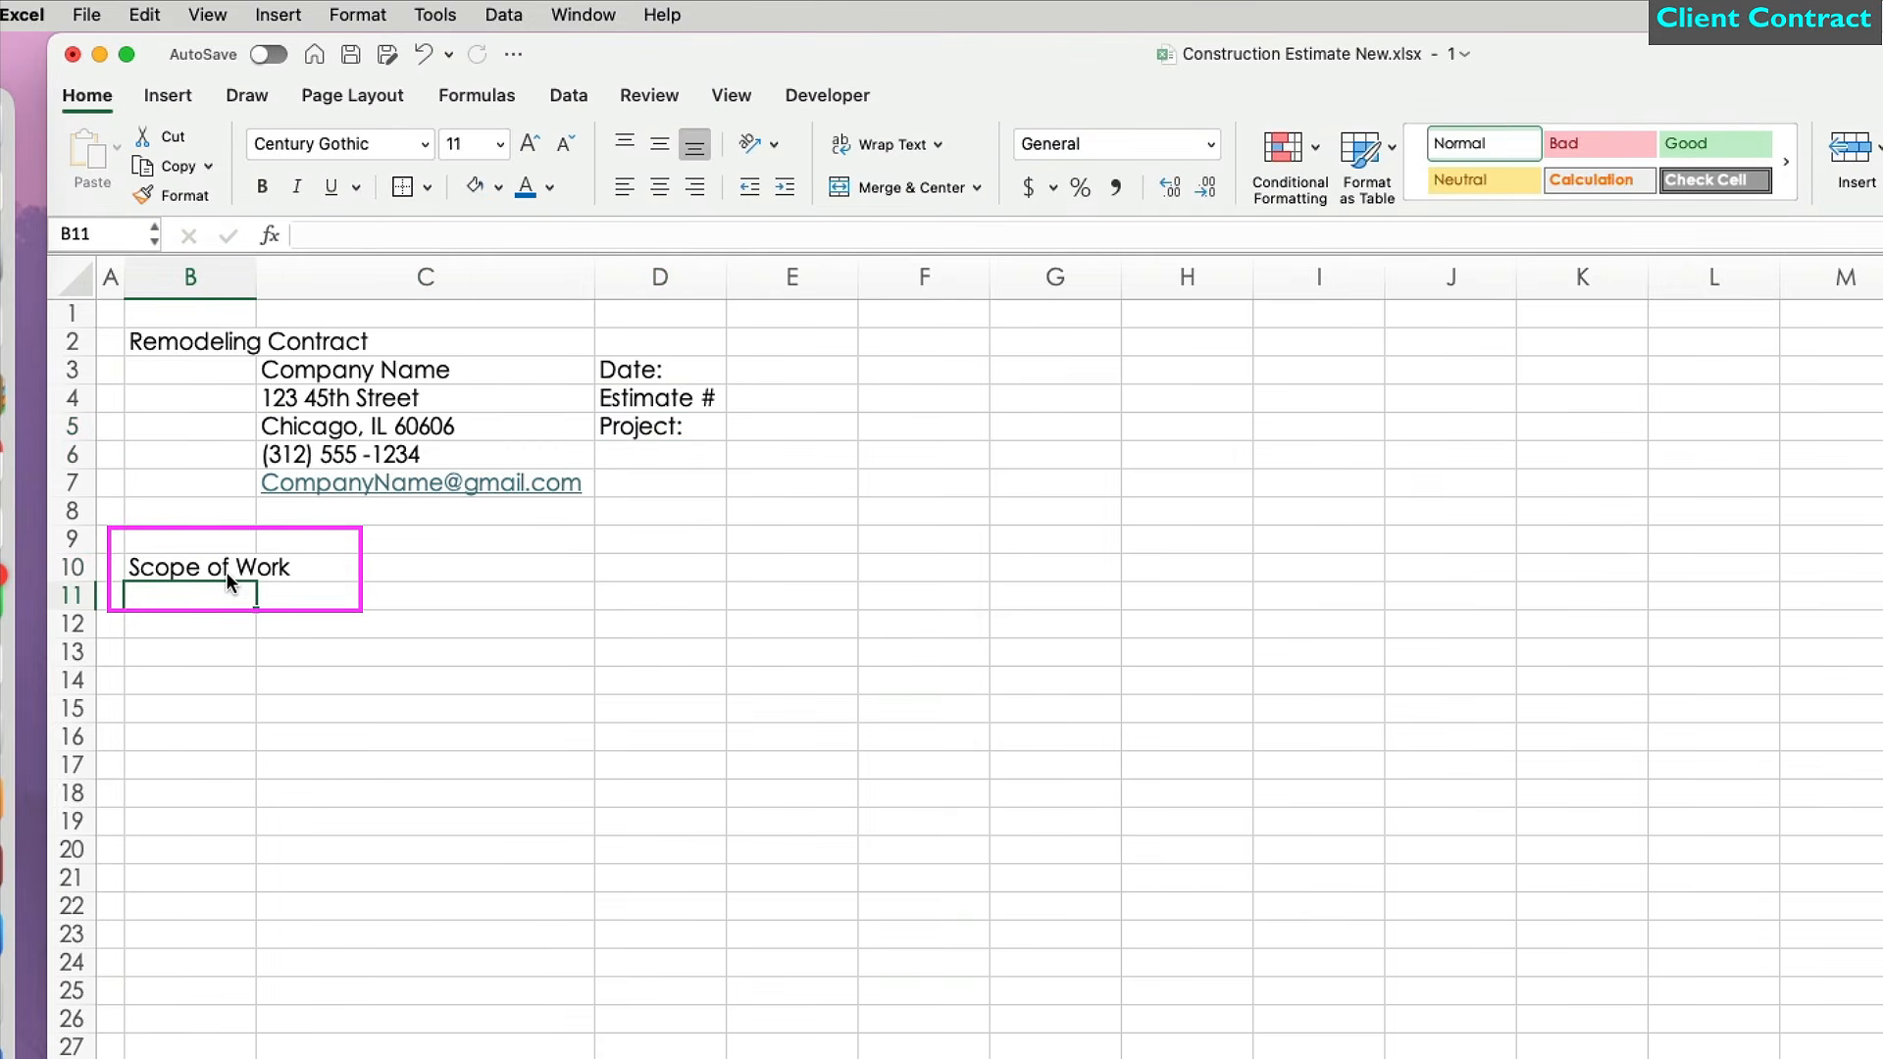
click(803, 370)
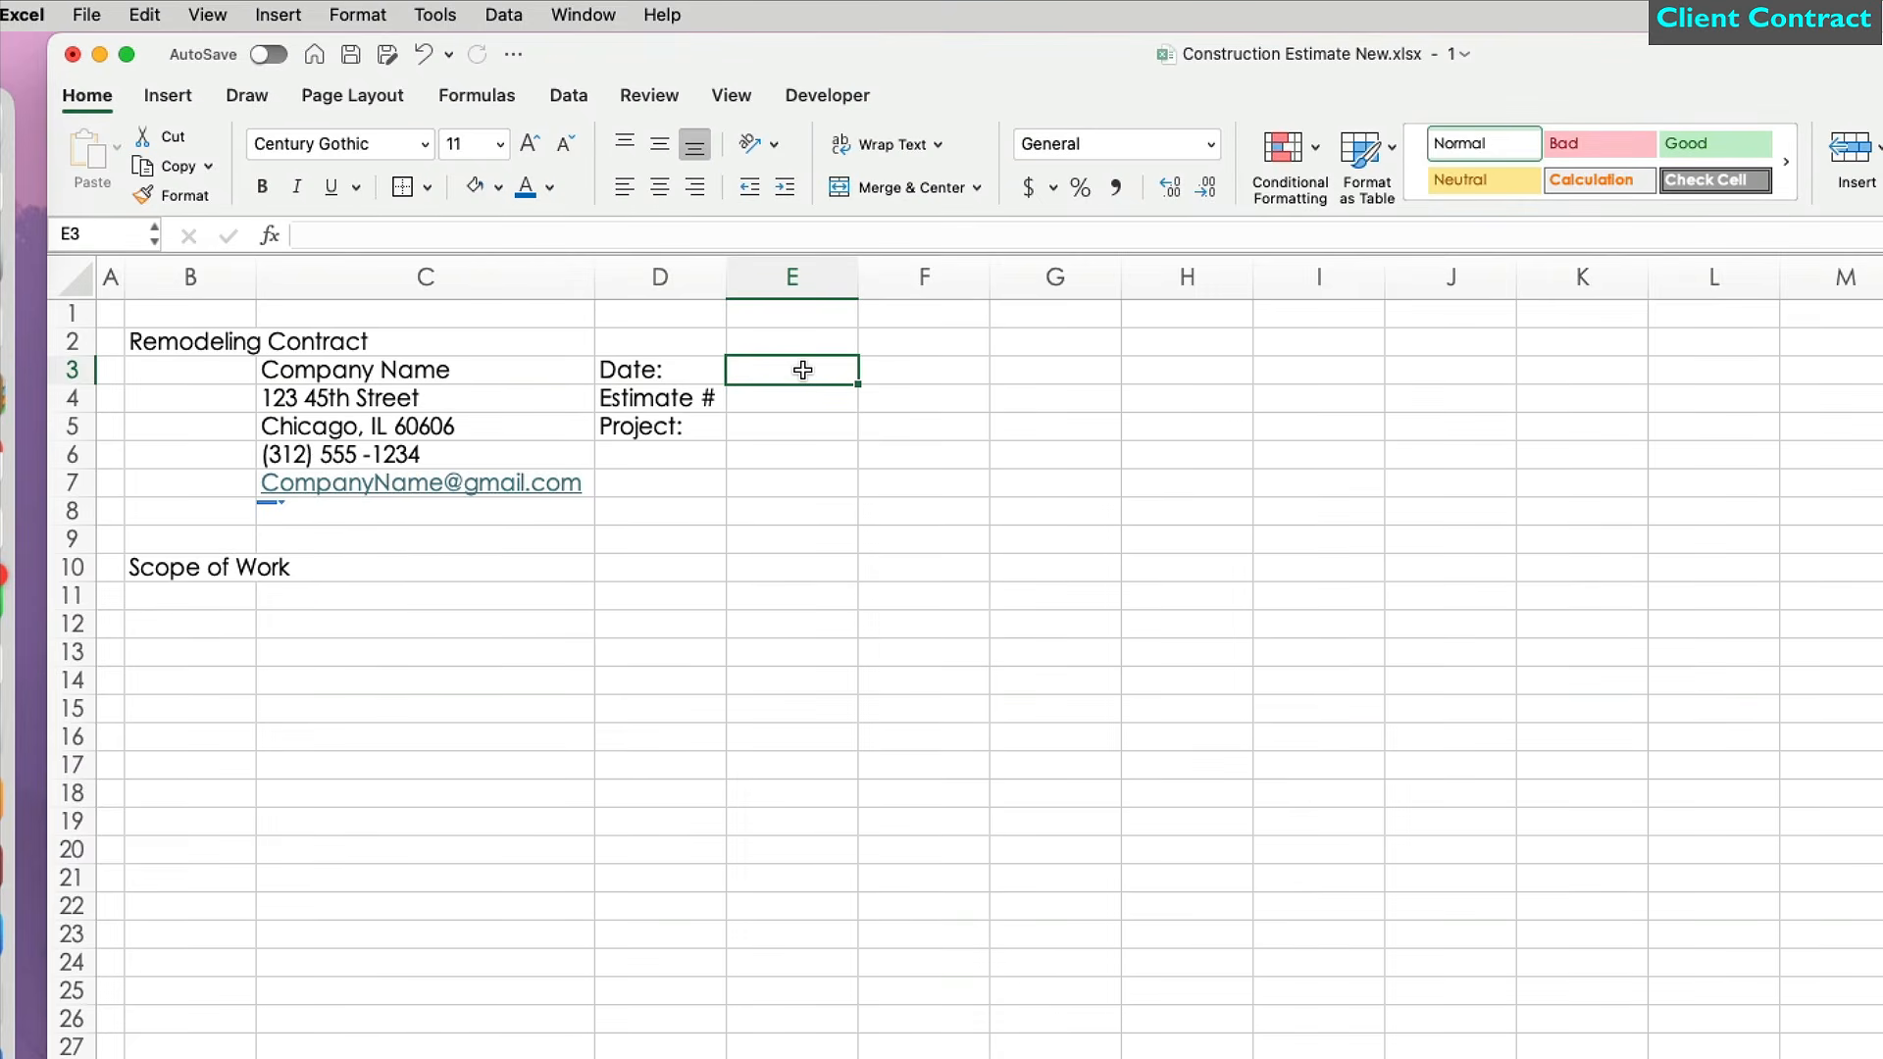
text(=today())
key(Return)
Format the E3 date as a long date, e.g. April 21, 2025.
click(804, 370)
click(1210, 144)
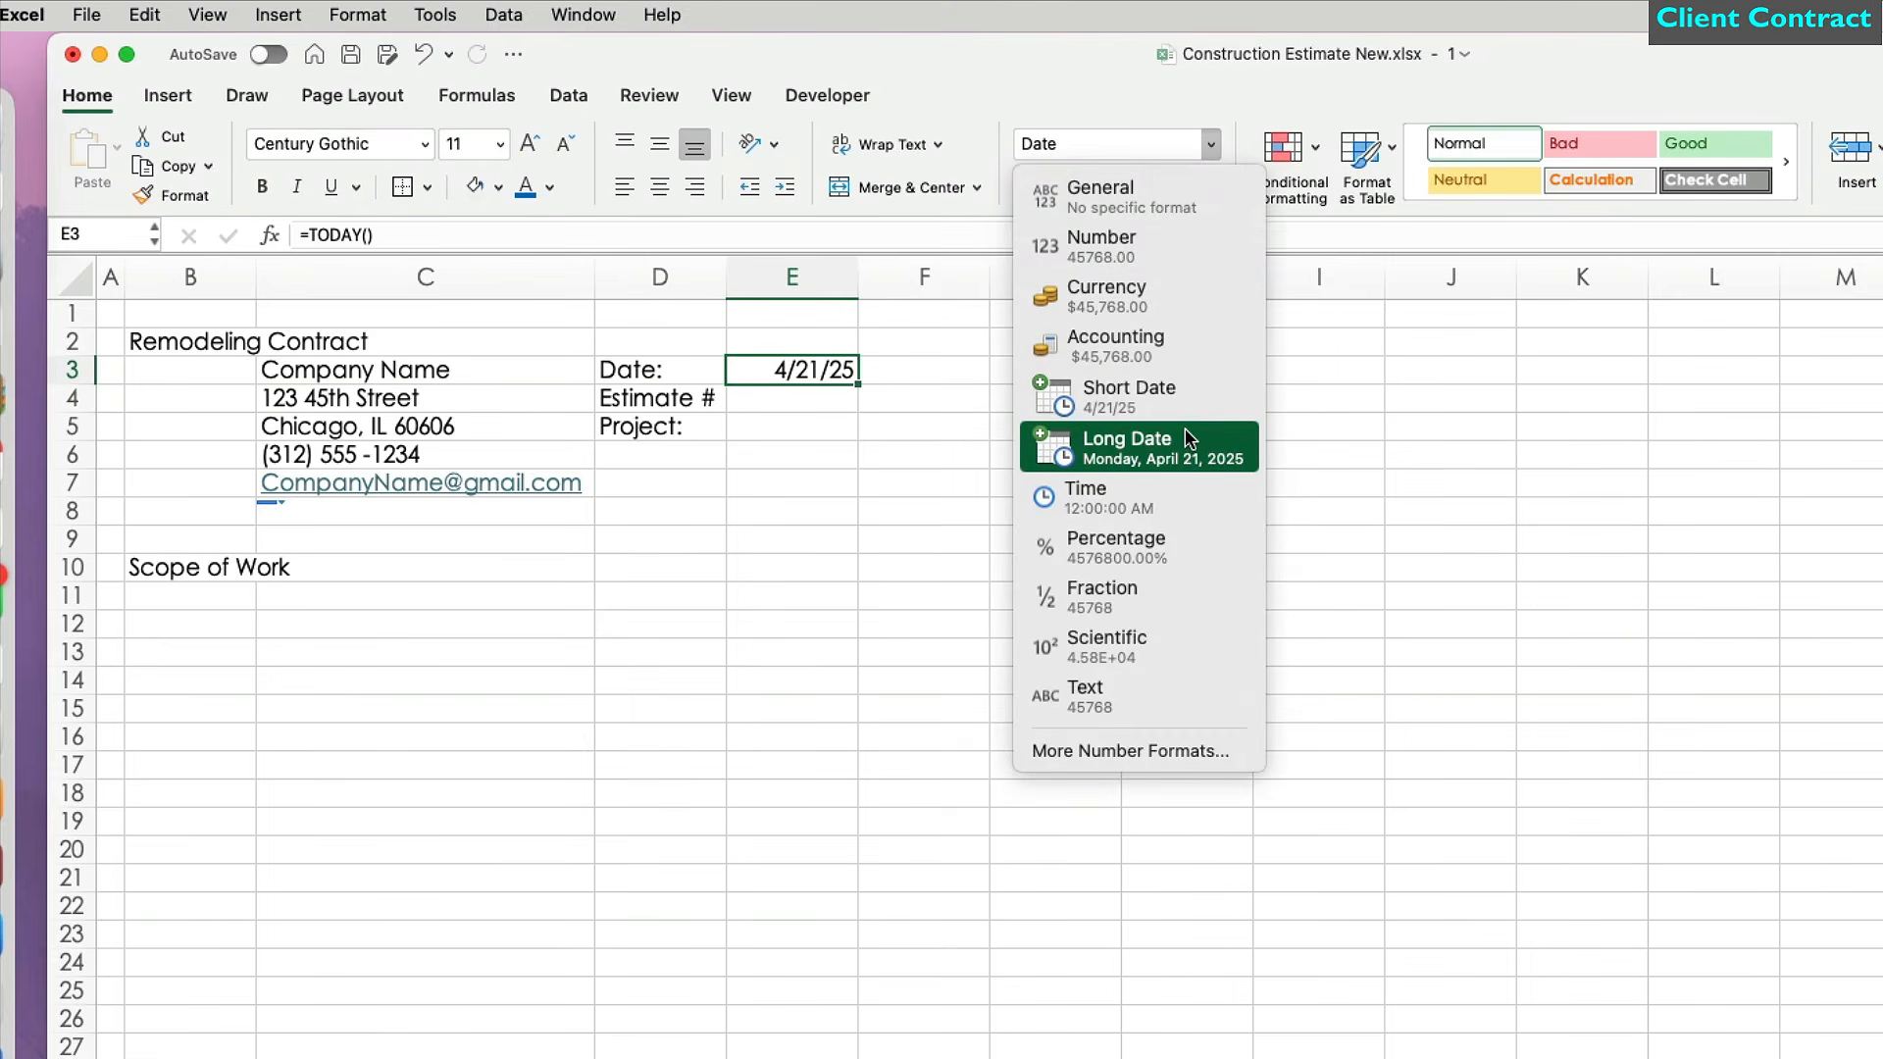
click(1129, 751)
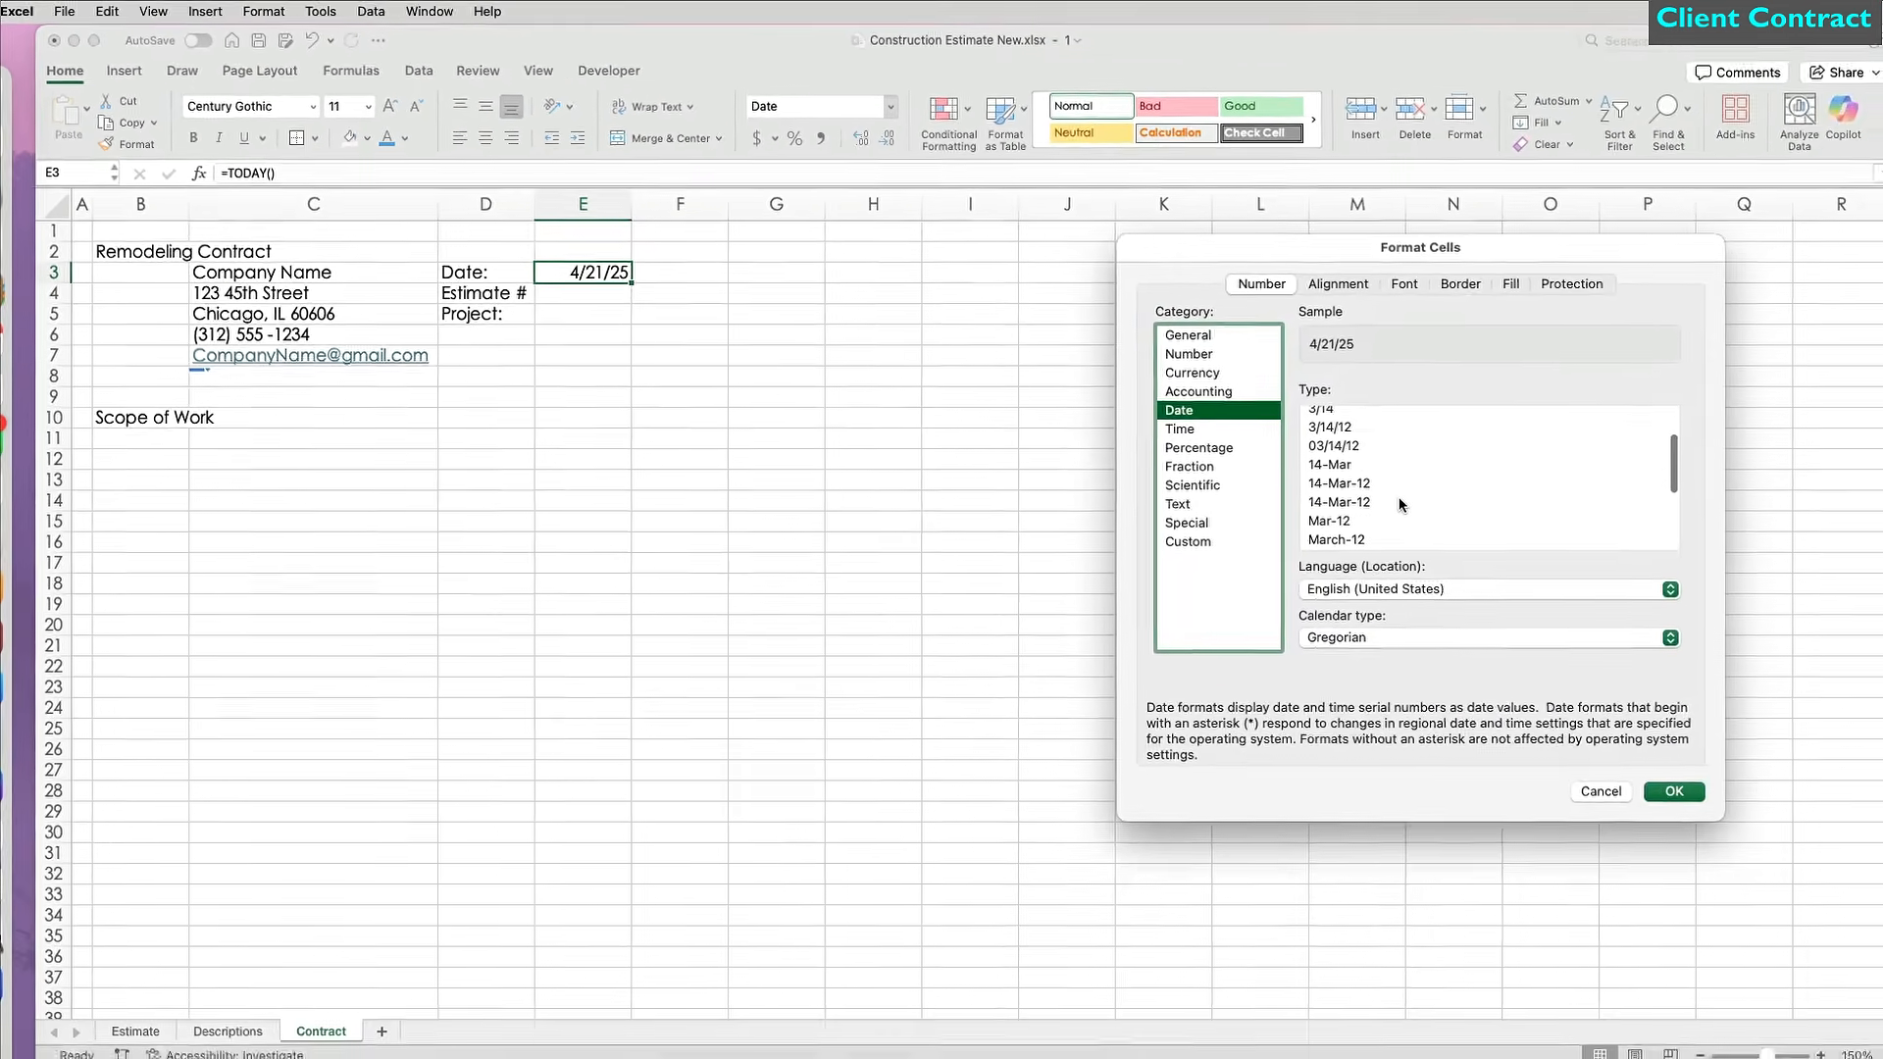
scroll(1400, 505, down, 2)
double_click(1383, 475)
click(588, 294)
Right-align the D3:D5 labels and left-align the E3:E5 values.
drag(412, 202, 766, 202)
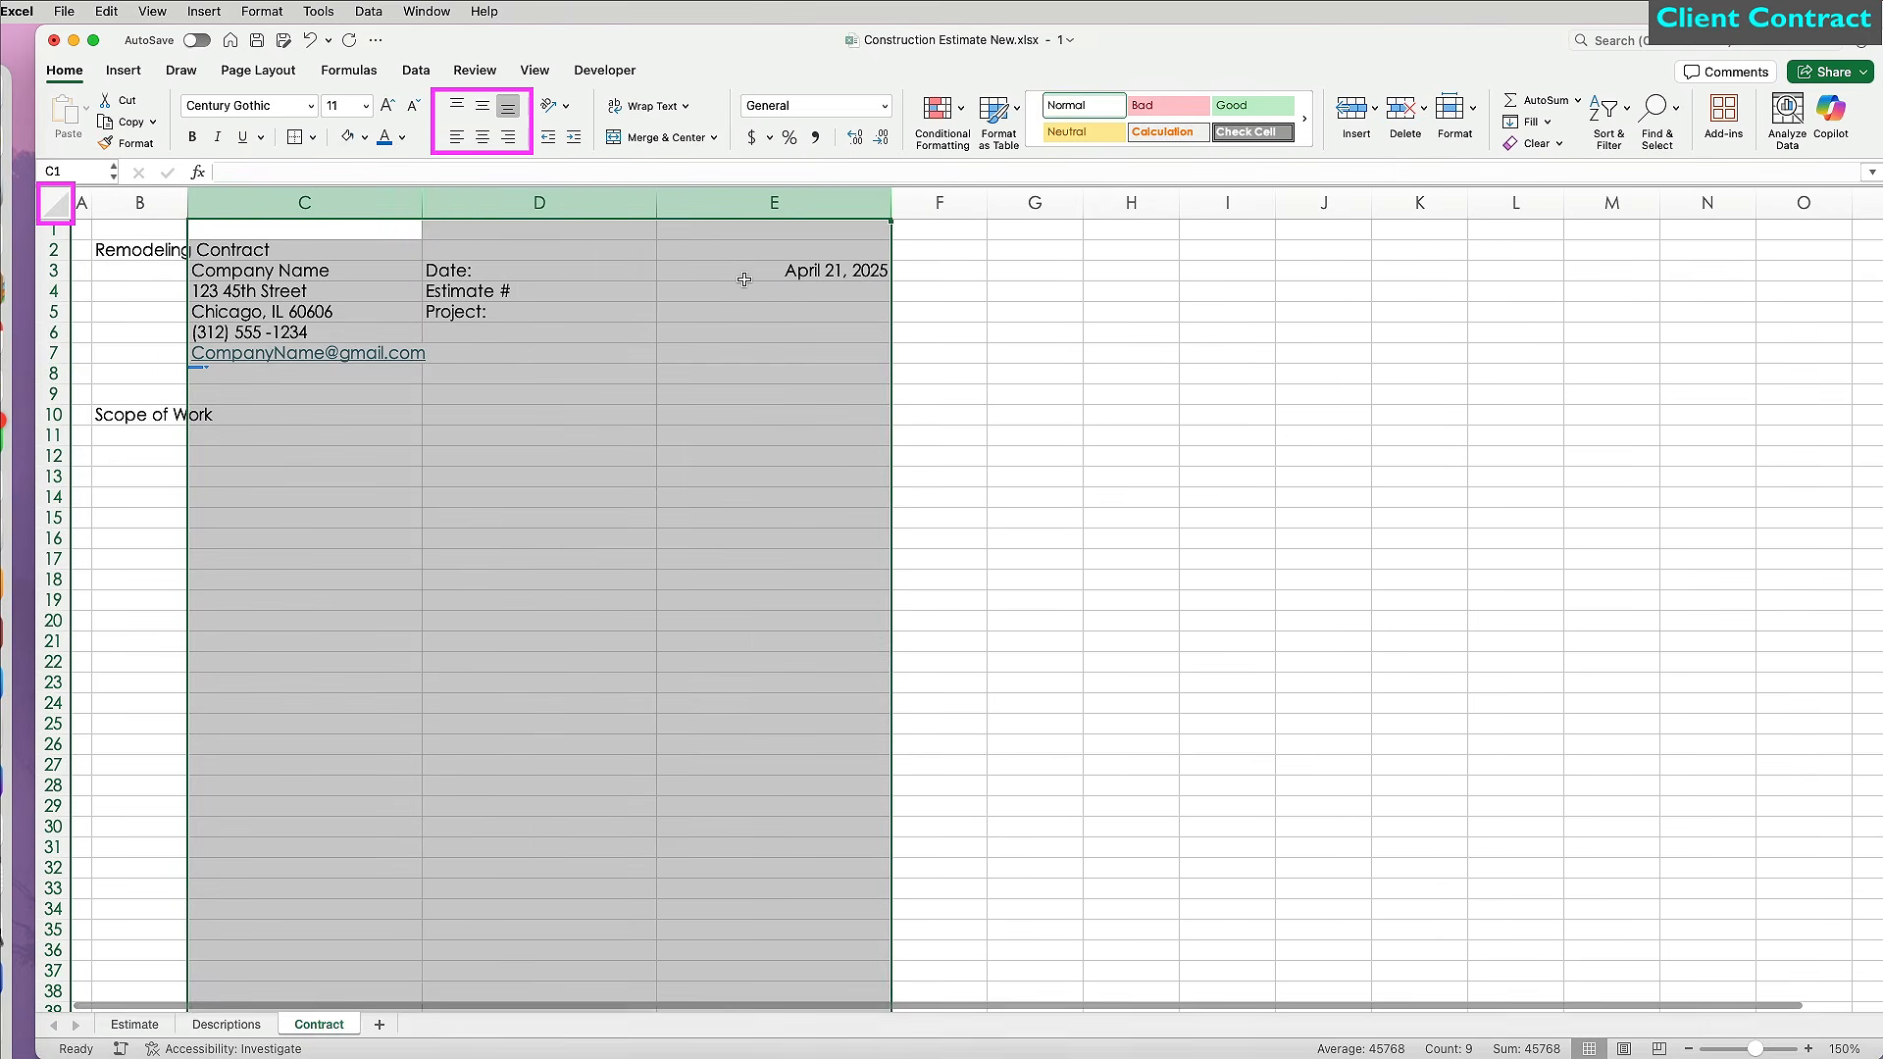
drag(549, 270, 589, 312)
click(508, 137)
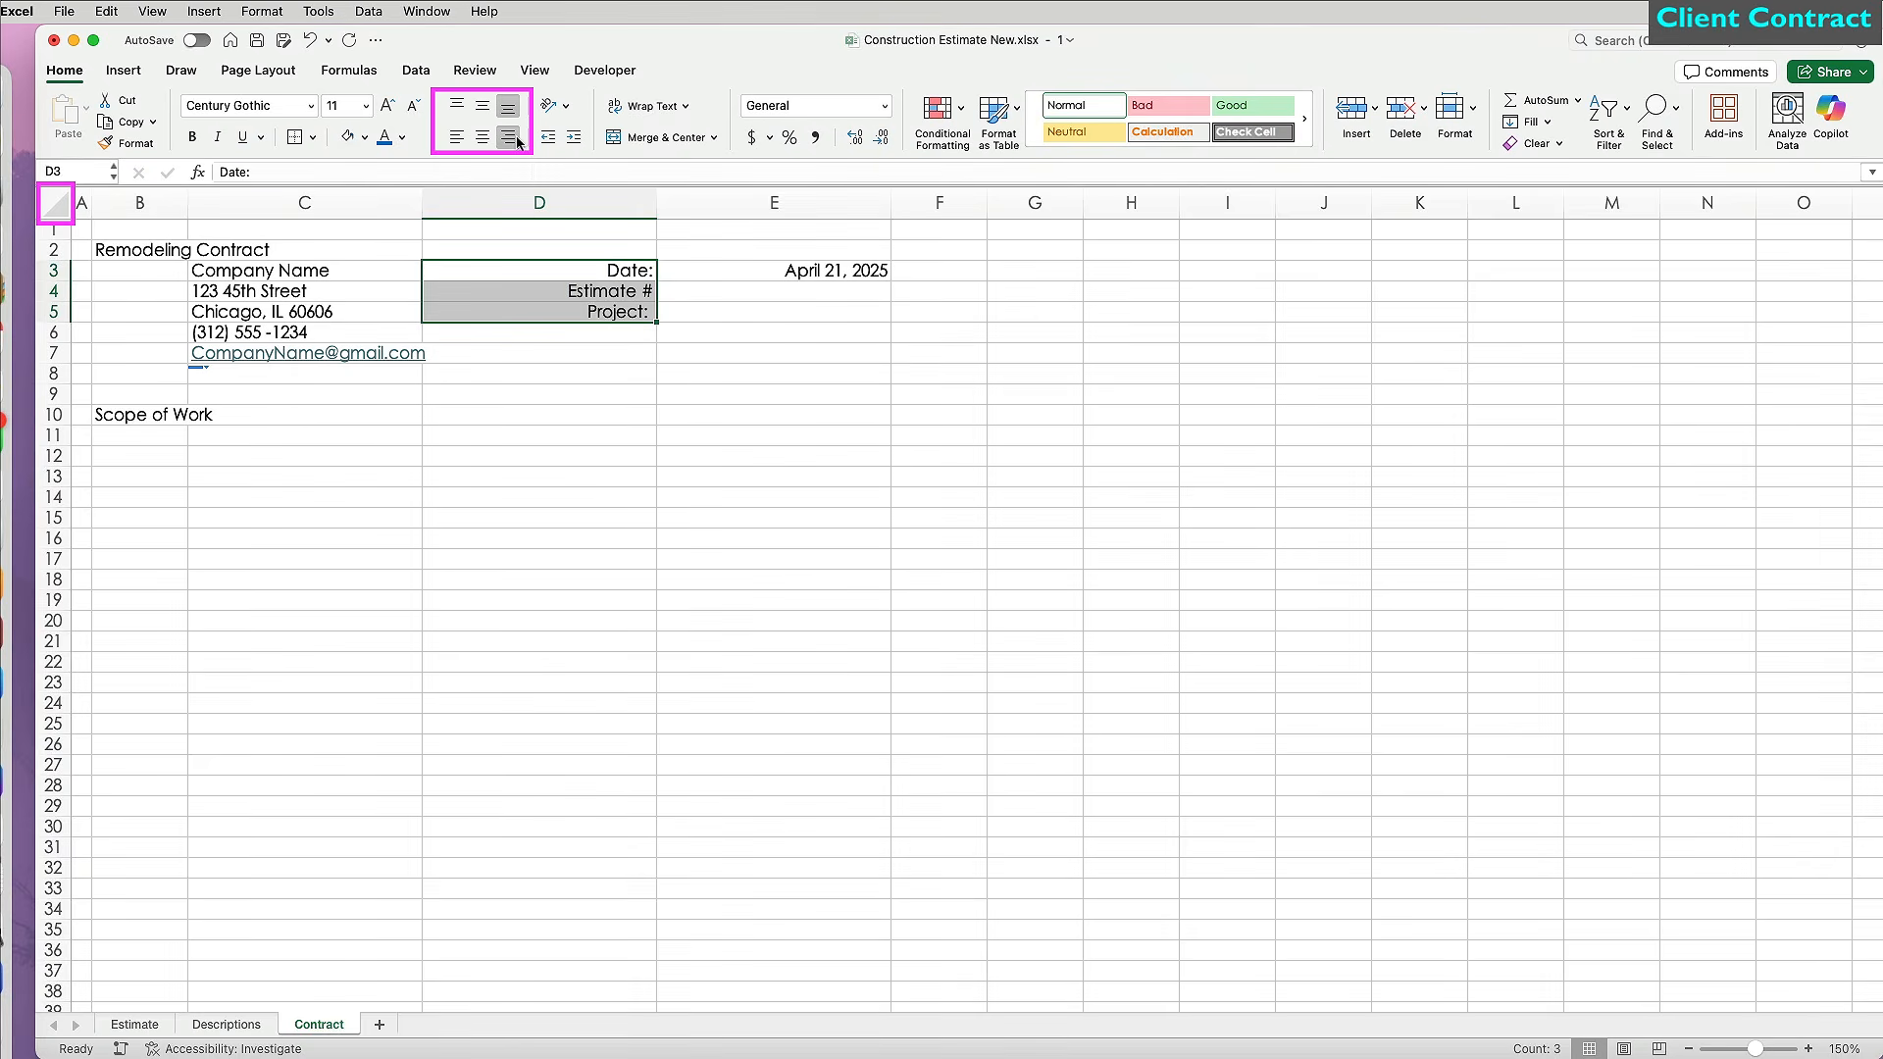
drag(821, 271, 823, 312)
click(457, 136)
Link E5 to the project name in Estimate!B2.
click(620, 383)
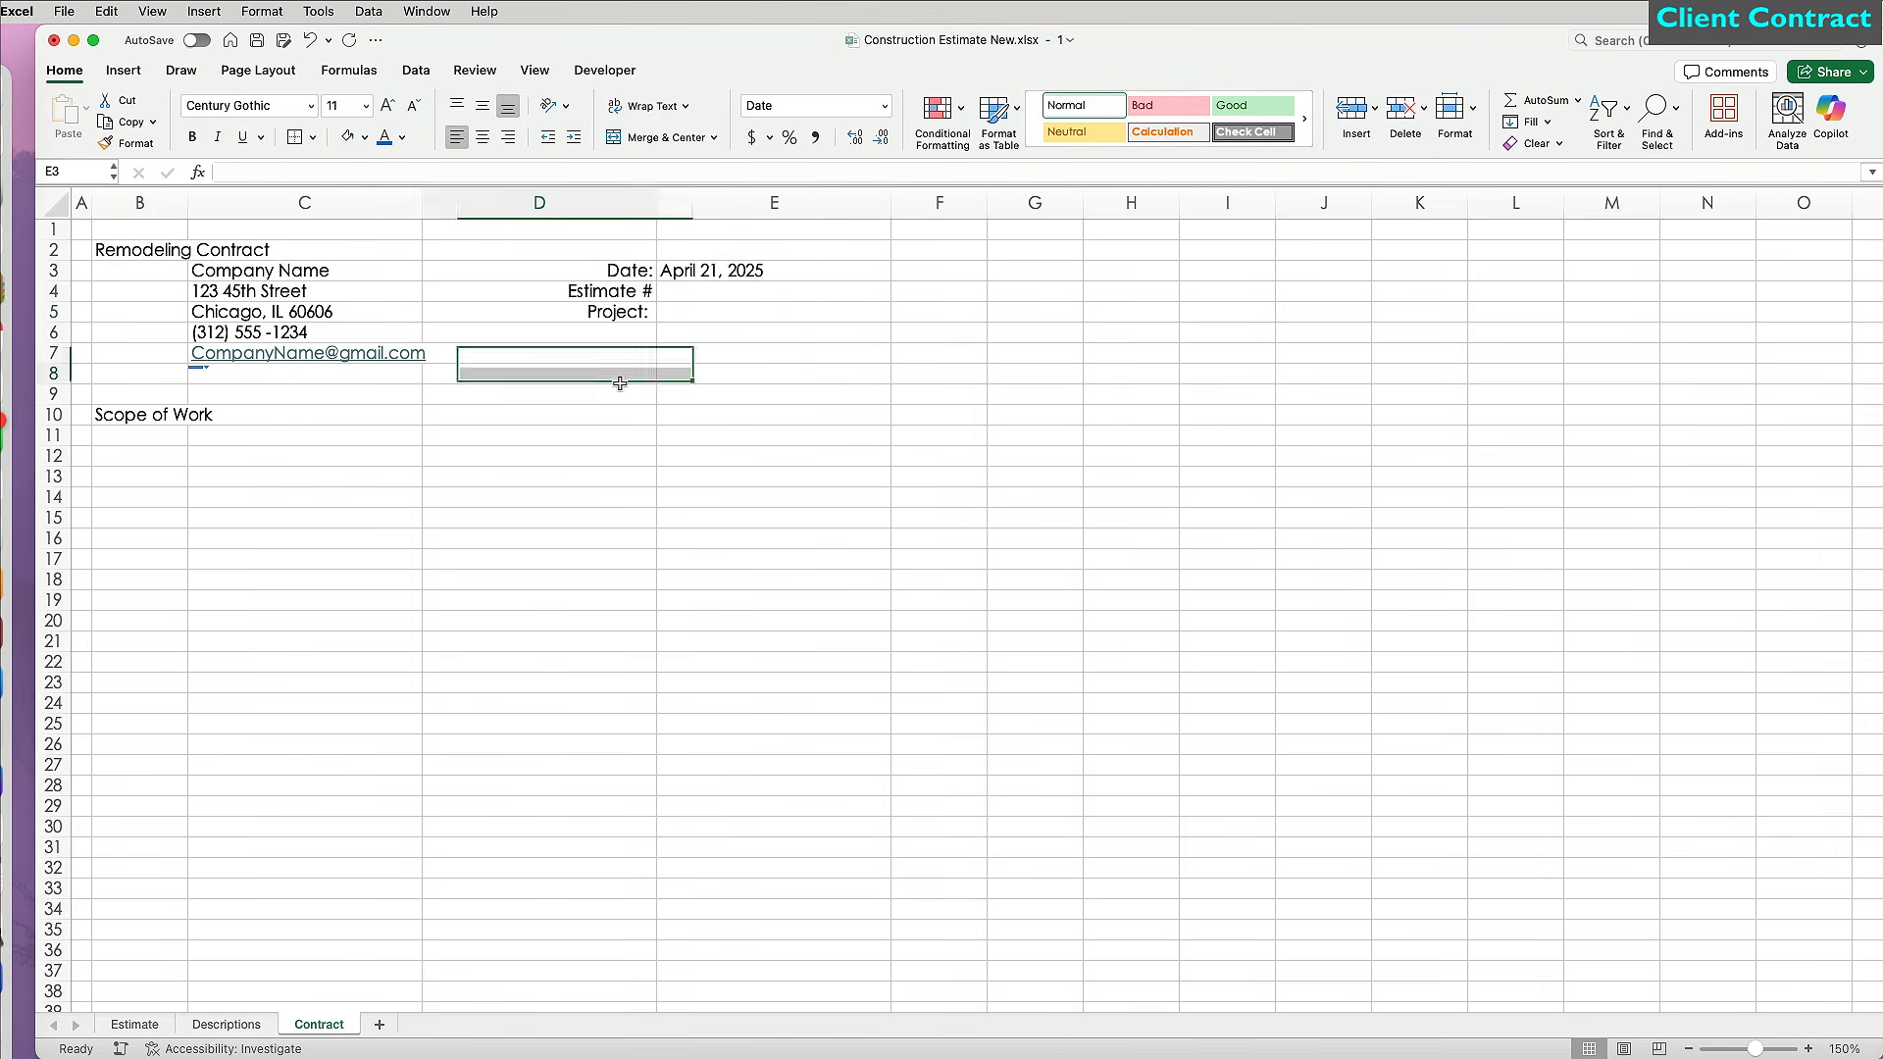
click(745, 311)
text(=)
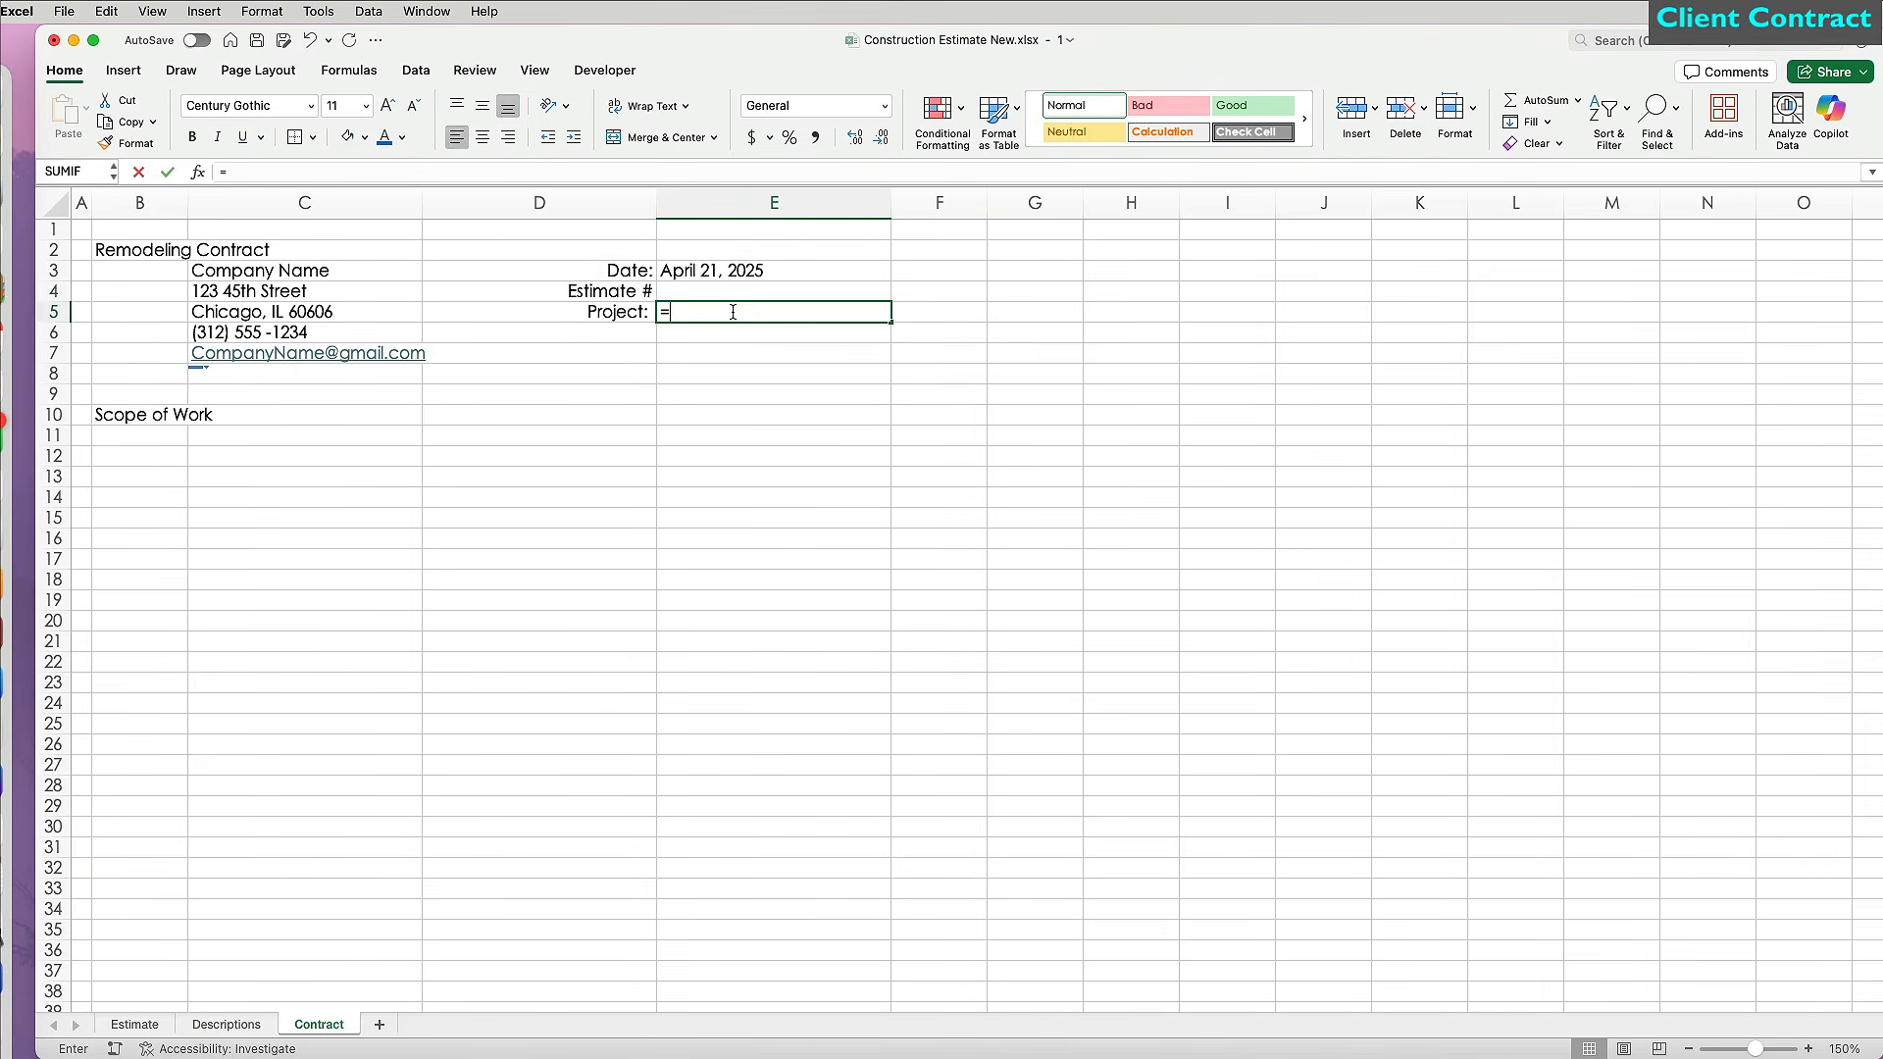
click(135, 1024)
click(290, 258)
key(Return)
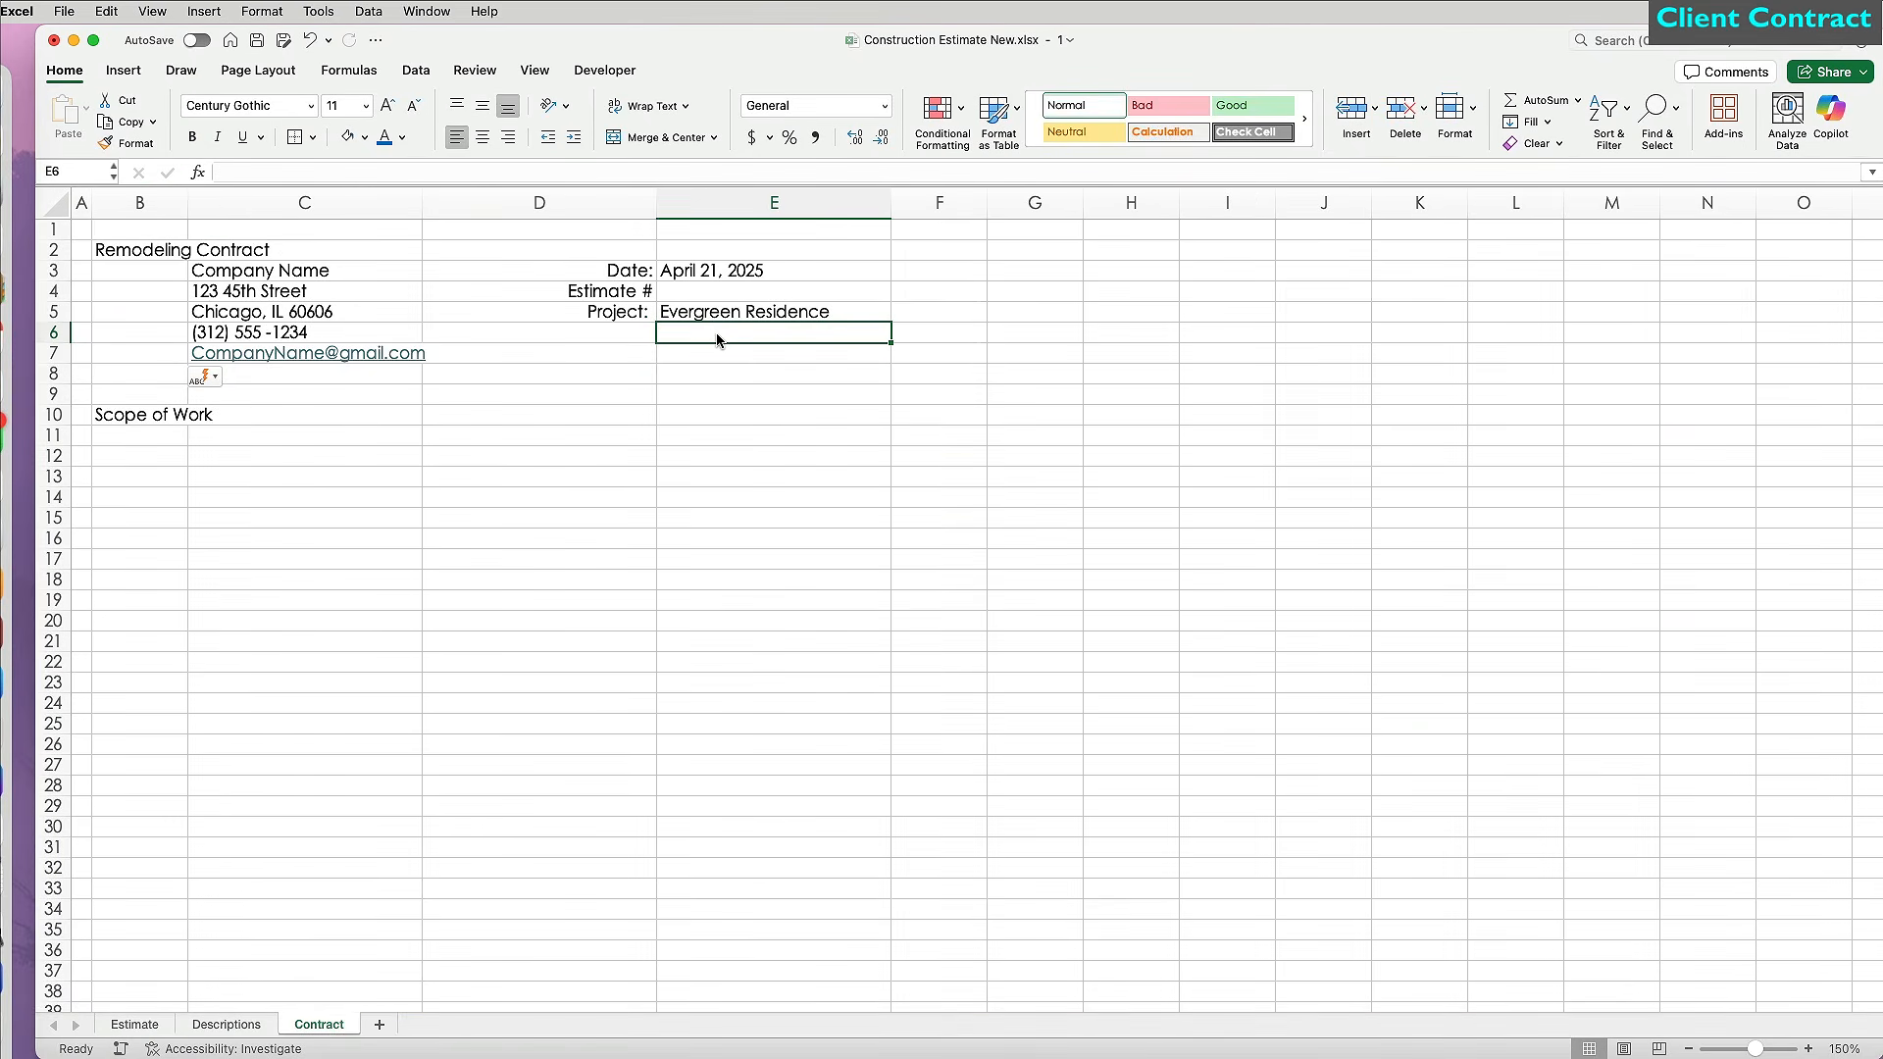
Enter the project's street address, city line and phone number in E6:E8.
key(Return)
text(Chica)
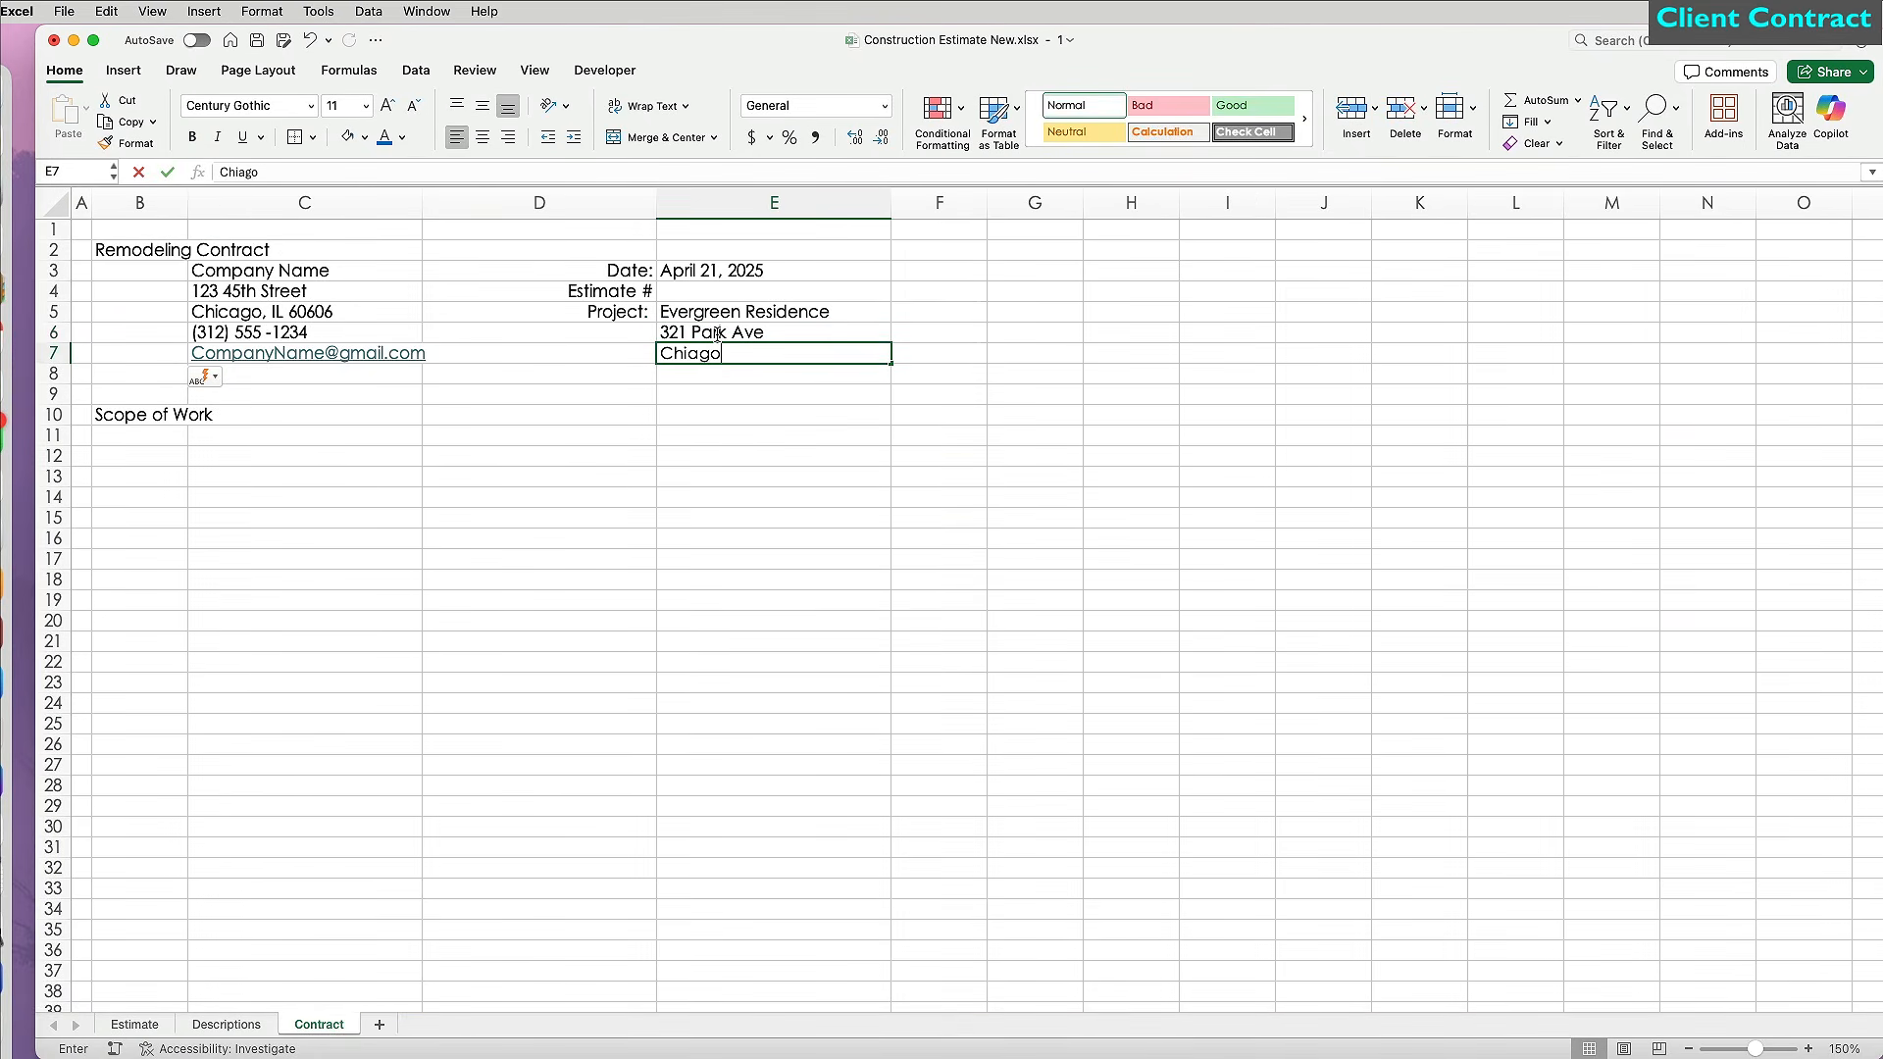
text(go, IL 60606)
key(Return)
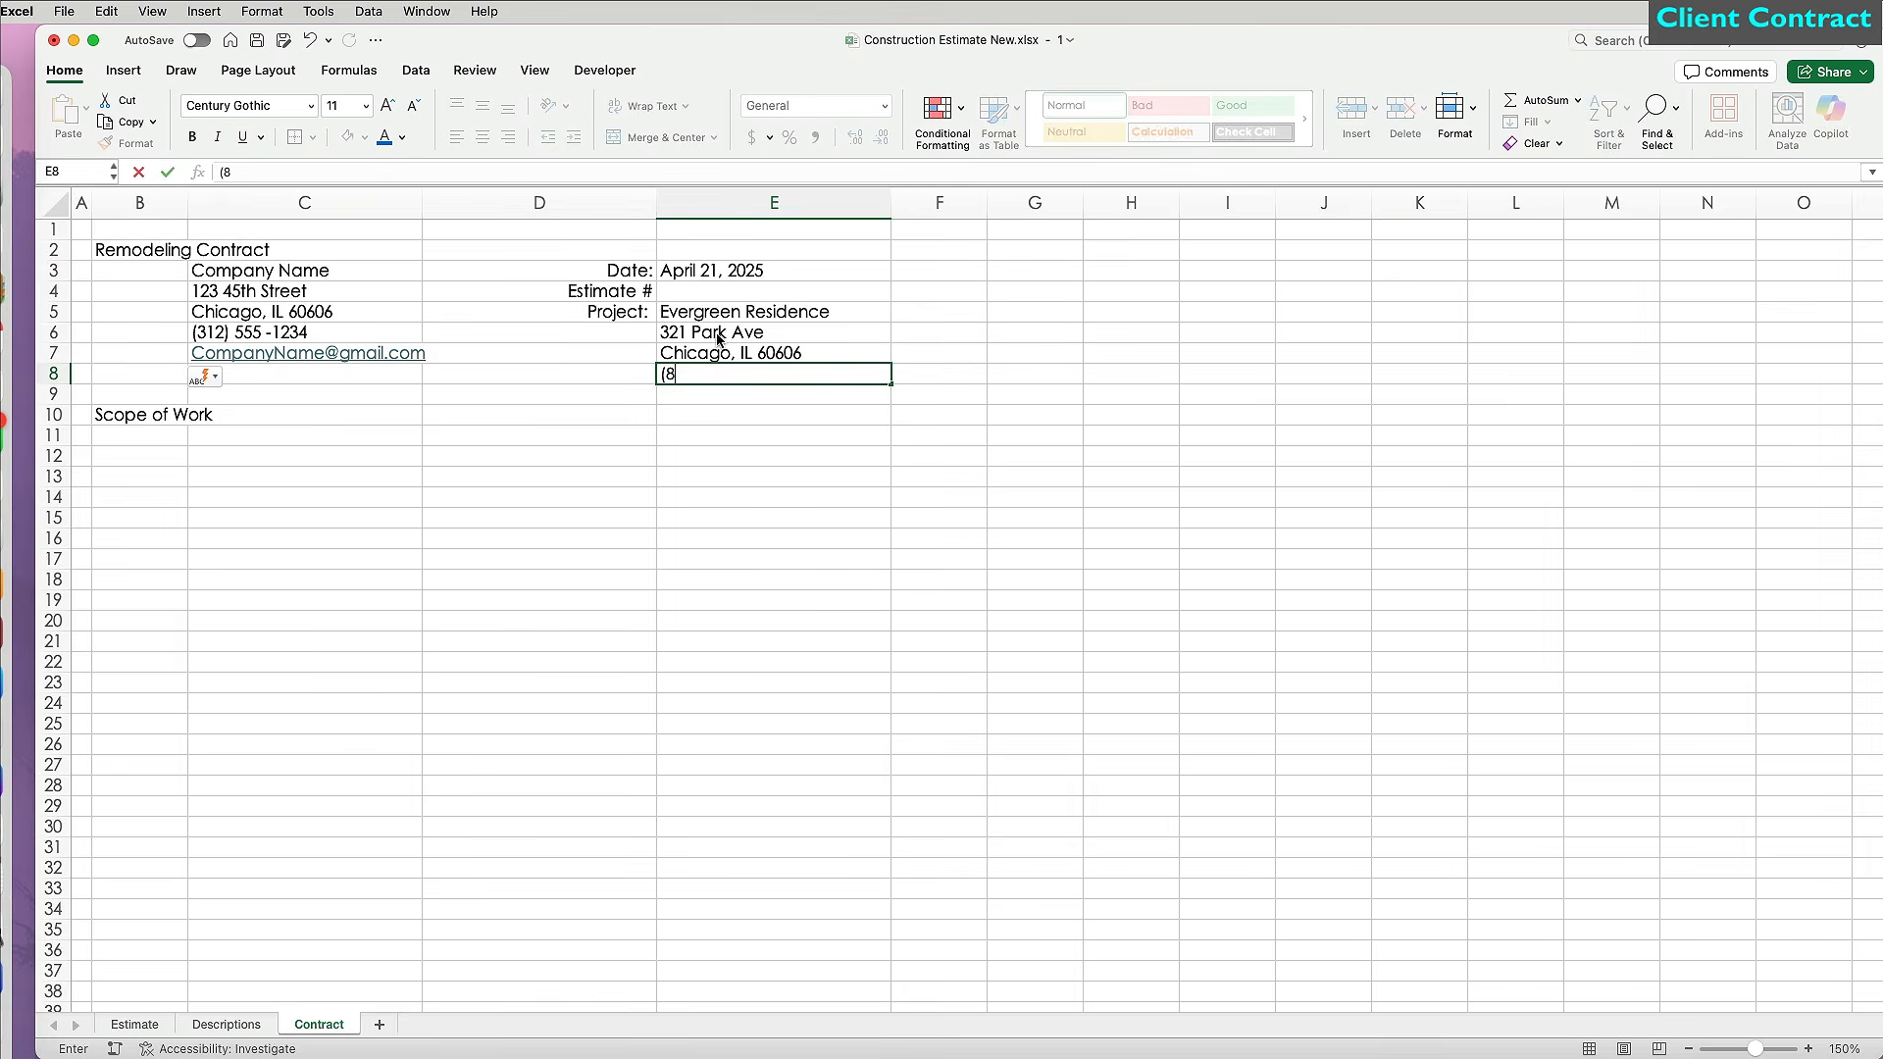
key(Return)
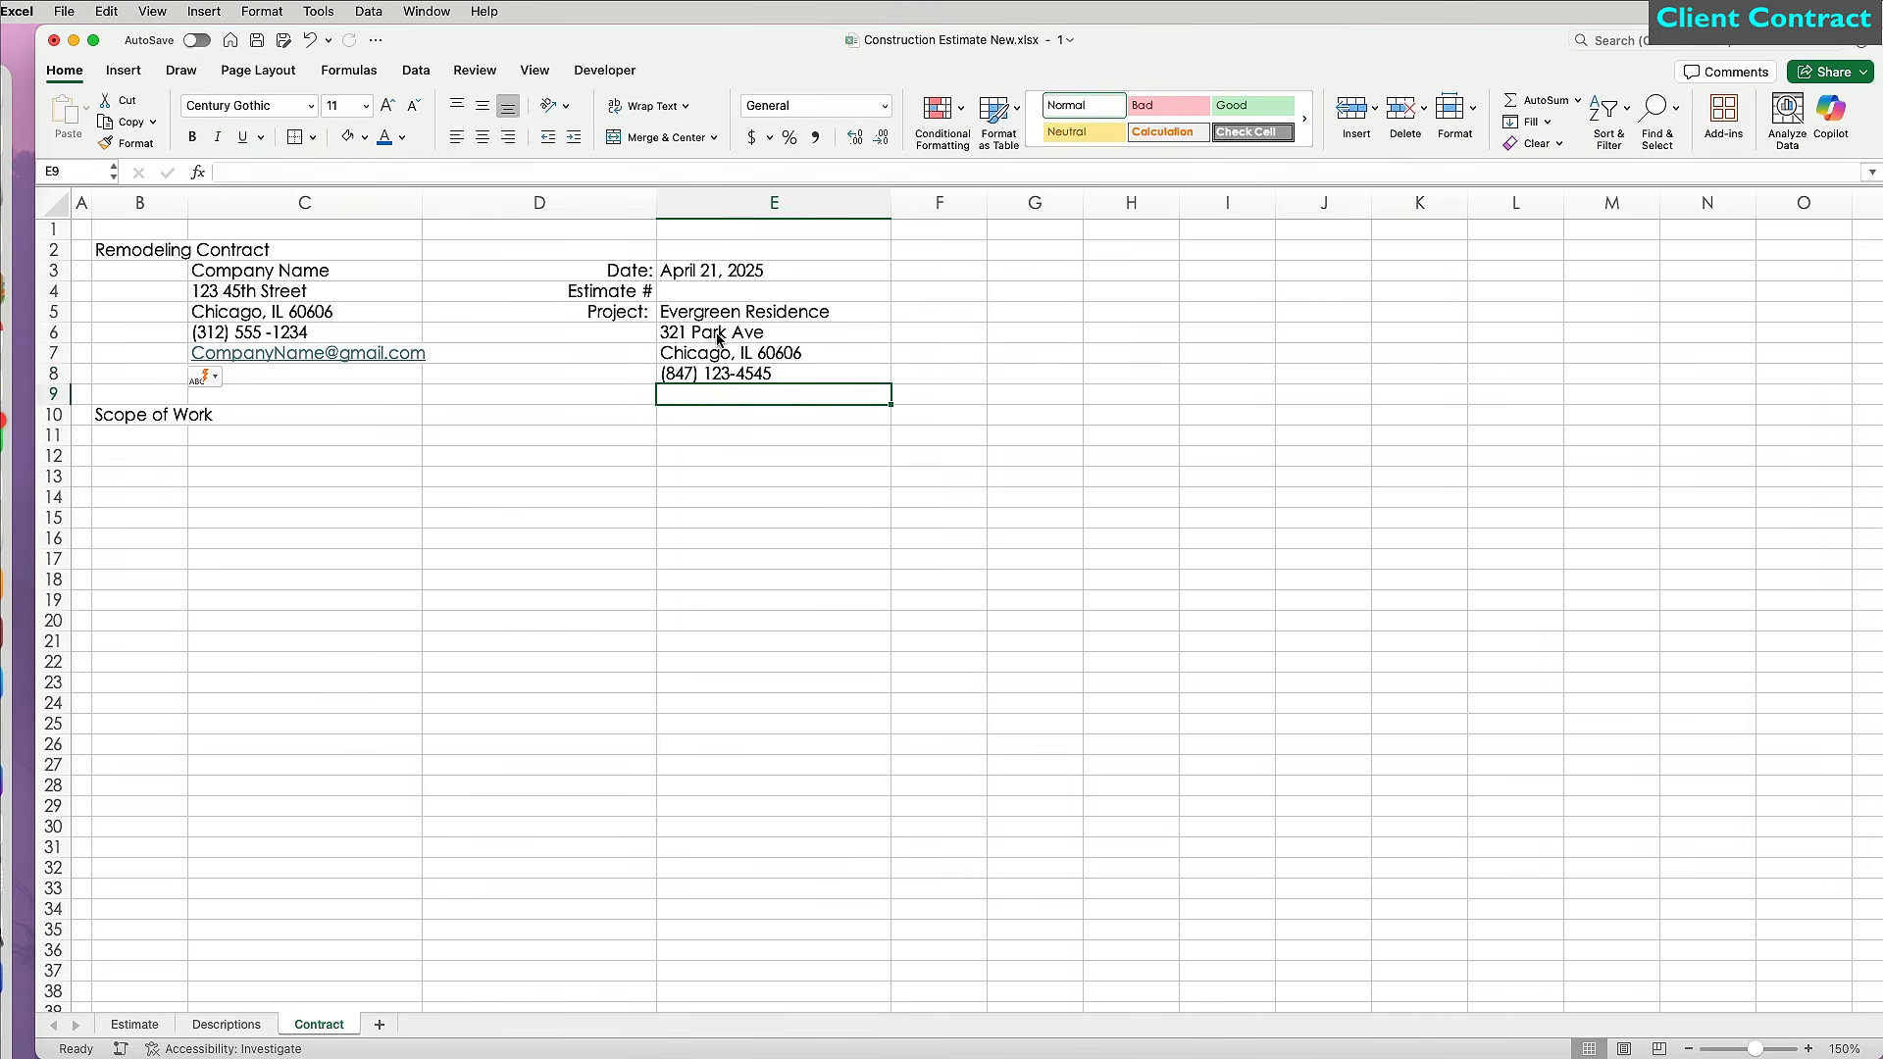
drag(147, 249, 776, 250)
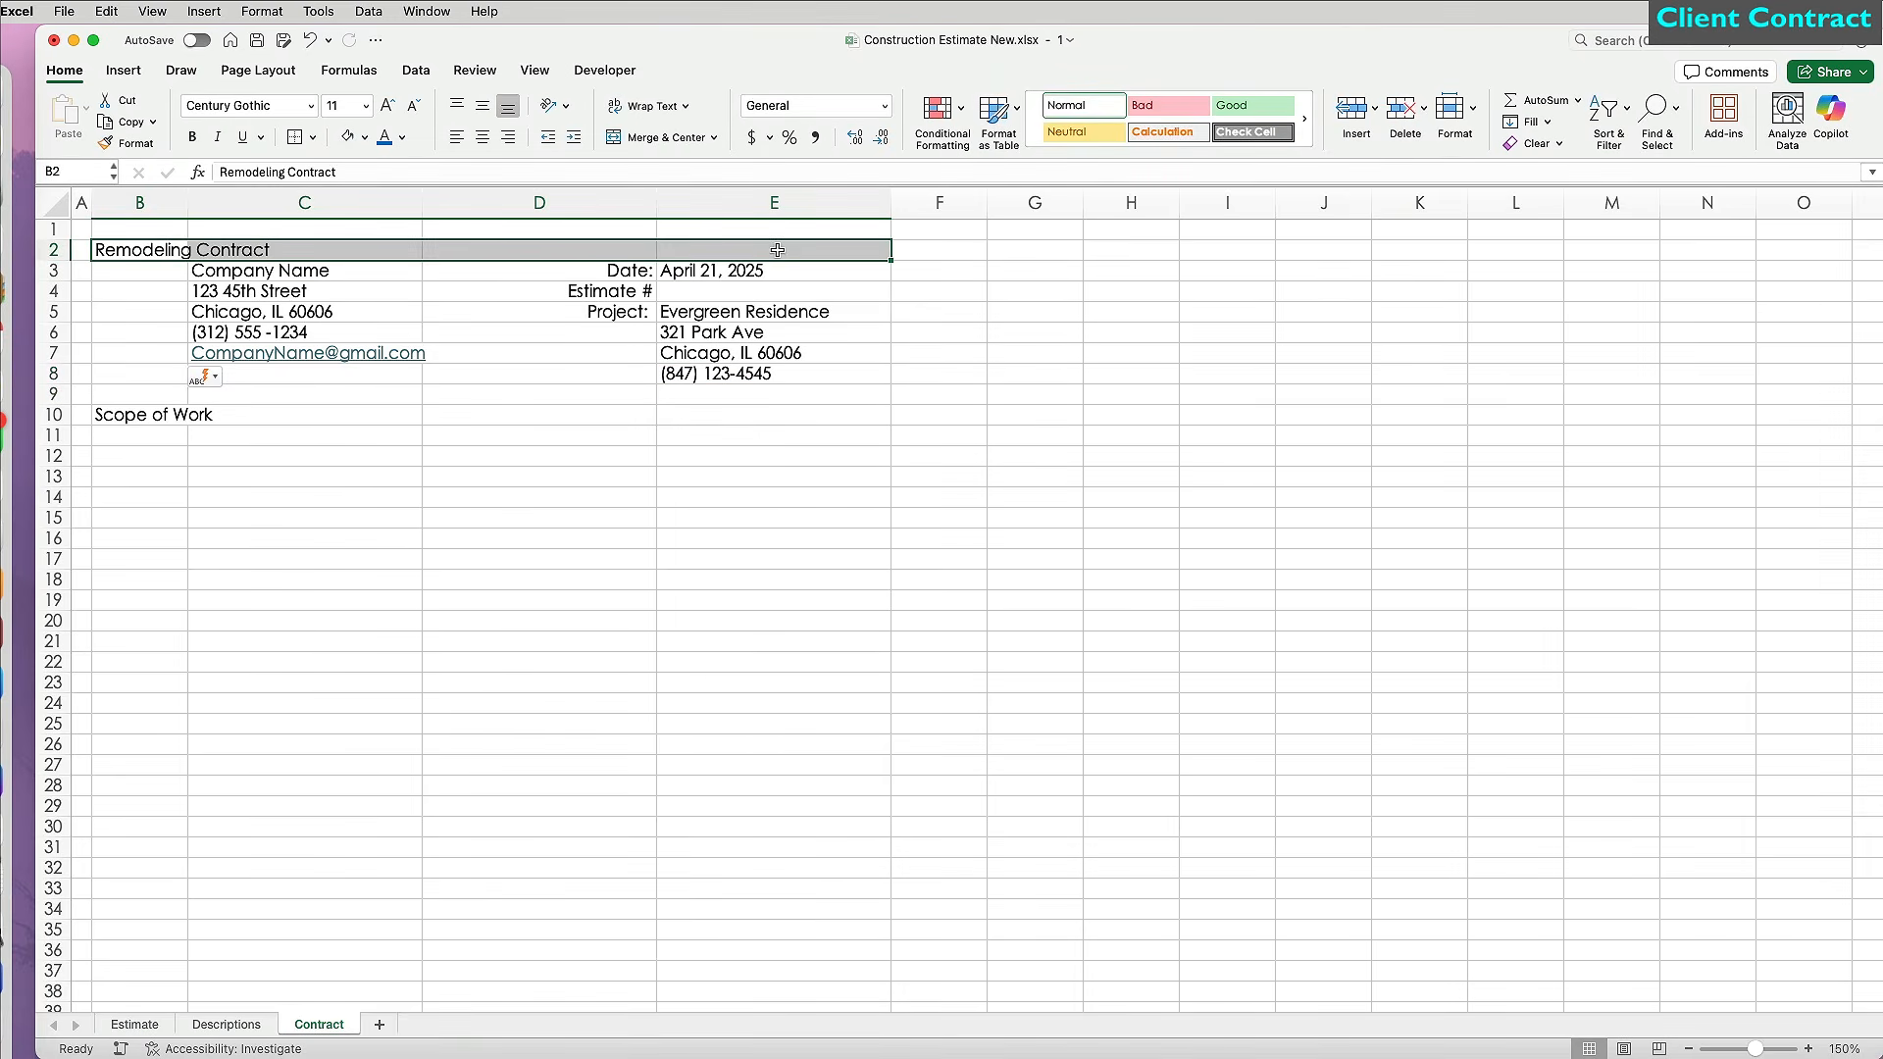
Make the title bold, merged and centred across B2:E2, with font size raised four steps.
click(201, 139)
click(482, 136)
click(661, 137)
click(390, 106)
click(390, 106)
click(391, 106)
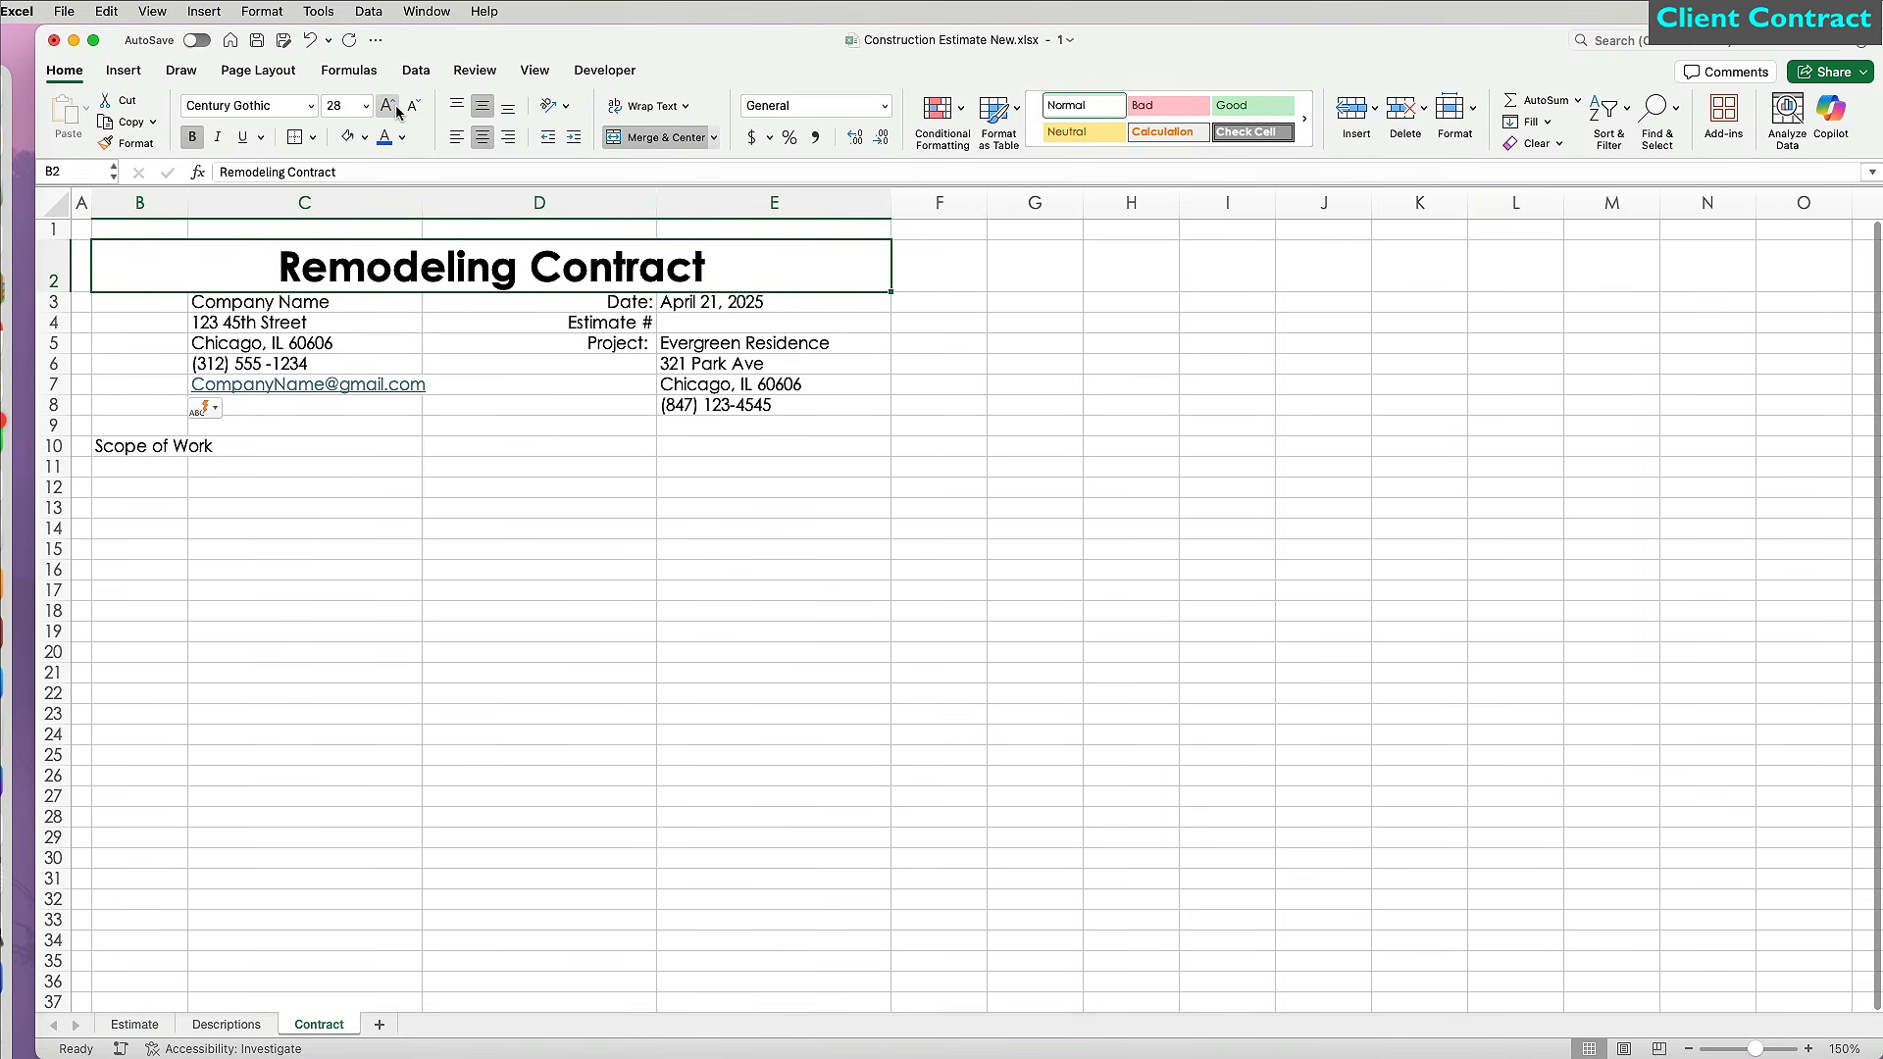
click(390, 106)
Fill the whole sheet white and give the title cell B2 a light blue fill.
click(57, 204)
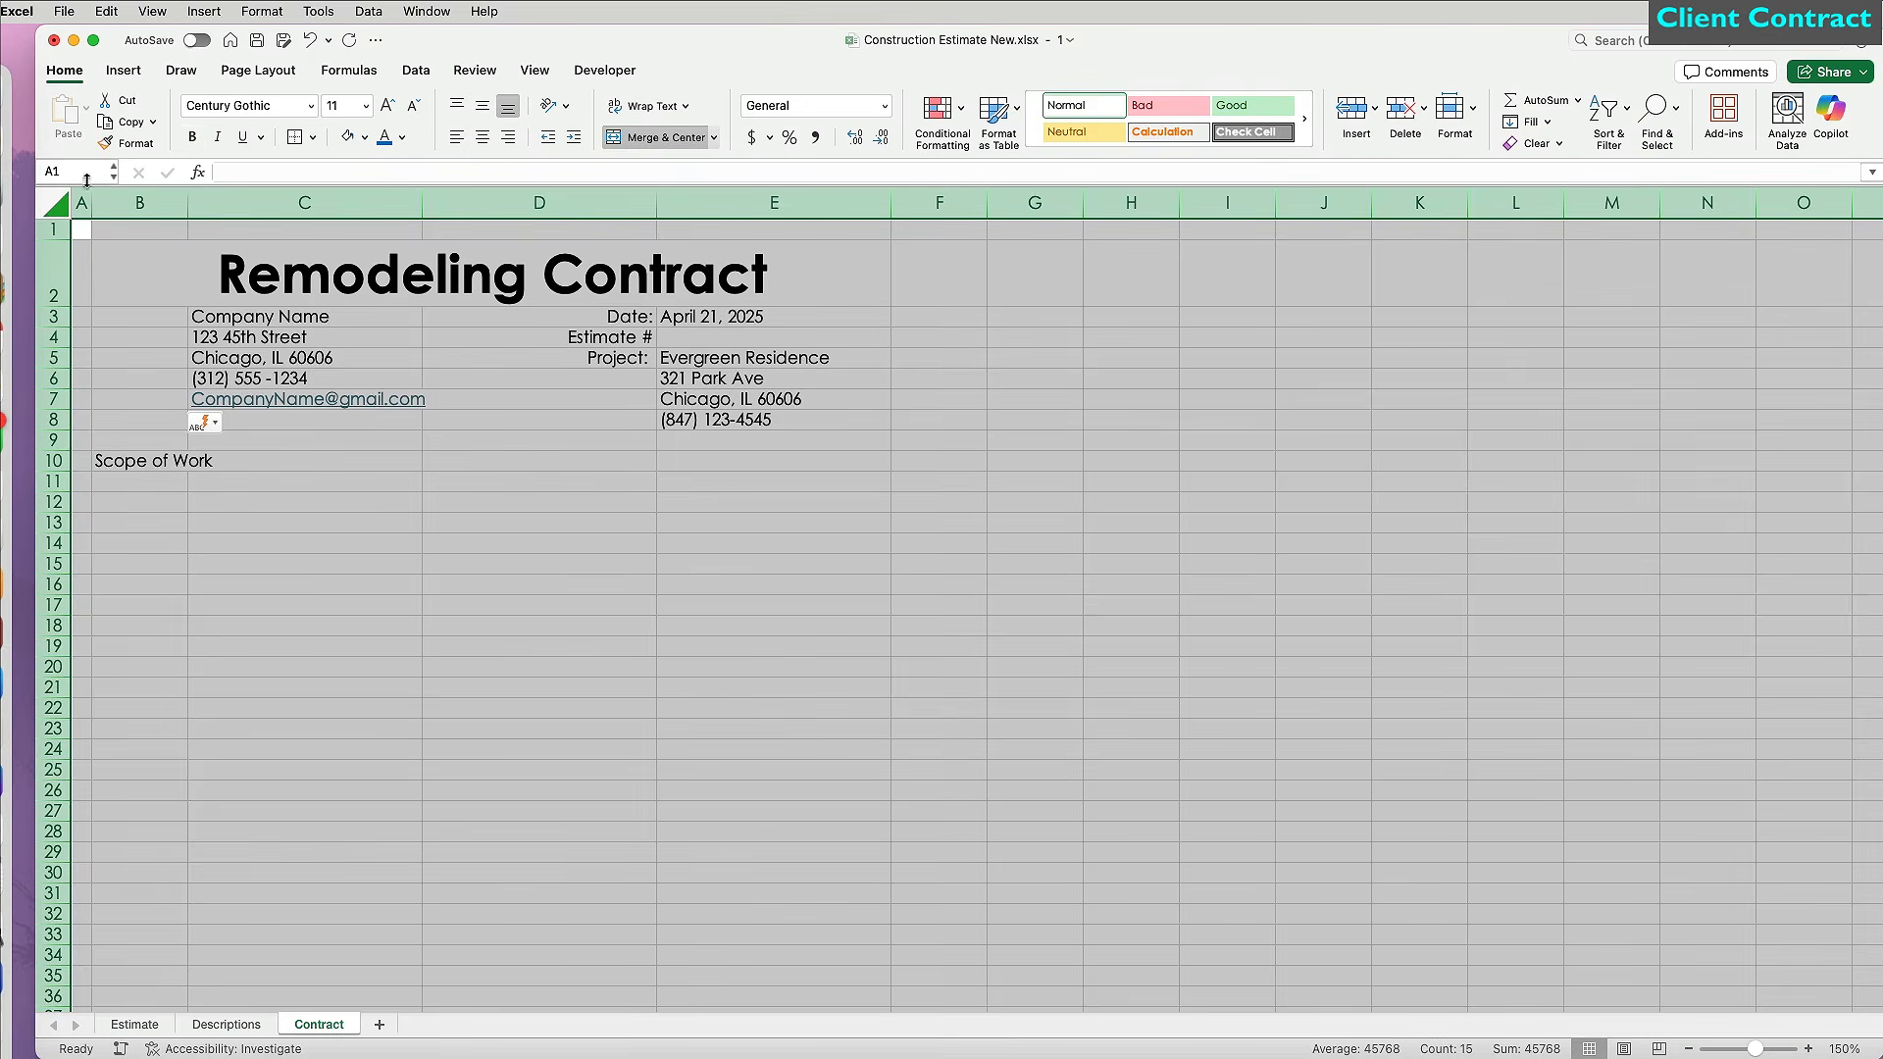
click(364, 139)
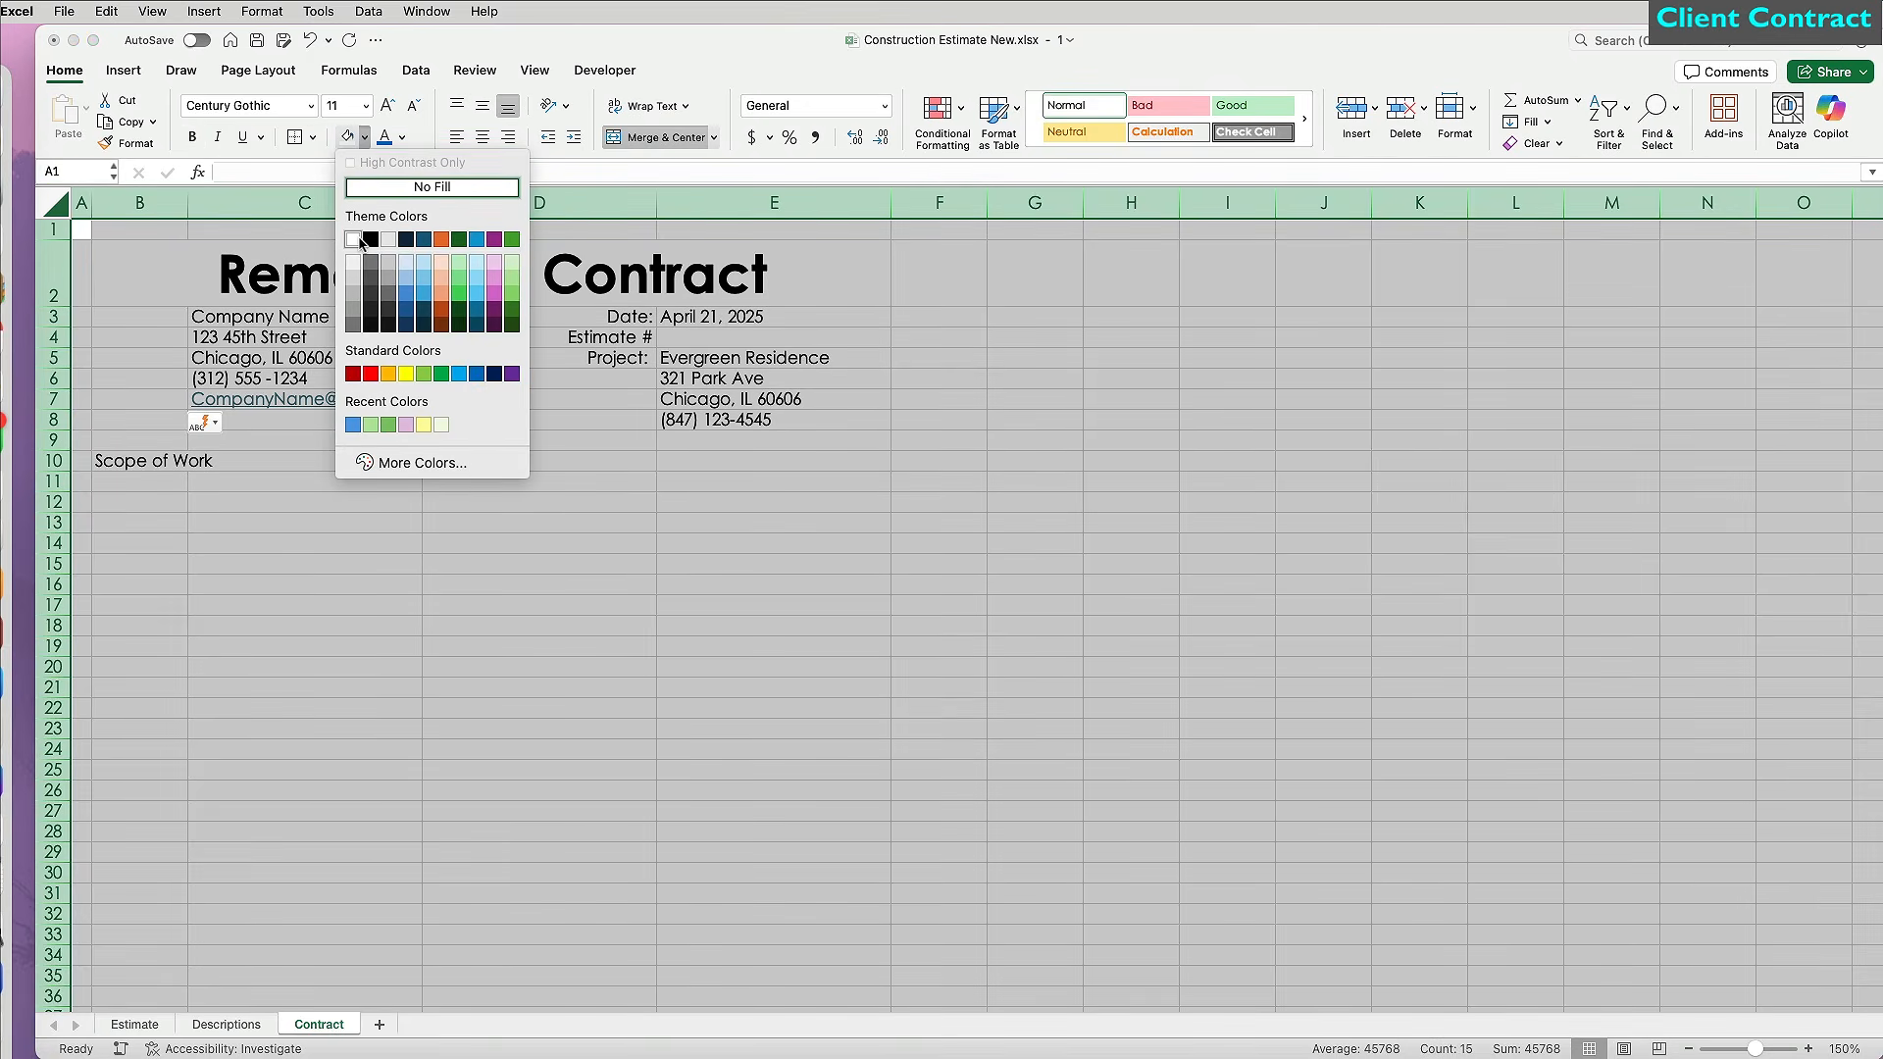
click(359, 242)
click(360, 247)
click(365, 138)
click(420, 263)
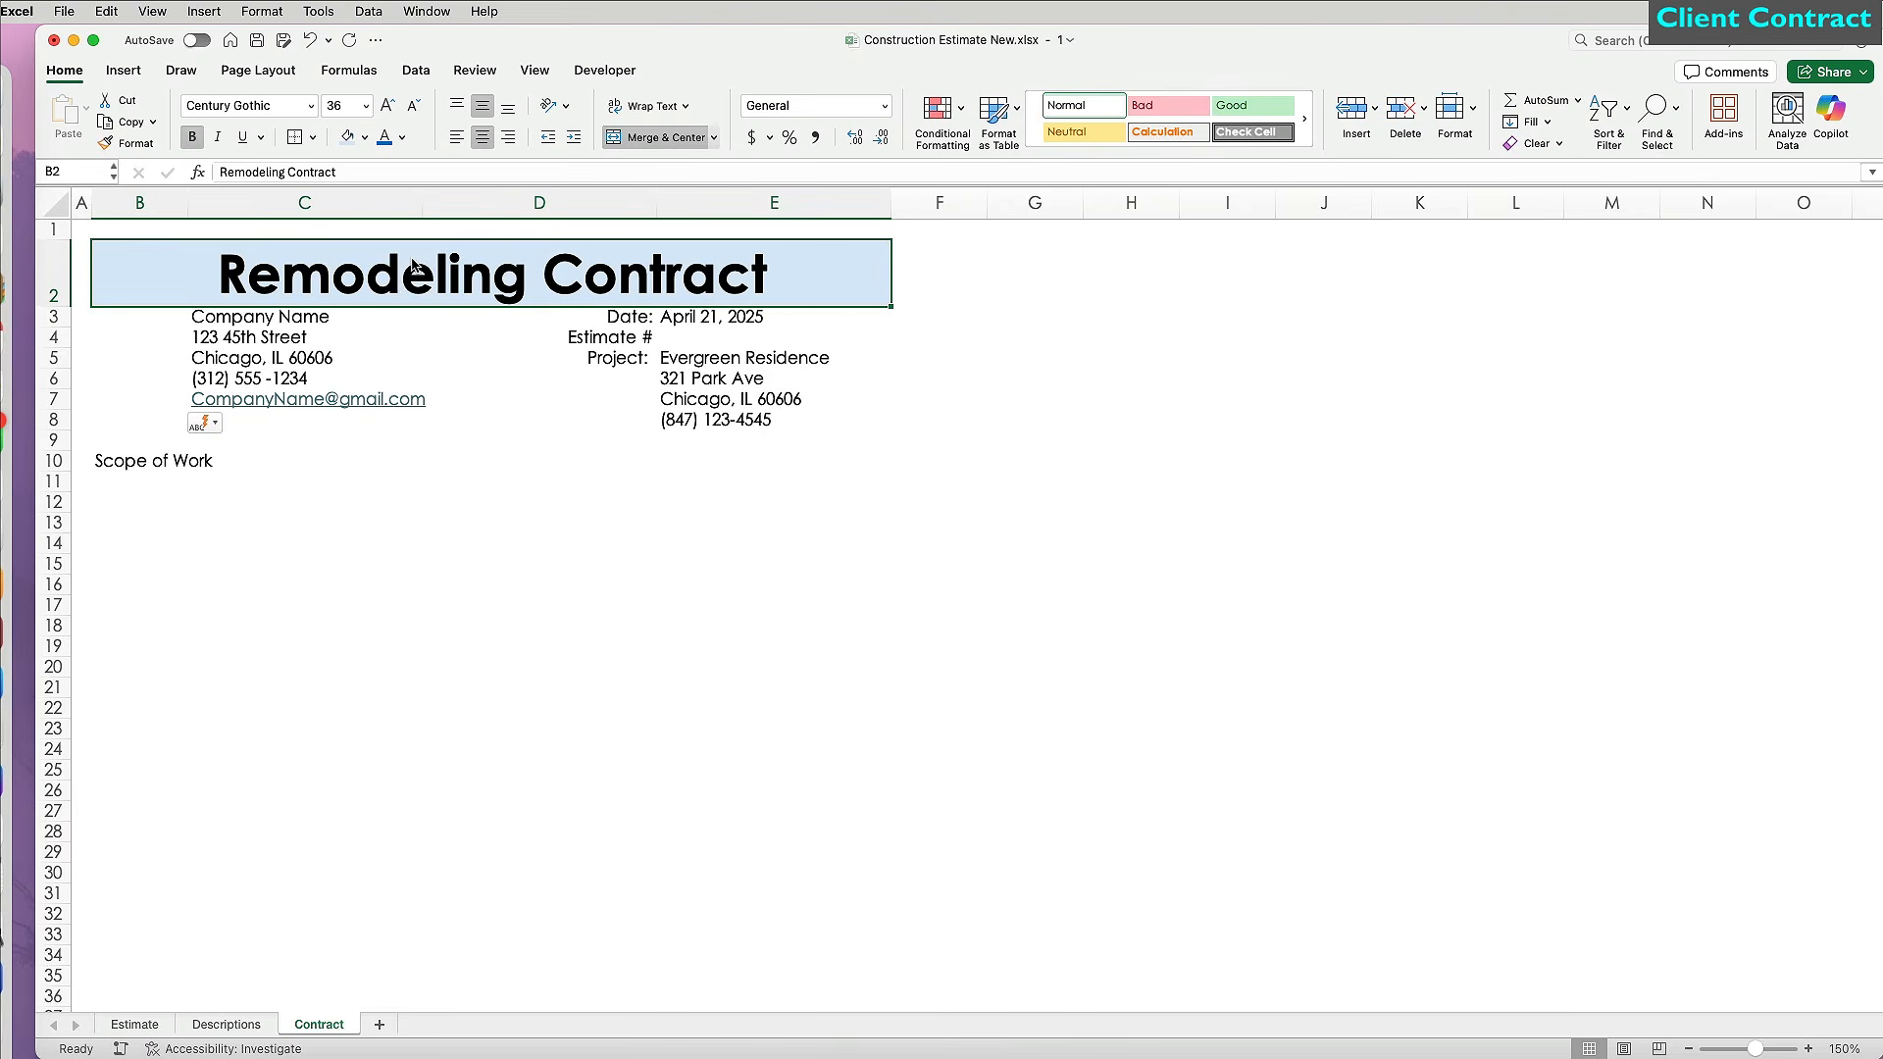
click(307, 543)
Start a formula in C3 that references the Estimate sheet.
click(241, 314)
text(=)
click(134, 1024)
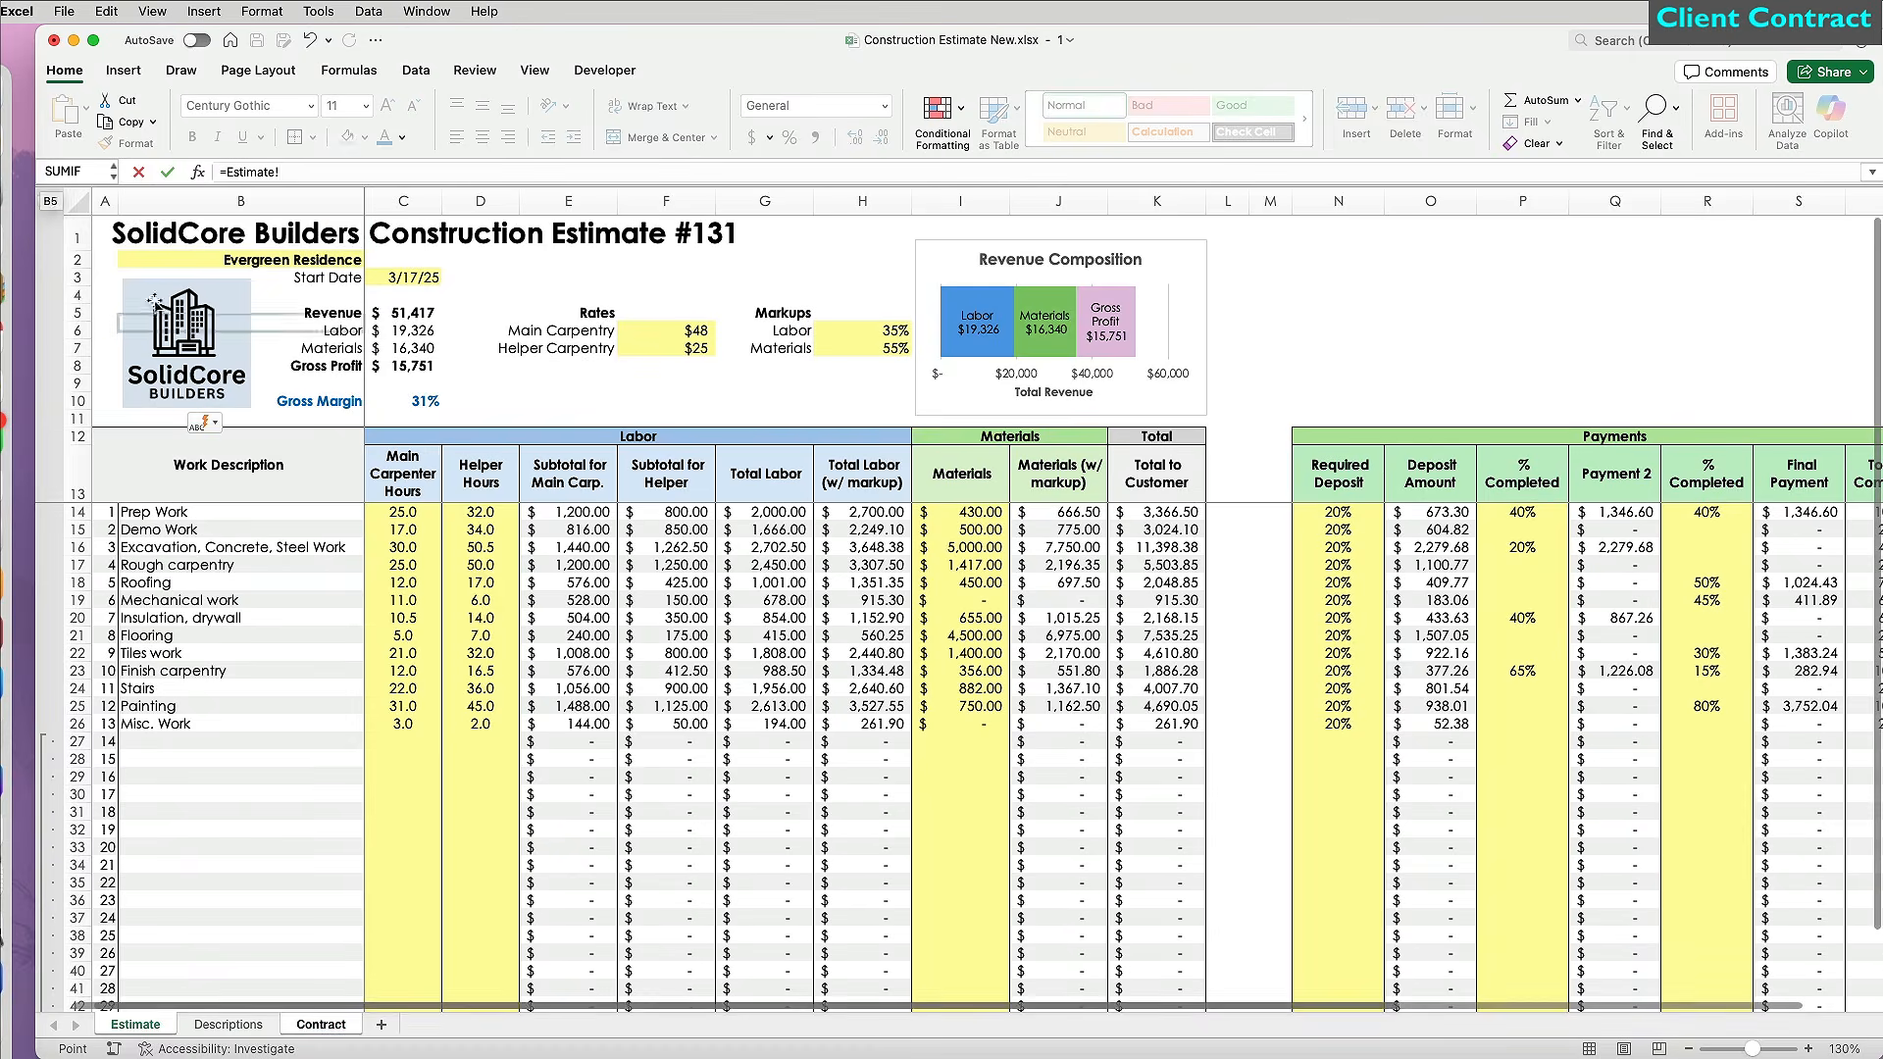
Link C3 to Estimate!B1, making it bold, larger, left-aligned and vertically centred, with column C autofit.
click(196, 218)
key(Return)
click(257, 319)
key(super+b)
click(387, 105)
click(387, 104)
click(388, 105)
click(388, 105)
click(387, 105)
drag(54, 344, 54, 364)
double_click(423, 203)
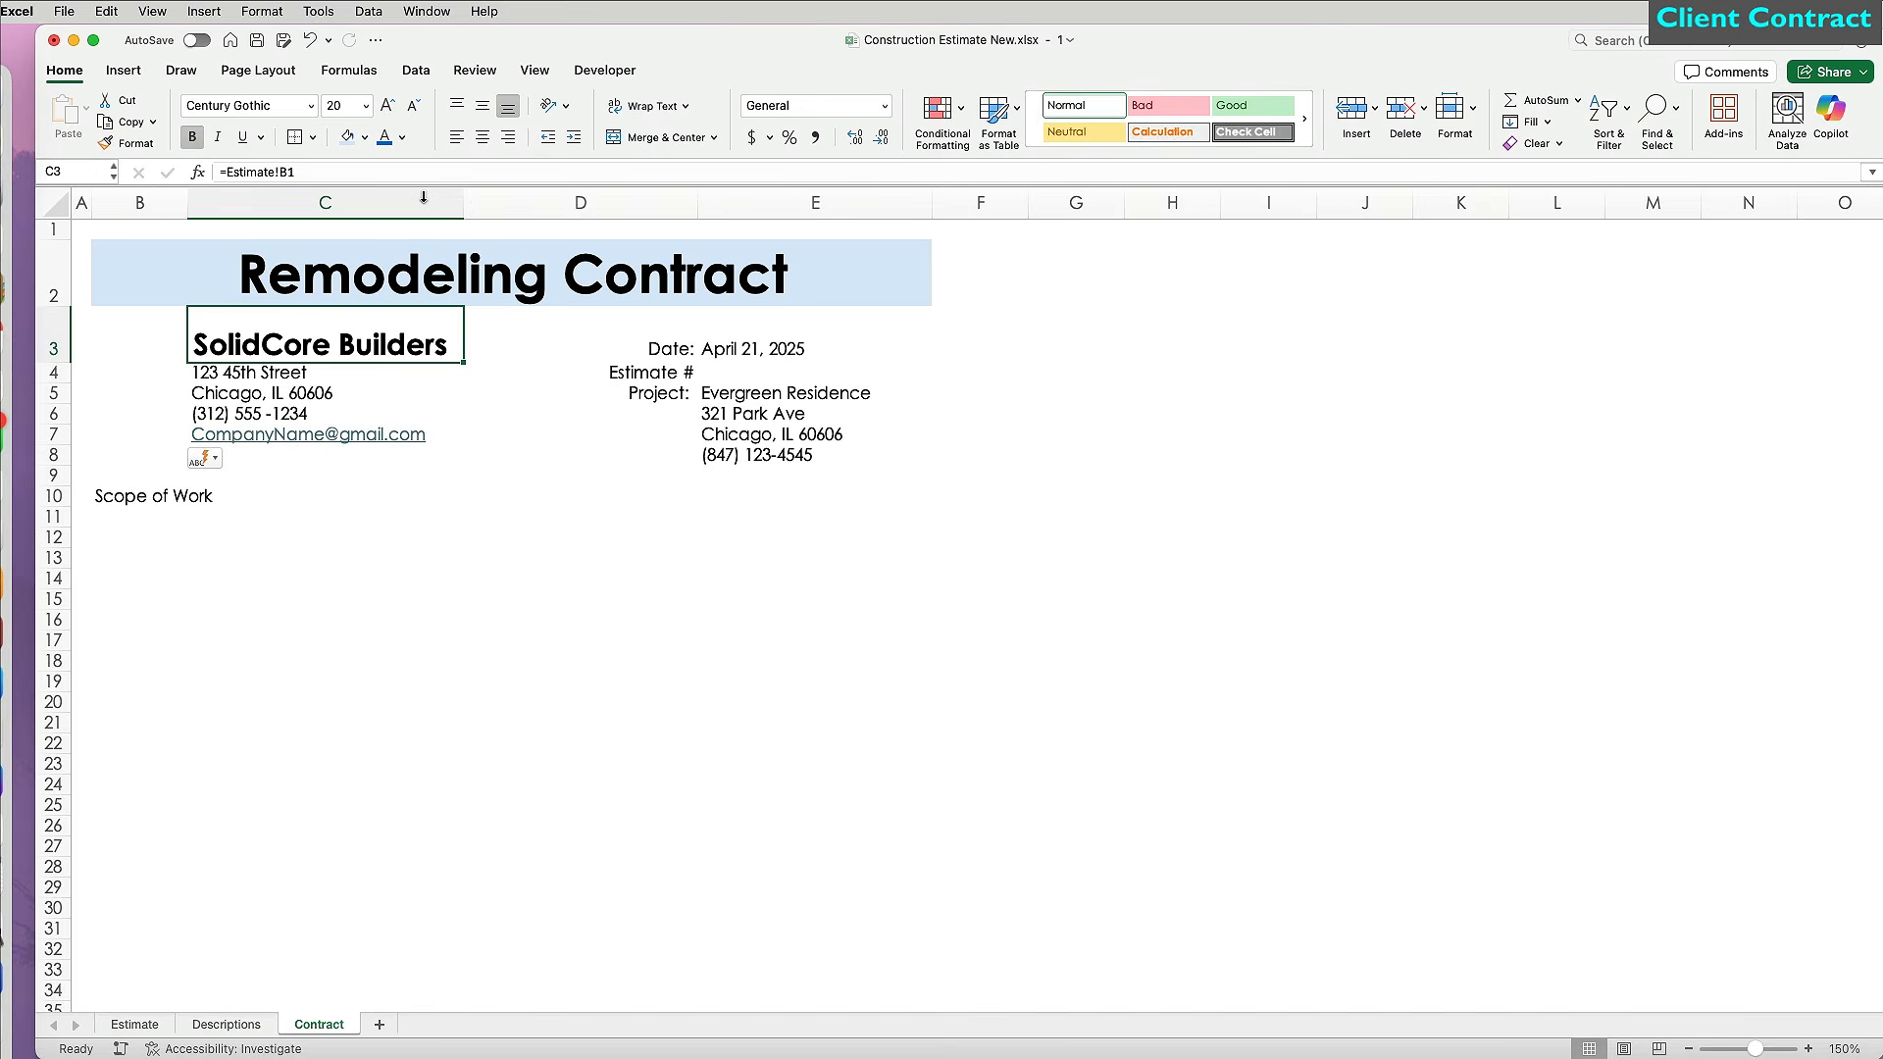
click(482, 105)
click(456, 137)
Make the D3:D5 labels bold blue and enter estimate number 131 in E4.
click(327, 520)
drag(659, 351, 672, 397)
key(ctrl+b)
click(578, 557)
click(546, 601)
click(740, 378)
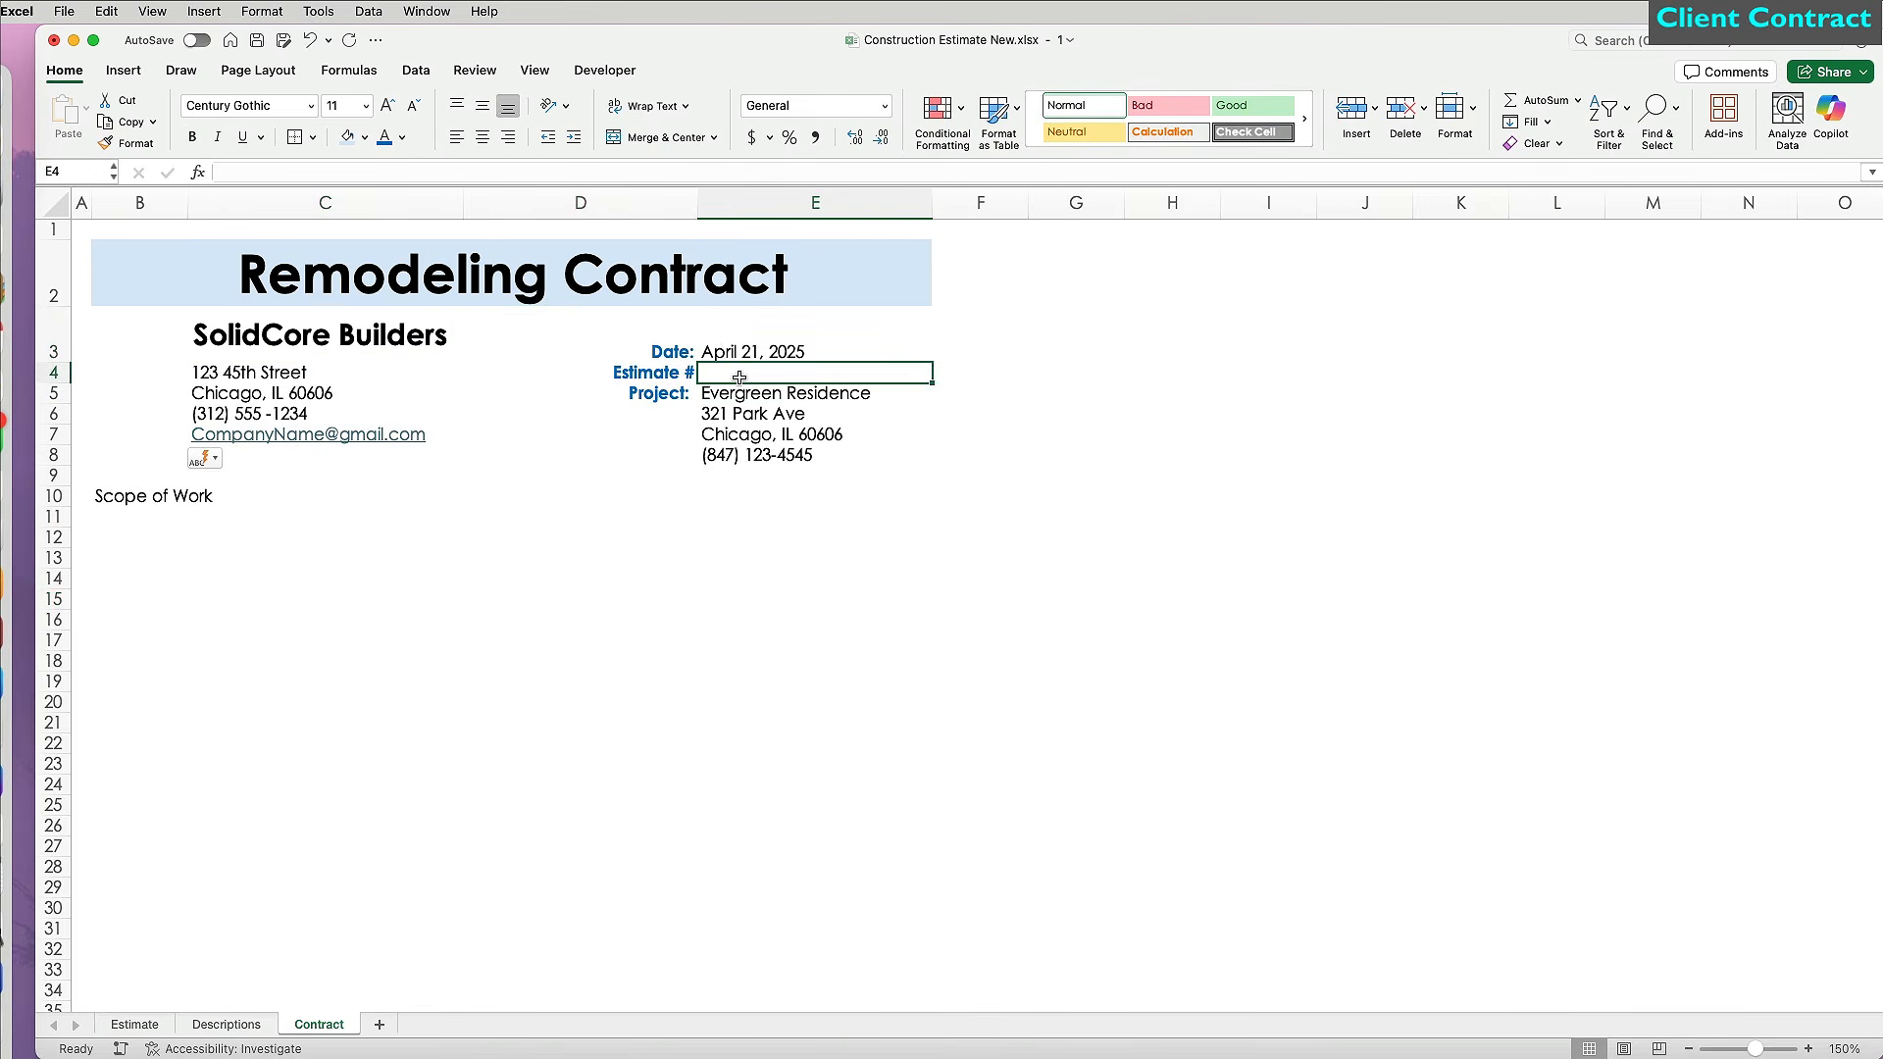
text(131)
key(Return)
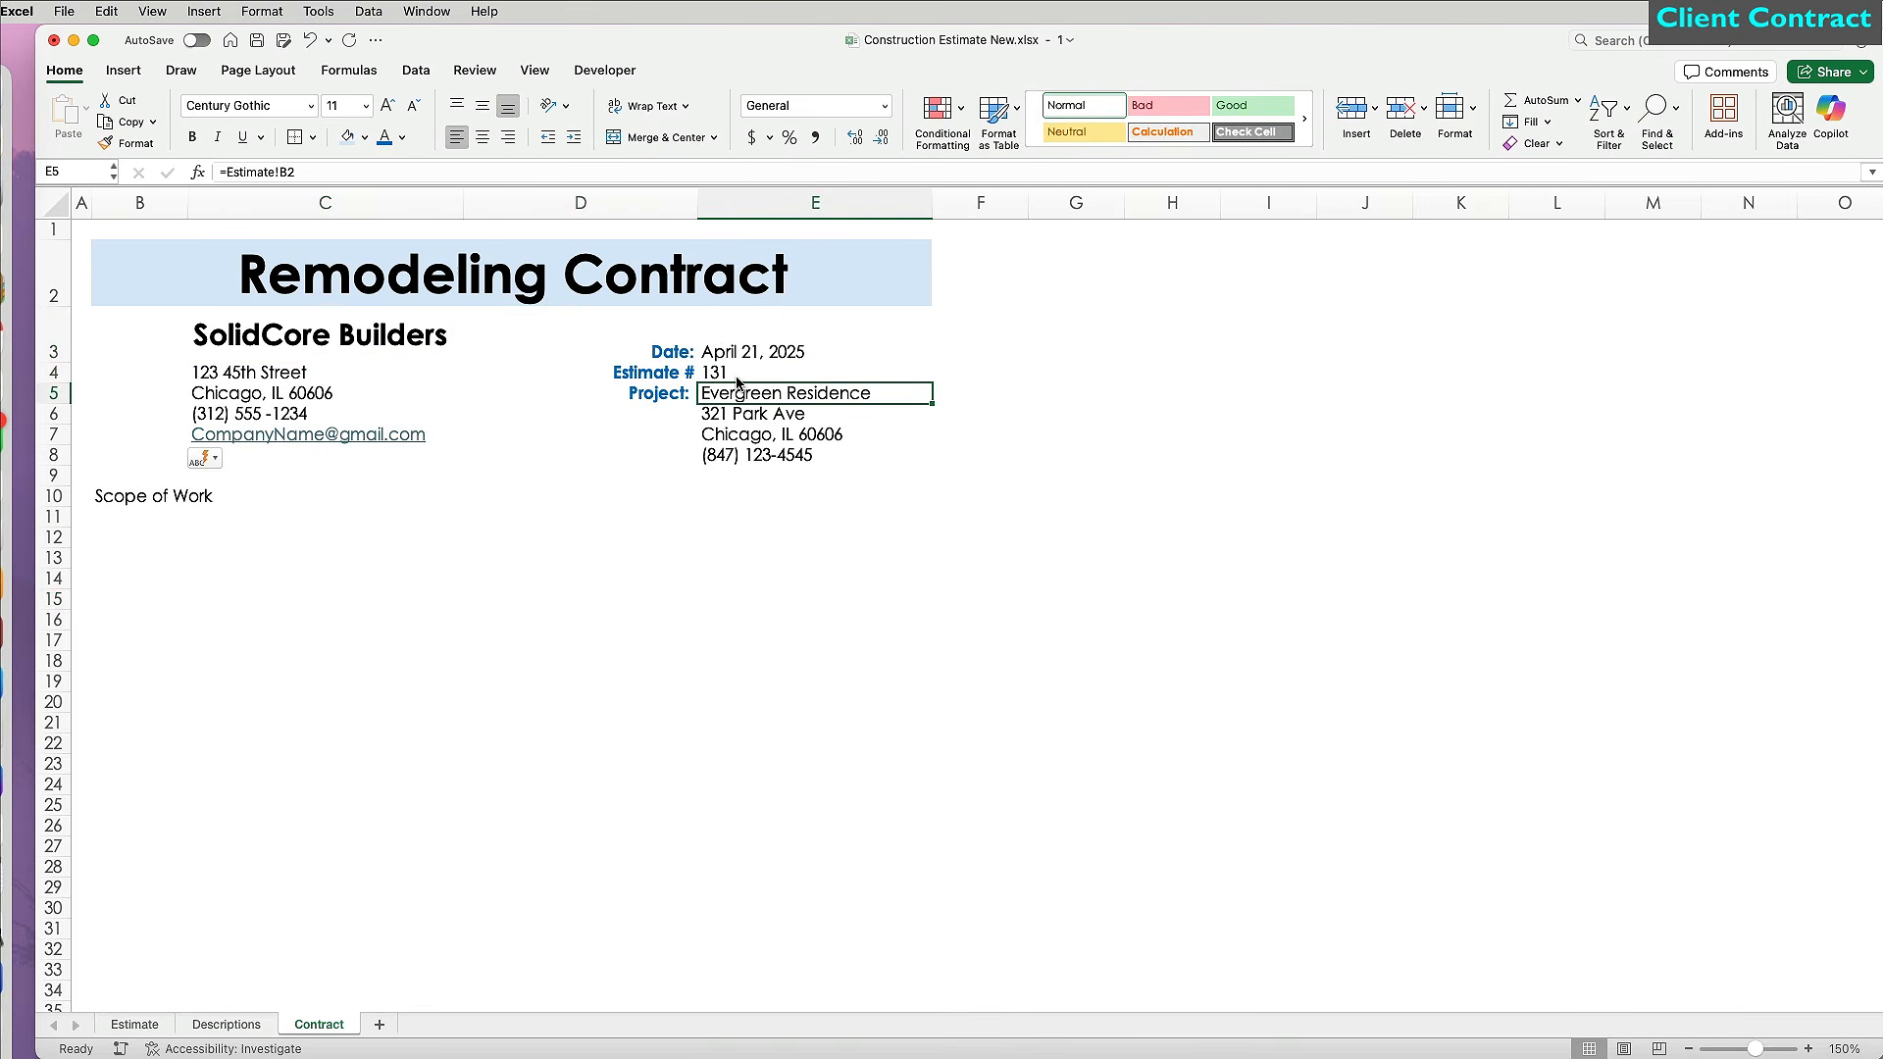
Increase the height of rows 4–9 and bold the Scope of Work heading.
click(149, 389)
mouse_move(54, 373)
mouse_down()
mouse_move(56, 490)
mouse_move(54, 376)
mouse_up()
click(56, 505)
mouse_move(56, 515)
mouse_down()
mouse_move(58, 404)
mouse_move(57, 535)
mouse_up()
click(106, 589)
click(108, 549)
key(super+b)
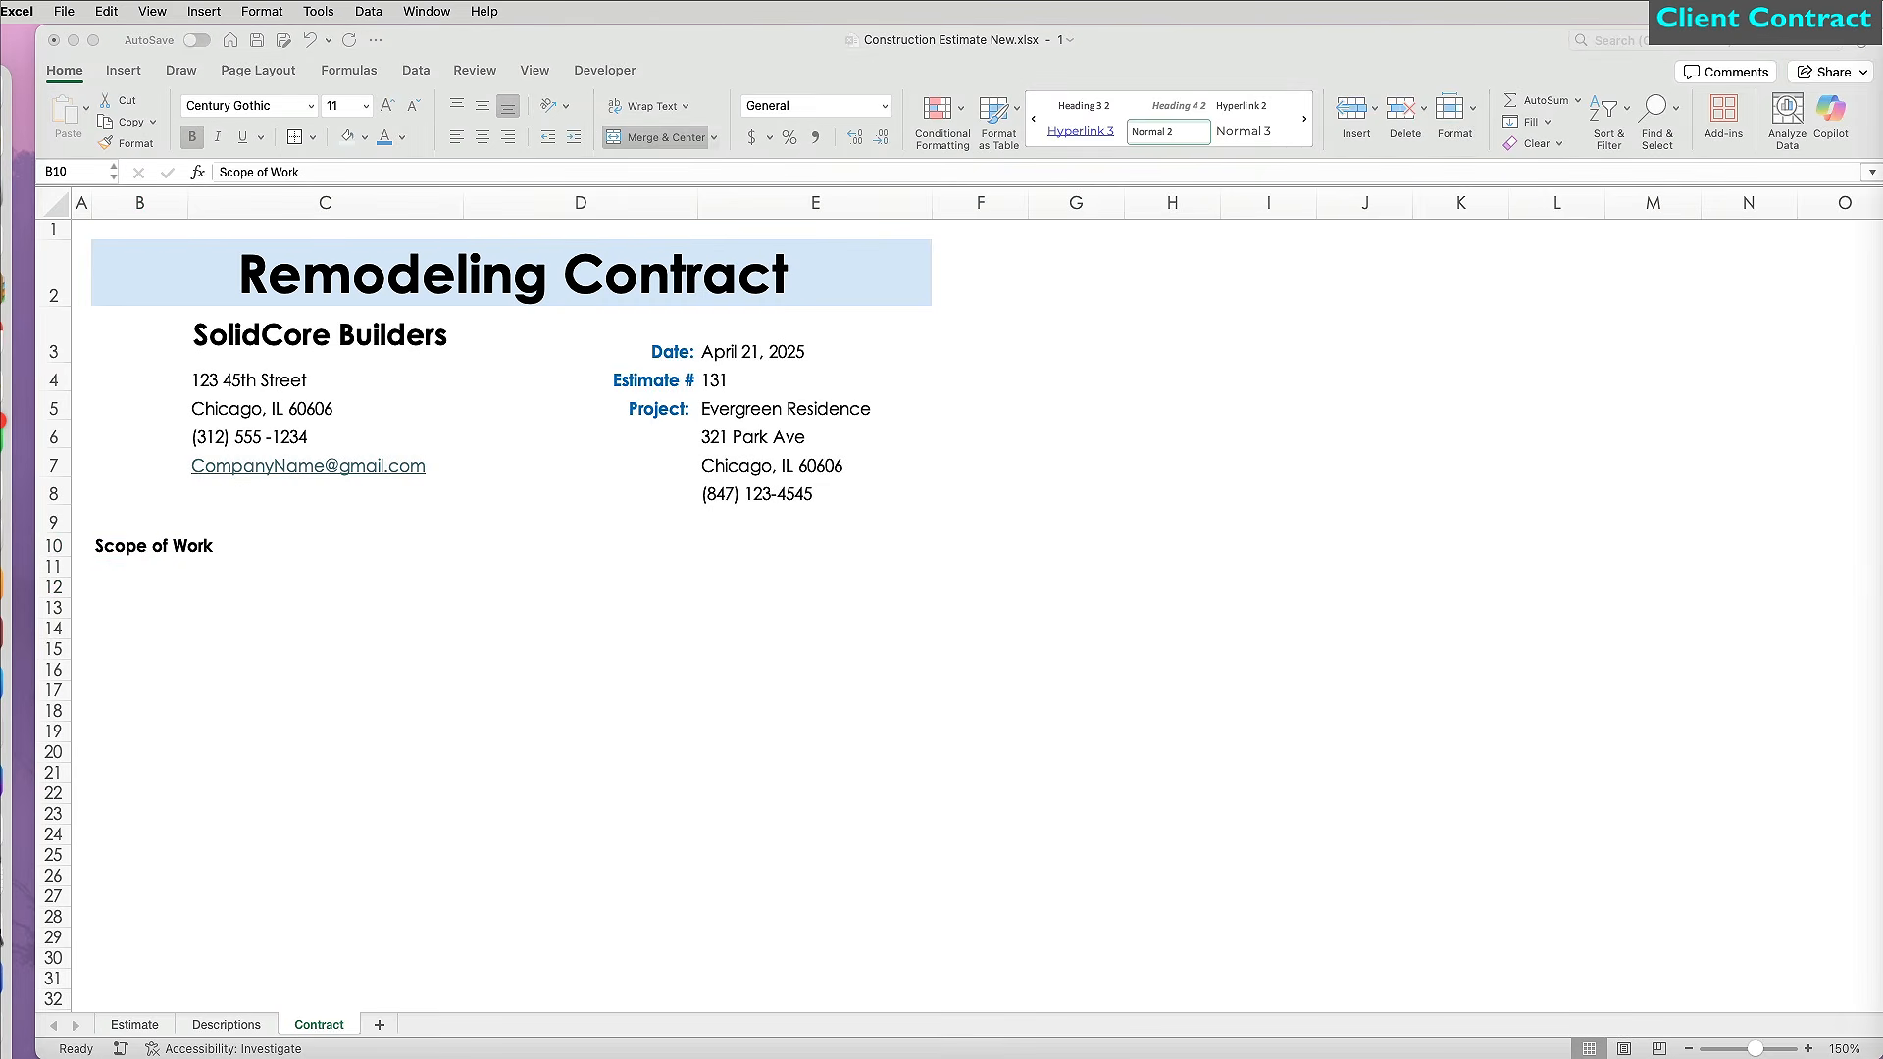
Enter the bold note 'Estimat of All Labor & Material Changes' merged and centred across D10:E10.
click(592, 533)
text(Estimat of All)
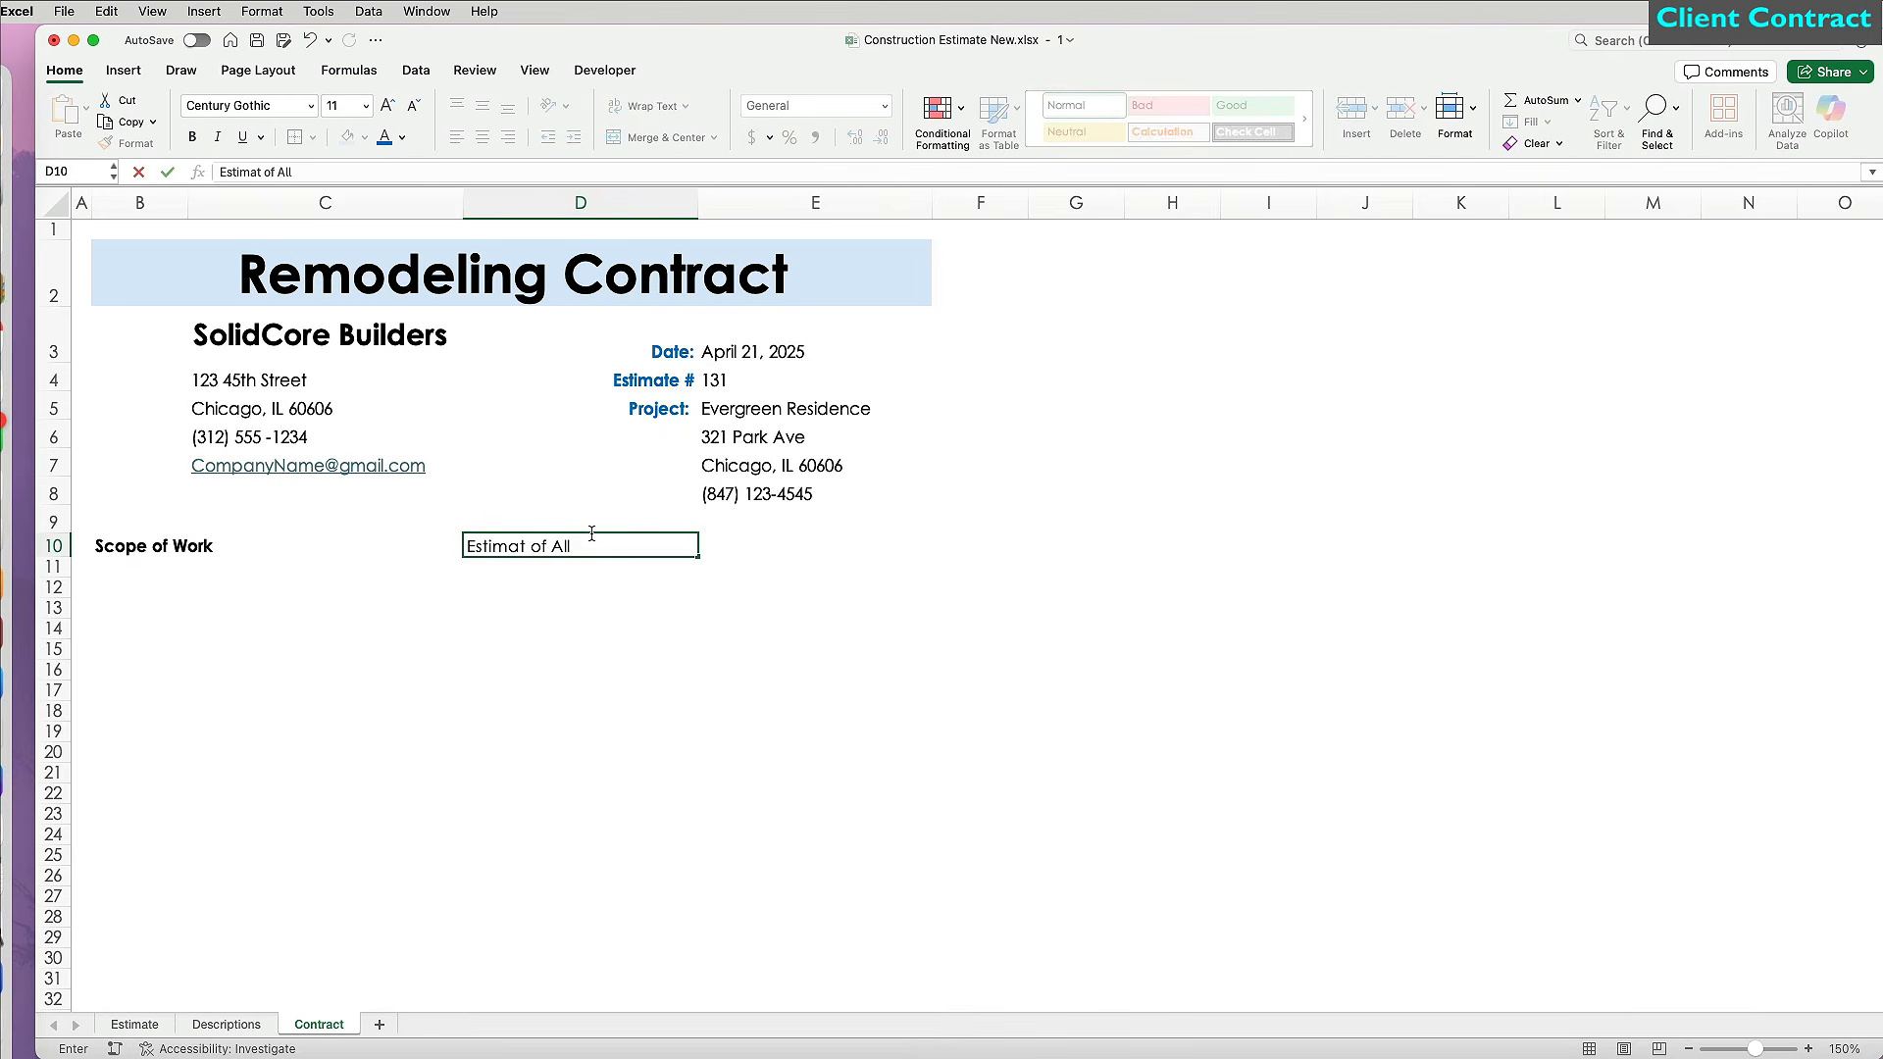
text( Labor & Material Changes)
drag(588, 545, 813, 545)
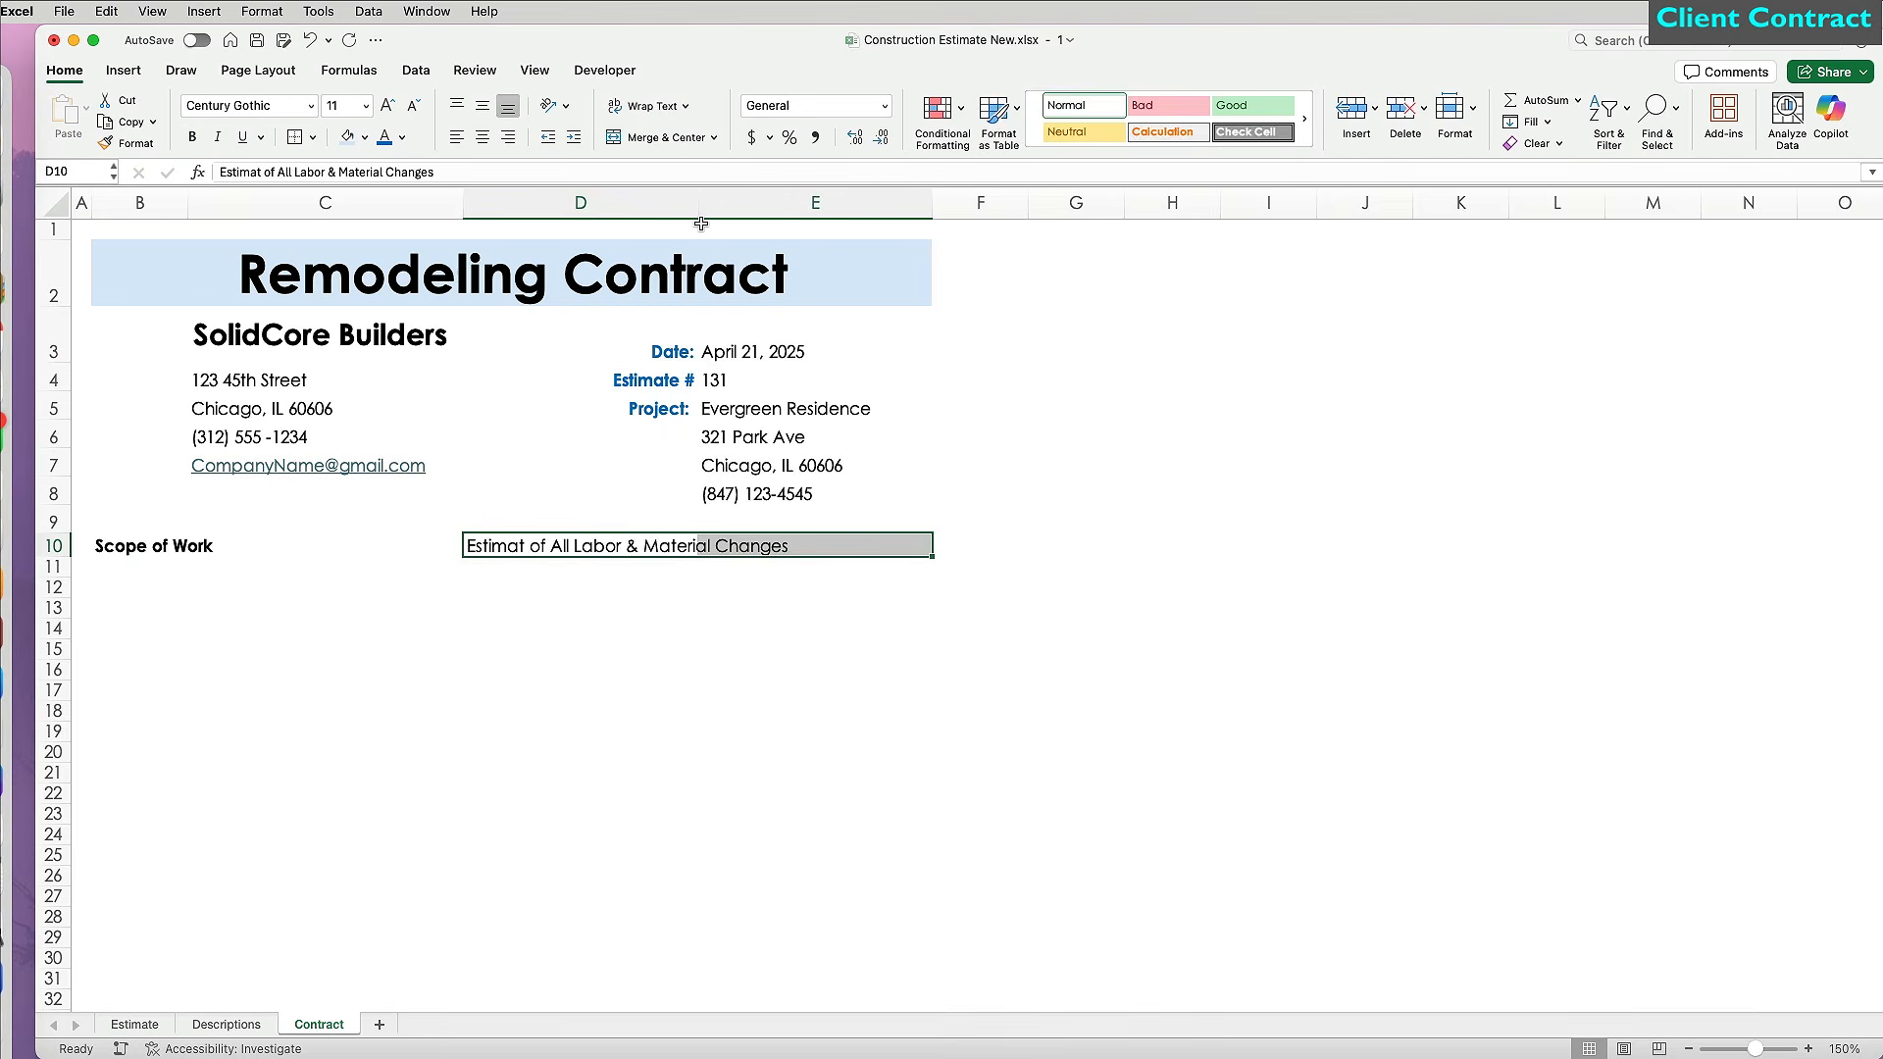
click(655, 137)
click(482, 106)
key(super+b)
Enlarge the Scope of Work heading and make row 10 a taller, vertically centred light blue band.
key(Left)
key(Left)
click(387, 106)
click(387, 106)
click(387, 106)
drag(61, 561, 62, 590)
click(53, 285)
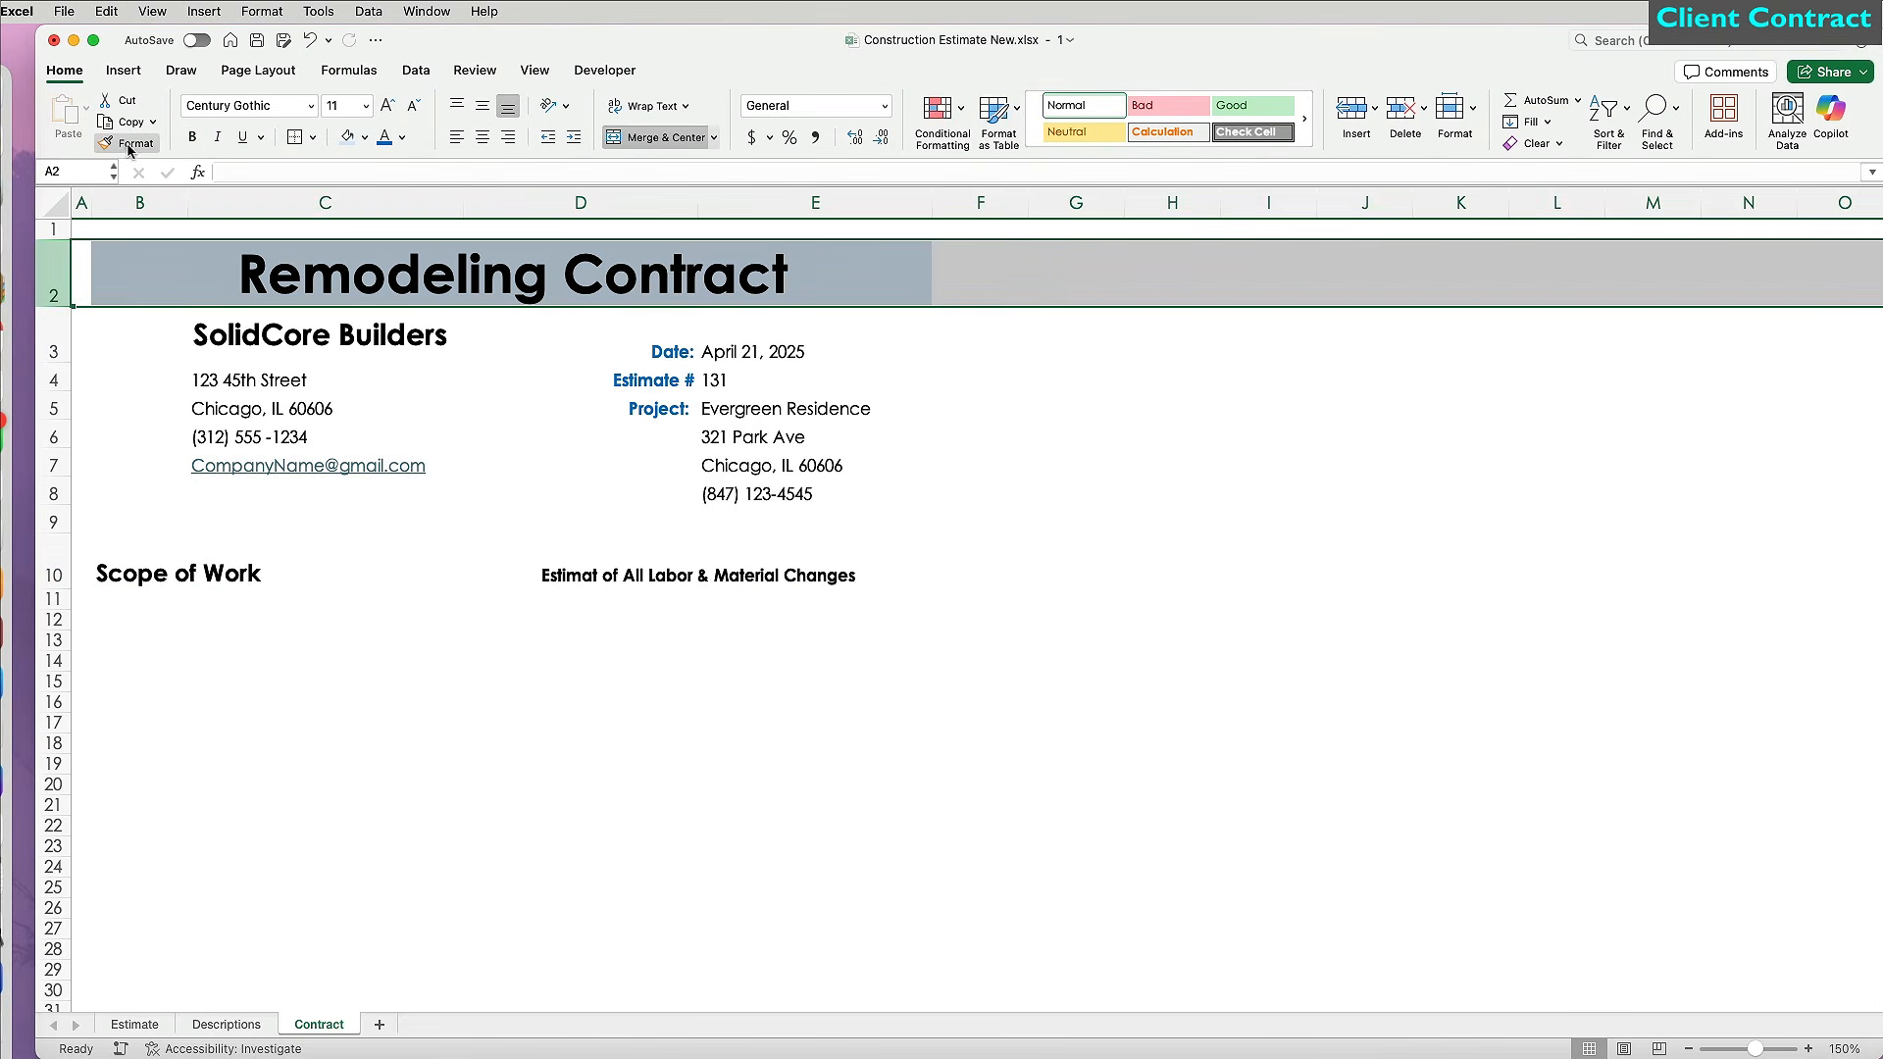
click(140, 575)
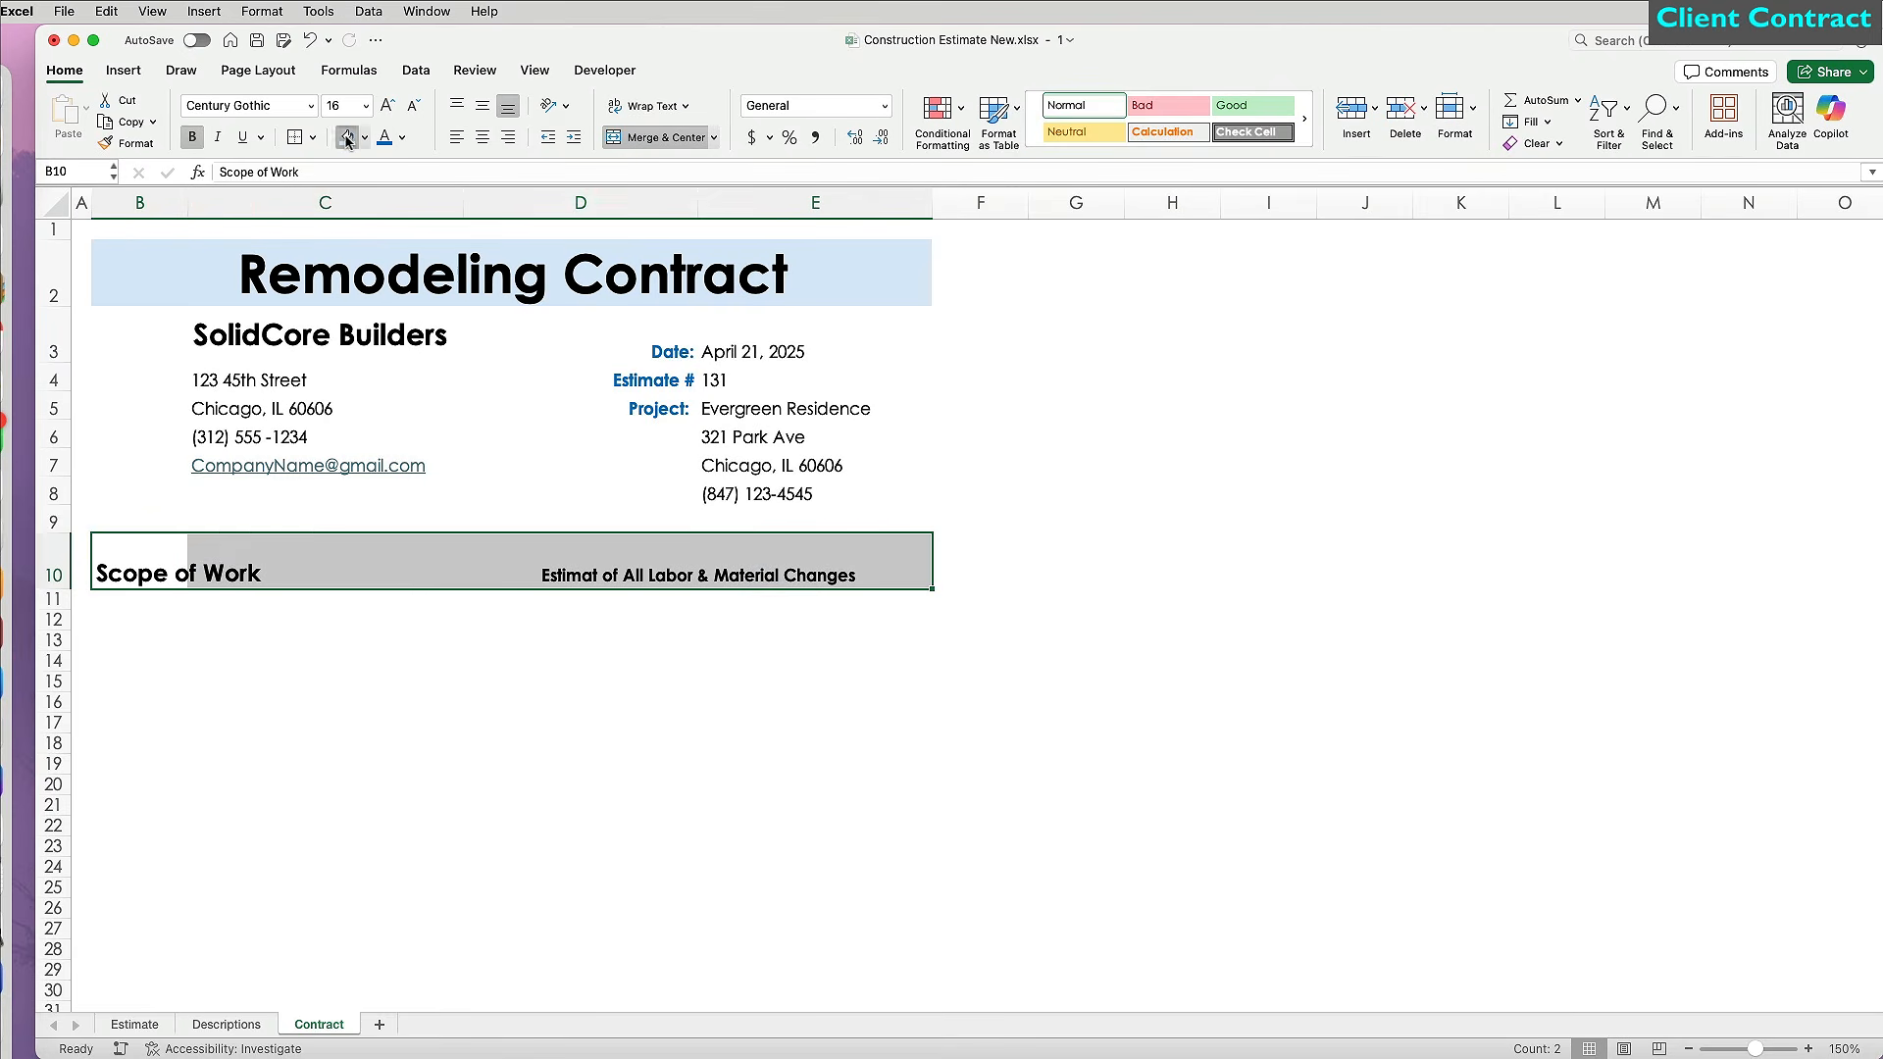
click(383, 659)
click(53, 564)
click(482, 105)
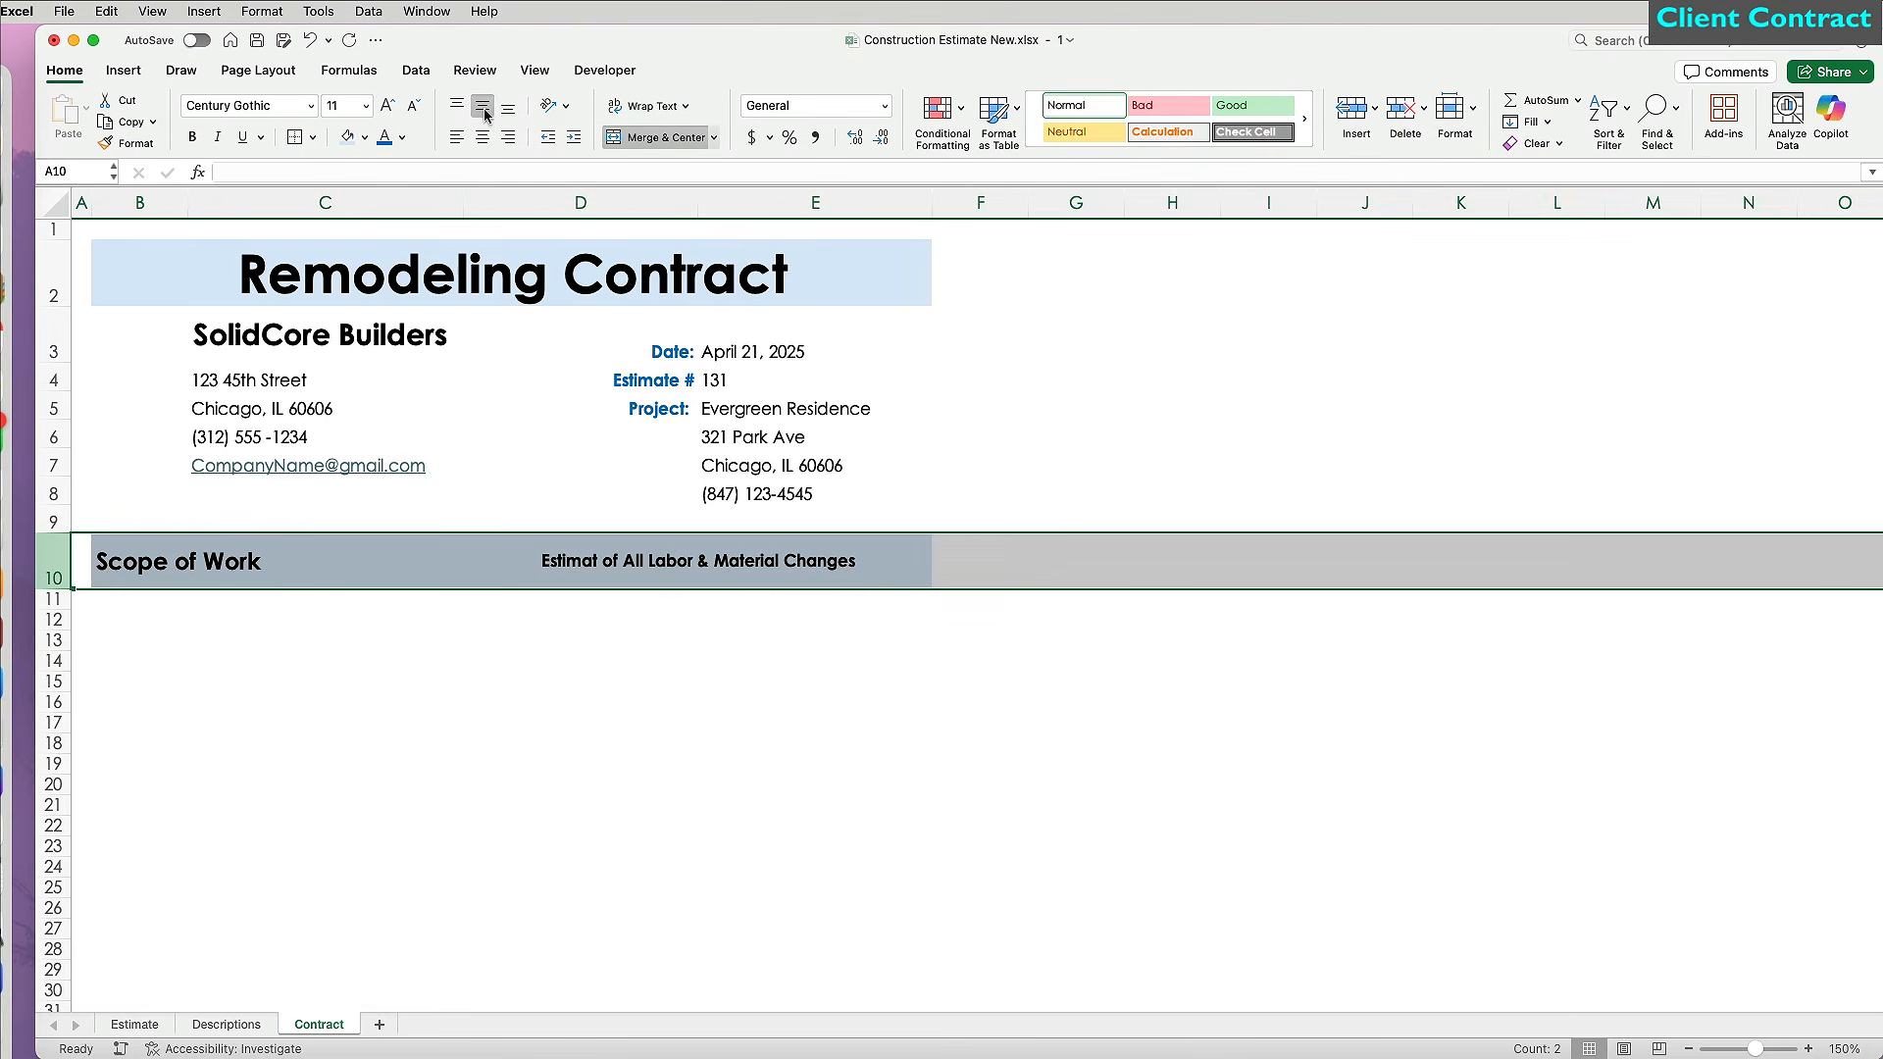
click(483, 681)
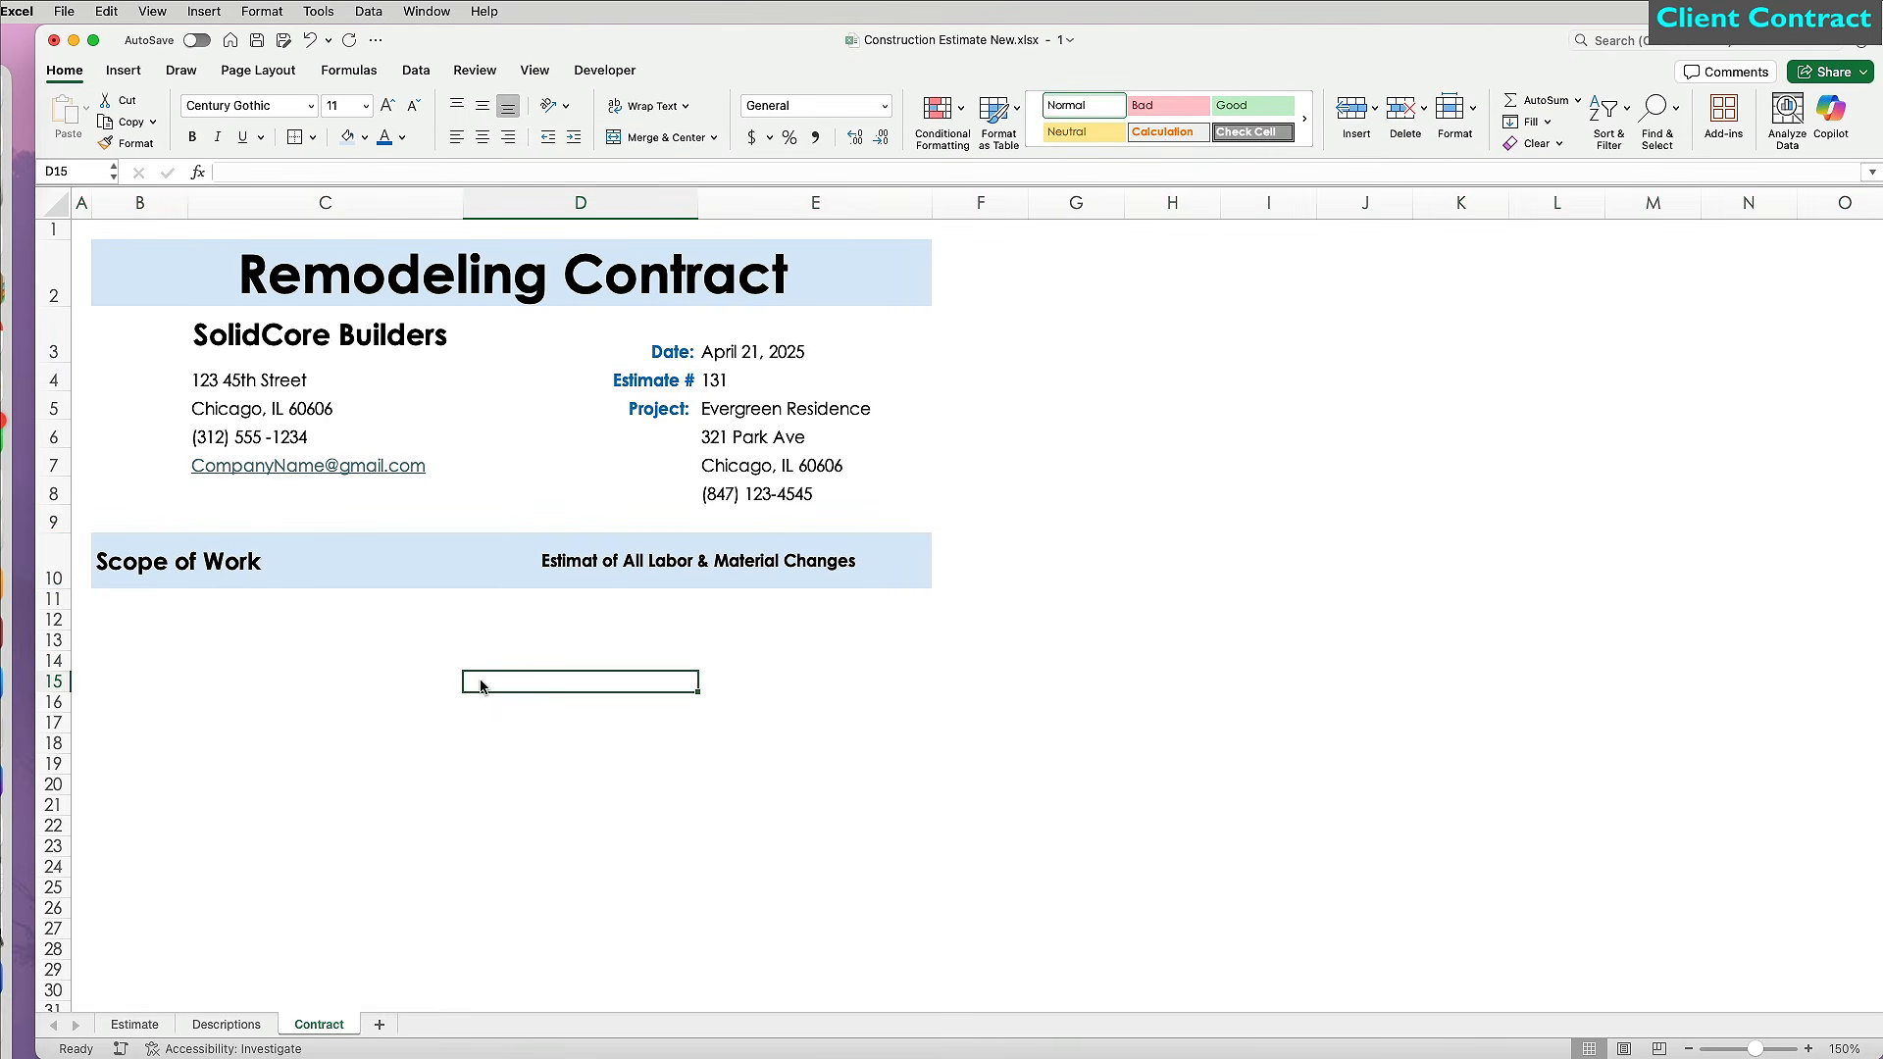
Copy the company logo from the Estimate sheet into column B, widening it to fit.
click(134, 1024)
key(super+c)
click(320, 1024)
key(super+v)
drag(283, 836, 186, 321)
drag(188, 202, 267, 197)
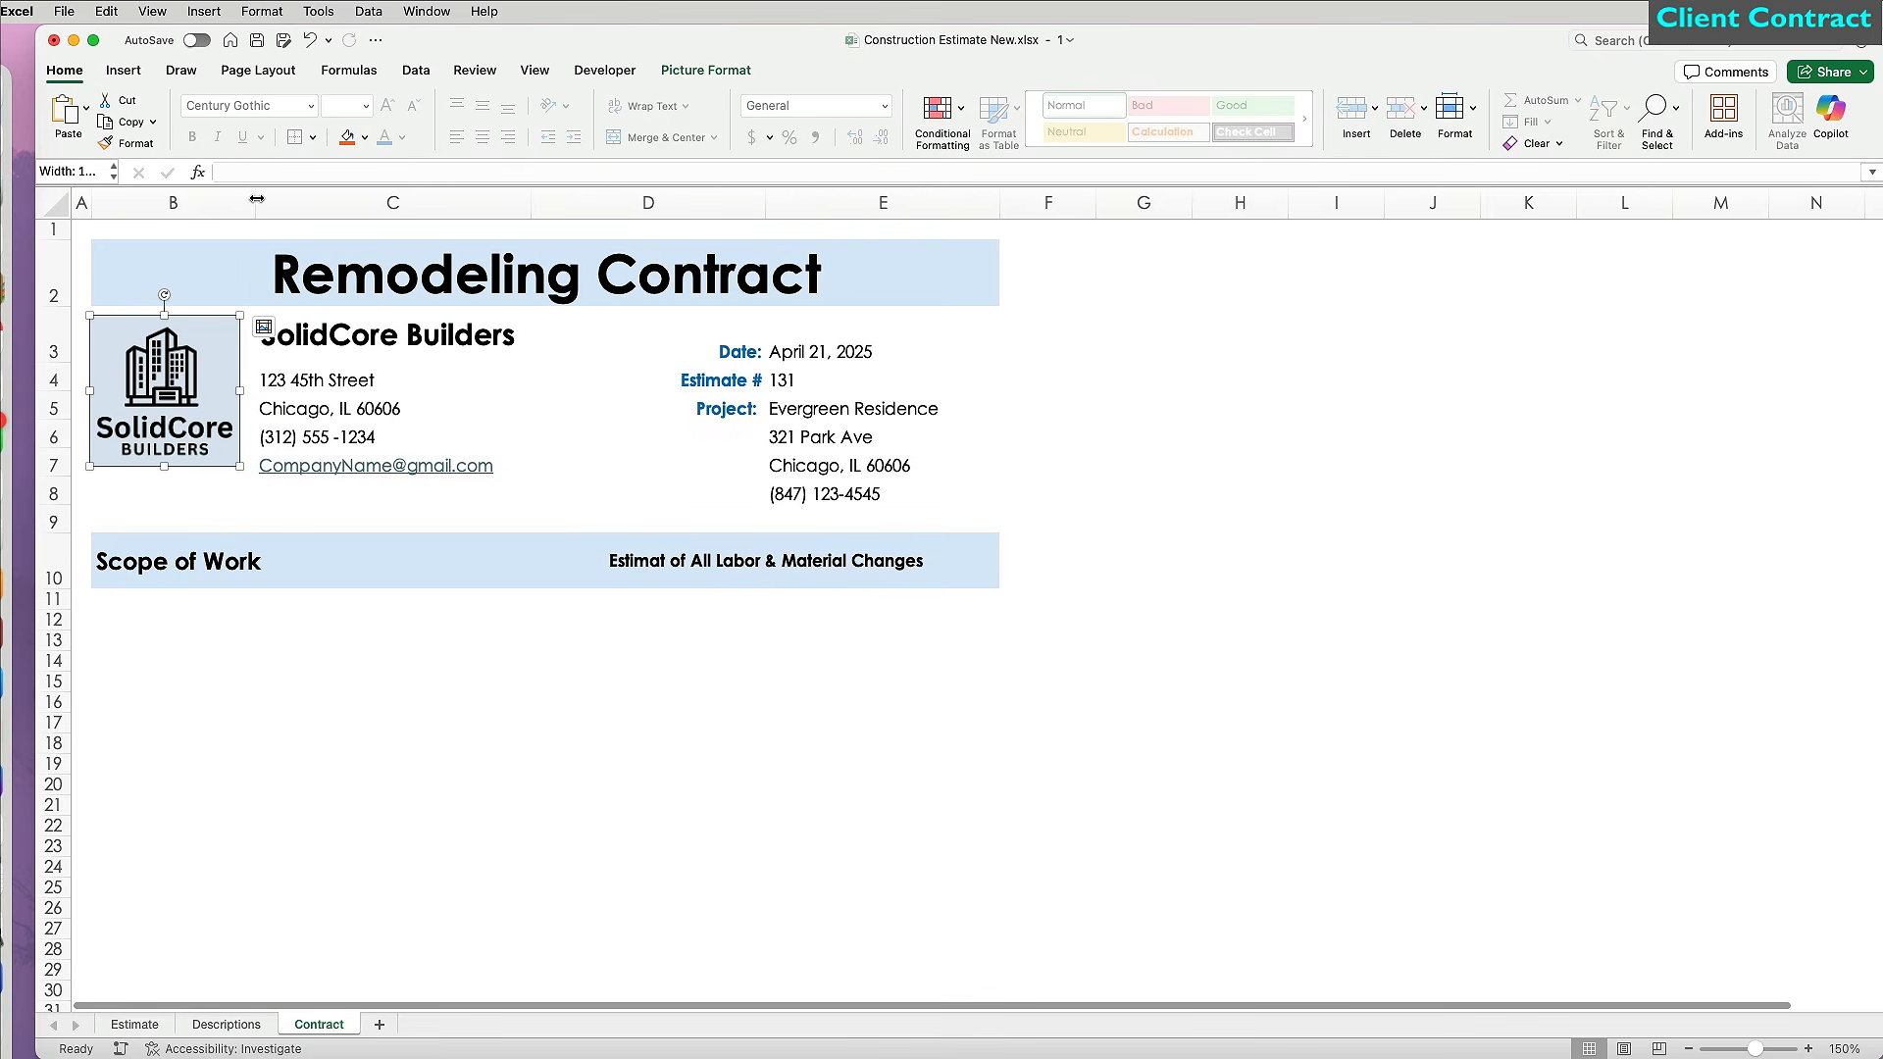
Copy column A's narrow width onto column F with Format Painter.
click(1013, 191)
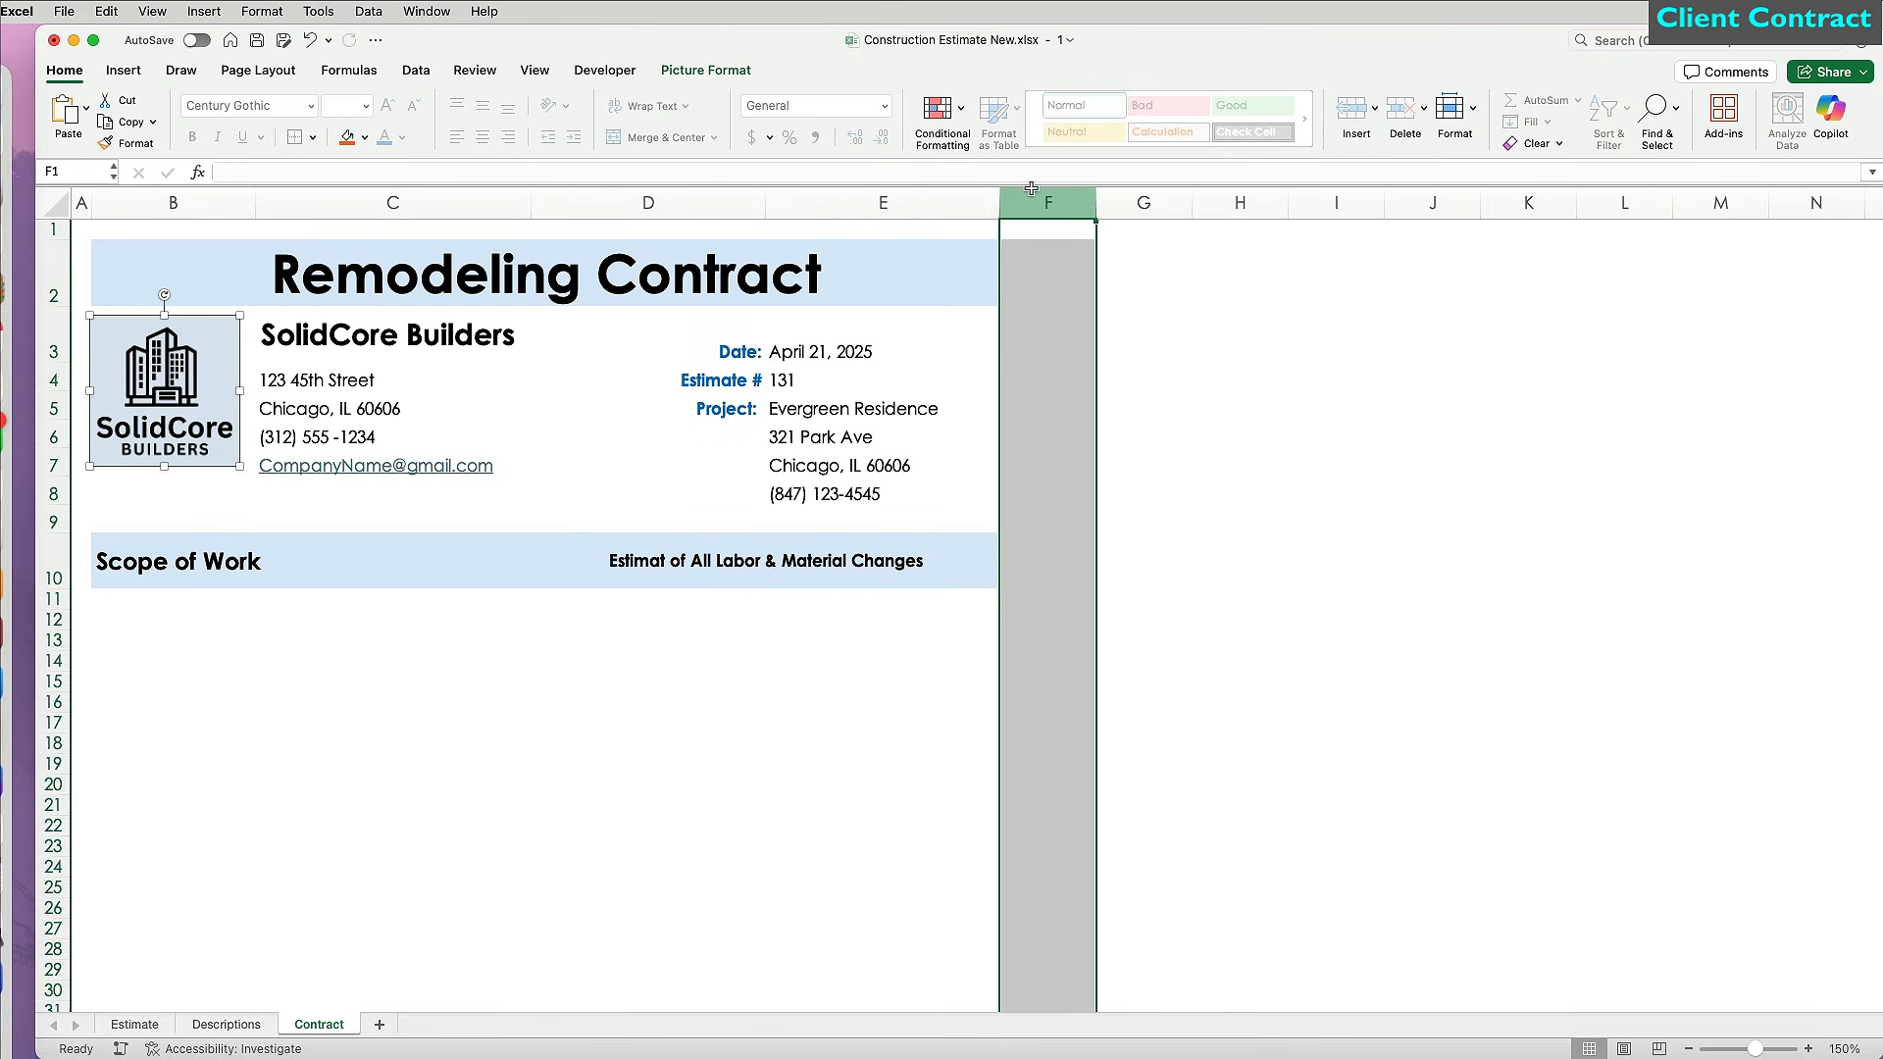
click(101, 208)
click(81, 202)
click(126, 144)
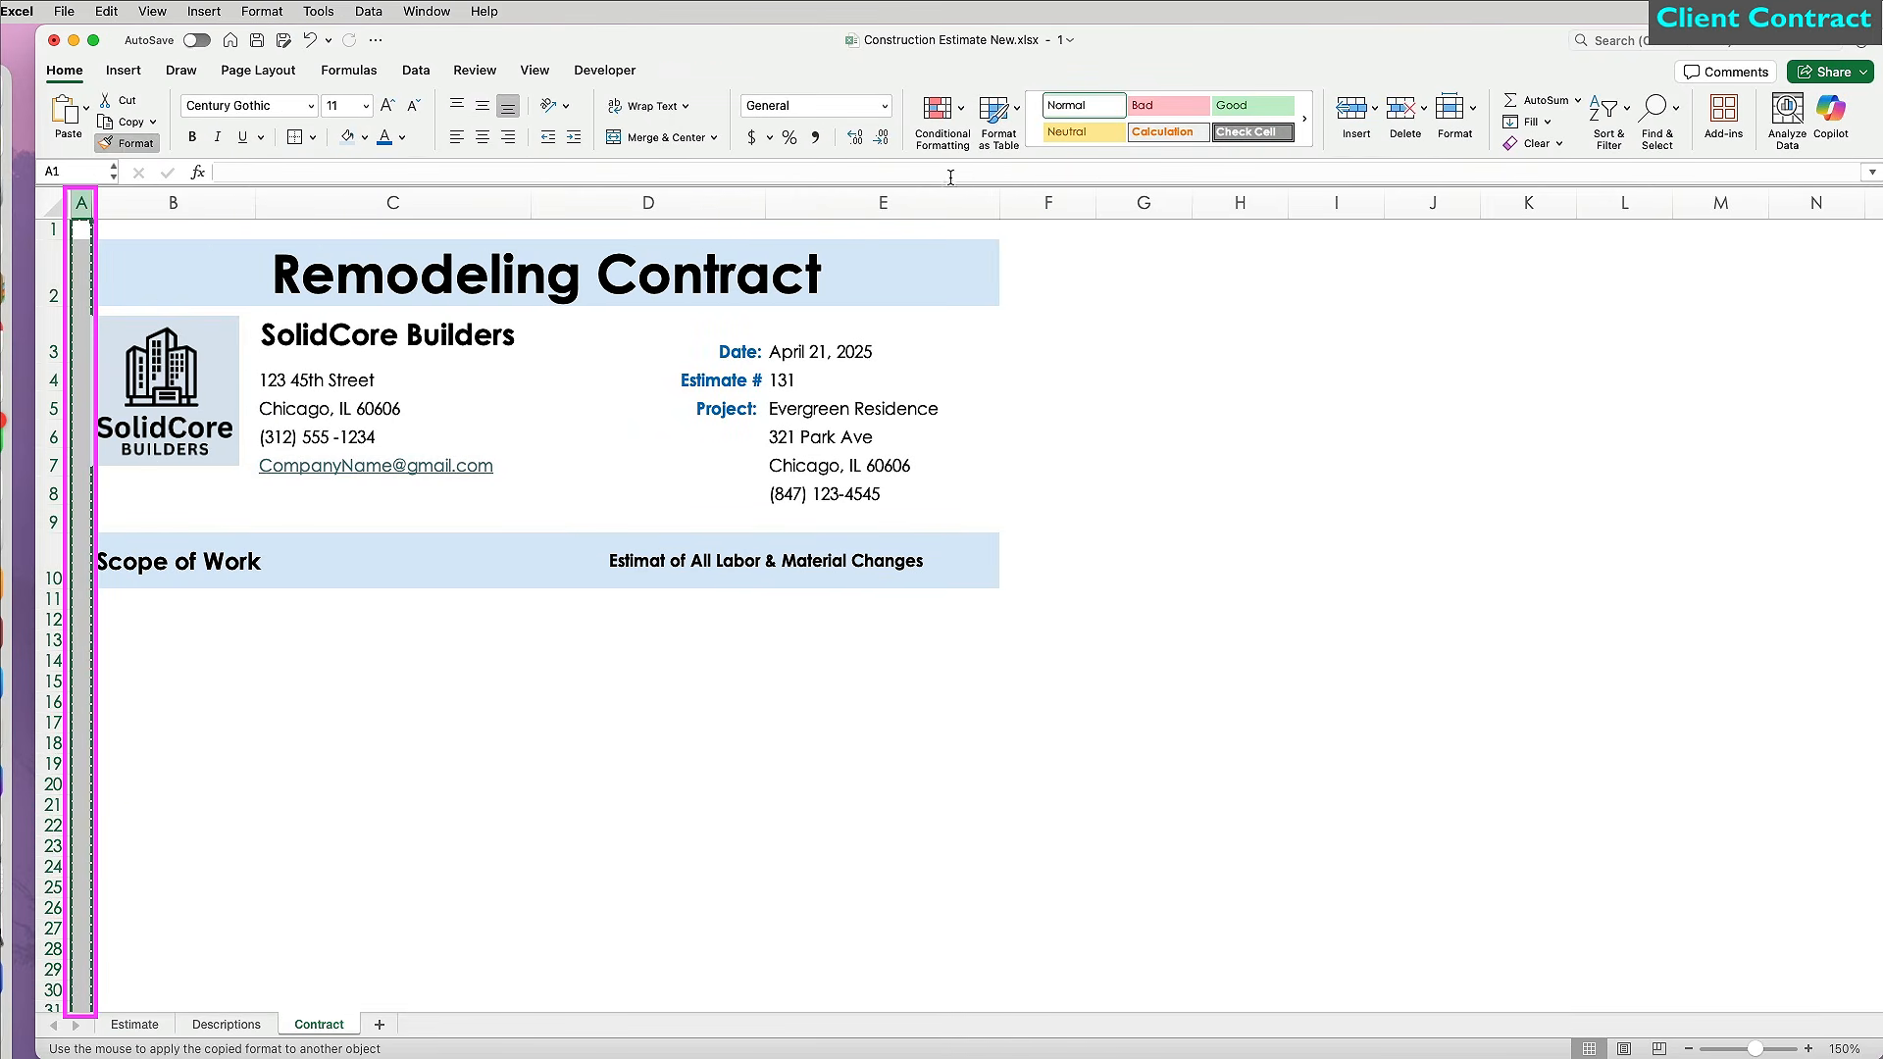
click(1048, 202)
click(1078, 415)
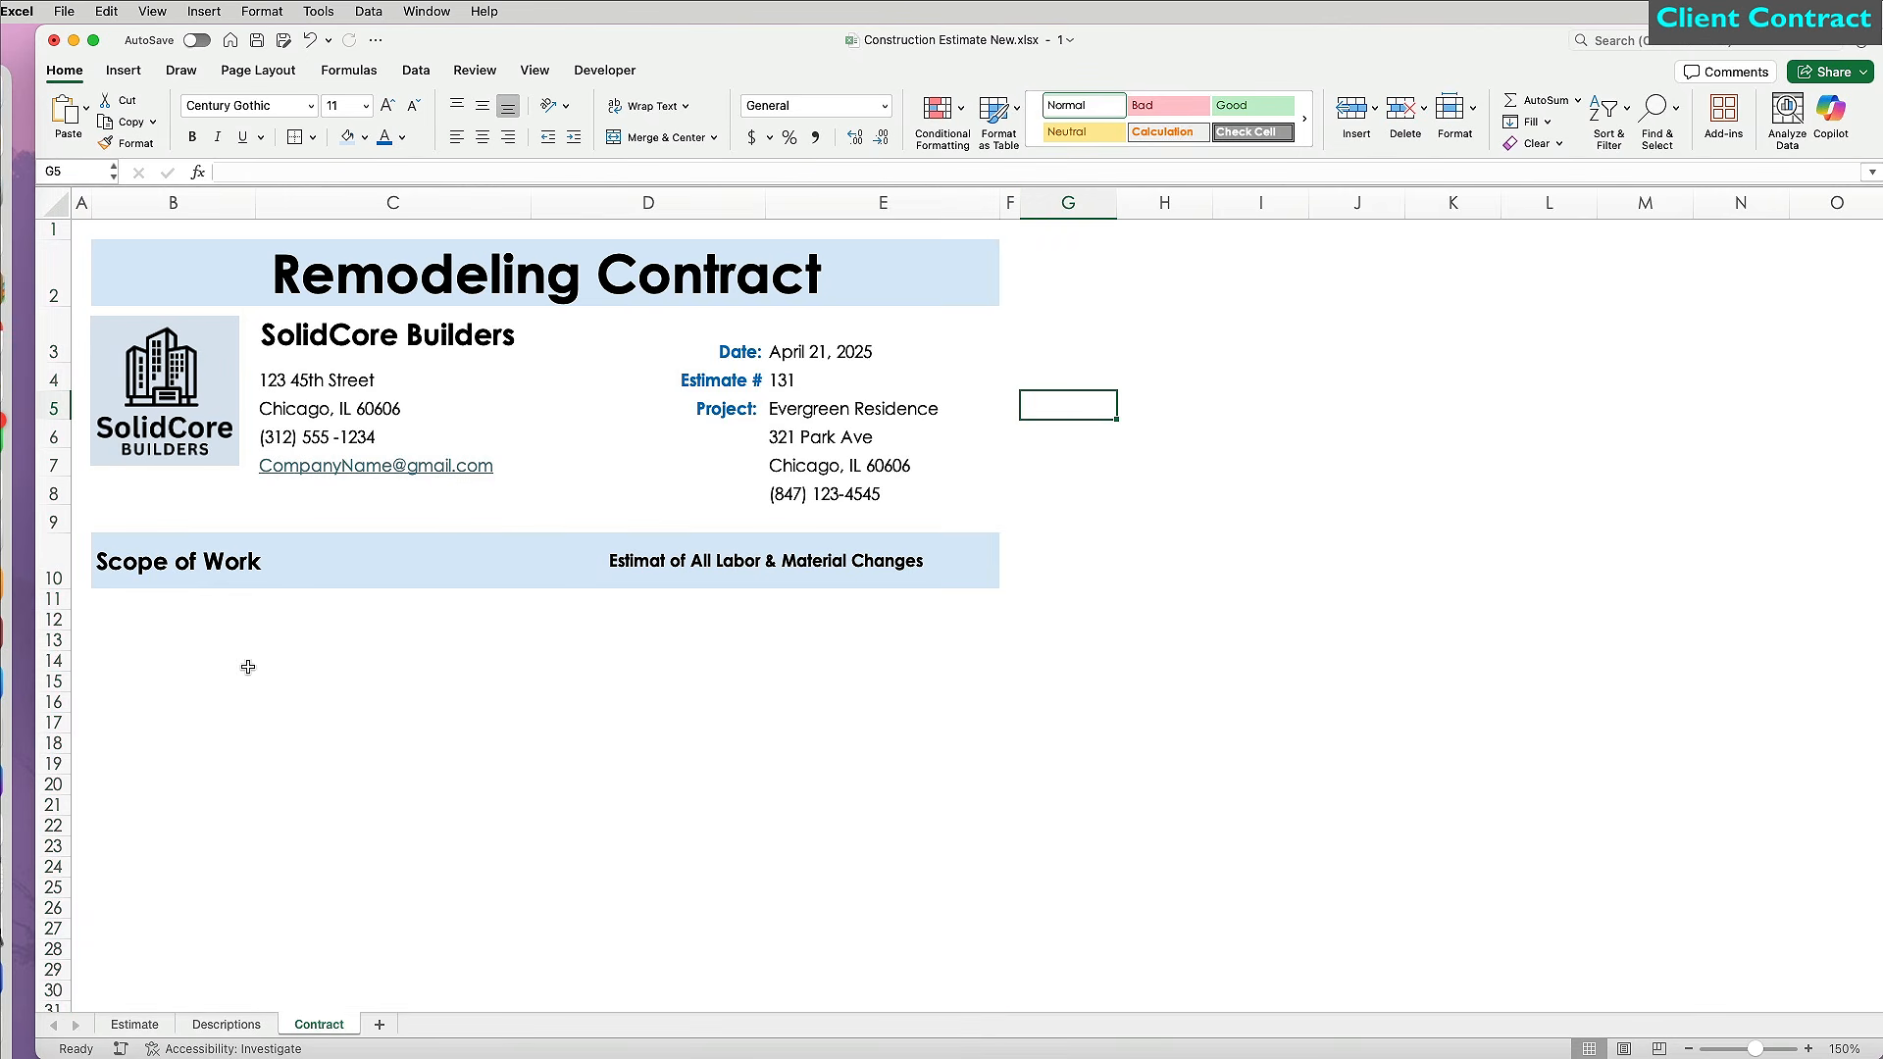
Merge cells B11:E11 into one cell.
drag(103, 599, 985, 600)
click(667, 137)
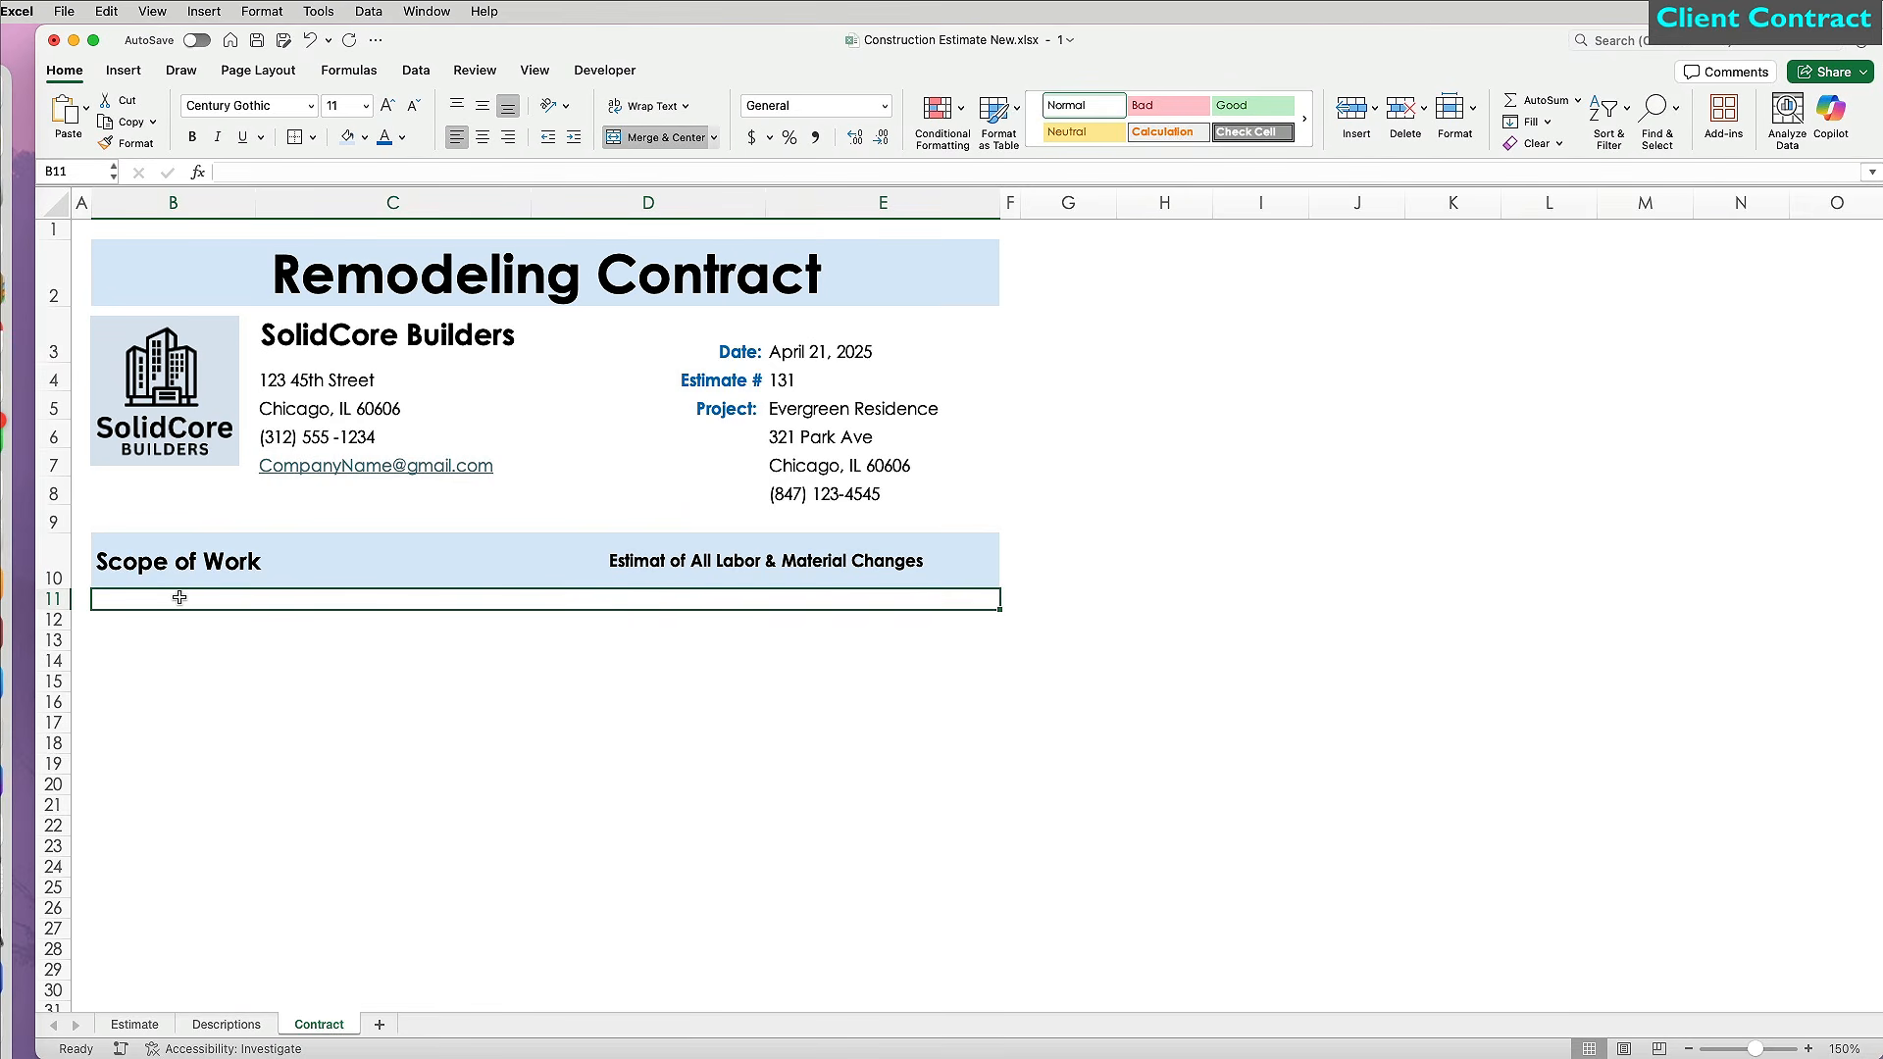
click(65, 600)
Set row 11 to height 30 and copy that height down to the rows below.
click(1455, 113)
click(1500, 170)
text(30)
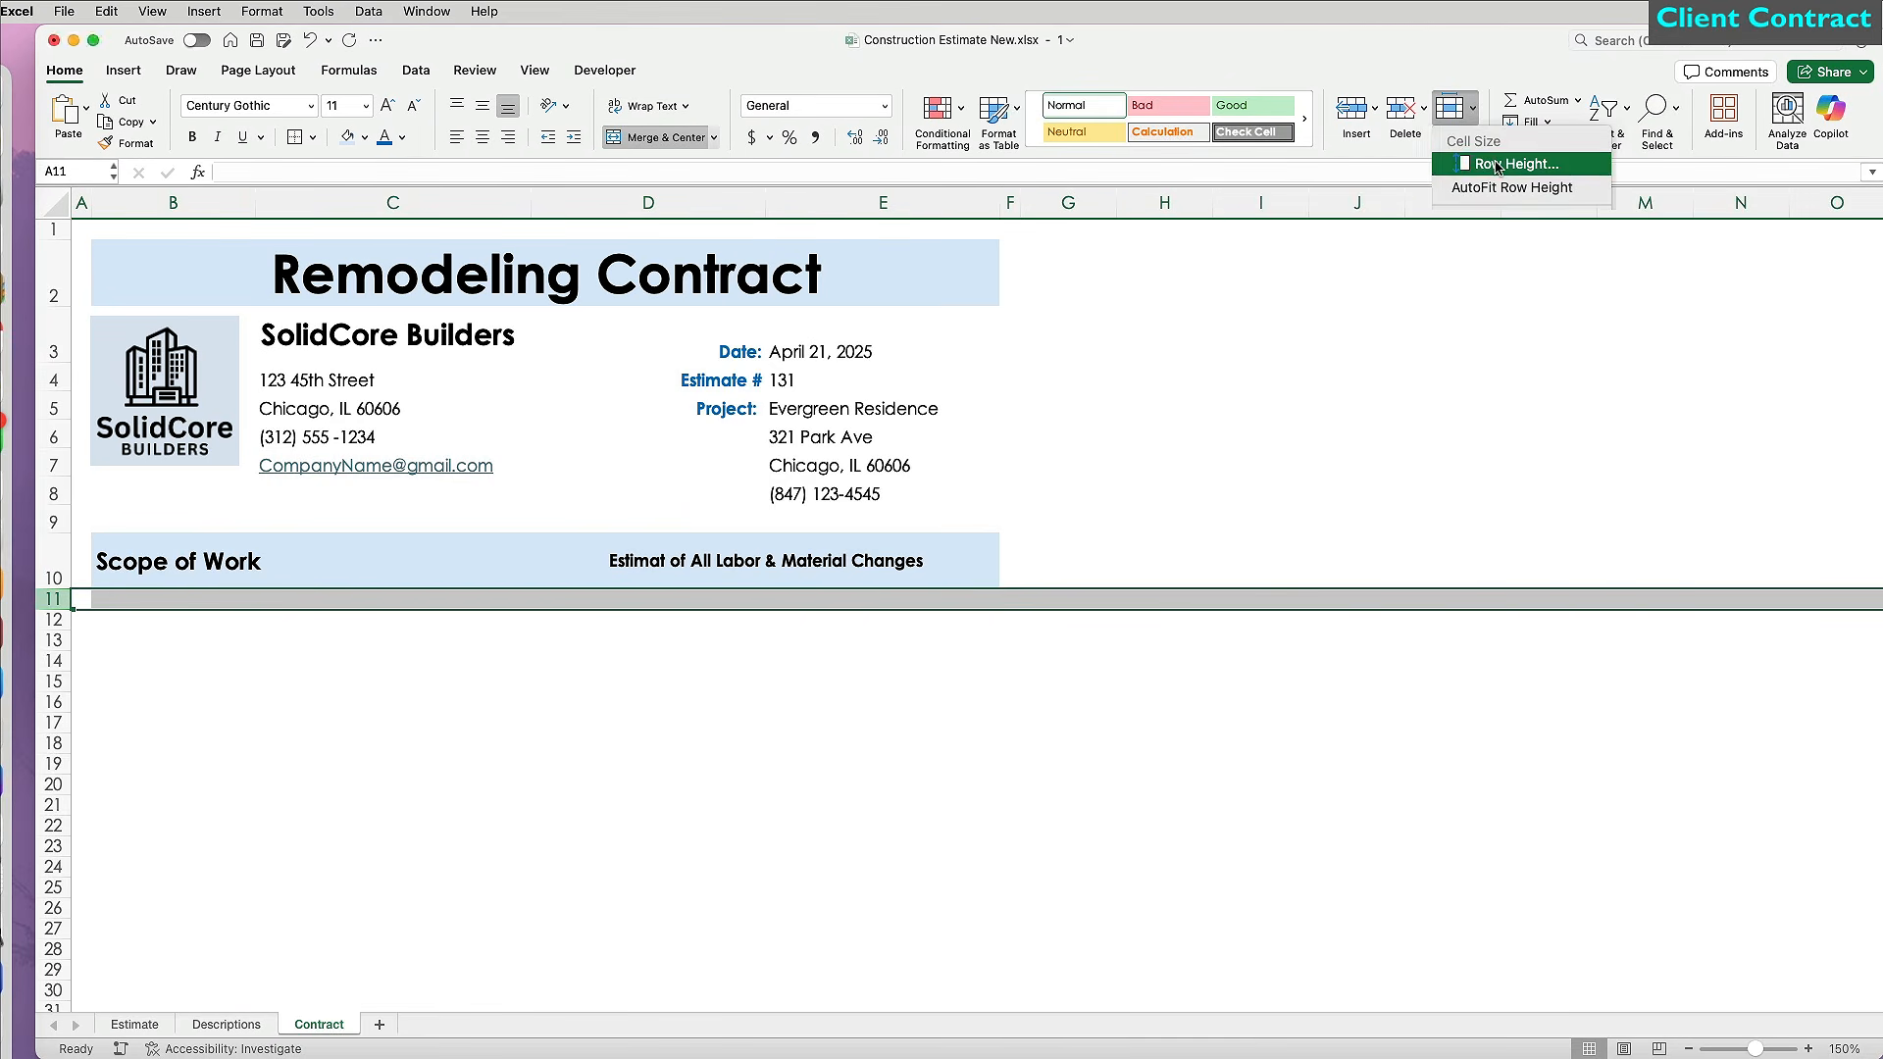
key(Return)
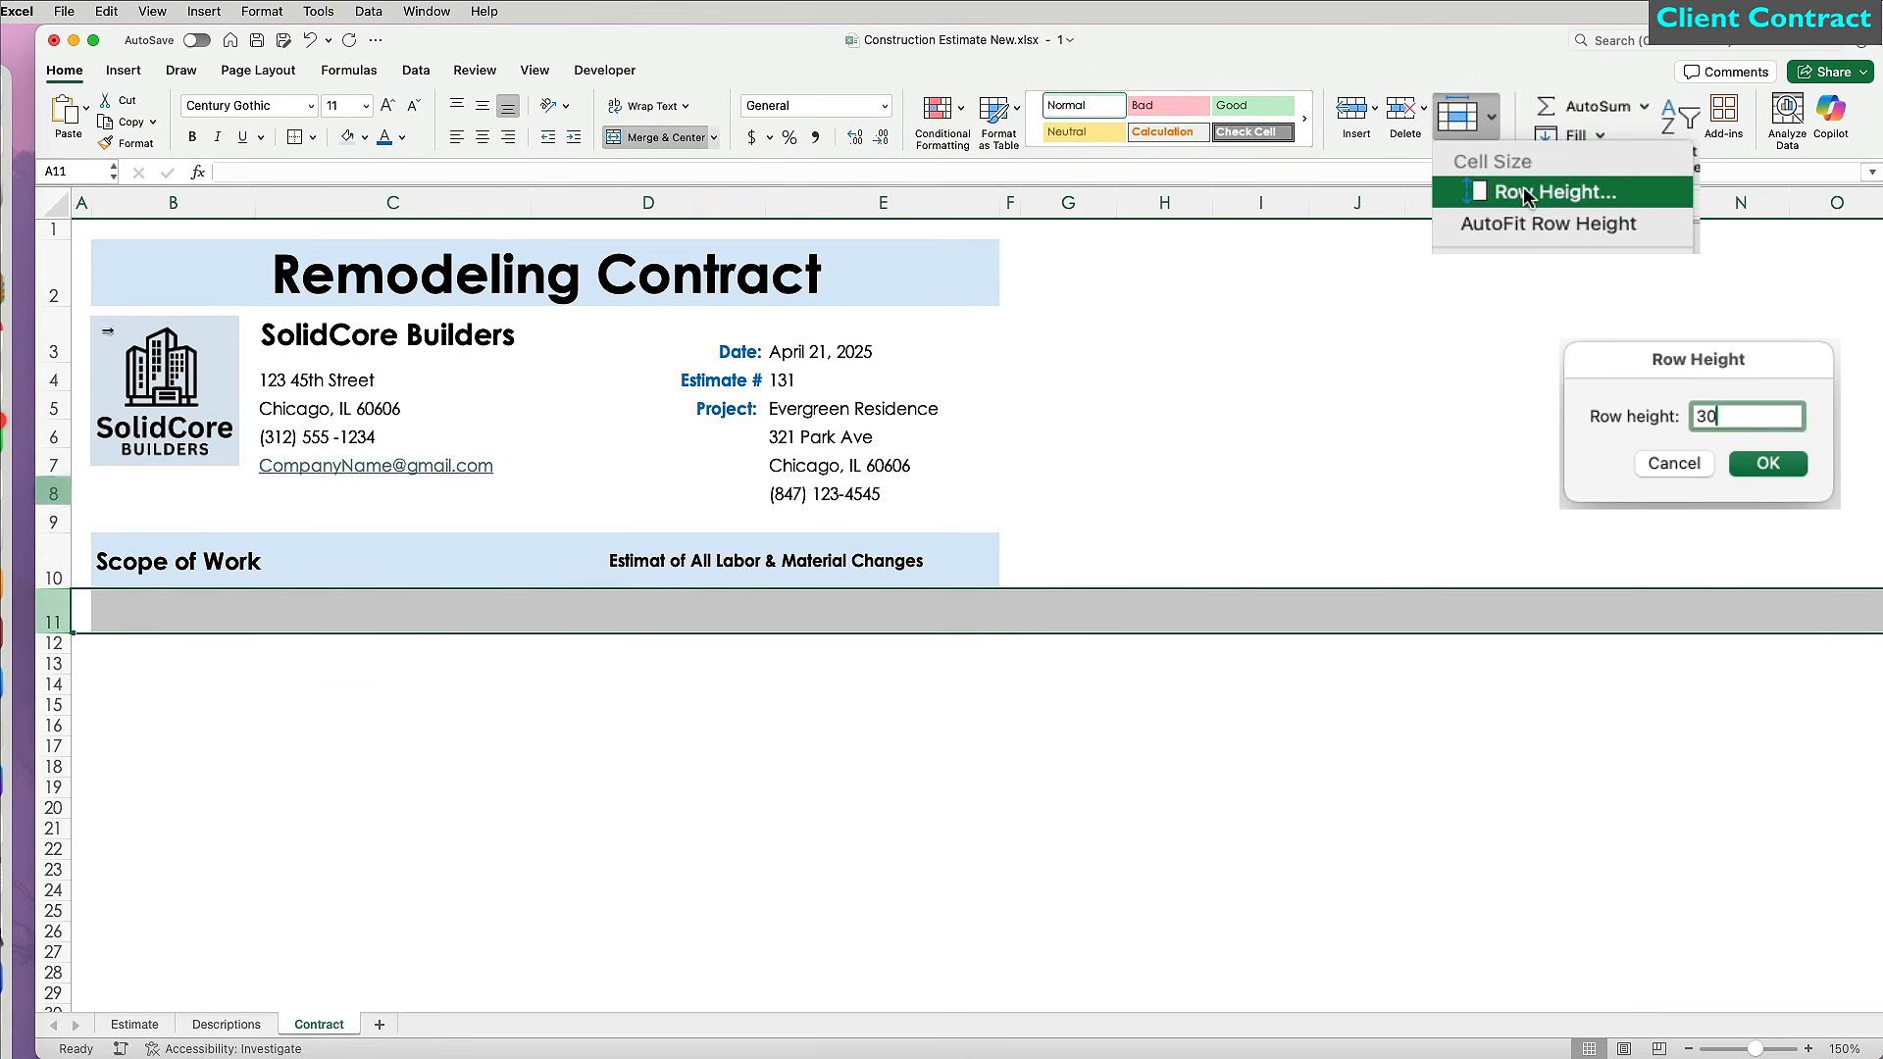
click(152, 145)
drag(53, 643, 54, 993)
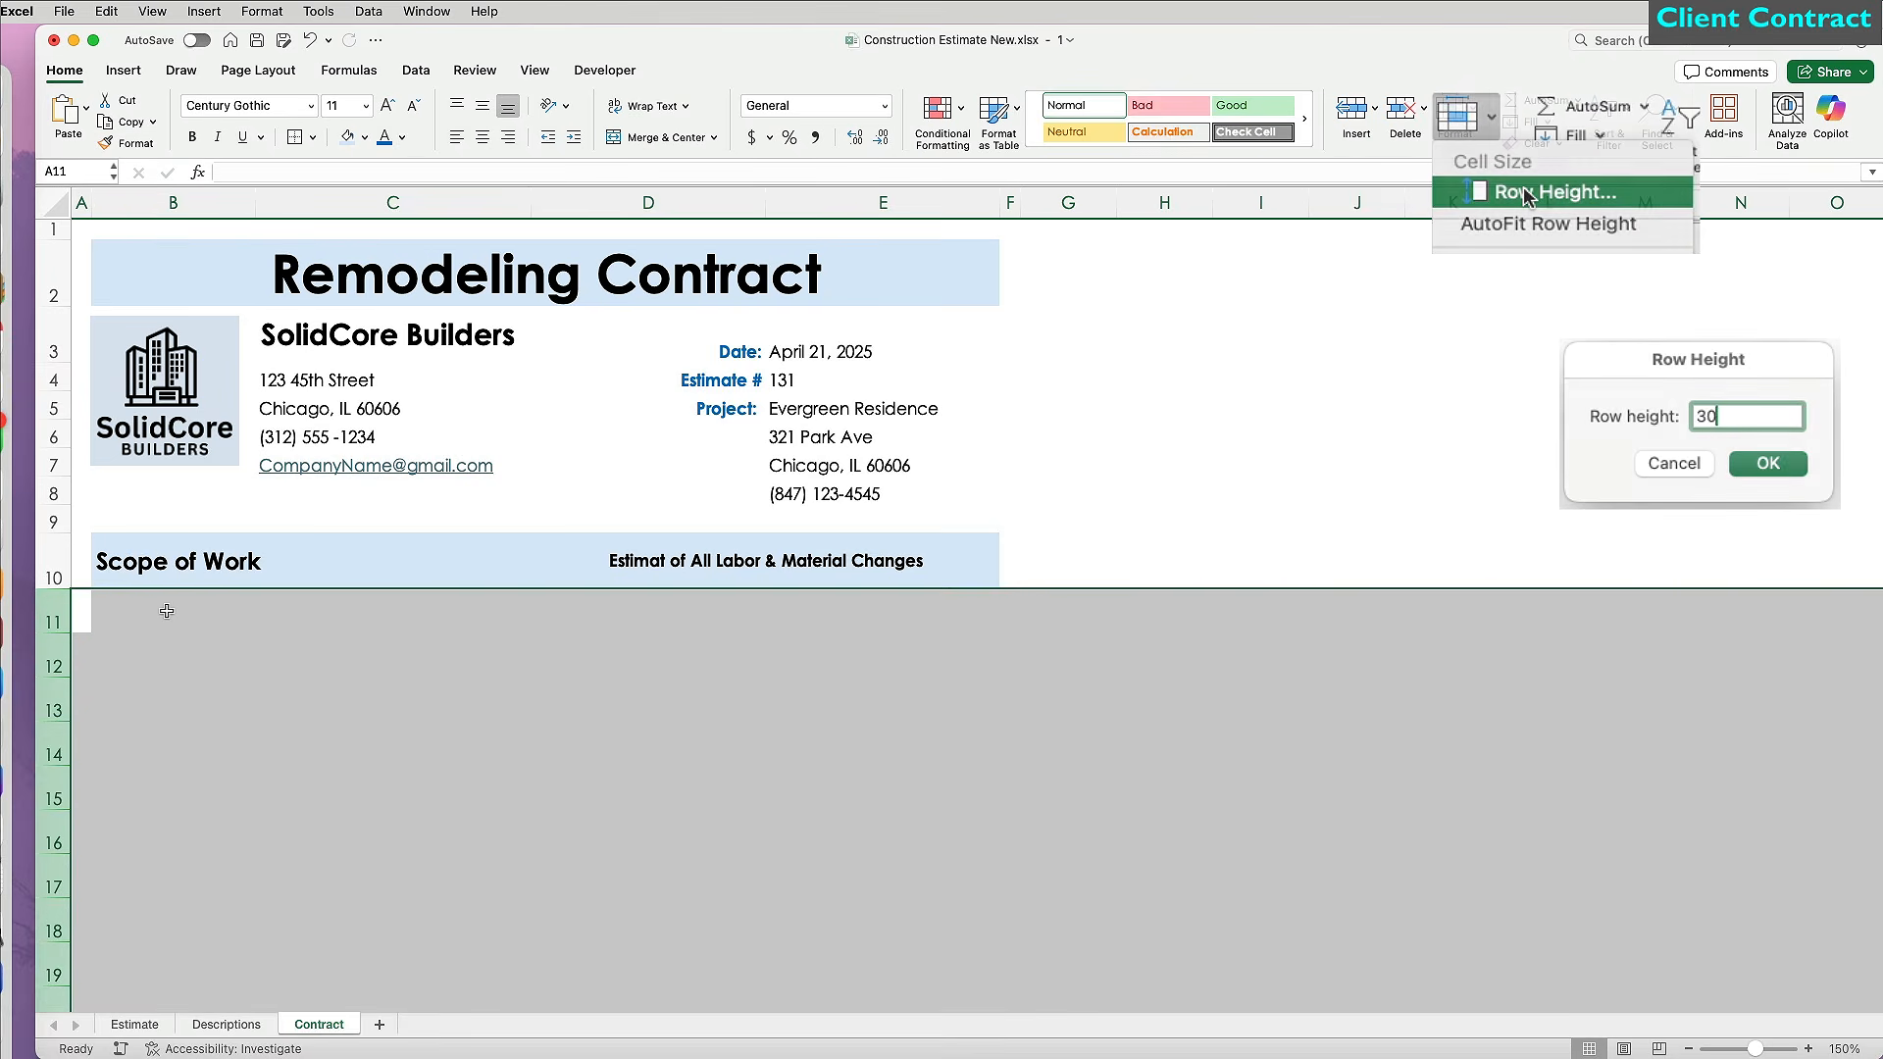
Type the five scope-of-work tasks into B11:B15, from site prep and demolition to closeout.
click(151, 613)
text(Perform site prep and demoition to clear and ready the area for construction.)
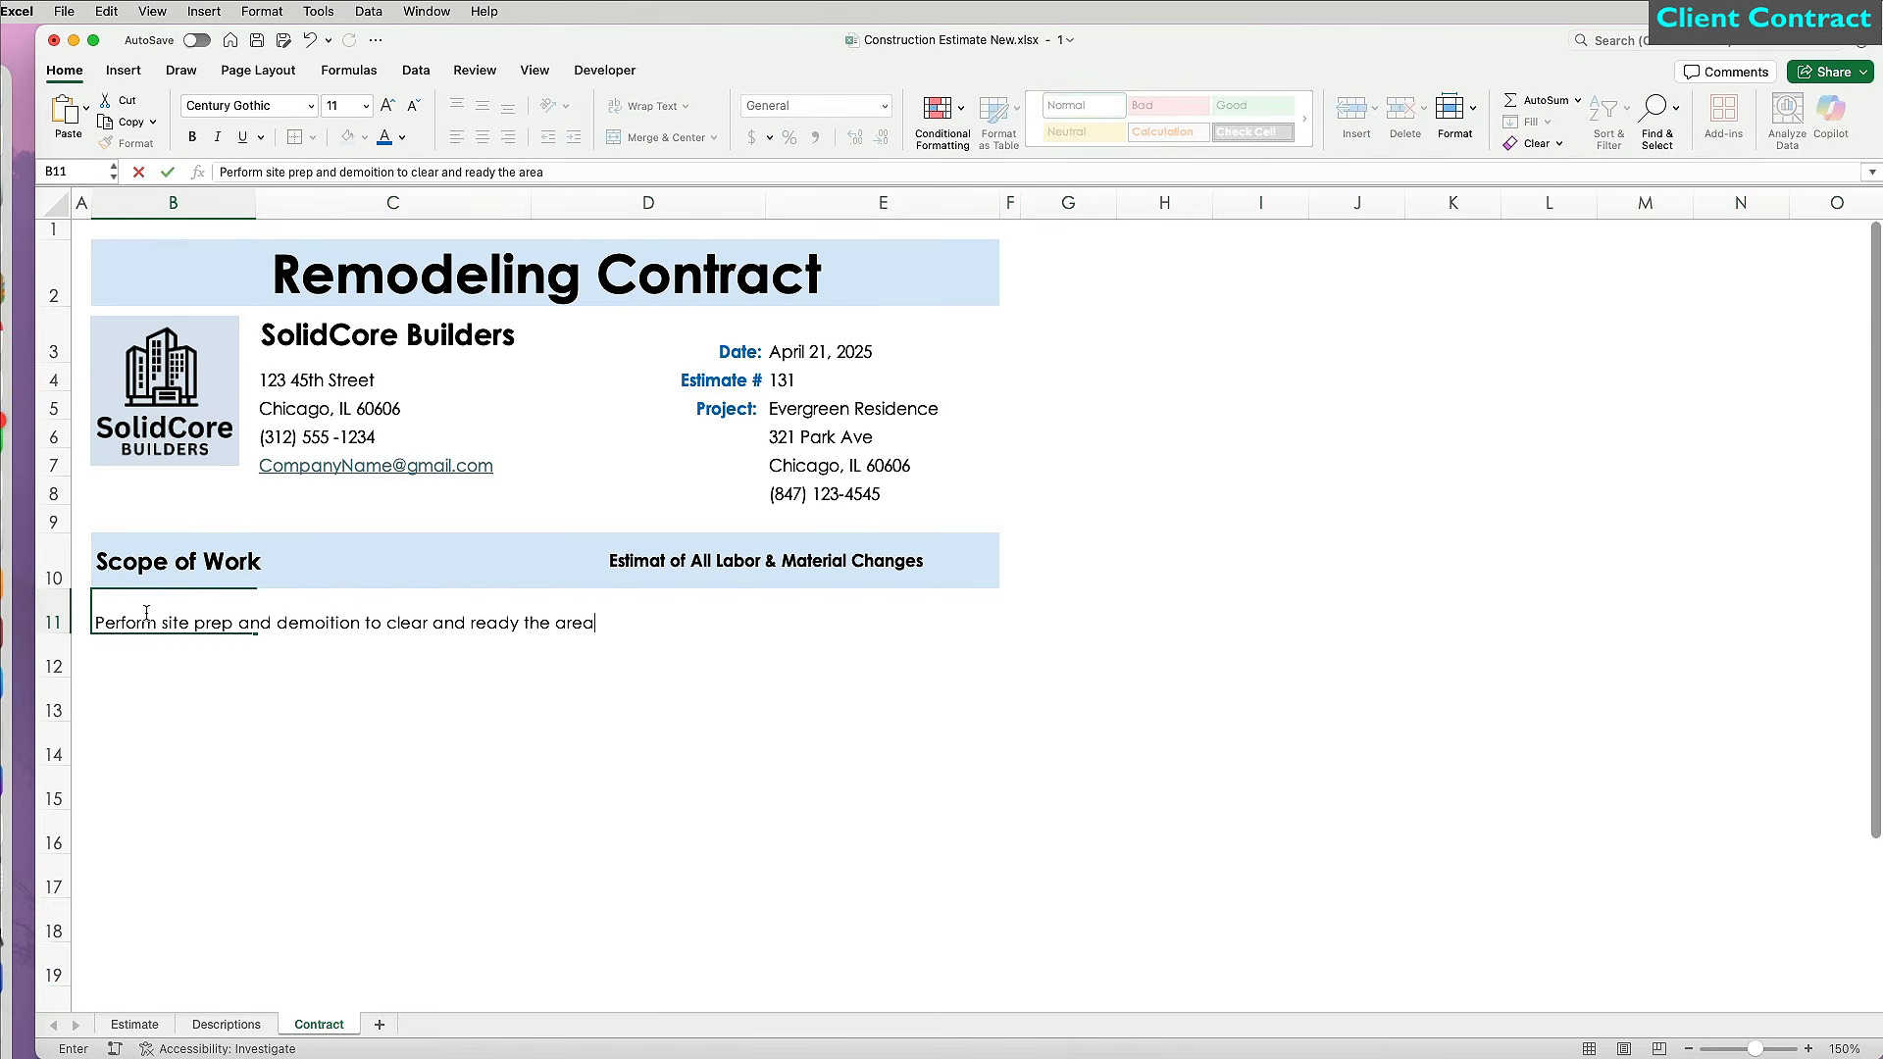
key(Return)
text(Complete all excavation, concreate foundations, and structural steel installations)
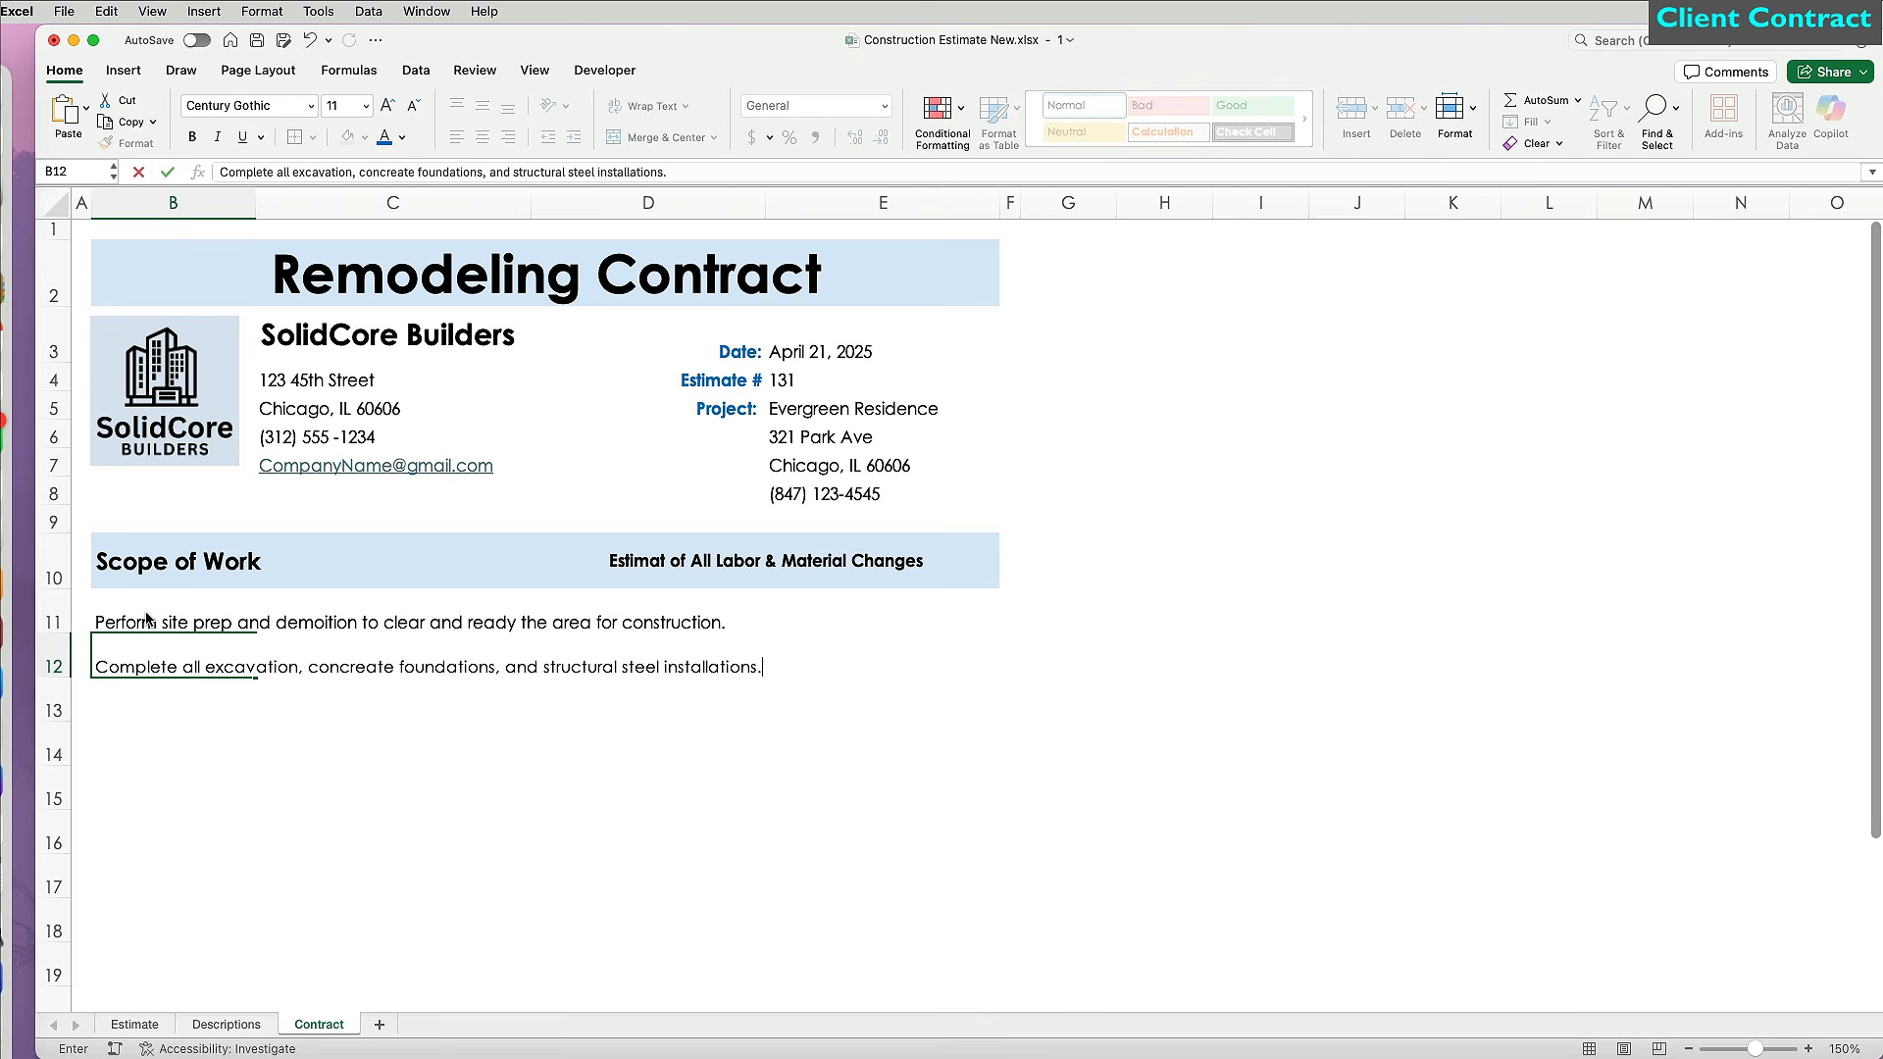
text(.)
key(Return)
text(Execute rought carpentry, framing, and roofing according to desing specifications.)
key(Return)
text(Install mechanic)
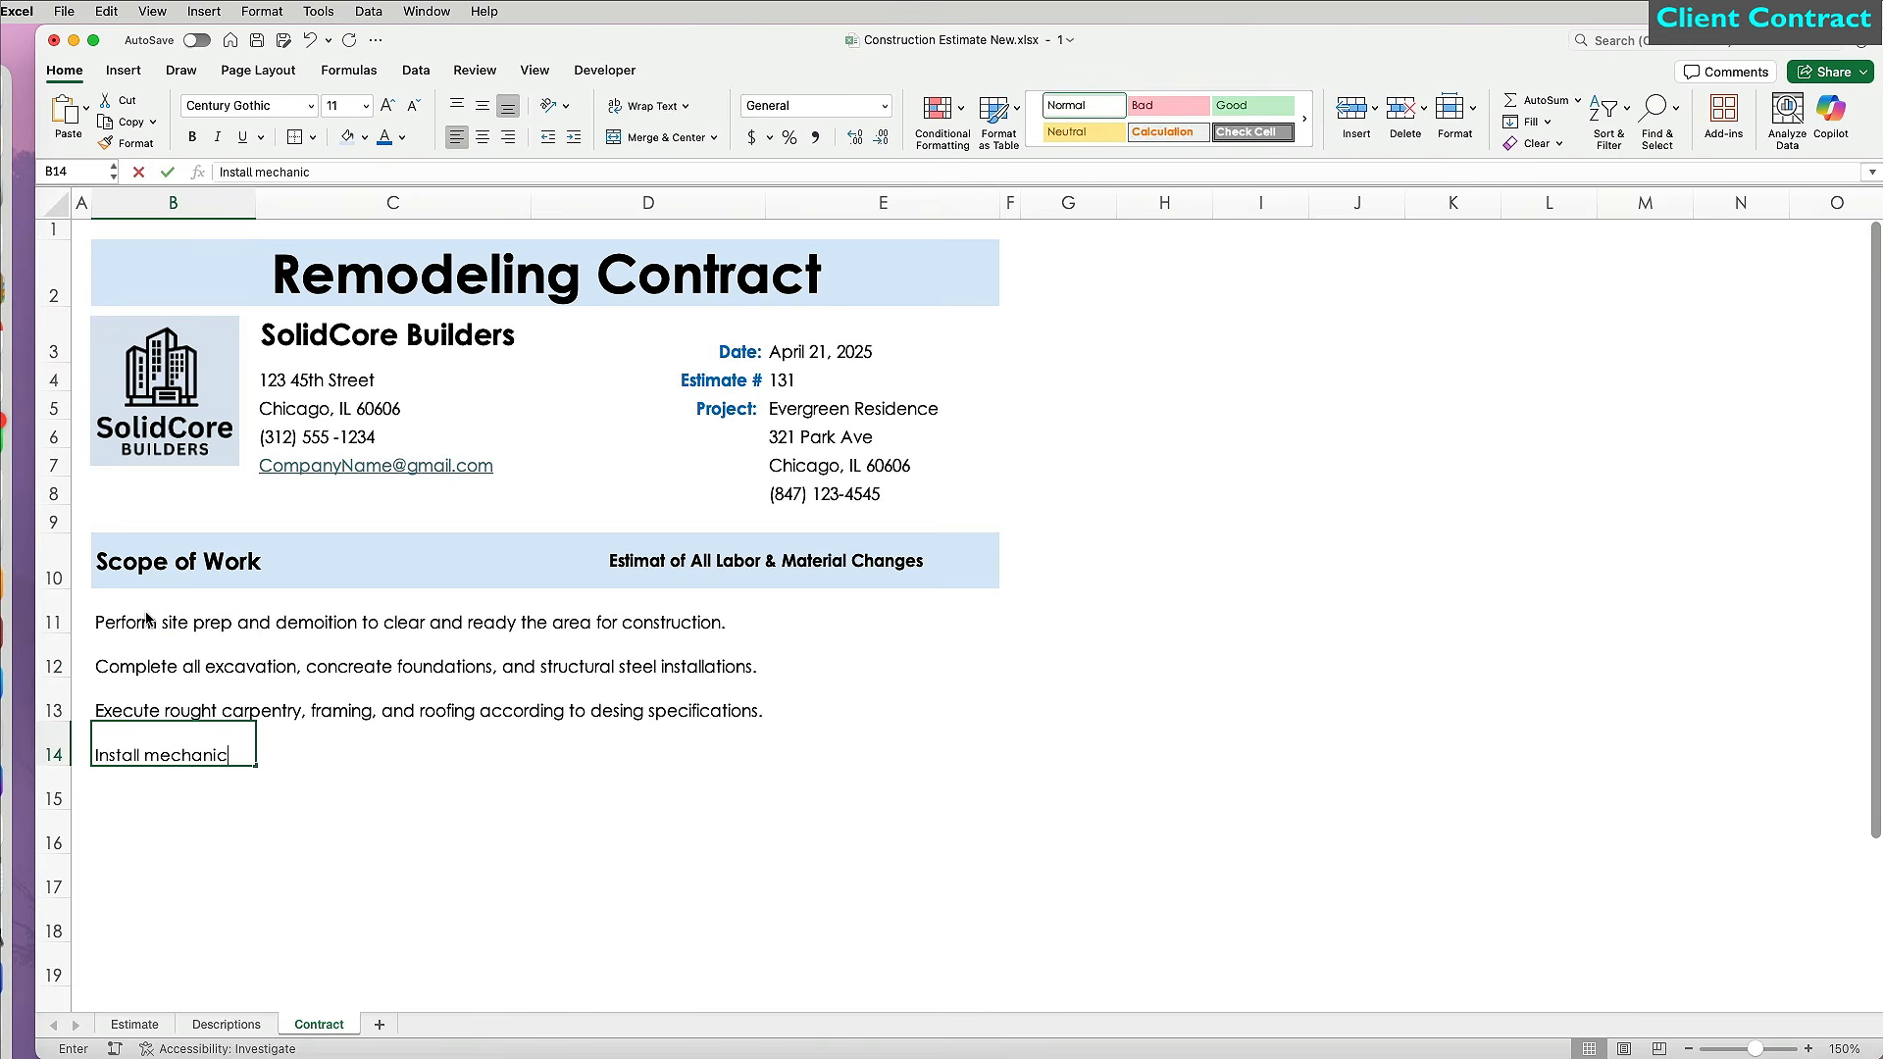
text(al systems, insluation, flooring, tile work, and finish carpentry.)
key(Return)
text(Construct interior stairs, ap)
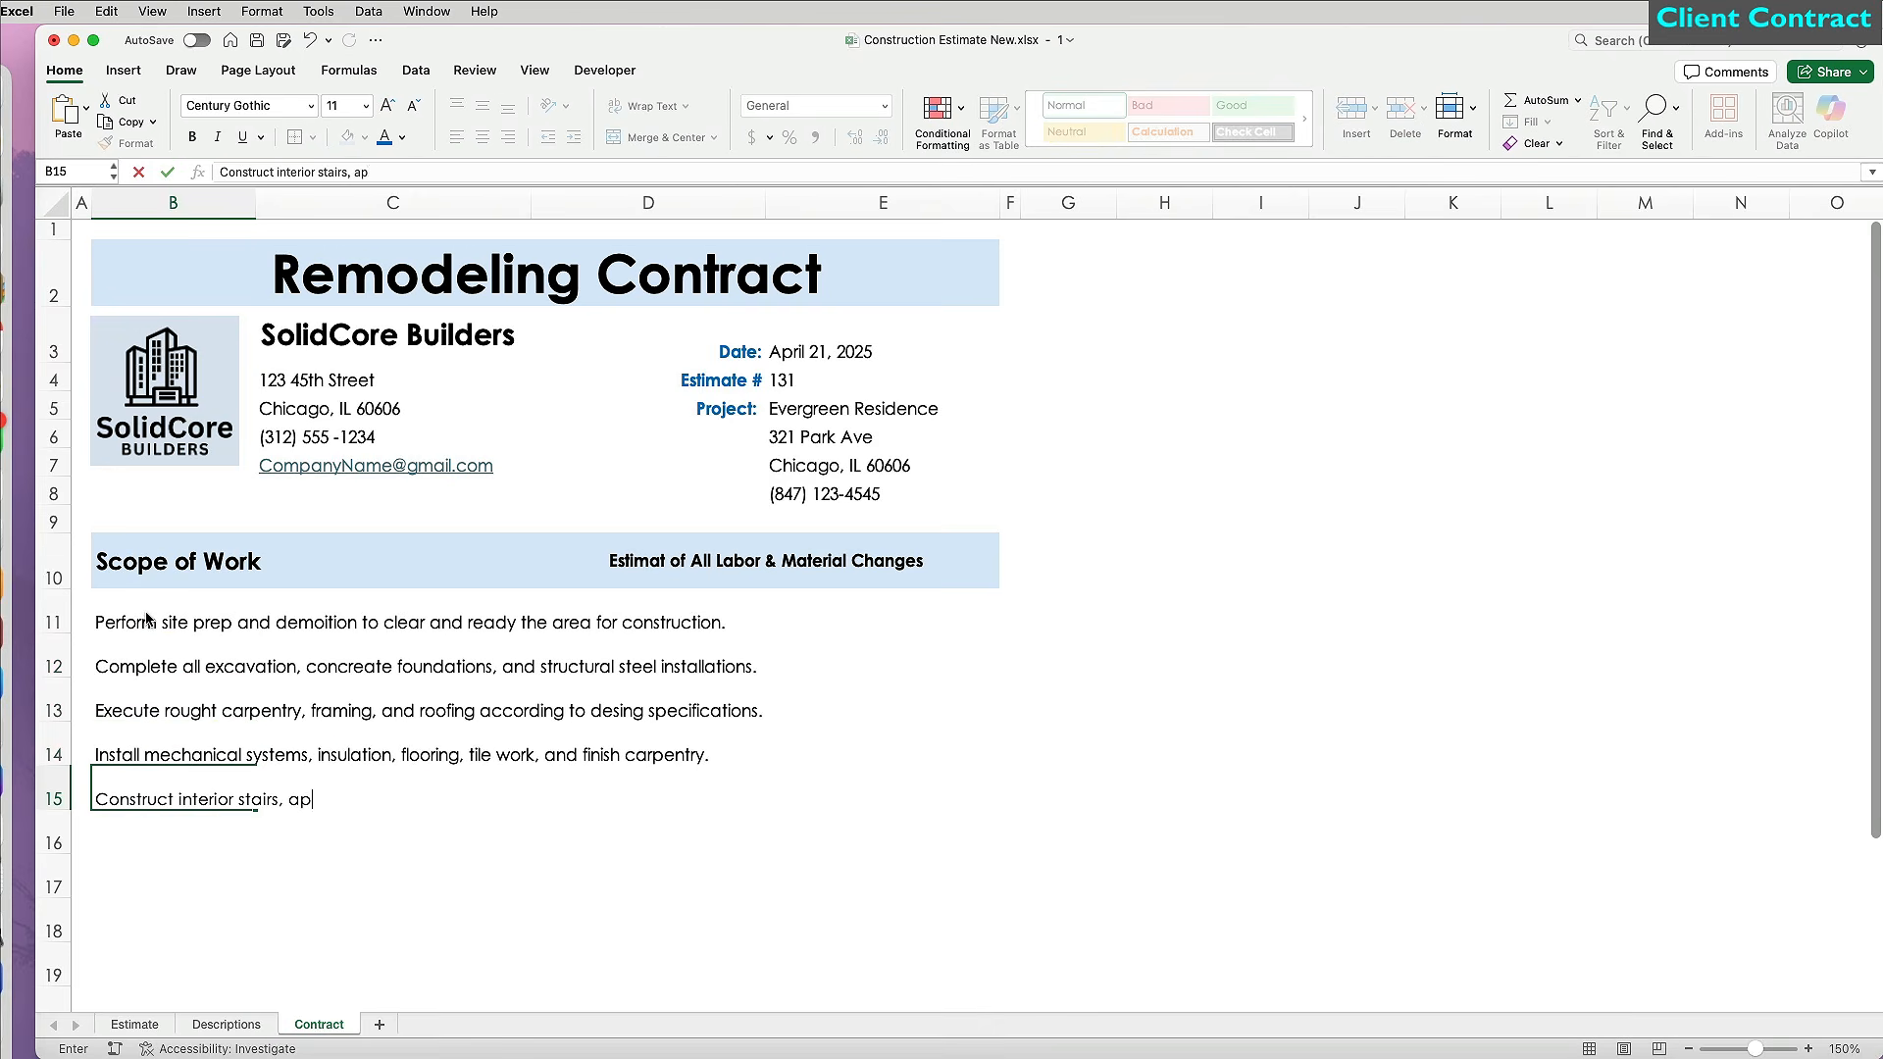
text(ply all required paint finishes, and complete micselanouse final taks for project closeout.)
key(Return)
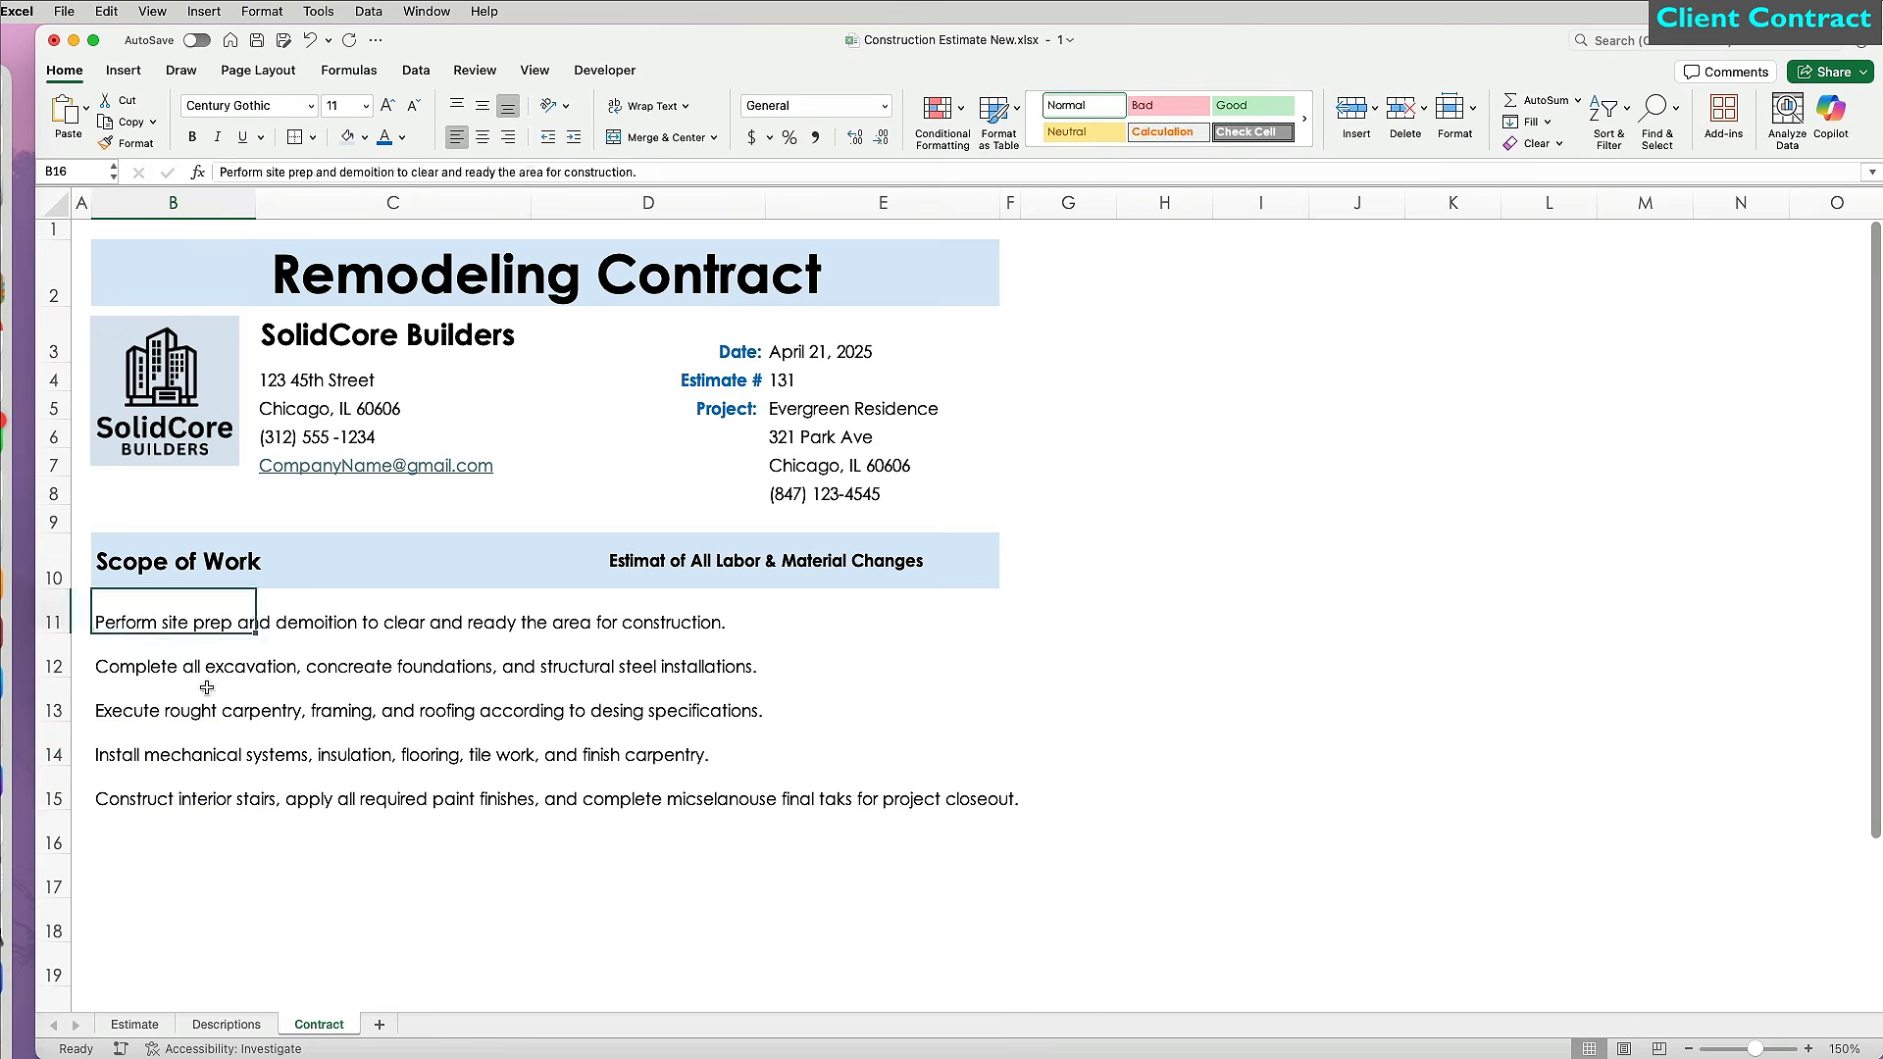
Spell-check B11:B15, accepting the corrections demolition, rough, design and tasks.
drag(147, 618, 176, 799)
key(F7)
click(1606, 719)
click(1608, 690)
click(1602, 720)
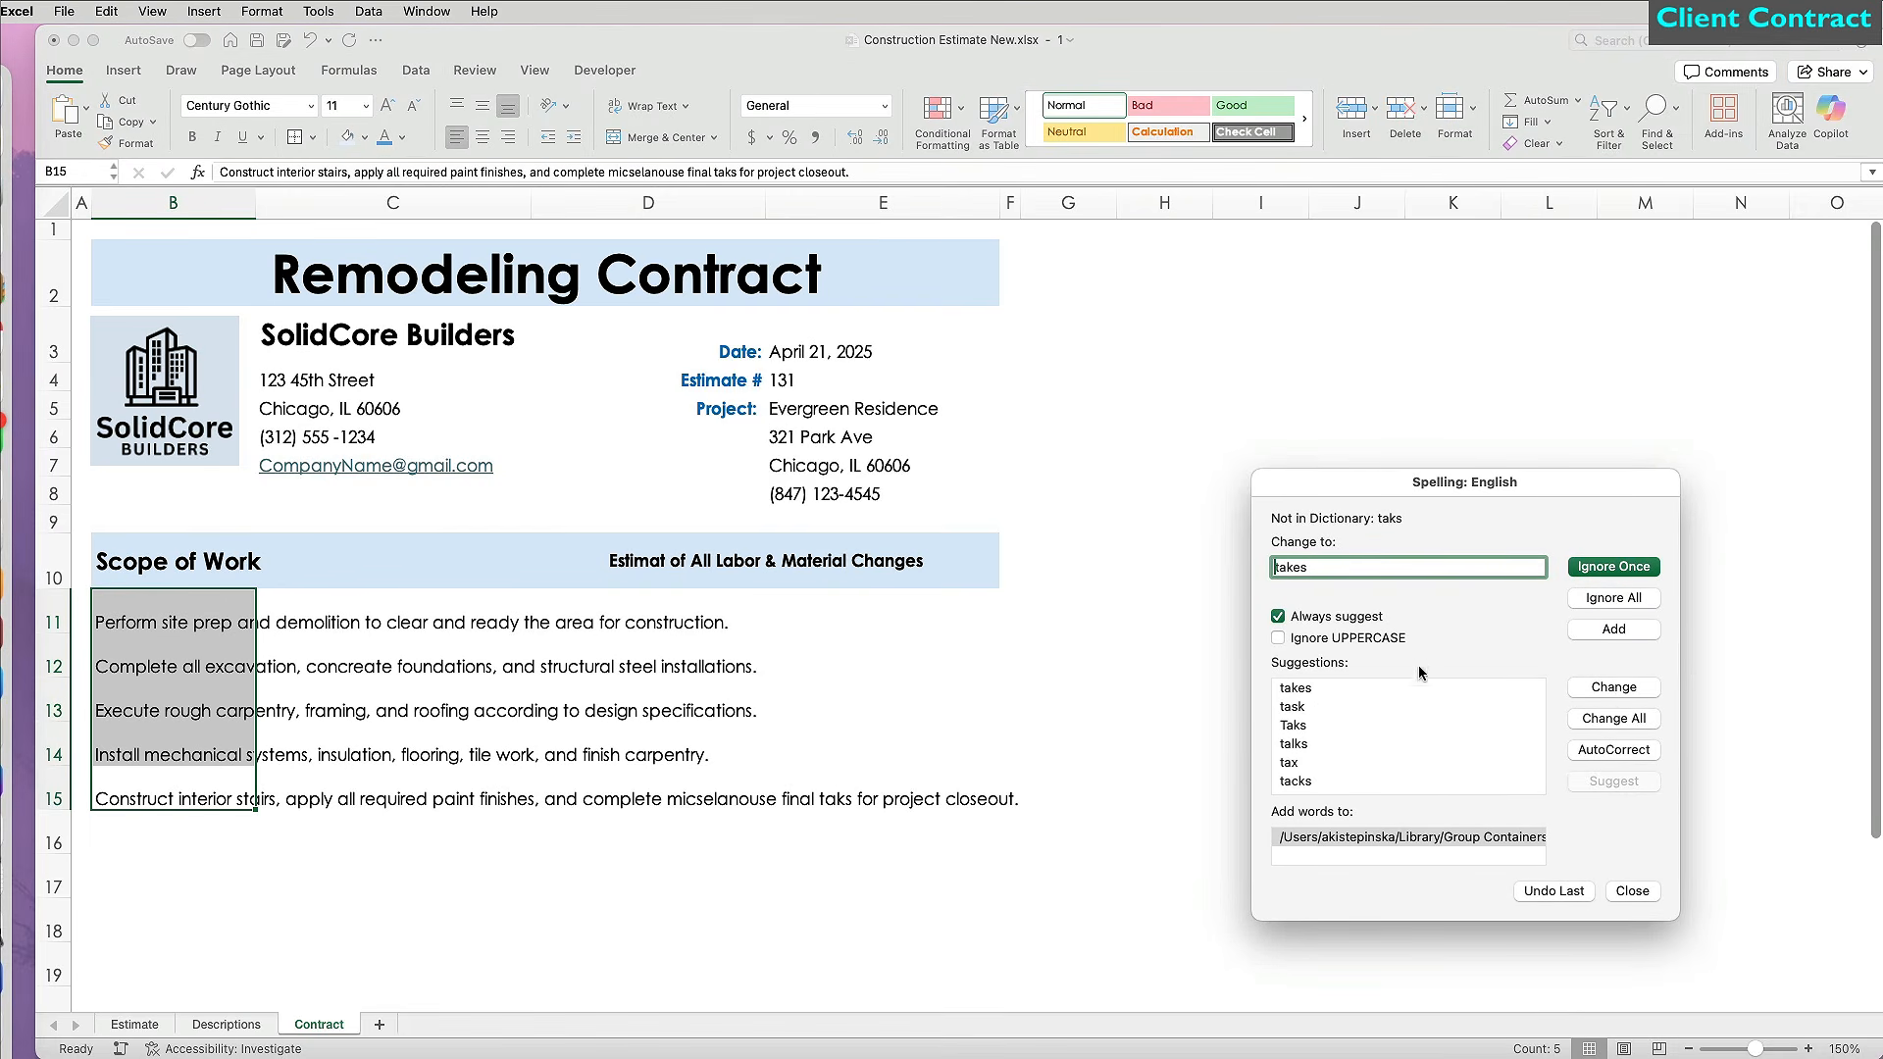
key(Return)
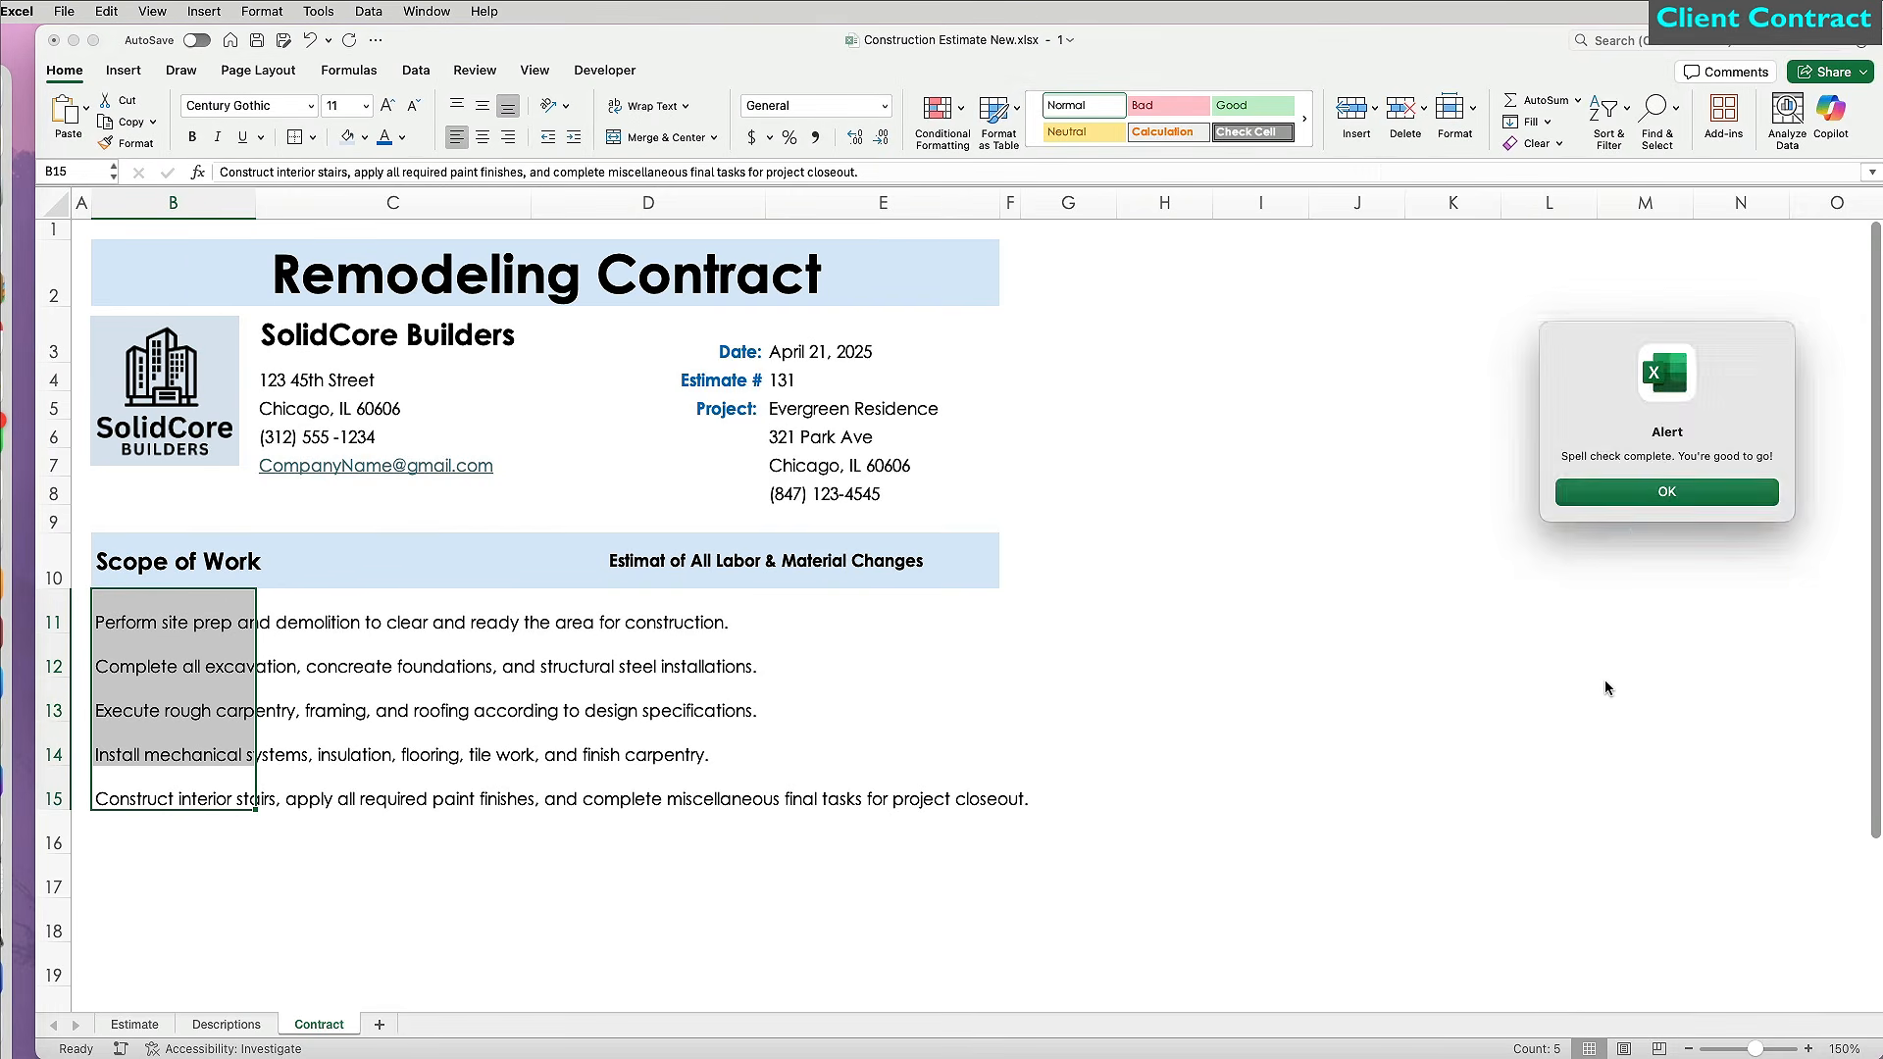
key(Return)
click(1446, 707)
click(225, 626)
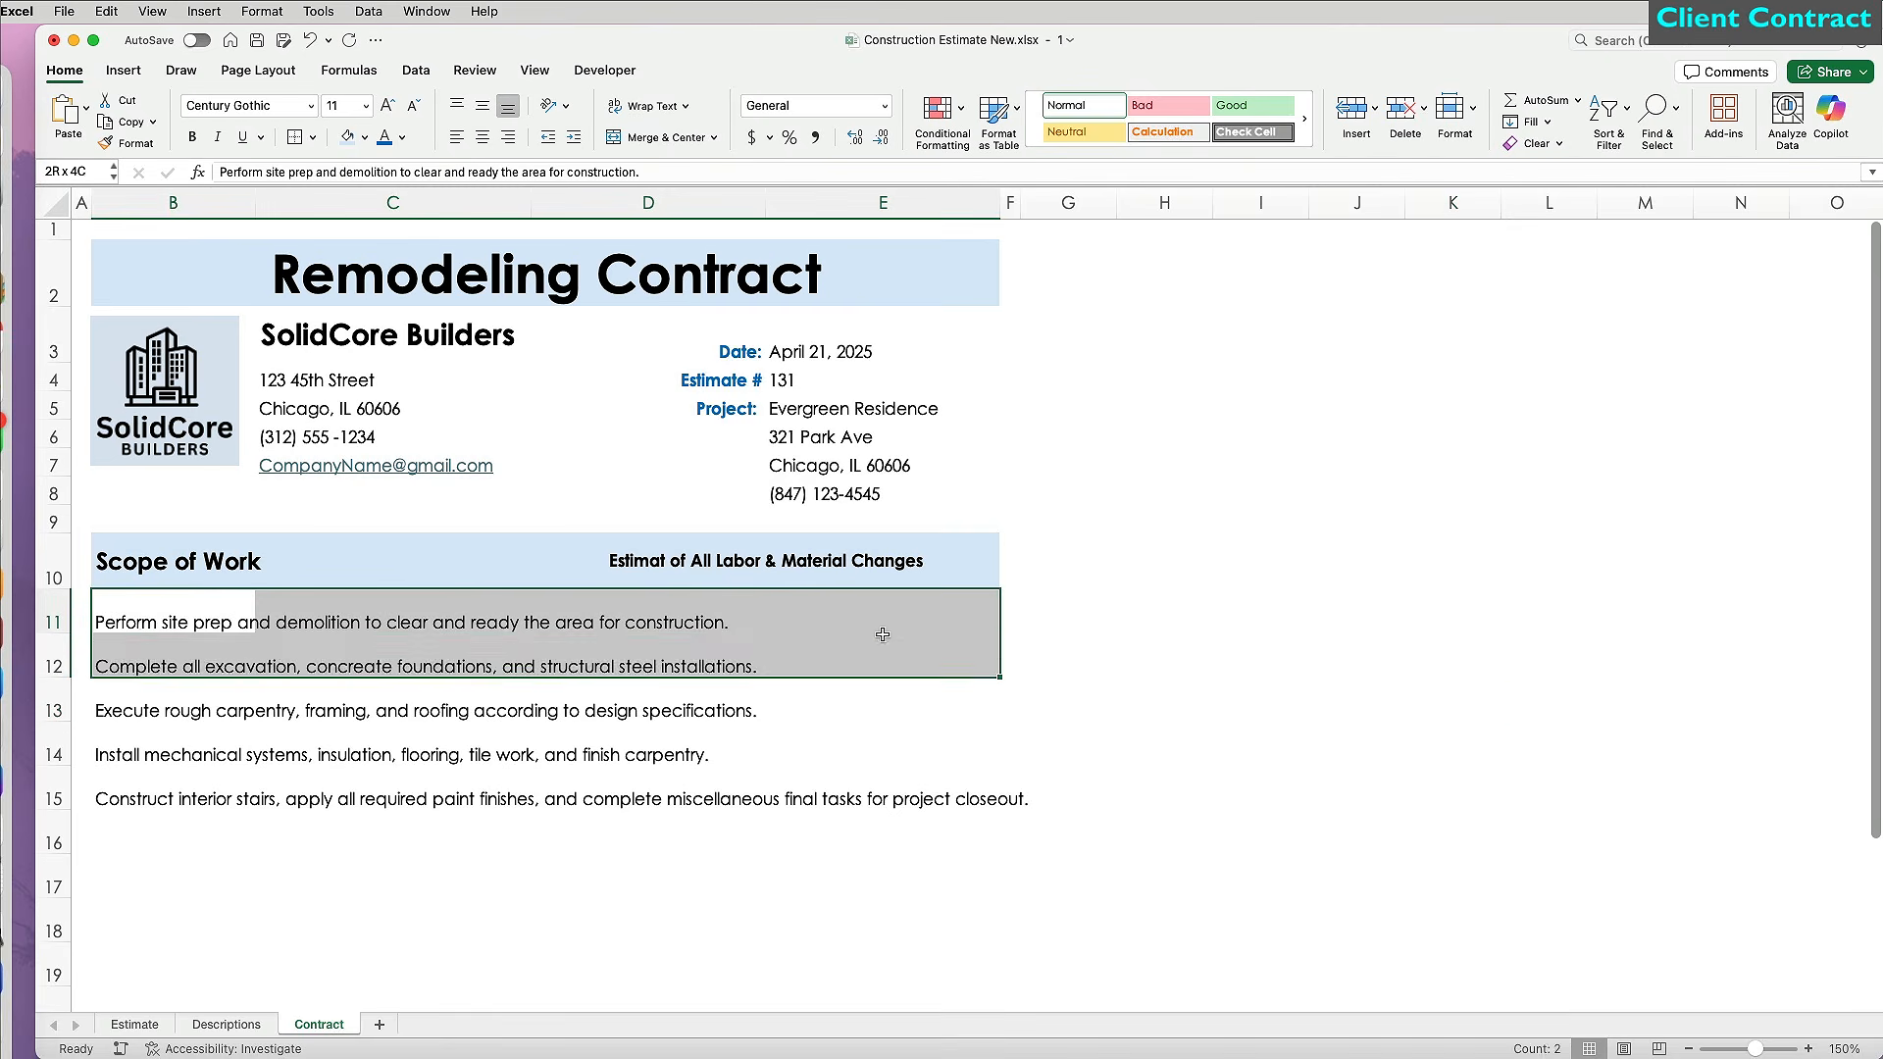
Give row 11 a light grey bottom border and Format Paint it onto the rows below.
click(312, 136)
click(368, 679)
click(1305, 678)
click(1153, 836)
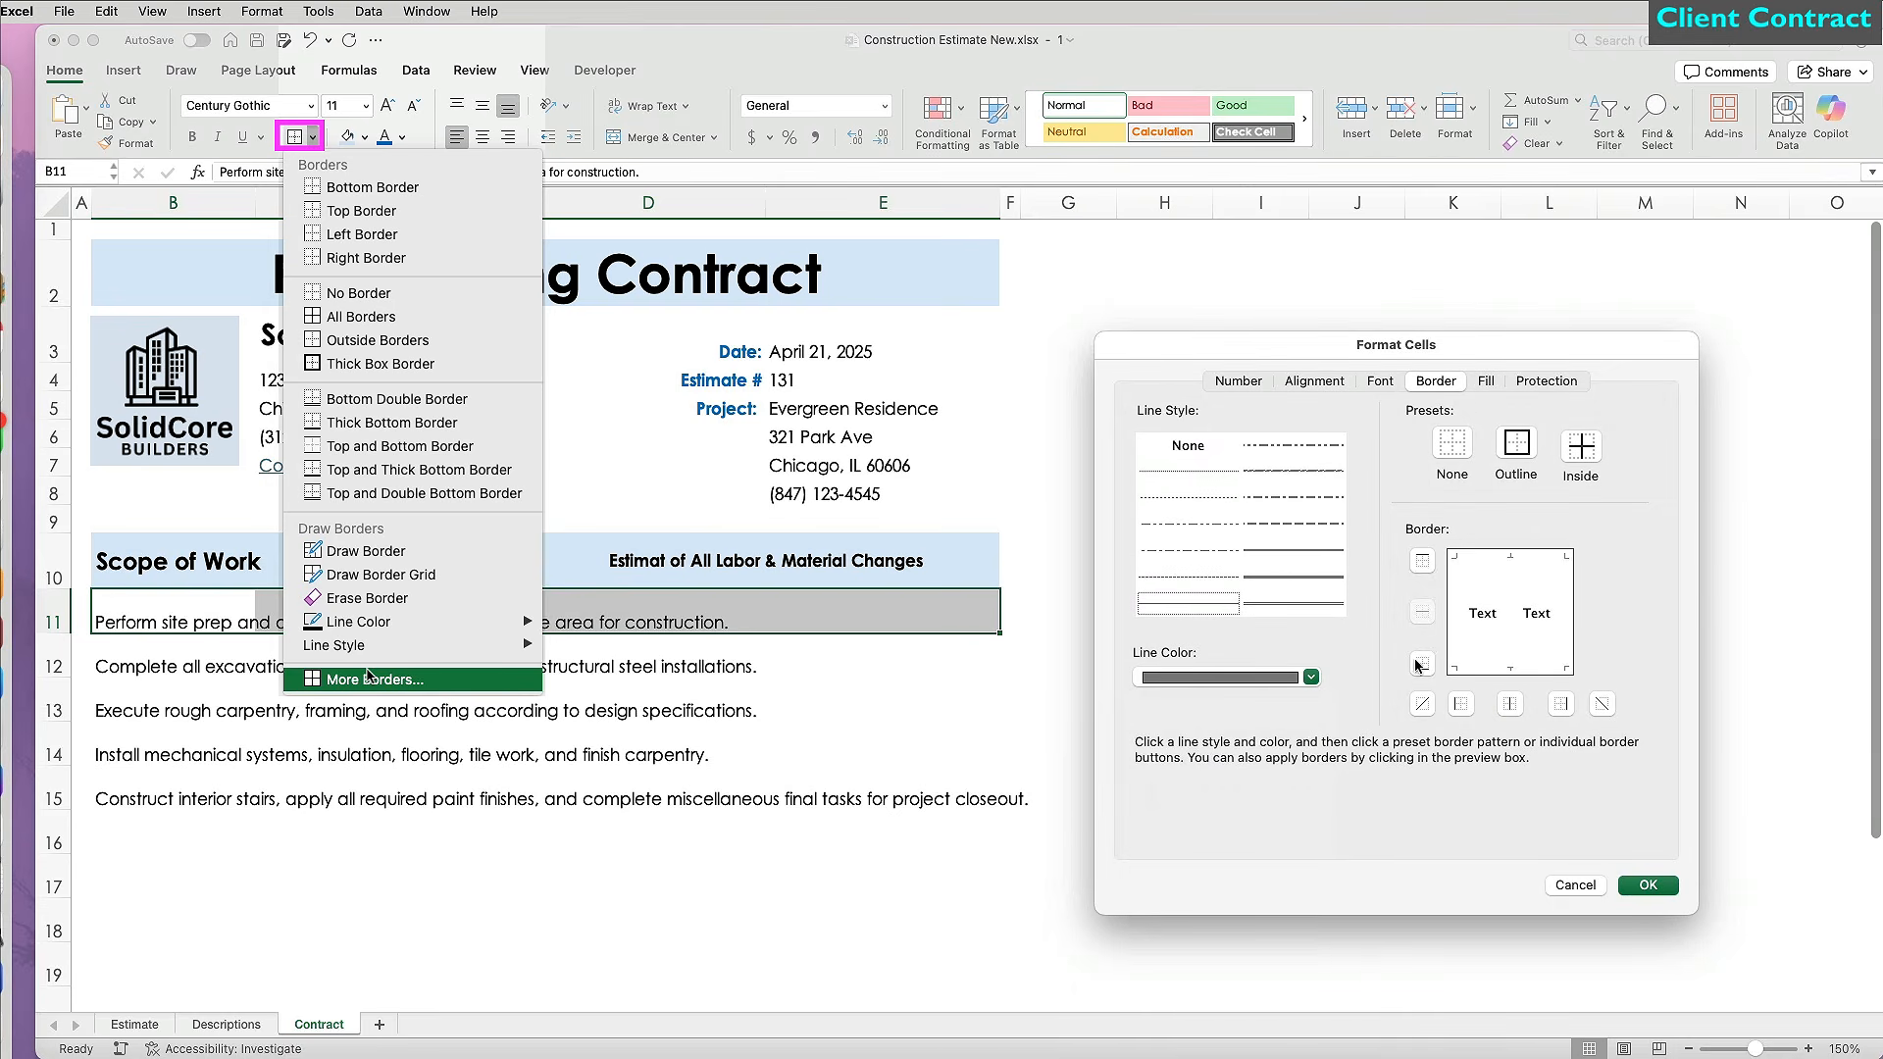
click(1310, 677)
click(1153, 795)
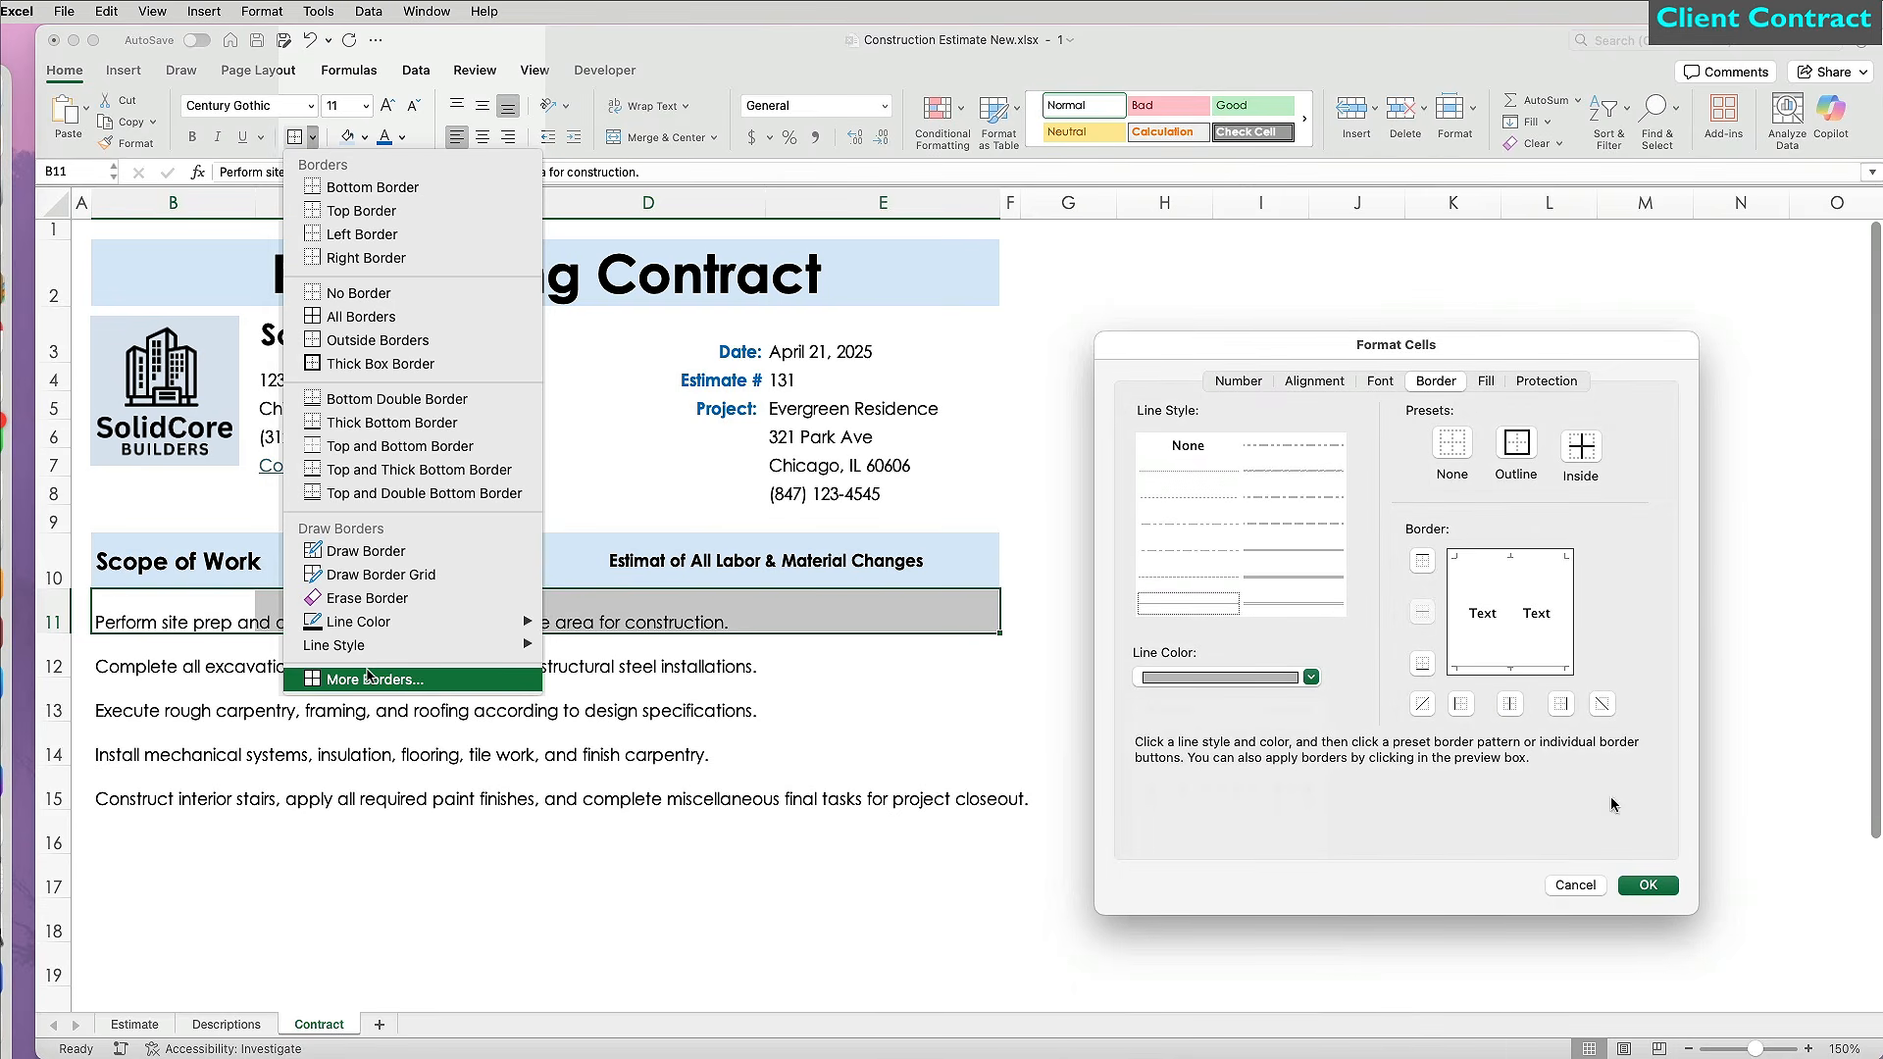
click(1647, 884)
click(1260, 887)
click(54, 622)
click(124, 143)
mouse_move(59, 652)
mouse_down()
mouse_move(63, 988)
mouse_move(278, 895)
mouse_up()
Widen columns C through E by the same amount.
scroll(366, 857, up, 3)
drag(392, 202, 883, 202)
drag(999, 202, 1035, 202)
click(264, 996)
scroll(264, 802, down, 1)
click(250, 583)
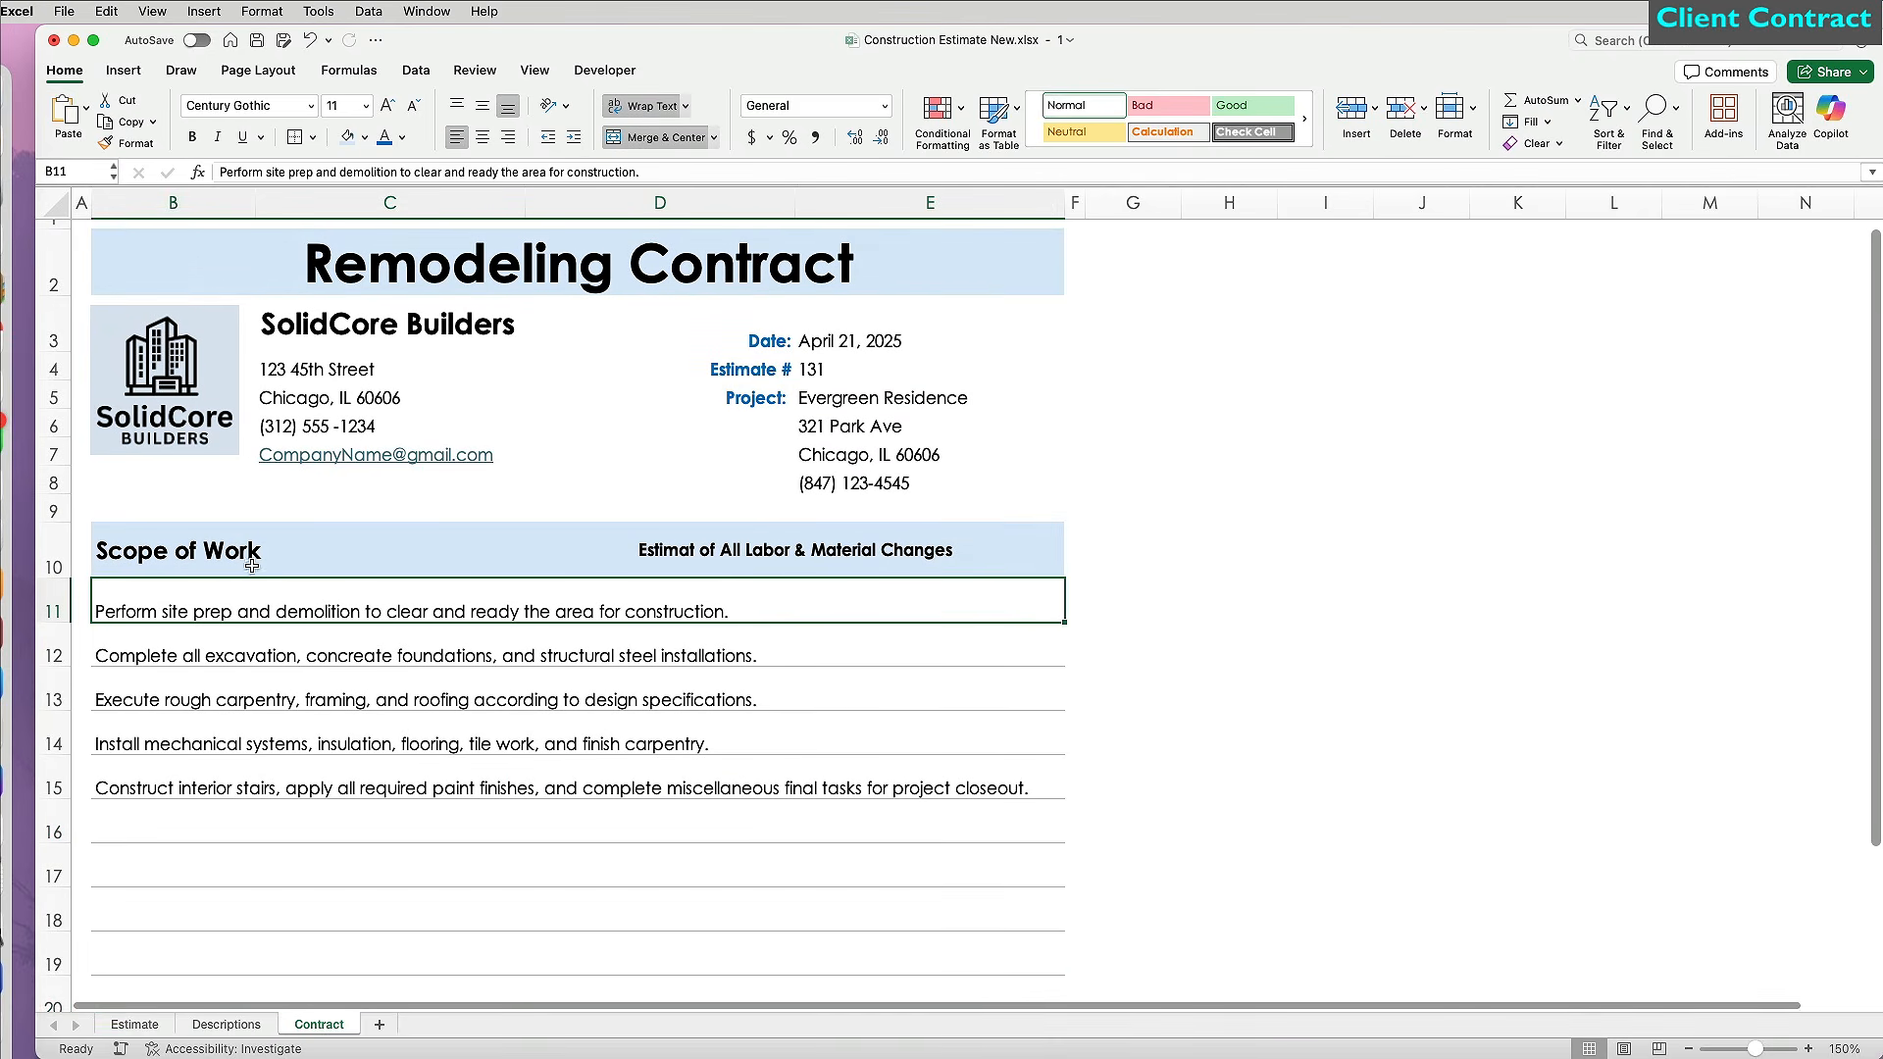
click(533, 75)
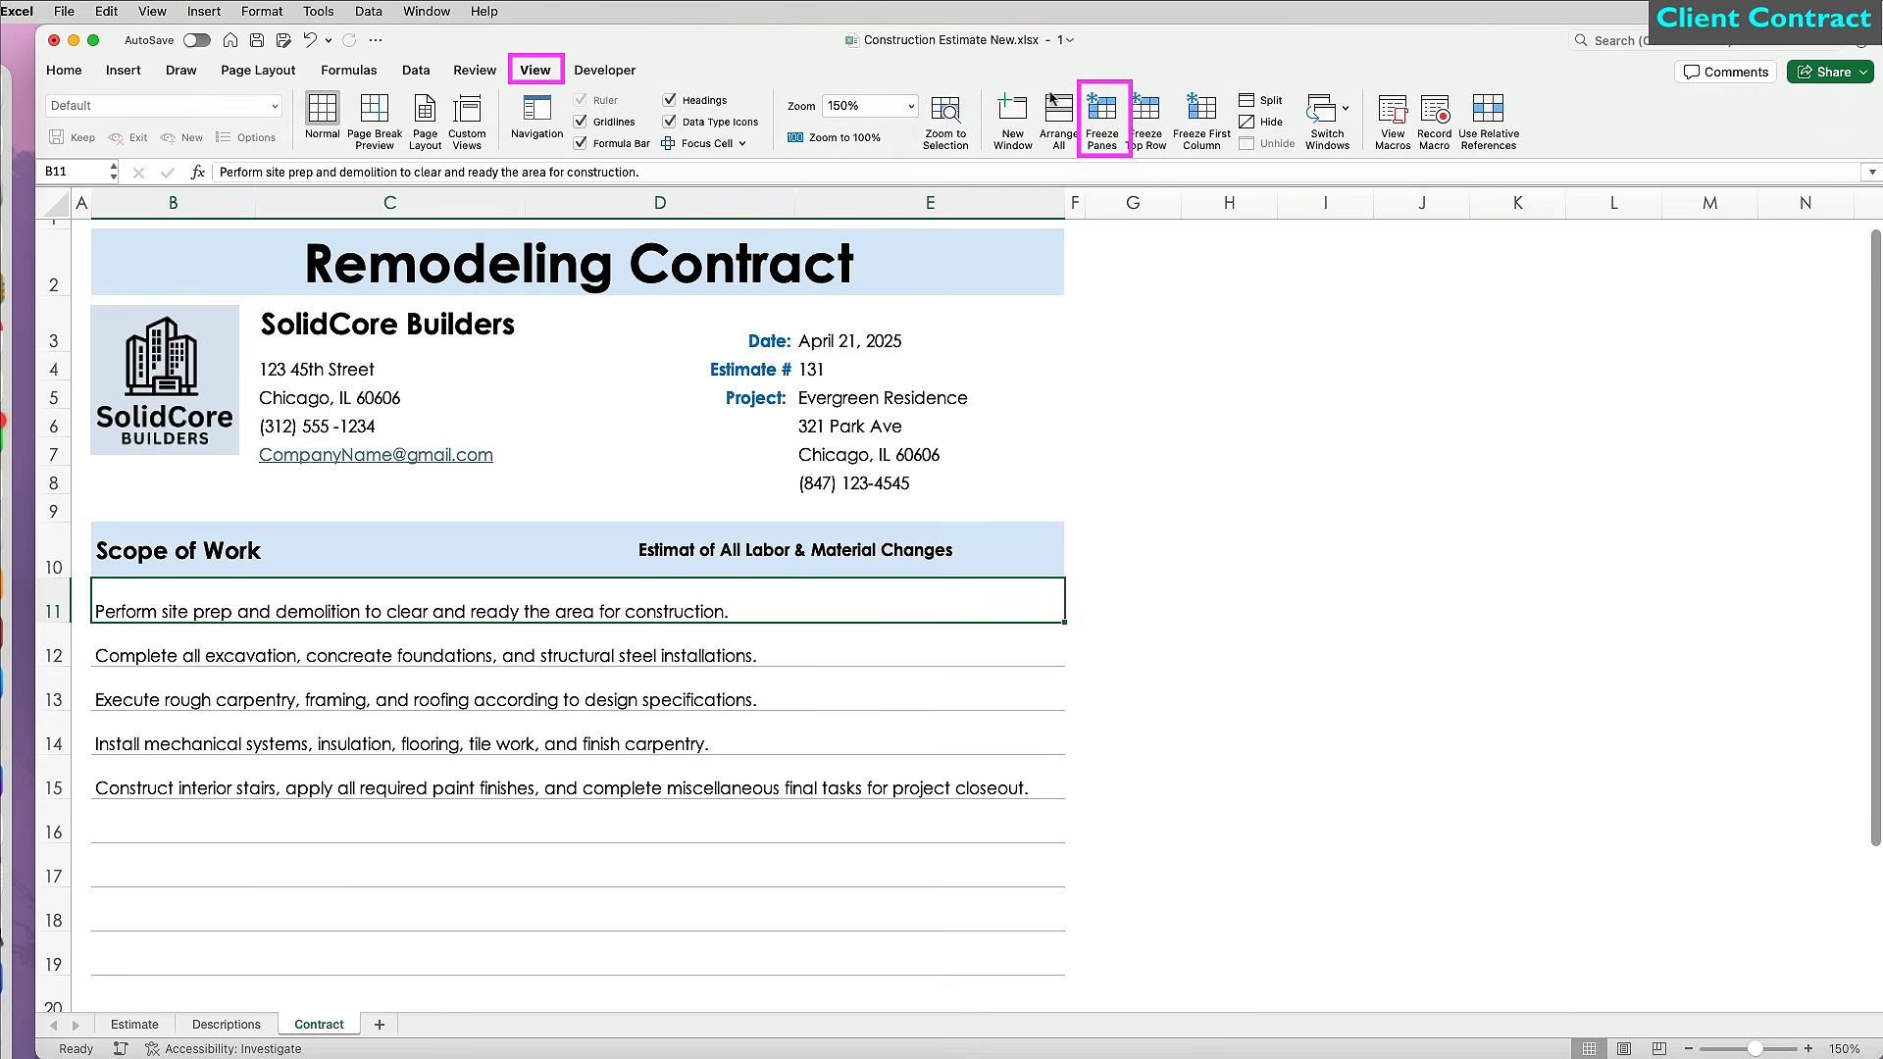
Freeze rows 1–10 so the contract header stays visible while scrolling.
click(1105, 122)
scroll(1080, 787, down, 4)
scroll(1081, 788, down, 4)
scroll(628, 784, up, 1)
Enter the Payment Schedule: heading plus deposit, progressive payment and balance lines in B19:B22.
click(169, 652)
text(Payment)
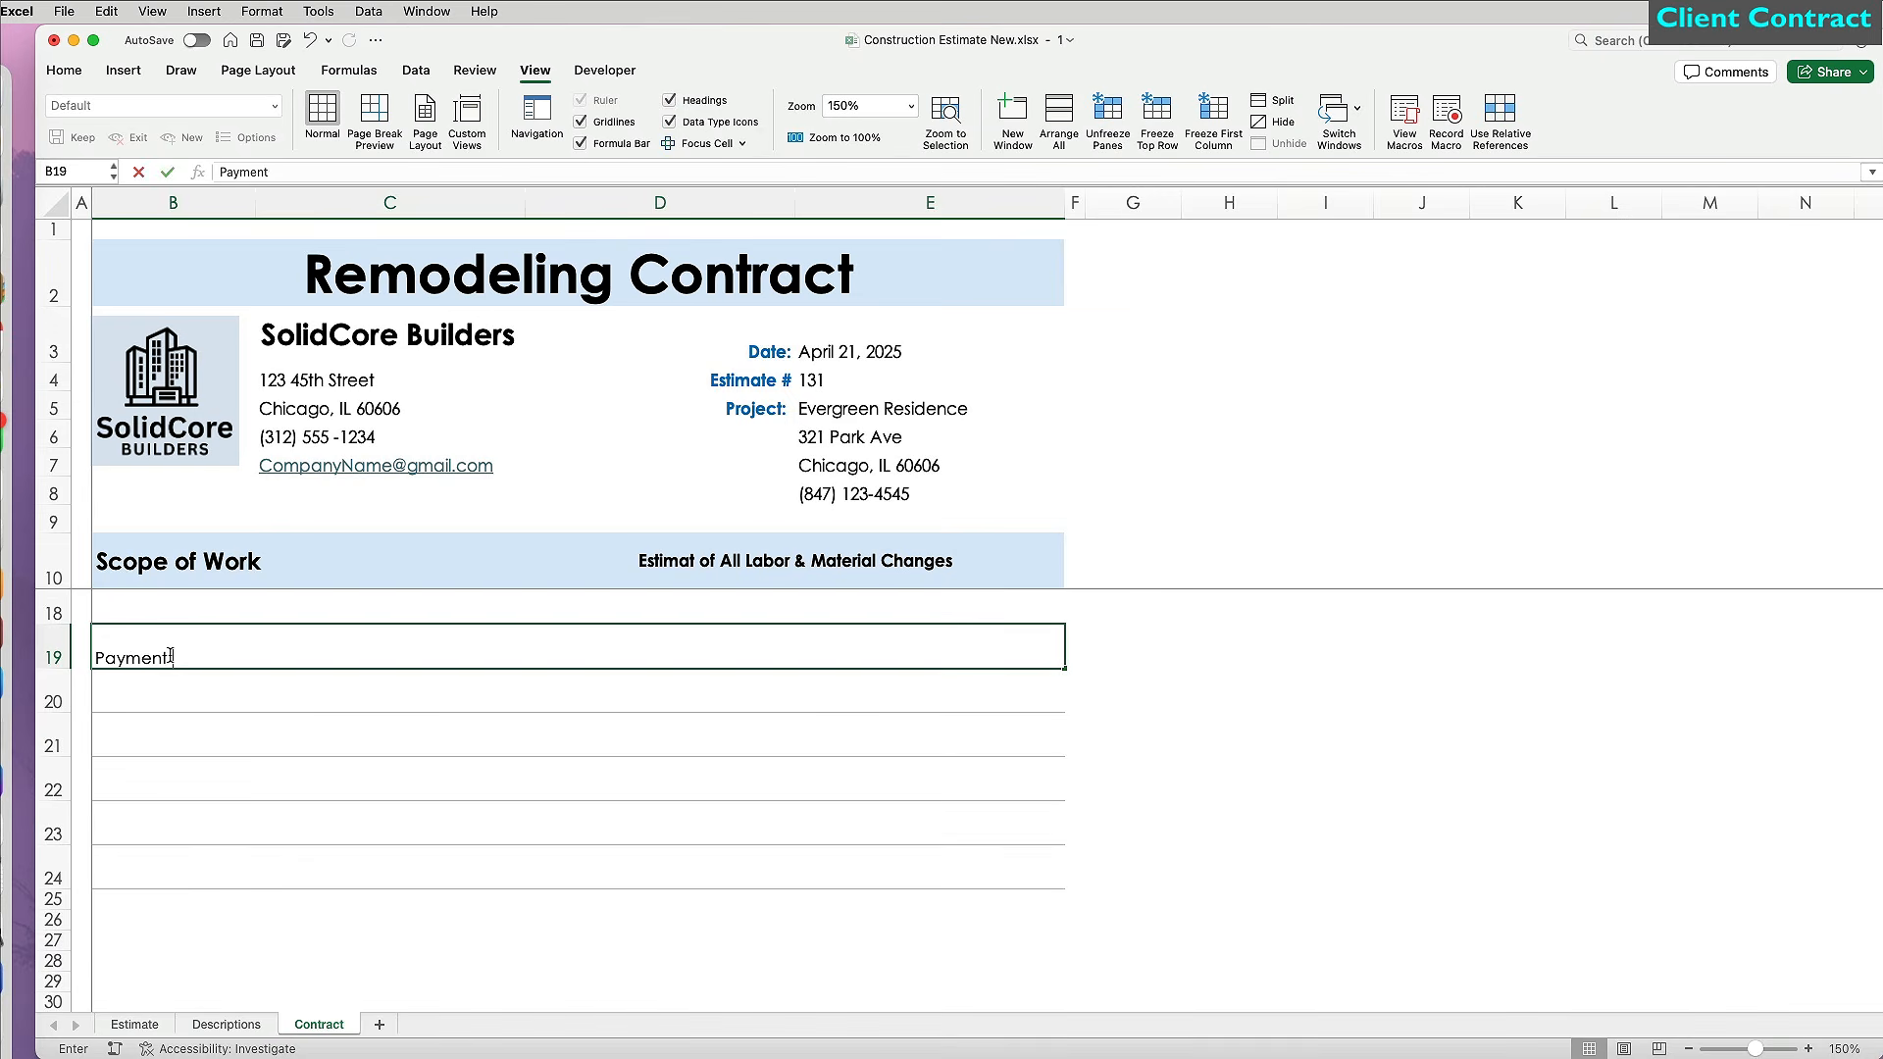
text( Schedule:)
key(Return)
text(Deposo)
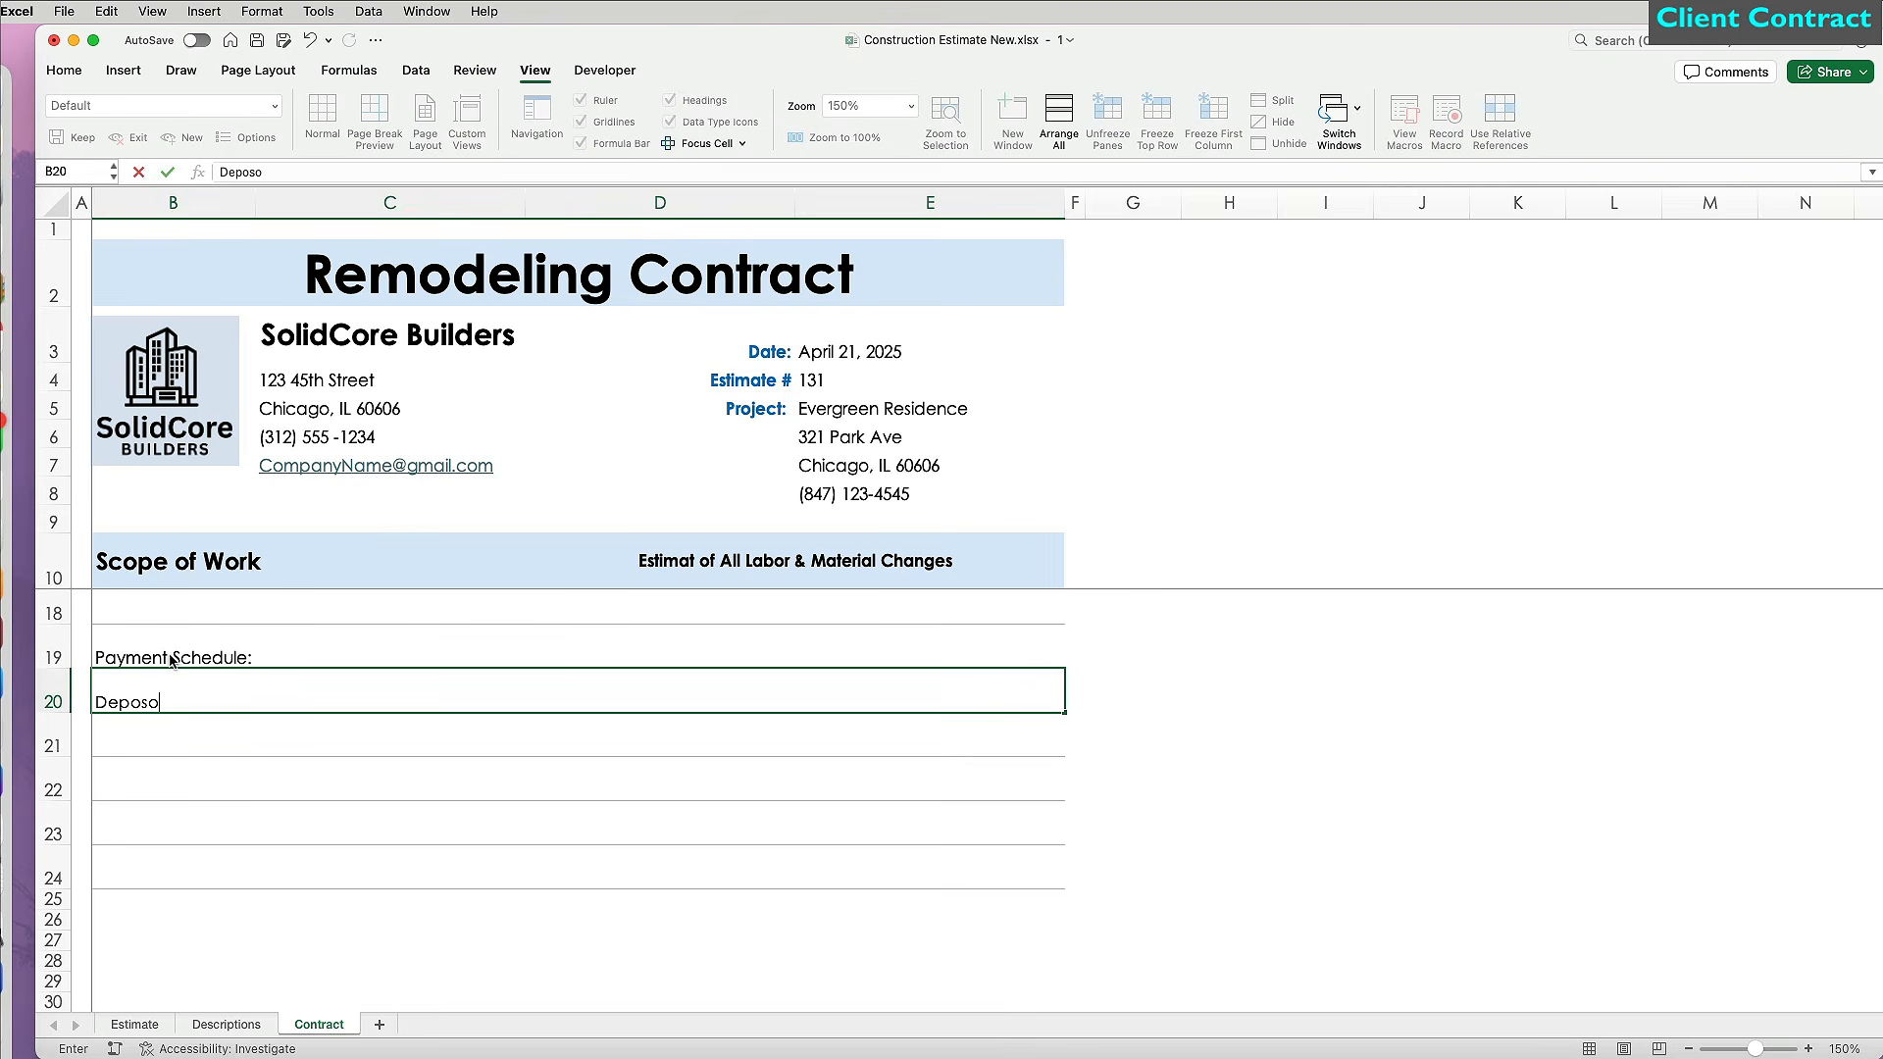
text(t with contract approval: 20%)
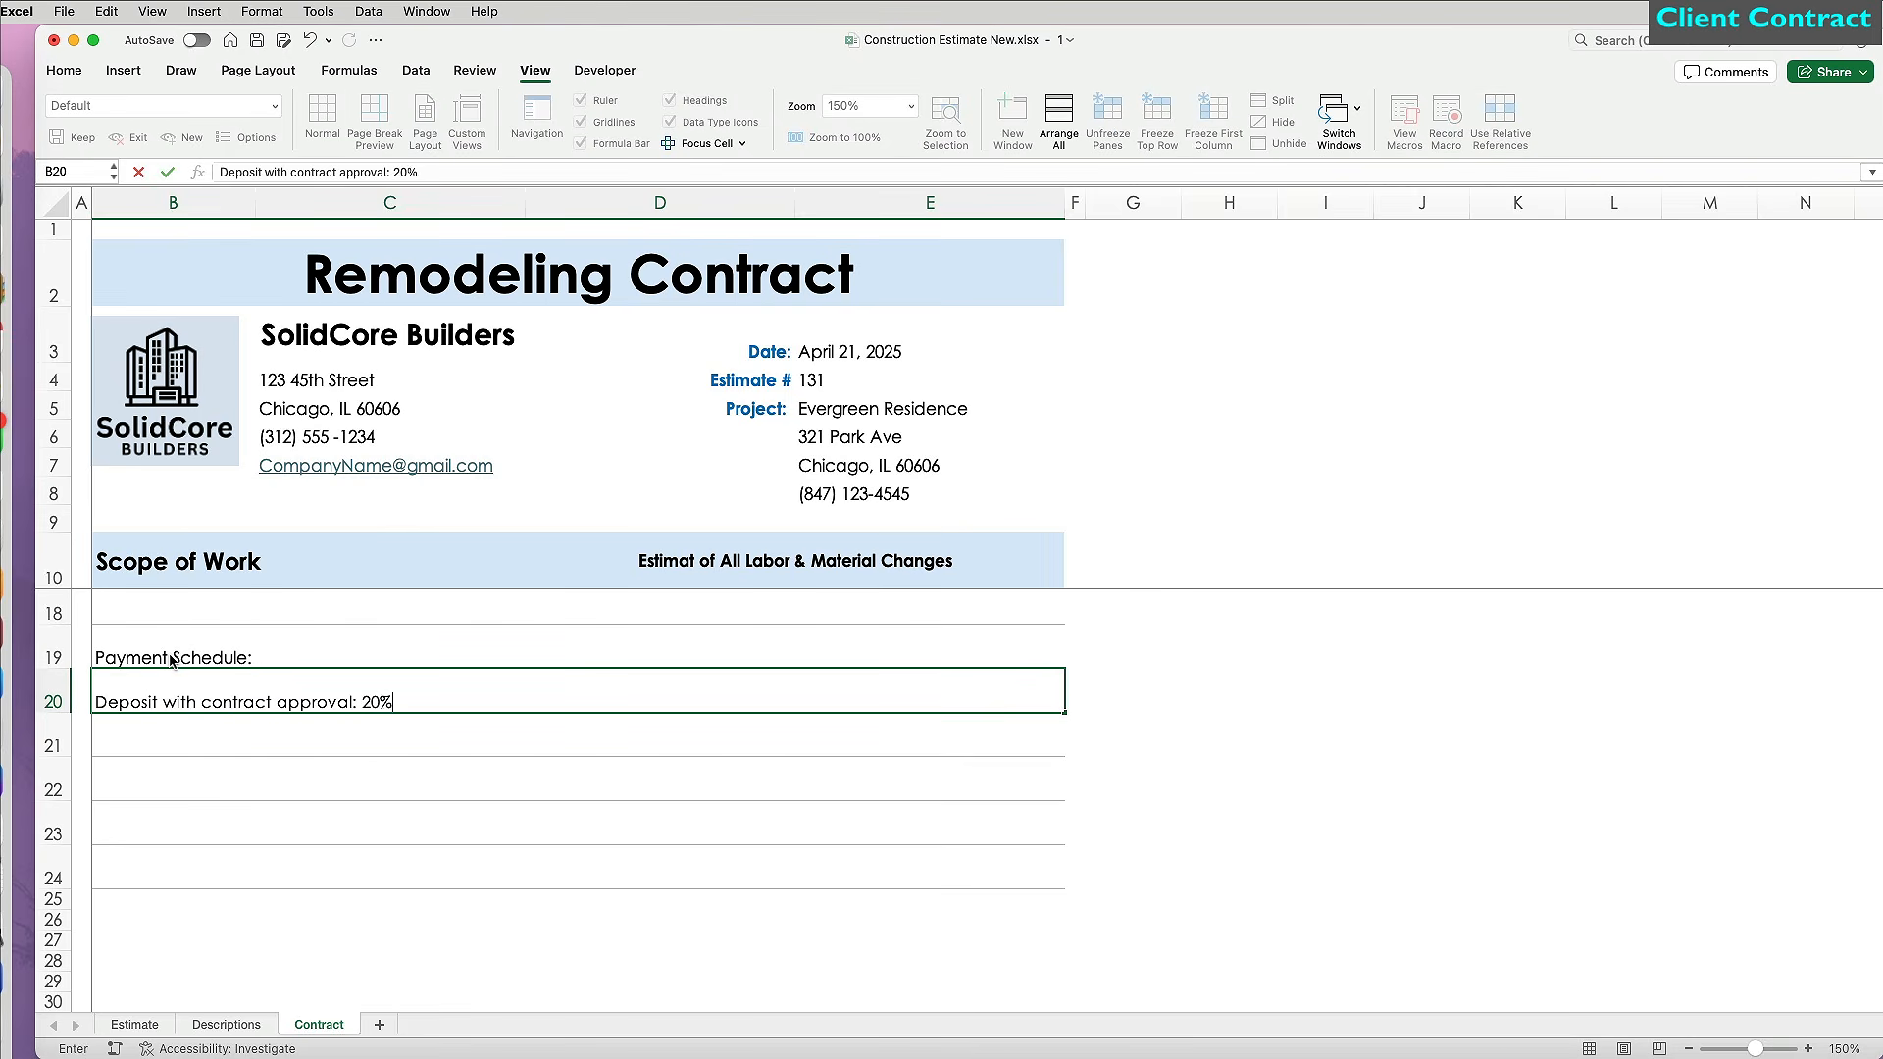
key(Return)
text(Progressive payment upon completion )
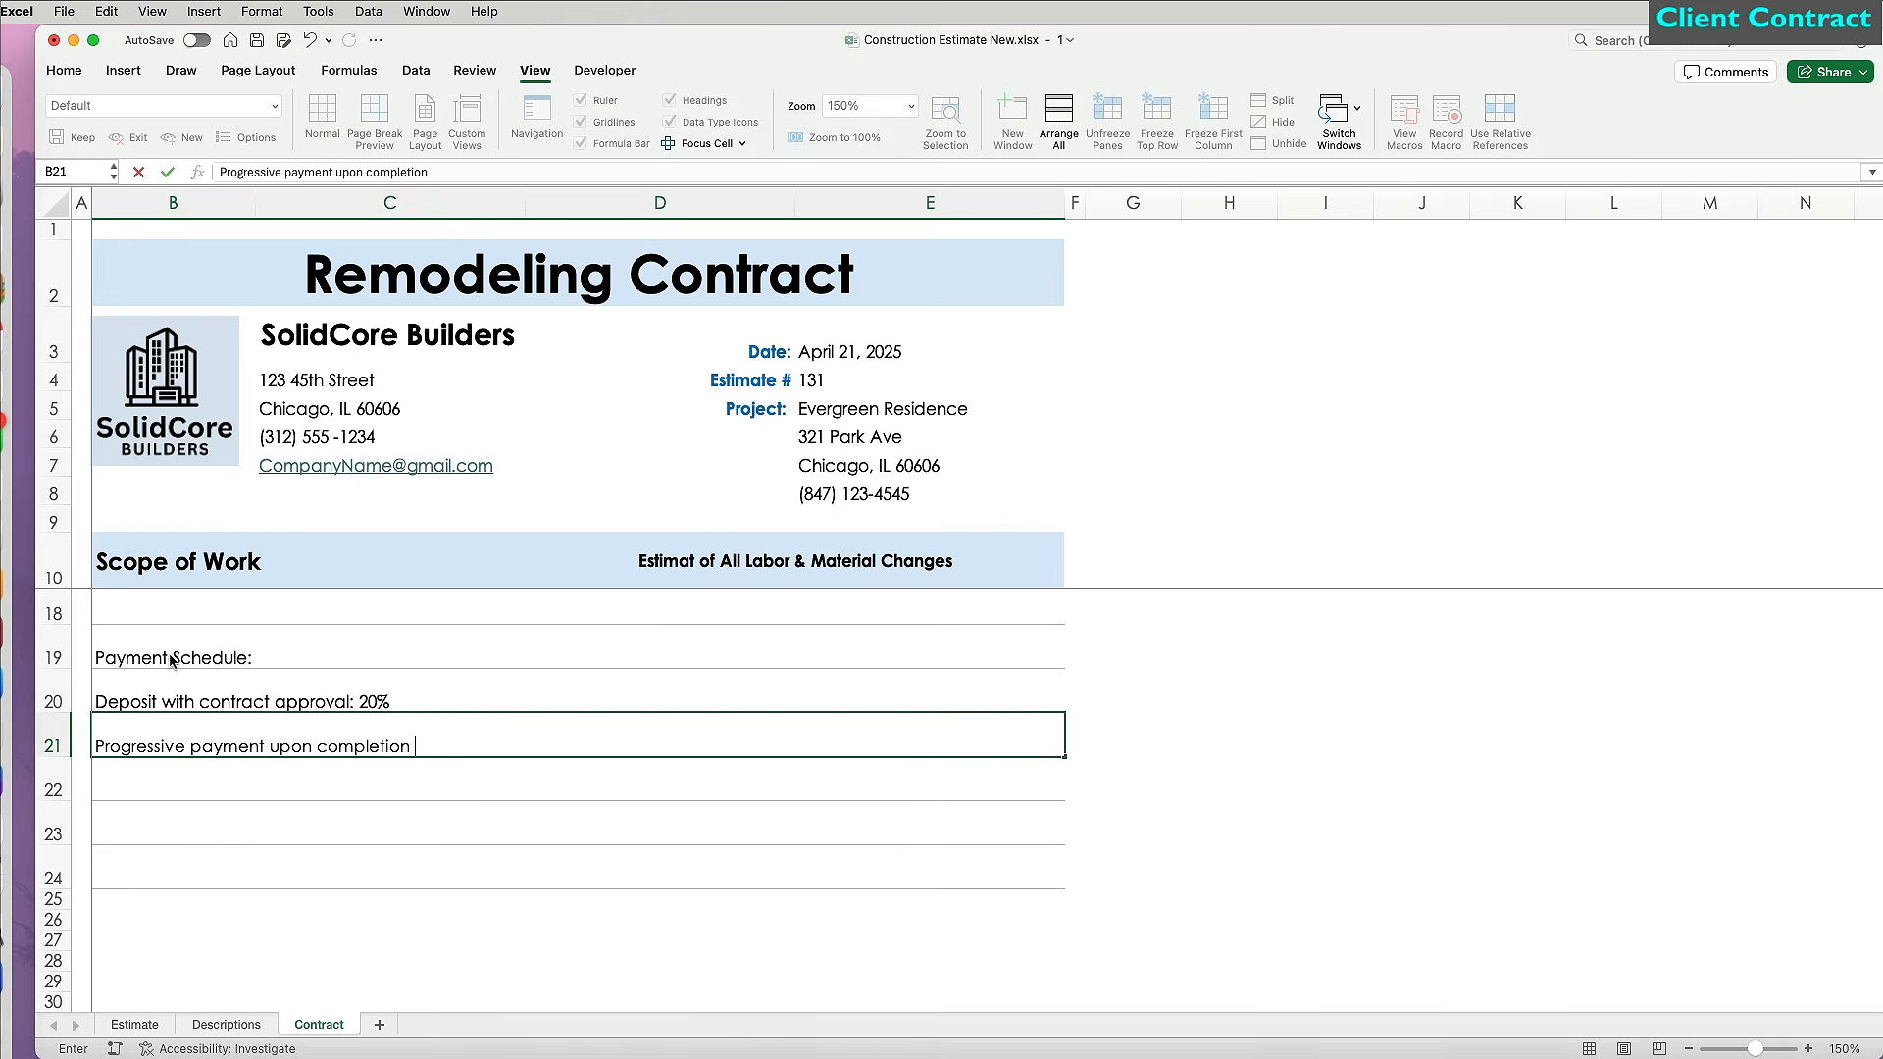
text(of each trade.)
key(Return)
text(Bala)
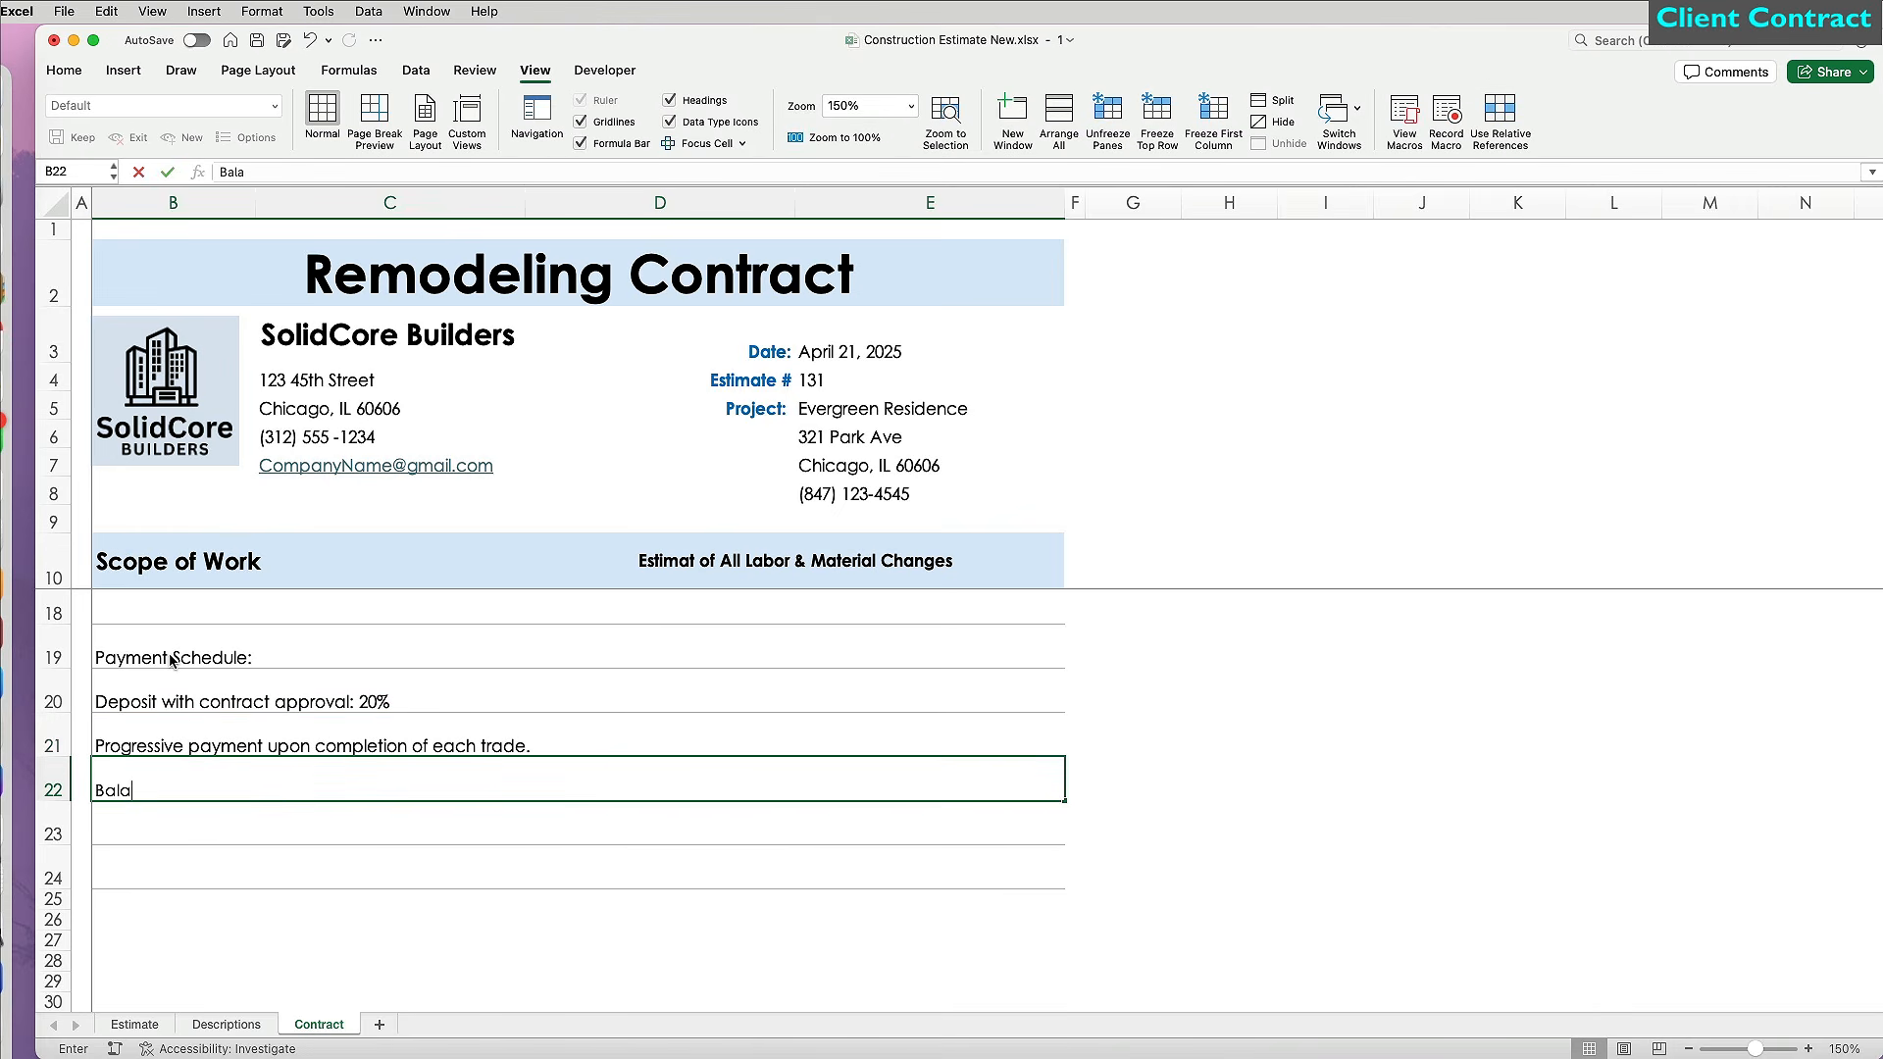
text(nce upon completion: 15%)
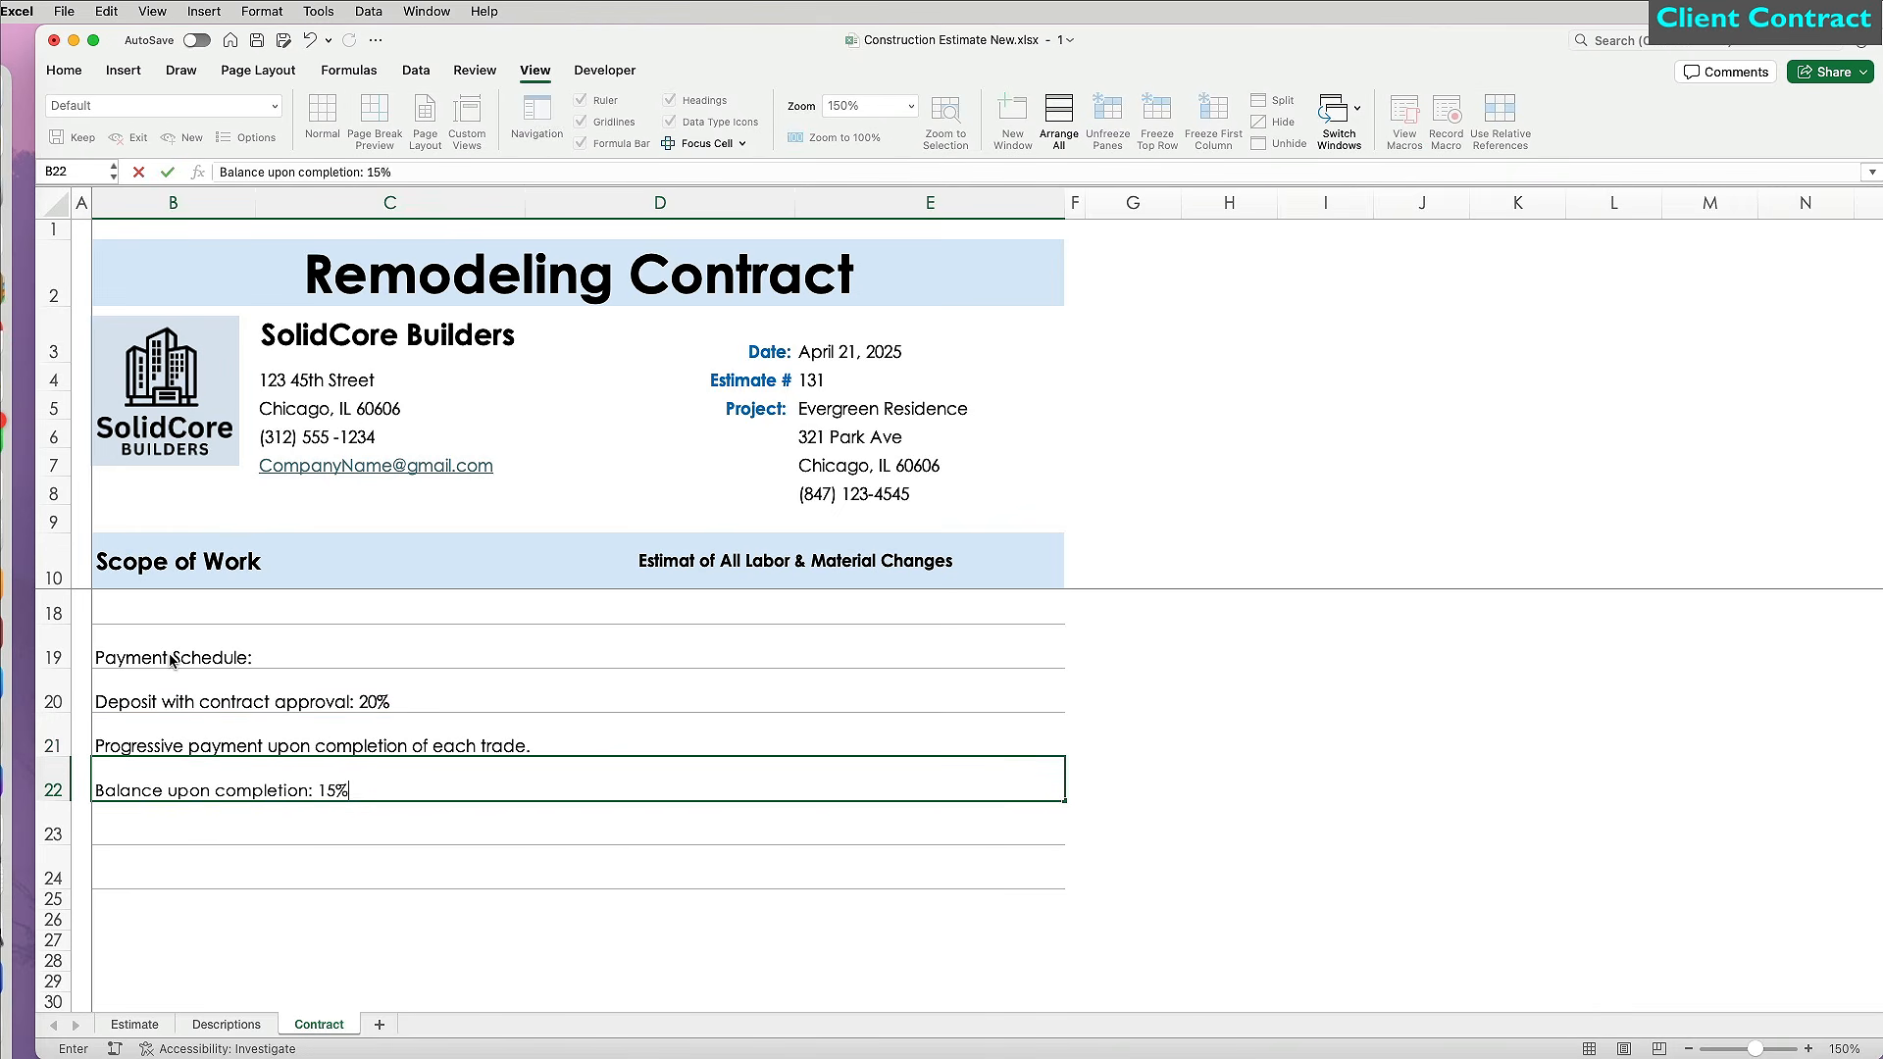
key(Return)
scroll(216, 745, down, 2)
Enter a 'Make all checks payable to' formula using C3, then THANK YOU FOR YOUR BUSINESS!
click(251, 829)
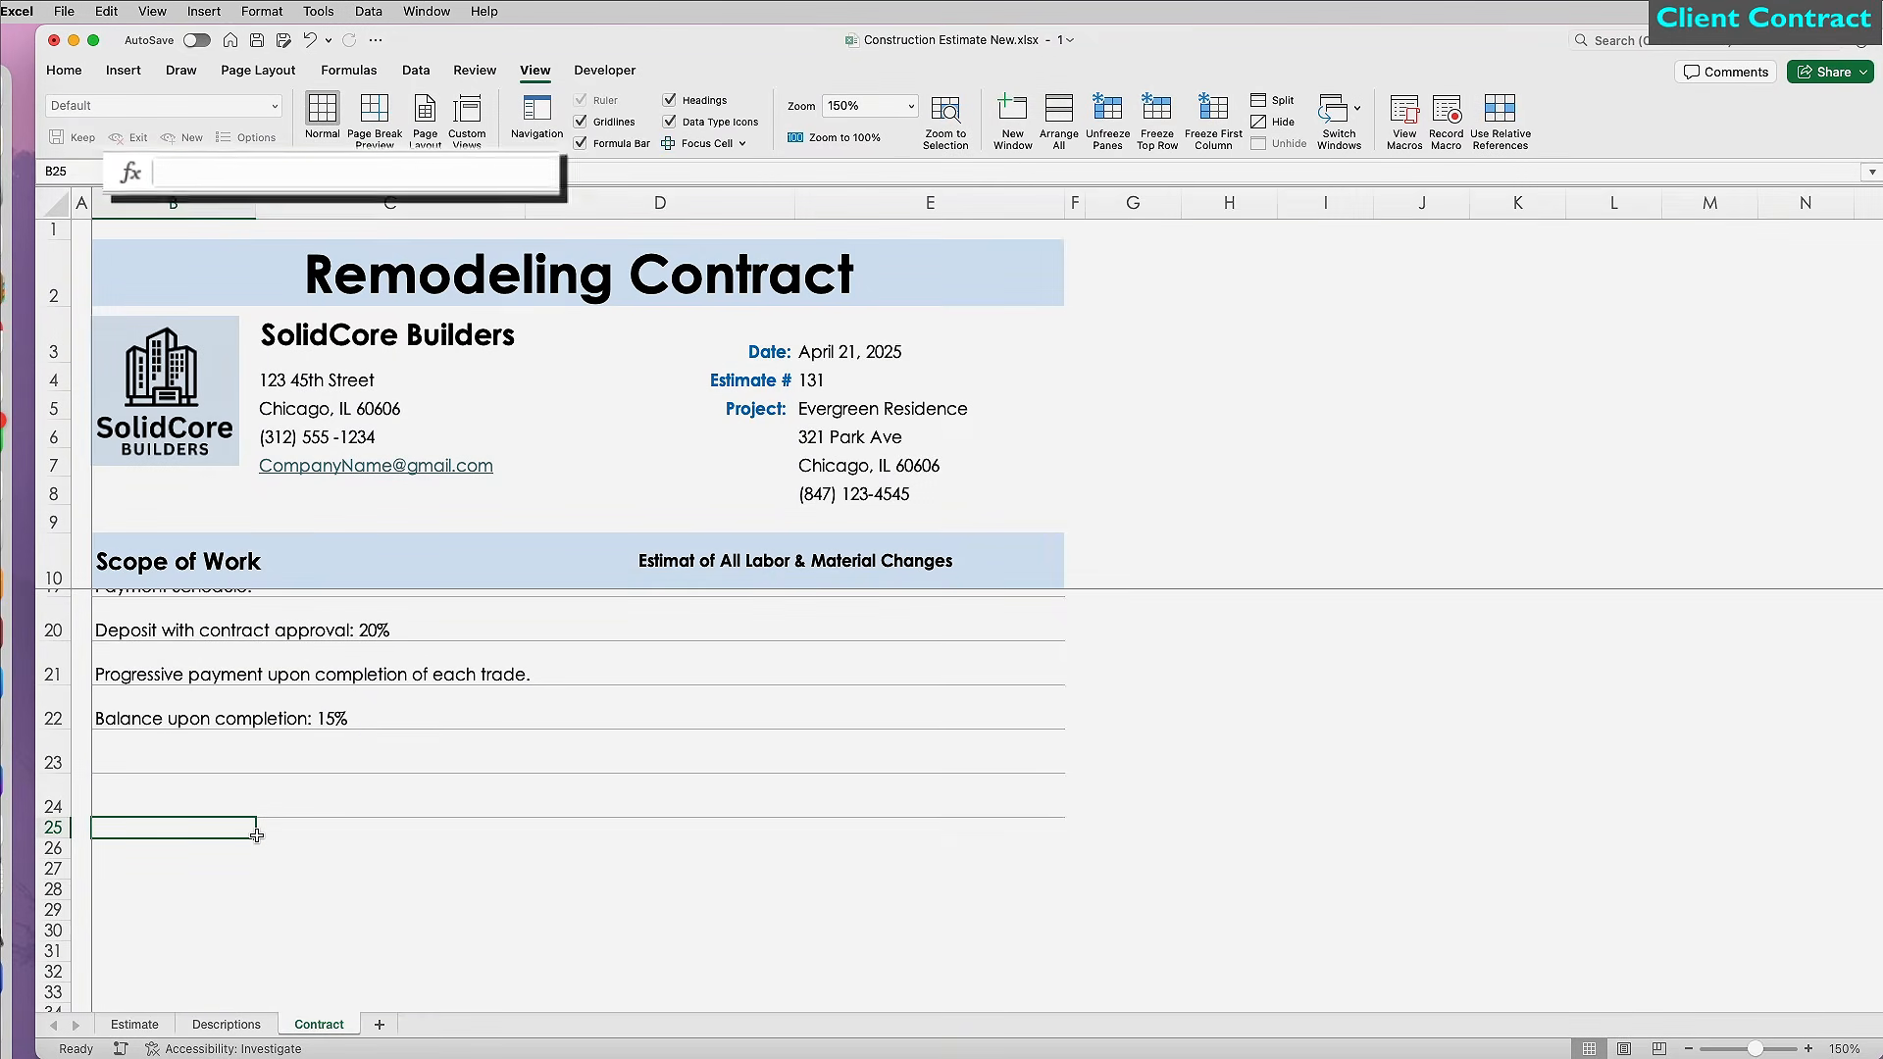
text(="Make all checks payable to)
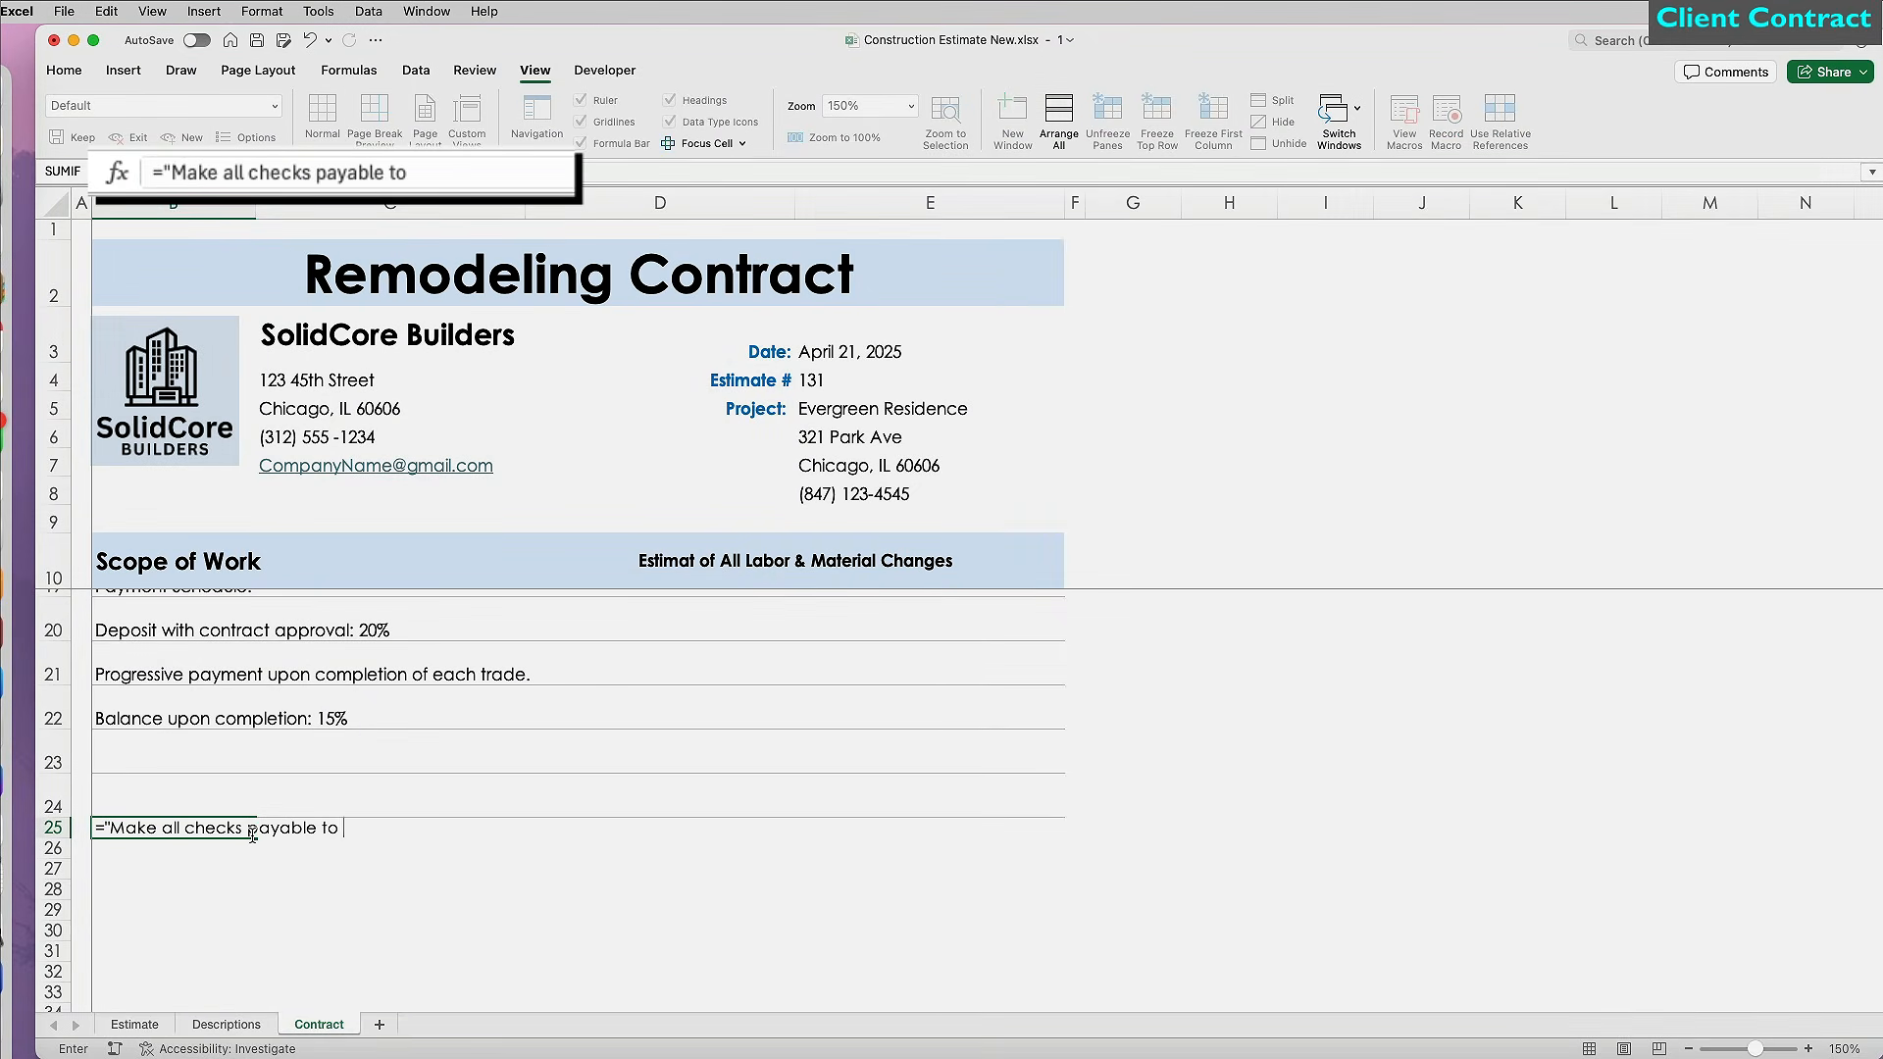
text( " &)
key(BackSpace)
key(BackSpace)
key(BackSpace)
text(" &)
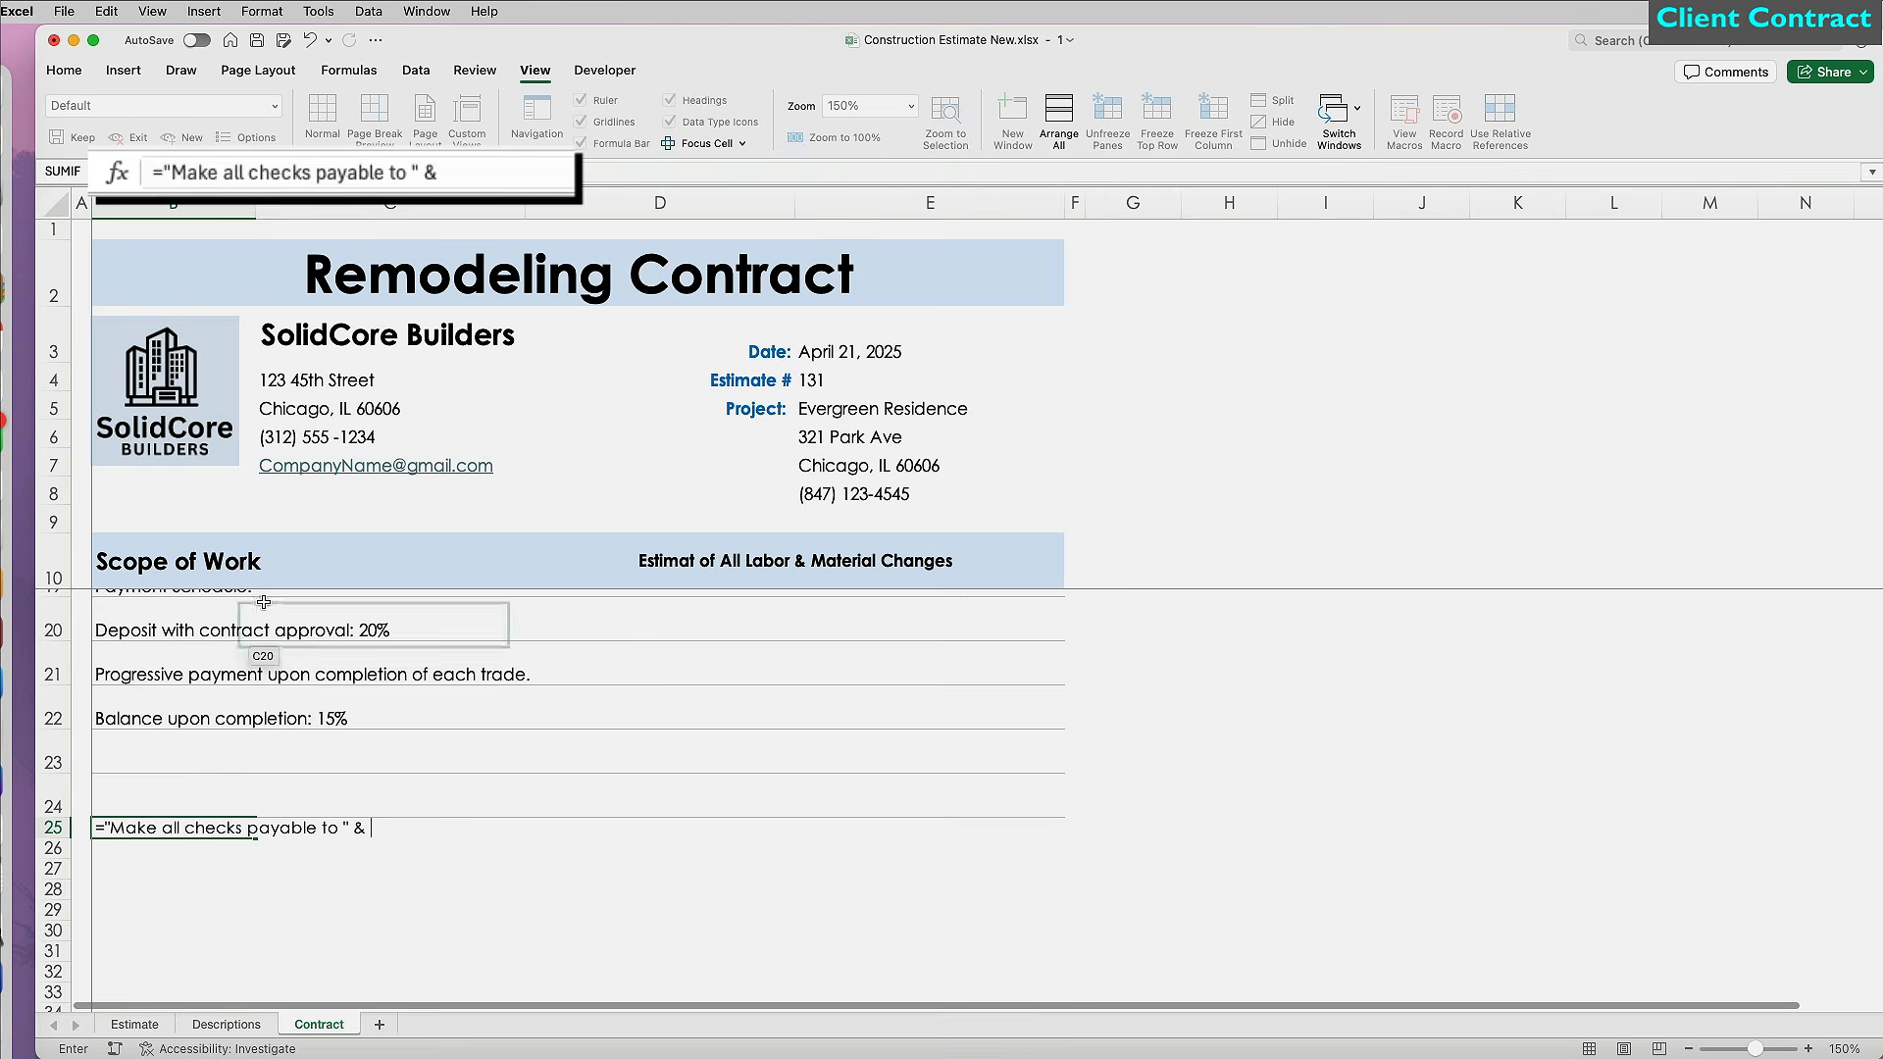
click(299, 341)
text(& ".")
key(Return)
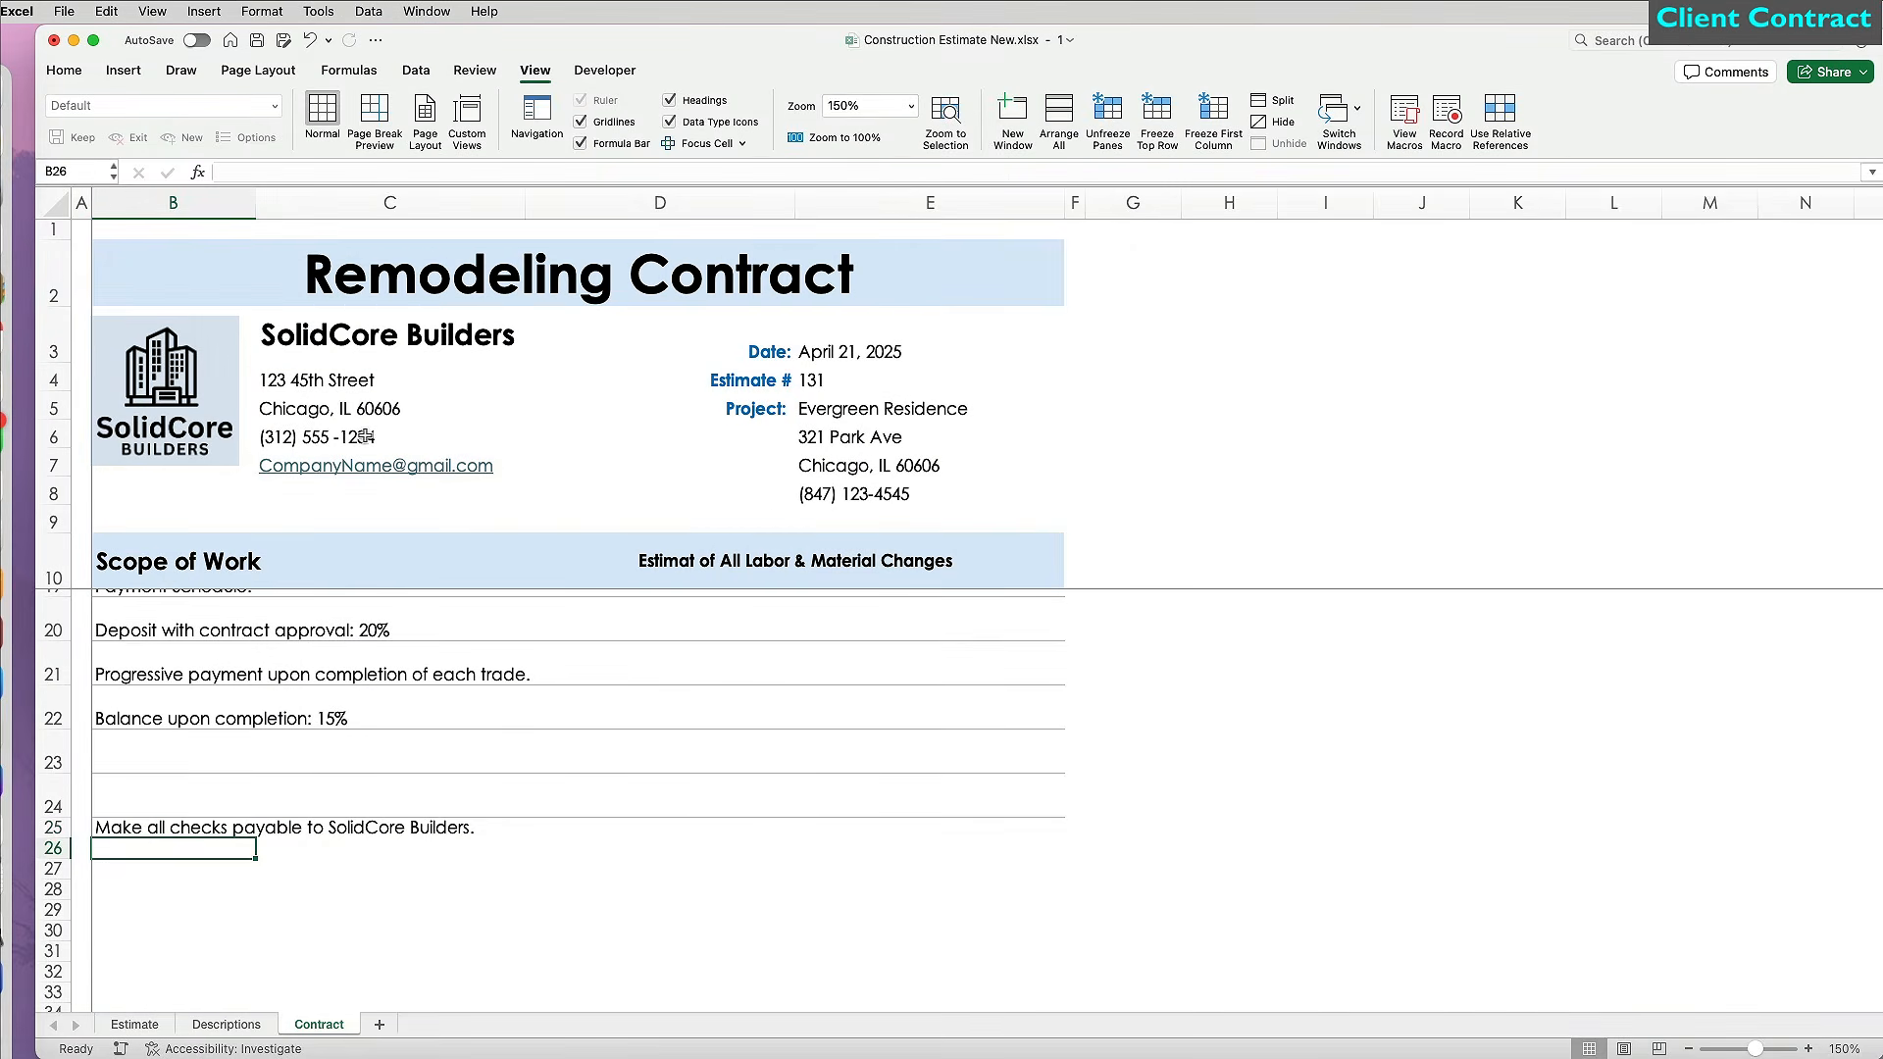
text(THANK YOU FOR YOUR BUSINESS!)
key(Return)
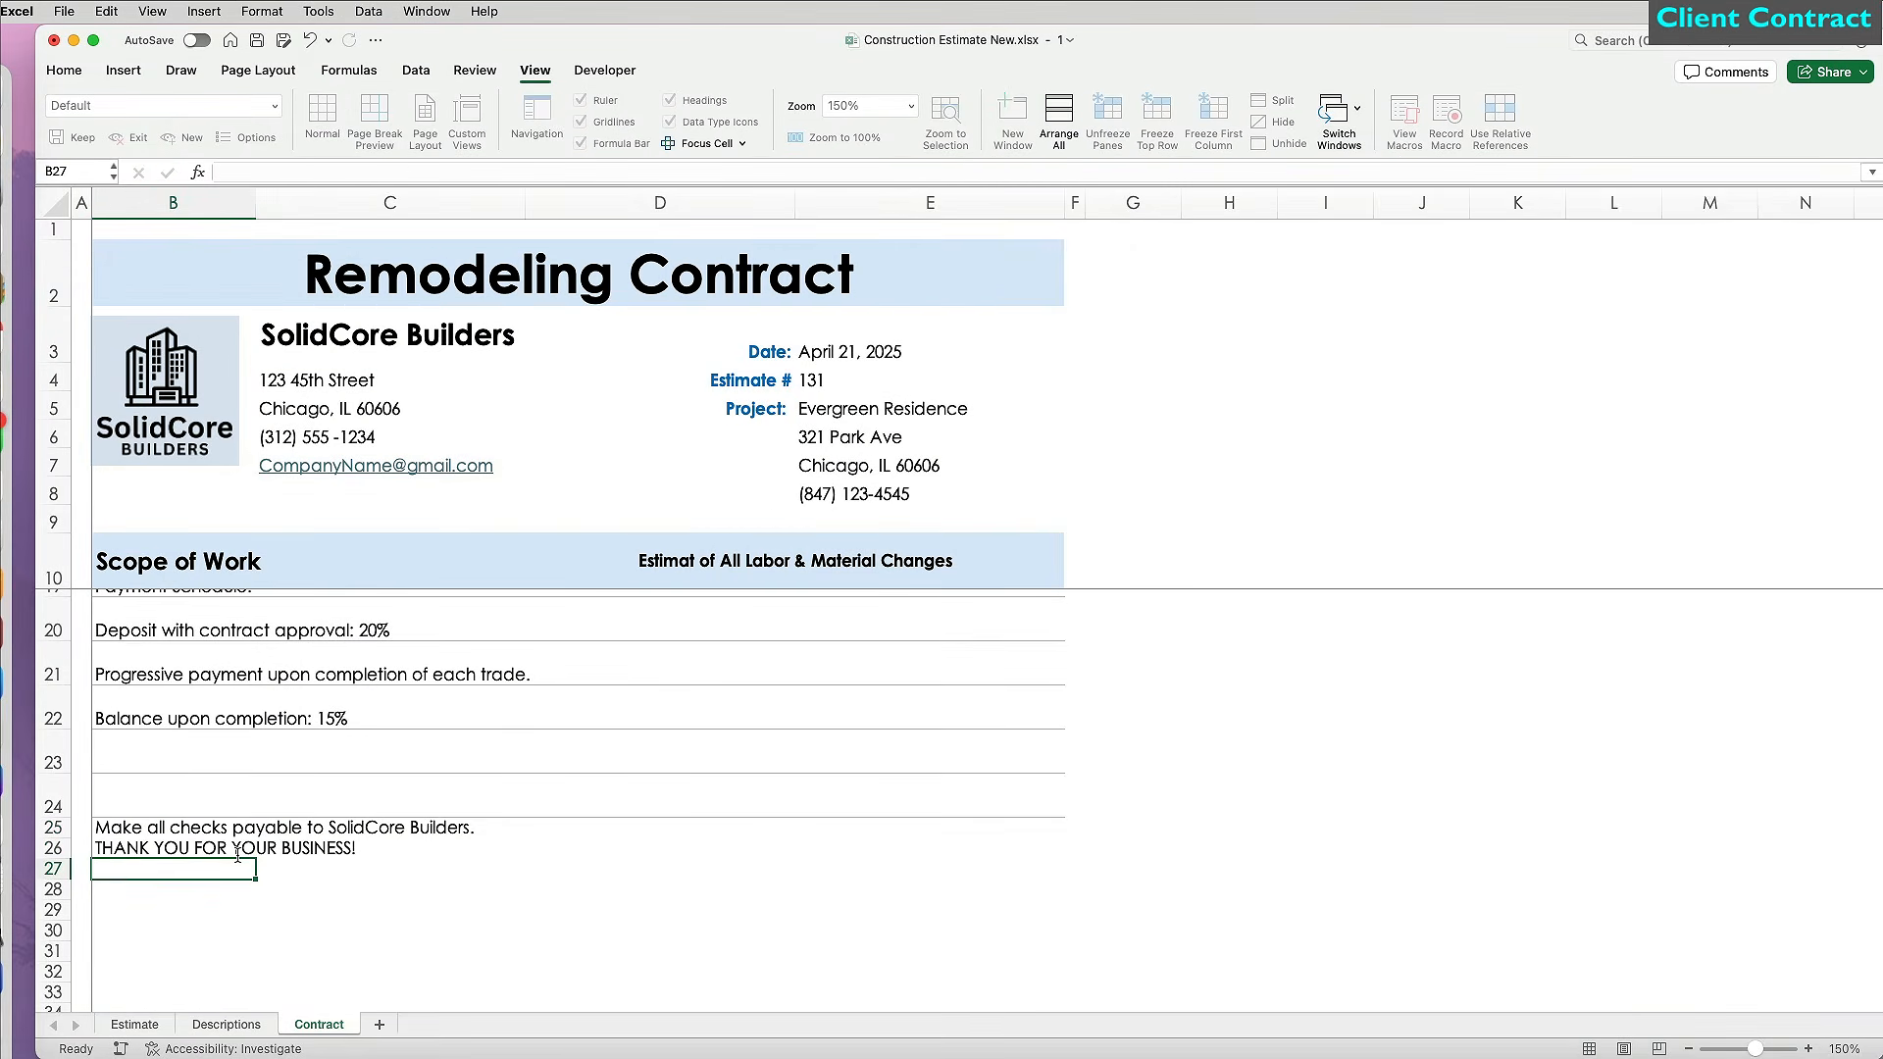
Label D25 TOTAL and link E25 to the Estimate sheet's grand total, $51,417.10.
click(693, 834)
text(TOTAL)
key(Tab)
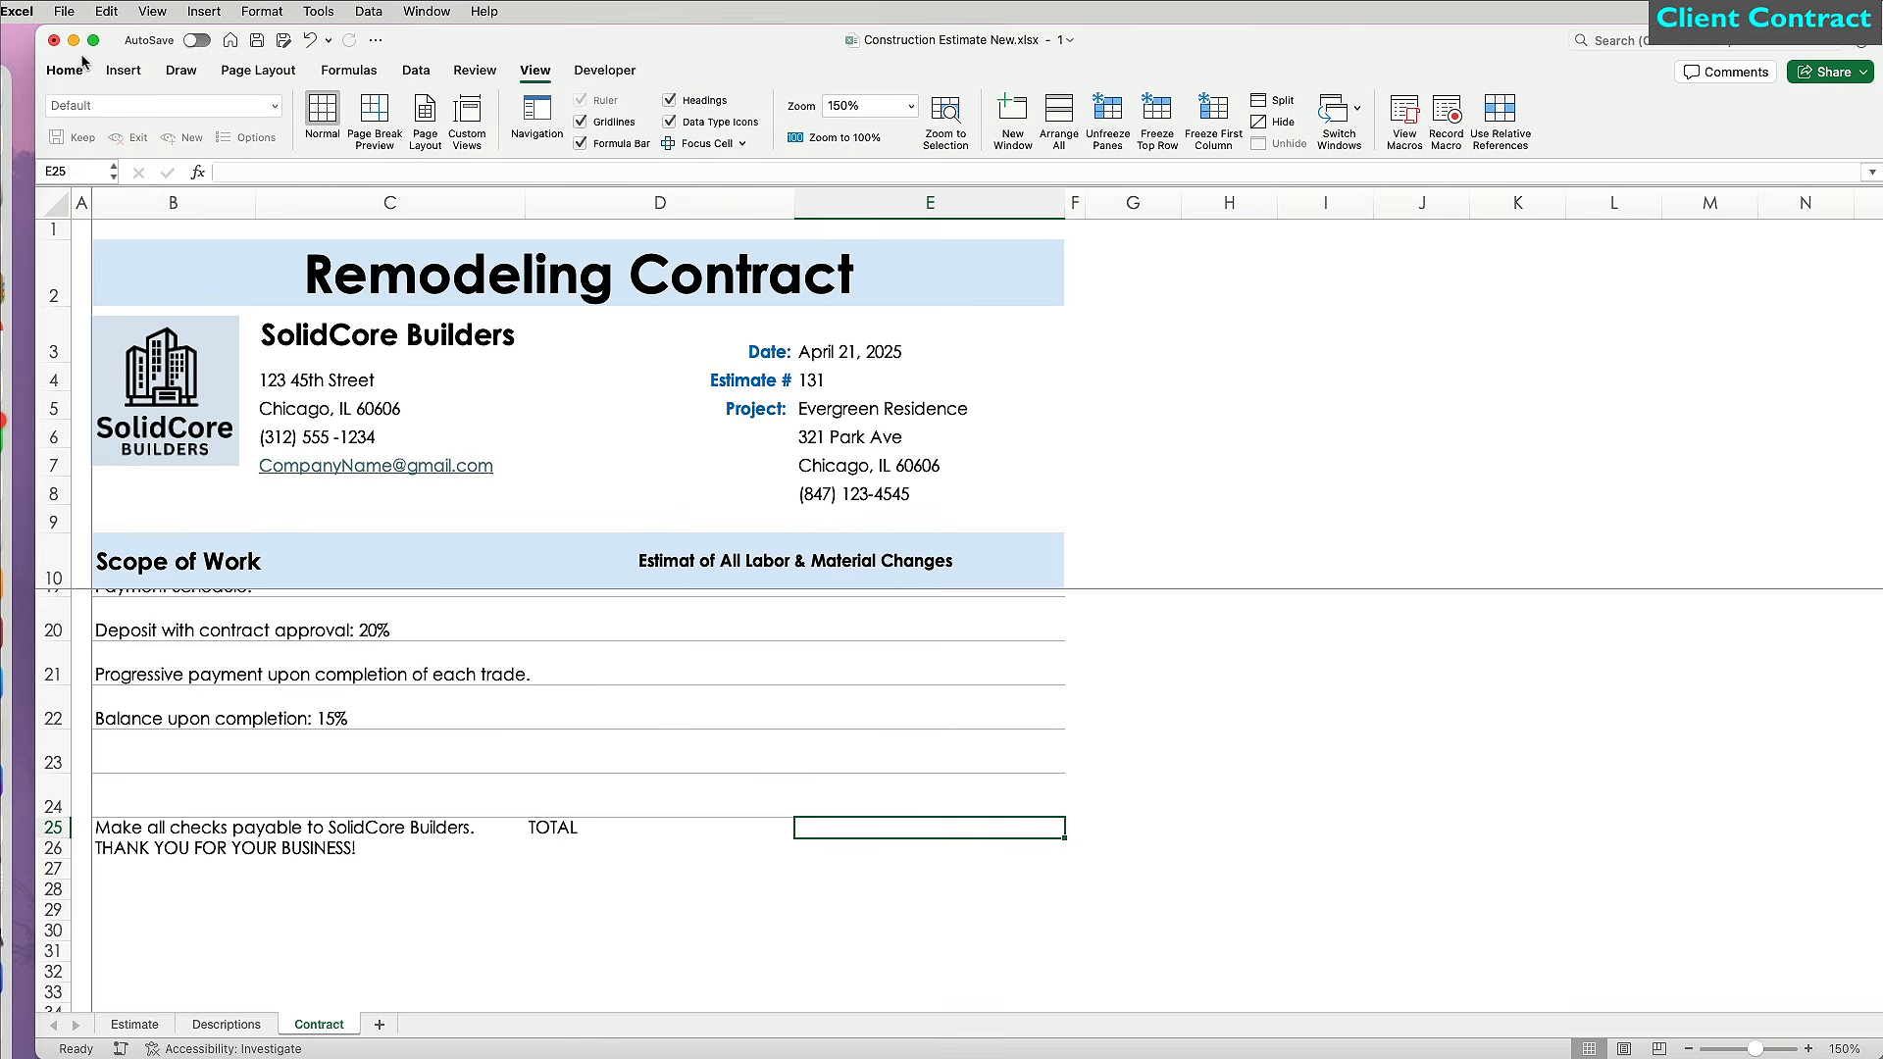
click(83, 66)
text(=)
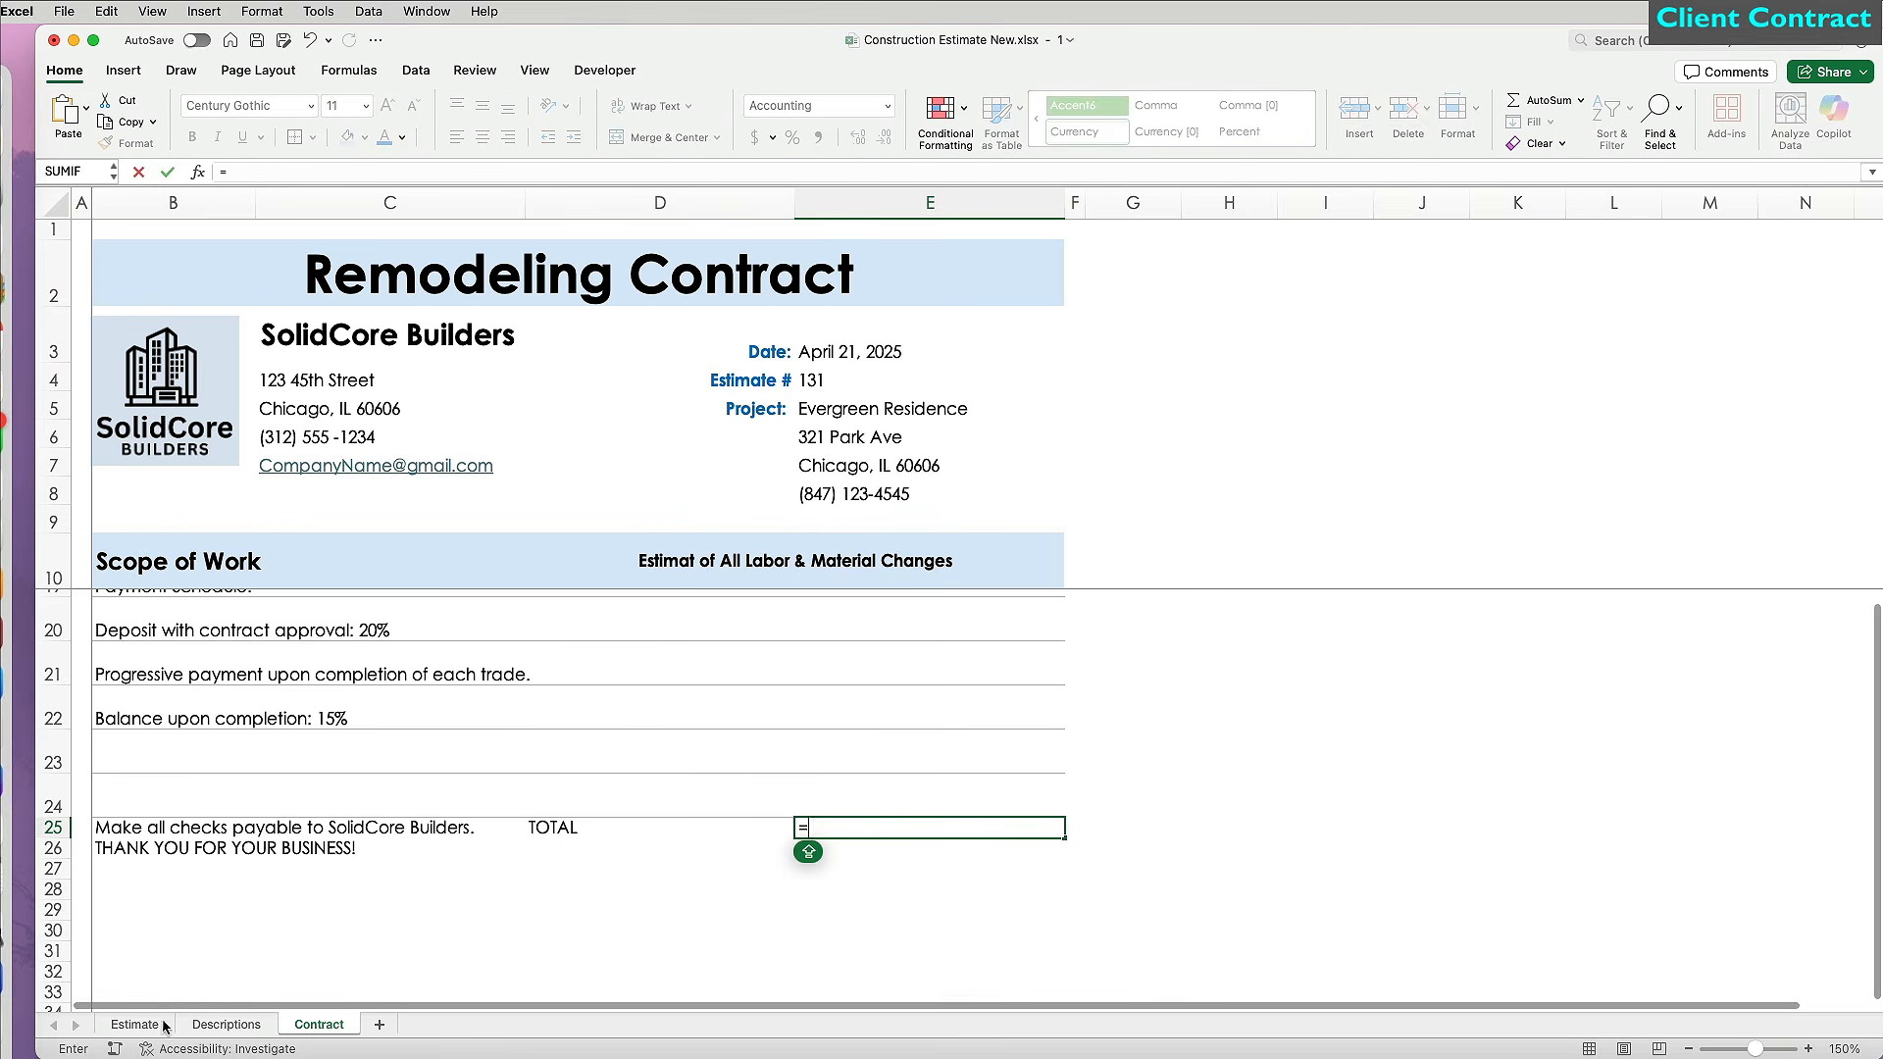
click(135, 1024)
click(1157, 728)
key(Return)
click(1017, 827)
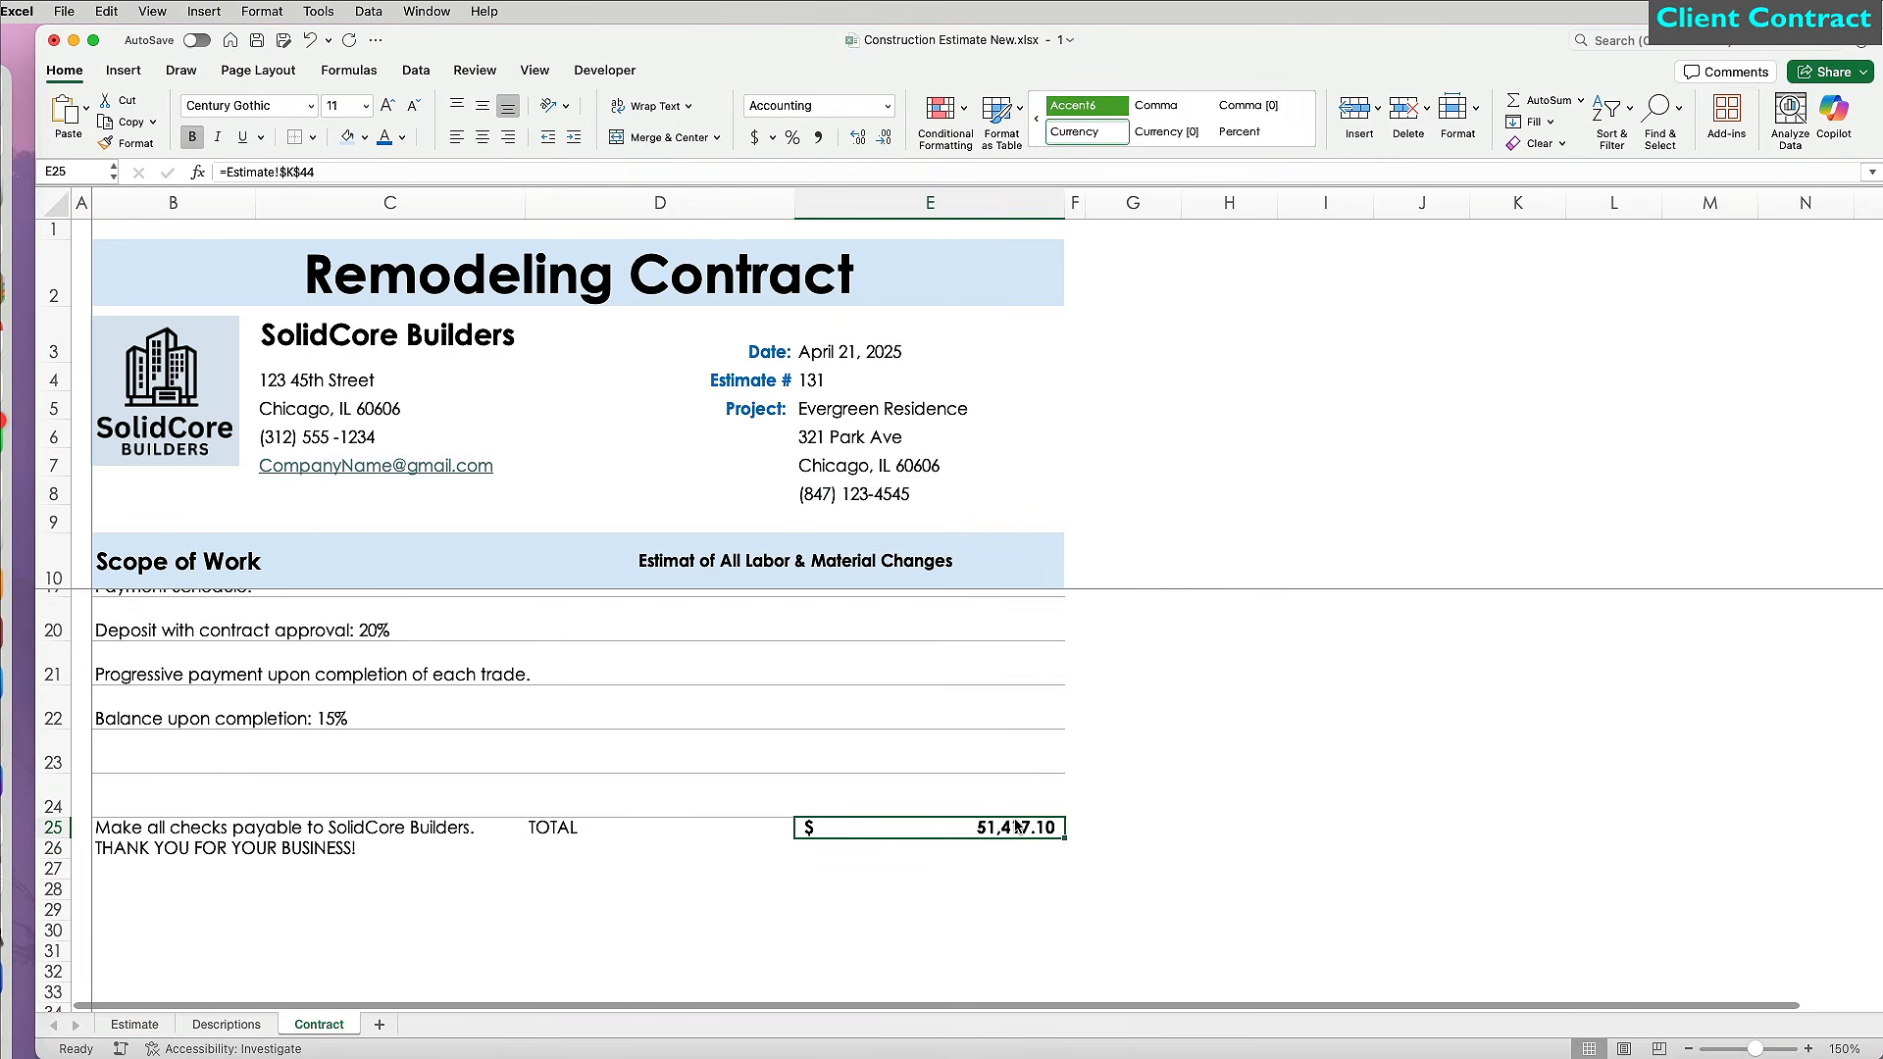
Bold TOTAL, fill the total cells light green, heighten row 25, and merge-centre the checks note.
click(631, 833)
key(super+r)
shift+click(981, 830)
click(364, 137)
click(538, 257)
drag(54, 841, 54, 865)
click(483, 106)
click(344, 852)
click(667, 137)
Move the total cells to row 26 and make the merged thank-you message centred, bold and blue.
click(482, 106)
drag(196, 845, 407, 878)
drag(677, 843, 912, 843)
key(super+c)
click(711, 876)
key(super+v)
drag(54, 851, 54, 908)
drag(214, 883, 393, 882)
click(667, 138)
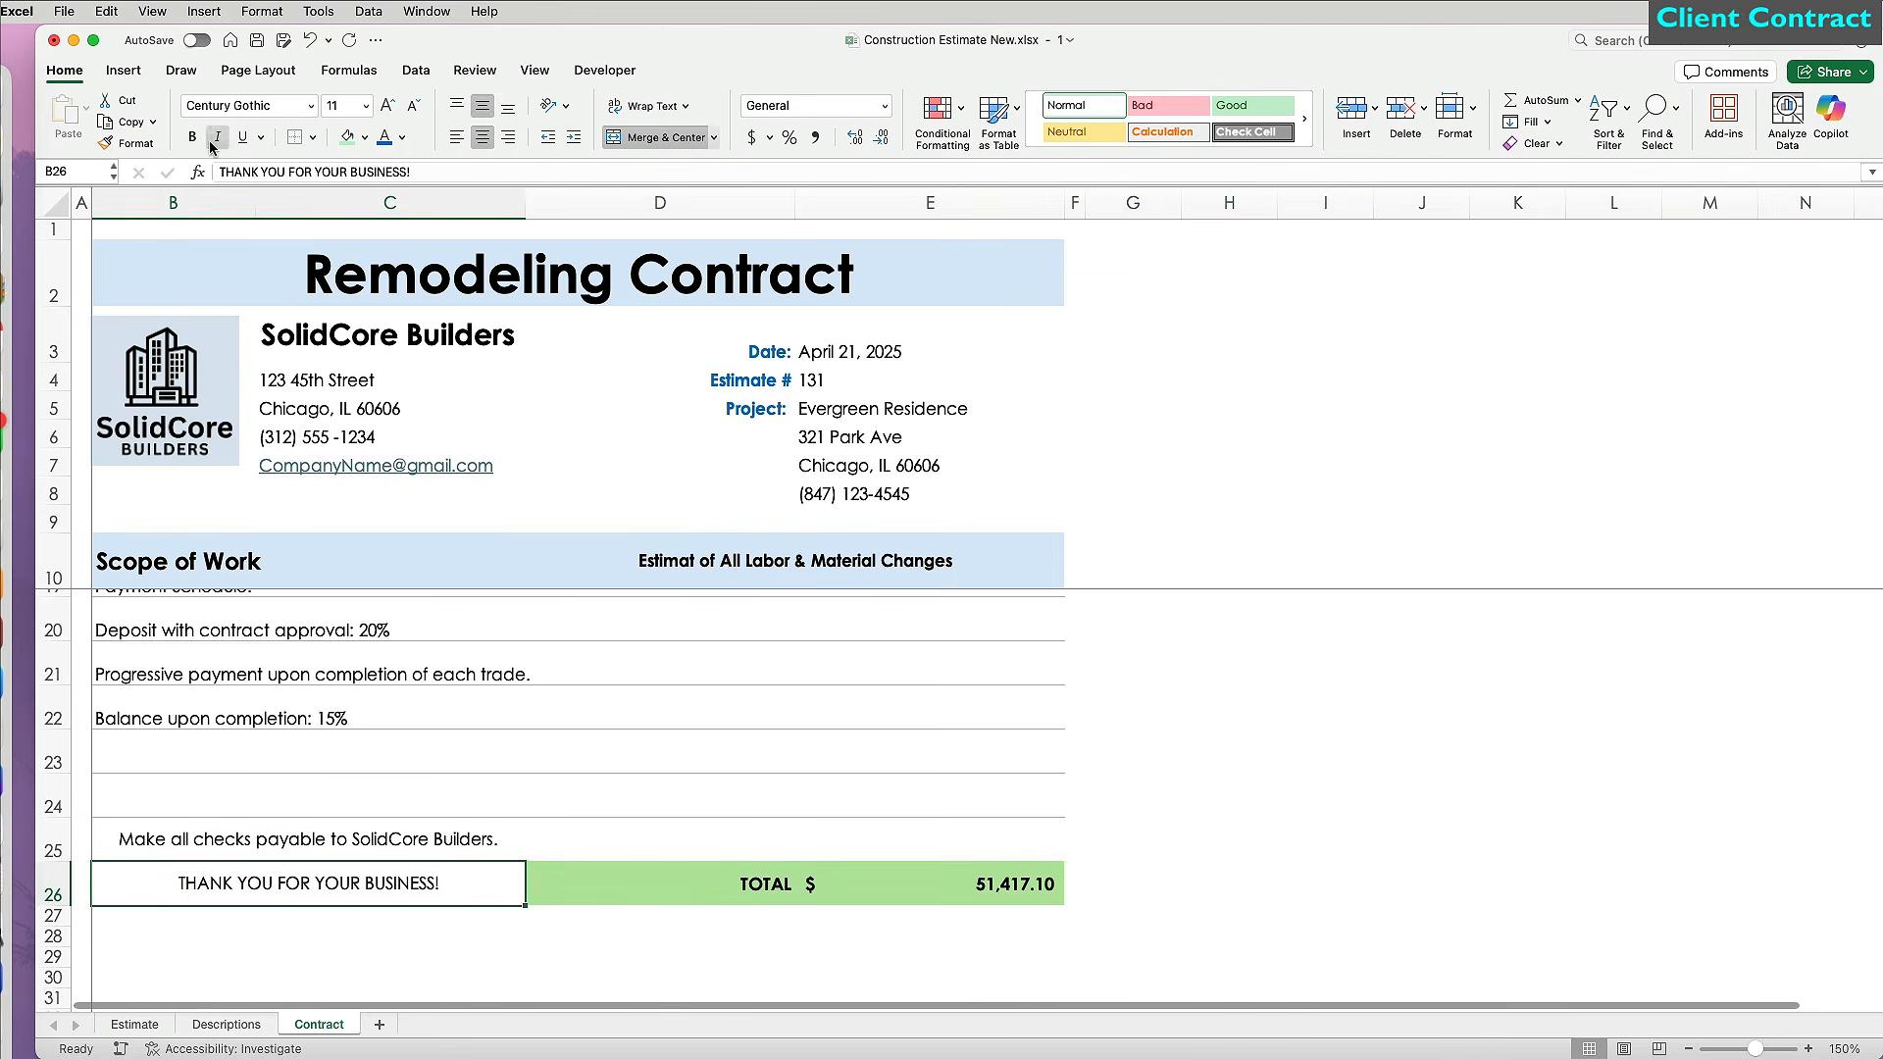
click(192, 137)
click(384, 137)
click(1133, 938)
Merge B28:E28 into one vertically centred cell with Wrap Text.
click(193, 868)
drag(193, 869, 1010, 869)
click(659, 138)
click(482, 106)
click(645, 106)
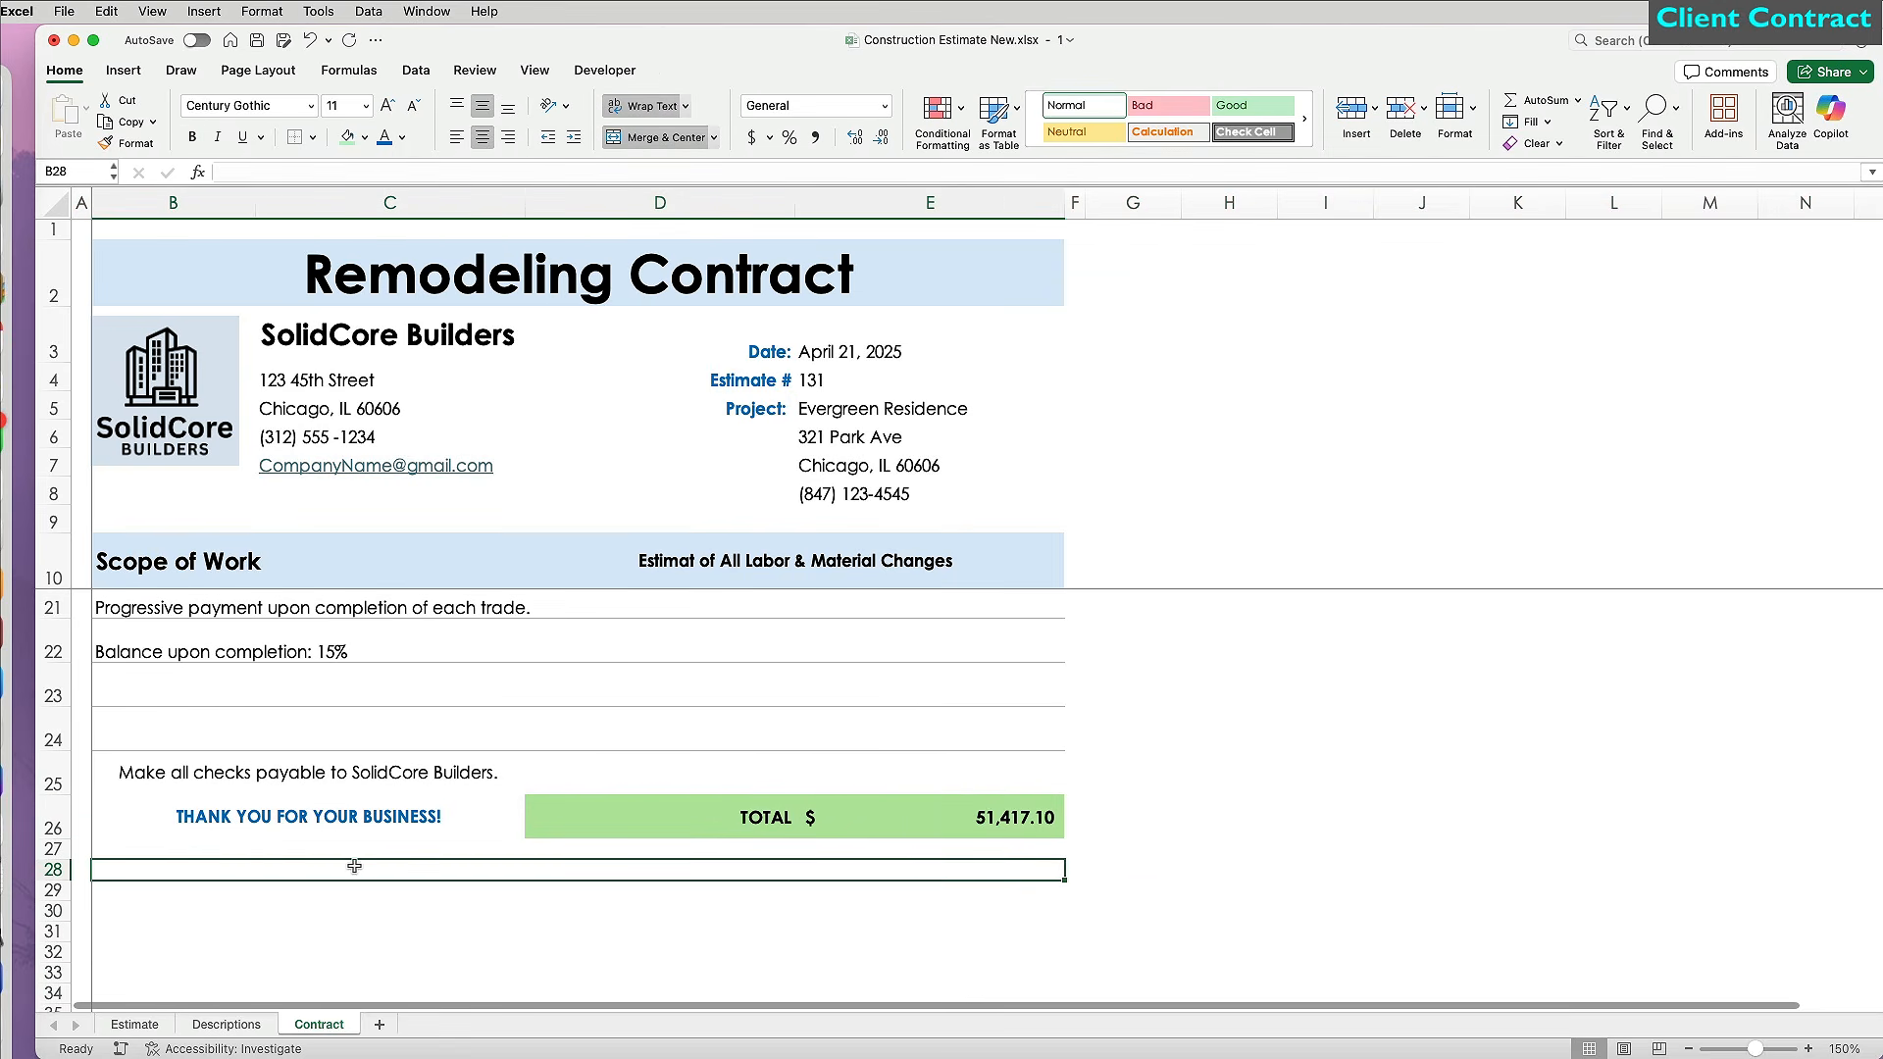
Type the 60-day contract-void clause in B28, heighten the row, and italicize it in a smaller font.
text(This Contract is void if not accepted within 60 days or if unsigned by an authorized officer of the )
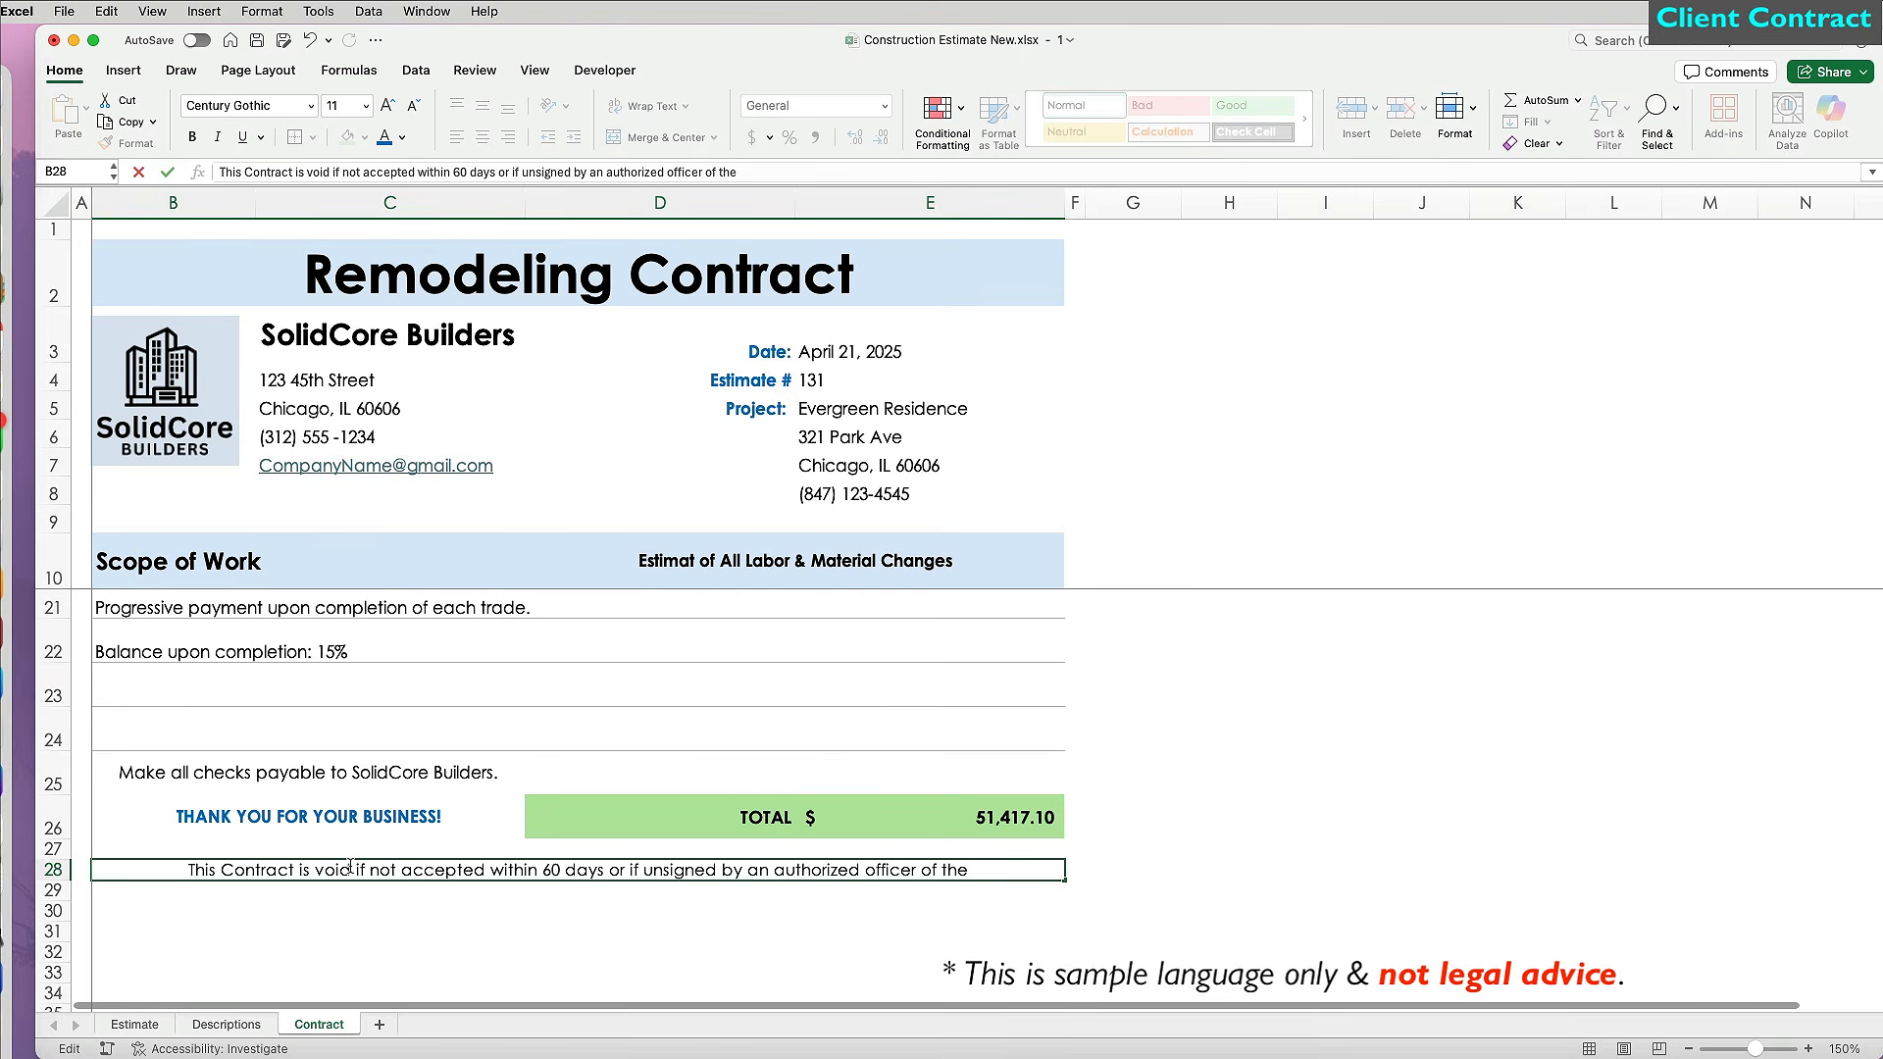
text(Corporation. Owner is responsible for property insurance (tornado, fire, flood) and obtraining all required permits.)
key(Return)
drag(53, 881, 52, 900)
click(160, 882)
click(218, 137)
click(414, 106)
click(1208, 774)
scroll(1205, 849, down, 1)
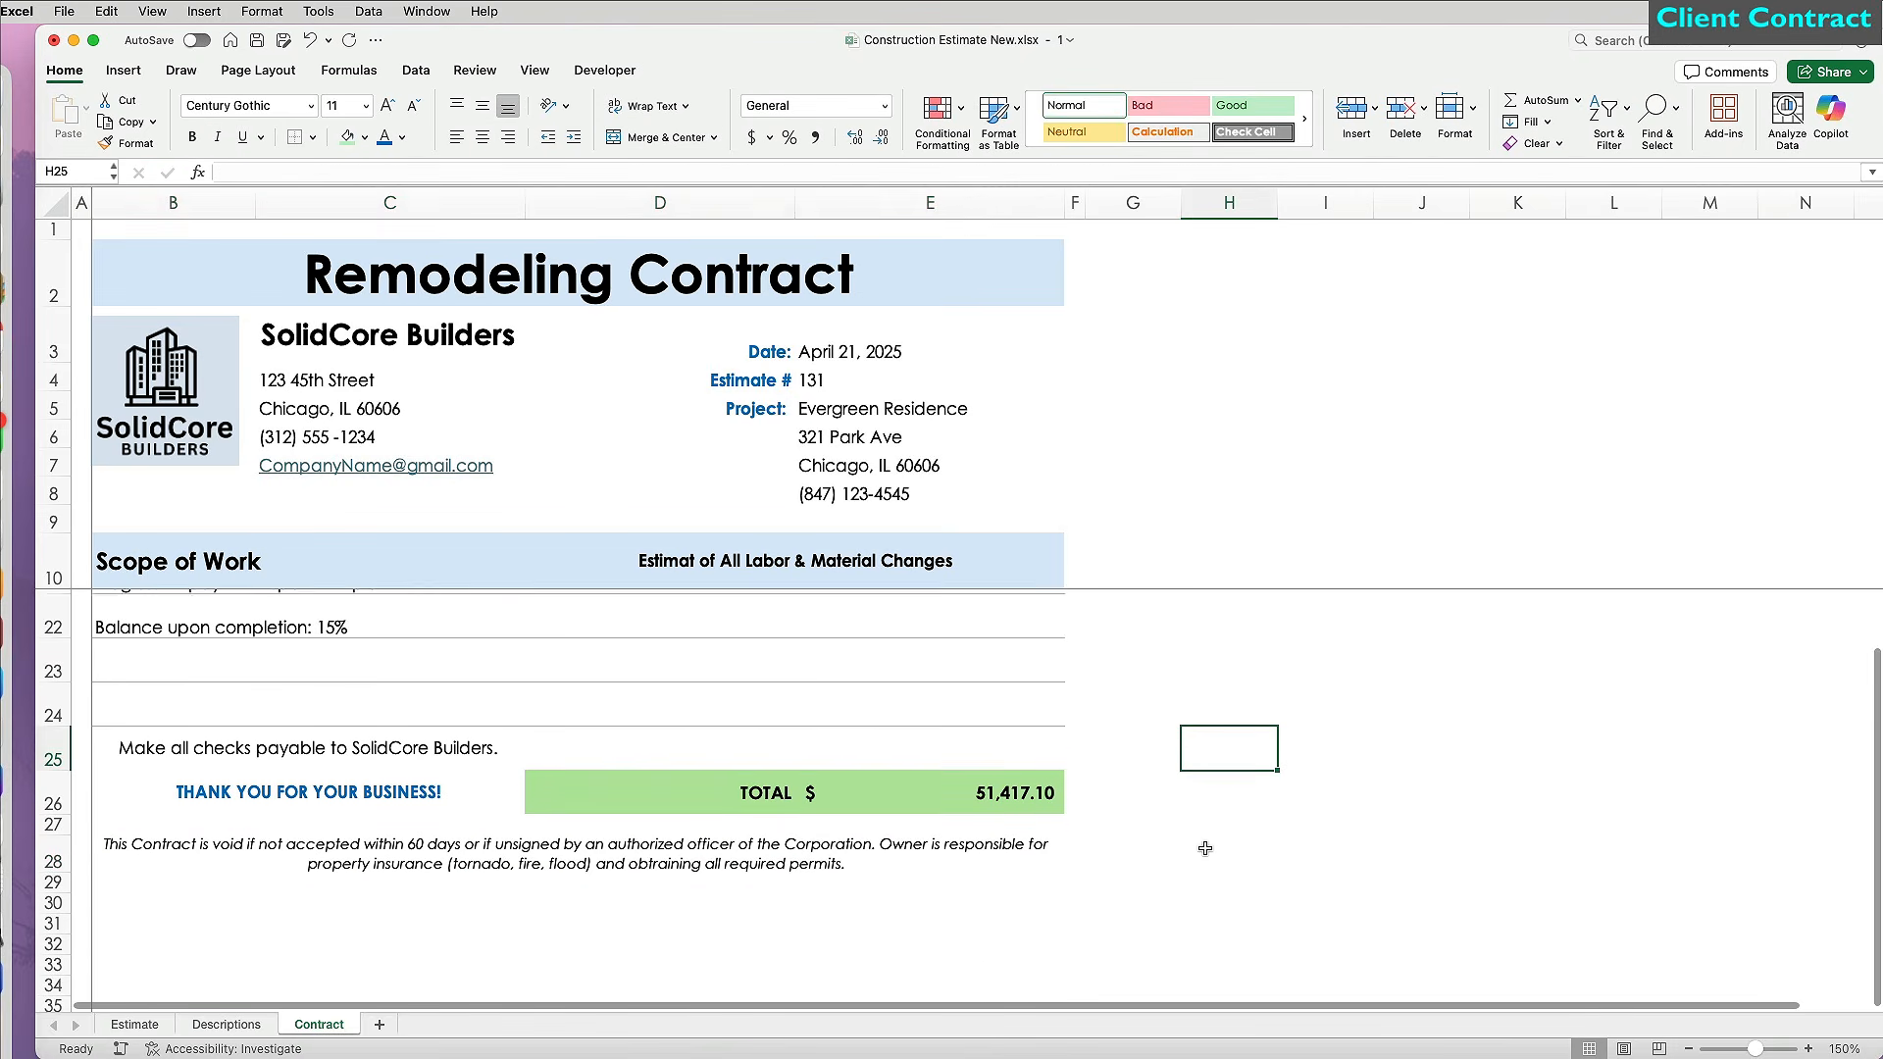
Enter '12 Months Warranty on Labor & Materials' in B29, bold and centred on a light blue band.
click(531, 876)
double_click(531, 875)
text(12 Months Warranty on Labor & Materials)
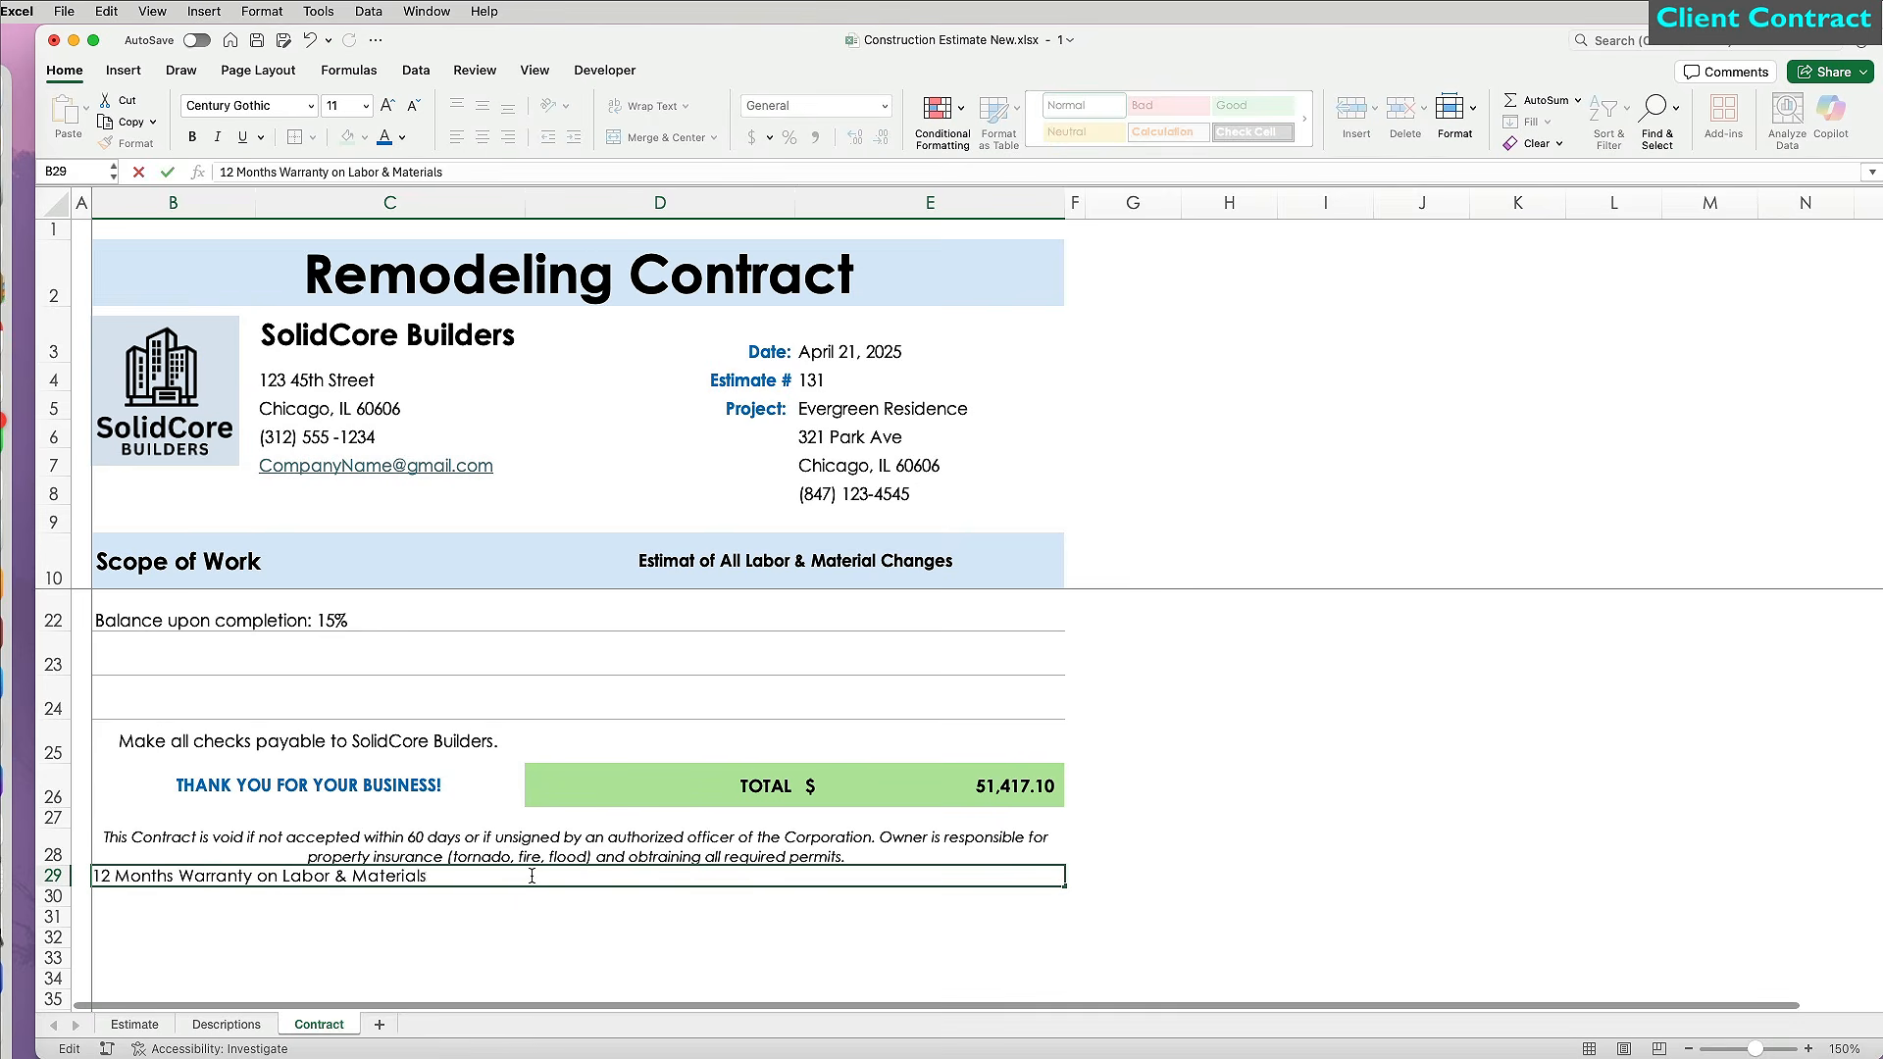
key(Return)
click(533, 878)
click(192, 137)
click(481, 105)
drag(67, 886, 69, 911)
click(363, 138)
click(389, 278)
Add Accepted by and Date labels in row 30 and begin a border for the C30 signature line.
click(243, 923)
text(Accepted by)
key(Tab)
key(Tab)
text(Date)
click(389, 927)
click(312, 137)
click(412, 790)
click(1380, 714)
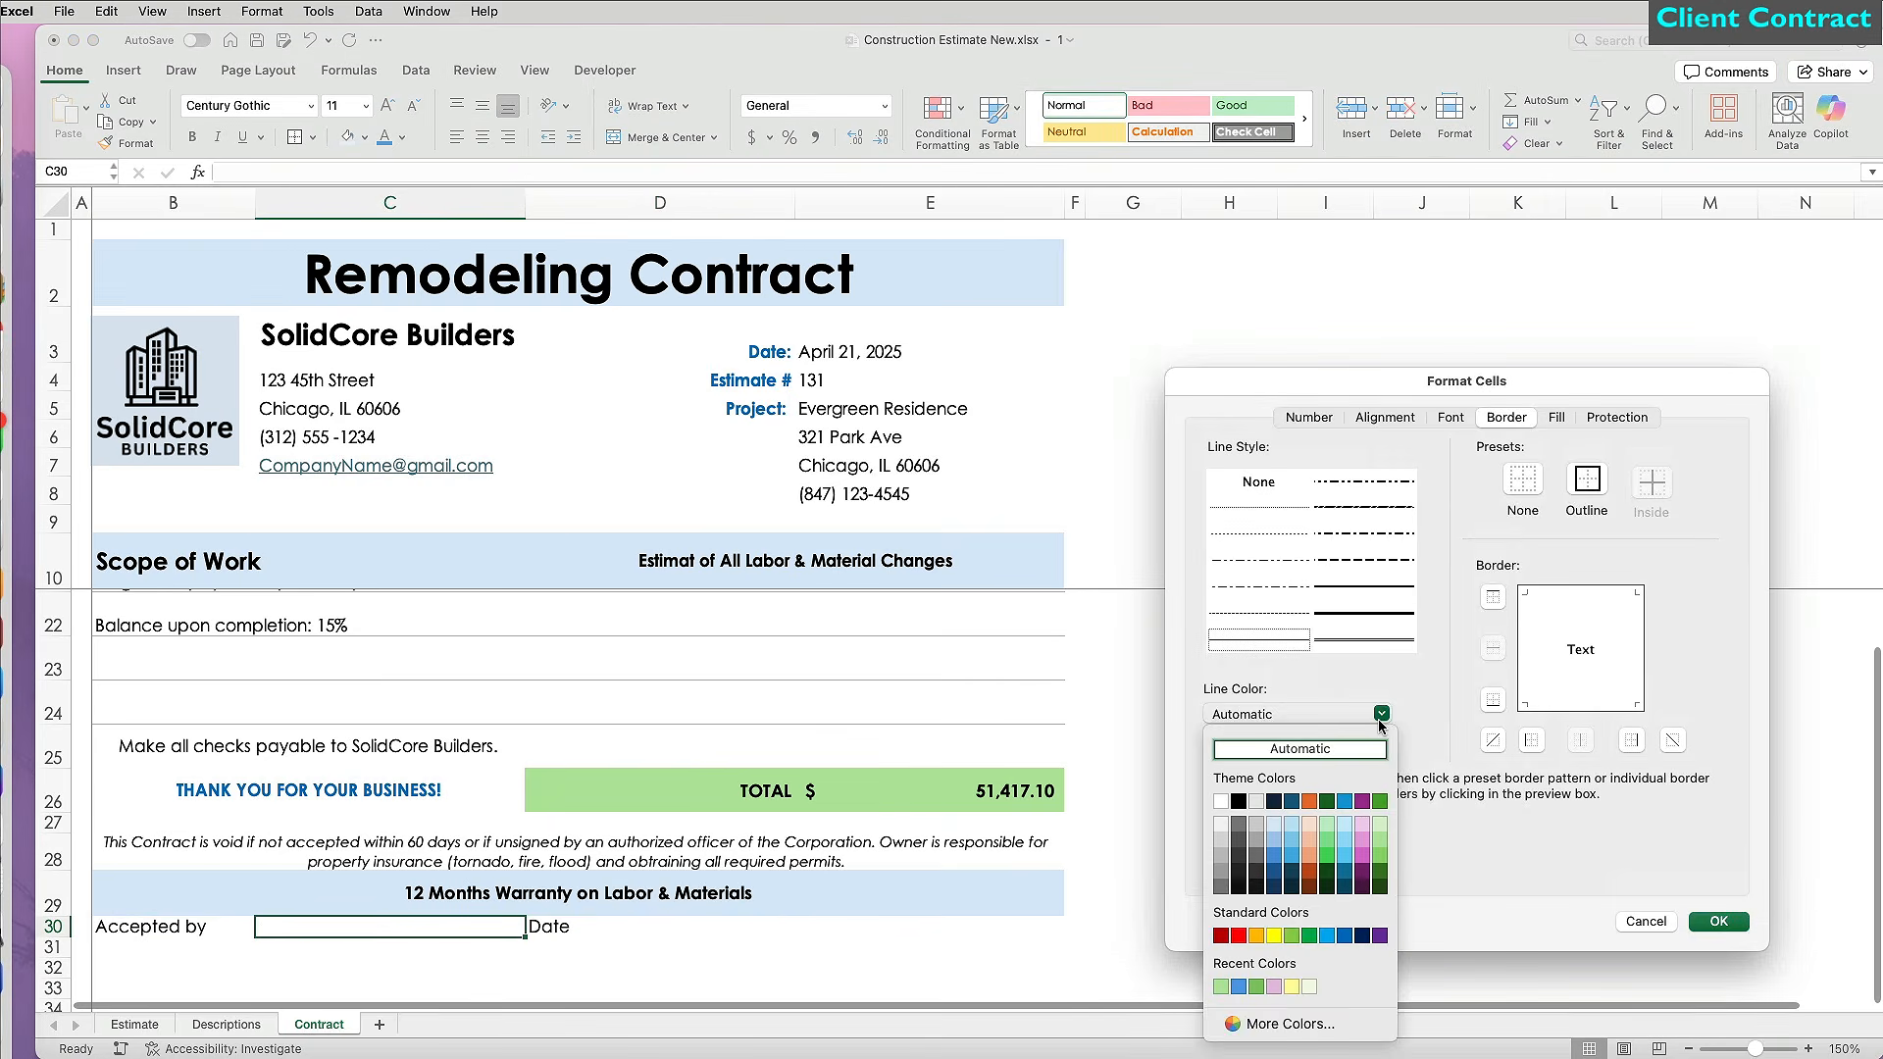
Add coloured bottom-border signature lines under C30 and E30.
click(1239, 801)
click(1718, 921)
click(313, 137)
click(412, 790)
click(1420, 723)
click(1755, 928)
key(super+c)
click(929, 927)
key(super+v)
Enter =C3&" Authorized Signature" in B32 for the company's signature line.
click(174, 966)
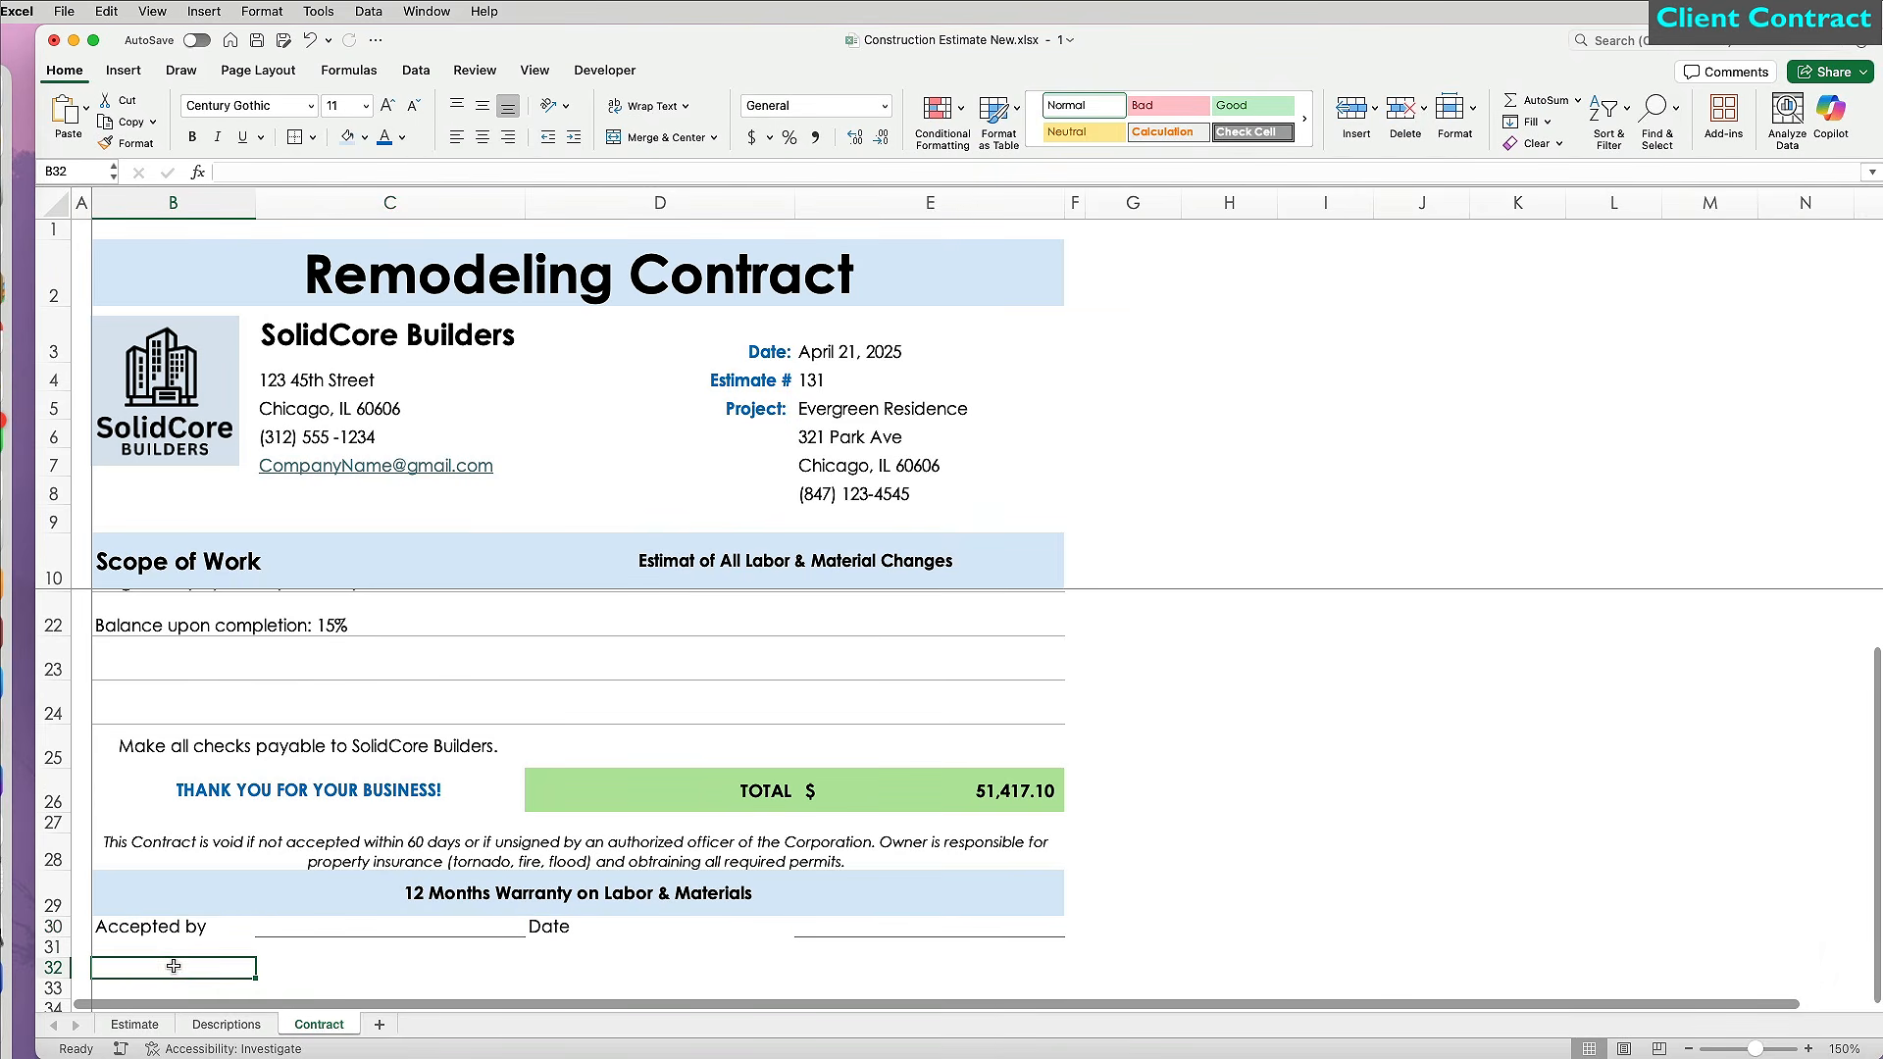
text(=)
click(304, 341)
text(&" Authorized)
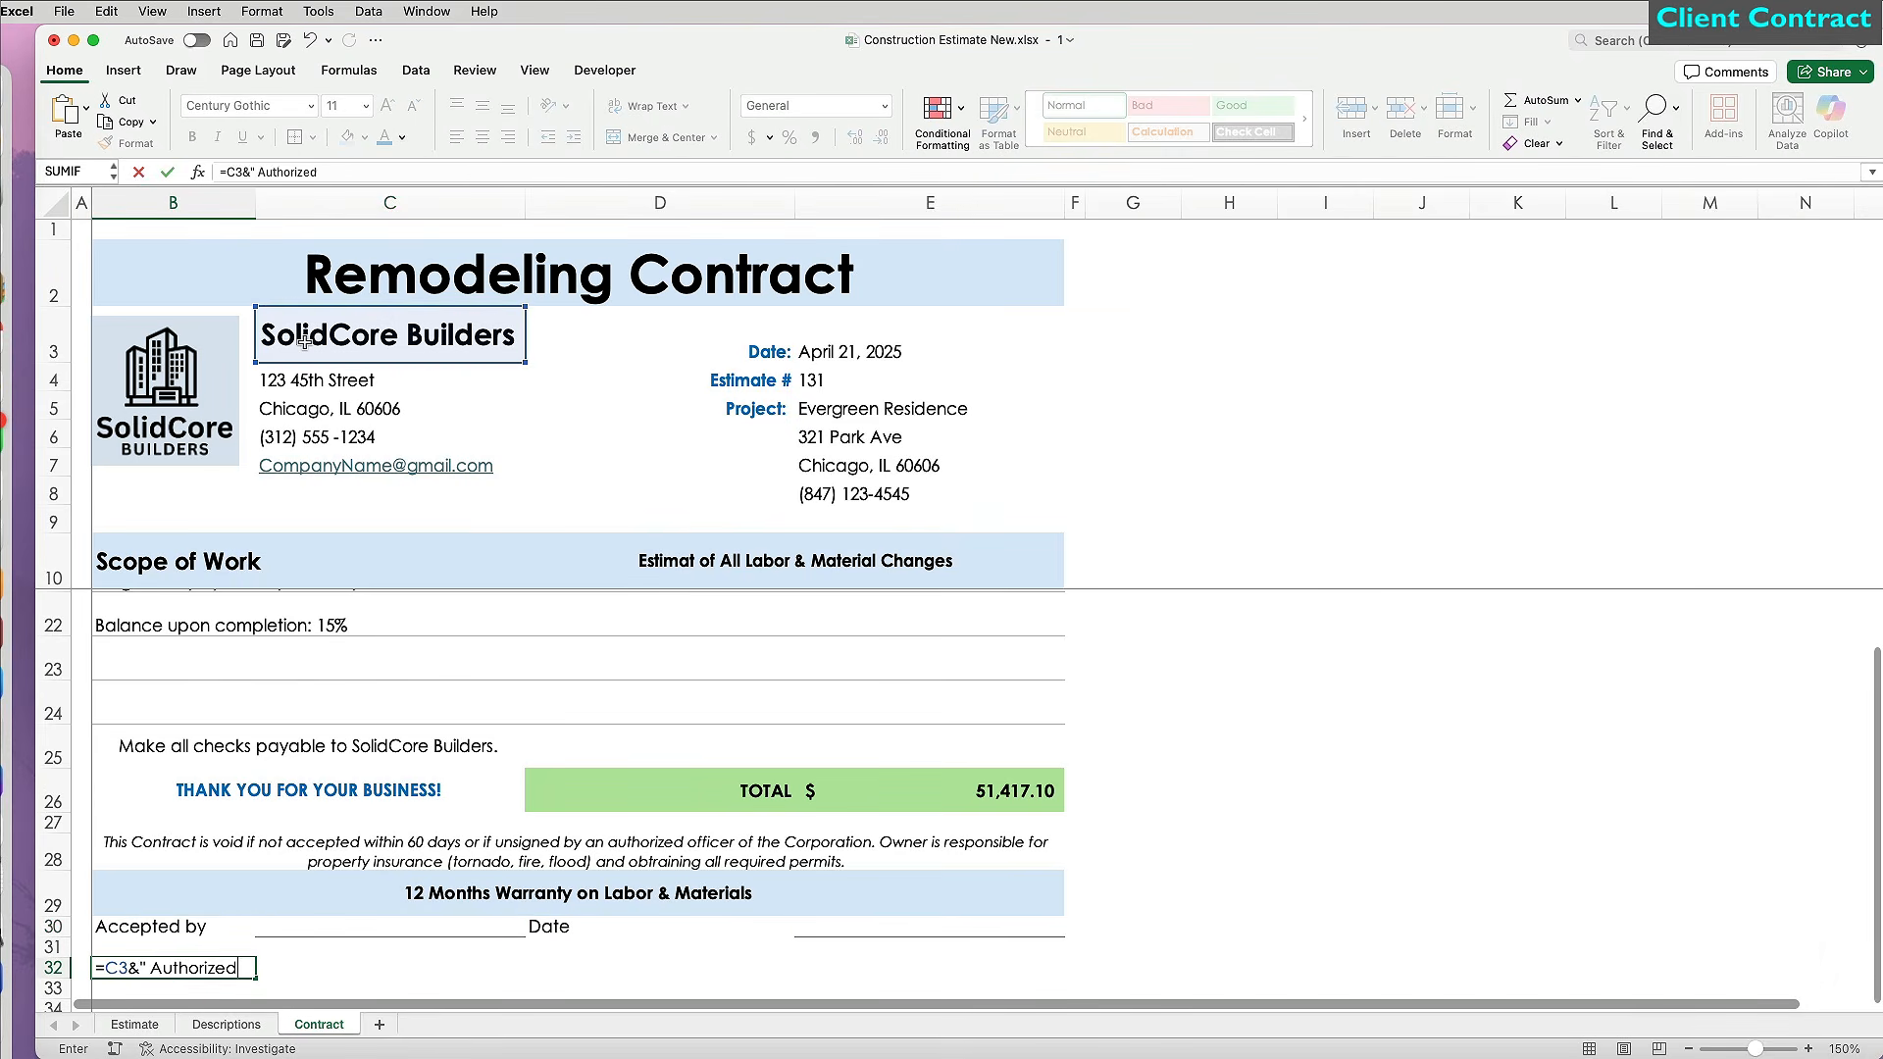
text( Signature")
key(Return)
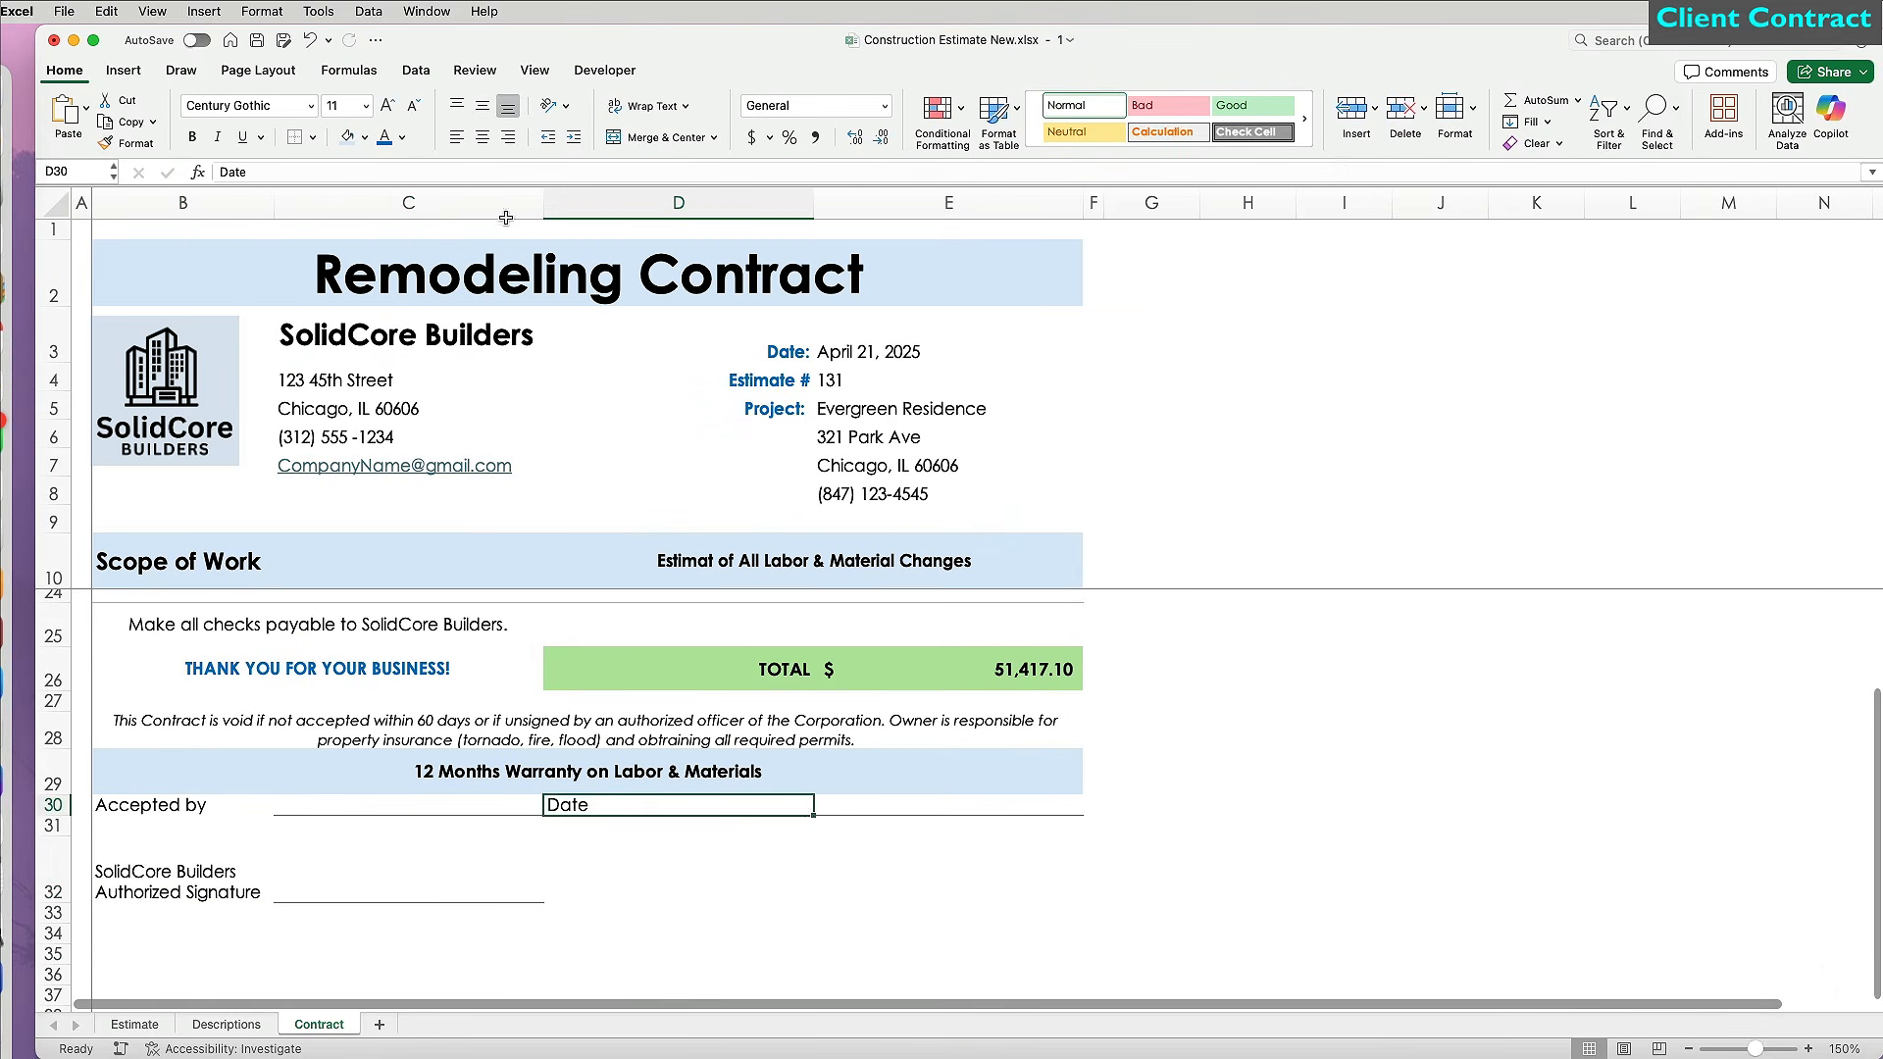
Add a right-aligned Date label beside the second signature line in row 32.
key(super+r)
click(677, 891)
text(Date)
key(Return)
click(1240, 873)
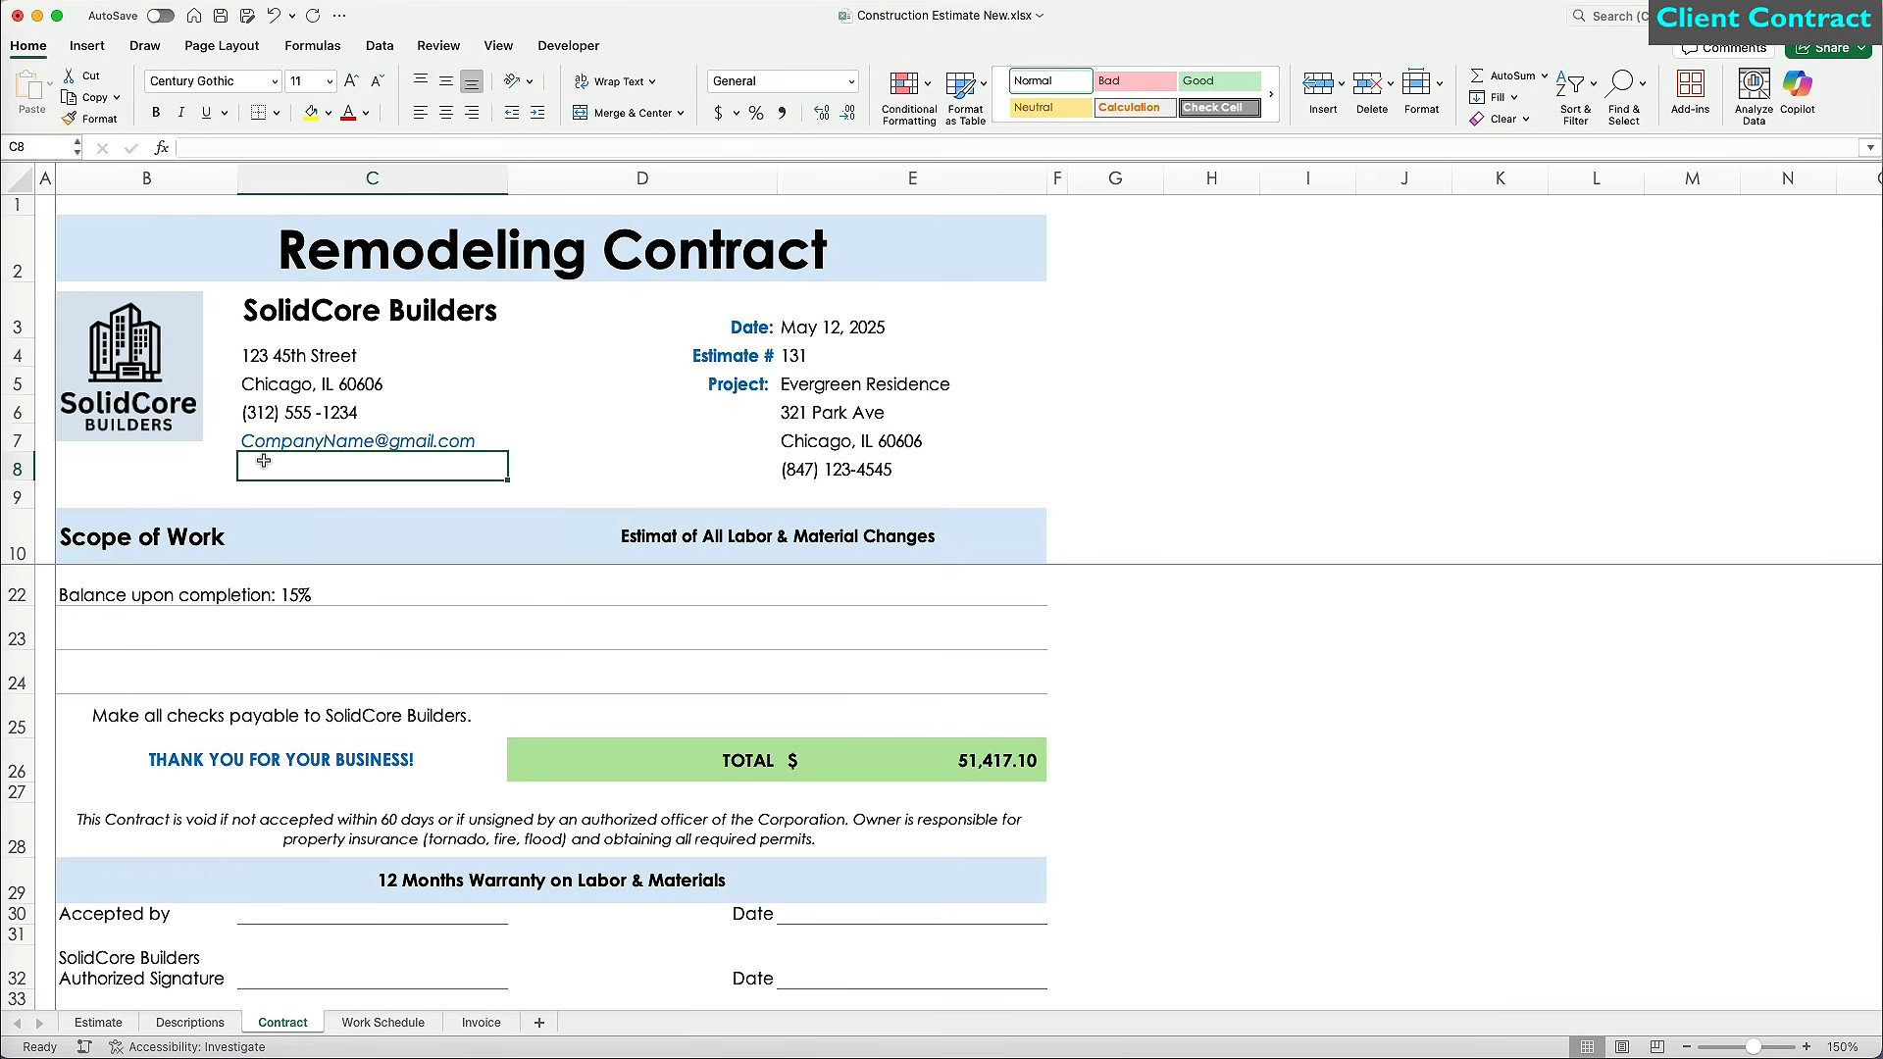
Enter 'General Contractor License #GC12345' in C8 and make it bold.
text(General Co)
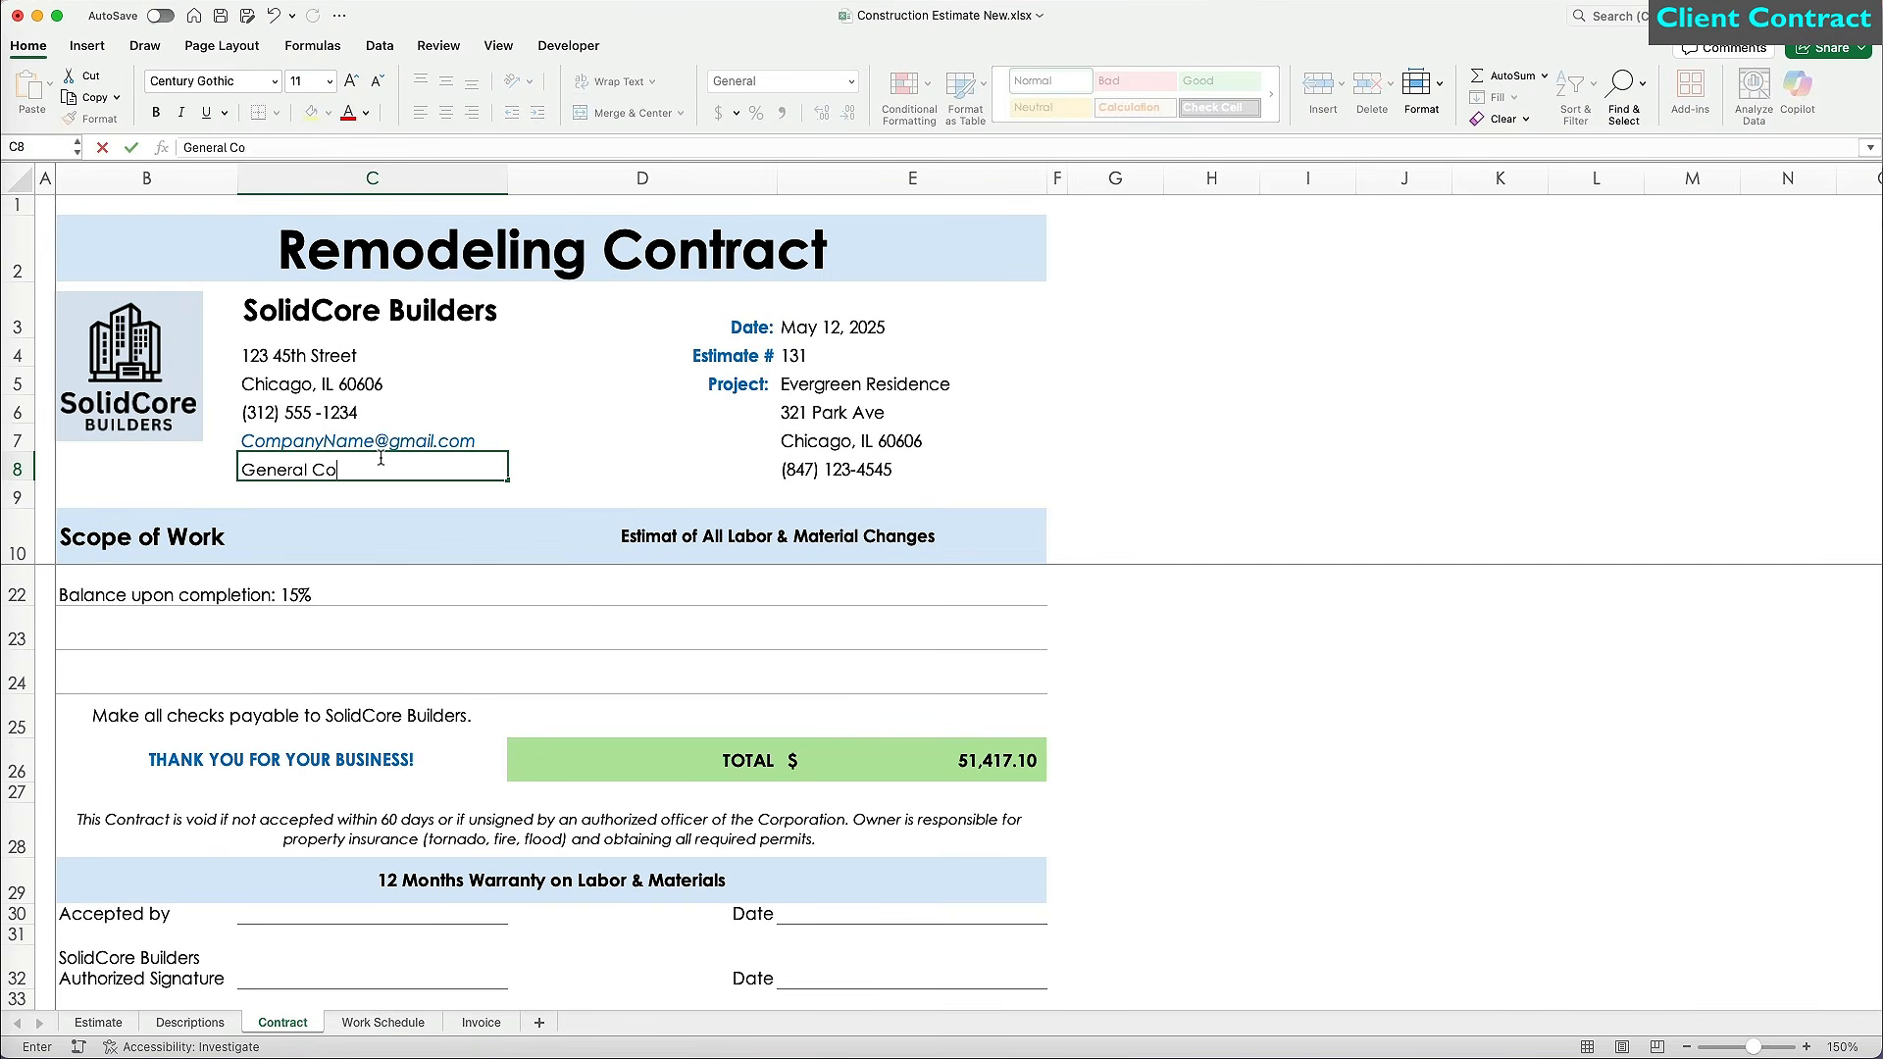
text(ntractor License)
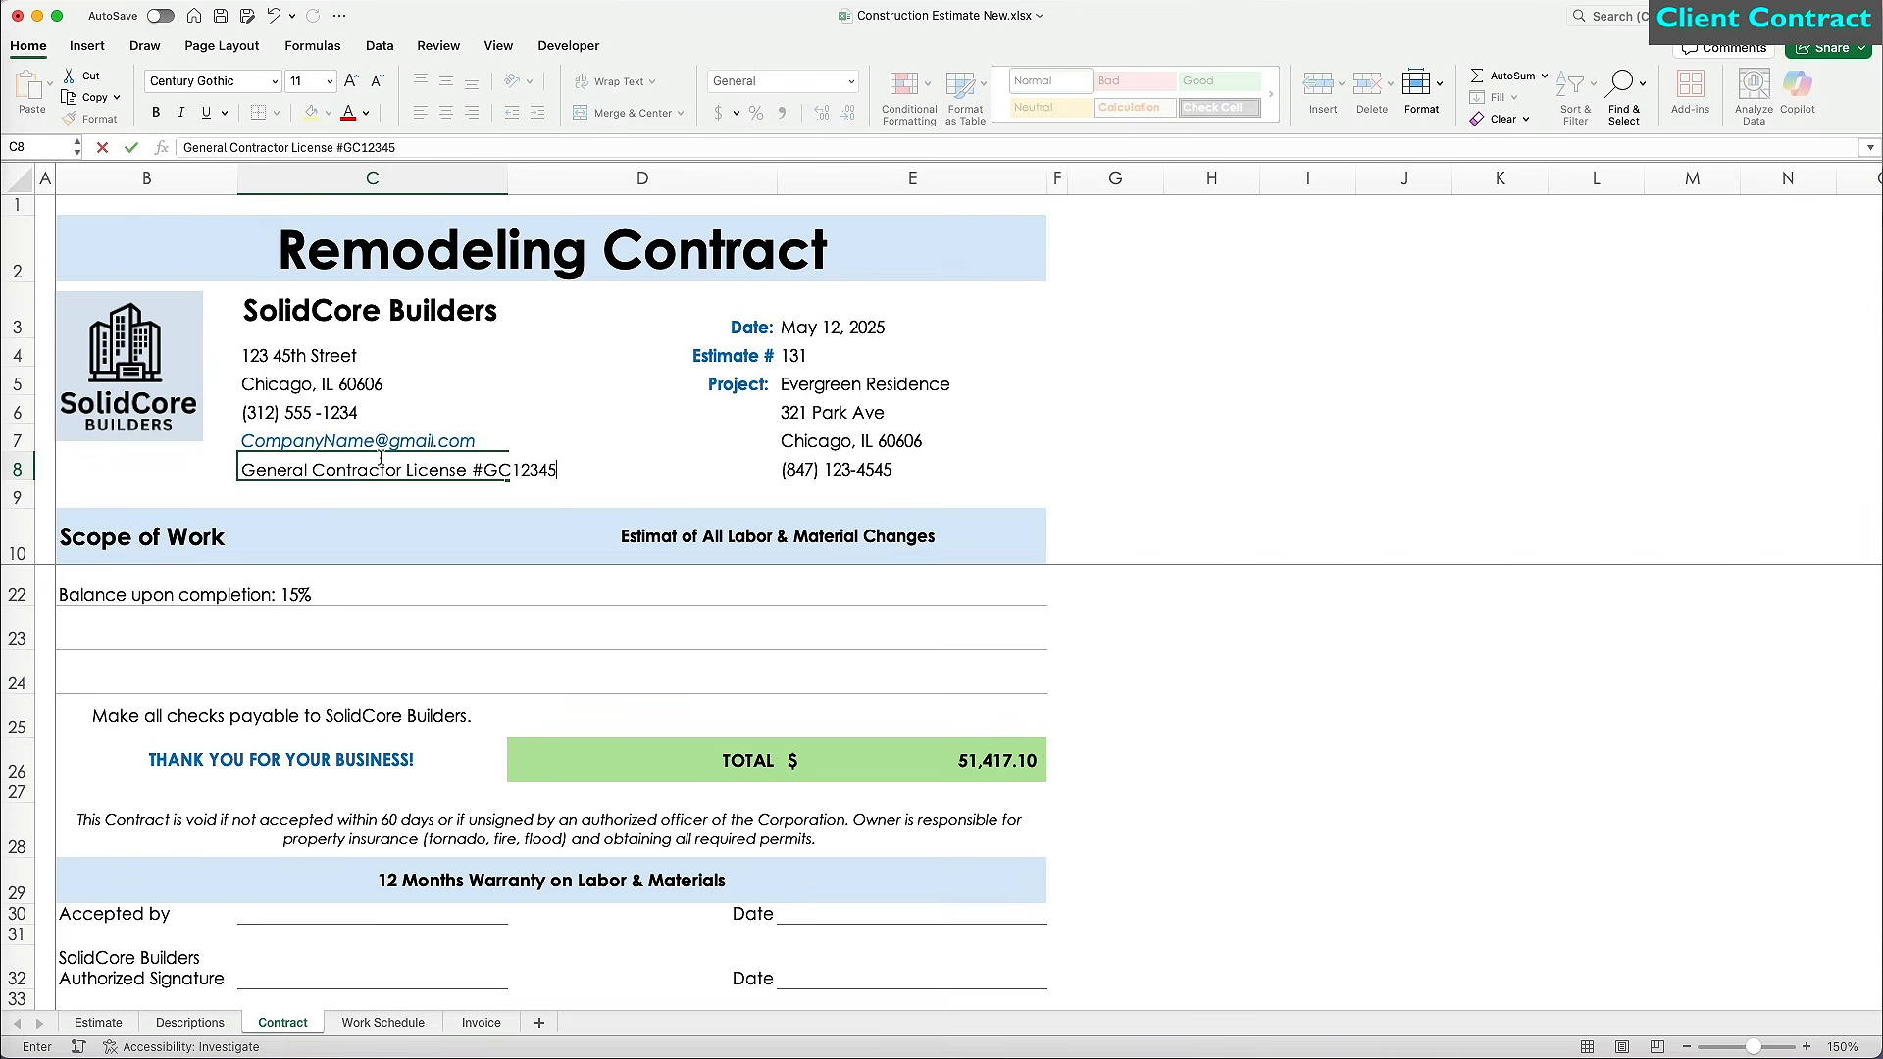
text( #GC12345)
key(Return)
click(381, 459)
key(super+b)
click(634, 432)
click(1276, 471)
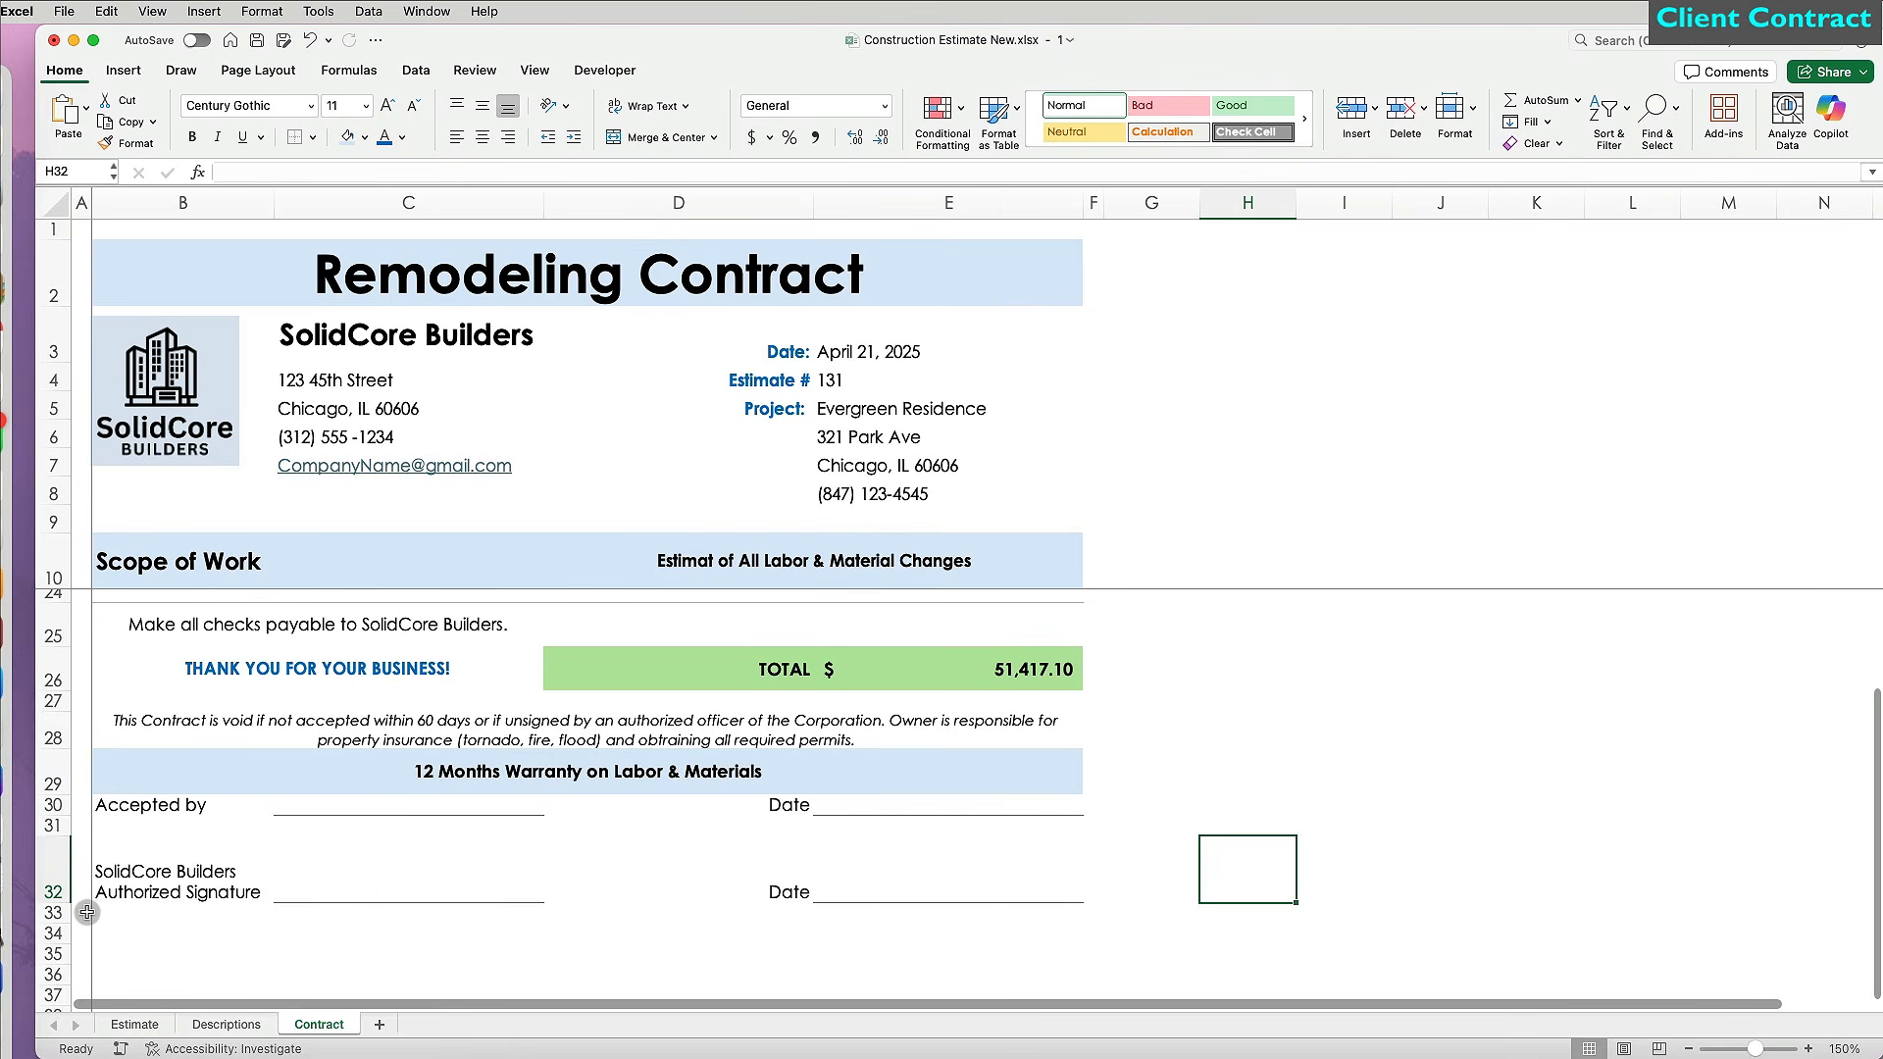
Frame the contract range A1:F33 with an outside border.
drag(86, 912, 1095, 221)
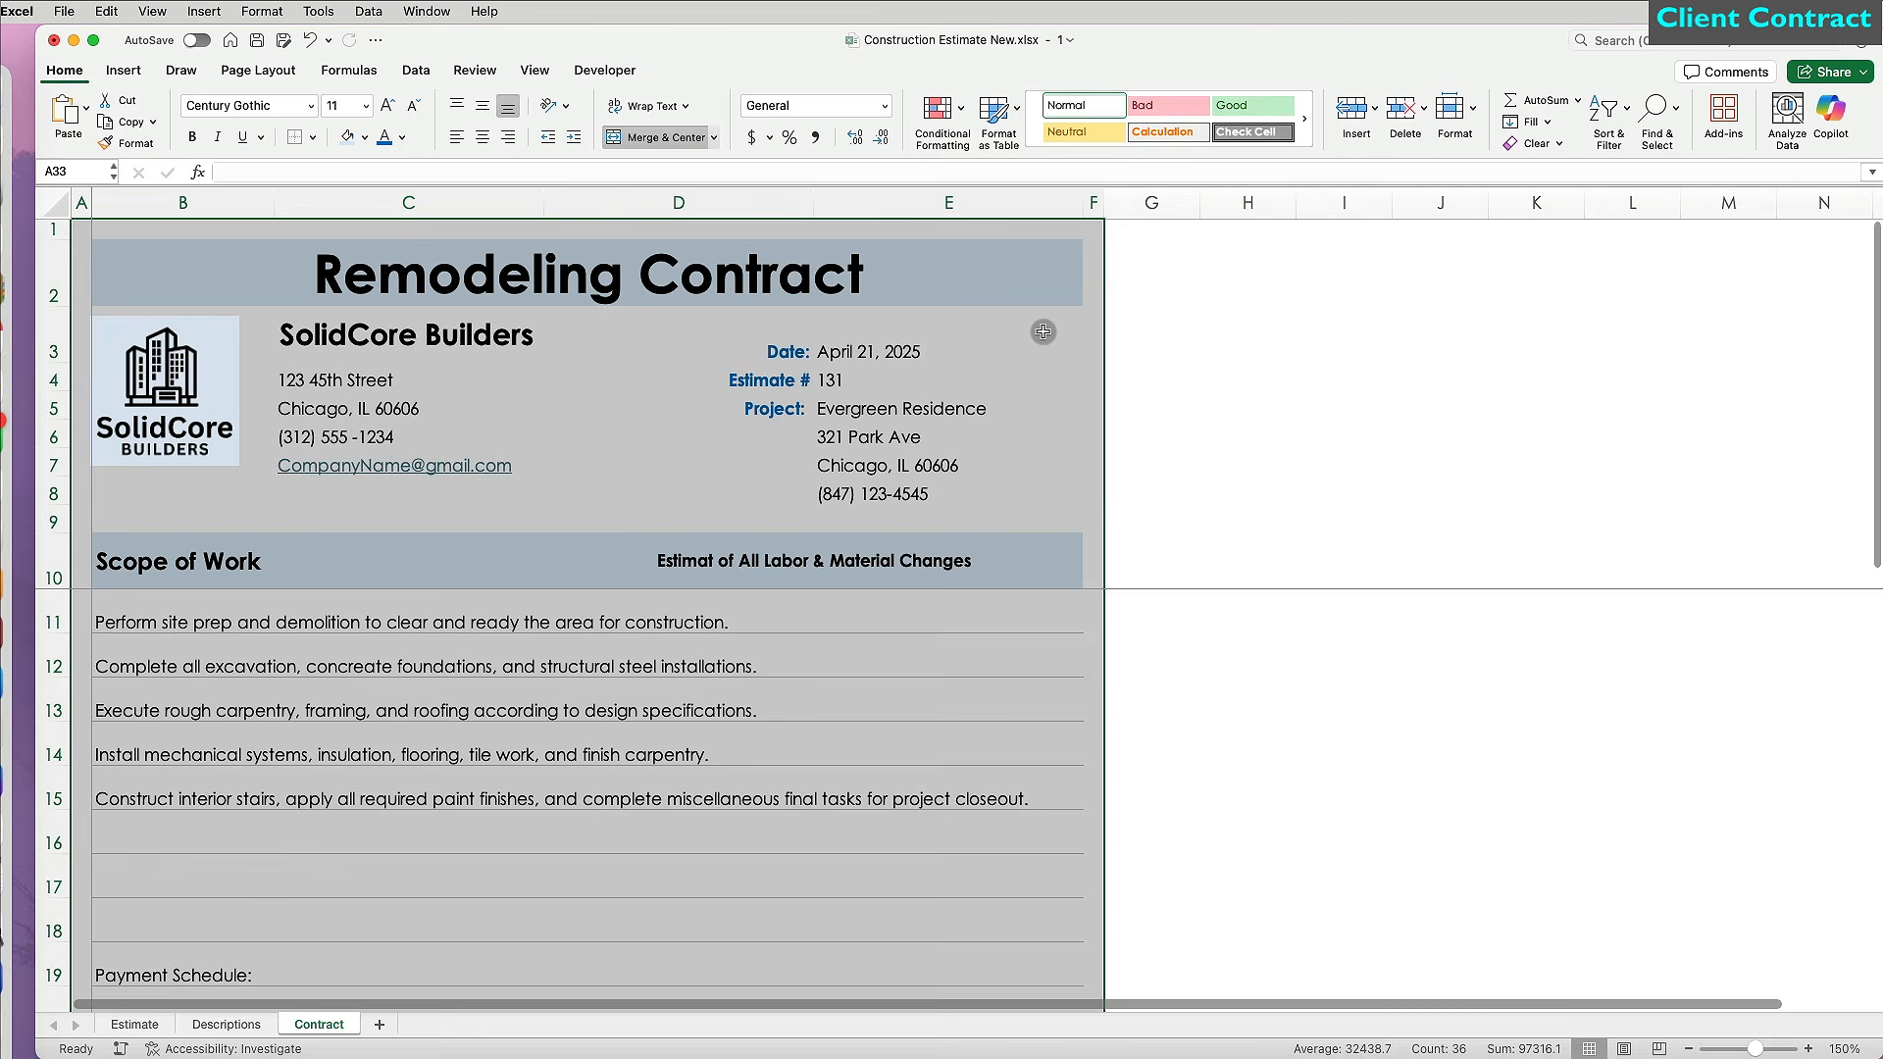
click(312, 137)
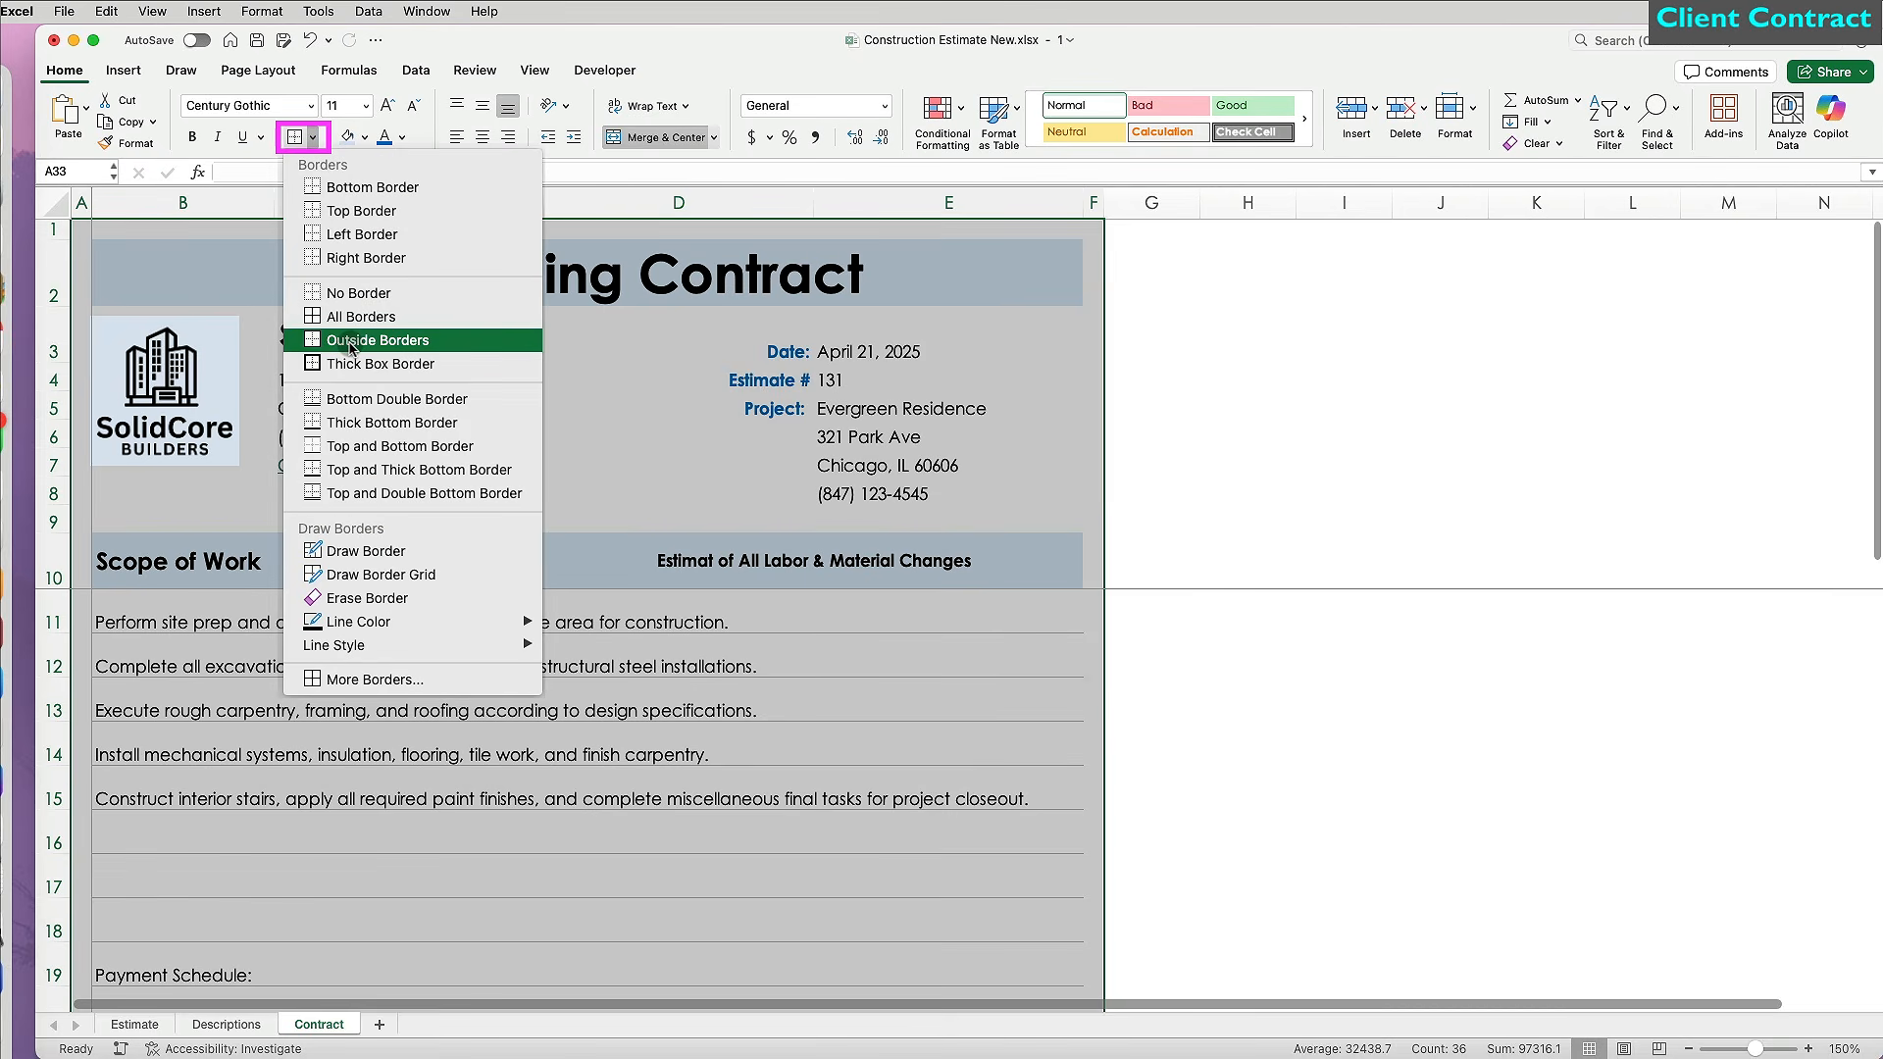
click(377, 340)
Set the contract range as the print area and bring up the print settings.
click(258, 70)
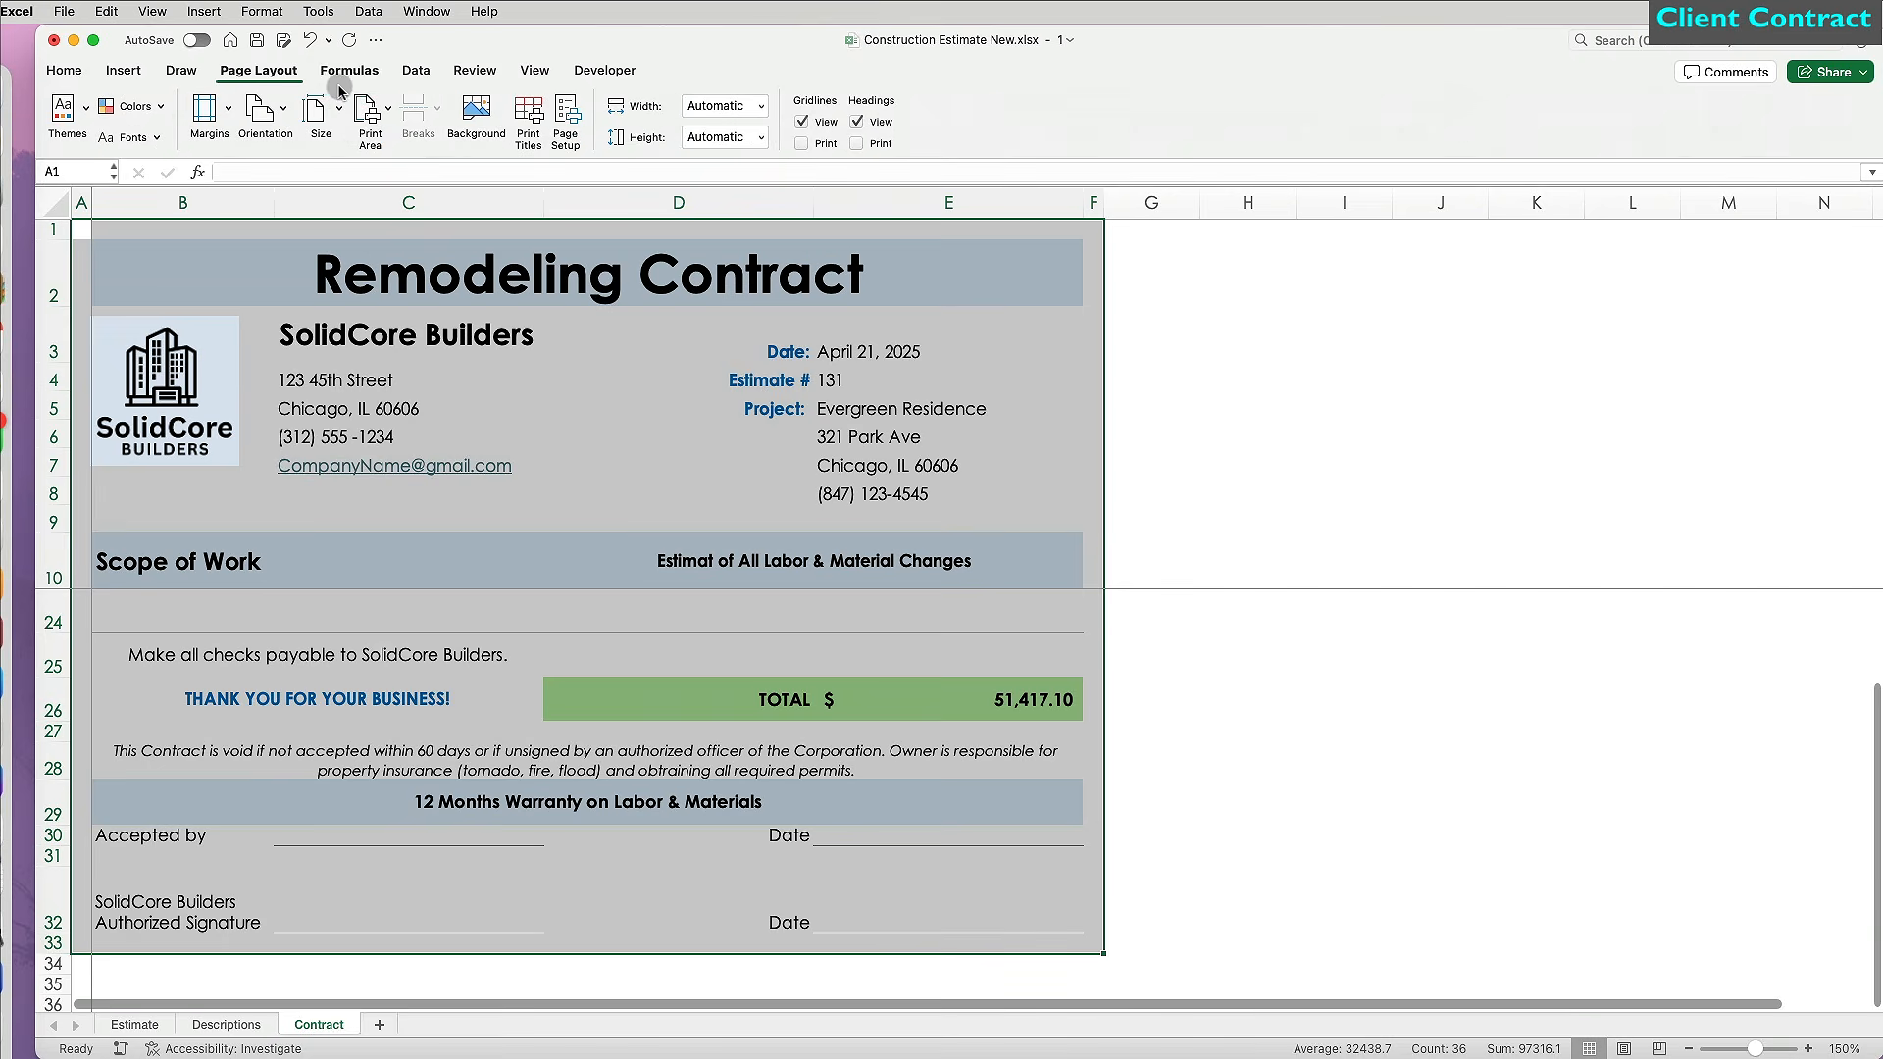
click(390, 109)
click(396, 141)
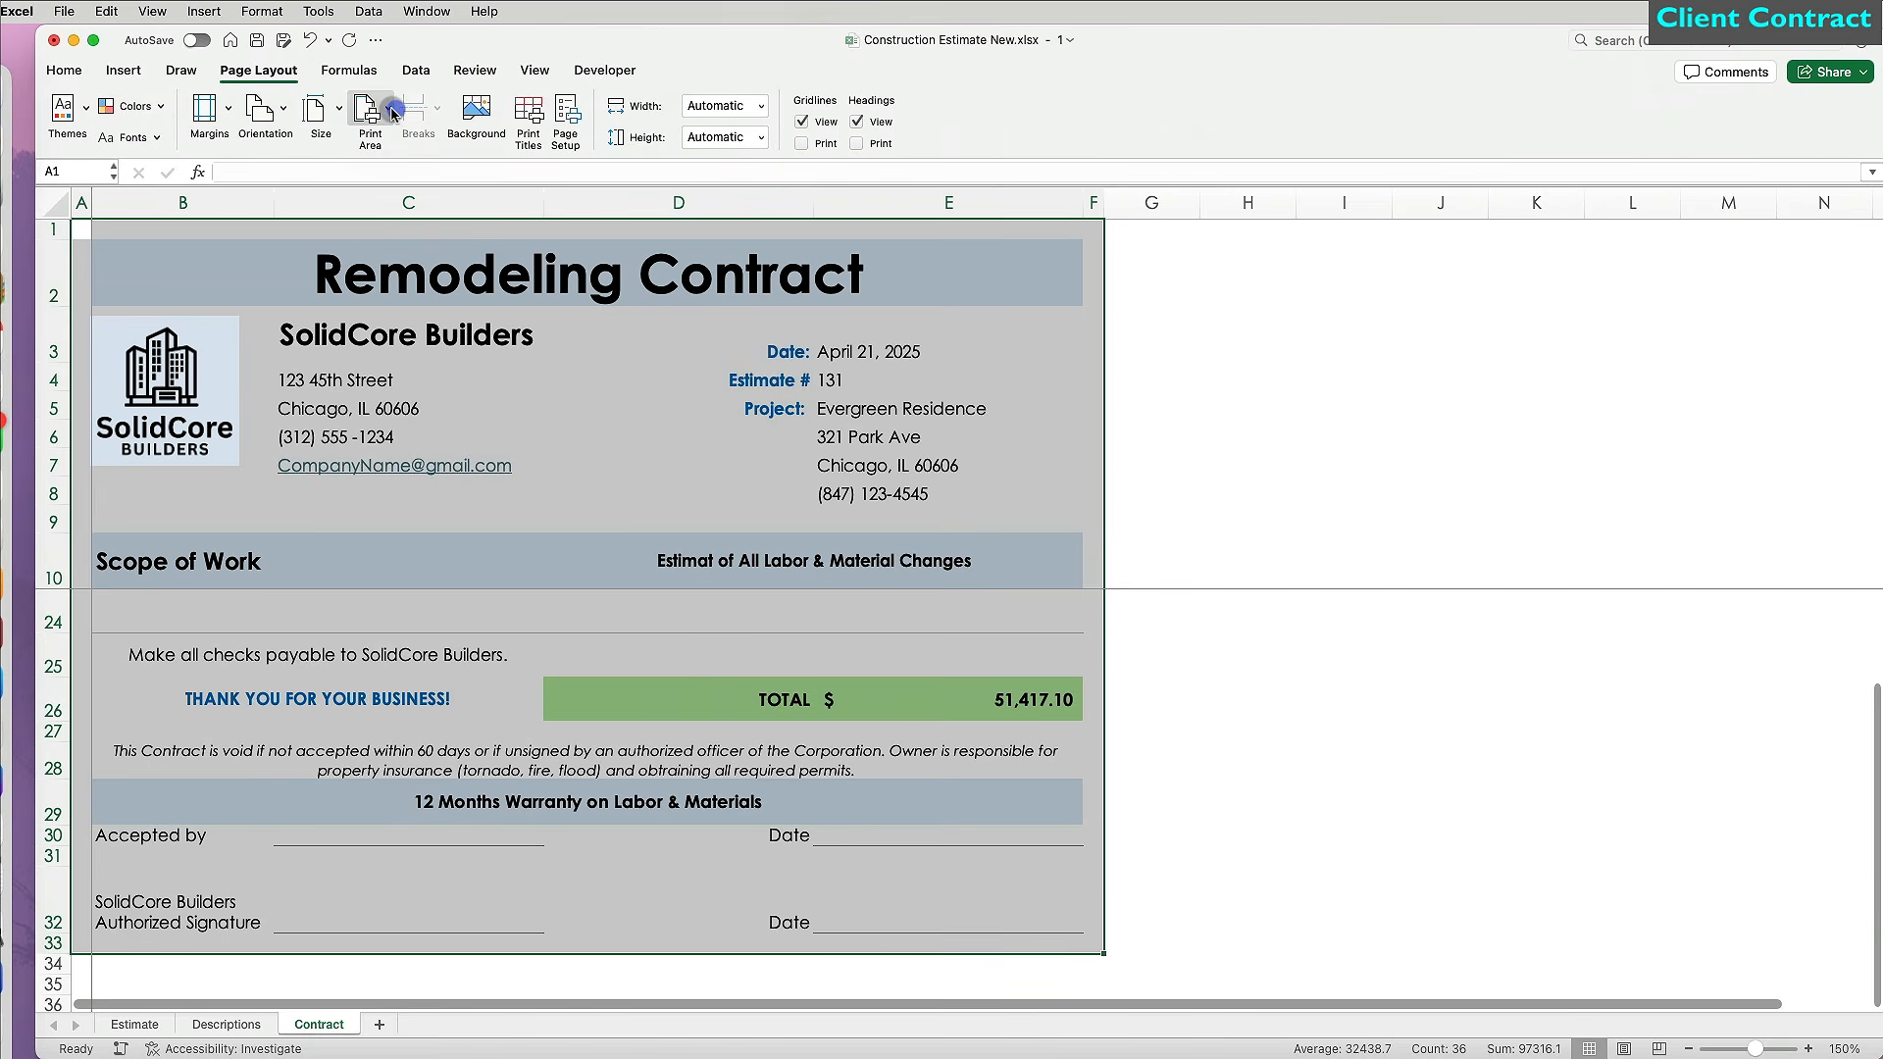
click(389, 108)
click(396, 142)
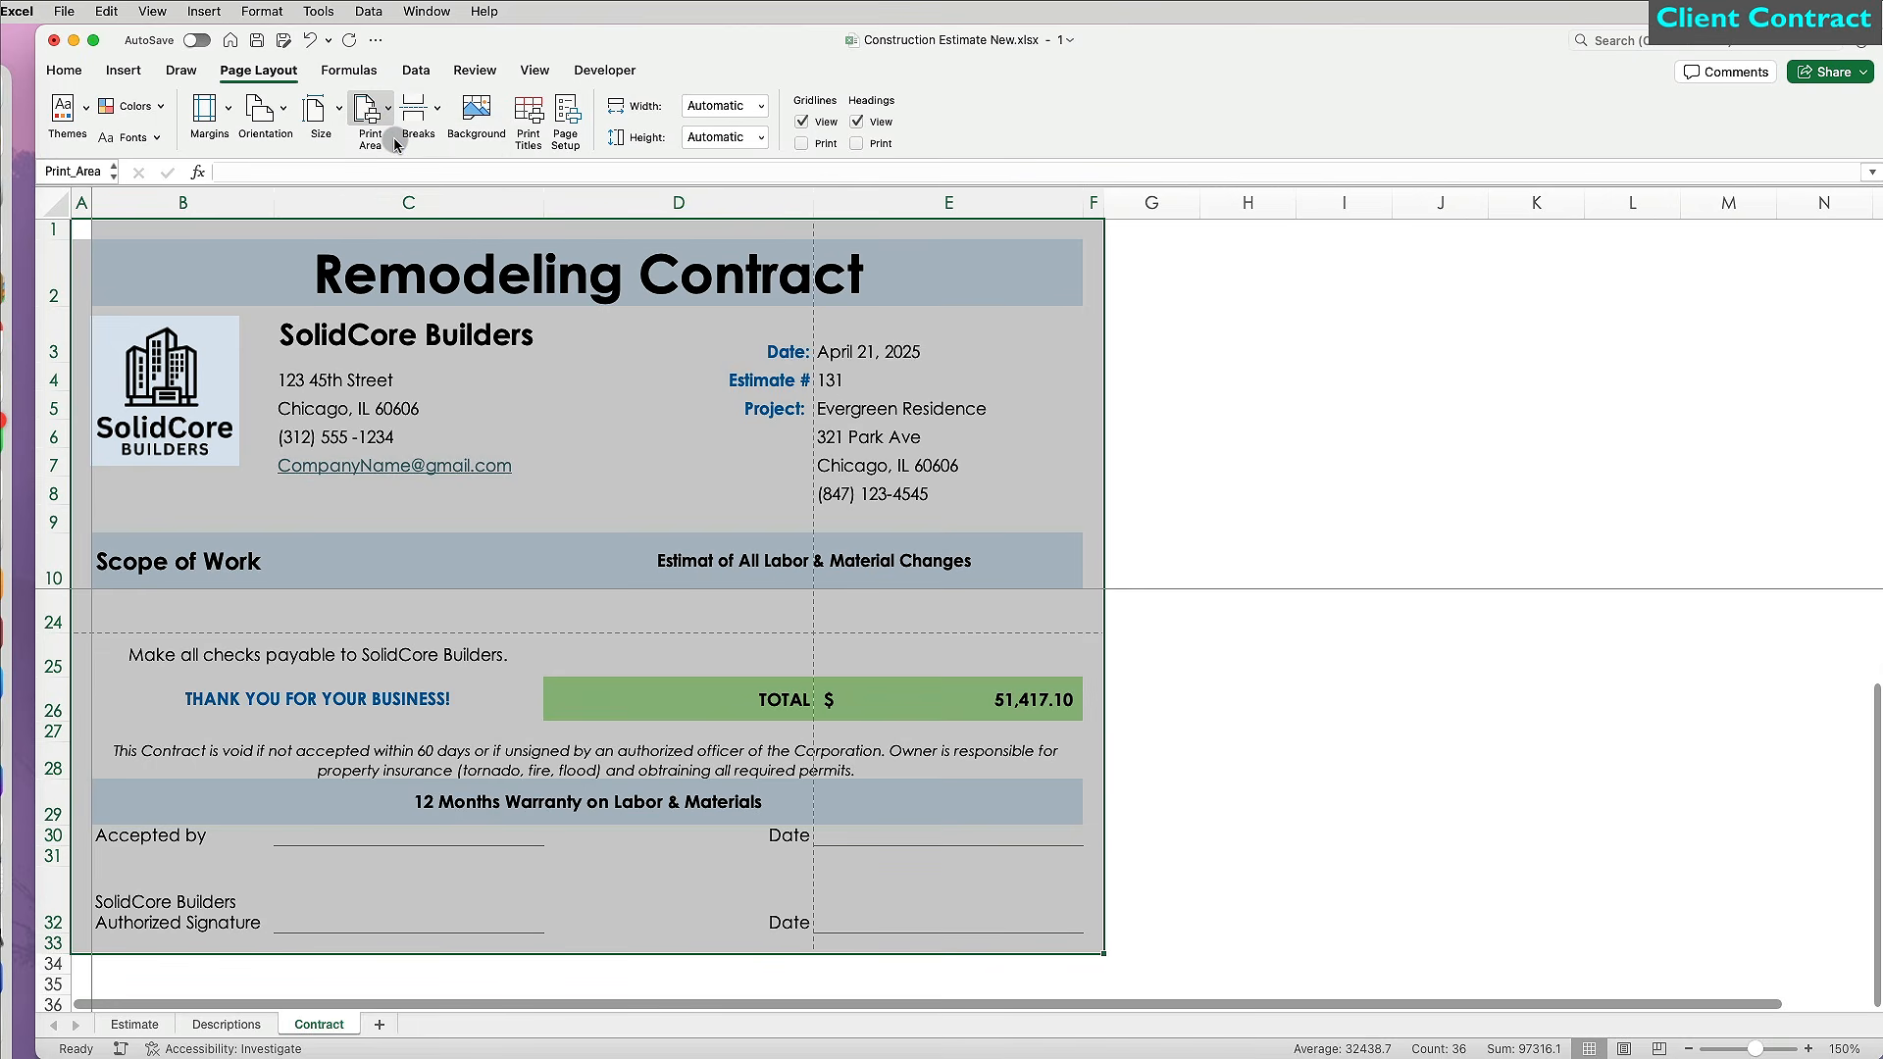
click(576, 473)
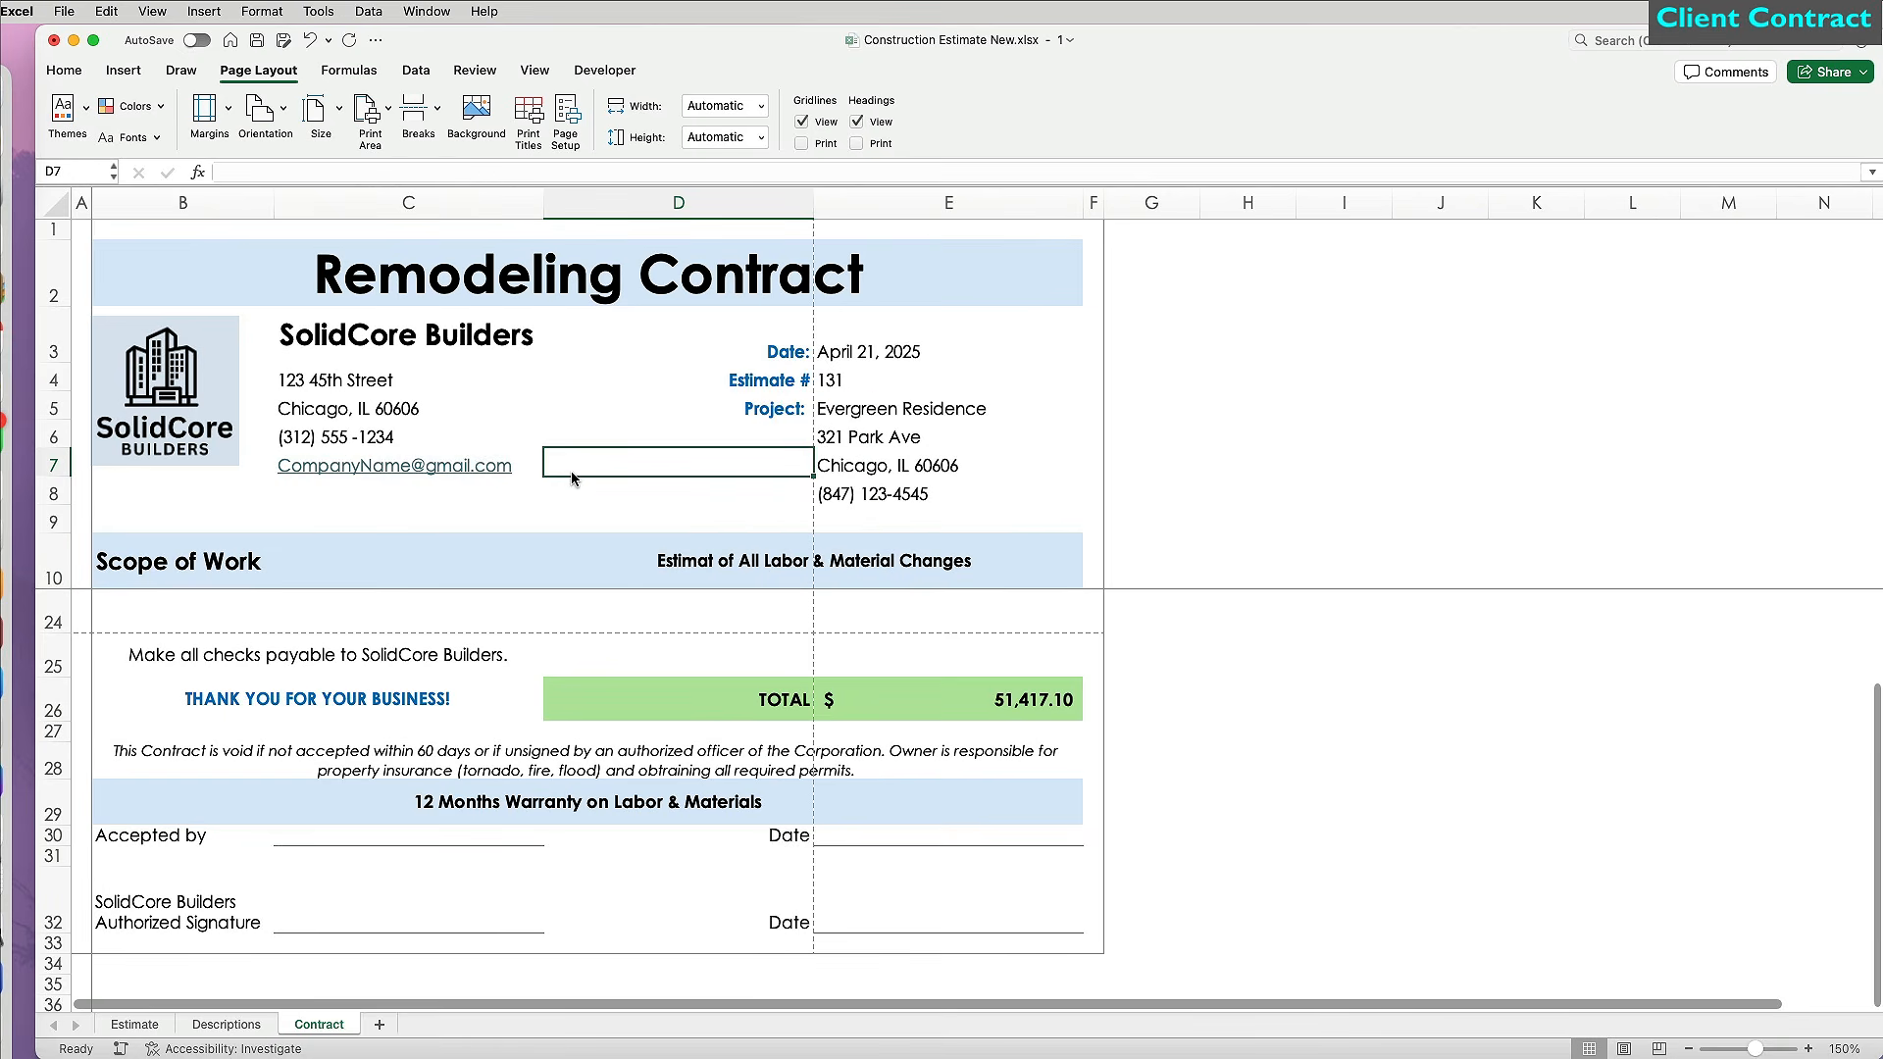
key(super+p)
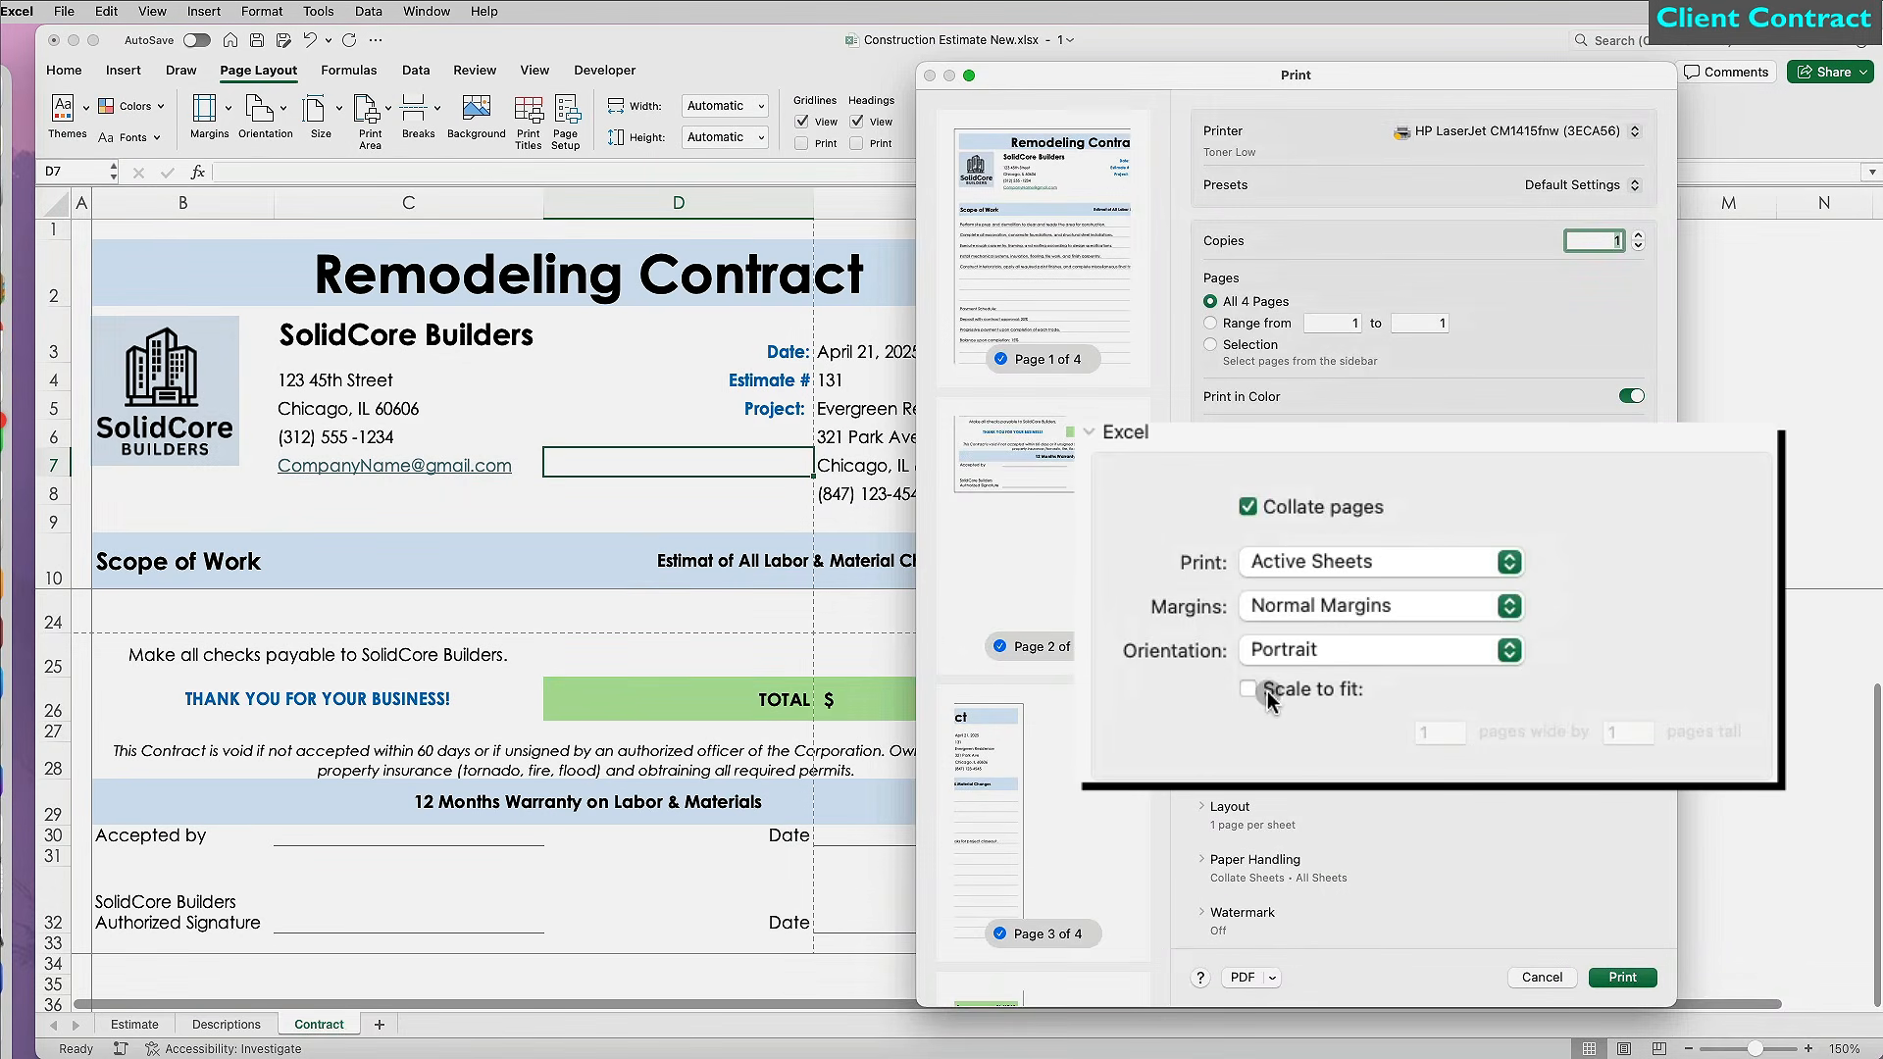
Scale the contract to fit 1 by 1 pages and save as PDF 'Evergreen Contract No 131'.
click(1249, 688)
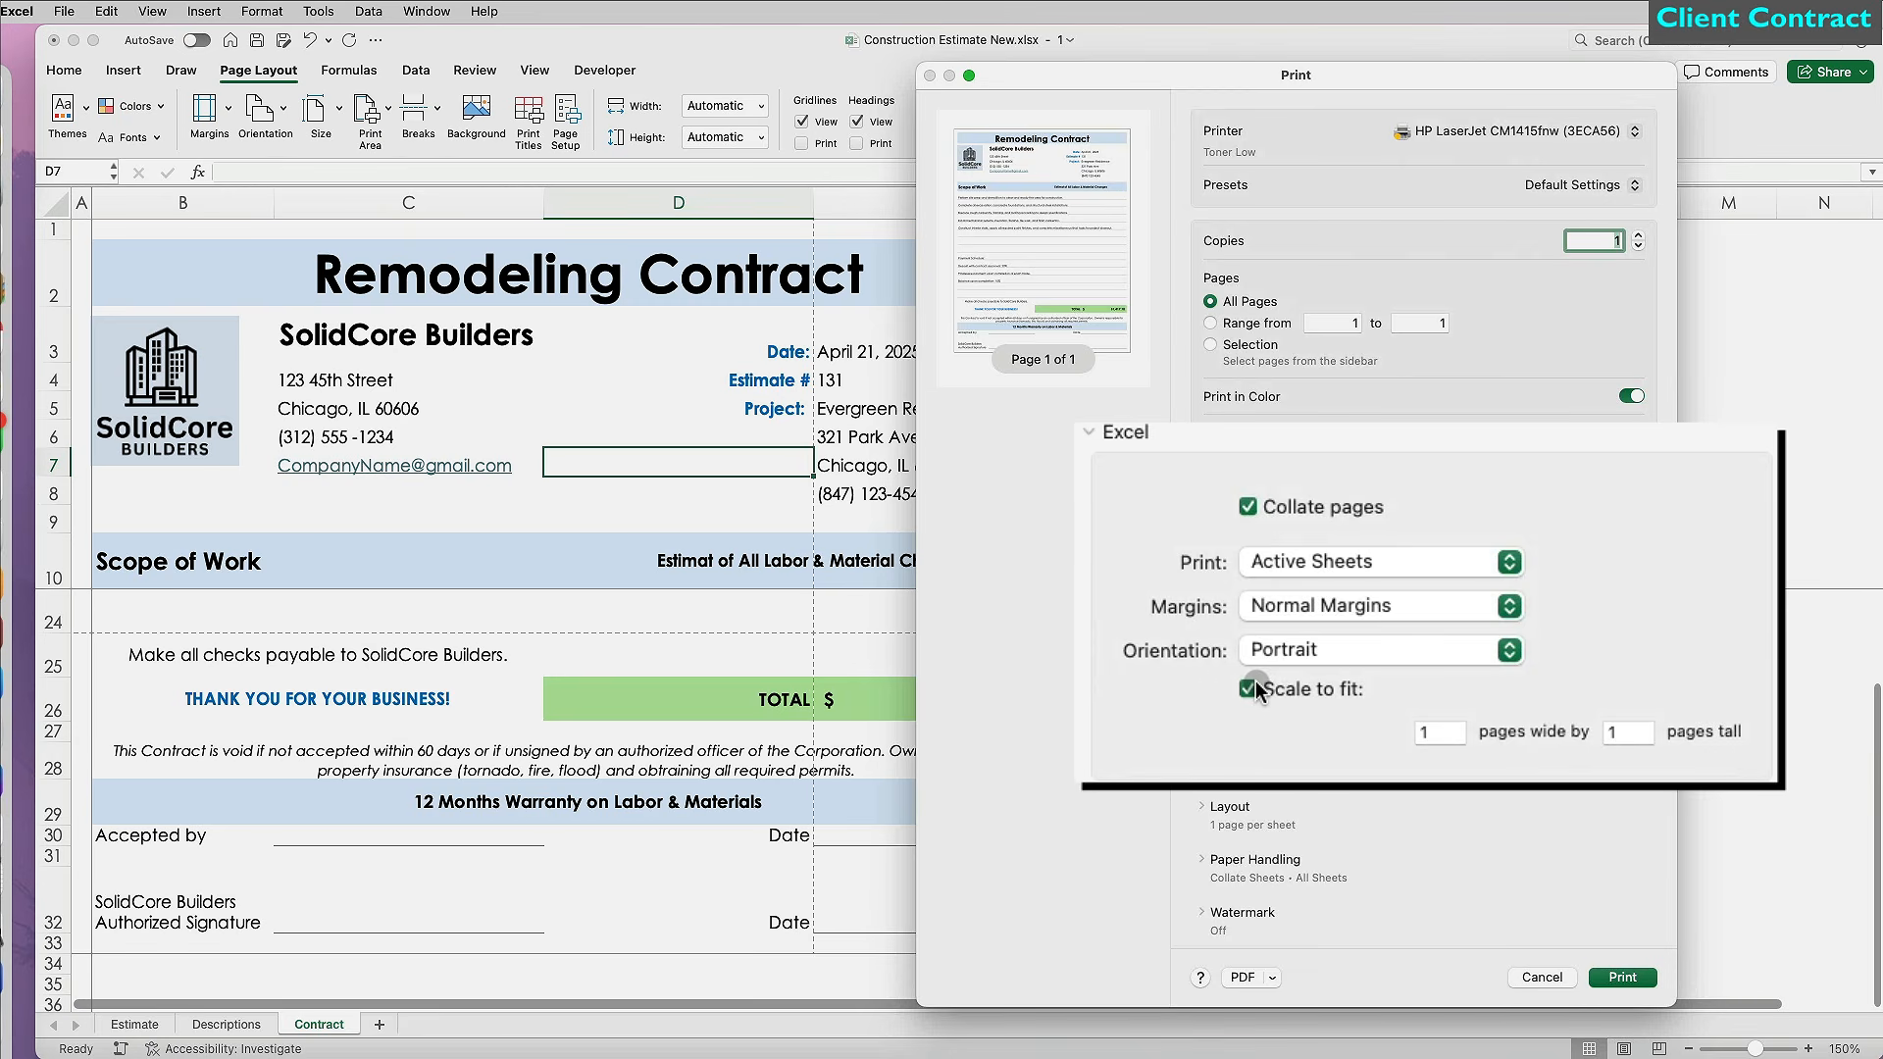
drag(1274, 1006, 1285, 924)
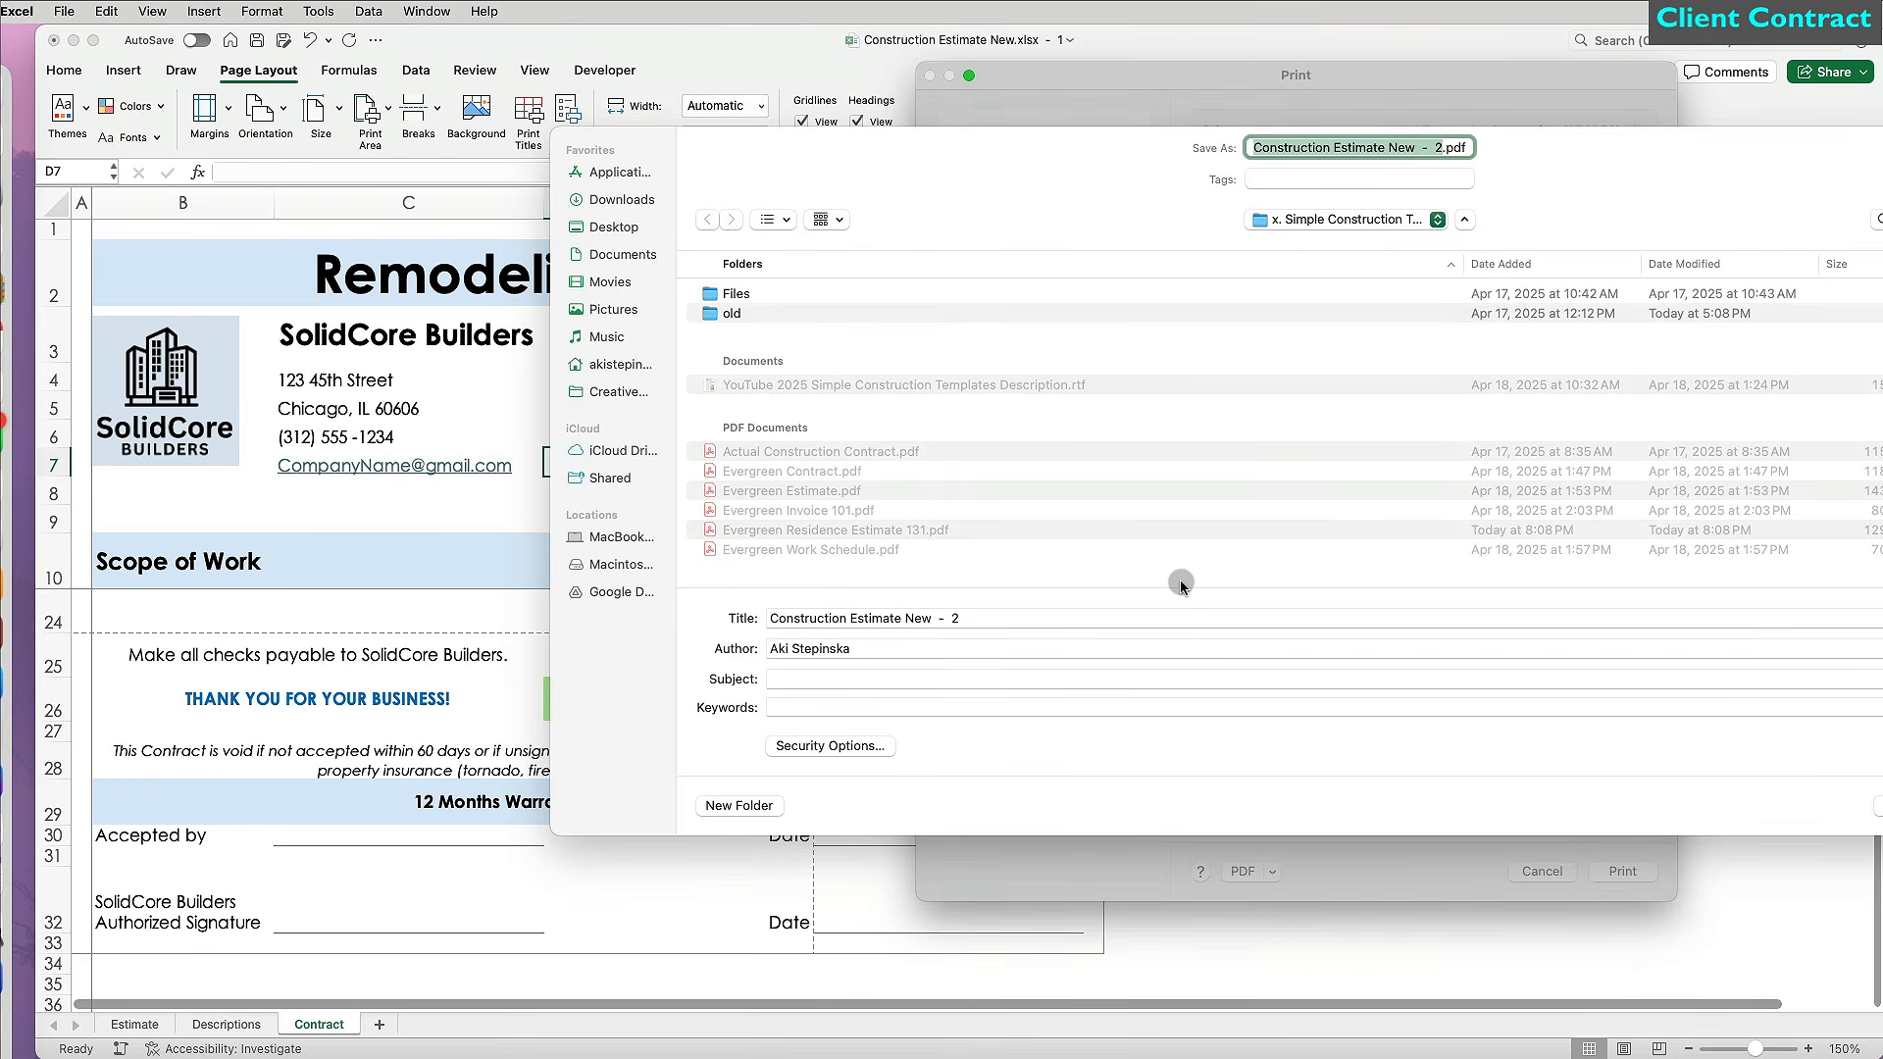
text(Evergreen Contract)
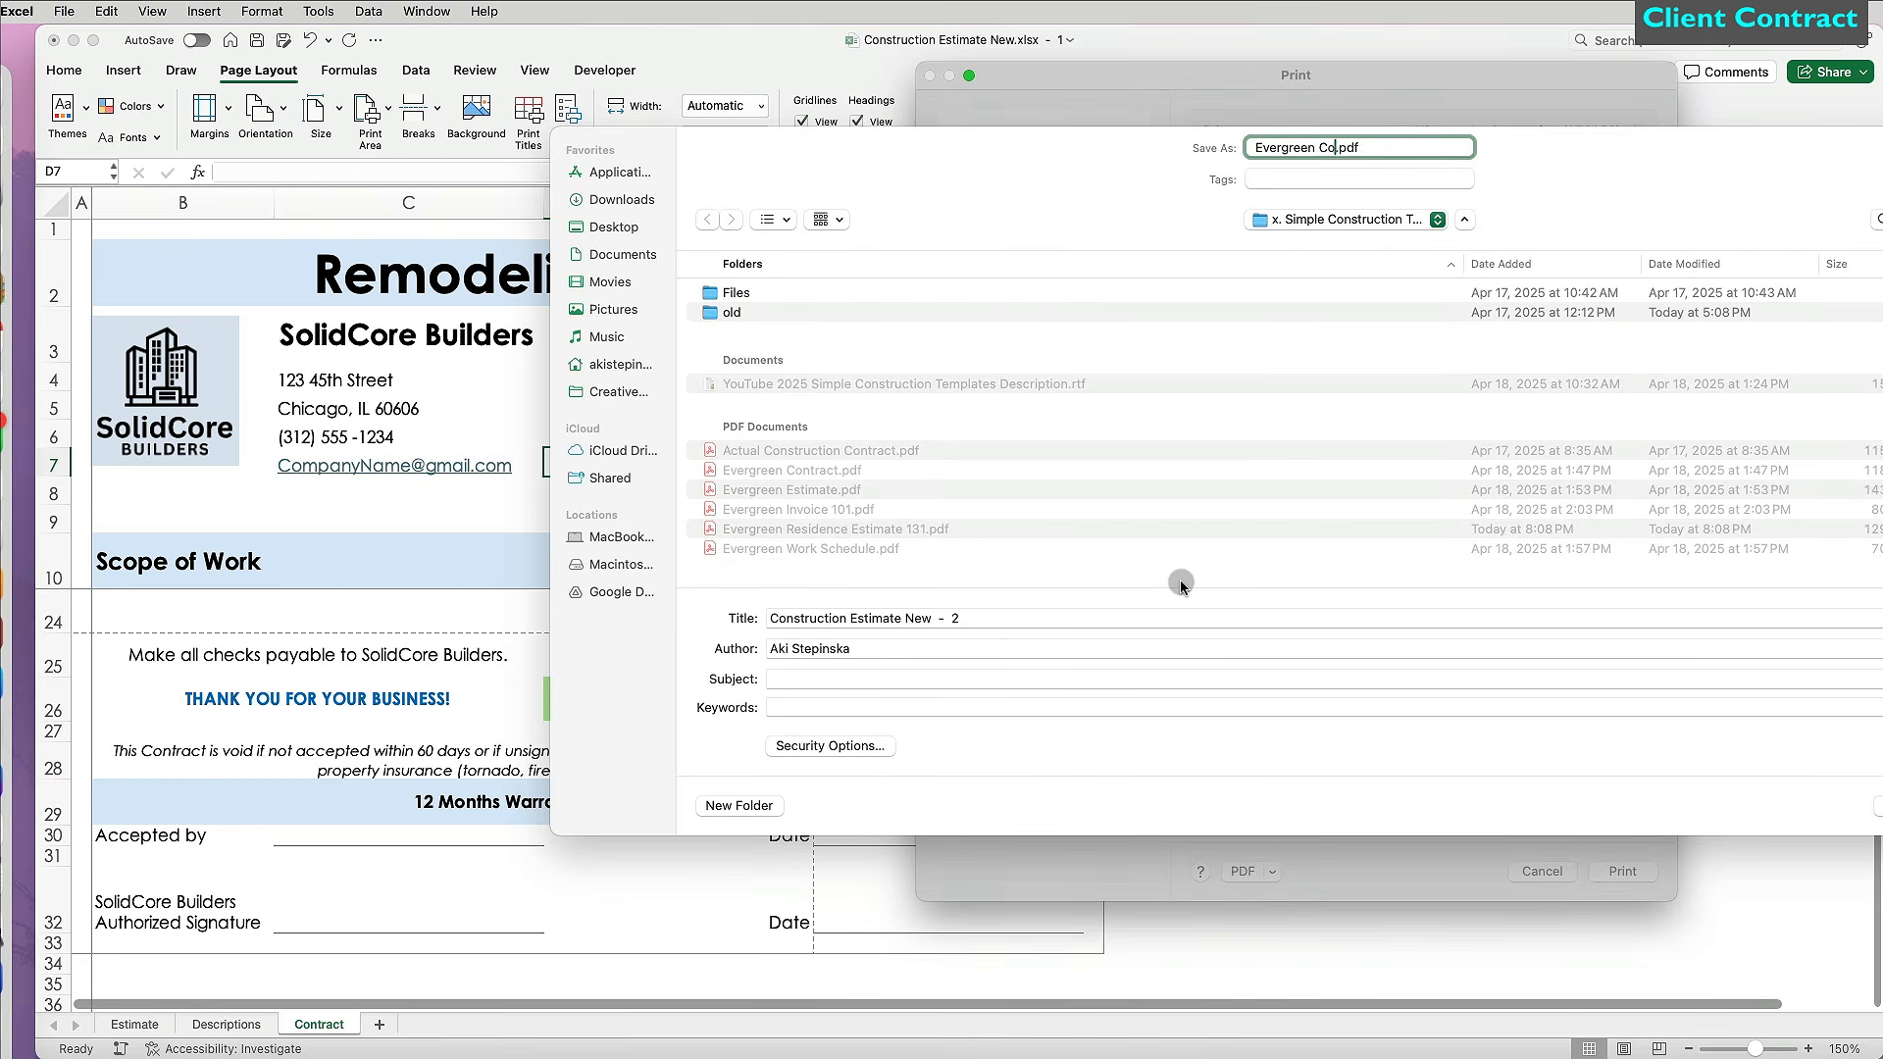
text( for 131)
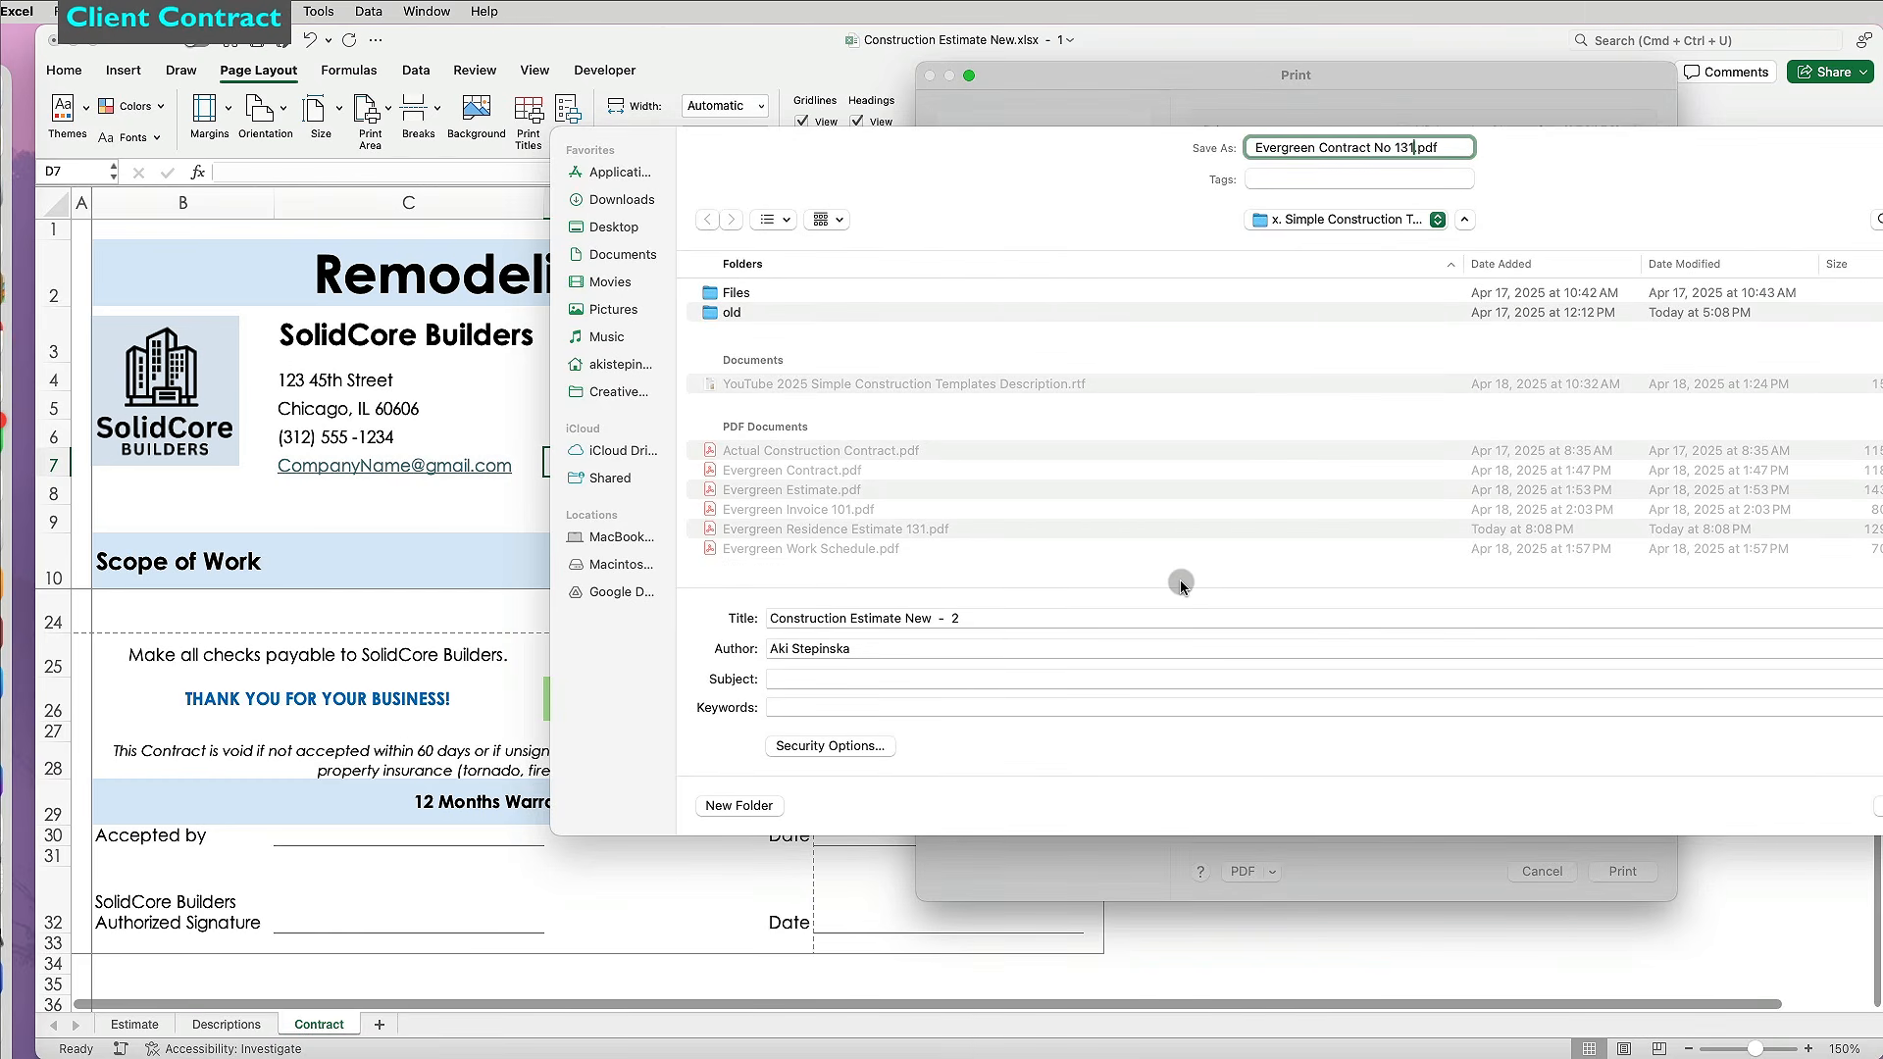
key(Return)
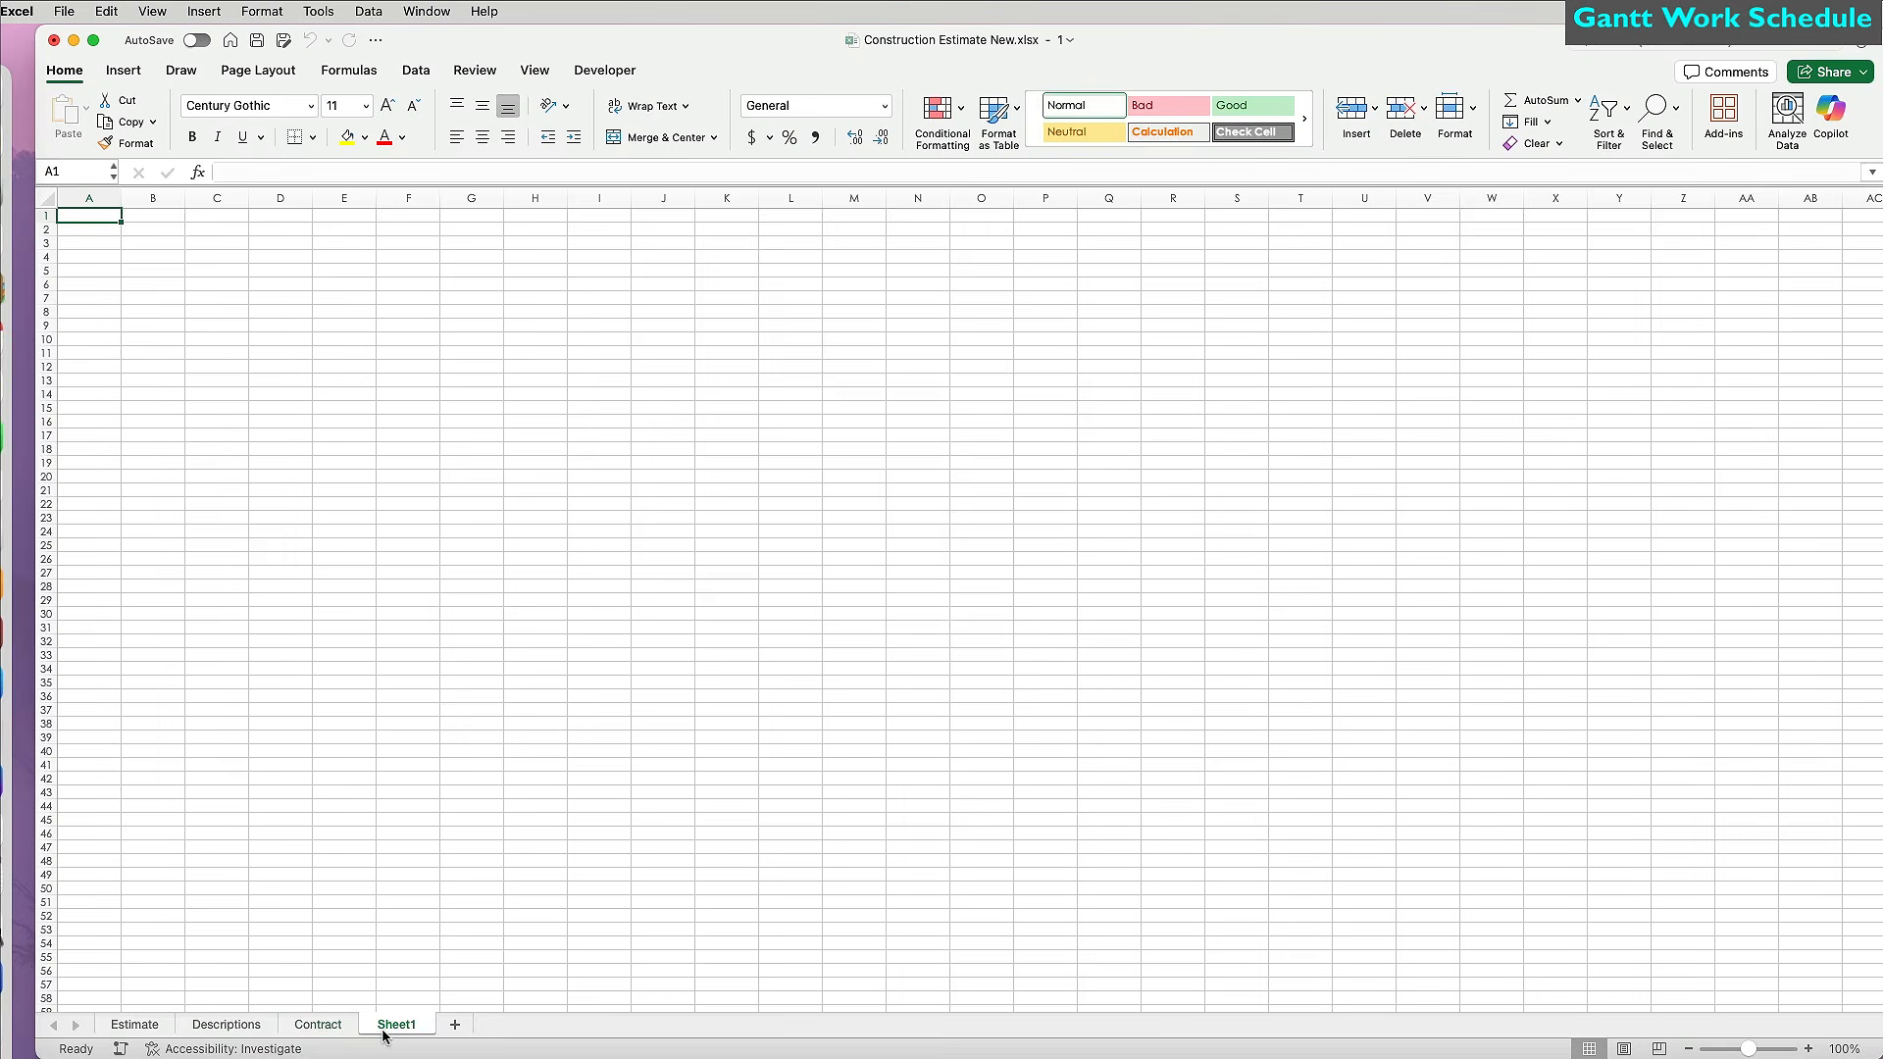
Begin renaming the new blank sheet tab that follows Contract.
double_click(392, 1025)
Name the tab Work Schedule, fill the whole sheet white and use Century Gothic font.
text(Work Schedule)
click(407, 983)
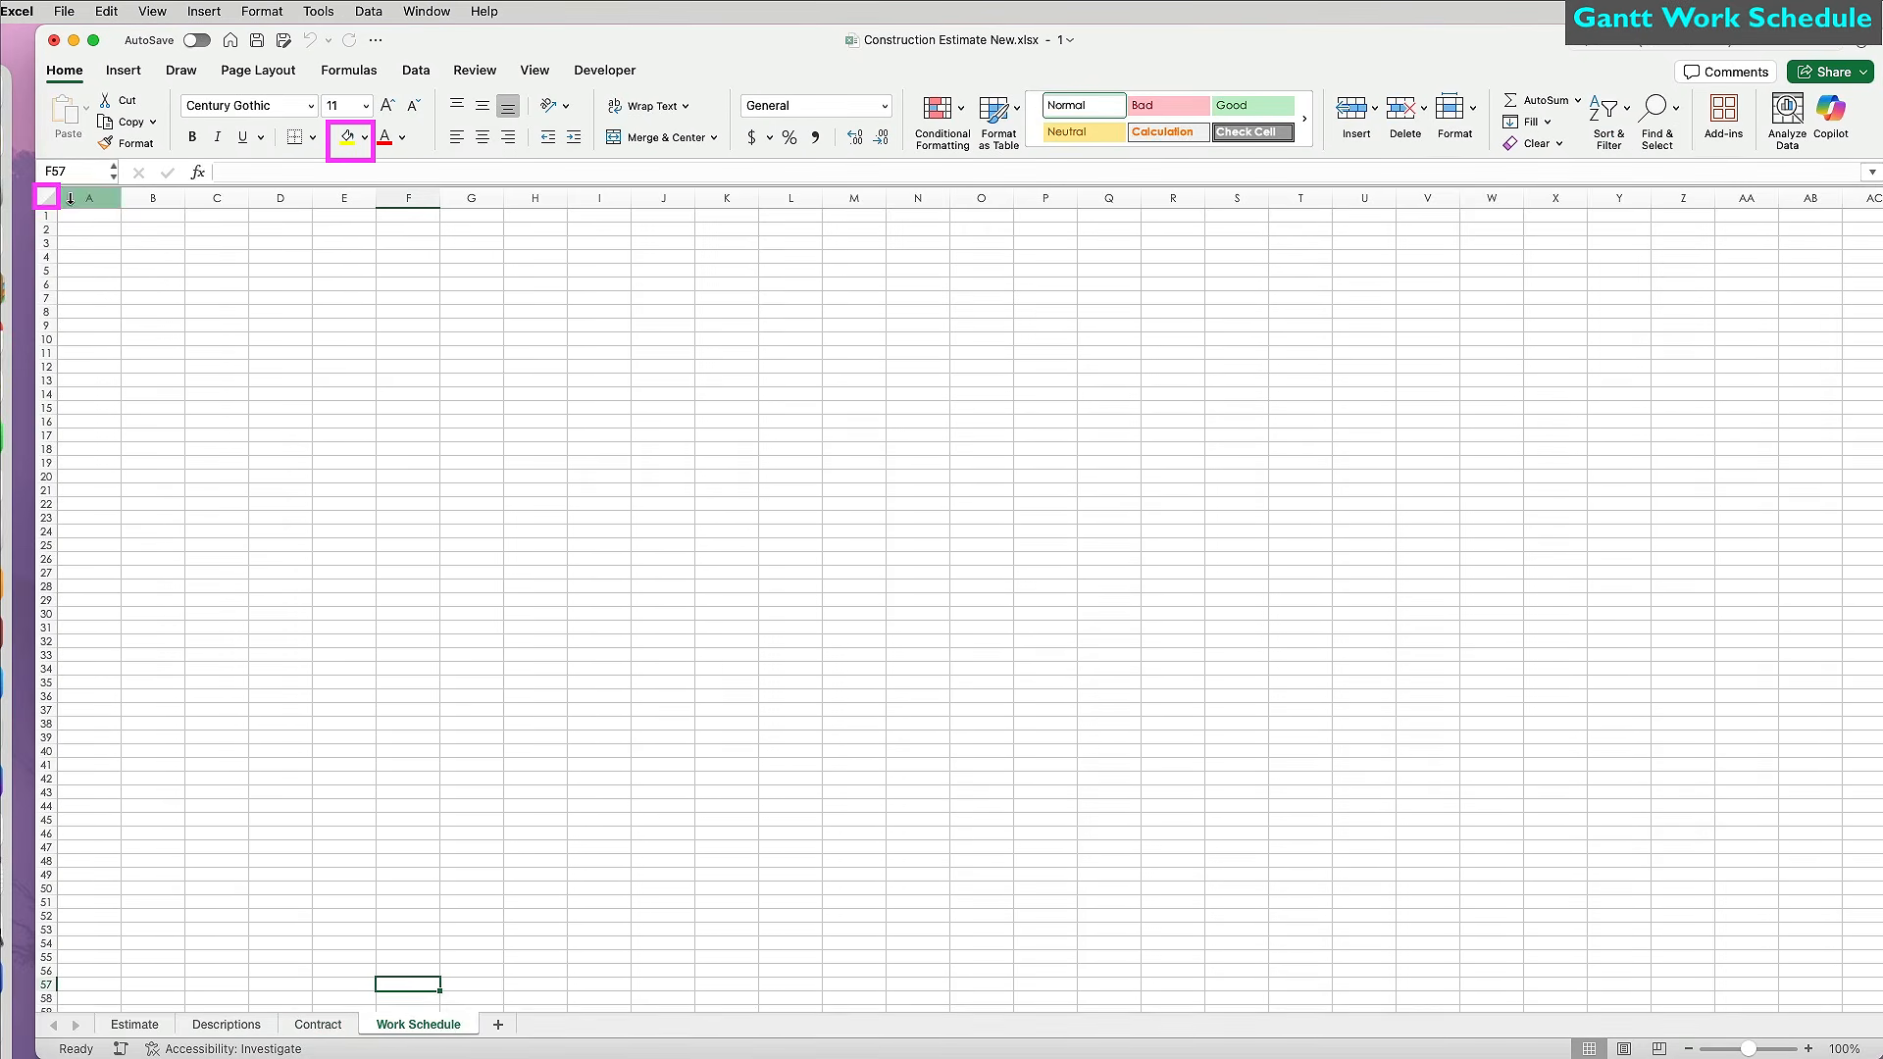
click(46, 197)
click(364, 137)
click(357, 243)
click(310, 106)
mouse_move(324, 278)
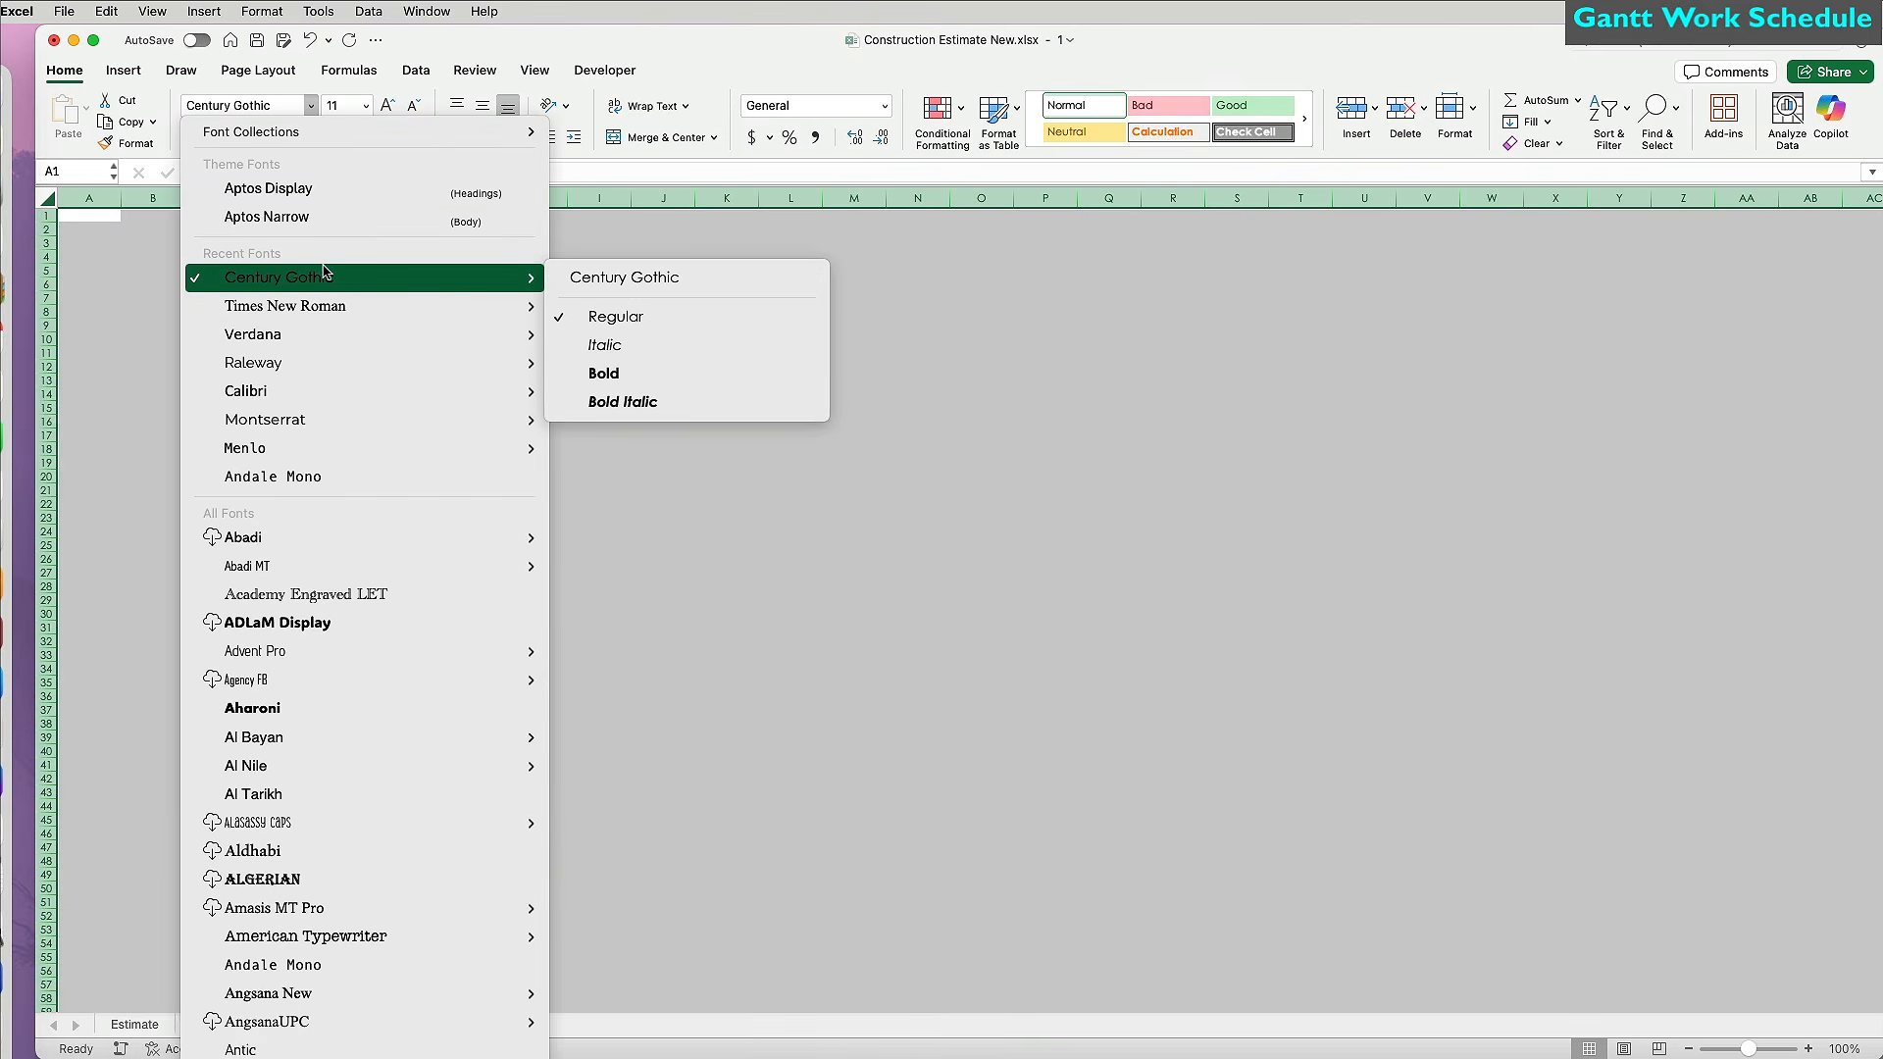
click(609, 279)
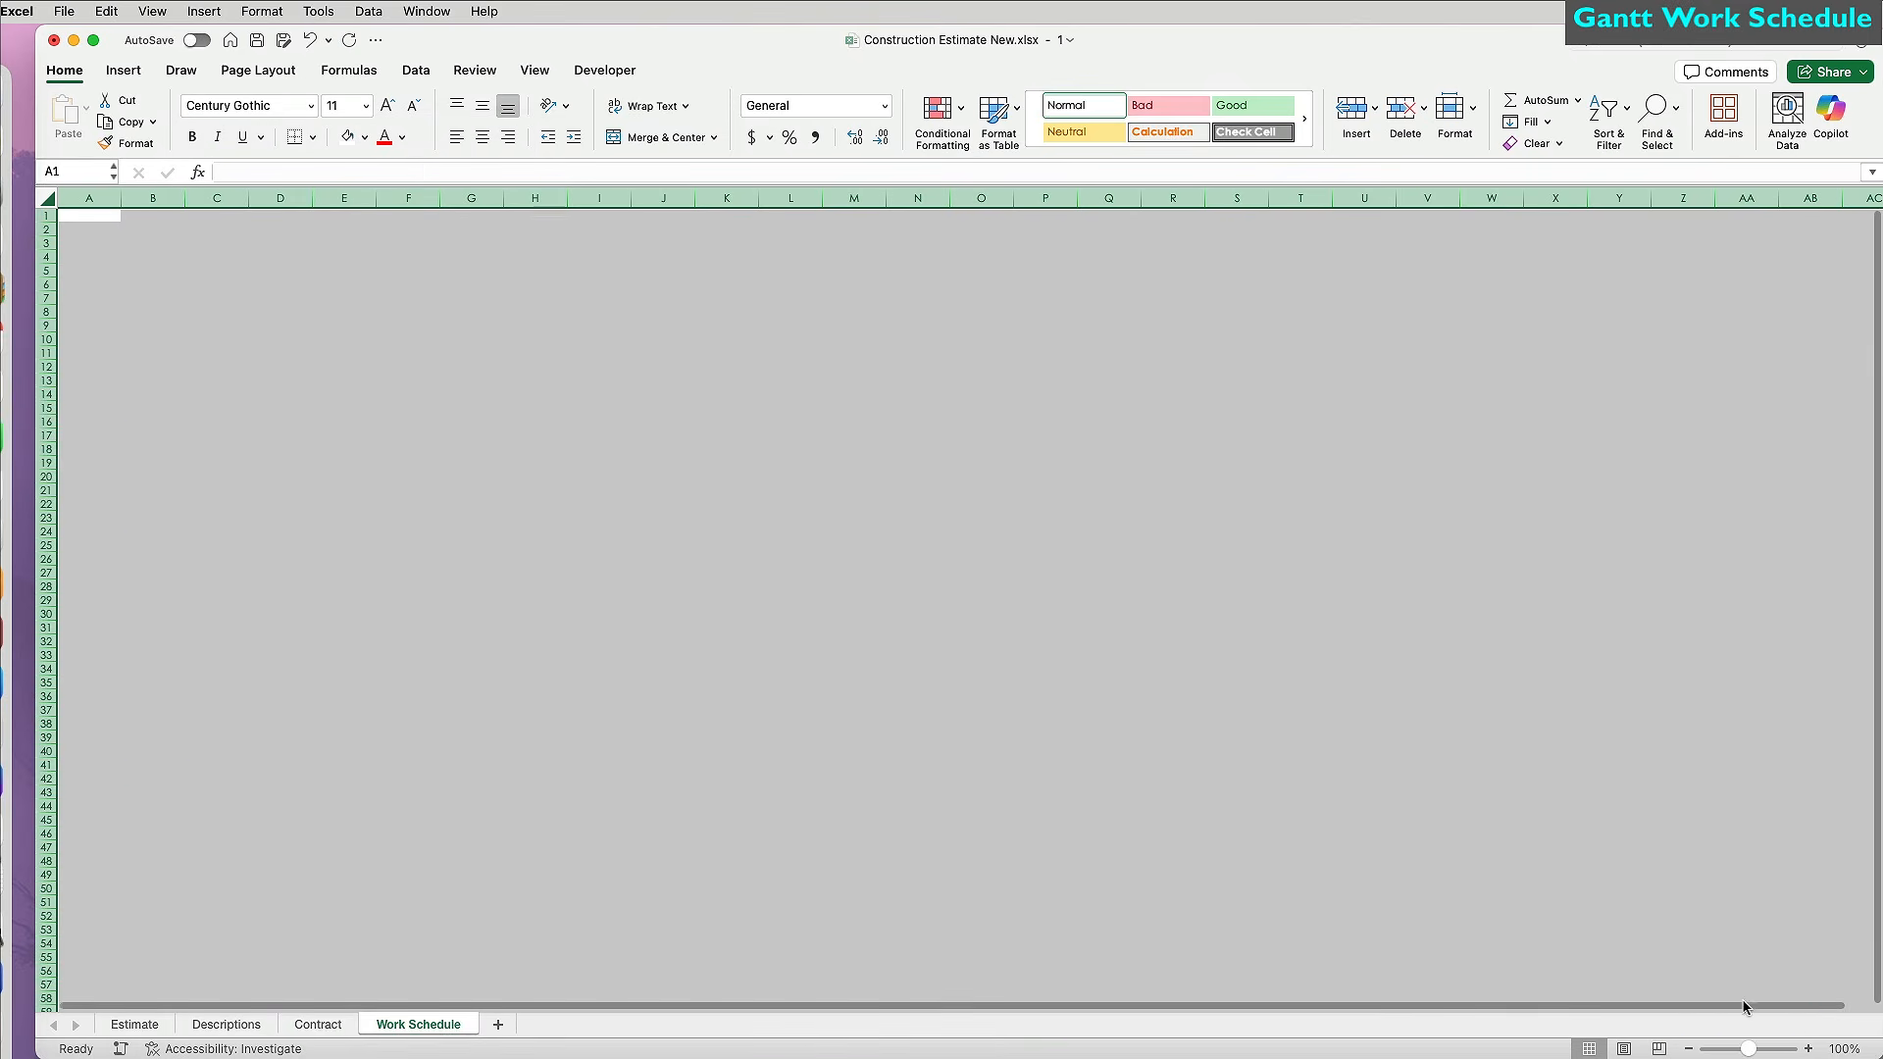
Zoom to 140% and enter Company Name, Project Name and Work Schedule in B1:B3.
click(1807, 1048)
click(1807, 1048)
click(1808, 1049)
click(1807, 1049)
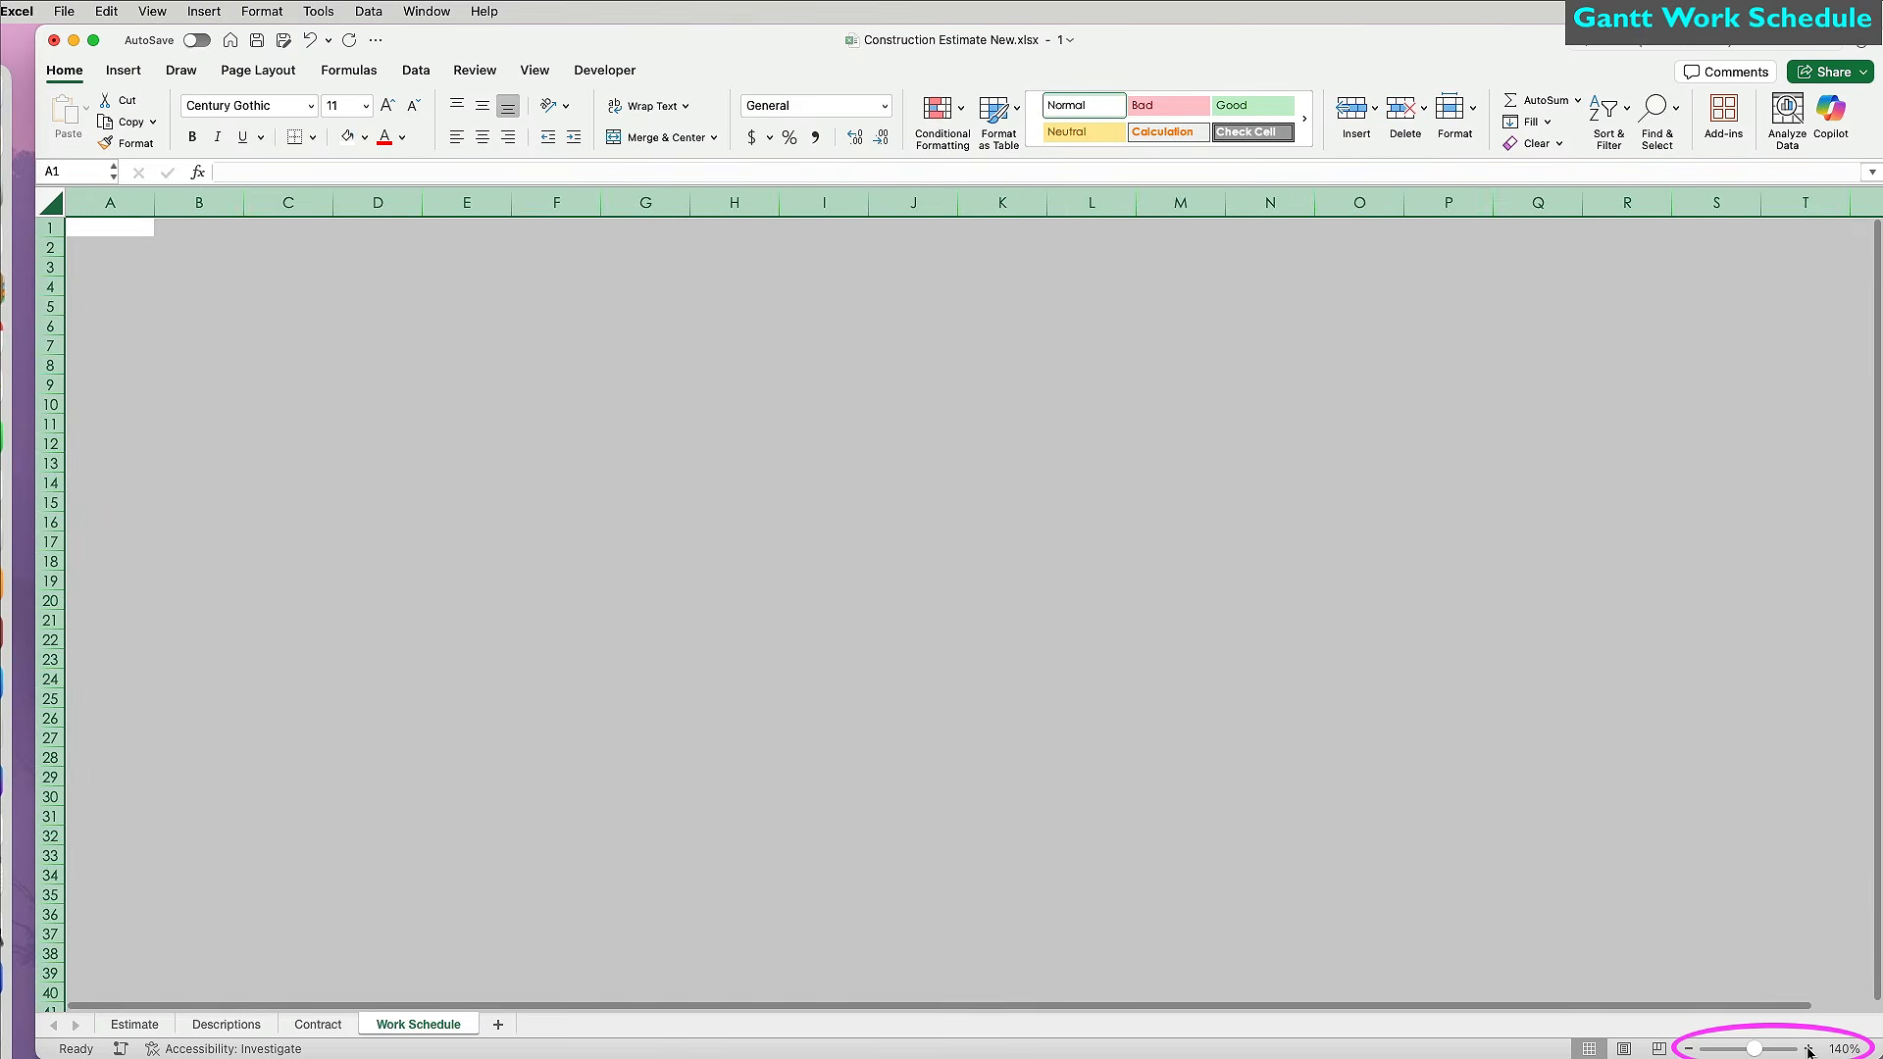
click(889, 620)
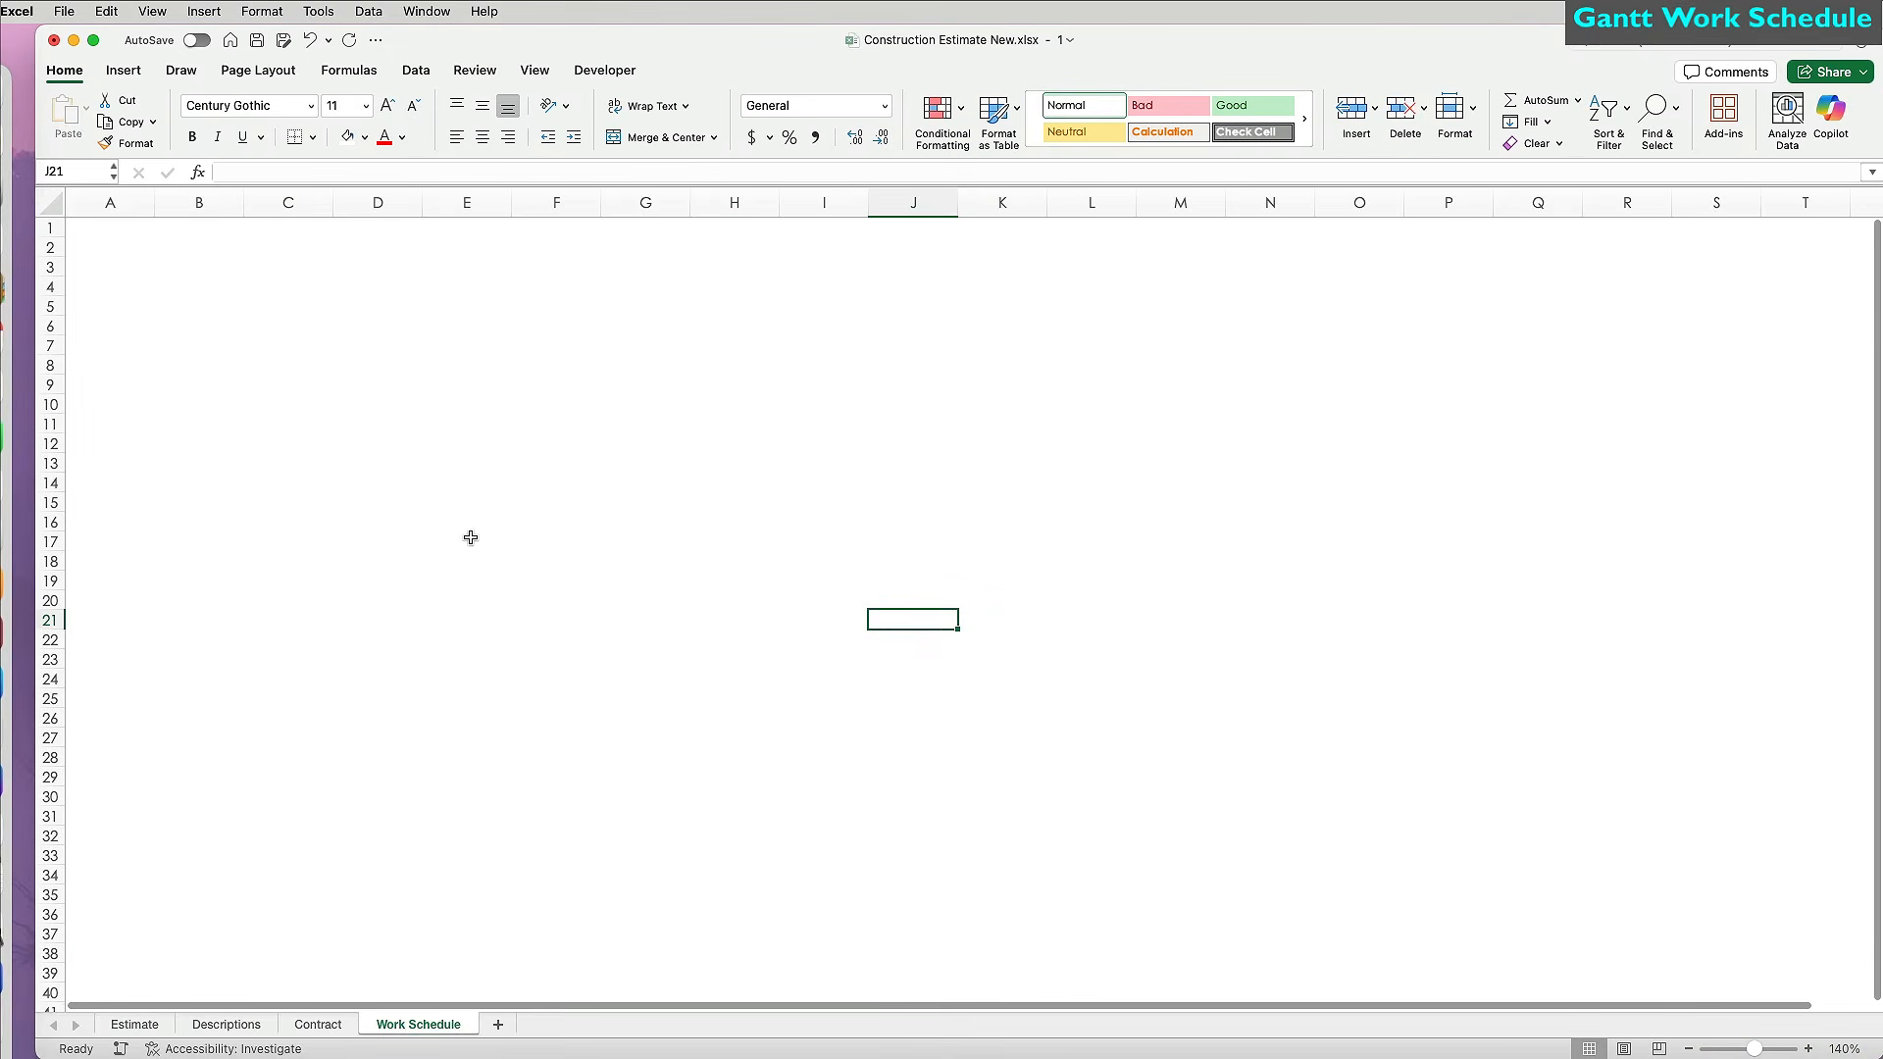
click(228, 230)
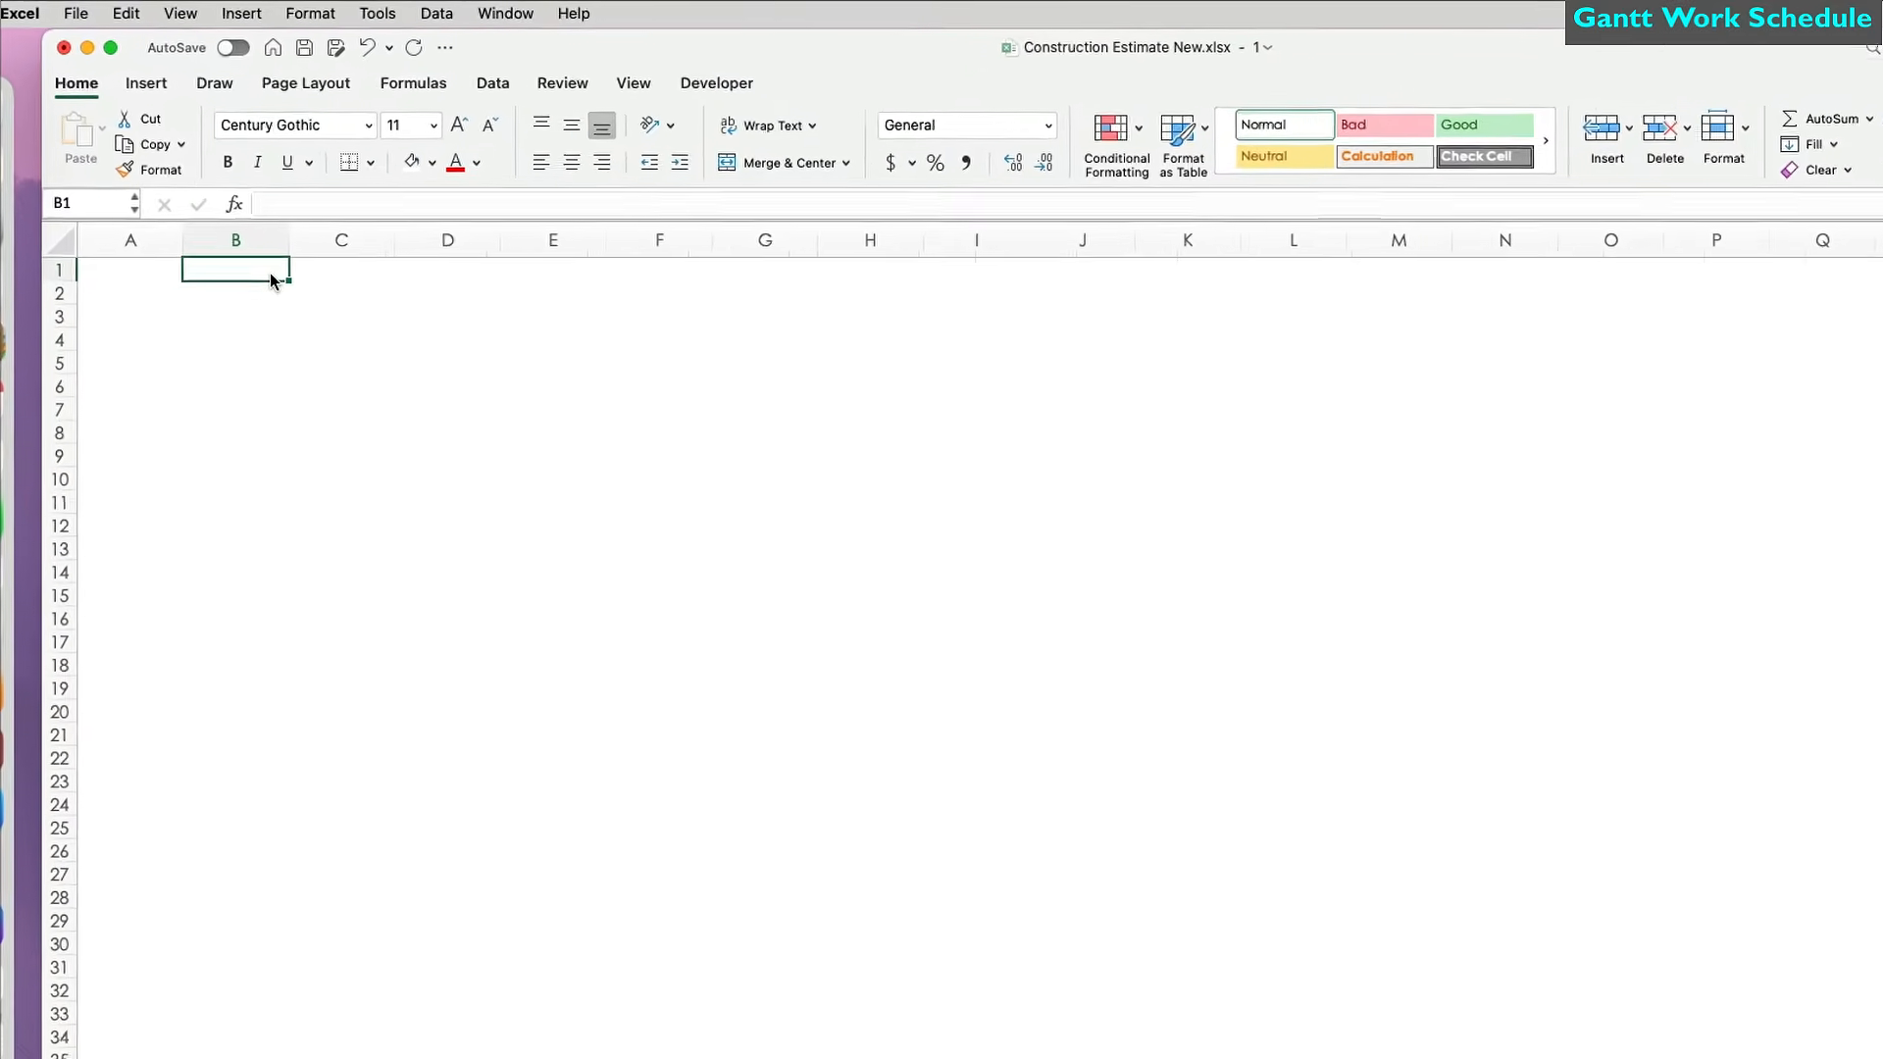
text(Company Name)
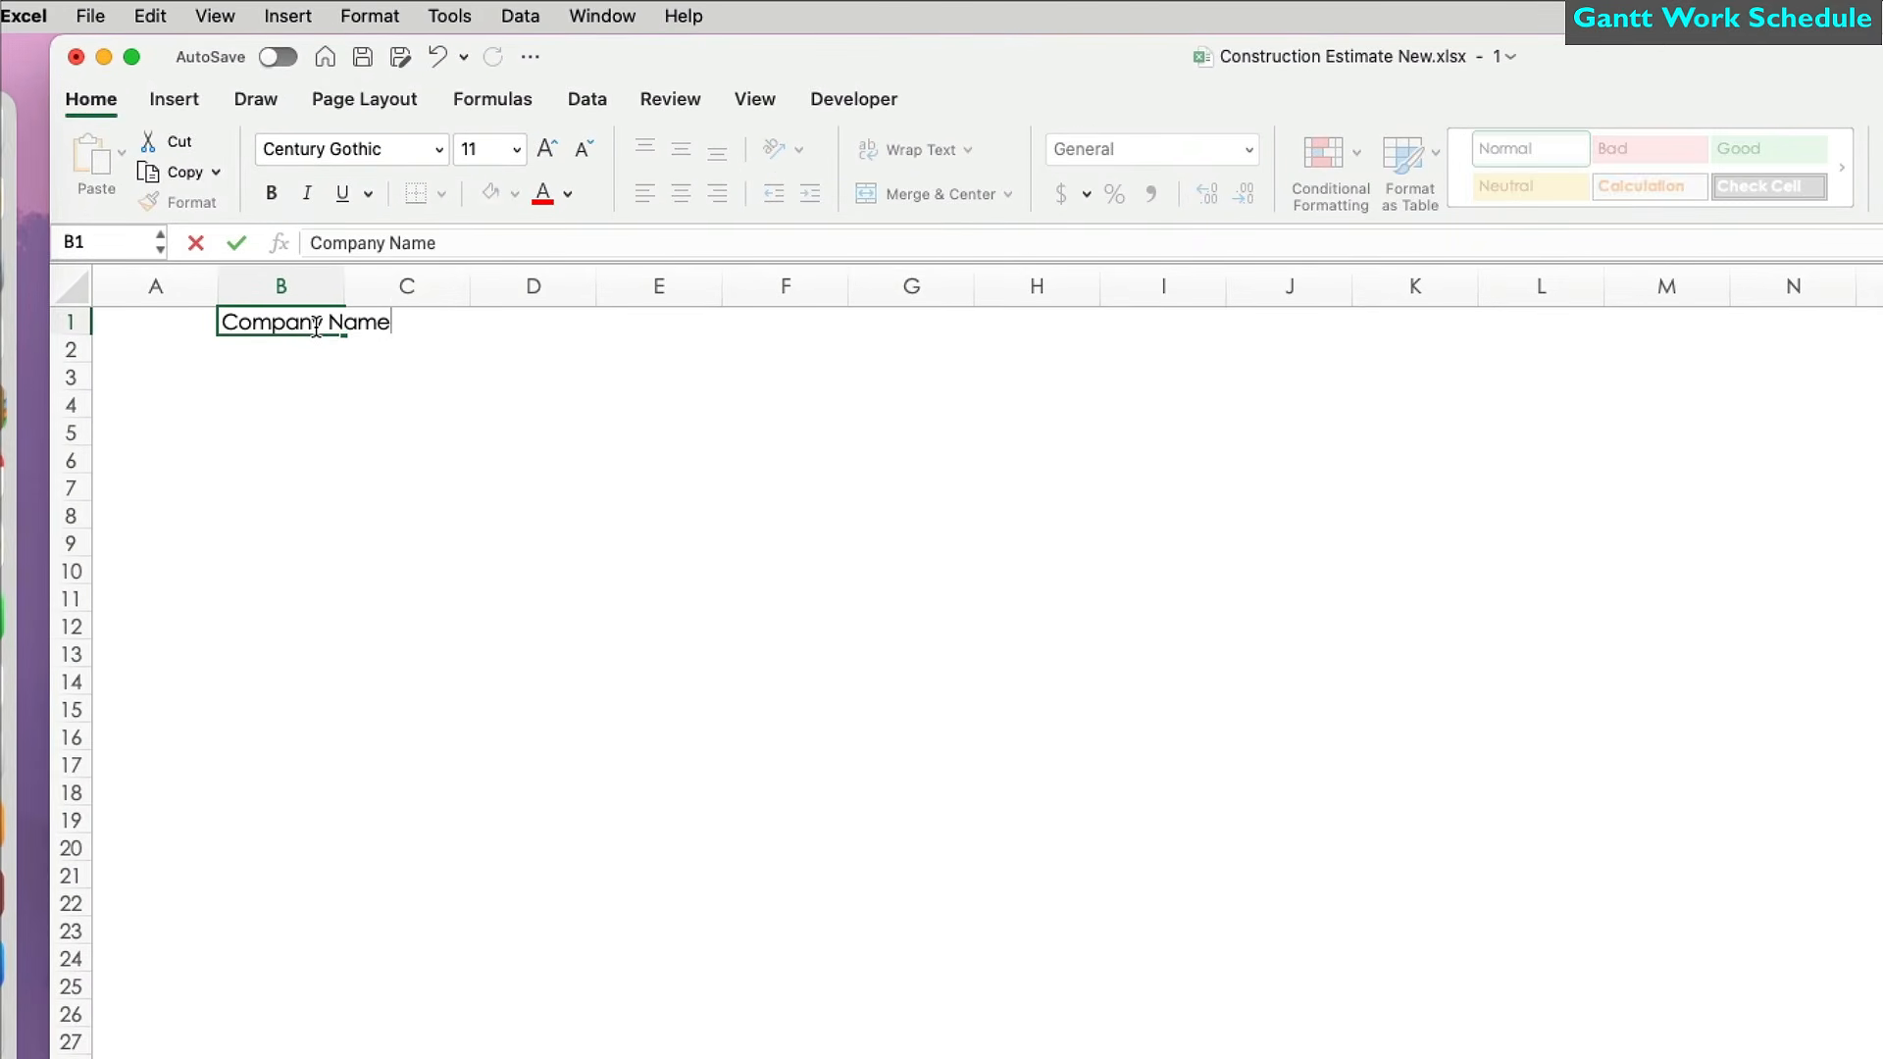
key(Return)
text(Project Name)
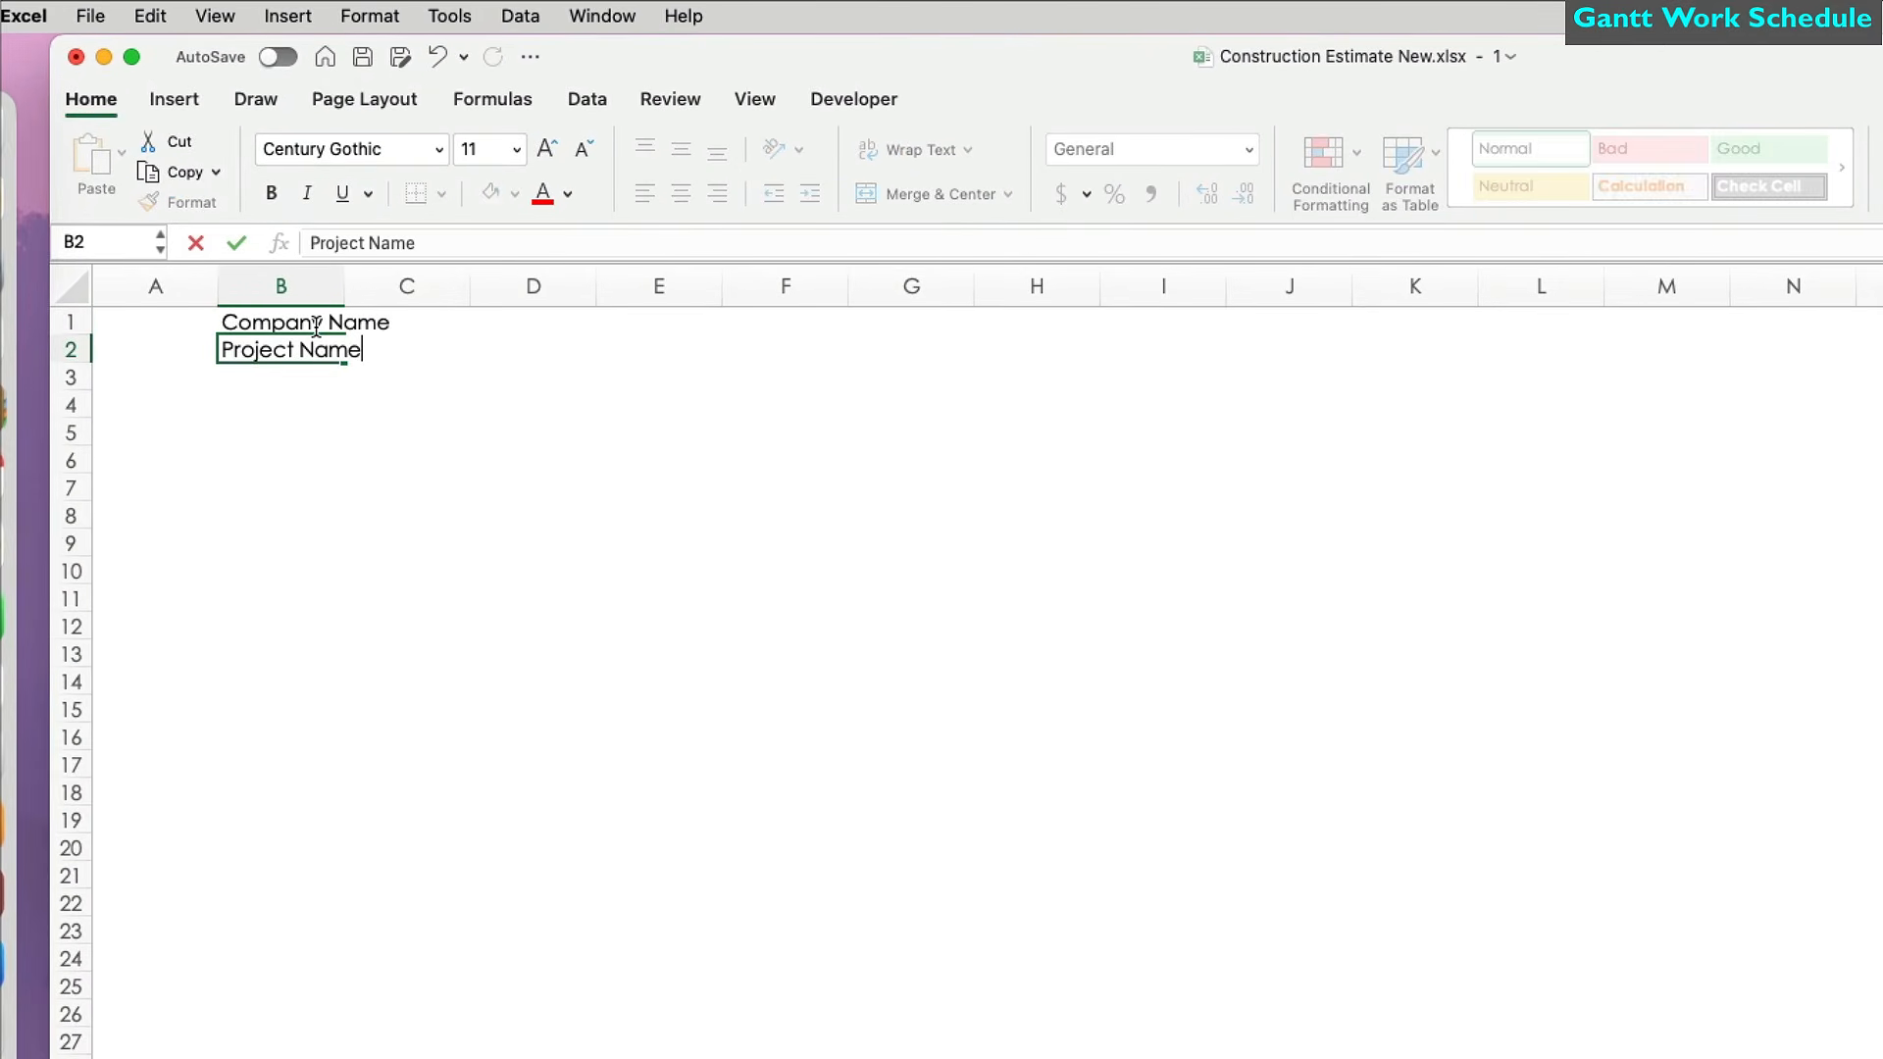
key(Return)
text(Work Schedule)
key(Return)
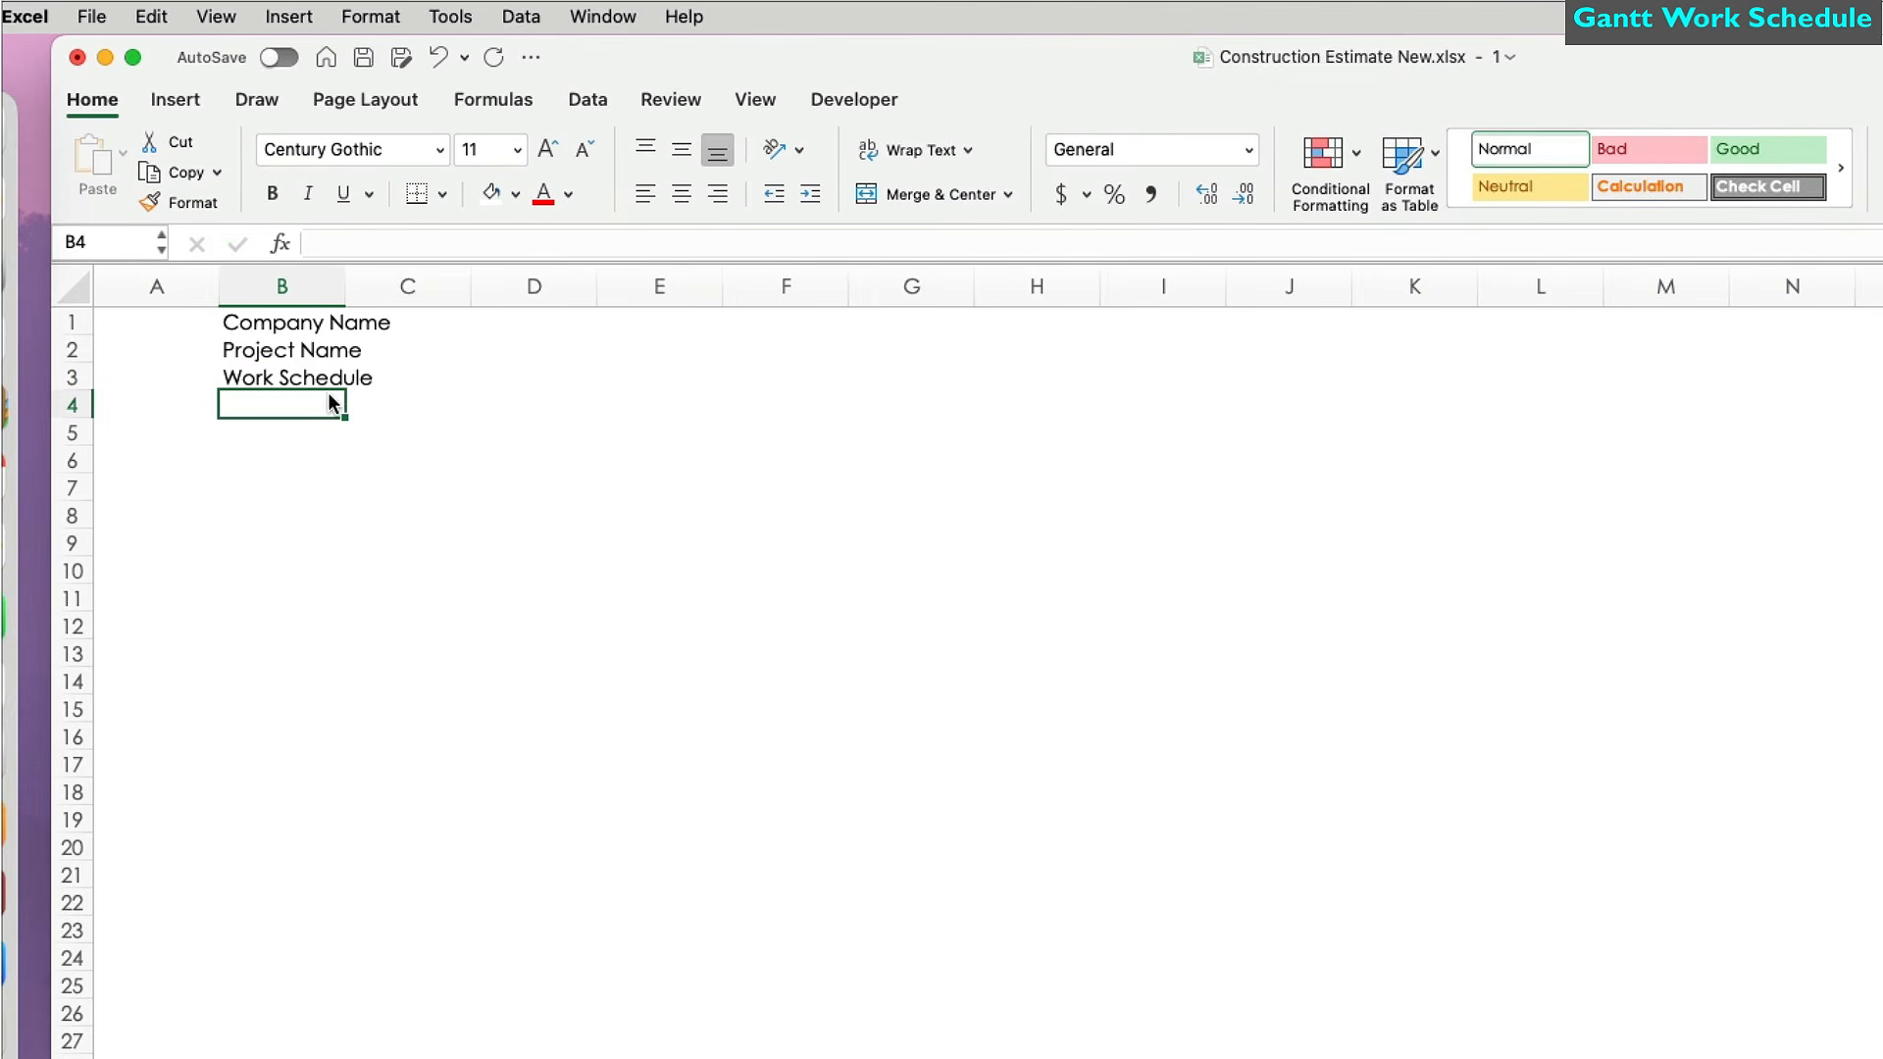
Enter the Activity heading in B6 with Prep Work, Demo Work and Excavation, Concrete, Steel Work below.
click(291, 459)
text(Activity)
key(Return)
text(Prep Work)
key(Return)
text(Demo Work)
key(Return)
text(Excavation, Concrete, Steel Work)
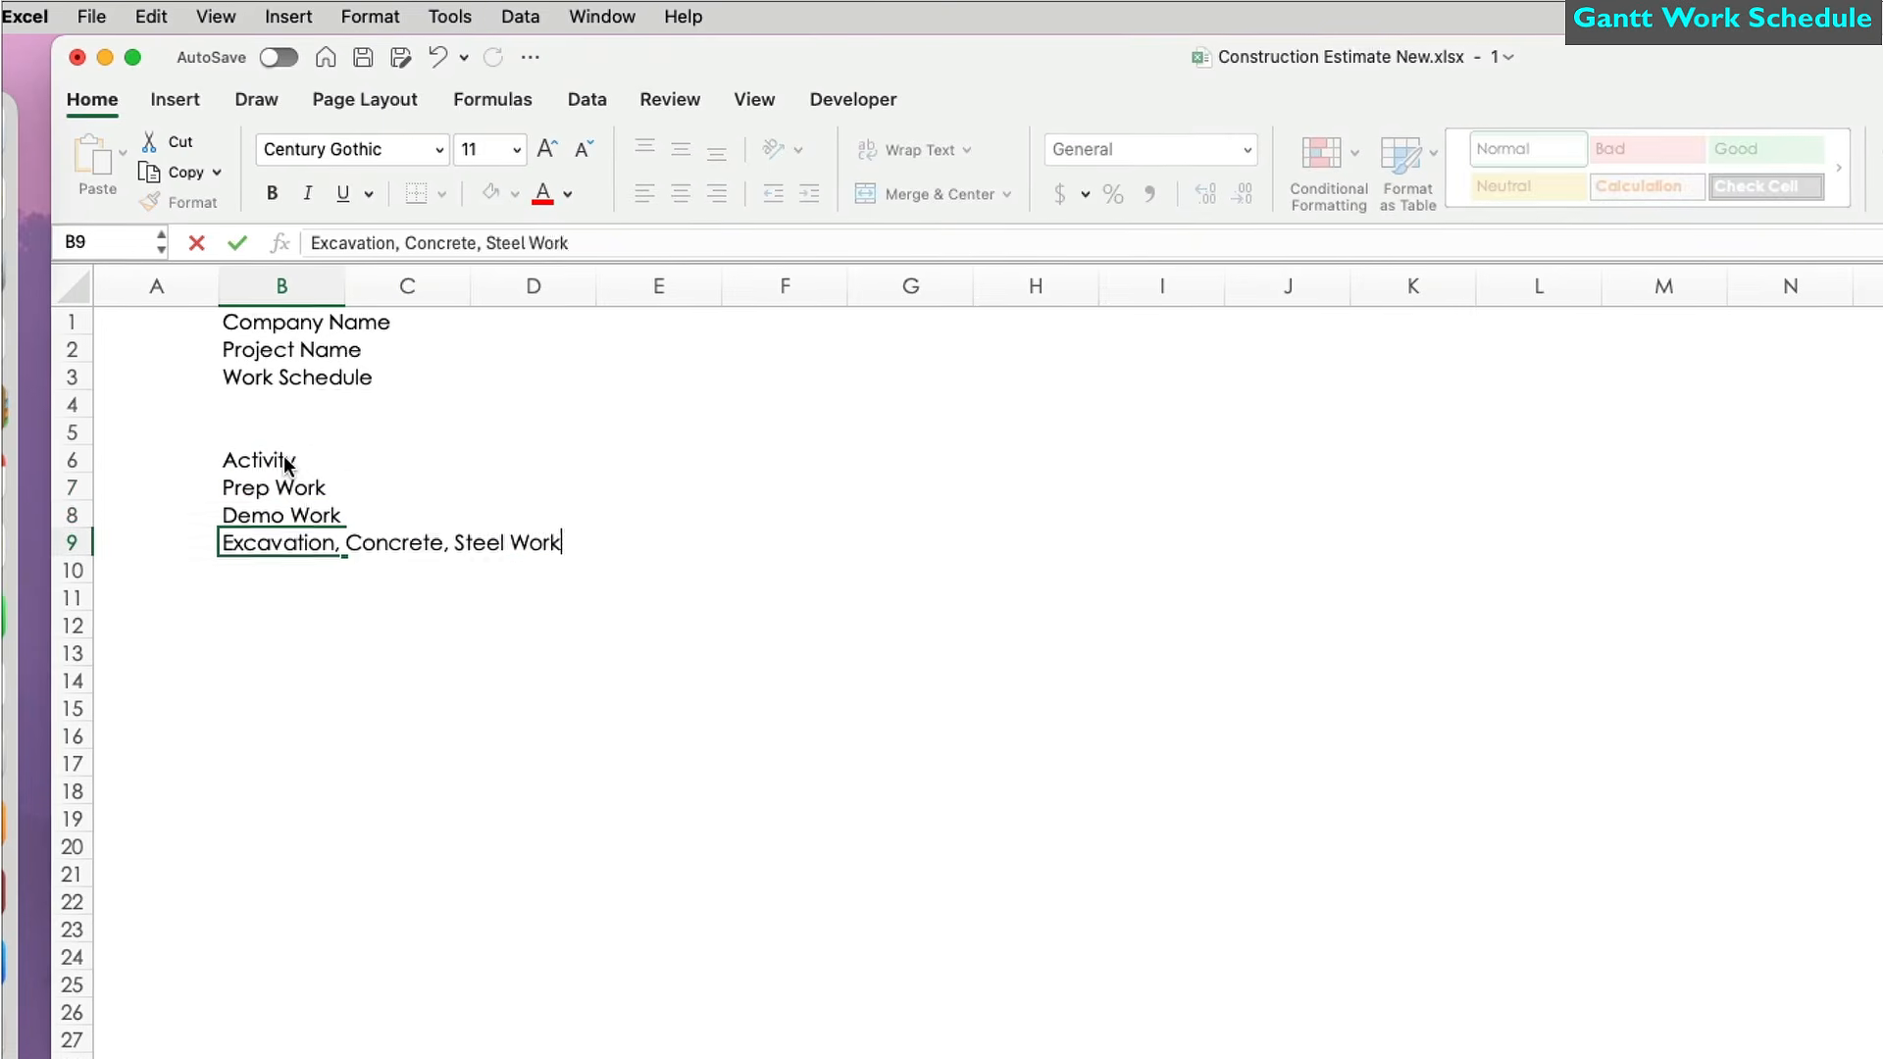
key(Return)
Add Rough Carpentry, then link B1 and B2 to the company and project names on Estimate.
text(Rough Carpentry)
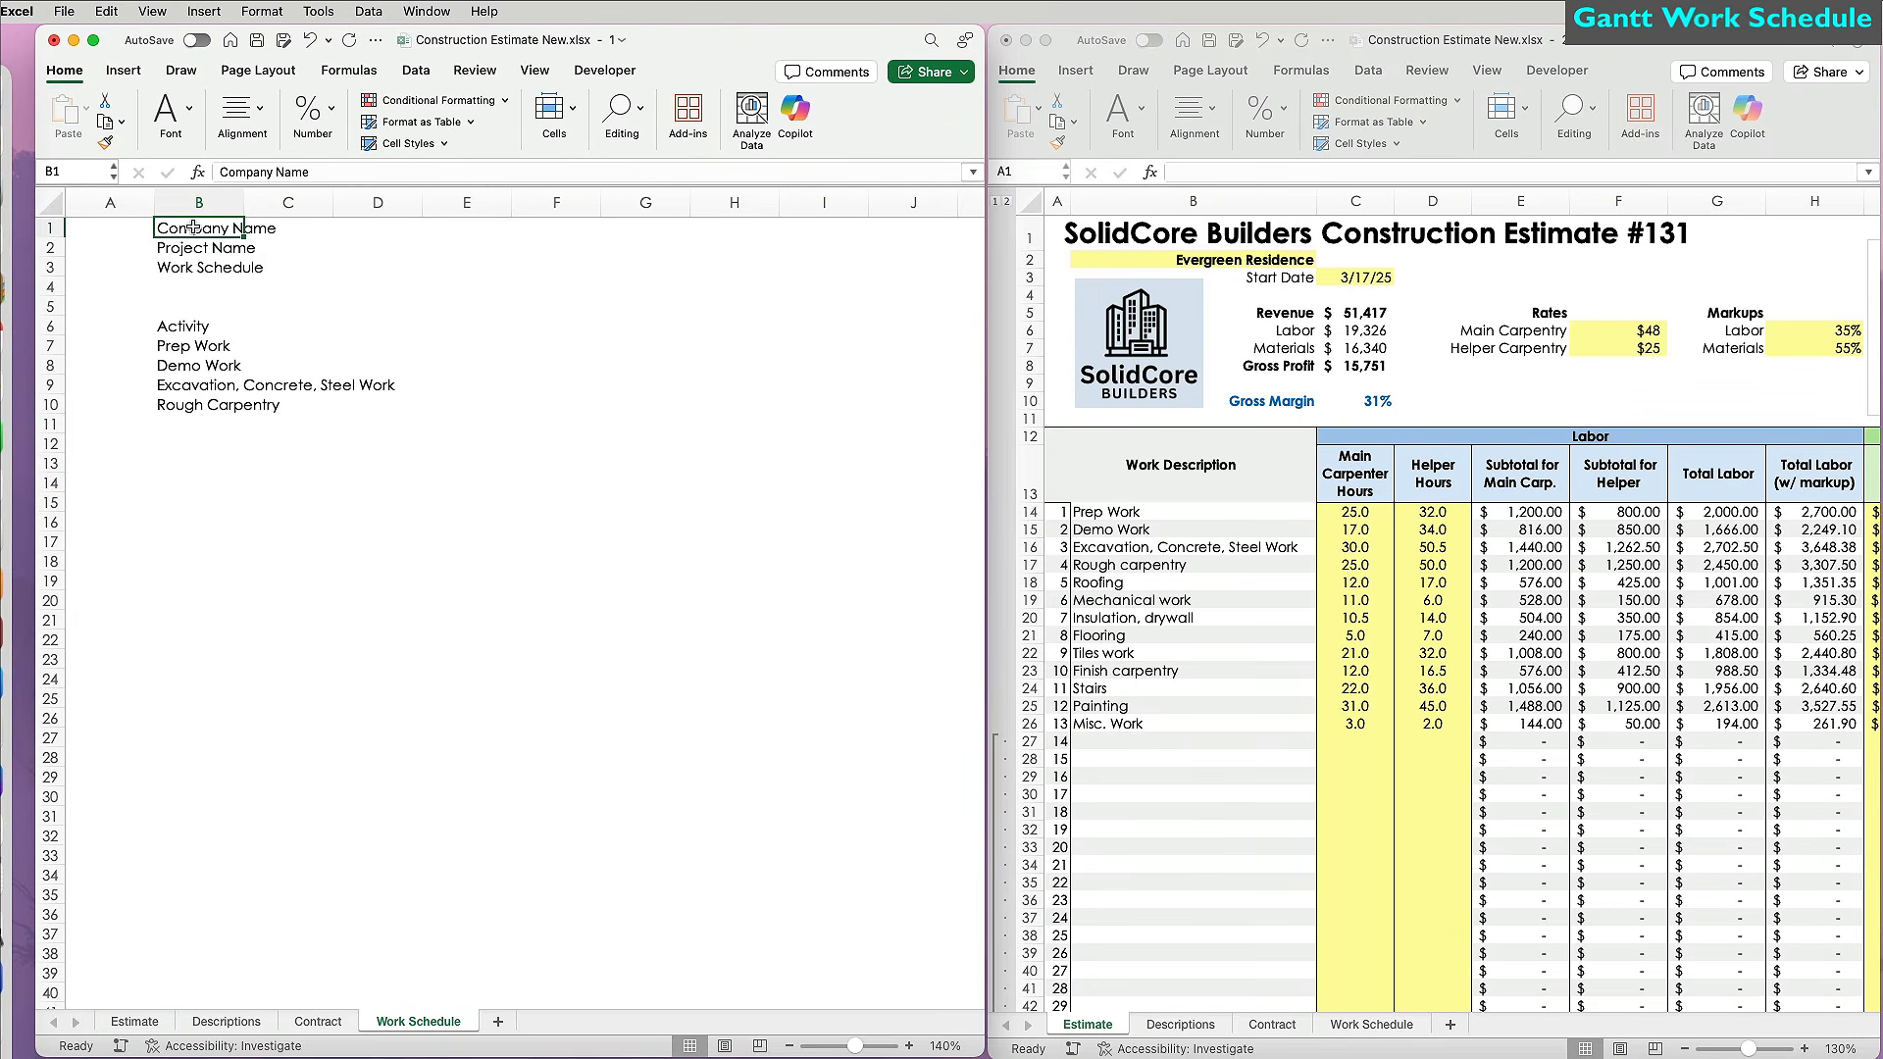
text(=)
click(1186, 235)
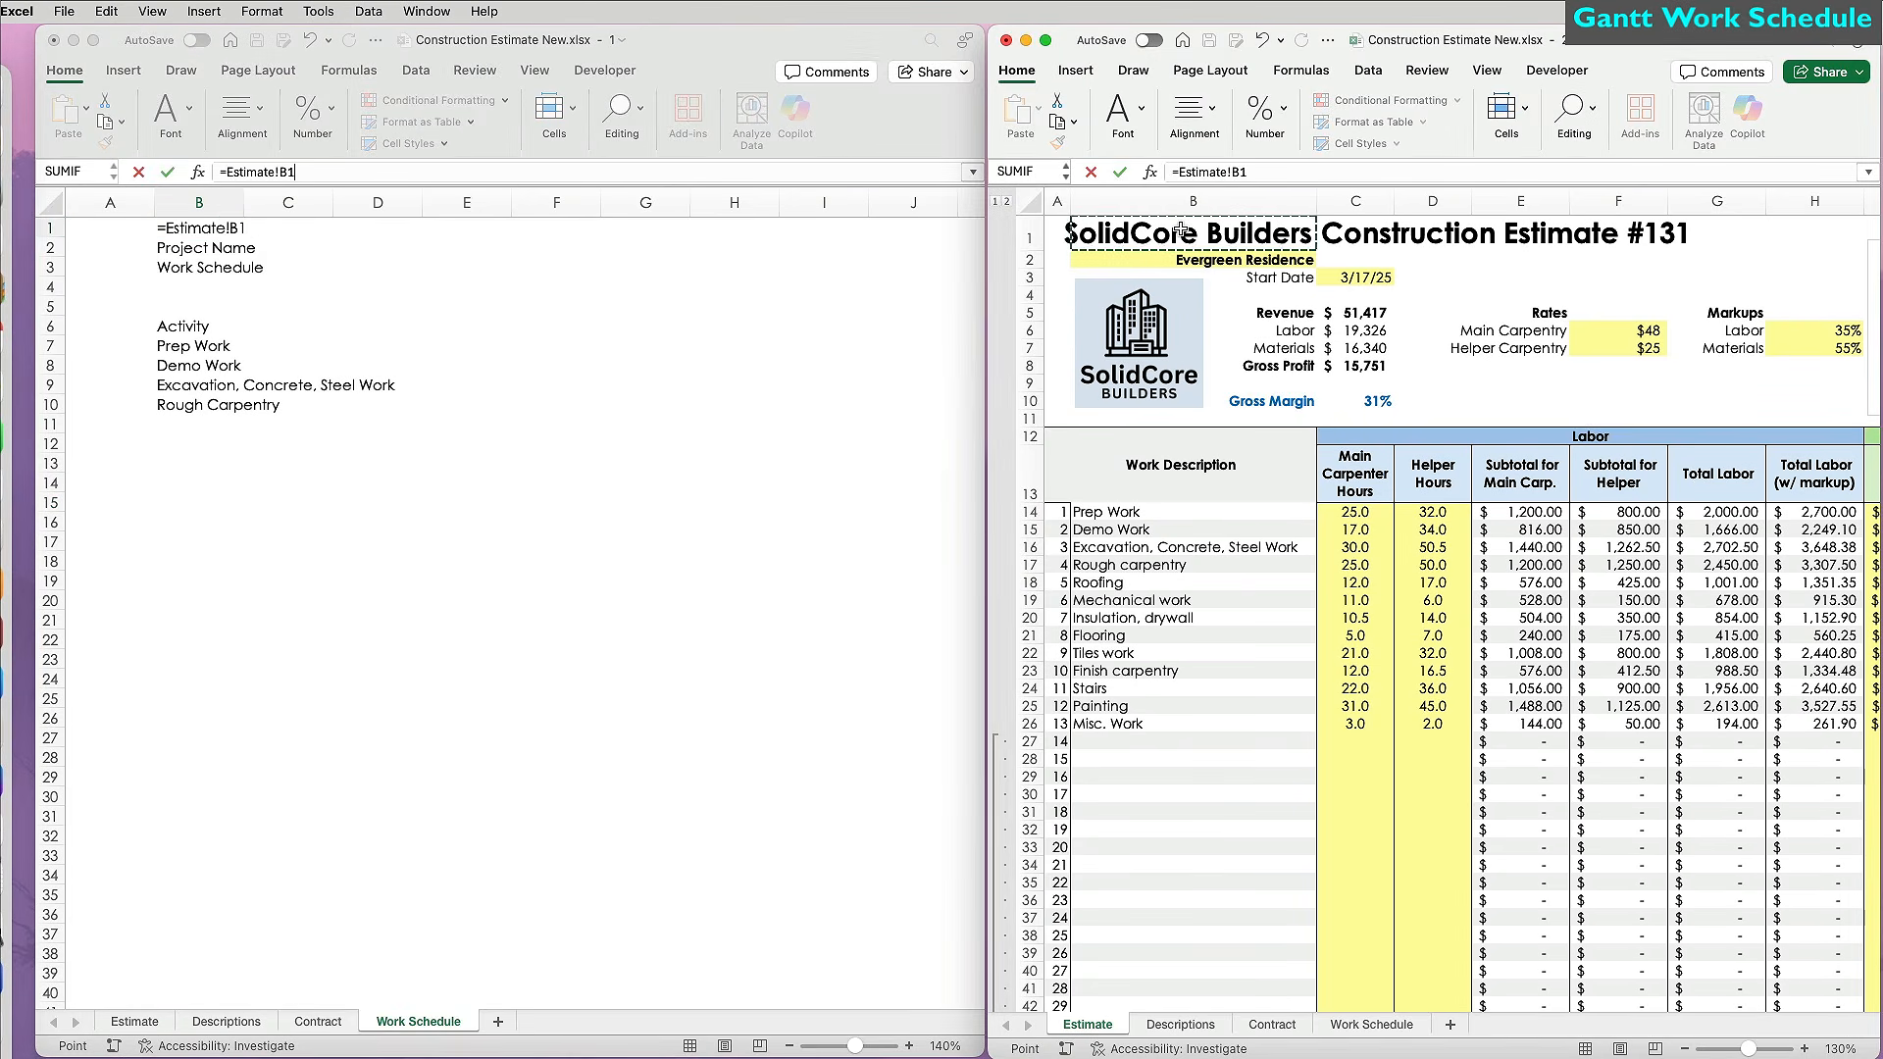
key(Return)
text(=)
click(1230, 261)
key(Return)
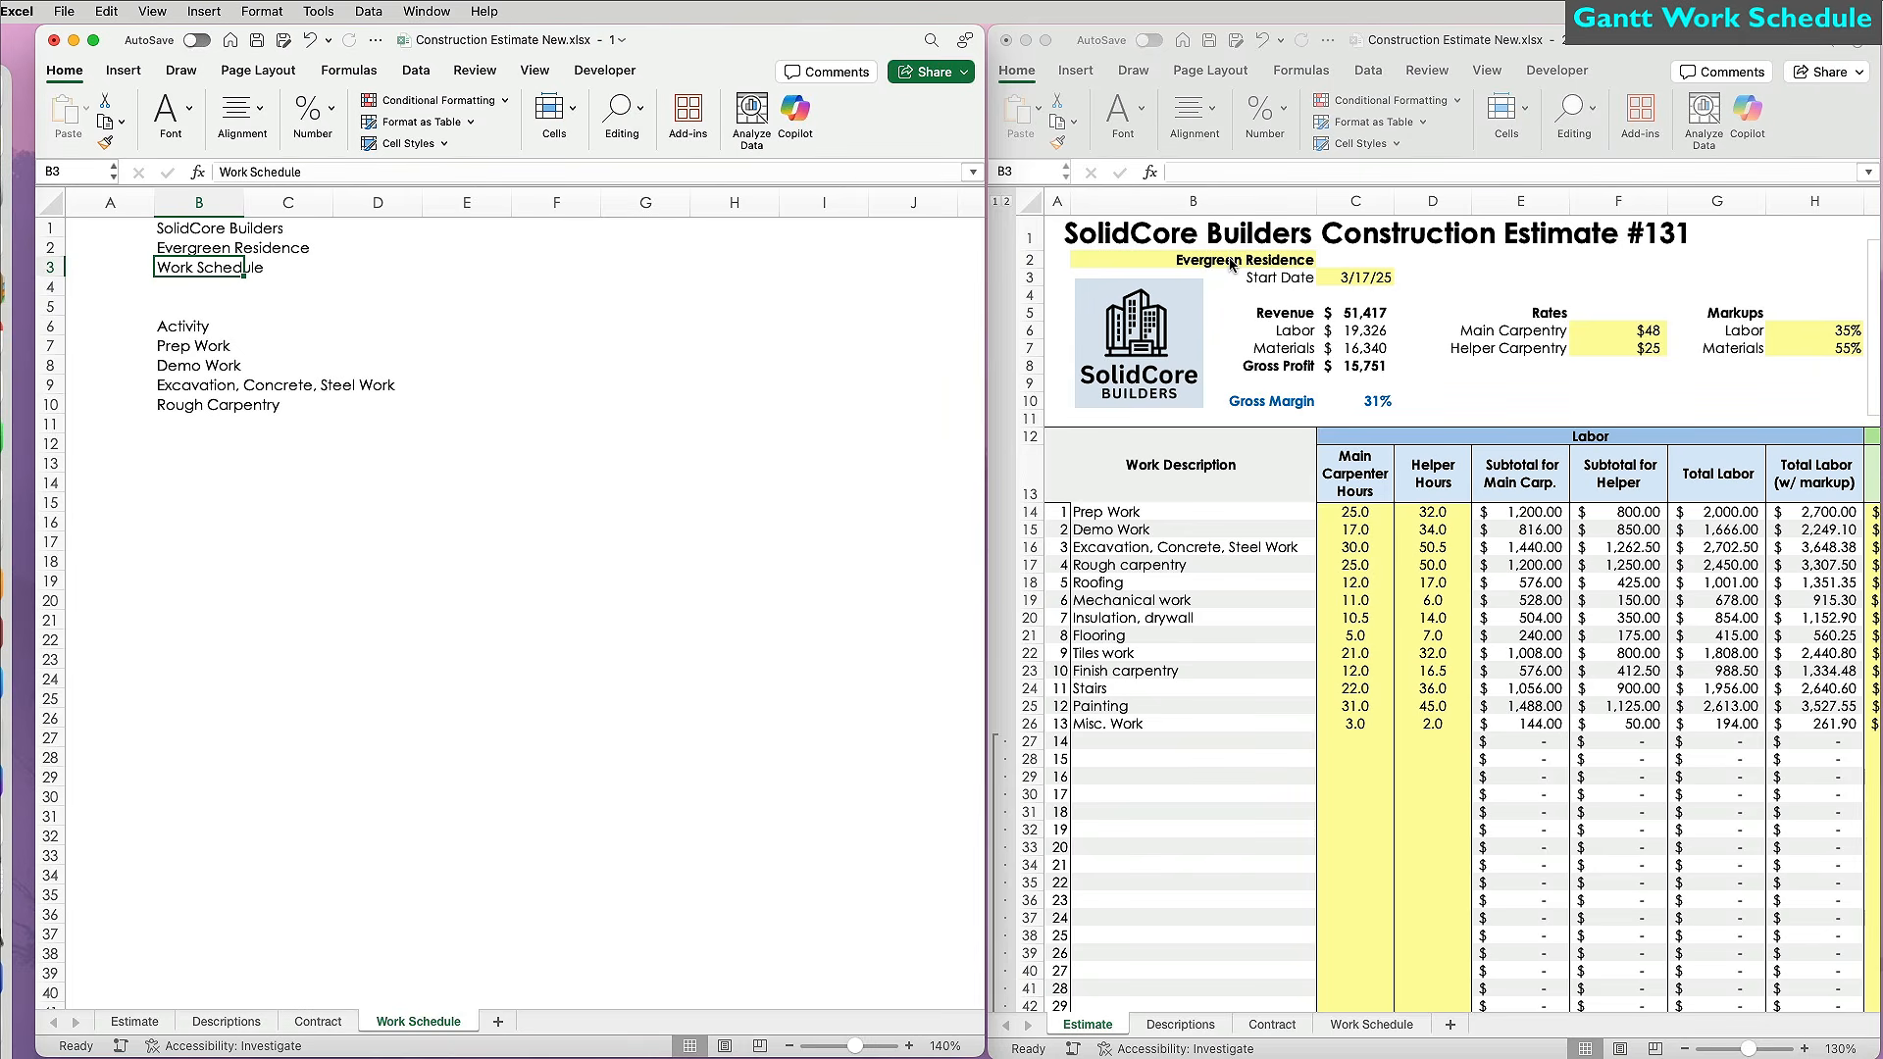
Link B7 to Prep Work on the Estimate sheet and copy the link down to row 28.
click(208, 345)
text(=)
click(1161, 510)
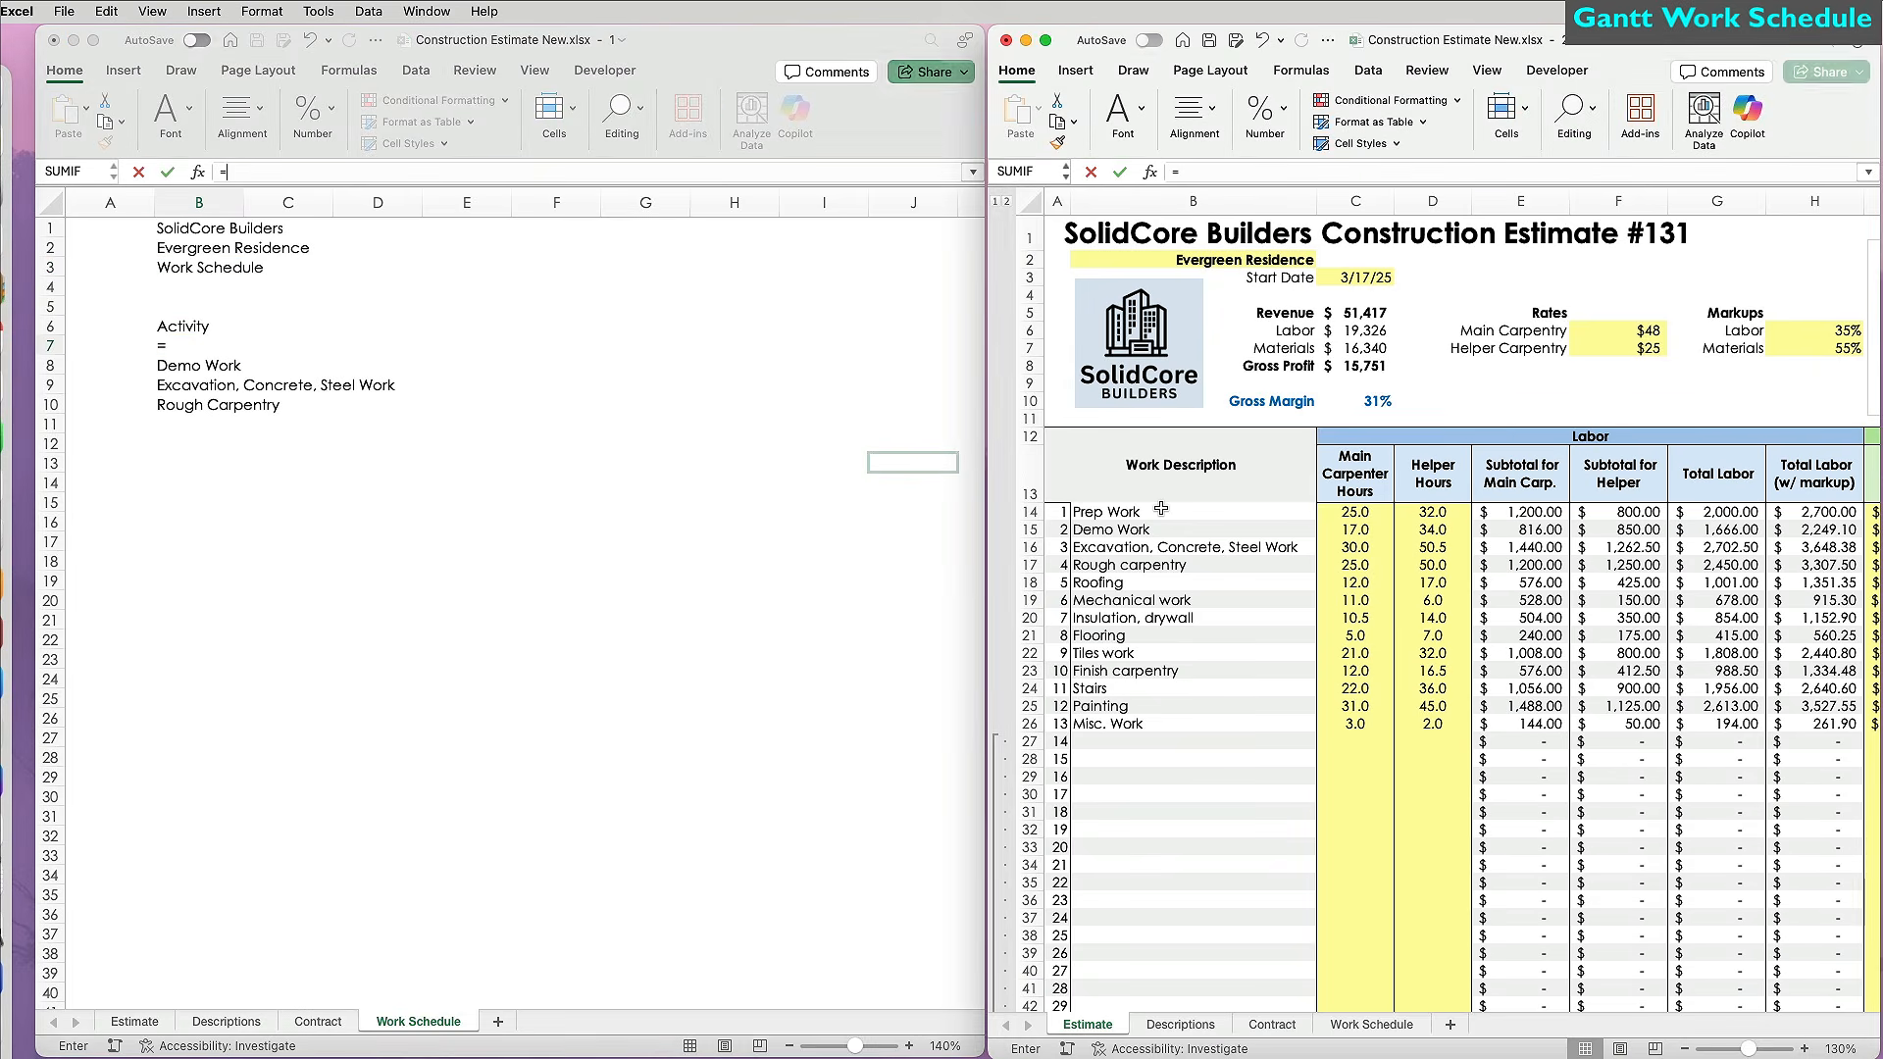
key(Return)
click(193, 346)
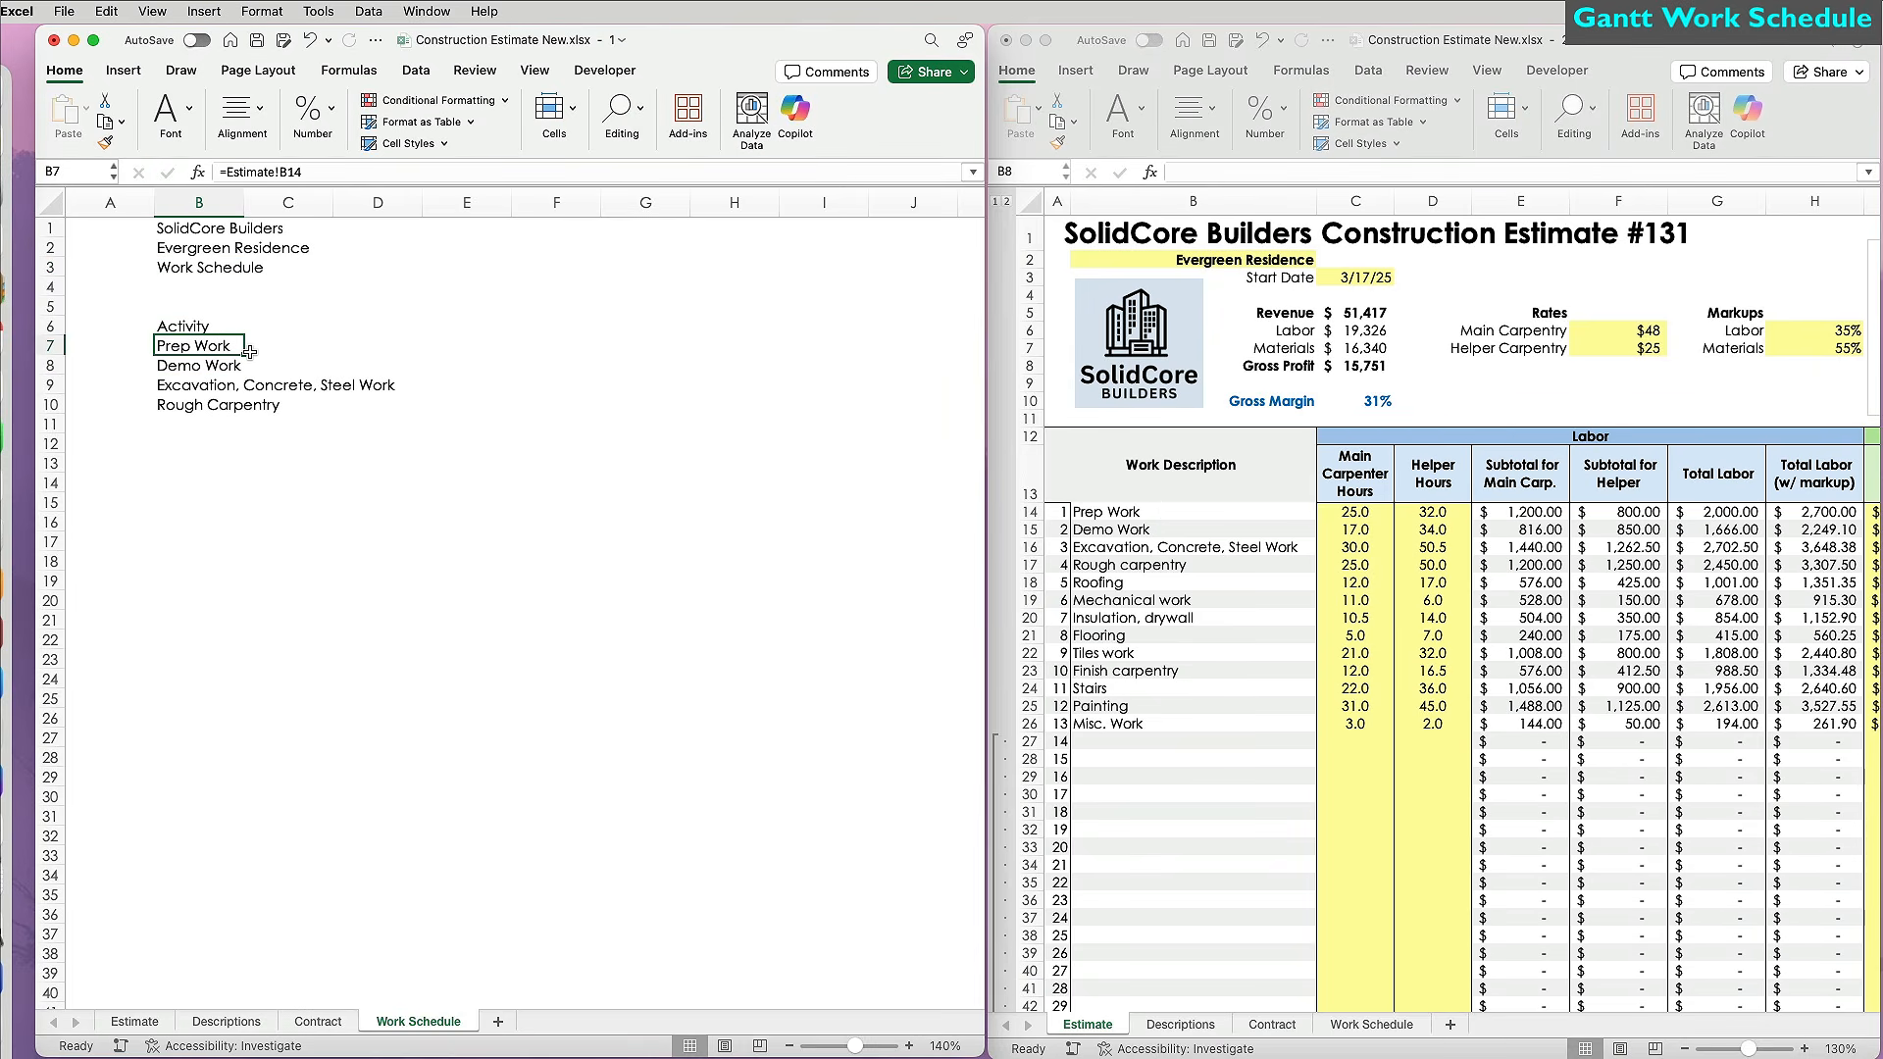
drag(268, 674, 265, 767)
Number the tasks 1 to 30 in A7:A36 and extend the activity links to row 36.
click(130, 337)
text(1)
key(Return)
click(110, 346)
drag(154, 355, 147, 914)
drag(237, 600, 241, 924)
Style the titles: bold size-22 company name, bold project name, bold italic blue Work Schedule, bold Activity.
click(219, 228)
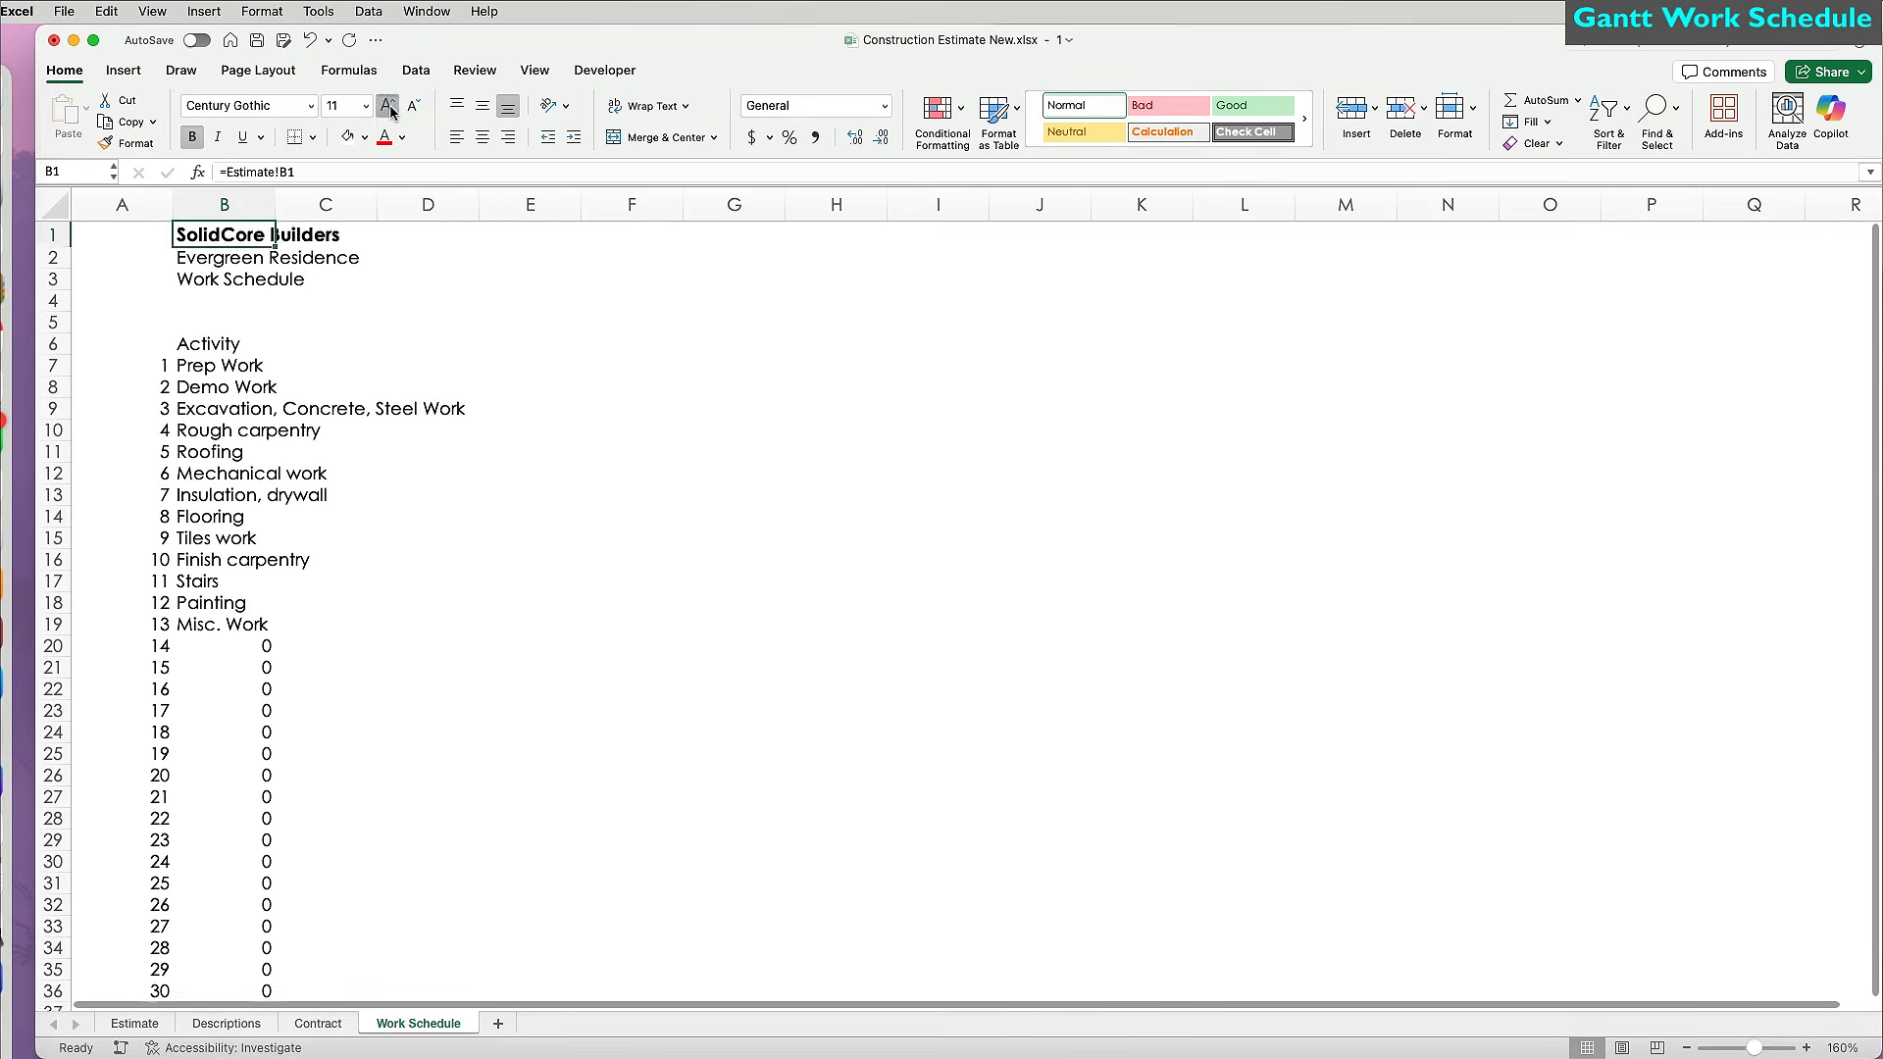
click(389, 108)
click(225, 276)
click(192, 137)
click(226, 297)
click(194, 137)
click(219, 138)
drag(226, 244, 225, 297)
click(508, 137)
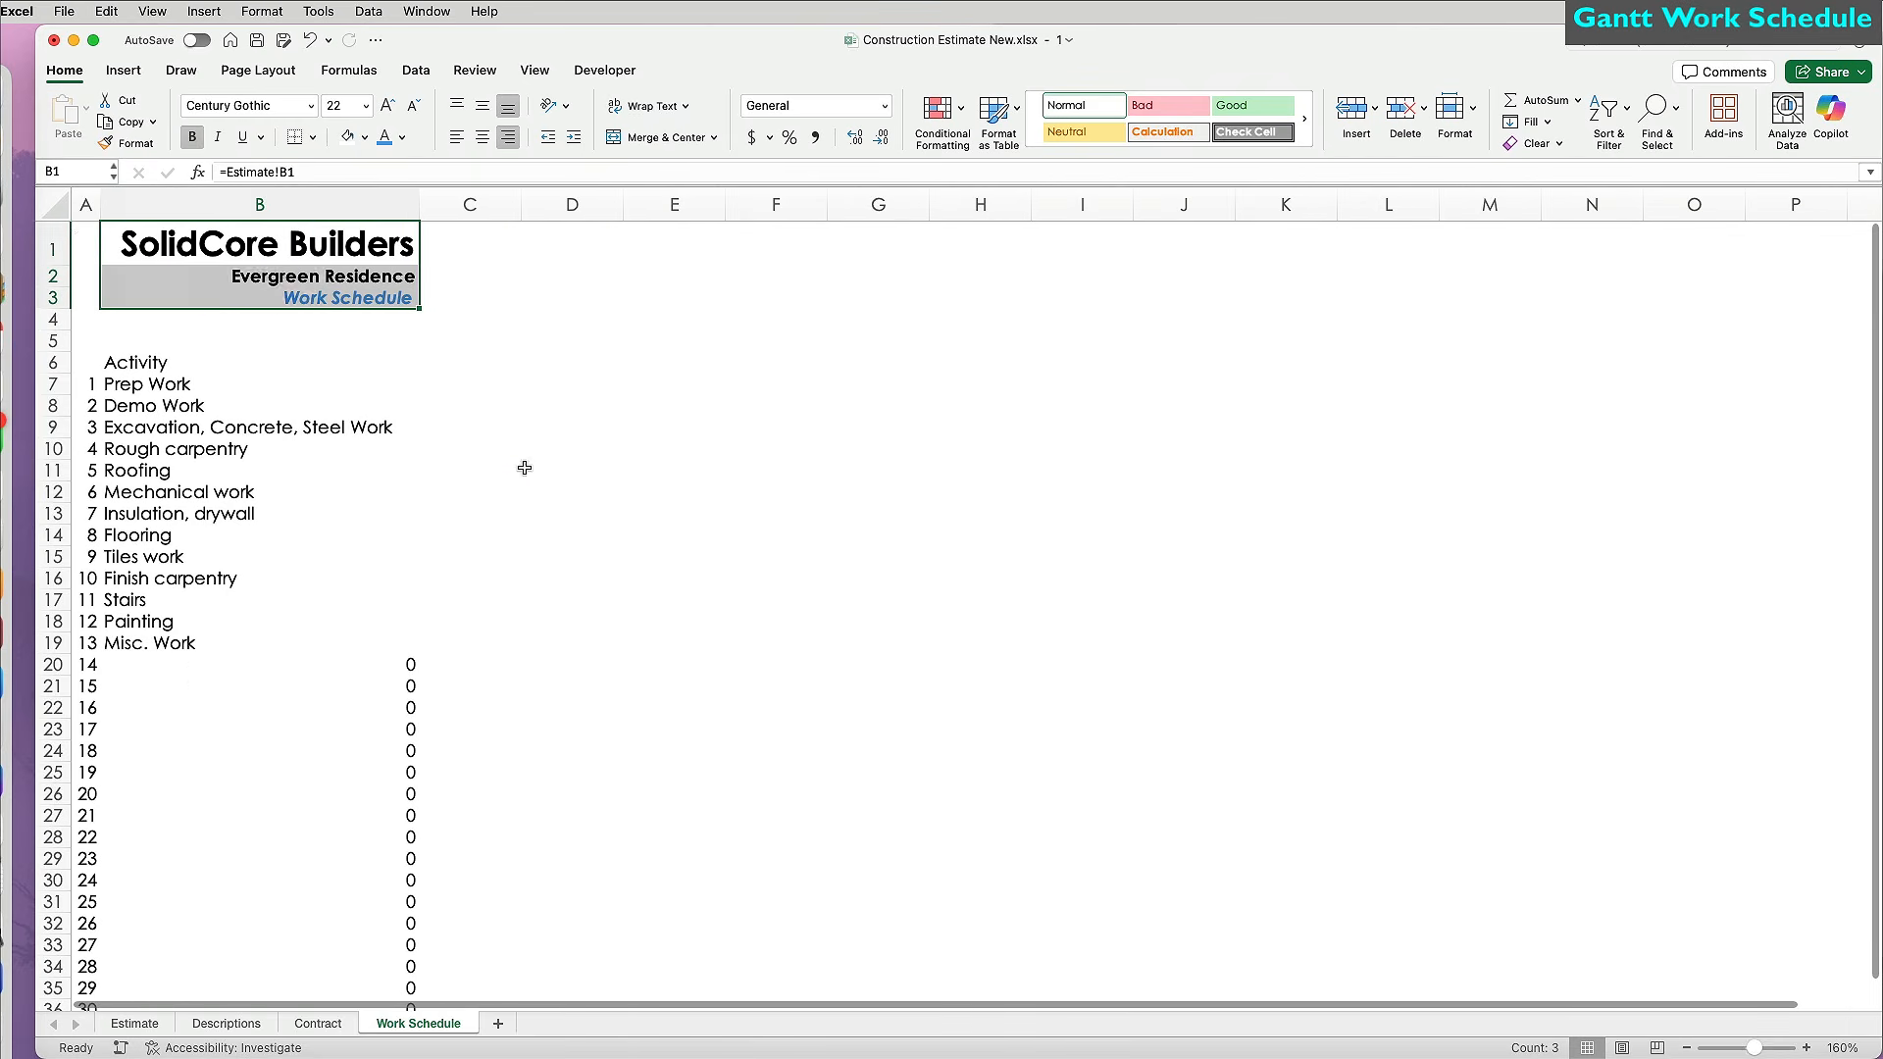
click(197, 366)
key(super+b)
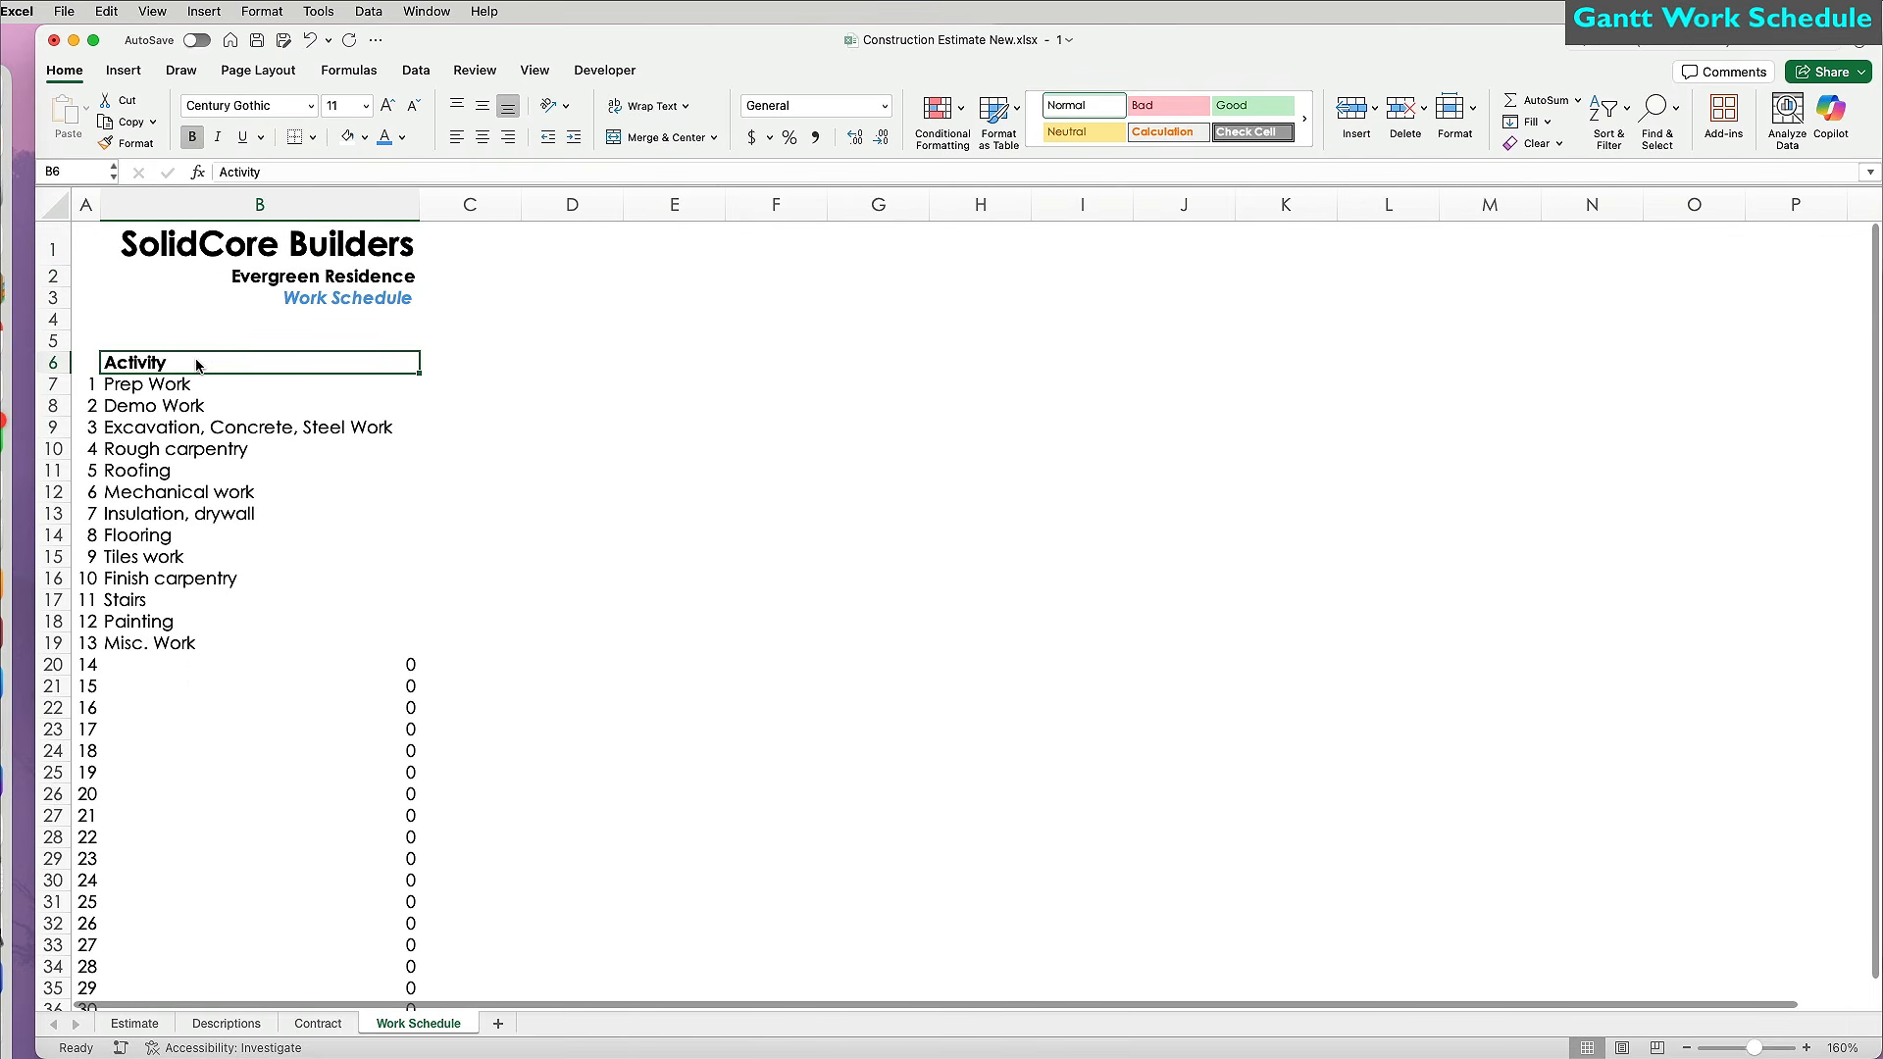
Change B7 to =IF(ISBLANK(Estimate!B14),"",Estimate!B14) and fill it down to row 36.
click(245, 666)
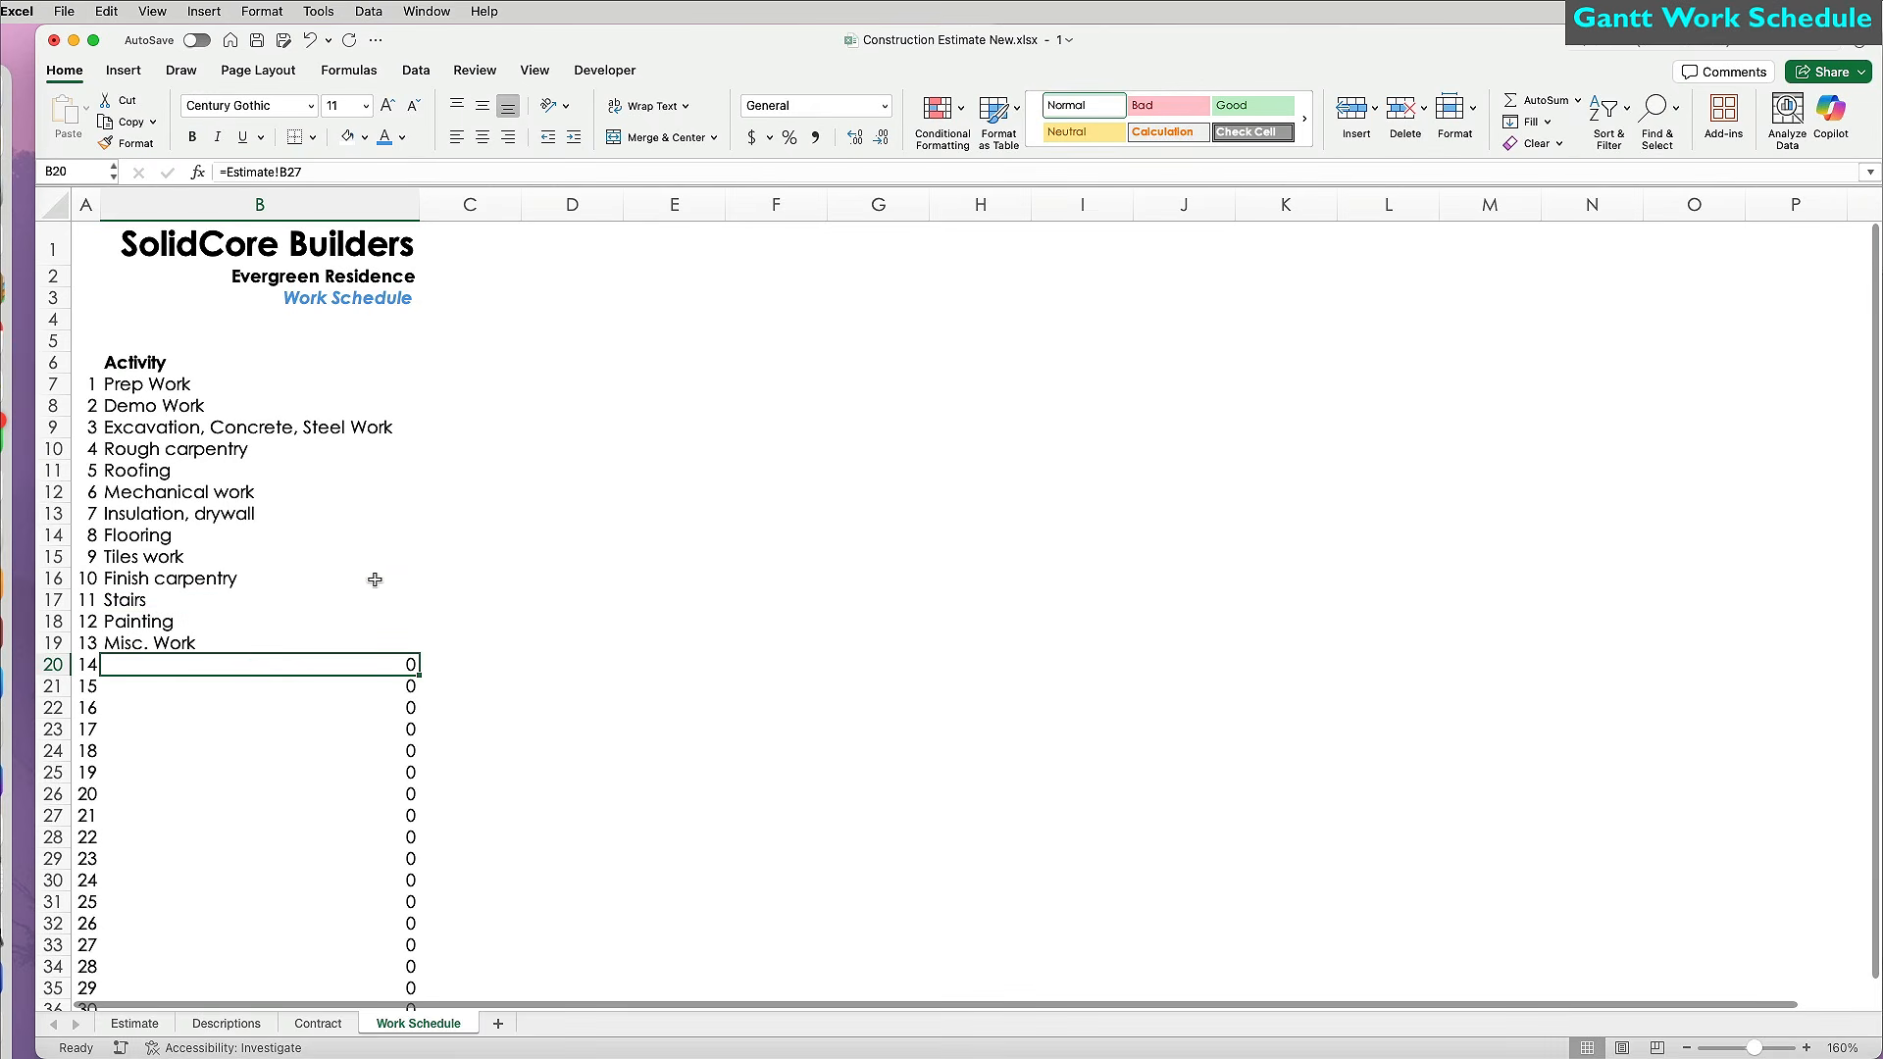
click(196, 383)
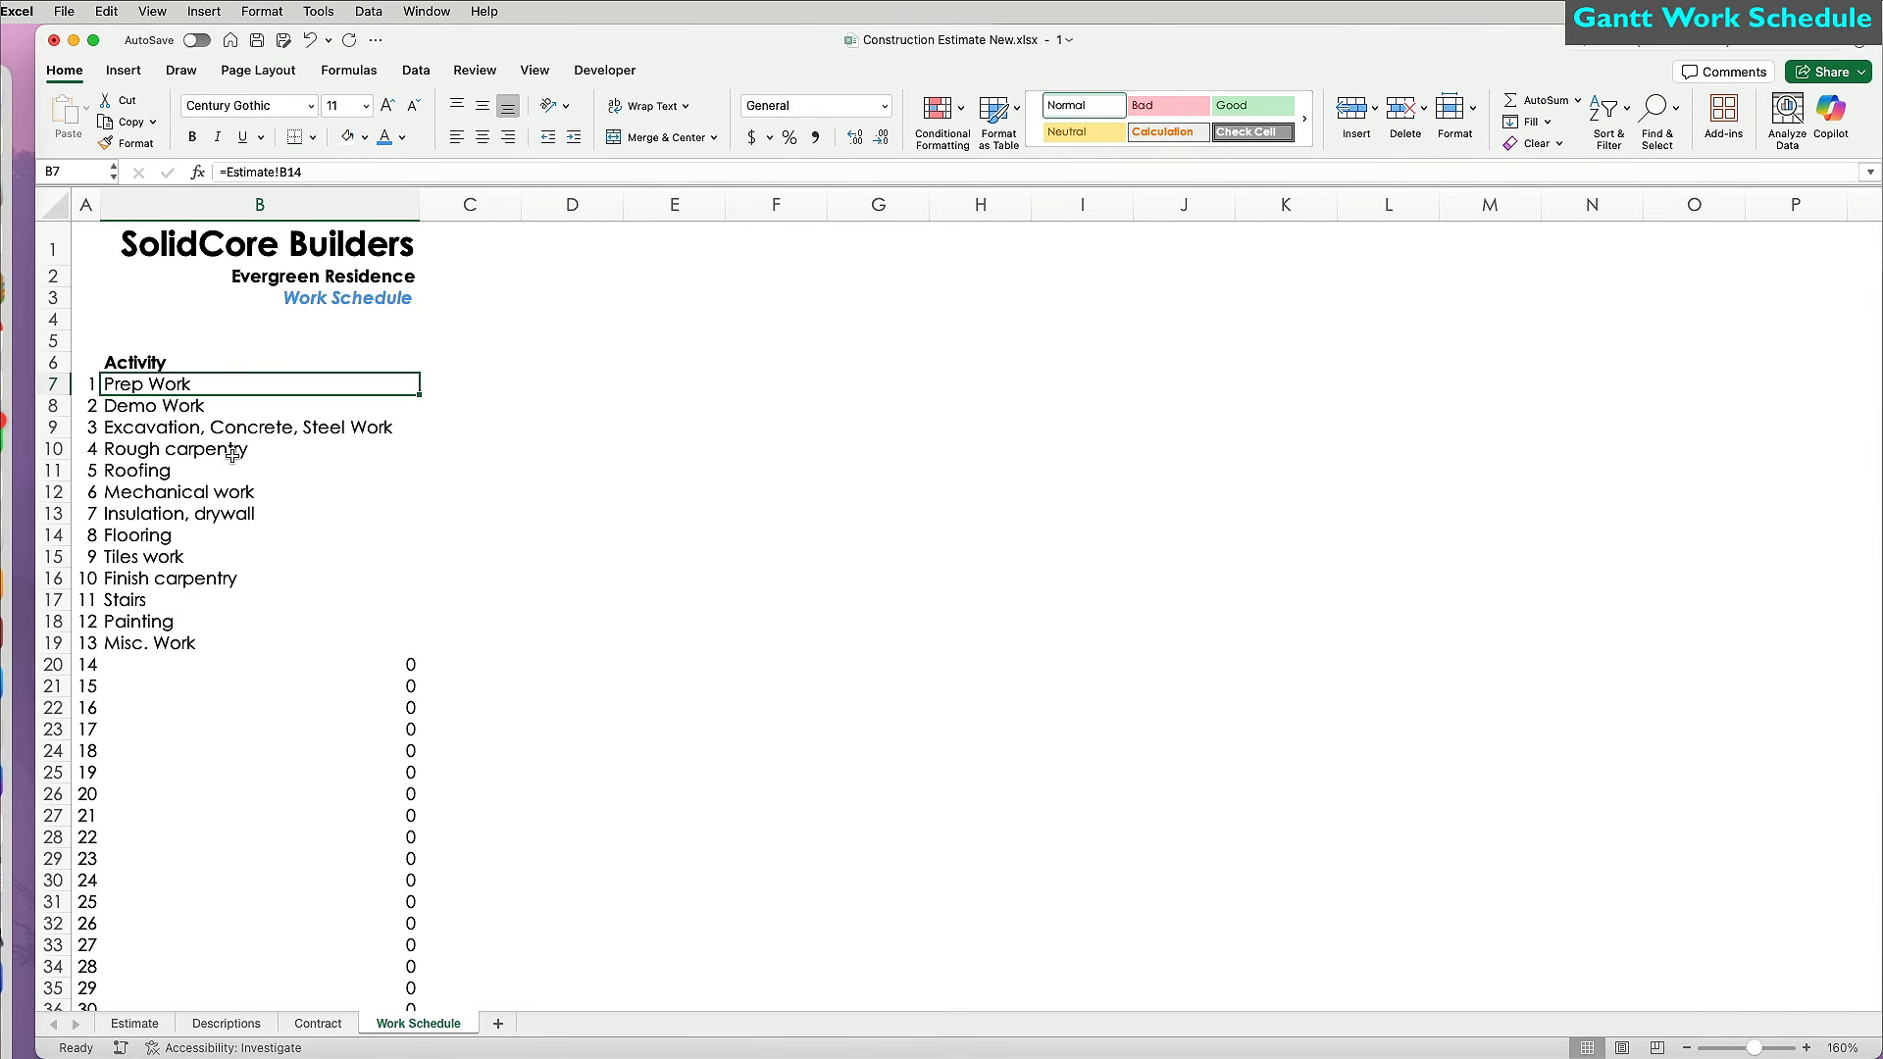
click(229, 171)
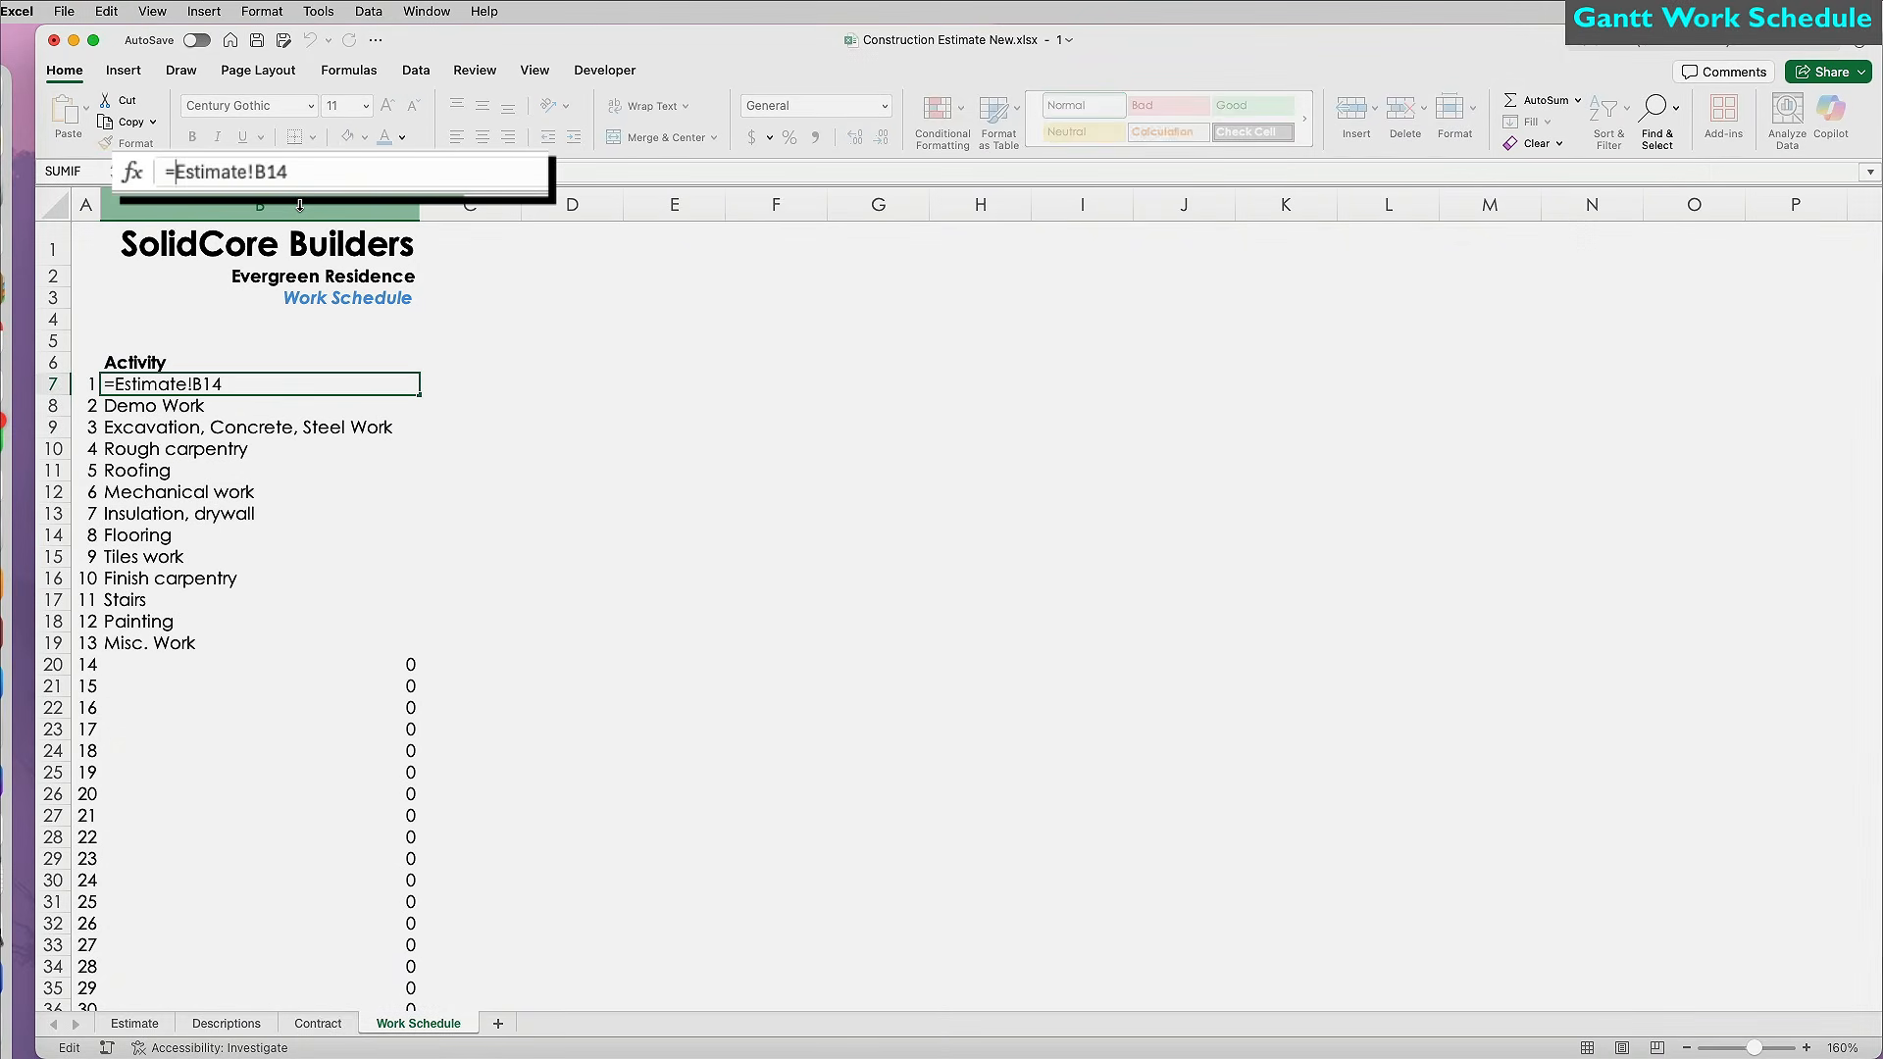
text(if(isblank(Estimate!B14)
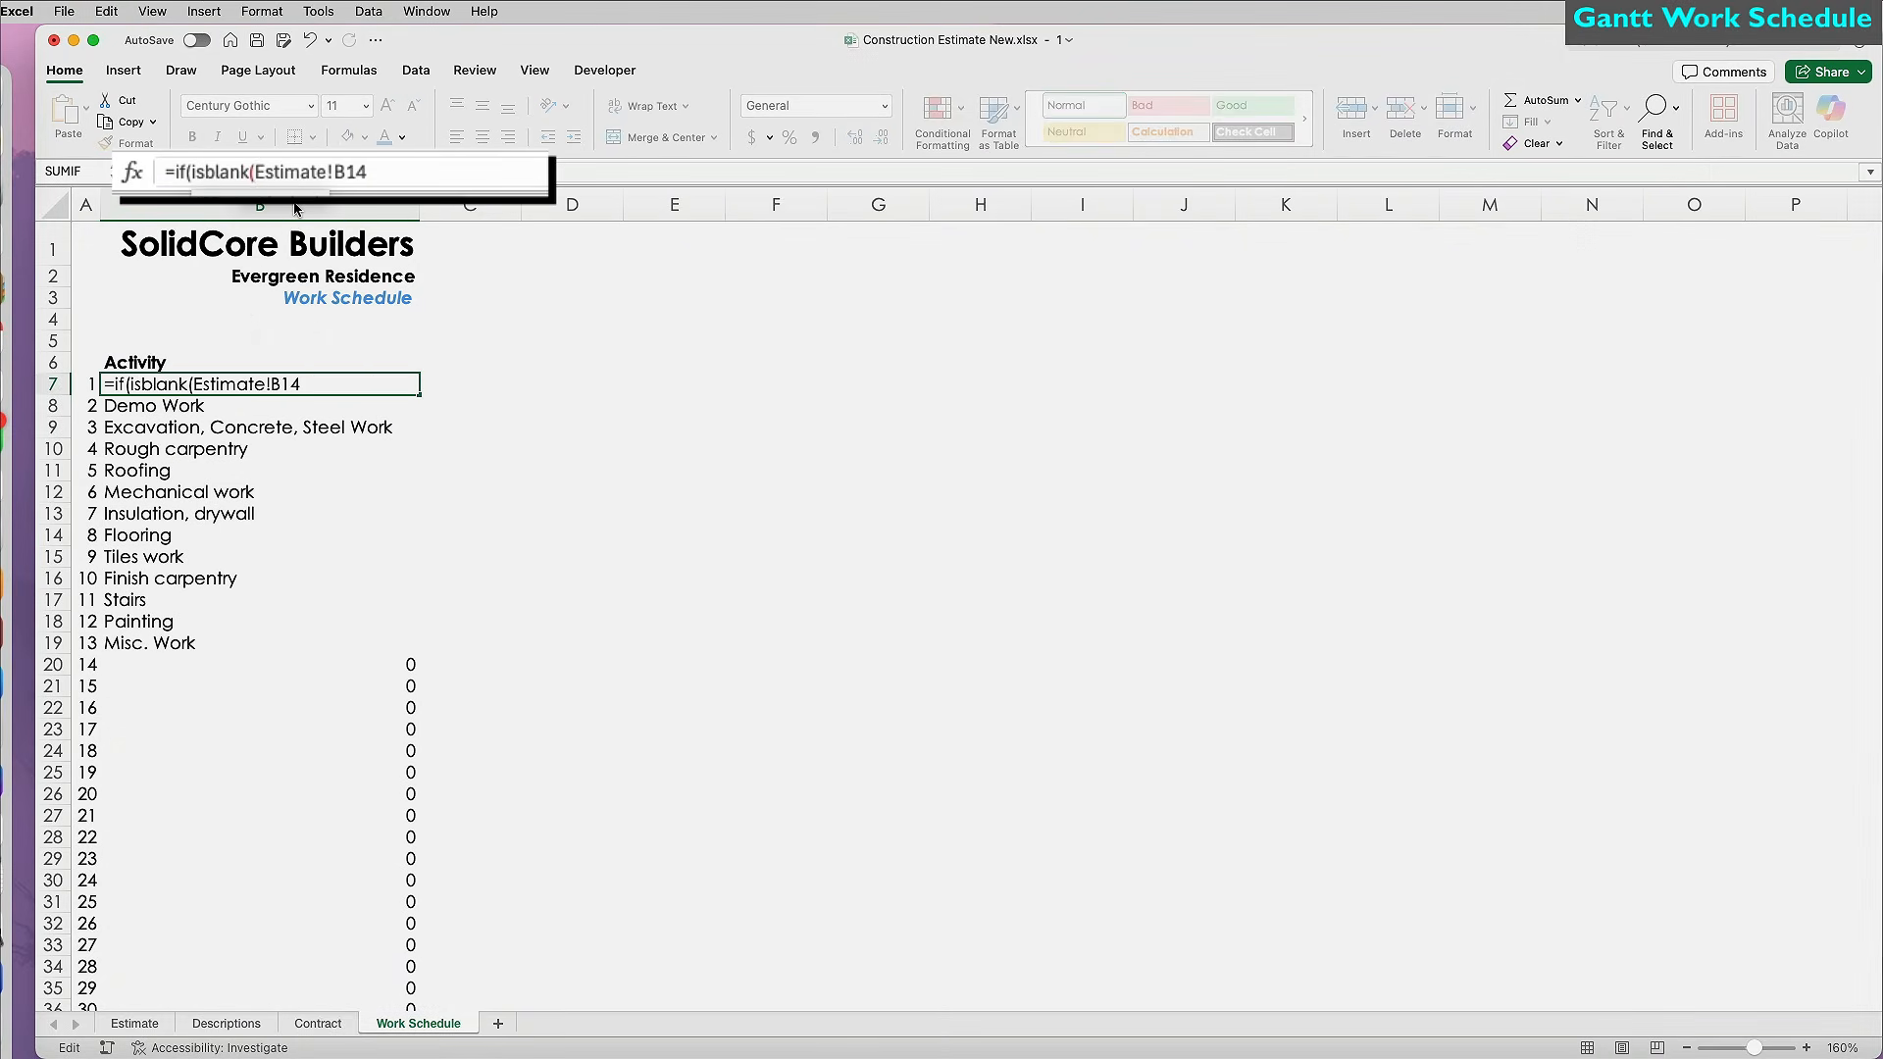
text(),")
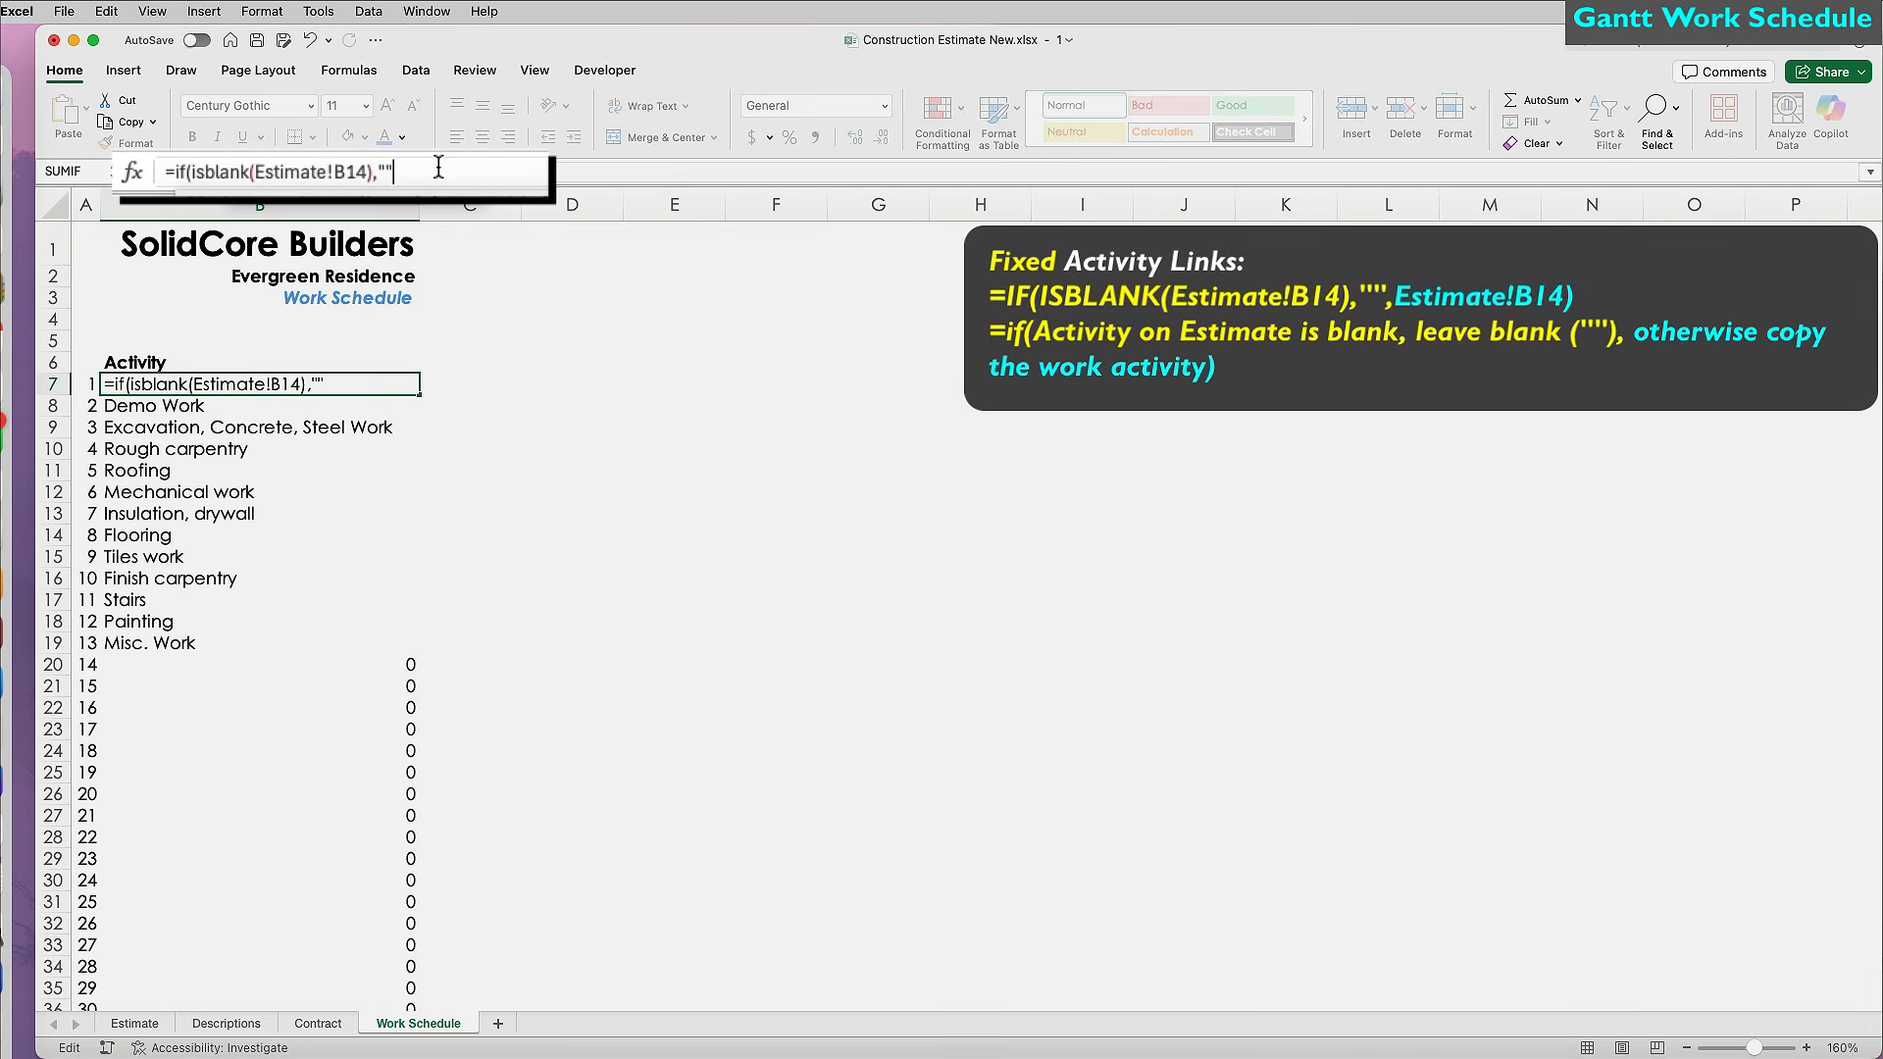
text(",)
click(134, 1023)
click(267, 515)
text())
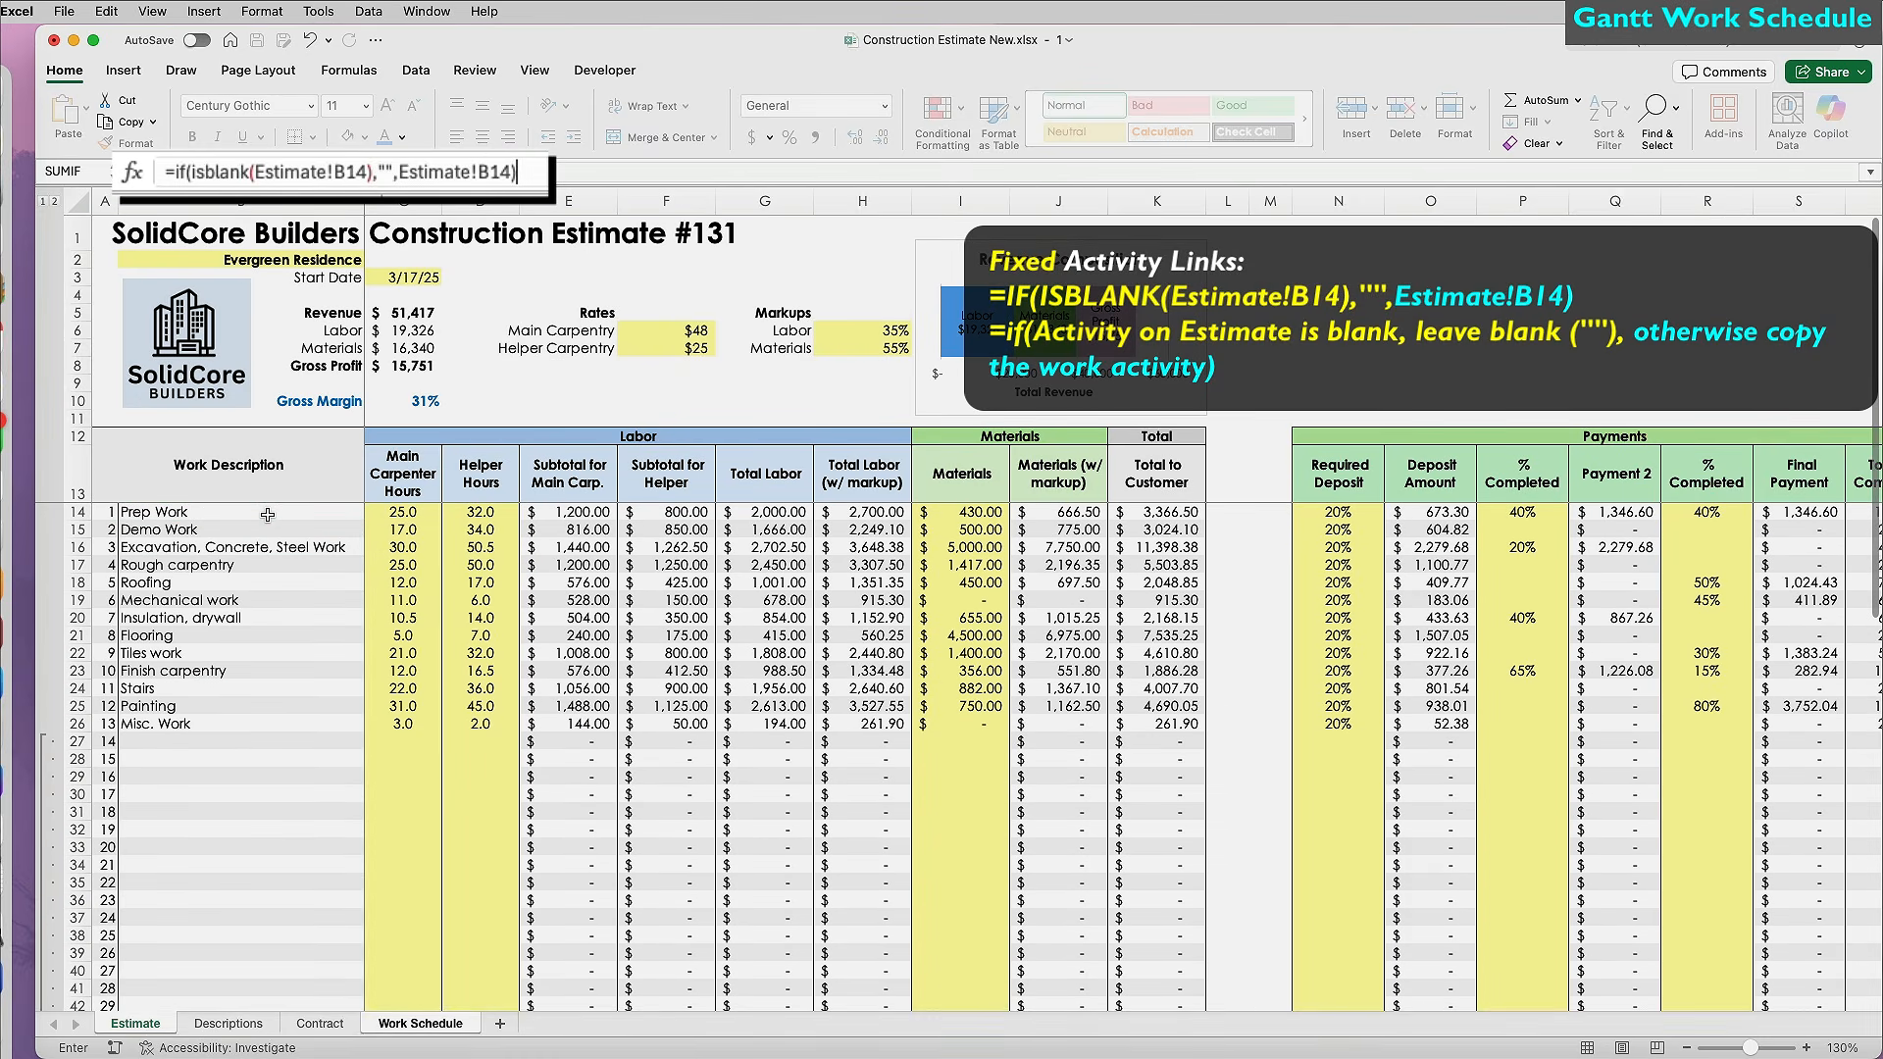
key(Return)
key(Up)
double_click(419, 395)
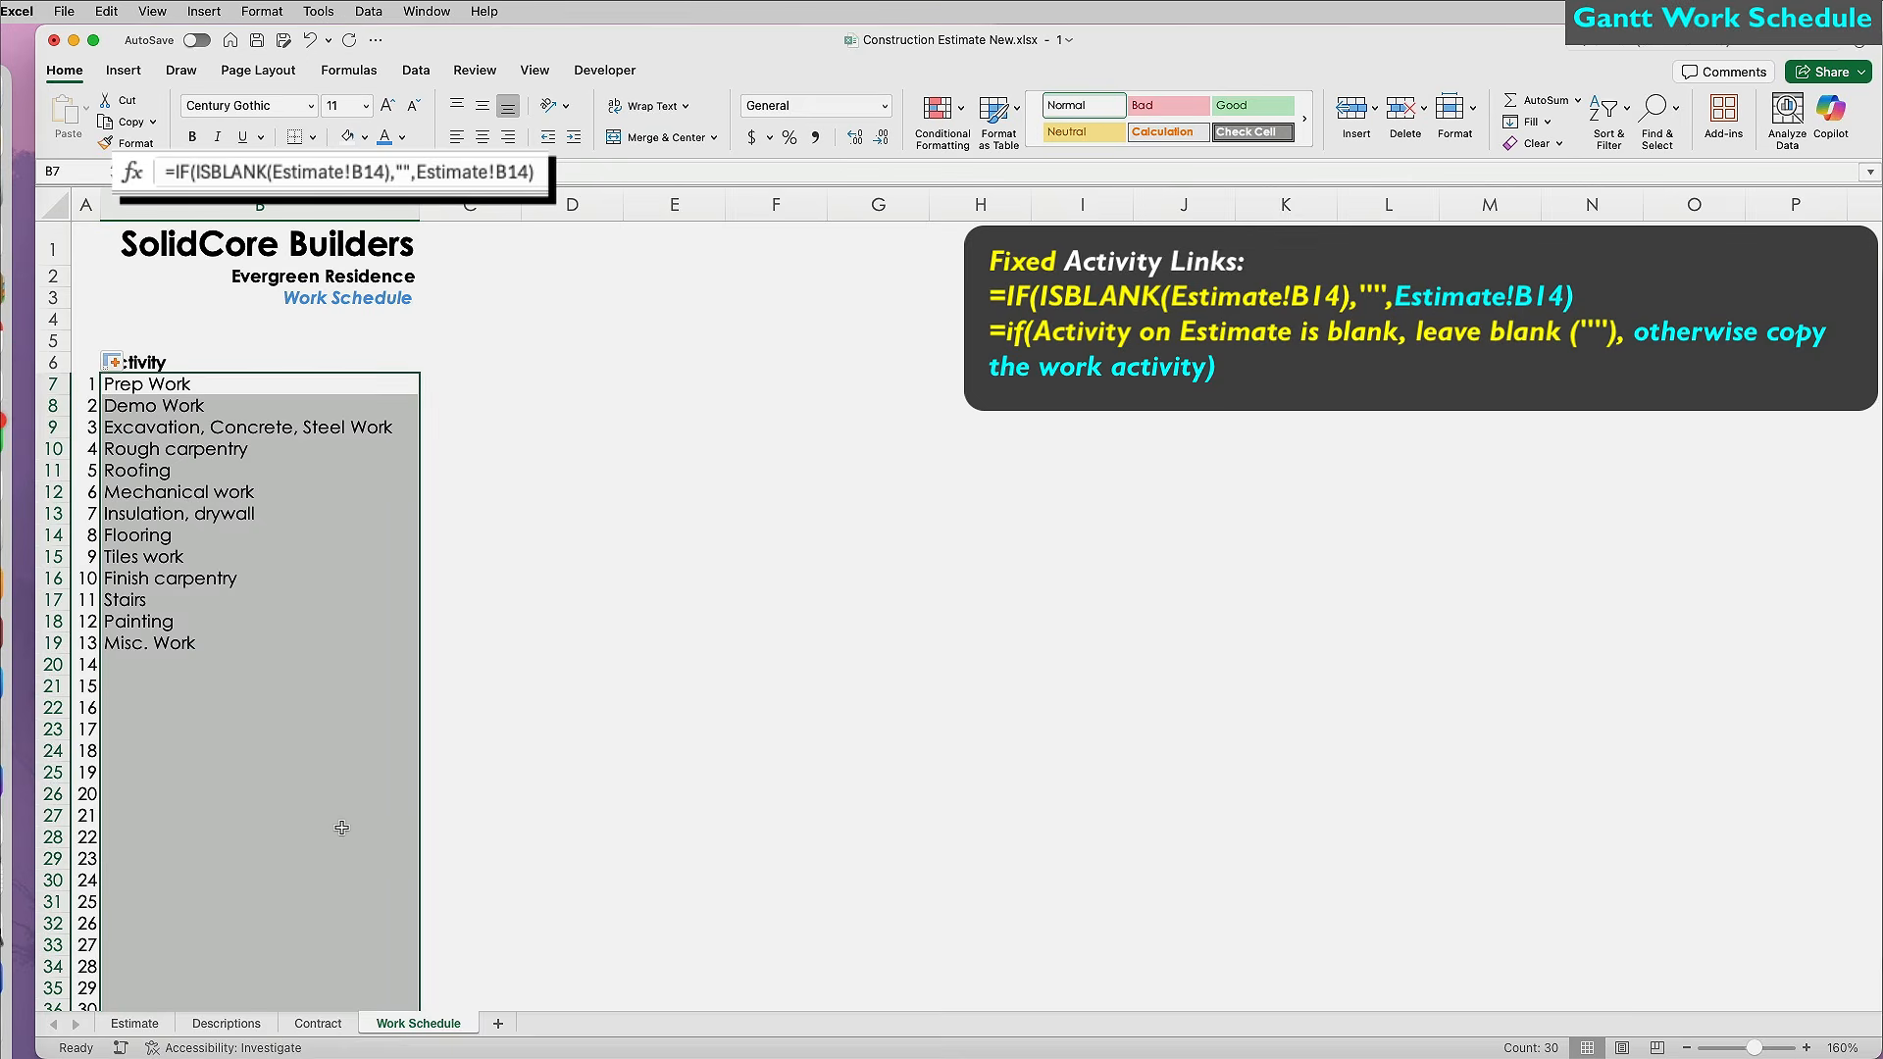
click(314, 707)
click(310, 648)
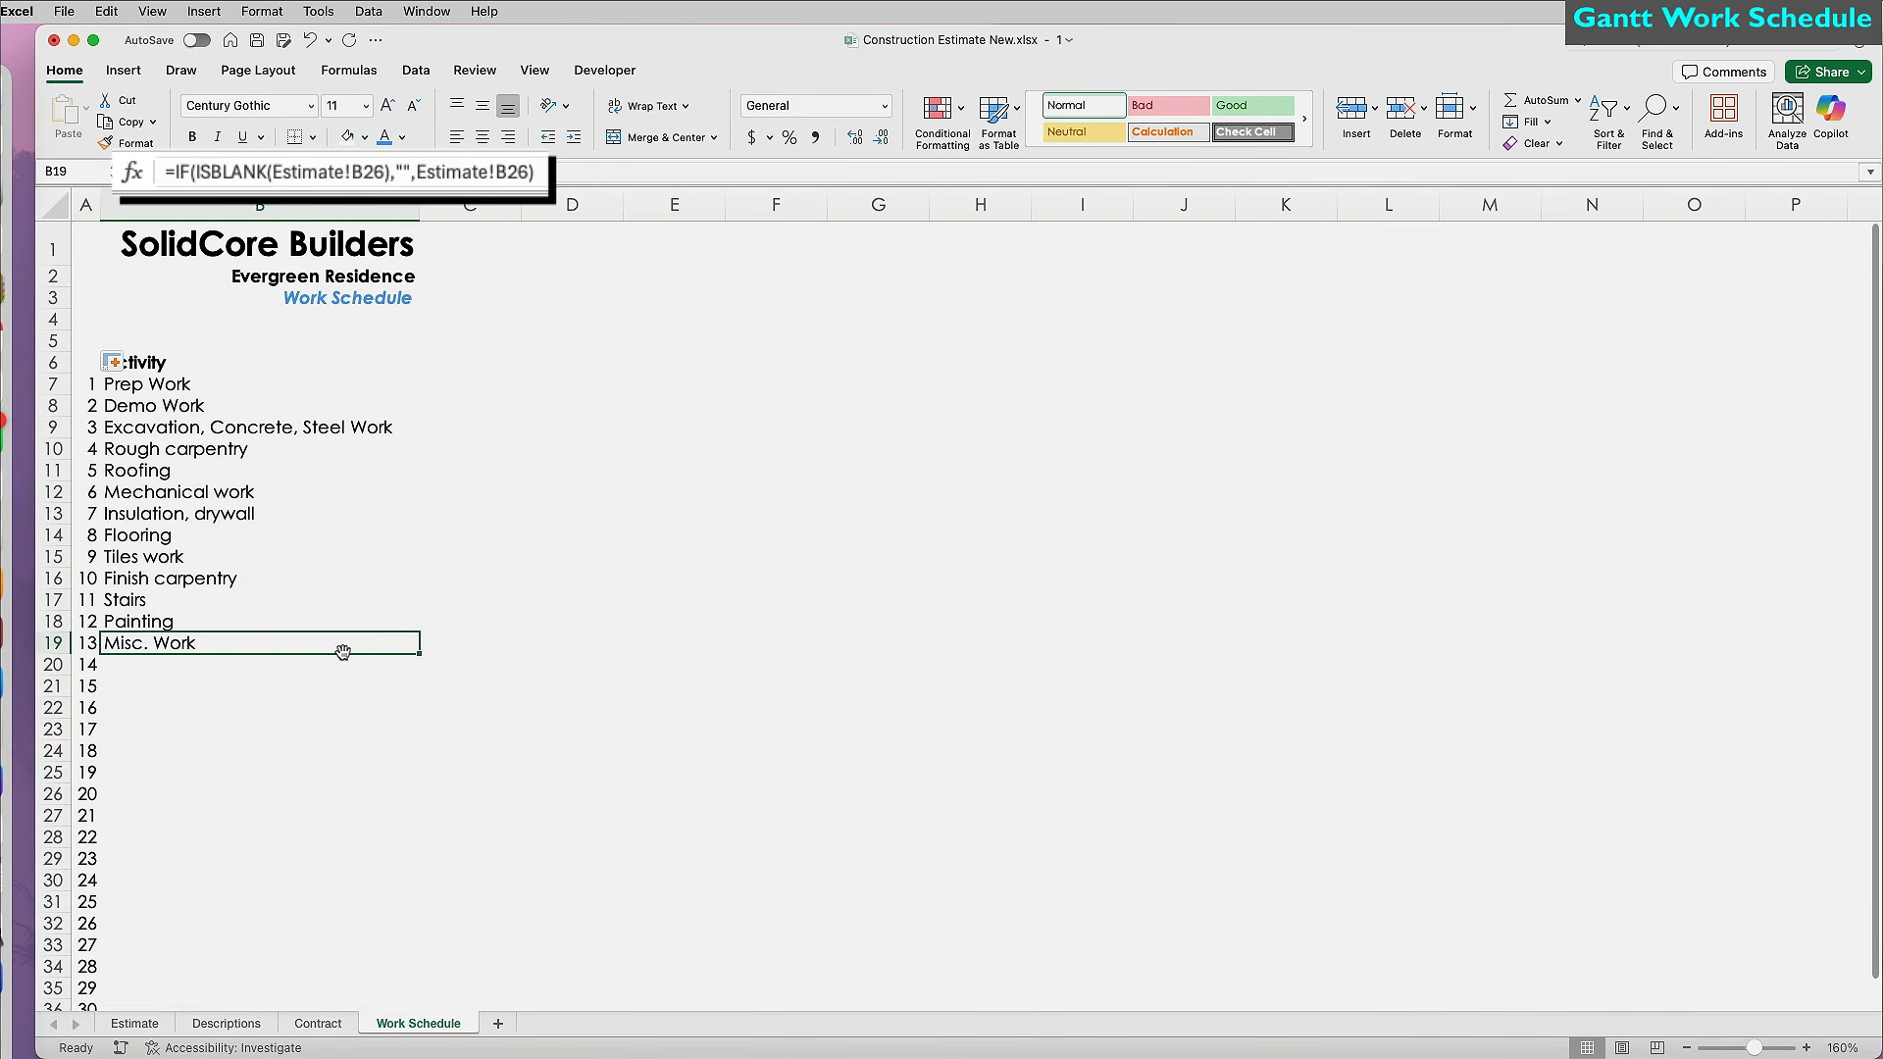
click(480, 371)
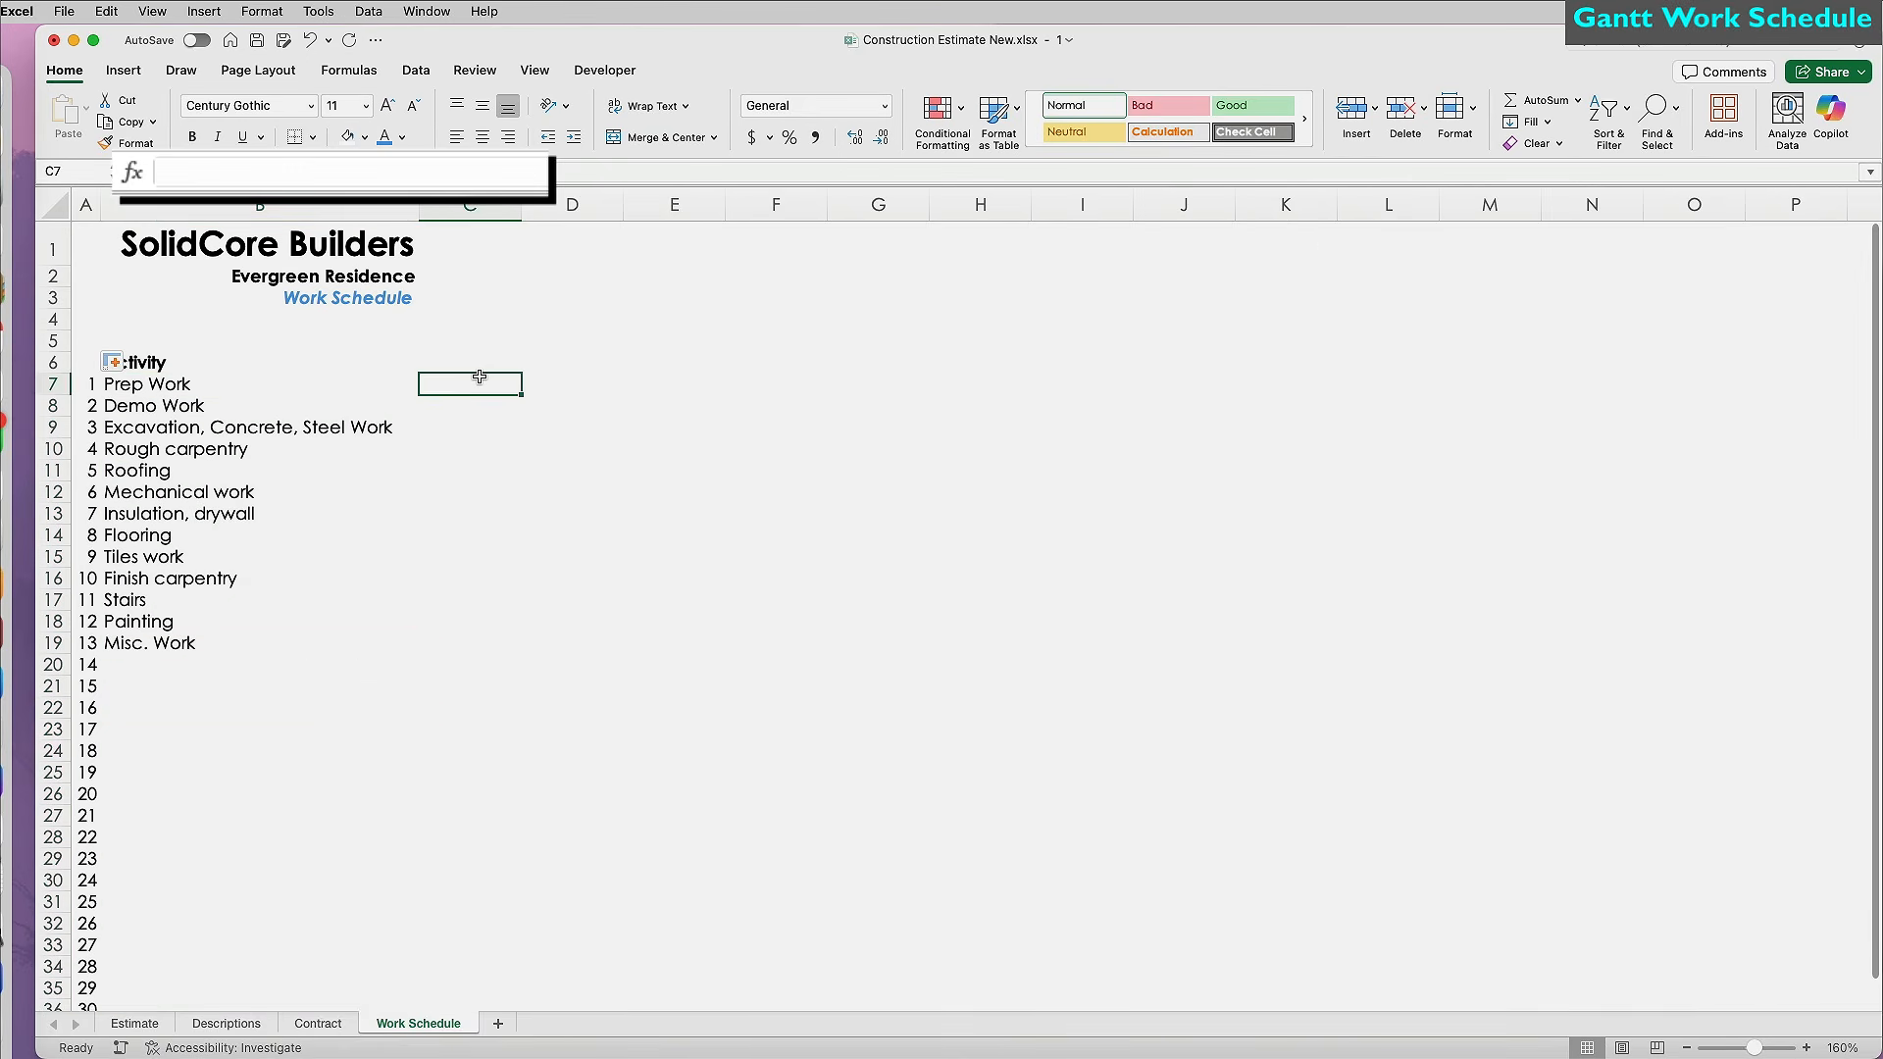
Enter bold Start, Business Days Duration and End headings in C6:E6, wrapping the duration heading.
text(Start)
key(Tab)
text(Business Days Duration)
key(Tab)
text(End)
key(Return)
drag(461, 363, 686, 363)
key(super+b)
click(611, 363)
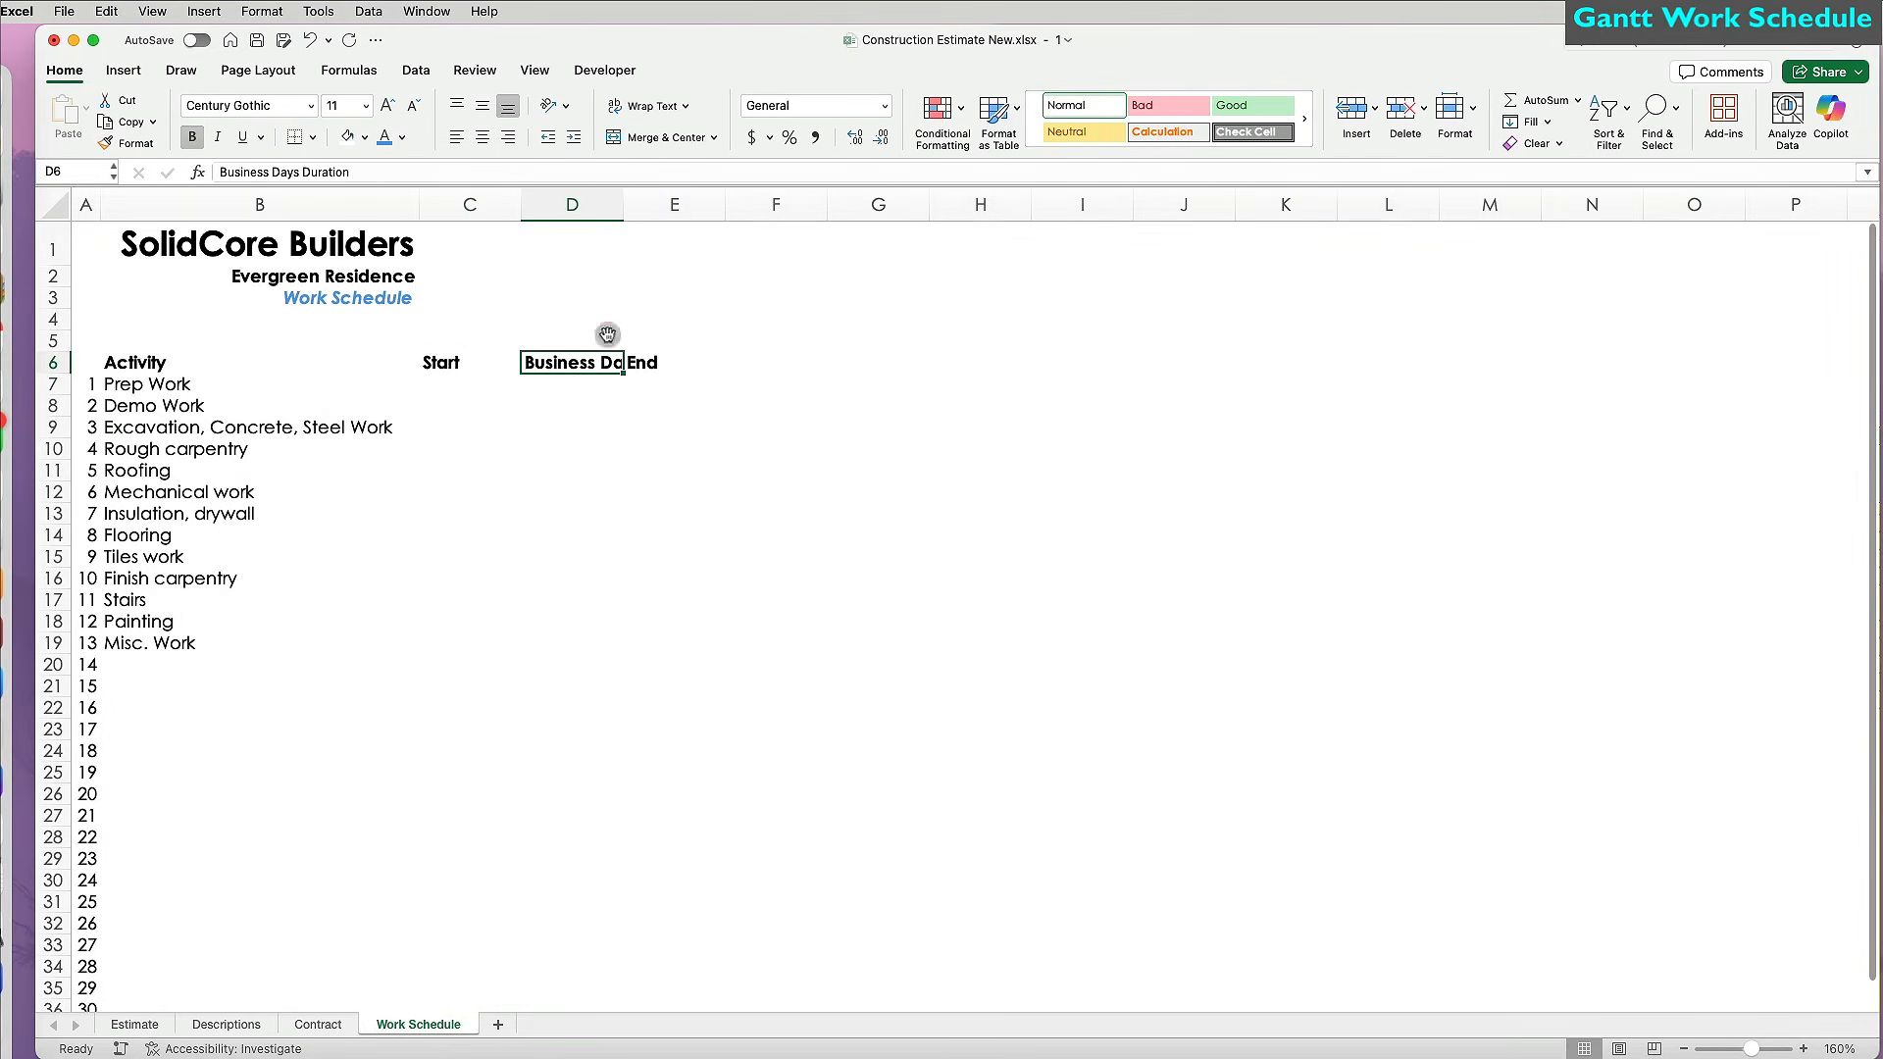
click(647, 105)
Centre columns C through E and widen them together.
drag(496, 204, 675, 203)
click(482, 137)
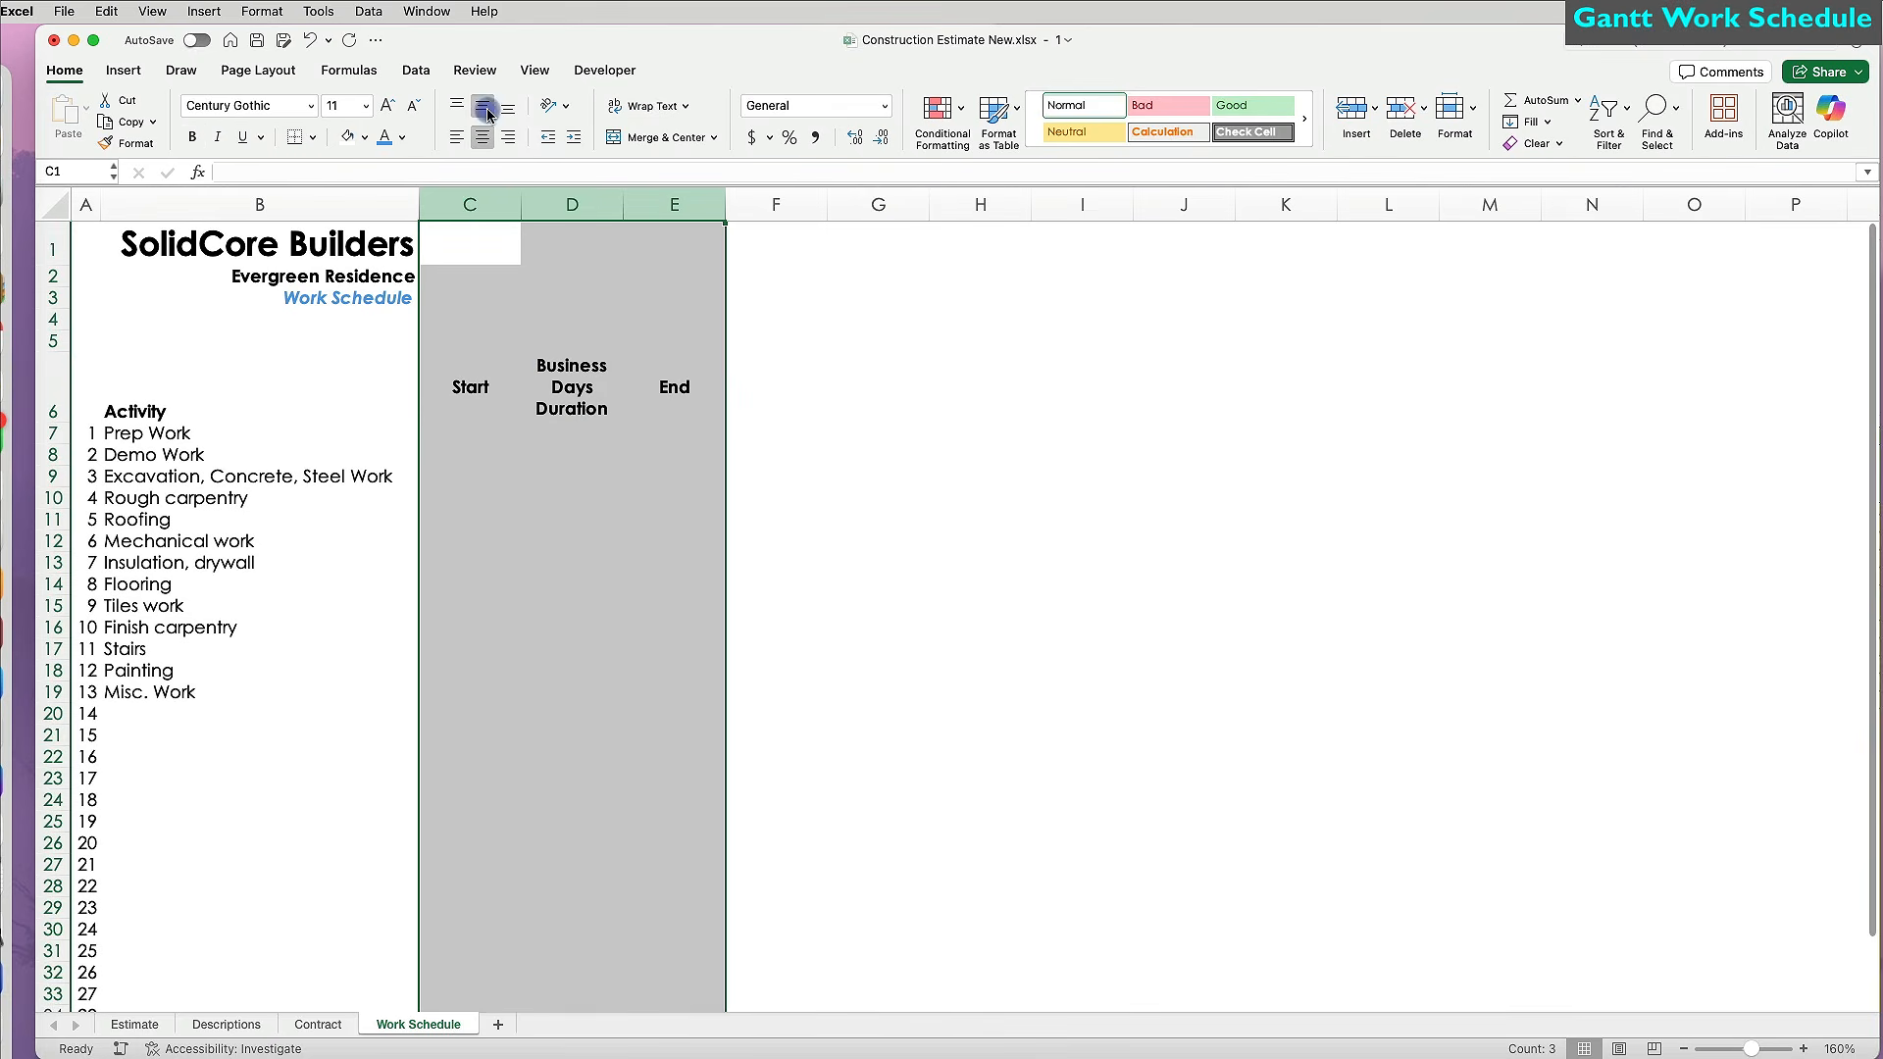
drag(624, 195, 665, 194)
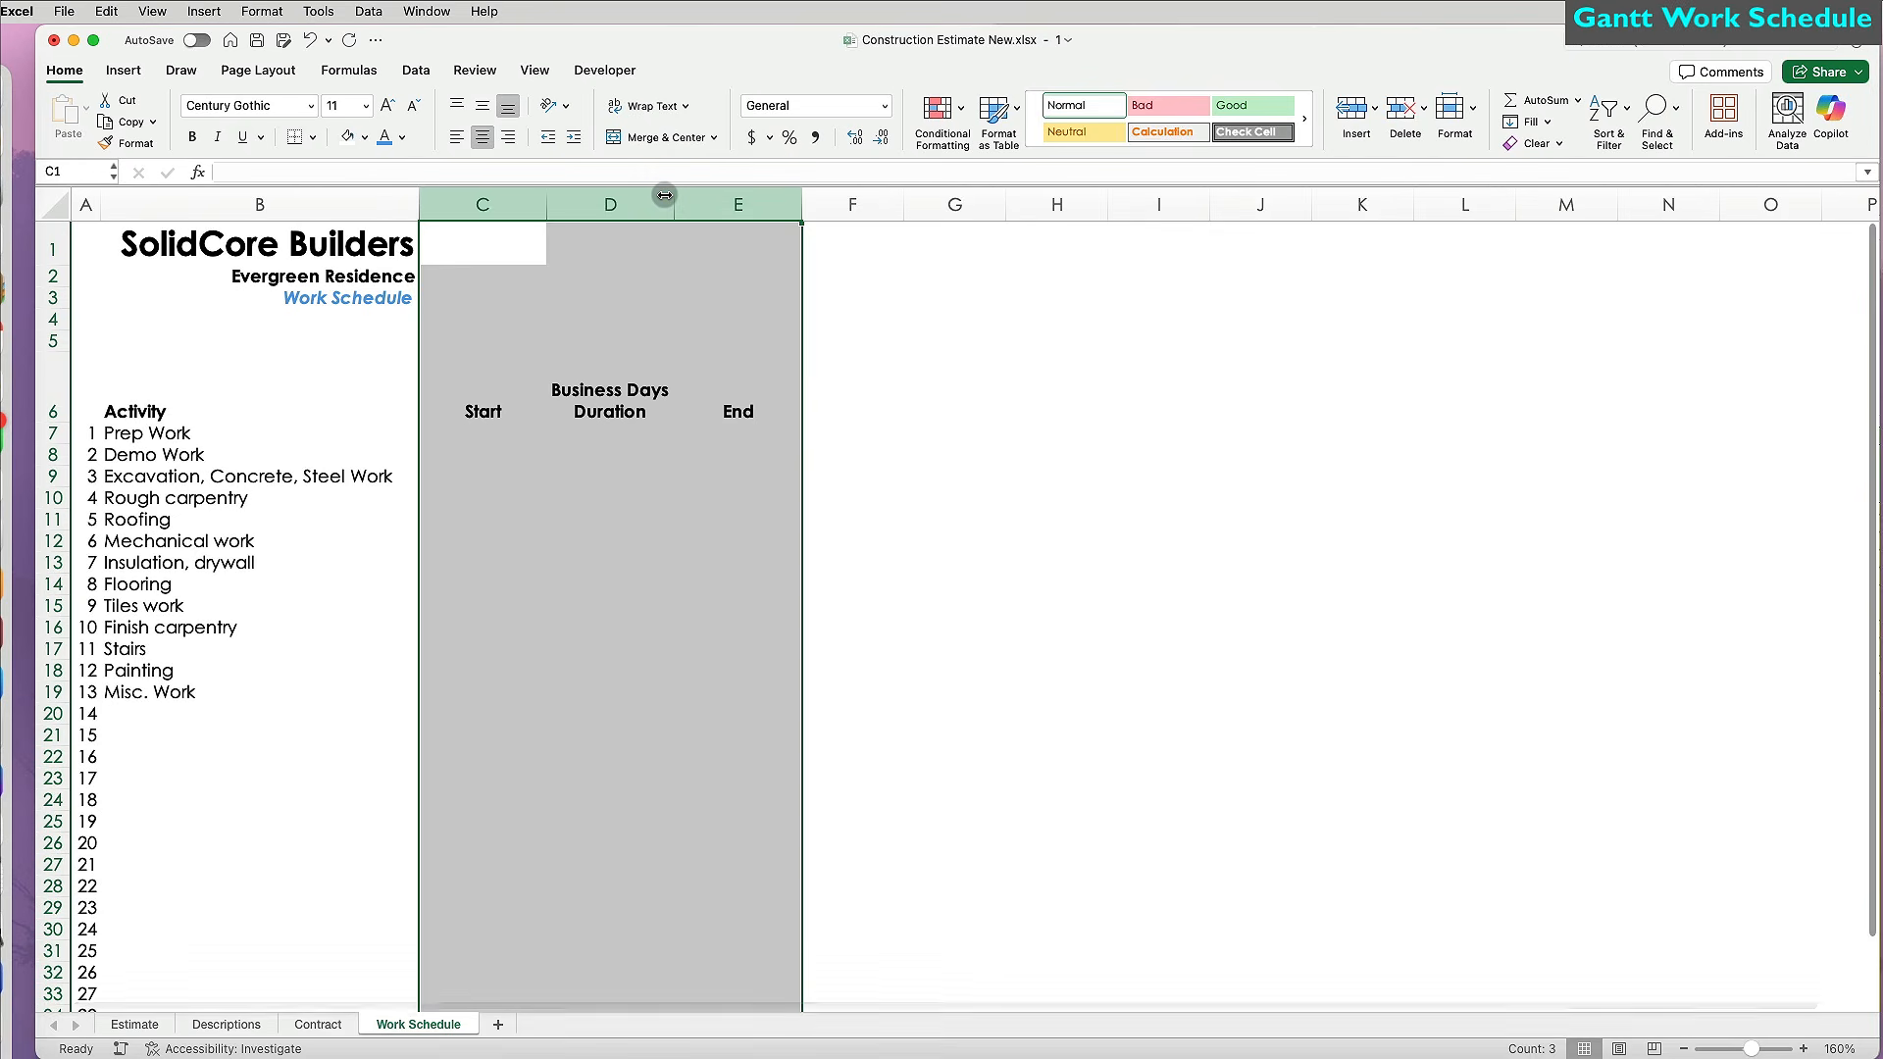
click(507, 415)
click(504, 437)
Link C7 to the Estimate start date with =Estimate!C3, giving 3/17/25.
text(=)
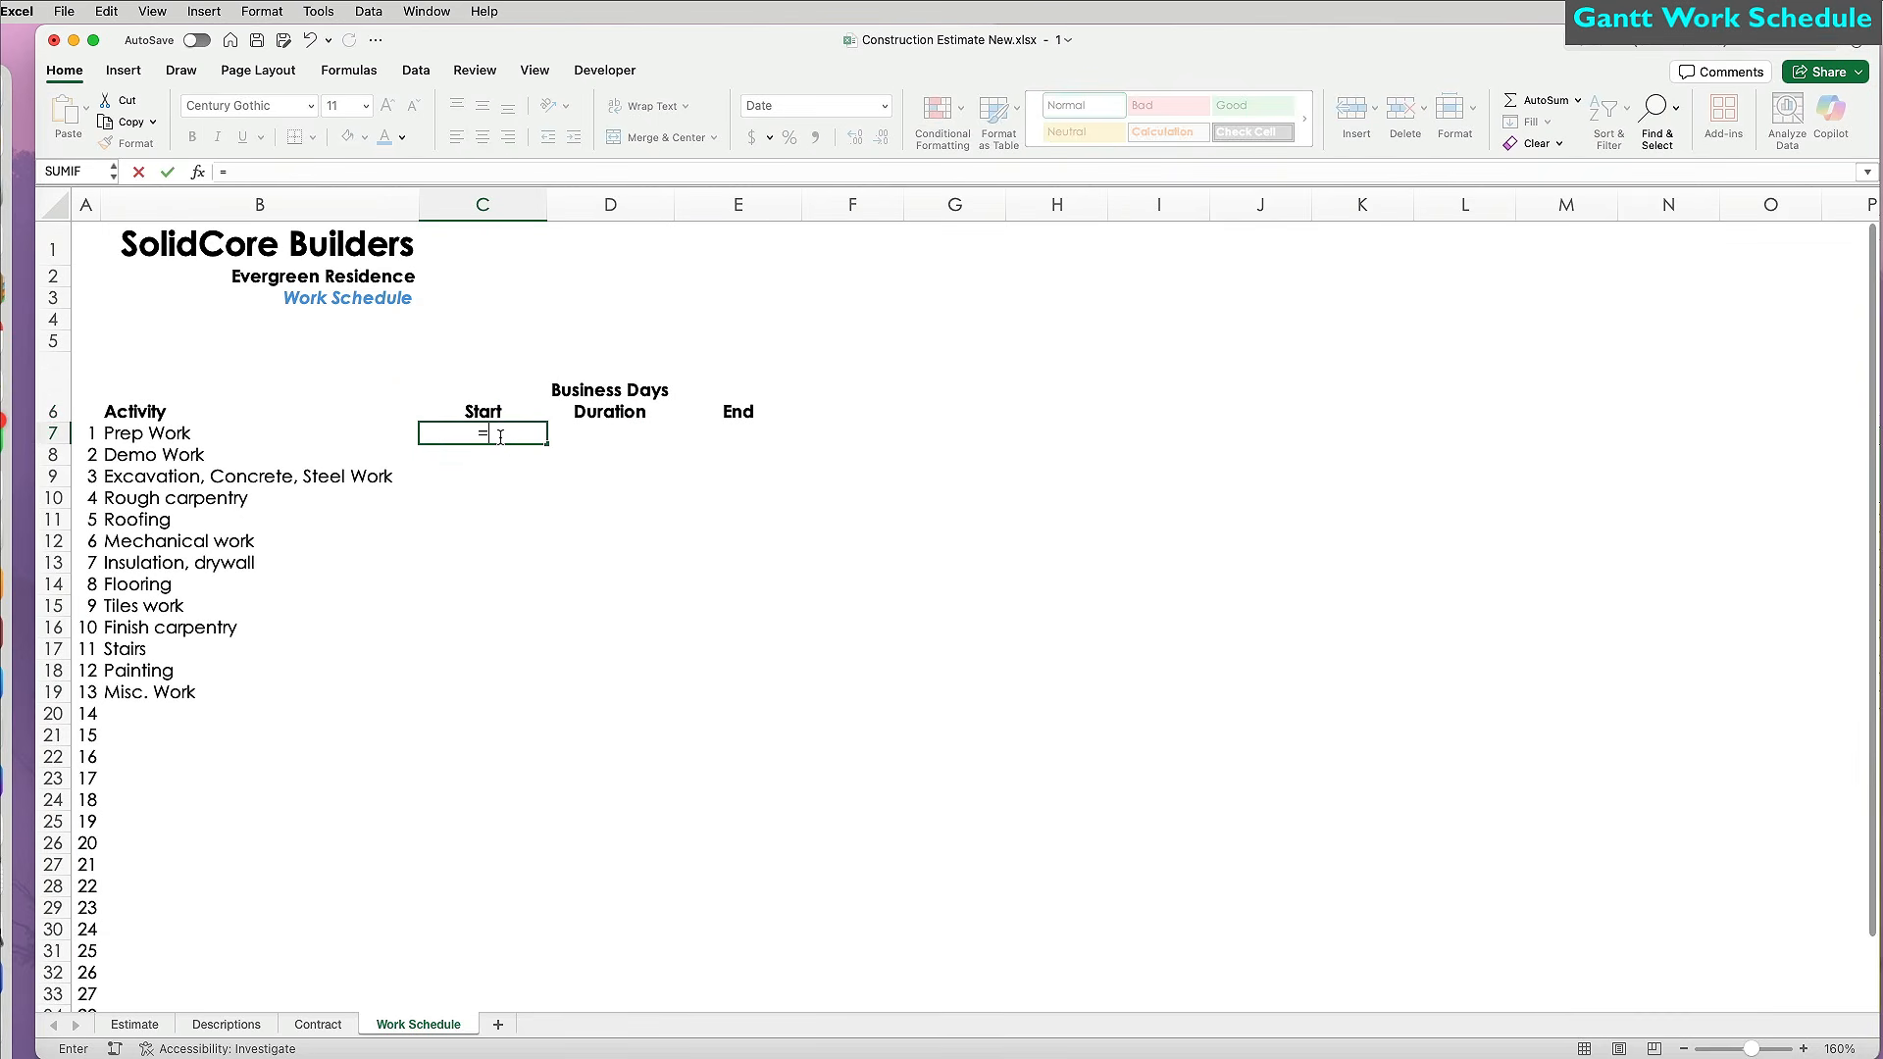
click(134, 1024)
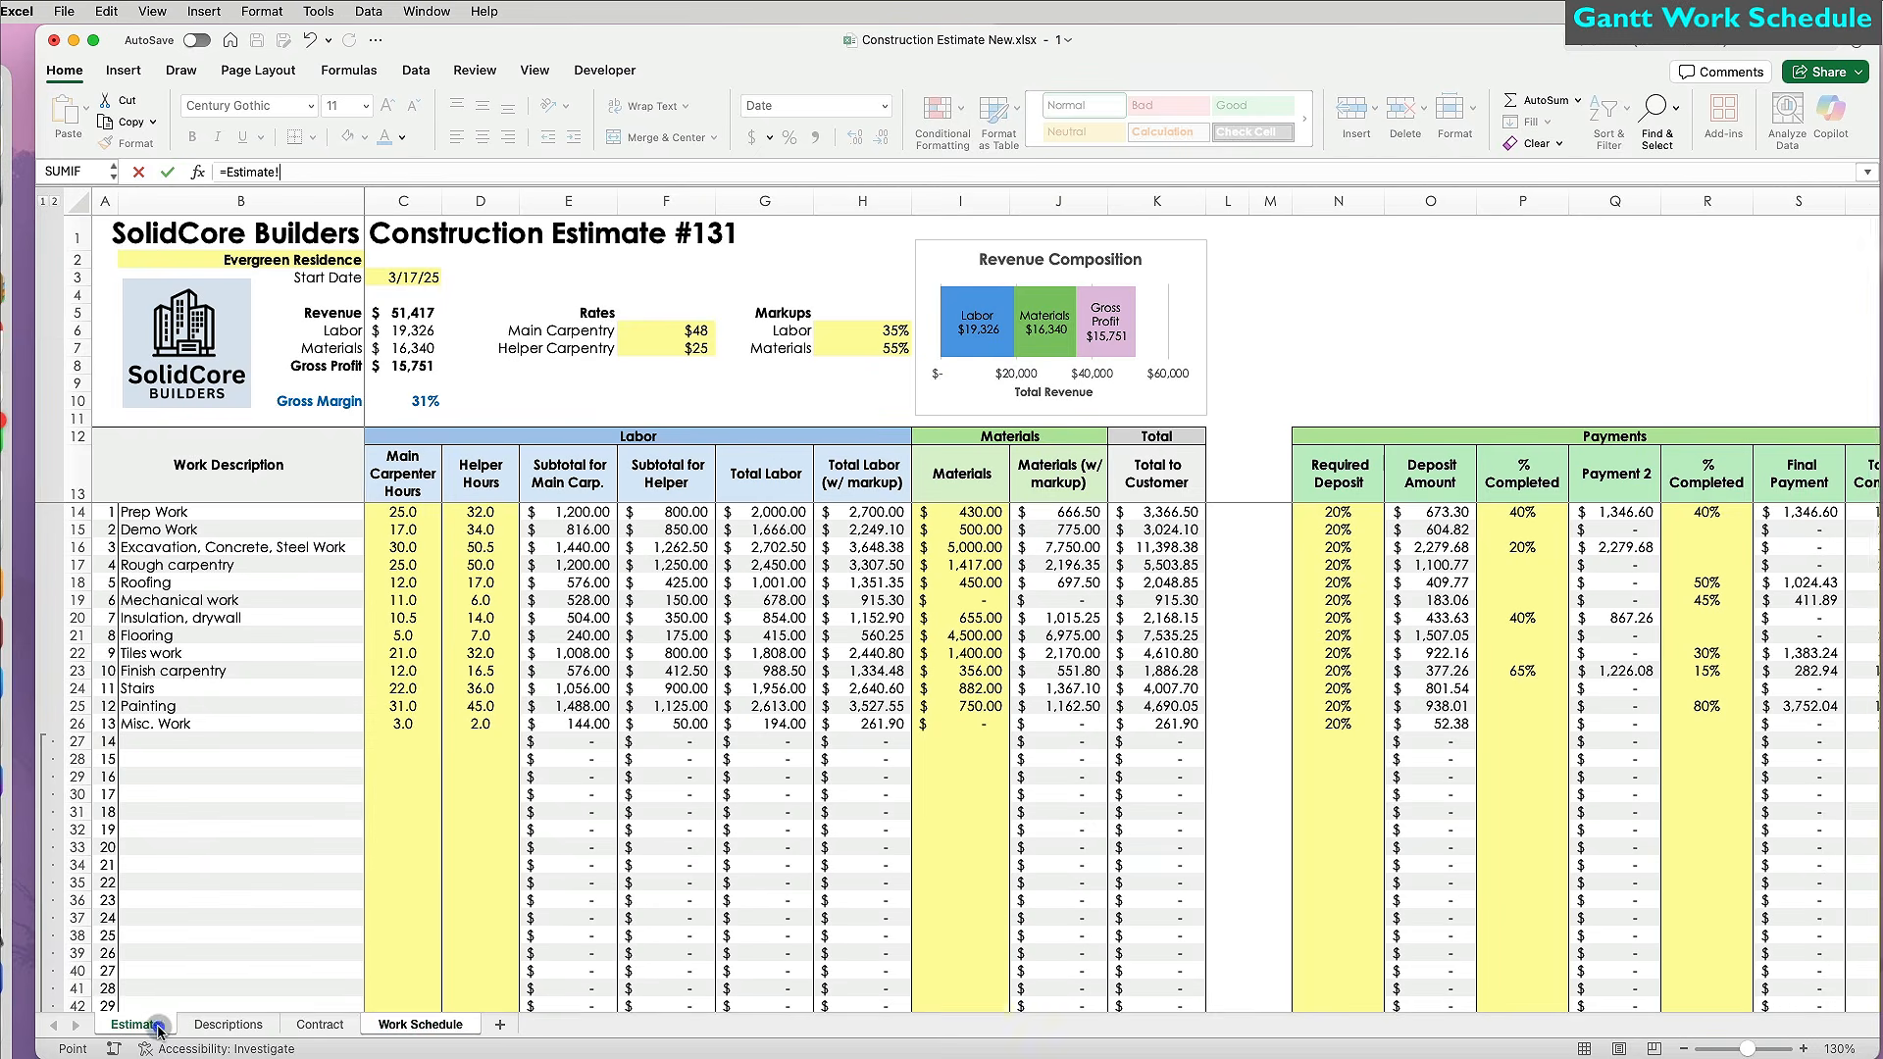
click(424, 280)
click(425, 280)
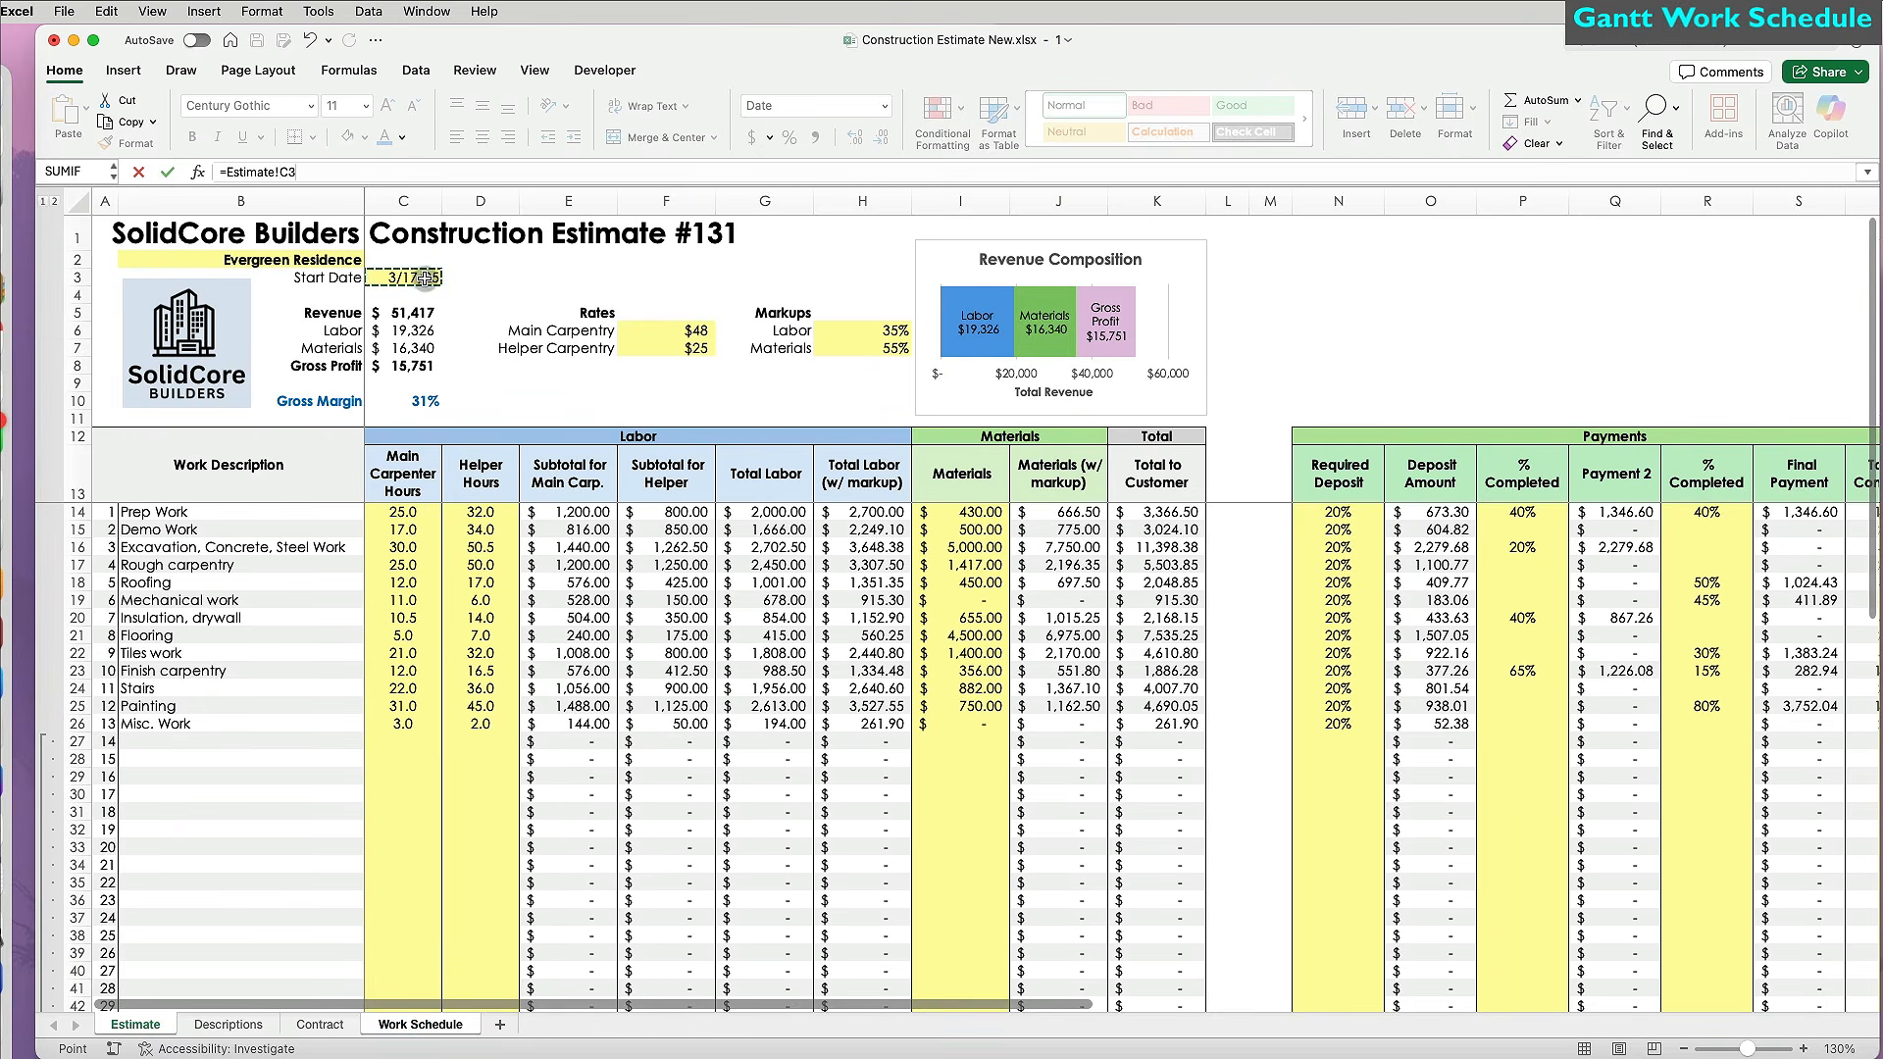
key(Return)
click(479, 435)
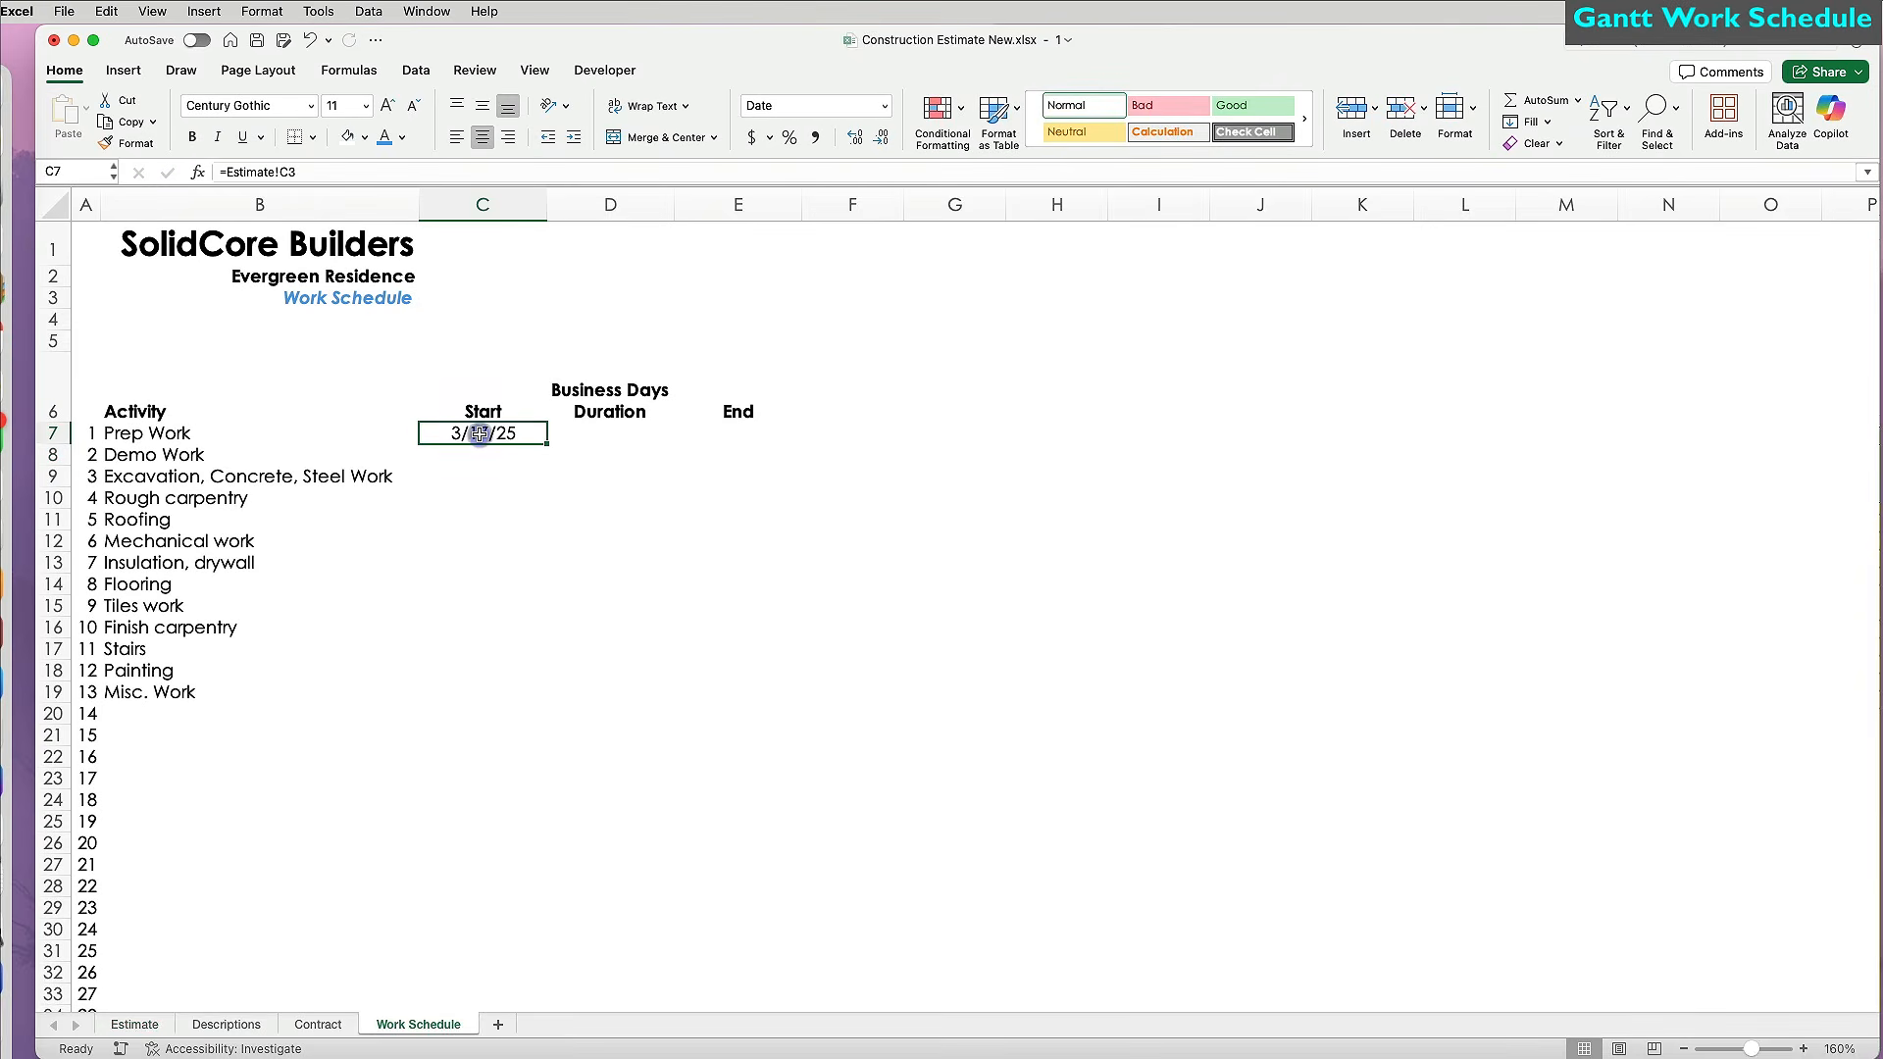
Give Prep Work a 5-day duration in D7 and an end date =C7+D7 in E7.
click(629, 431)
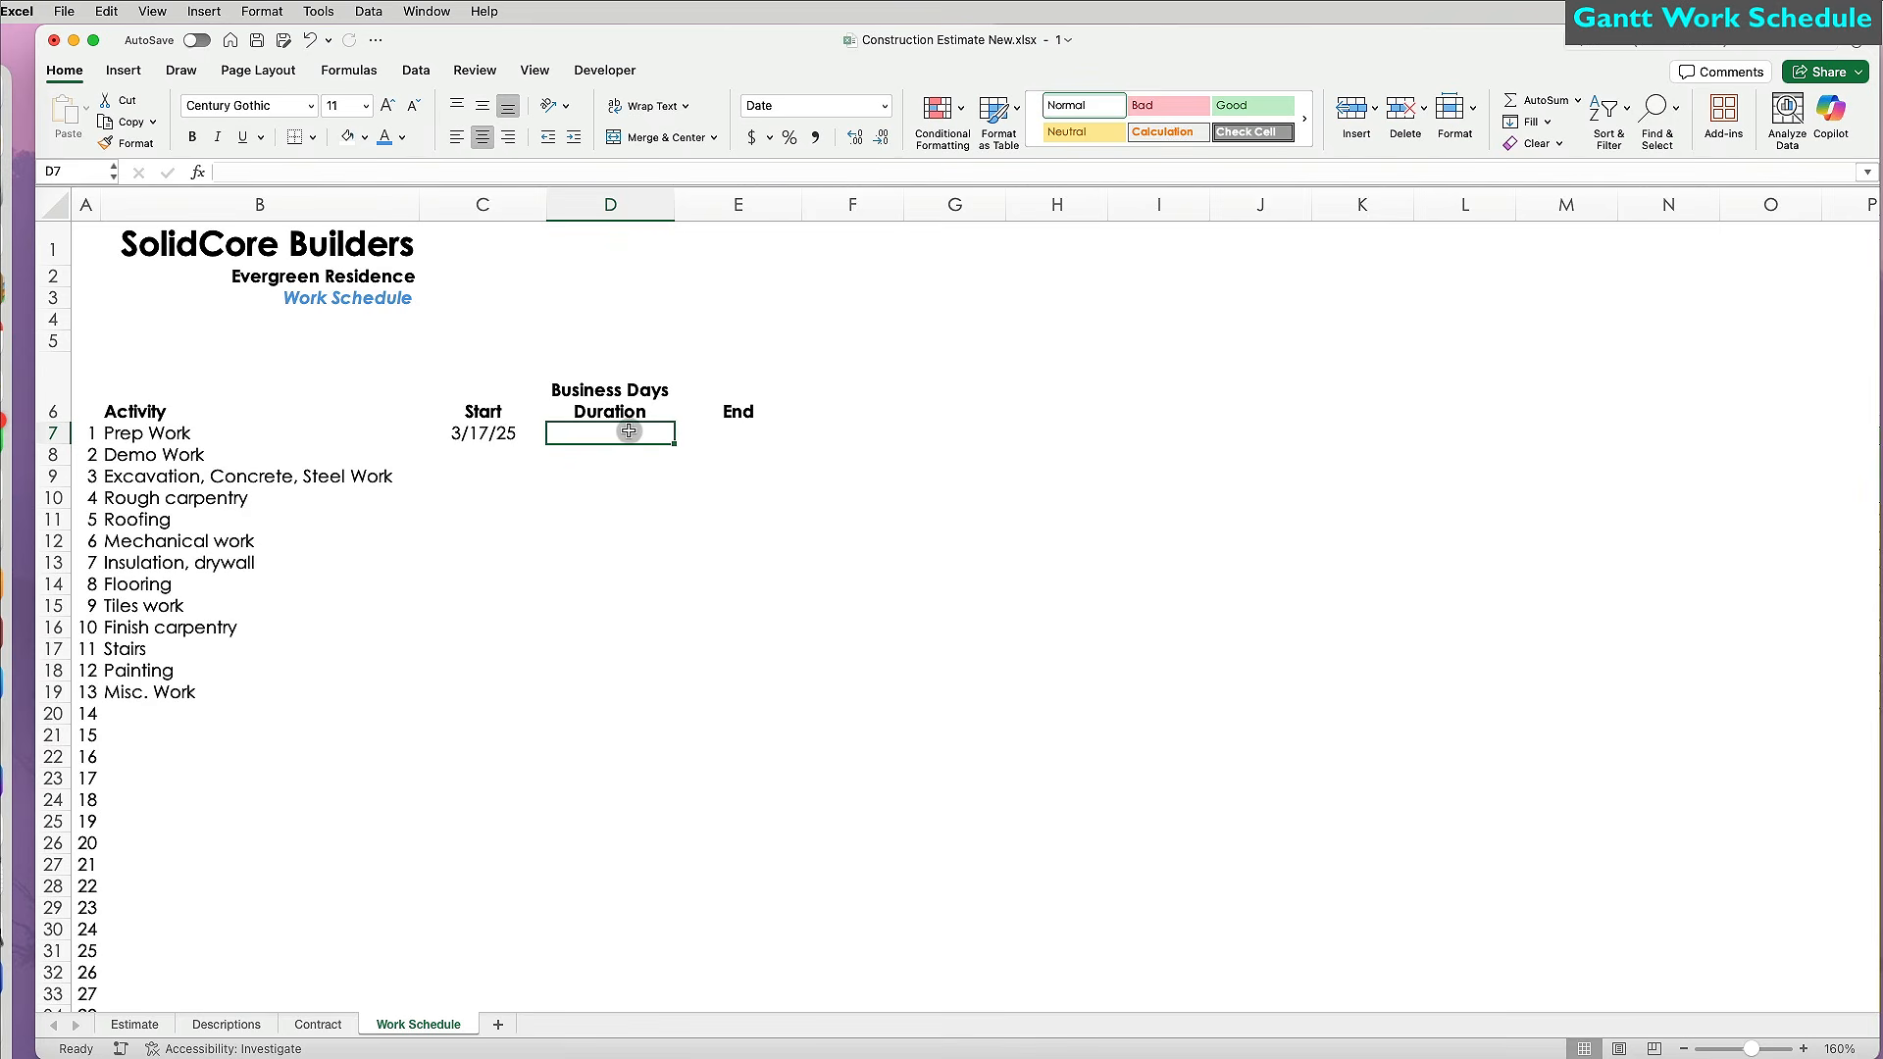
text(5)
key(Tab)
text(=)
click(504, 434)
text(+)
click(613, 432)
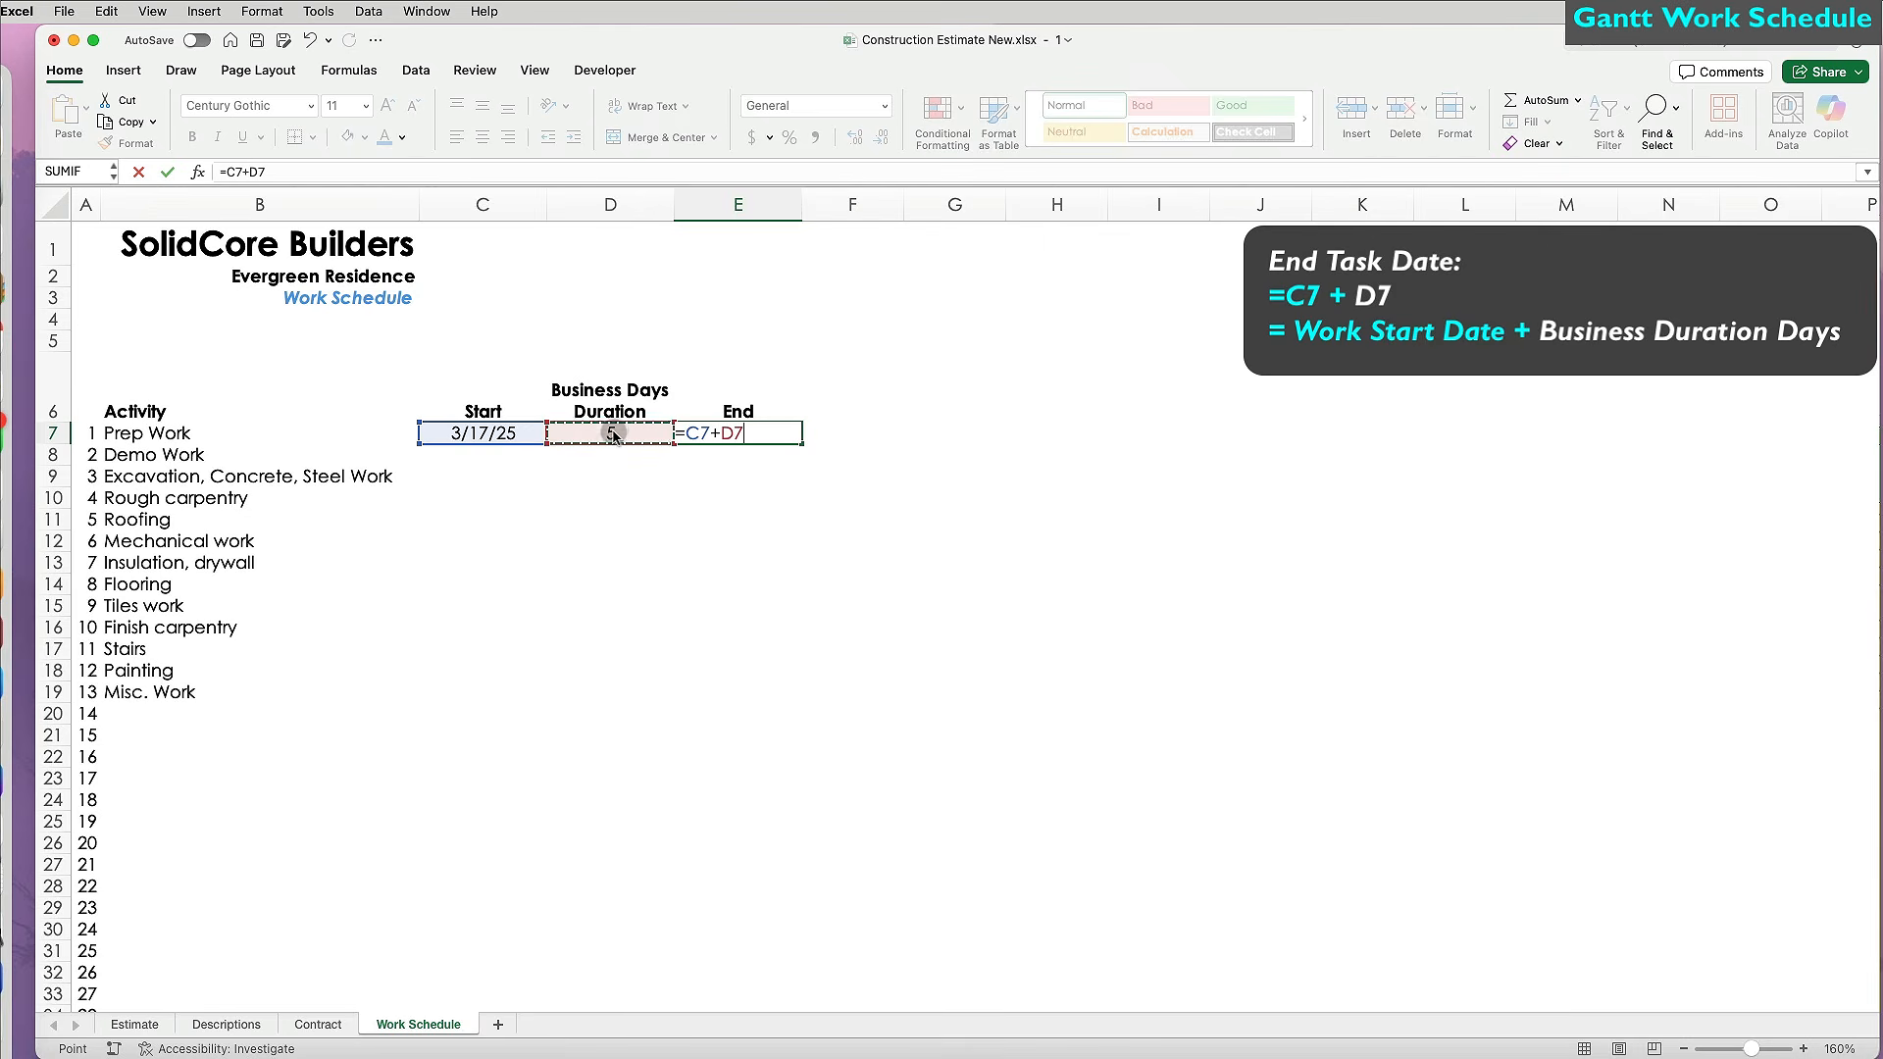
key(Return)
click(730, 432)
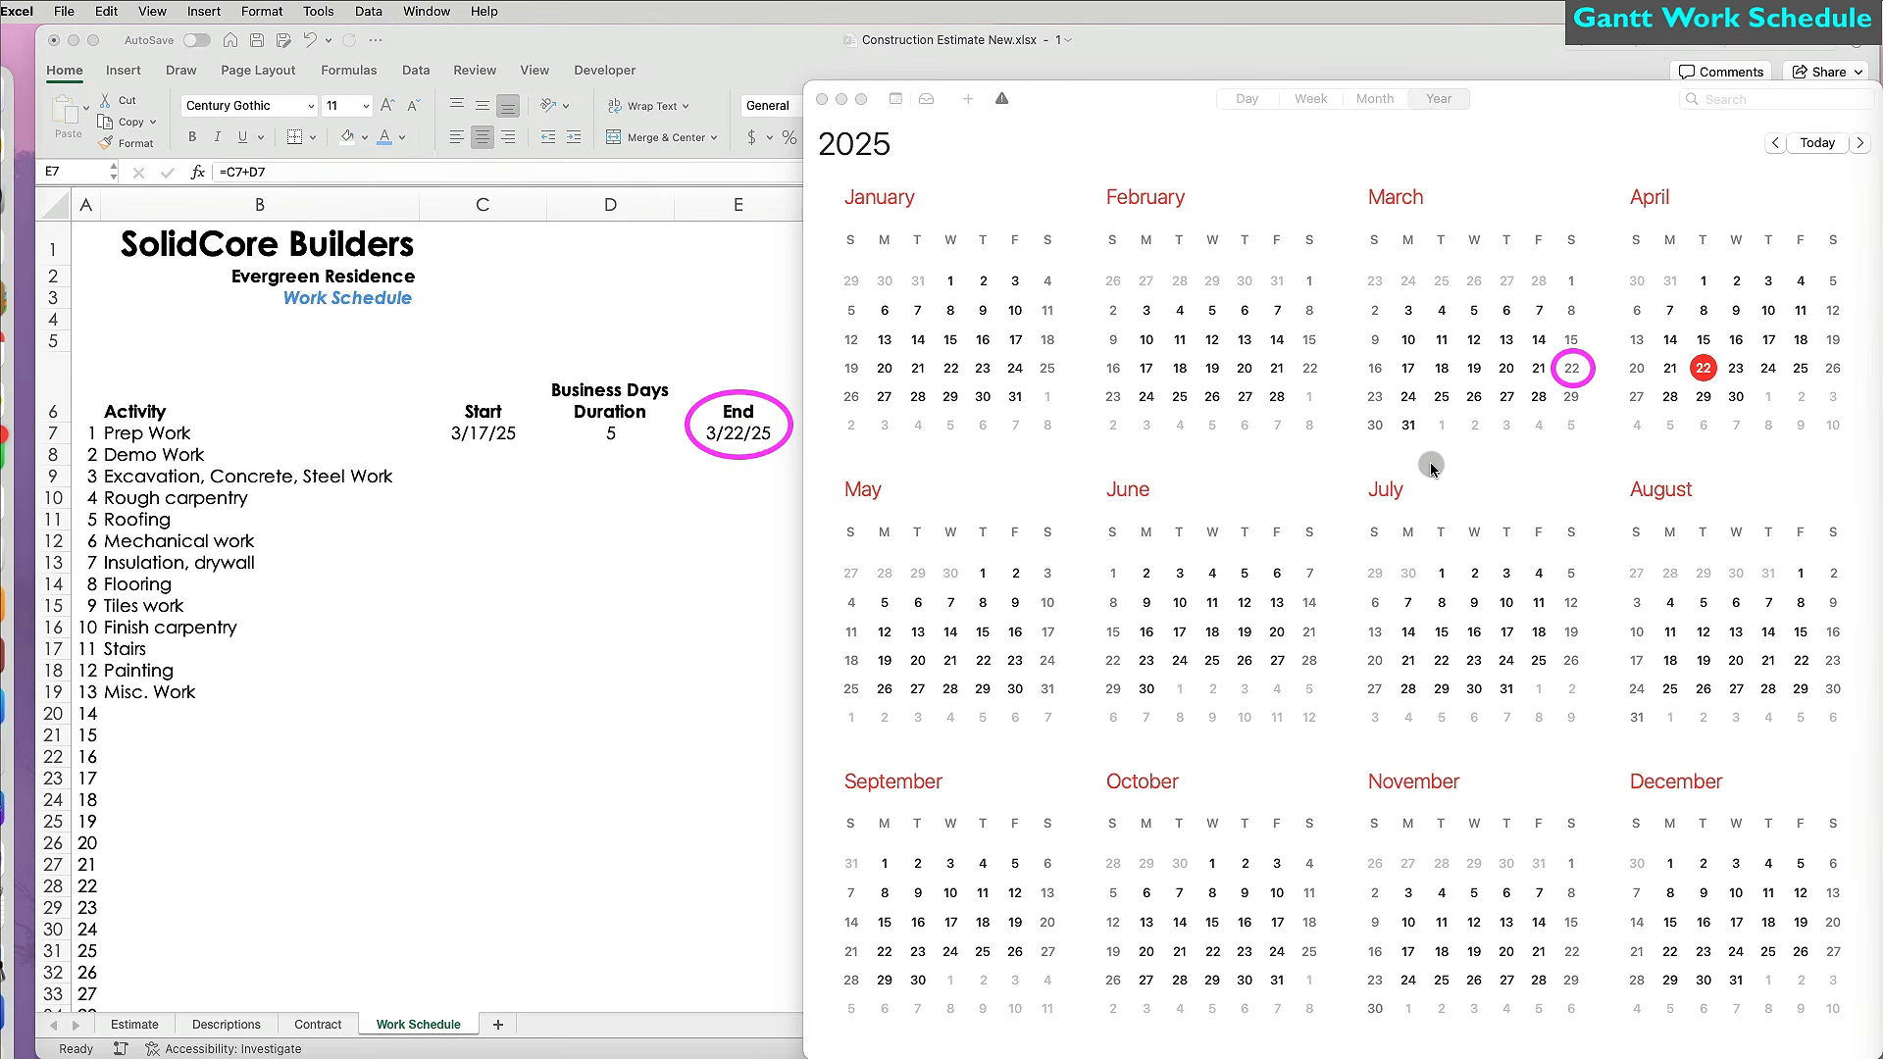
Give Demo Work a 3/22 start and 5-day duration, and copy the end-date formula down to row 36.
click(840, 101)
click(505, 453)
text(3/22)
key(Tab)
text(5)
key(Return)
click(775, 438)
drag(802, 443, 783, 979)
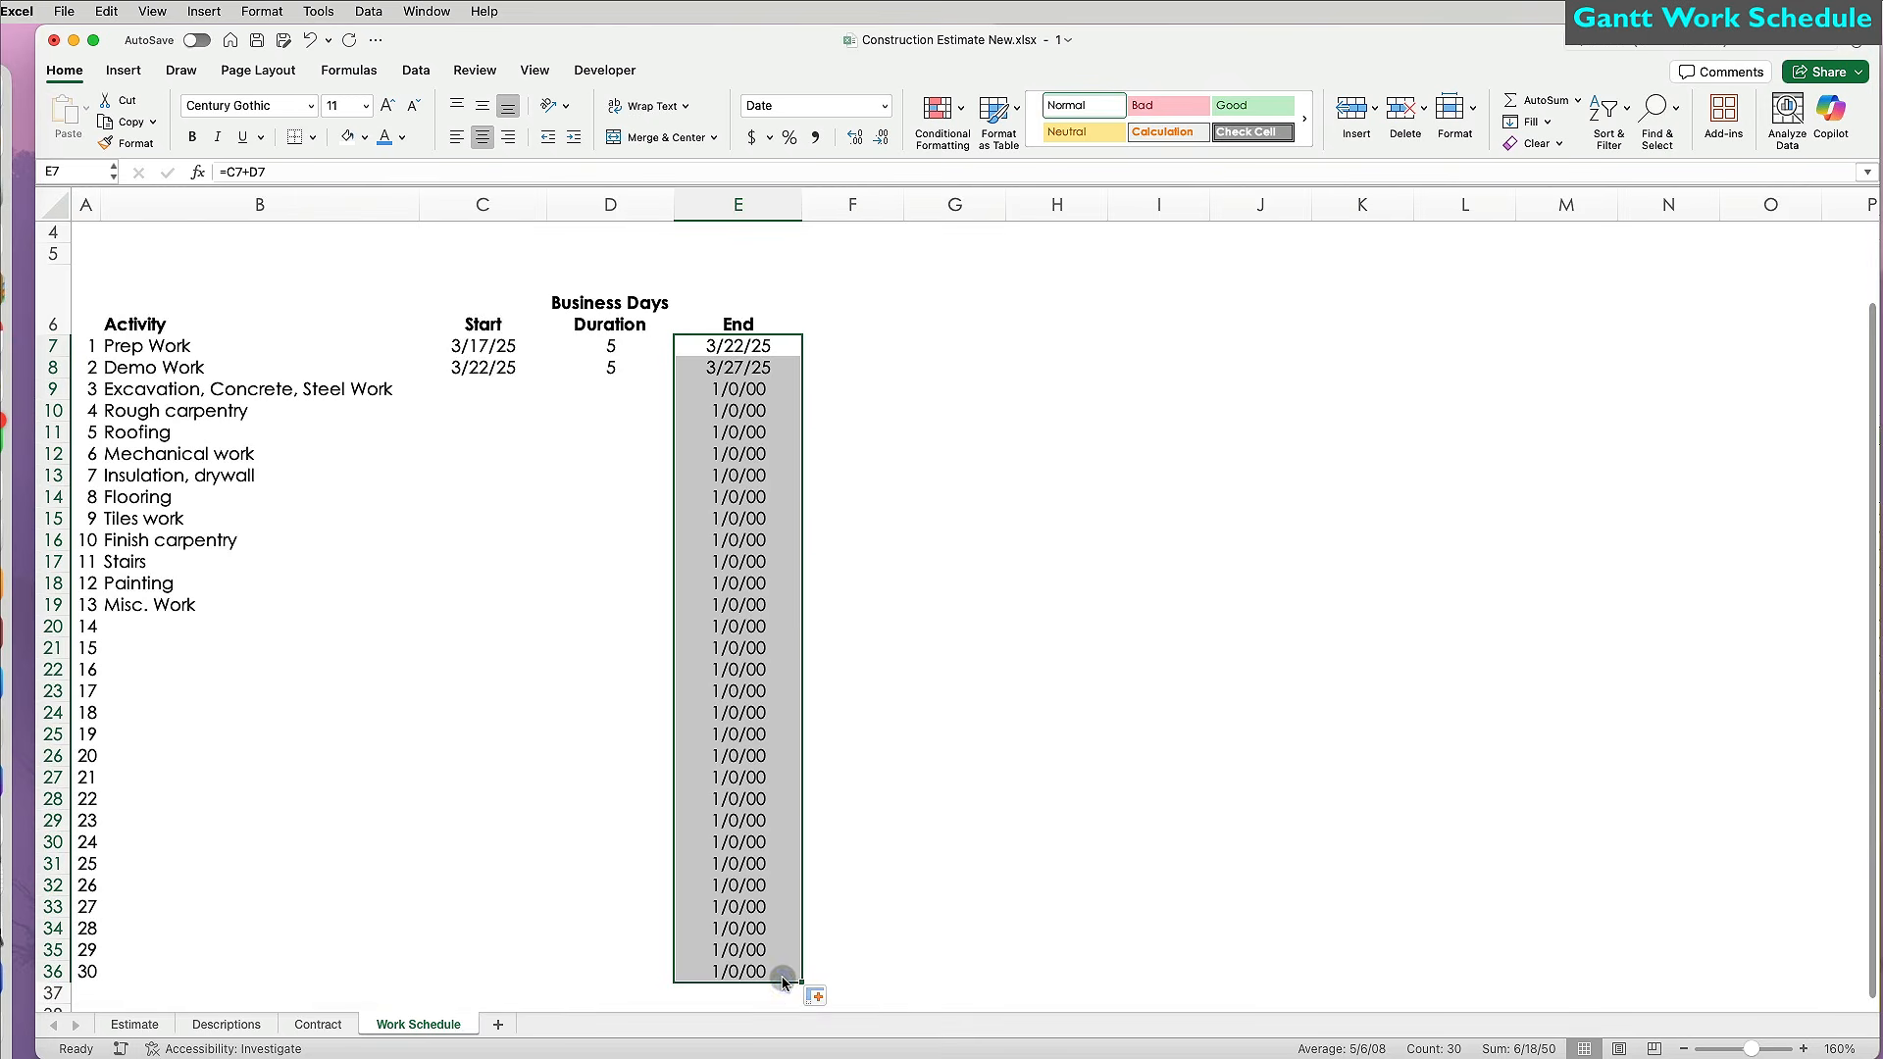
Enter starts and durations: Excavation 3/29 for 6, Rough carpentry 4/3/25 for 7, Roofing 4/8/25 for 3, Mechanical 4/16/25 for 2.
click(490, 477)
text(3/29)
key(Tab)
text(6)
key(Return)
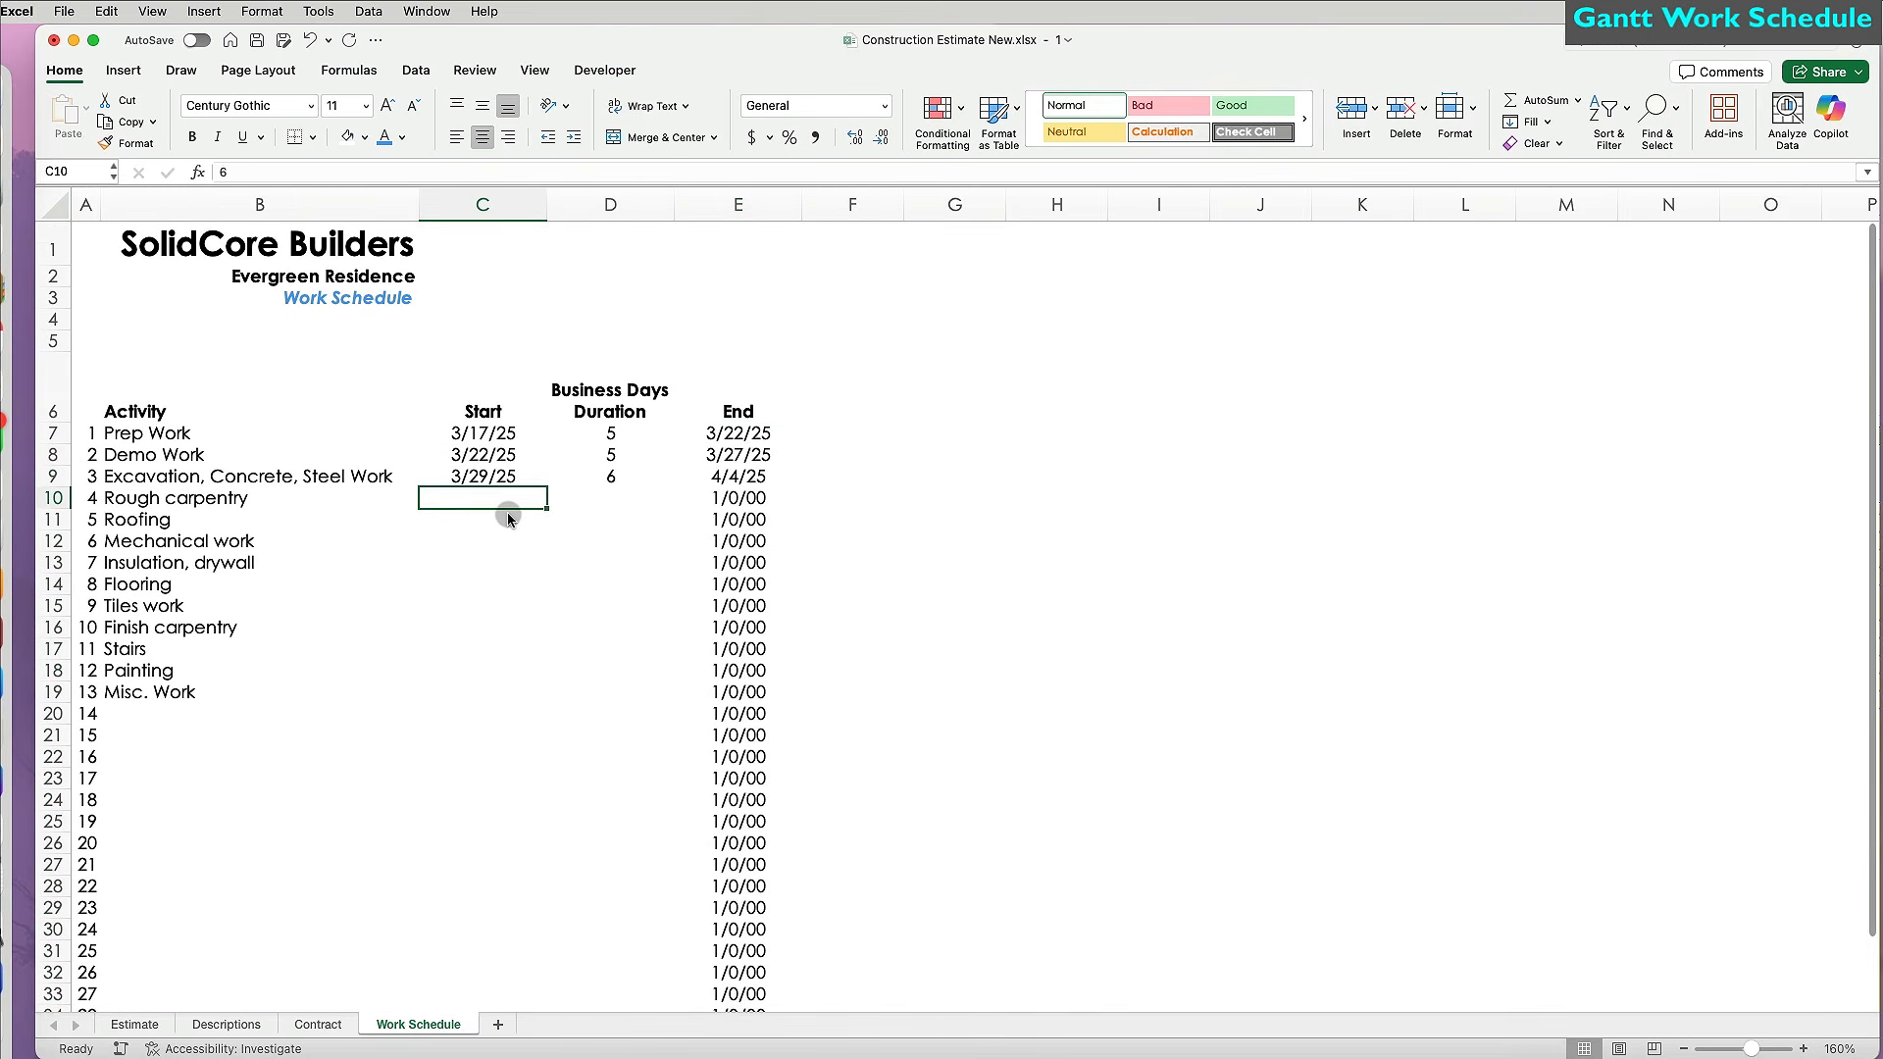
text(4/3/25)
key(Tab)
text(7)
key(Return)
text(4/8/25)
key(Tab)
text(3)
key(Return)
text(4/16/25)
key(Tab)
text(2)
key(Return)
Enter Insulation 4/21/25 for 3, Flooring 4/26/25 for 10, Tiles 4/29/25 for 8, Finish carpentry 5/2/25 for 2.
text(4/21/25)
key(Tab)
text(3)
key(Return)
text(4/26/25)
key(Tab)
text(10)
key(Return)
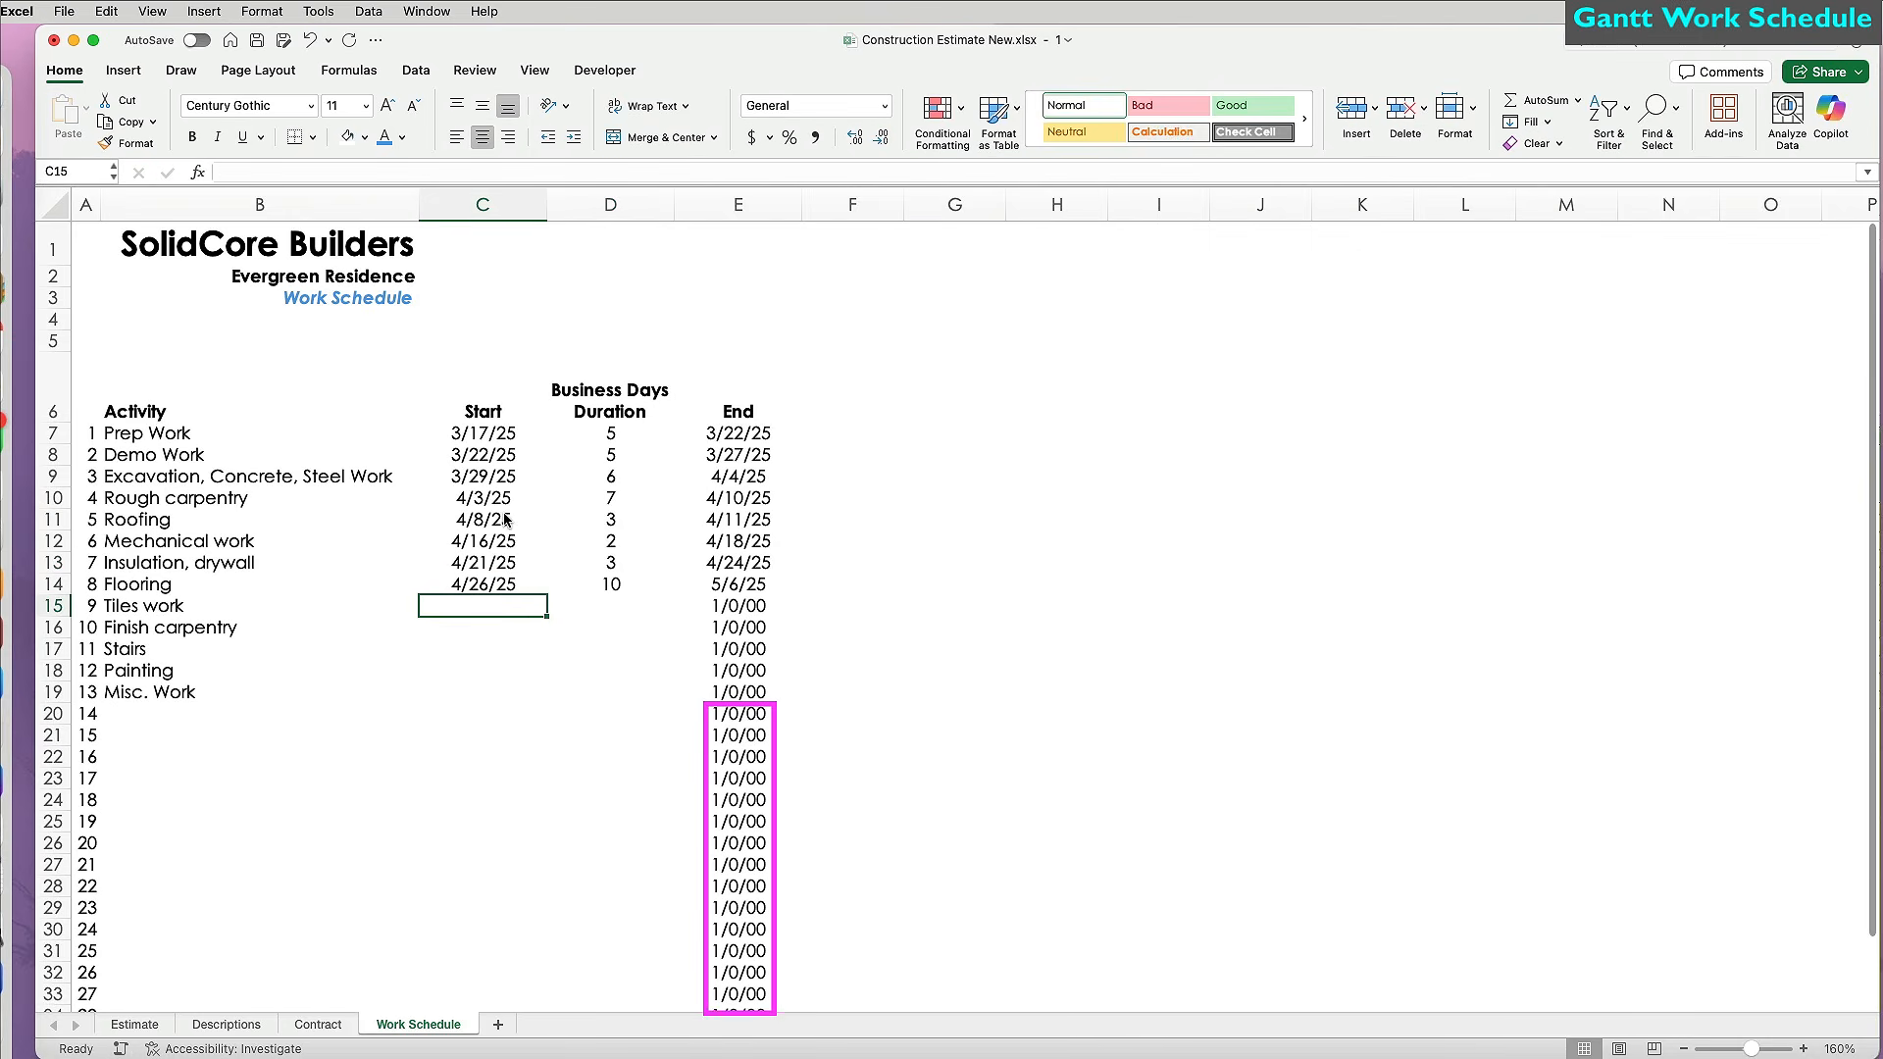
text(4/29/25)
key(Tab)
text(8)
key(Return)
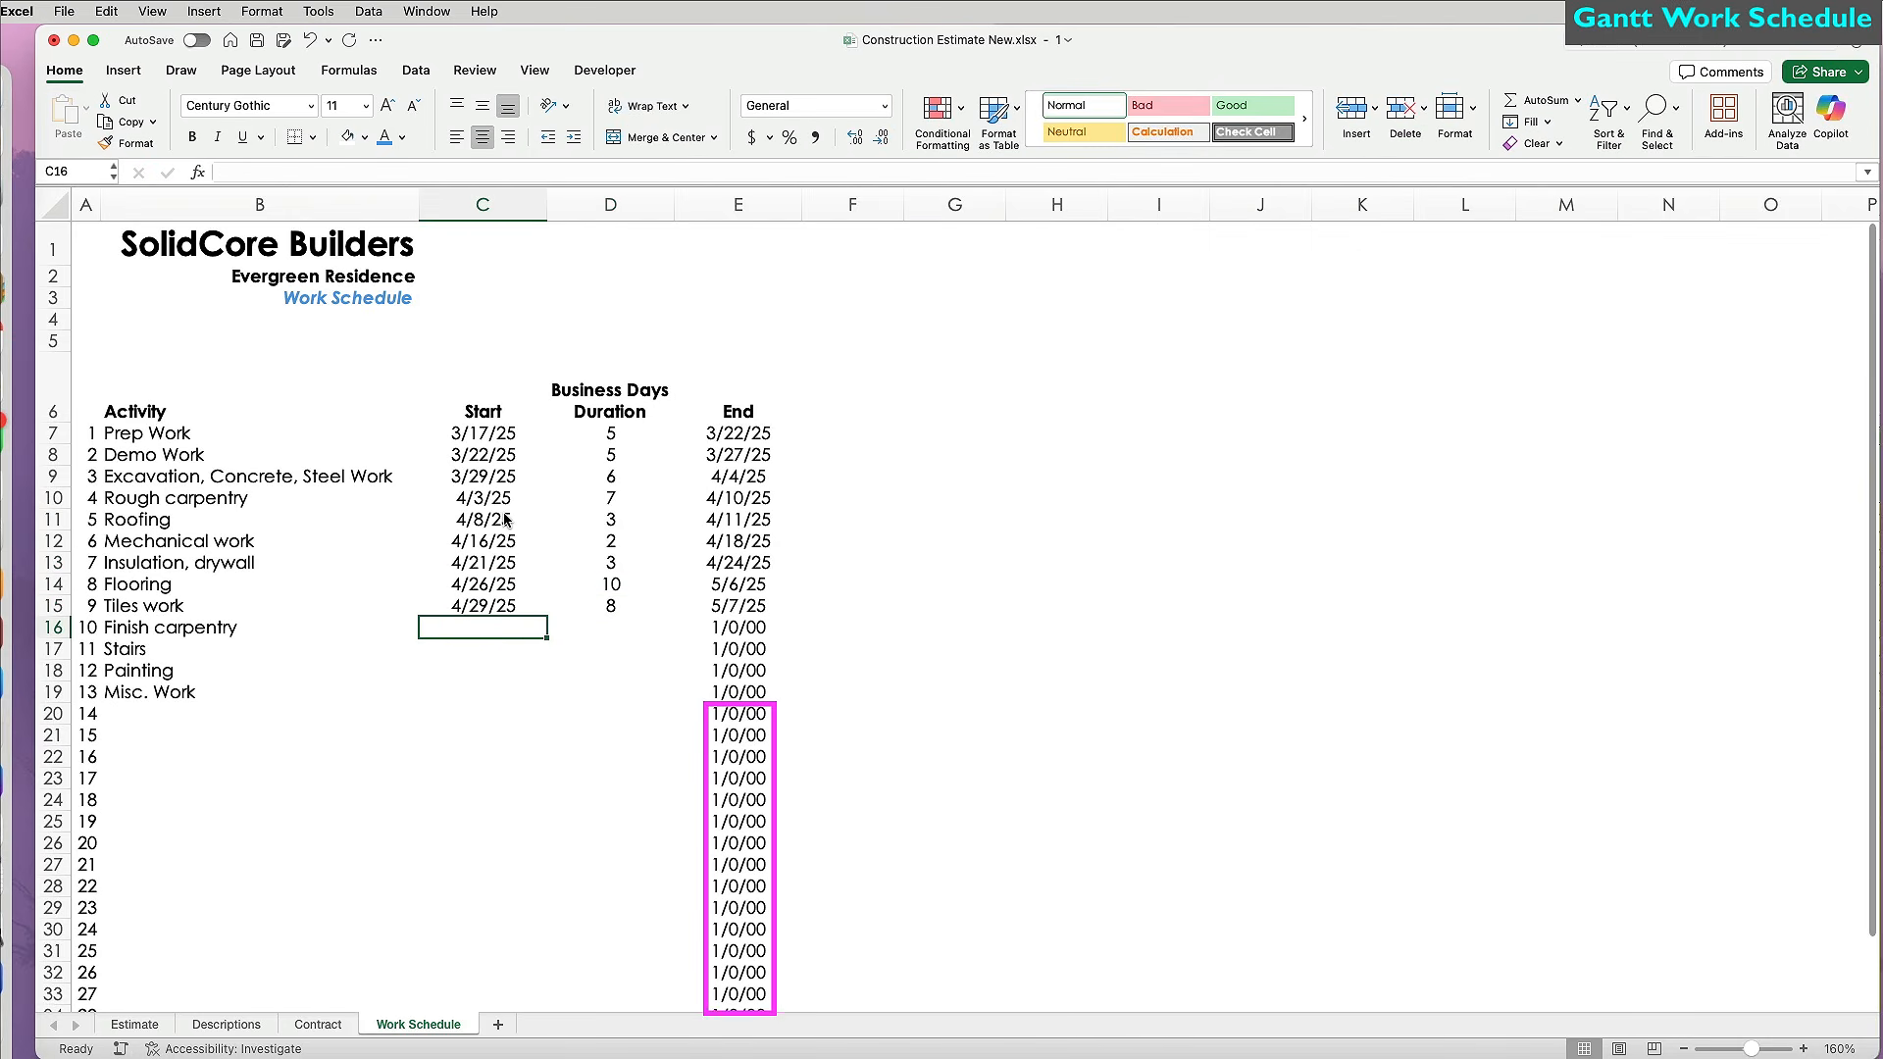
text(5/2/25)
key(Tab)
text(2)
key(Return)
Enter Stairs 5/6/25 for 3, Painting 5/12/25 for 4, Misc. Work 5/17/25 for 5, then start retyping E7's formula.
text(5/6/25)
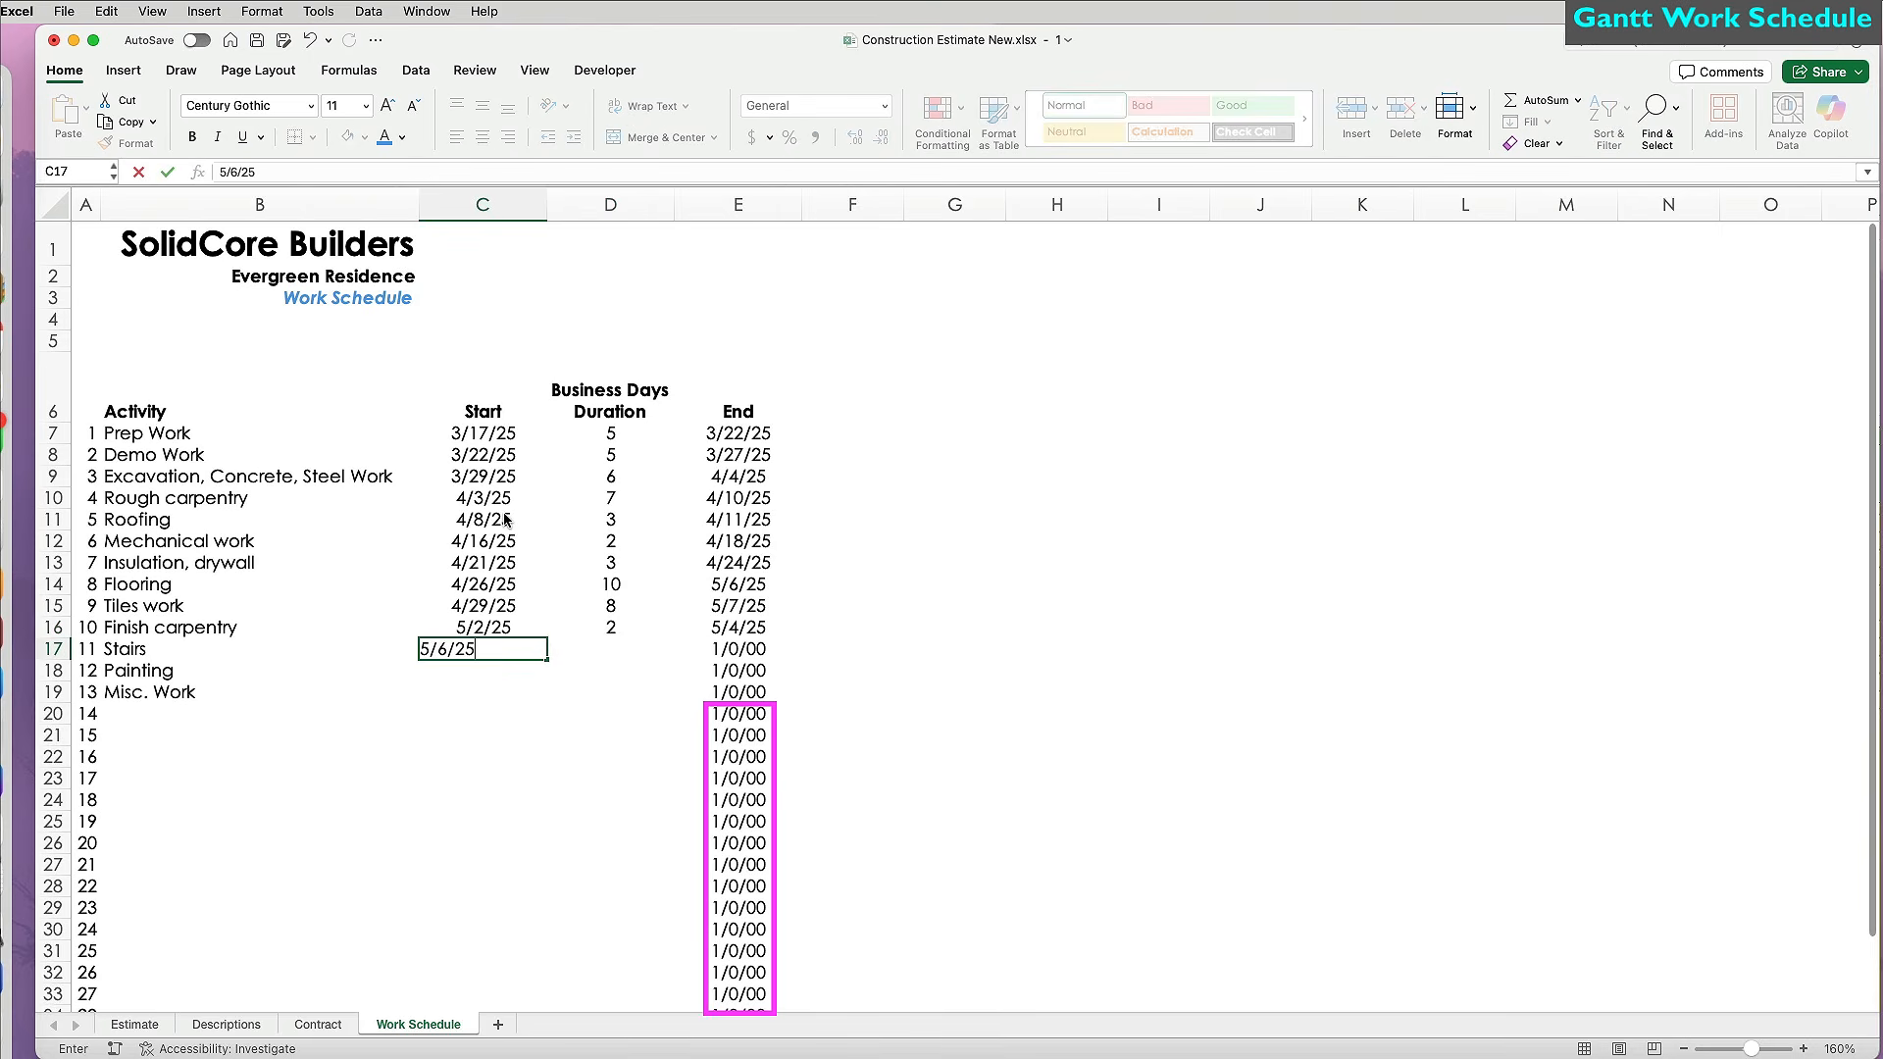
key(Tab)
text(3)
key(Return)
text(5/12/25)
key(Tab)
text(4)
key(Return)
text(5/17/25)
key(Tab)
text(5)
key(Return)
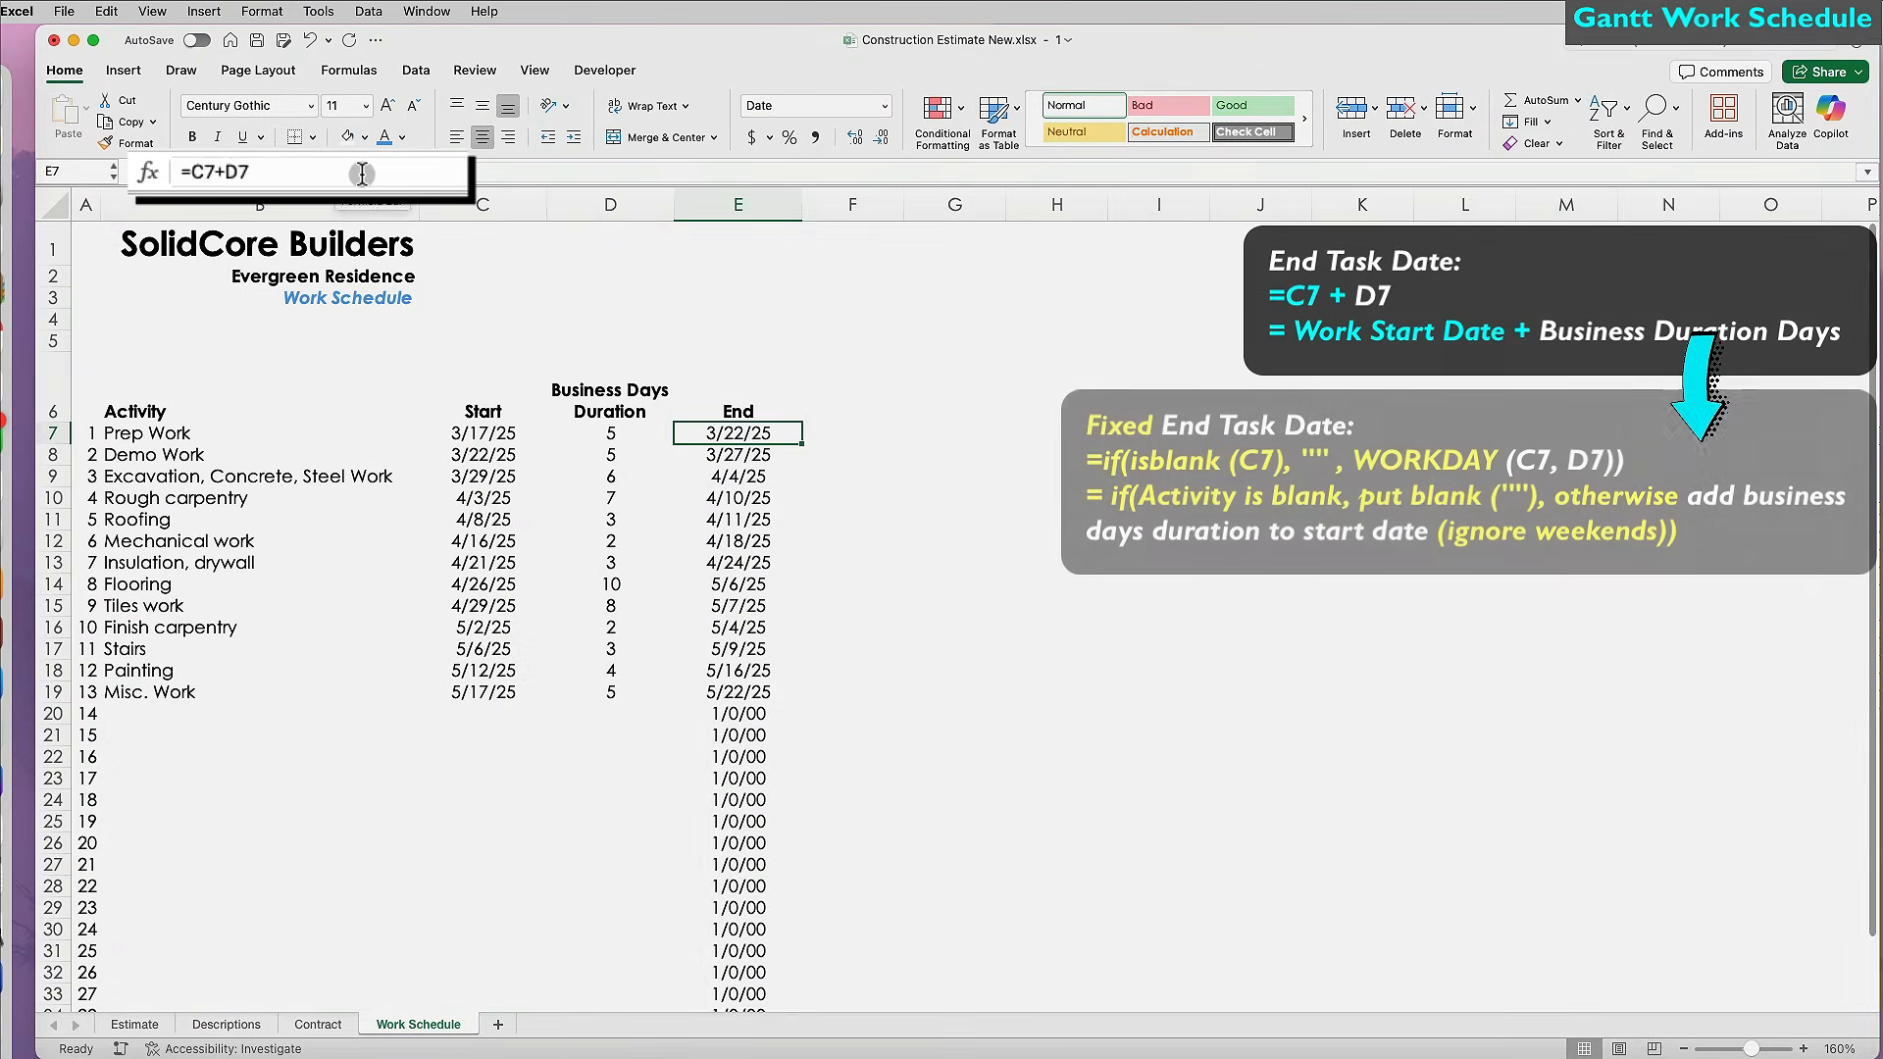
text(=)
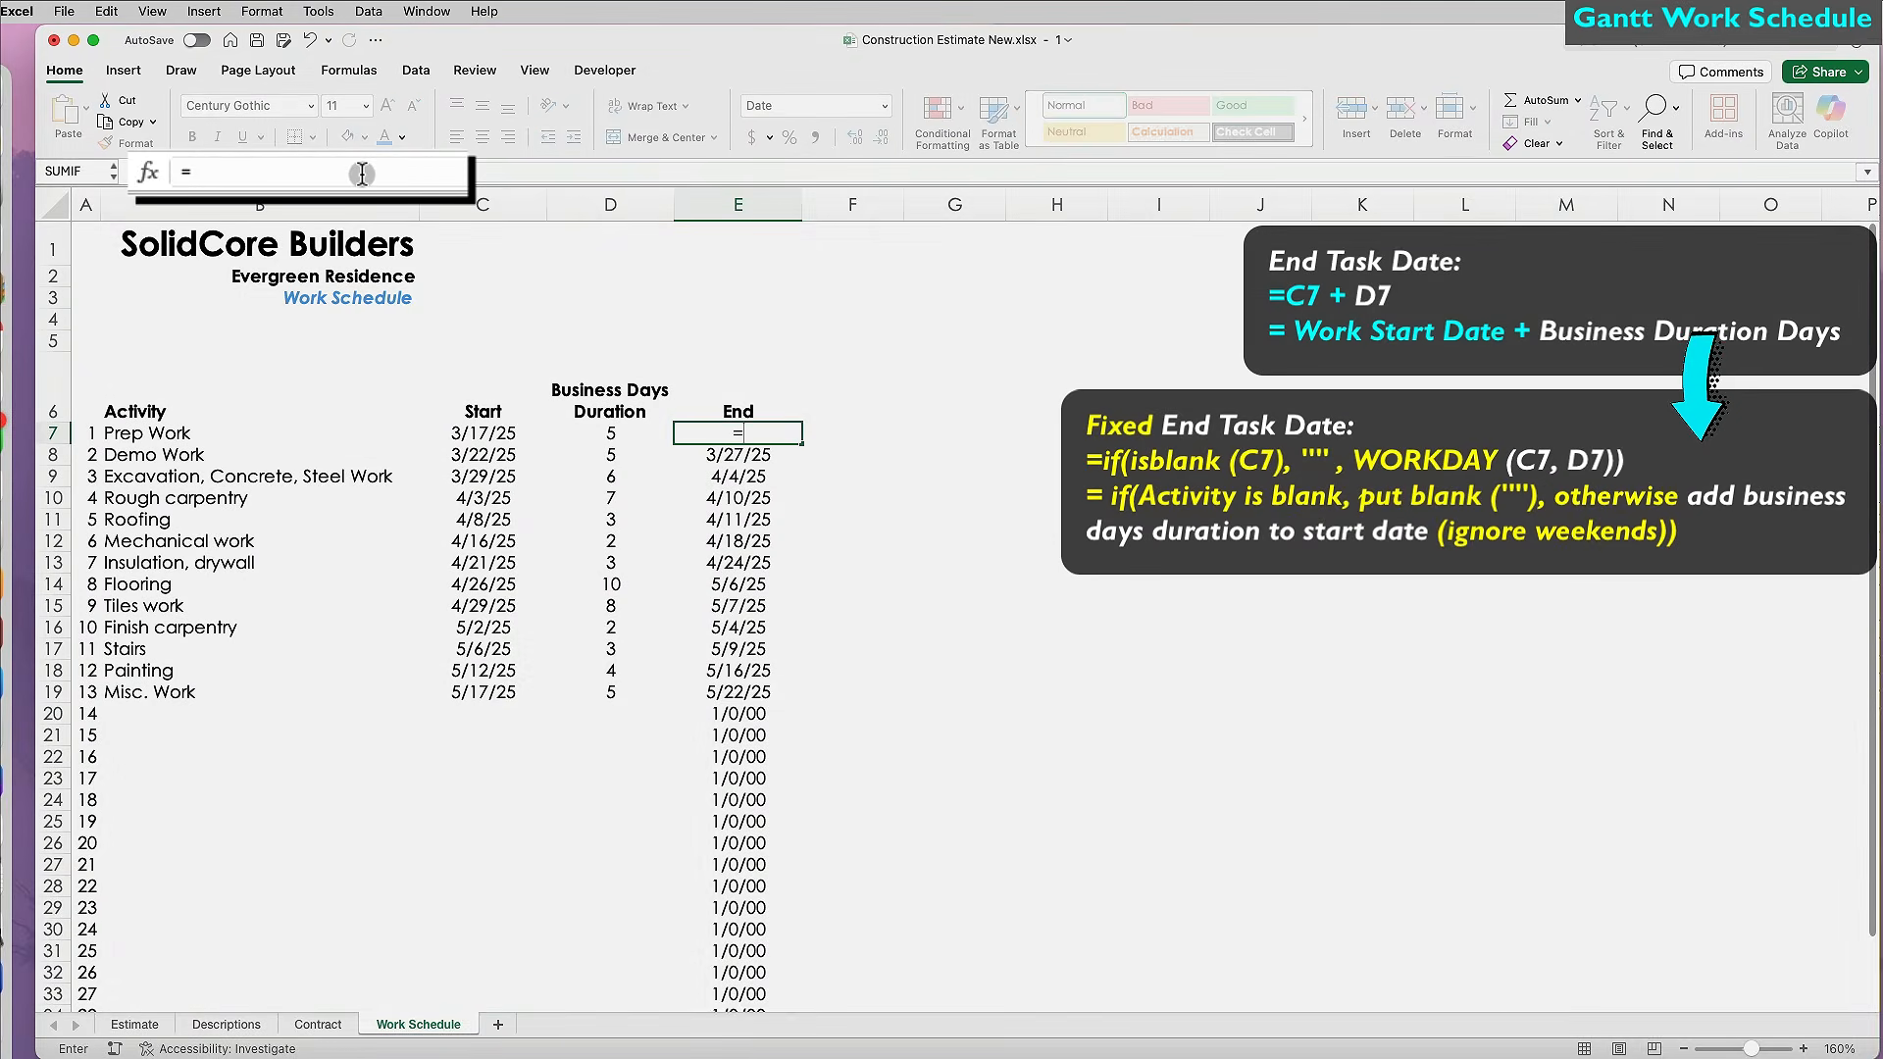
text(if(isblank()
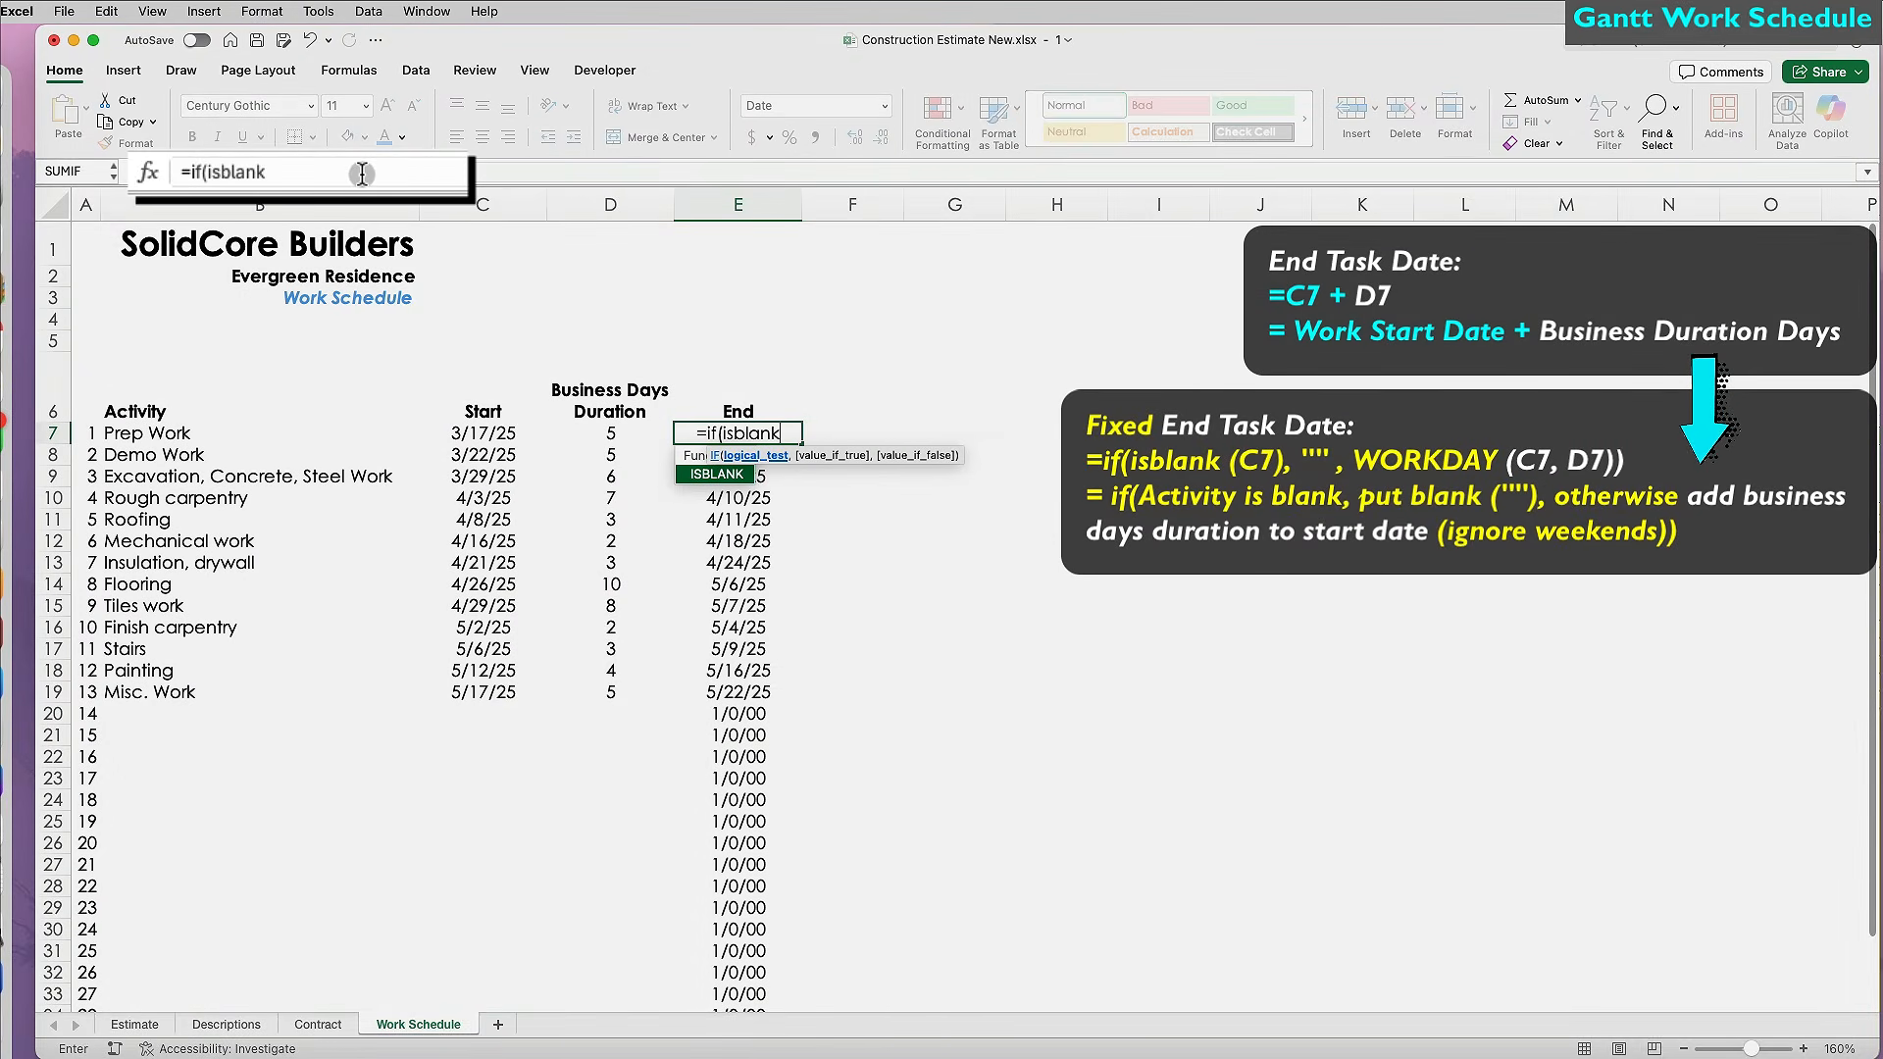
Complete E7's end-date formula as =IF(ISBLANK(C7),"",WORKDAY(C7,D7)).
click(492, 436)
text(),"")
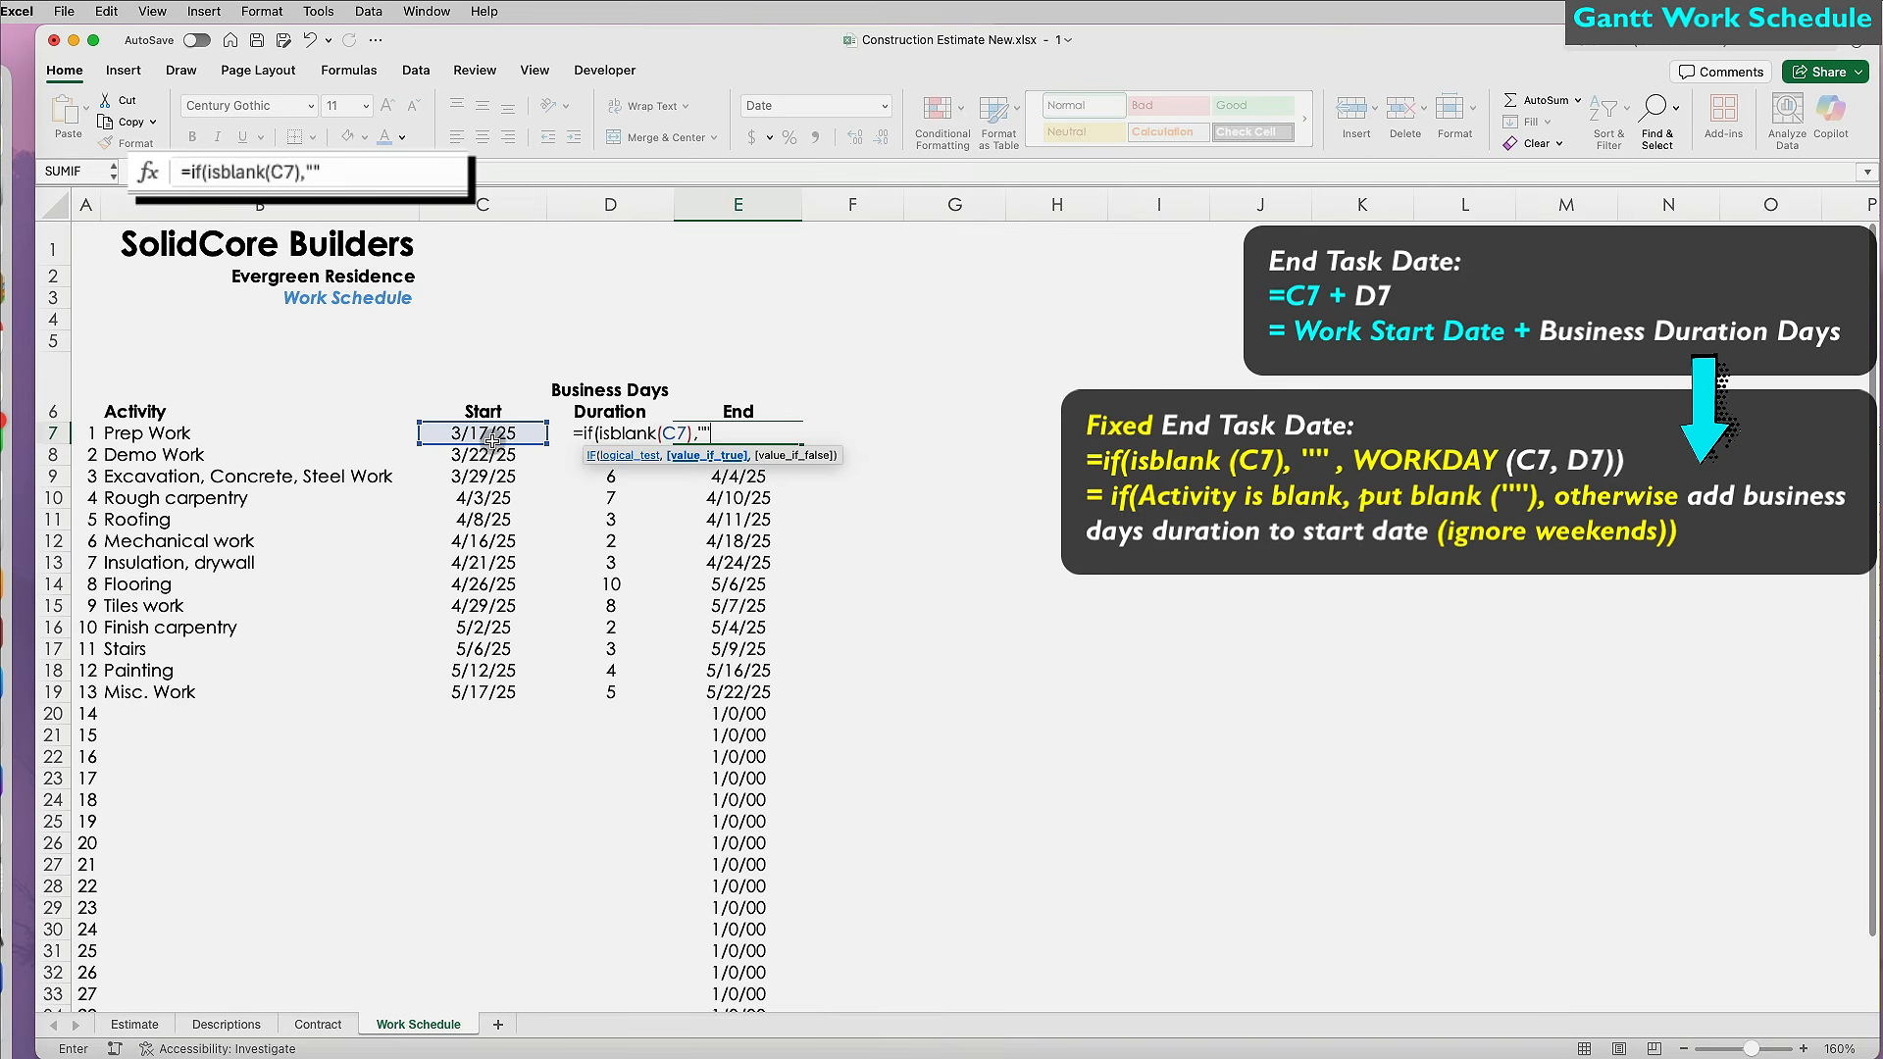
text(,workday)
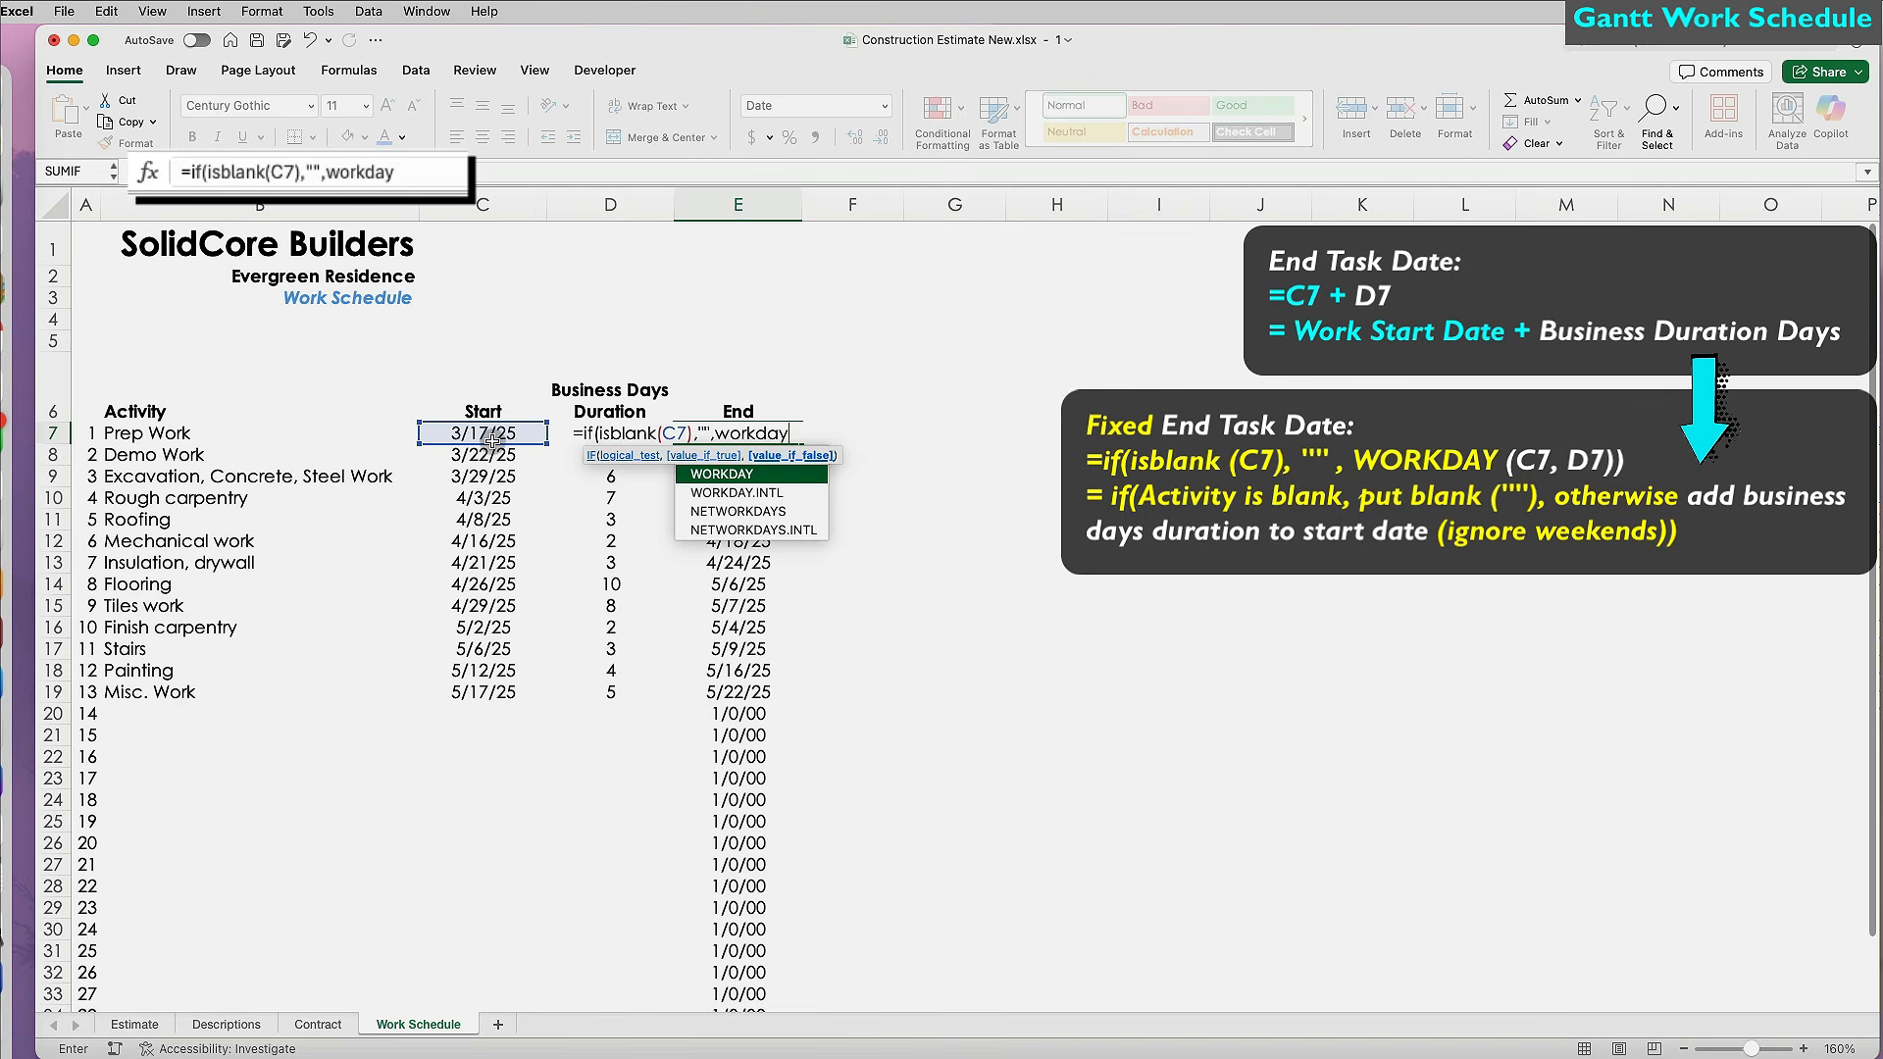
text(()
click(497, 434)
text(,)
key(Left)
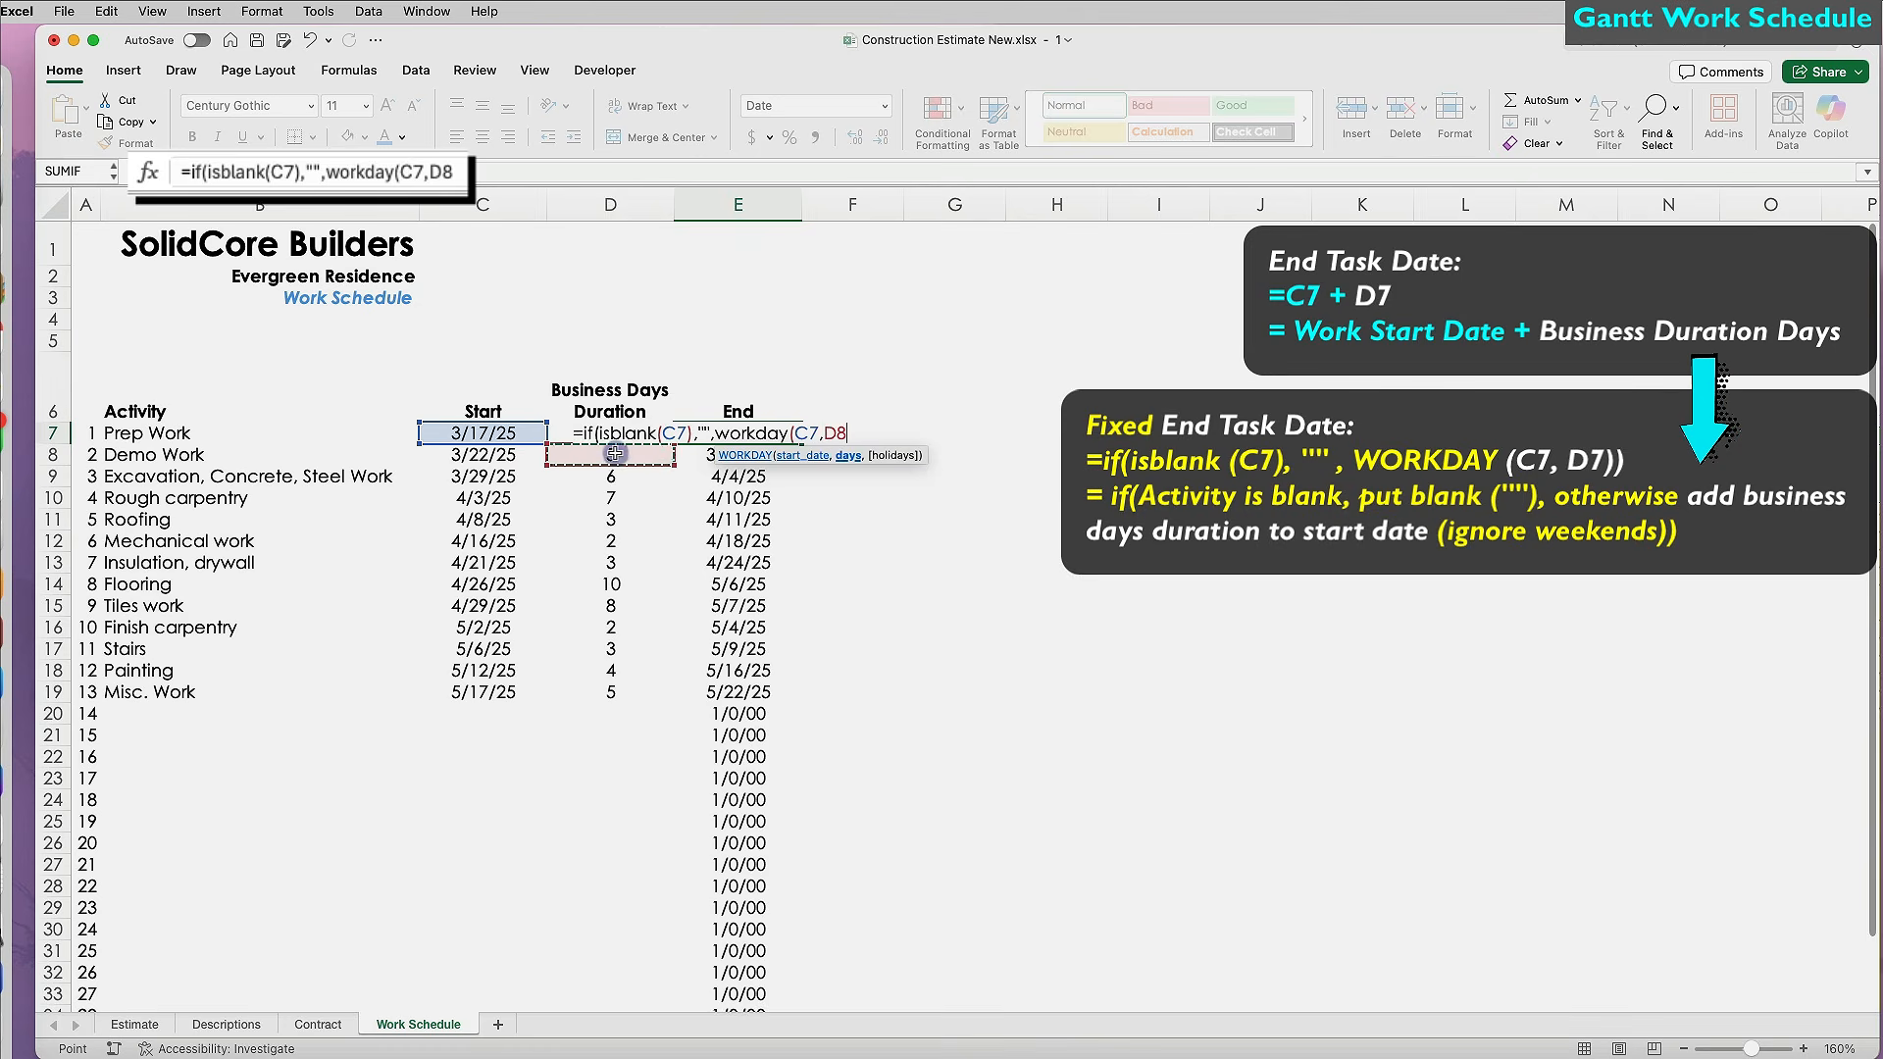
text()))
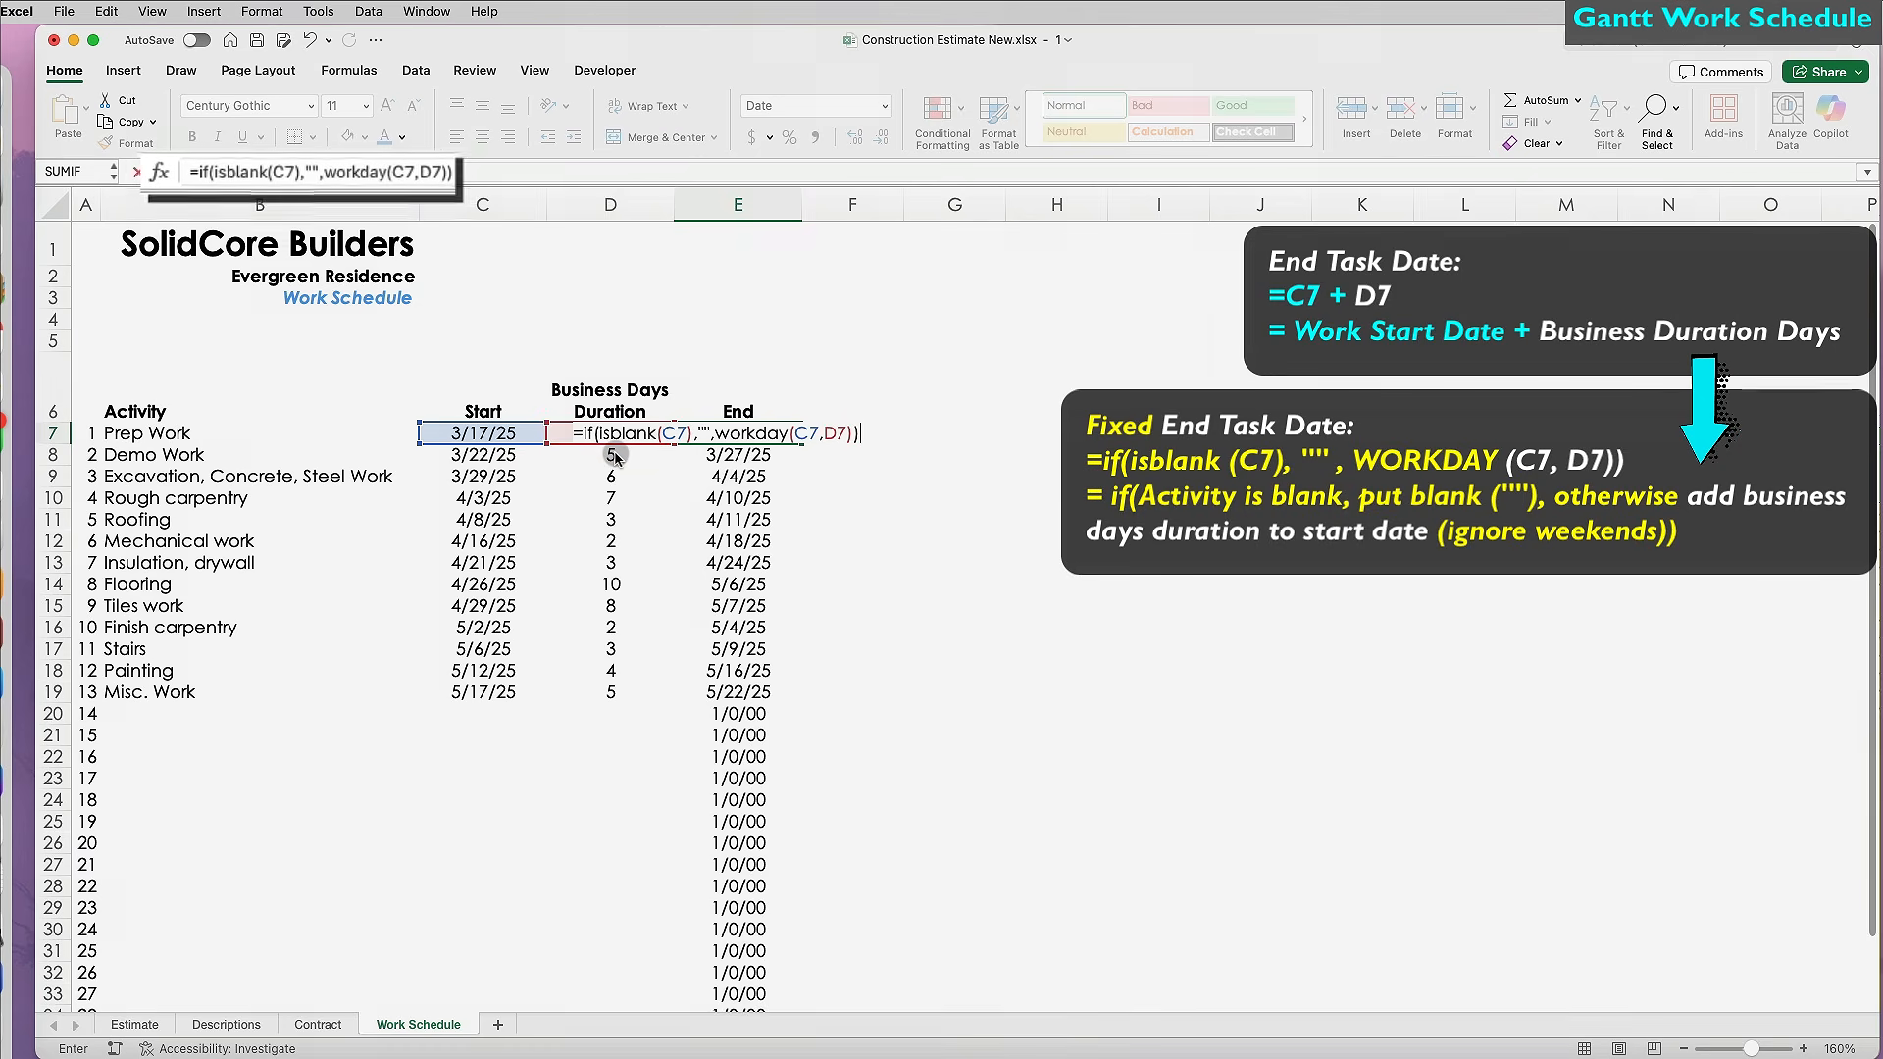
key(Return)
Fill the WORKDAY end-date formula down column E and check that an empty row stays blank.
click(747, 437)
double_click(802, 442)
scroll(781, 723, down, 3)
scroll(782, 723, up, 3)
click(770, 729)
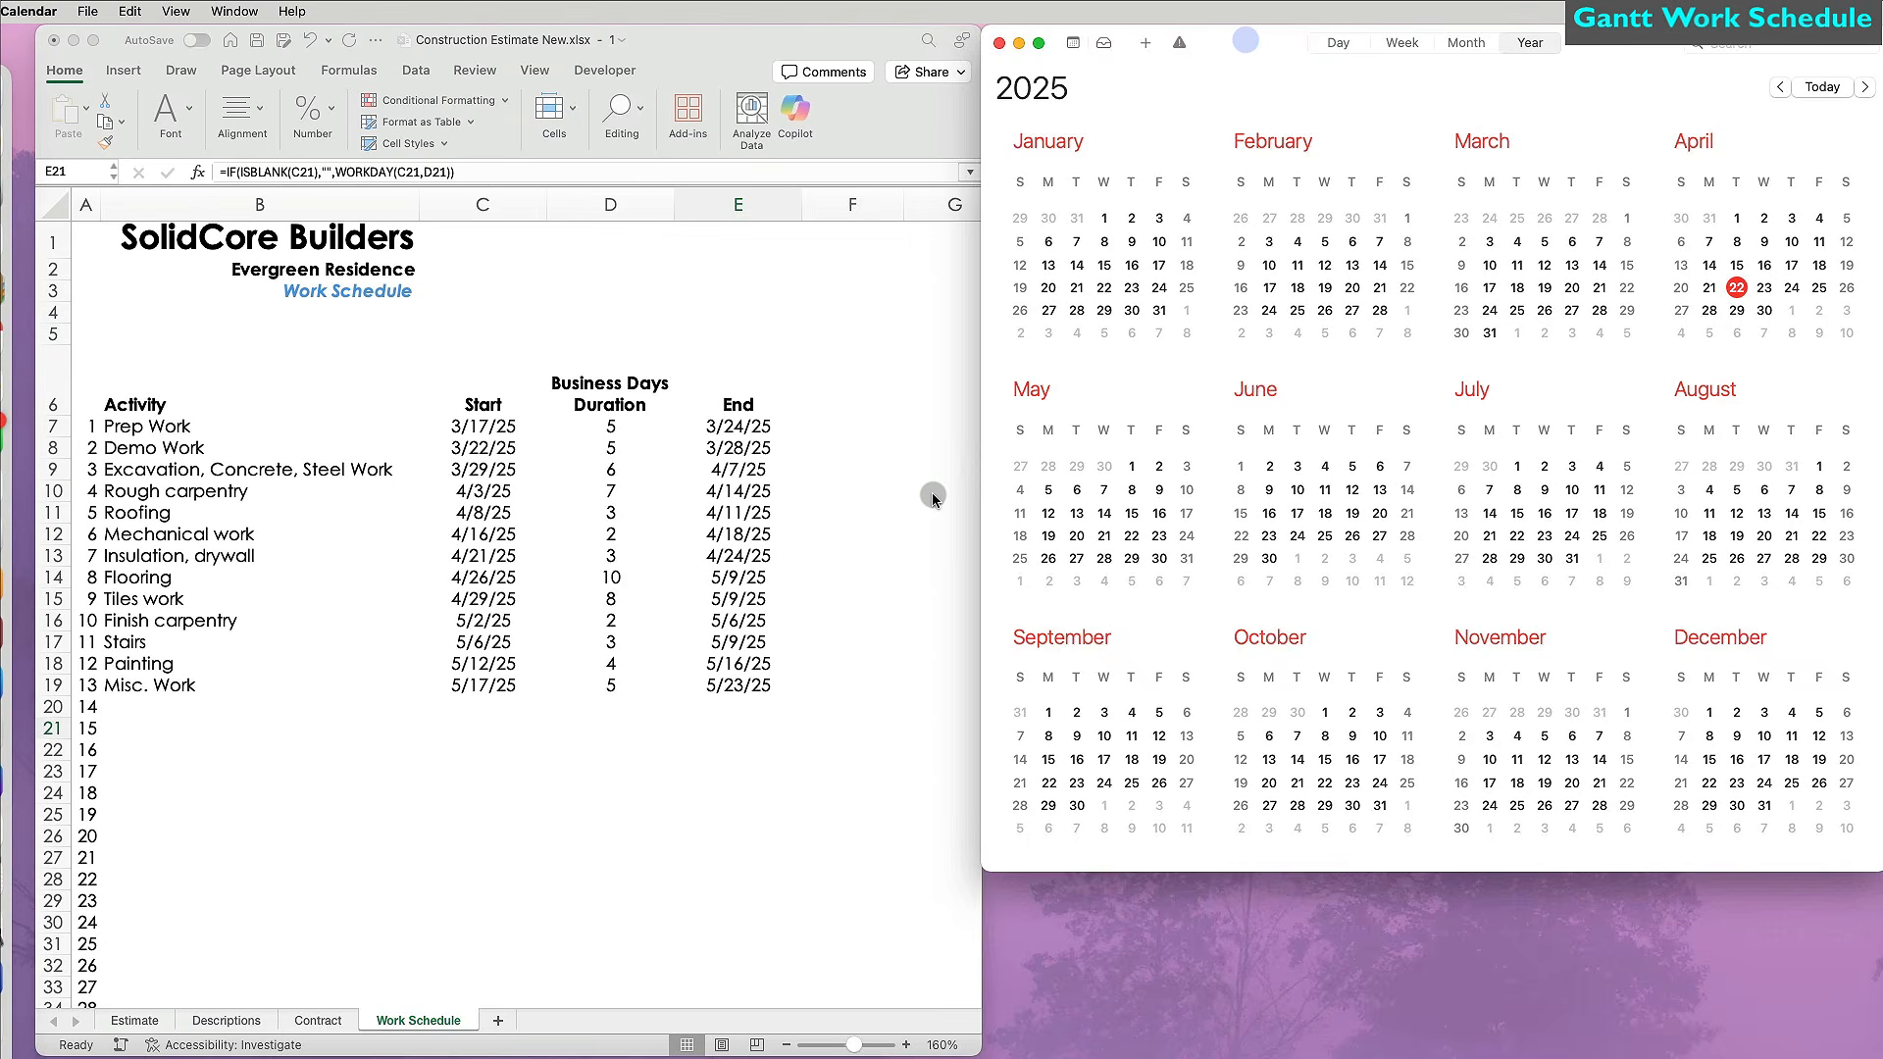
Move start dates onto weekdays: Demo Work 3/24/25, Excavation 3/31/25, Flooring 4/28/25, and Misc. Work.
click(485, 427)
click(506, 449)
text(3/24/25)
key(Return)
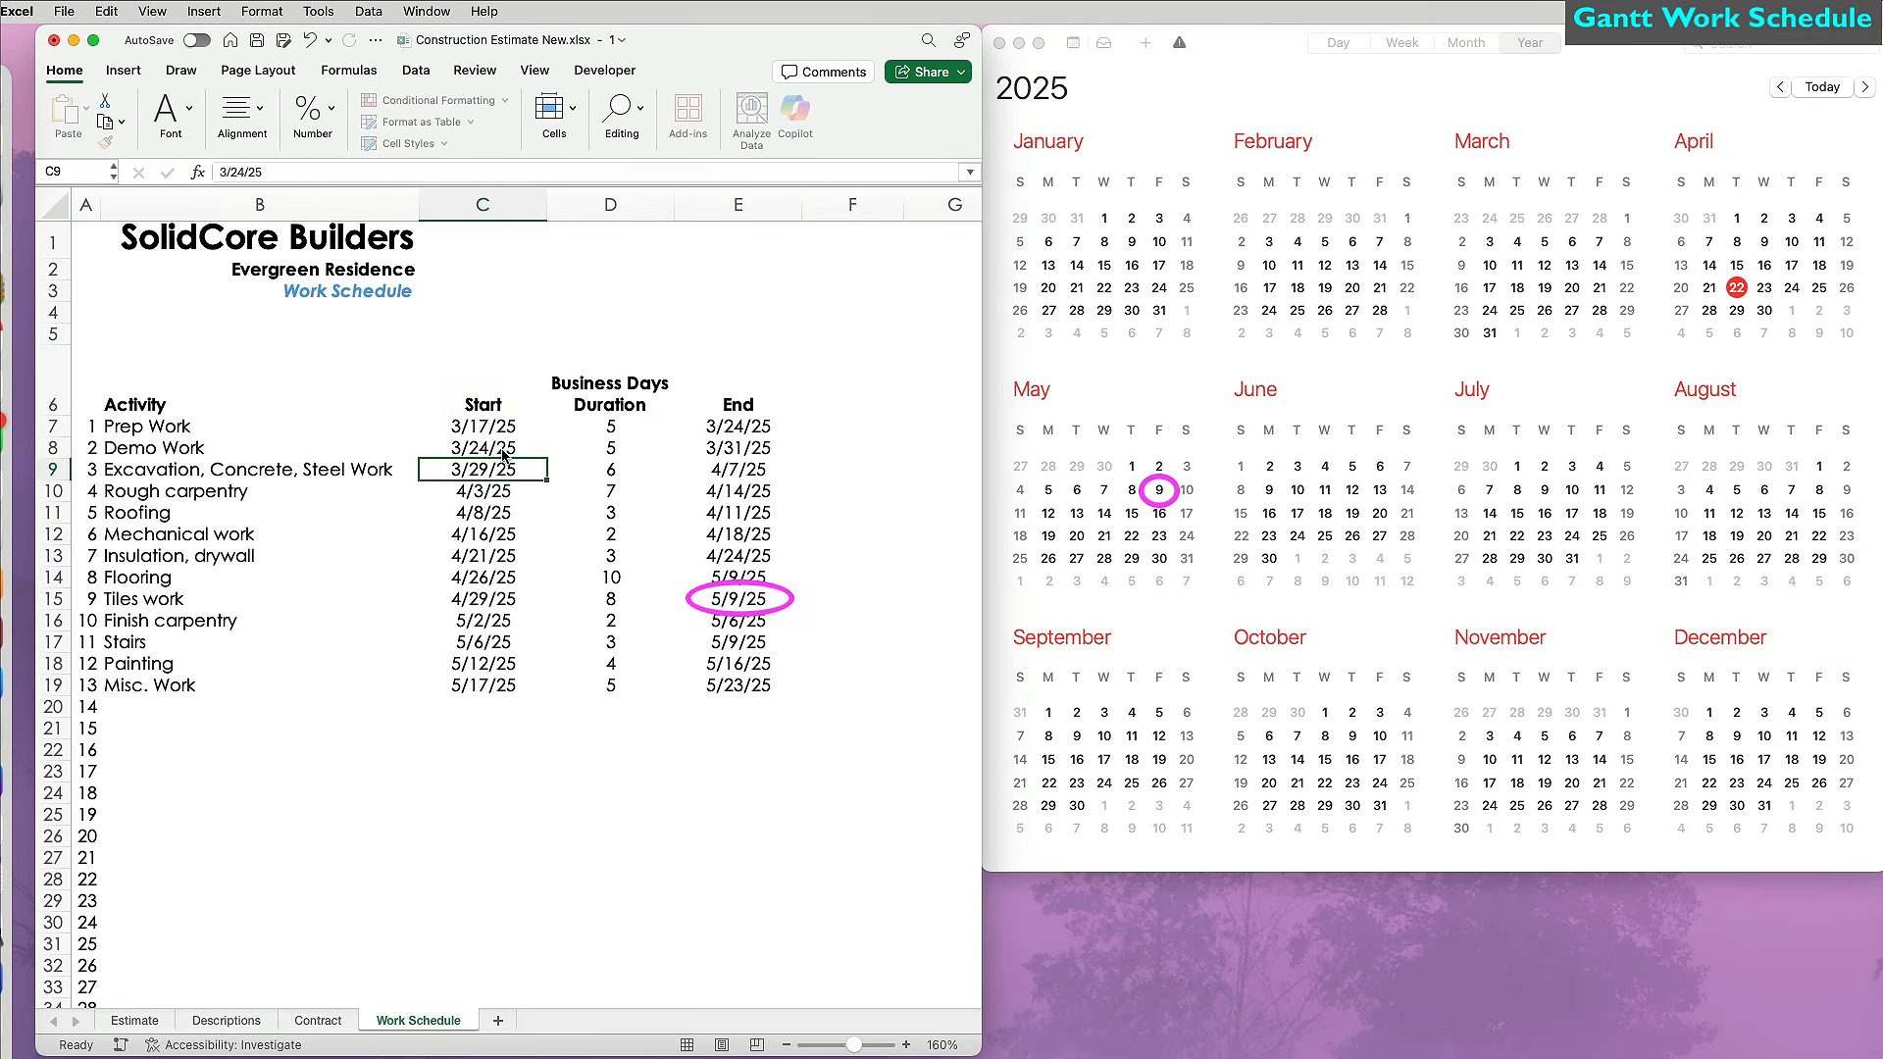
text(3/31/25)
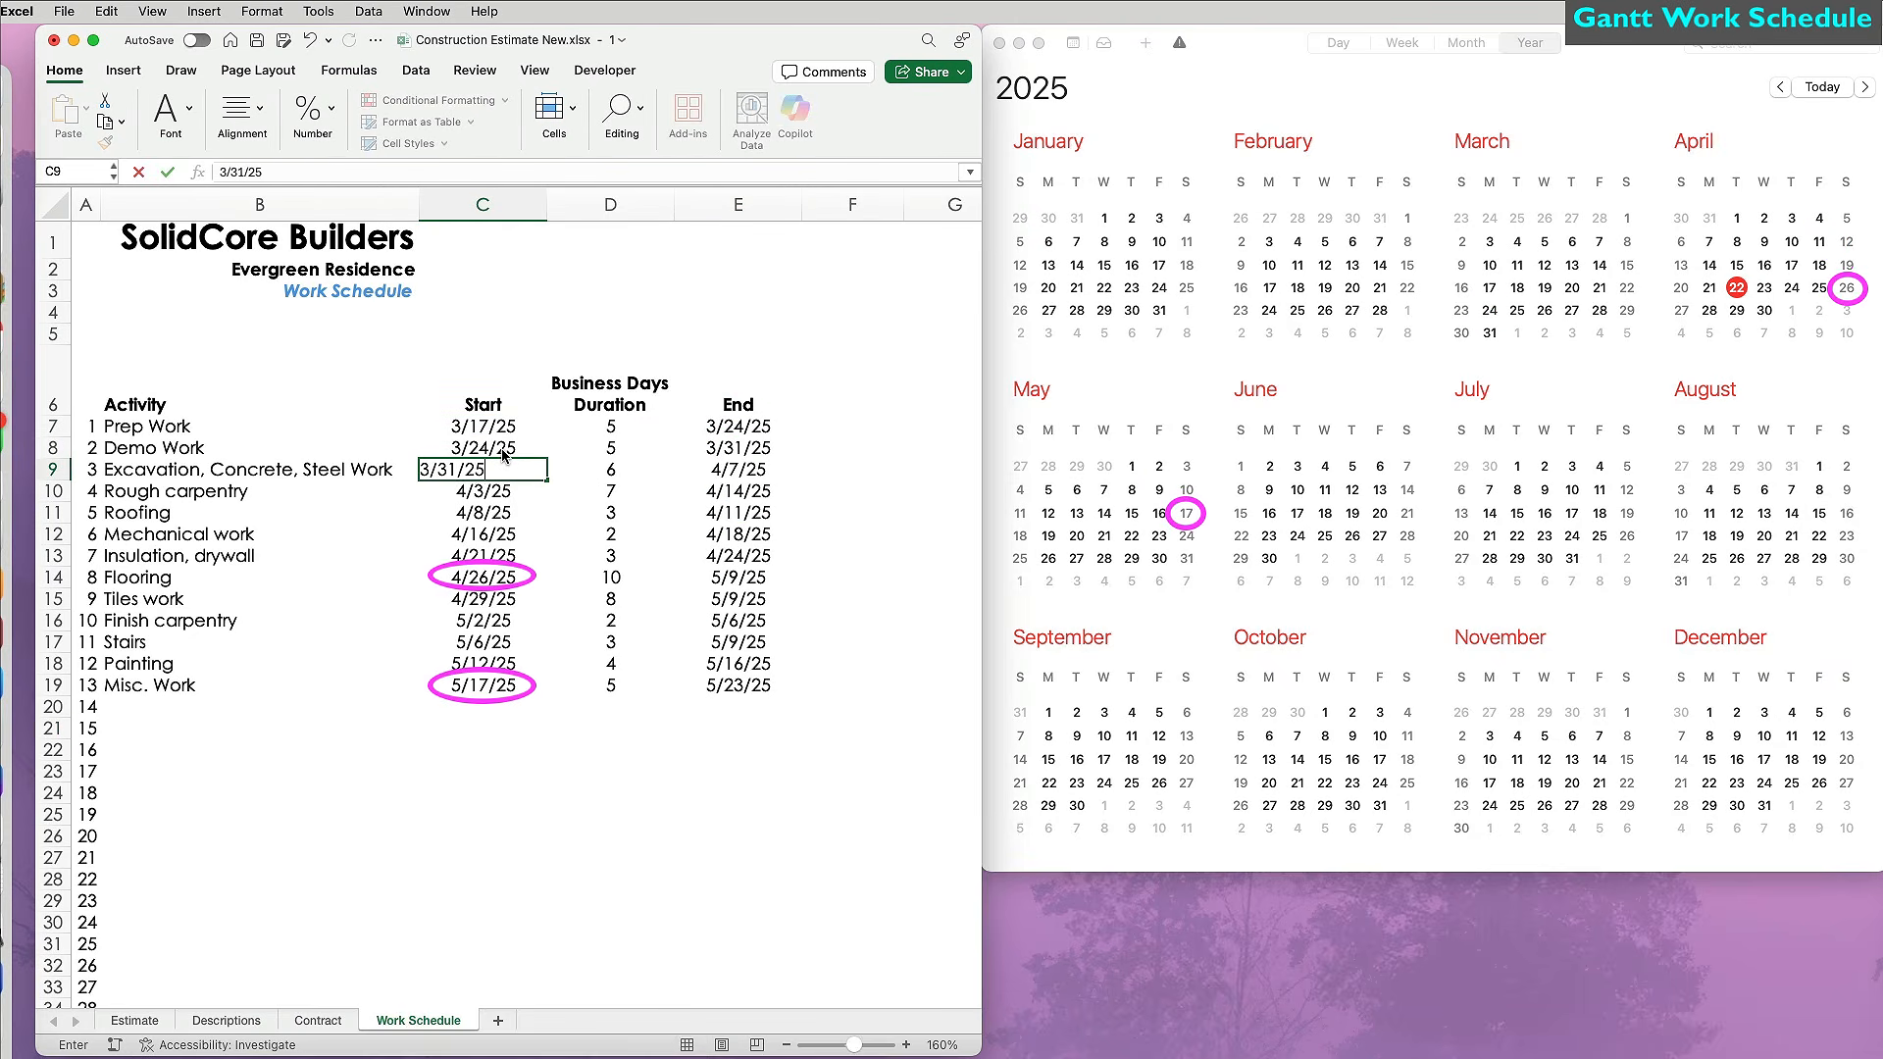
key(Return)
key(Down)
key(Down)
key(Down)
key(Down)
text(4/28/25)
key(Return)
key(Down)
key(Down)
key(Down)
key(Down)
text(5/17/25)
key(Return)
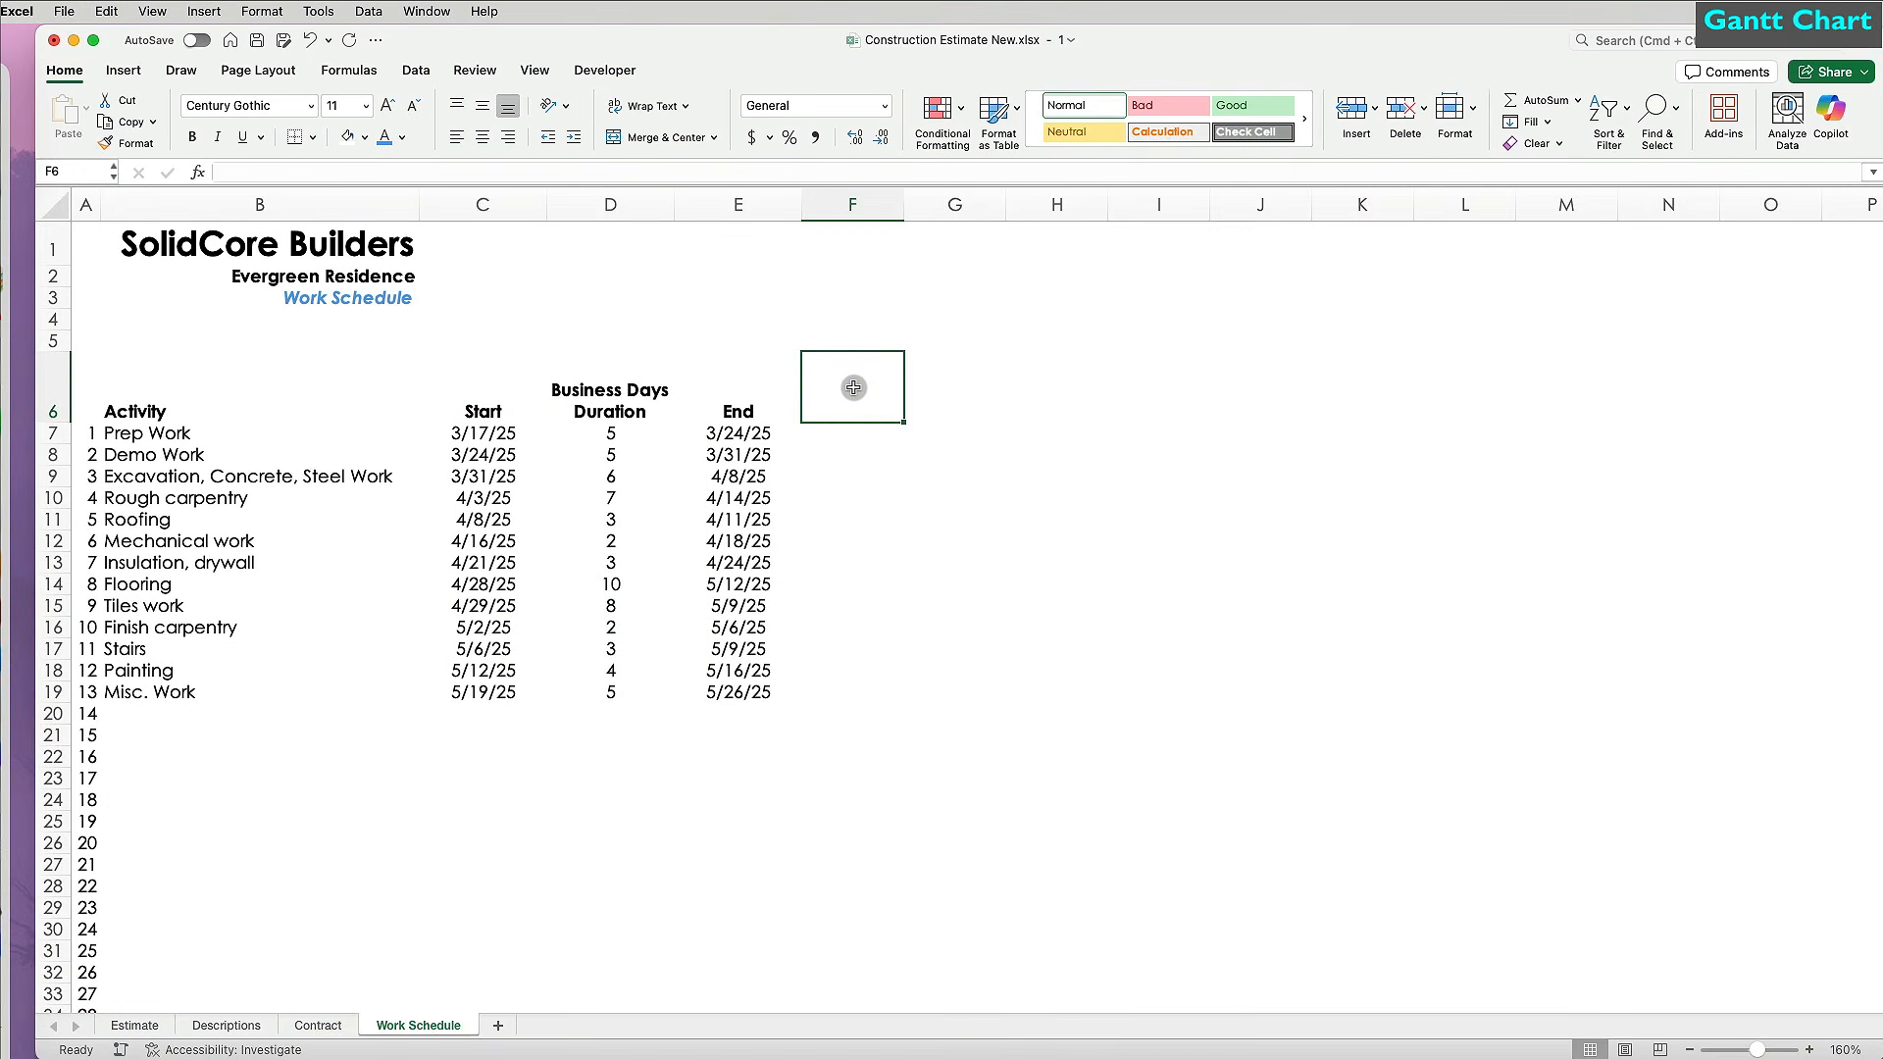
Enter =C7 in F6 and give it the custom date format mmm d, yyyy.
text(=)
click(496, 434)
key(Return)
click(873, 412)
click(884, 105)
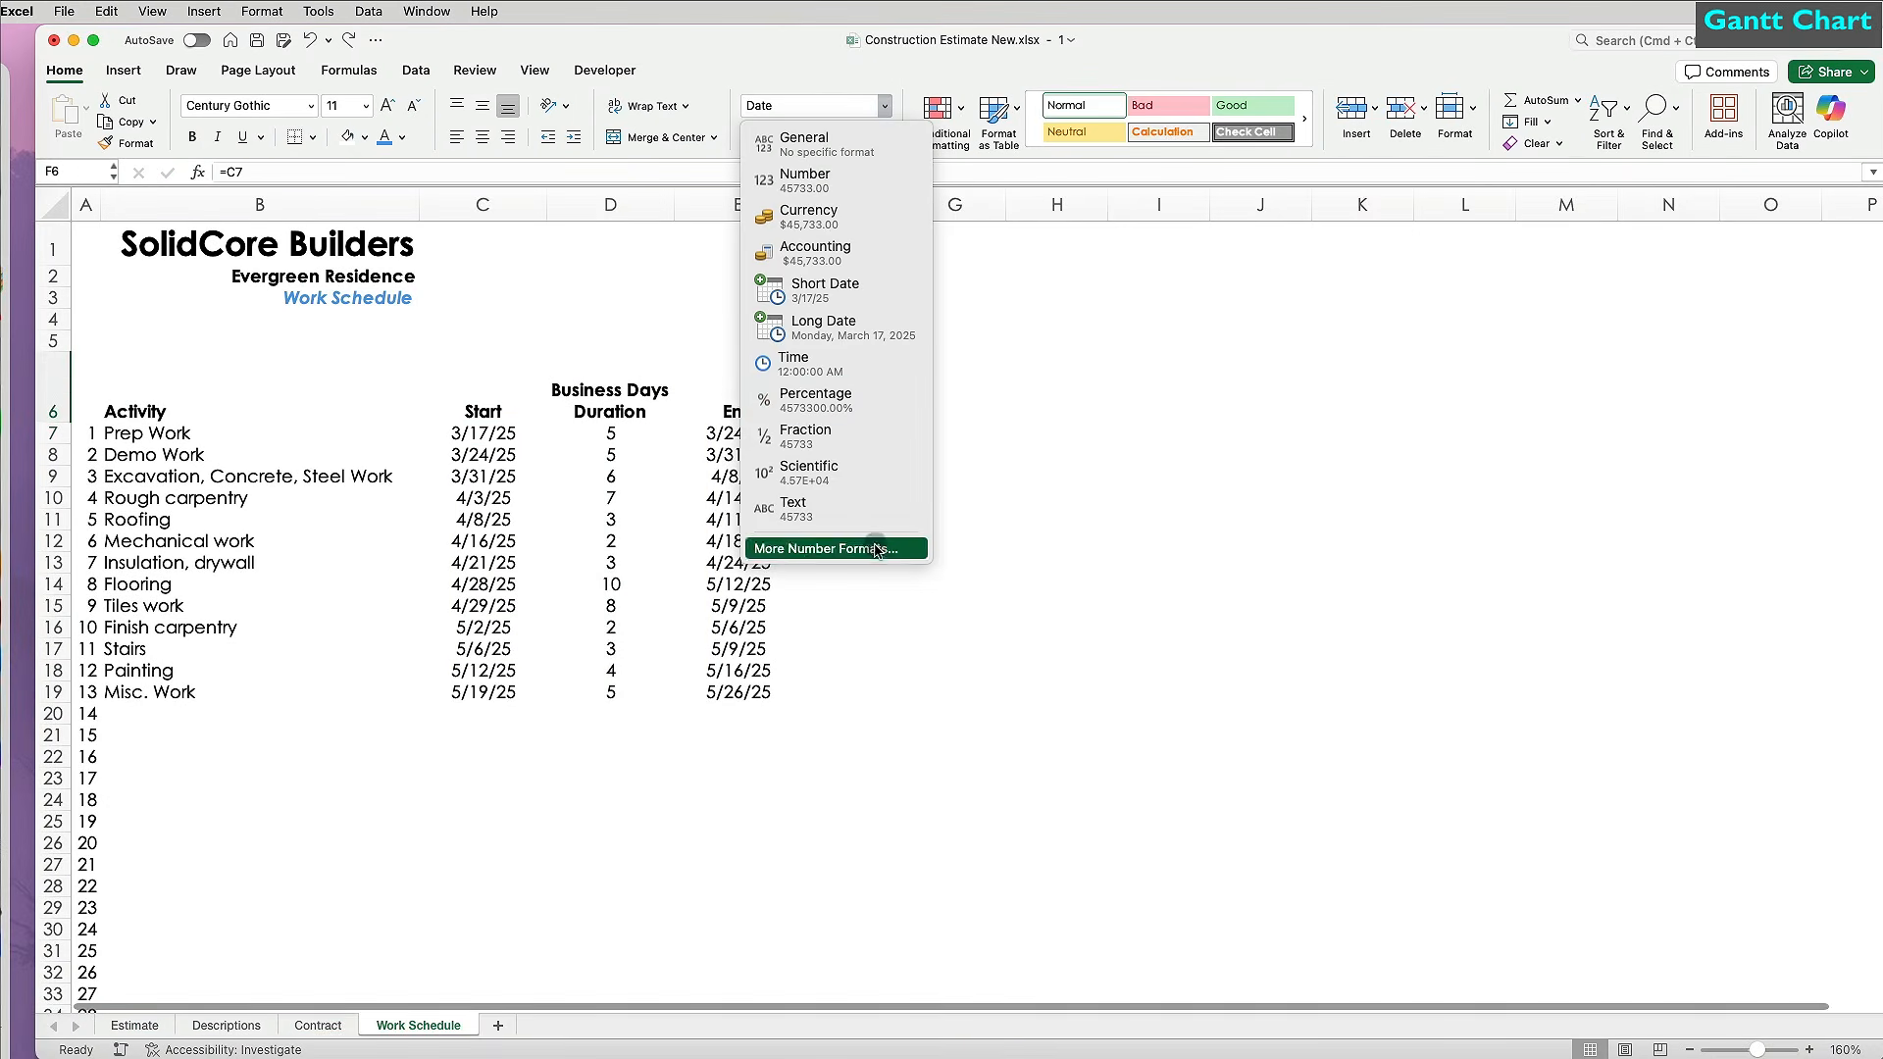
click(834, 547)
scroll(1314, 549, down, 5)
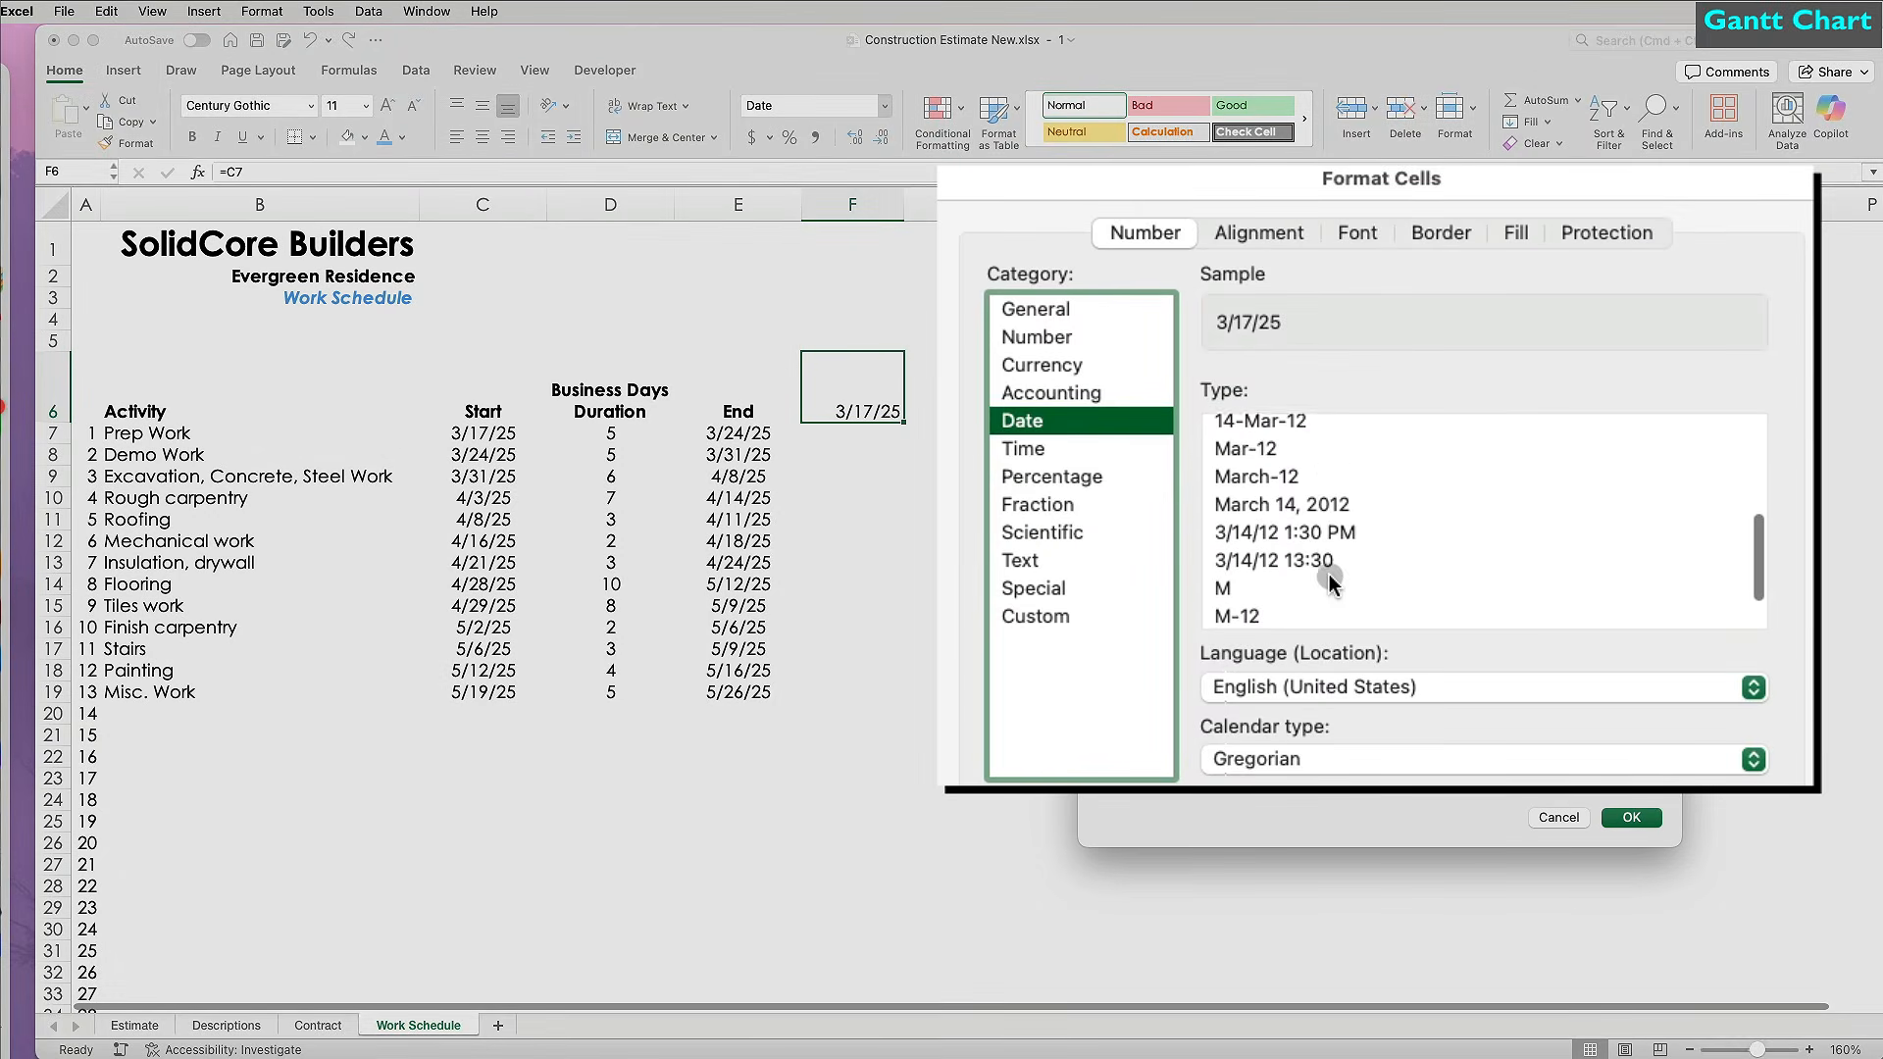
click(1326, 465)
click(1045, 616)
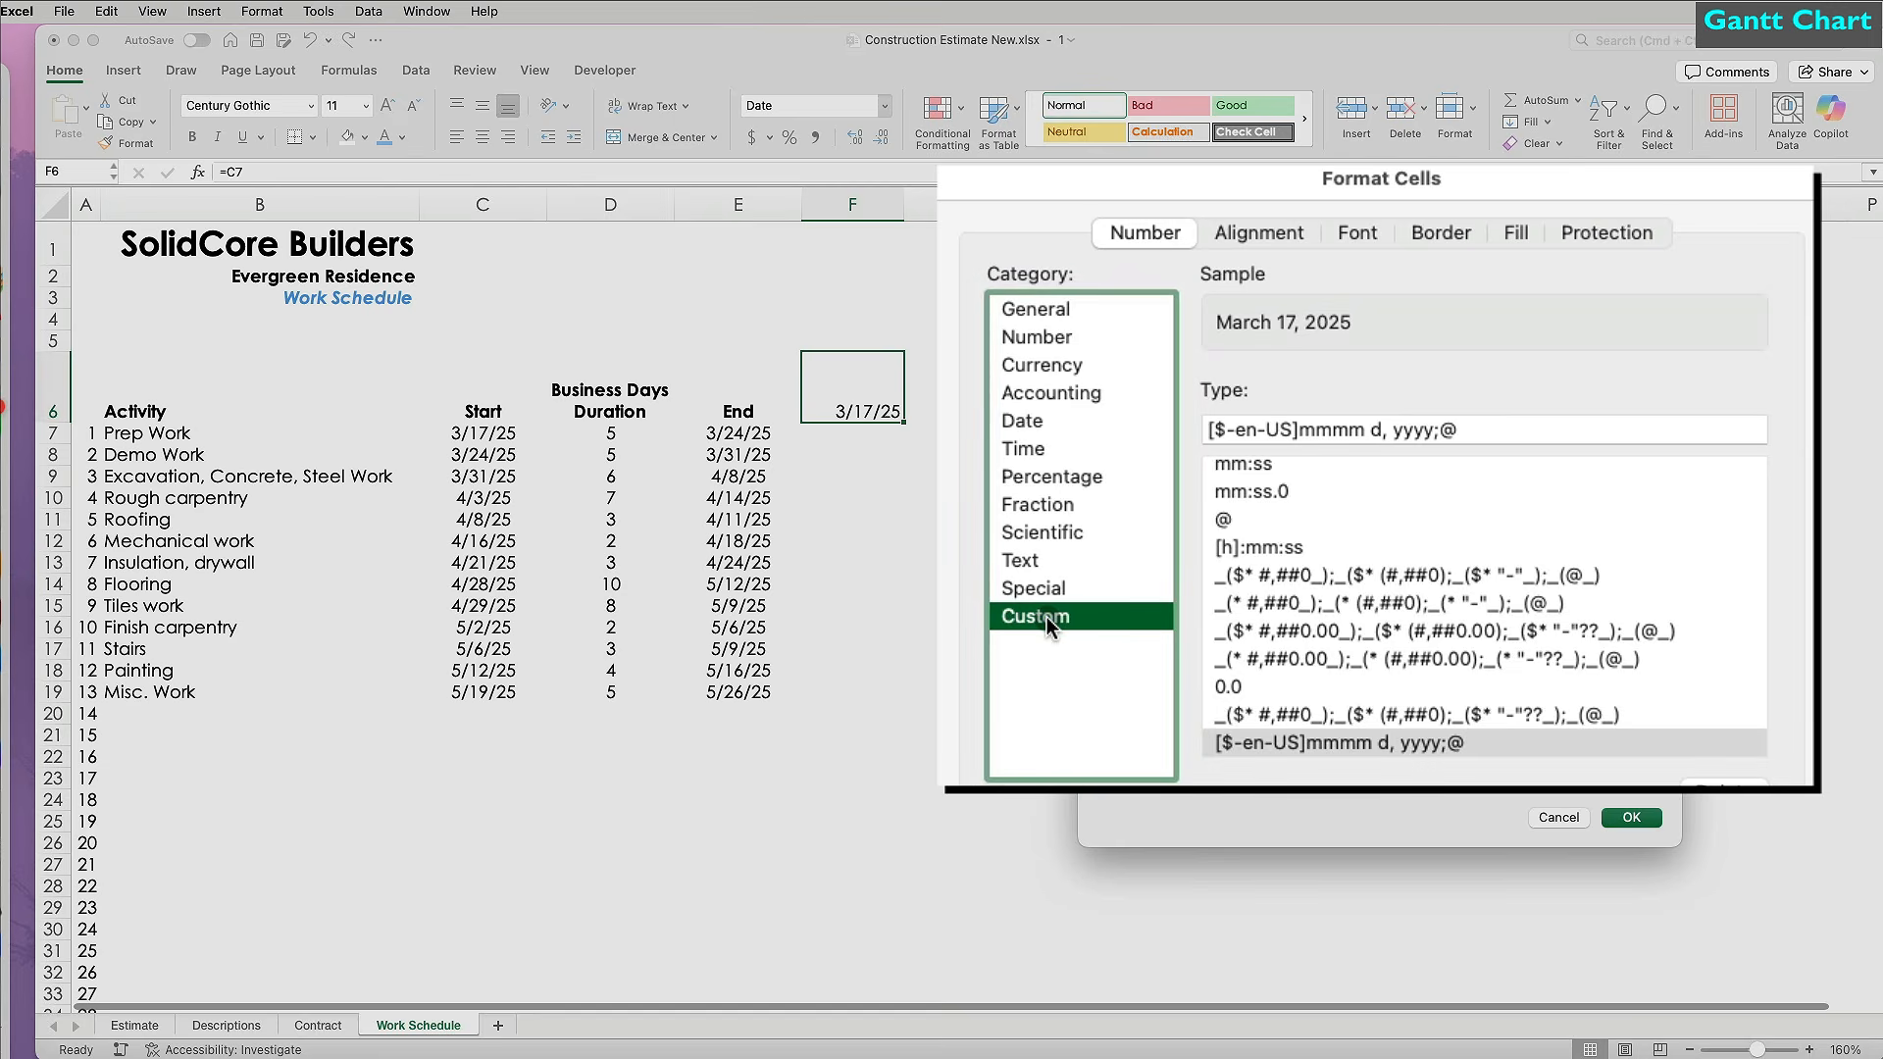
scroll(1415, 638, down, 2)
click(1366, 430)
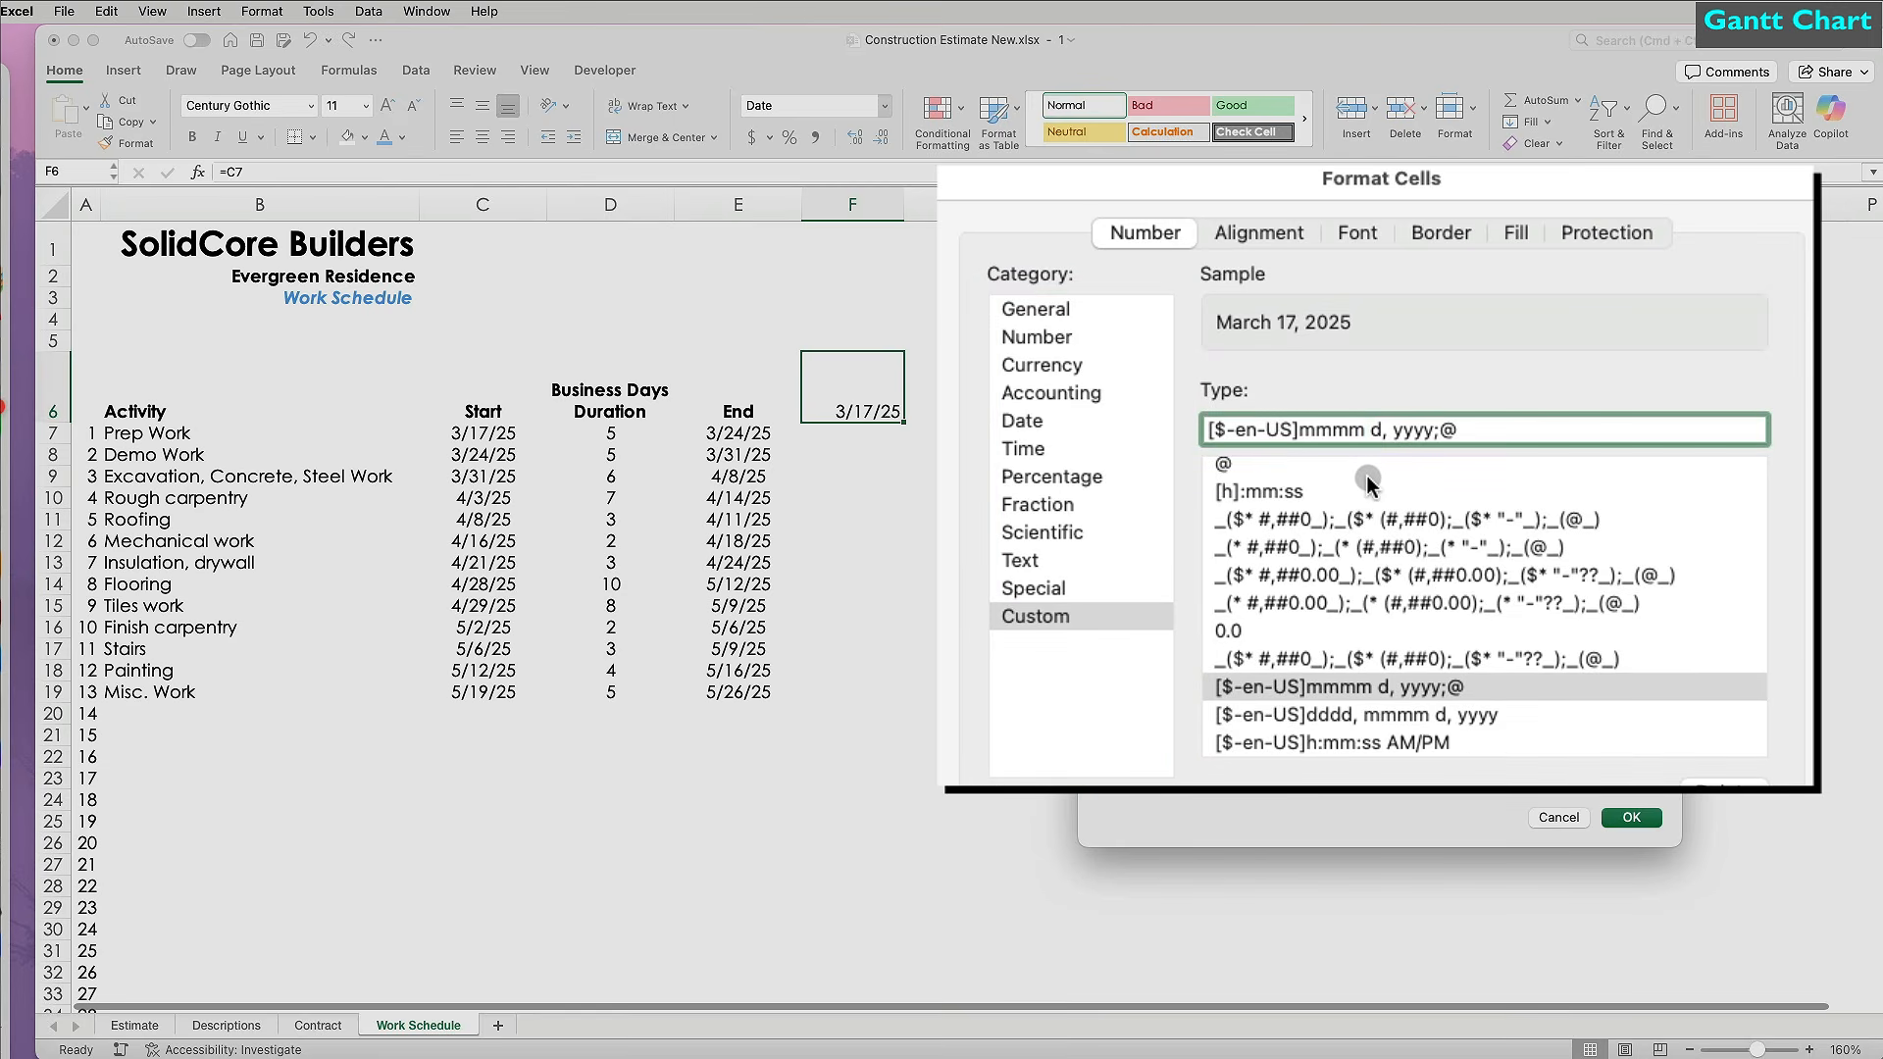
key(BackSpace)
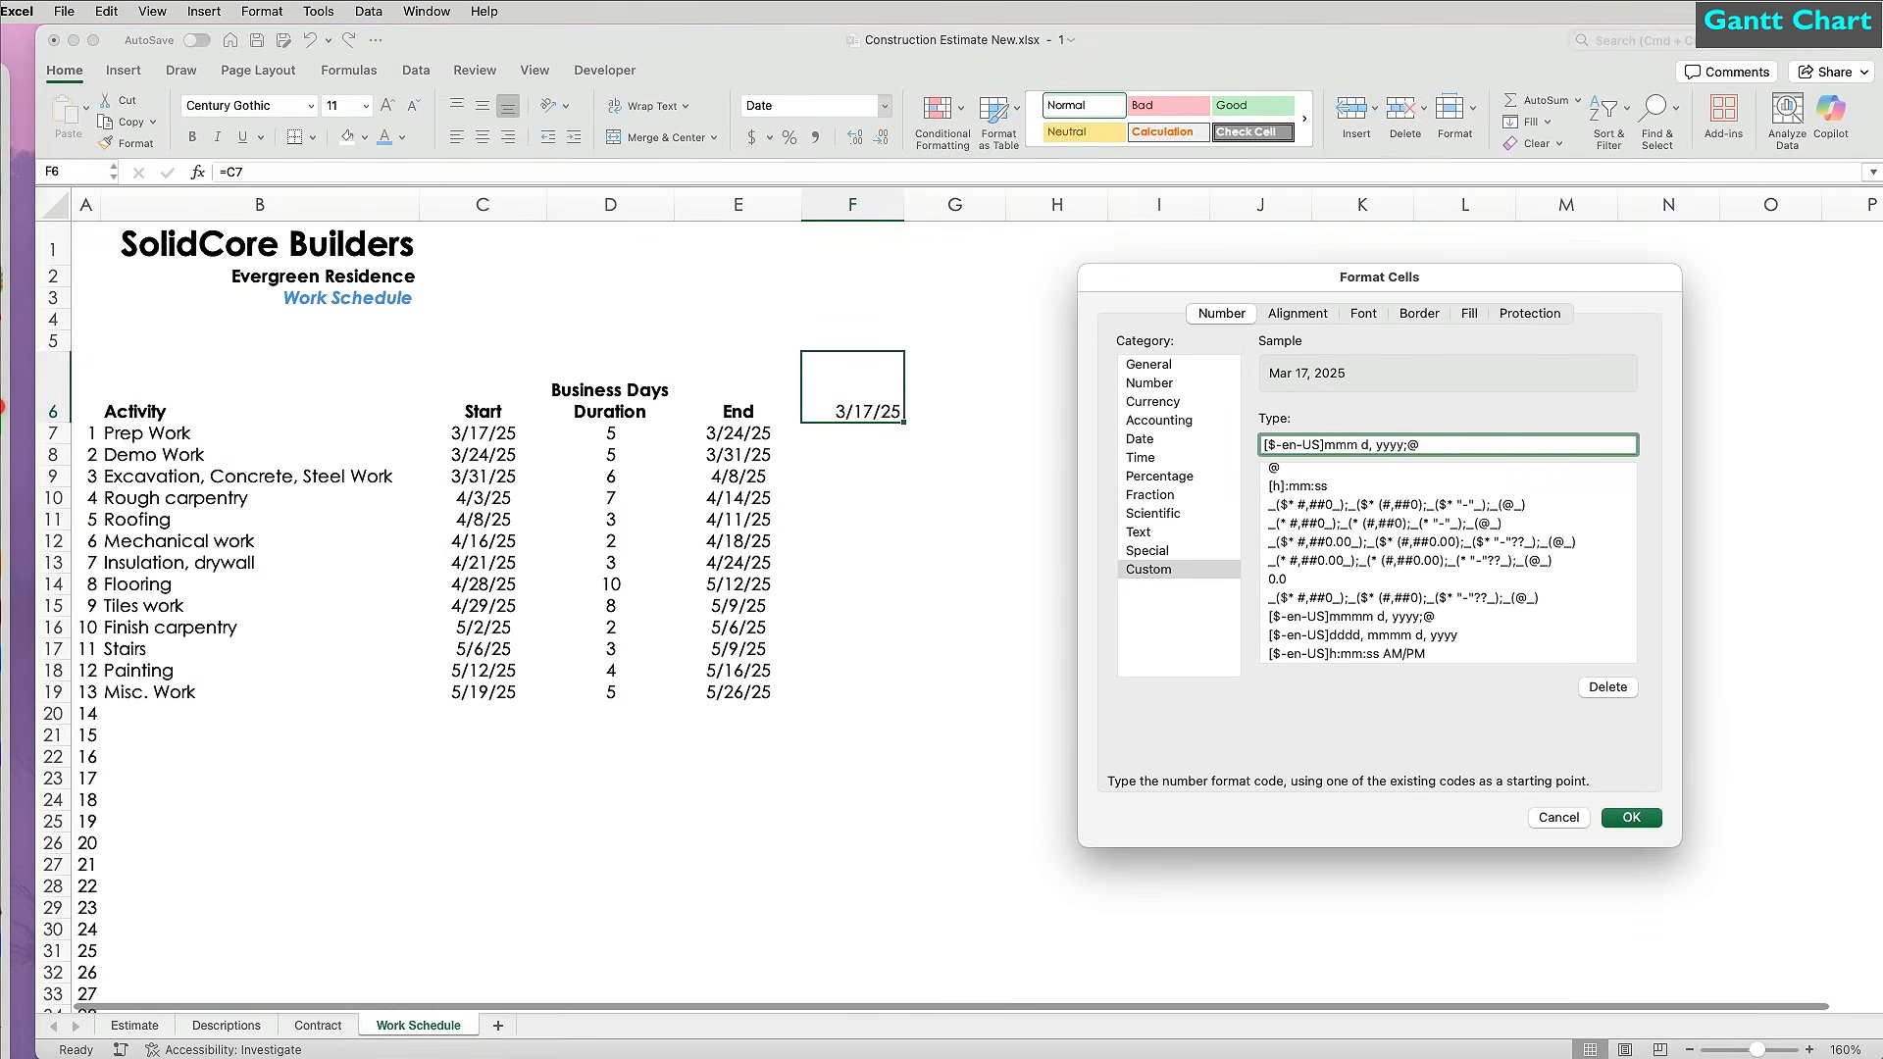
click(1633, 818)
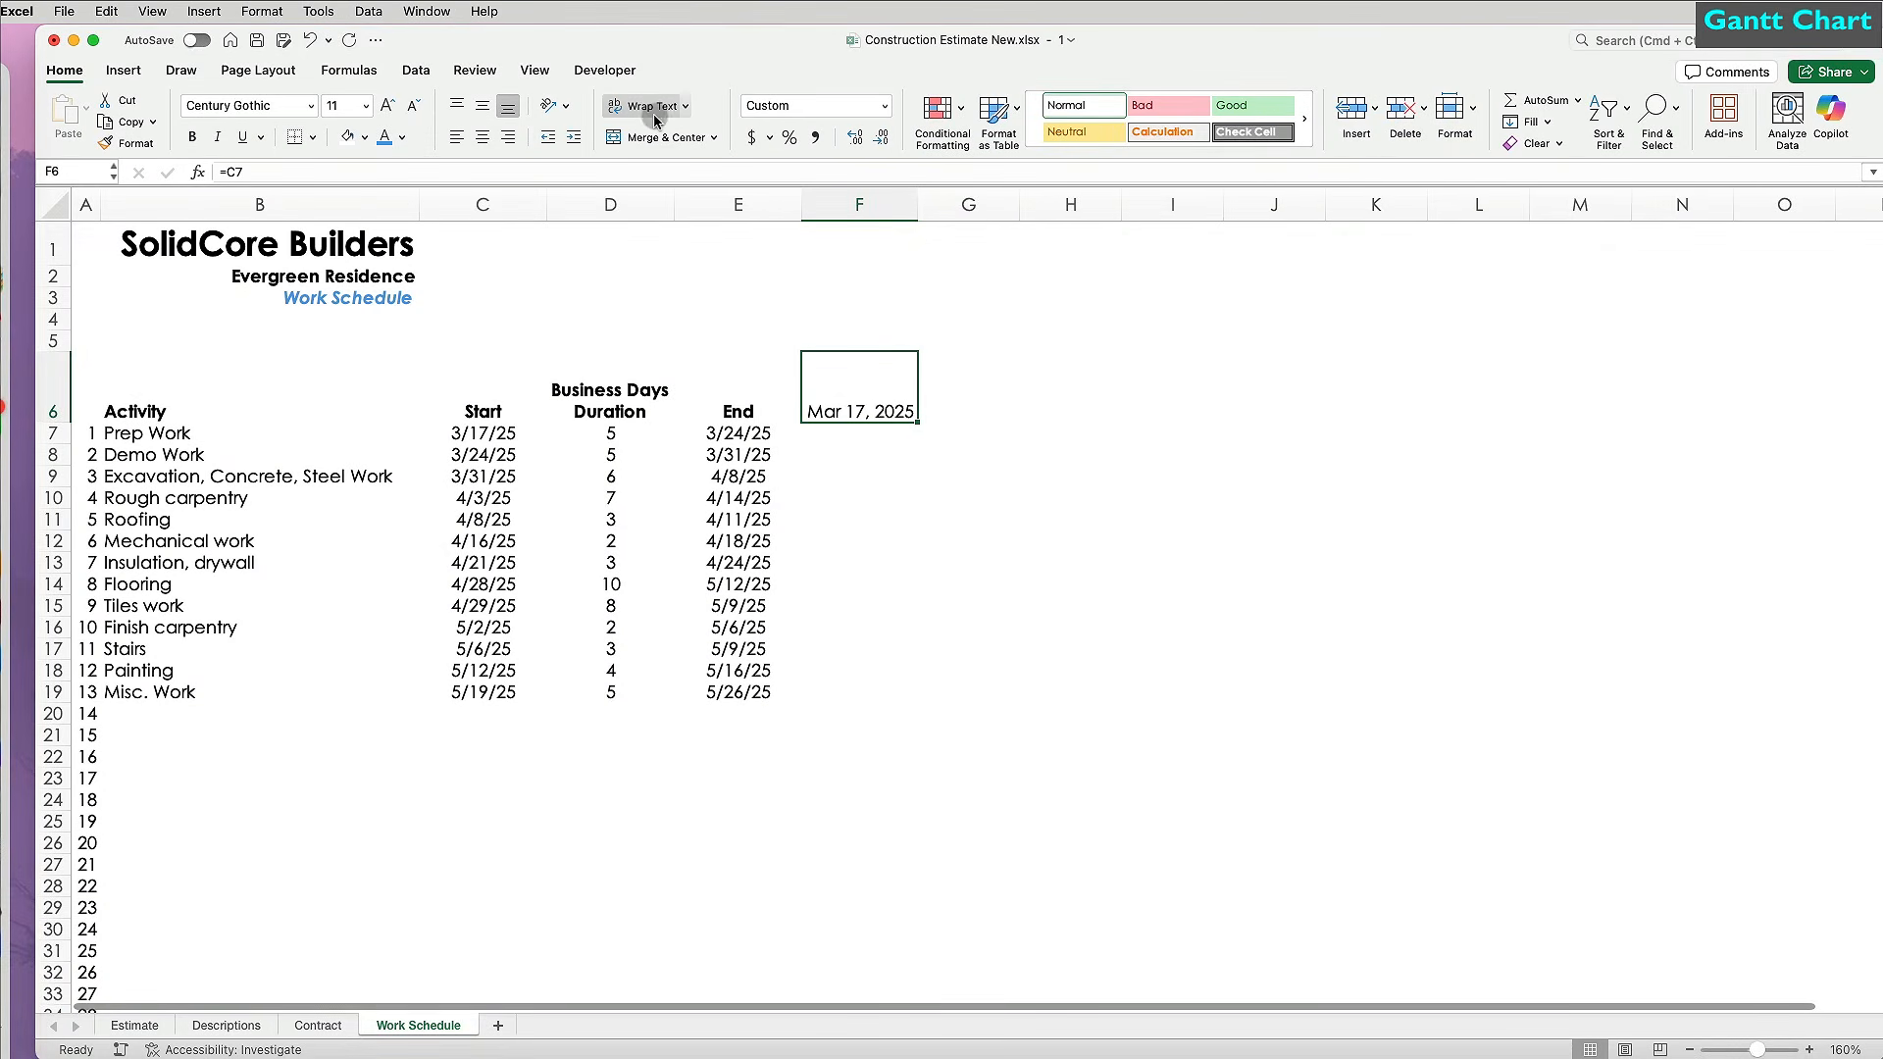
Rotate F6's text up, narrow column F, and enter =F6+1 in G6.
click(566, 103)
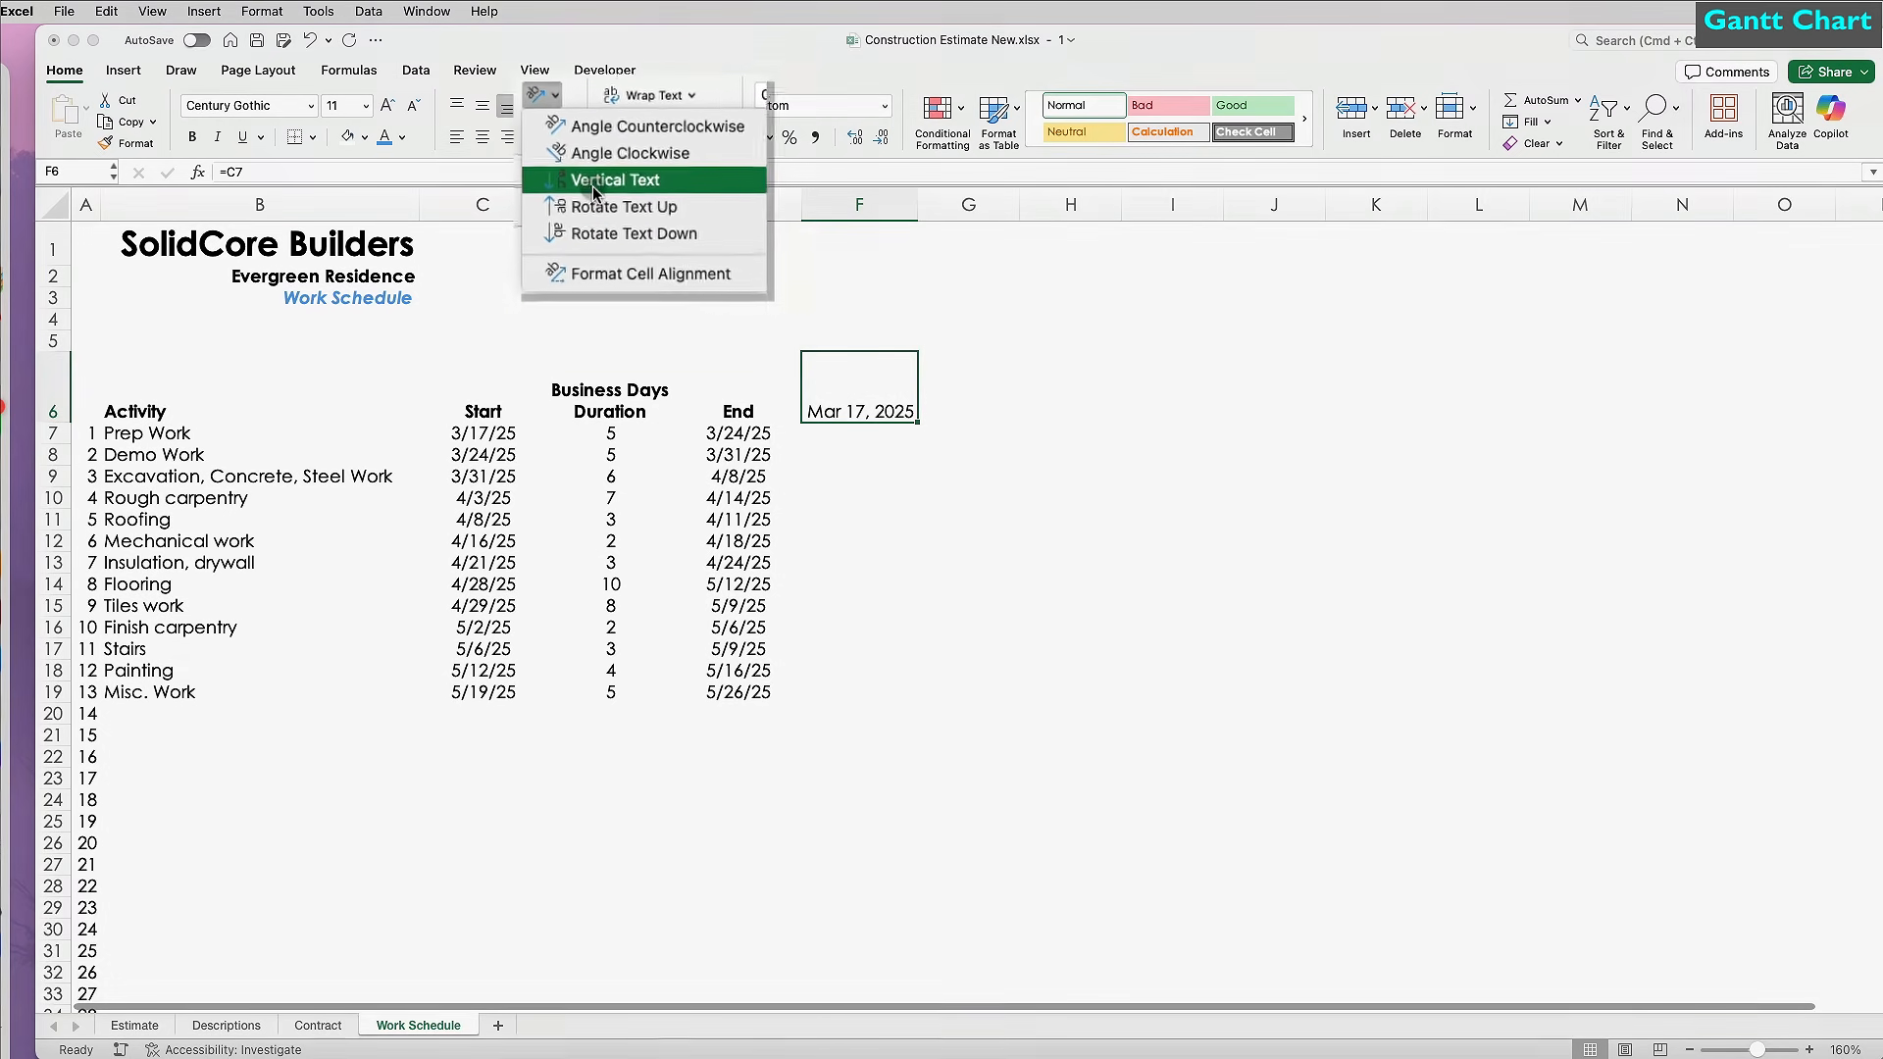
click(605, 203)
drag(918, 210, 833, 210)
click(853, 433)
text(=F6+1)
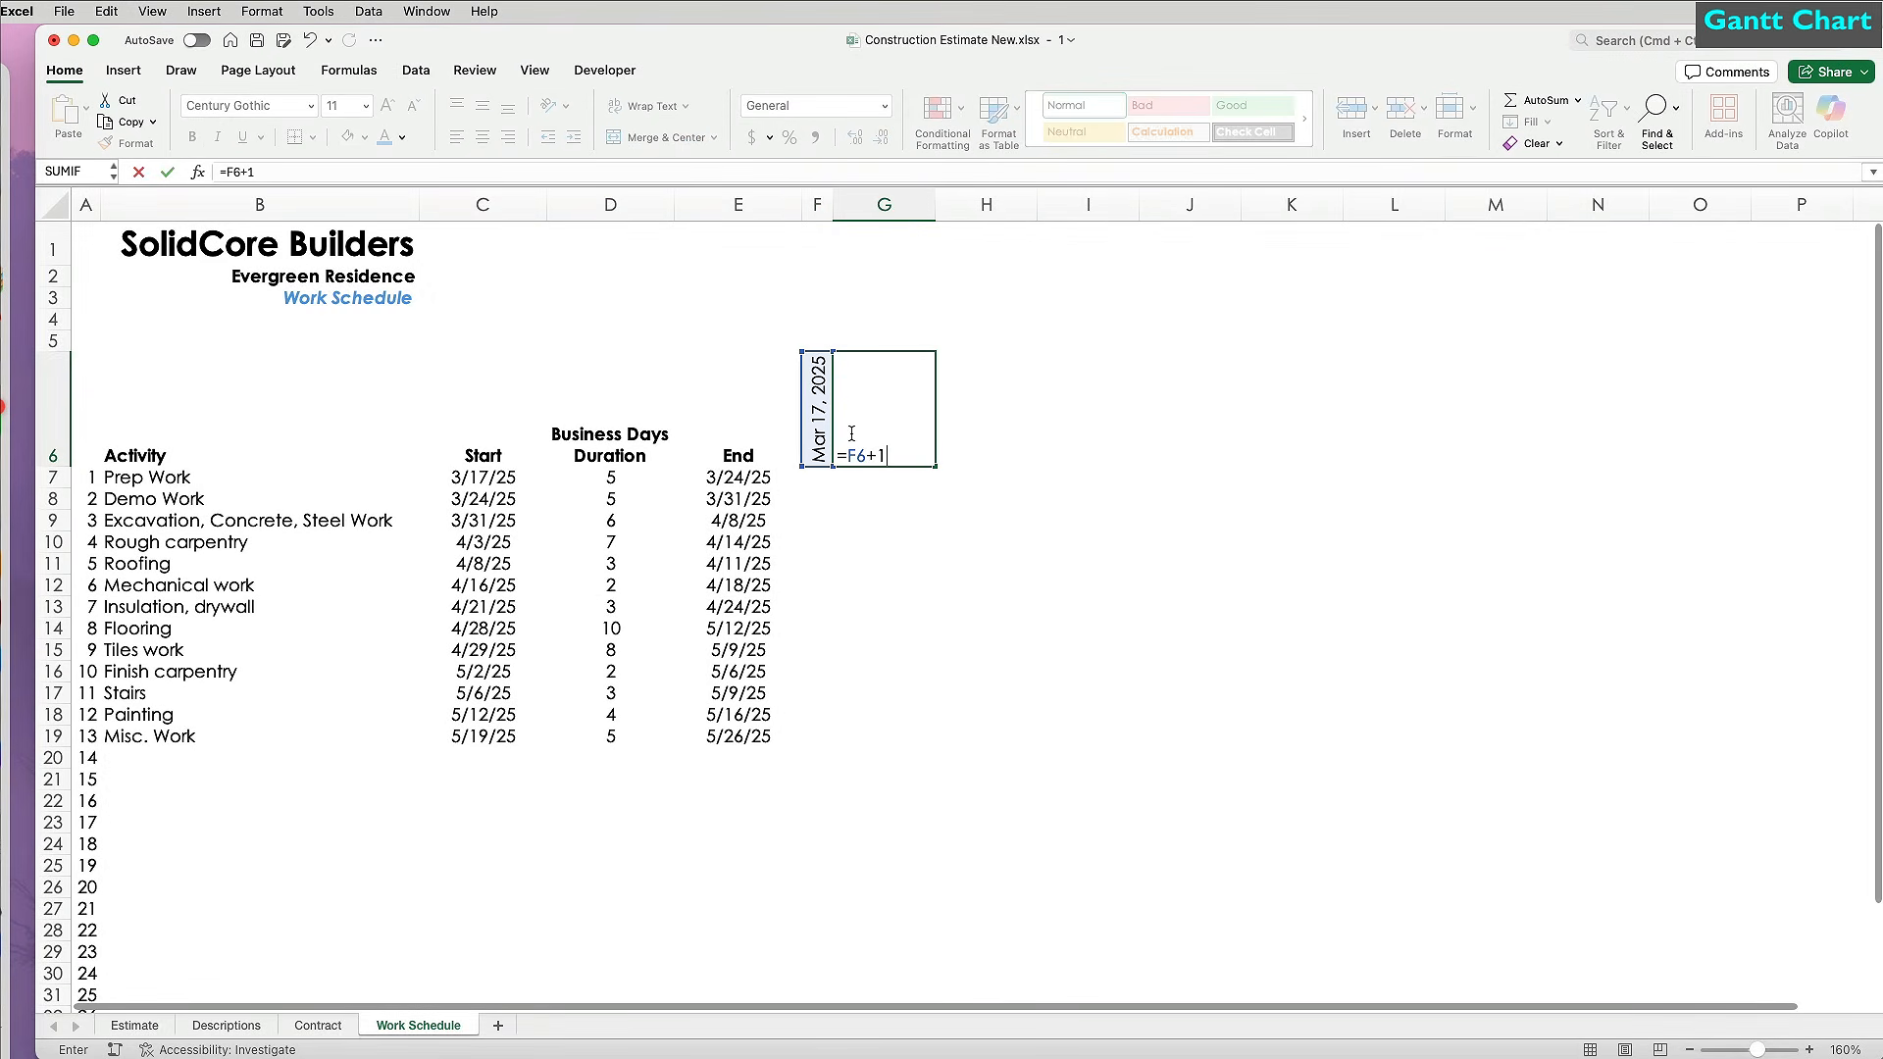
key(Return)
Copy the narrow rotated column format through column AY and fill the daily dates across row 6.
click(816, 204)
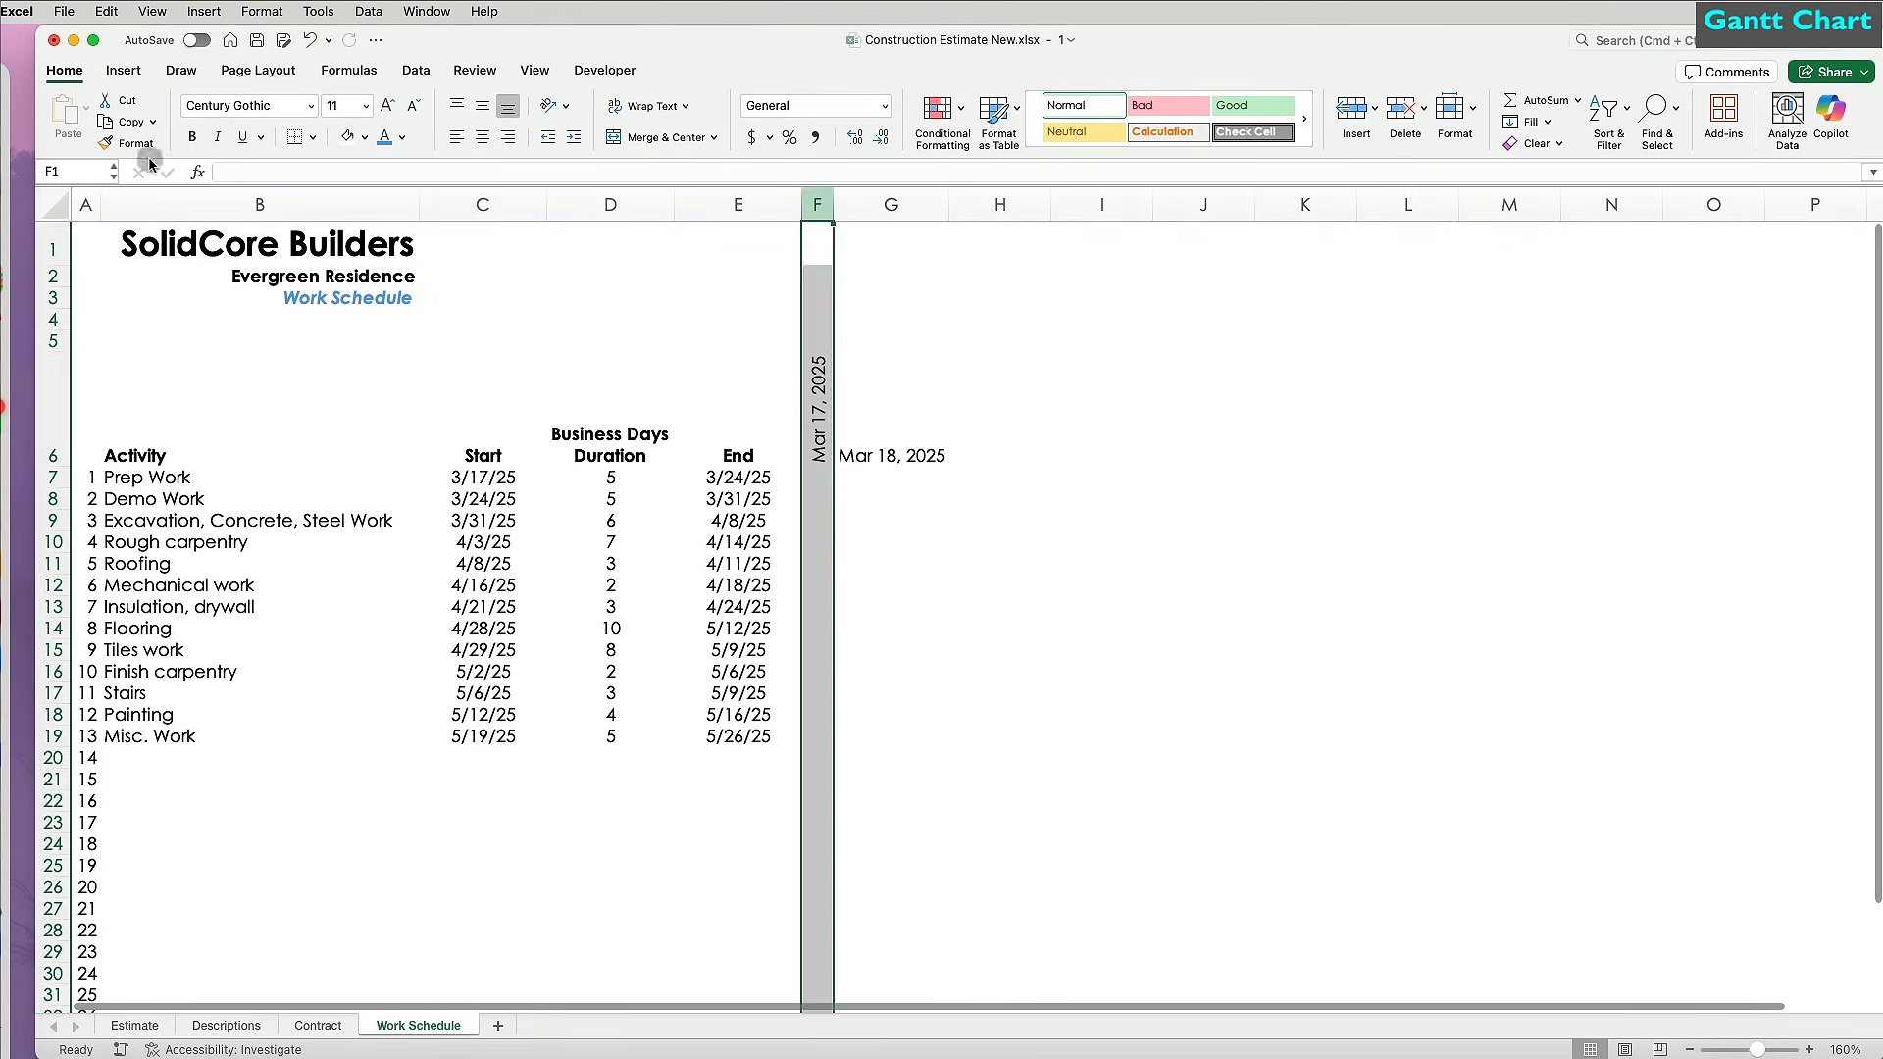
click(122, 143)
drag(884, 204, 1657, 204)
click(856, 374)
drag(863, 465, 1871, 478)
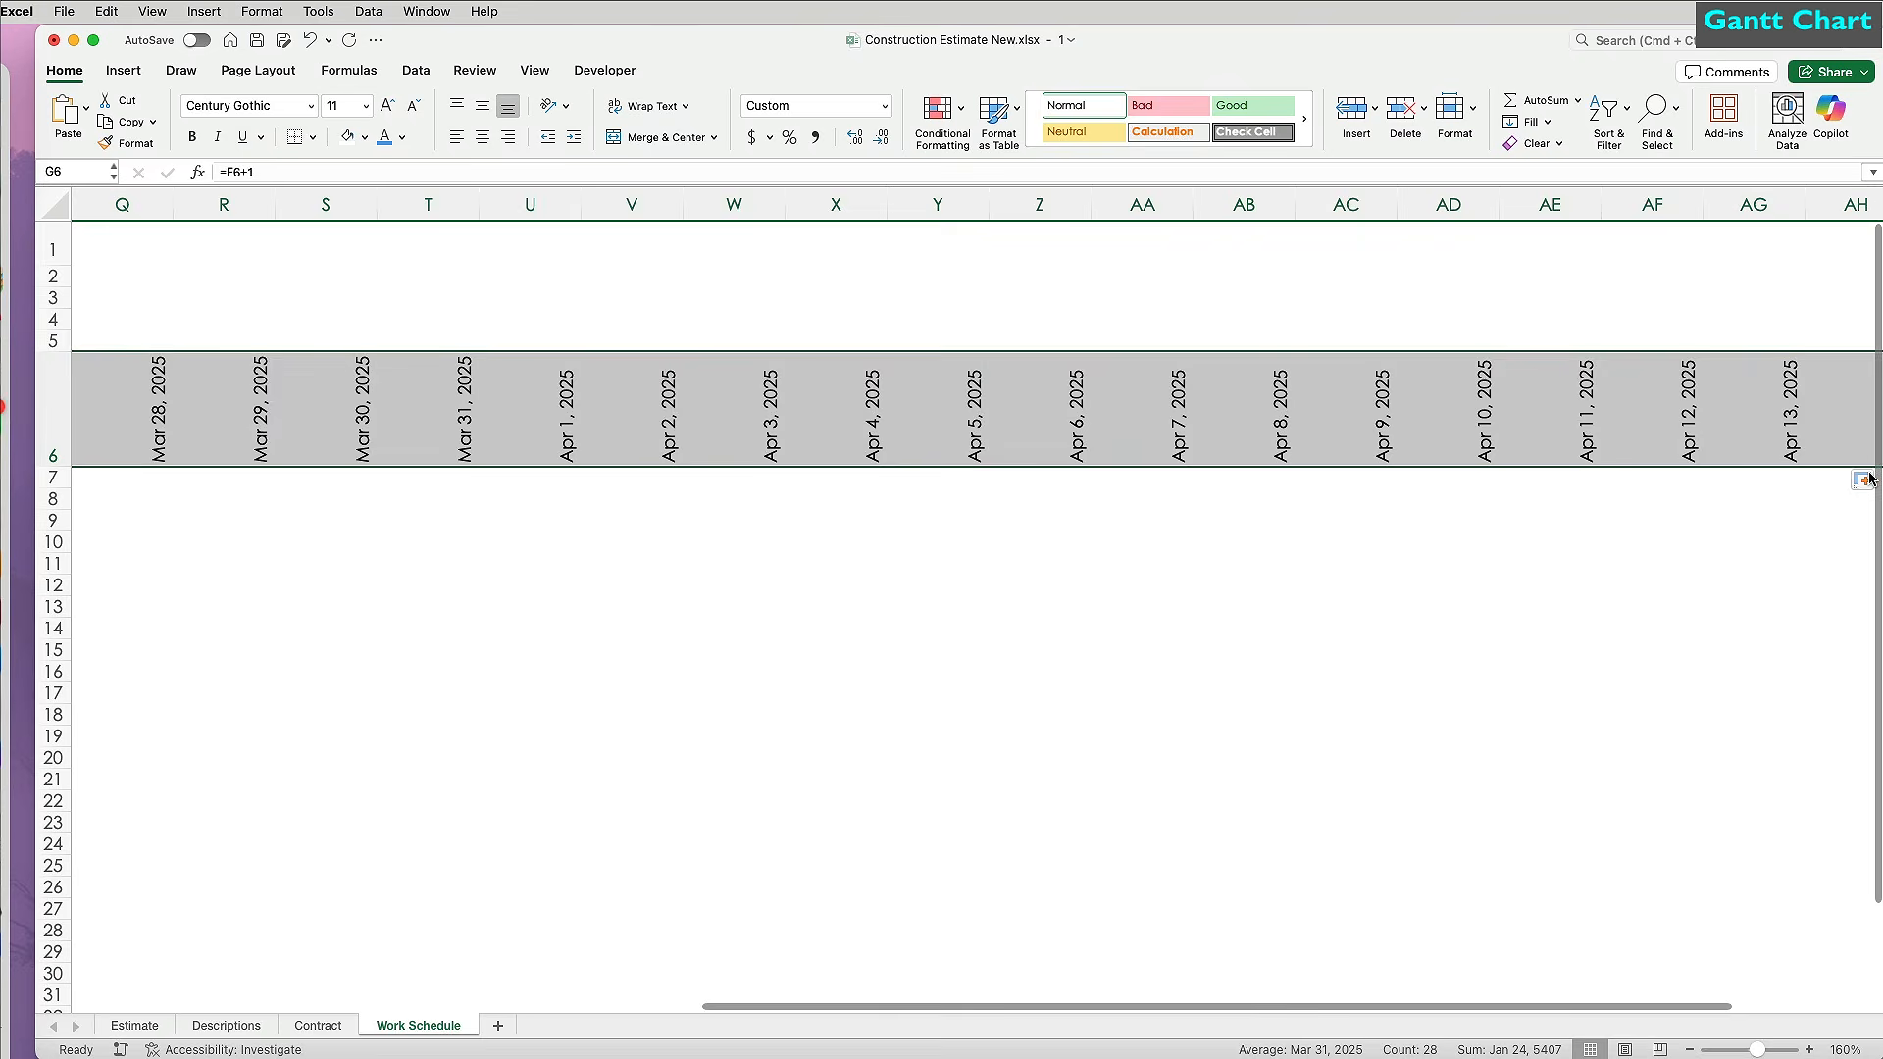
scroll(1690, 452, left, 12)
click(1005, 320)
click(849, 204)
click(128, 143)
mouse_move(879, 204)
mouse_down()
mouse_move(1703, 221)
mouse_move(1732, 201)
mouse_up()
Extend the daily dates to May 30, 2025 and narrow columns BN through CB to match.
drag(1084, 450, 1559, 454)
scroll(1789, 453, right, 5)
drag(1197, 471, 1845, 471)
click(1591, 412)
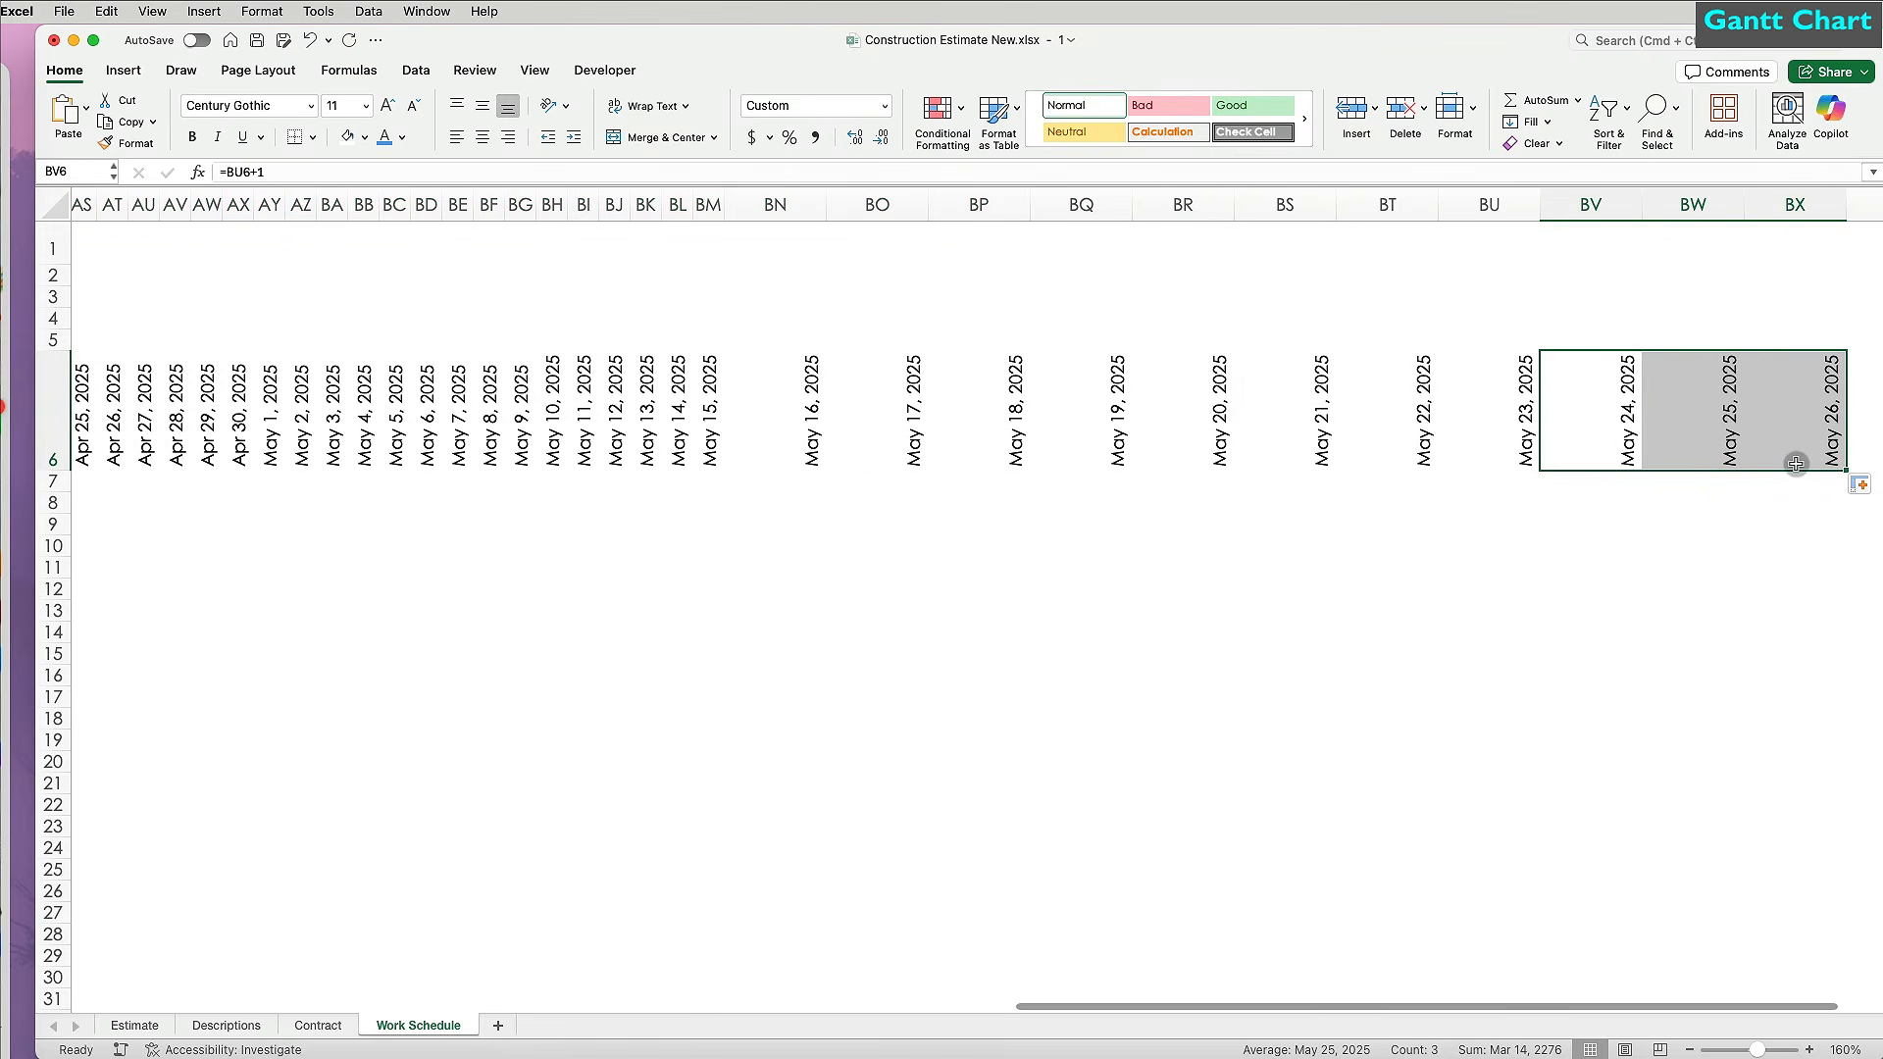
scroll(1555, 496, right, 5)
drag(1374, 468, 1816, 469)
scroll(1816, 469, left, 5)
click(442, 204)
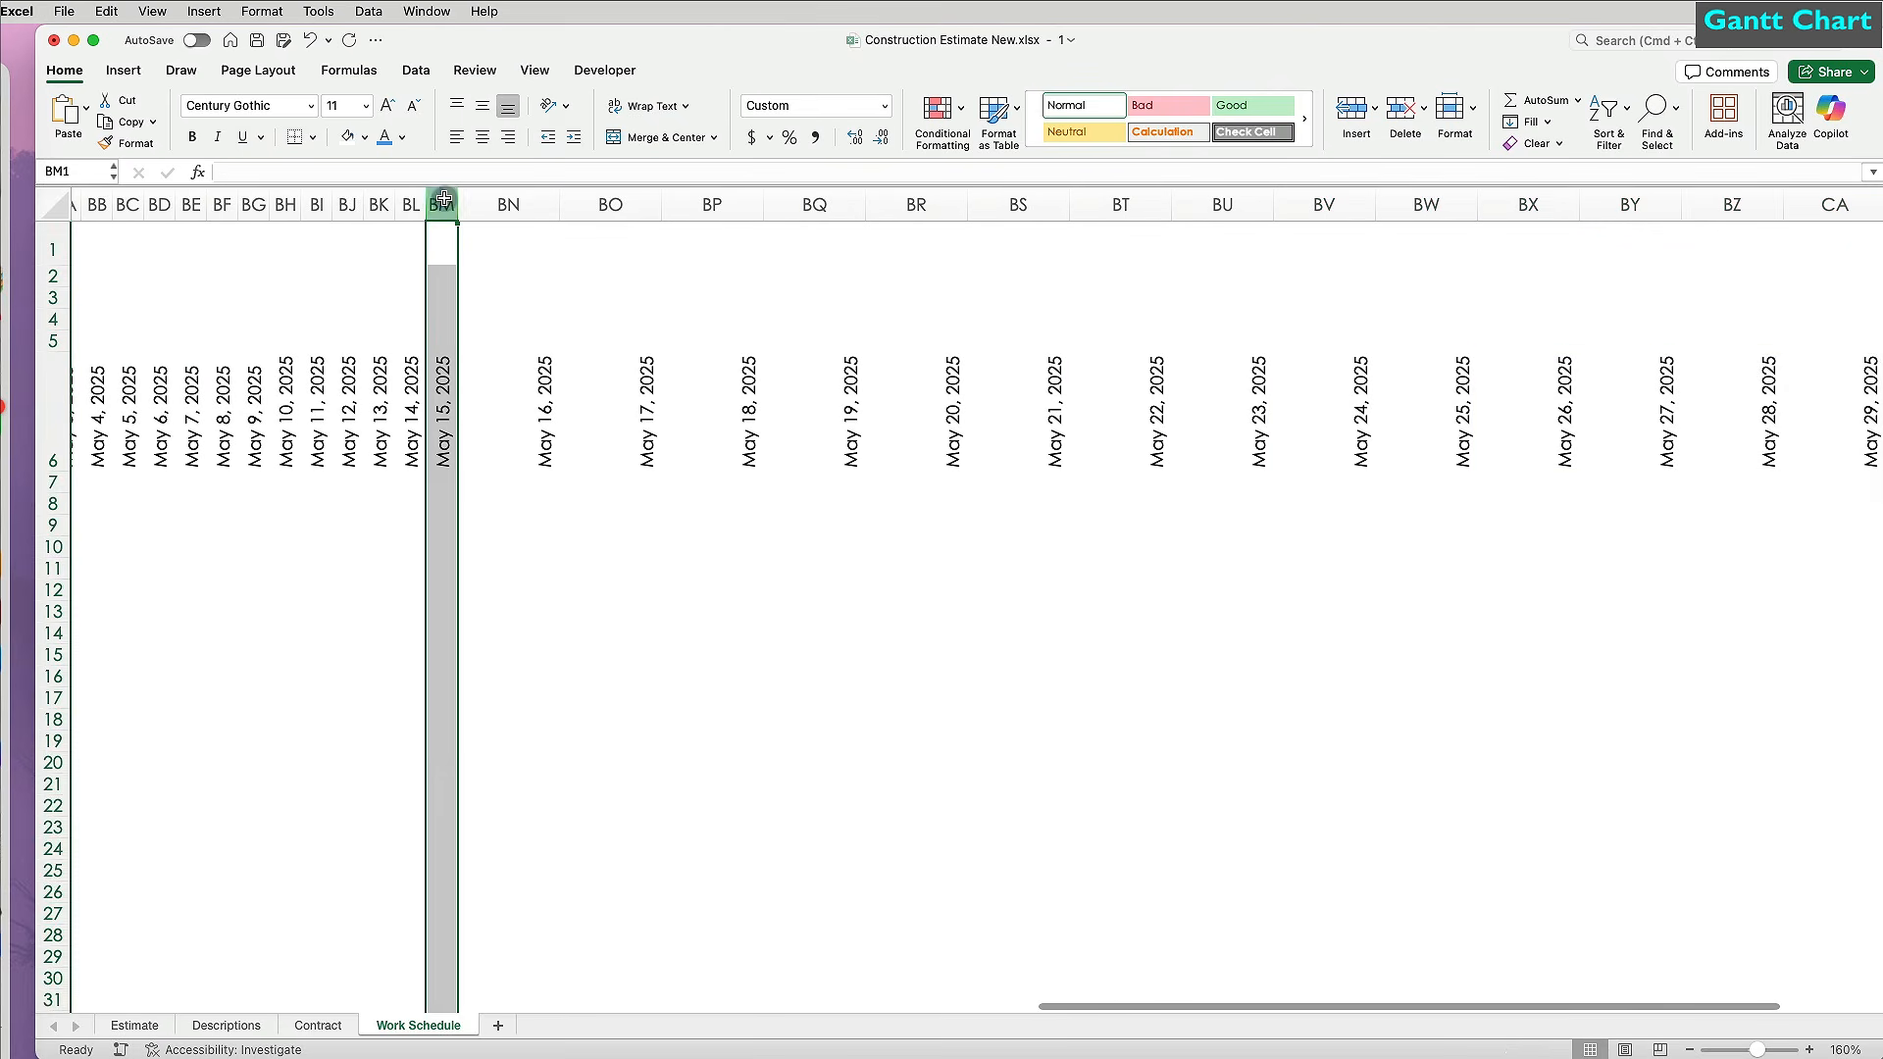
click(127, 142)
click(508, 204)
mouse_move(679, 204)
mouse_down()
mouse_move(1853, 204)
mouse_move(1639, 201)
mouse_up()
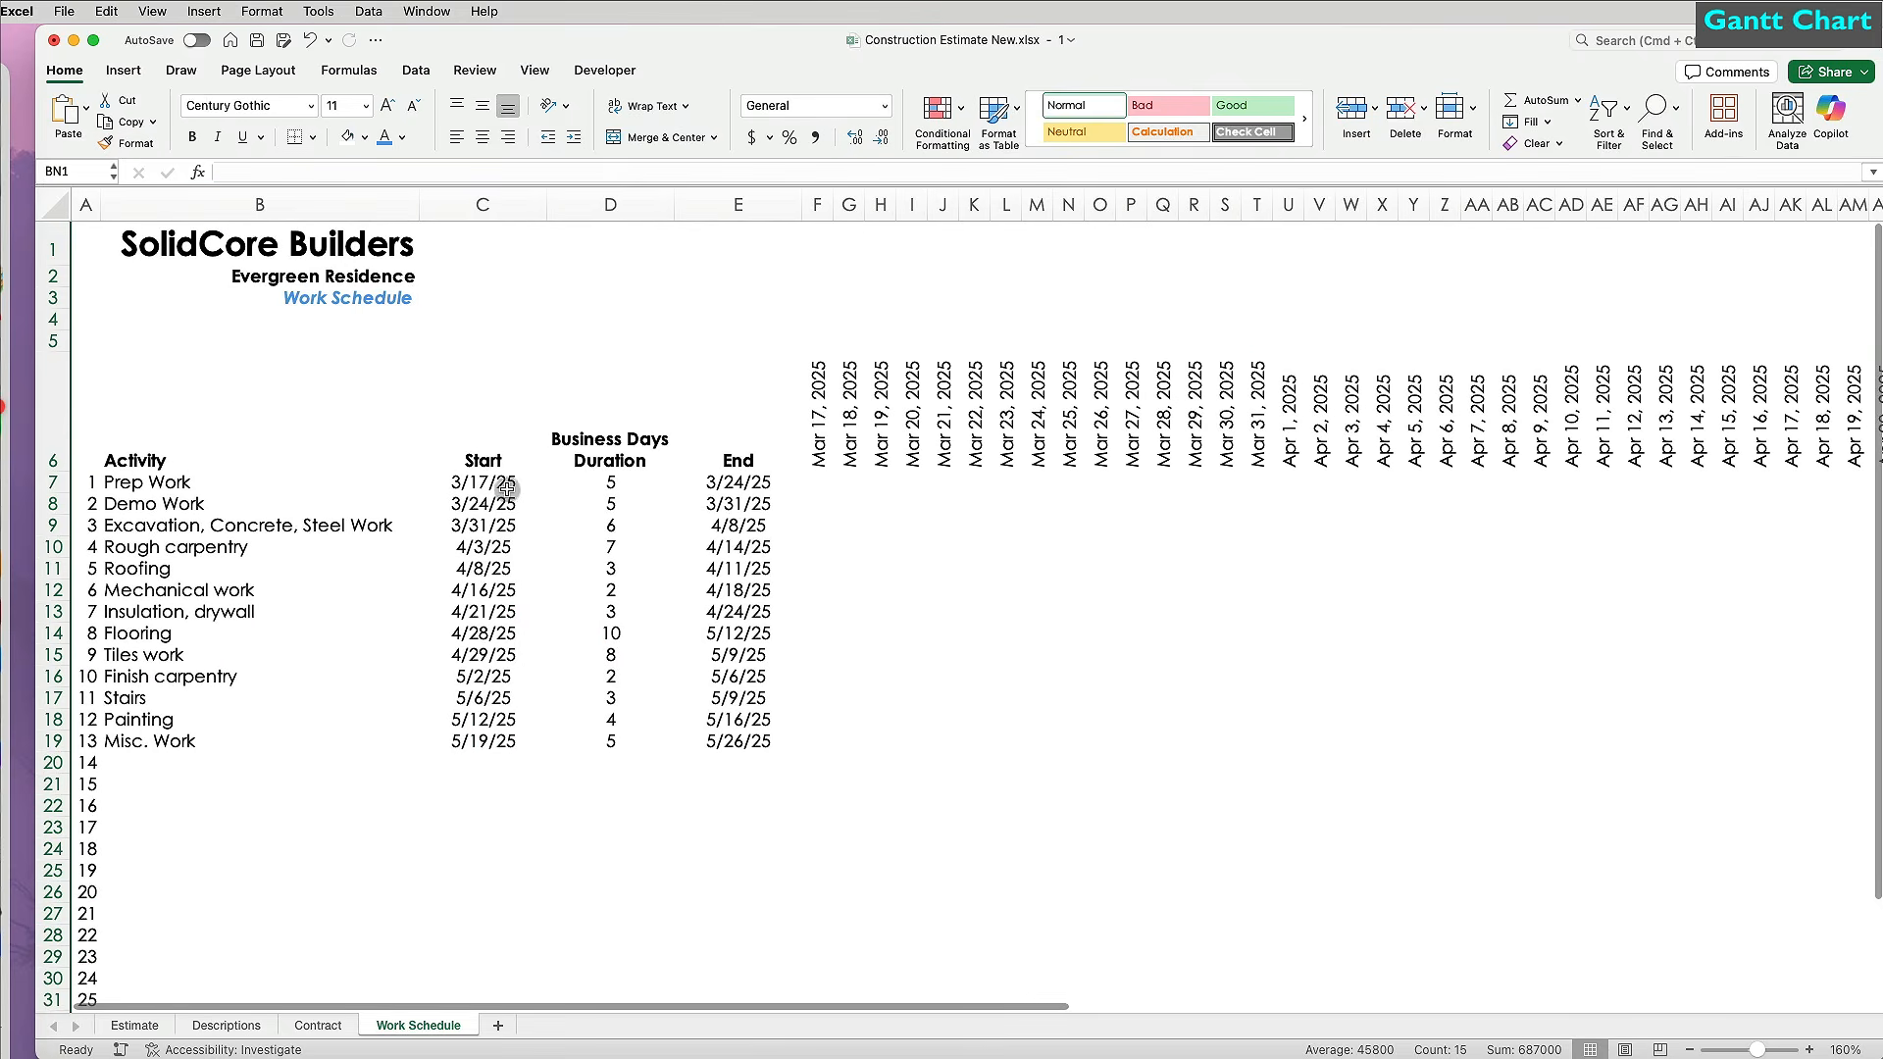
Freeze panes at C7 to keep the titles and activity names in place.
click(483, 482)
click(535, 70)
click(1106, 115)
Shrink the font of the F6:CB6 date headers twice and zoom the sheet to 200%.
drag(823, 417, 1667, 479)
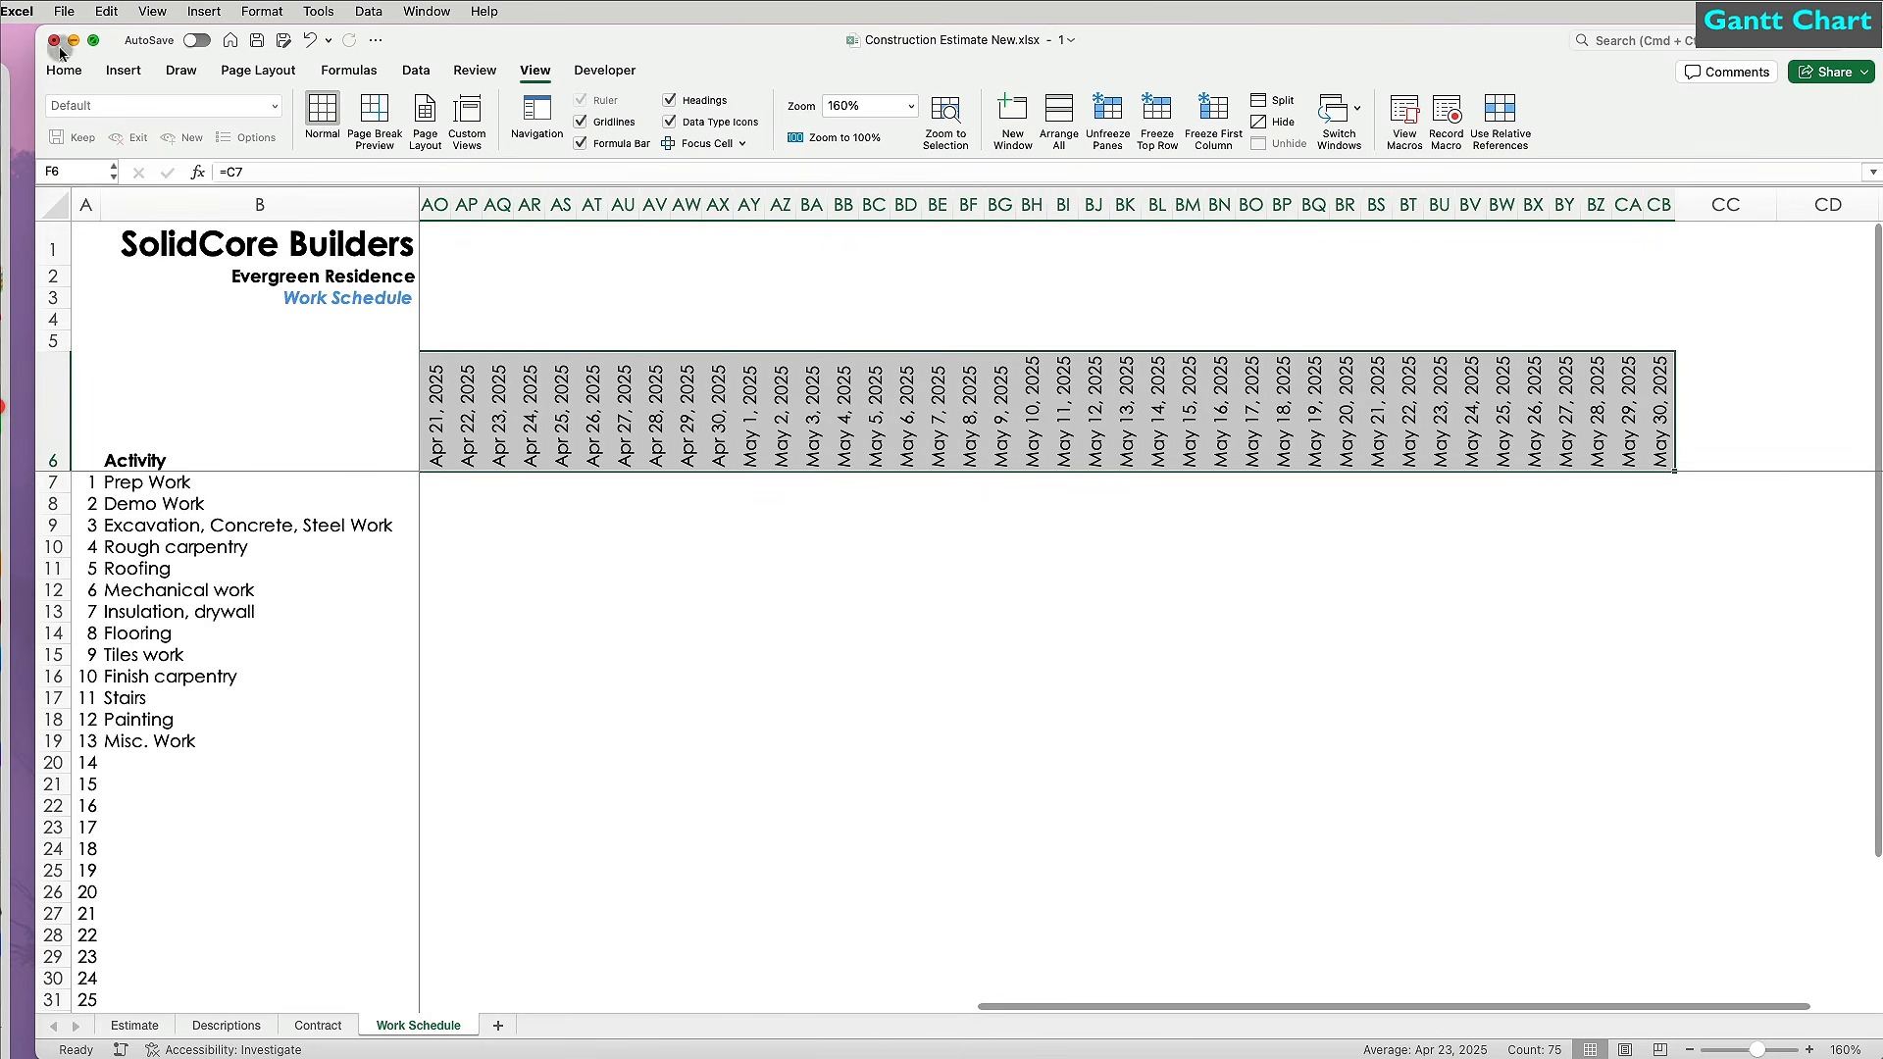
click(64, 70)
click(415, 106)
click(414, 106)
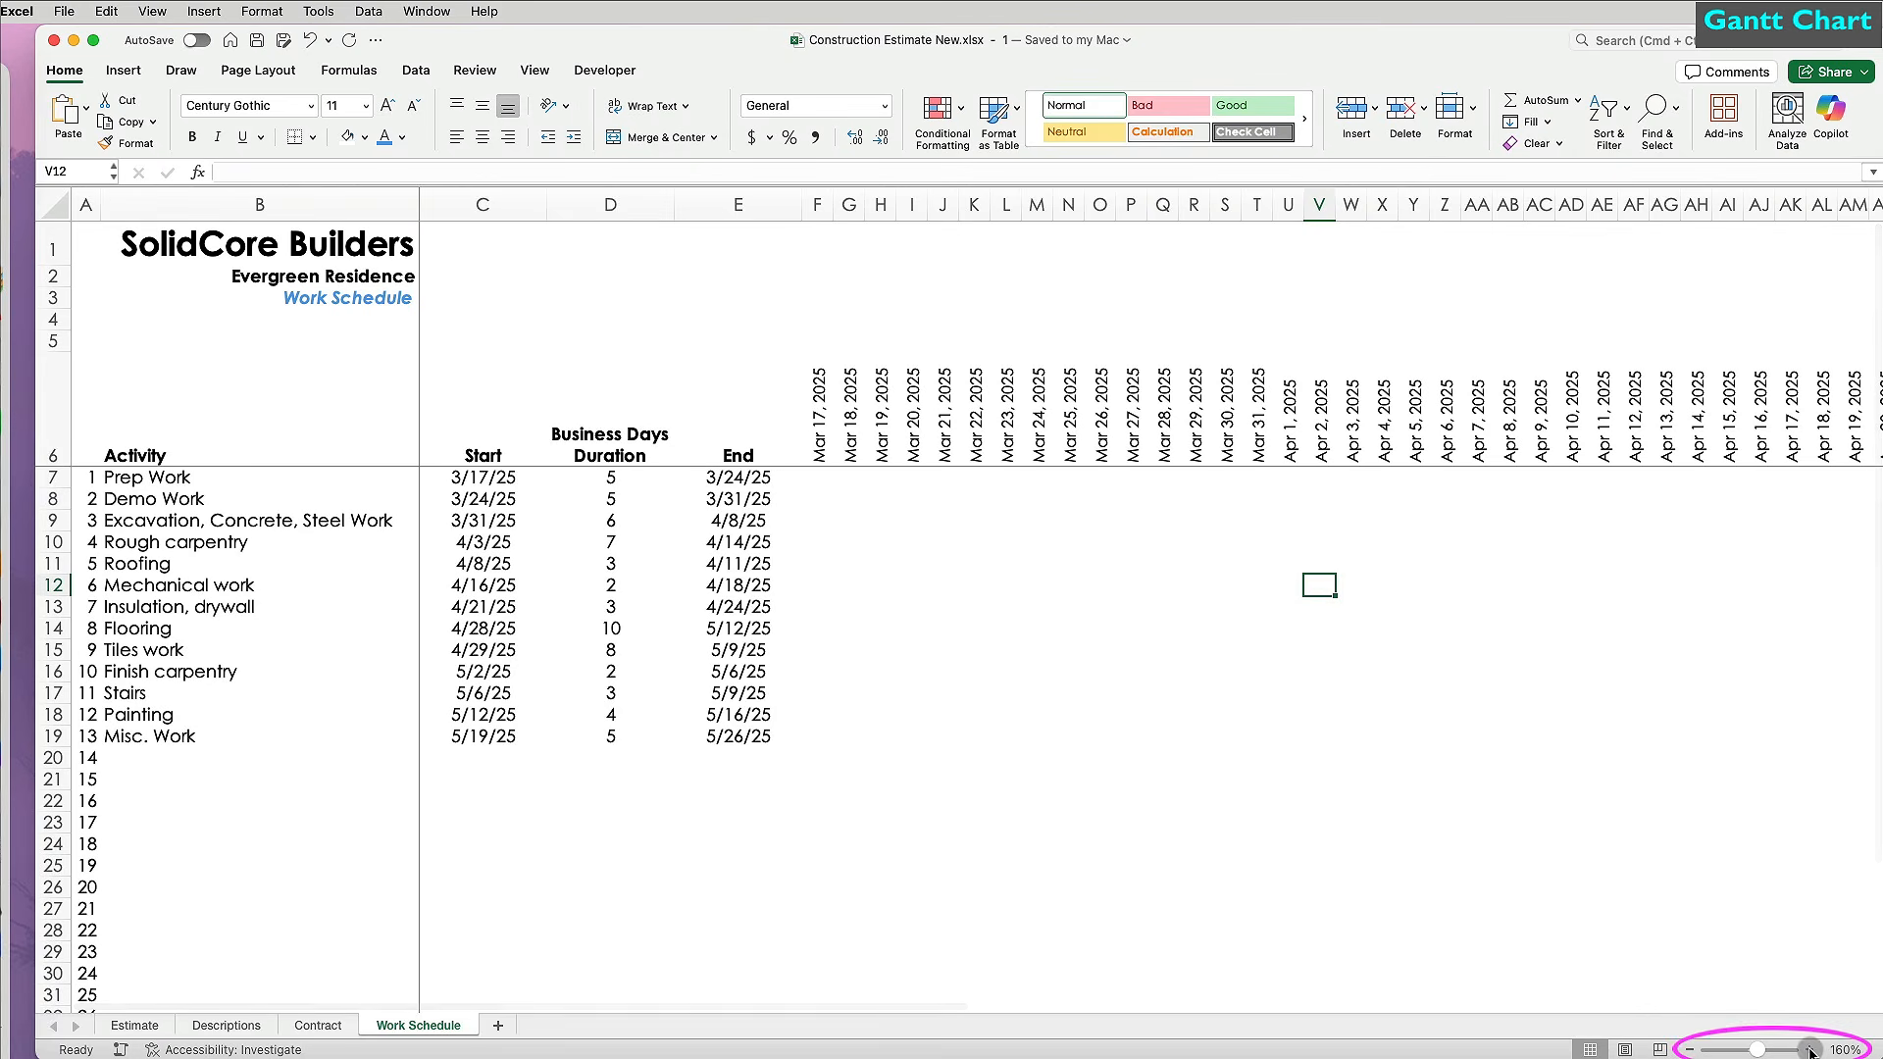
click(1810, 1049)
click(1809, 1049)
click(1809, 1050)
click(1810, 1049)
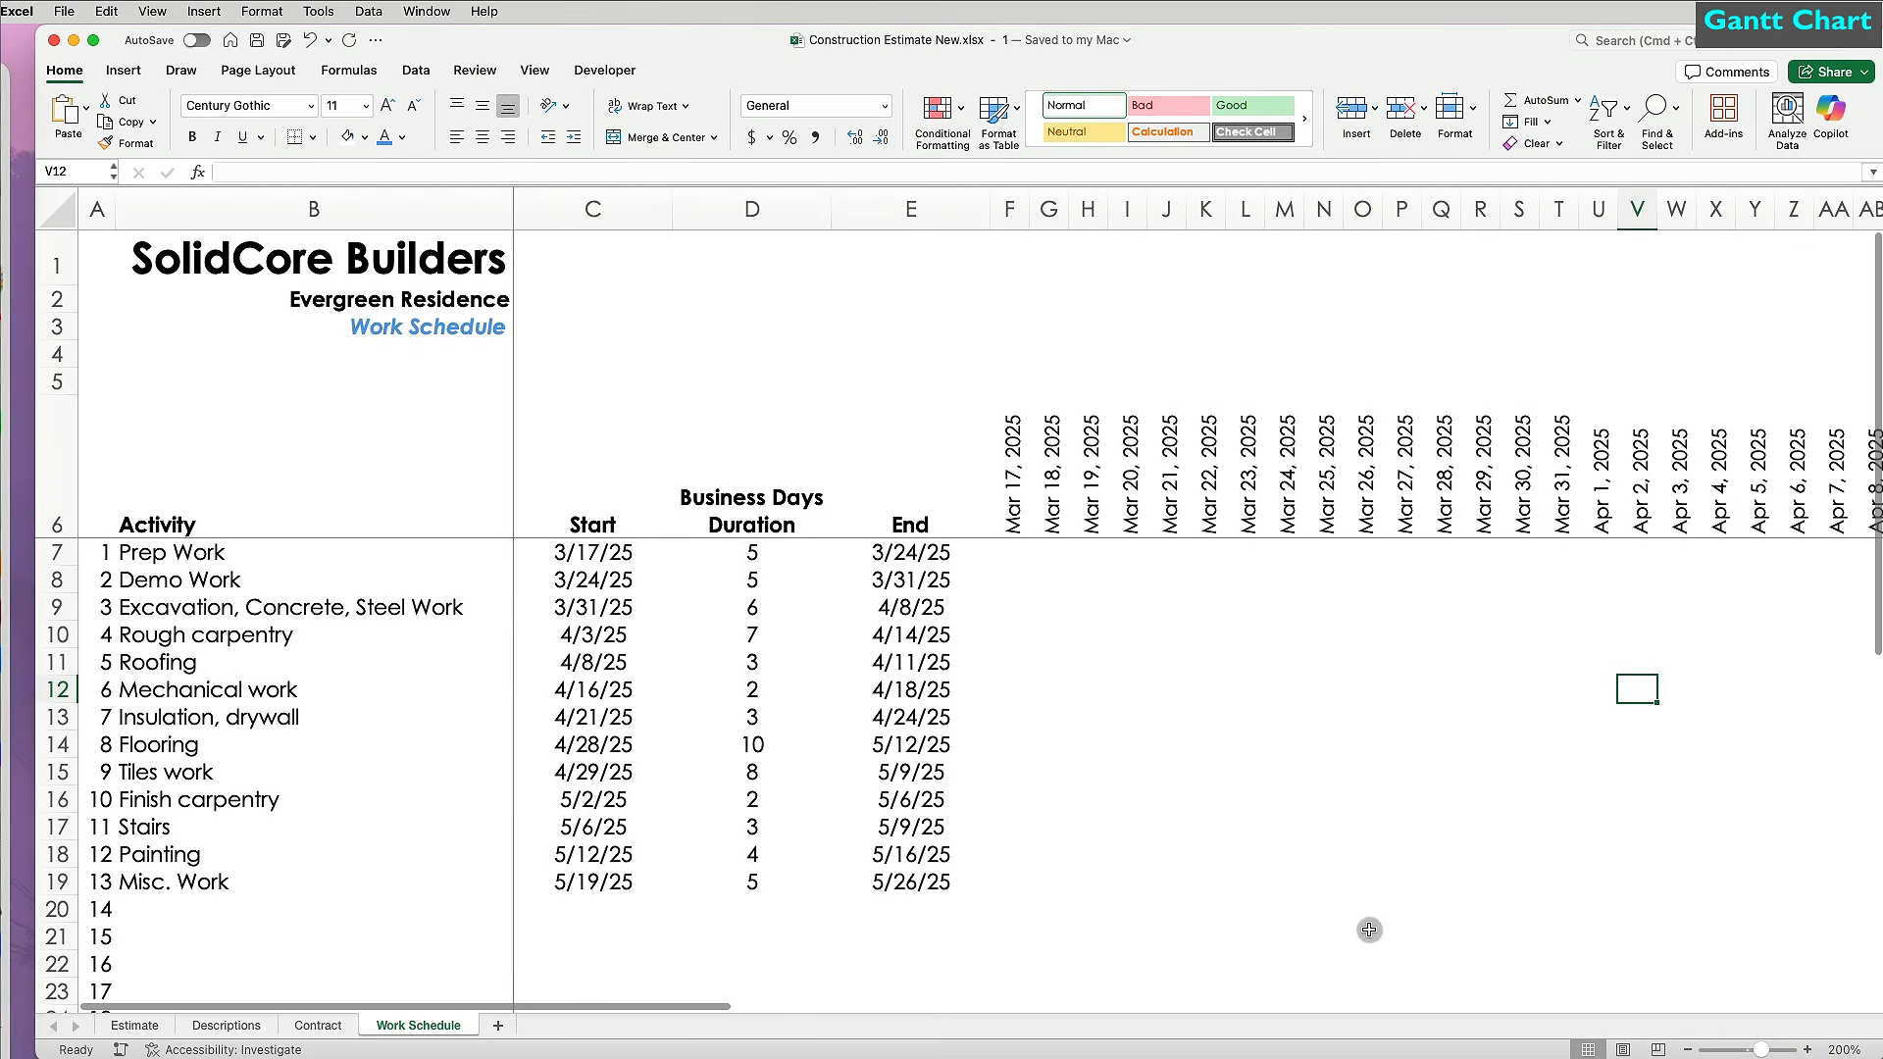
click(1021, 557)
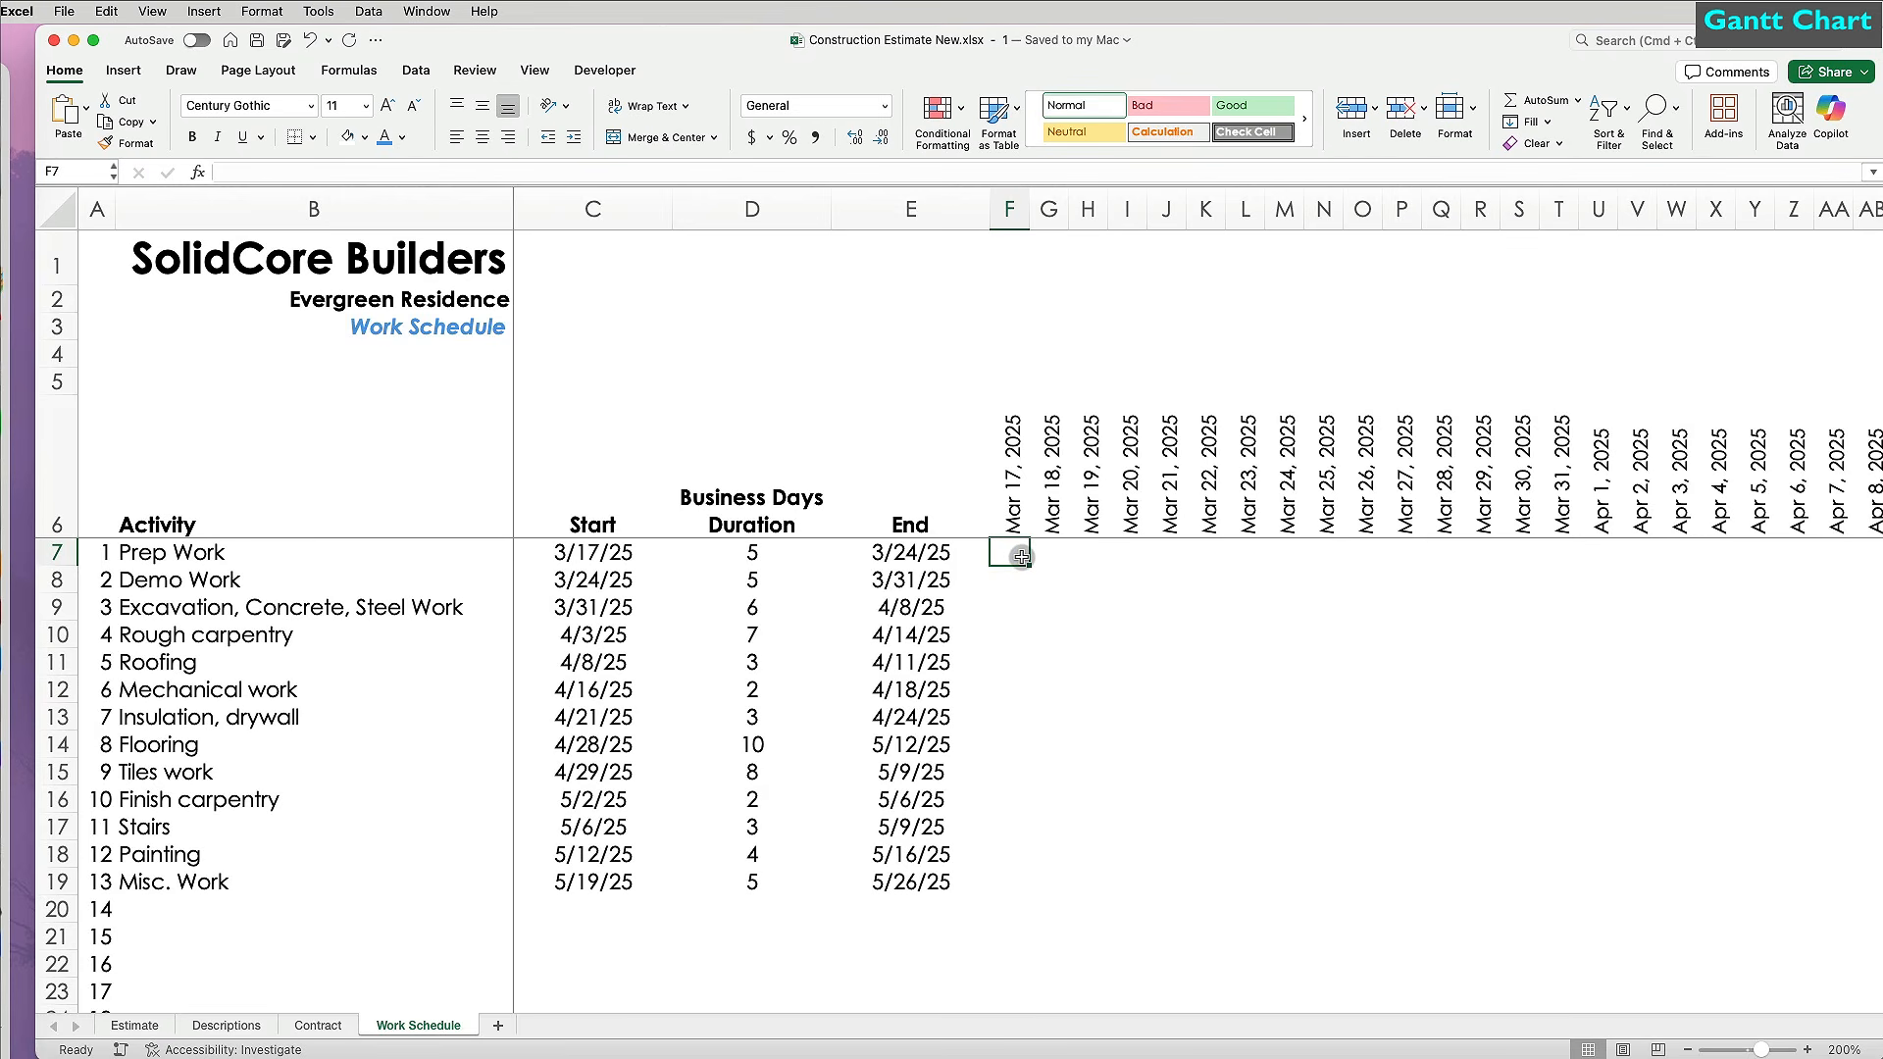
Enter =TEXT(F6,"ddd") in F5 to show the abbreviated weekday of the first date.
click(1010, 381)
text(=text()
key(Down)
text(,)
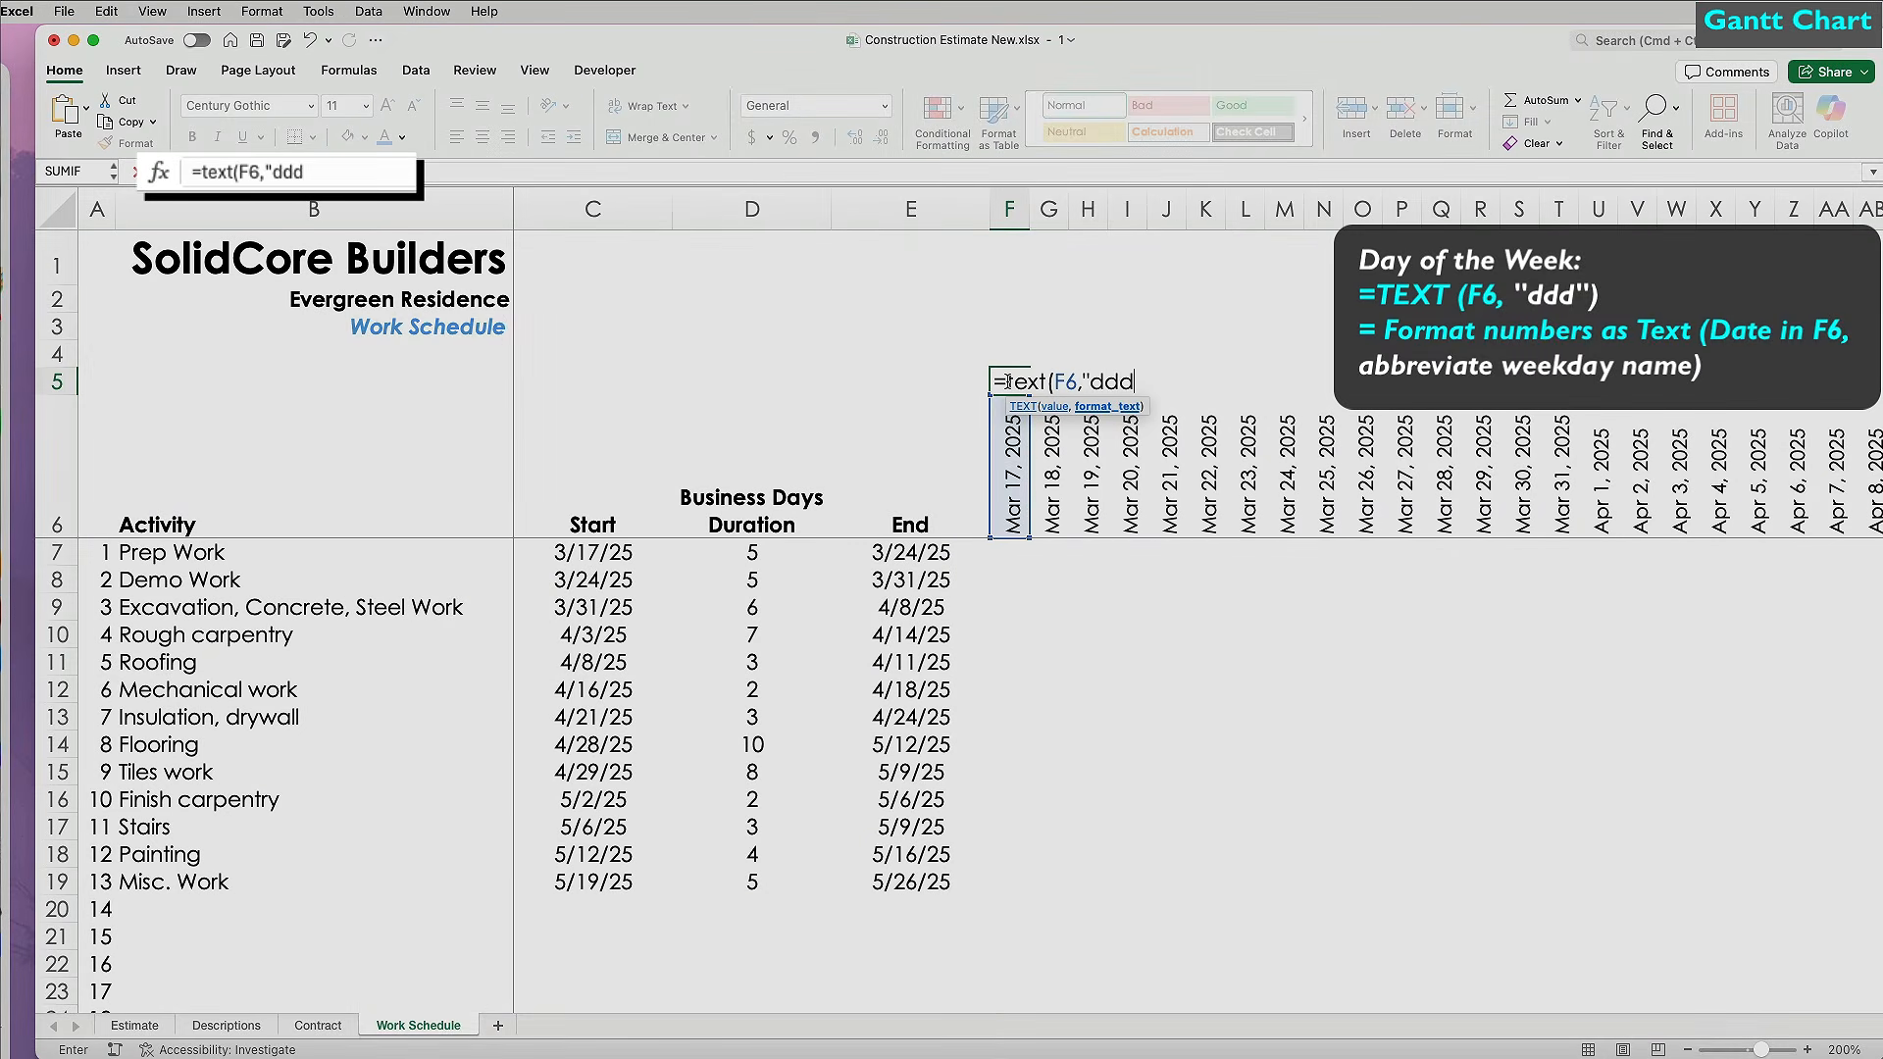
text("dddd"))
key(Return)
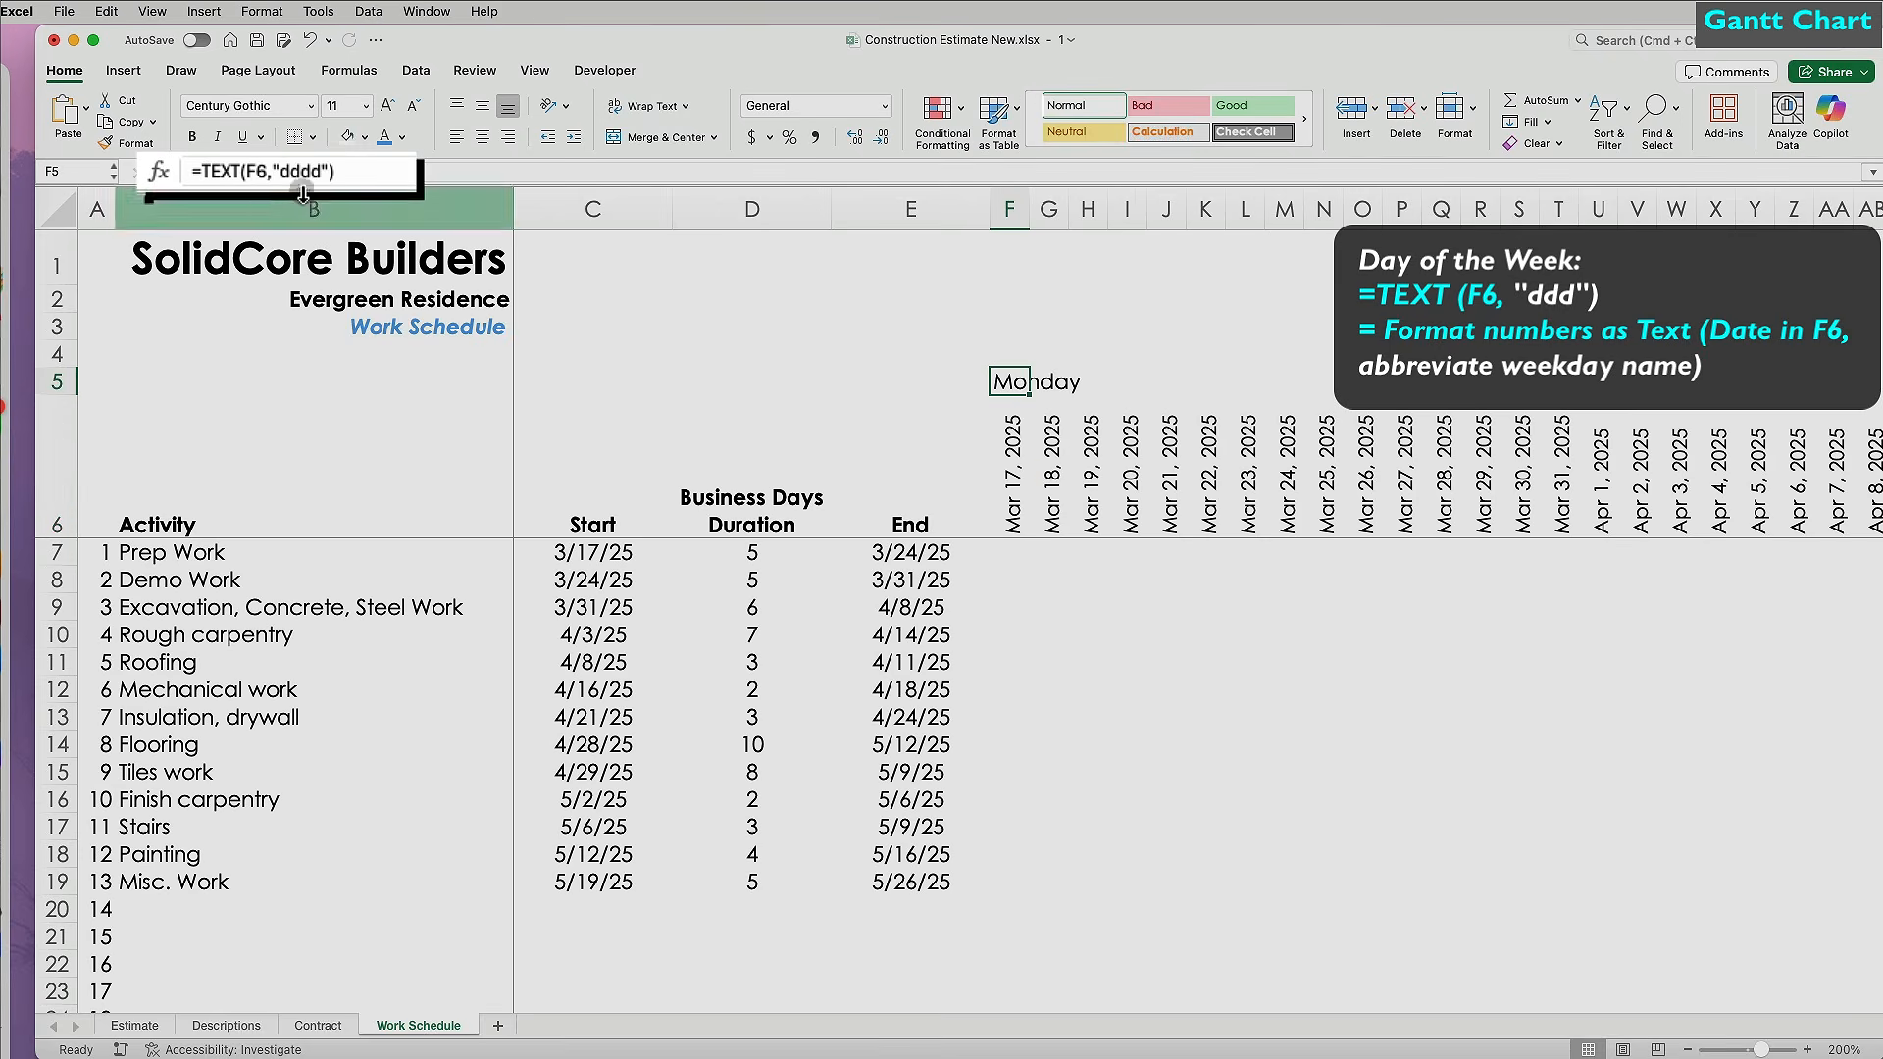
click(313, 174)
key(BackSpace)
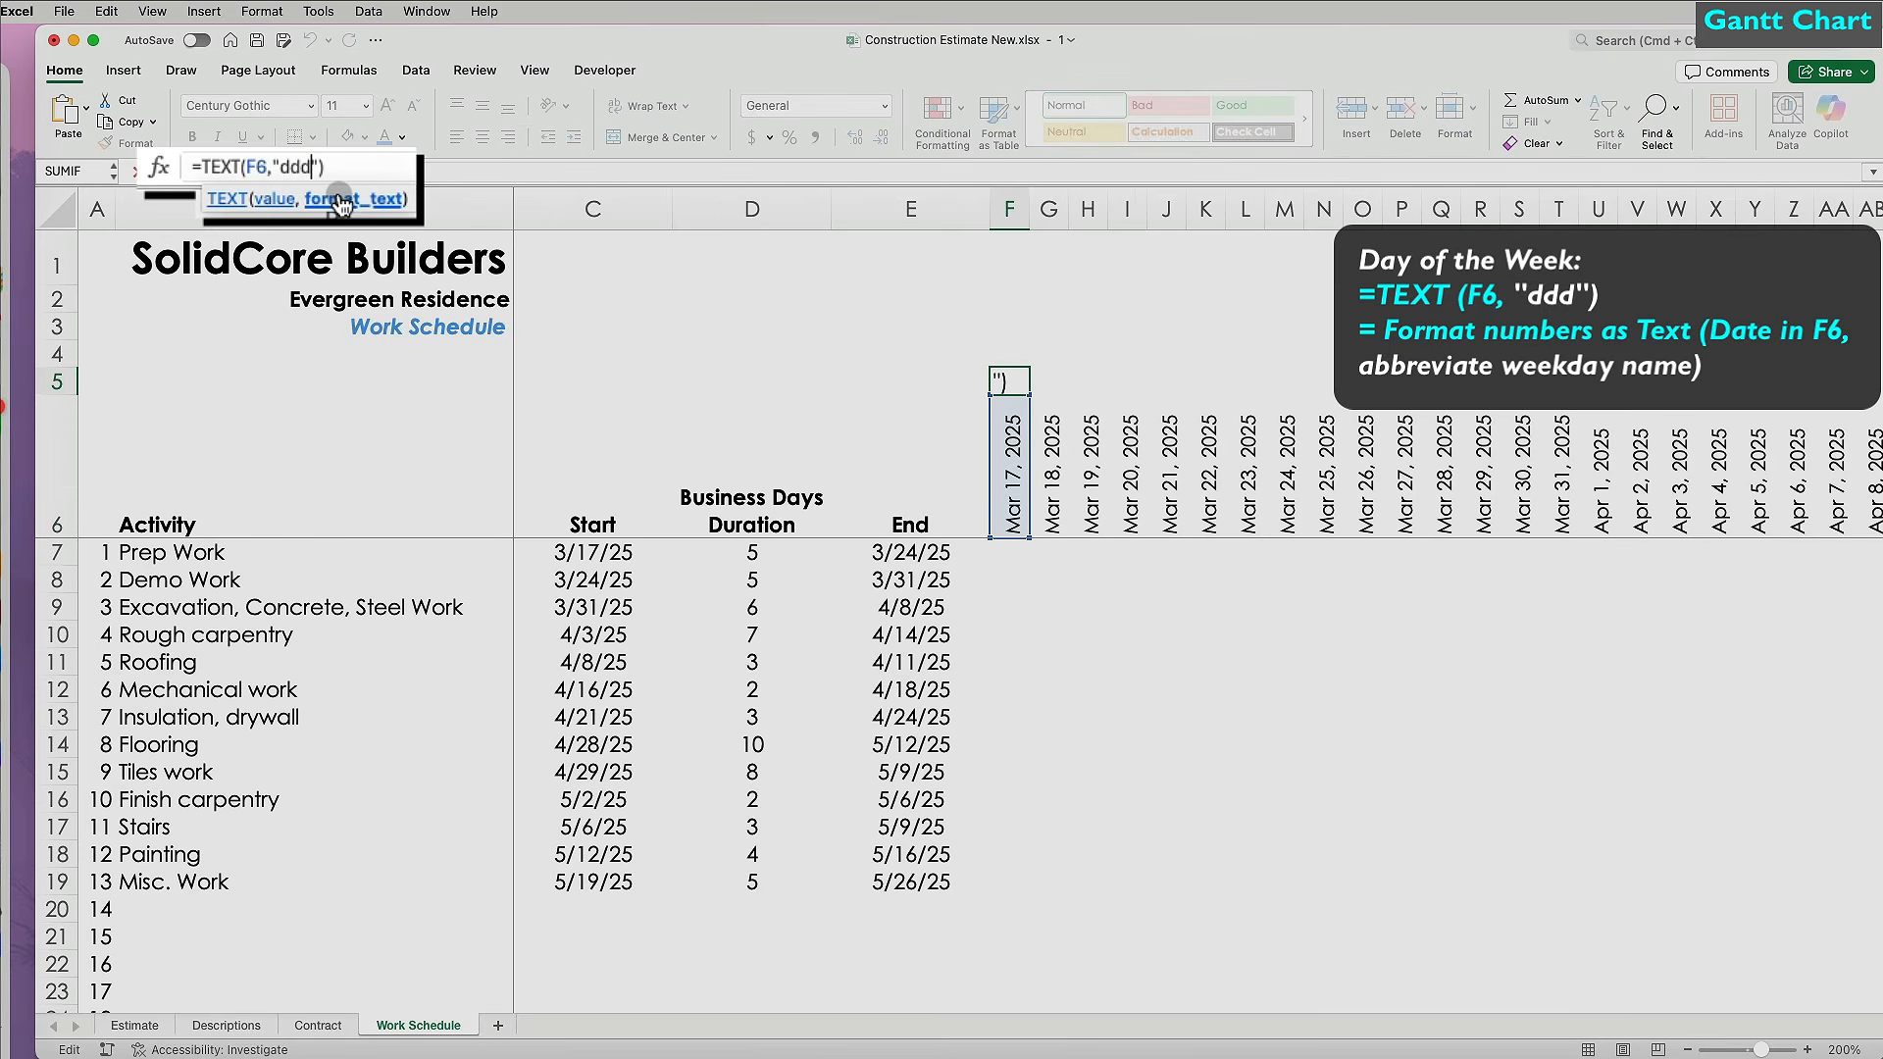
key(Return)
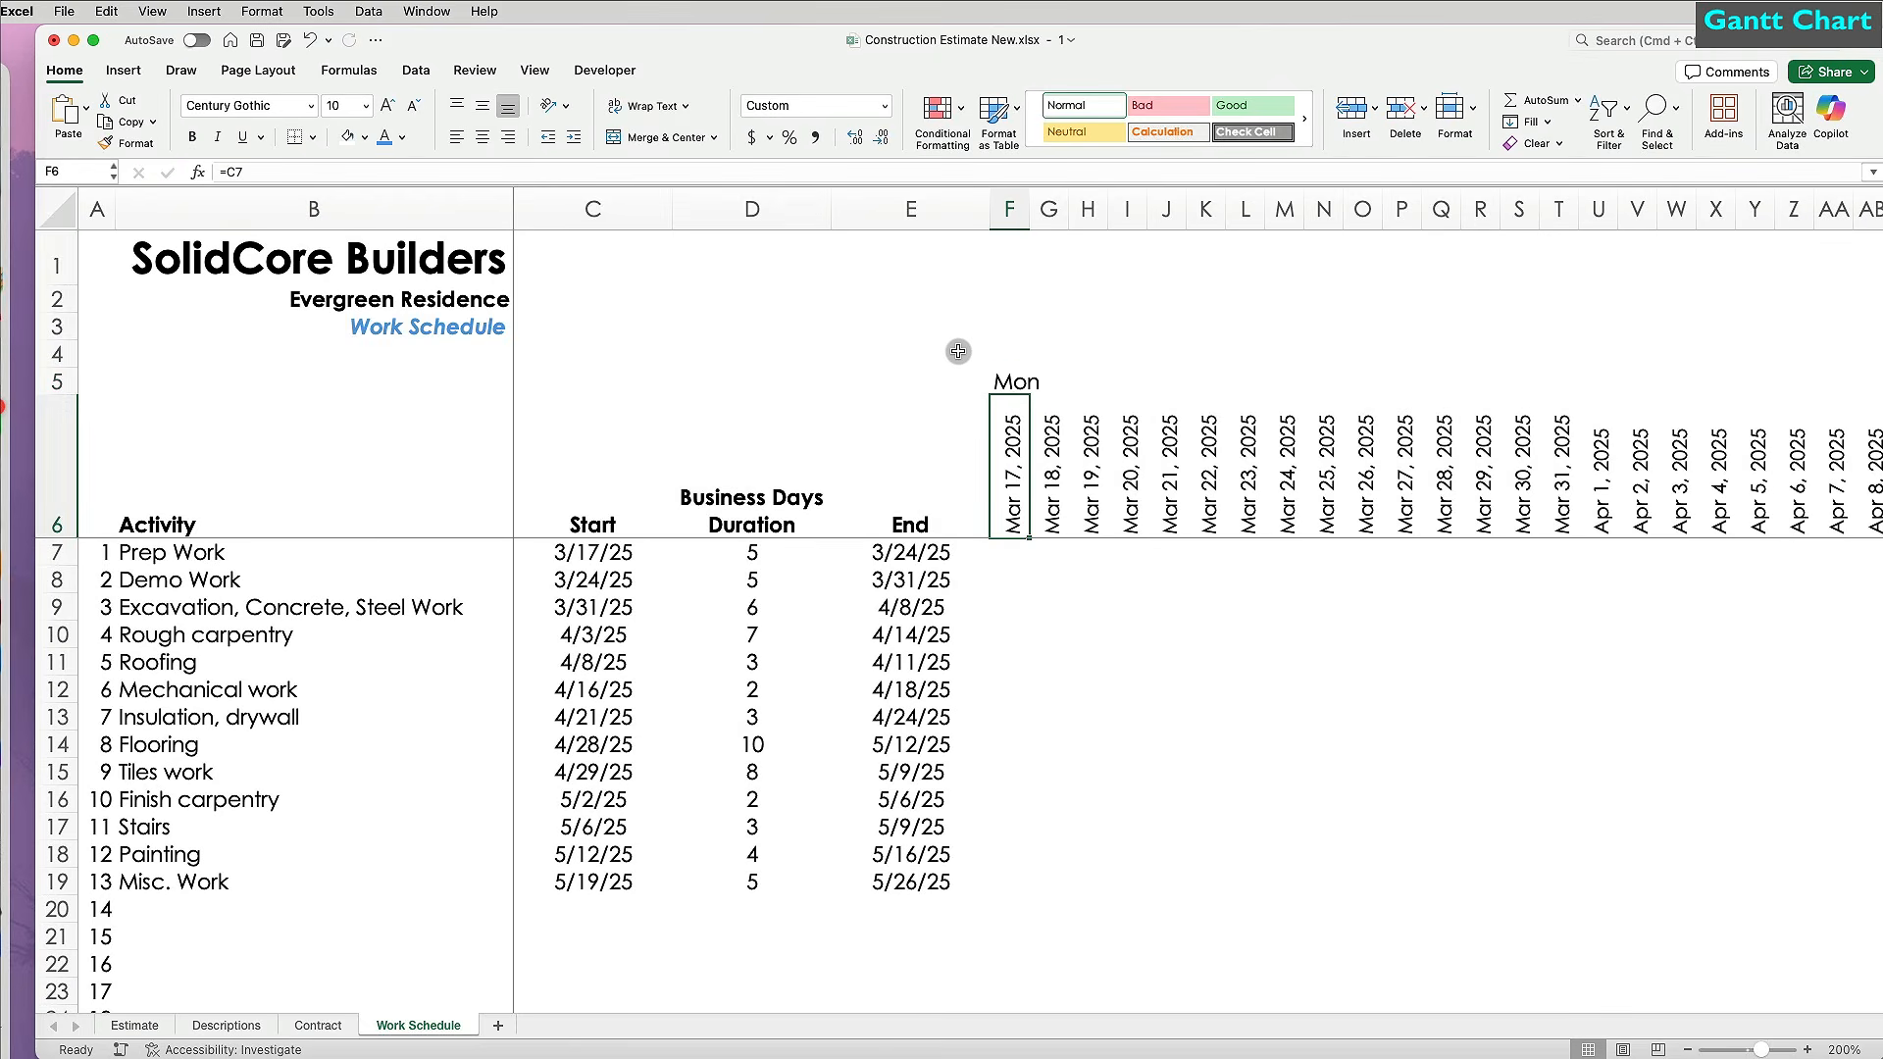
Rotate F5's text upward and fill the weekday formula across row 5.
click(997, 364)
click(556, 105)
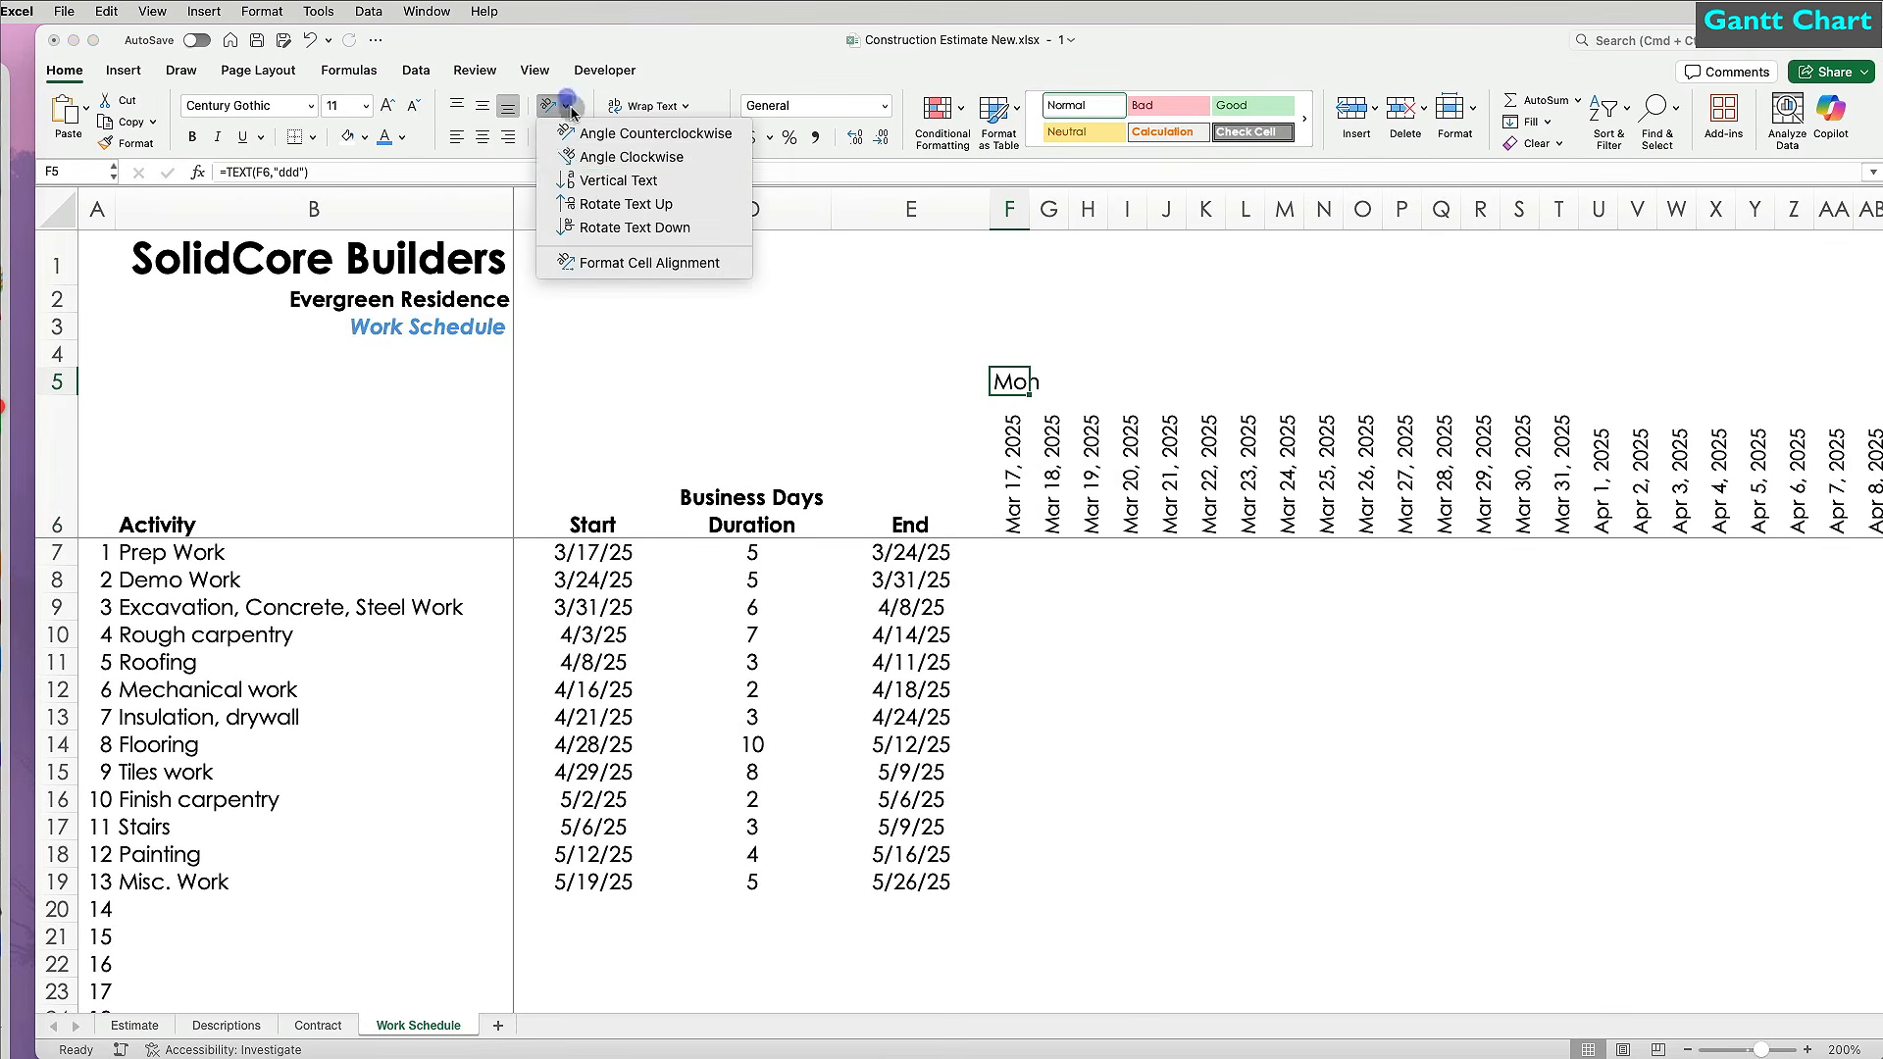
click(602, 202)
drag(1028, 427, 1878, 421)
scroll(1315, 684, left, 20)
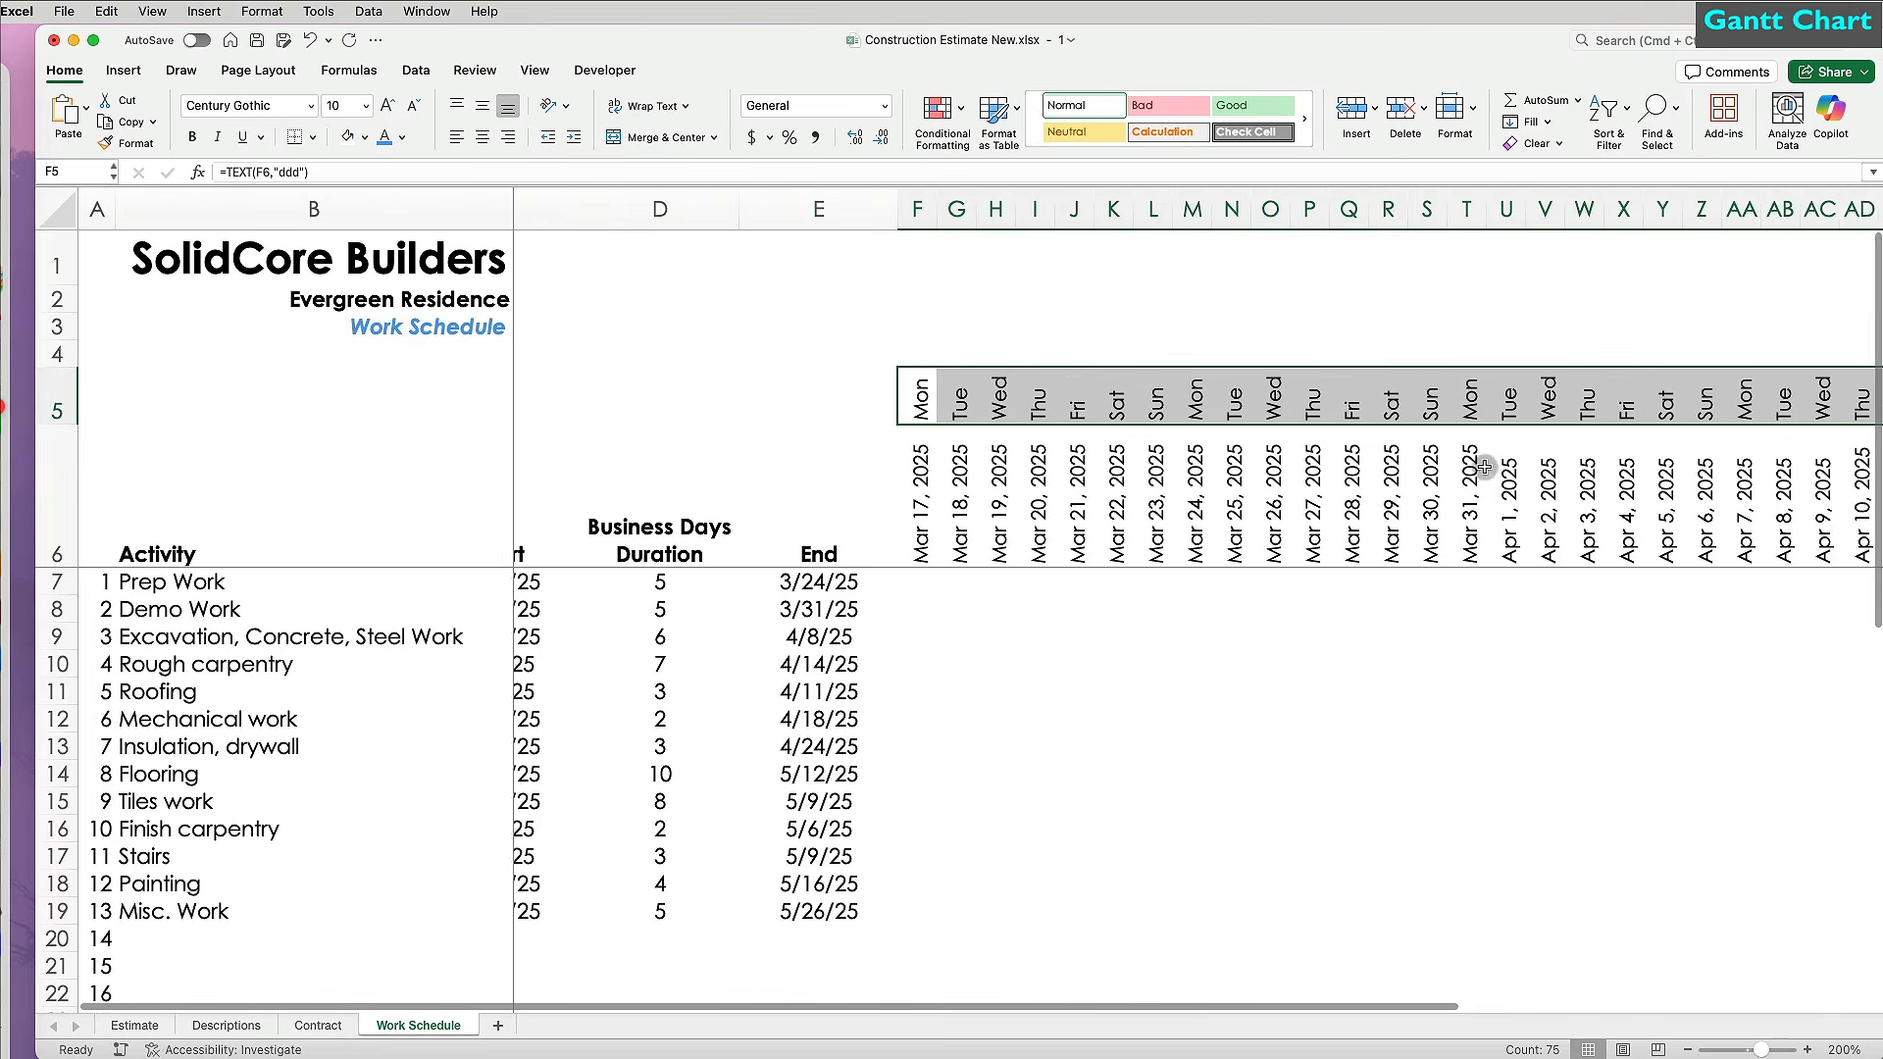
click(1315, 684)
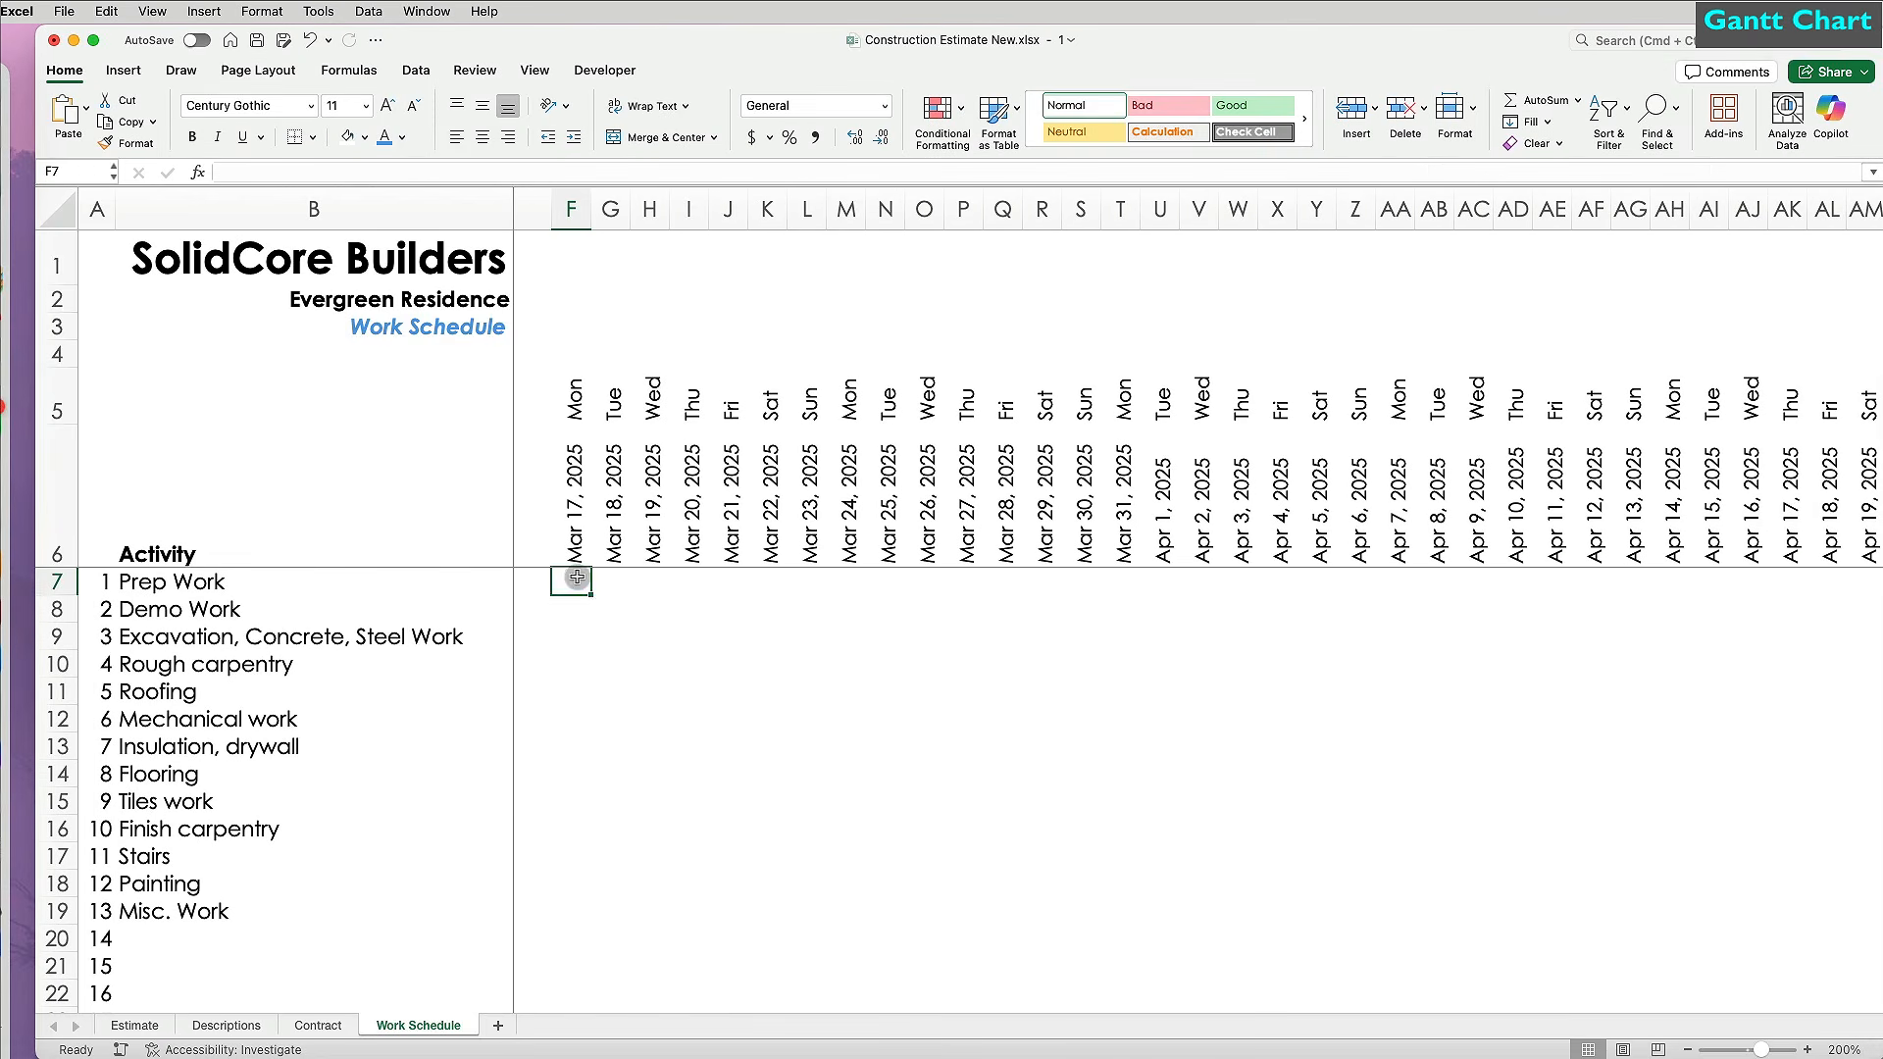
Select the task grid from F7 and start a new formula-based conditional formatting rule.
drag(577, 579, 1730, 978)
scroll(1174, 889, left, 15)
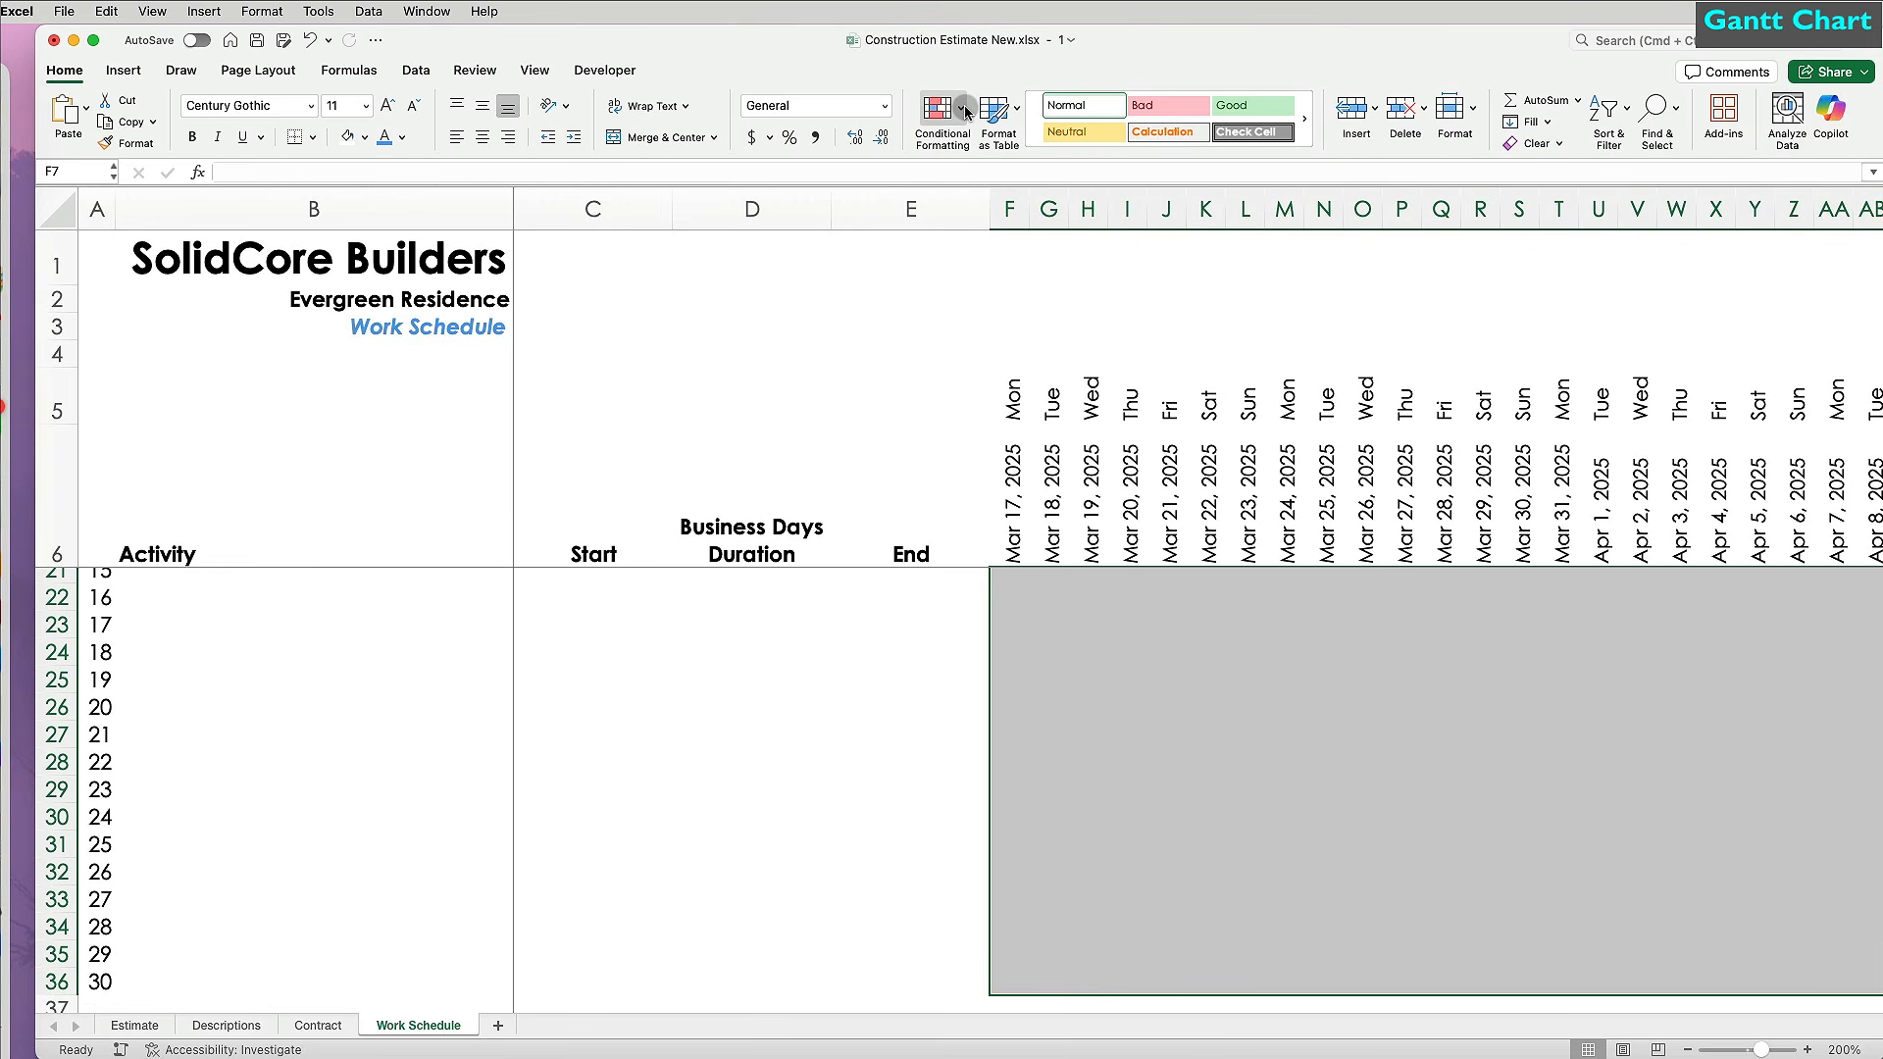
scroll(966, 113, up, 5)
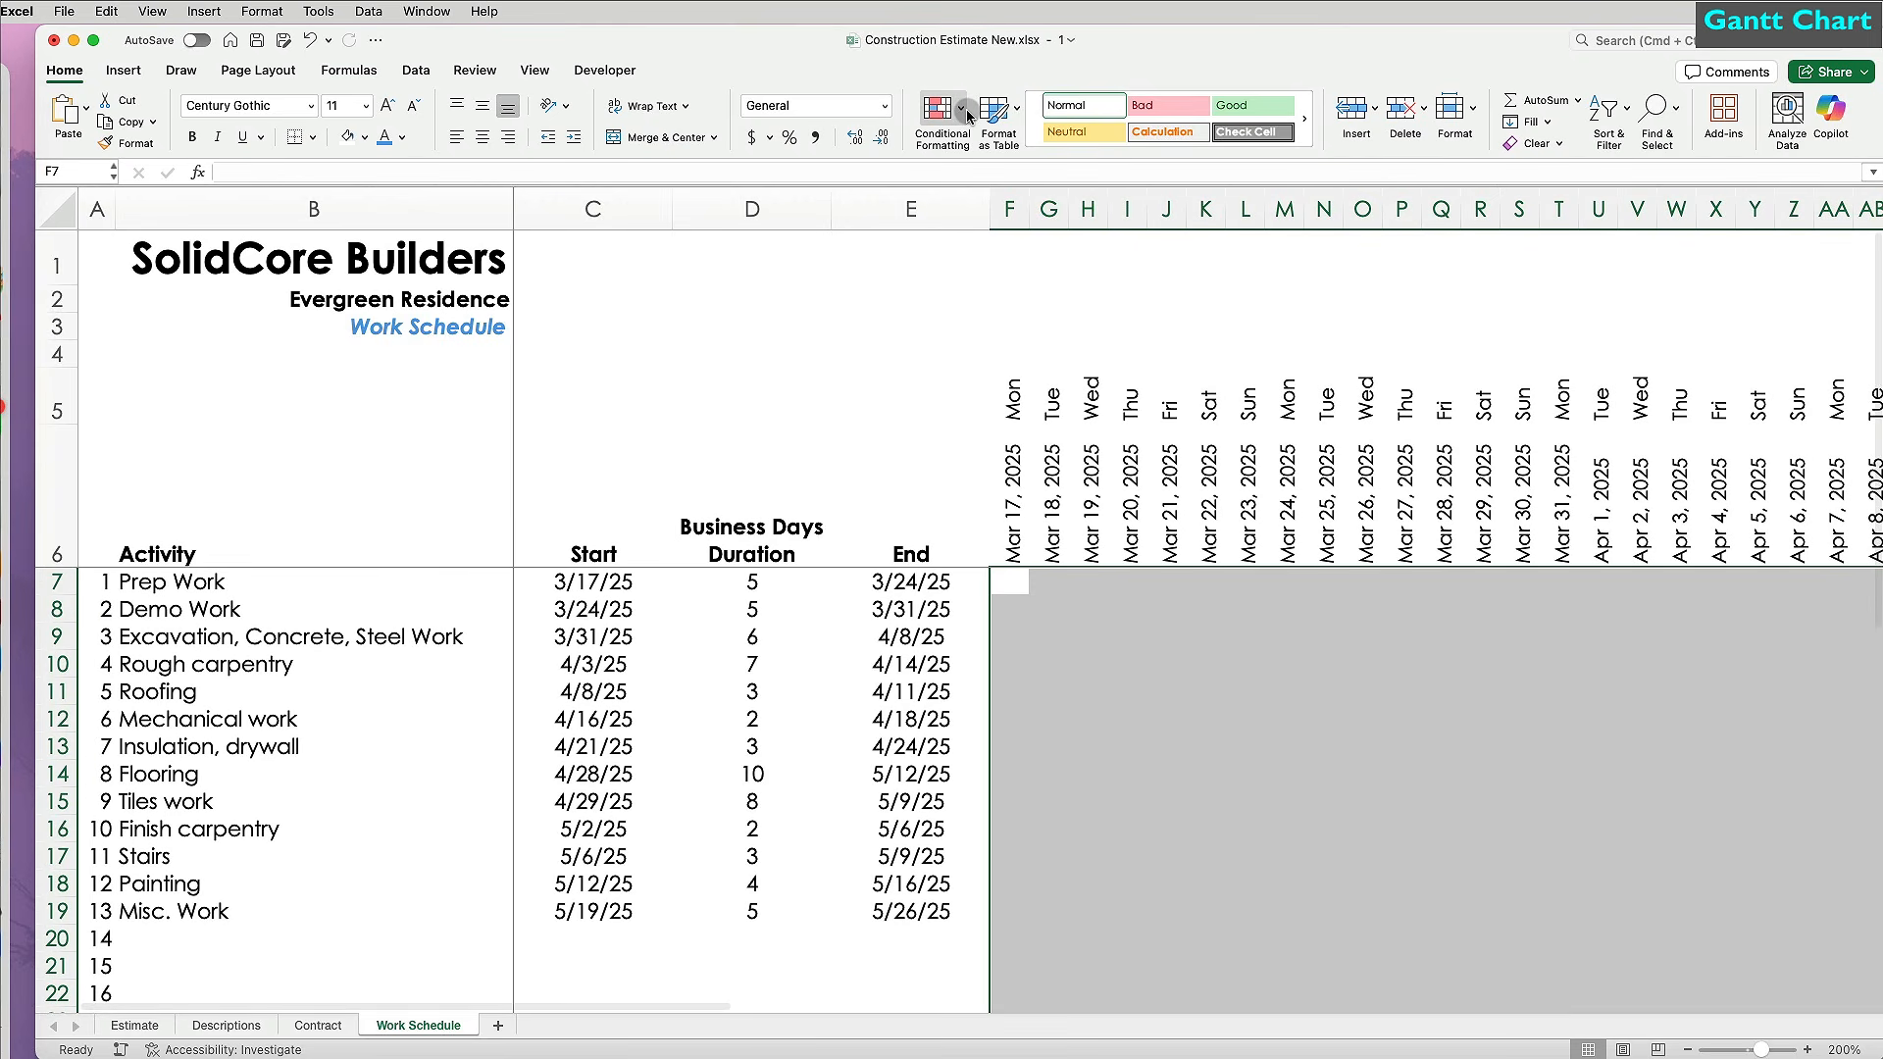
click(965, 112)
mouse_move(1002, 147)
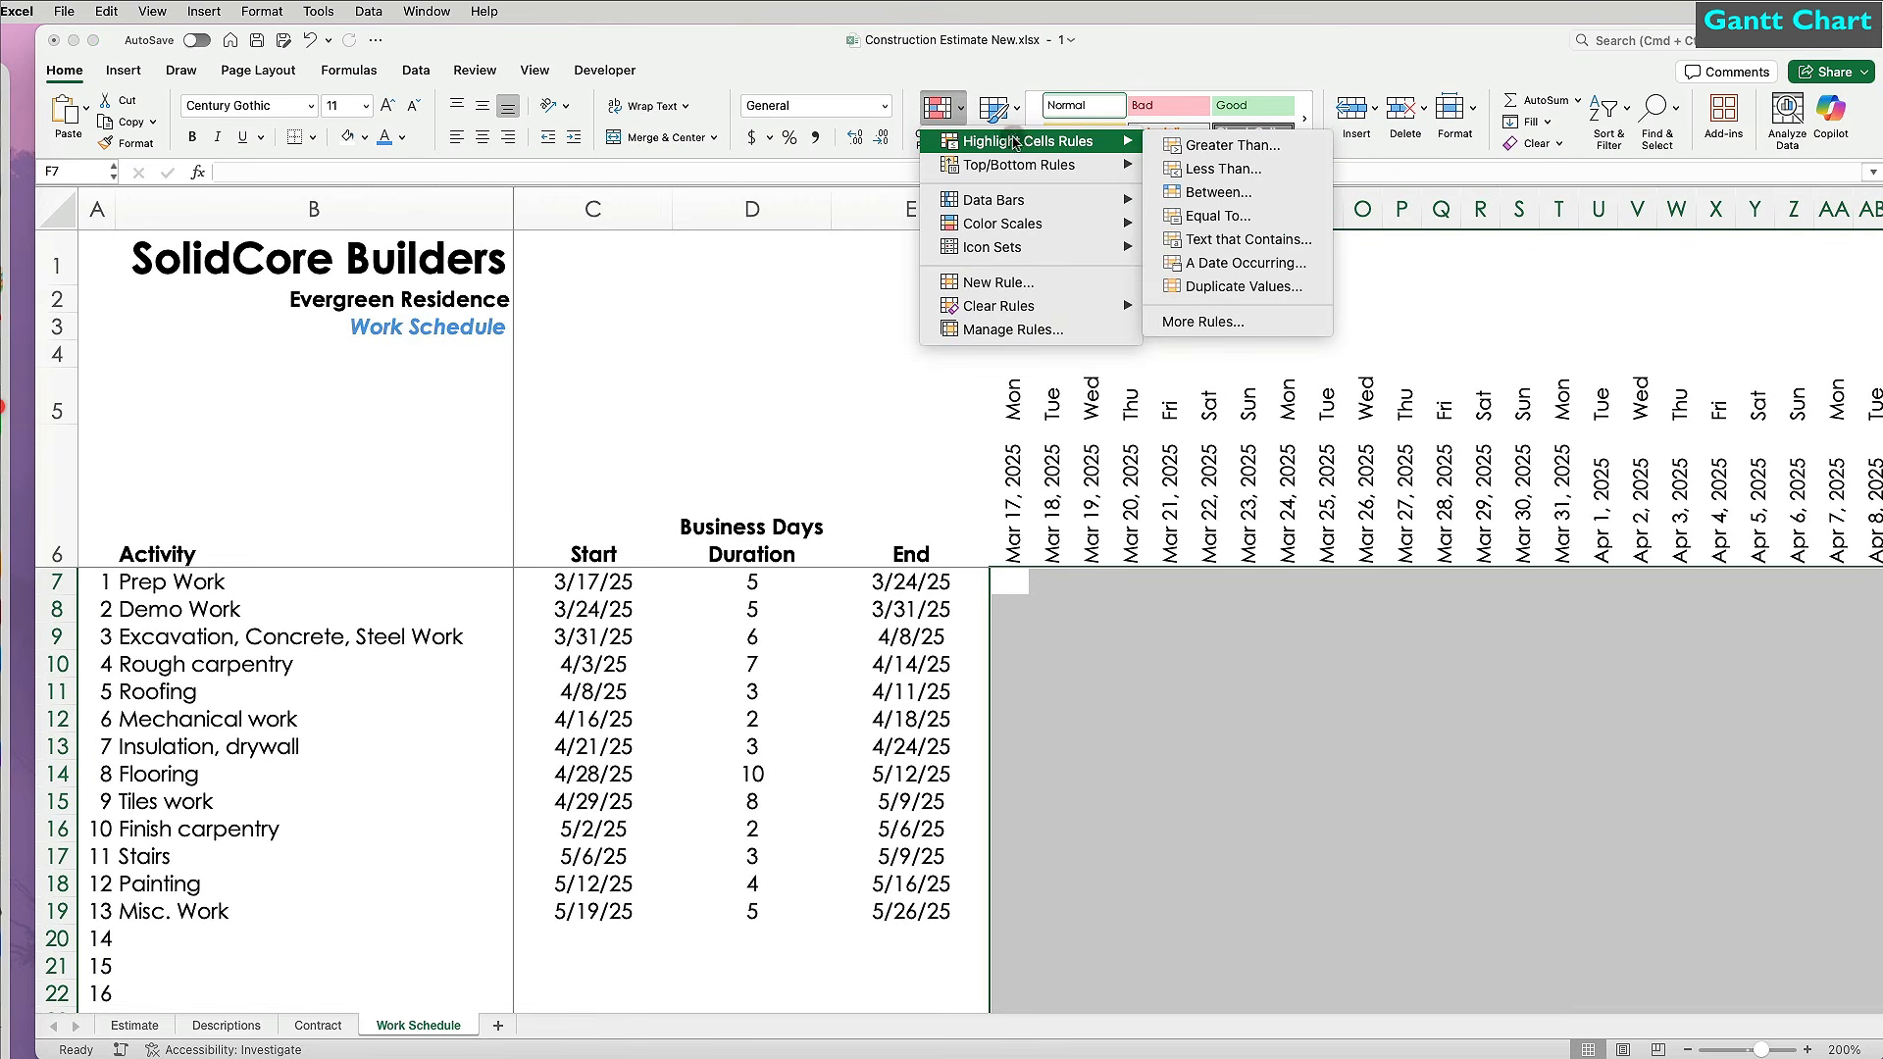
click(1205, 321)
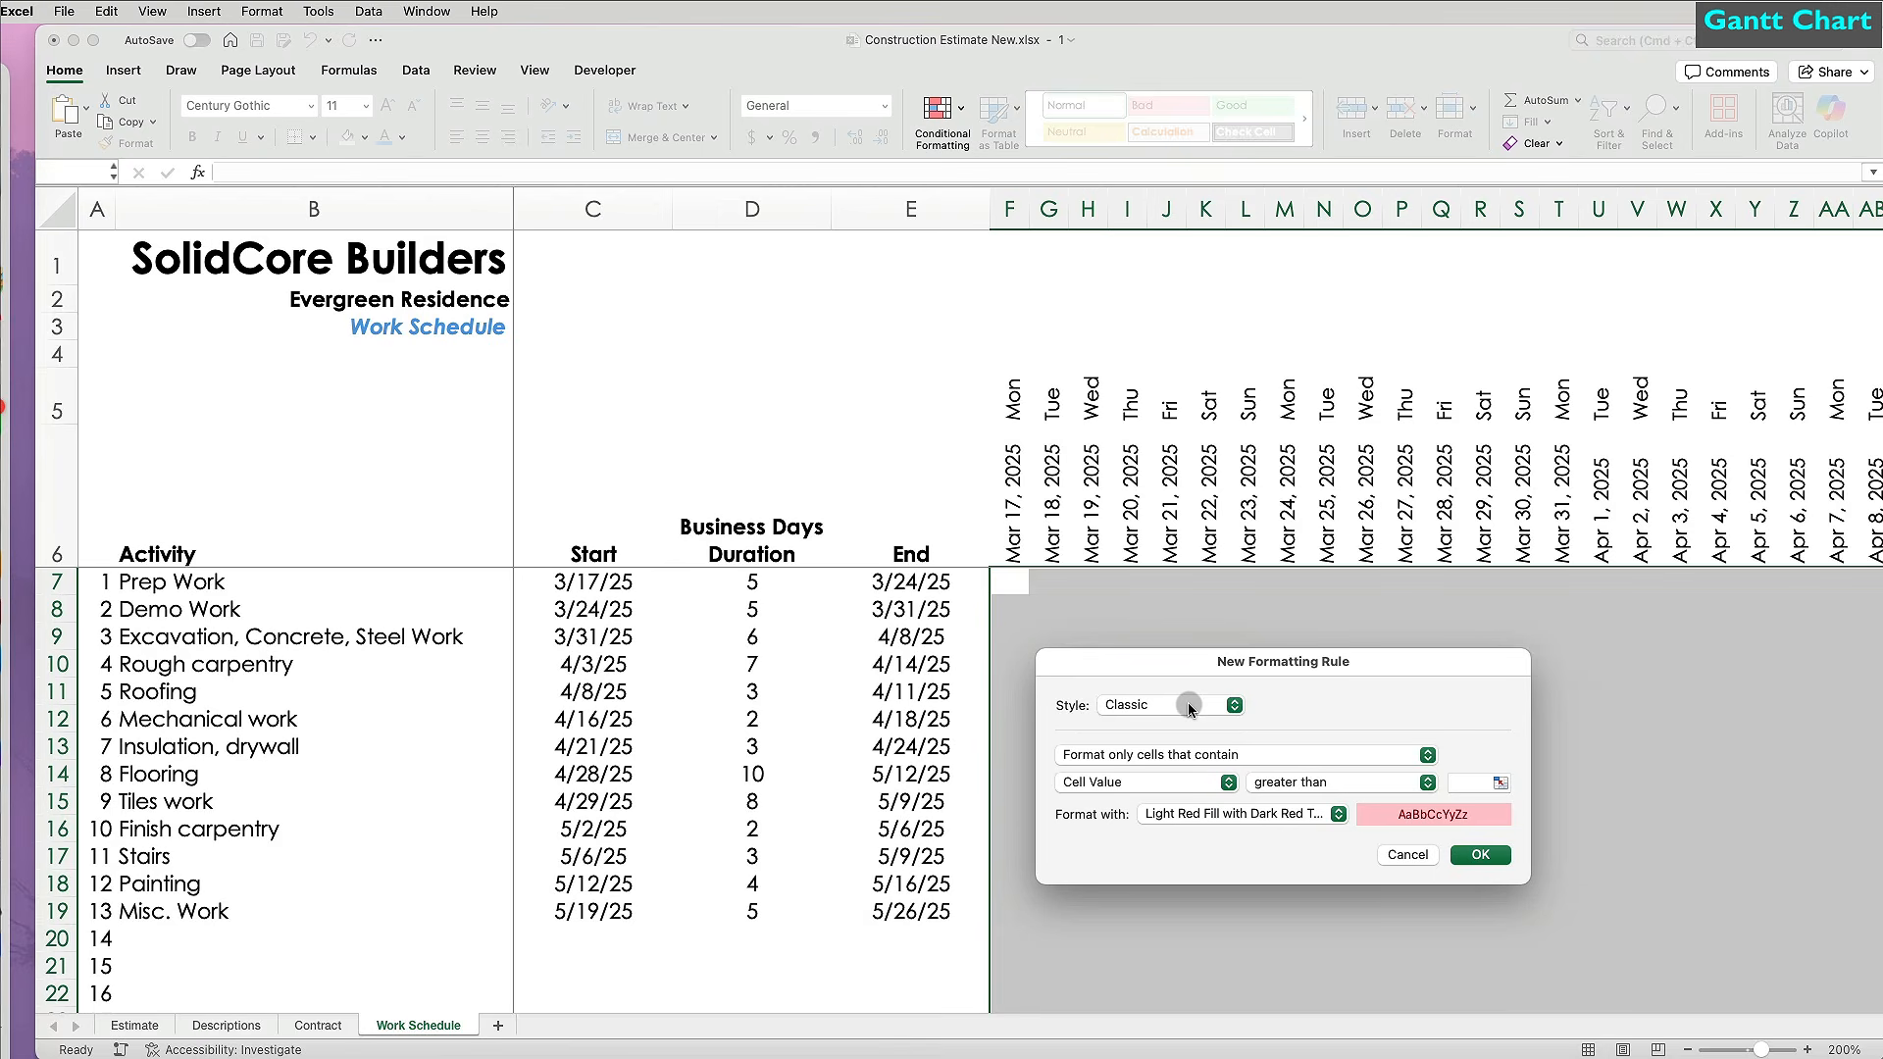
click(1425, 757)
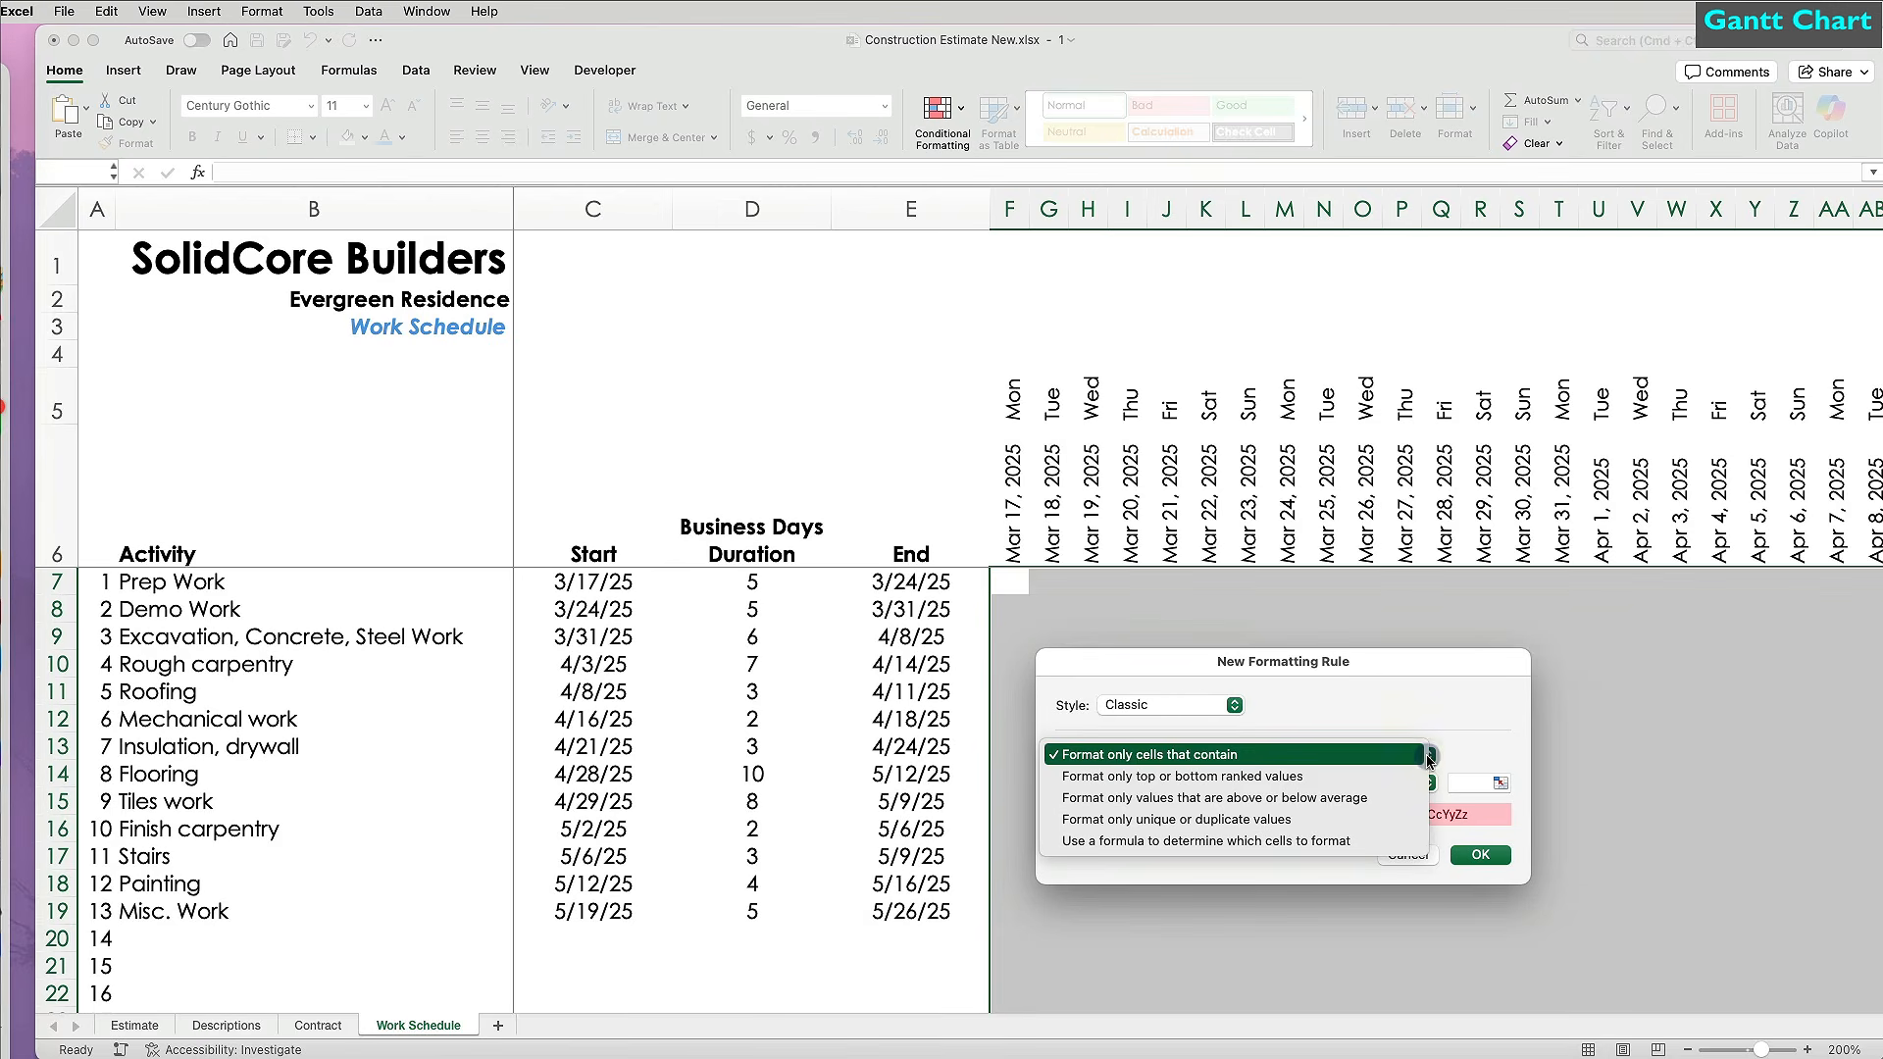
click(1315, 842)
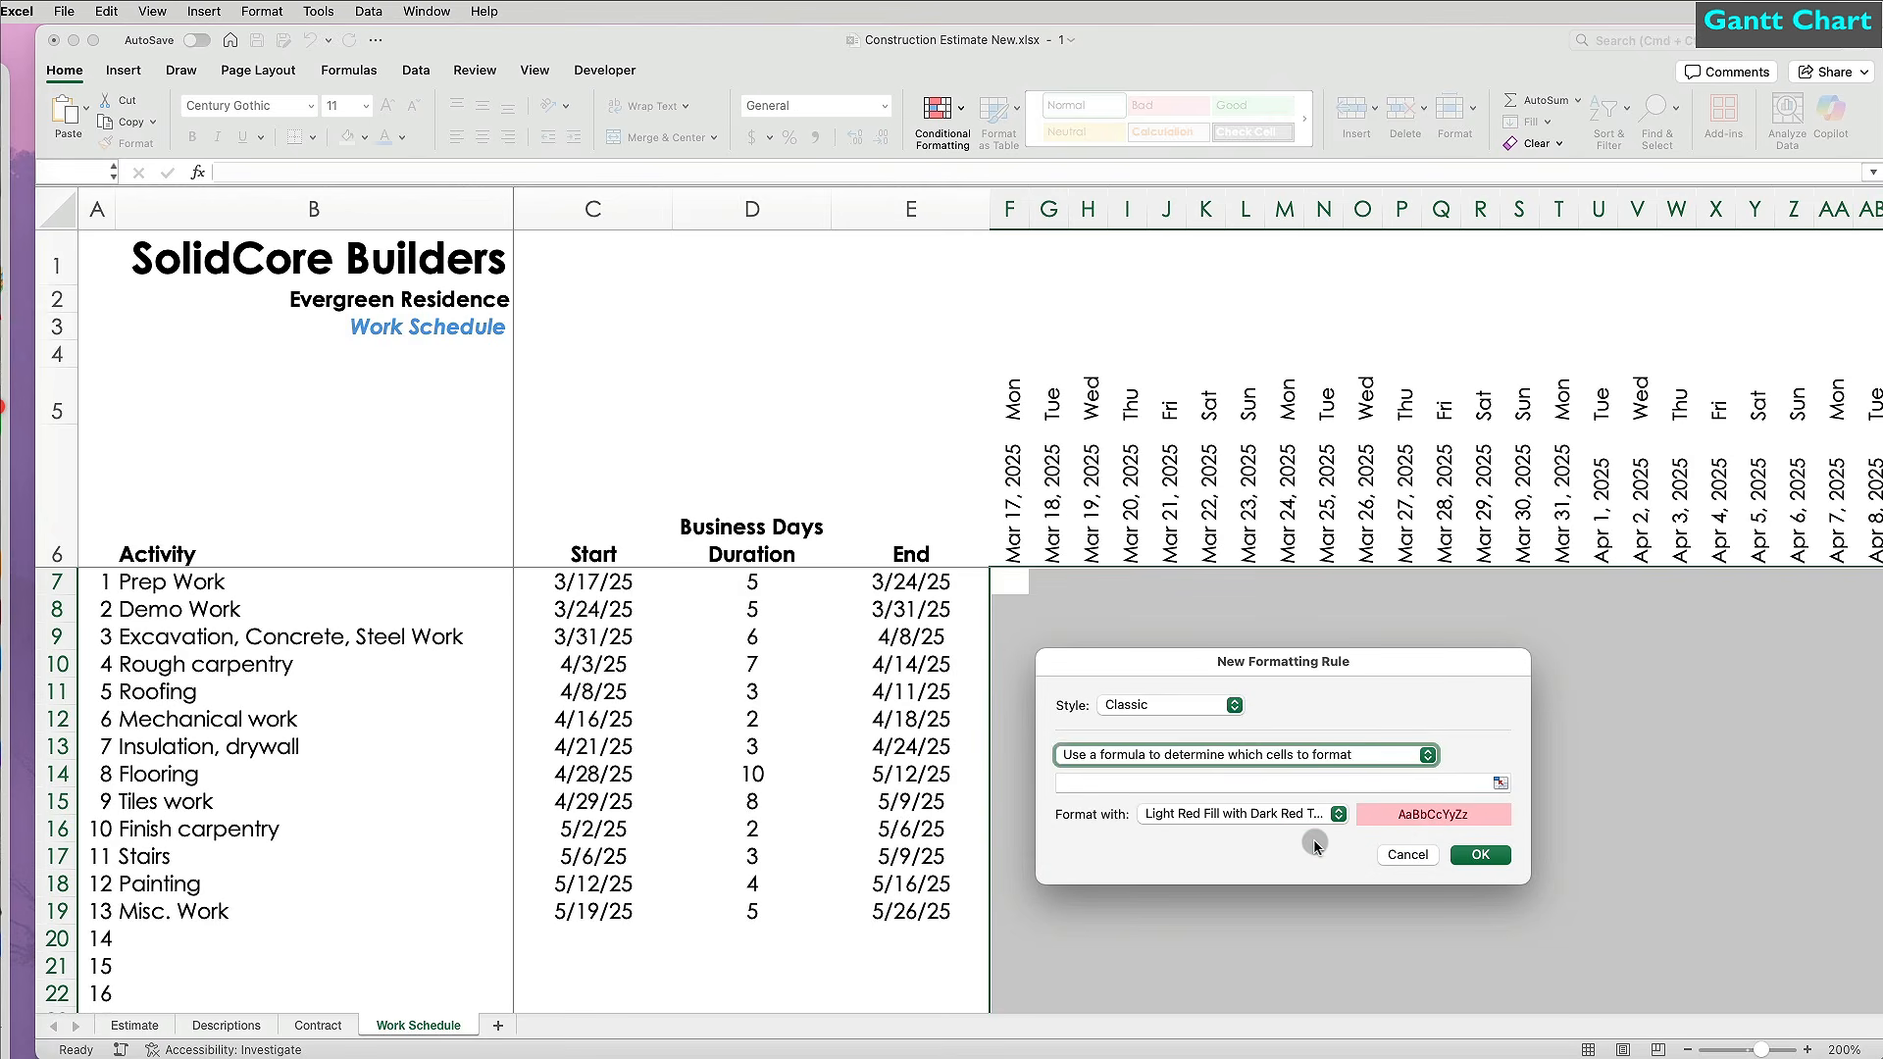
Enter the rule formula =AND(F$6>=$C7,F$6<=$E7,ISNUMBER($C7),ISNUMBER($E7)).
text(=and()
click(1014, 517)
text(>=)
click(612, 583)
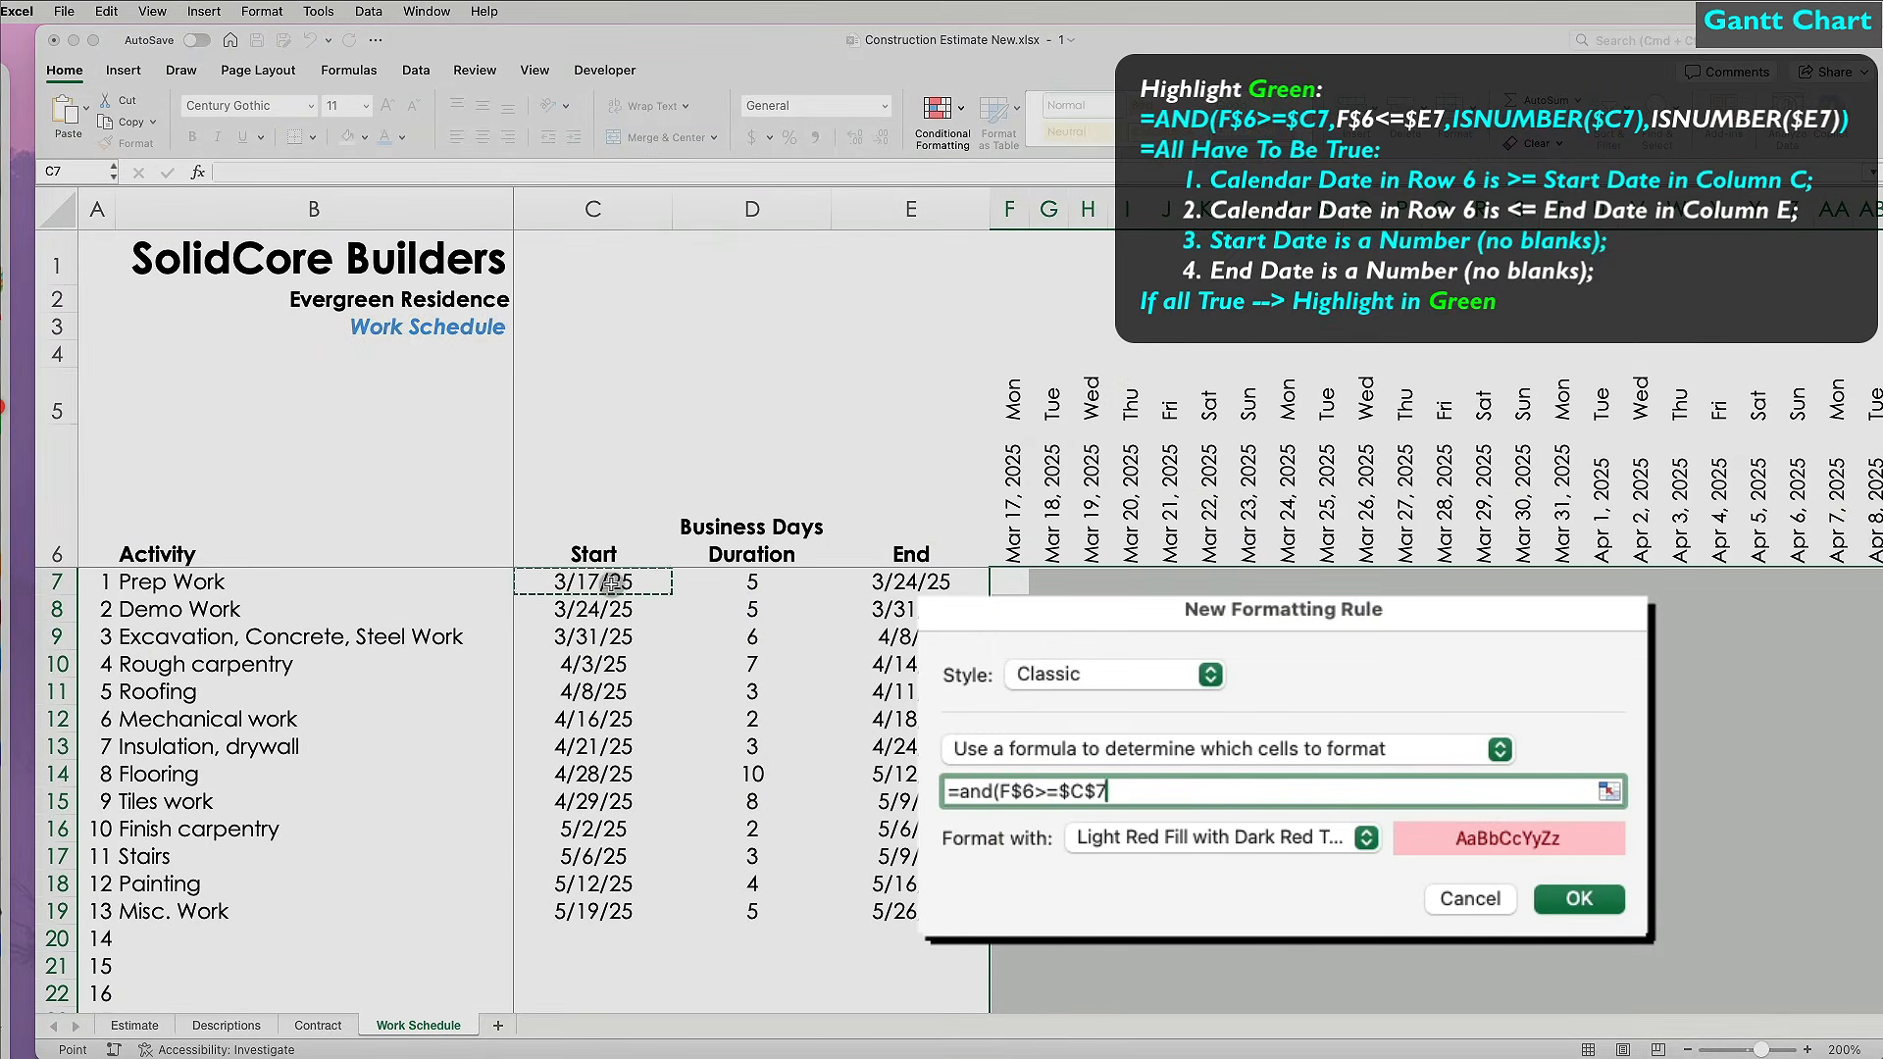
text(,)
click(1024, 501)
text(<=)
click(896, 581)
key(F4)
text(,is)
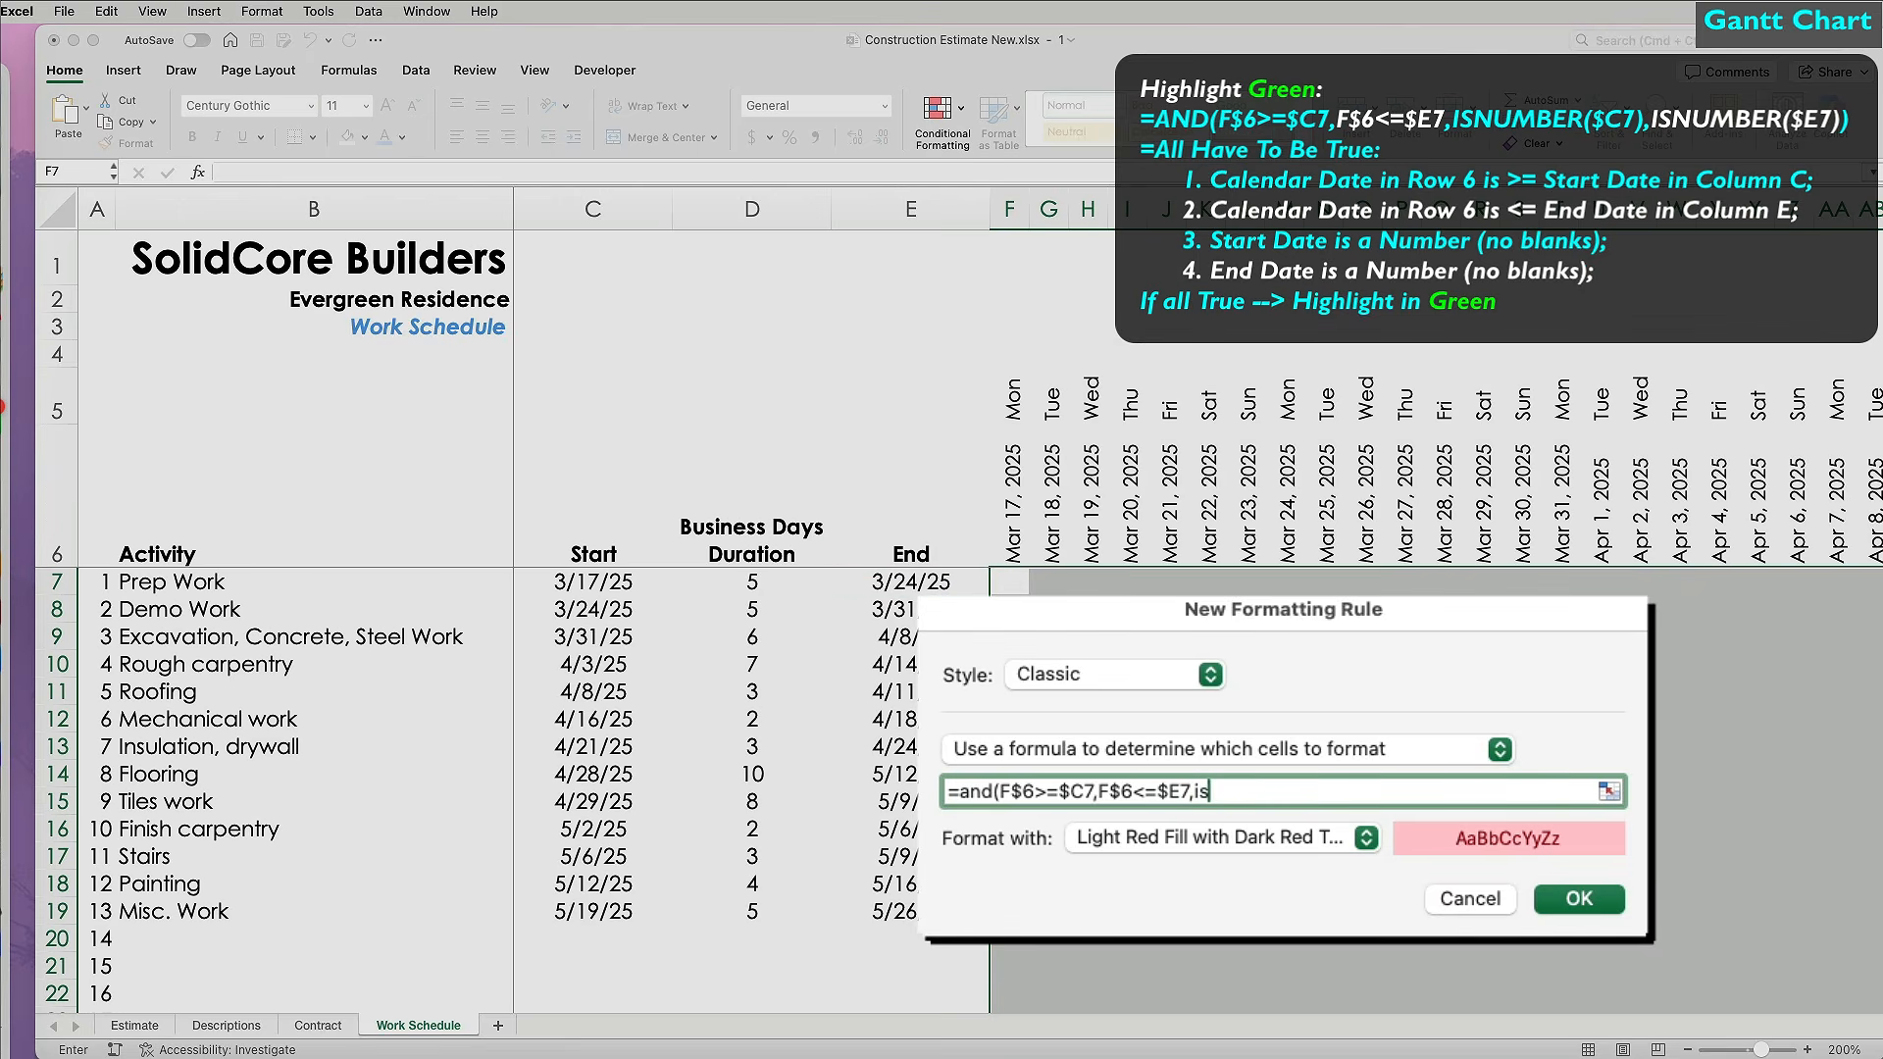
text(number()
click(624, 583)
text(),isnumber()
click(911, 581)
text()))
Give the rule a custom green fill and apply it to draw the task bars.
click(1226, 837)
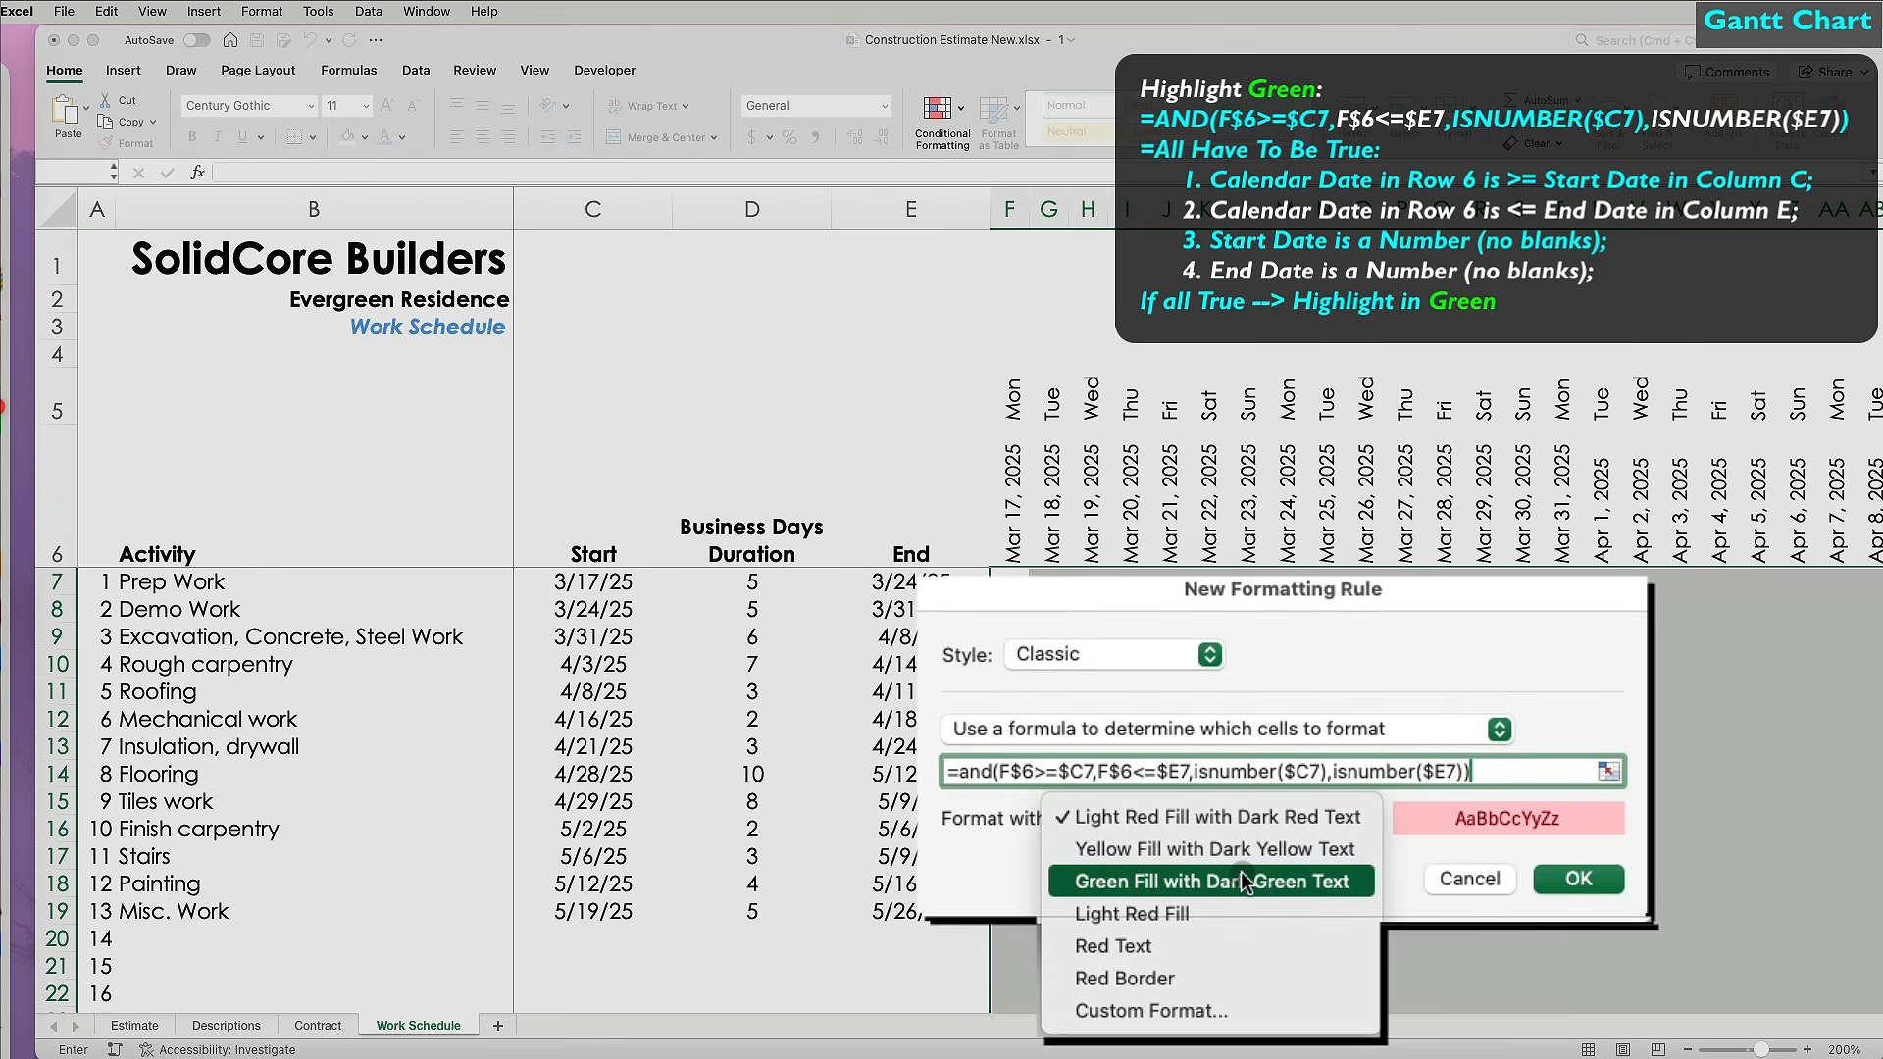
click(1151, 1010)
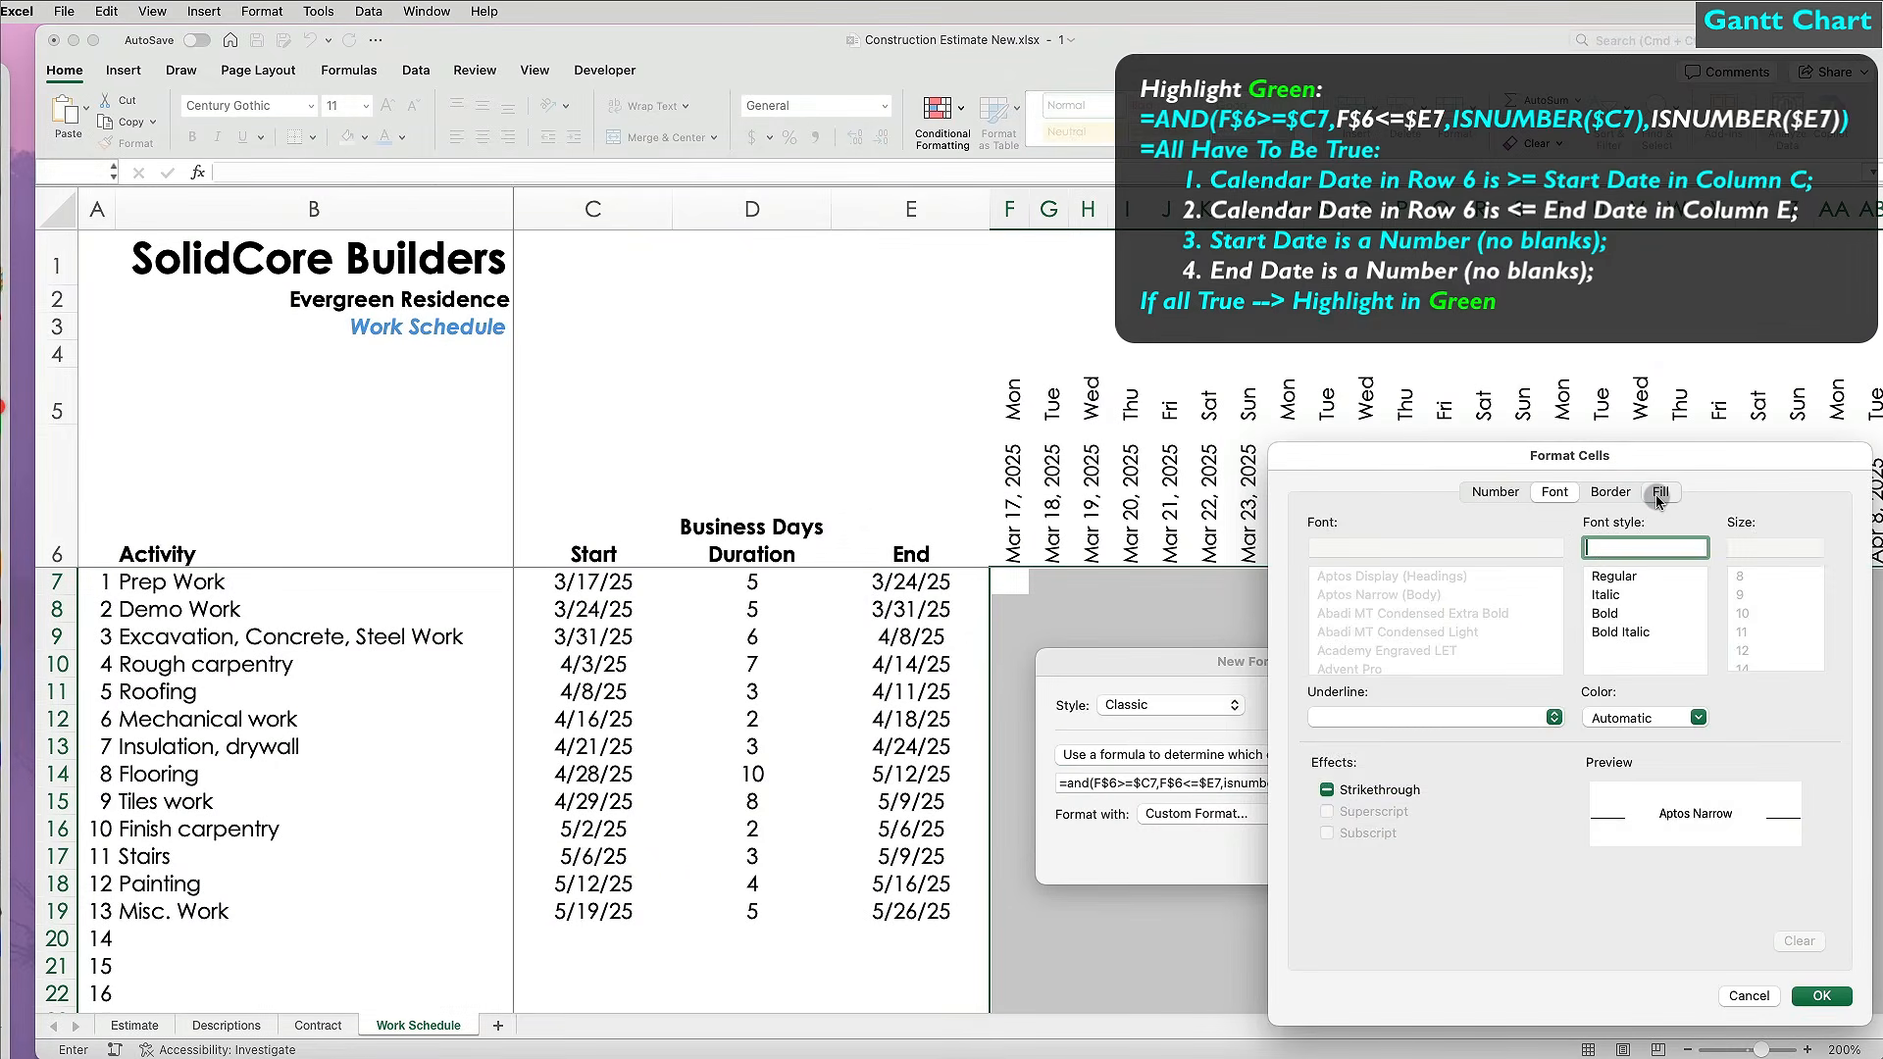
click(1644, 498)
click(1509, 567)
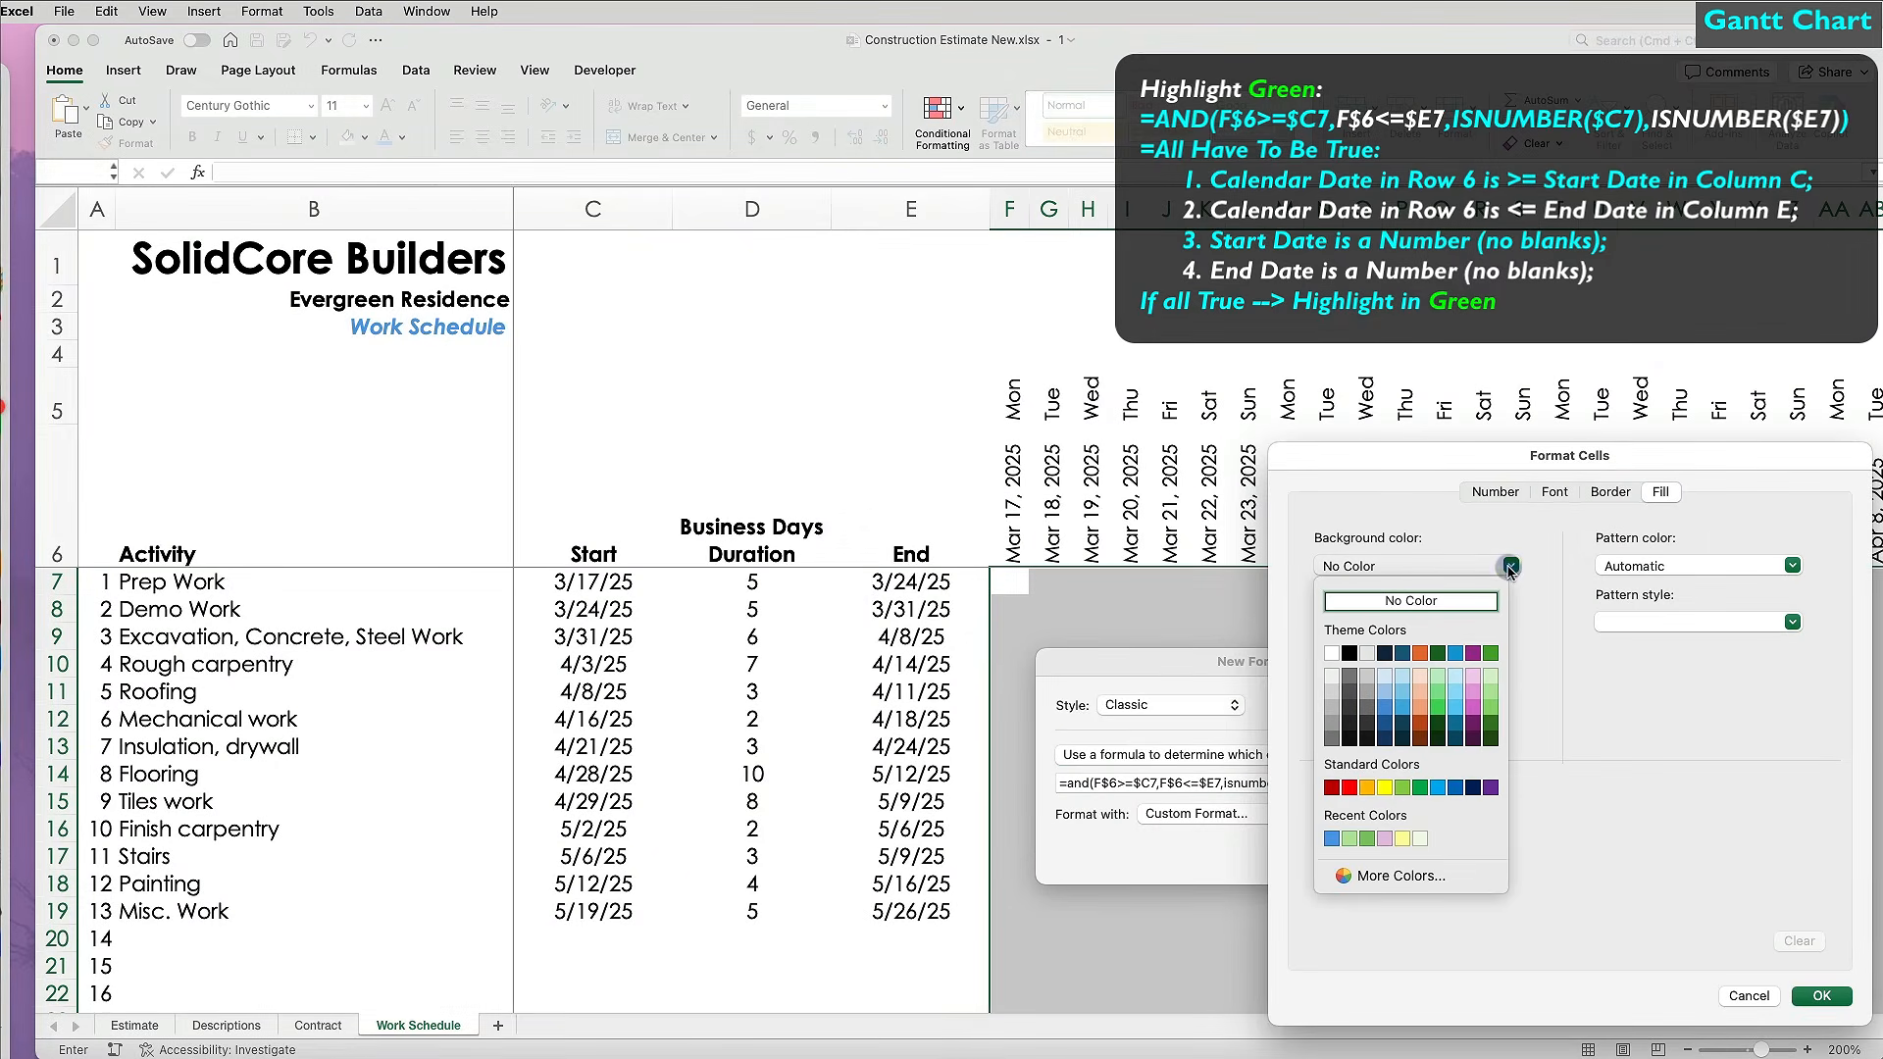
click(1366, 841)
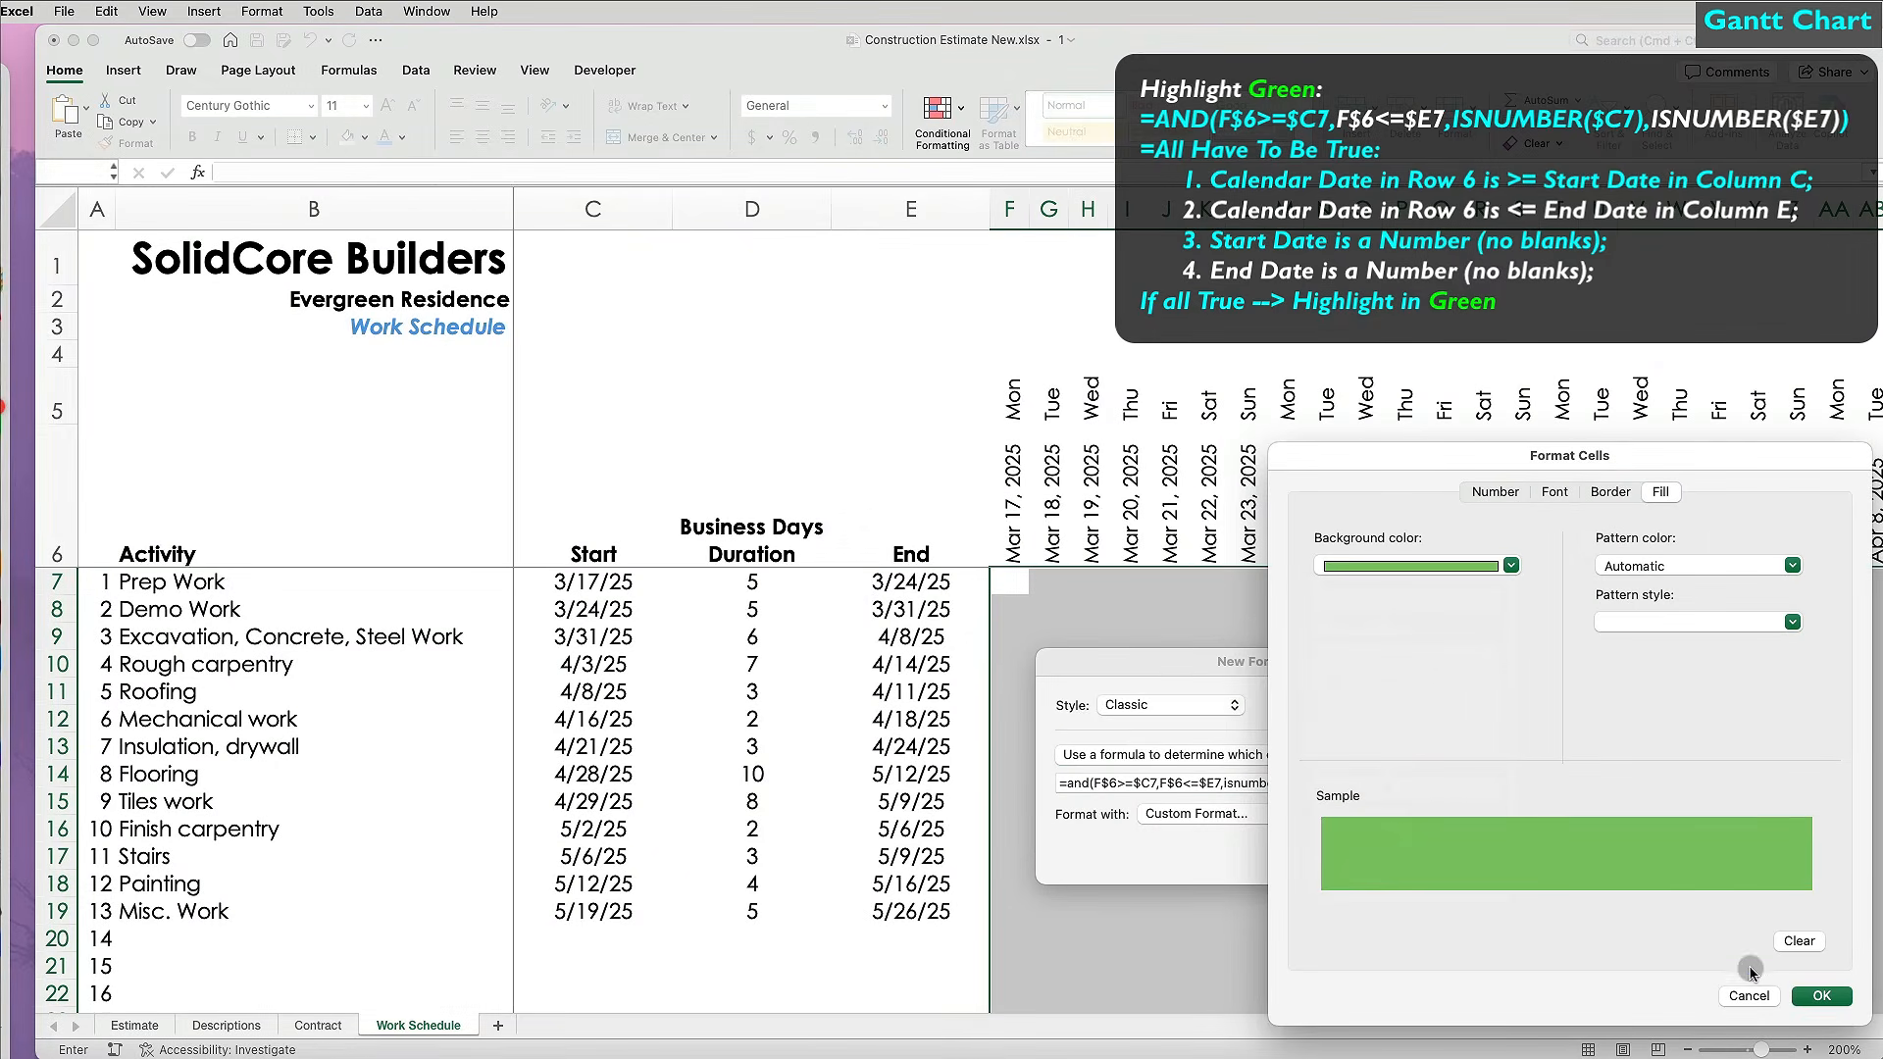
click(1821, 996)
click(1481, 853)
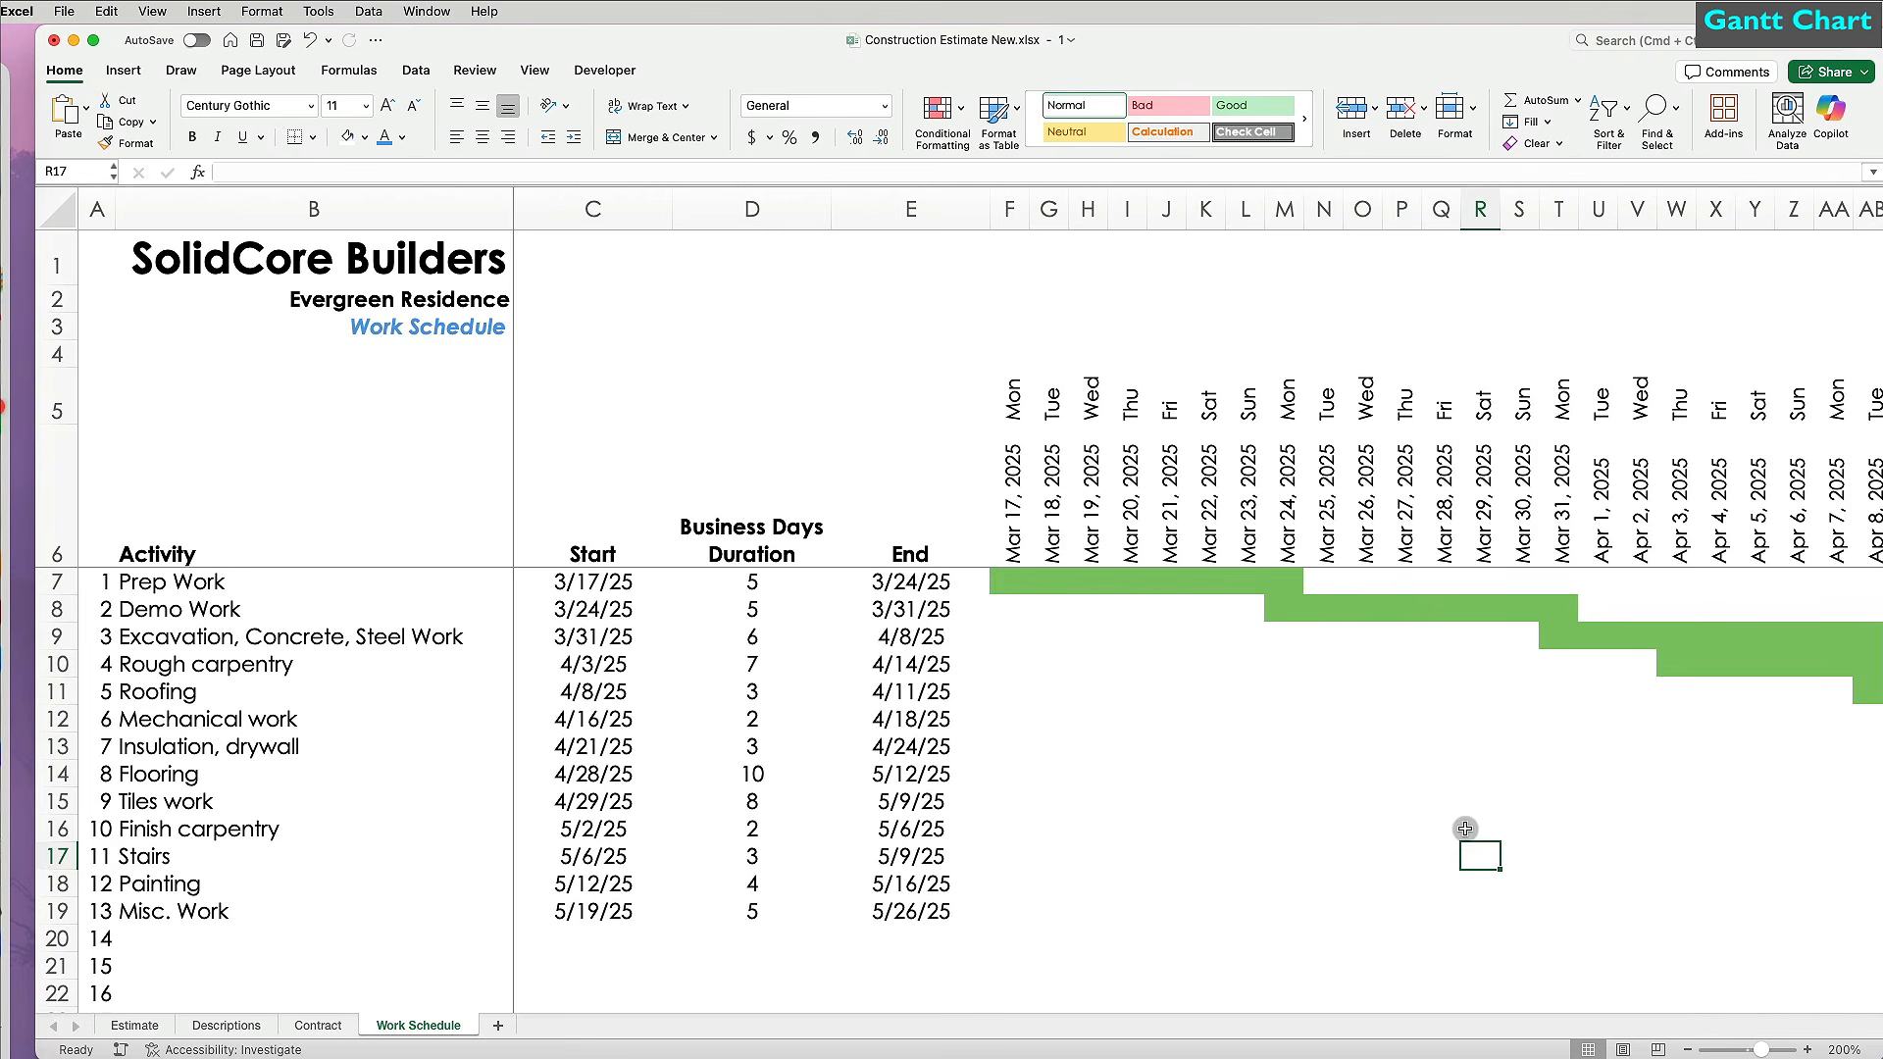
scroll(1463, 810, right, 15)
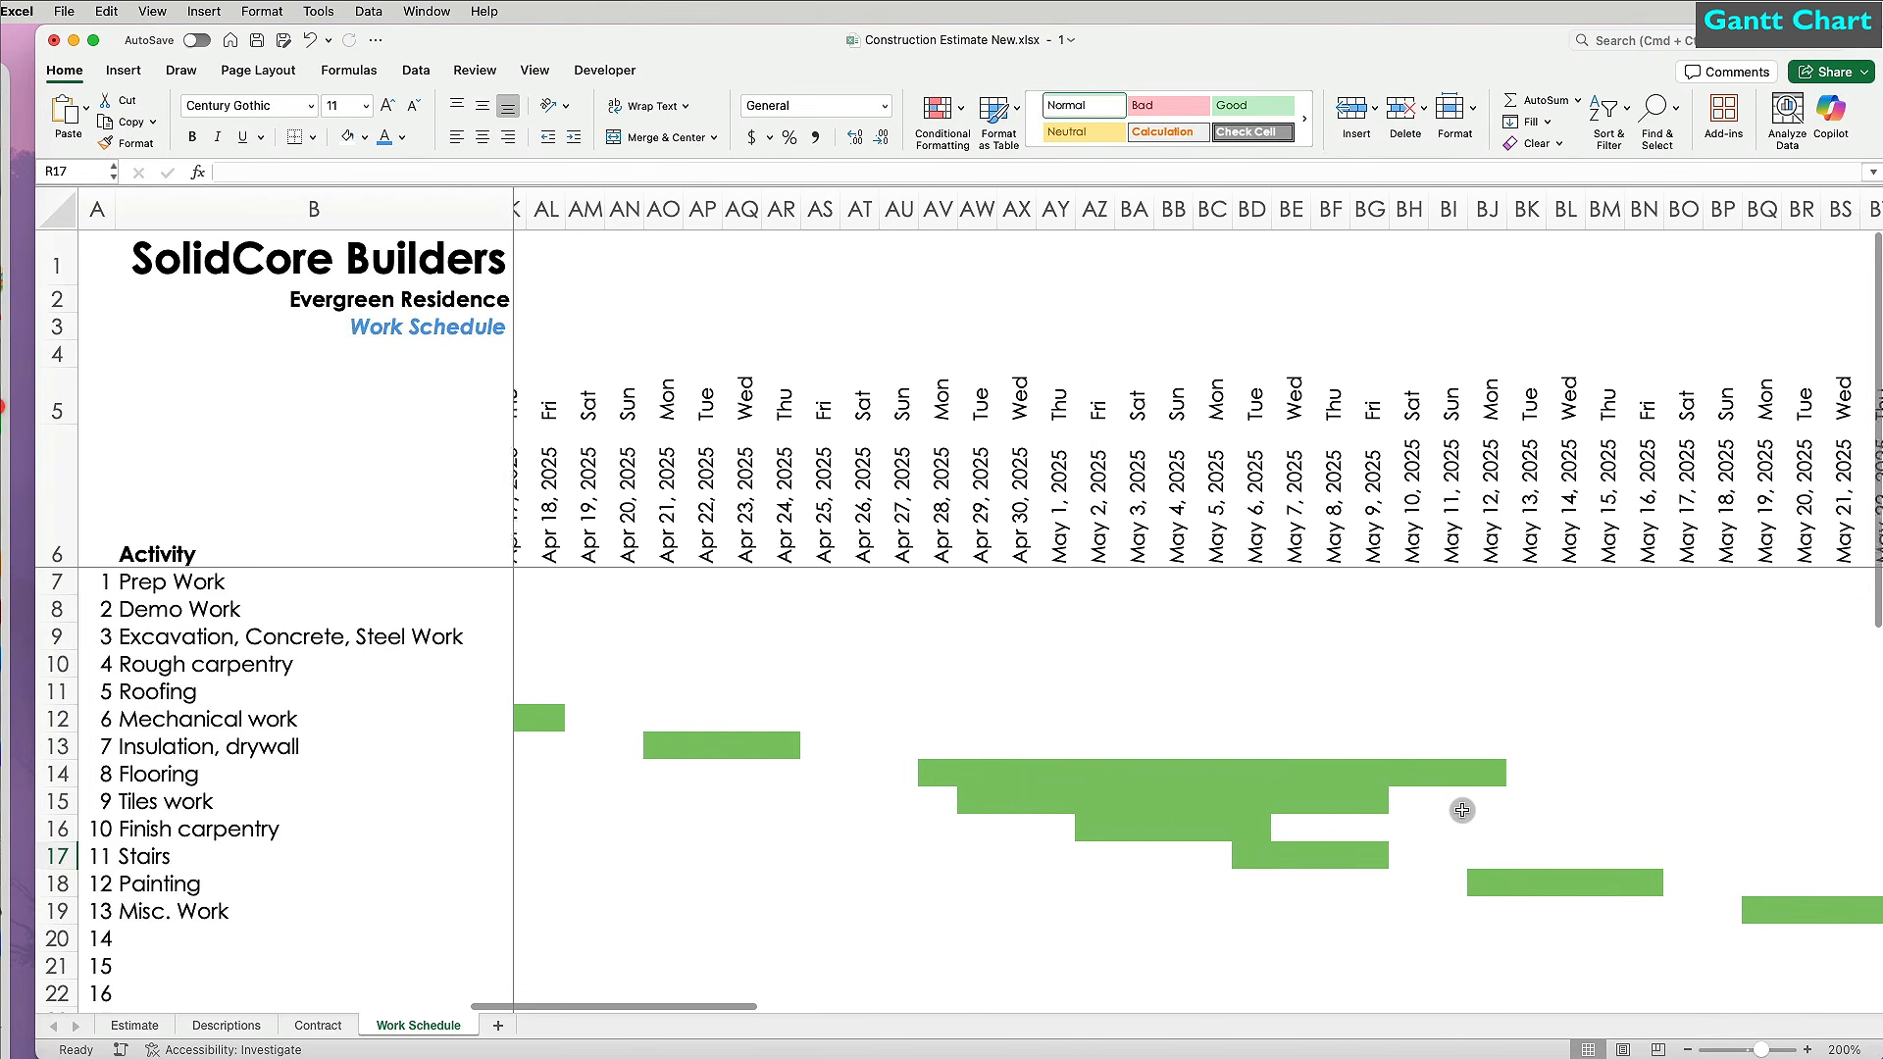
scroll(1462, 810, left, 15)
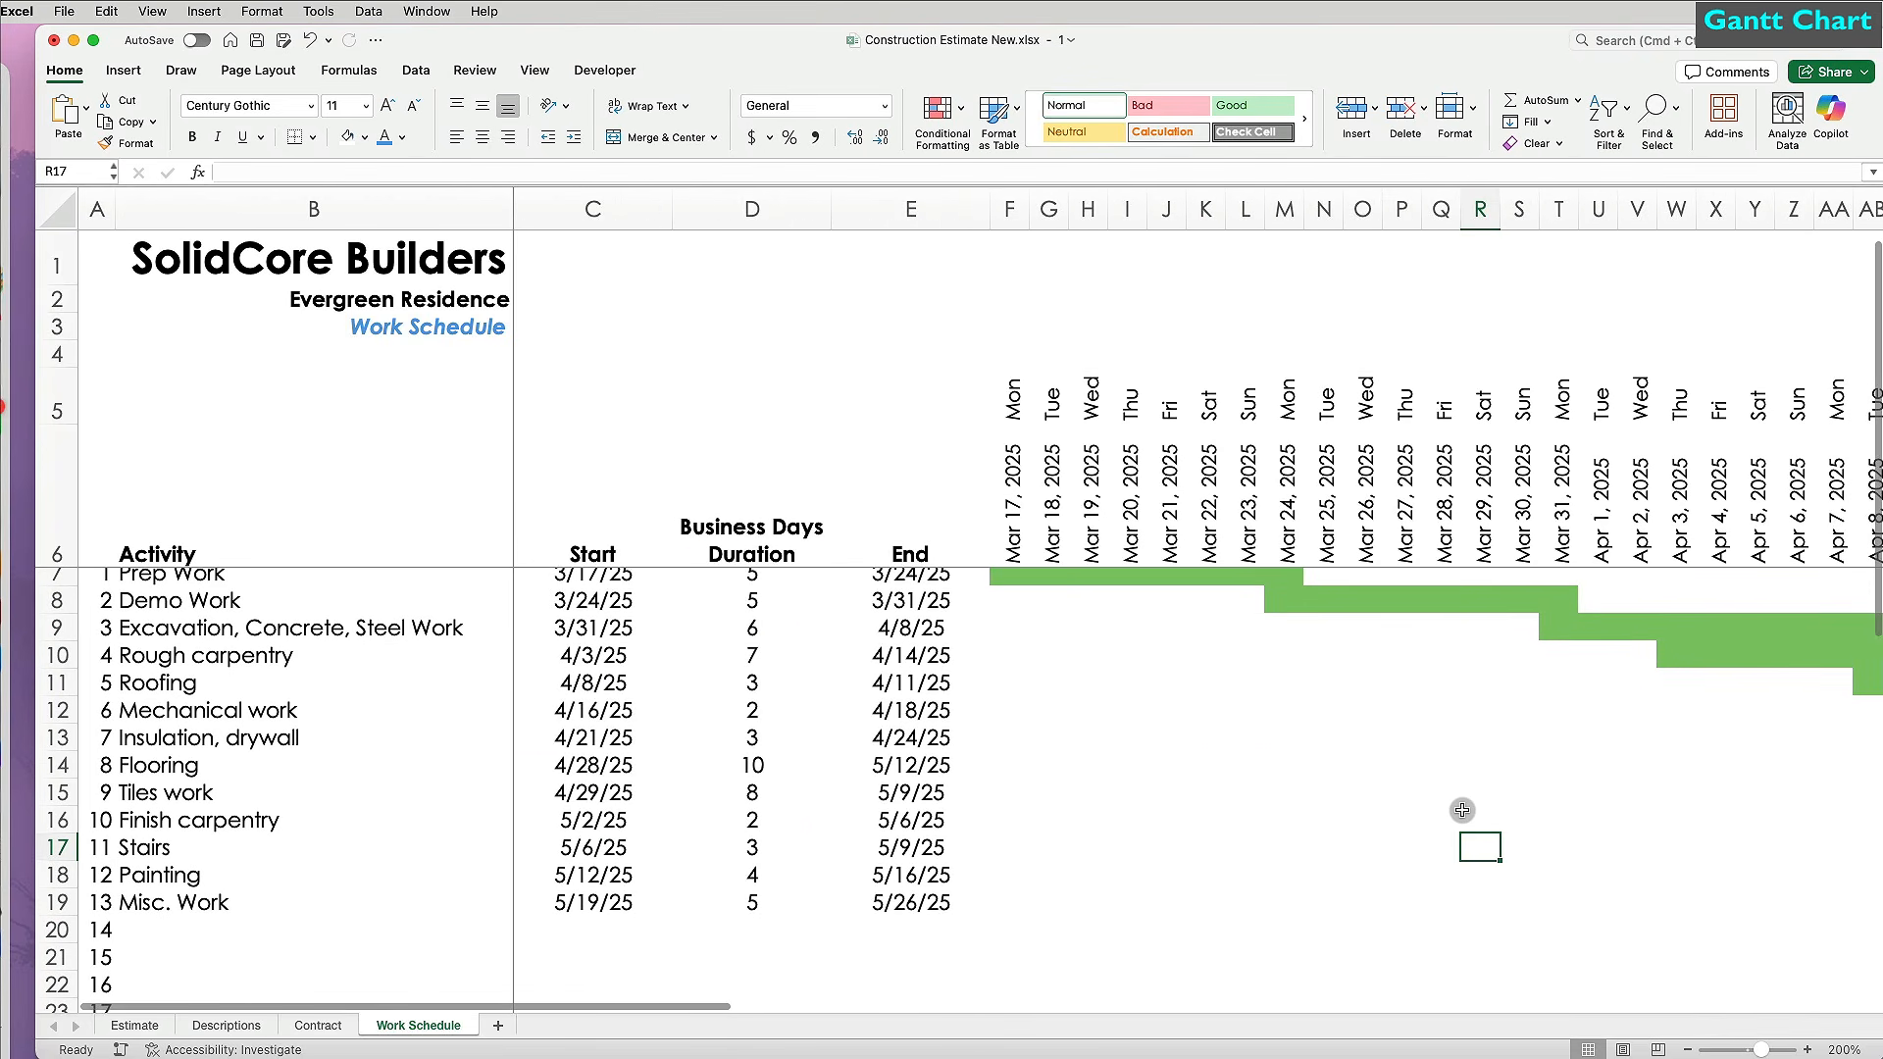
Select the full task grid and begin another formula-based conditional formatting rule.
drag(1010, 581, 1681, 895)
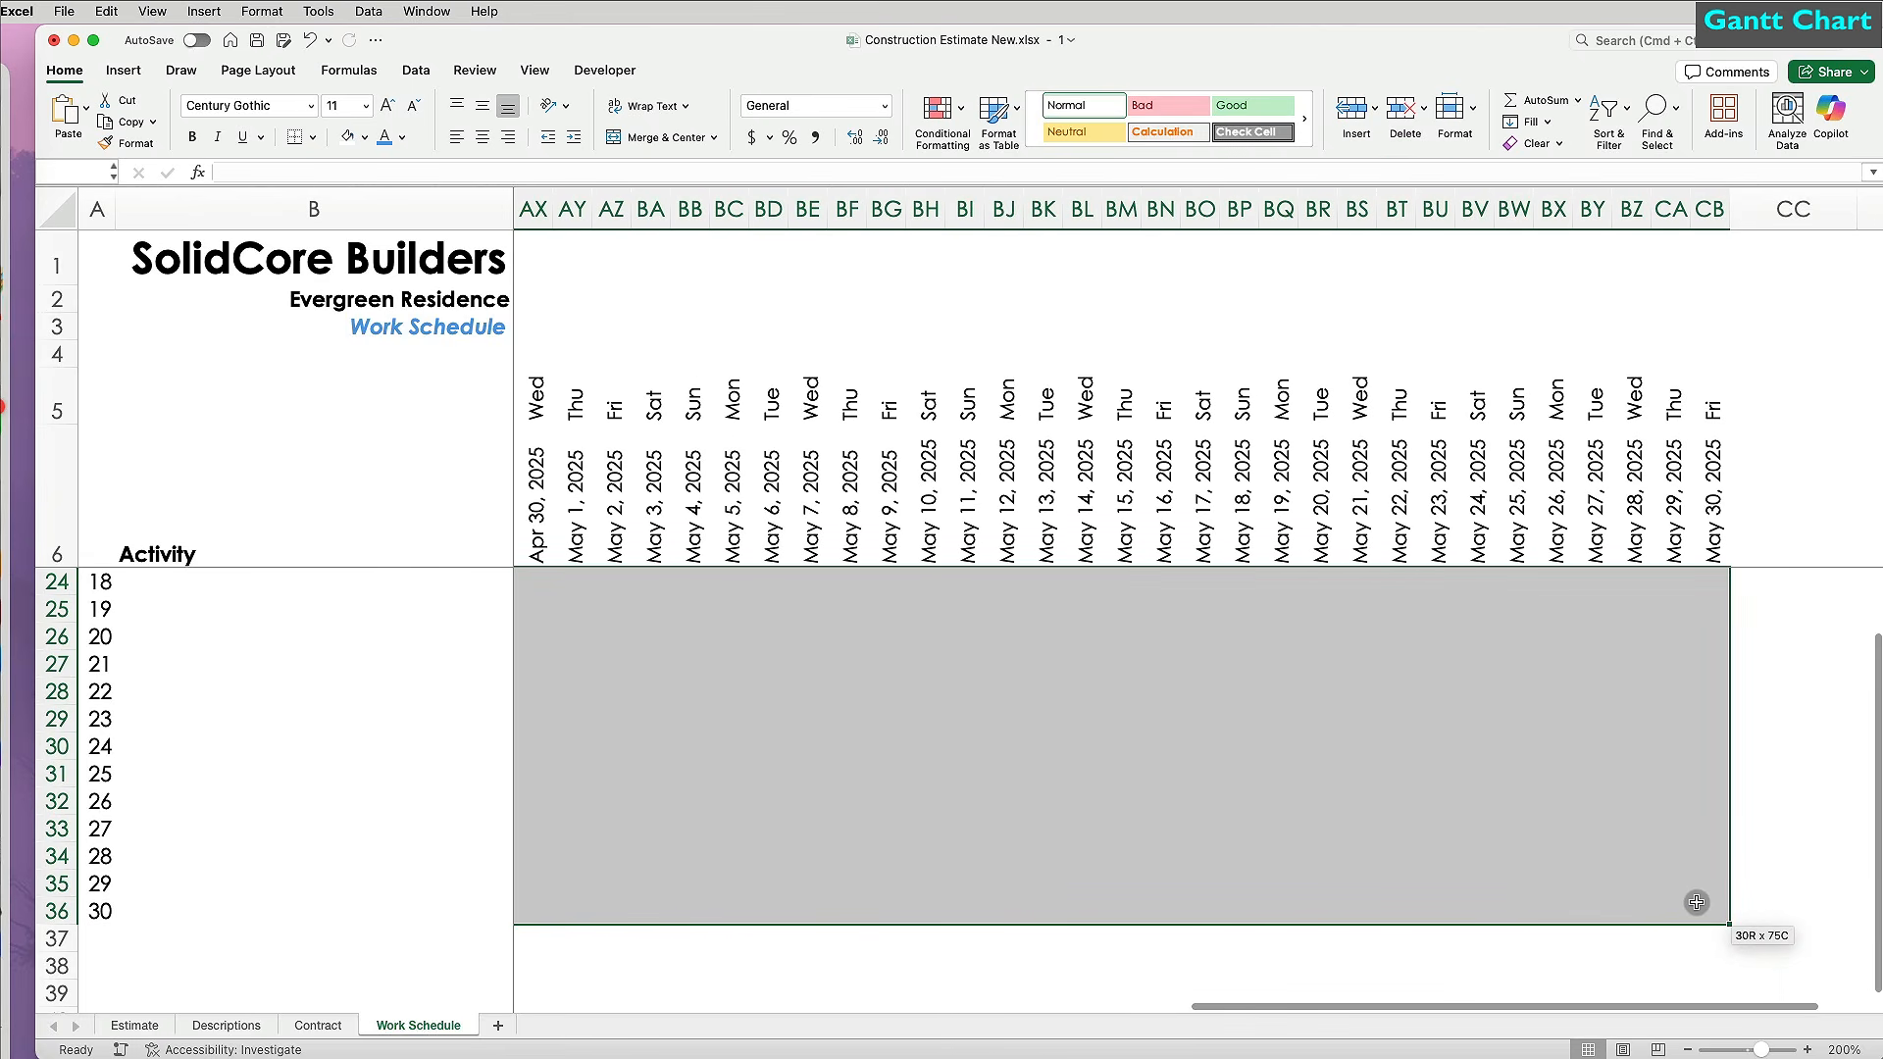
scroll(1388, 846, up, 6)
scroll(1388, 846, left, 8)
scroll(1389, 847, left, 8)
click(942, 117)
mouse_move(1049, 143)
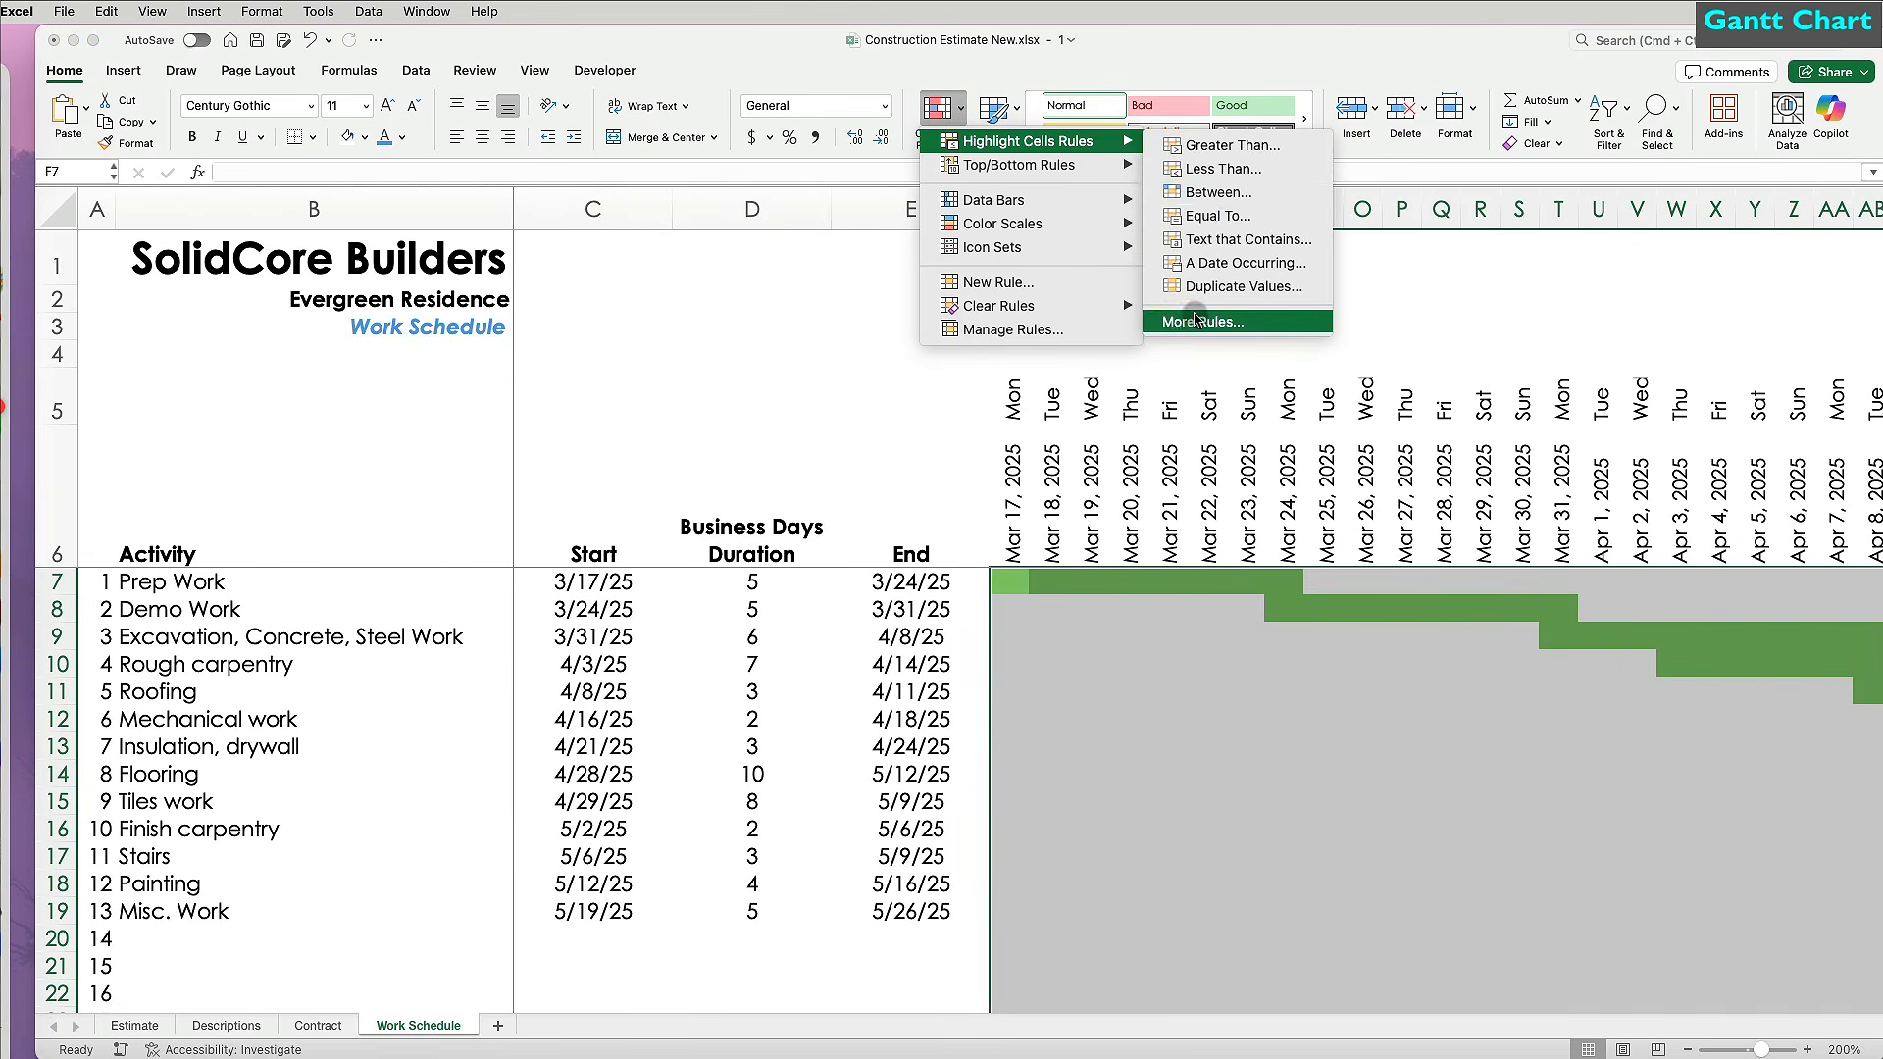
click(1241, 343)
click(1198, 755)
click(1198, 842)
Enter the weekend test formula =OR(F$5="Sat",F$5="Sun").
text(=or()
click(1013, 409)
click(1013, 409)
text(="Sat",)
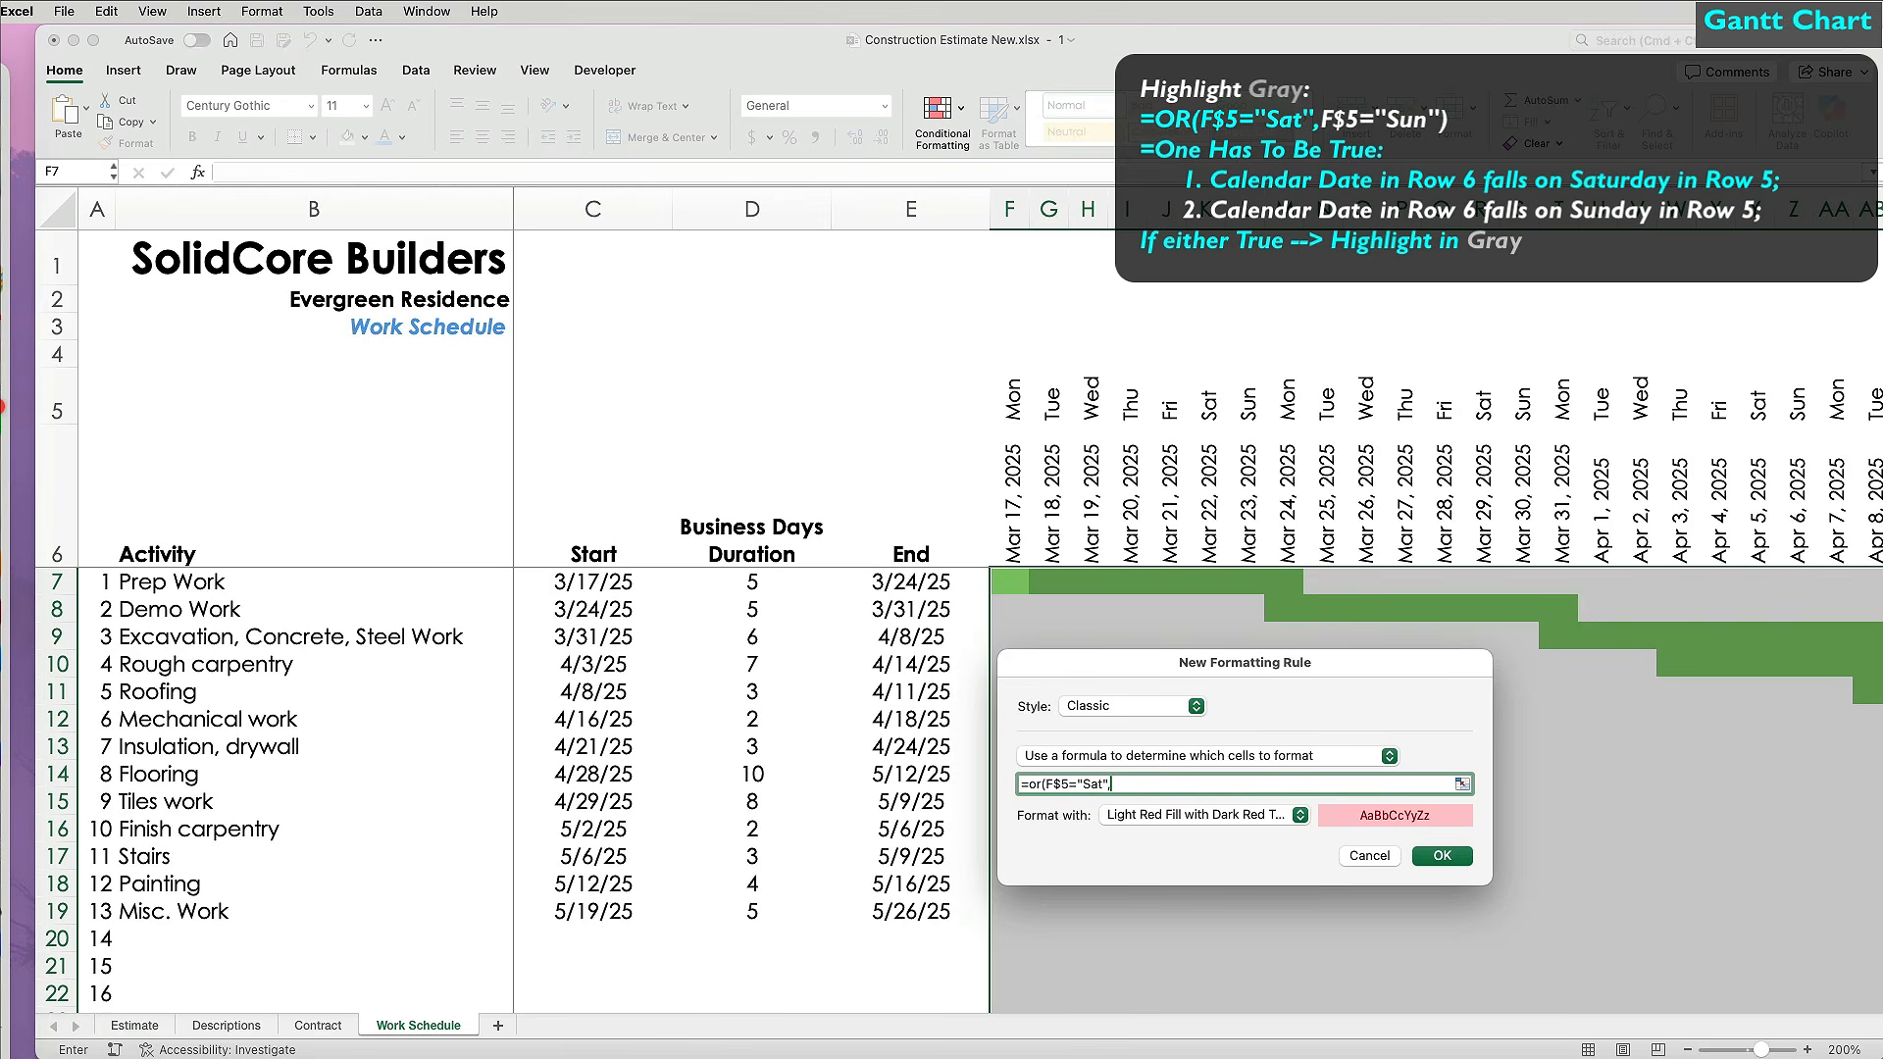
click(1013, 399)
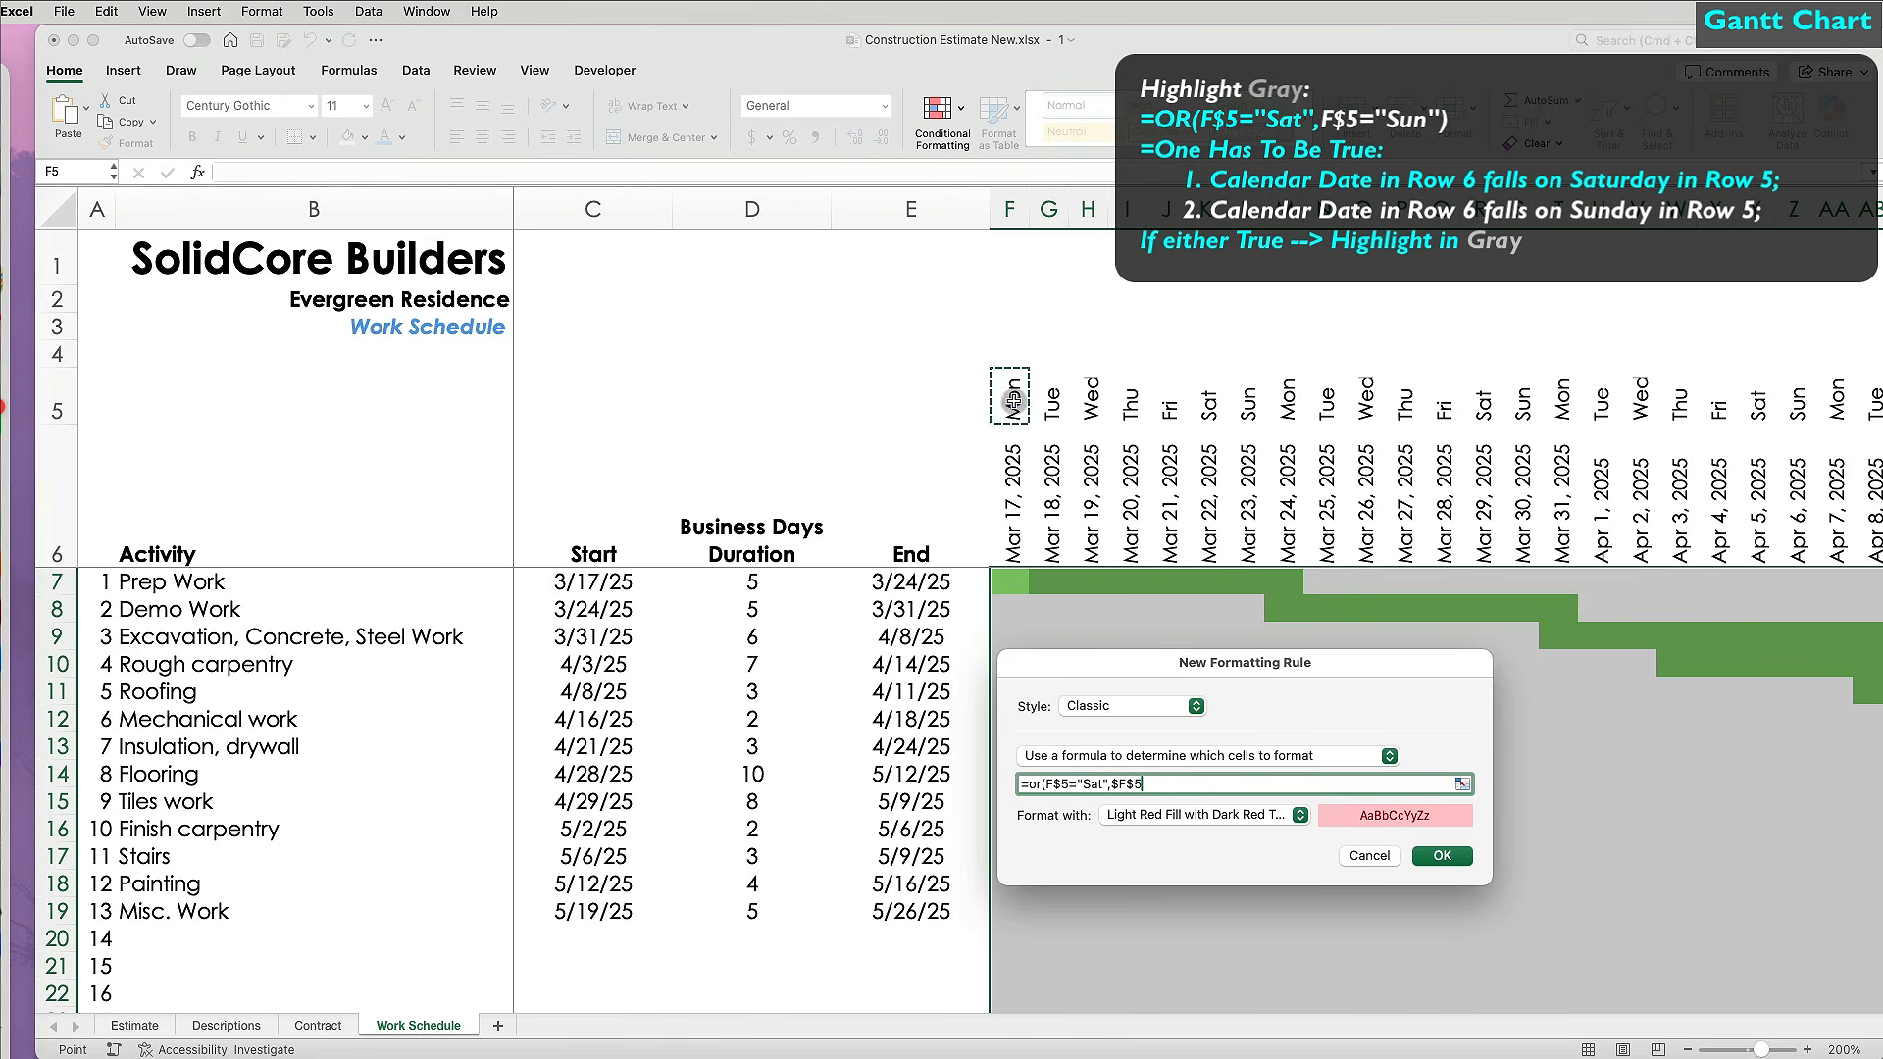
text(="Sun)
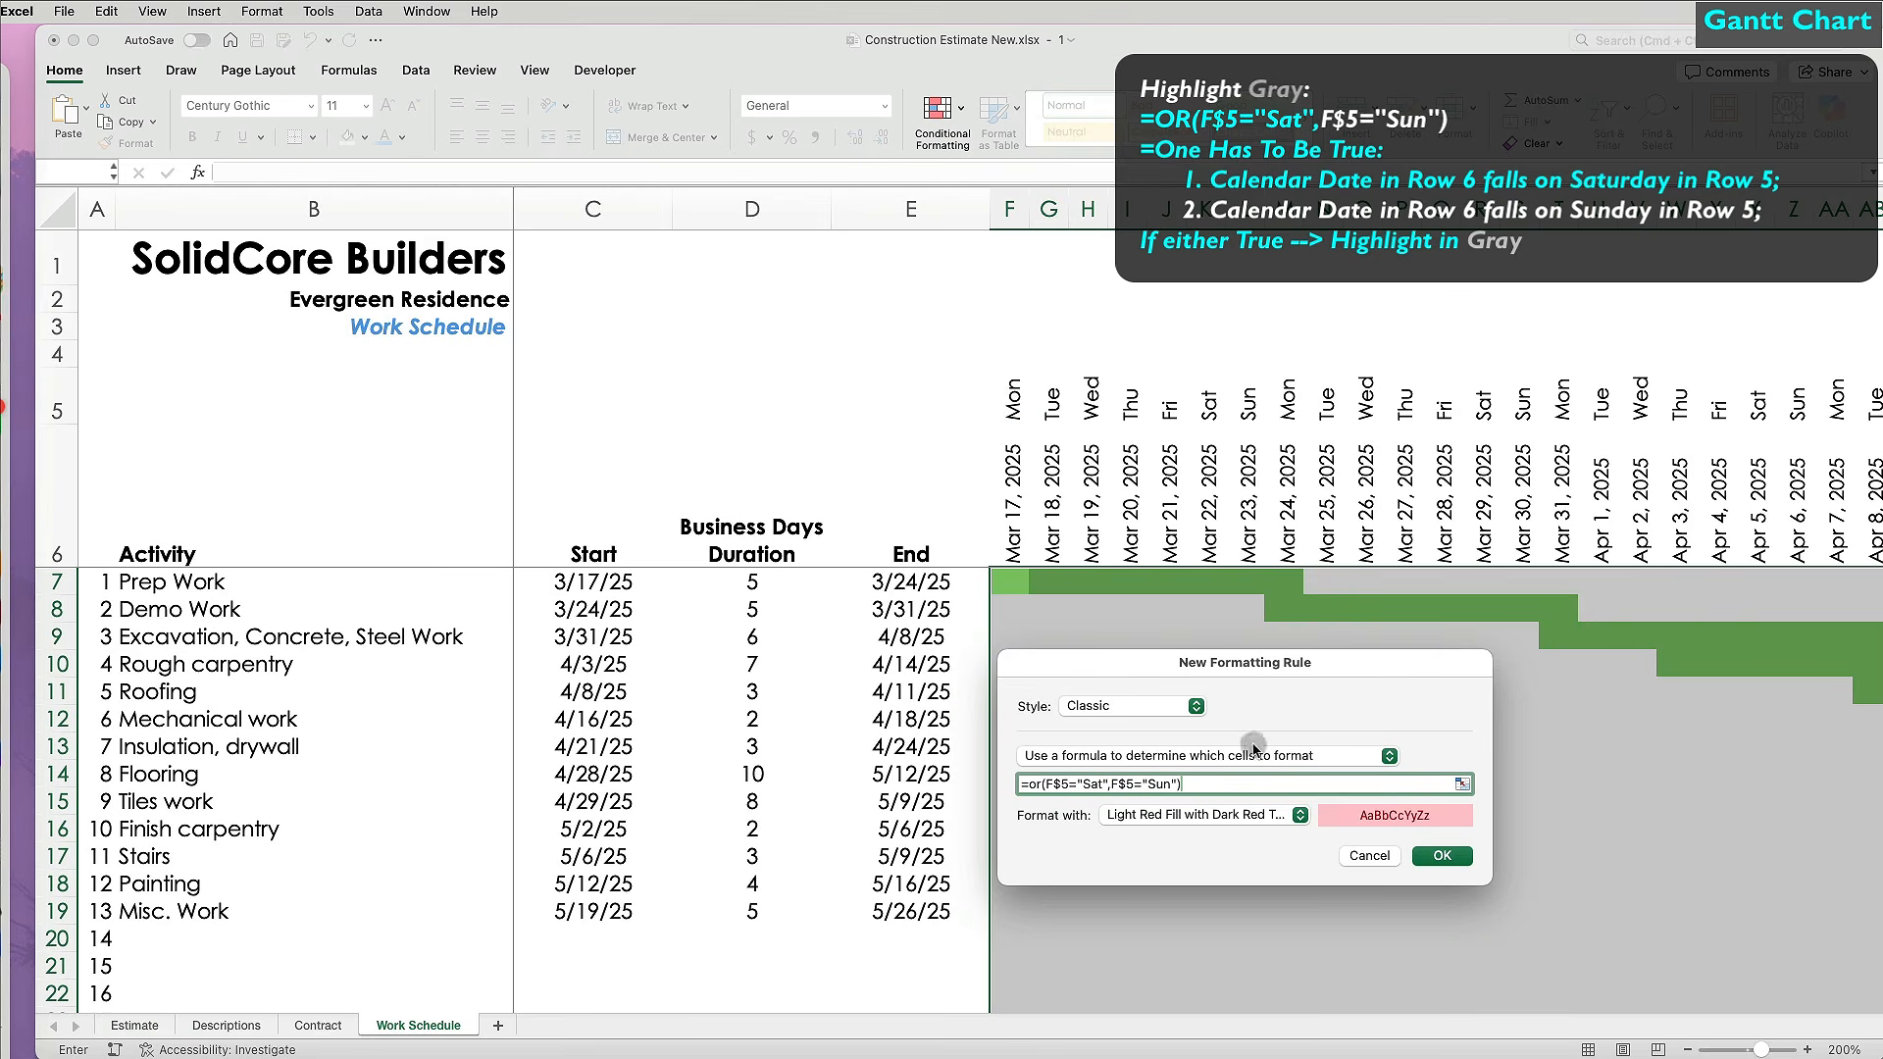
Set a custom gray fill for the rule and apply it to the weekend columns.
click(1282, 822)
click(1265, 824)
click(1505, 187)
click(1330, 316)
click(1815, 618)
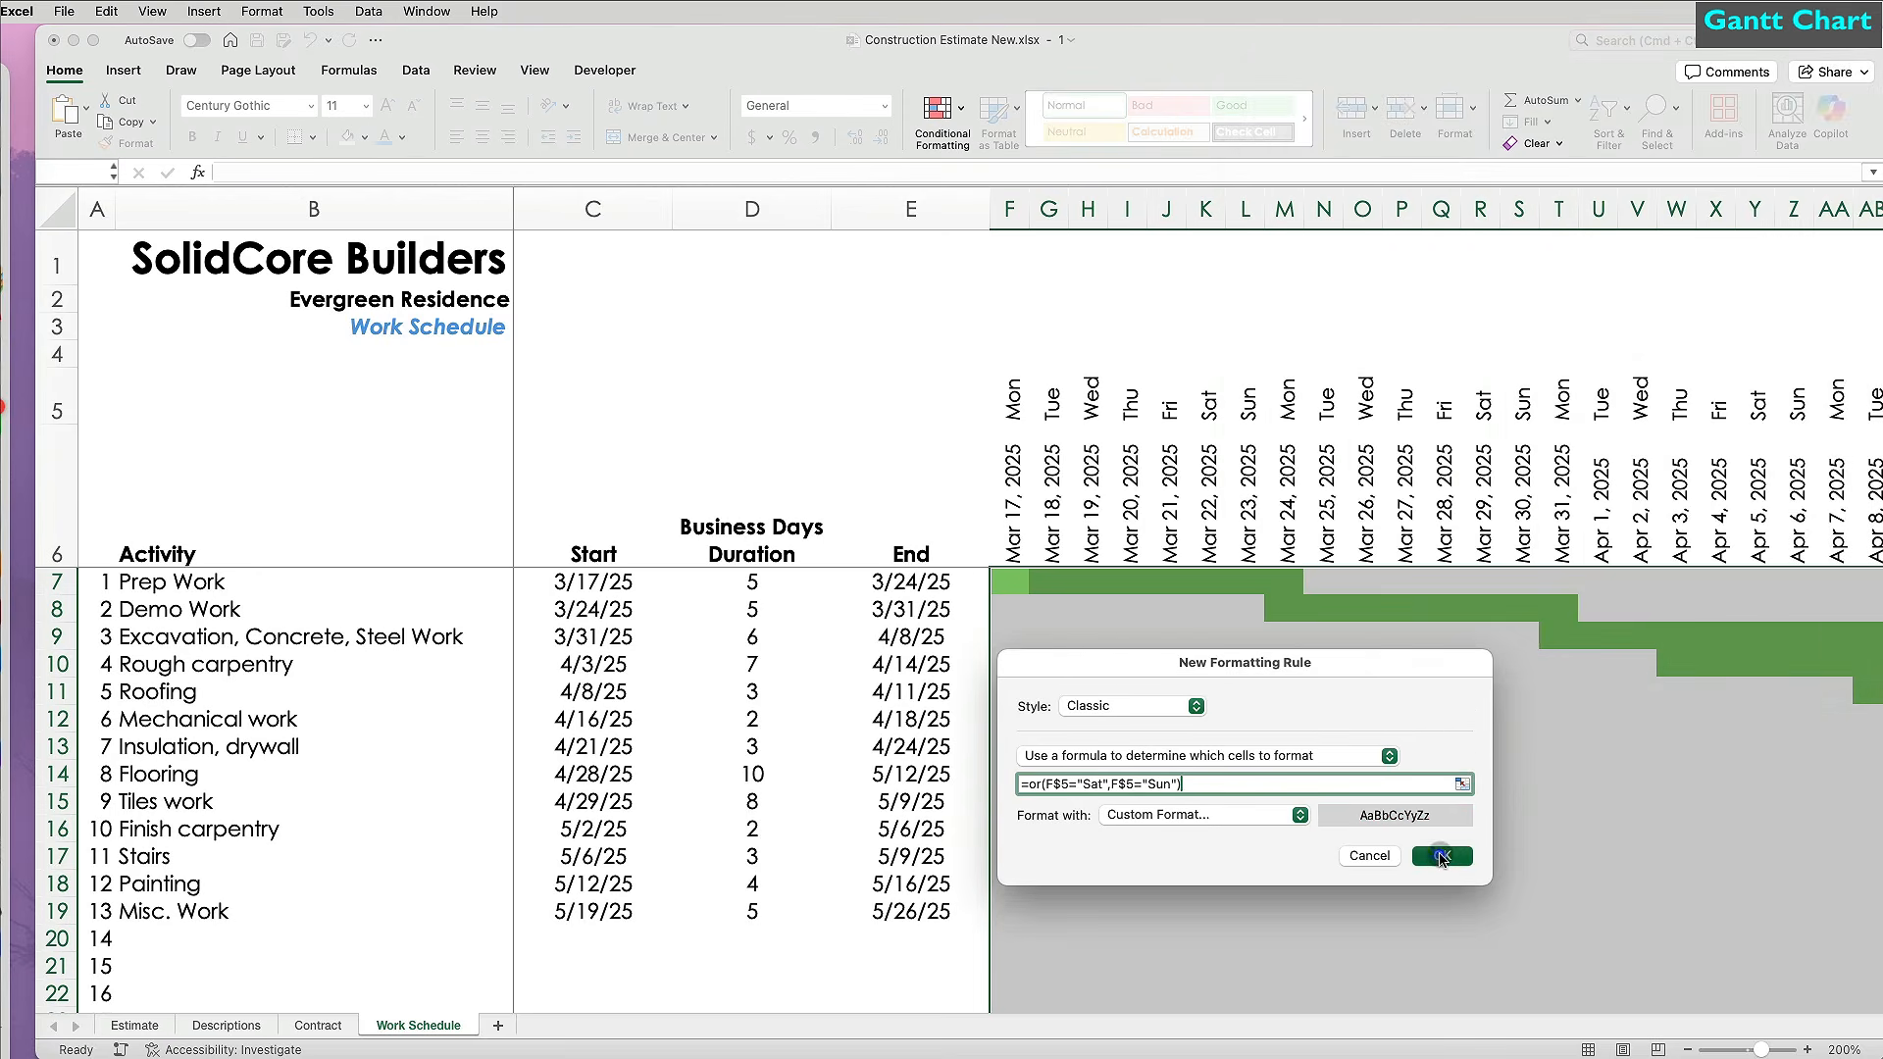
click(1441, 855)
scroll(1399, 897, down, 5)
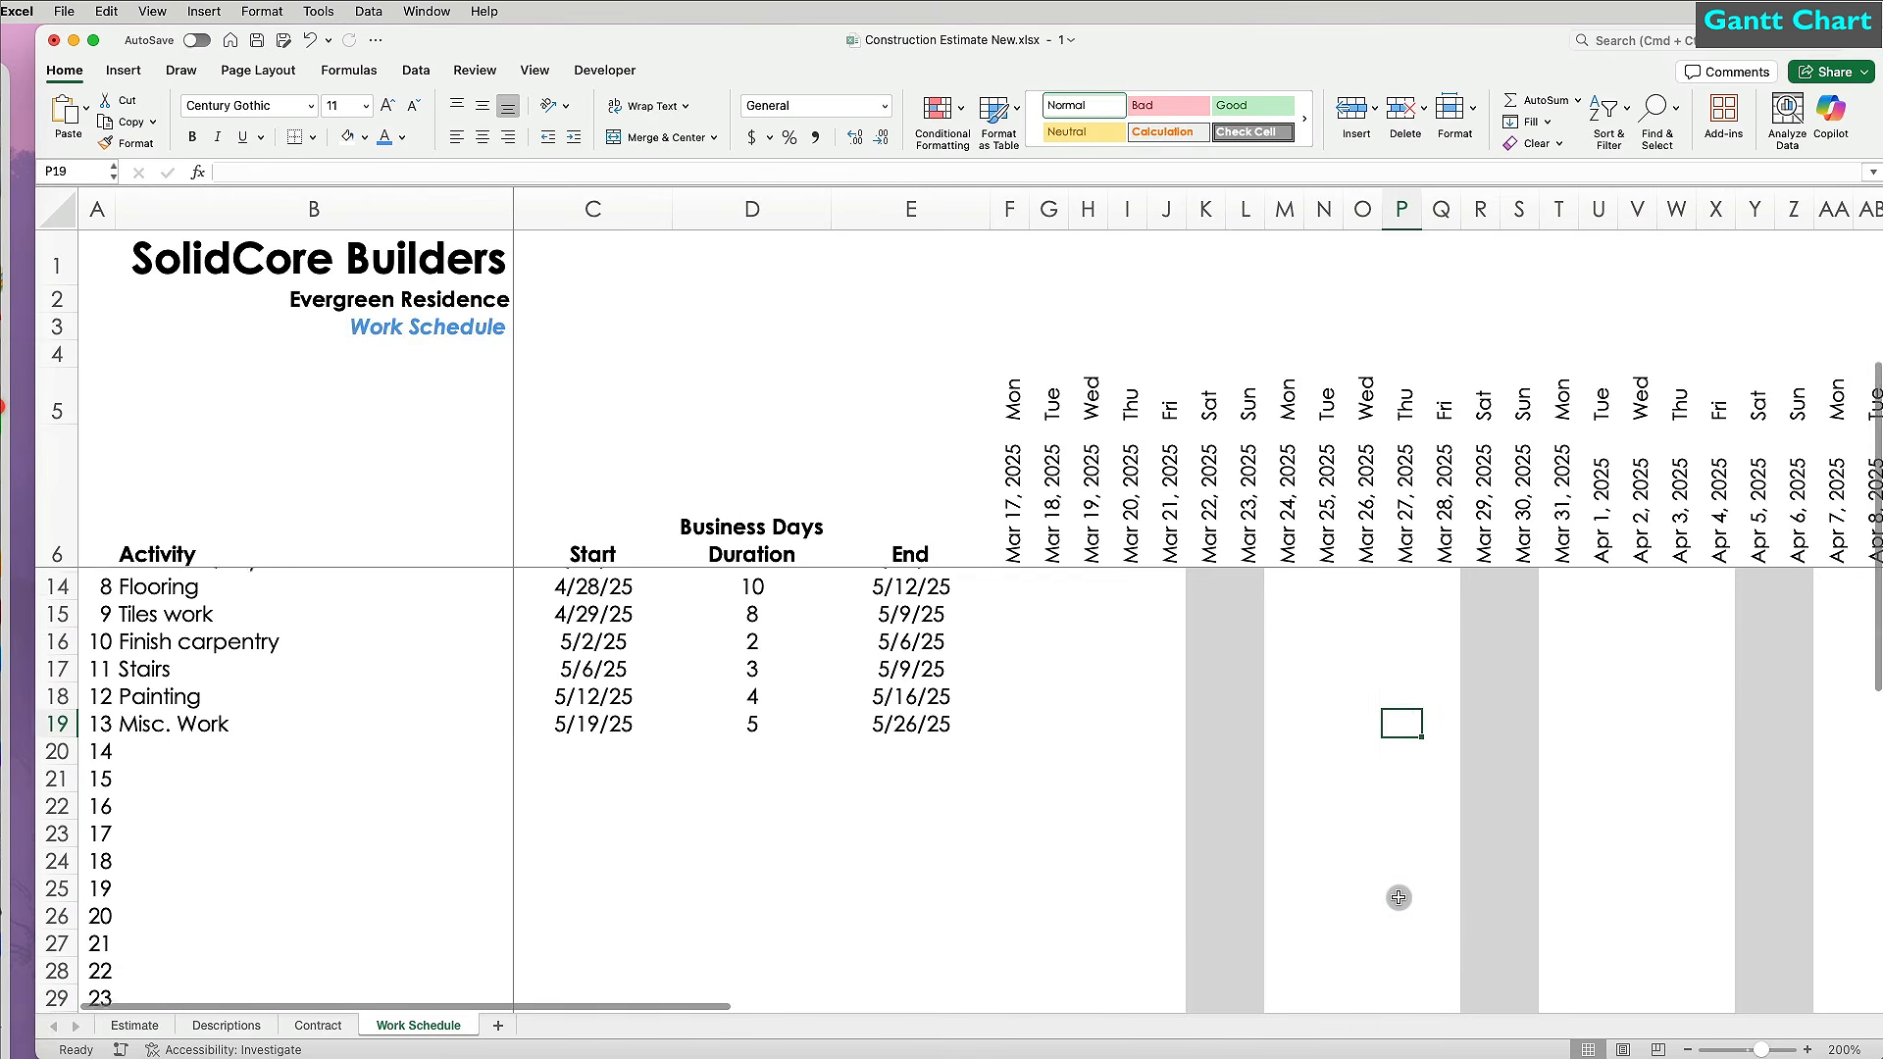
scroll(1398, 898, up, 5)
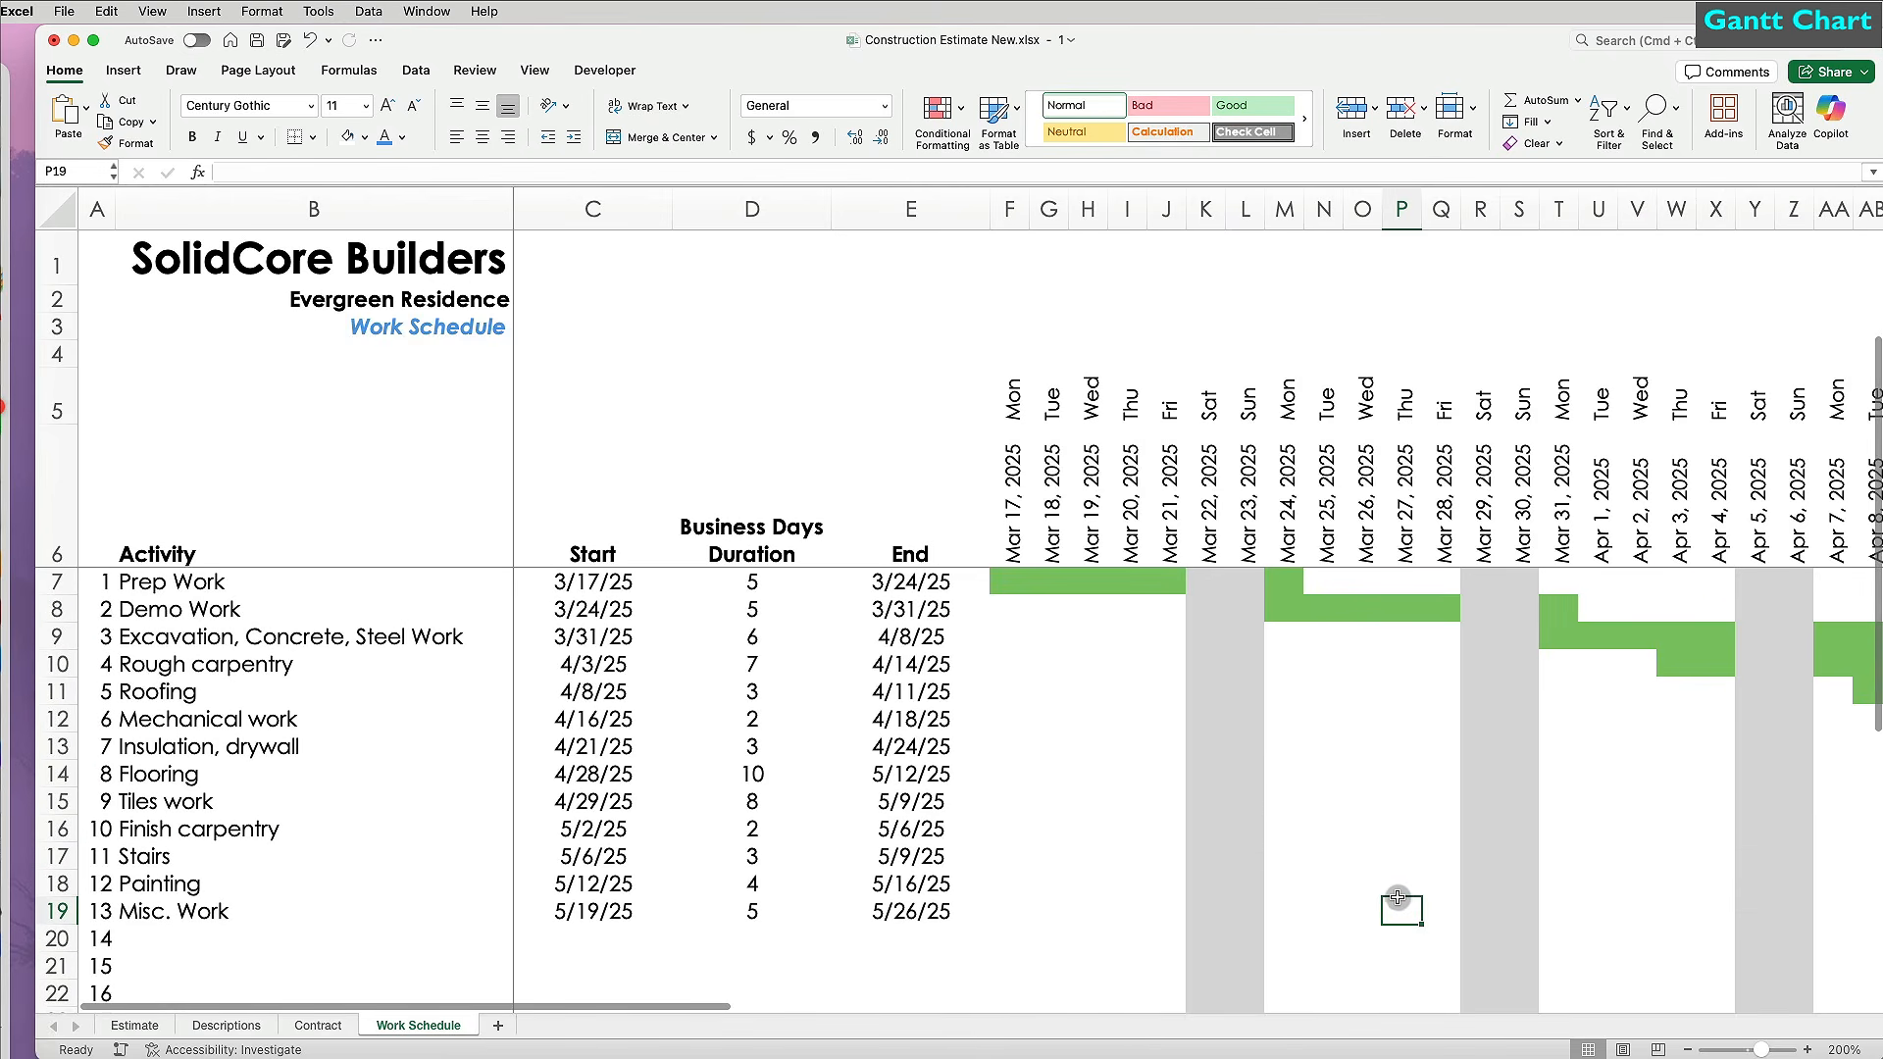
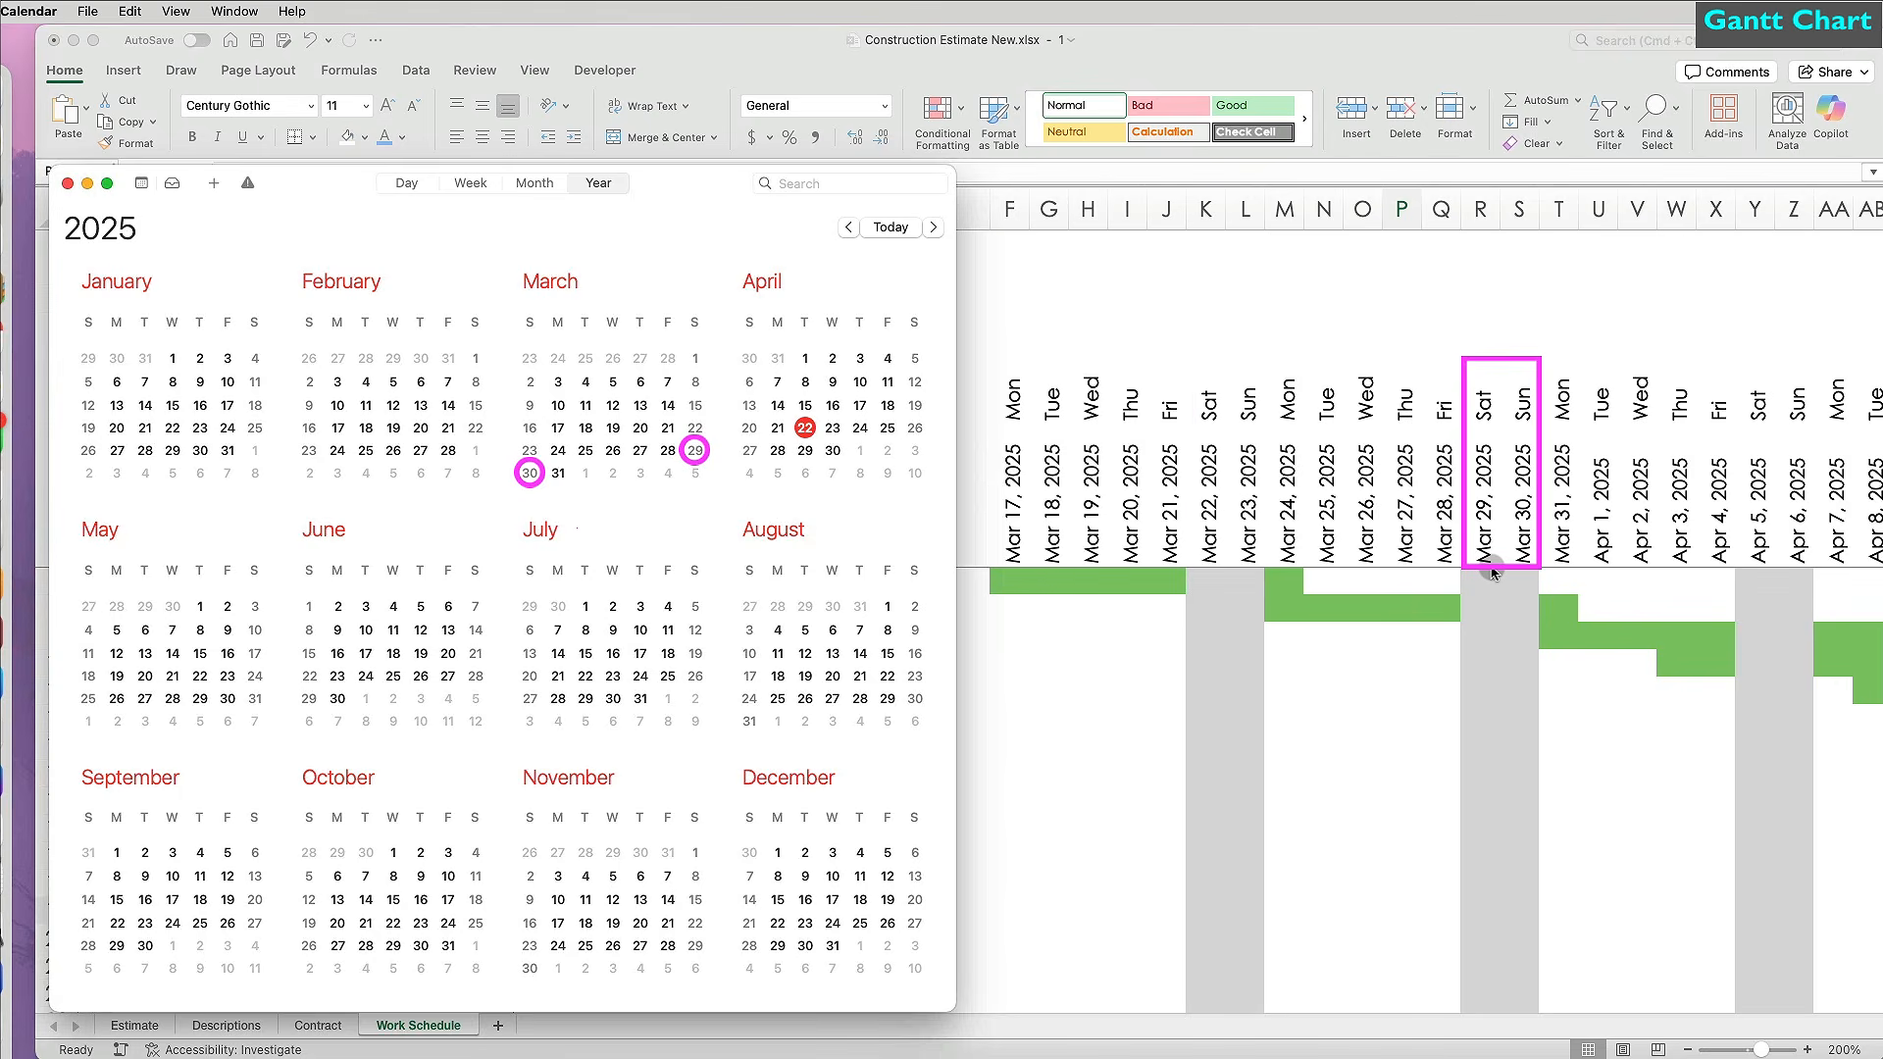
Add Counter tops as a new activity starting 6/1/25 with a 3-day duration.
click(88, 183)
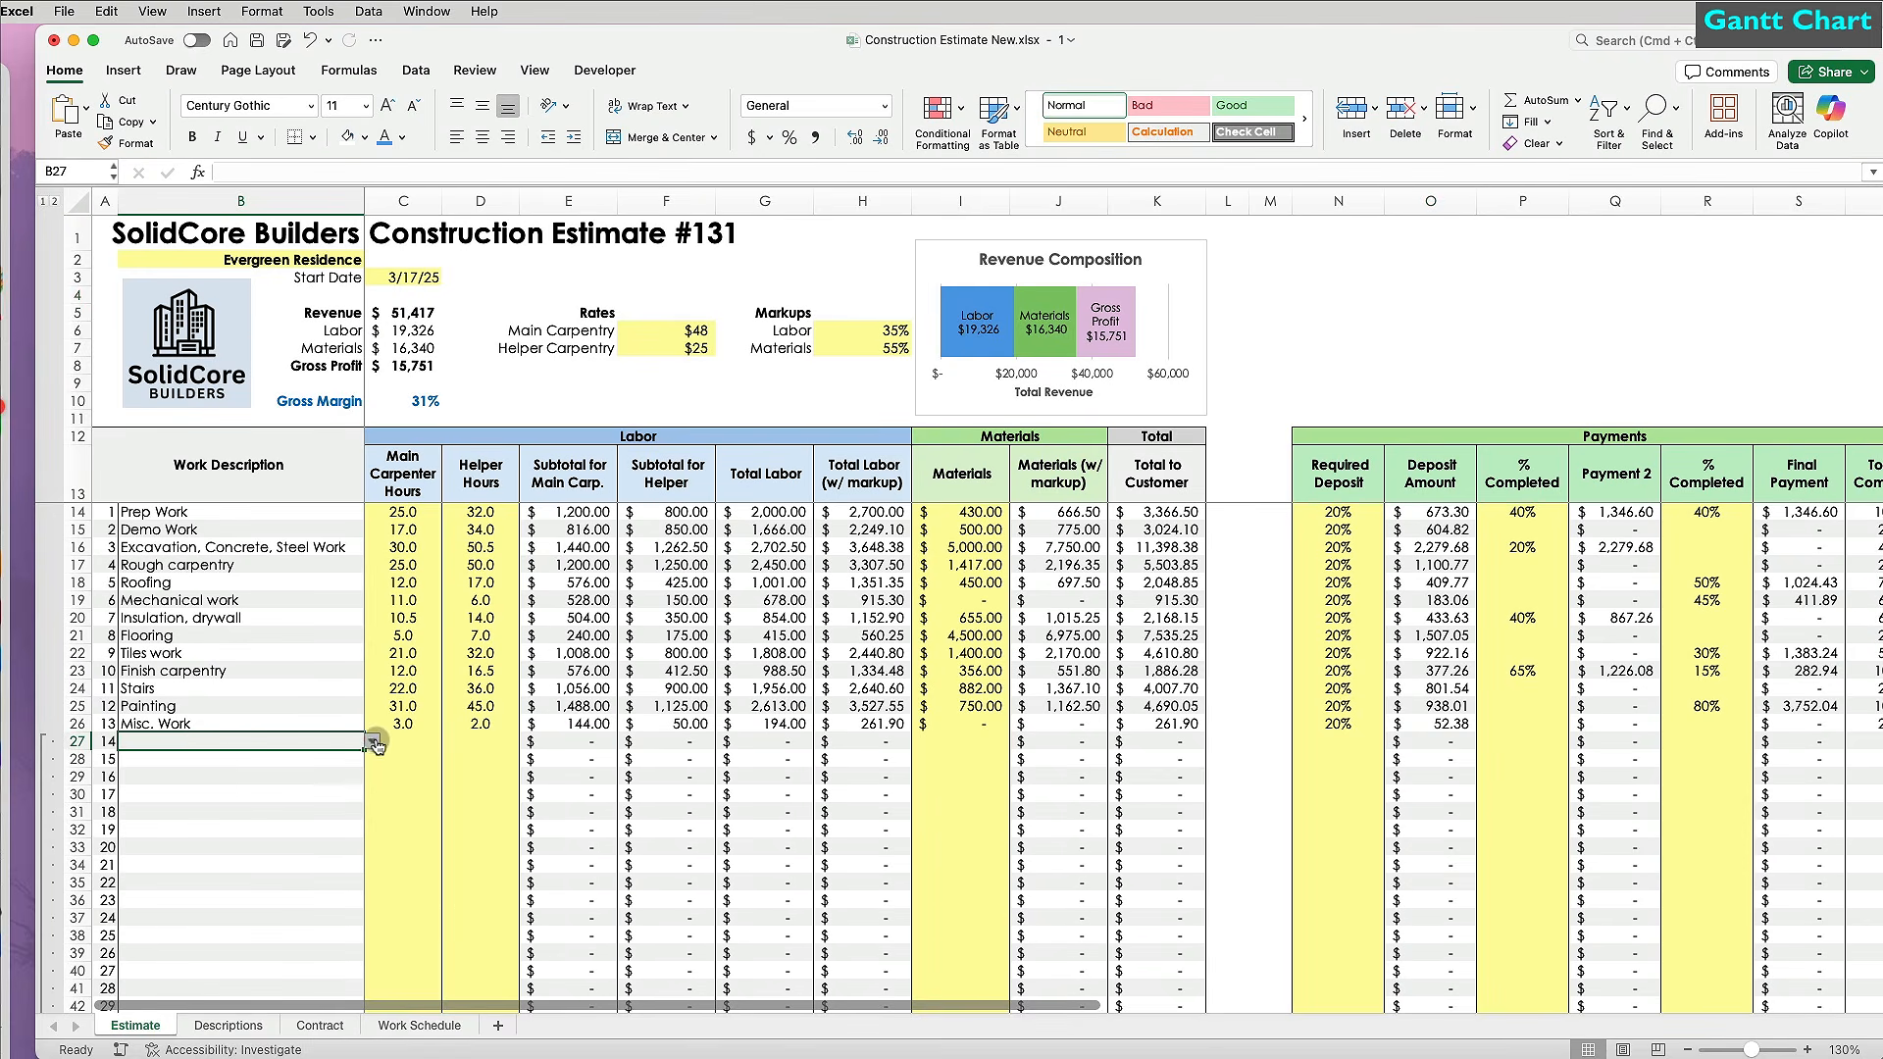
click(373, 742)
key(Down)
key(Down)
key(Return)
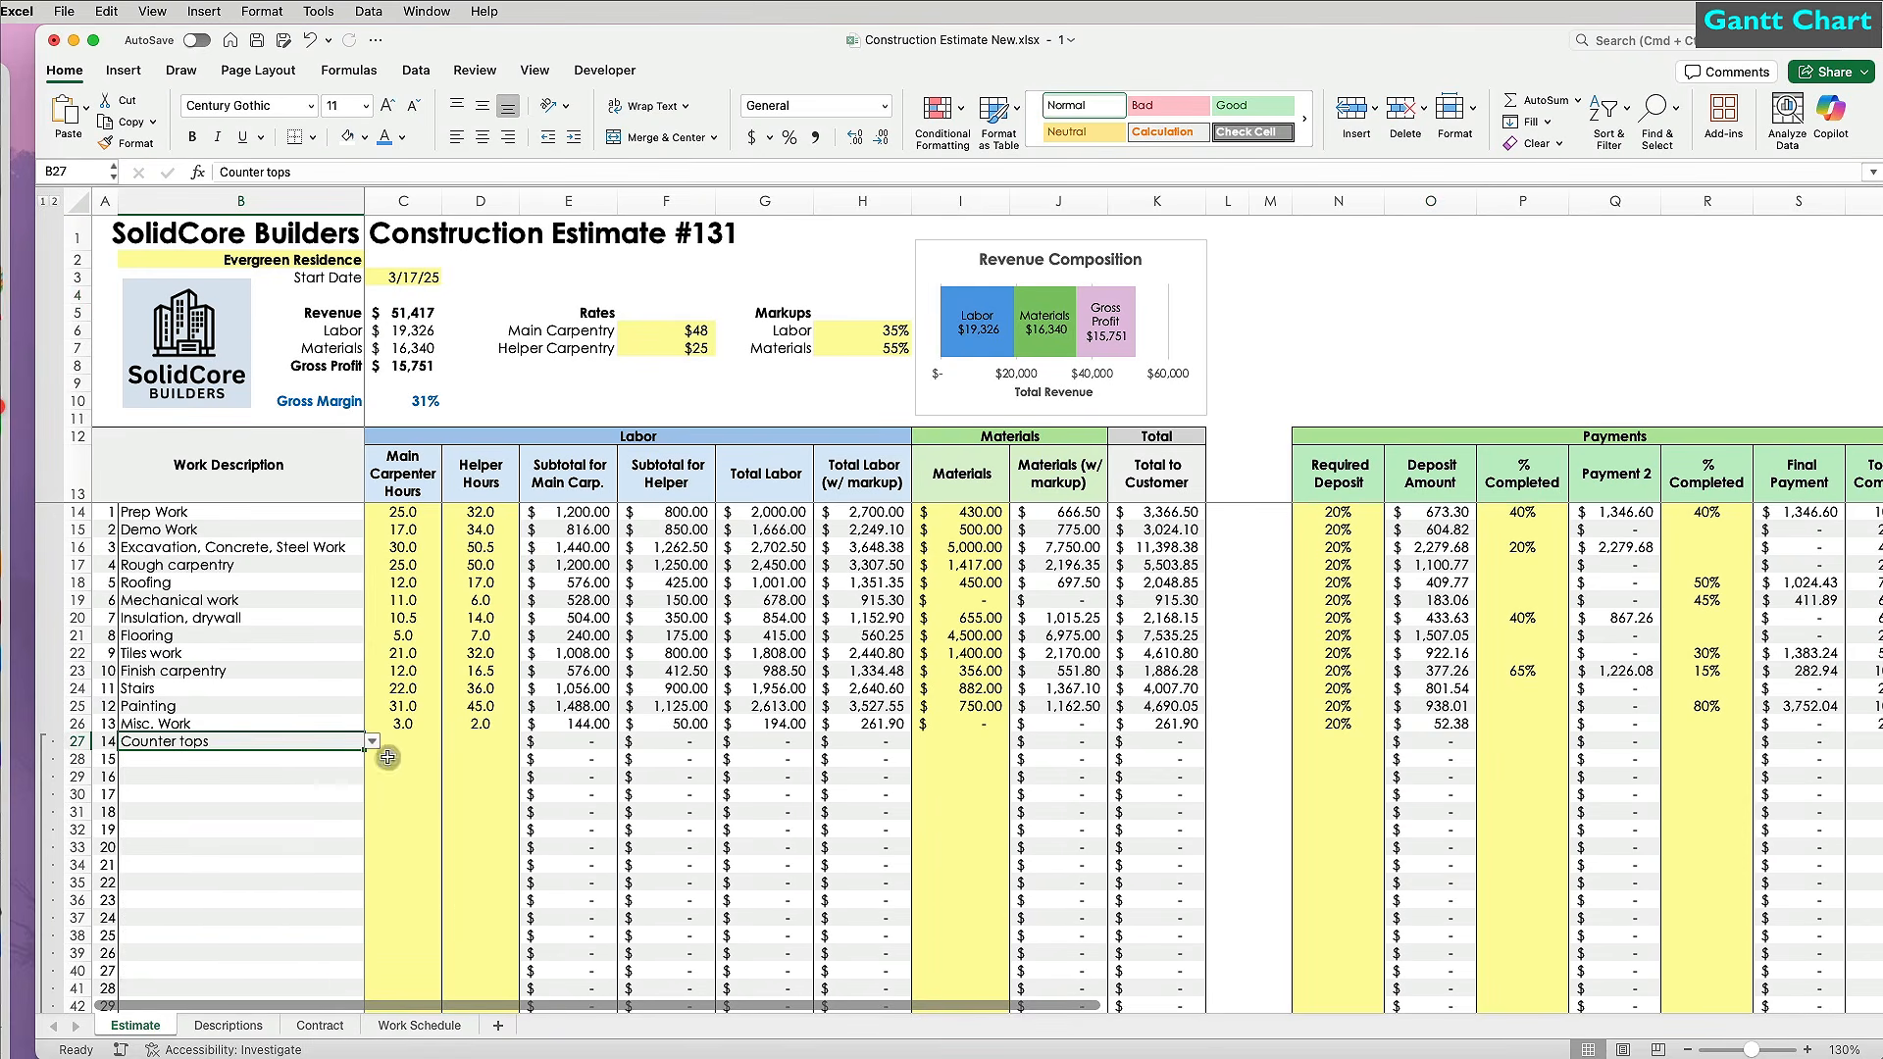
click(389, 1027)
click(487, 776)
text(6/1/25)
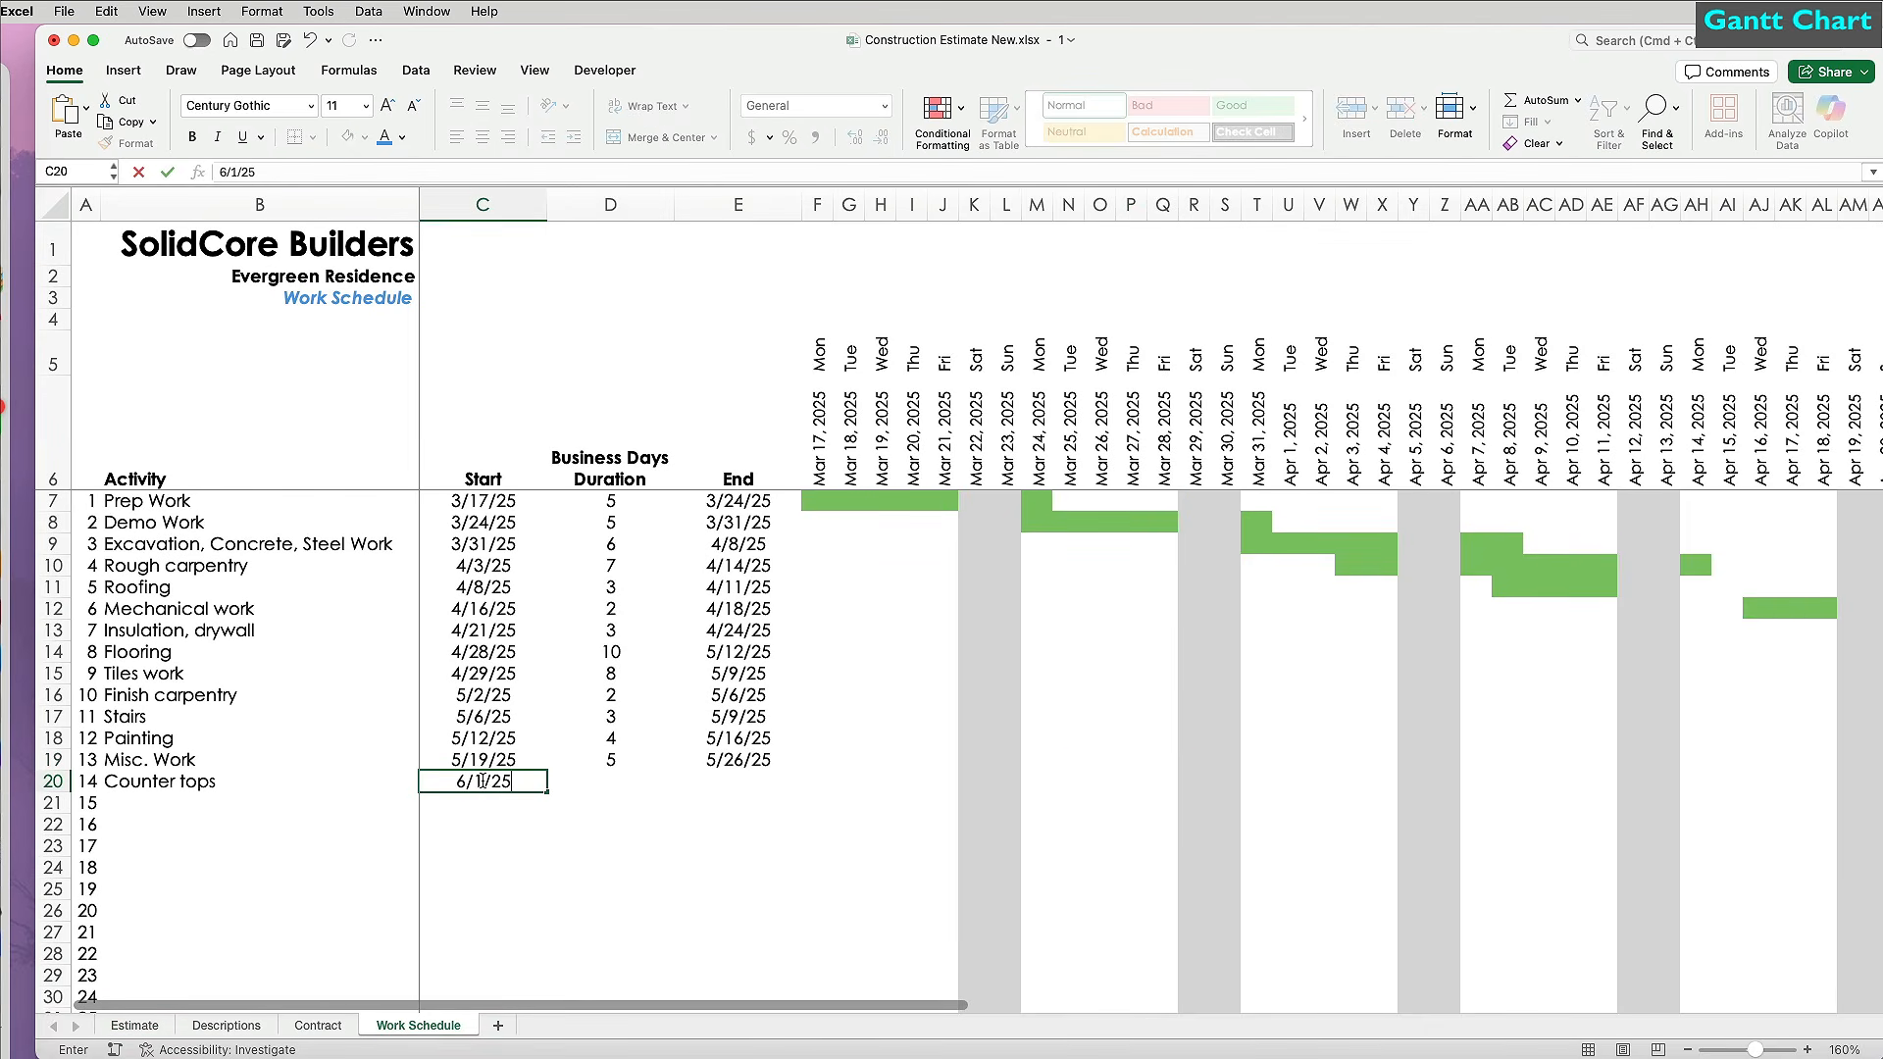
key(Tab)
text(3)
key(Tab)
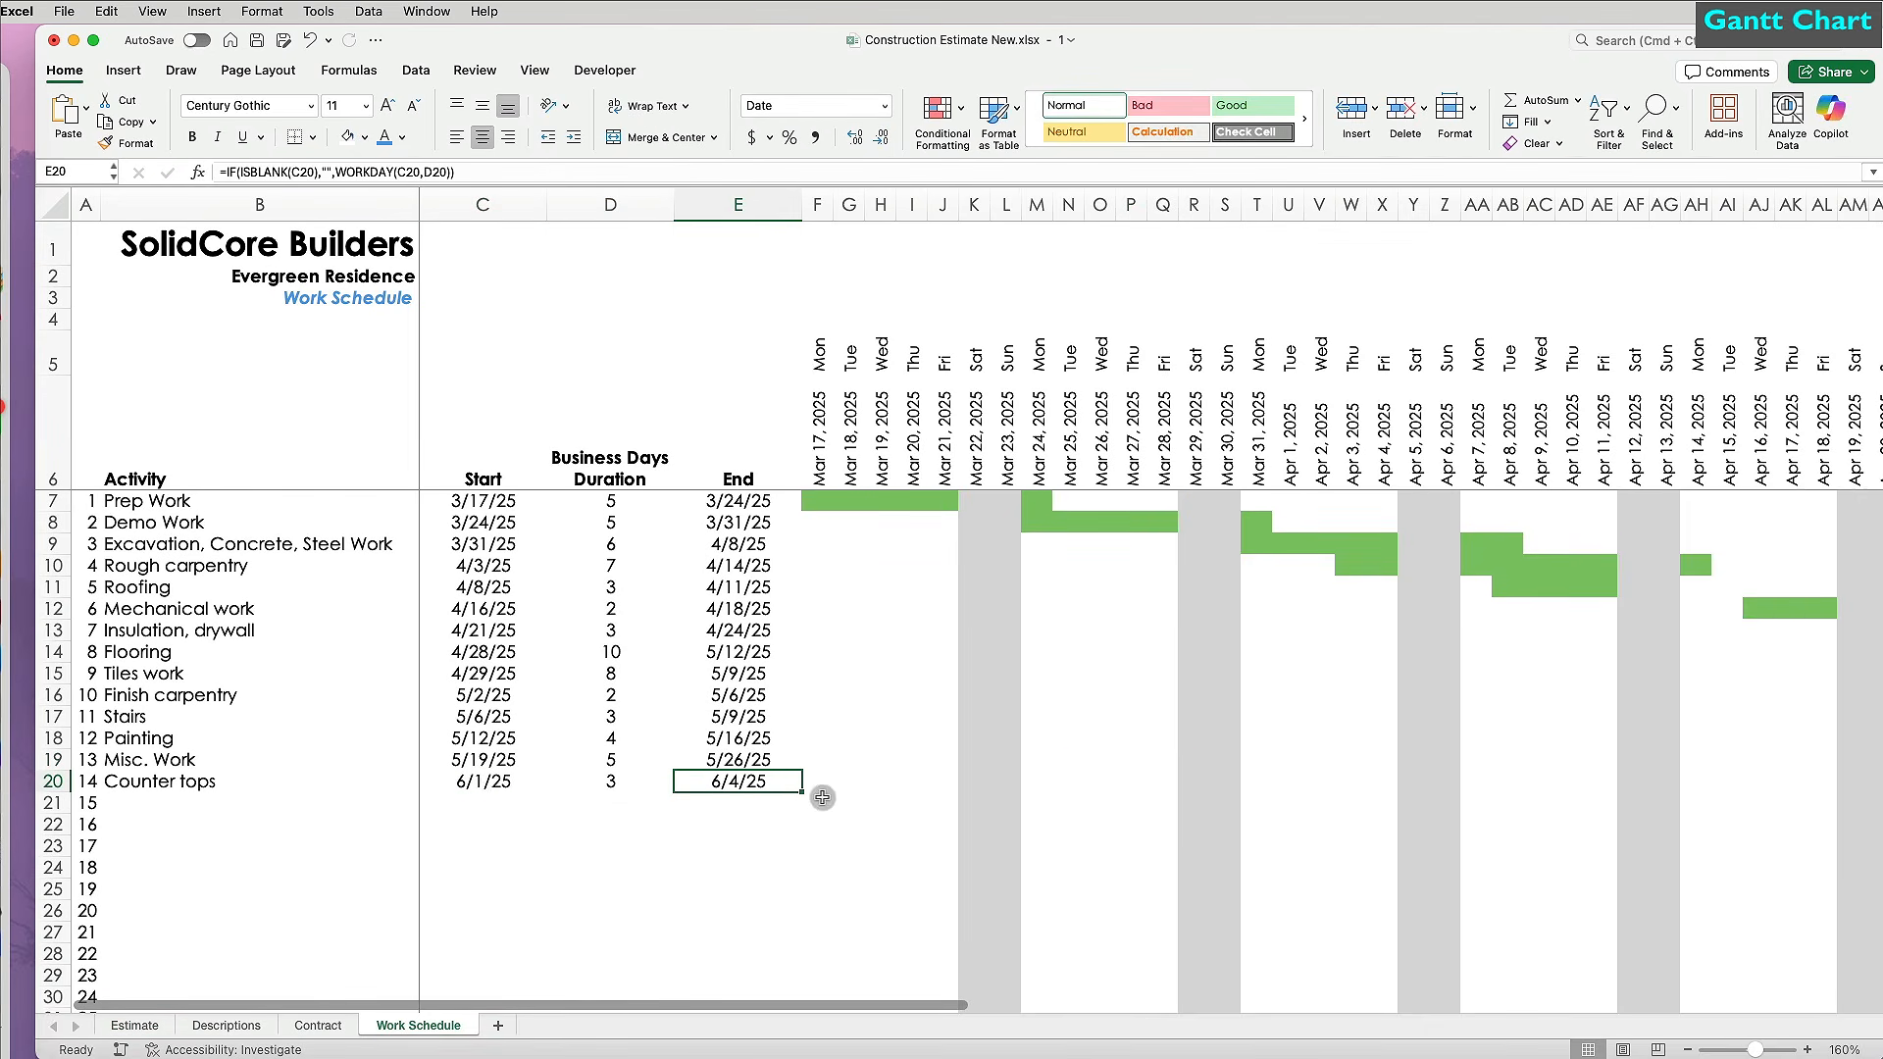
Extend the timeline dates through Jun 3, 2025, giving the new columns column CB's narrow format.
scroll(823, 791, right, 20)
drag(1140, 339, 1597, 493)
click(1138, 204)
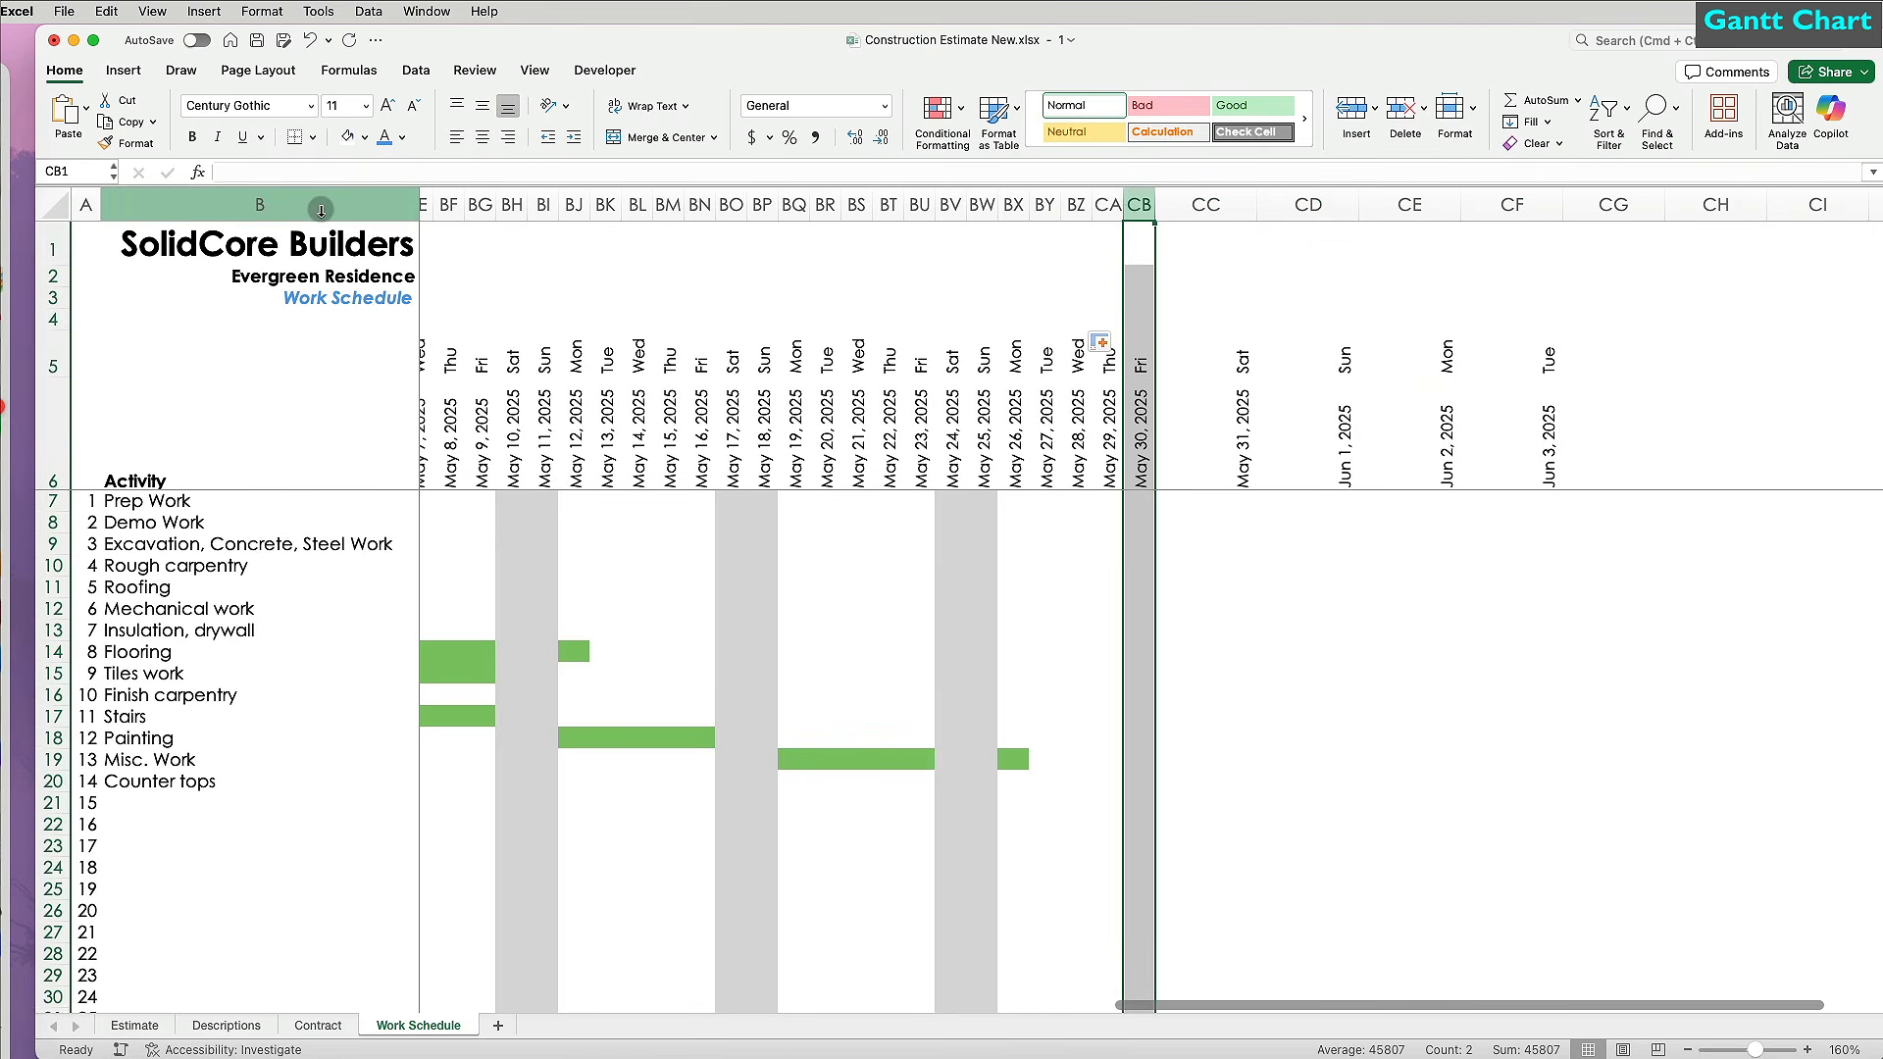
click(130, 144)
mouse_move(1201, 204)
mouse_down()
mouse_move(1618, 204)
mouse_move(1542, 204)
mouse_up()
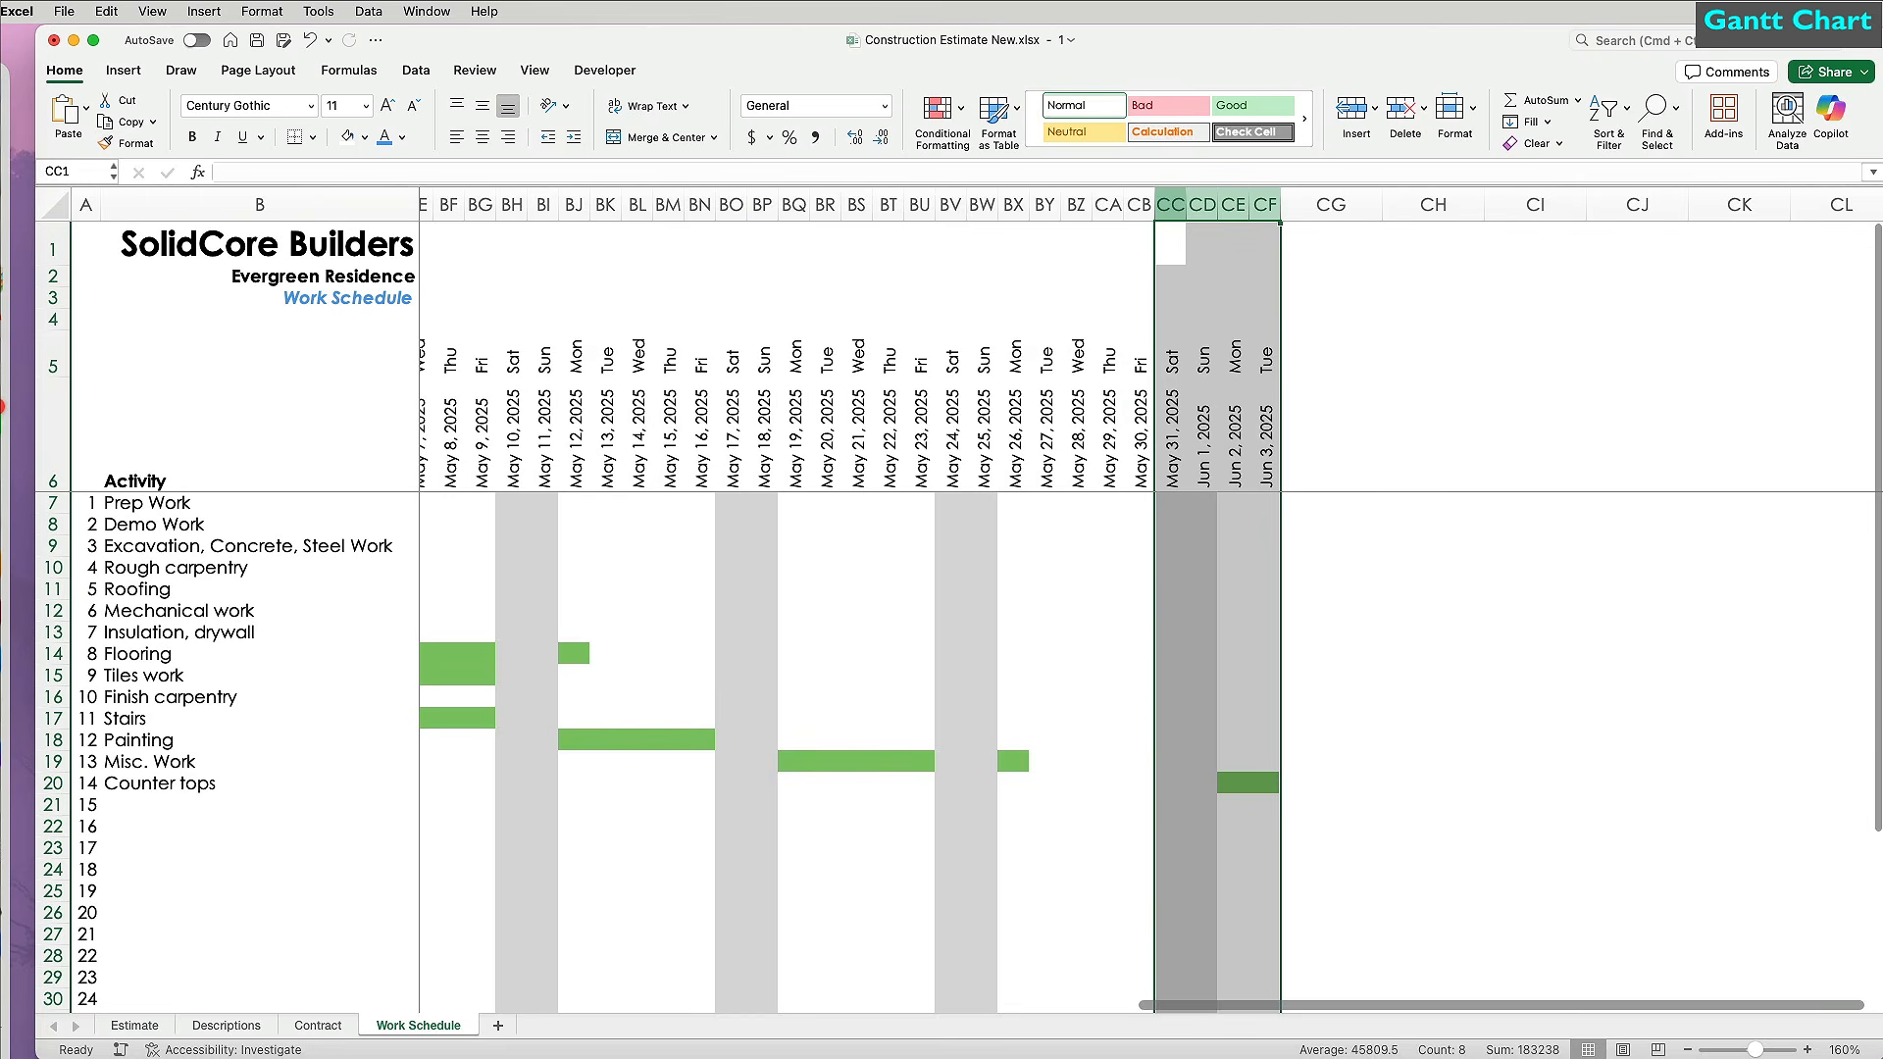
click(1181, 740)
scroll(1173, 833, left, 7)
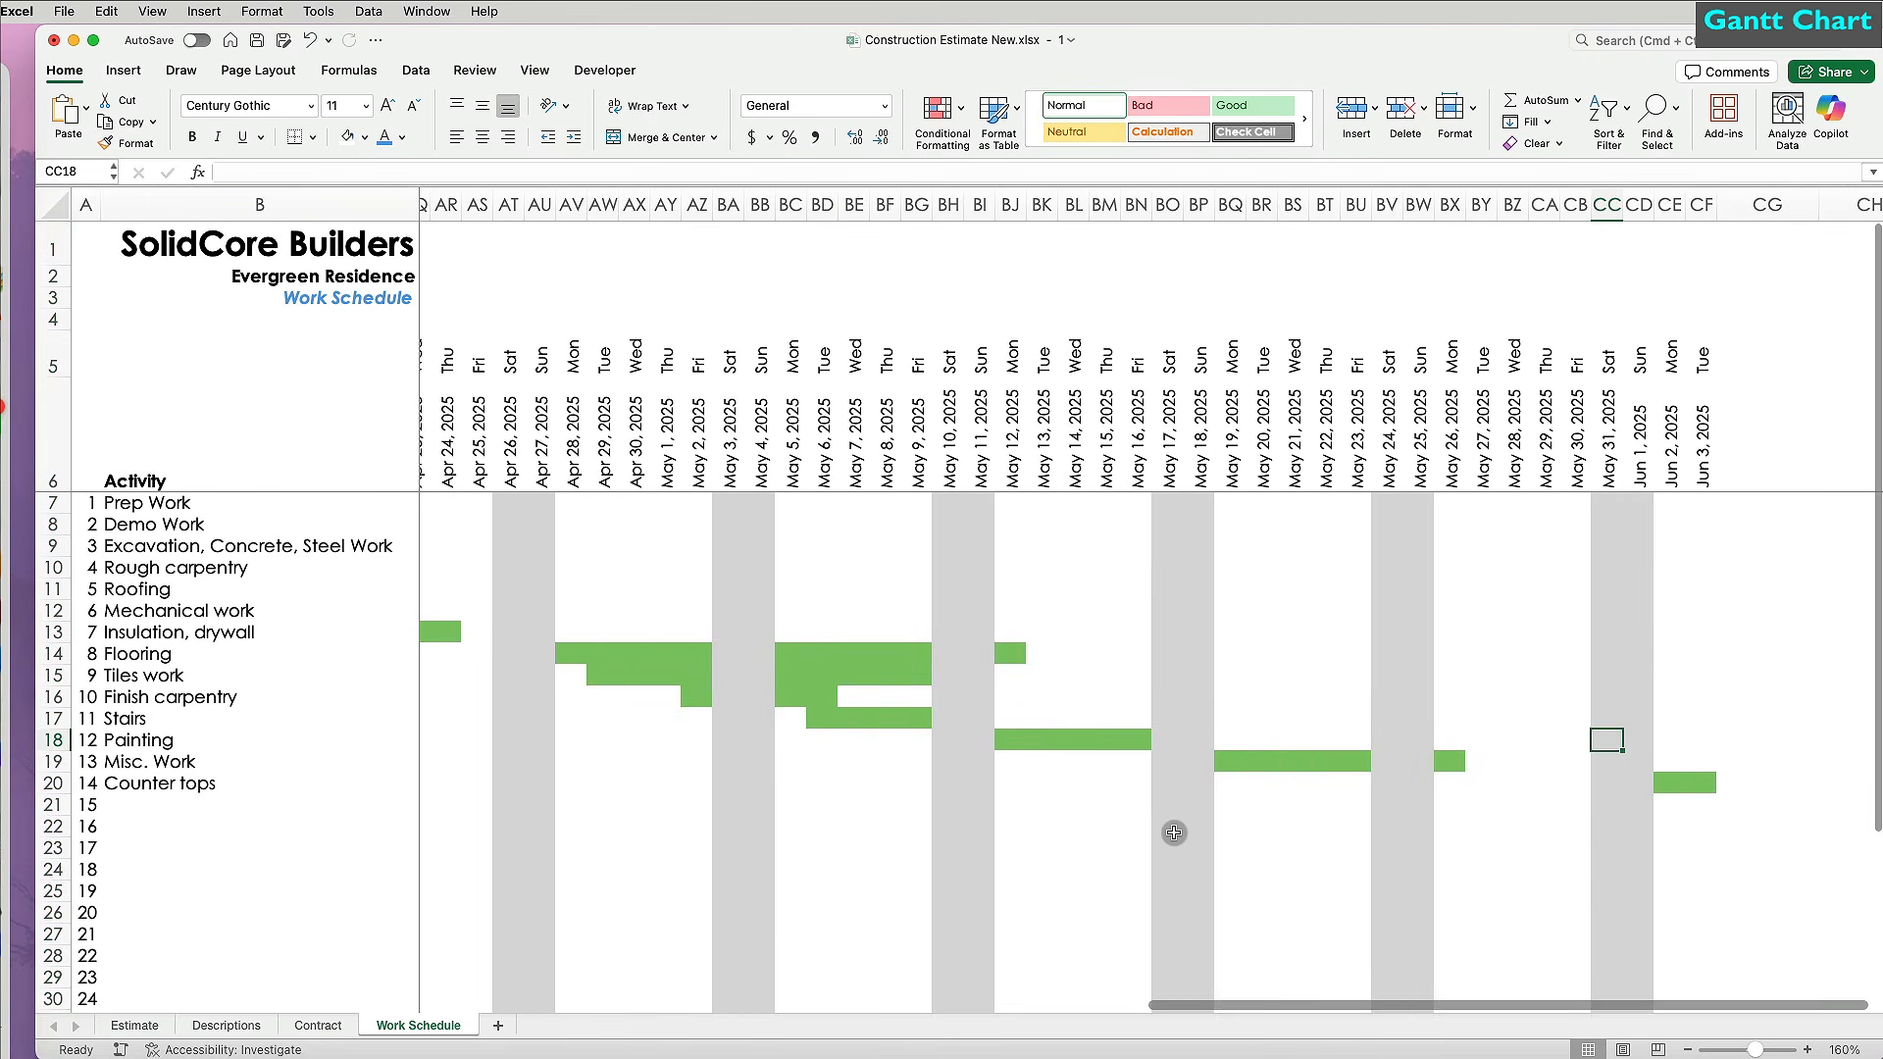
scroll(1174, 832, left, 19)
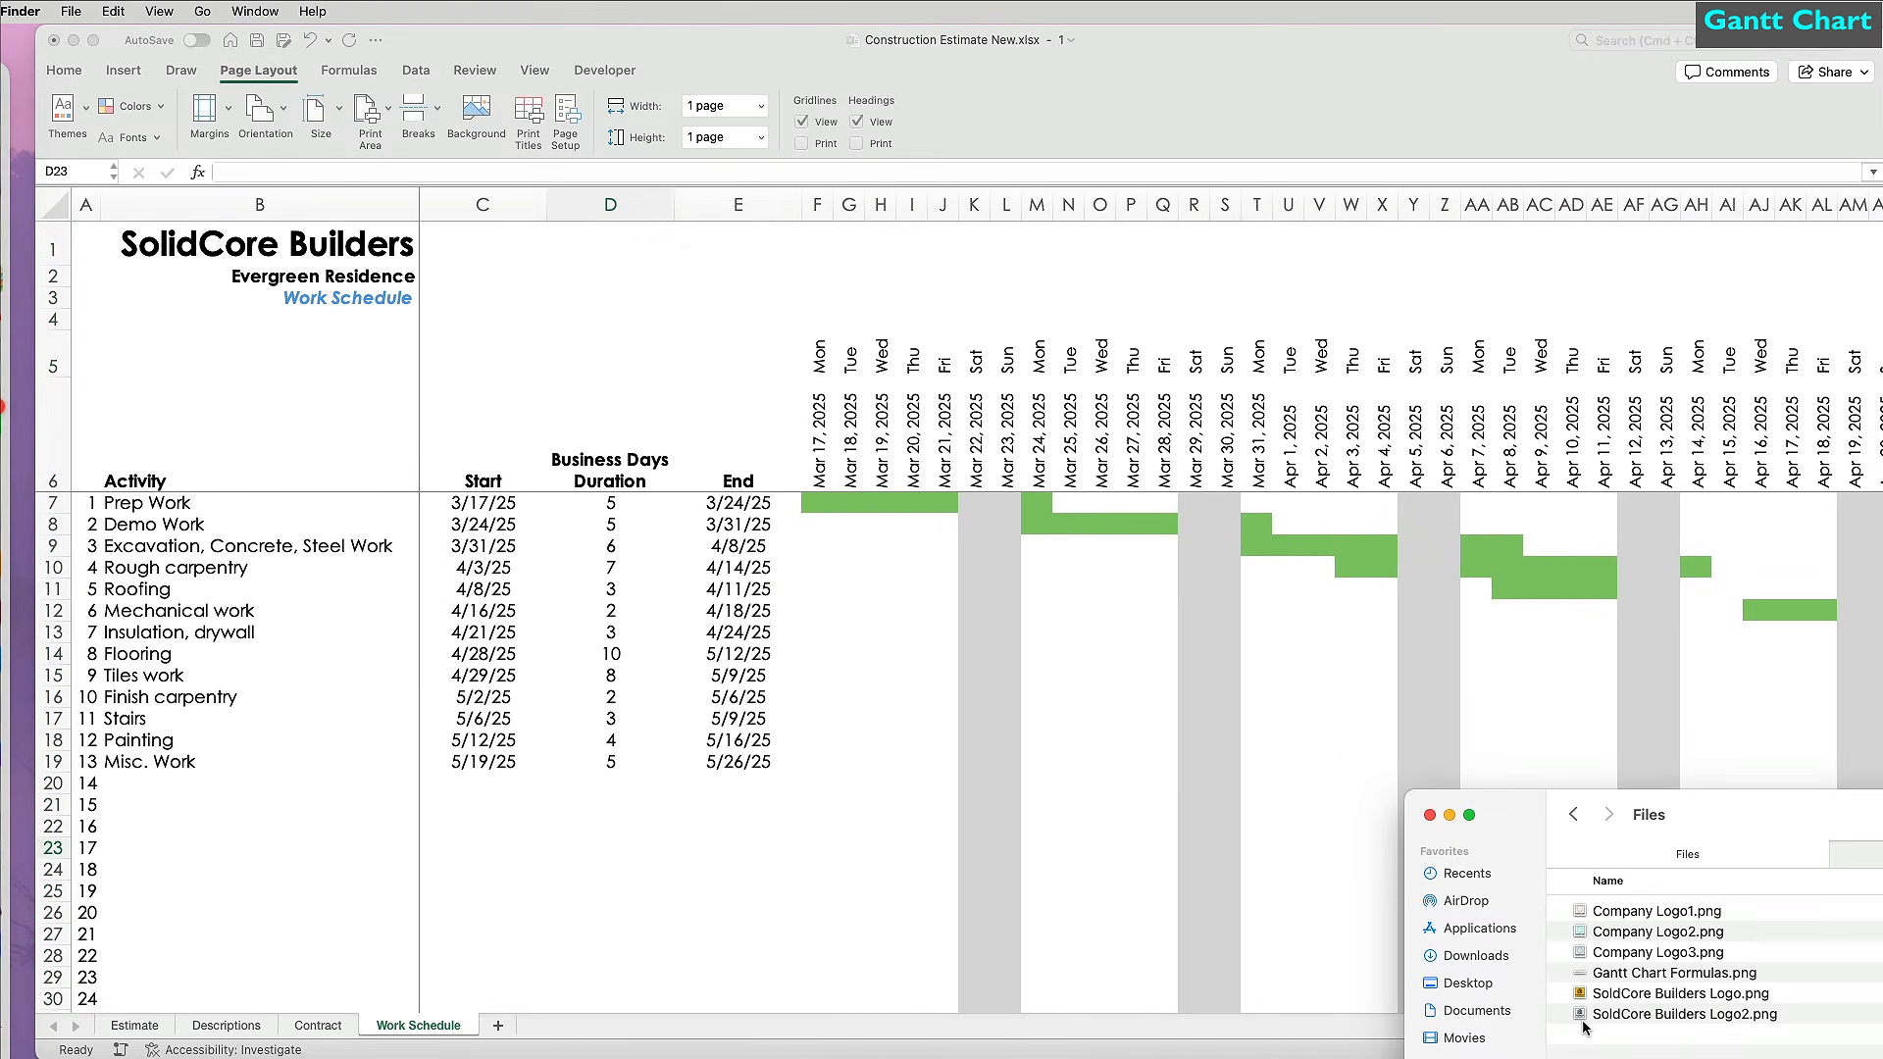
Insert the SolidCore logo and size it above the Start column beside the title.
drag(1658, 1013, 755, 569)
drag(972, 706, 649, 367)
drag(880, 681, 508, 314)
drag(504, 528, 490, 985)
Shade the Start date cells from row 8 down yellow and unlock them.
click(64, 70)
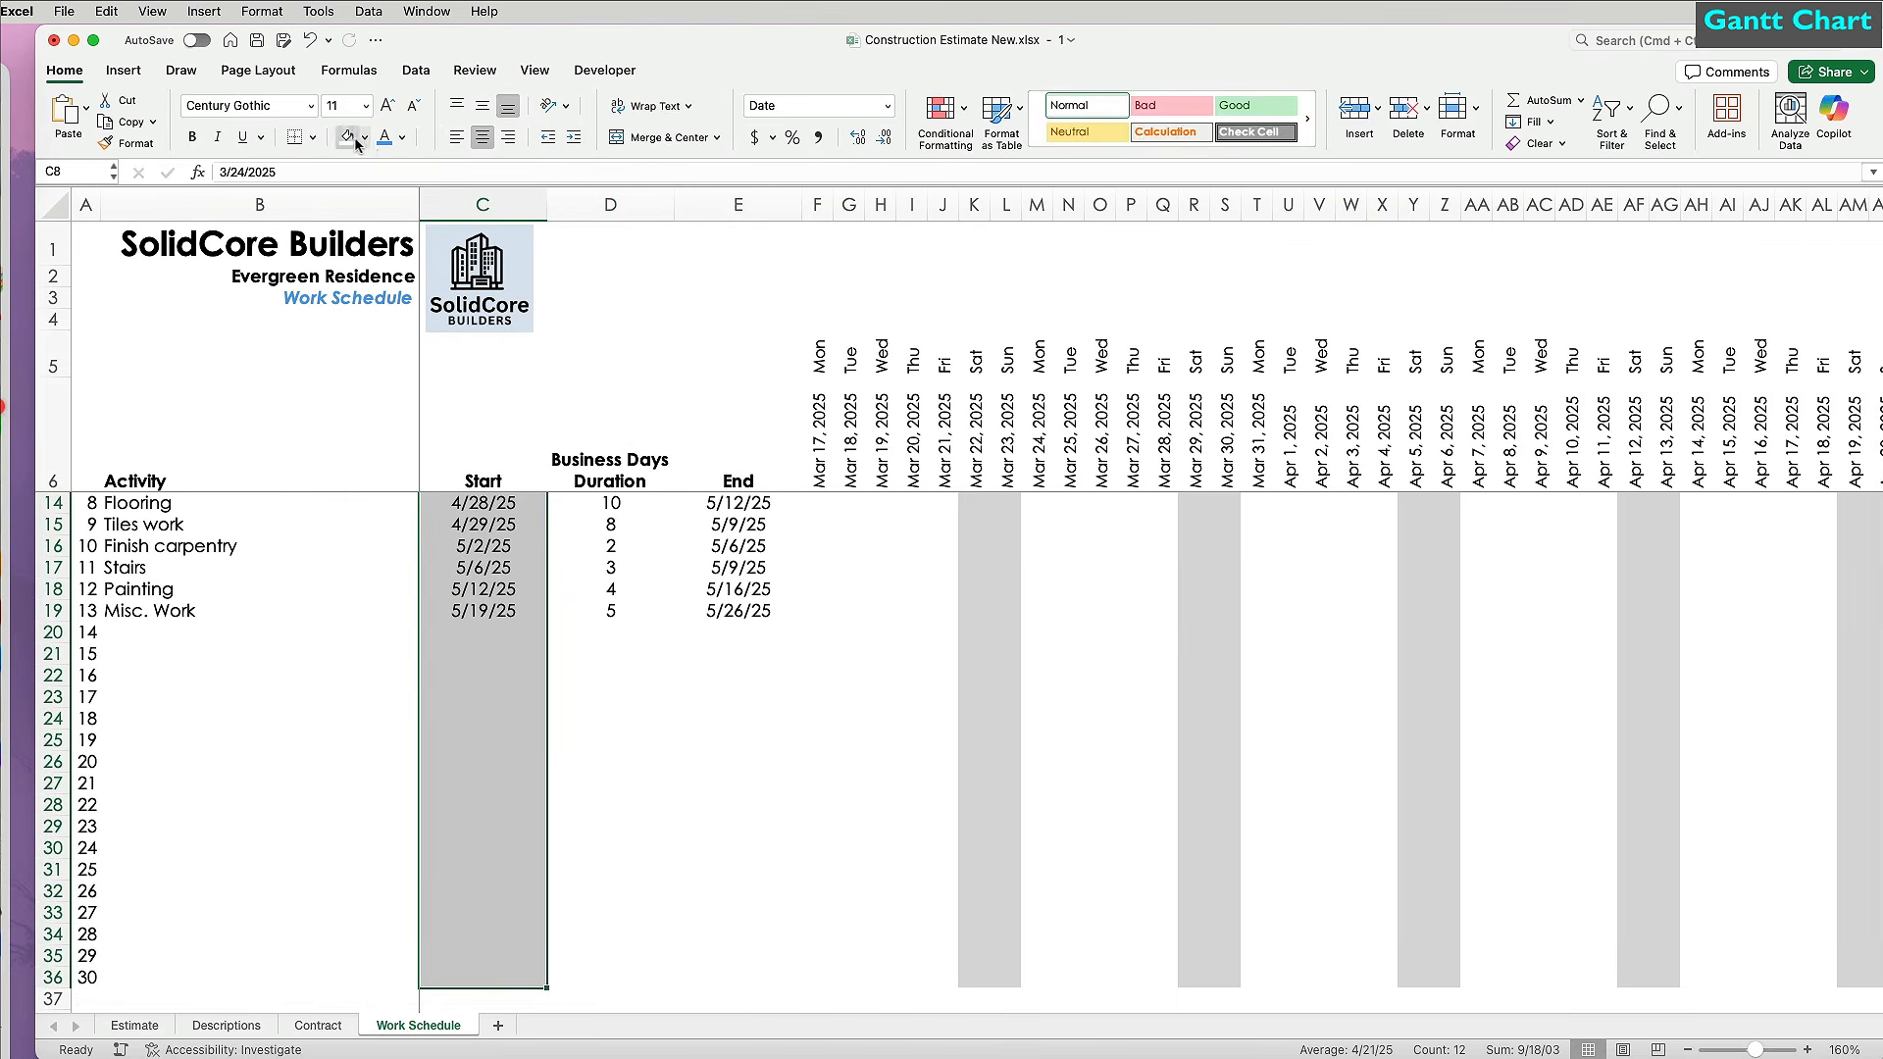
click(365, 136)
click(425, 423)
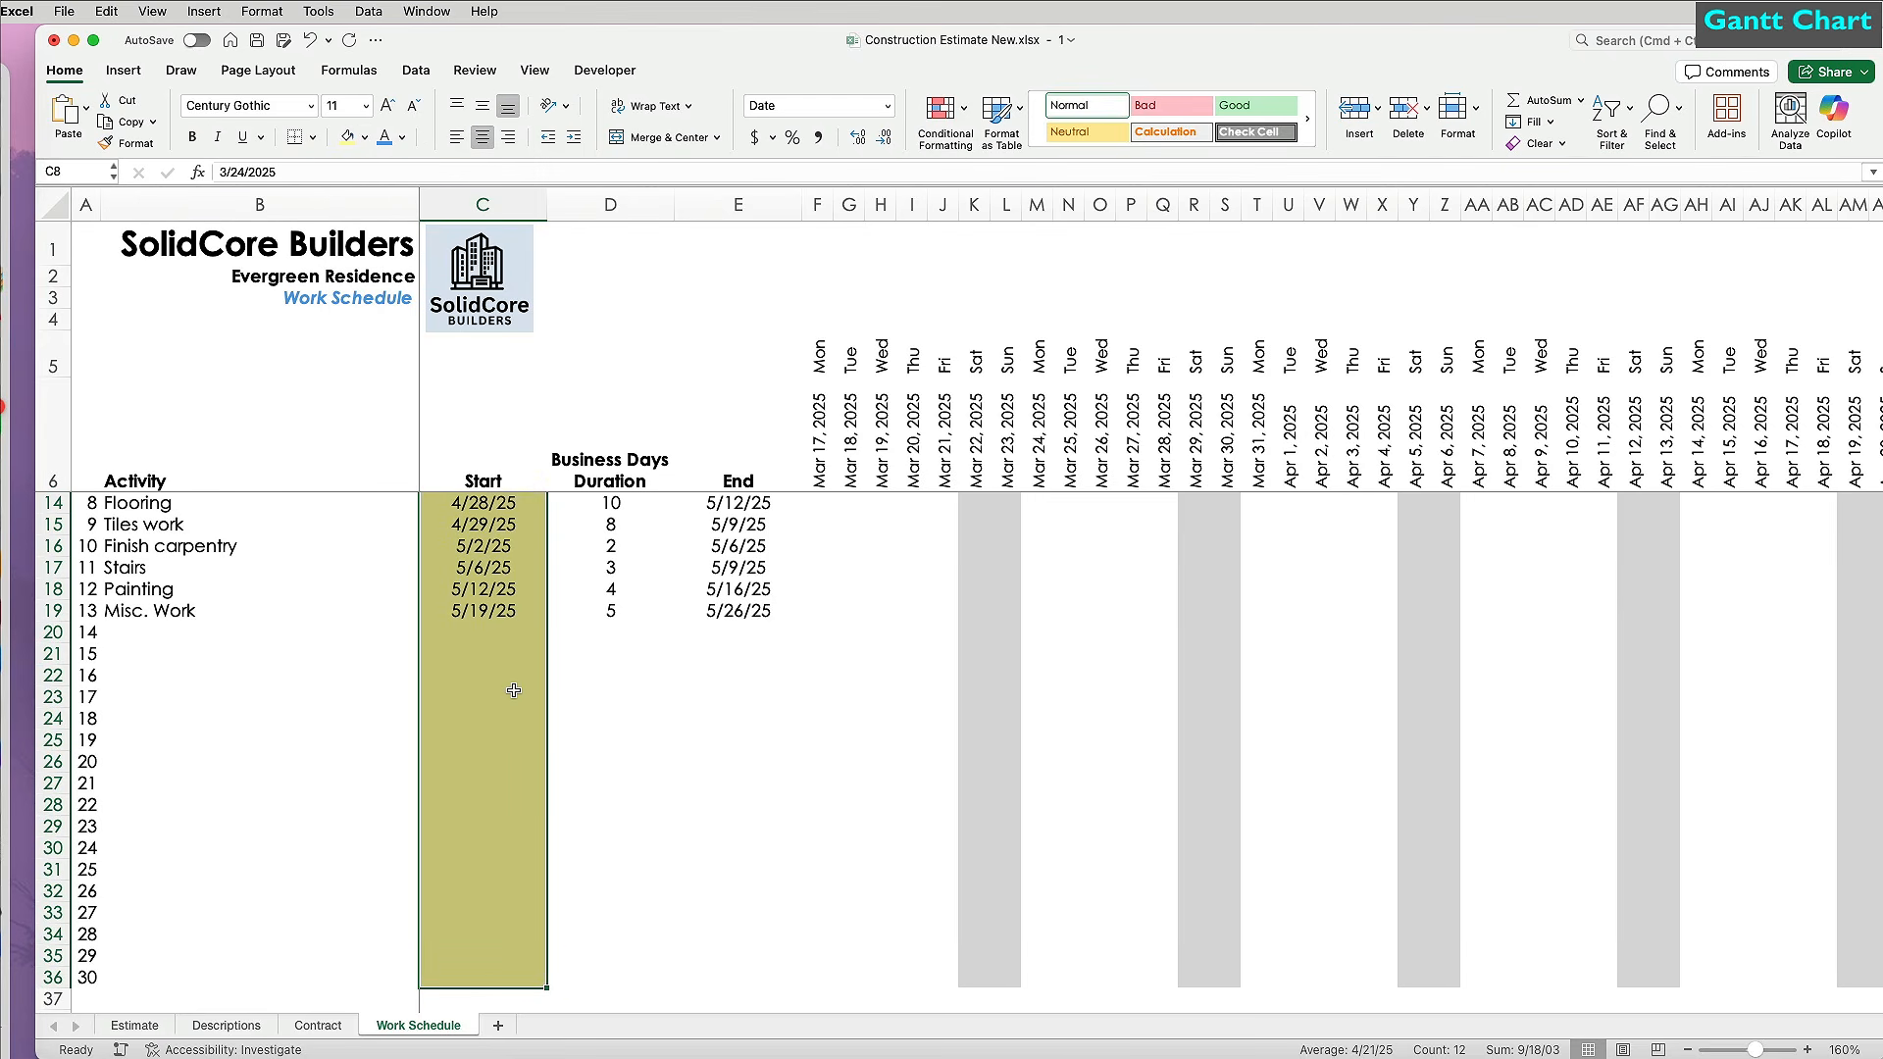
scroll(589, 588, up, 3)
click(1473, 110)
click(1492, 509)
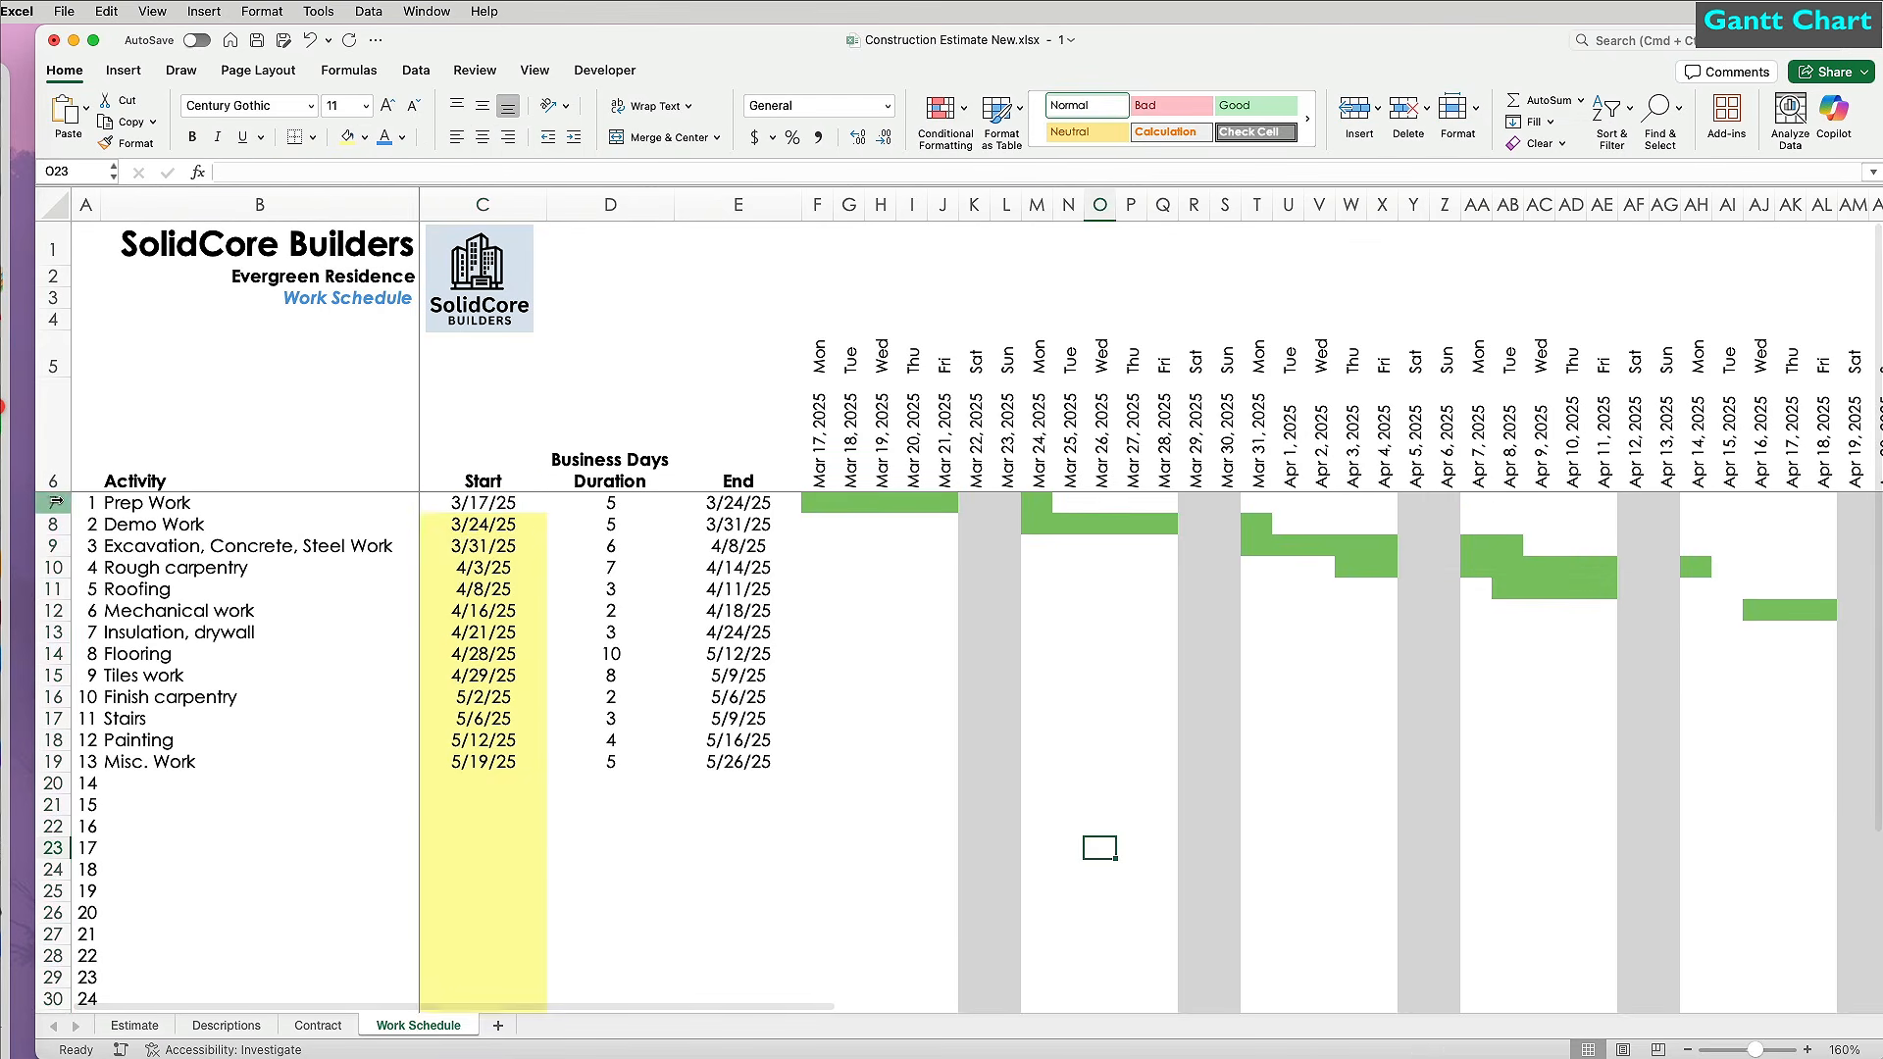
Make the schedule rows slightly taller, to a height of 16.
drag(55, 501, 515, 730)
scroll(515, 731, up, 3)
drag(68, 513, 69, 524)
click(973, 822)
scroll(973, 823, right, 10)
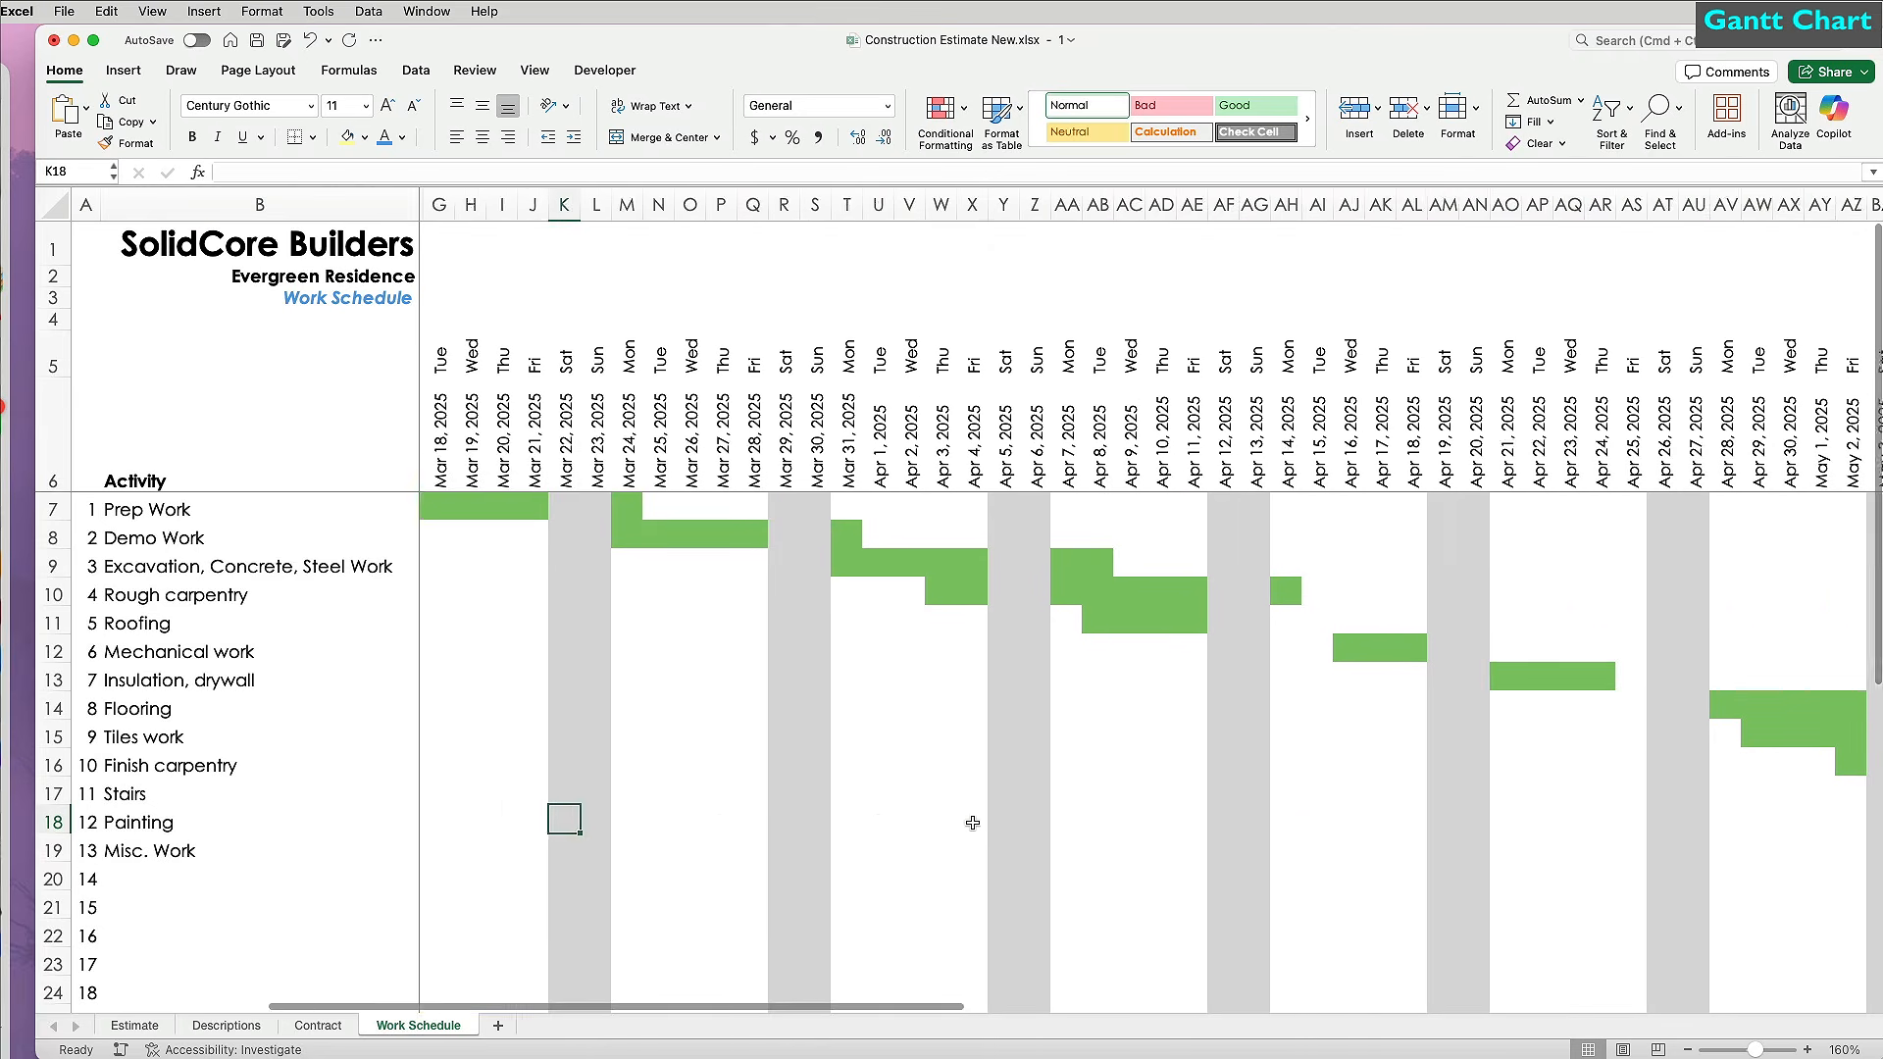
scroll(973, 823, left, 10)
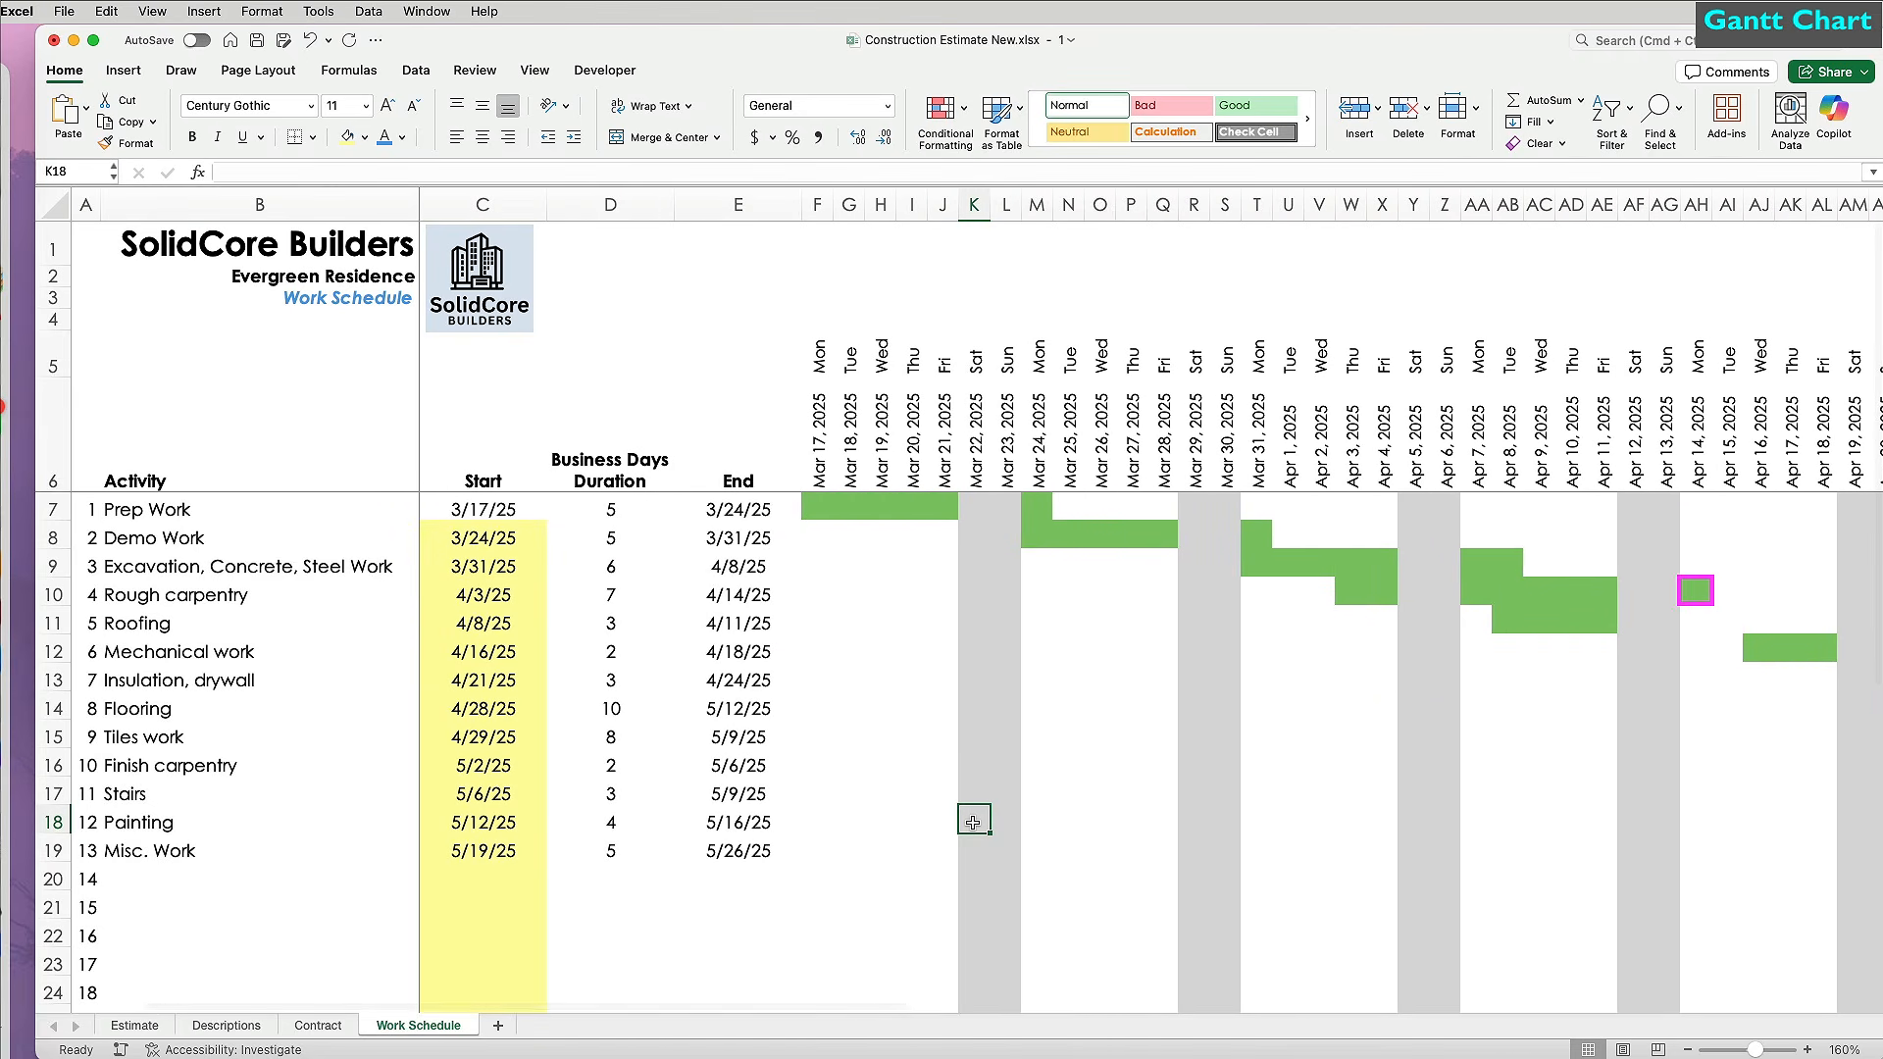
Select the schedule and Gantt chart range A1:M22.
key(ctrl+Home)
drag(973, 823, 1525, 955)
scroll(1452, 905, up, 5)
scroll(1451, 905, left, 10)
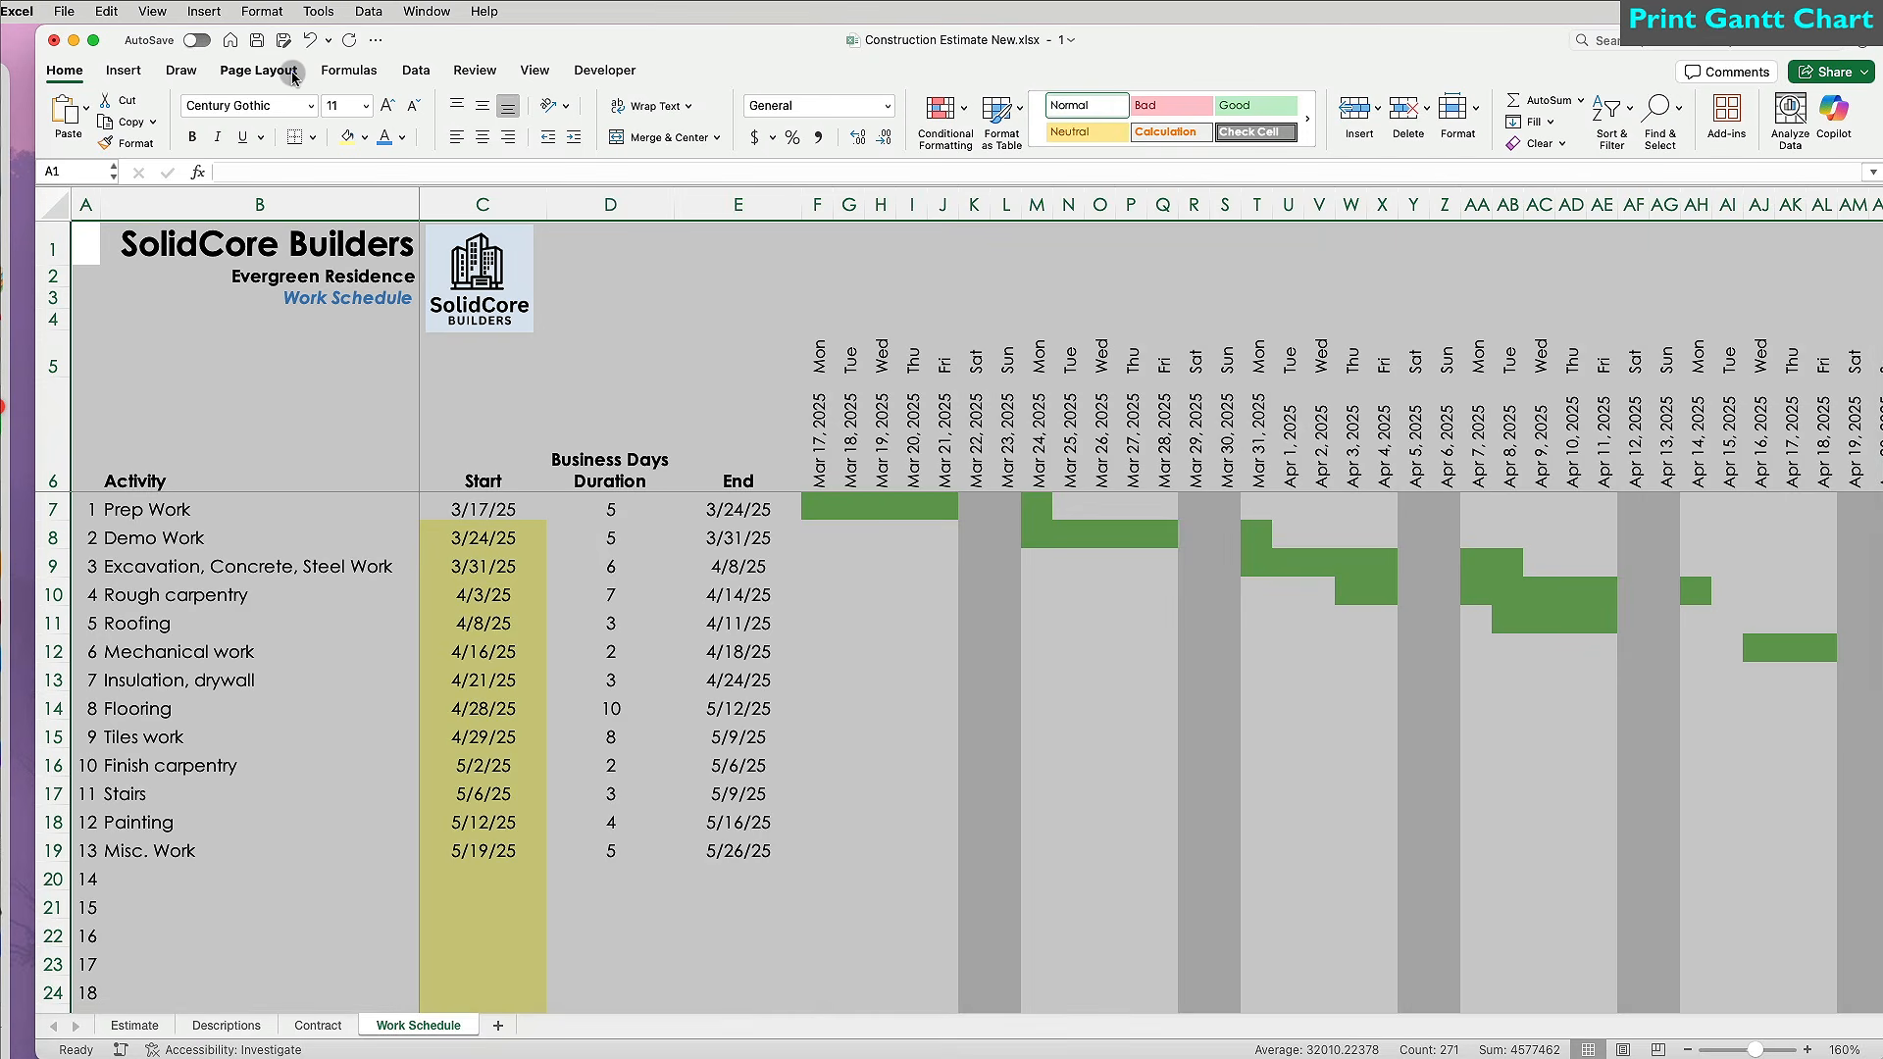
Set the selected Gantt chart range as the print area.
click(258, 69)
click(386, 112)
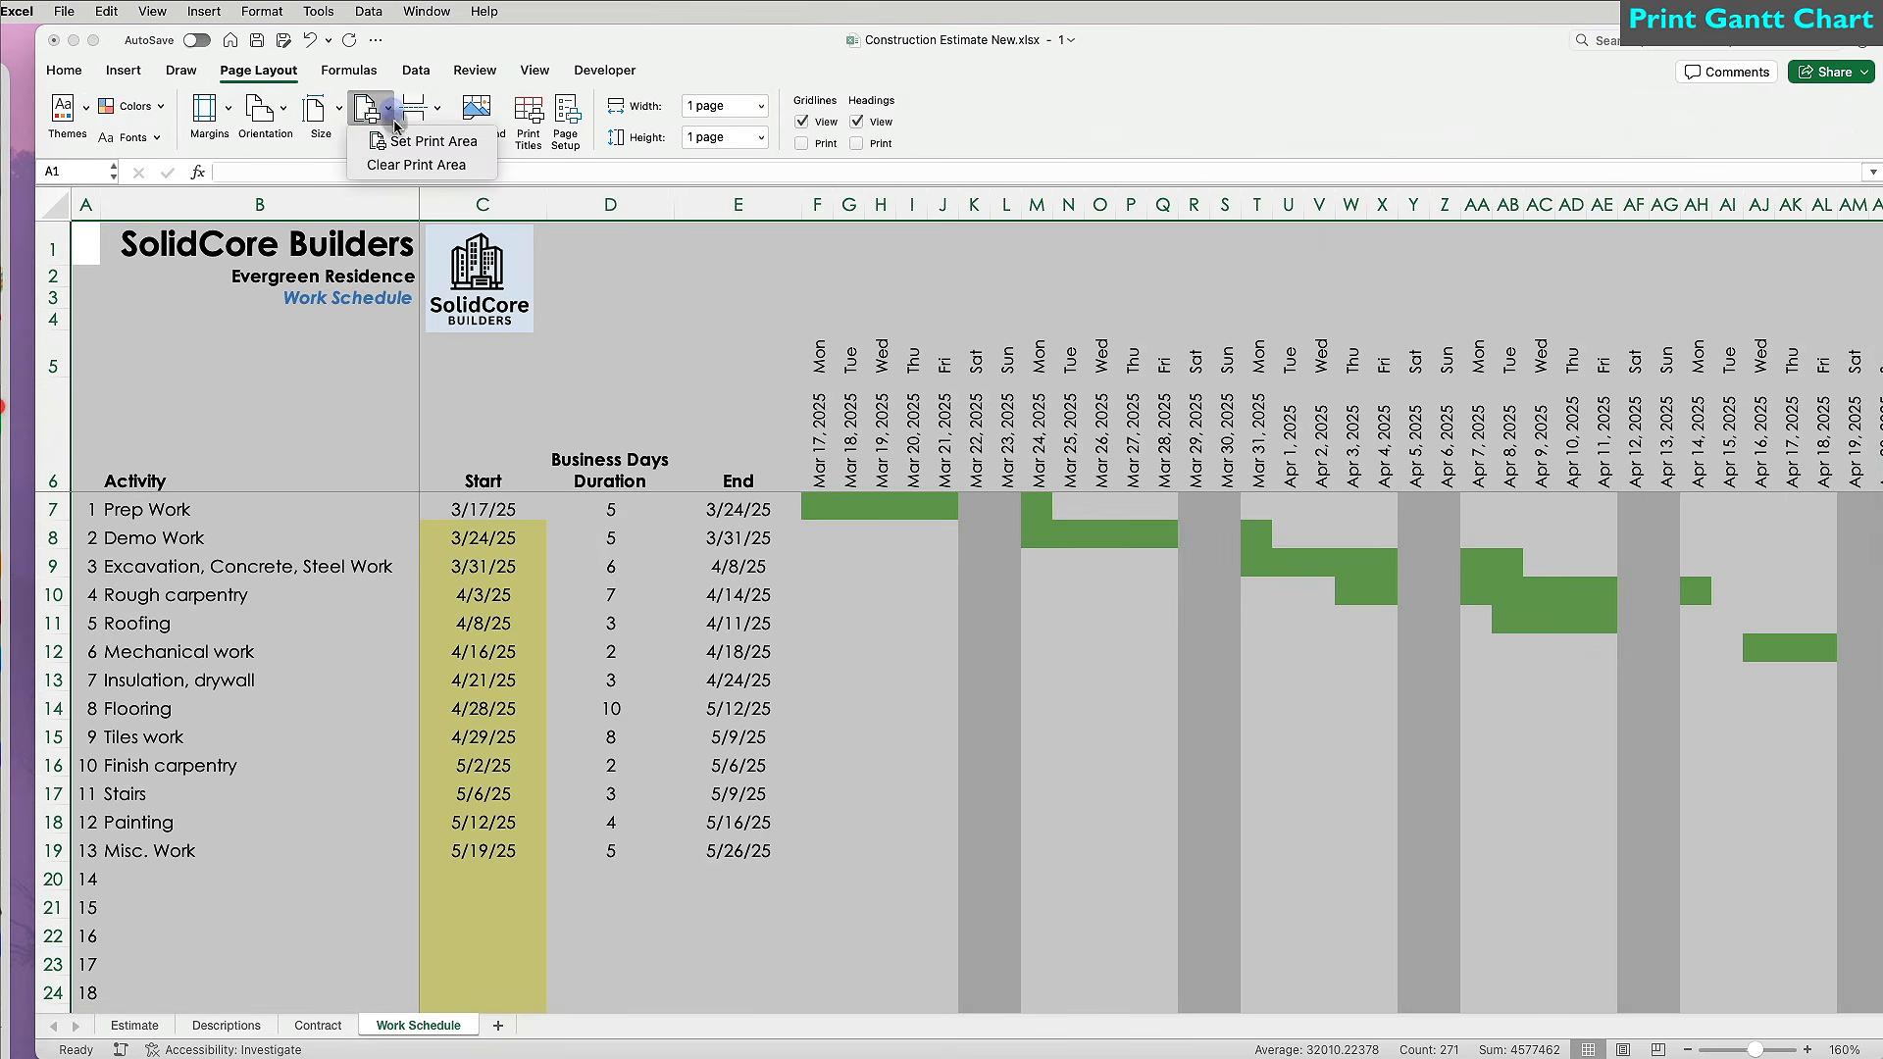
click(399, 144)
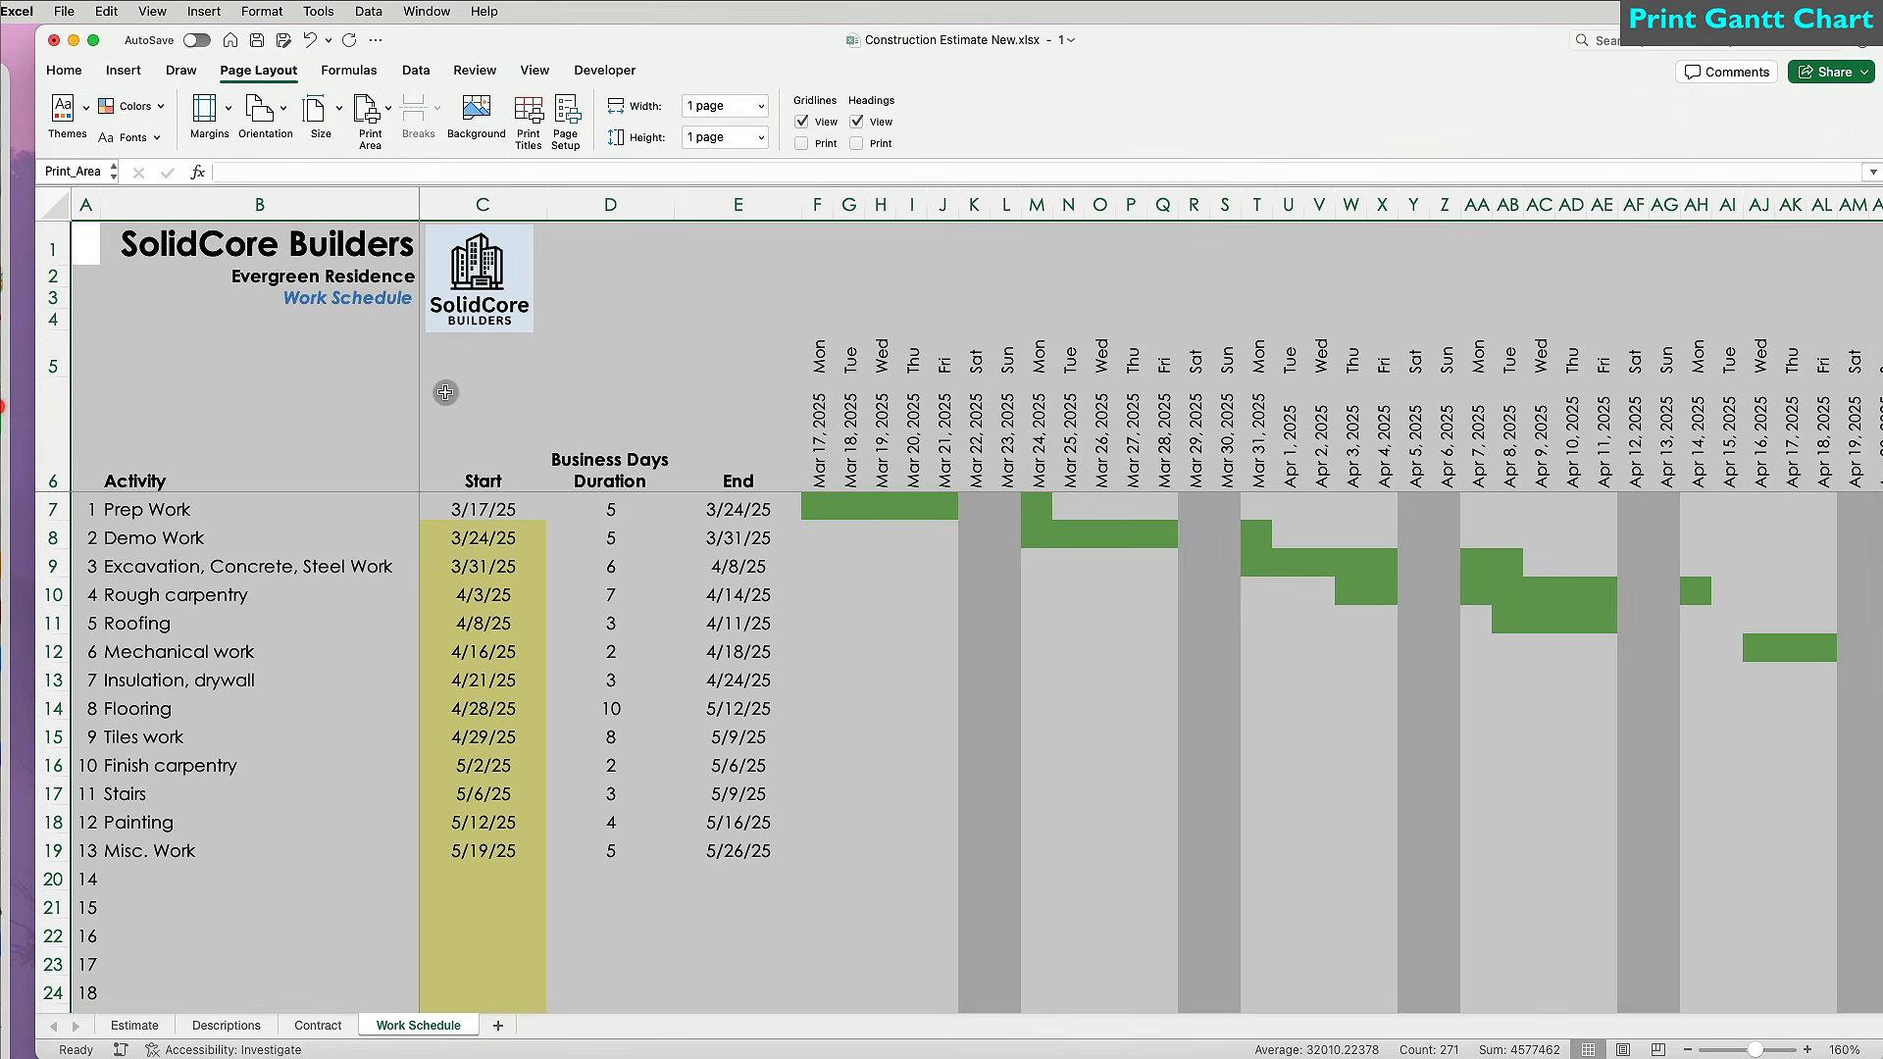
Print settings: landscape, narrow margins, scaled to one page, on US Legal paper.
key(super+p)
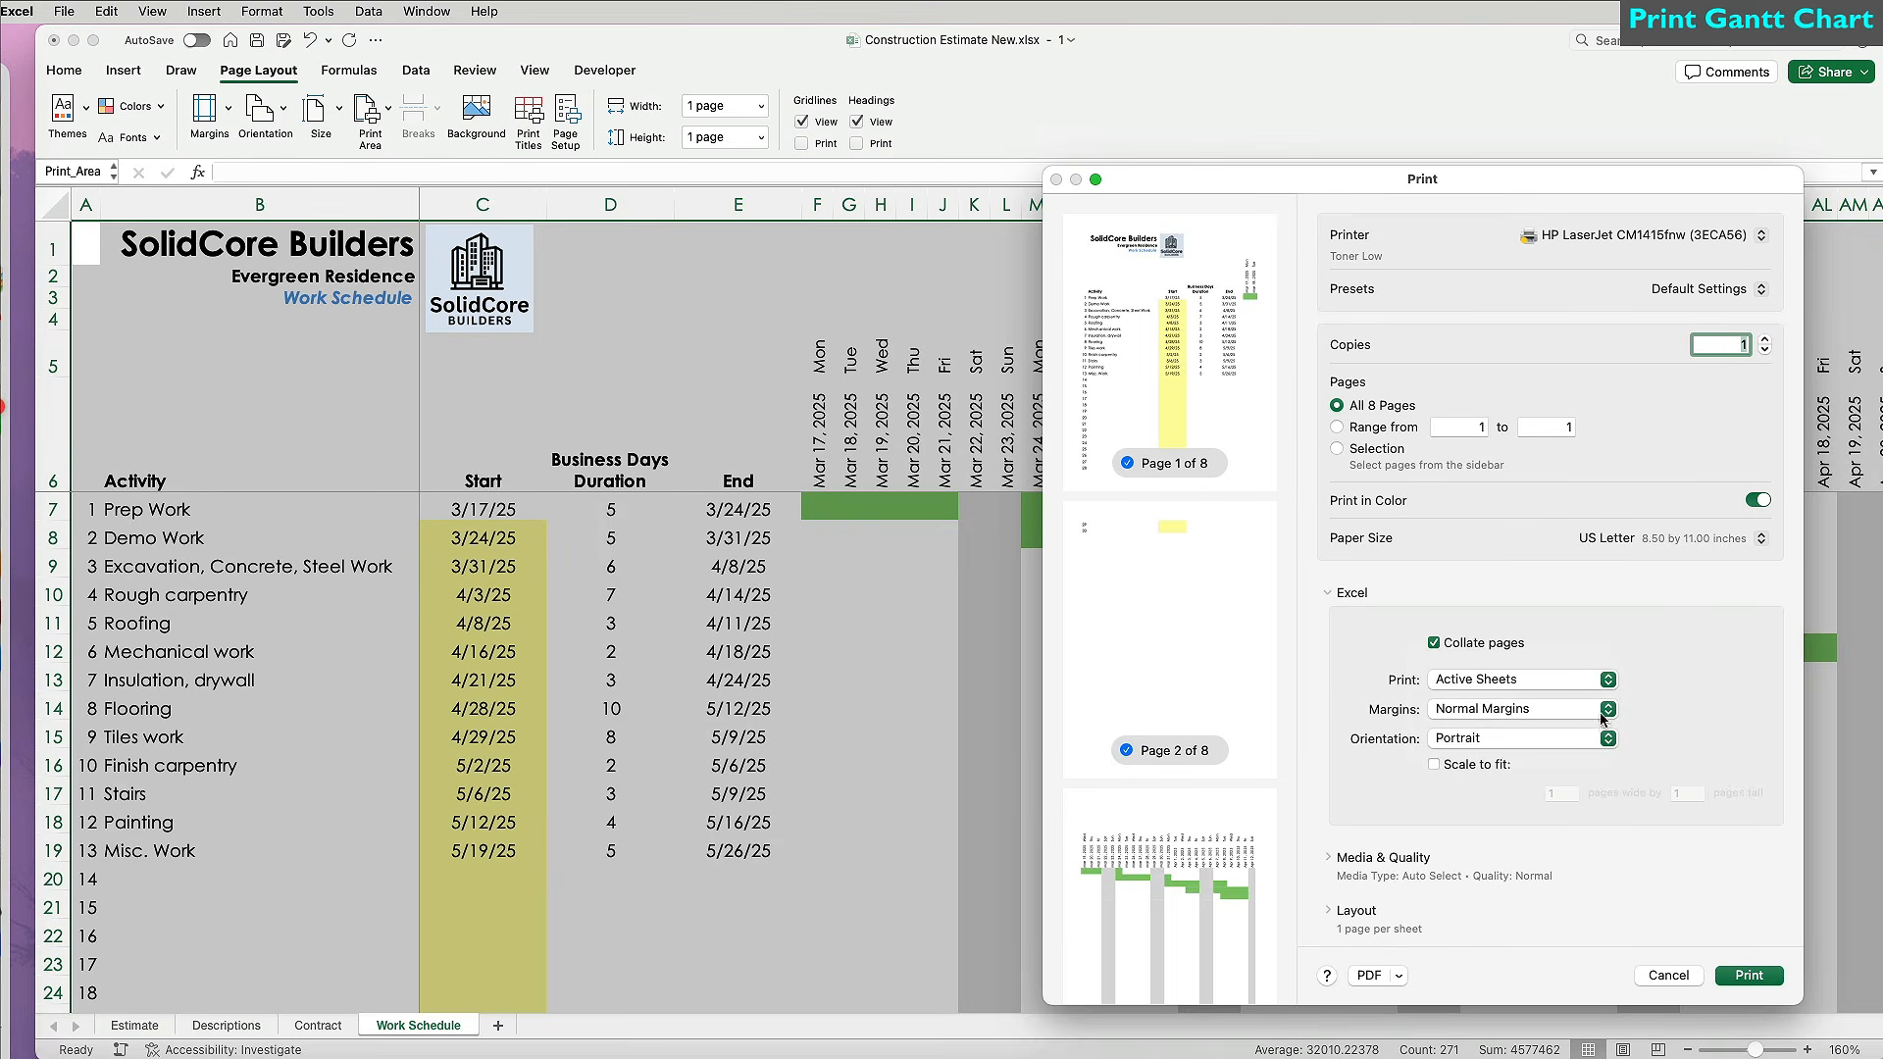
click(1606, 740)
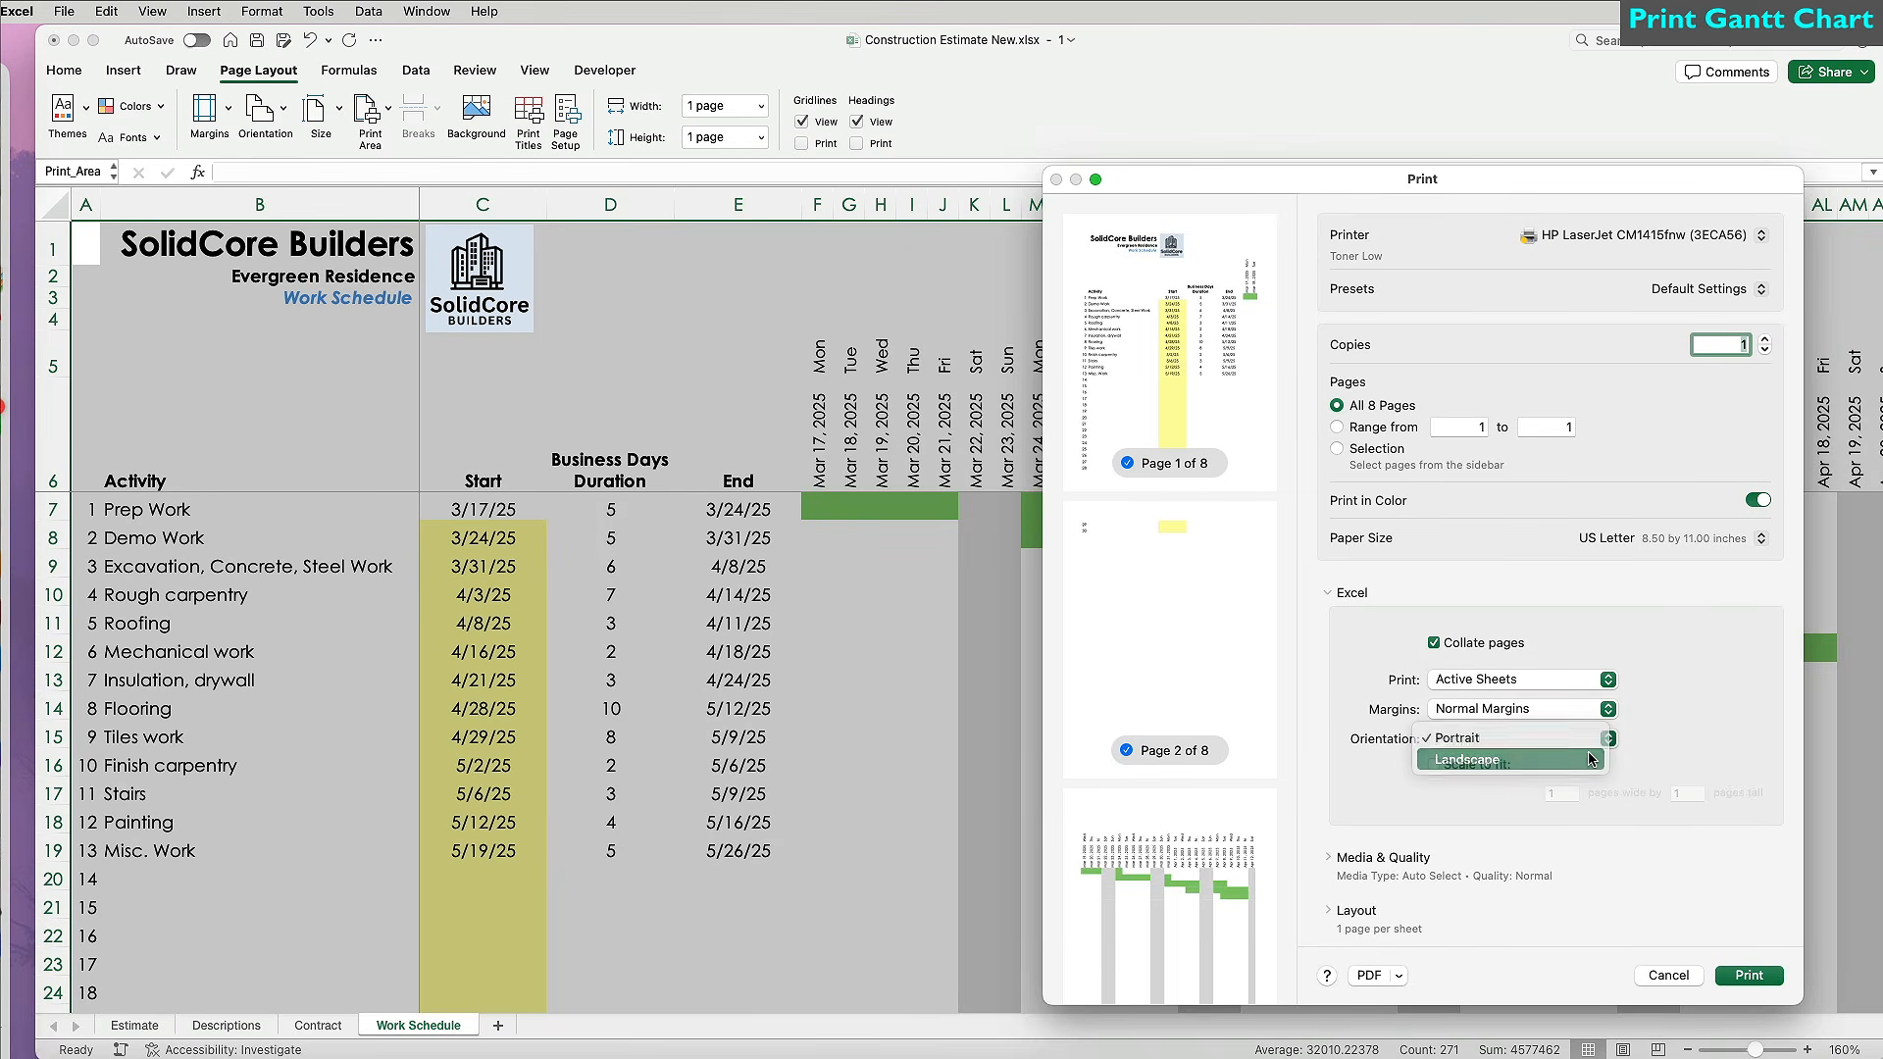
click(1510, 759)
click(1606, 708)
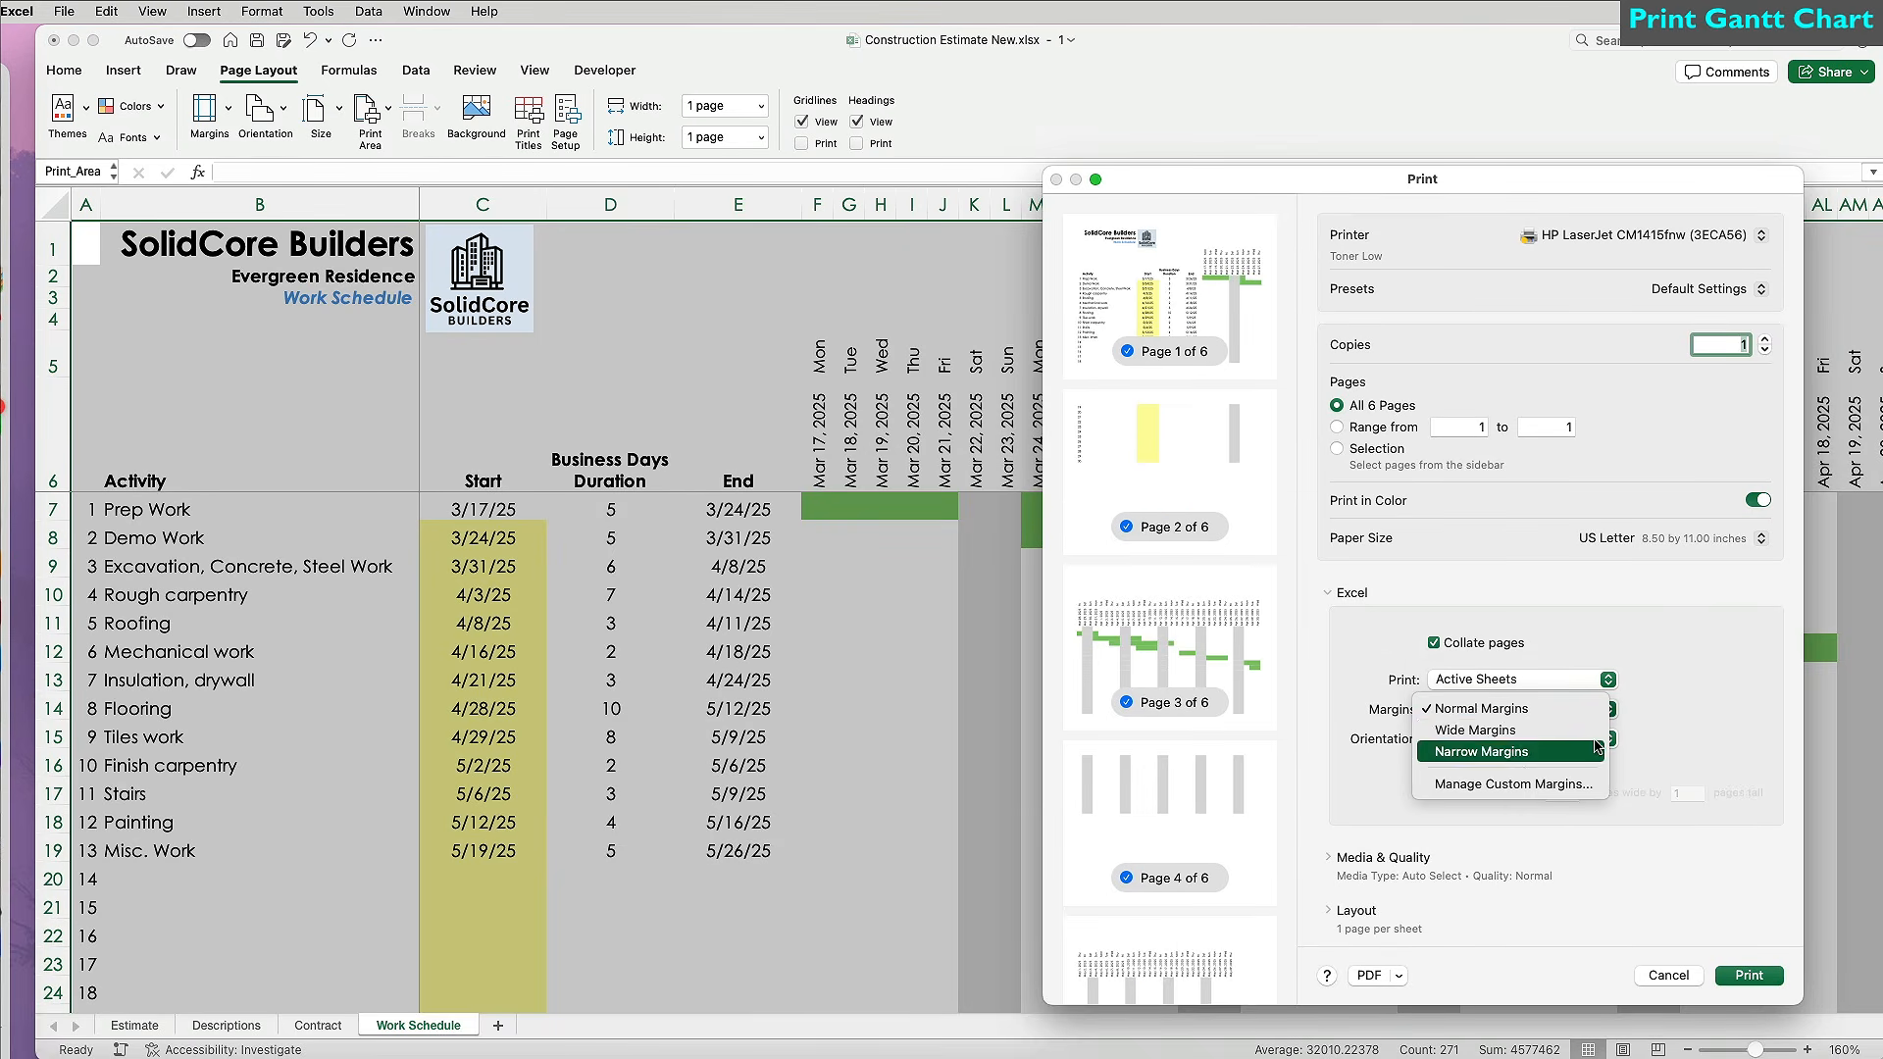
click(1597, 751)
click(1435, 765)
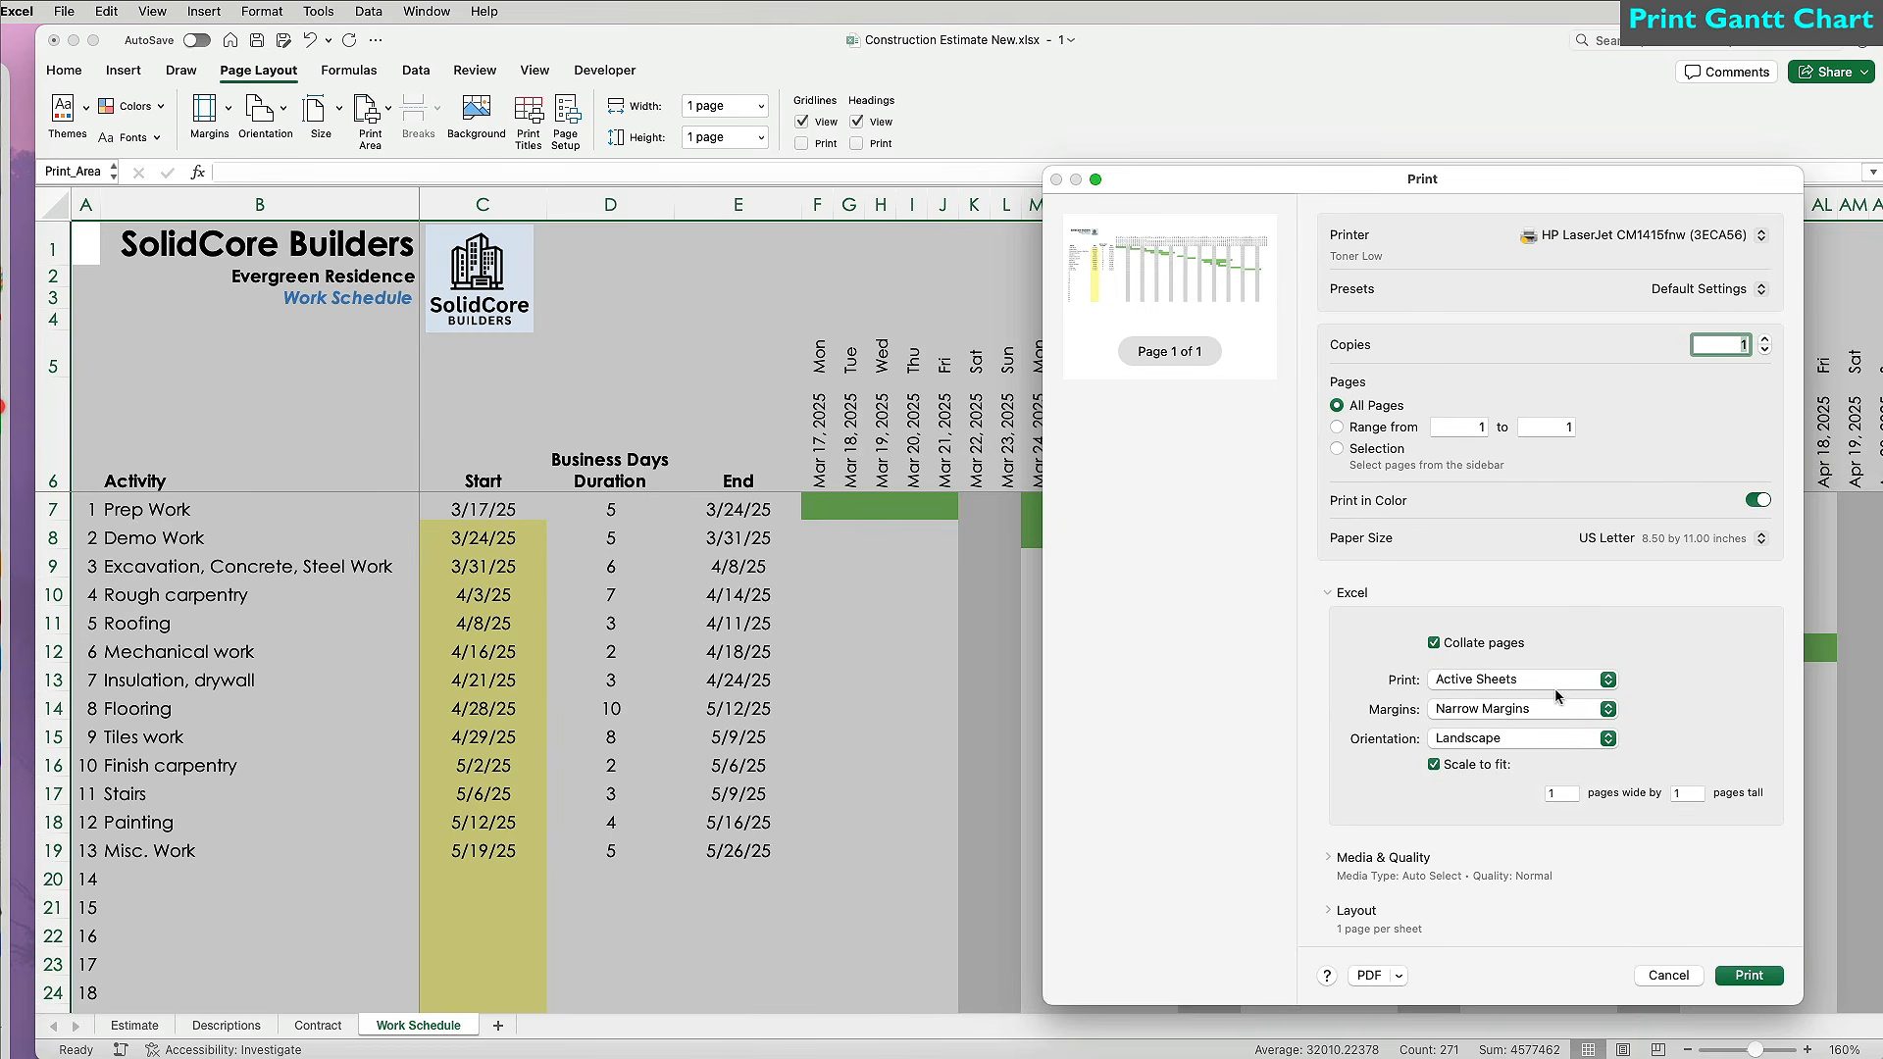
click(1758, 539)
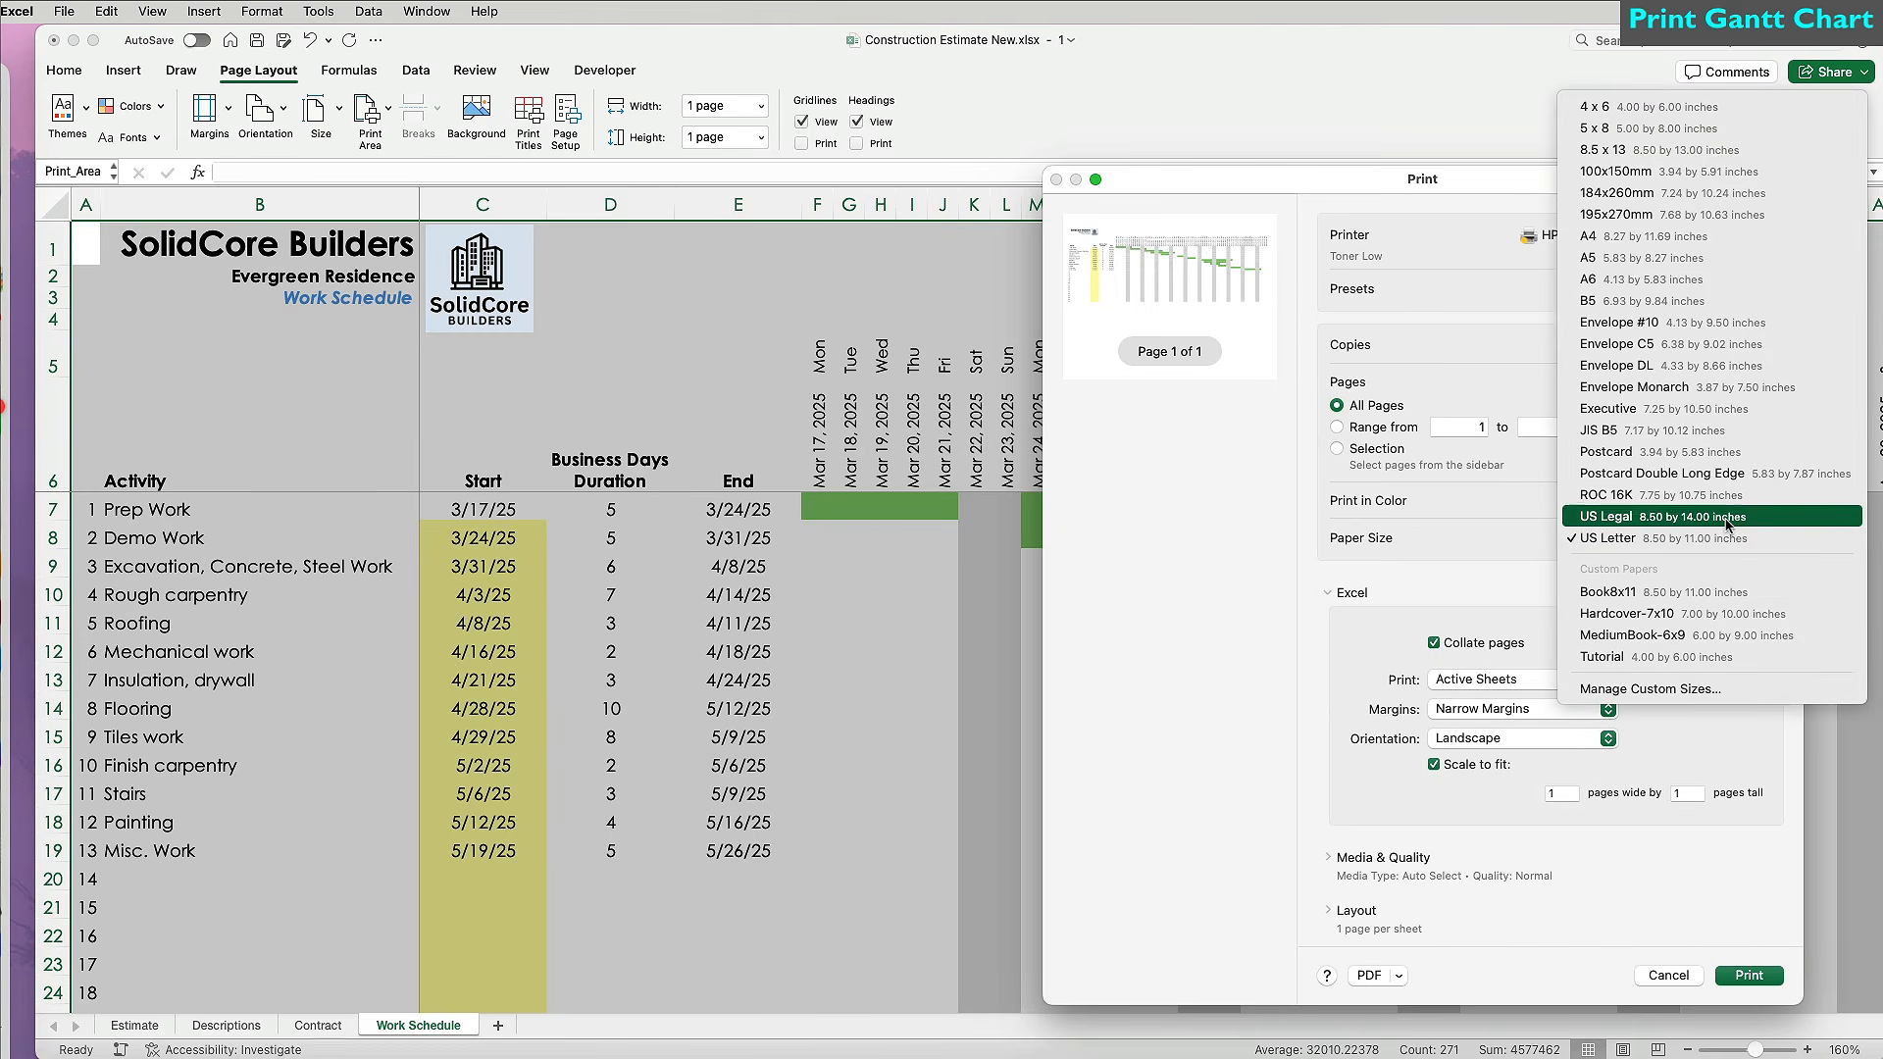
click(1730, 518)
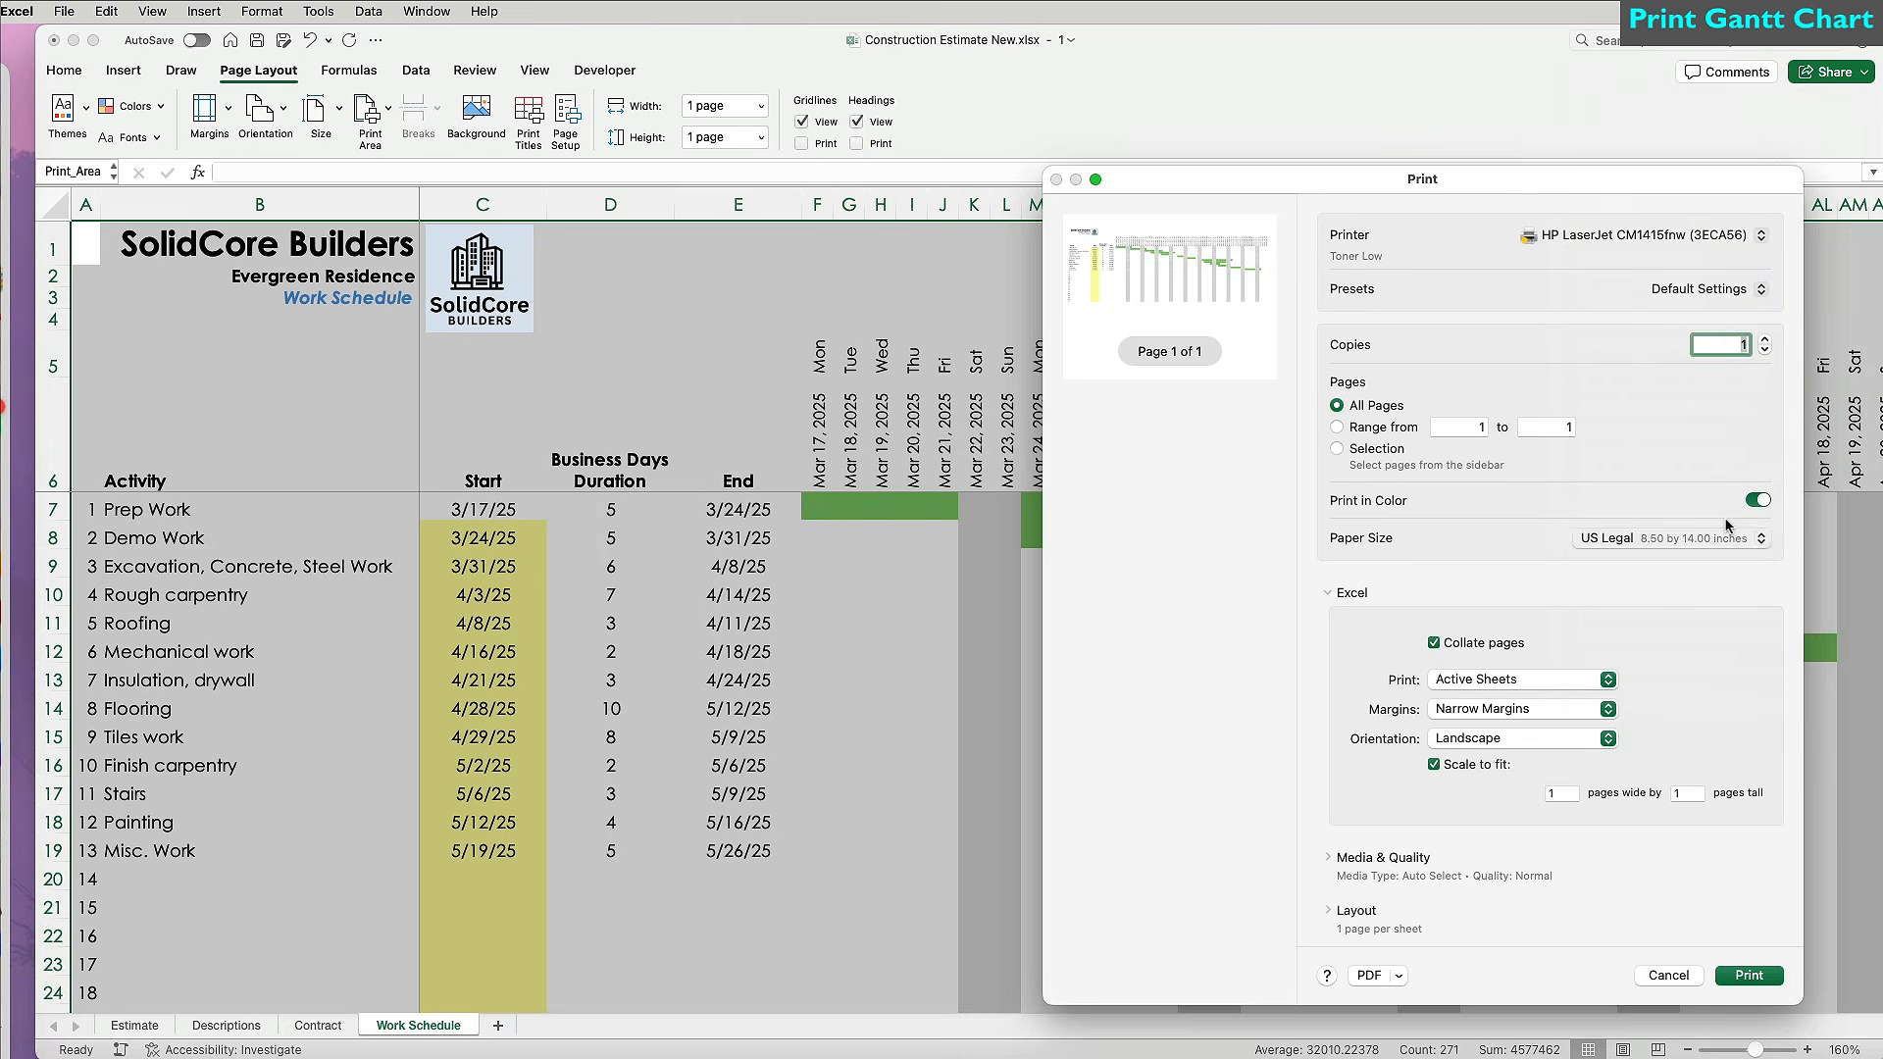
Save the printout as the PDF 'Evergreen Work Schedule 131'.
click(1396, 975)
click(1425, 1025)
text(Evergreen Work Schedule 131)
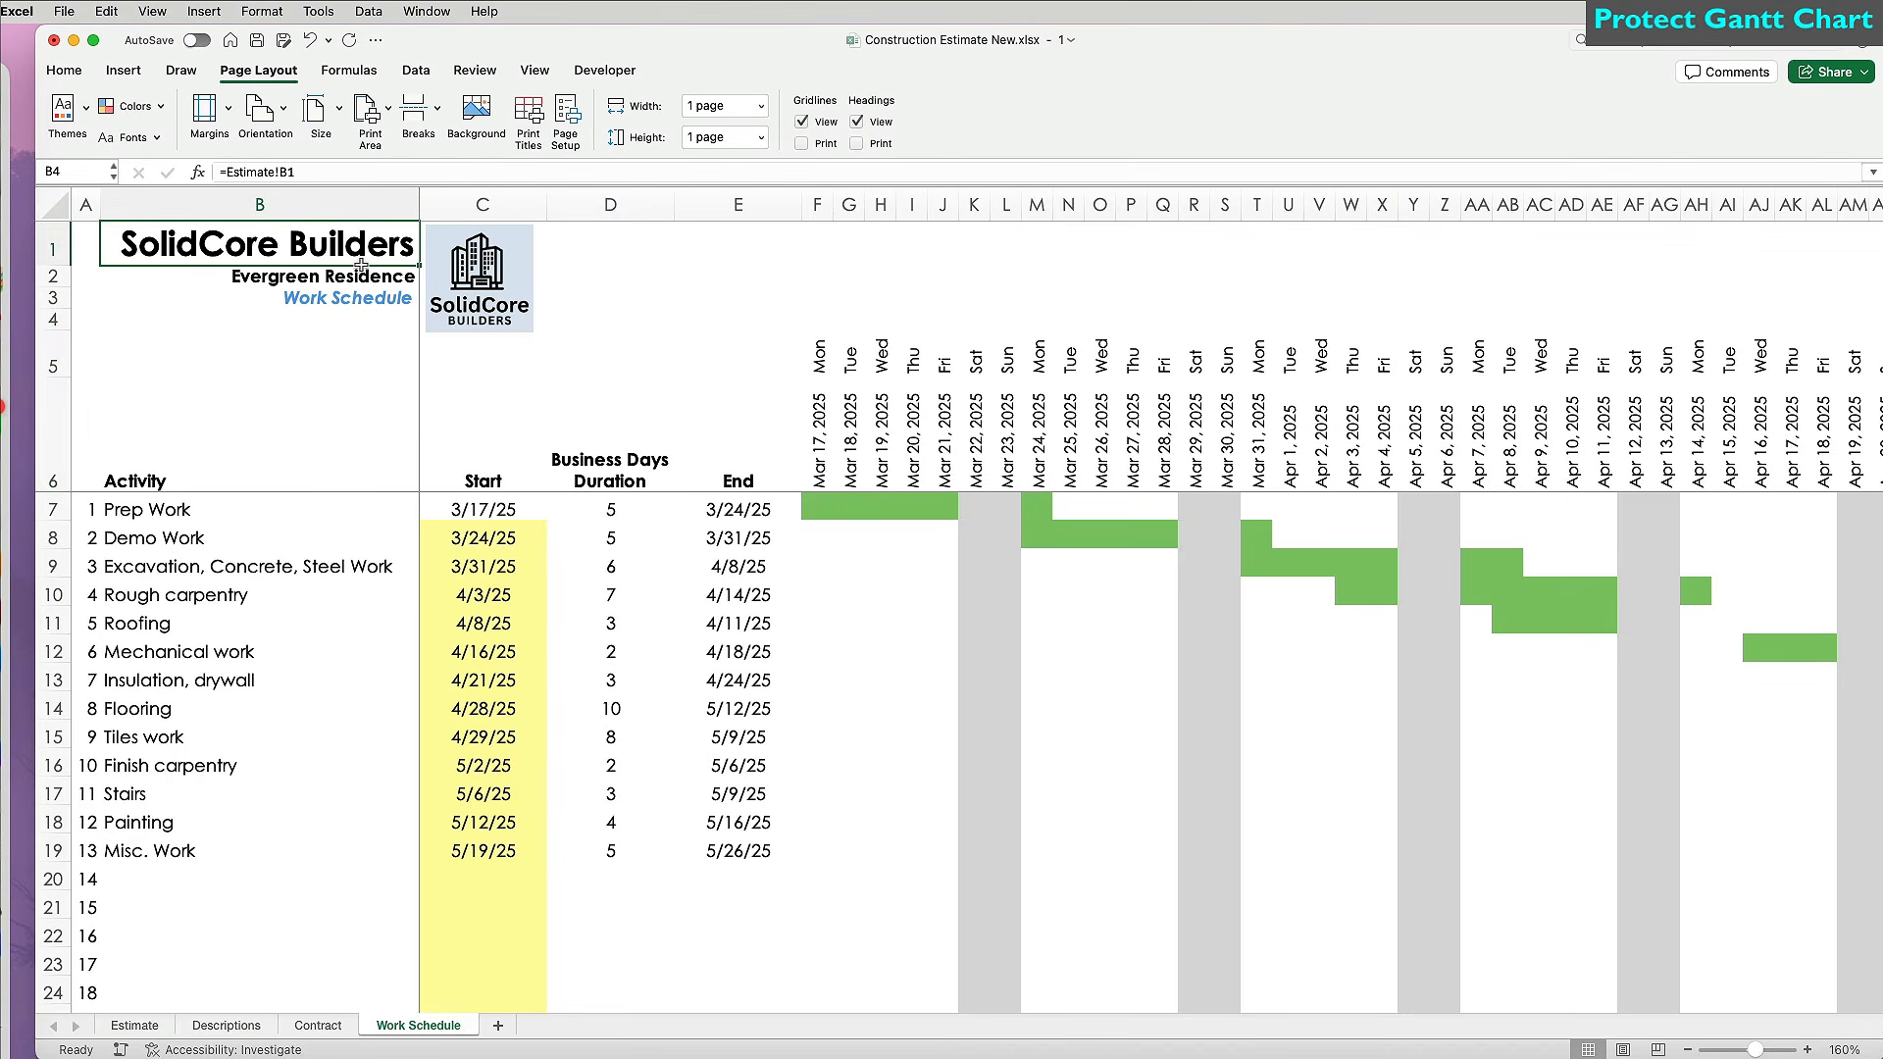
Change the lock setting of the title cells and protect the Work Schedule sheet.
drag(362, 265, 362, 272)
click(64, 70)
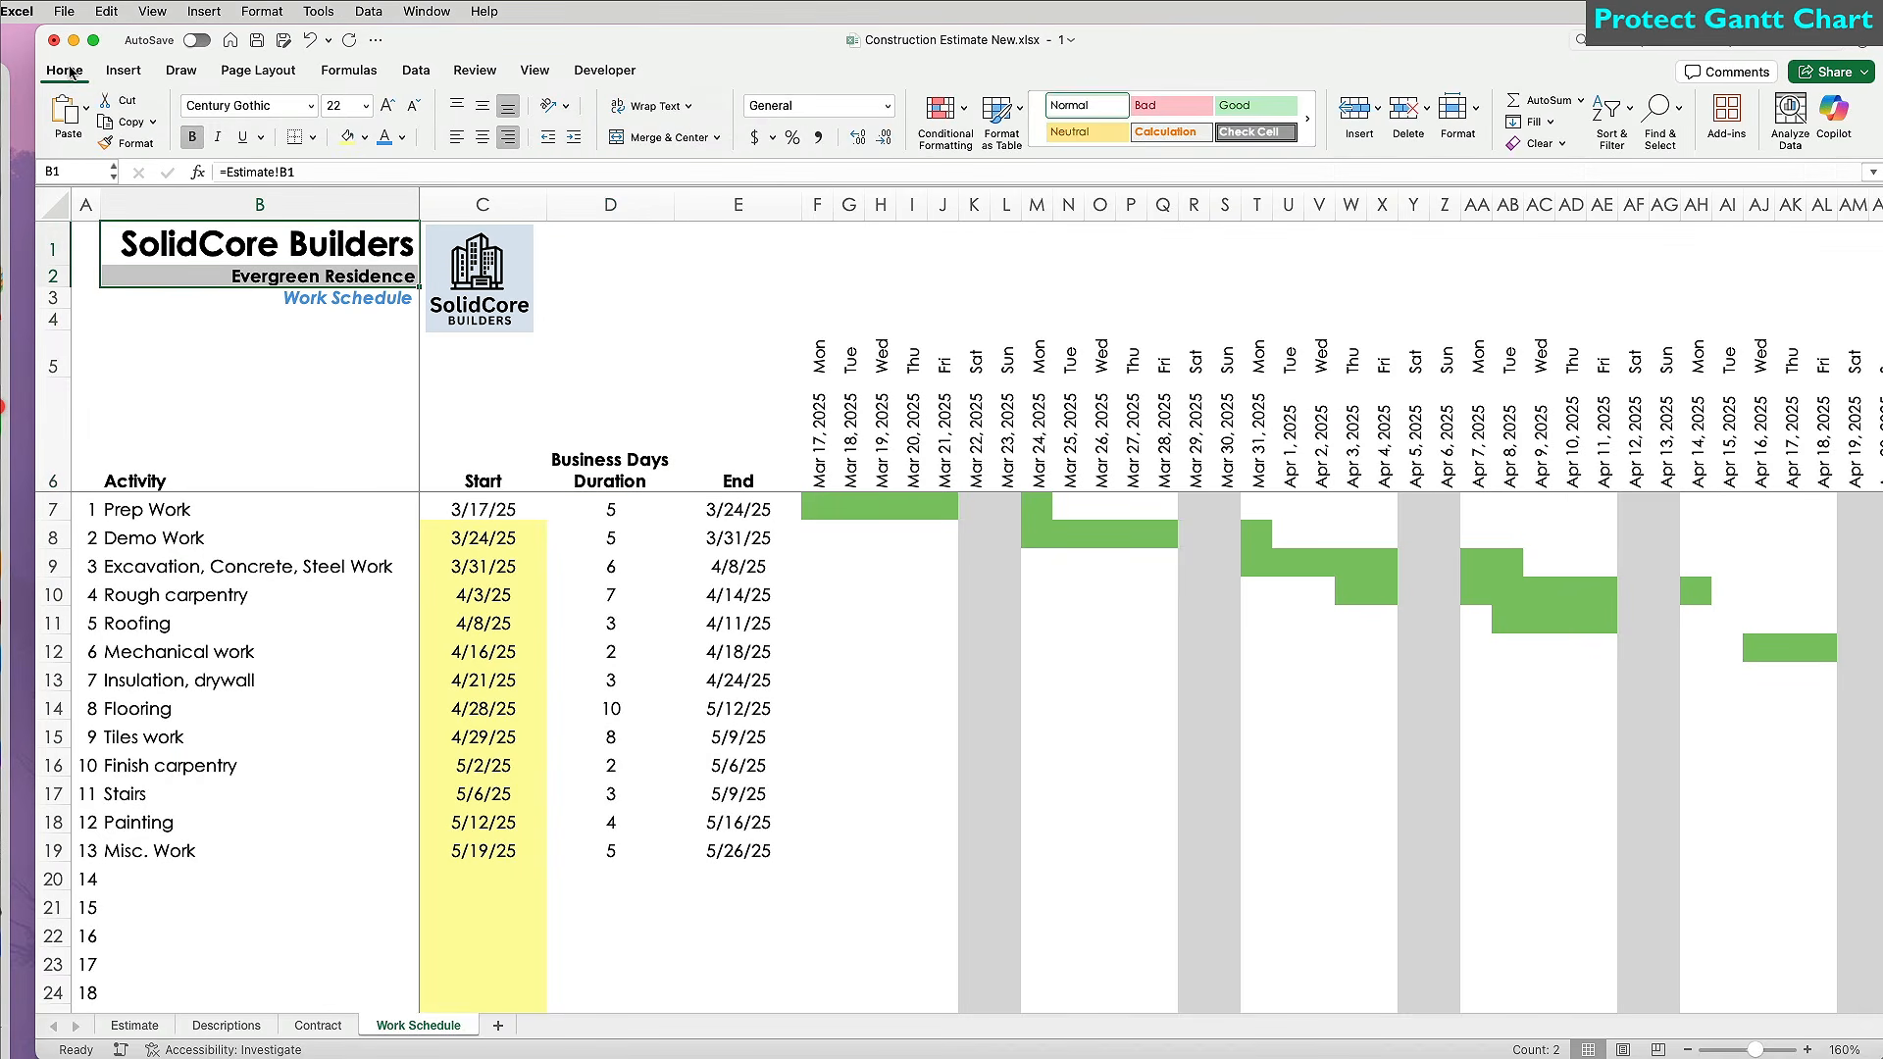
click(1476, 111)
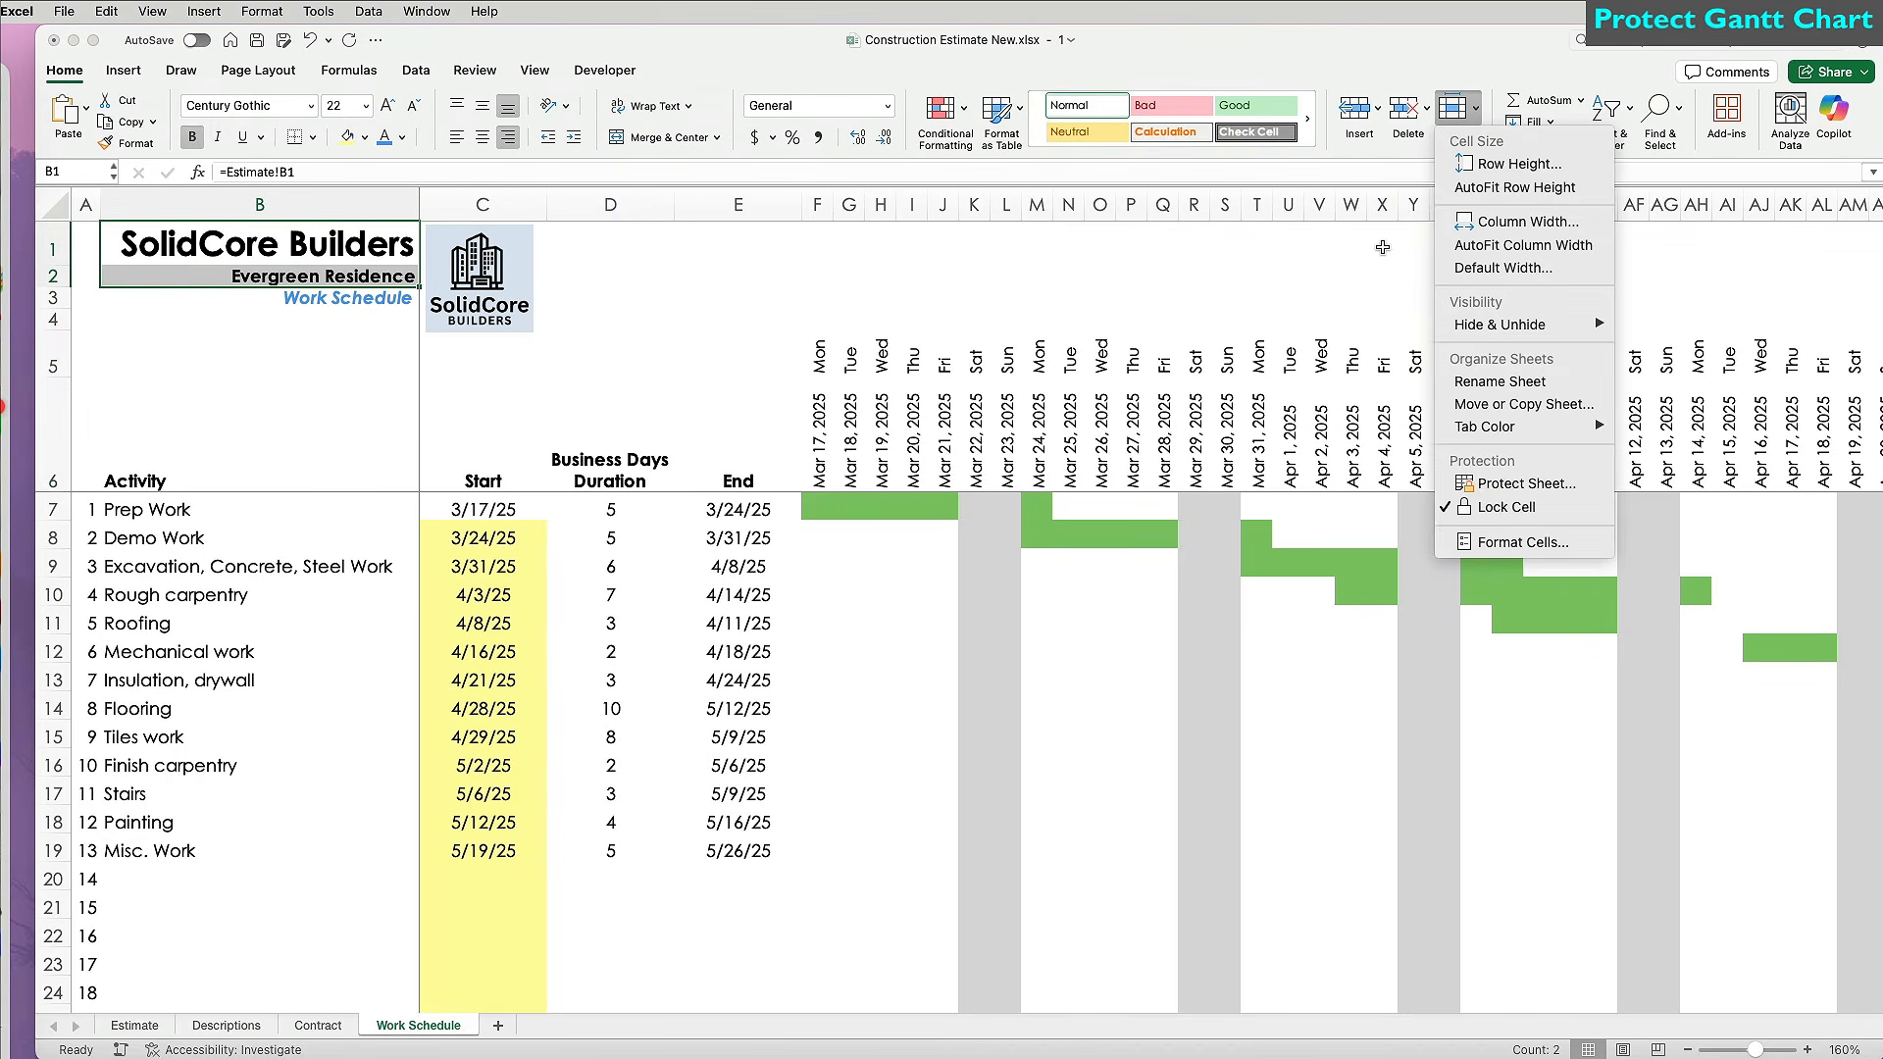
click(1510, 507)
click(475, 71)
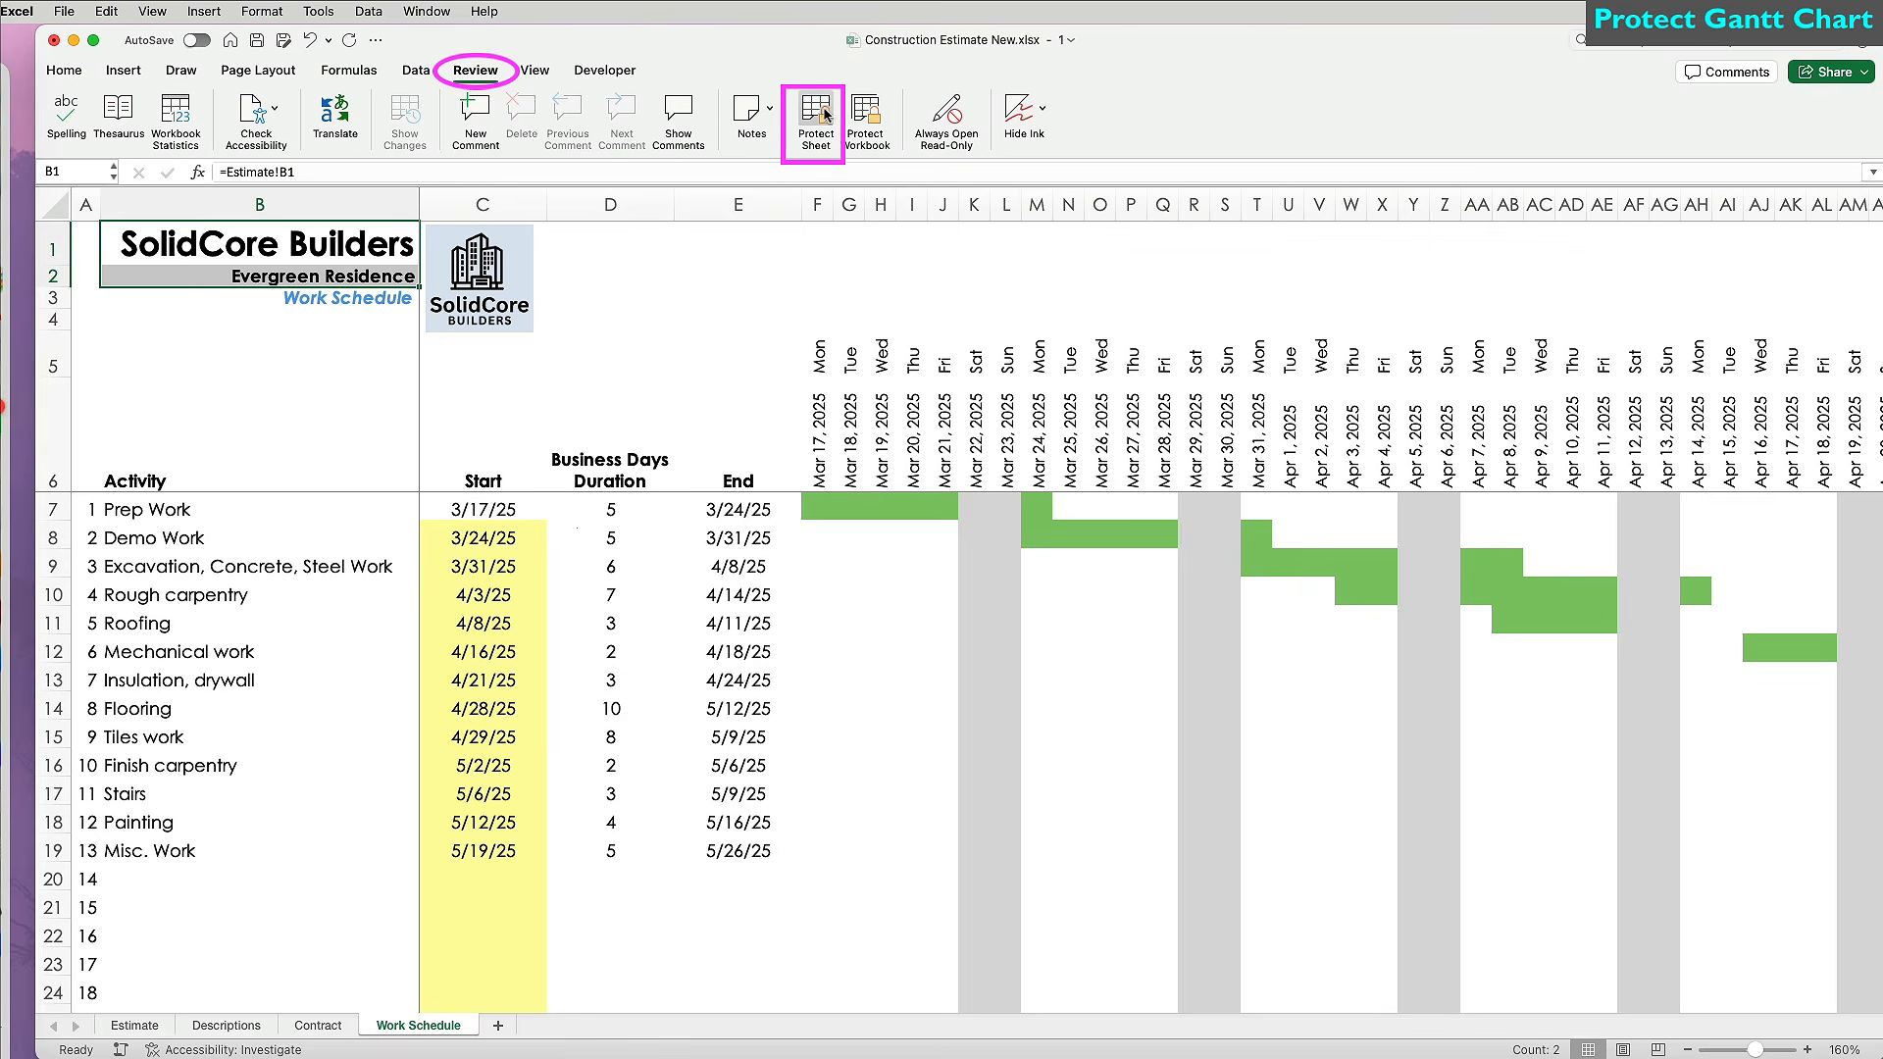
click(819, 115)
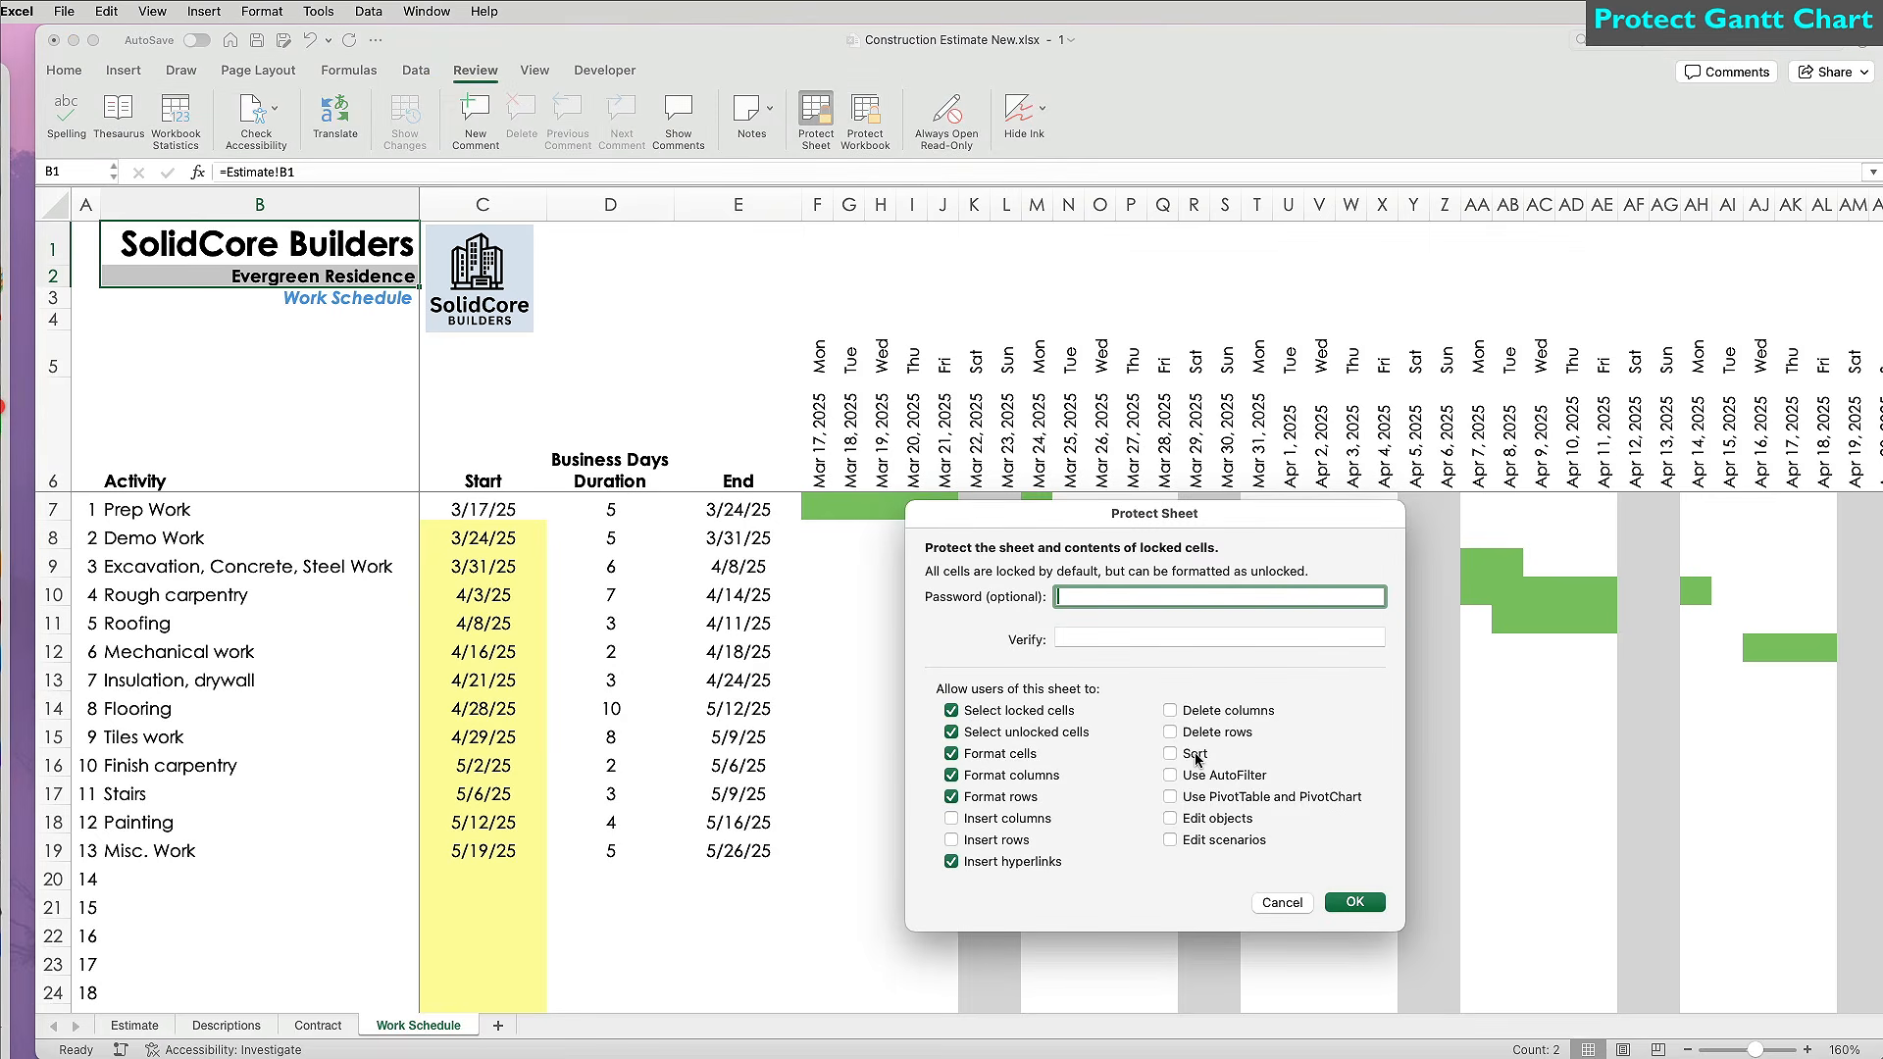
click(1356, 902)
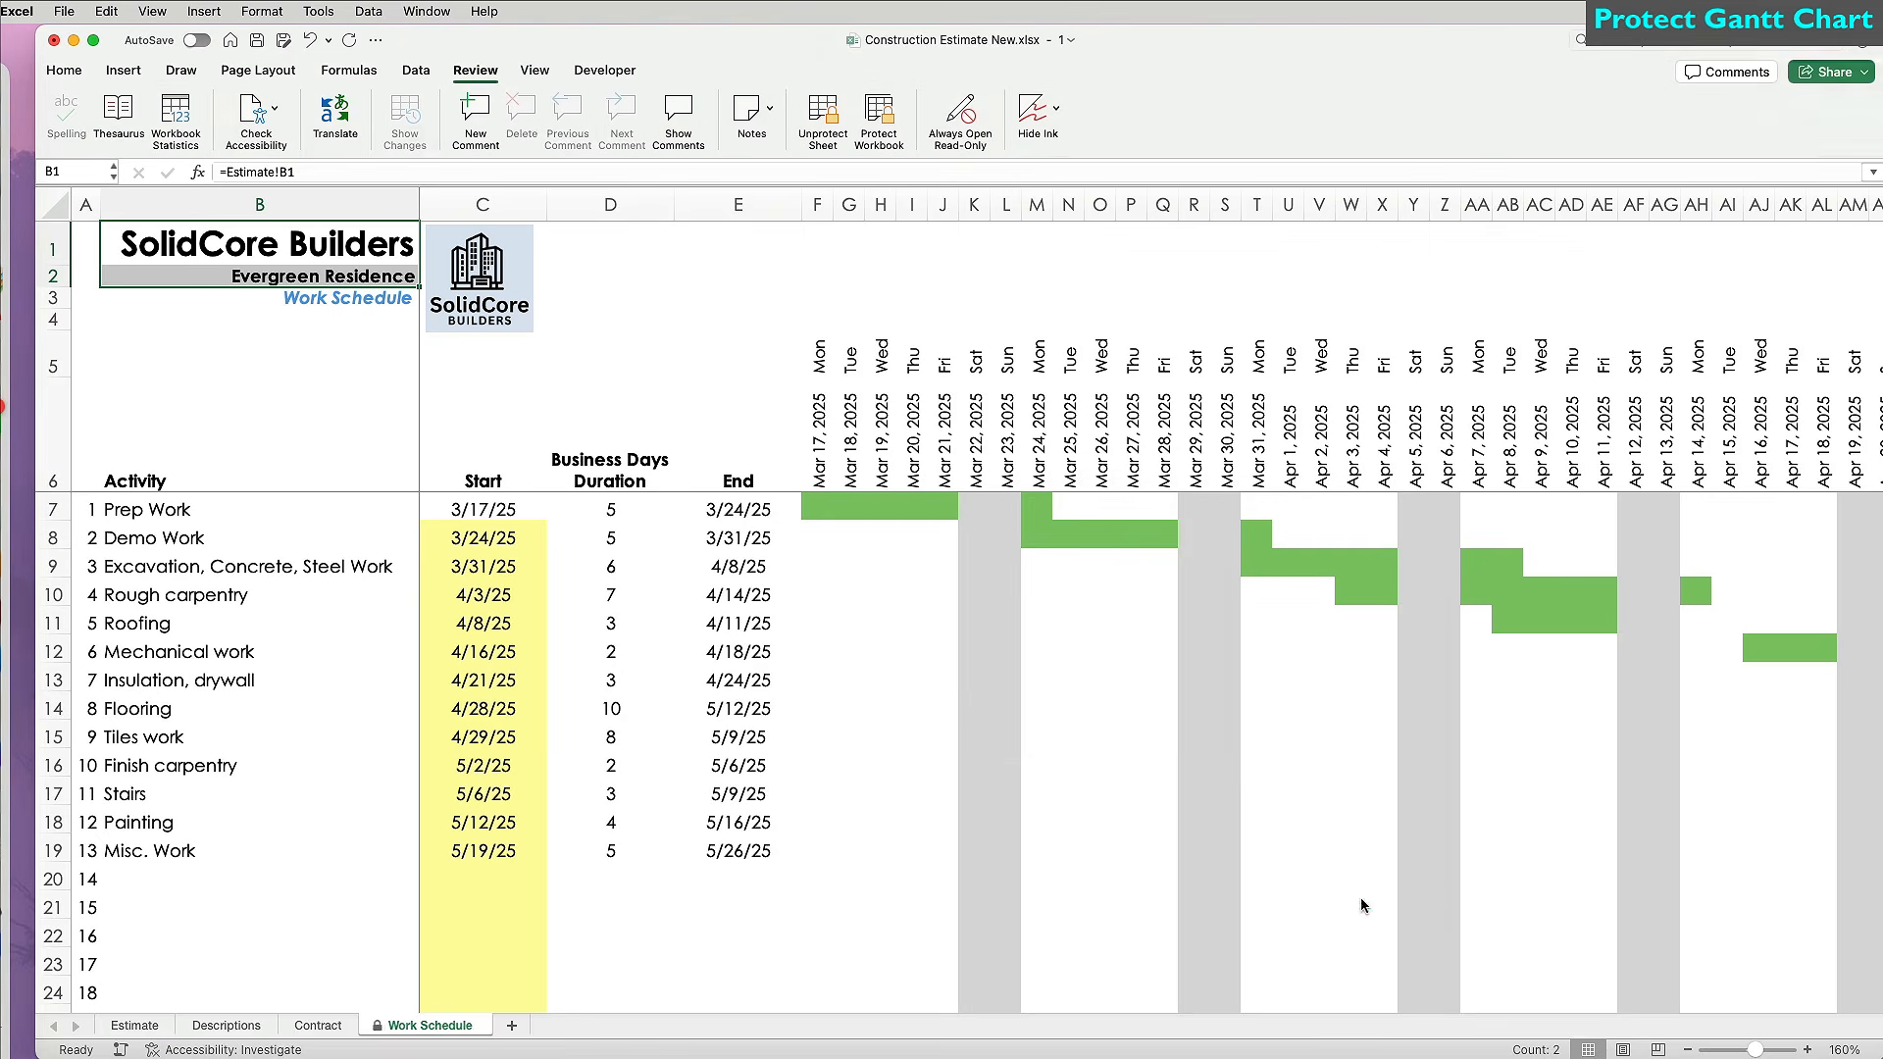
Change the Excavation start date to 3/24/25 and its duration to 4 days.
click(503, 566)
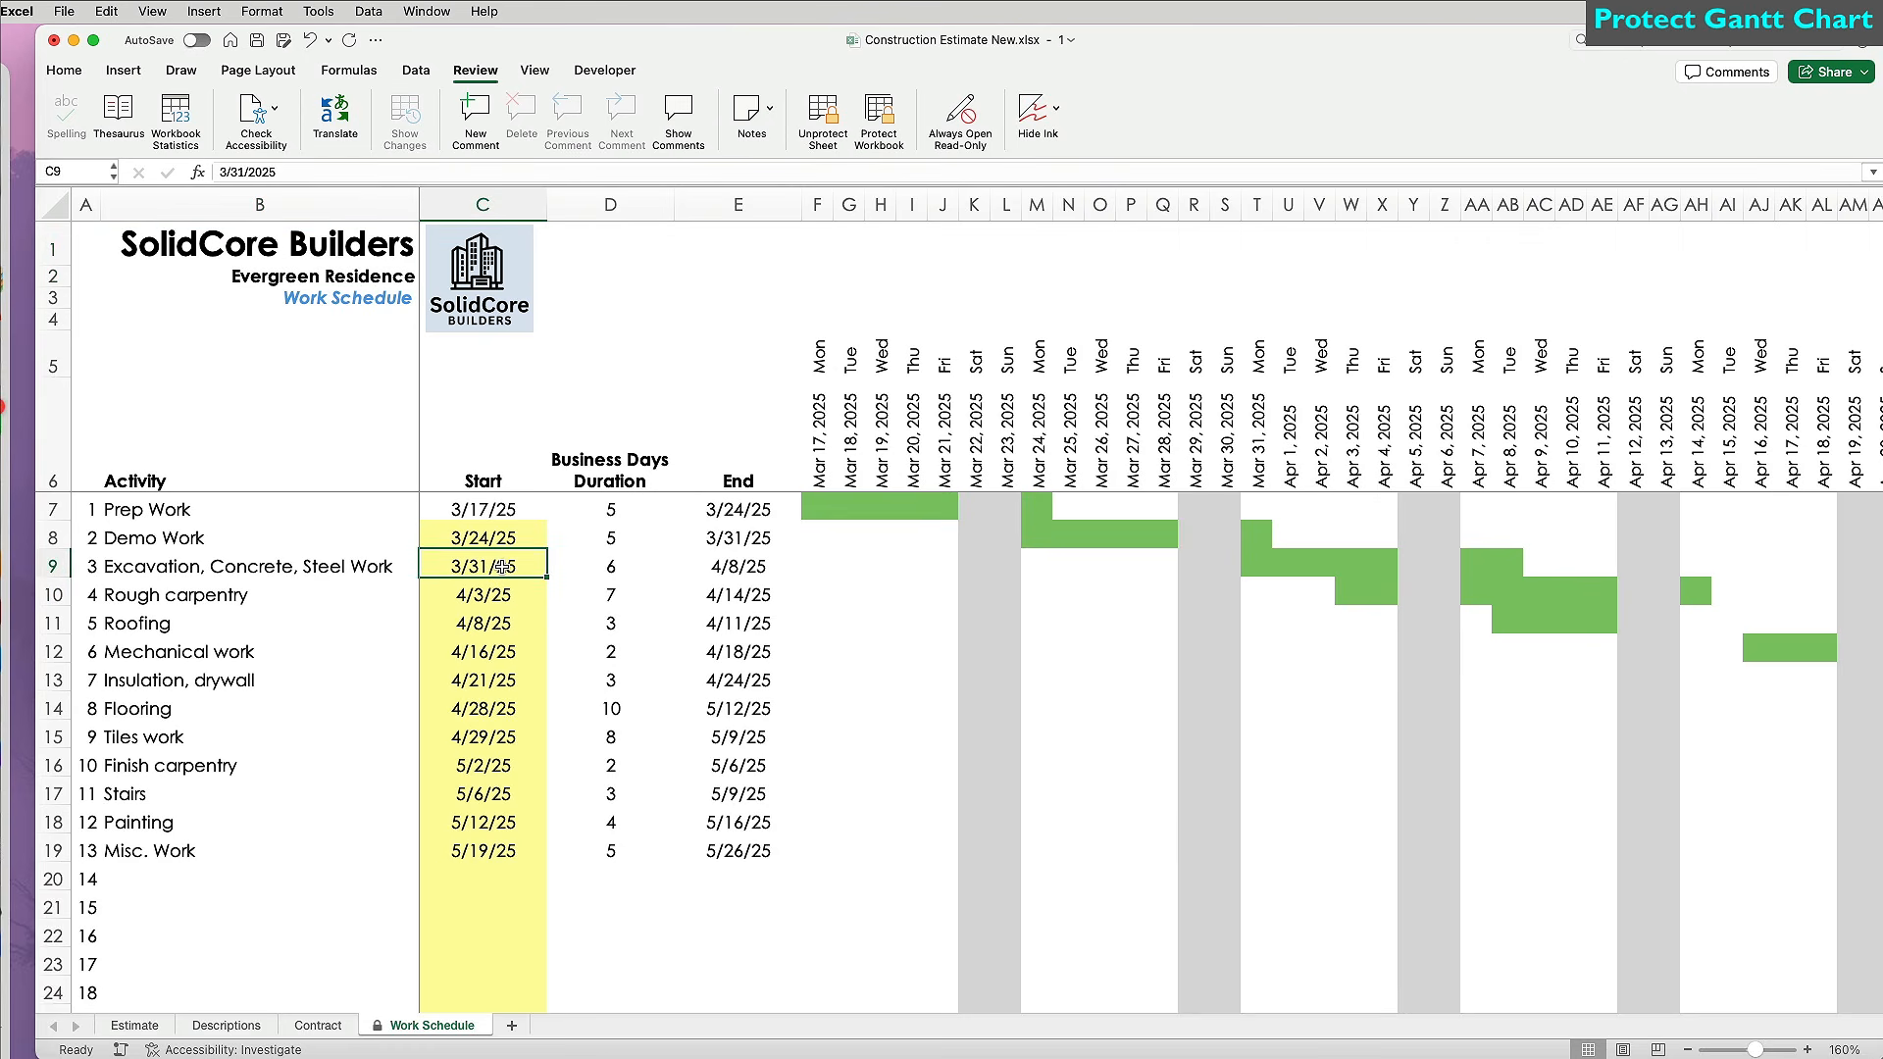
text(3/24)
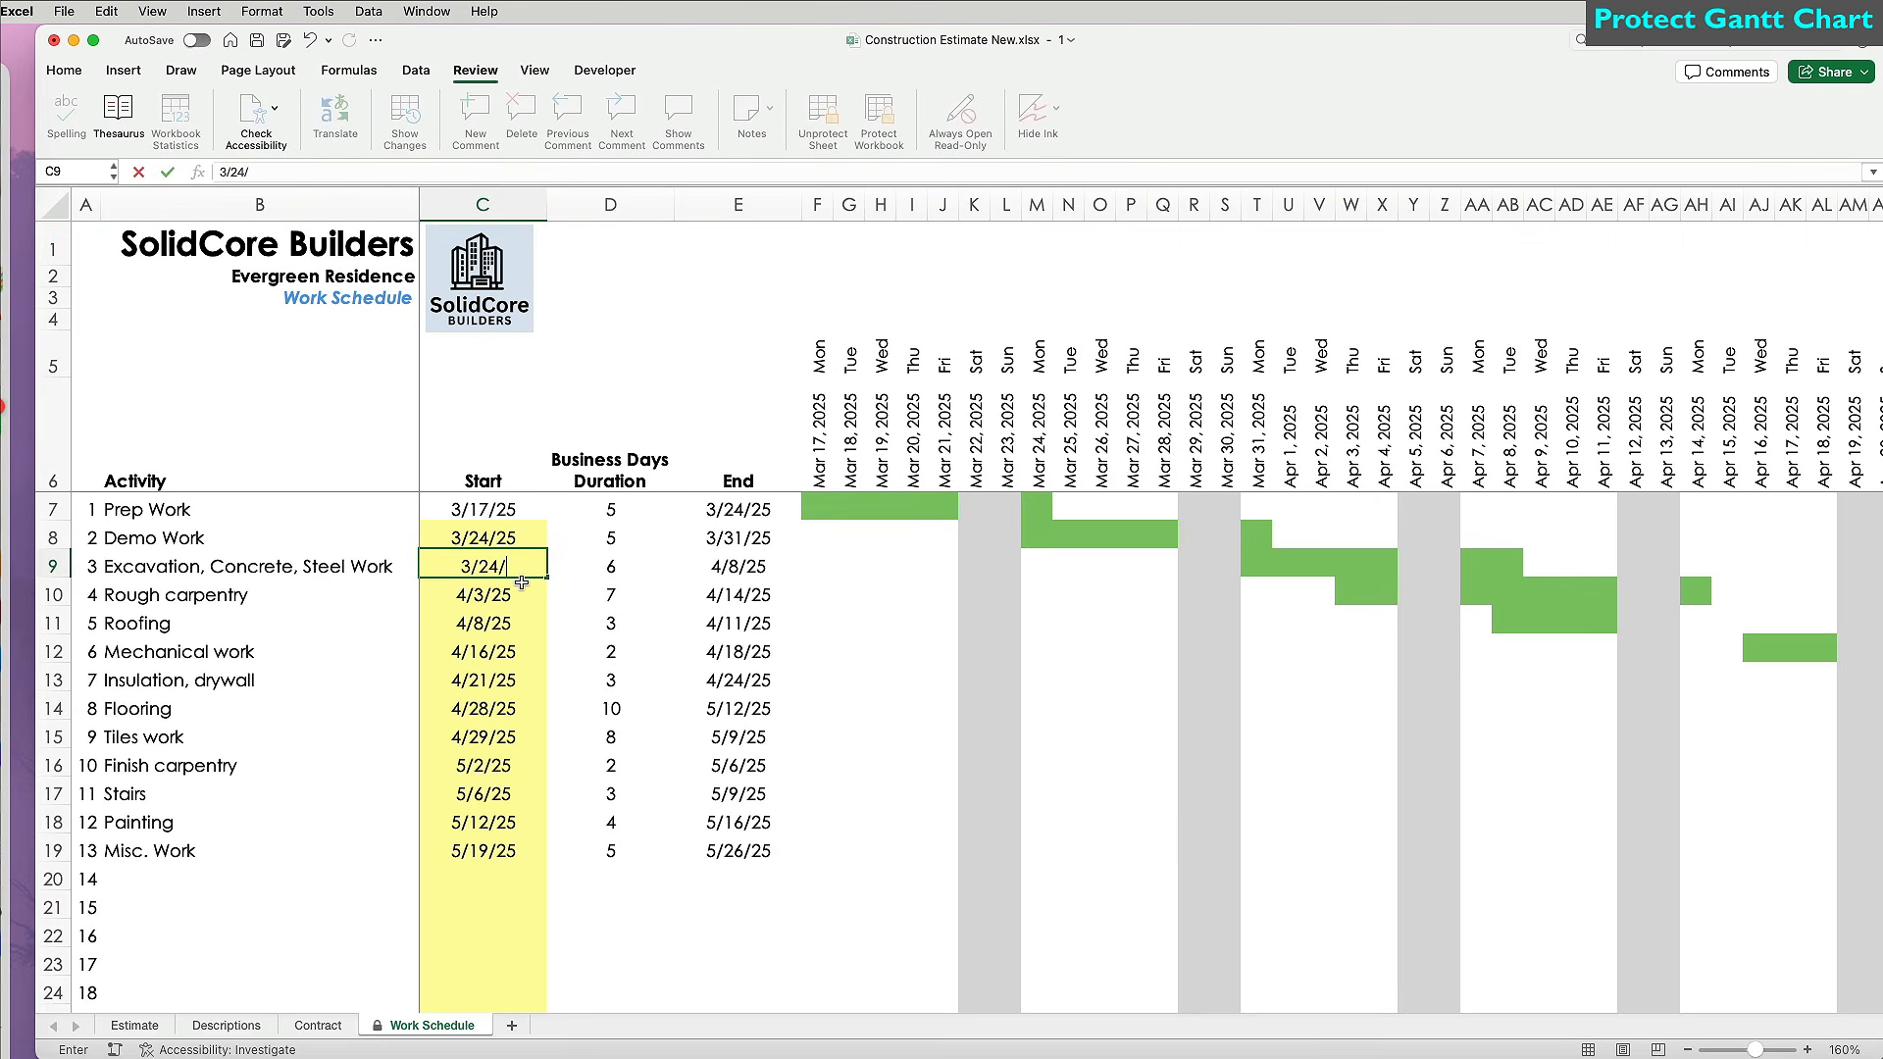
key(Return)
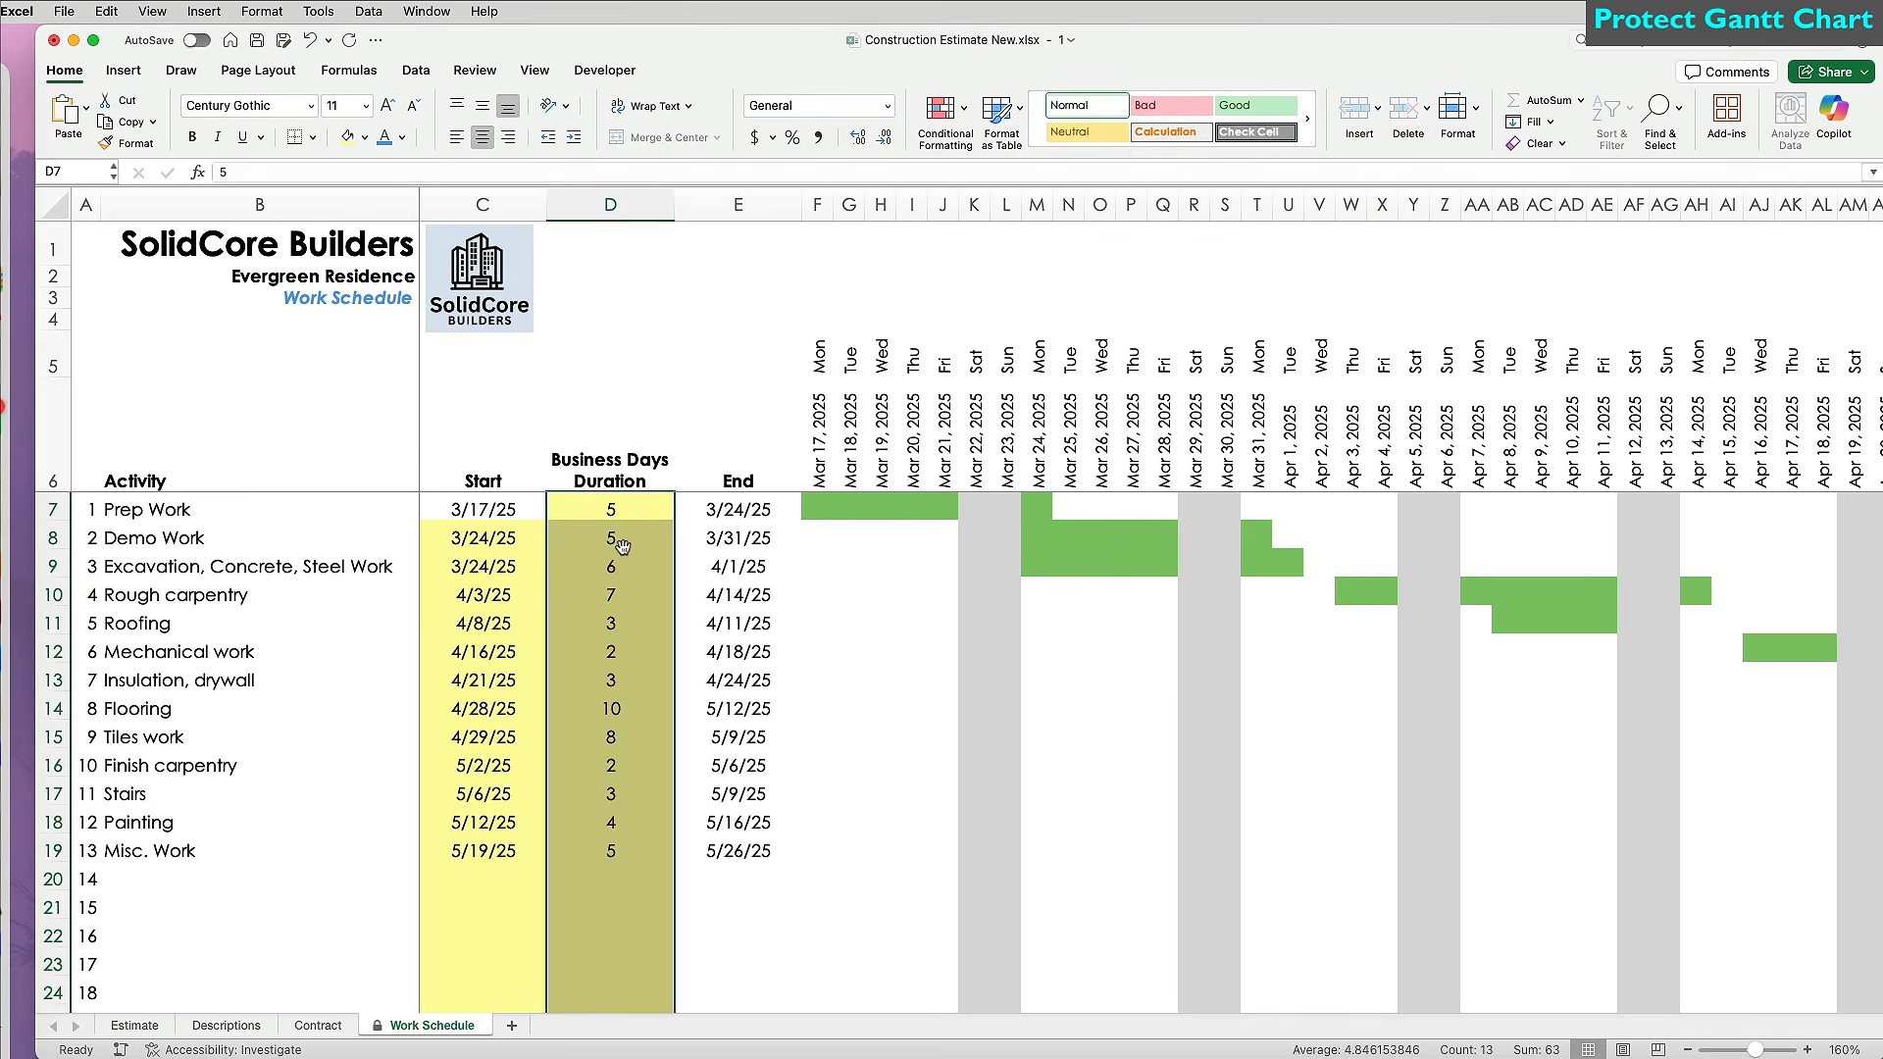
click(623, 565)
text(4)
key(Return)
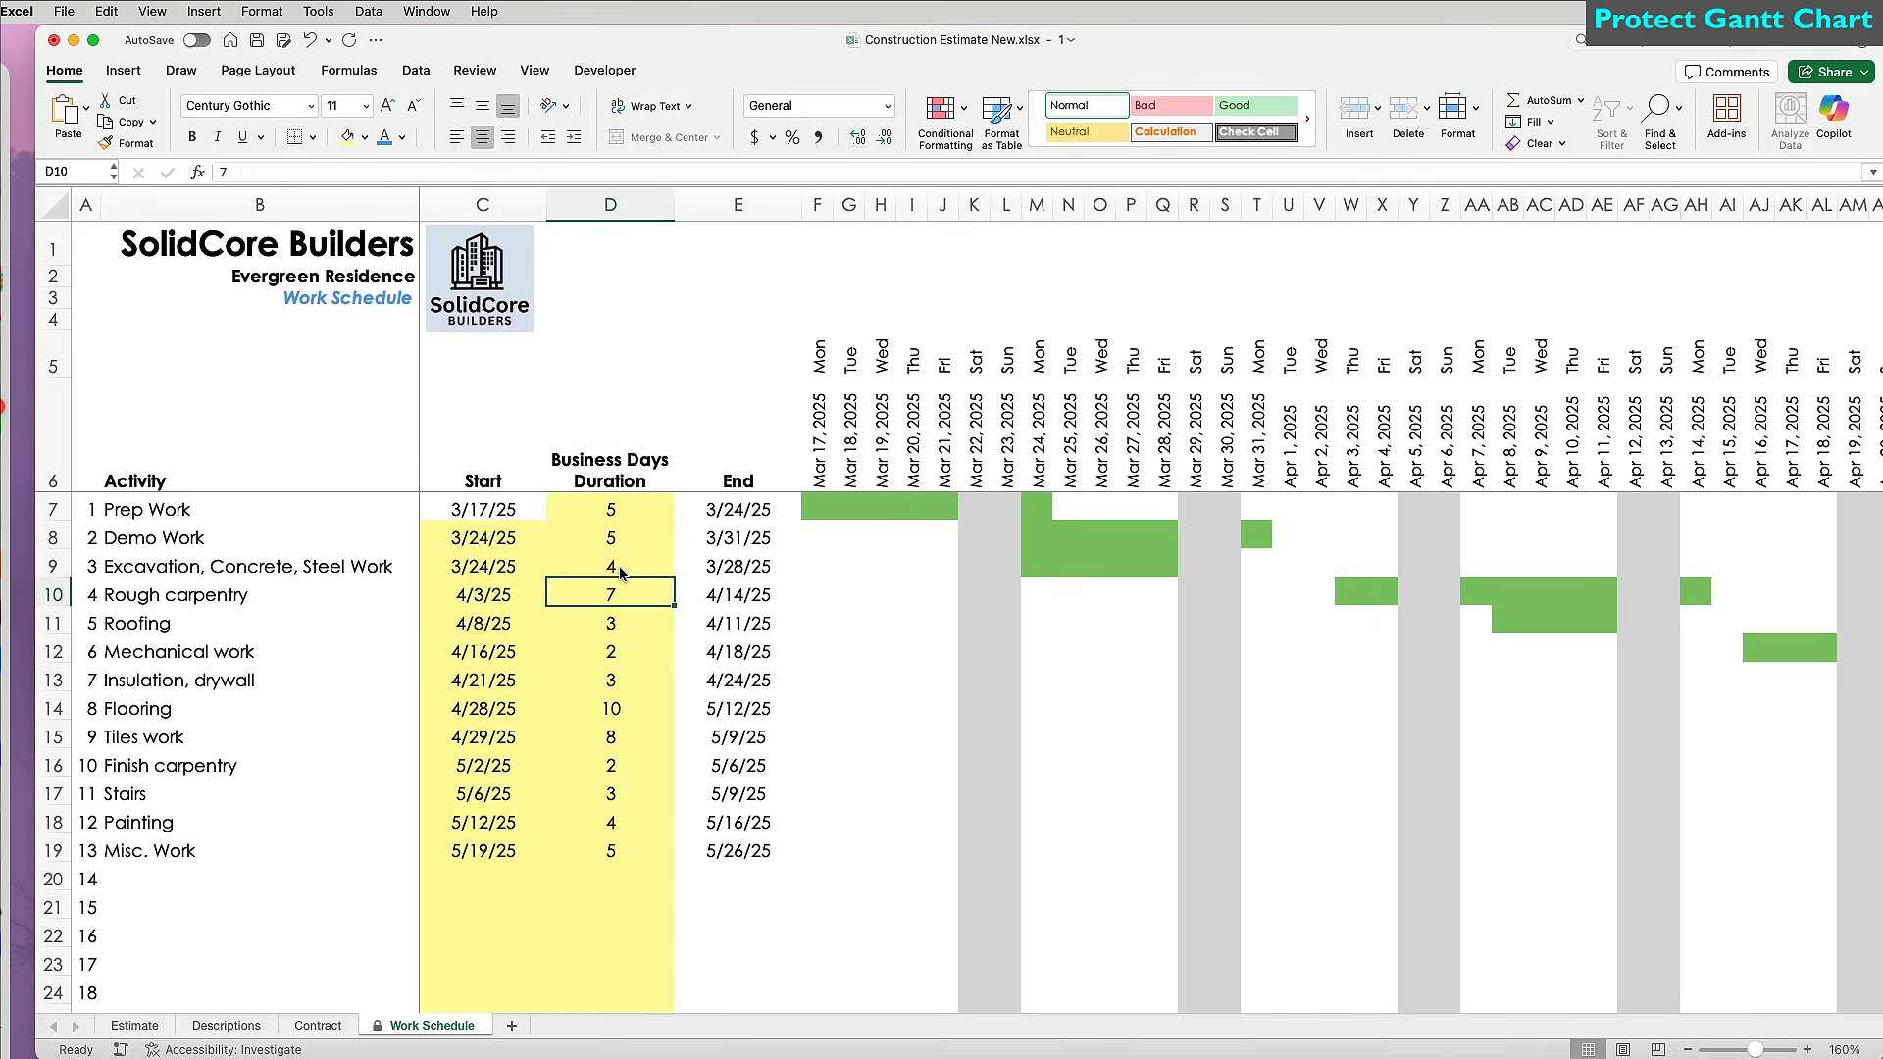
Try deleting the end date, the Apr 7 header and the W5 weekday label, dismissing each protection warning.
click(707, 529)
key(Delete)
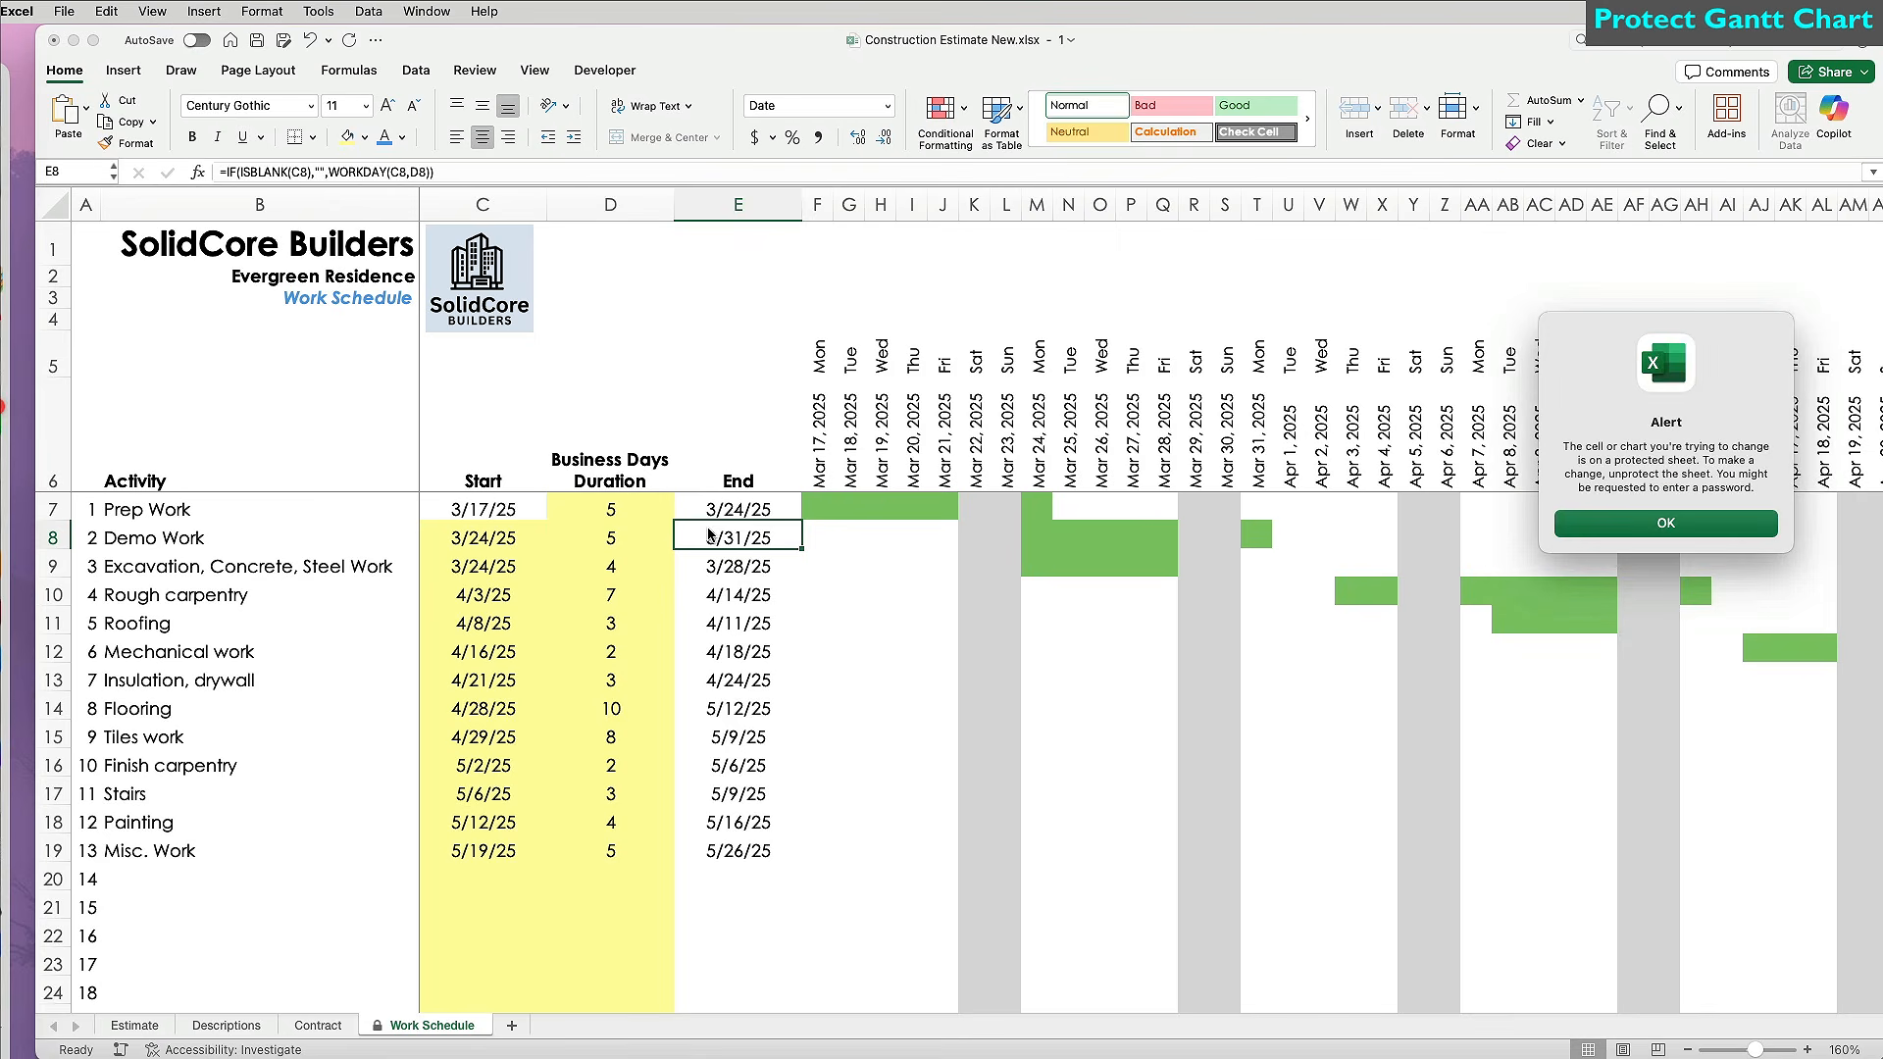
click(1613, 525)
click(1488, 441)
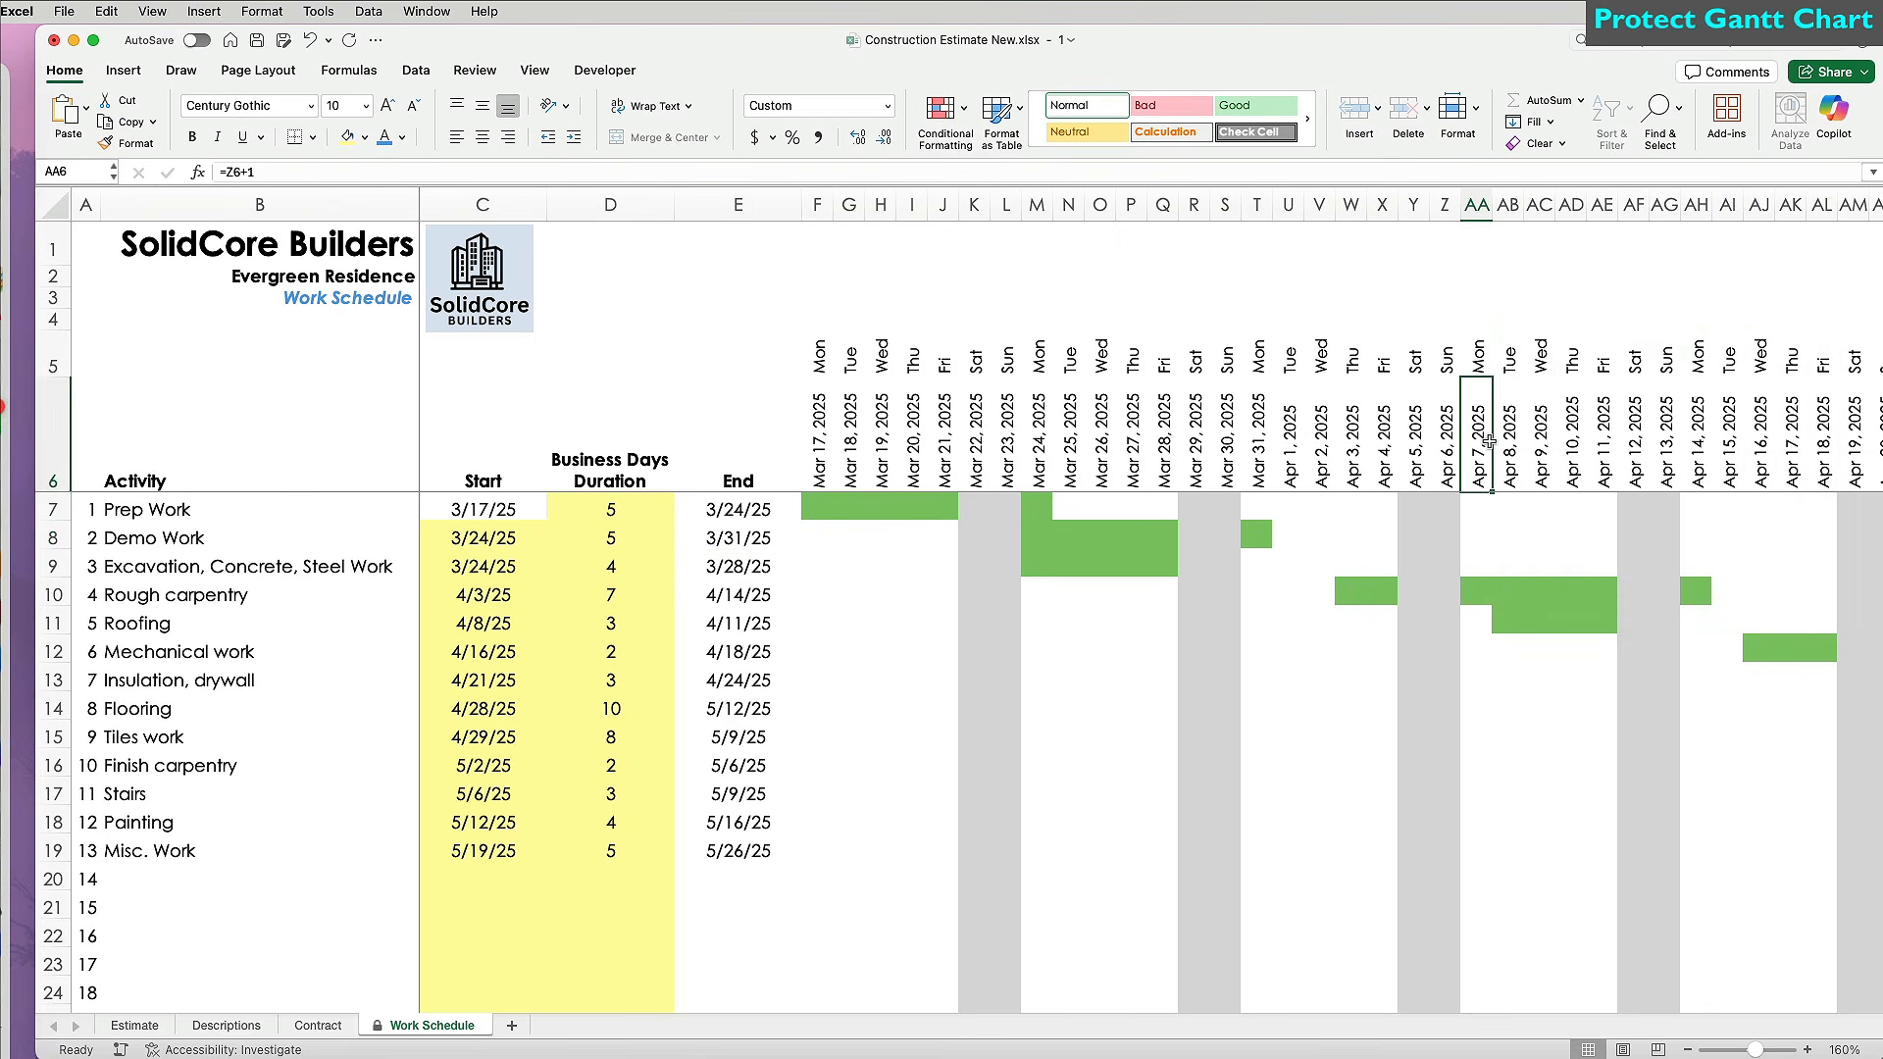
key(Delete)
click(1618, 526)
click(1353, 363)
key(Delete)
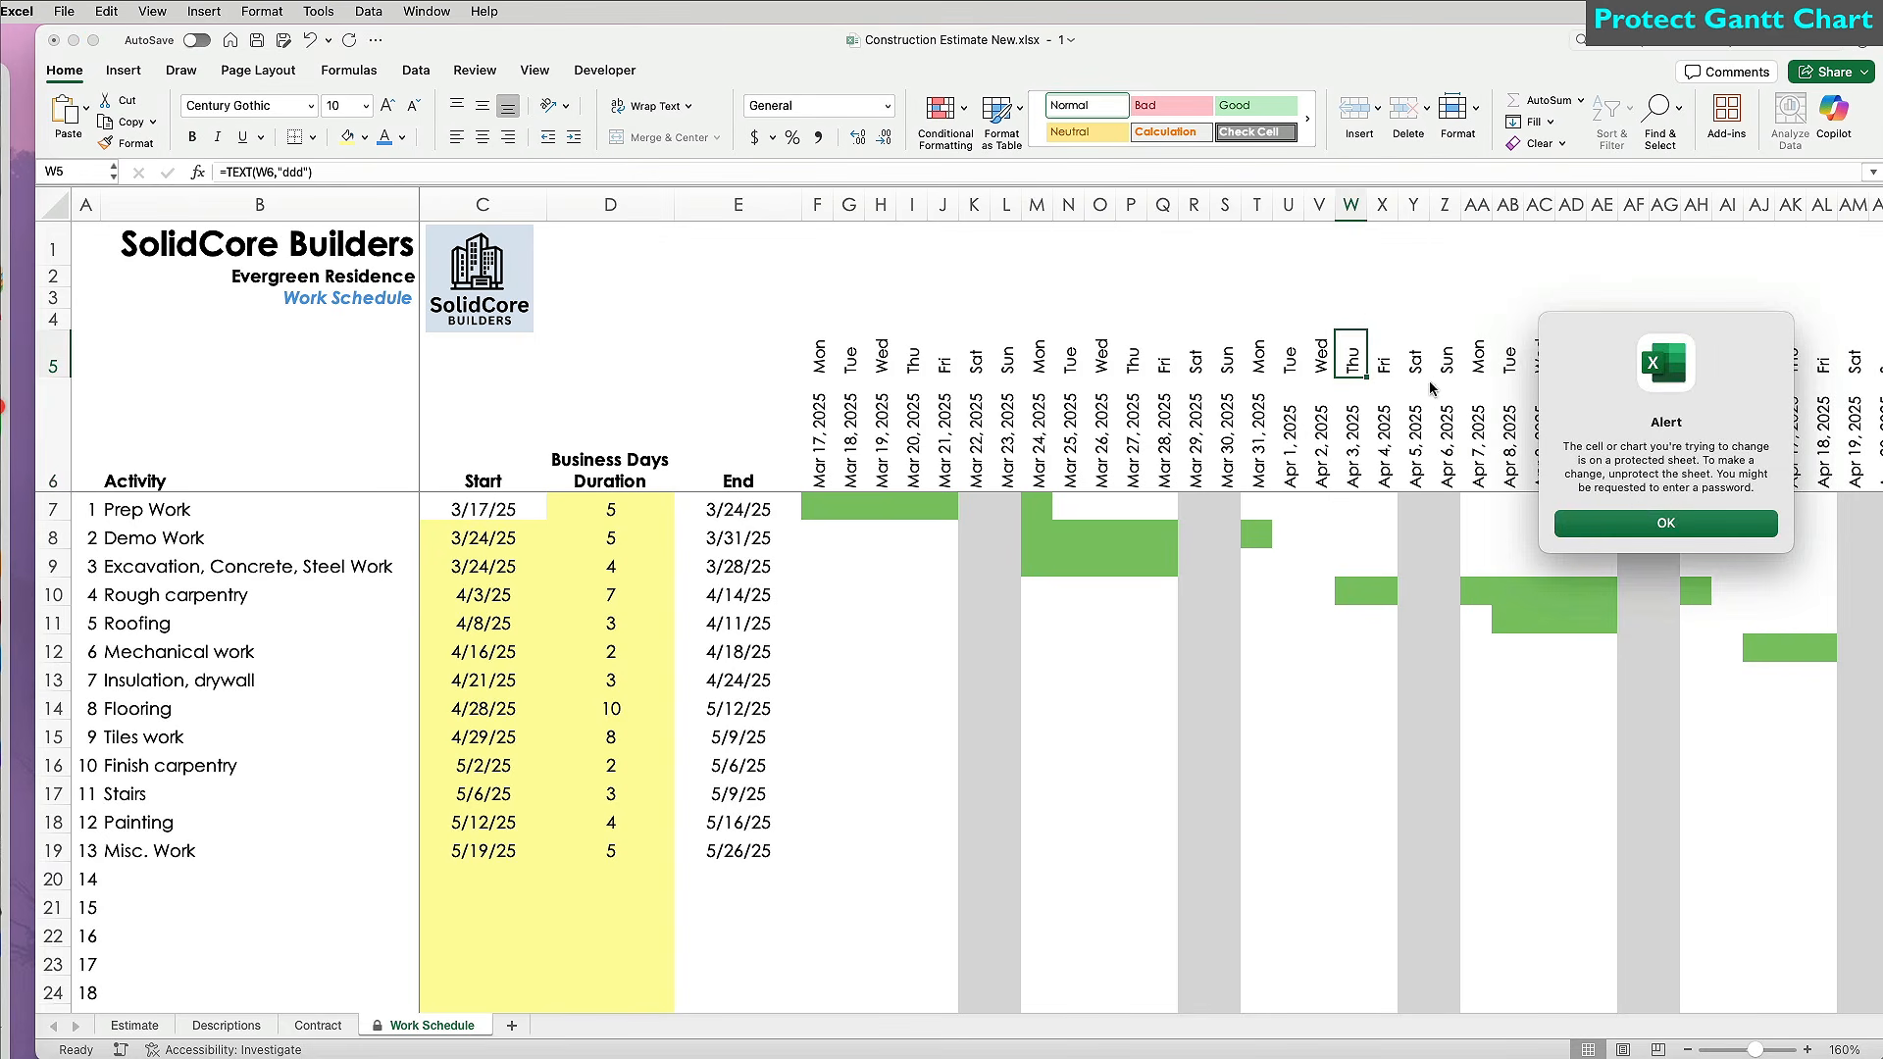
click(1645, 525)
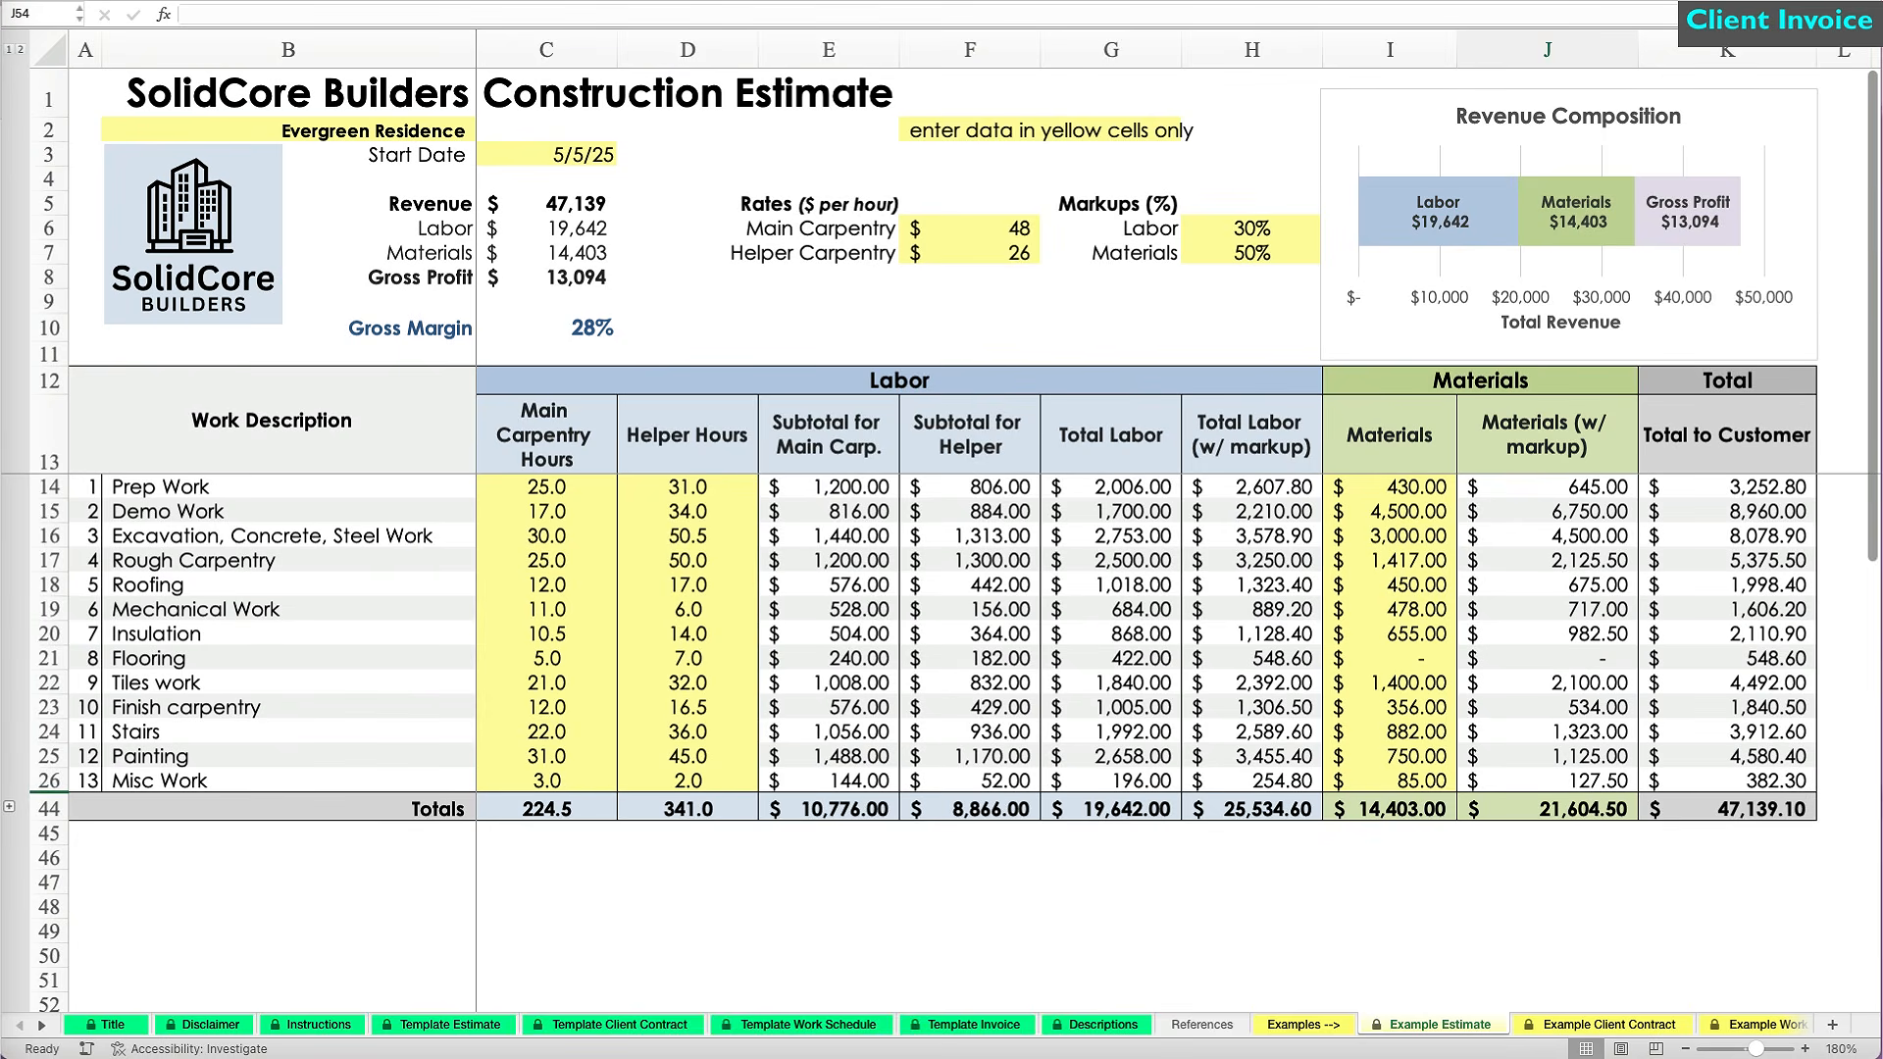
Browse the example client contract, work schedule and invoice sheets.
key(ctrl+Page_Down)
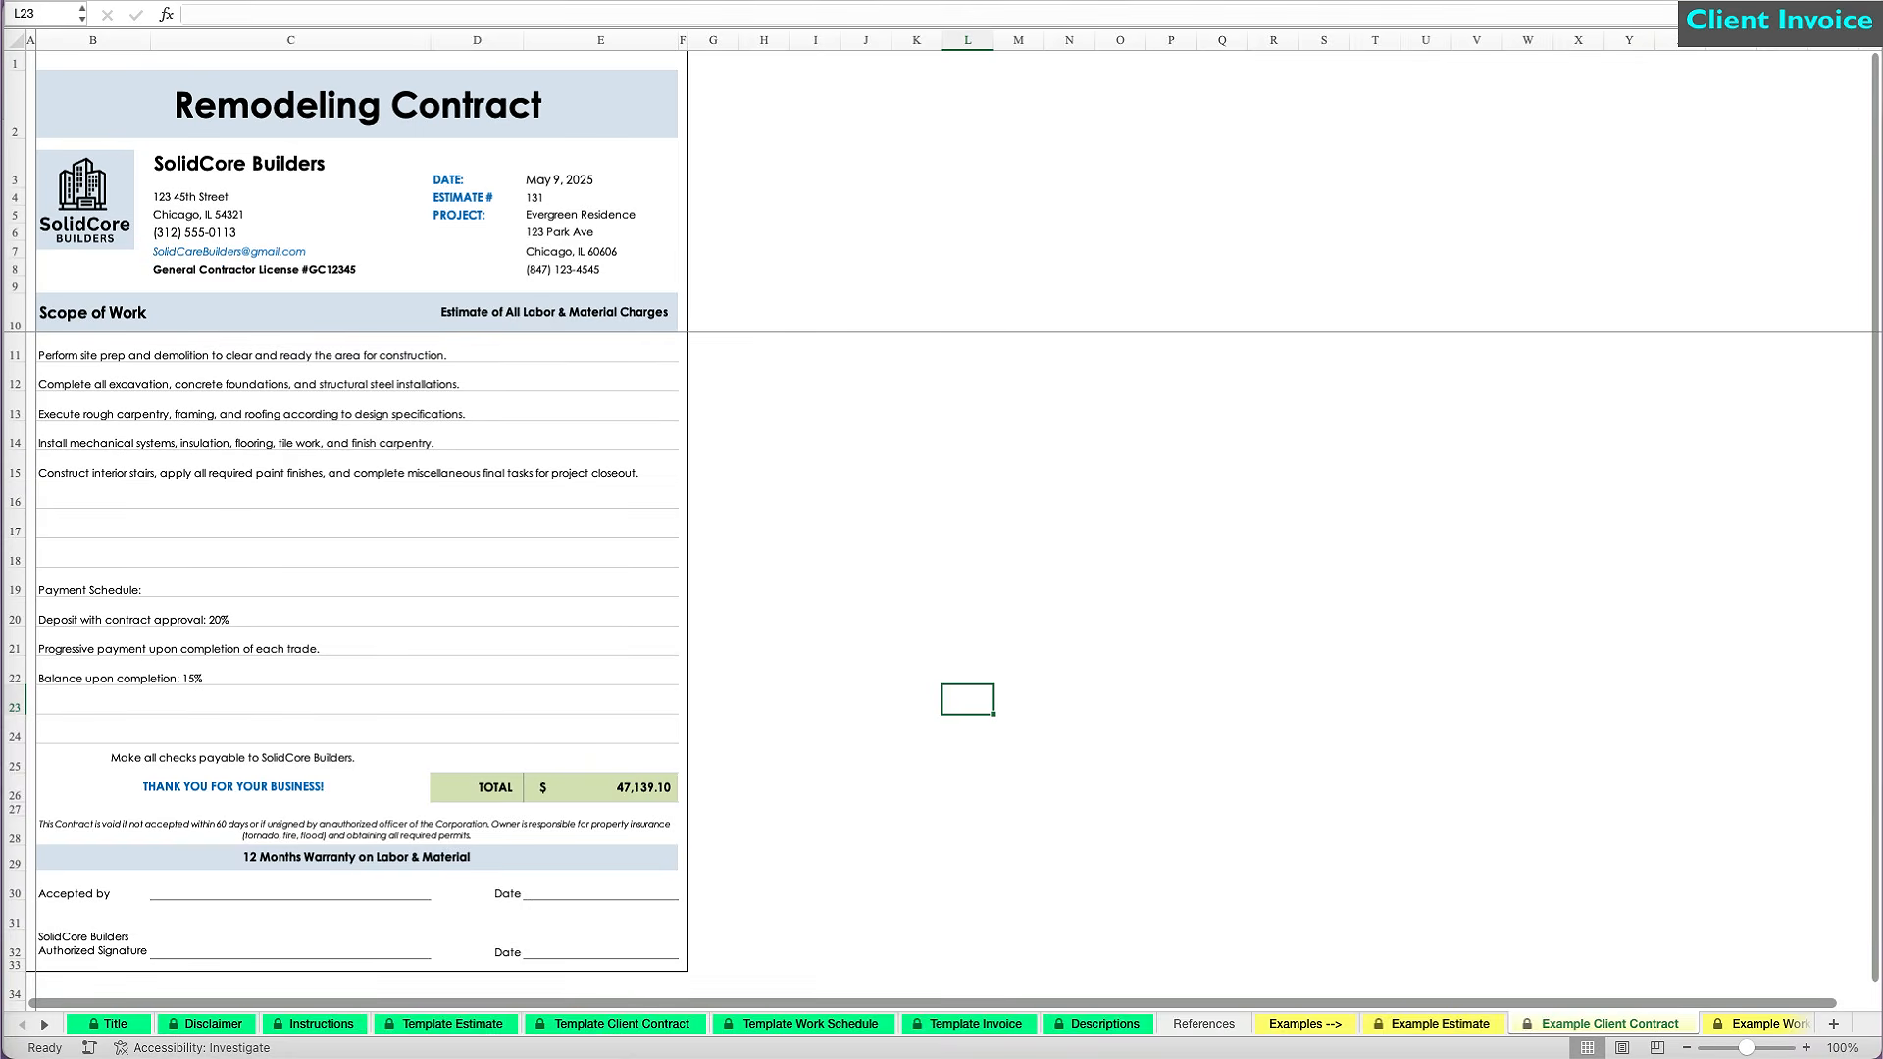
key(ctrl+Page_Down)
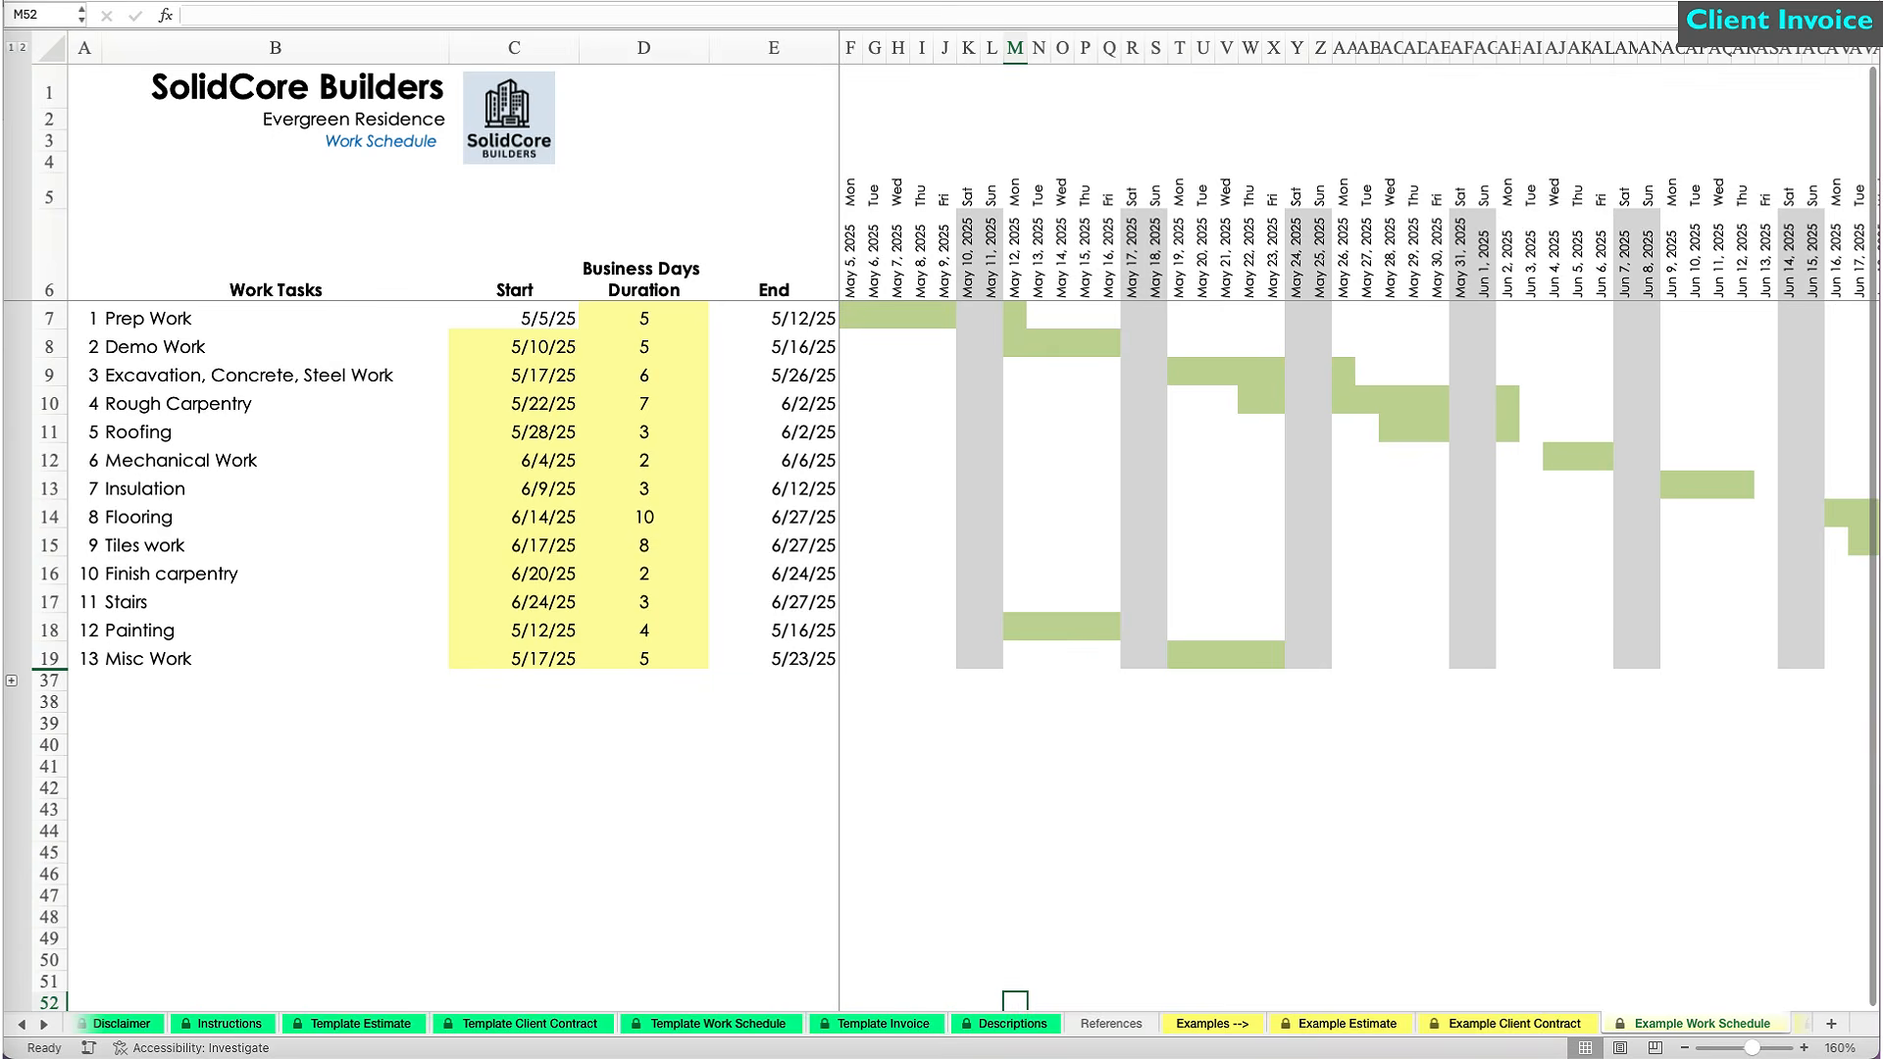
key(ctrl+Page_Down)
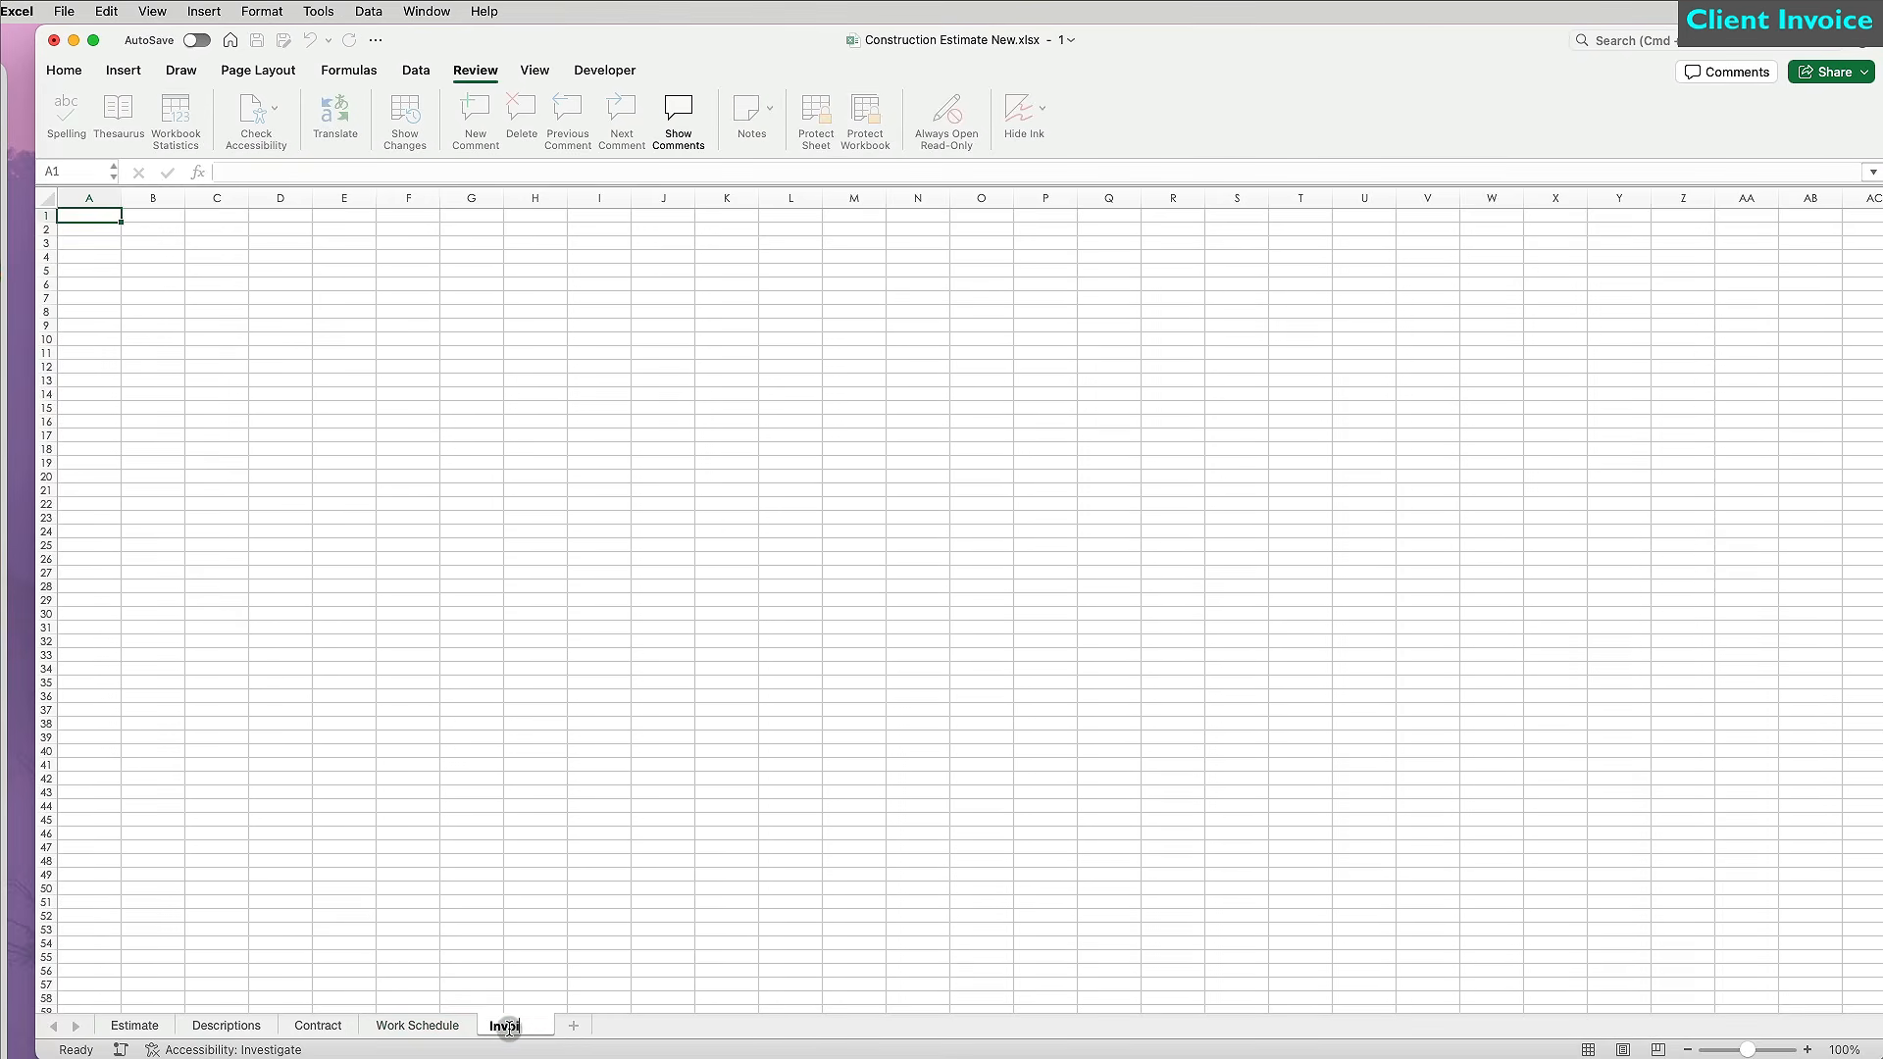
Name the sheet Invoice and give all its cells Century Gothic and a white fill.
click(445, 889)
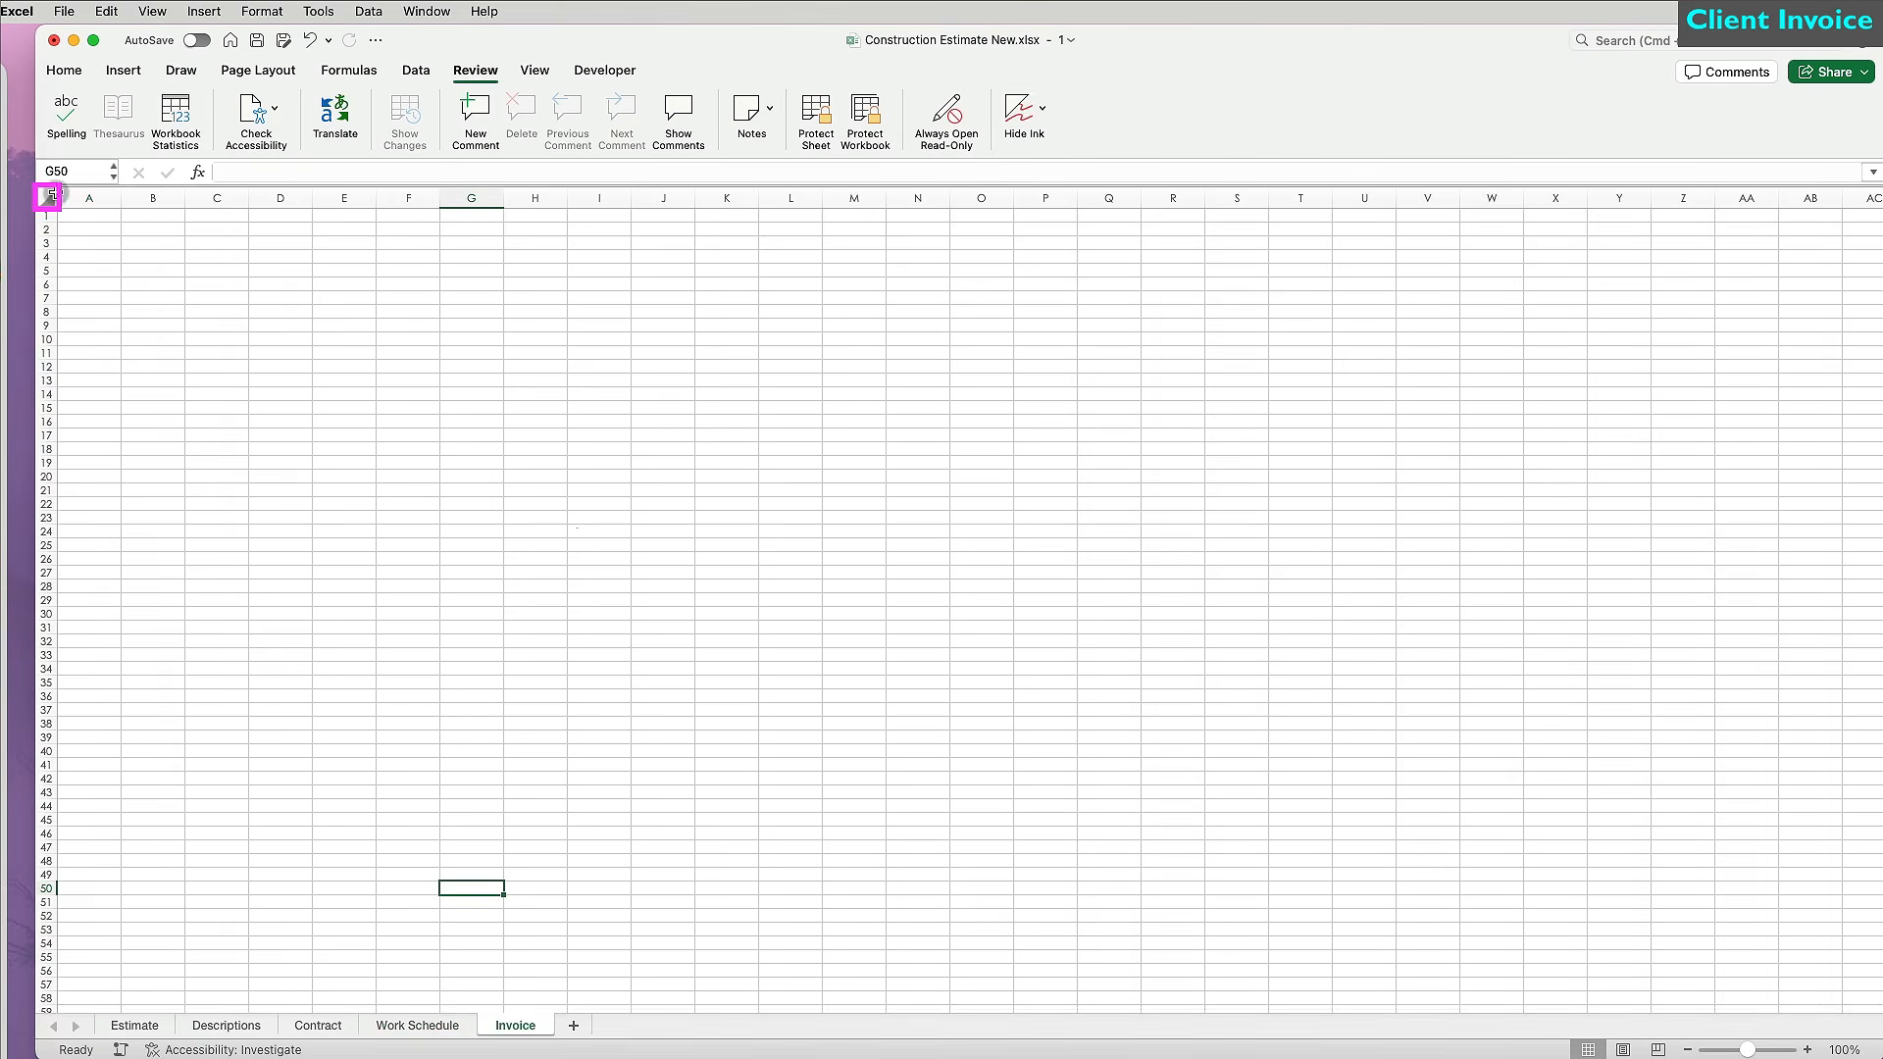
click(49, 197)
click(64, 71)
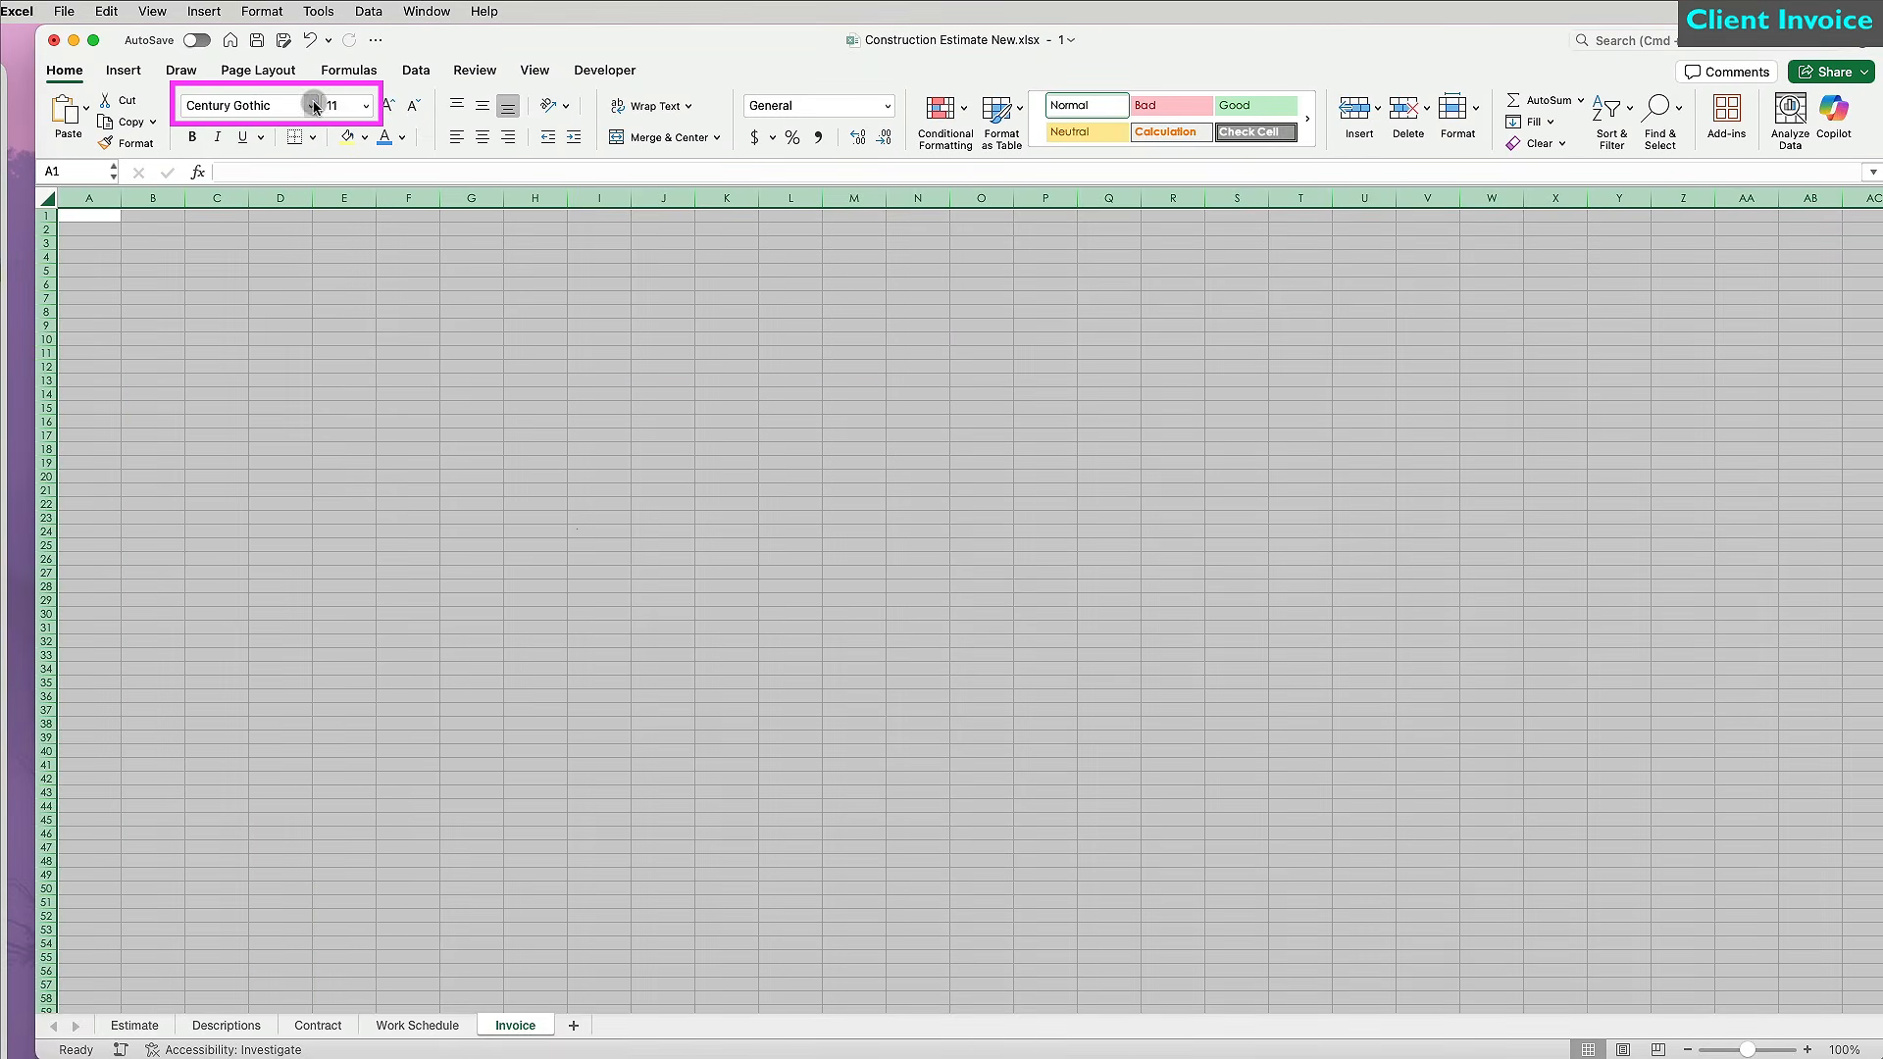
click(314, 106)
mouse_move(321, 273)
click(584, 279)
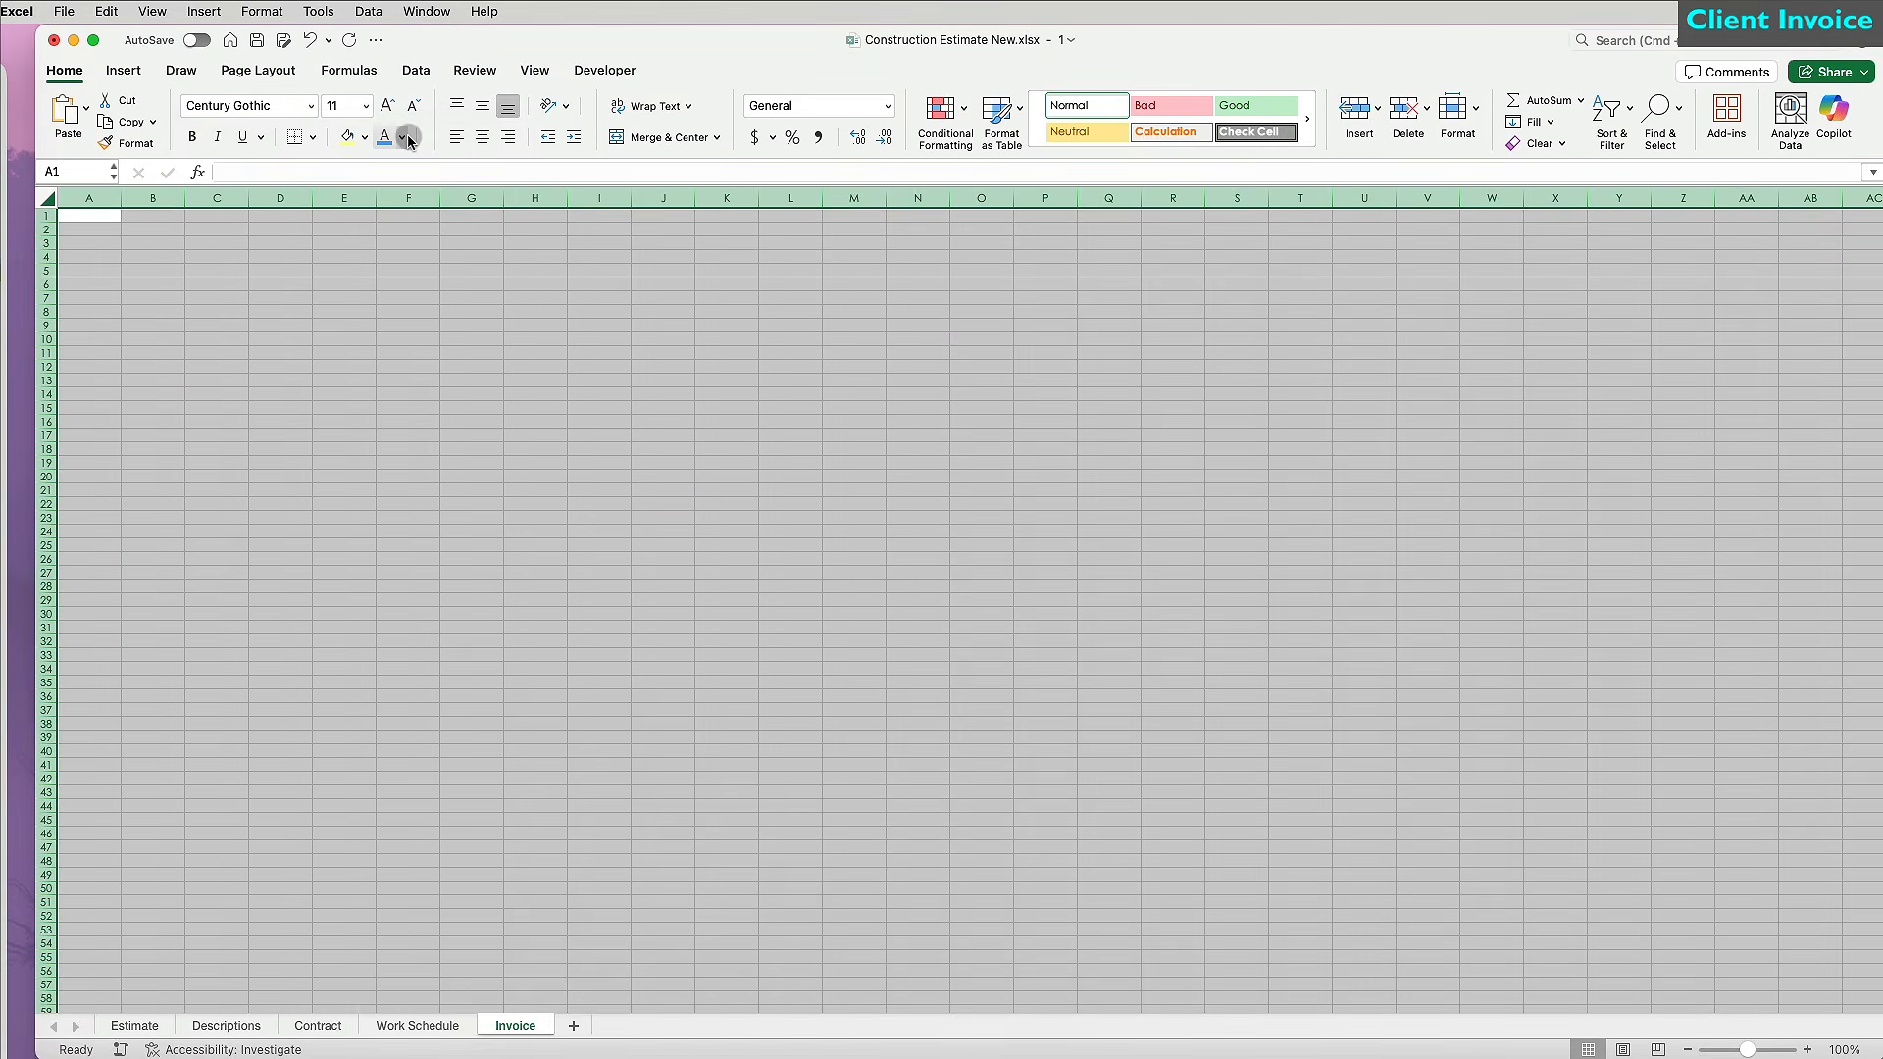
click(364, 138)
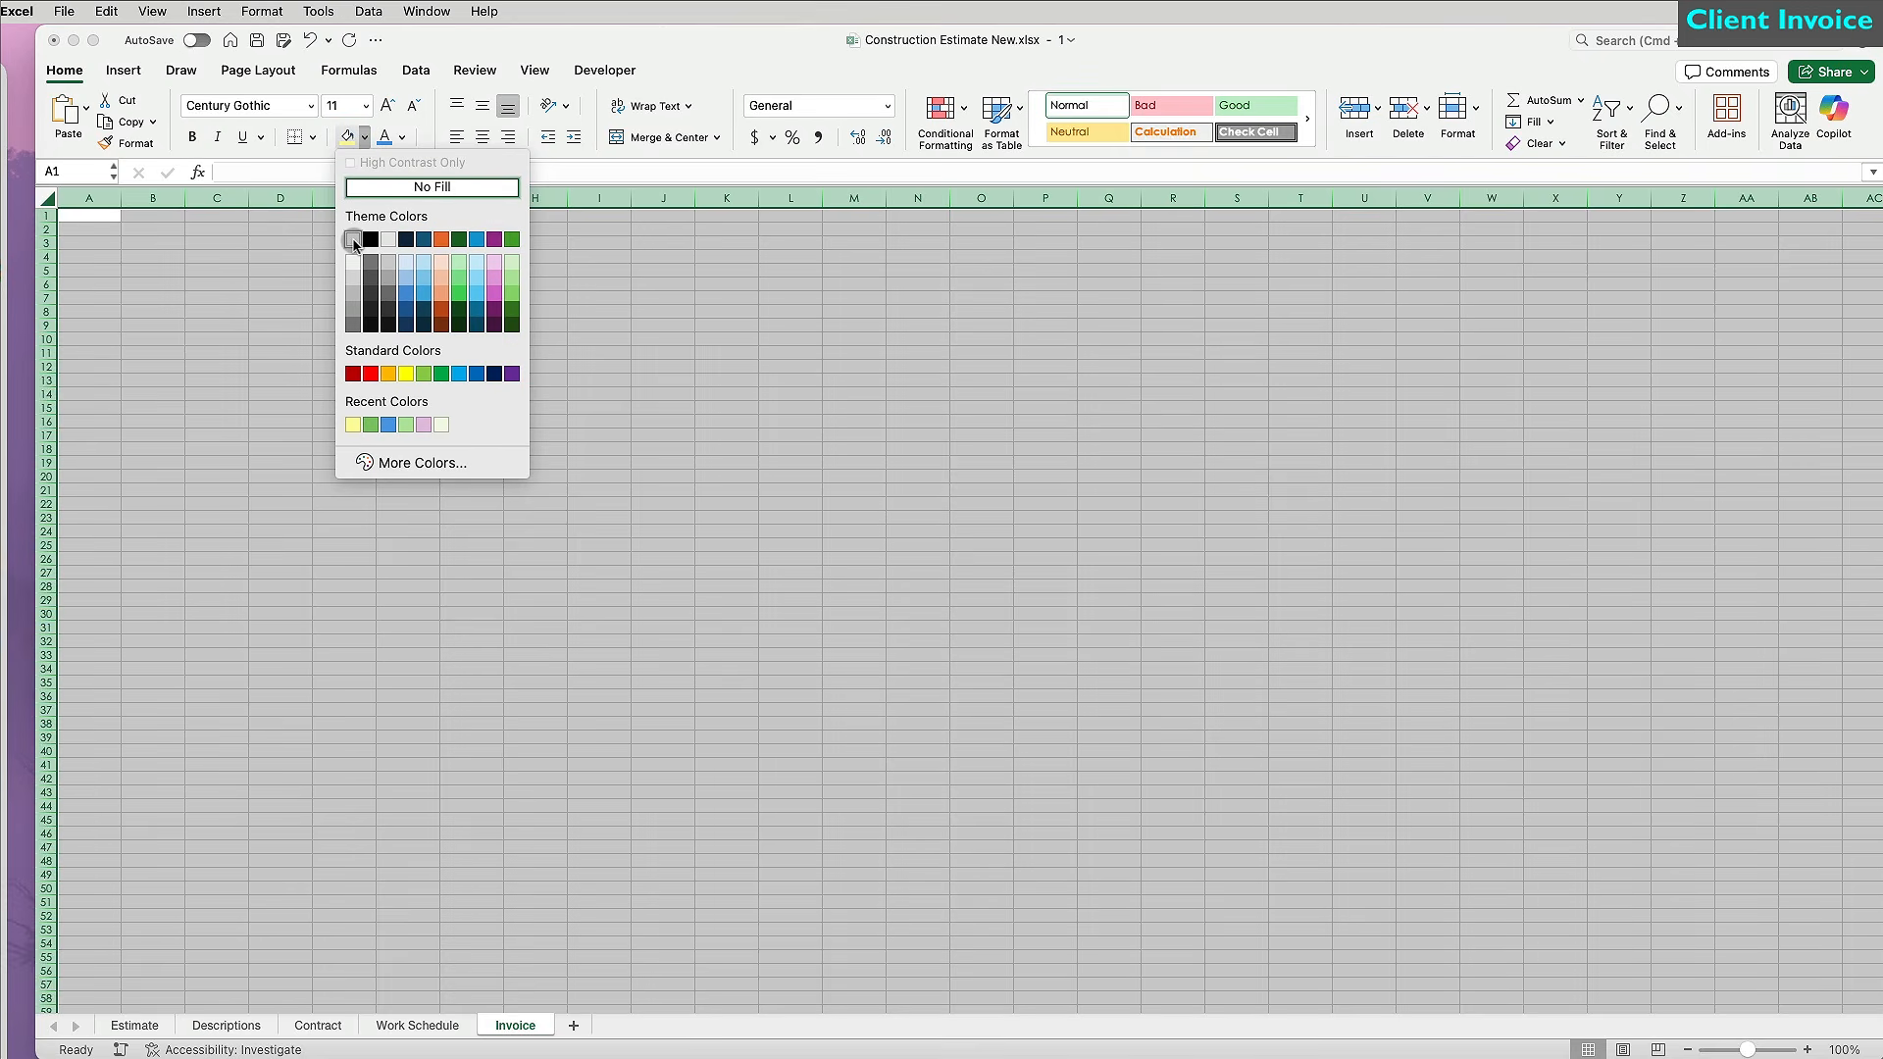
click(353, 240)
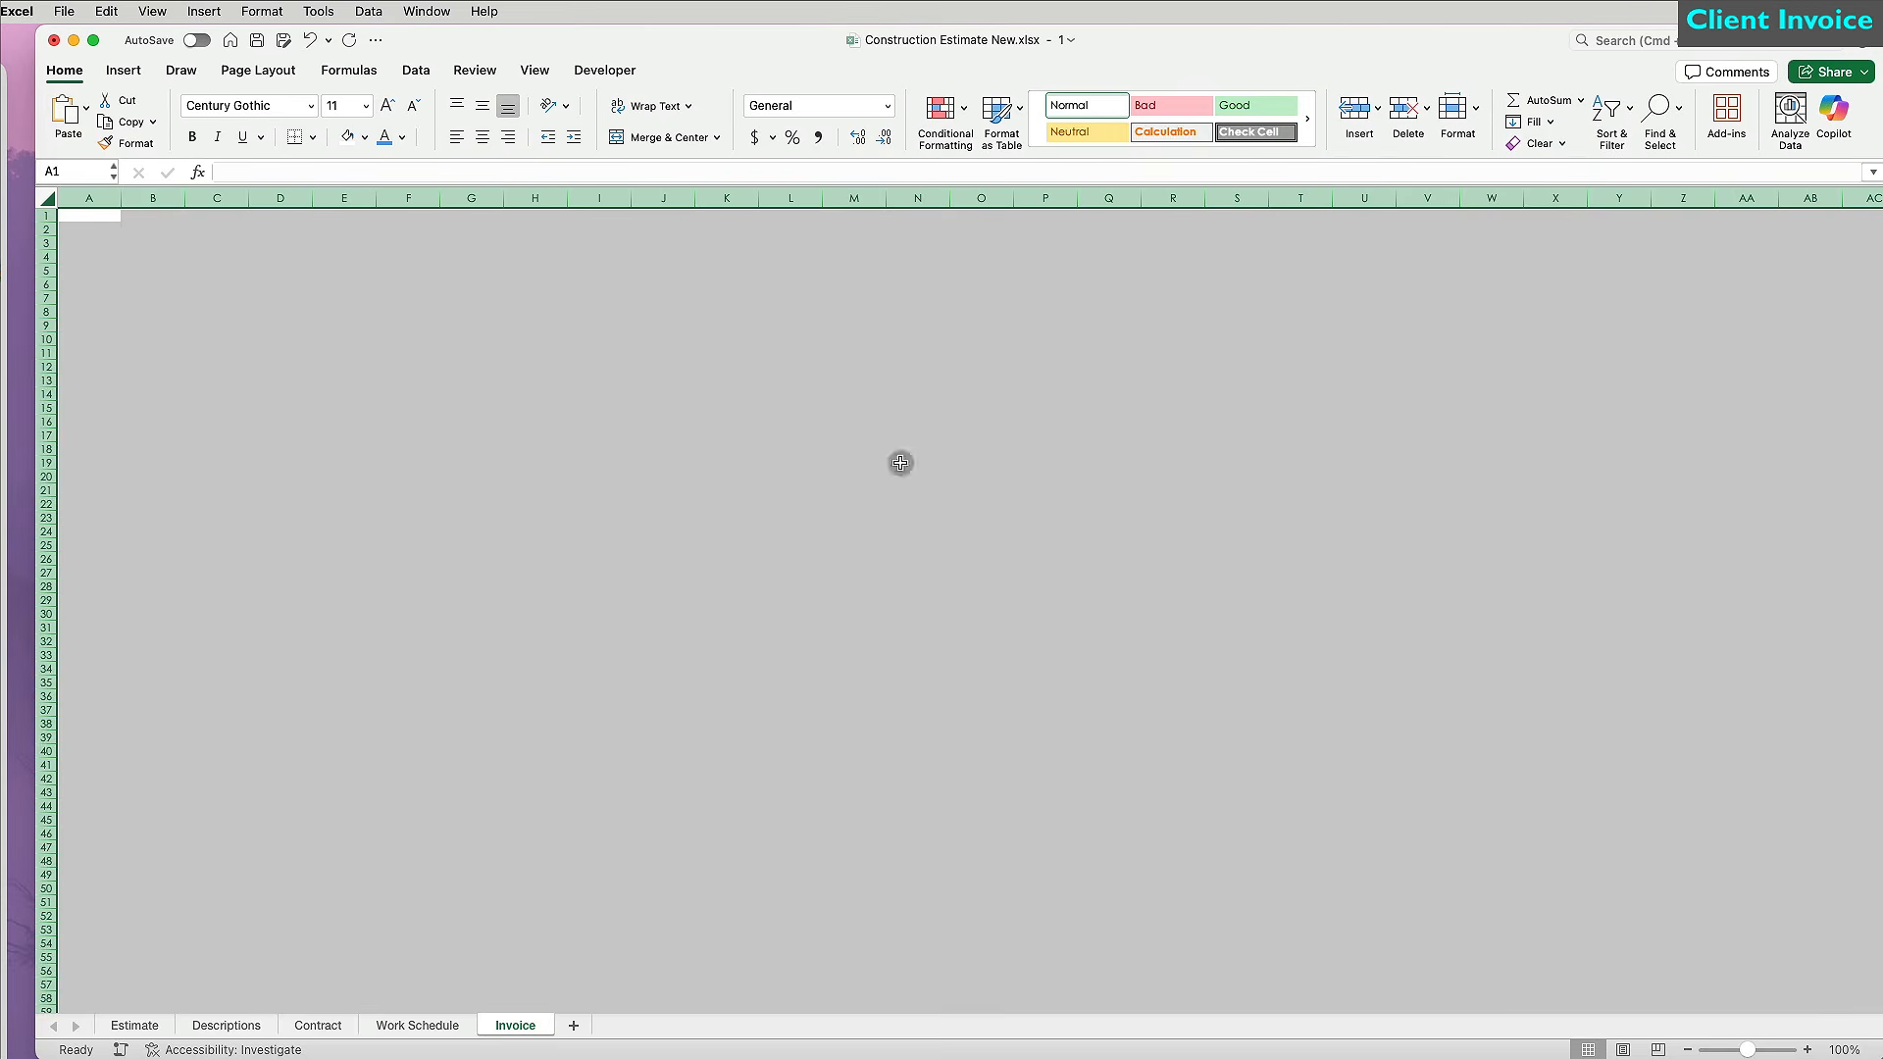
Zoom the Invoice sheet to 150% and select cell B2.
click(1802, 968)
click(1806, 1049)
click(1806, 1049)
click(1807, 1049)
click(1806, 1049)
click(1806, 1049)
scroll(1196, 861, left, 10)
scroll(1185, 862, up, 6)
scroll(428, 402, right, 1)
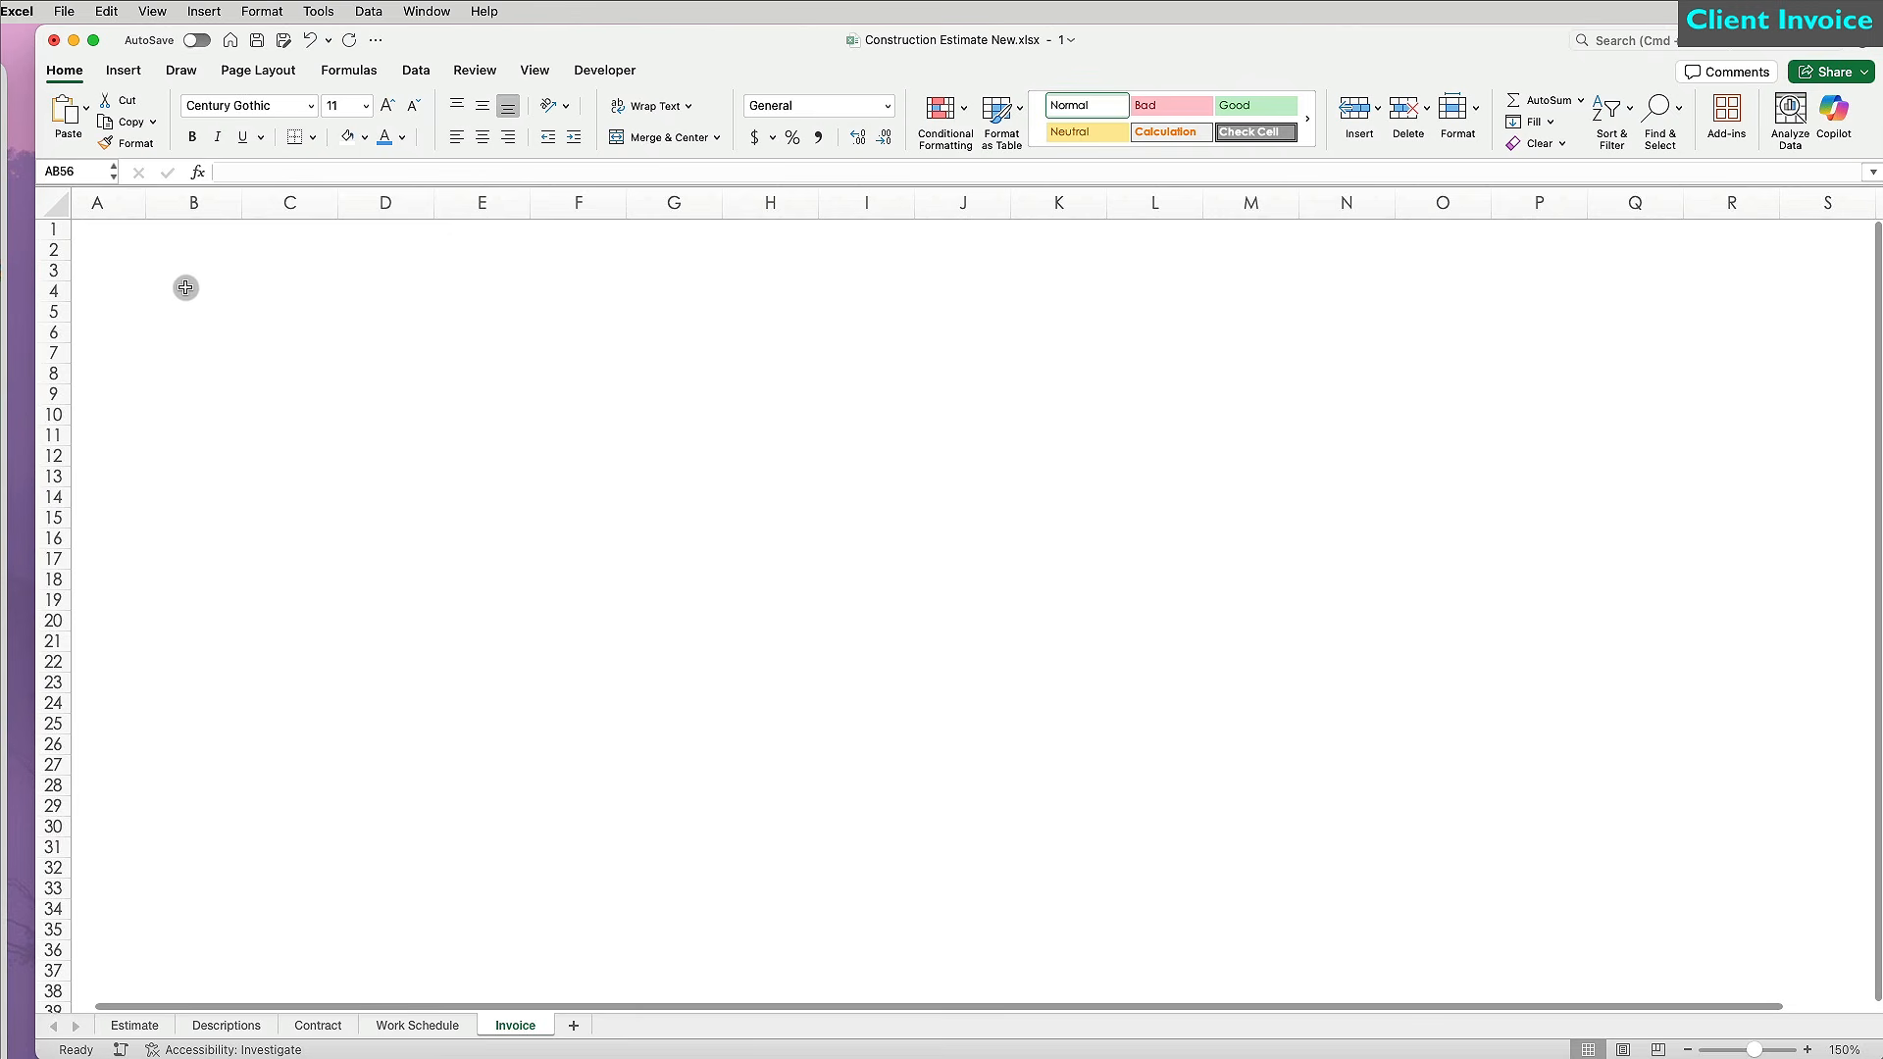
click(185, 252)
Enter the Invoice heading in B2 and CompanyName, Address, Address, Phone Number, Email labels below C3.
text(Invoice)
key(Return)
key(Right)
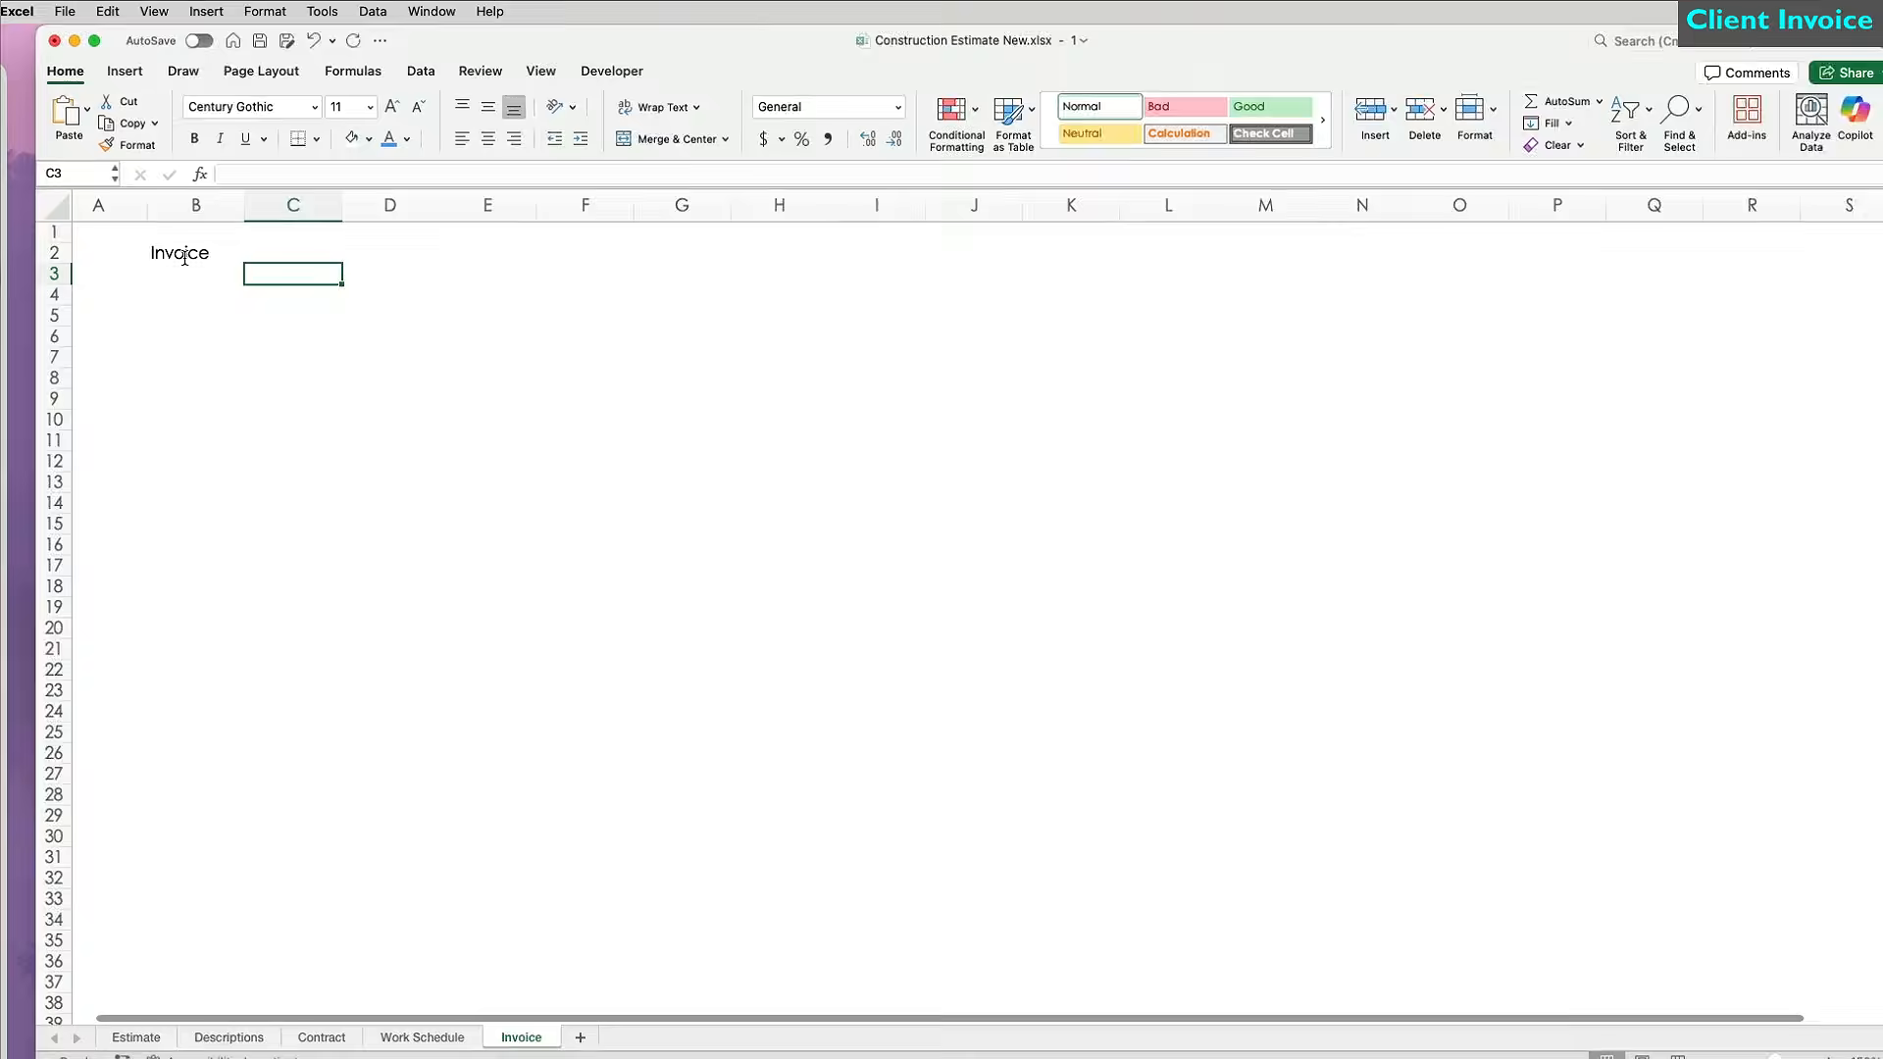
text(CompanyName)
key(Return)
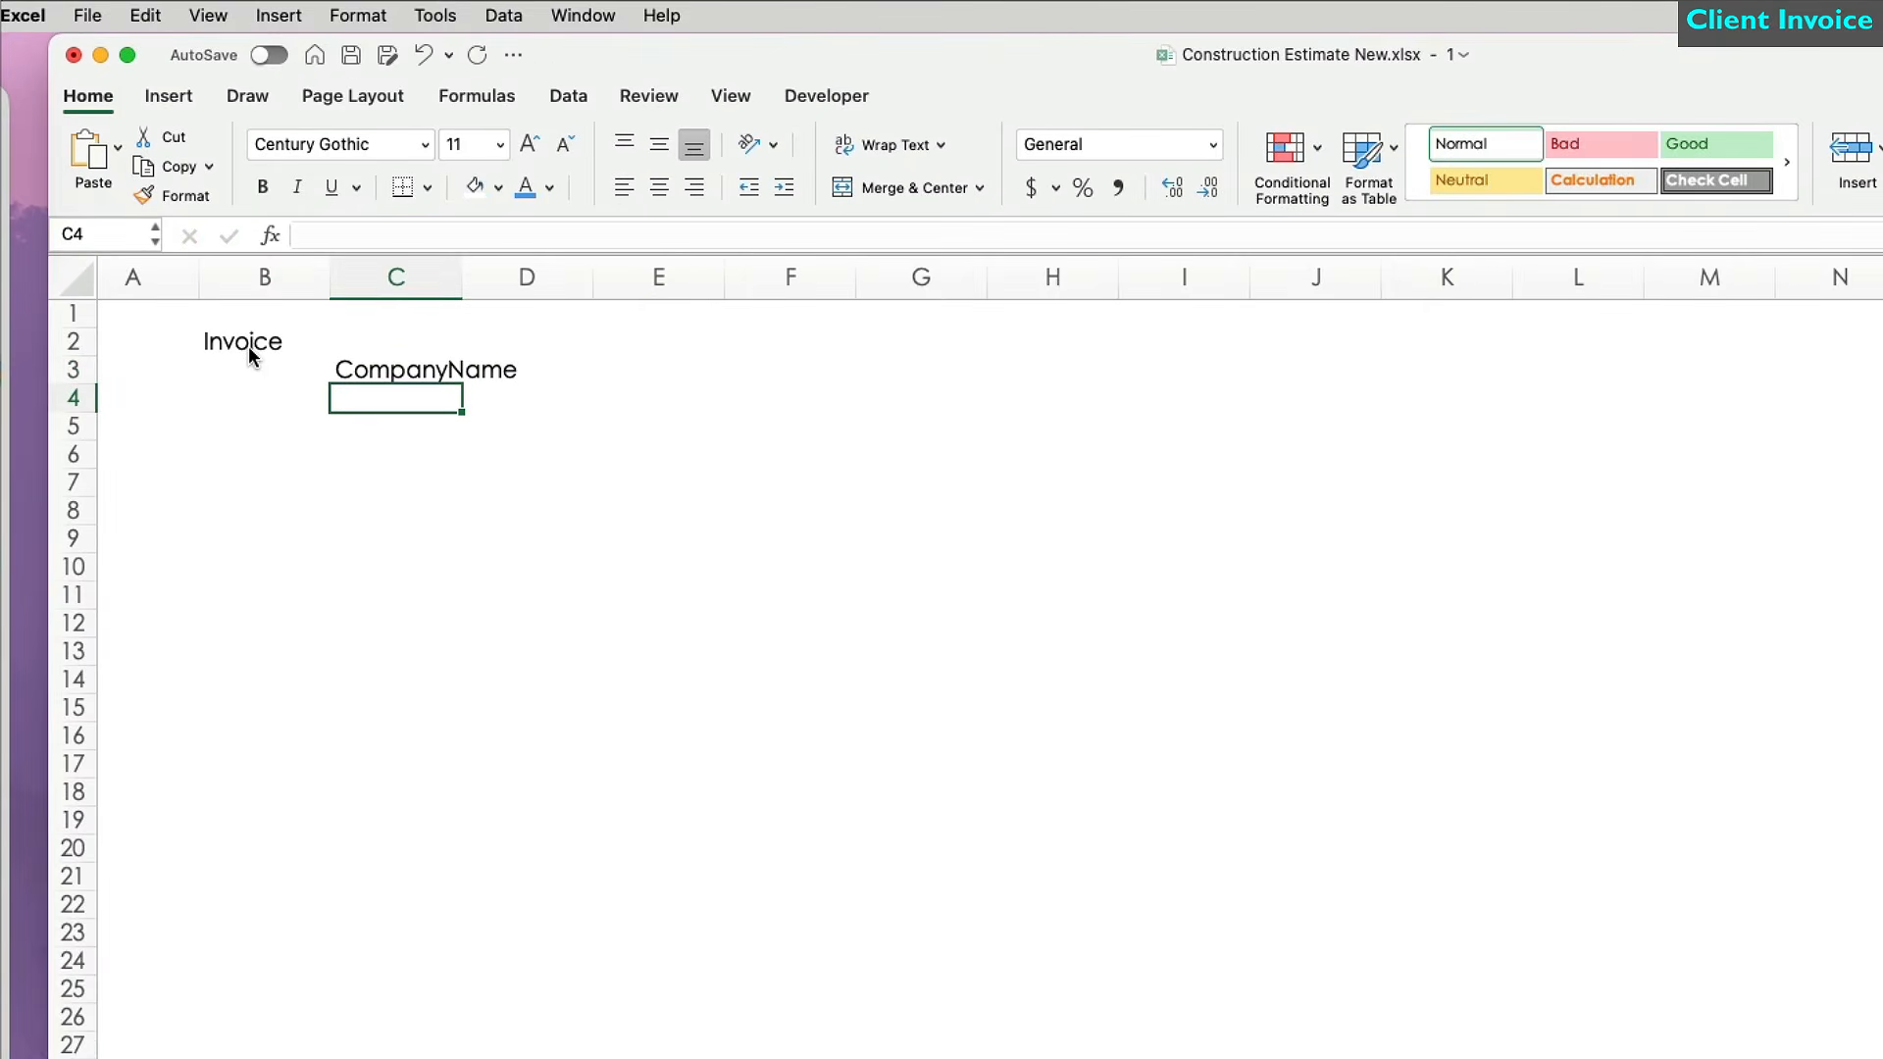
text(Address)
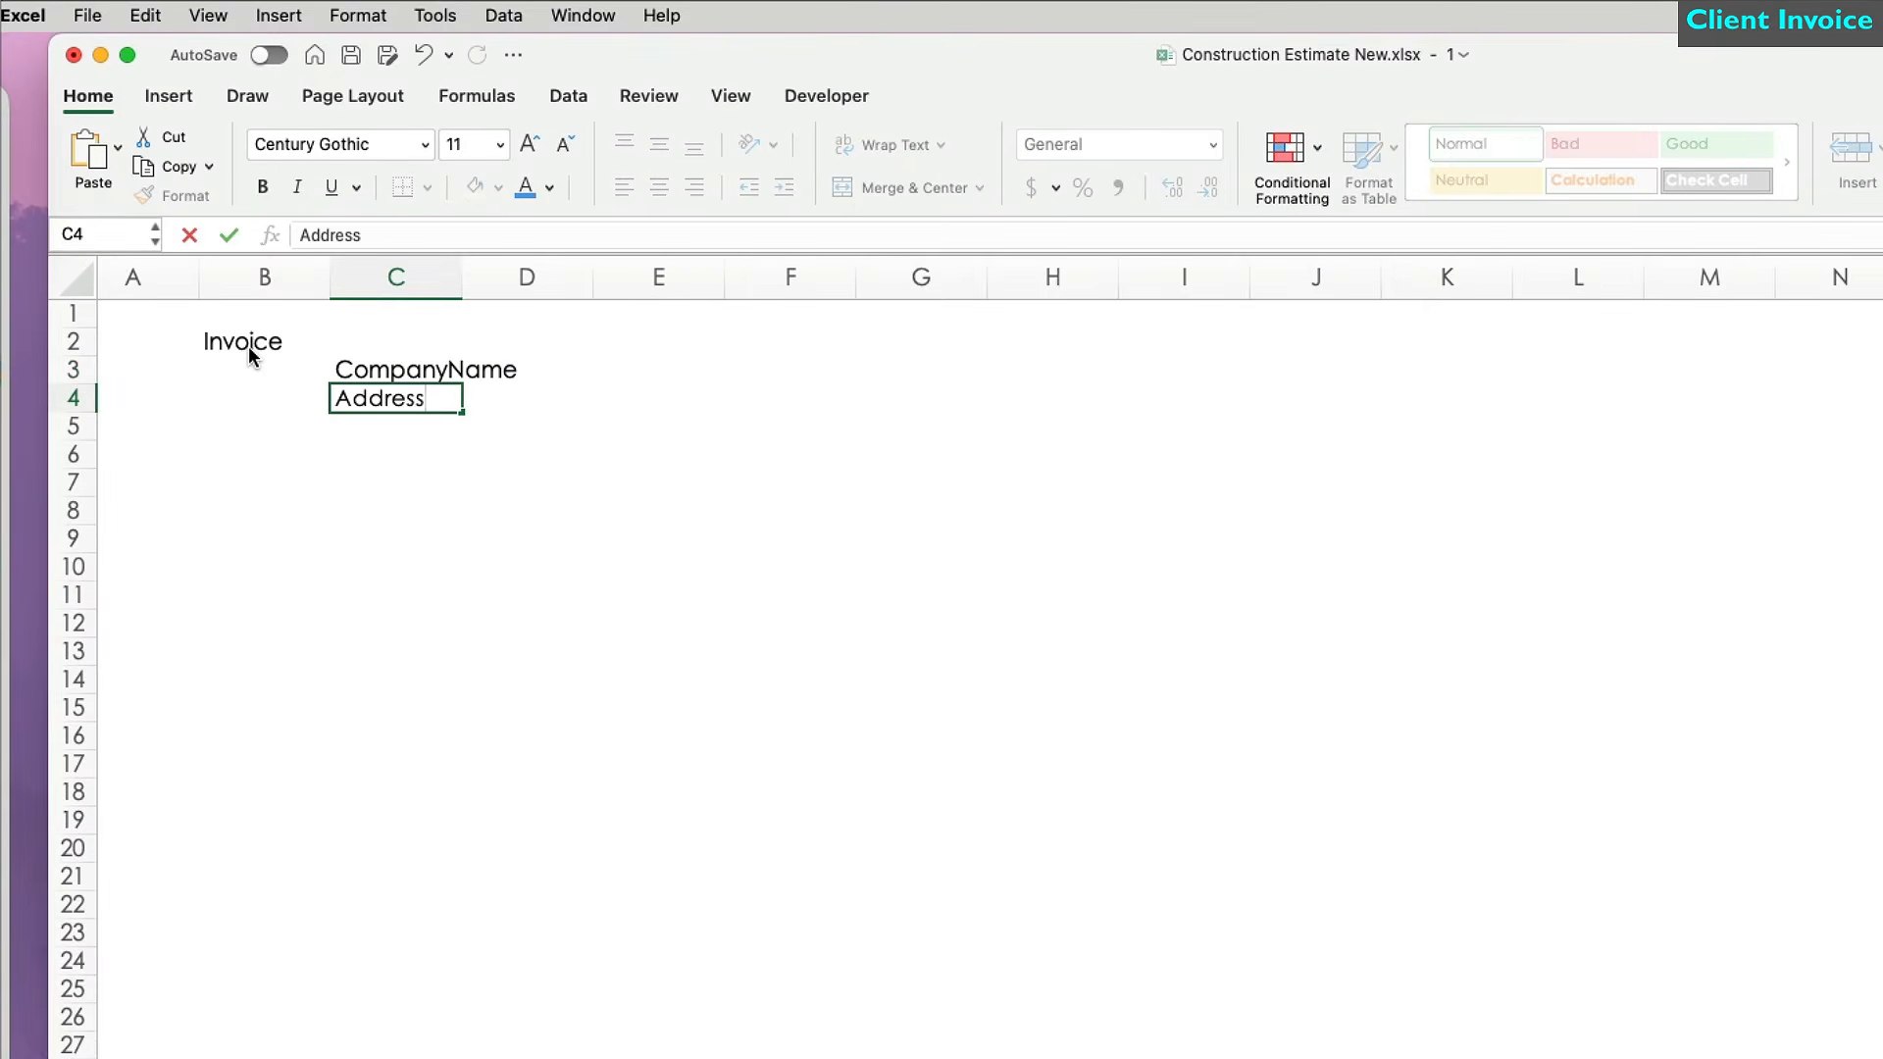
key(Return)
text(Add)
key(Return)
text(Phone Number)
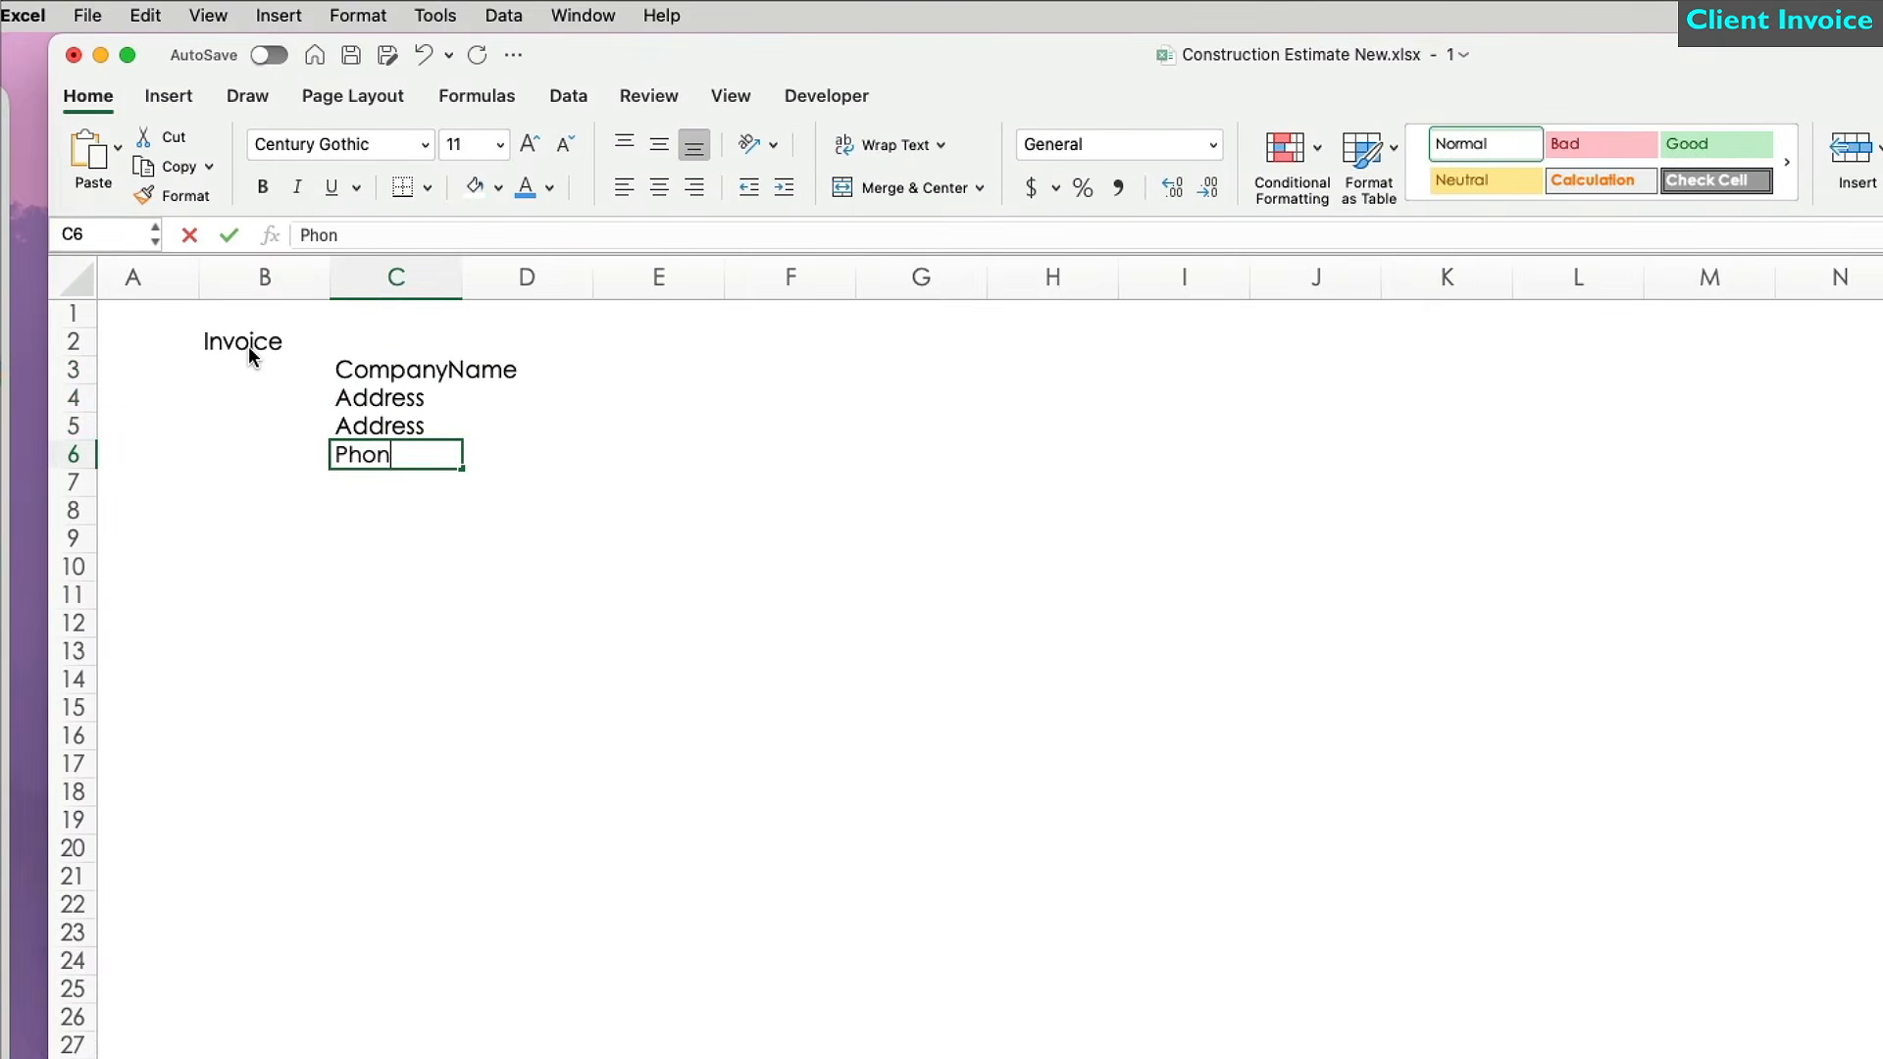
key(Return)
text(Email)
Add Date:, Invoice # and Bill To: labels in column D, autofitting column C.
click(572, 374)
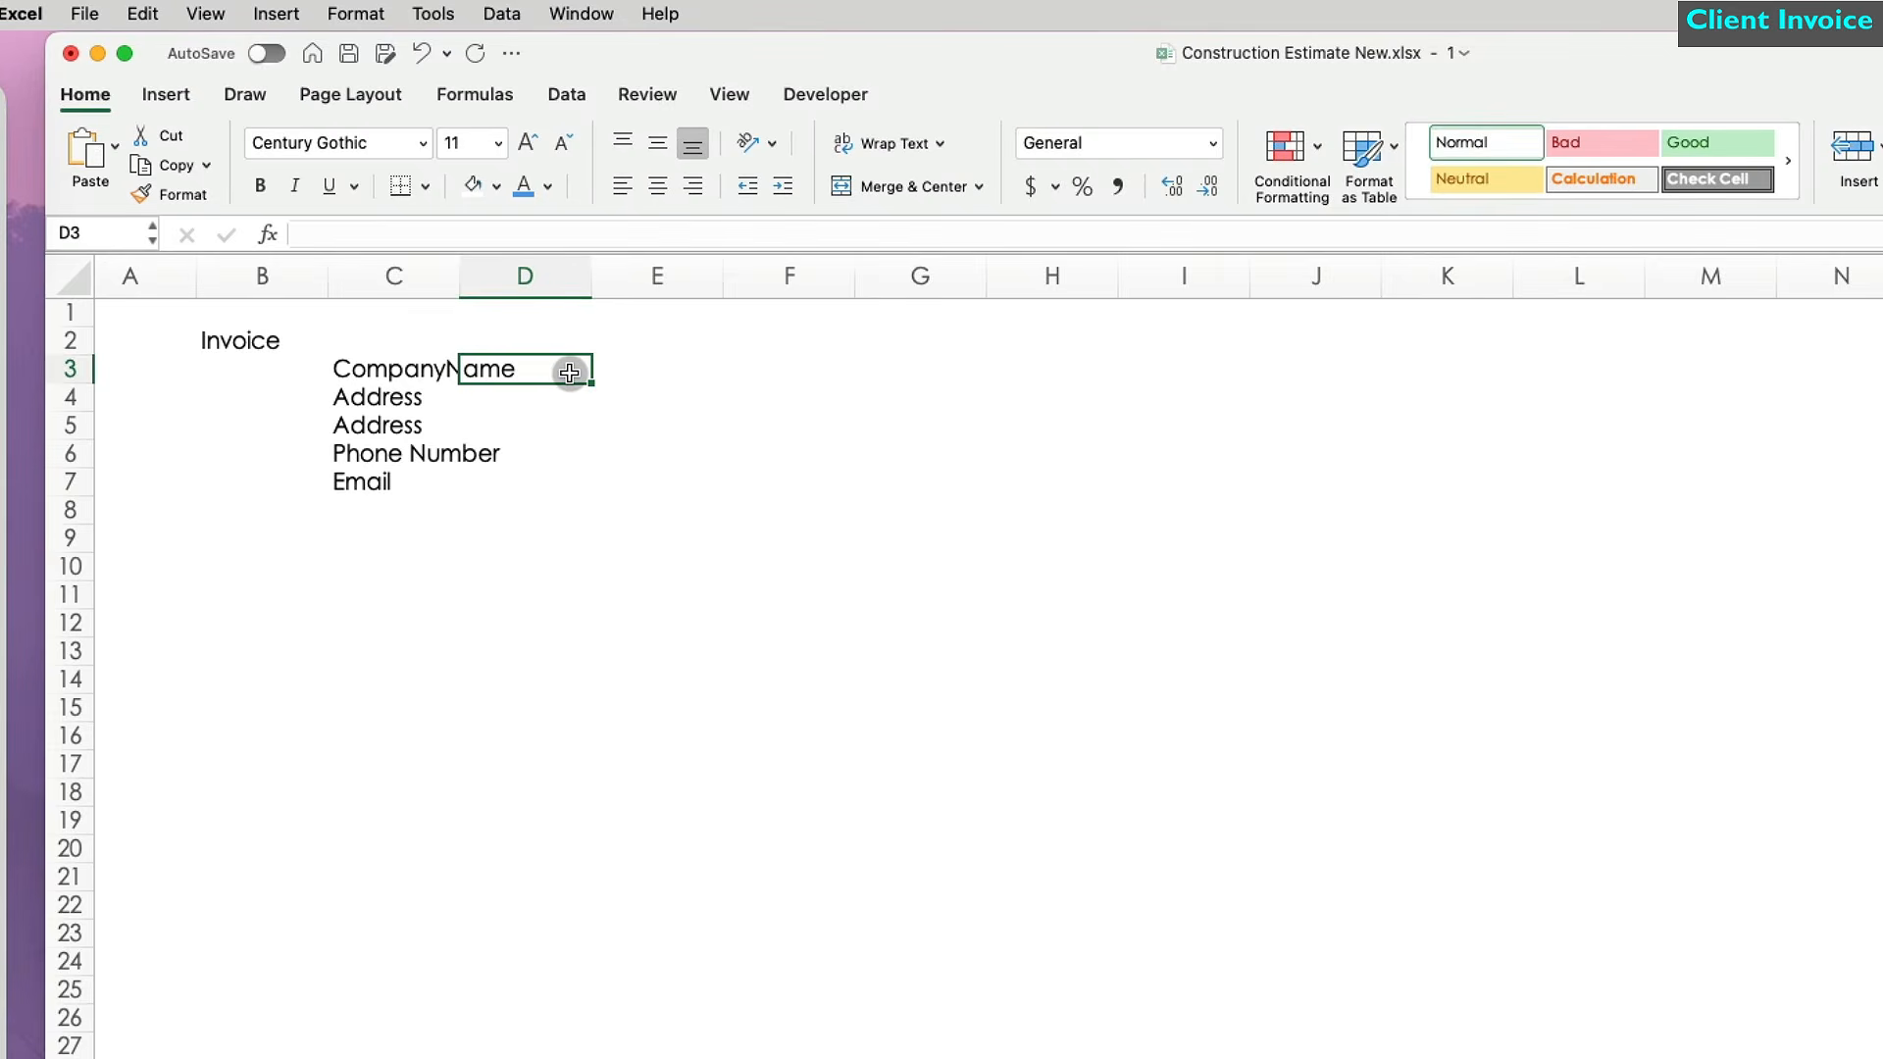
double_click(459, 275)
text(Date:)
key(Return)
text(Invoice #)
key(Return)
text(Bill To:)
click(663, 262)
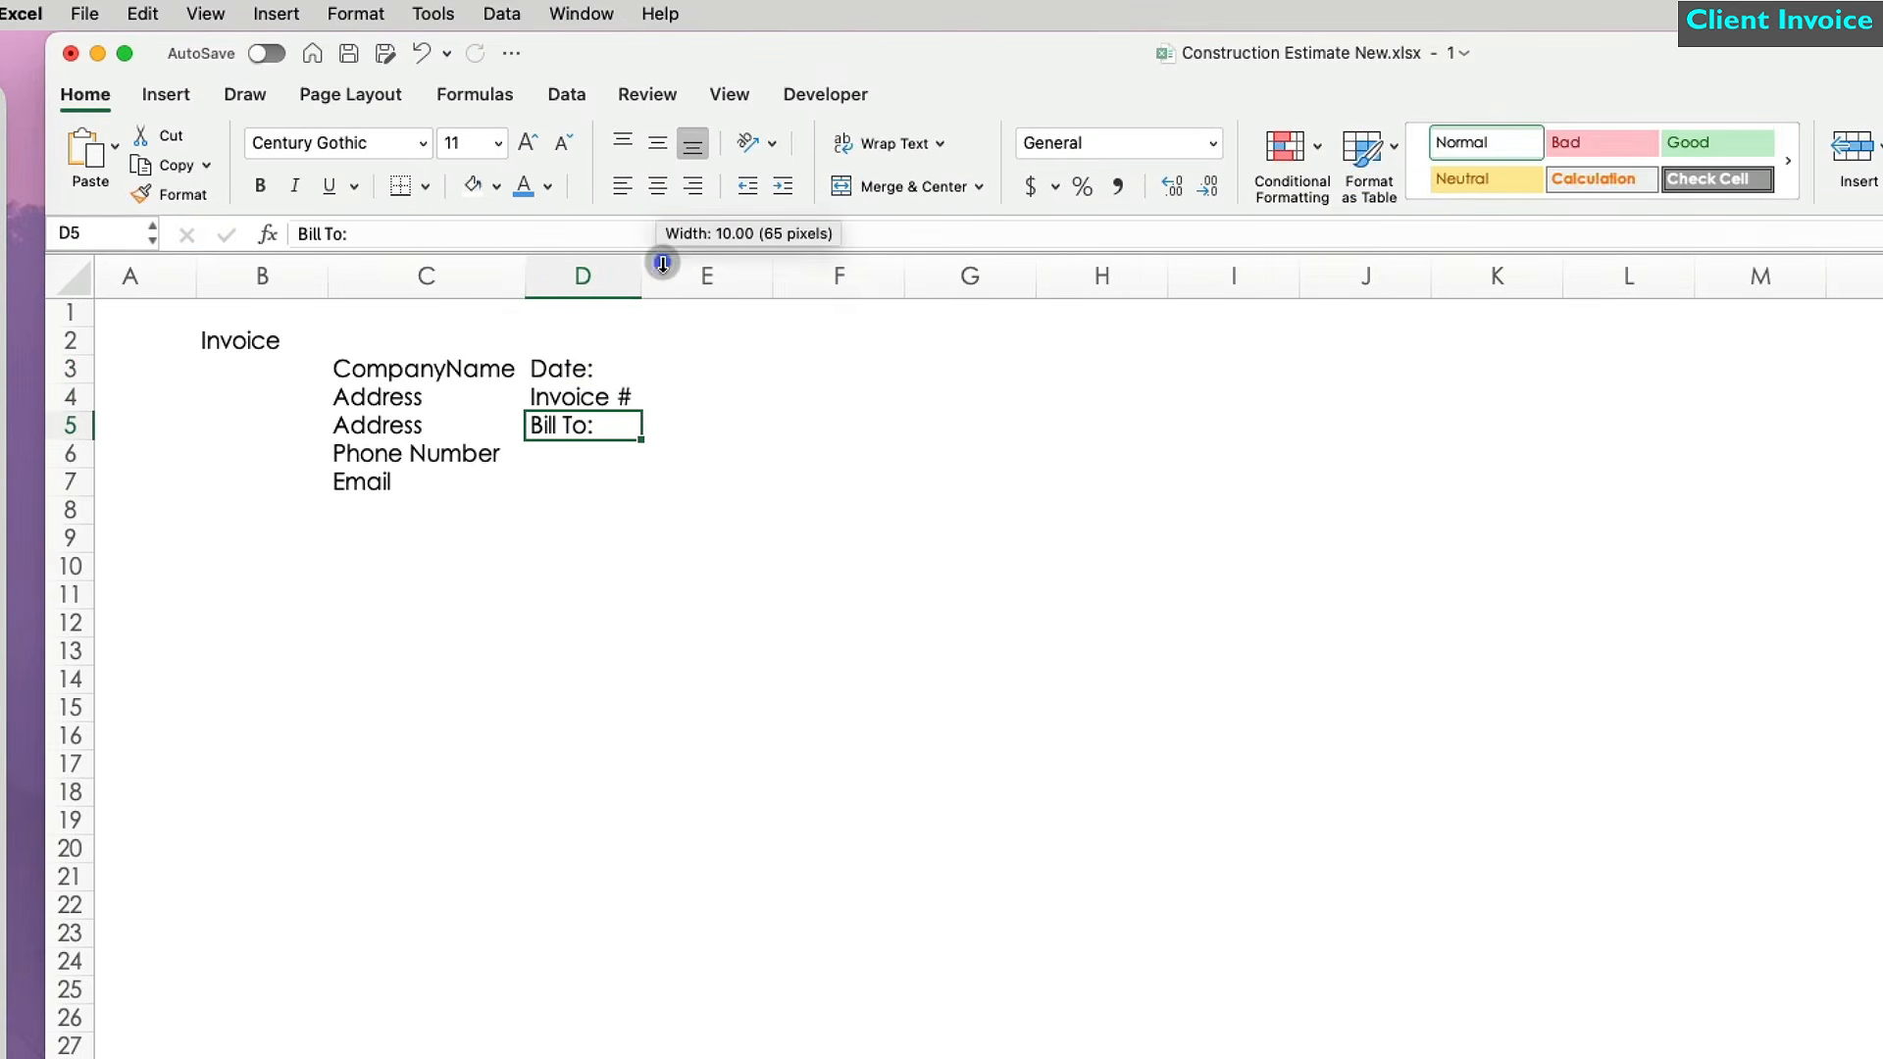
Link C3 to =Estimate!B1 and C4 to the Contract address, filling the link down to C7.
click(442, 369)
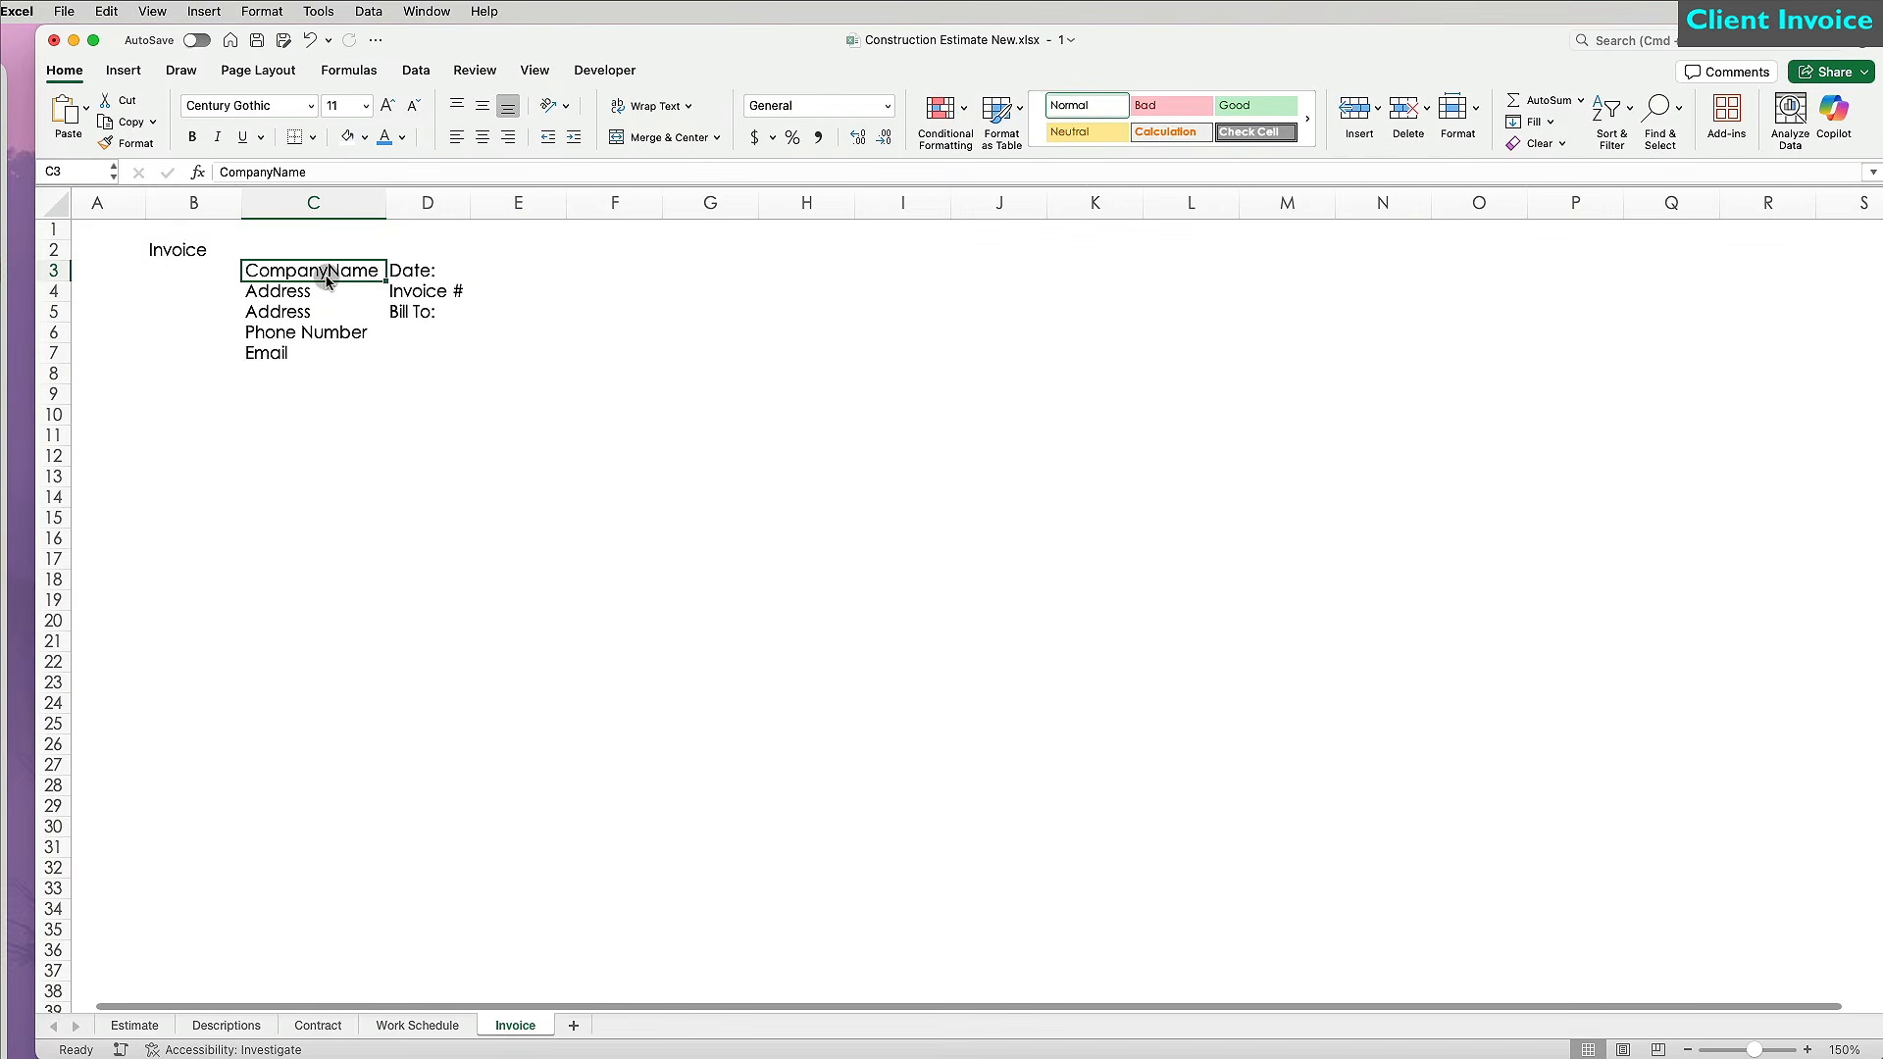
text(=)
click(135, 1025)
click(232, 235)
key(Return)
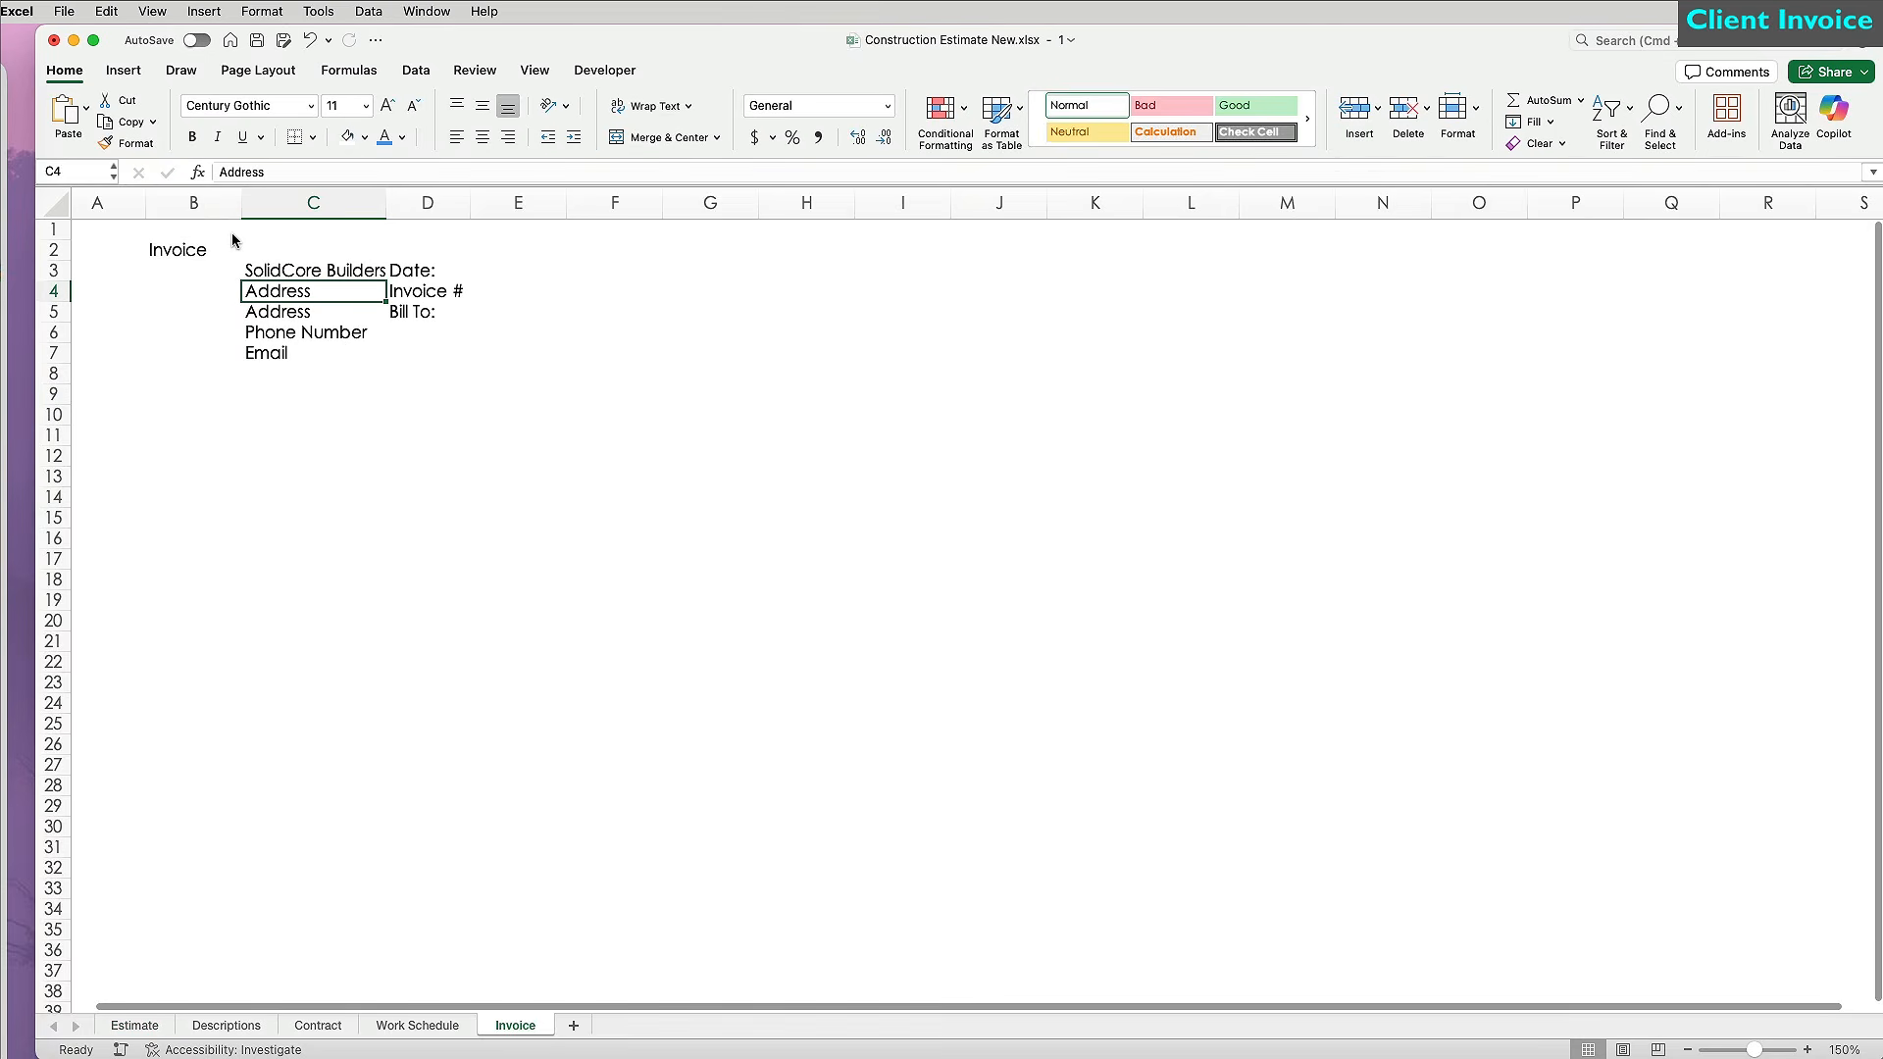
text(=)
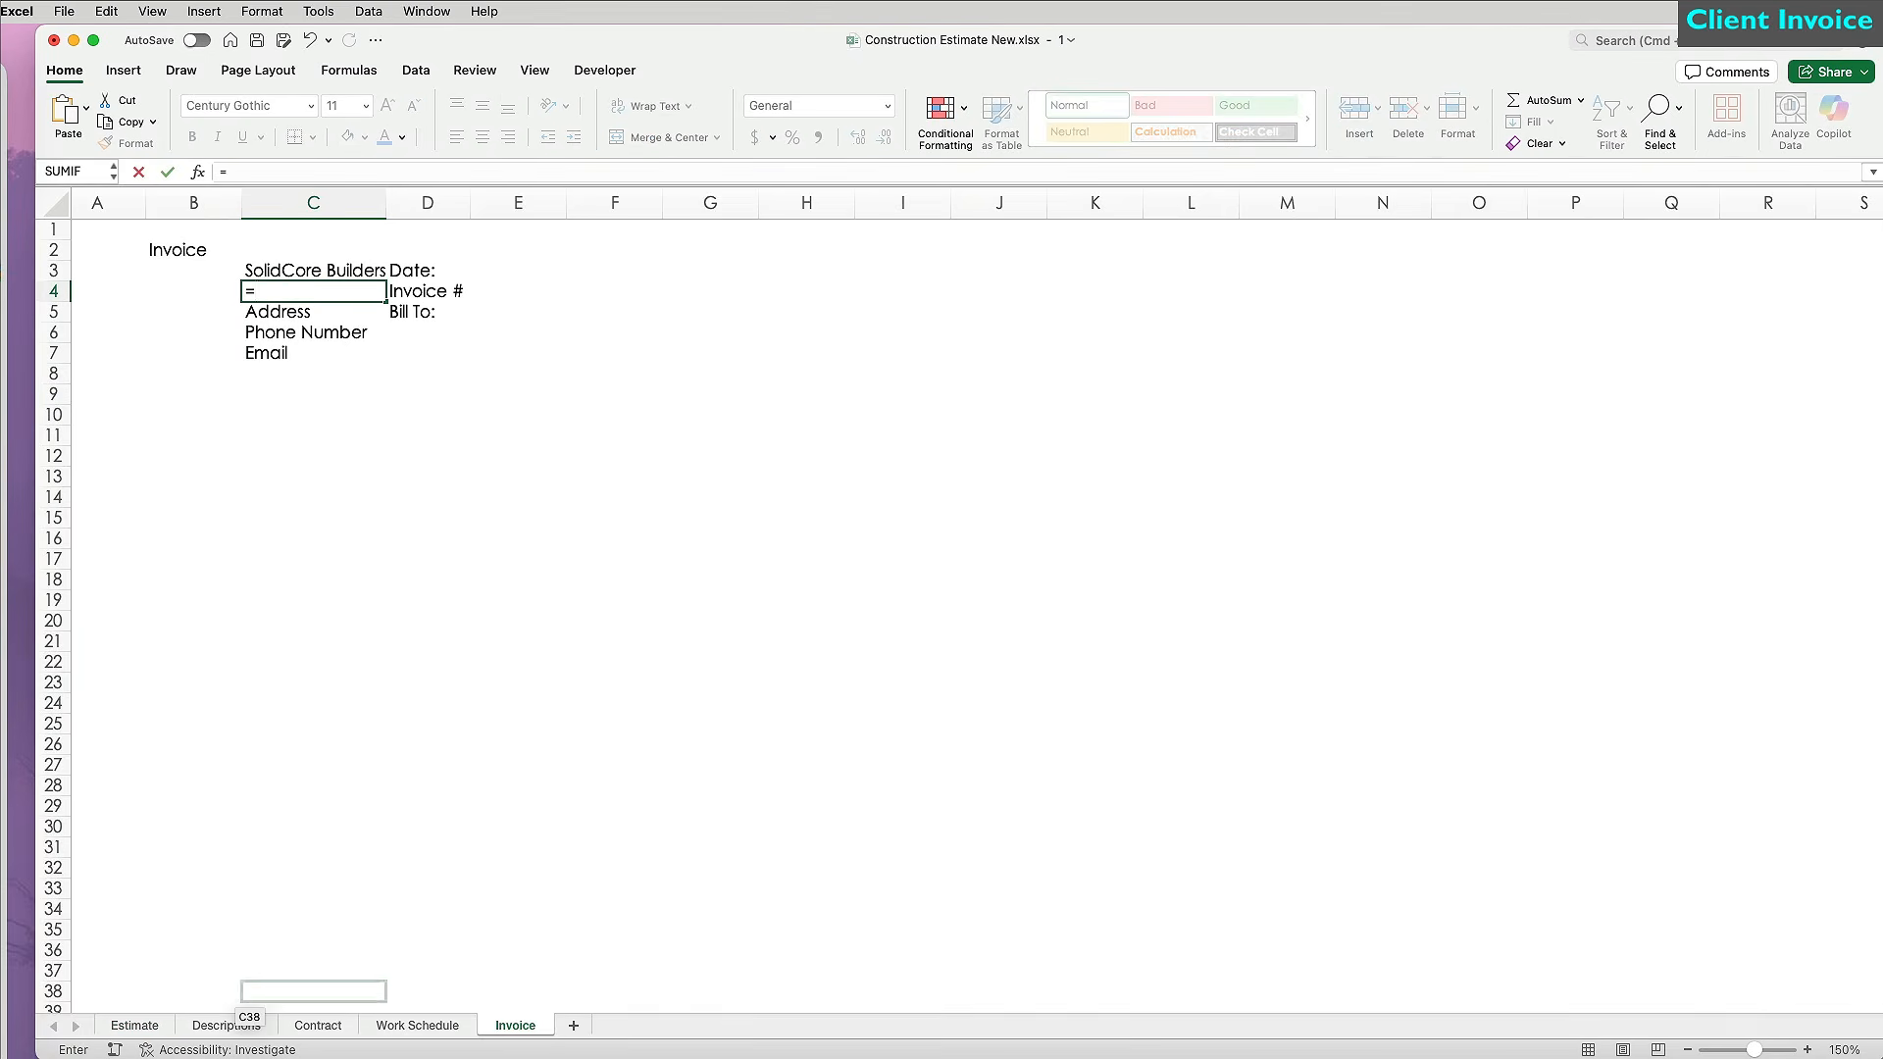
click(319, 1025)
click(350, 379)
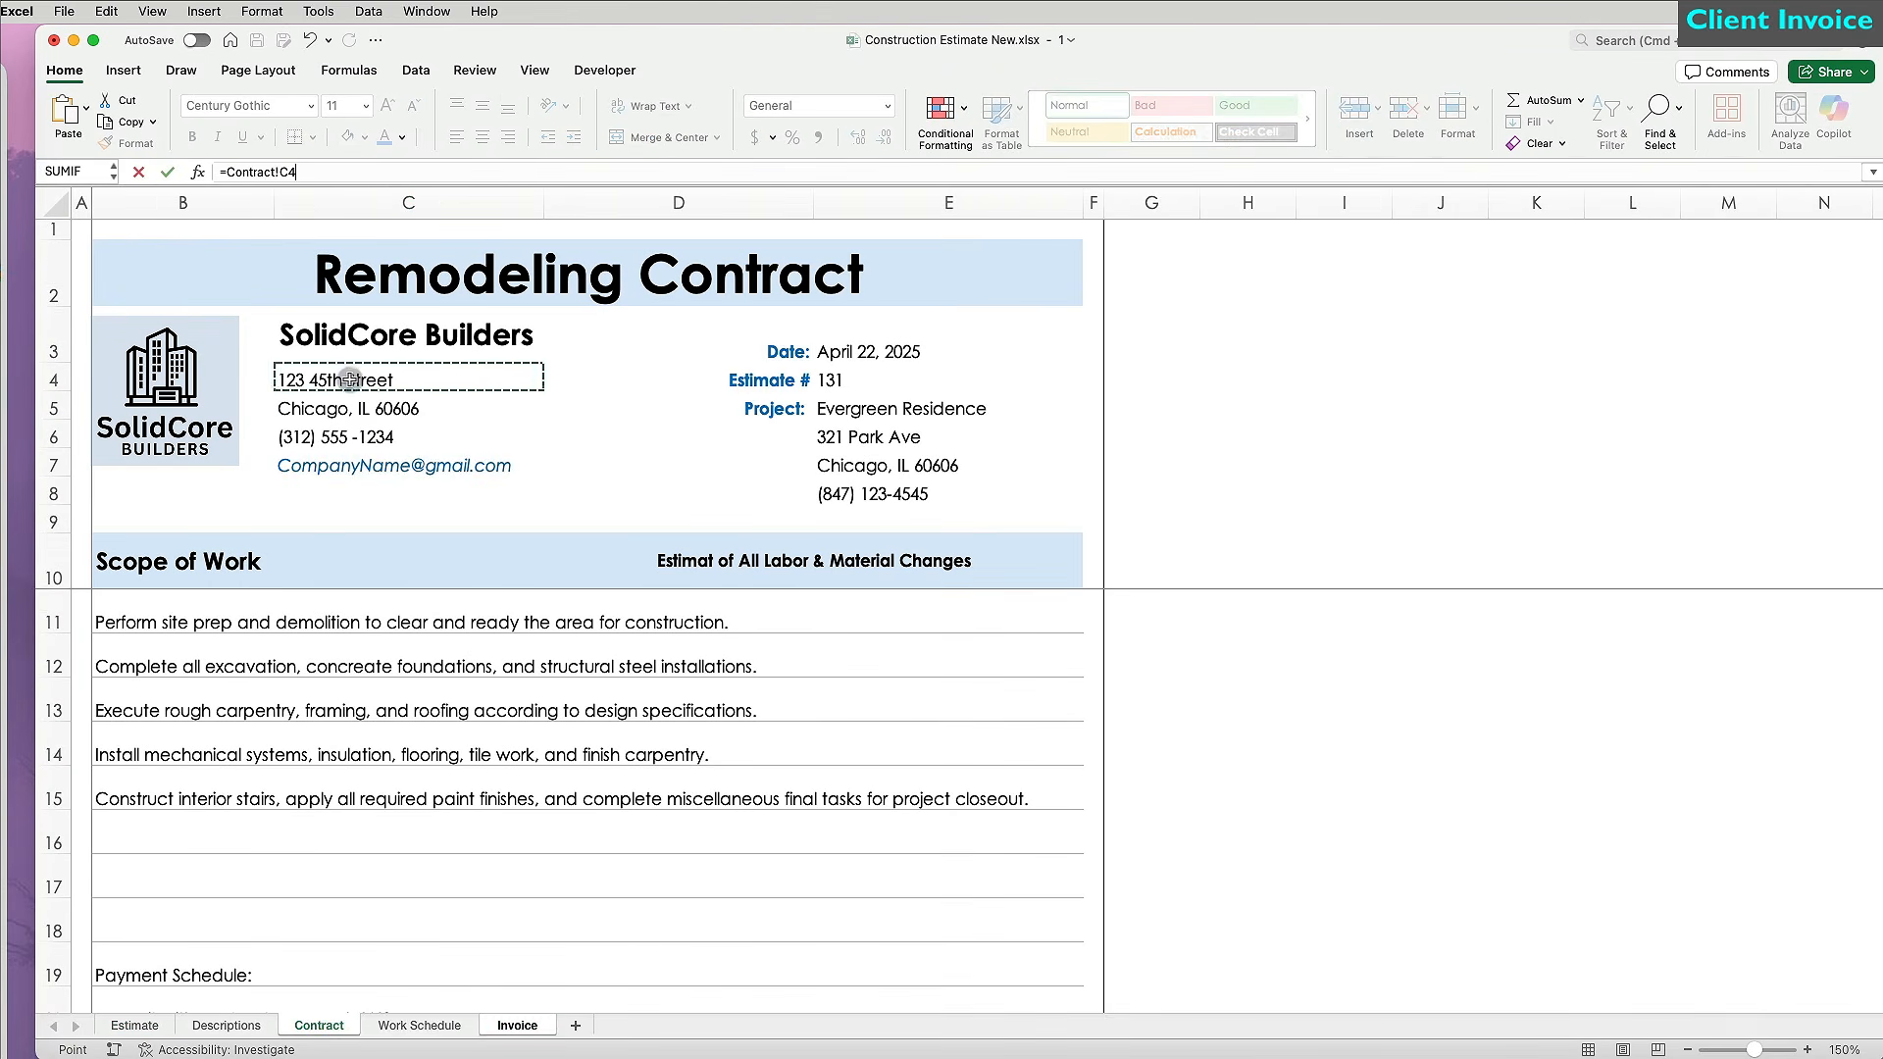
key(Return)
click(379, 295)
drag(386, 301, 384, 355)
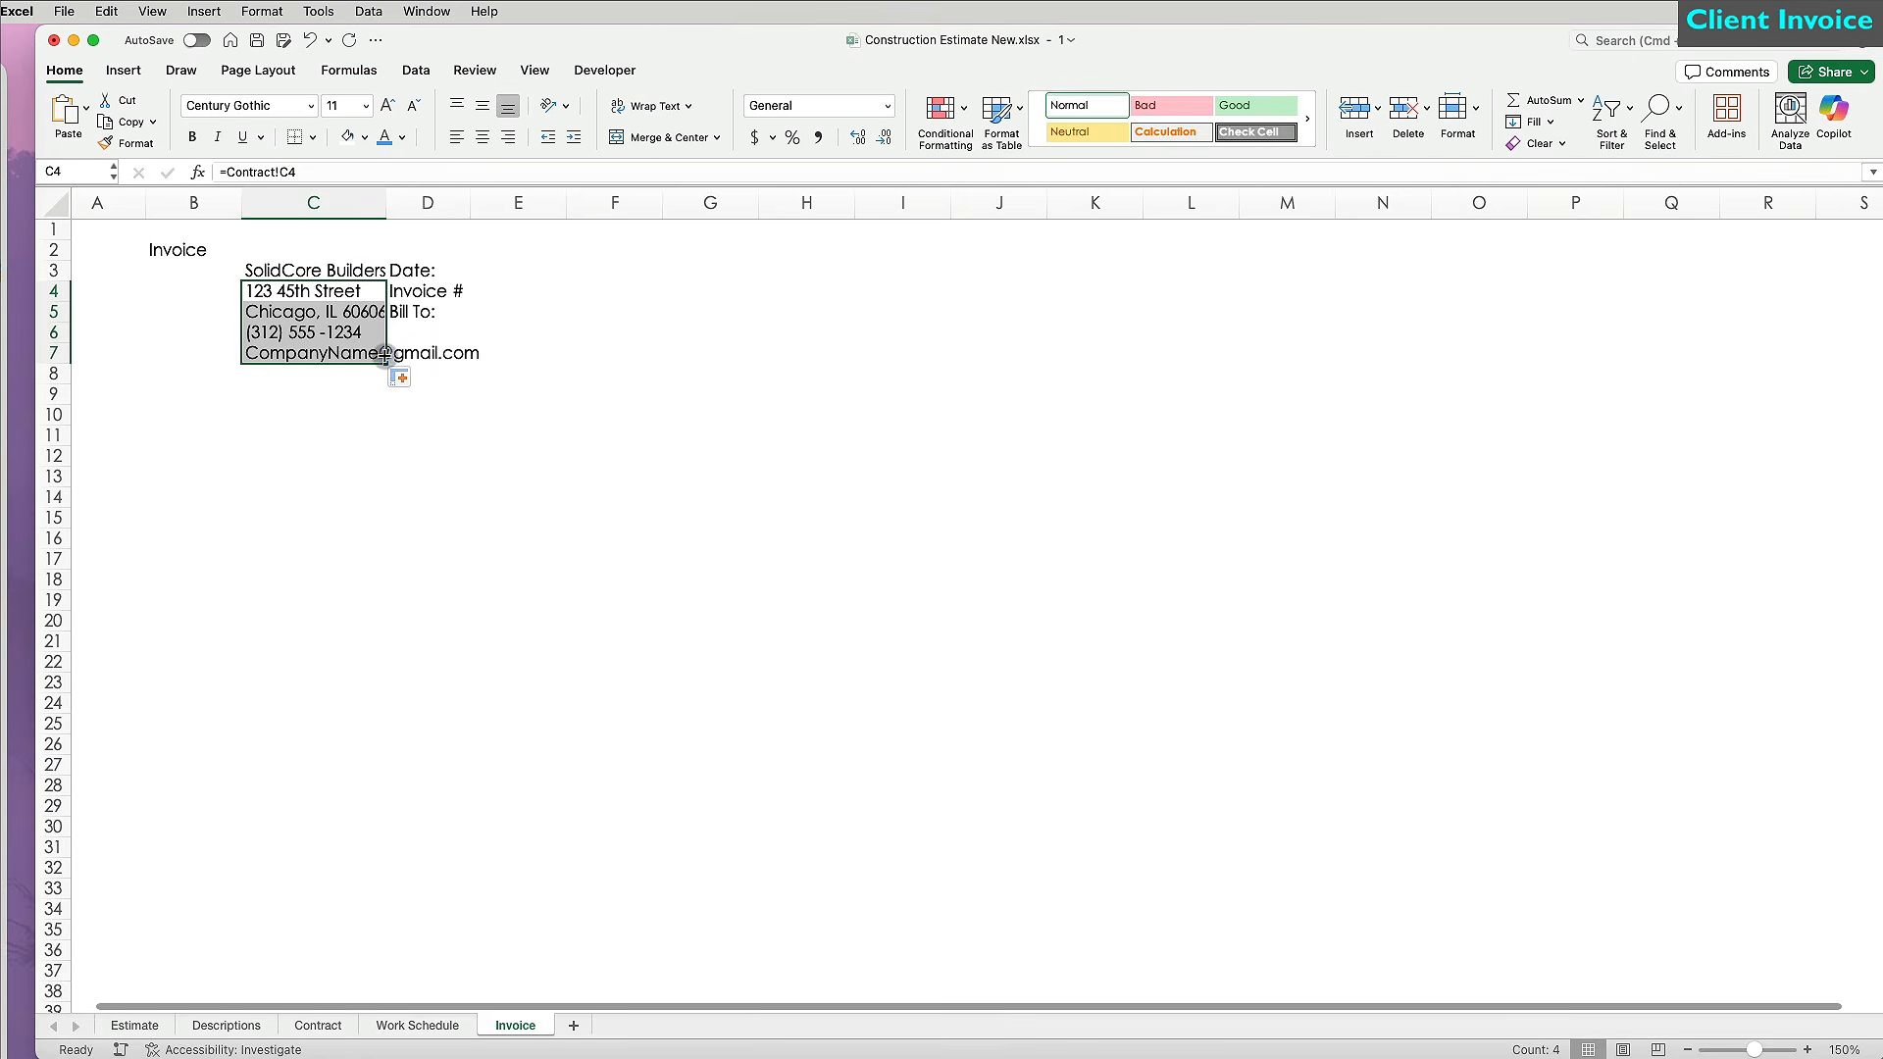
click(318, 356)
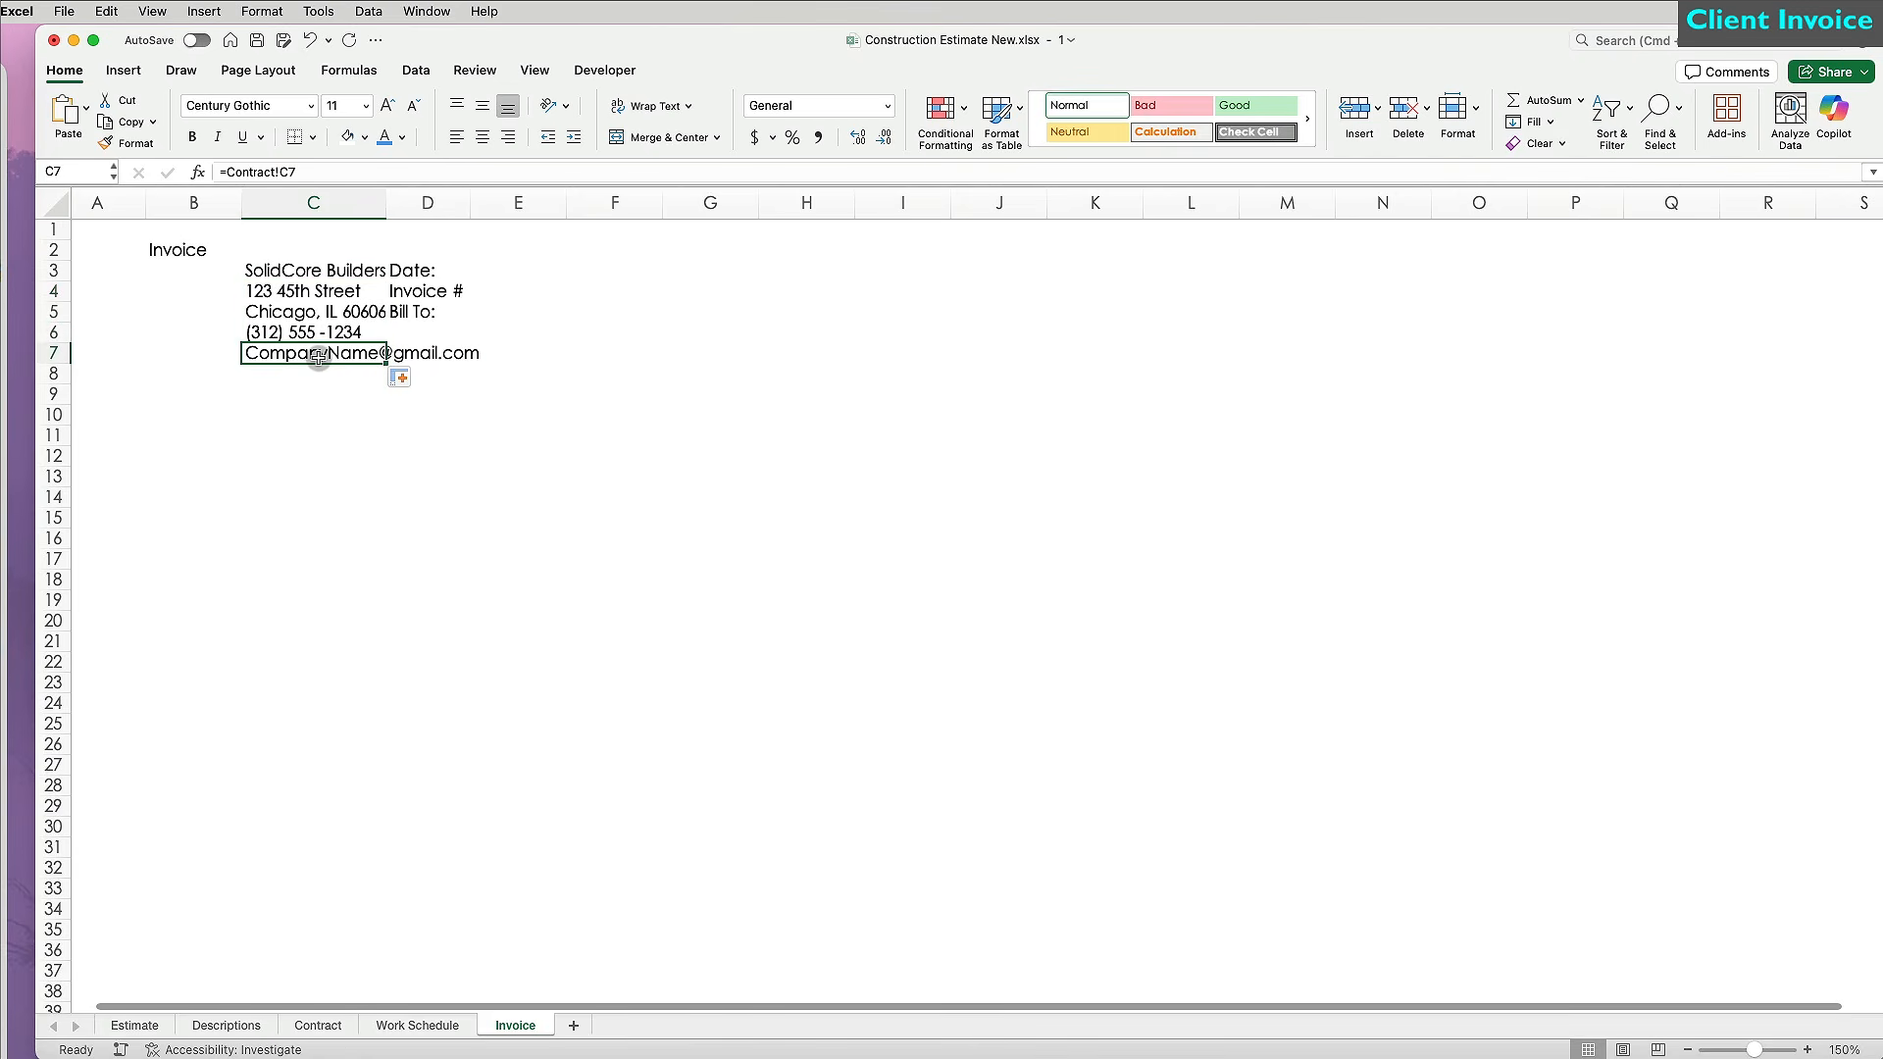
double_click(386, 202)
Put =TODAY() in E3 formatted as a long date.
click(651, 272)
text(=today)
key(Return)
click(628, 271)
click(888, 105)
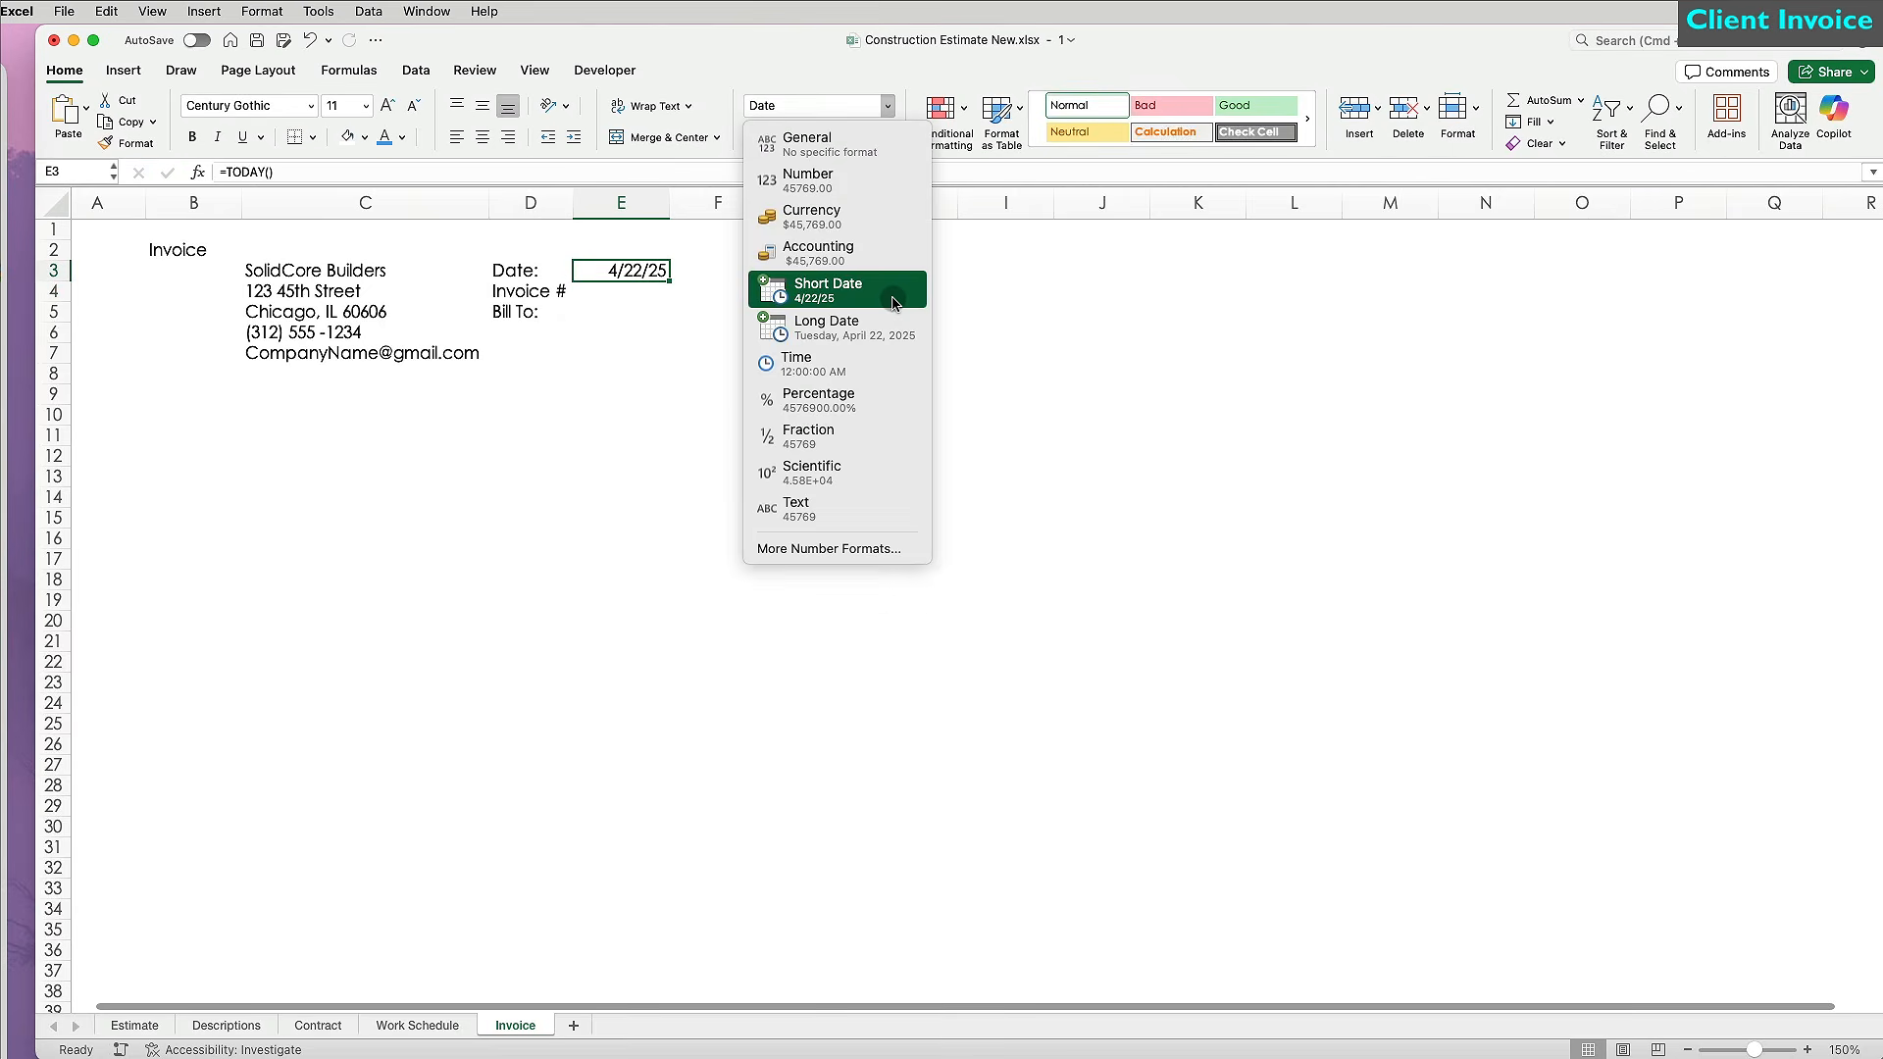
click(857, 549)
click(1319, 497)
click(1702, 782)
Enter invoice number 131, the client's name, and Contract-linked client address in E6:E8; narrow column A.
click(667, 293)
text(131)
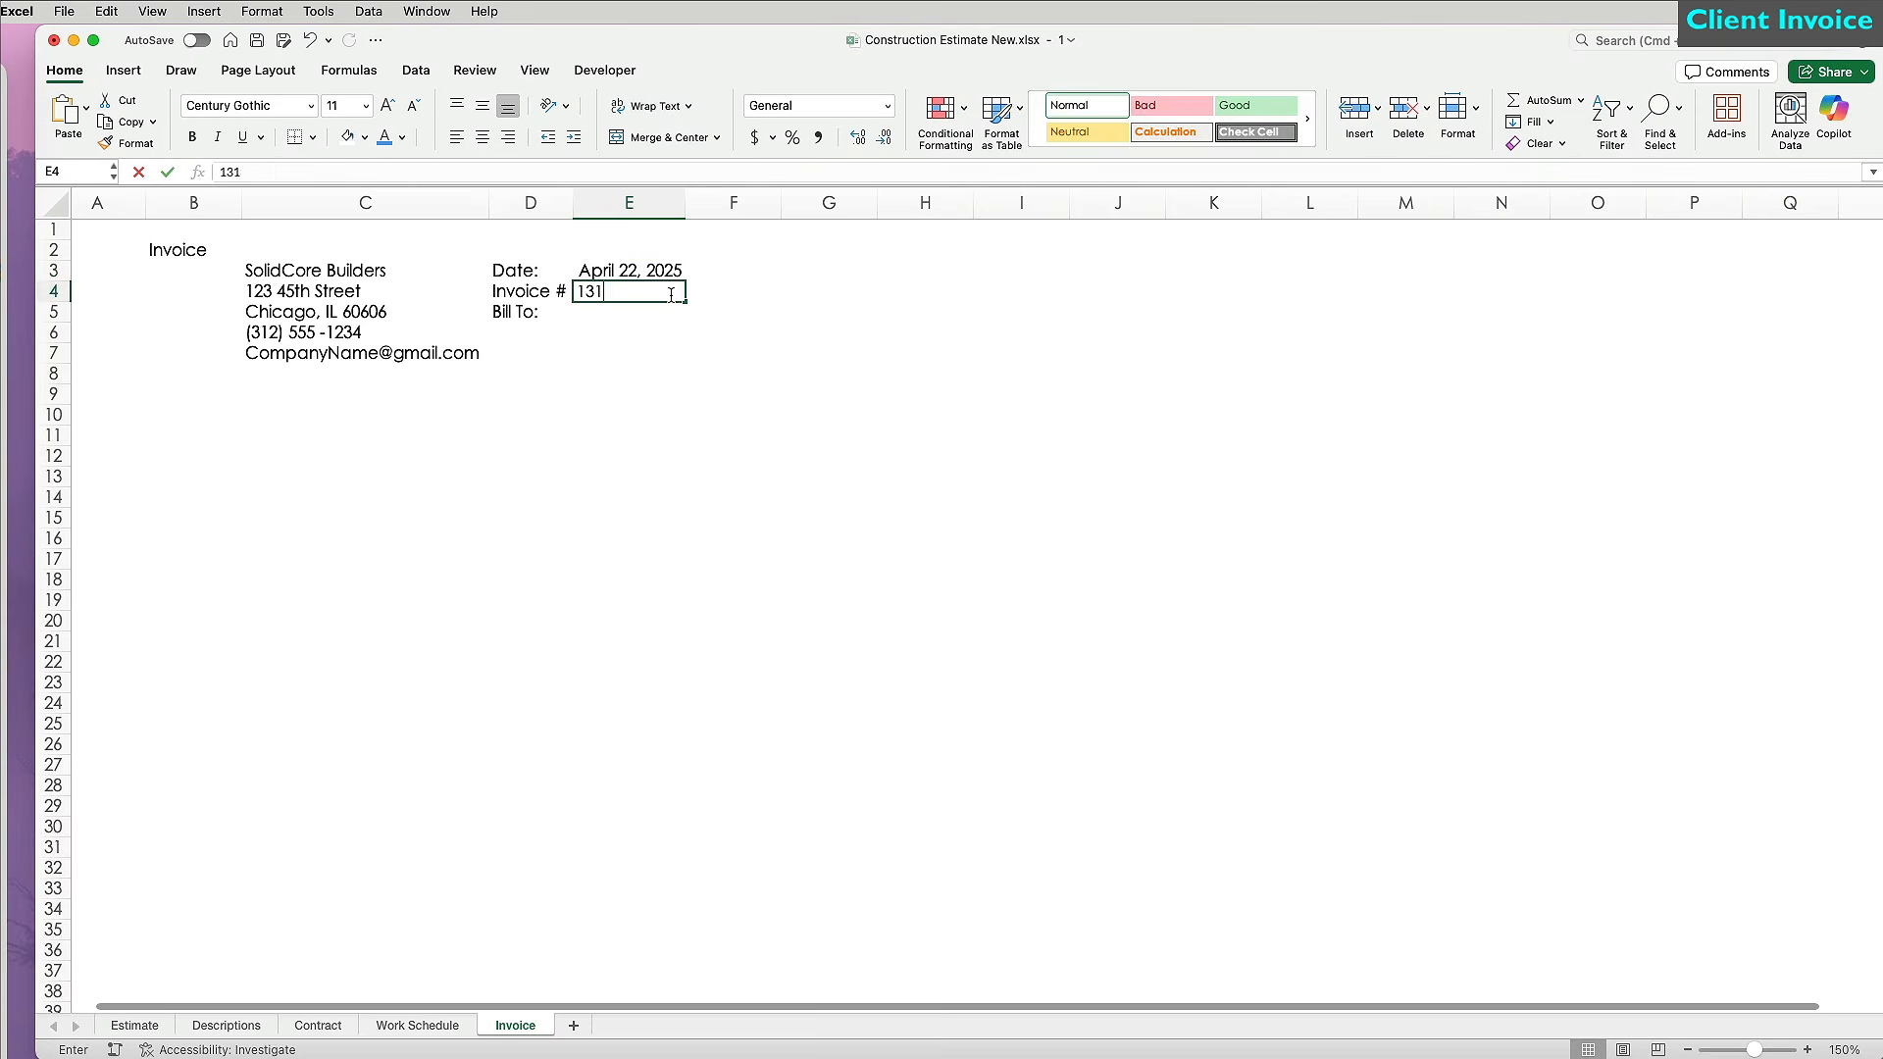
key(Return)
key(Return)
text(=)
click(317, 1024)
click(748, 336)
key(Return)
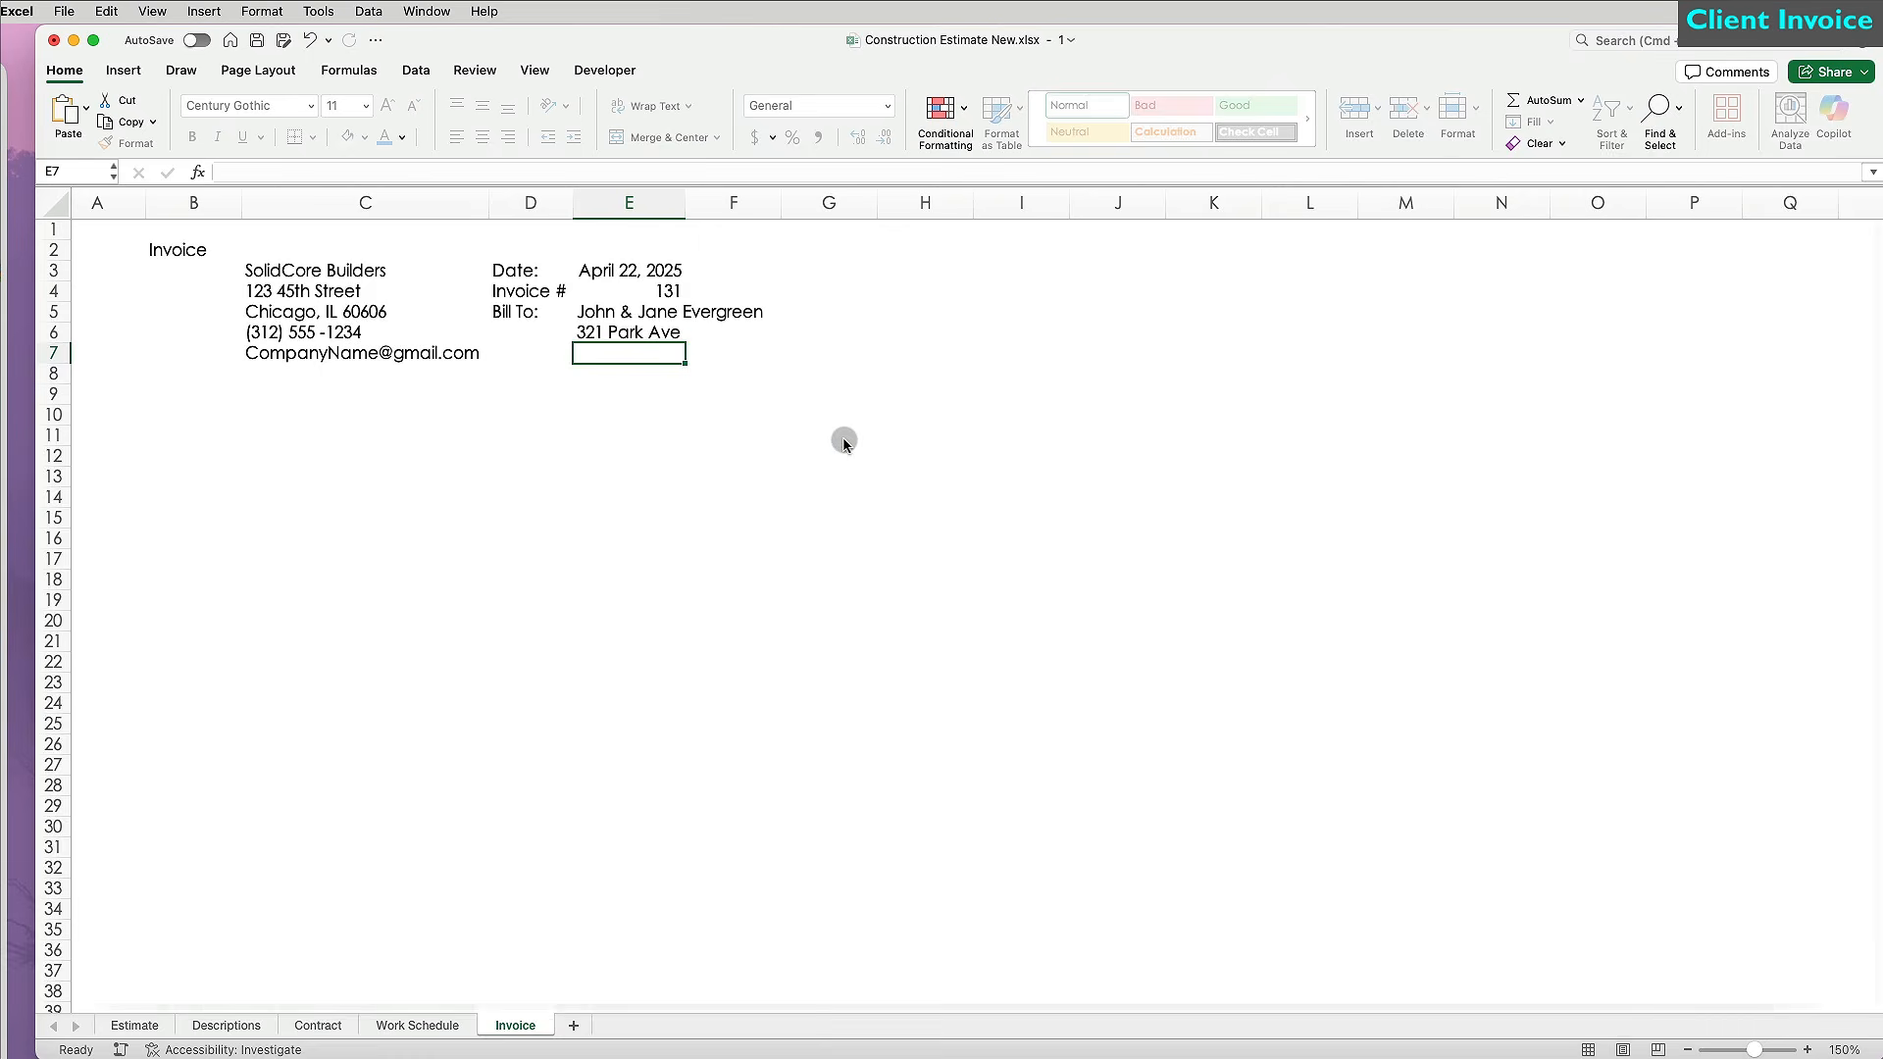
click(627, 331)
drag(685, 343, 691, 380)
drag(145, 202, 90, 202)
Merge B2:E2 into a bold 36-pt green-filled Invoice title and bold the company name.
drag(137, 250, 618, 250)
click(664, 138)
click(192, 137)
click(343, 105)
text(36)
key(Return)
click(364, 137)
click(410, 425)
click(254, 318)
key(super+b)
Enlarge the company name to 20 pt, autofit column C and heighten row 3.
click(387, 105)
click(388, 104)
click(387, 104)
click(388, 105)
double_click(438, 202)
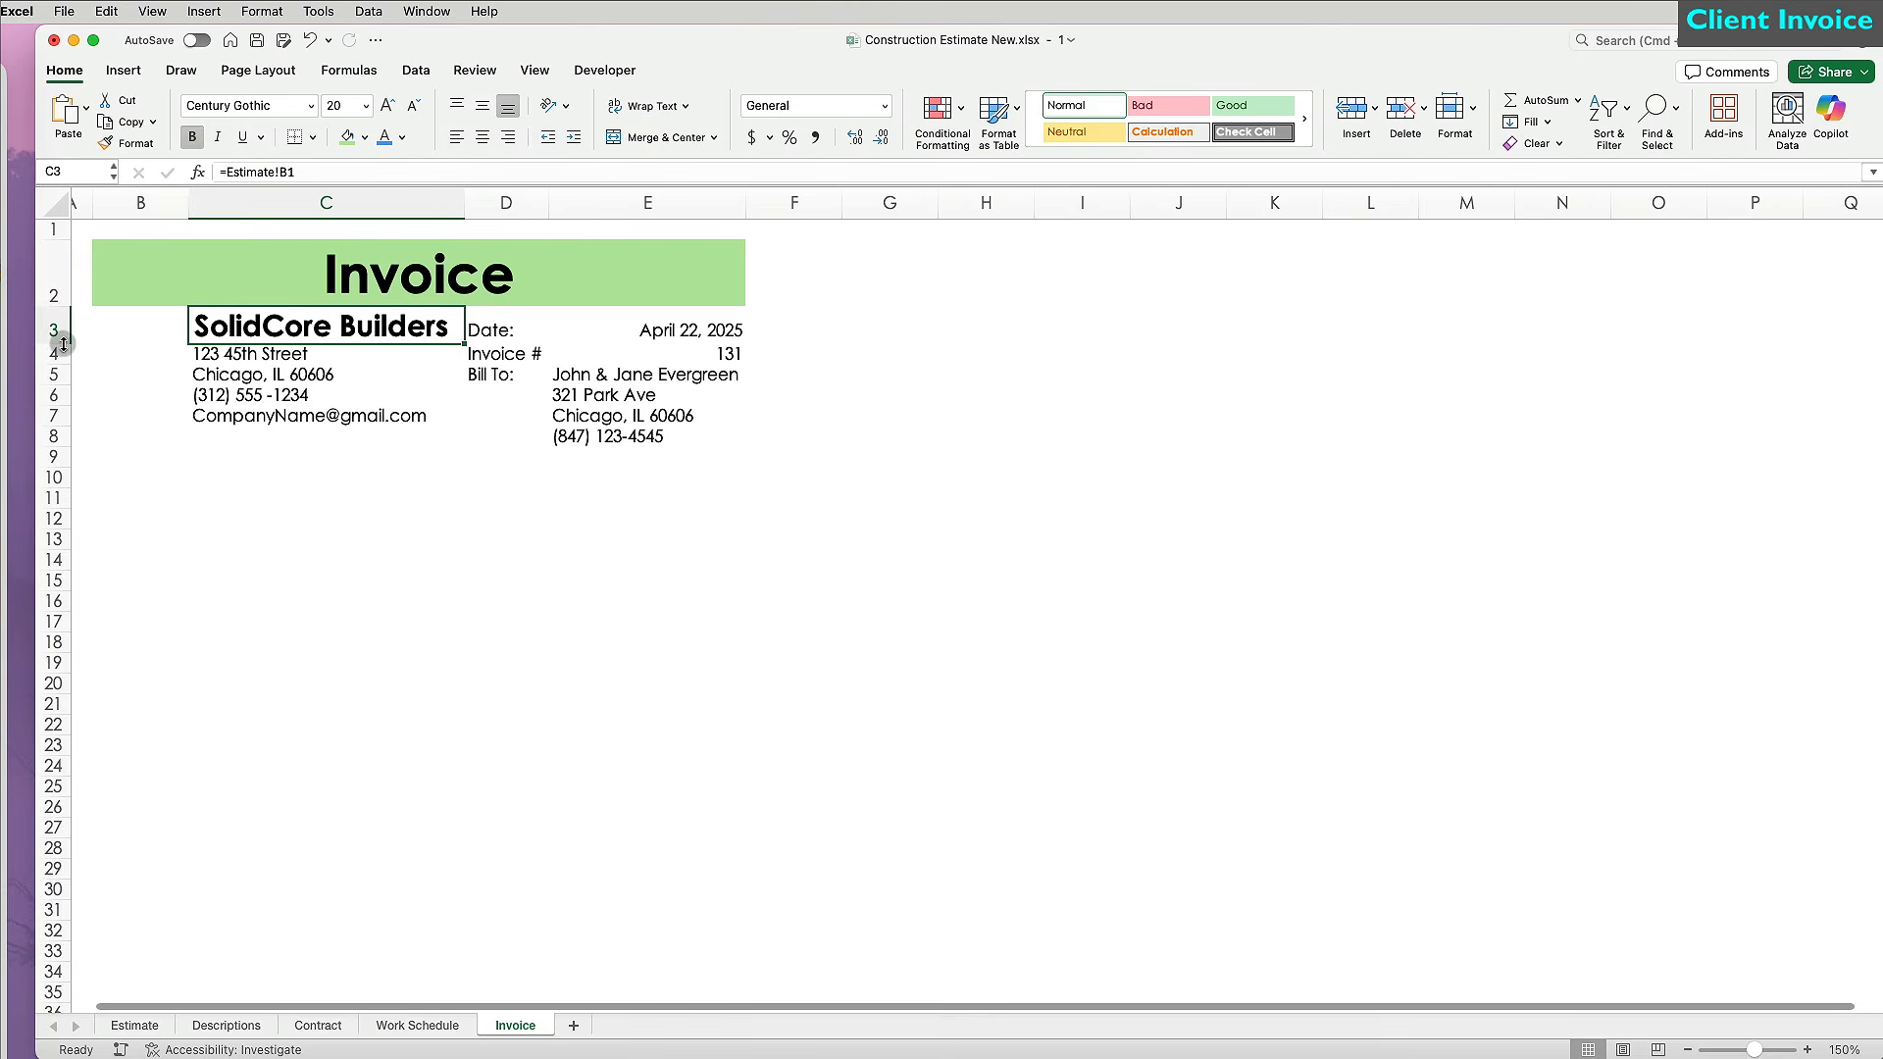
drag(63, 343, 63, 370)
Make the Date, Invoice #, Bill To labels bold, blue and left-aligned, adjusting columns C–E widths.
drag(490, 357, 491, 402)
key(super+b)
click(384, 138)
click(378, 212)
drag(378, 212, 824, 202)
drag(739, 366, 549, 402)
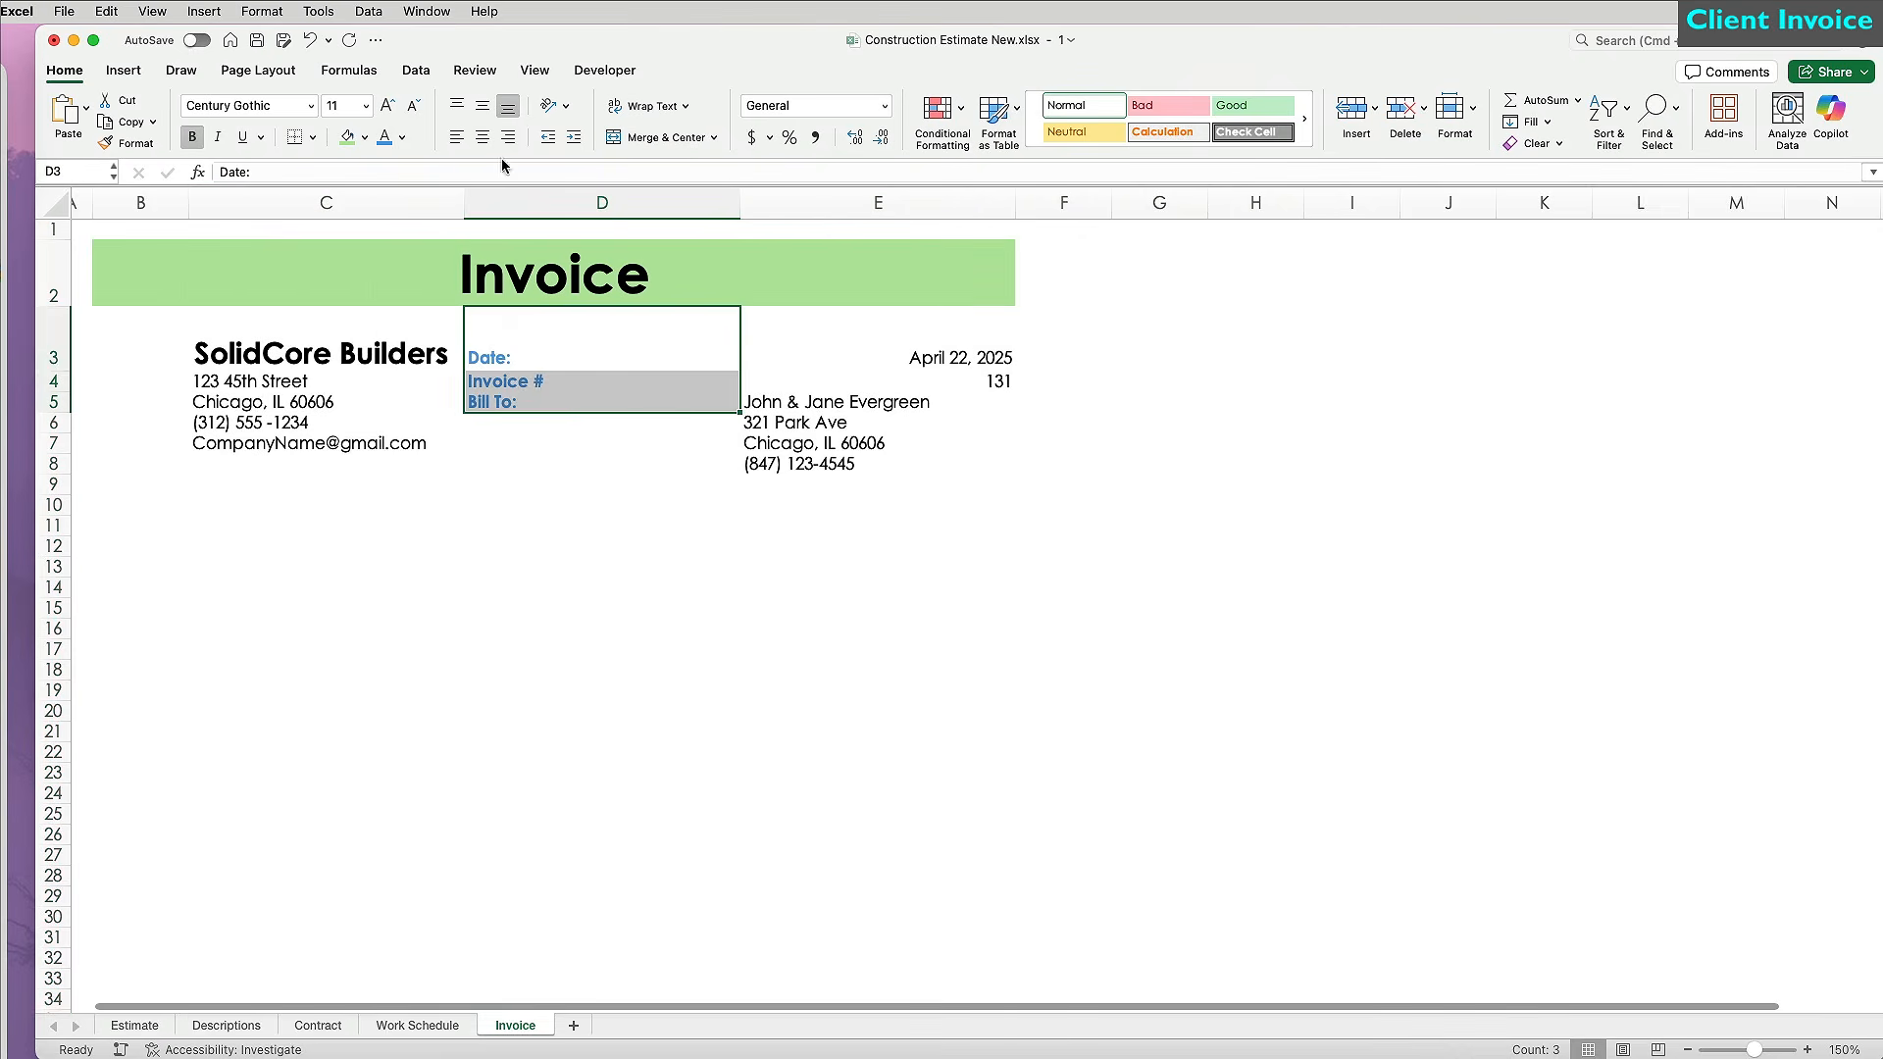
click(457, 137)
drag(471, 204, 605, 204)
drag(882, 204, 731, 204)
click(649, 566)
Left-align the invoice values in E3:E8 and make rows 4 to 8 taller.
drag(926, 361, 883, 463)
click(457, 137)
click(396, 505)
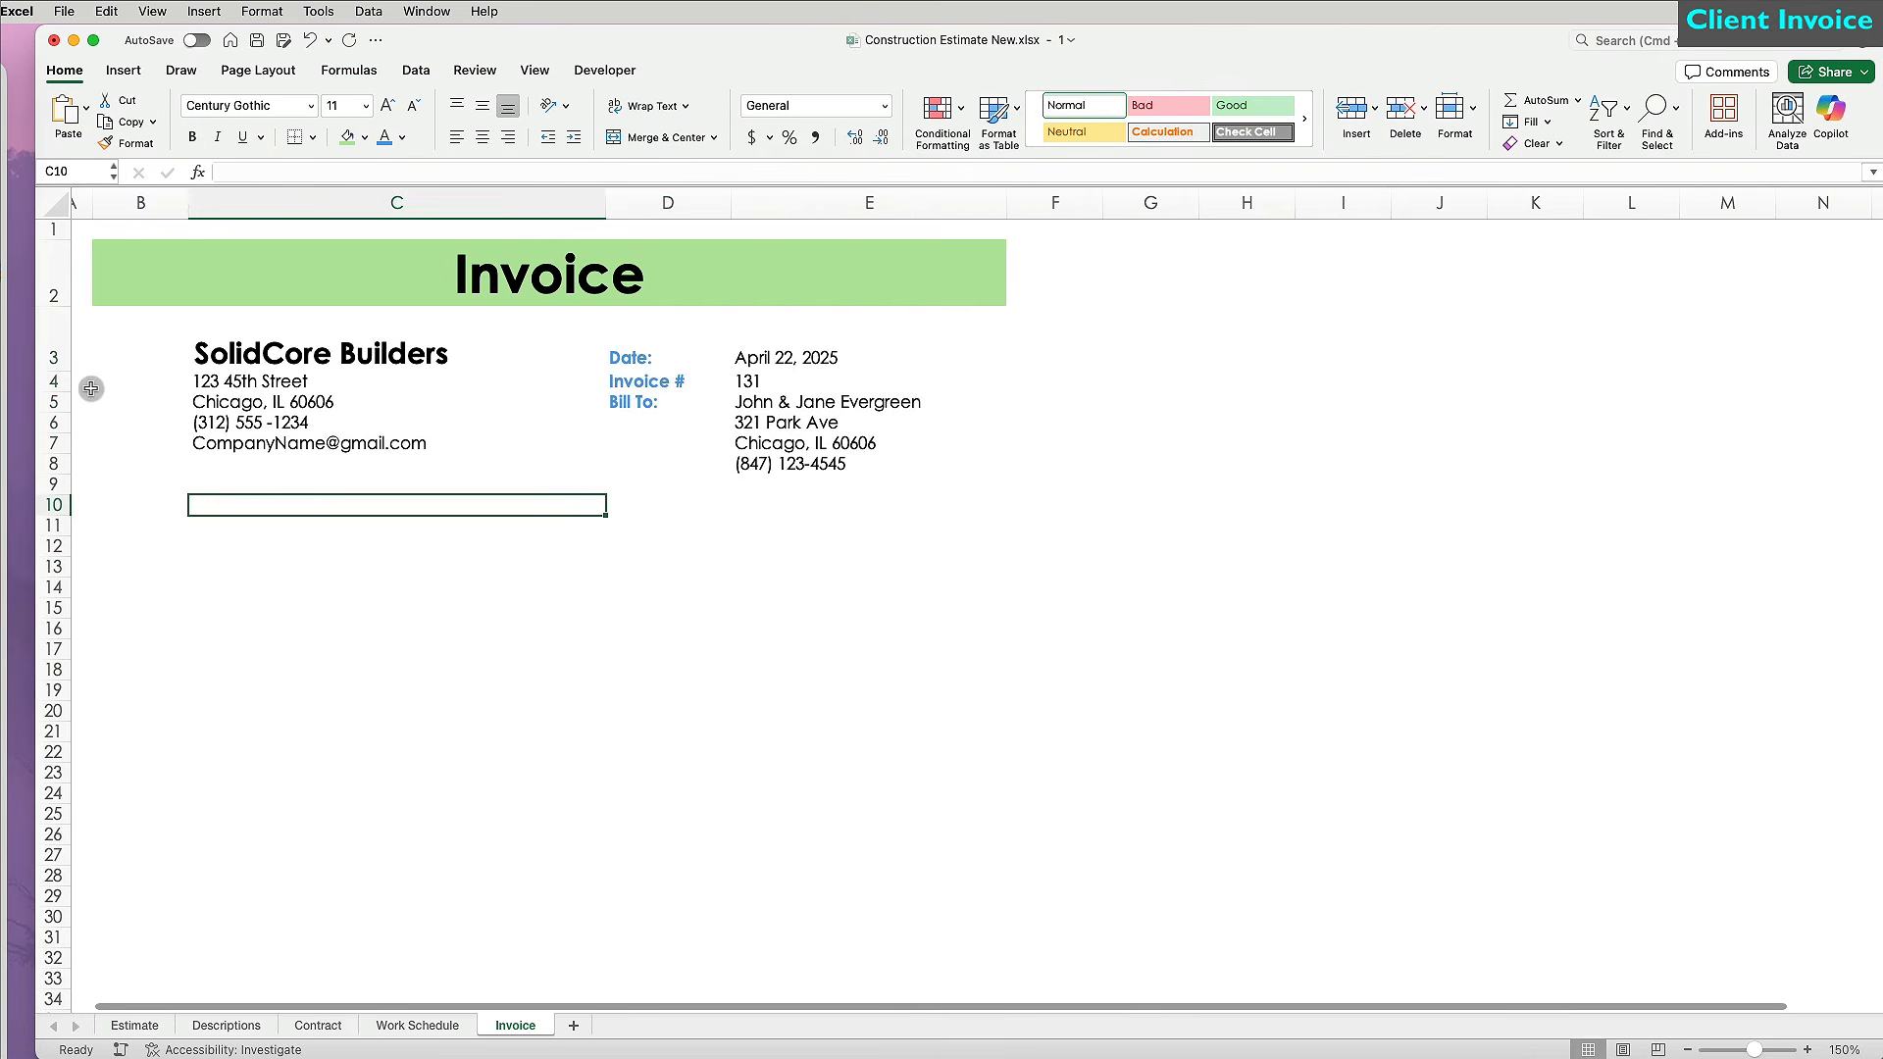
drag(58, 382, 60, 483)
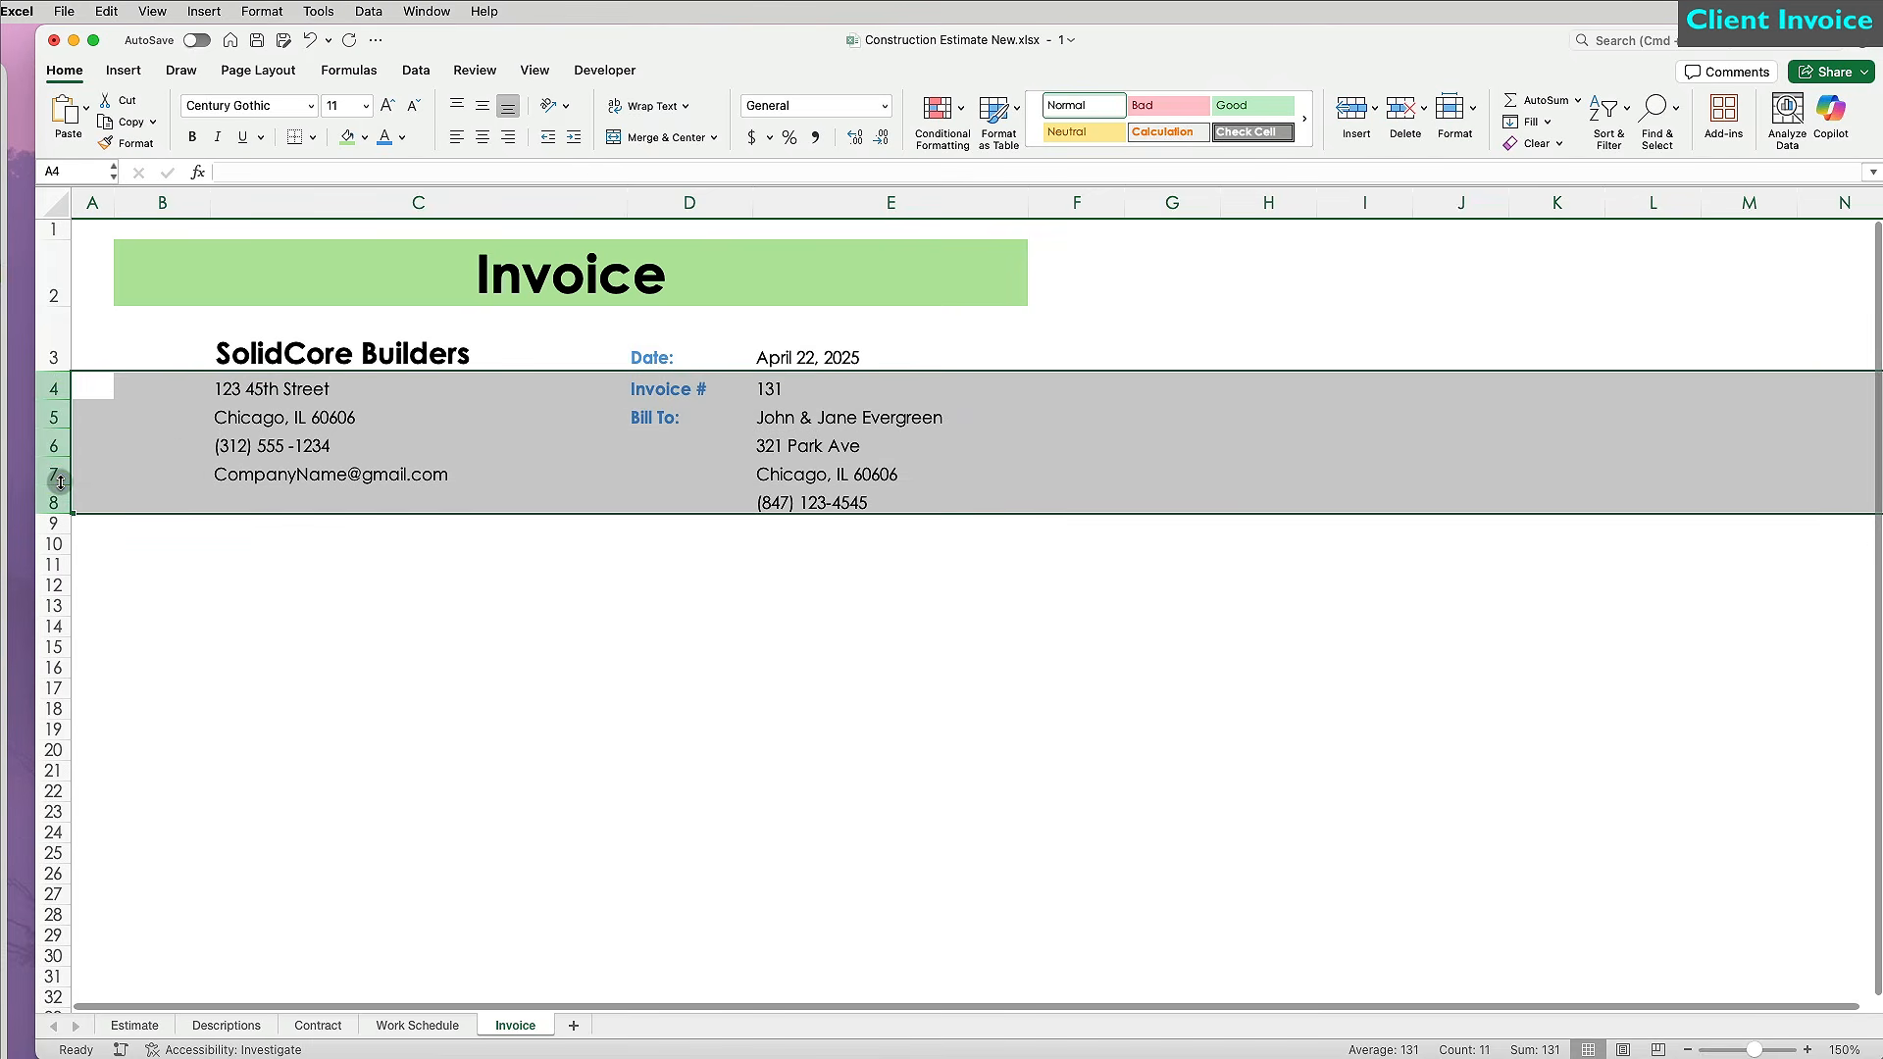
click(383, 628)
Insert the company logo, shrink it and place it top-left beside the company details, widening column B.
key(super+Tab)
click(1542, 936)
drag(1541, 940, 765, 686)
drag(812, 932, 554, 679)
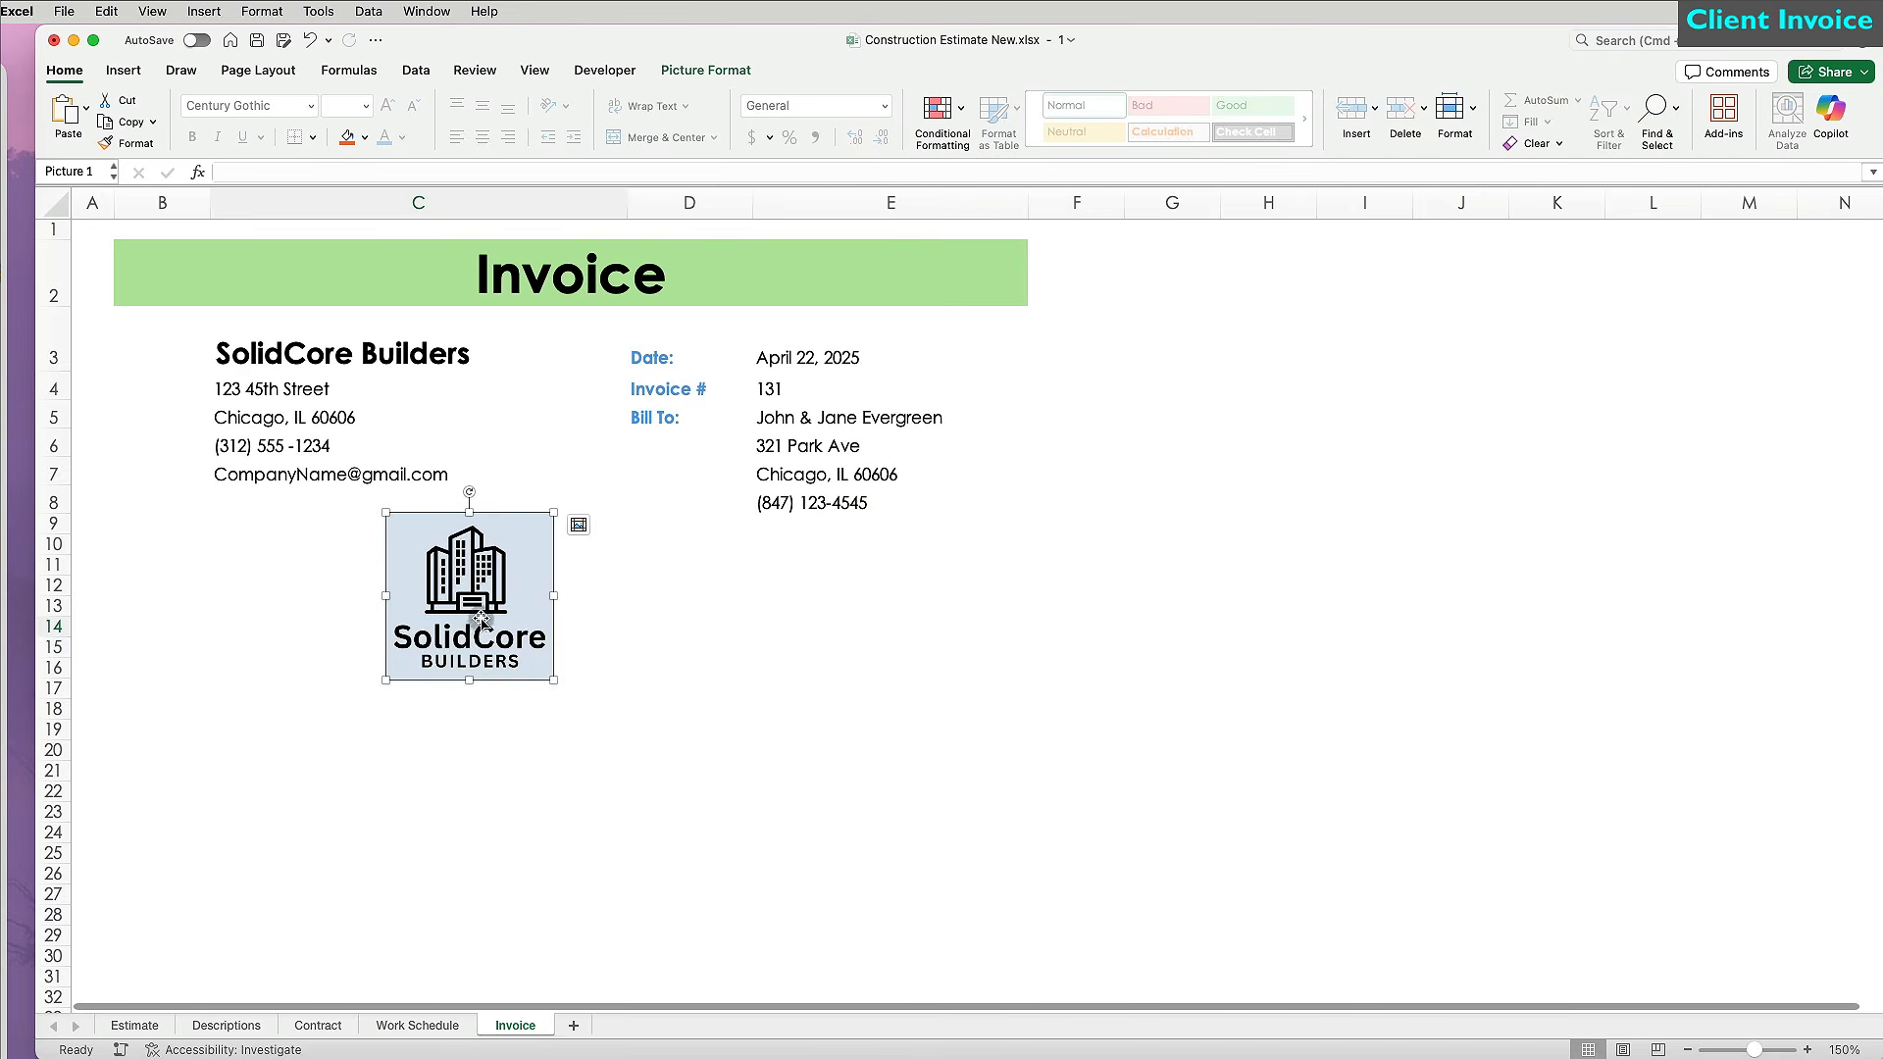
drag(474, 617, 203, 420)
drag(211, 203, 300, 203)
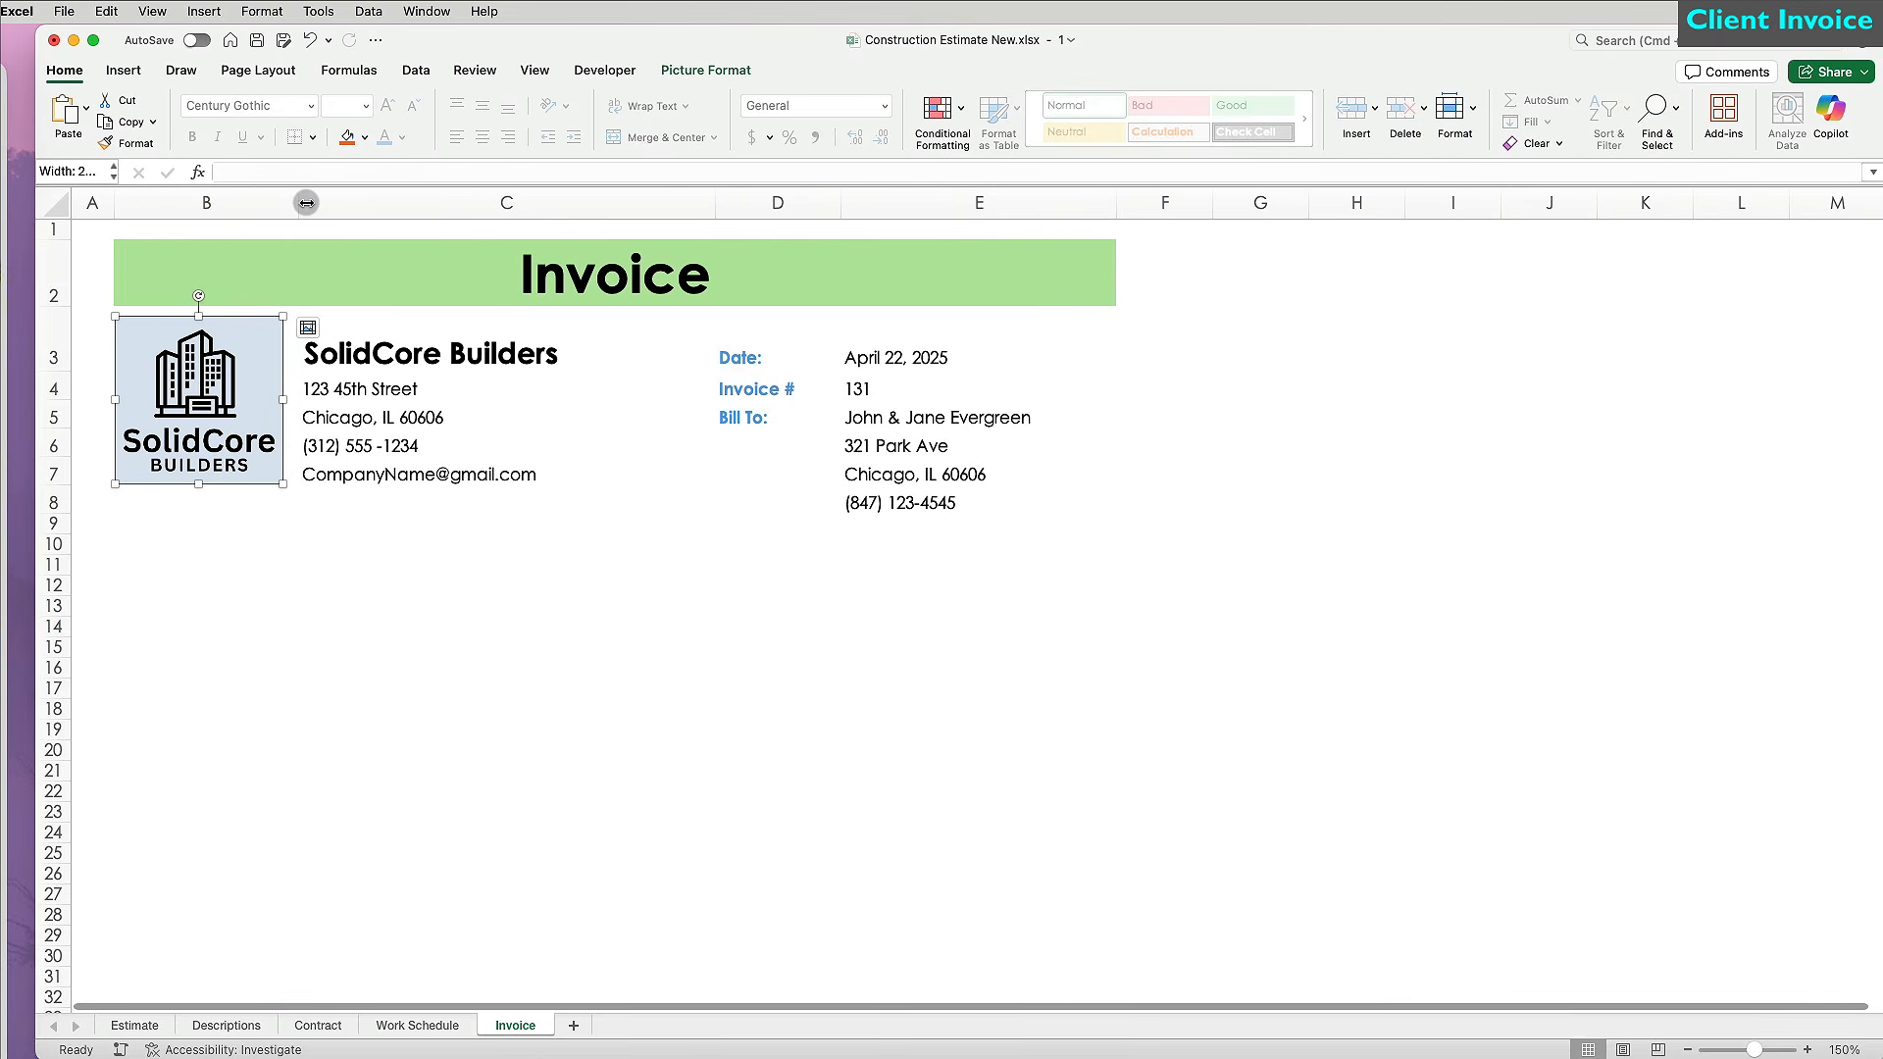
click(408, 629)
Narrow column E, then shrink column A to a slim margin.
drag(1107, 199, 1041, 199)
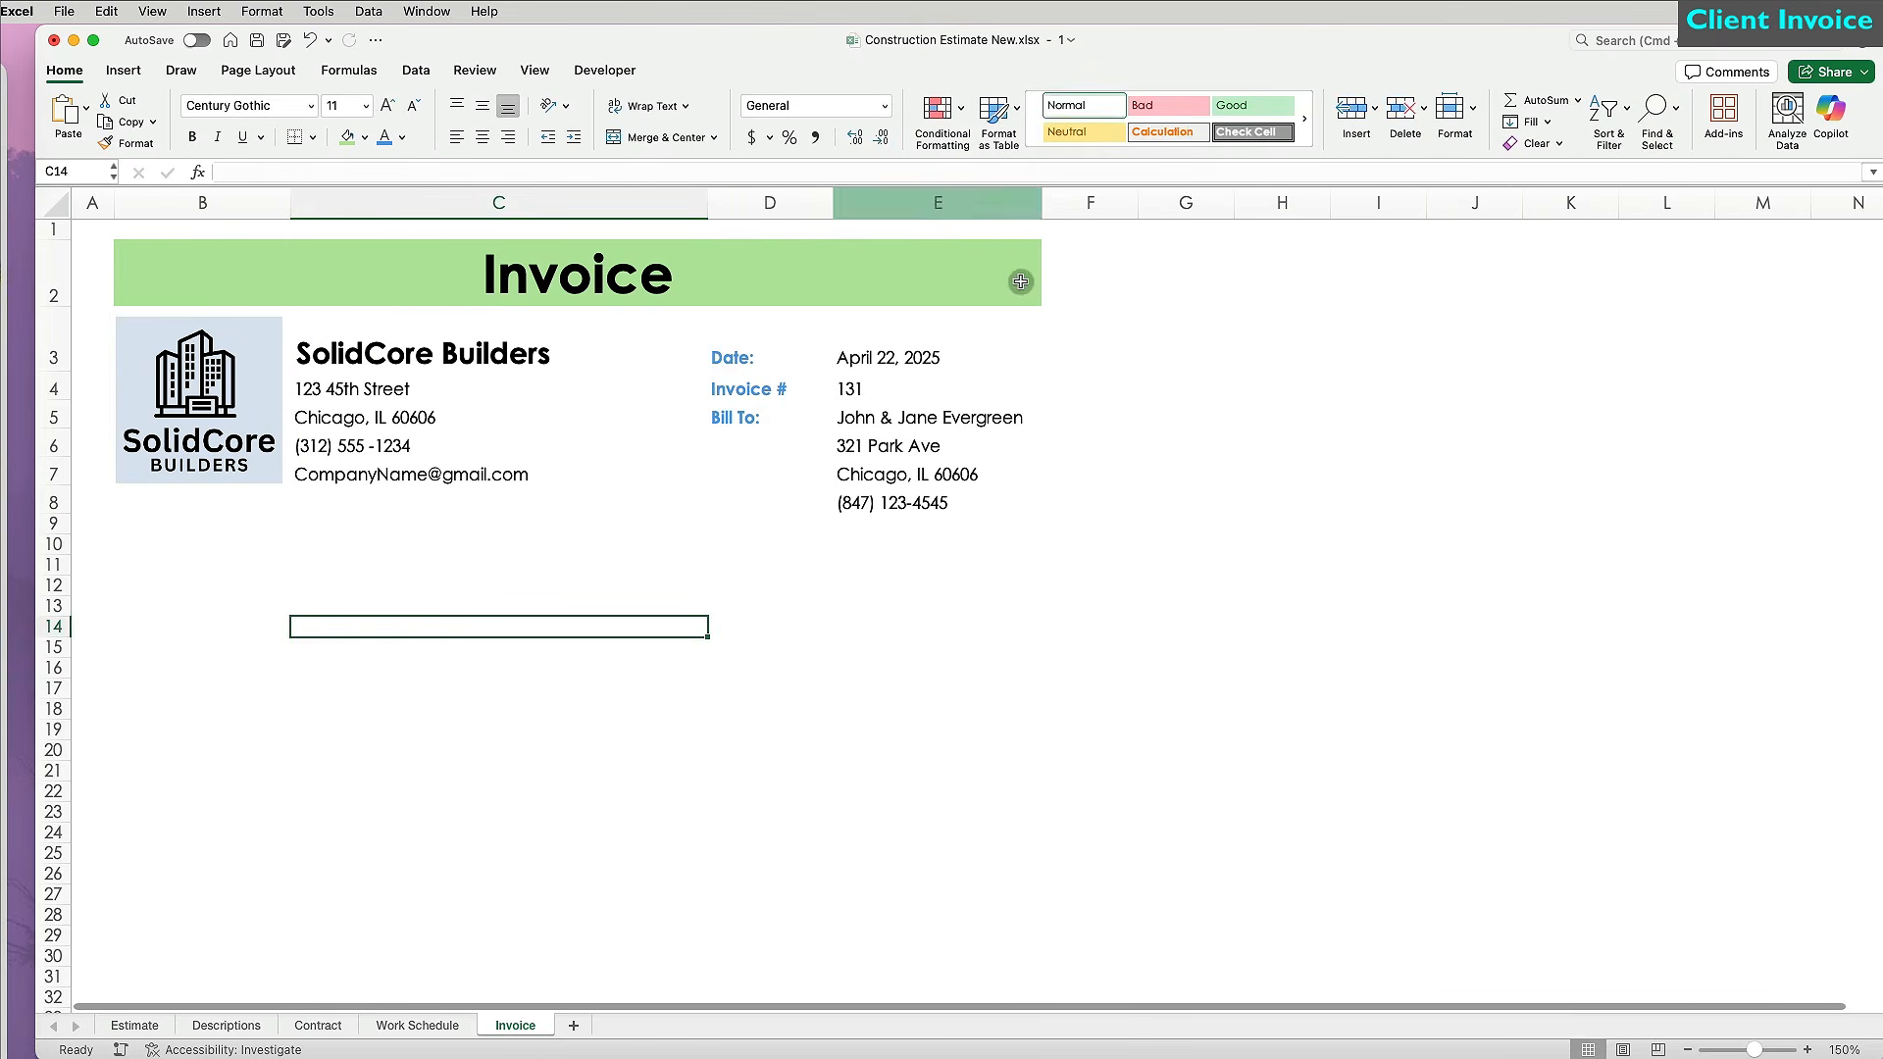
click(92, 203)
drag(113, 203, 88, 203)
Give column F column A's narrow width and type the Project Name, Description and AMOUNT headings.
click(118, 146)
click(1057, 202)
click(126, 546)
text(Project Name)
key(Return)
text(Description)
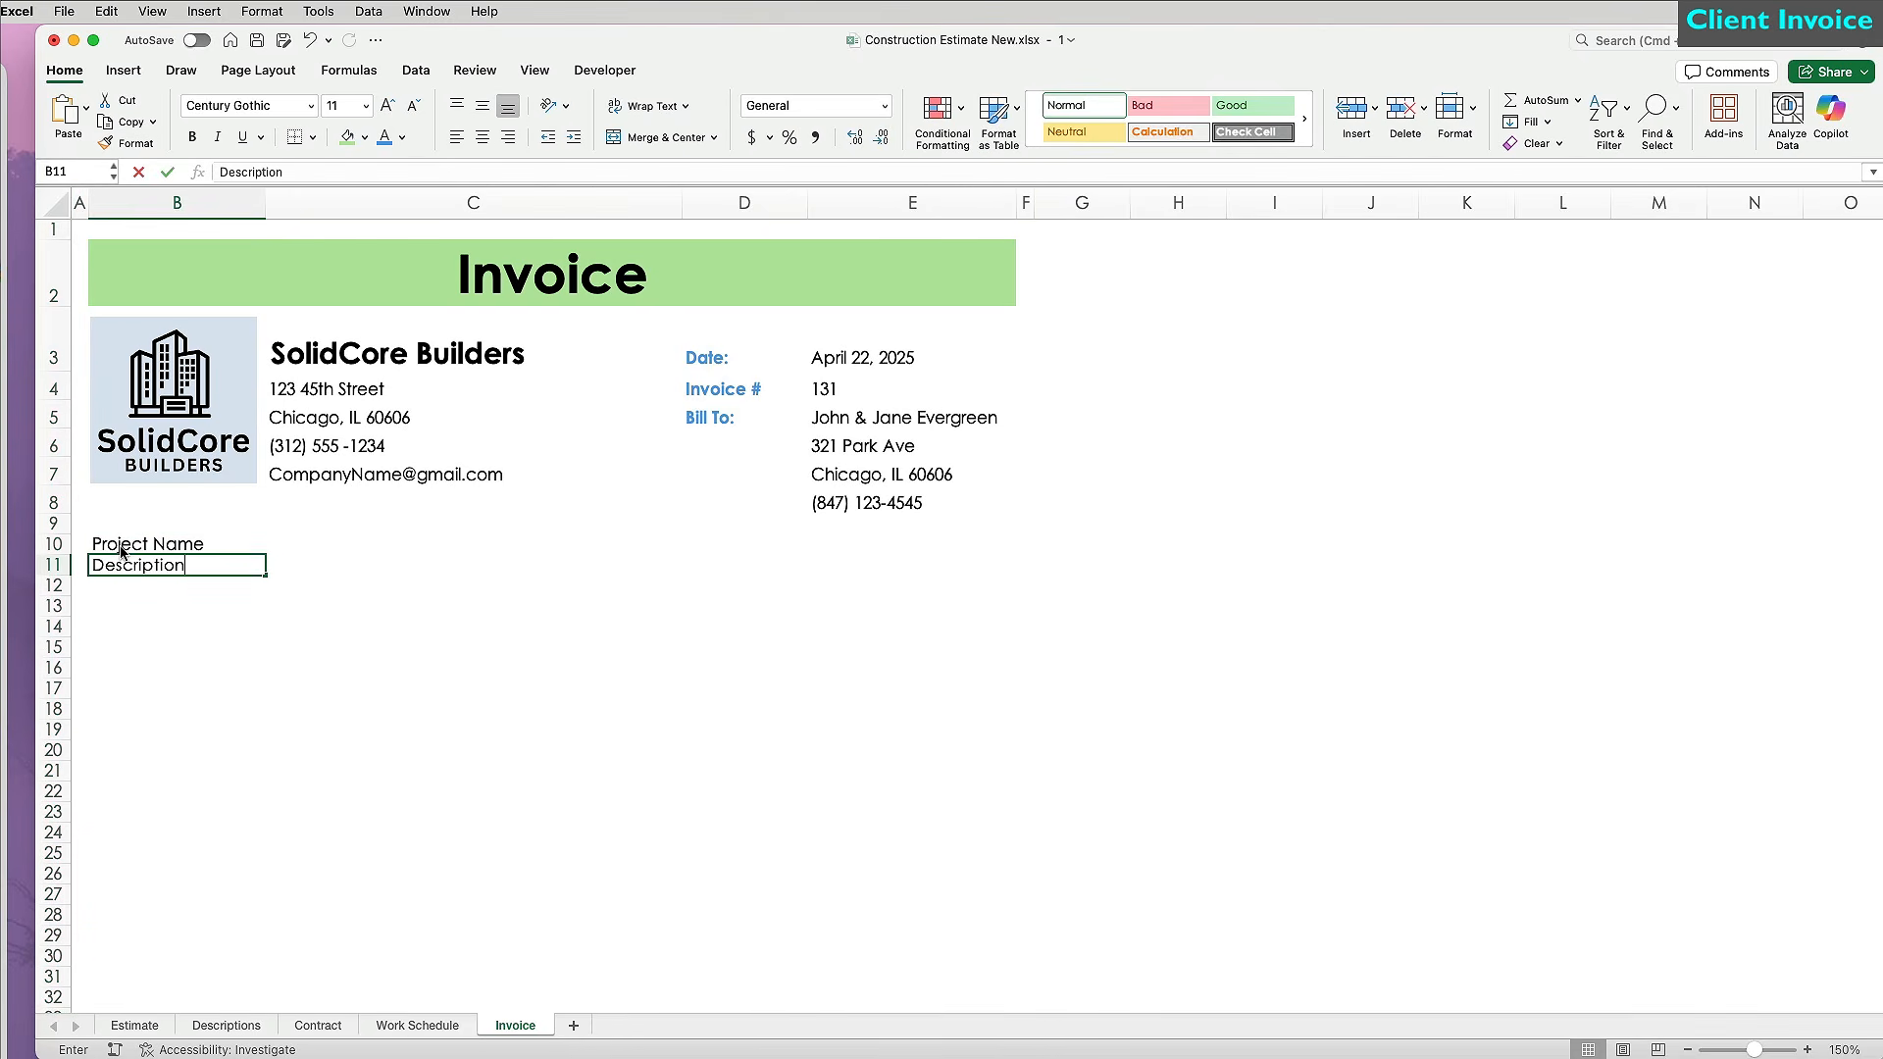
key(Tab)
key(Tab)
key(Tab)
text(AMOUNT)
key(Return)
Bold the headings, enlarge Project Name to 18 pt, and merge B10:D10 left-aligned.
click(209, 568)
key(super+b)
click(201, 547)
key(super+b)
click(390, 105)
click(390, 105)
click(390, 105)
click(395, 106)
drag(348, 557, 712, 551)
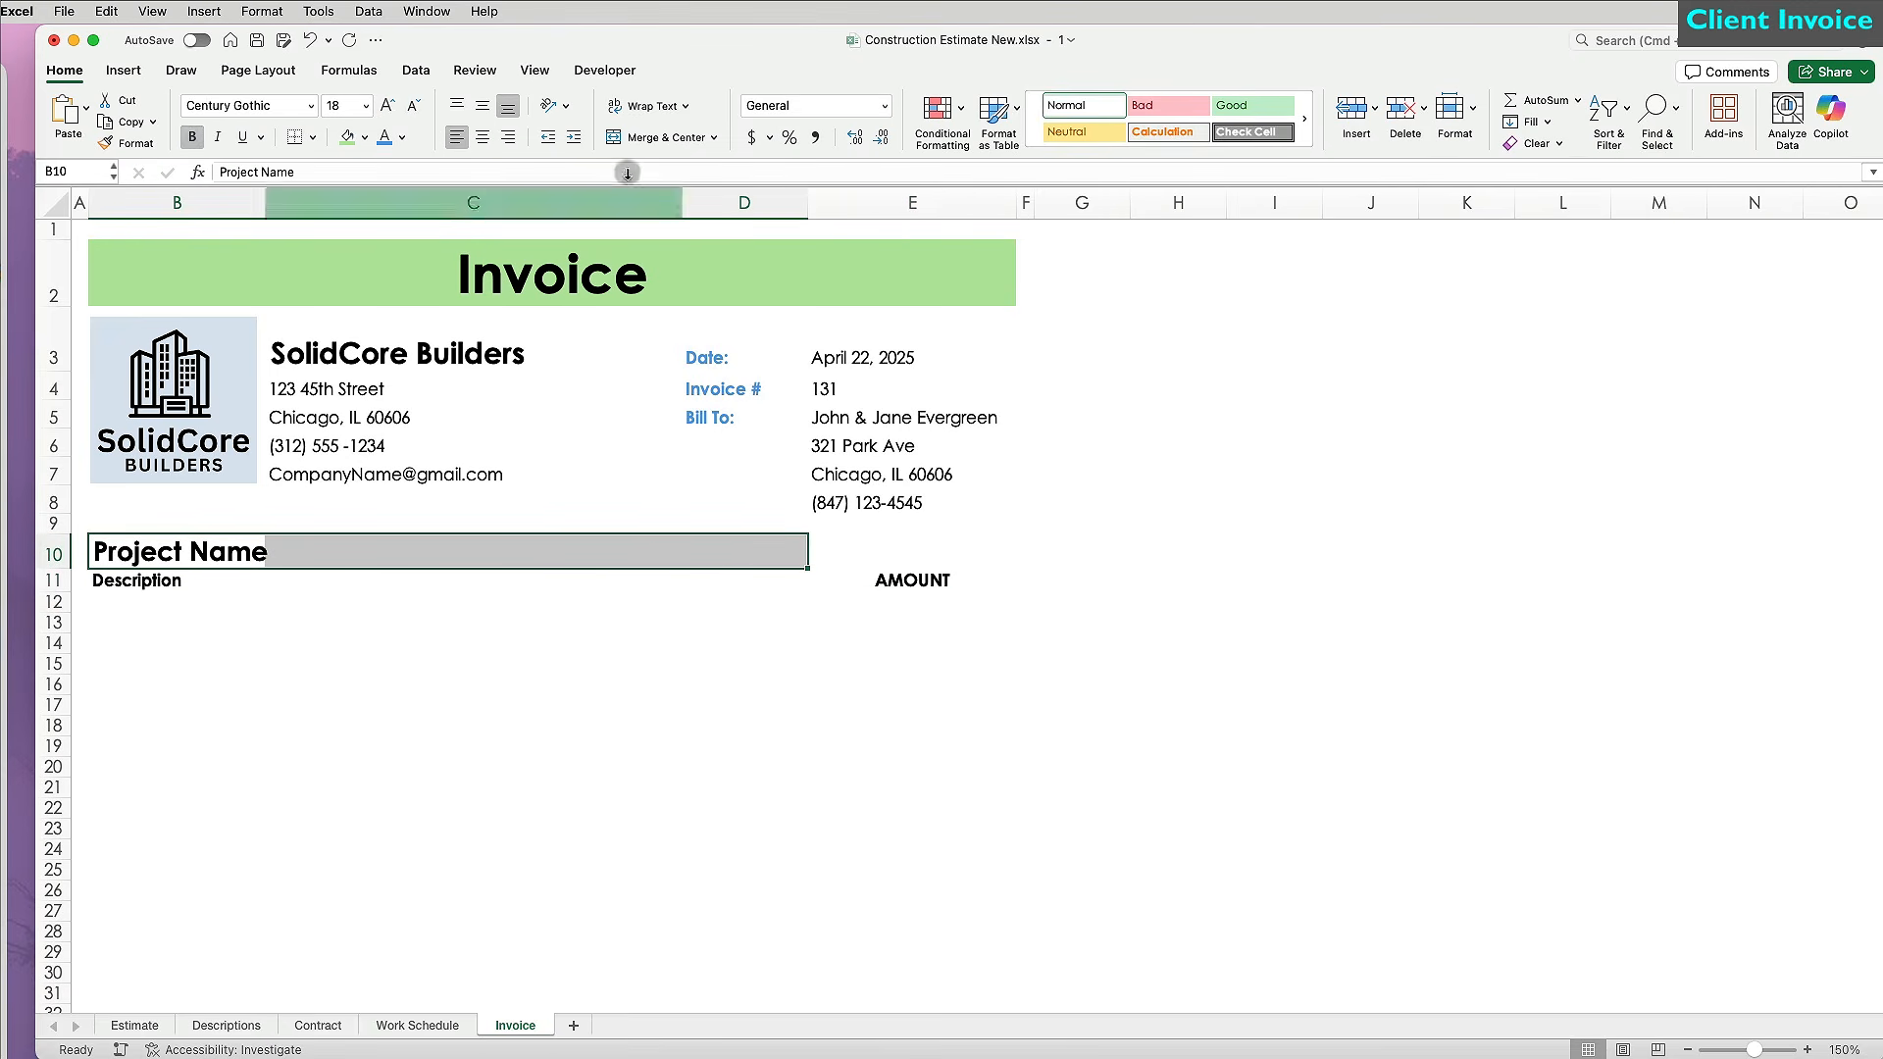
click(649, 137)
click(459, 138)
Link B10 to =Estimate!B2 so it shows the Evergreen Residence project name.
text(=)
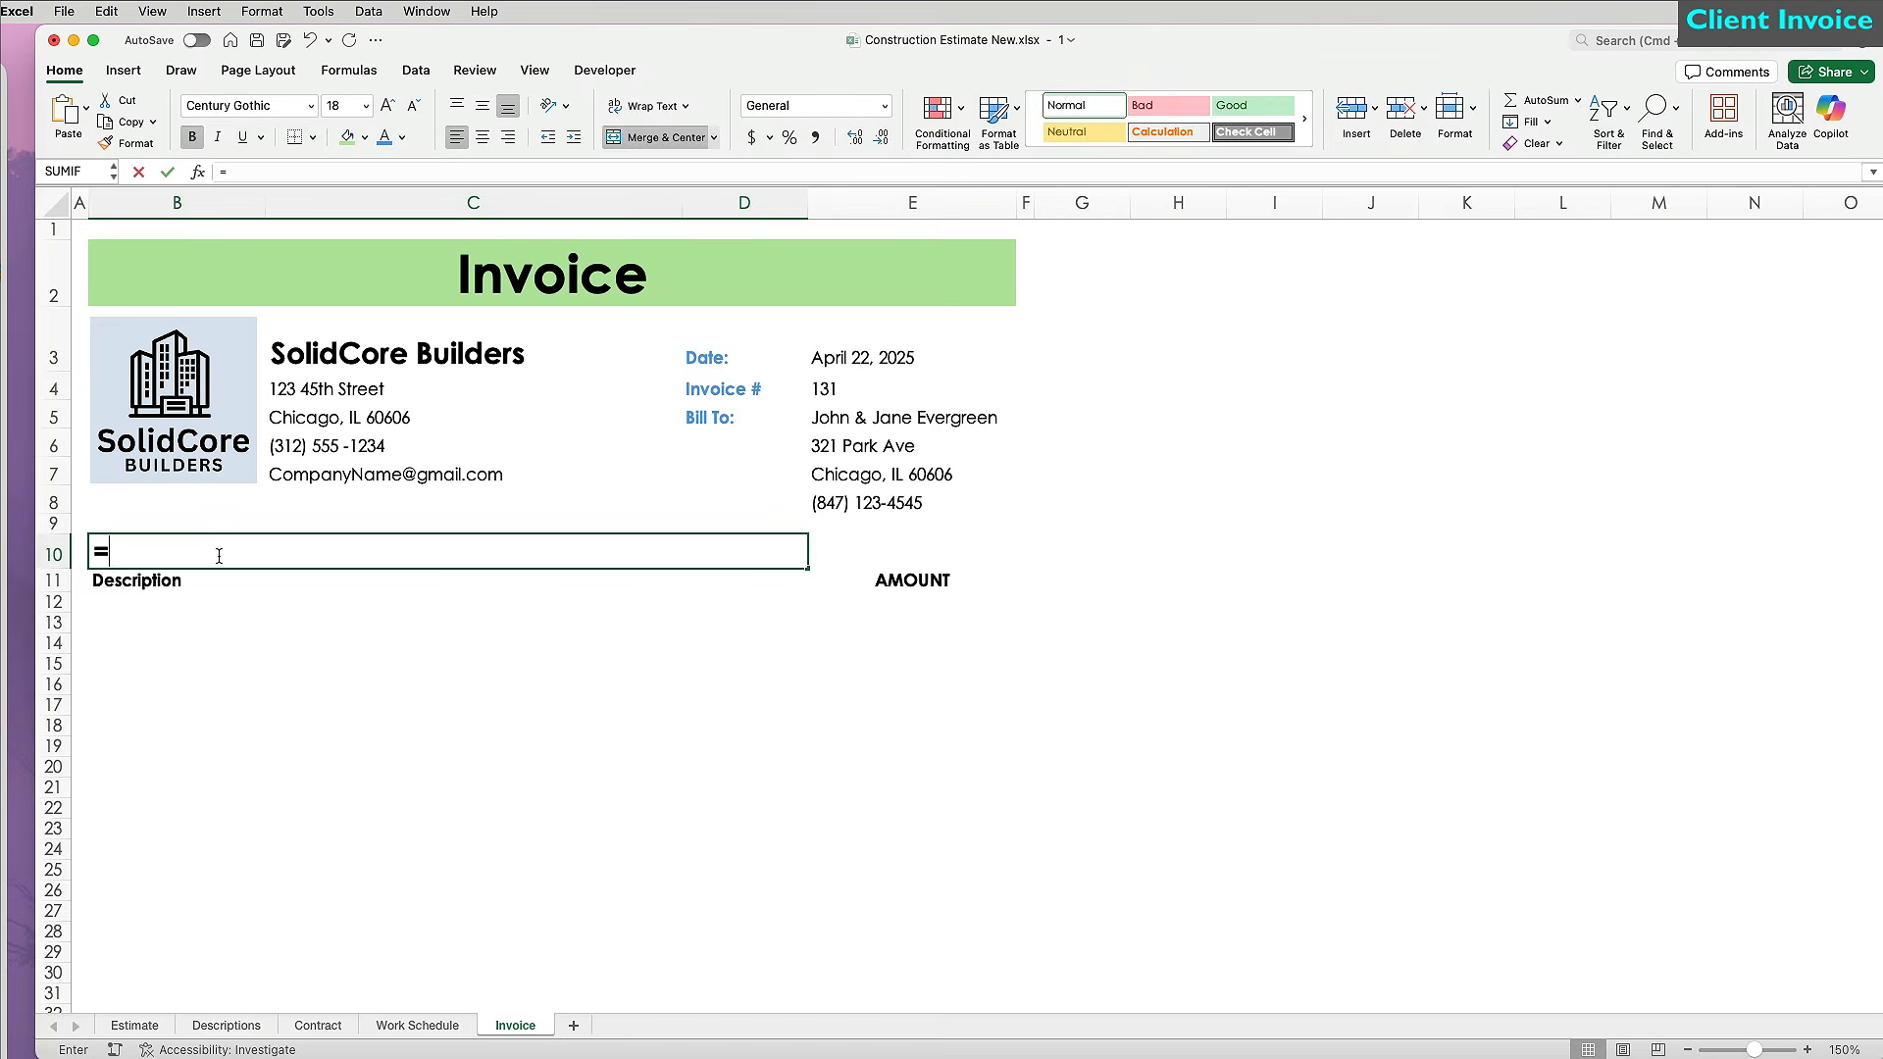
click(135, 1024)
click(206, 259)
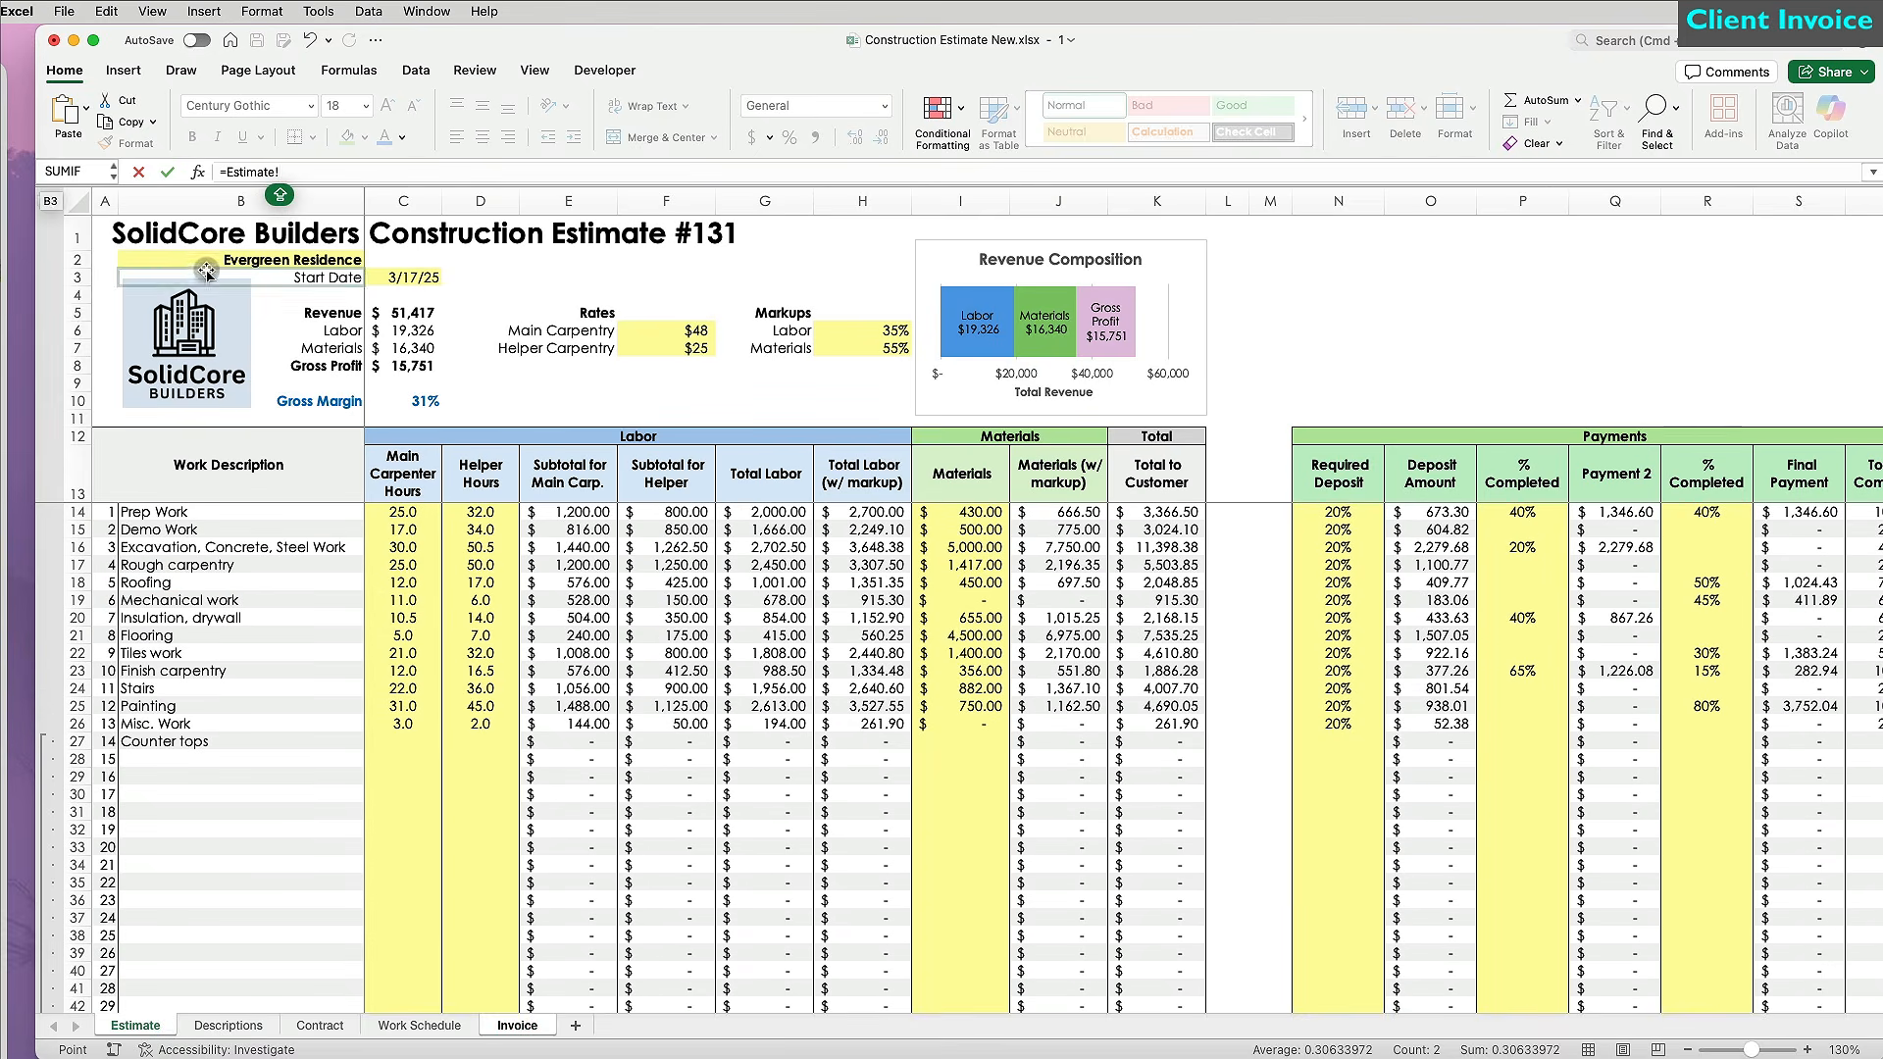
key(Return)
Add a gray bottom border under B10:E10 and make row 11 taller.
drag(108, 554, 912, 560)
click(312, 137)
click(378, 676)
click(1419, 570)
click(1260, 712)
click(1530, 555)
click(1791, 776)
drag(54, 600, 54, 618)
Enter the items Prep Work, Excavte and Roofing starting in B12.
click(157, 628)
text(Prep Work)
key(Return)
text(Excavation, Concre)
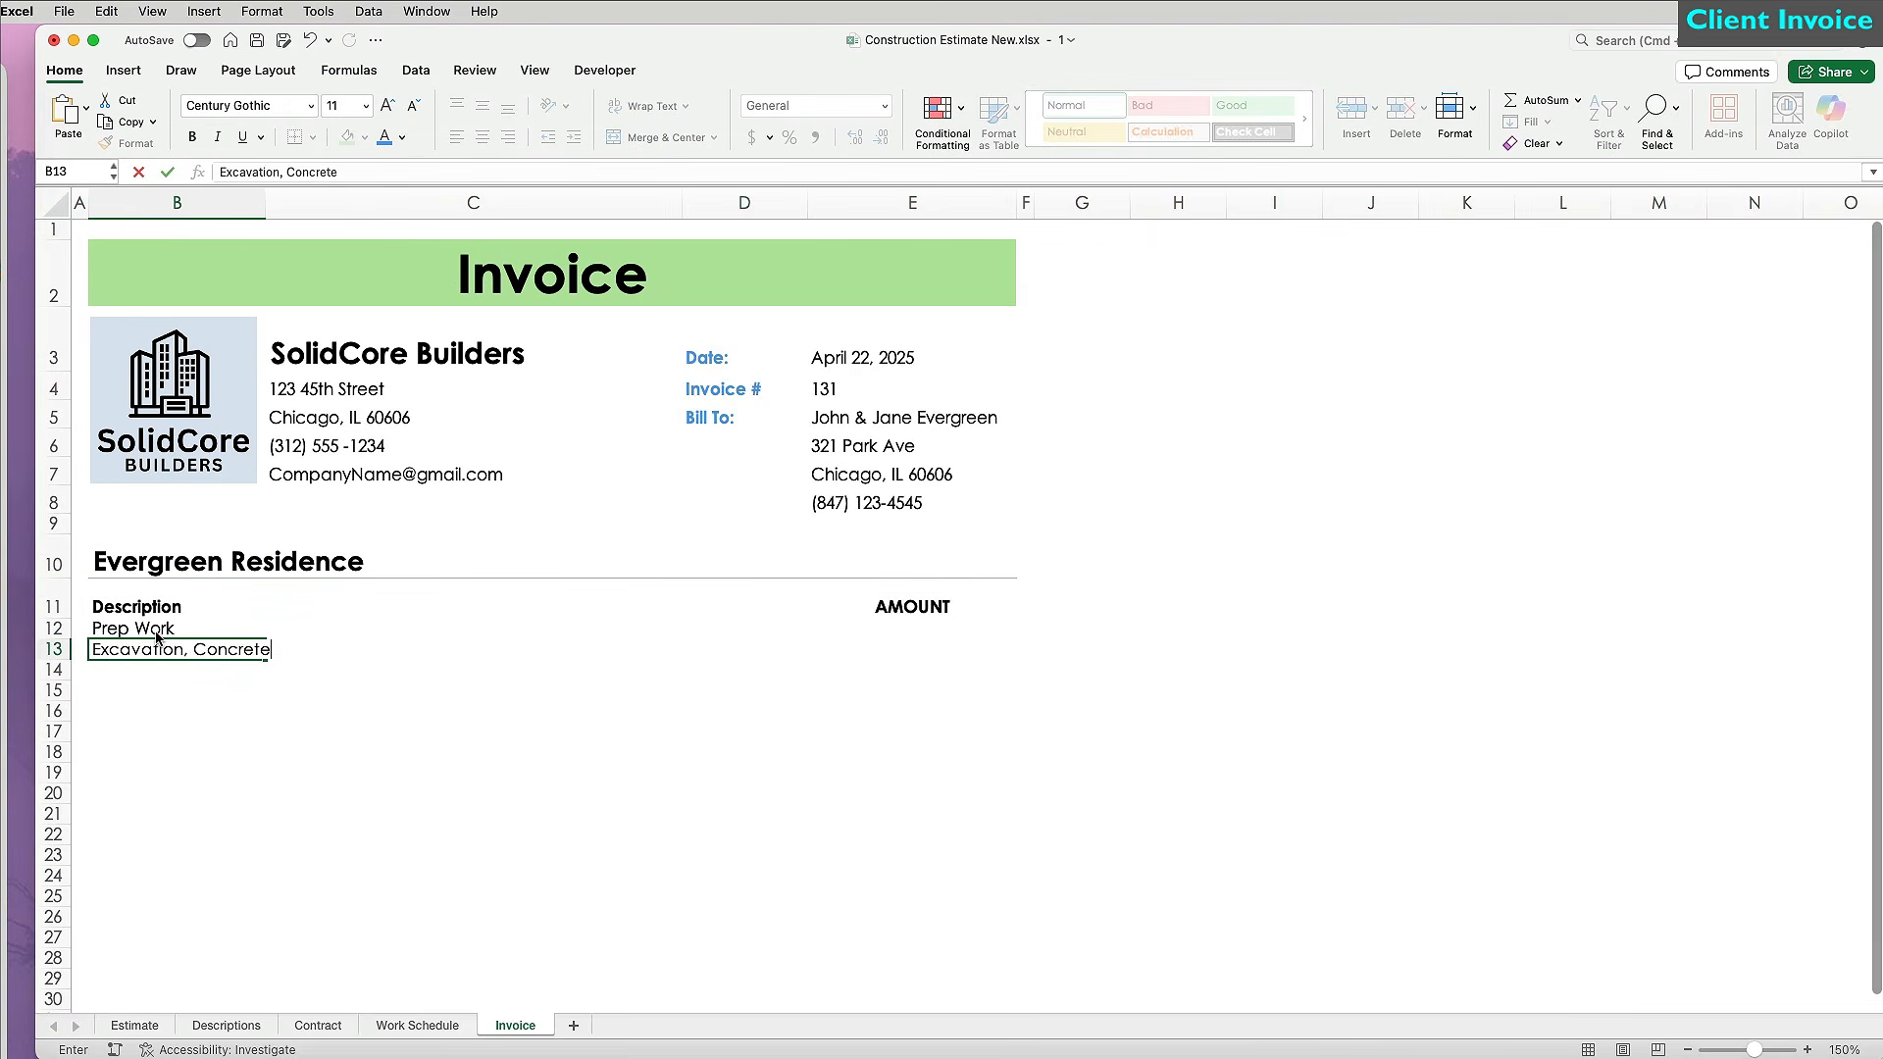
text(te)
key(Return)
text(Roofing)
key(Return)
Underline the headings row B11:E11 with a bottom border.
drag(157, 457, 912, 457)
click(313, 138)
click(380, 185)
click(286, 654)
Heighten rows 12–24 and rule each item row with a bottom border via Format Painter.
drag(57, 481, 59, 747)
drag(191, 496, 898, 481)
click(313, 138)
click(334, 794)
click(1589, 562)
click(1735, 784)
click(127, 143)
drag(54, 526, 59, 929)
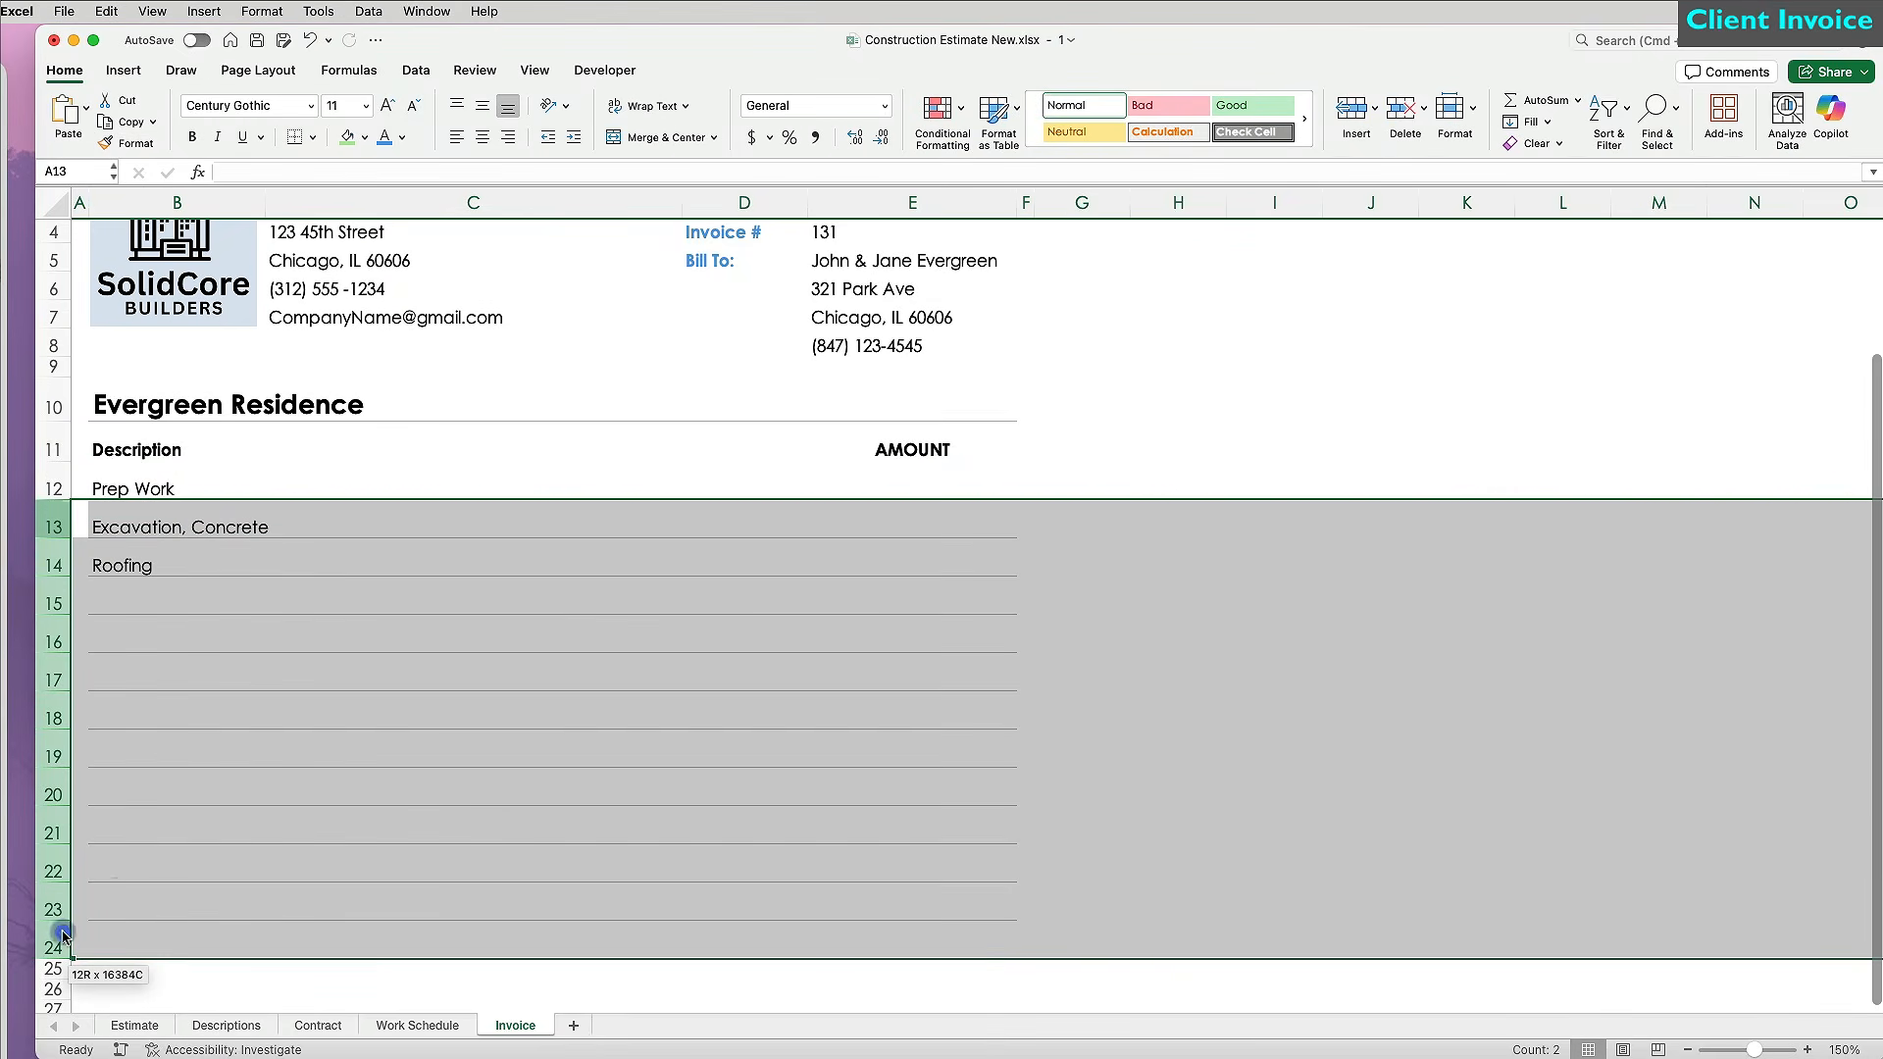
click(382, 811)
Freeze panes at B12 so the rows above the items stay fixed.
scroll(383, 784, up, 3)
click(262, 640)
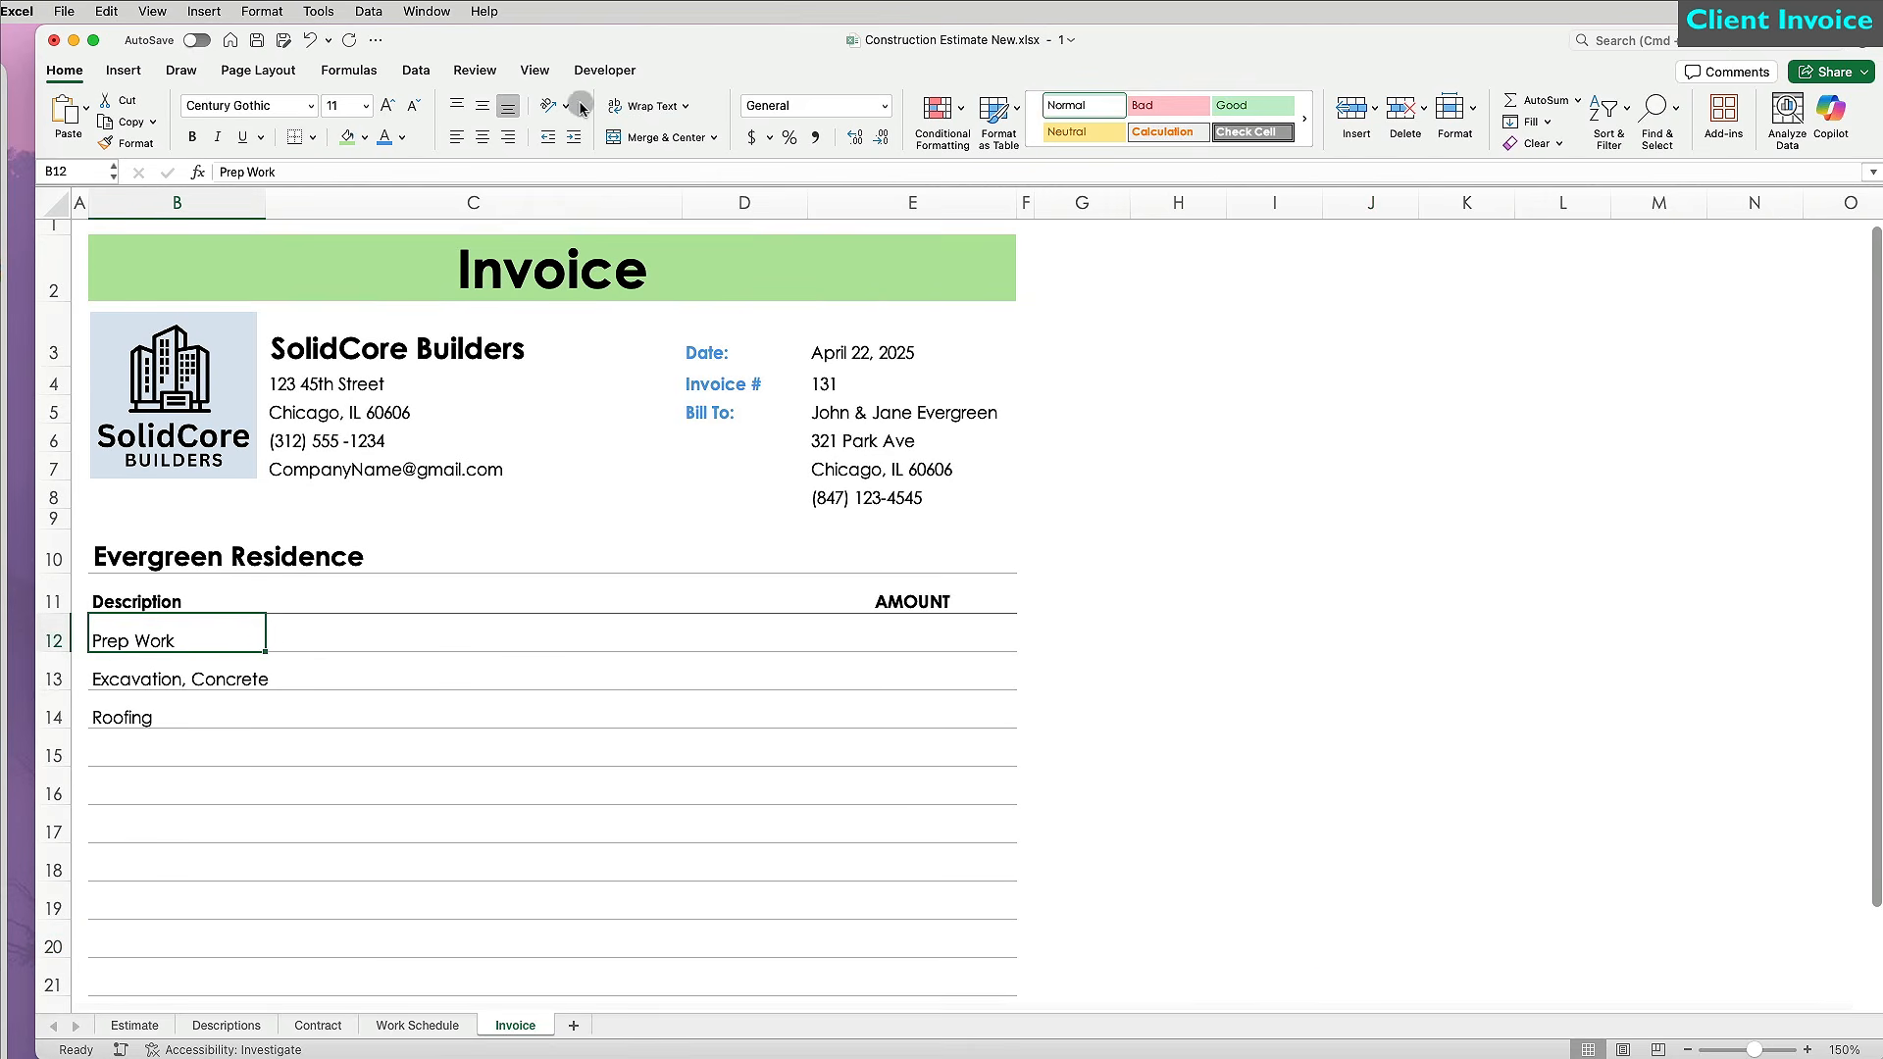
click(536, 69)
click(1107, 118)
scroll(1071, 640, down, 3)
scroll(1071, 640, down, 3)
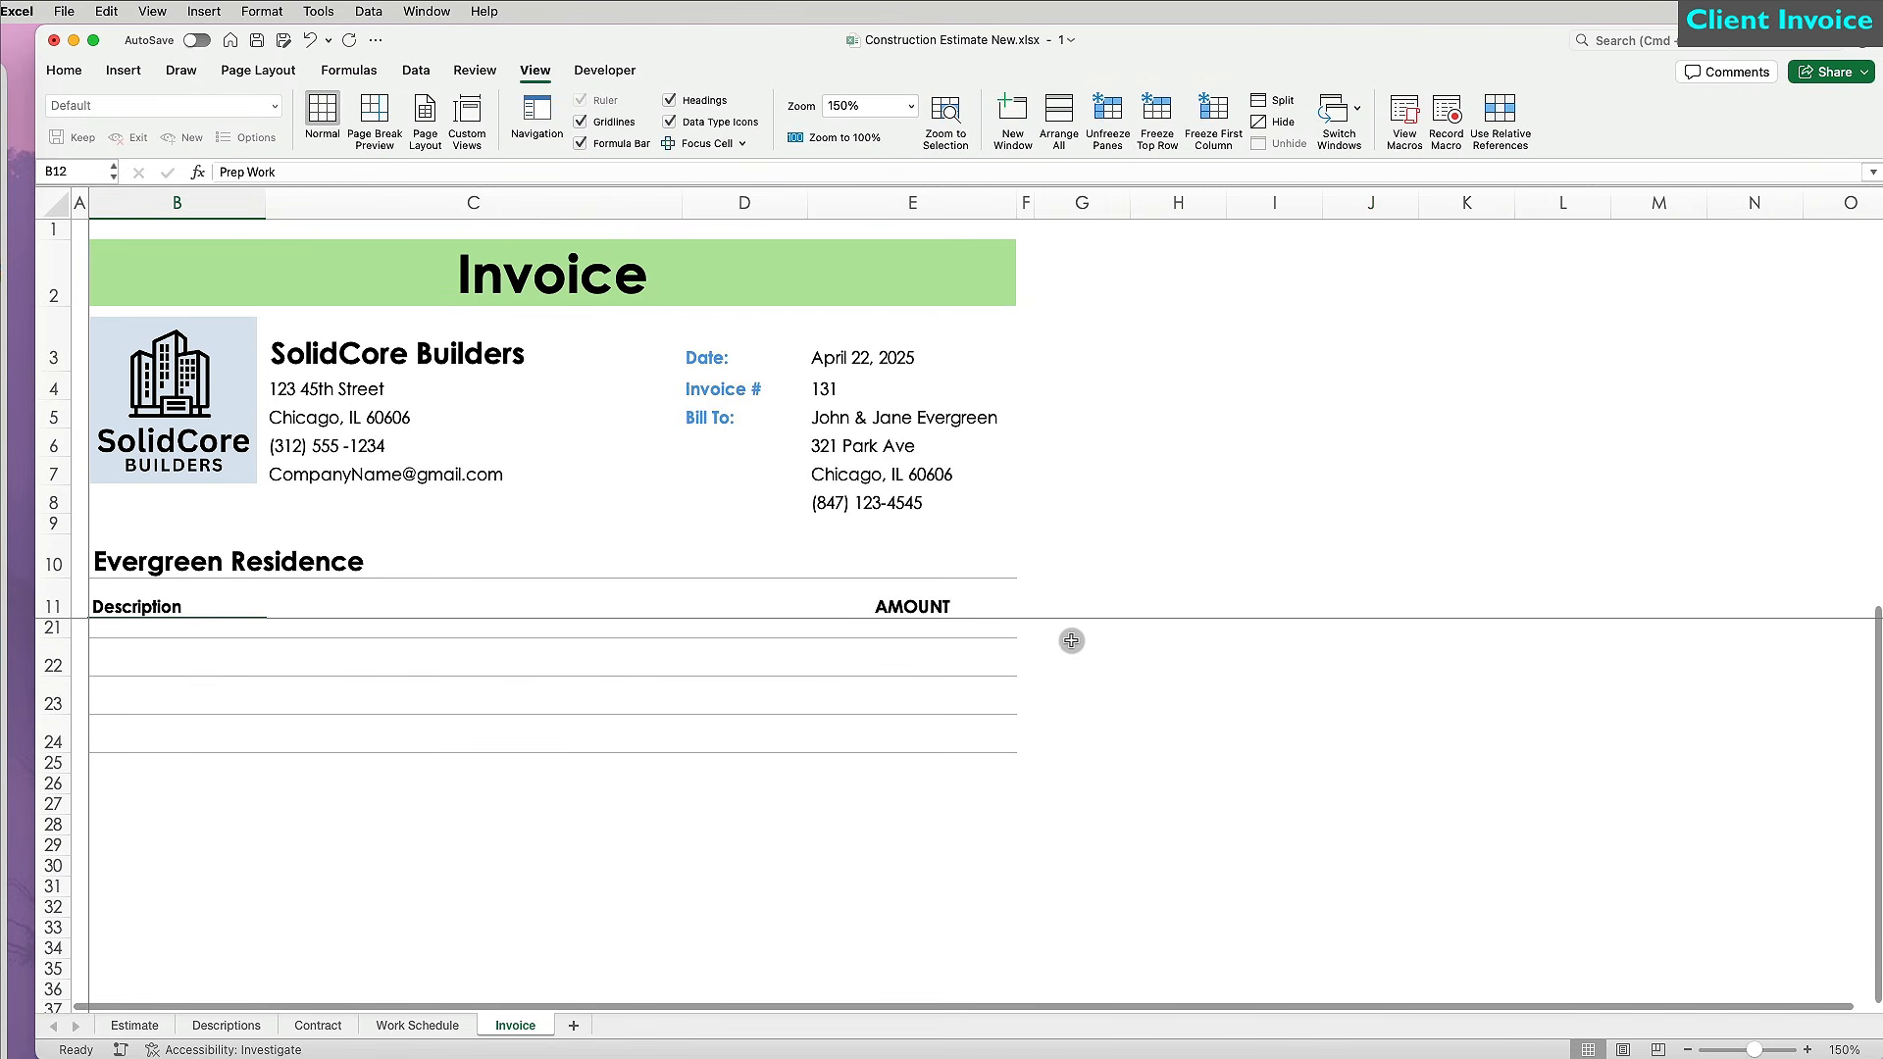
Enter ='Make all checks payable to '&C3&'.' in B25 and merge-center B25:C25.
click(169, 755)
text(=")
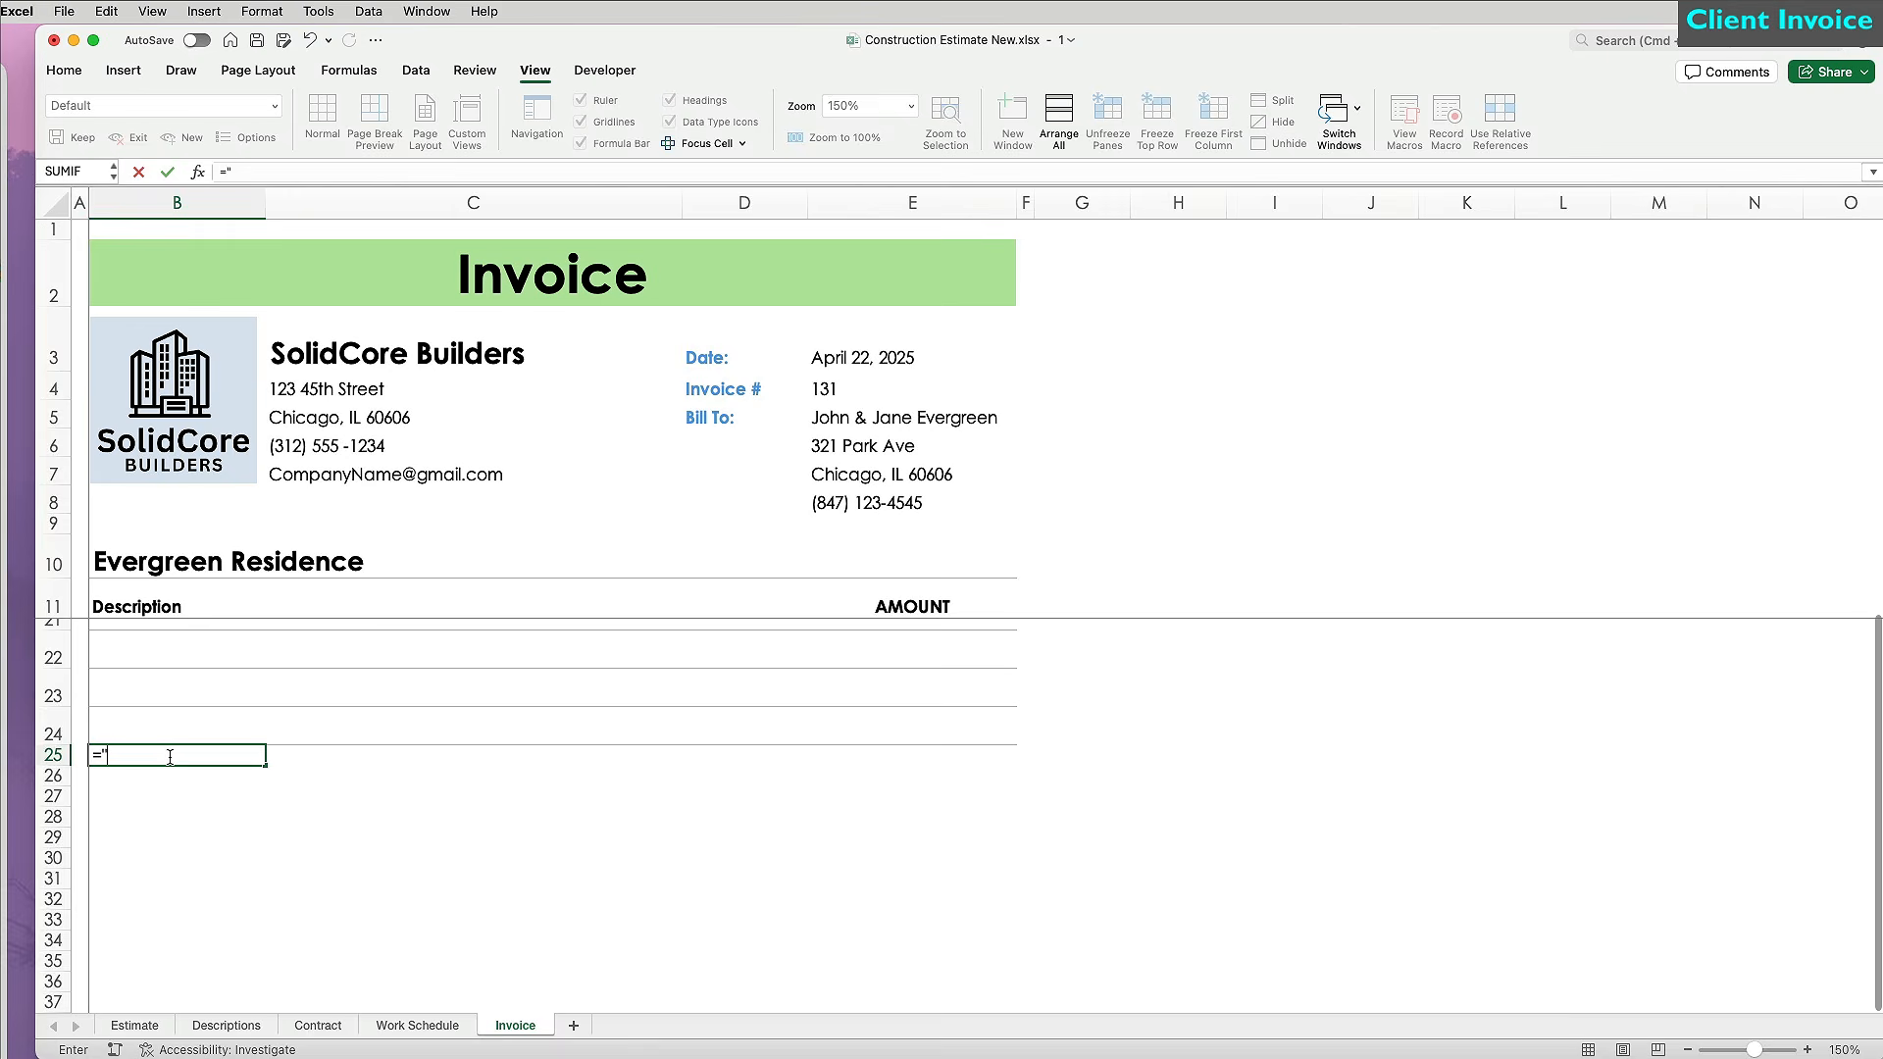
text(Make all checks payable to " &)
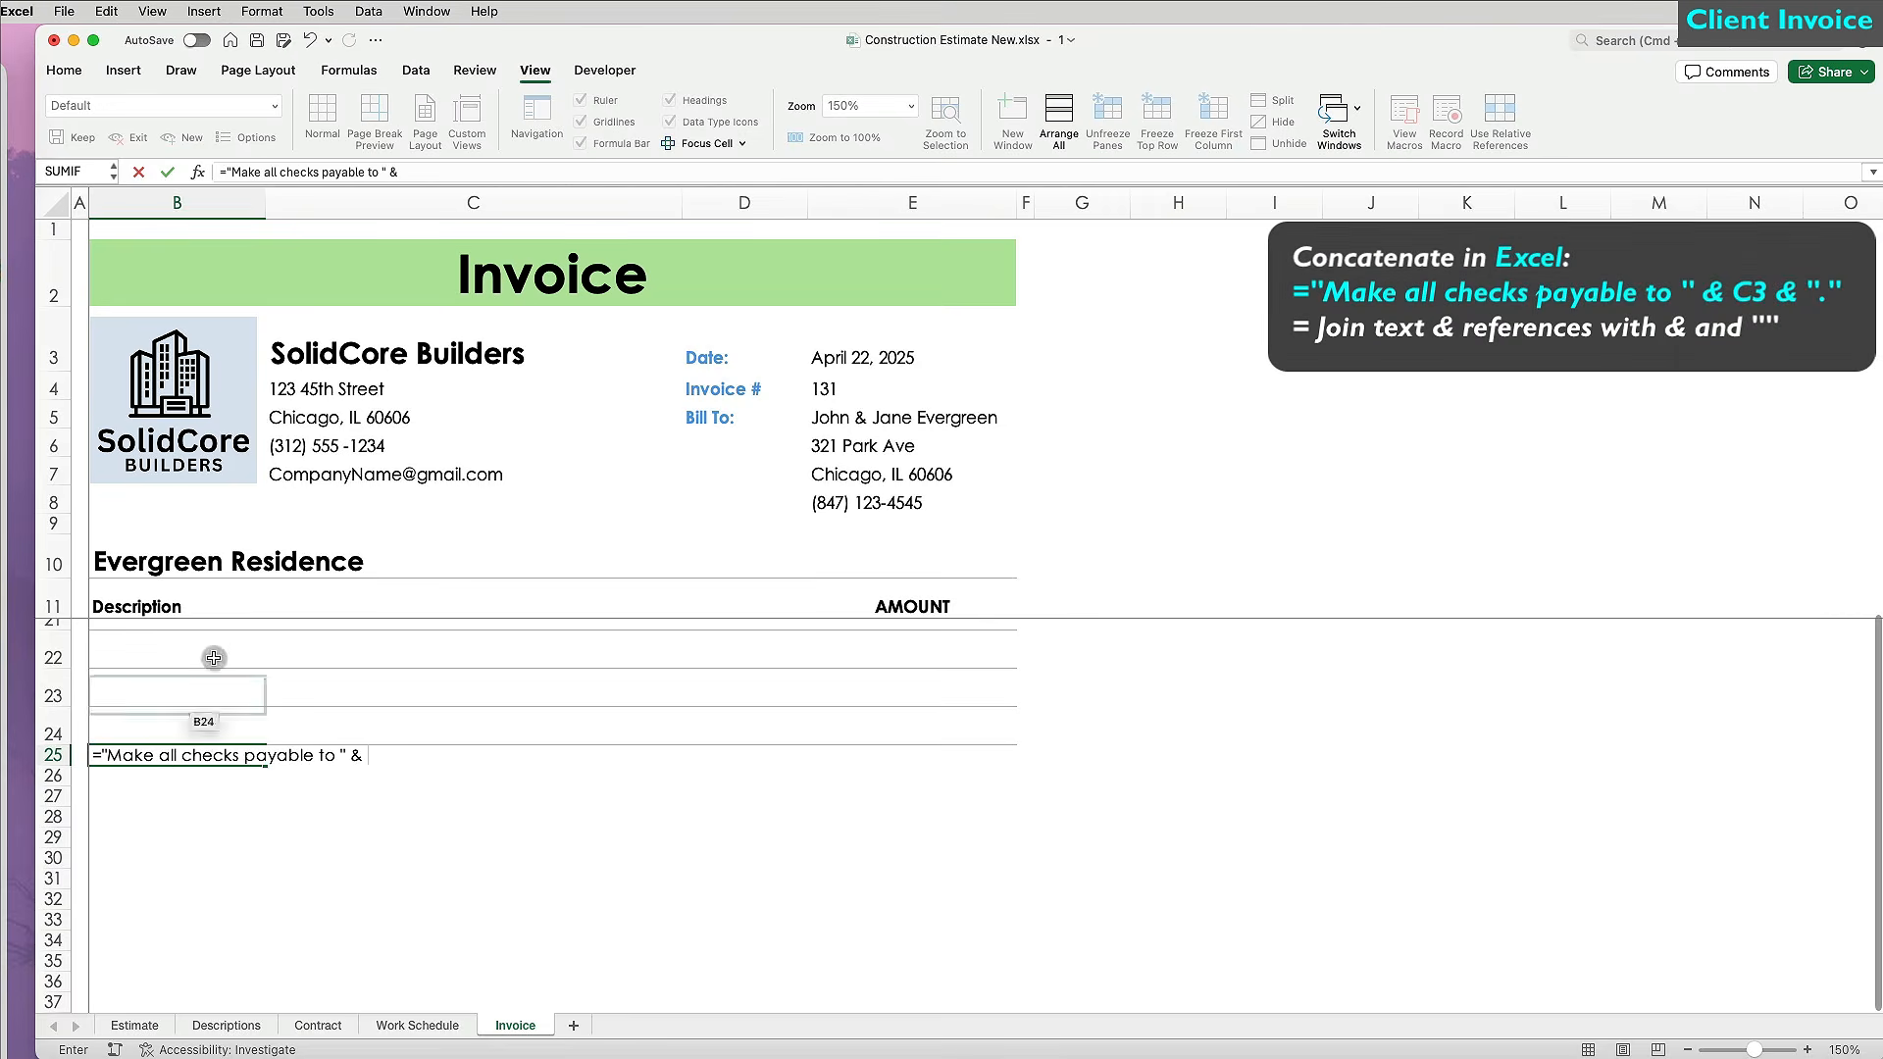
click(322, 354)
text(& ")
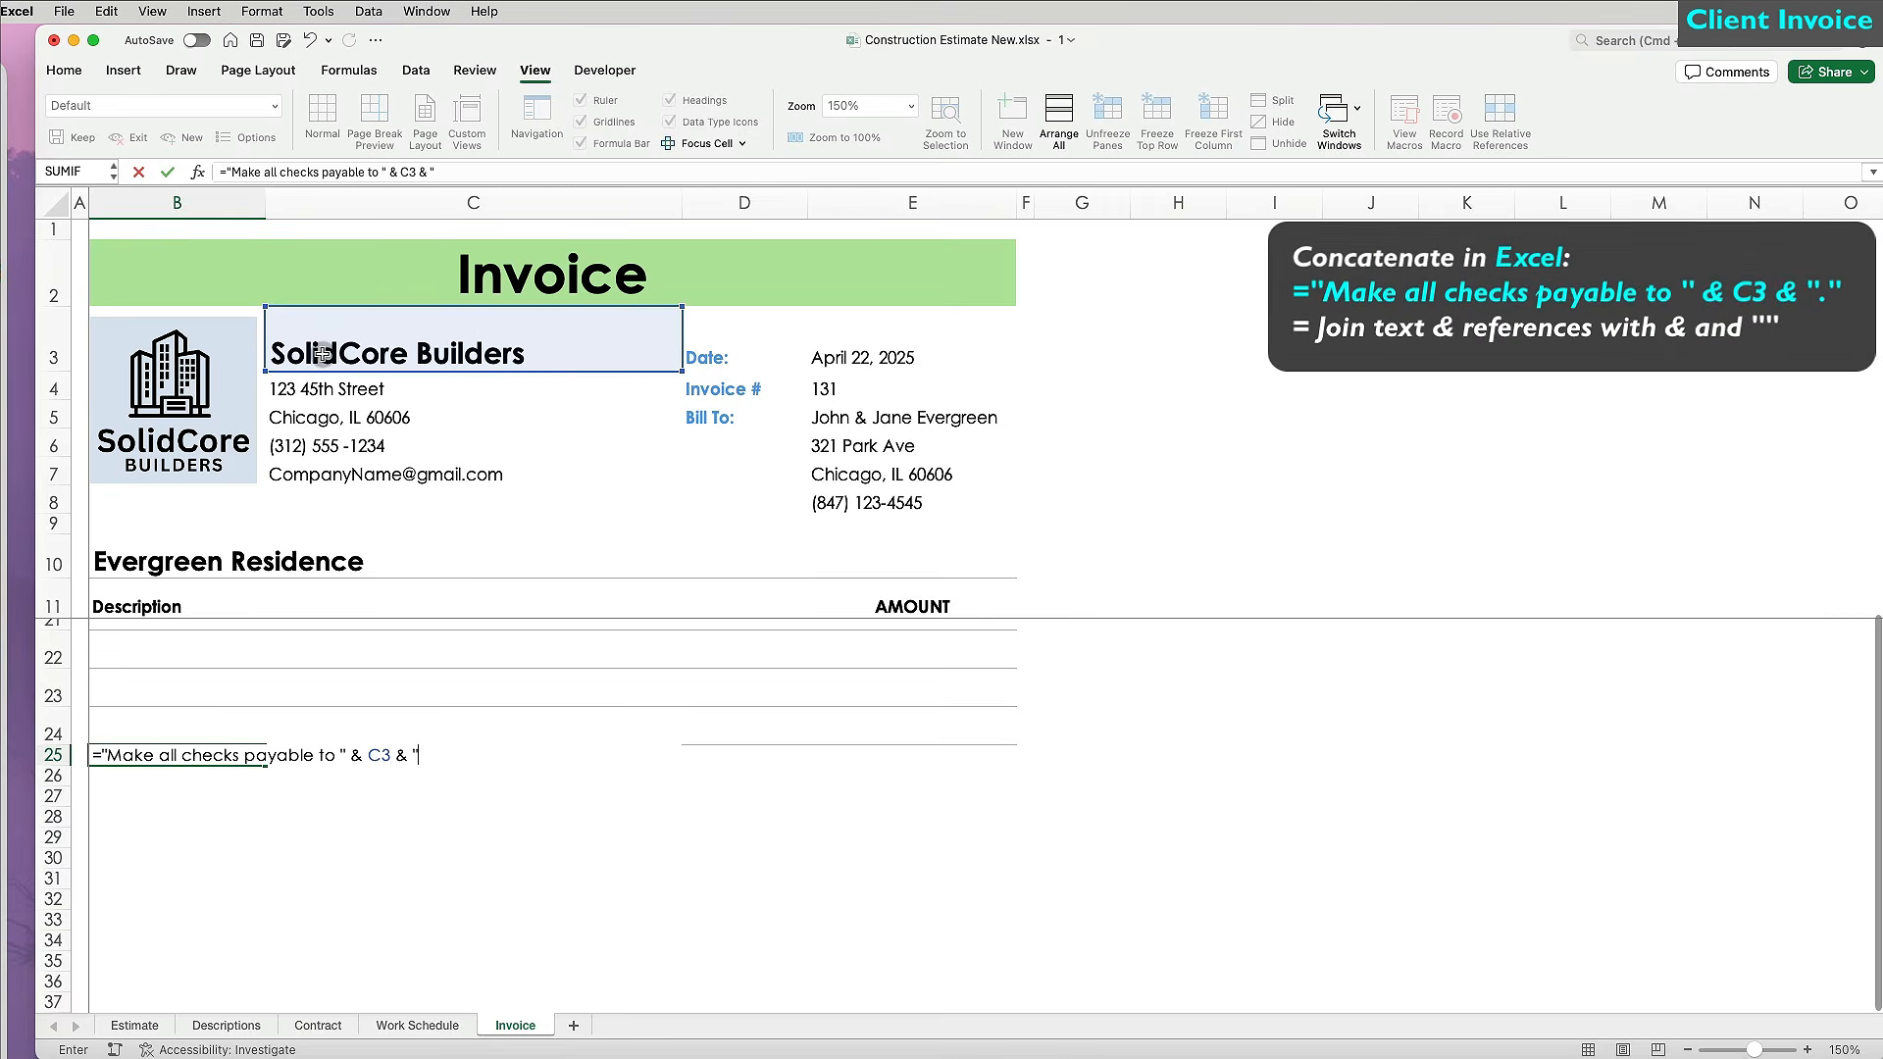
text(.")
key(shift+Return)
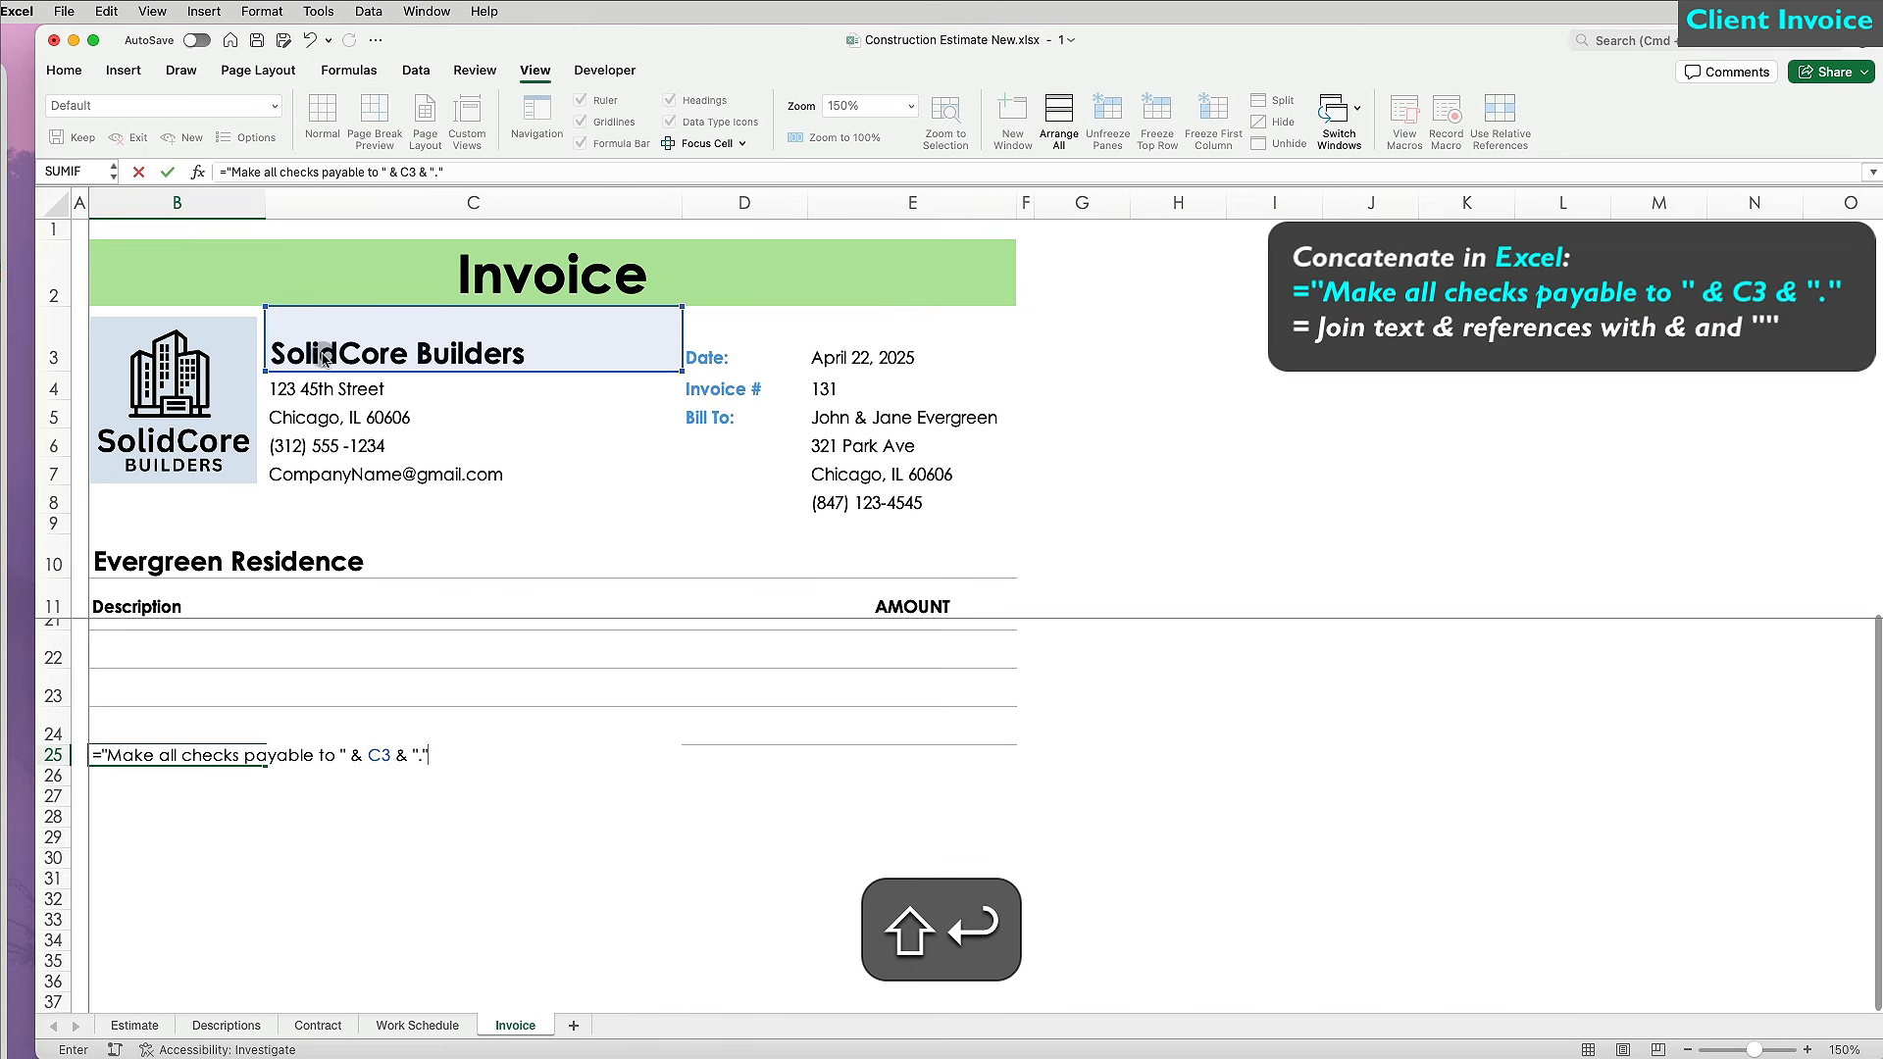
drag(147, 755, 576, 755)
click(64, 69)
click(647, 138)
click(745, 734)
Type the SUBTOTAL, TAX RATE, SALES TAX and TOTAL labels in column D, right-aligned.
text(SUBTOTAL)
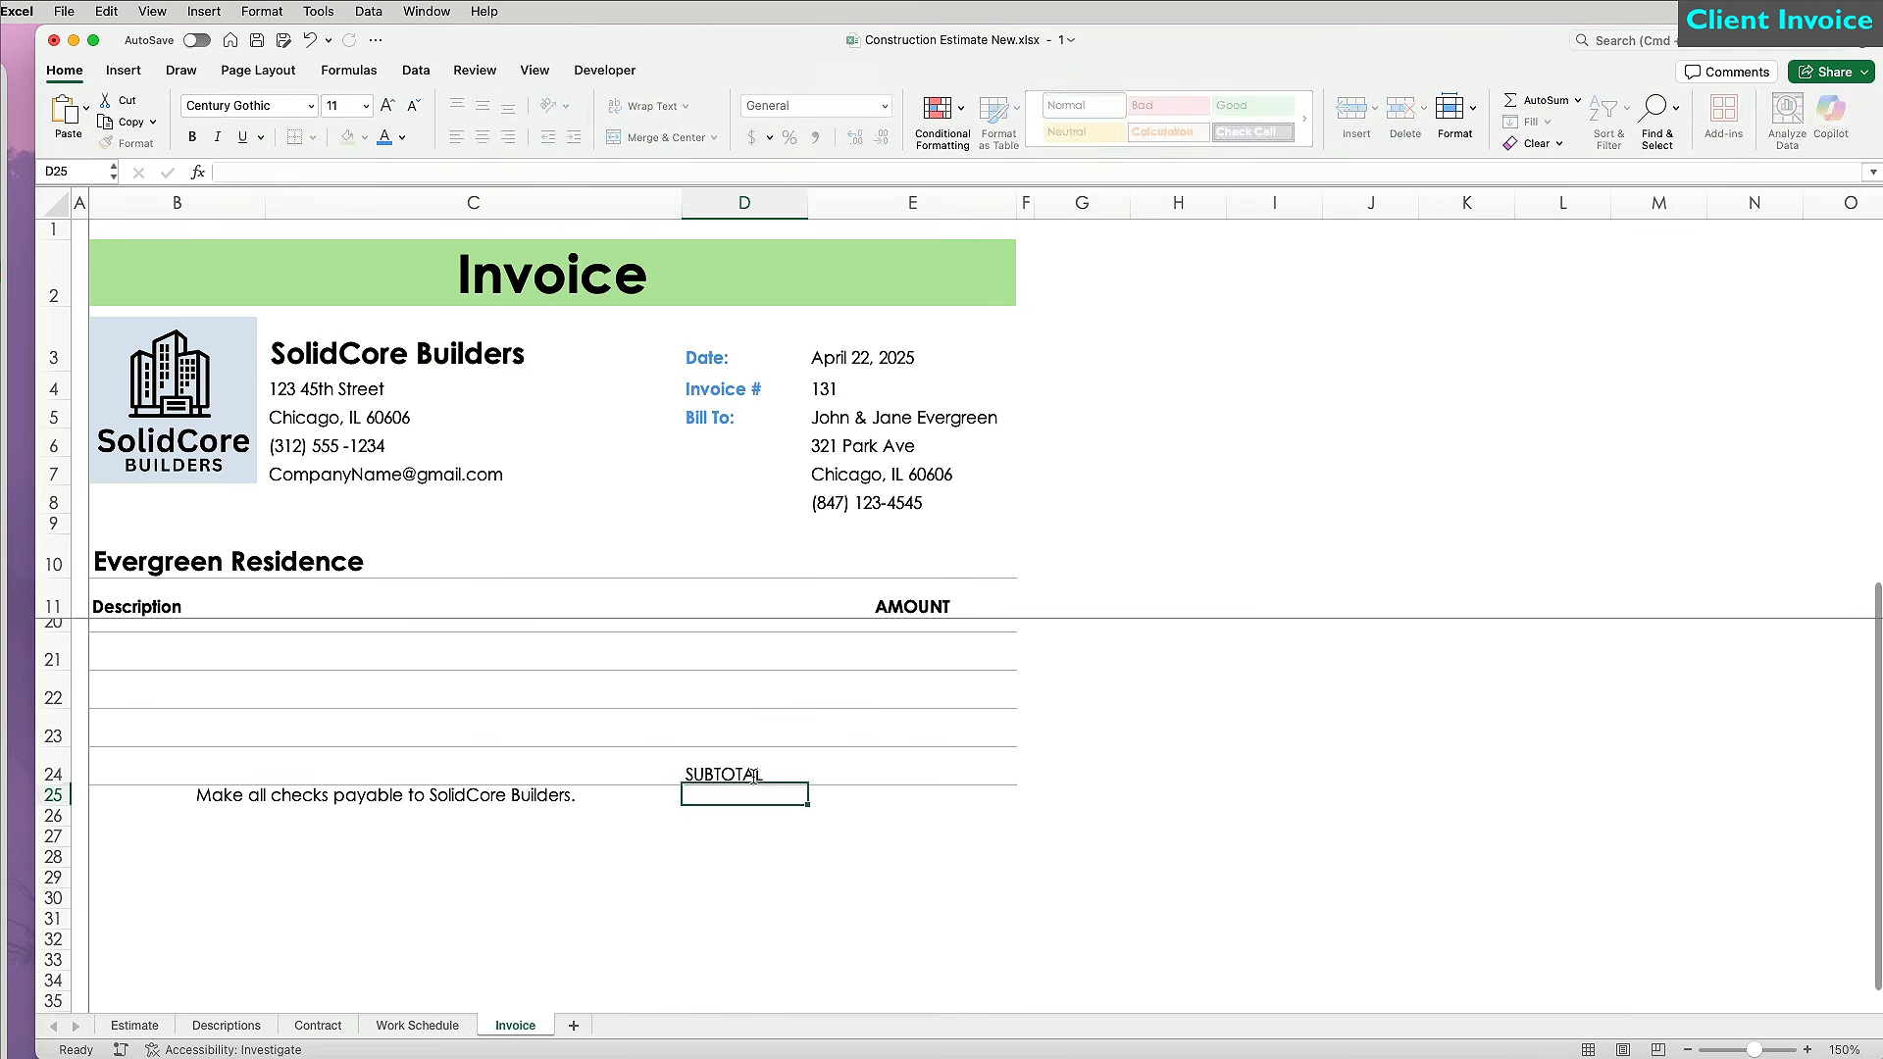
text( TAX RATE SALES TAX TOTAL)
drag(745, 734, 744, 795)
click(192, 137)
click(504, 137)
Add borders to the AMOUNT column E11 through E27.
drag(912, 835, 1015, 610)
click(312, 137)
click(394, 794)
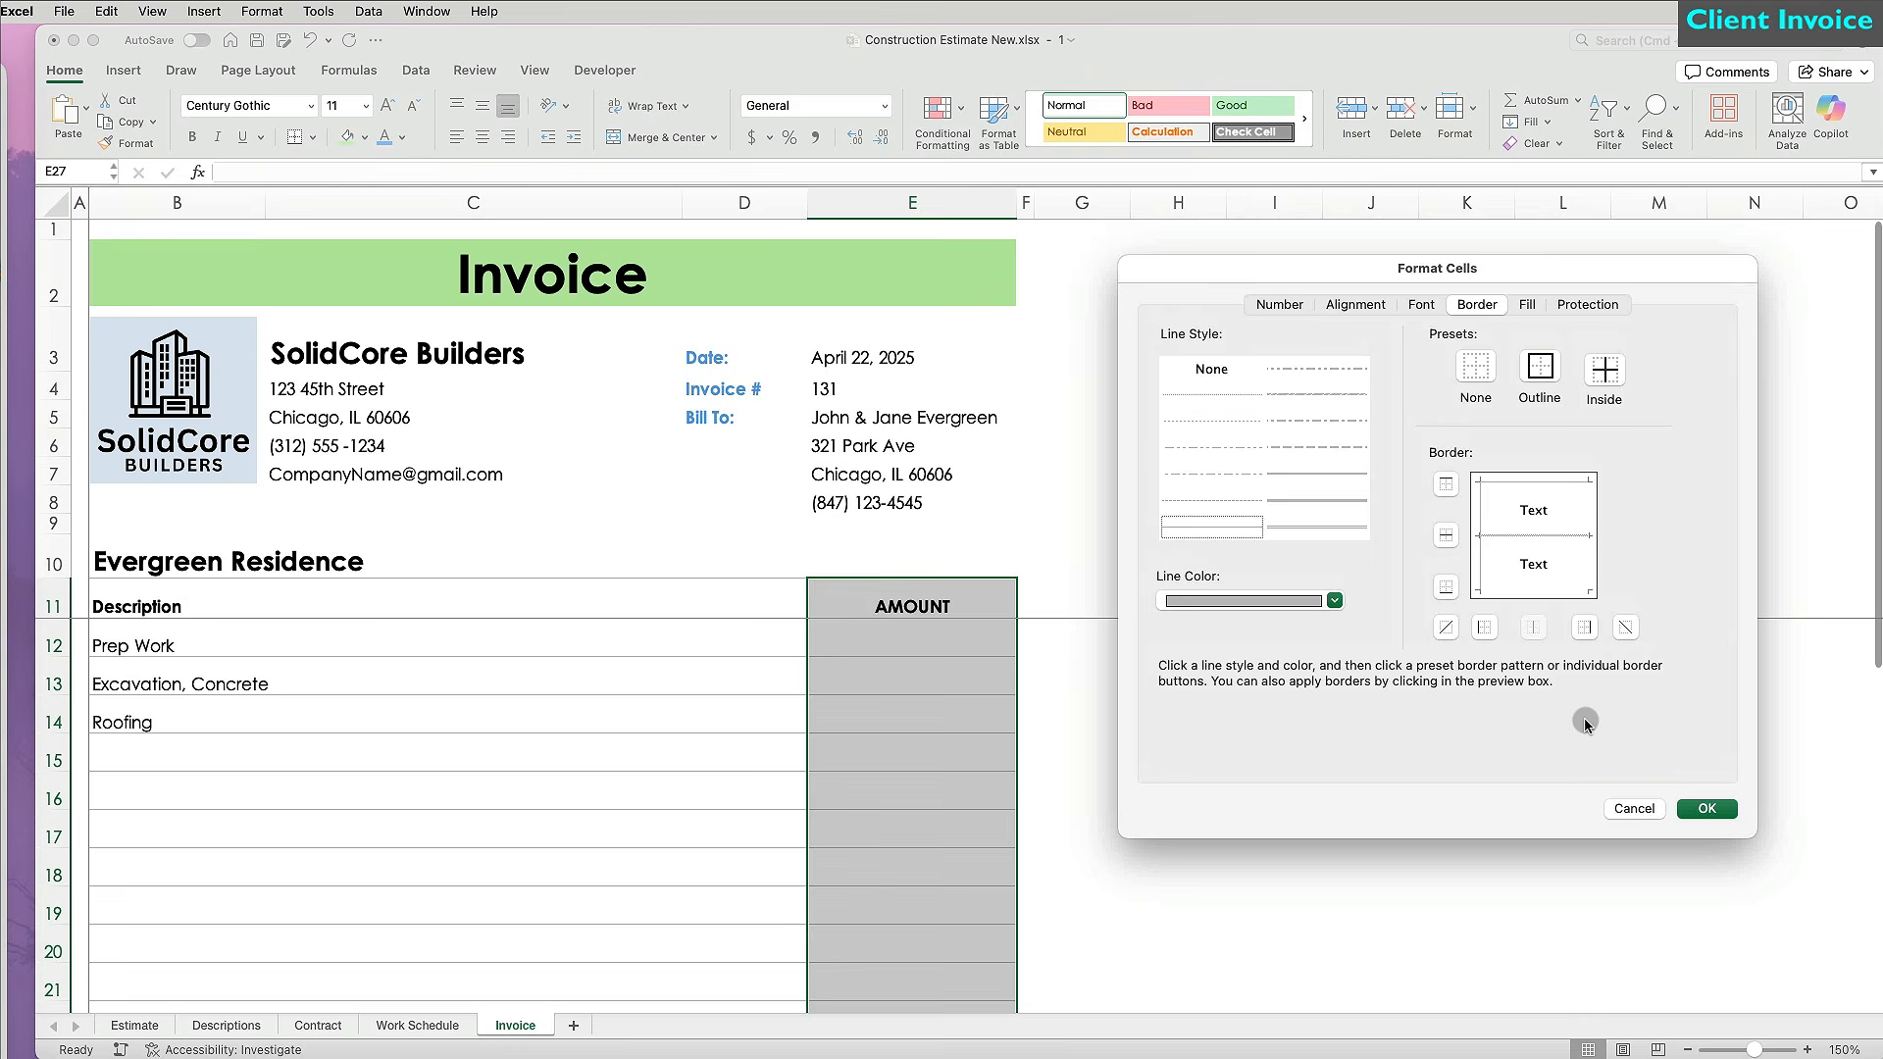
click(1335, 603)
click(1707, 808)
Match rows 25–27 to row 24's height, copy the totals borders to D26:E27, and fill TOTAL green.
scroll(1275, 922, down, 5)
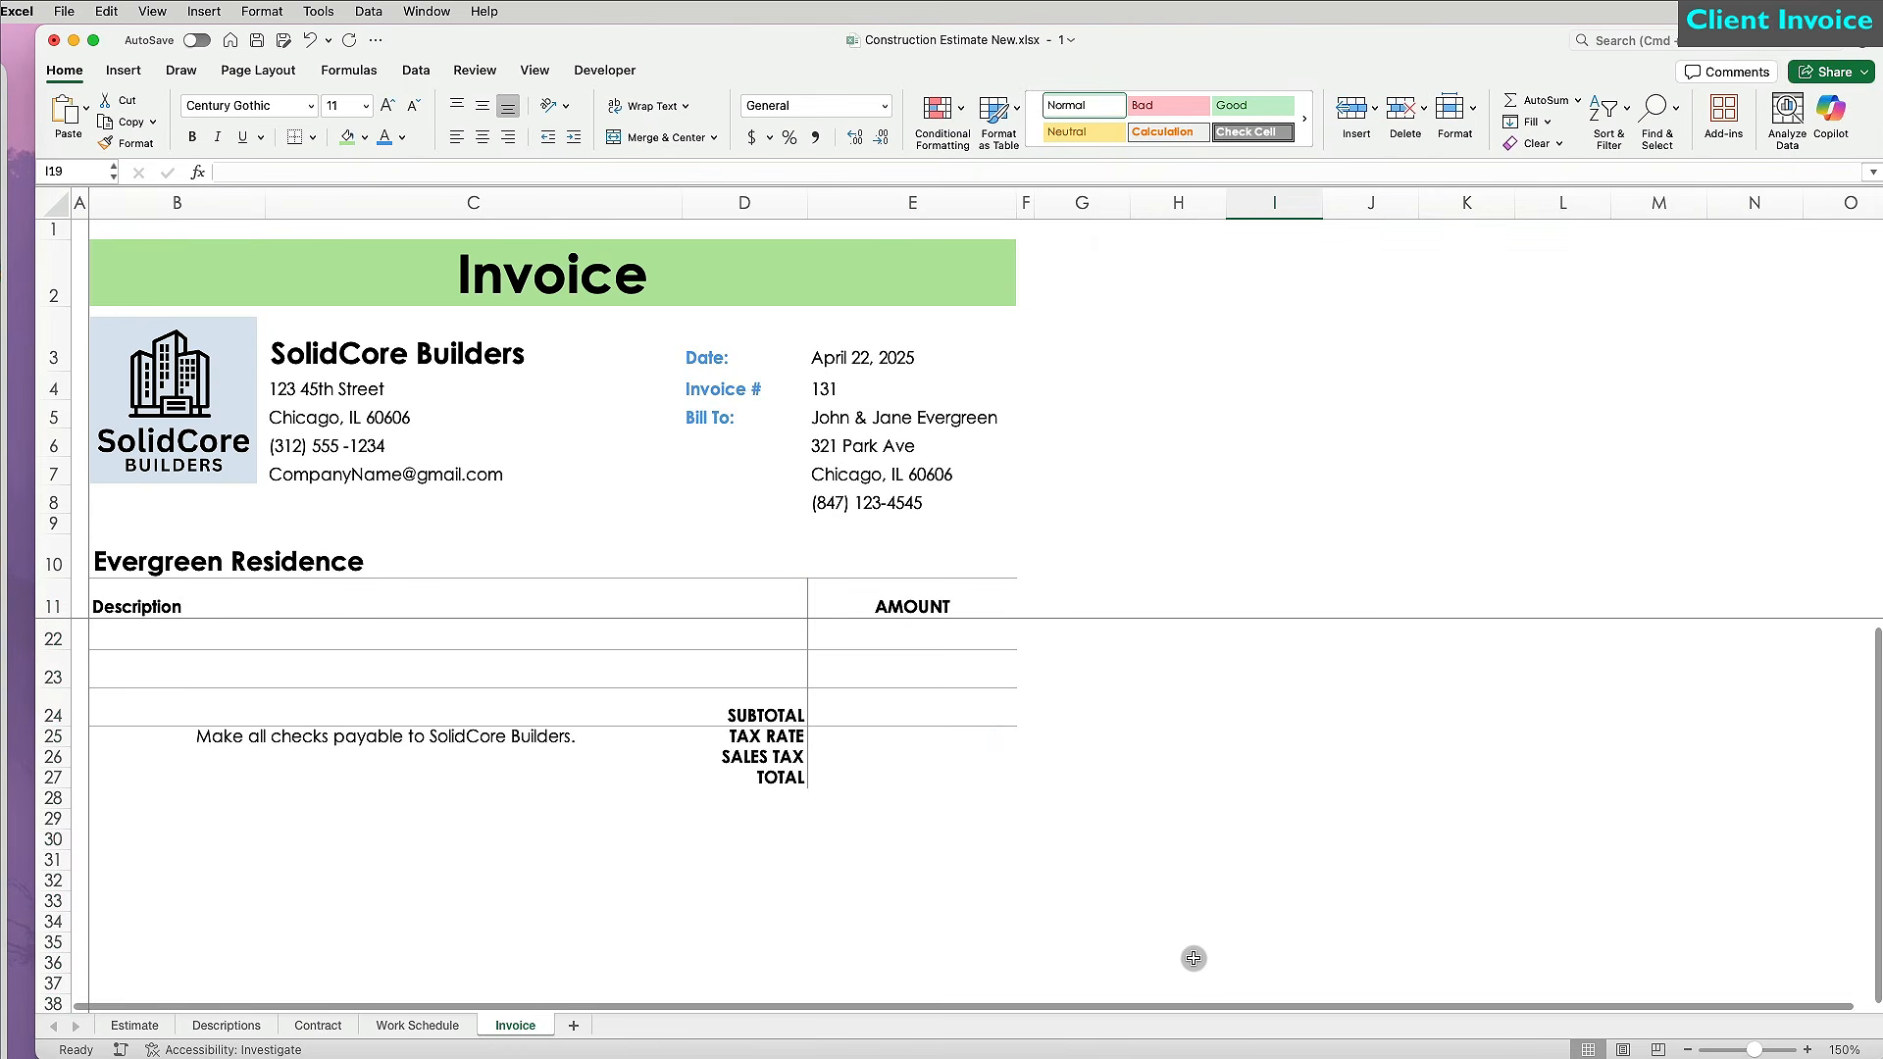
click(54, 709)
drag(54, 709, 54, 767)
key(super+1)
click(1698, 815)
drag(746, 755, 912, 755)
click(127, 143)
click(1158, 834)
mouse_move(758, 787)
mouse_down()
mouse_move(765, 833)
mouse_move(912, 835)
mouse_up()
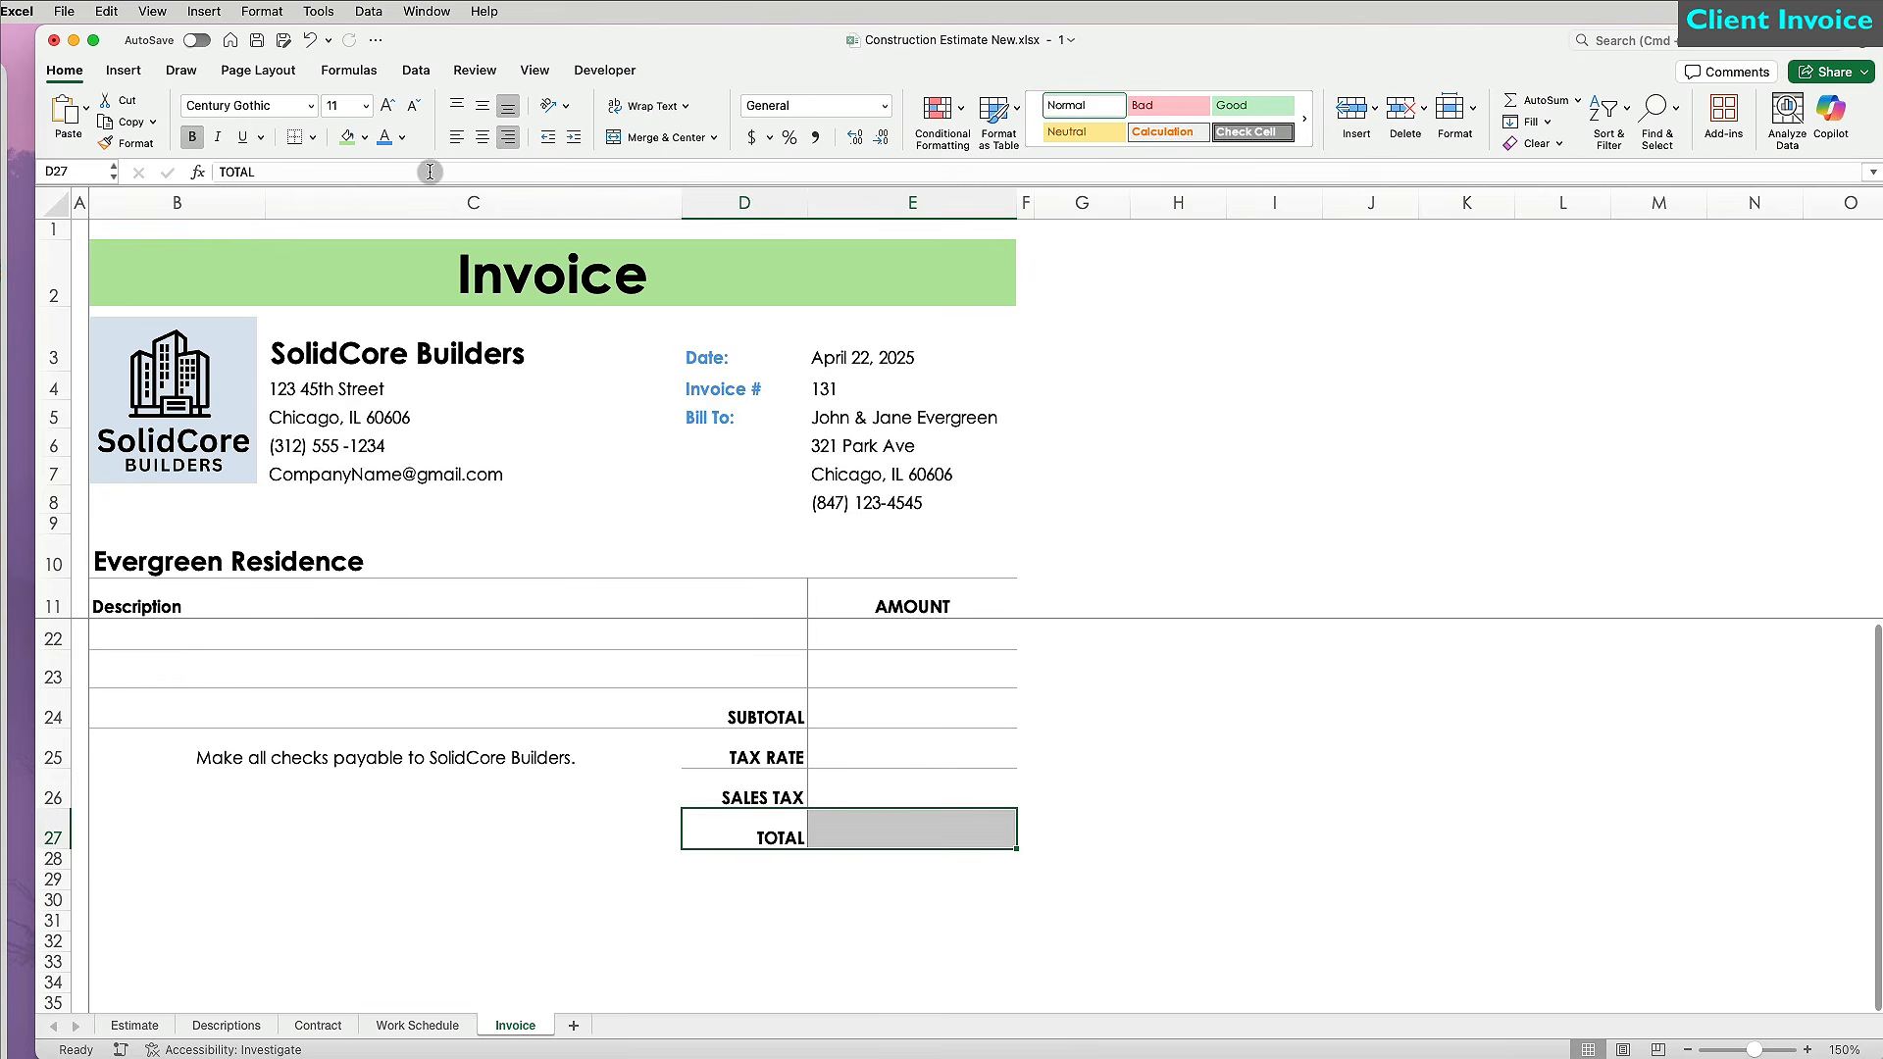
click(347, 136)
Middle-align the totals labels and right-align the amounts E24:E27.
drag(745, 711, 767, 769)
click(488, 108)
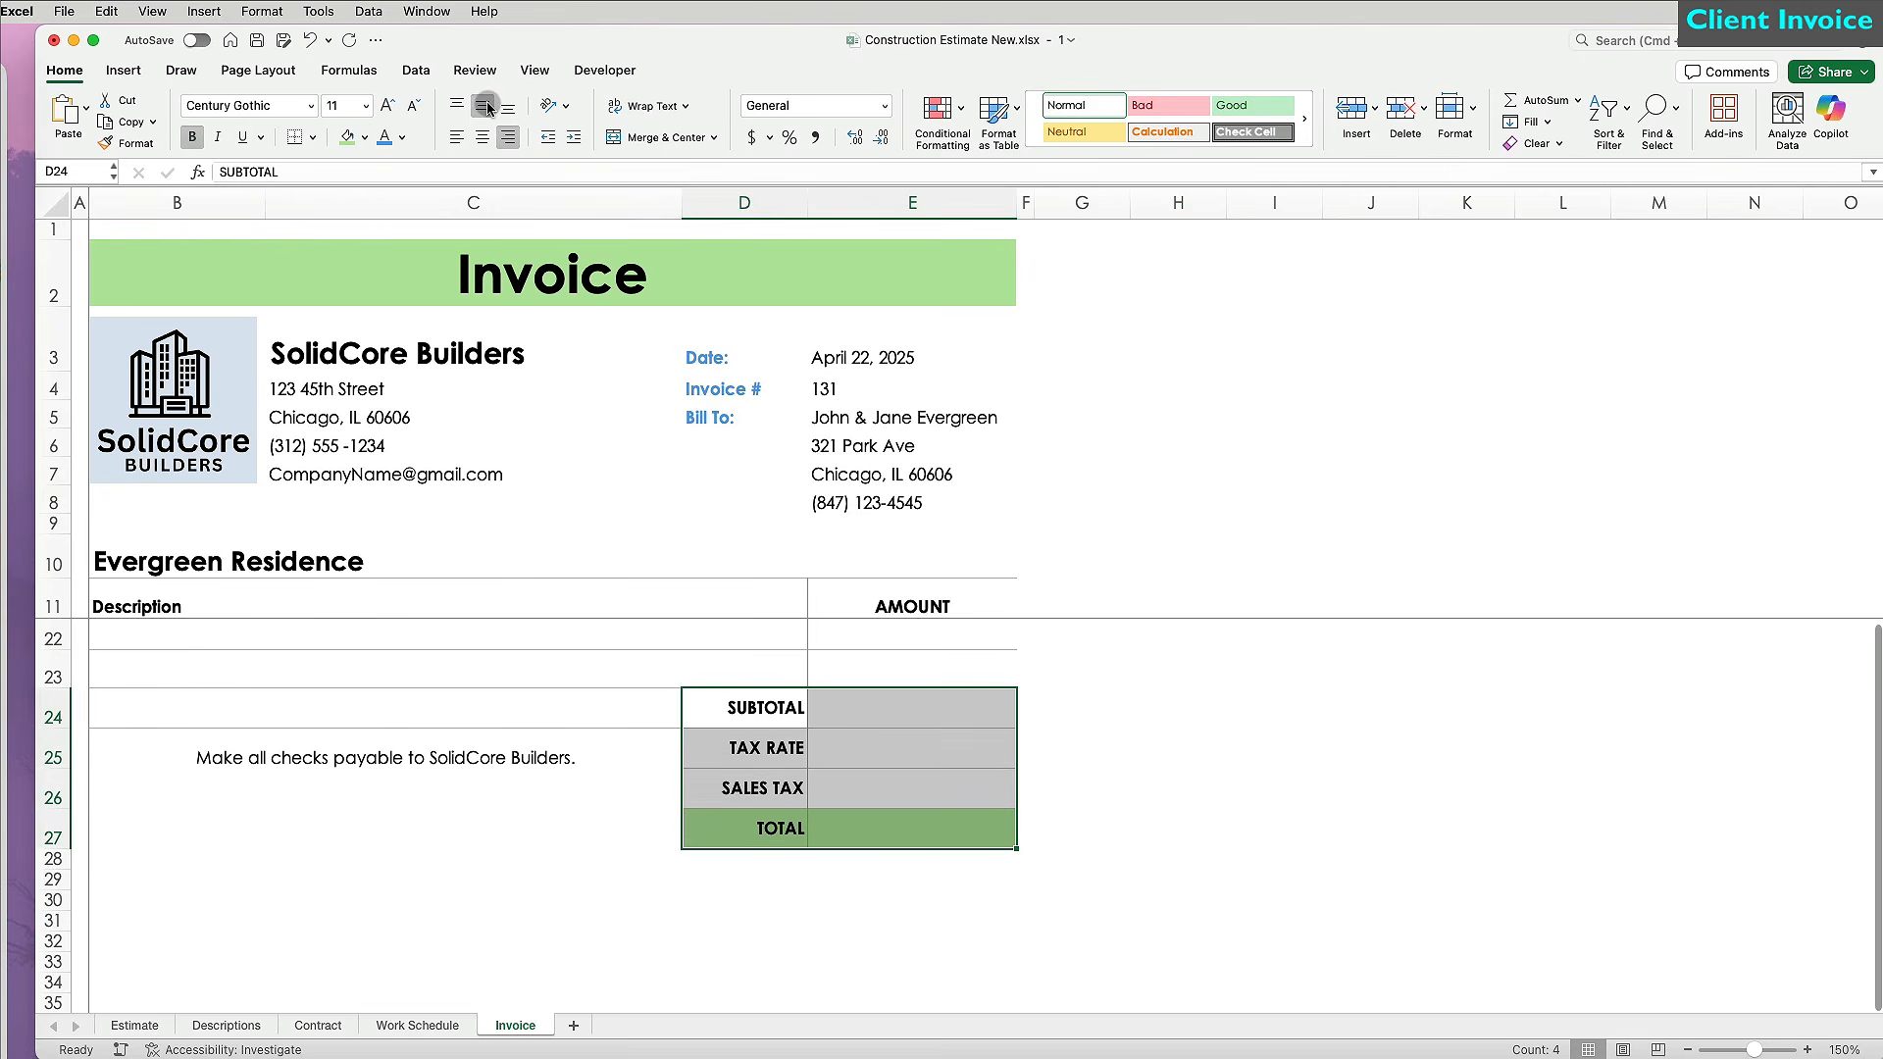
drag(917, 714, 946, 826)
click(511, 137)
click(1097, 775)
Add the questions note and a bold, merged 'THANK YOU FOR YOUR BUSINESS!' footer line.
click(354, 796)
text(If you have any questions concerting this invoice contact us.)
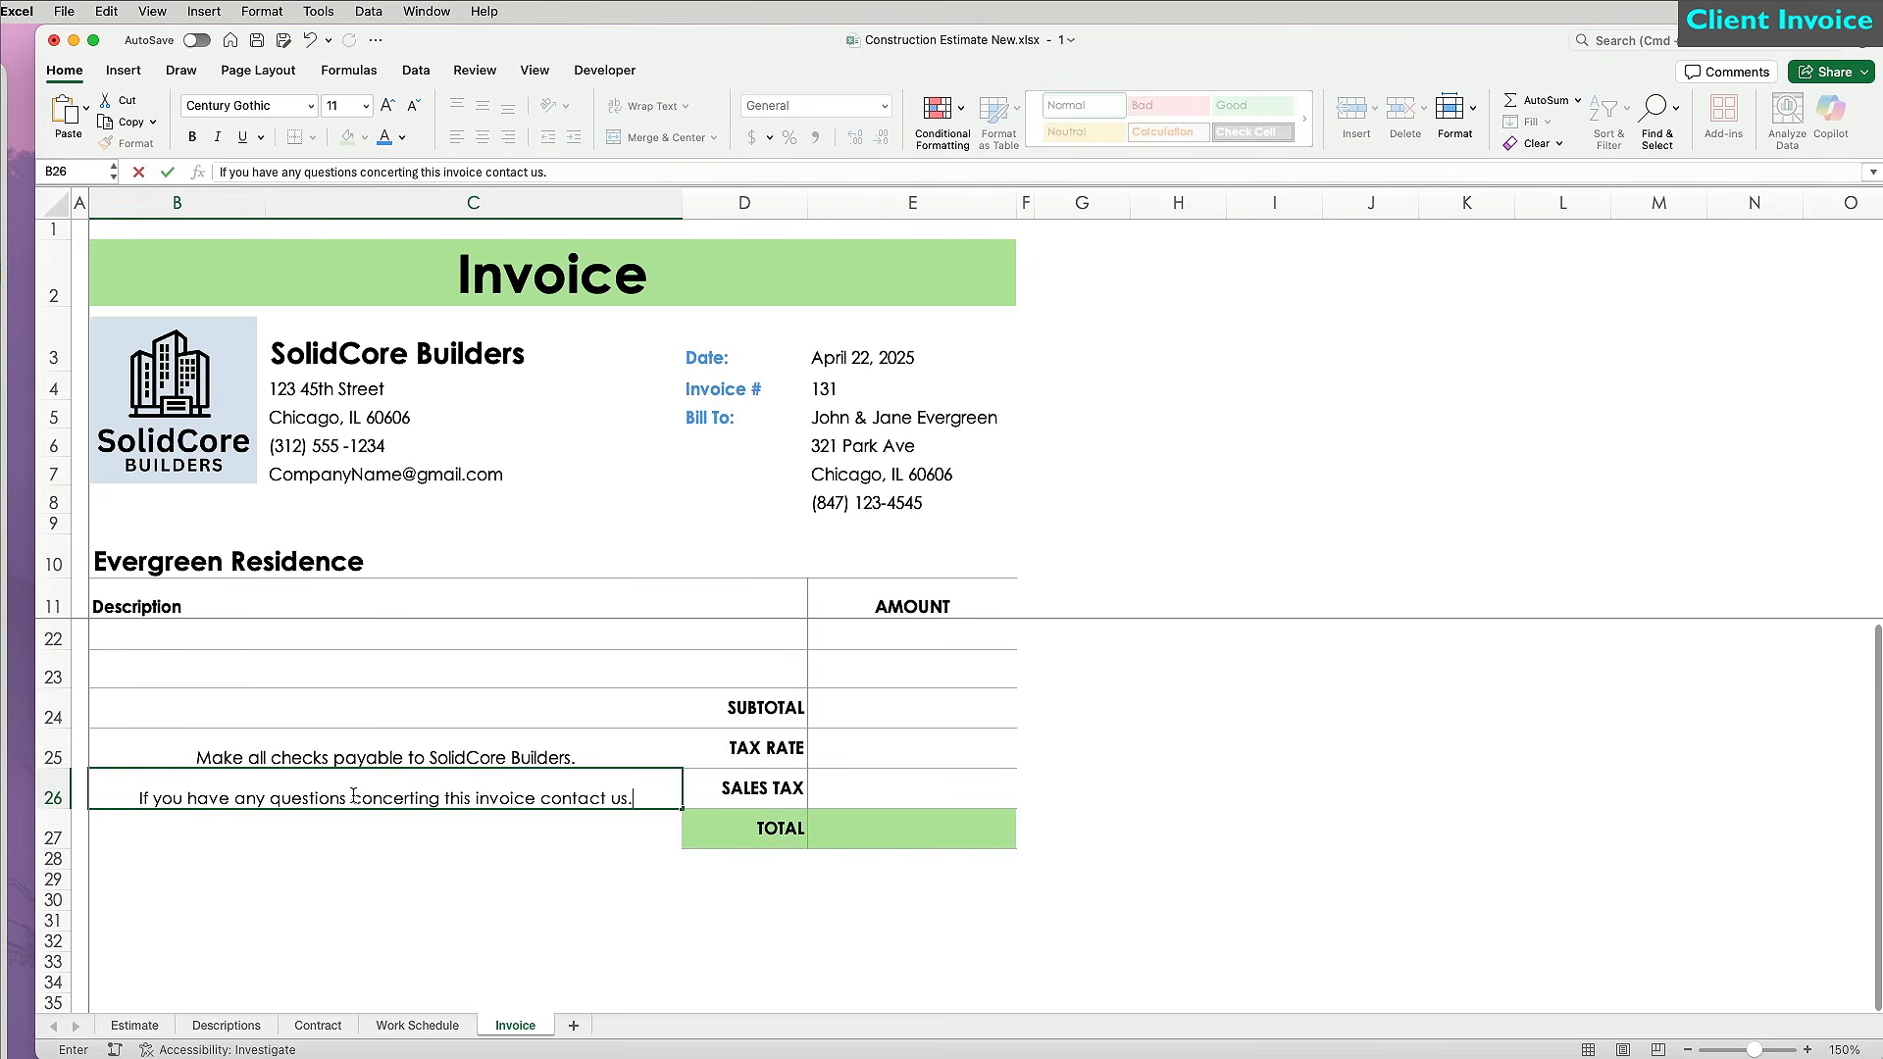
key(Return)
text(THANK YOU FOR YOUR BUSINESS!)
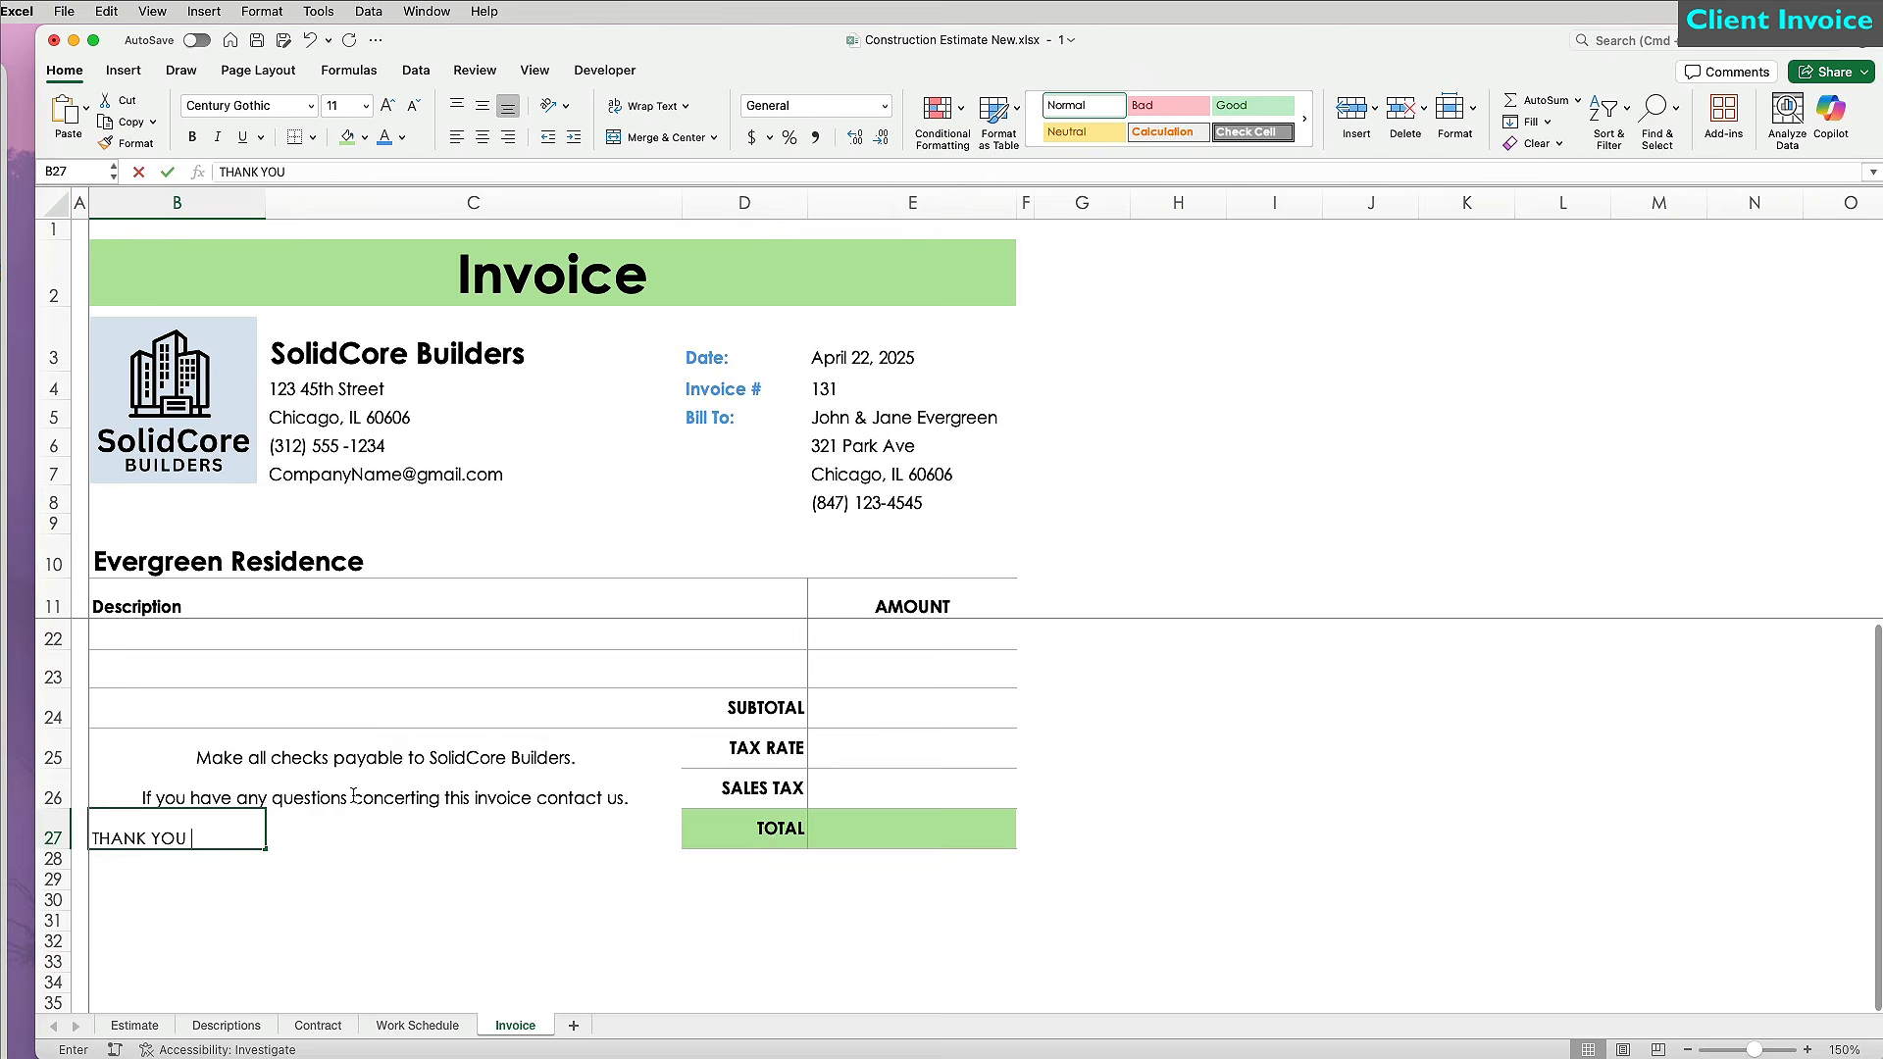
key(Return)
drag(176, 832, 391, 826)
click(659, 137)
key(ctrl+b)
click(383, 138)
Vertically center the footer notes in dark blue and recolour the Date, Invoice # and Bill To labels.
drag(385, 753, 386, 829)
click(483, 105)
click(1275, 766)
click(385, 829)
click(402, 137)
click(461, 226)
drag(744, 355, 744, 417)
click(386, 137)
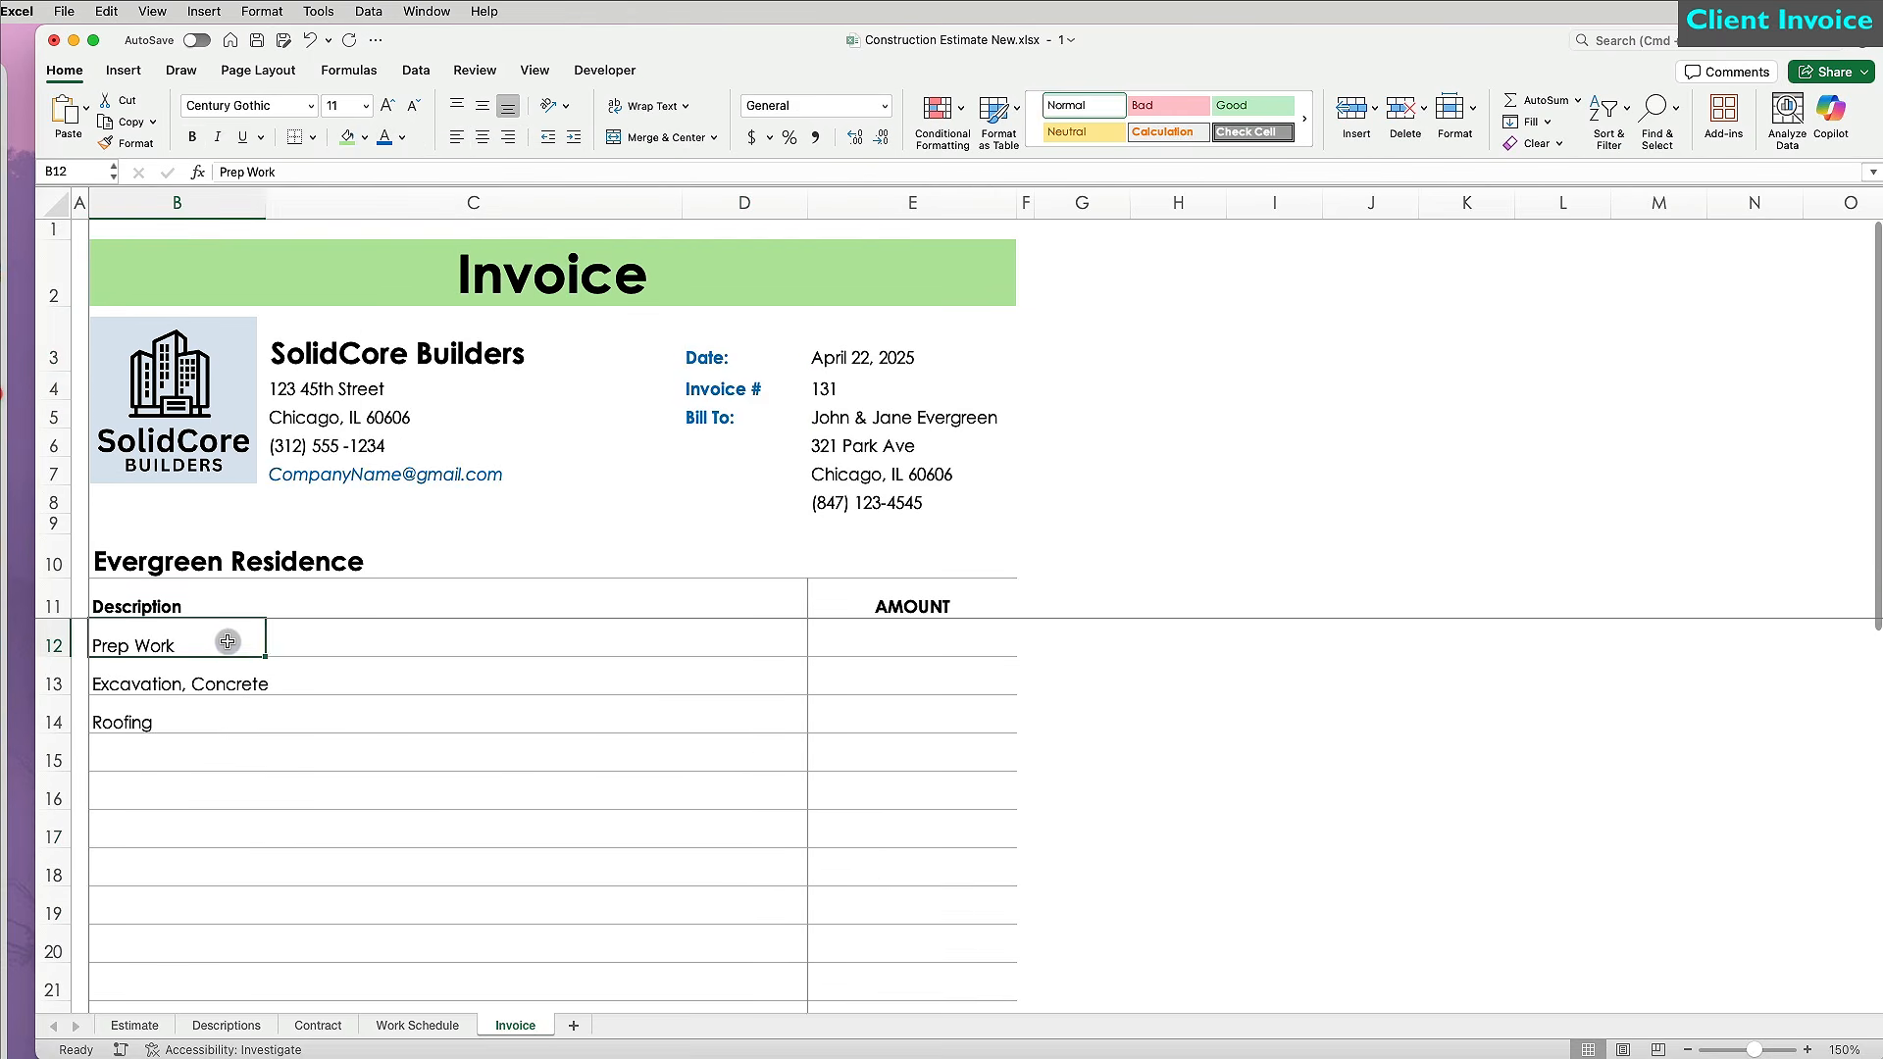
Merge B12:D12 left-aligned and copy that merged format down to rows 13–21.
drag(160, 639, 689, 639)
click(659, 137)
click(458, 137)
click(128, 143)
mouse_move(147, 684)
mouse_down()
mouse_move(147, 992)
mouse_move(726, 991)
mouse_up()
Apply Accounting format to E12:E27 and enter 3252.80 as the Prep Work amount.
drag(912, 637, 915, 880)
click(752, 137)
scroll(912, 694, up, 5)
click(900, 647)
text(3252.80)
key(Return)
Add a List data validation to B12:D23 sourced from Estimate!B14:B43 work descriptions.
click(449, 636)
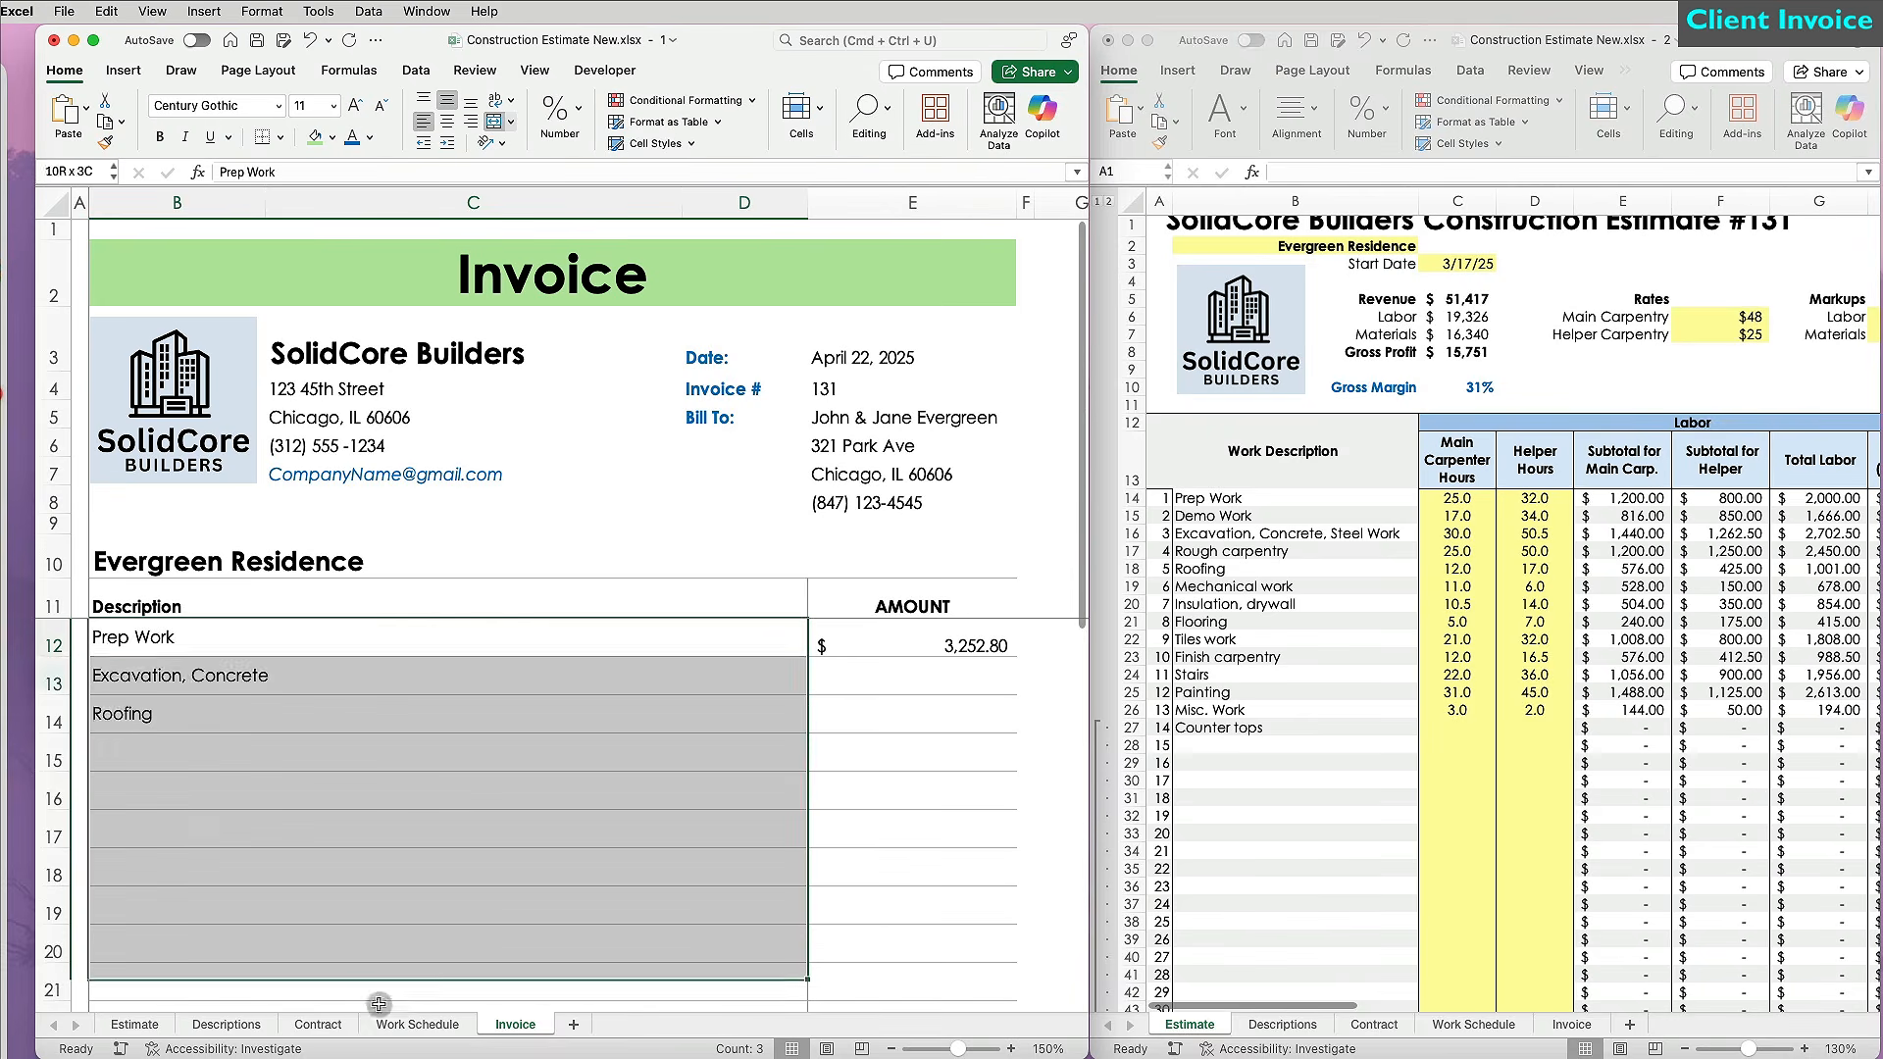
drag(412, 985, 400, 875)
scroll(401, 876, up, 2)
click(415, 69)
click(782, 108)
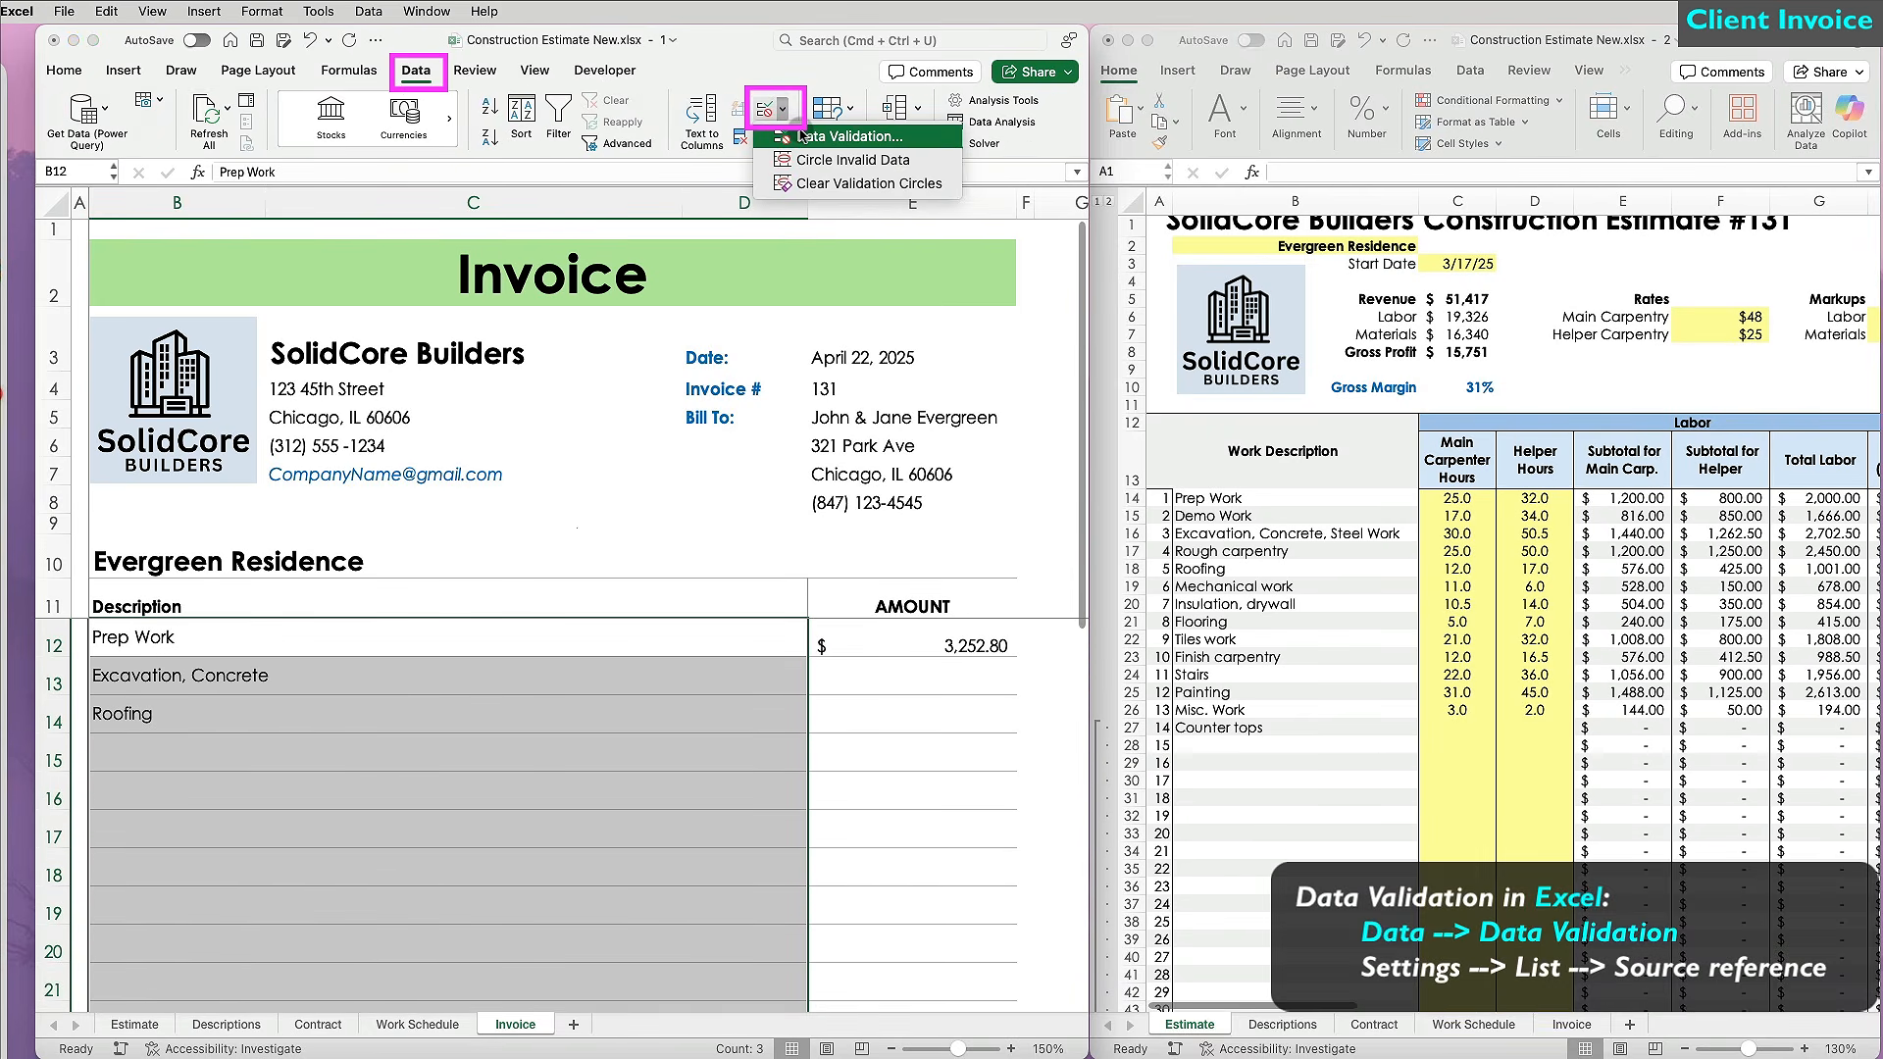
click(801, 136)
click(775, 727)
click(618, 842)
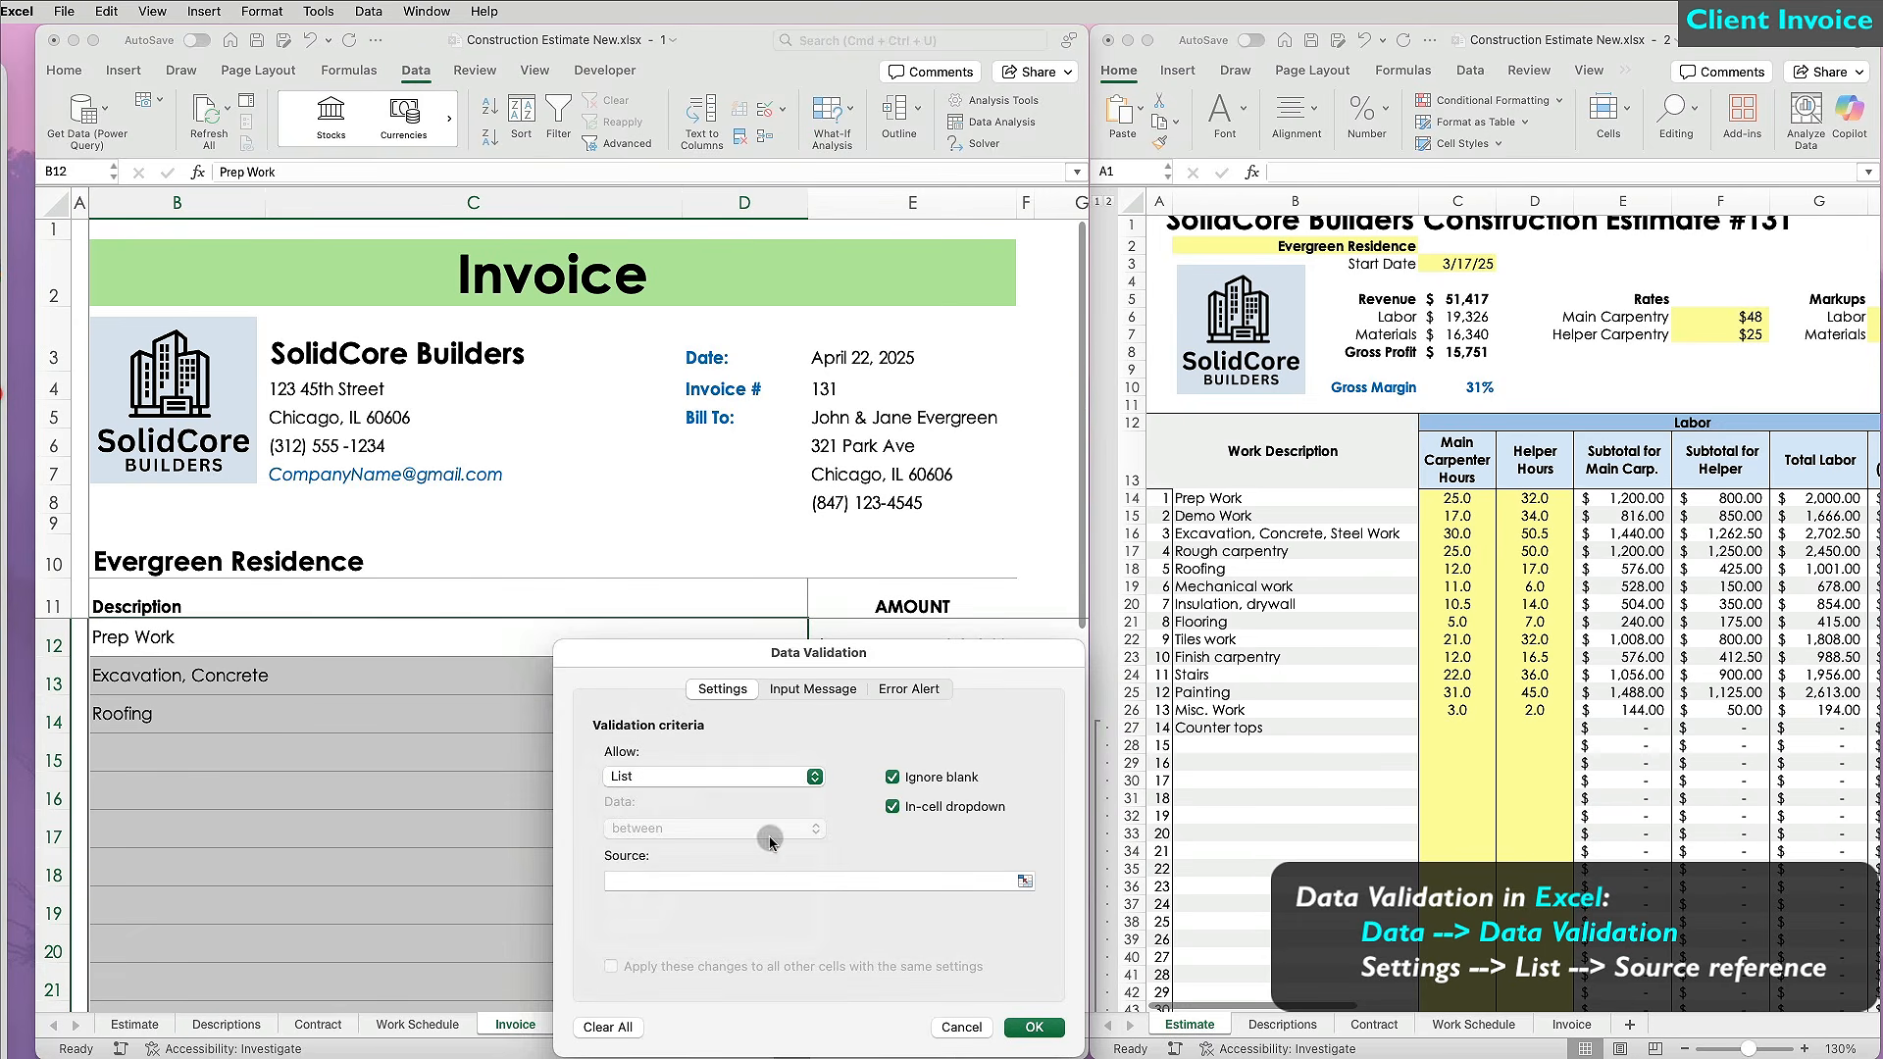
click(686, 883)
drag(1208, 498, 1253, 916)
scroll(1252, 916, down, 1)
click(1030, 1025)
Fill B12–B15 with Prep Work, Excavation, Concrete, Steel Work, Roofing and Rough carpentry.
click(814, 647)
click(236, 668)
click(700, 691)
click(815, 685)
click(245, 745)
click(429, 704)
click(815, 723)
click(244, 815)
click(392, 751)
In E12 enter =VLOOKUP(B12, Estimate!$B$14:$K$43, 10, FALSE) to pull the amount.
click(815, 761)
click(196, 844)
click(912, 645)
text(=vlookup()
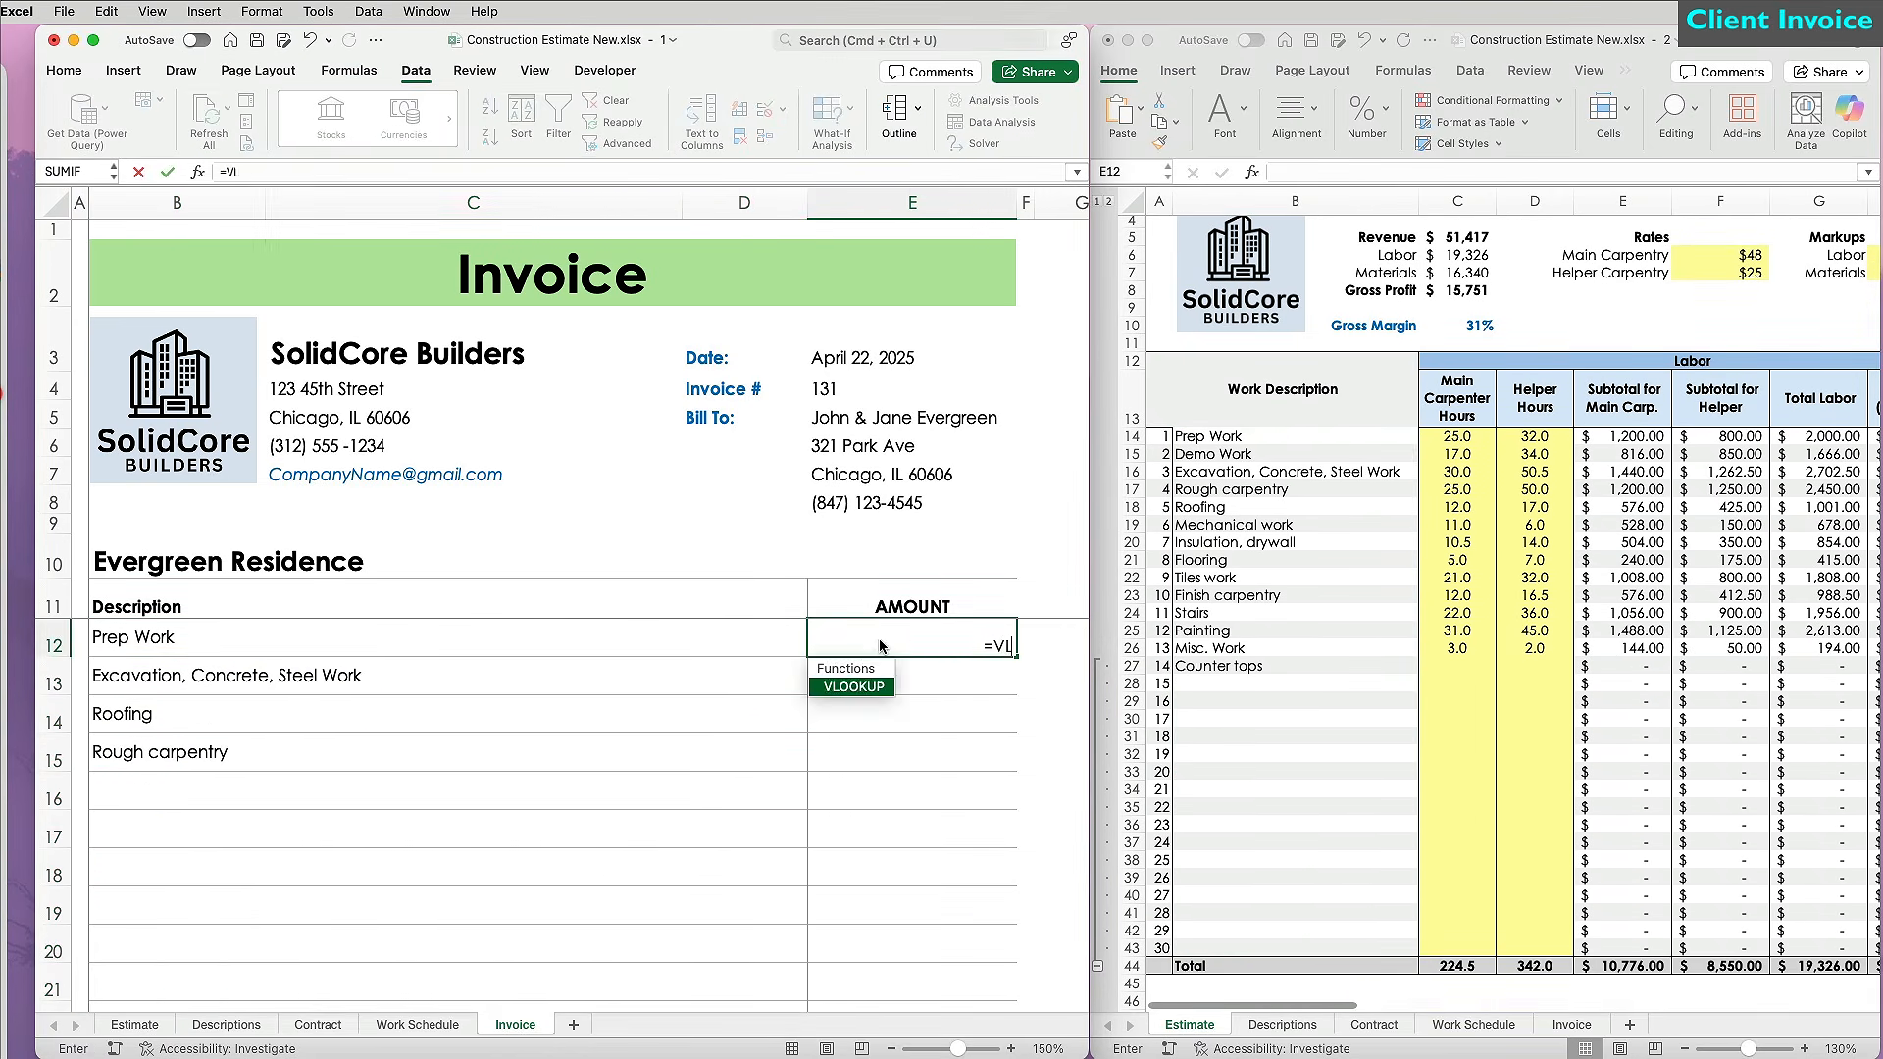
click(197, 647)
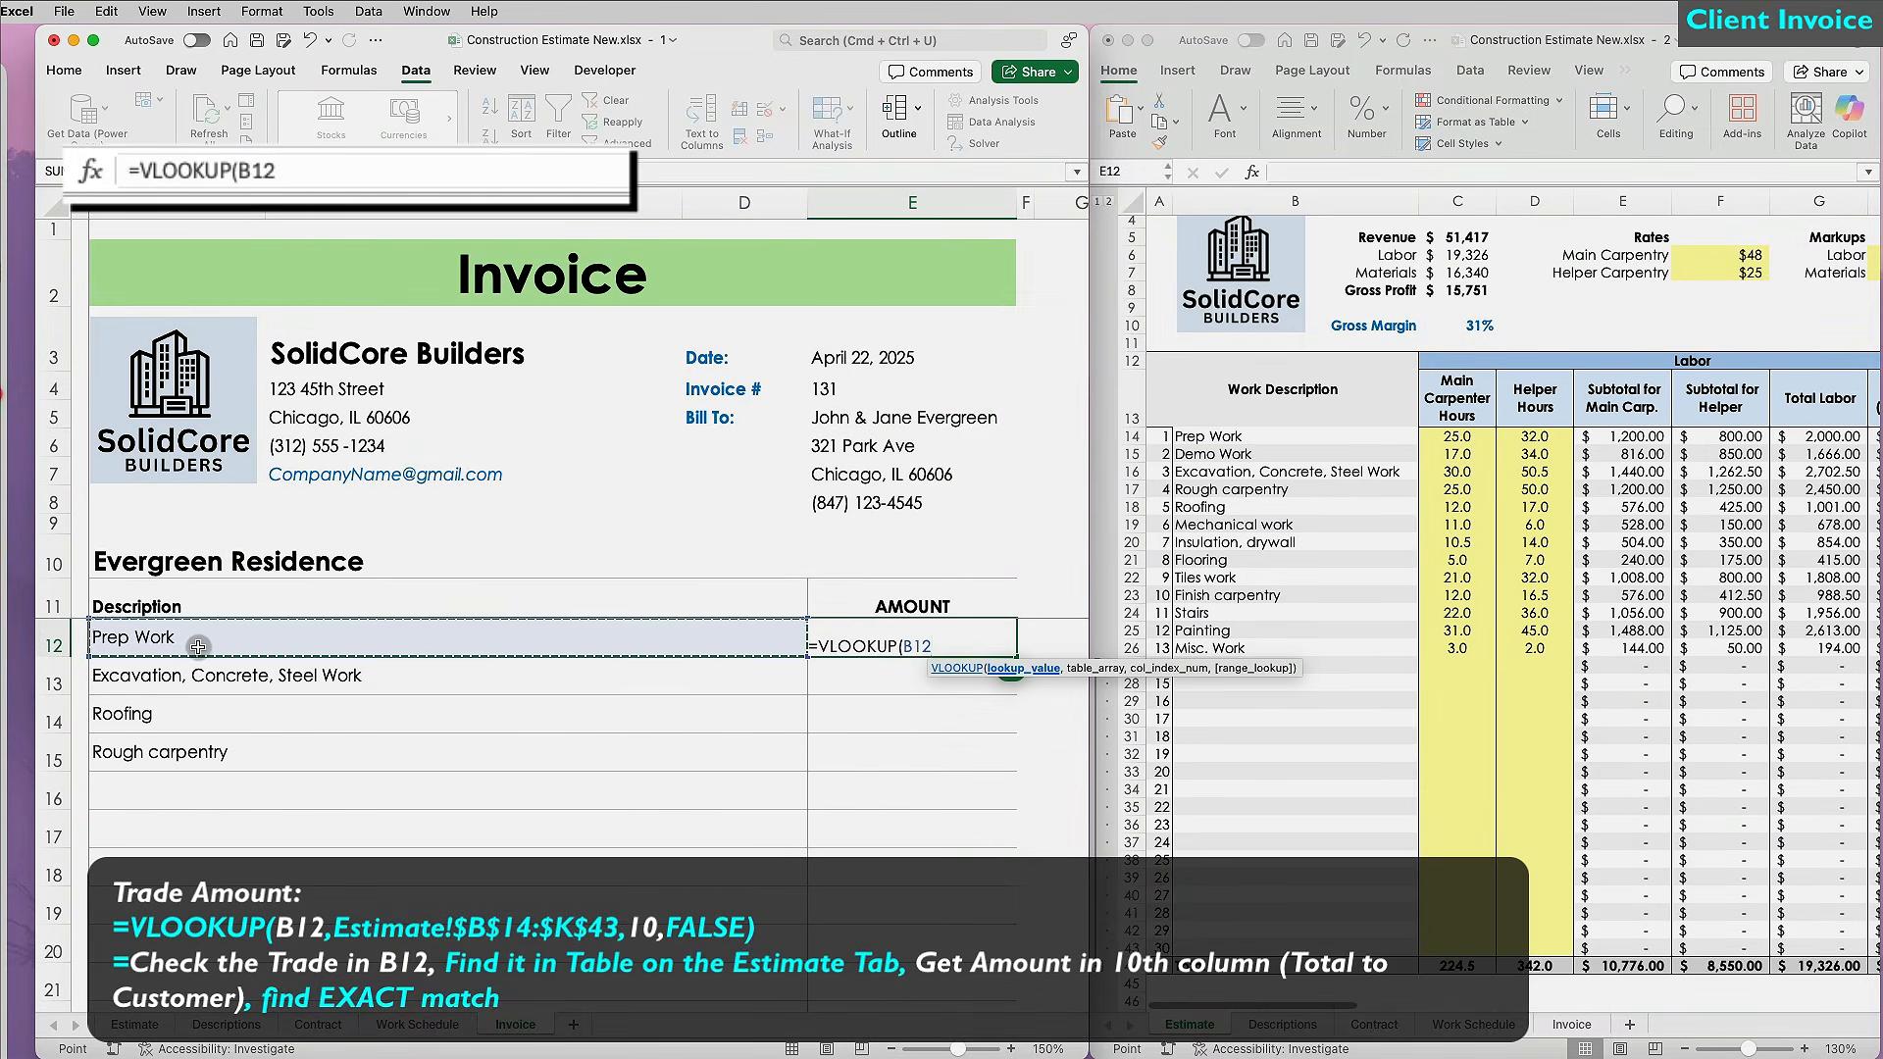
text(,)
click(1206, 436)
drag(1206, 437, 1785, 943)
key(F4)
text(,10,FALSE))
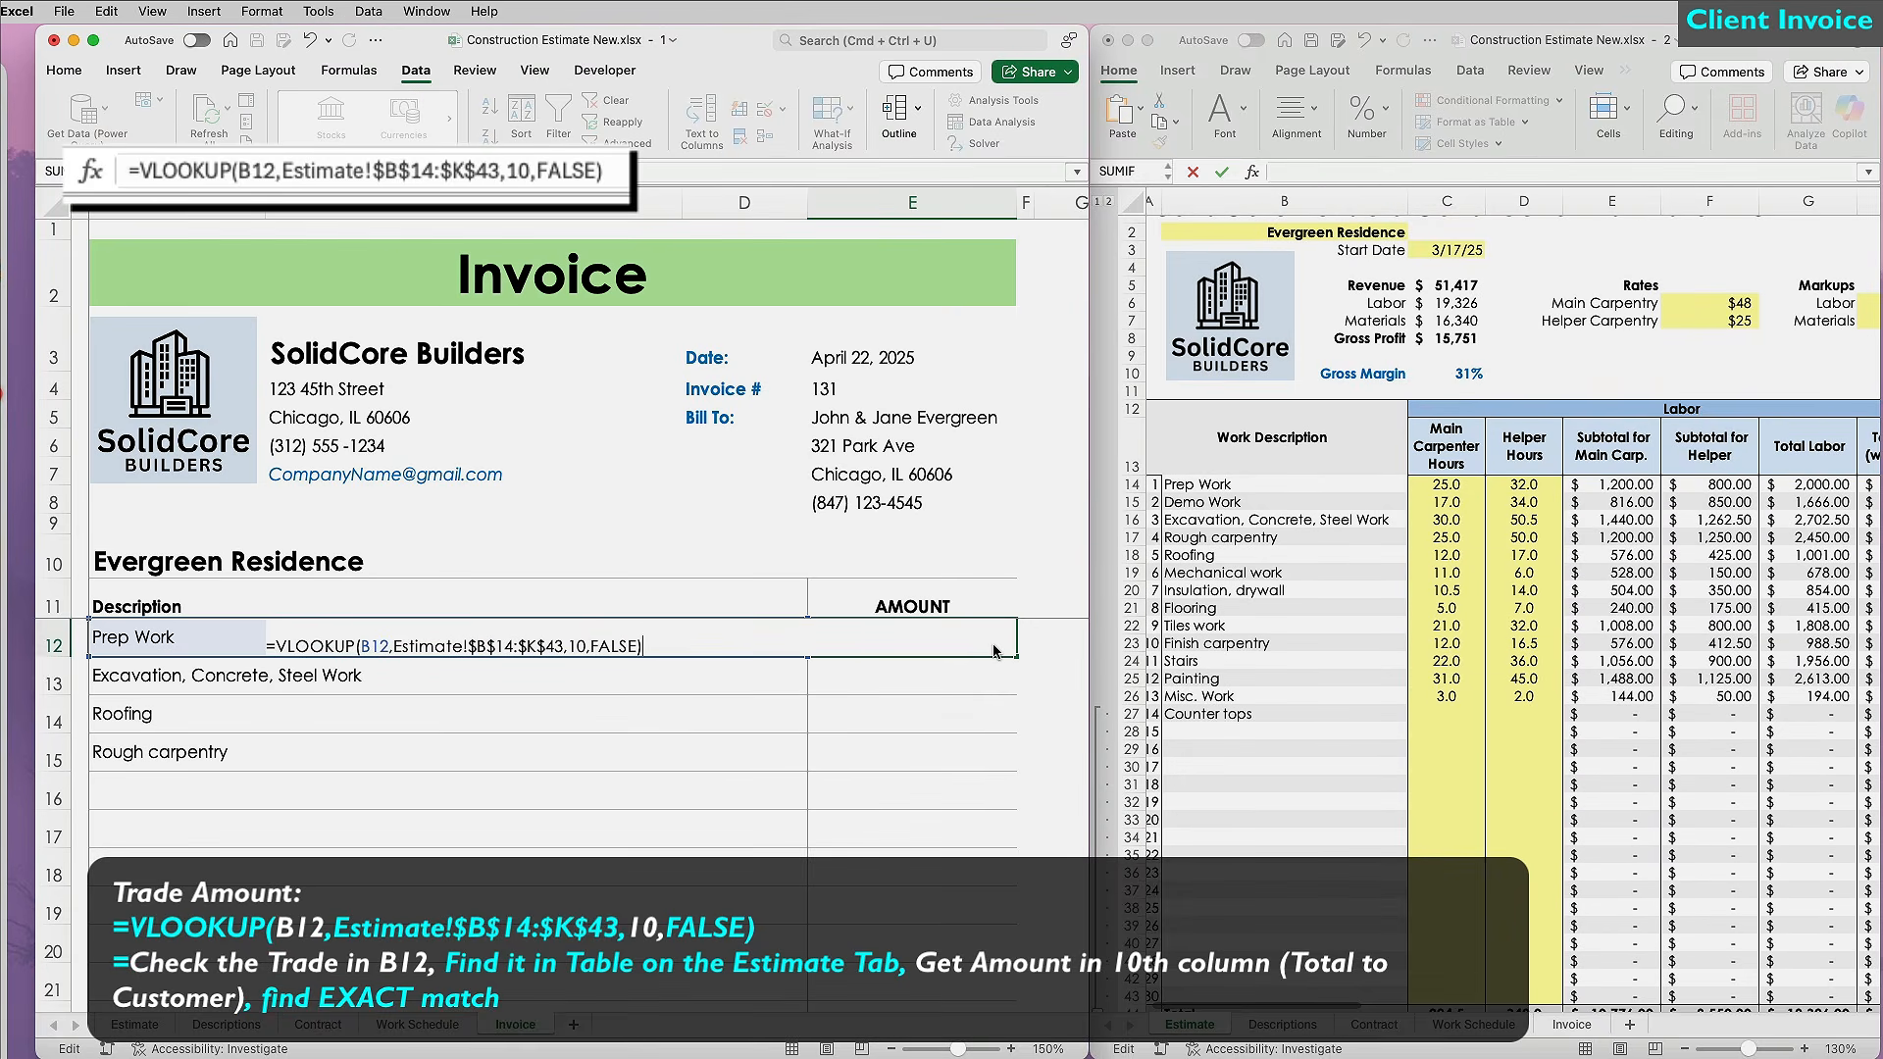
key(Return)
Wrap the E12 formula in IF(B12="","",…) so blank descriptions show empty instead of #N/A.
drag(1016, 656, 958, 739)
click(949, 804)
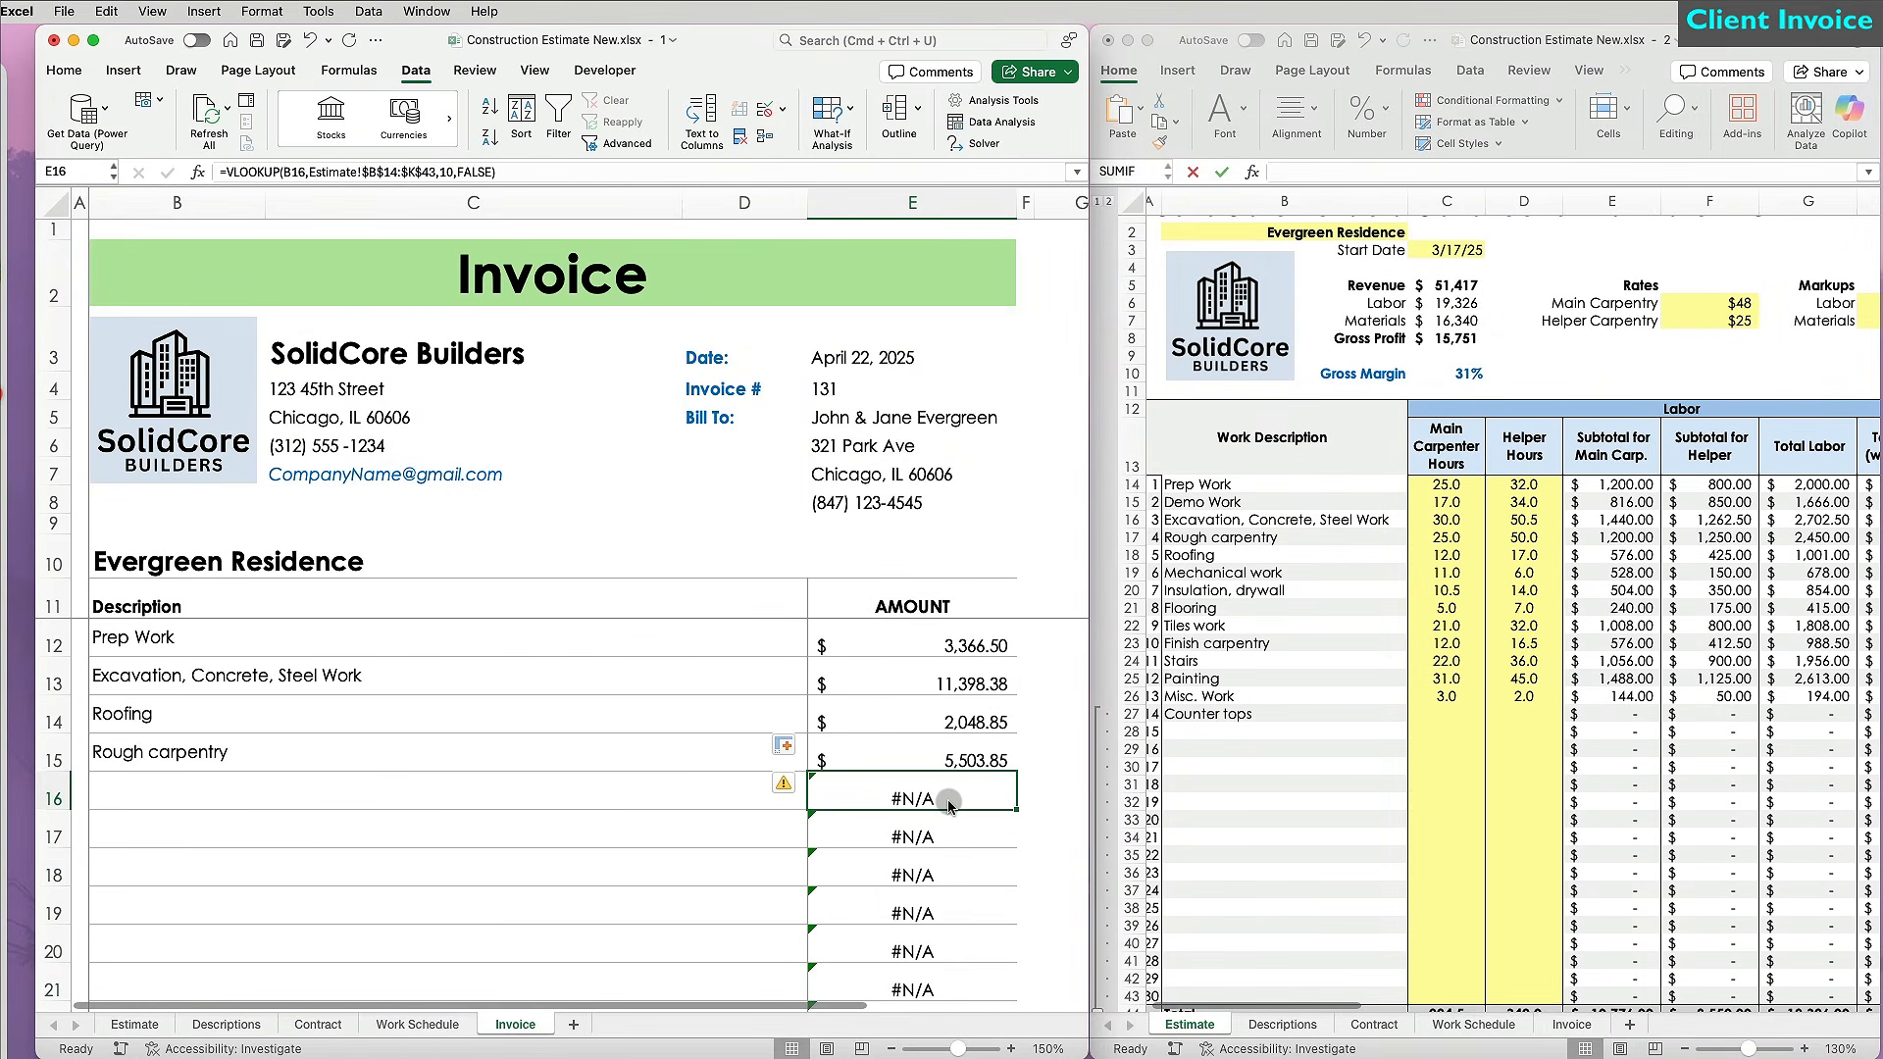
click(912, 638)
click(224, 171)
text(IF()
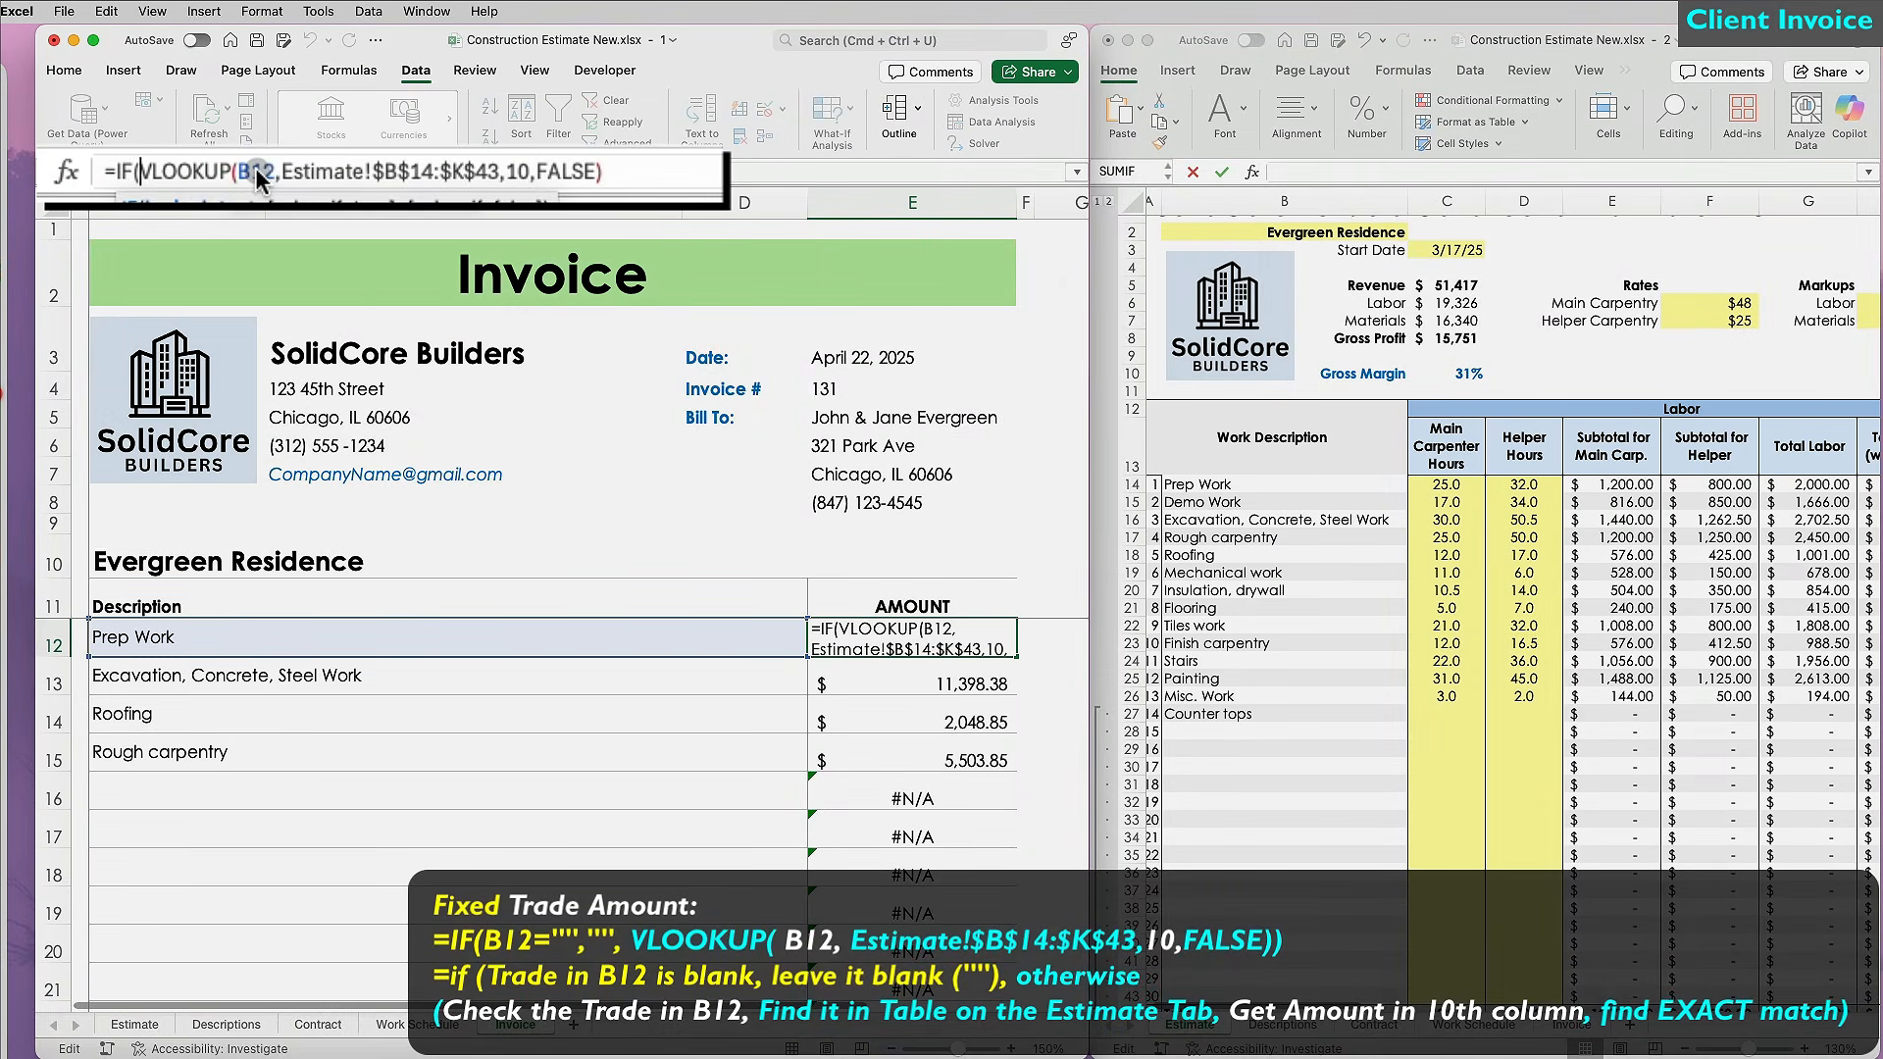
click(233, 647)
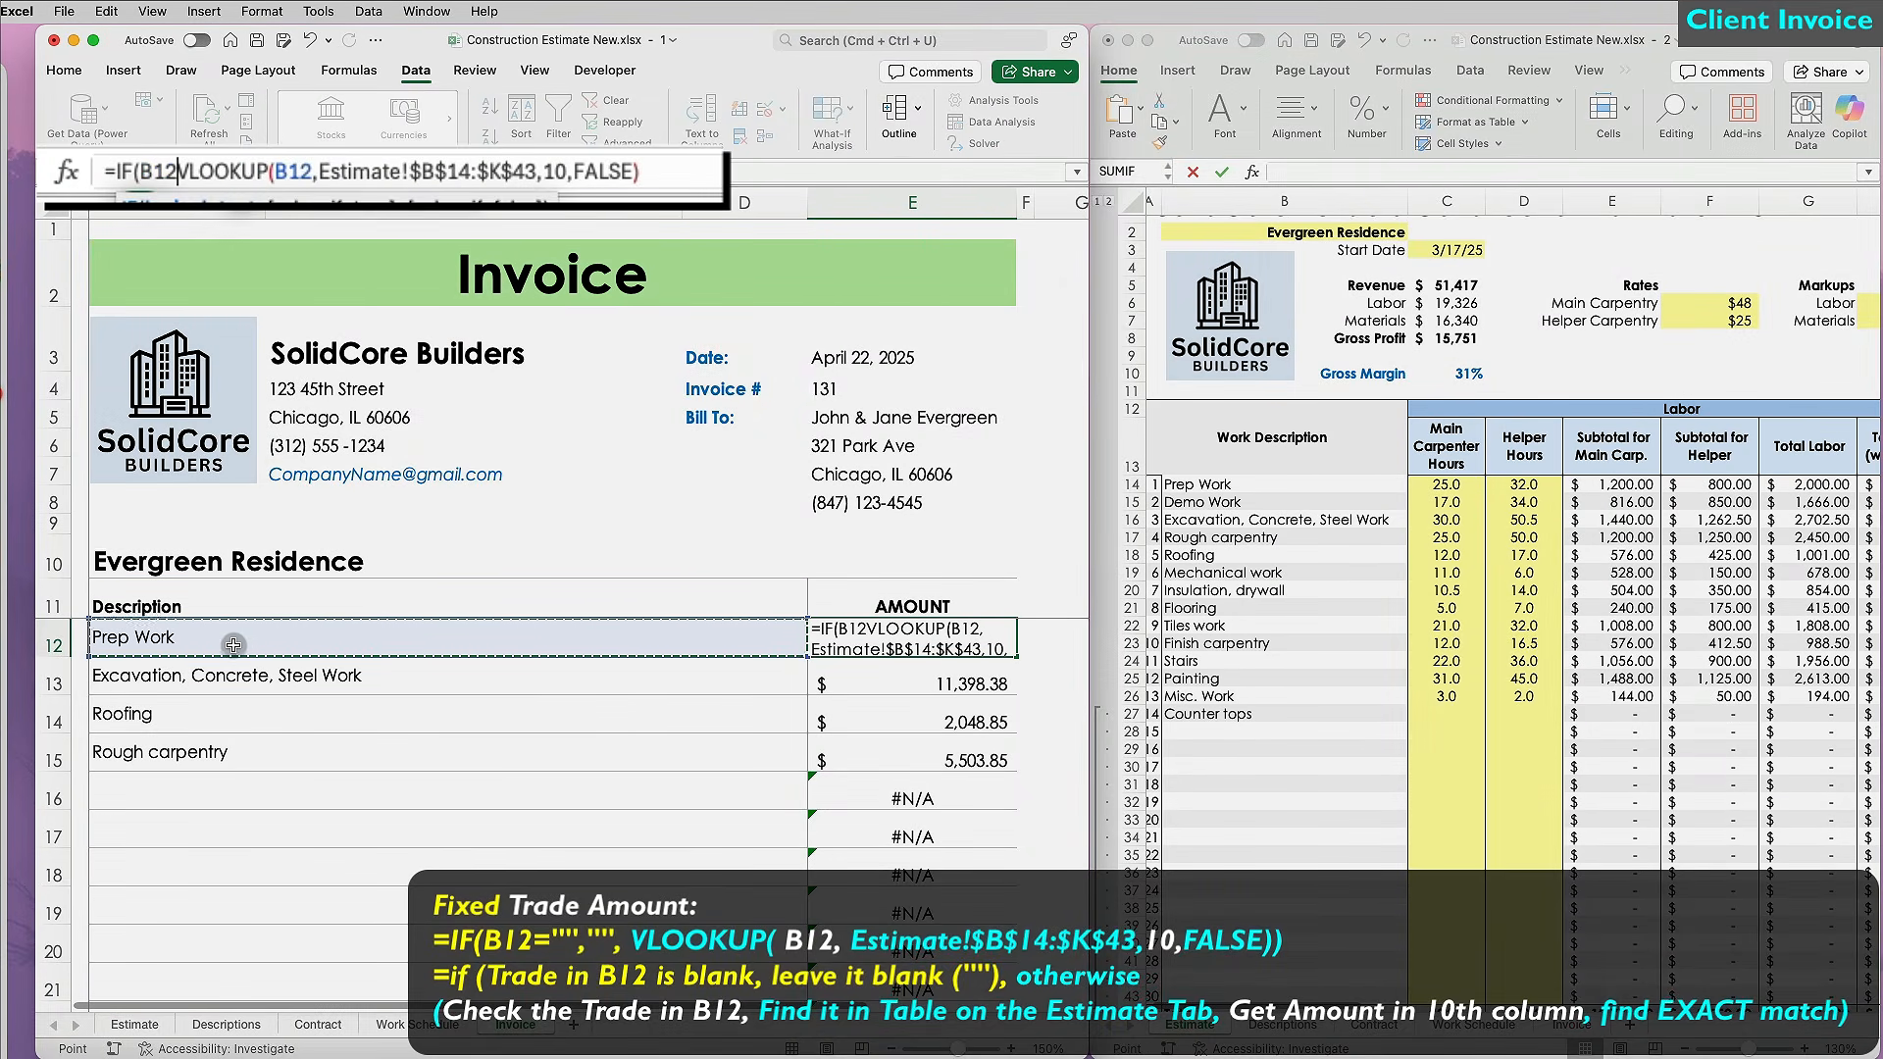
text(="","",)
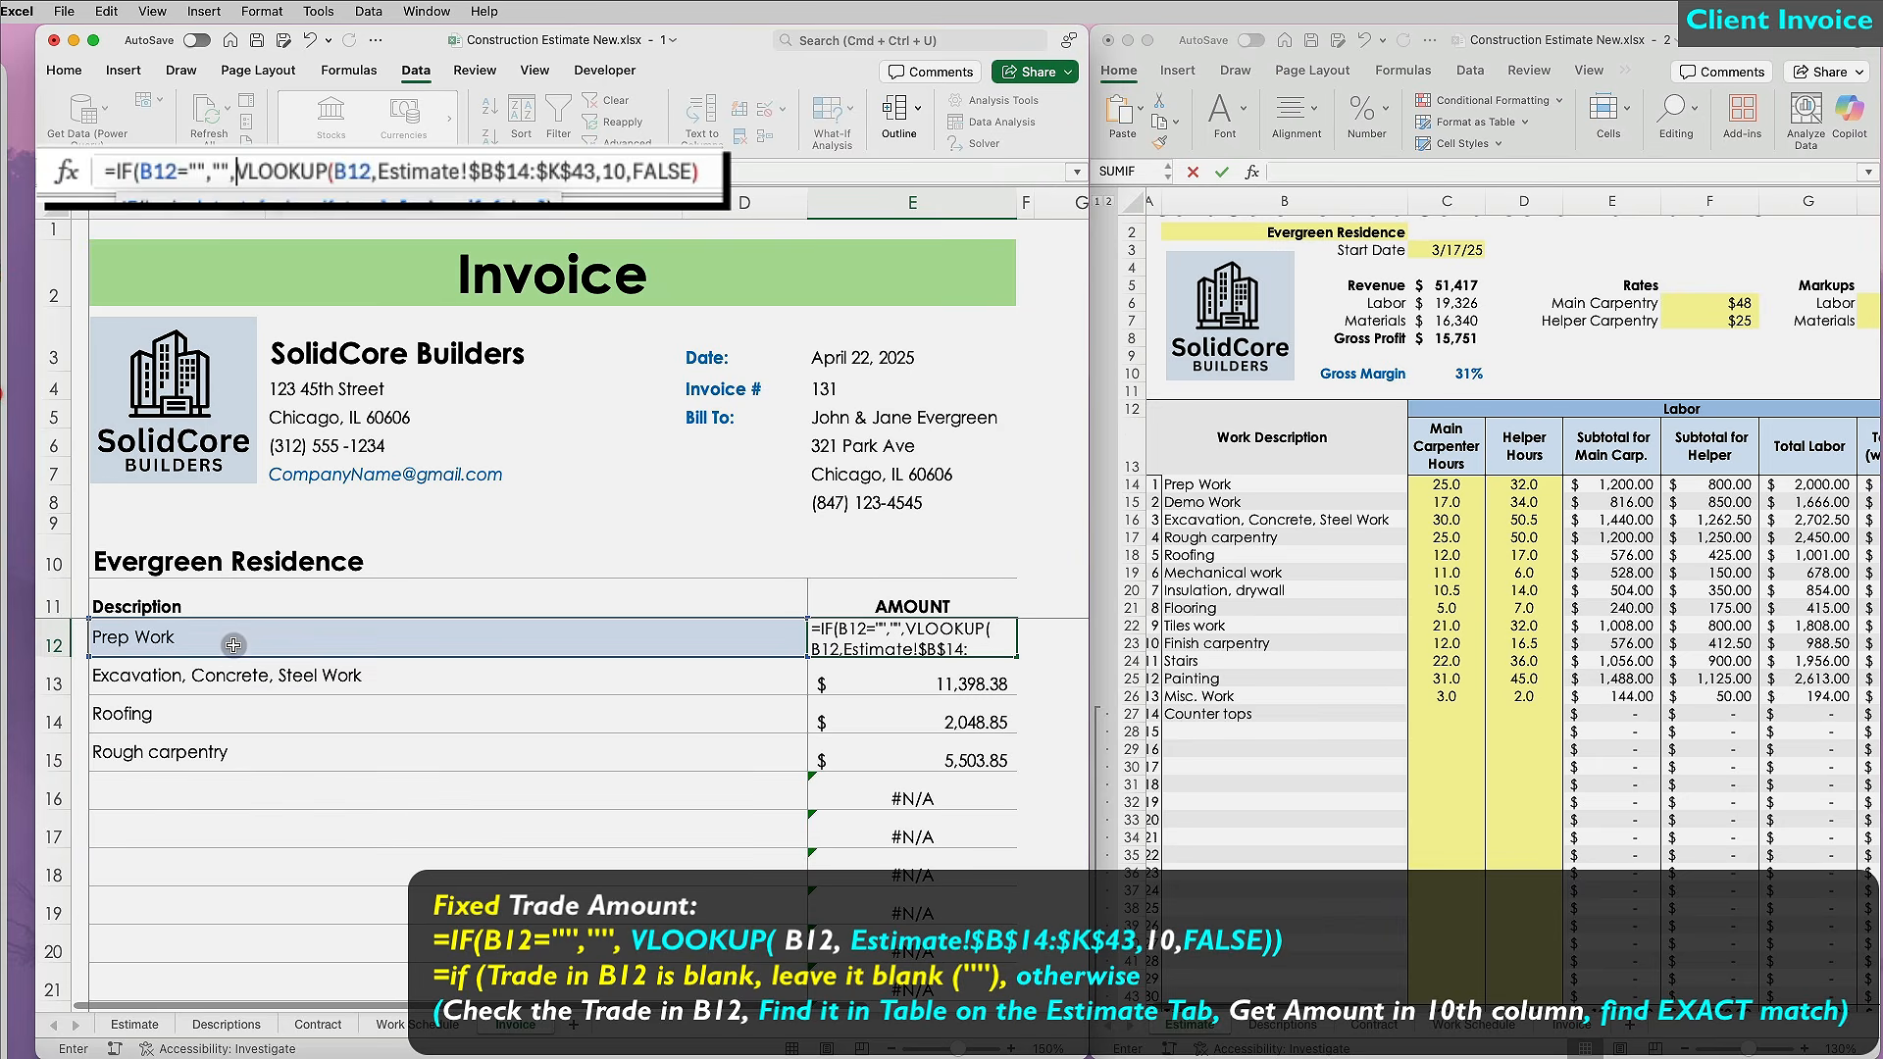
click(700, 172)
text())
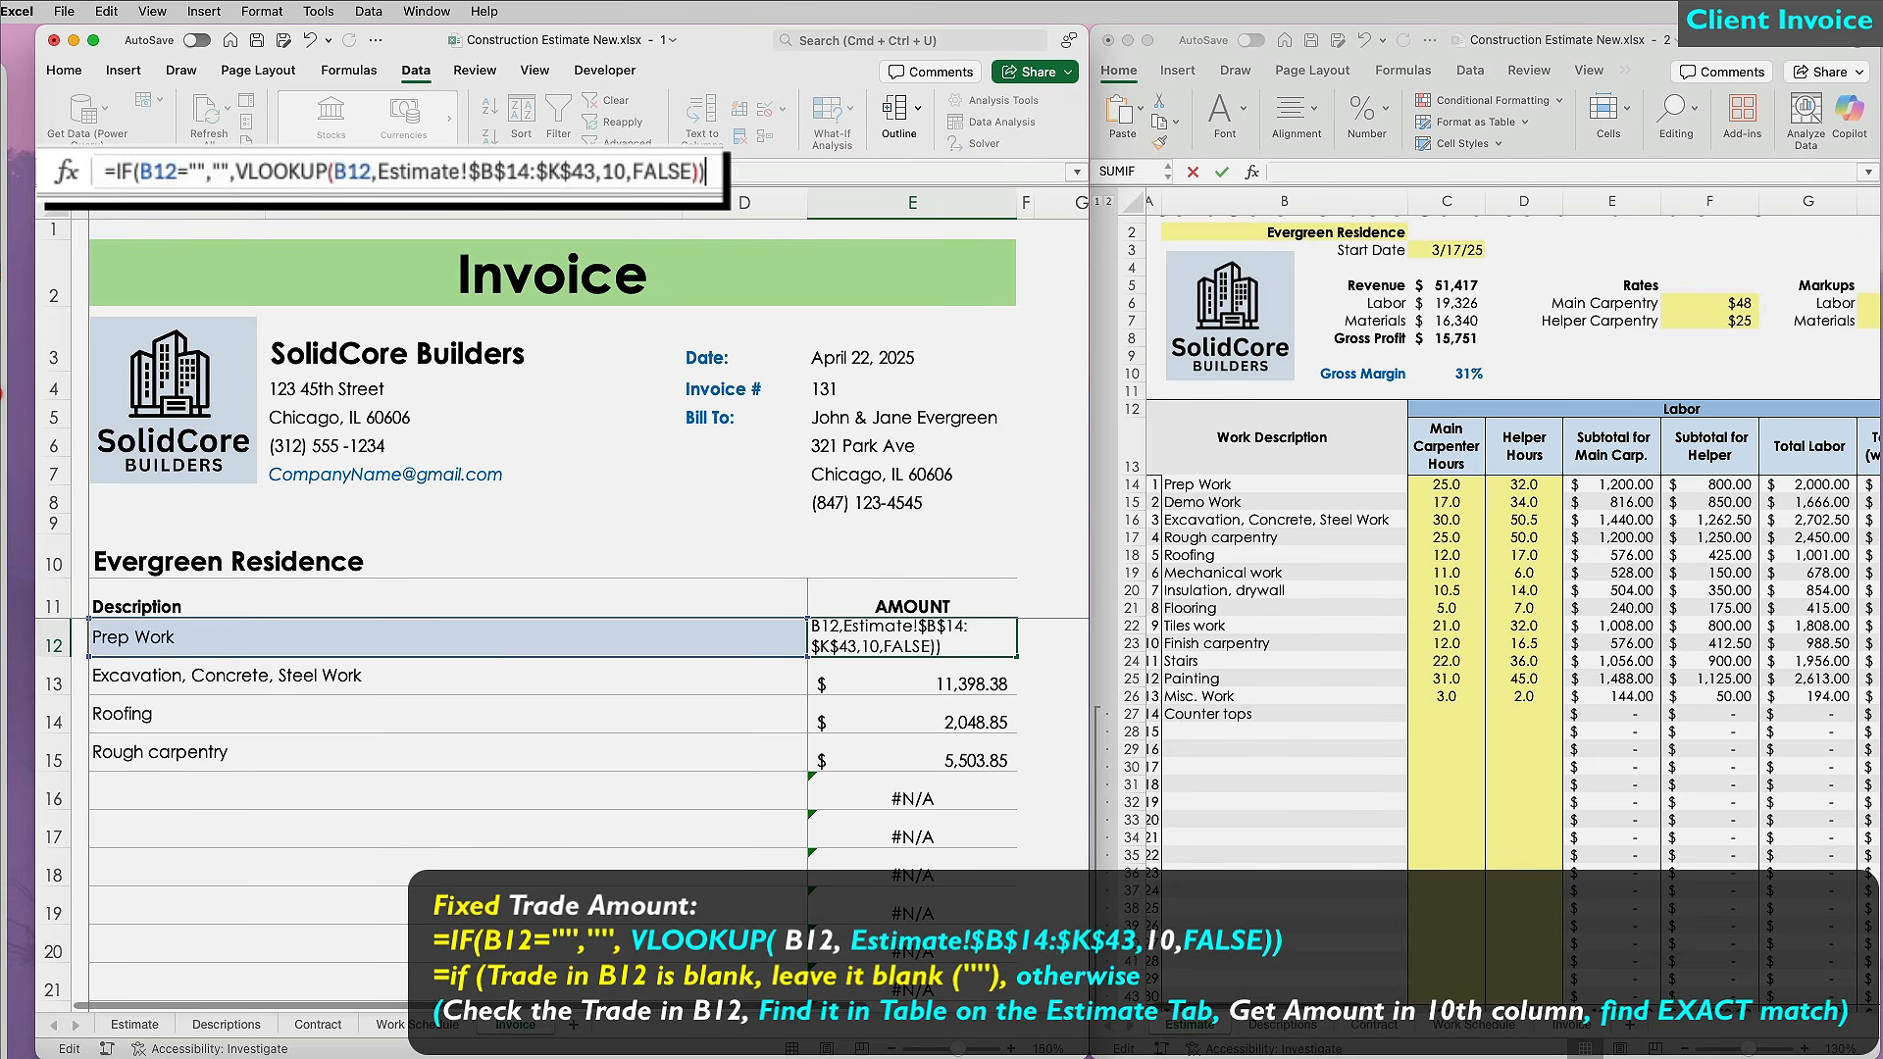
key(Return)
Copy the blank-safe amount formula down through E23.
click(981, 645)
drag(1017, 656, 1013, 886)
click(981, 858)
scroll(981, 858, up, 5)
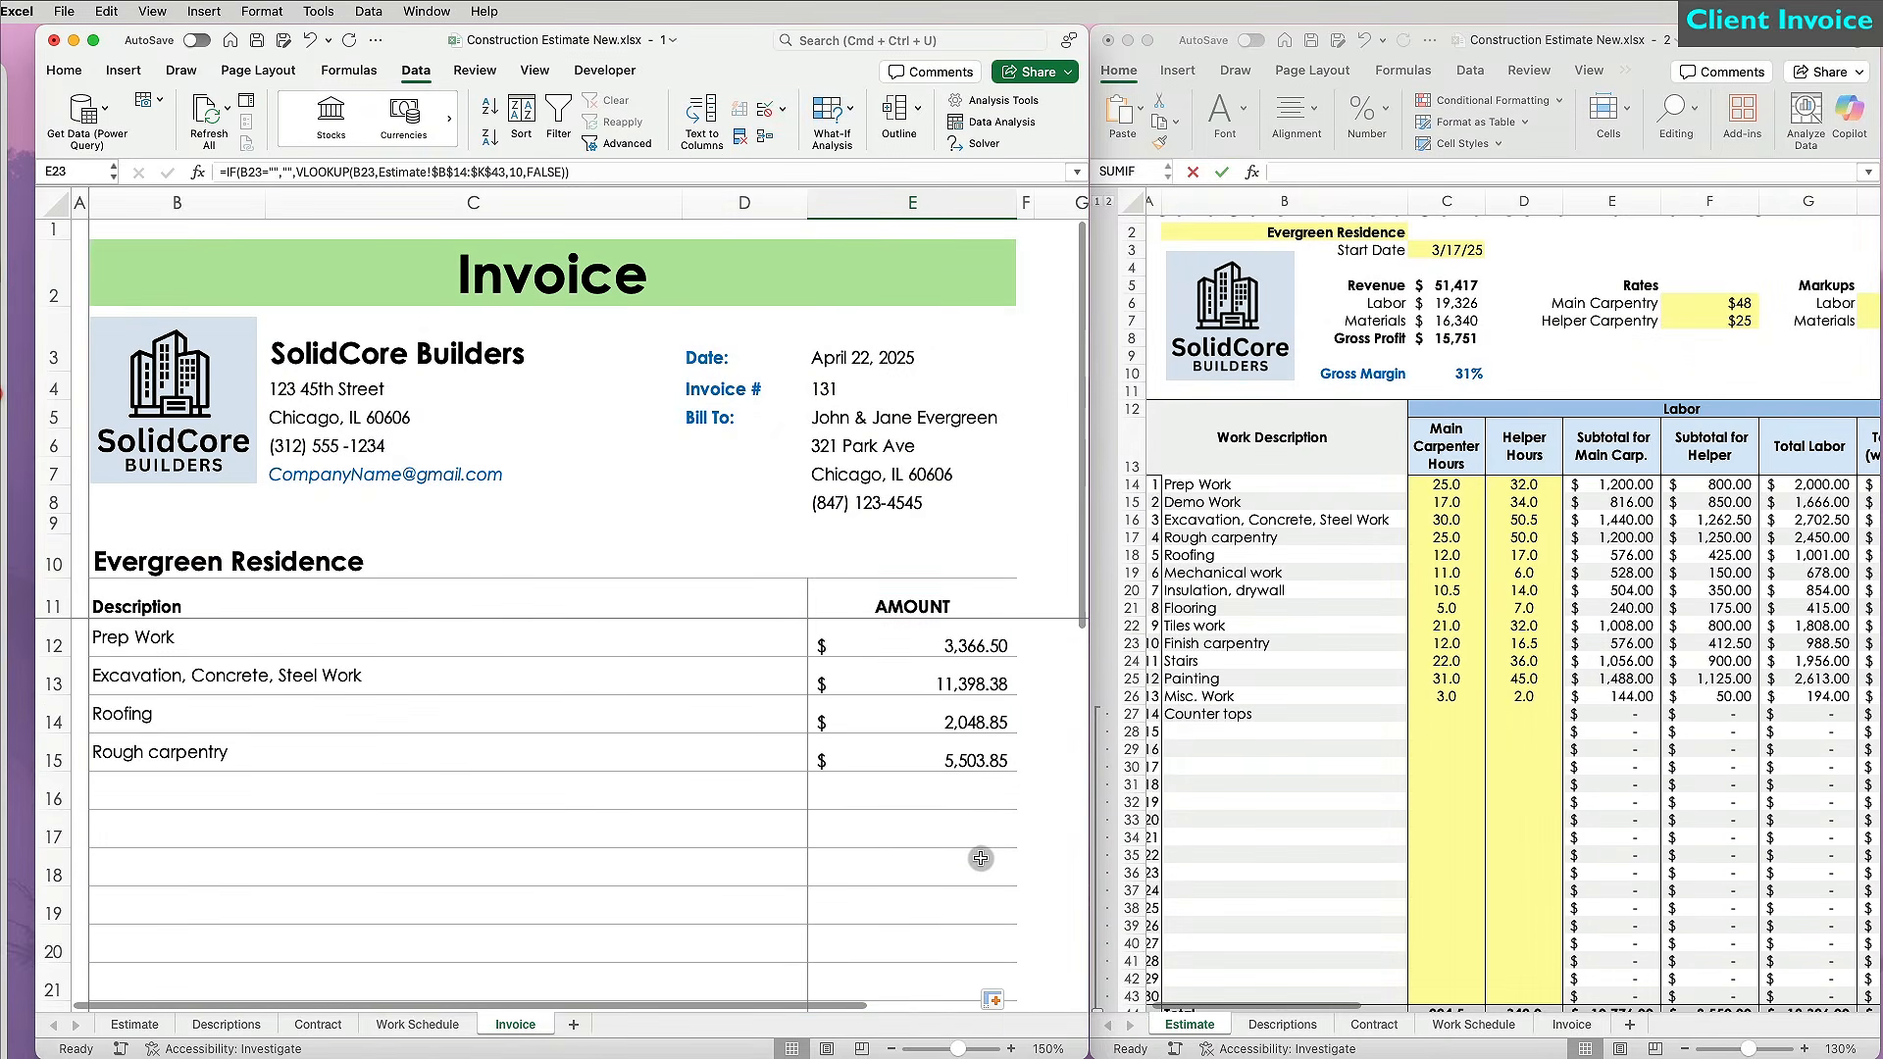
Change B15 to Mechanical work and enlarge the Invoice window to fill the screen.
click(481, 751)
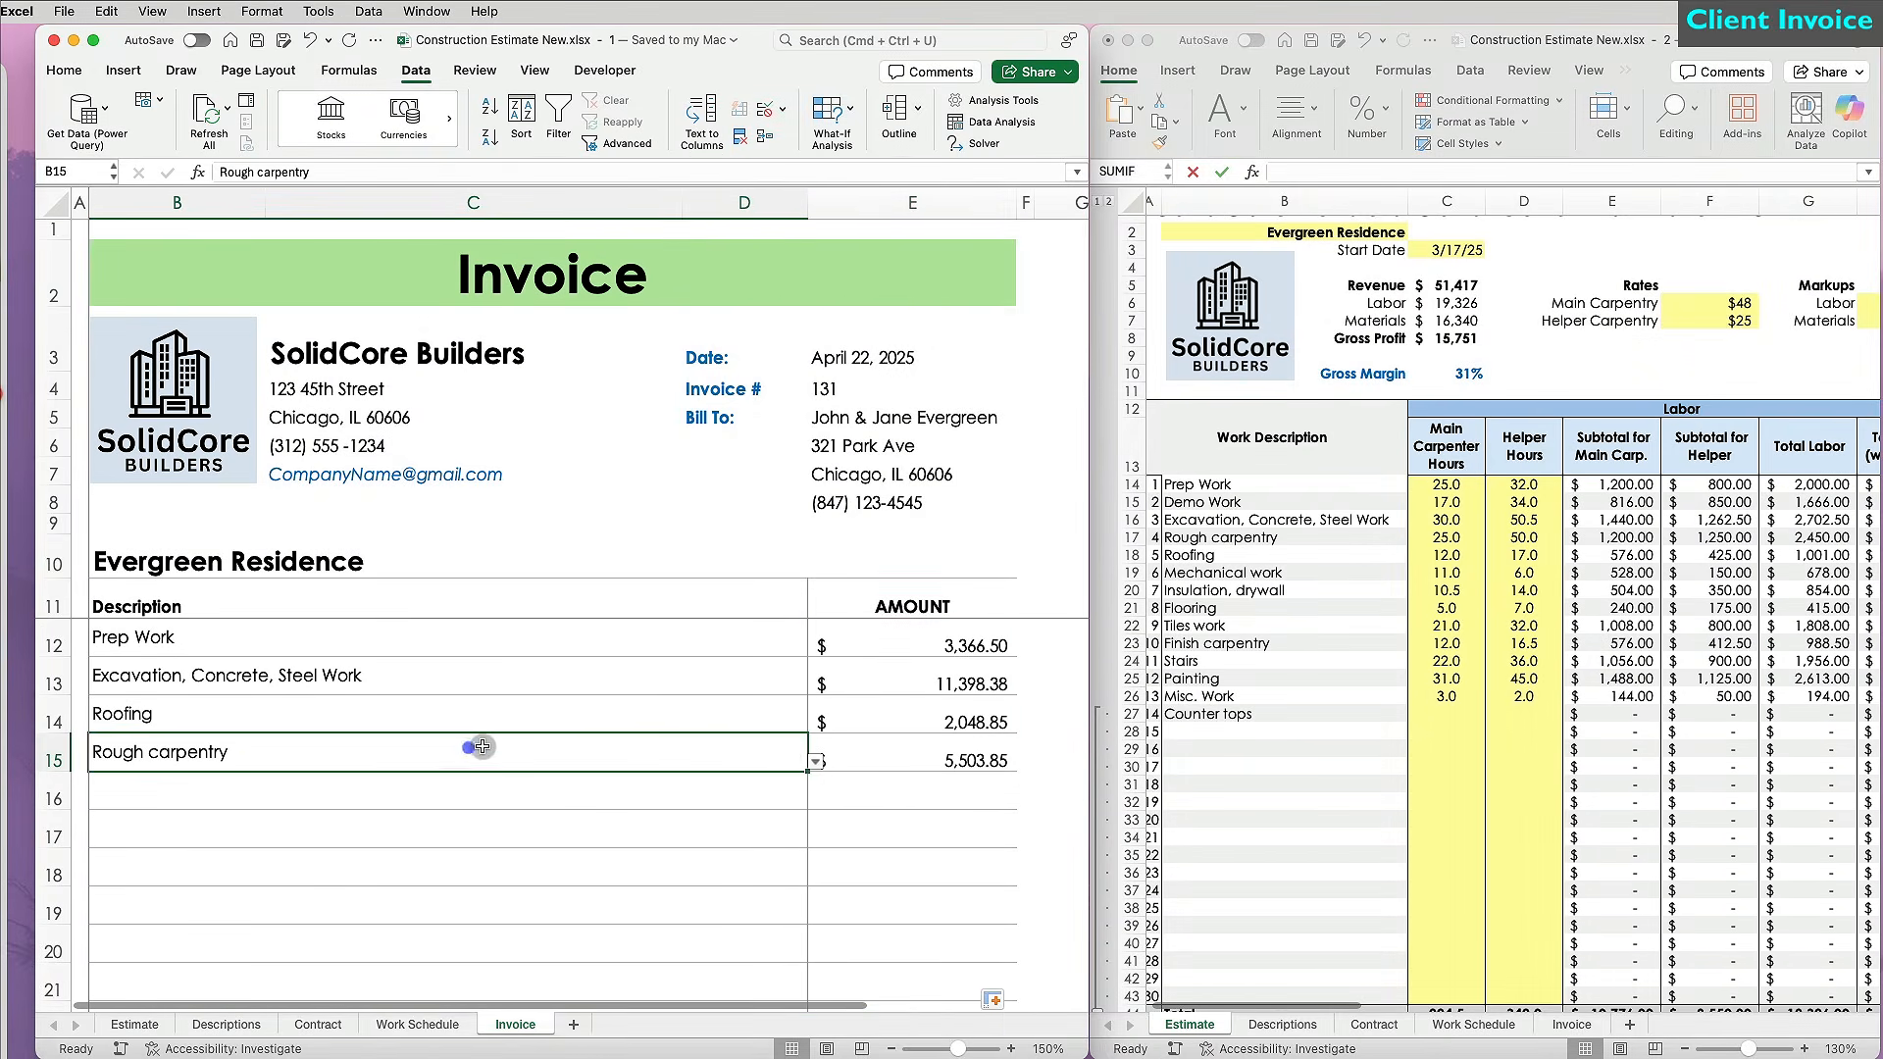
click(818, 761)
click(228, 875)
click(613, 874)
click(856, 916)
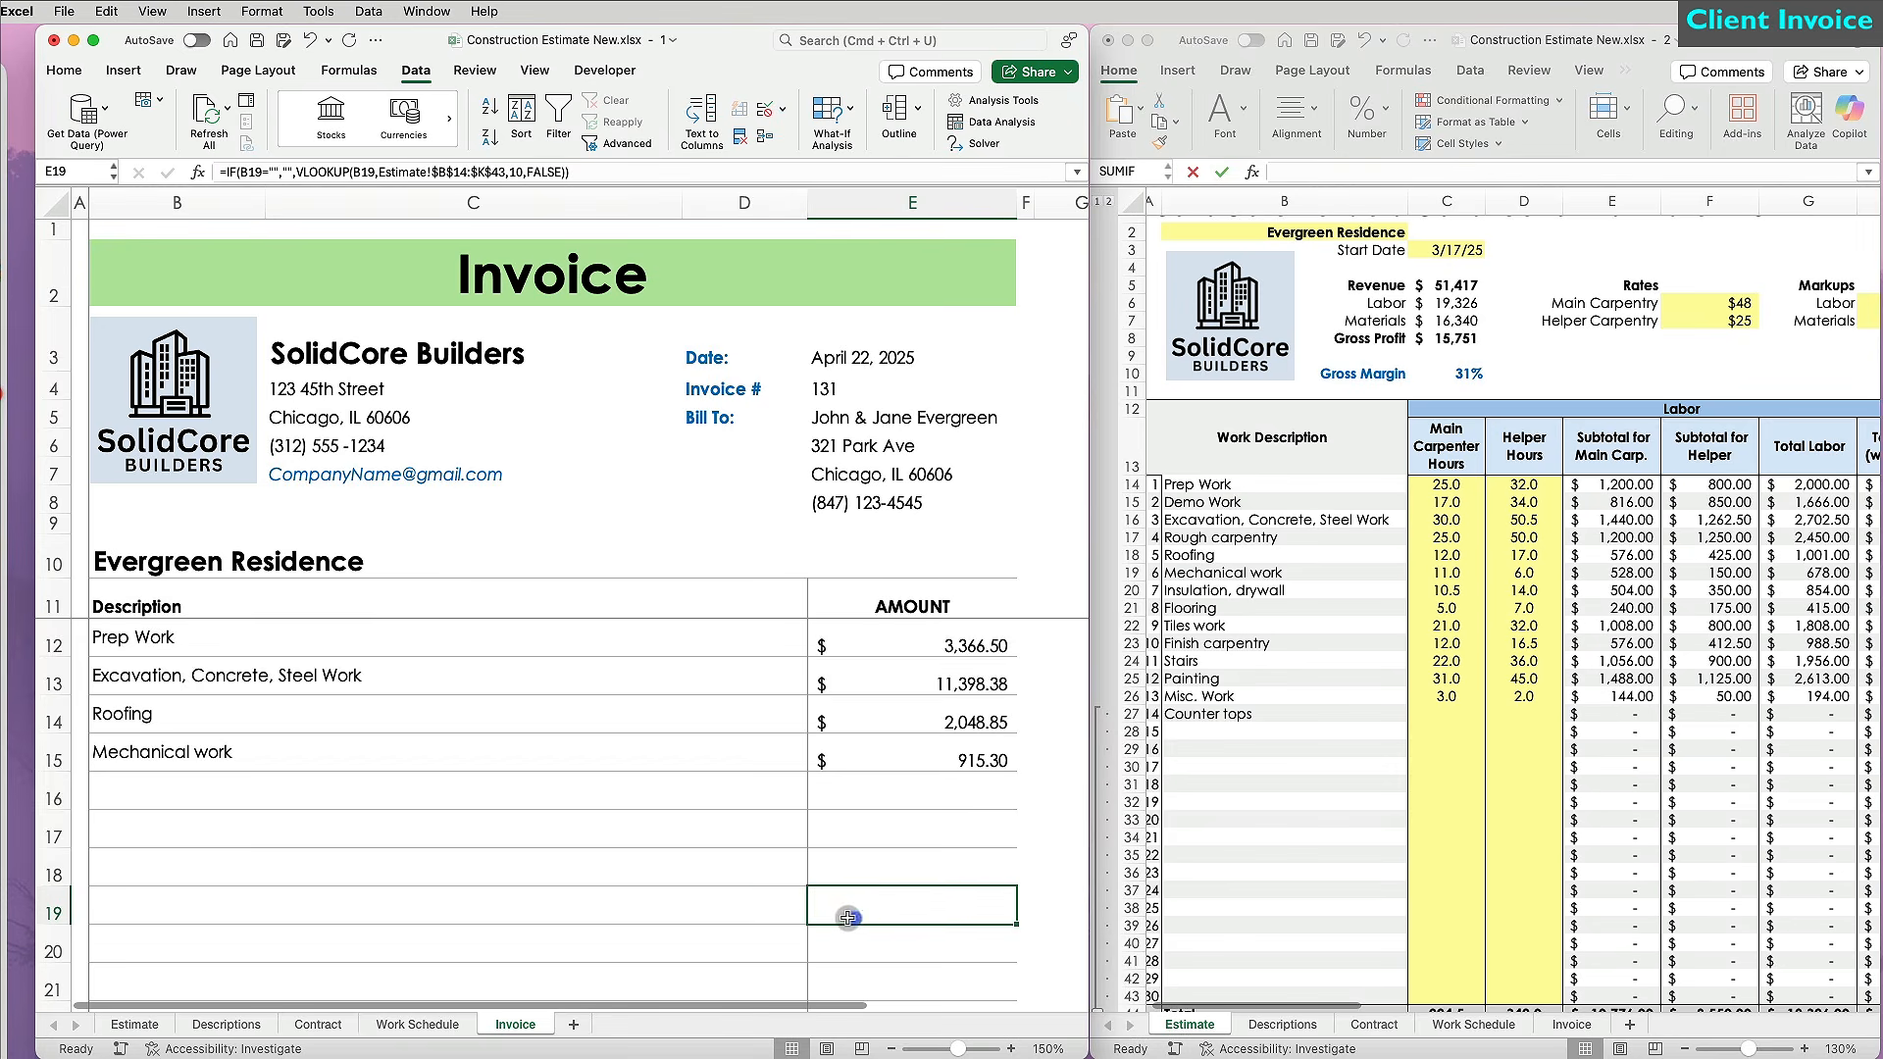
scroll(848, 914, down, 4)
drag(1058, 1050, 1869, 1036)
Enter the subtotal =SUM(E12:E23) in E24, giving $17,729.03.
click(874, 845)
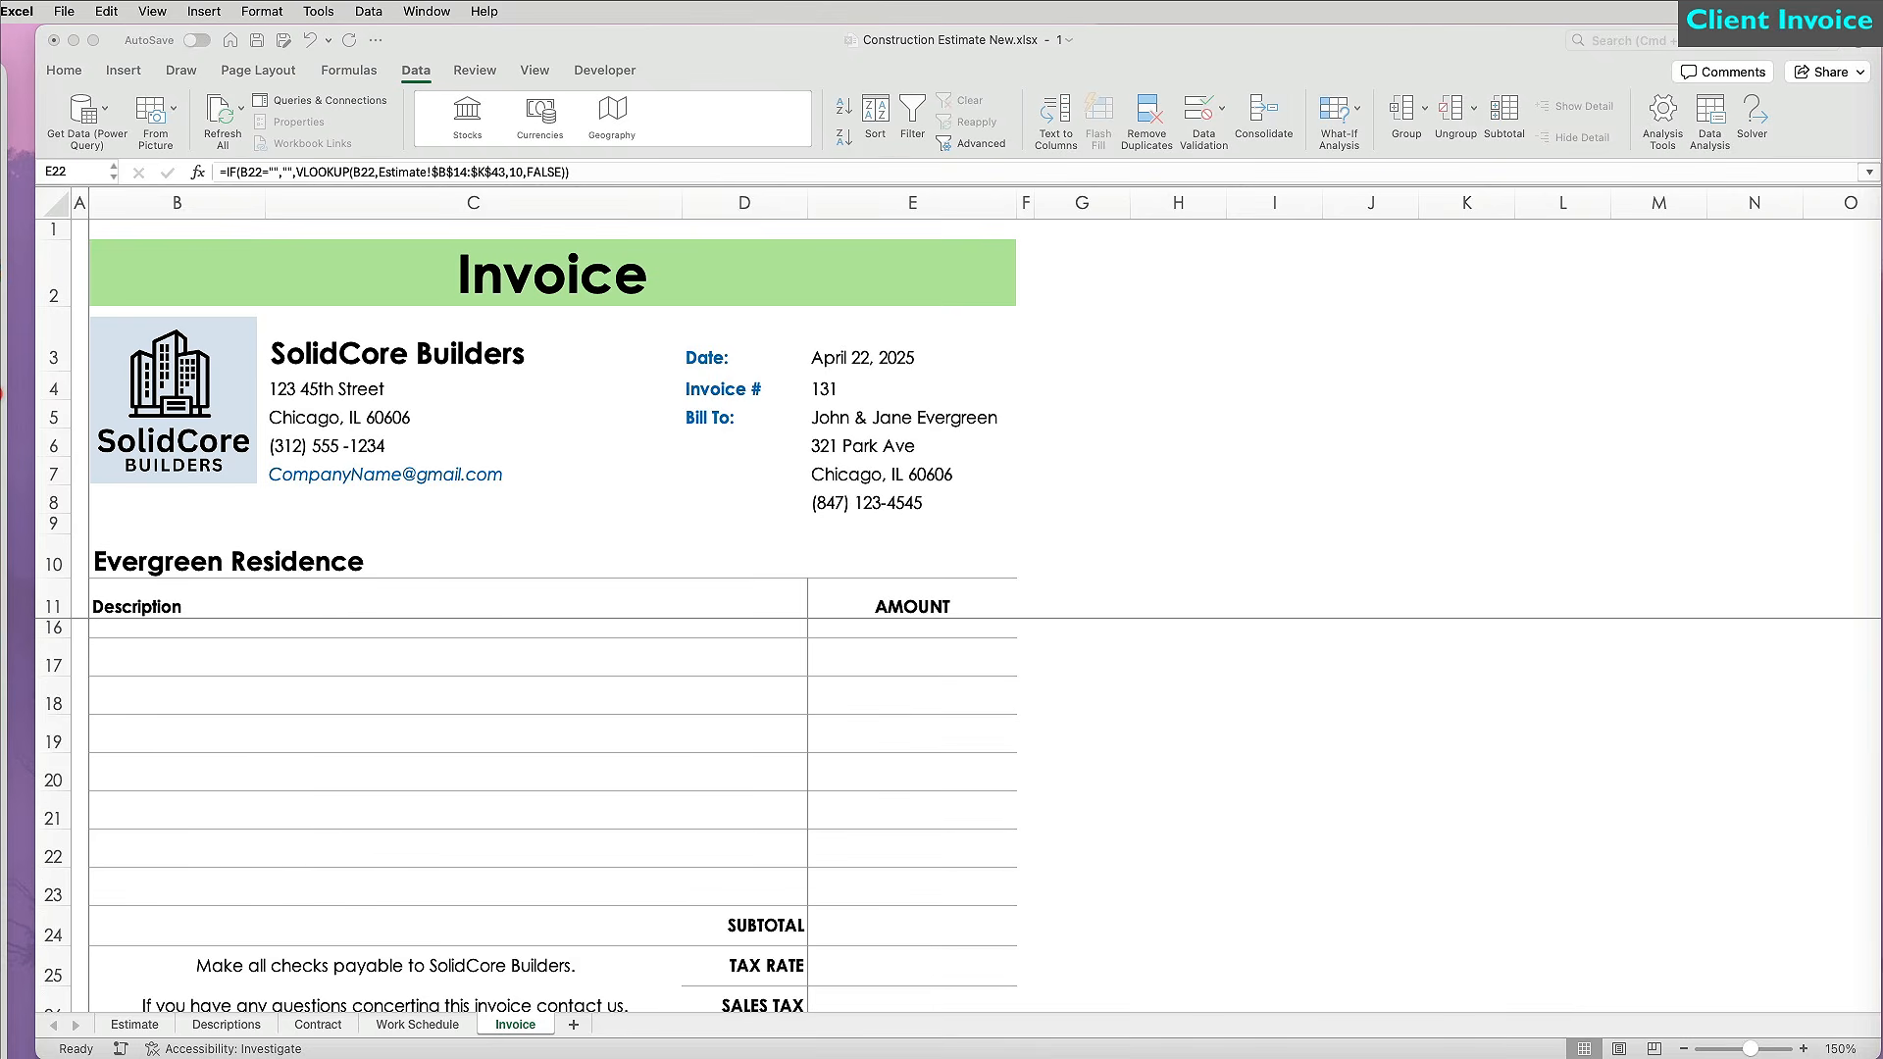
text(=SUM()
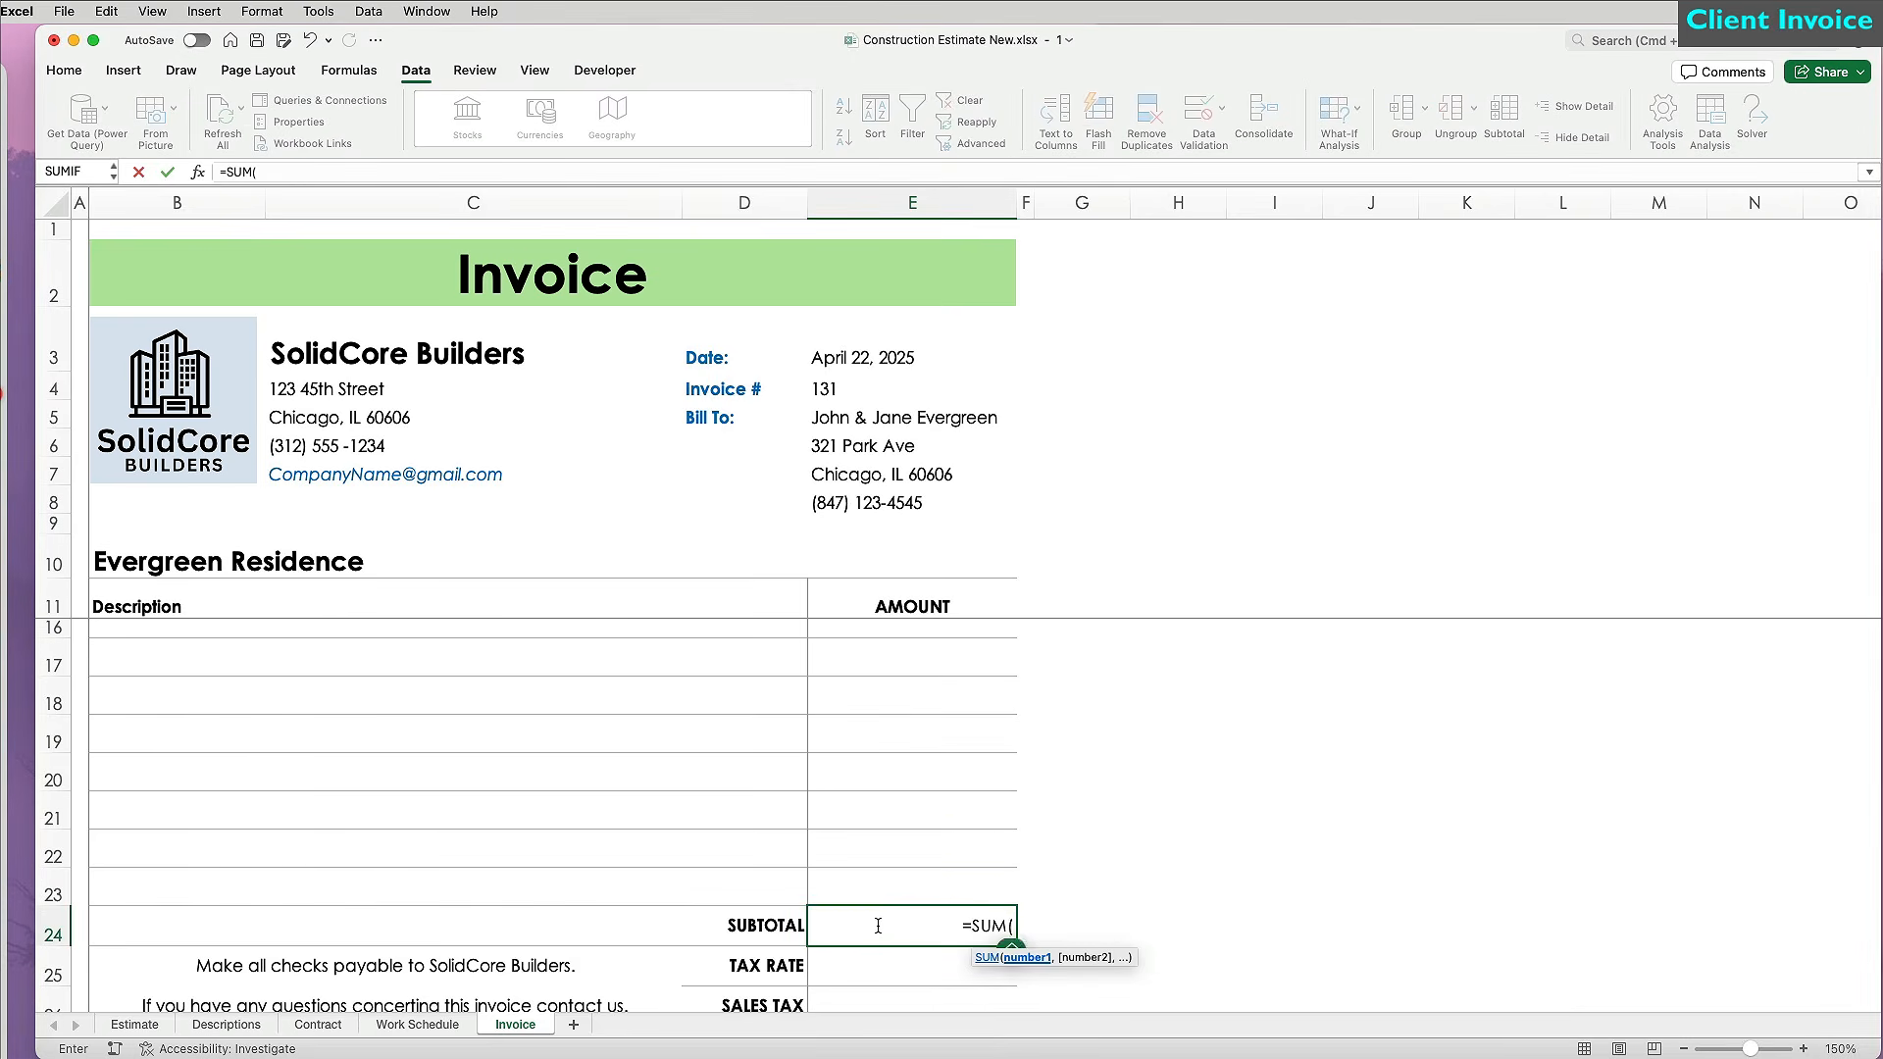
key(Up)
key(shift+Up)
key(shift+Up)
key(shift+Up)
key(shift+Up)
key(shift+Up)
key(shift+Up)
key(shift+Up)
key(shift+Up)
key(shift+Up)
key(shift+Up)
key(shift+Up)
key(shift+Up)
key(shift+Up)
key(shift+Up)
key(shift+Up)
key(shift+Up)
key(shift+Up)
key(shift+Down)
key(shift+Down)
key(shift+Down)
key(shift+Down)
key(shift+Down)
key(shift+Down)
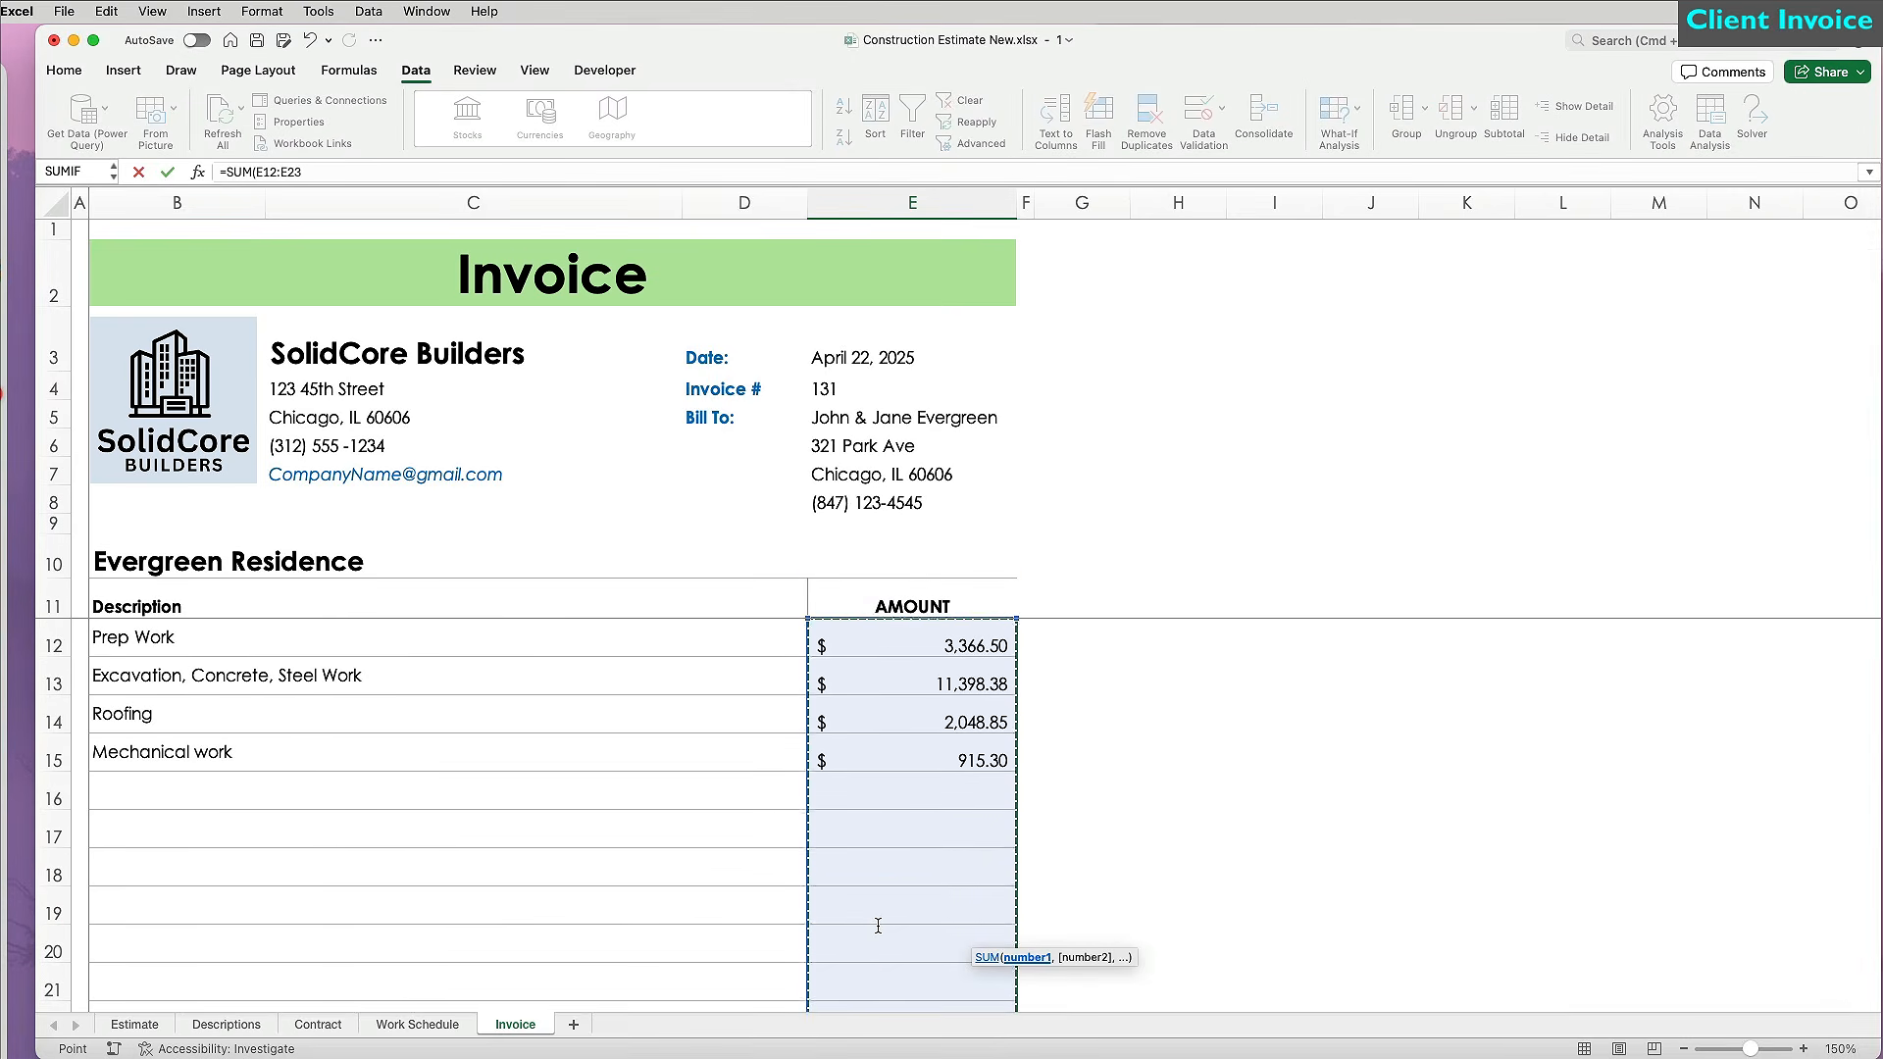
key(Return)
scroll(880, 922, down, 3)
click(886, 896)
scroll(888, 900, down, 1)
Set the tax rate in E25 to 10.25% and the sales tax in E26 to =E24*E25.
click(889, 872)
text(10.25)
key(ctrl+Return)
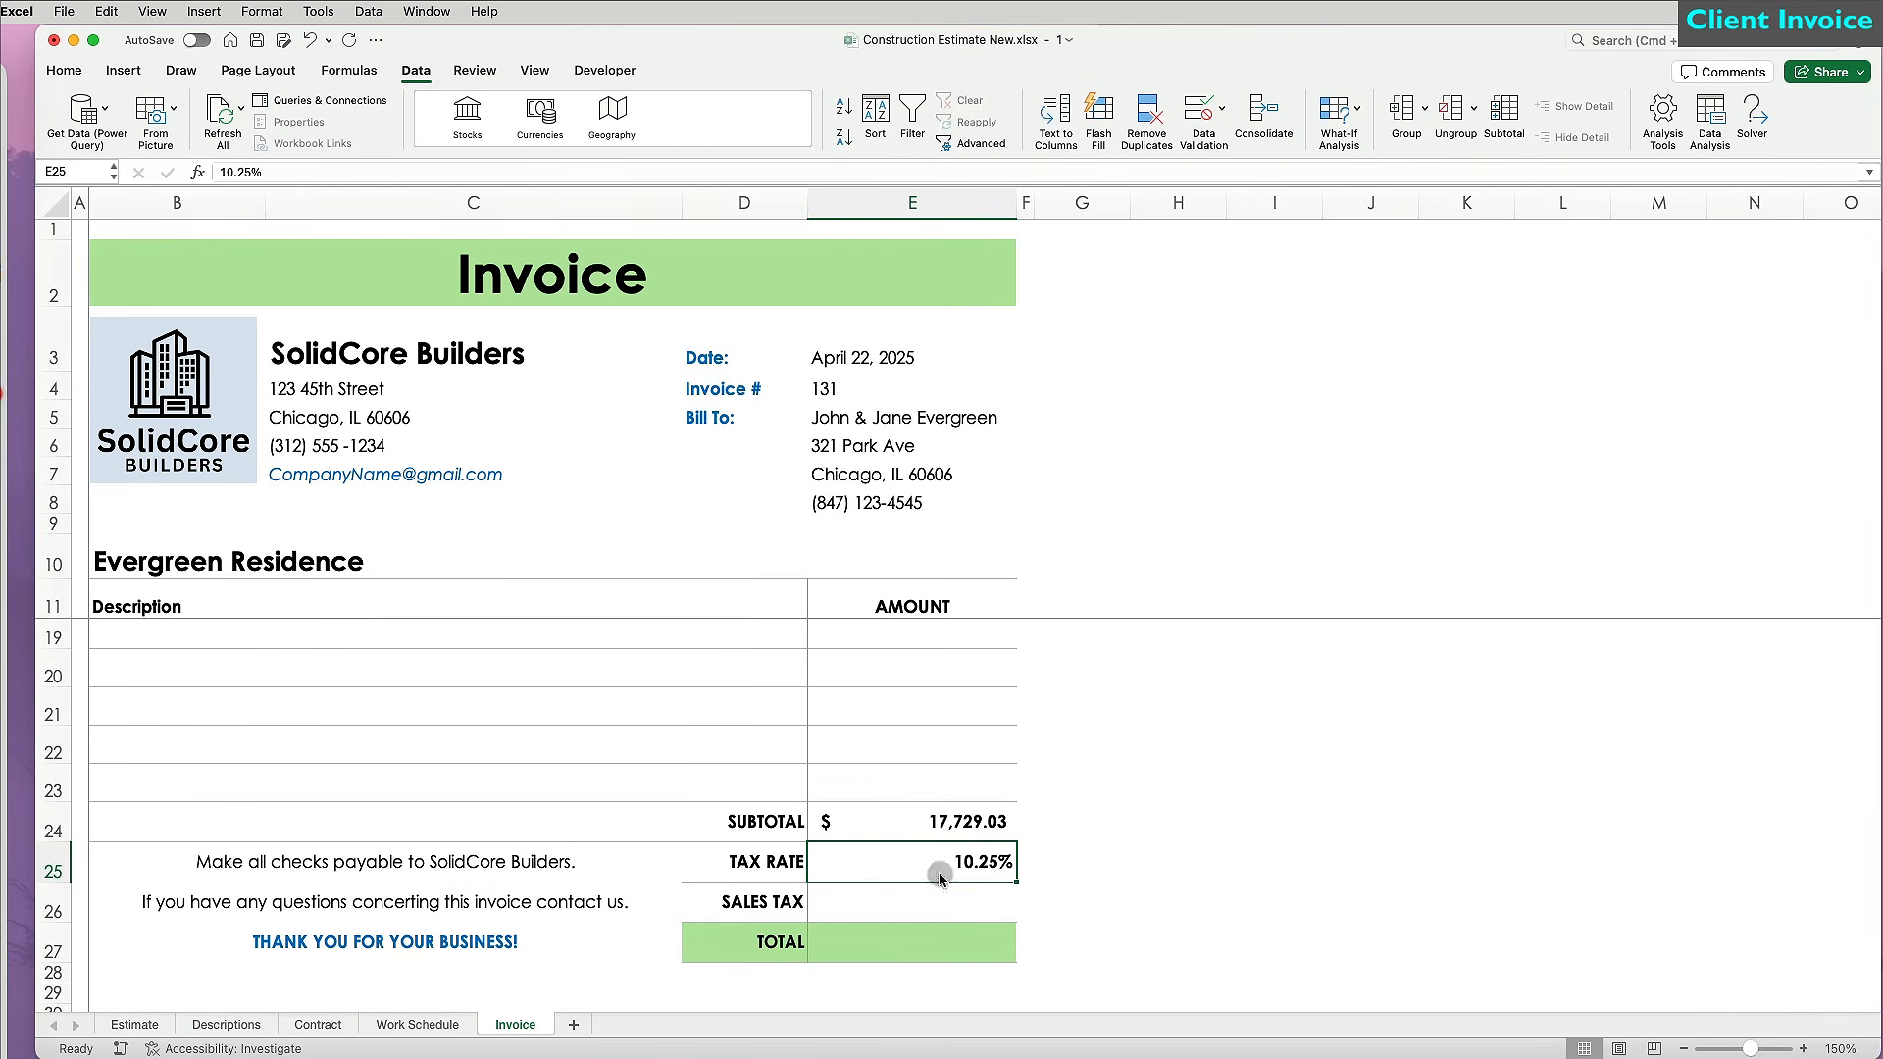
click(941, 900)
text(=E24*E25)
key(Return)
Enter the total =E24+E26 in E27, giving $19,546.25.
scroll(962, 795, down, 1)
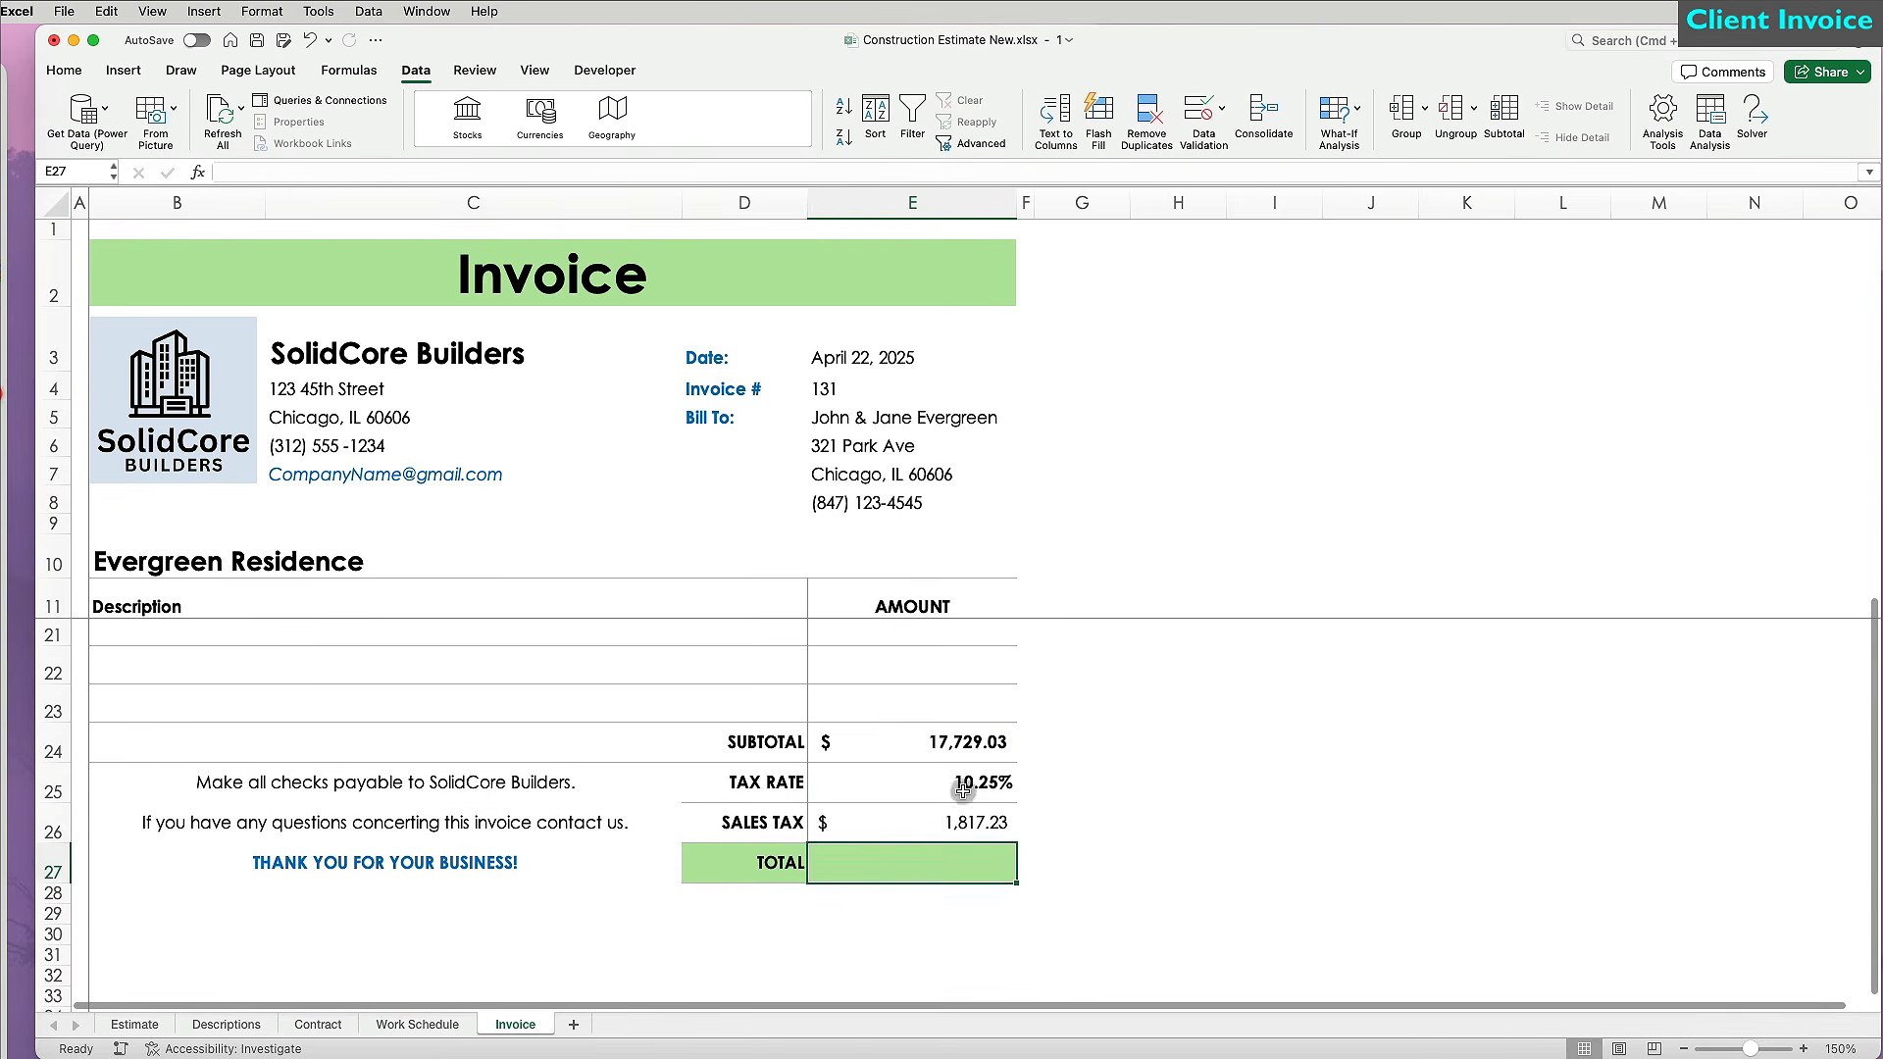
text(=)
click(958, 741)
text(+)
click(961, 821)
key(Return)
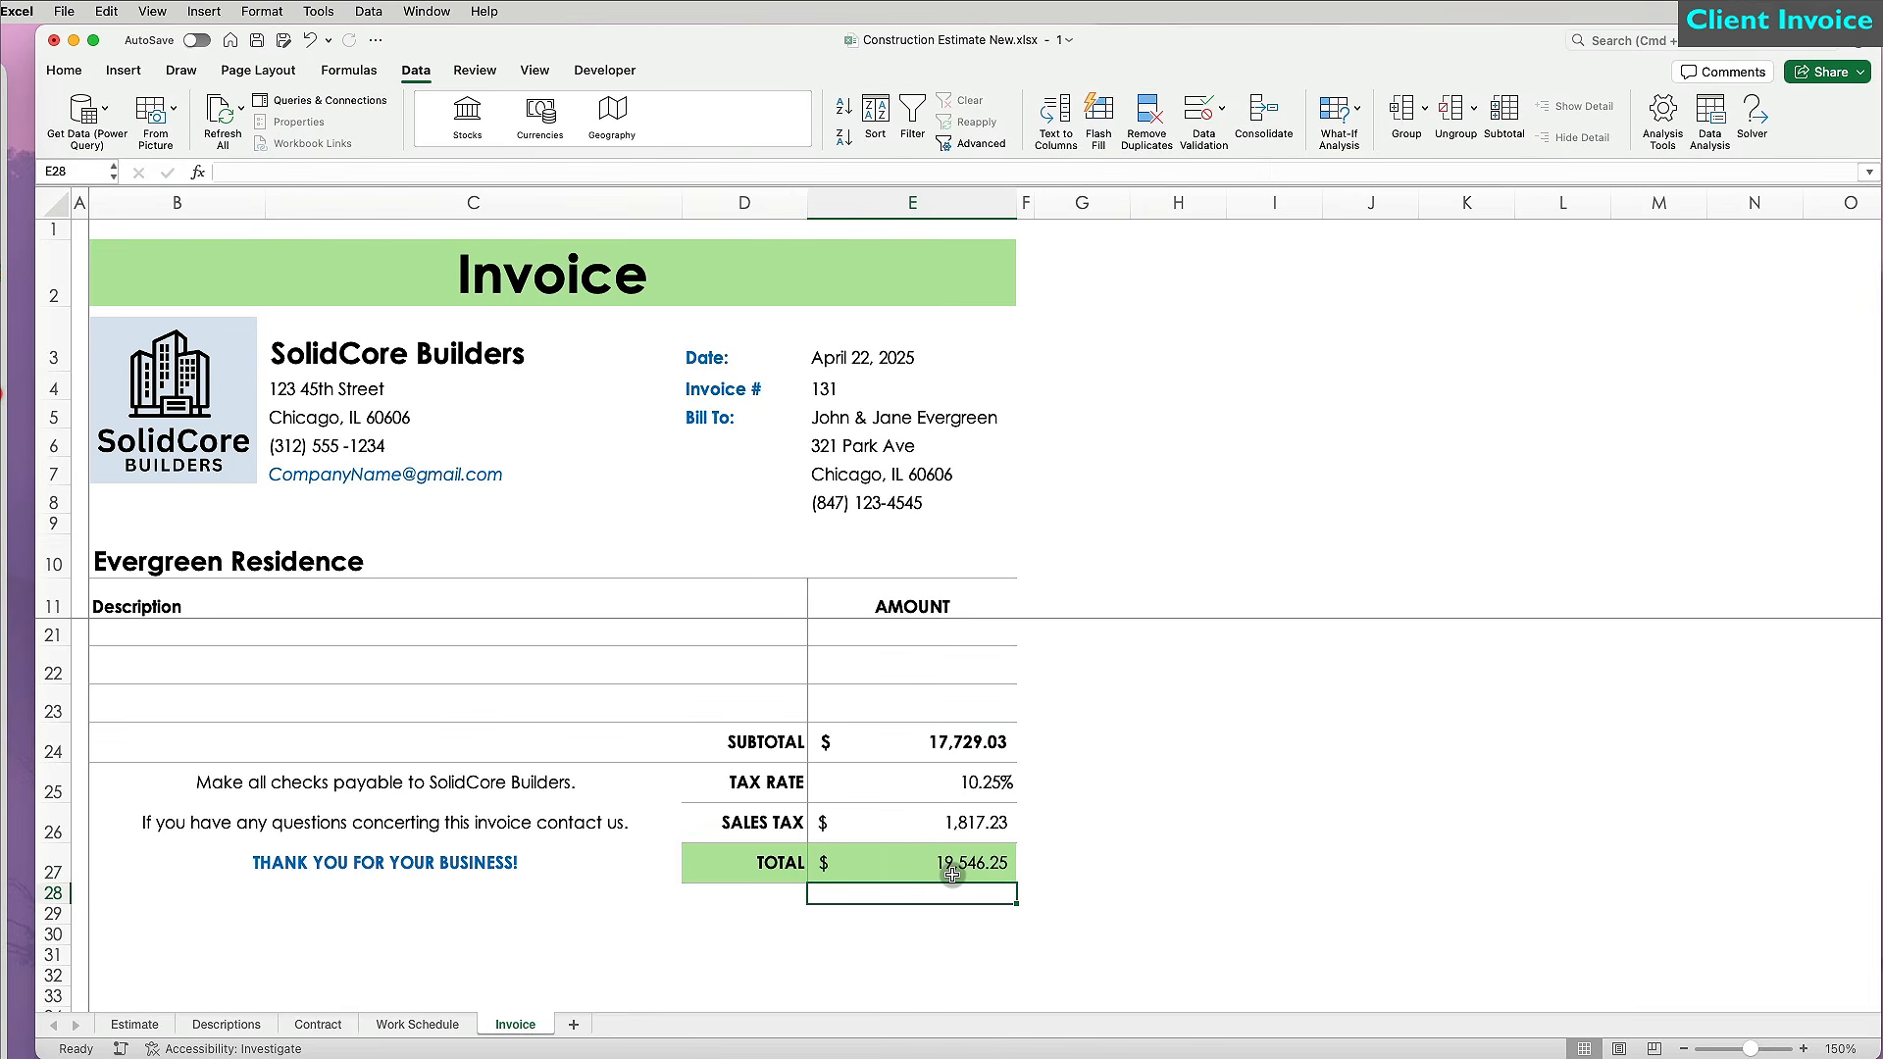
Select the invoice range A1:F28.
scroll(952, 873, up, 5)
drag(80, 227, 1026, 981)
click(64, 70)
Put a grey outline border around the invoice range A1:F28.
click(311, 138)
click(333, 692)
click(1337, 656)
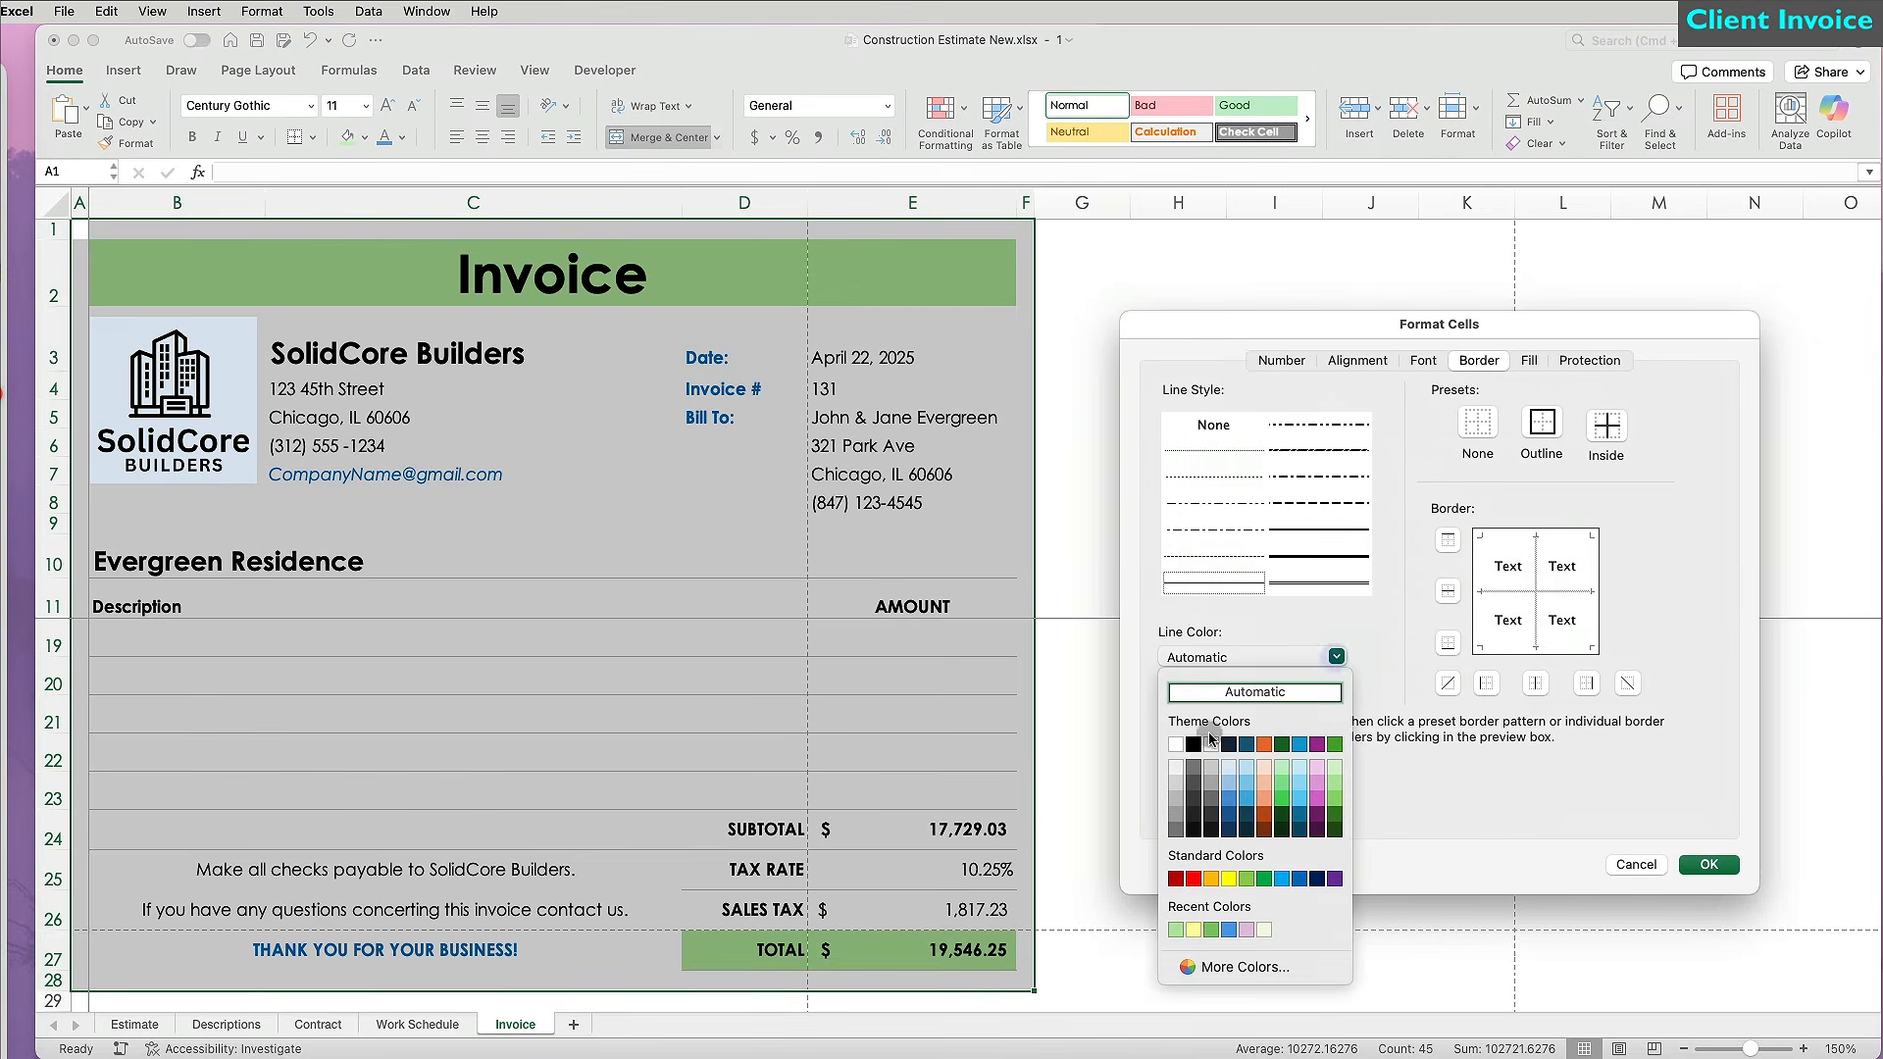
click(1177, 816)
click(1541, 423)
click(1709, 864)
click(1340, 928)
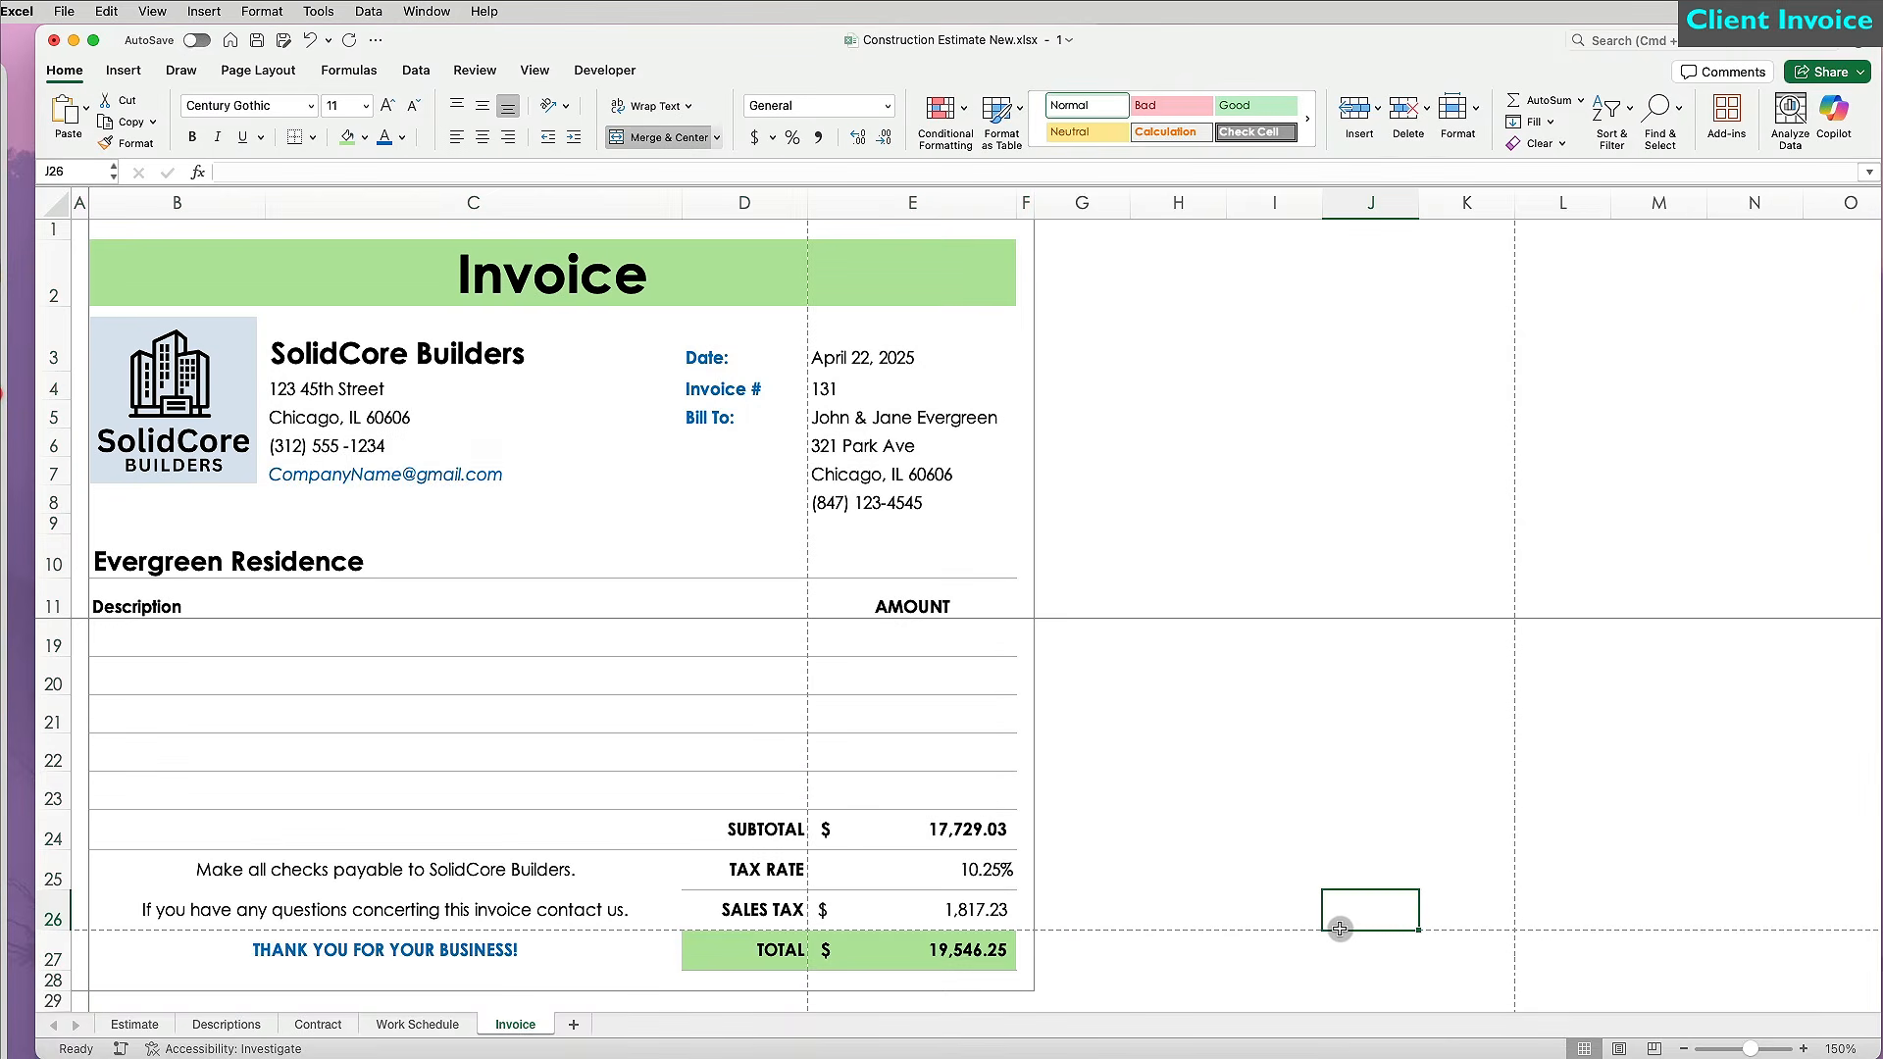
Set A1:F28 as the Invoice sheet's print area.
drag(1026, 981, 81, 227)
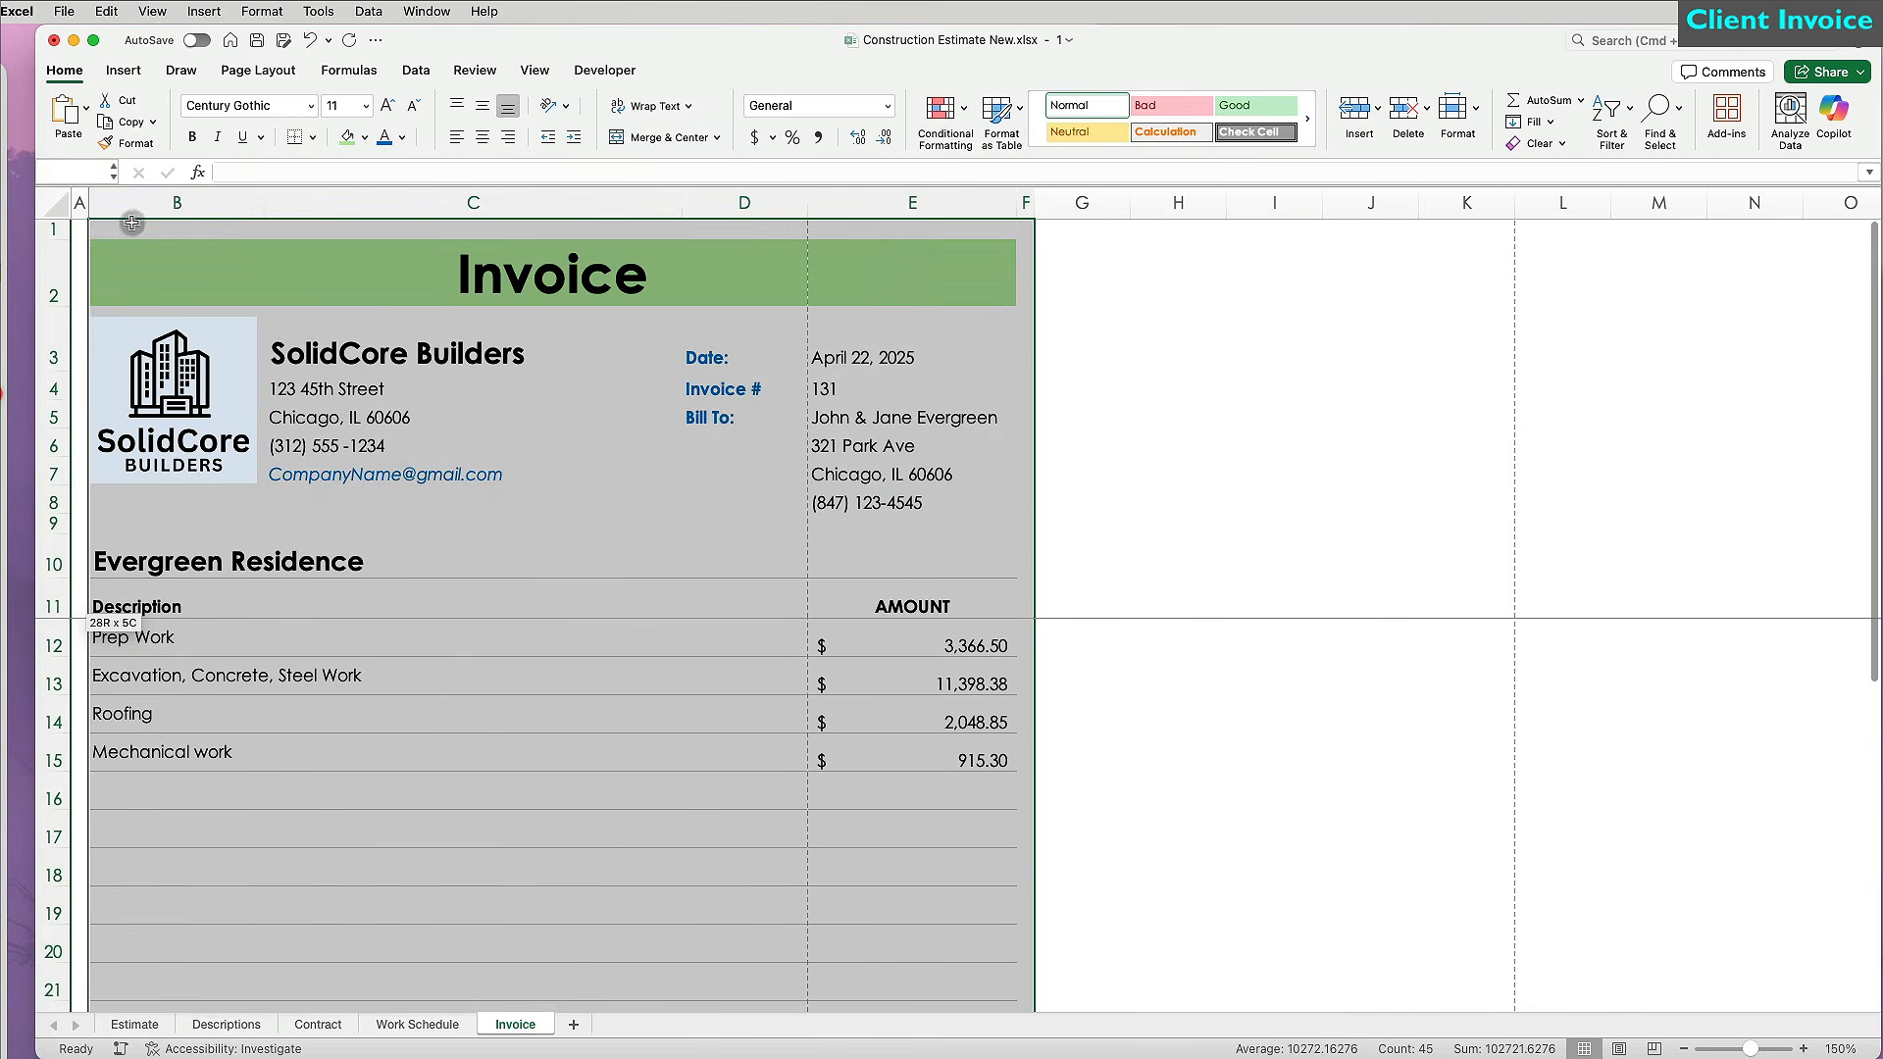
click(258, 70)
click(392, 112)
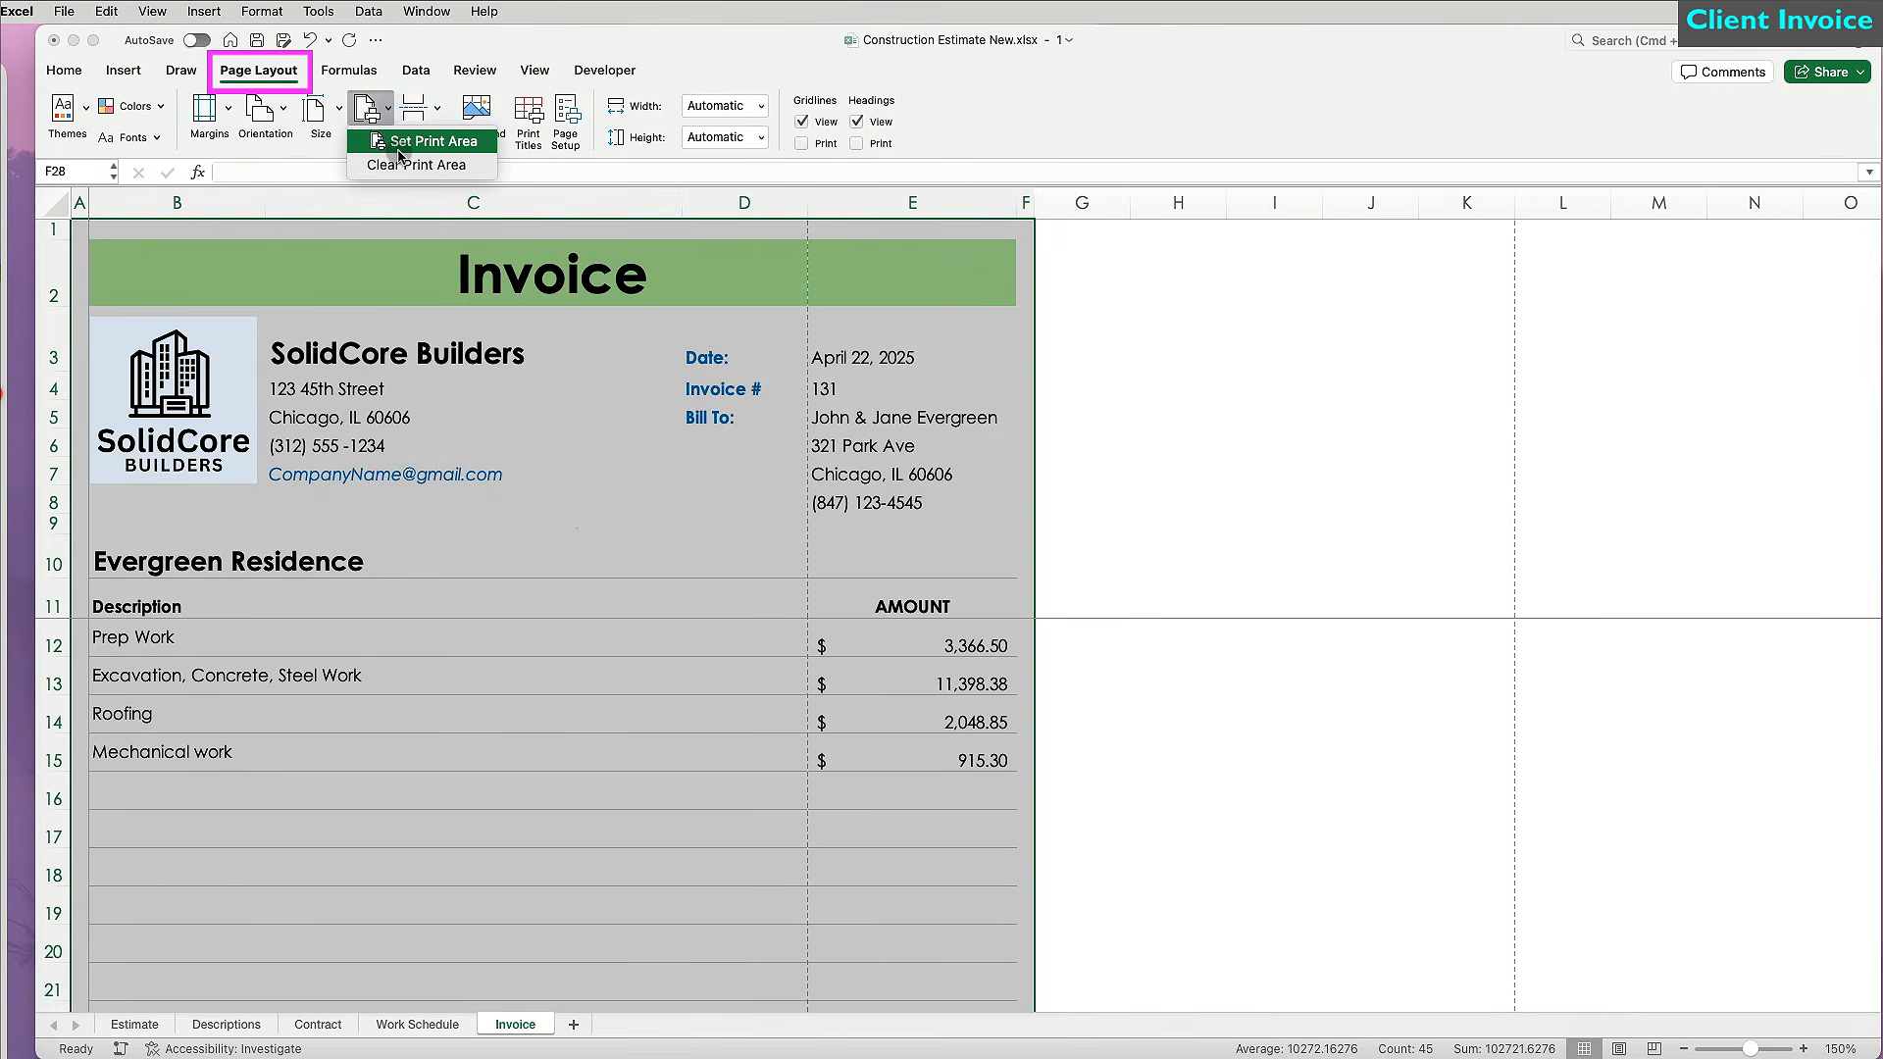
click(399, 142)
Preview the printout and cancel without printing.
key(super+p)
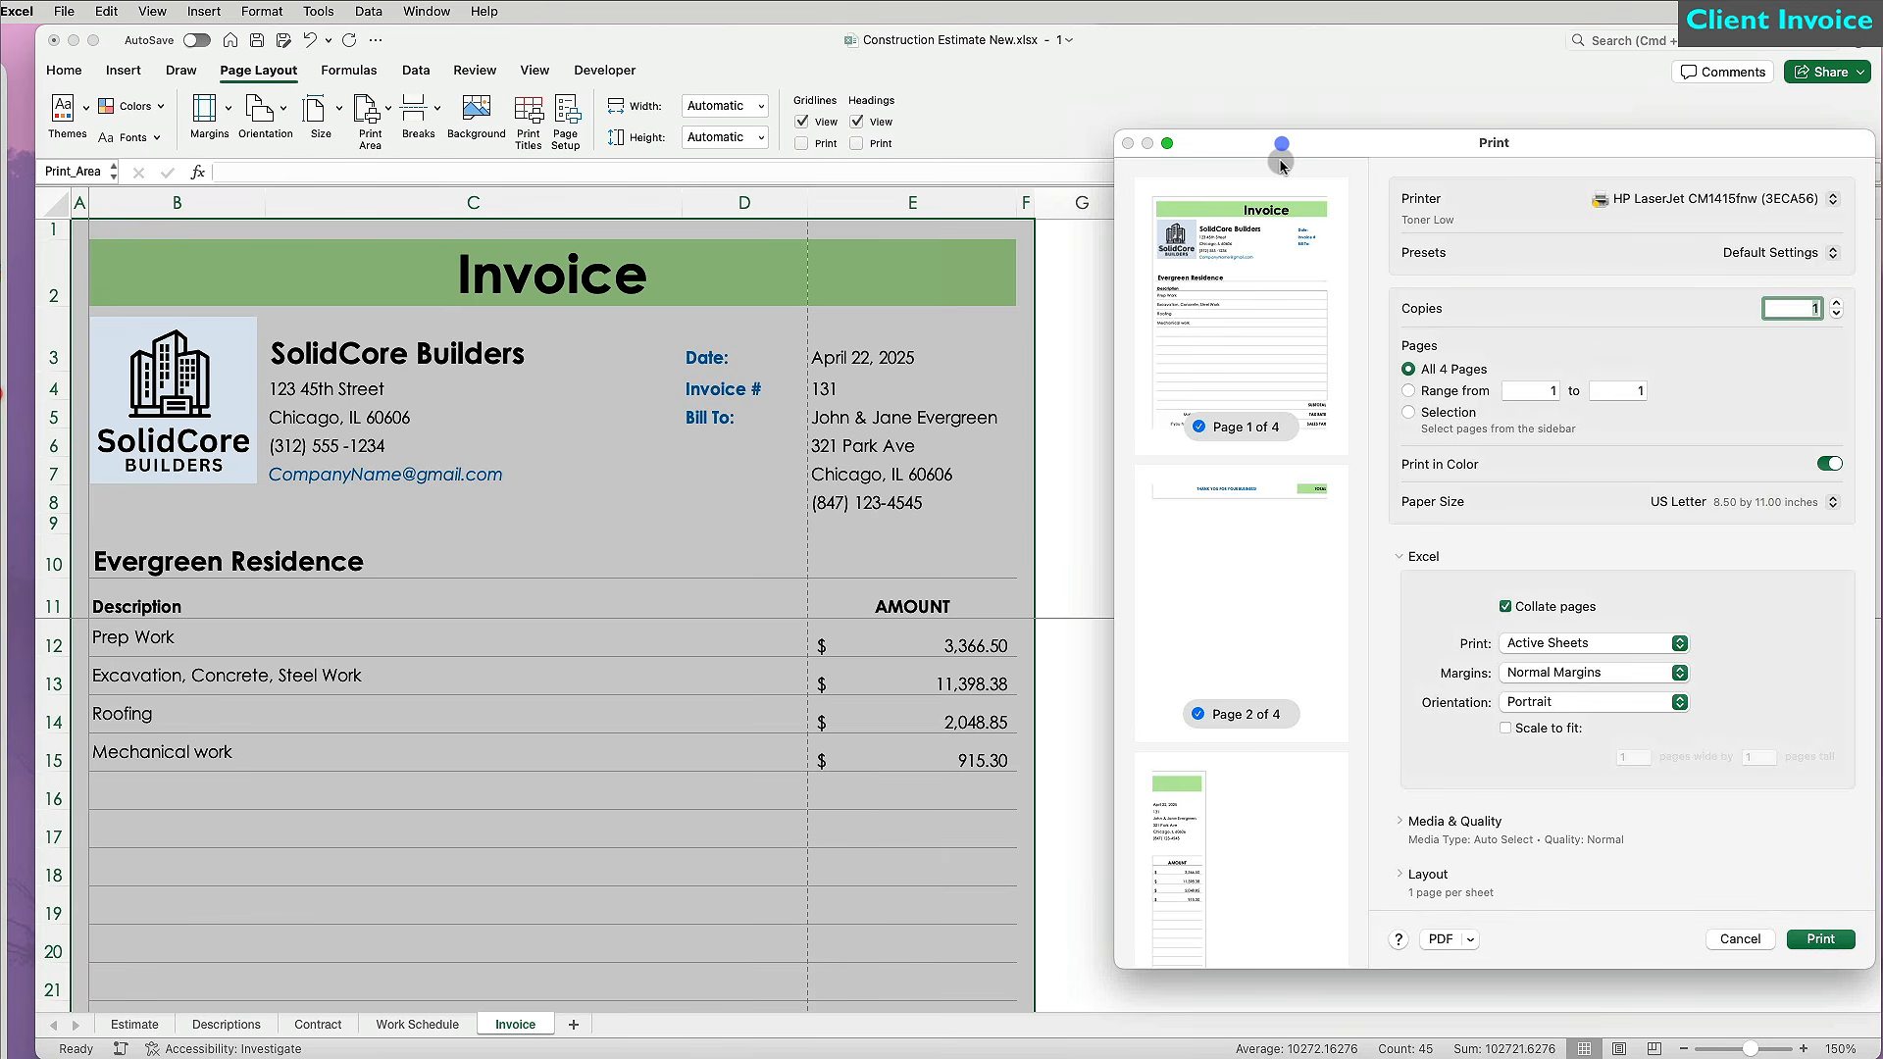
scroll(1273, 569, down, 5)
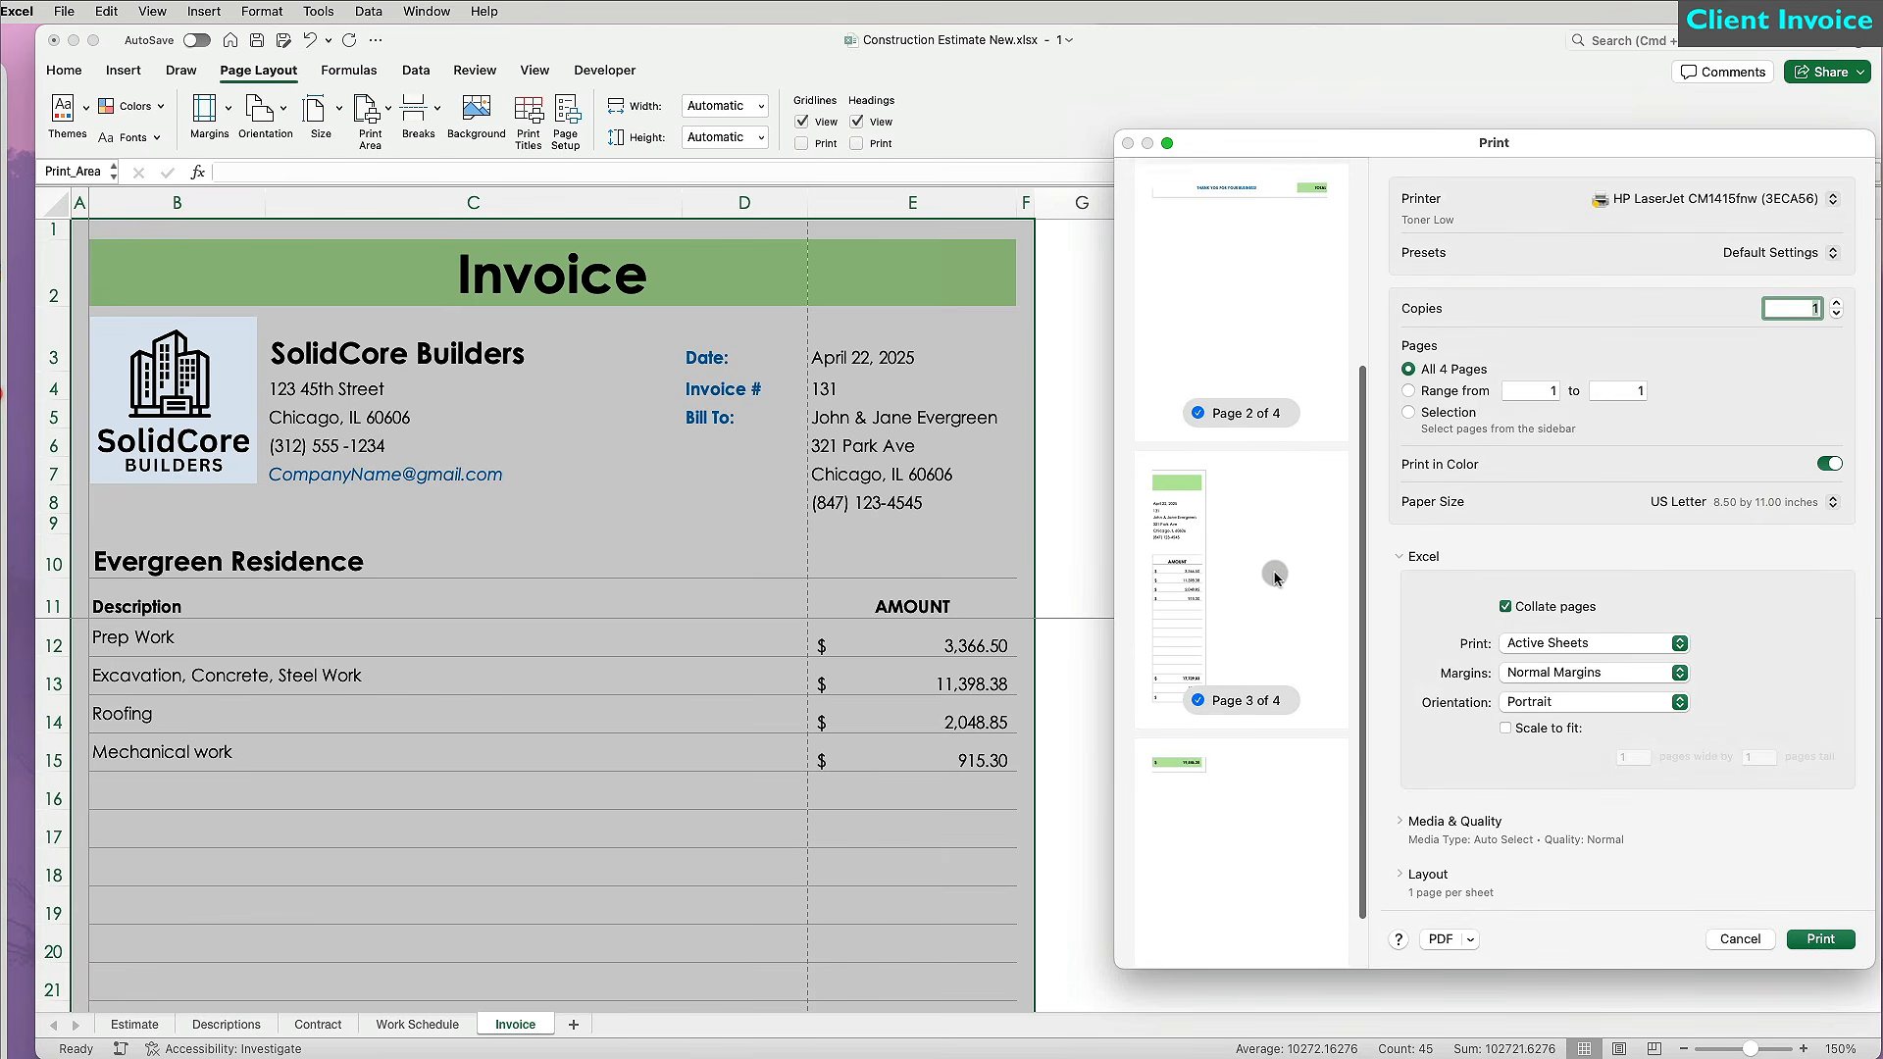
scroll(1273, 569, up, 3)
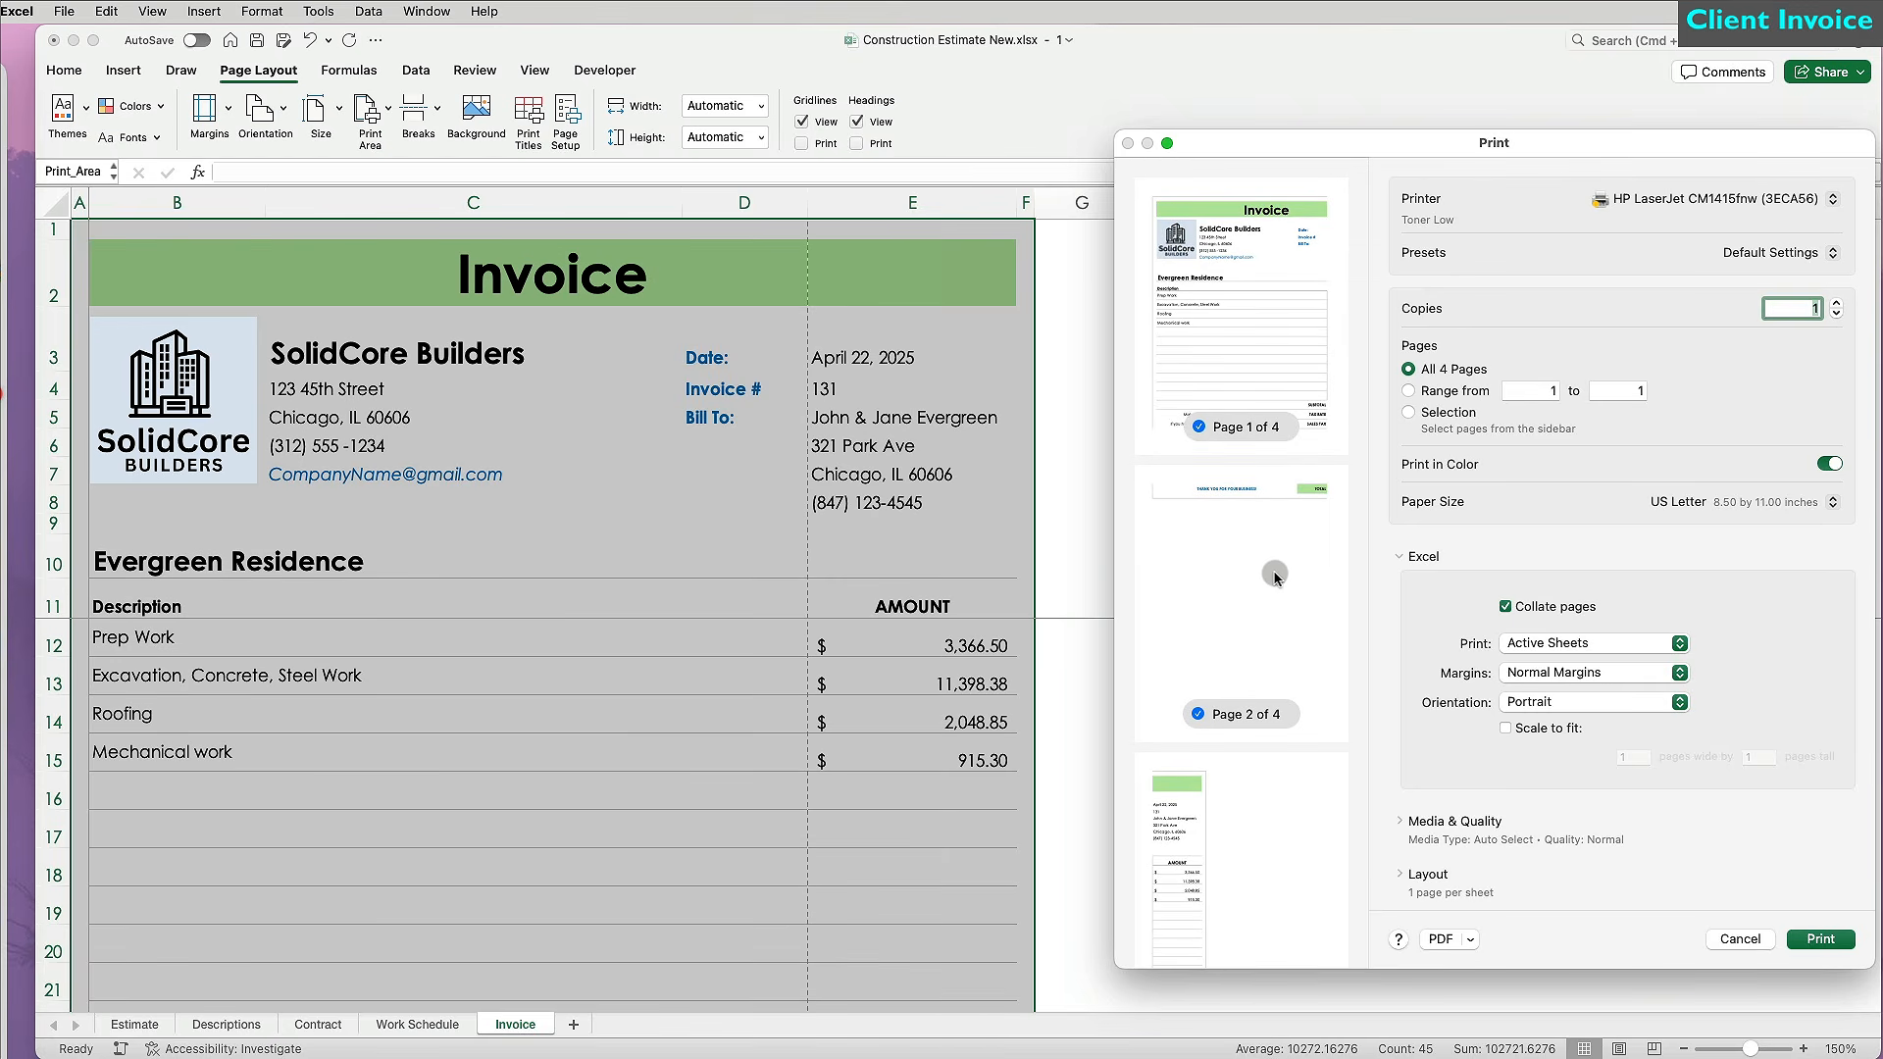
click(1742, 939)
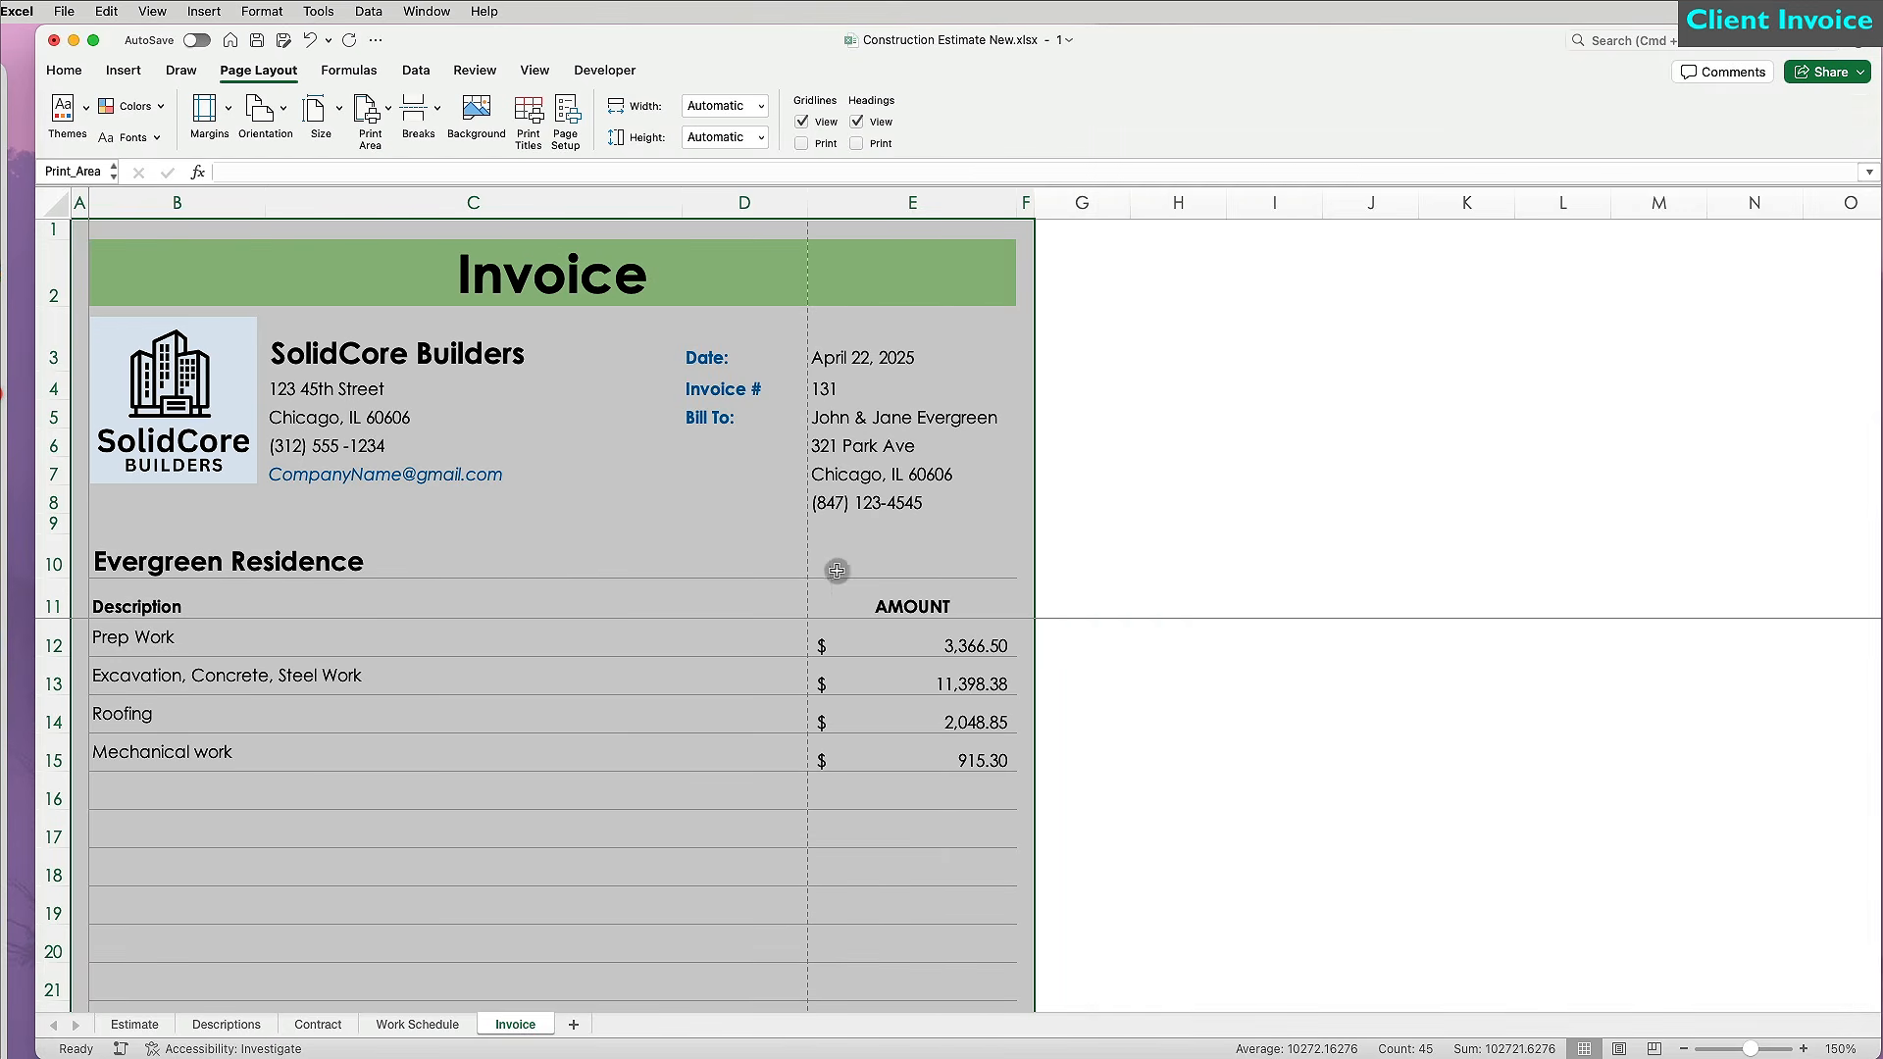
Adjust the widths of columns C and D.
click(799, 546)
drag(684, 196, 603, 201)
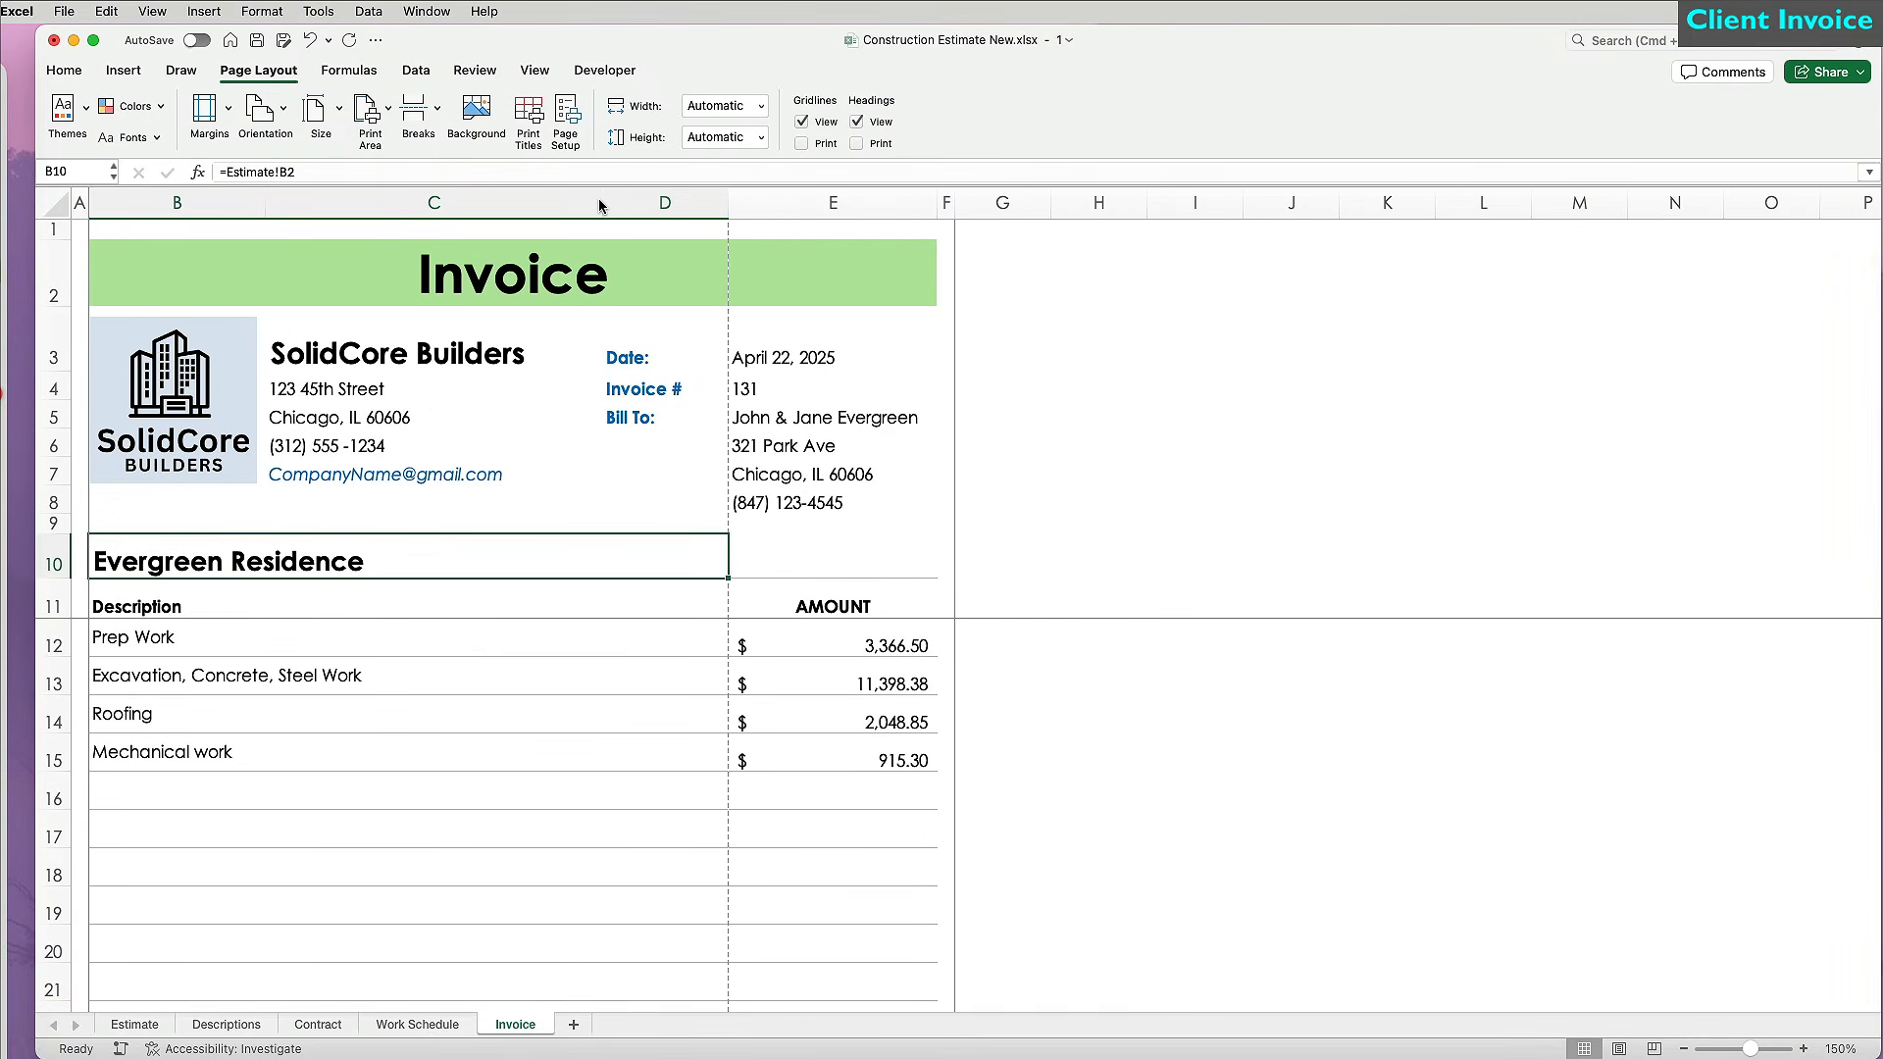
mouse_move(728, 201)
mouse_down()
mouse_move(709, 201)
mouse_move(738, 201)
mouse_up()
drag(606, 201, 638, 201)
drag(771, 202, 749, 202)
click(1045, 466)
Save the invoice as Evergreen Invoice 131.pdf, scaled to fit with Narrow Margins.
key(super+p)
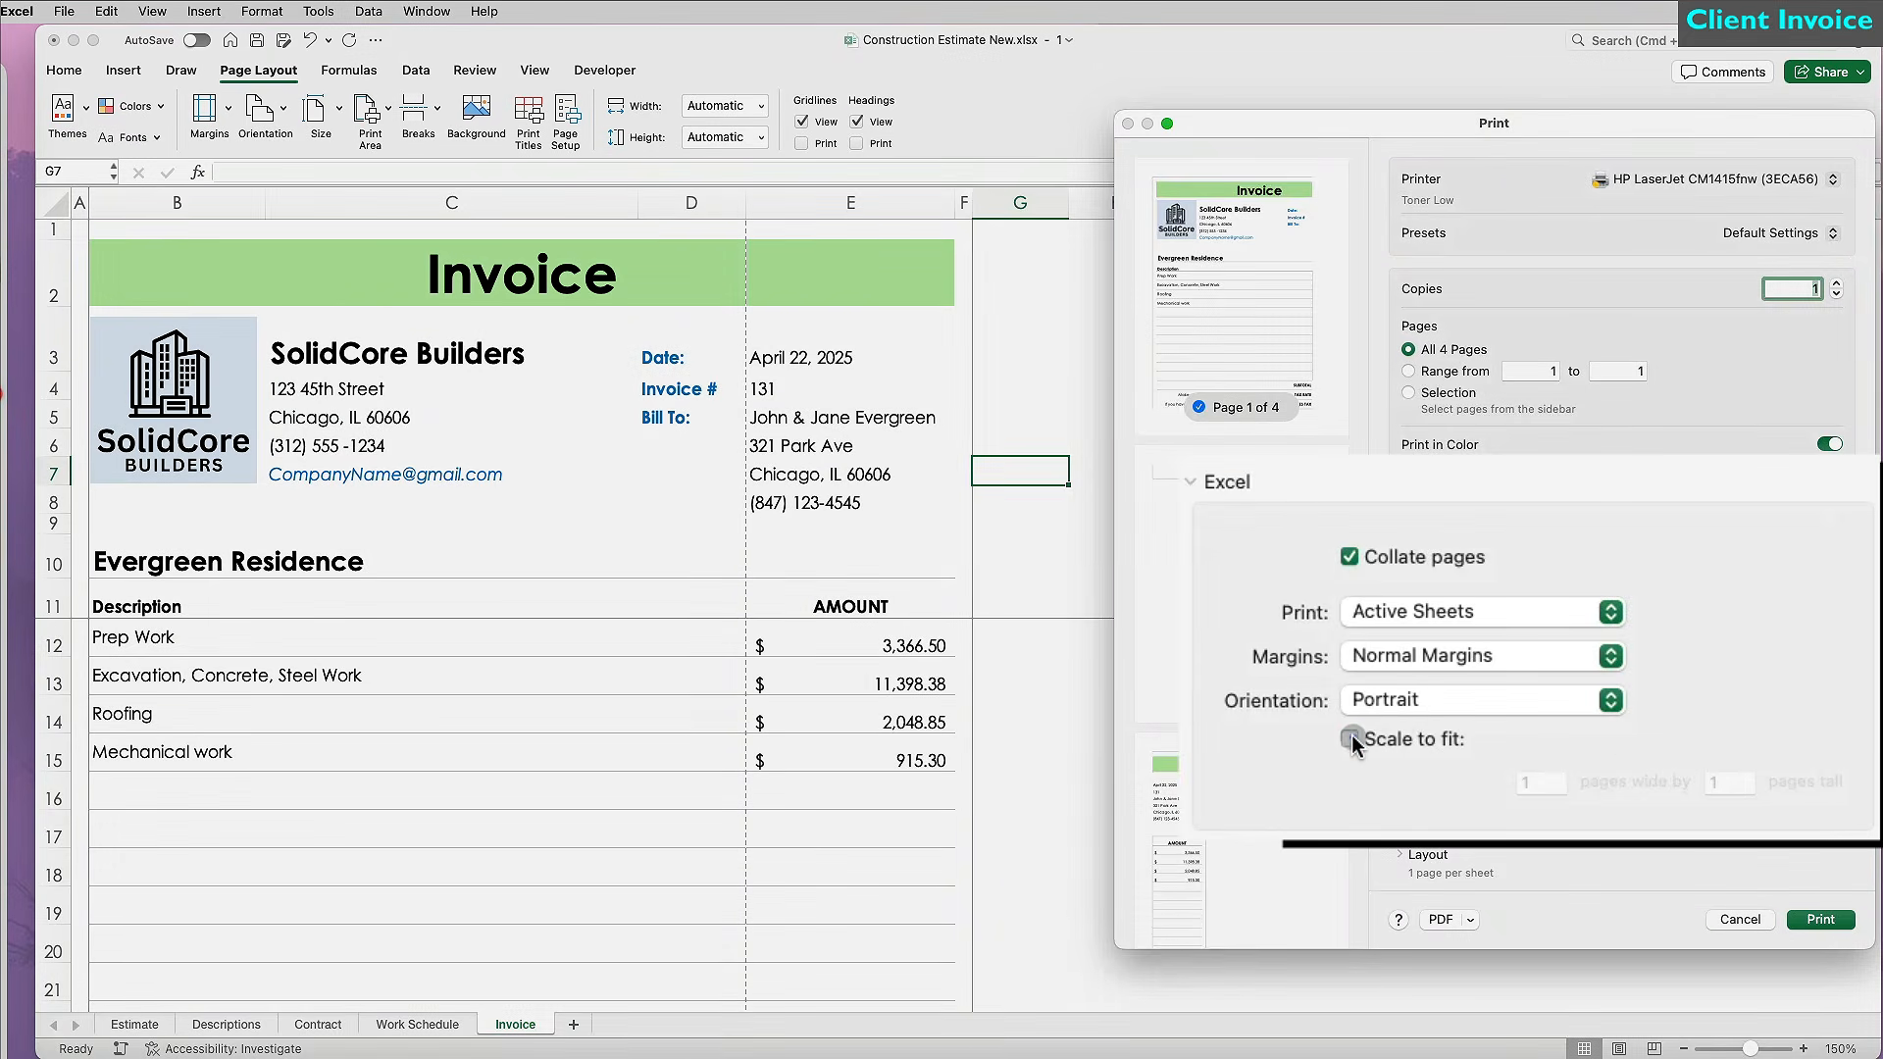
click(1350, 739)
click(1608, 656)
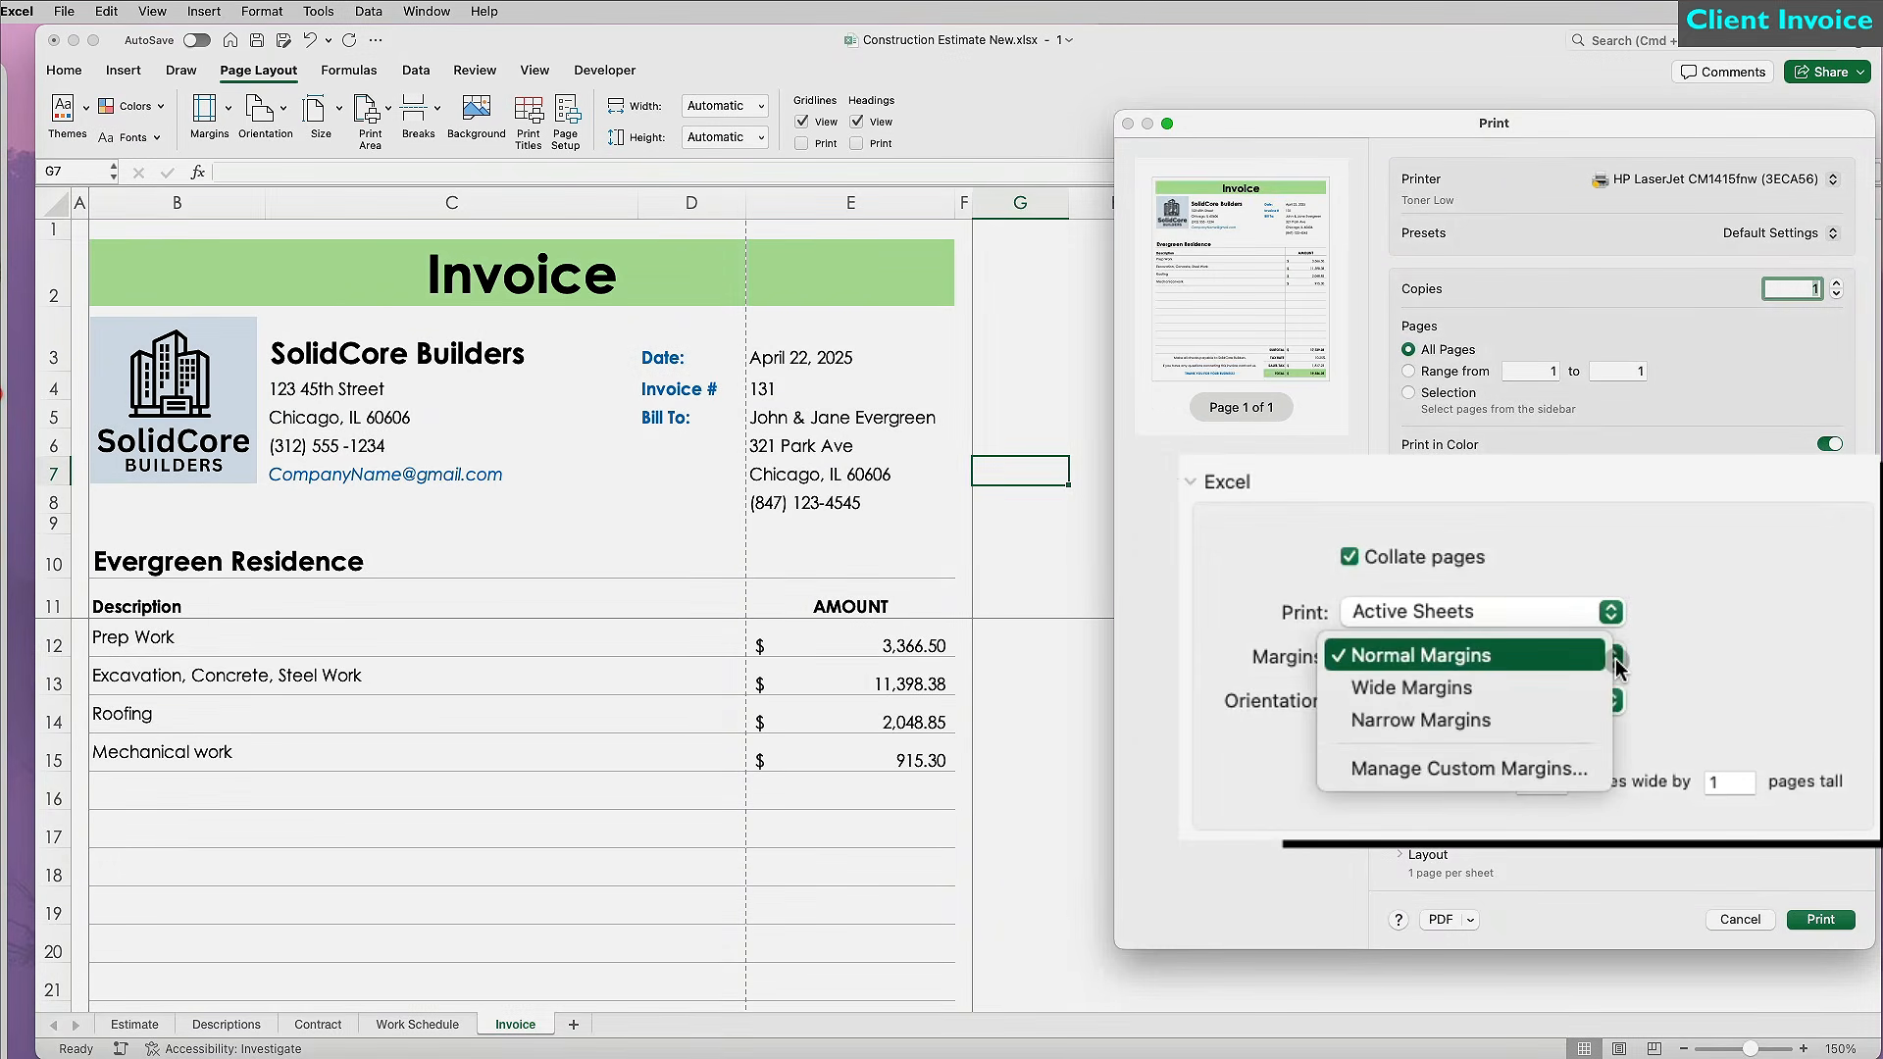
click(1569, 715)
click(1472, 920)
click(1485, 966)
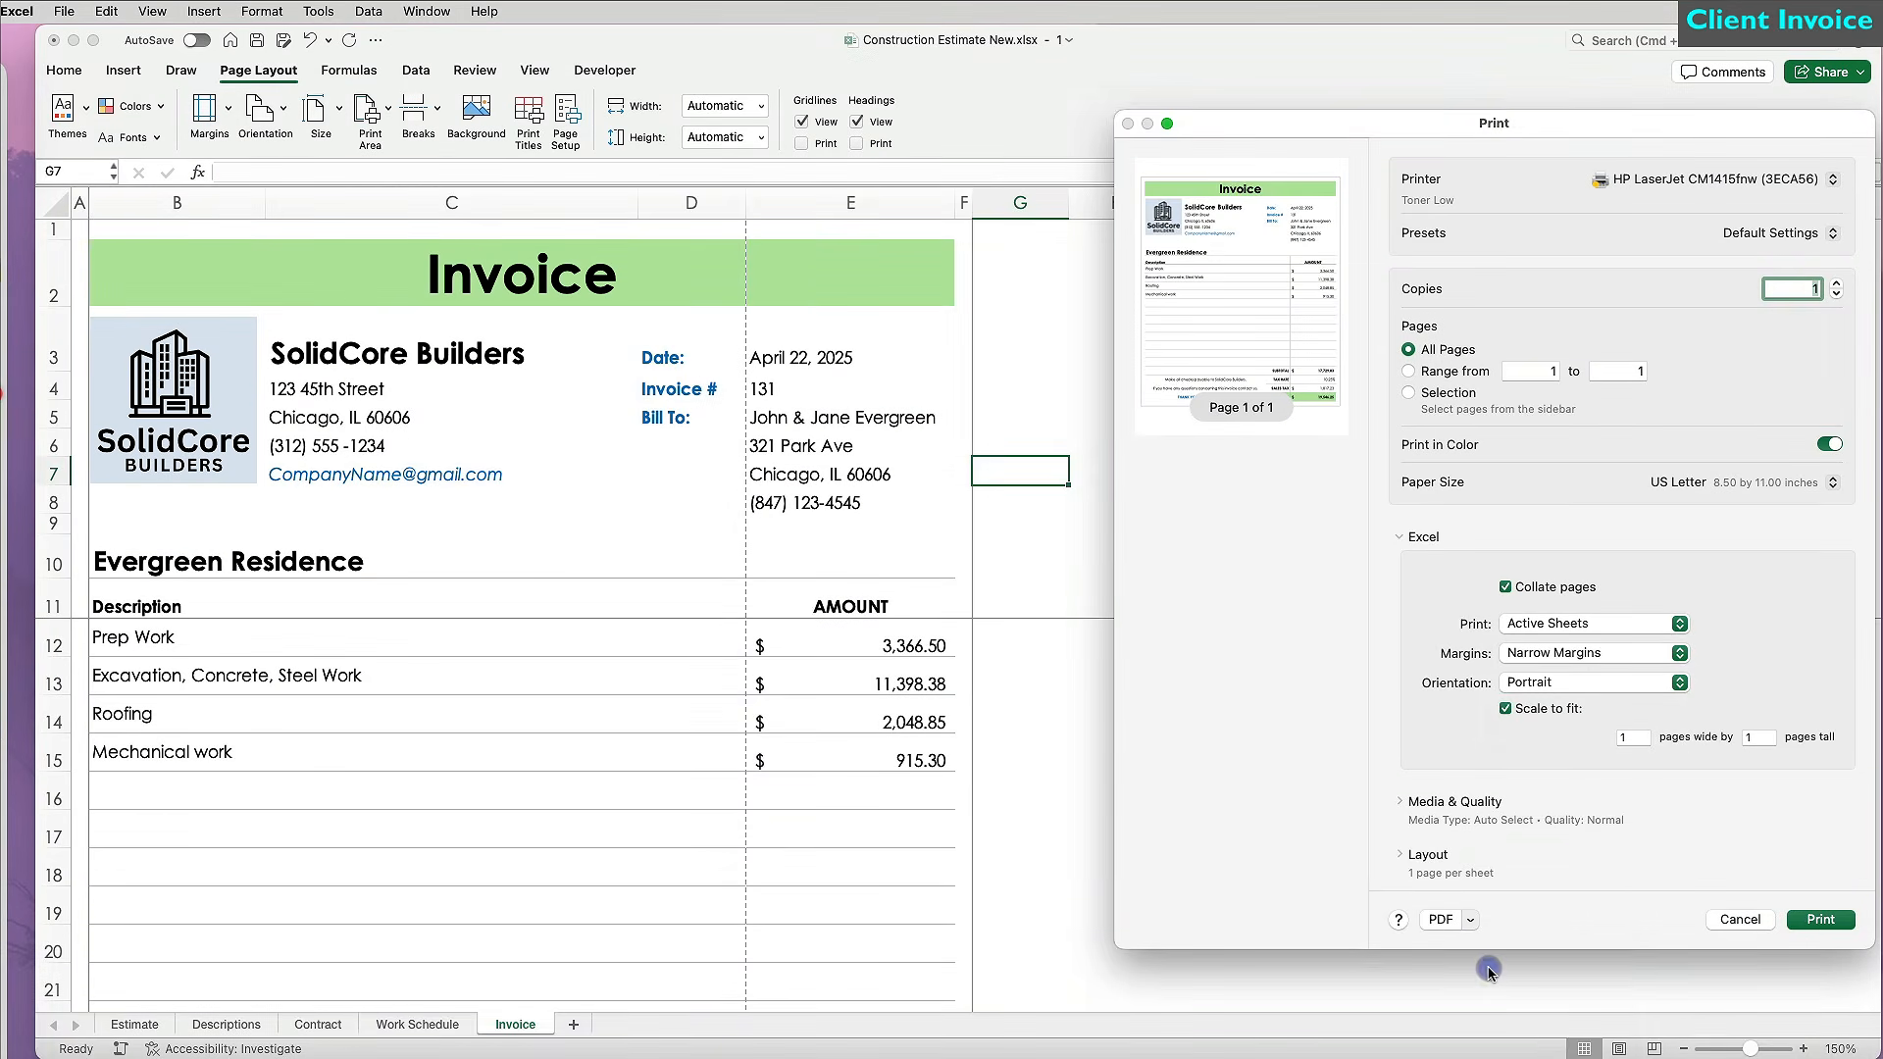
text(Ev)
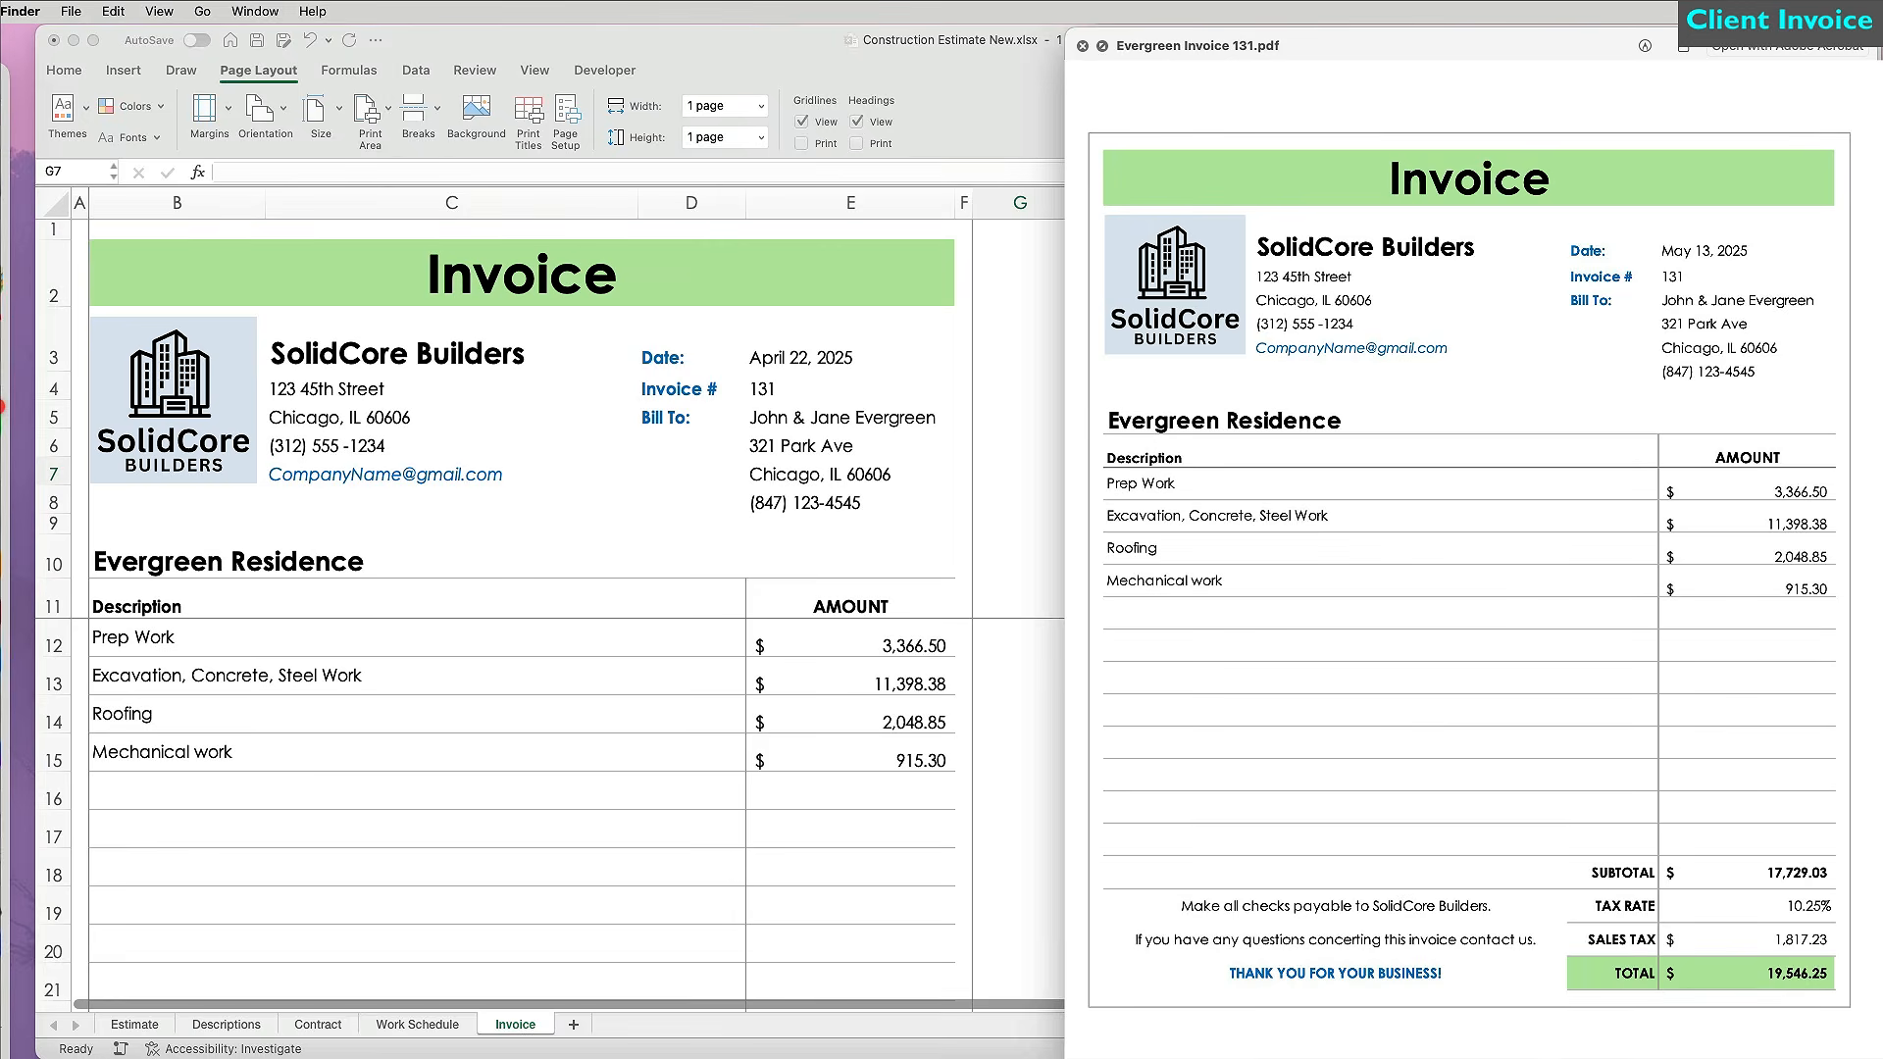
click(1028, 721)
drag(430, 630, 455, 787)
Unlock the description cells B12:D23 and the header cells C3:E8.
click(64, 69)
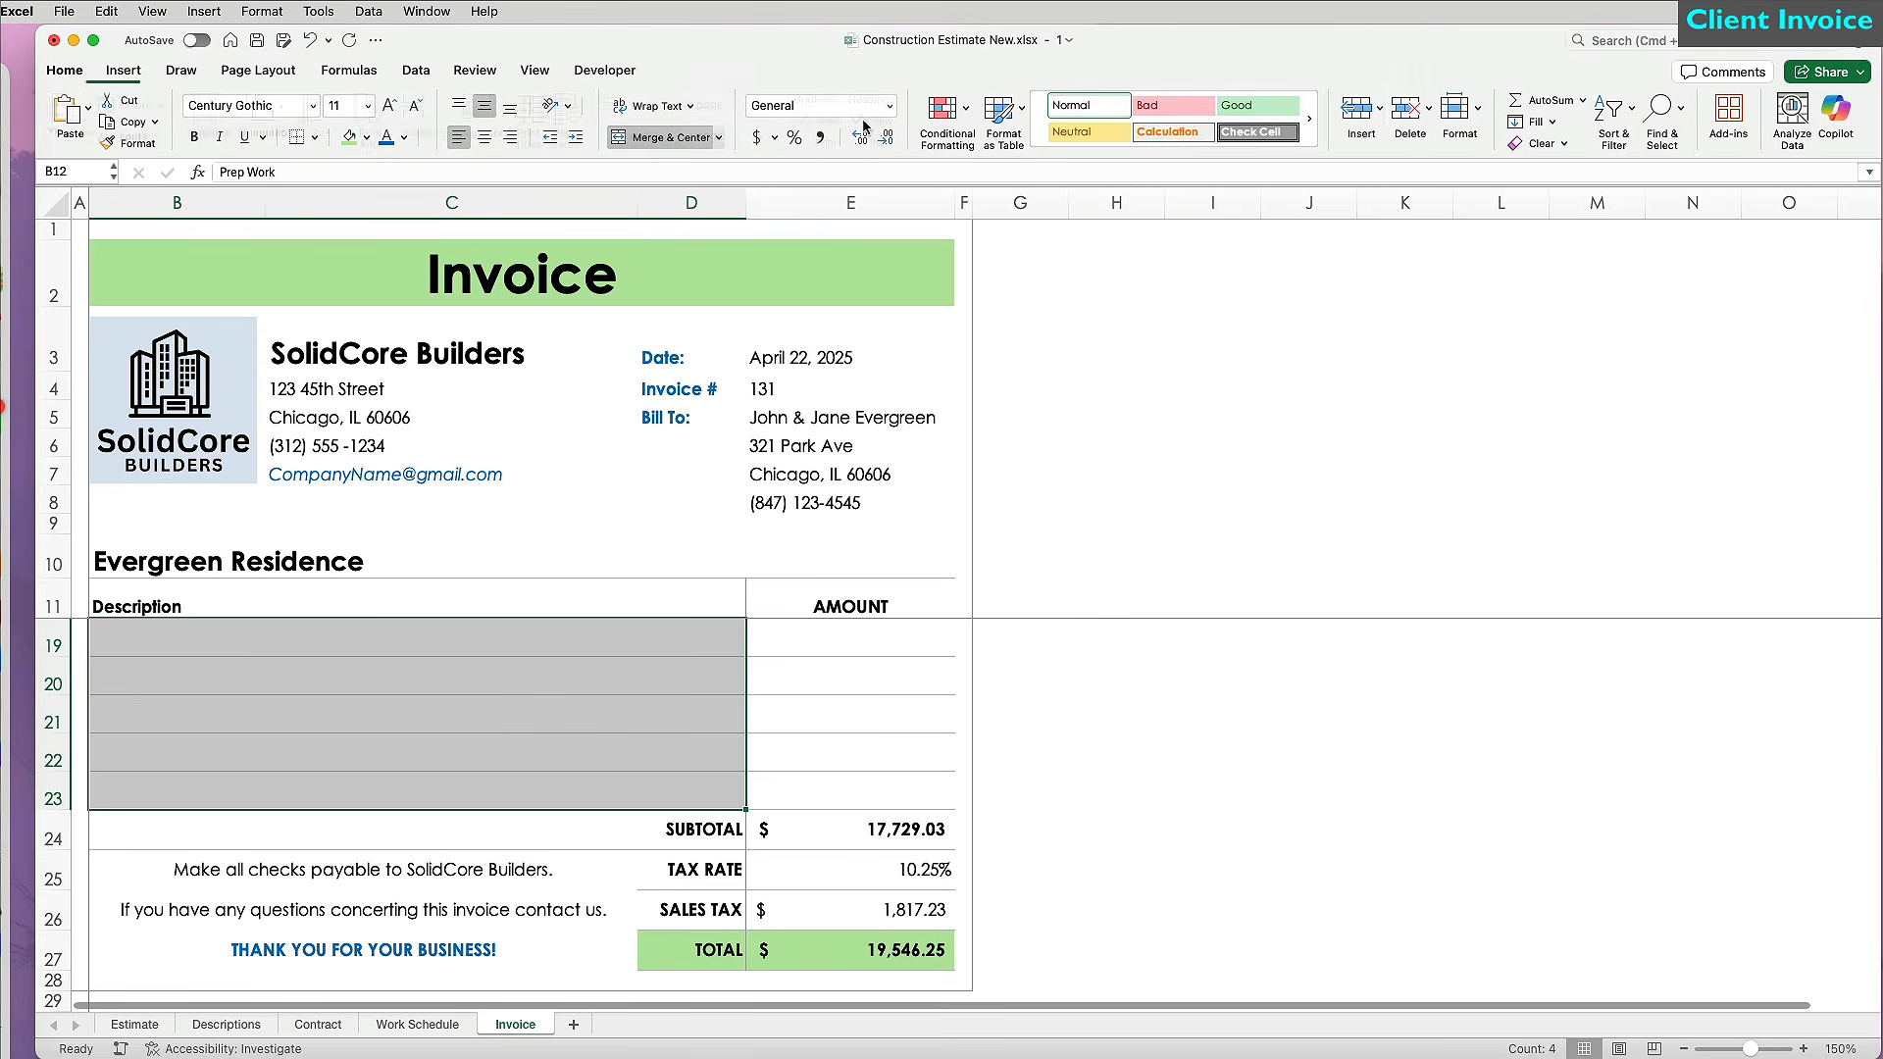
click(1477, 111)
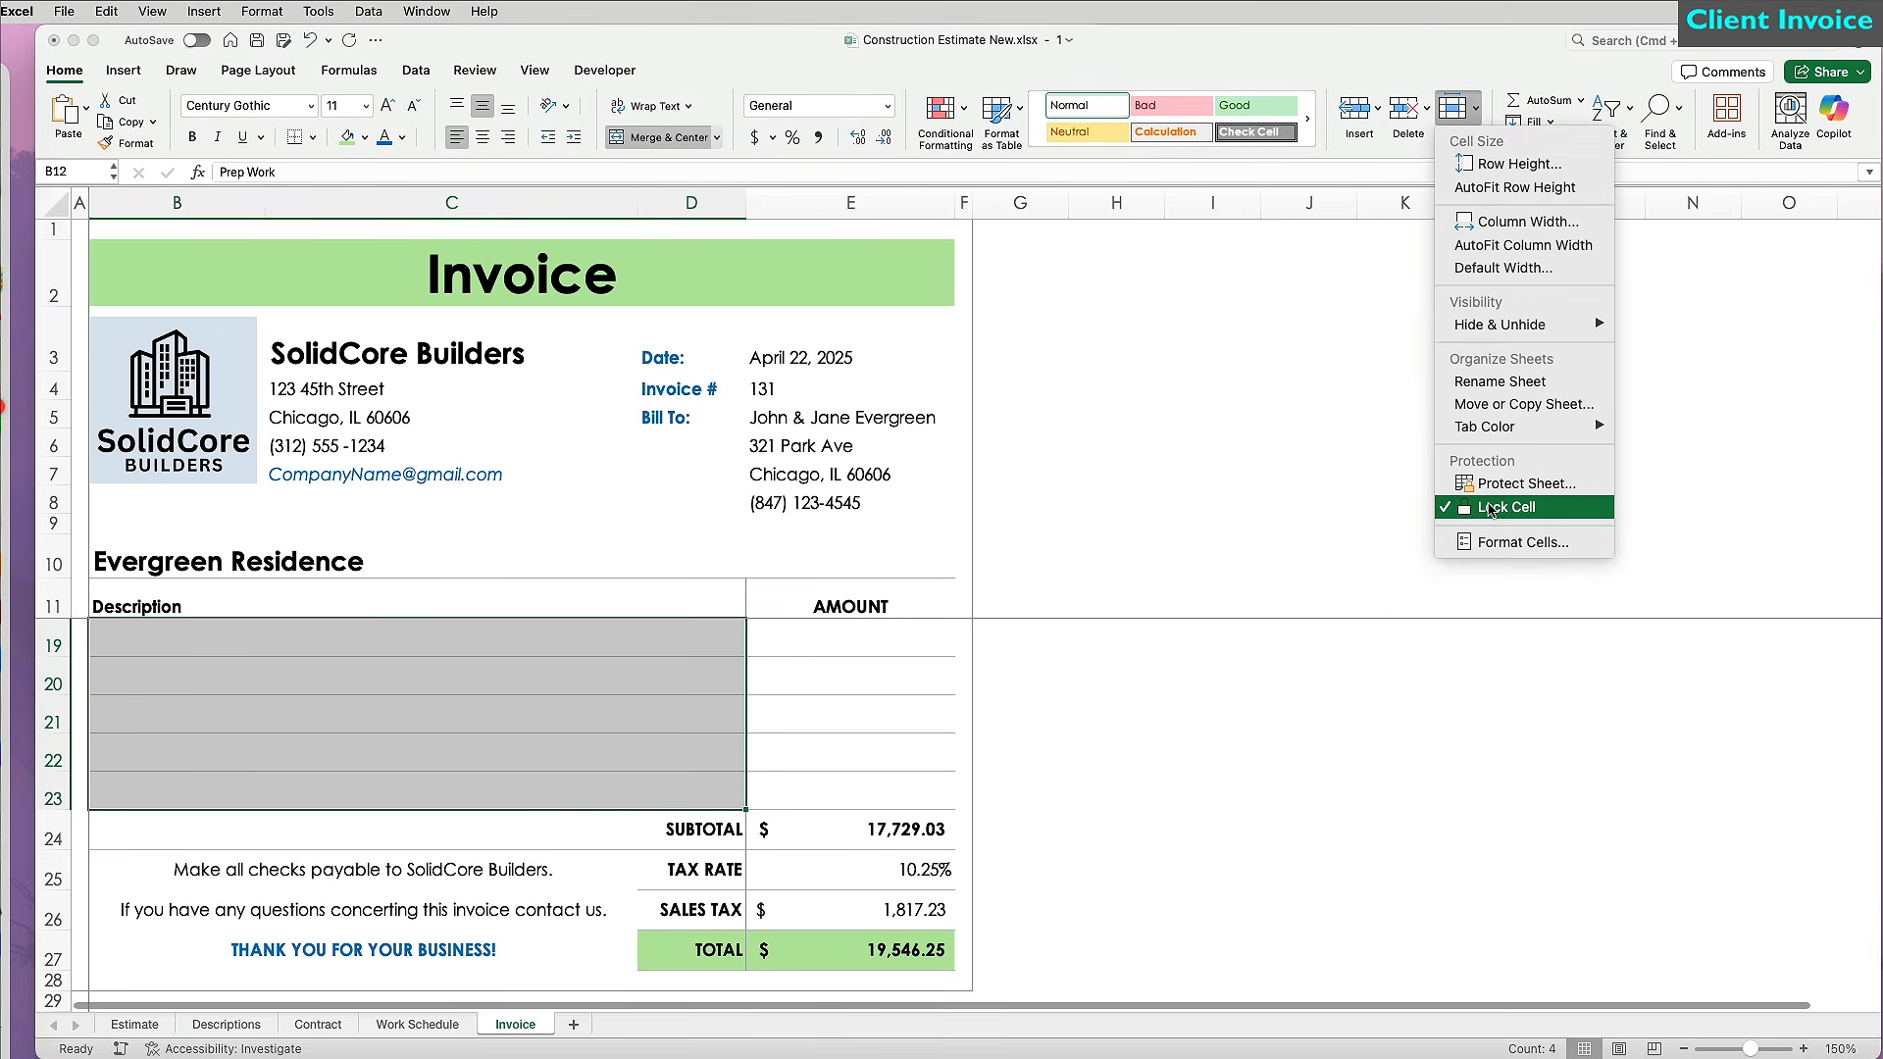
click(1490, 507)
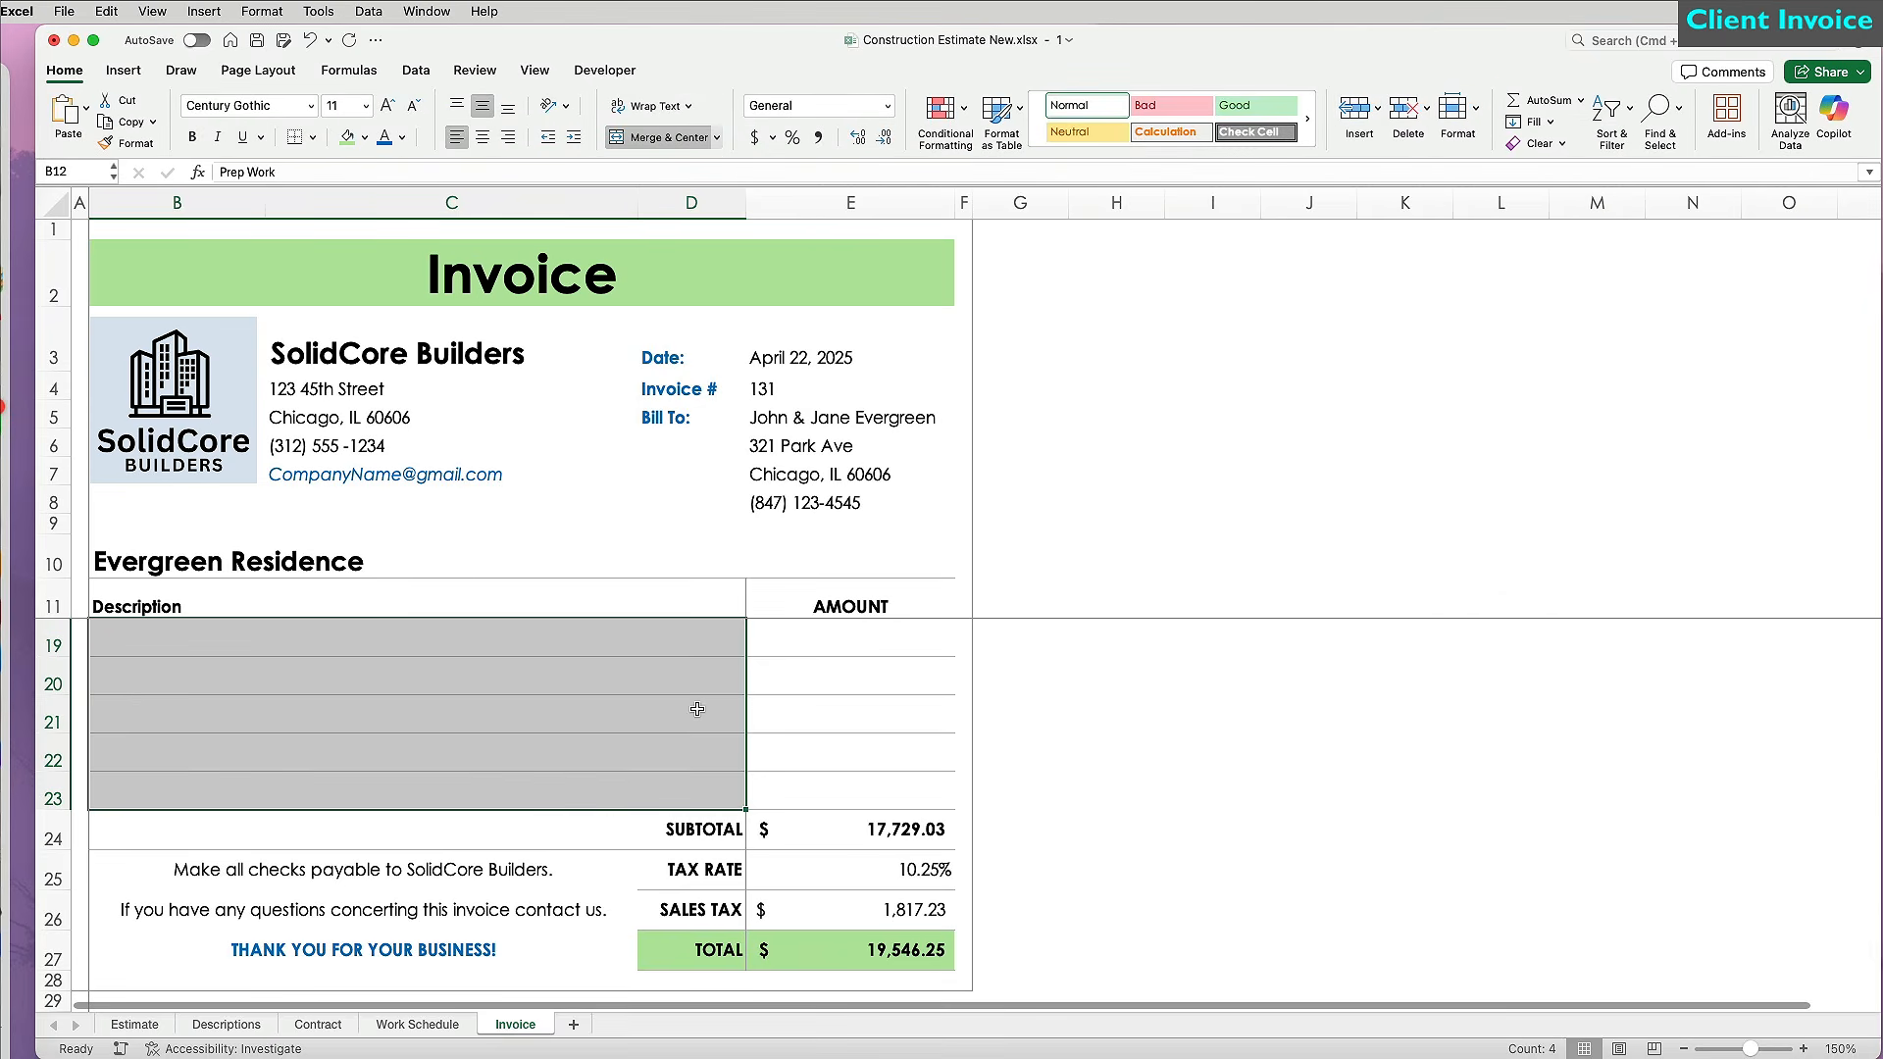
scroll(698, 706, up, 5)
drag(392, 348, 868, 506)
click(1457, 110)
click(1486, 507)
Ignore the unprotected-formula error warnings on header cells C3:E8.
click(1243, 531)
drag(451, 338, 800, 503)
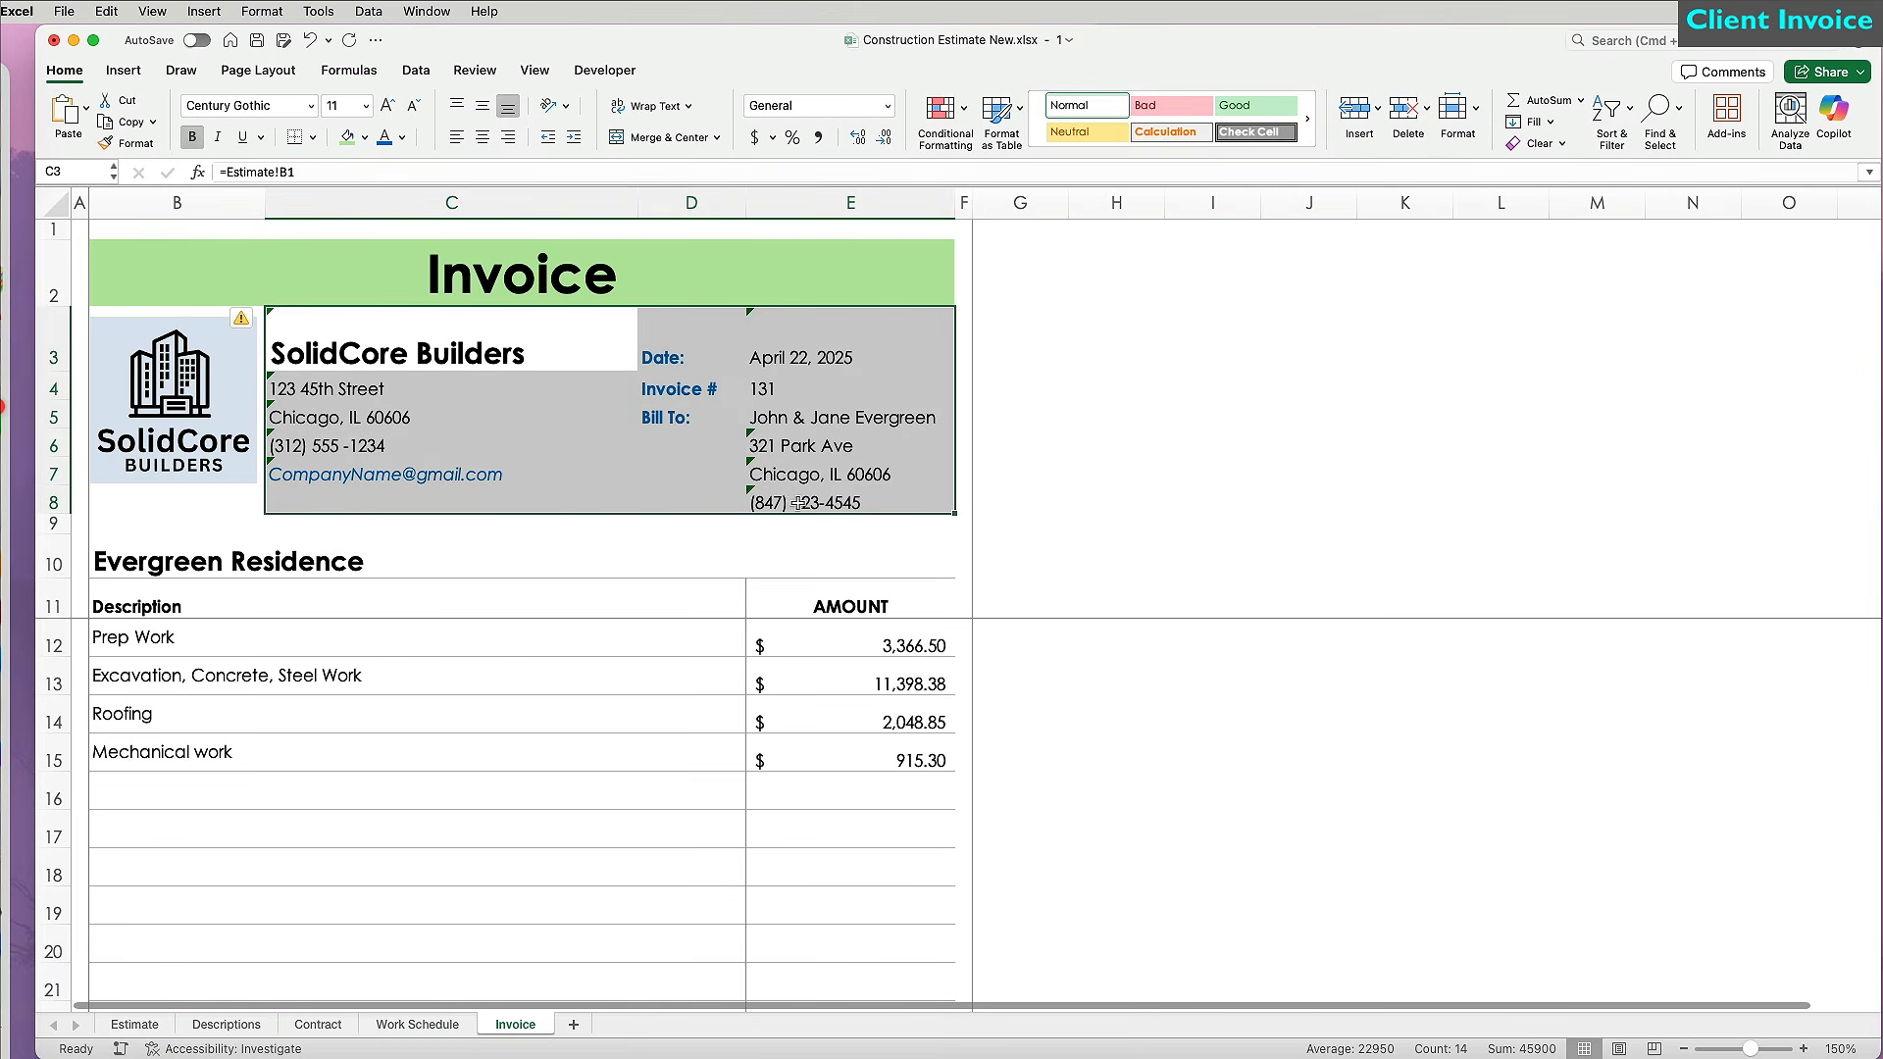
click(253, 320)
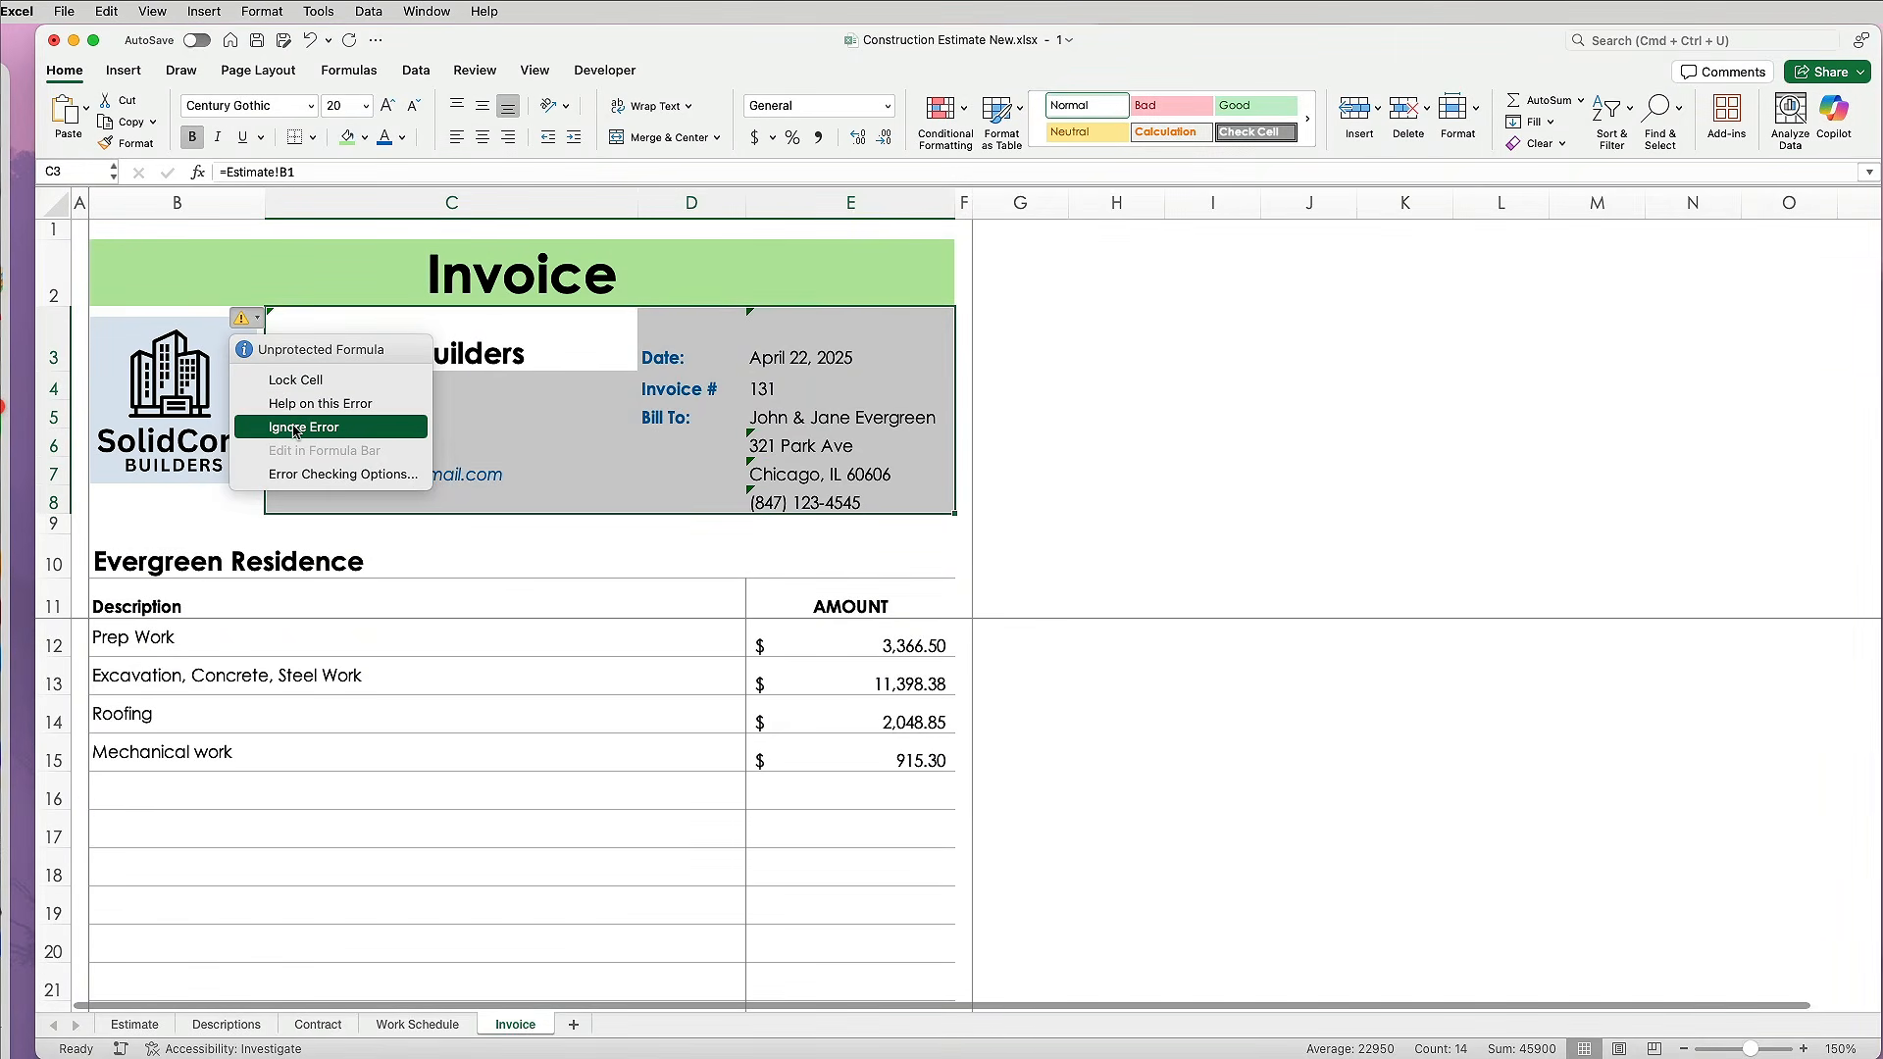
click(295, 438)
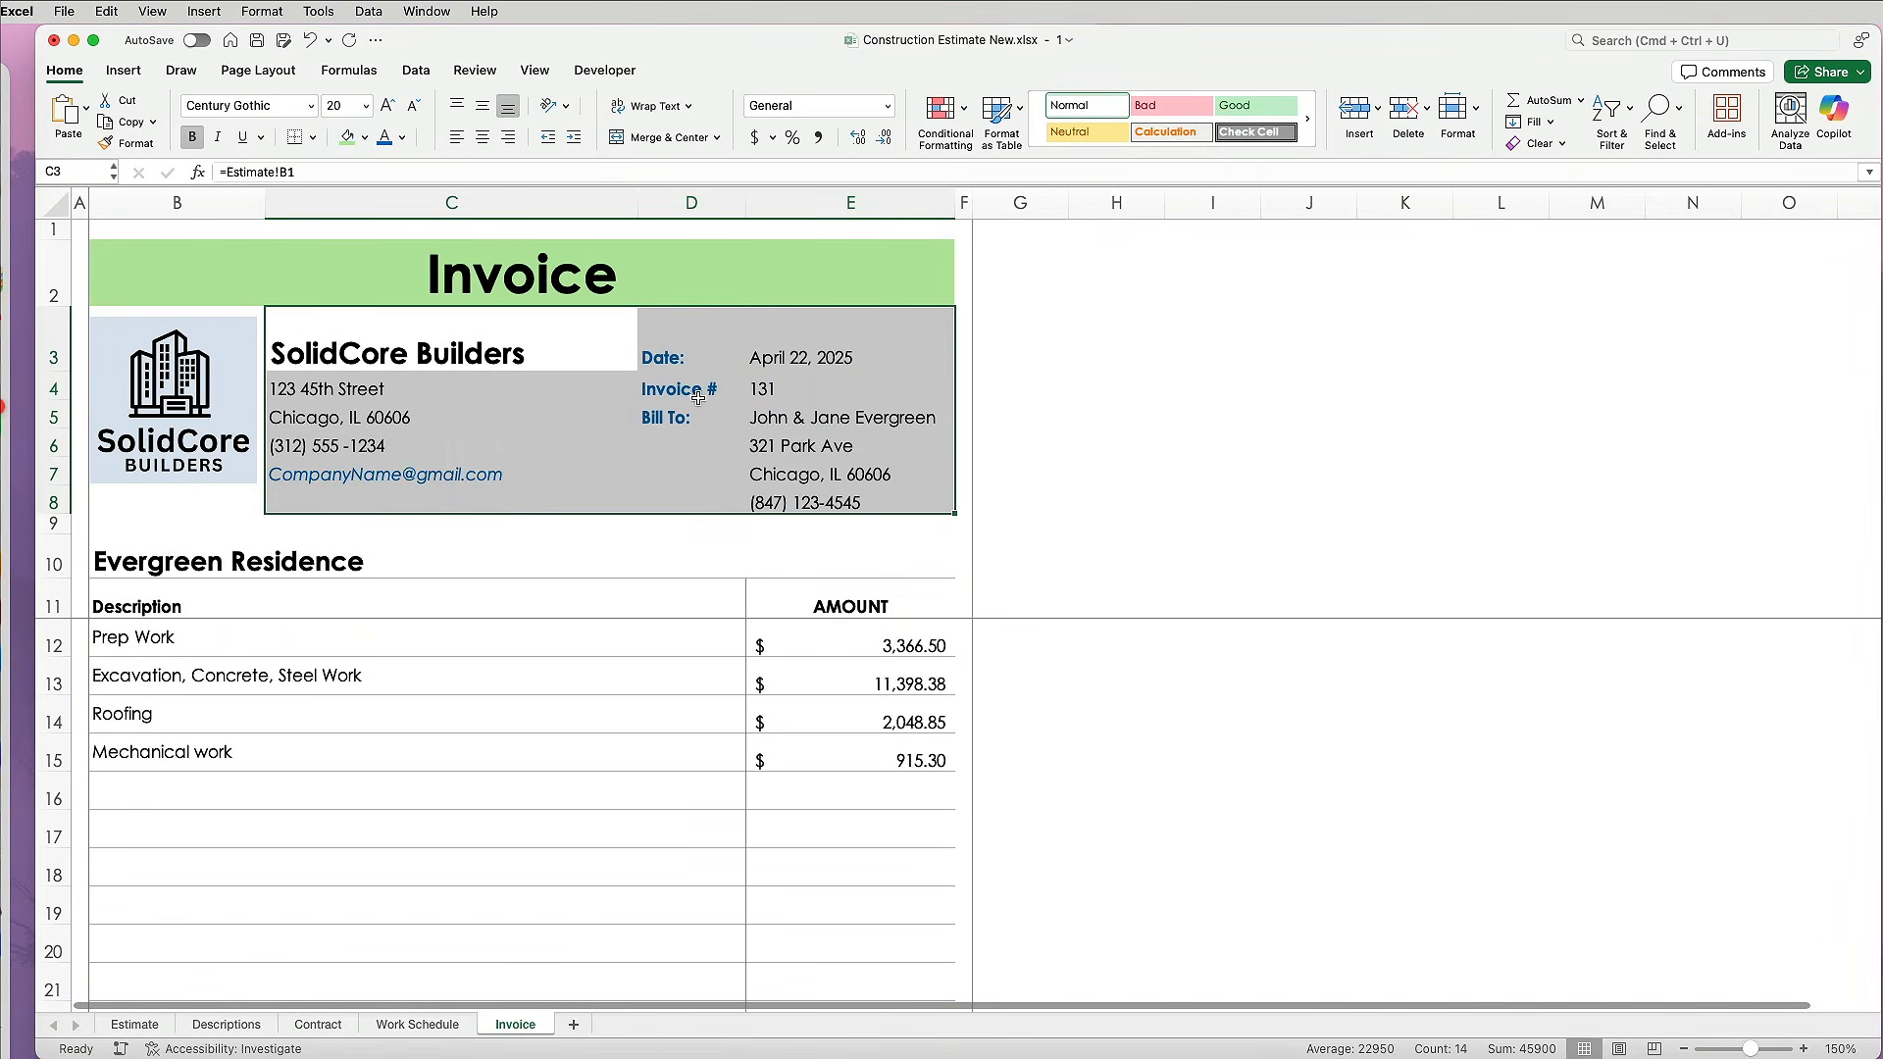
click(1009, 338)
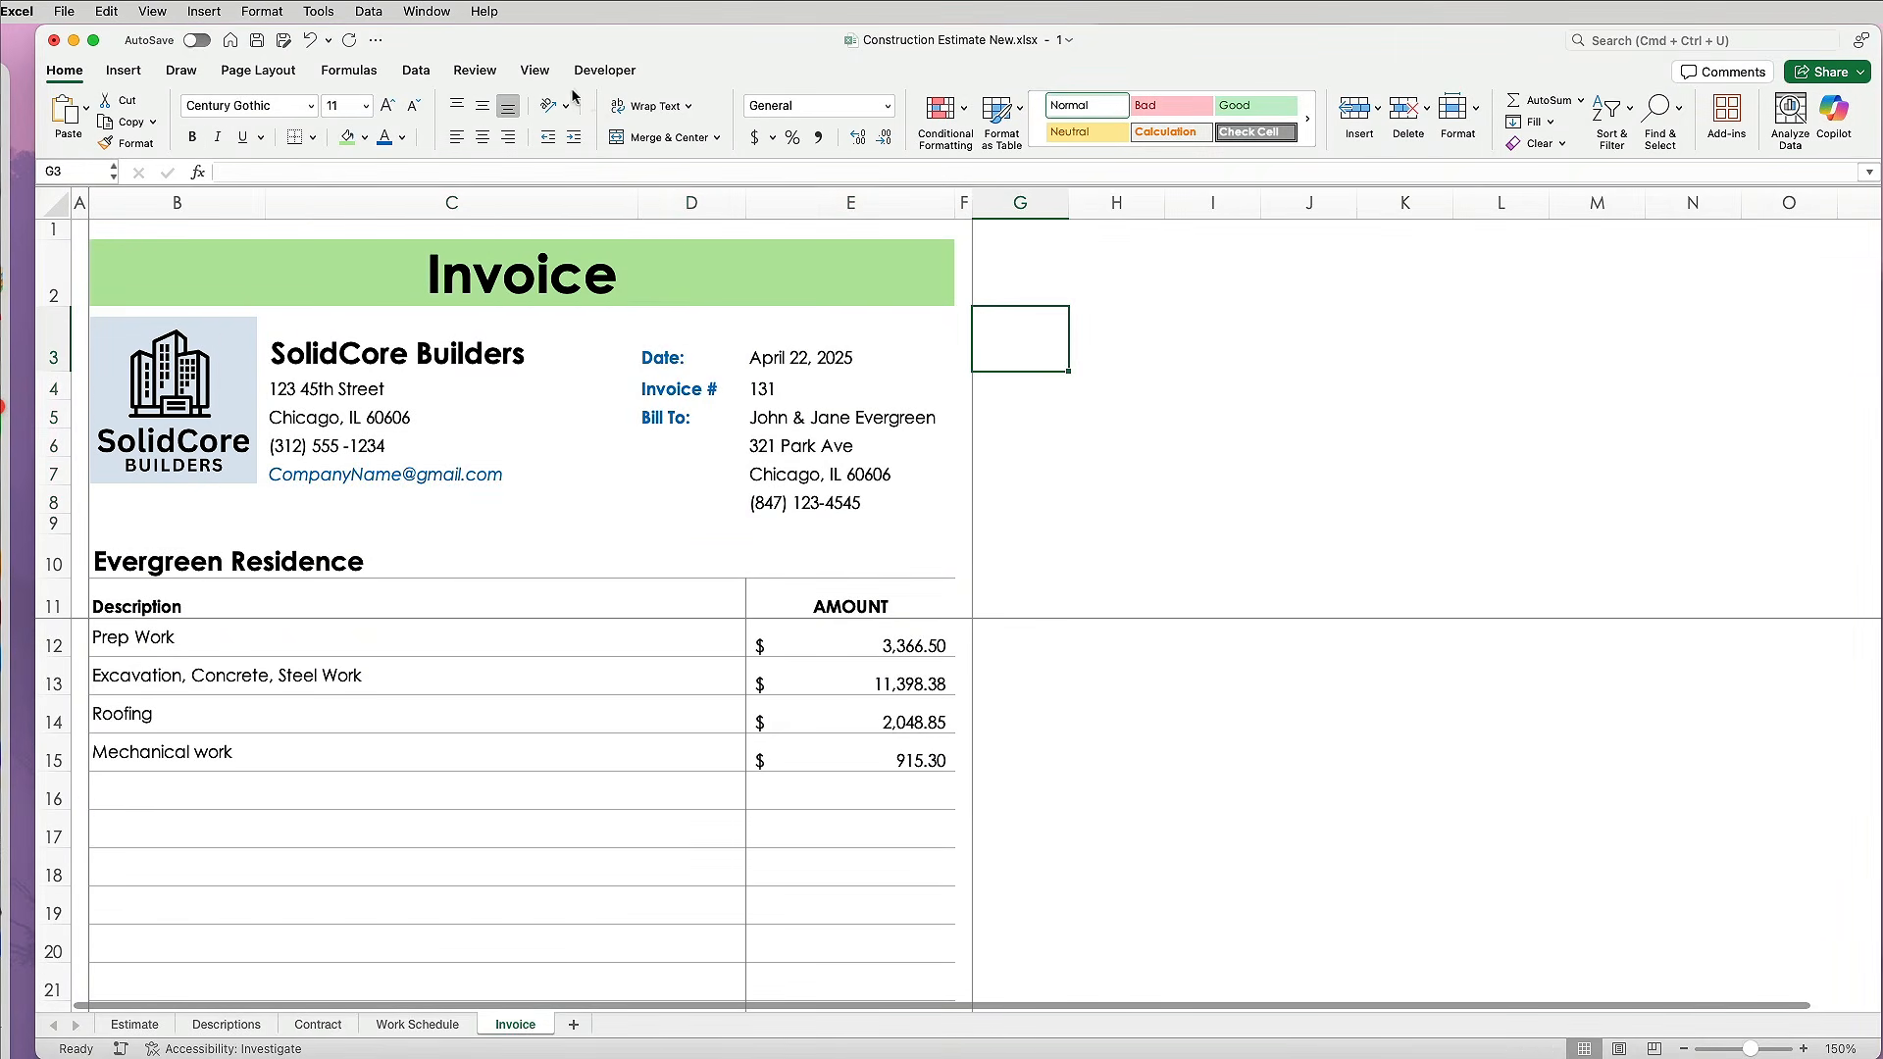
click(470, 70)
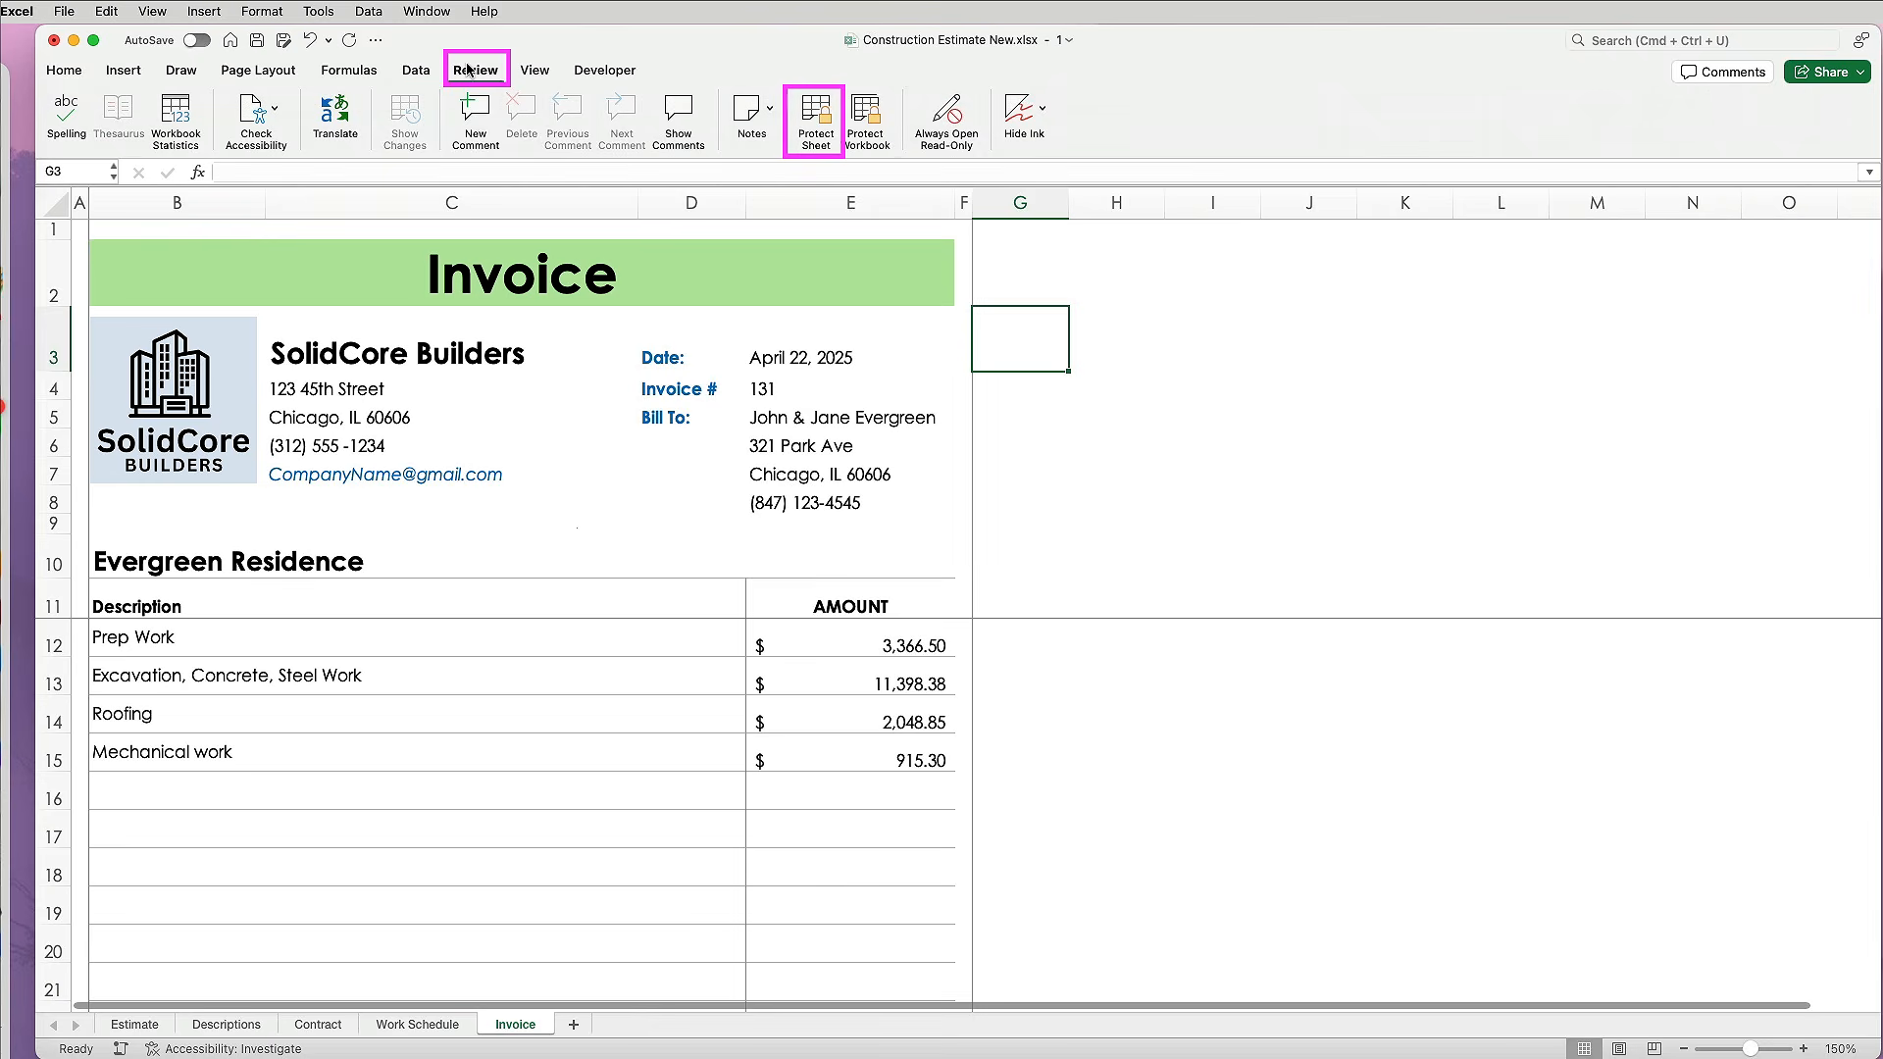
Protect the Invoice sheet without a password, test an unlocked cell, and pick Demo Work in B12.
click(813, 117)
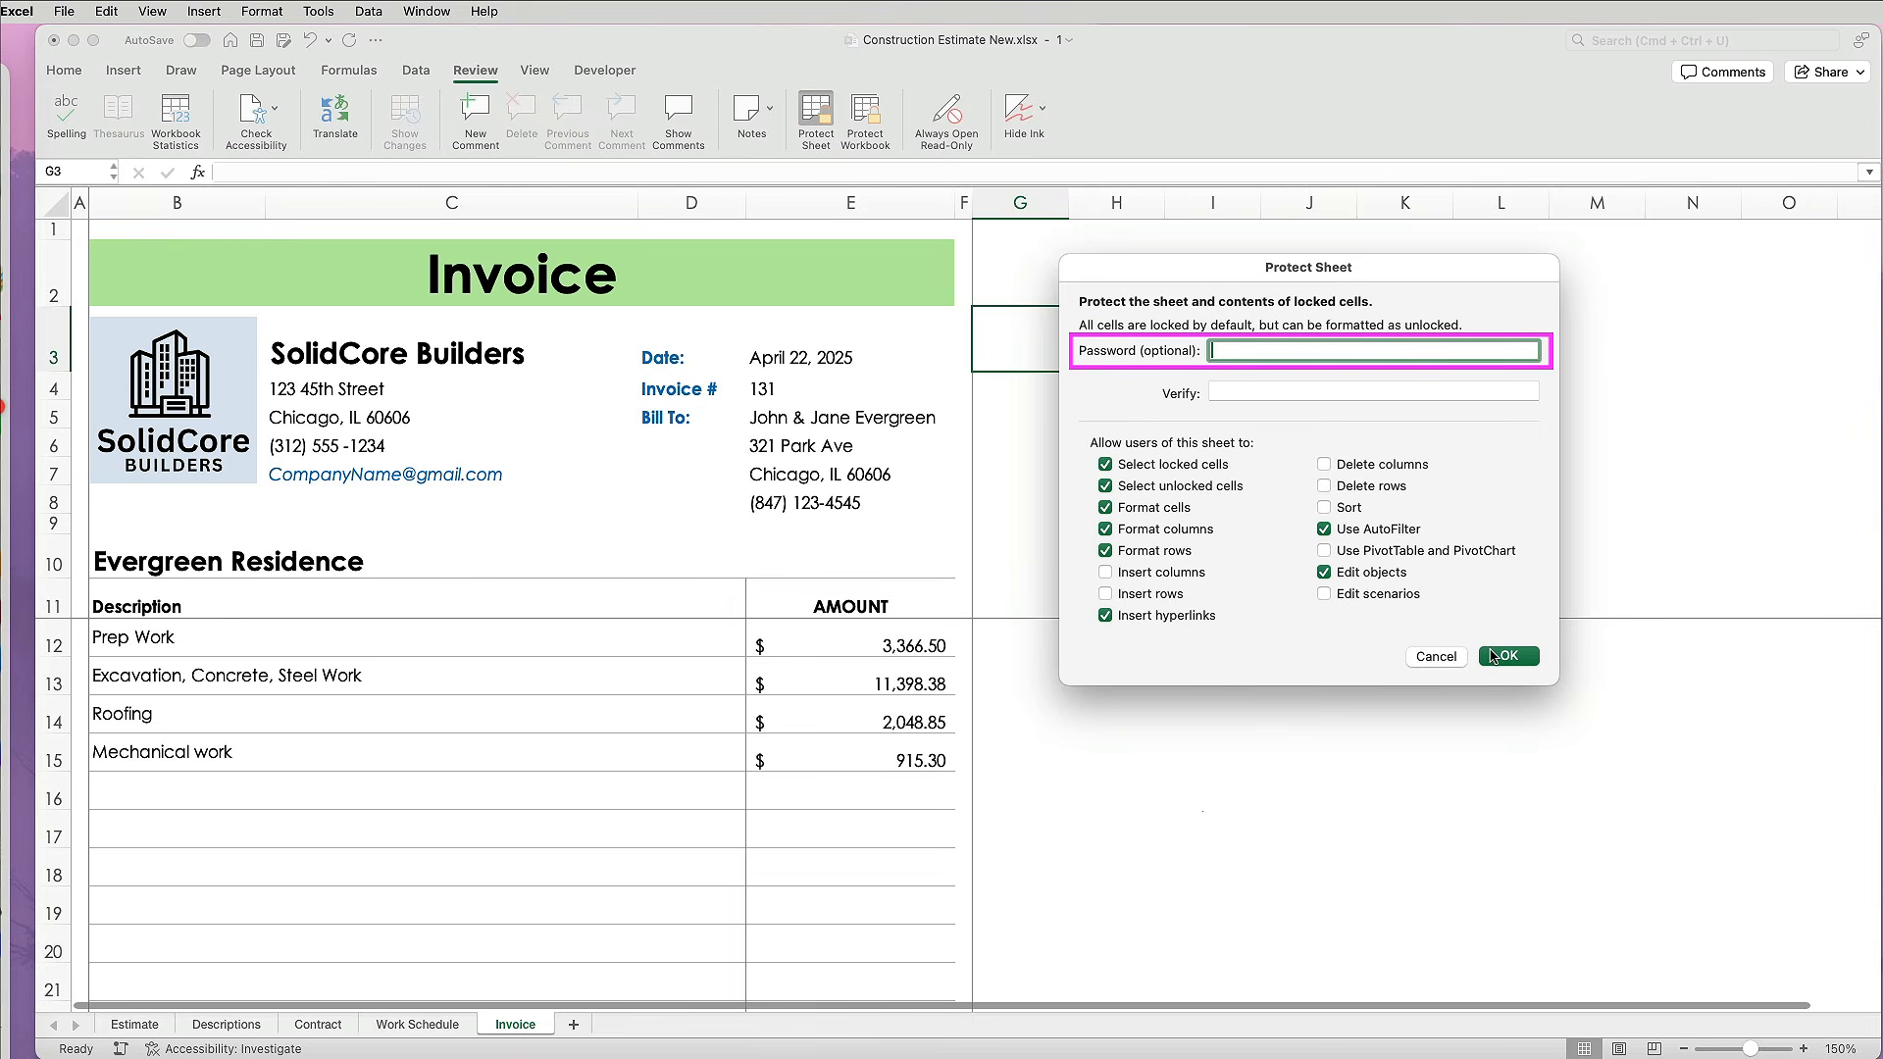
click(1492, 655)
click(379, 392)
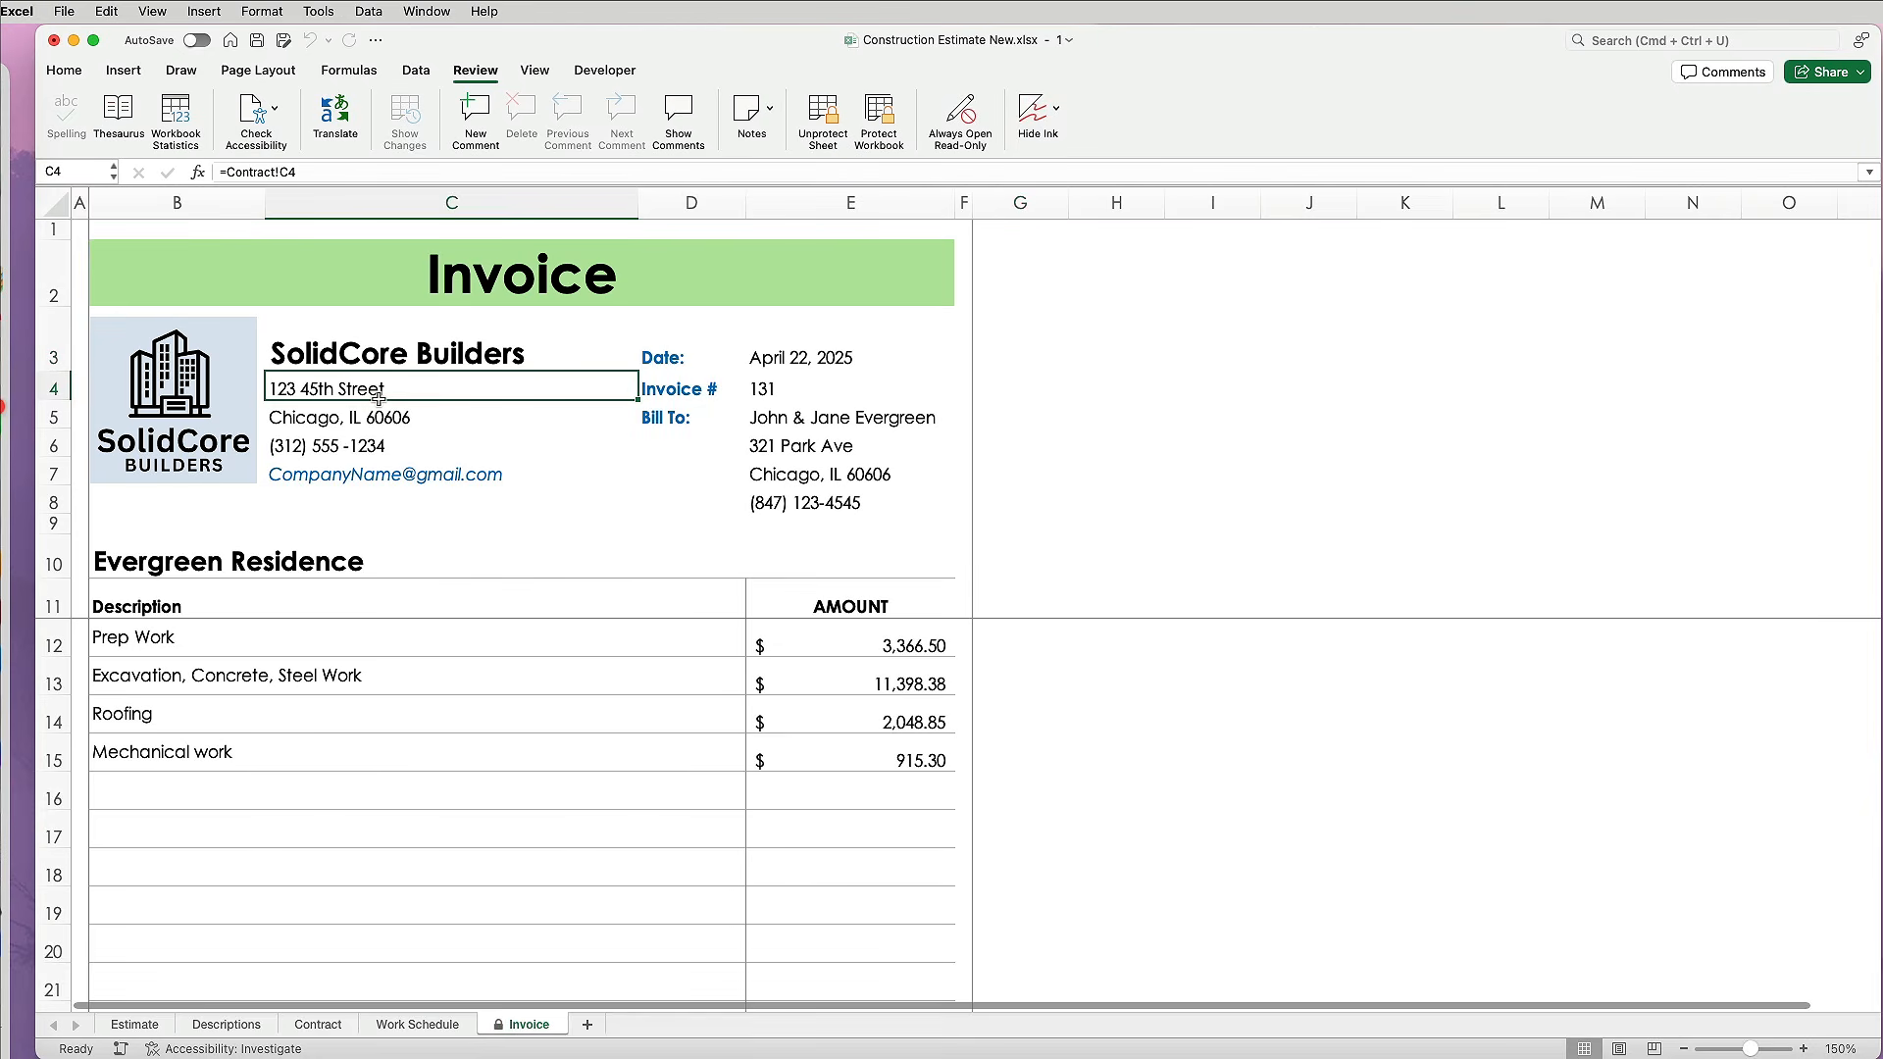
key(Delete)
key(super+z)
click(673, 651)
click(759, 655)
click(231, 681)
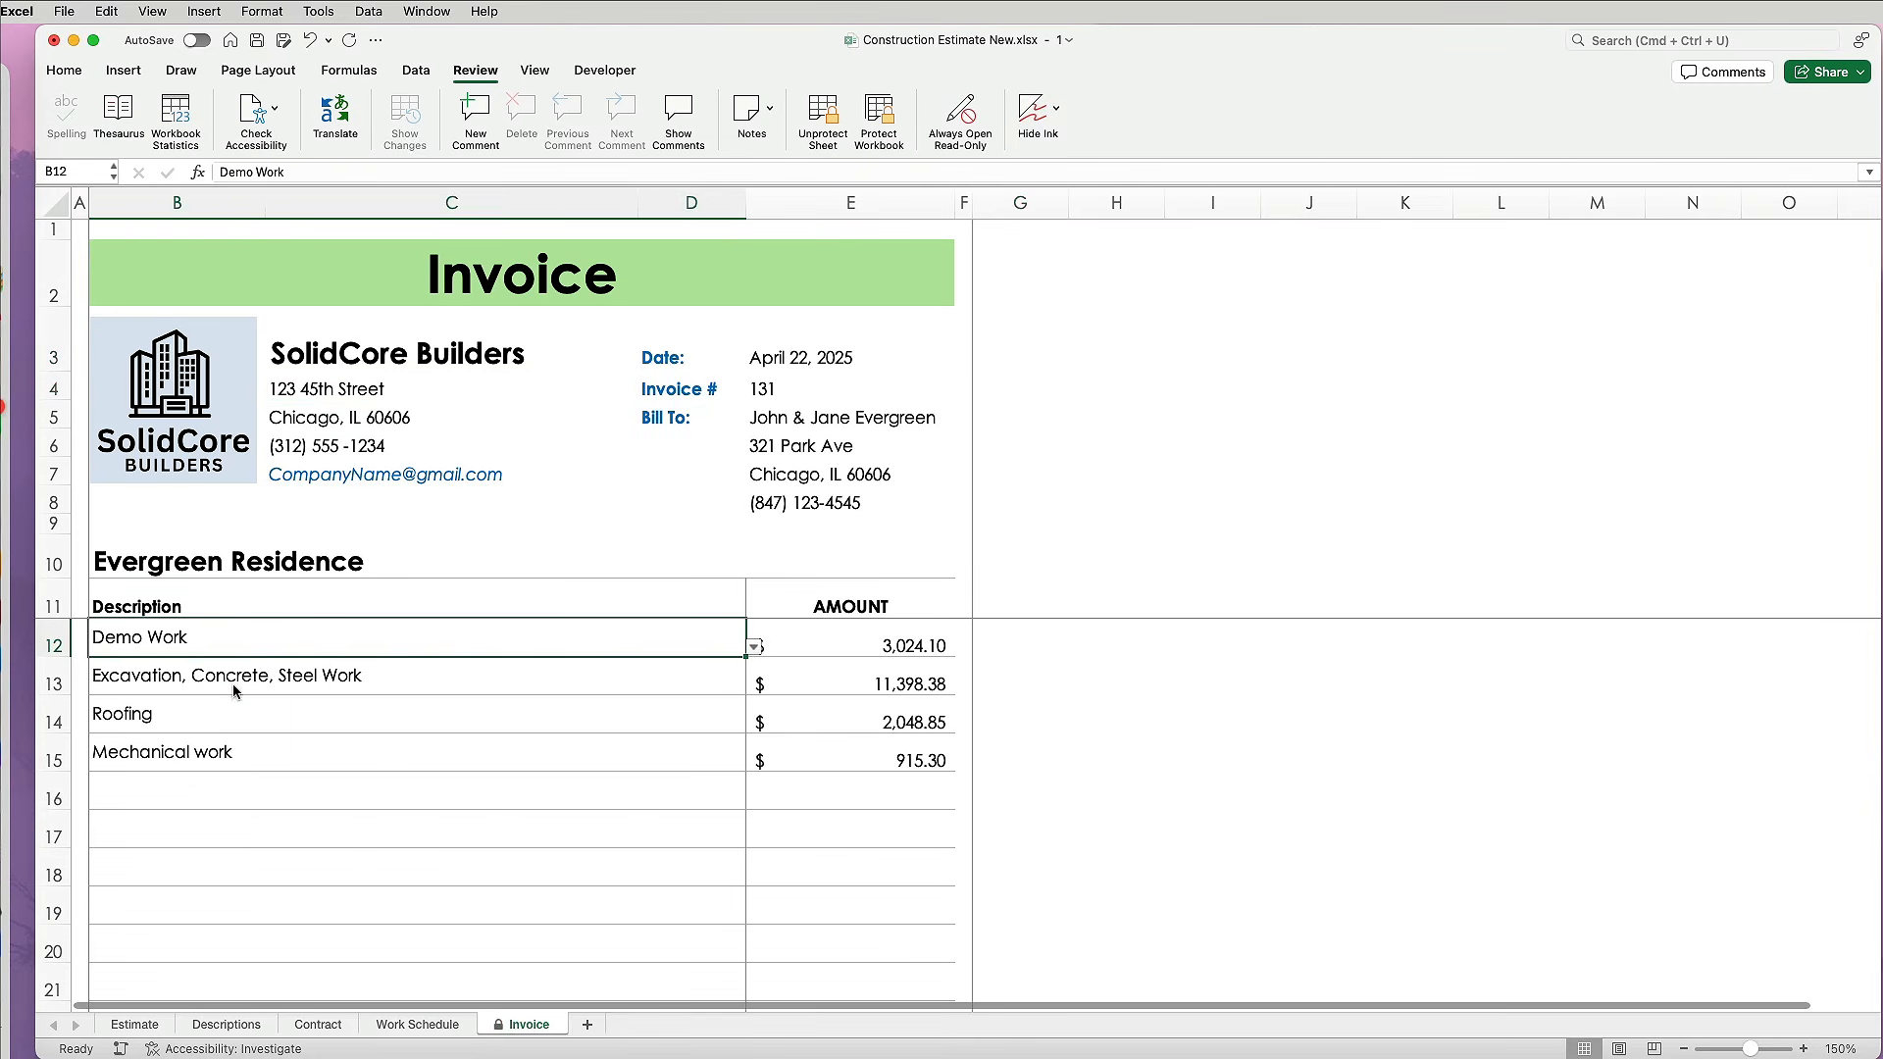
Confirm the amount, subtotal and total cells are locked against edits.
click(863, 637)
key(Delete)
click(1600, 530)
scroll(1114, 714, down, 5)
click(890, 774)
key(Delete)
click(1634, 528)
key(Down)
key(Down)
key(Down)
key(Delete)
click(1608, 524)
Set the tax rate to 4.95% for an $18,247.26 total and save the workbook.
click(914, 822)
text(4.95)
key(Return)
key(super+s)
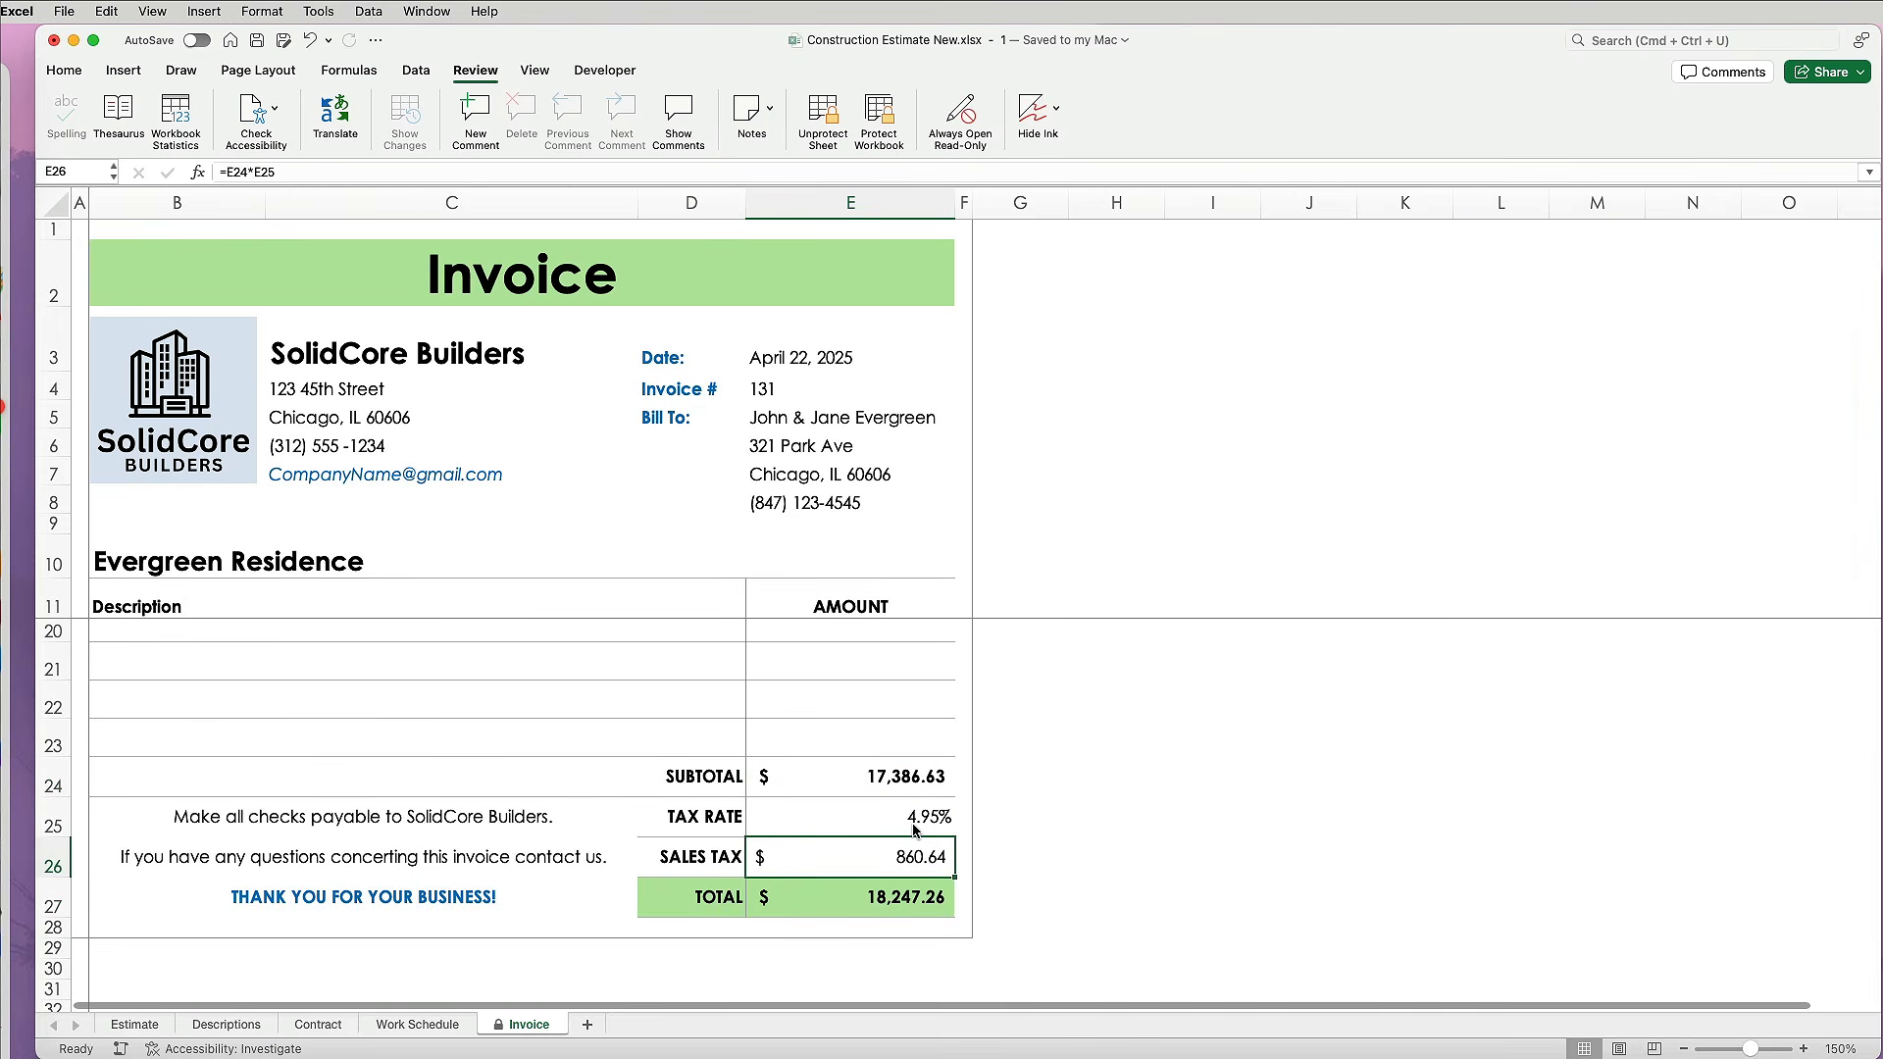